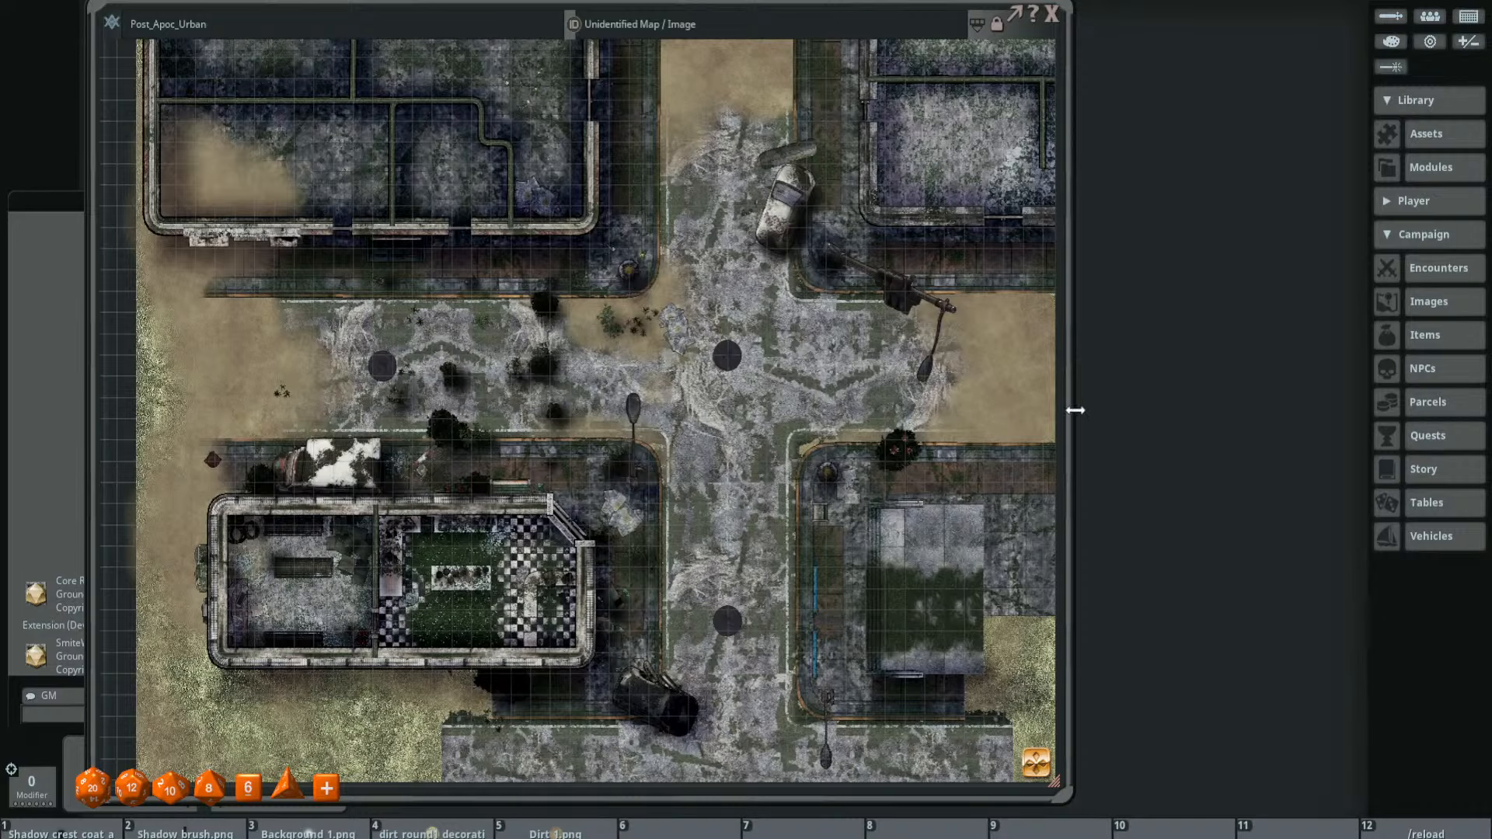
# - Widen the Post_Apoc_Urban map window so the full width of the map fits inside it
pyautogui.moveTo(1072, 412); pyautogui.dragTo(1197, 418)
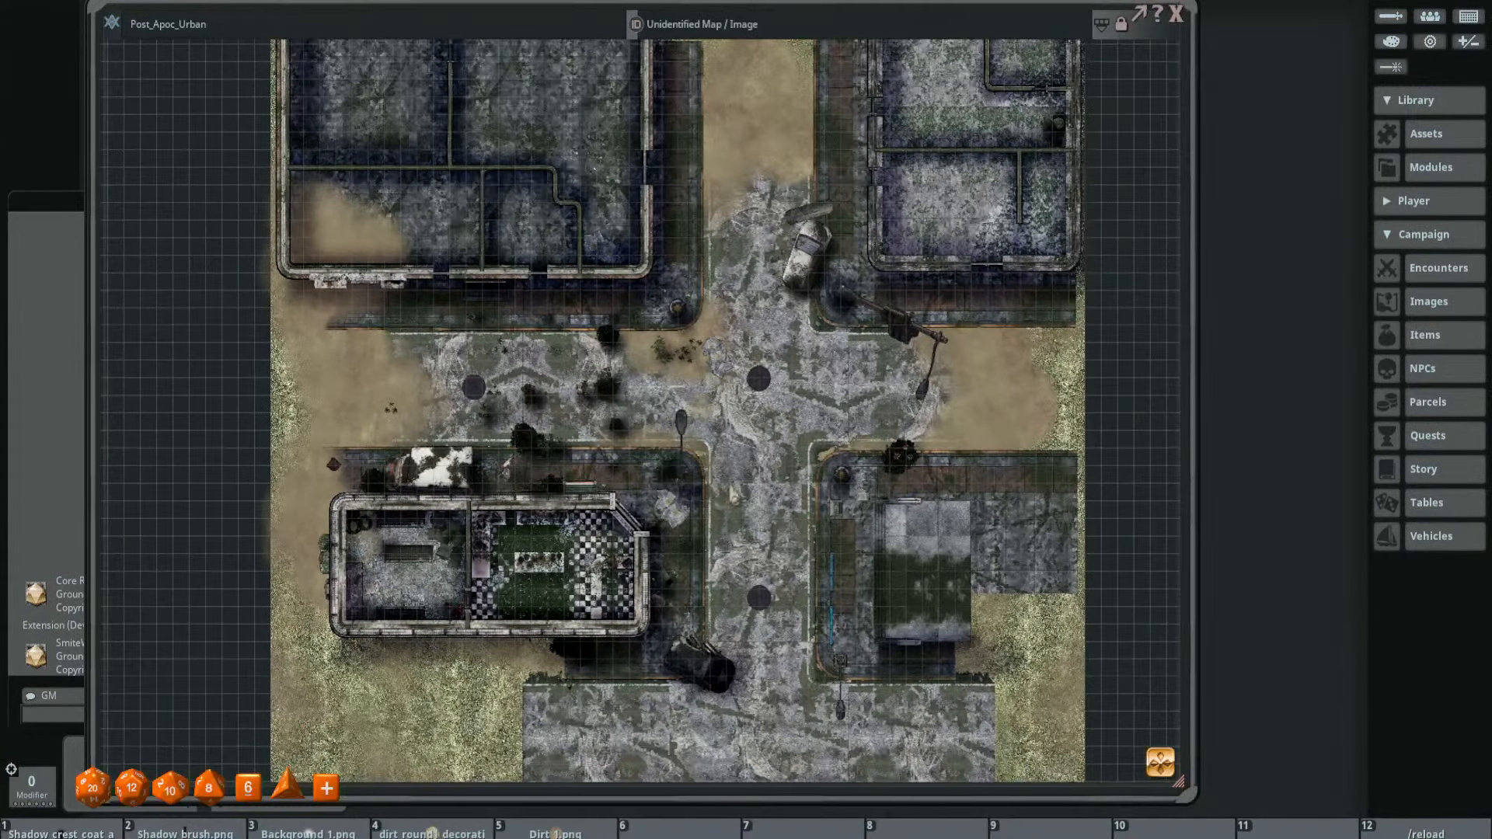
pyautogui.moveTo(727, 483); pyautogui.dragTo(709, 496)
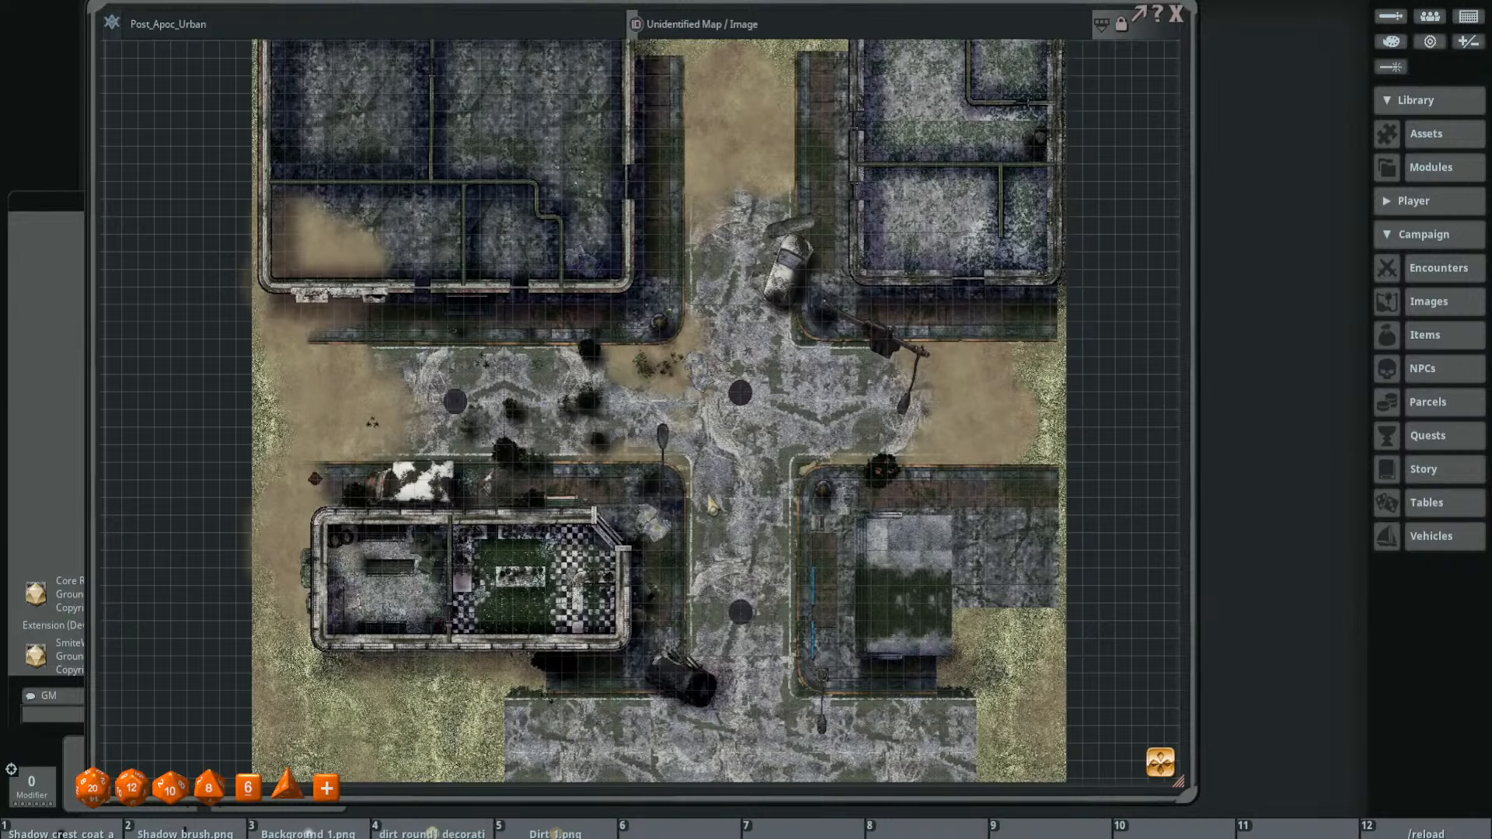
# - Expand the Player section of the sidebar while keeping the Campaign section expanded
pyautogui.click(1417, 234)
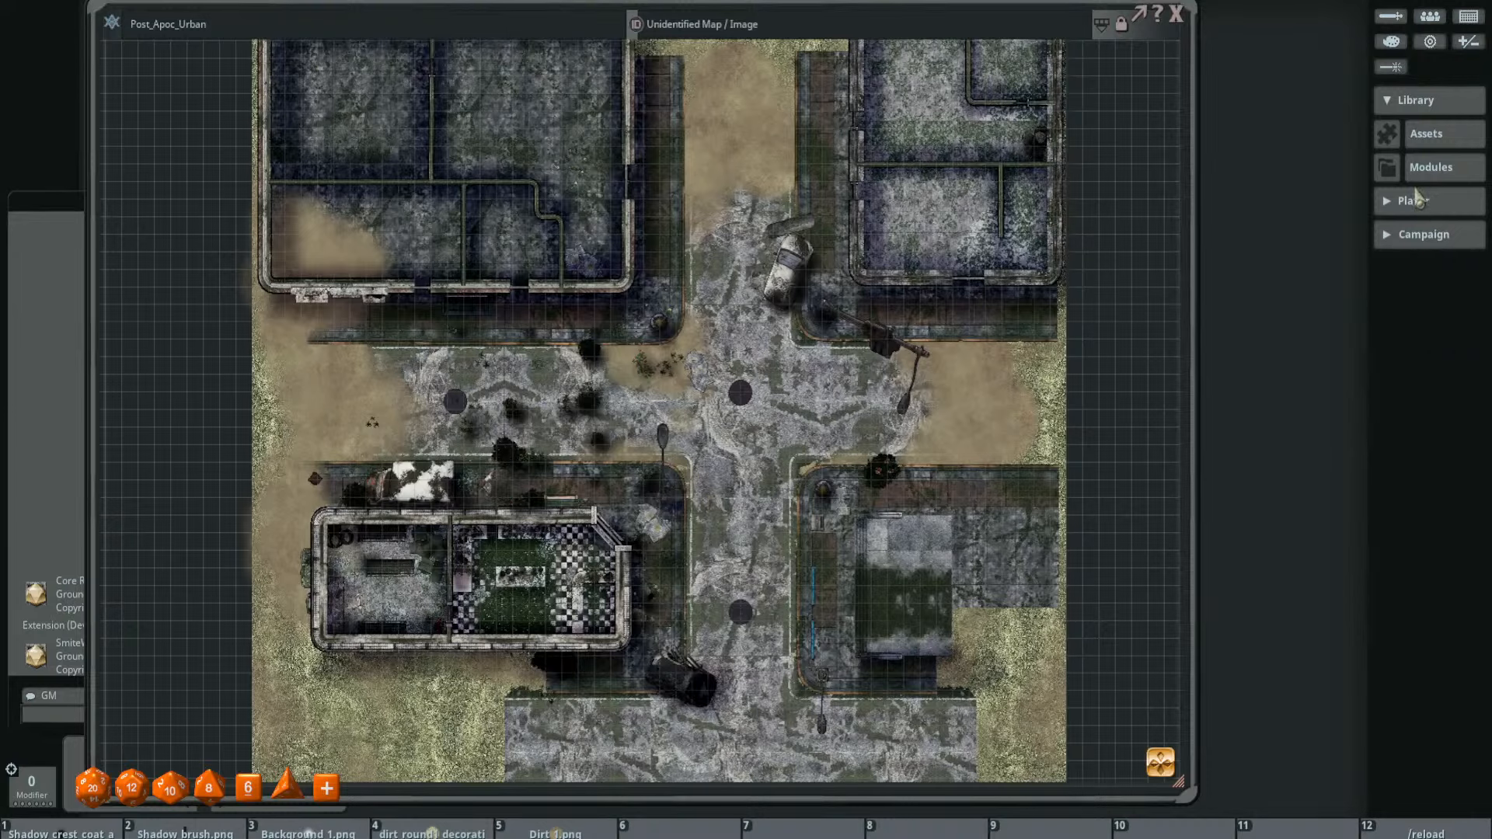
pyautogui.click(1415, 201)
pyautogui.click(1415, 302)
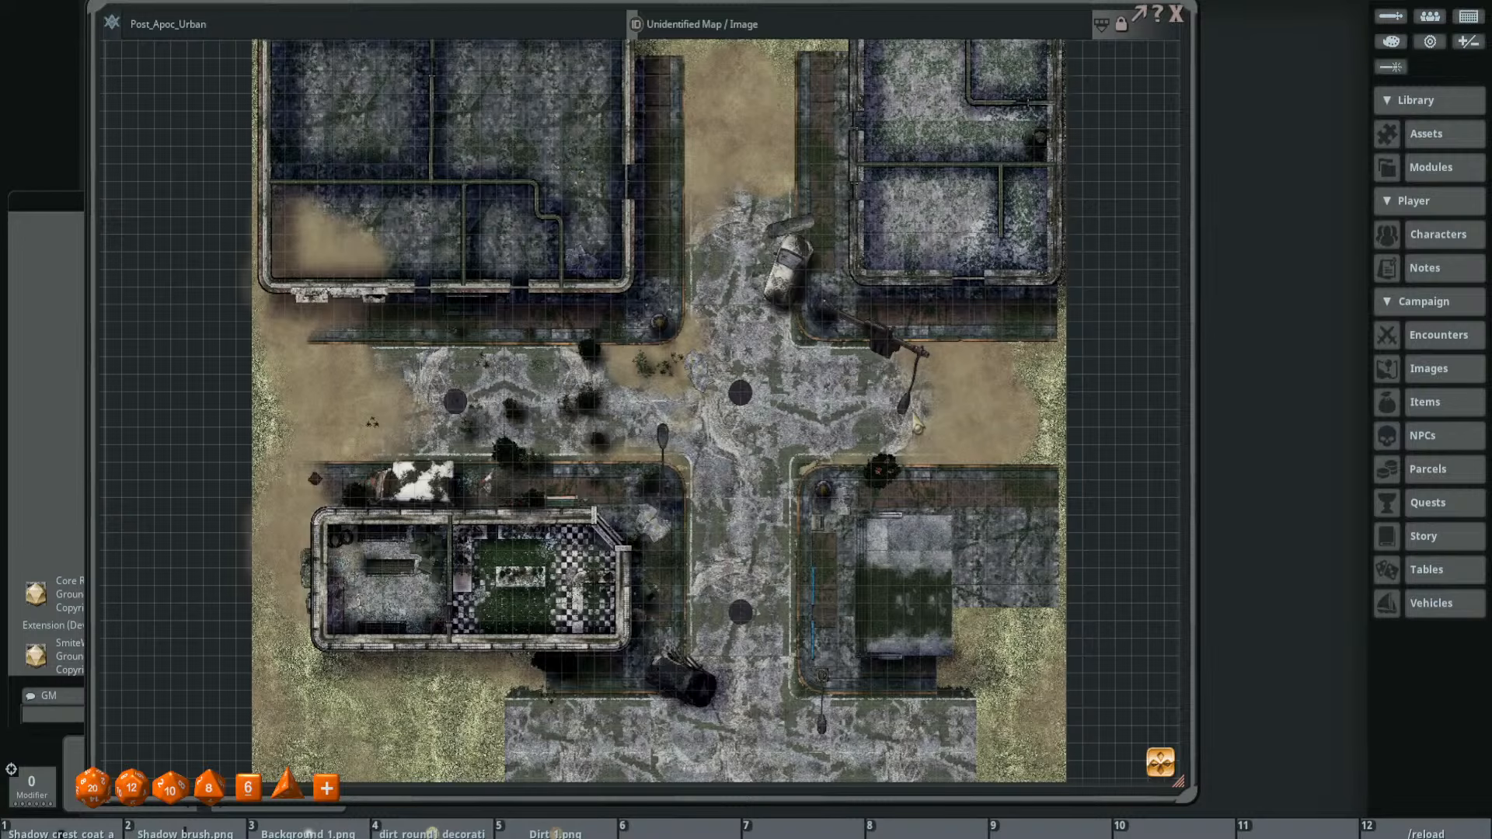
# - Examine the overall street layout of the urban map and the checkered-floor building southwest of the intersection
pyautogui.scroll(-2, 747, 362)
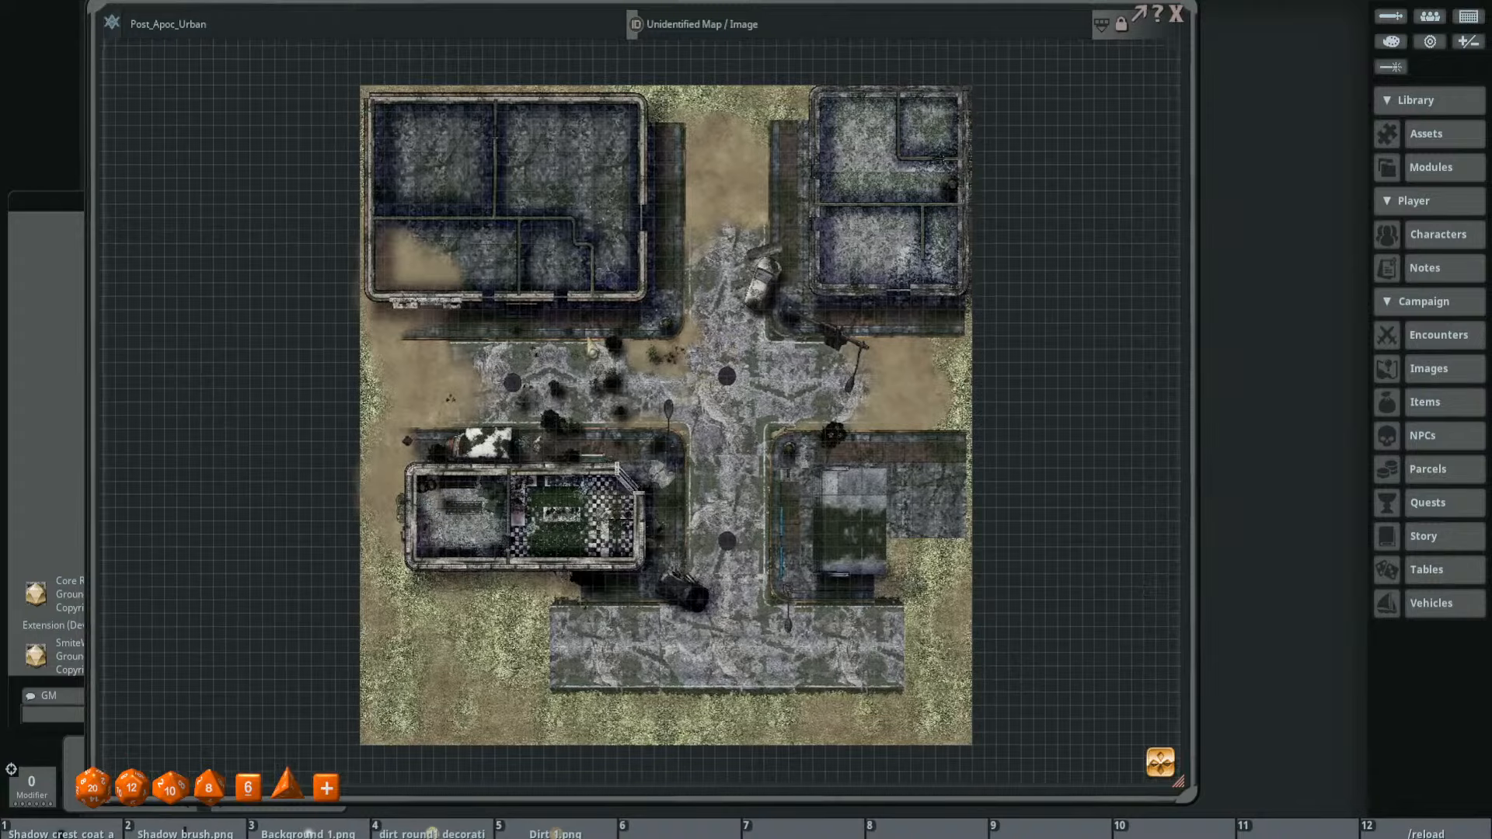
pyautogui.scroll(2, 505, 536)
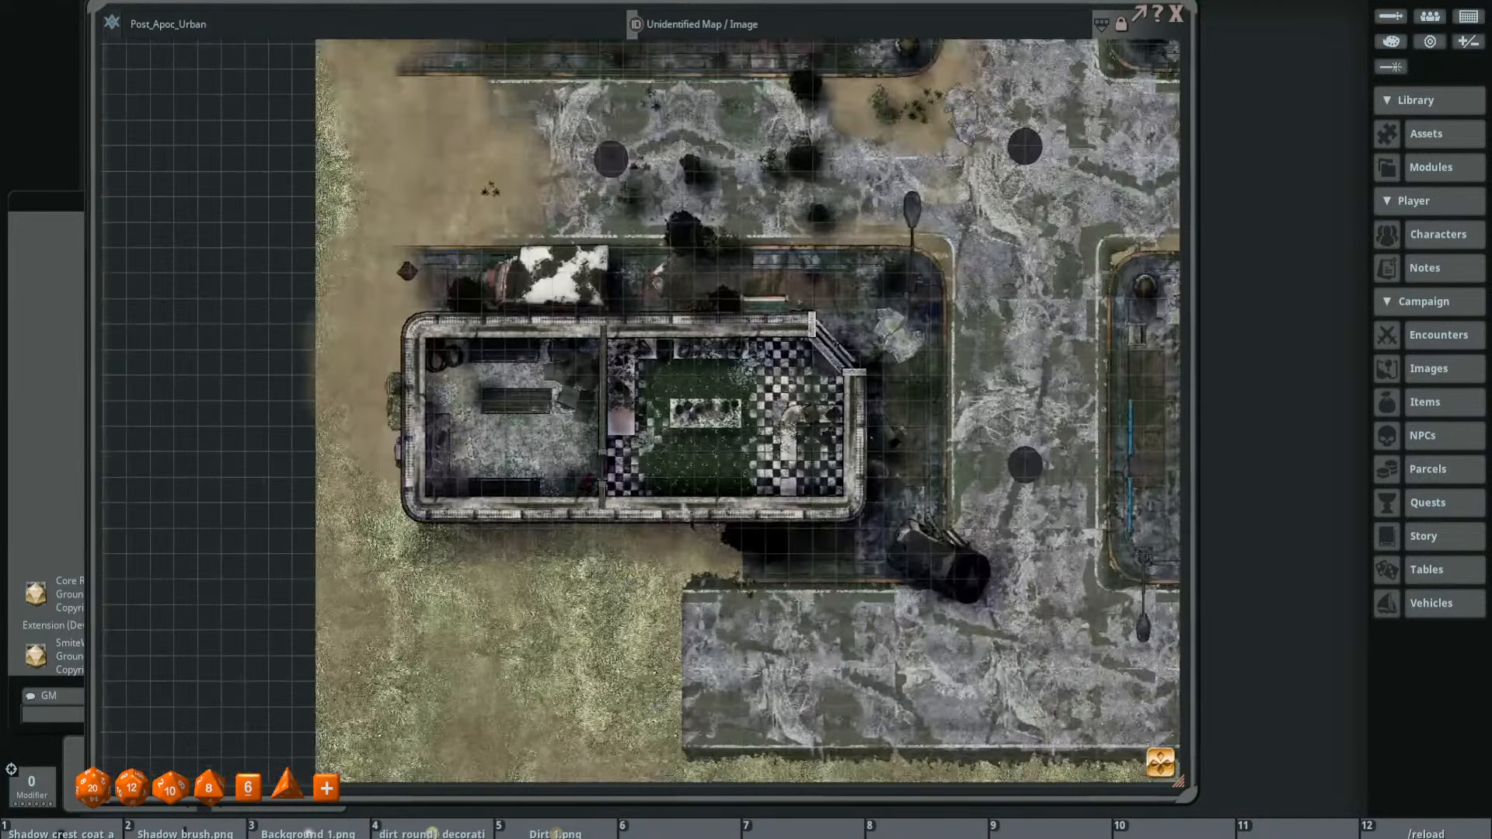
pyautogui.scroll(-3, 758, 462)
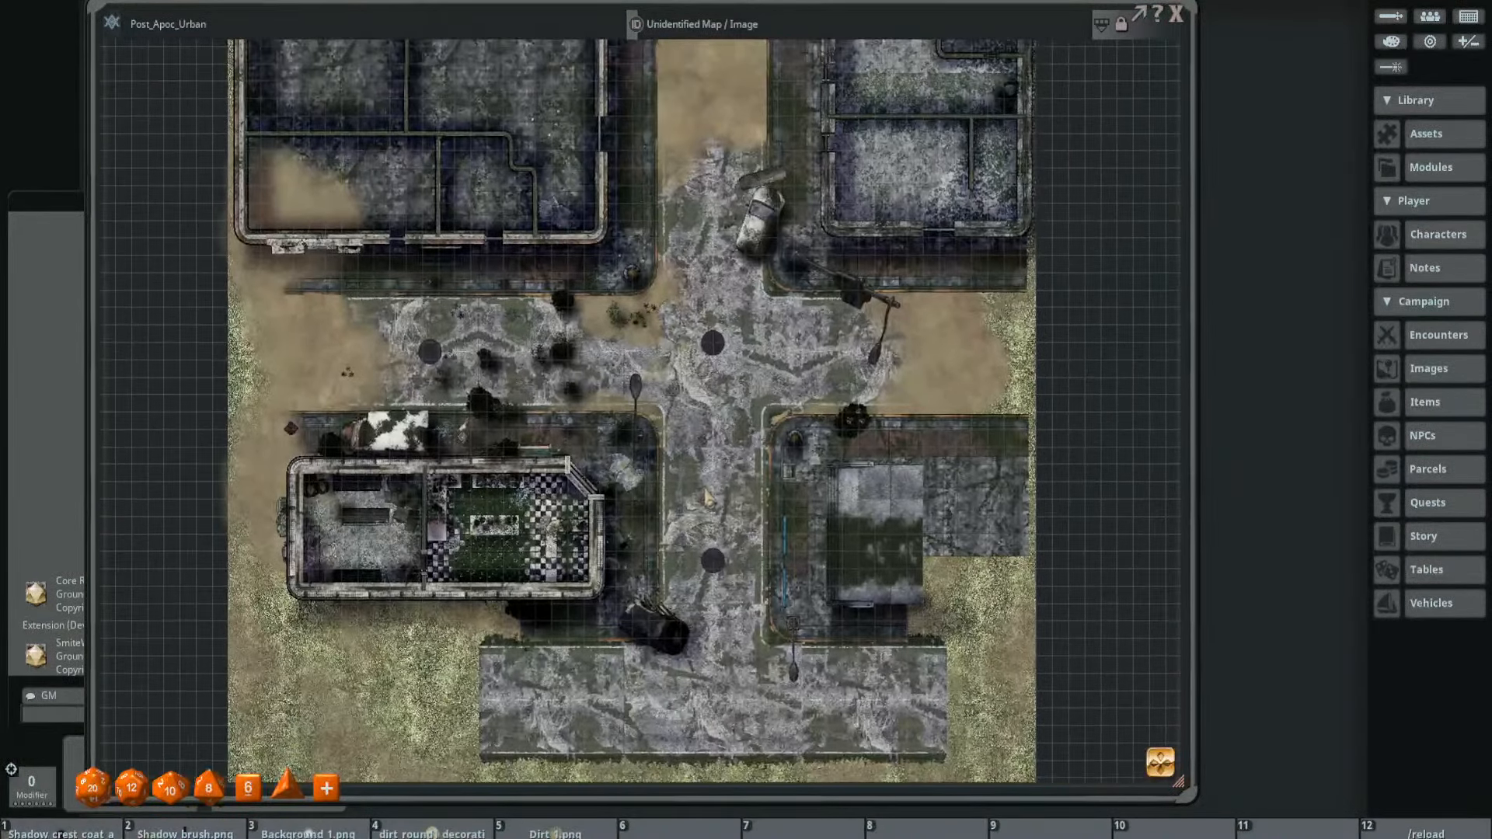
pyautogui.moveTo(765, 405)
pyautogui.mouseDown()
pyautogui.moveTo(762, 434)
pyautogui.moveTo(725, 470)
pyautogui.moveTo(757, 479)
pyautogui.moveTo(749, 424)
pyautogui.mouseUp()
pyautogui.scroll(1, 756, 479)
pyautogui.scroll(-3, 757, 480)
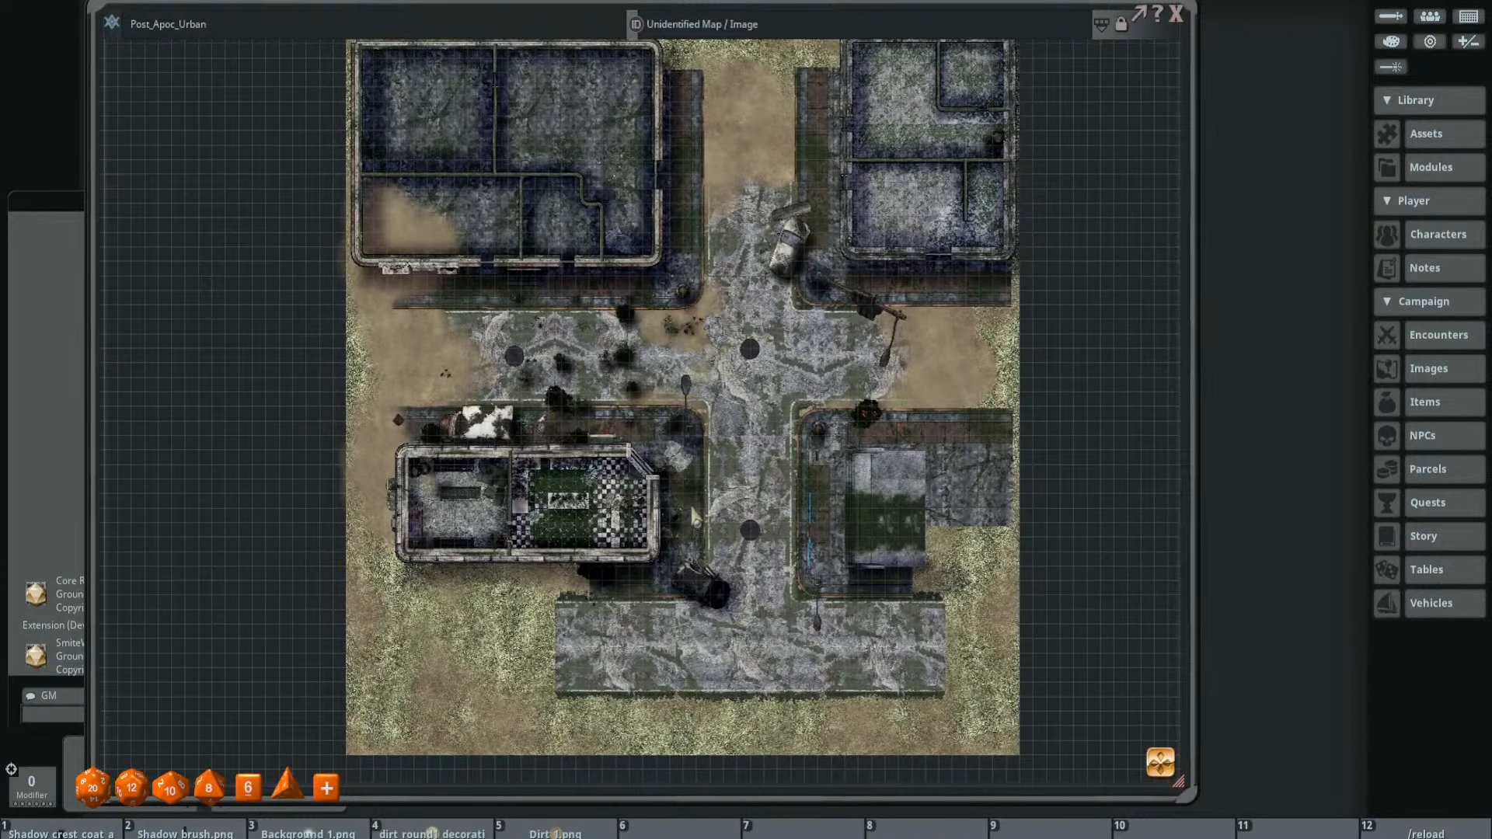
pyautogui.scroll(2, 441, 545)
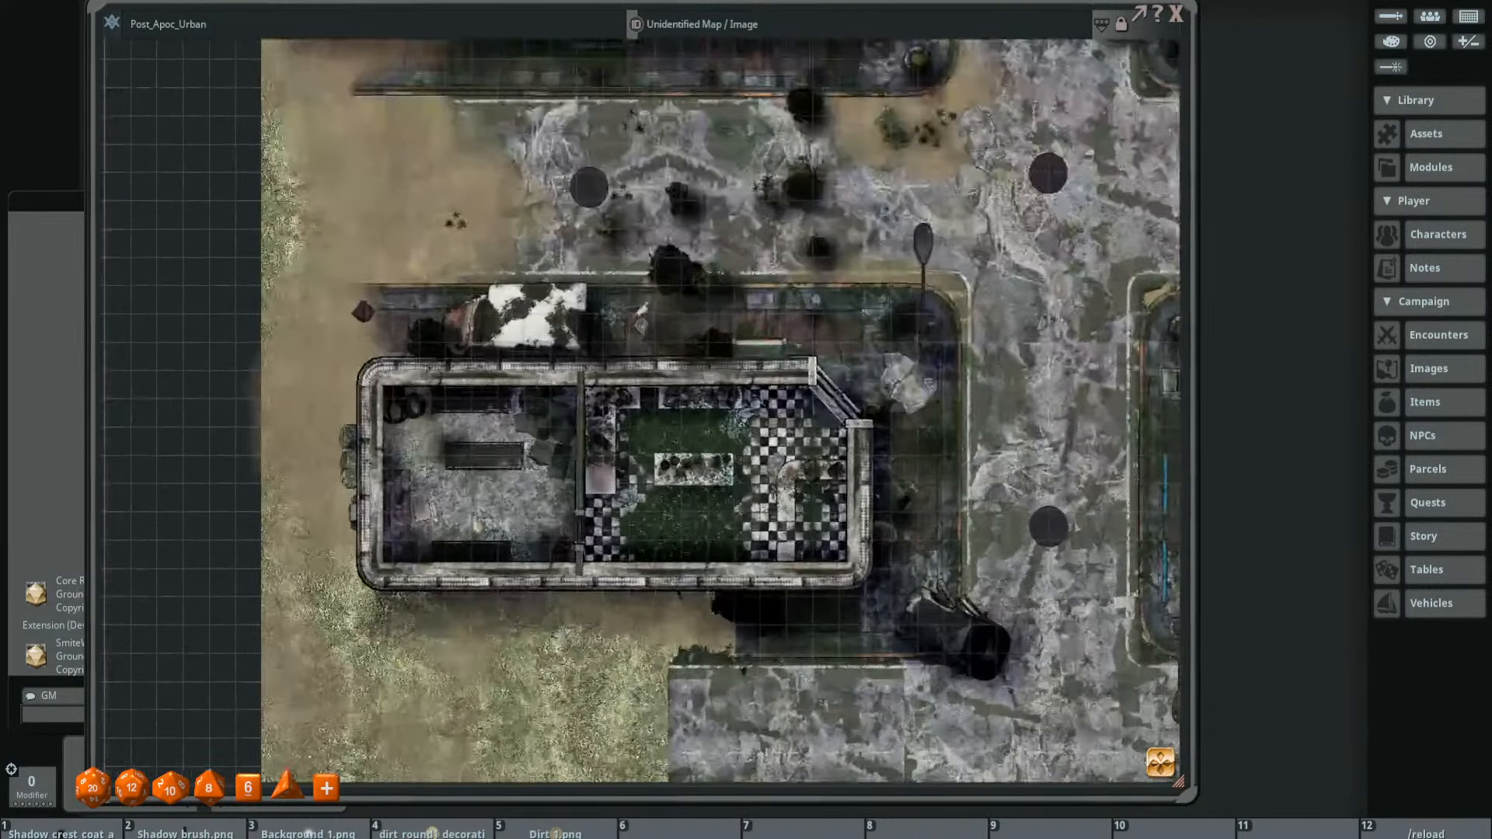
pyautogui.scroll(-2, 761, 419)
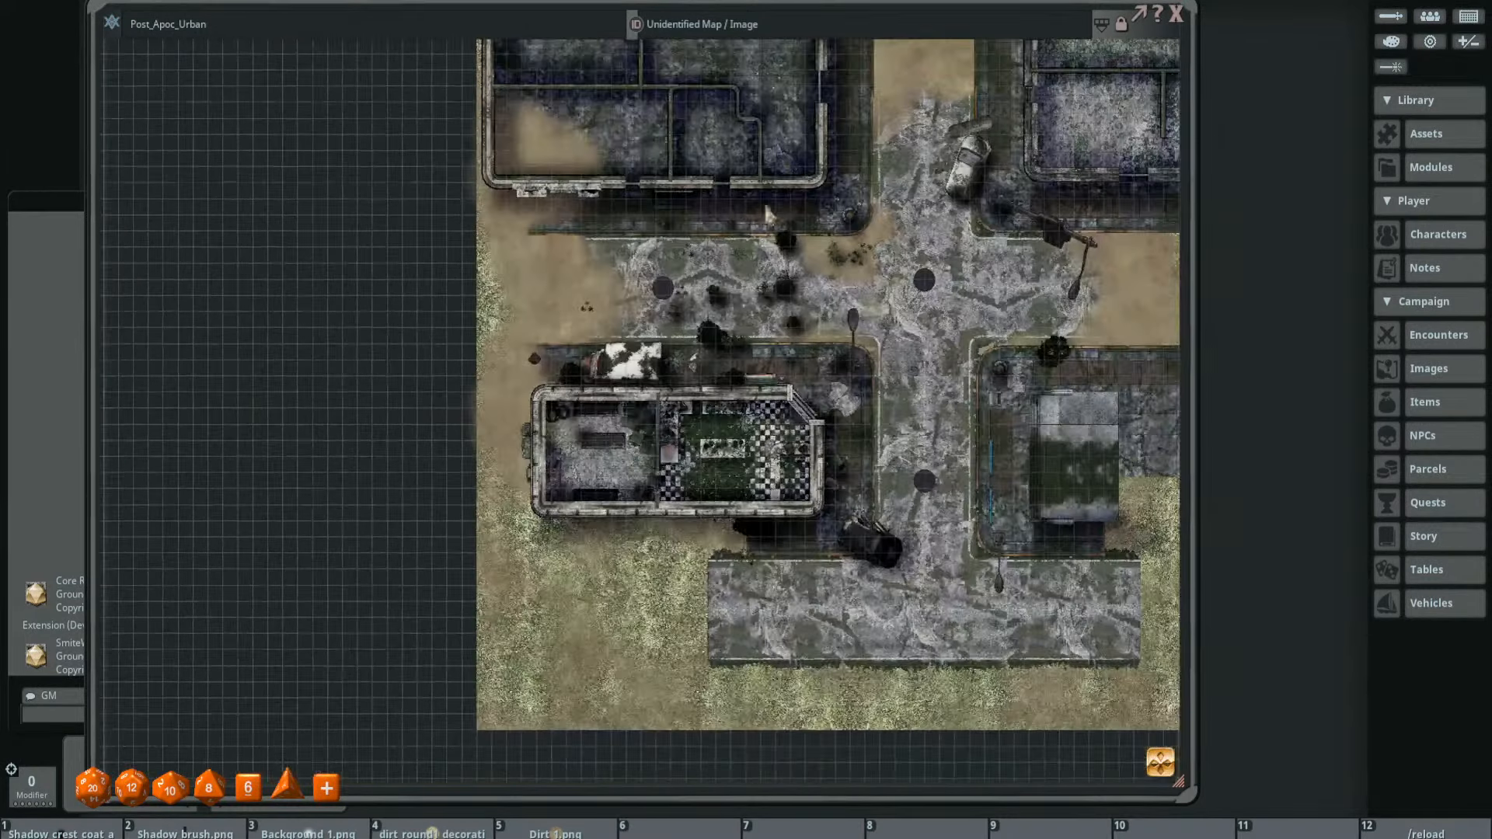
pyautogui.moveTo(839, 229); pyautogui.dragTo(740, 319)
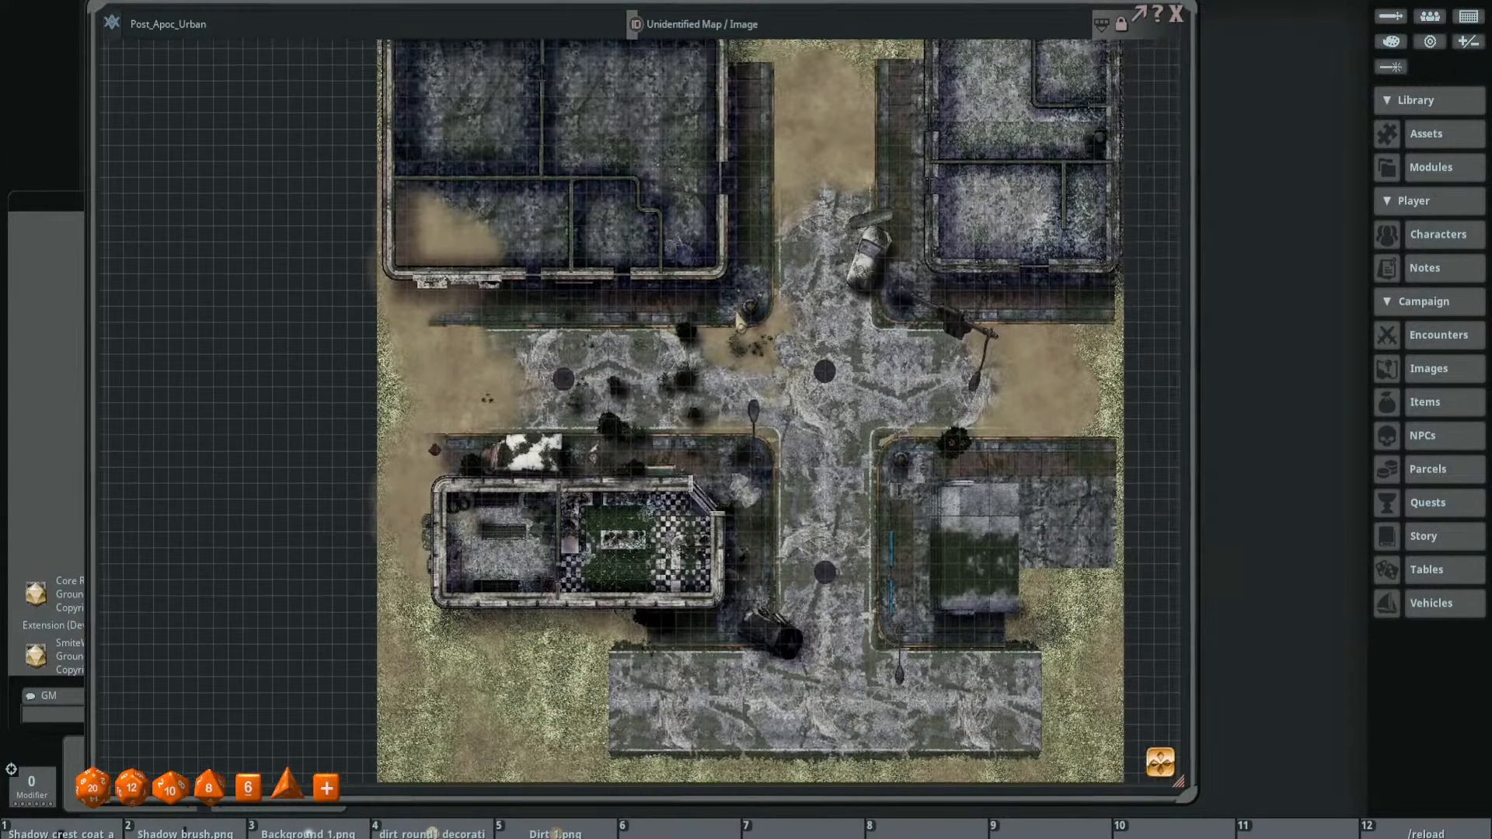
# - Unlock the map for editing and review its line-of-sight walls, doors and terrain outlines
pyautogui.click(1121, 27)
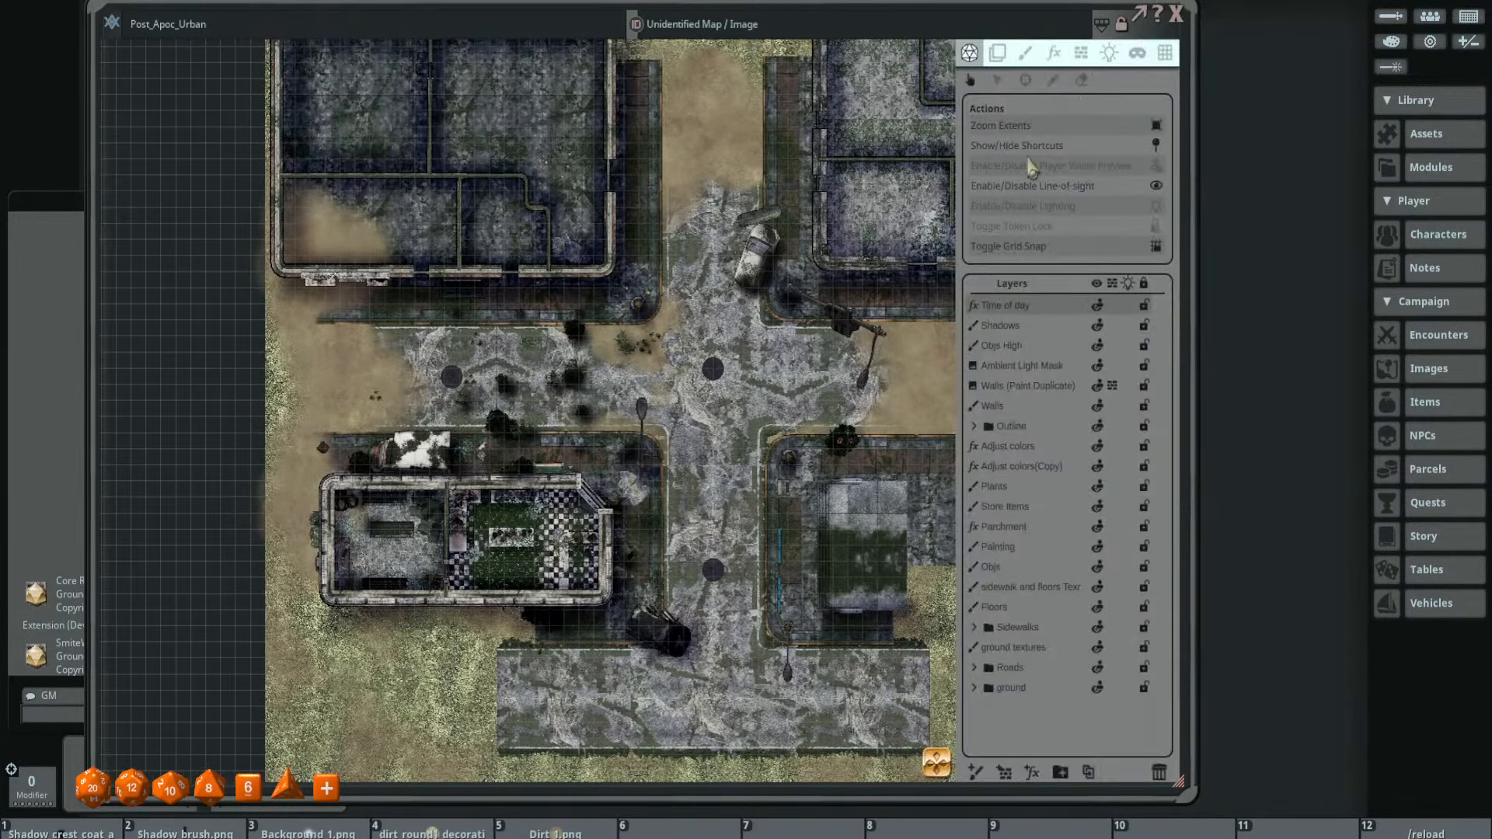
pyautogui.click(1081, 52)
pyautogui.scroll(-1, 703, 332)
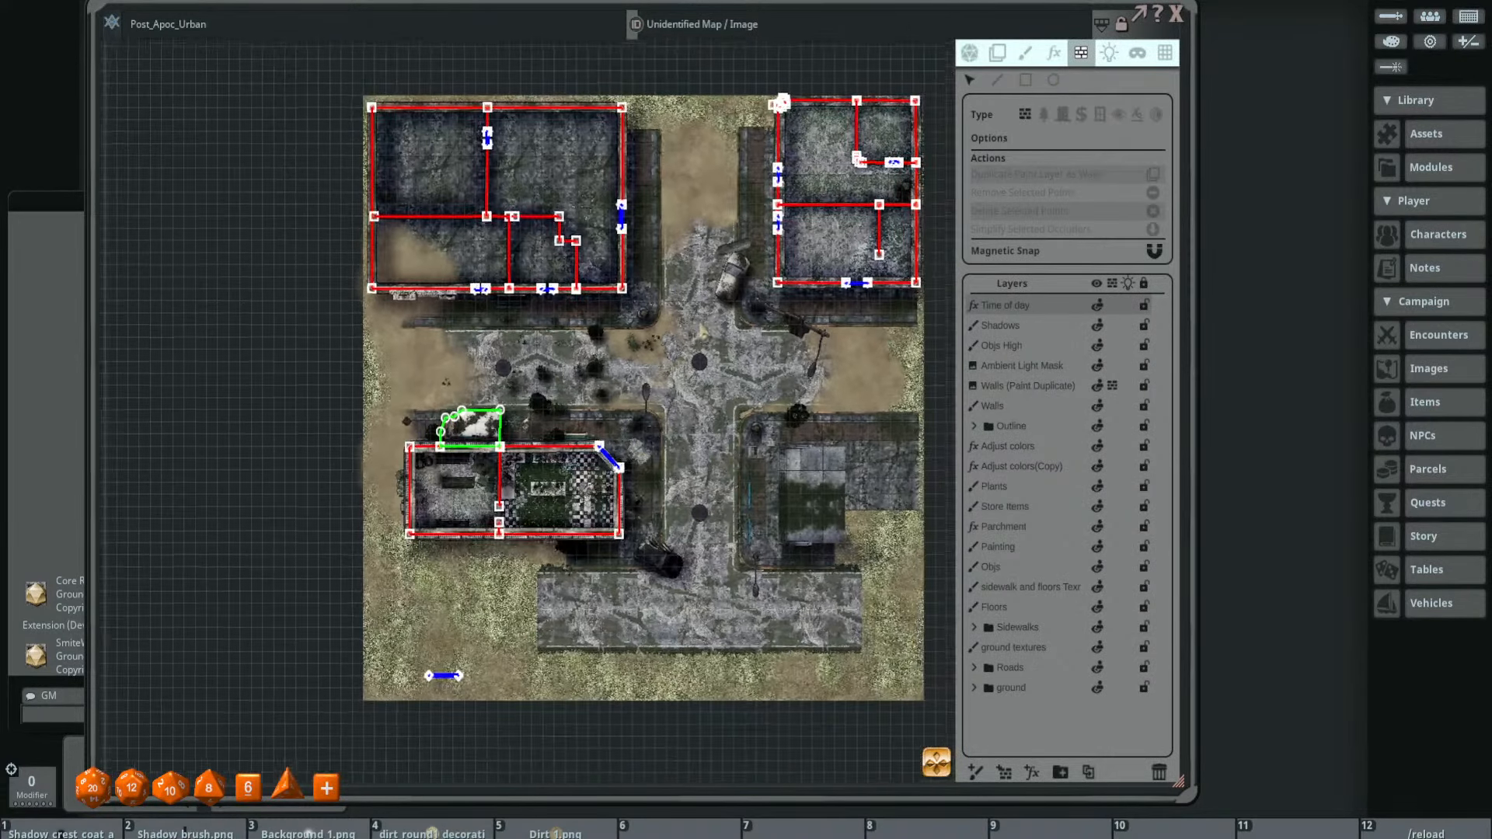
pyautogui.scroll(2, 474, 436)
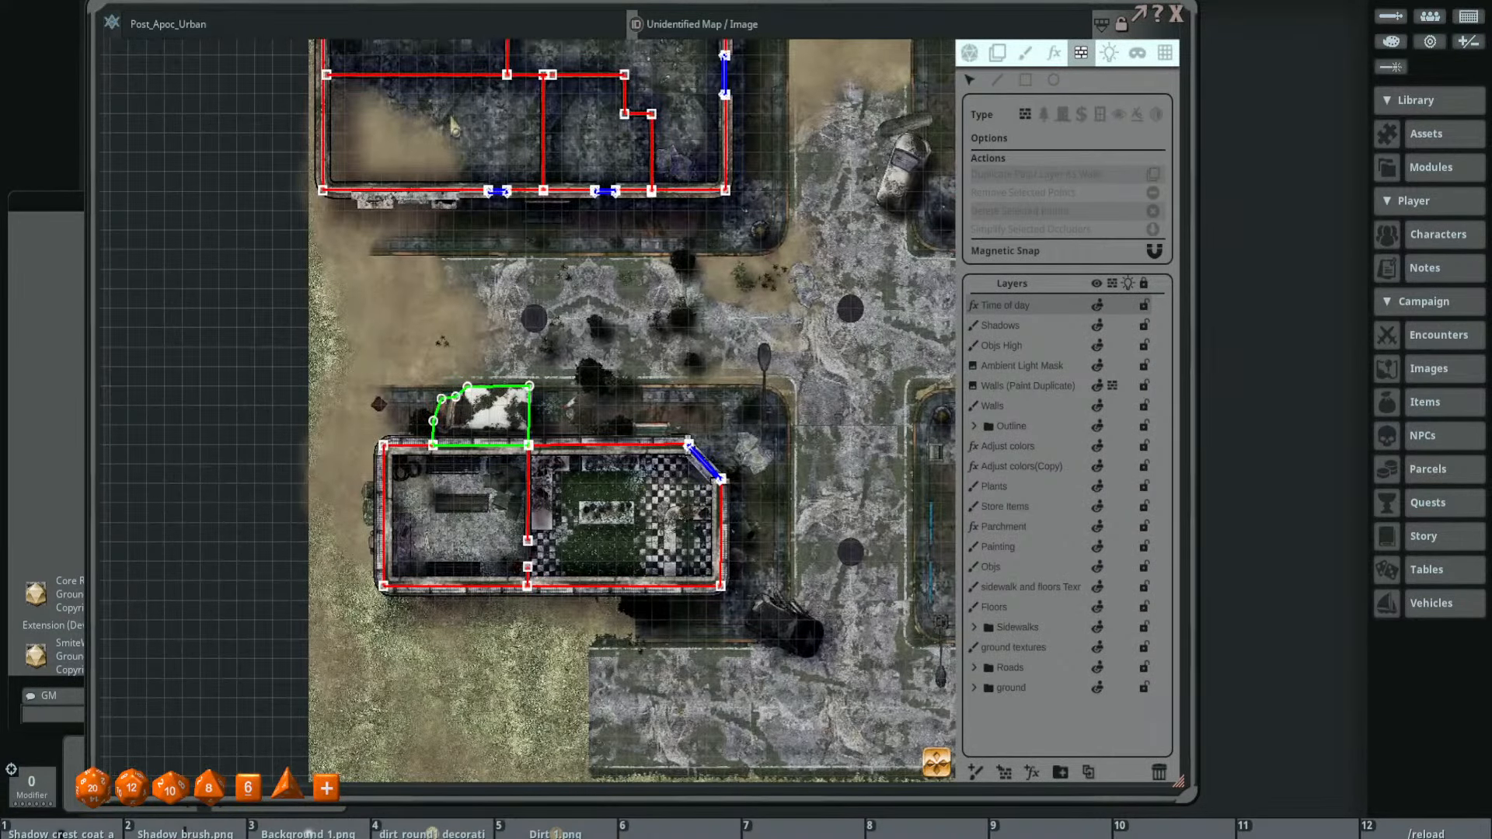
pyautogui.click(969, 52)
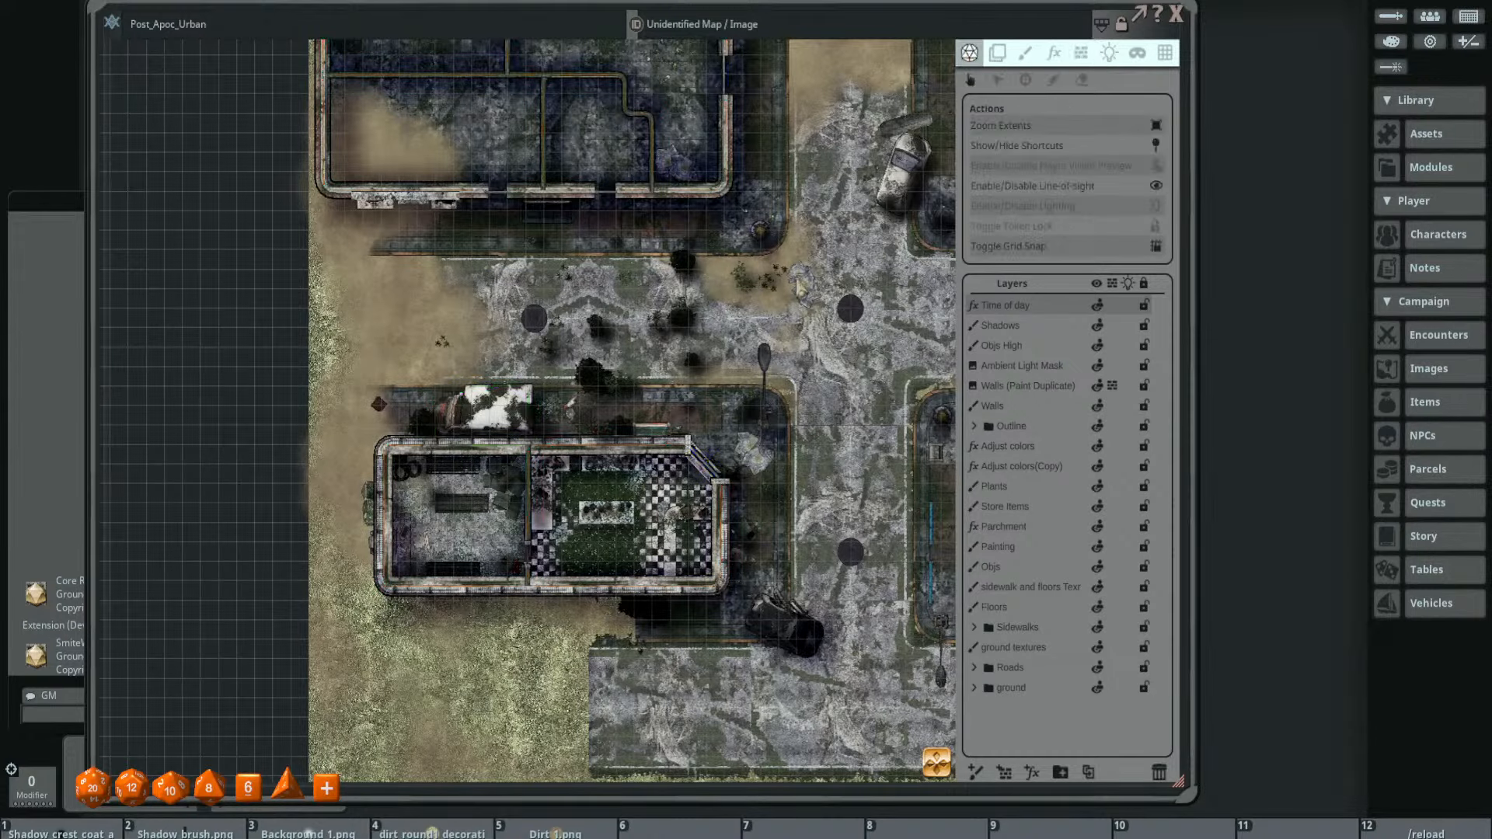
# - Examine the southwest building's two furnished rooms, its angled corner entrance and the overgrown truck outside
pyautogui.scroll(-2, 806, 306)
pyautogui.scroll(1, 661, 342)
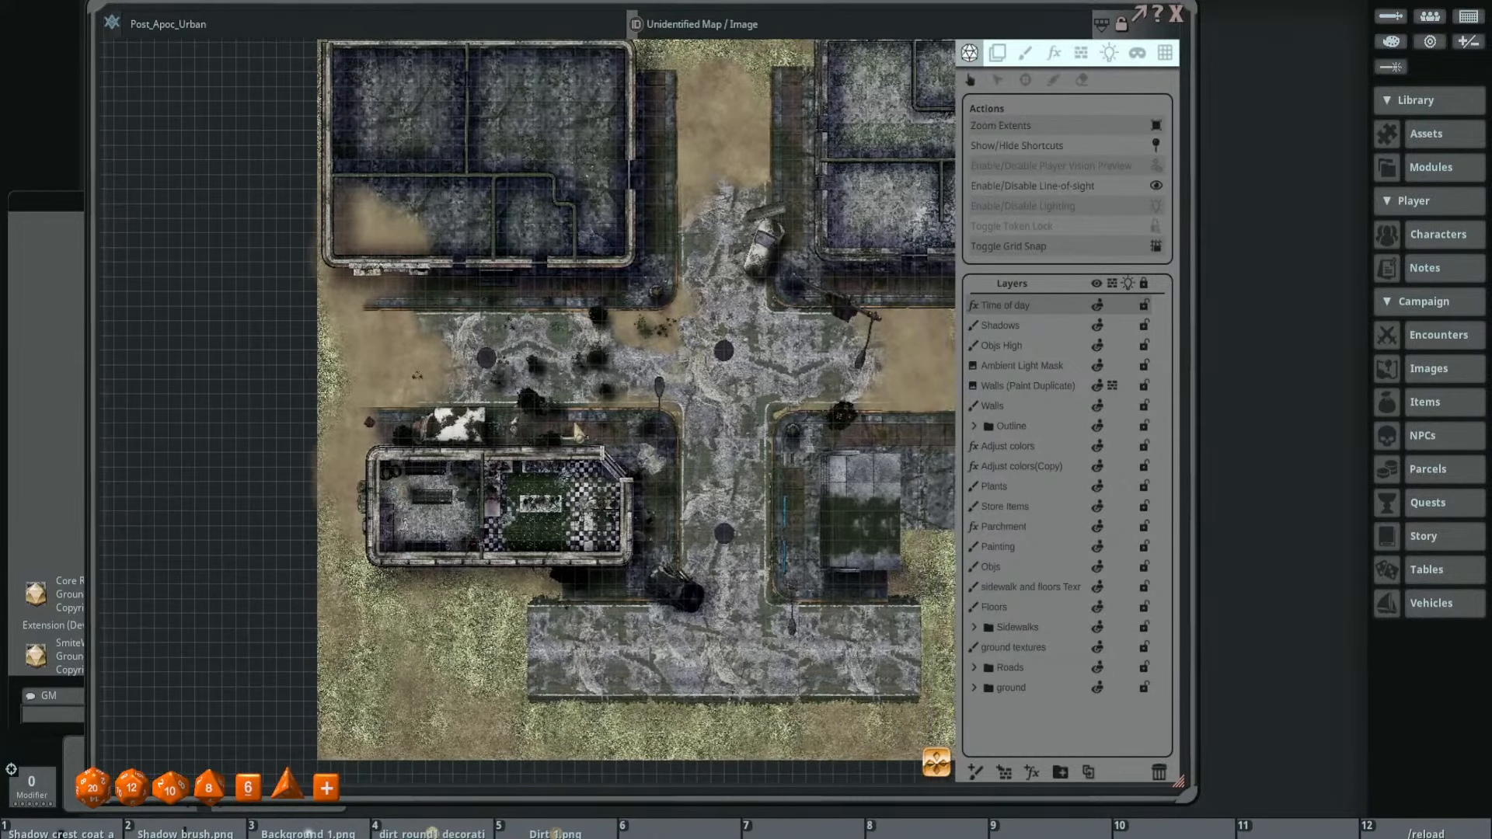
pyautogui.scroll(6, 534, 498)
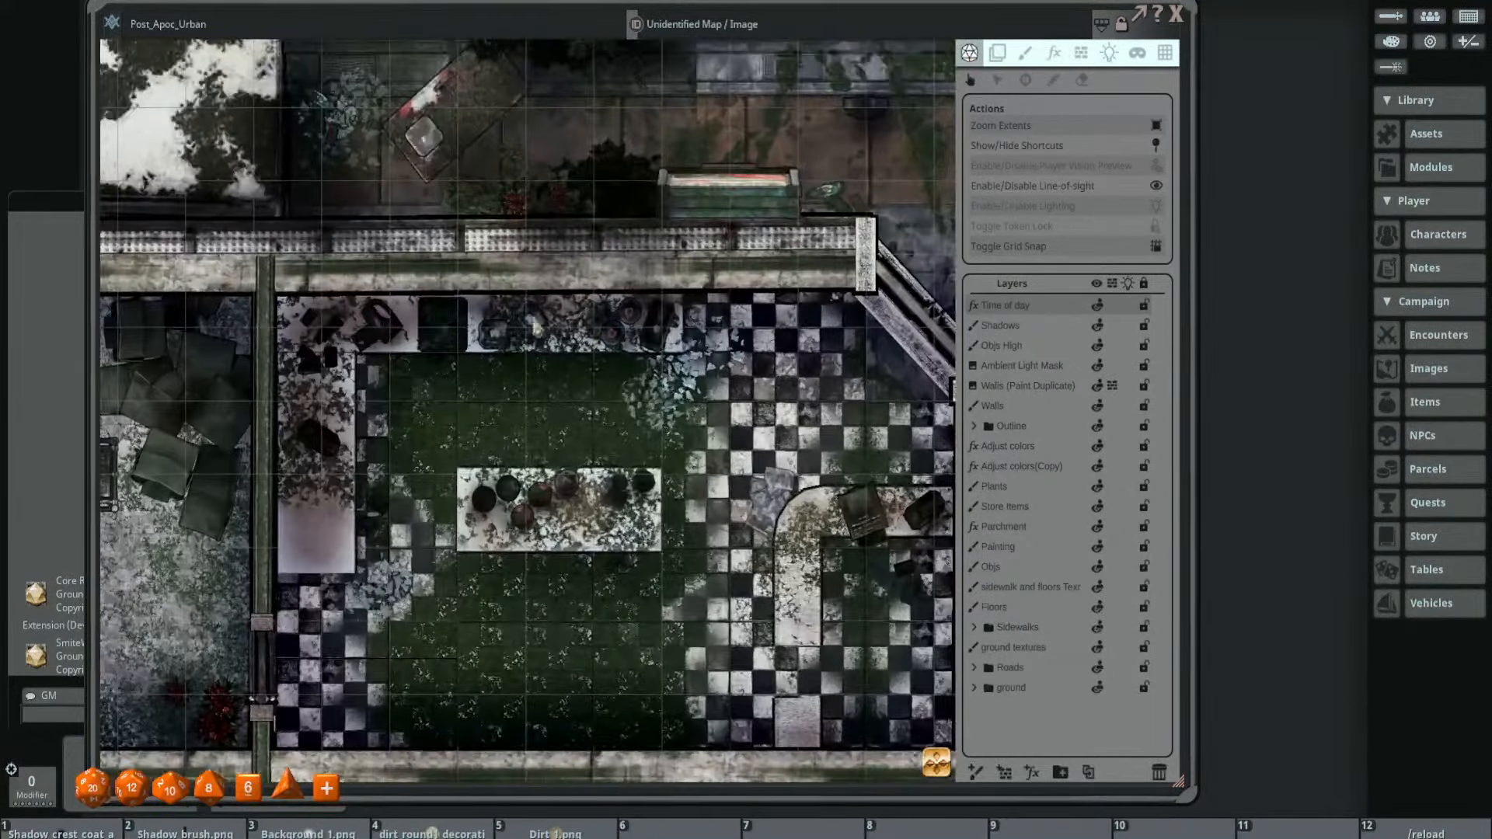
pyautogui.scroll(-3, 777, 516)
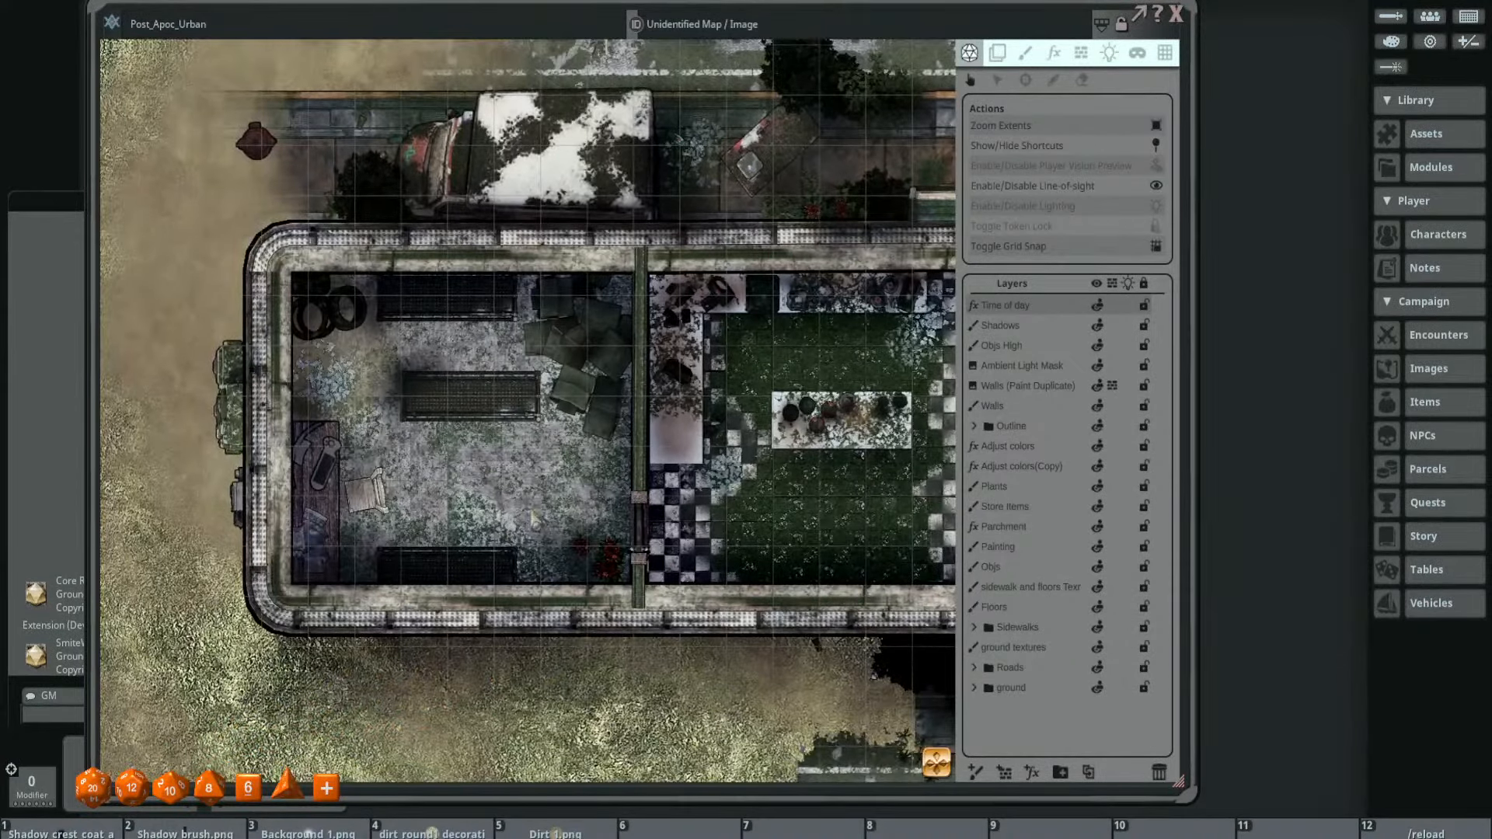
pyautogui.scroll(-2, 535, 519)
pyautogui.scroll(1, 687, 472)
pyautogui.scroll(1, 543, 447)
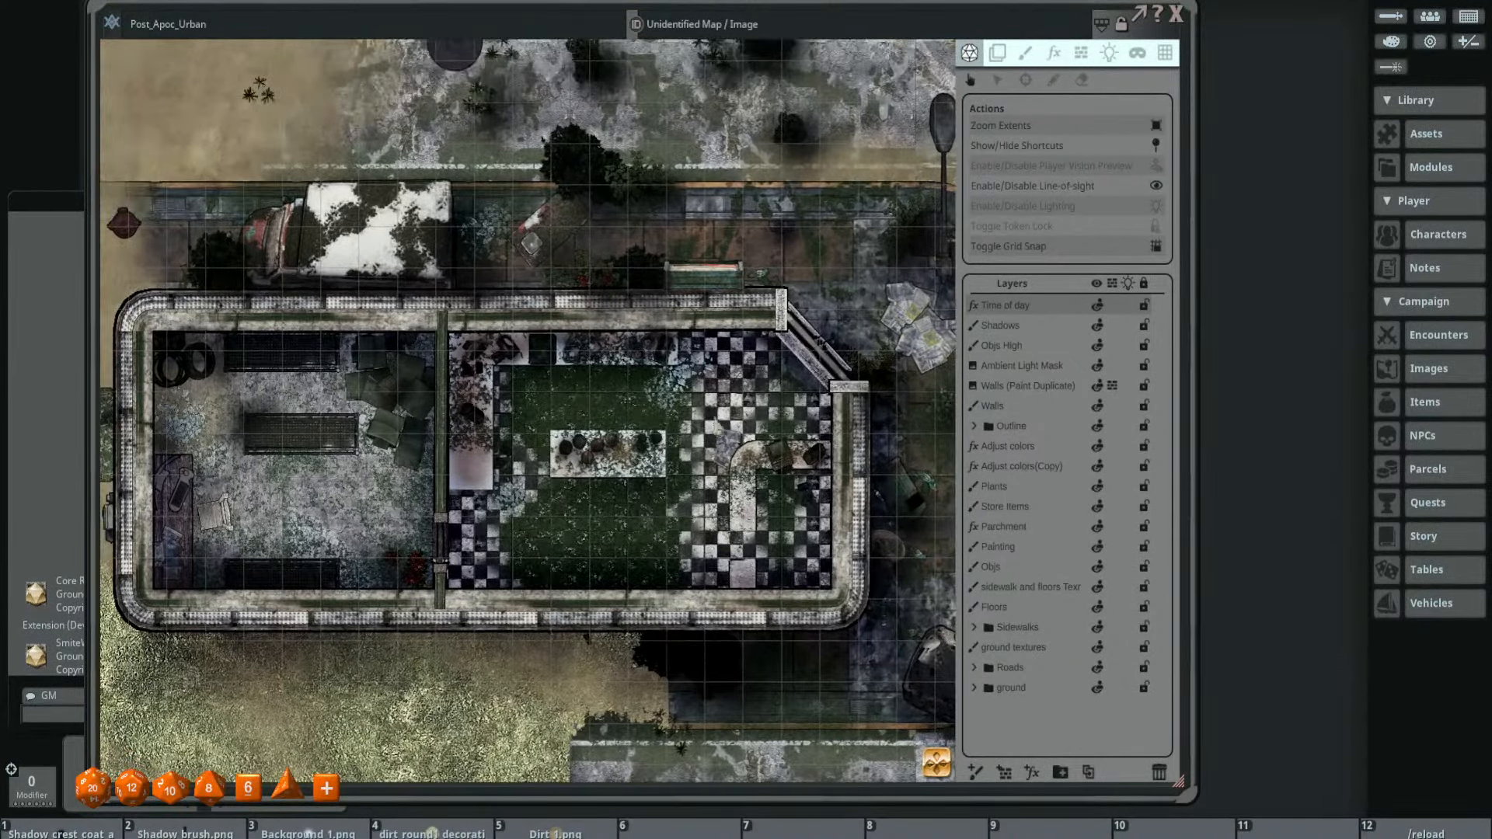
pyautogui.scroll(-1, 750, 427)
pyautogui.scroll(3, 730, 427)
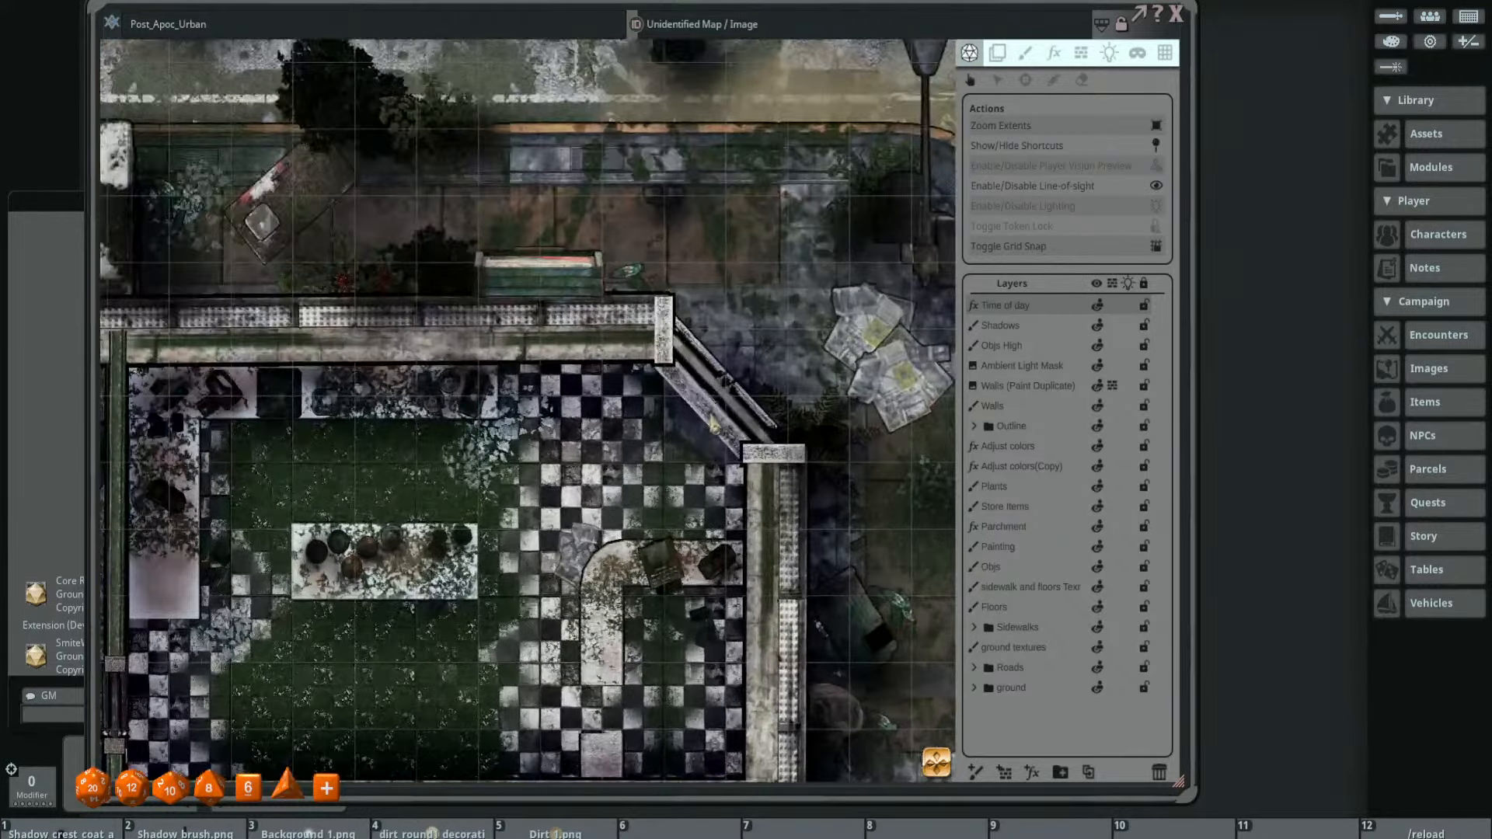
pyautogui.scroll(-4, 707, 432)
pyautogui.scroll(1, 688, 452)
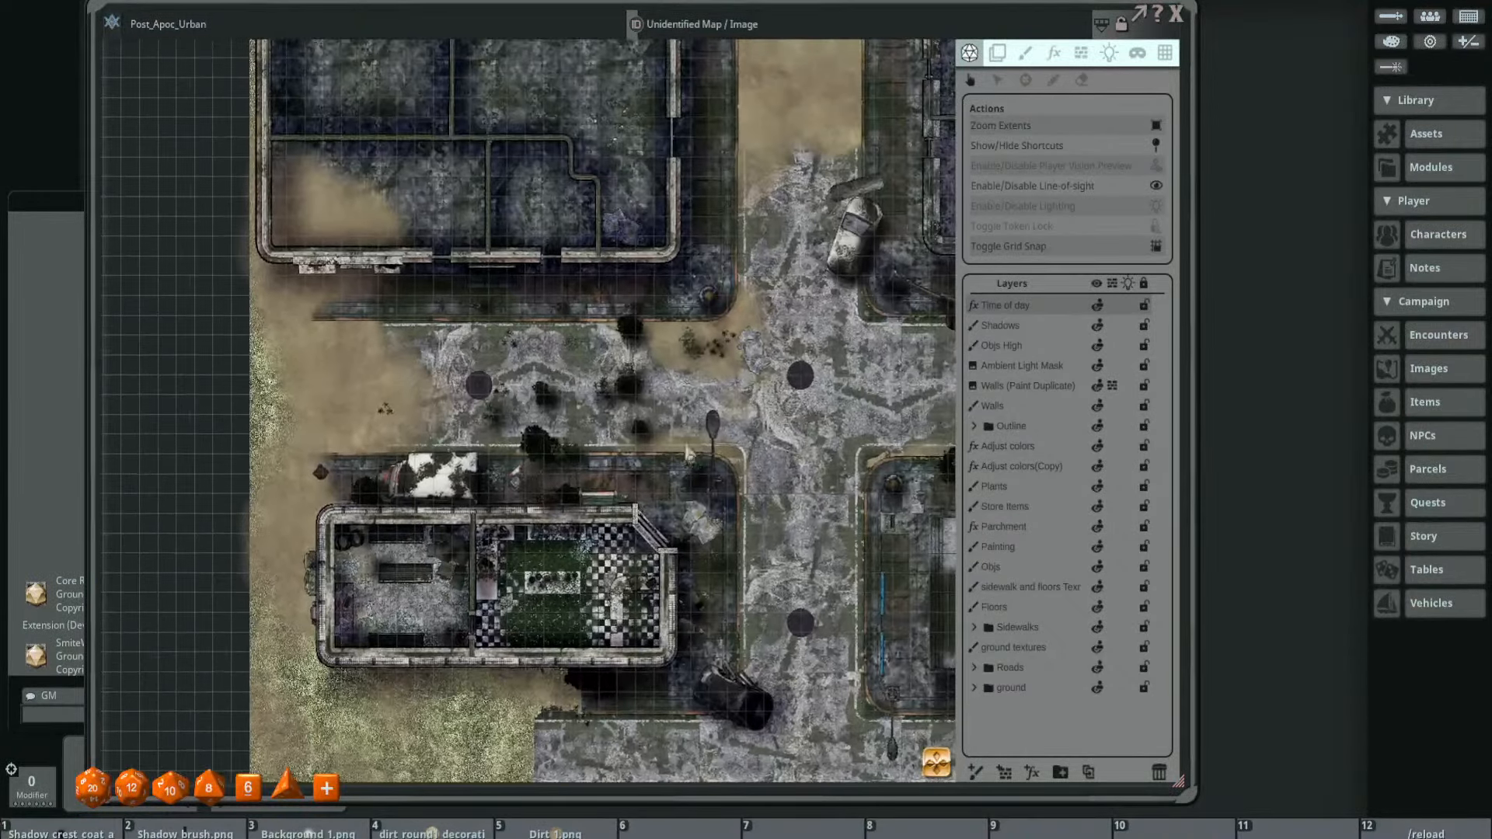
# - Examine the large northwest building's empty rooms, interior walls and sand-covered corner
pyautogui.scroll(-2, 466, 497)
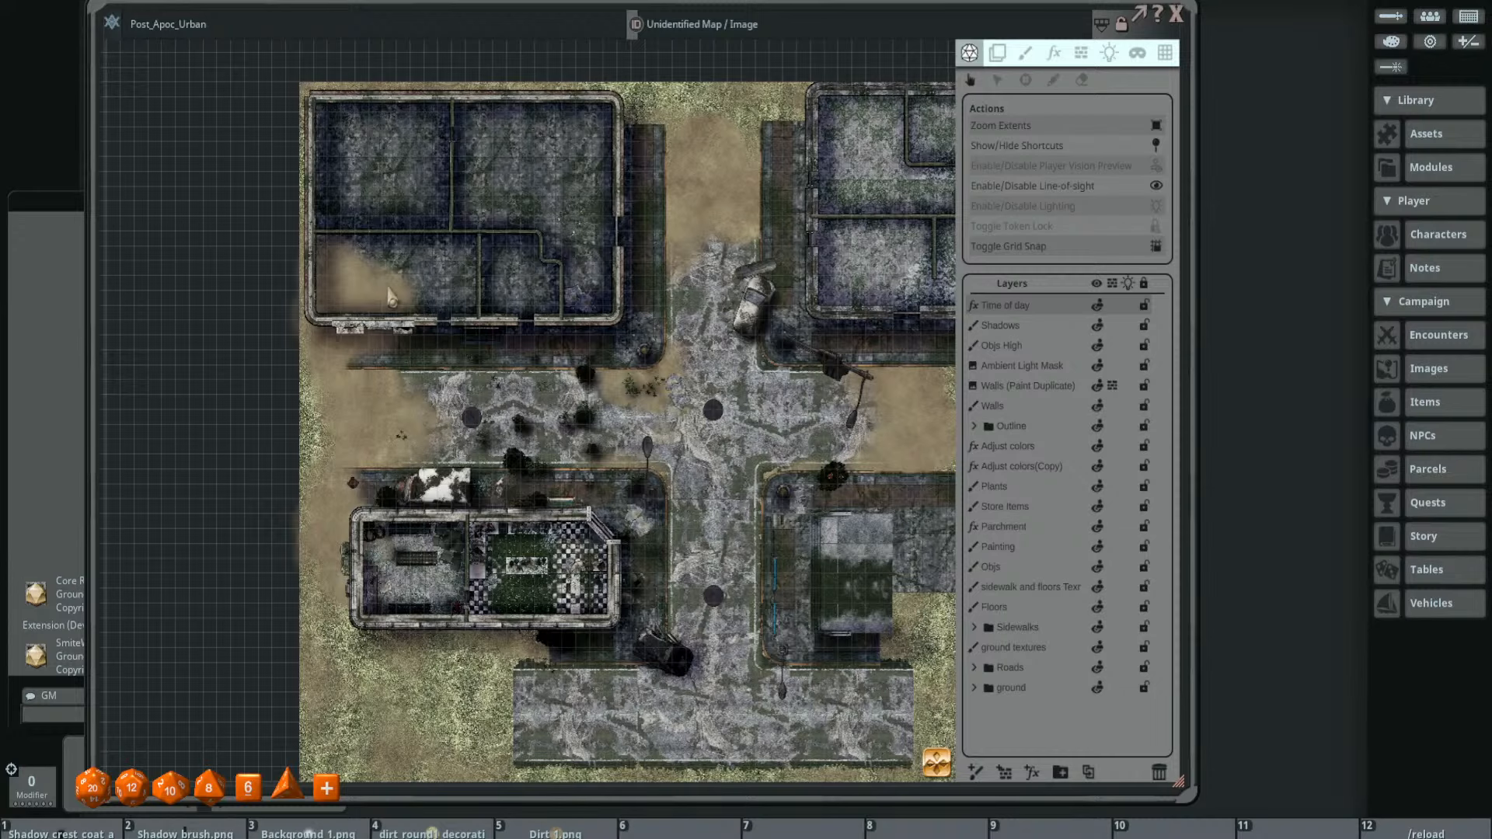
pyautogui.scroll(3, 435, 194)
pyautogui.moveTo(569, 436); pyautogui.dragTo(732, 441)
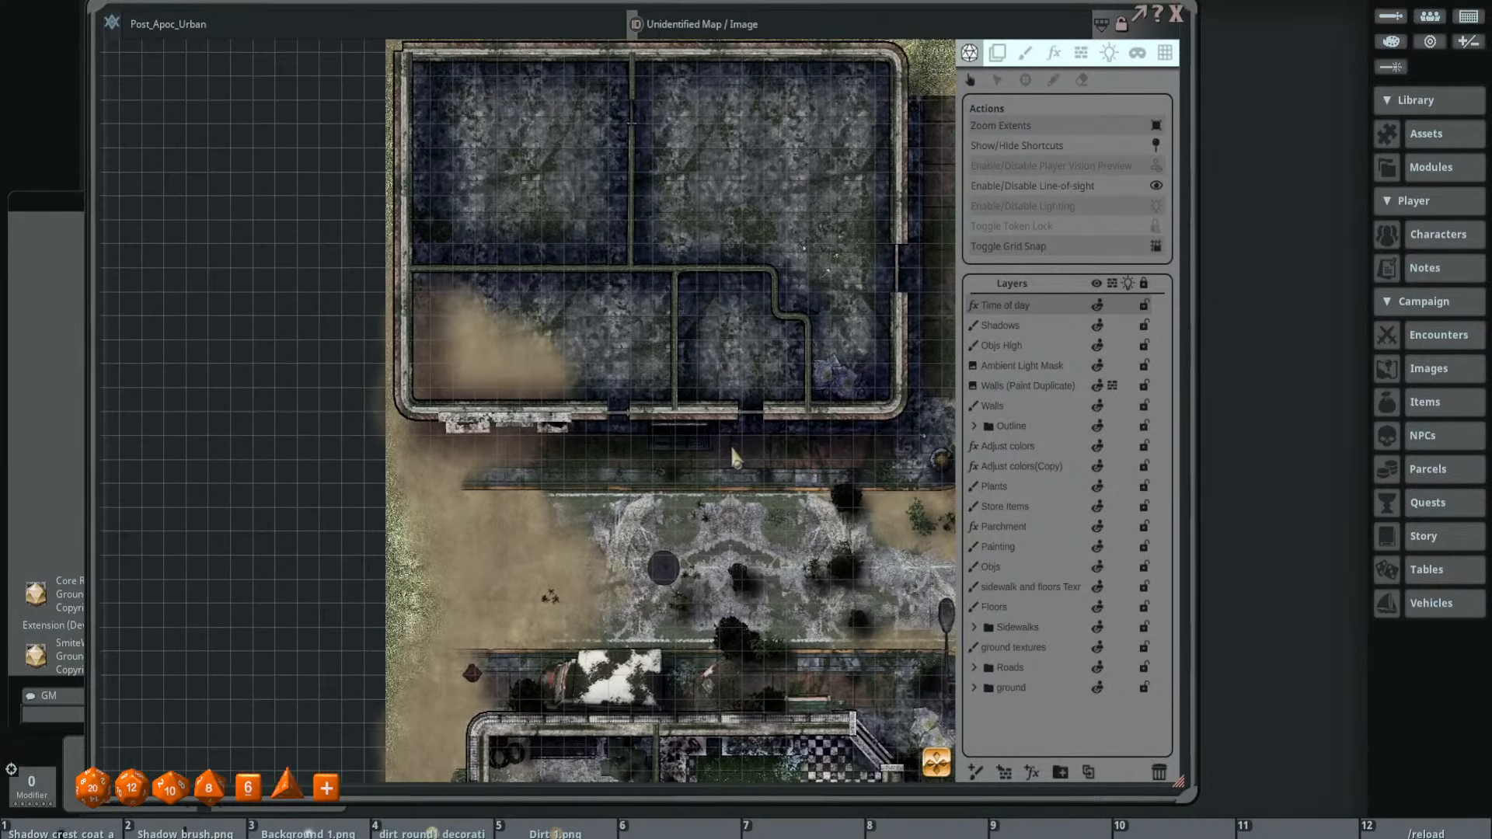
pyautogui.scroll(1, 783, 397)
pyautogui.scroll(2, 783, 397)
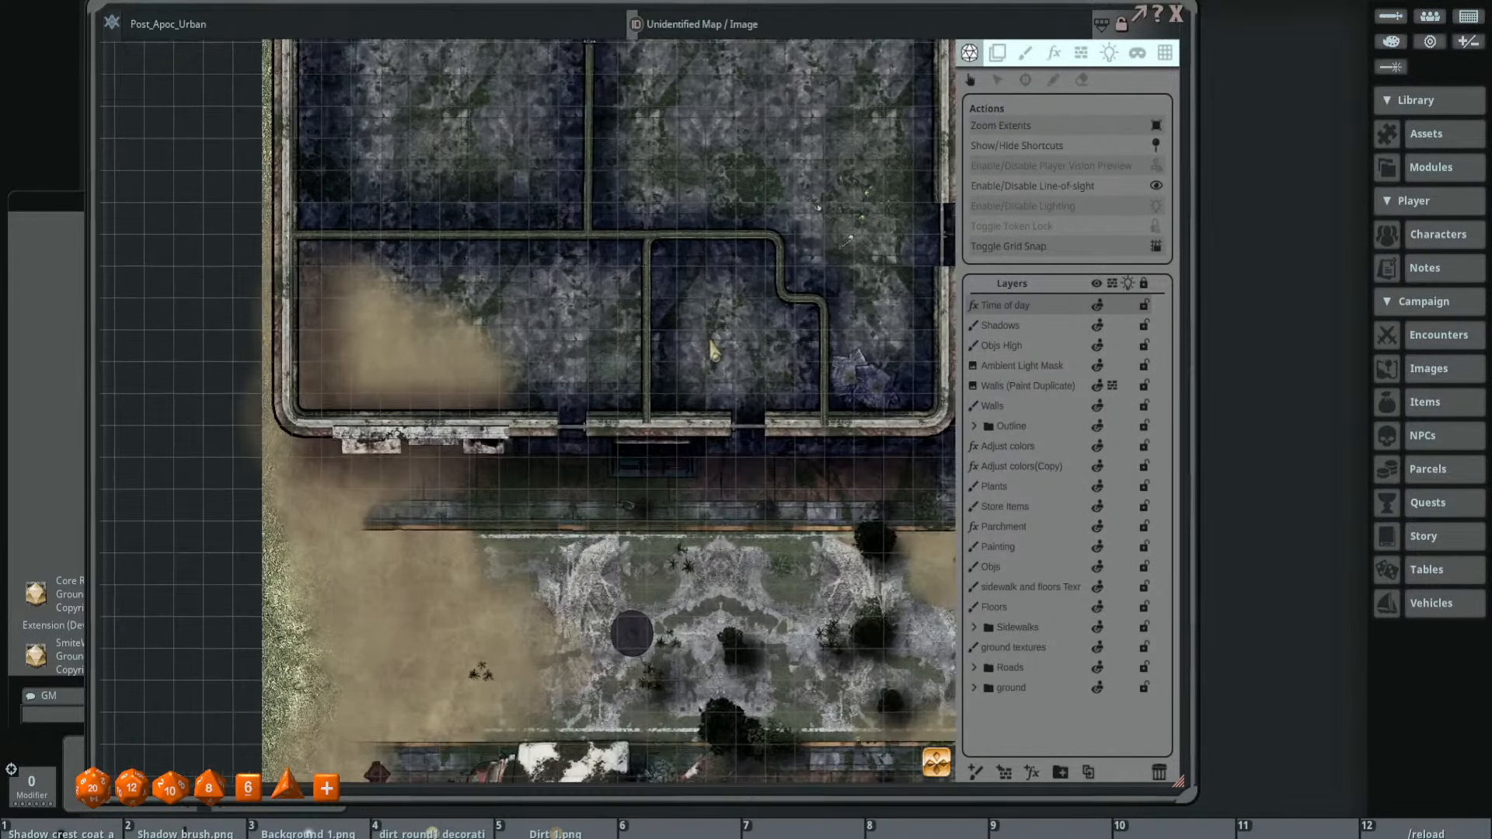
pyautogui.scroll(-3, 807, 381)
pyautogui.moveTo(808, 382); pyautogui.dragTo(727, 383)
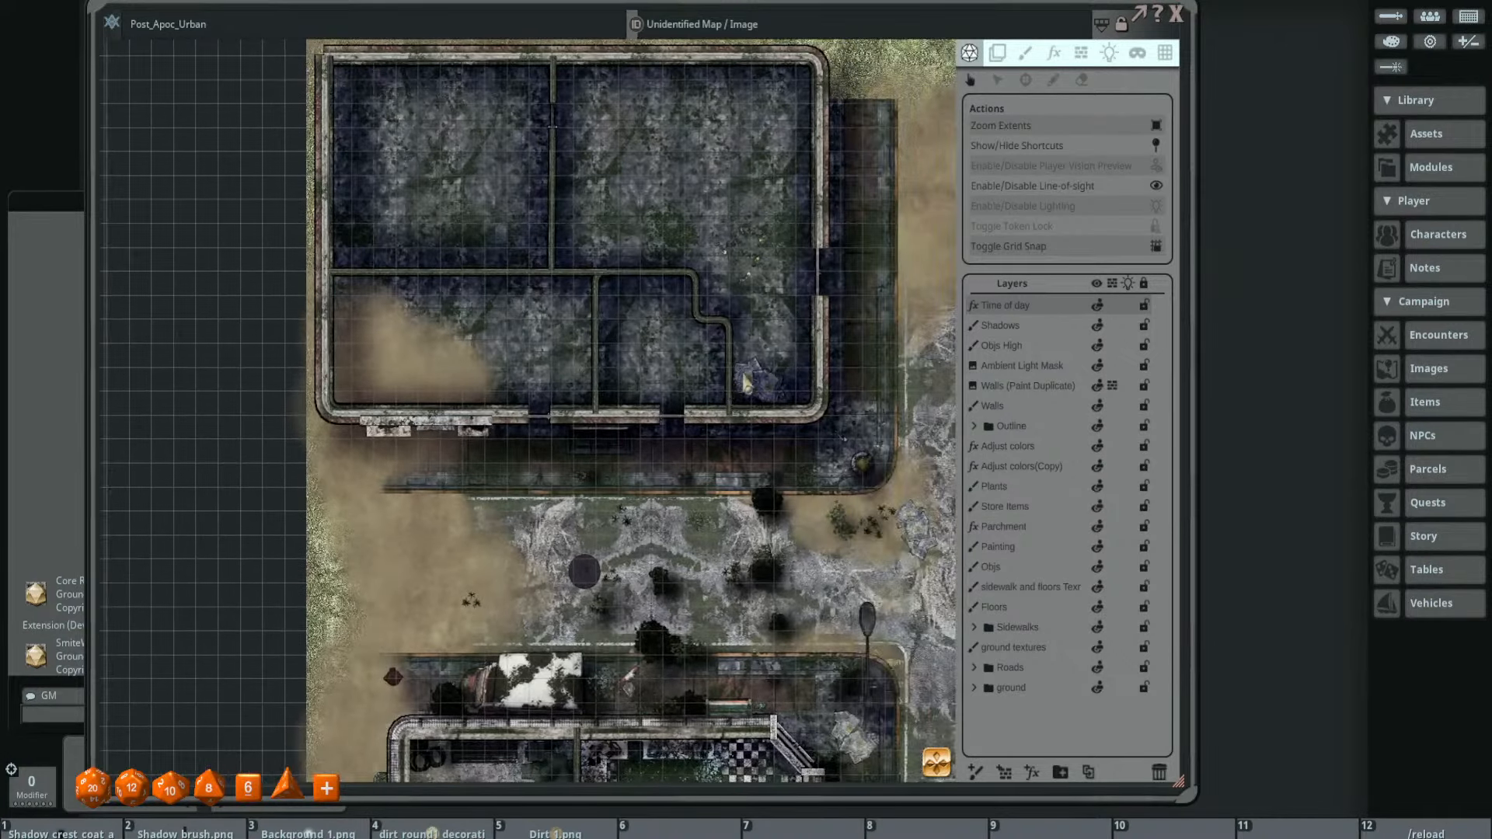
pyautogui.scroll(-1, 746, 379)
pyautogui.scroll(-3, 746, 379)
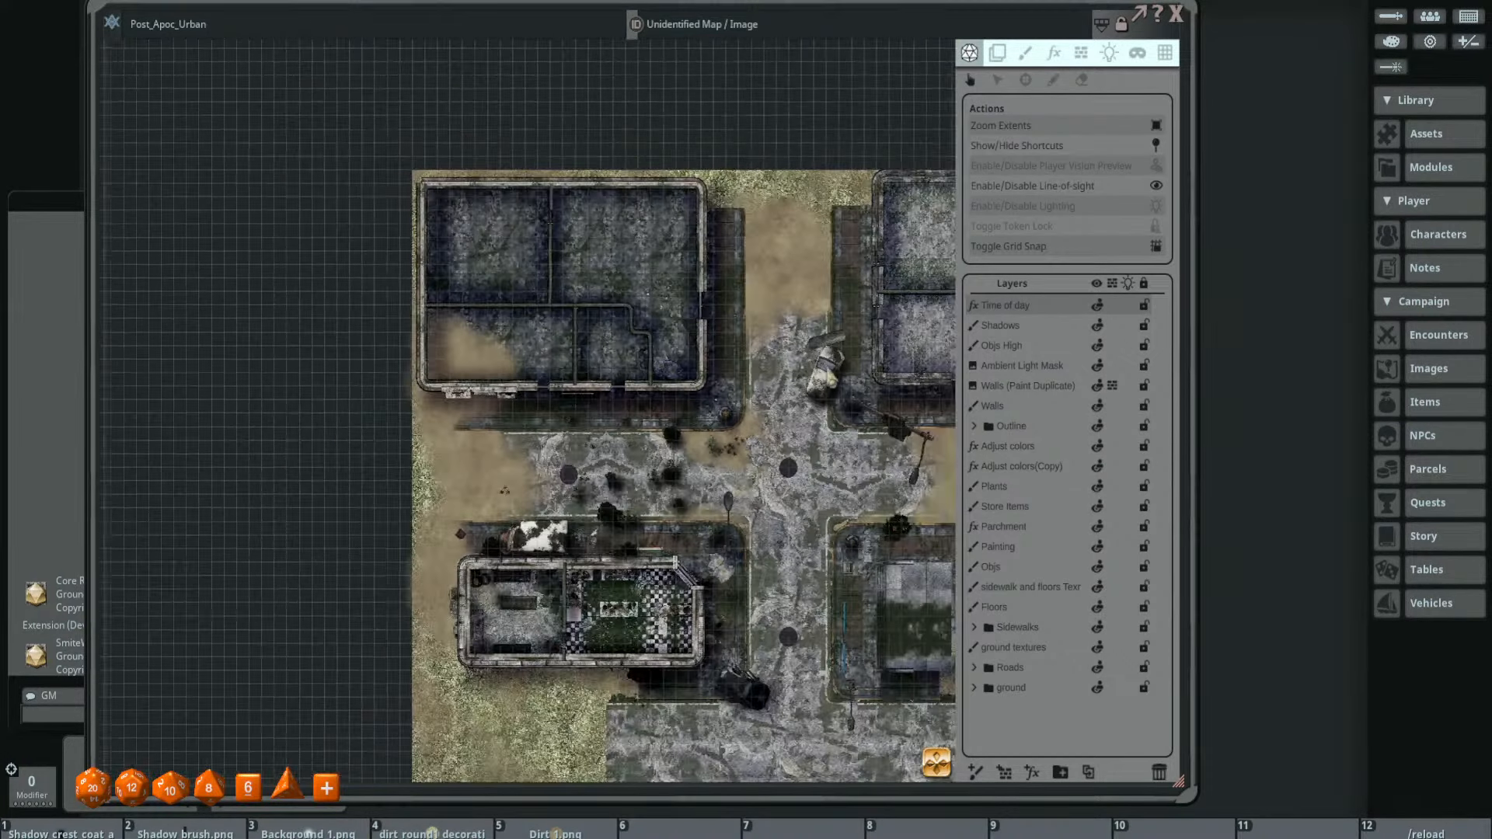
# - Examine the northeast building and the street intersection with the wrecked car
pyautogui.scroll(3, 820, 344)
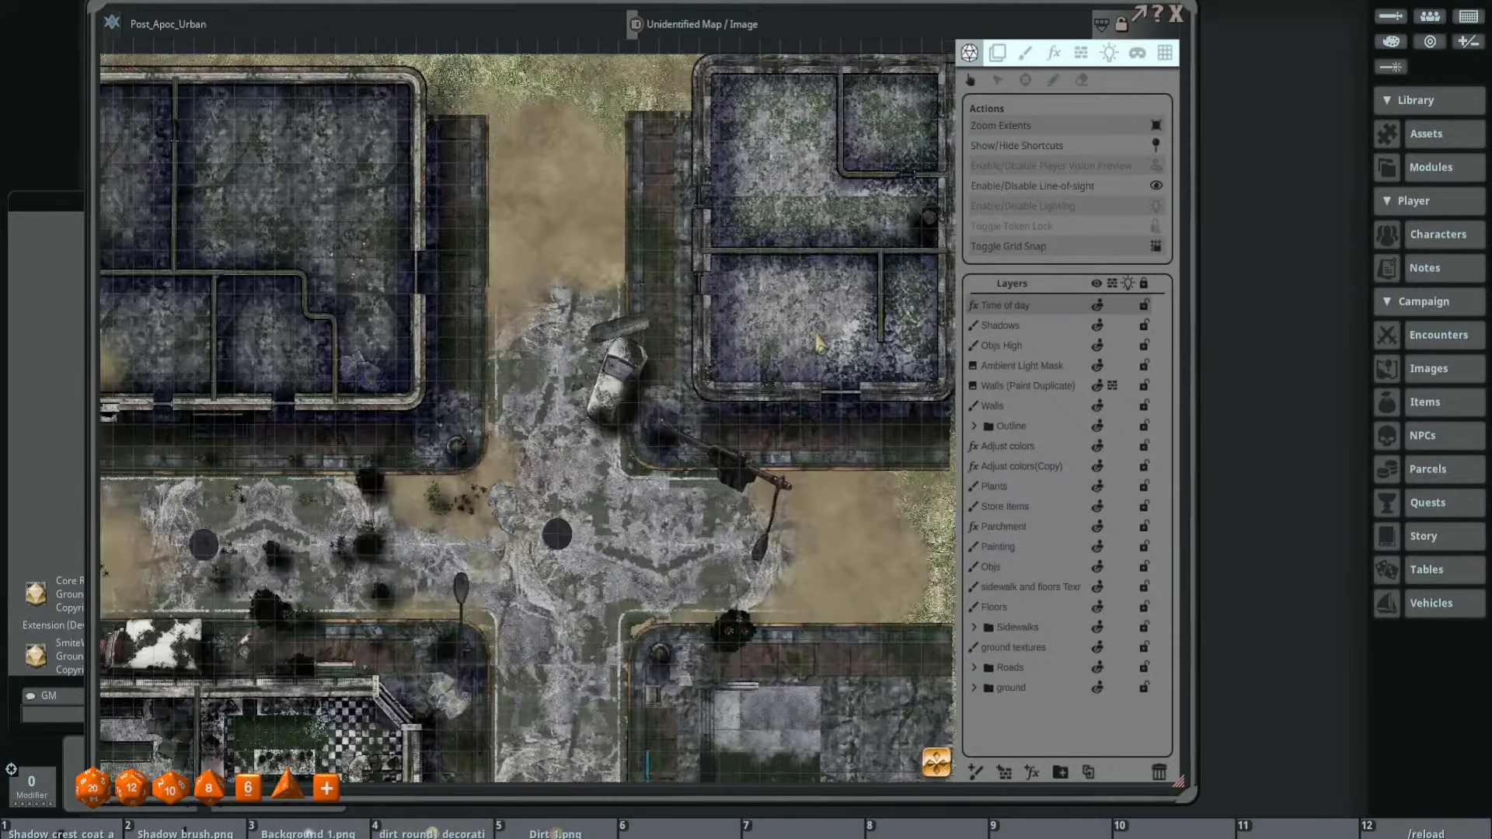
pyautogui.scroll(-2, 820, 344)
pyautogui.scroll(2, 821, 347)
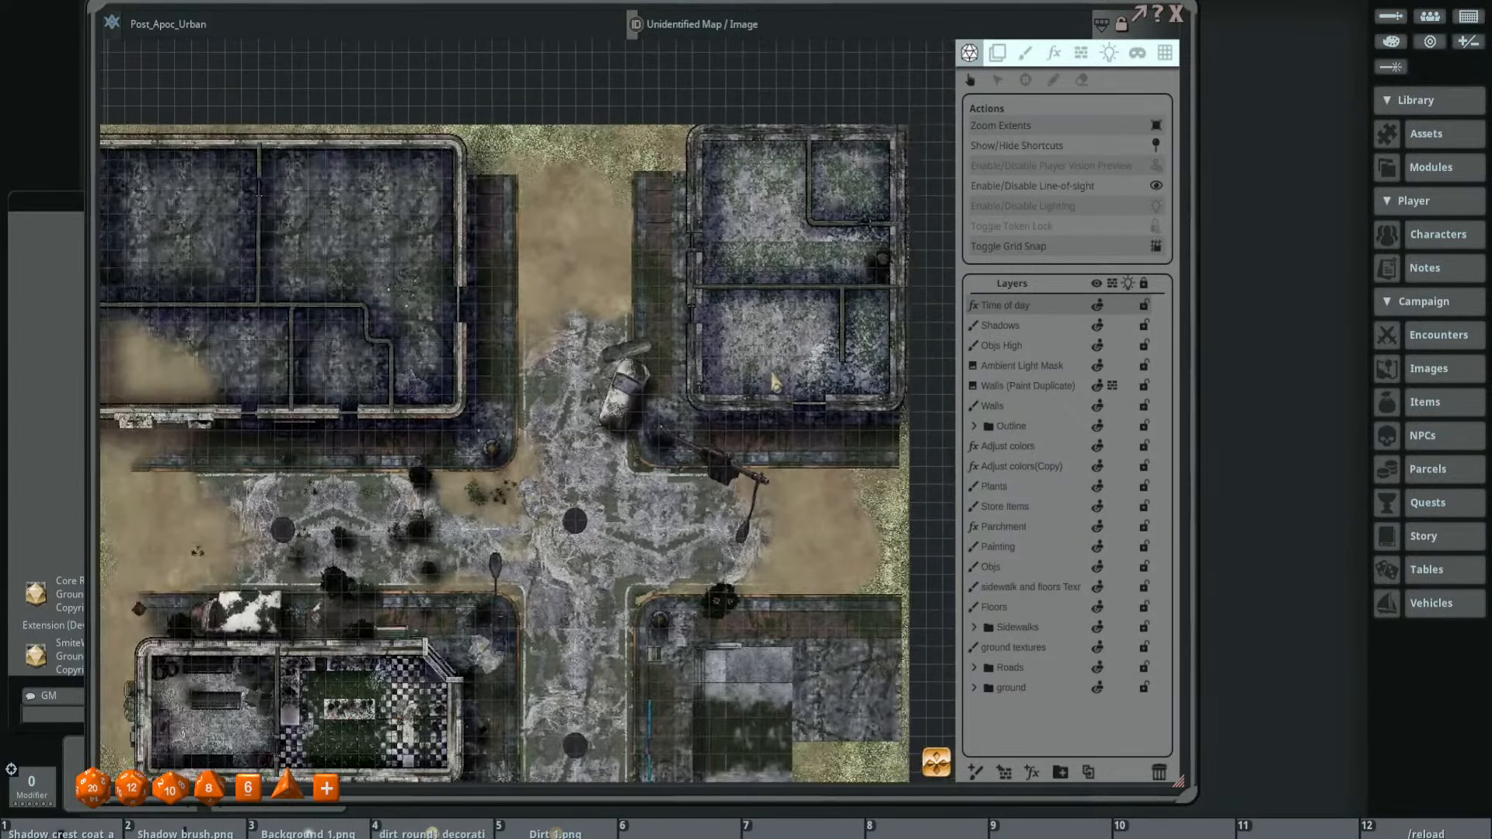
pyautogui.moveTo(517, 373); pyautogui.dragTo(690, 340)
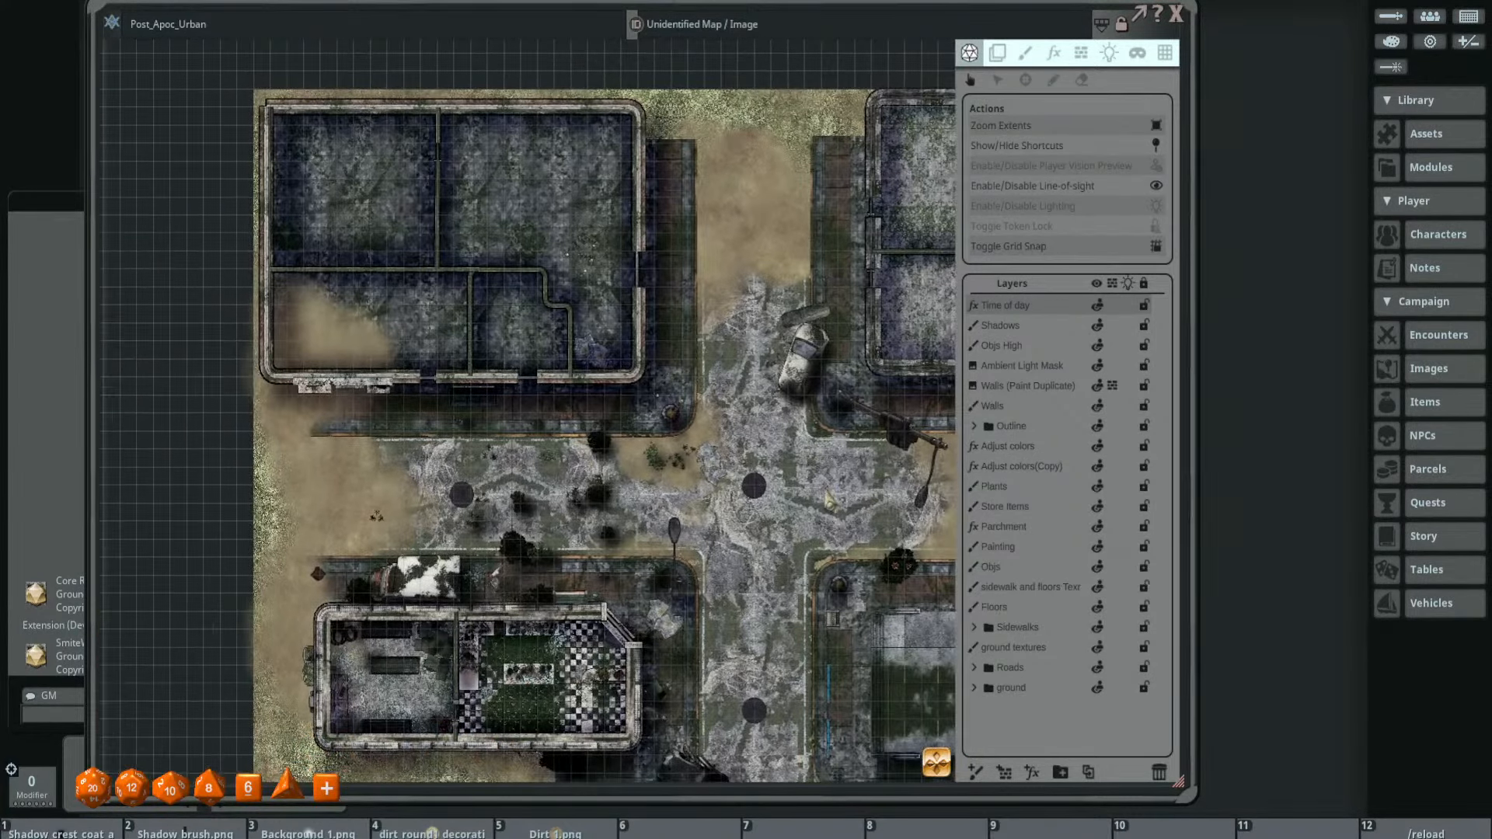
pyautogui.moveTo(829, 503); pyautogui.dragTo(742, 294)
pyautogui.moveTo(628, 390); pyautogui.dragTo(827, 477)
pyautogui.moveTo(698, 330); pyautogui.dragTo(715, 401)
# - Inspect the northwest building's floor, debris and doorways up close and compare them with the northeast building
pyautogui.scroll(3, 611, 342)
pyautogui.scroll(2, 611, 346)
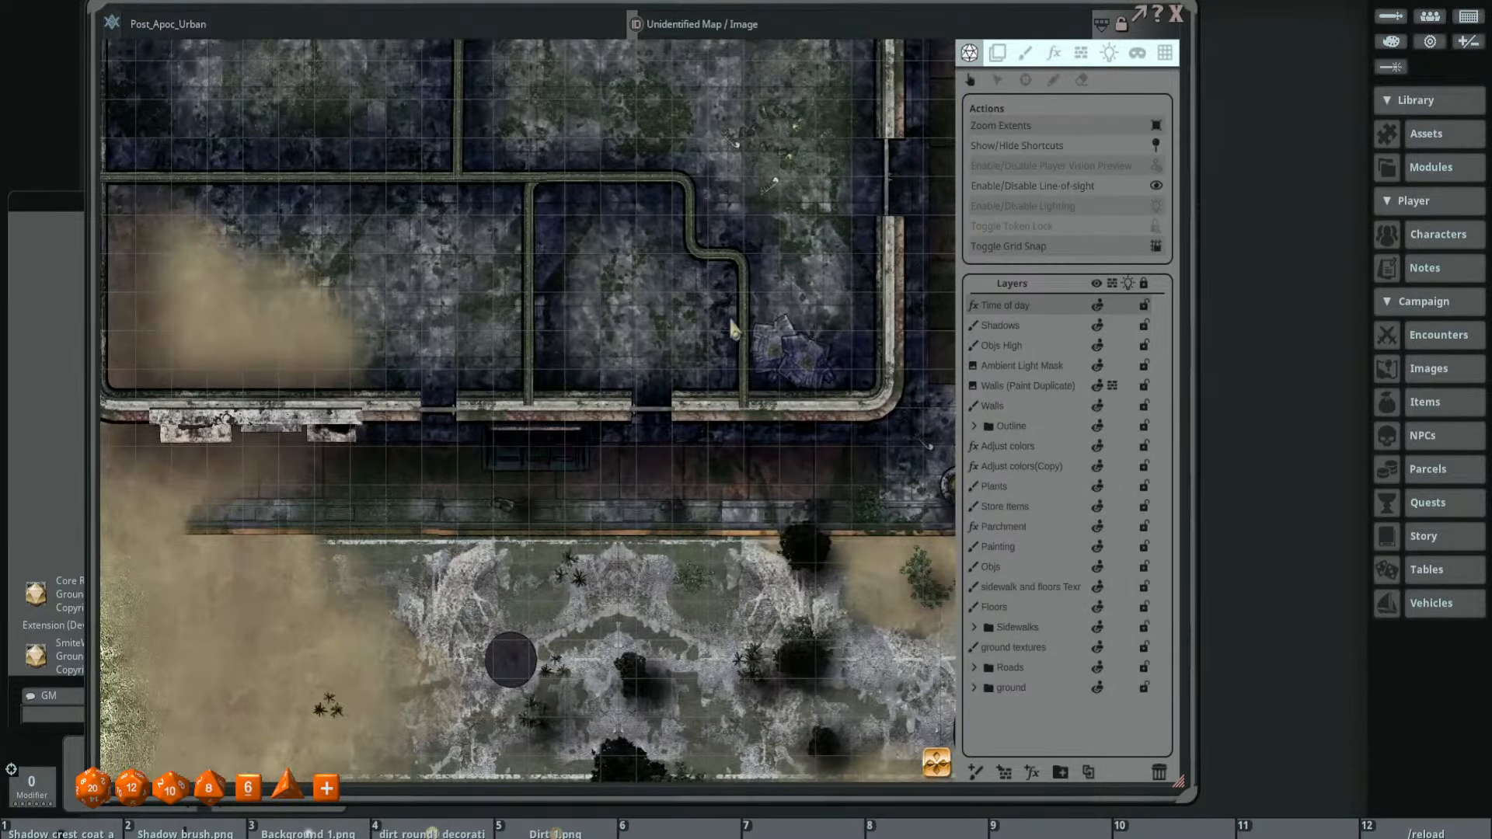
pyautogui.scroll(2, 670, 416)
pyautogui.scroll(-3, 634, 411)
pyautogui.moveTo(729, 360); pyautogui.dragTo(594, 347)
pyautogui.scroll(-3, 831, 442)
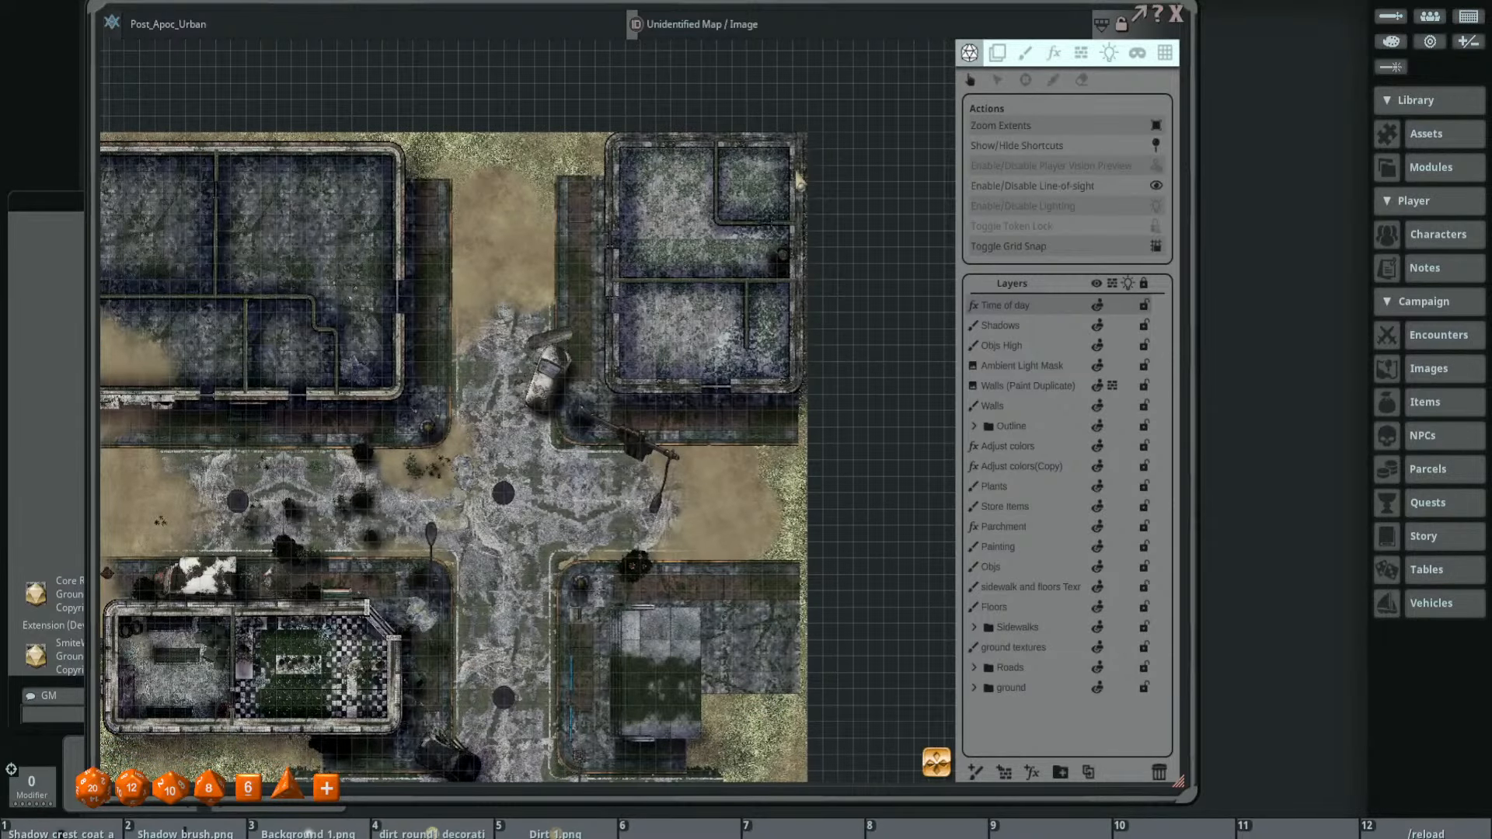
pyautogui.moveTo(439, 386); pyautogui.dragTo(509, 384)
pyautogui.scroll(2, 800, 89)
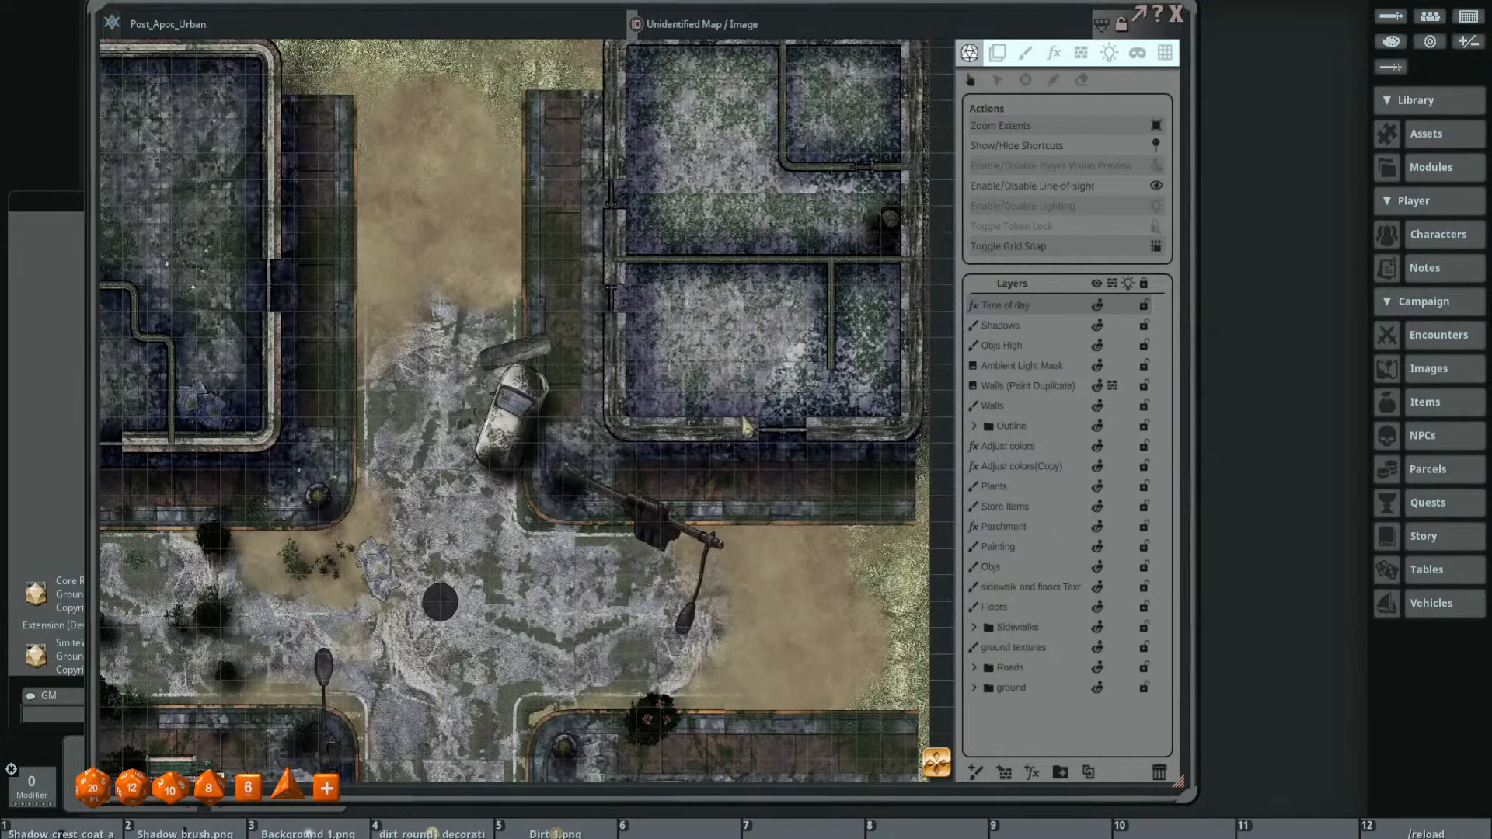
pyautogui.moveTo(767, 411); pyautogui.dragTo(722, 395)
pyautogui.scroll(2, 722, 395)
pyautogui.scroll(-3, 699, 373)
pyautogui.scroll(3, 649, 366)
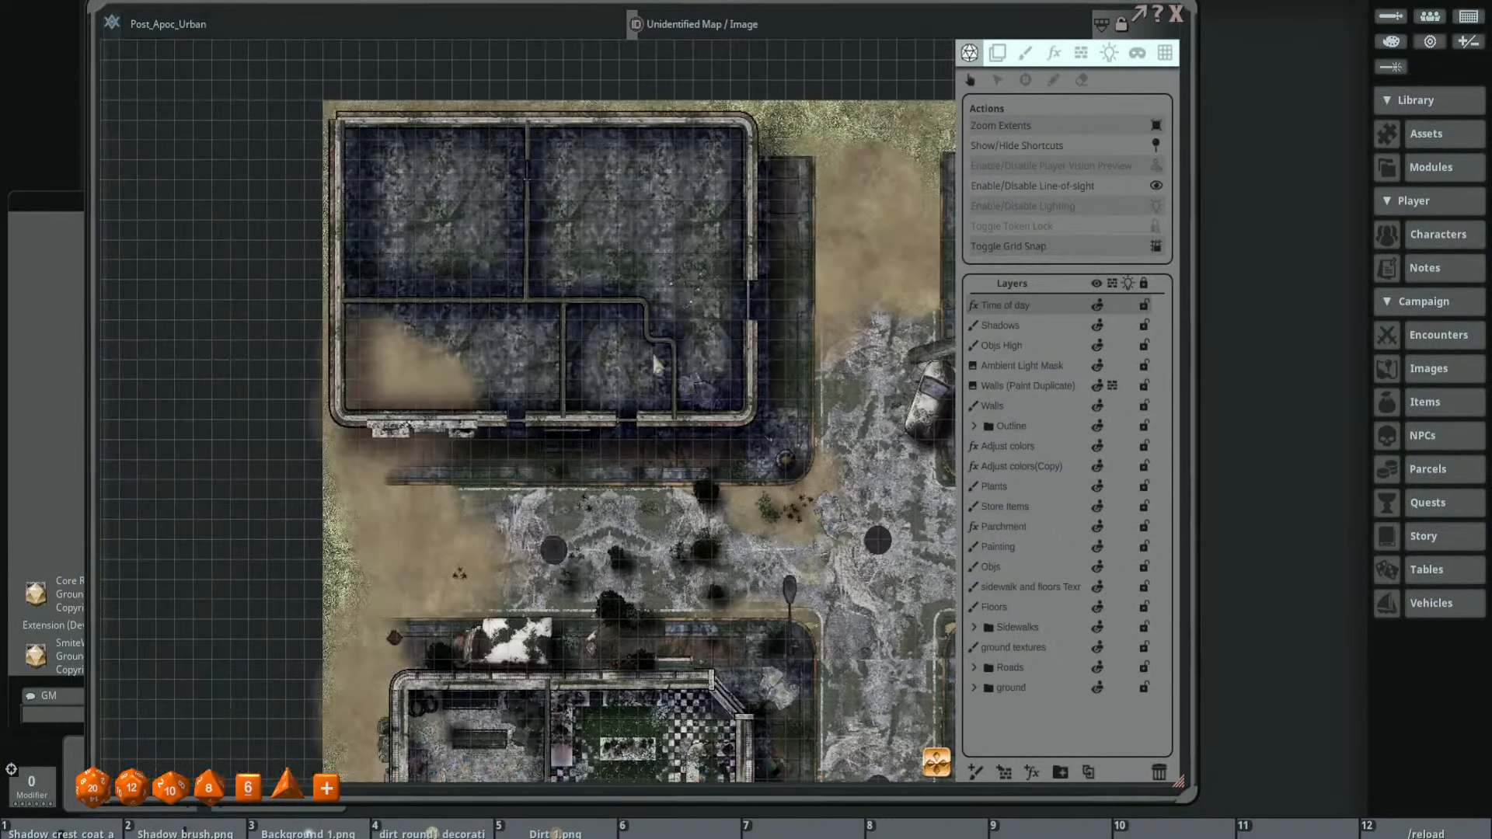
pyautogui.scroll(1, 743, 328)
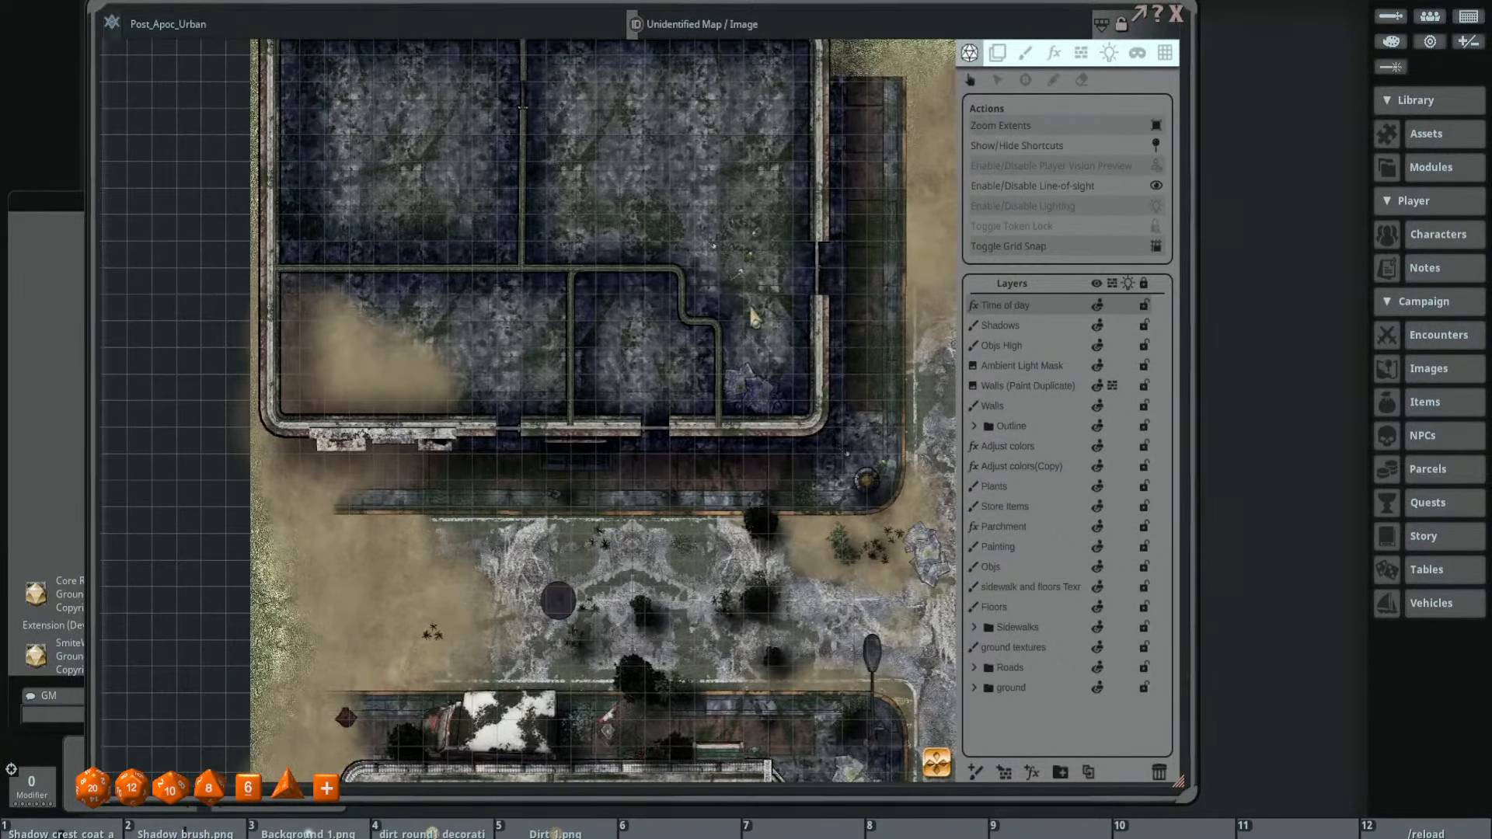
pyautogui.scroll(2, 649, 413)
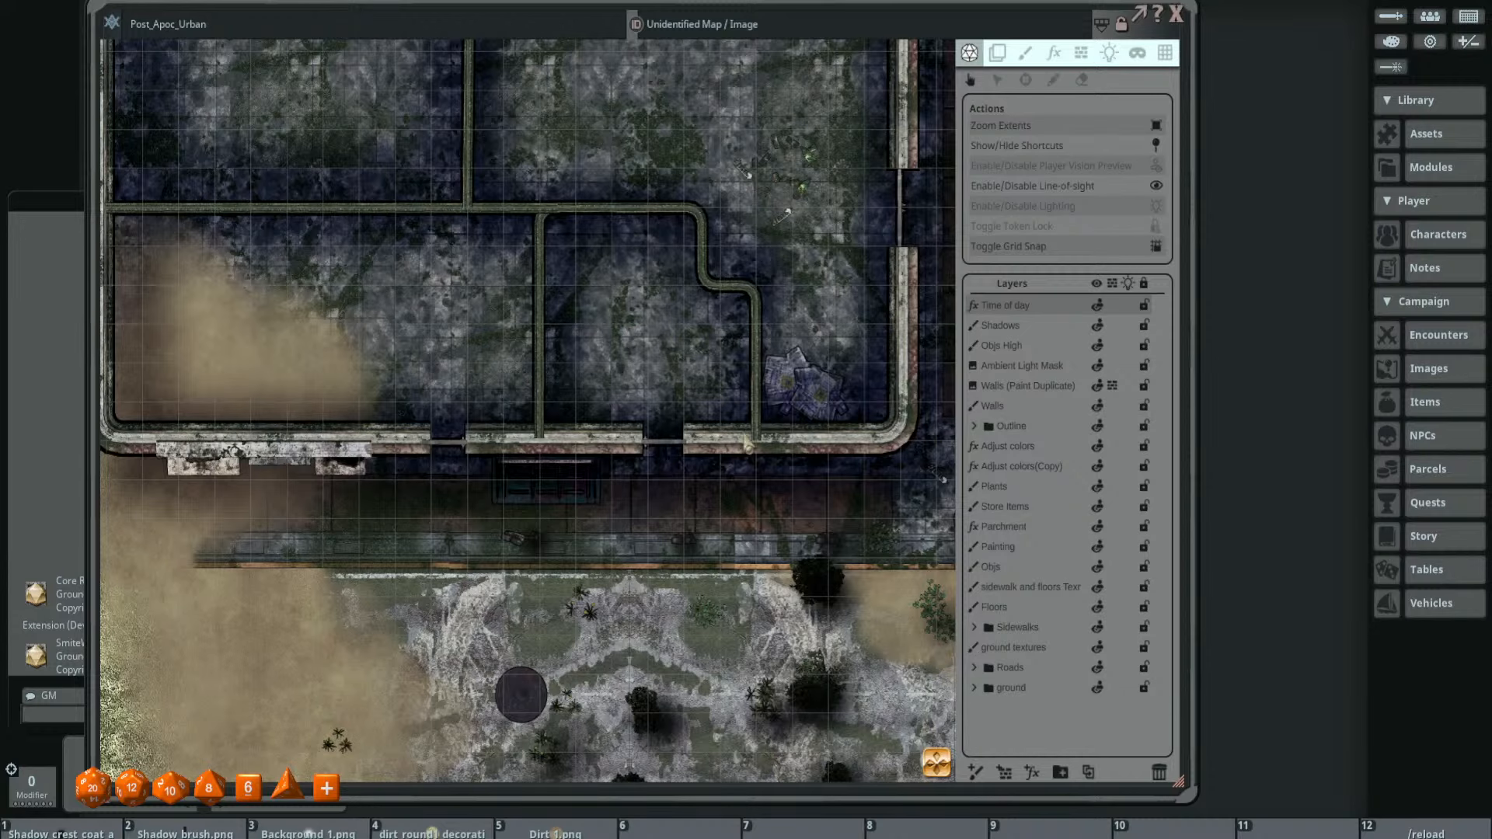
# - Survey the northwest building together with the street and the building south of it
pyautogui.scroll(-2, 628, 410)
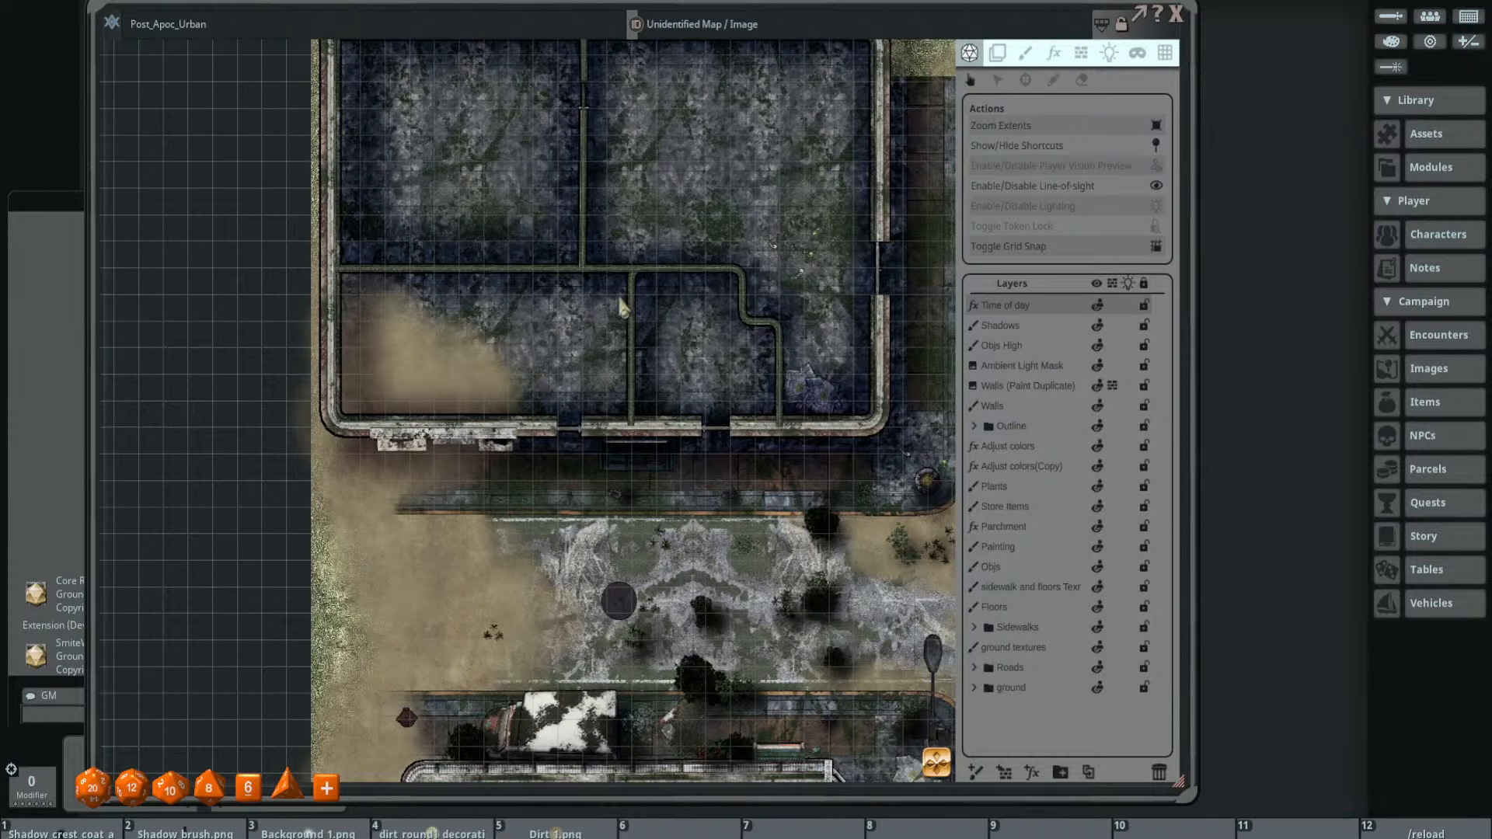
pyautogui.scroll(-1, 579, 443)
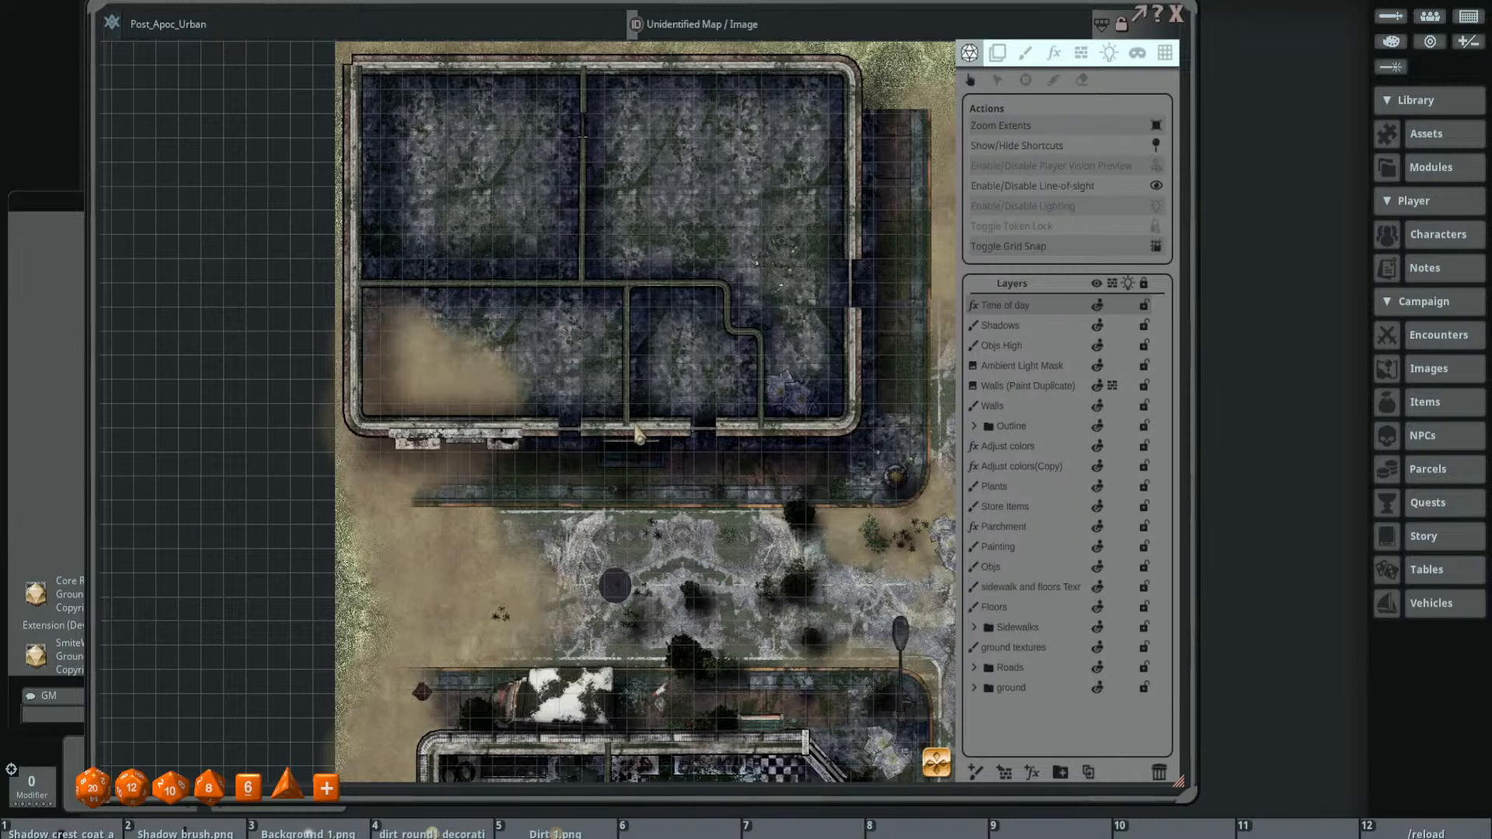
pyautogui.scroll(-3, 623, 376)
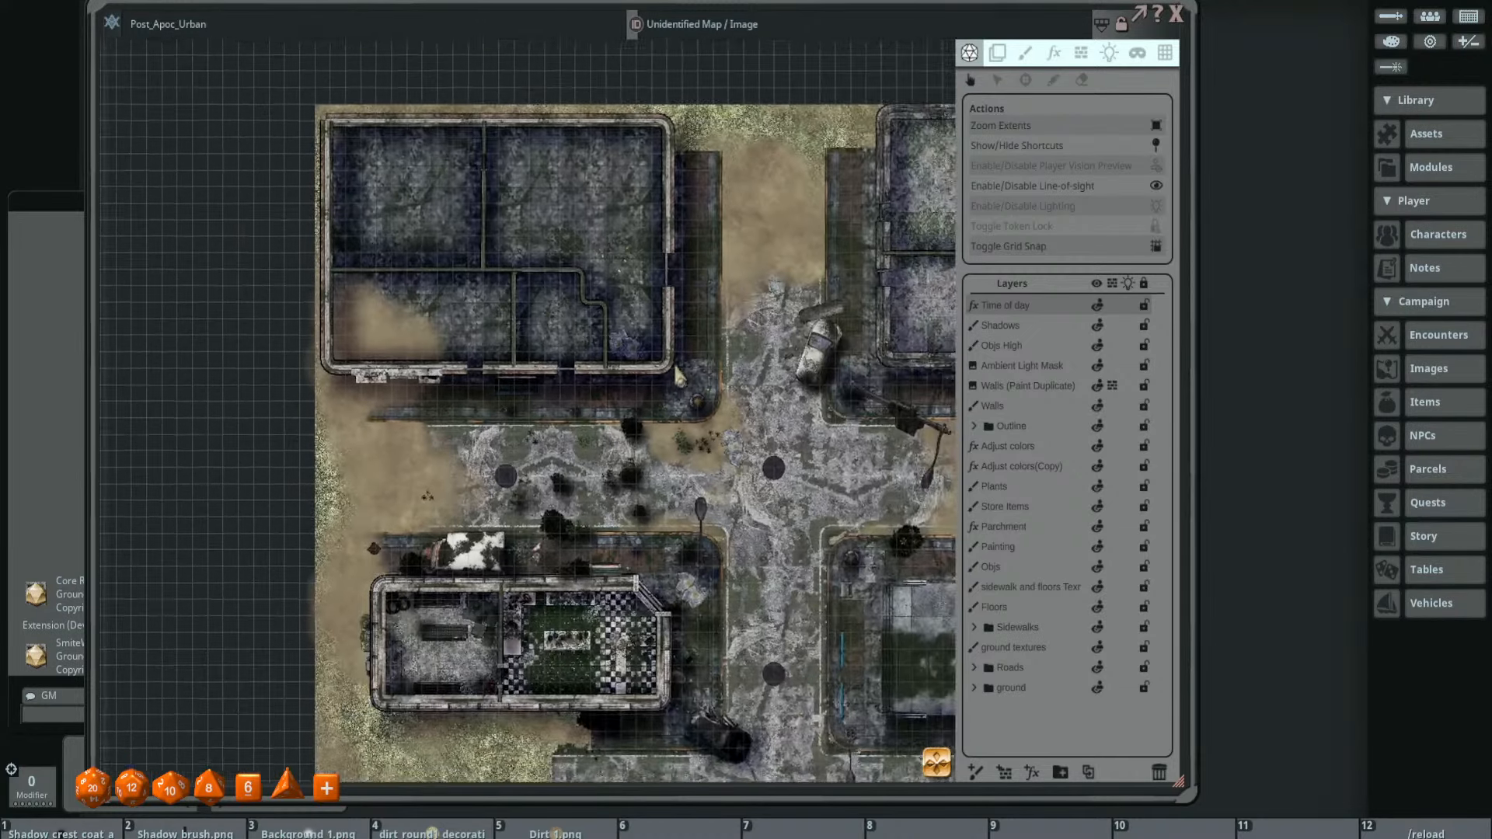
pyautogui.scroll(1, 573, 494)
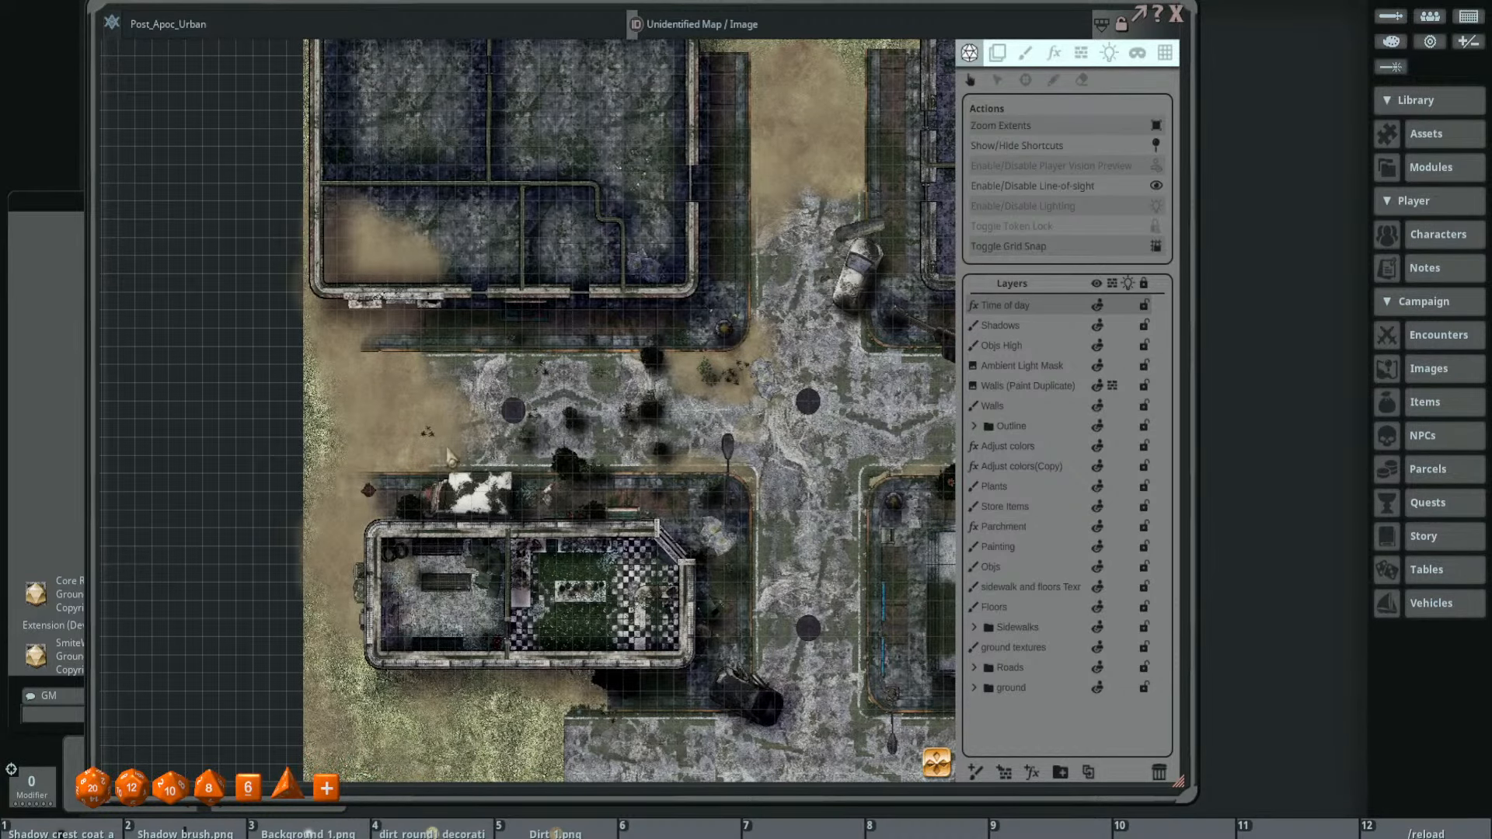
pyautogui.scroll(-1, 451, 459)
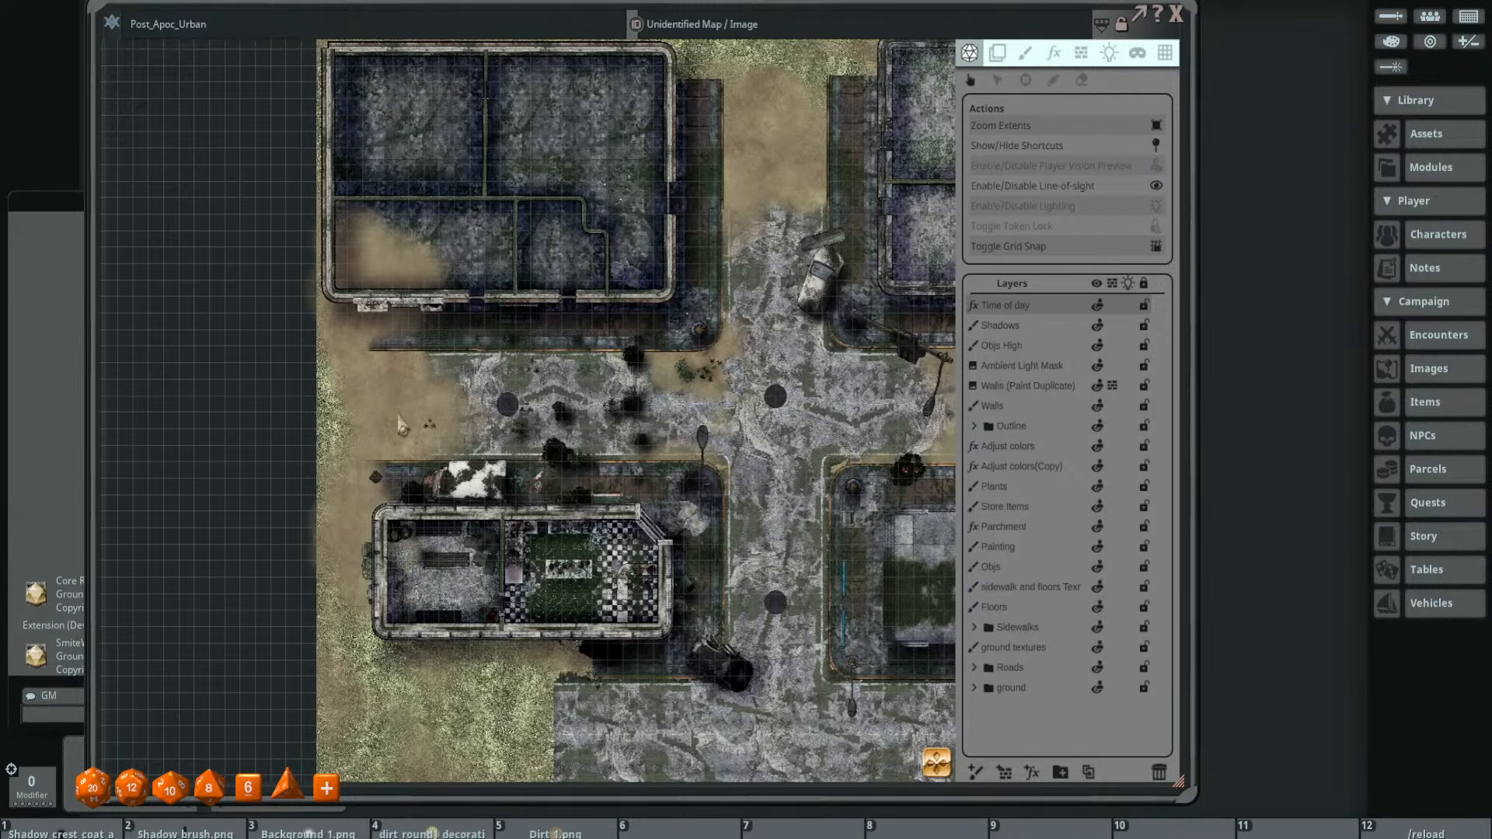
pyautogui.moveTo(453, 446); pyautogui.dragTo(485, 570)
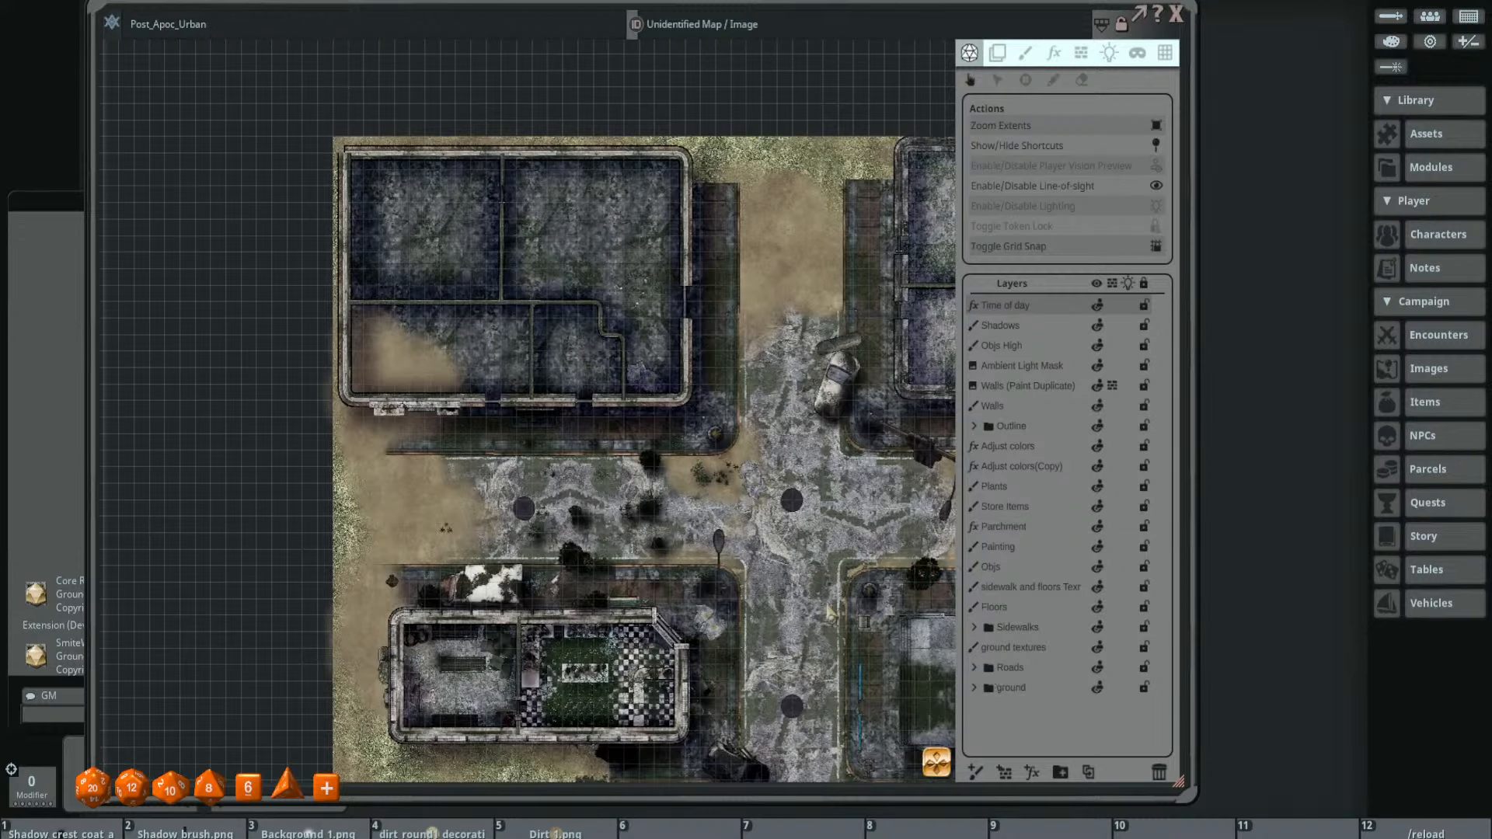
# - Add a paint layer directly below the Shadows layer and name it Trees
pyautogui.click(976, 774)
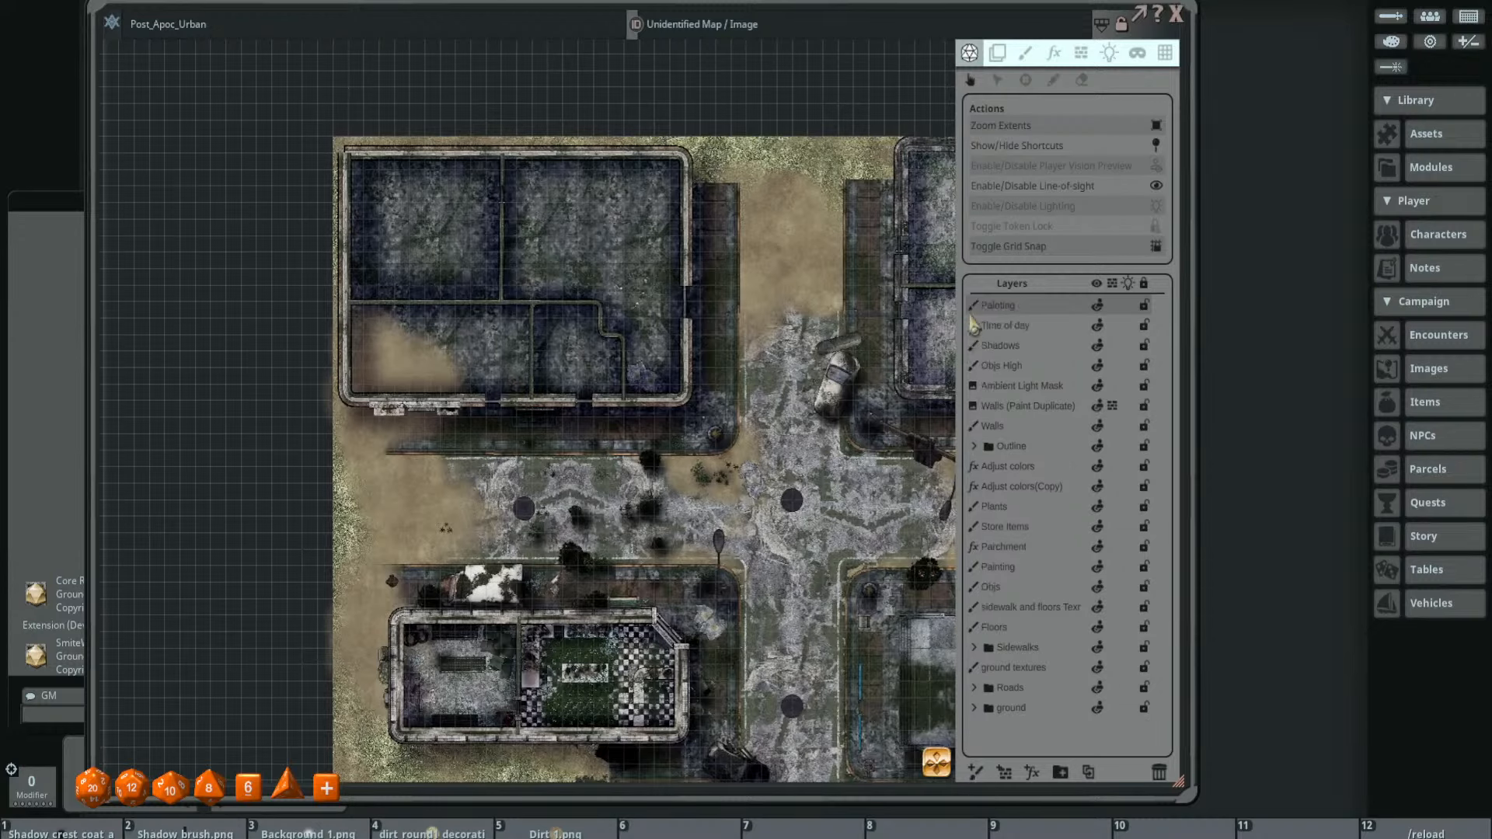
pyautogui.moveTo(998, 308)
pyautogui.mouseDown()
pyautogui.moveTo(1037, 386)
pyautogui.moveTo(1031, 348)
pyautogui.mouseUp()
pyautogui.doubleClick(994, 348)
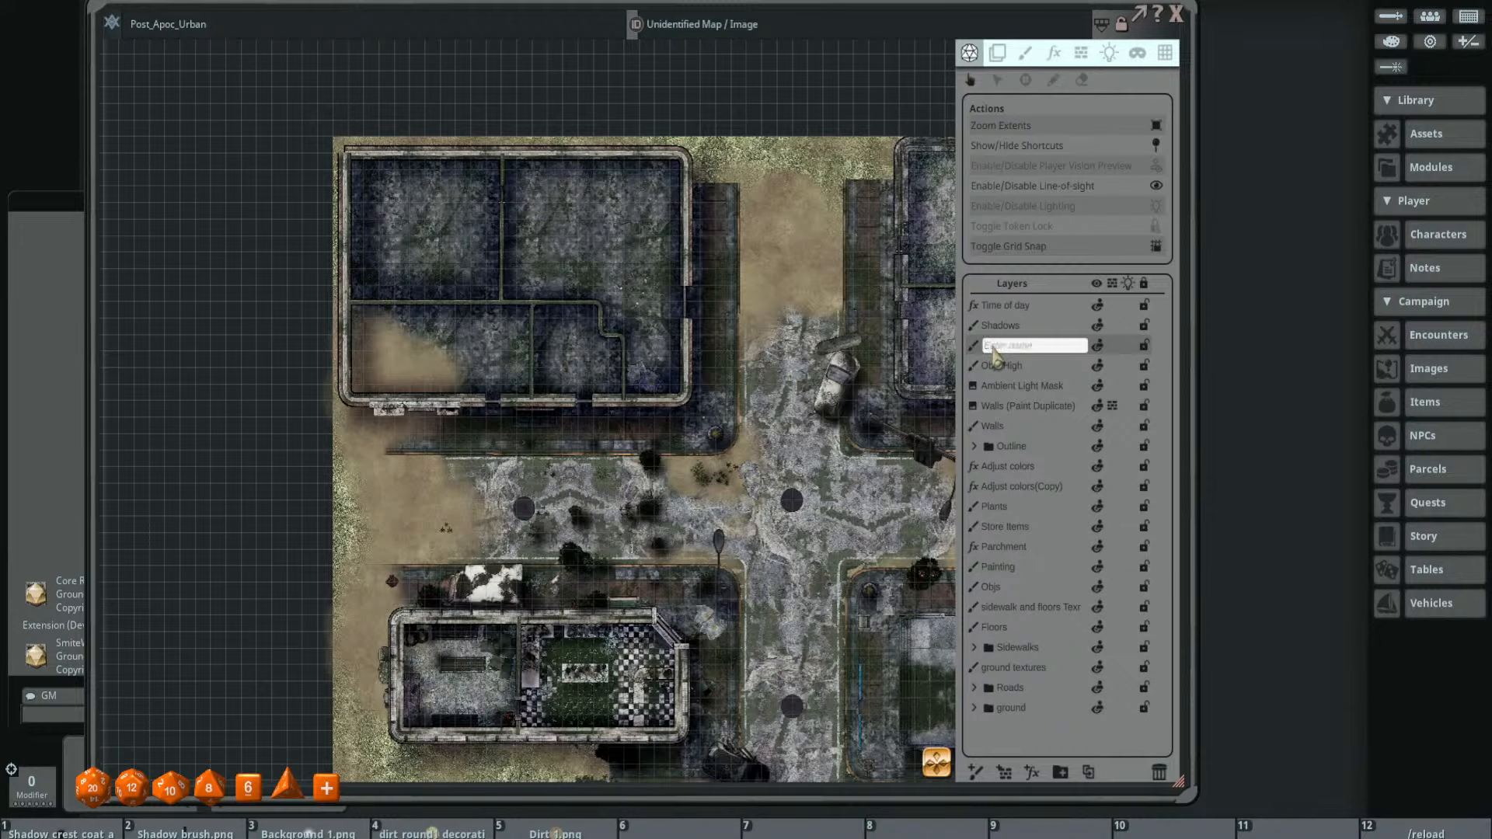
pyautogui.write('Trees')
pyautogui.press('Return')
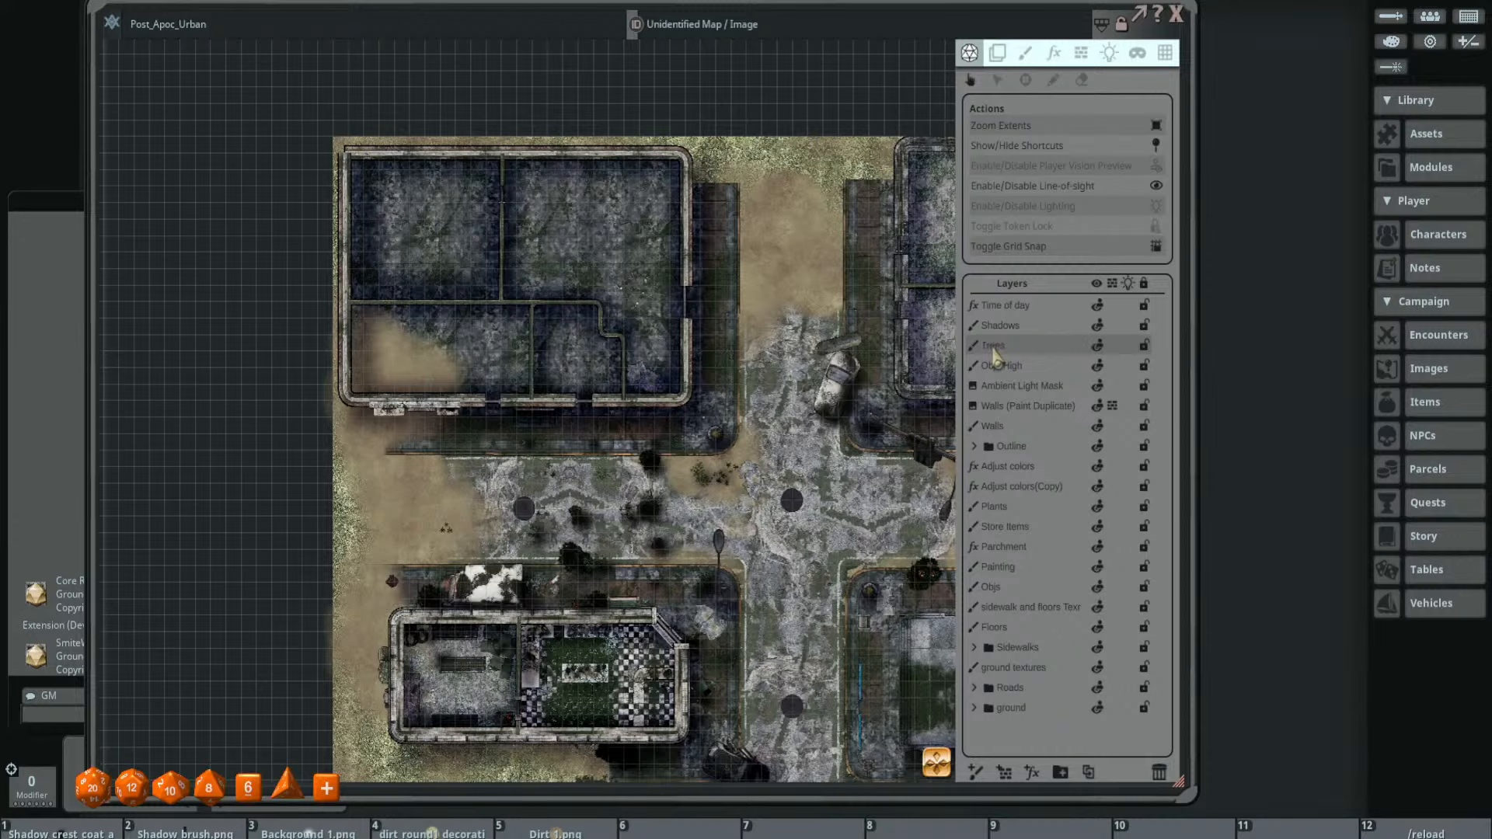
# - Open the image assets and browse to the nature decorations of the FG Abandoned Places map pack
pyautogui.click(1408, 143)
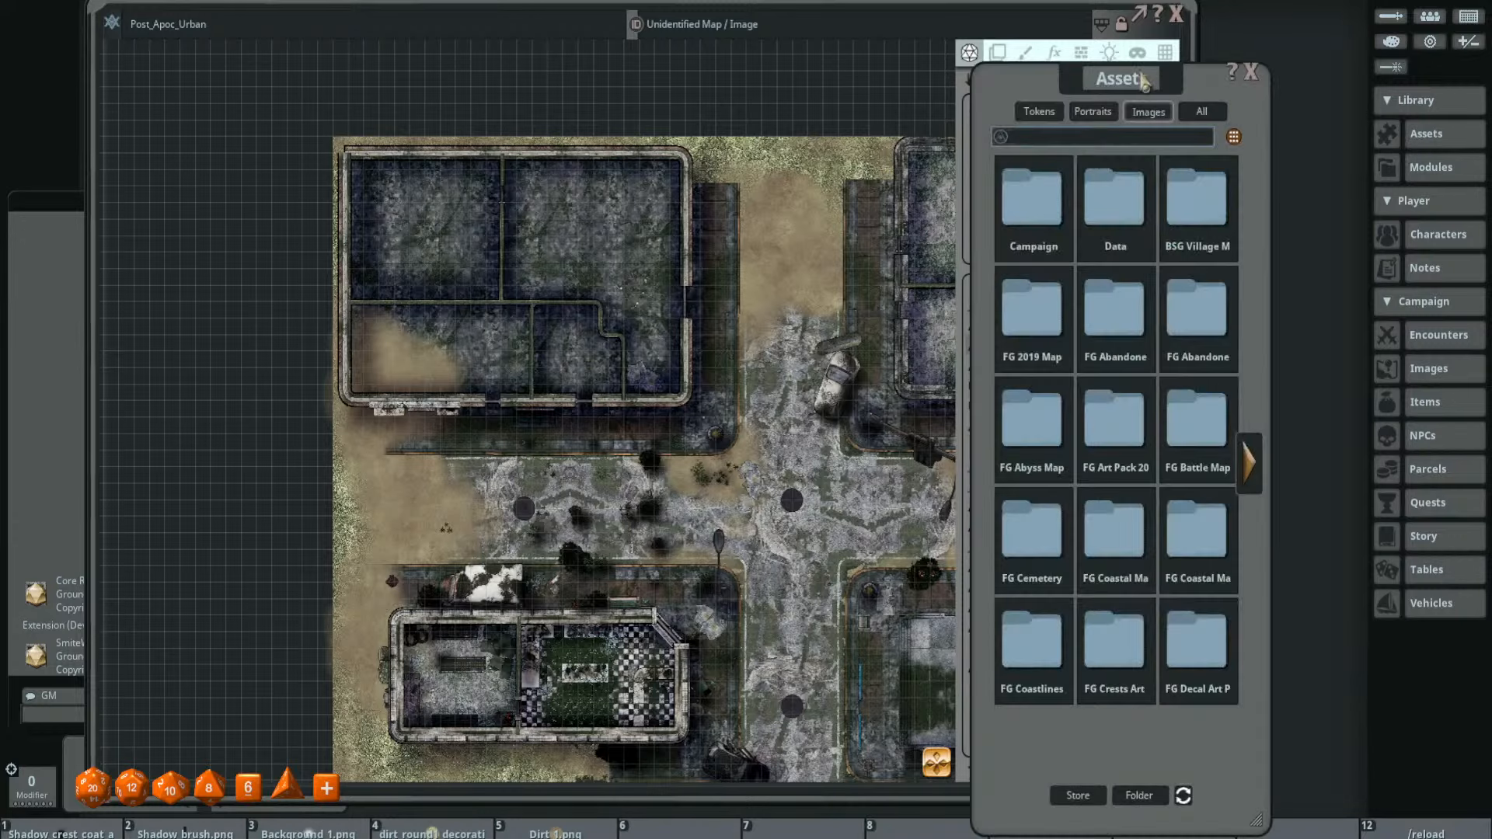
pyautogui.moveTo(1143, 80); pyautogui.dragTo(1331, 33)
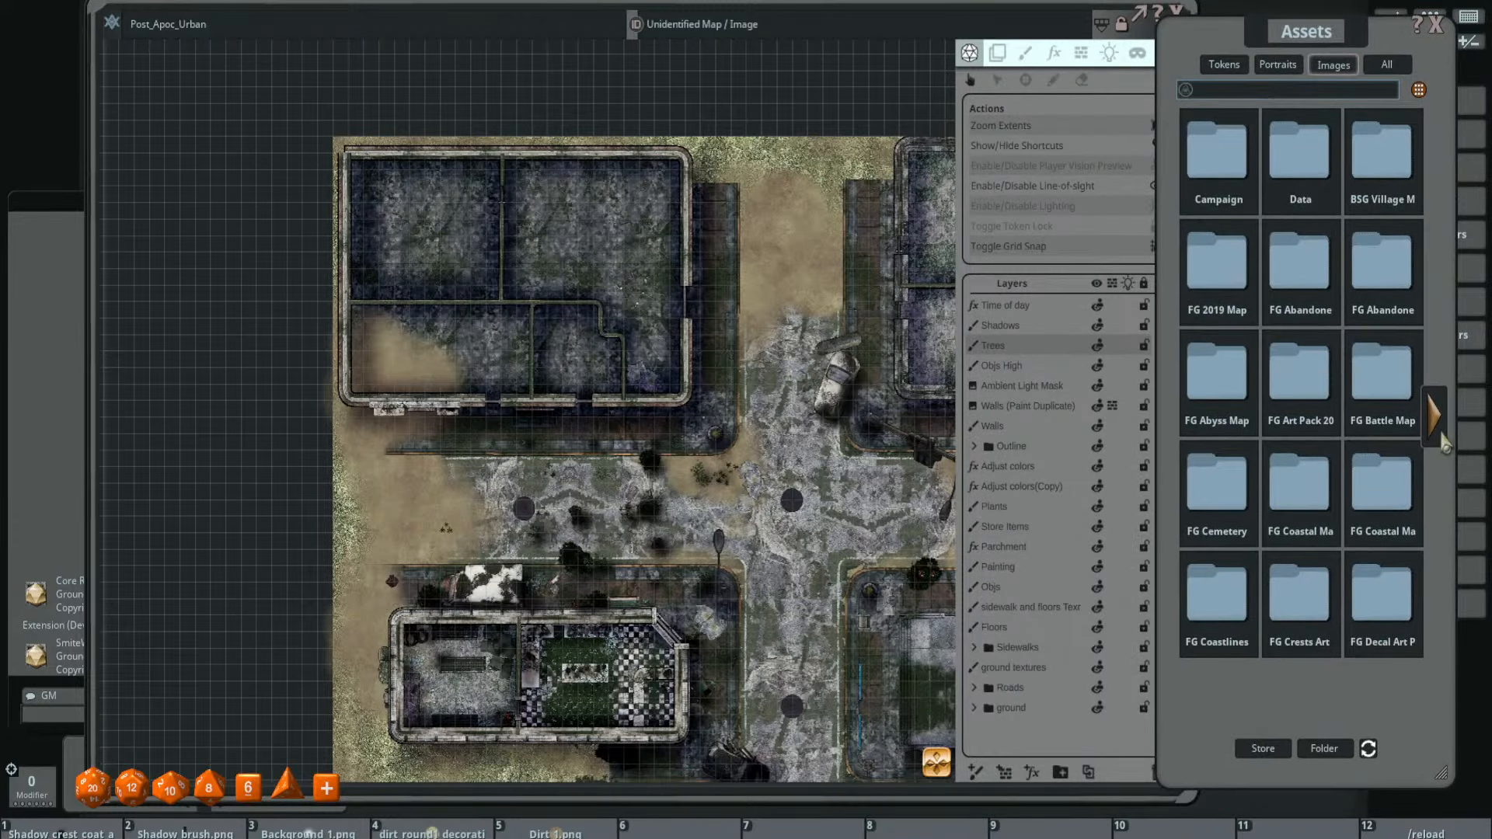
pyautogui.click(1369, 281)
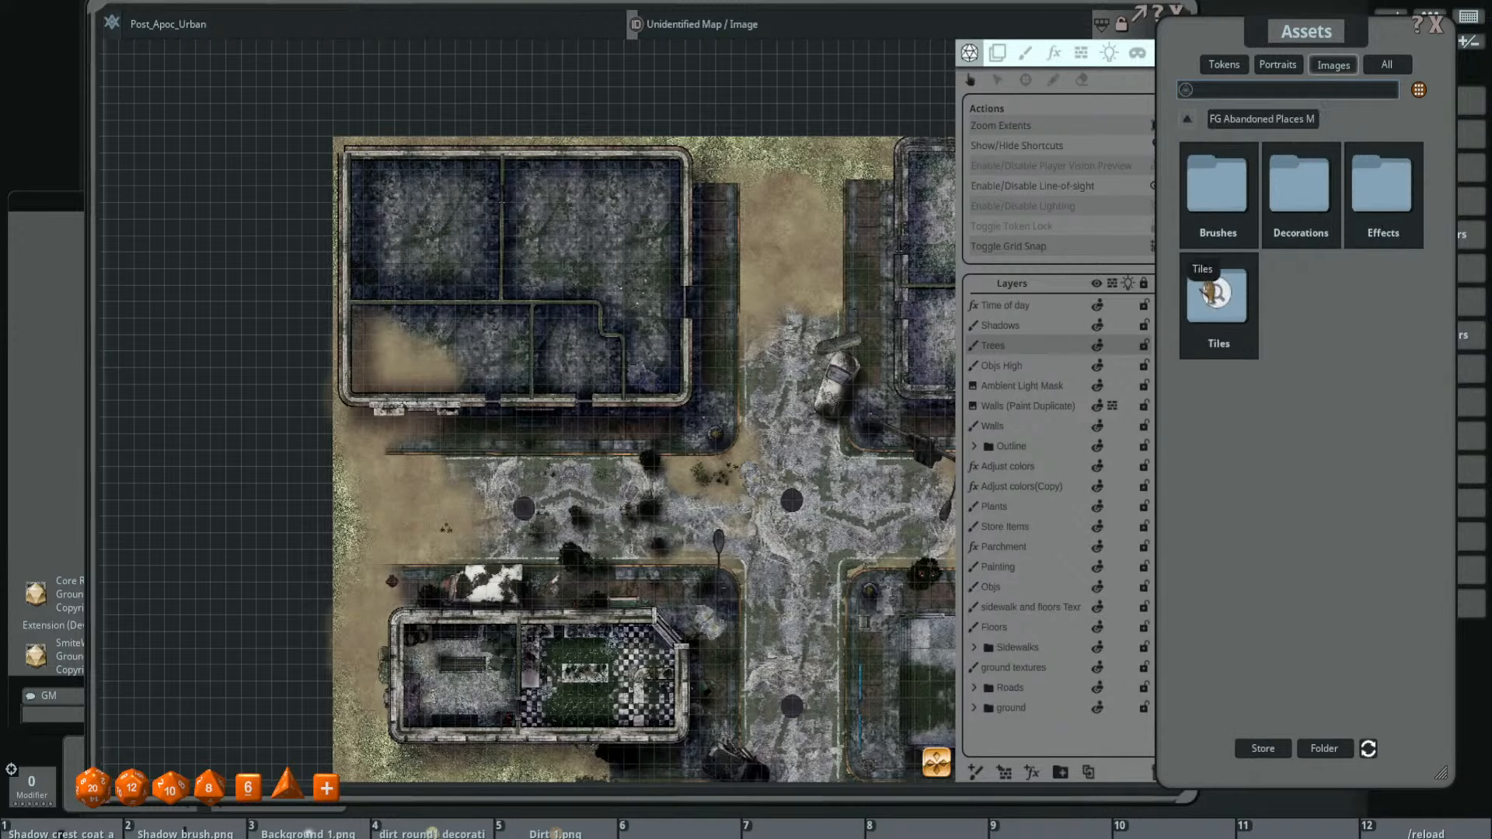
pyautogui.click(1331, 204)
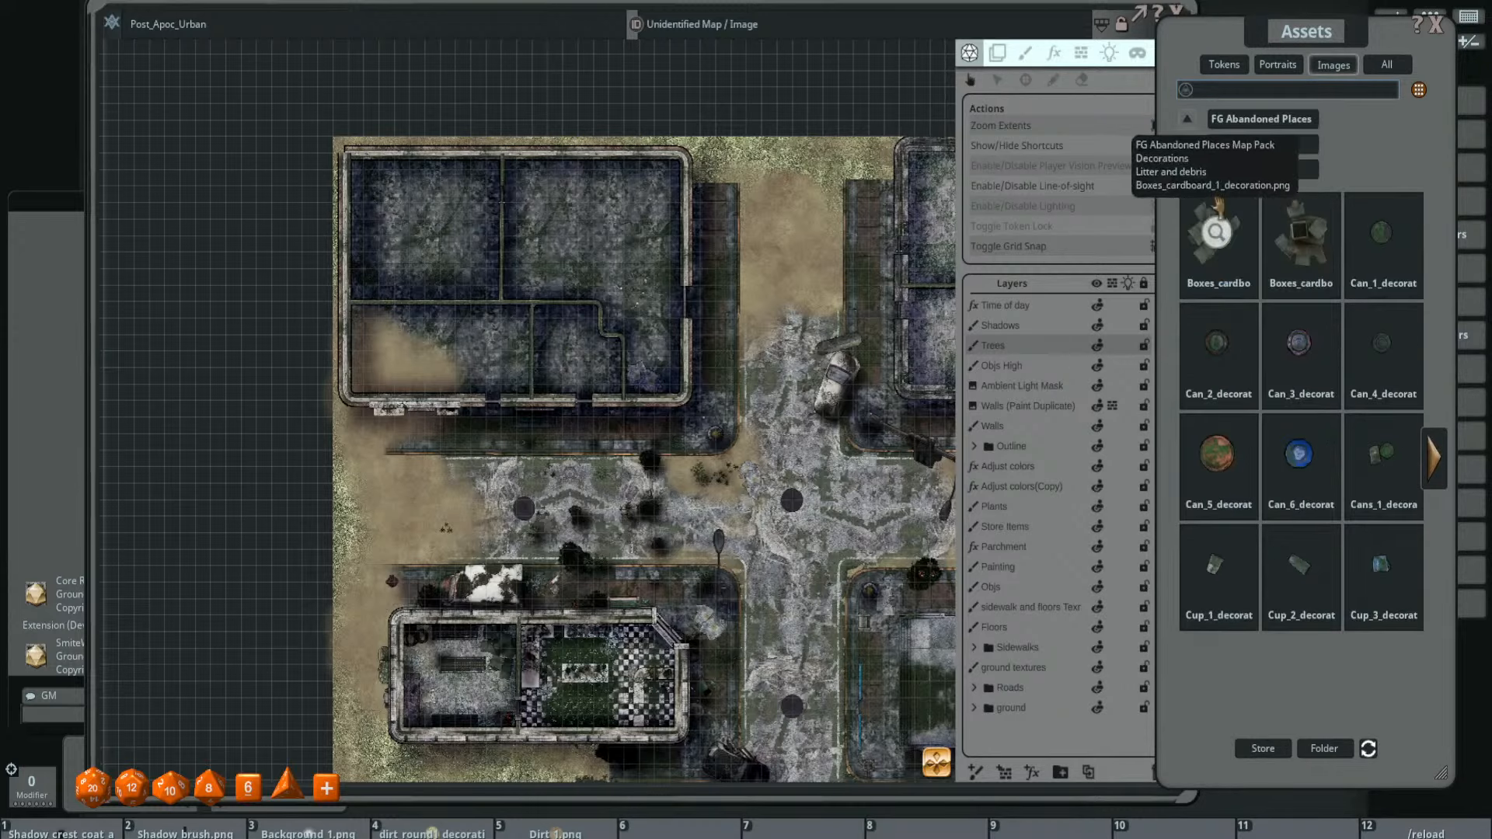
pyautogui.click(1236, 123)
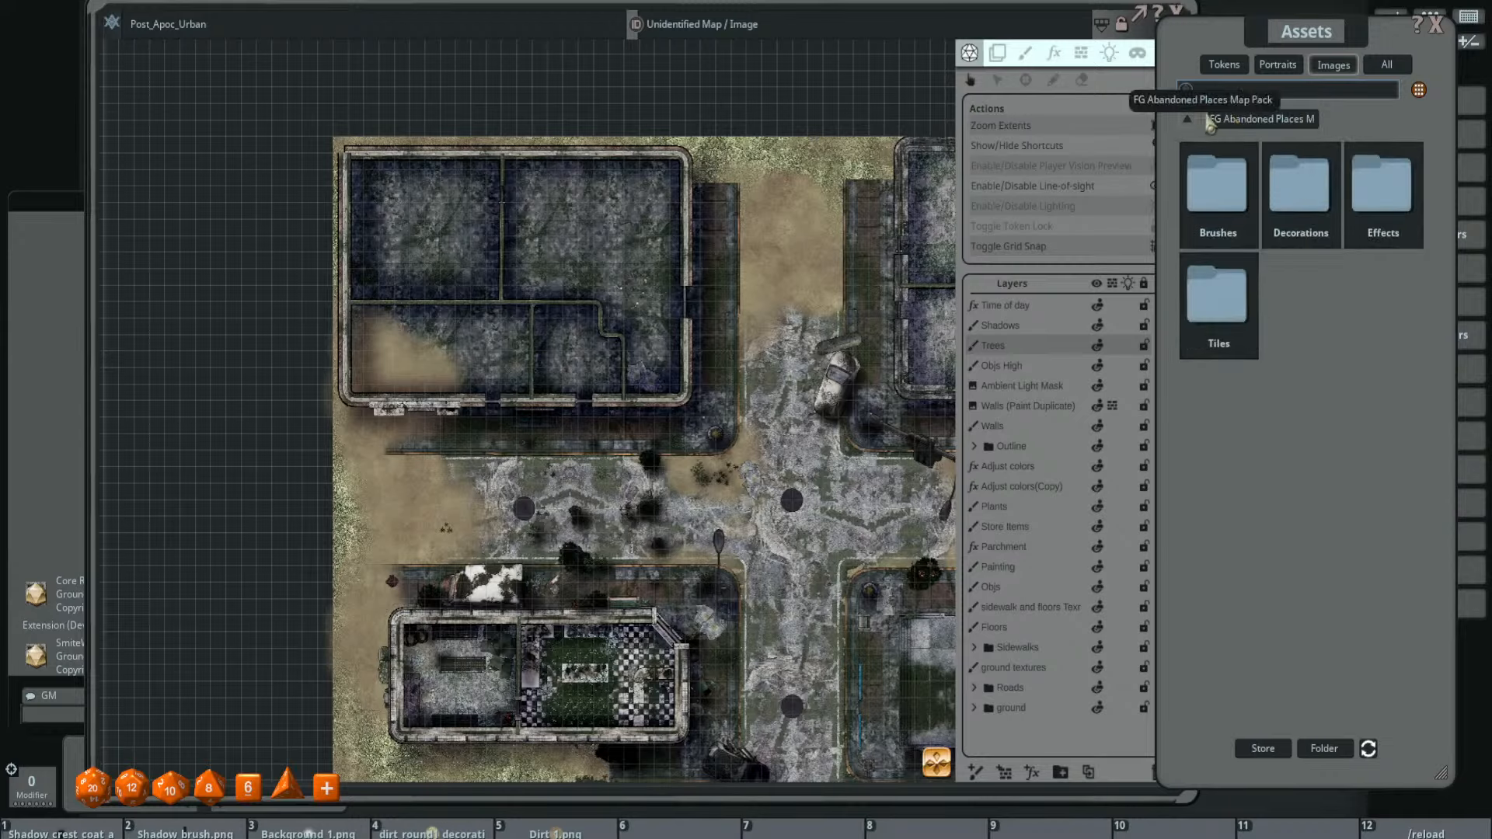
pyautogui.click(1303, 180)
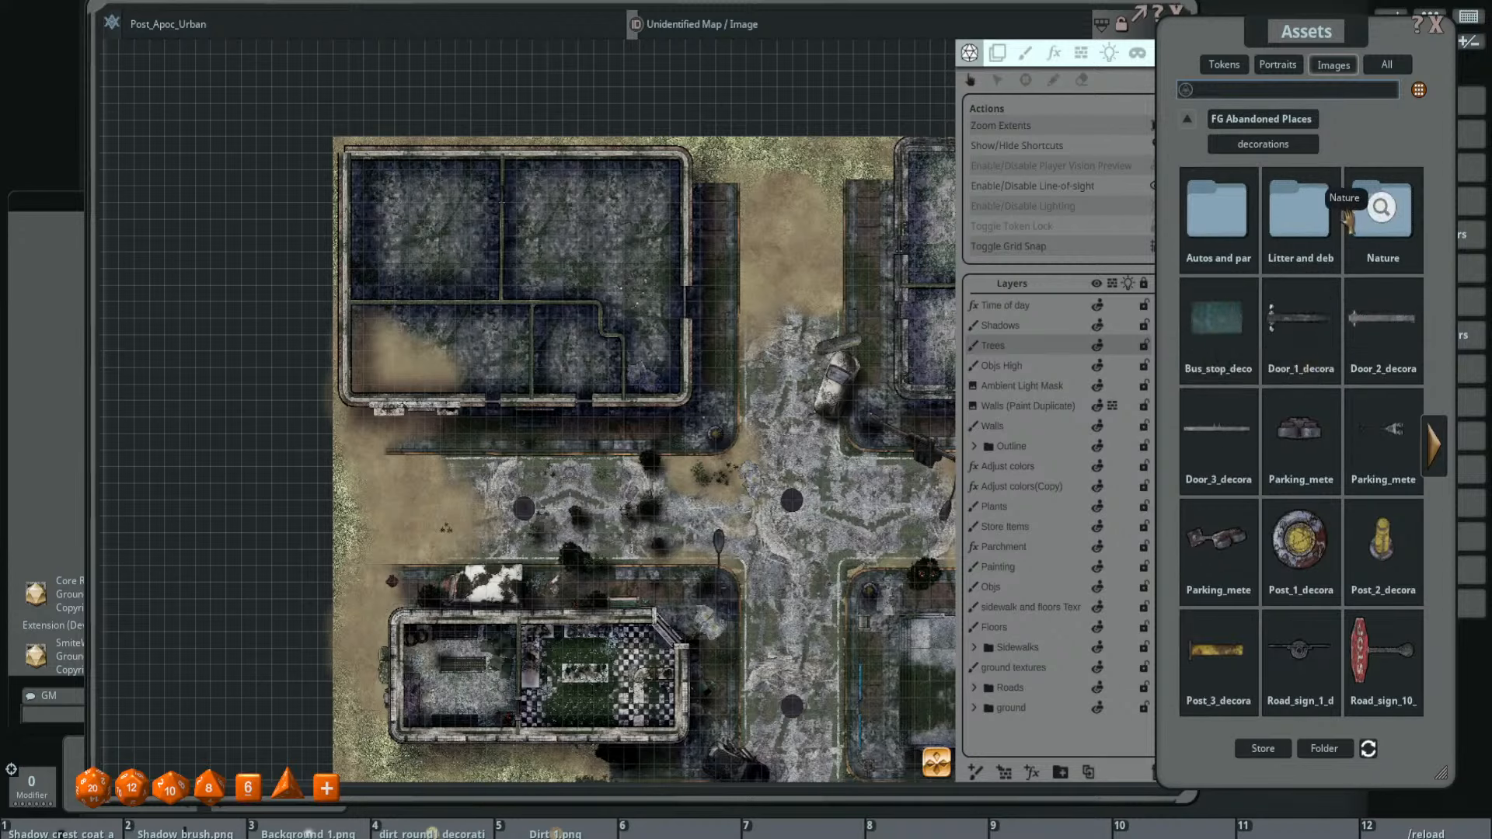
pyautogui.click(1374, 228)
# - Look through the nature decorations and filter them by "tree"
pyautogui.click(1434, 456)
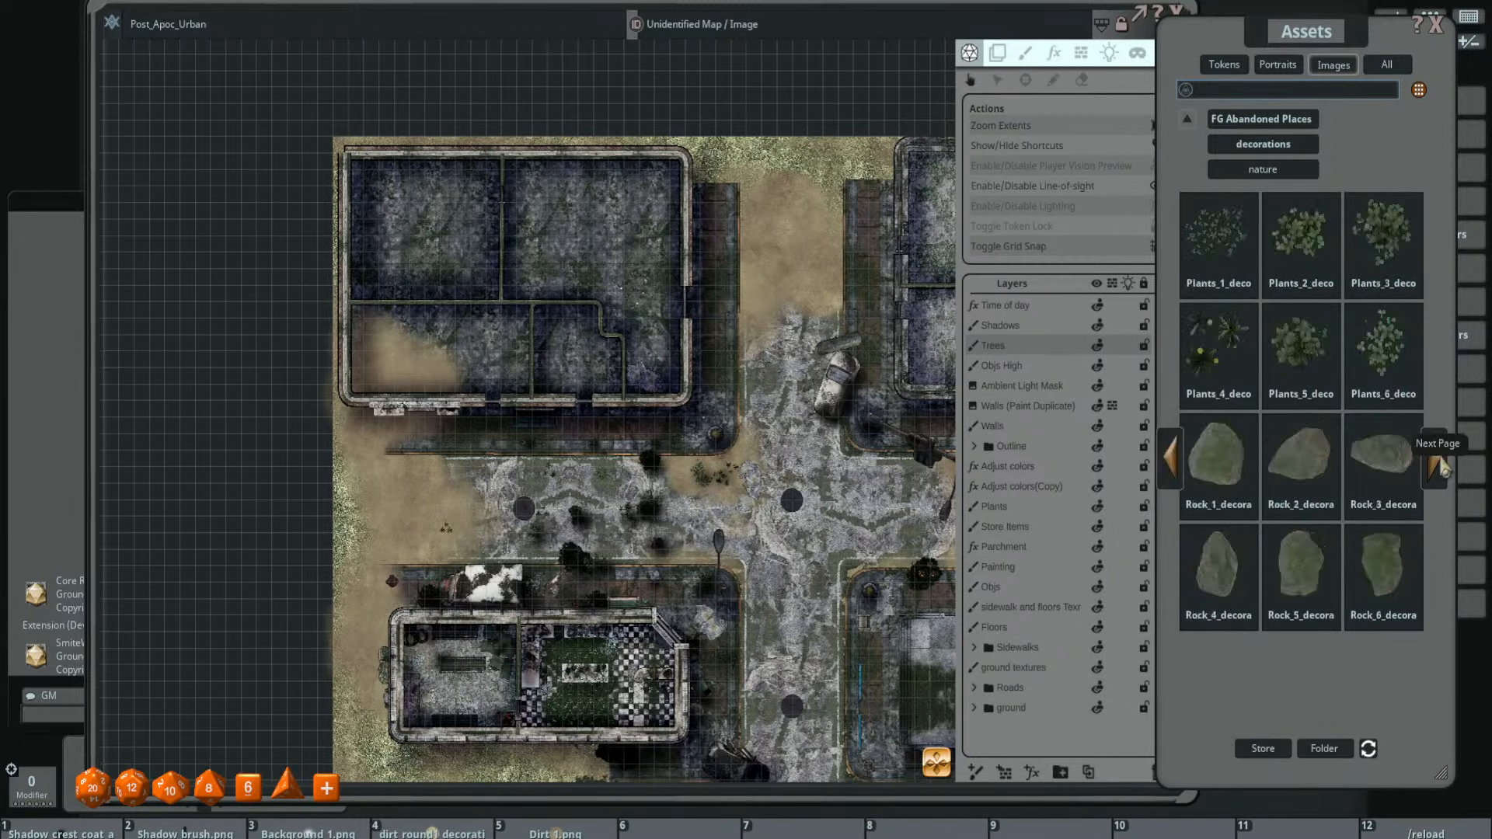
pyautogui.click(1169, 457)
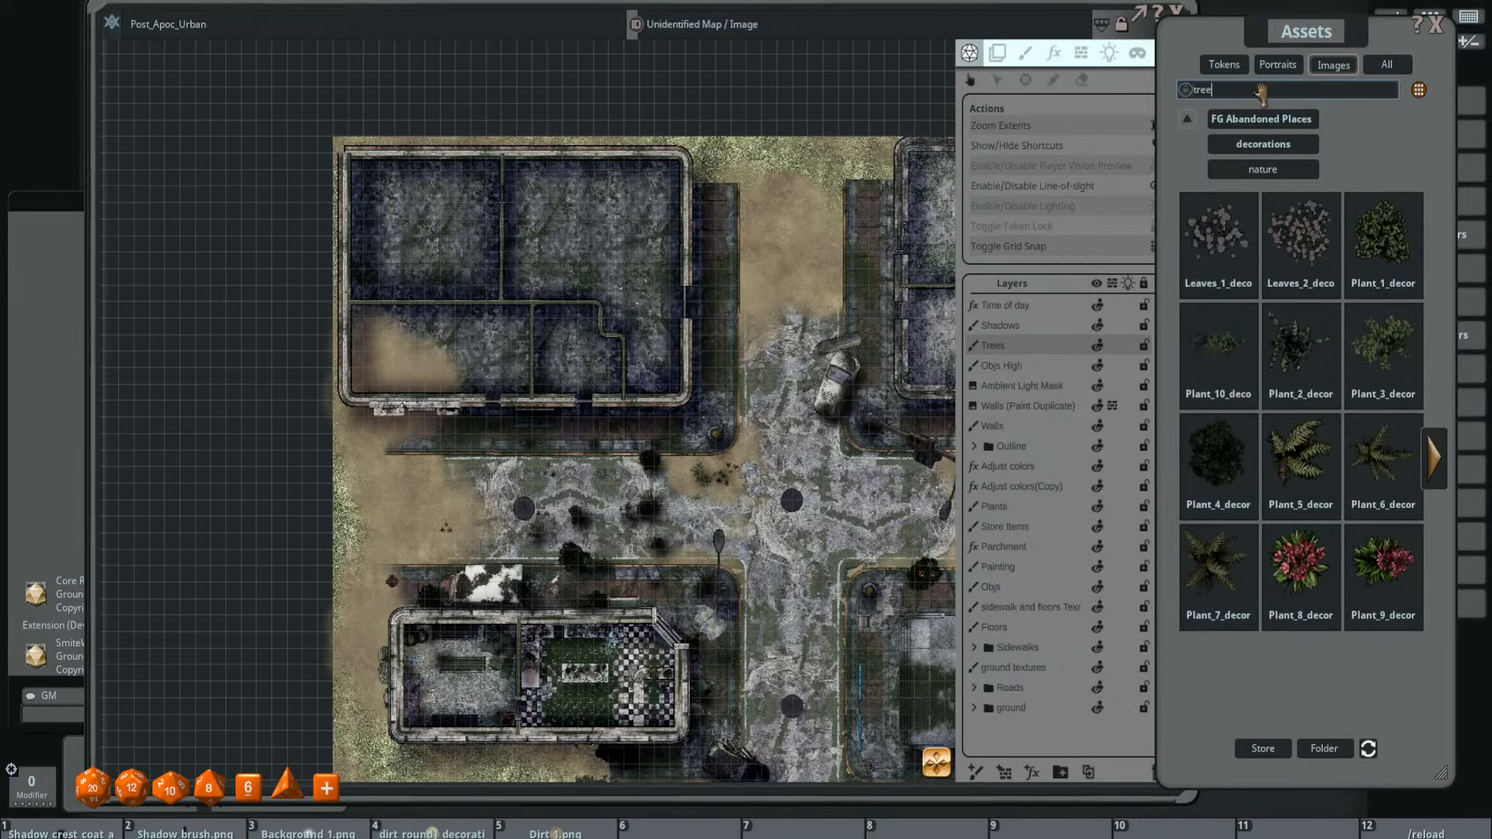
pyautogui.press('Return')
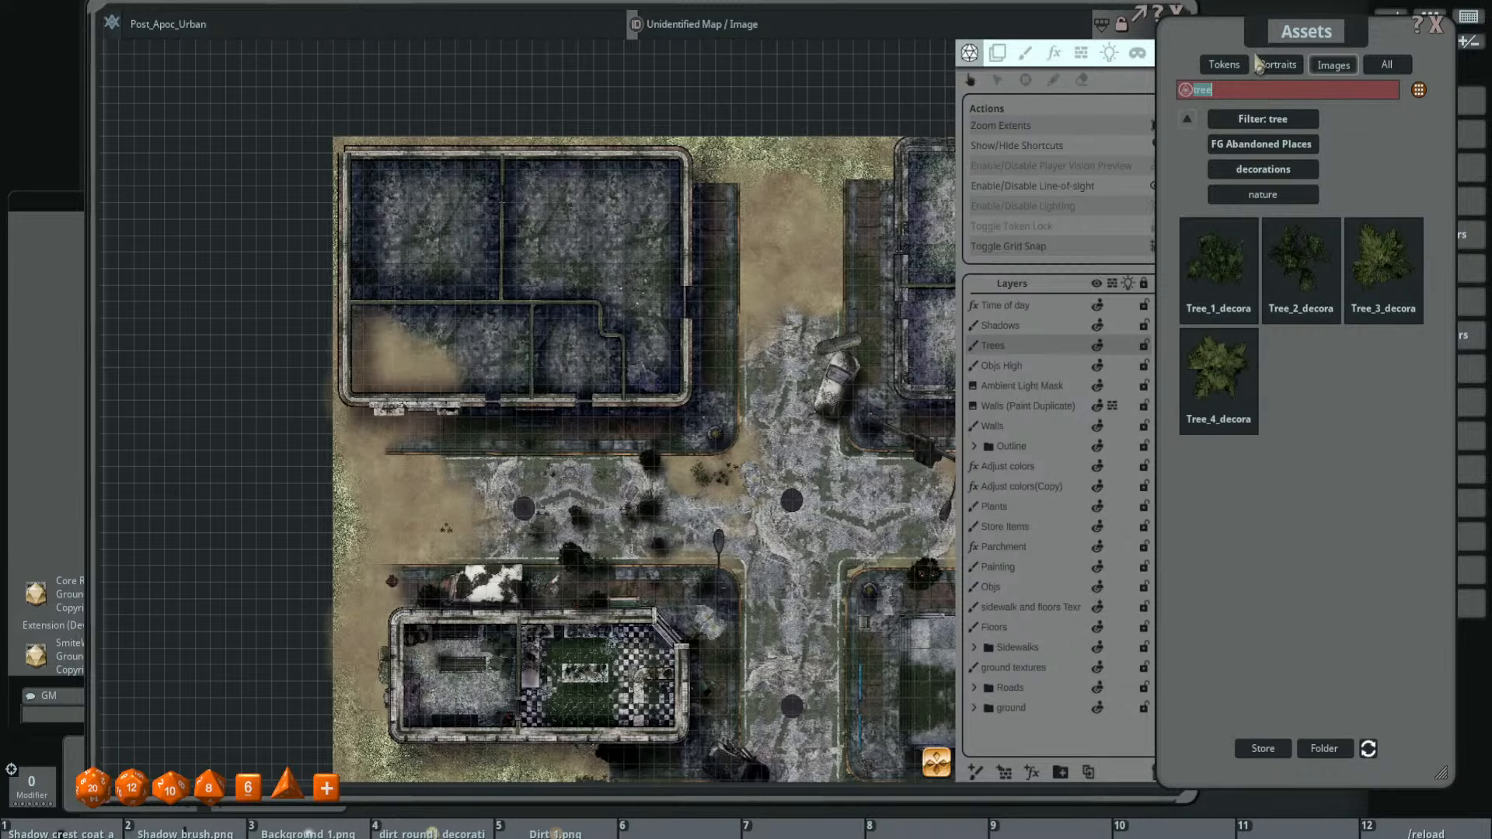
# - Switch the map image to its paint tools with the Trees layer active
pyautogui.rightClick(800, 509)
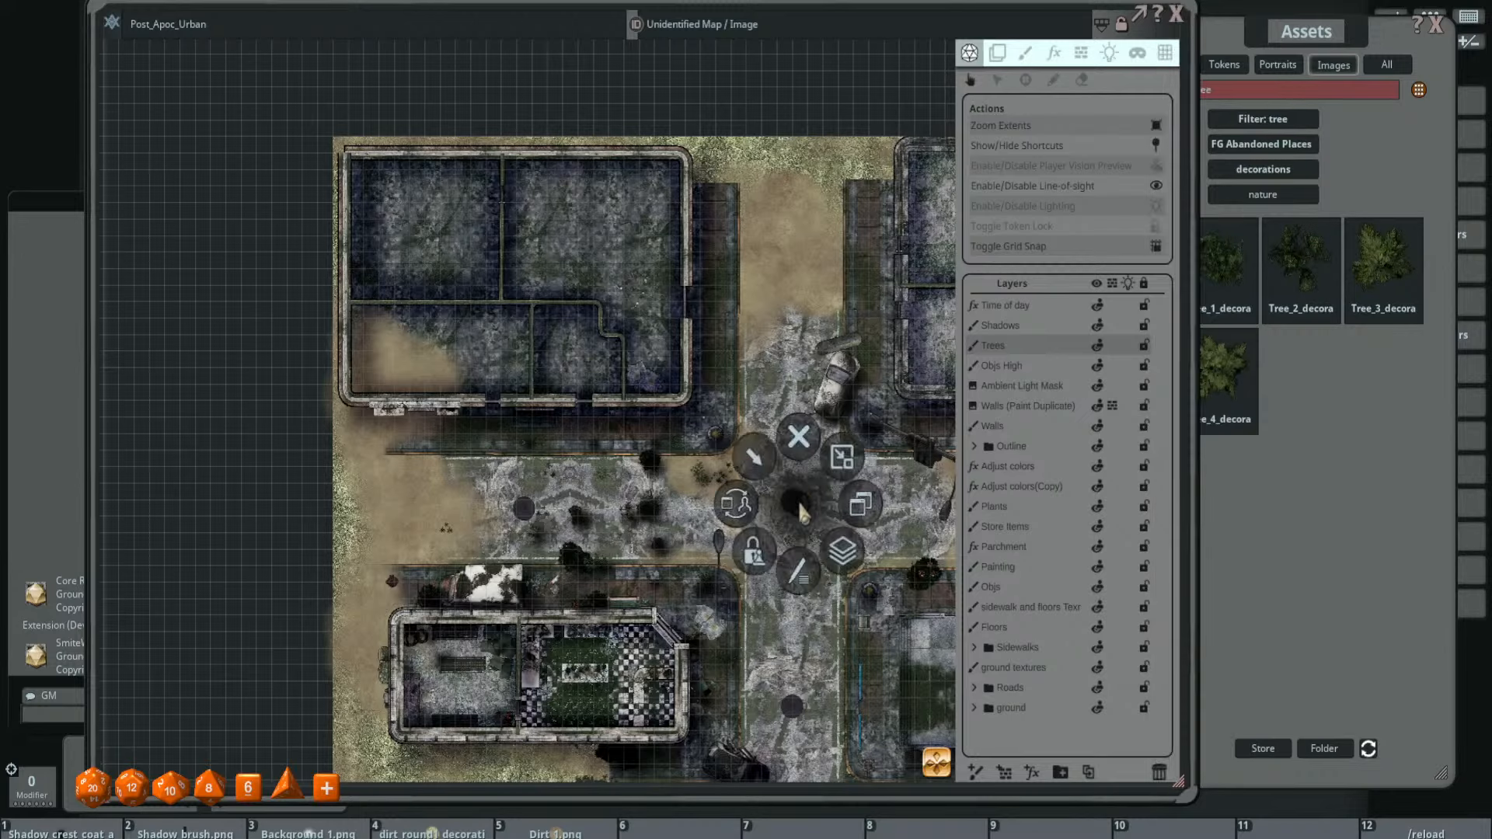
pyautogui.click(803, 492)
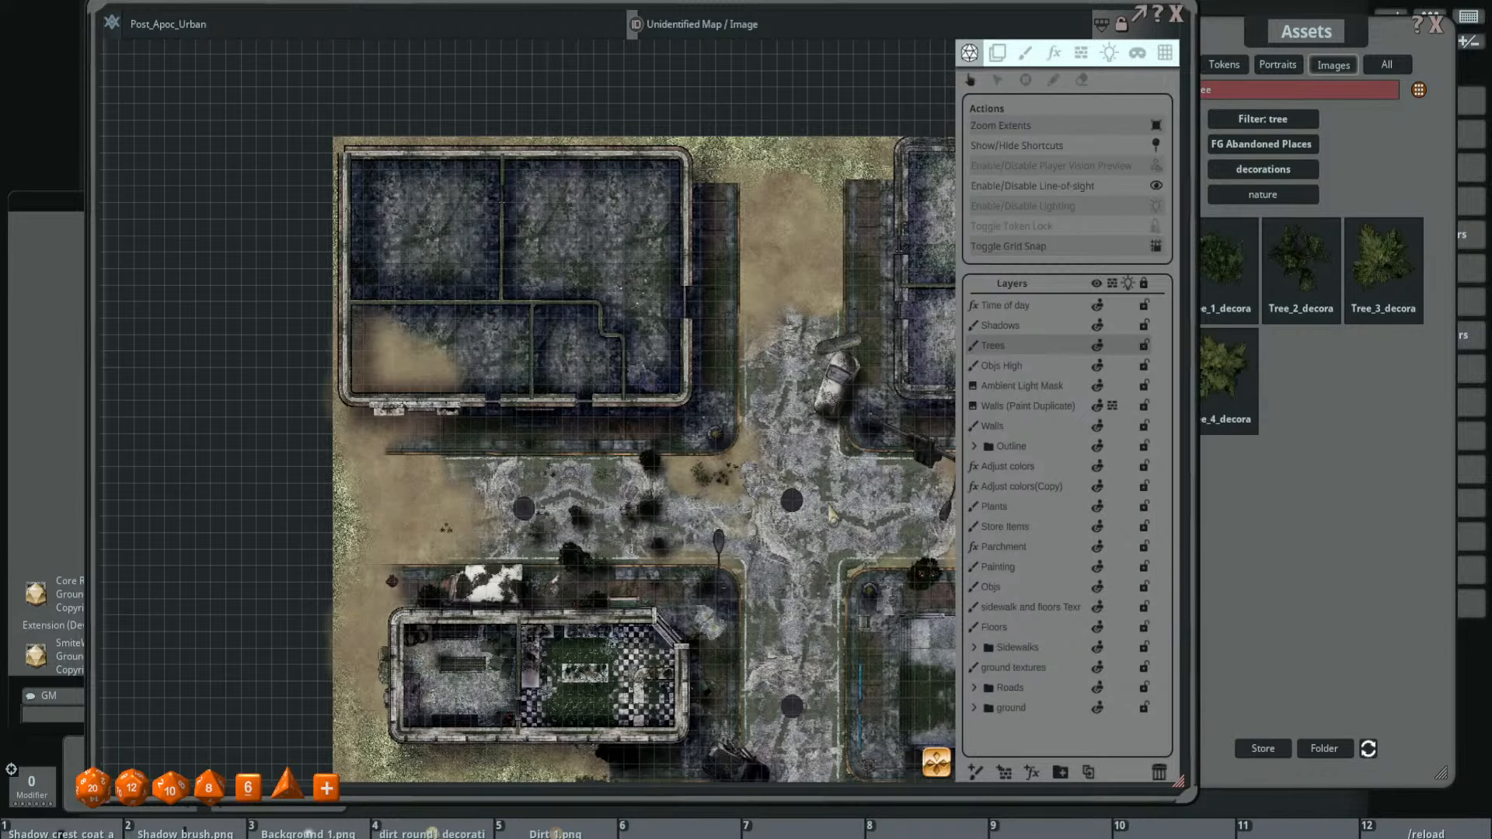
pyautogui.moveTo(803, 492); pyautogui.dragTo(797, 280)
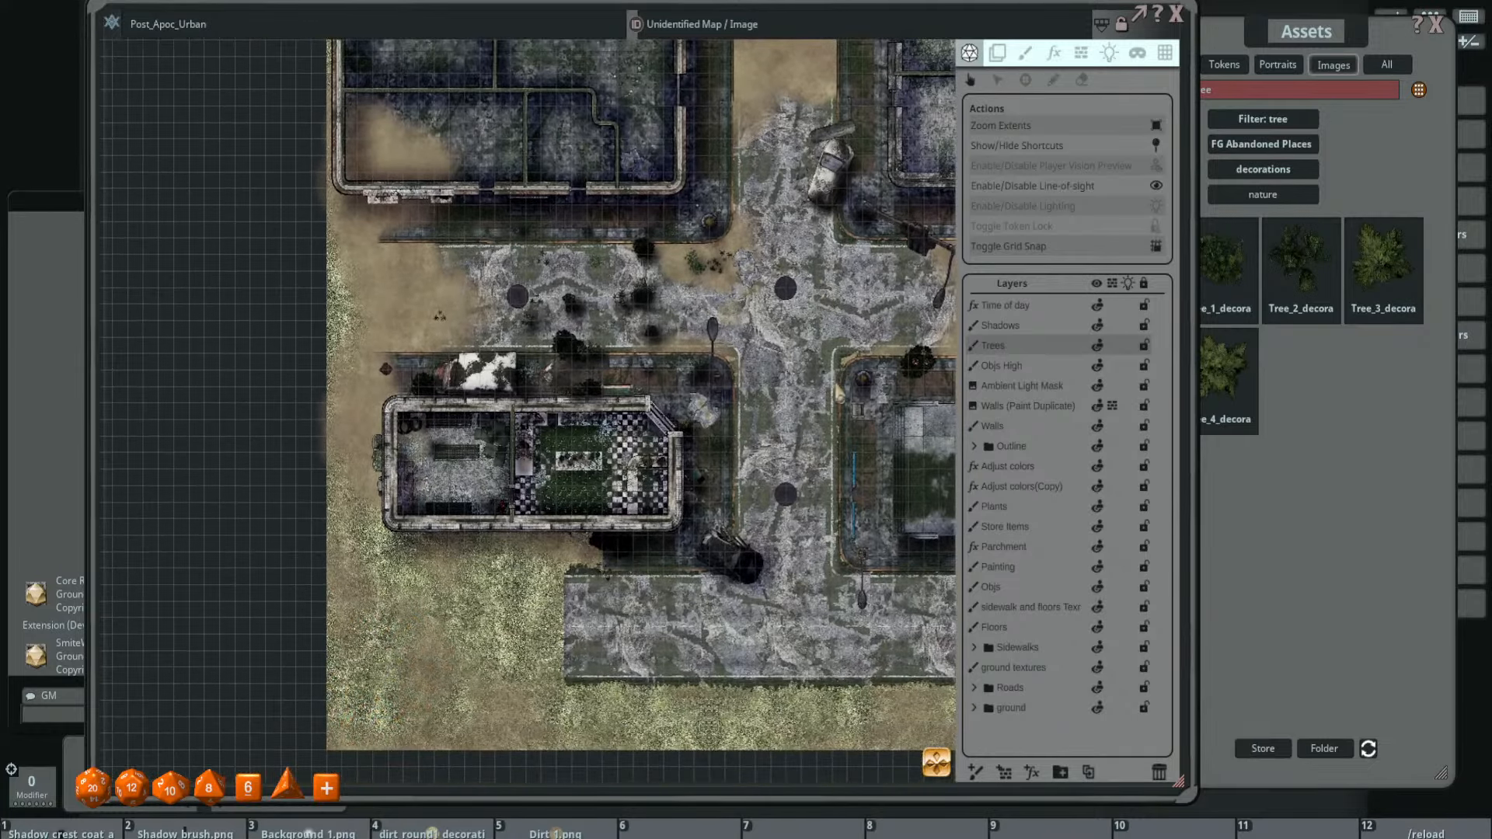
pyautogui.click(1052, 54)
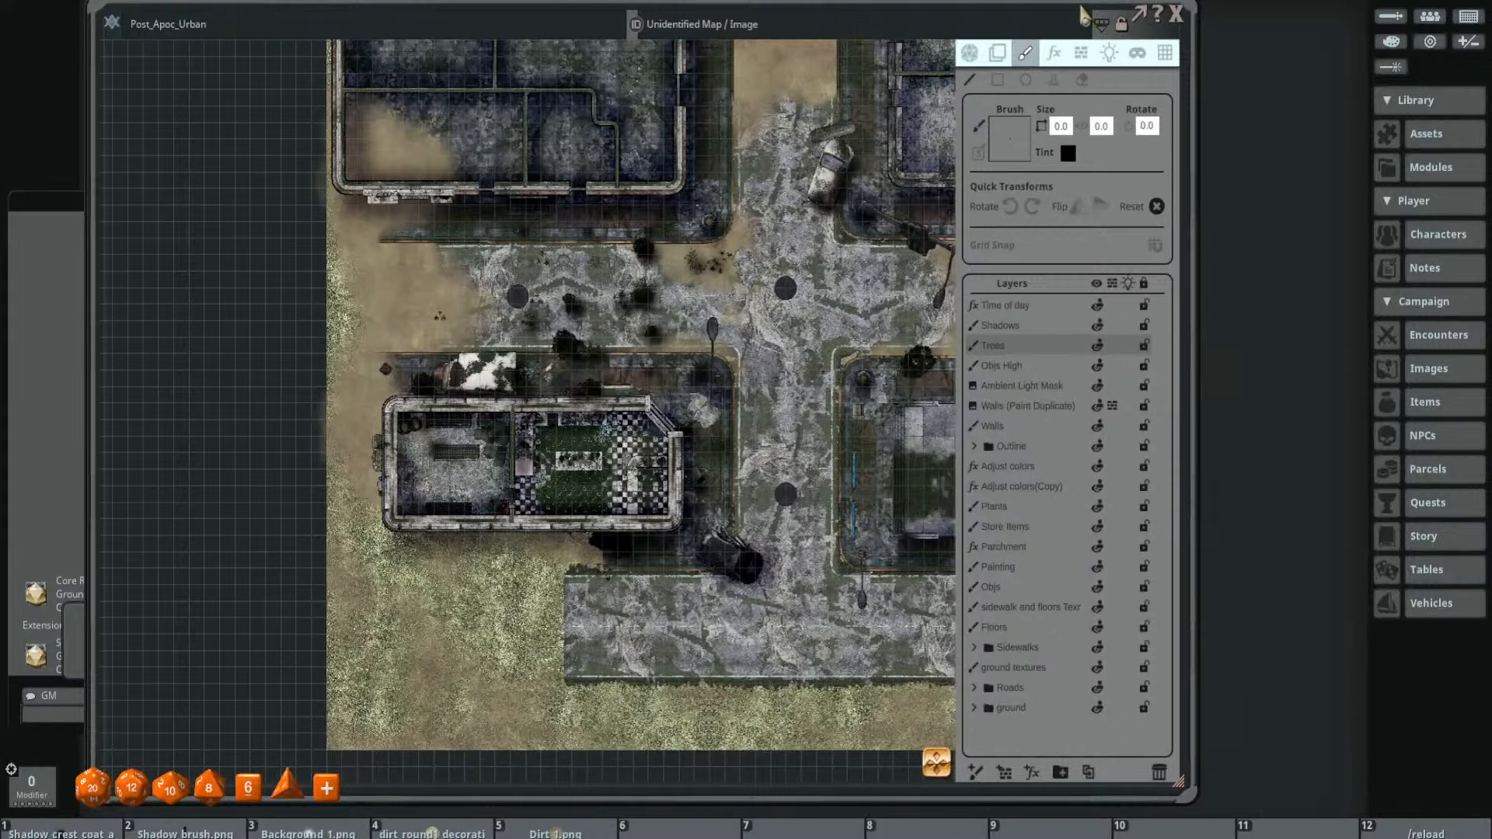
# - Arrange the map and Assets windows side by side and widen the map window to fill the gap
pyautogui.moveTo(1084, 14); pyautogui.dragTo(939, 50)
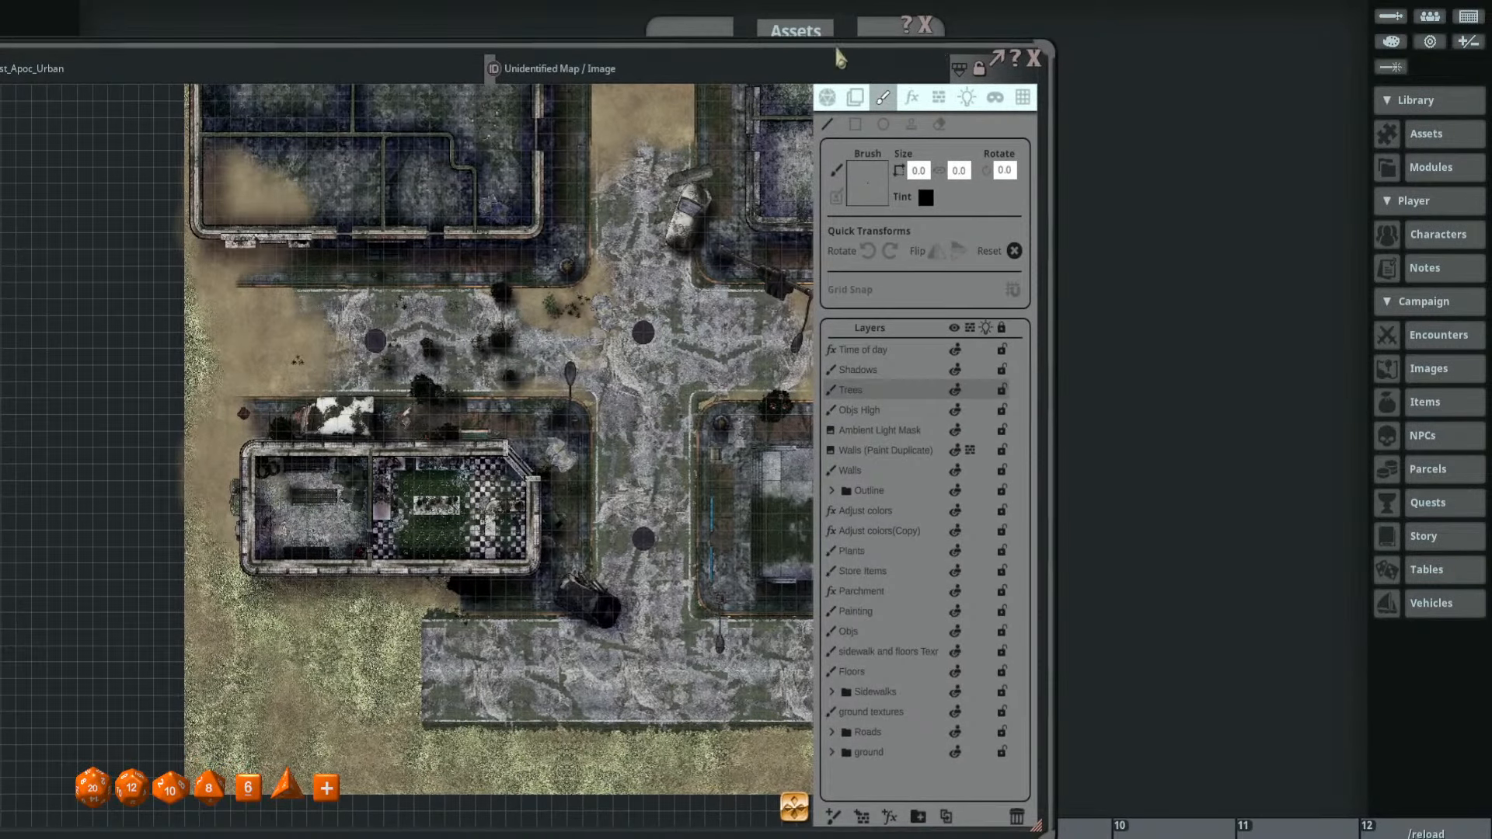
pyautogui.moveTo(839, 58); pyautogui.dragTo(883, 41)
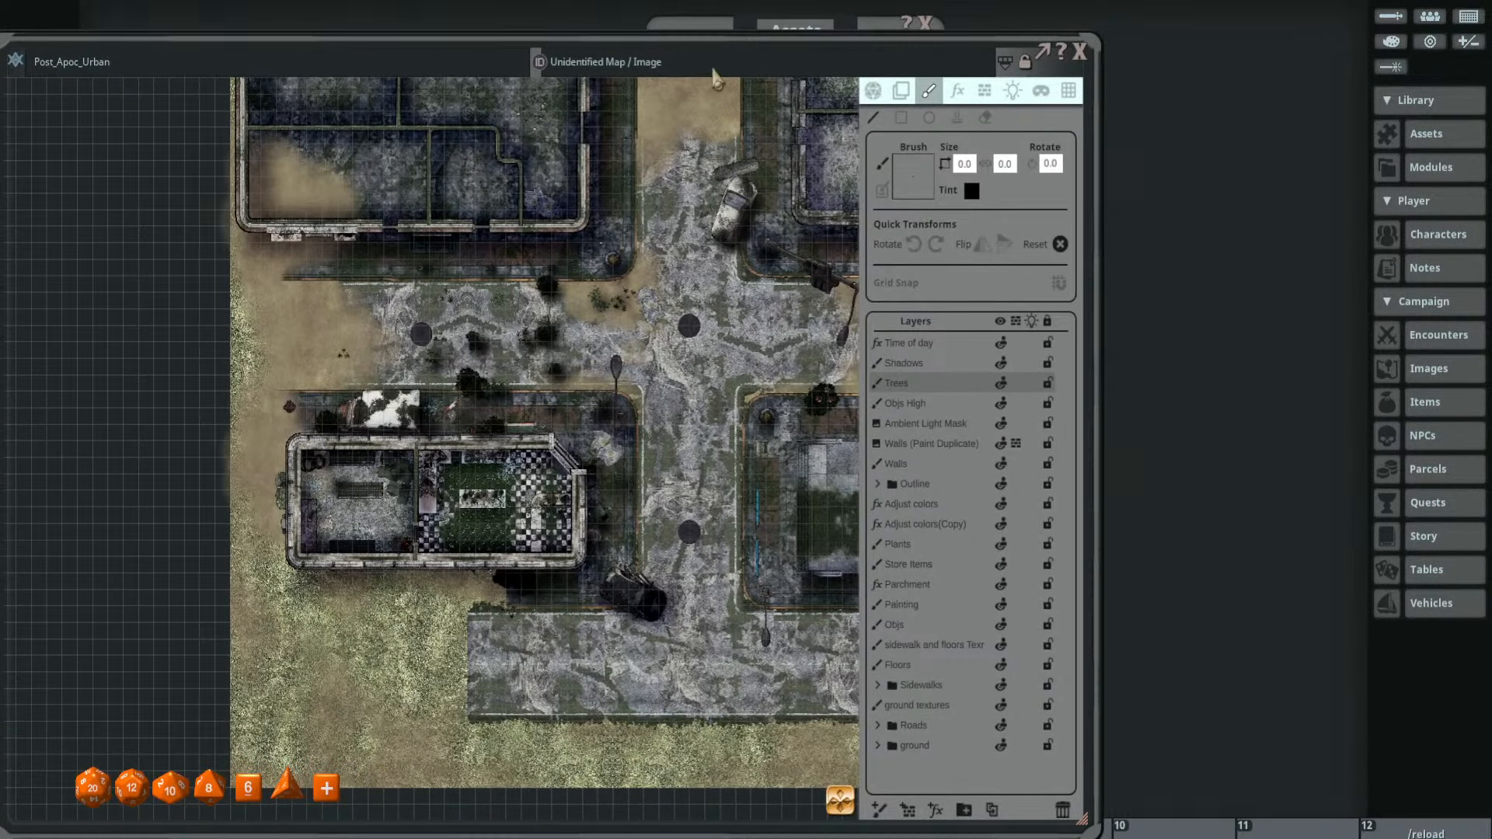
pyautogui.moveTo(724, 45); pyautogui.dragTo(787, 33)
pyautogui.scroll(-2, 726, 499)
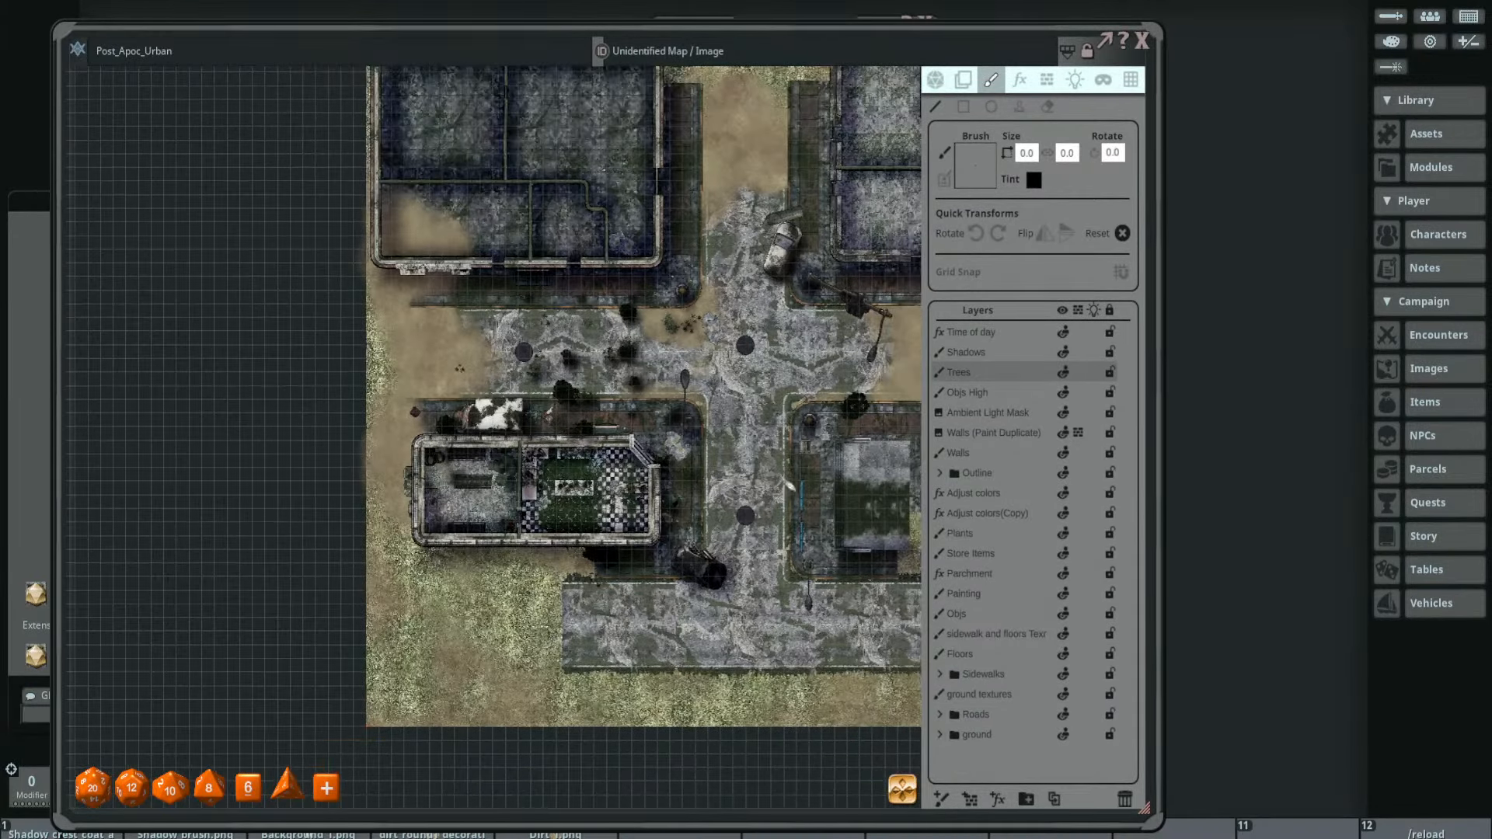
pyautogui.moveTo(790, 492); pyautogui.dragTo(683, 535)
pyautogui.scroll(1, 614, 493)
pyautogui.moveTo(1107, 33); pyautogui.dragTo(948, 115)
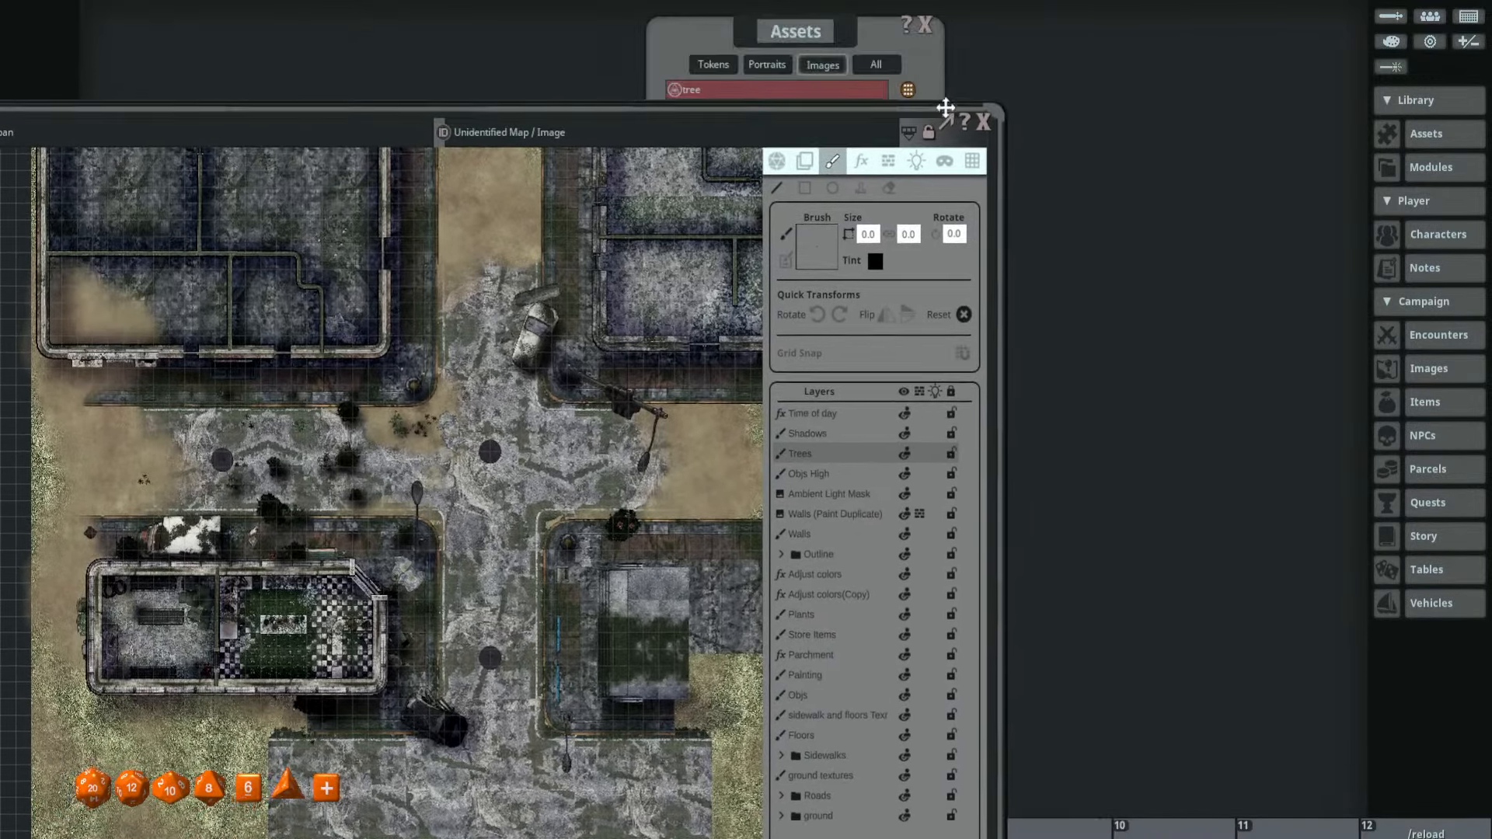
pyautogui.moveTo(818, 35); pyautogui.dragTo(1356, 35)
pyautogui.moveTo(826, 120); pyautogui.dragTo(917, 17)
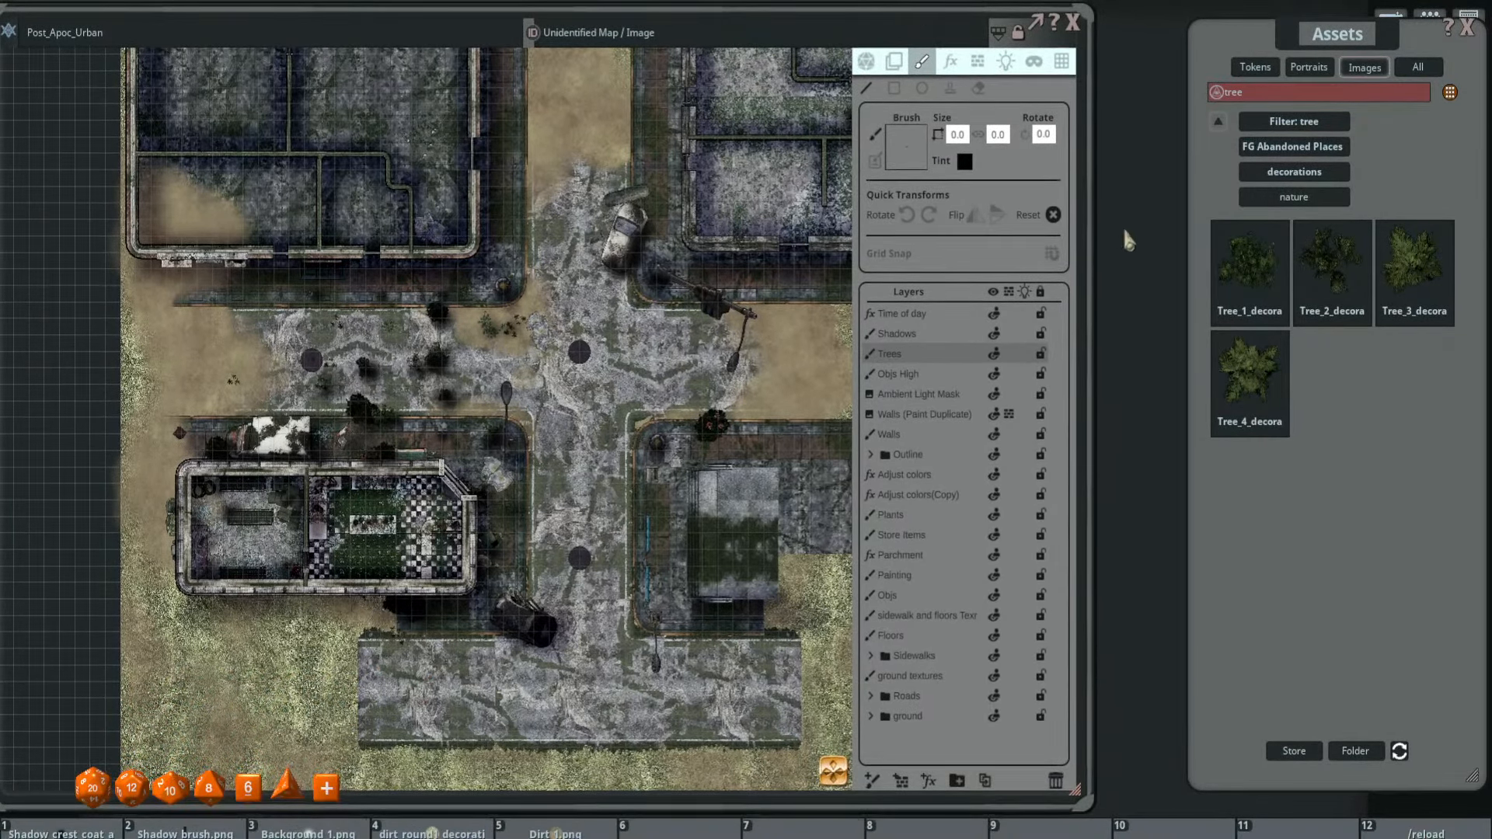
pyautogui.moveTo(1091, 221); pyautogui.dragTo(1178, 212)
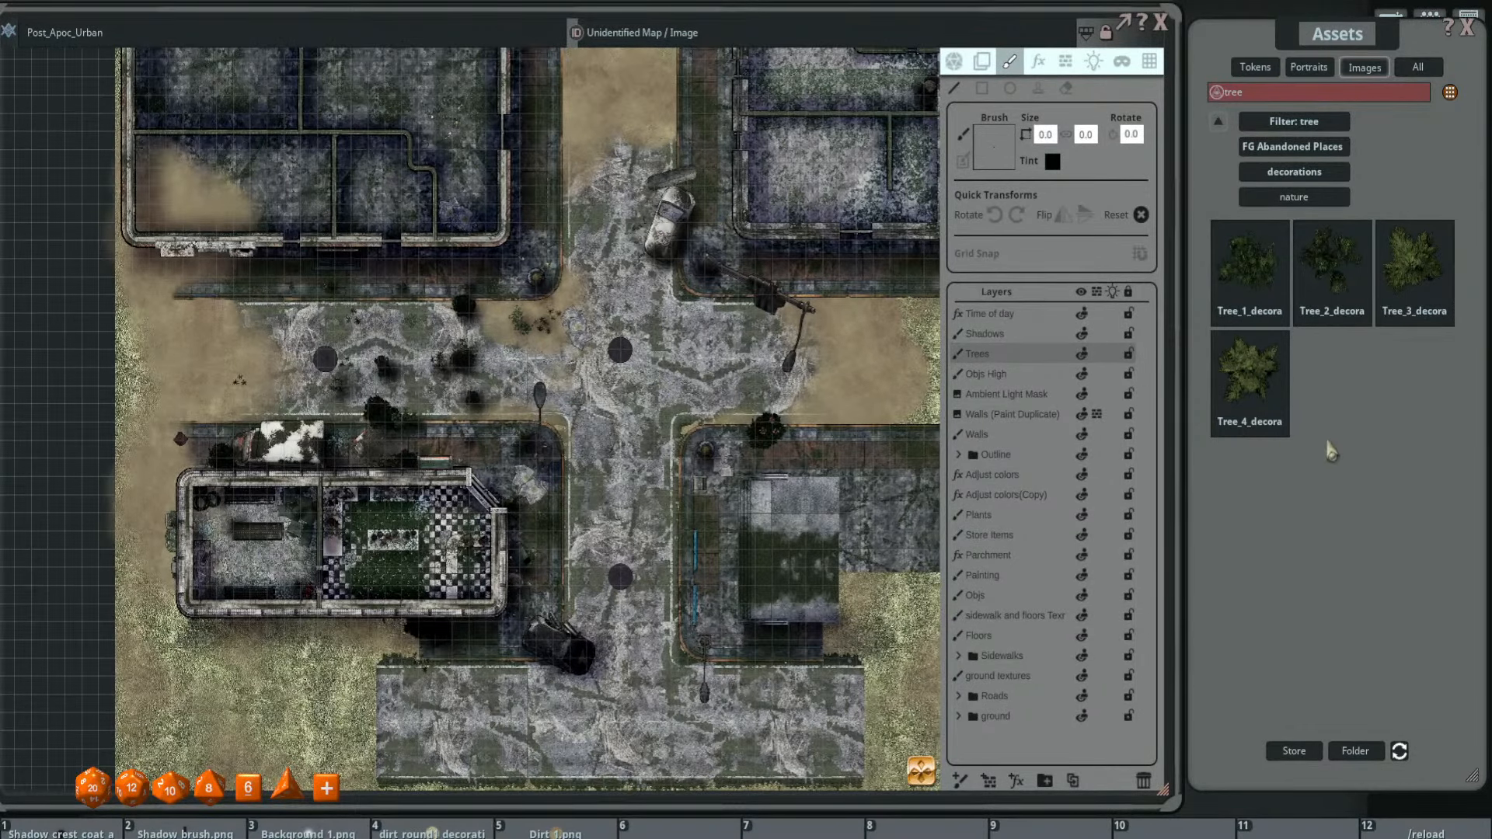
# - Stamp the Tree_2 decoration at the northwest outer corner of the southwest building, sized 4.7 by 4.7 and rotated 335 degrees
pyautogui.moveTo(1331, 260)
pyautogui.mouseDown()
pyautogui.moveTo(951, 117)
pyautogui.moveTo(997, 147)
pyautogui.mouseUp()
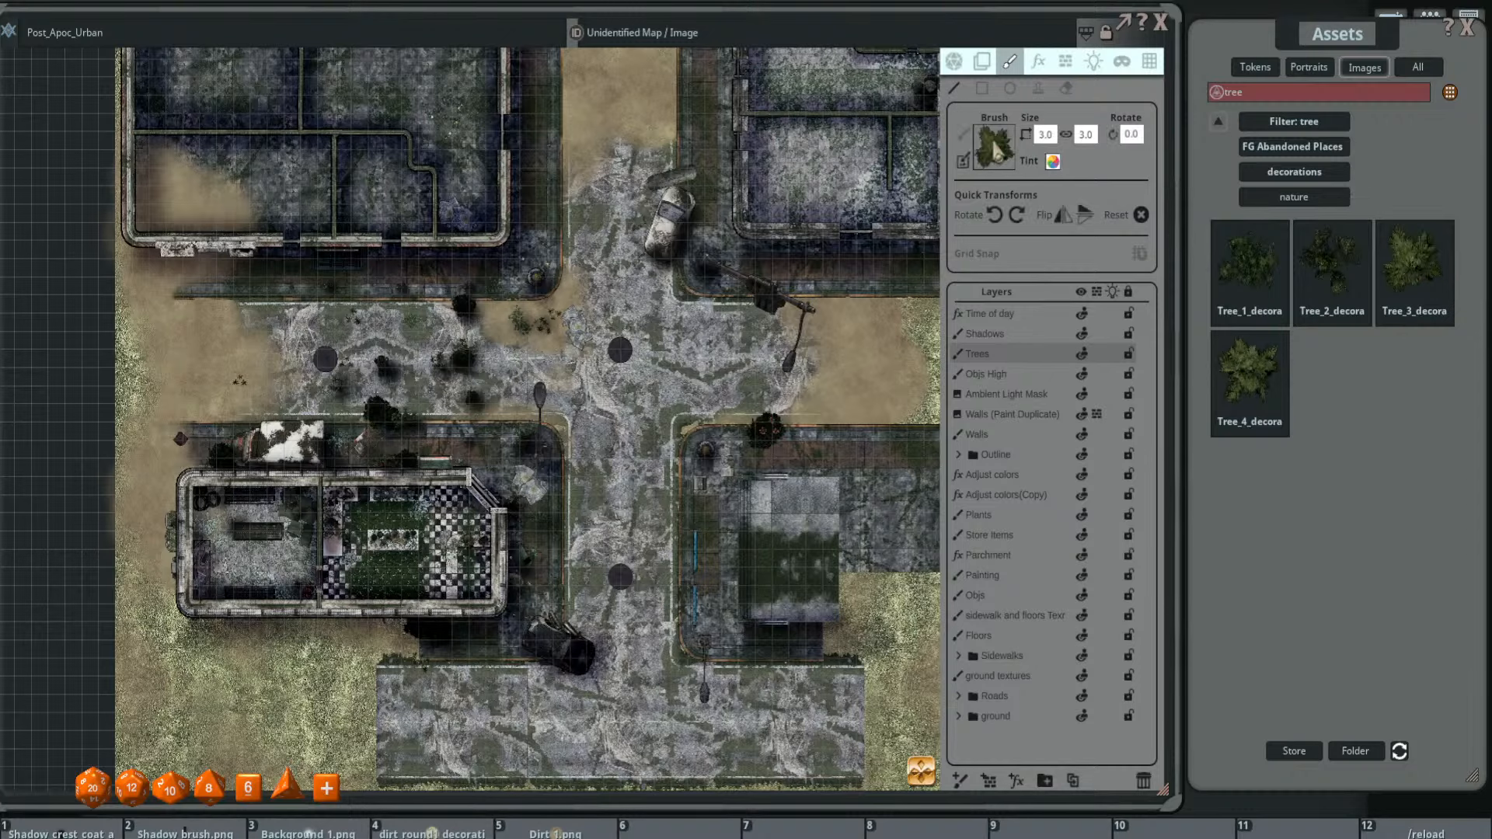
pyautogui.click(1037, 89)
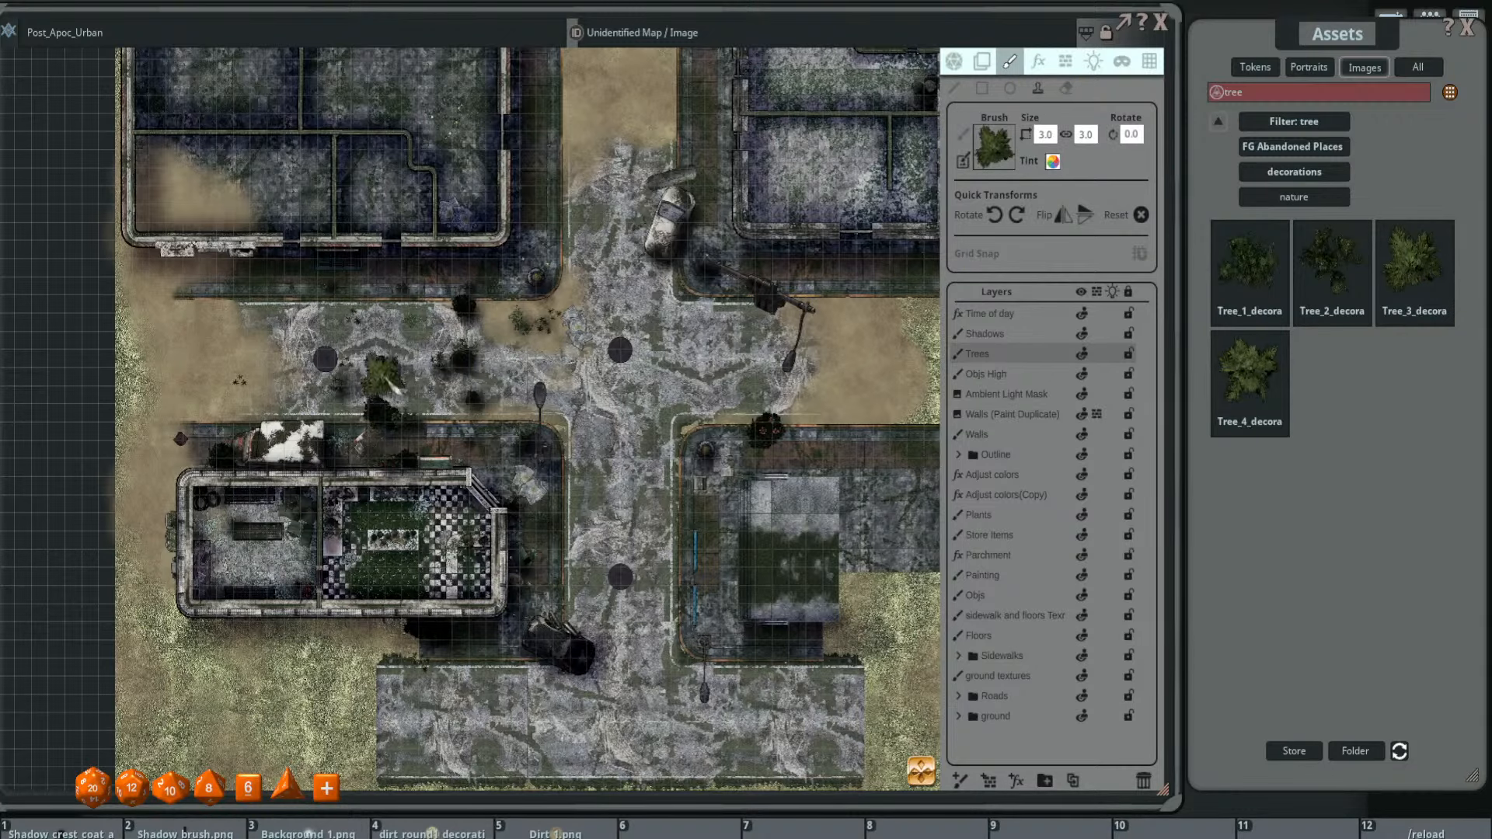
pyautogui.moveTo(392, 346); pyautogui.dragTo(596, 334)
pyautogui.scroll(1, 552, 404)
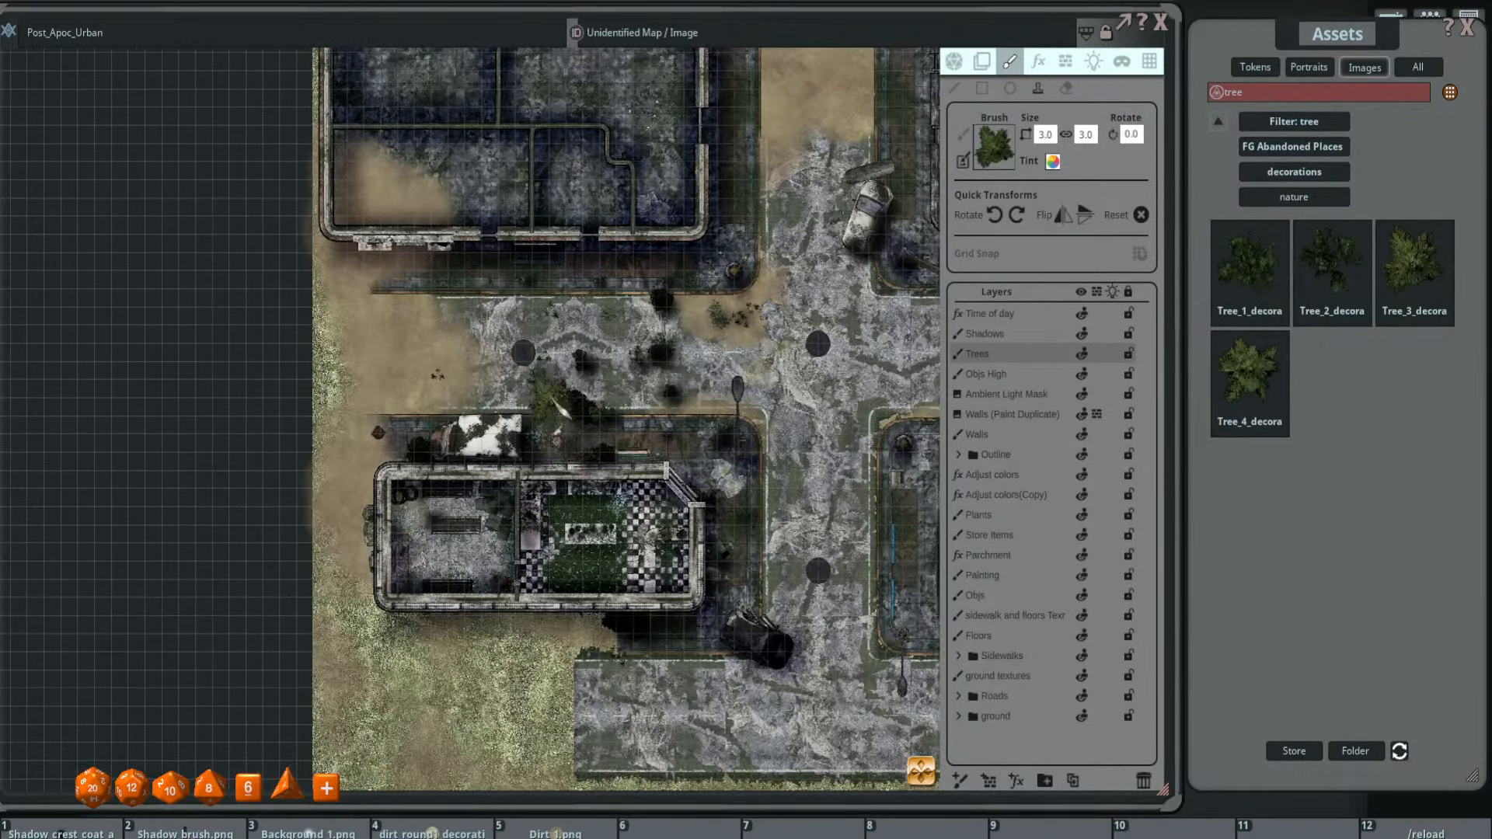
pyautogui.moveTo(498, 382); pyautogui.dragTo(525, 336)
pyautogui.scroll(3, 511, 388)
pyautogui.keyDown('ctrl'); pyautogui.scroll(2, 440, 409); pyautogui.keyUp('ctrl')
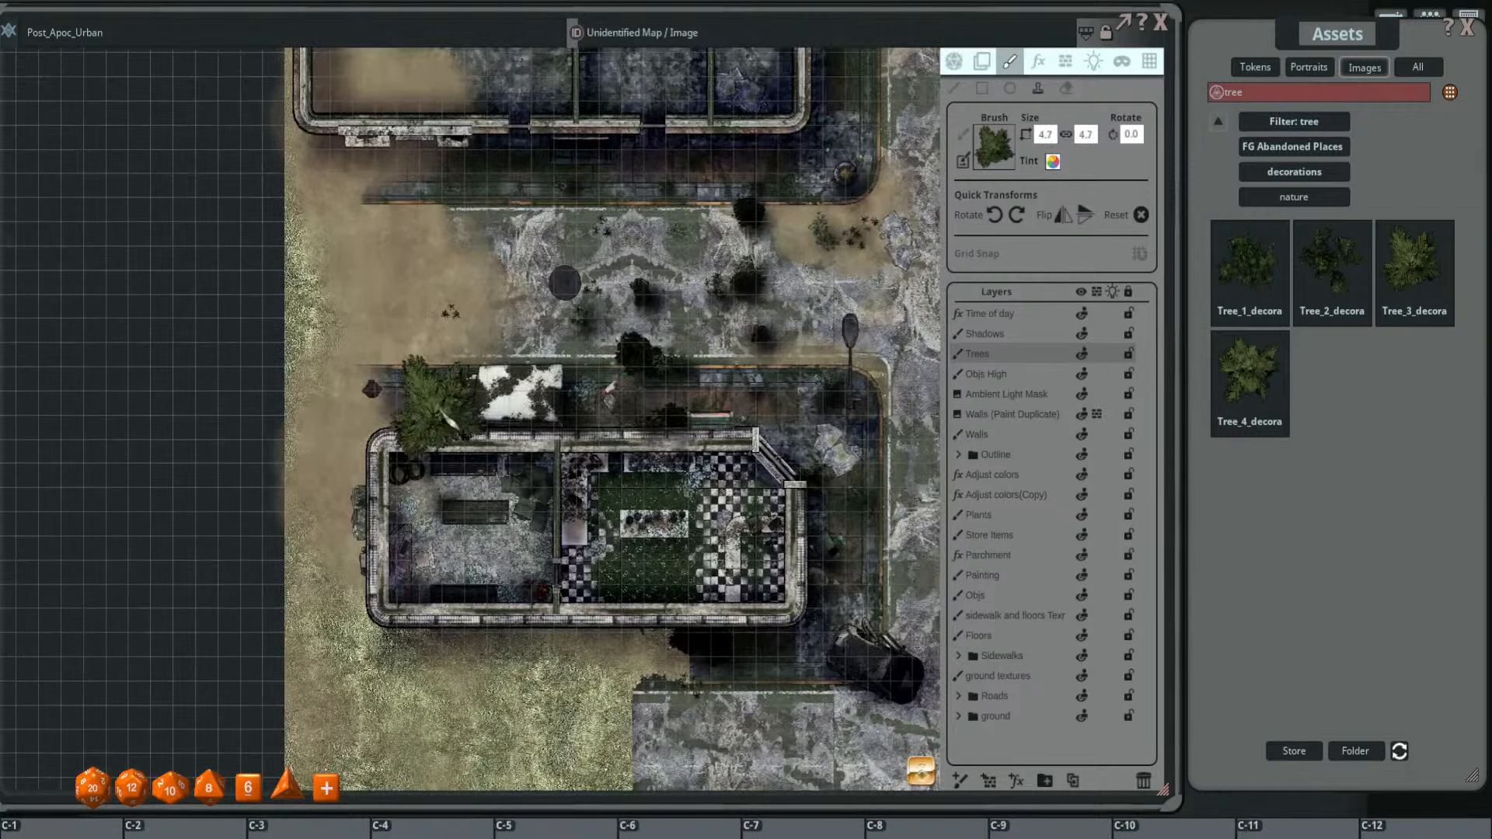
pyautogui.keyDown('shift'); pyautogui.scroll(-5, 342, 437); pyautogui.keyUp('shift')
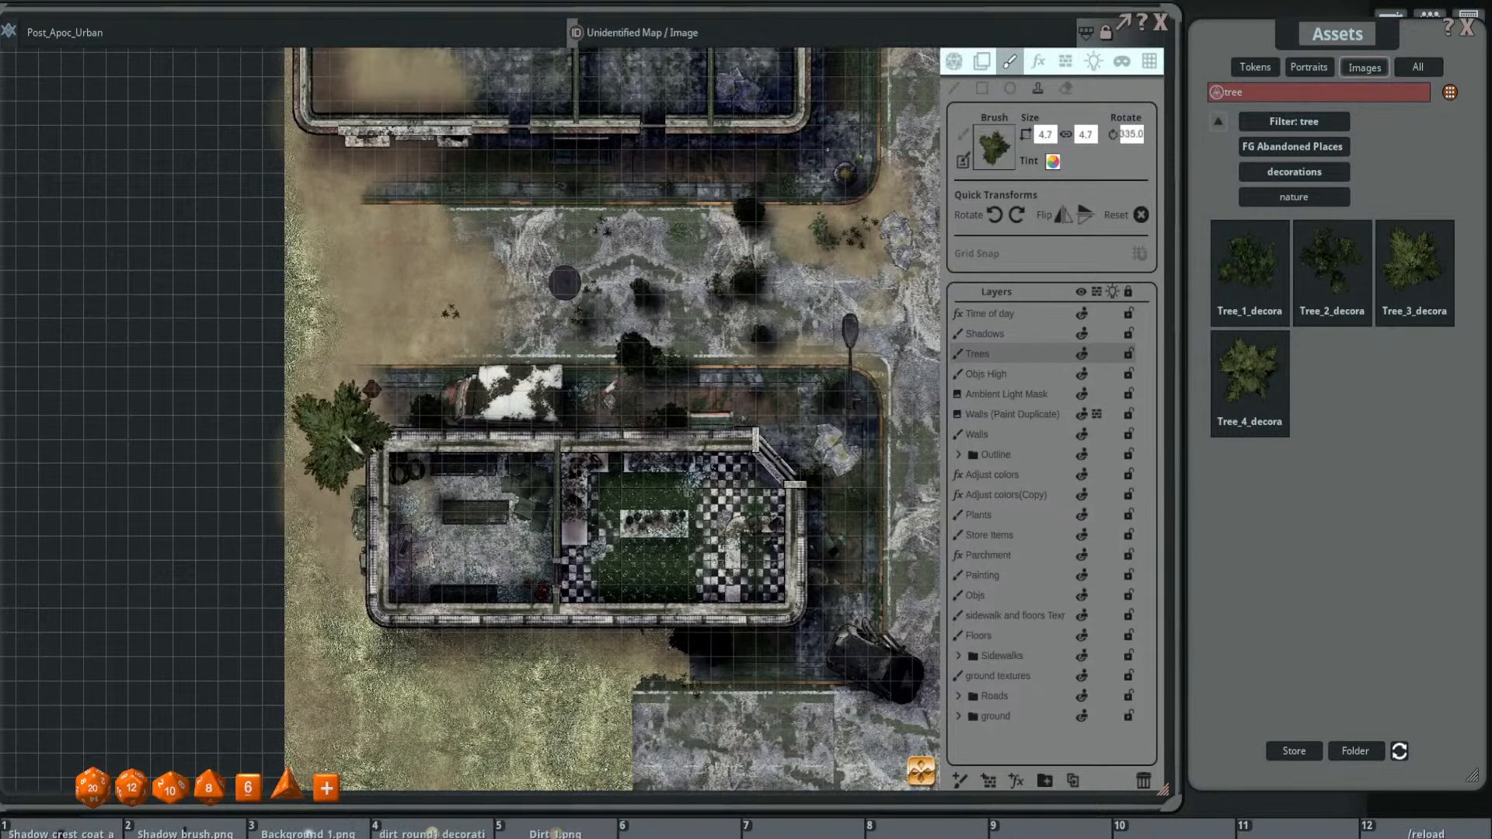
pyautogui.click(336, 429)
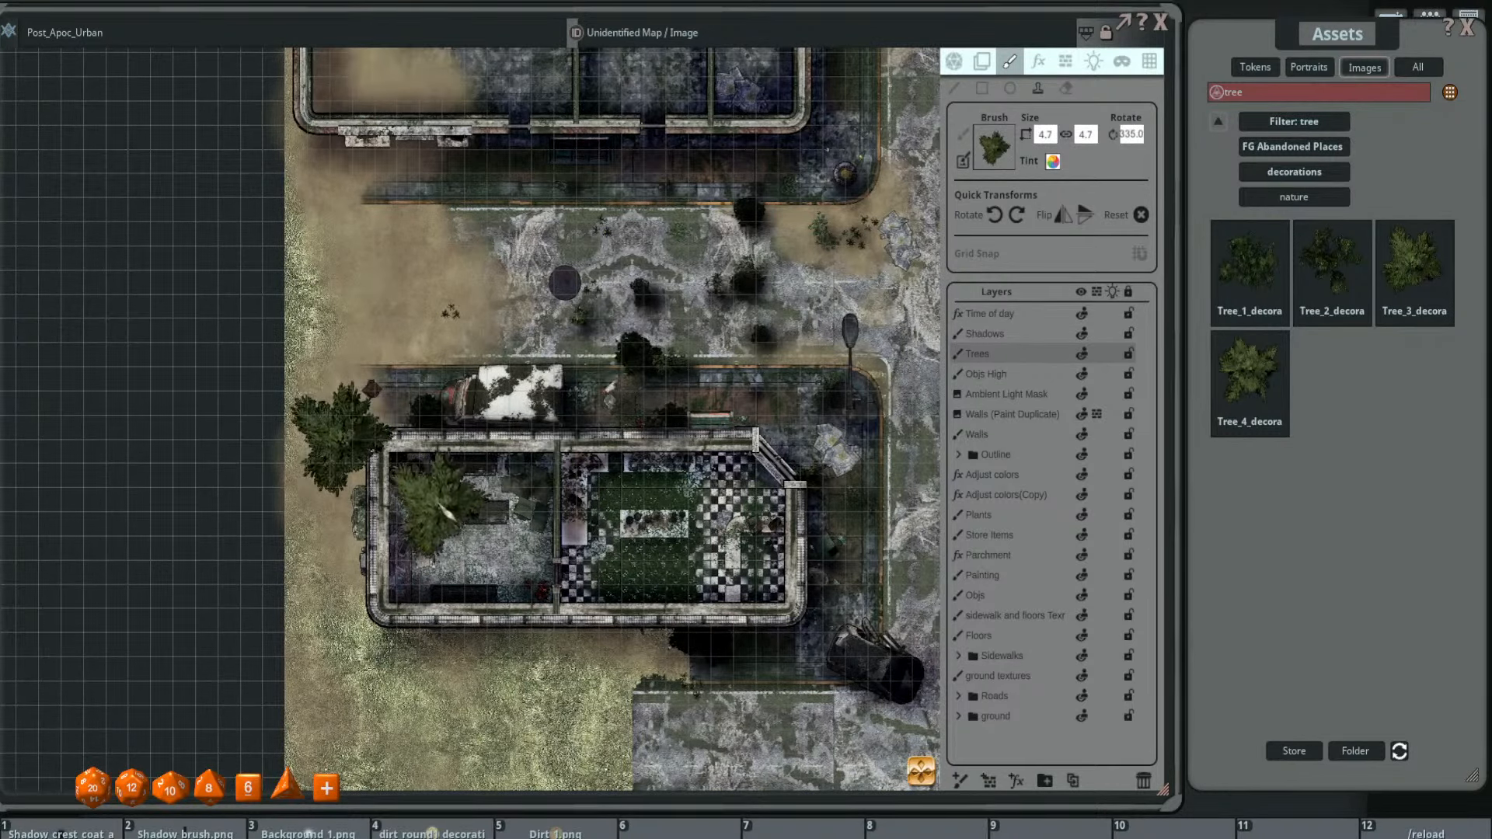
# - Resize the tree brush to 3.8 by 3.8 and rotate it to 70 degrees
pyautogui.scroll(3, 433, 485)
pyautogui.keyDown('shift'); pyautogui.scroll(11, 428, 499); pyautogui.keyUp('shift')
pyautogui.moveTo(462, 545)
pyautogui.mouseDown()
pyautogui.moveTo(506, 435)
pyautogui.moveTo(496, 488)
pyautogui.mouseUp()
pyautogui.scroll(-4, 505, 438)
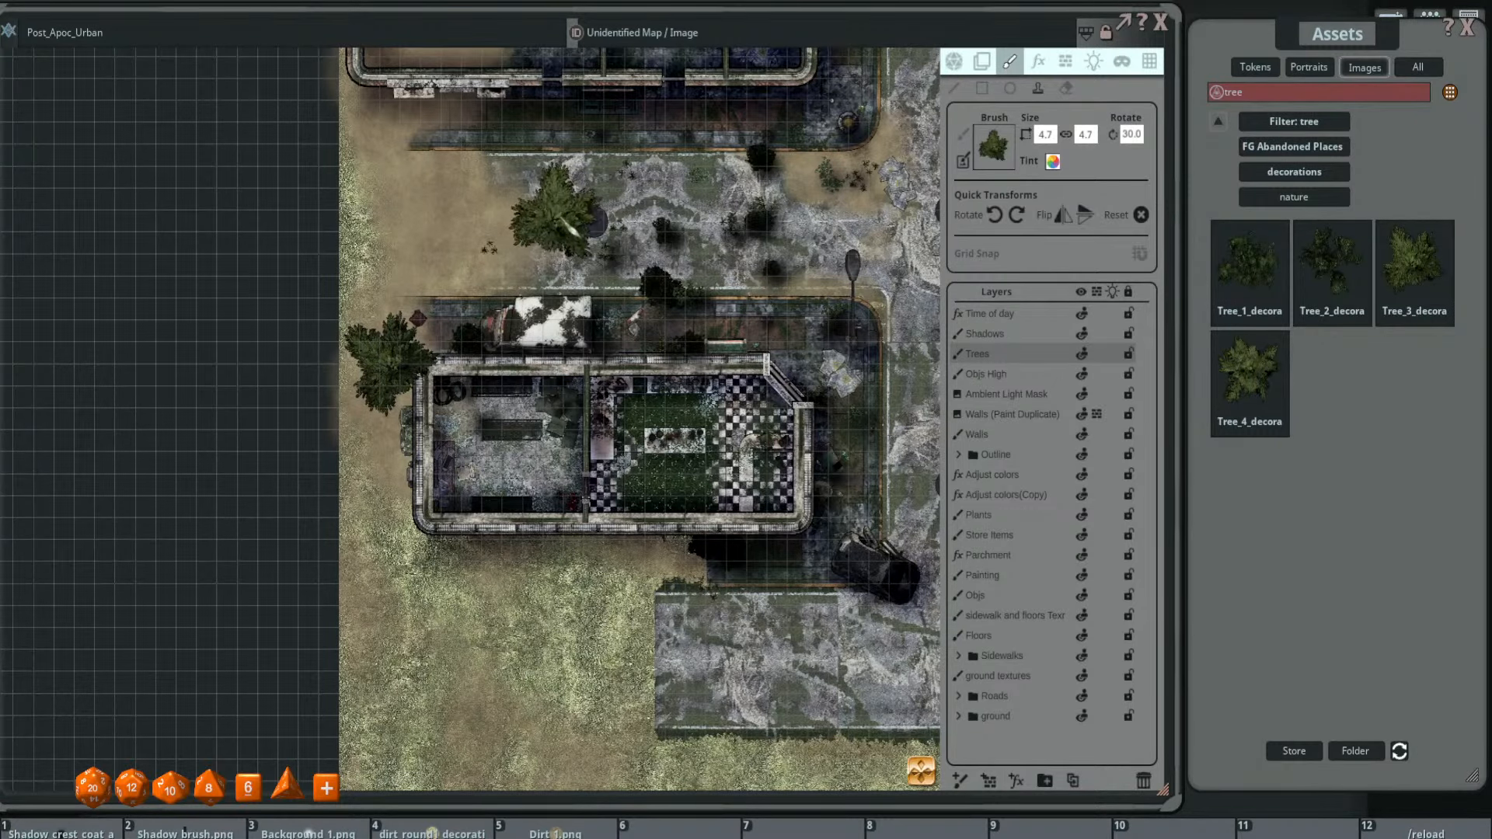
pyautogui.scroll(1, 556, 233)
pyautogui.keyDown('shift'); pyautogui.scroll(5, 366, 261); pyautogui.keyUp('shift')
pyautogui.keyDown('ctrl'); pyautogui.scroll(-2, 365, 260); pyautogui.keyUp('ctrl')
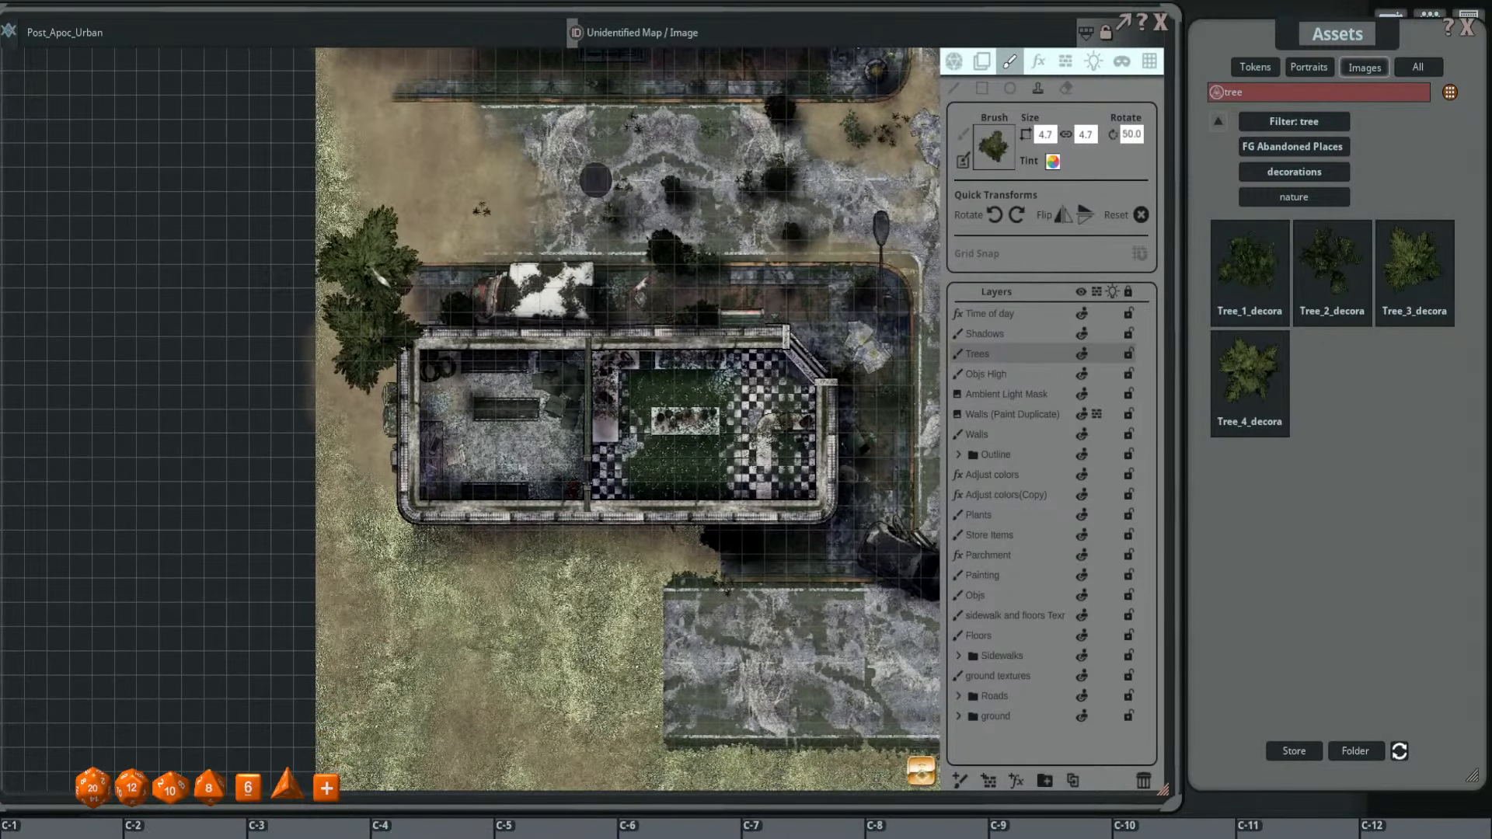
pyautogui.keyDown('shift'); pyautogui.scroll(3, 451, 572); pyautogui.keyUp('shift')
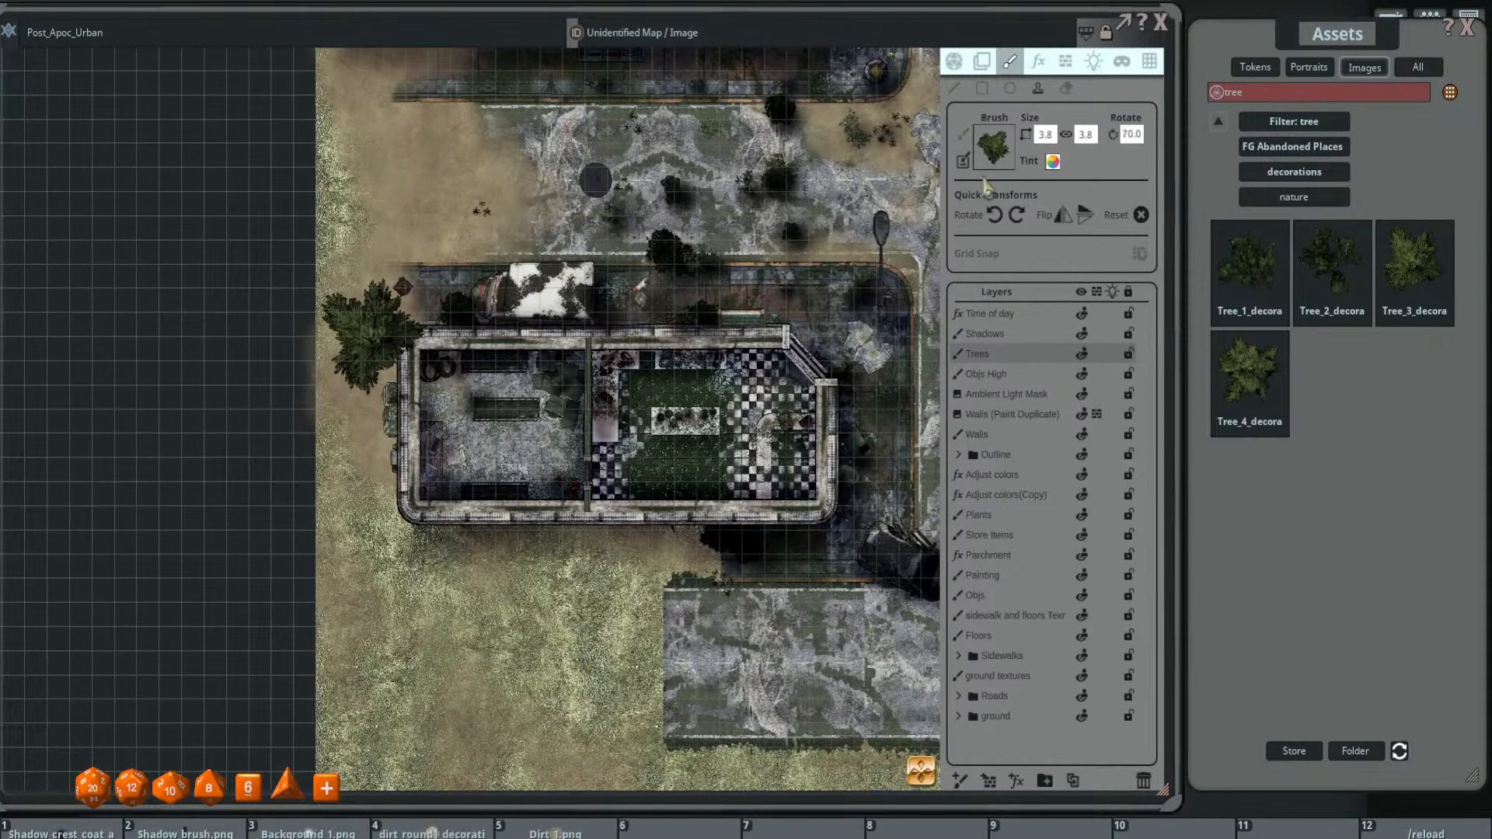
# - Tint the tree brush pale pink (FFFFC7FF) and stamp the tree just outside the southwest corner of the southwest building
pyautogui.click(1053, 162)
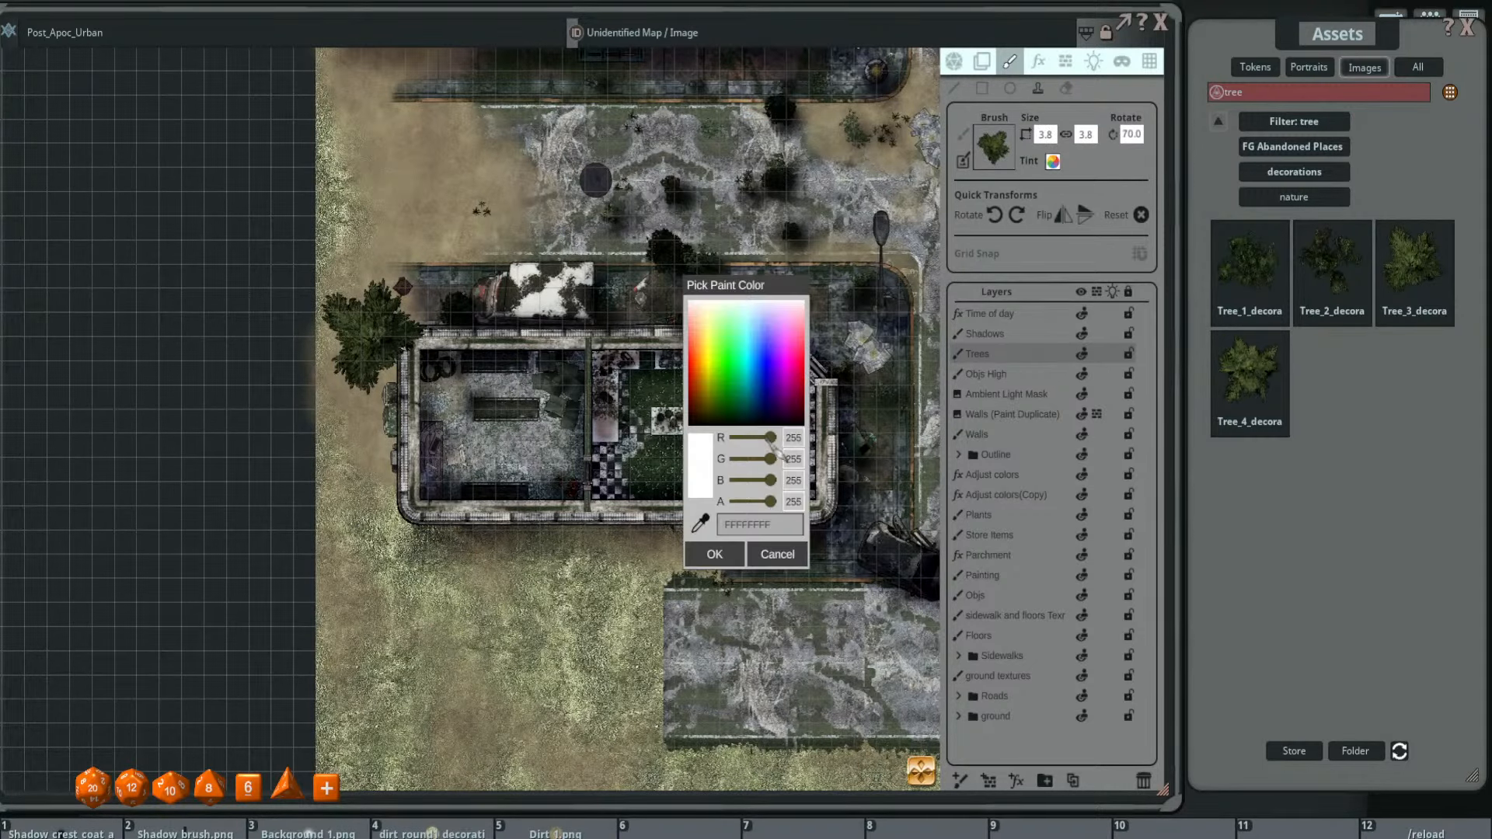
pyautogui.moveTo(776, 460); pyautogui.dragTo(756, 459)
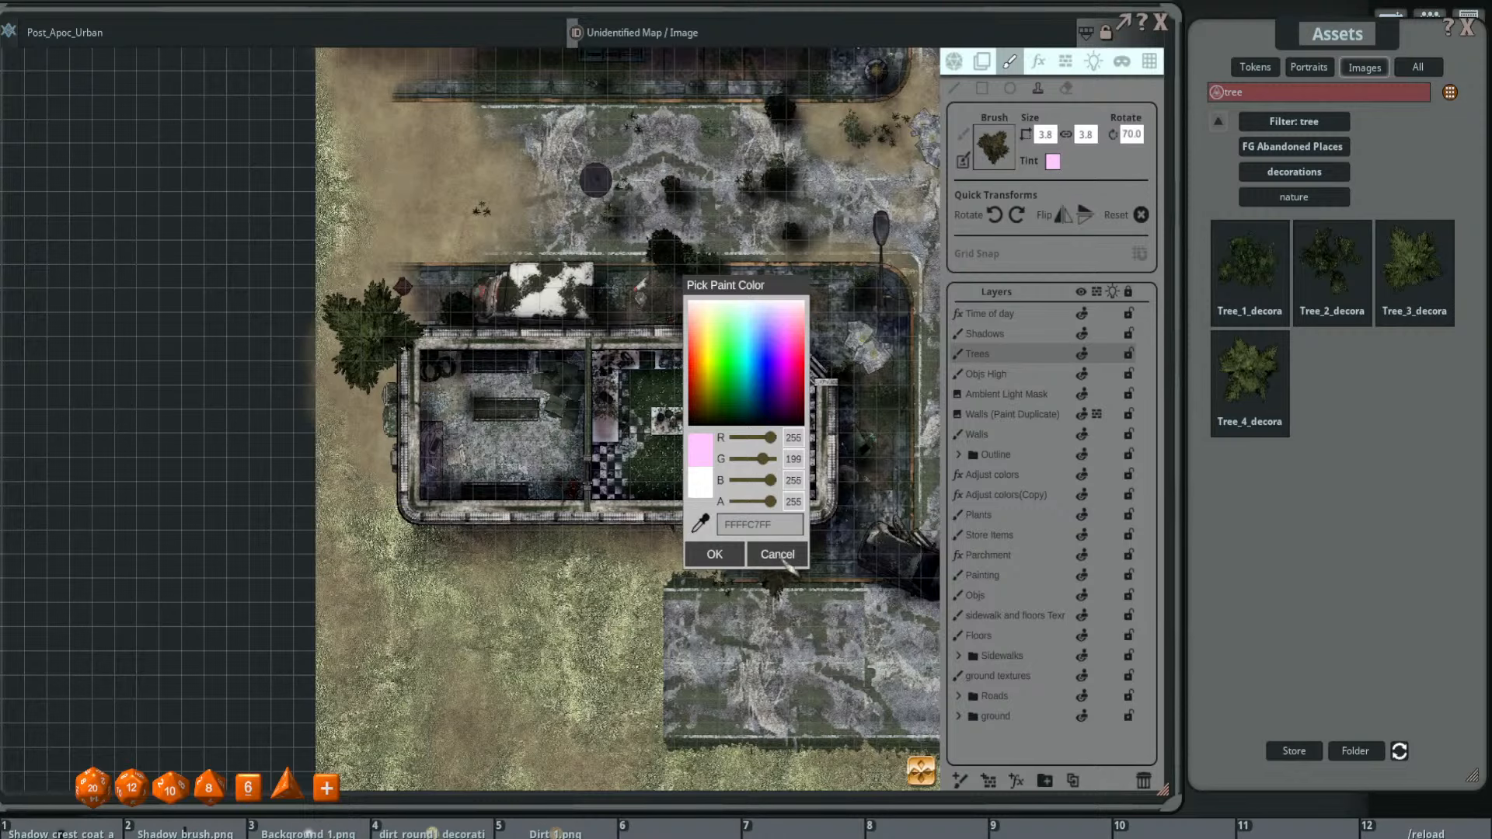
pyautogui.click(713, 554)
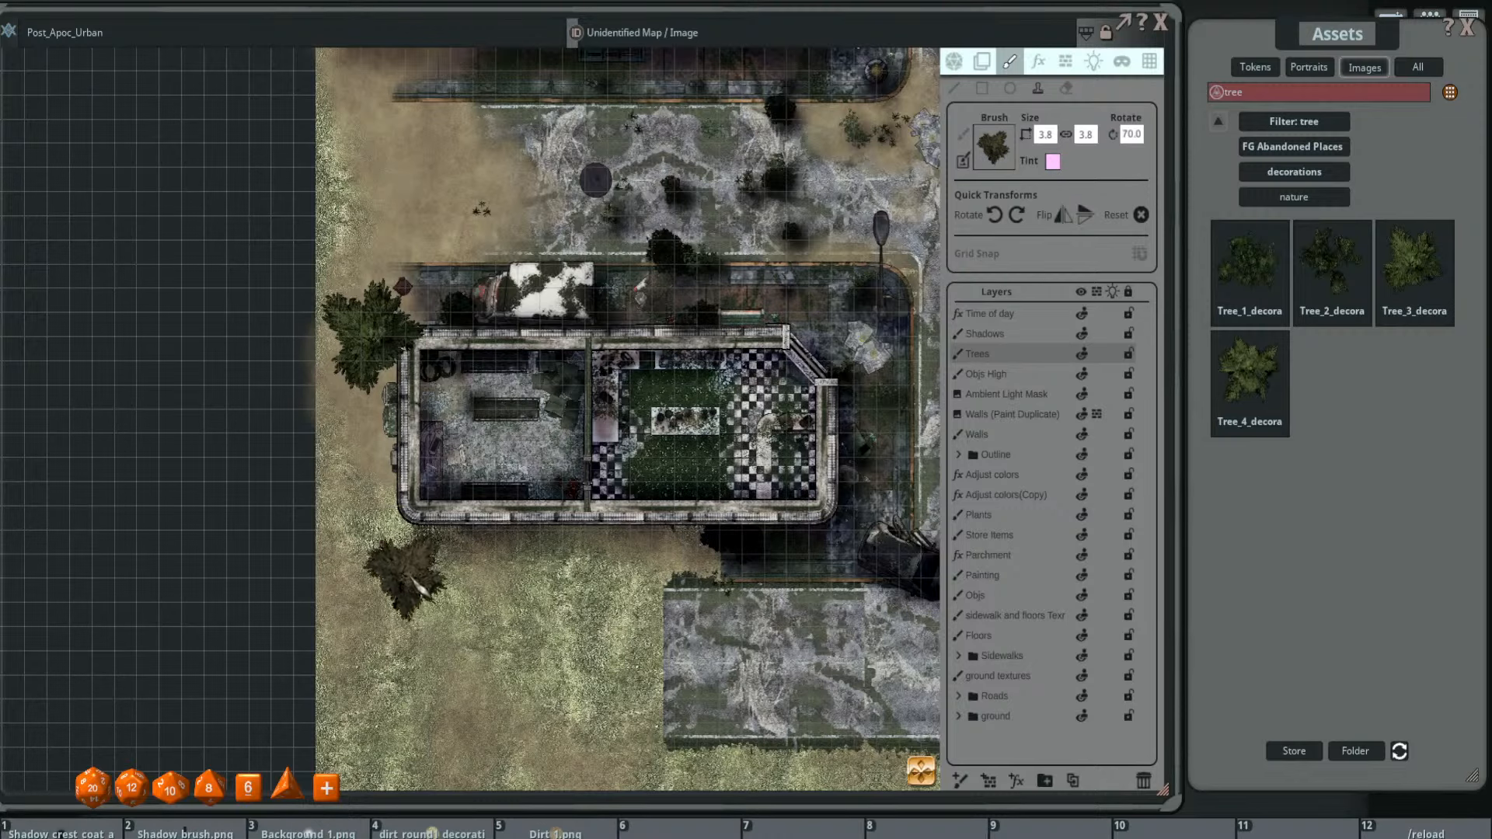
pyautogui.click(425, 589)
# - Stamp a second tinted tree, 3.8 by 3.0 and rotated 80 degrees, overlapping the first one on its southwest side
pyautogui.scroll(7, 501, 596)
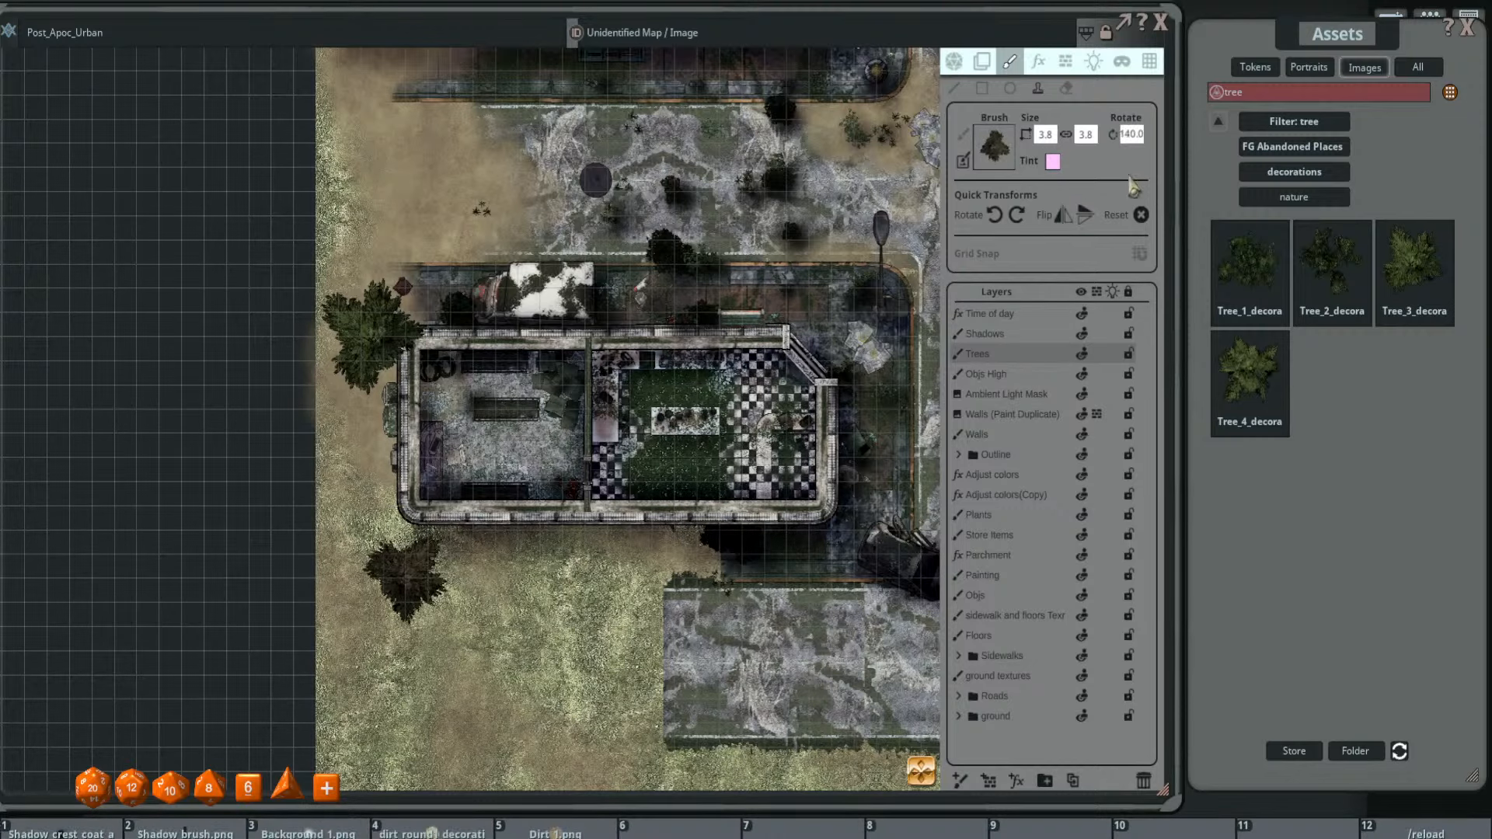
pyautogui.click(1085, 135)
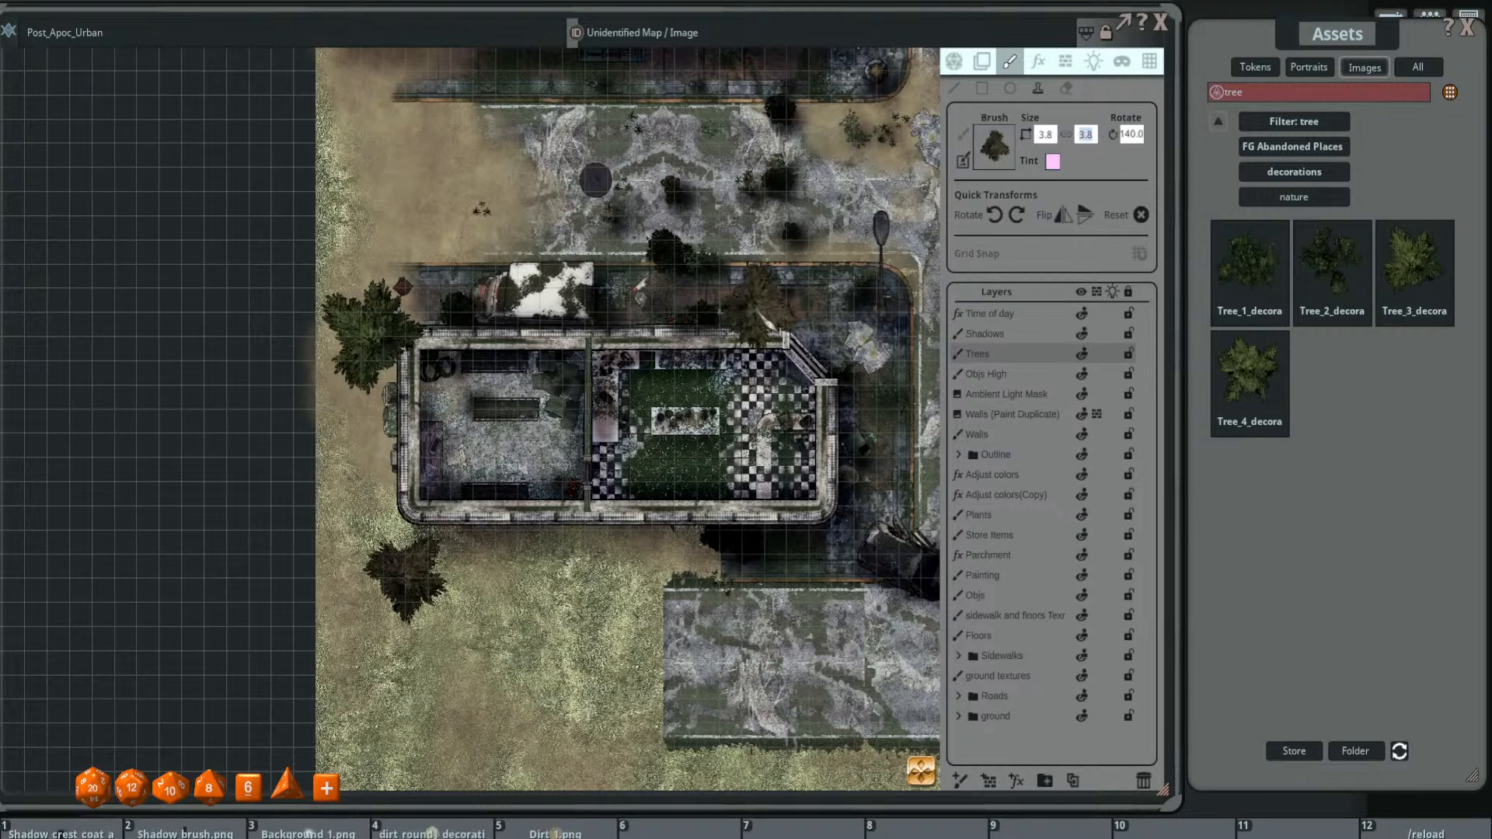
pyautogui.click(457, 618)
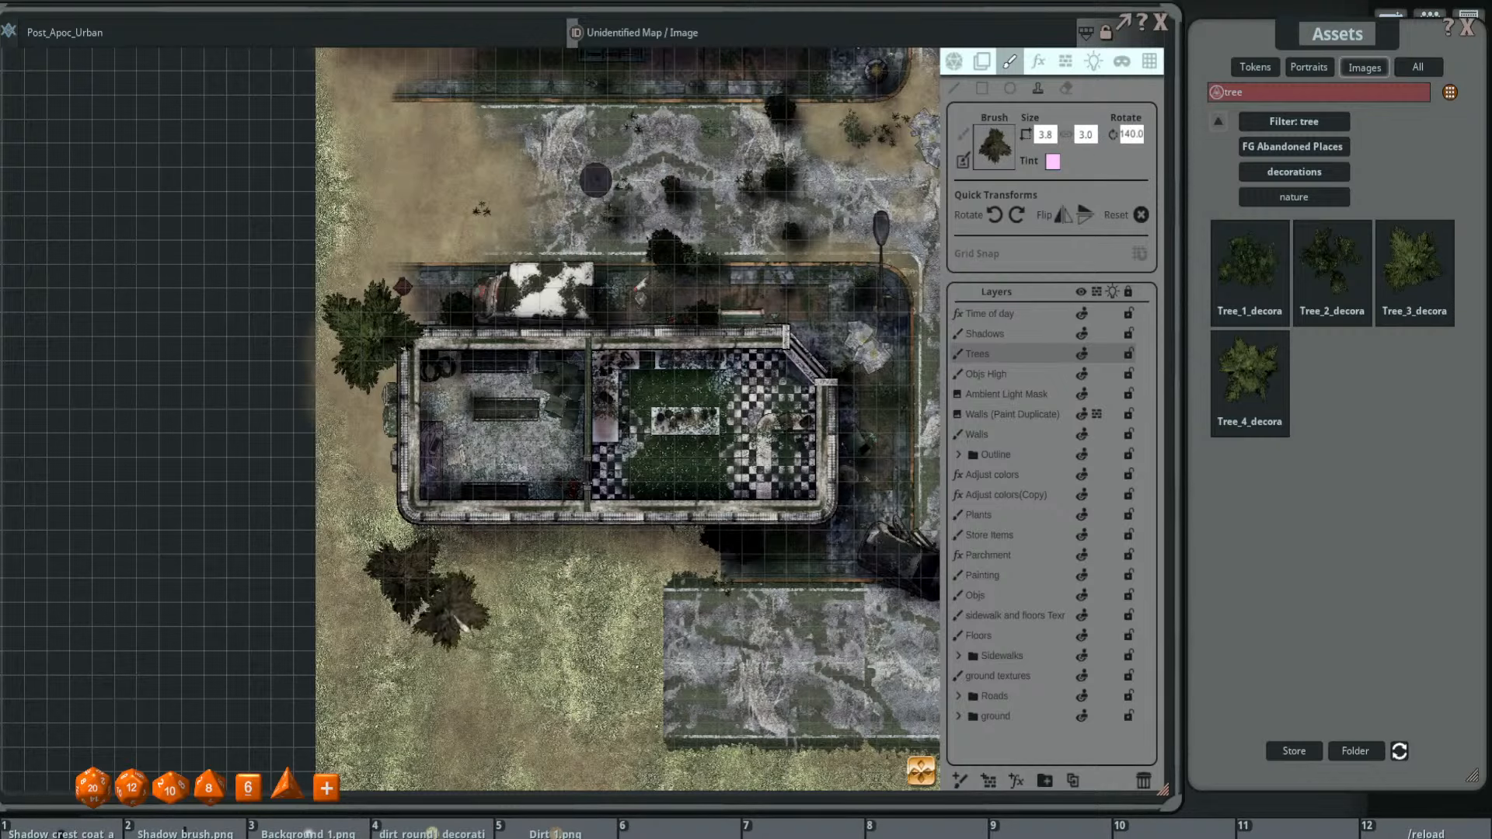
pyautogui.scroll(2, 458, 620)
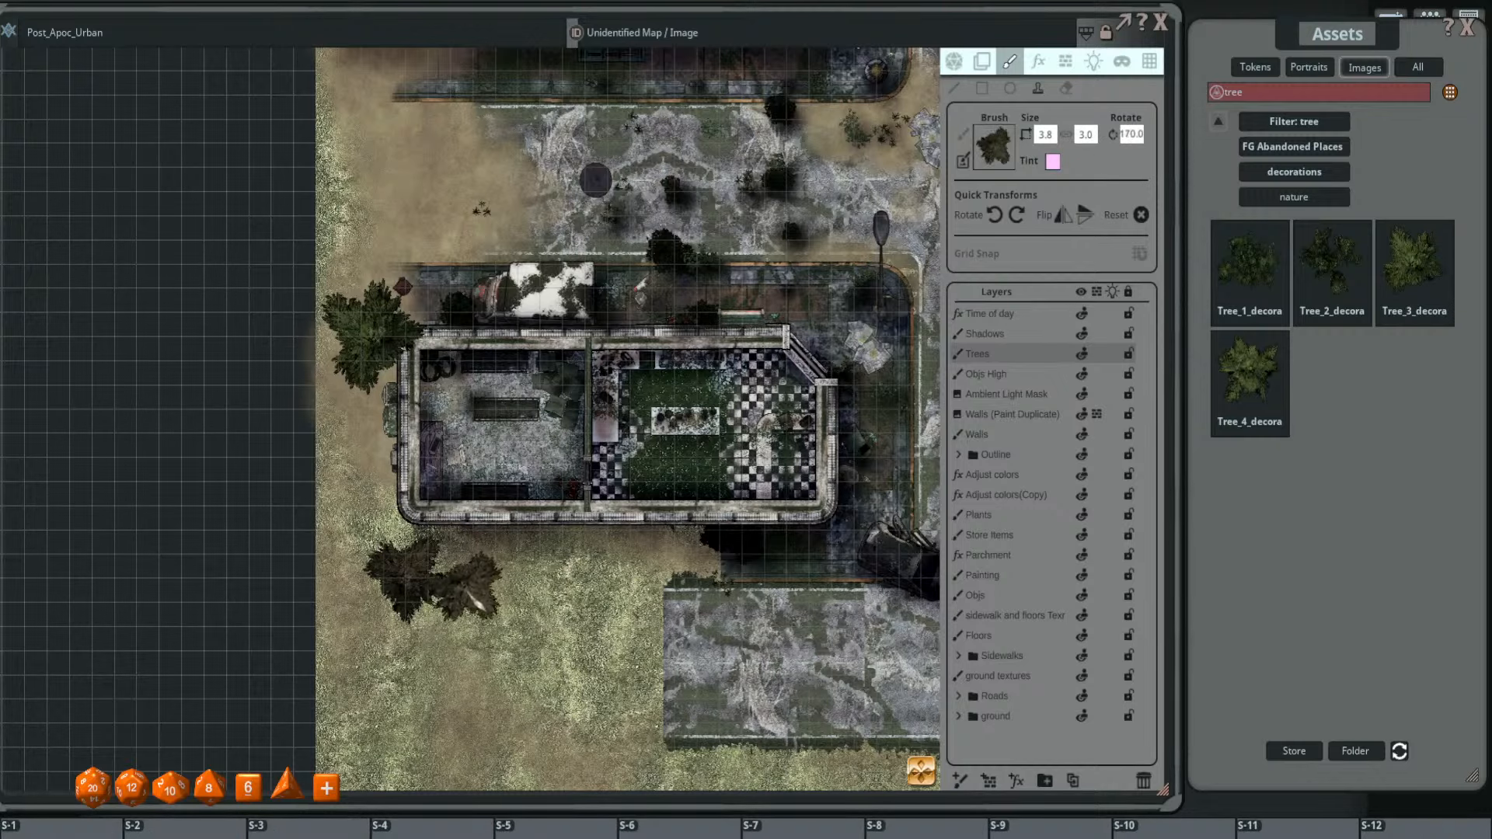
pyautogui.scroll(-8, 450, 631)
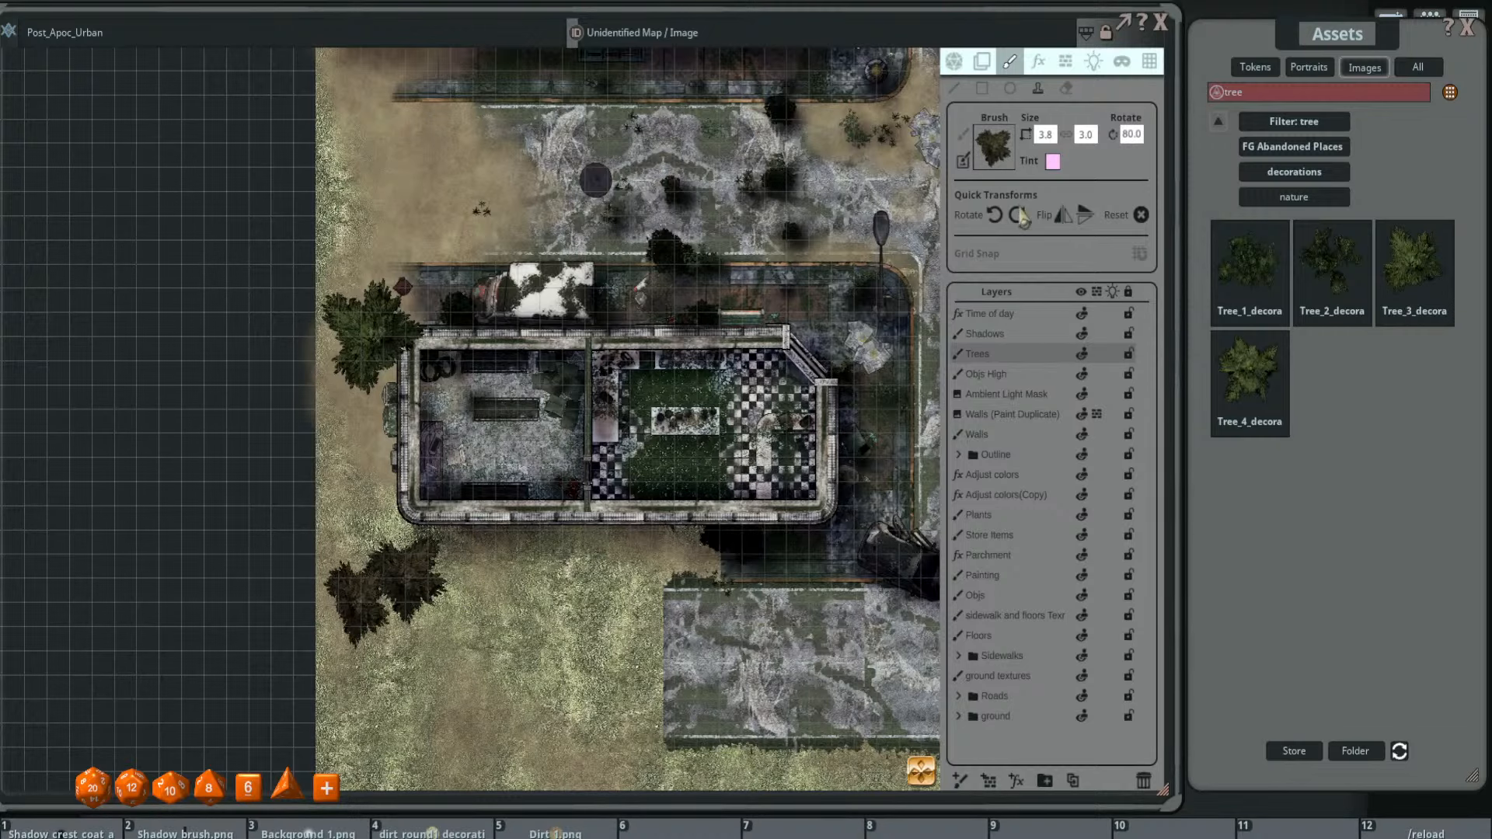
# - Reset the brush and stamp an untinted 4.7 by 4.7 tree, rotated 10 degrees, at the south edge of the tinted pair
pyautogui.click(1139, 215)
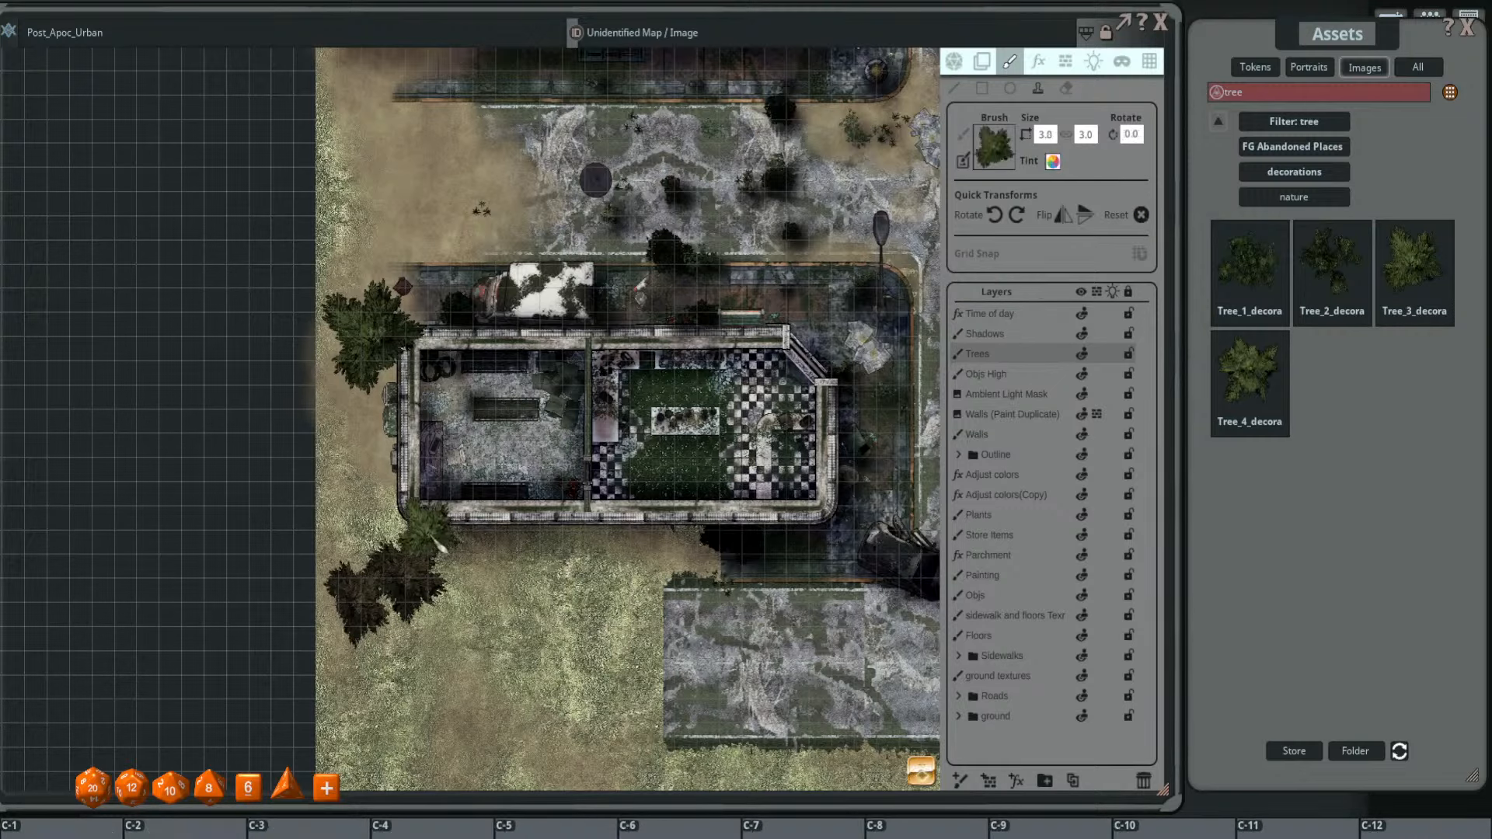
pyautogui.scroll(1, 423, 633)
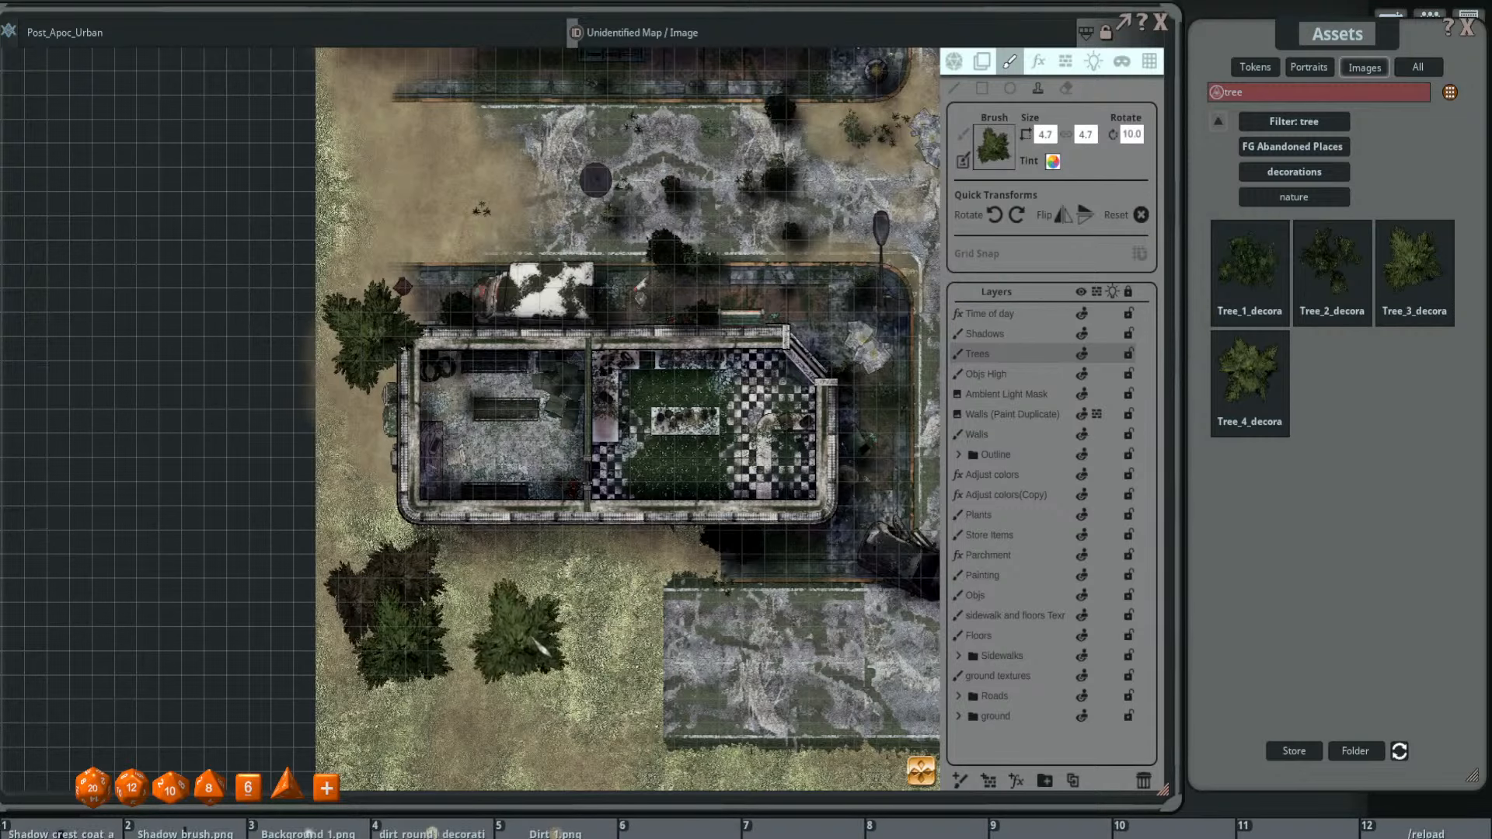
pyautogui.scroll(-4, 571, 621)
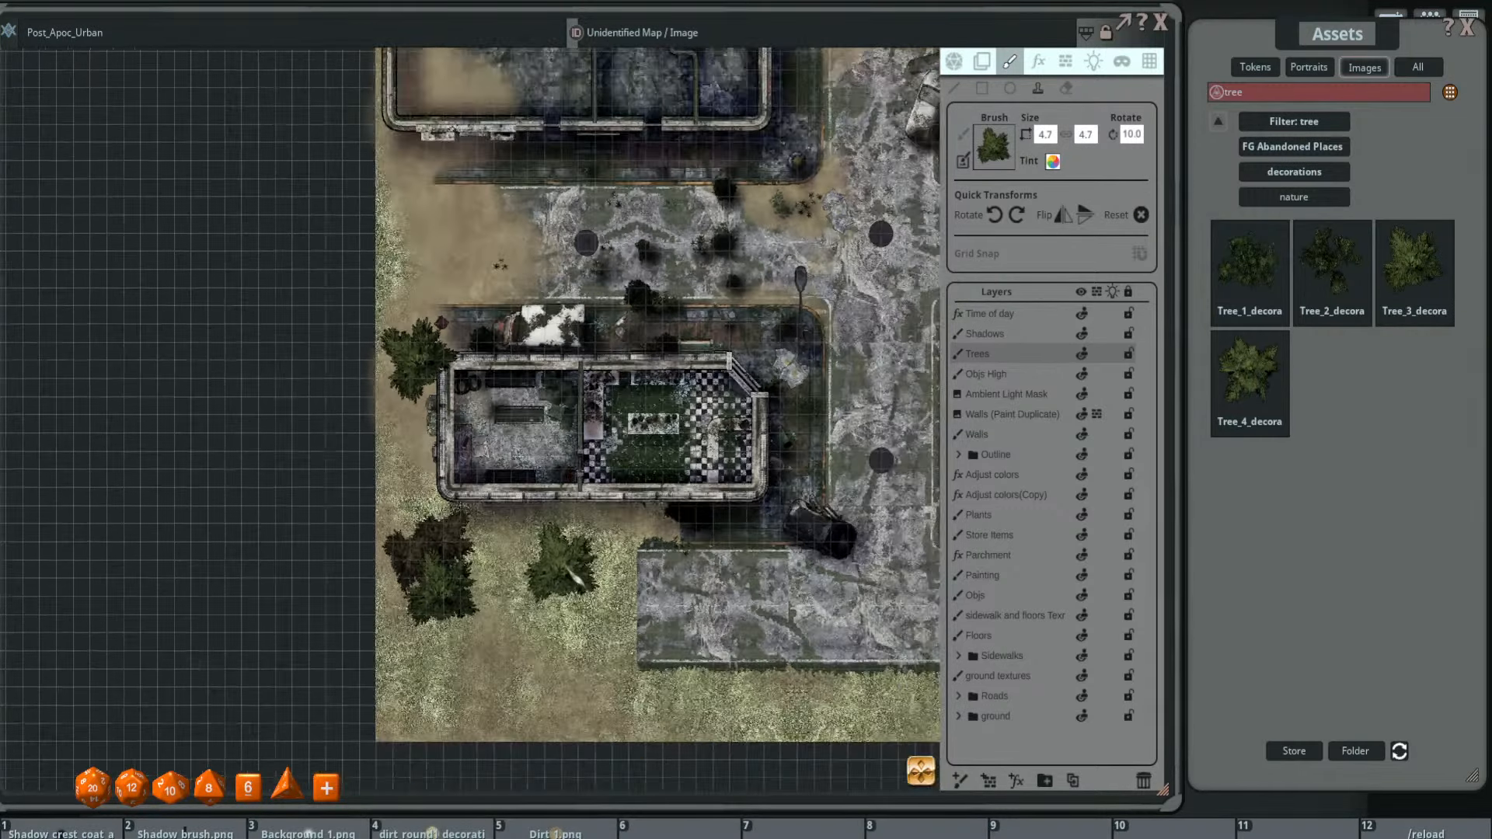
pyautogui.scroll(2, 559, 544)
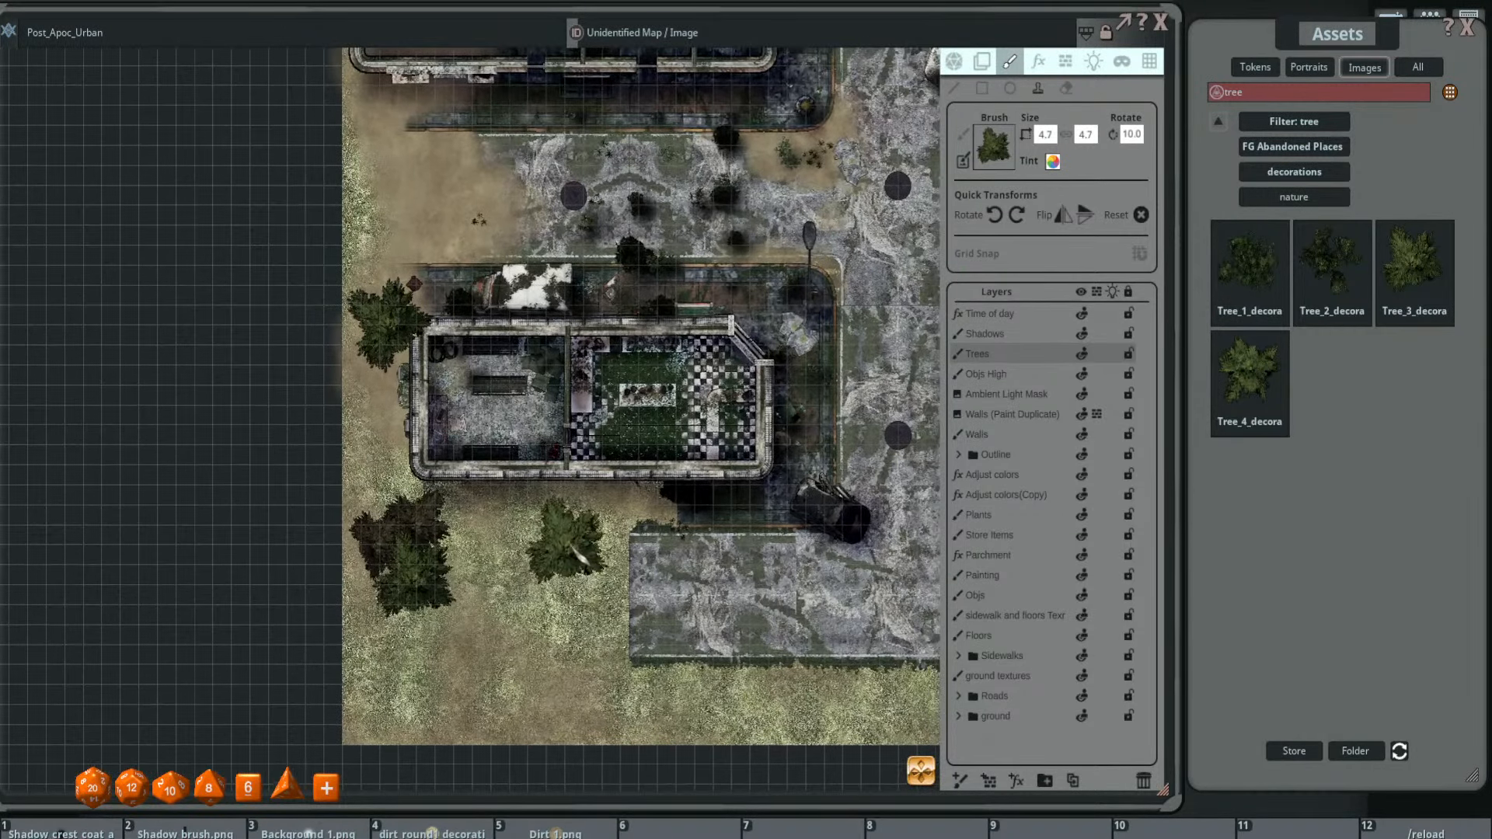
# - Stamp overlapping 5.0 by 5.0 Tree_1 decorations at varied rotations below the southwest building's south wall, east of the existing trees
pyautogui.click(1249, 260)
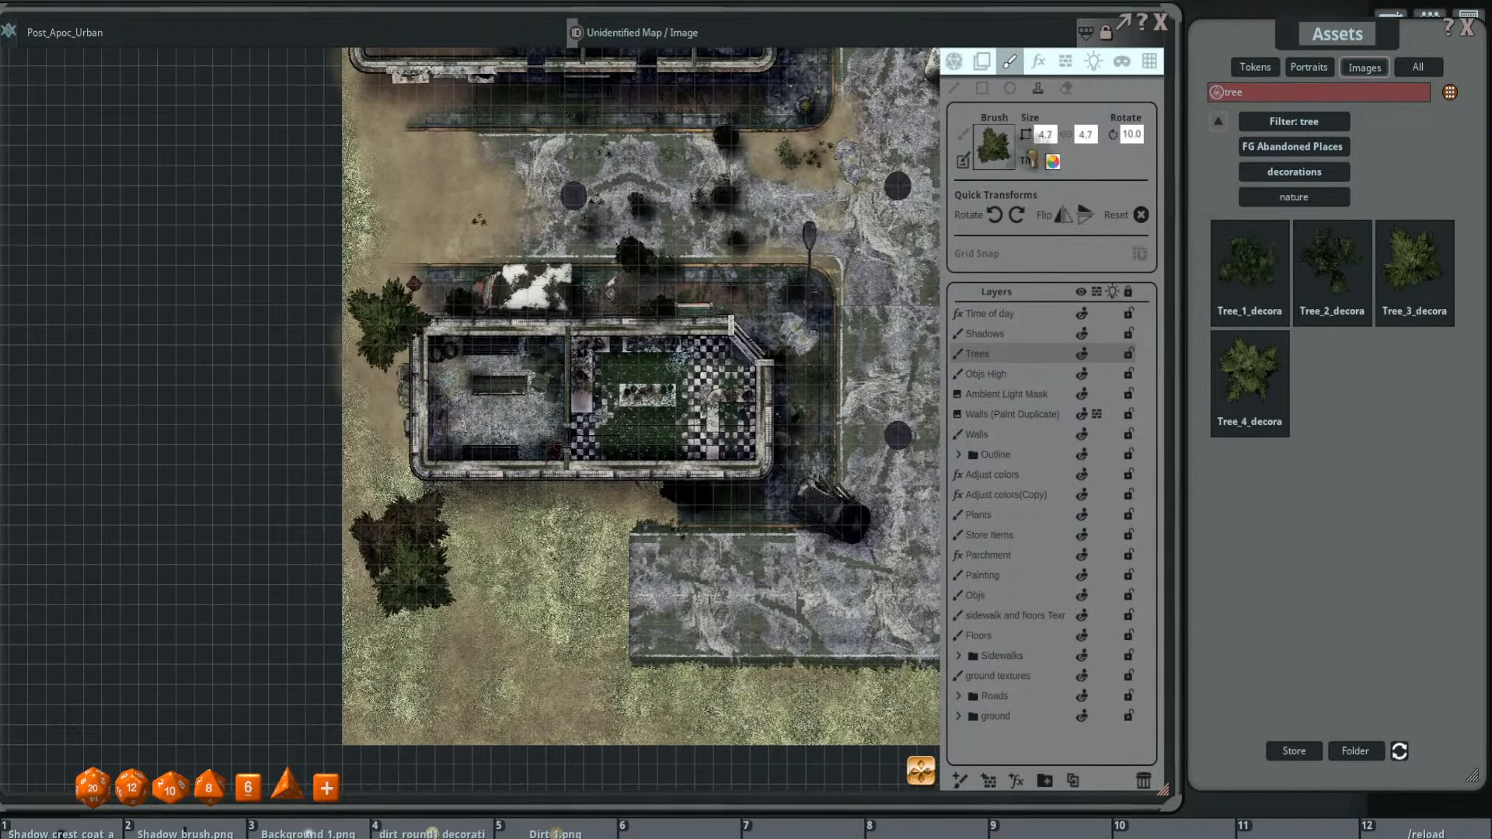
pyautogui.scroll(2, 544, 527)
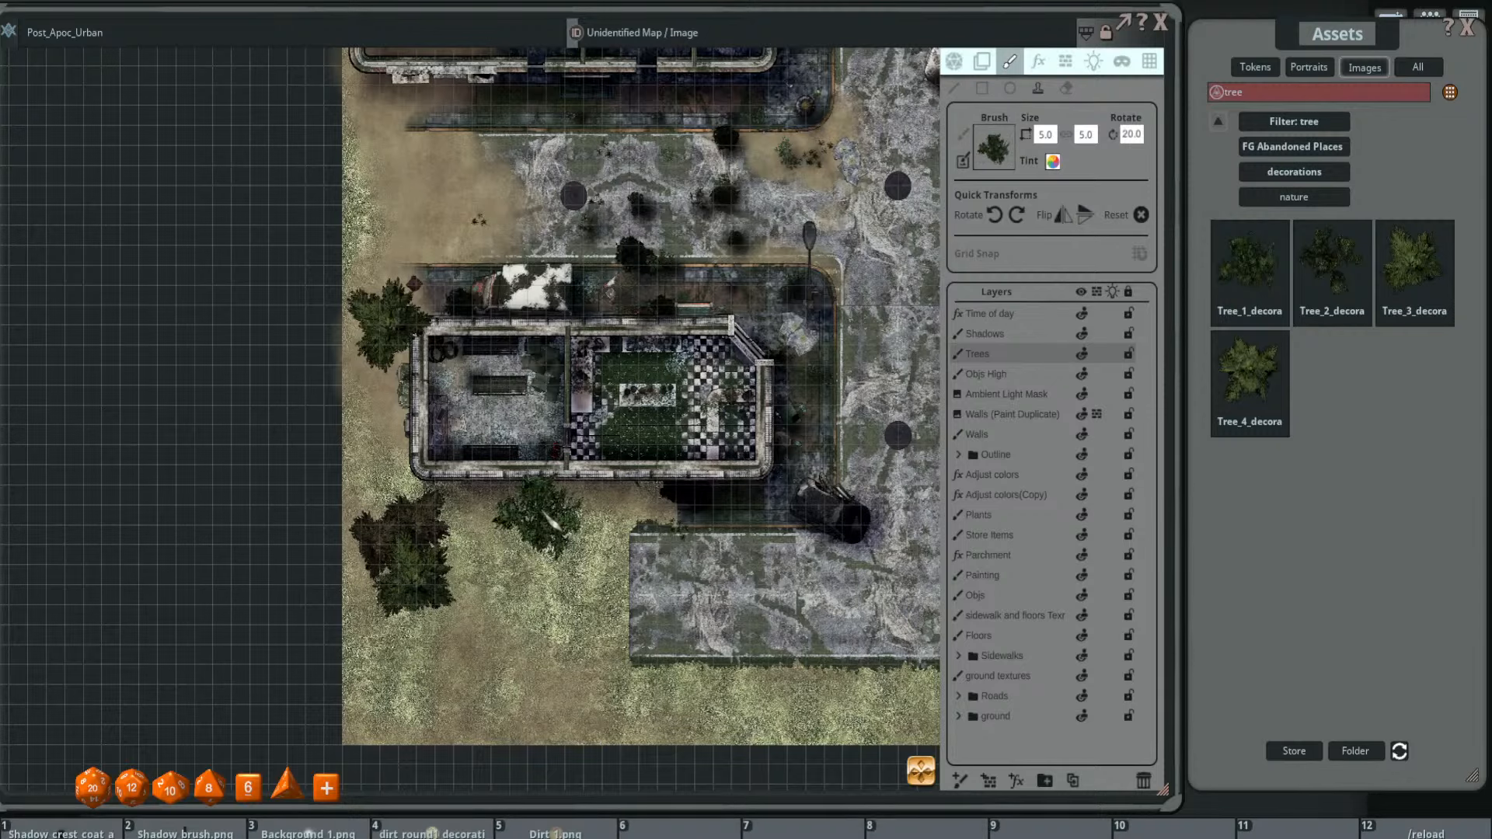
pyautogui.scroll(3, 546, 515)
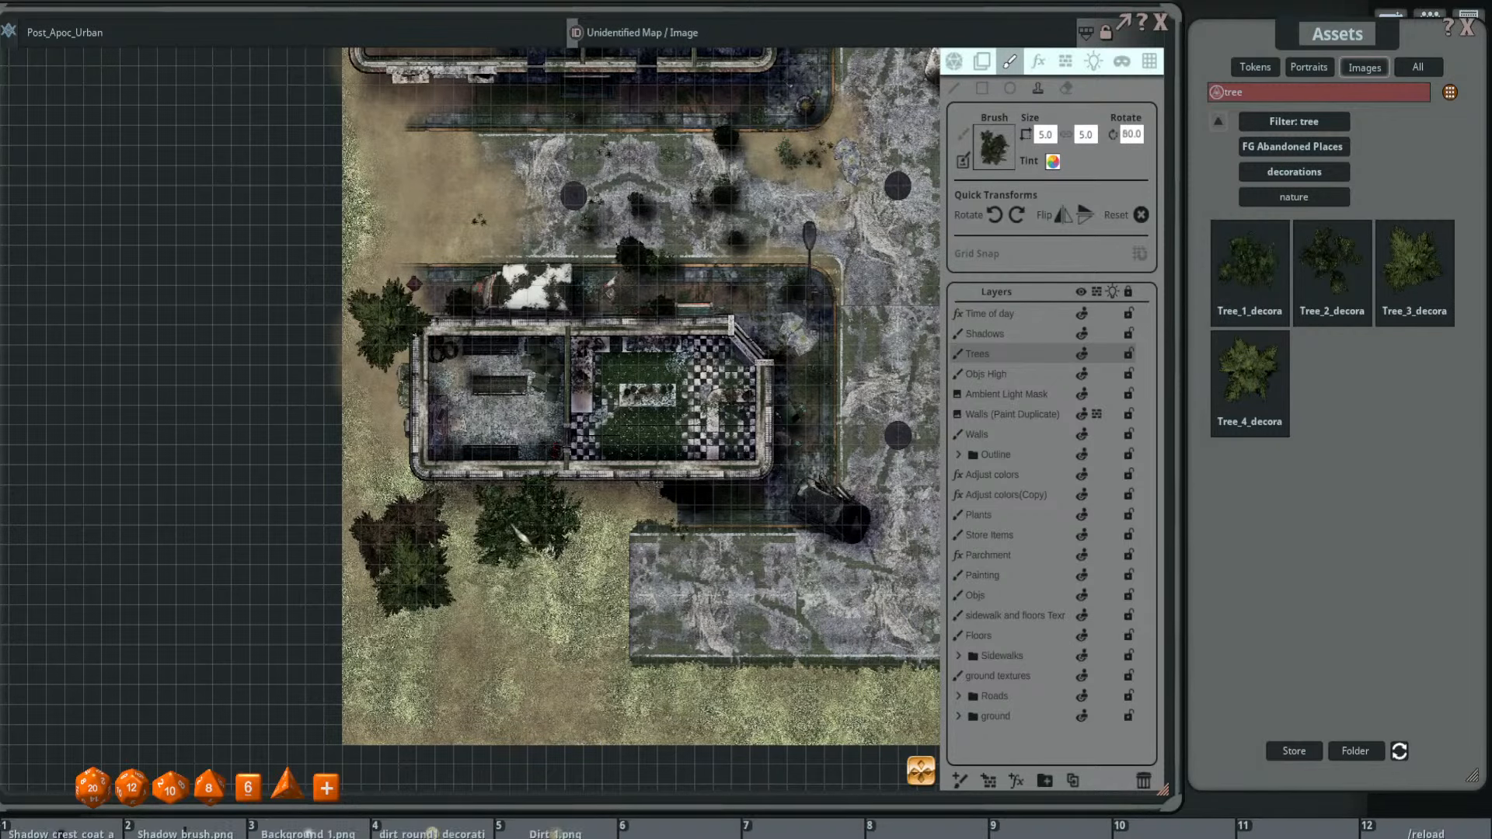
pyautogui.click(546, 514)
pyautogui.scroll(-3, 474, 575)
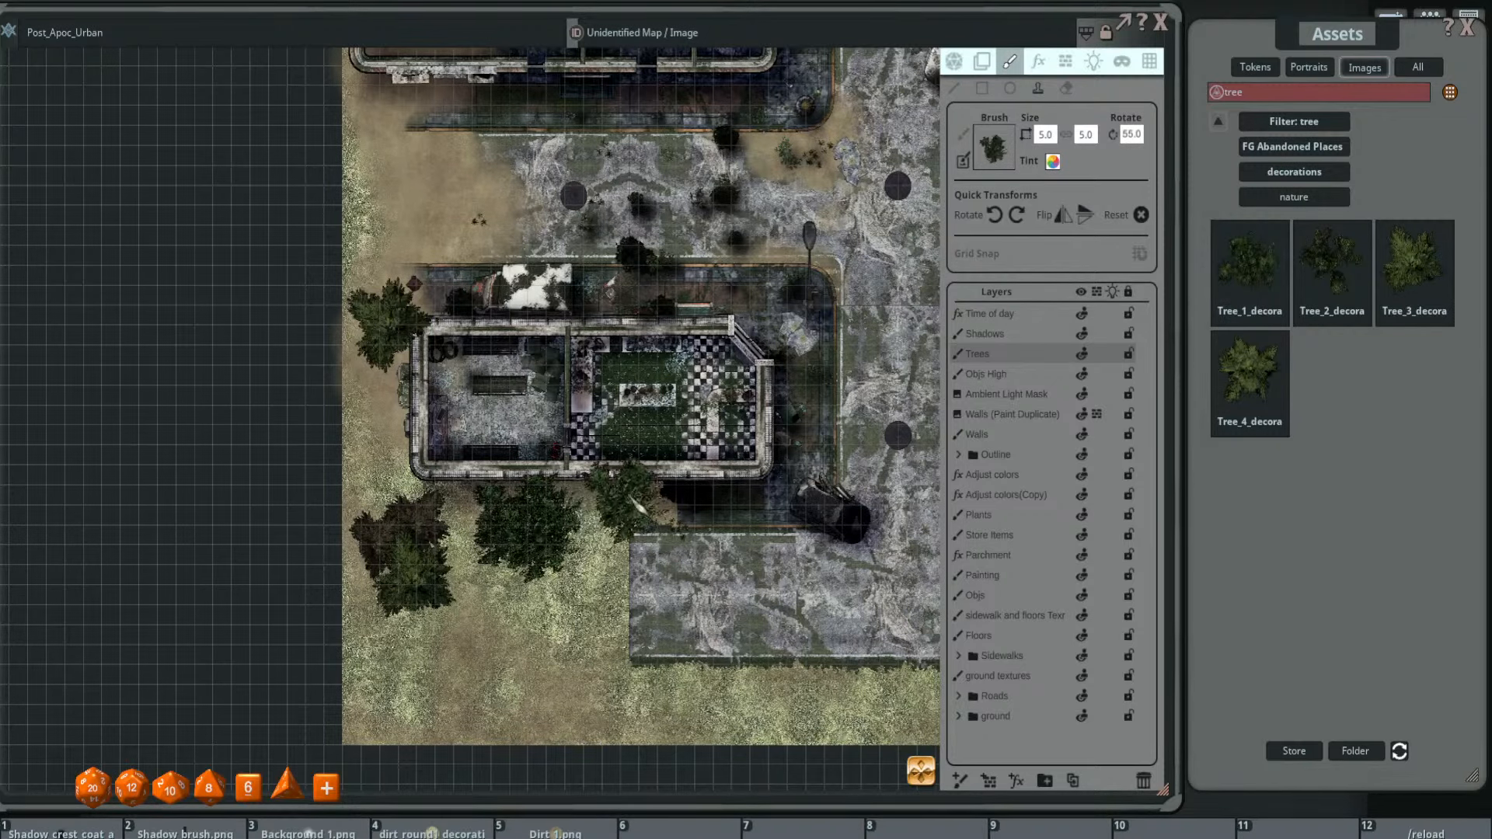
pyautogui.scroll(2, 618, 538)
pyautogui.scroll(-3, 458, 525)
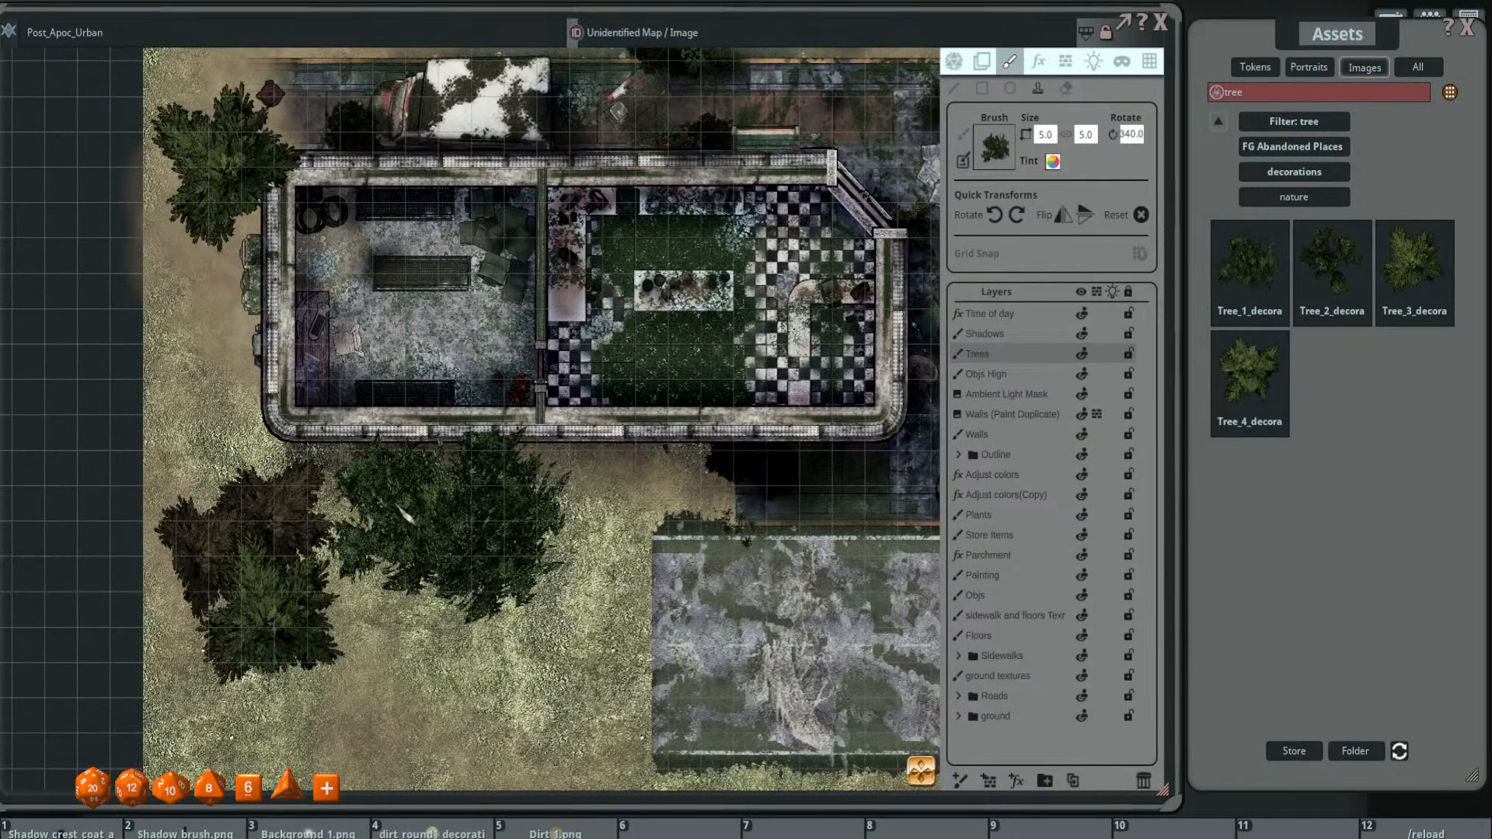
# - Stamp the Tree_2 decoration, 4.0 by 4.0 and rotated 340 degrees, between the Tree_1 cluster and the southern road's northwest corner
pyautogui.scroll(-3, 627, 529)
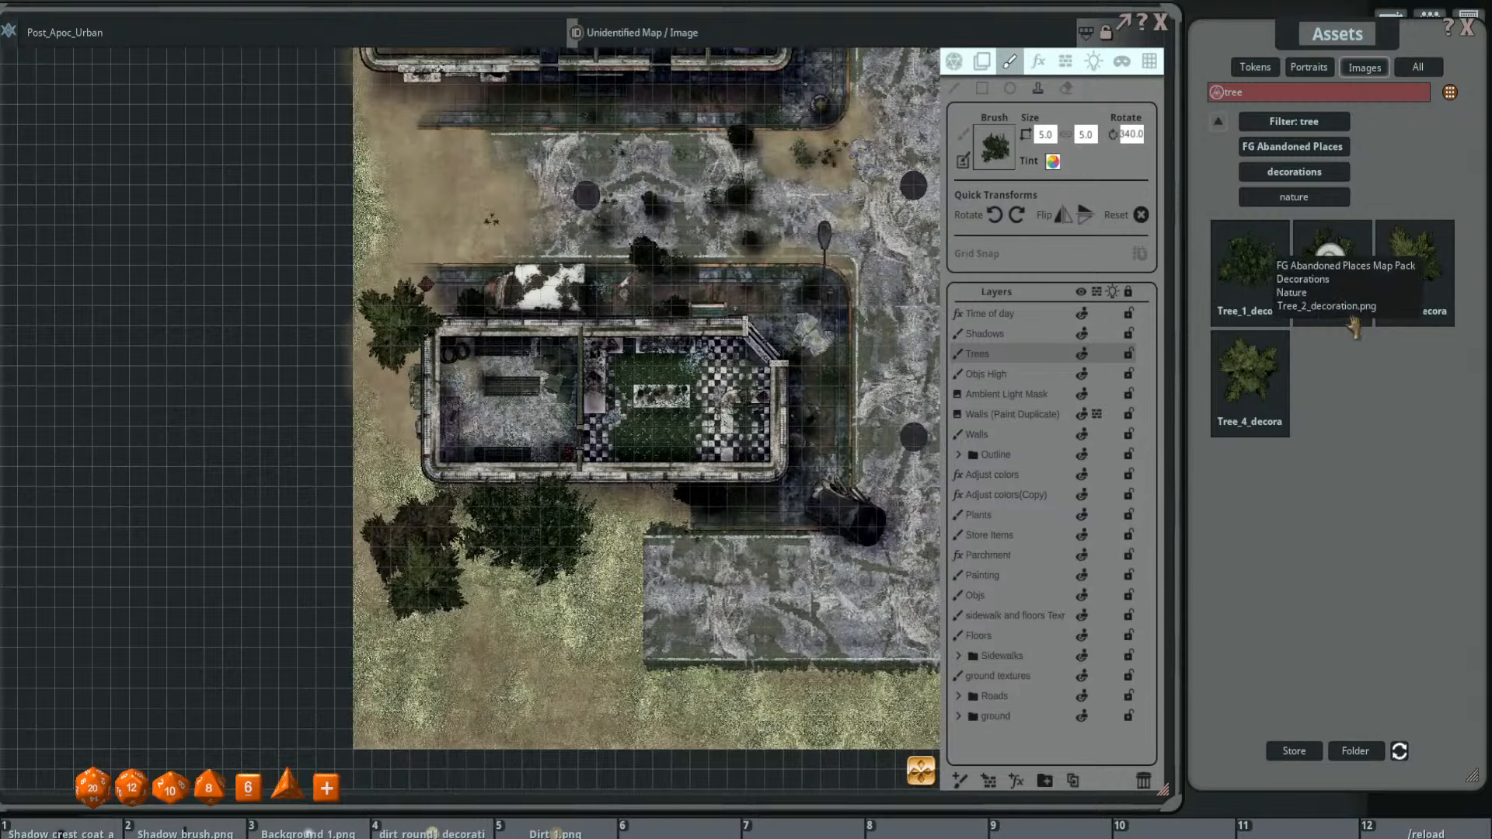
pyautogui.click(1331, 264)
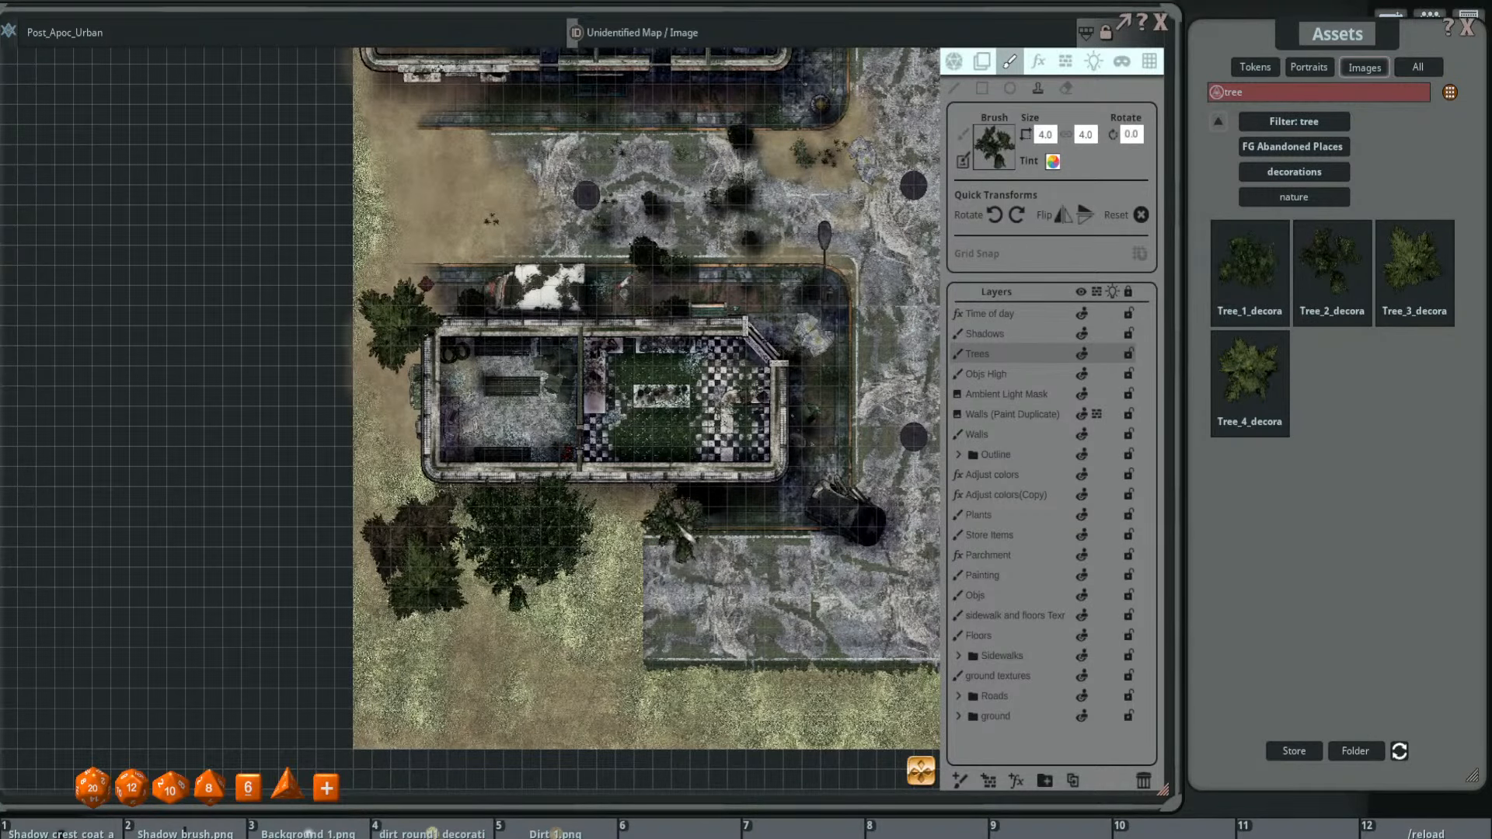
pyautogui.scroll(-4, 621, 513)
pyautogui.moveTo(599, 567); pyautogui.dragTo(574, 662)
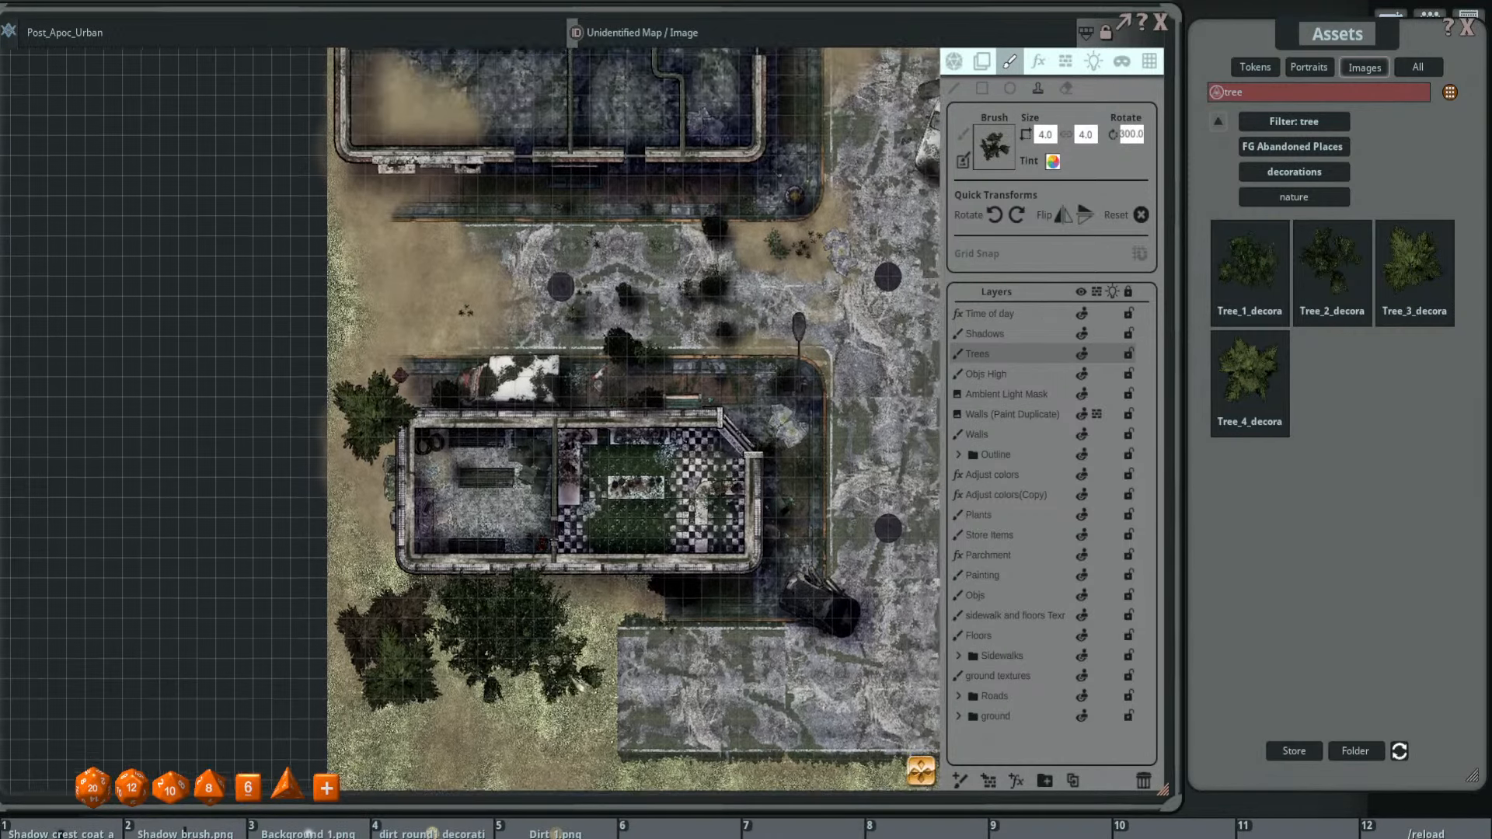
pyautogui.scroll(-3, 522, 374)
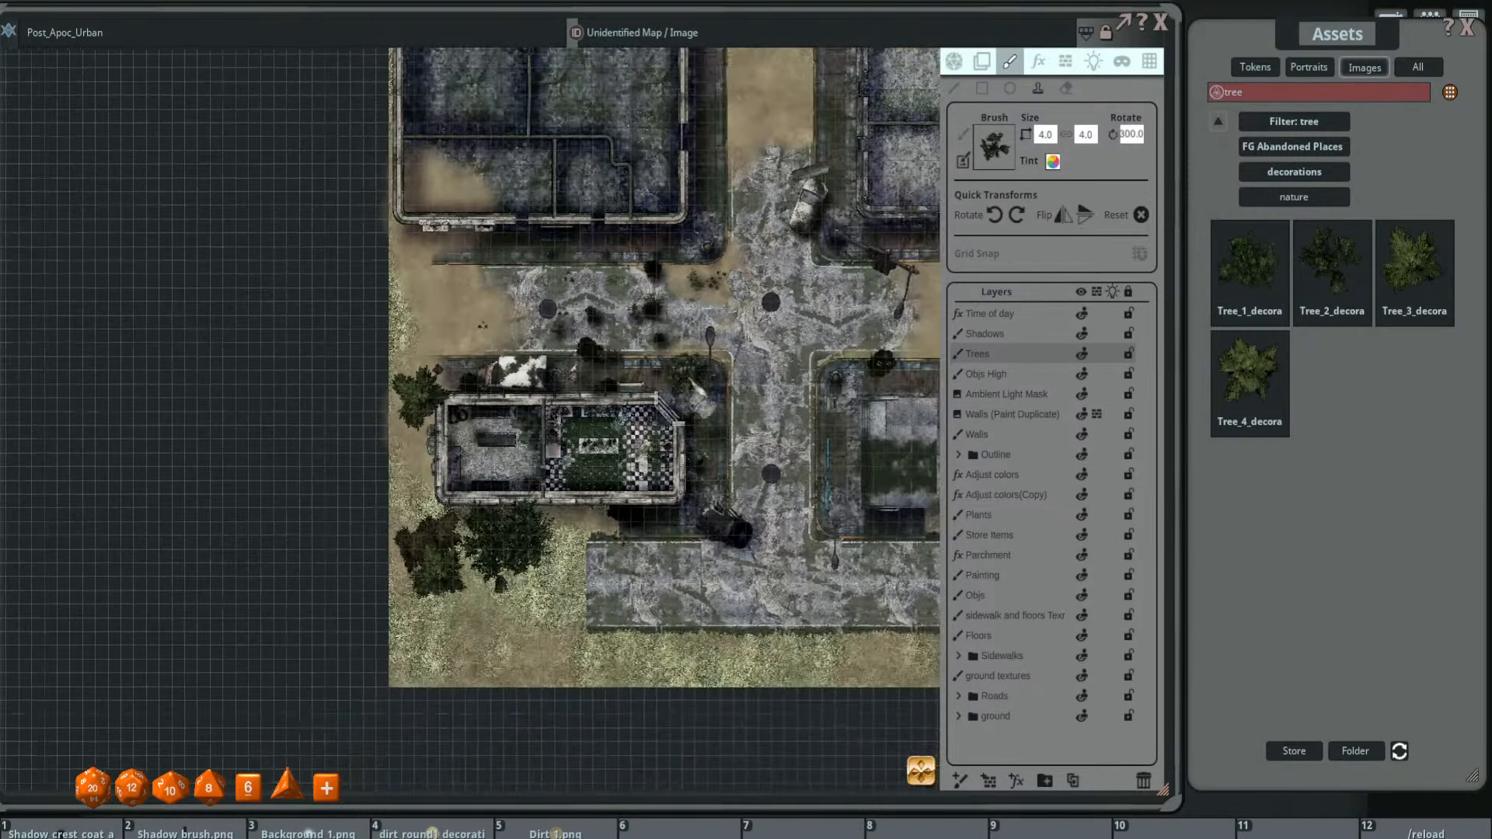
pyautogui.scroll(4, 560, 544)
pyautogui.press('shift')
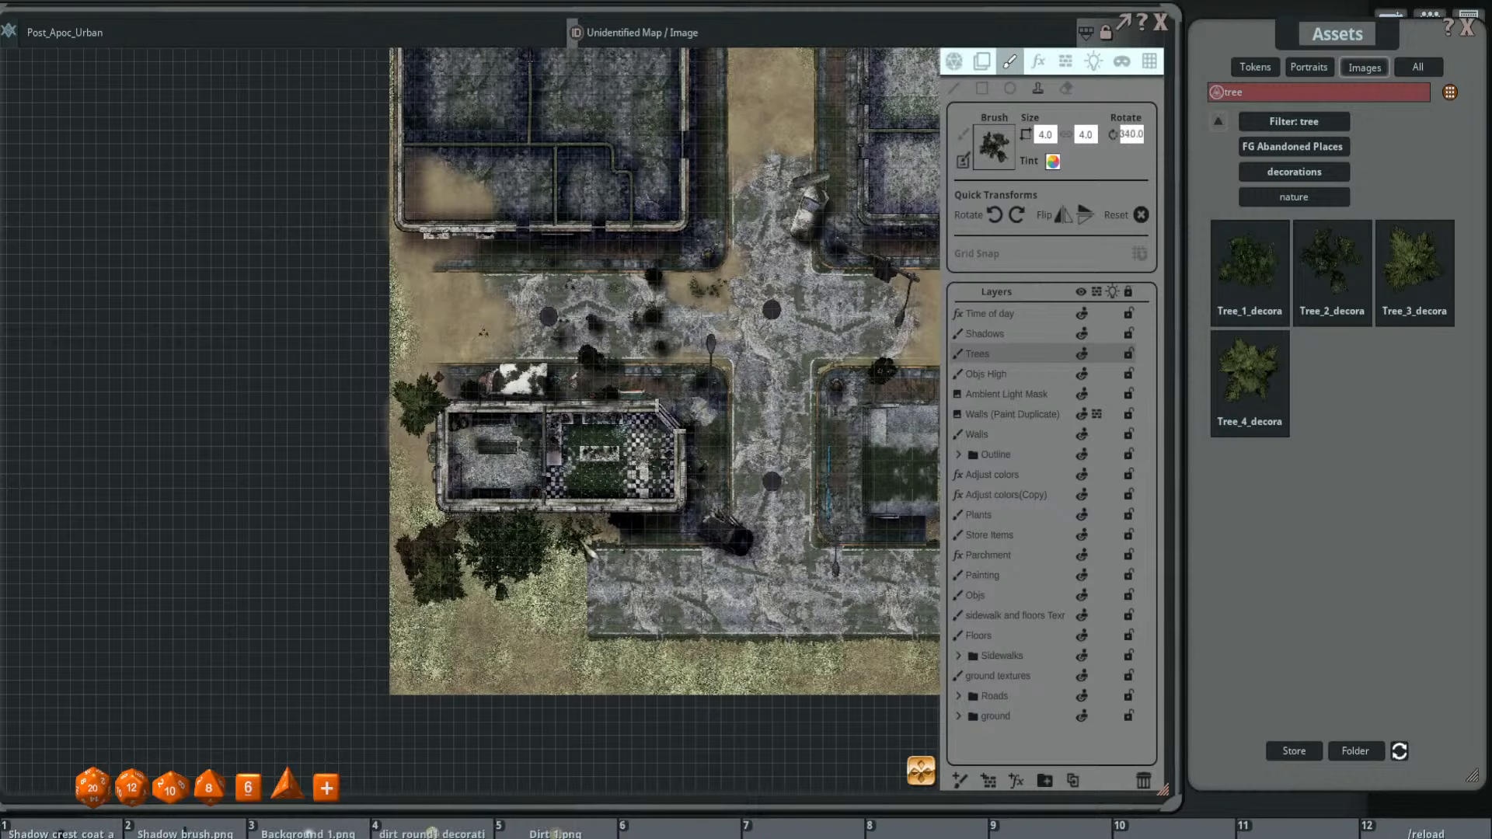
pyautogui.scroll(3, 711, 485)
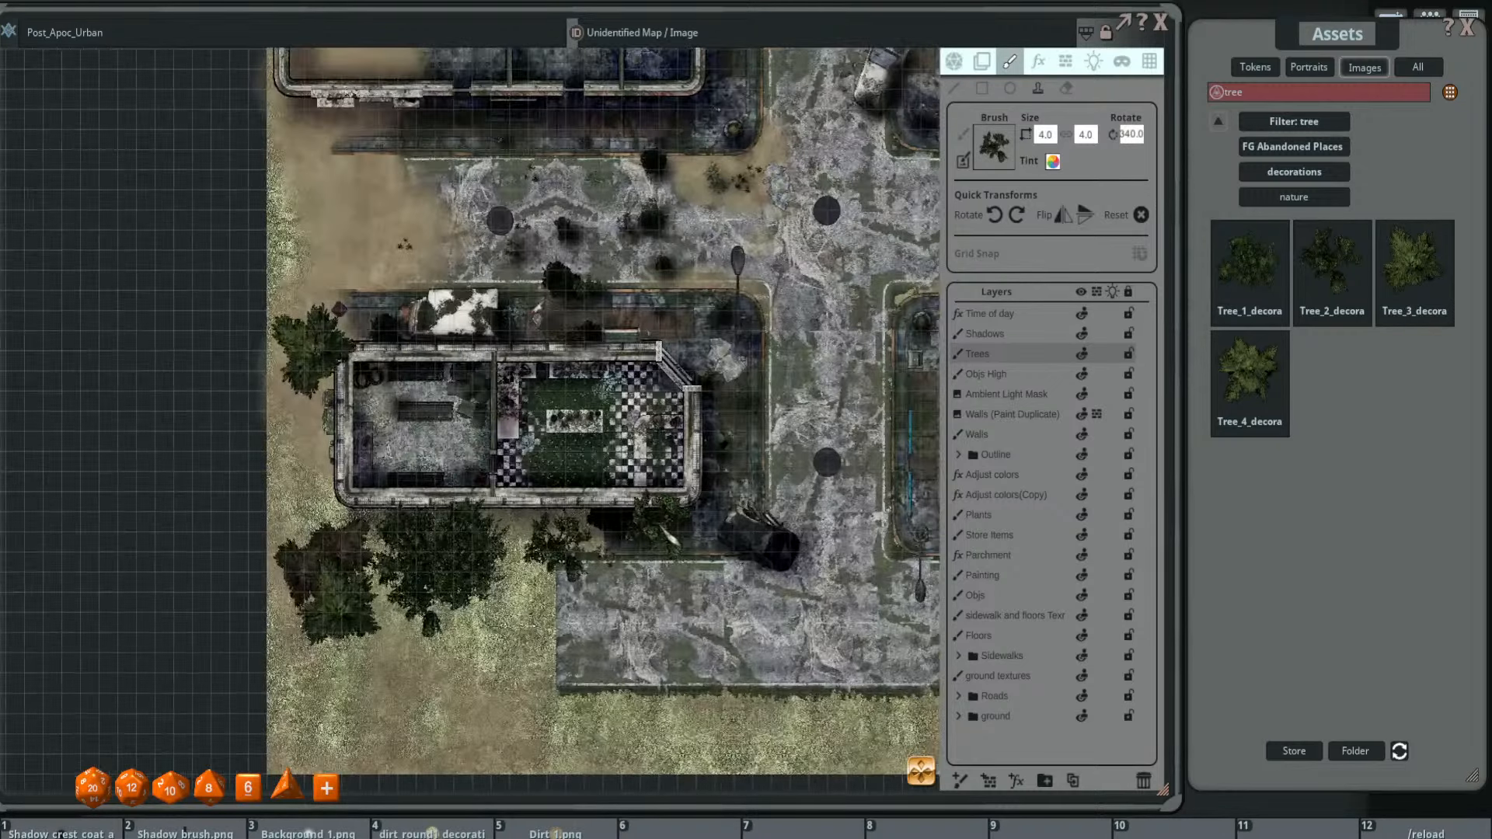
# - Stamp Tree_2 enlarged to 5.0 by 5.0 at varied rotations on the southwest outer corner of the northwest building
pyautogui.scroll(-1, 707, 482)
pyautogui.scroll(-2, 804, 407)
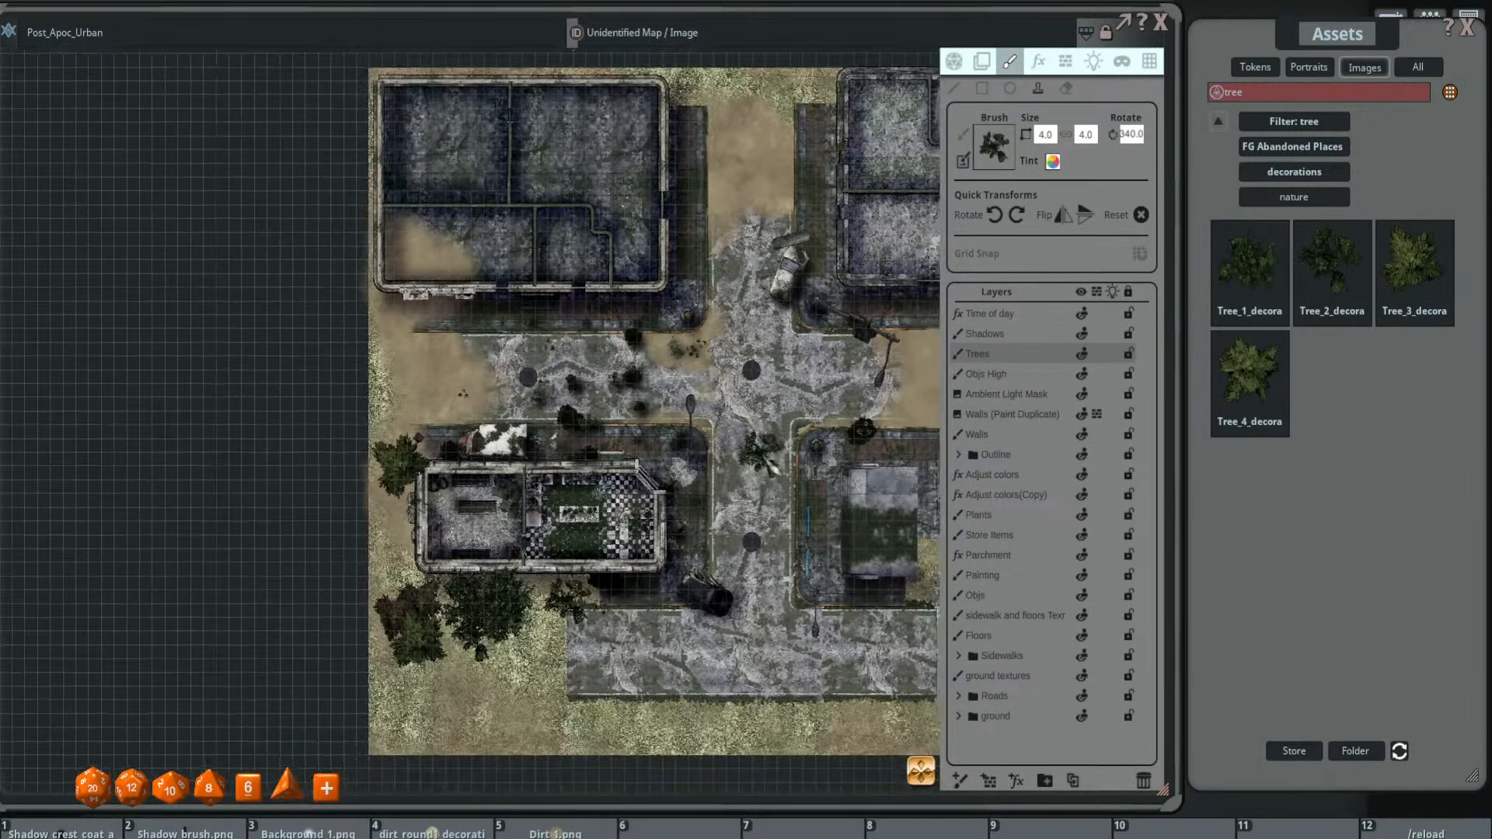
pyautogui.scroll(2, 524, 376)
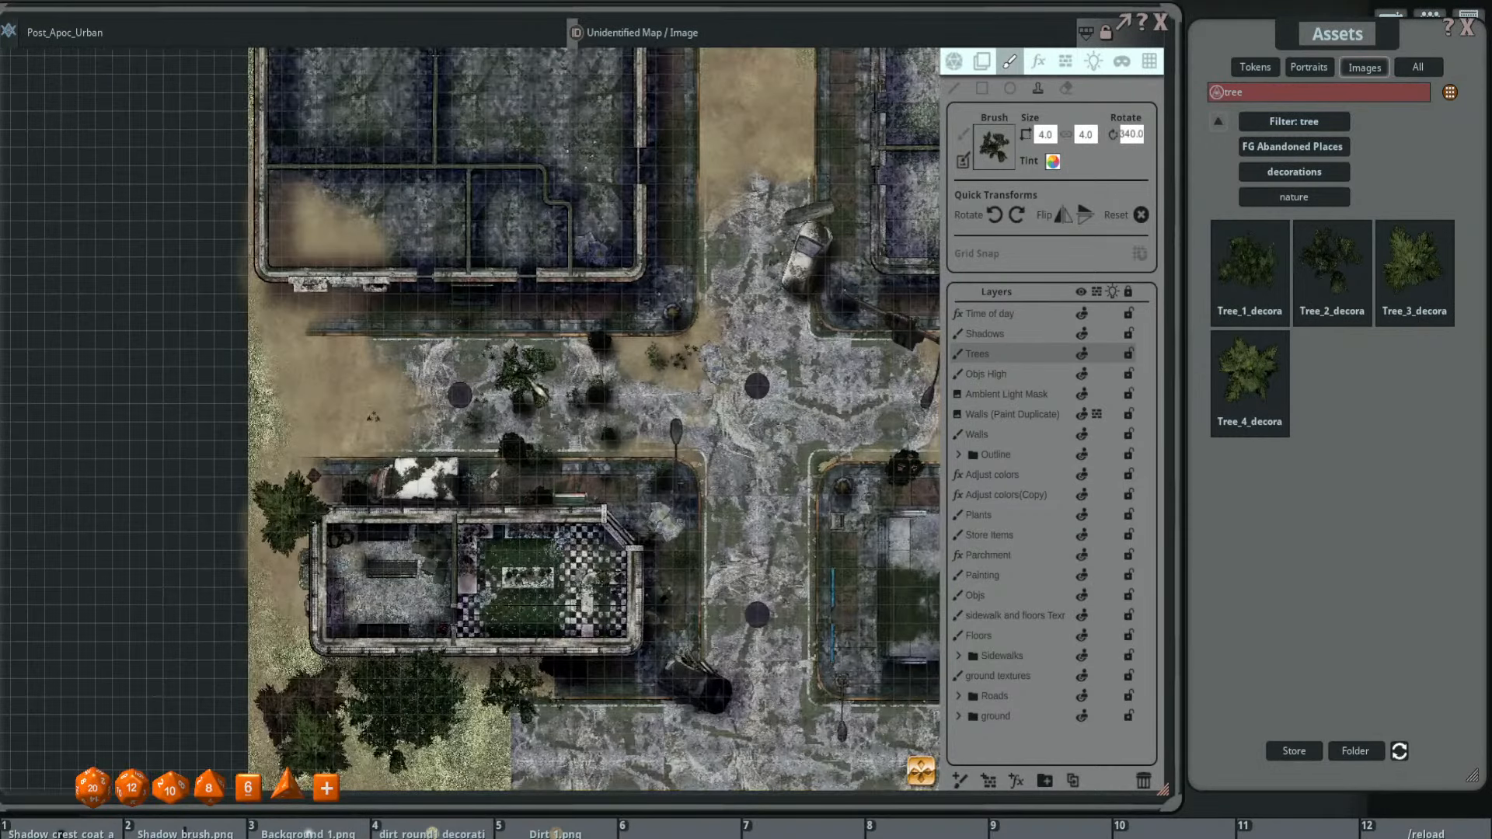
pyautogui.scroll(3, 522, 374)
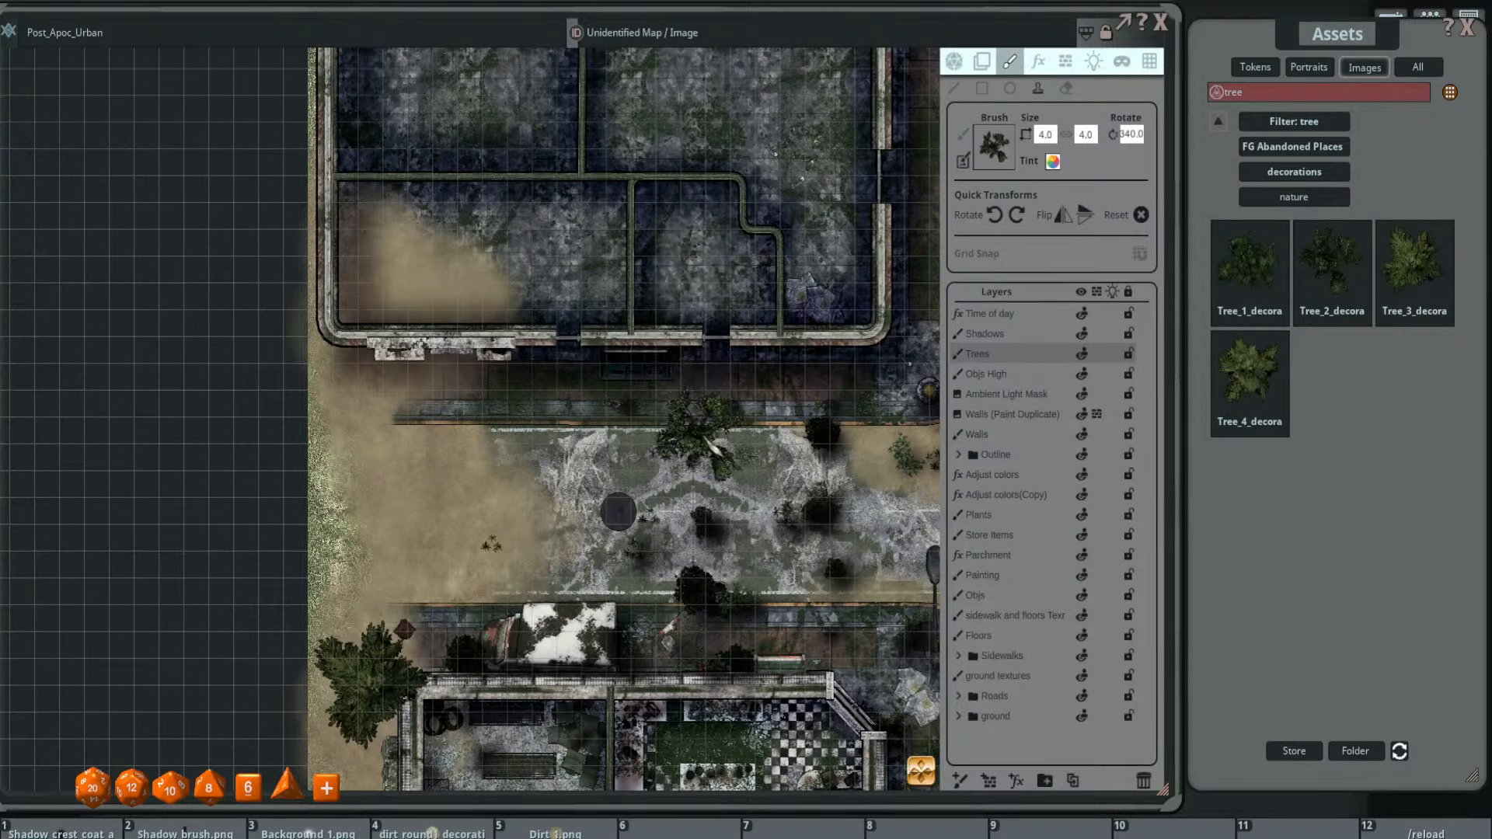
pyautogui.scroll(-2, 683, 427)
pyautogui.moveTo(477, 448); pyautogui.dragTo(683, 417)
pyautogui.scroll(-1, 684, 420)
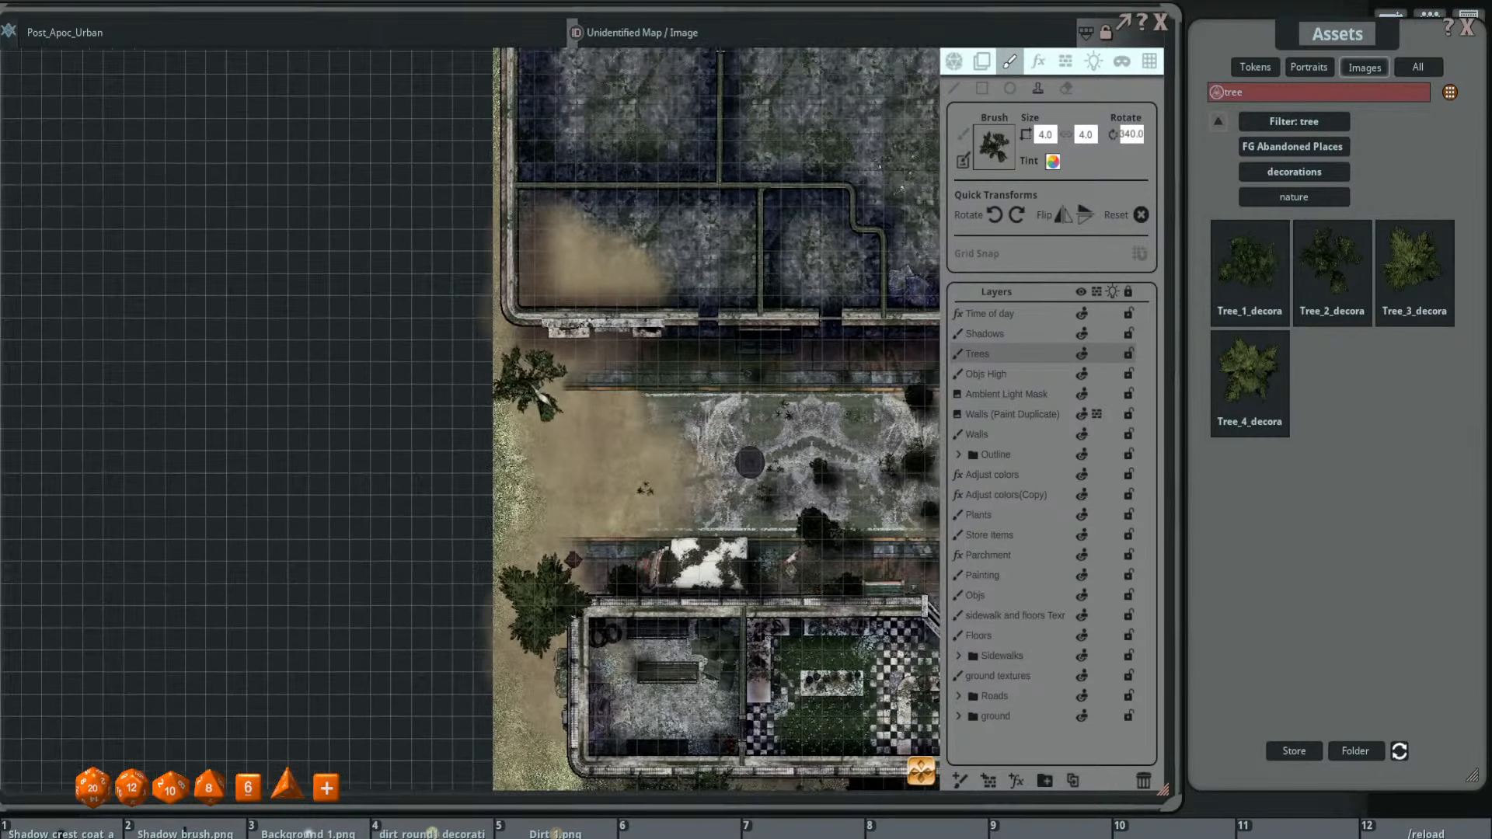
pyautogui.press('ctrl')
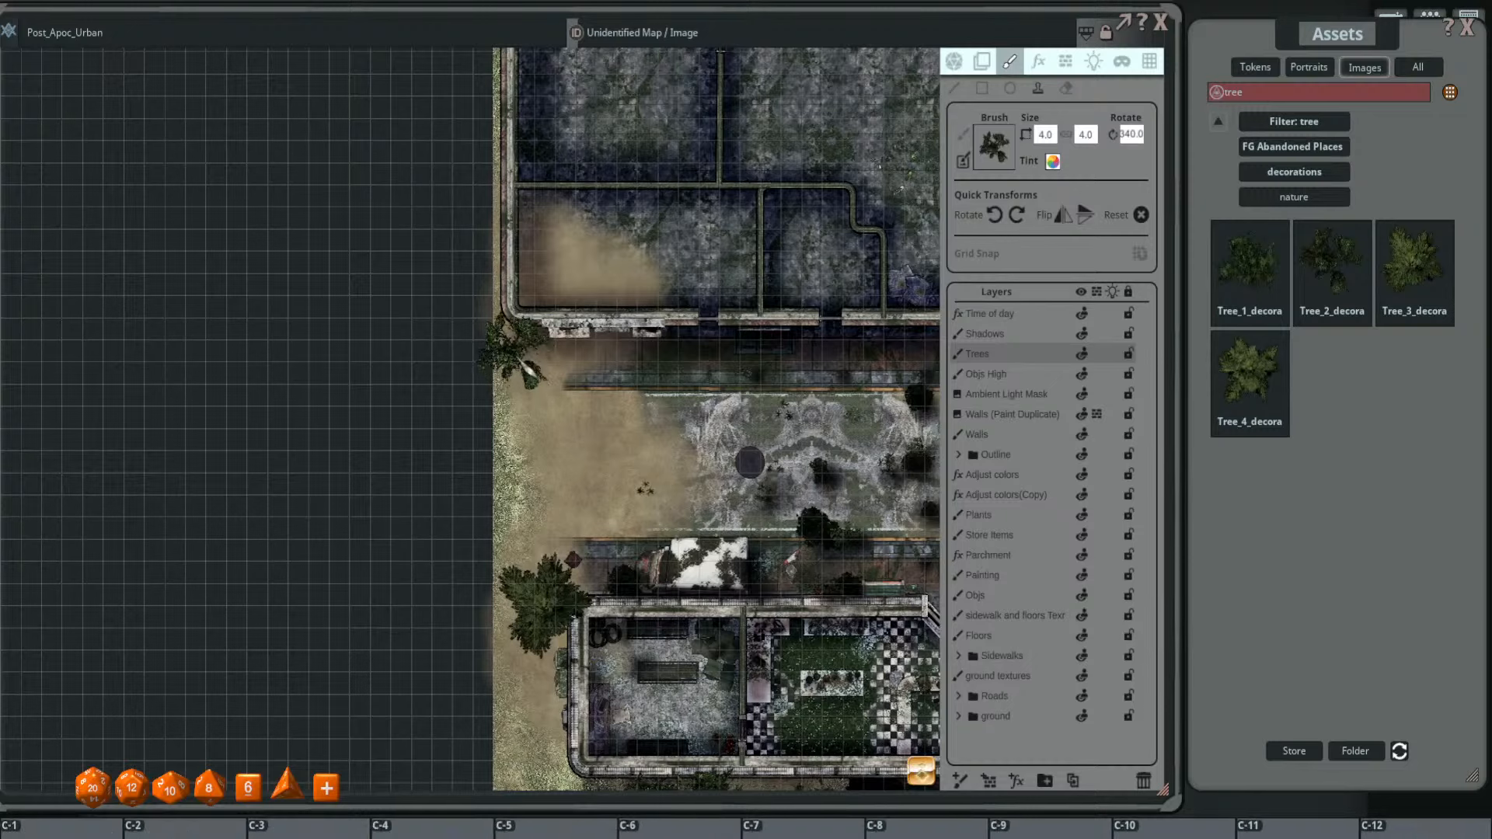
pyautogui.scroll(-5, 512, 358)
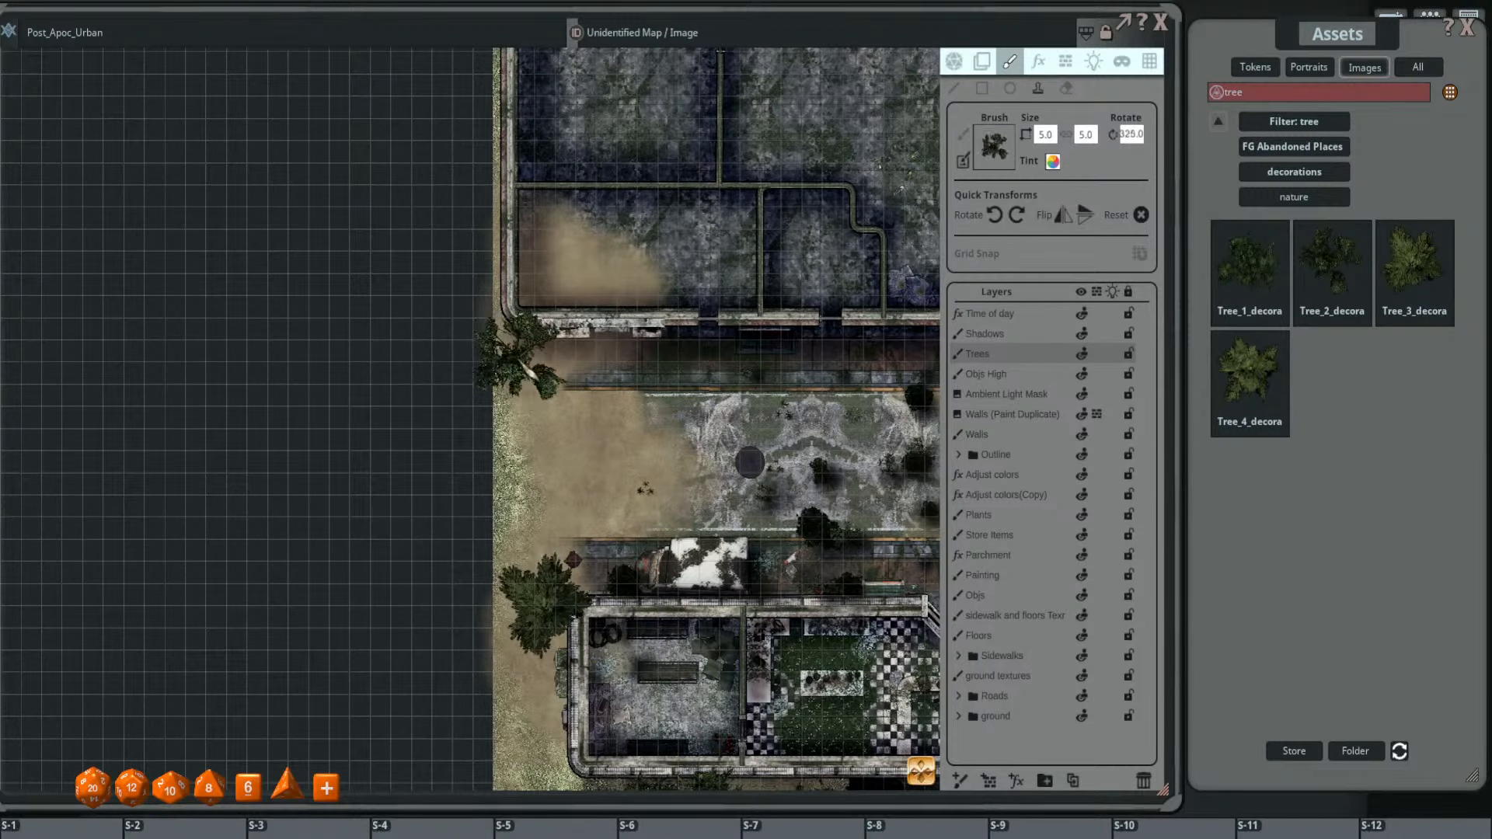
pyautogui.scroll(6, 512, 357)
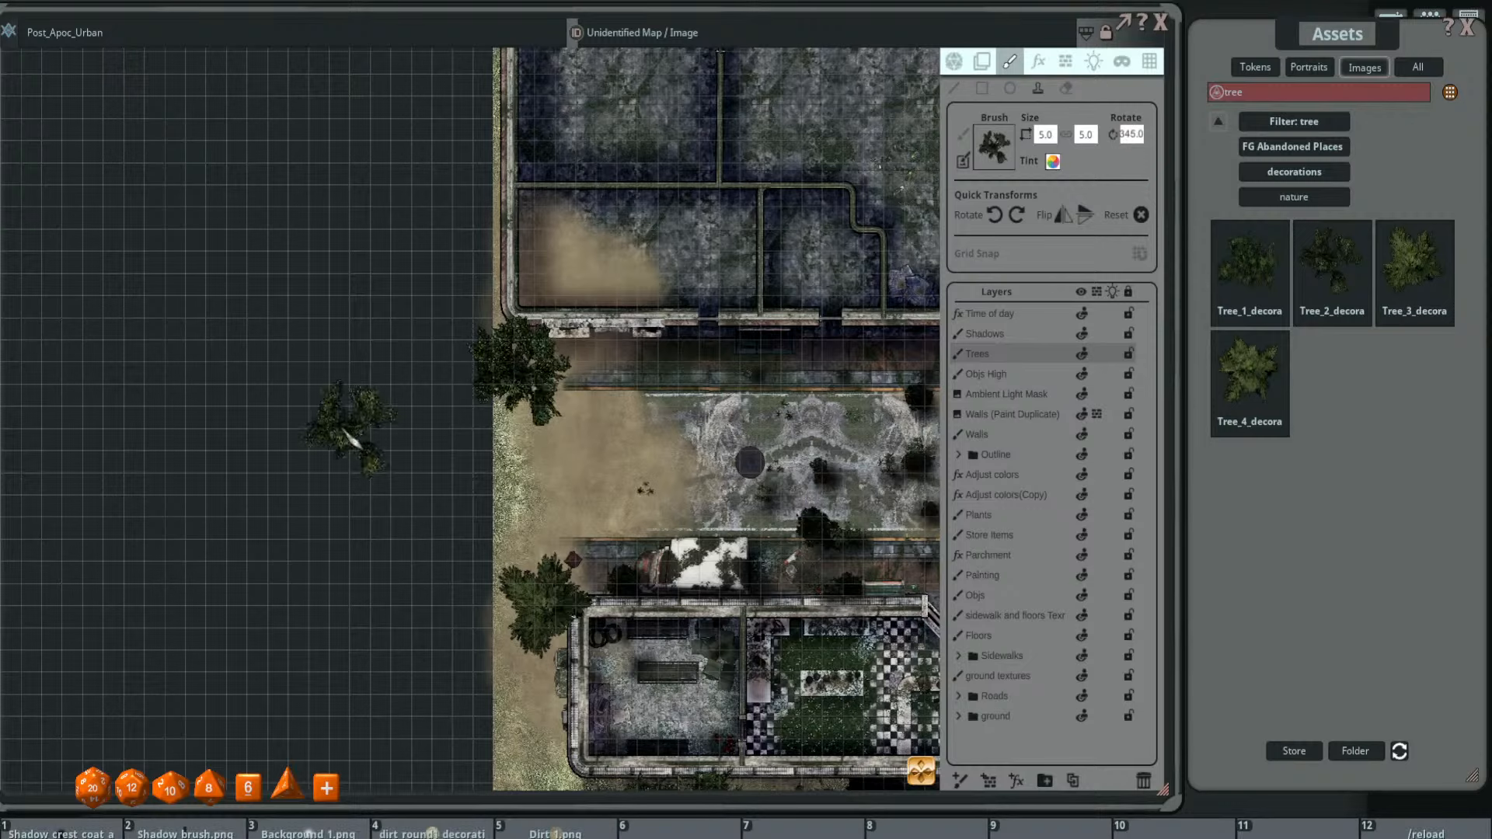
# - Set the Tree_2 brush to 4.0 by 4.0 and rotate it to 30 degrees
pyautogui.press('ctrl')
pyautogui.scroll(6, 522, 384)
pyautogui.scroll(-5, 524, 385)
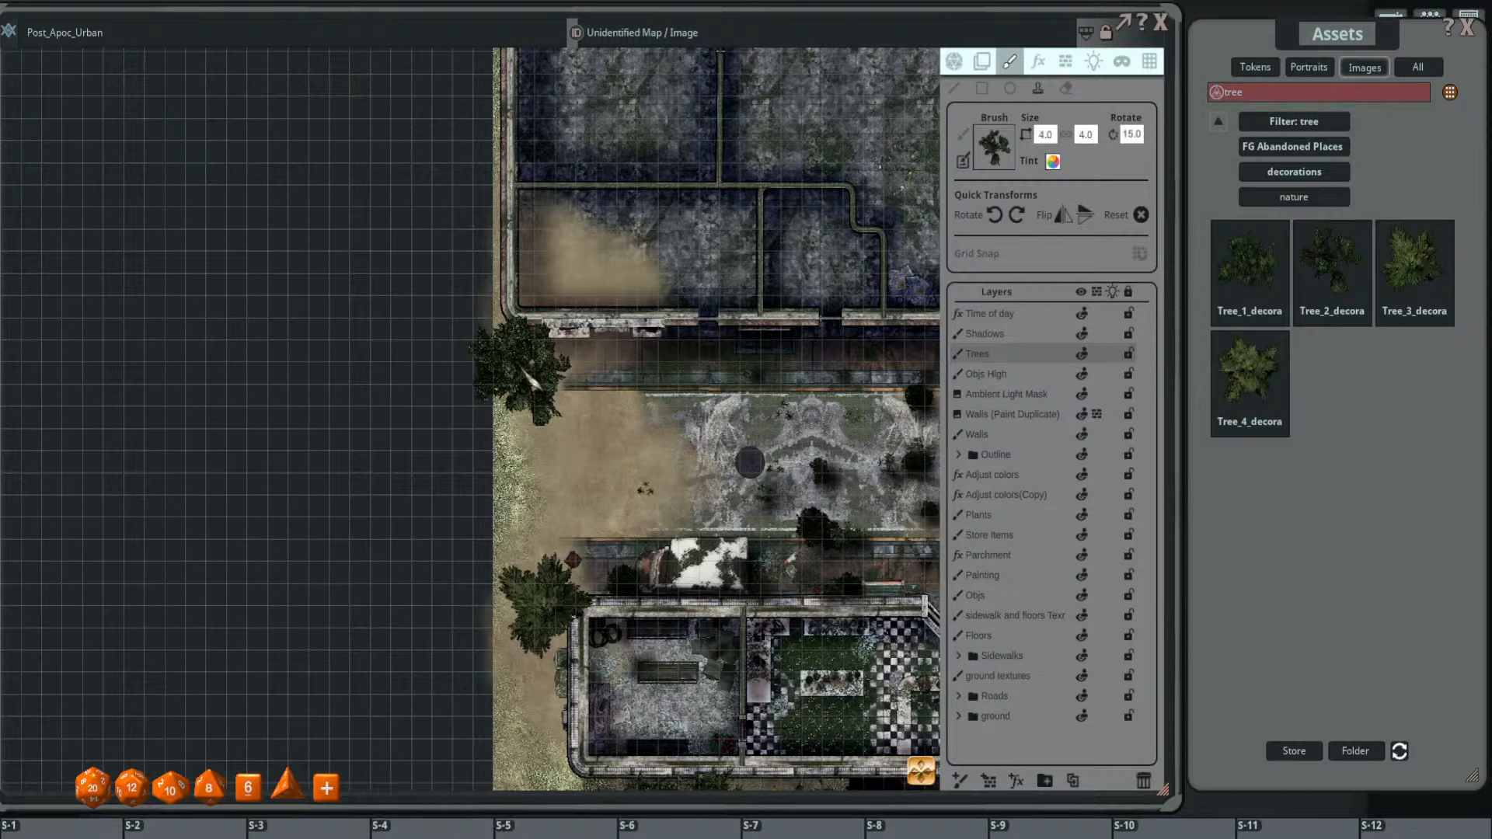
pyautogui.scroll(-2, 715, 410)
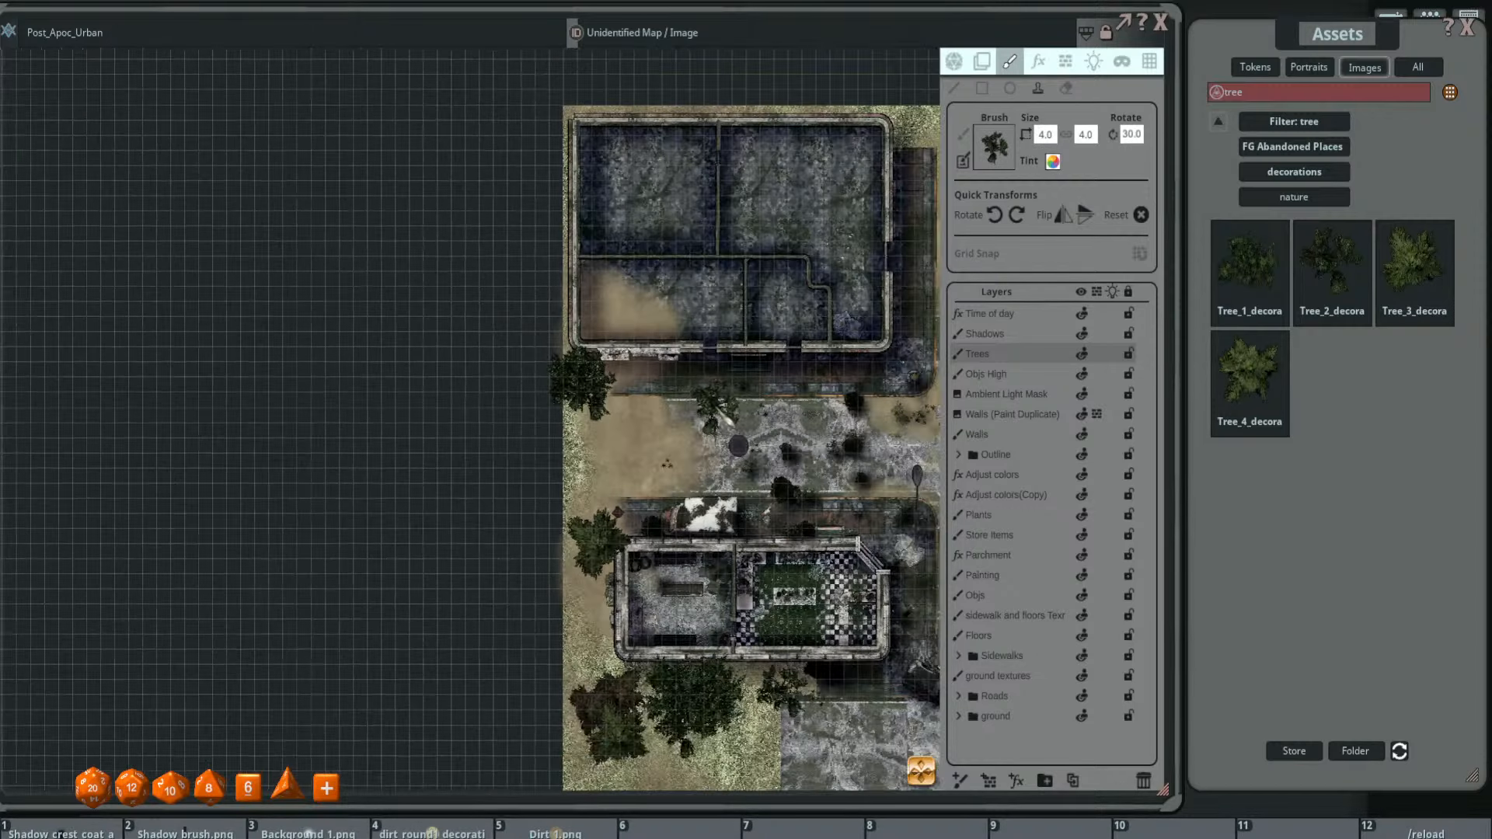
# - Clear the tree filter from the asset search so the full FG Abandoned Places nature decorations are listed
pyautogui.moveTo(724, 399); pyautogui.dragTo(573, 356)
pyautogui.scroll(1, 587, 364)
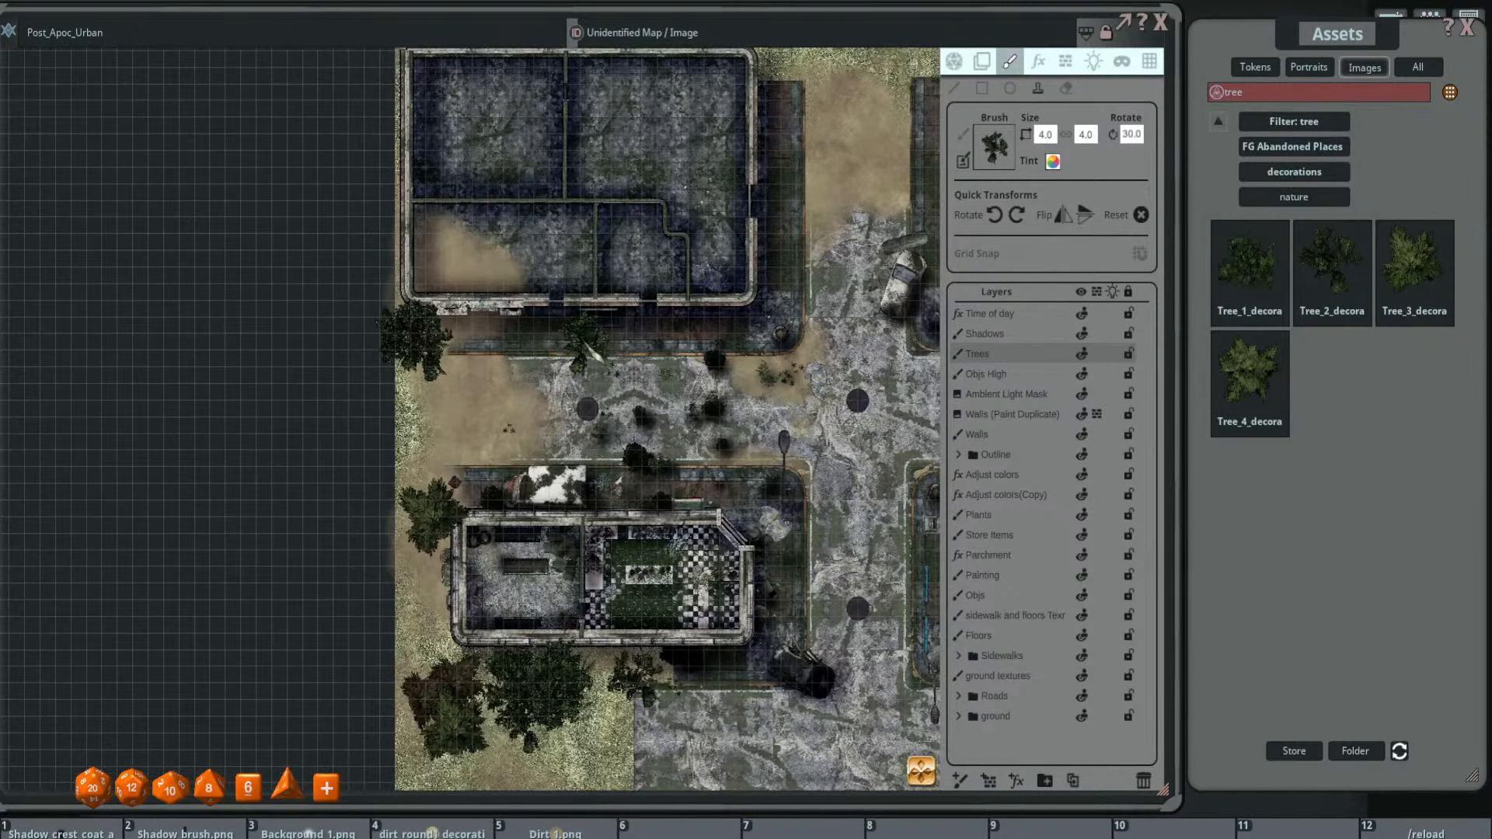
pyautogui.scroll(1, 738, 330)
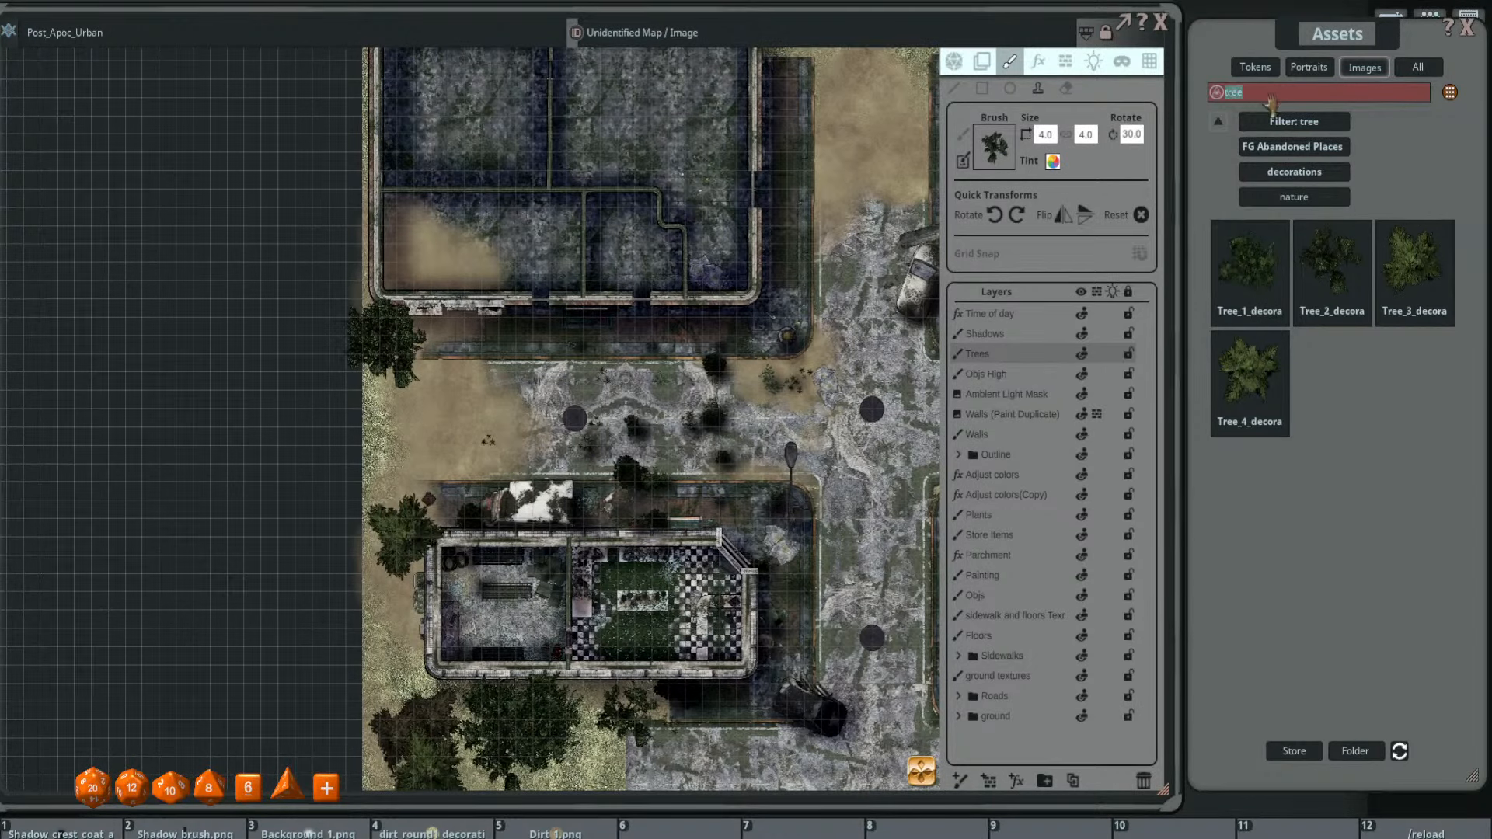
pyautogui.press('BackSpace')
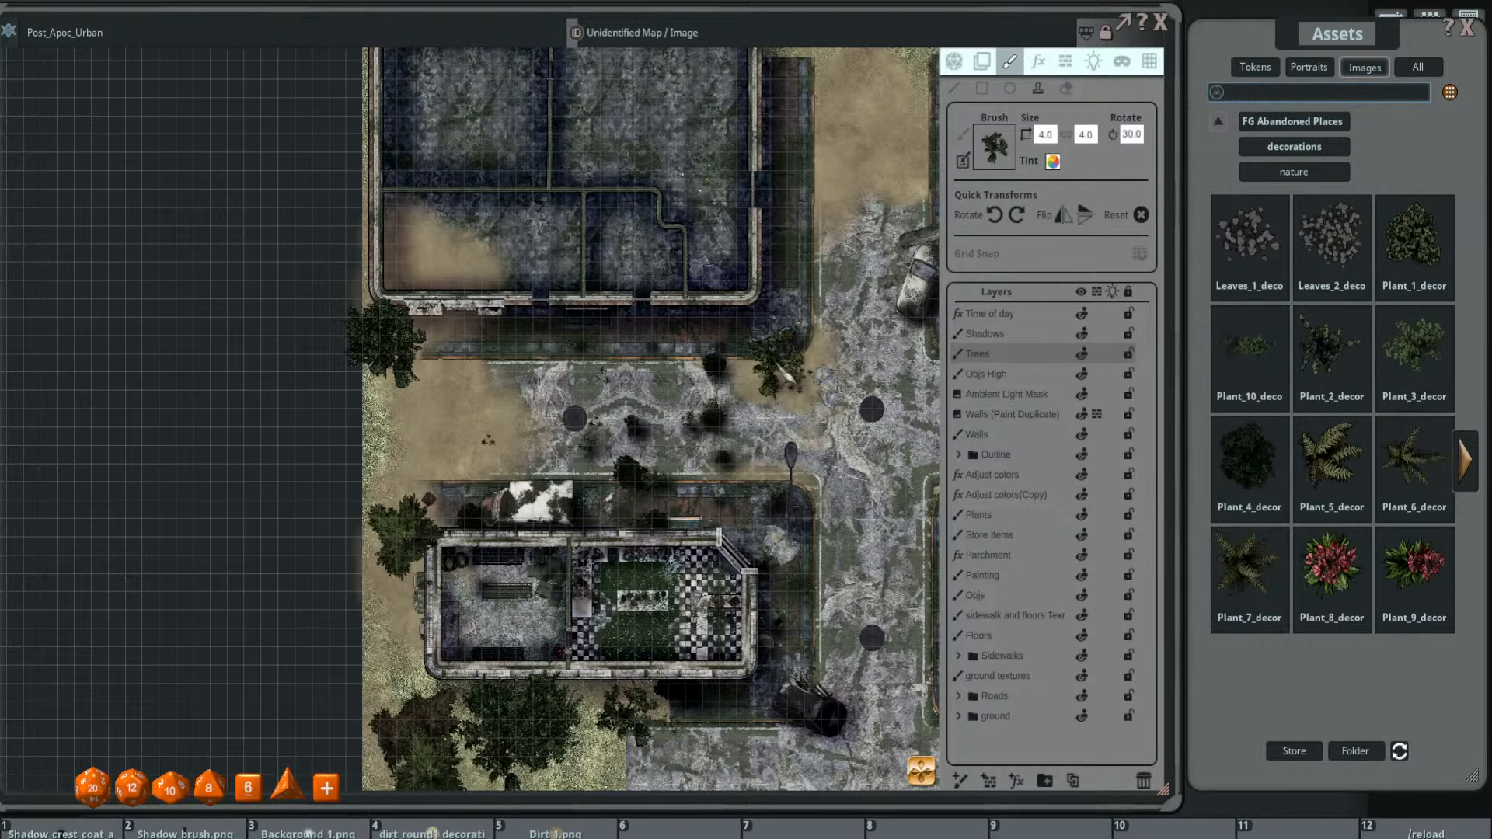
pyautogui.scroll(-3, 384, 334)
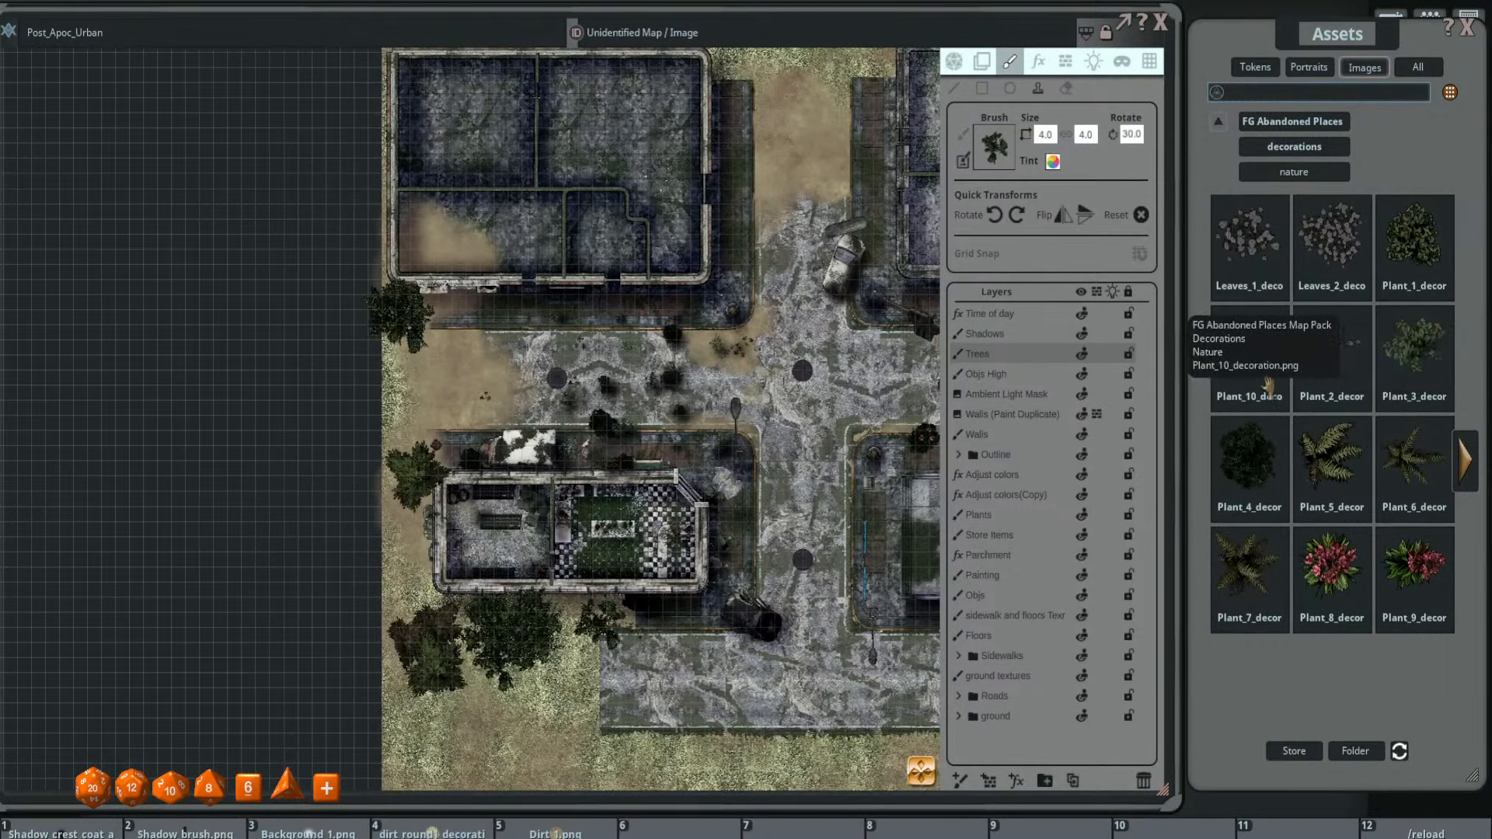
# - Select the Plants layer and load the Plant_10 decoration as the brush, sized 4.0 by 1.6 and rotated 60 degrees
pyautogui.click(1070, 513)
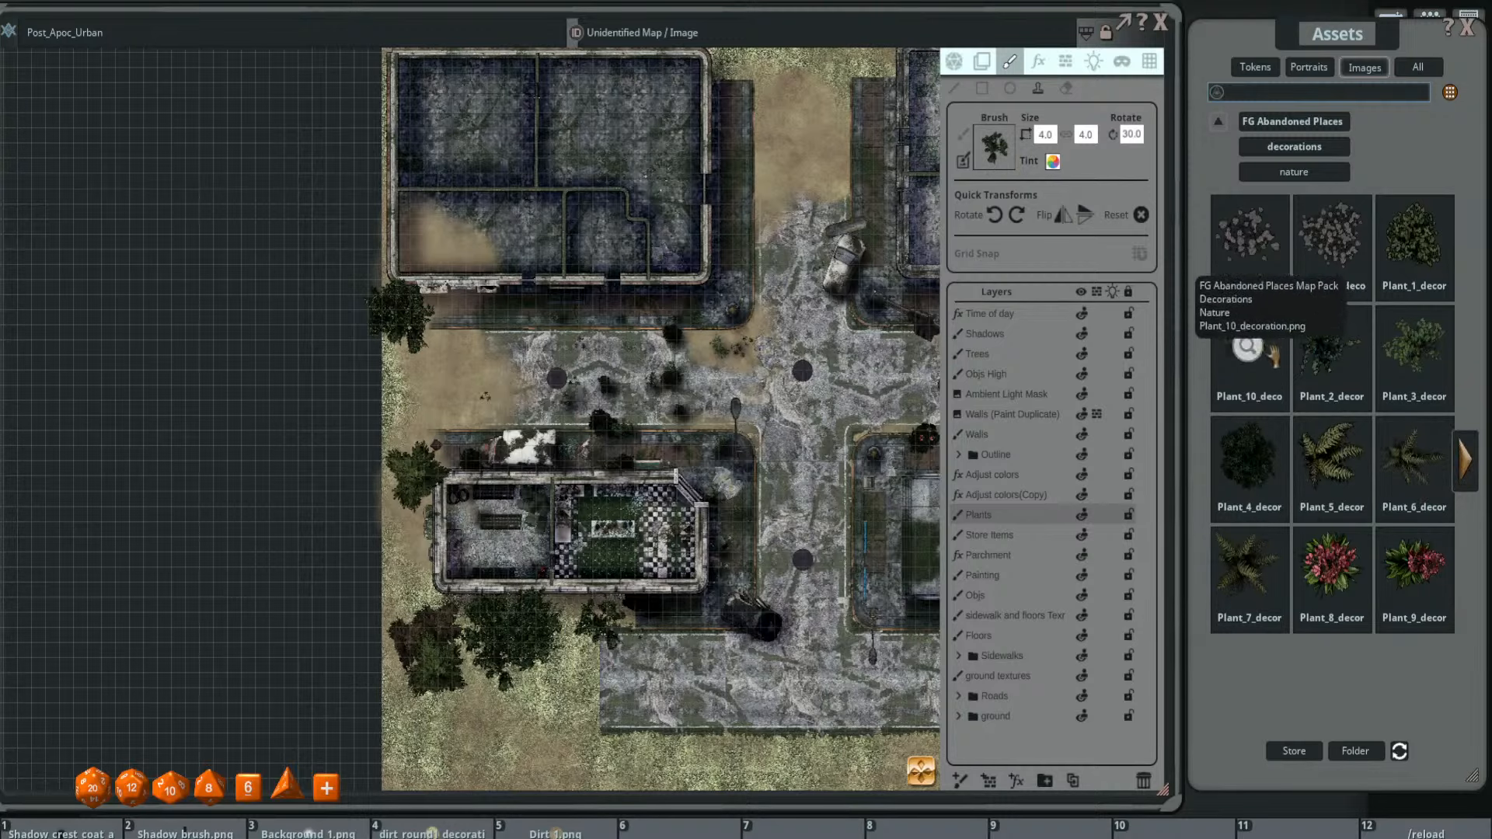
pyautogui.scroll(2, 486, 396)
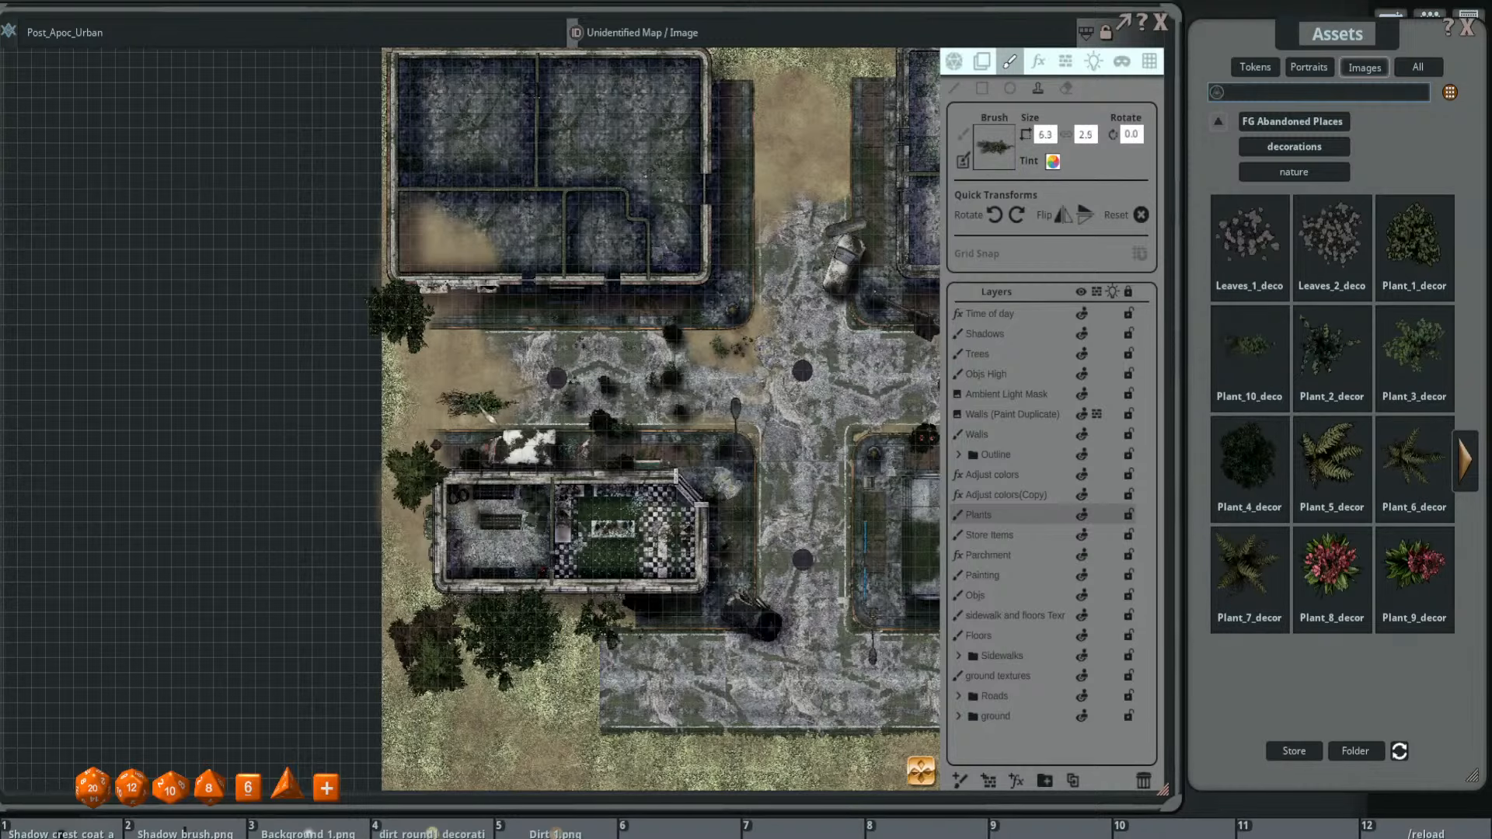
pyautogui.scroll(5, 485, 396)
pyautogui.scroll(-1, 486, 397)
pyautogui.scroll(-2, 485, 396)
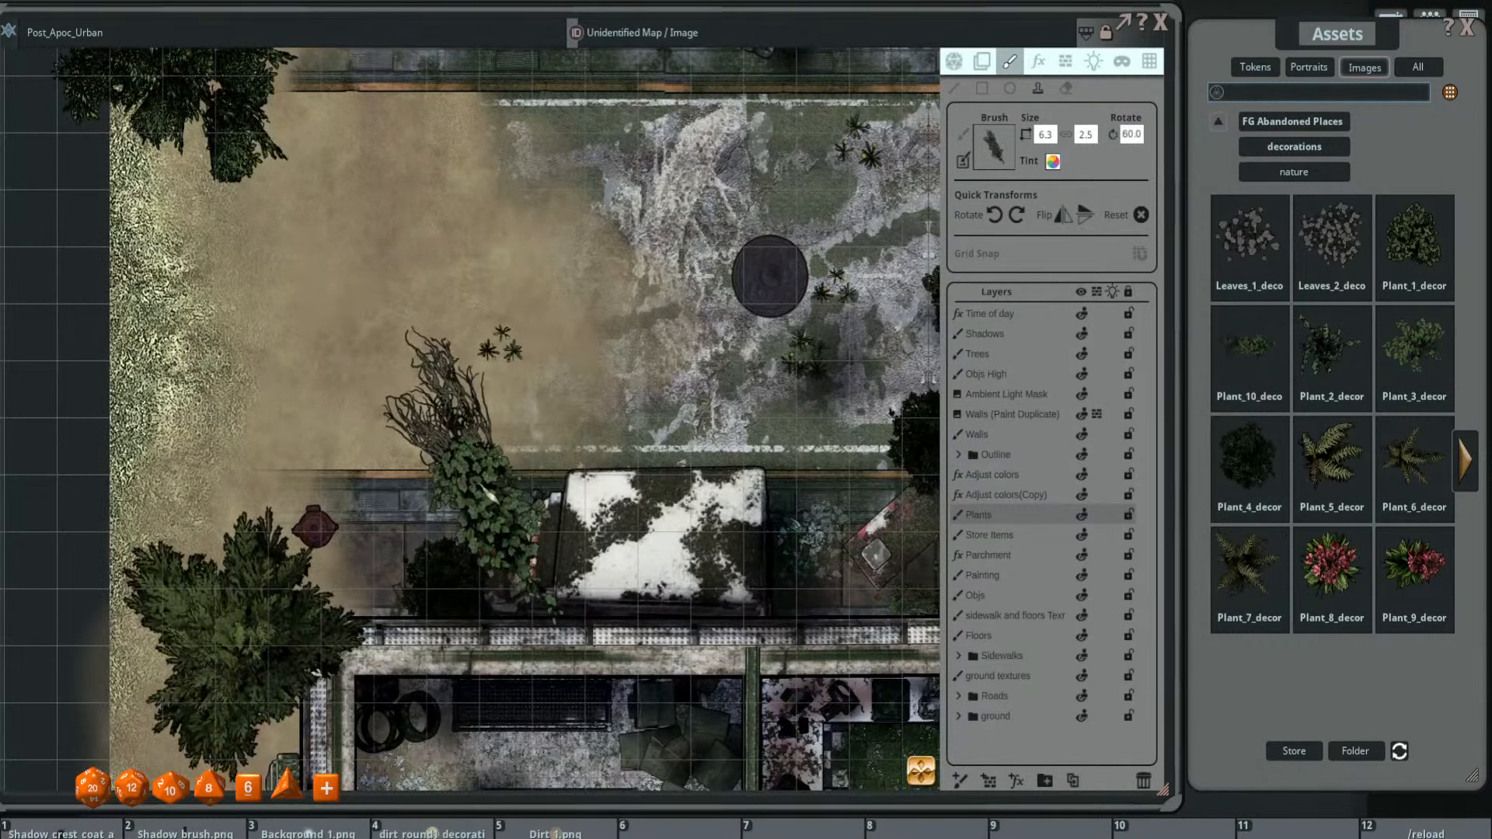
pyautogui.scroll(-4, 486, 396)
pyautogui.scroll(-2, 664, 439)
pyautogui.scroll(-1, 676, 467)
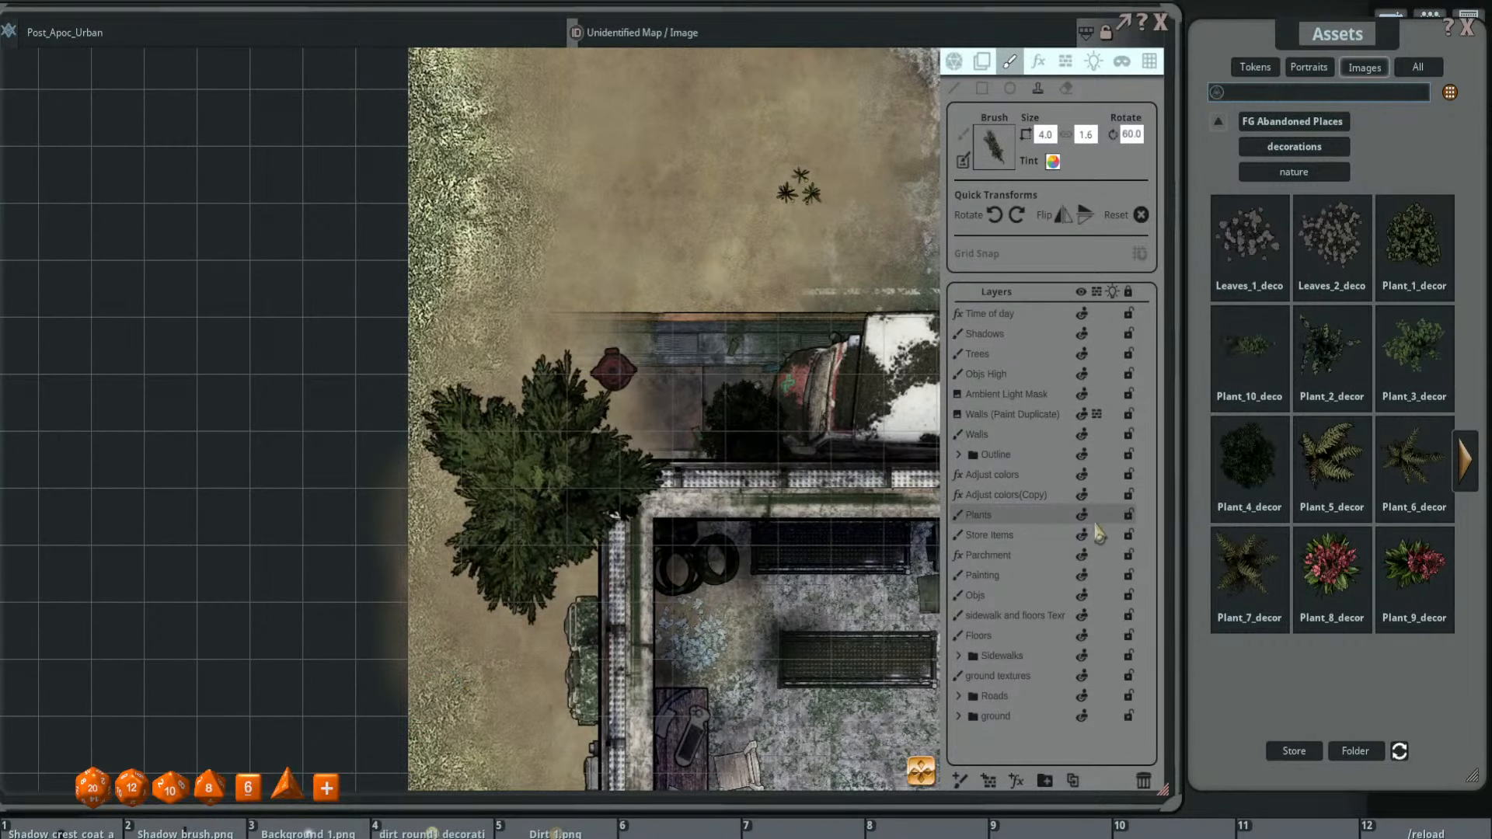
pyautogui.click(1082, 516)
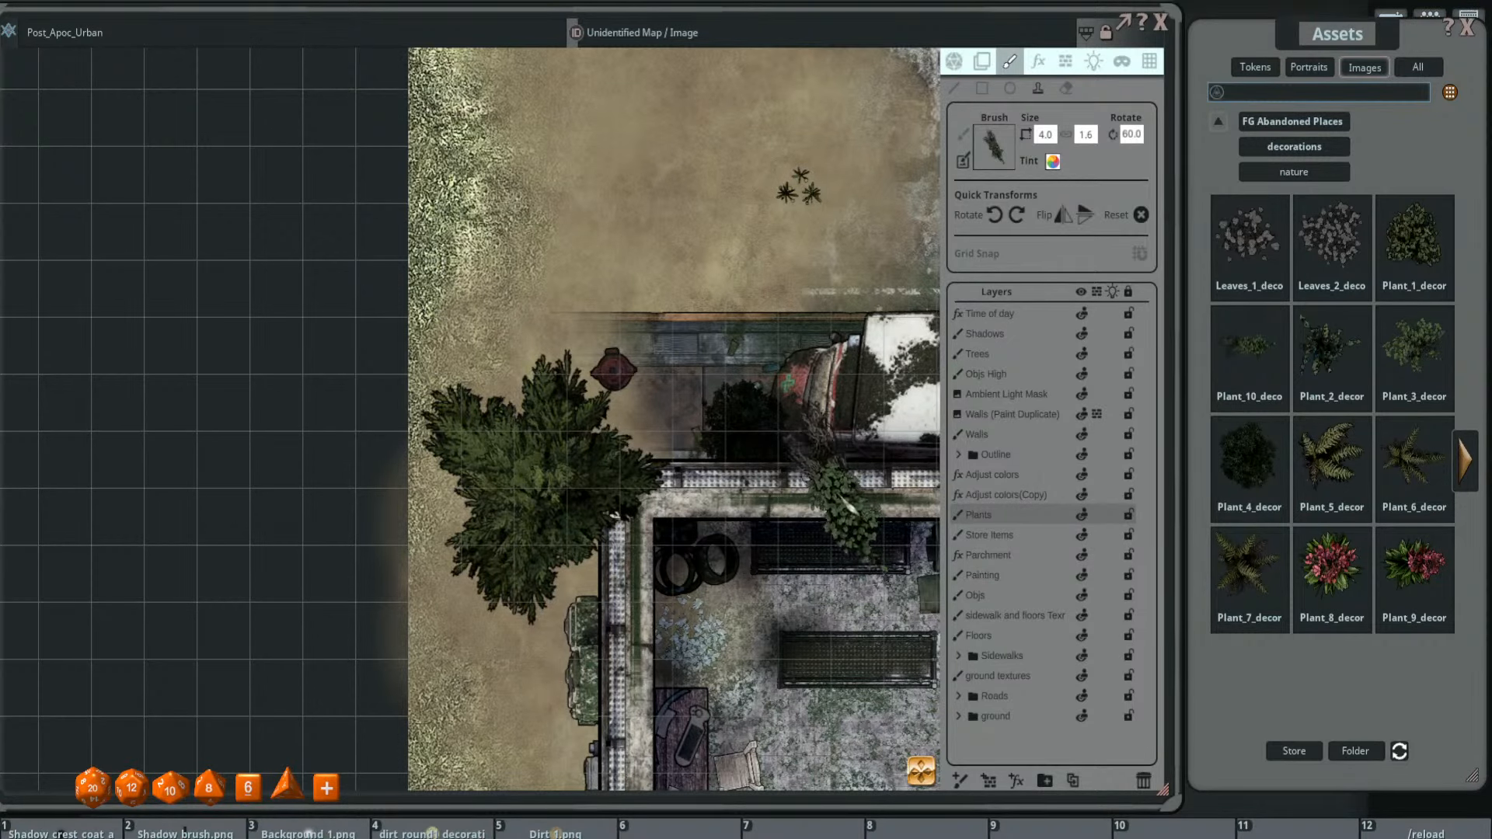
# - Make the Floors layer active and set the plant brush to 3.2 by 1.3, rotated 20 degrees
pyautogui.moveTo(837, 512); pyautogui.dragTo(676, 454)
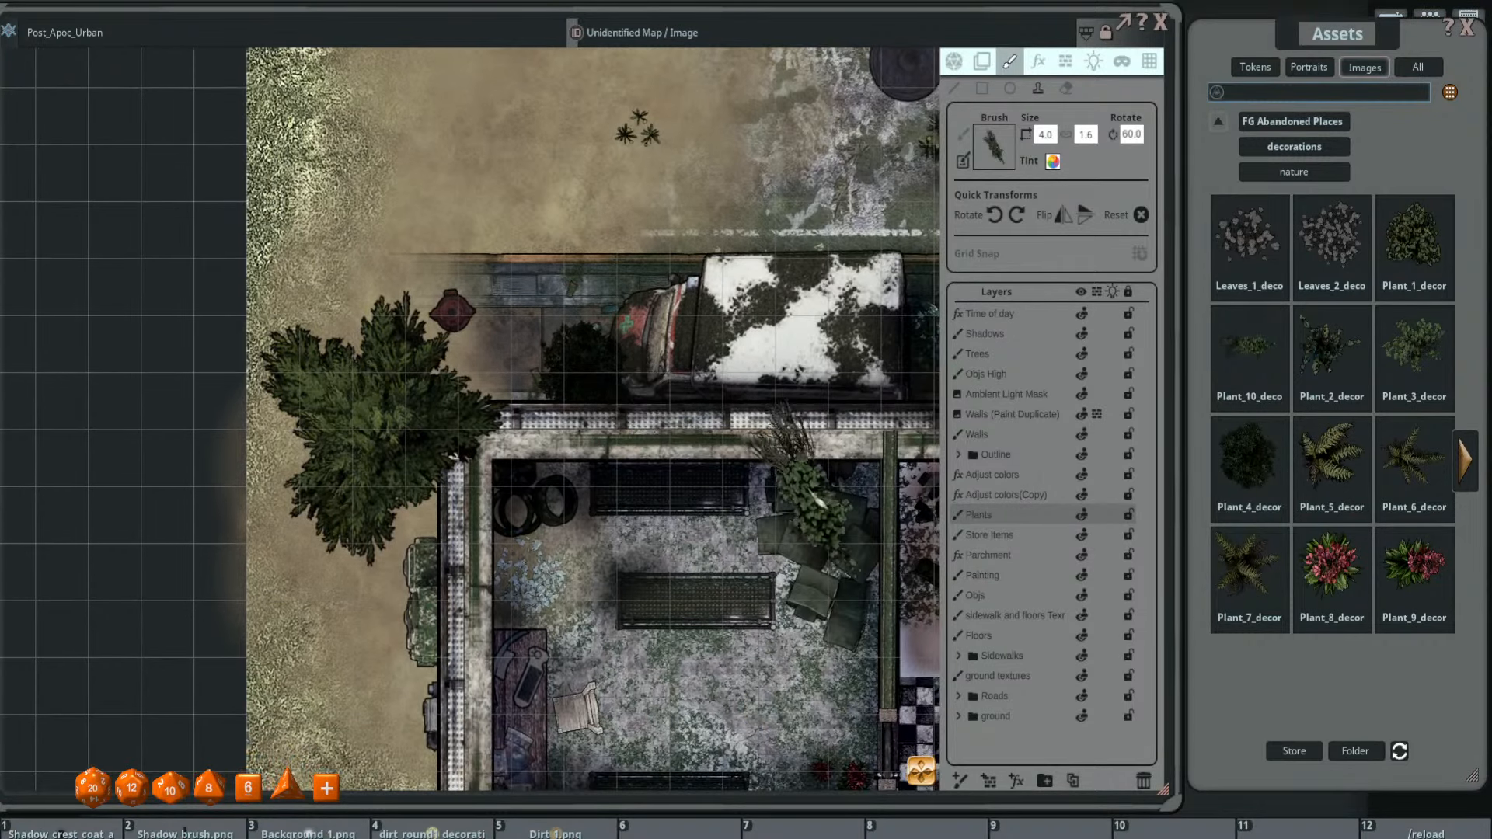
pyautogui.click(1010, 635)
pyautogui.click(993, 620)
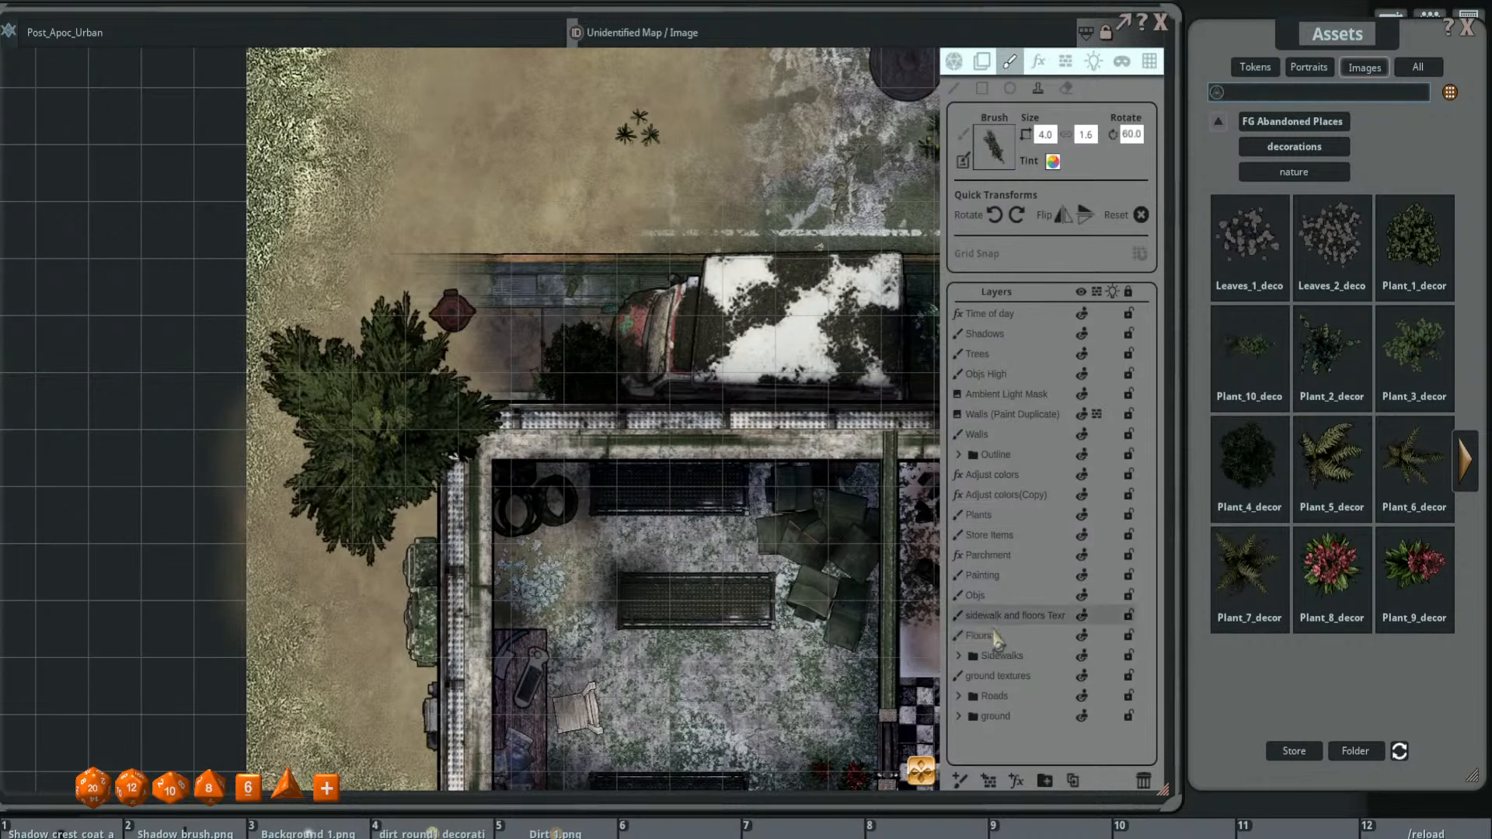
pyautogui.click(1012, 637)
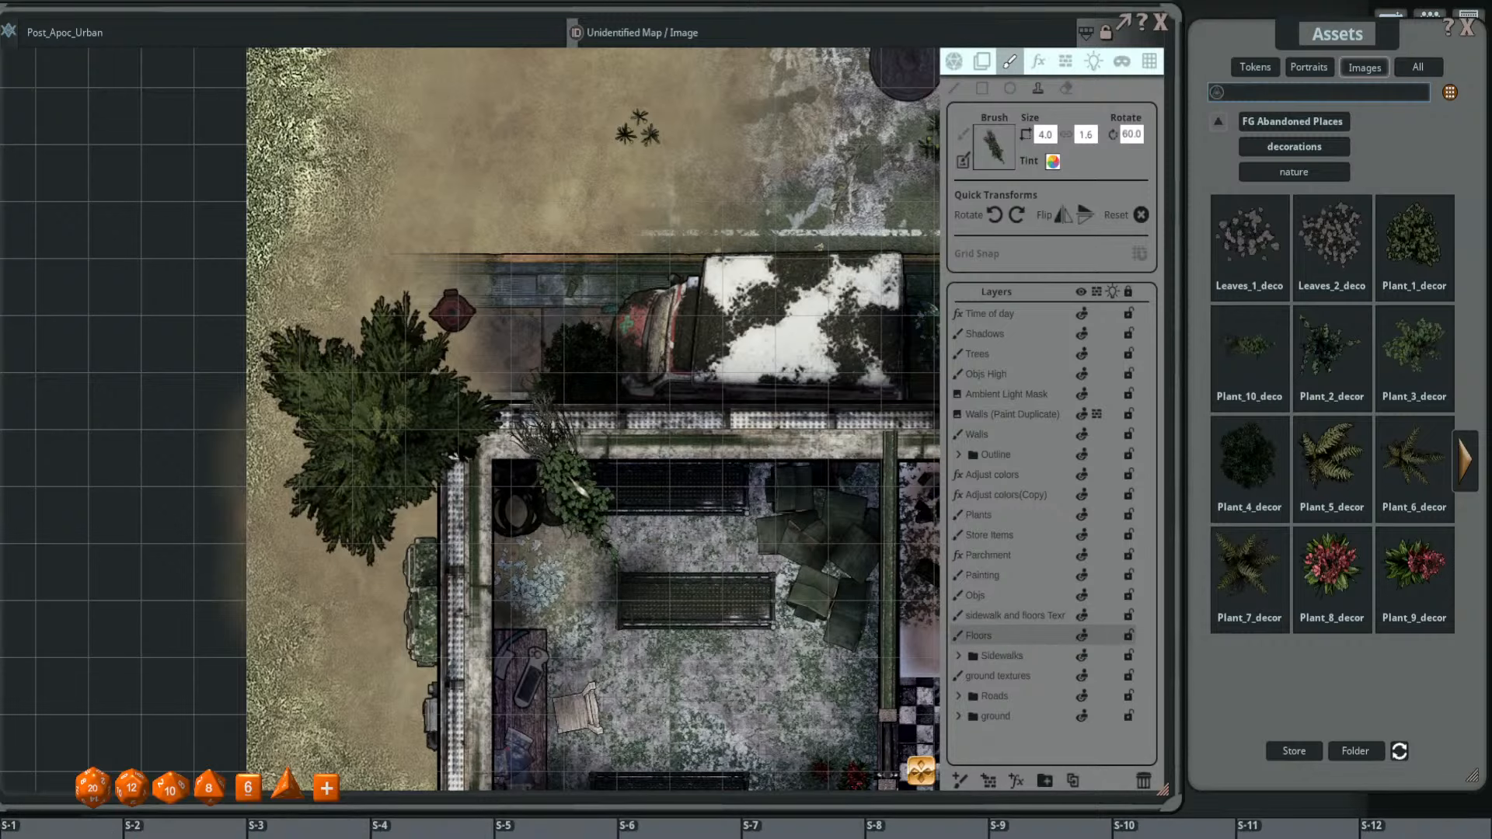
pyautogui.scroll(-4, 544, 466)
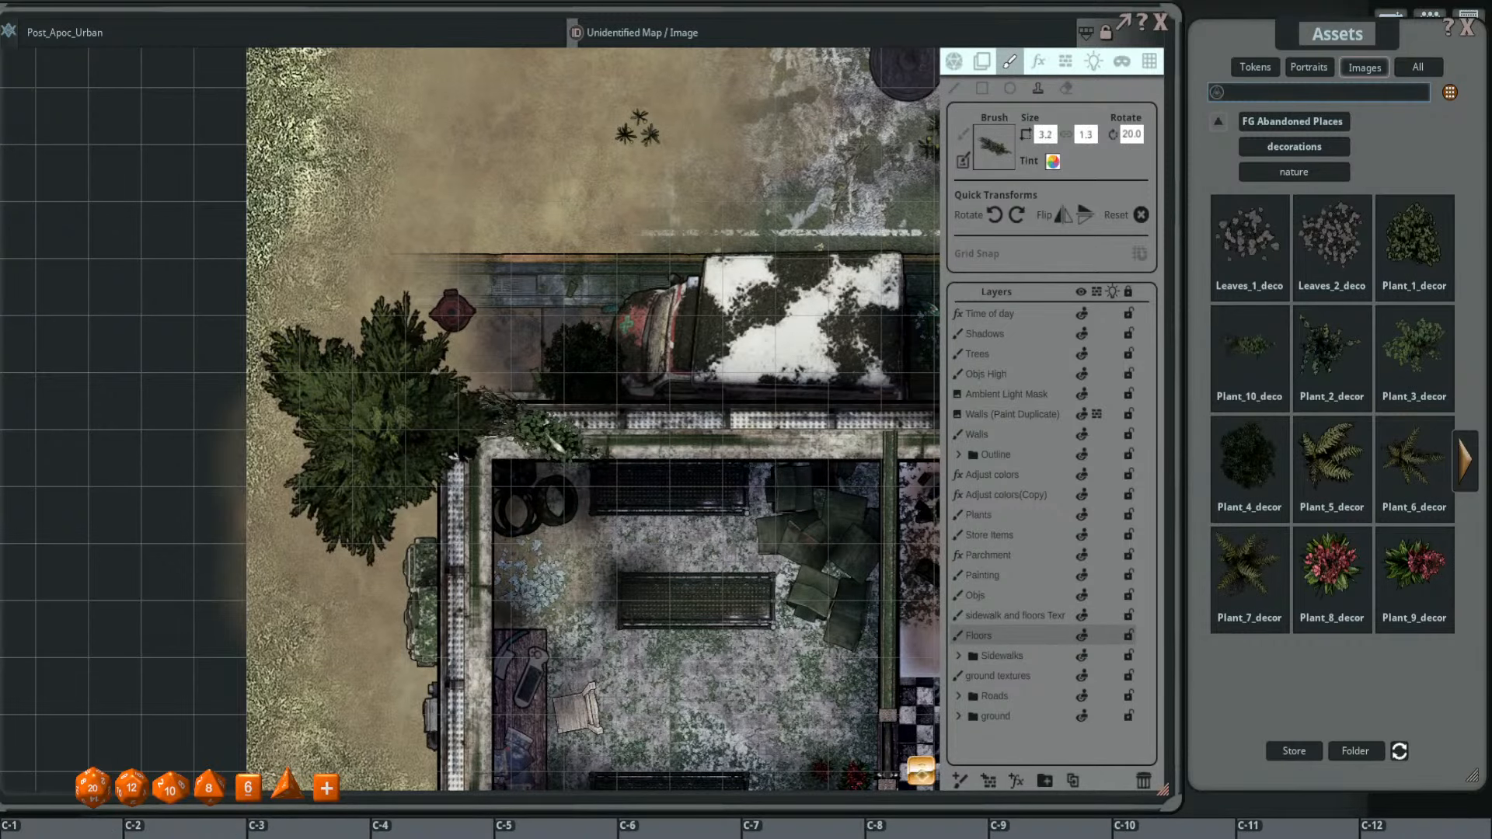
pyautogui.scroll(2, 554, 365)
pyautogui.scroll(-3, 554, 372)
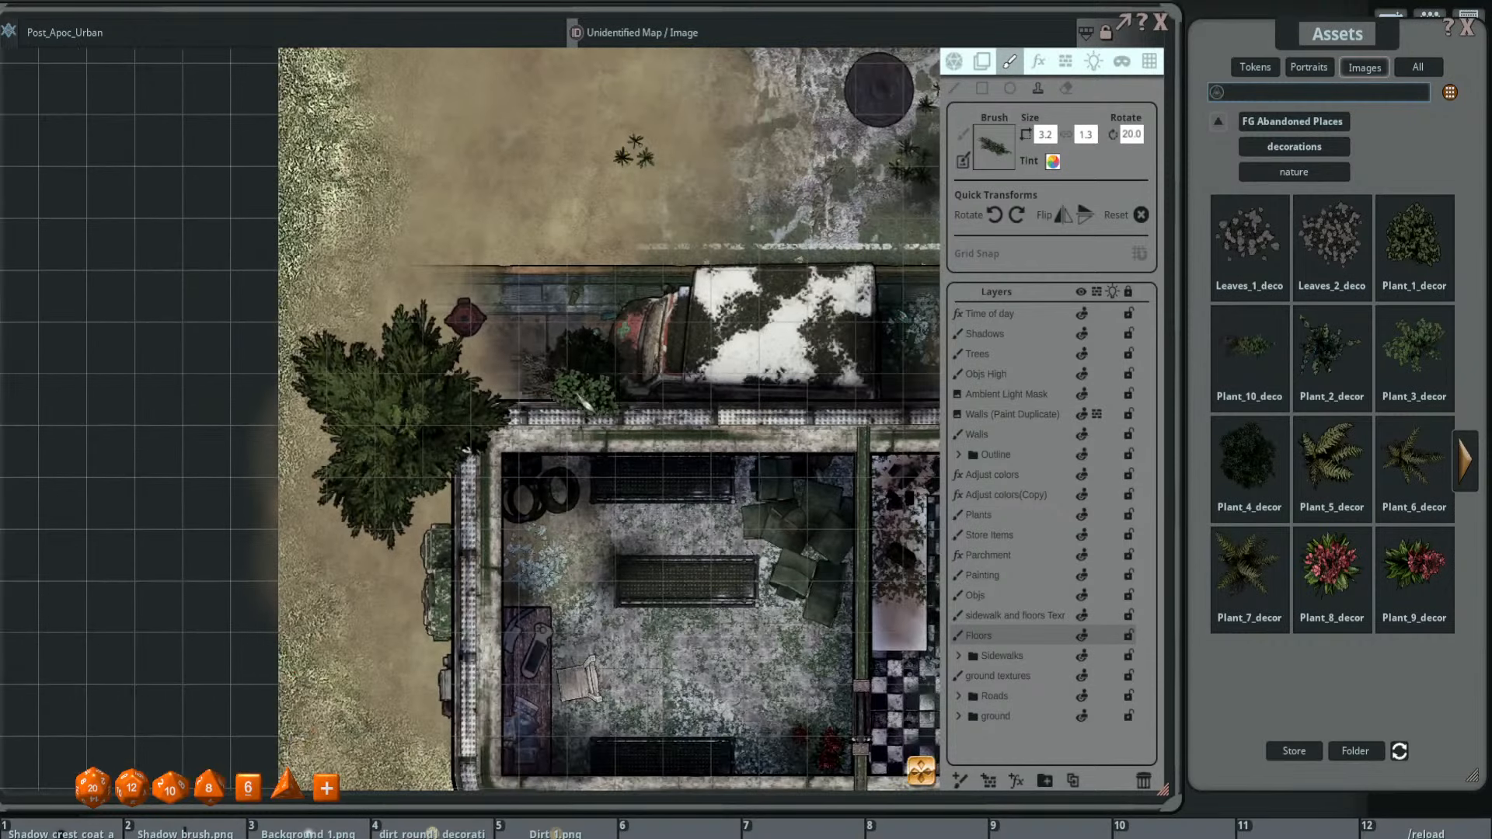
# - Try the plant brush at 5.0 by 2.0, rotated 330 and 30 degrees, on the sidewalk beside the truck's cab
pyautogui.scroll(2, 687, 423)
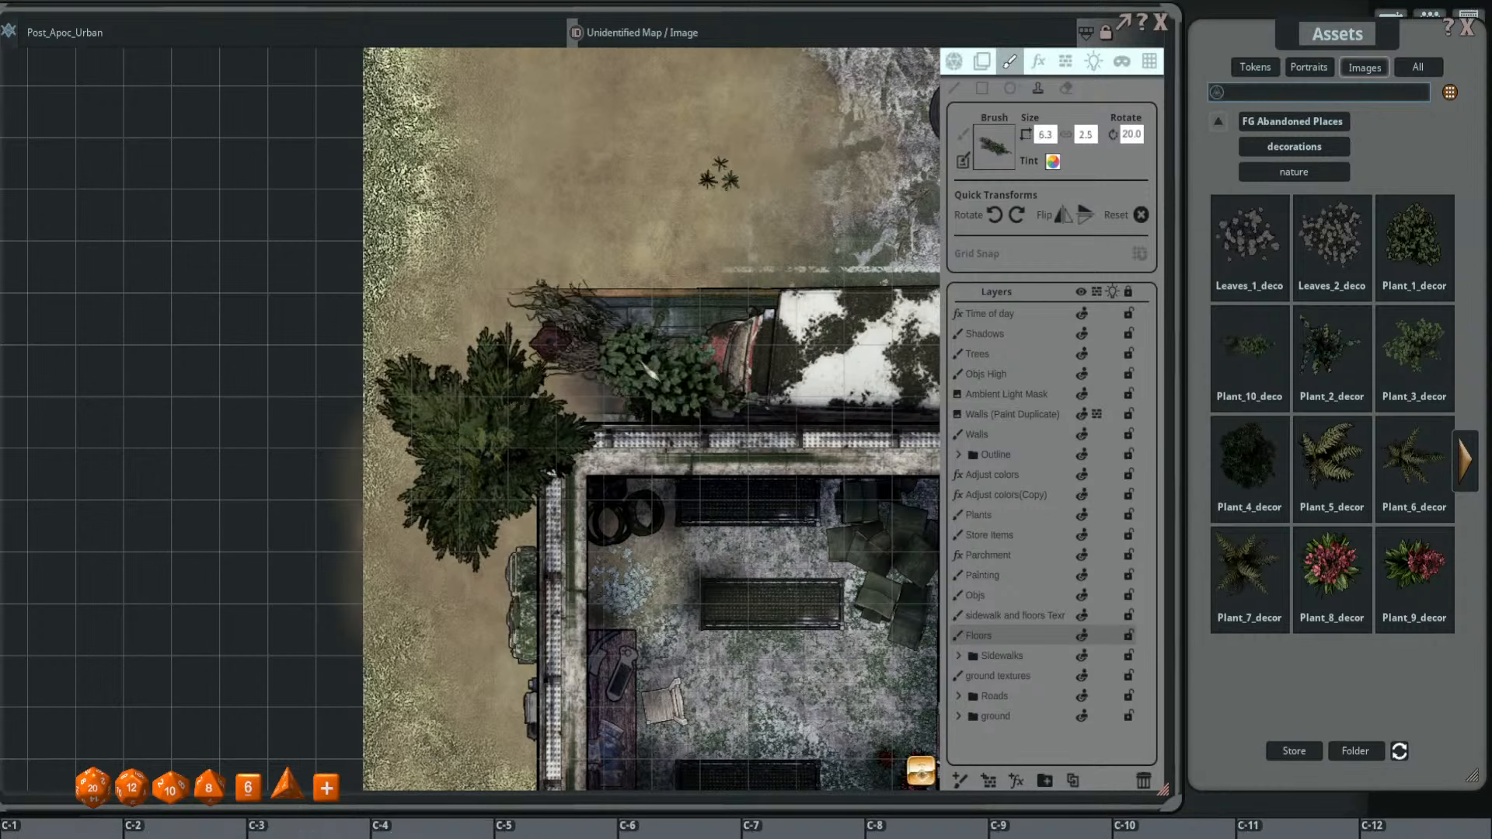
pyautogui.keyDown('ctrl'); pyautogui.scroll(5, 649, 366); pyautogui.keyUp('ctrl')
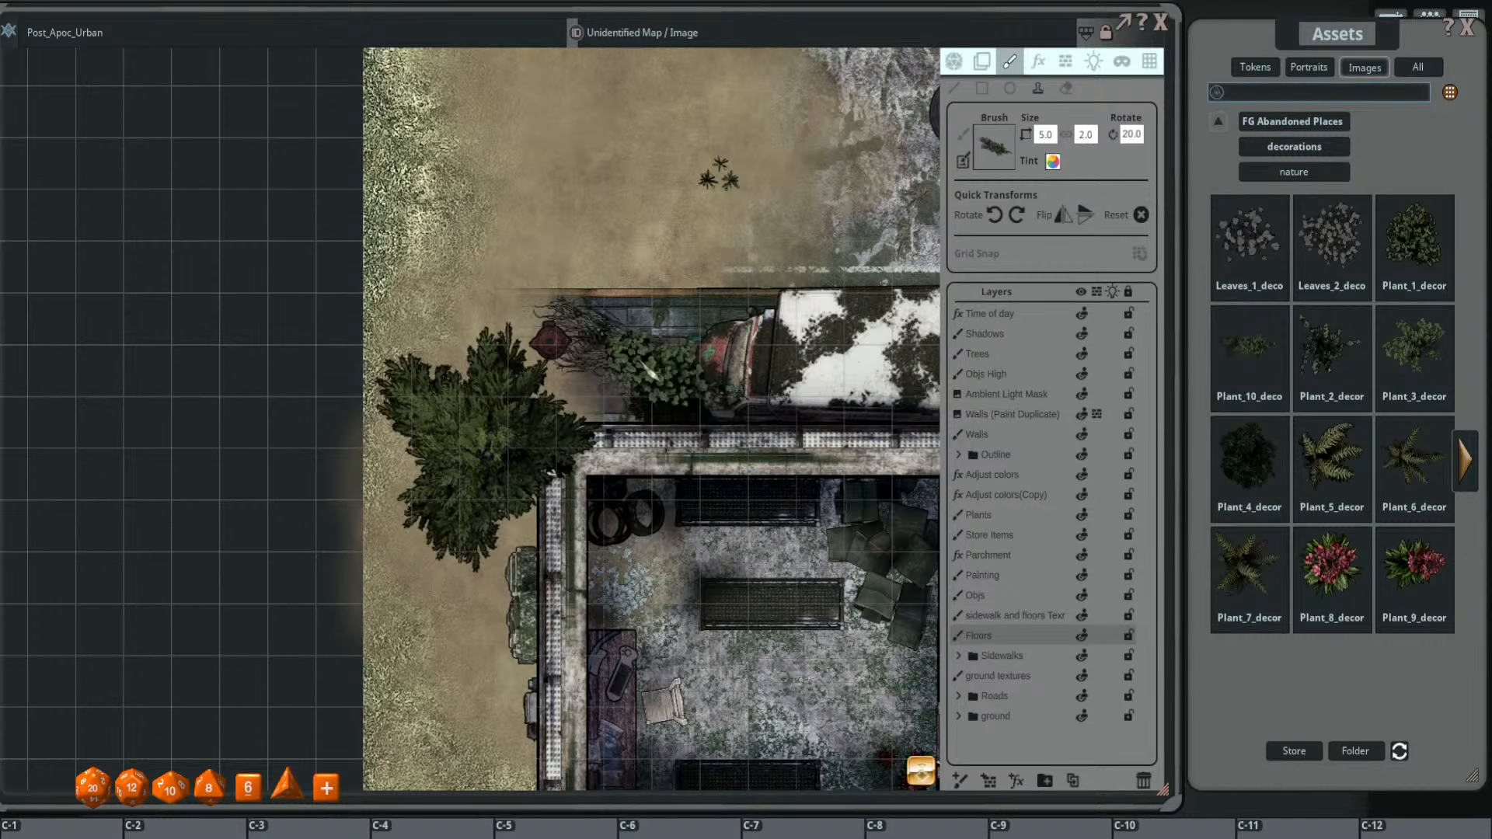
pyautogui.scroll(2, 633, 361)
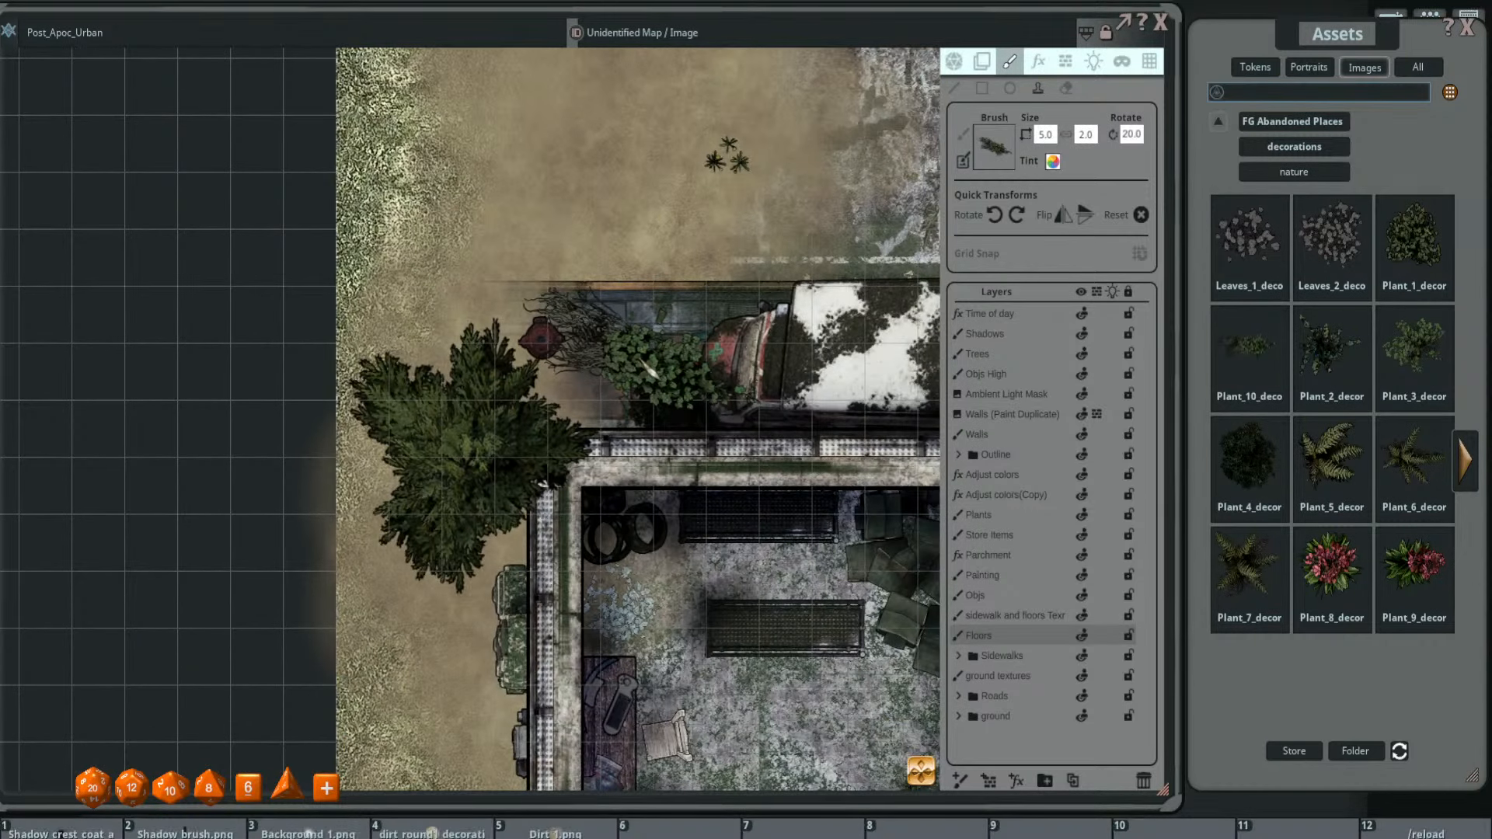
pyautogui.scroll(-4, 656, 361)
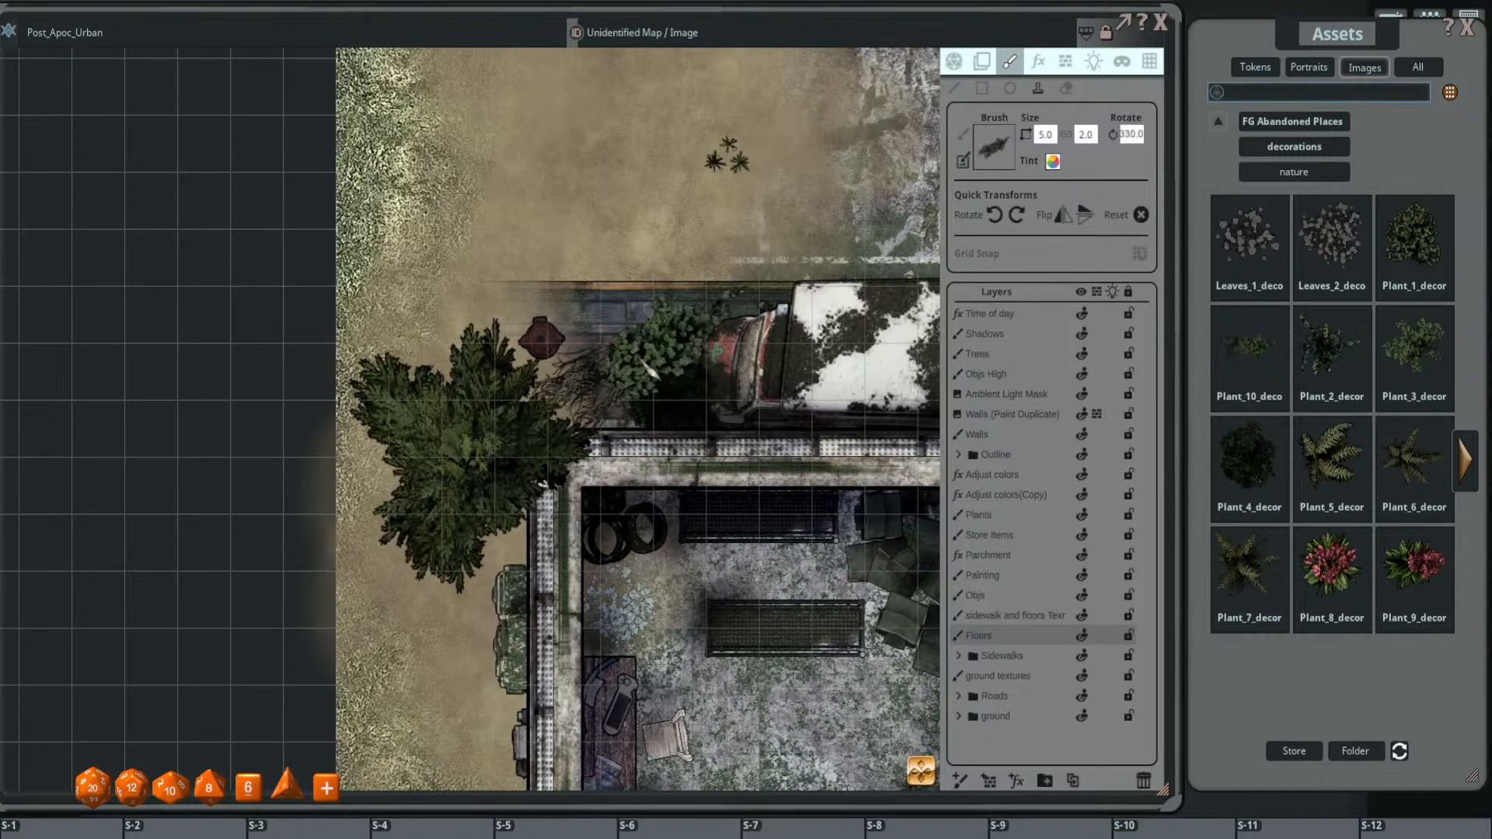
pyautogui.scroll(5, 645, 369)
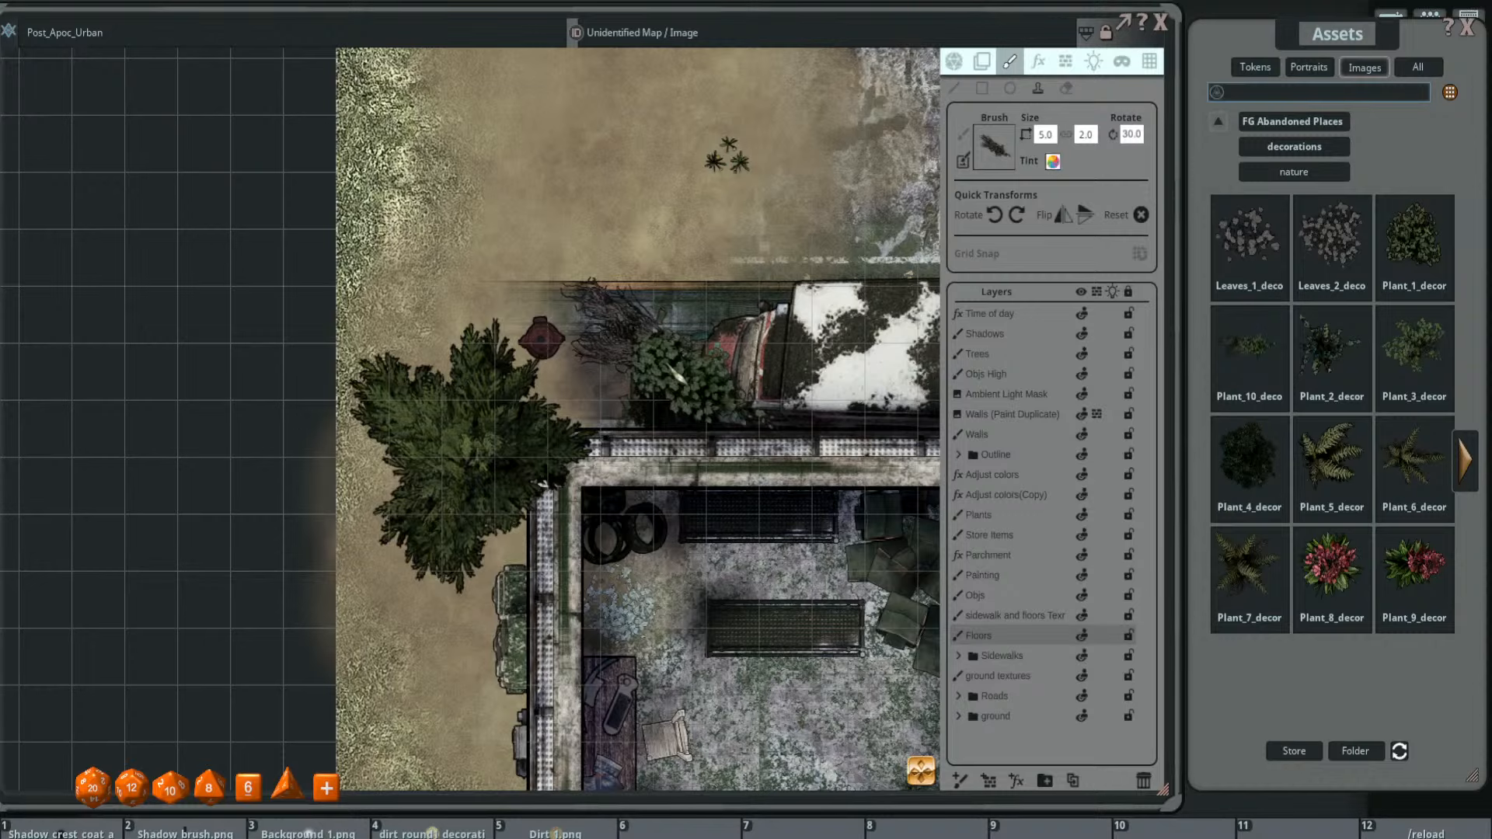
# - Stamp the plant, 4.0 by 1.6 and rotated 45 and 5 degrees, around the truck's cab on the sidewalk and floors Text layer
pyautogui.scroll(-1, 649, 411)
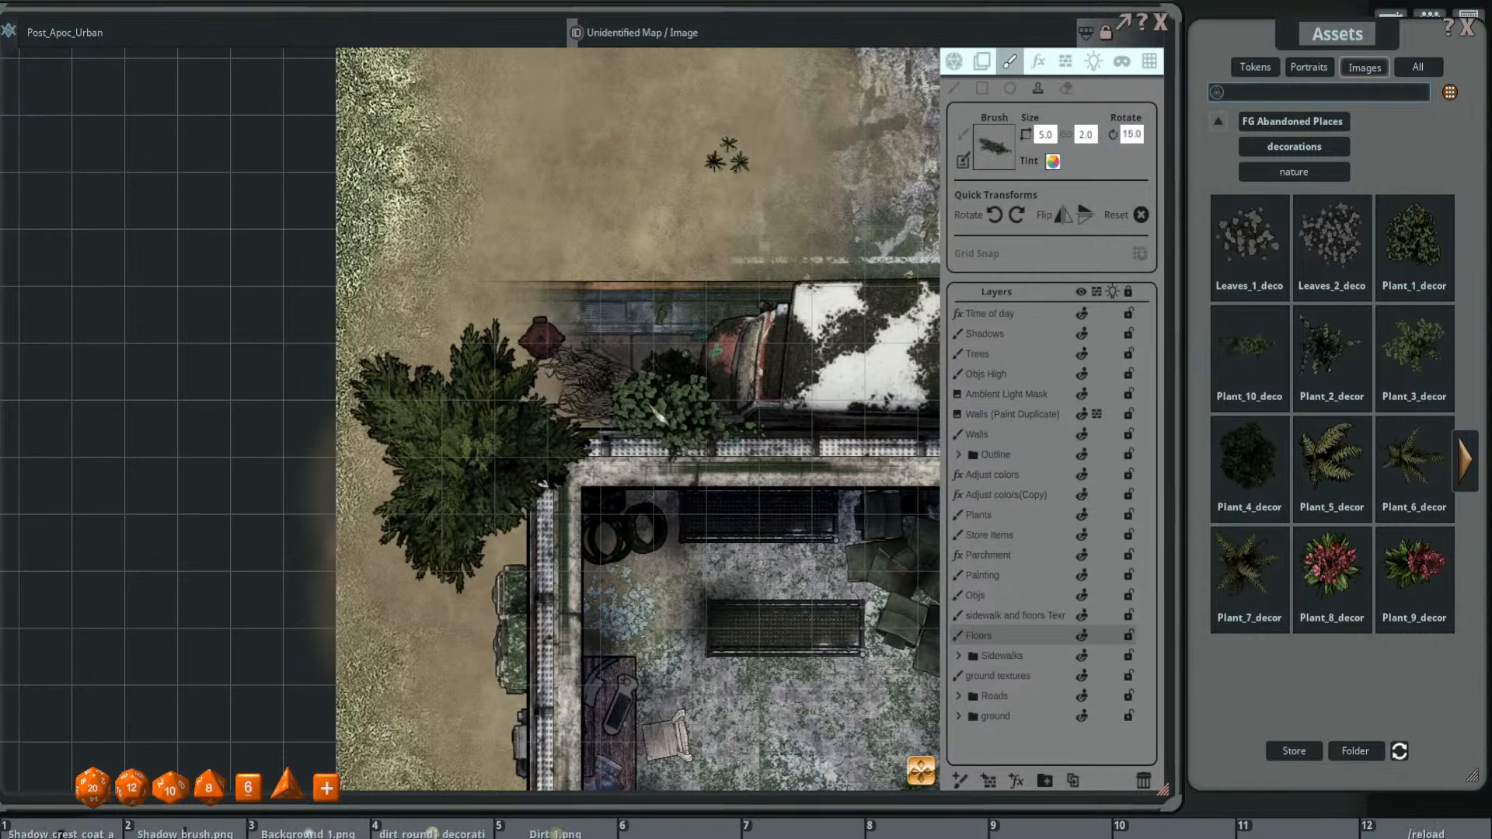
pyautogui.scroll(-1, 672, 420)
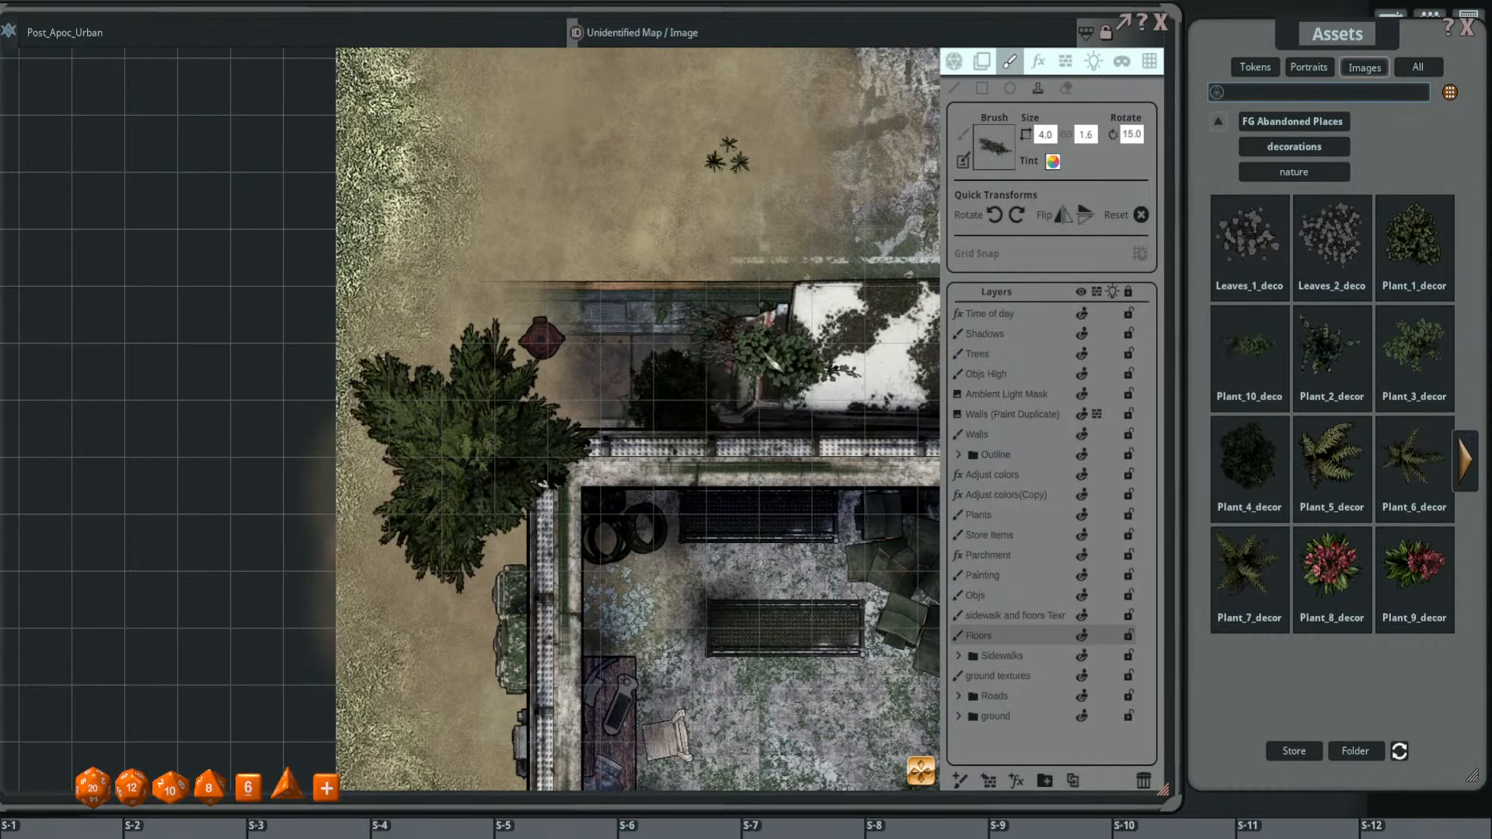
pyautogui.scroll(2, 769, 373)
pyautogui.press('shift')
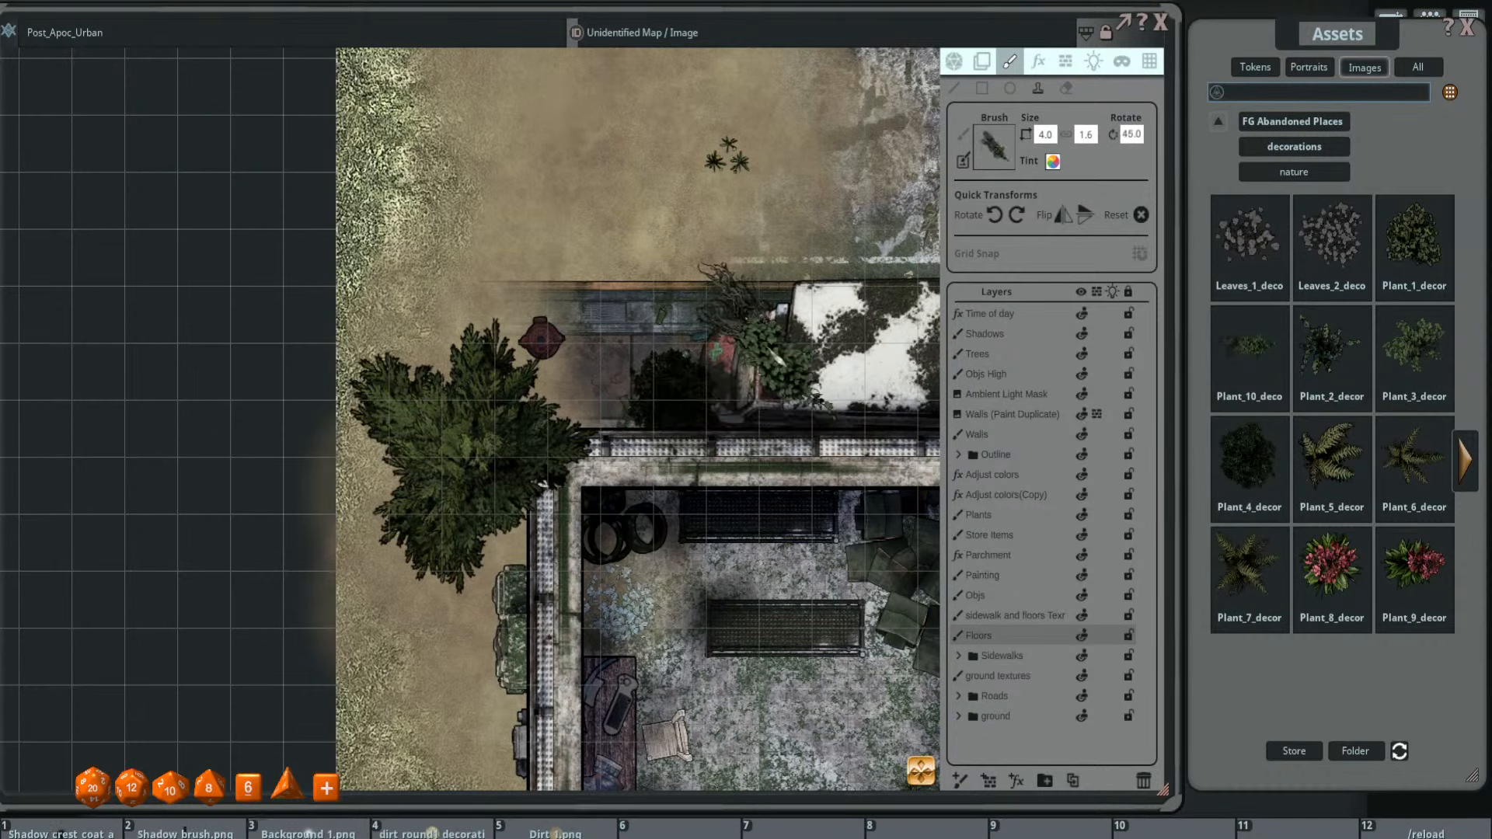
pyautogui.click(1033, 617)
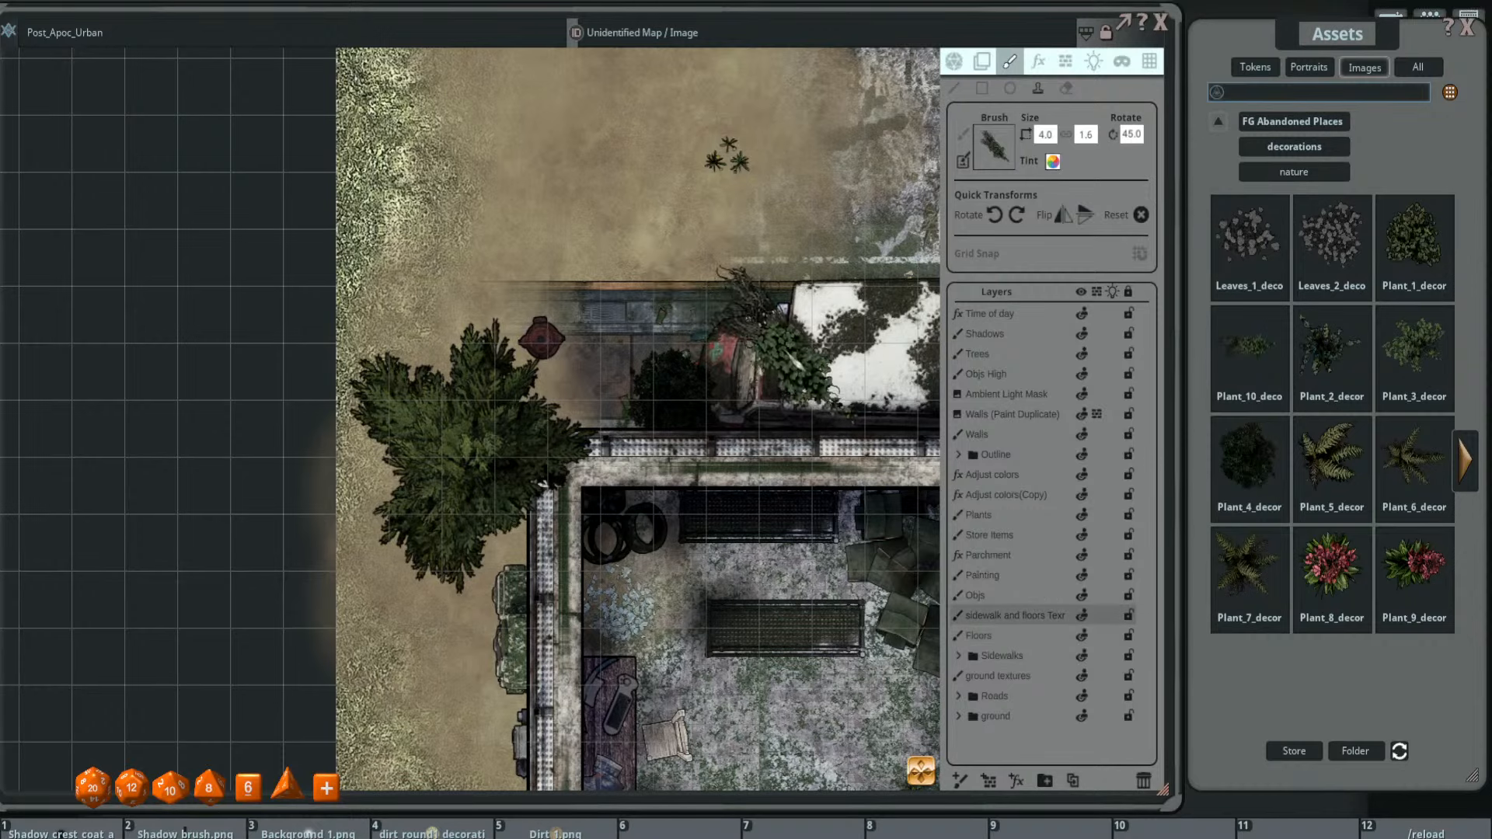
pyautogui.press('shift')
pyautogui.scroll(-8, 777, 350)
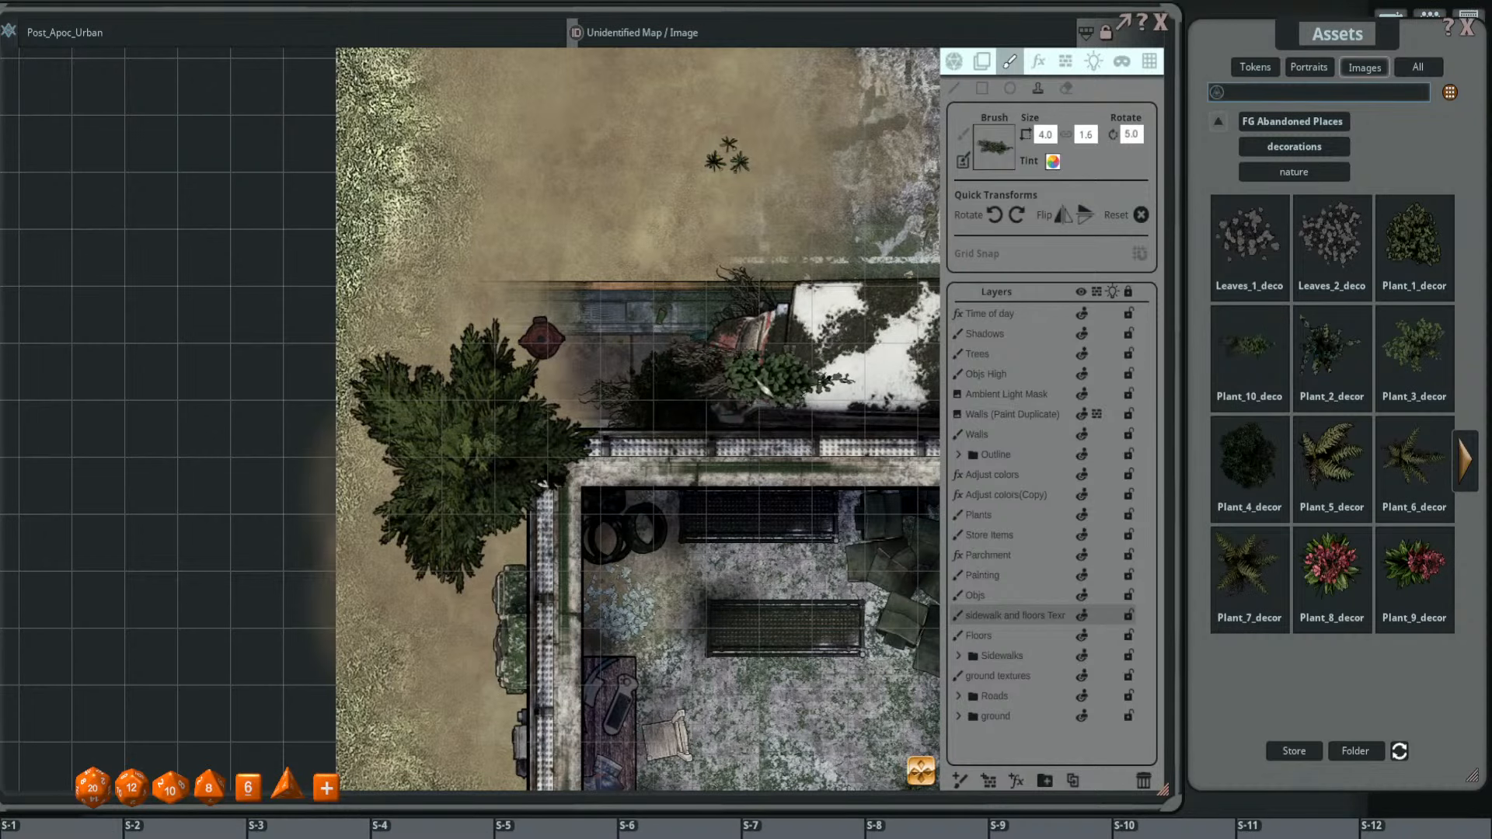
pyautogui.scroll(2, 699, 411)
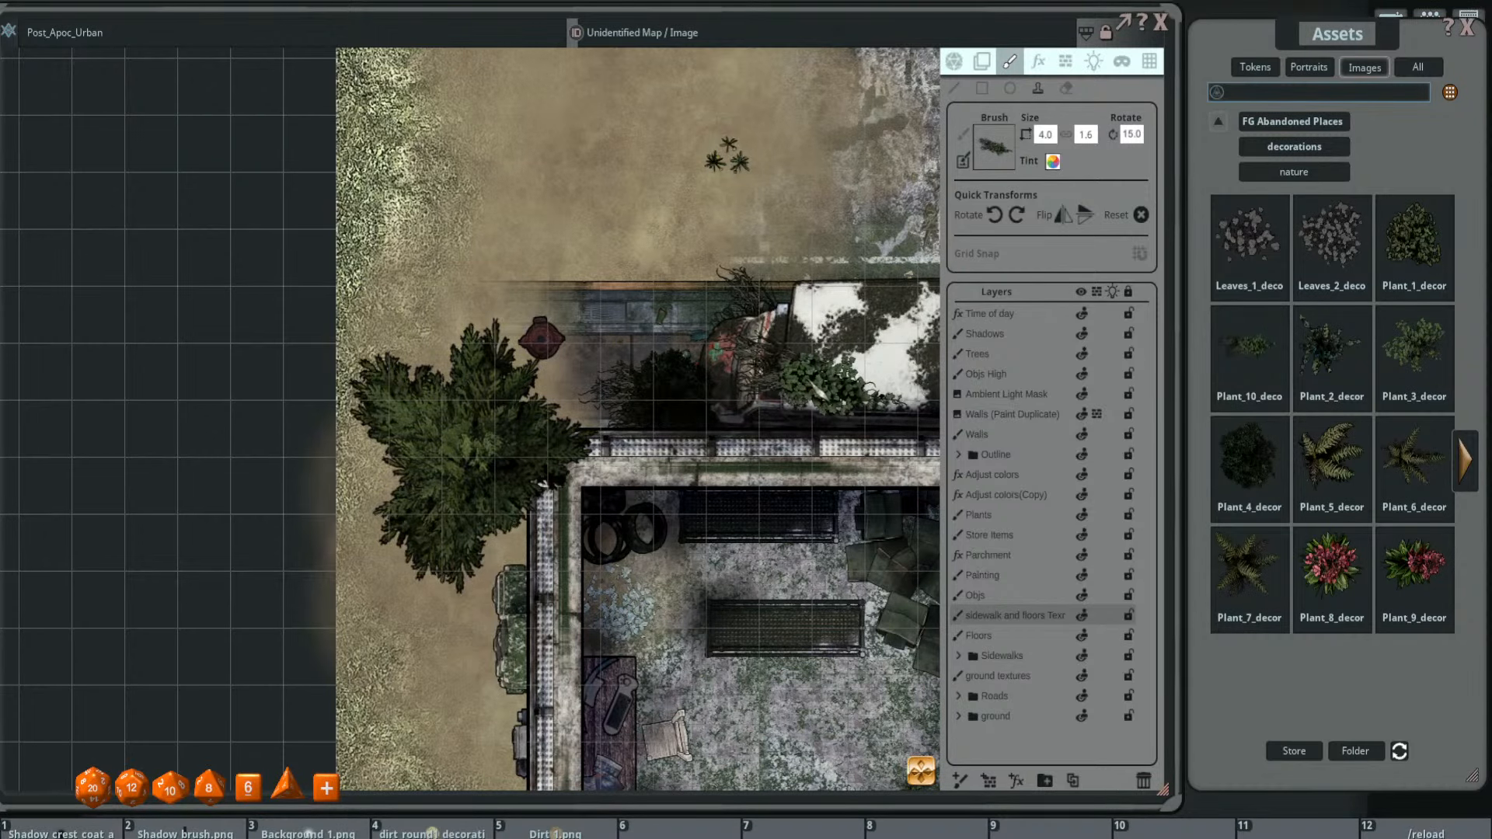
pyautogui.scroll(2, 793, 388)
# - Enlarge the plant brush to 5.0 by 2.0 and rotate it to 225 degrees along the southwest building's north wall
pyautogui.scroll(-5, 800, 381)
pyautogui.scroll(-6, 614, 481)
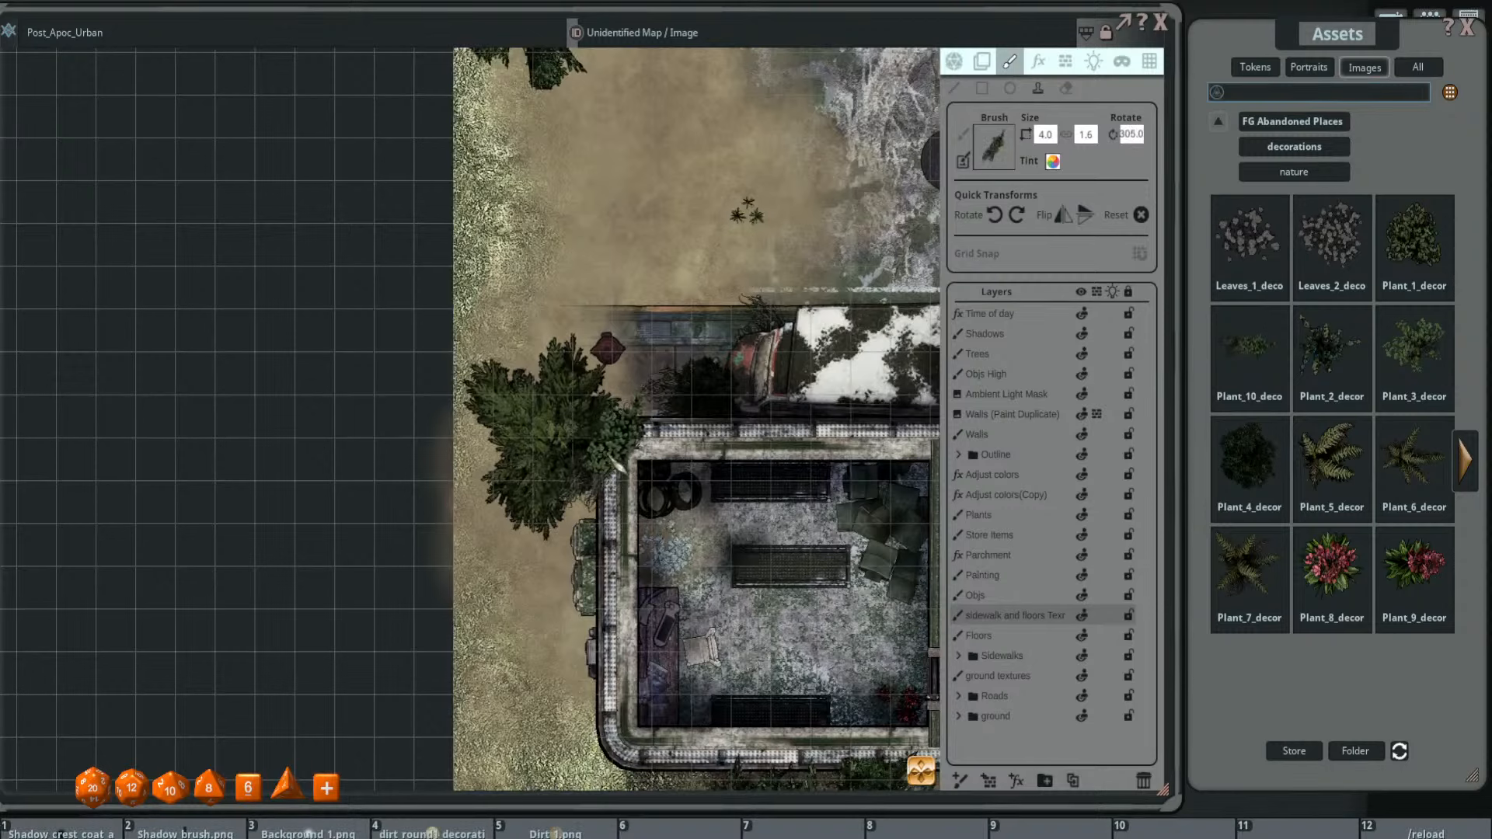
pyautogui.scroll(2, 610, 442)
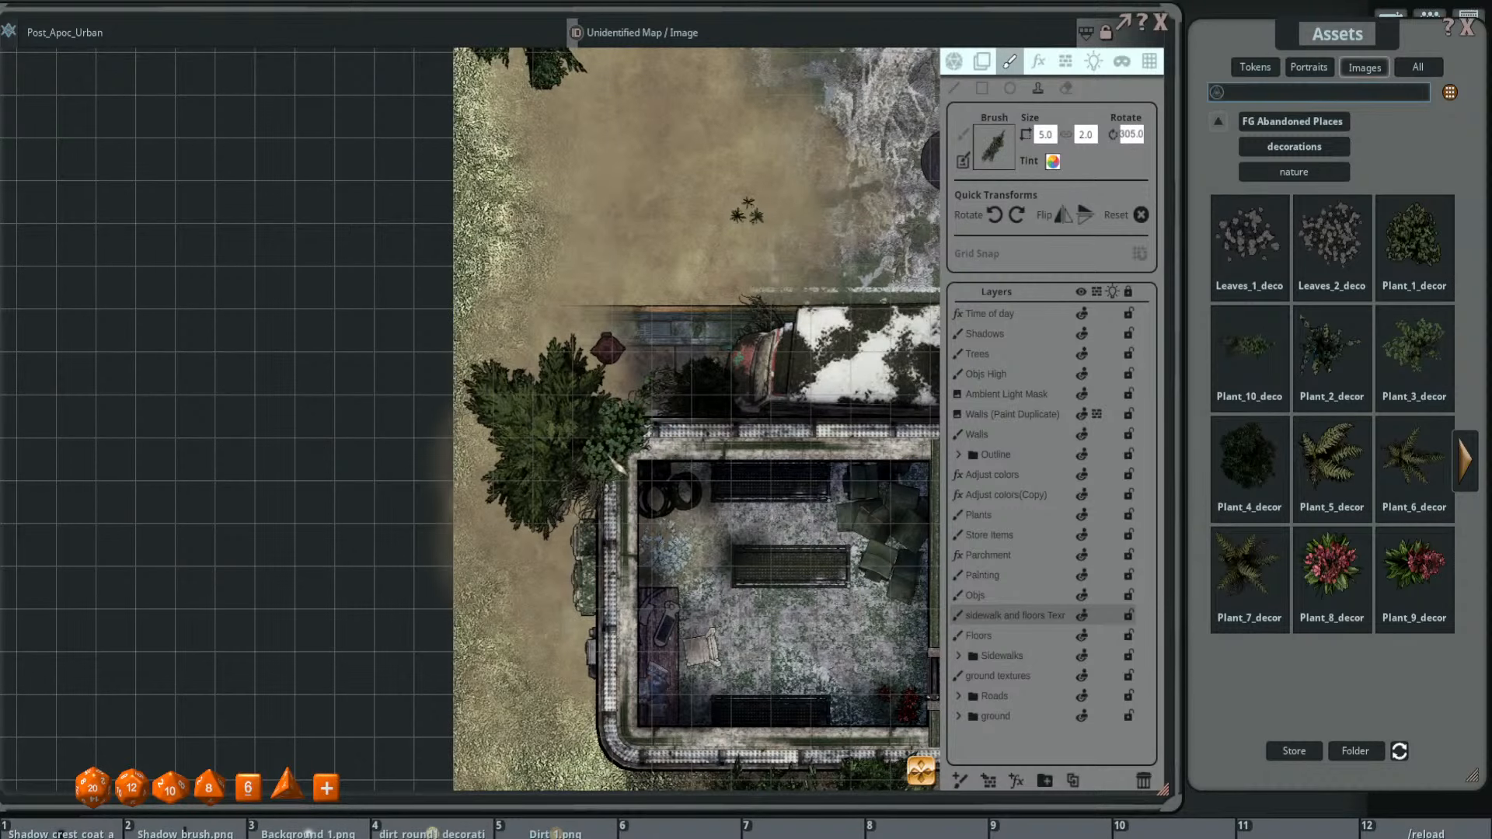
pyautogui.scroll(1, 614, 443)
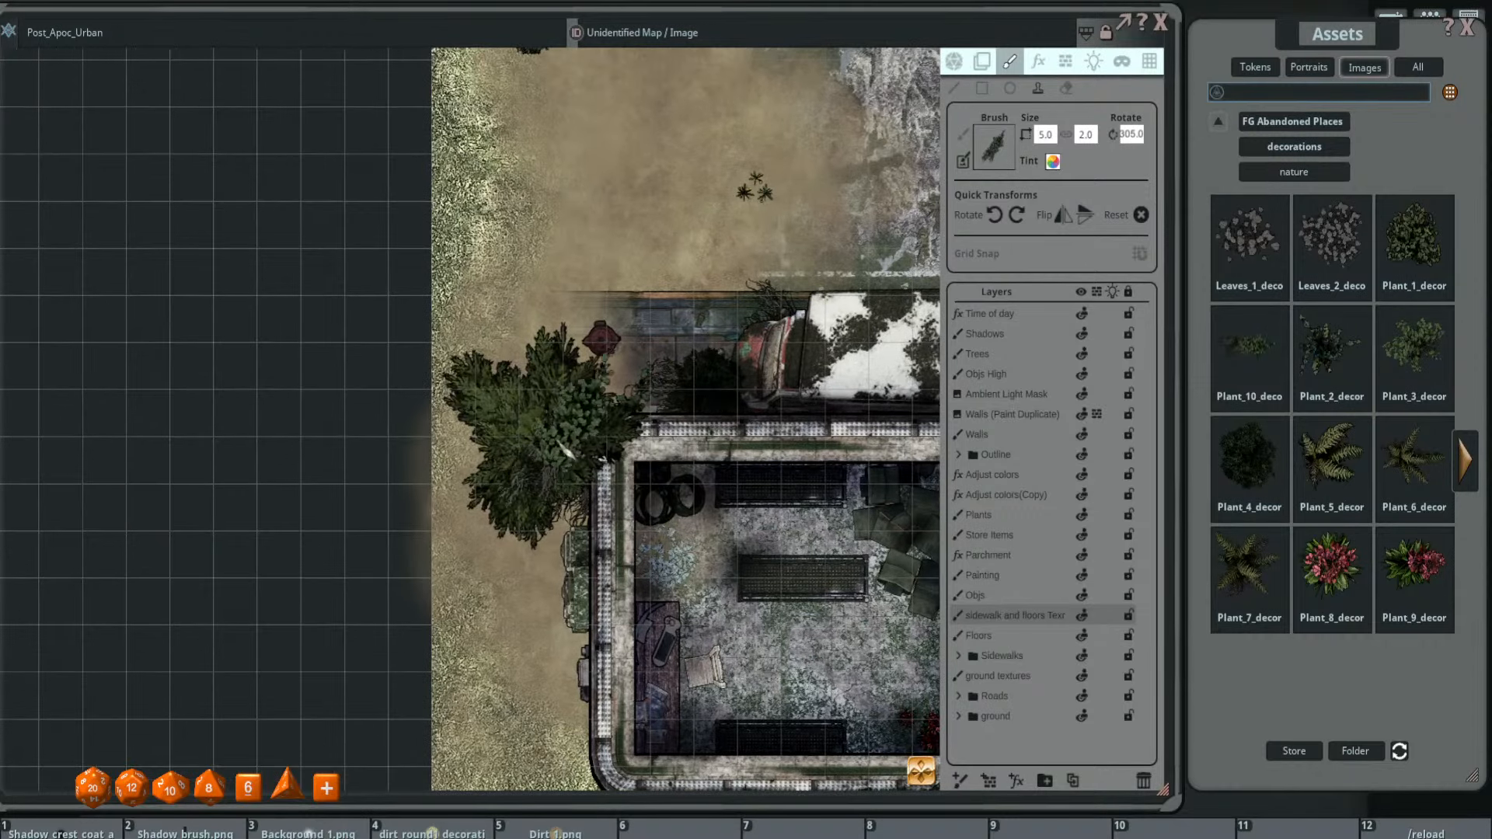
pyautogui.scroll(-1, 606, 429)
pyautogui.scroll(-15, 609, 430)
pyautogui.scroll(-2, 637, 444)
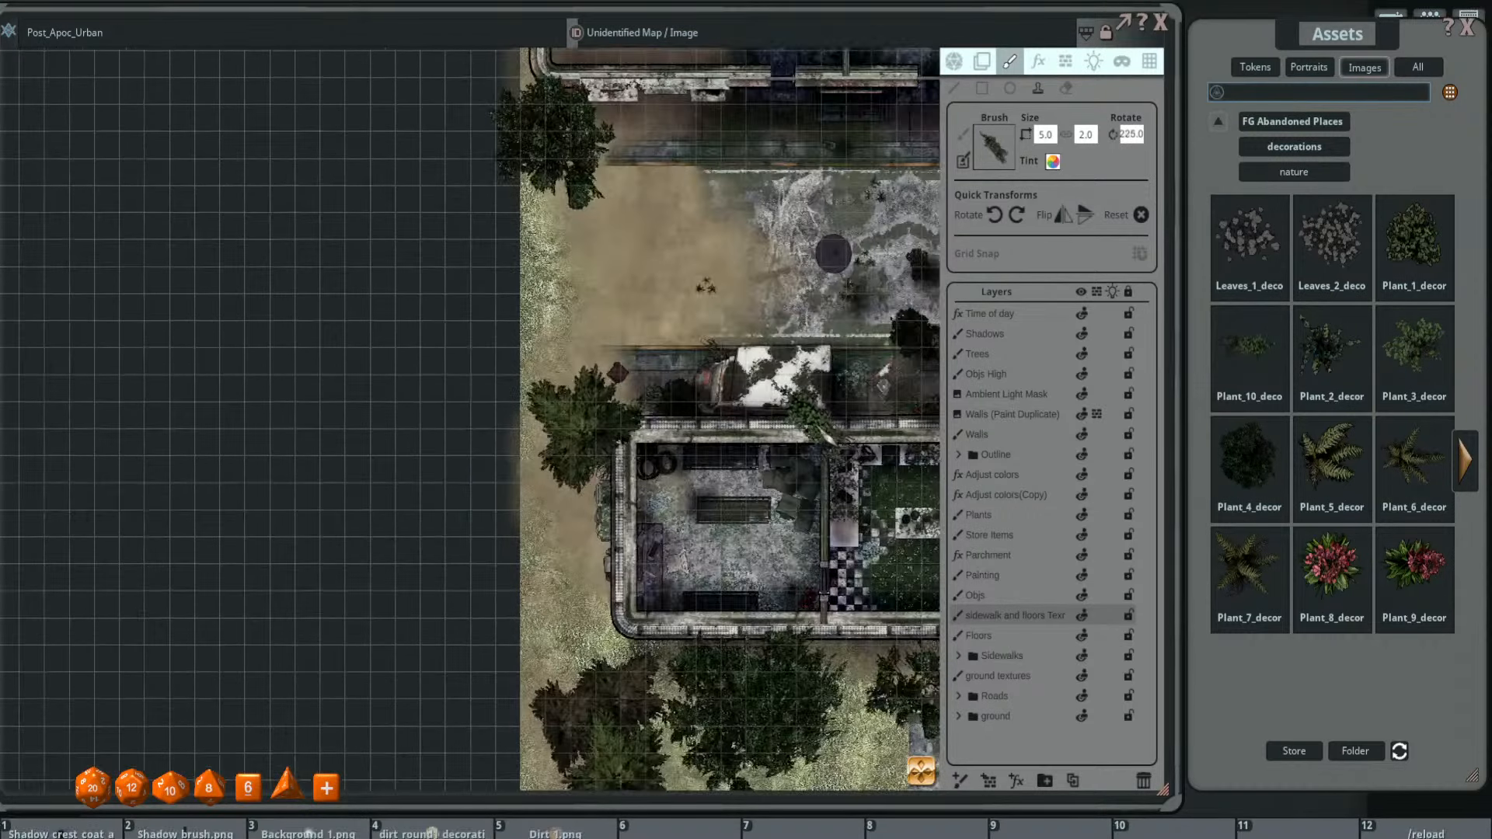
# - Rotate the plant brush to 180 degrees for the sidewalk east of the truck, north of the southwest building
pyautogui.moveTo(843, 409); pyautogui.dragTo(663, 448)
pyautogui.scroll(3, 652, 446)
pyautogui.scroll(-7, 628, 458)
pyautogui.scroll(2, 624, 454)
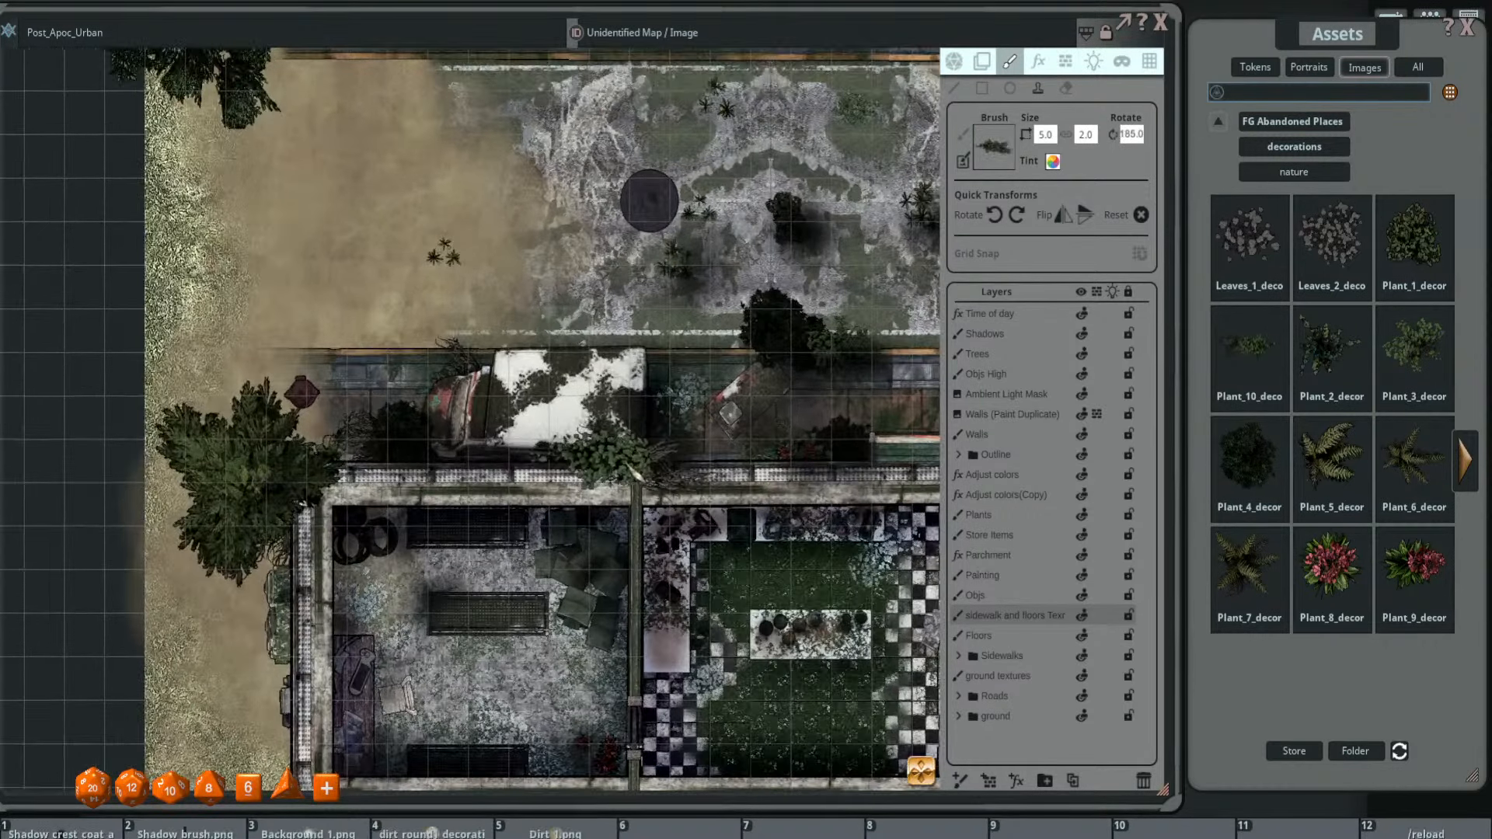
pyautogui.scroll(-2, 628, 464)
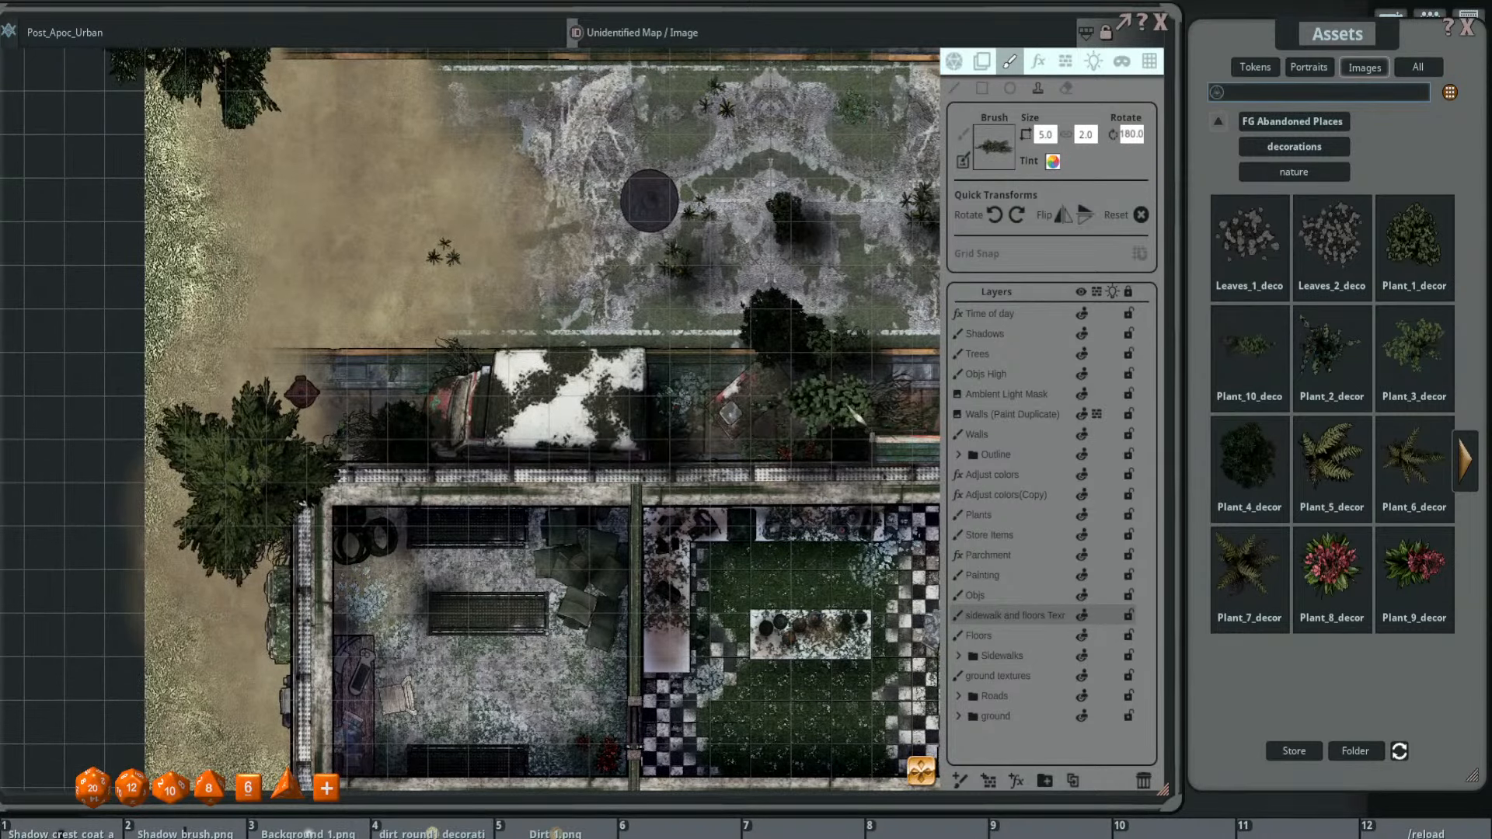
# - Stamp the 5.0 by 2.0 plant under the southwest building's west wall, just north of its southwest corner
pyautogui.scroll(-2, 870, 396)
pyautogui.scroll(-2, 878, 402)
pyautogui.moveTo(838, 473); pyautogui.dragTo(787, 393)
pyautogui.scroll(4, 628, 544)
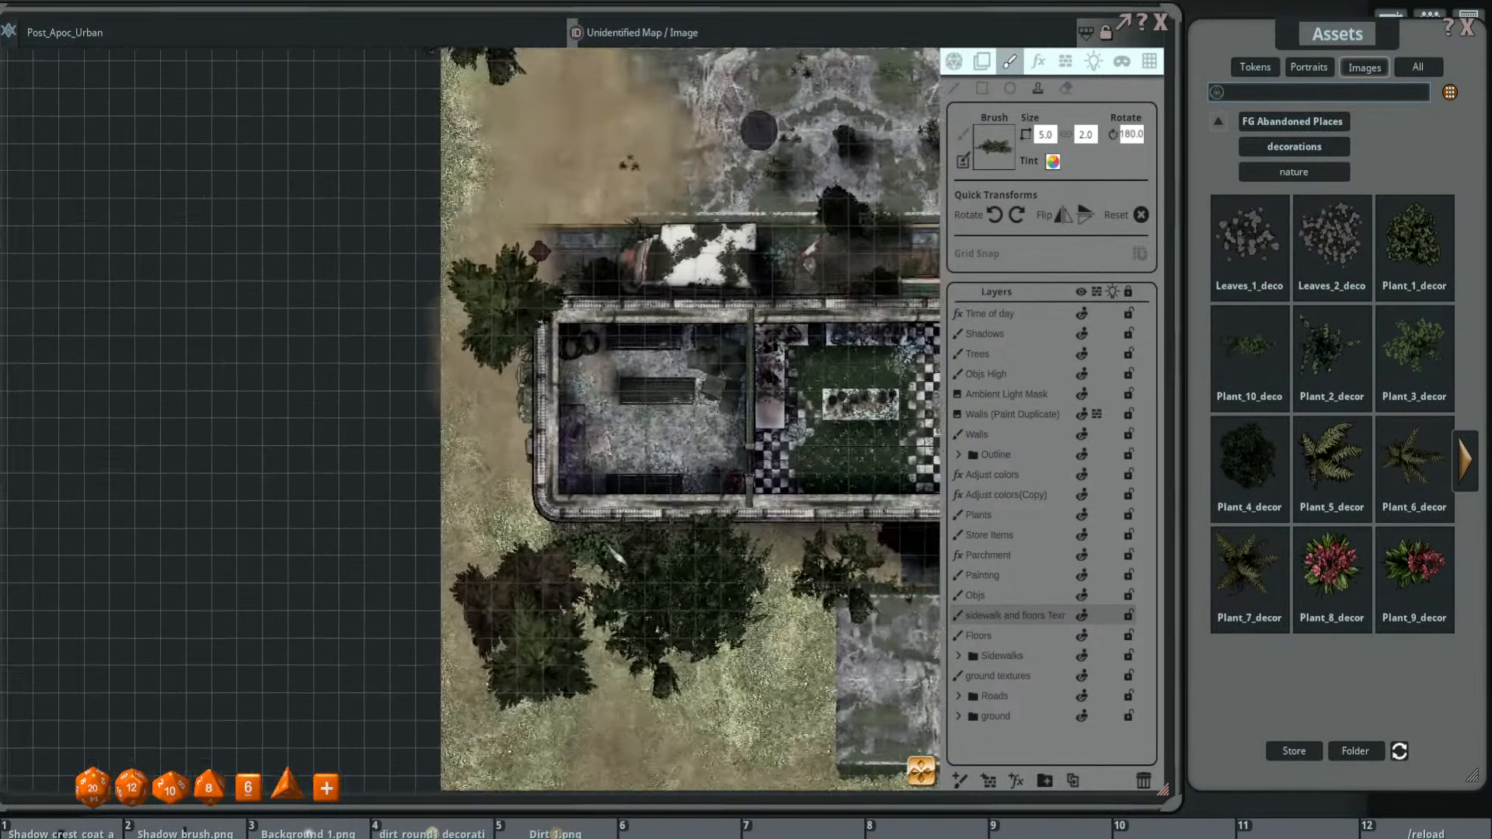
pyautogui.scroll(-7, 704, 520)
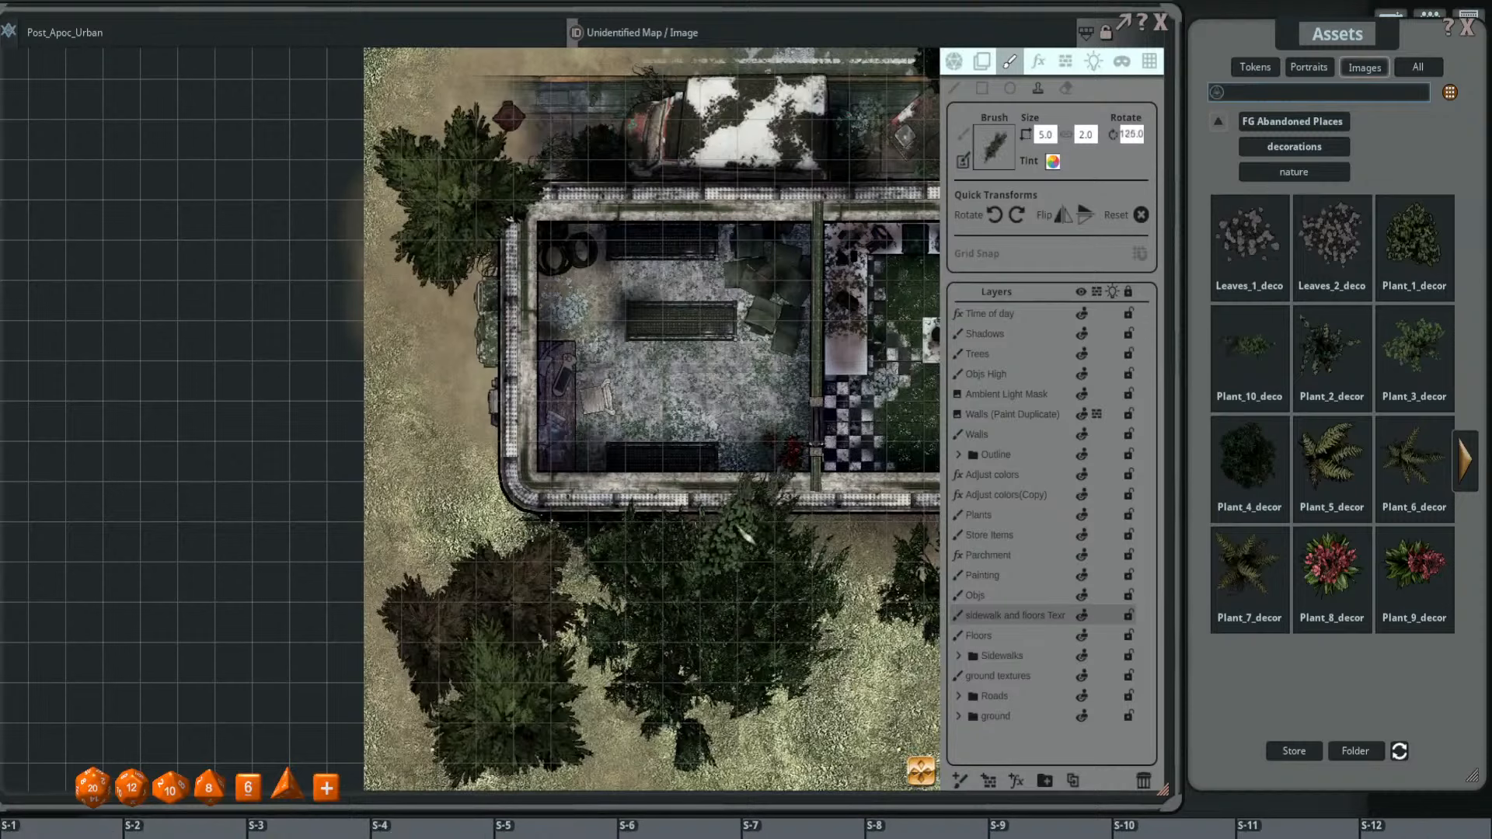
pyautogui.scroll(-4, 709, 522)
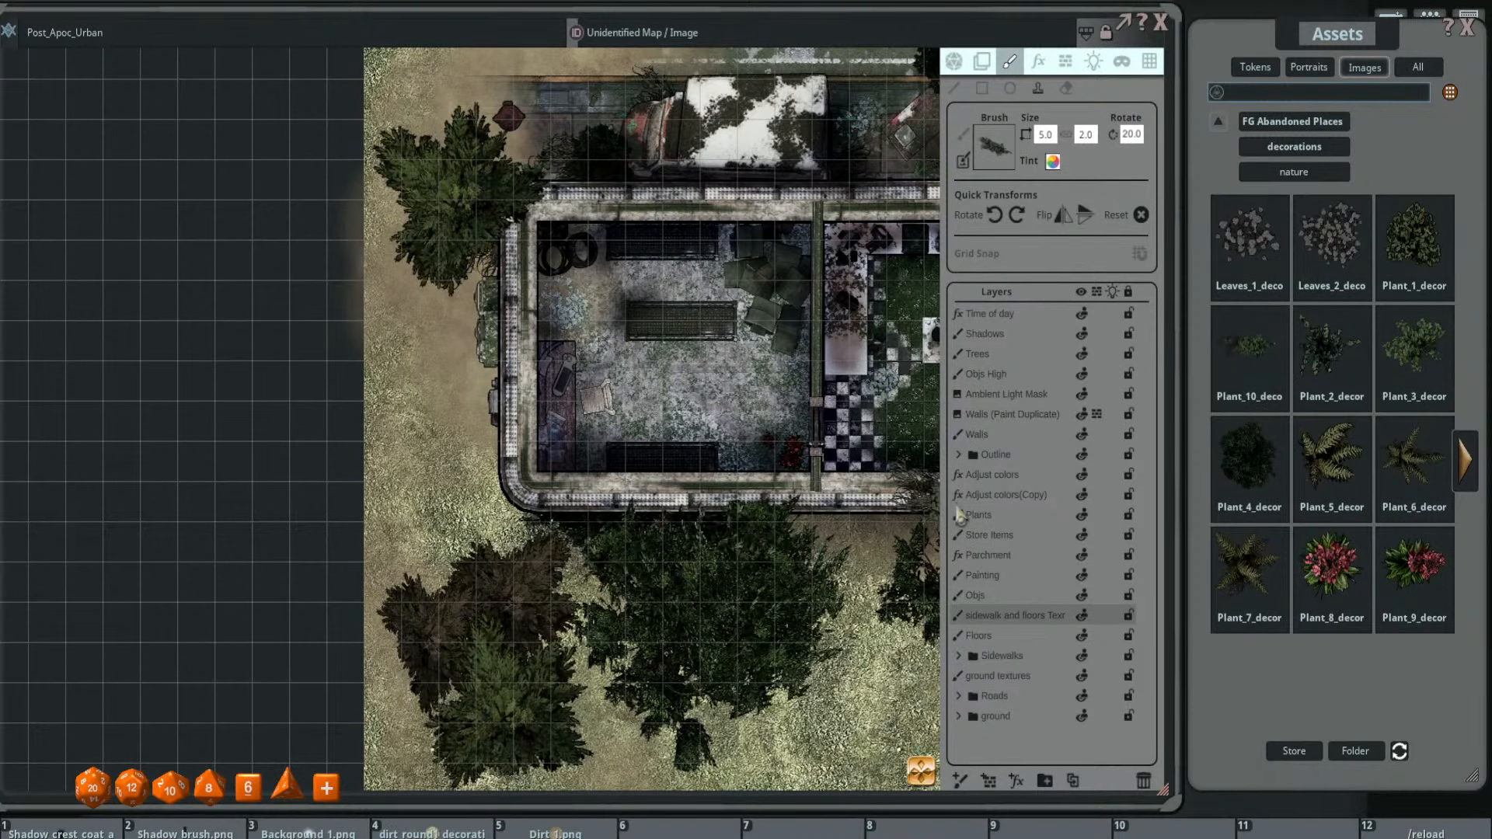
pyautogui.scroll(-10, 827, 560)
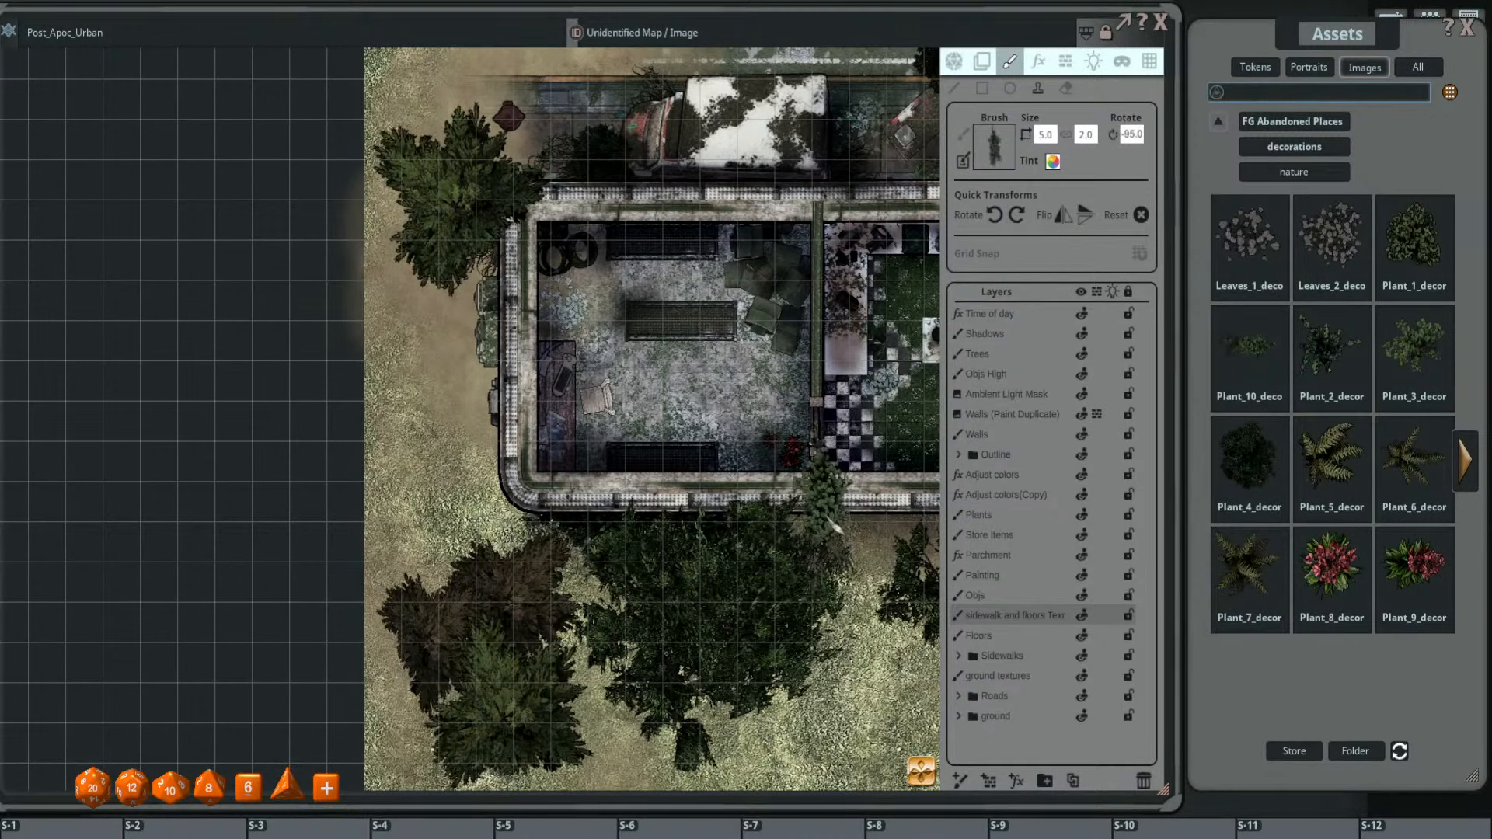
pyautogui.scroll(3, 812, 529)
pyautogui.scroll(-2, 808, 513)
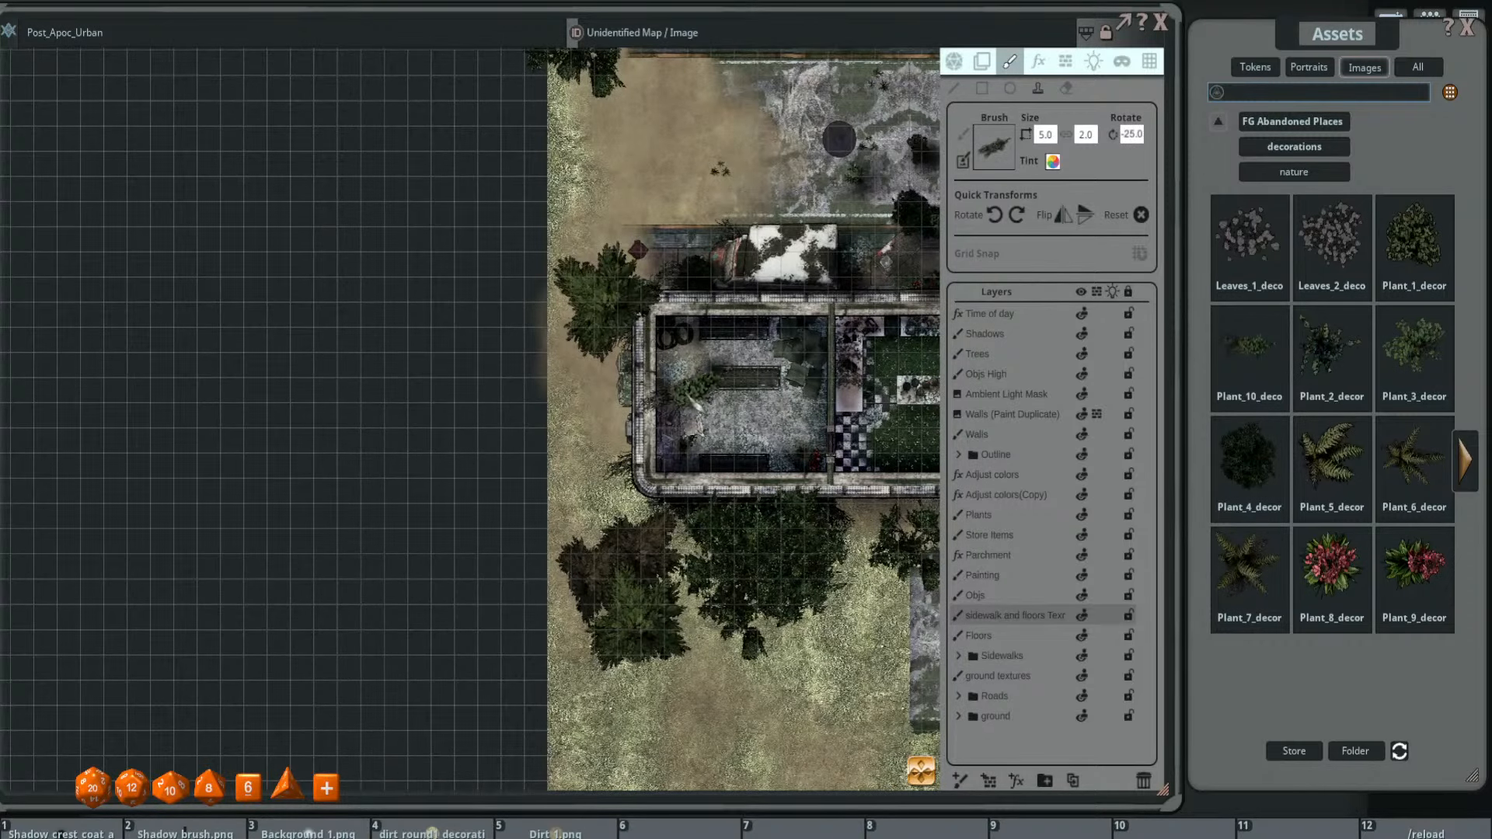
# - Try the plant brush rotated to 30 degrees inside the southwest building's west room
pyautogui.scroll(3, 608, 428)
pyautogui.scroll(5, 610, 429)
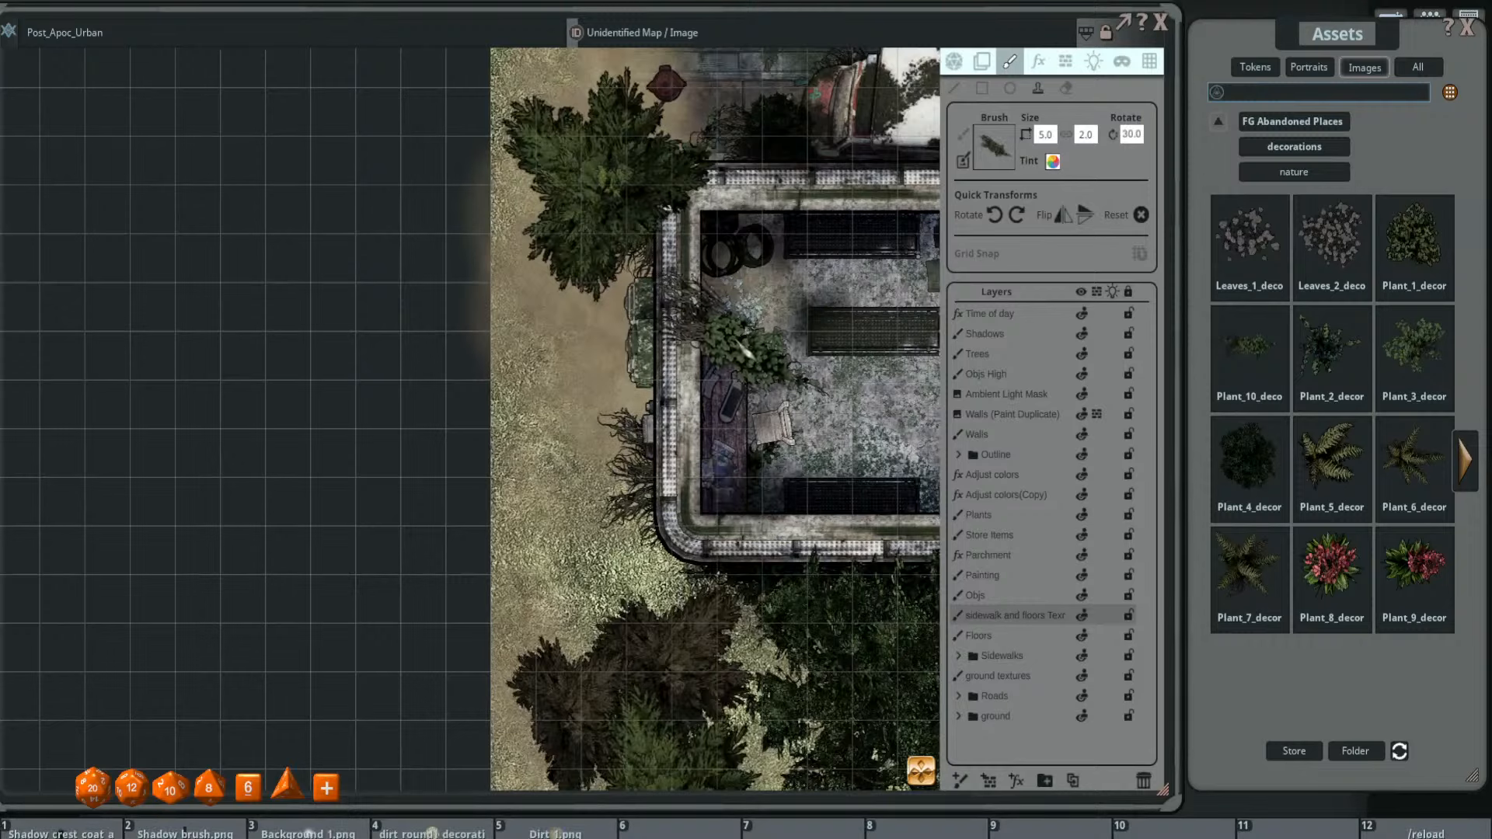
pyautogui.scroll(-3, 863, 299)
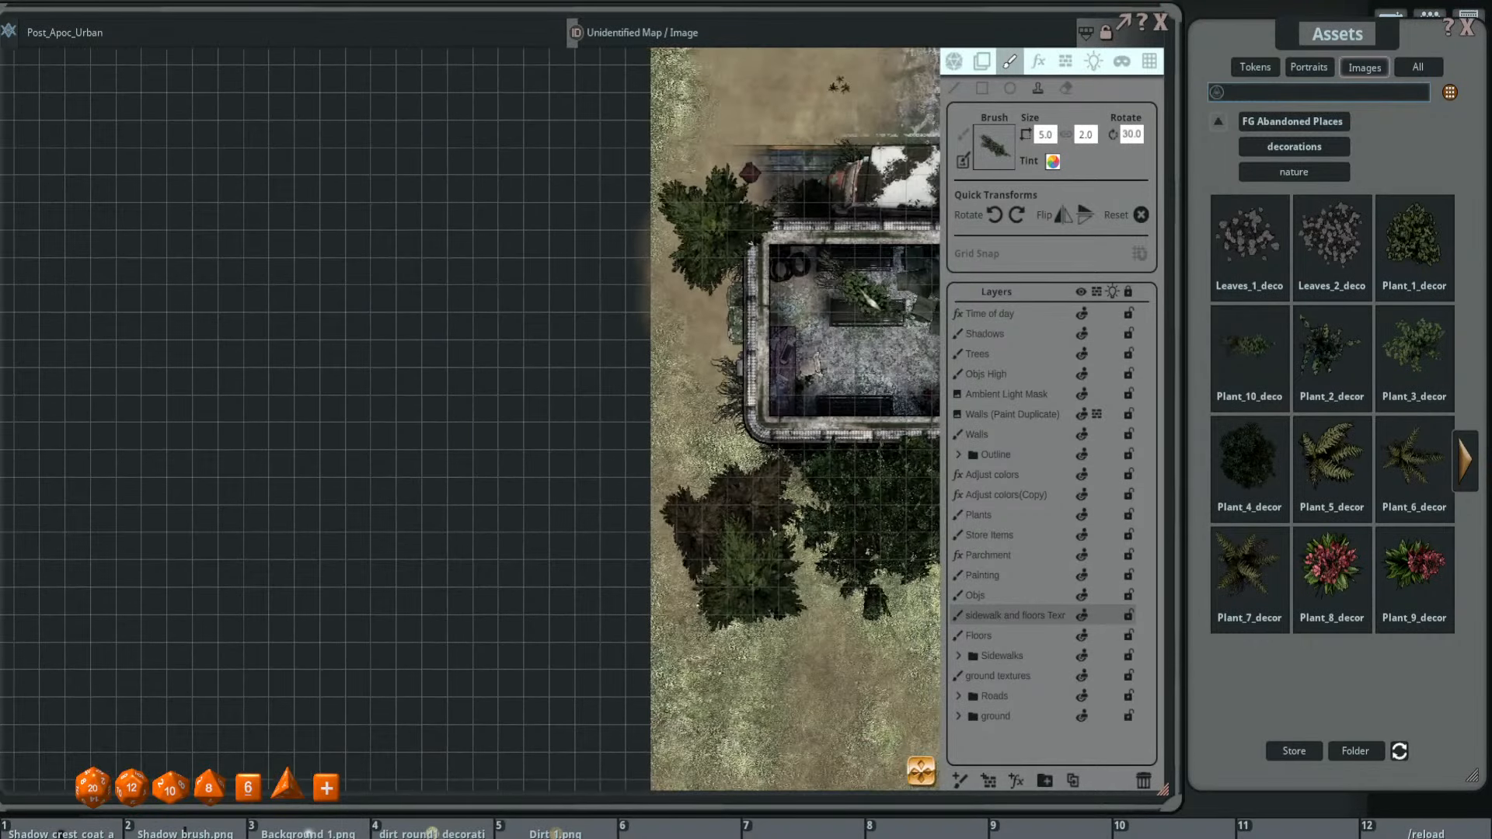
pyautogui.moveTo(870, 302); pyautogui.dragTo(720, 346)
pyautogui.scroll(-2, 718, 354)
pyautogui.moveTo(830, 348); pyautogui.dragTo(657, 333)
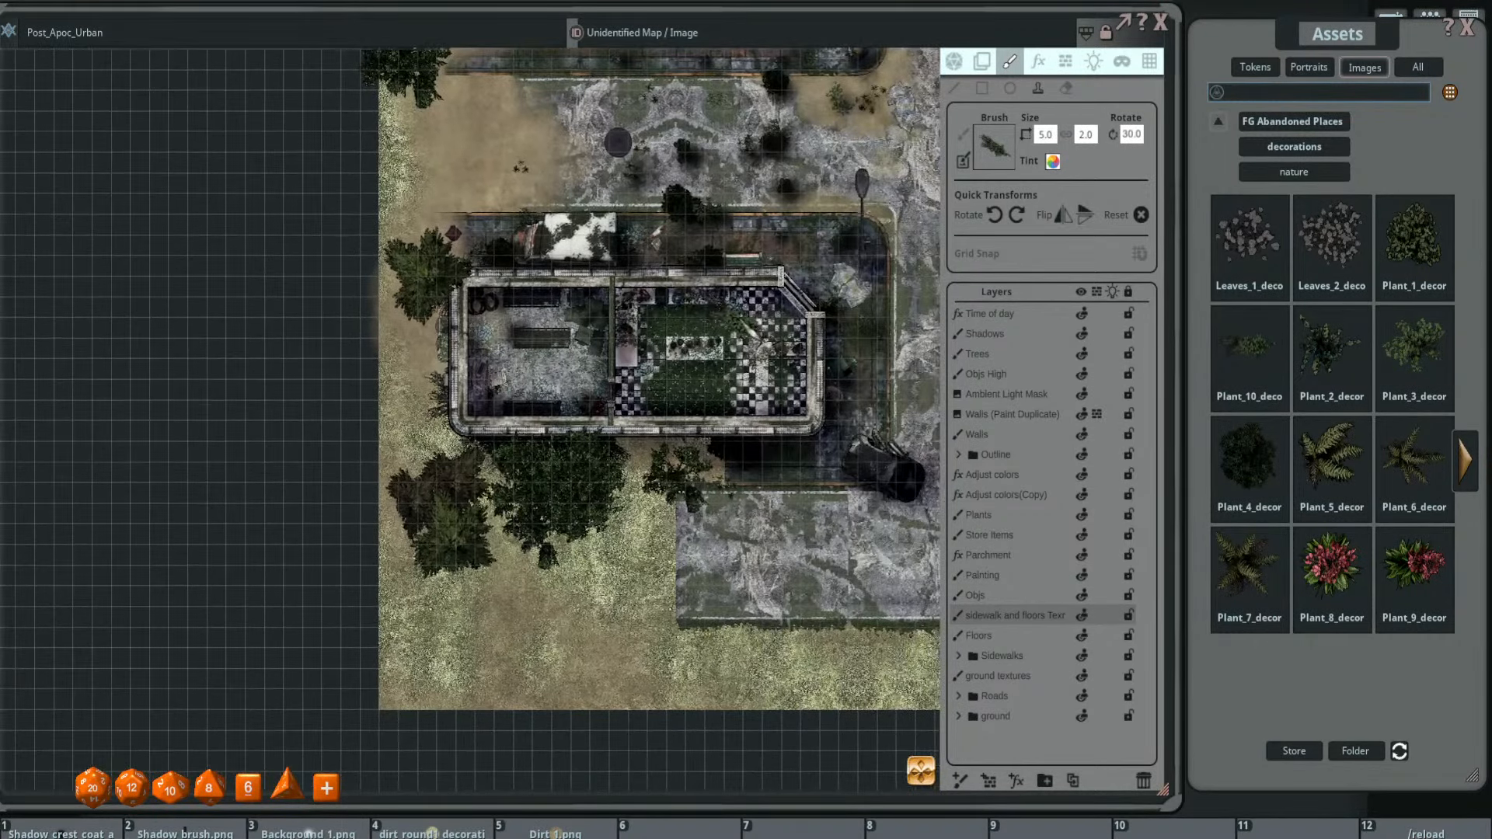
# - Try the plant brush at 0 degrees around the southwest building's southeast corner, the paved lot and the angled entrance
pyautogui.scroll(1, 769, 323)
pyautogui.press('shift')
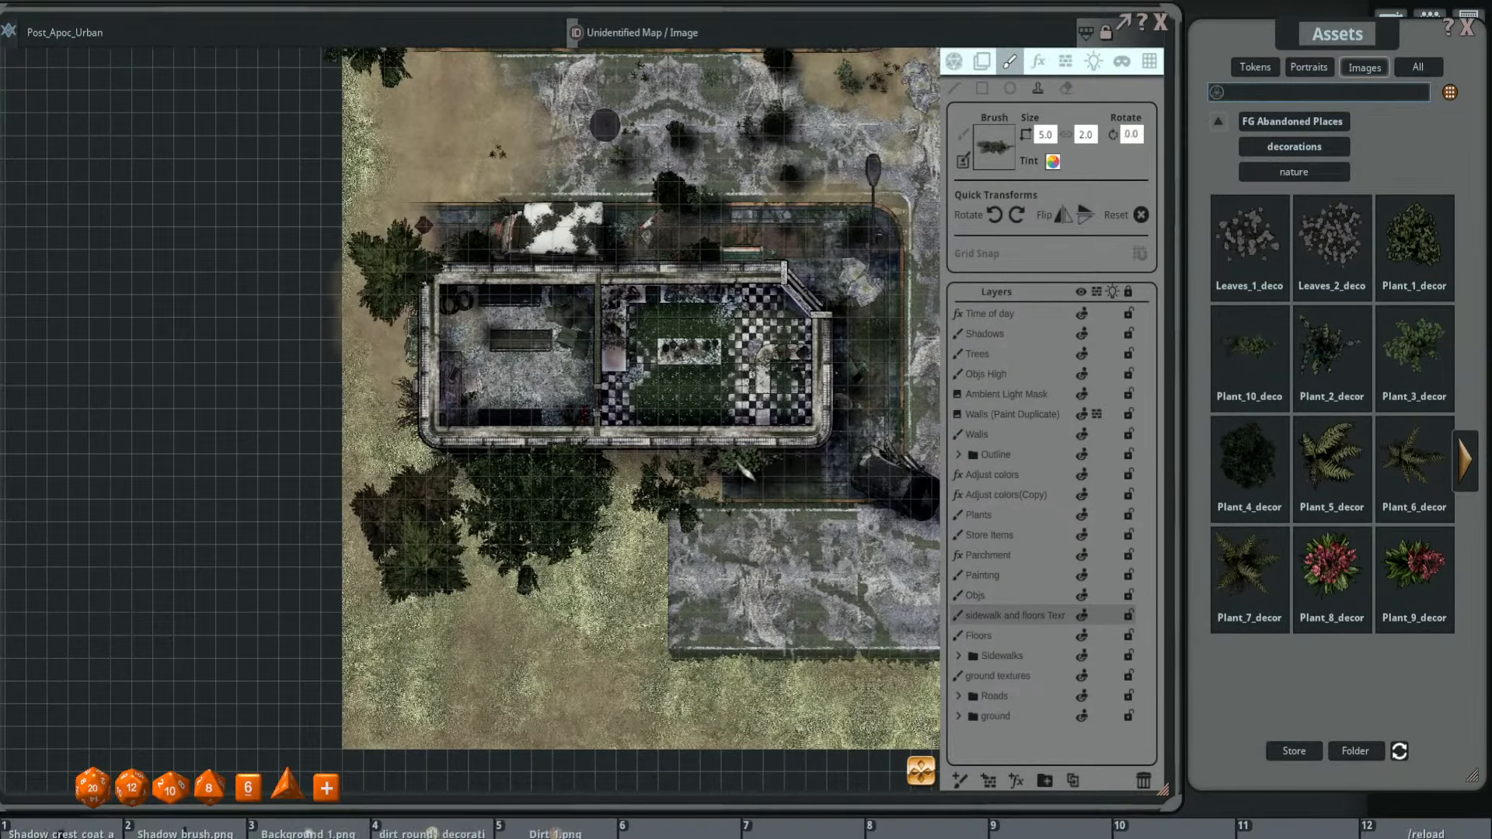
pyautogui.scroll(6, 800, 462)
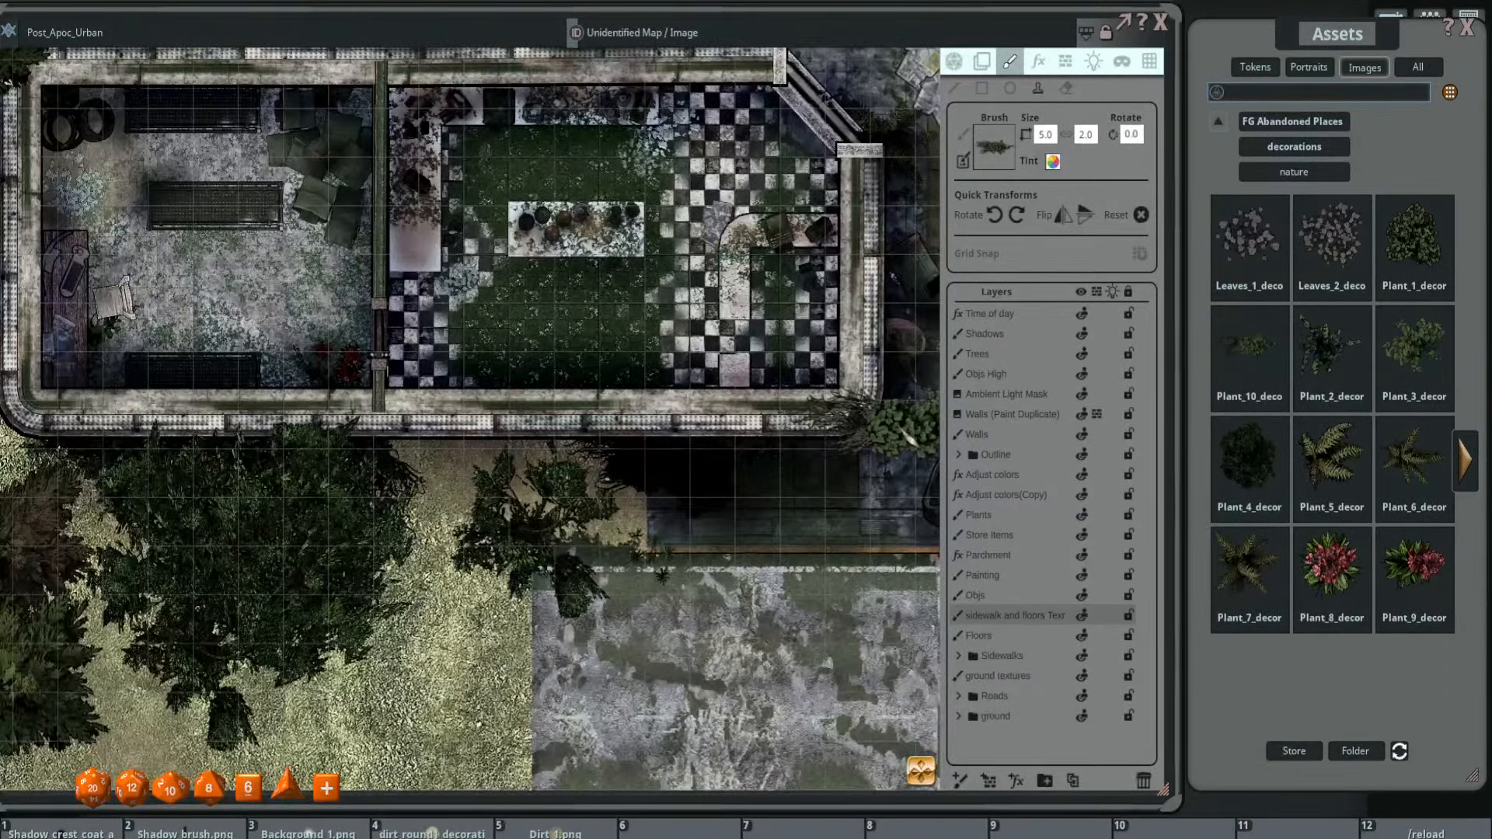
pyautogui.scroll(-8, 885, 435)
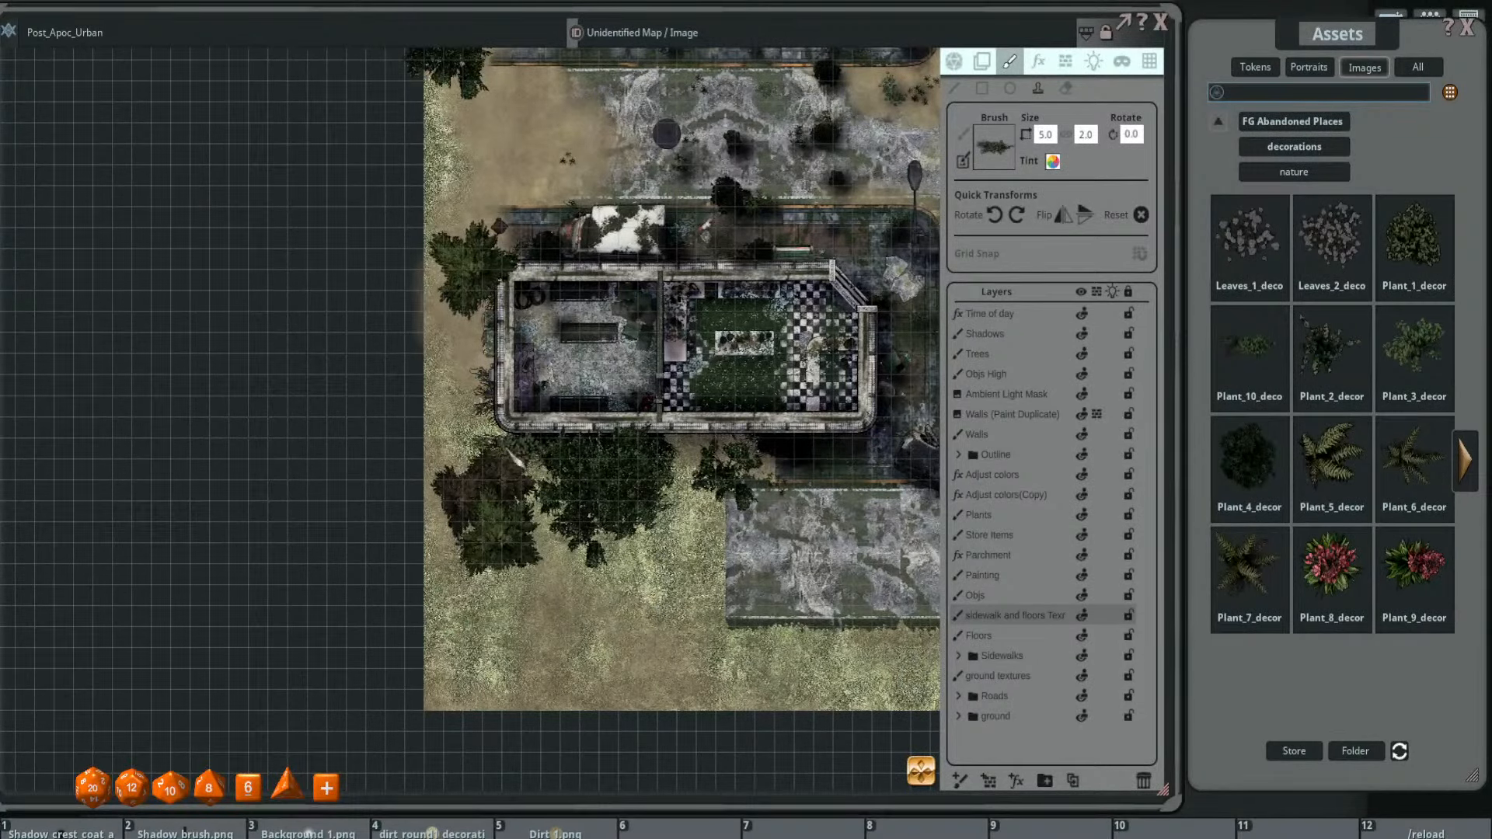
pyautogui.scroll(8, 828, 479)
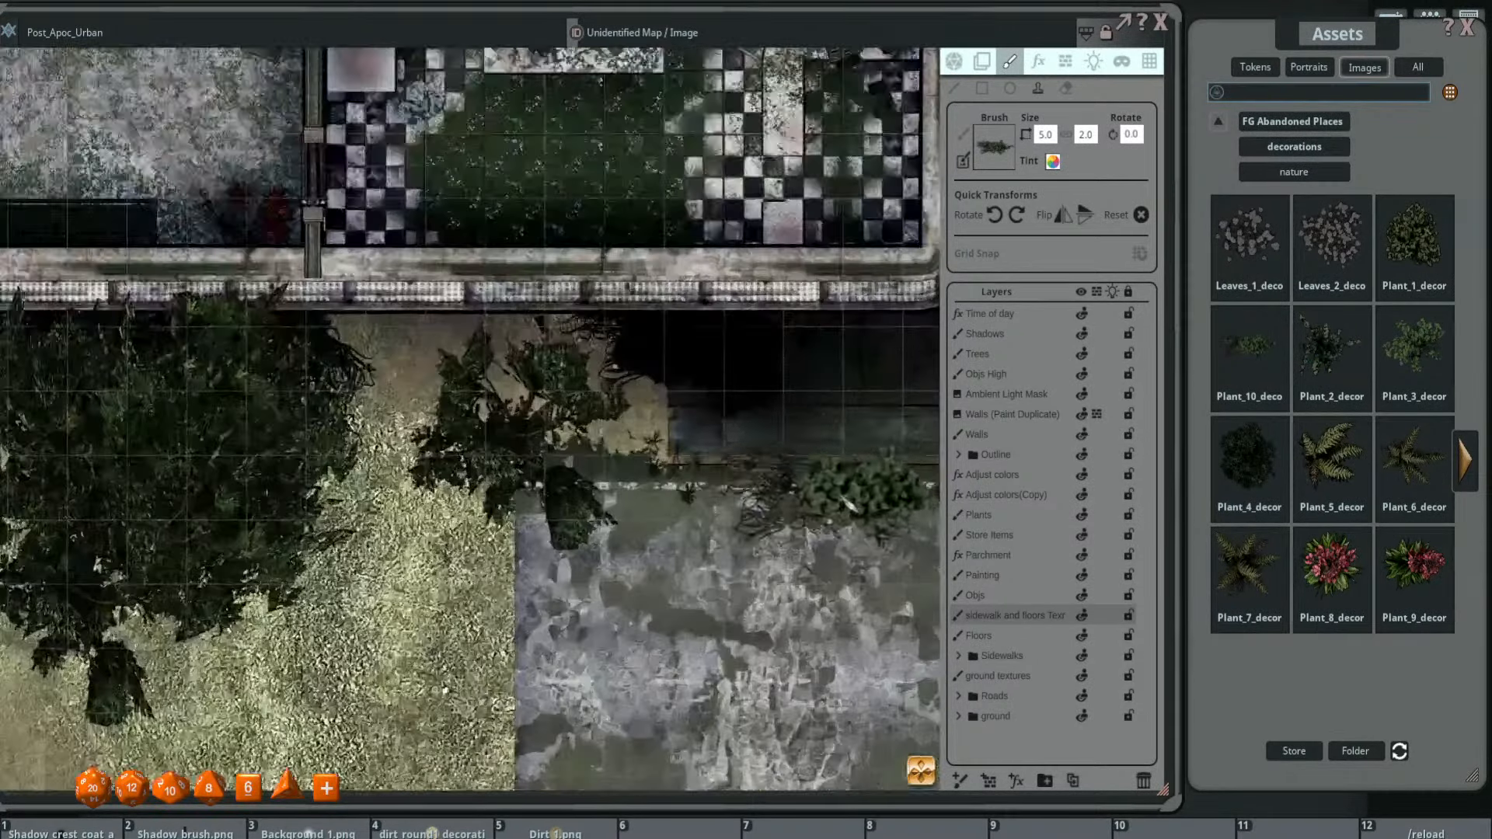
pyautogui.scroll(-8, 731, 699)
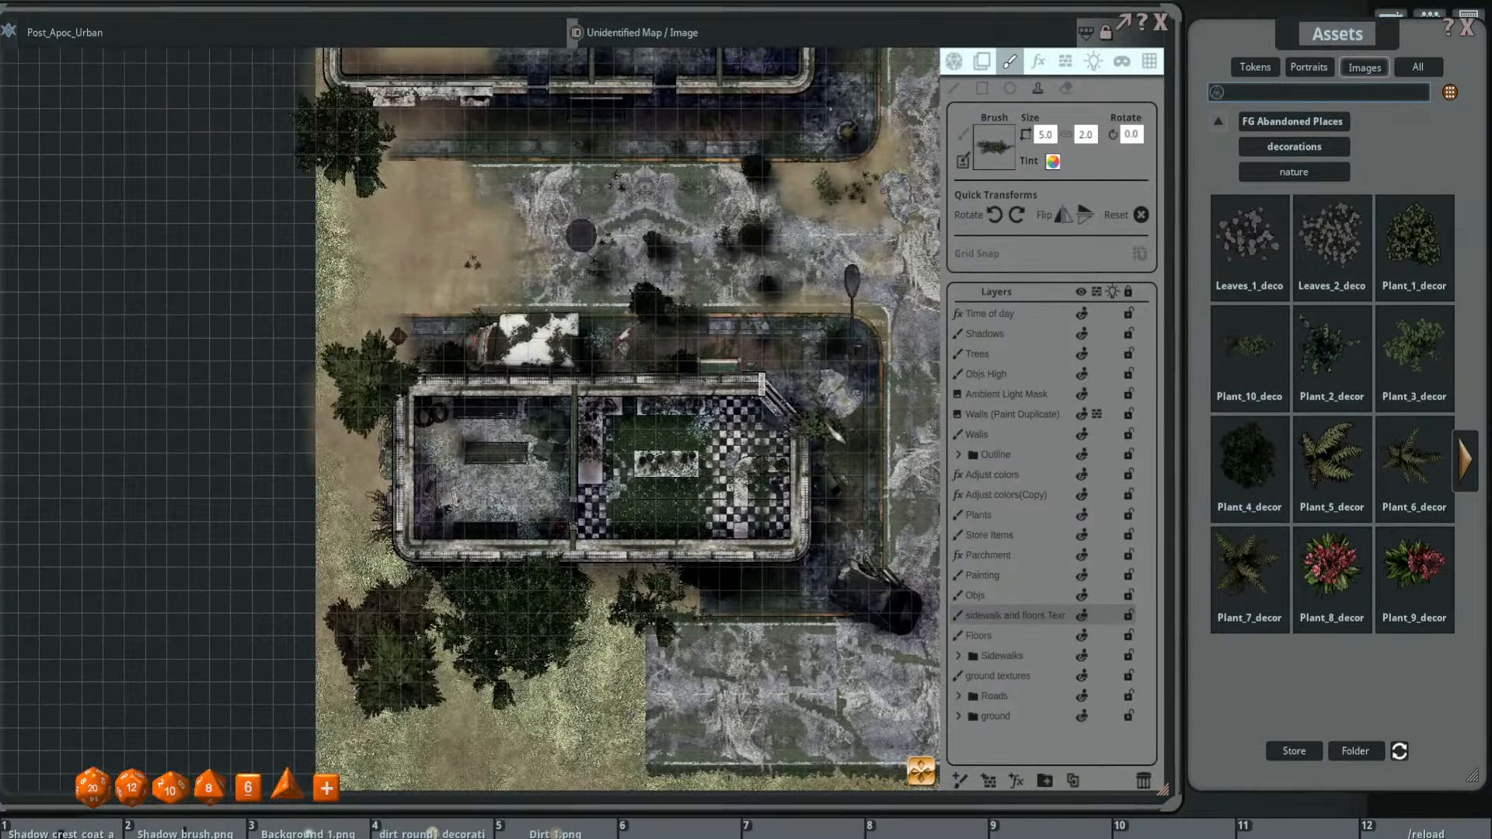
pyautogui.moveTo(827, 423); pyautogui.dragTo(774, 458)
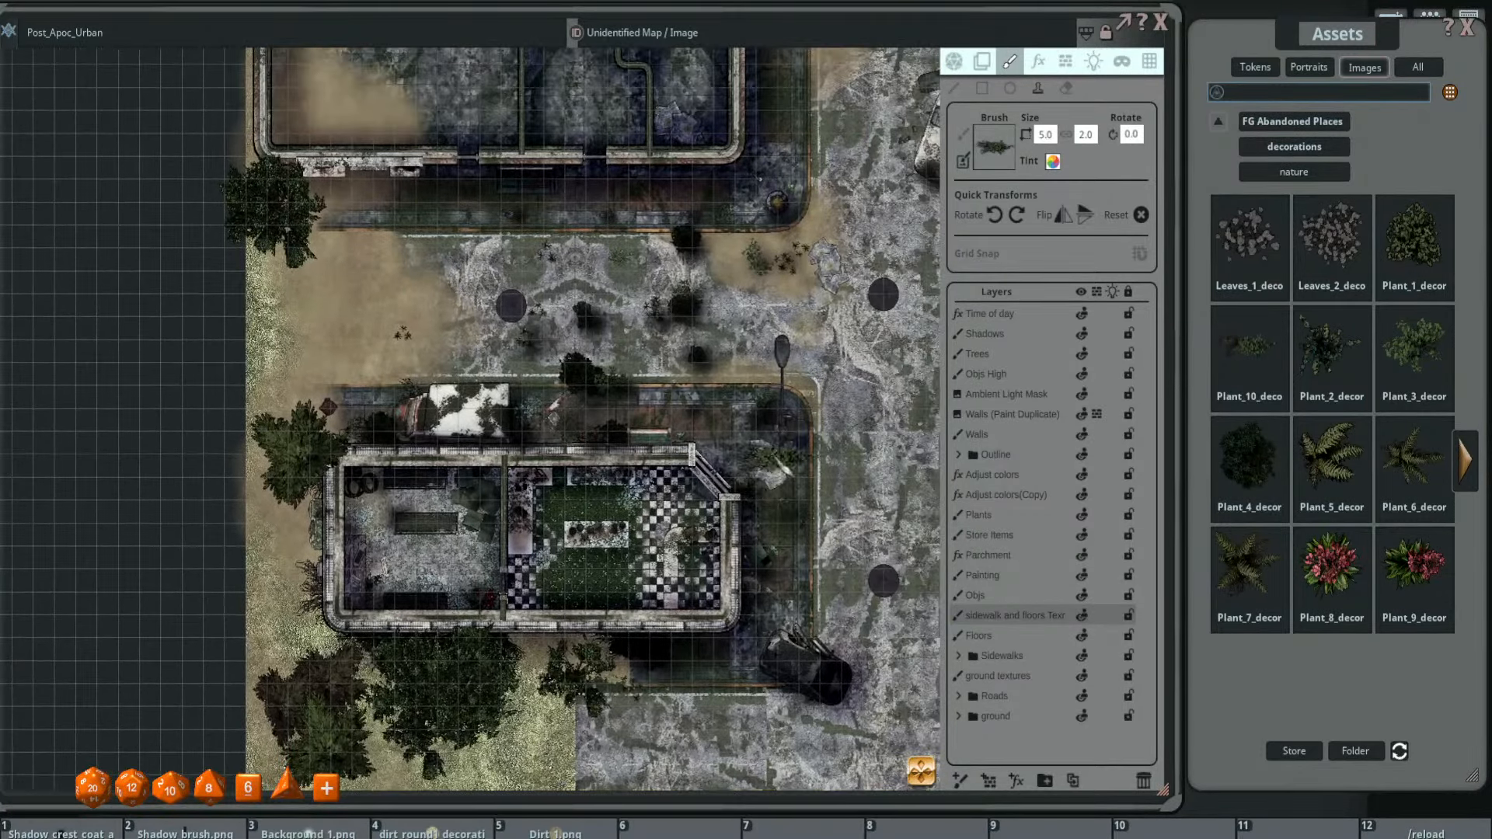
pyautogui.scroll(2, 705, 421)
# - Stamp the 5.0 by 2.0 plant along the south wall inside the northwest building's sandy southwest corner, rotating the brush to -220 degrees
pyautogui.moveTo(612, 418); pyautogui.dragTo(881, 568)
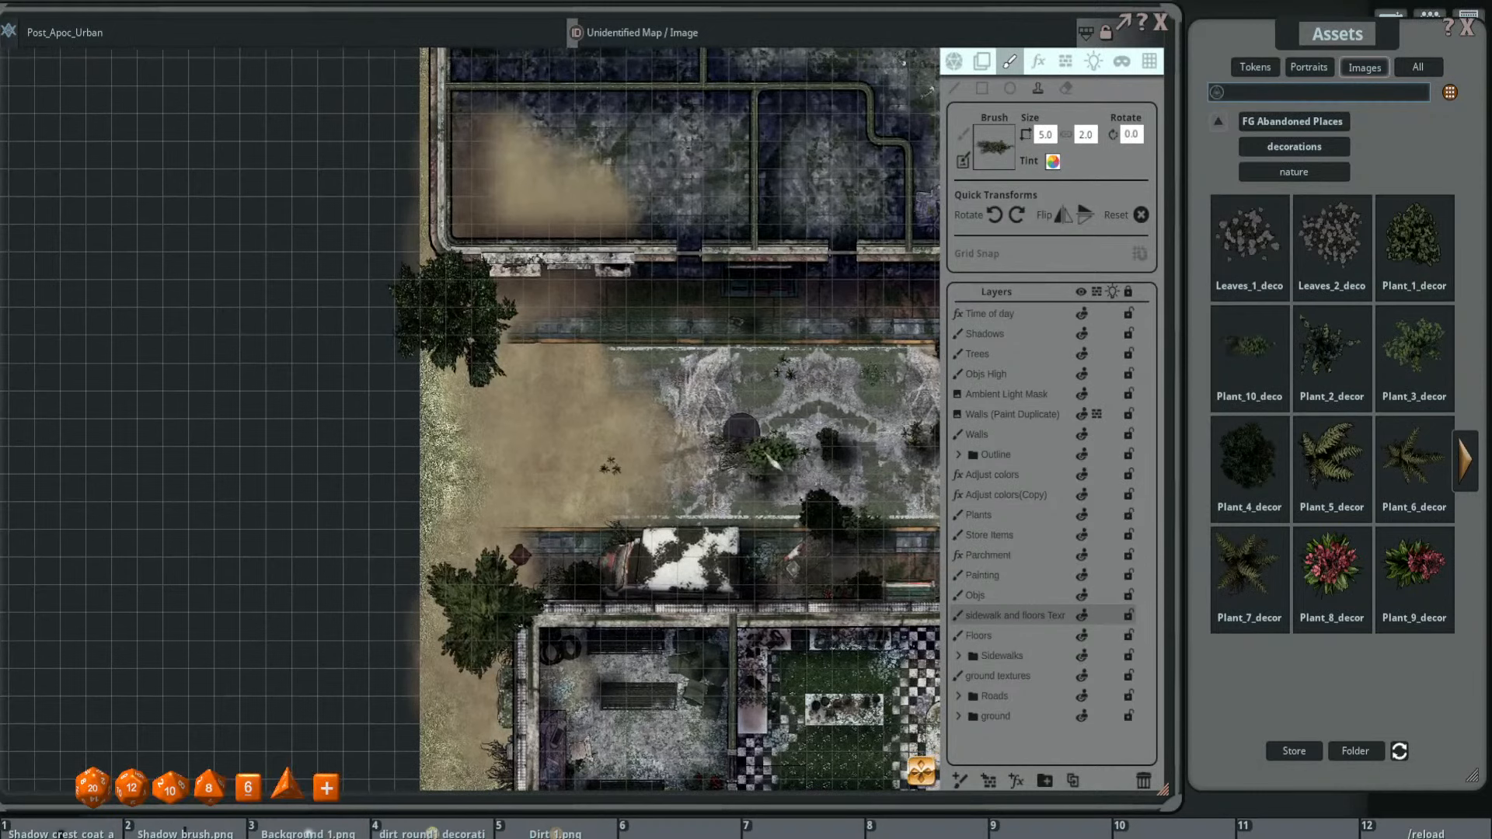
pyautogui.scroll(-4, 548, 299)
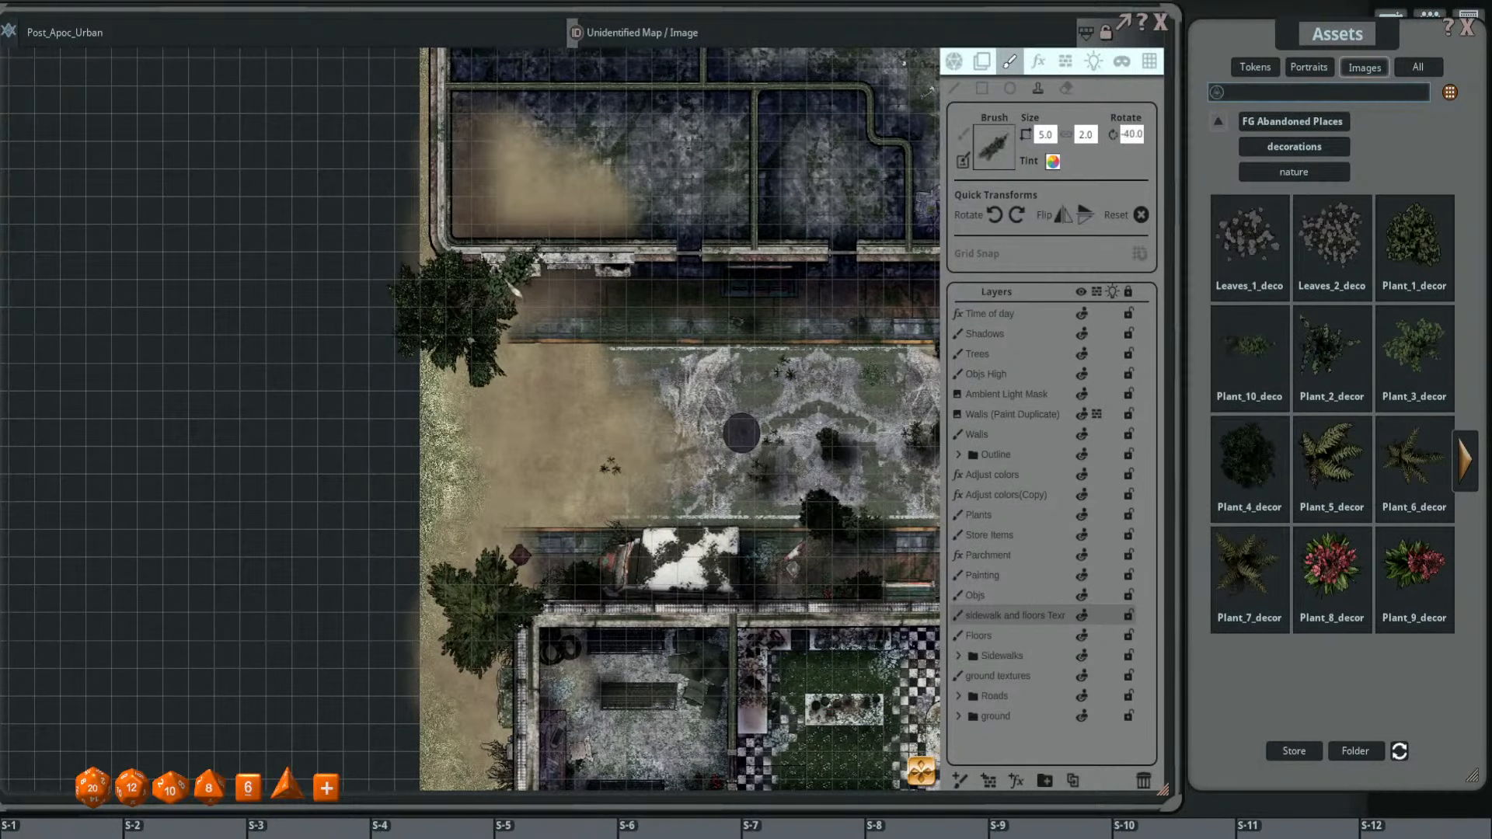
pyautogui.scroll(-7, 553, 302)
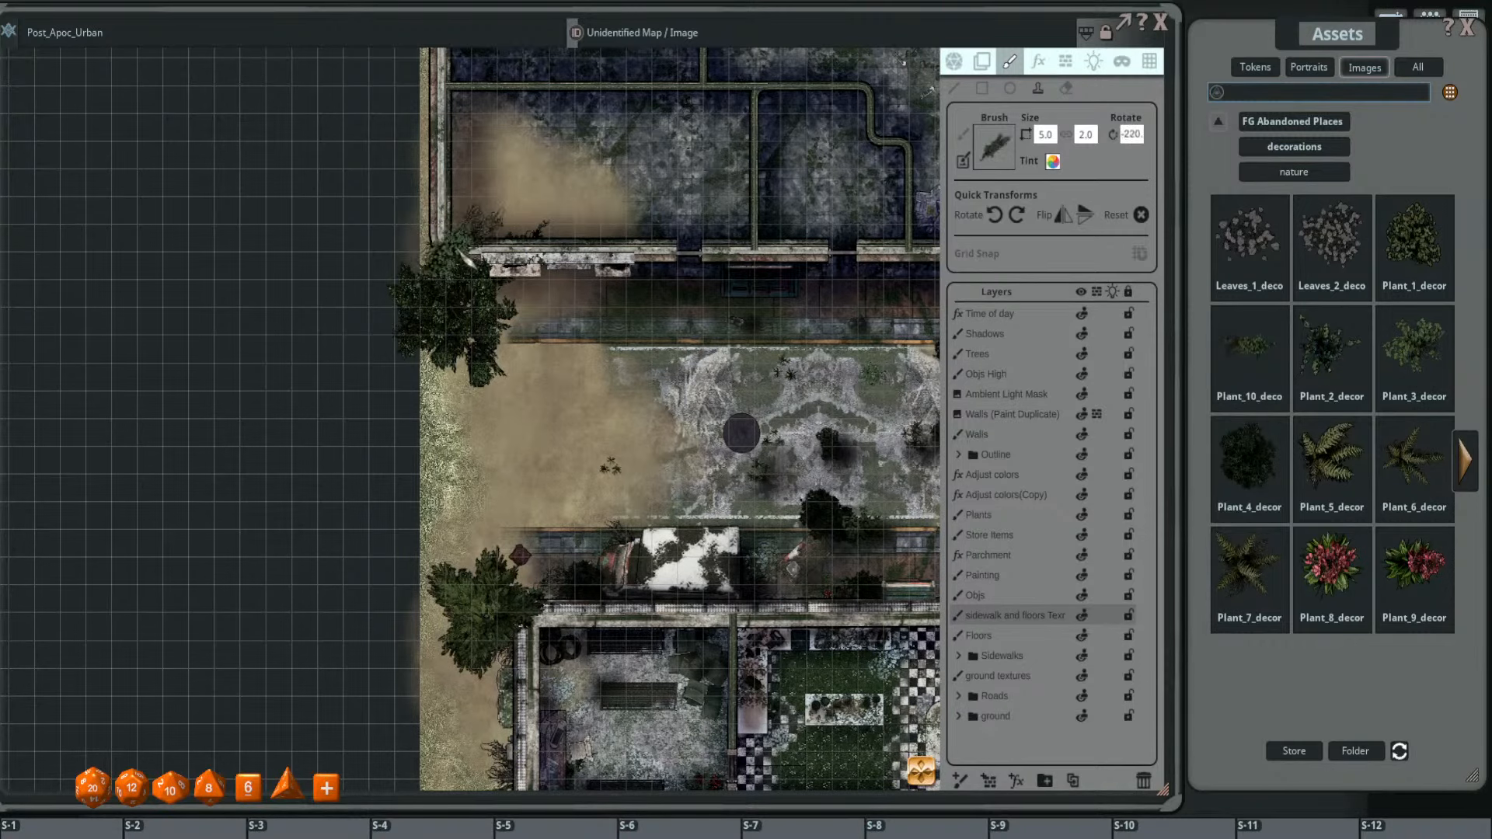
pyautogui.scroll(5, 506, 269)
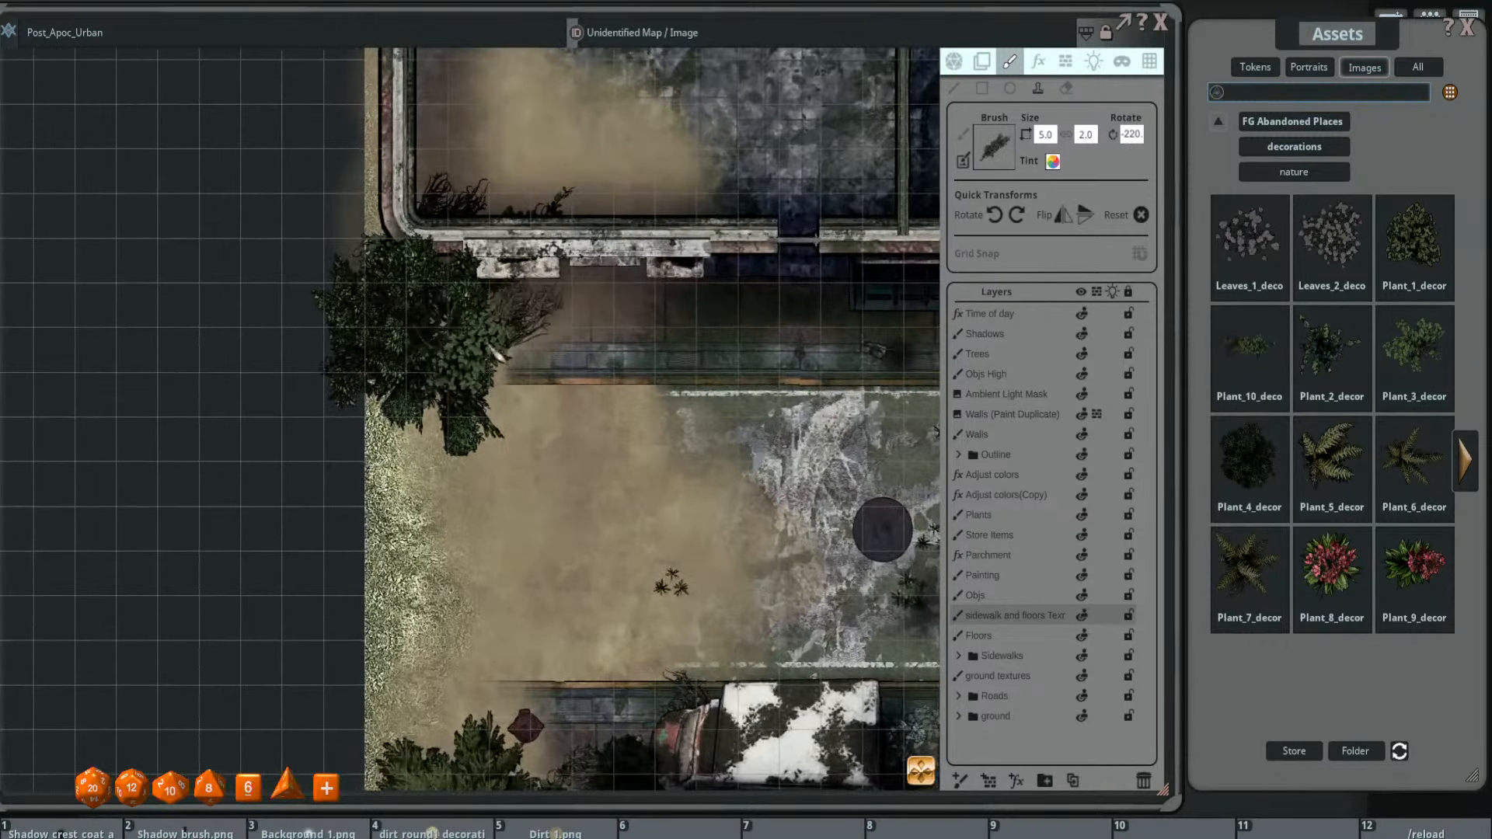
# - Enlarge the plant brush to 6.3 by 2.5, rotate it to -410 degrees, and stamp it in the northwest building's southwest corner
pyautogui.scroll(-5, 500, 355)
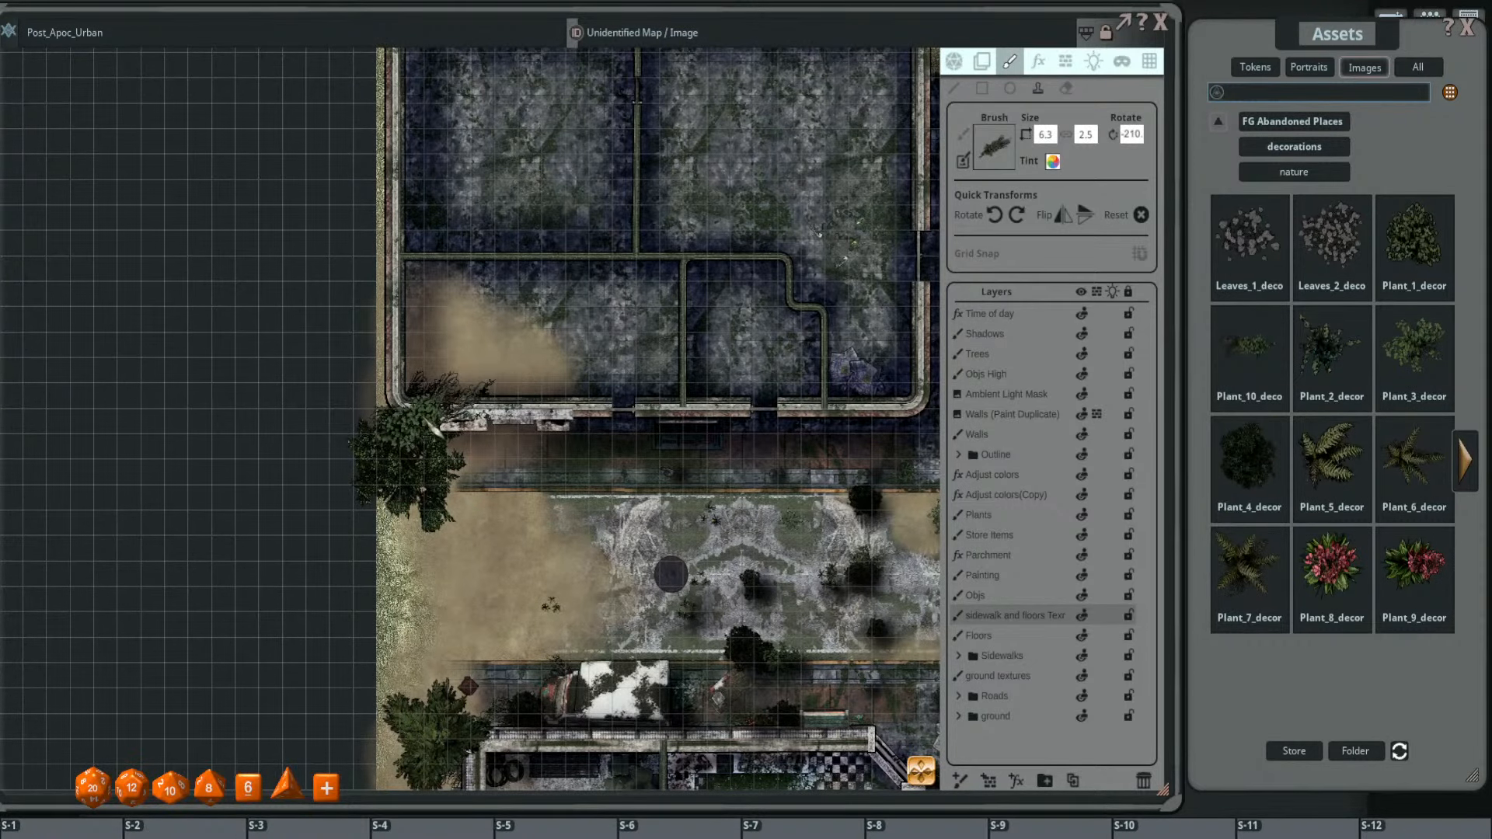
pyautogui.scroll(-4, 436, 419)
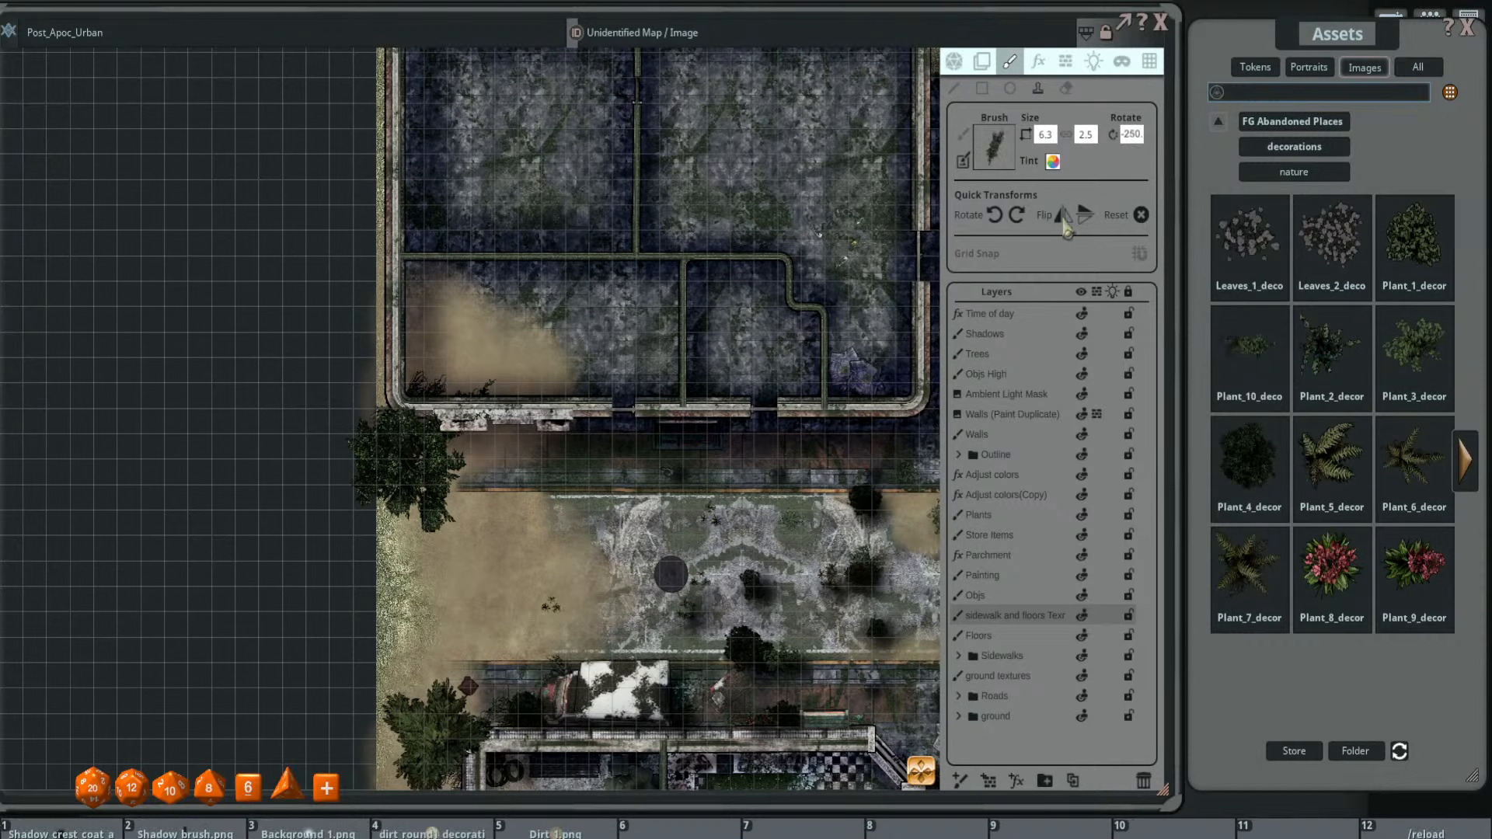
pyautogui.scroll(-6, 393, 356)
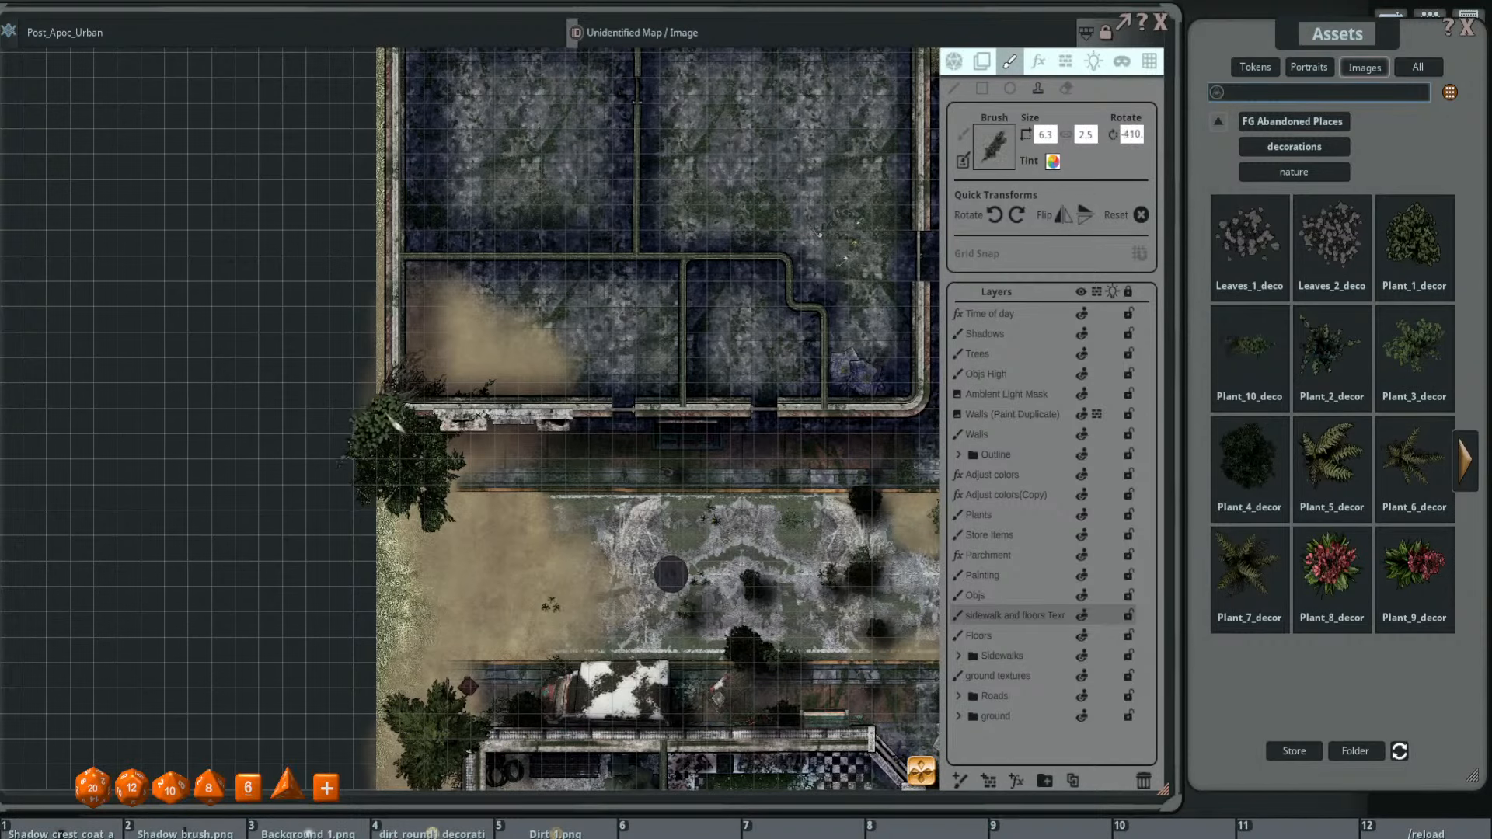
pyautogui.scroll(6, 435, 377)
pyautogui.scroll(3, 435, 376)
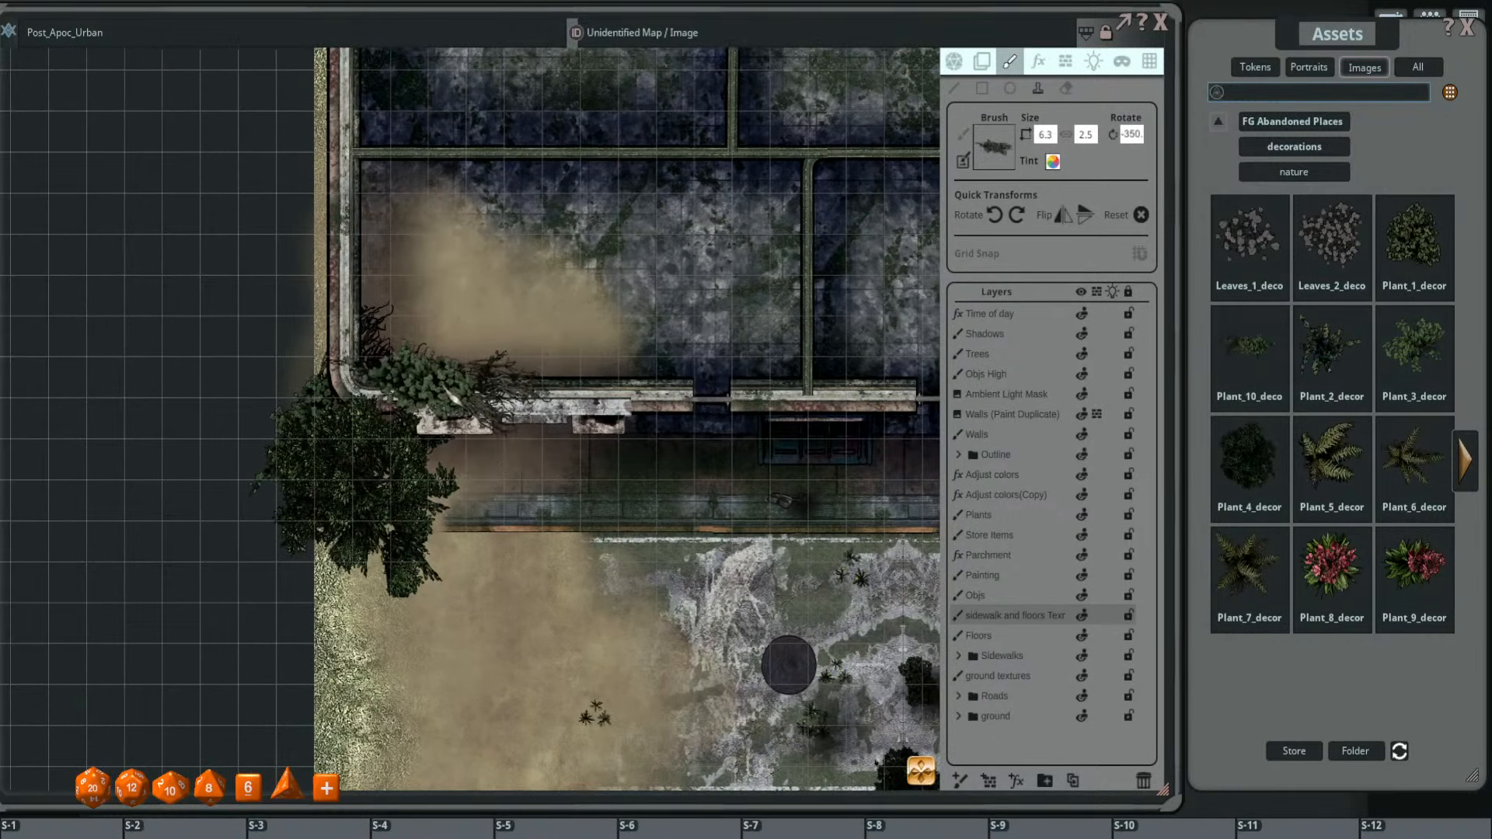
# - Reduce the plant brush to 4.0 by 1.6 and stamp rotated plants in the sandy room's northwest corner, below the interior wall
pyautogui.scroll(-5, 435, 376)
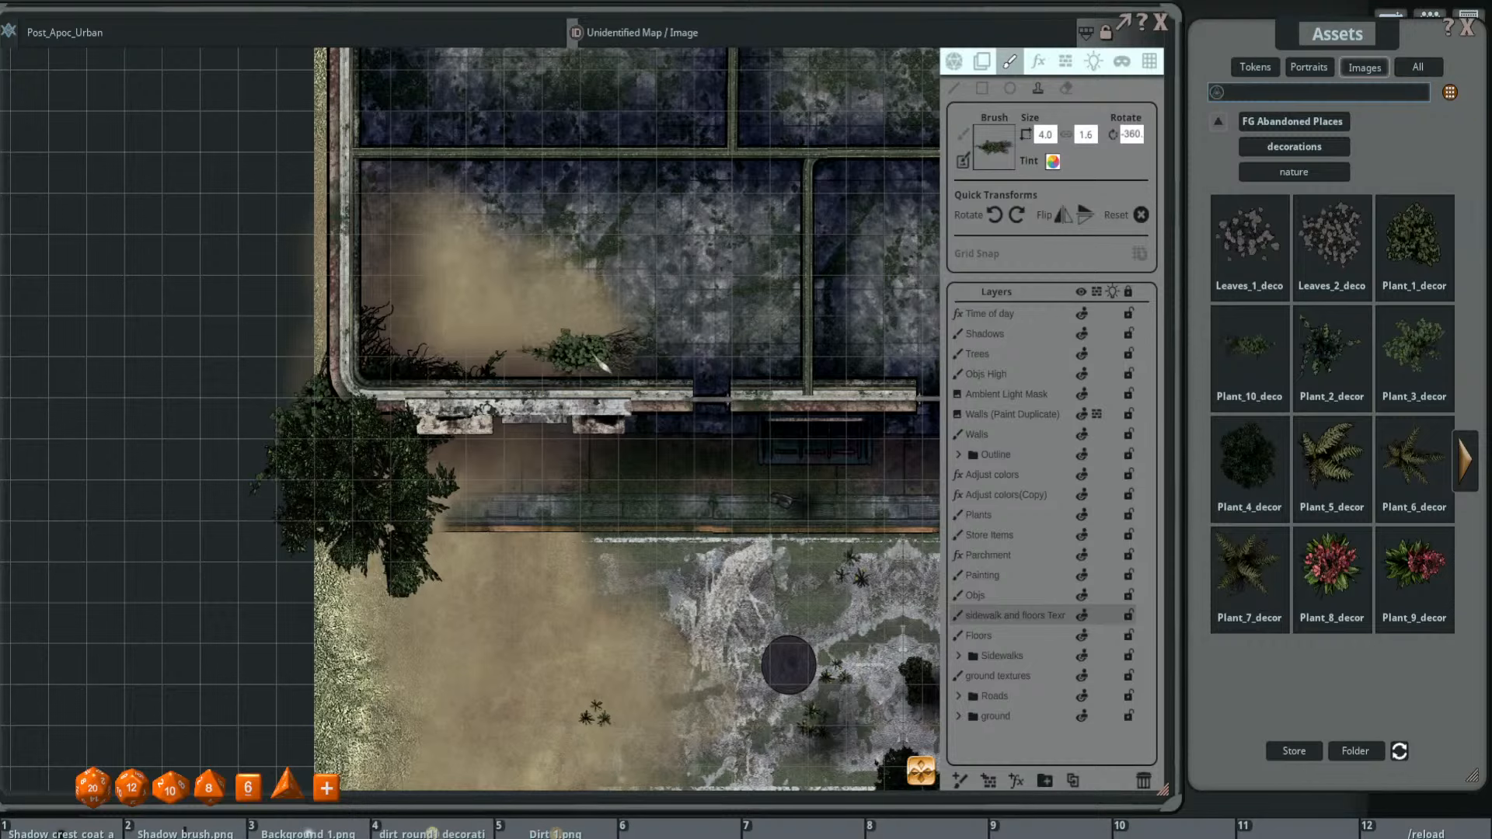
pyautogui.scroll(-2, 598, 311)
pyautogui.scroll(2, 606, 299)
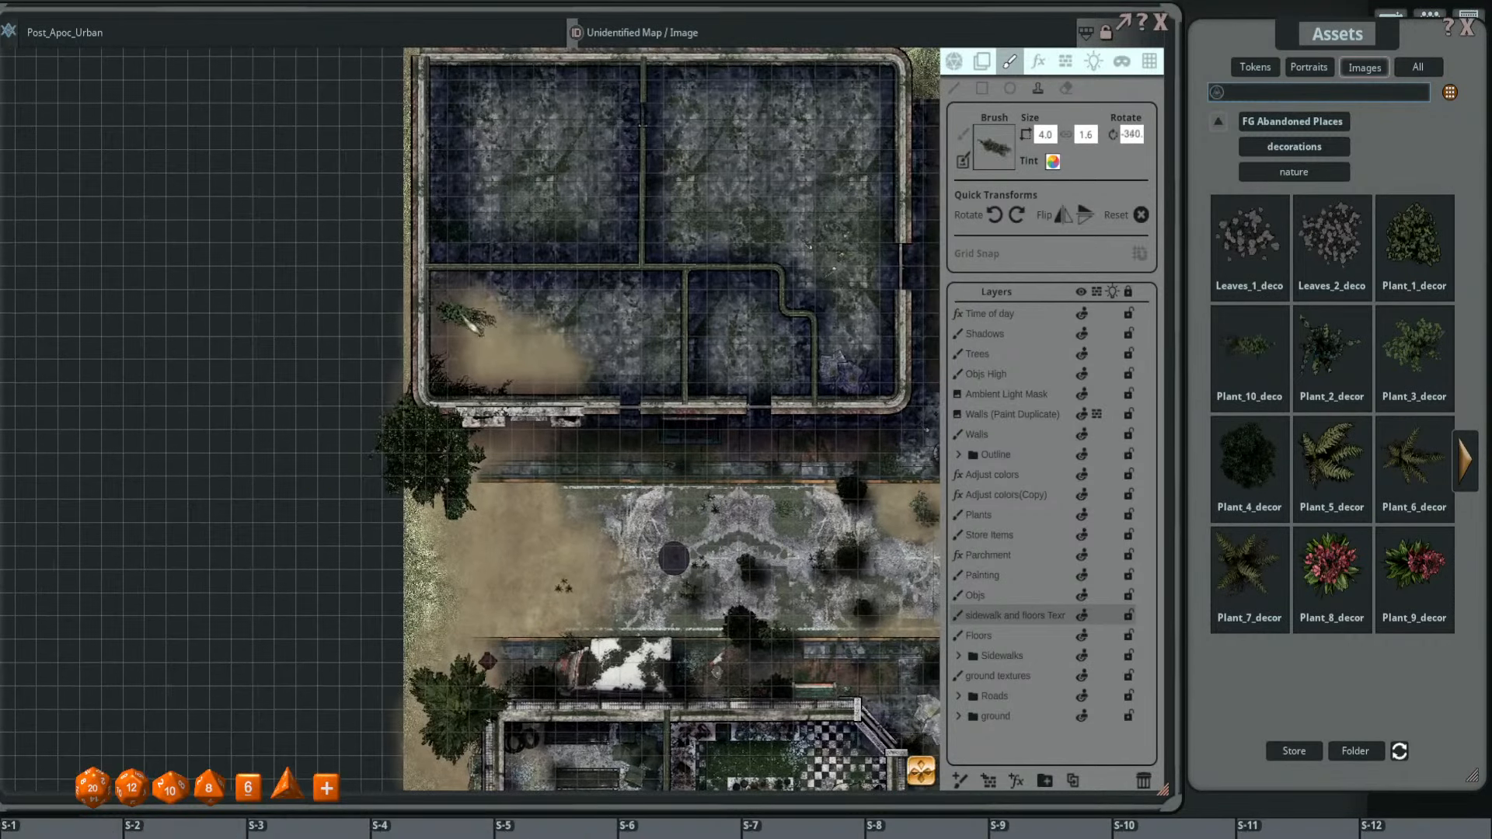
pyautogui.scroll(-1, 469, 292)
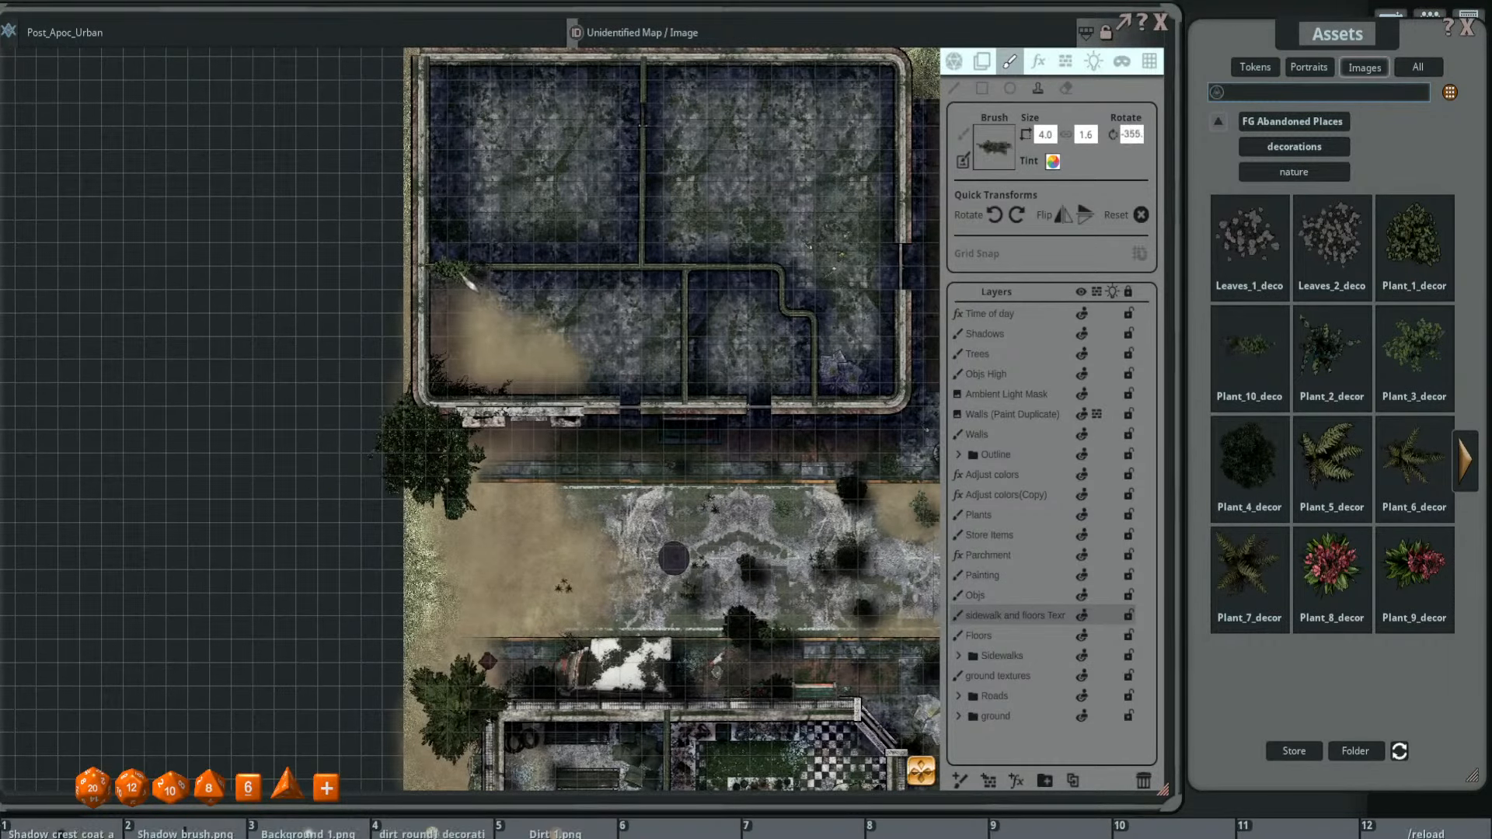
pyautogui.scroll(2, 561, 276)
pyautogui.scroll(3, 419, 303)
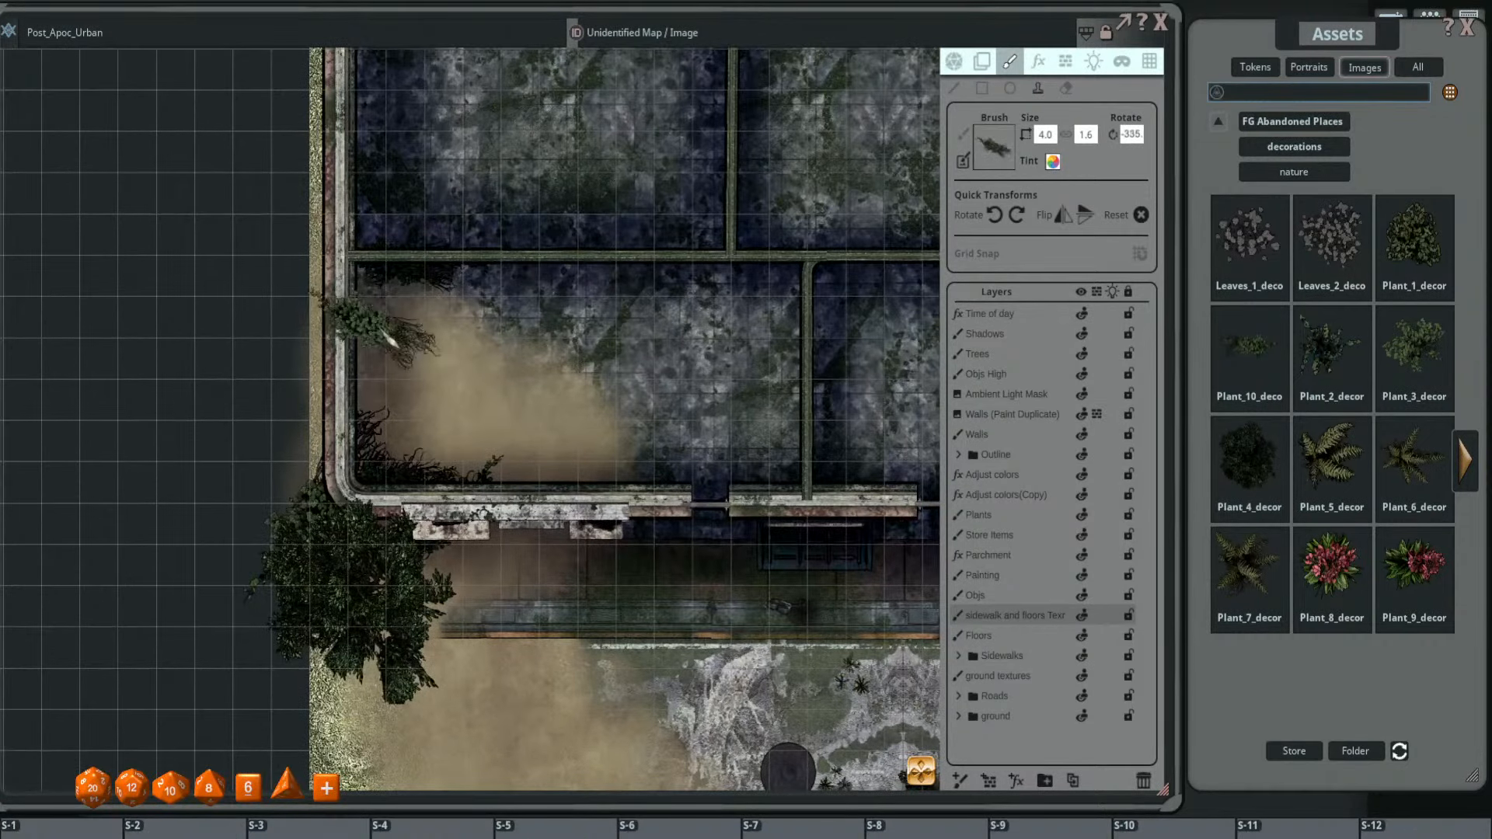
pyautogui.scroll(-1, 392, 300)
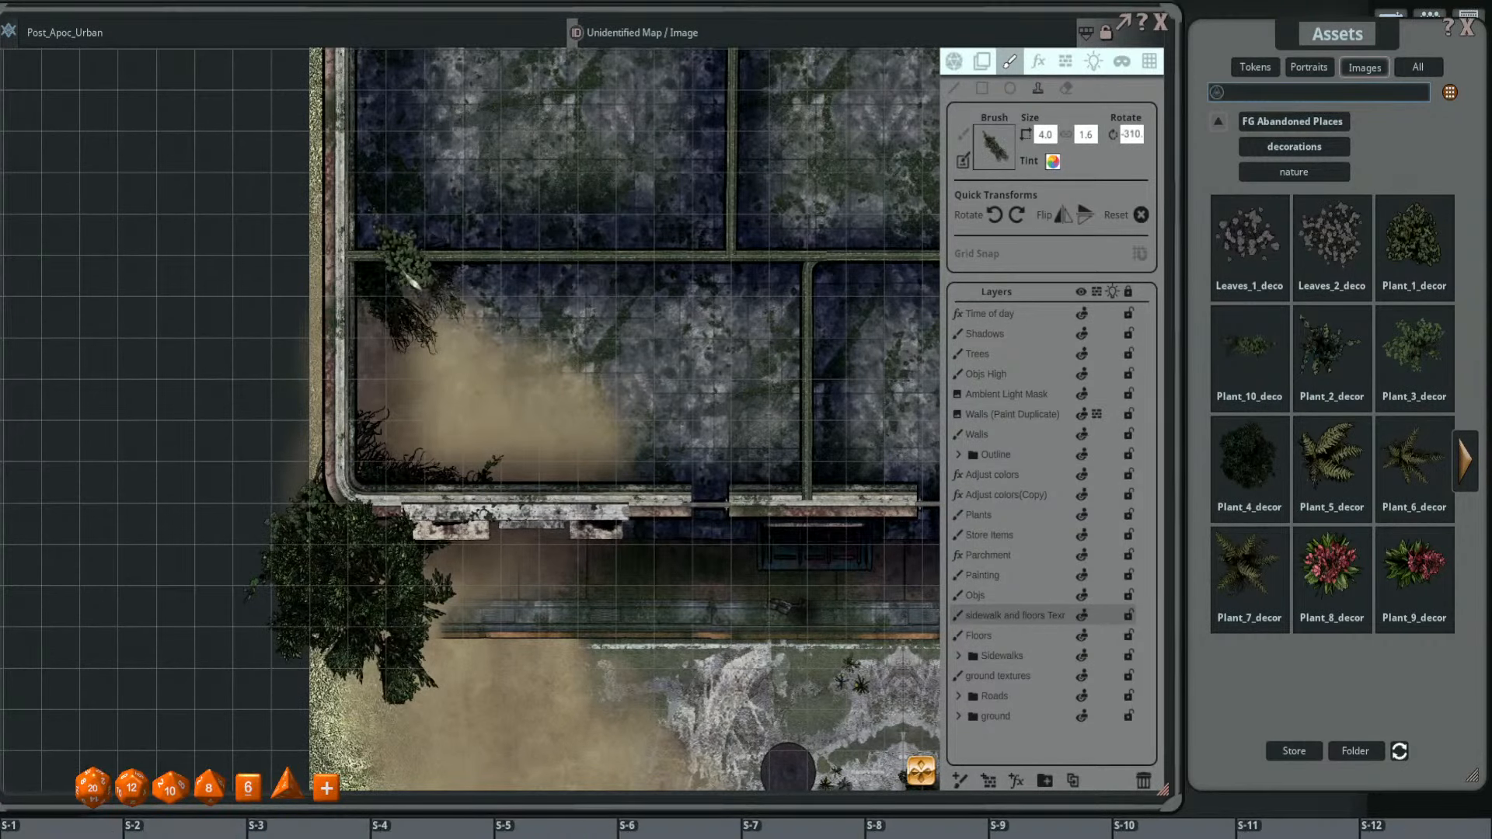
# - Try the plant brush at 3.2 by 1.3, rotated -325 degrees, around the northwest building's interior walls and south sidewalk
pyautogui.scroll(-2, 400, 284)
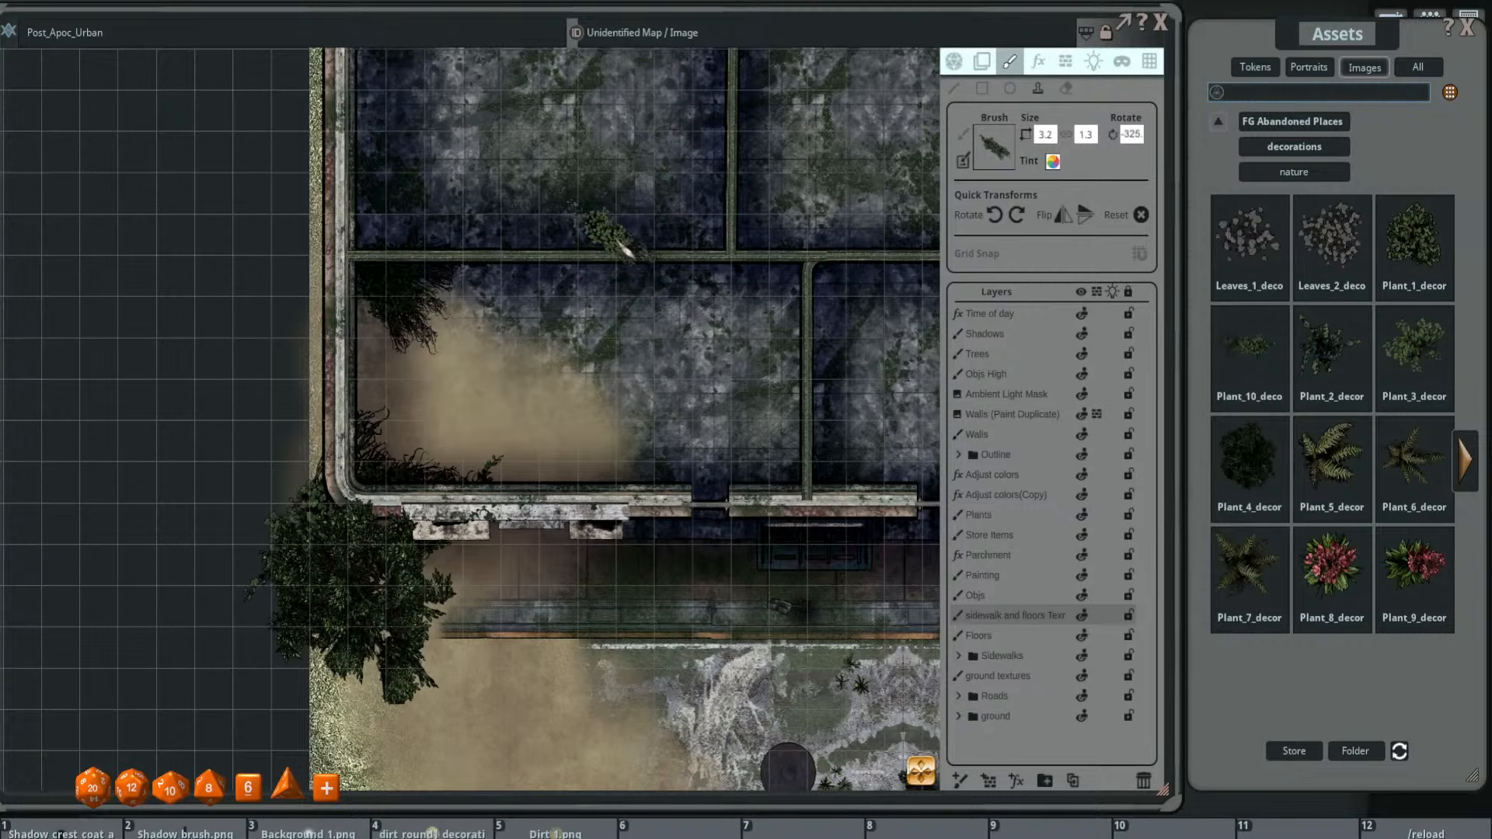
pyautogui.scroll(-2, 610, 268)
pyautogui.moveTo(687, 328); pyautogui.dragTo(615, 307)
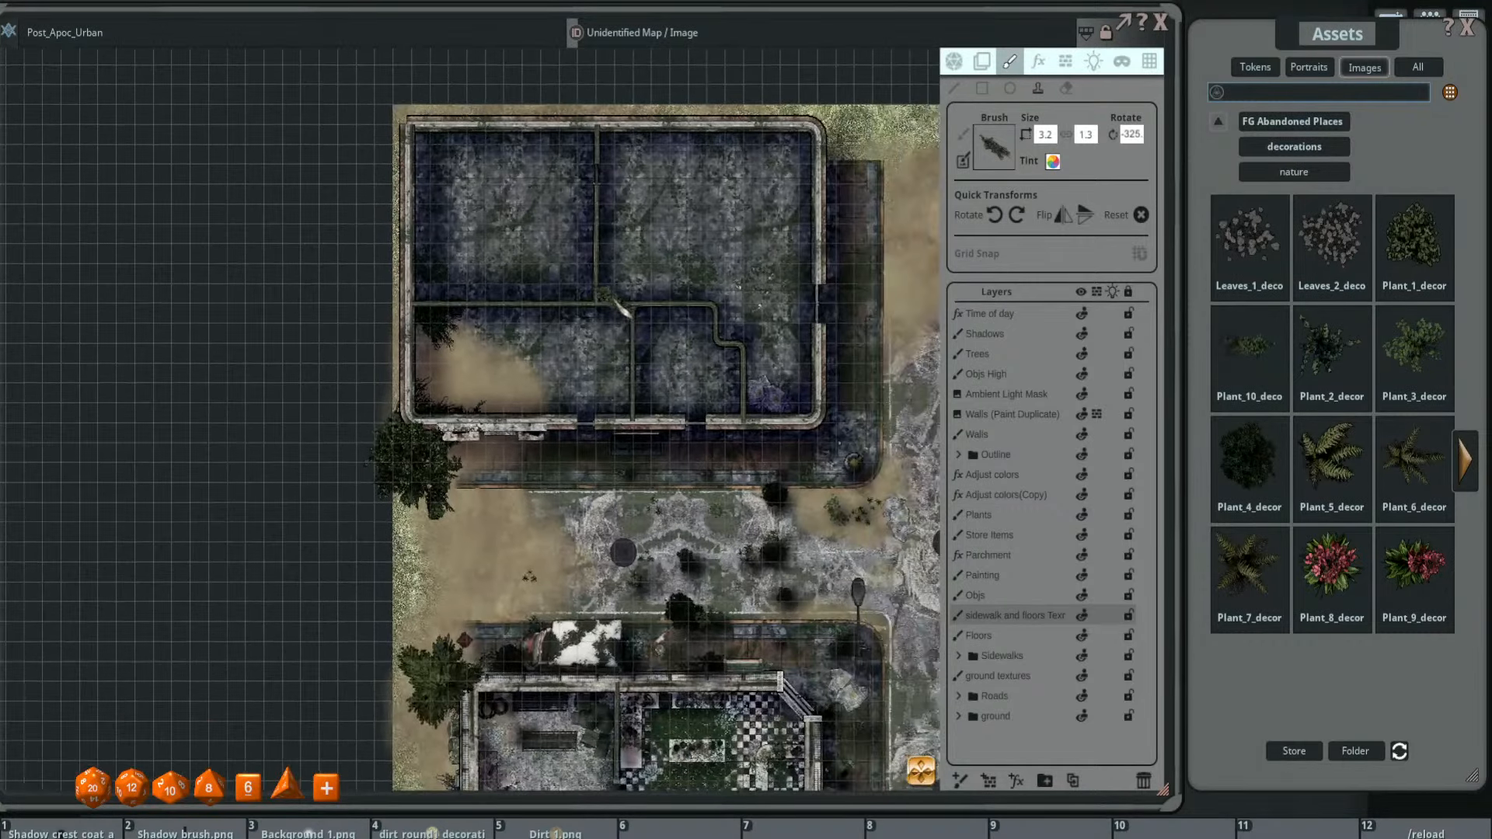
pyautogui.scroll(2, 622, 404)
pyautogui.moveTo(640, 412); pyautogui.dragTo(608, 351)
pyautogui.scroll(-2, 609, 352)
pyautogui.scroll(-2, 682, 379)
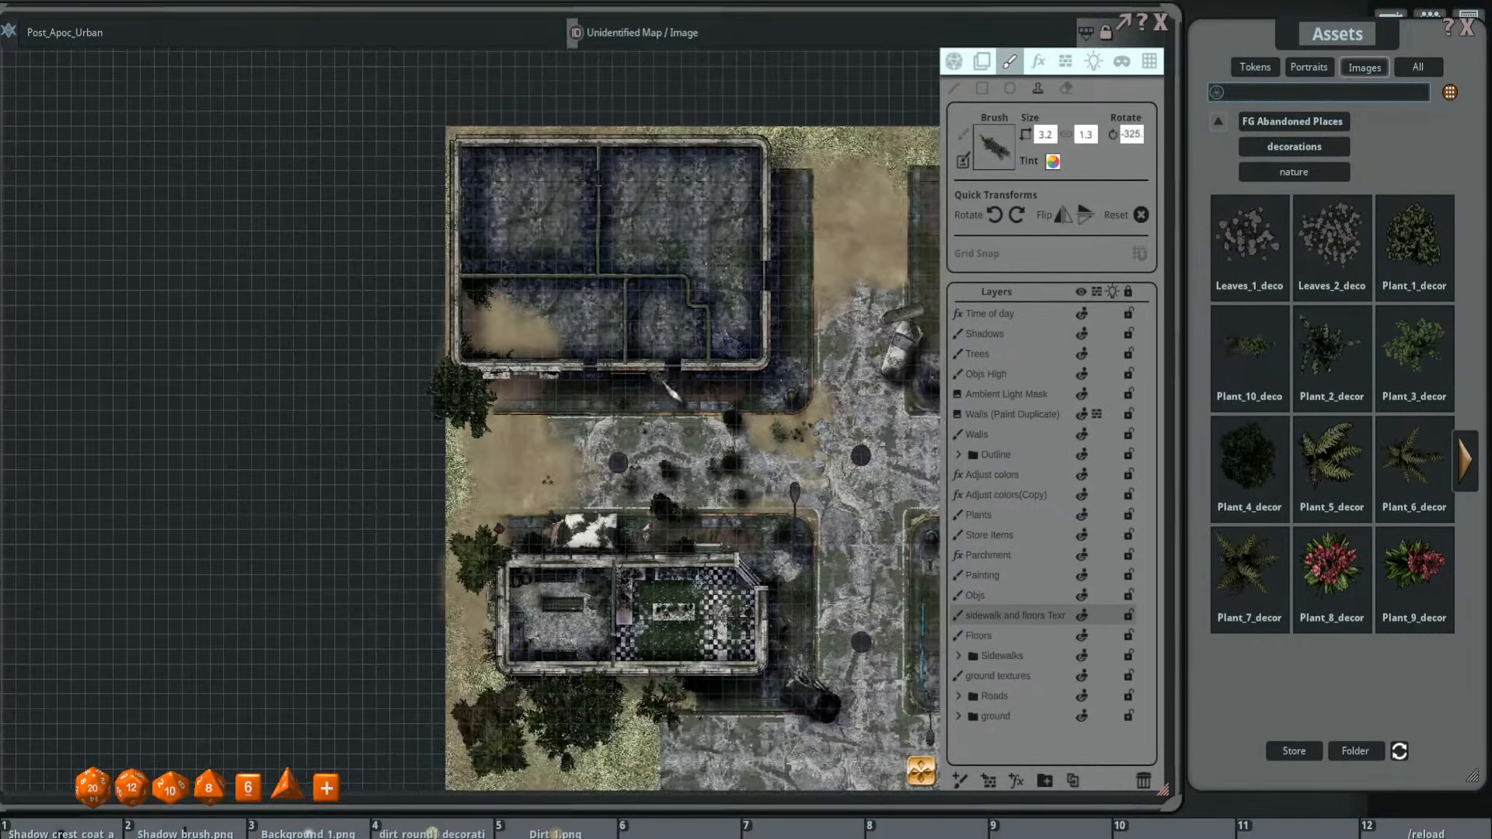
pyautogui.scroll(2, 518, 563)
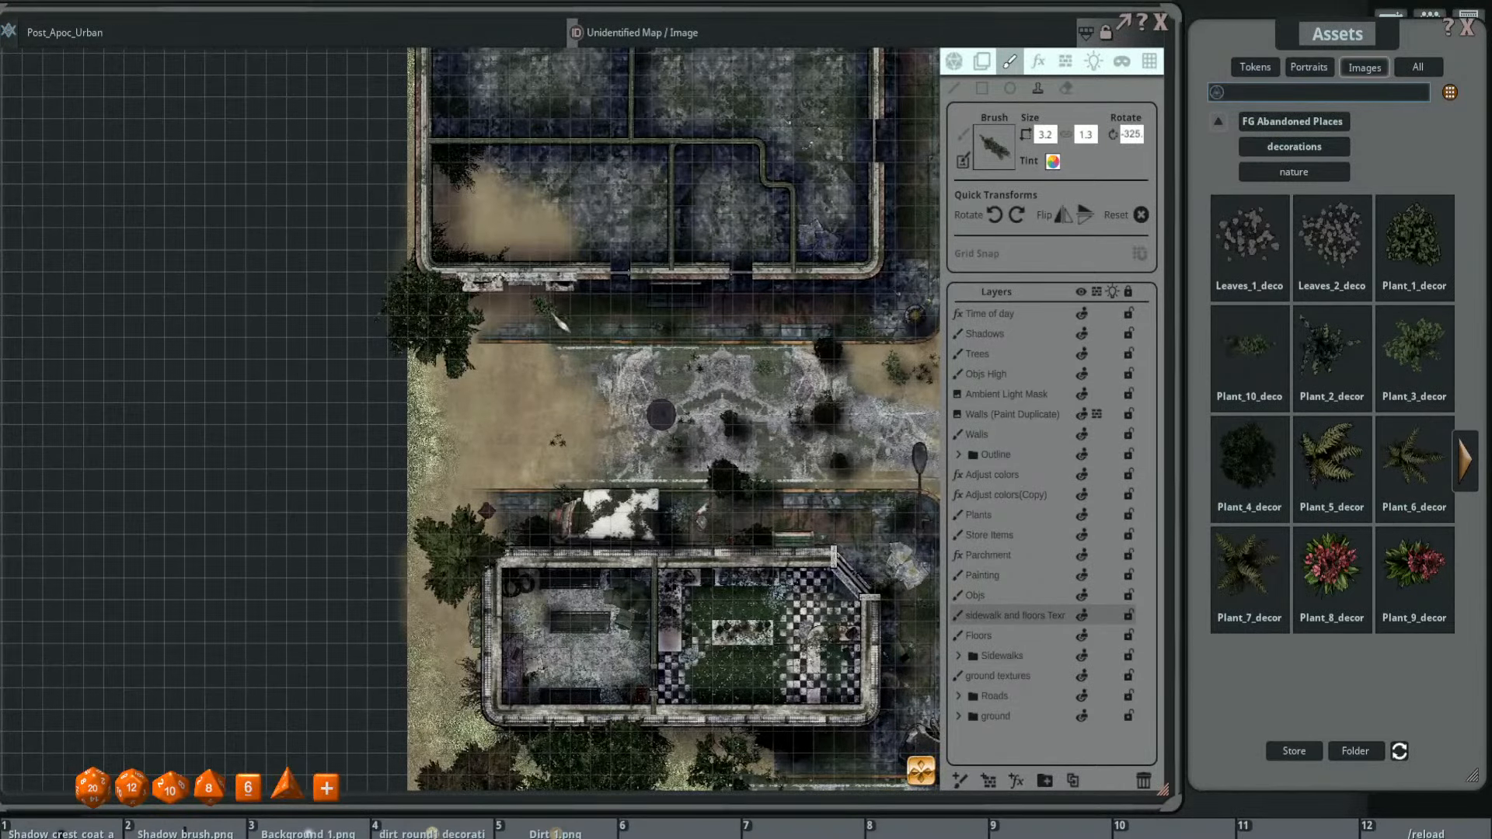
pyautogui.scroll(2, 544, 317)
pyautogui.scroll(-4, 533, 307)
# - Stamp Plants_3 at 1.6 by 1.6, rotated 320 degrees, on the Objs layer in the northwest building's sandy room
pyautogui.click(1464, 460)
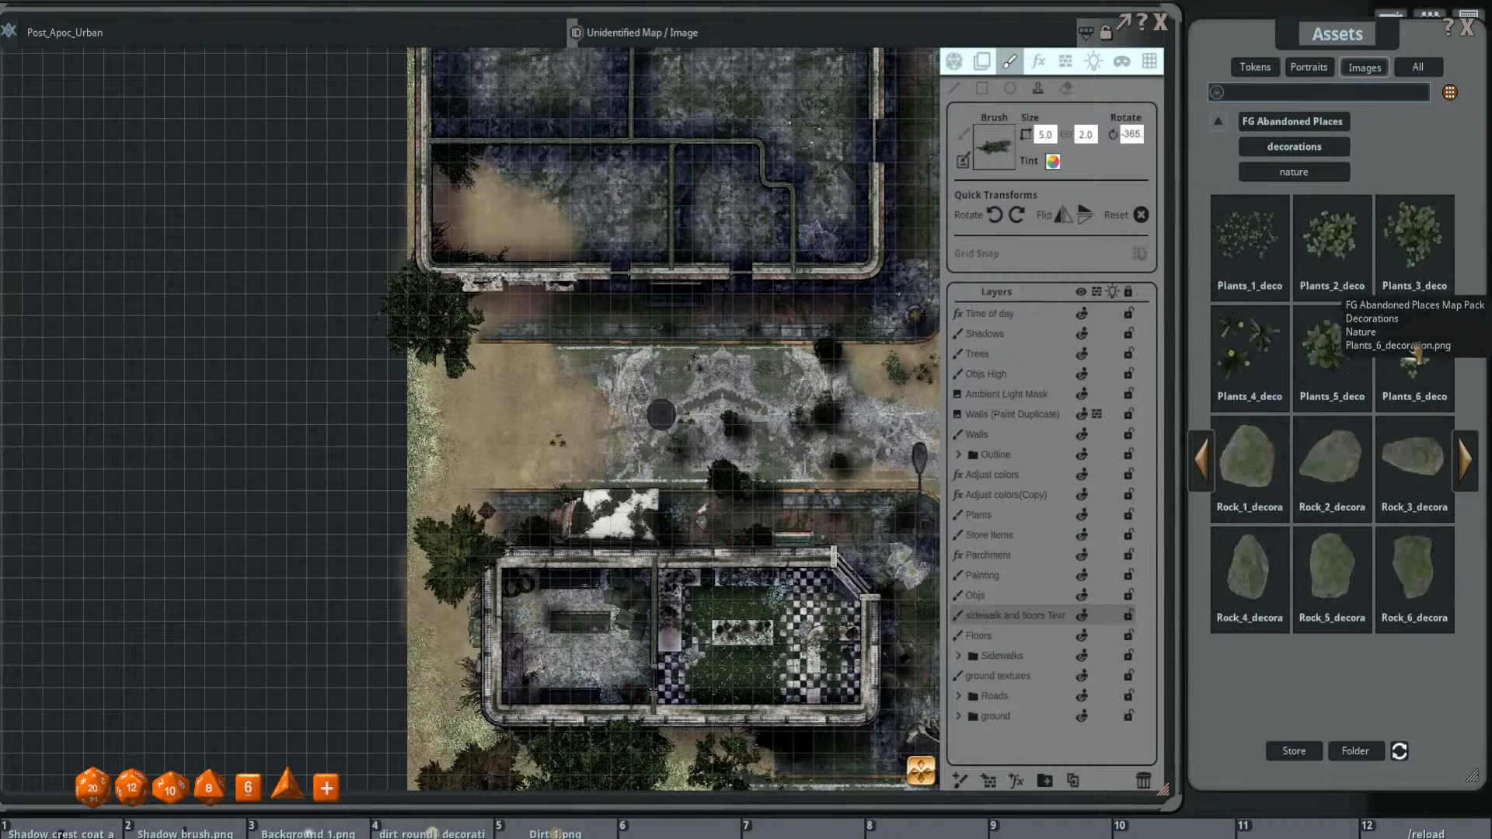
pyautogui.click(1437, 237)
pyautogui.scroll(2, 474, 256)
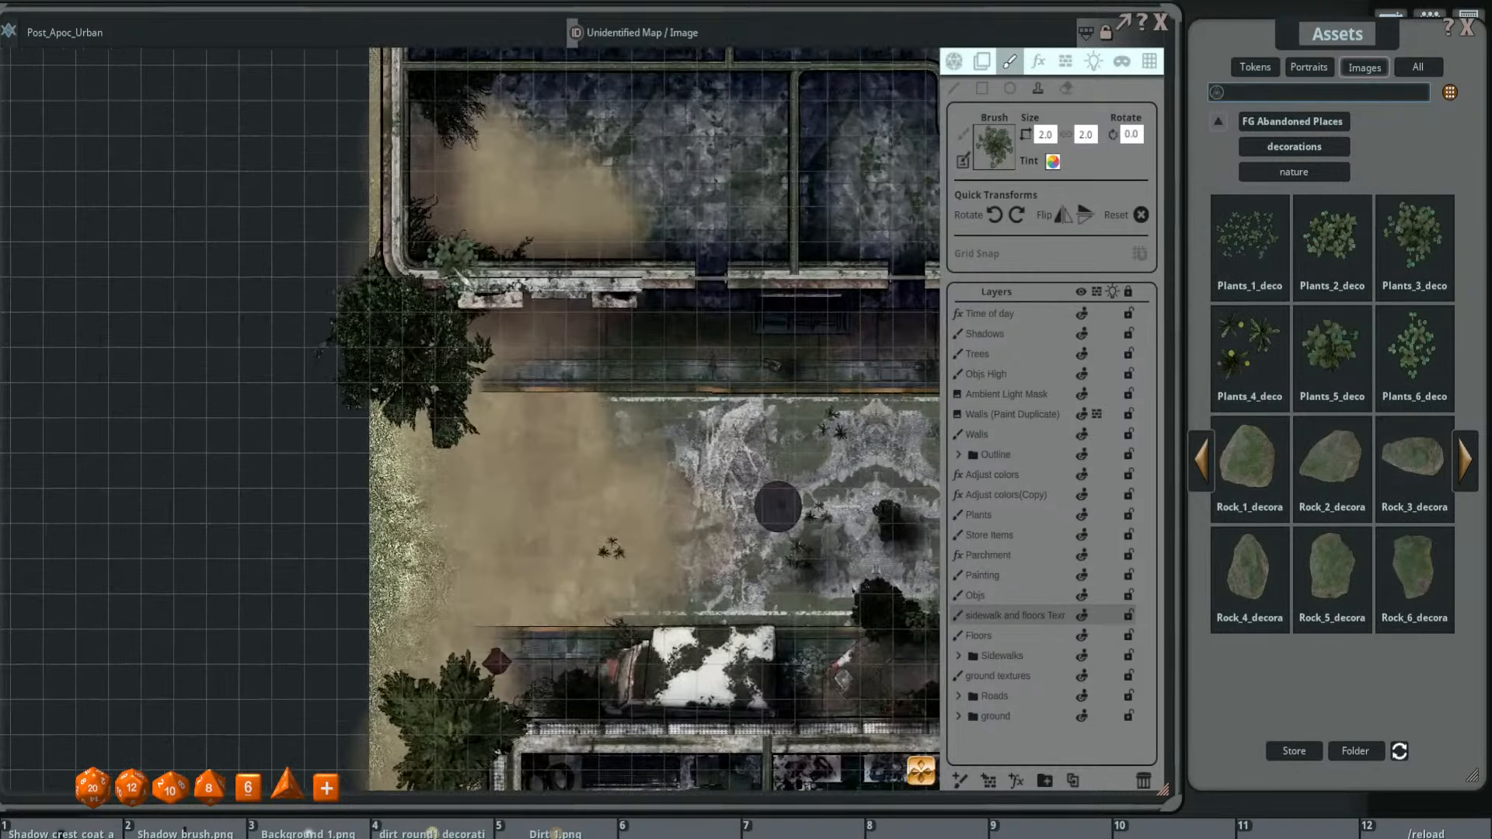
pyautogui.click(985, 595)
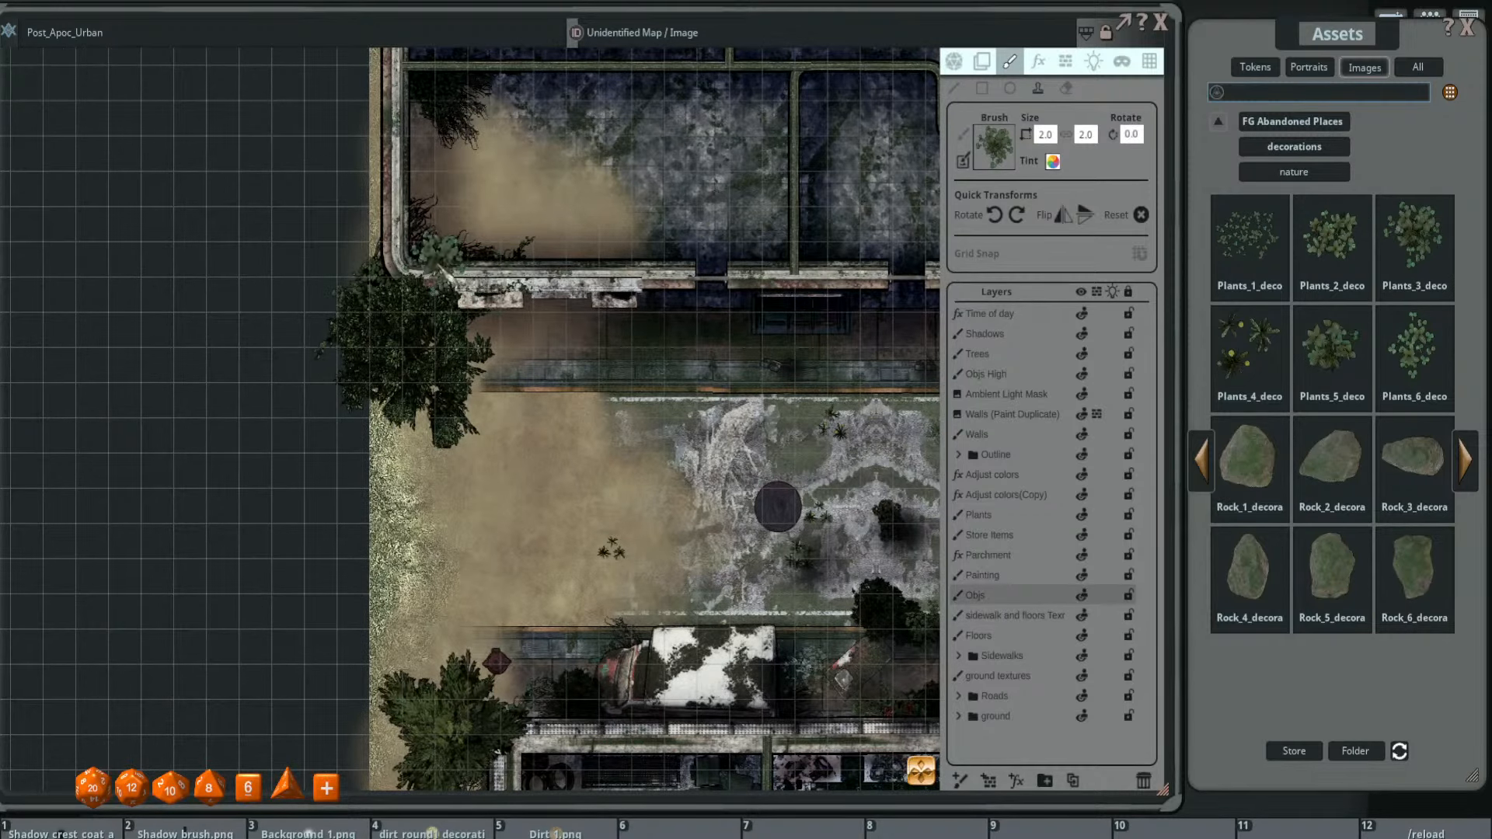
pyautogui.keyDown('shift'); pyautogui.scroll(-1, 509, 263); pyautogui.keyUp('shift')
pyautogui.keyDown('ctrl'); pyautogui.scroll(-1, 501, 249); pyautogui.keyUp('ctrl')
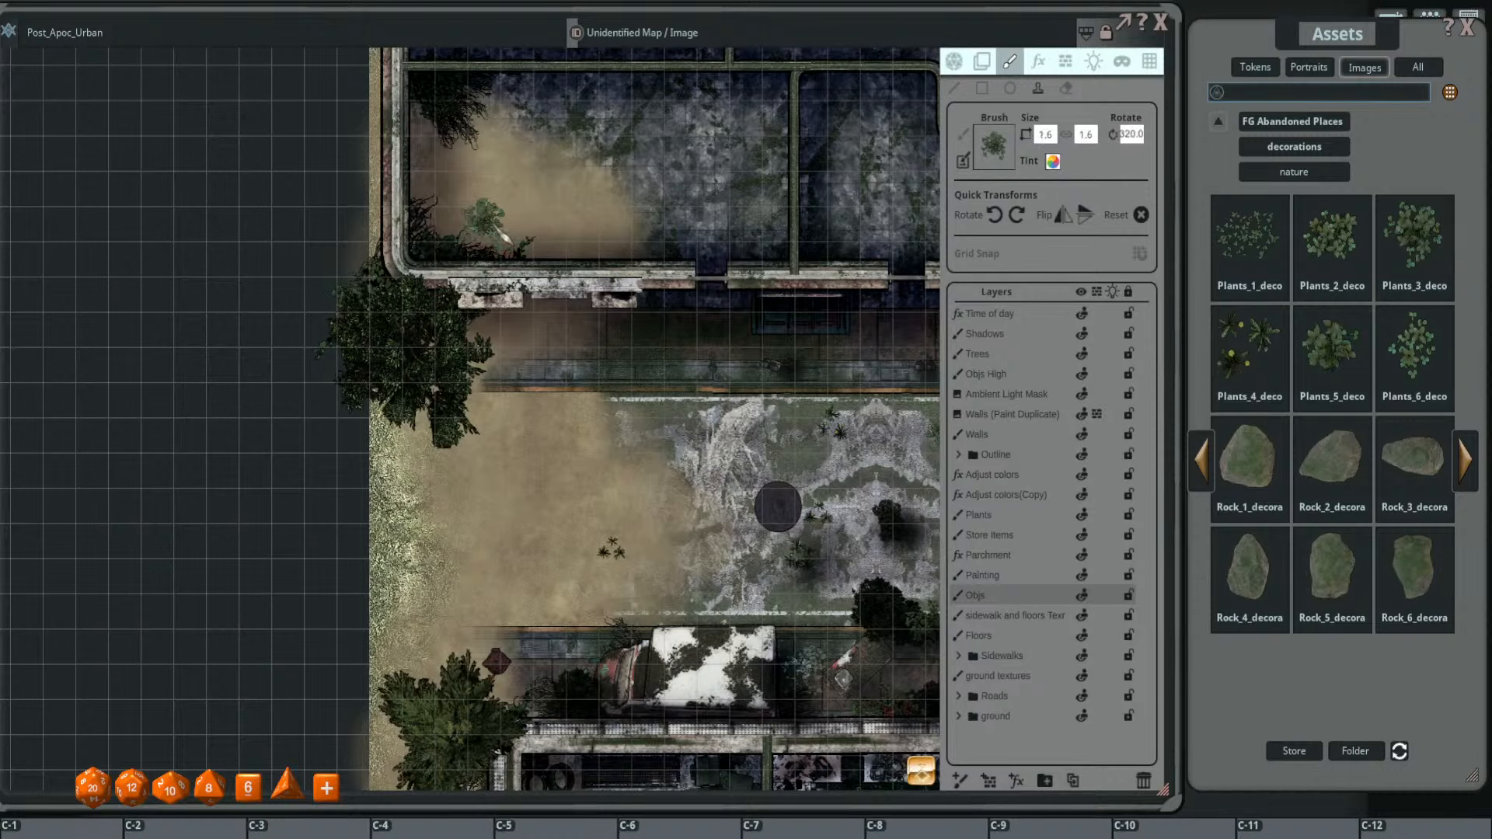
pyautogui.click(504, 237)
pyautogui.keyDown('ctrl'); pyautogui.scroll(-2, 571, 286); pyautogui.keyUp('ctrl')
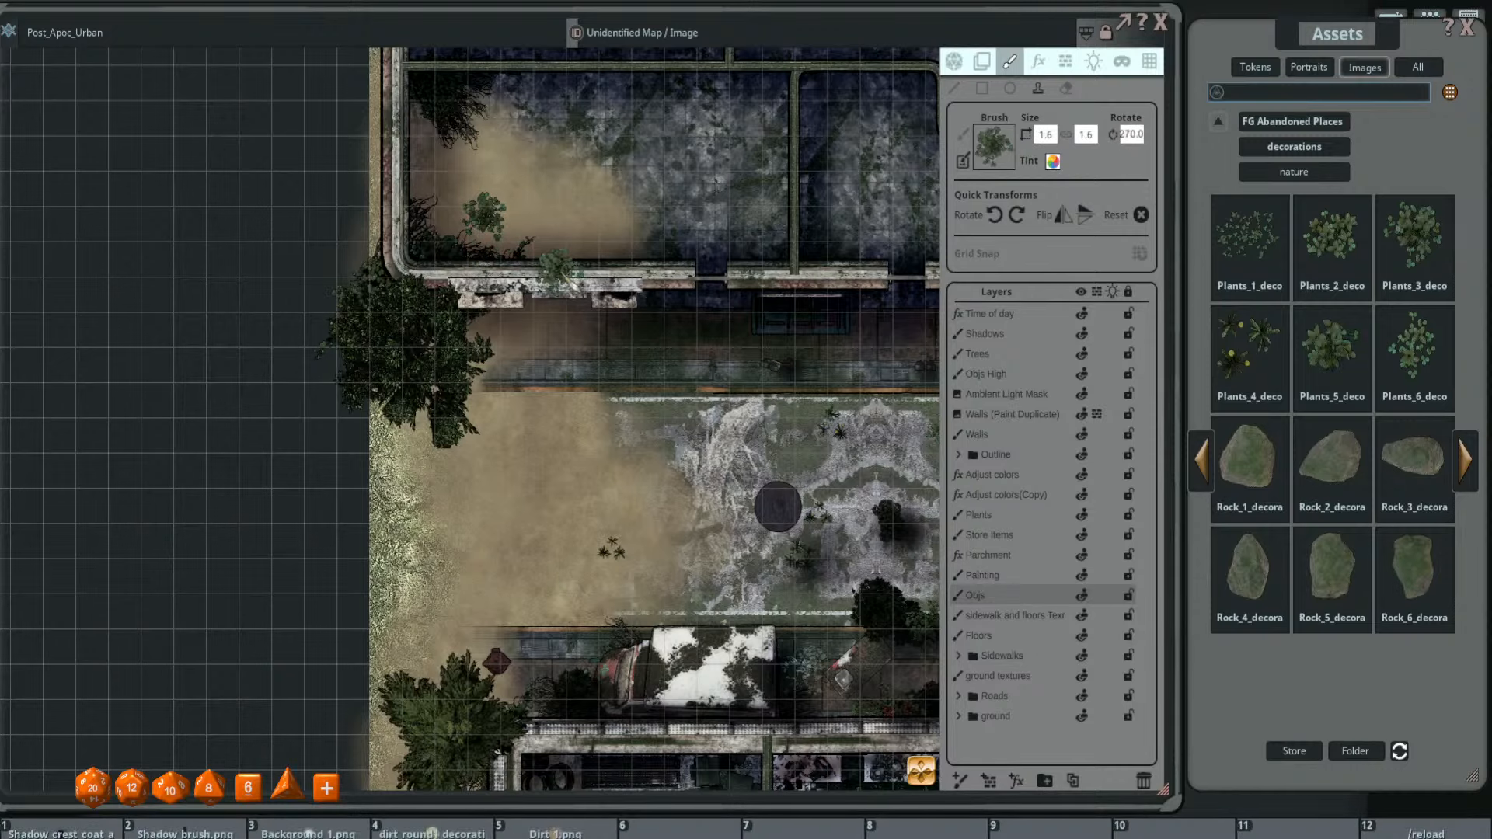
pyautogui.scroll(-2, 588, 296)
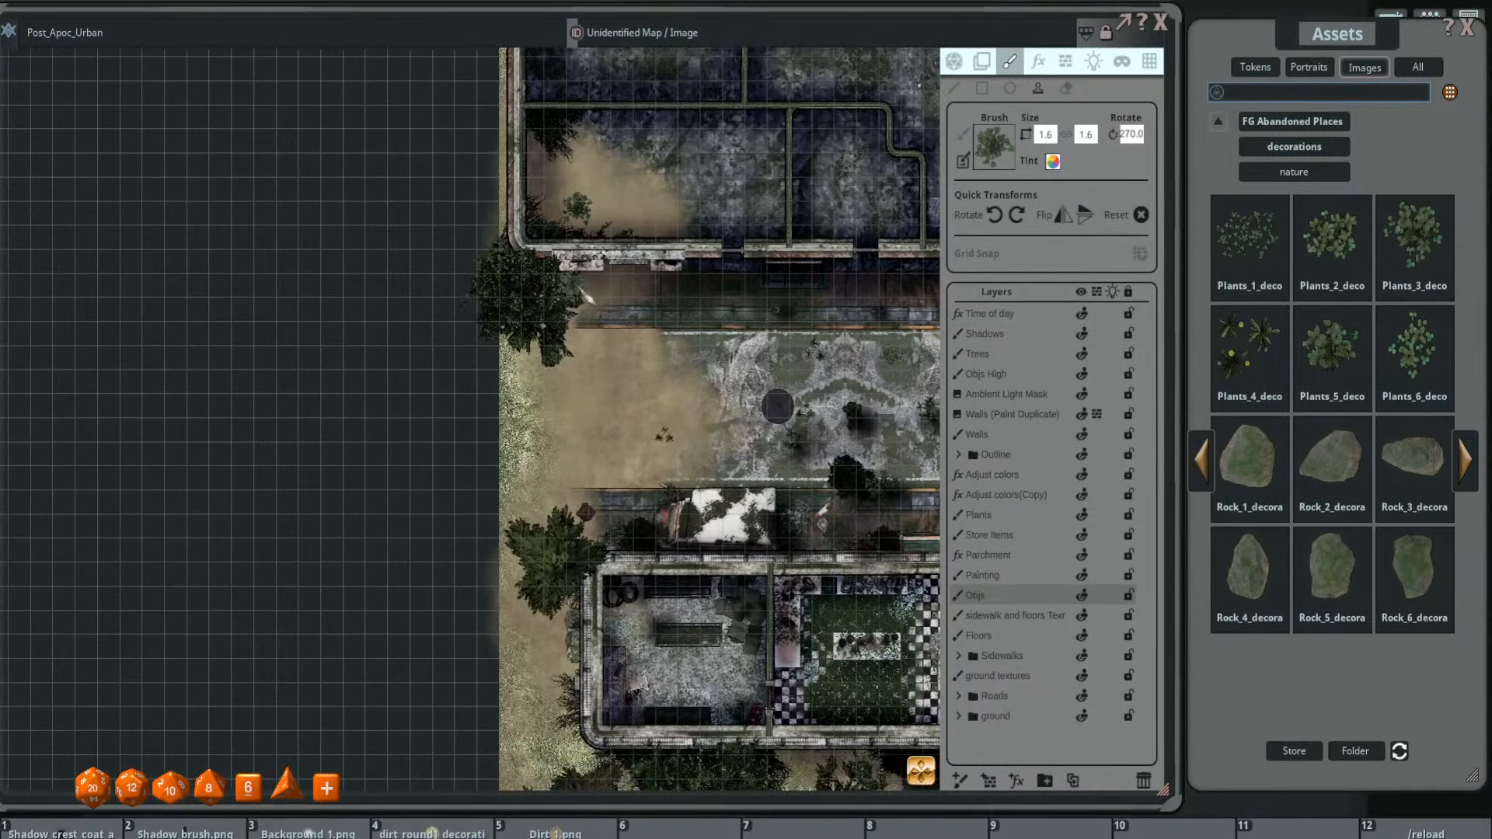
pyautogui.scroll(-1, 777, 334)
pyautogui.scroll(3, 700, 373)
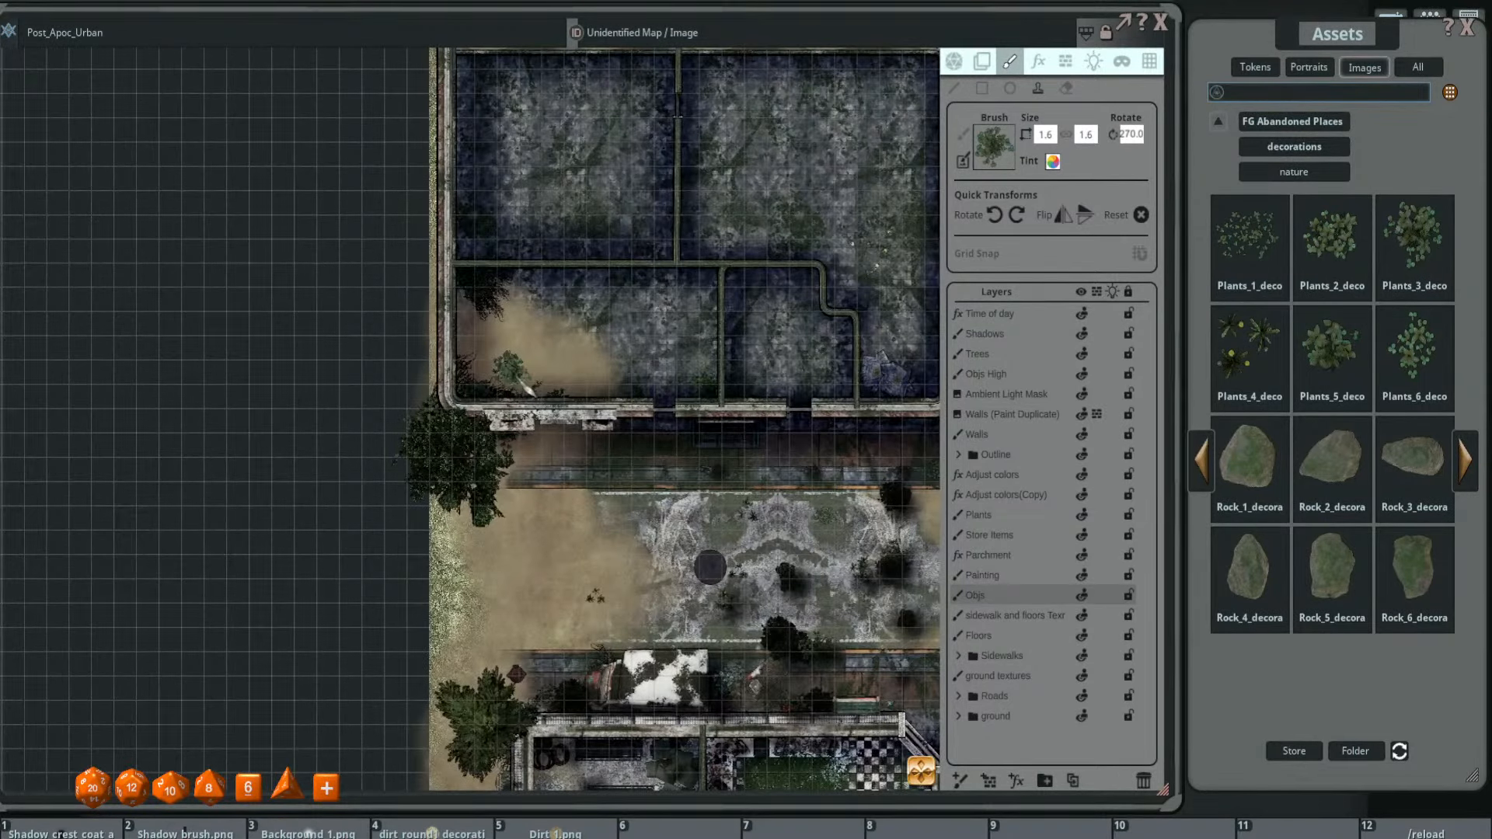
pyautogui.scroll(2, 603, 358)
pyautogui.scroll(-2, 608, 387)
pyautogui.scroll(3, 600, 466)
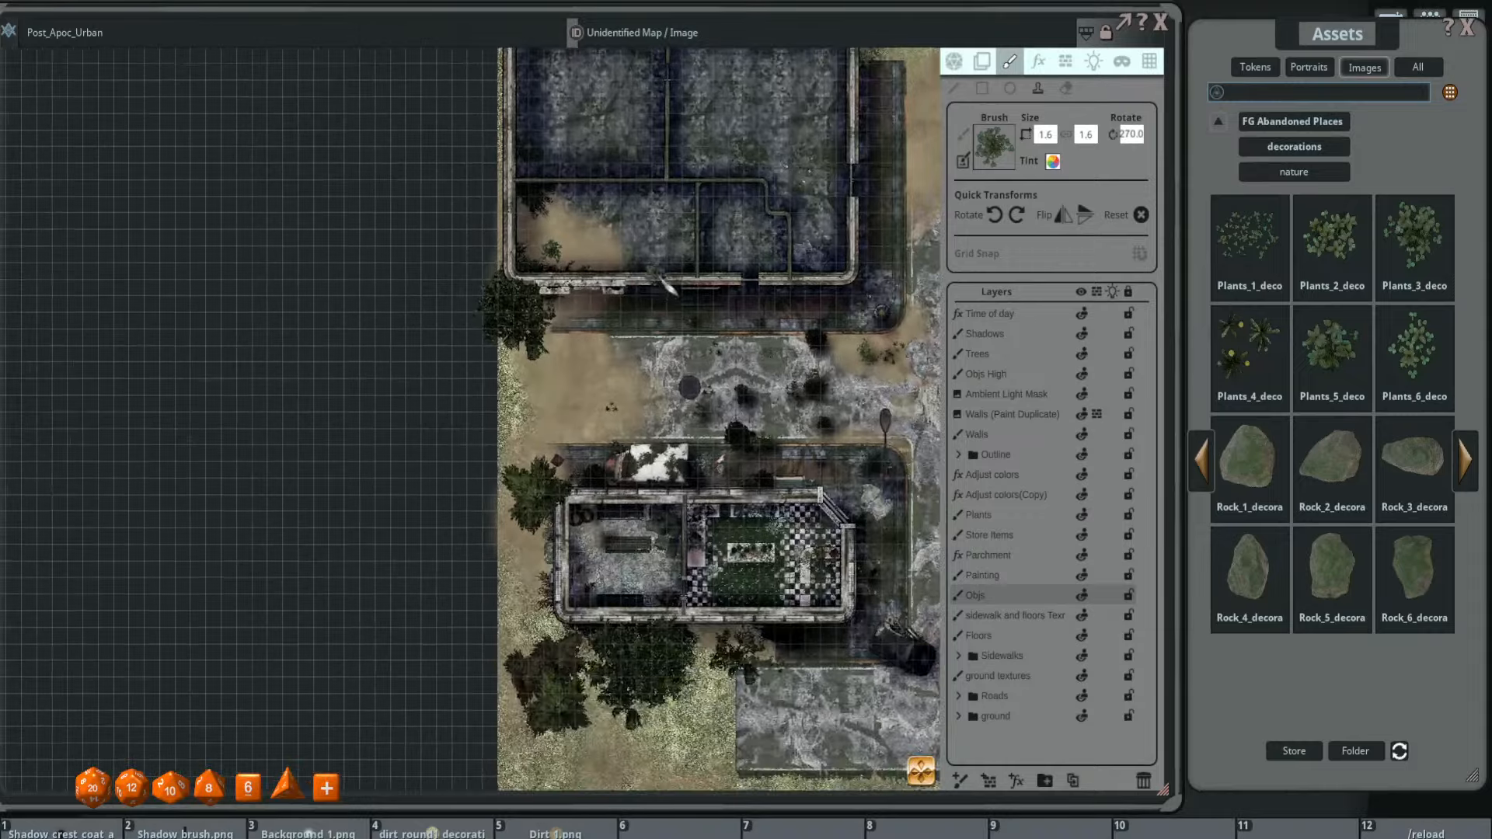
# - Reduce the plant brush to 1.0 by 1.0, switch to the sidewalk and floors texture layer, and try rotations around the white truck
pyautogui.keyDown('ctrl'); pyautogui.scroll(-3, 599, 386); pyautogui.keyUp('ctrl')
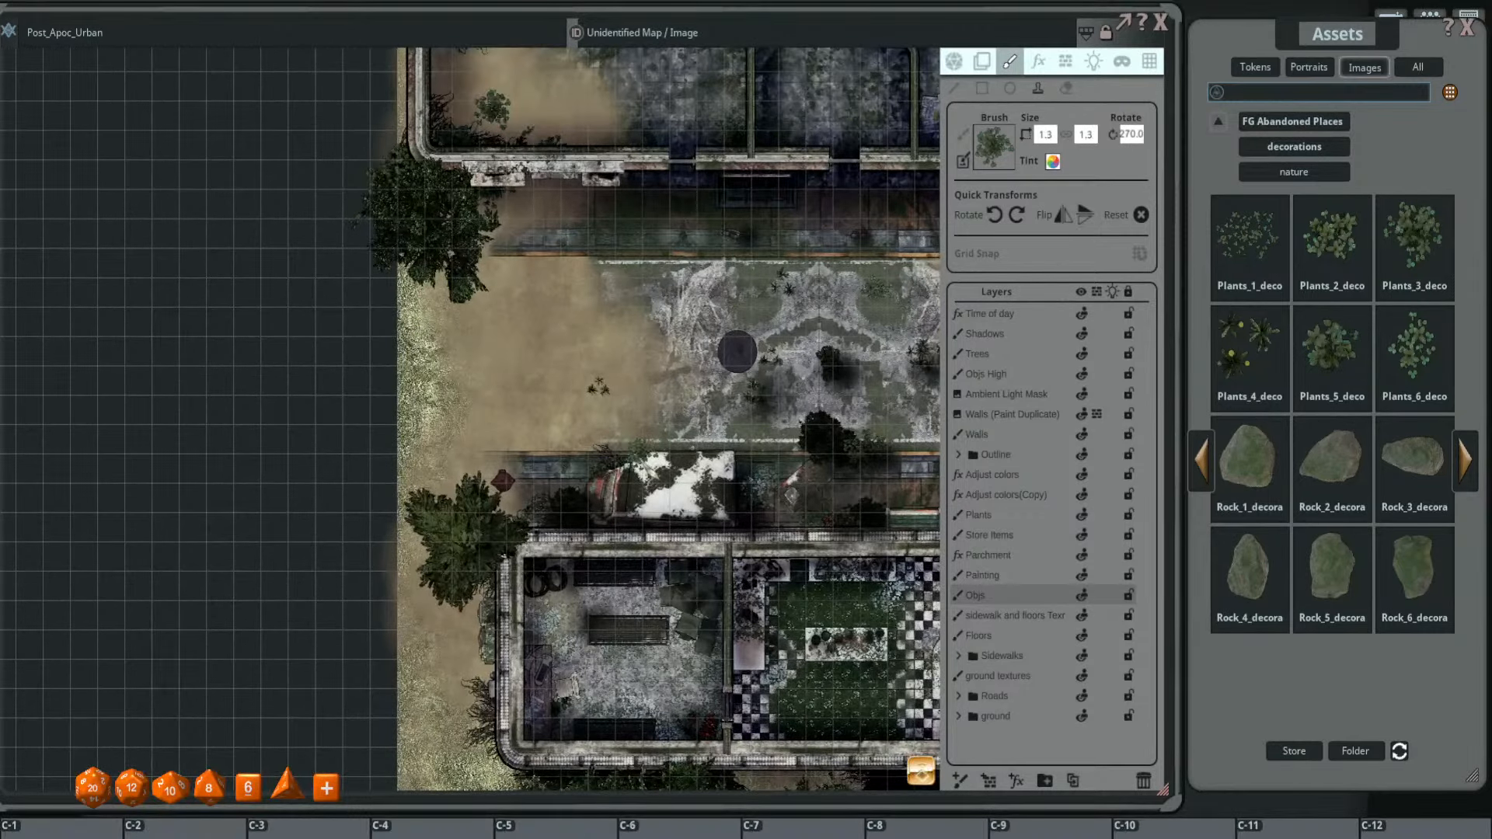
pyautogui.scroll(3, 630, 466)
pyautogui.keyDown('alt'); pyautogui.scroll(-2, 672, 432); pyautogui.keyUp('alt')
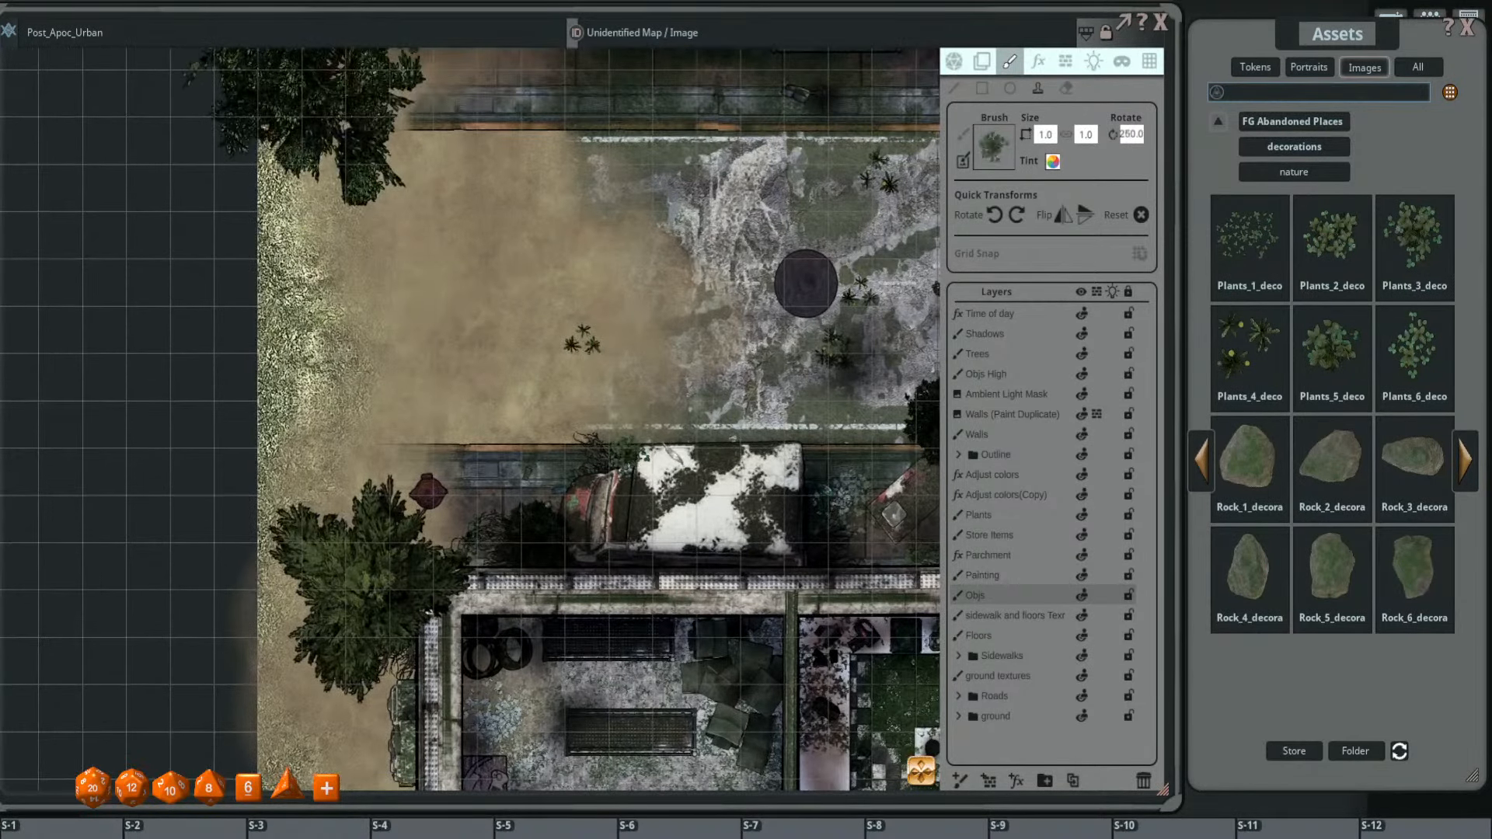
pyautogui.press('ctrl')
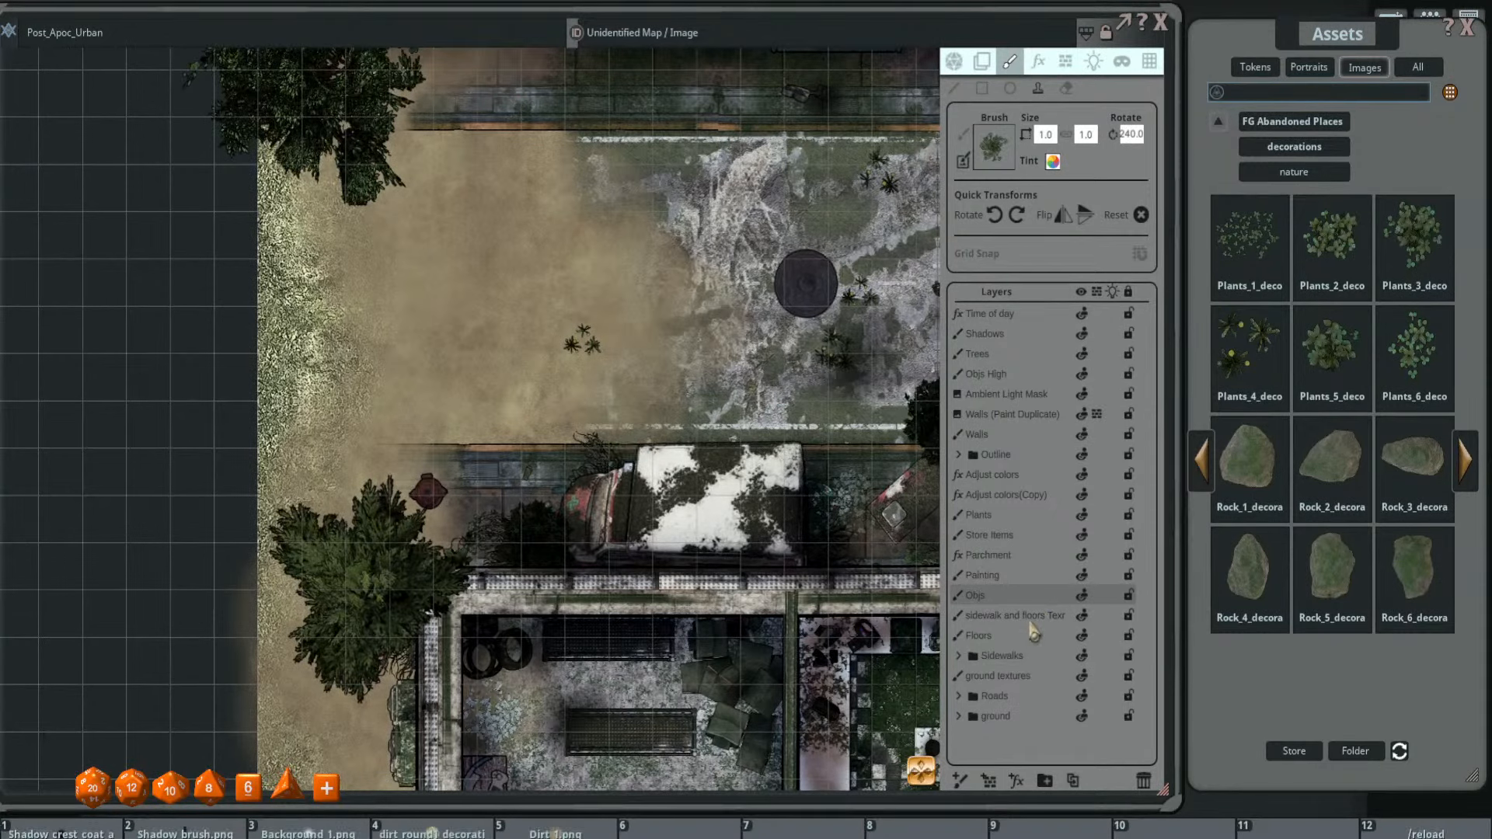
pyautogui.click(1033, 616)
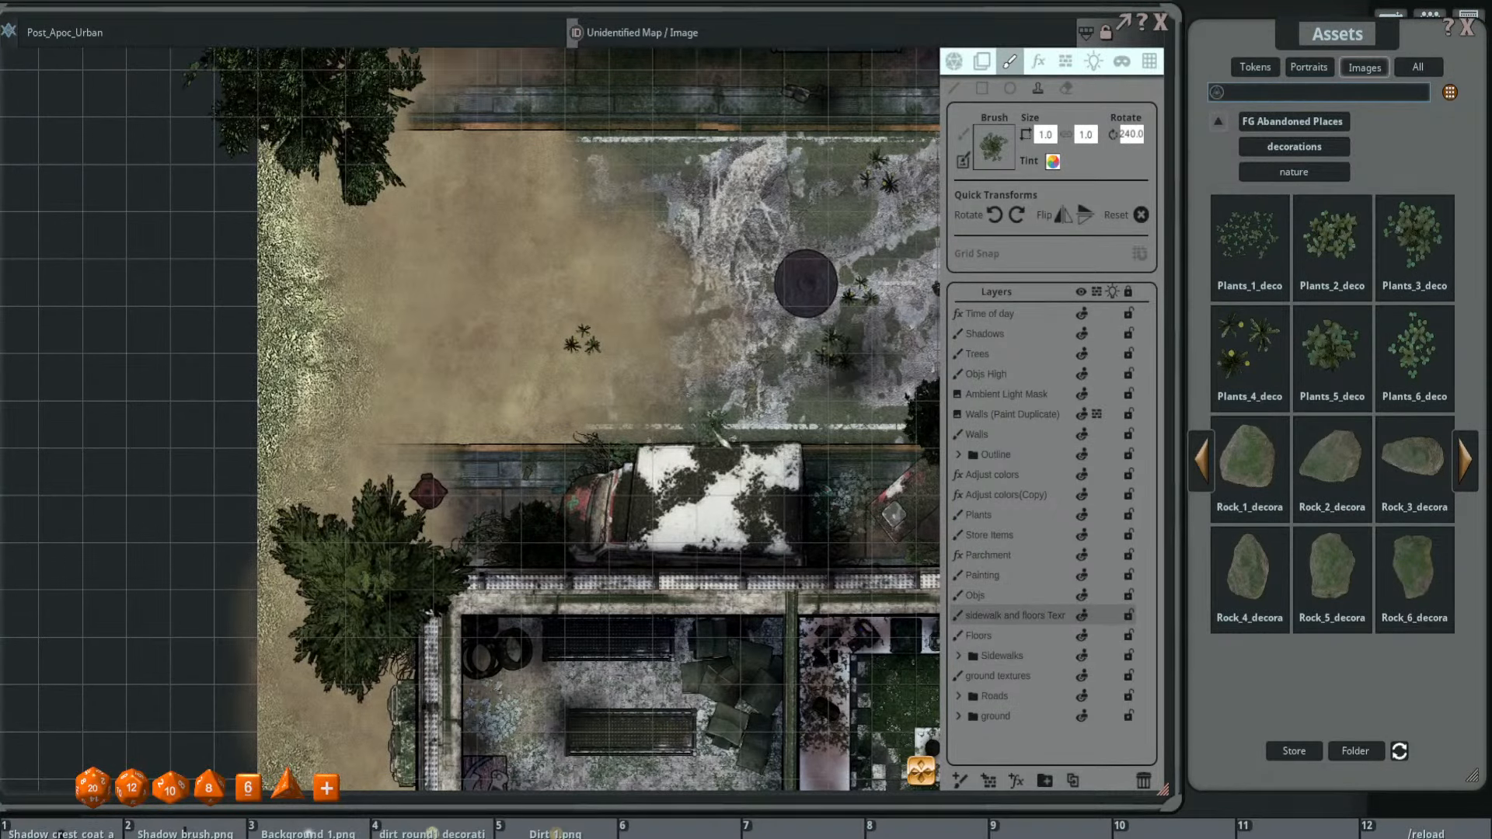
pyautogui.keyDown('alt'); pyautogui.scroll(-5, 708, 430); pyautogui.keyUp('alt')
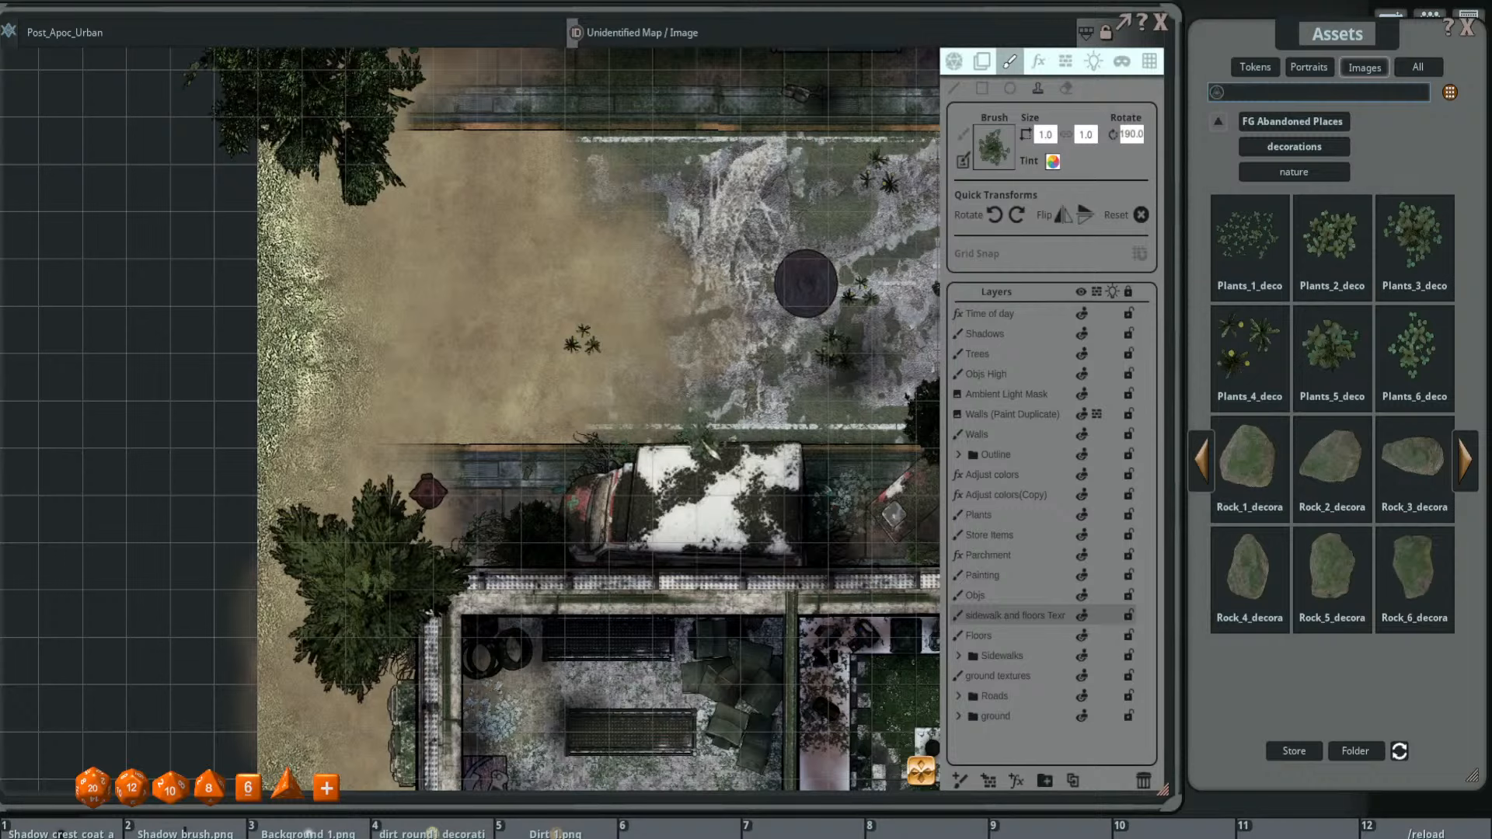
pyautogui.keyDown('alt'); pyautogui.scroll(6, 620, 497); pyautogui.keyUp('alt')
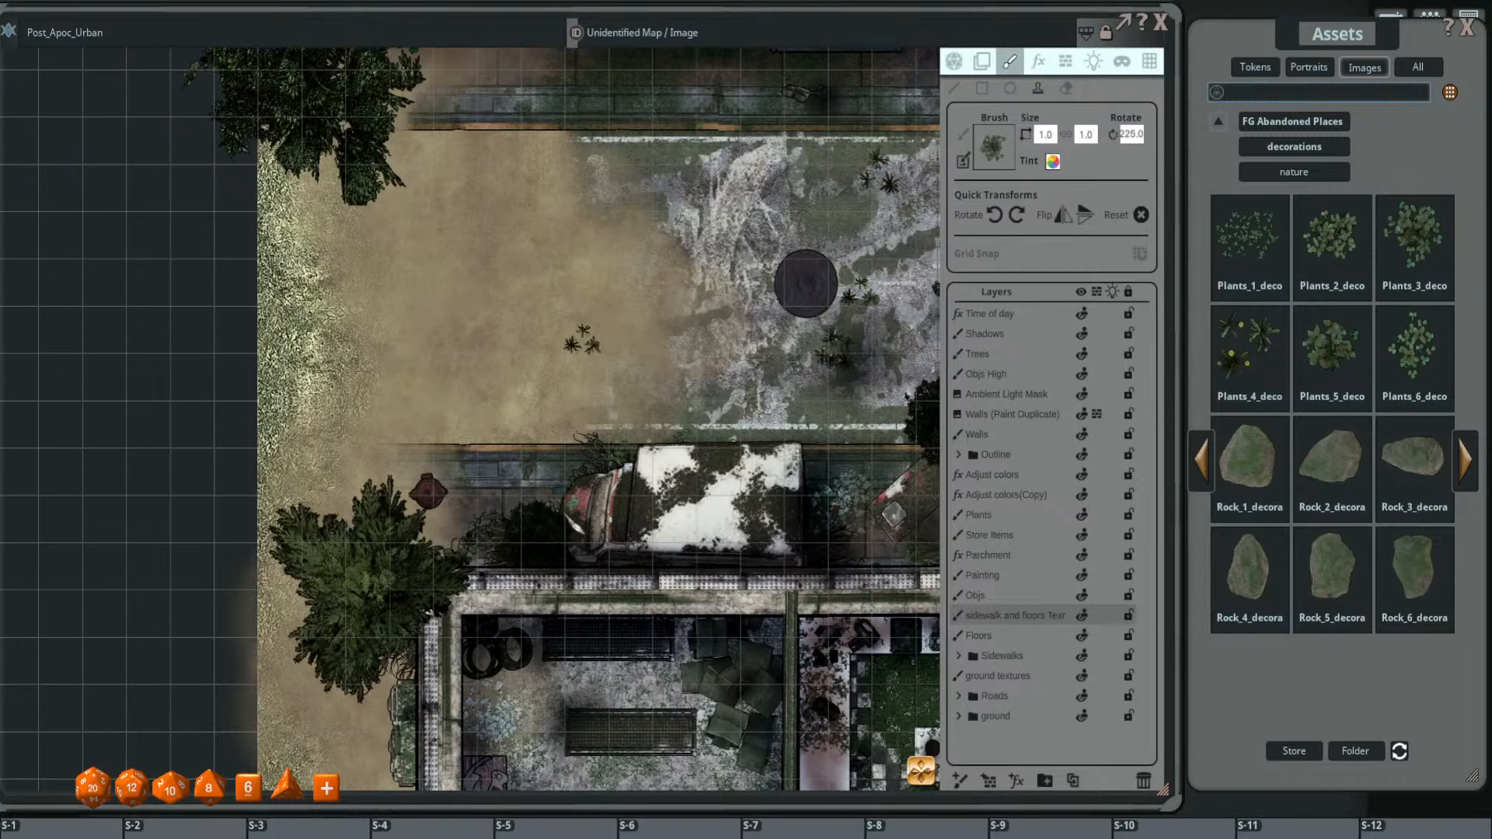
# - Stamp plants at sizes 1.0 and 0.8 with varied rotations beside the large tree, outside the northwest building's south wall
pyautogui.moveTo(722, 121); pyautogui.dragTo(588, 302)
pyautogui.scroll(-1, 536, 331)
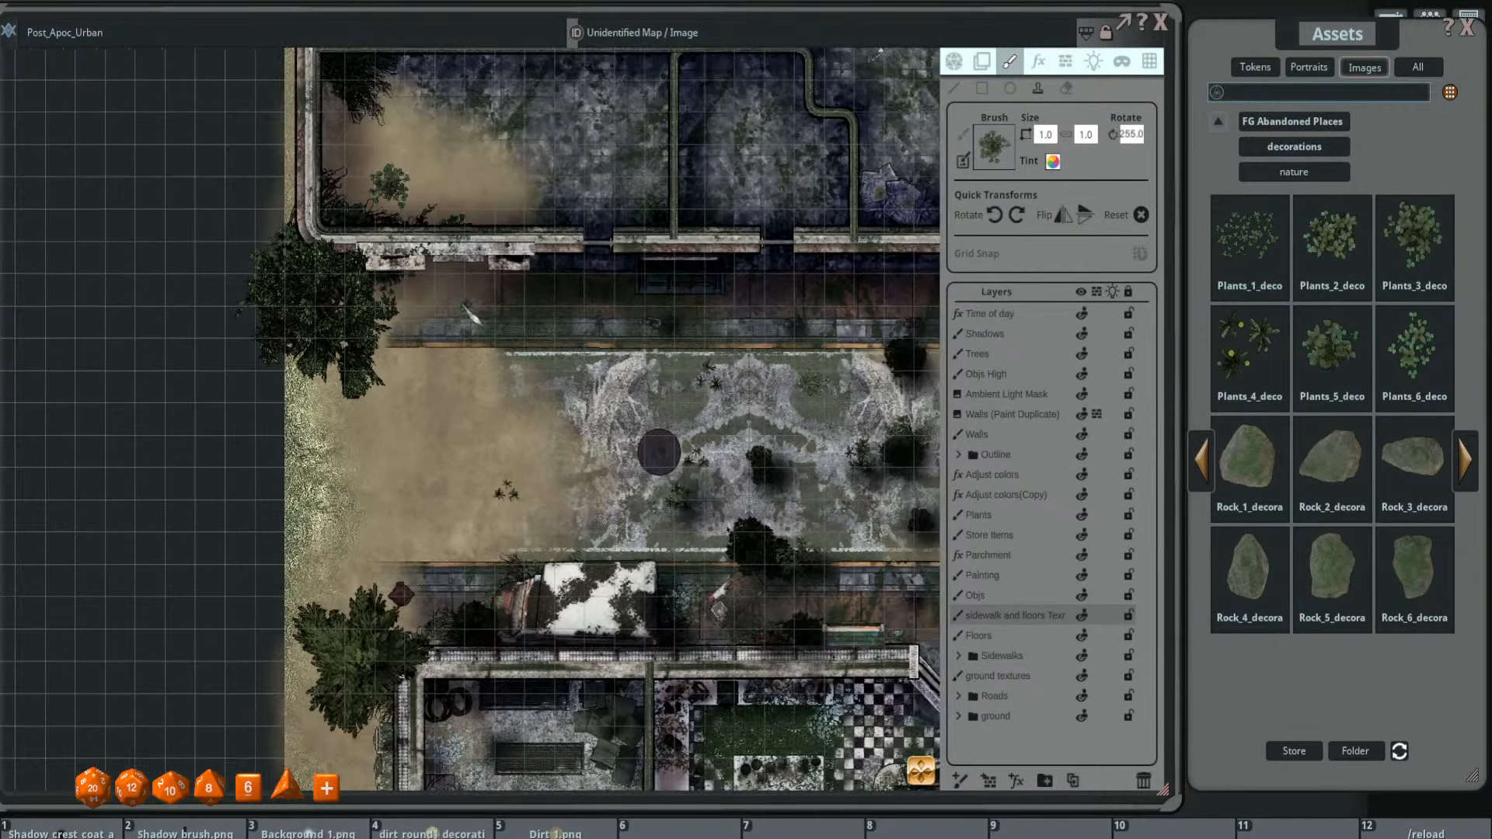
pyautogui.scroll(3, 423, 281)
pyautogui.keyDown('ctrl'); pyautogui.scroll(-2, 423, 281); pyautogui.keyUp('ctrl')
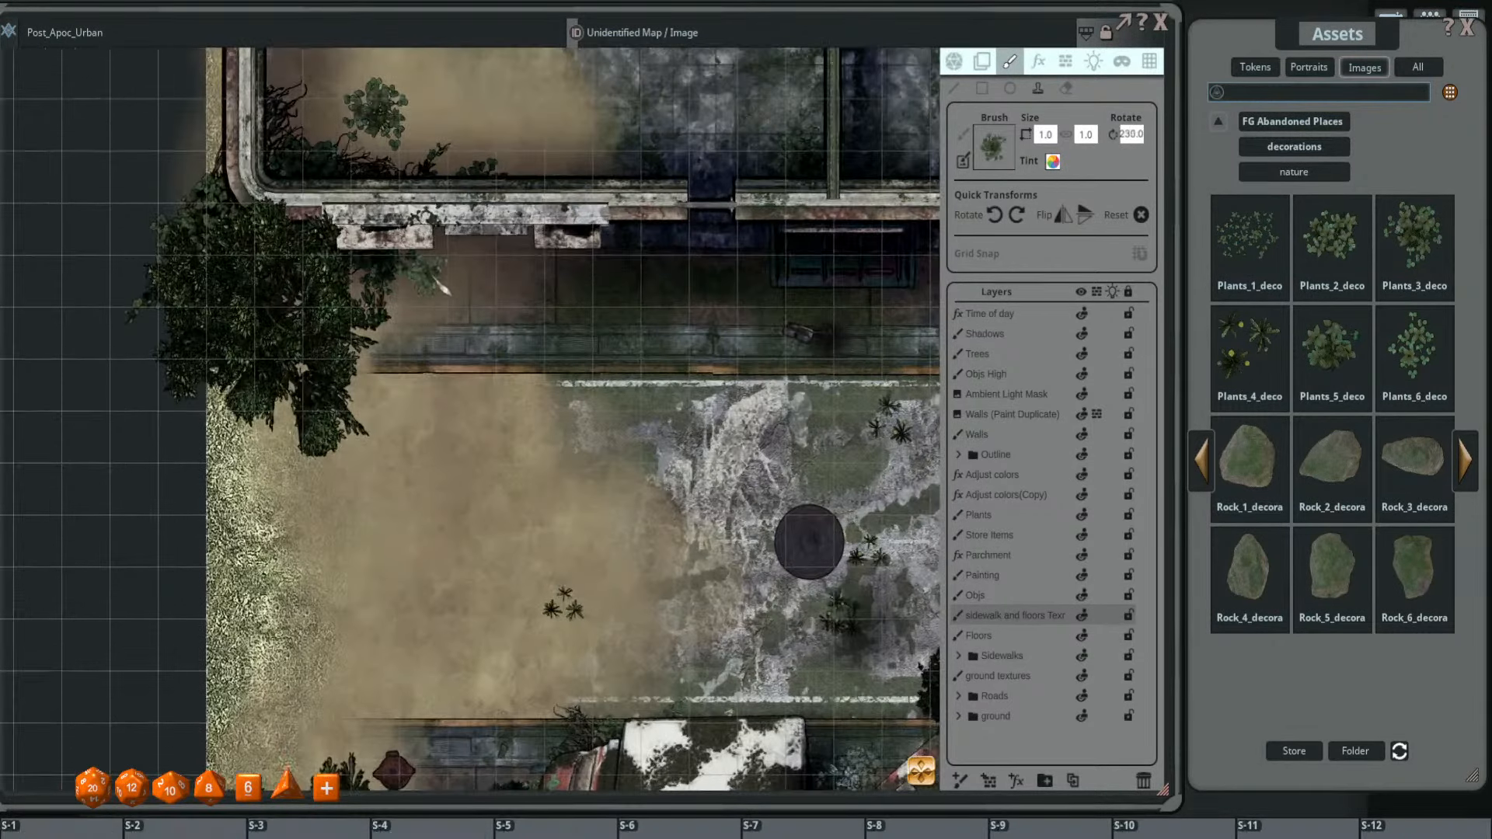
pyautogui.keyDown('alt'); pyautogui.scroll(-4, 423, 281); pyautogui.keyUp('alt')
pyautogui.keyDown('alt'); pyautogui.scroll(-5, 459, 280); pyautogui.keyUp('alt')
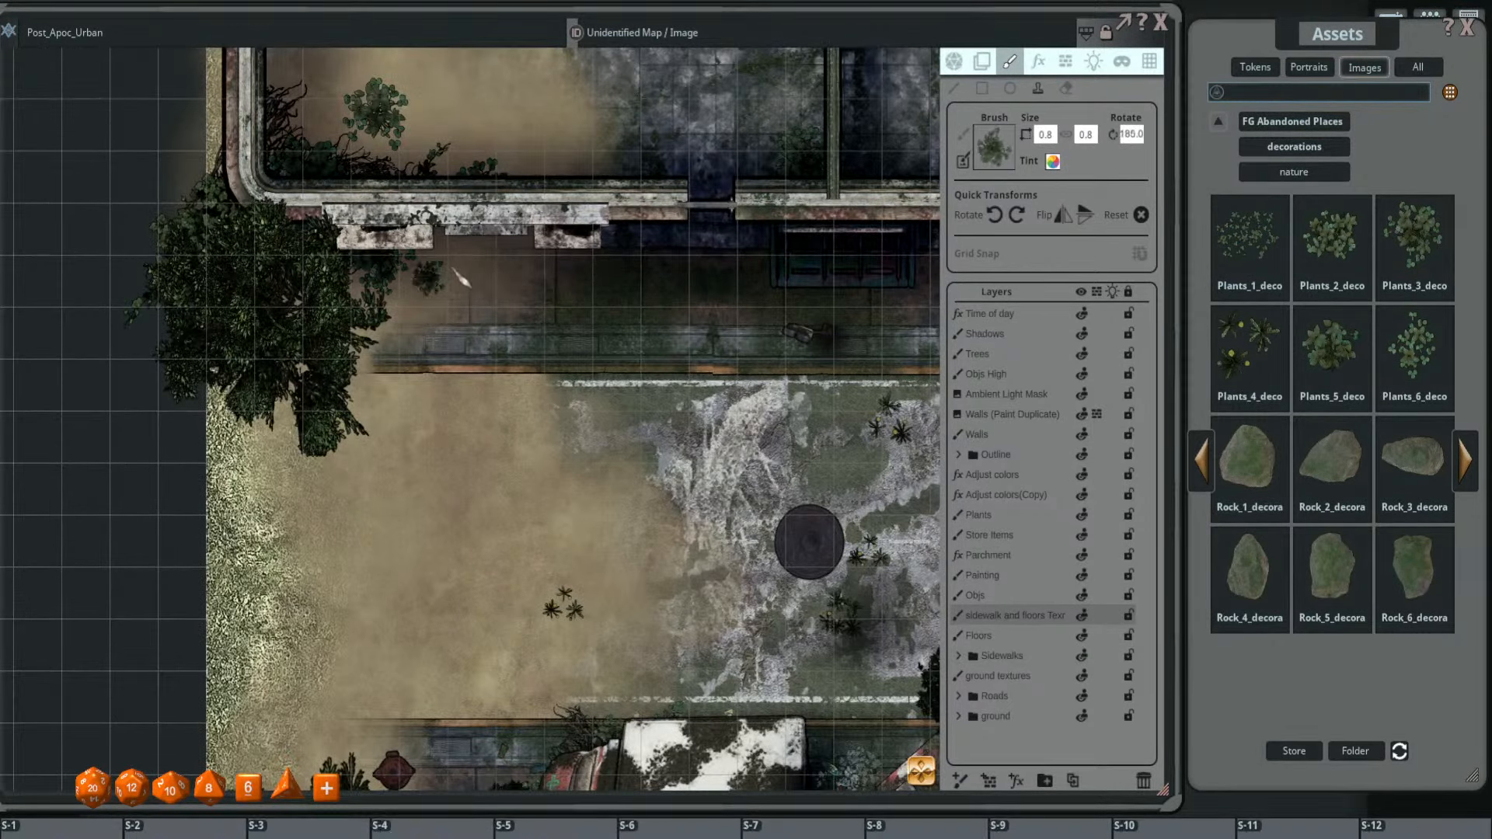
pyautogui.keyDown('alt'); pyautogui.scroll(-4, 416, 248); pyautogui.keyUp('alt')
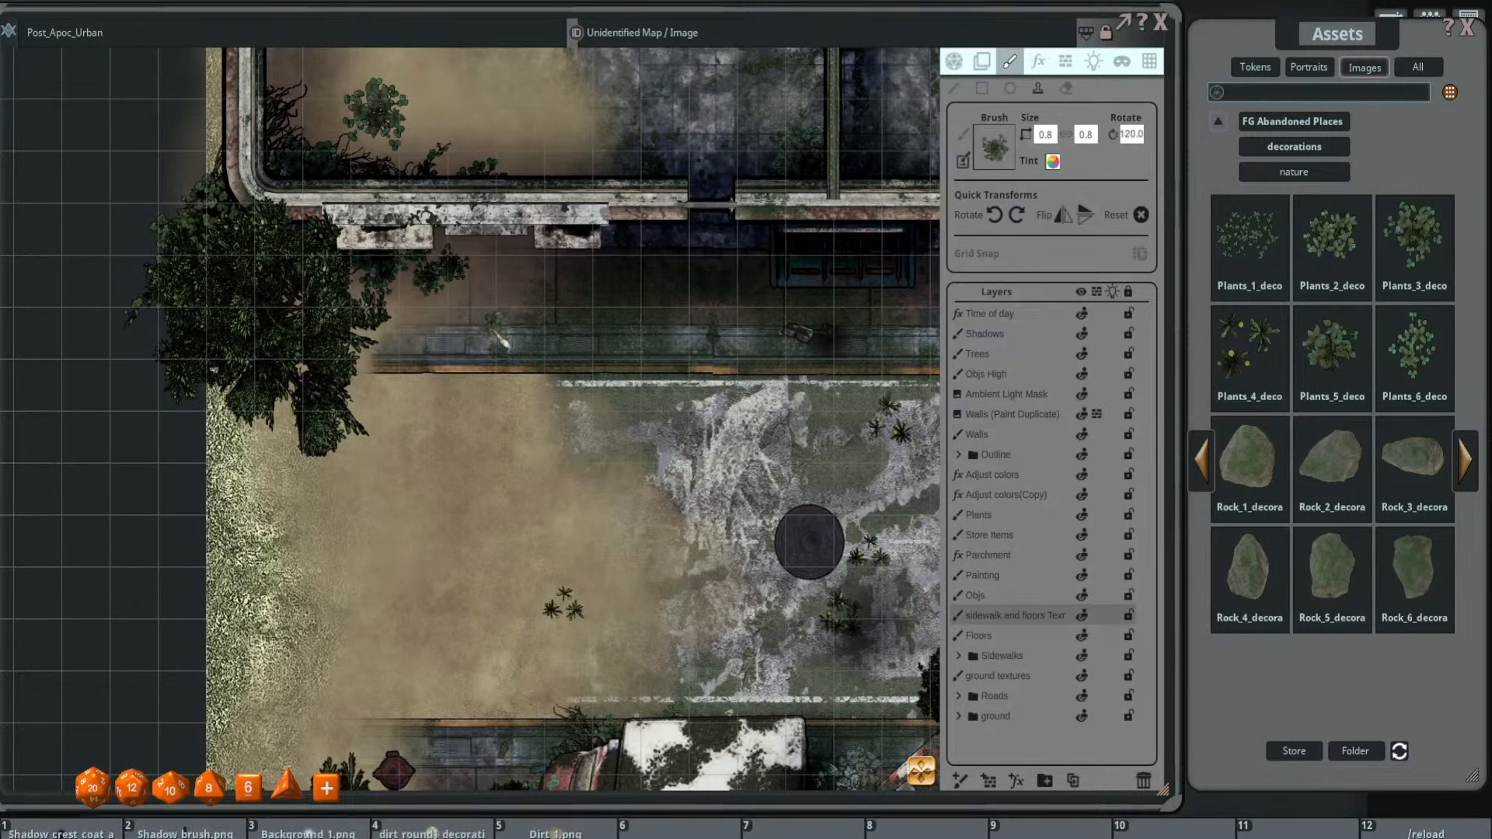
# - Load the Rocks_1 decoration as the brush and reduce its size to 2.6 by 2.0
pyautogui.scroll(-2, 432, 377)
pyautogui.scroll(-3, 350, 206)
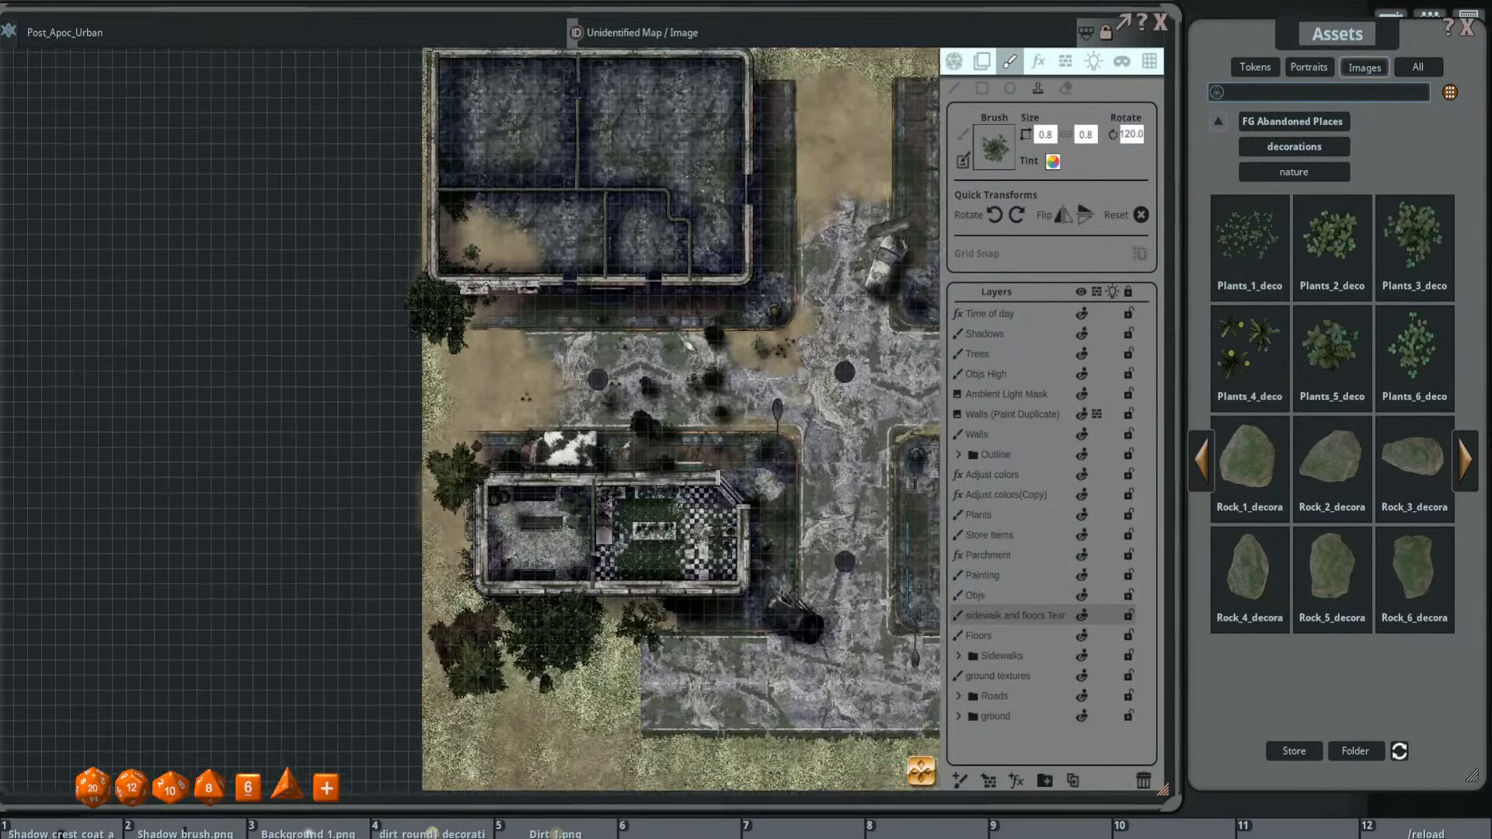
pyautogui.scroll(4, 579, 354)
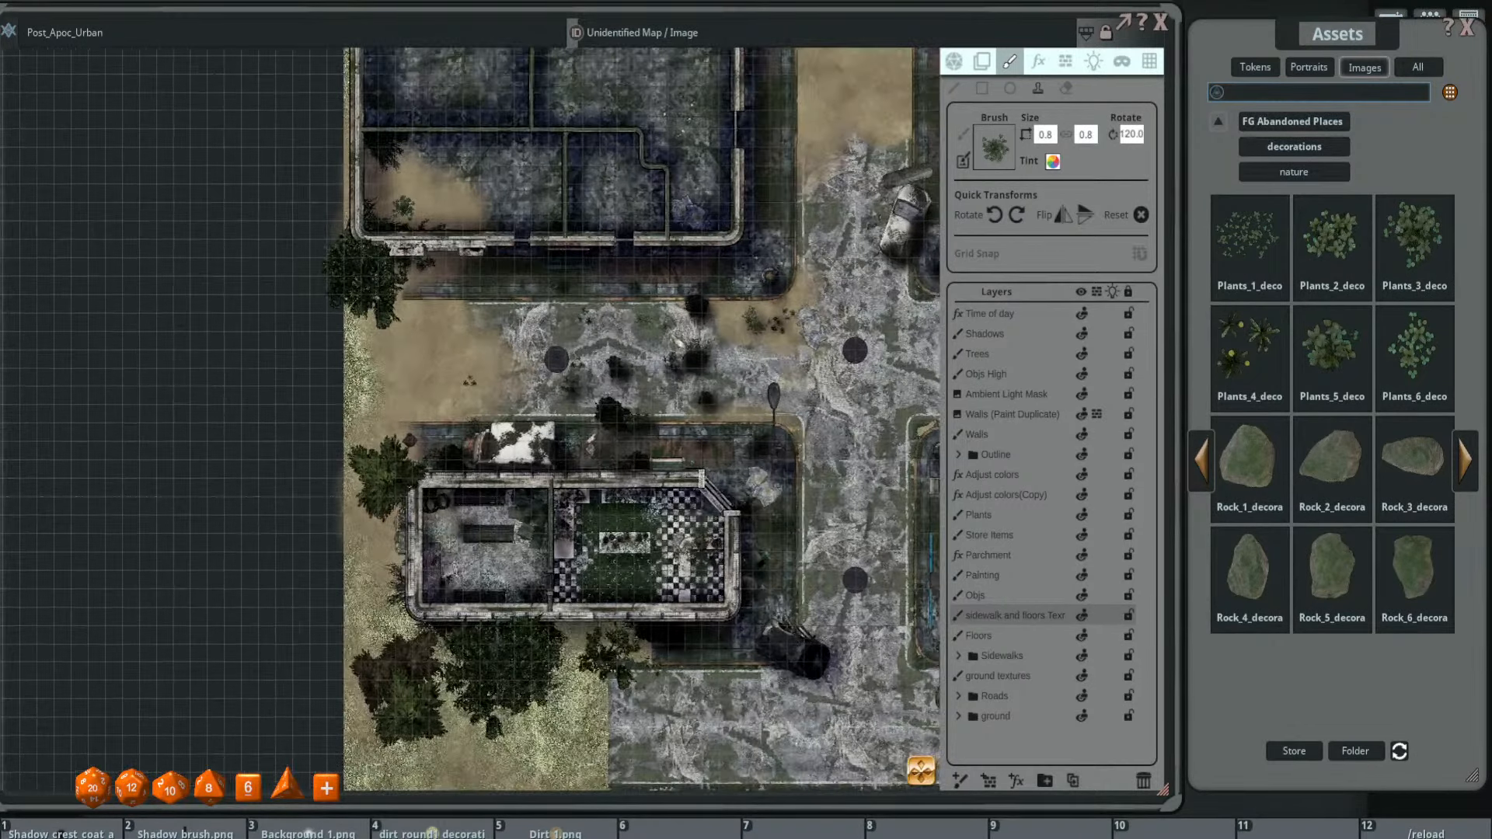
pyautogui.scroll(2, 579, 353)
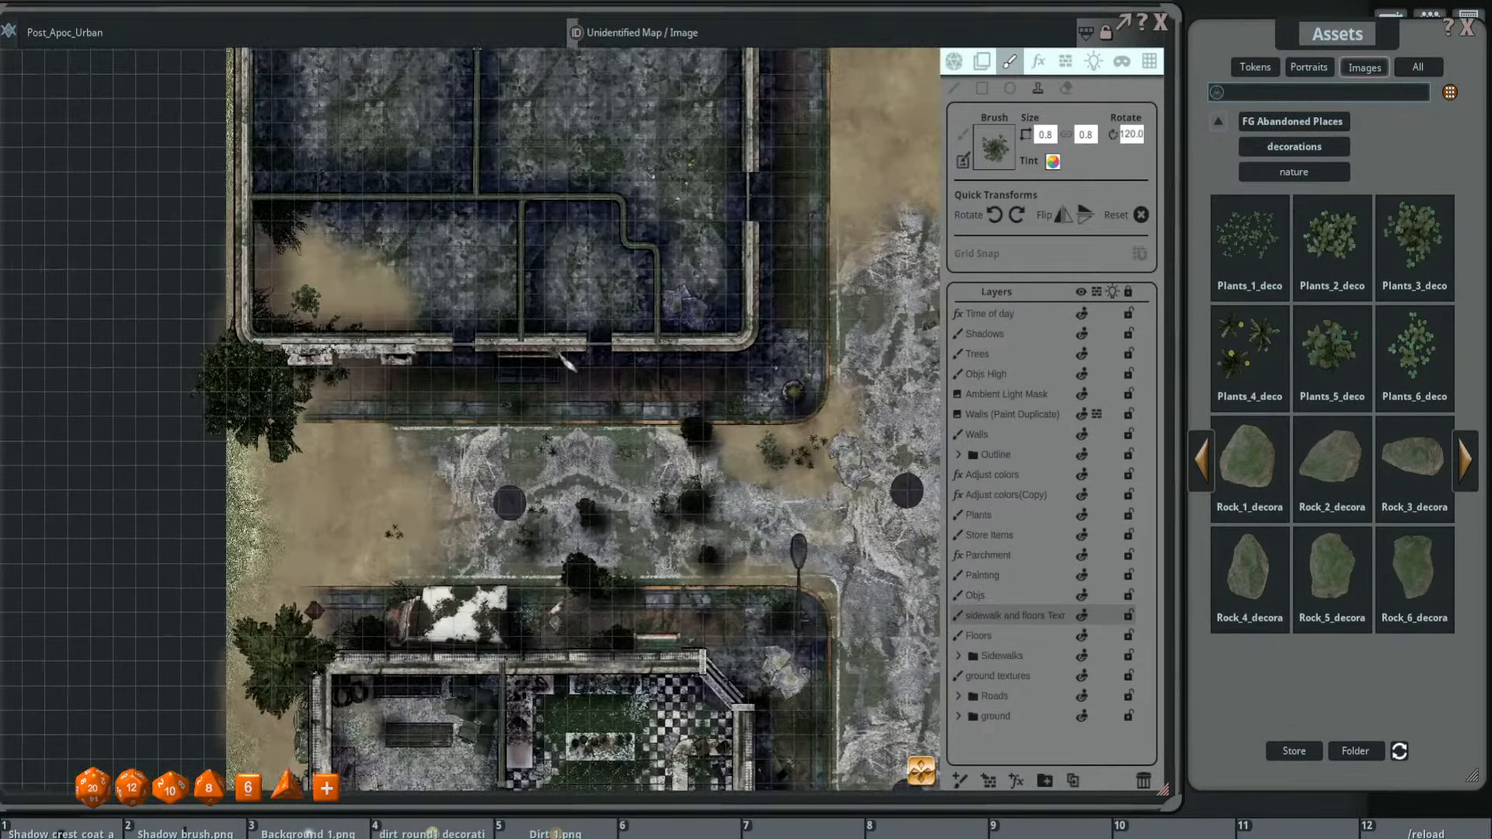
pyautogui.click(1465, 459)
pyautogui.click(1330, 241)
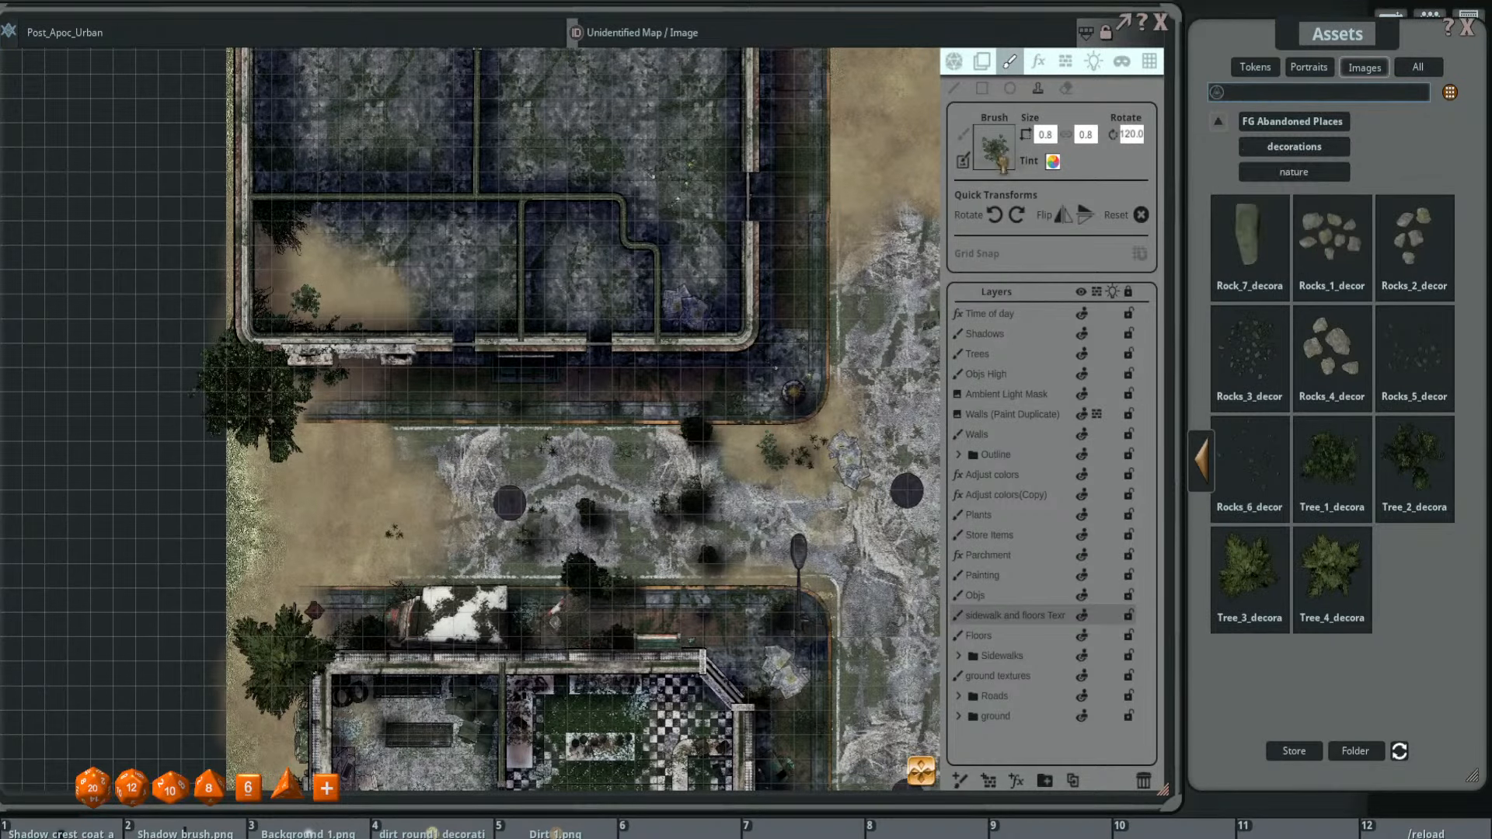
pyautogui.moveTo(507, 408); pyautogui.dragTo(376, 334)
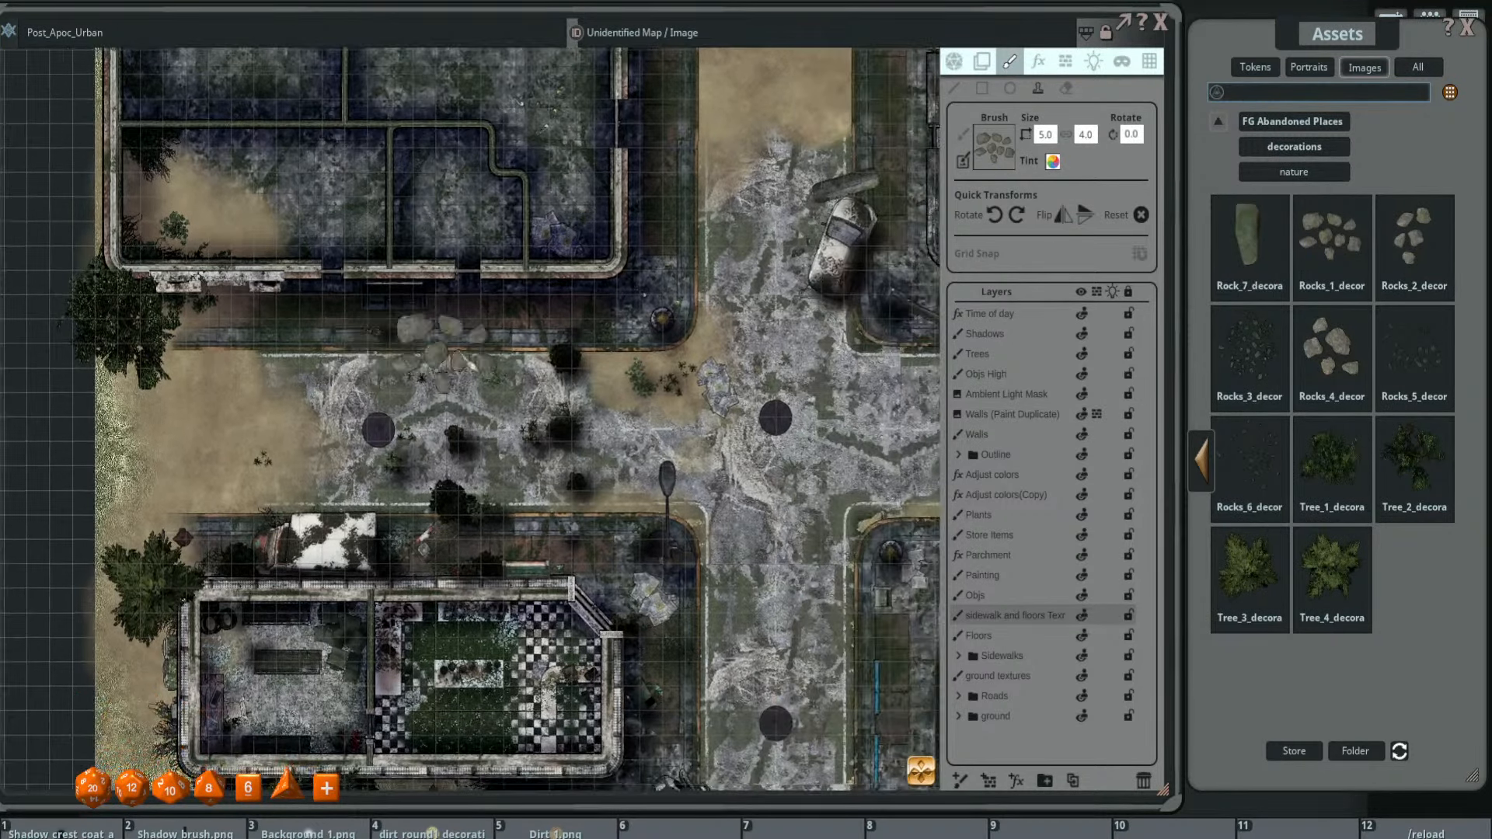
pyautogui.scroll(-2, 883, 311)
pyautogui.scroll(-1, 877, 309)
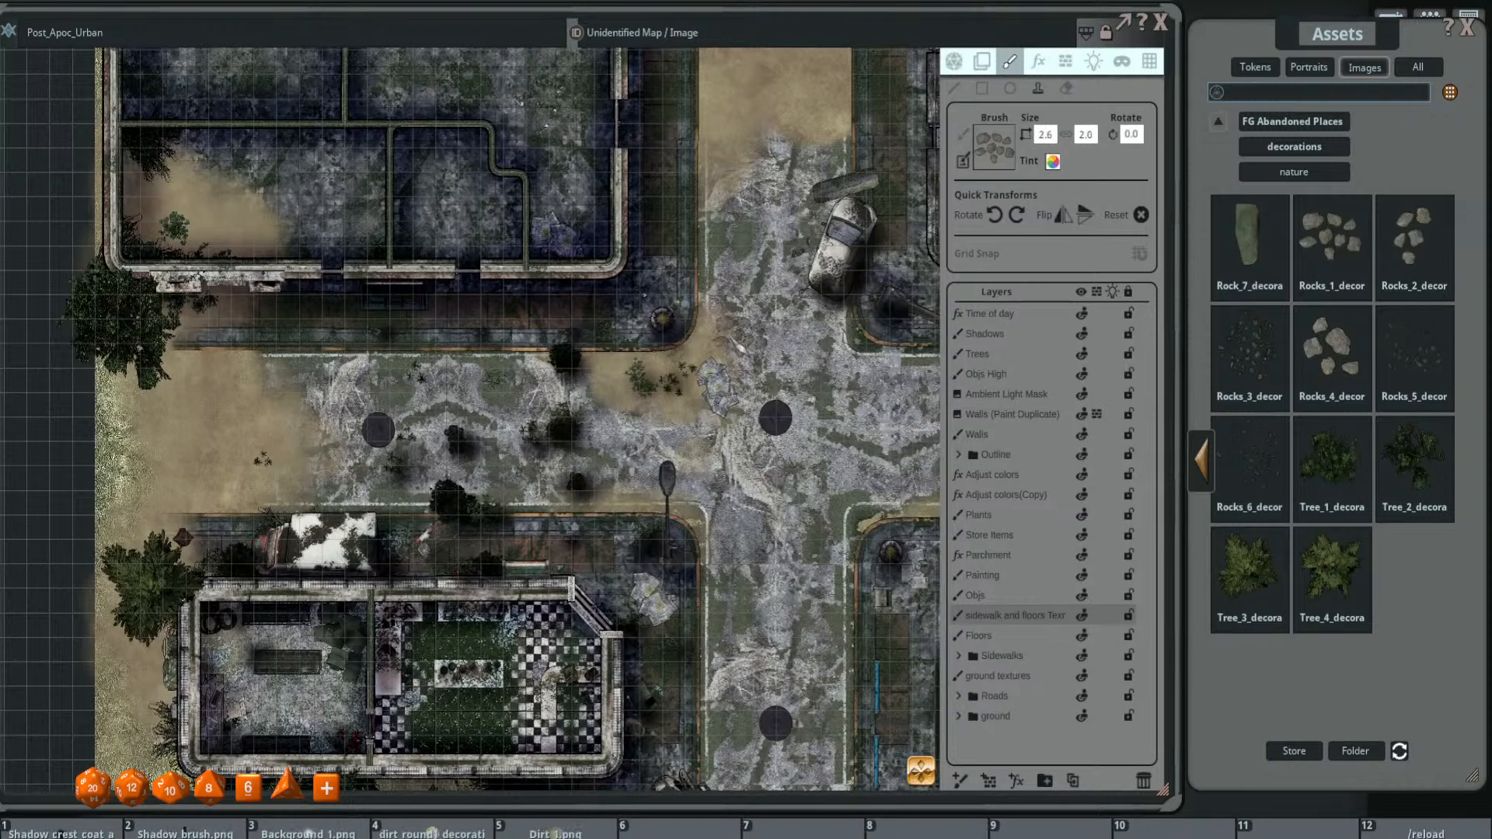
# - Try the unrotated rocks brush beside the northeast building's southwest corner, near the fallen streetlight
pyautogui.moveTo(878, 309); pyautogui.dragTo(800, 299)
pyautogui.scroll(3, 808, 292)
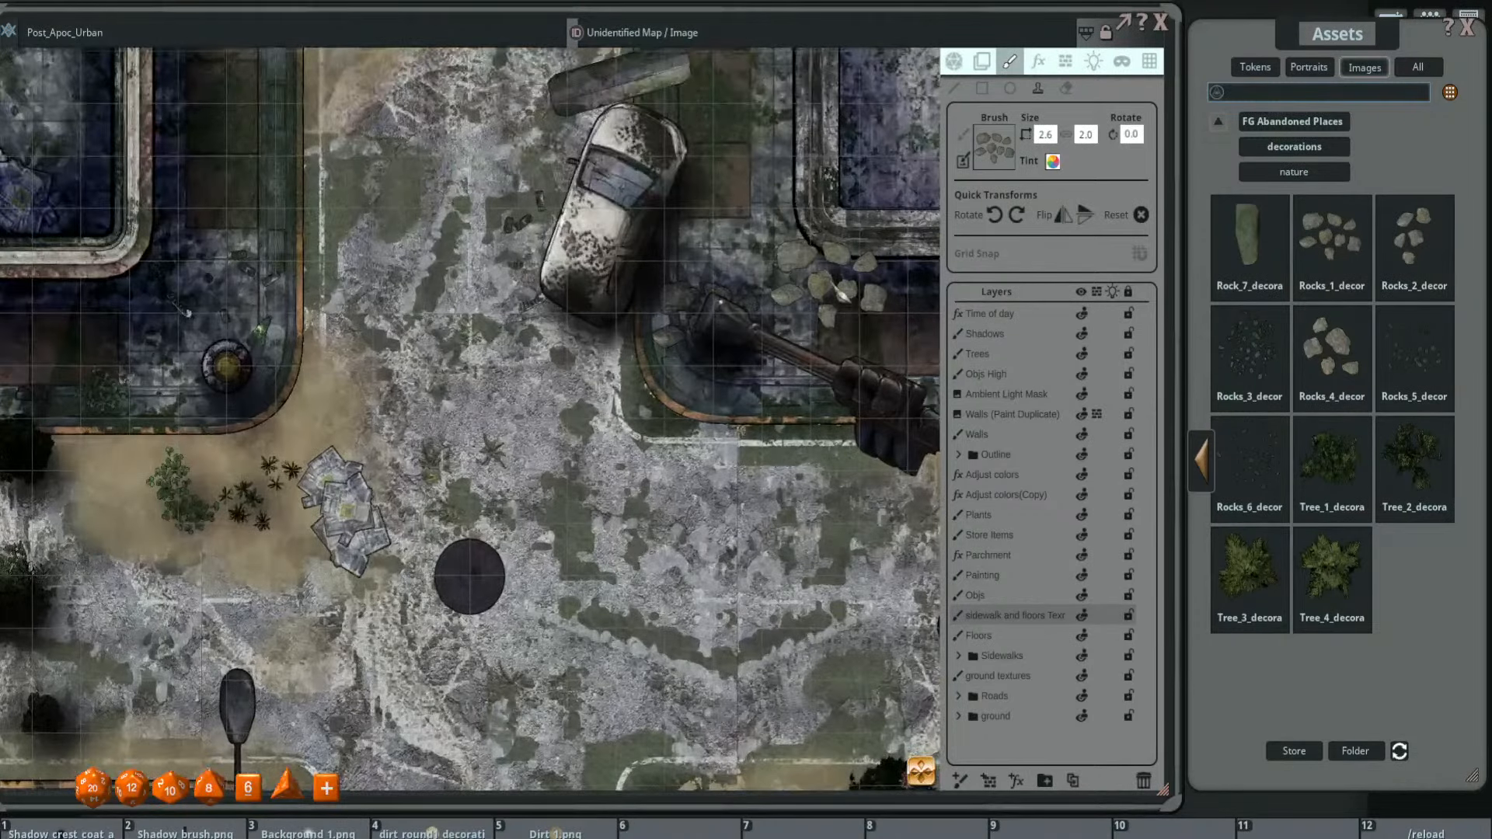
pyautogui.scroll(-4, 835, 299)
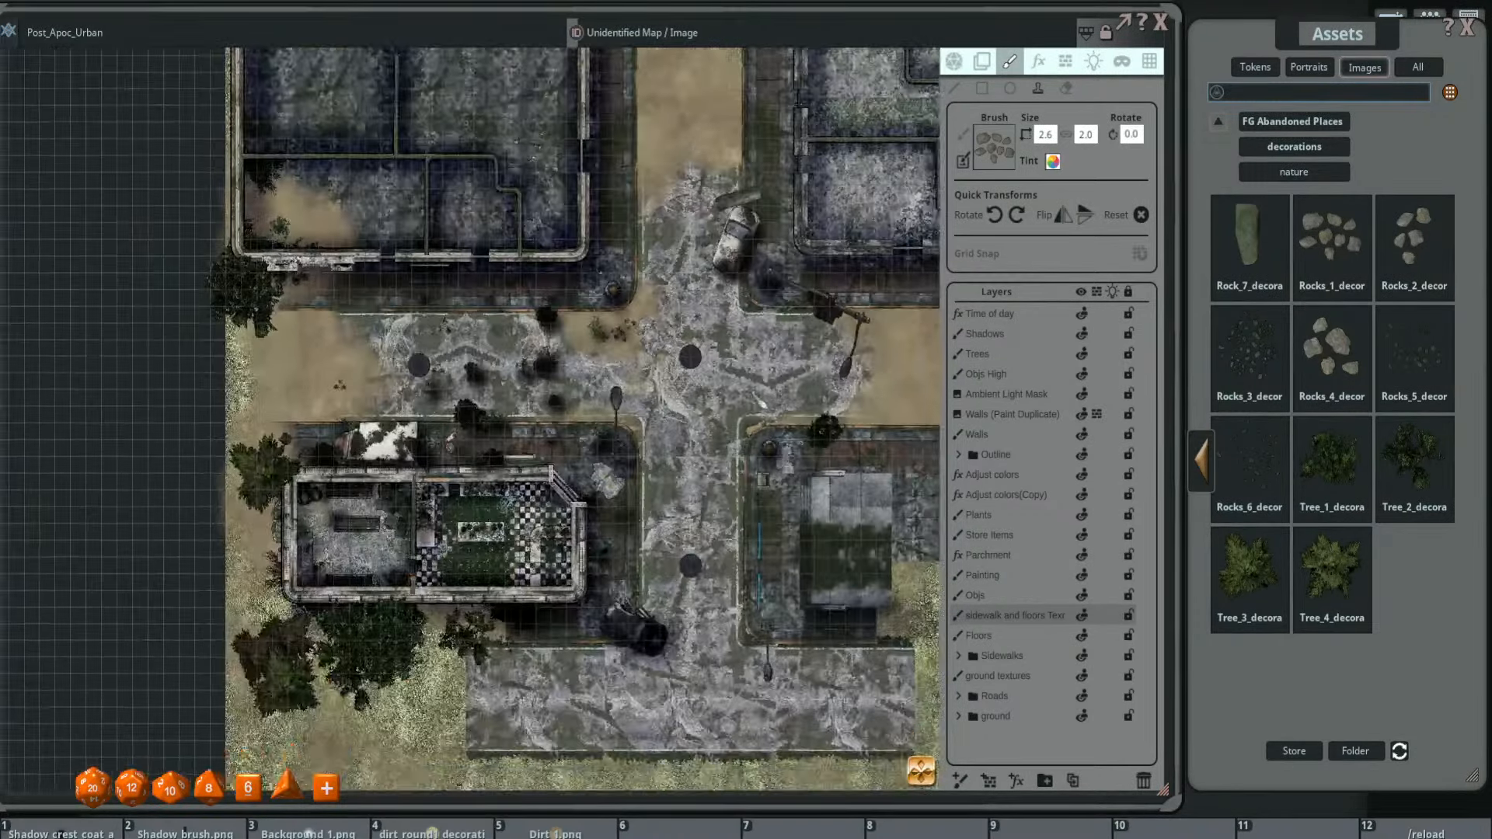
# - Try the rocks at 3.2 by 2.6, rotated 45 degrees, between the trees south of the checkered-floor building, including on the ground textures layer
pyautogui.scroll(2, 606, 475)
pyautogui.scroll(1, 559, 455)
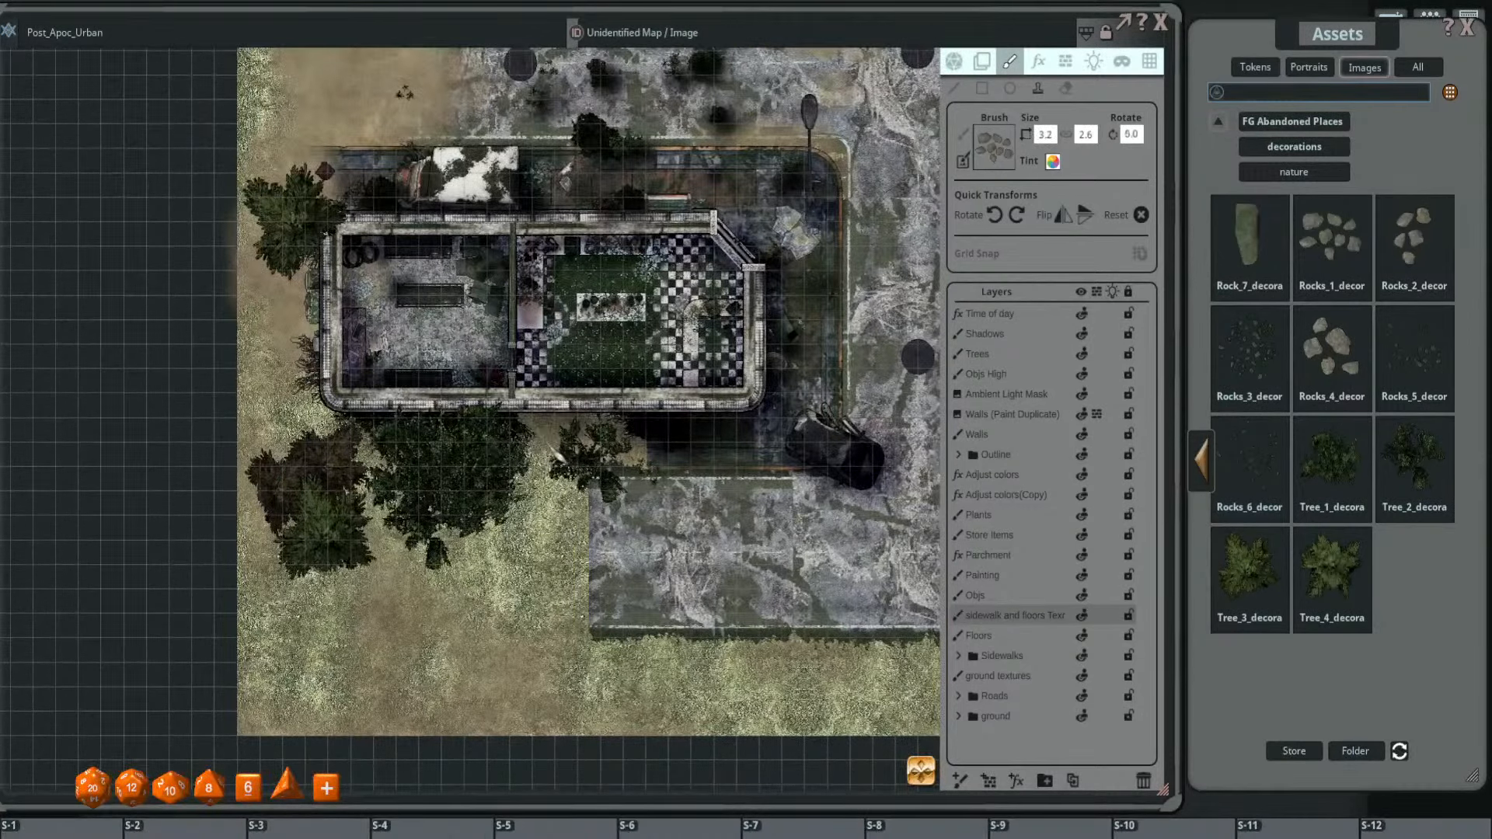
pyautogui.scroll(3, 556, 456)
pyautogui.scroll(1, 445, 471)
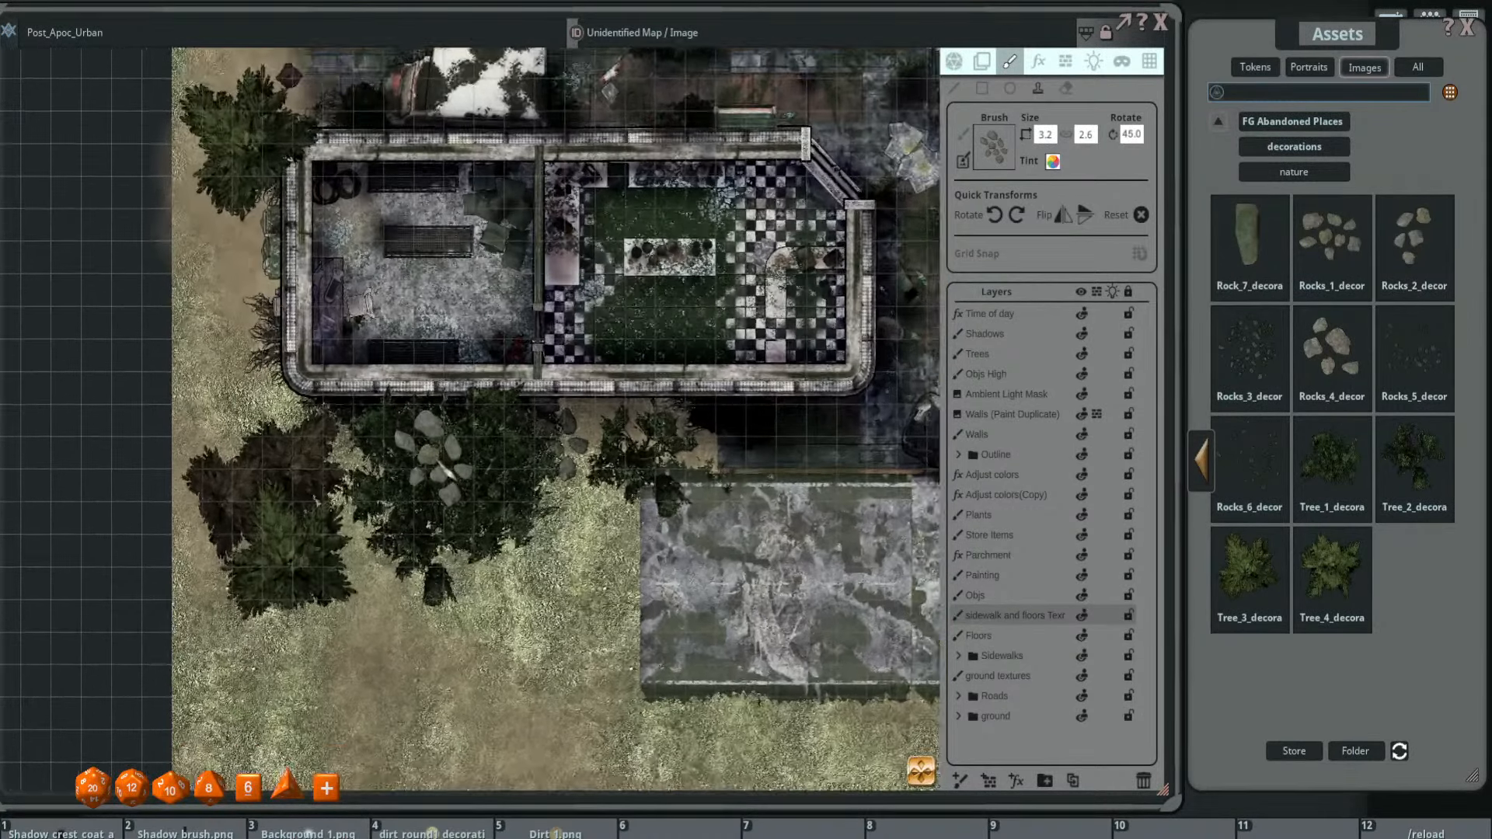
pyautogui.scroll(1, 427, 464)
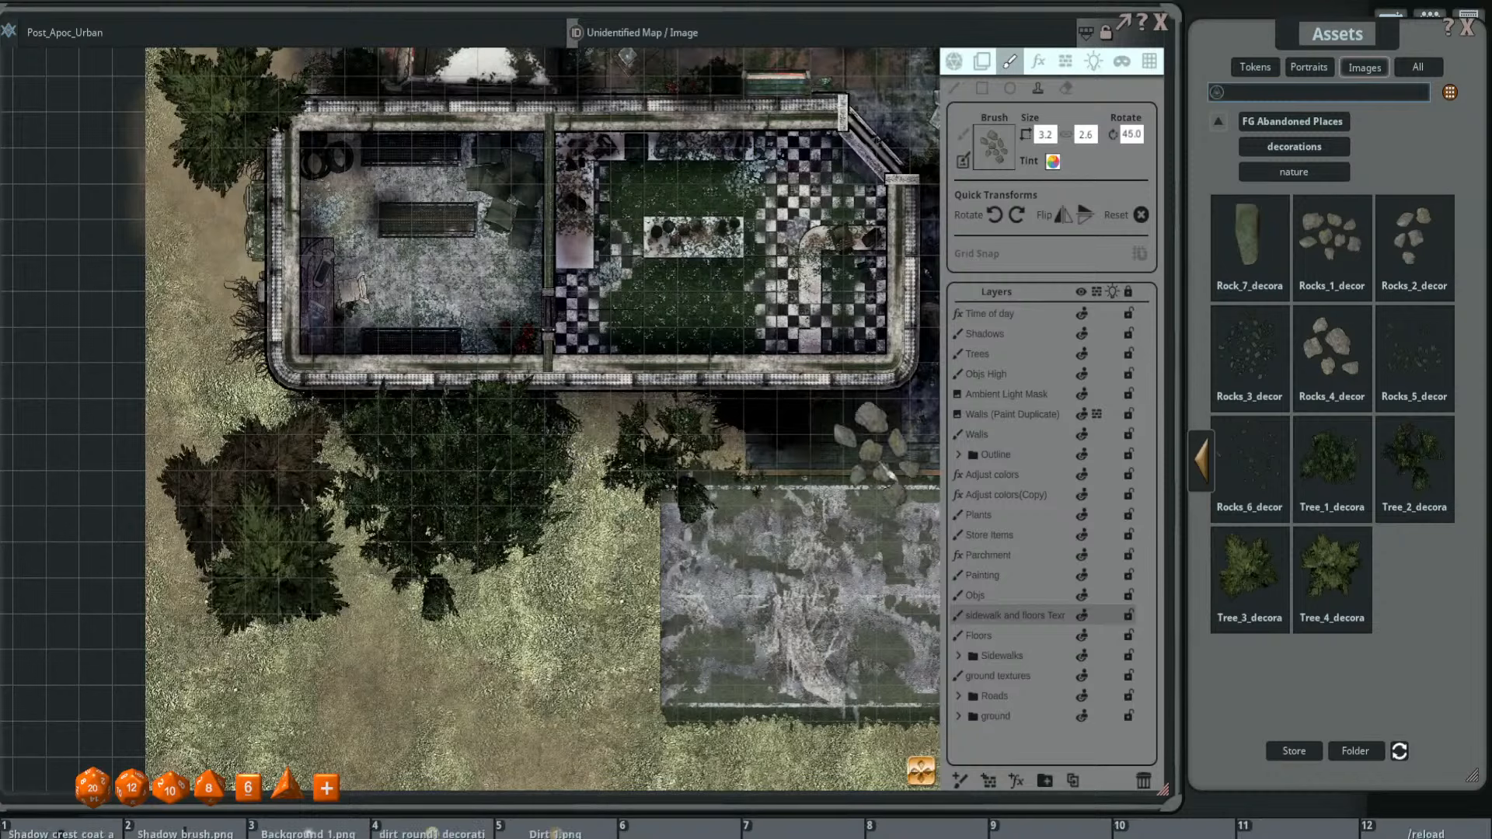
pyautogui.click(1002, 676)
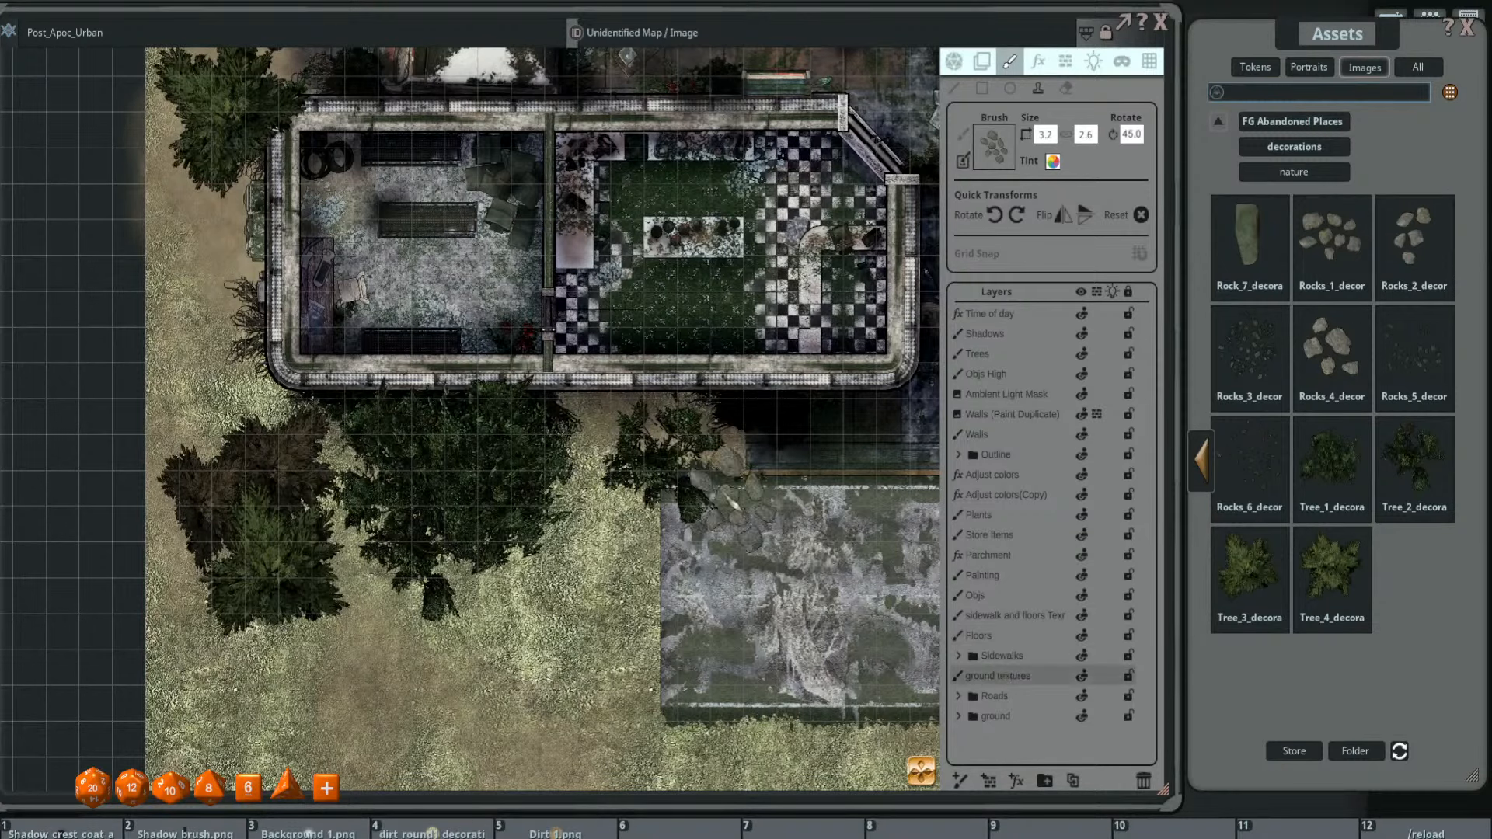
pyautogui.click(589, 449)
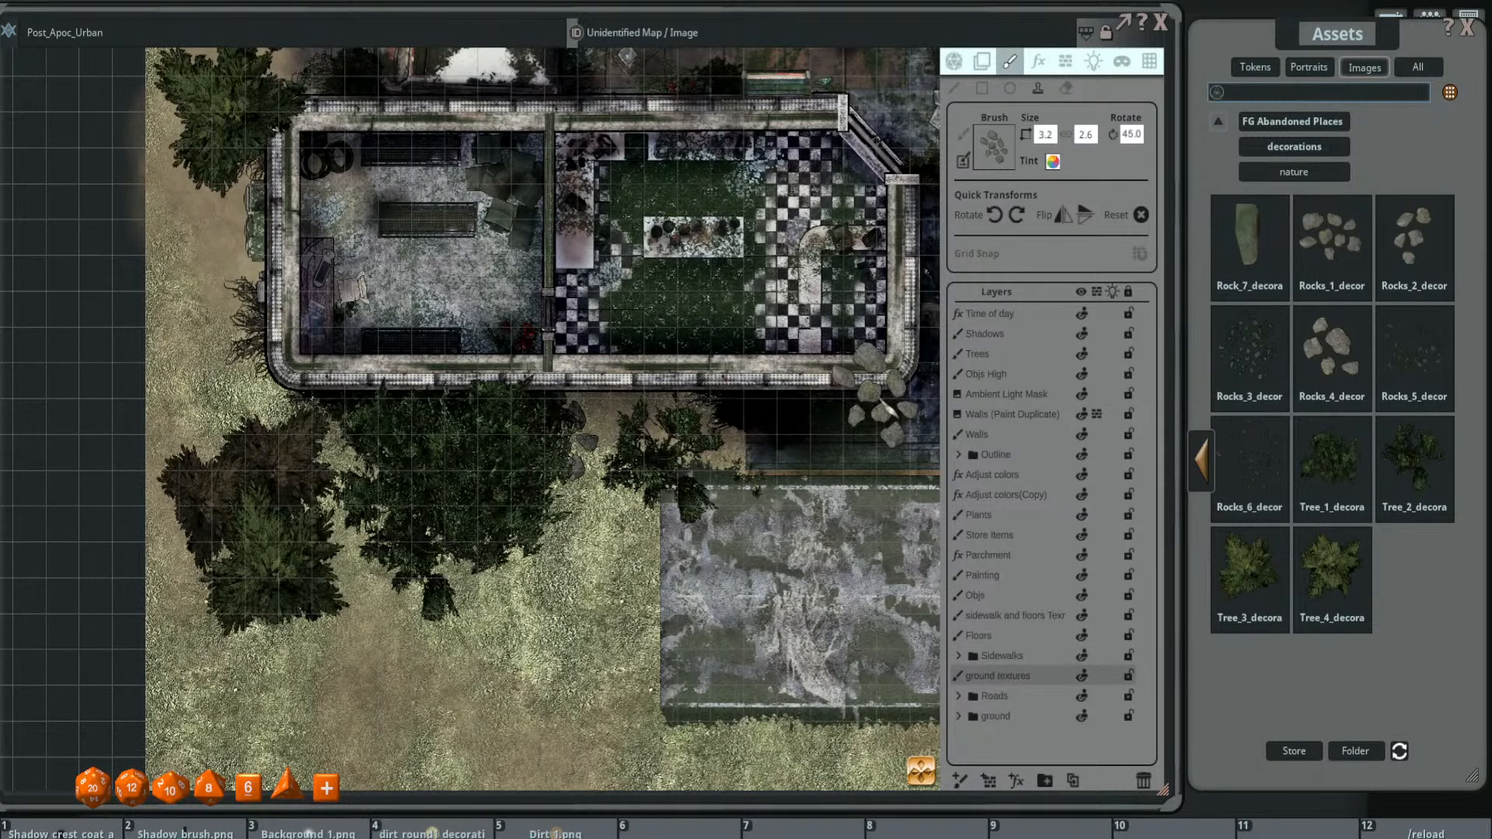
# - Stamp the rocks at 2.6 by 2.0, rotated 355 degrees, on the Floors layer between the trees south of the checkered-floor building
pyautogui.click(978, 636)
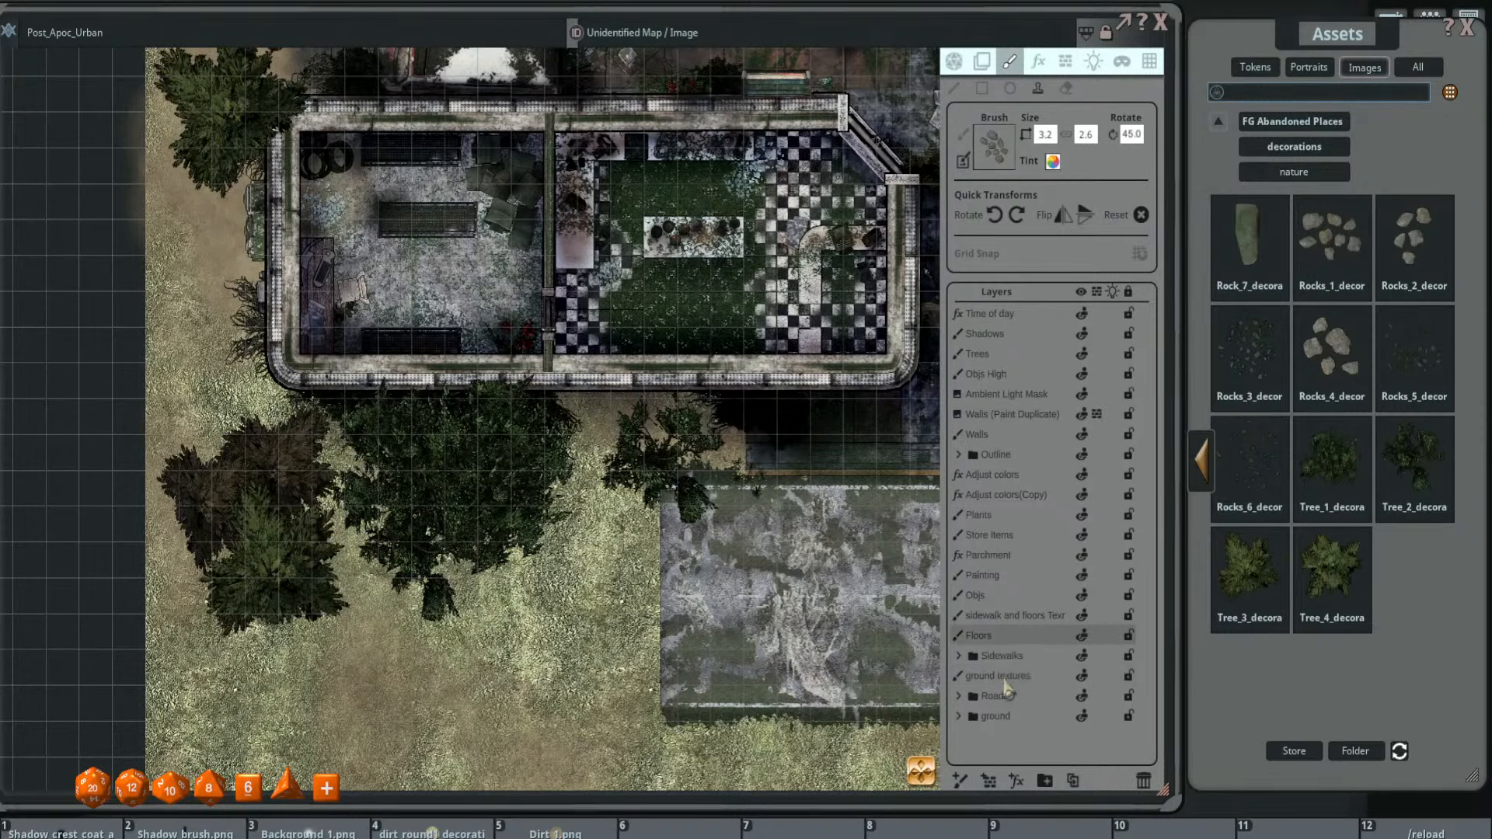
pyautogui.scroll(-5, 563, 431)
pyautogui.scroll(-6, 563, 431)
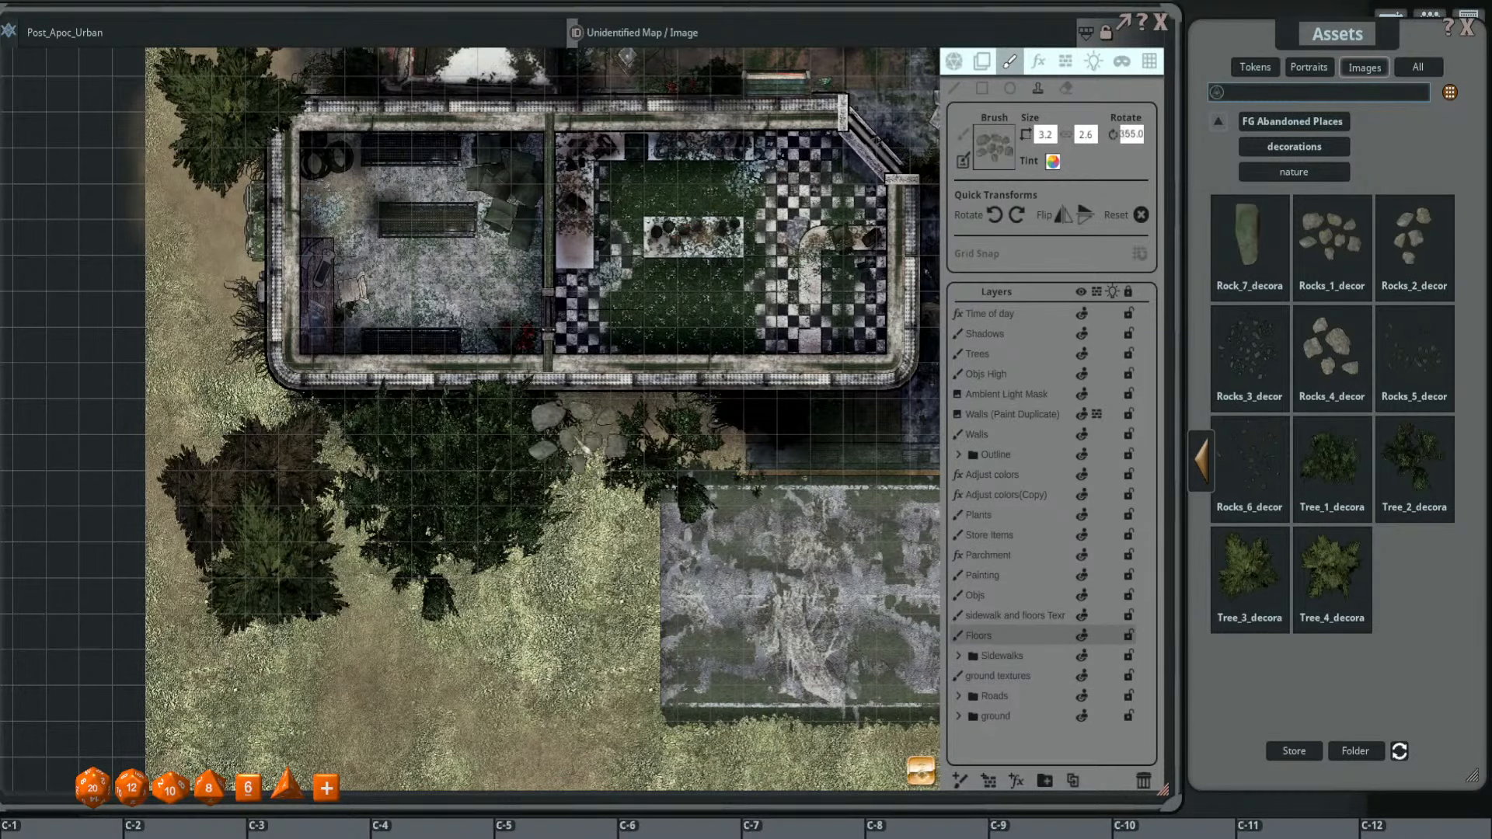
pyautogui.scroll(-5, 558, 423)
pyautogui.click(547, 420)
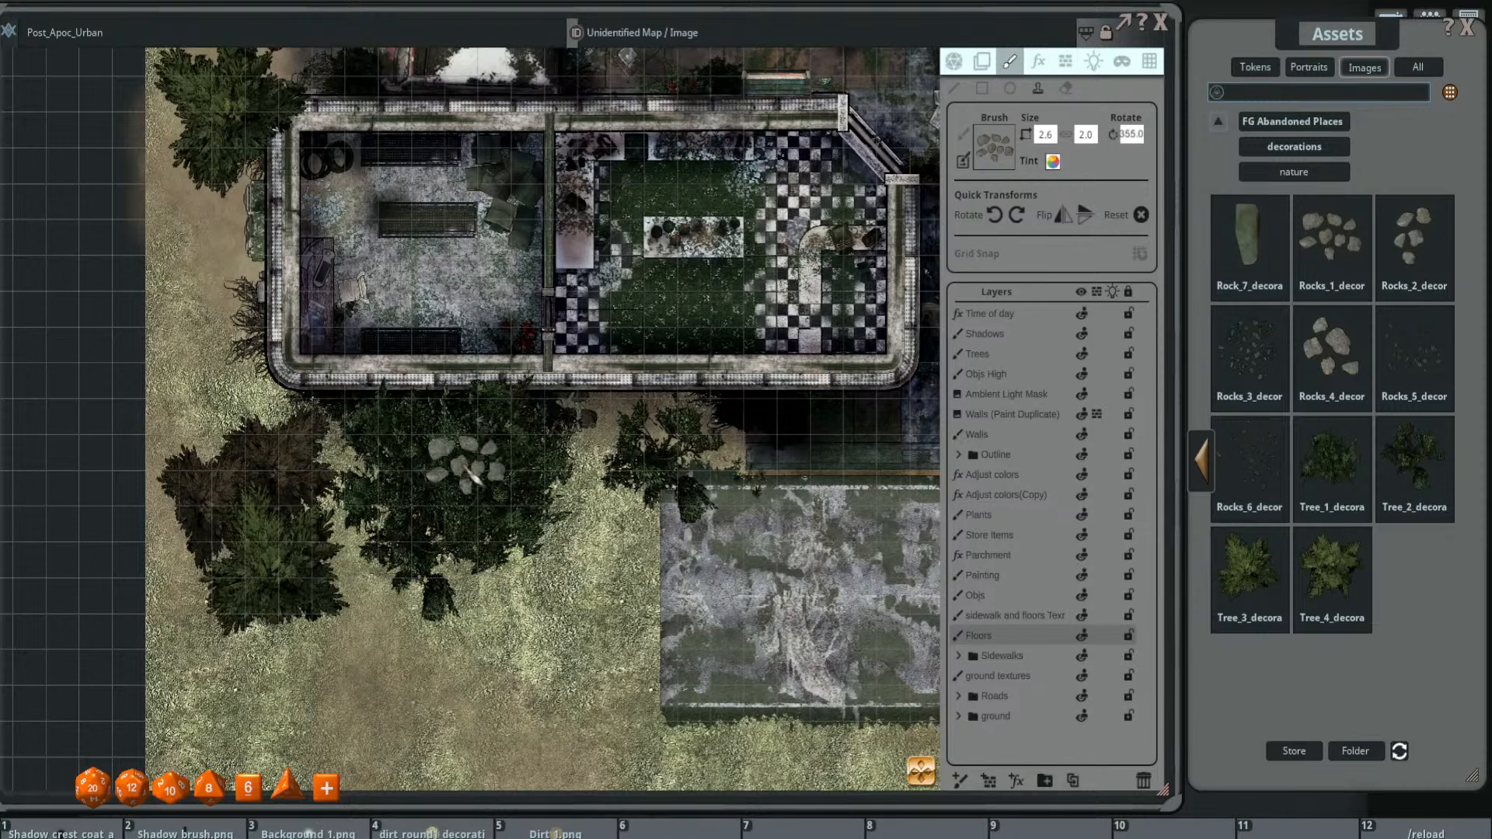
pyautogui.scroll(-3, 455, 470)
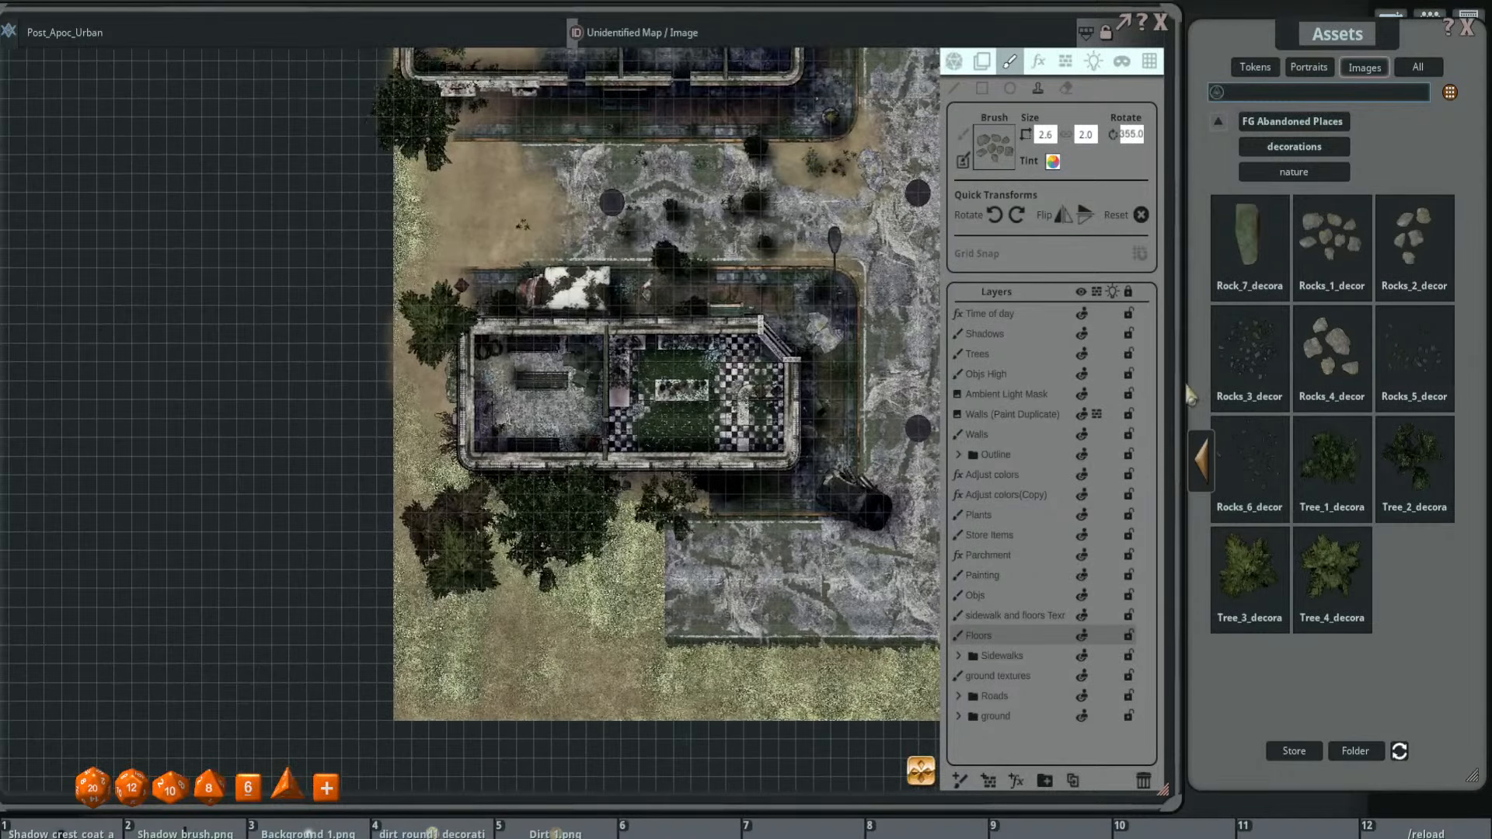
# - Try the Rock_7 decoration as a 2.0 by 4.0 brush around the checkered-floor building, rotating it to 35 degrees
pyautogui.moveTo(977, 158); pyautogui.dragTo(982, 154)
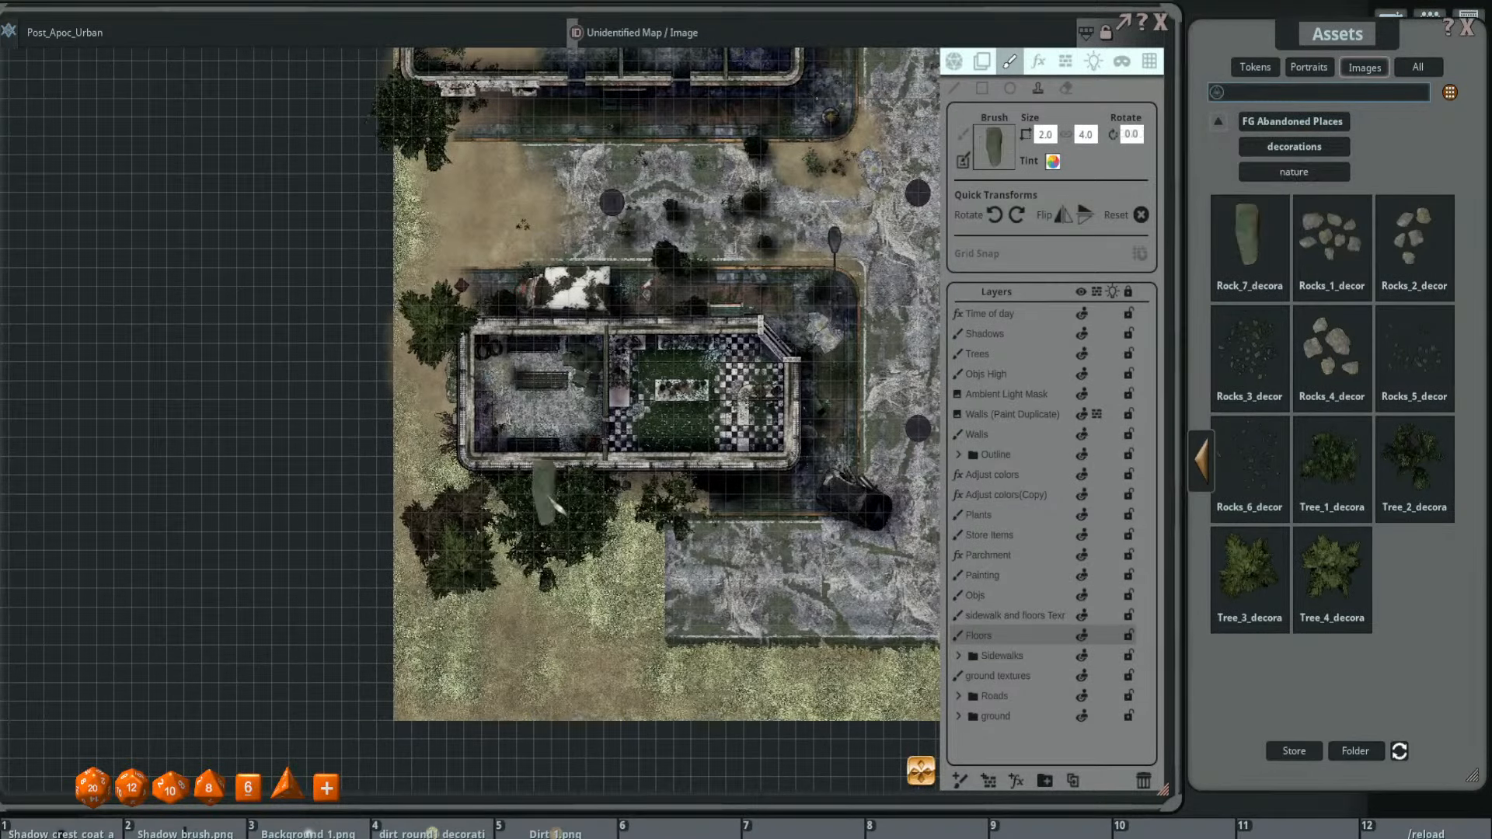
pyautogui.moveTo(548, 459); pyautogui.dragTo(369, 451)
pyautogui.moveTo(794, 336)
pyautogui.mouseDown()
pyautogui.moveTo(740, 319)
pyautogui.moveTo(384, 342)
pyautogui.mouseUp()
pyautogui.moveTo(493, 330); pyautogui.dragTo(973, 390)
pyautogui.scroll(4, 342, 400)
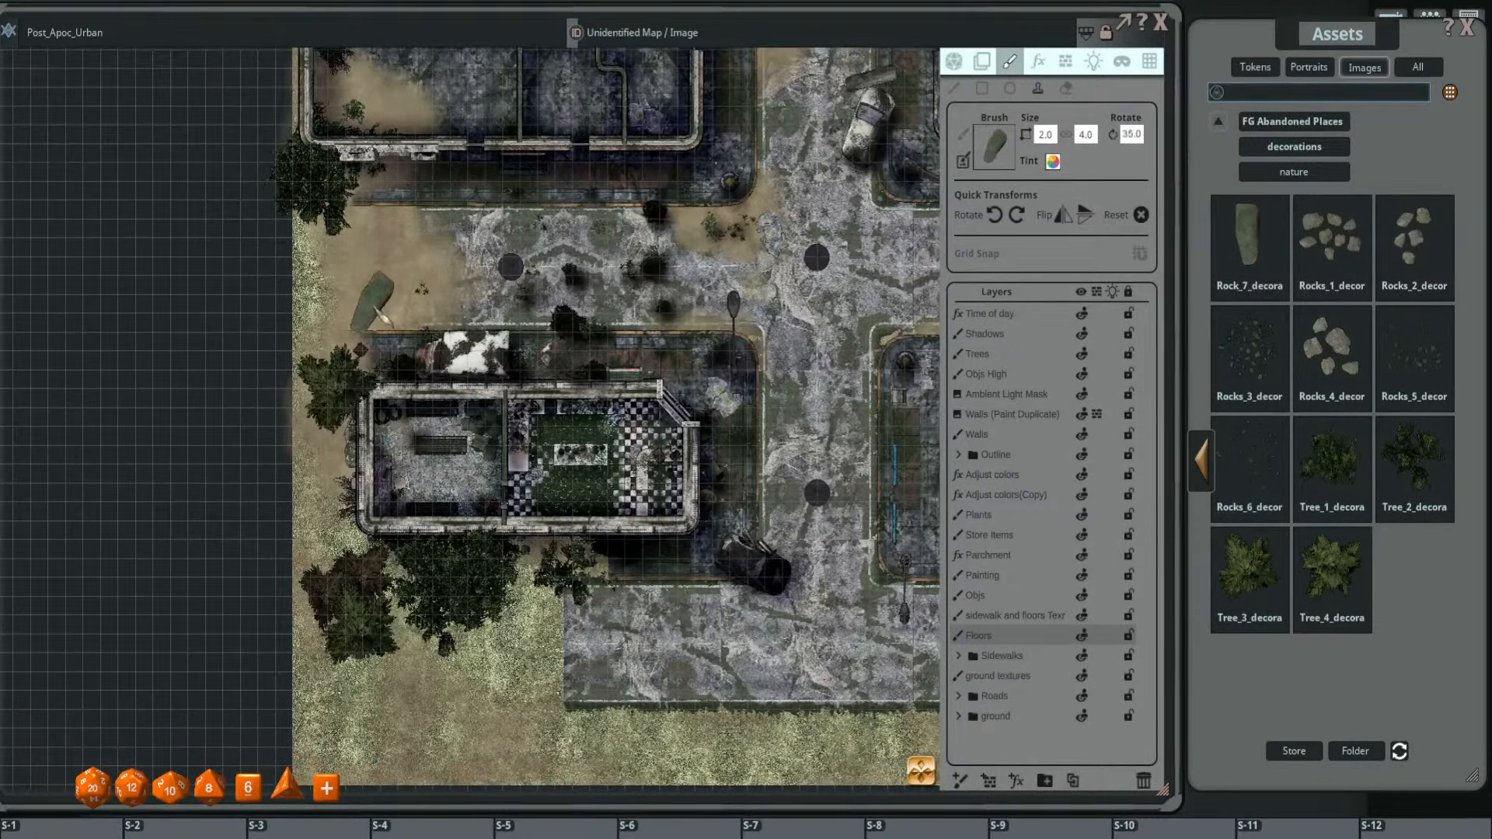
# - Load the Rocks_3 decoration as a 3.0 by 3.0 brush and stamp it among the plants at the northern building's southeast street corner
pyautogui.click(1212, 445)
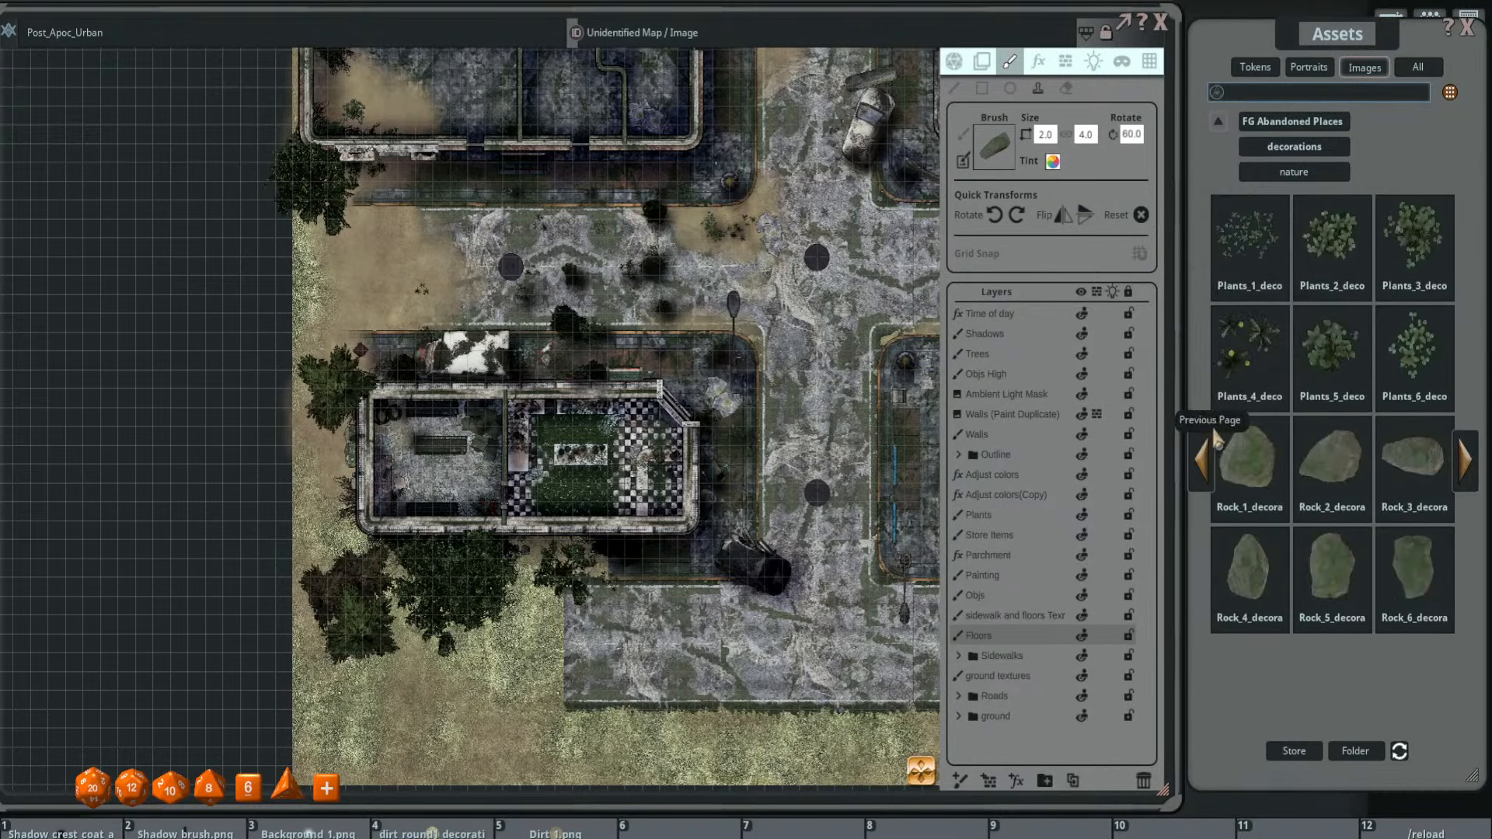
pyautogui.click(1464, 458)
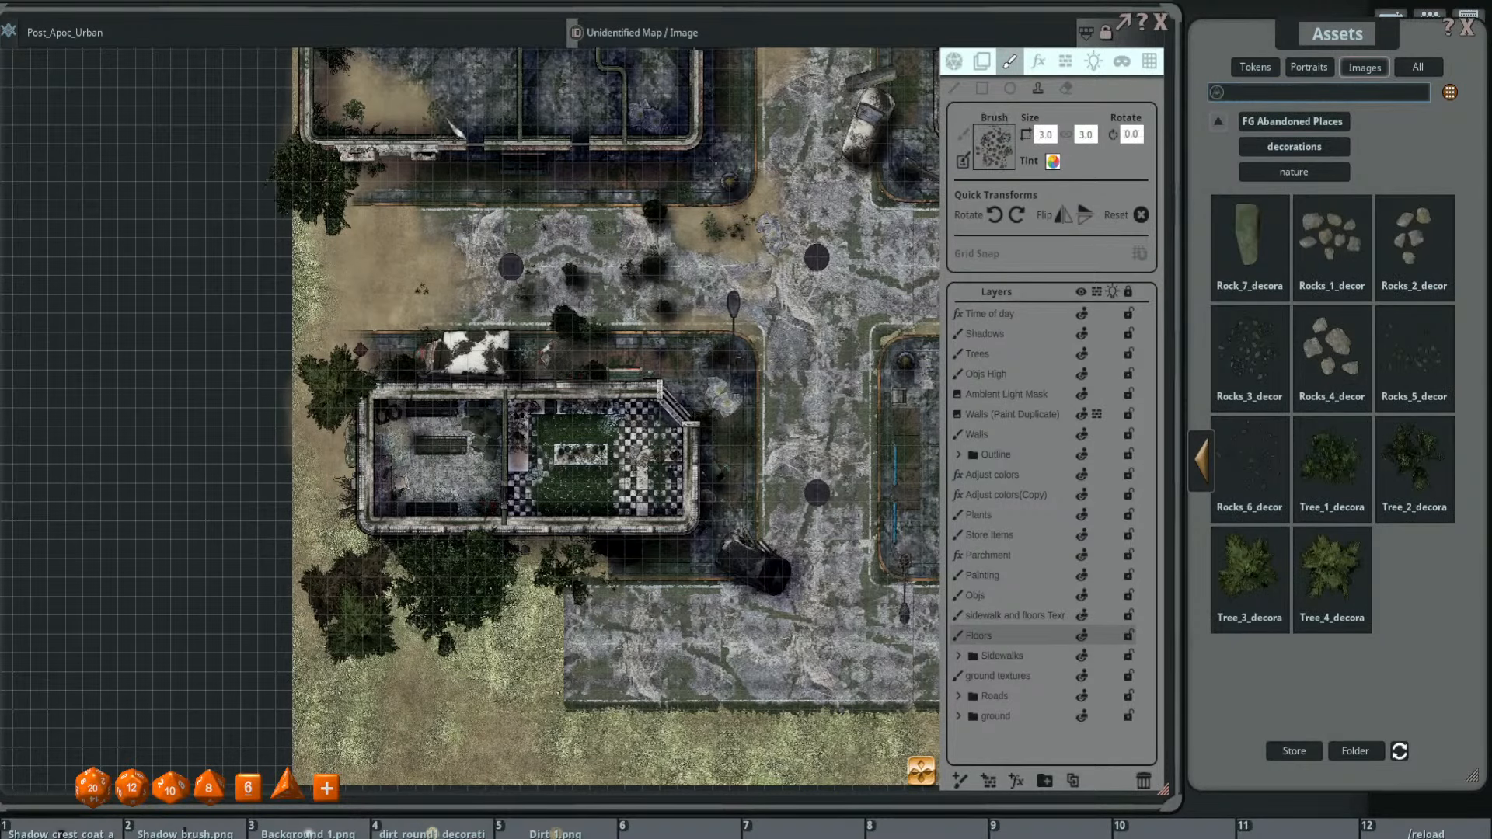
pyautogui.click(742, 250)
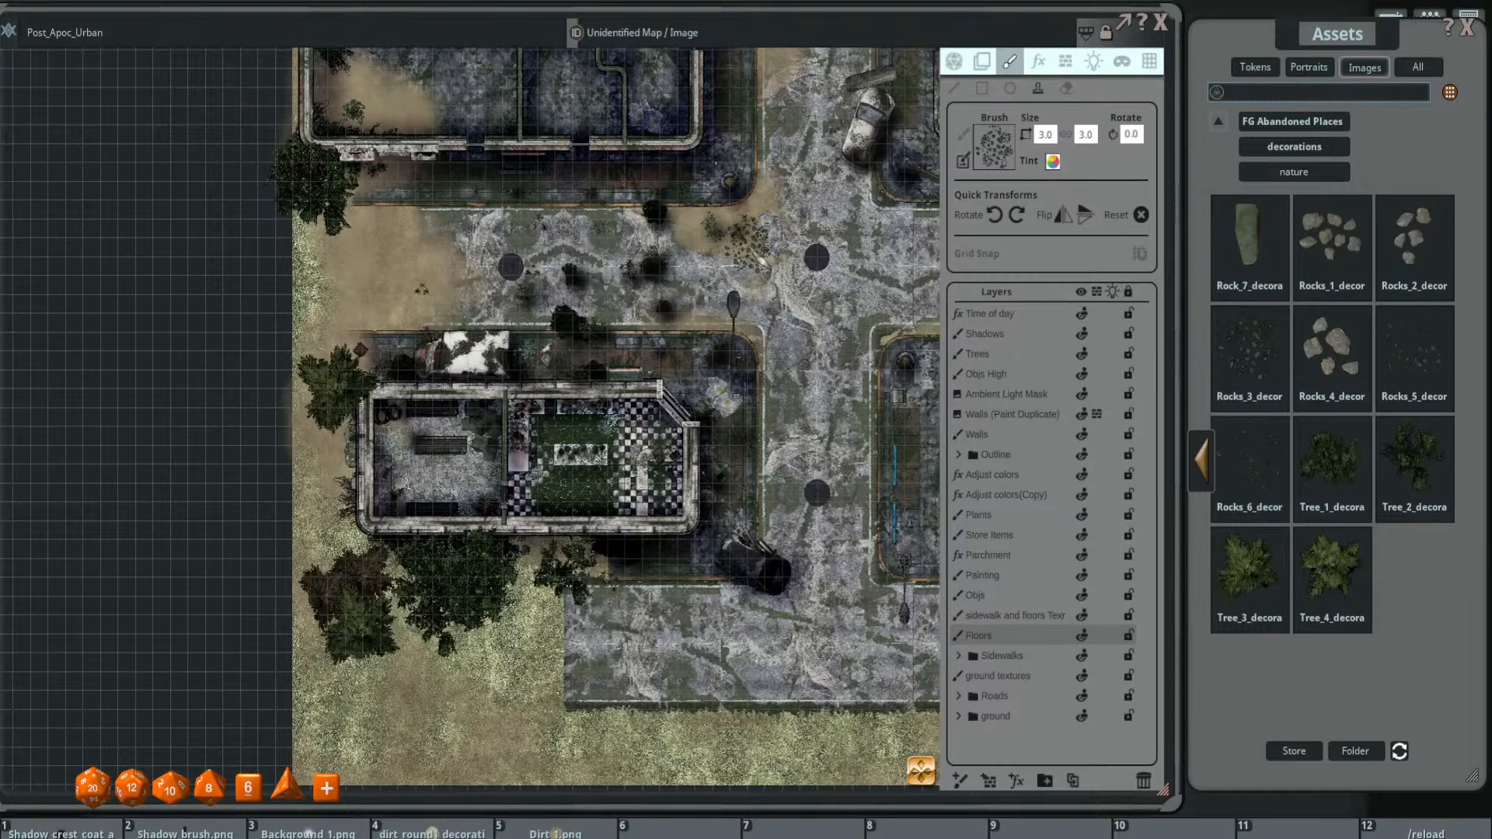
# - Examine the northern building's rooms with the rocks brush, from the southwest dirt patch to the northwest room, for places to decorate
pyautogui.scroll(3, 420, 182)
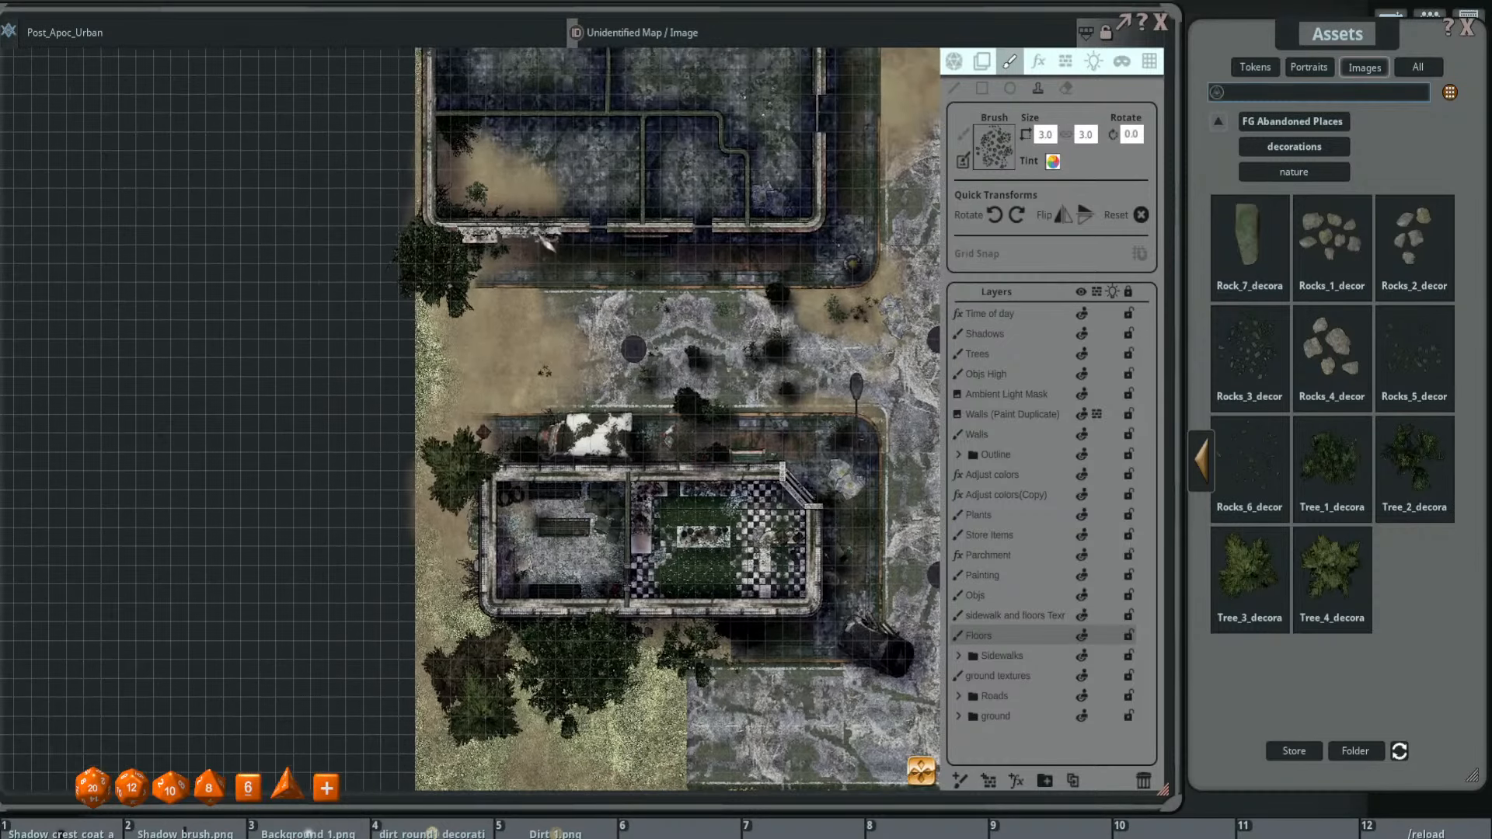
pyautogui.scroll(2, 575, 163)
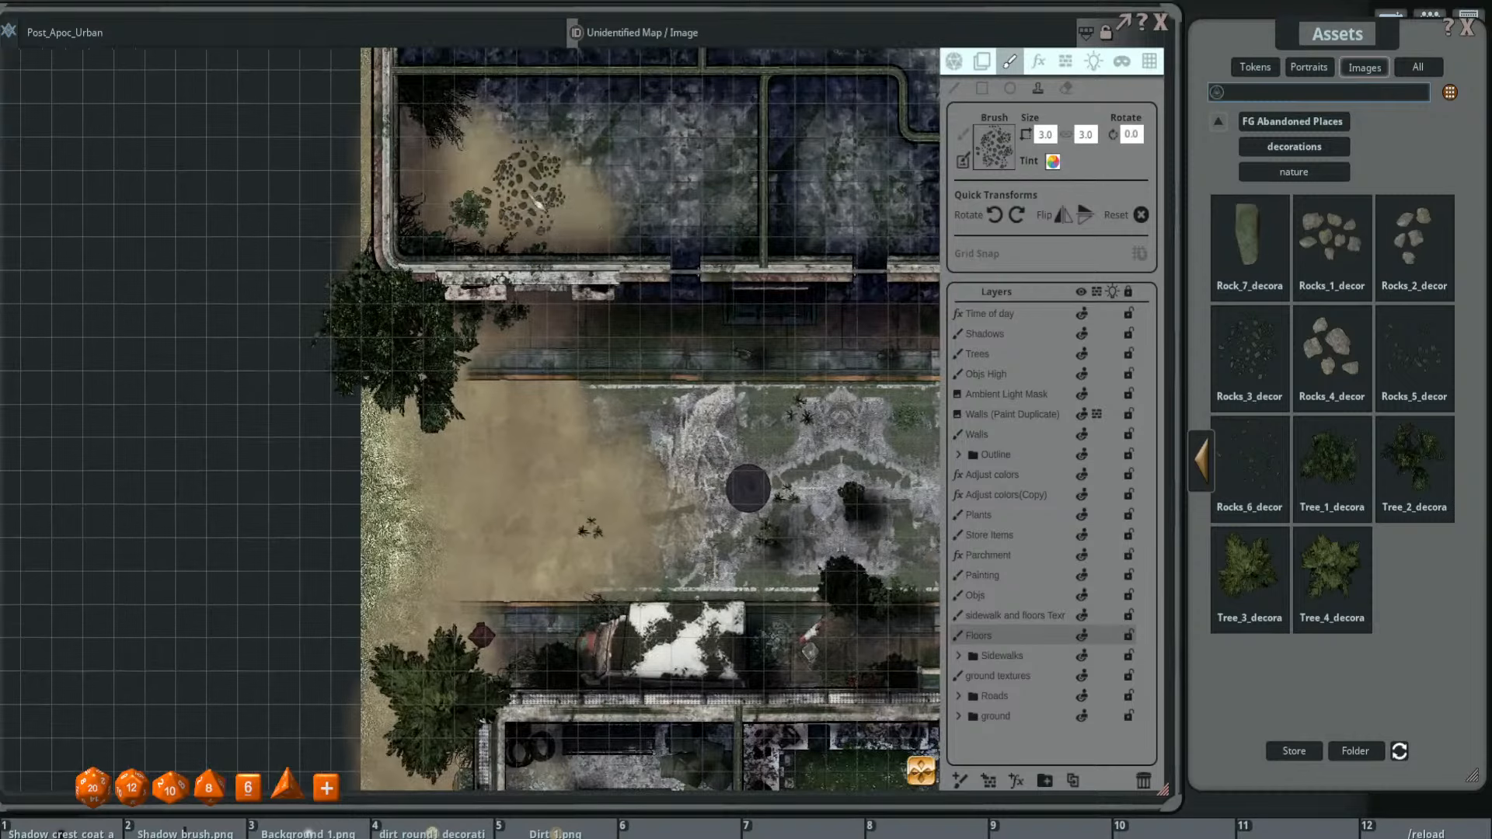
pyautogui.scroll(-2, 598, 225)
pyautogui.scroll(-2, 684, 260)
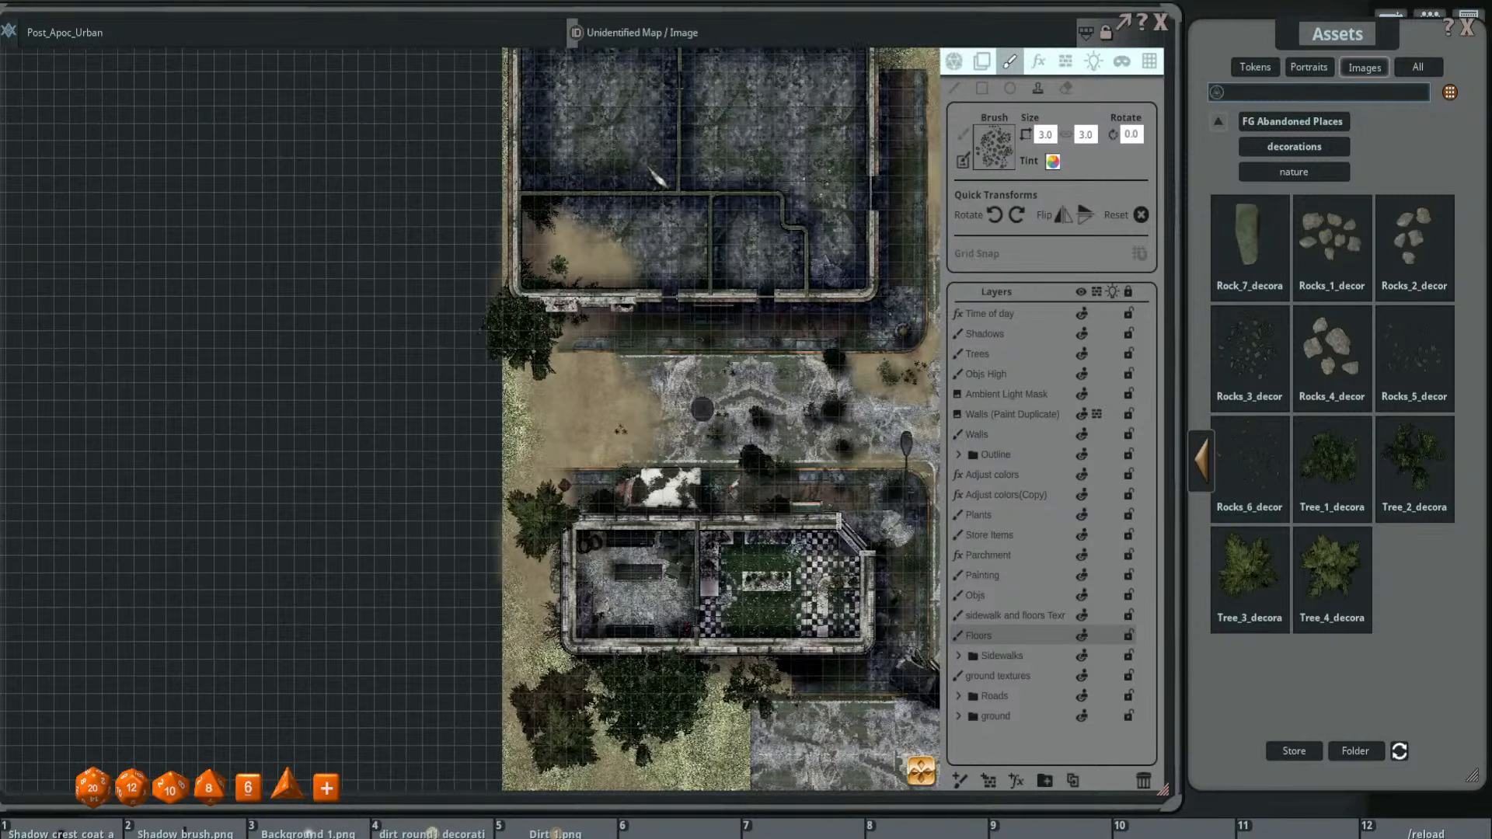
pyautogui.scroll(1, 625, 208)
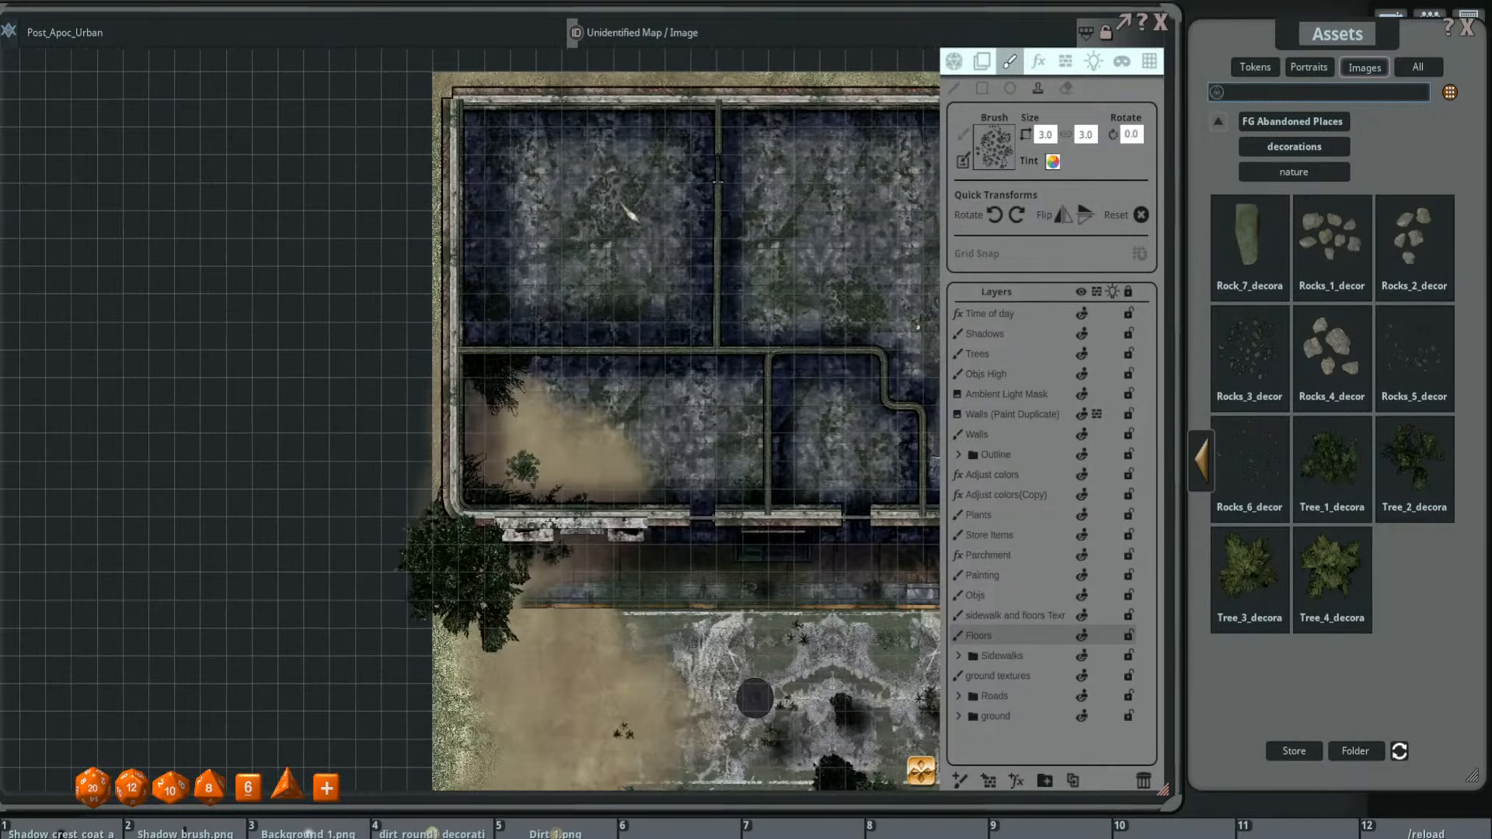
pyautogui.scroll(2, 575, 194)
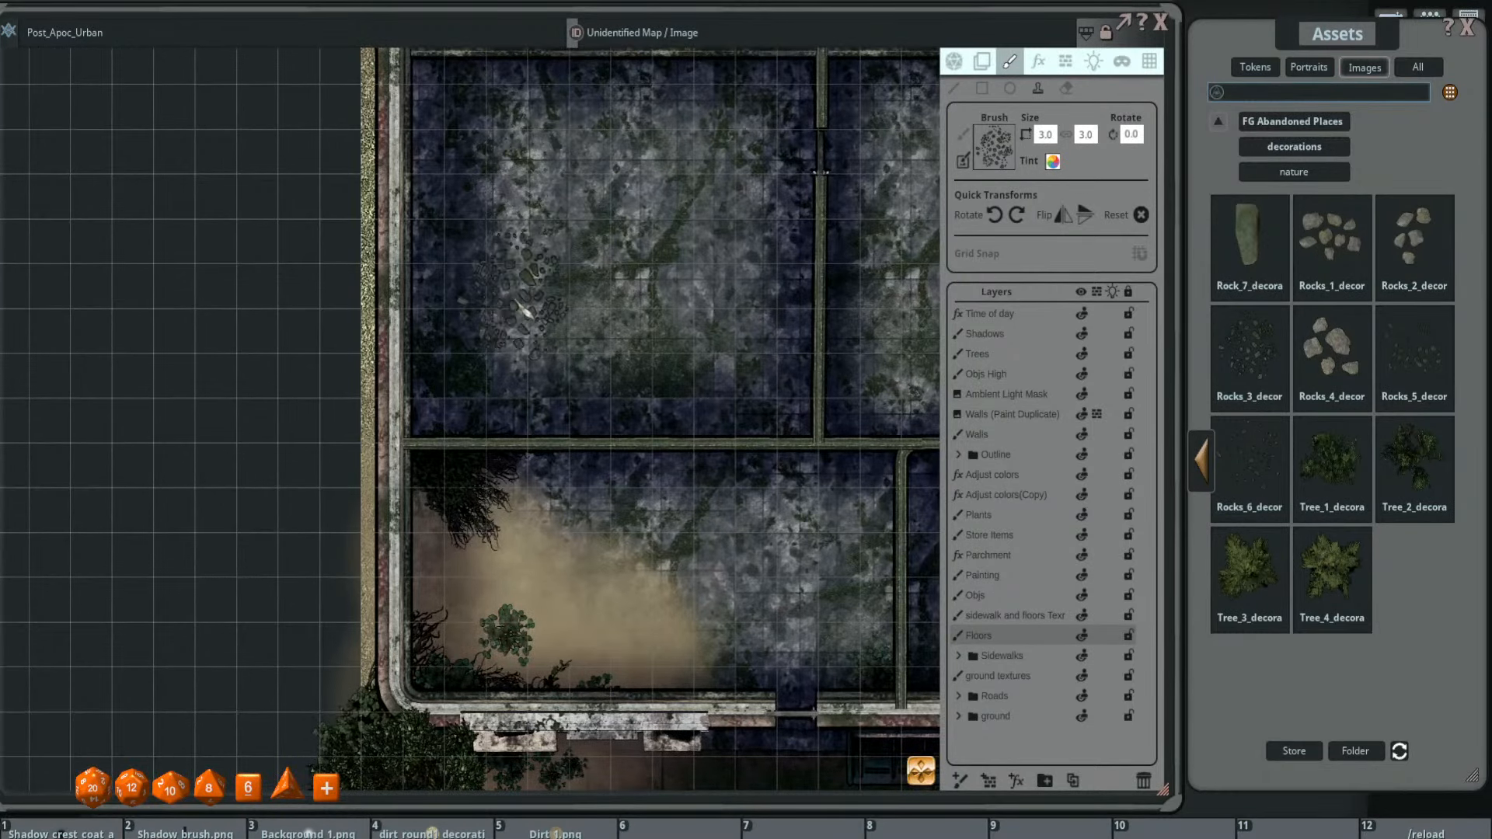
pyautogui.scroll(-1, 575, 167)
pyautogui.scroll(-3, 575, 165)
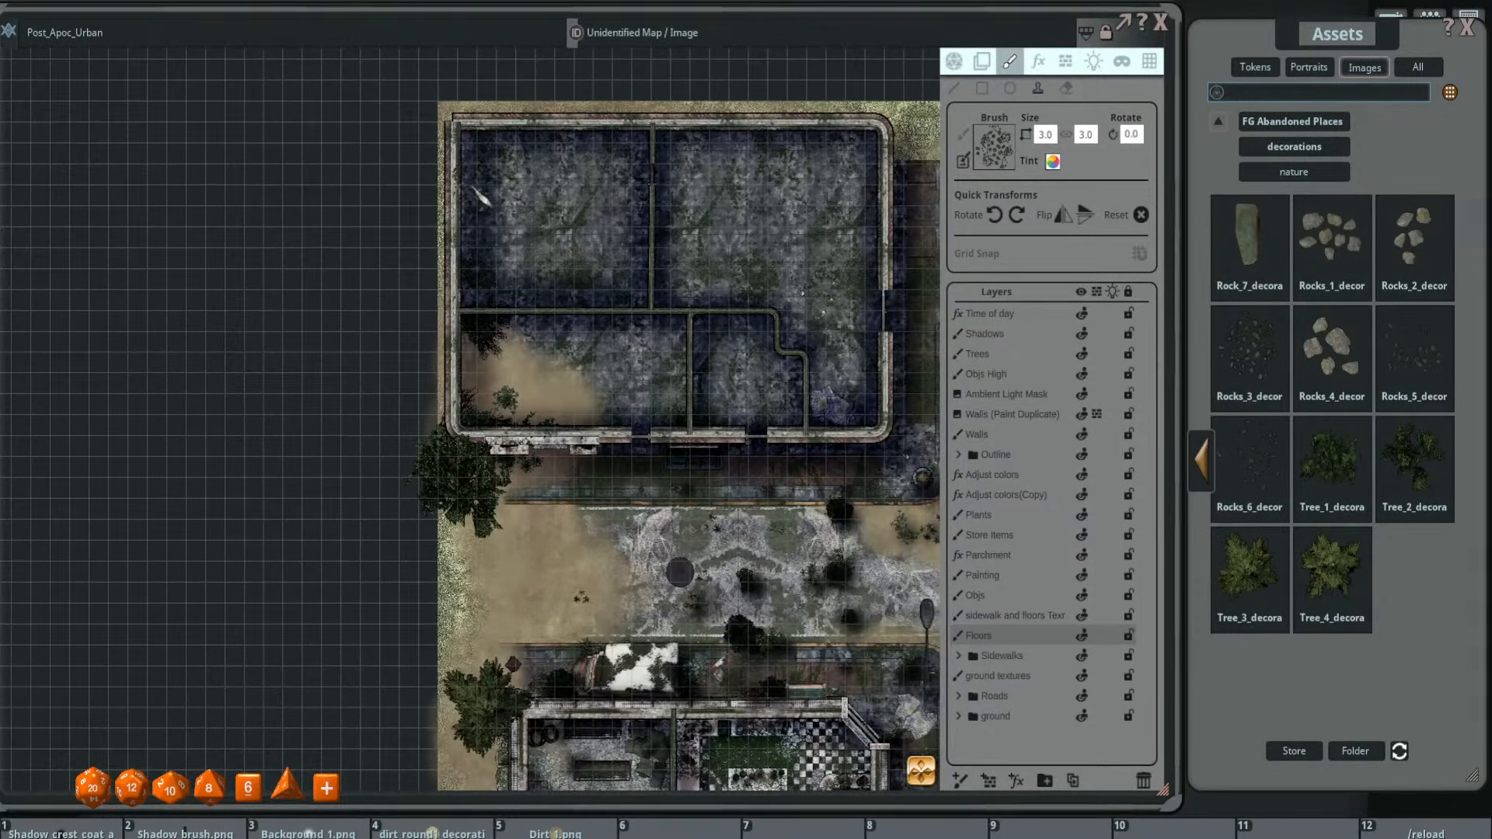
pyautogui.scroll(1, 505, 198)
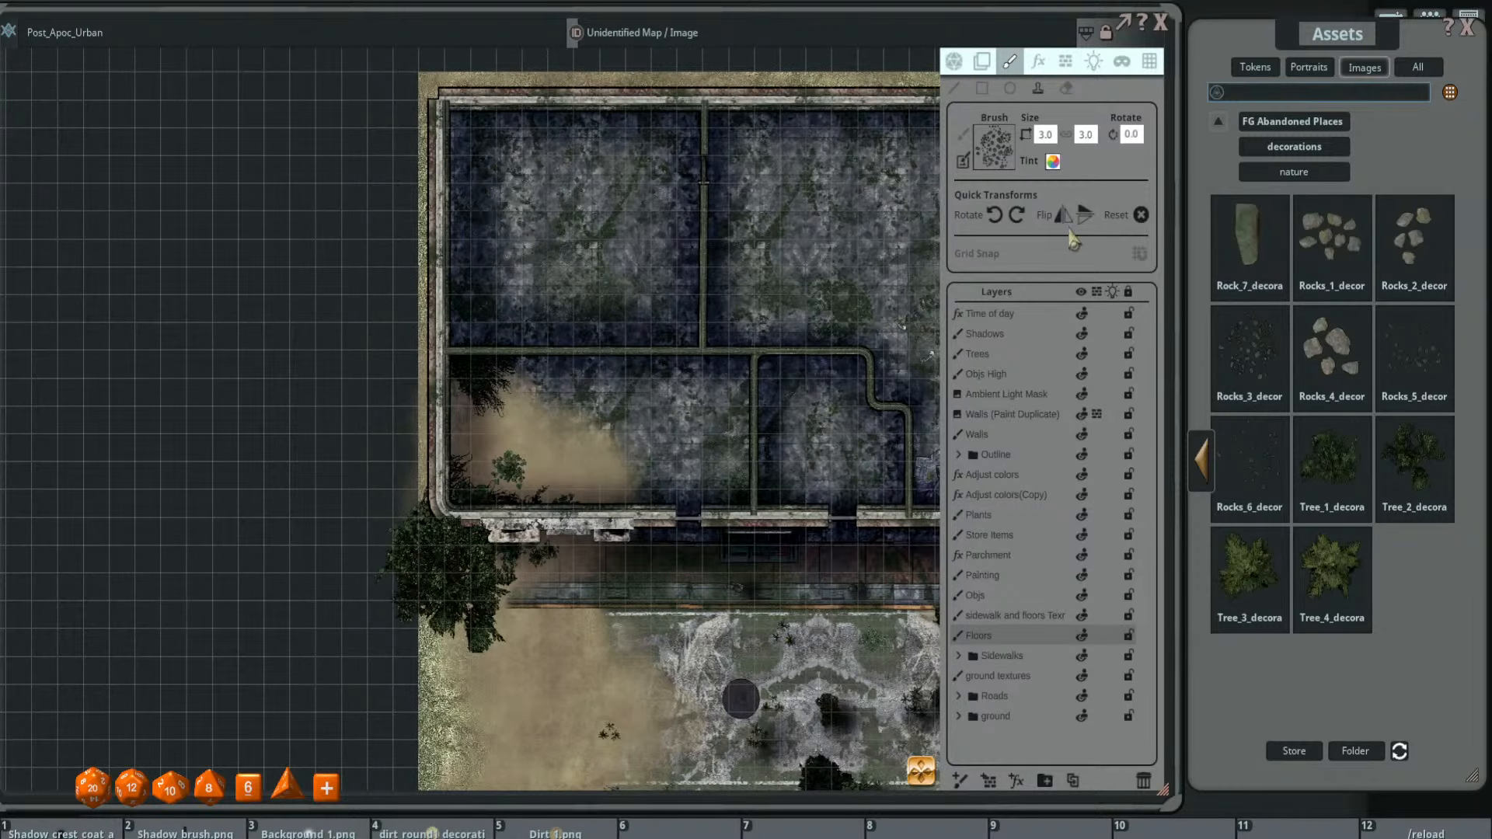
# - Look through the FG Abandoned Places nature decorations for something to fill the northern building's rooms
pyautogui.click(1201, 460)
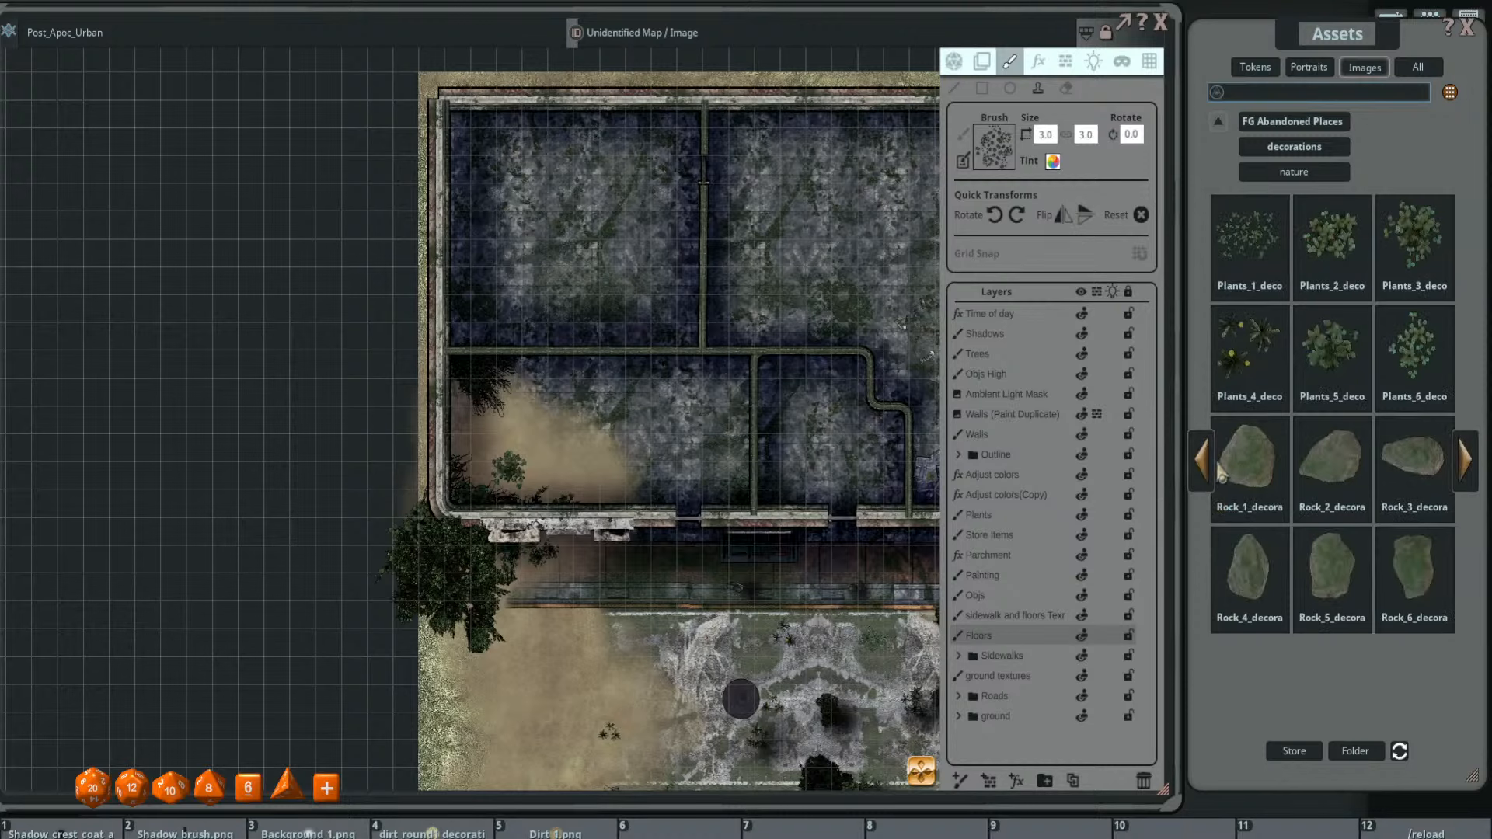
pyautogui.click(1201, 468)
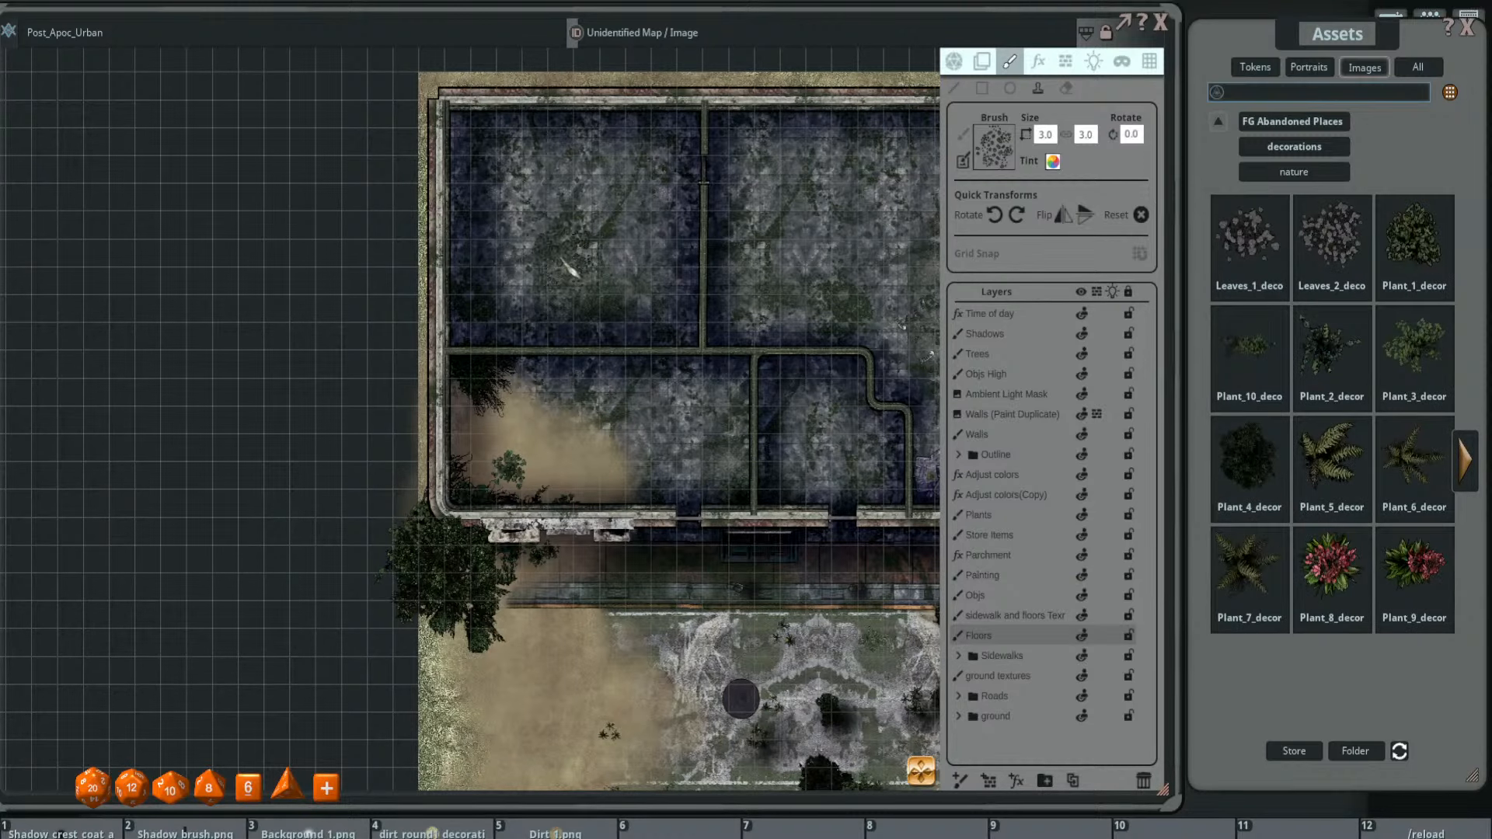
pyautogui.moveTo(691, 279); pyautogui.dragTo(620, 264)
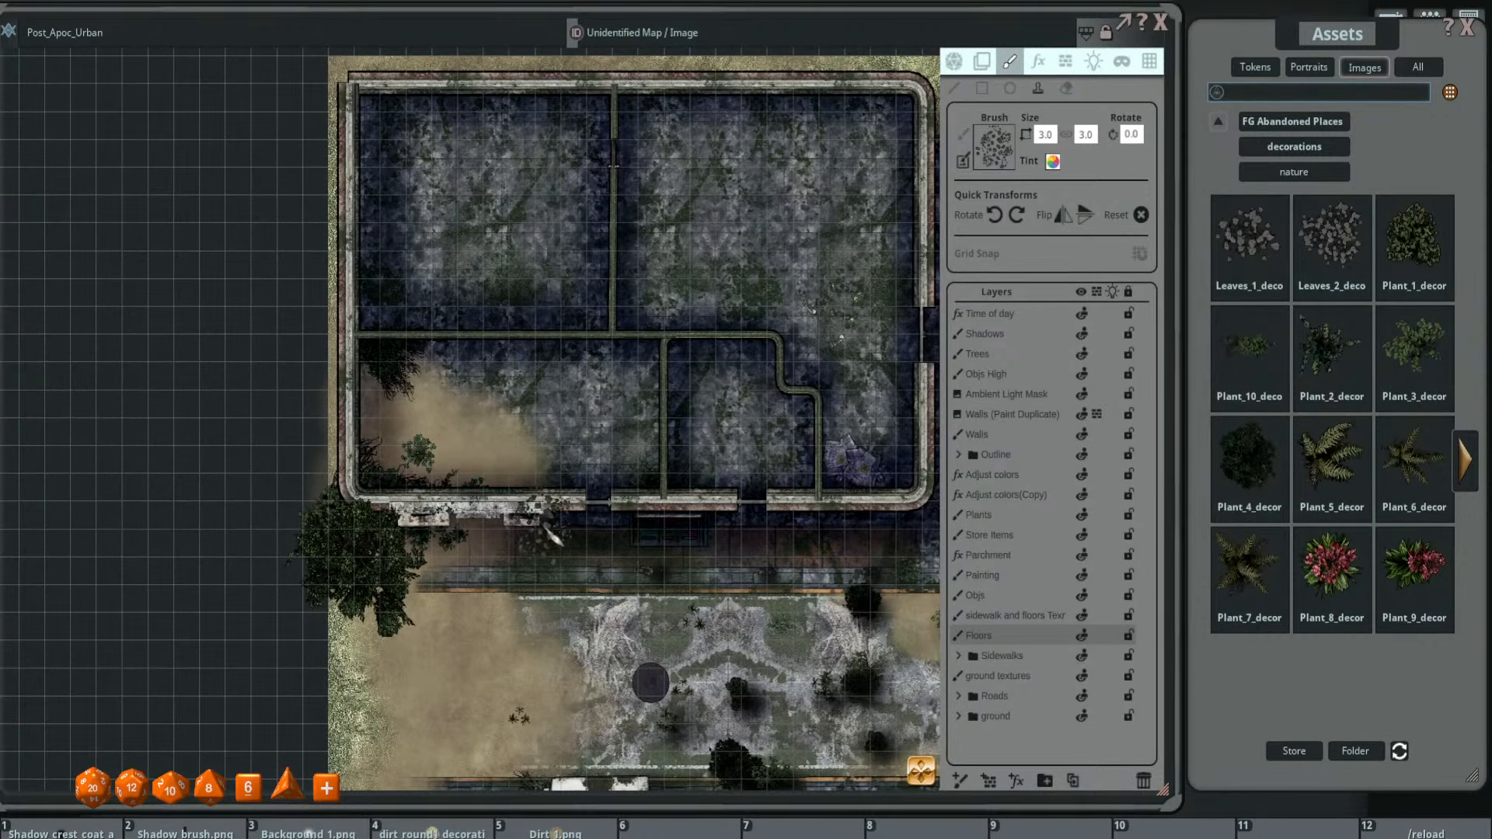
pyautogui.scroll(-3, 699, 556)
pyautogui.moveTo(696, 553); pyautogui.dragTo(691, 471)
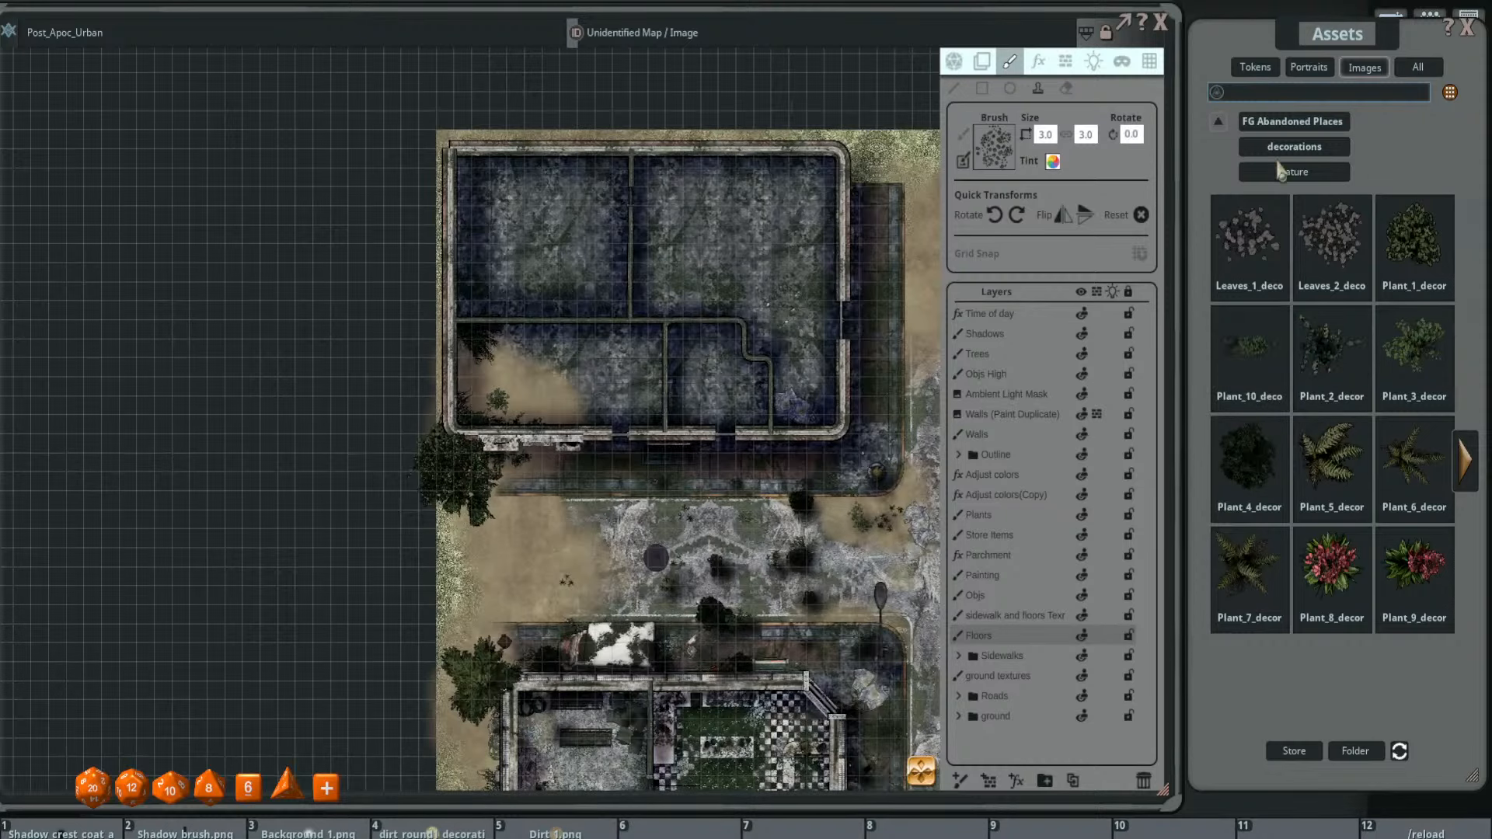
pyautogui.click(1318, 149)
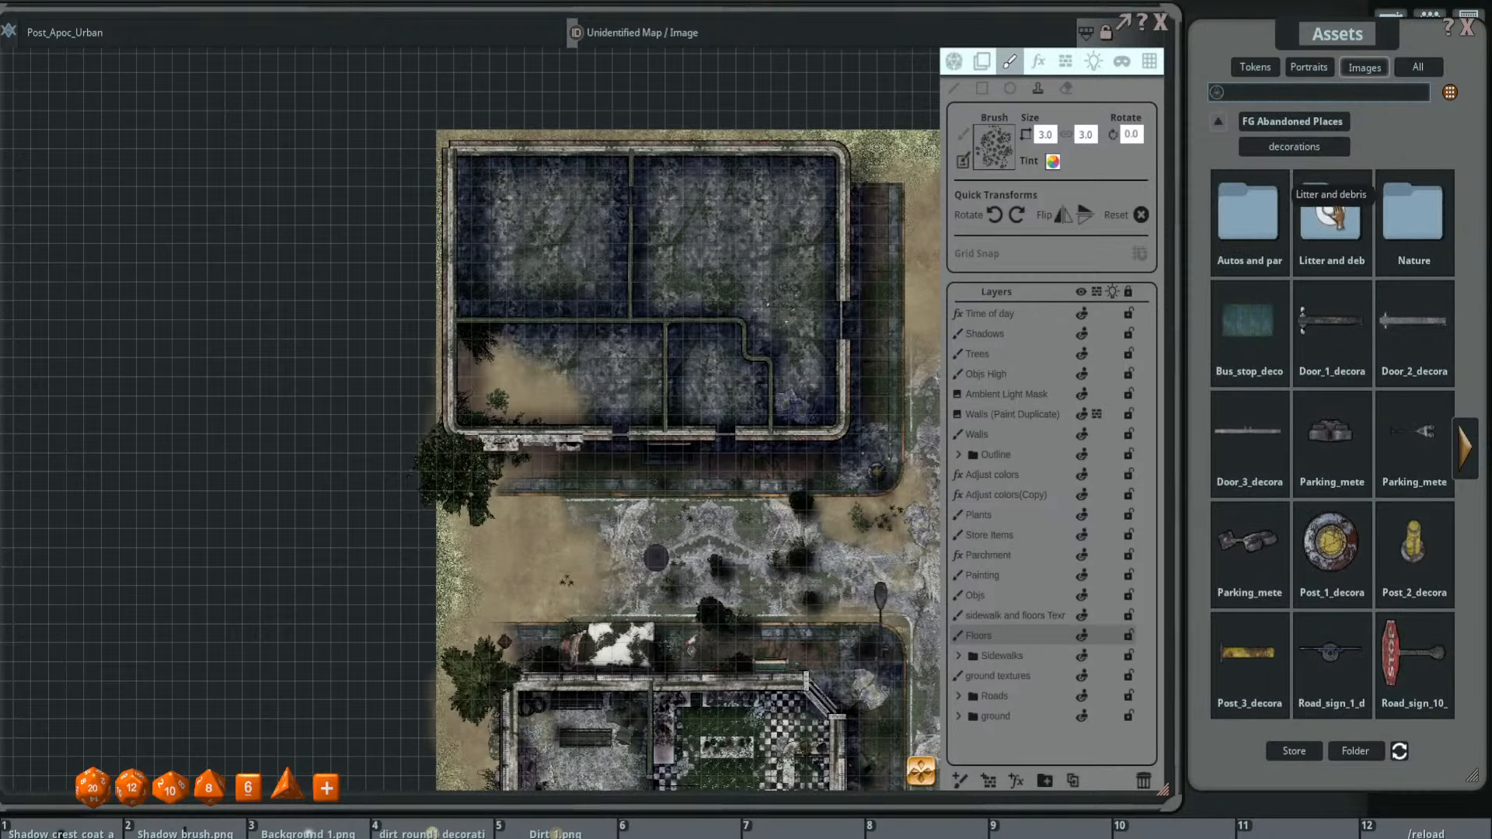
pyautogui.click(1413, 224)
pyautogui.click(1217, 122)
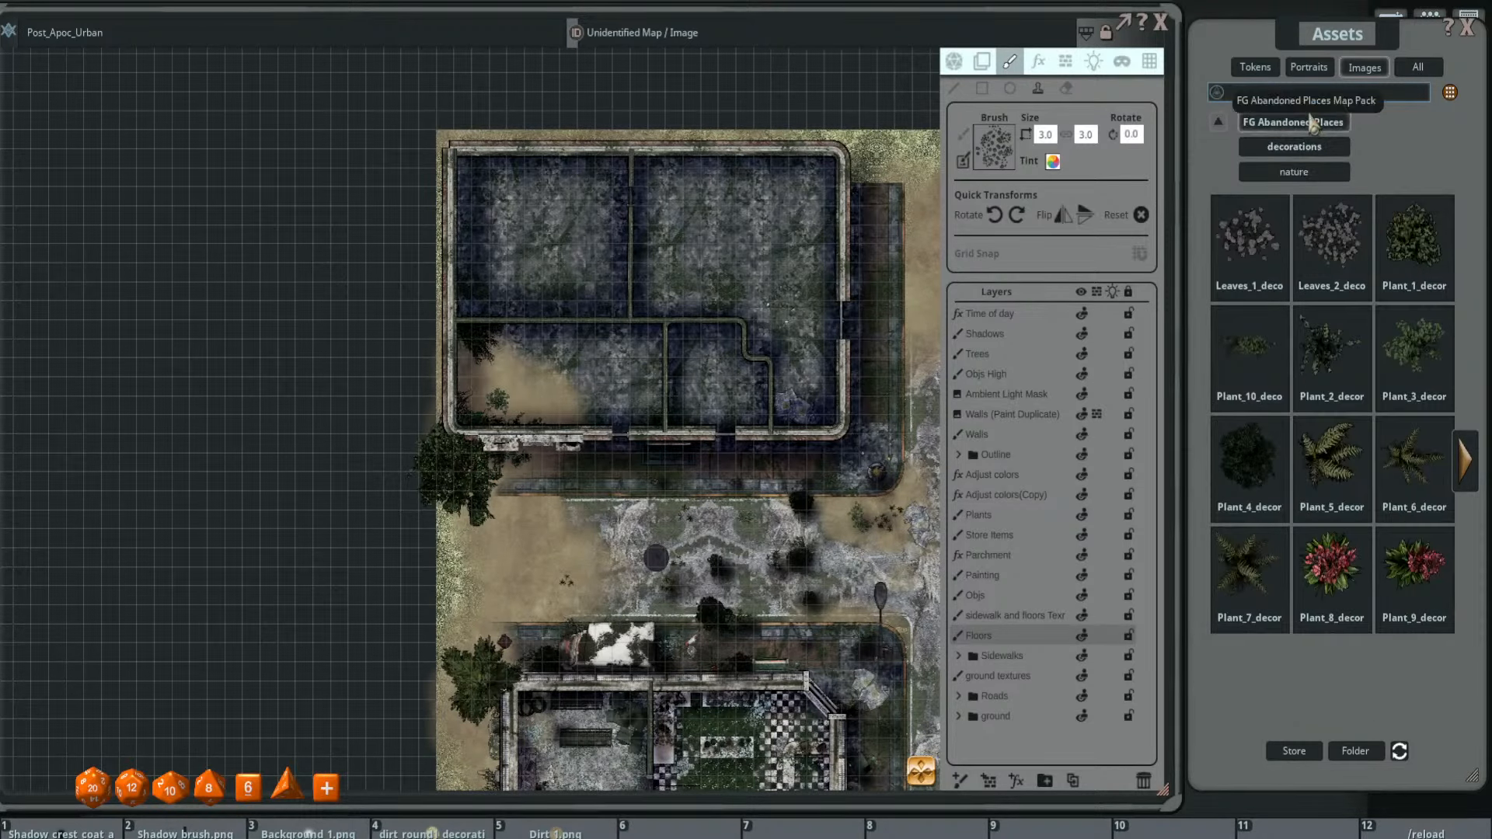
# - Browse the decorations and brushes of FG Abandoned Places Map Pack 2 for suitable debris or ground cover
pyautogui.click(1230, 129)
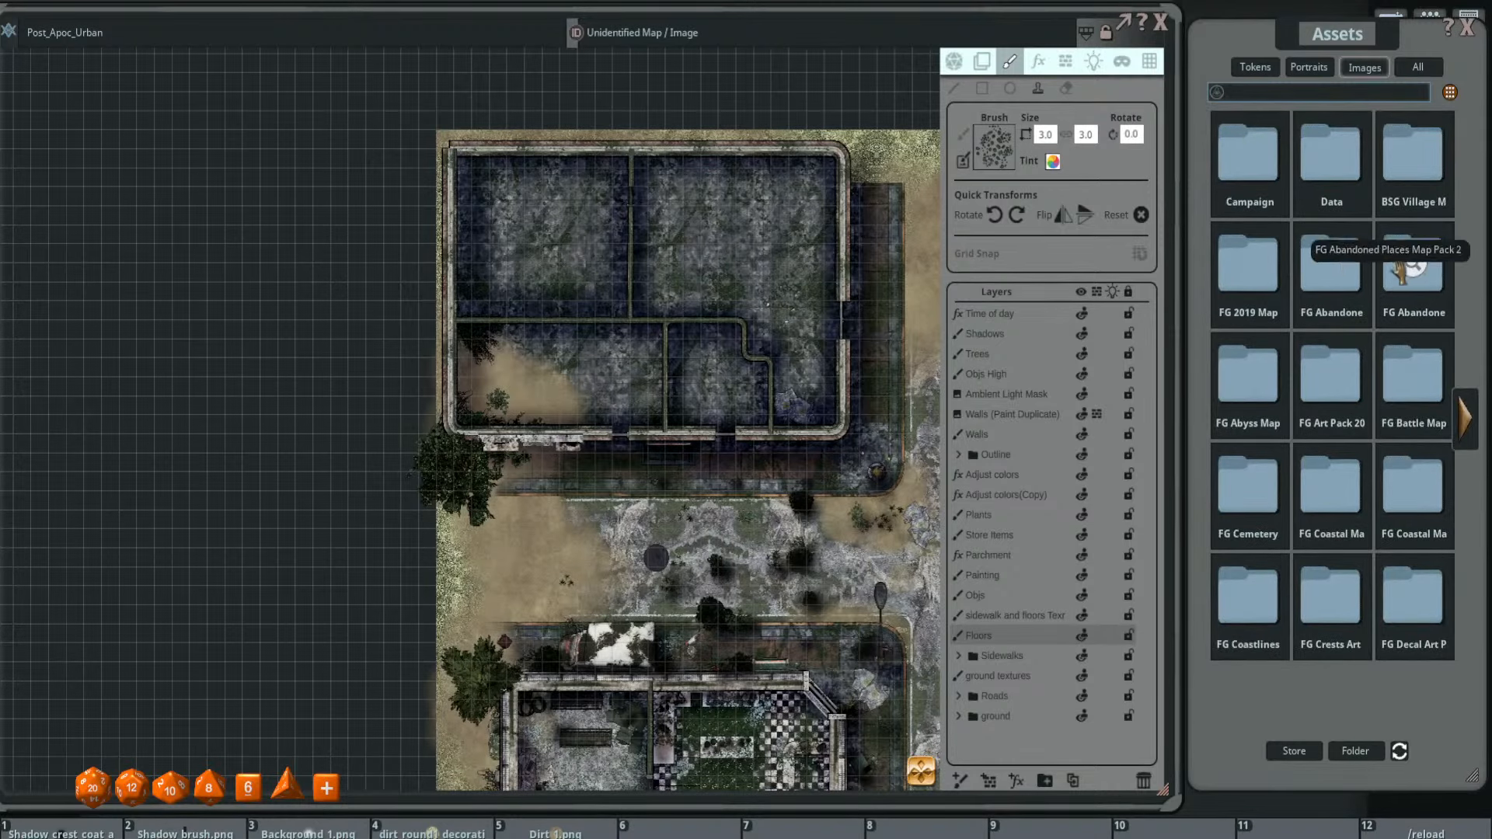
pyautogui.click(1275, 257)
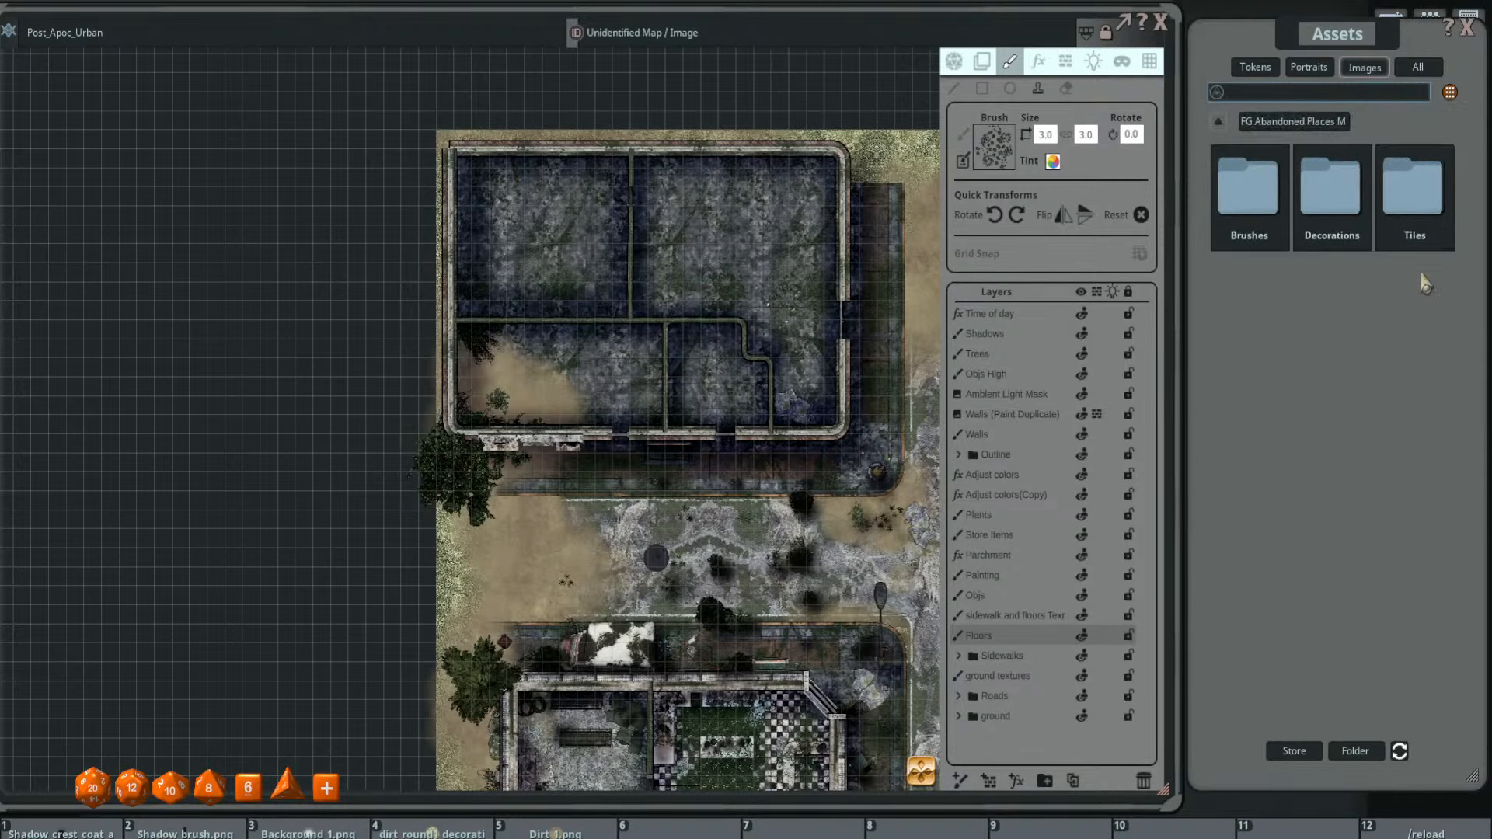
pyautogui.click(1331, 203)
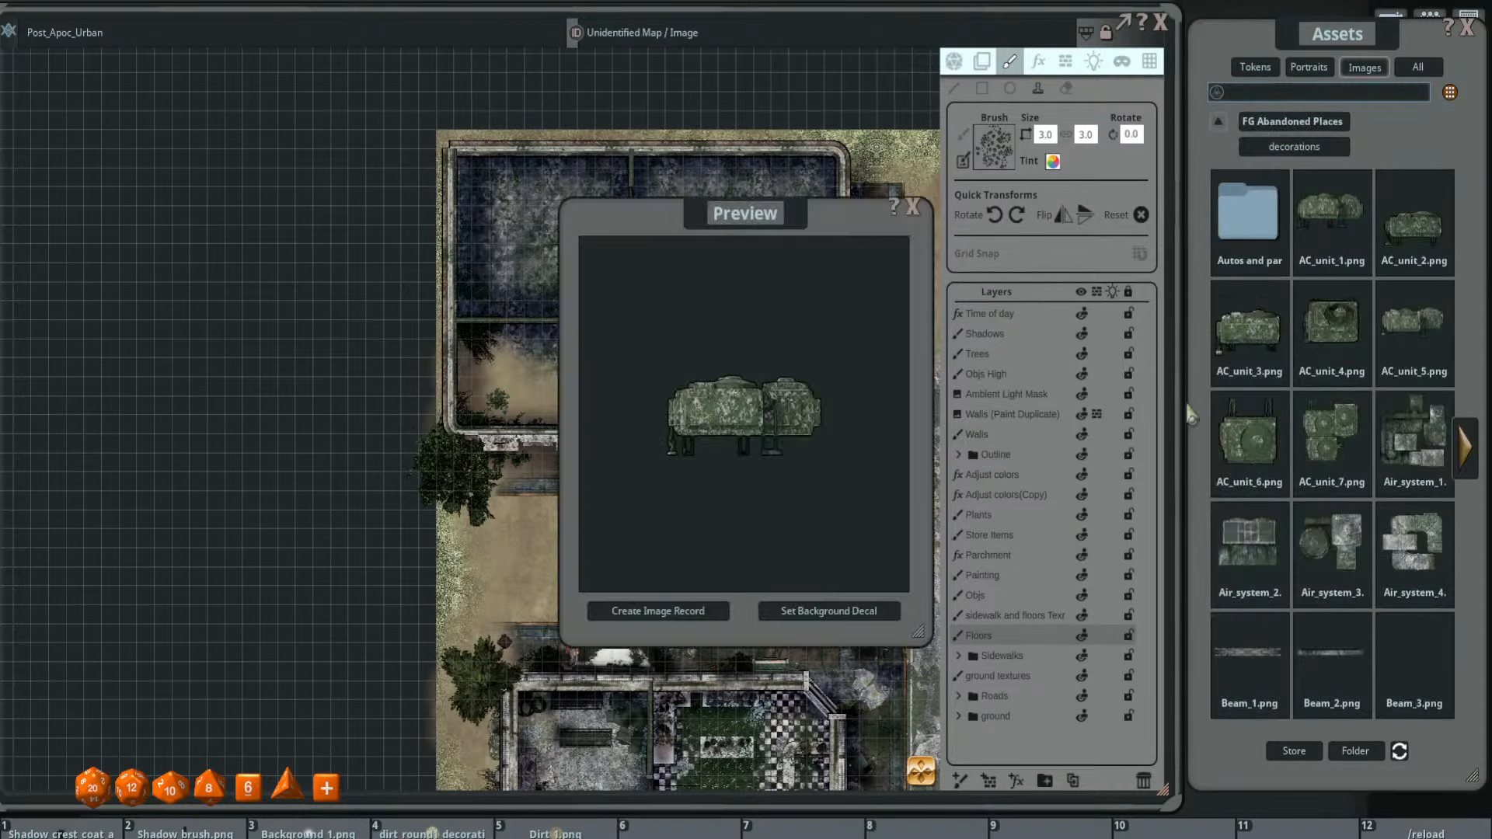
pyautogui.click(915, 208)
pyautogui.click(1467, 457)
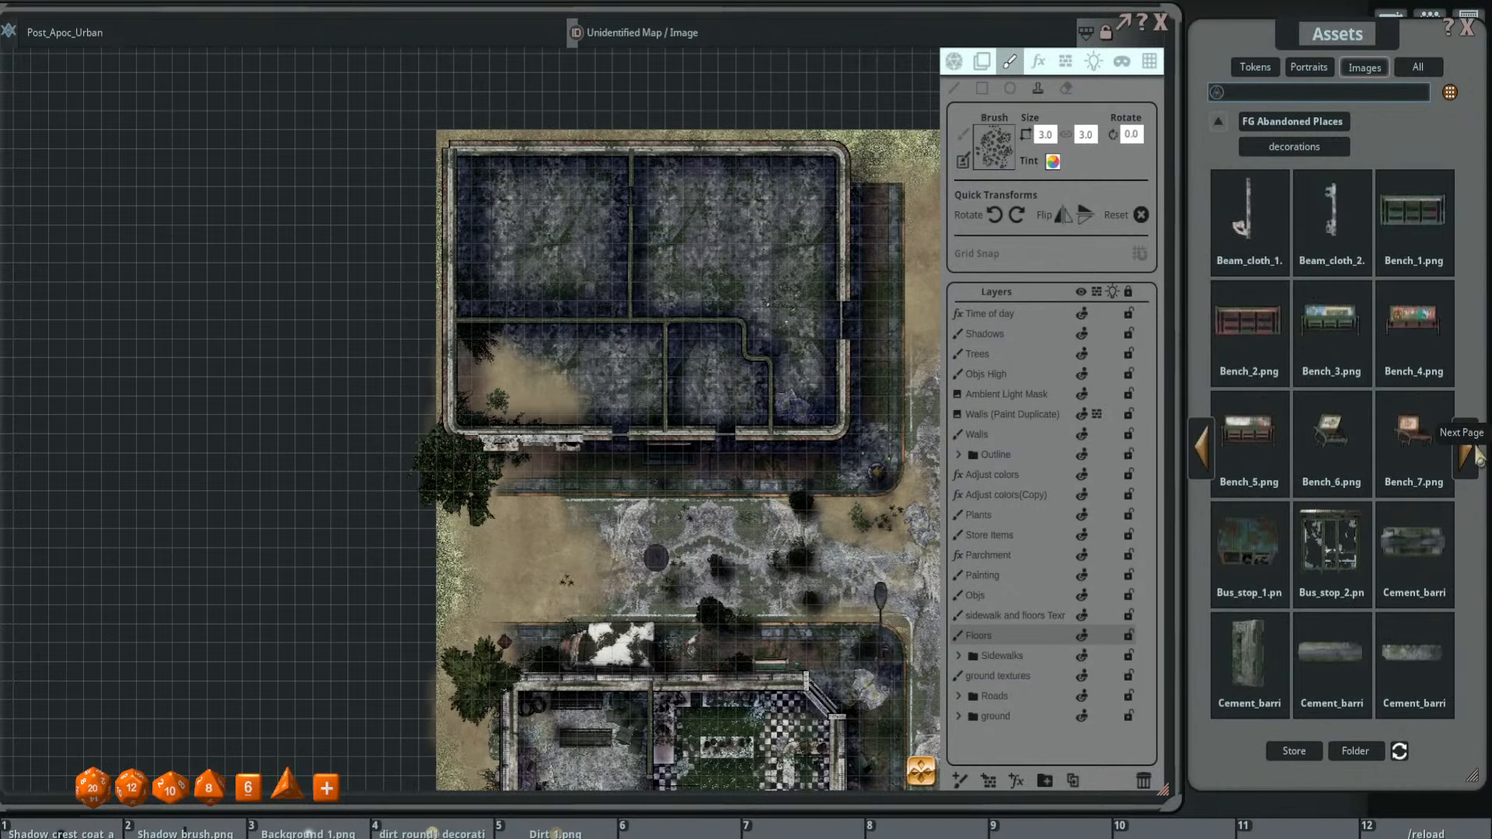
pyautogui.click(1468, 455)
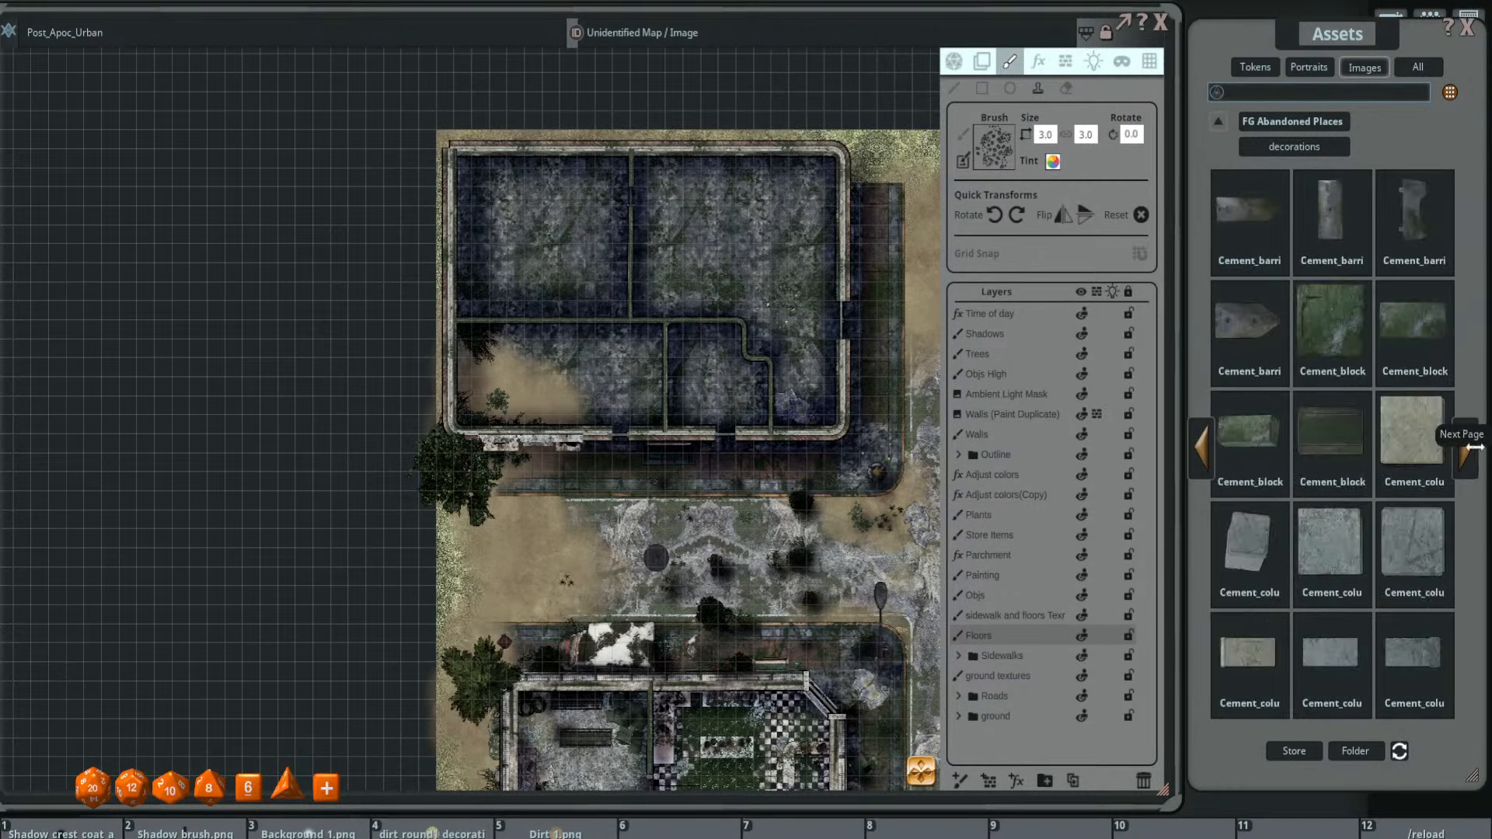
pyautogui.click(1474, 459)
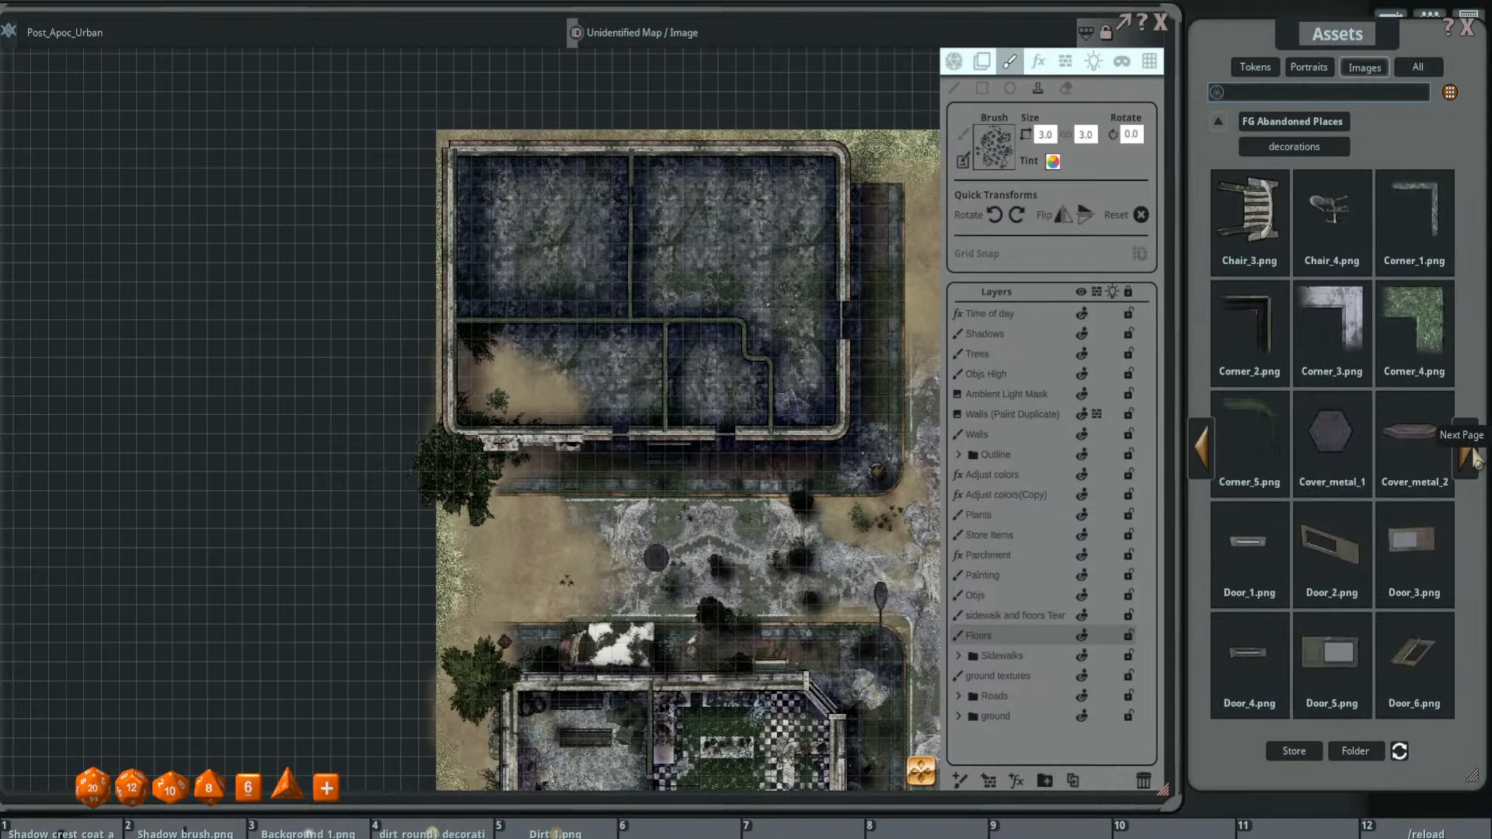
pyautogui.click(1473, 459)
pyautogui.click(1474, 459)
pyautogui.click(1473, 459)
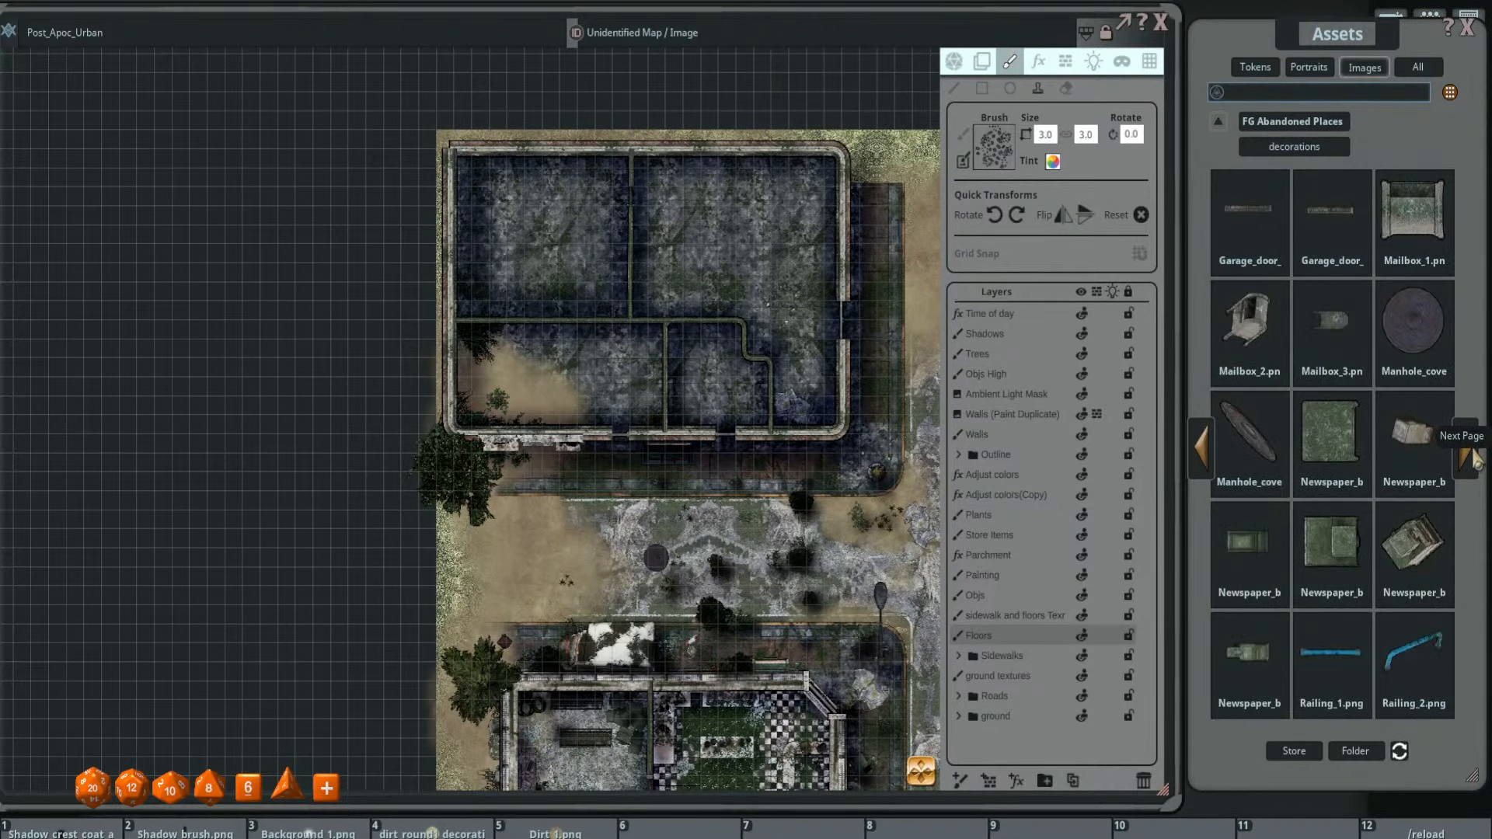
pyautogui.click(1474, 459)
pyautogui.click(1274, 124)
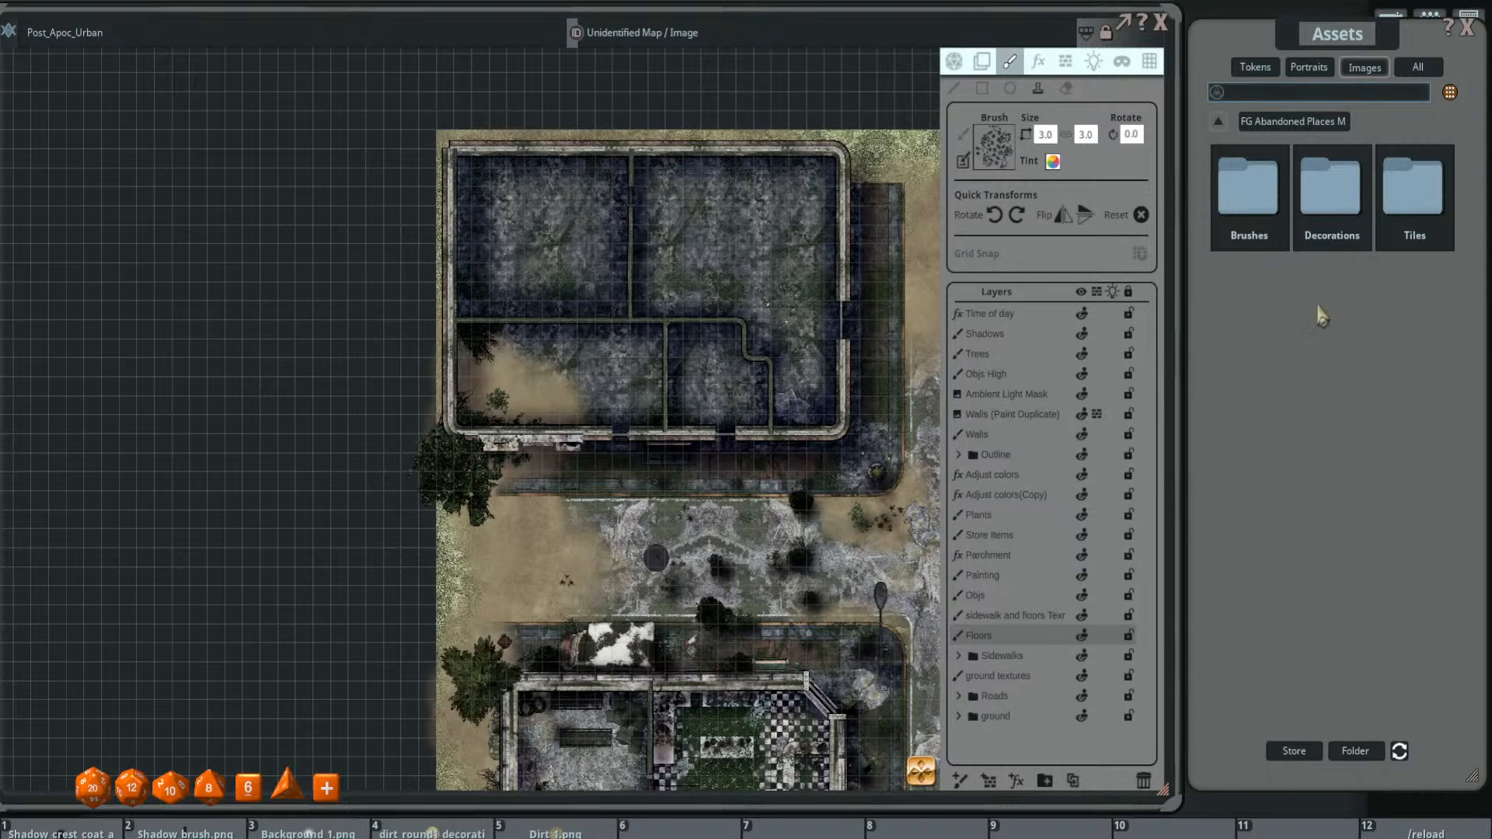
pyautogui.click(1248, 190)
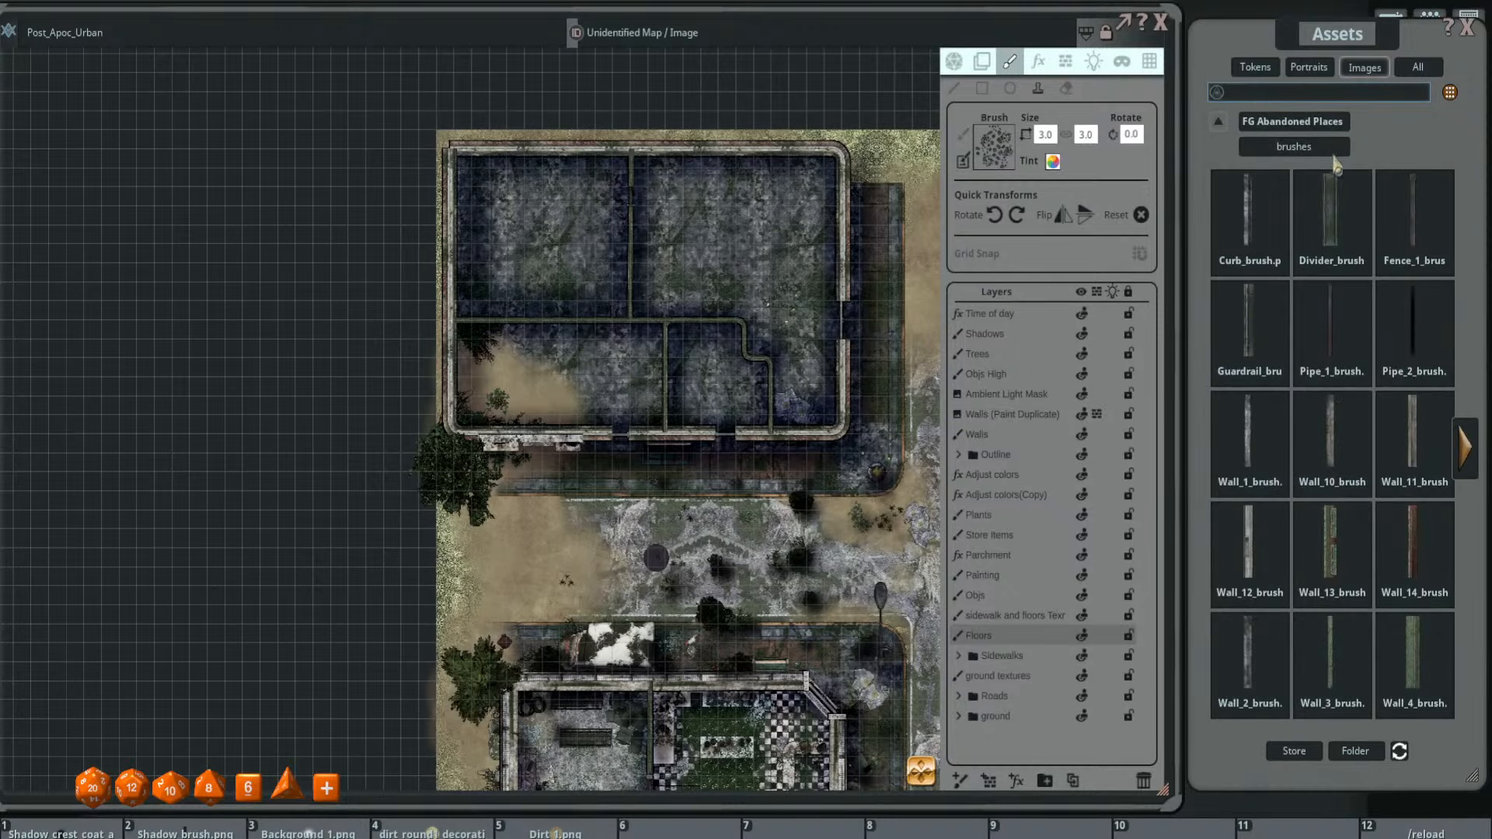
pyautogui.click(1327, 128)
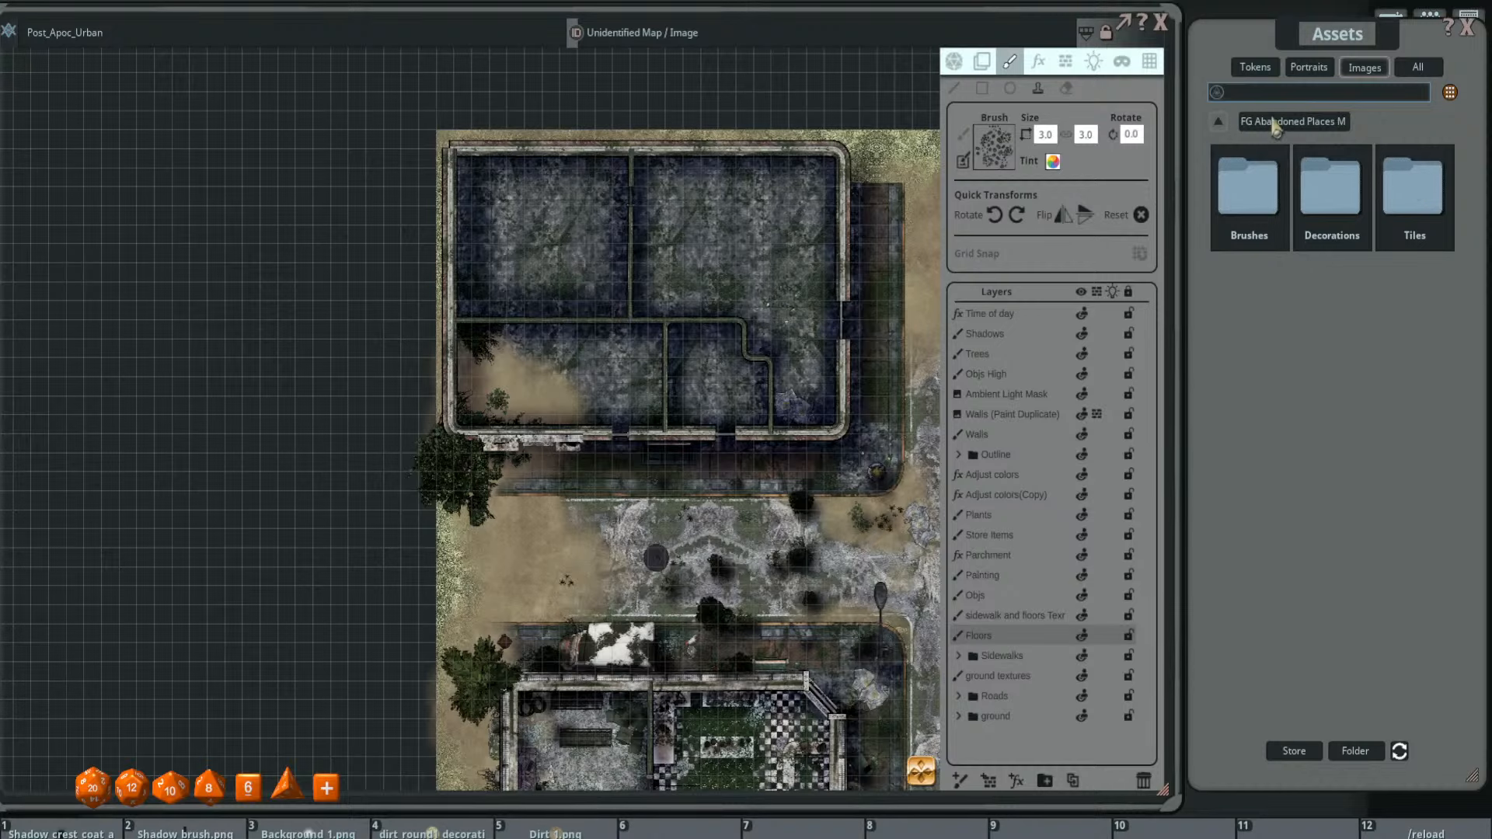
# - Find the Dirt_1 decoration in FG Jungle Map Pack 2 and load it as the brush
pyautogui.click(1219, 126)
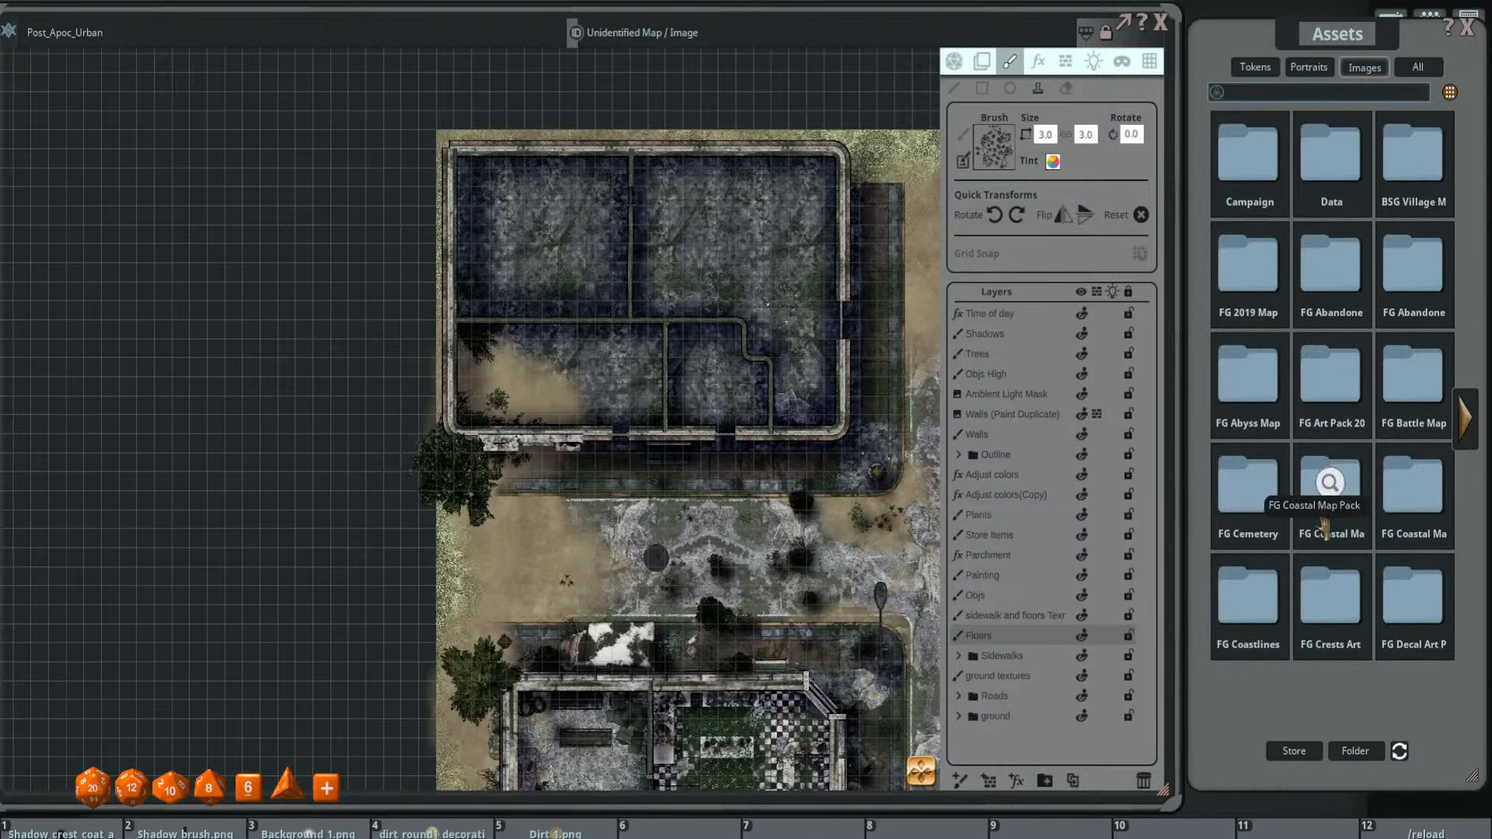
pyautogui.click(1469, 429)
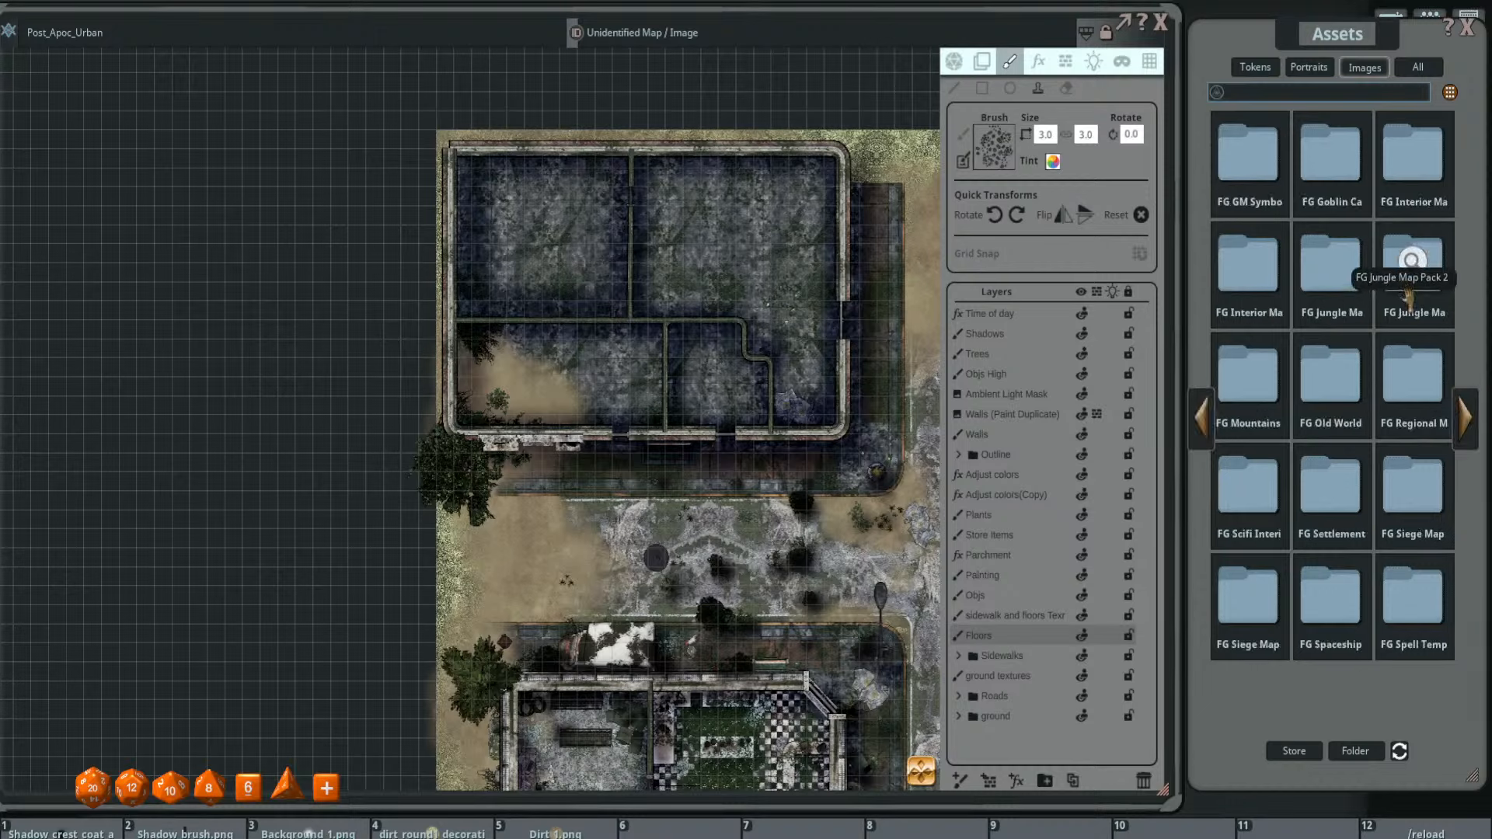
pyautogui.click(1407, 296)
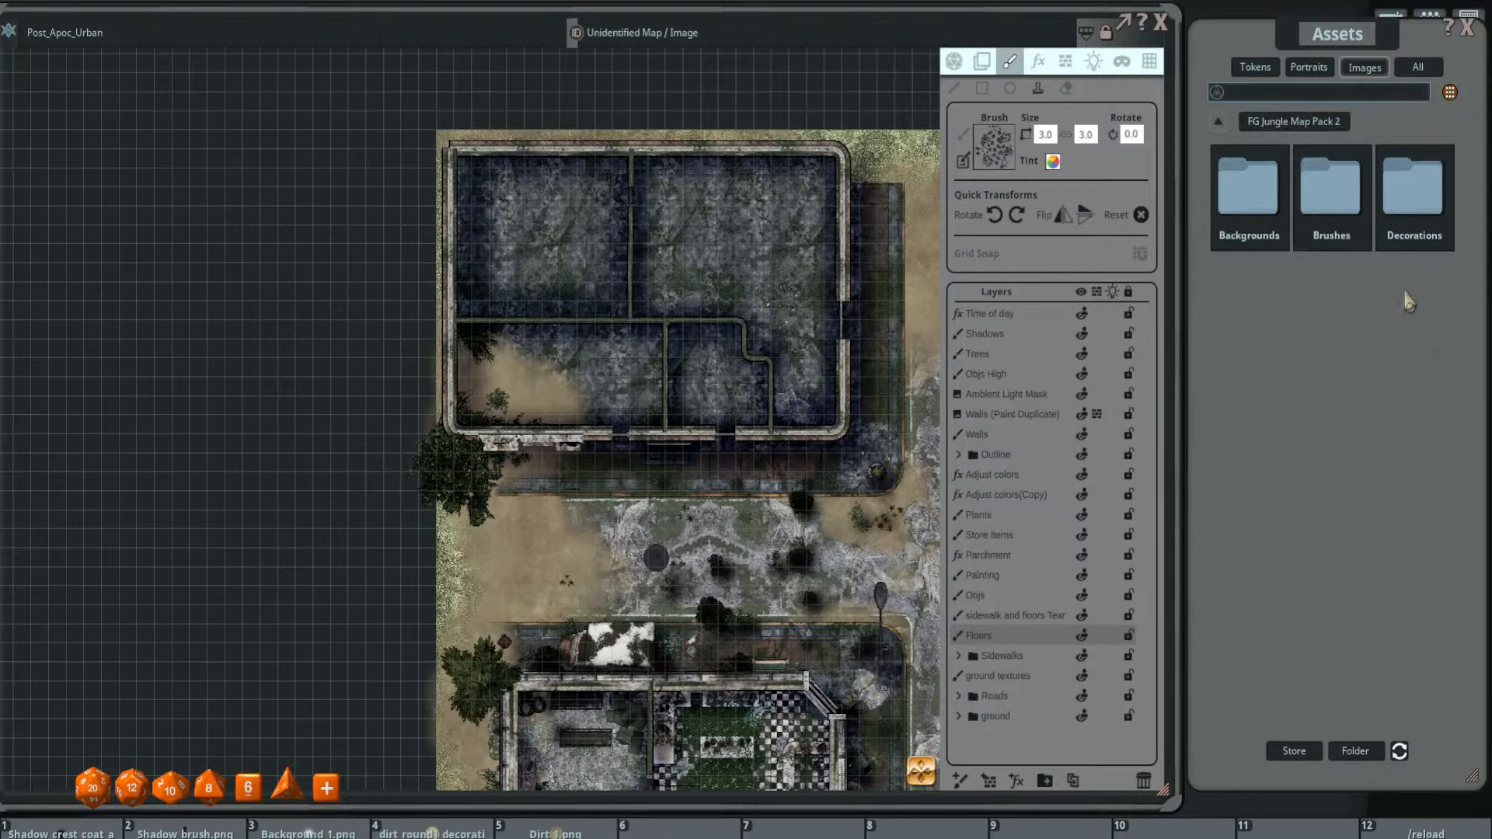
pyautogui.click(1342, 204)
pyautogui.click(1308, 123)
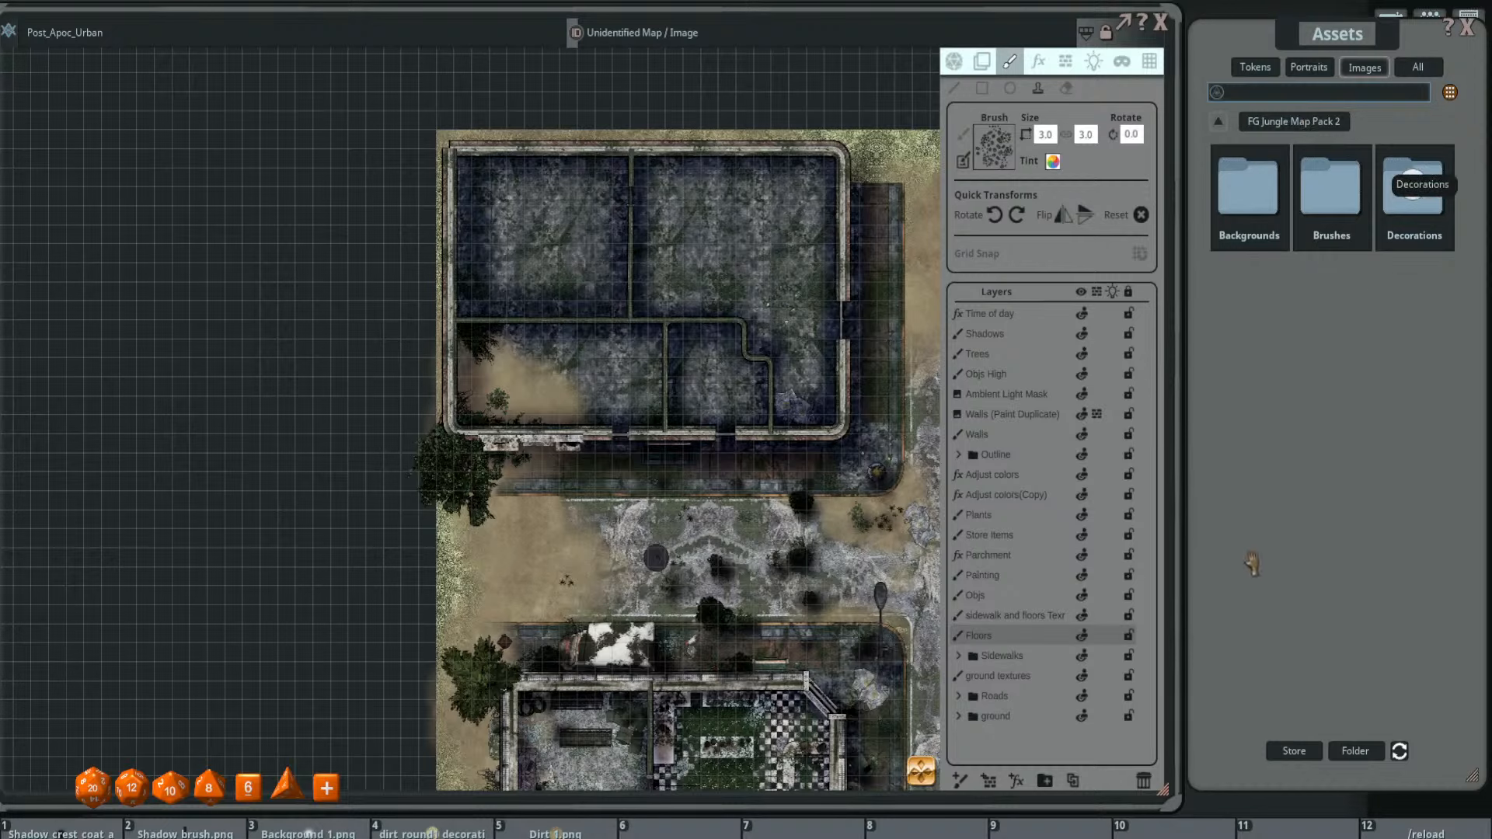
pyautogui.moveTo(1346, 561)
pyautogui.mouseDown()
pyautogui.moveTo(1293, 446)
pyautogui.moveTo(1000, 170)
pyautogui.mouseUp()
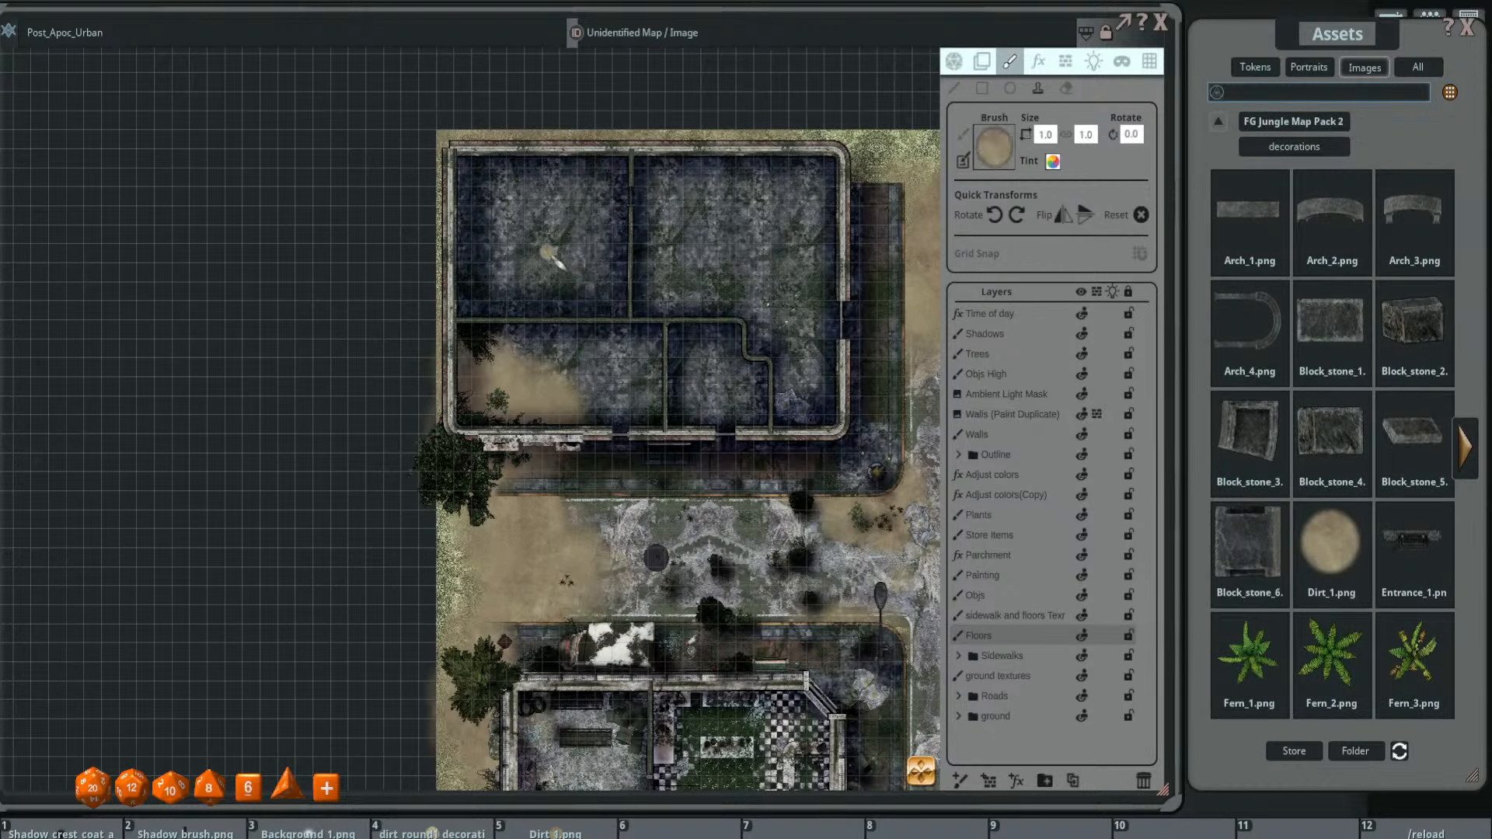
# - Set the Dirt_1 brush to size 2.4 and rotation 310 for the northern building's western rooms
pyautogui.scroll(5, 553, 258)
pyautogui.scroll(3, 528, 257)
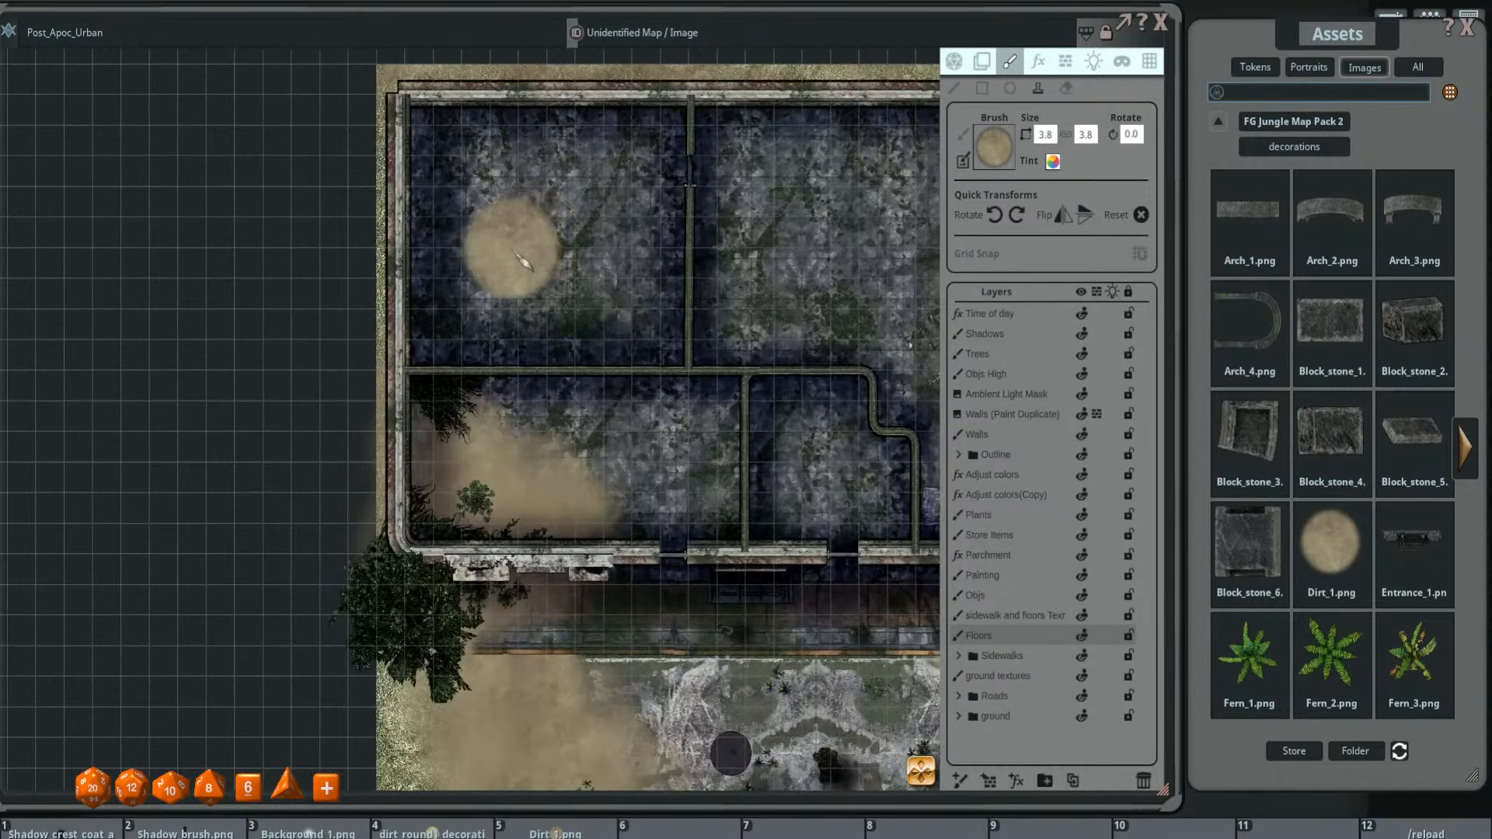
pyautogui.keyDown('ctrl'); pyautogui.scroll(-5, 529, 257); pyautogui.keyUp('ctrl')
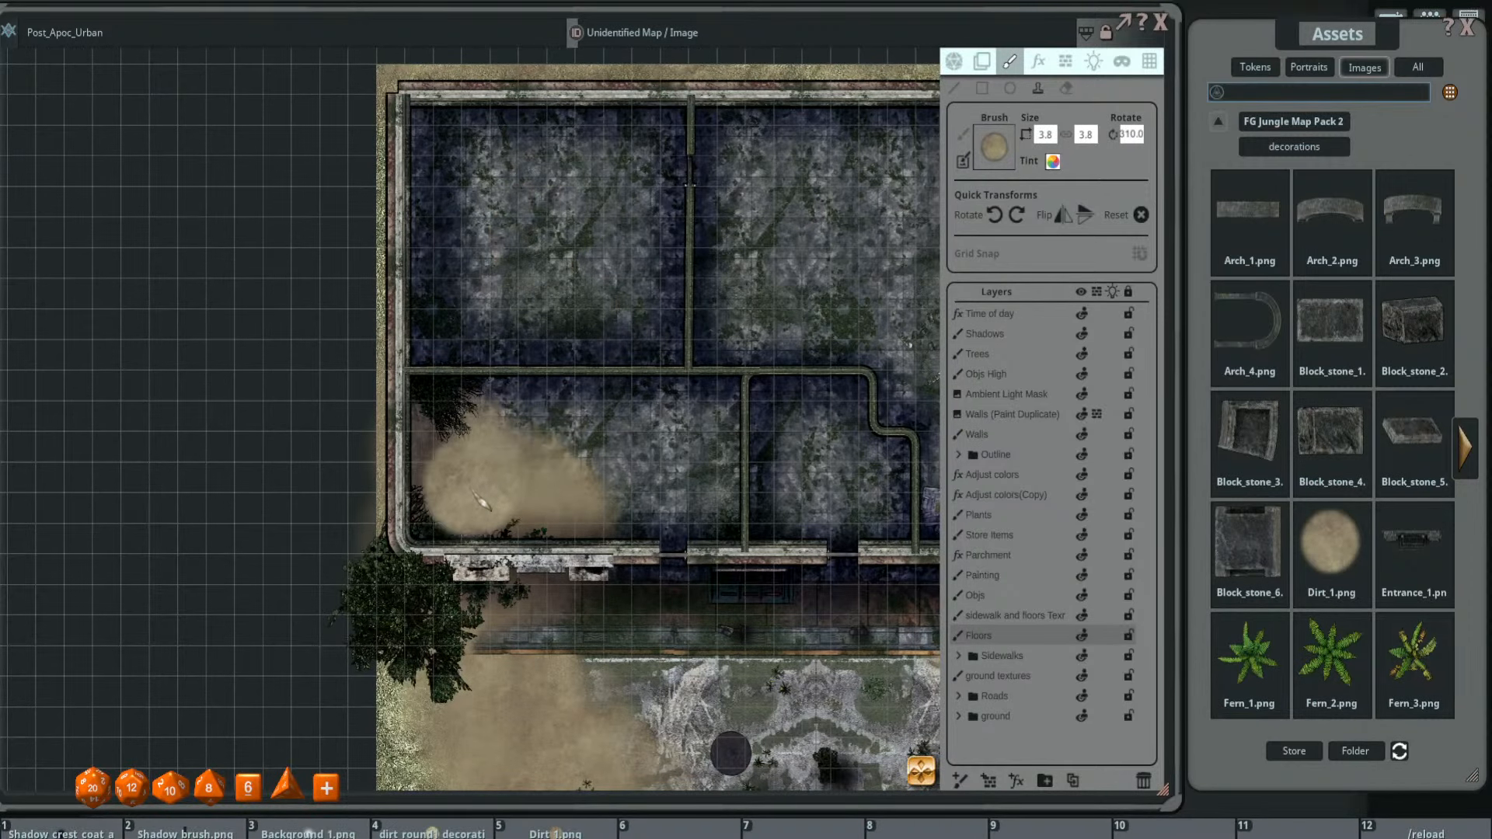
pyautogui.scroll(-3, 590, 261)
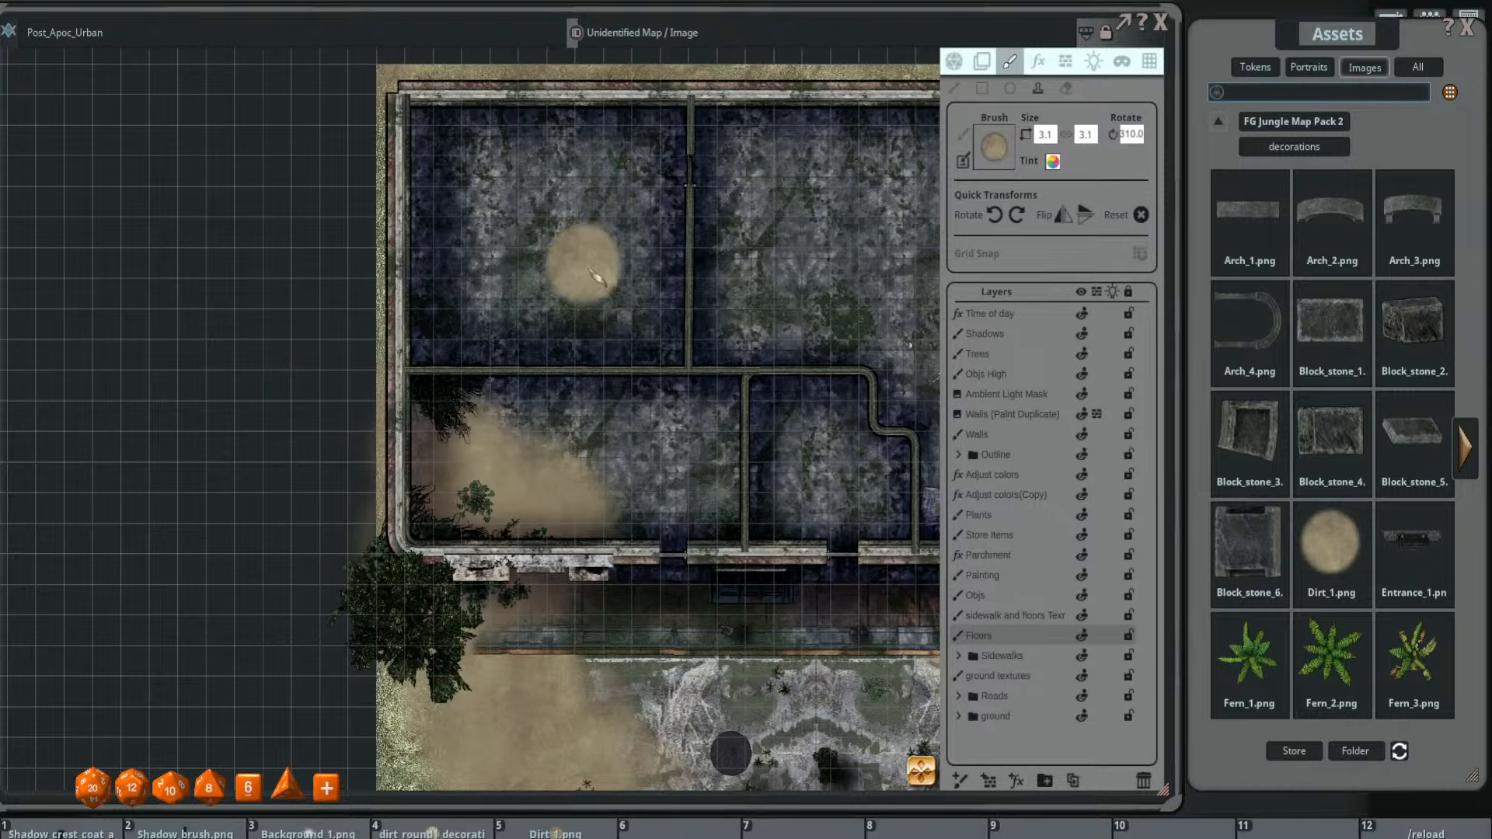
pyautogui.moveTo(589, 268); pyautogui.dragTo(662, 308)
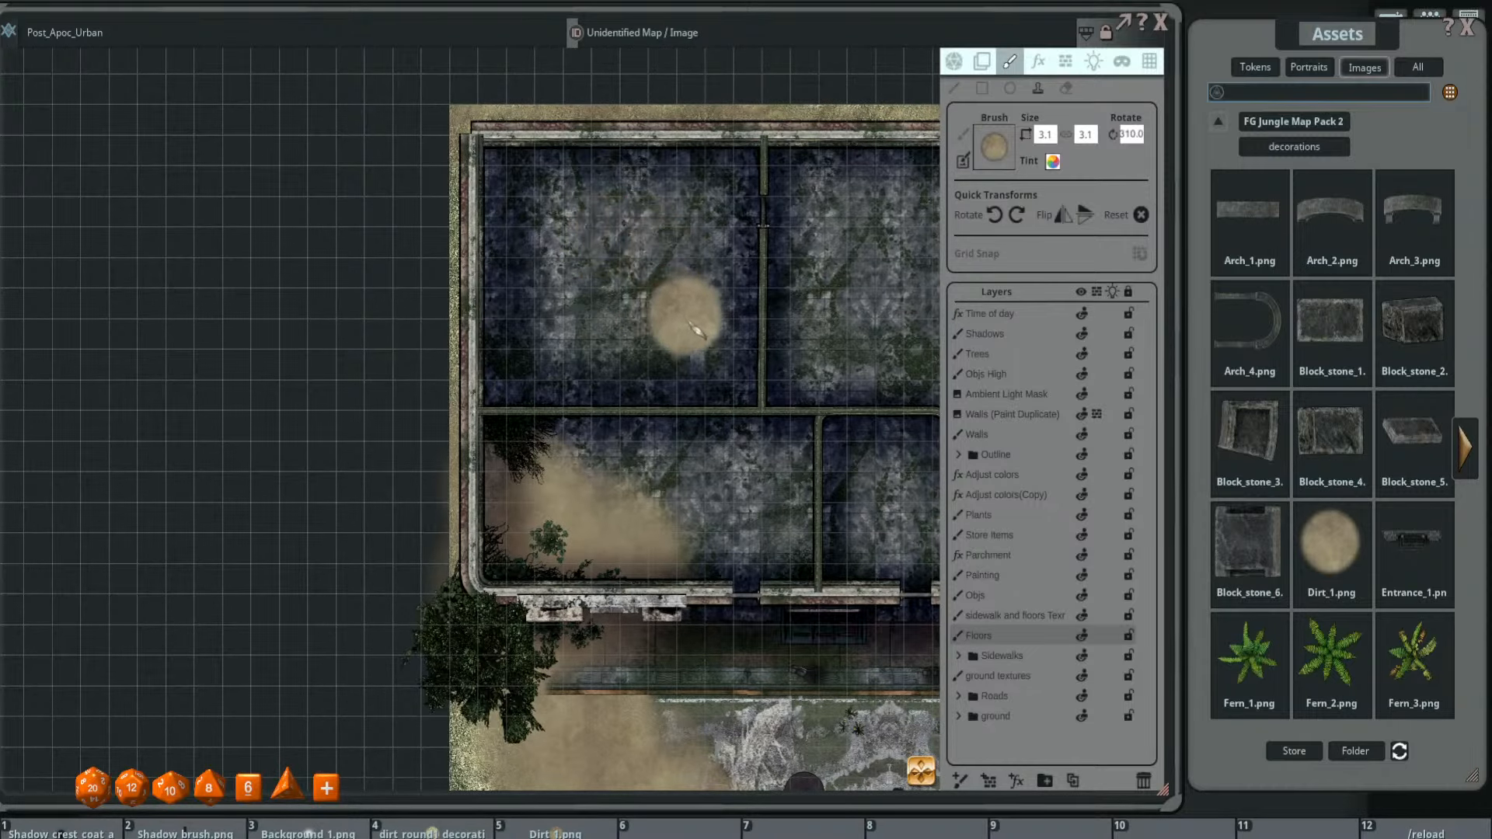
pyautogui.scroll(-3, 645, 272)
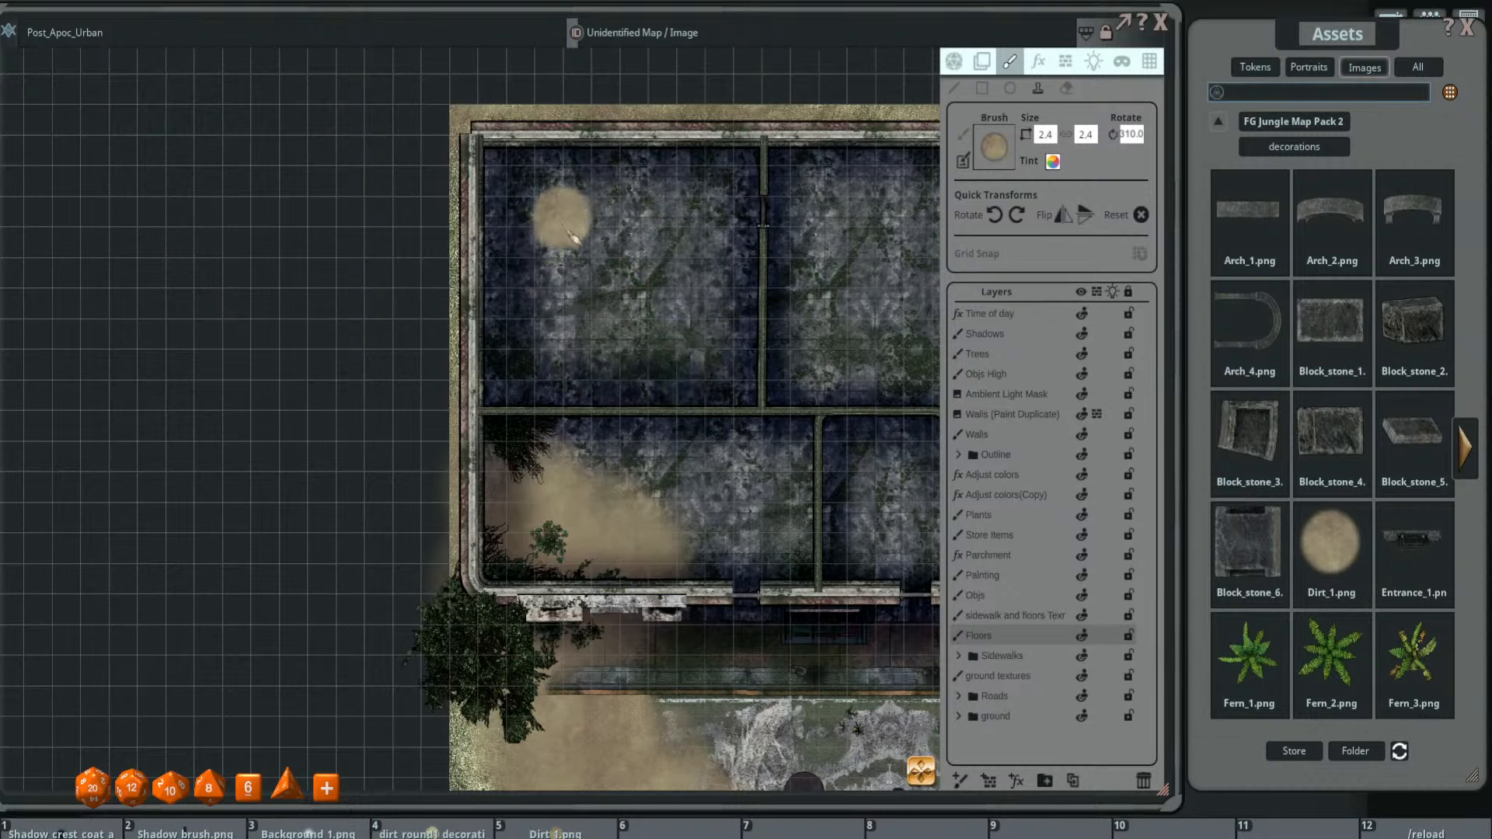
pyautogui.scroll(-3, 622, 264)
pyautogui.scroll(3, 559, 248)
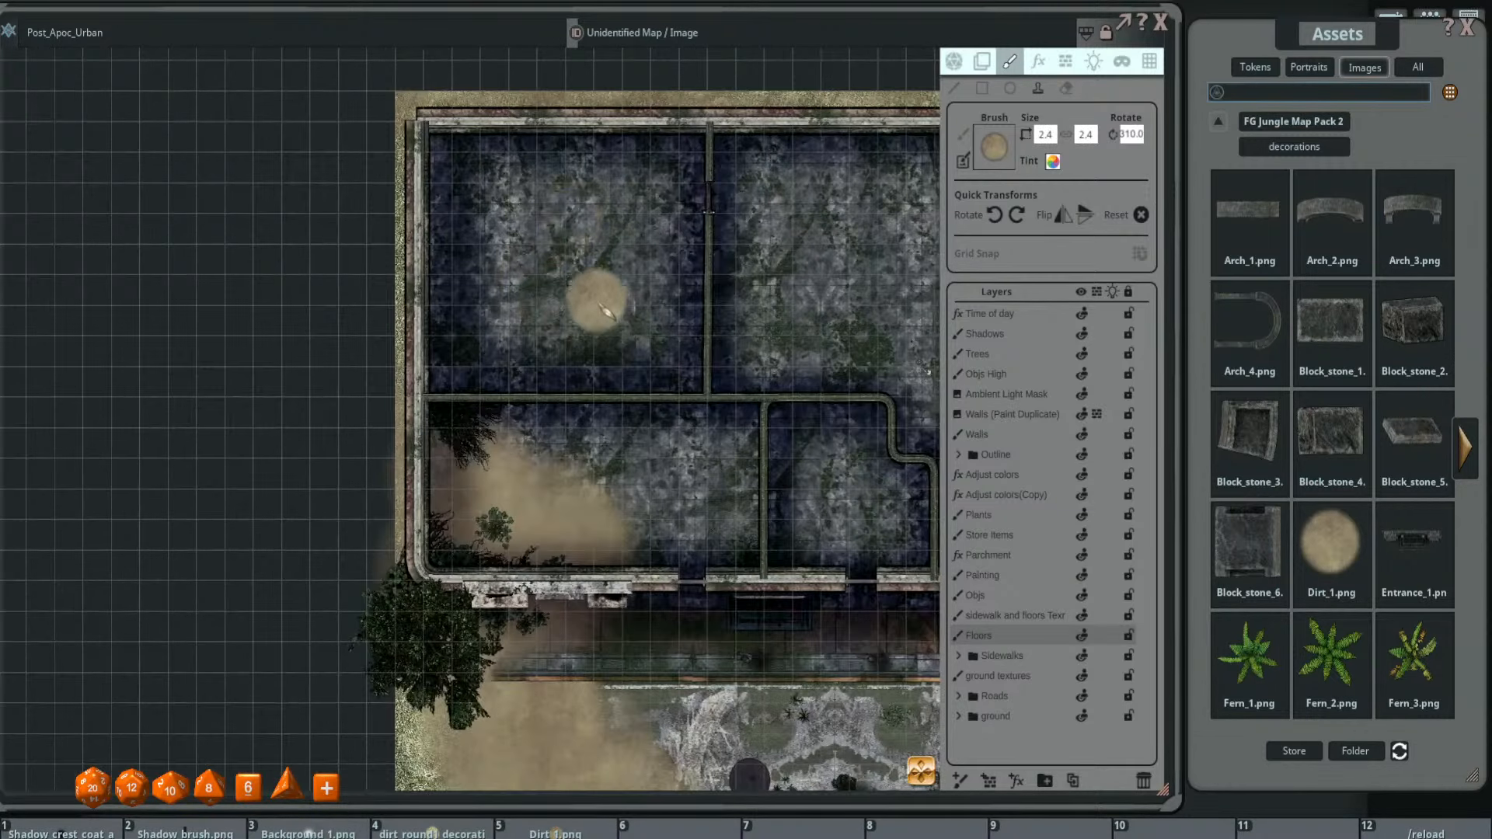
pyautogui.scroll(1, 566, 260)
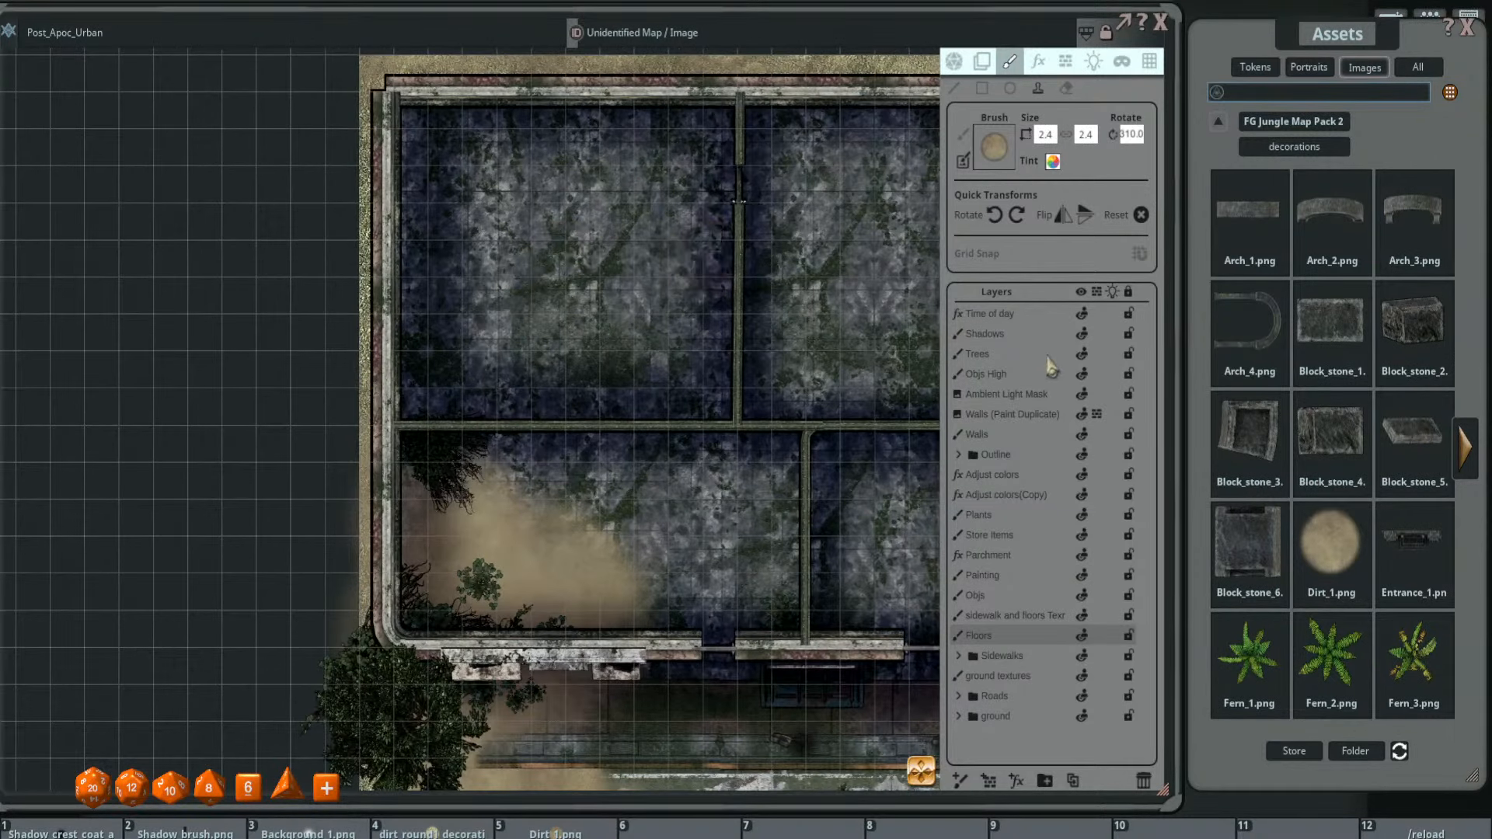
# - Paint faint dirt along the northwest room's west wall and around its southern wall using a light grey tint on the brush
pyautogui.click(1479, 451)
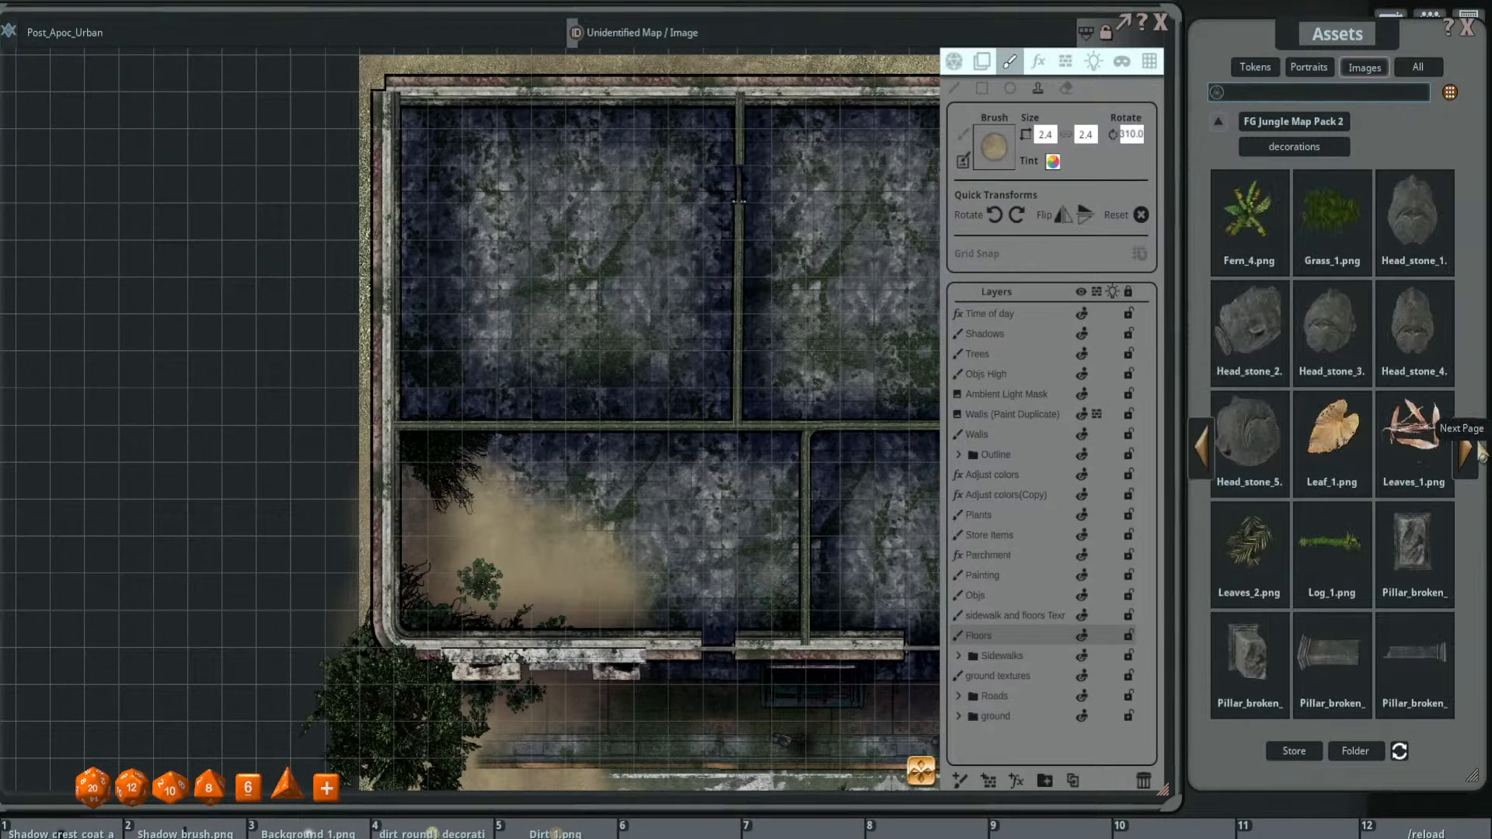
pyautogui.click(1207, 461)
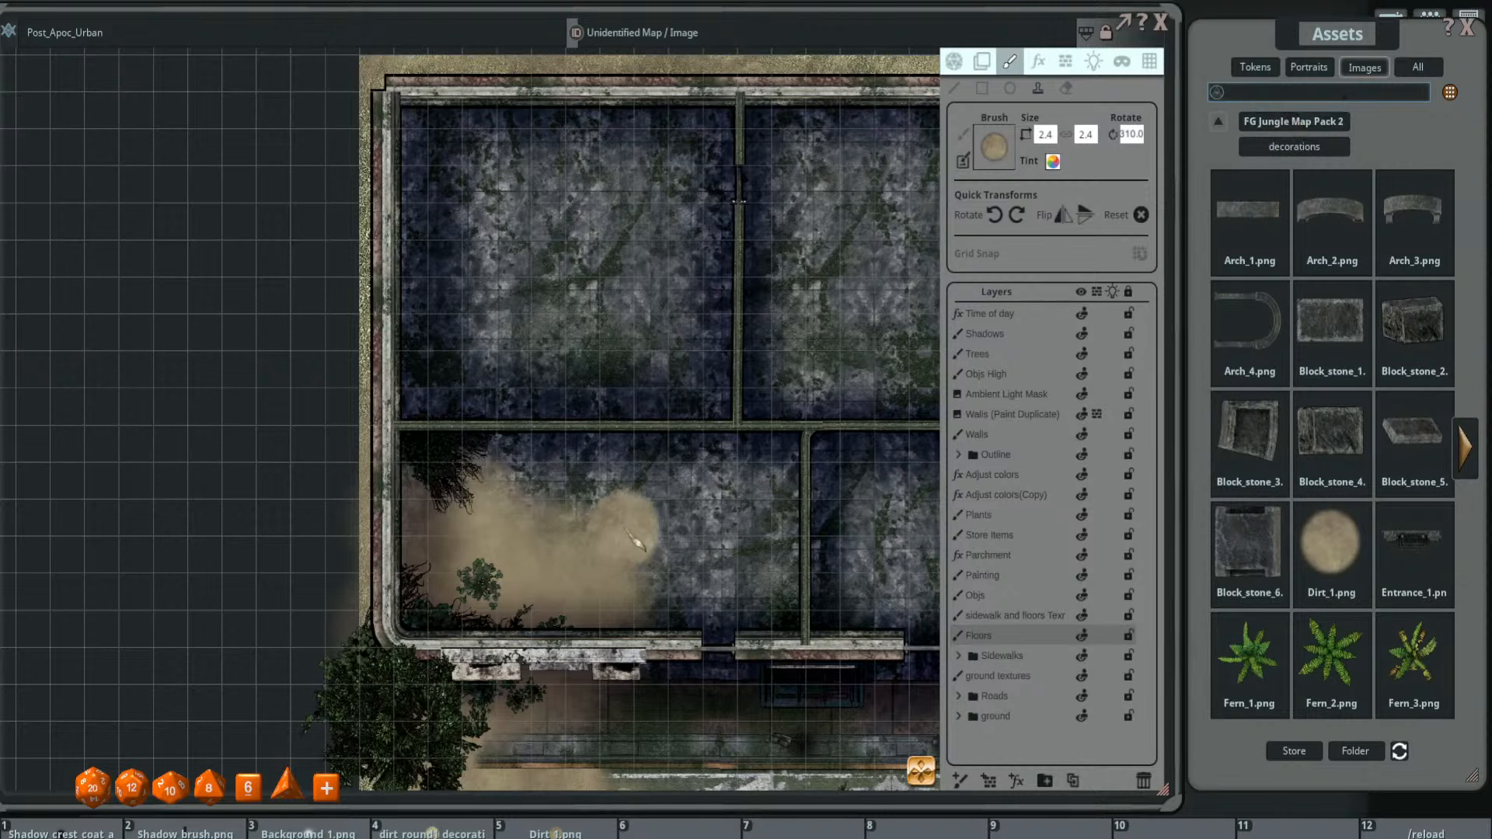
pyautogui.moveTo(628, 525); pyautogui.dragTo(675, 510)
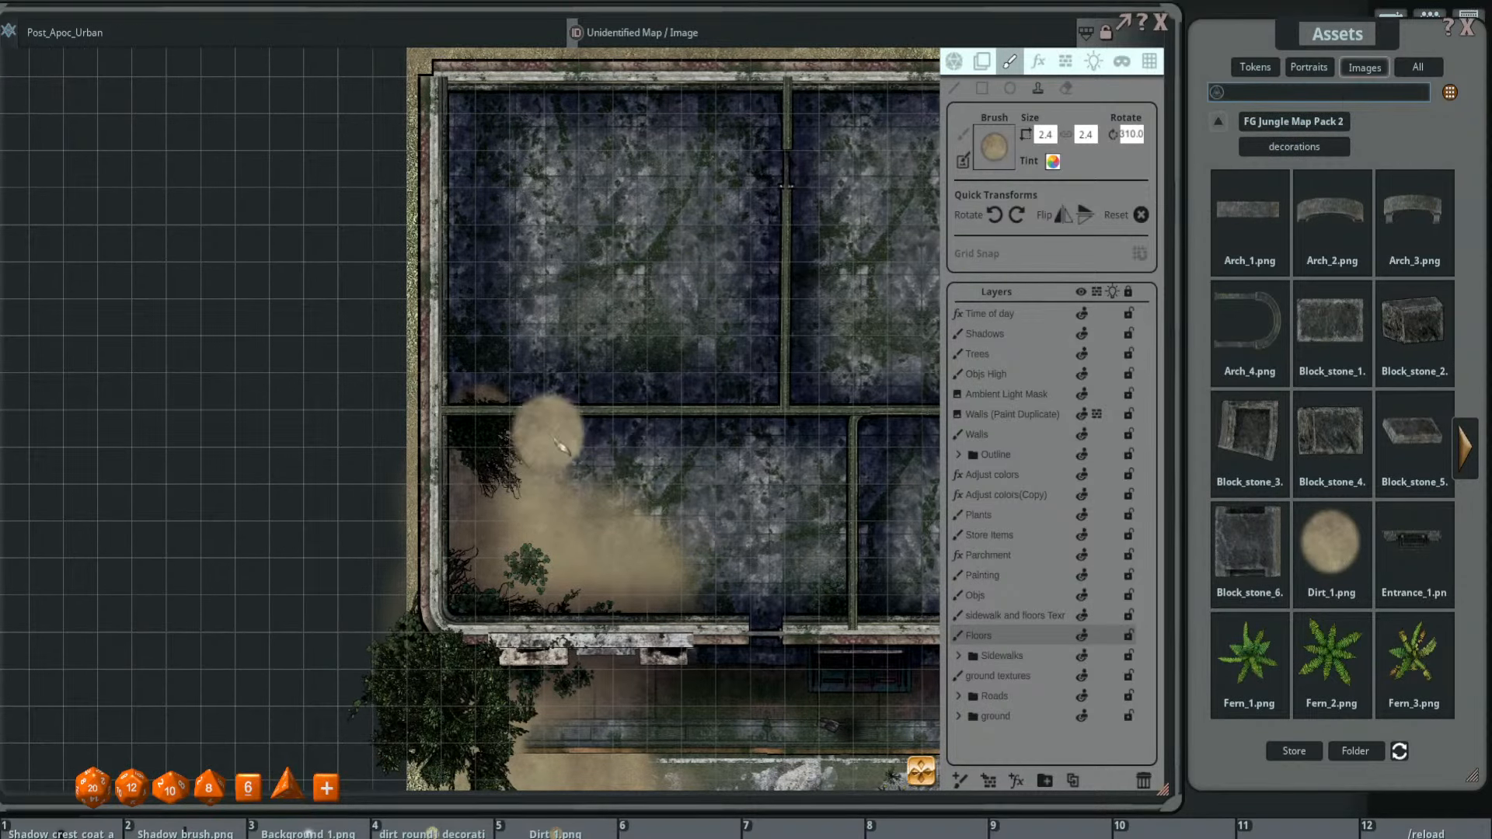
pyautogui.scroll(-6, 562, 447)
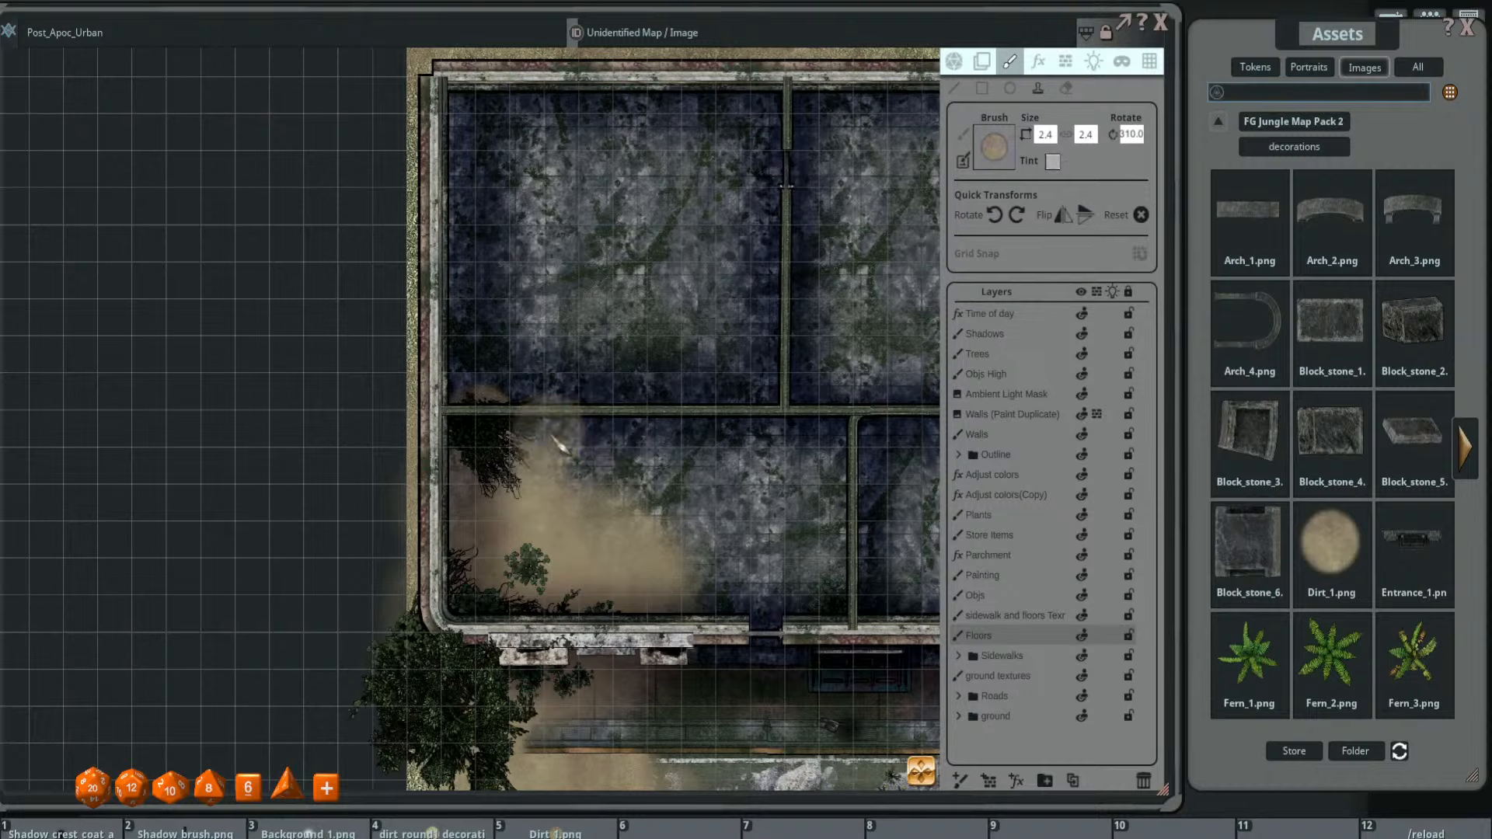
pyautogui.scroll(-5, 491, 434)
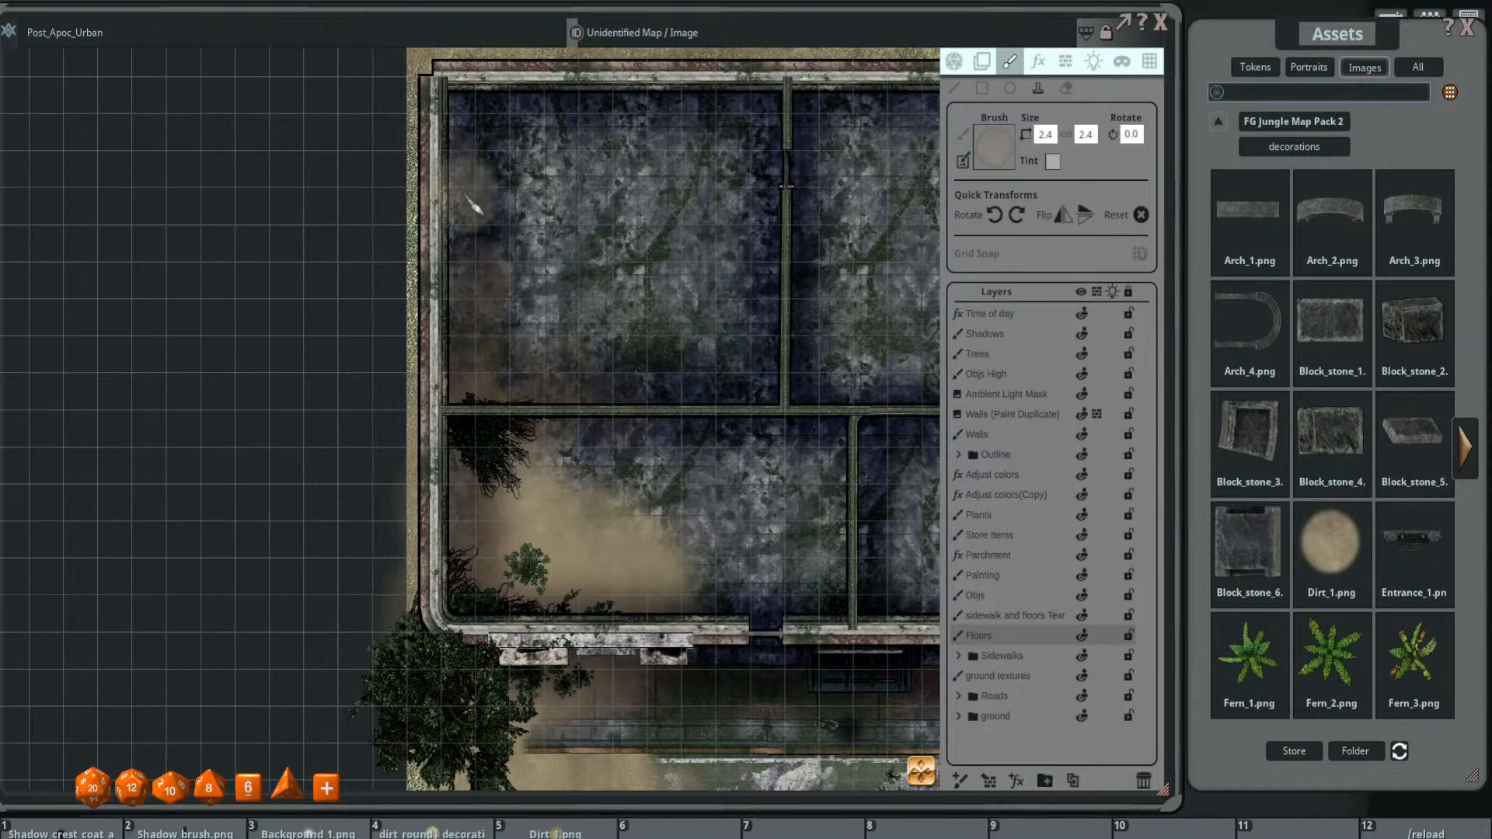
# - Find Snow_3_patch among the FG Winter Map Pack effects and load it as the brush
pyautogui.click(1277, 126)
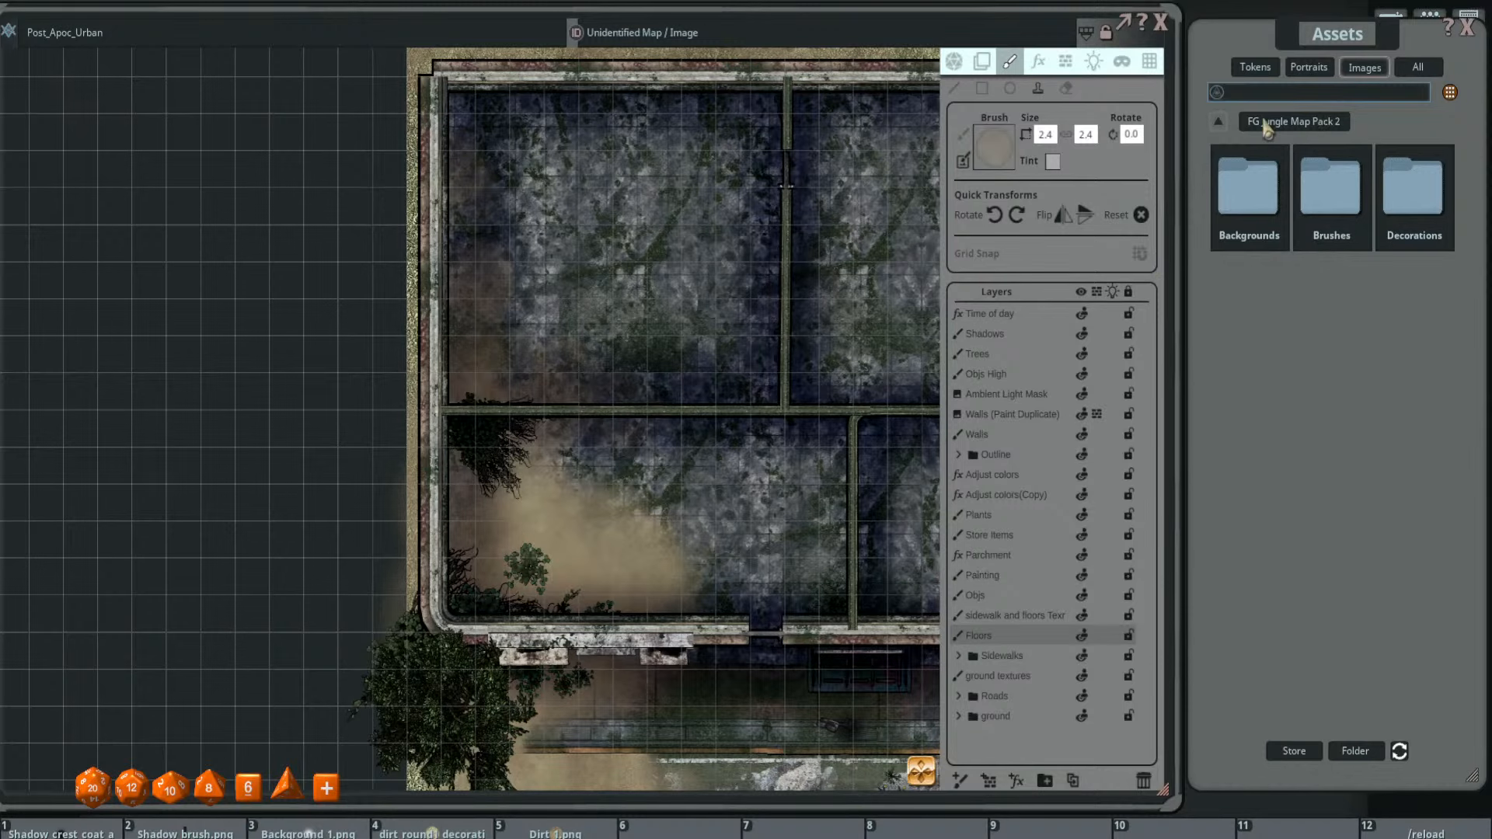
pyautogui.click(1218, 122)
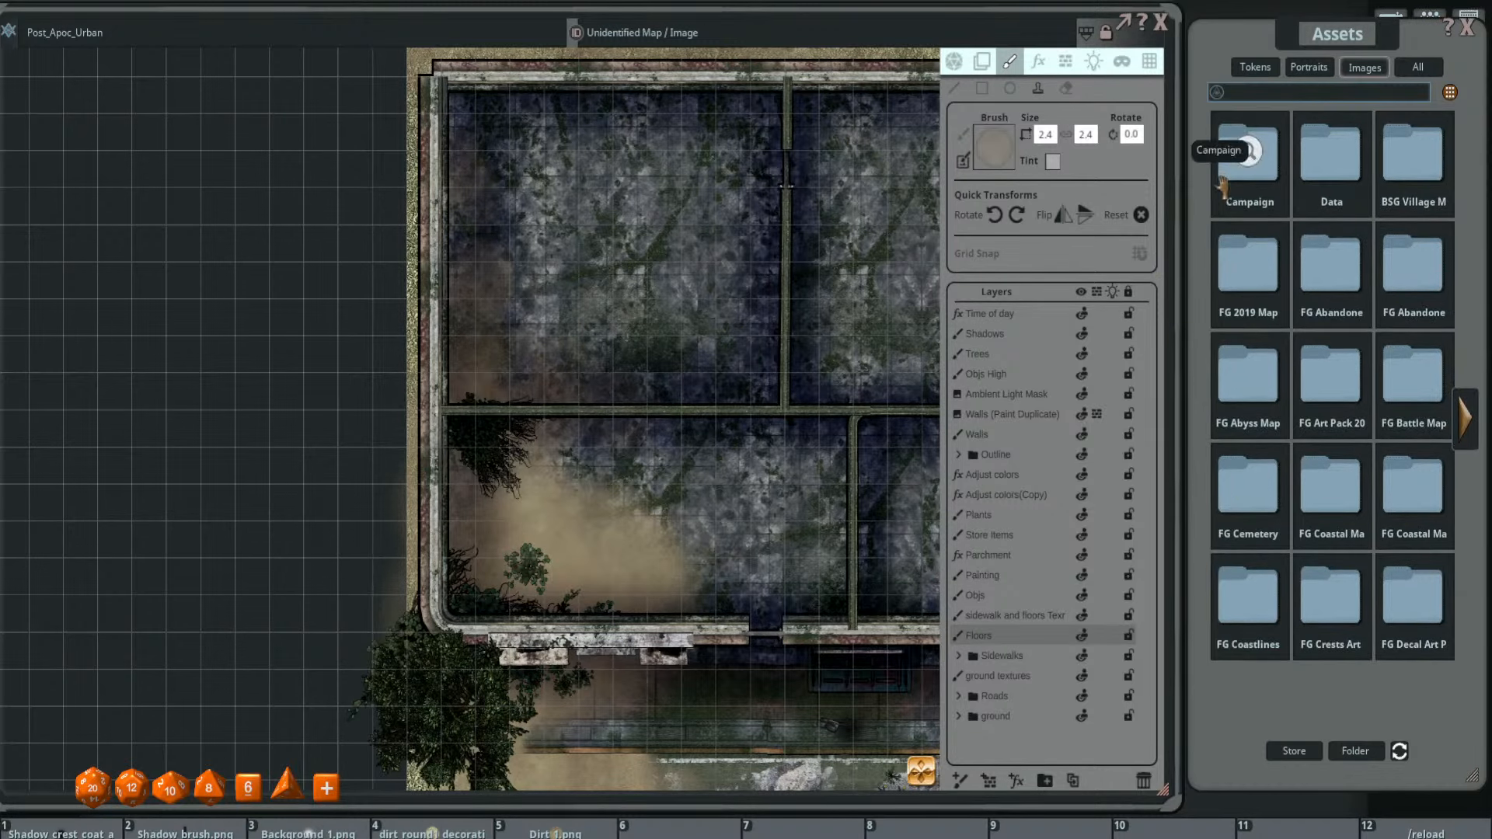
pyautogui.click(1467, 420)
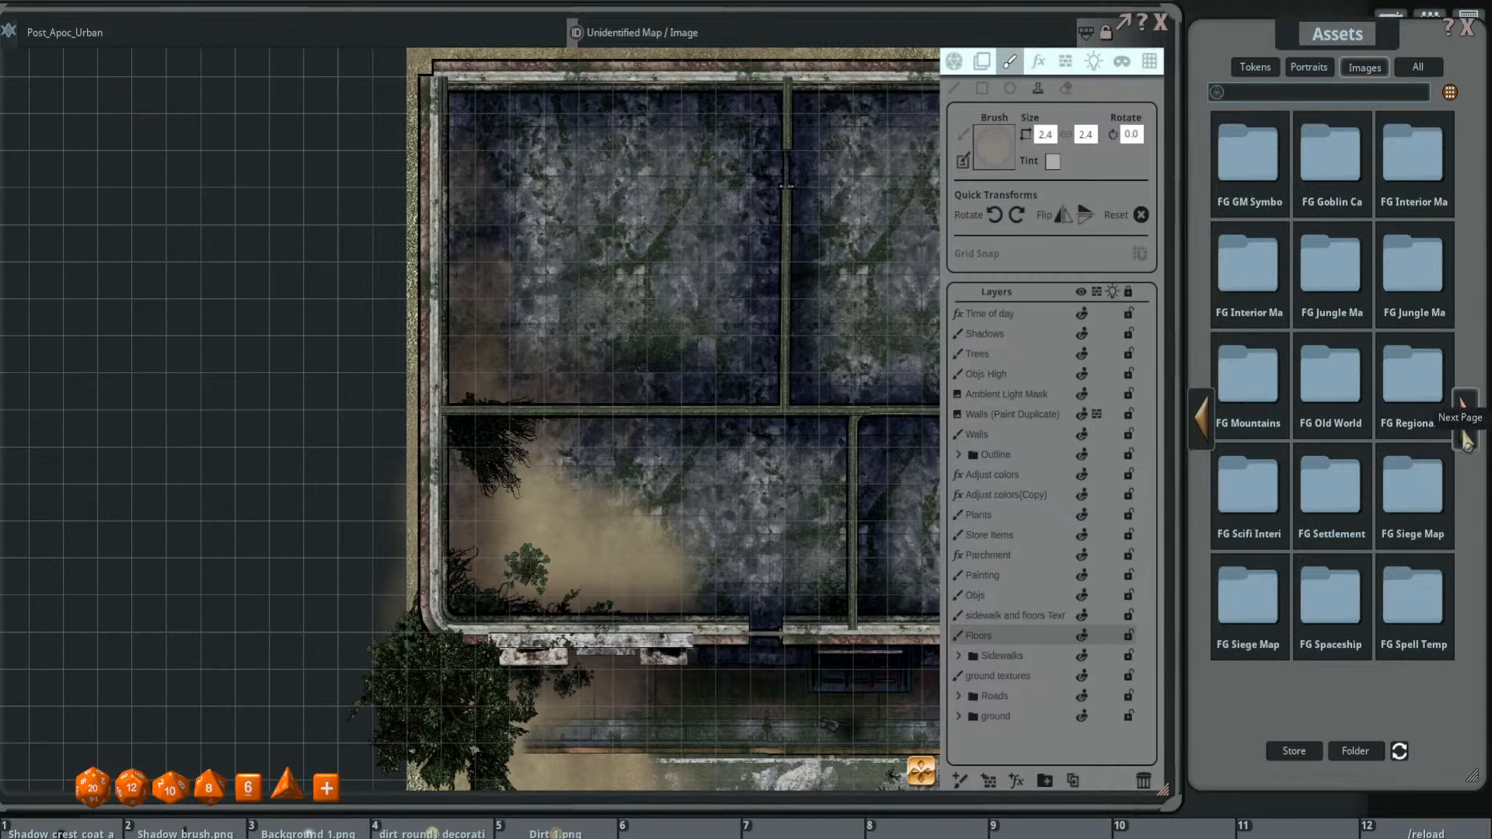
pyautogui.click(1465, 436)
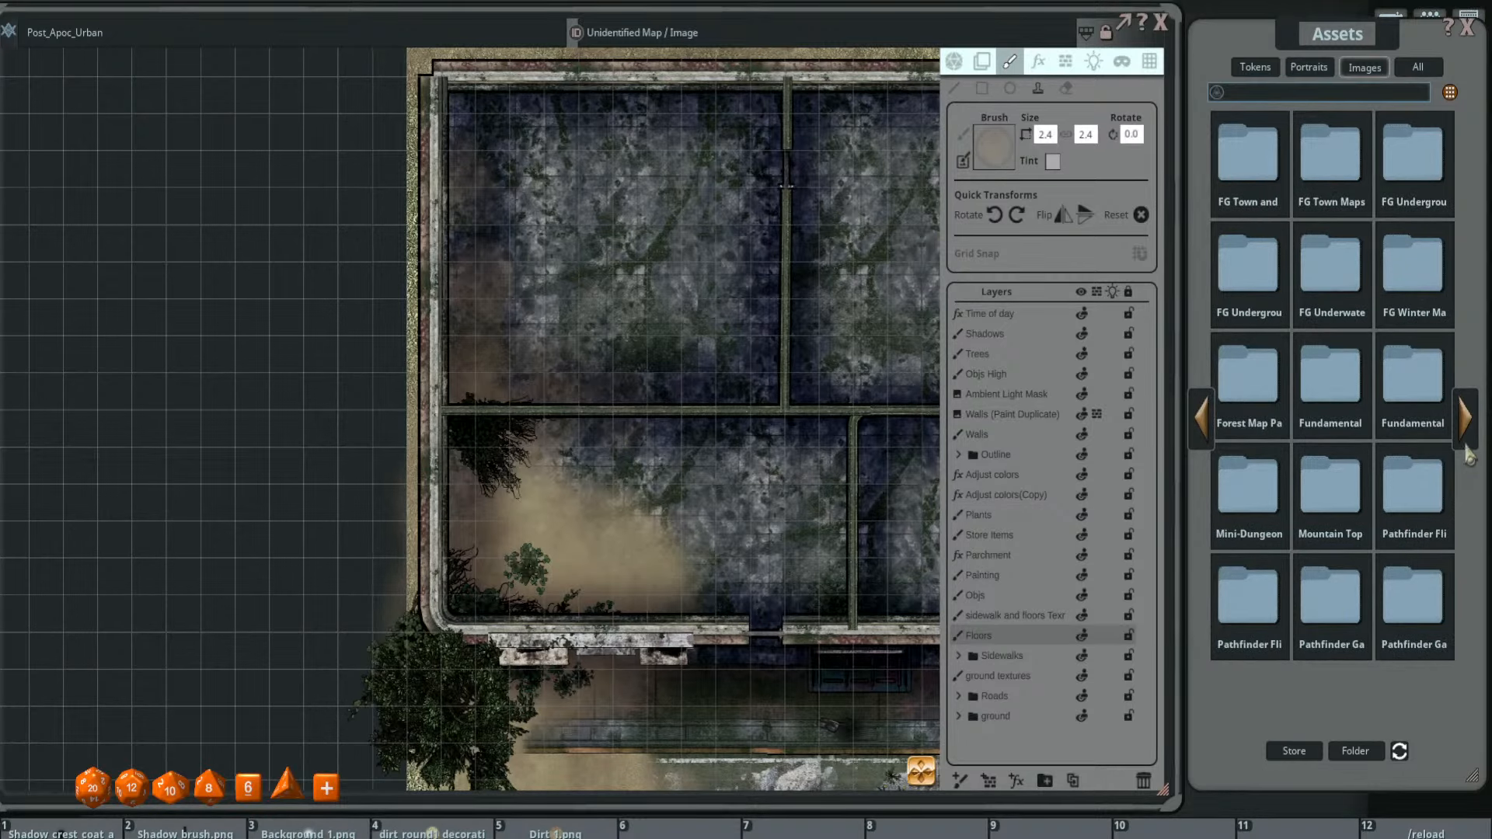
pyautogui.click(1412, 280)
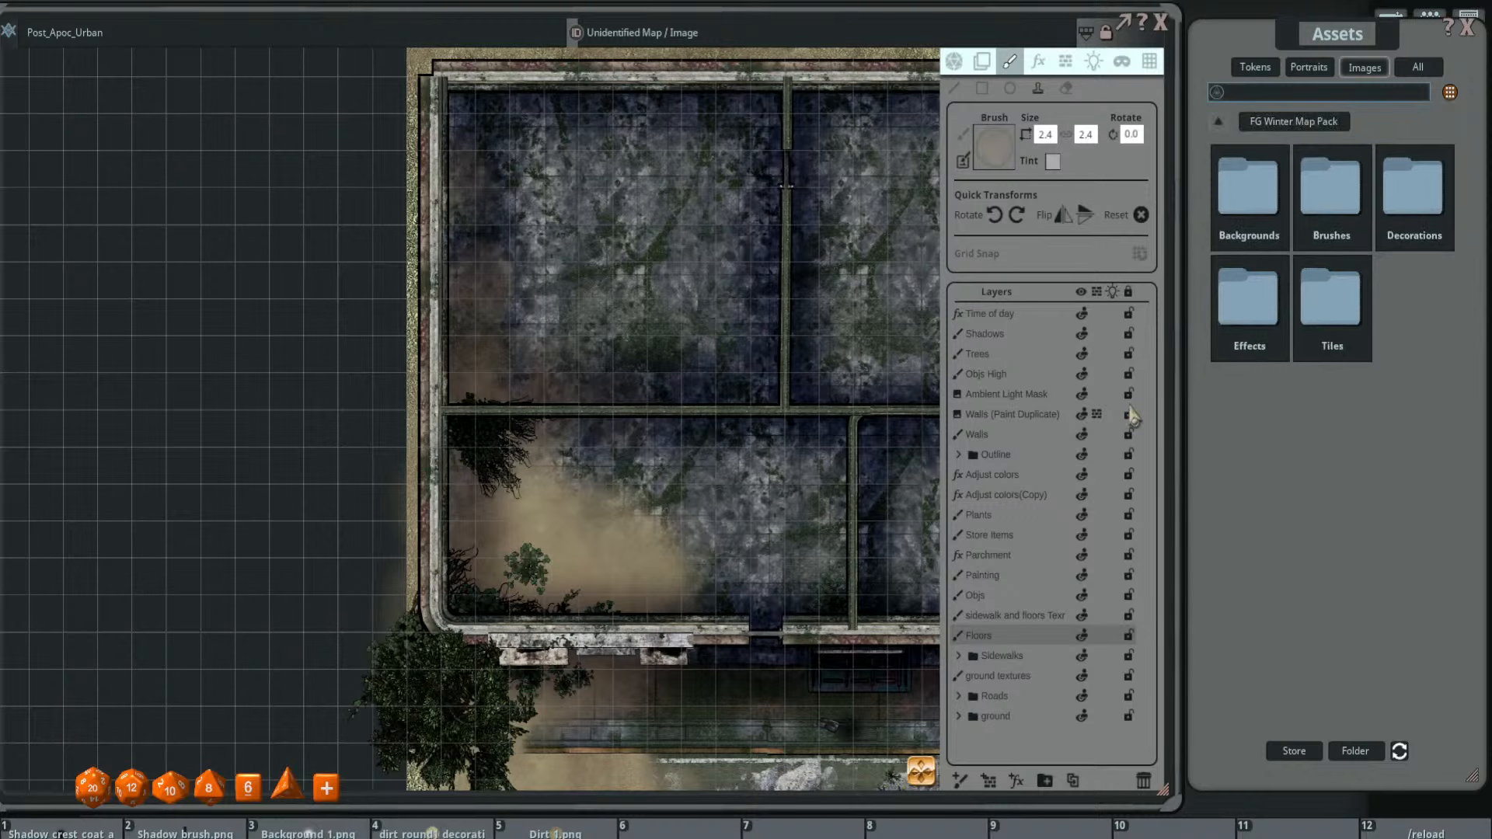
pyautogui.click(1249, 307)
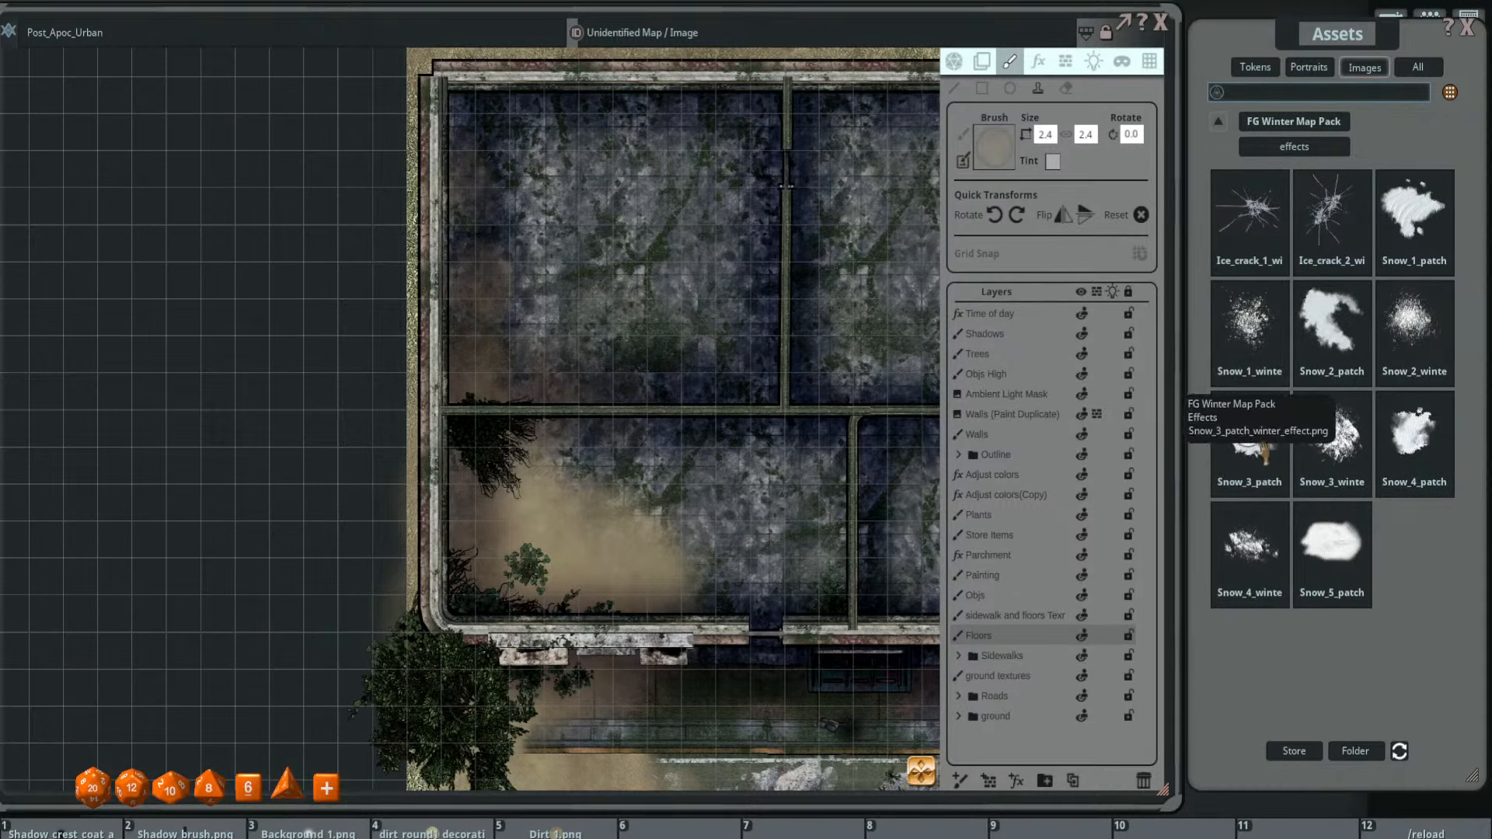
pyautogui.click(1287, 455)
# - Rotate the snow patch brush to 335 and tint it black
pyautogui.scroll(7, 638, 264)
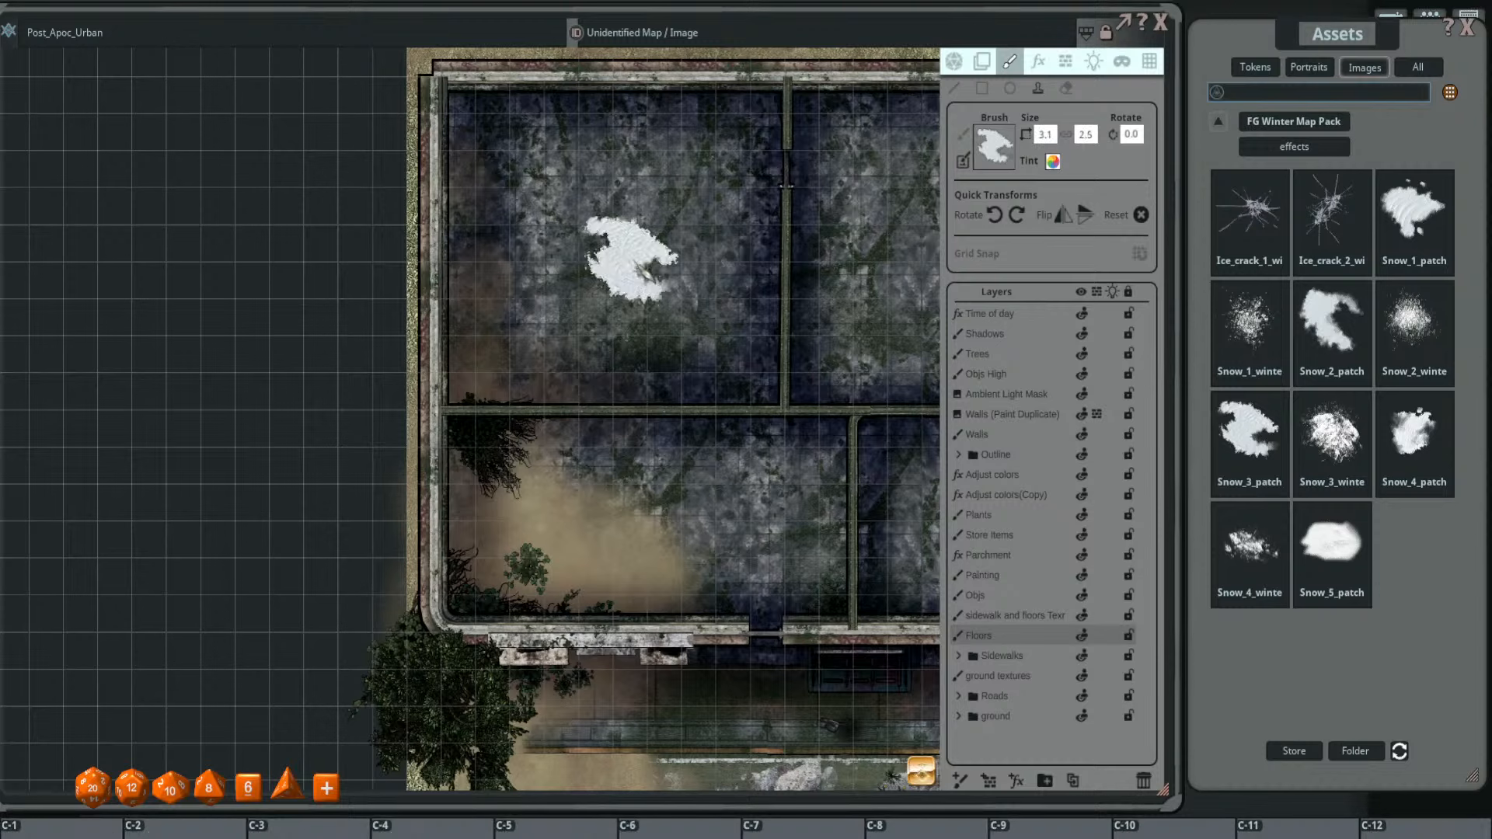
pyautogui.scroll(5, 636, 262)
pyautogui.scroll(-3, 635, 262)
pyautogui.scroll(-1, 635, 263)
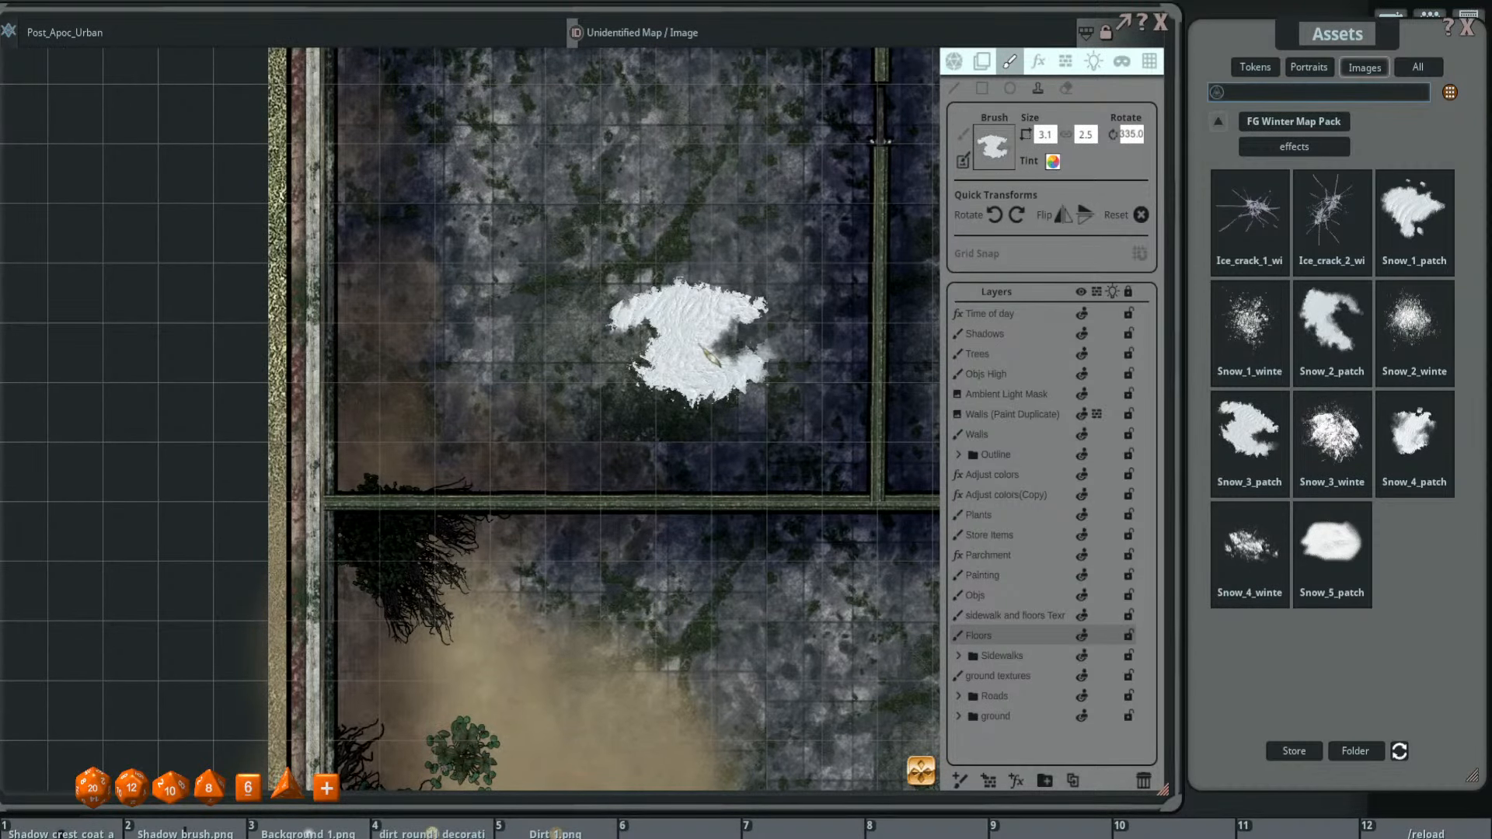
pyautogui.scroll(-10, 700, 348)
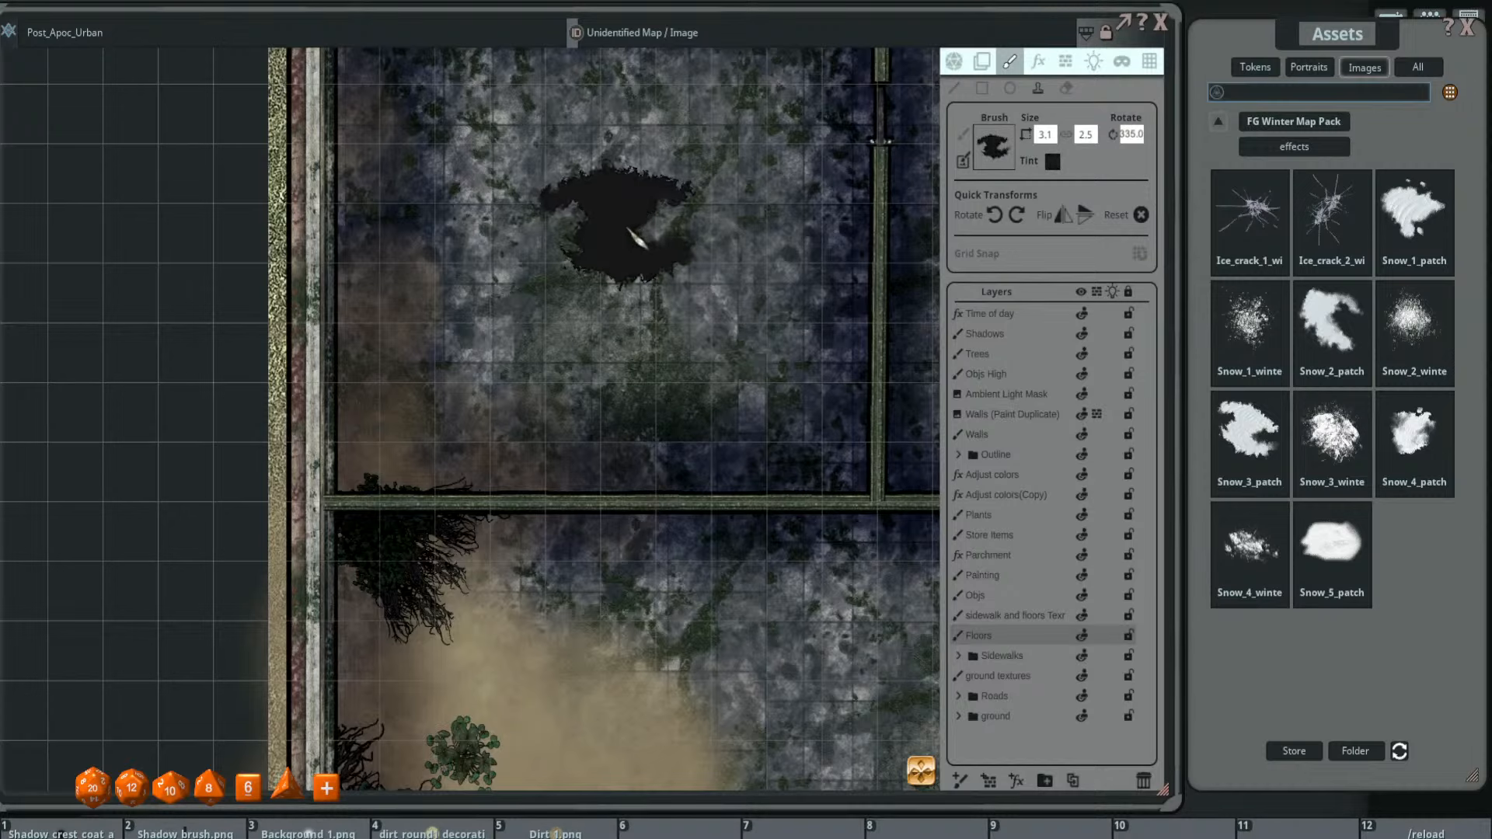
# - Add a new paint layer and place it directly above the Floors layer
pyautogui.click(635, 239)
pyautogui.scroll(-5, 635, 239)
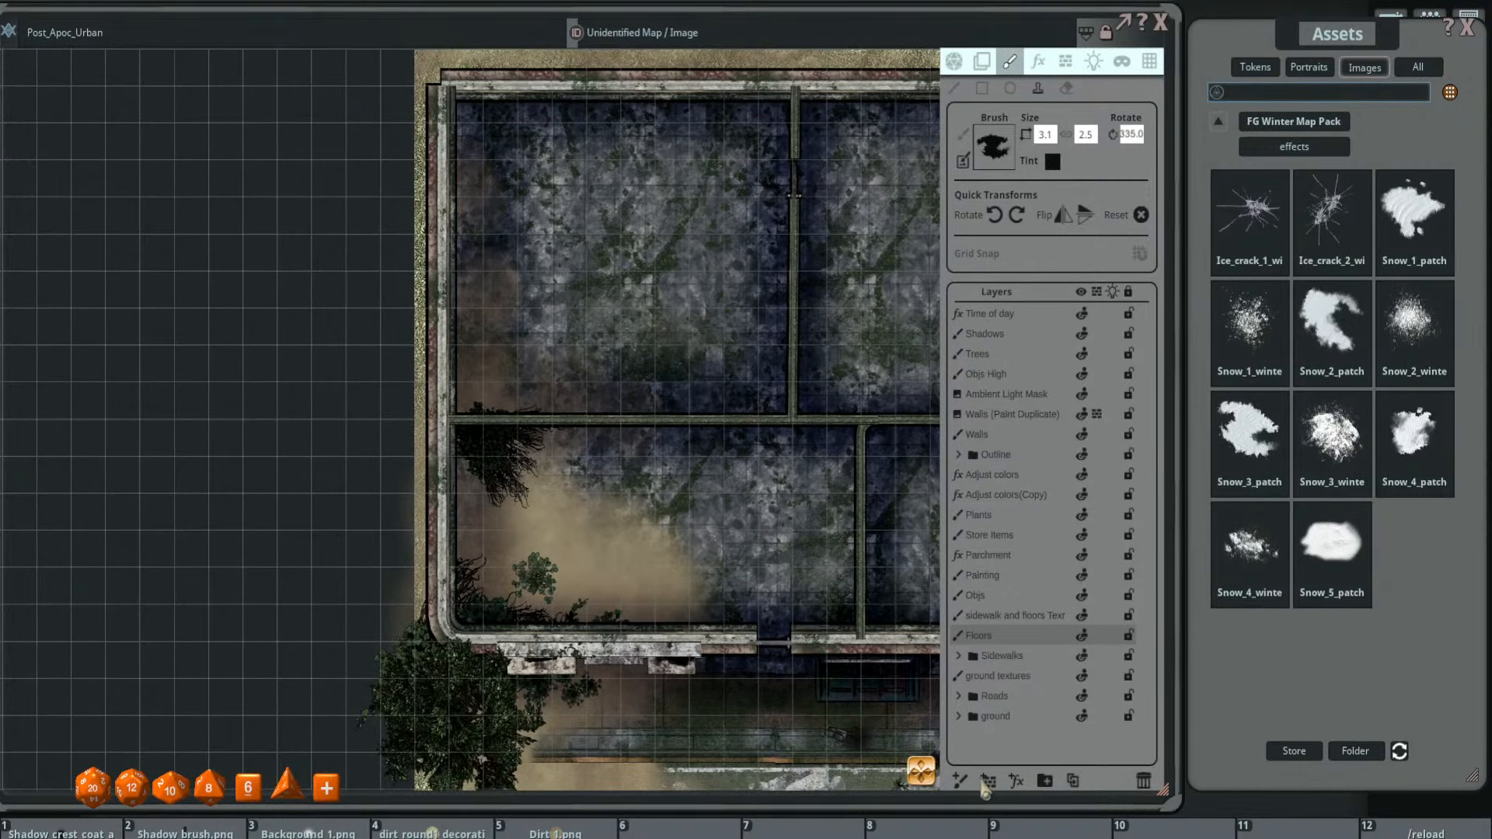
pyautogui.click(960, 780)
pyautogui.moveTo(1033, 319); pyautogui.dragTo(1034, 626)
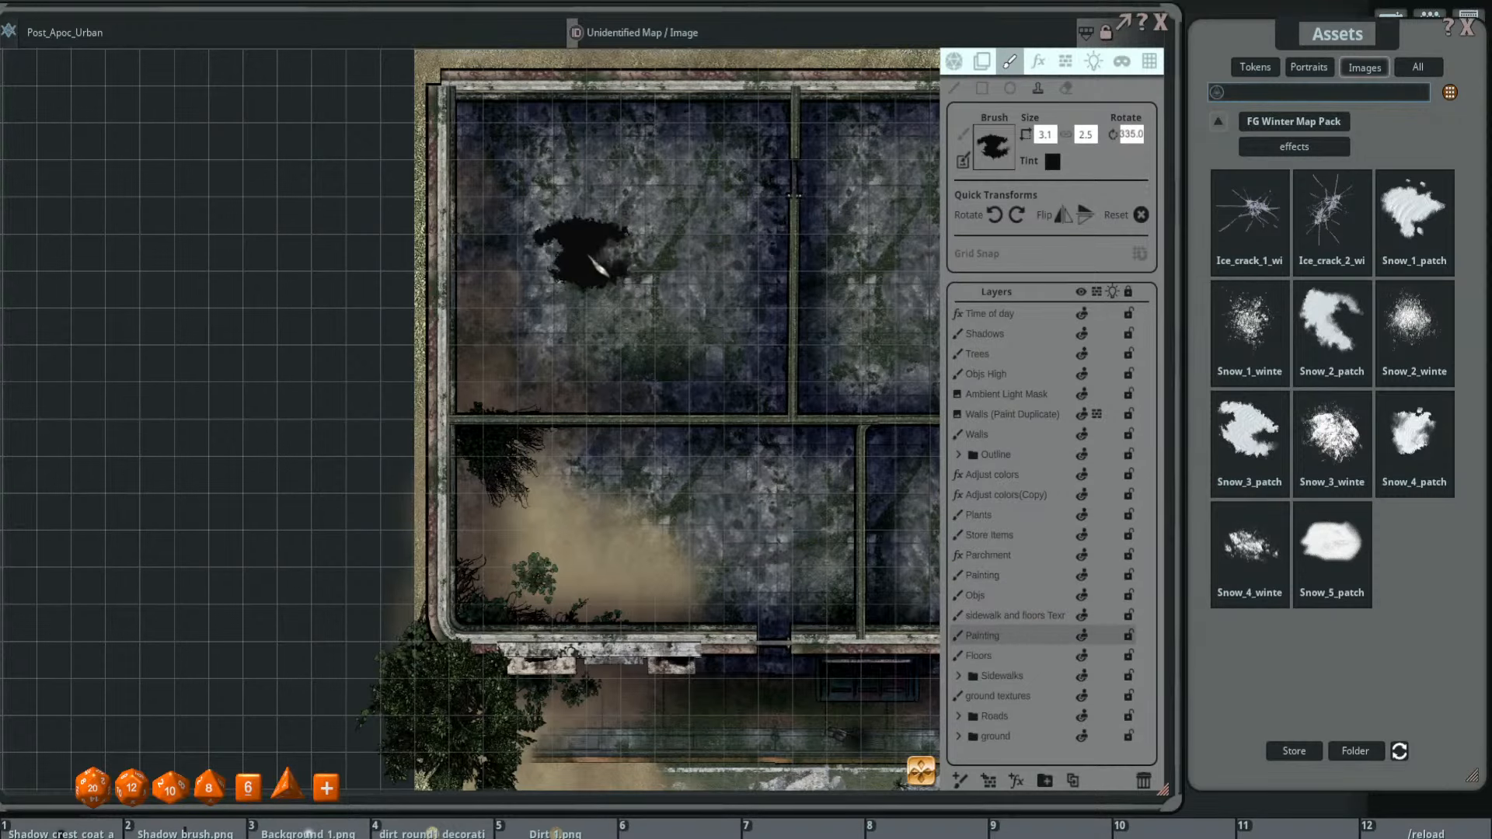
# - Build an irregular black hole in the northwest room's floor by overlapping stamps of the 3.1 by 2.5 patch at varied rotations
pyautogui.scroll(-9, 668, 232)
pyautogui.scroll(-3, 669, 232)
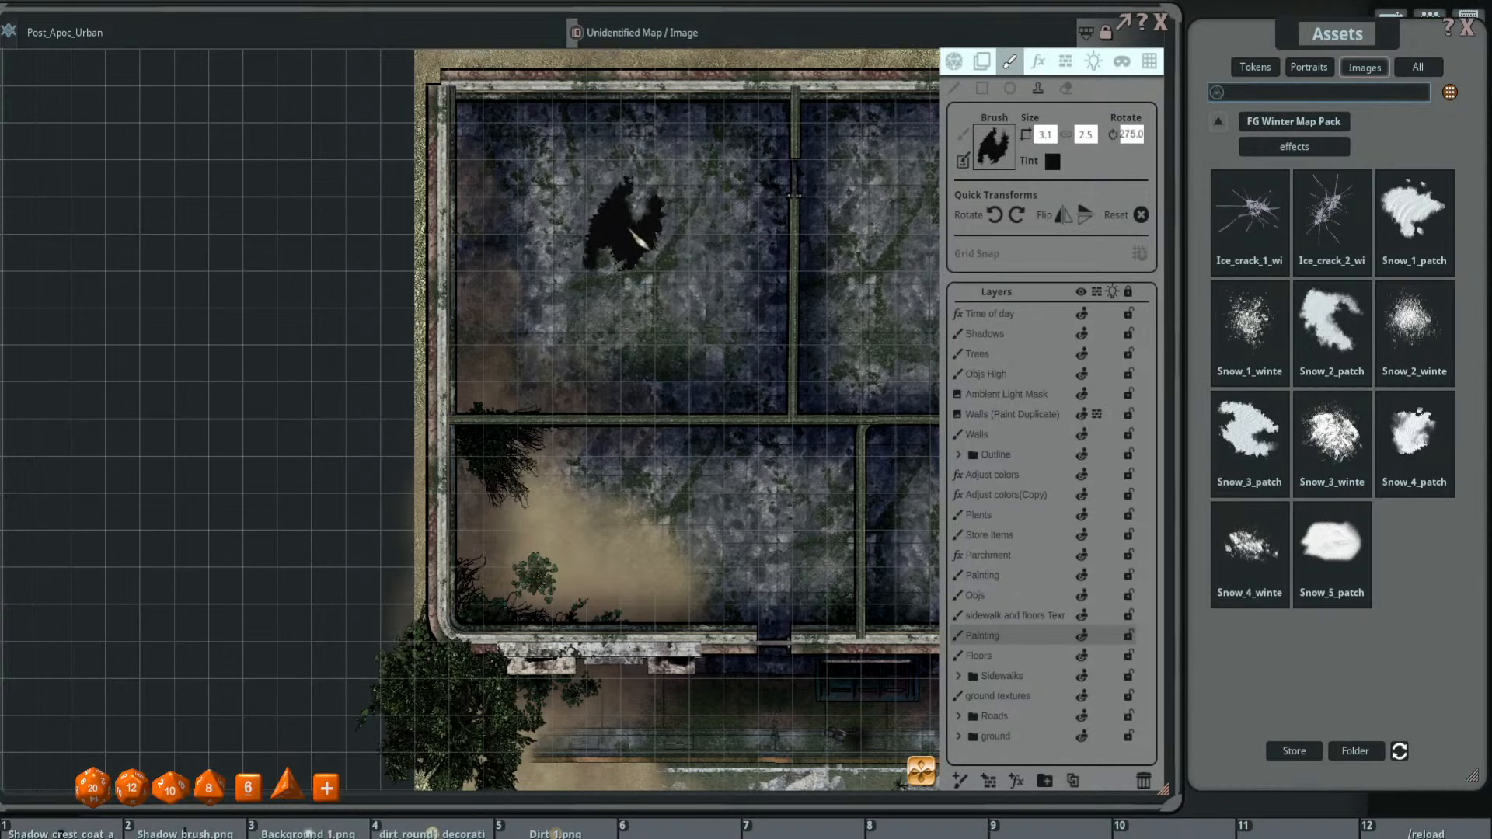
pyautogui.click(615, 245)
pyautogui.scroll(-15, 667, 293)
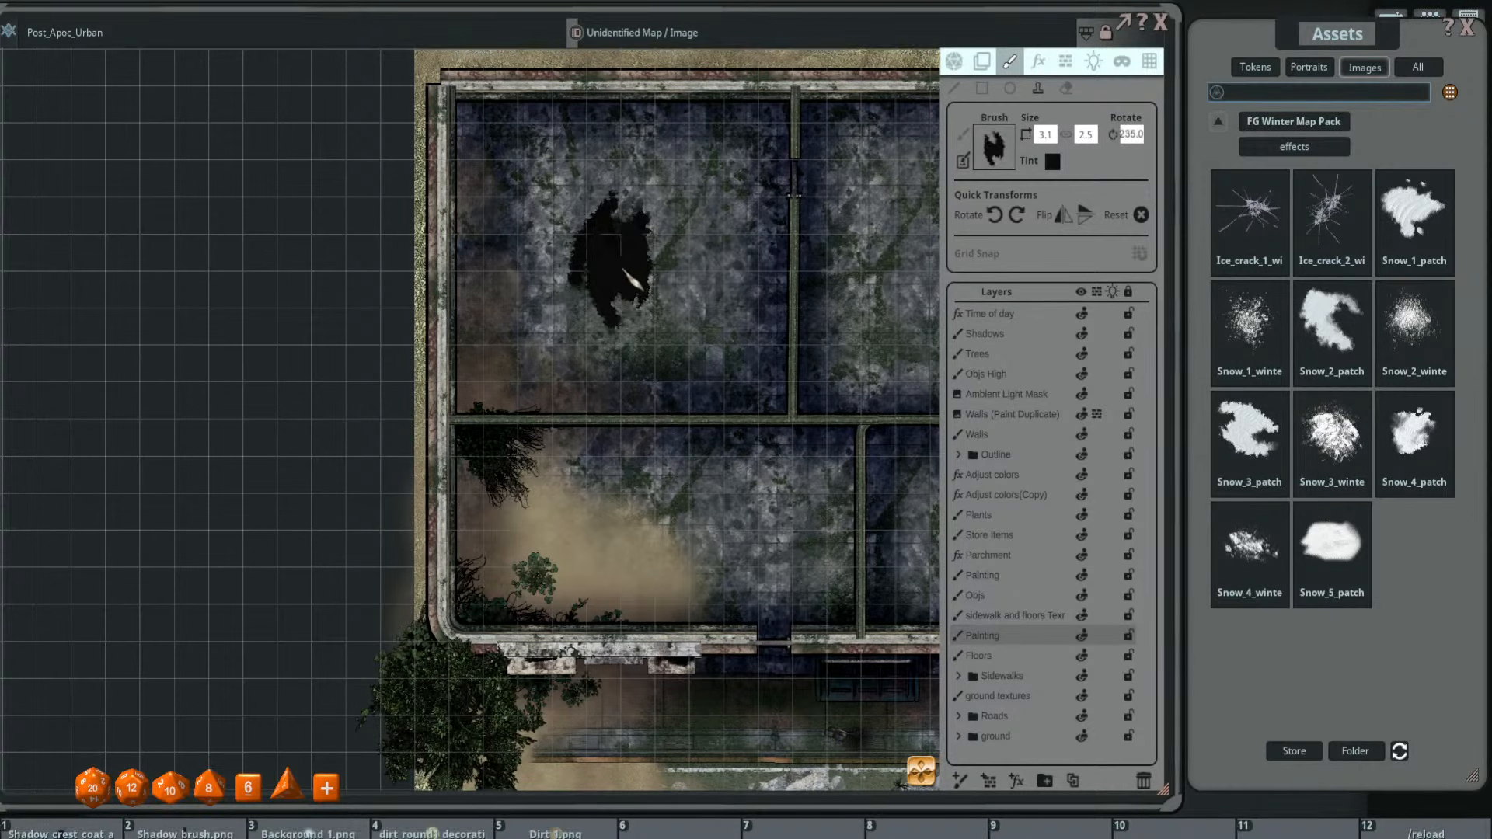
pyautogui.scroll(1, 660, 293)
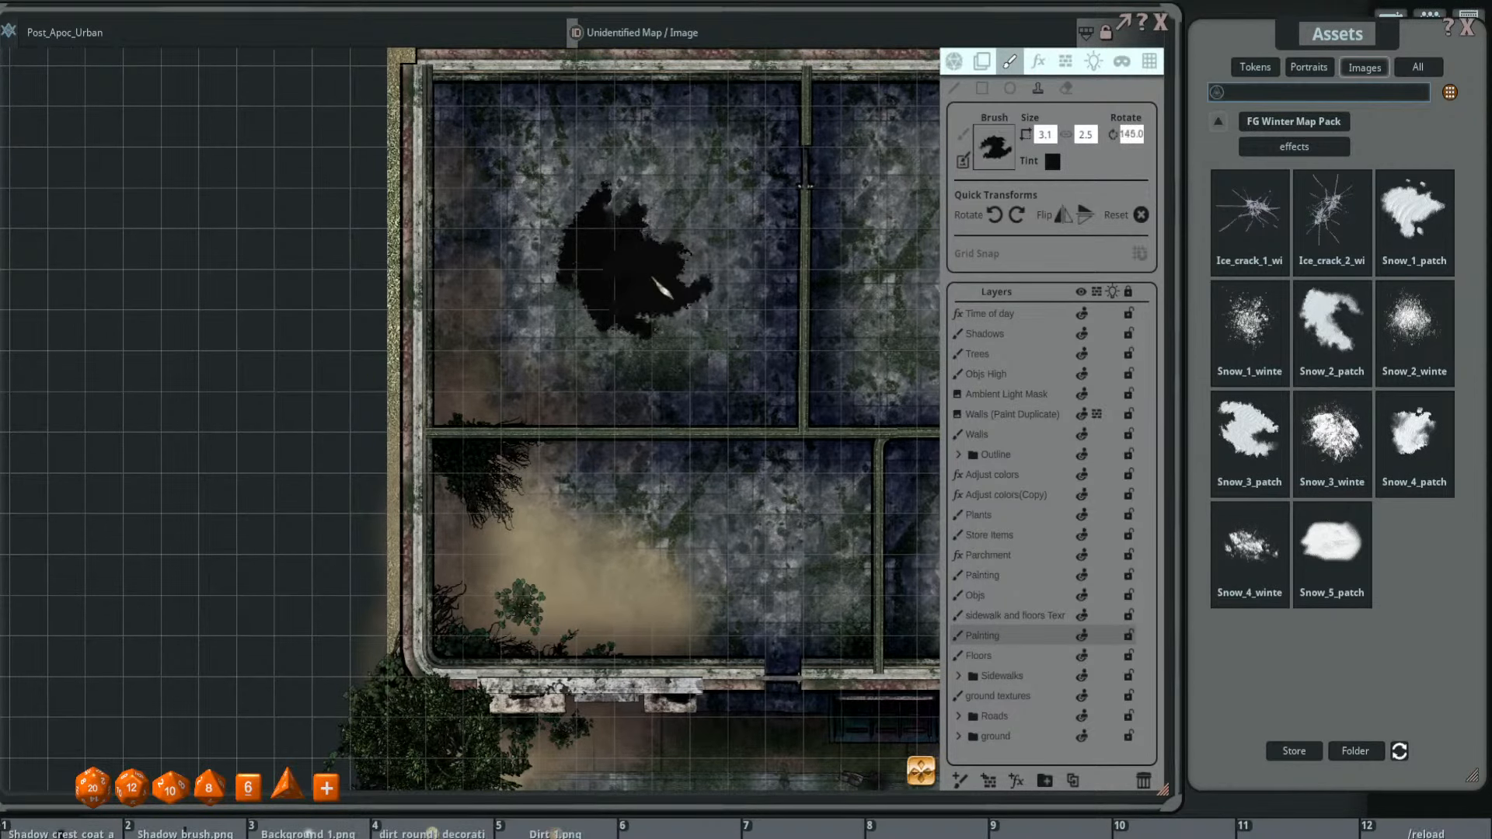
pyautogui.scroll(-4, 638, 250)
pyautogui.scroll(16, 637, 249)
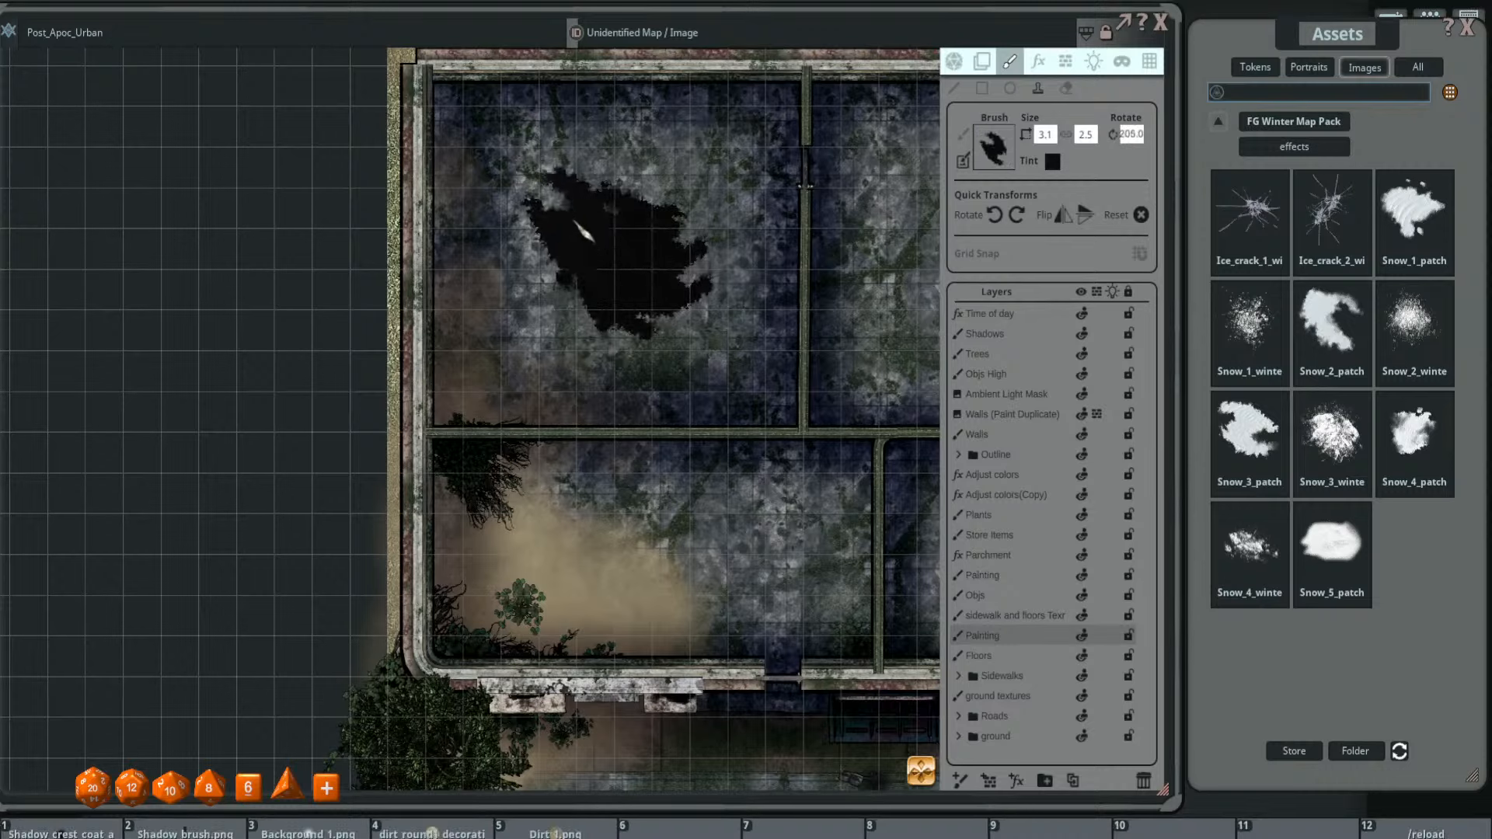
pyautogui.scroll(16, 606, 233)
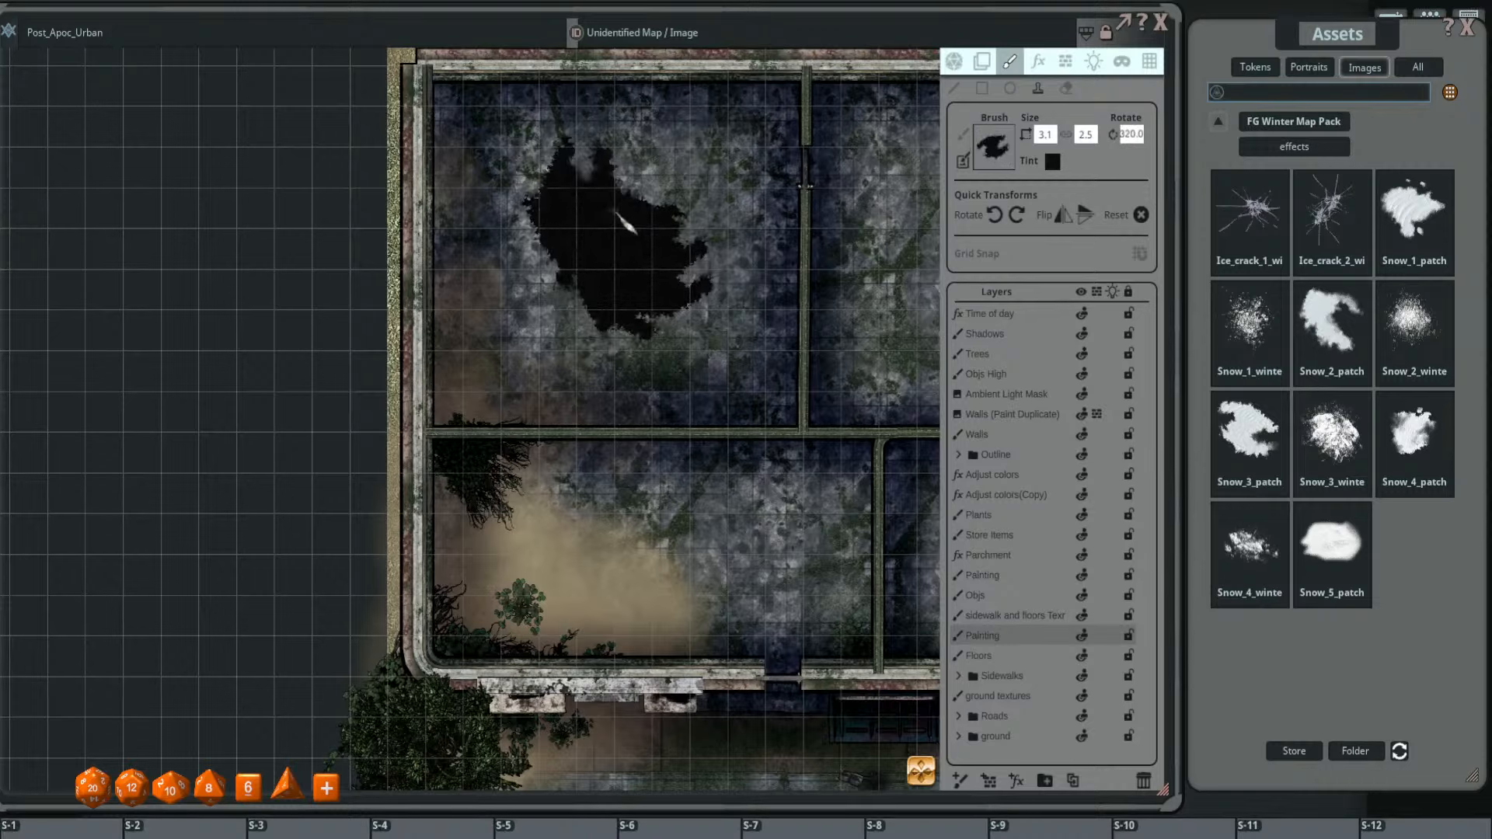
pyautogui.scroll(11, 599, 295)
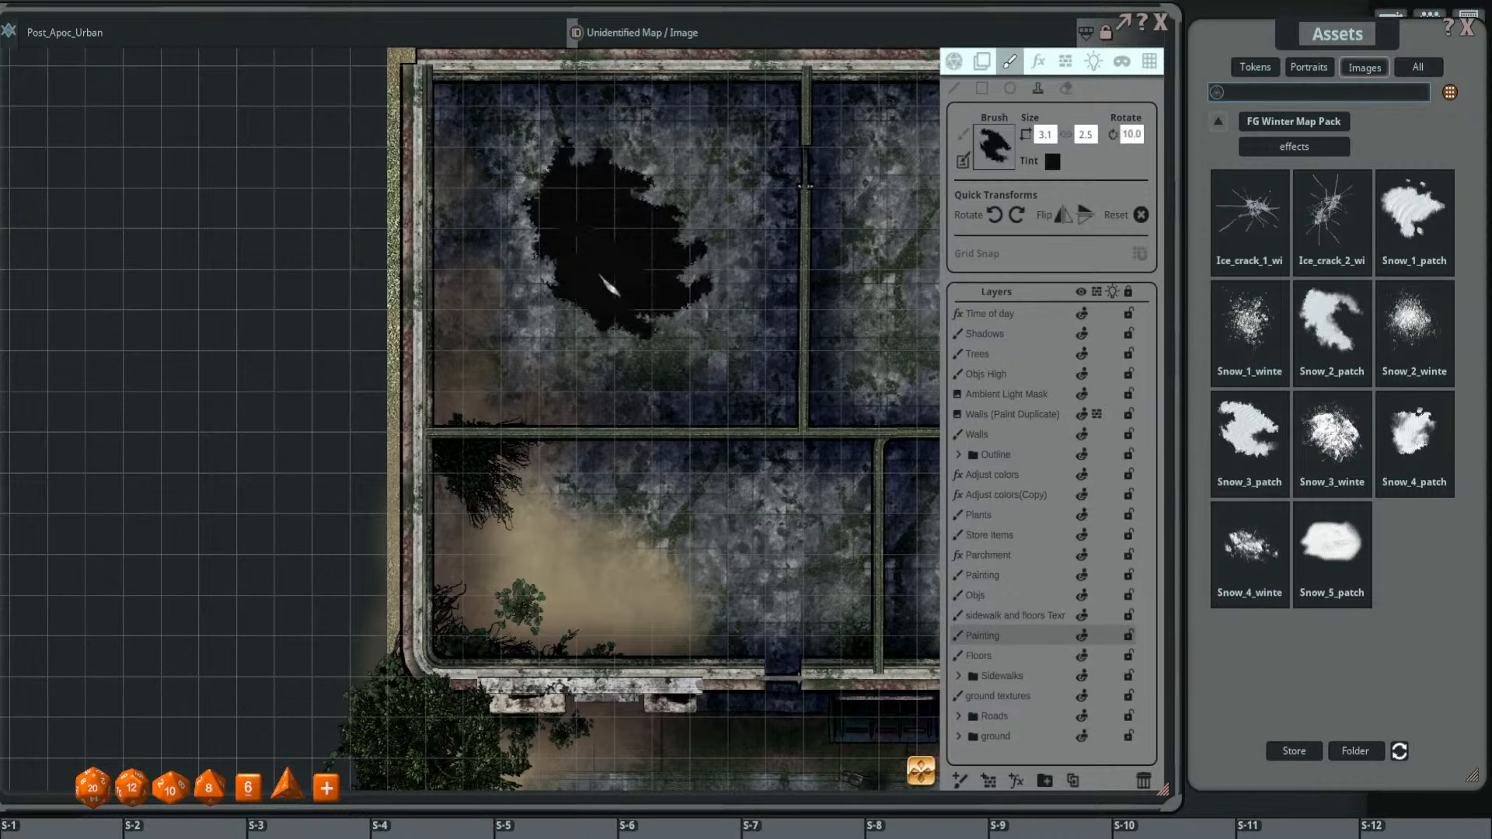
pyautogui.scroll(5, 590, 335)
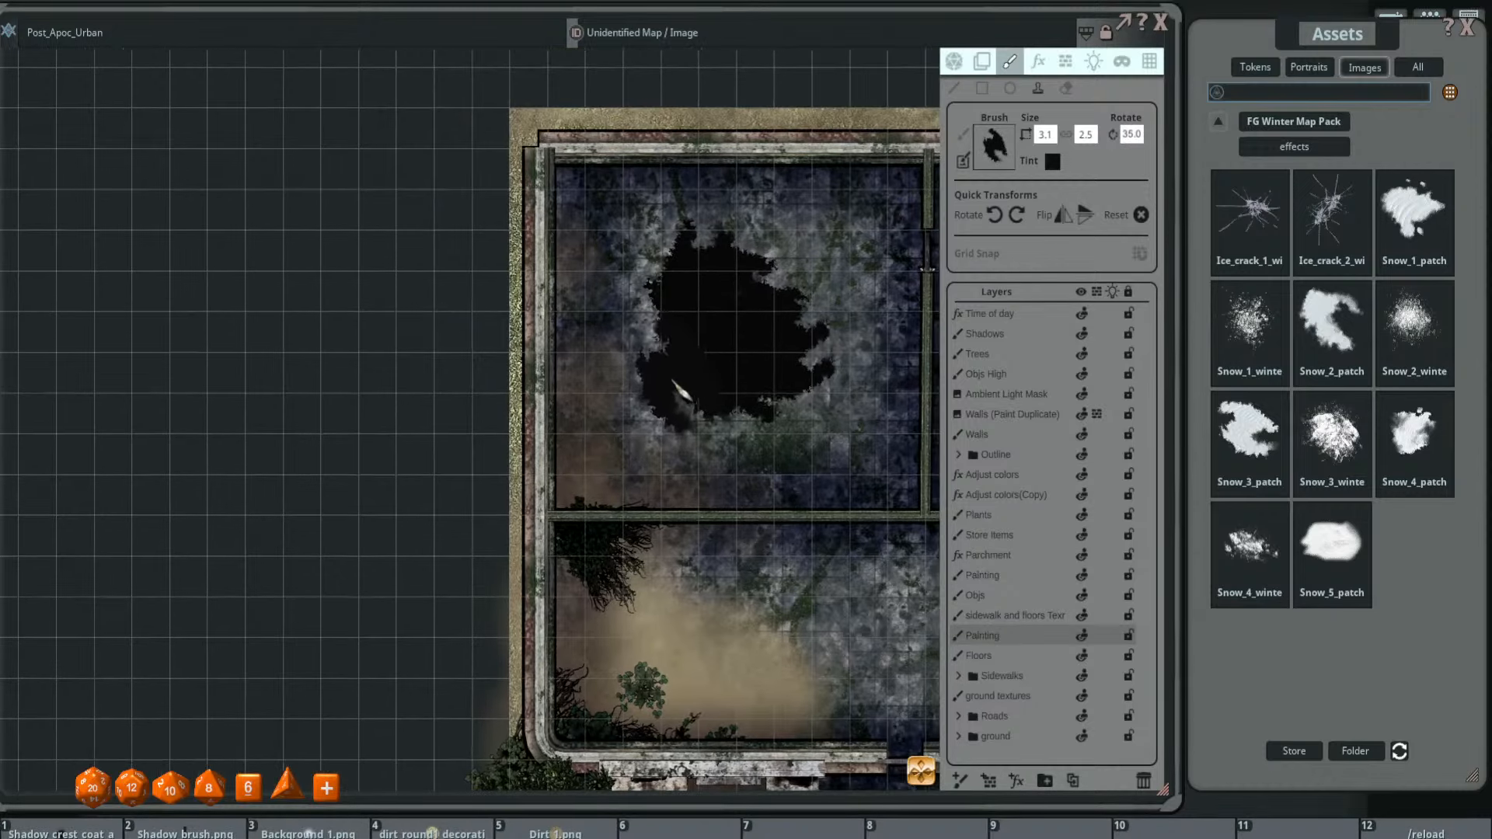
pyautogui.scroll(10, 711, 350)
pyautogui.scroll(4, 748, 315)
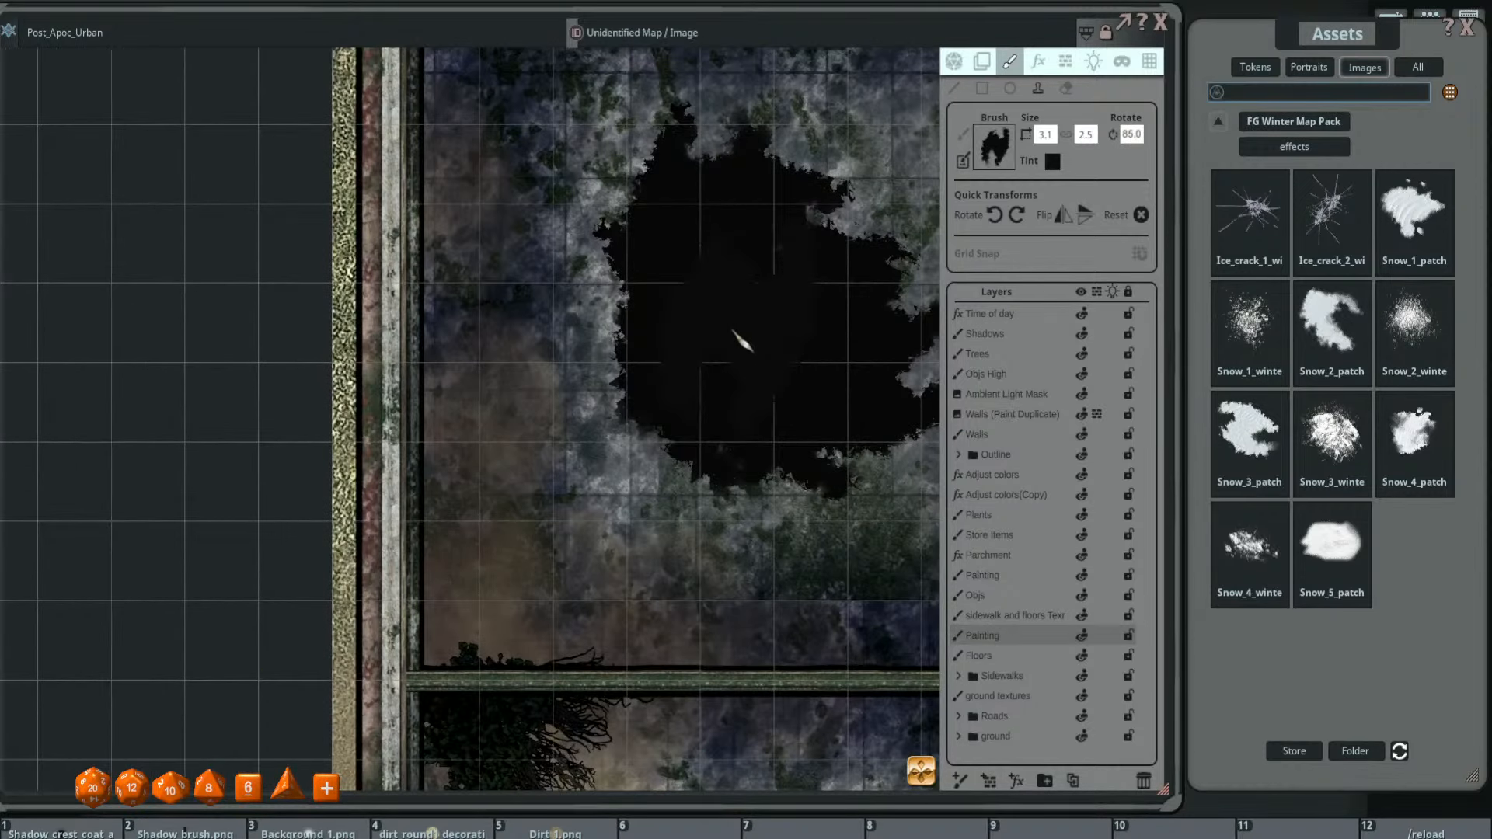
pyautogui.scroll(-5, 694, 380)
pyautogui.moveTo(724, 373); pyautogui.dragTo(642, 404)
pyautogui.scroll(4, 657, 396)
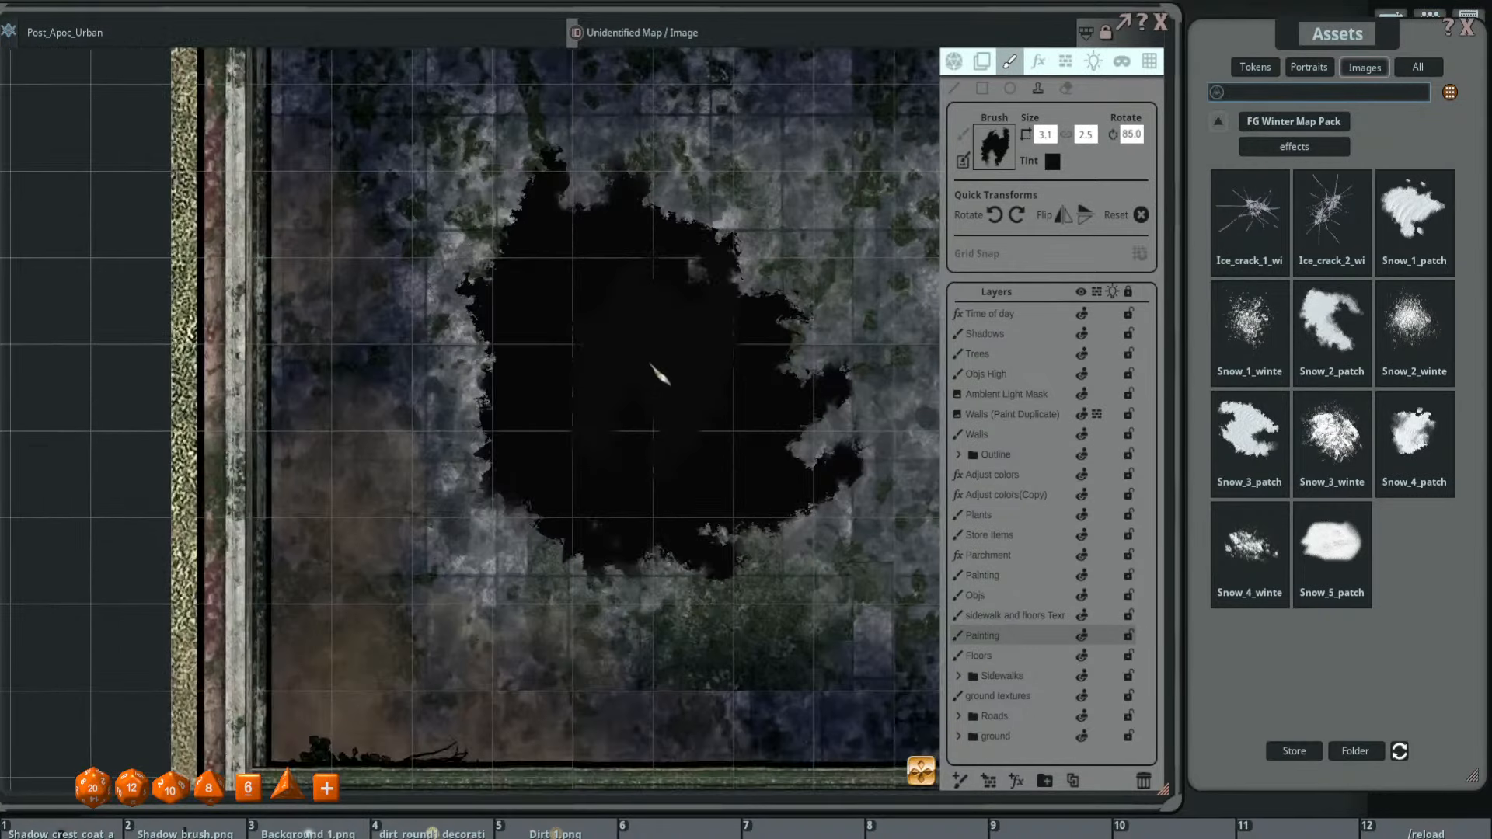
# - Rotate the snow patch brush to 70 and try a dark grey tint along the hole's west edge
pyautogui.scroll(2, 632, 423)
pyautogui.scroll(-5, 726, 423)
pyautogui.scroll(-3, 721, 423)
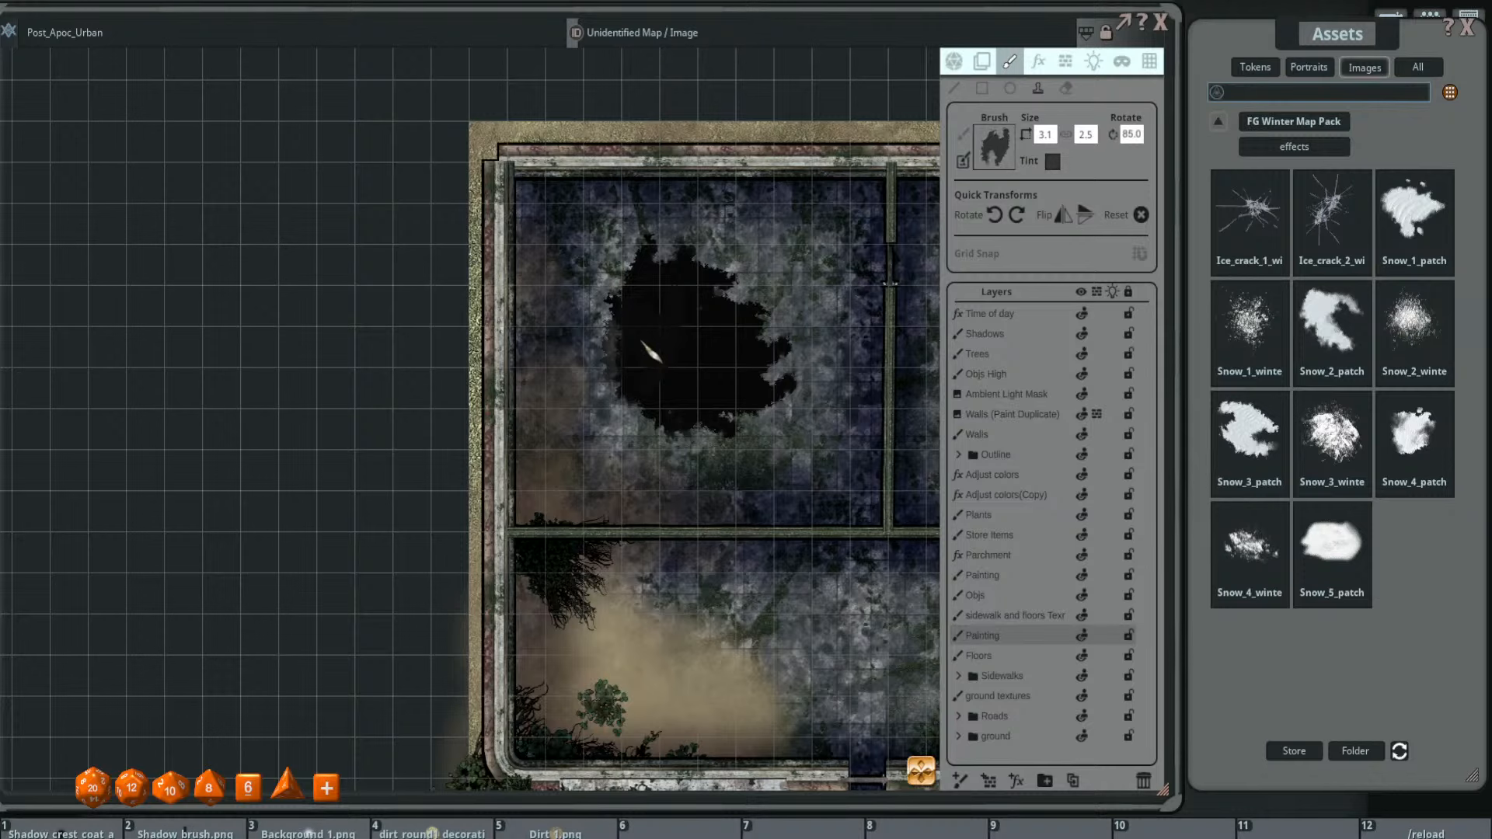
pyautogui.scroll(5, 643, 343)
pyautogui.scroll(-3, 664, 344)
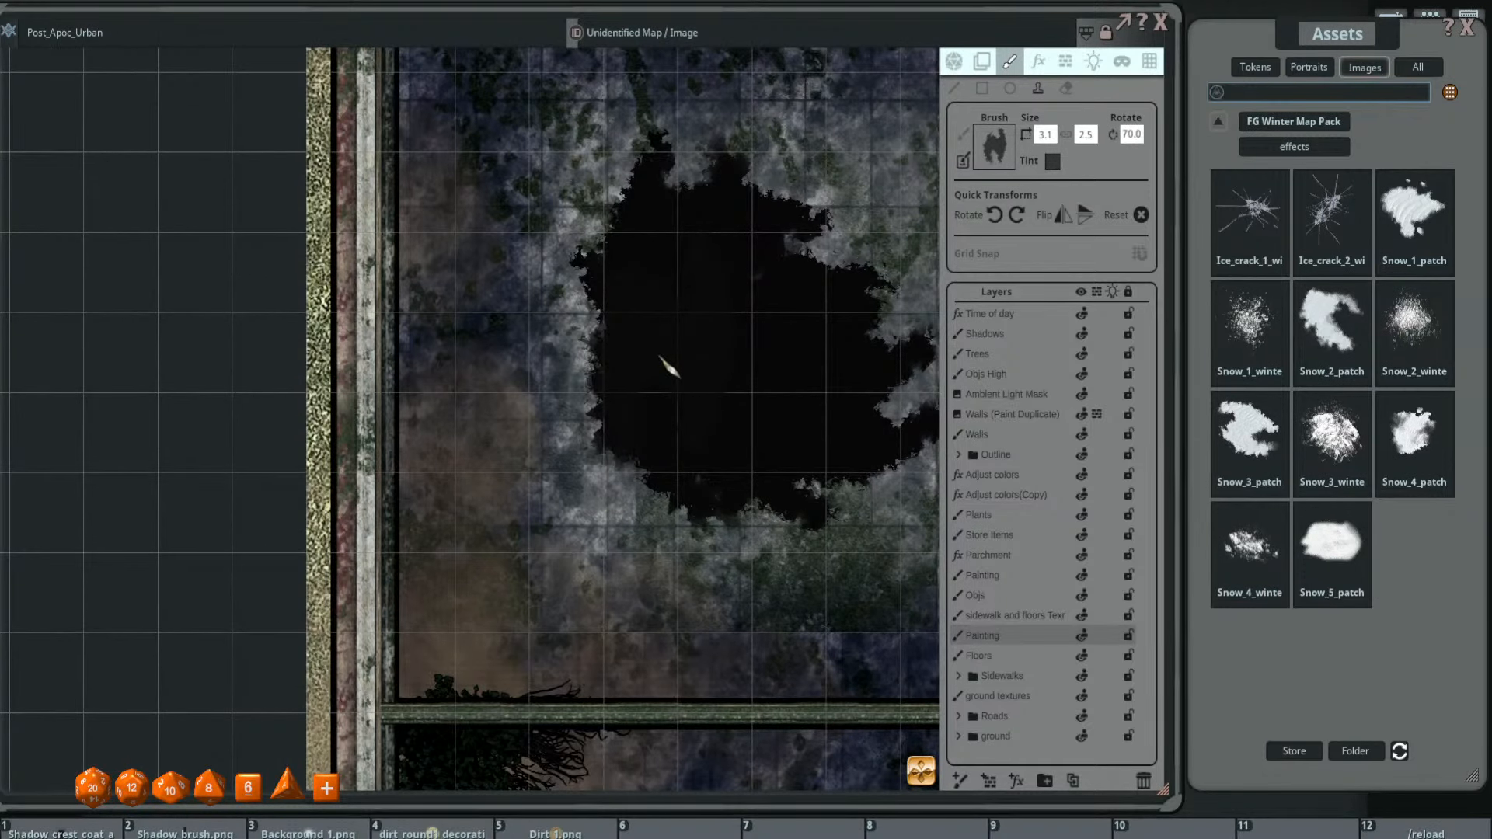
pyautogui.moveTo(670, 369)
pyautogui.mouseDown()
pyautogui.moveTo(642, 360)
pyautogui.moveTo(523, 393)
pyautogui.moveTo(614, 385)
pyautogui.mouseUp()
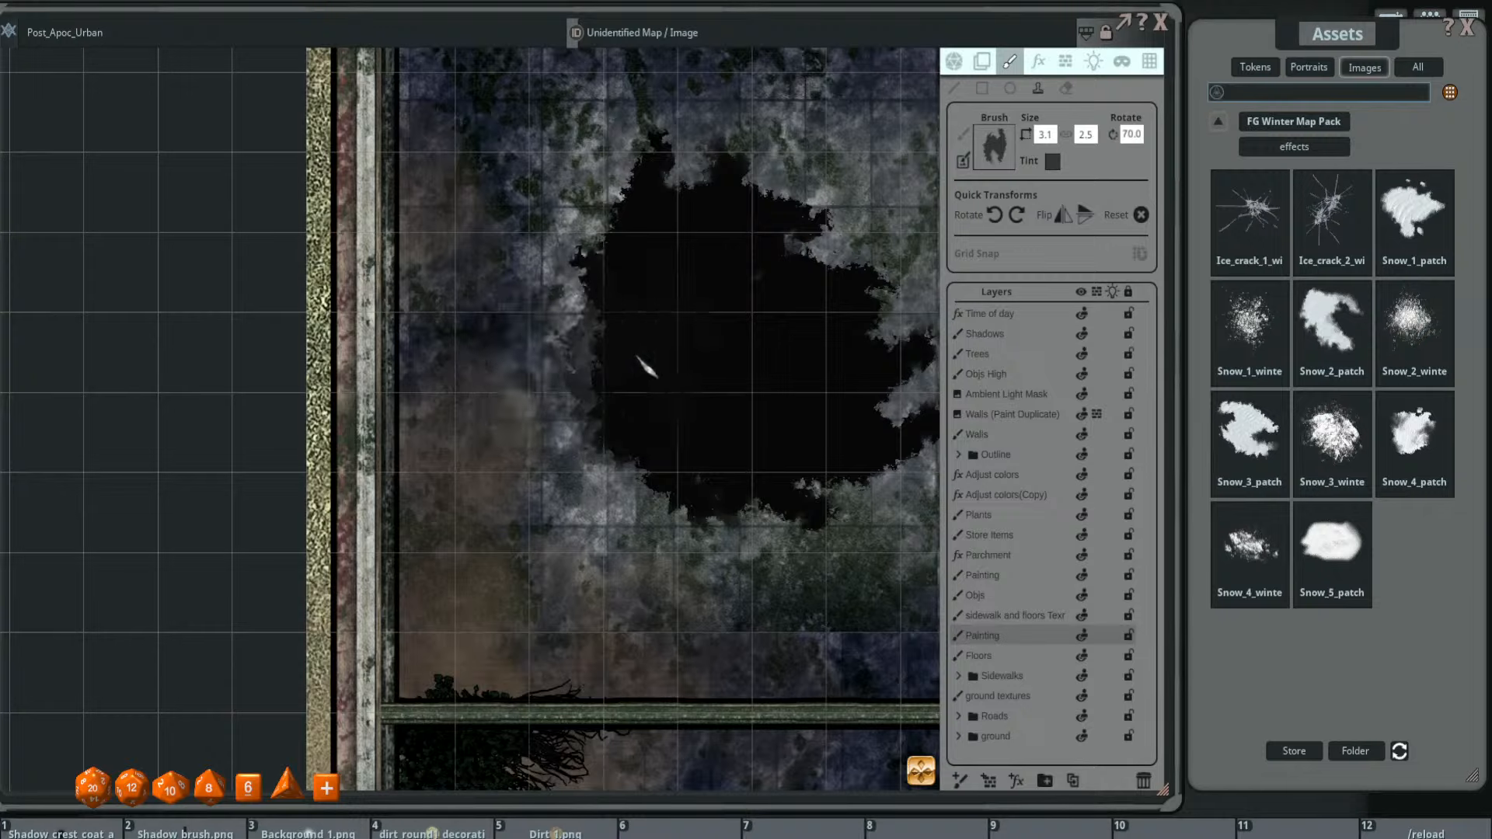
pyautogui.moveTo(648, 369)
pyautogui.mouseDown()
pyautogui.moveTo(666, 360)
pyautogui.moveTo(575, 373)
pyautogui.moveTo(617, 386)
pyautogui.moveTo(560, 386)
pyautogui.mouseUp()
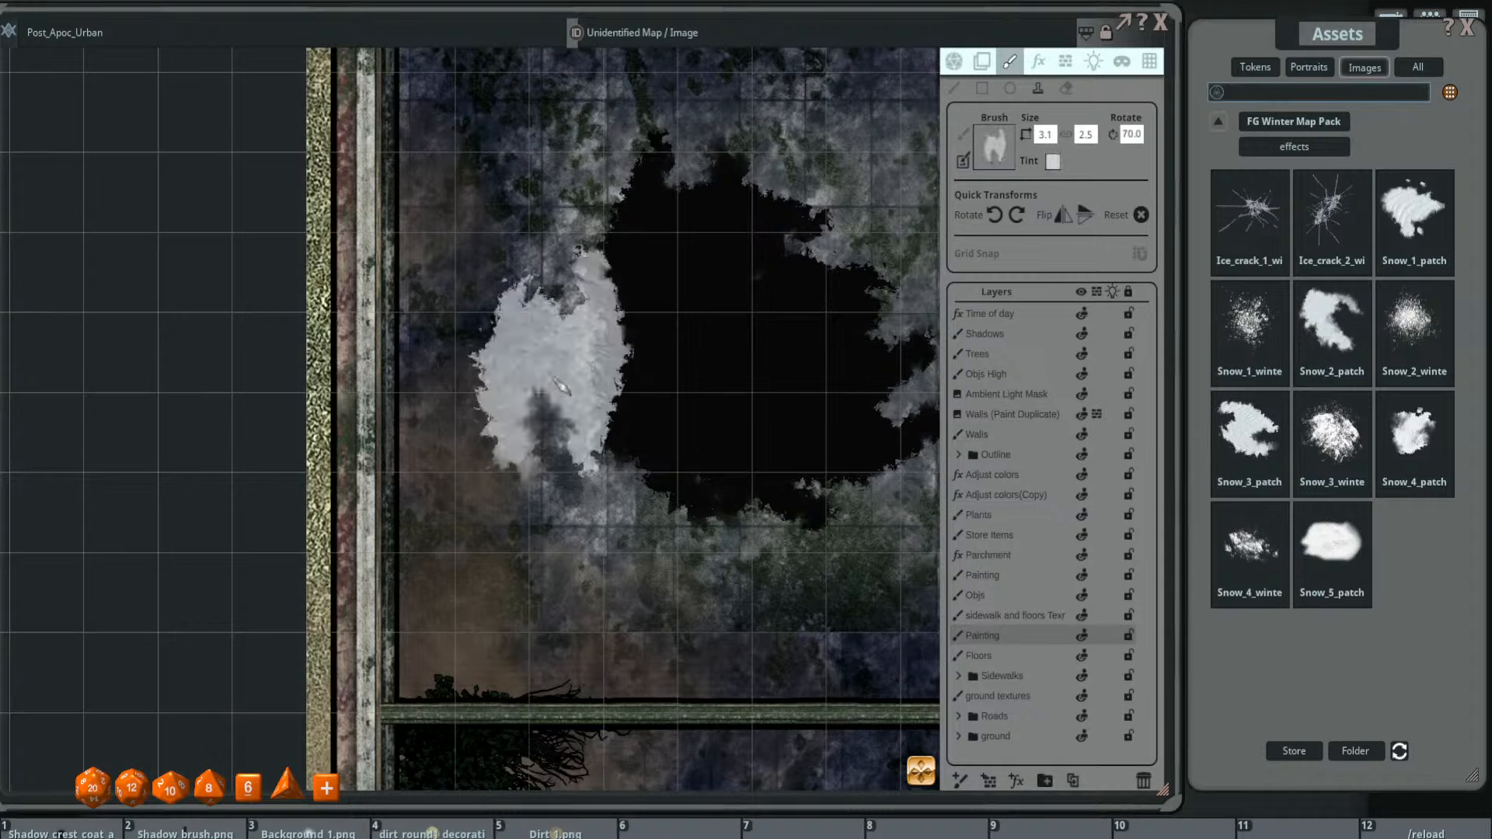
# - Try lighter and darker grey tints of the snow patch brush beside the hole's west edge
pyautogui.scroll(-8, 561, 386)
pyautogui.scroll(3, 559, 384)
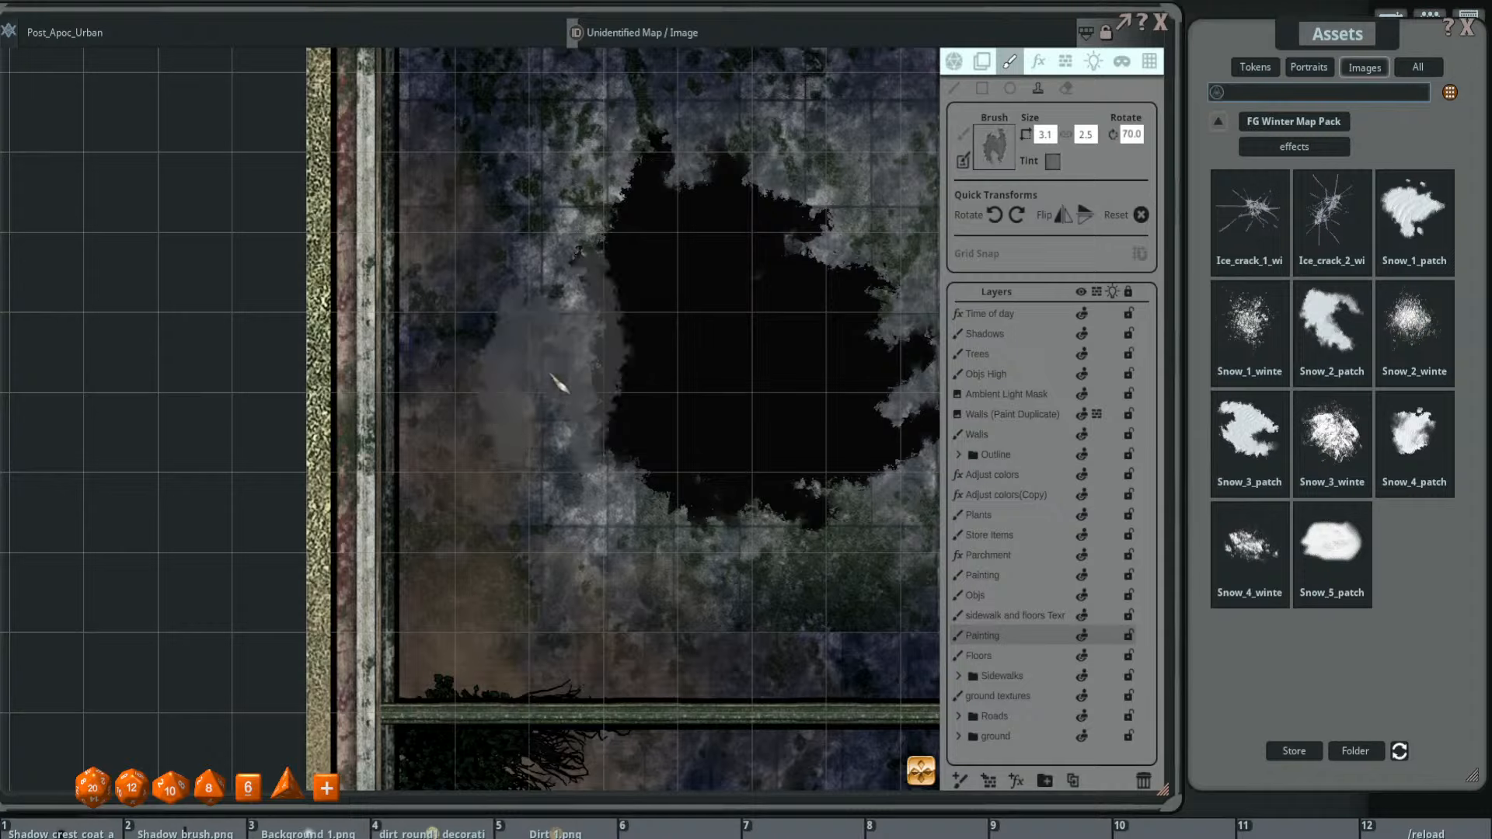
pyautogui.scroll(2, 560, 384)
pyautogui.scroll(-3, 559, 385)
pyautogui.scroll(1, 559, 384)
pyautogui.scroll(-3, 559, 385)
pyautogui.scroll(1, 559, 384)
pyautogui.scroll(-1, 559, 385)
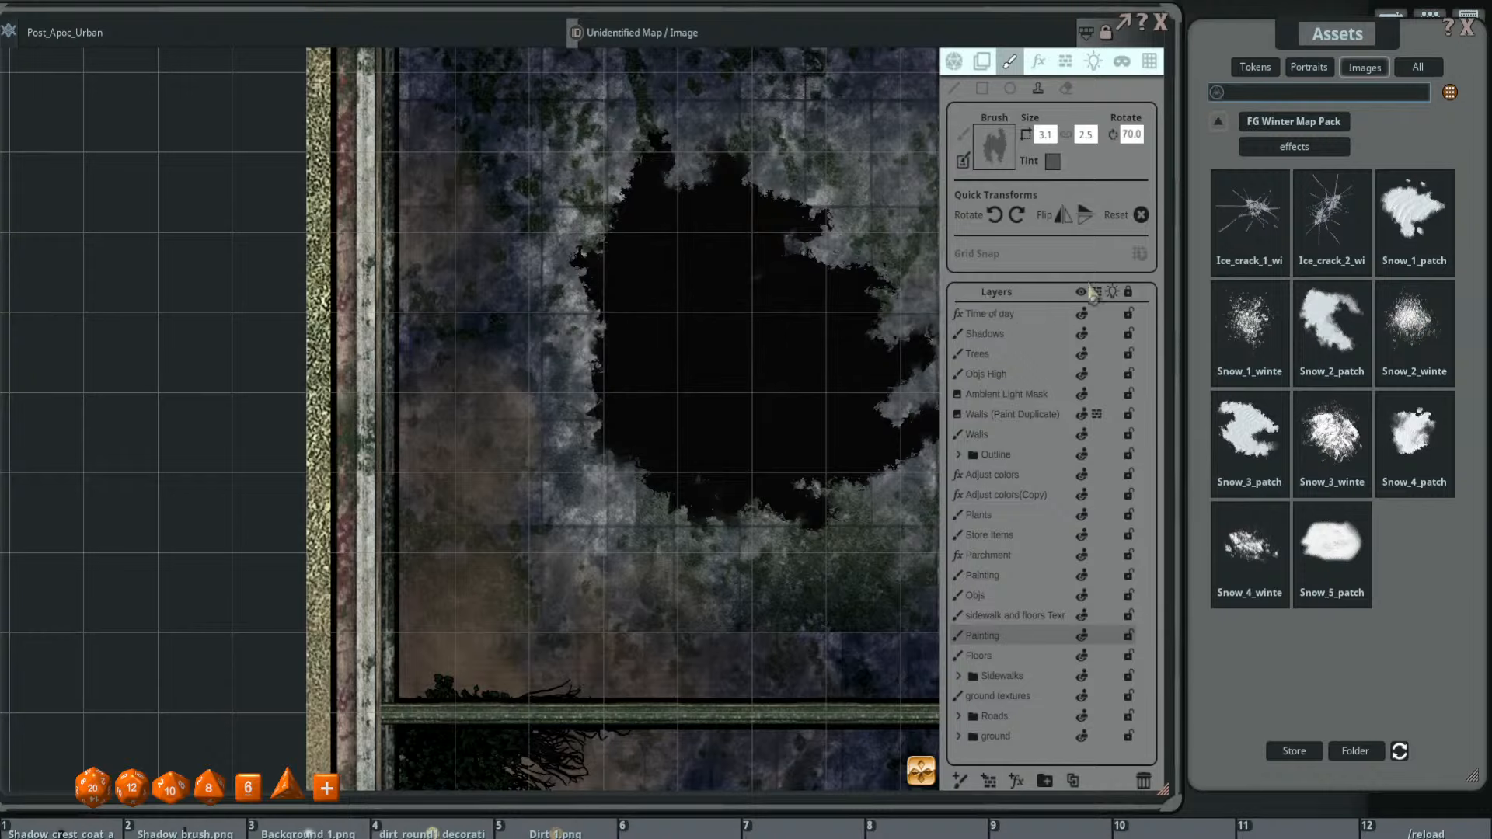
# - Load Background 1.png as a 1.0 by 1.0 brush, tint it a translucent black, and soften the rim of the floor hole
pyautogui.click(315, 832)
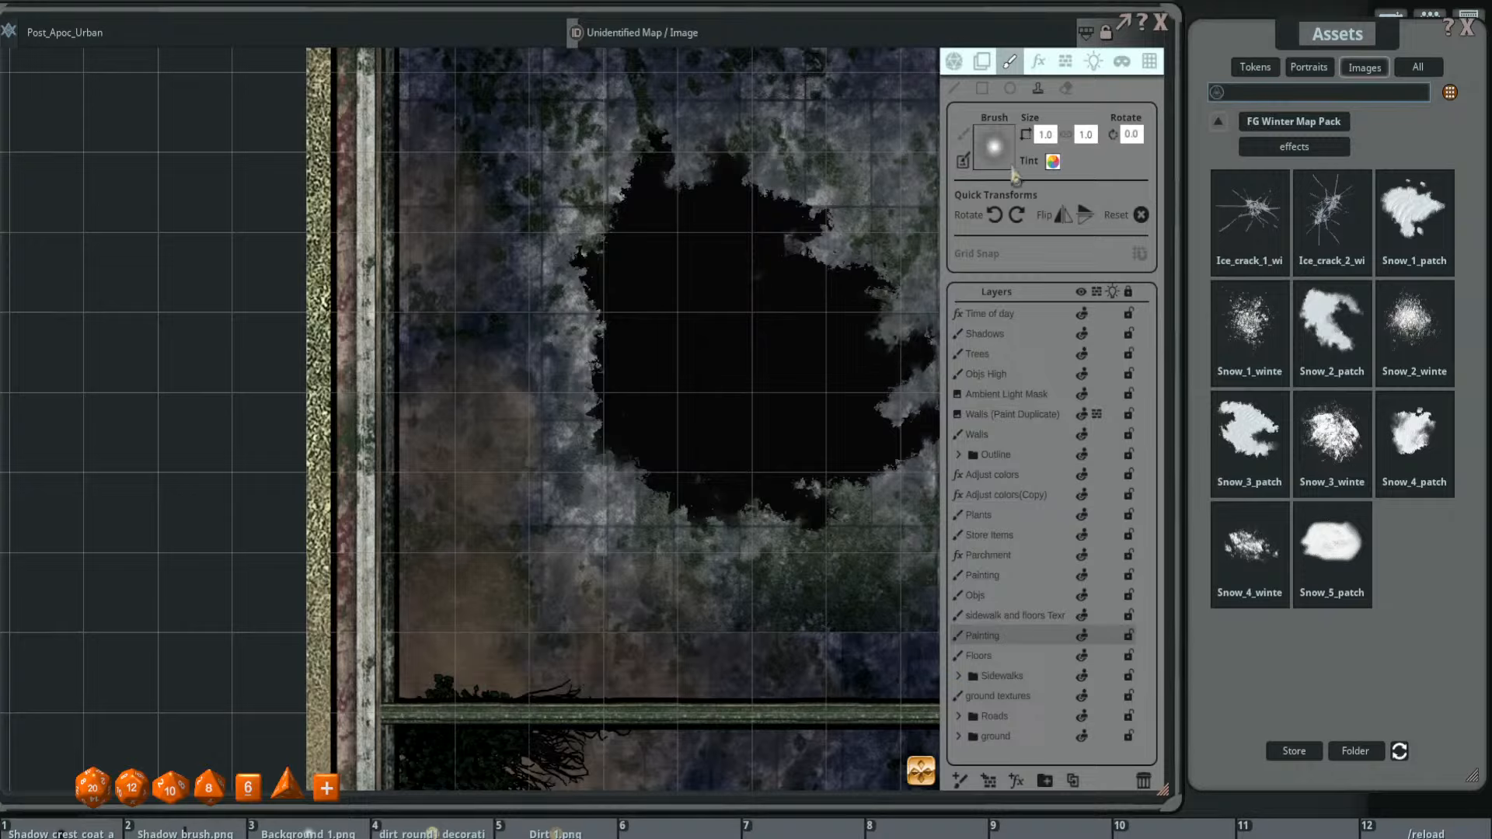
pyautogui.keyDown('alt'); pyautogui.click(599, 398); pyautogui.keyUp('alt')
pyautogui.keyDown('alt'); pyautogui.click(599, 399); pyautogui.keyUp('alt')
pyautogui.keyDown('alt'); pyautogui.click(600, 400); pyautogui.keyUp('alt')
pyautogui.keyDown('alt'); pyautogui.click(600, 401); pyautogui.keyUp('alt')
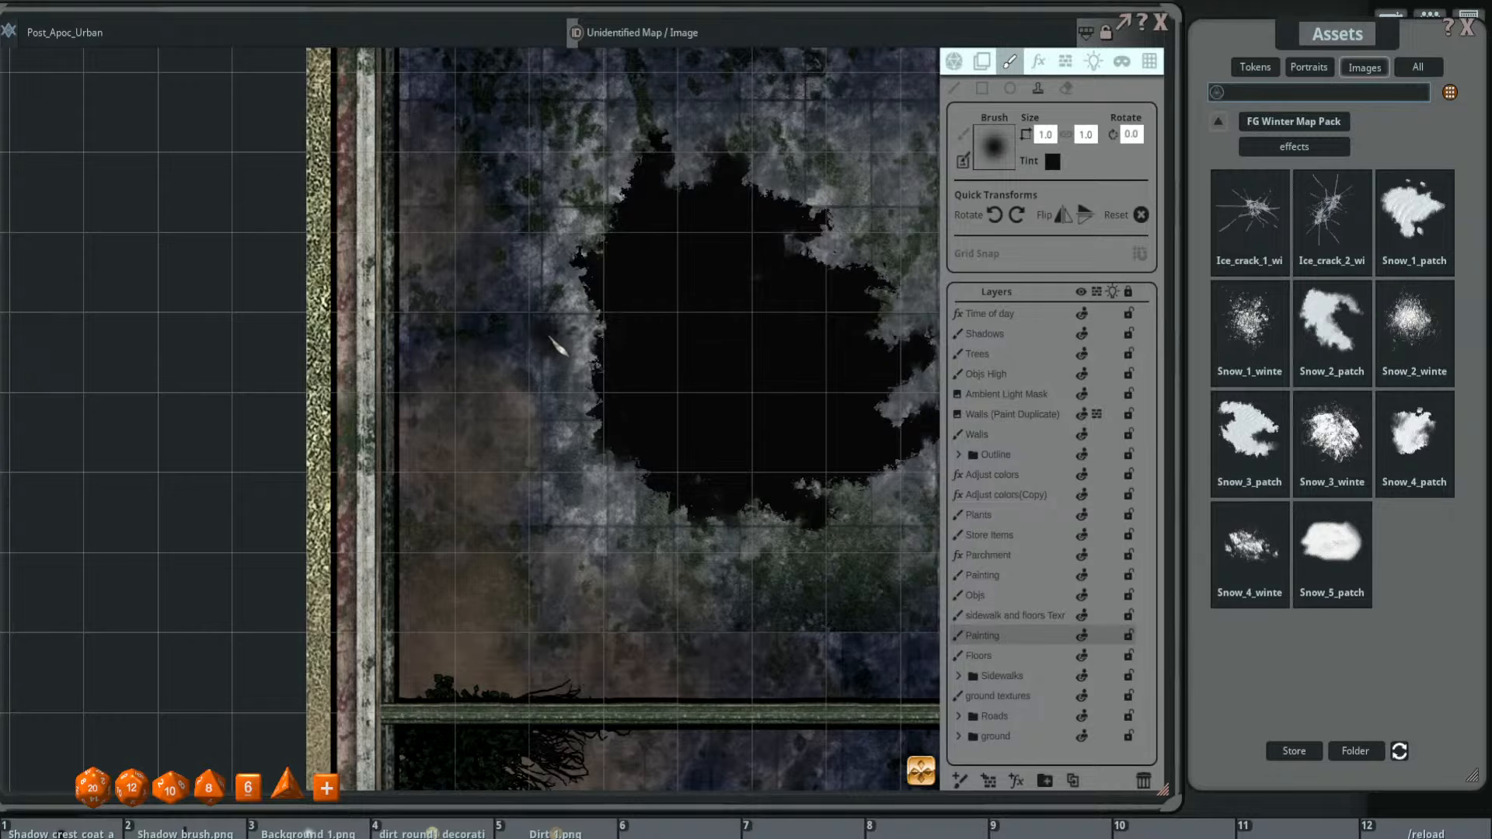
pyautogui.scroll(3, 561, 349)
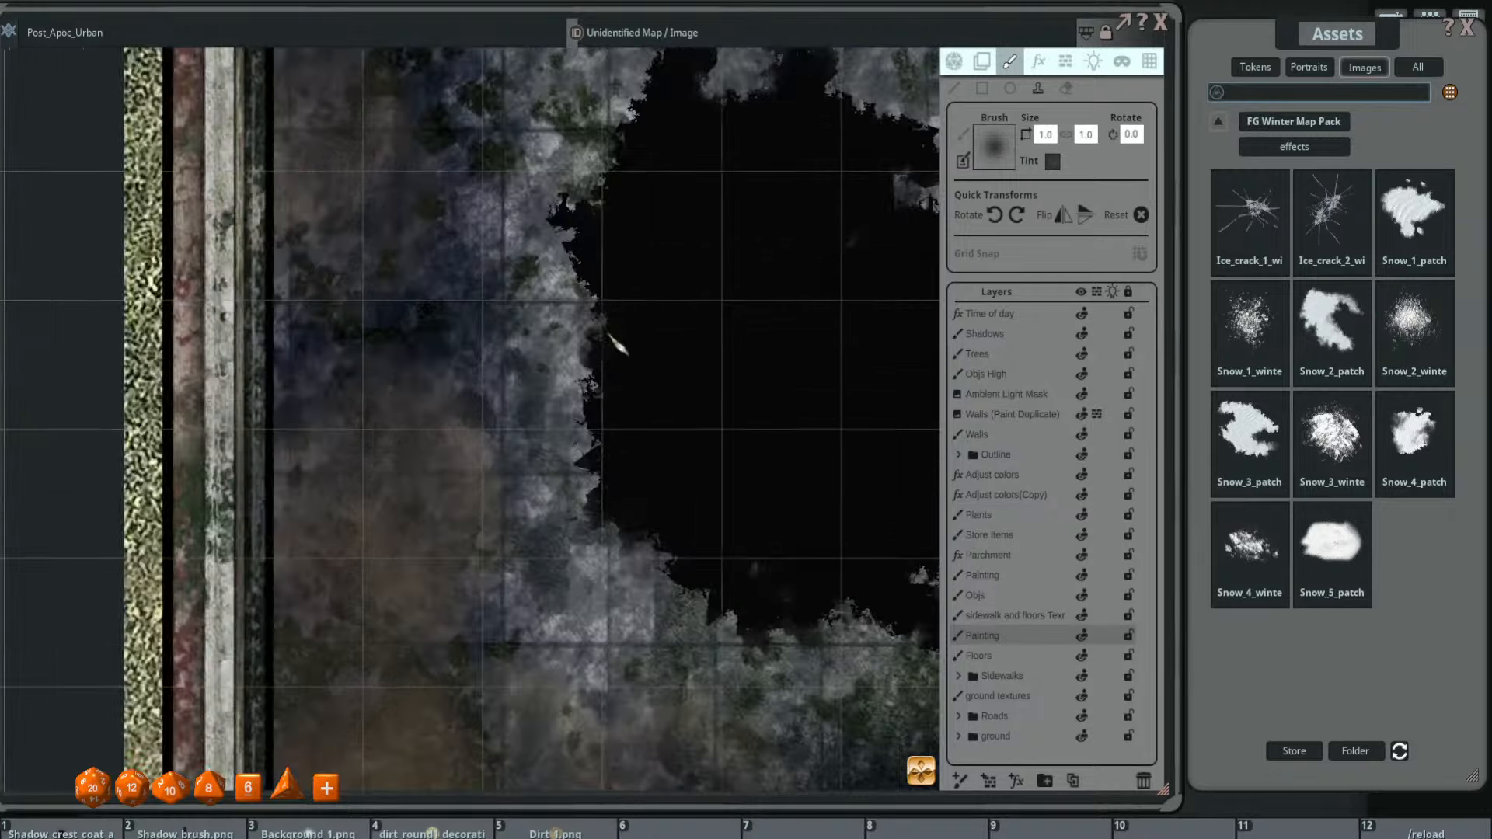
pyautogui.scroll(-1, 630, 343)
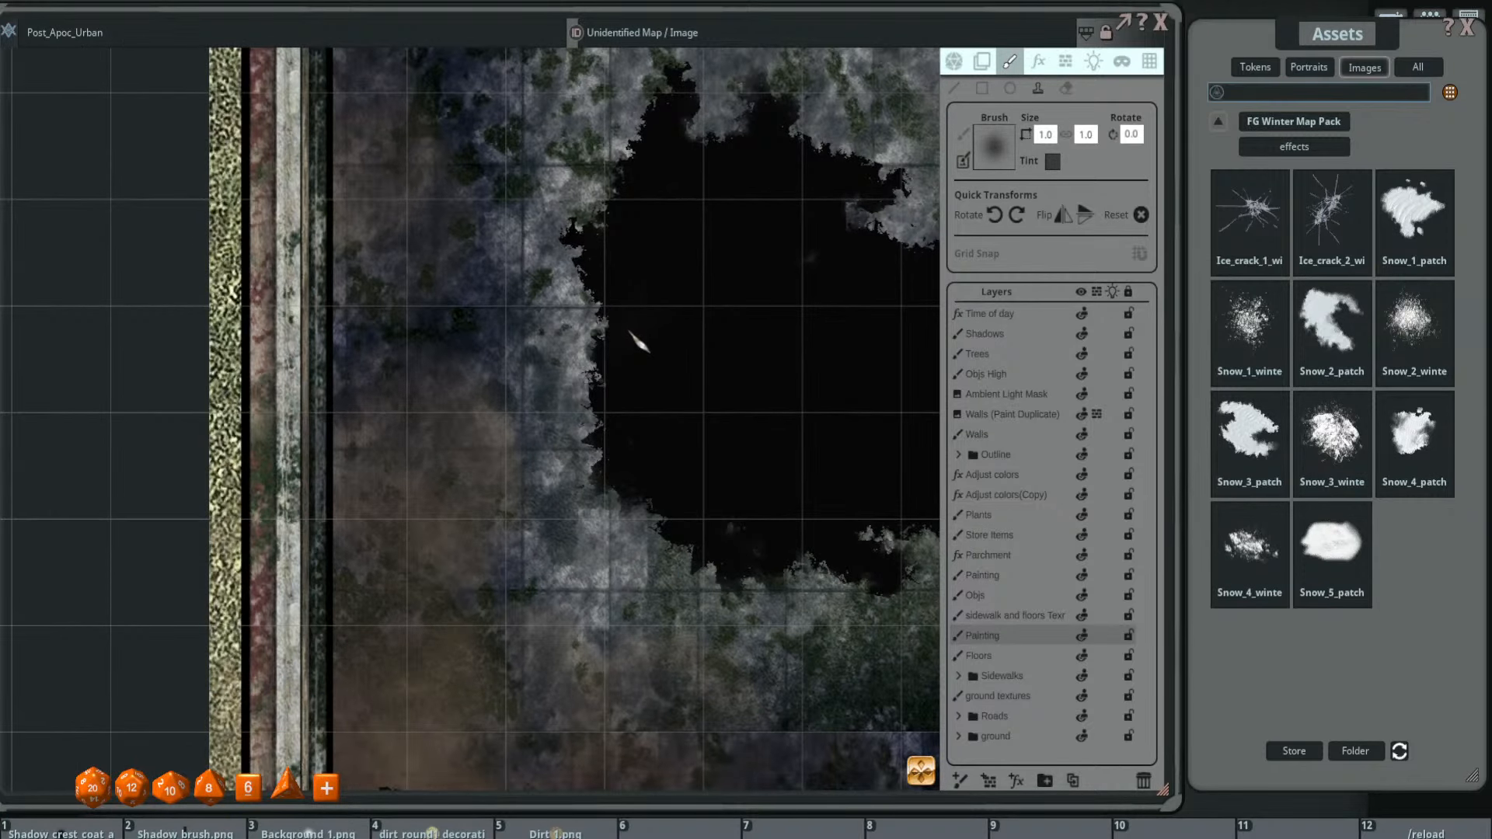
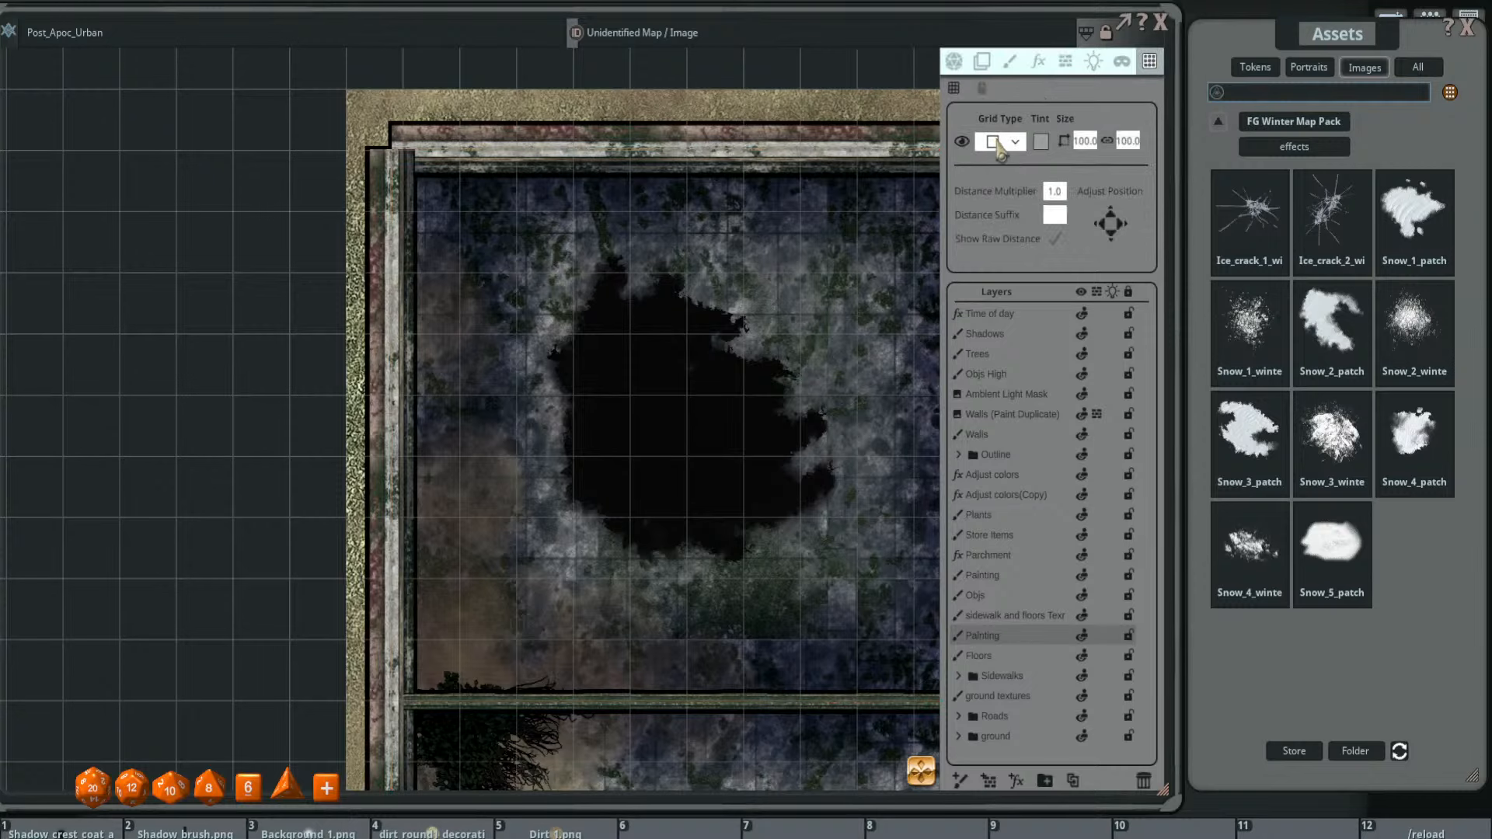
# - Lower the opacity of the map grid's white tint slightly
pyautogui.click(1041, 141)
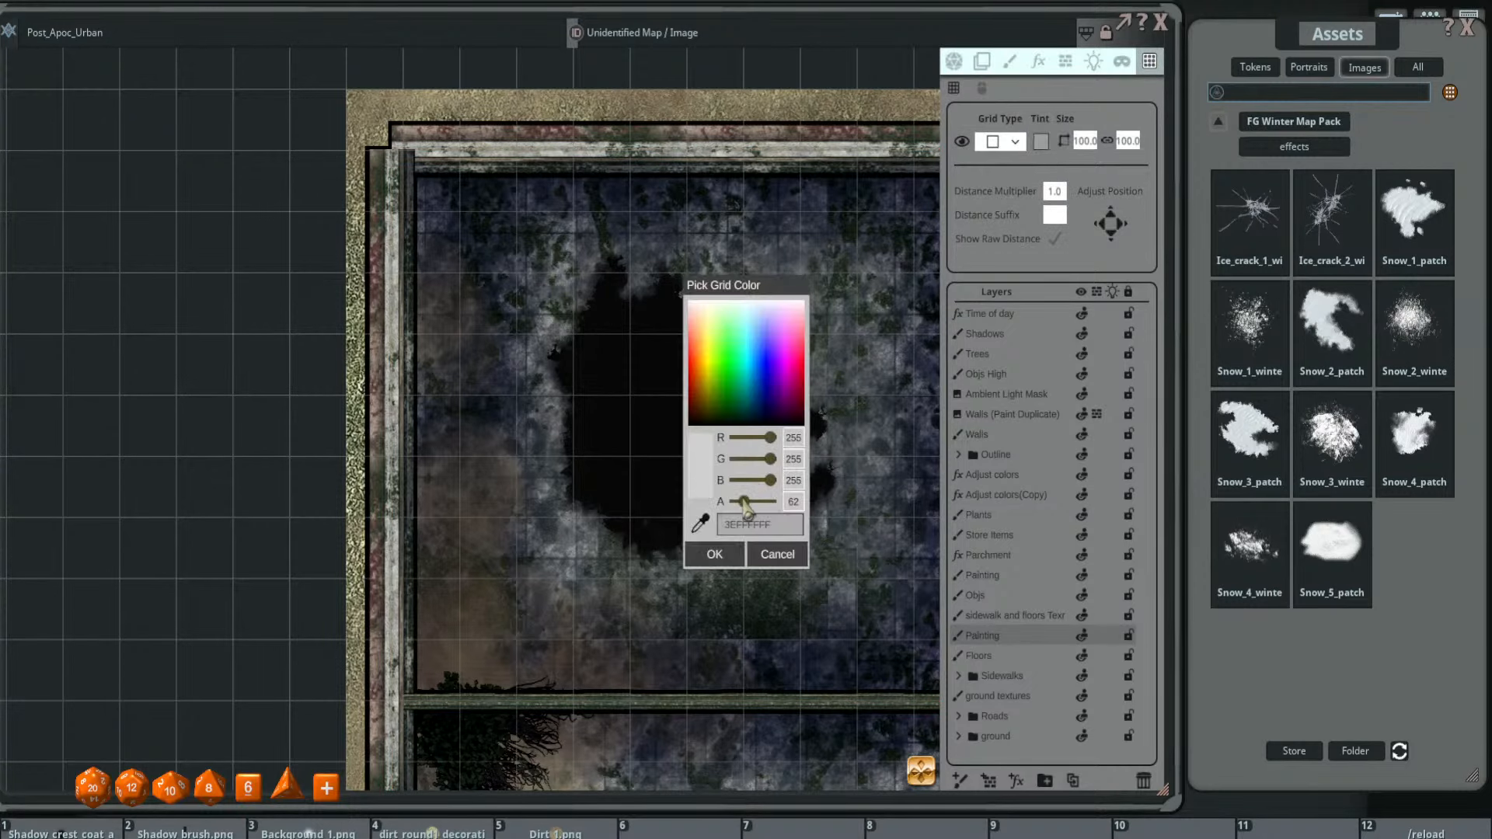
pyautogui.moveTo(743, 501); pyautogui.dragTo(738, 502)
pyautogui.click(714, 554)
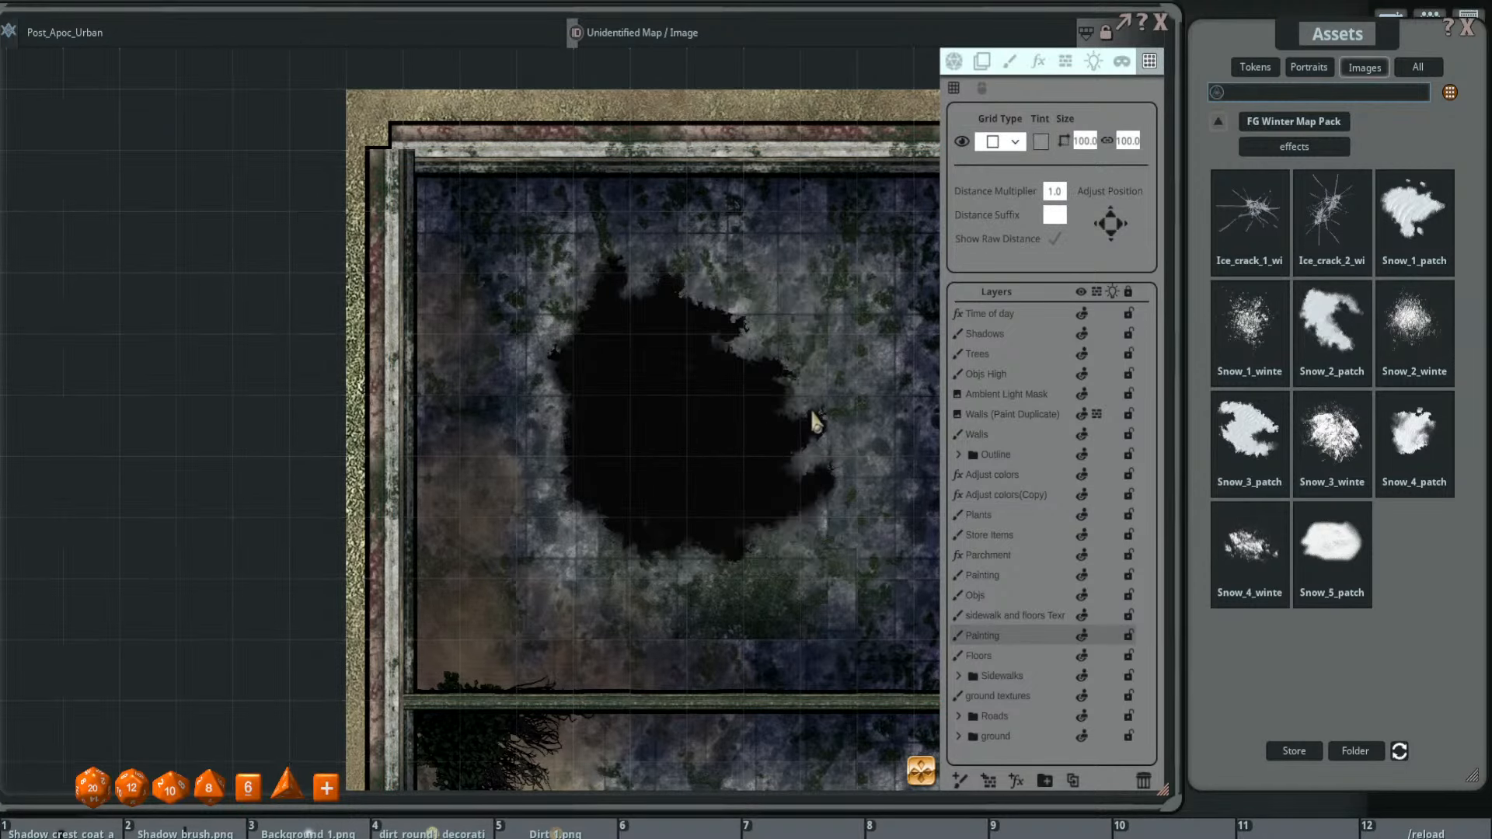
pyautogui.scroll(1, 808, 423)
# - Return to stamping with the soft dark brush and darken the hole's rim further, reducing the brush size to 0.5
pyautogui.click(1009, 62)
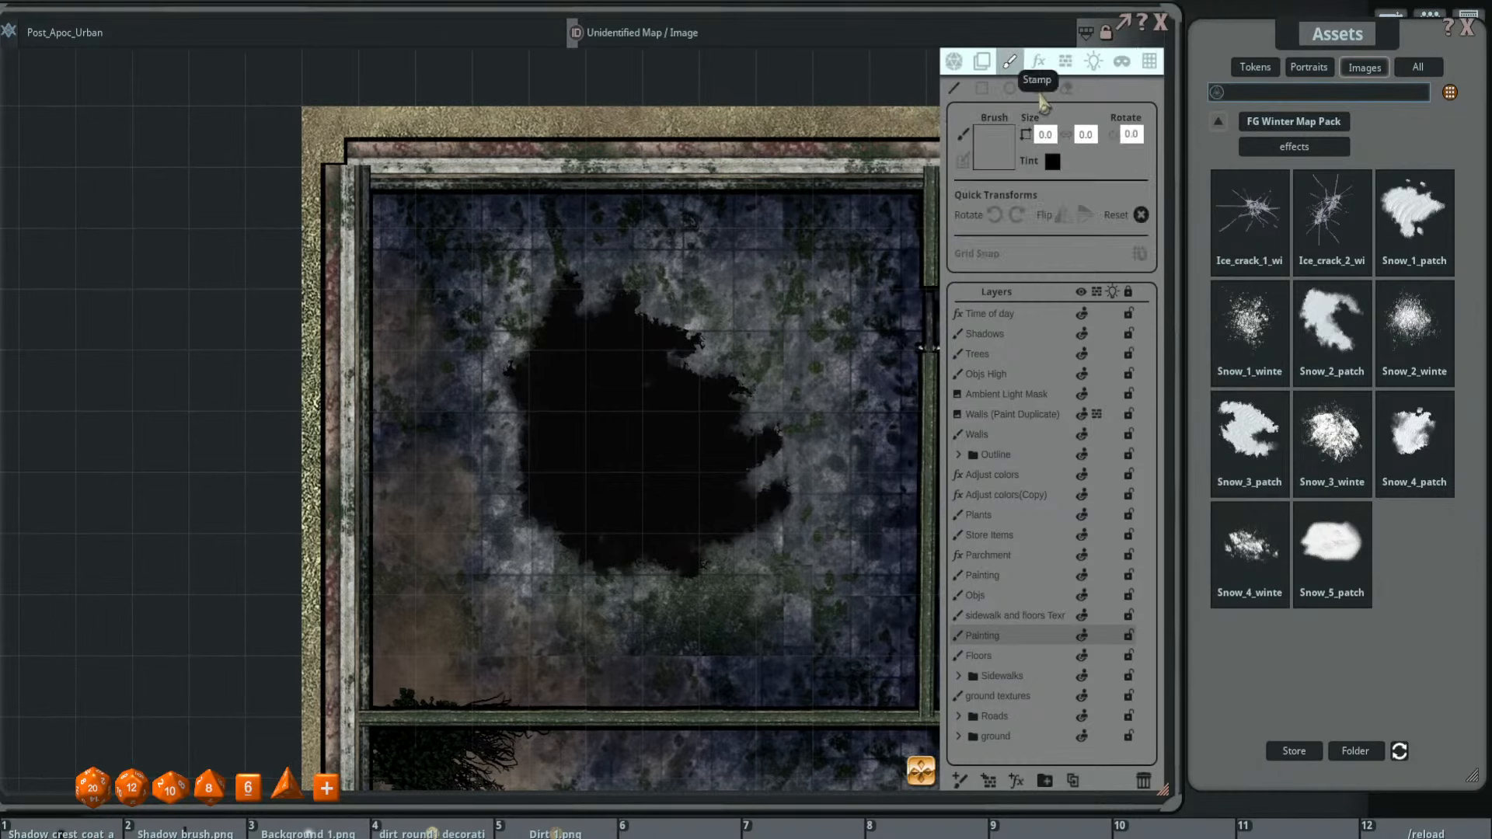
pyautogui.scroll(1, 723, 404)
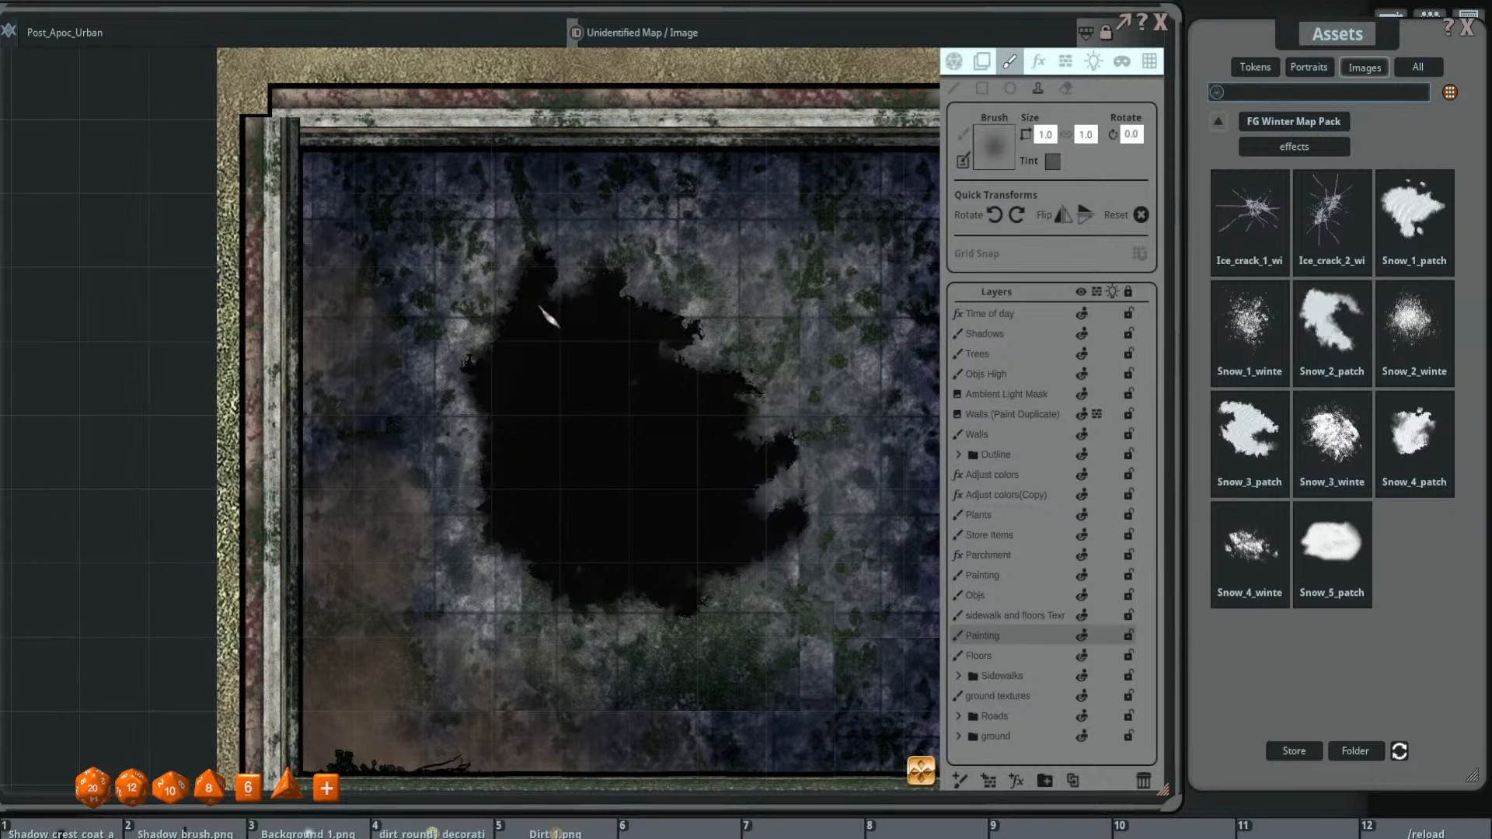
pyautogui.keyDown('ctrl'); pyautogui.scroll(-5, 544, 280); pyautogui.keyUp('ctrl')
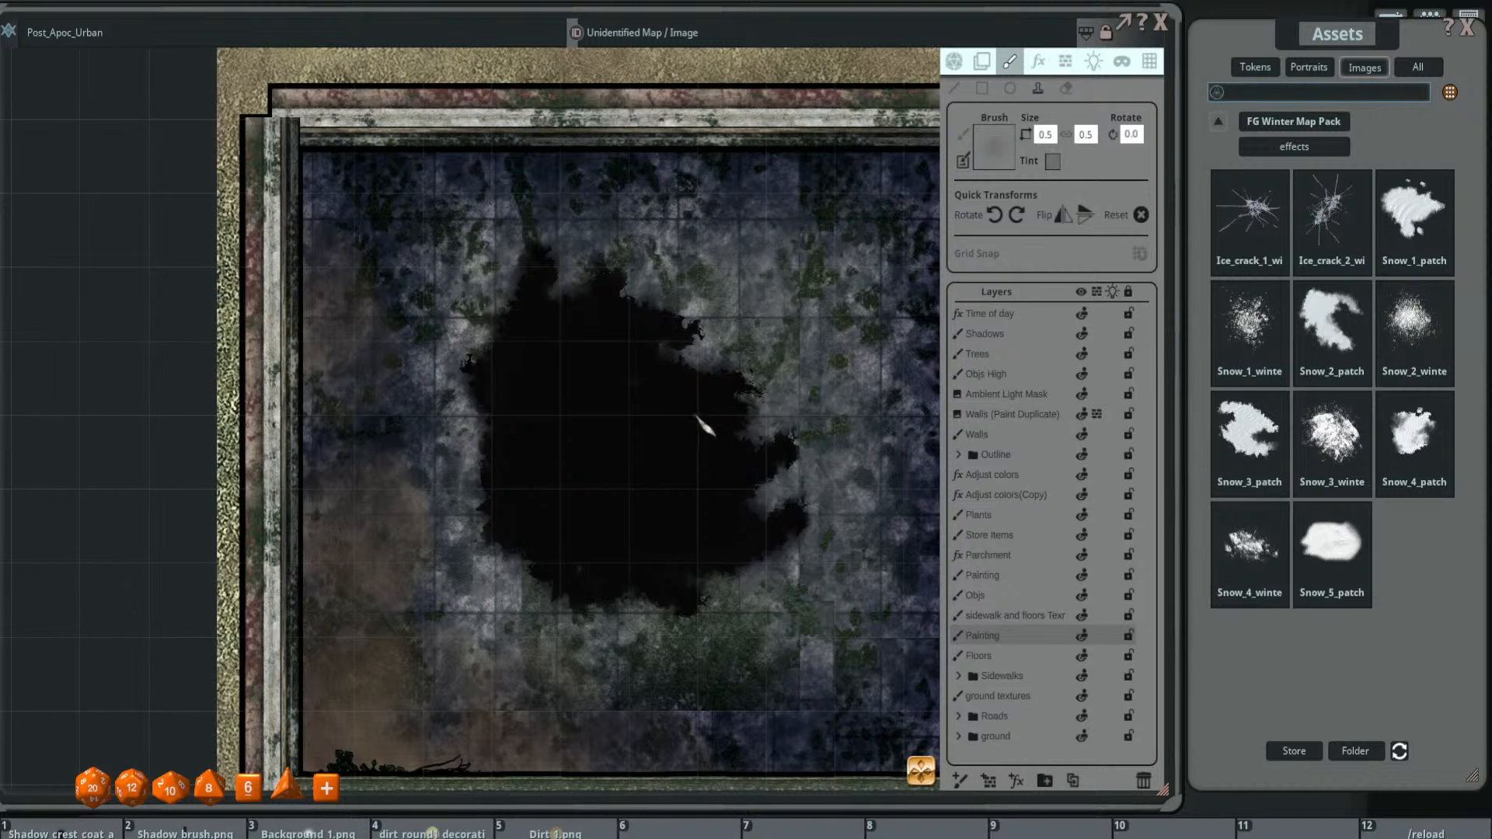
# - Examine the floor hole both up close and within the whole northern building
pyautogui.scroll(-2, 703, 426)
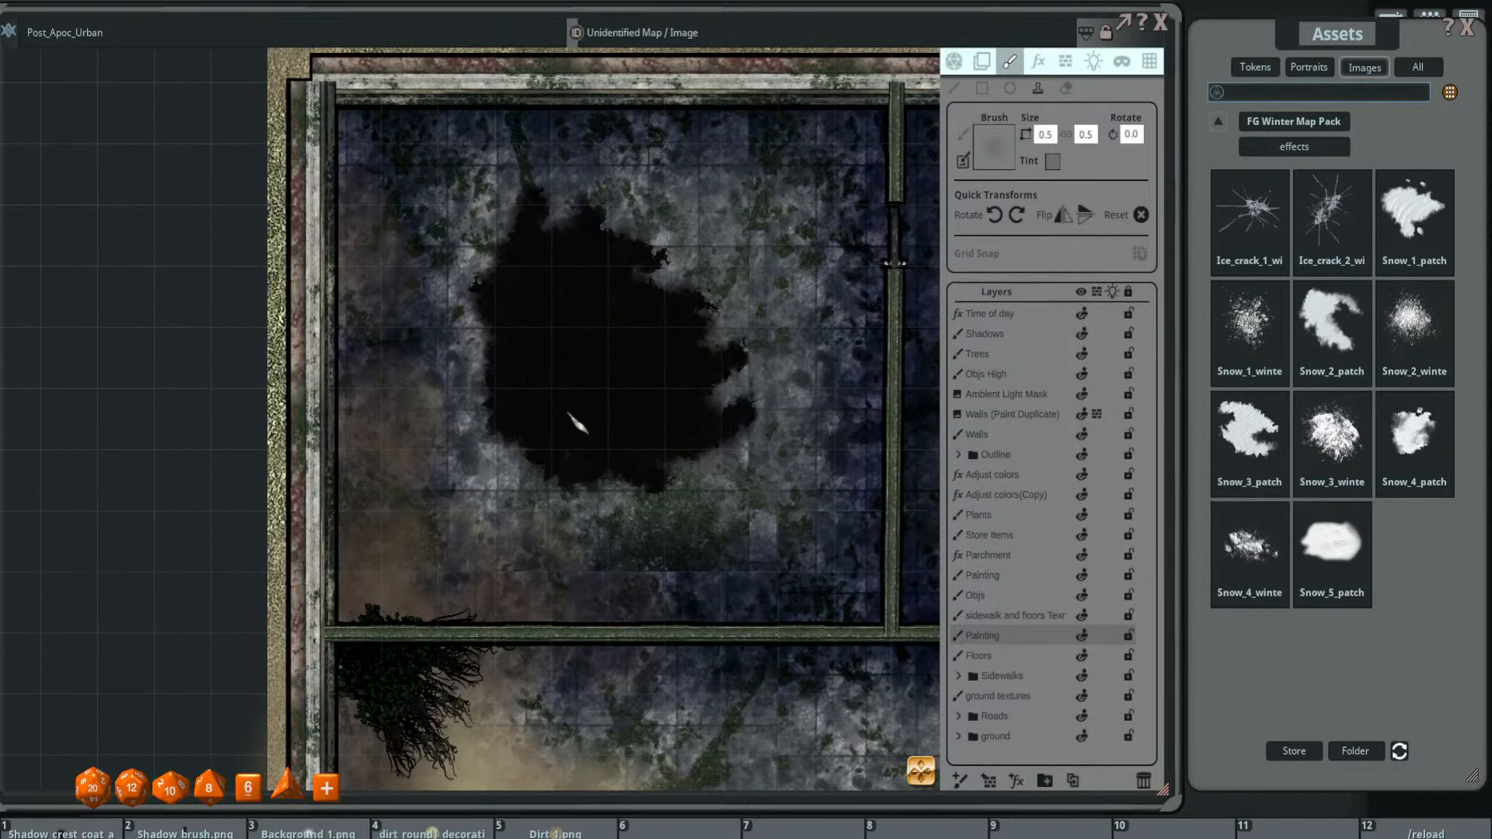
pyautogui.scroll(-2, 699, 366)
pyautogui.scroll(1, 715, 377)
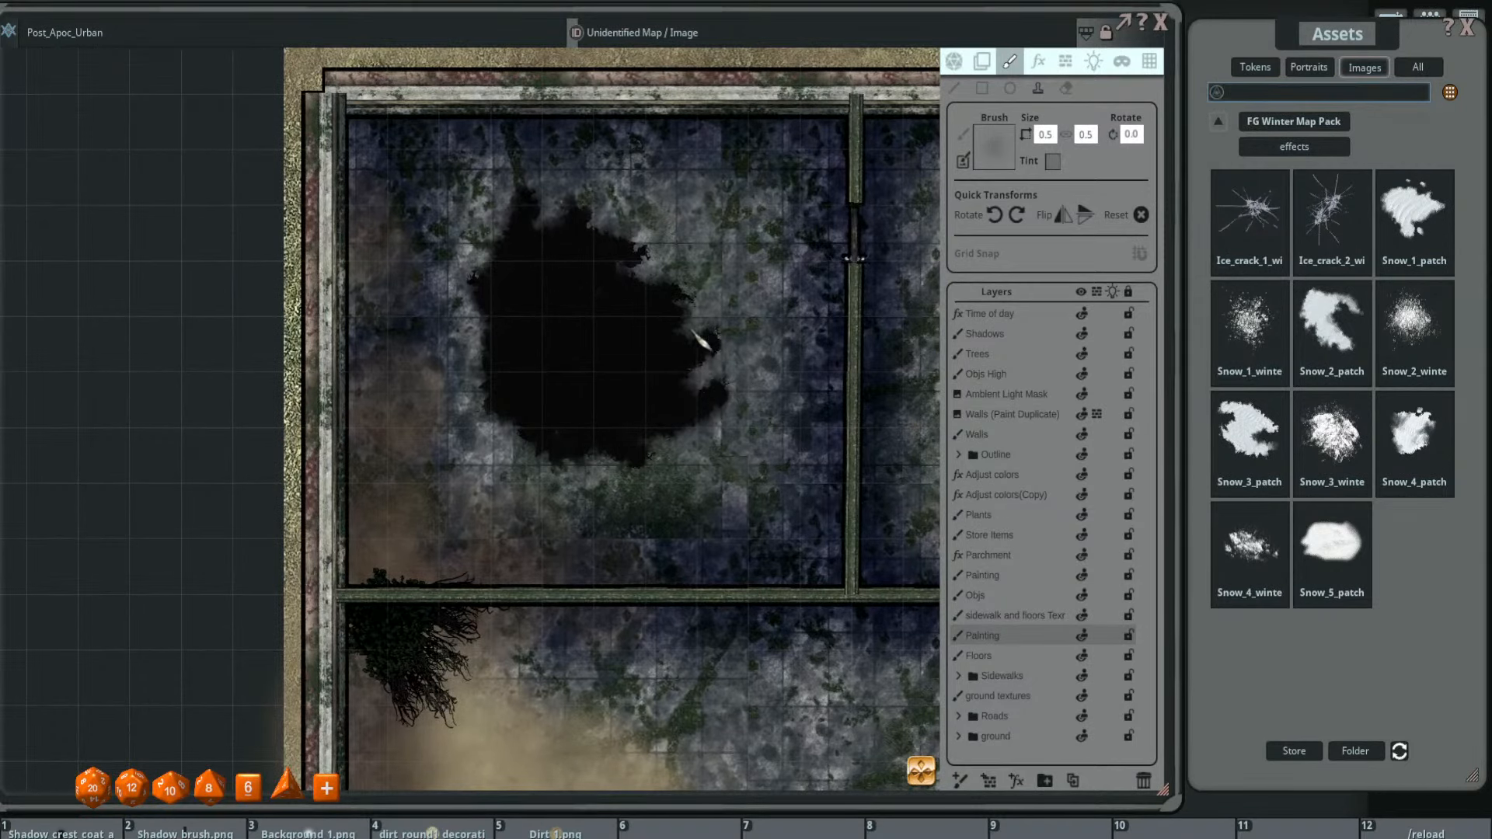
pyautogui.scroll(-5, 702, 342)
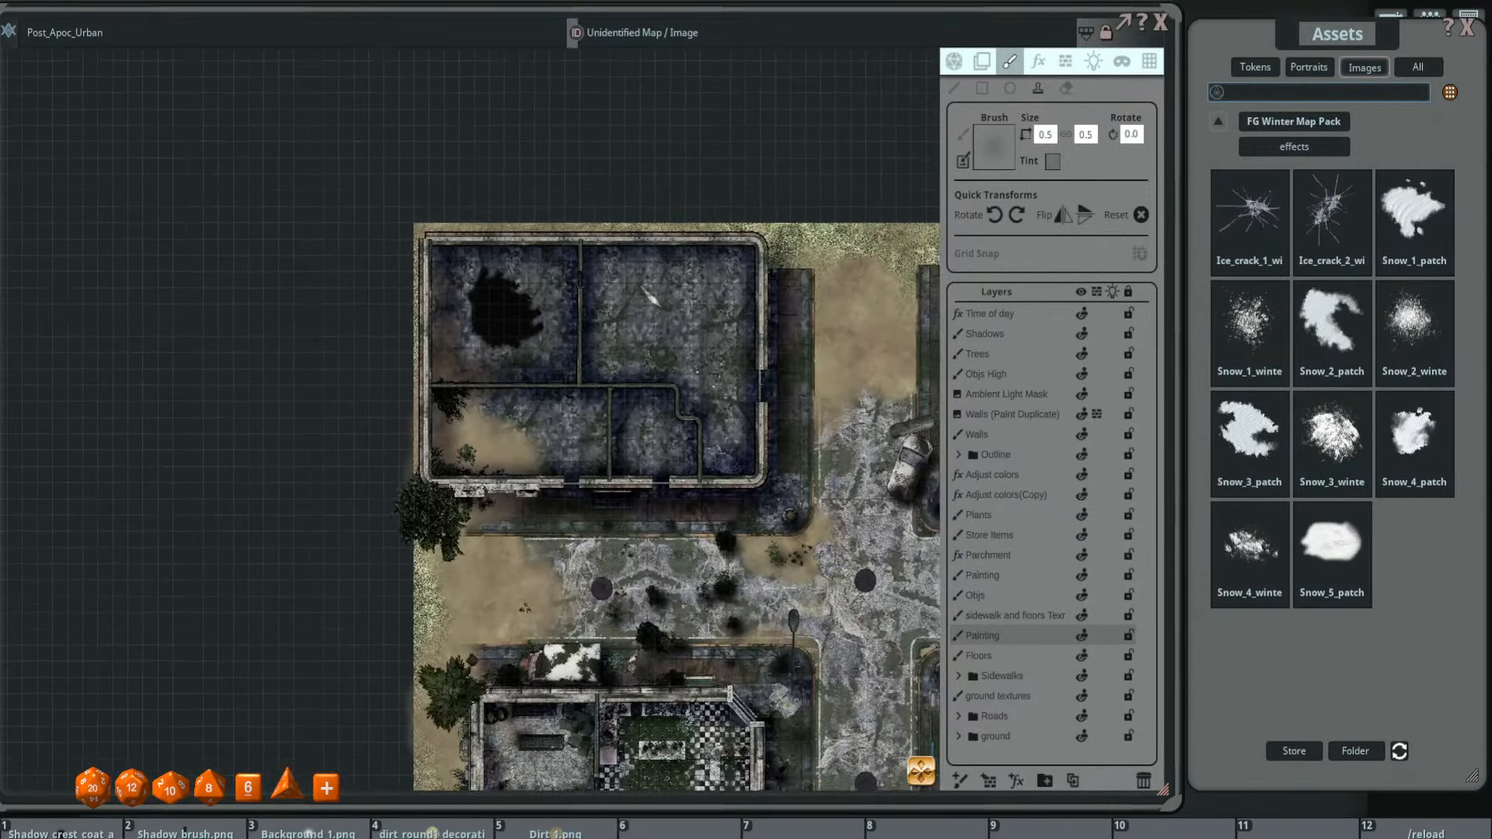
pyautogui.scroll(6, 648, 297)
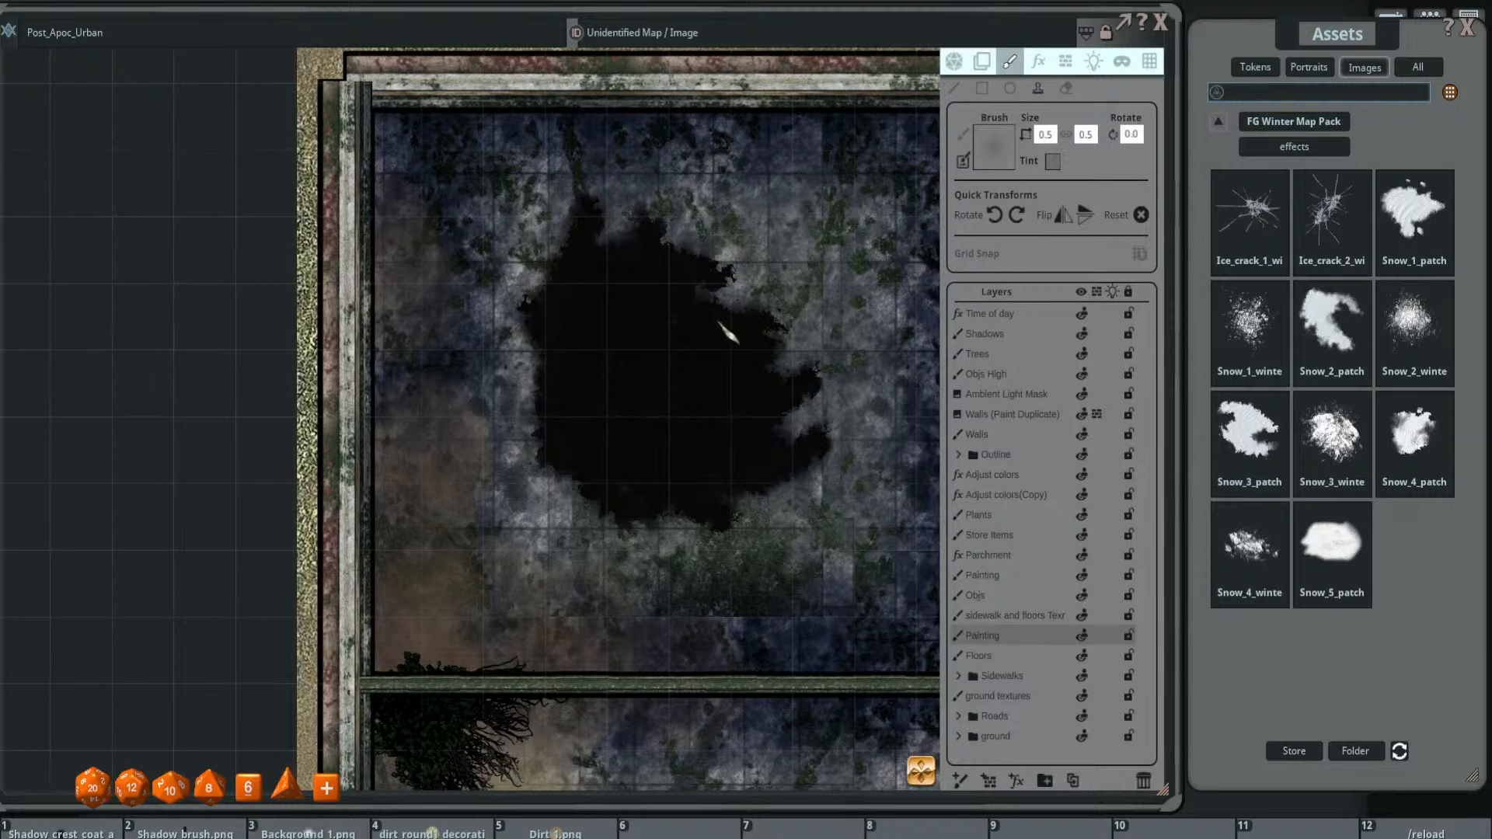
pyautogui.scroll(-3, 735, 396)
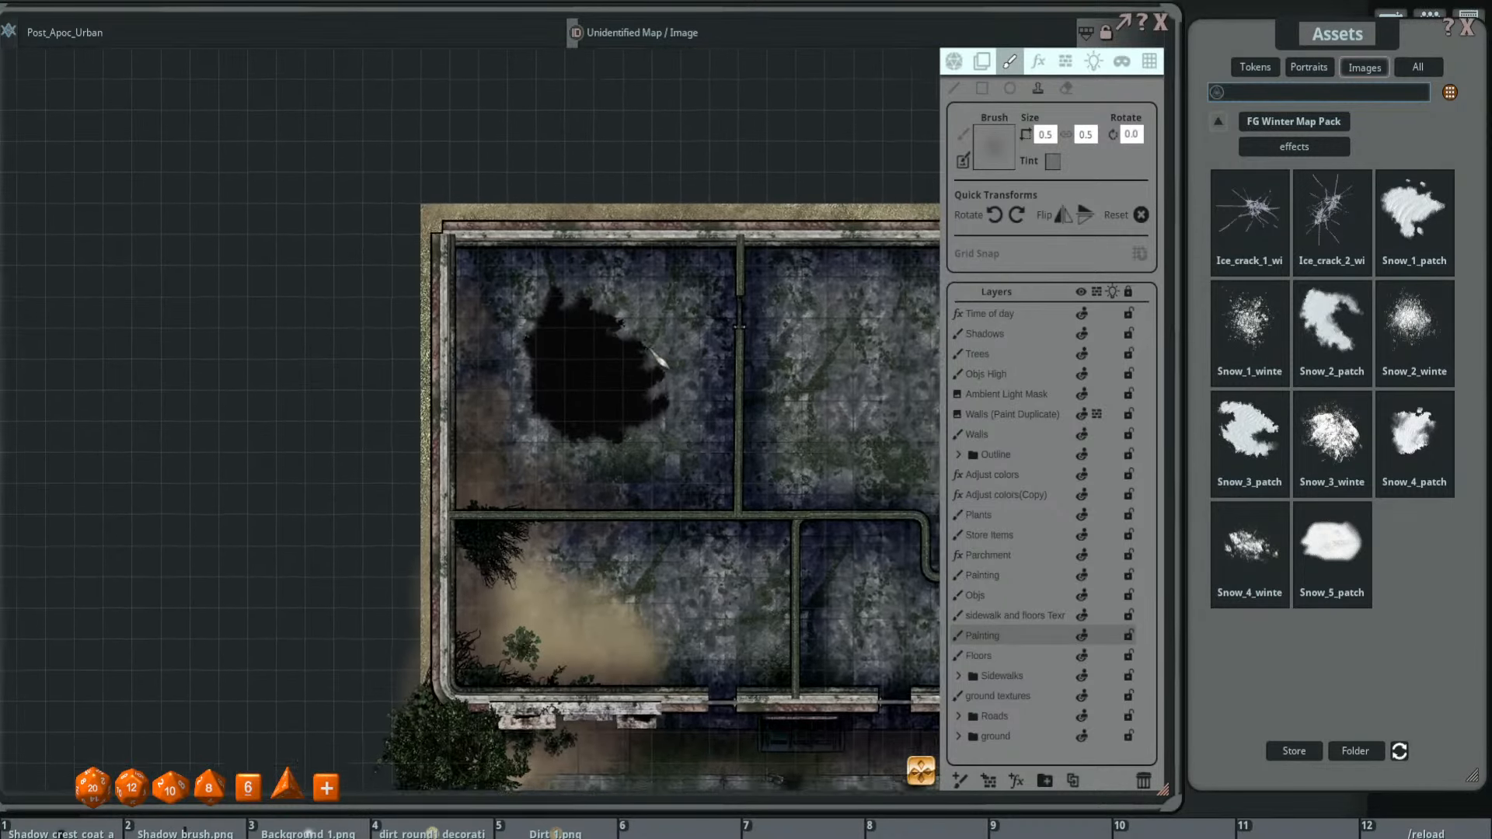
pyautogui.scroll(4, 613, 391)
pyautogui.scroll(-5, 620, 383)
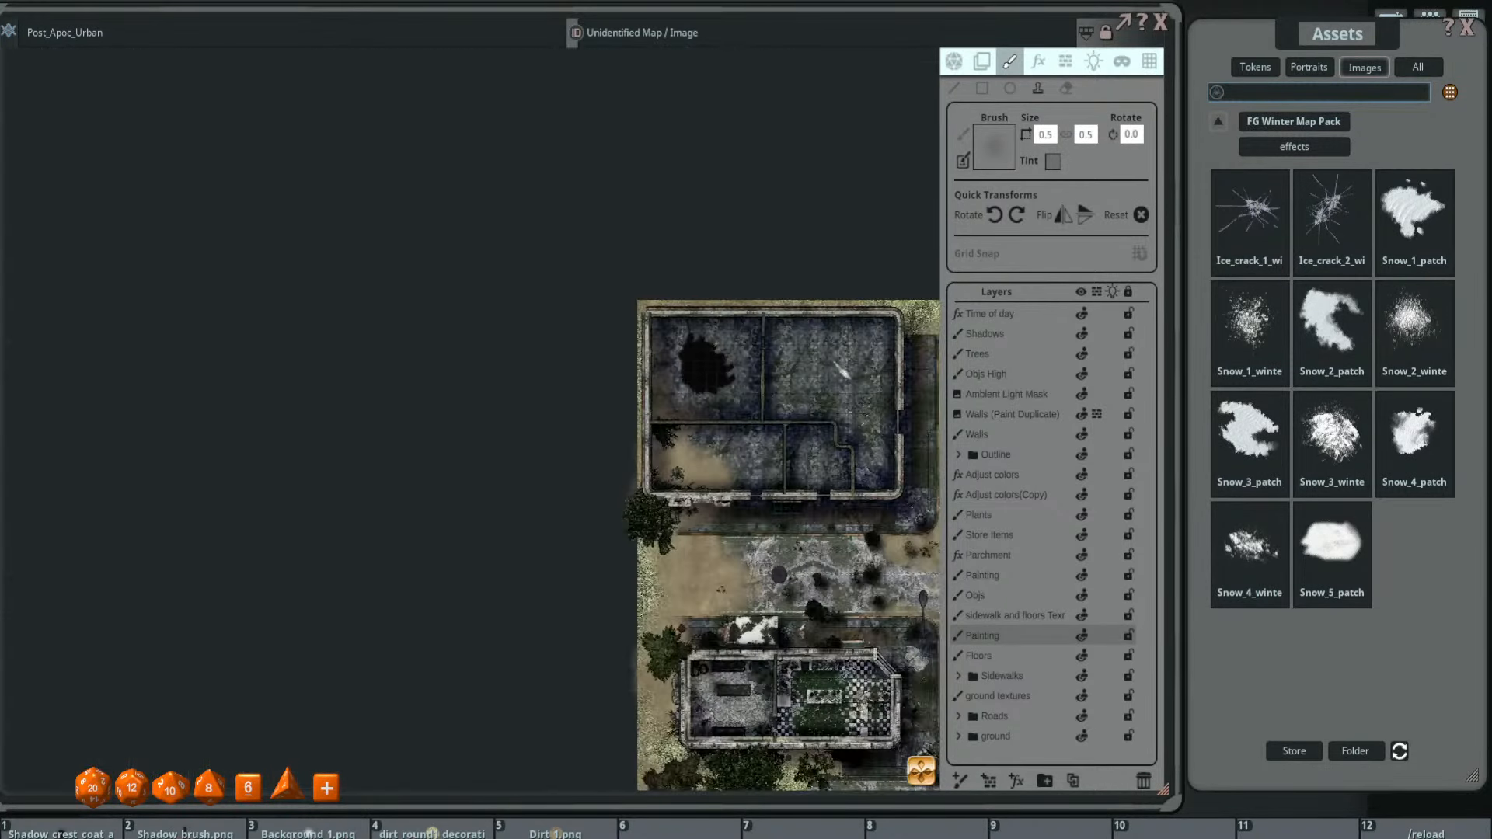
pyautogui.scroll(6, 412, 308)
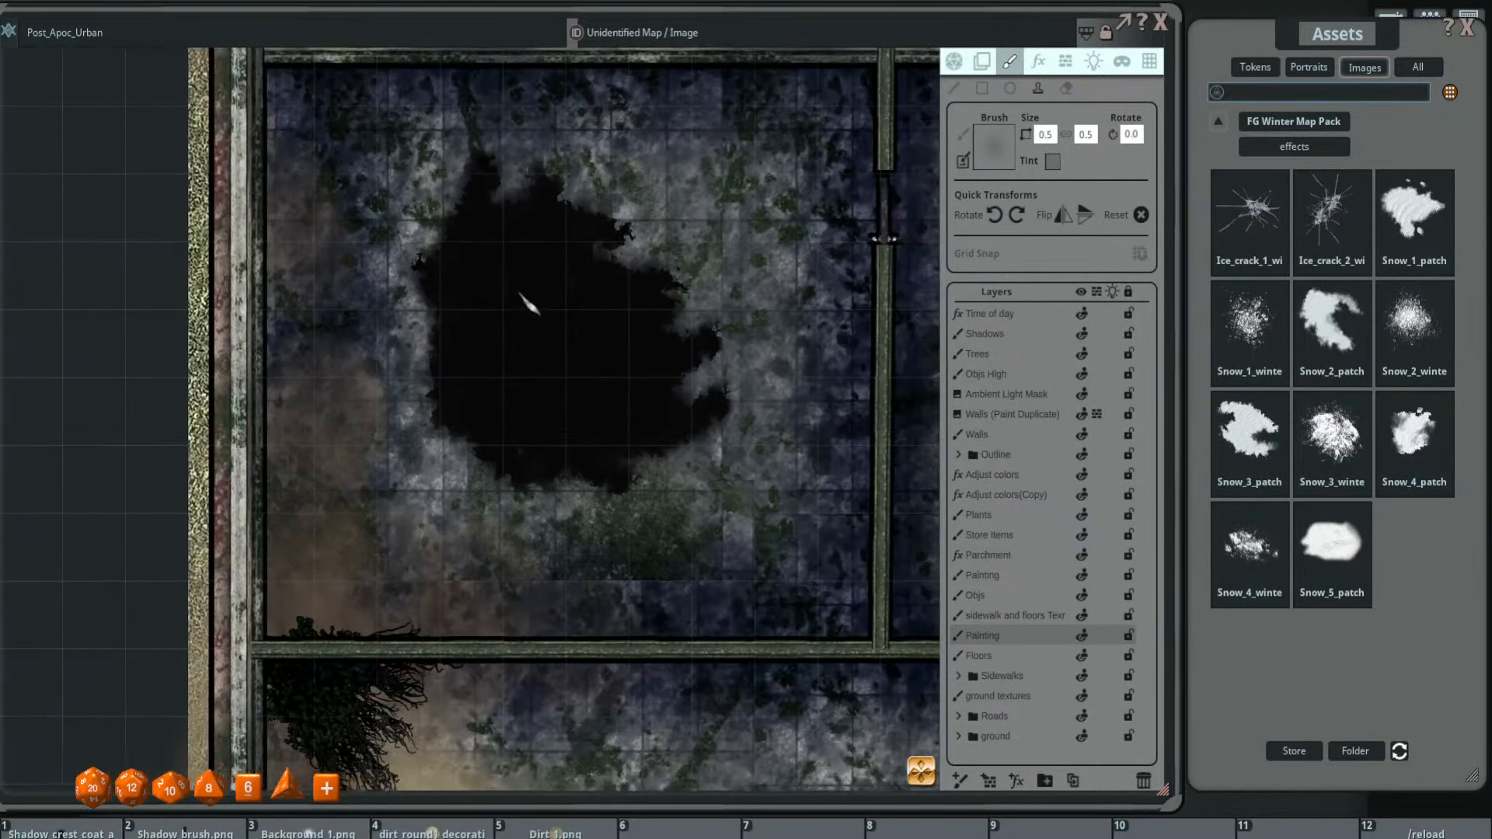
pyautogui.moveTo(519, 293); pyautogui.dragTo(524, 293)
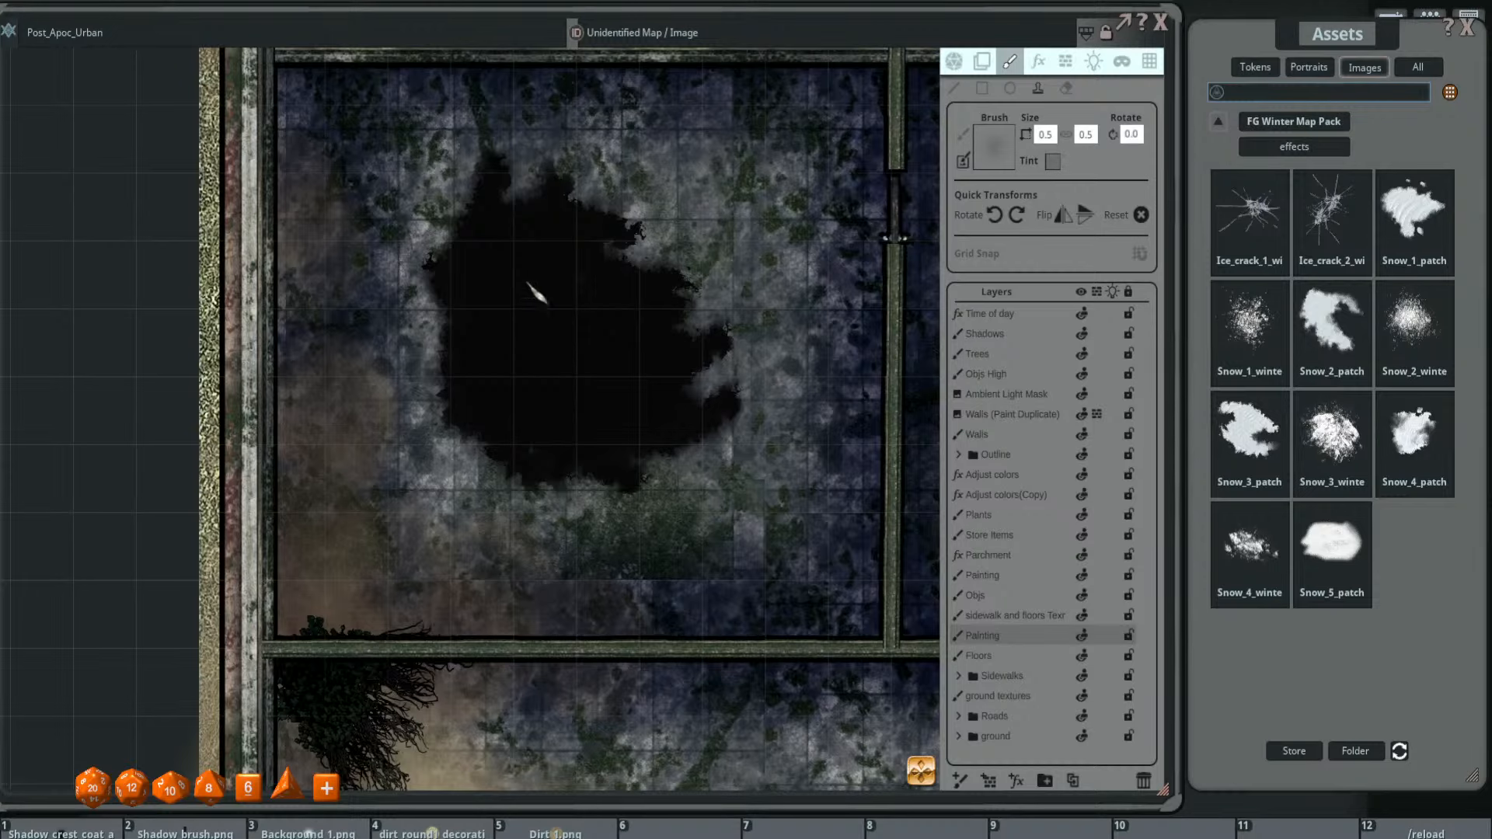
pyautogui.scroll(2, 628, 279)
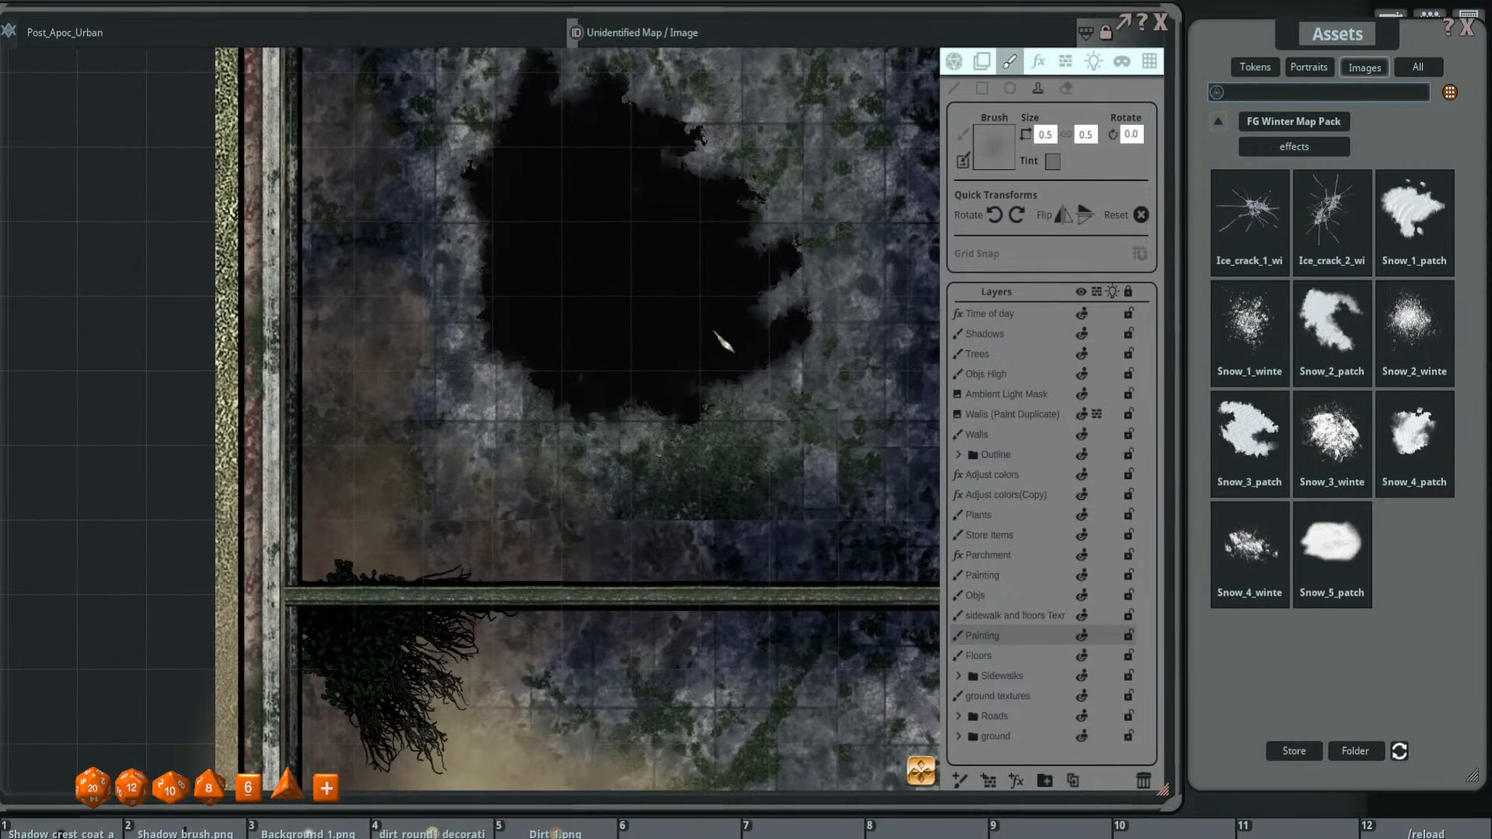
pyautogui.scroll(2, 691, 353)
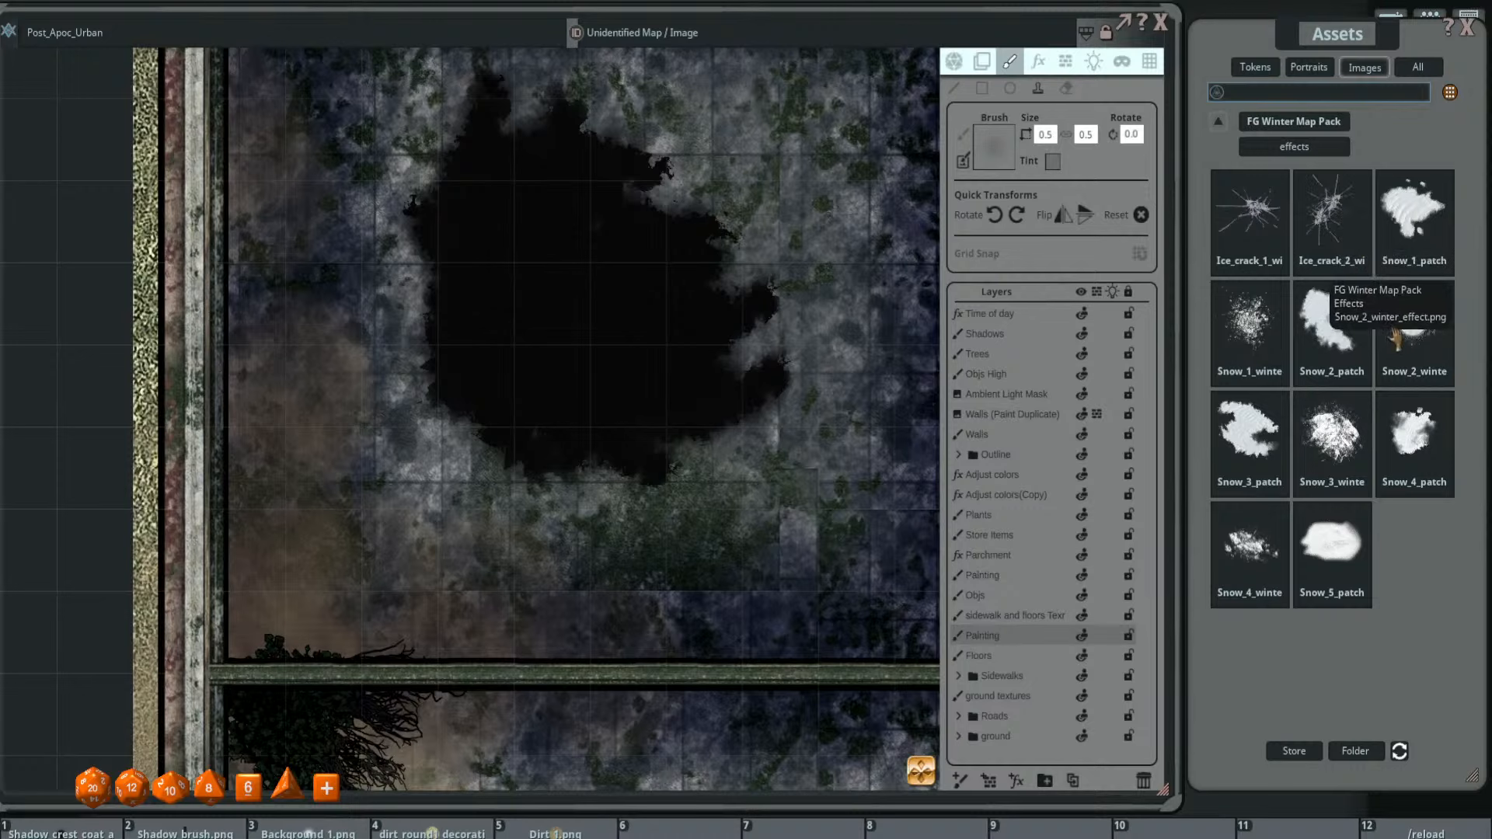
# - Load the Snow_1_winter effect as the brush and tint it dark grey
pyautogui.click(1243, 295)
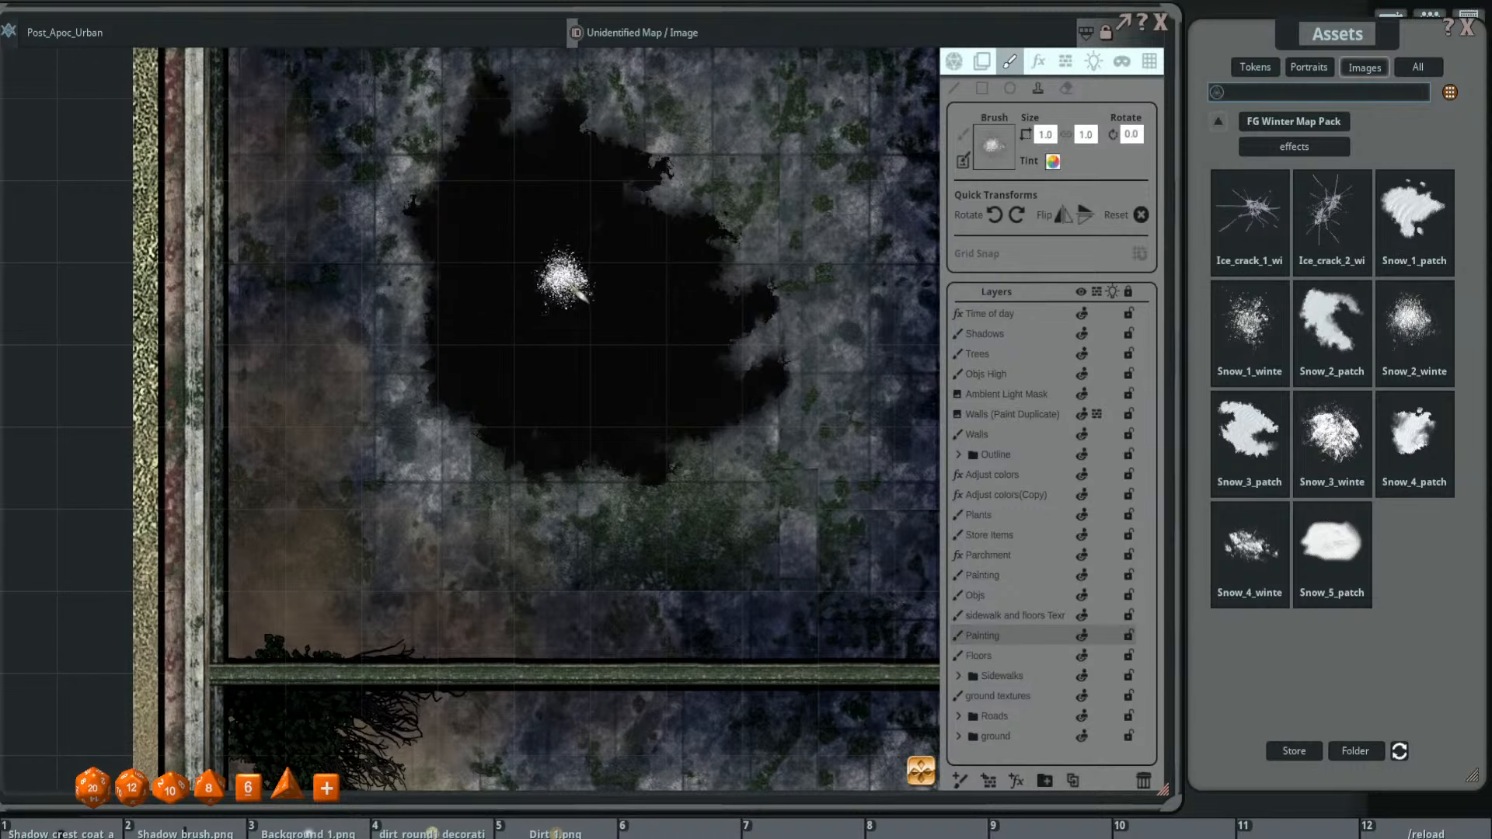
pyautogui.press('F2')
pyautogui.press('F3')
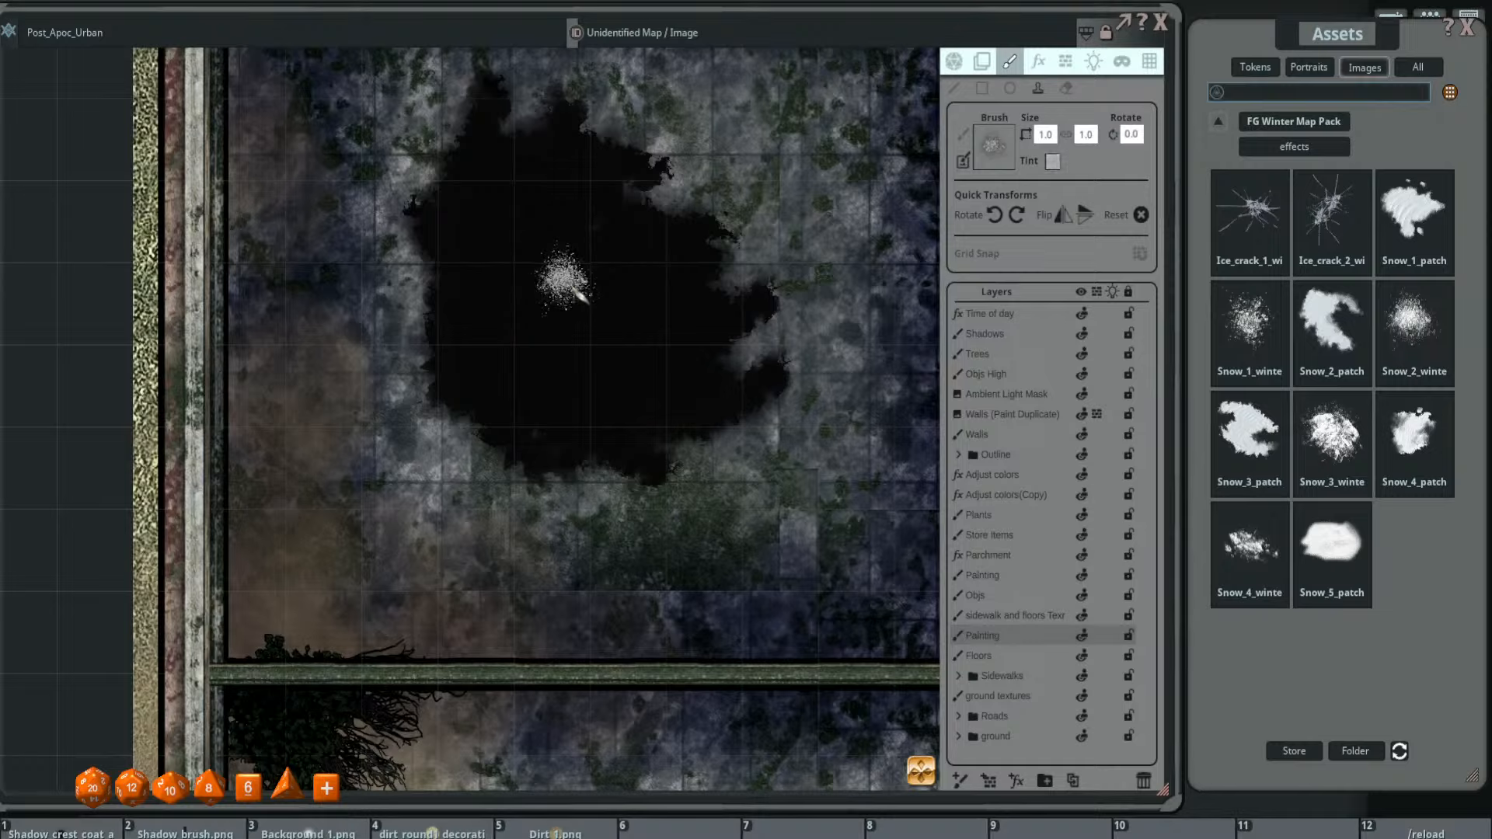
pyautogui.press('F4')
pyautogui.press('F5')
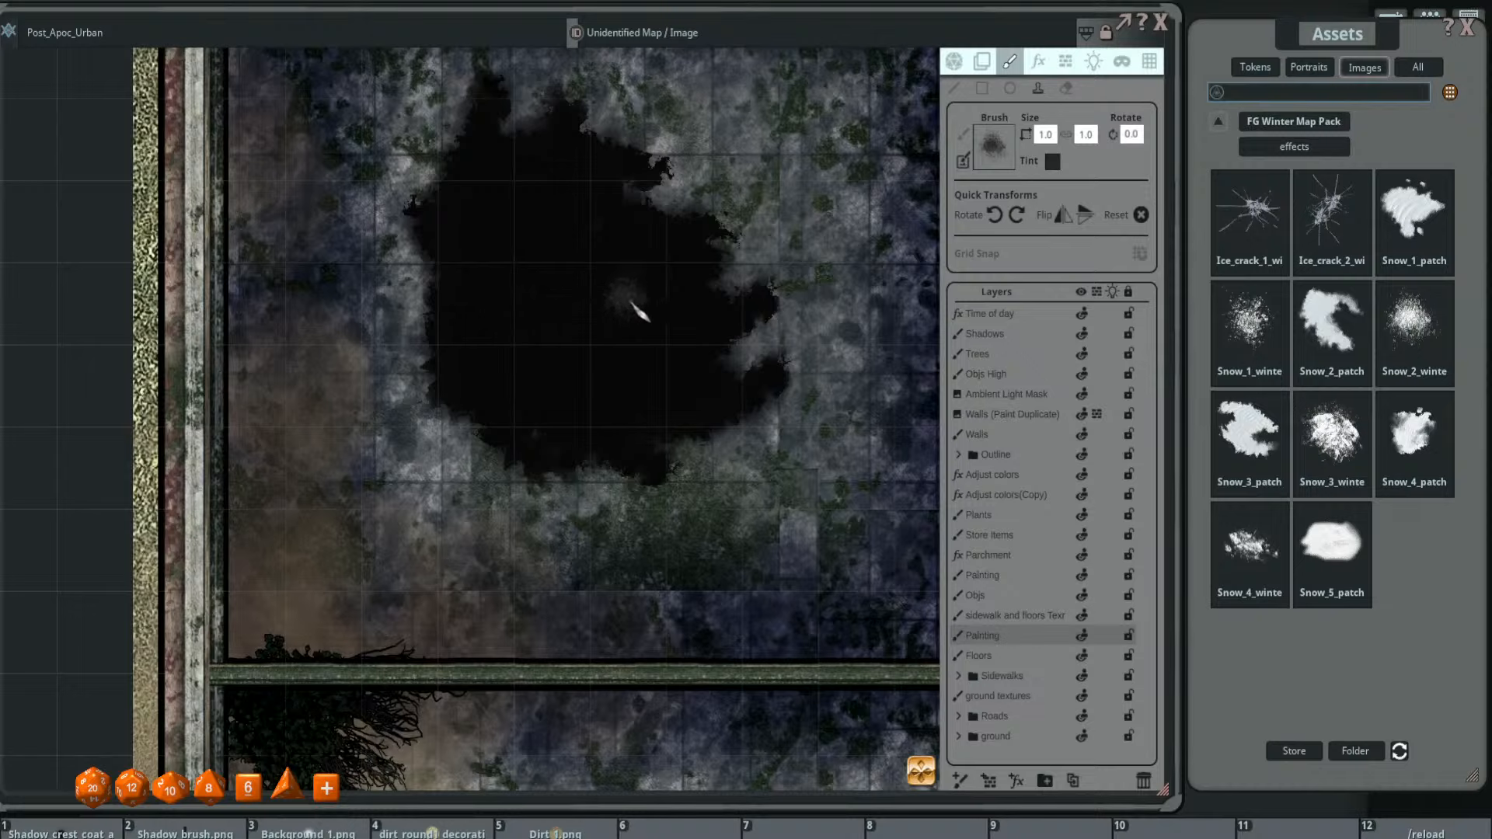
pyautogui.press('F4')
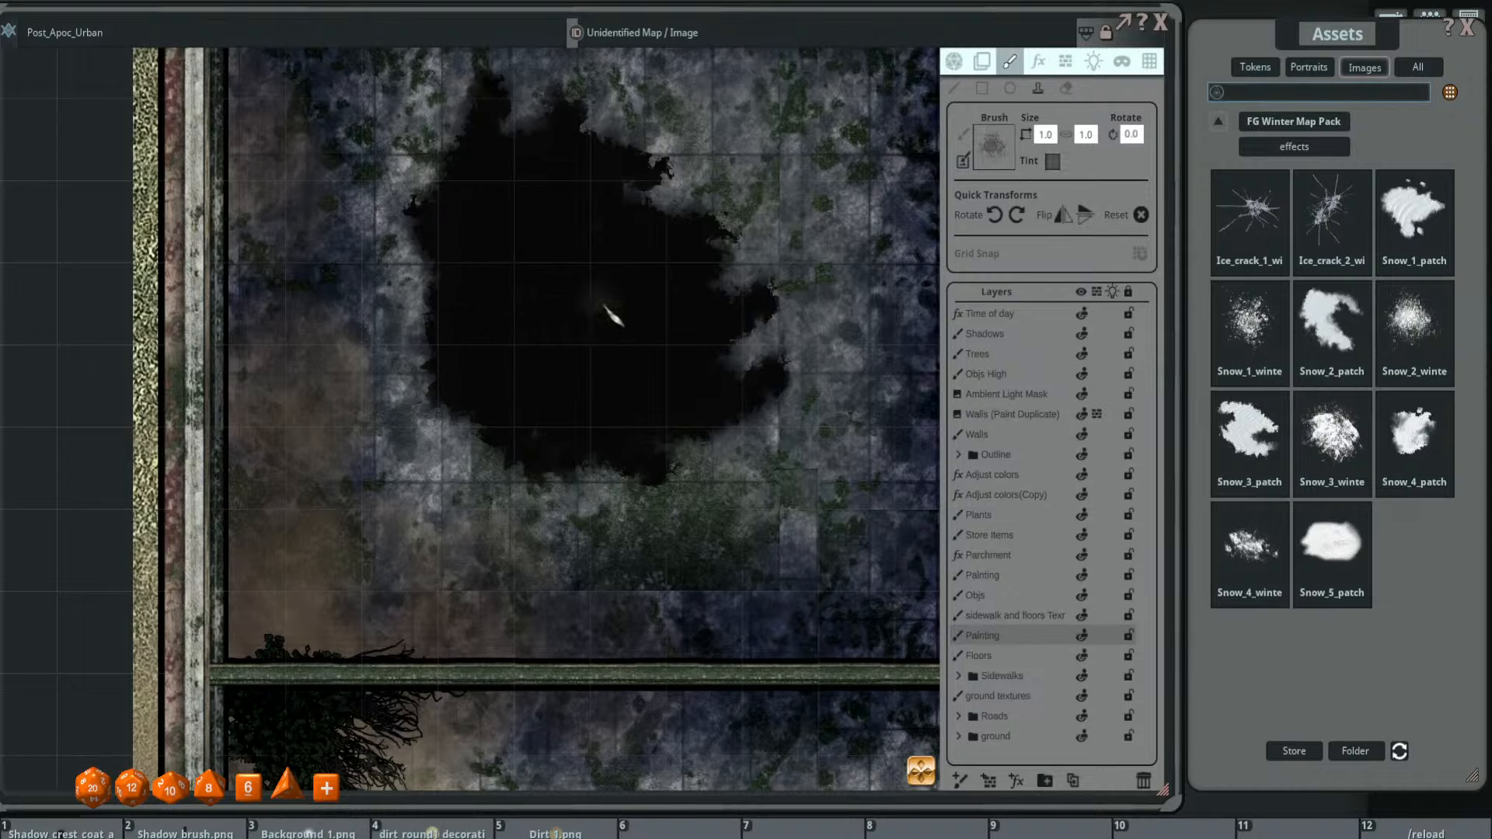
# - Enlarge the splatter brush to 2.0 by 2.0, rotate it to 20, and stamp faint grey texture across the hole's interior
pyautogui.scroll(5, 582, 349)
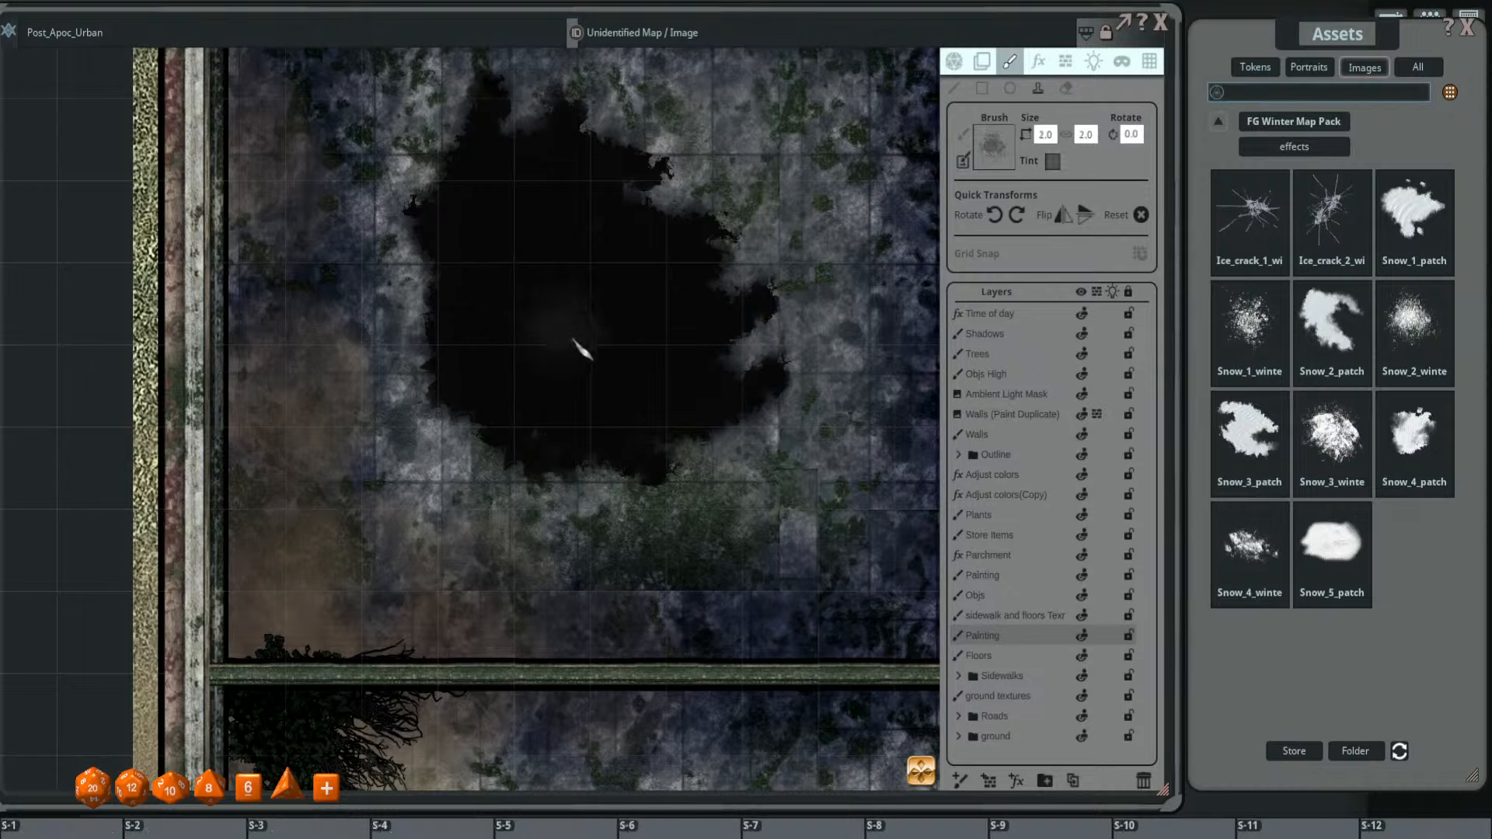
pyautogui.scroll(2, 582, 352)
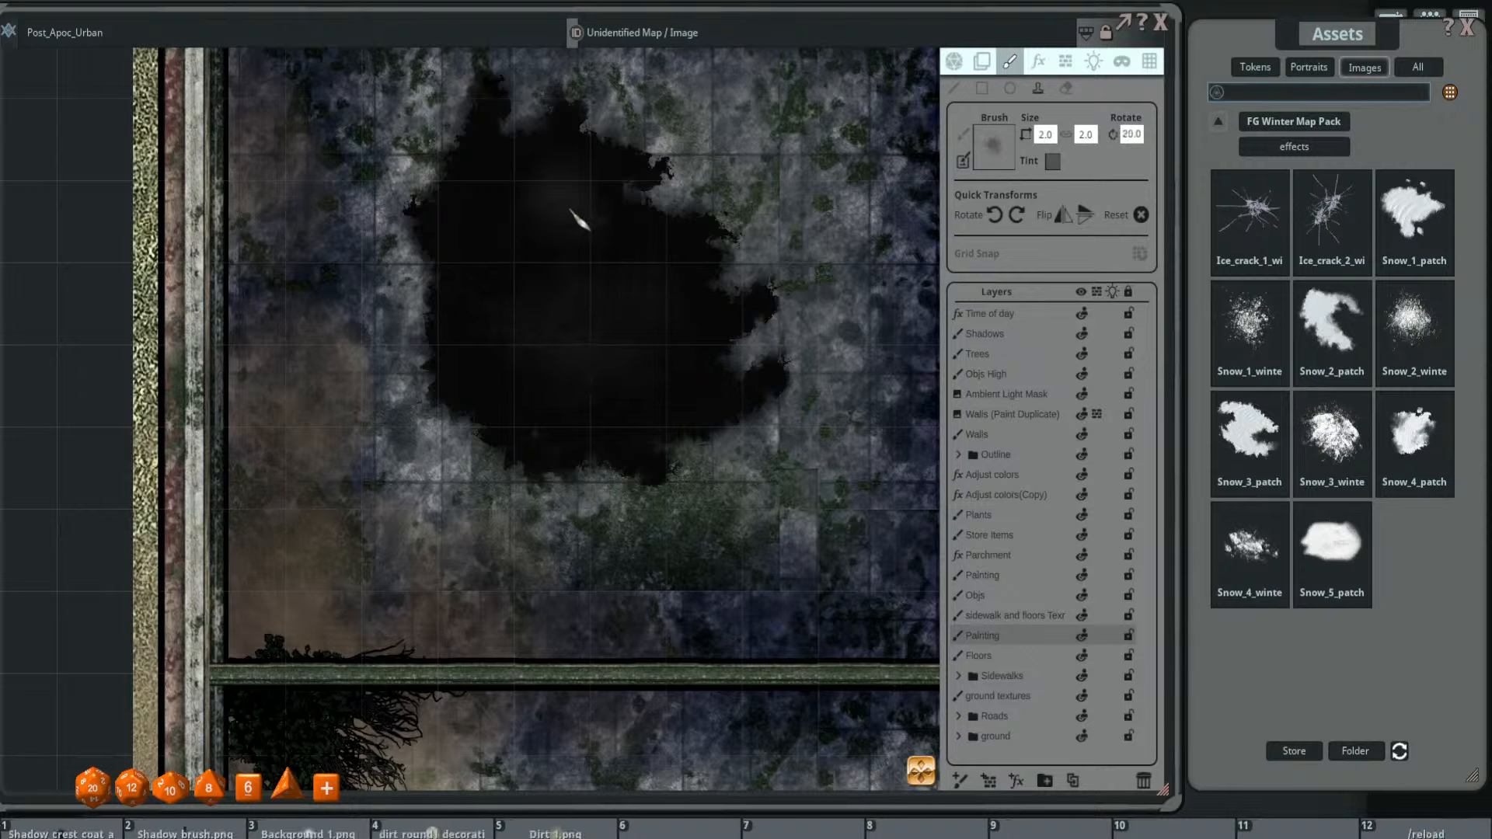
pyautogui.scroll(-2, 713, 311)
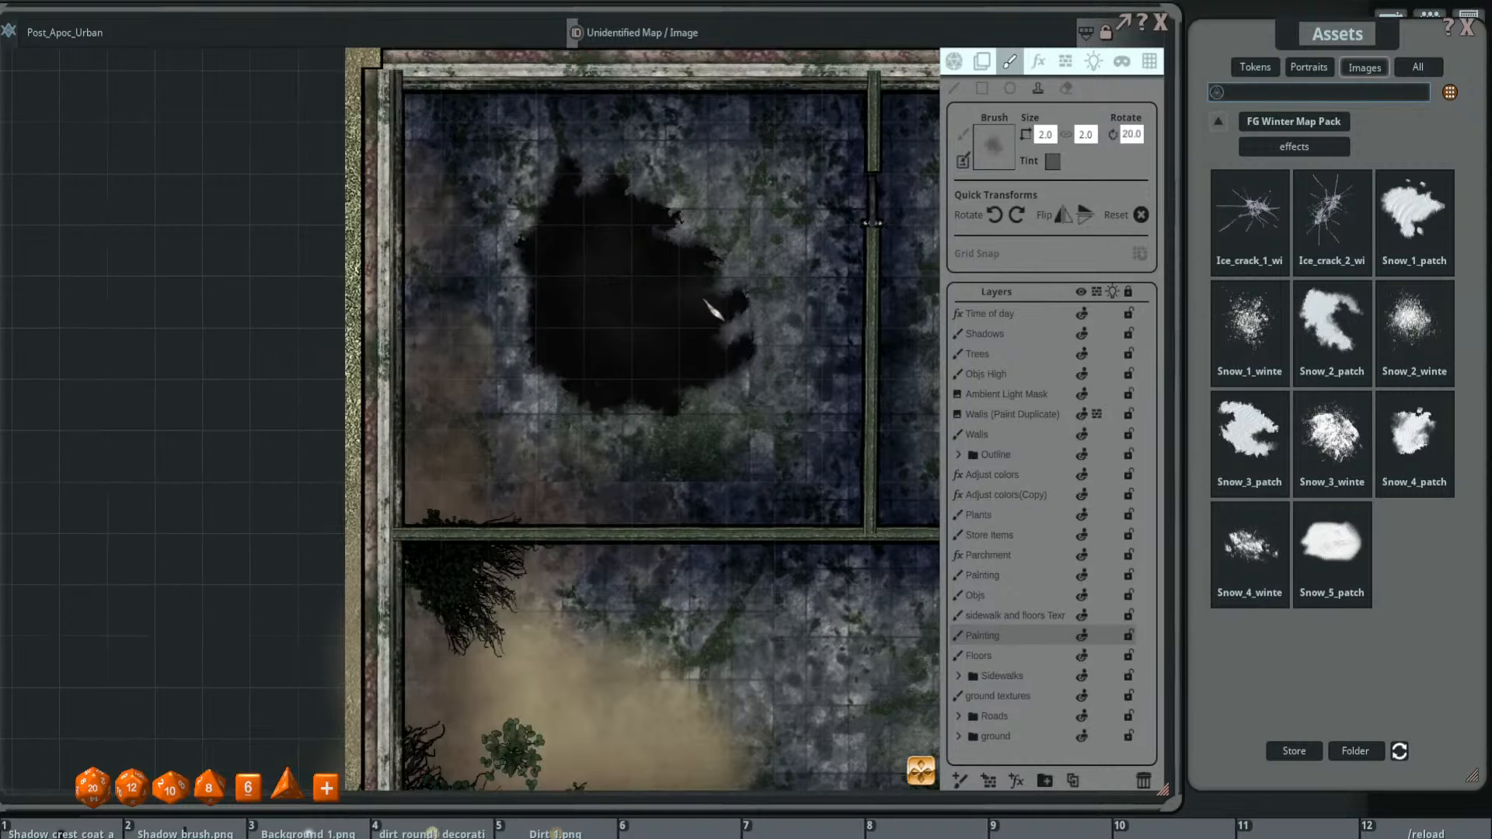
pyautogui.scroll(-1, 713, 311)
pyautogui.scroll(3, 759, 306)
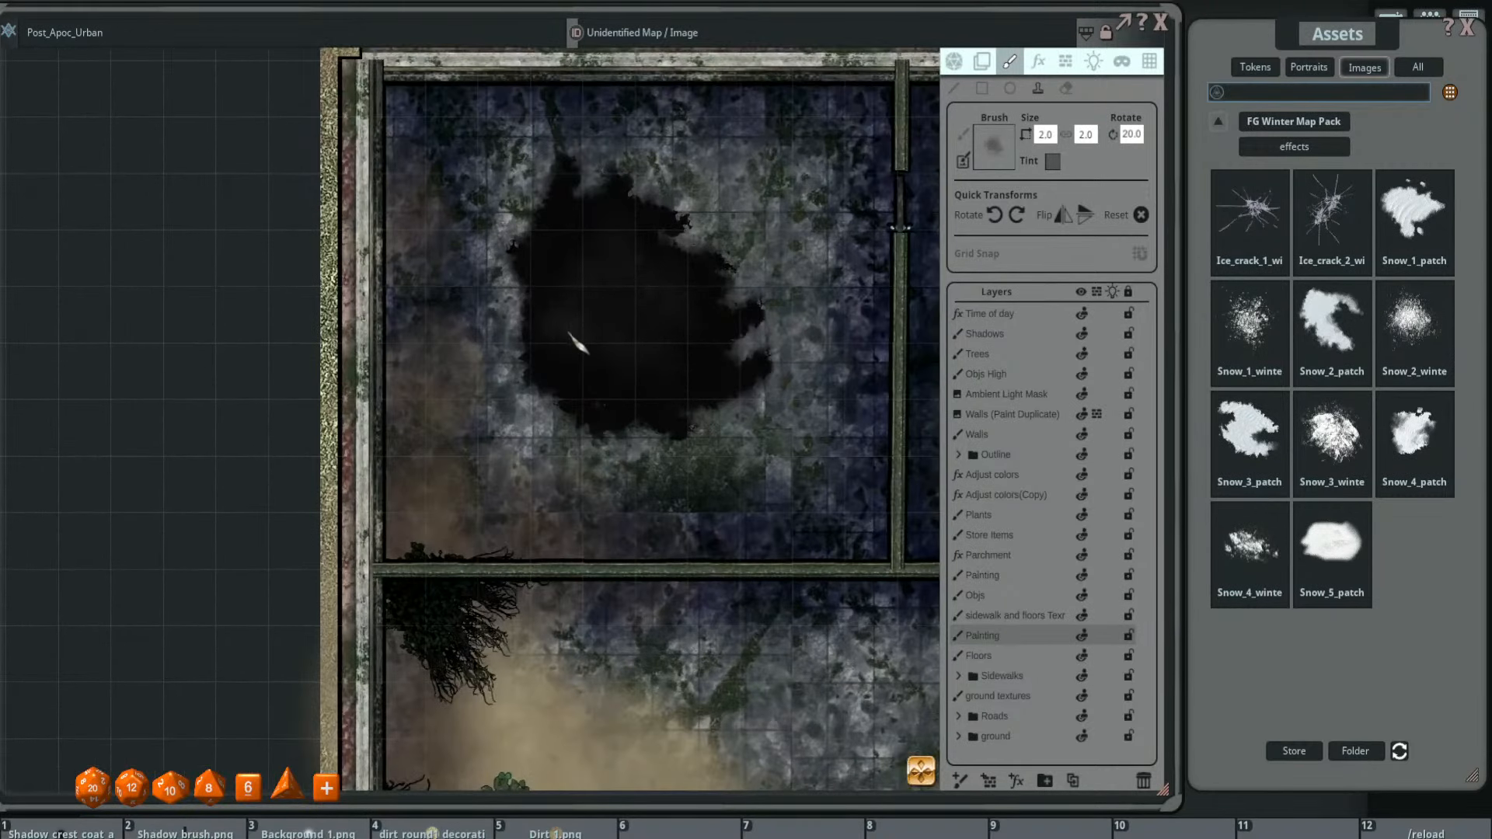
pyautogui.scroll(1, 570, 333)
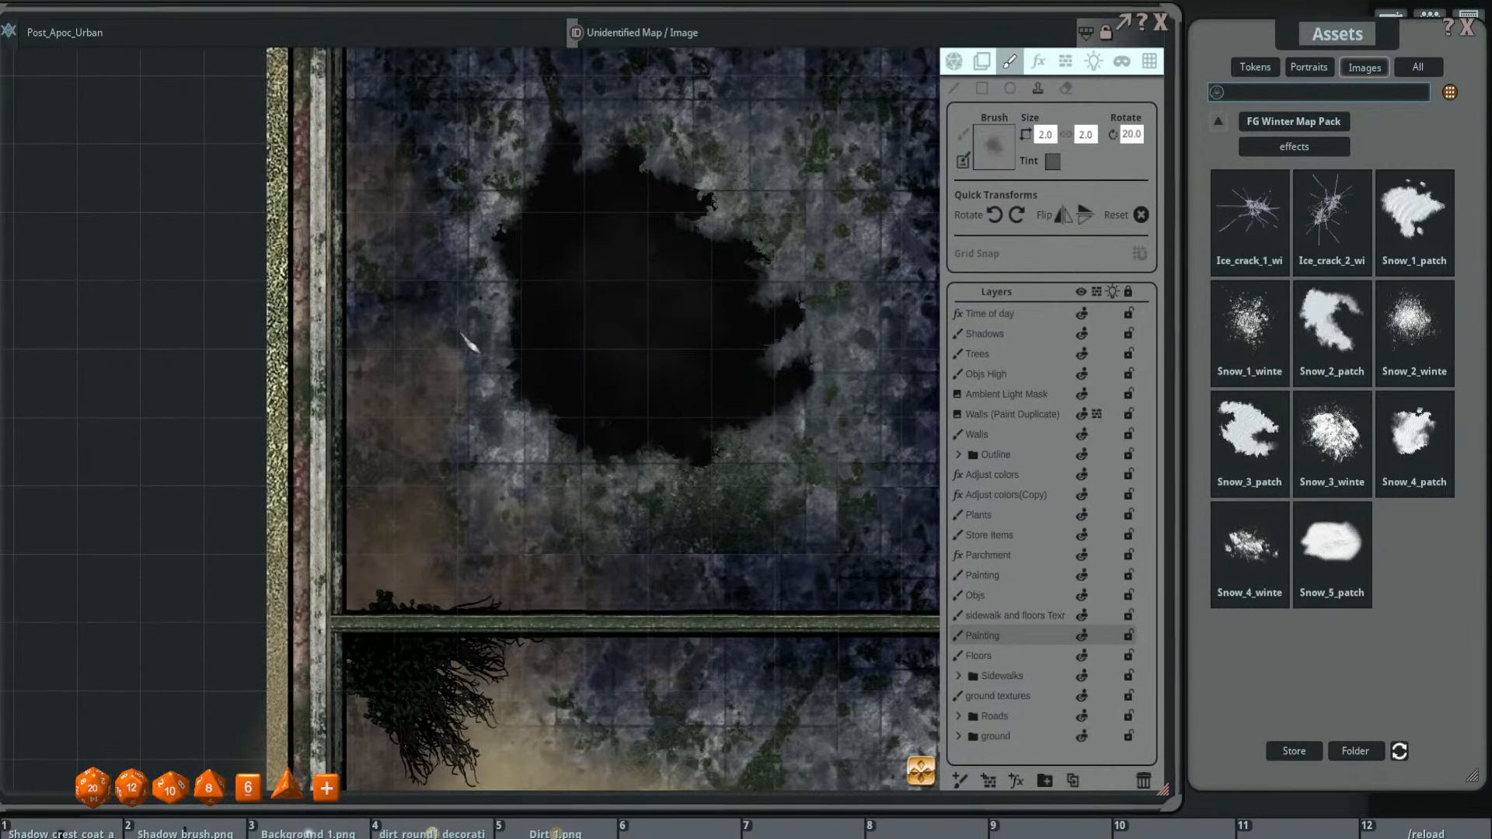
# - Reset the splatter brush's rotation to 0 and stamp more faint grey texture across the hole's interior
pyautogui.press('ctrl')
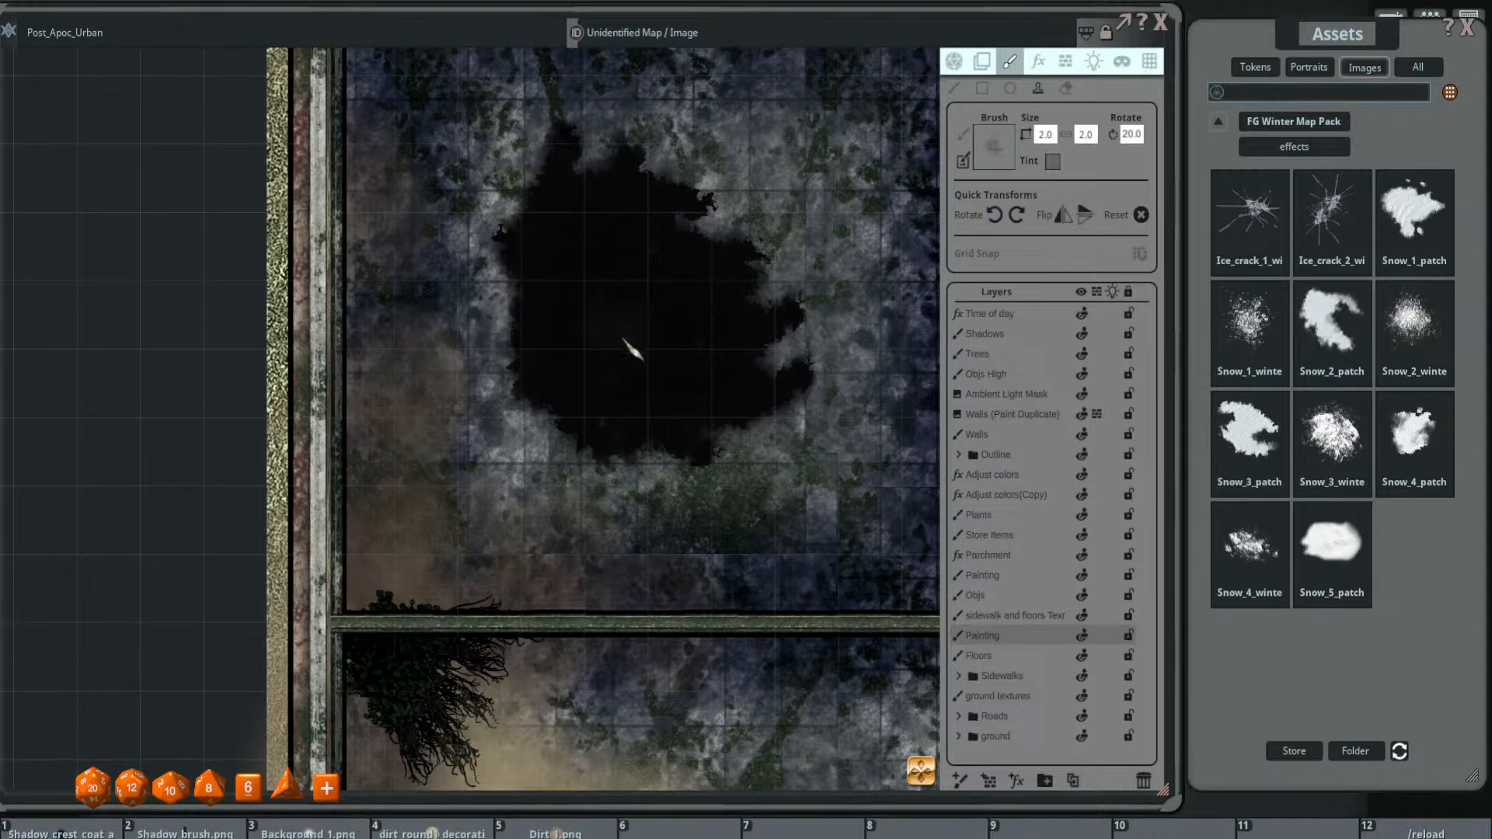
pyautogui.scroll(-5, 680, 349)
pyautogui.scroll(3, 626, 268)
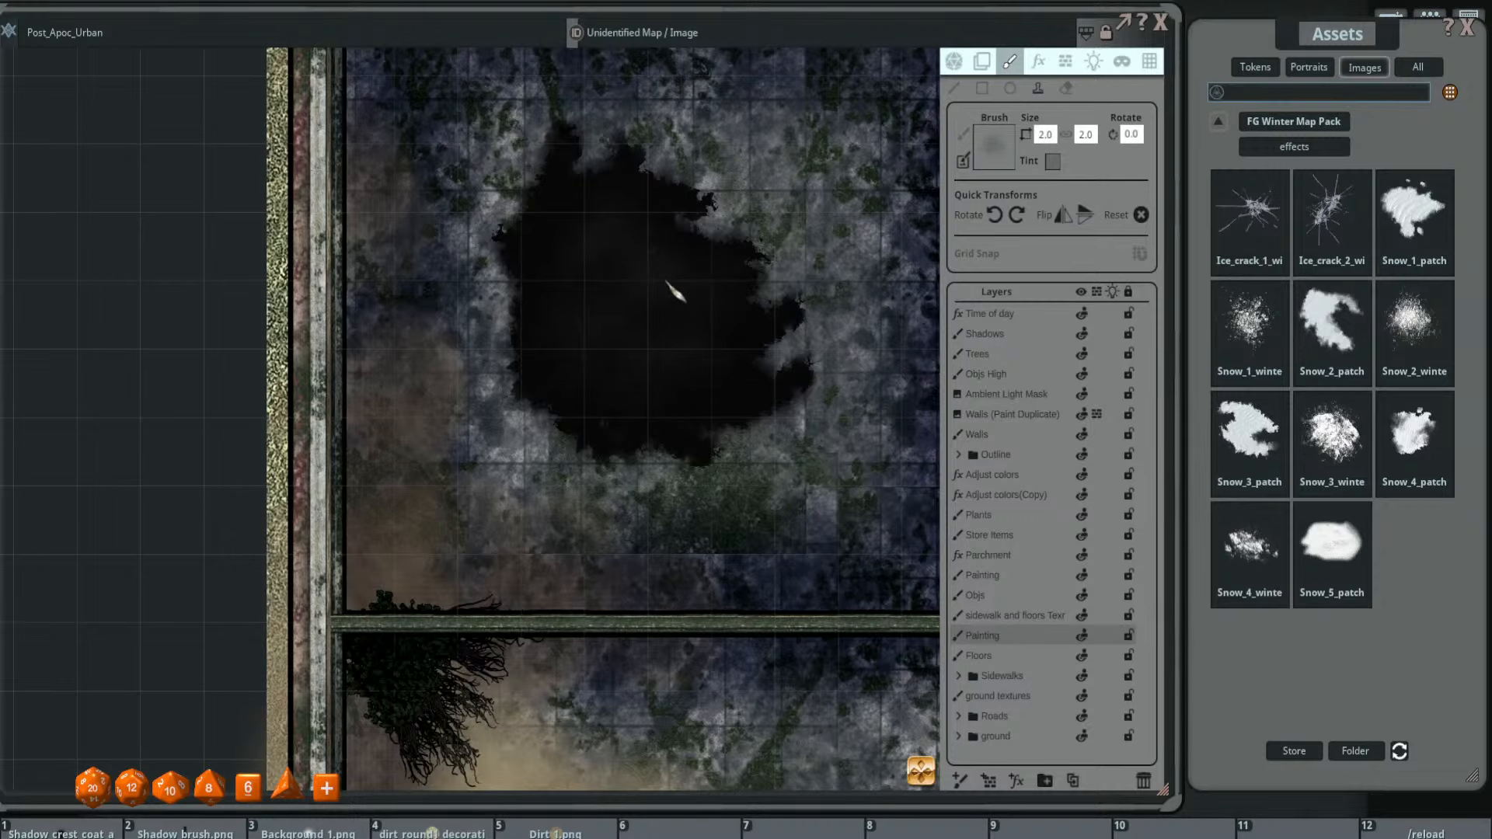
pyautogui.scroll(-3, 715, 382)
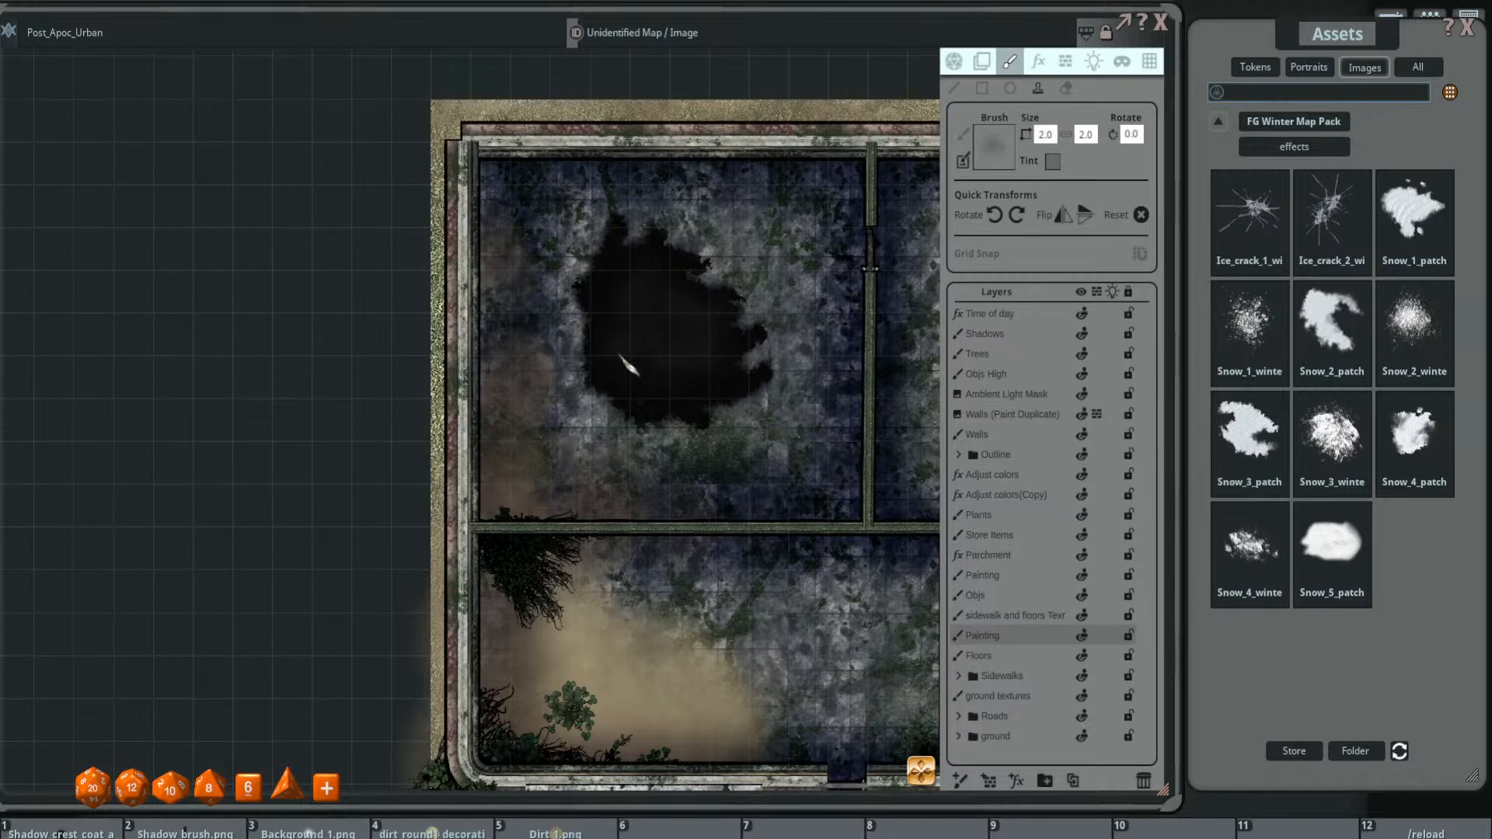
pyautogui.scroll(3, 637, 331)
pyautogui.scroll(-5, 634, 305)
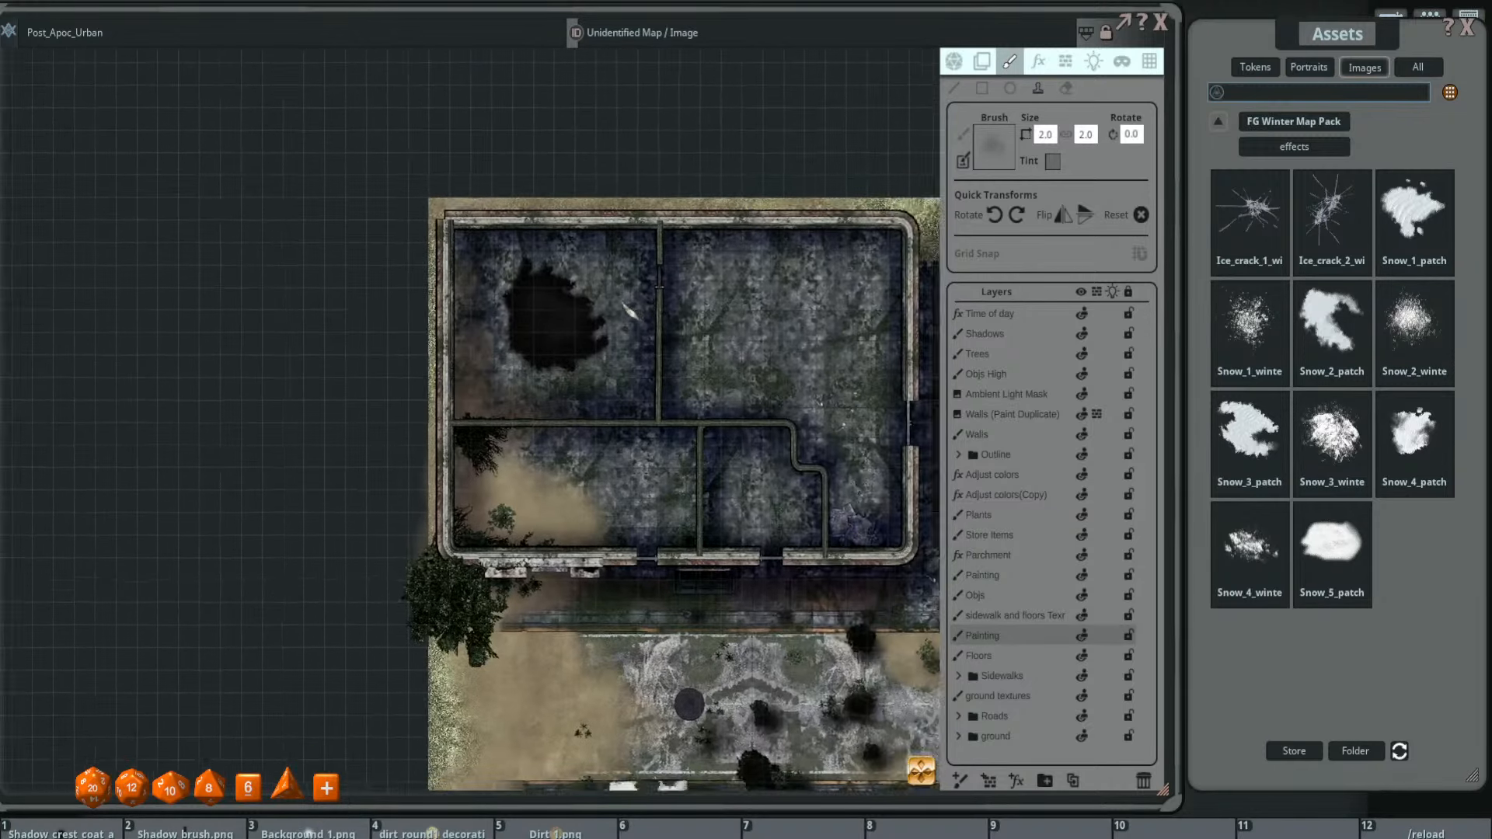
pyautogui.scroll(4, 533, 316)
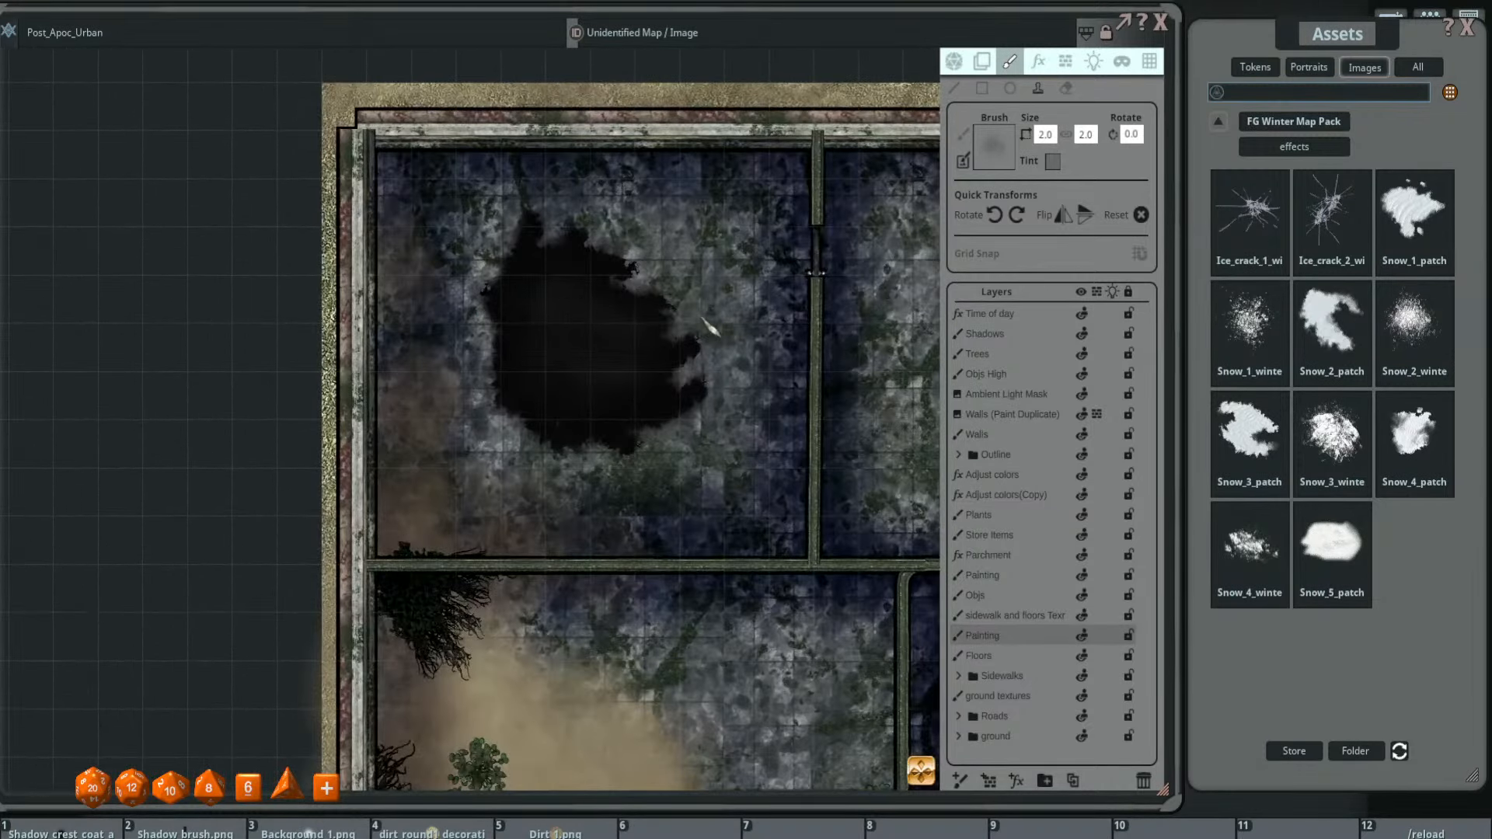
# - Browse to the Decorations of FG Abandoned Places Map Pack 2 and load a square grey cement column piece as the brush
pyautogui.click(1264, 123)
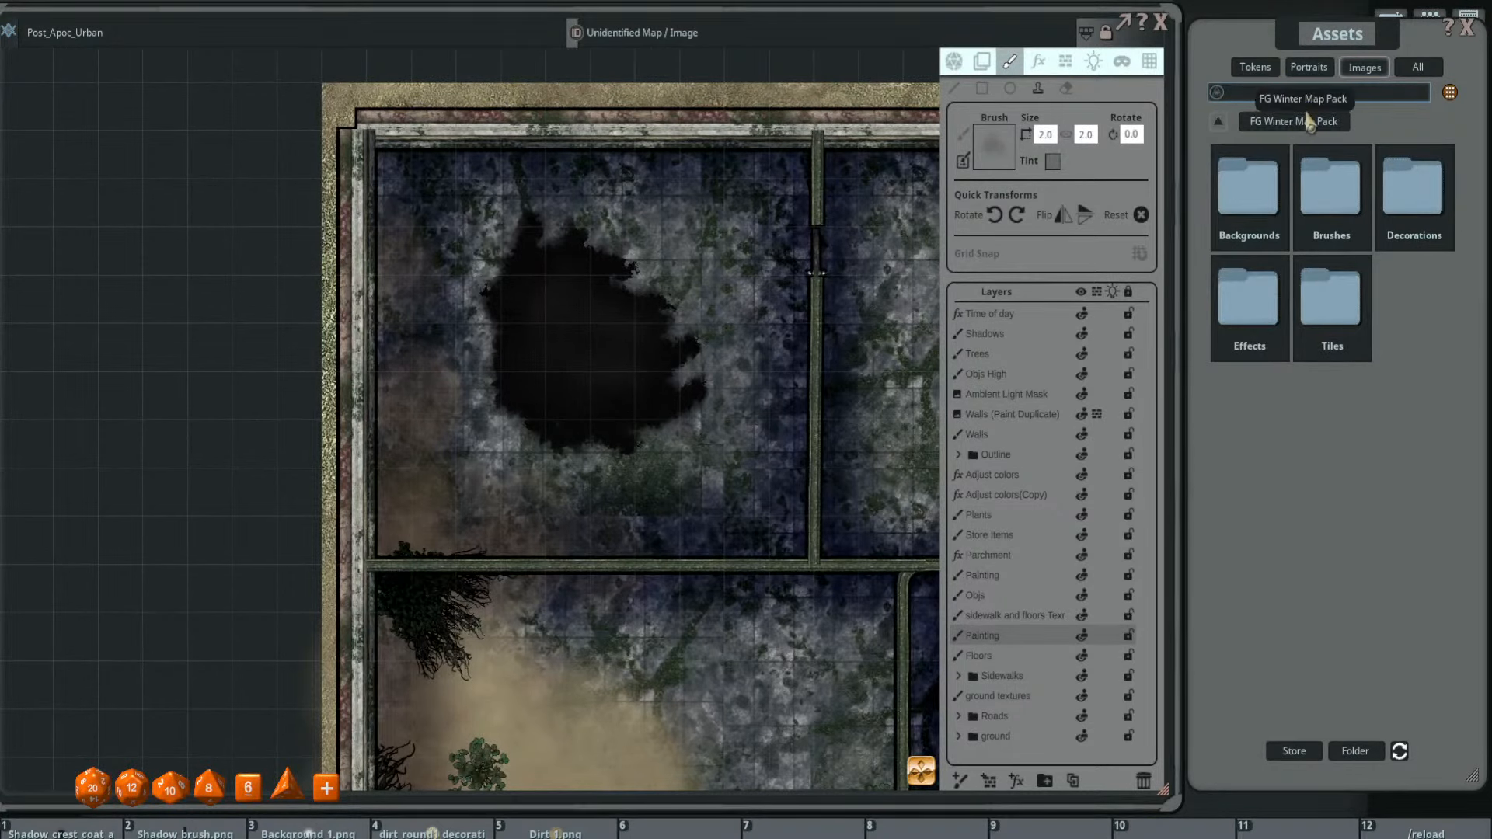
pyautogui.click(1220, 123)
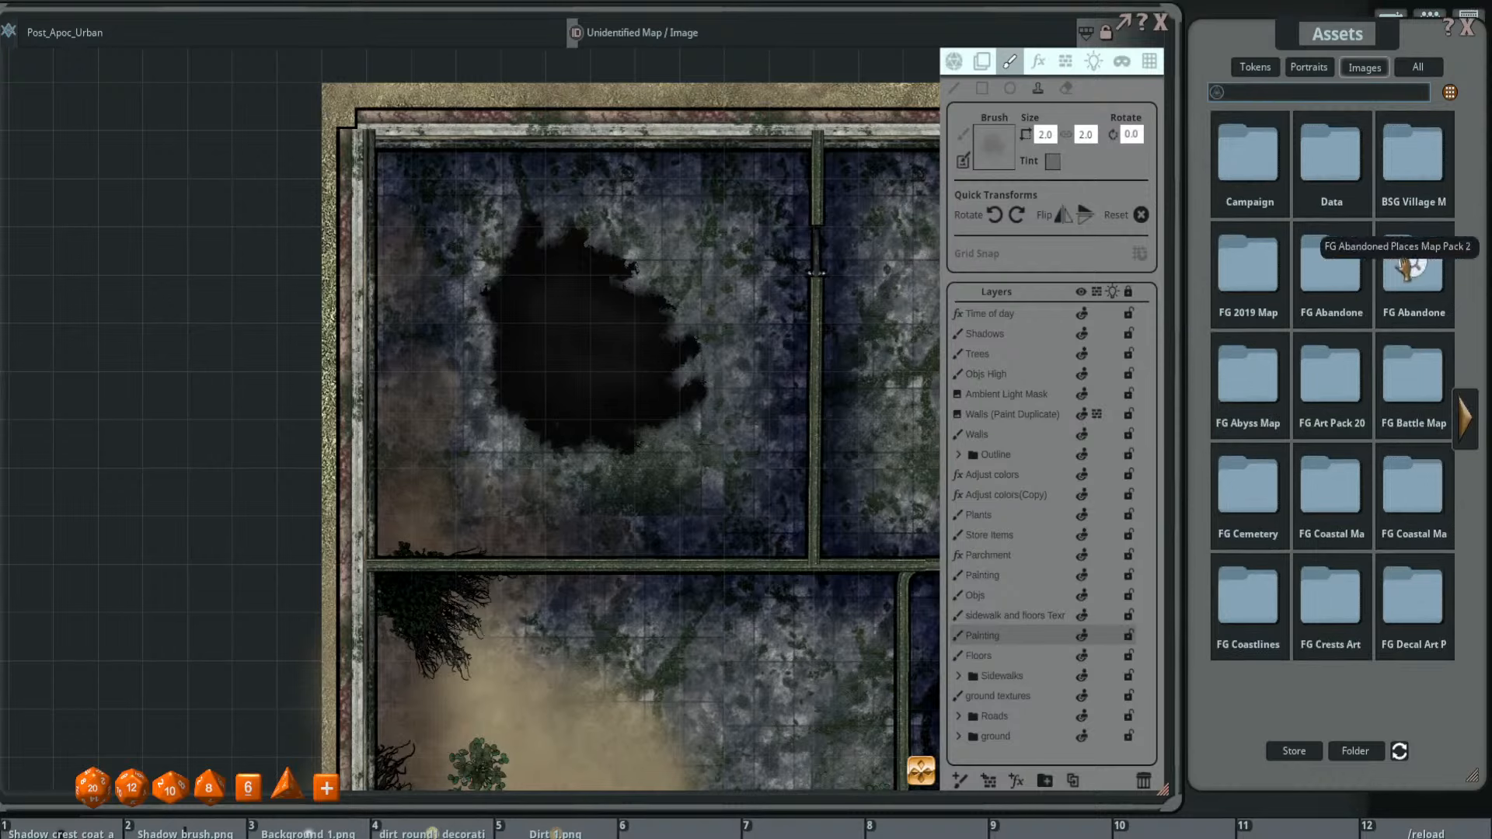
pyautogui.click(1435, 272)
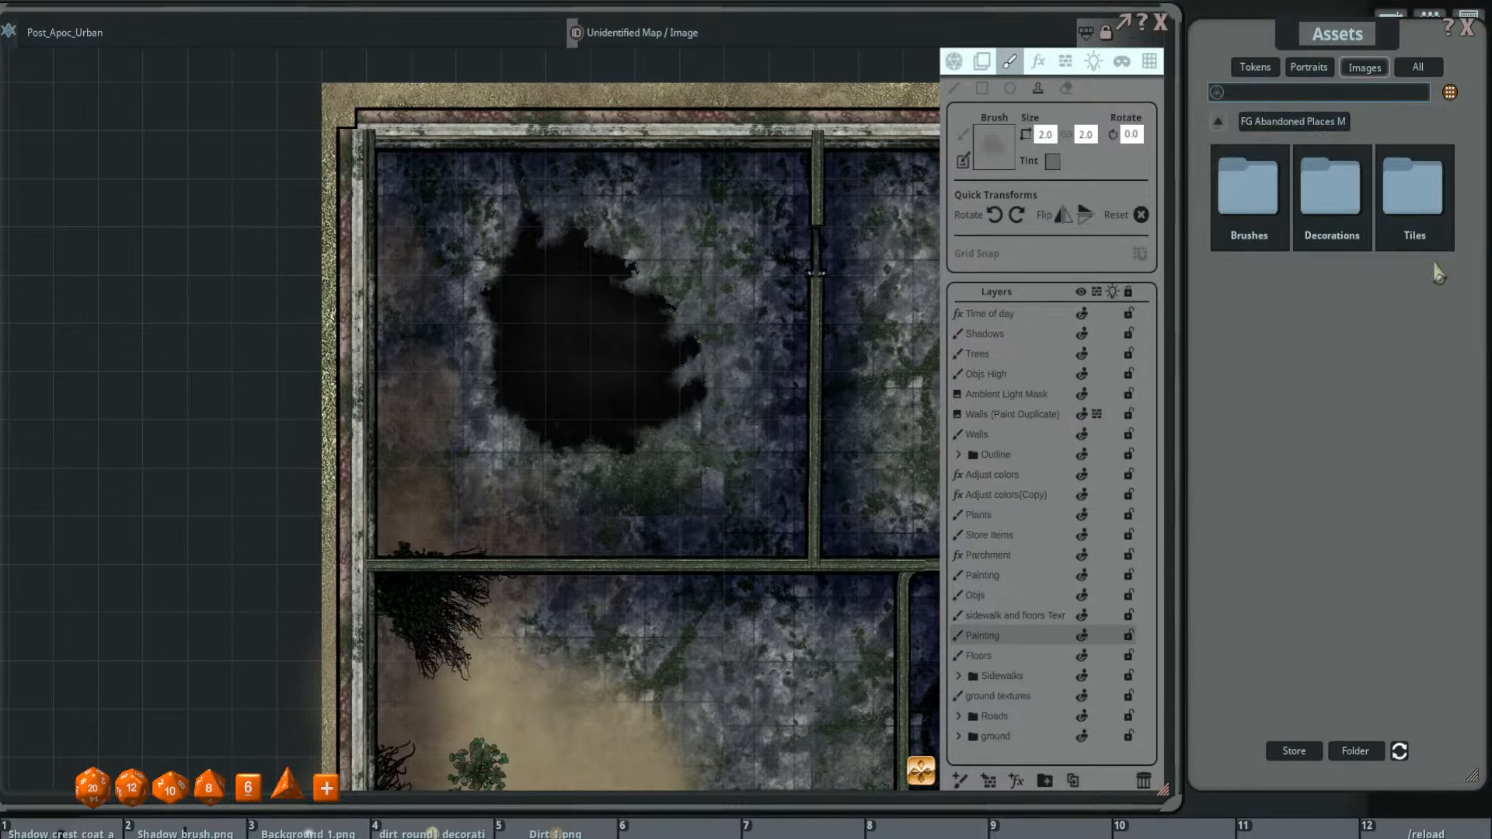
pyautogui.click(1330, 188)
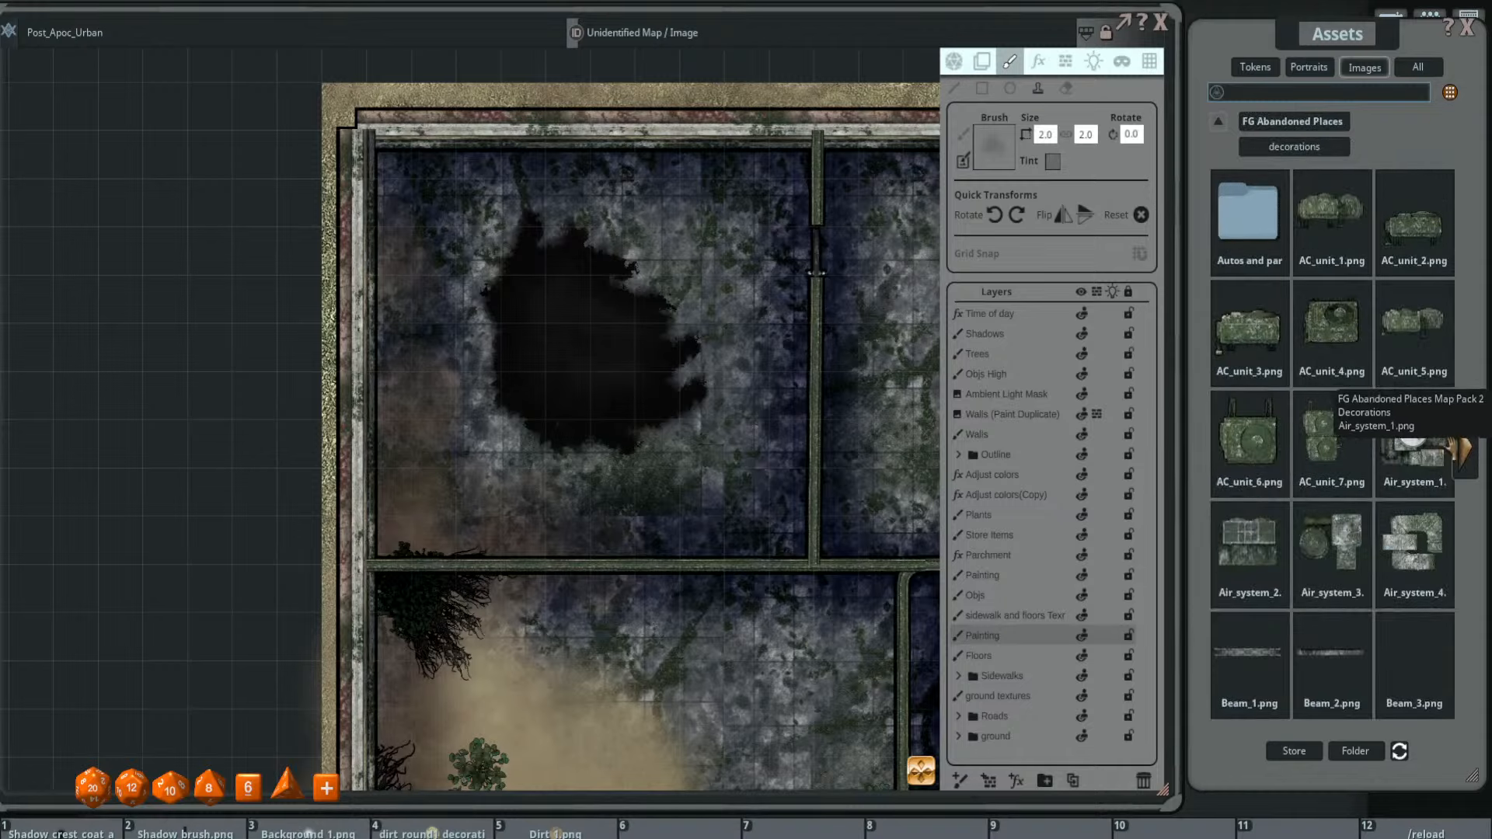
pyautogui.click(1464, 449)
pyautogui.click(1463, 449)
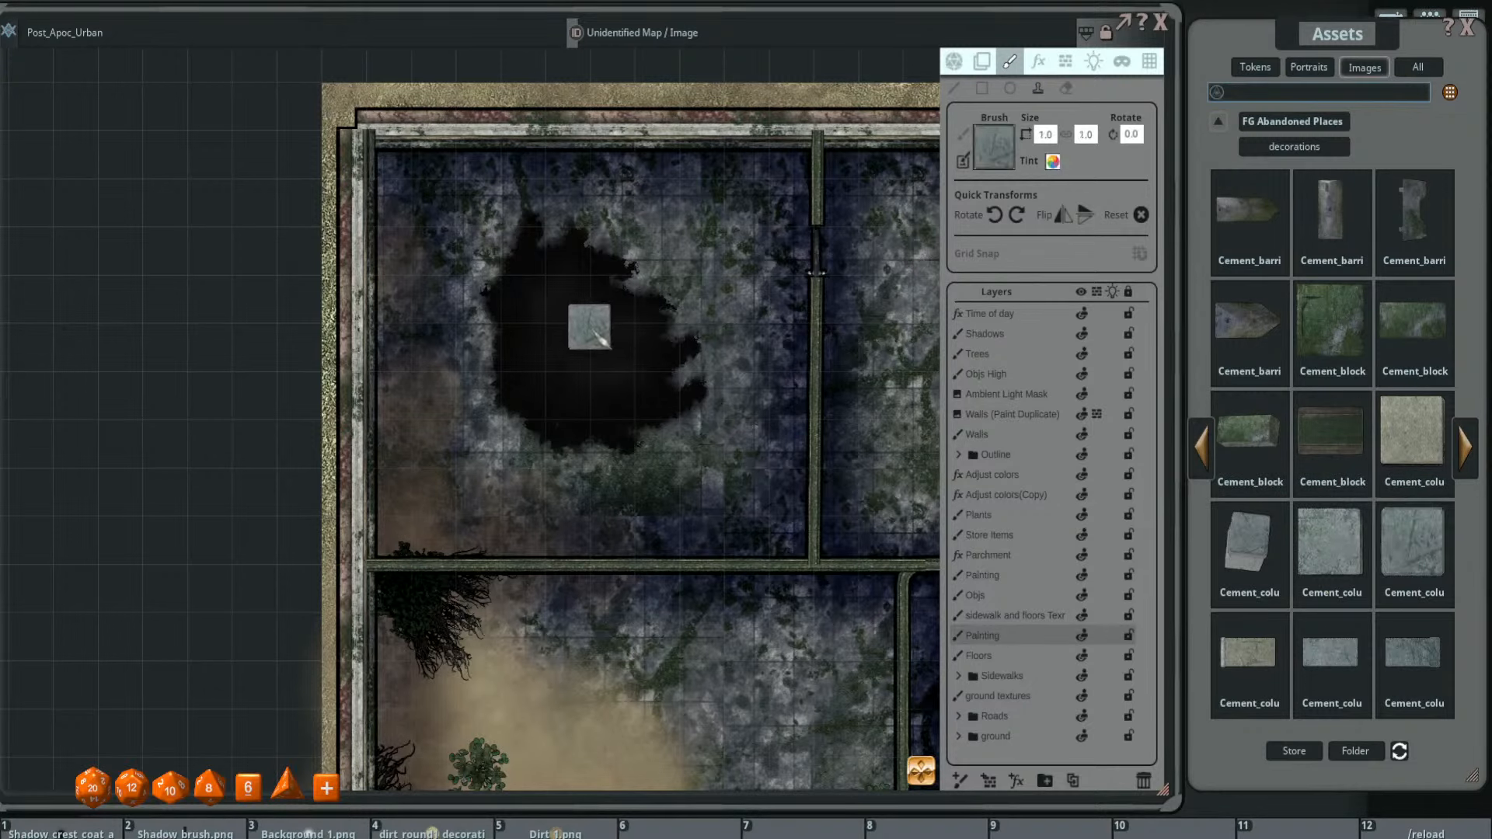
# - Make the square cement piece mostly transparent, rotate it to 325, and stamp it in the upper part of the hole
pyautogui.scroll(-8, 590, 329)
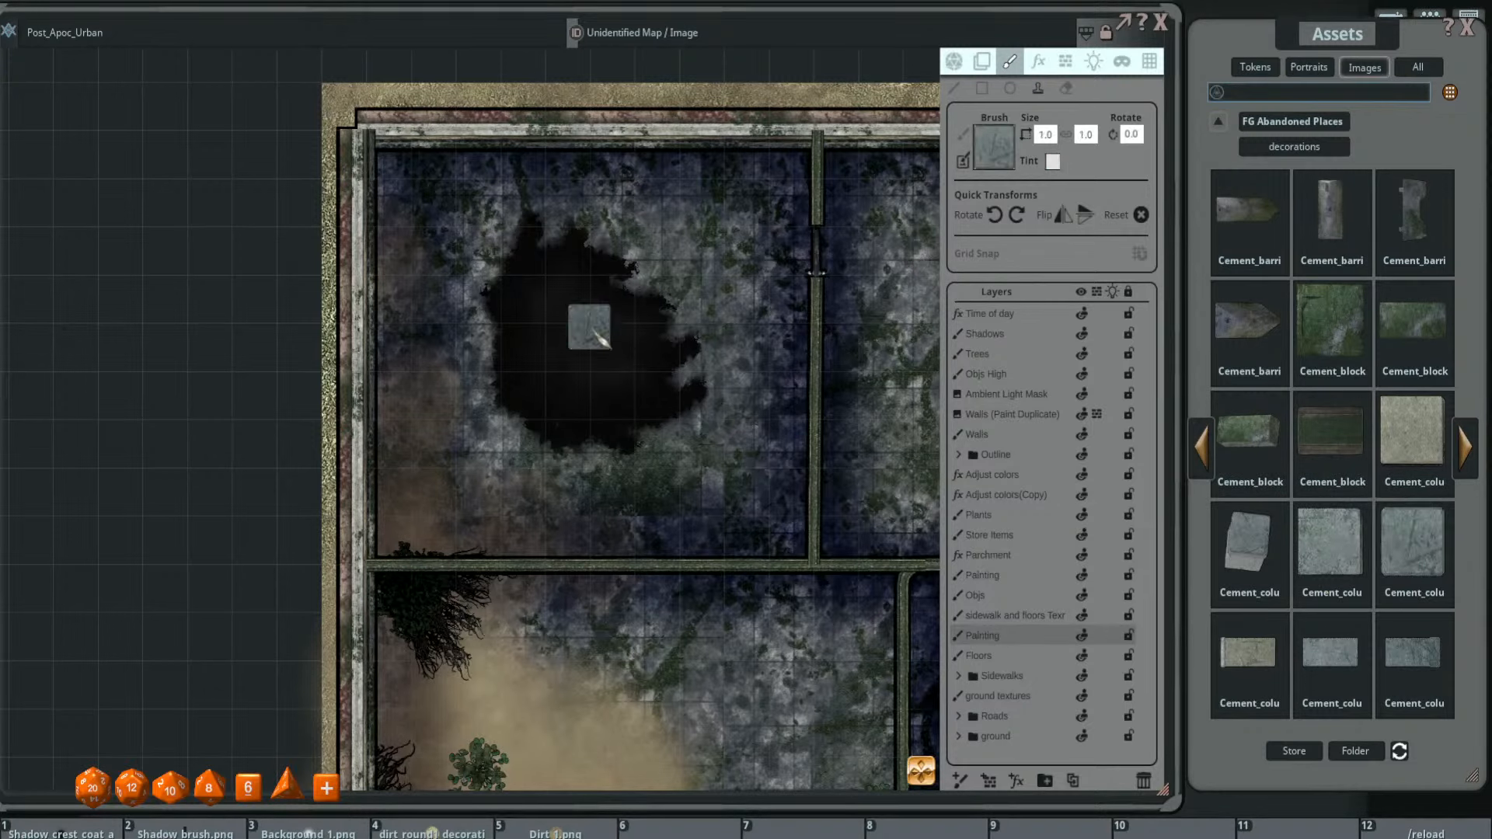
pyautogui.scroll(-1, 590, 329)
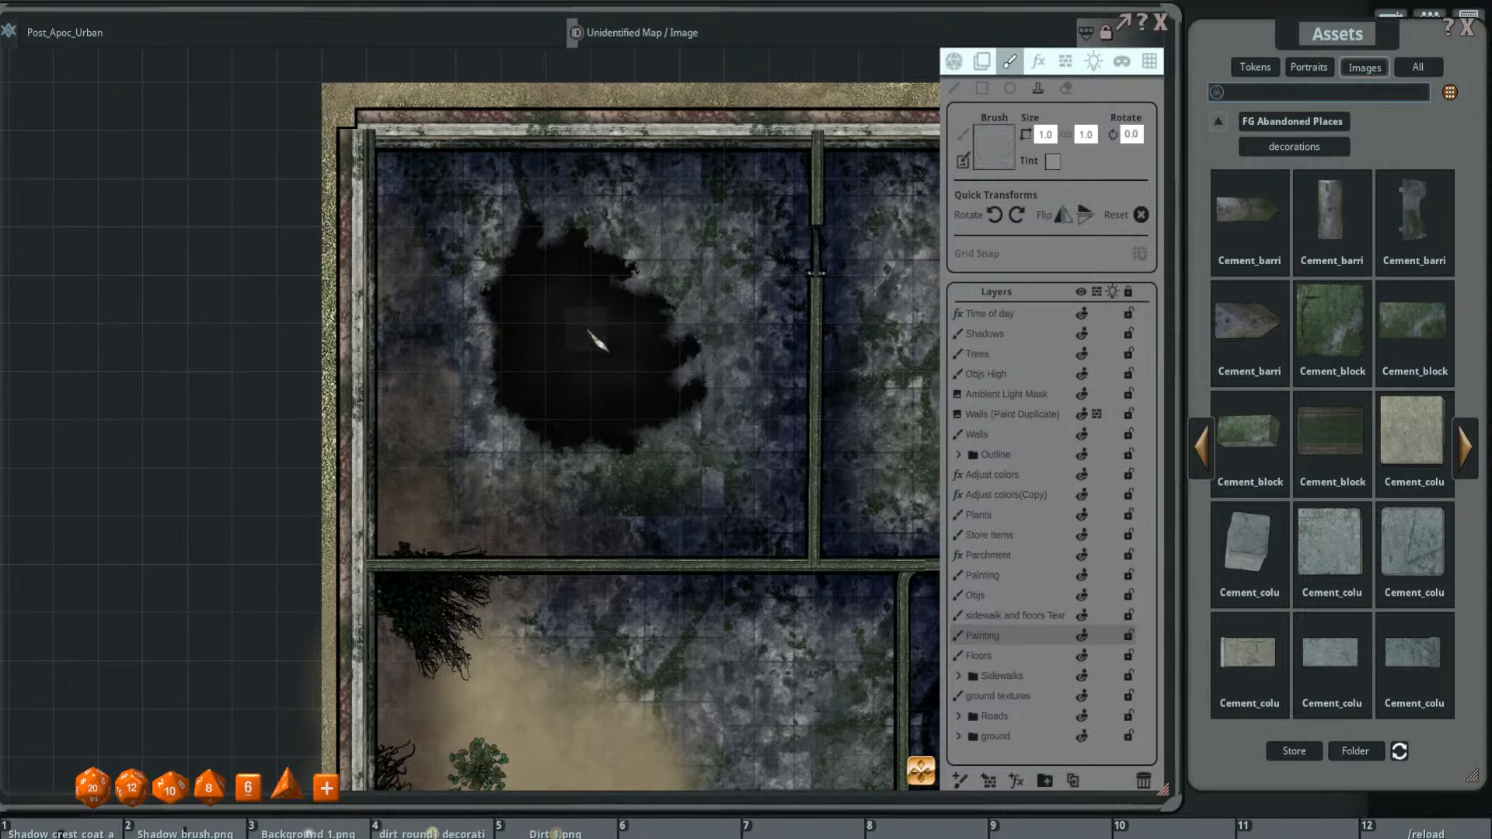
pyautogui.scroll(-7, 558, 298)
pyautogui.scroll(2, 567, 309)
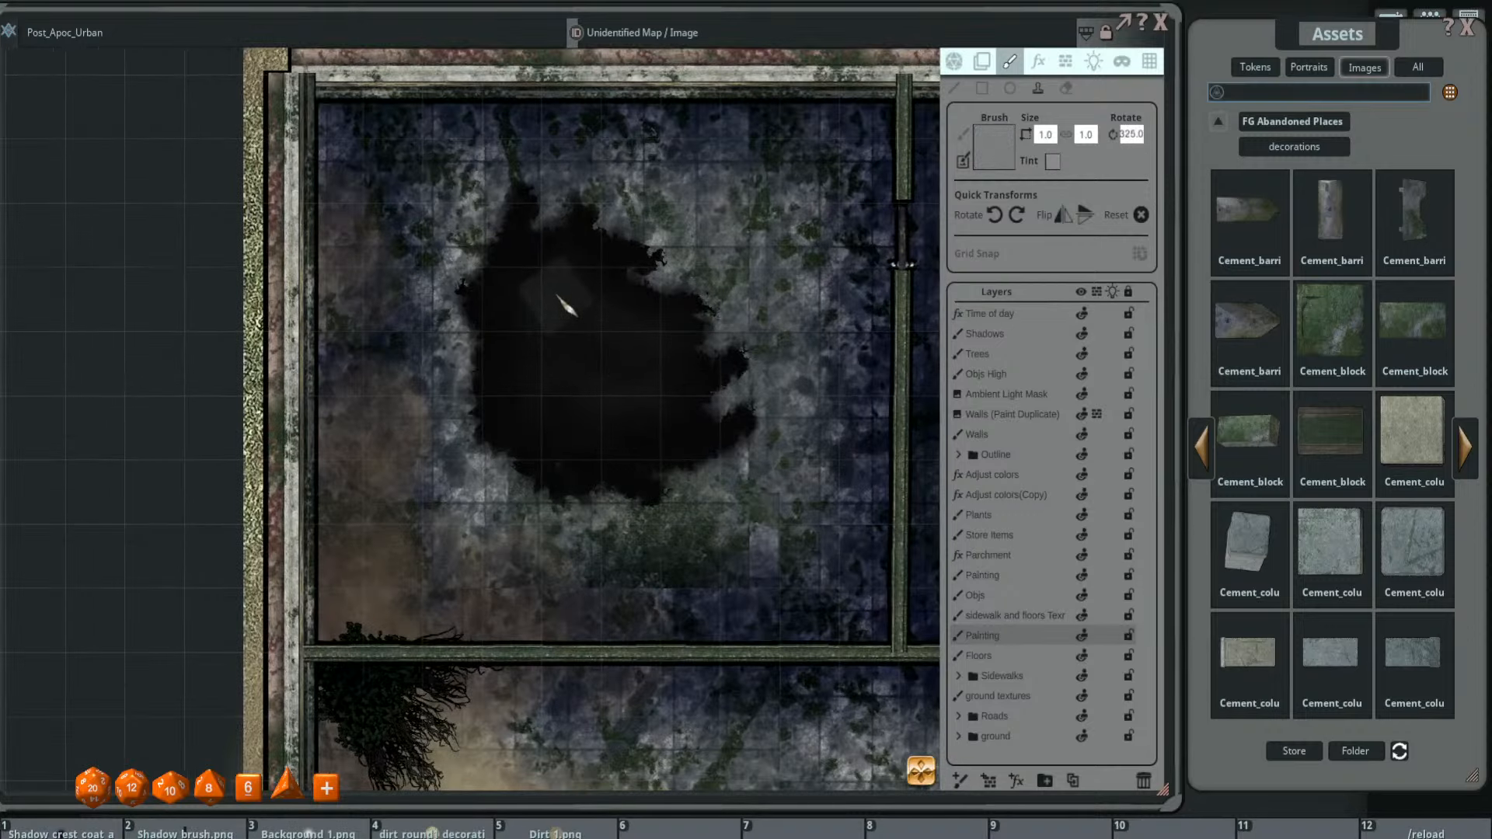
pyautogui.scroll(-1, 714, 388)
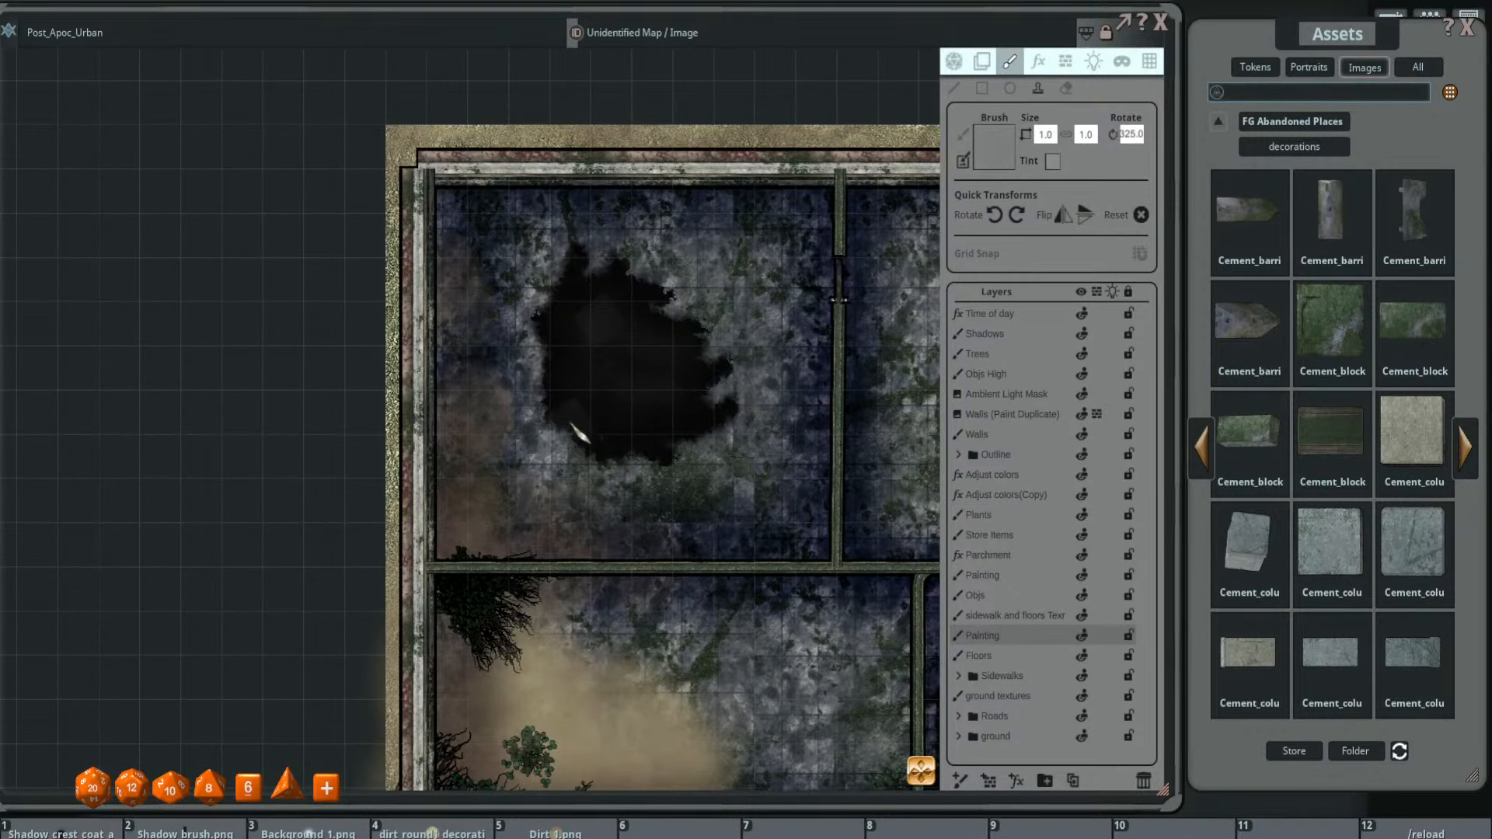
# - Shrink the cement brush to 0.6 by 0.6, rotate it to 285, and stamp smaller faint debris inside the hole
pyautogui.scroll(1, 633, 373)
pyautogui.scroll(1, 634, 377)
pyautogui.scroll(-4, 634, 377)
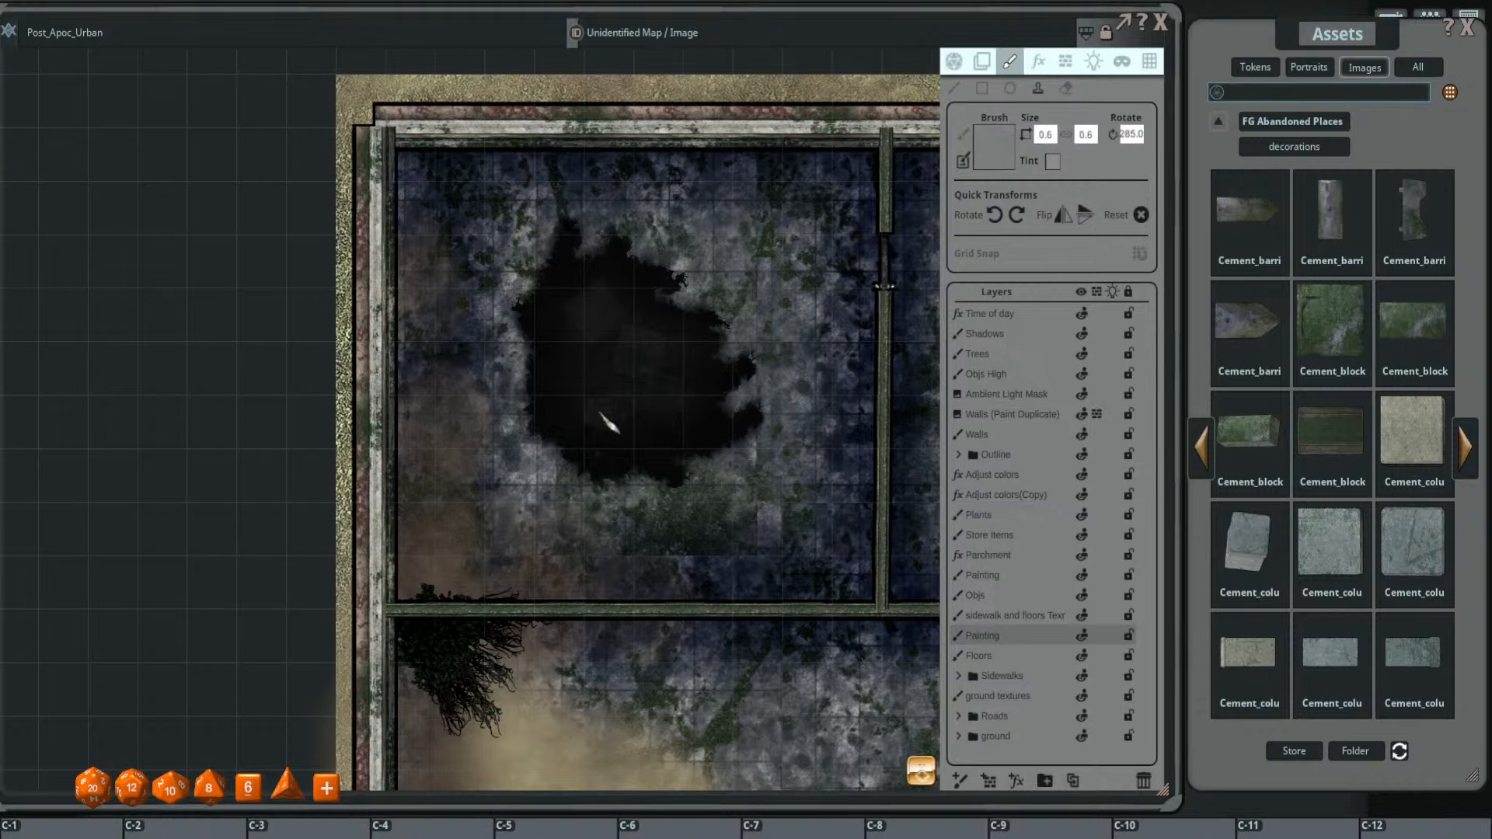
pyautogui.scroll(-4, 608, 416)
# - Load the broken cement column block, tint it dark grey, and stamp it inside the hole at rotations including 25 and 40
pyautogui.click(1257, 531)
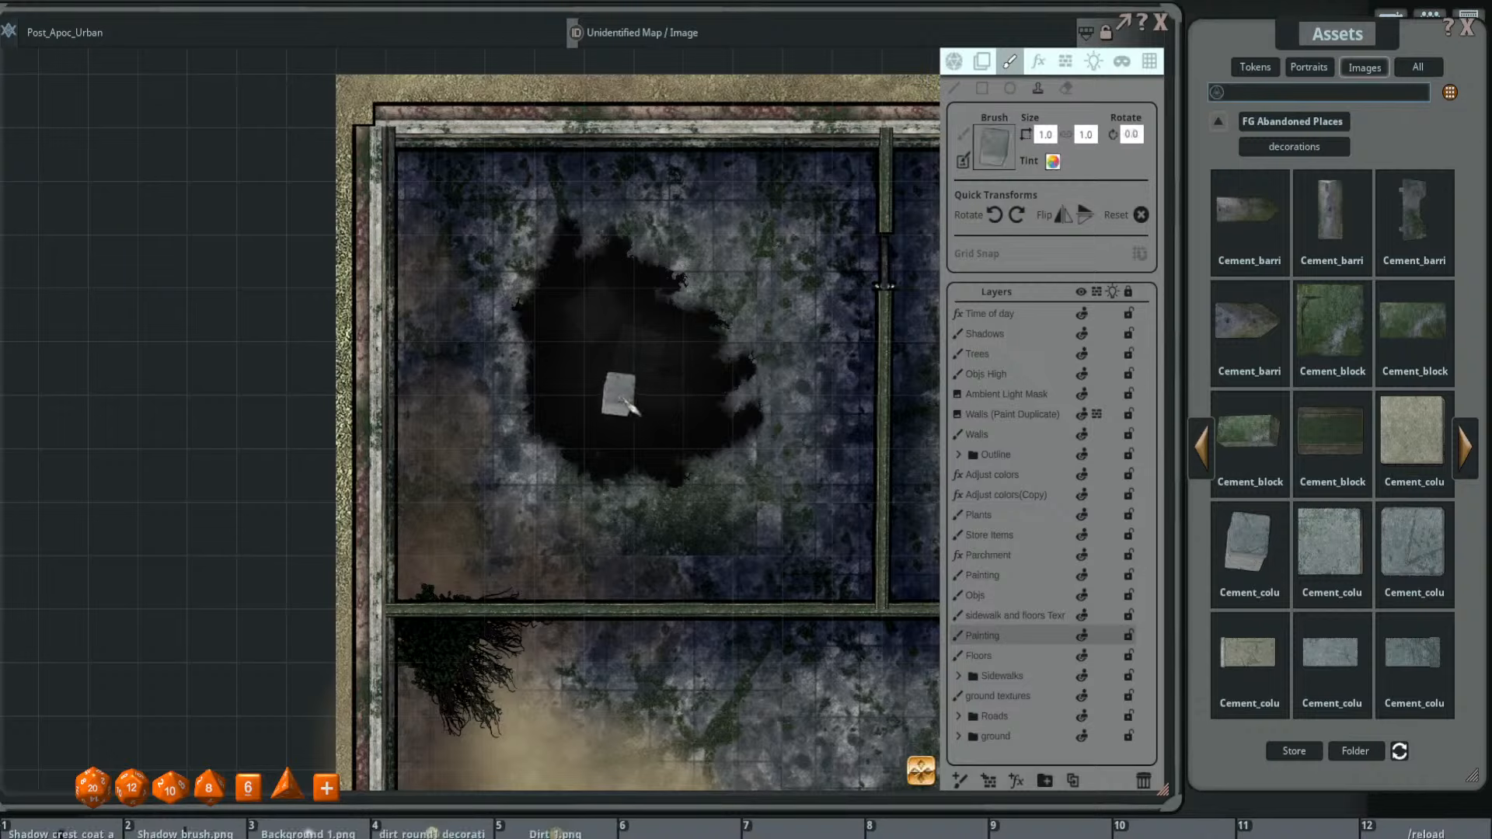
pyautogui.scroll(-8, 620, 396)
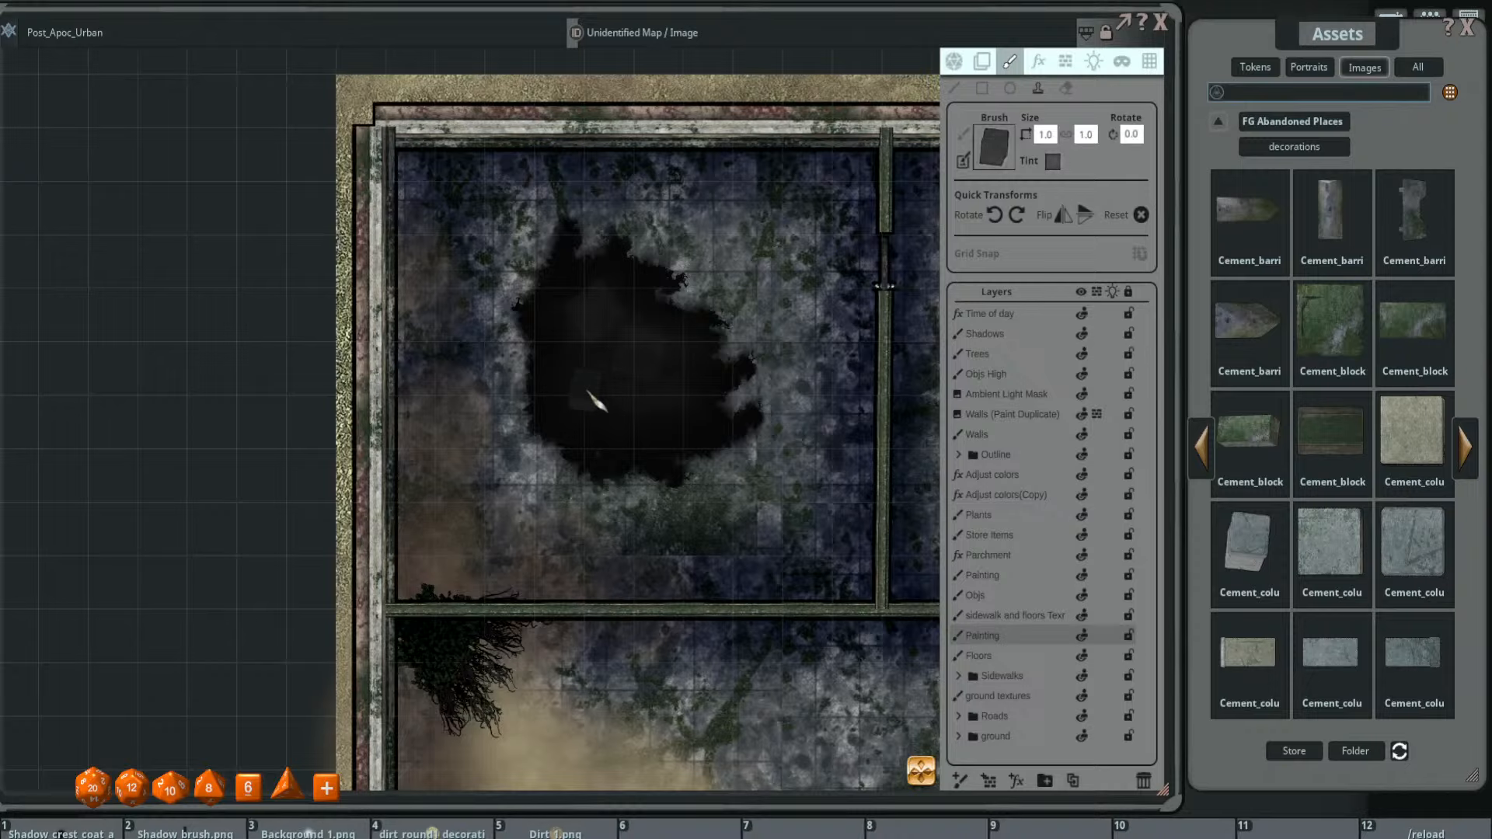
pyautogui.scroll(5, 578, 356)
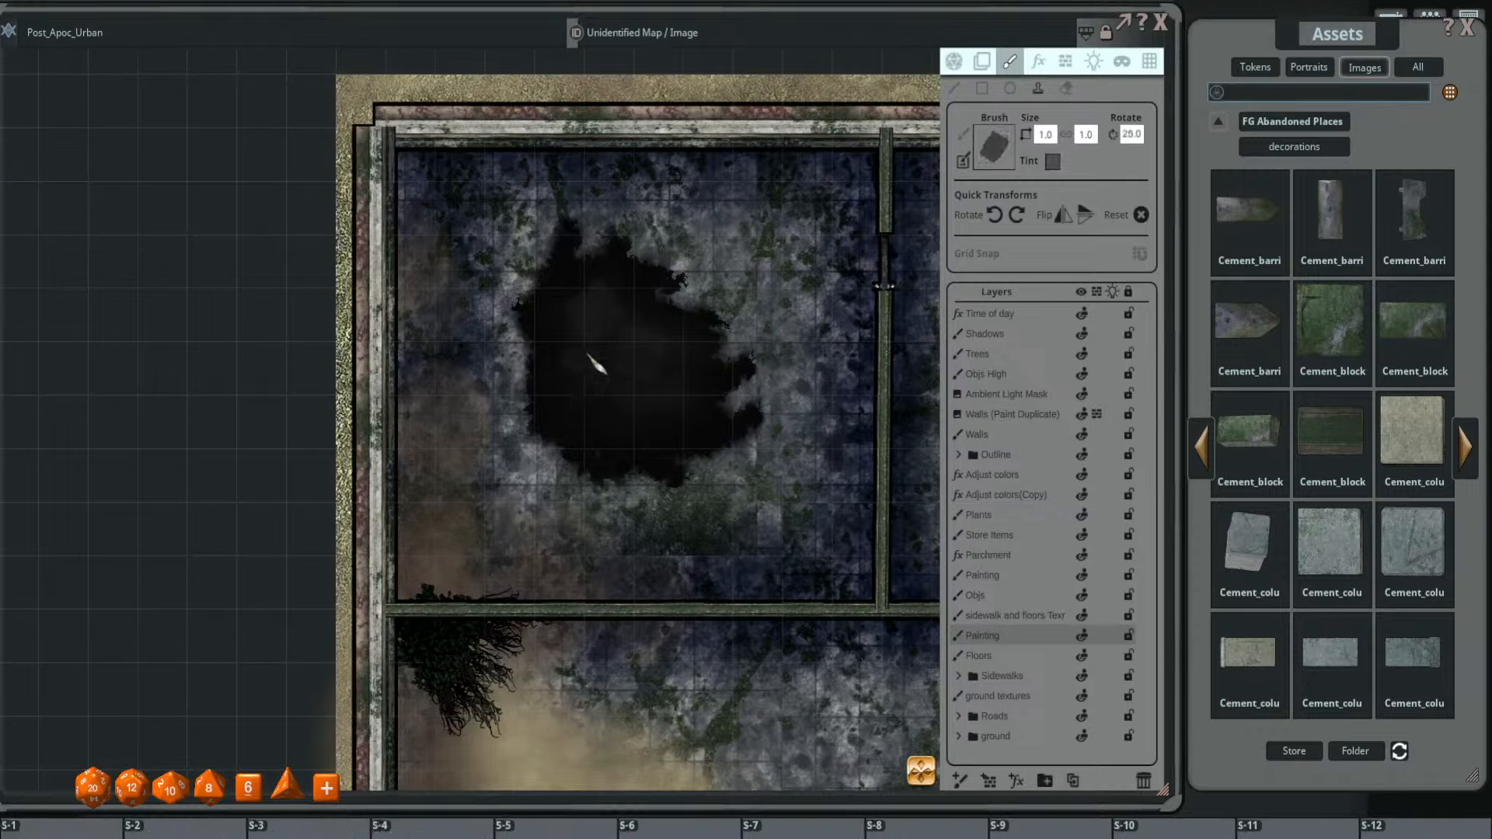
pyautogui.scroll(3, 595, 367)
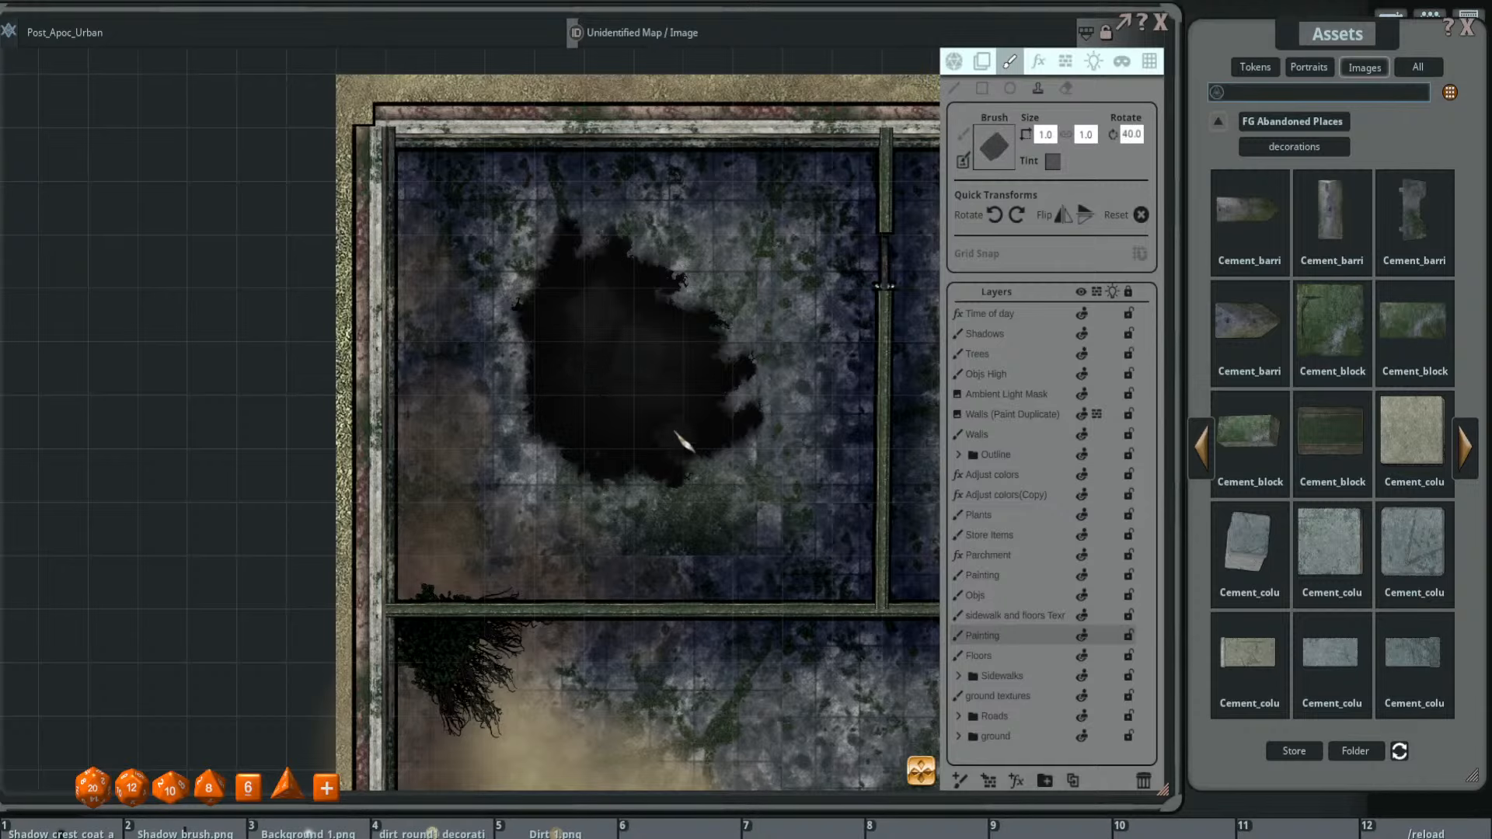
pyautogui.scroll(2, 670, 431)
pyautogui.scroll(-3, 670, 431)
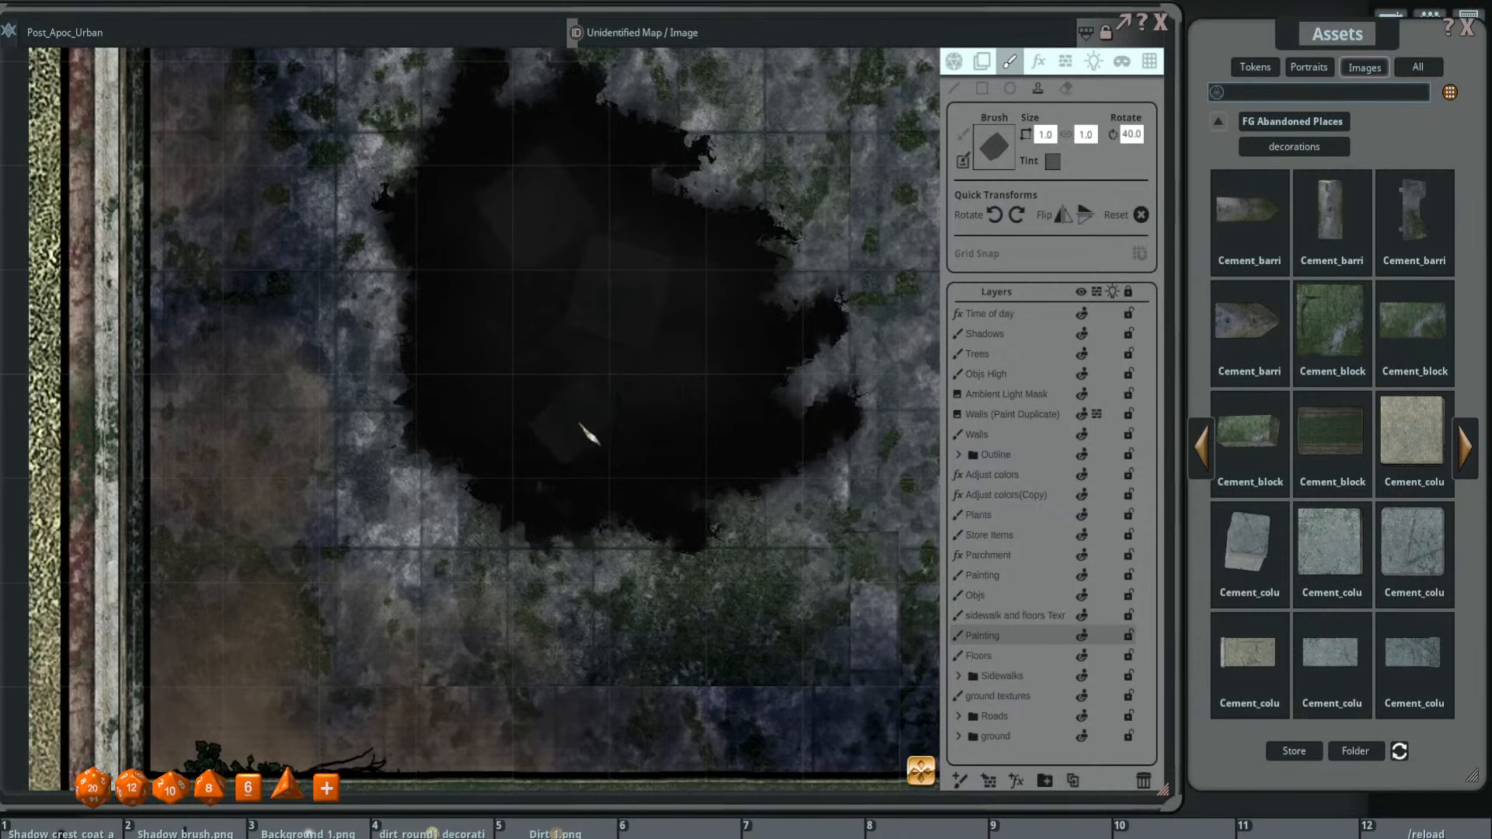
pyautogui.scroll(-1, 767, 466)
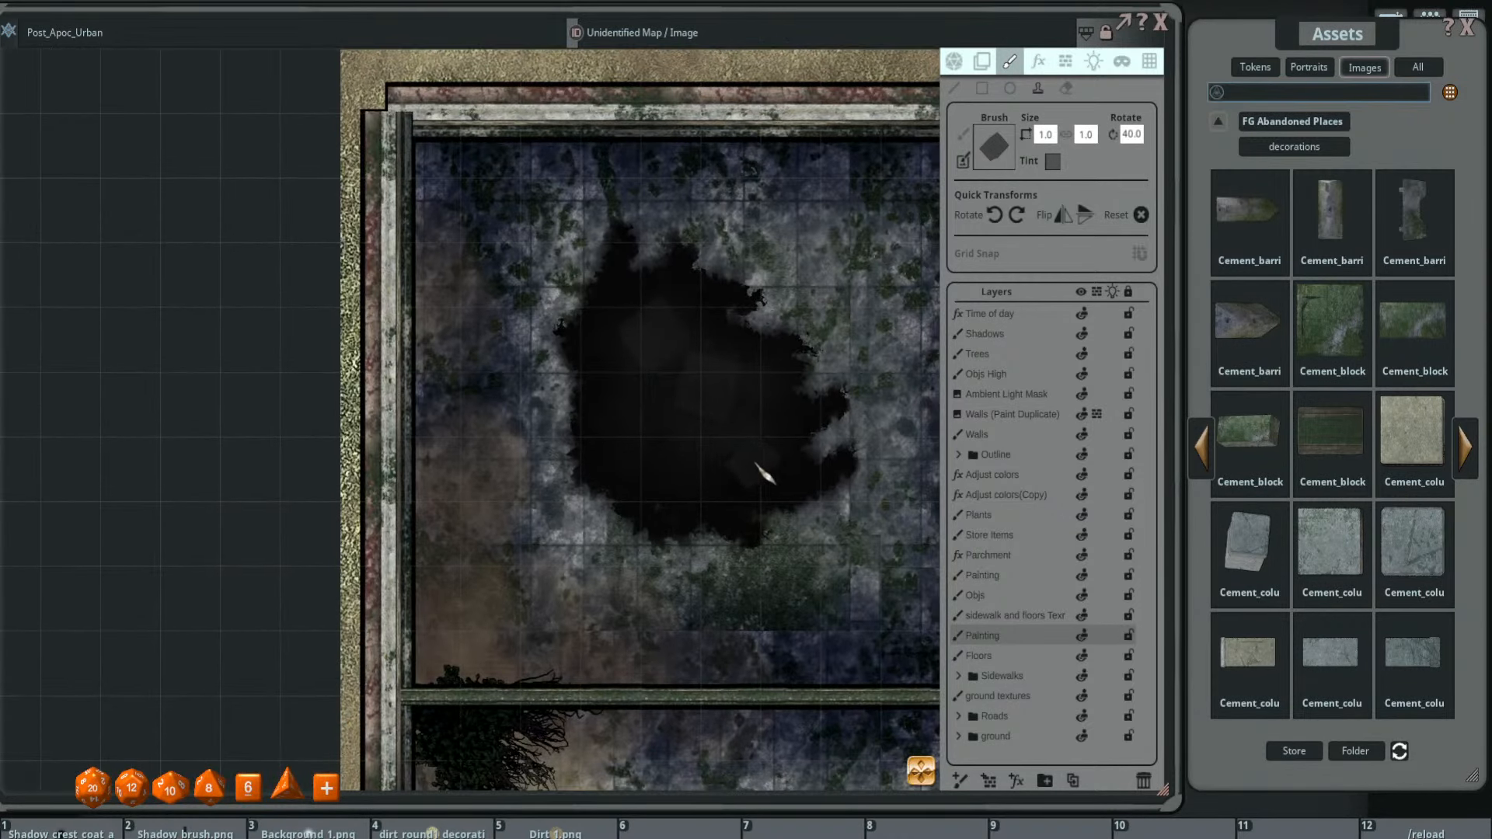
pyautogui.scroll(1, 719, 459)
pyautogui.scroll(-2, 719, 459)
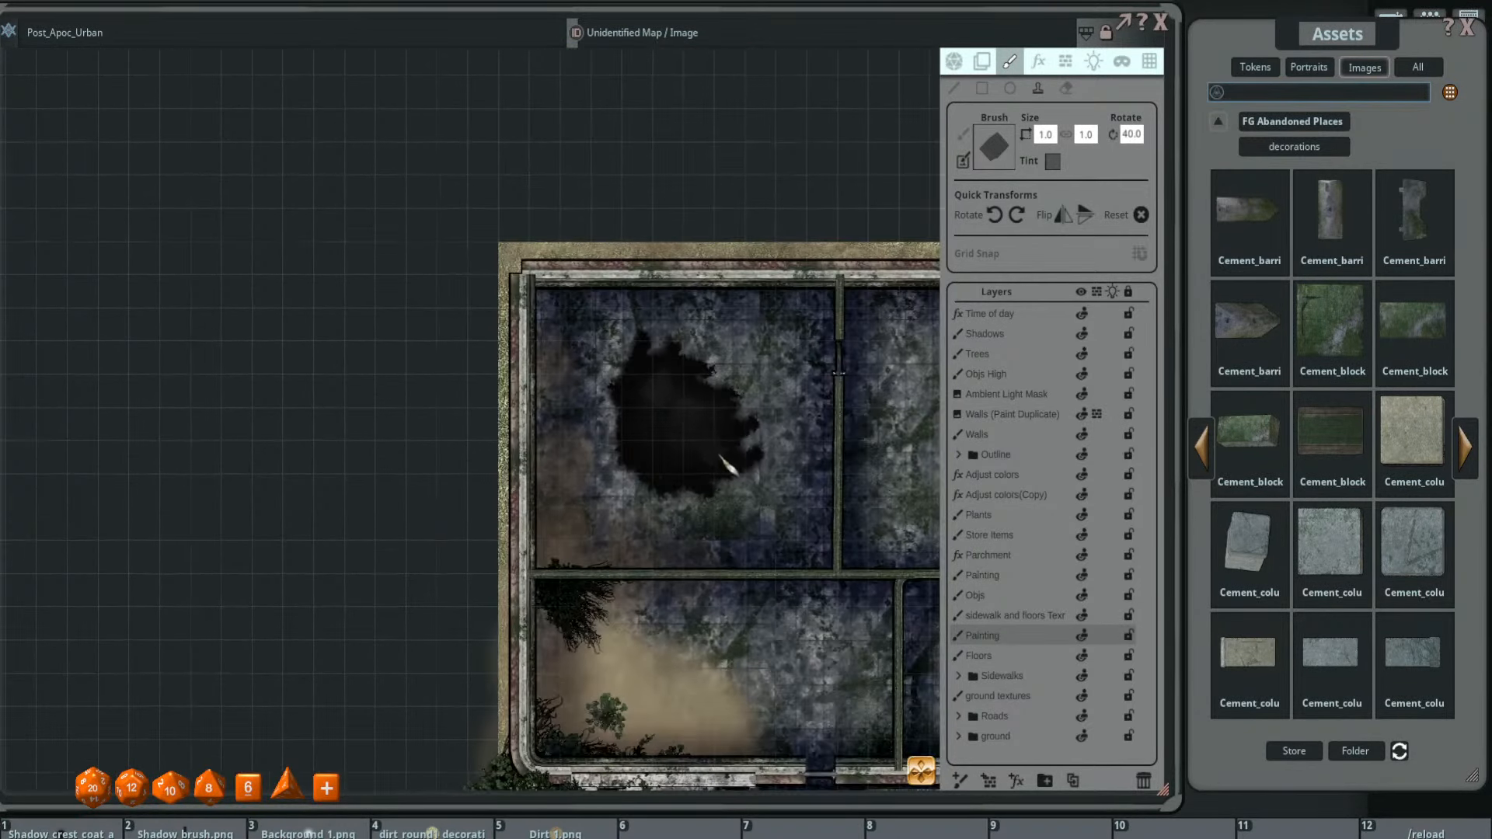
pyautogui.scroll(1, 683, 403)
pyautogui.scroll(1, 653, 396)
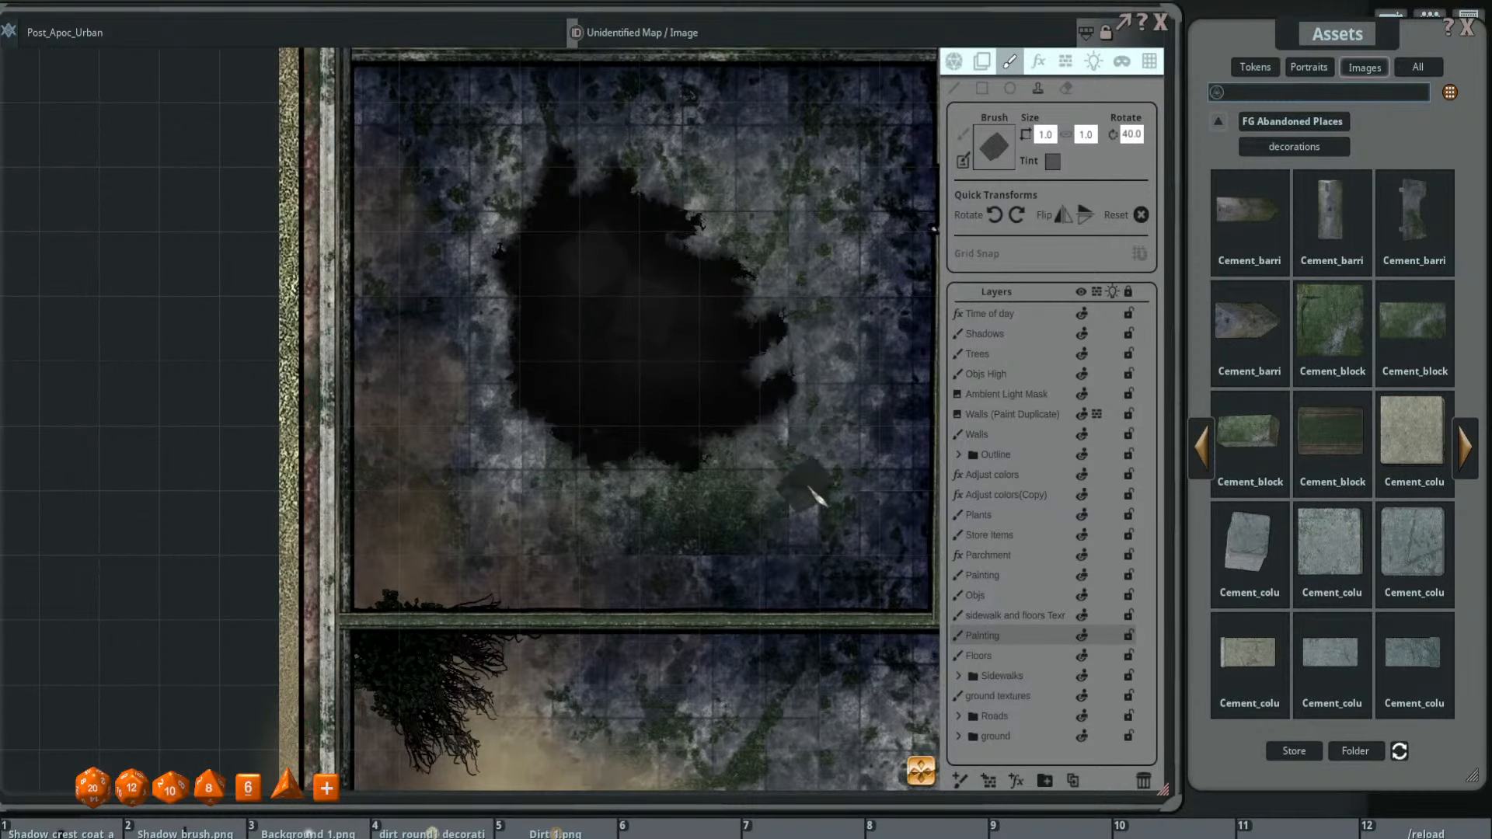
# - Load the rectangular grey cement column piece, make it mostly transparent, and stamp it inside the hole, rotating it to 30
pyautogui.click(1330, 651)
pyautogui.click(913, 207)
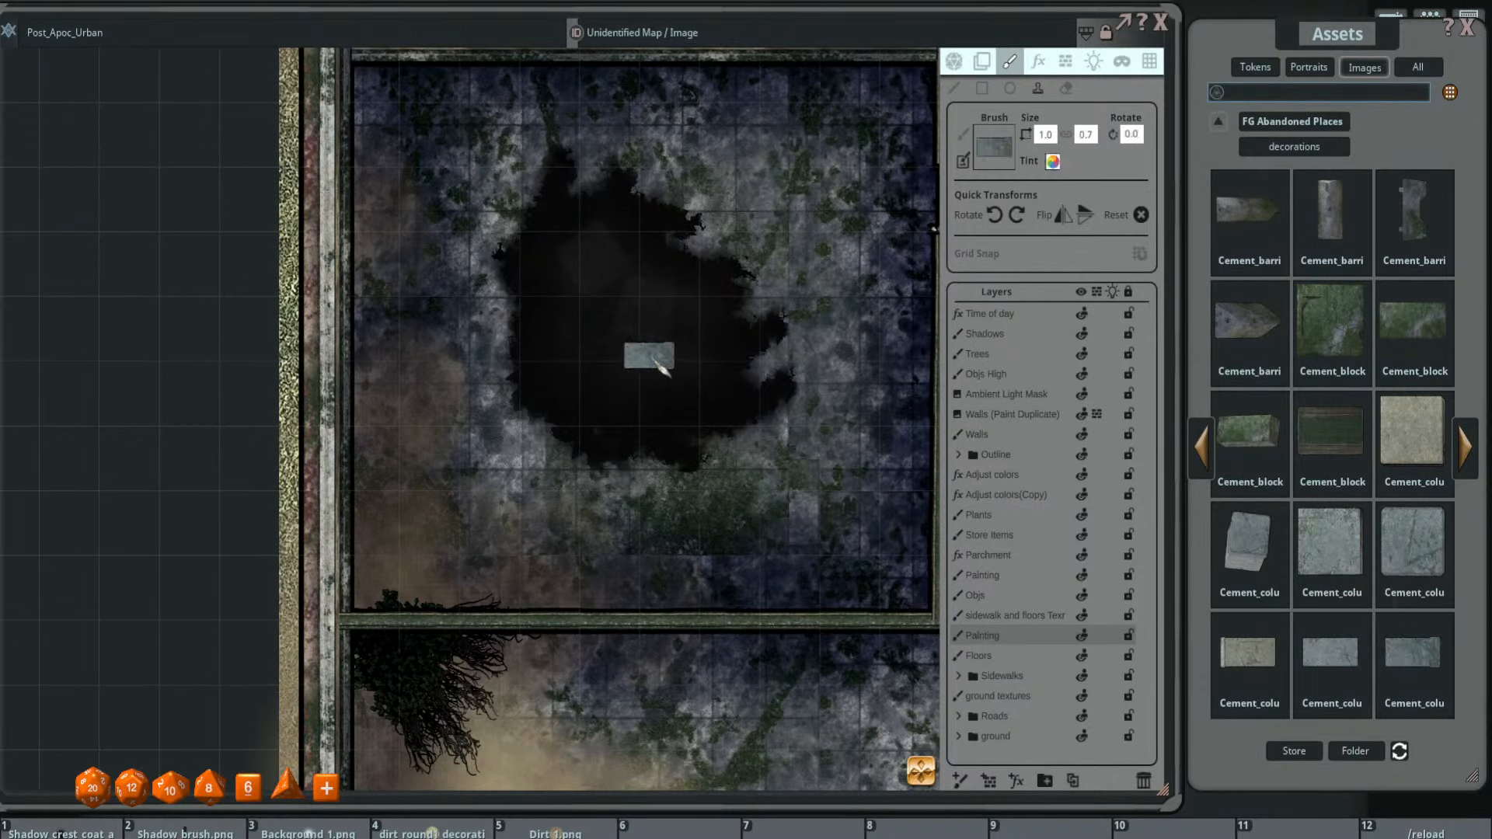
pyautogui.scroll(-8, 620, 391)
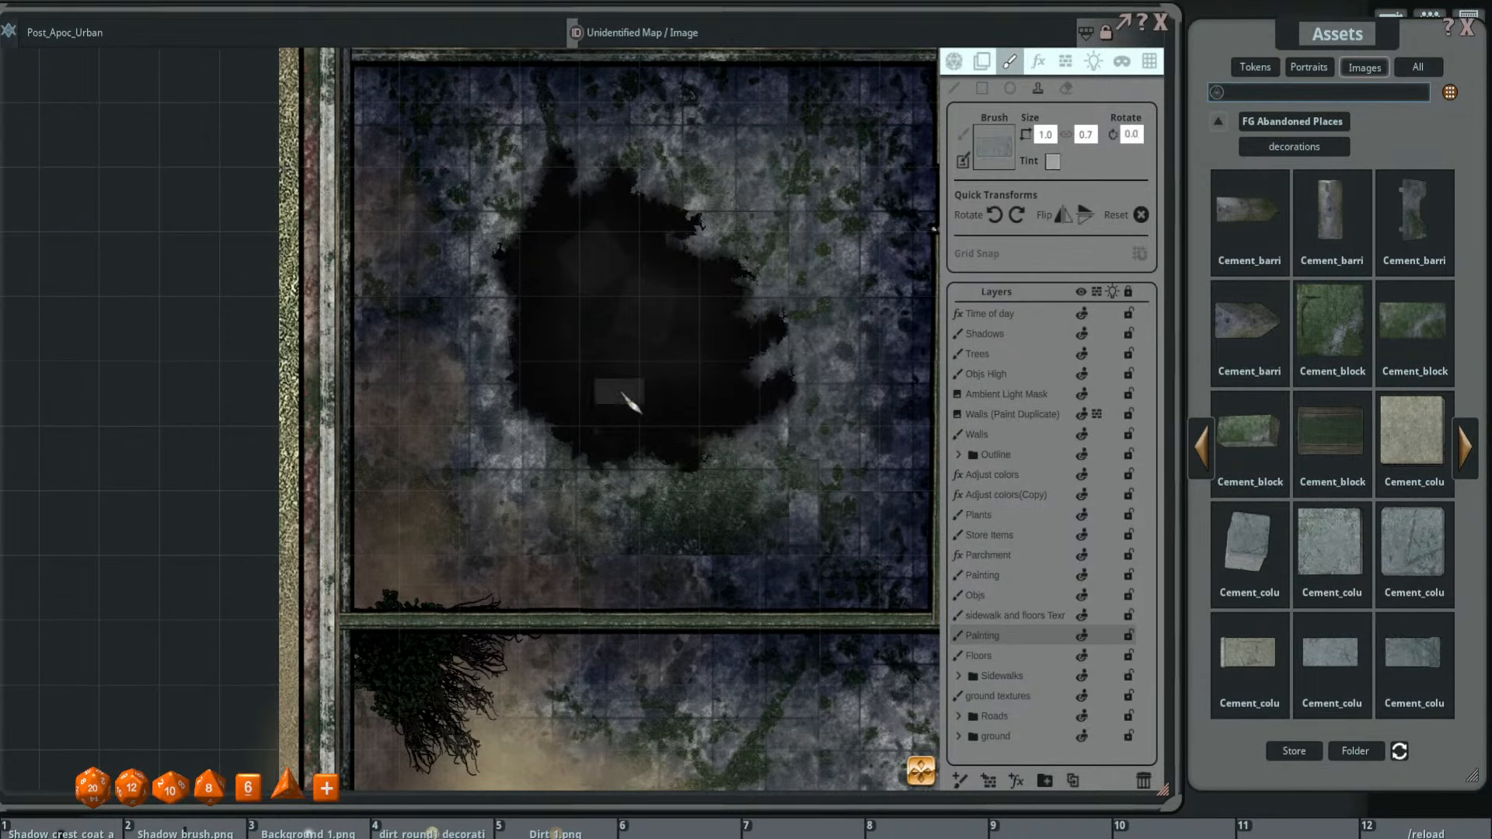
pyautogui.scroll(2, 620, 381)
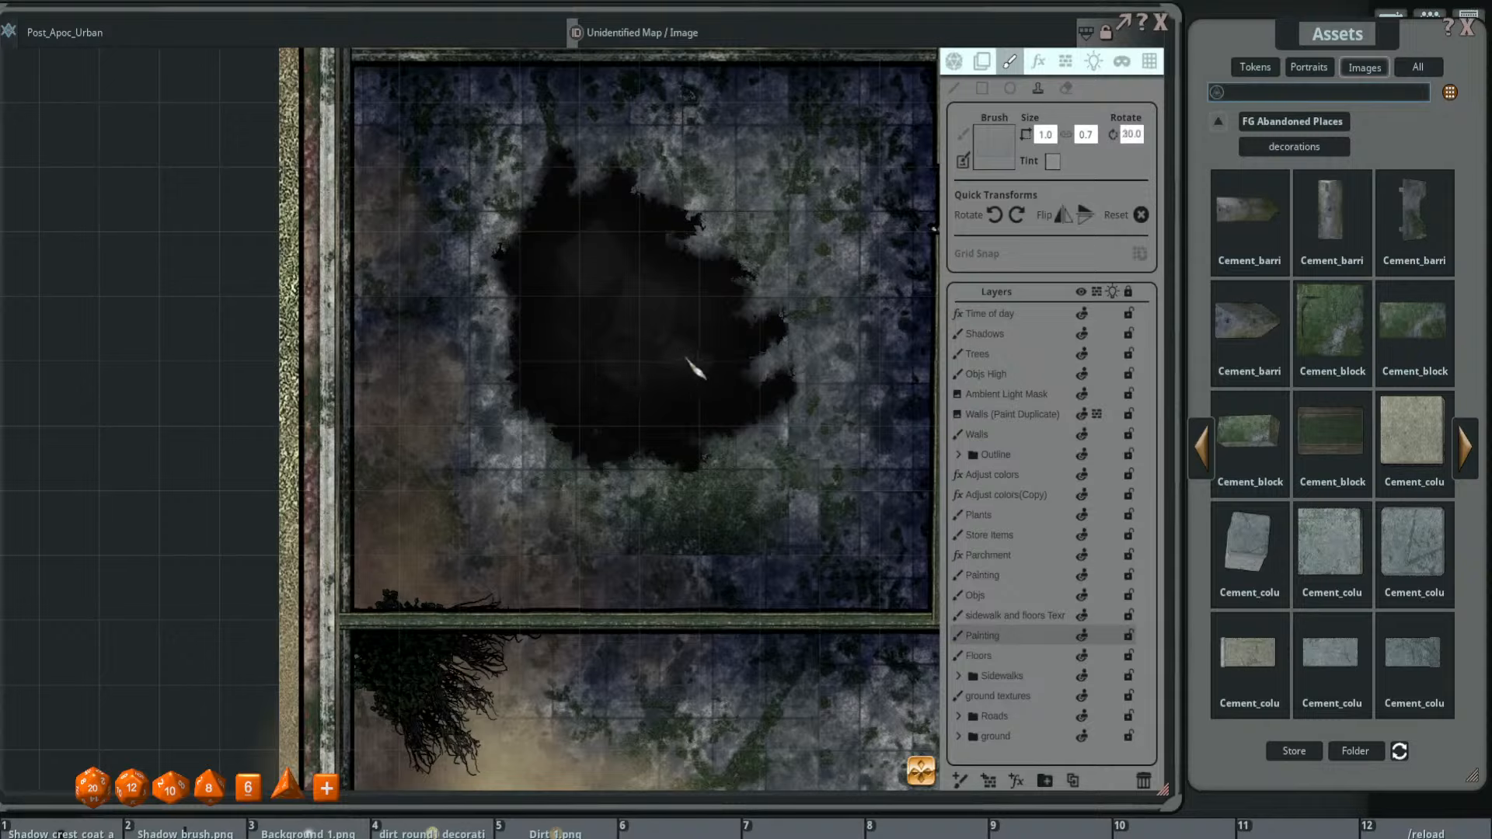
# - Examine the debris-filled floor hole up close and within the whole northern building and its surroundings
pyautogui.scroll(2, 703, 381)
pyautogui.scroll(-3, 703, 380)
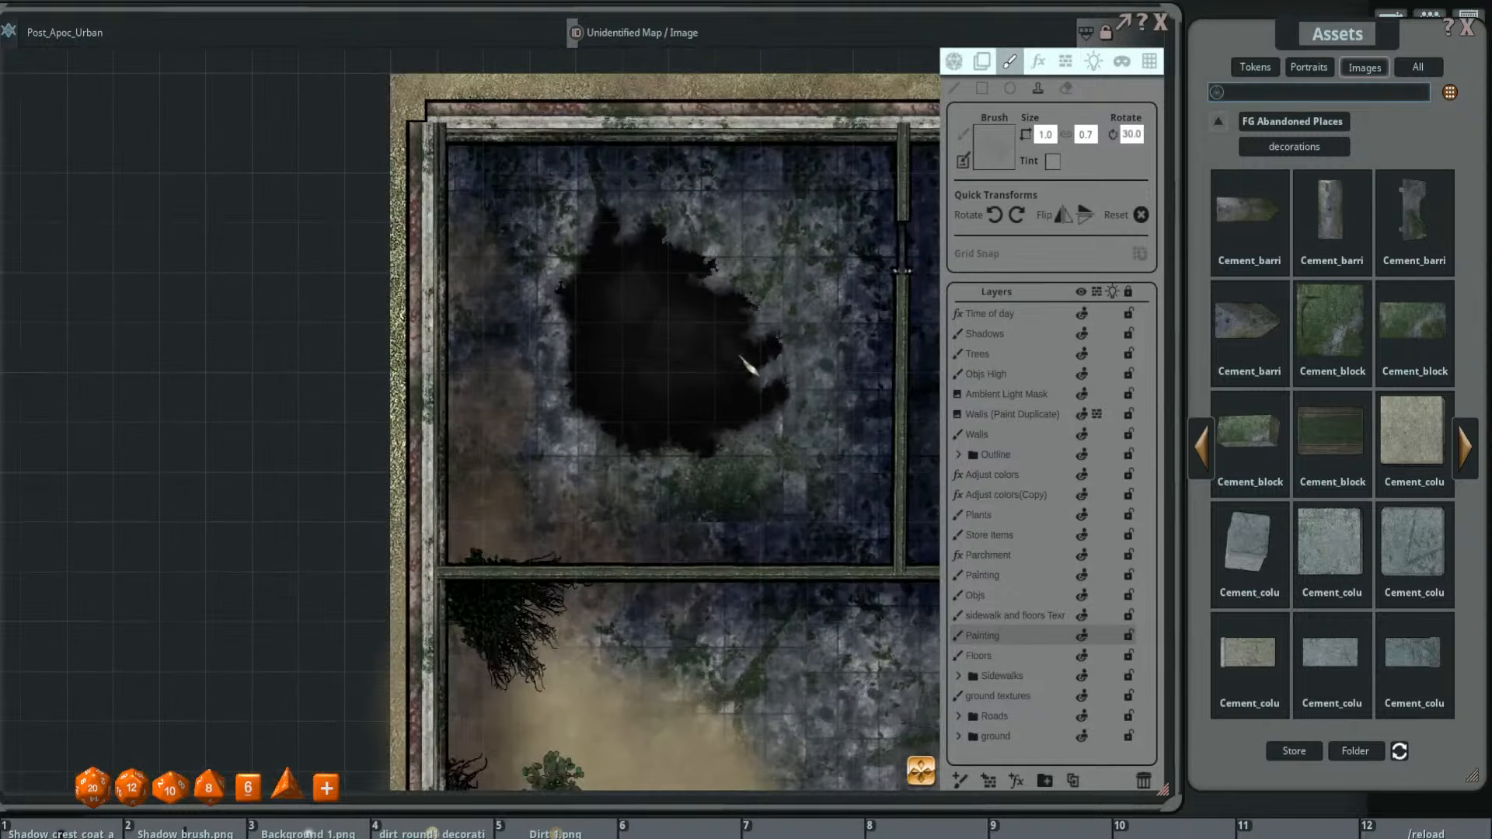
pyautogui.scroll(-1, 816, 447)
pyautogui.moveTo(816, 447); pyautogui.dragTo(668, 383)
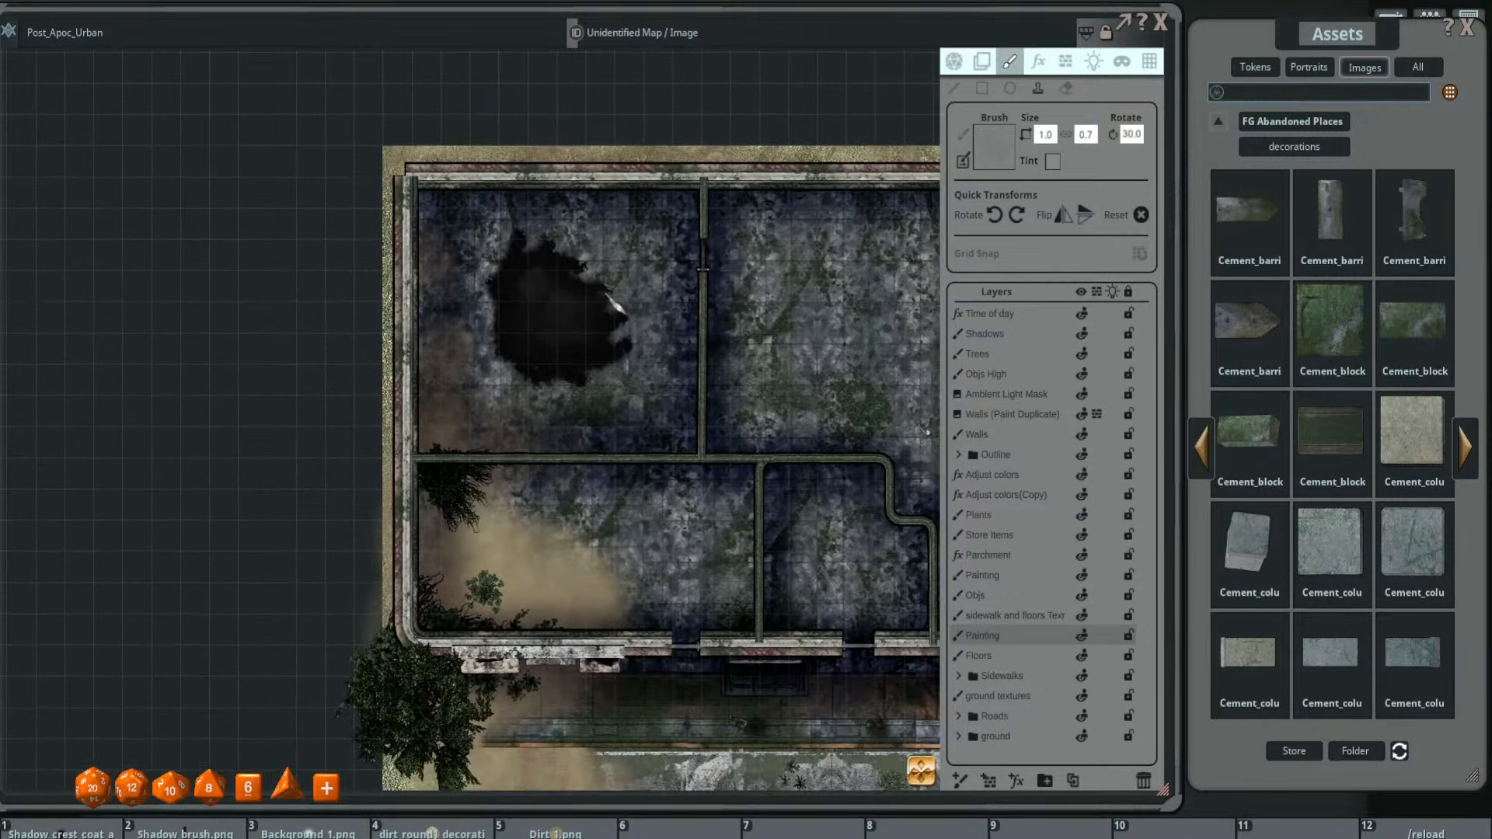
pyautogui.scroll(2, 588, 345)
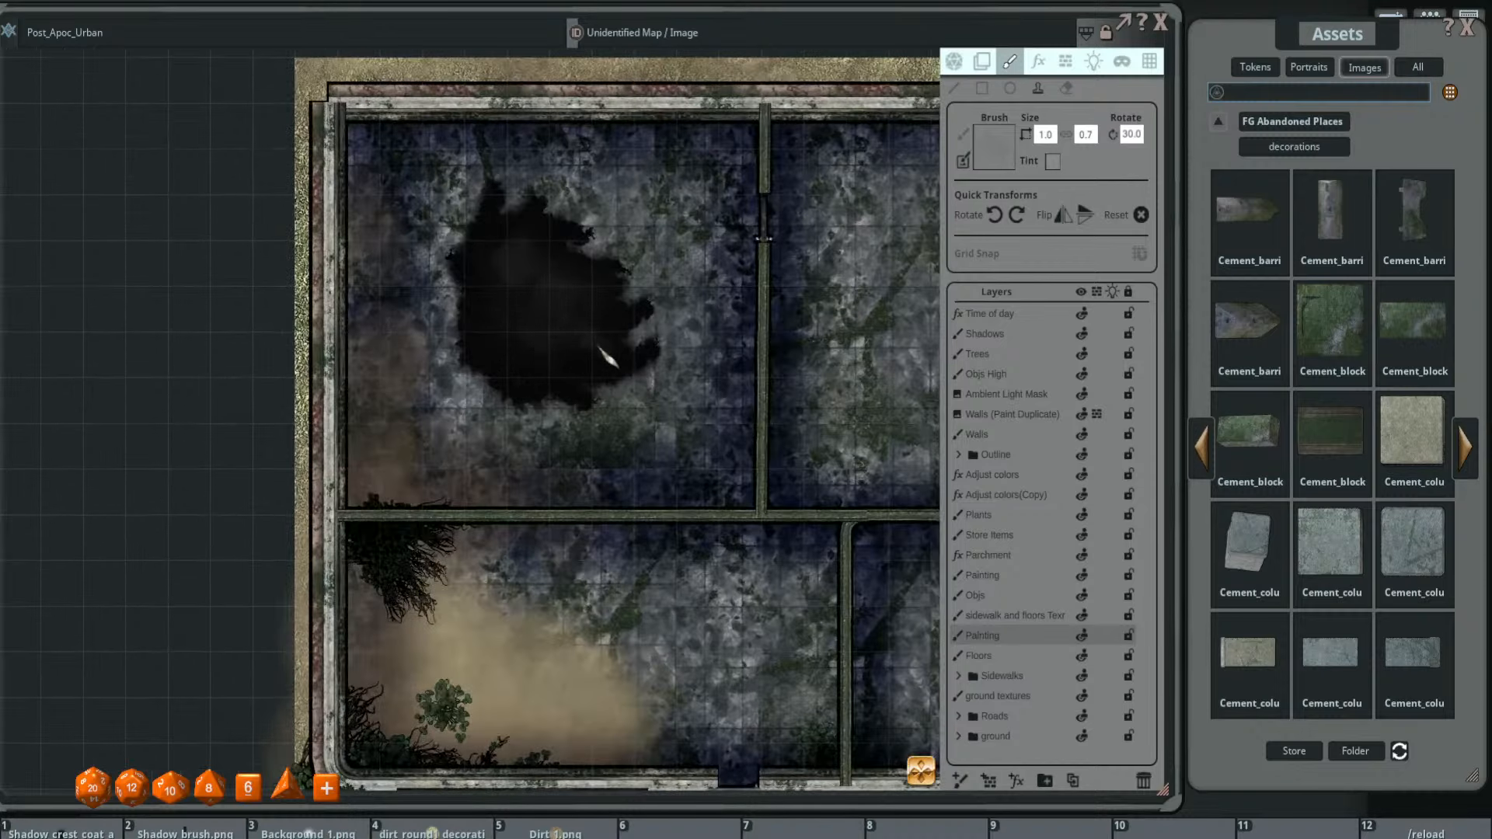
pyautogui.moveTo(608, 357); pyautogui.dragTo(672, 393)
pyautogui.scroll(1, 673, 393)
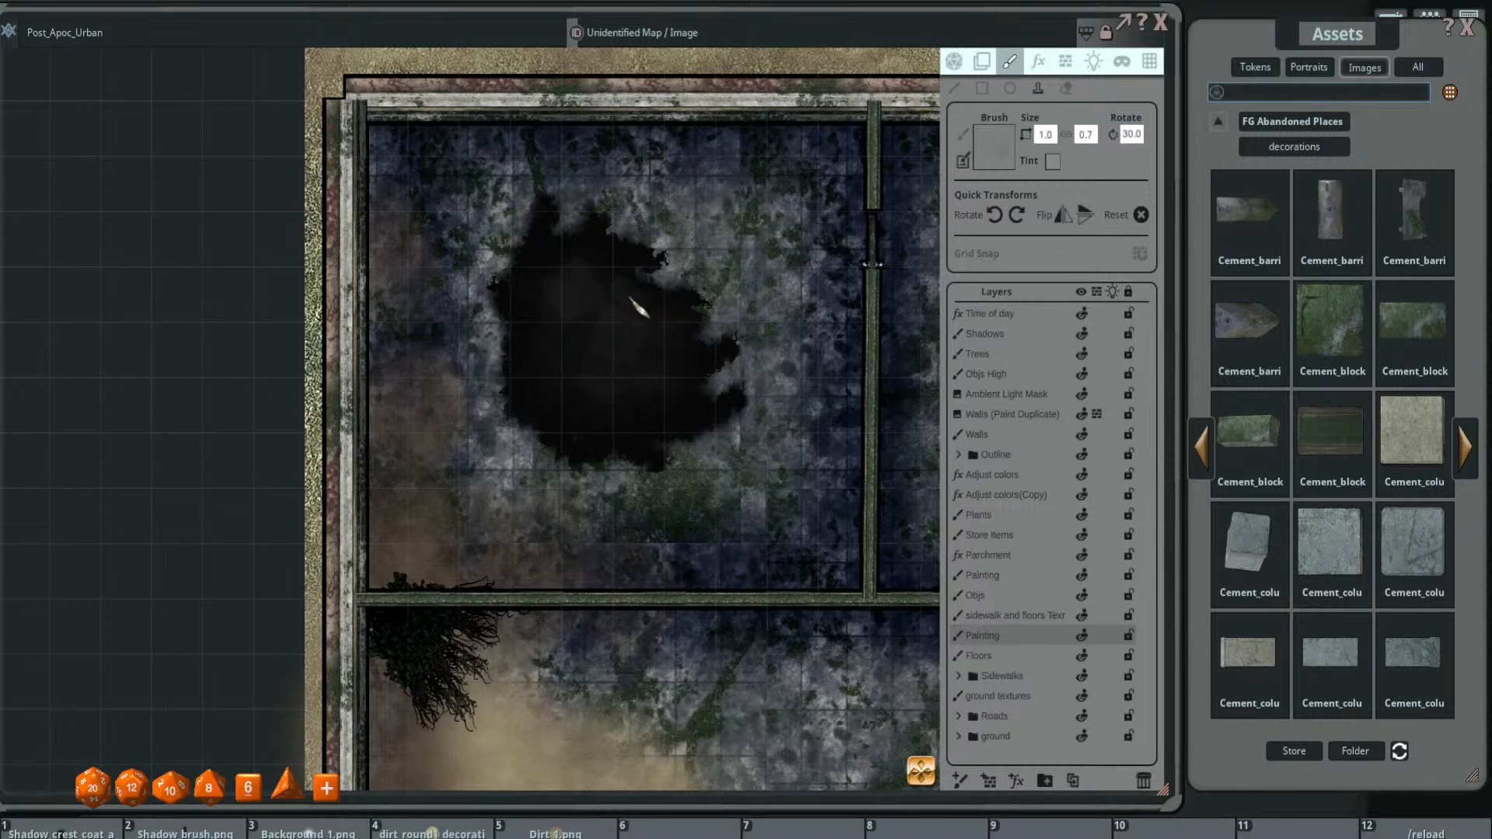
pyautogui.scroll(1, 699, 342)
pyautogui.scroll(-3, 642, 433)
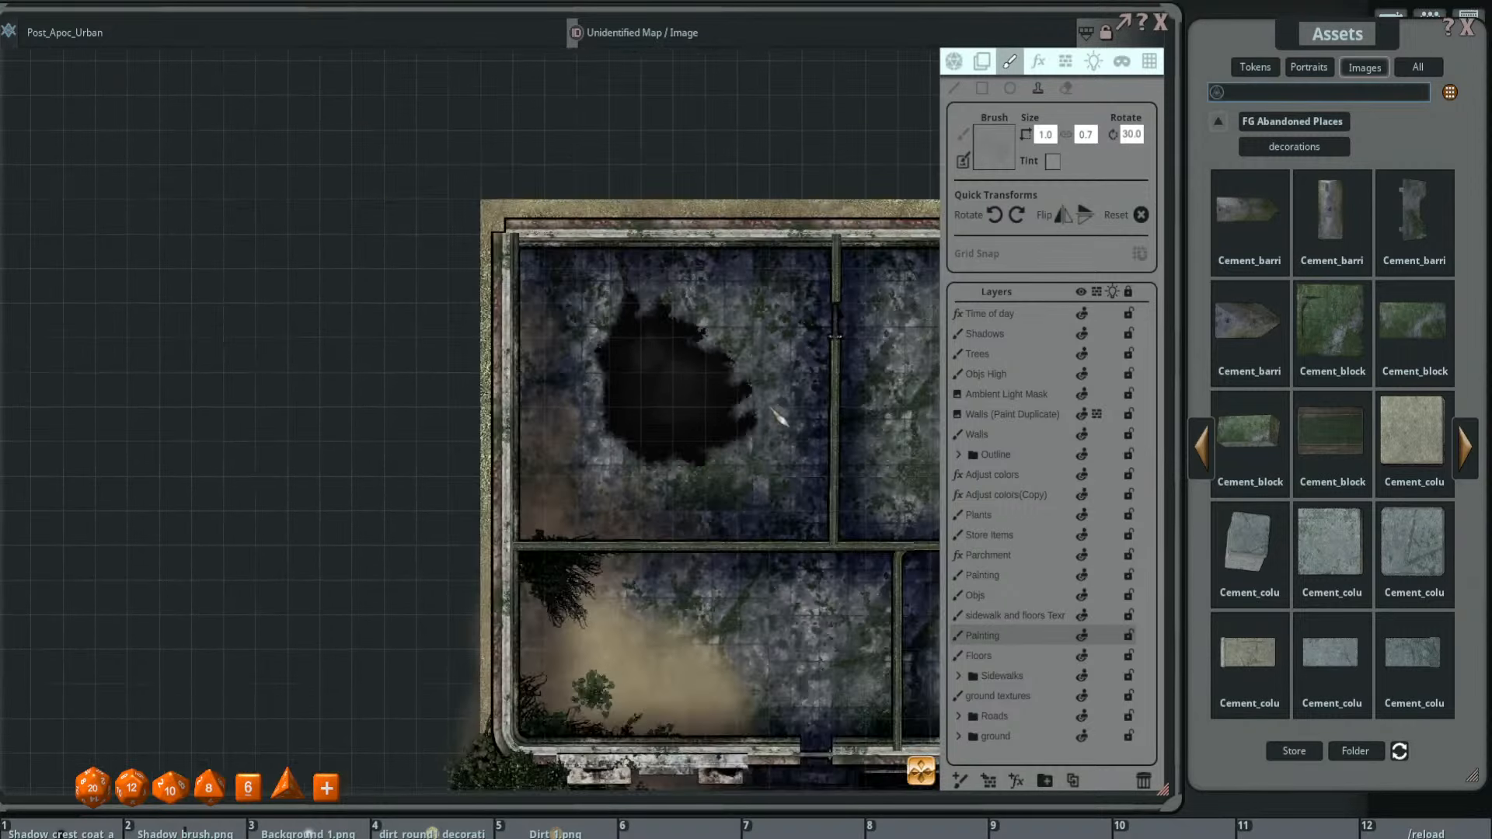
pyautogui.moveTo(777, 417); pyautogui.dragTo(689, 302)
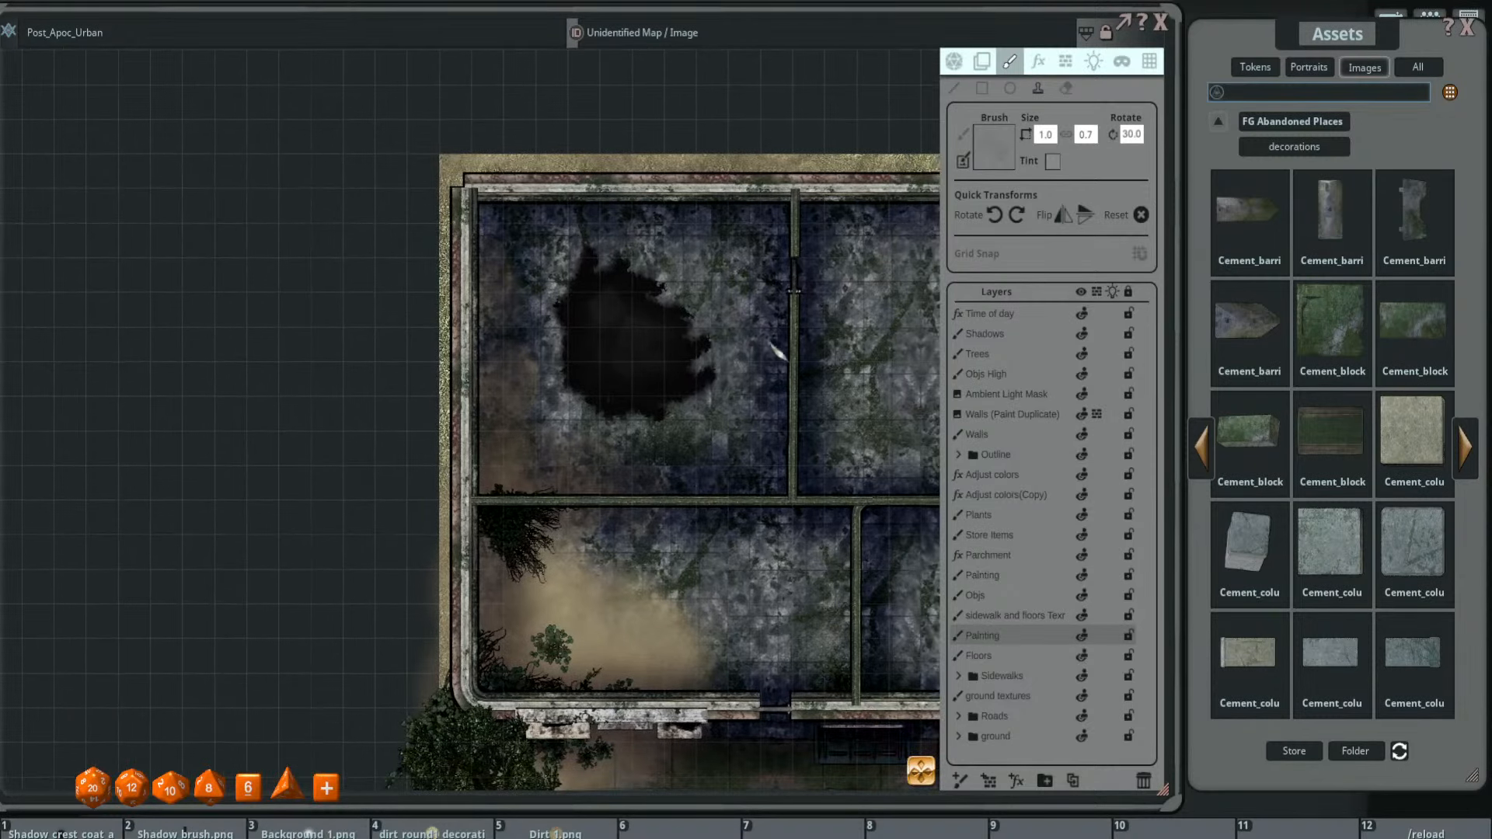
pyautogui.scroll(1, 737, 269)
pyautogui.scroll(-3, 698, 289)
pyautogui.moveTo(783, 330); pyautogui.dragTo(598, 305)
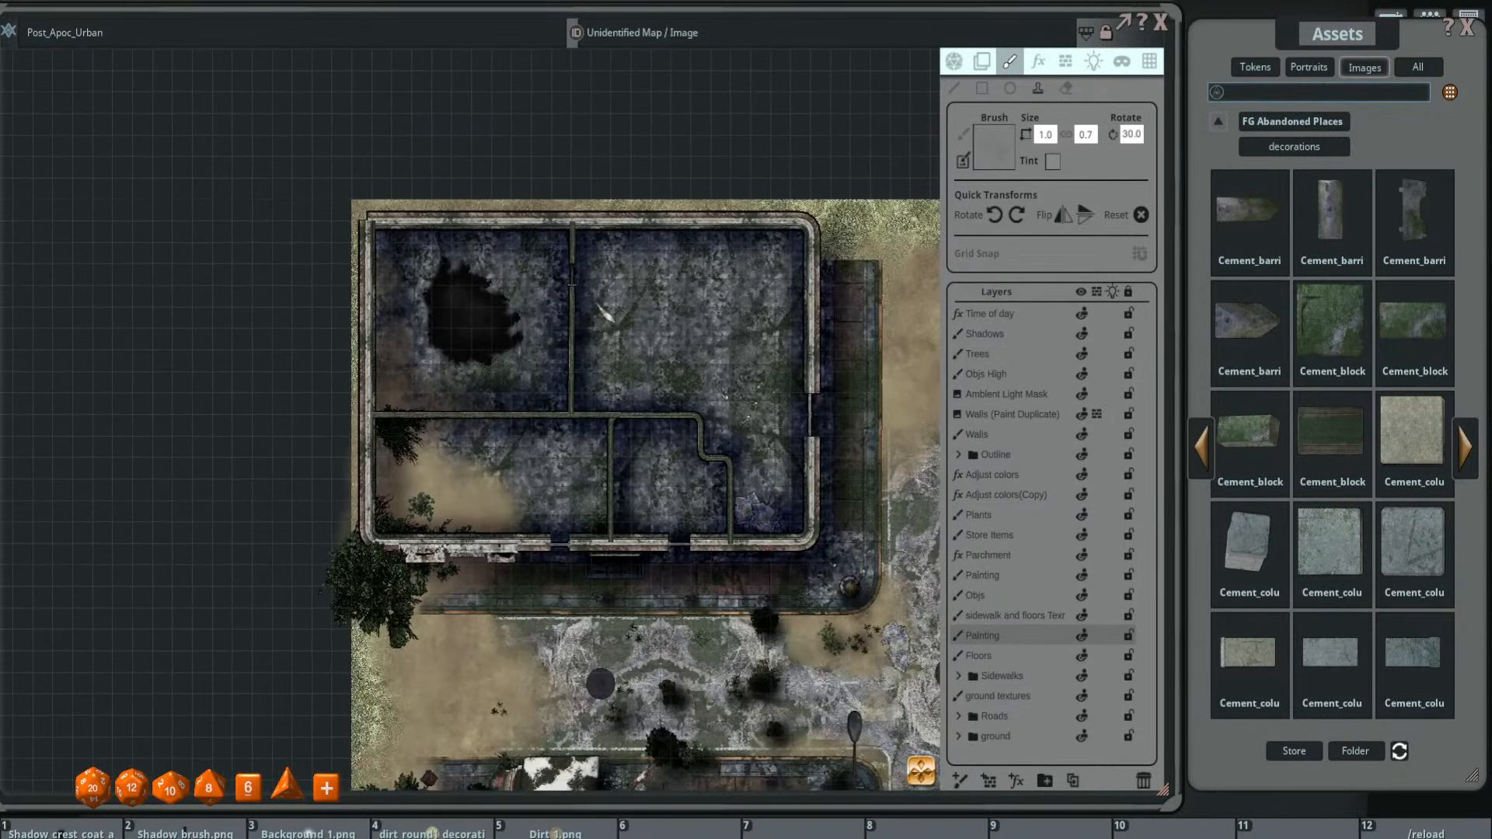
pyautogui.scroll(1, 513, 351)
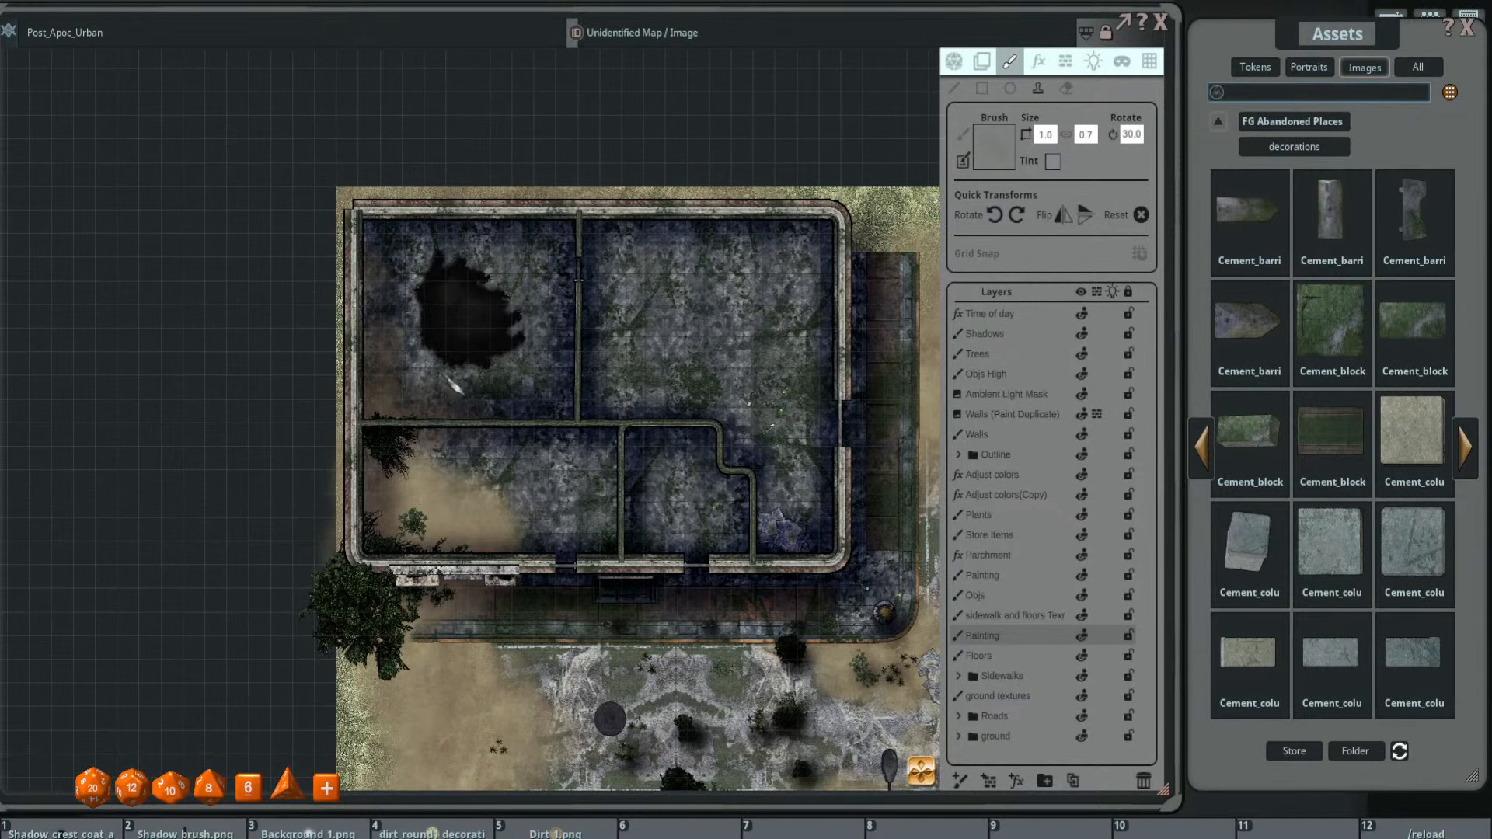
pyautogui.moveTo(428, 470); pyautogui.dragTo(435, 462)
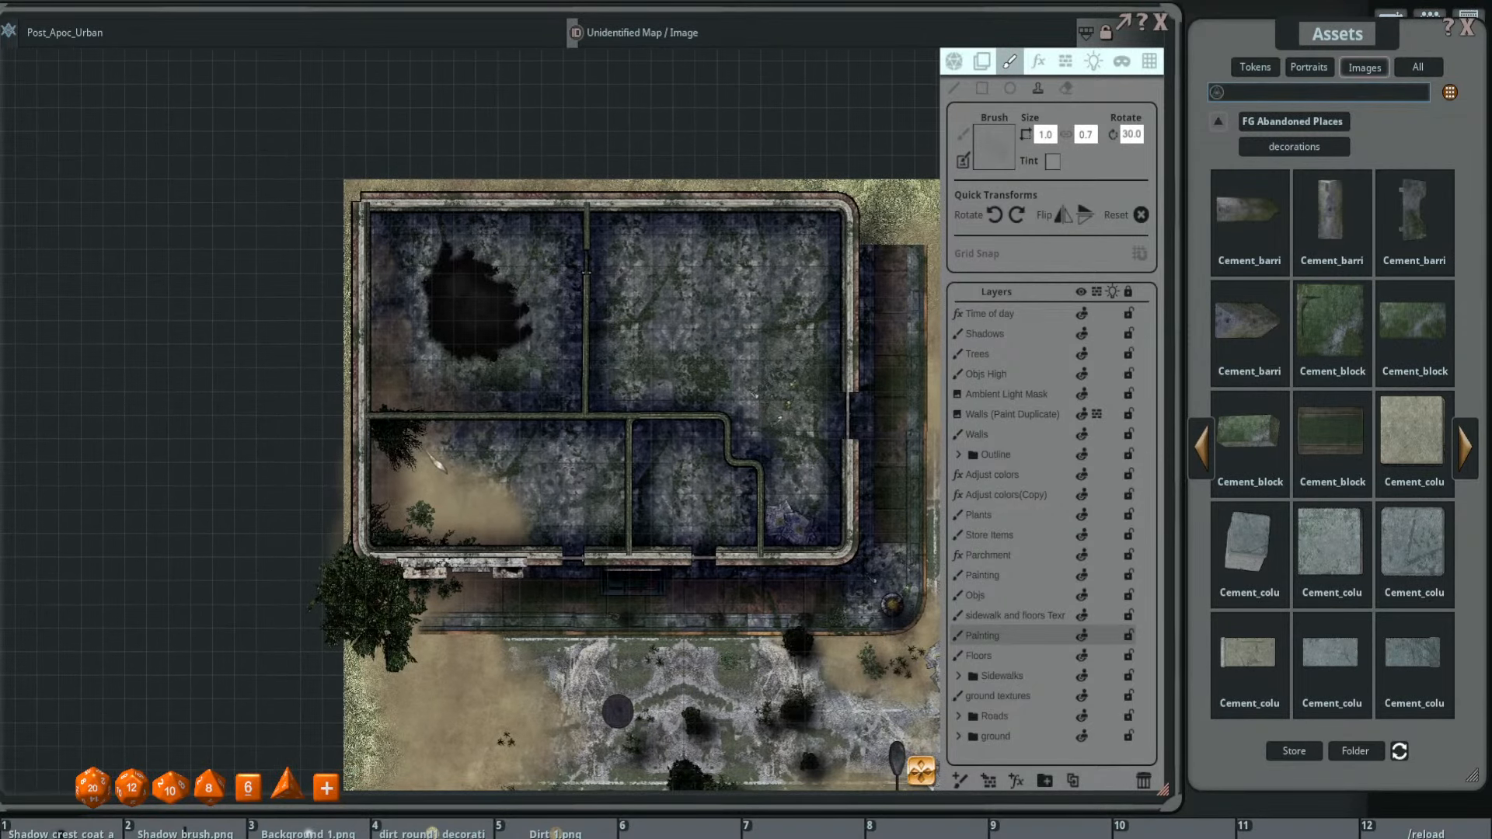
# - Examine the floor hole's ragged edges and the faint cement debris inside it at several magnifications
pyautogui.scroll(1, 471, 388)
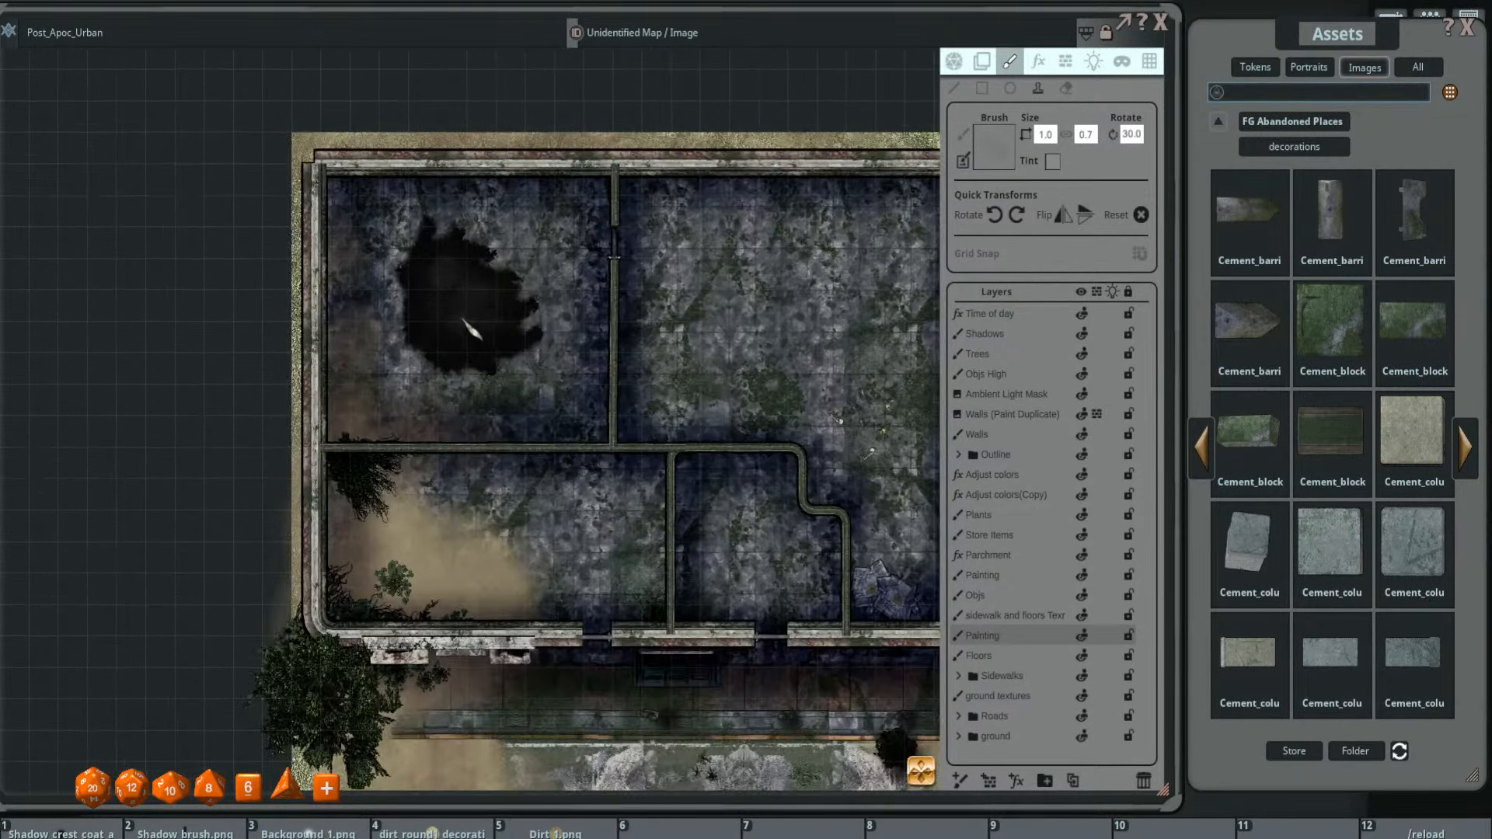
pyautogui.scroll(3, 410, 345)
pyautogui.scroll(1, 435, 303)
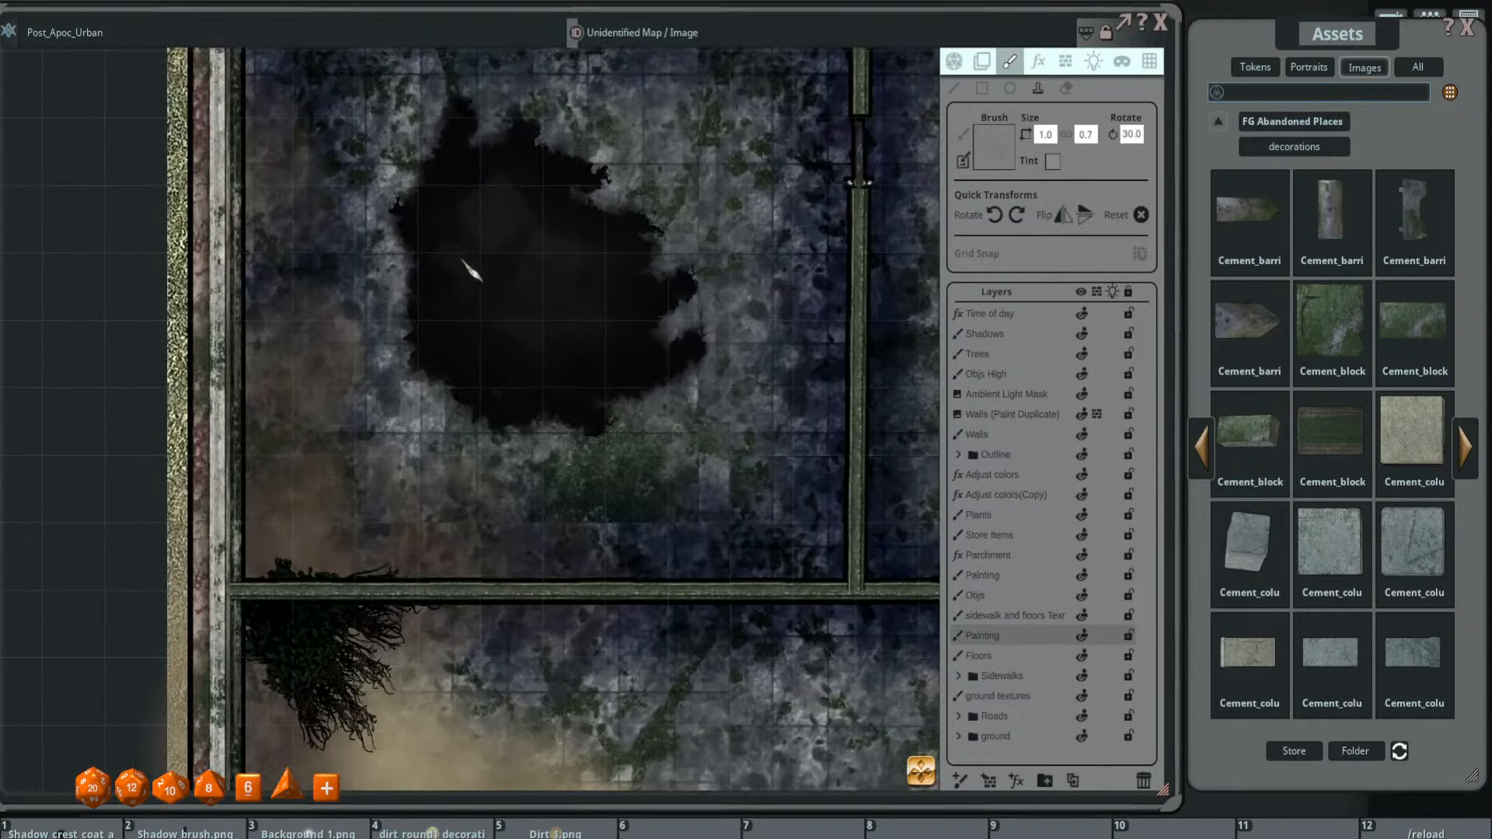
pyautogui.scroll(3, 544, 318)
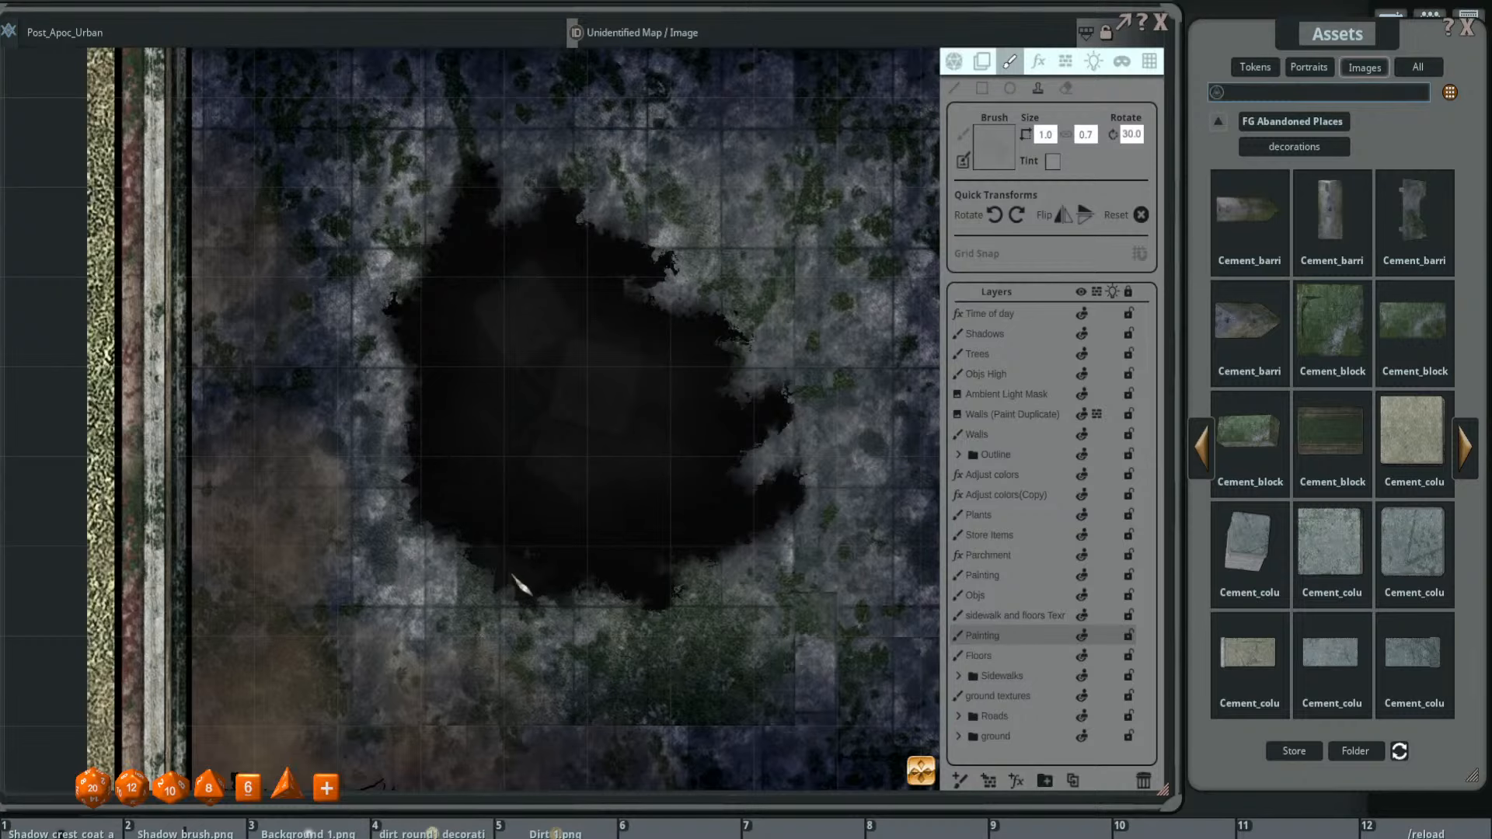
pyautogui.scroll(2, 759, 489)
pyautogui.scroll(-4, 795, 466)
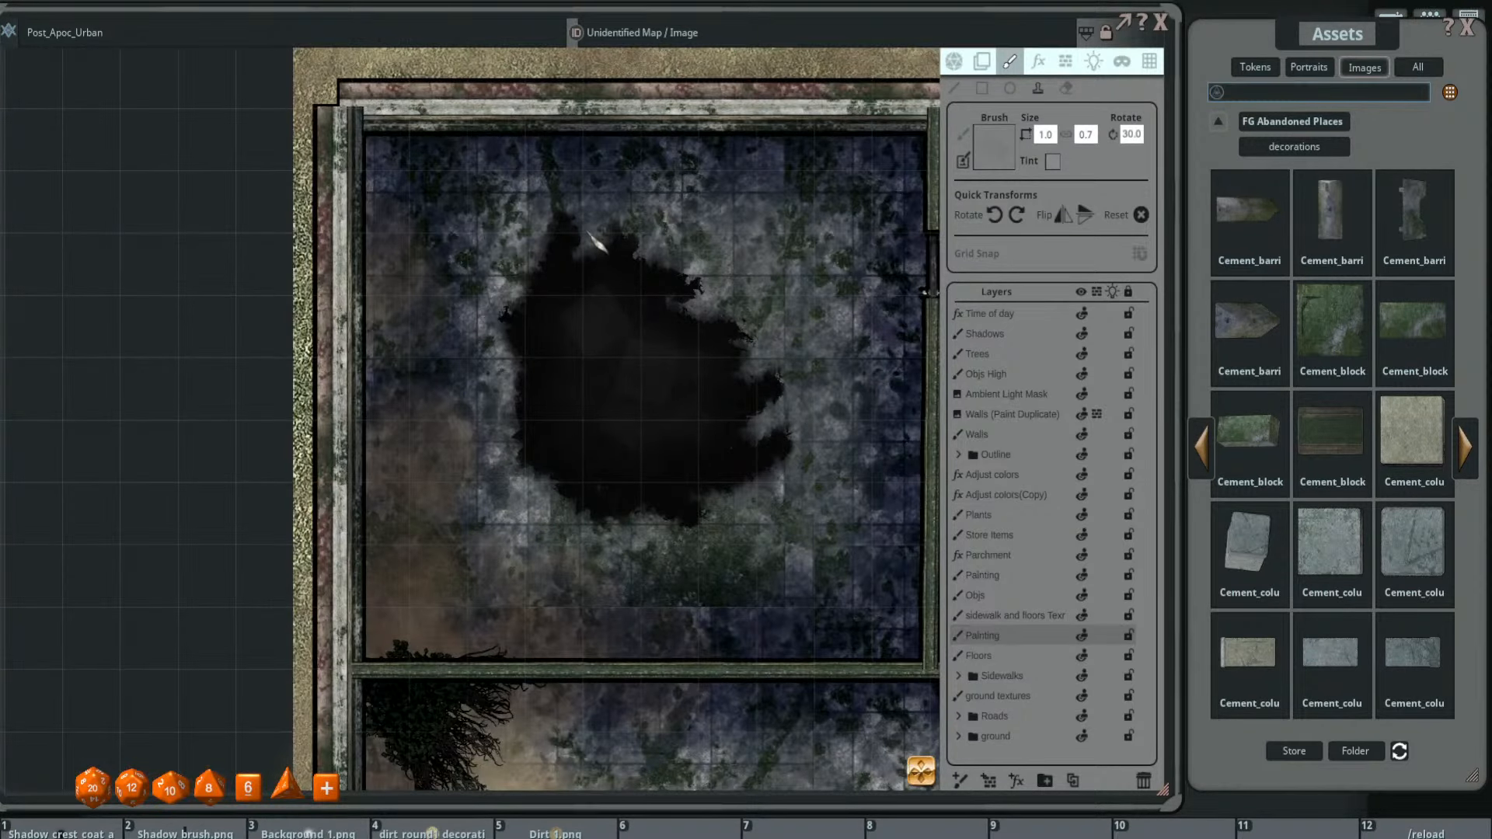
pyautogui.scroll(3, 579, 358)
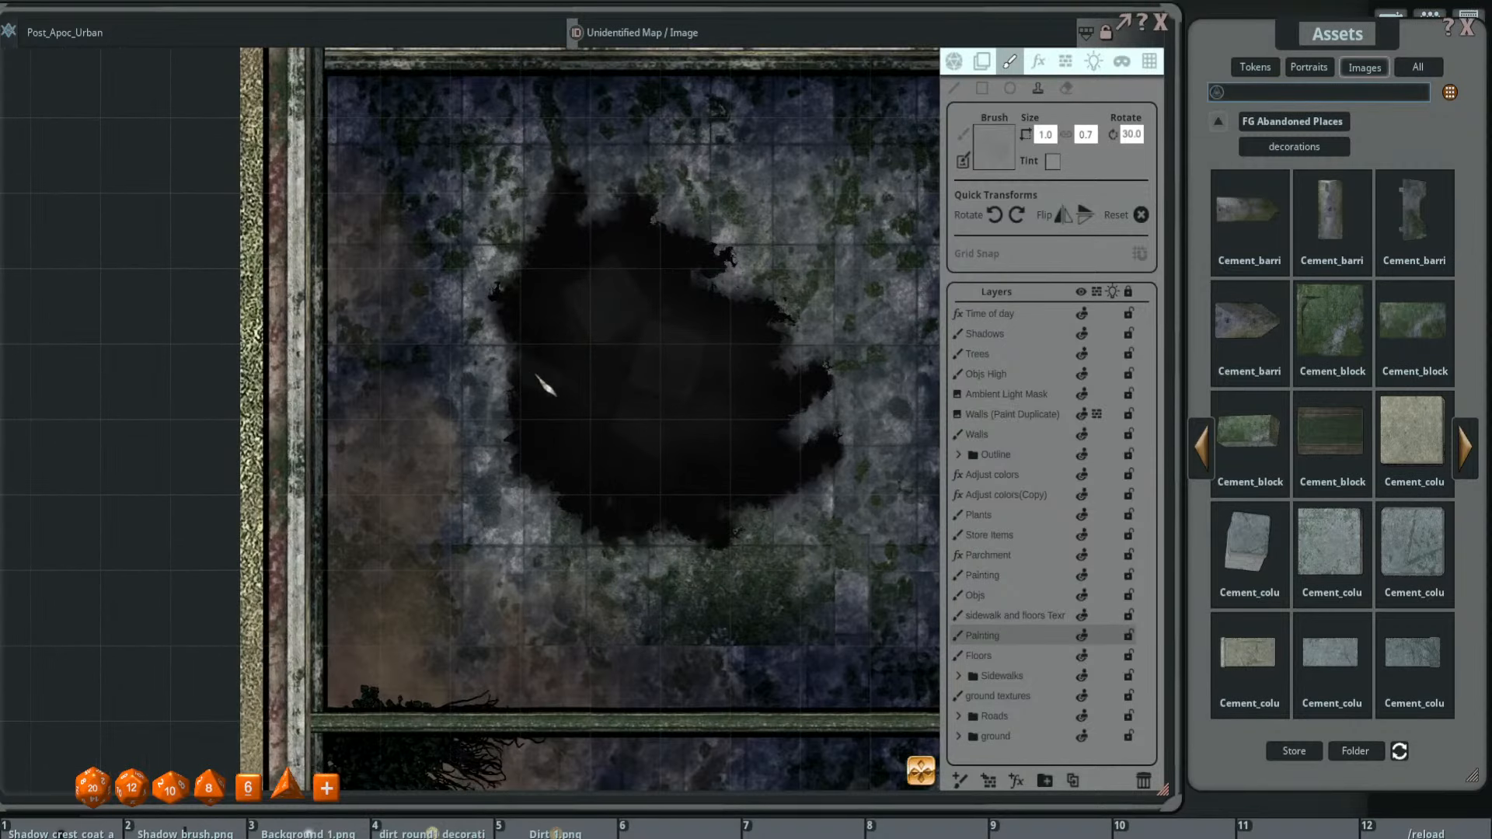
pyautogui.scroll(-2, 544, 381)
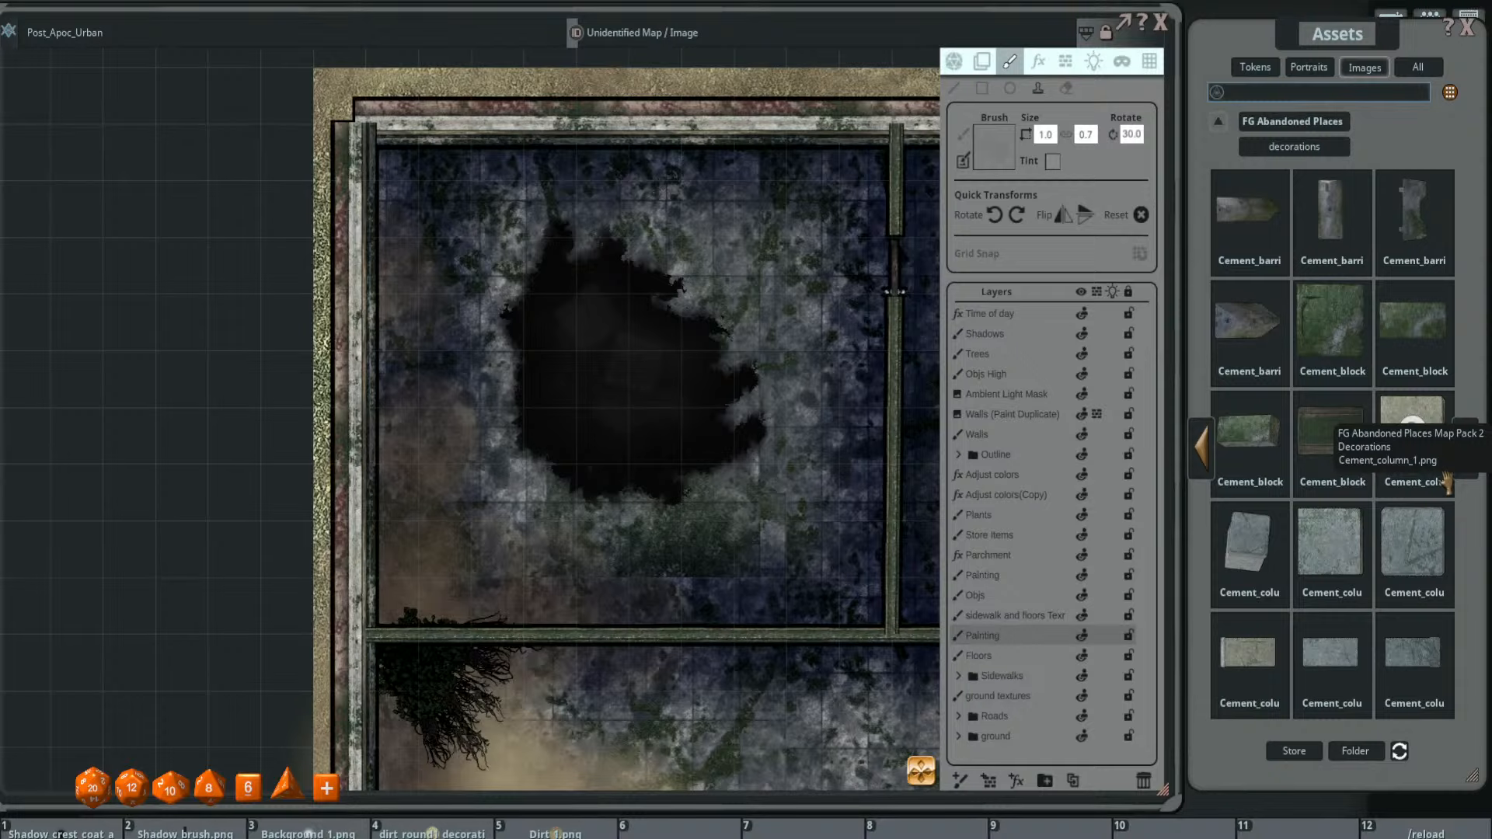
# - Load the pointed broken cement barrier piece, tint it near black, shrink it to 0.5 by 0.3, and rotate it to 50
pyautogui.click(1264, 336)
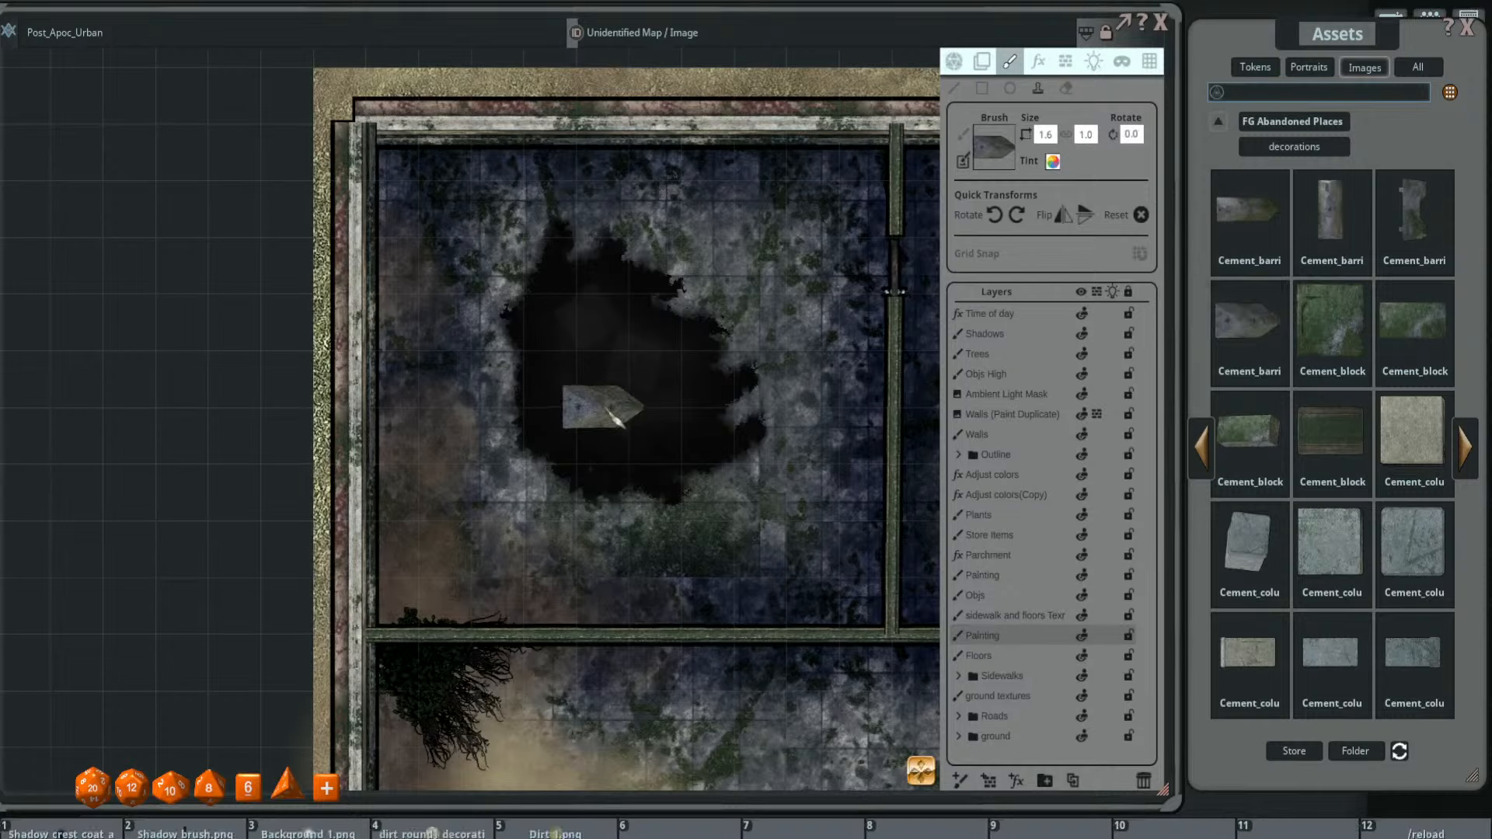
pyautogui.scroll(-10, 612, 421)
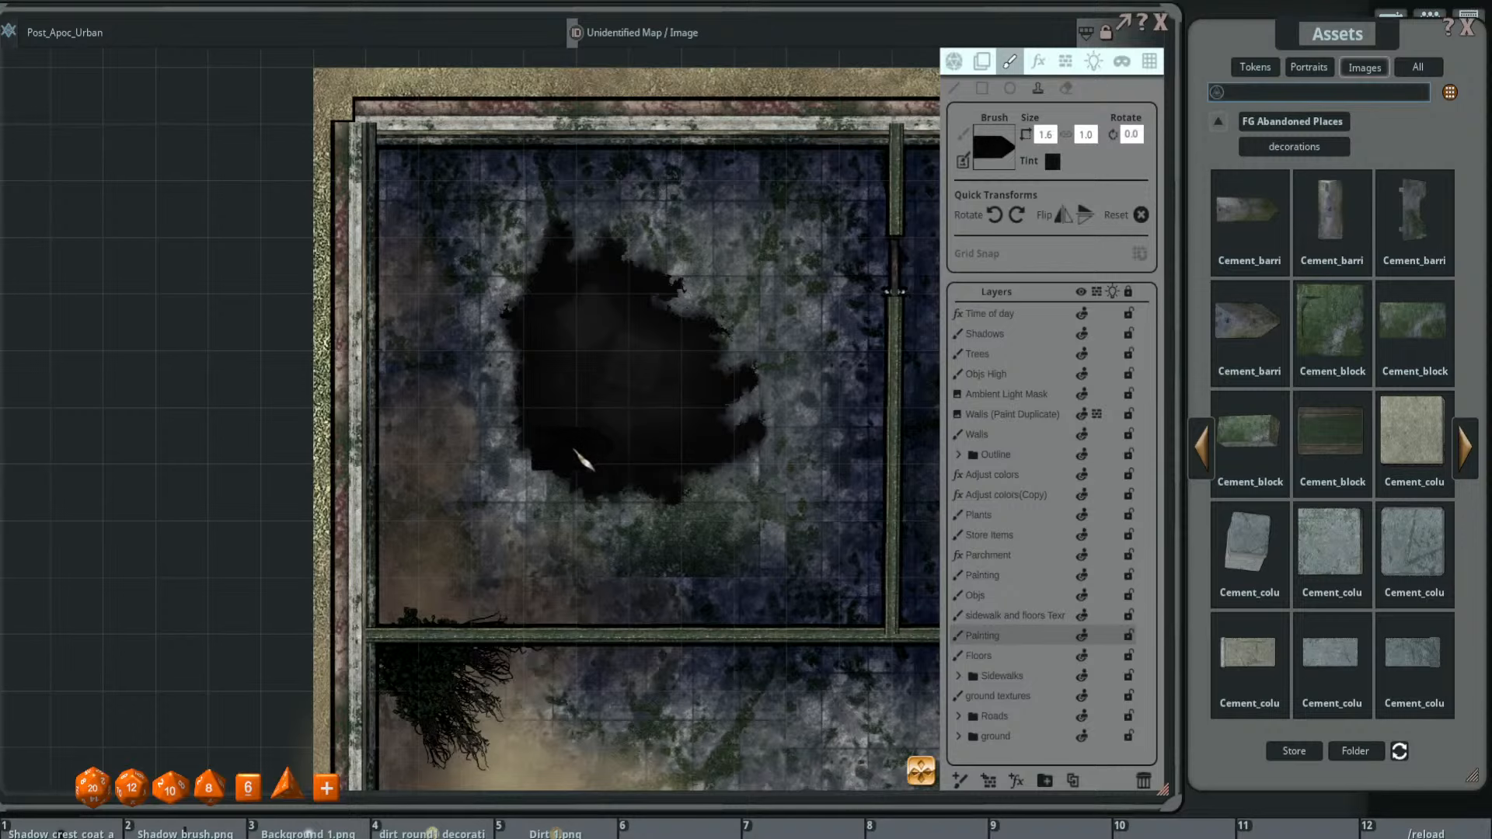
pyautogui.scroll(5, 581, 461)
pyautogui.scroll(5, 572, 462)
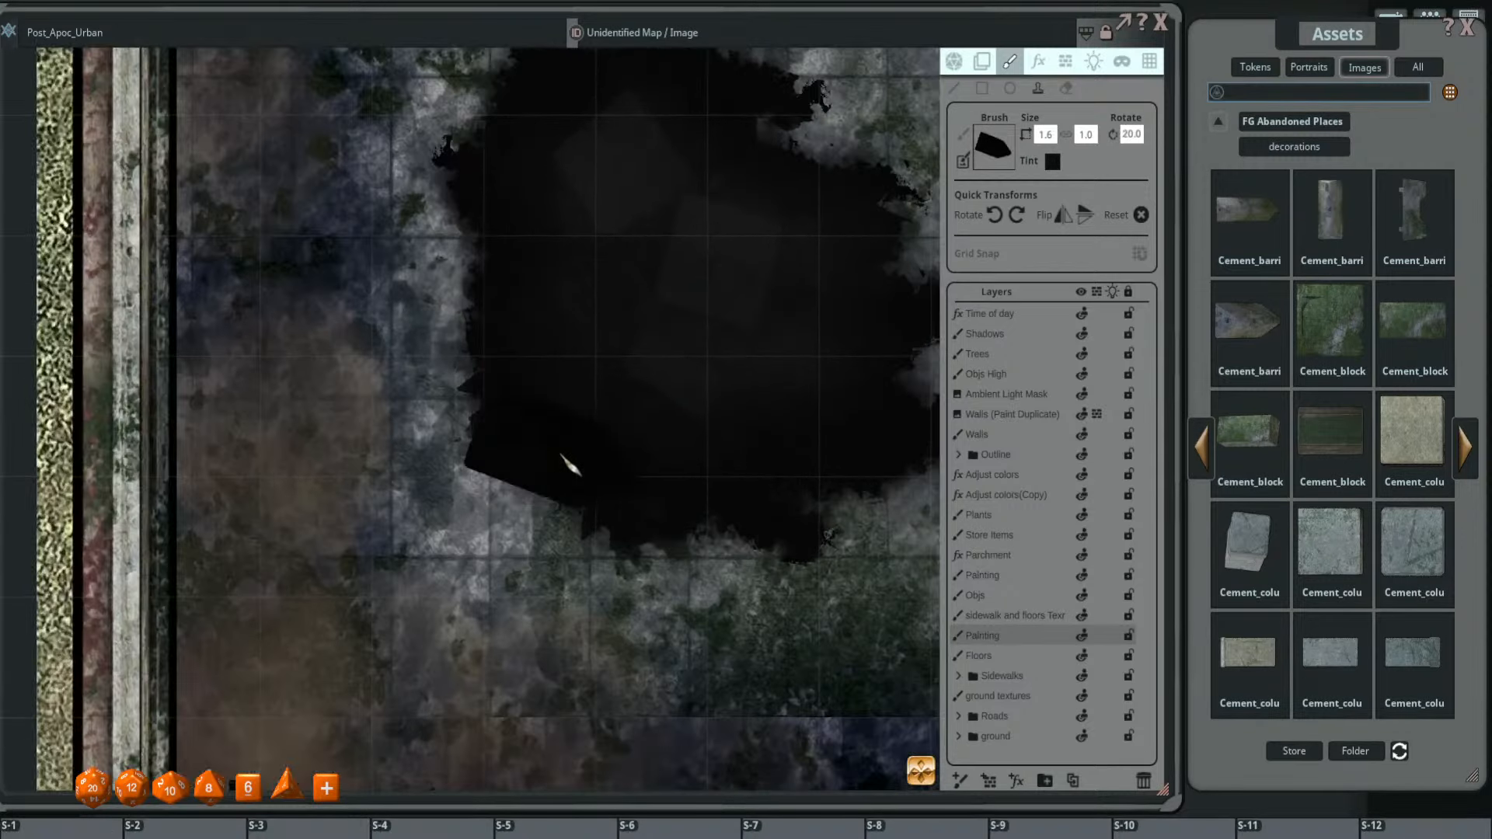
pyautogui.keyDown('ctrl'); pyautogui.scroll(-5, 571, 464); pyautogui.keyUp('ctrl')
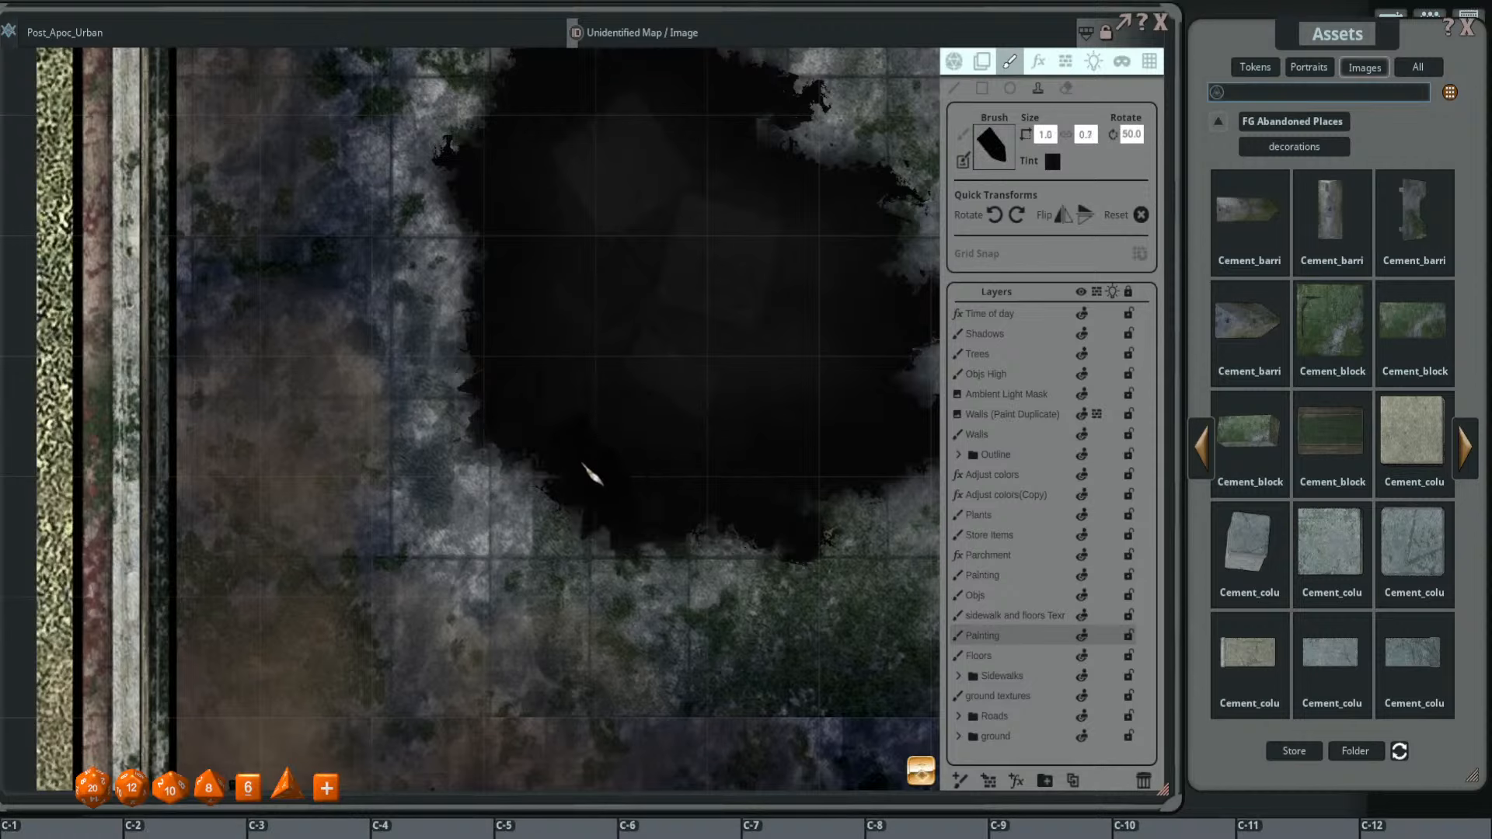
pyautogui.keyDown('ctrl'); pyautogui.scroll(1, 575, 480); pyautogui.keyUp('ctrl')
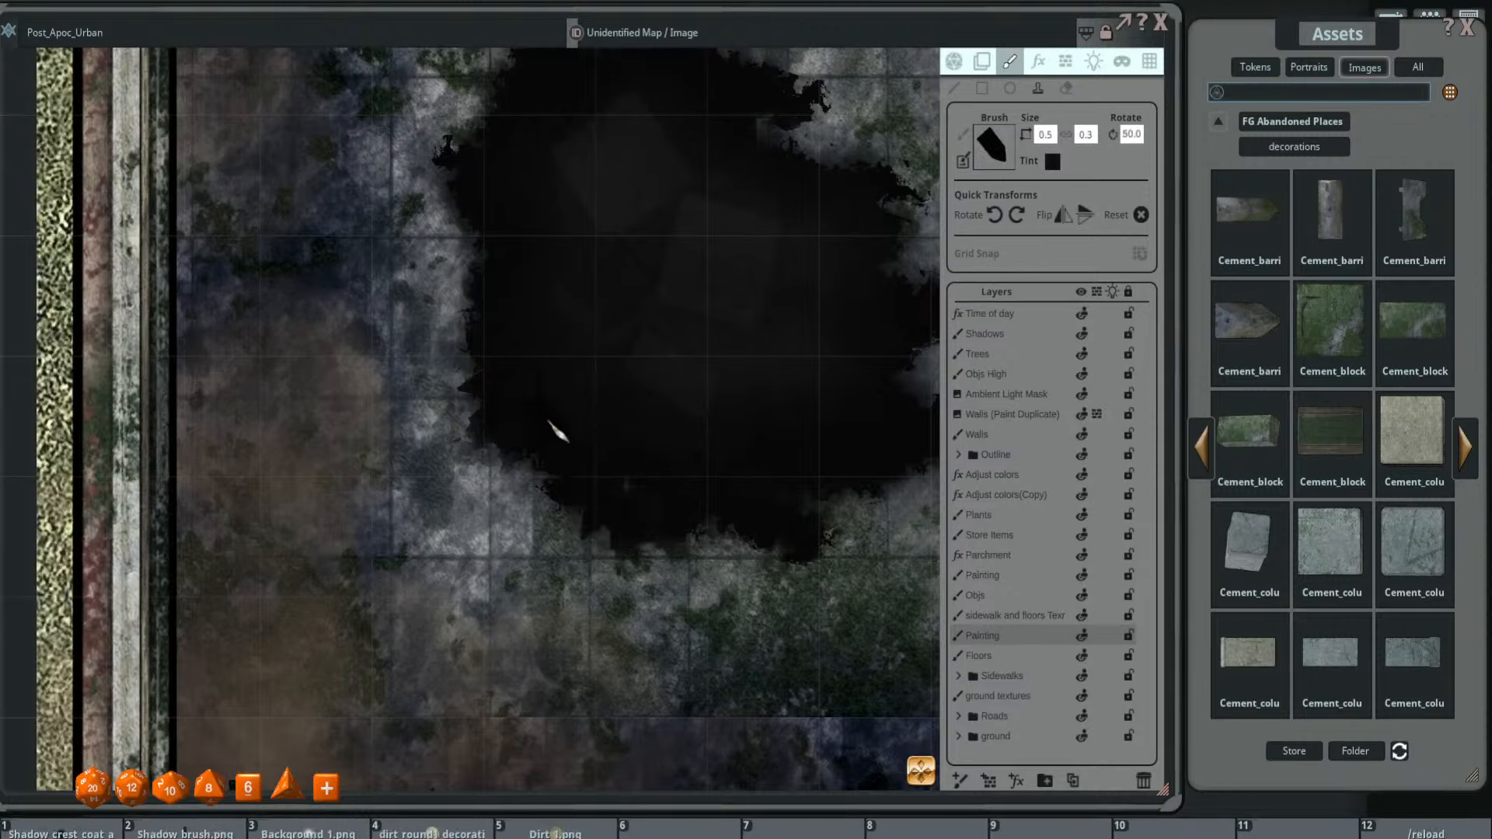
# - Lighten the cement barrier brush's tint to dark grey and rotate it through 35 to 80 for the hole's southwestern edge
pyautogui.press('ctrl')
pyautogui.keyDown('shift'); pyautogui.scroll(-1, 529, 461); pyautogui.keyUp('shift')
pyautogui.keyDown('shift'); pyautogui.scroll(-1, 528, 461); pyautogui.keyUp('shift')
pyautogui.press('ctrl')
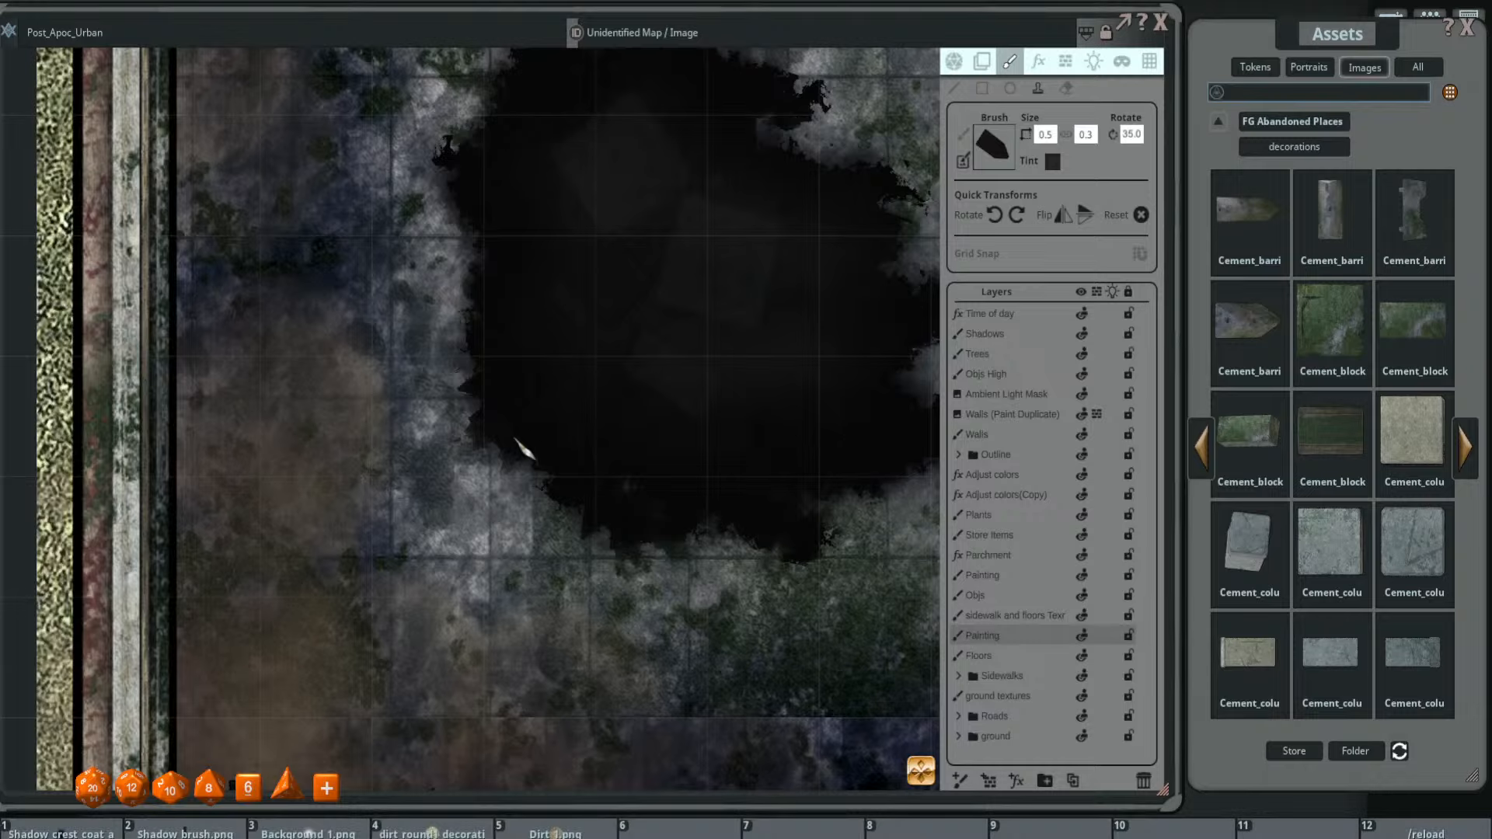
pyautogui.scroll(3, 516, 440)
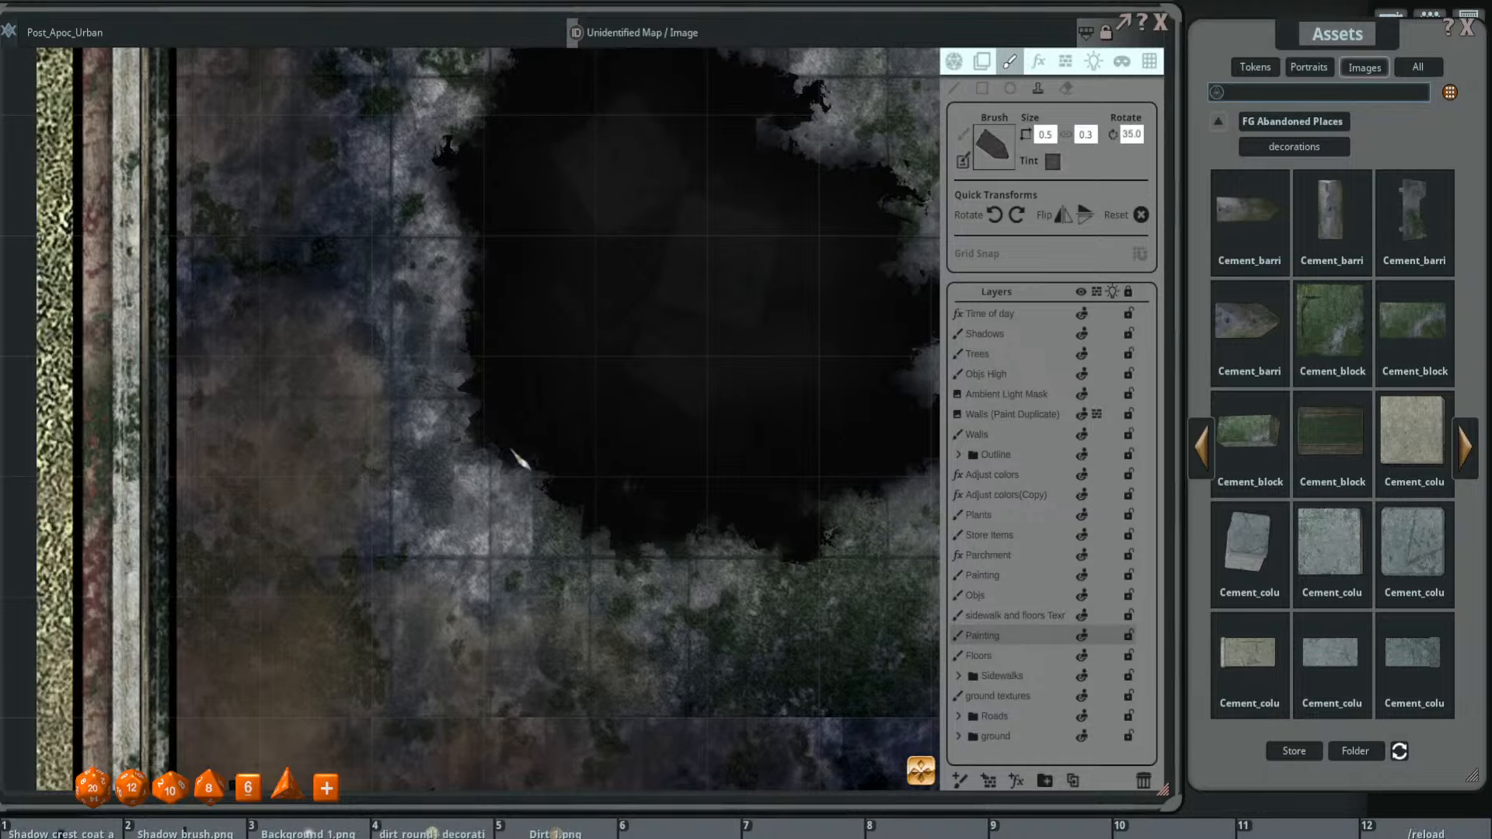
pyautogui.keyDown('shift'); pyautogui.scroll(1, 548, 439); pyautogui.keyUp('shift')
pyautogui.keyDown('shift'); pyautogui.scroll(2, 497, 416); pyautogui.keyUp('shift')
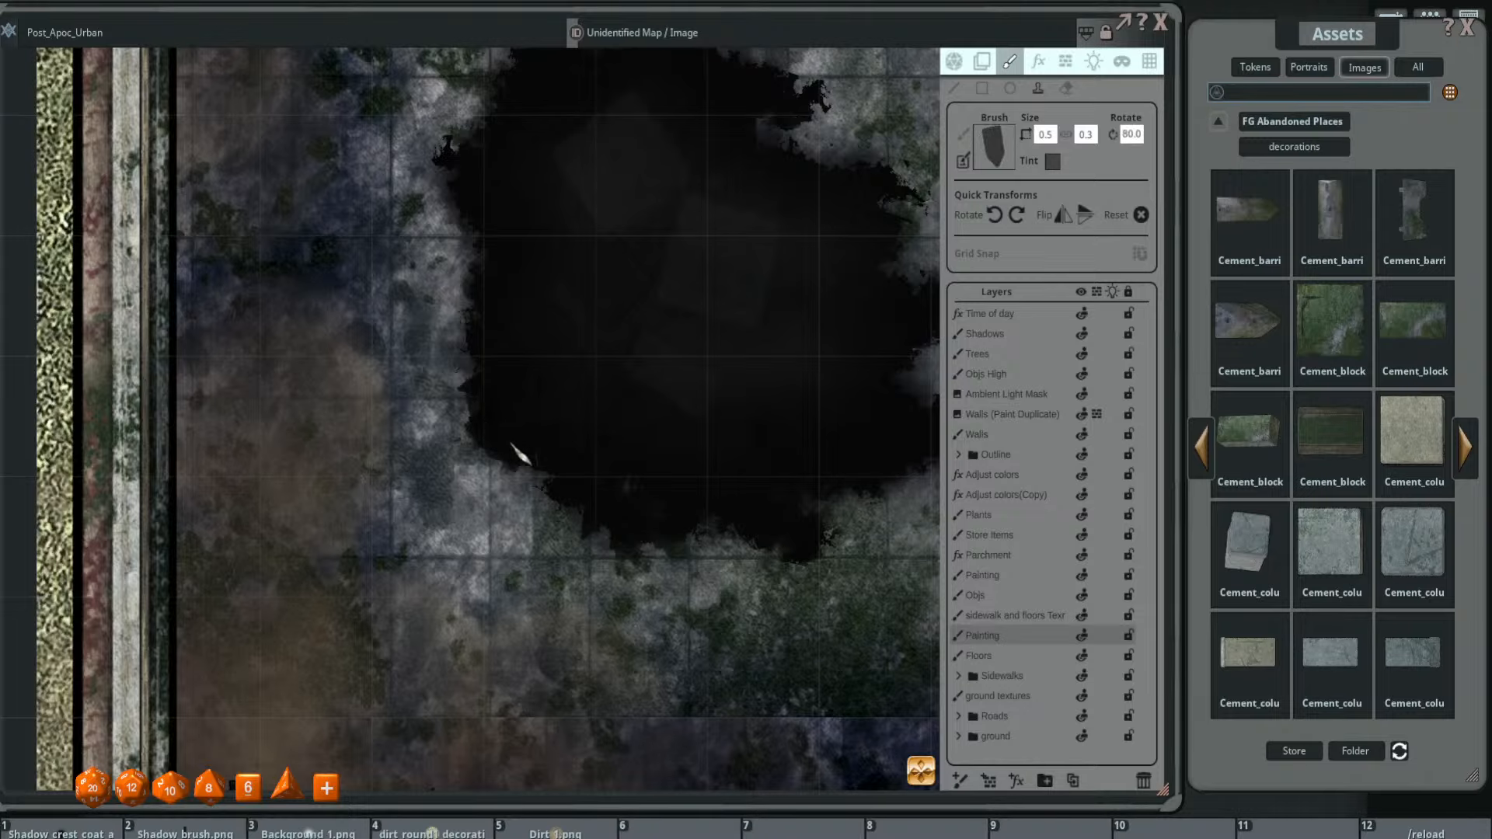
# - Enlarge the cement barrier brush to 0.6 by 0.4 and rotate it to 85 for the hole debris
pyautogui.scroll(-2, 581, 438)
pyautogui.keyDown('ctrl'); pyautogui.scroll(1, 559, 516); pyautogui.keyUp('ctrl')
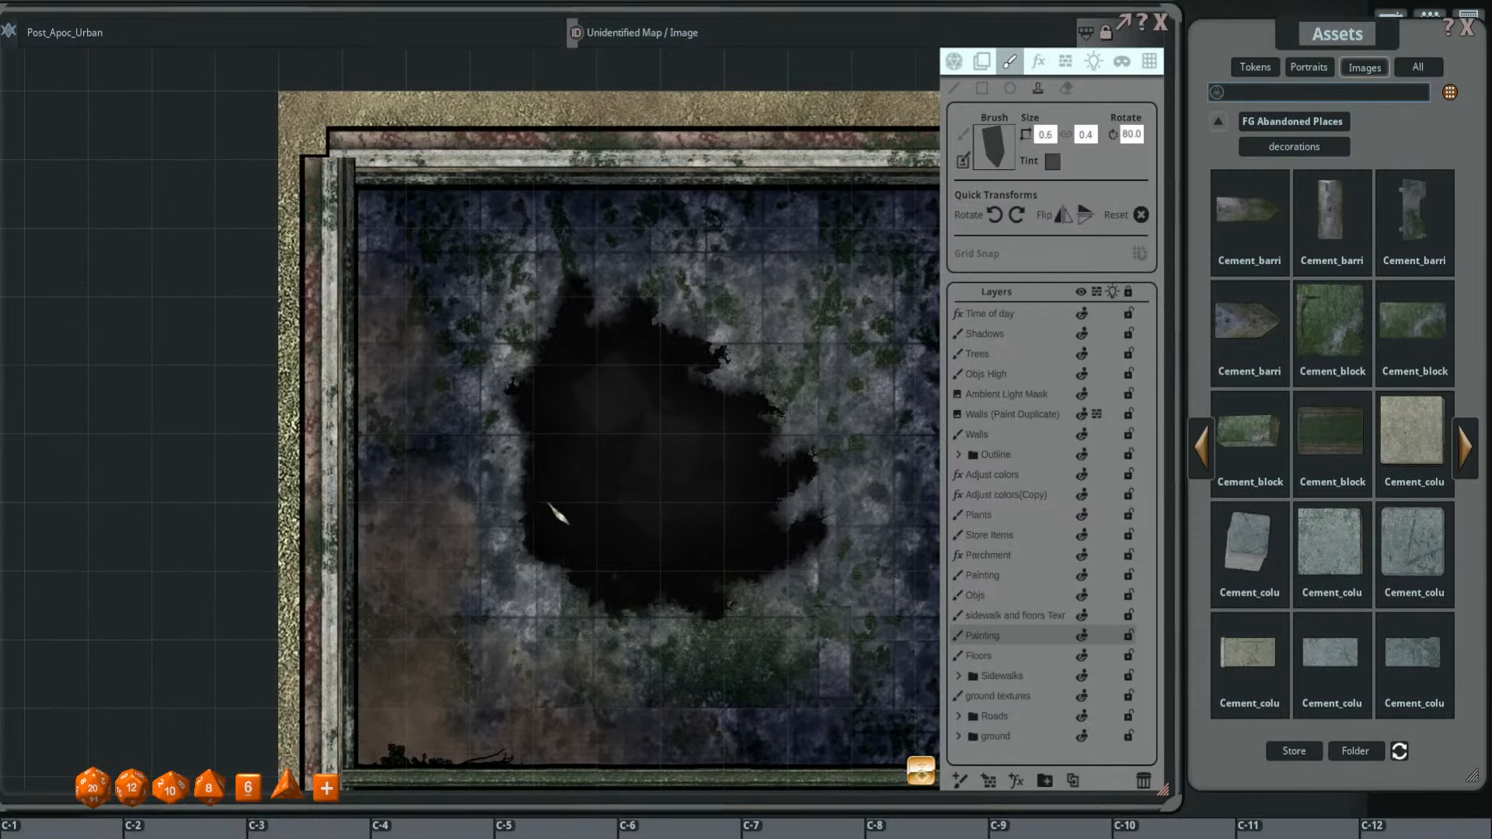
pyautogui.keyDown('shift'); pyautogui.scroll(1, 536, 458); pyautogui.keyUp('shift')
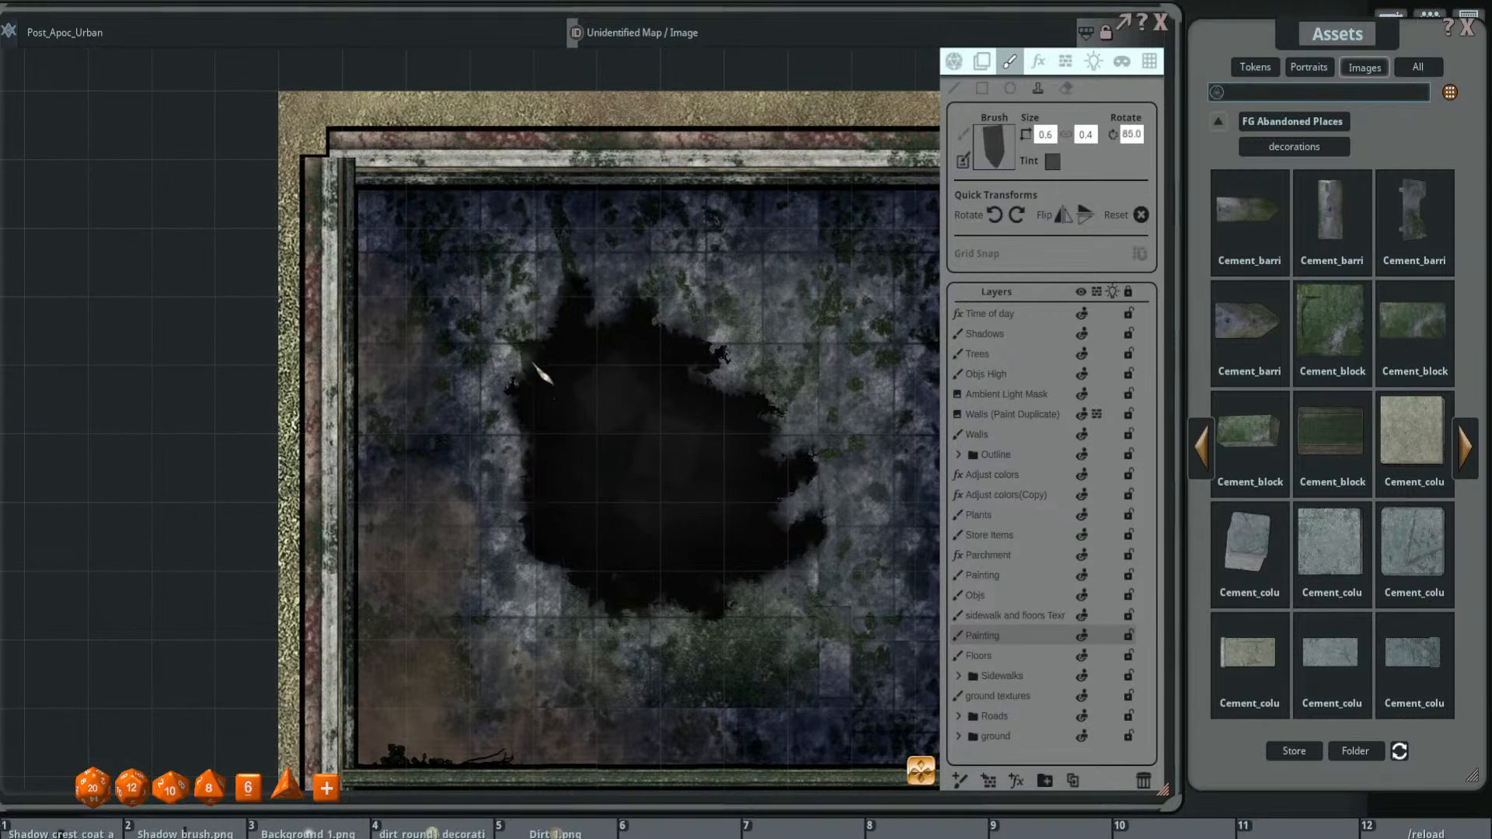
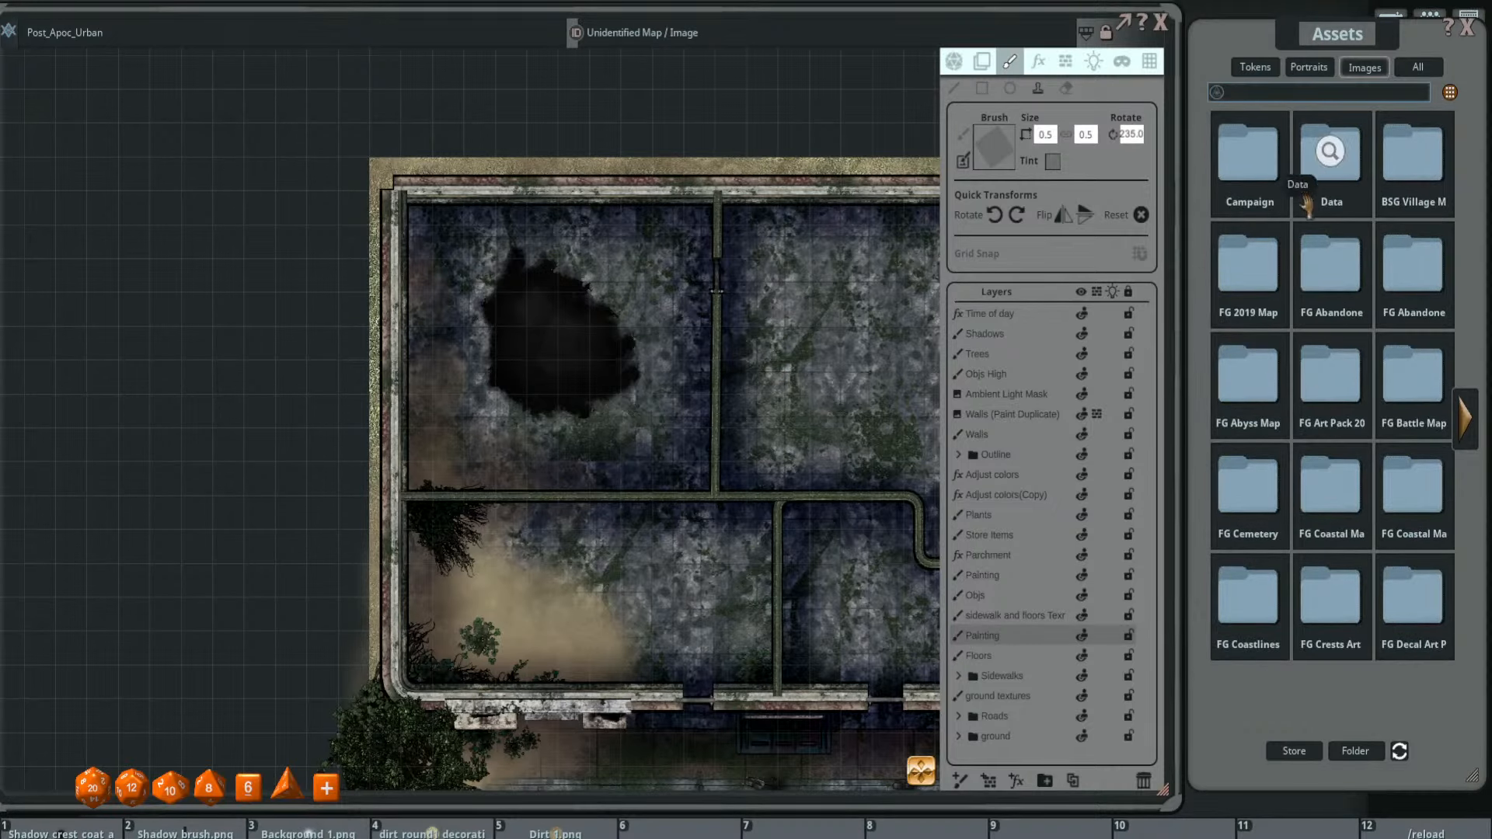
# - Load the Cracks brush from the FG Cemetery Map Pack brushes for line painting and enlarge it to 1.0 by 3.1 beside the hole
pyautogui.click(1252, 483)
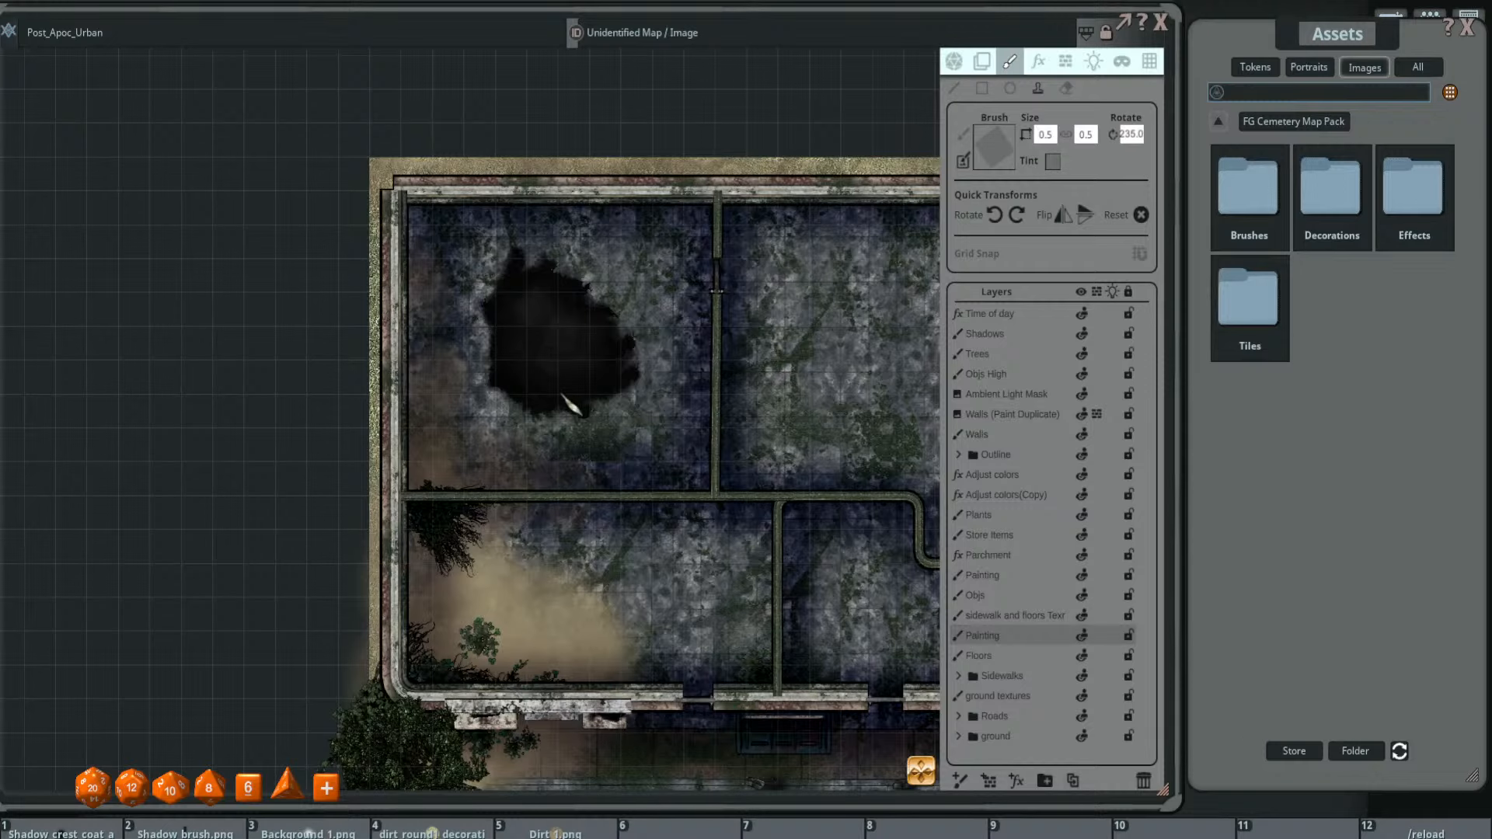
pyautogui.scroll(2, 471, 423)
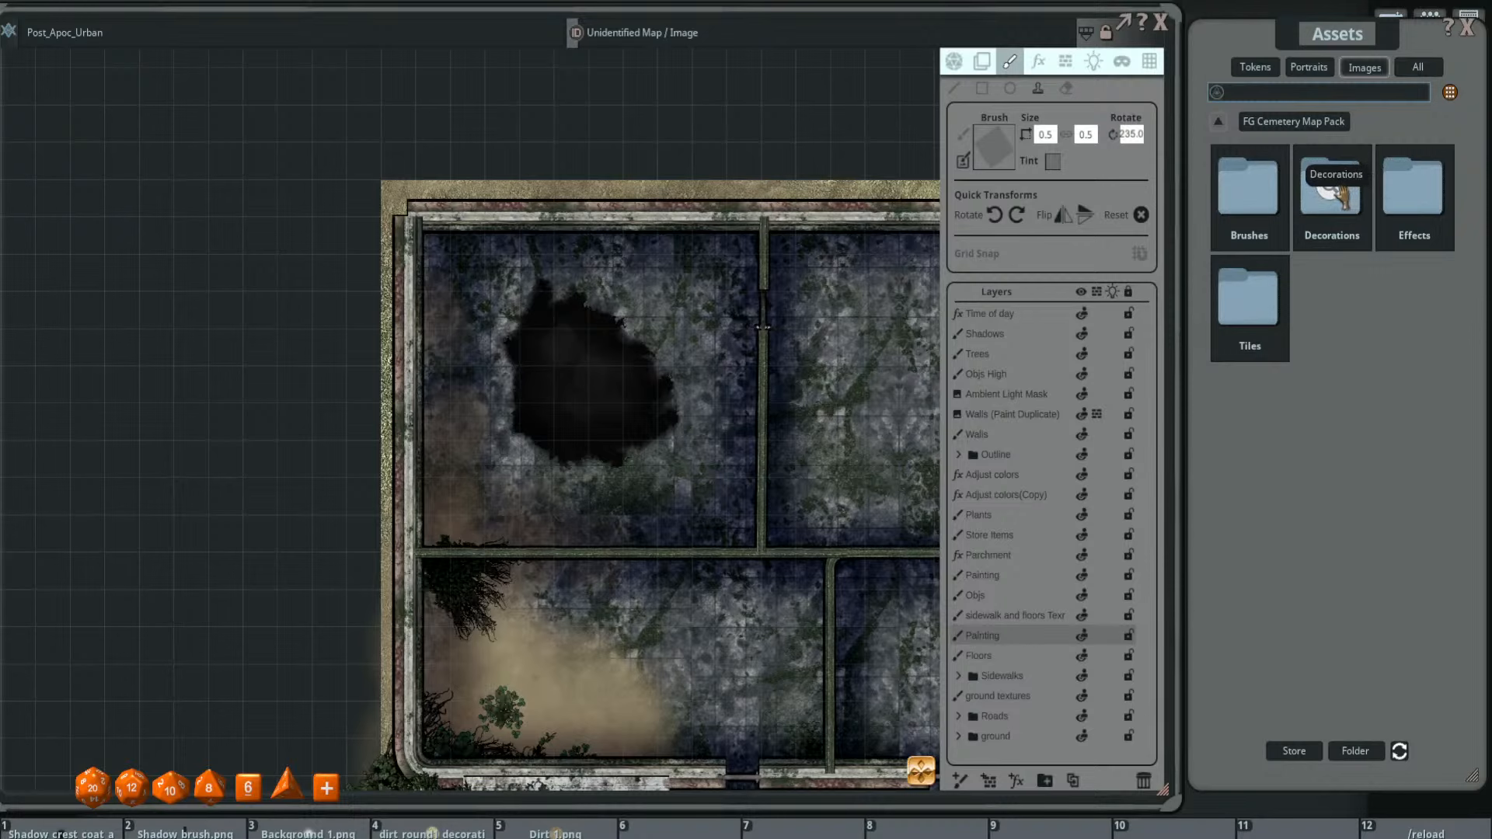
pyautogui.click(1272, 202)
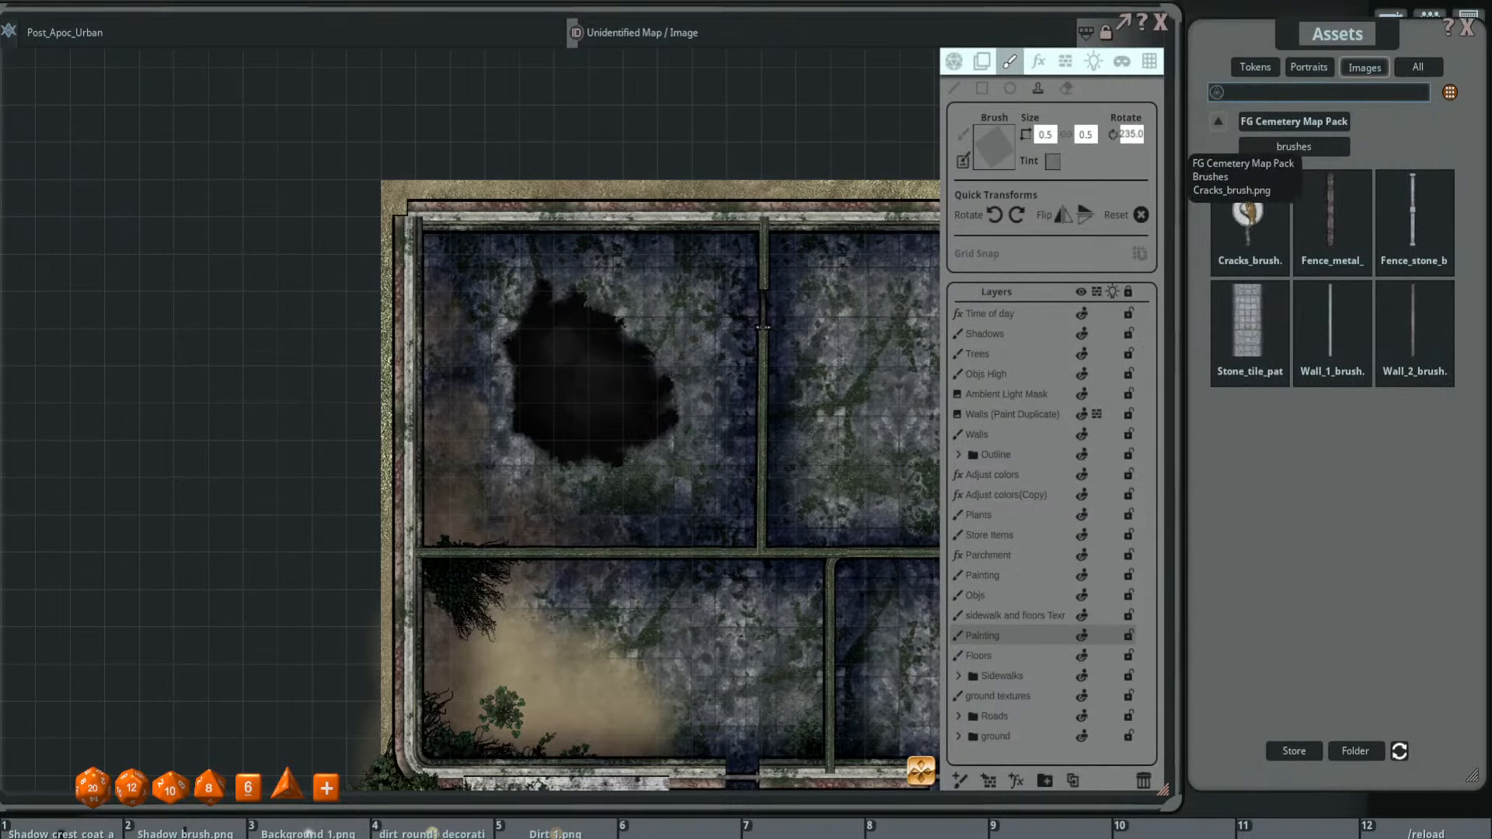
pyautogui.click(955, 89)
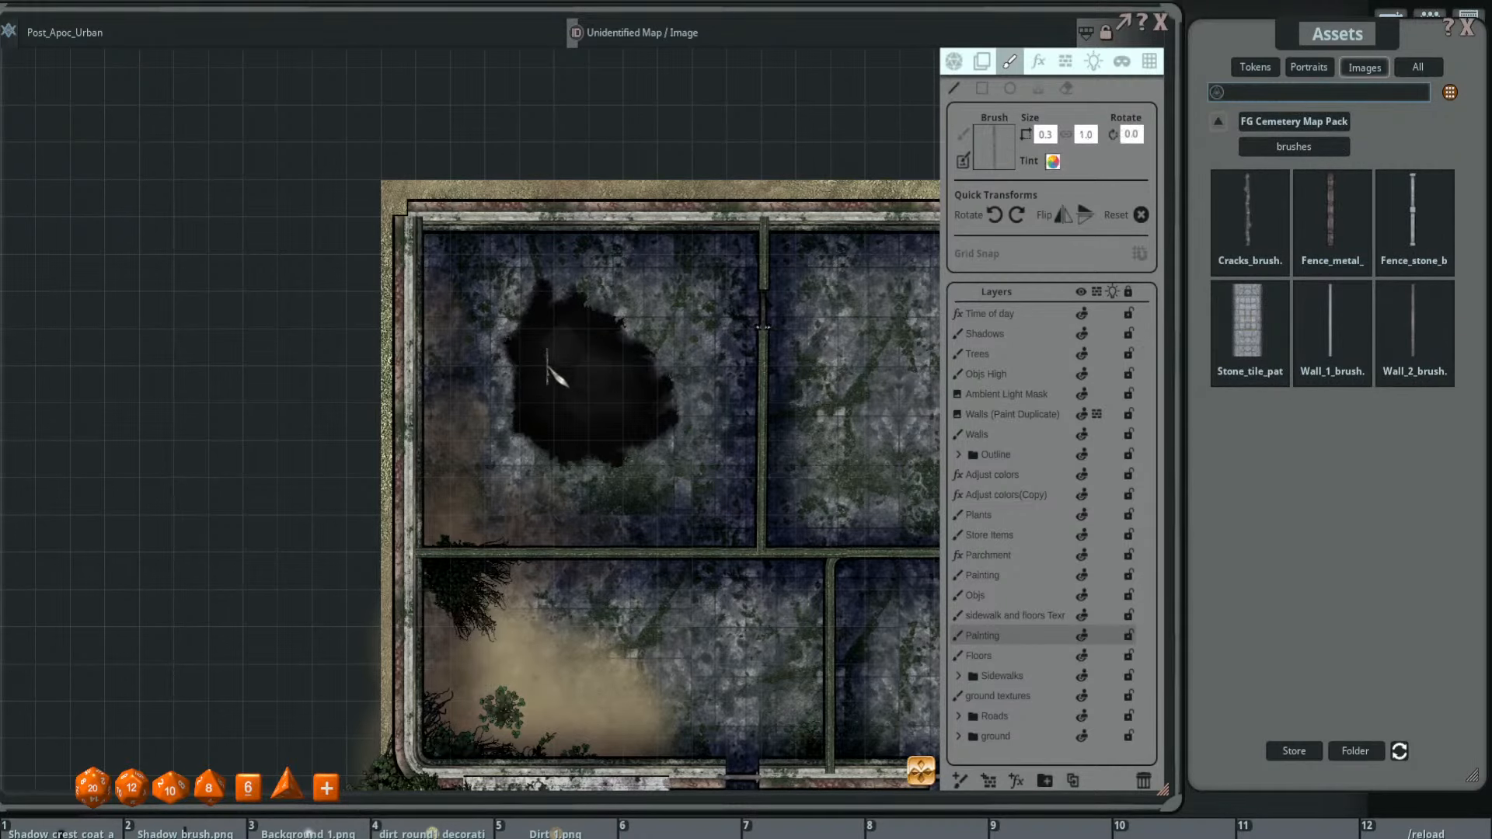
pyautogui.scroll(8, 544, 369)
pyautogui.scroll(-3, 482, 354)
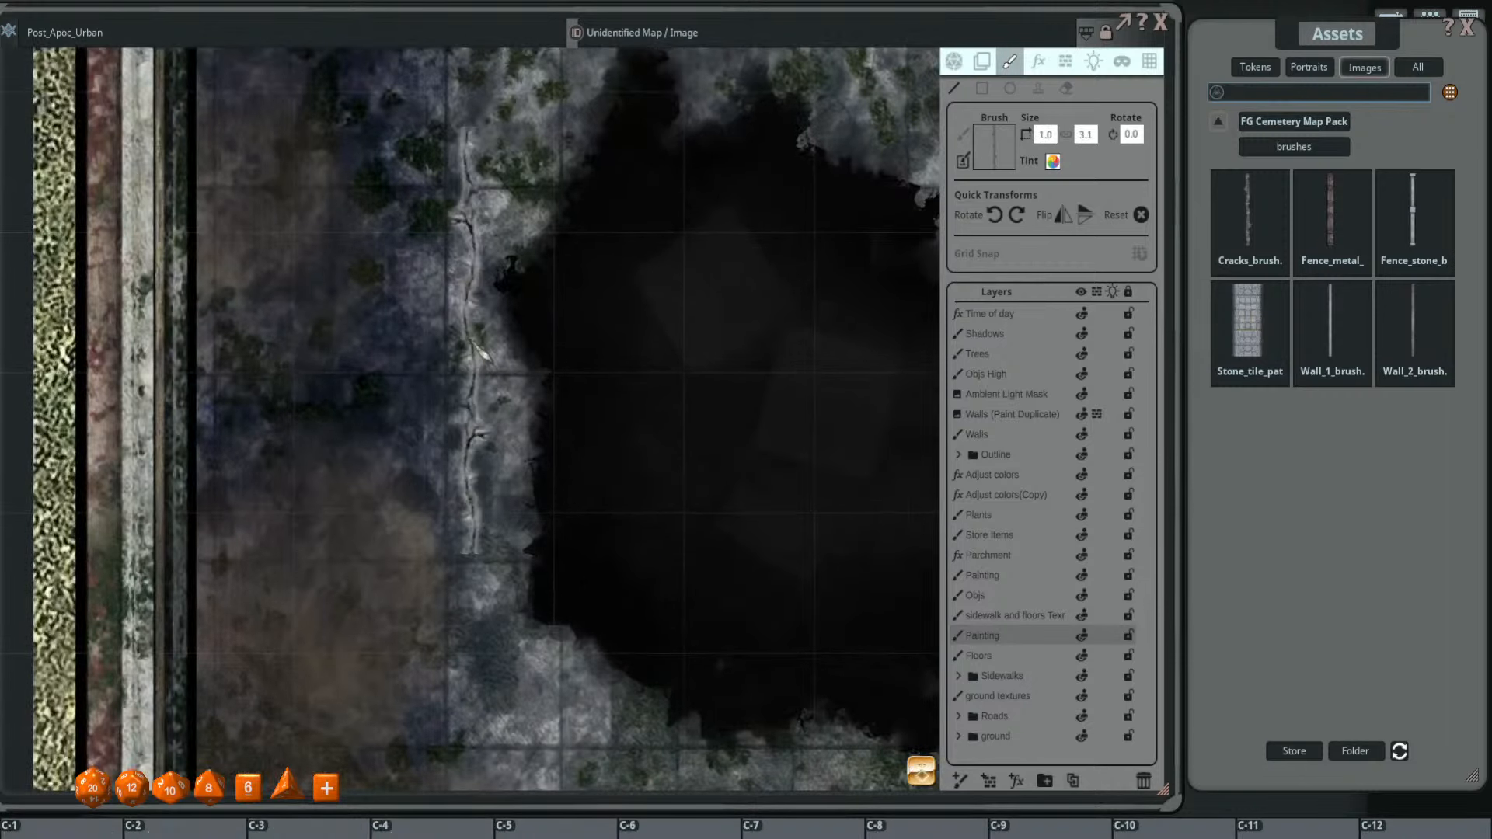
# - Load the Cracks_effect image from the FG Cemetery Map Pack's effects folder as the paint brush
pyautogui.scroll(-2, 497, 357)
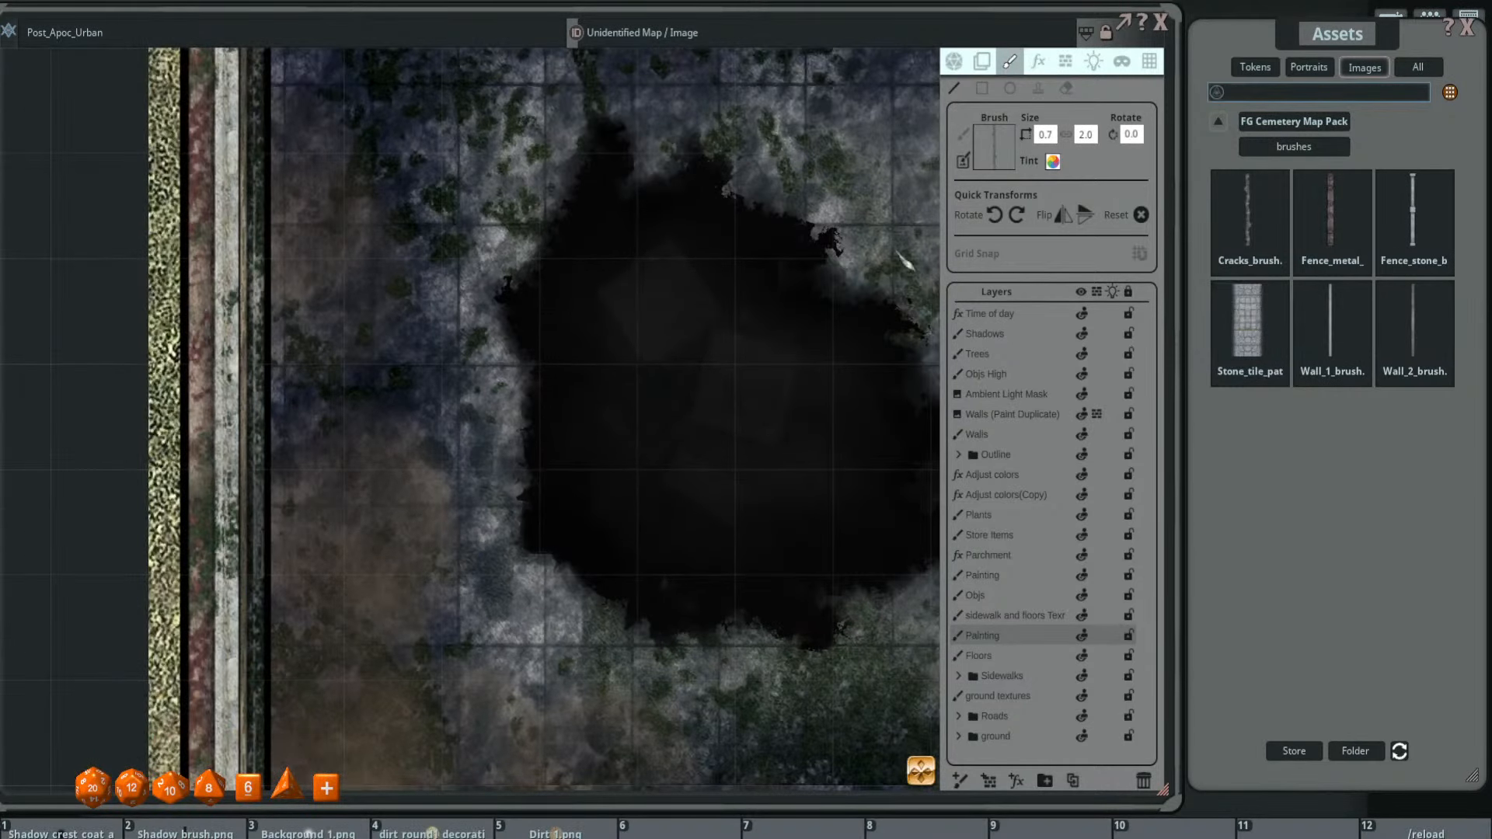
pyautogui.scroll(-2, 723, 389)
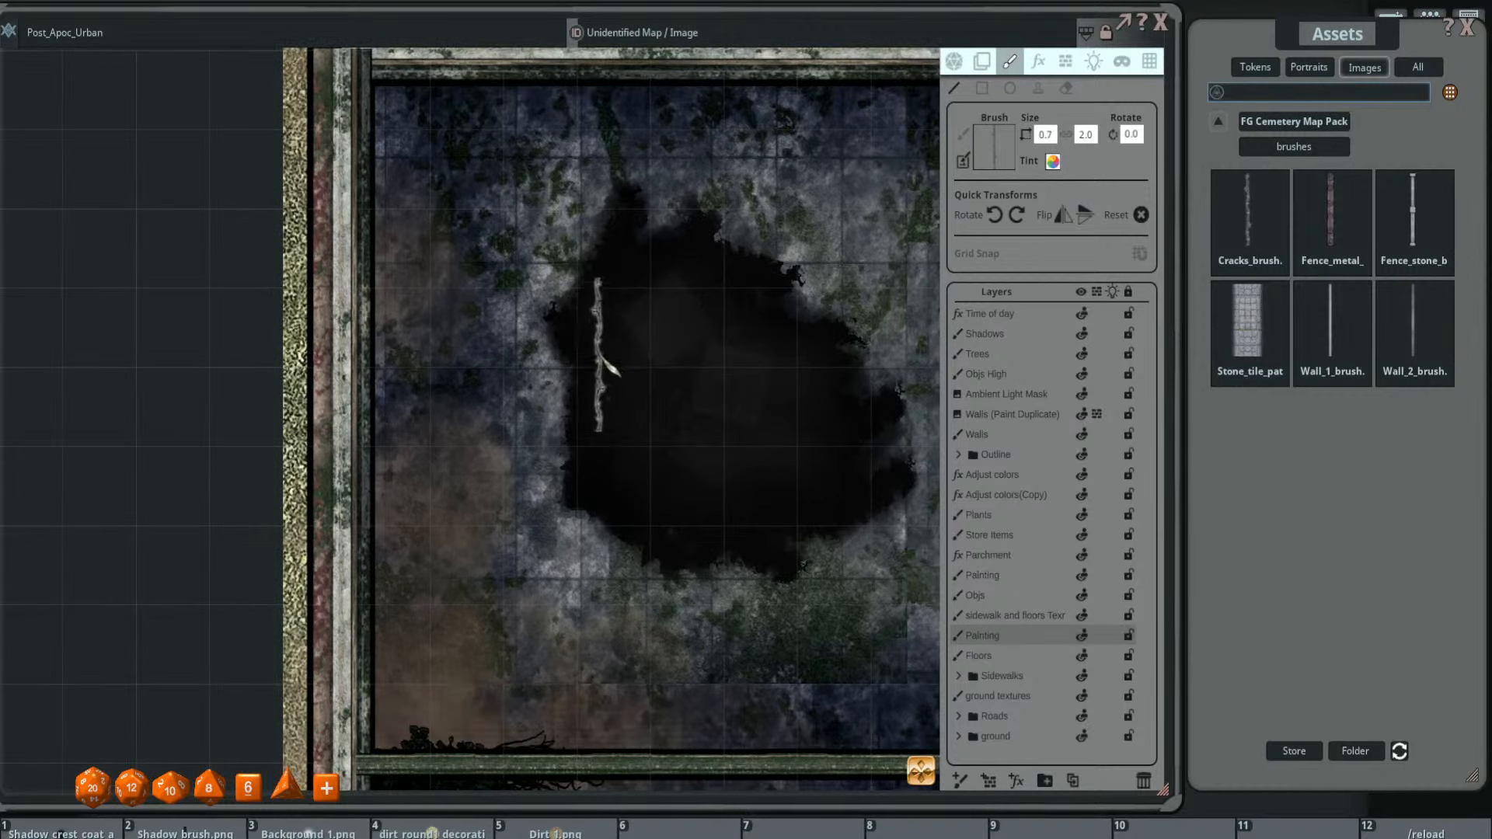
pyautogui.click(1294, 121)
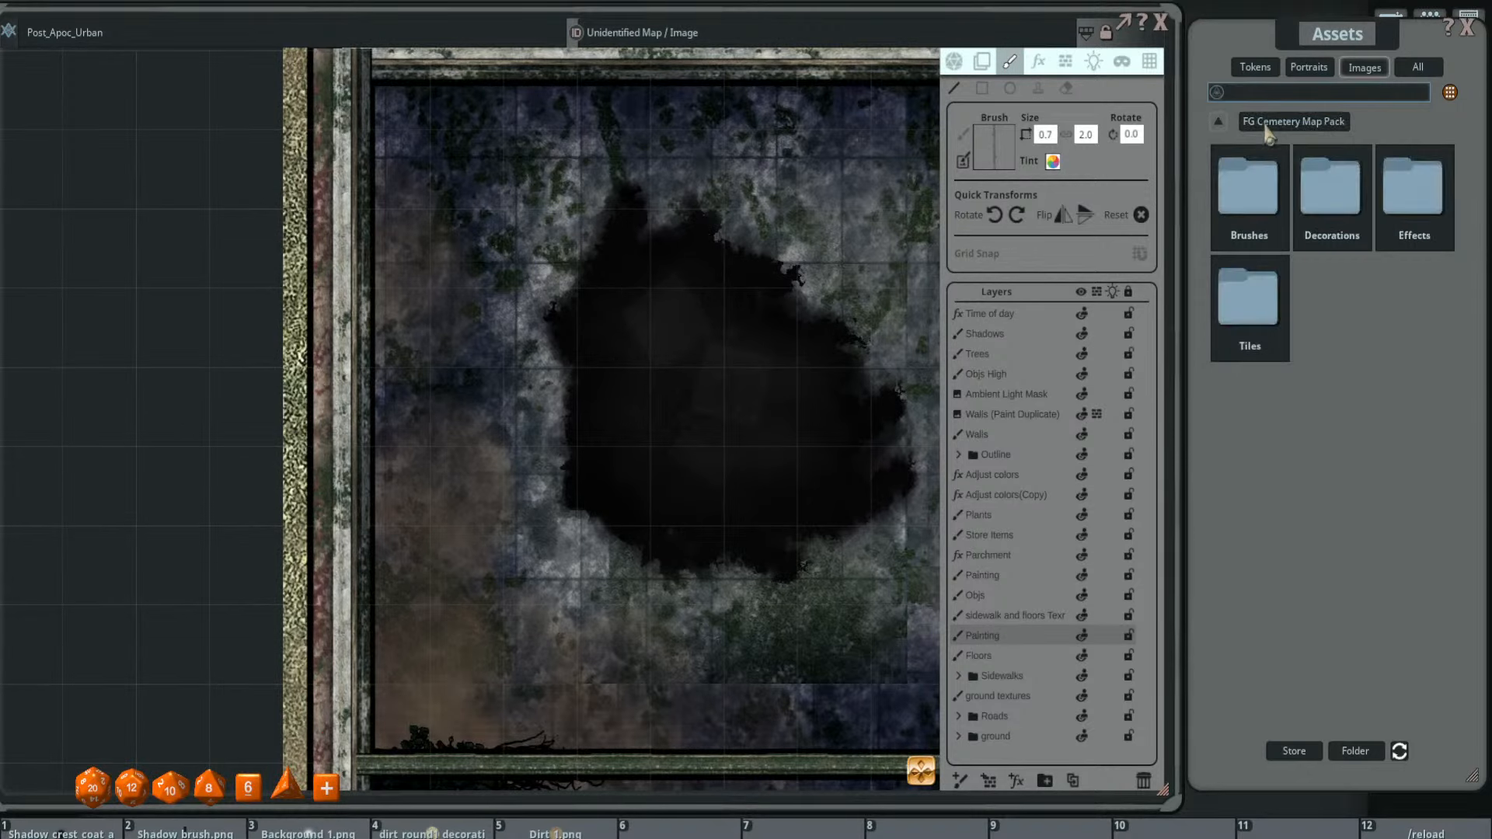
pyautogui.click(1349, 190)
pyautogui.click(1294, 122)
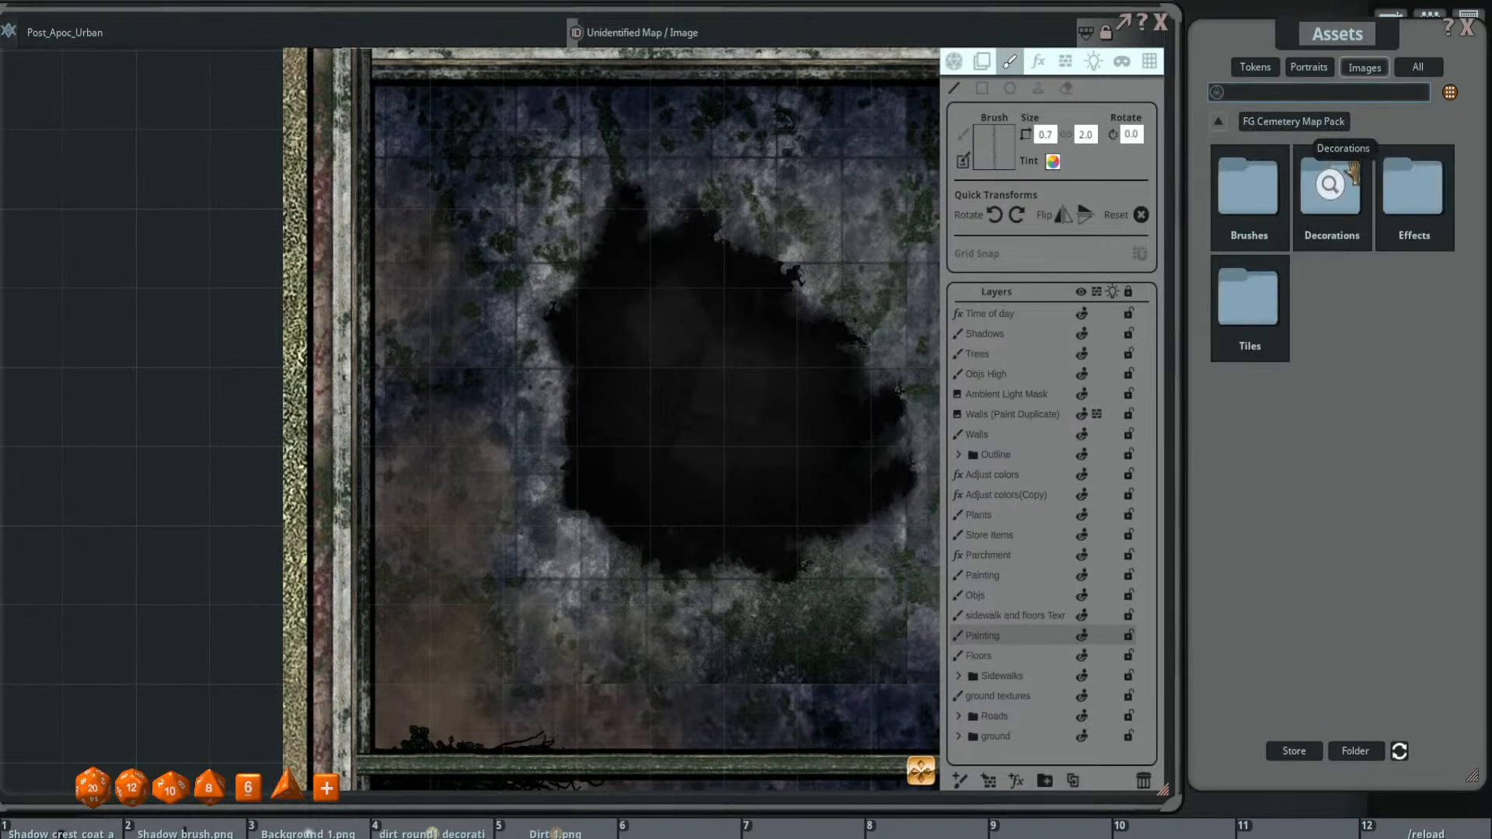
pyautogui.click(1412, 188)
pyautogui.click(1253, 223)
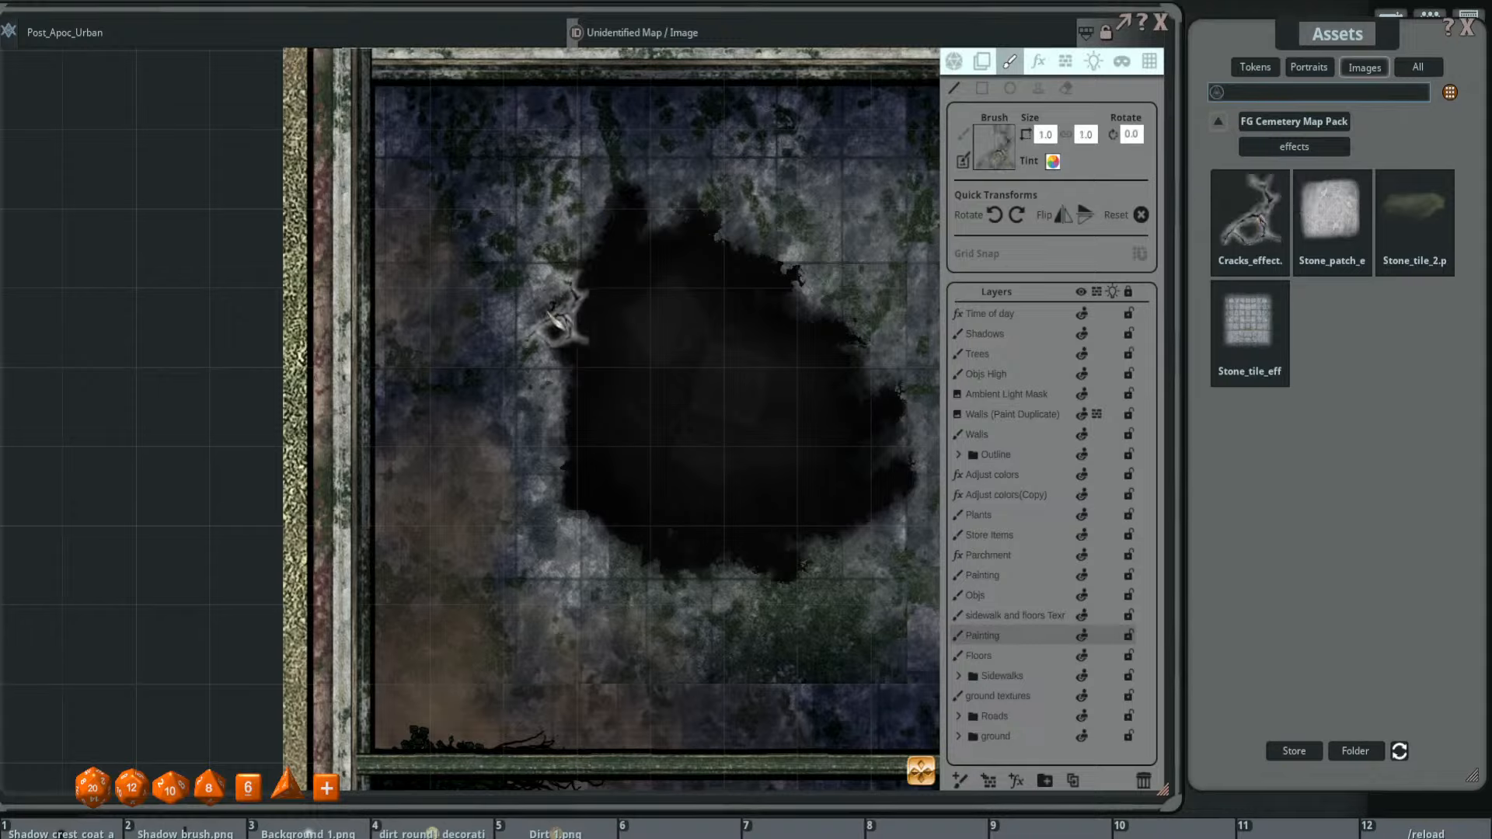
# - Set the crack brush's size to 0.8 and its rotation to 85 degrees, and tint it light grey
pyautogui.scroll(-4, 529, 334)
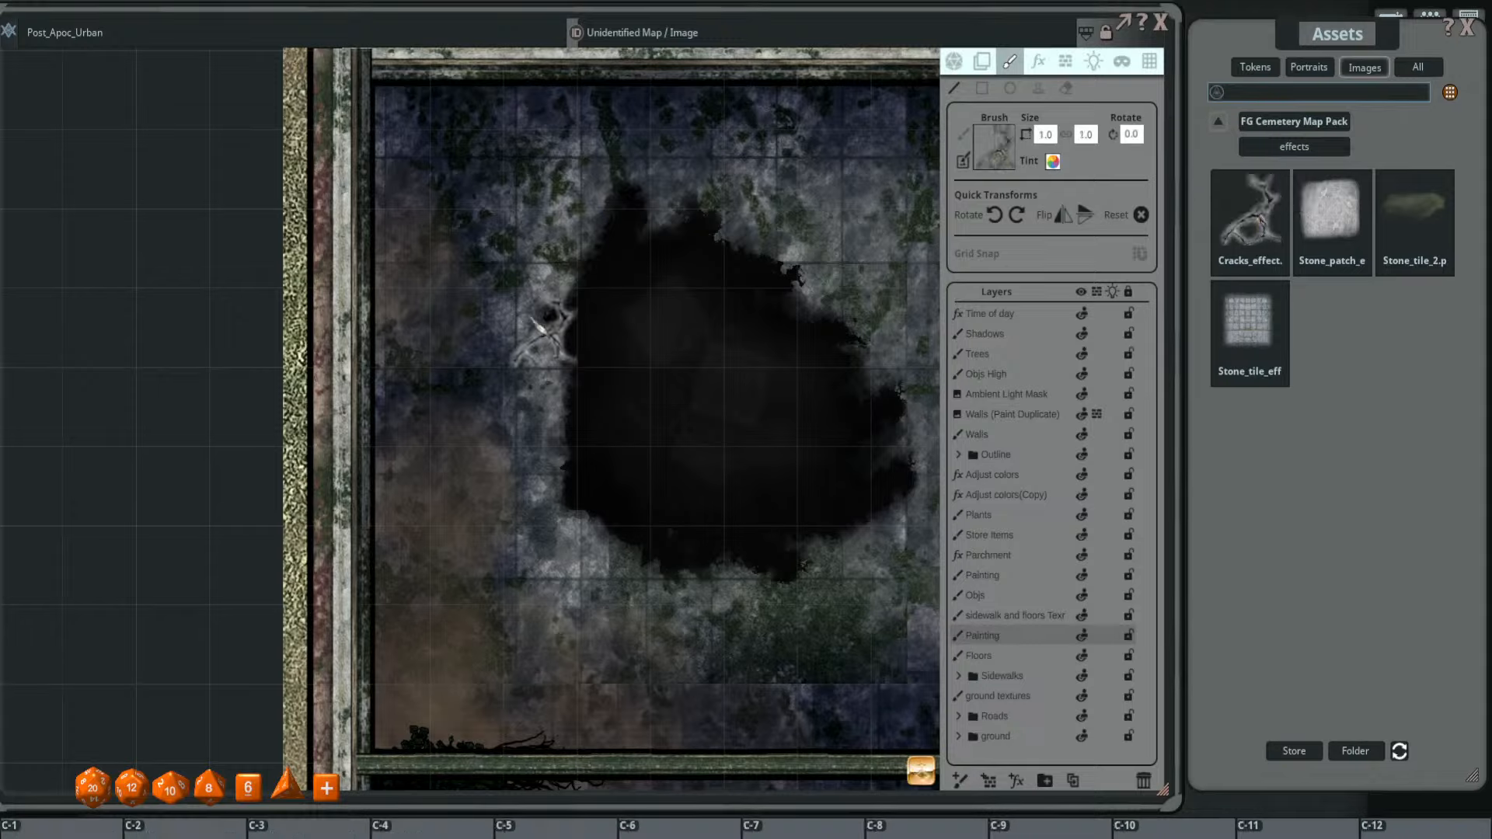
pyautogui.scroll(2, 523, 328)
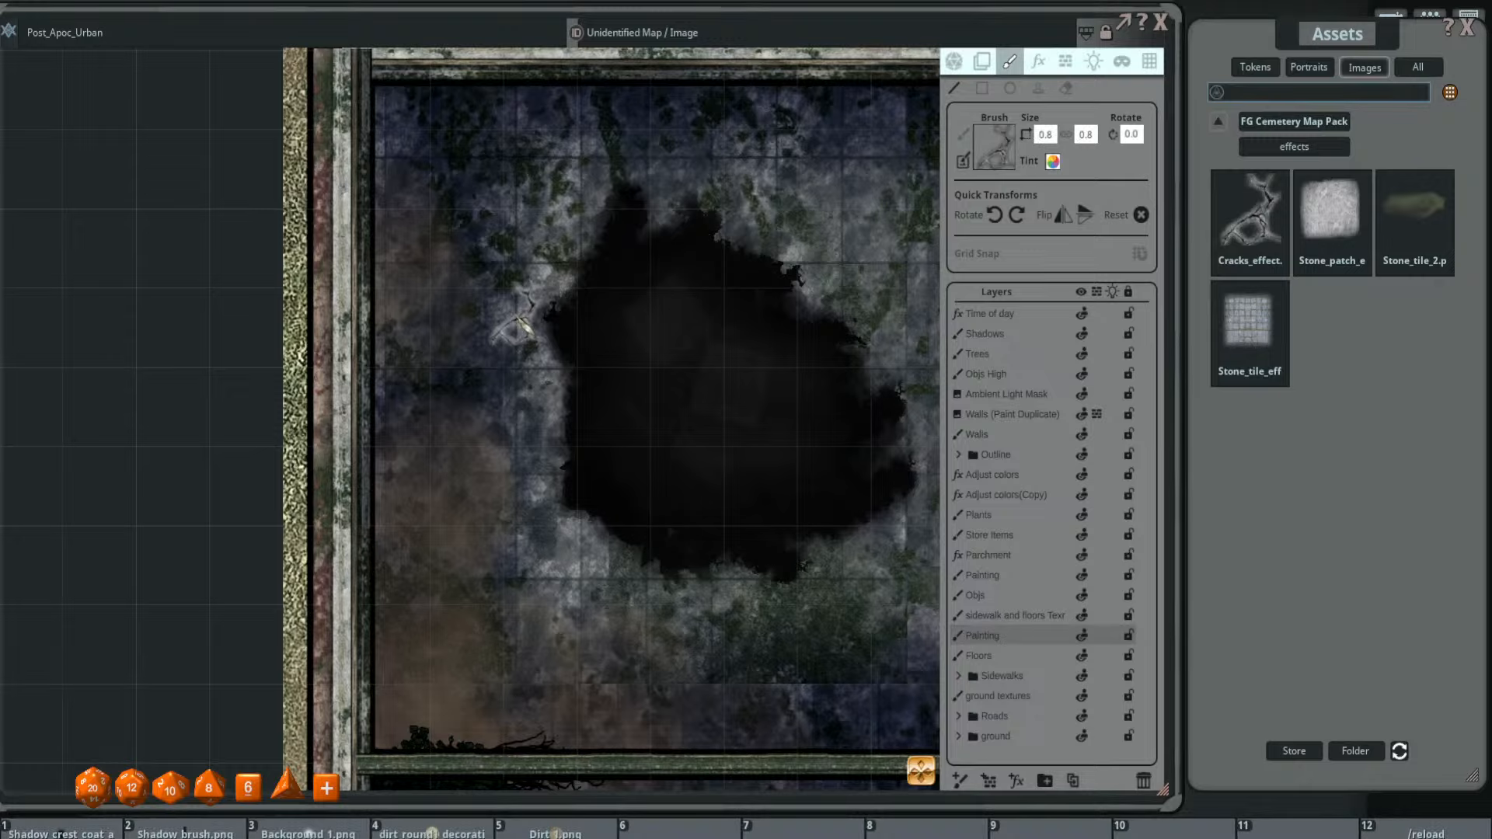
pyautogui.scroll(17, 522, 328)
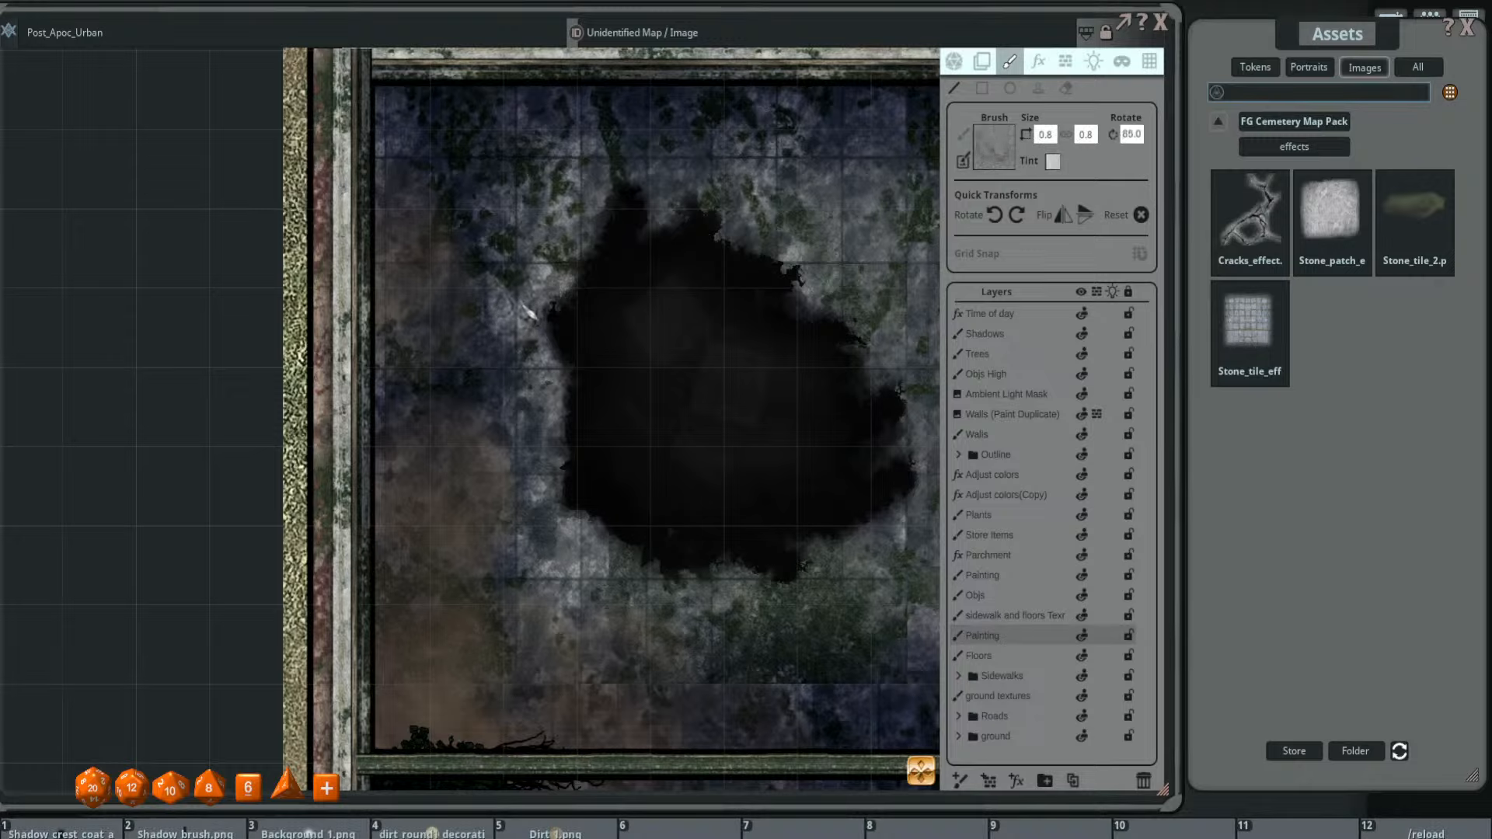
# - Stamp cracks onto the Floors layer along the hole's west edge, one at 85 degrees and another at 155 degrees
pyautogui.click(980, 658)
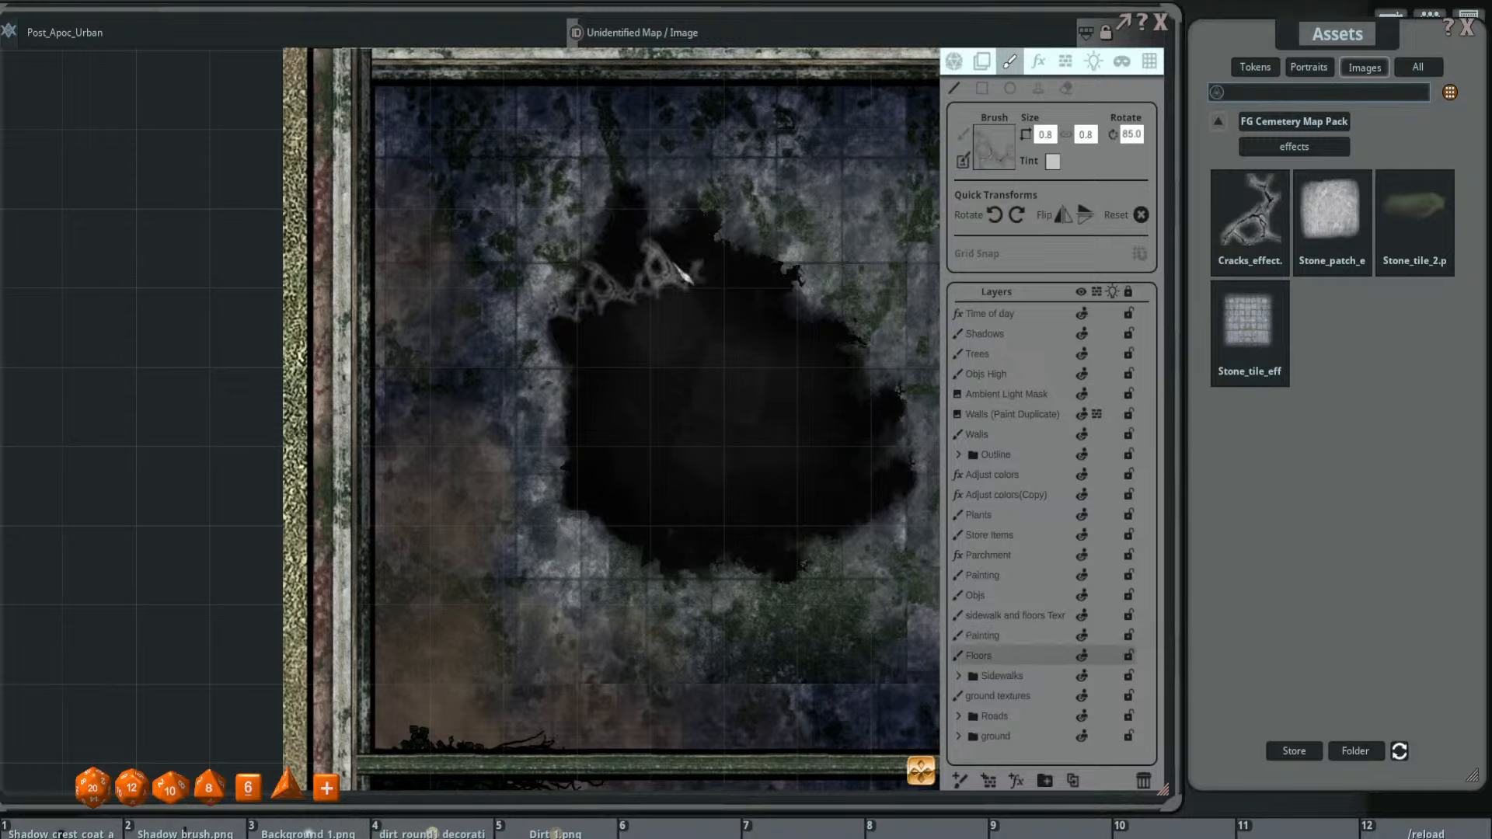
pyautogui.click(1037, 88)
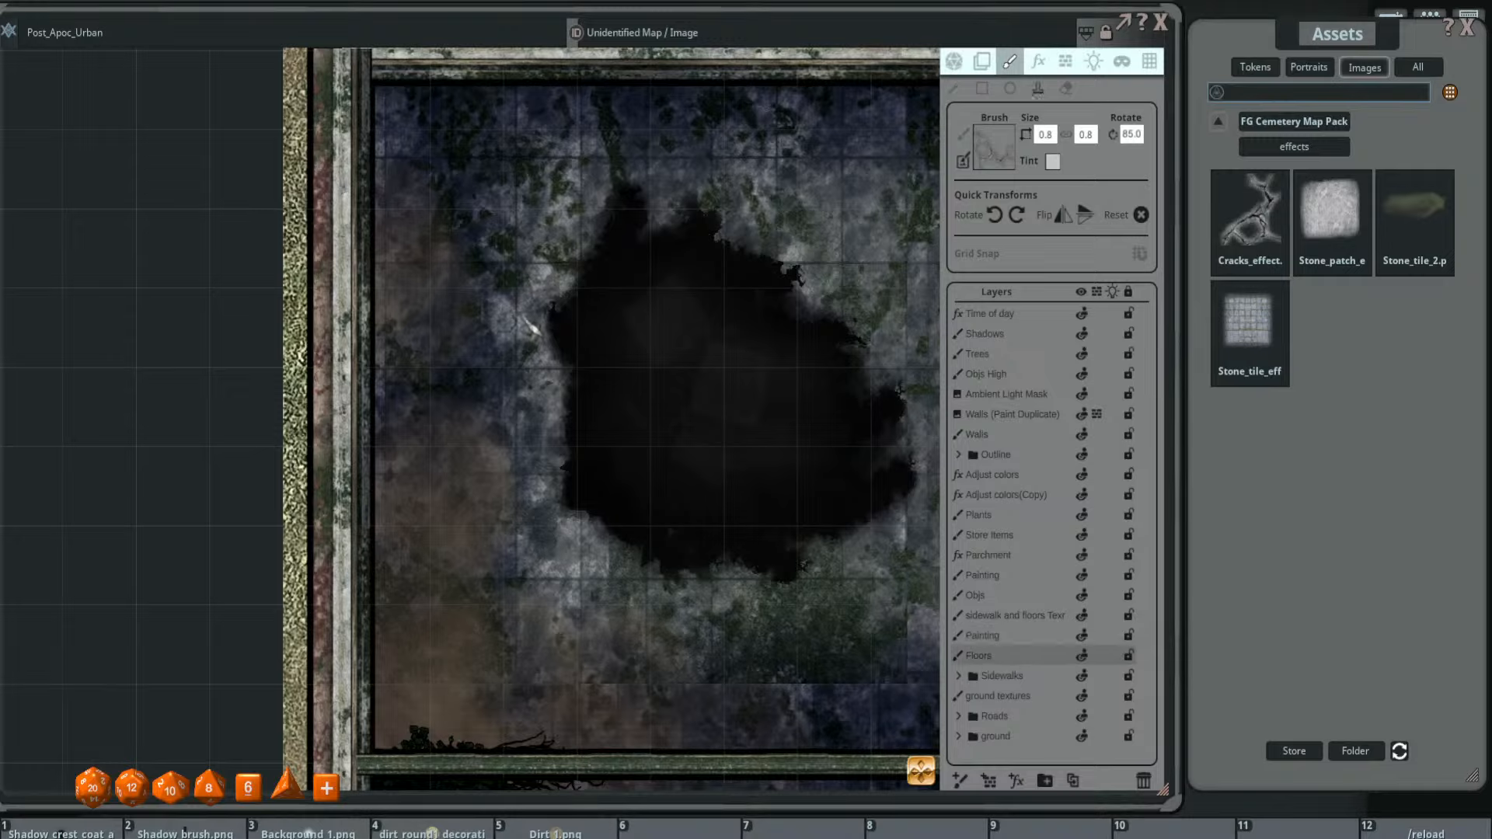
pyautogui.click(512, 299)
pyautogui.scroll(5, 715, 208)
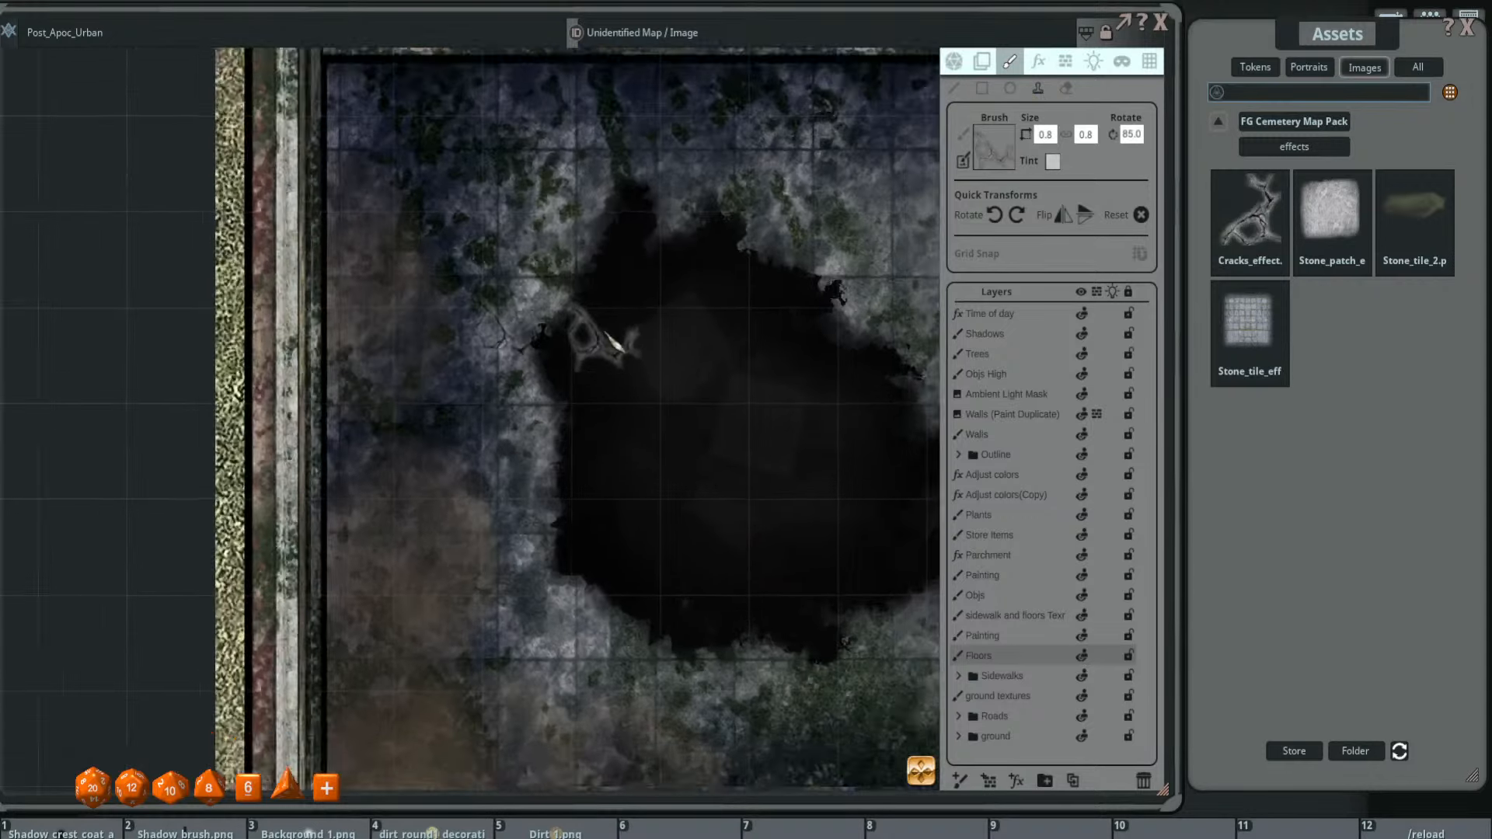
pyautogui.scroll(7, 470, 437)
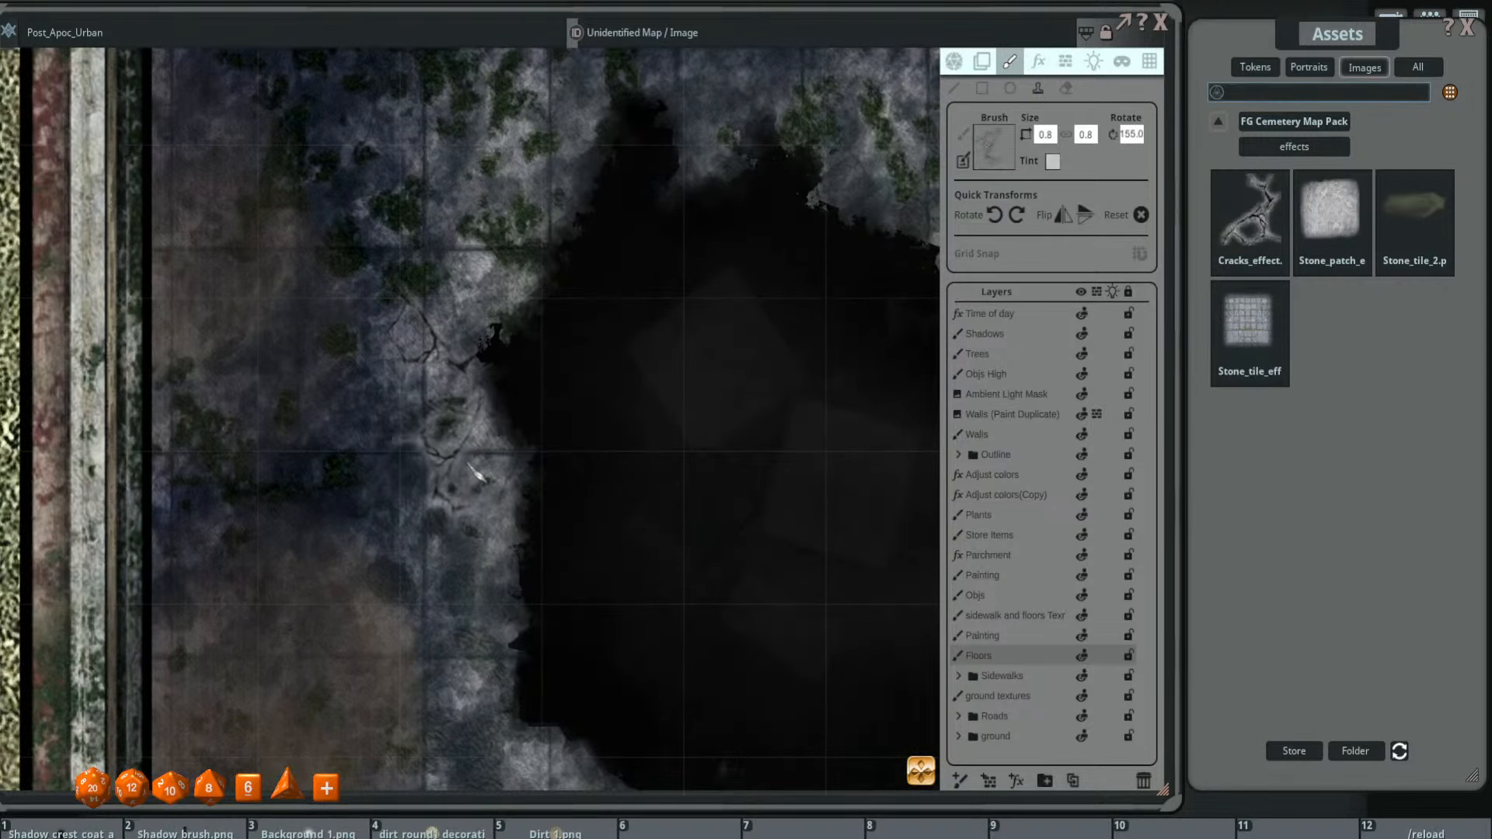
pyautogui.scroll(-3, 642, 599)
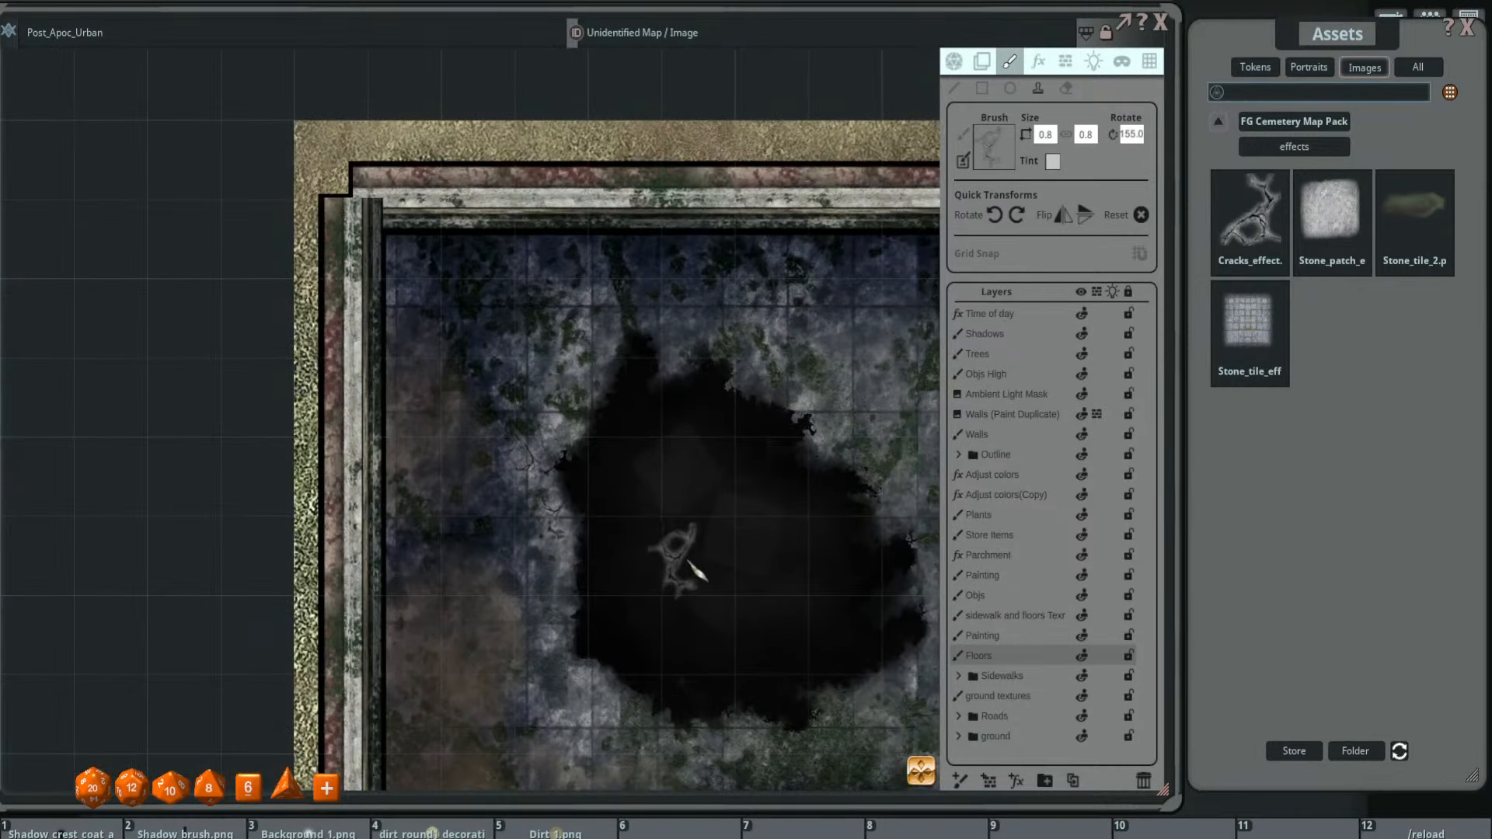
# - Stamp cracks beside the hole's northwest and lower west edges, varying the rotation and enlarging the brush to 1.0
pyautogui.scroll(-5, 659, 343)
pyautogui.scroll(-3, 590, 389)
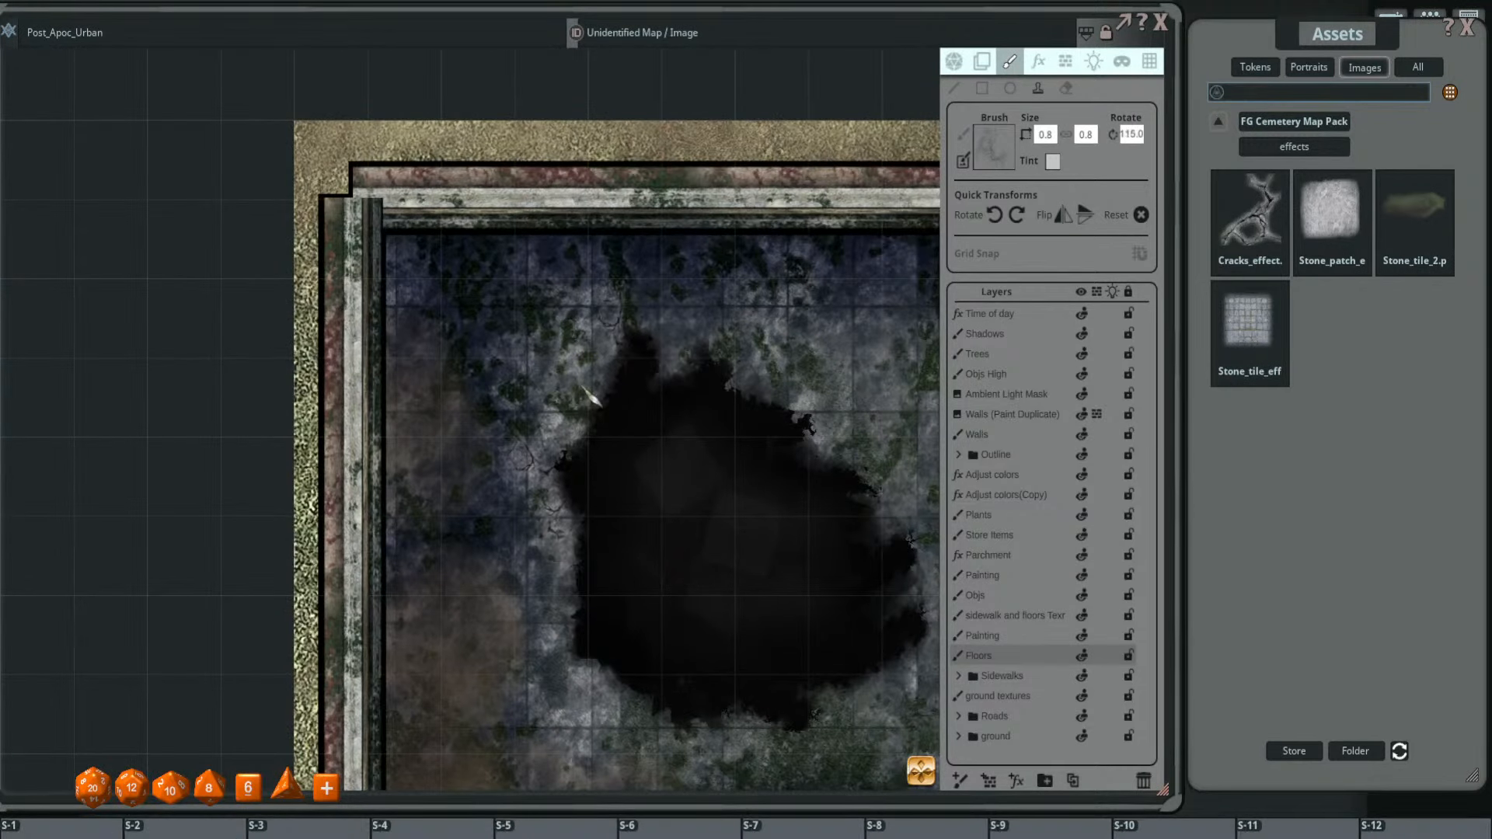
pyautogui.scroll(-9, 594, 402)
pyautogui.scroll(2, 586, 394)
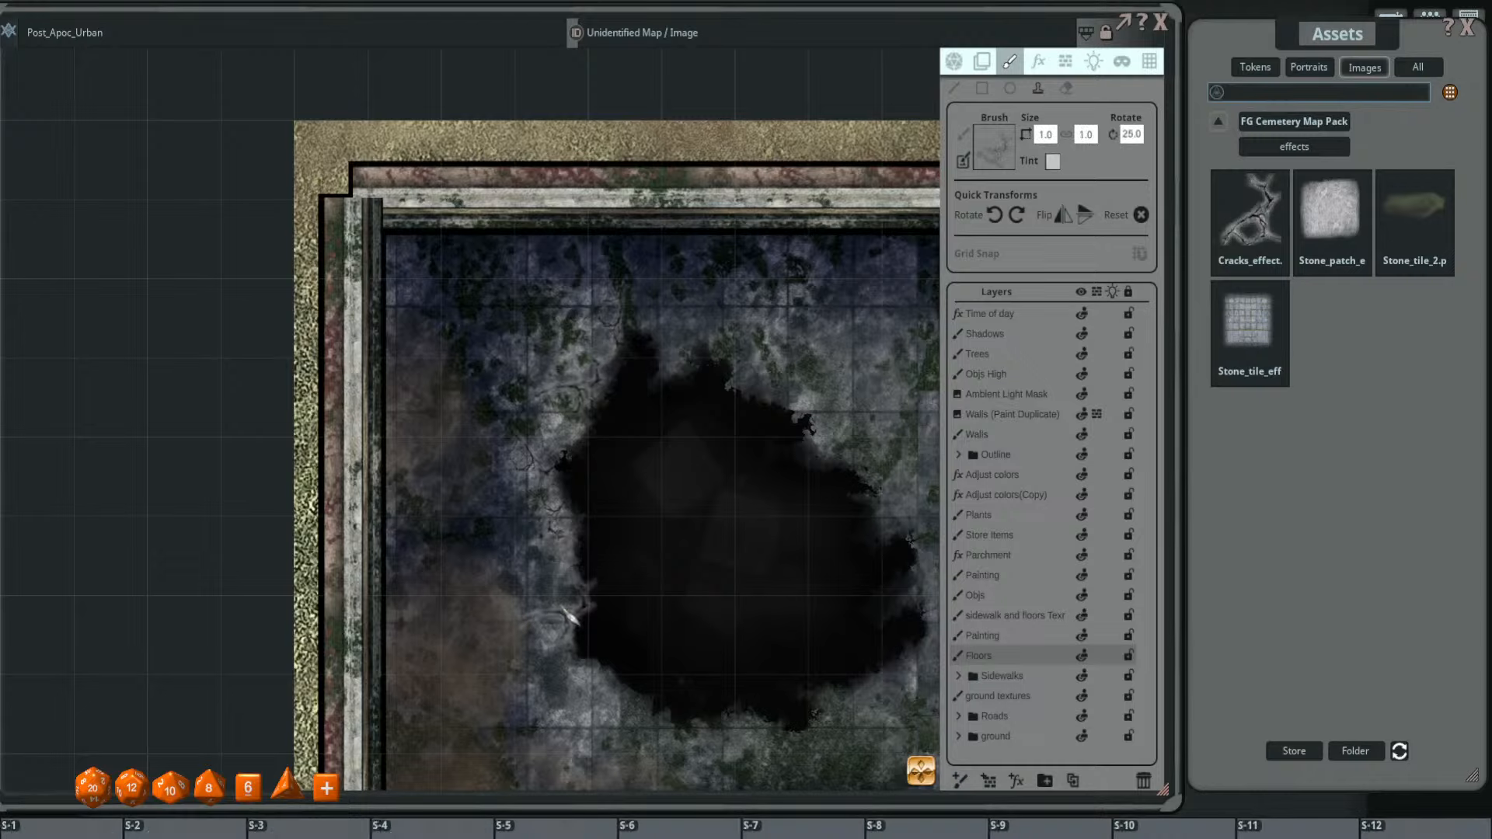
pyautogui.scroll(-7, 573, 595)
# - Stamp size 1.0 cracks along the hole's north and northeast edges, using rotations of 320, 355 and 5 degrees
pyautogui.scroll(-2, 572, 595)
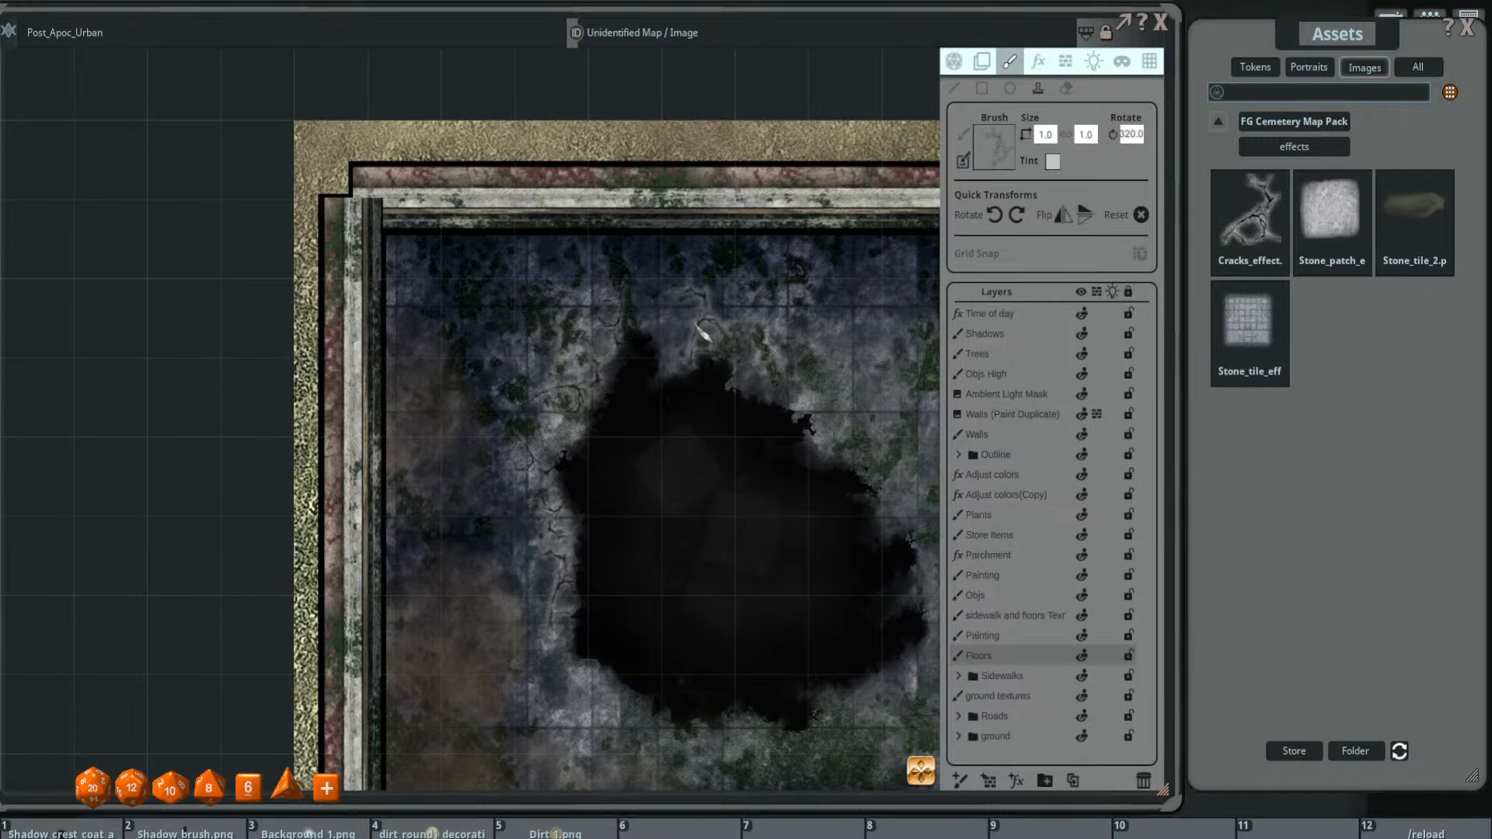
pyautogui.scroll(7, 641, 343)
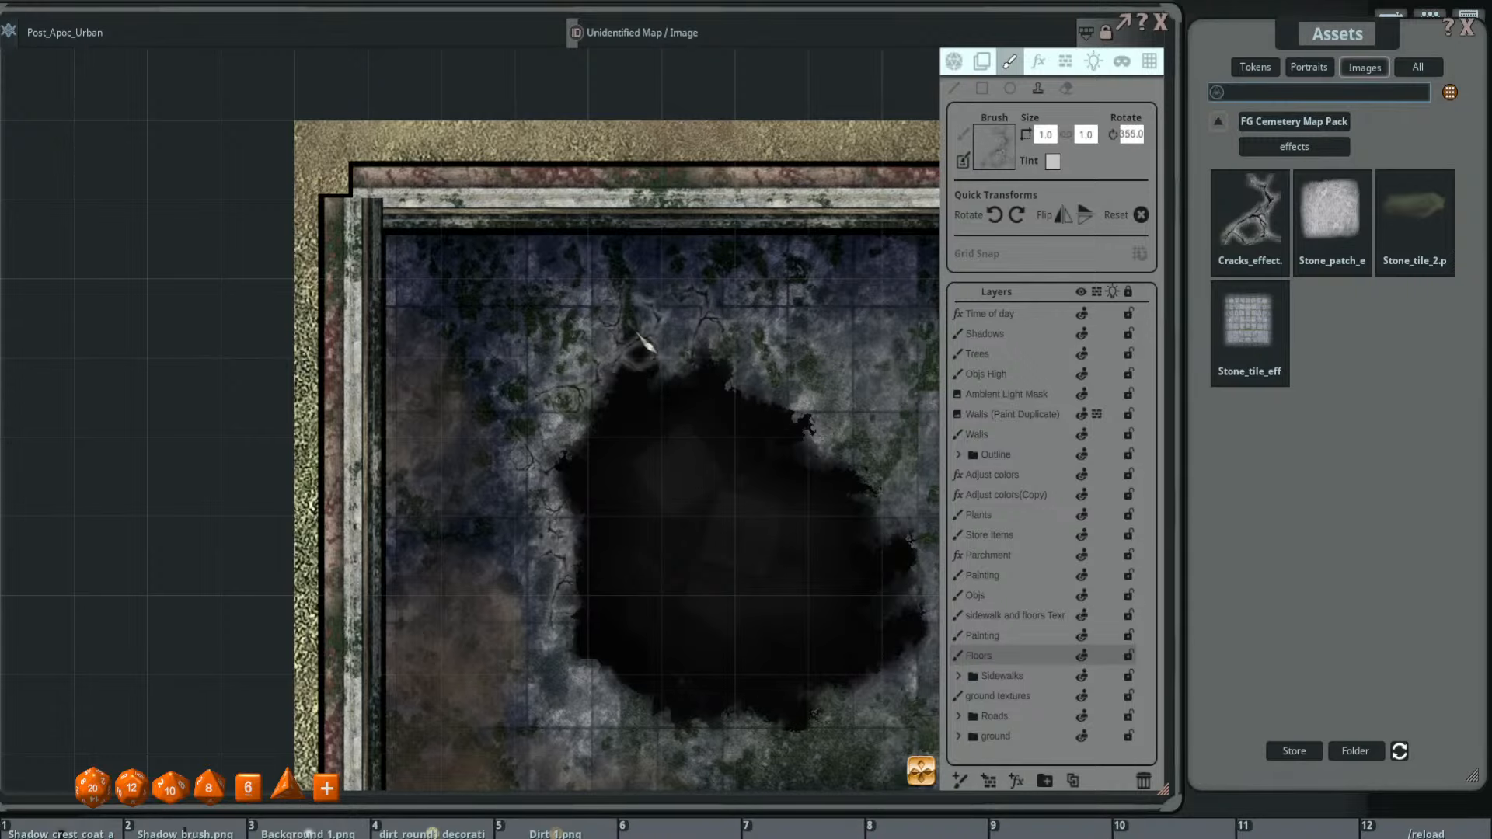
pyautogui.moveTo(794, 468); pyautogui.dragTo(730, 397)
pyautogui.scroll(2, 757, 315)
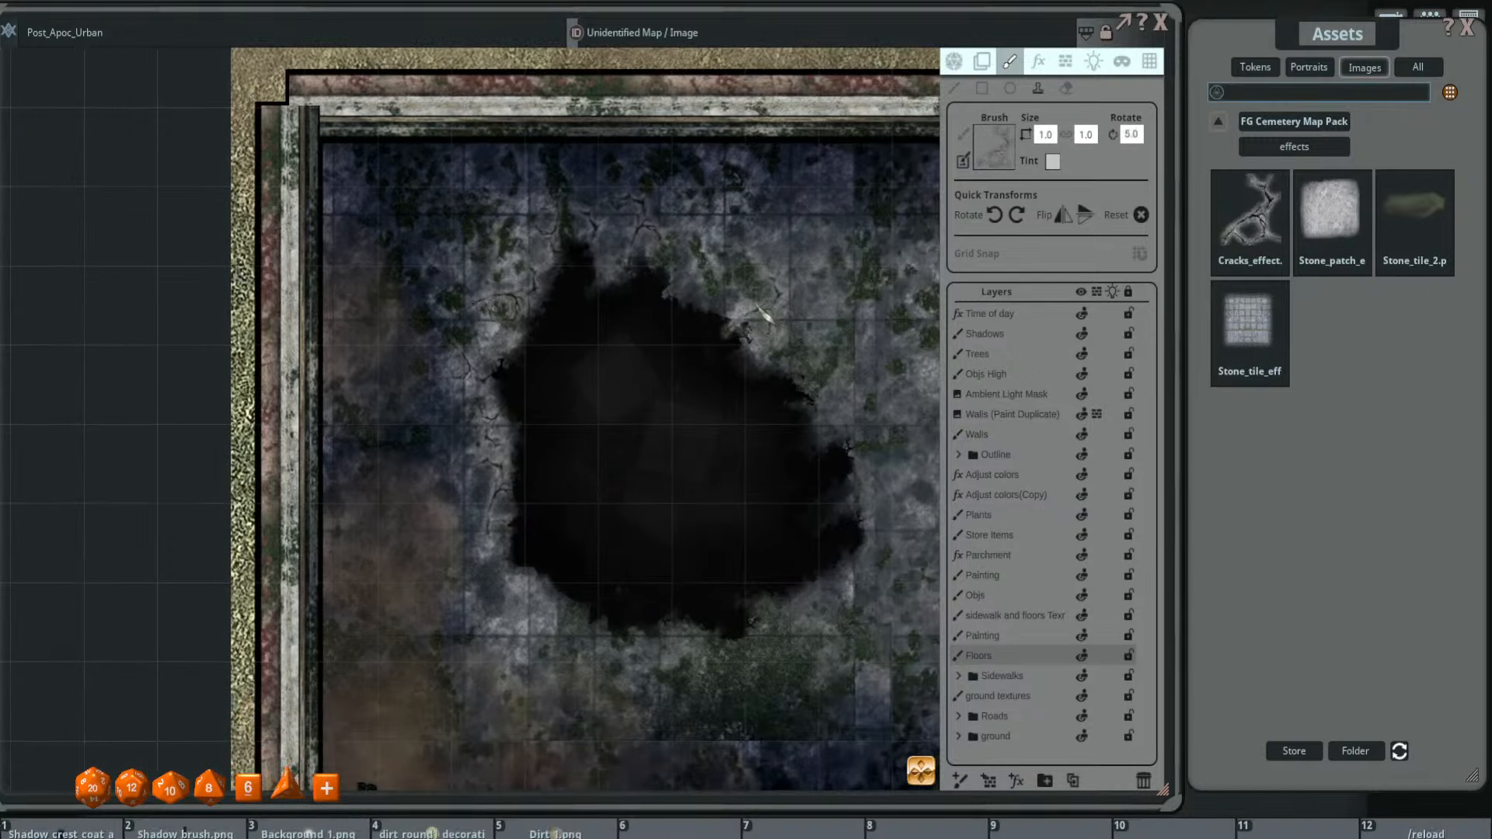
# - Add cracks along the hole's north edge, rotating the brush to 270 and 225 degrees and reducing its size to 0.8
pyautogui.scroll(-19, 738, 311)
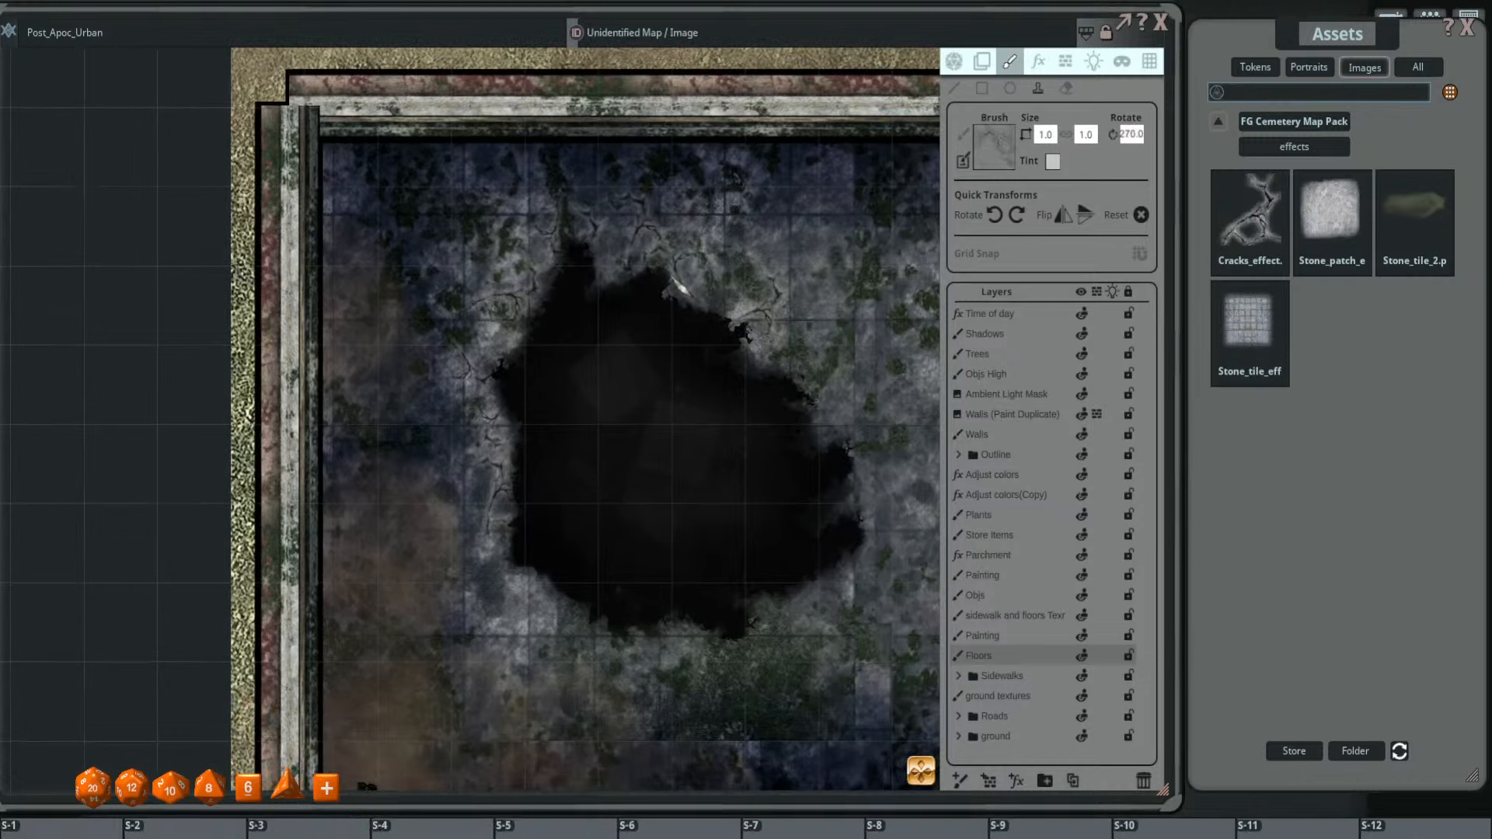
pyautogui.scroll(-5, 660, 256)
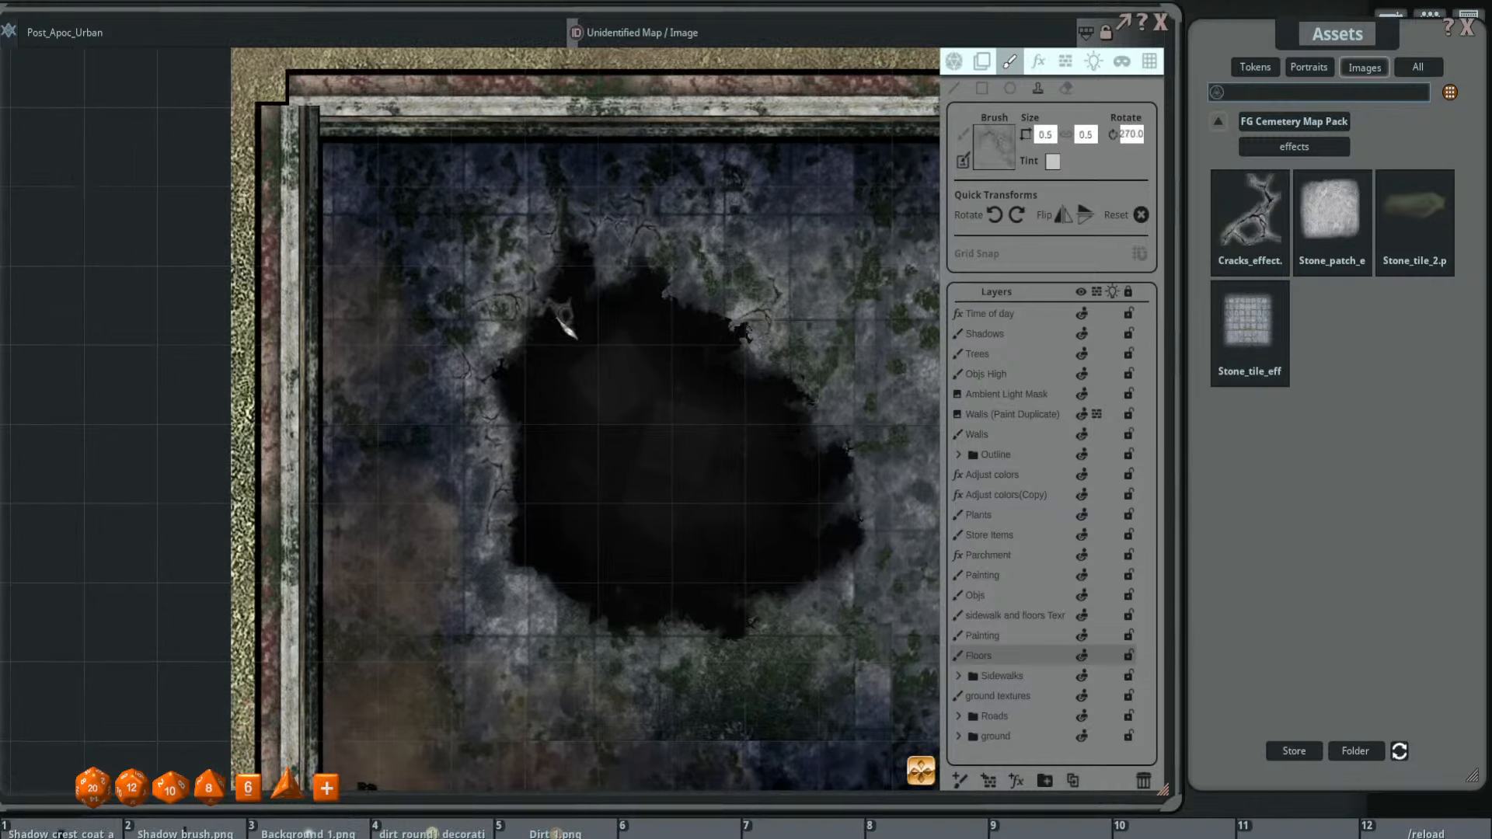
pyautogui.scroll(1, 606, 283)
pyautogui.scroll(-9, 610, 260)
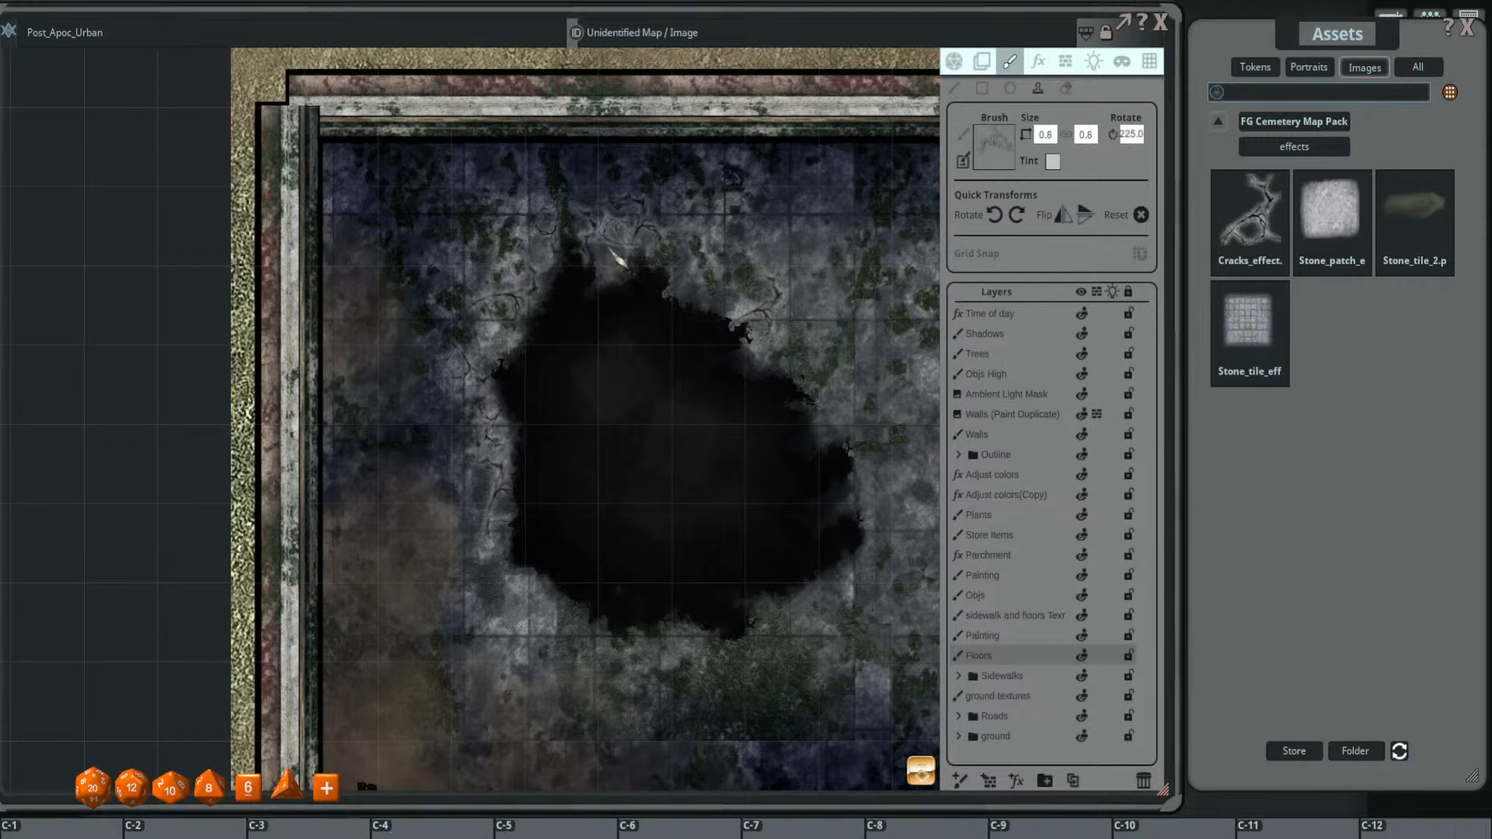
# - Stamp a crack at the hole's southwest edge with the brush at size 1.0 and 225 degrees
pyautogui.moveTo(557, 460); pyautogui.dragTo(600, 367)
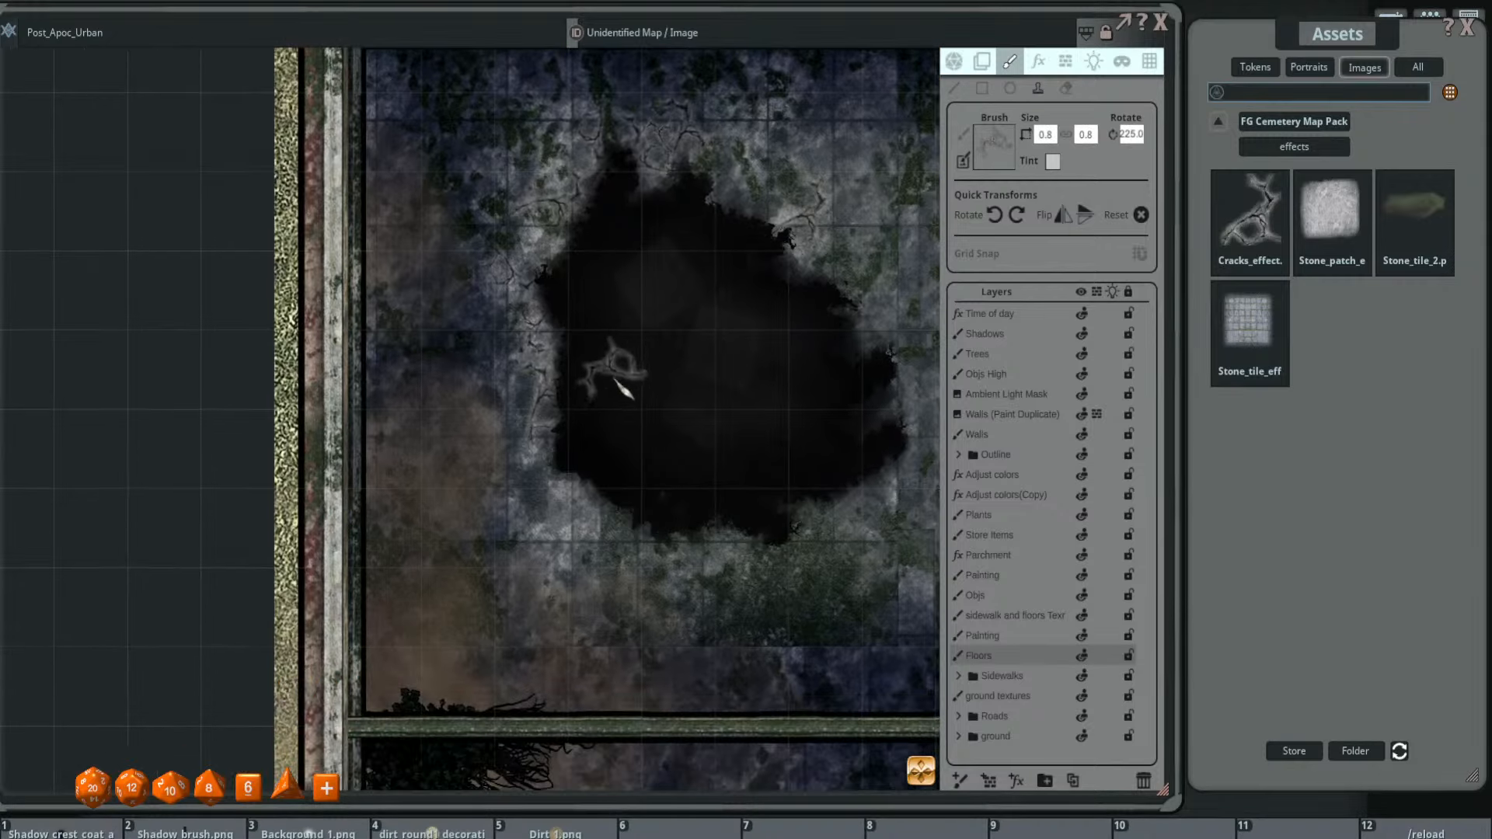
pyautogui.scroll(2, 538, 513)
pyautogui.scroll(-3, 539, 512)
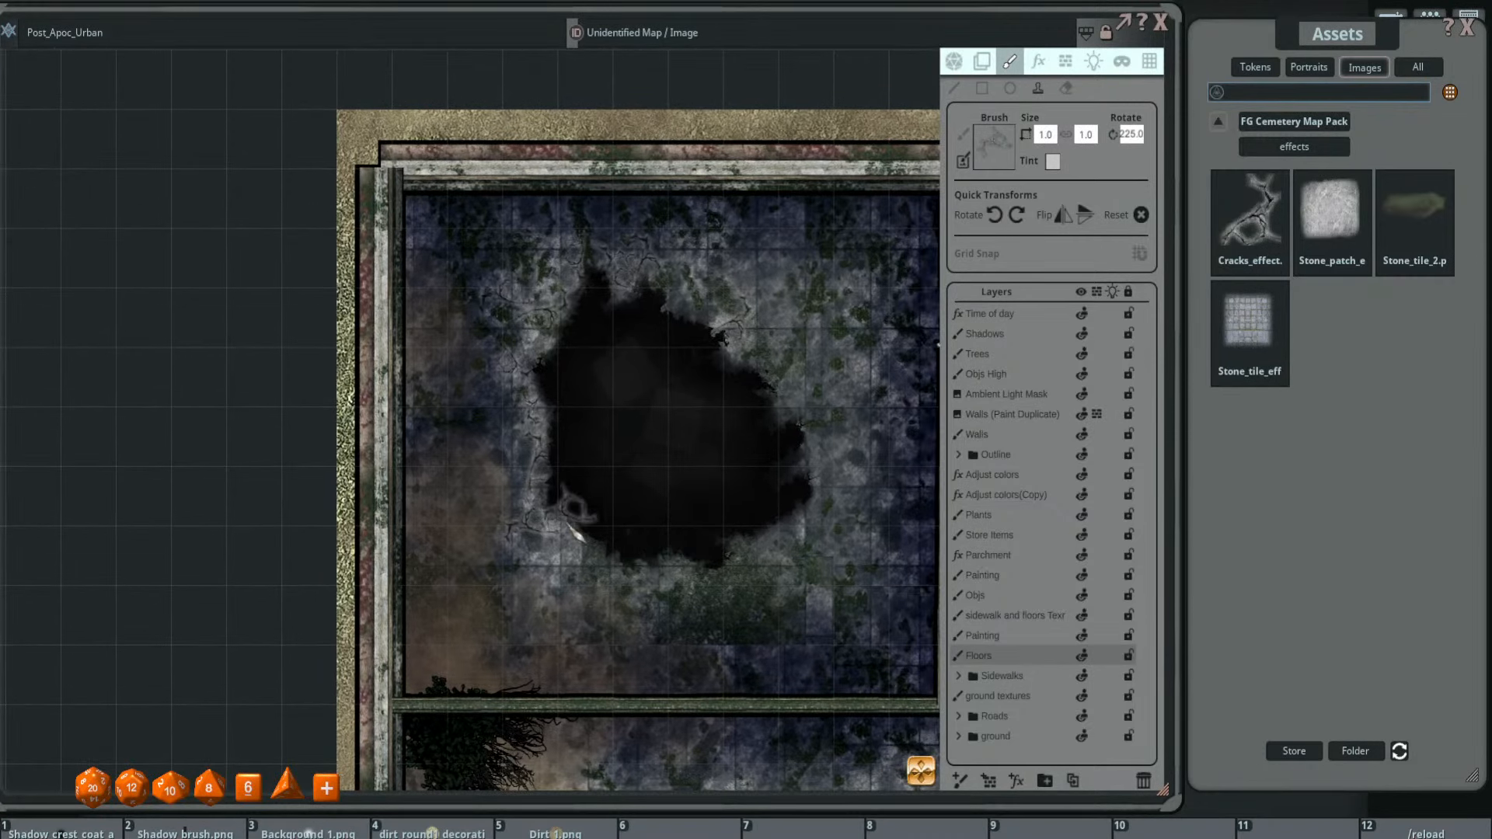
# - Enlarge the crack brush to 1.3 and stamp a crack beside the hole's east edge
pyautogui.moveTo(687, 503); pyautogui.dragTo(626, 494)
pyautogui.scroll(3, 763, 410)
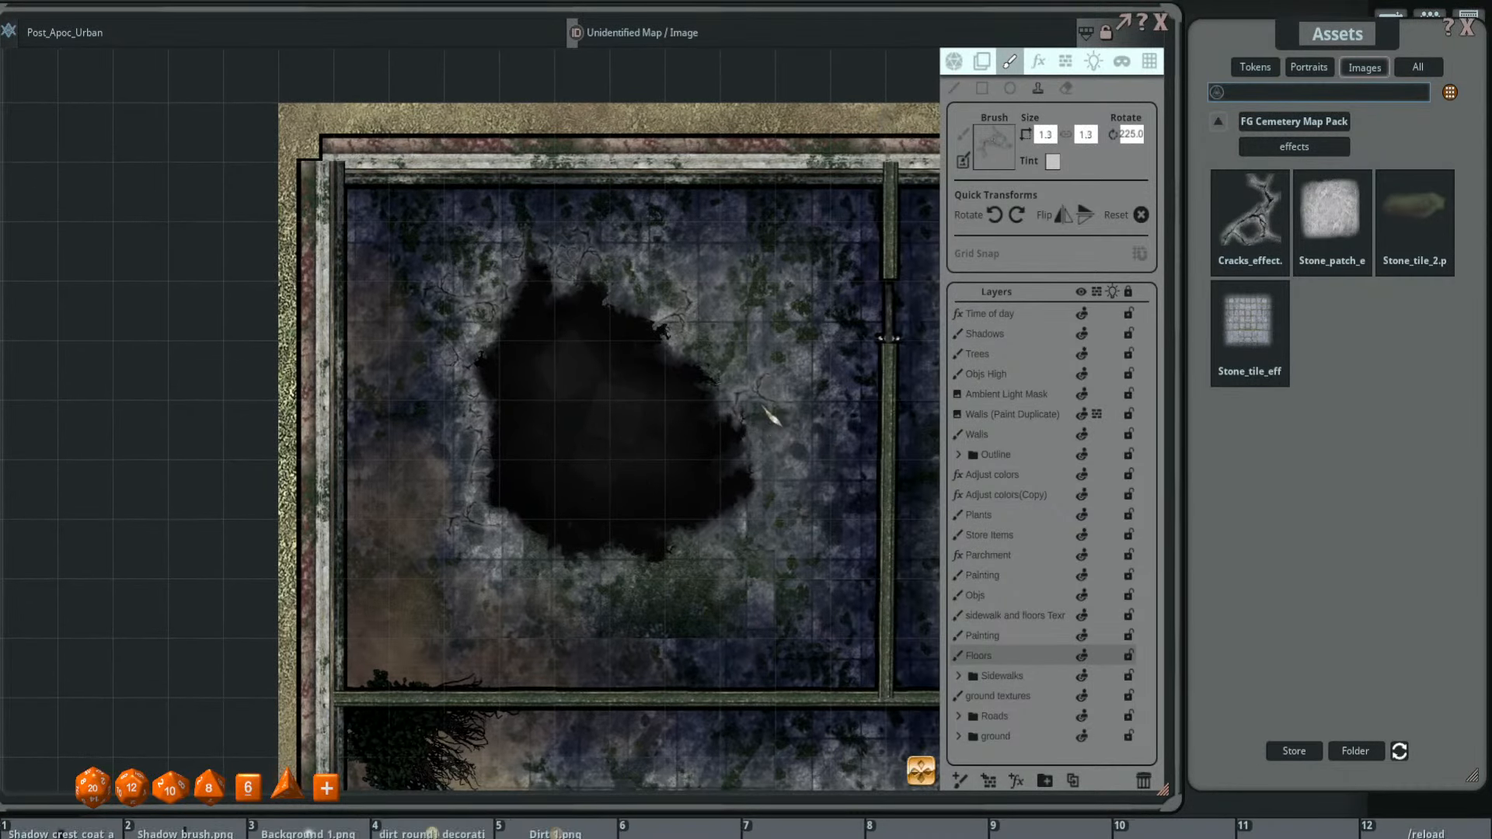
pyautogui.click(761, 401)
# - Add smaller cracks at the hole's east edge, reducing the brush to 0.8 and varying its rotation between 325 and 270 degrees
pyautogui.scroll(5, 712, 406)
pyautogui.scroll(3, 721, 415)
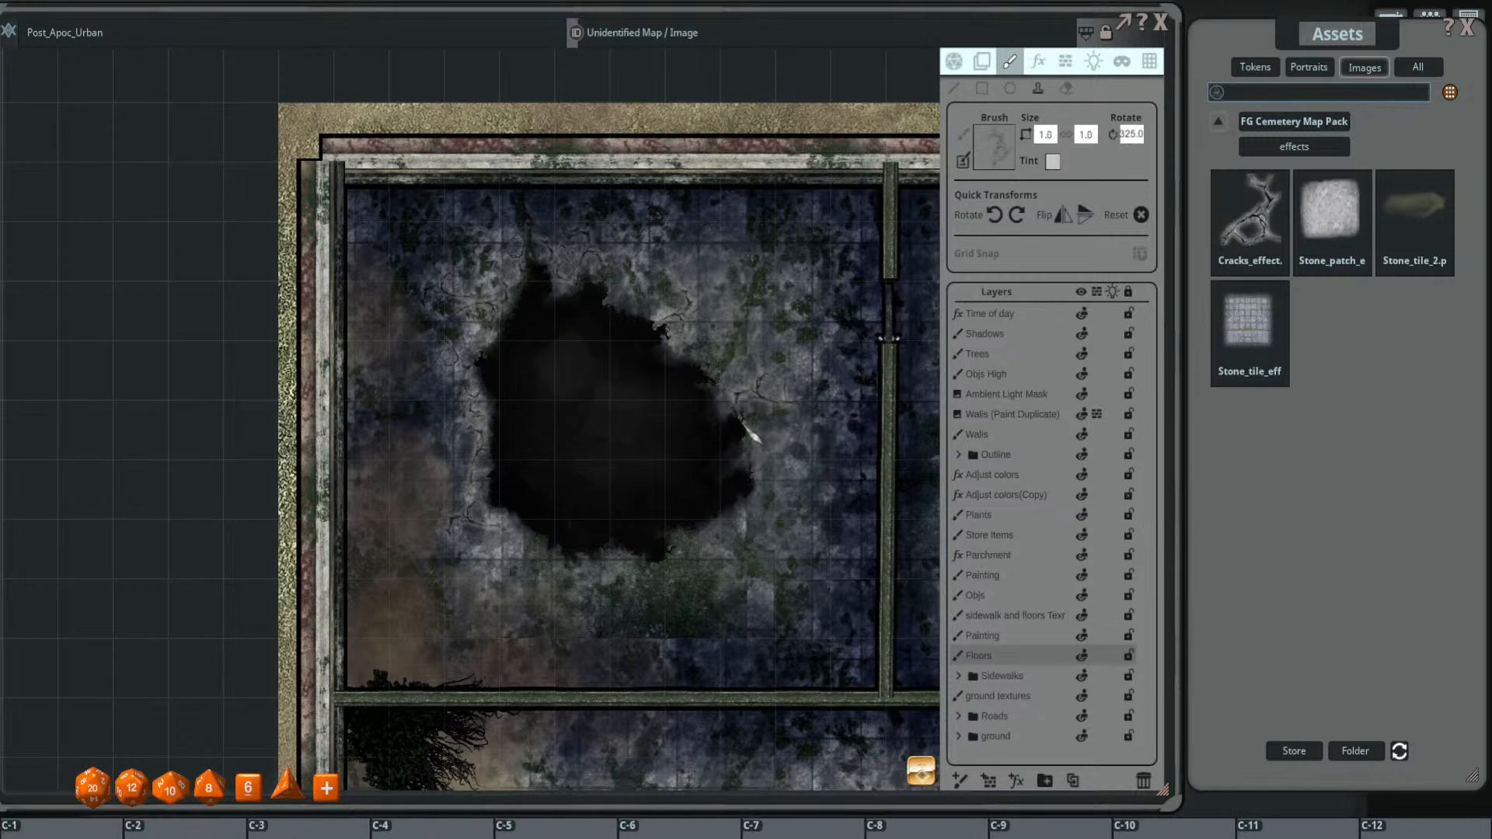
pyautogui.scroll(-5, 752, 424)
pyautogui.scroll(-4, 754, 379)
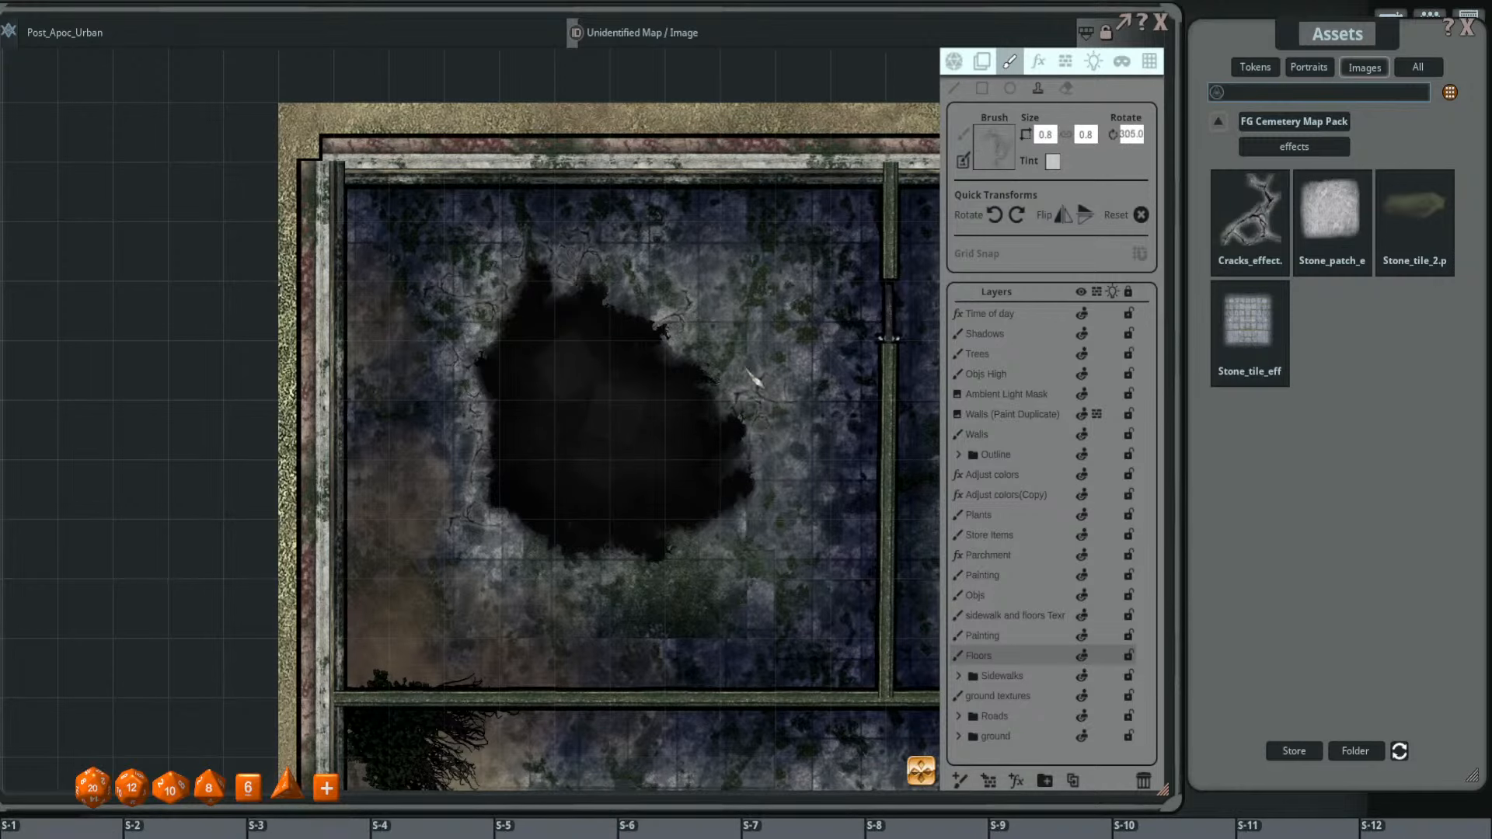
pyautogui.scroll(2, 804, 462)
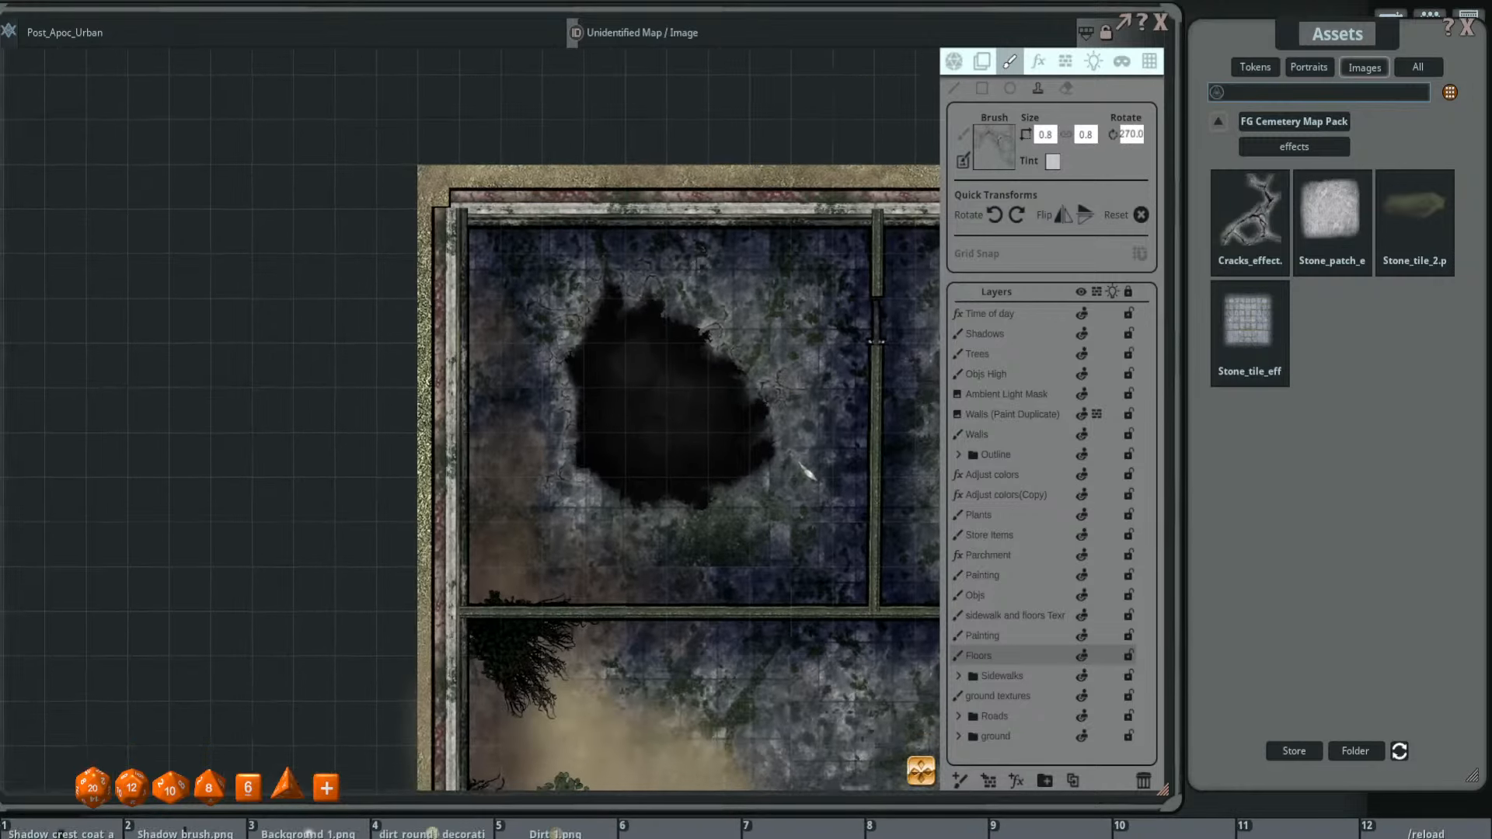
# - Stamp a size 0.8 crack rotated to 230 degrees on the floor west of the hole
pyautogui.scroll(2, 593, 496)
pyautogui.scroll(-4, 543, 443)
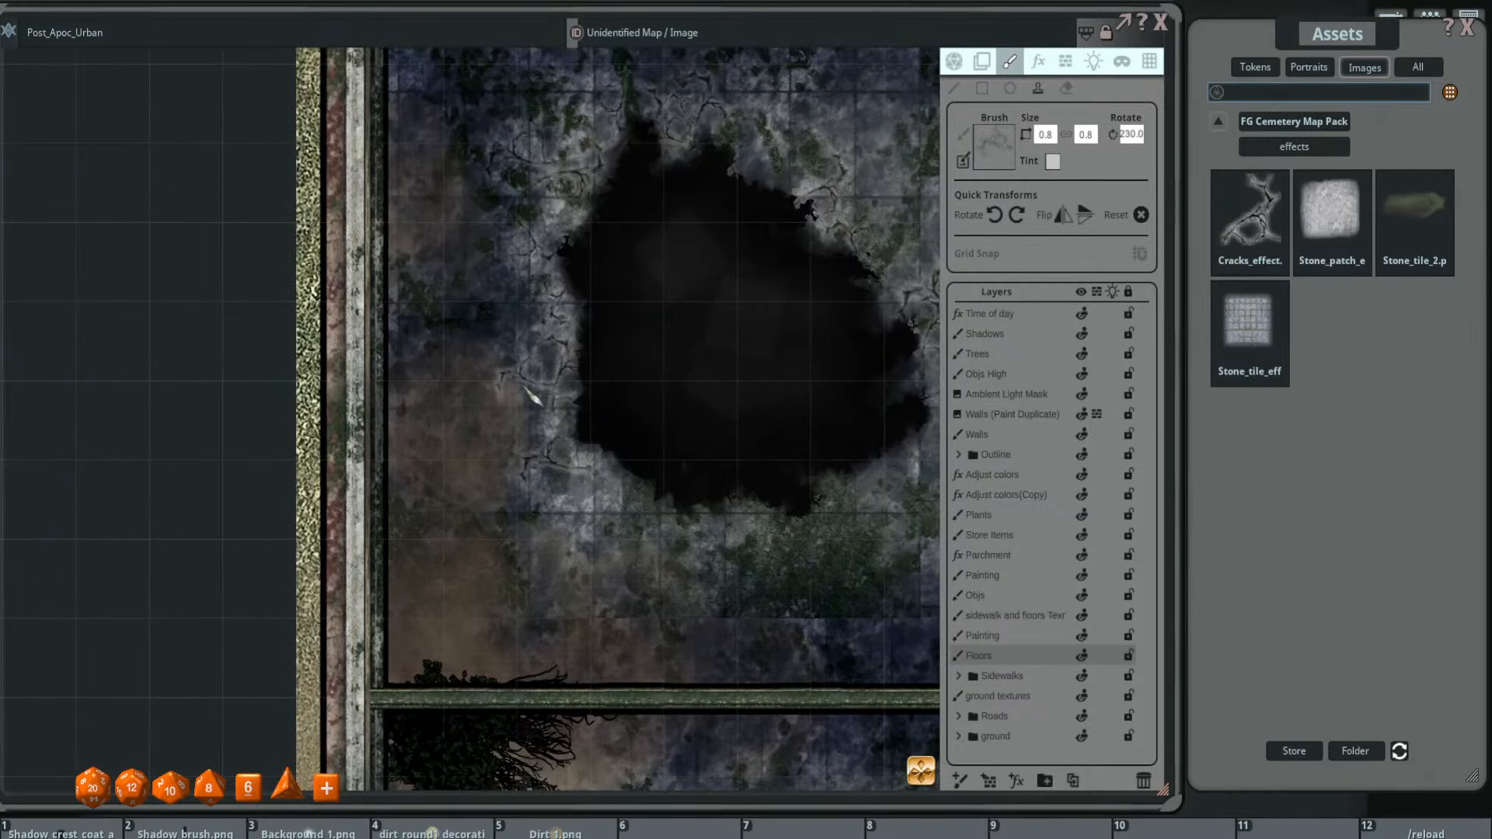
pyautogui.scroll(-3, 590, 435)
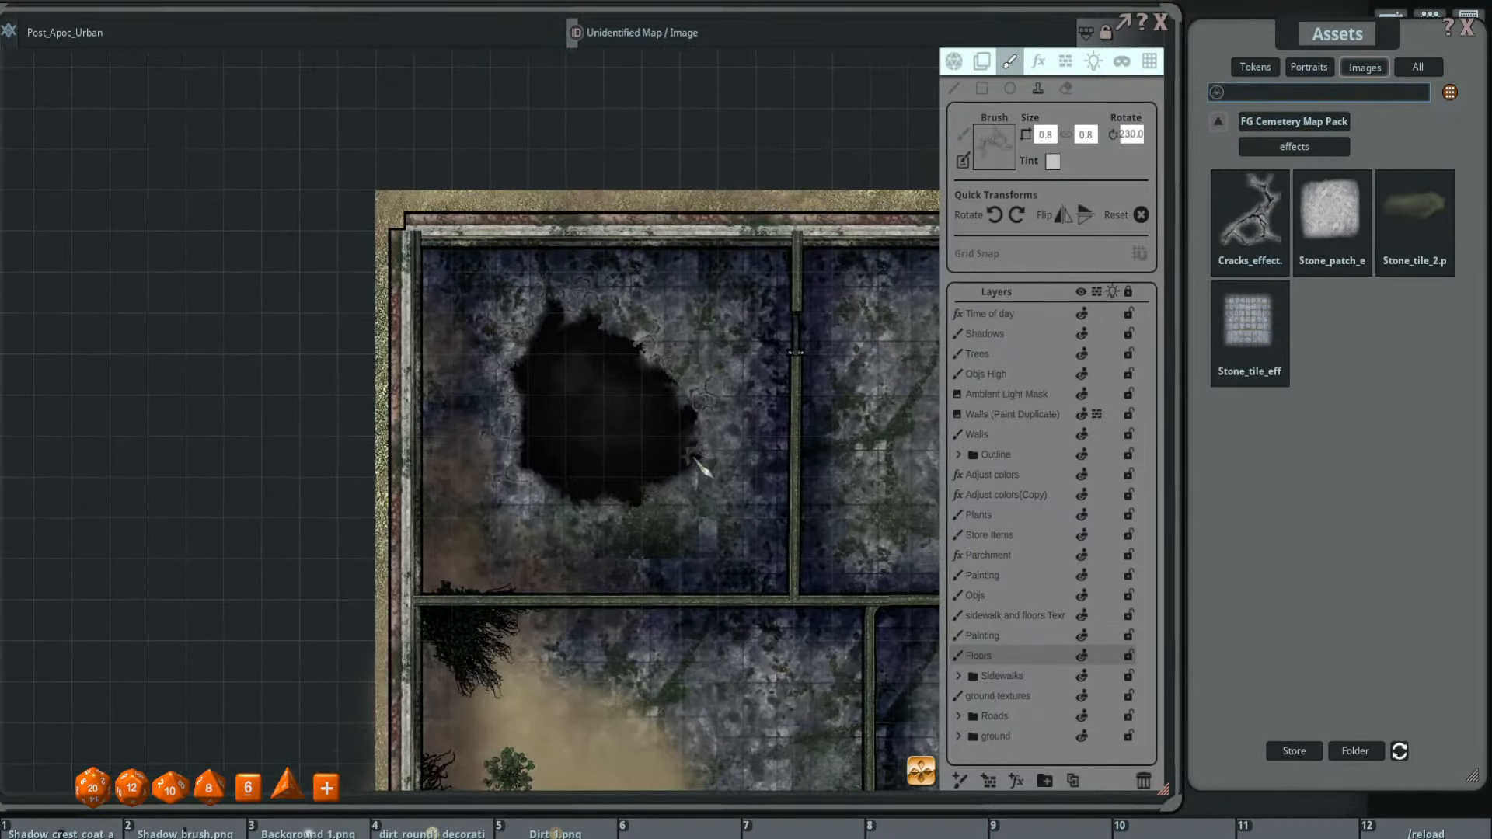
# - Load the Cracks_brush image from the pack's brushes folder for freehand painting, sized 0.7 by 2.0 with a light grey tint
pyautogui.click(1299, 122)
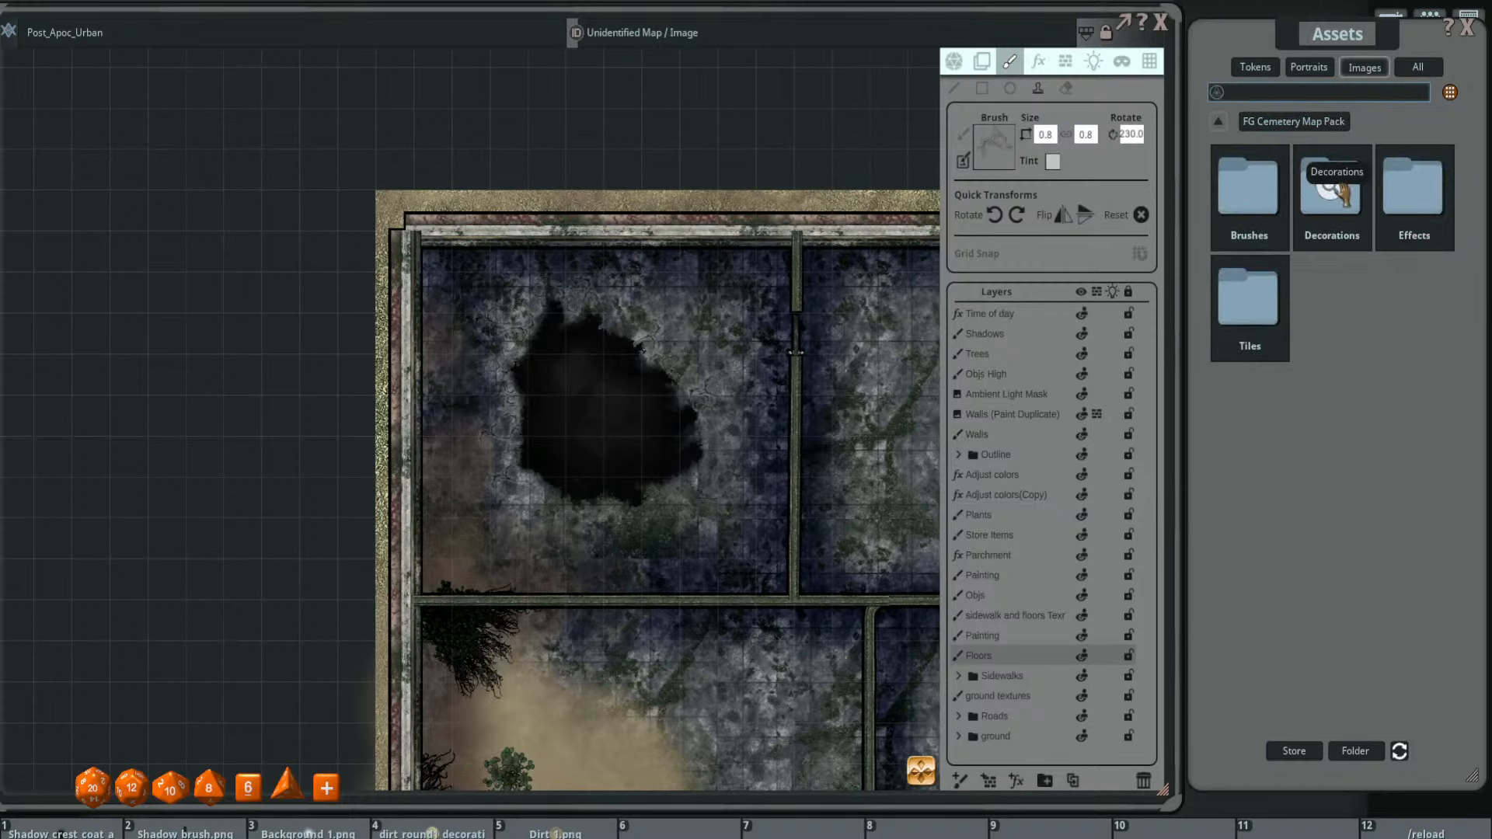
pyautogui.click(1247, 187)
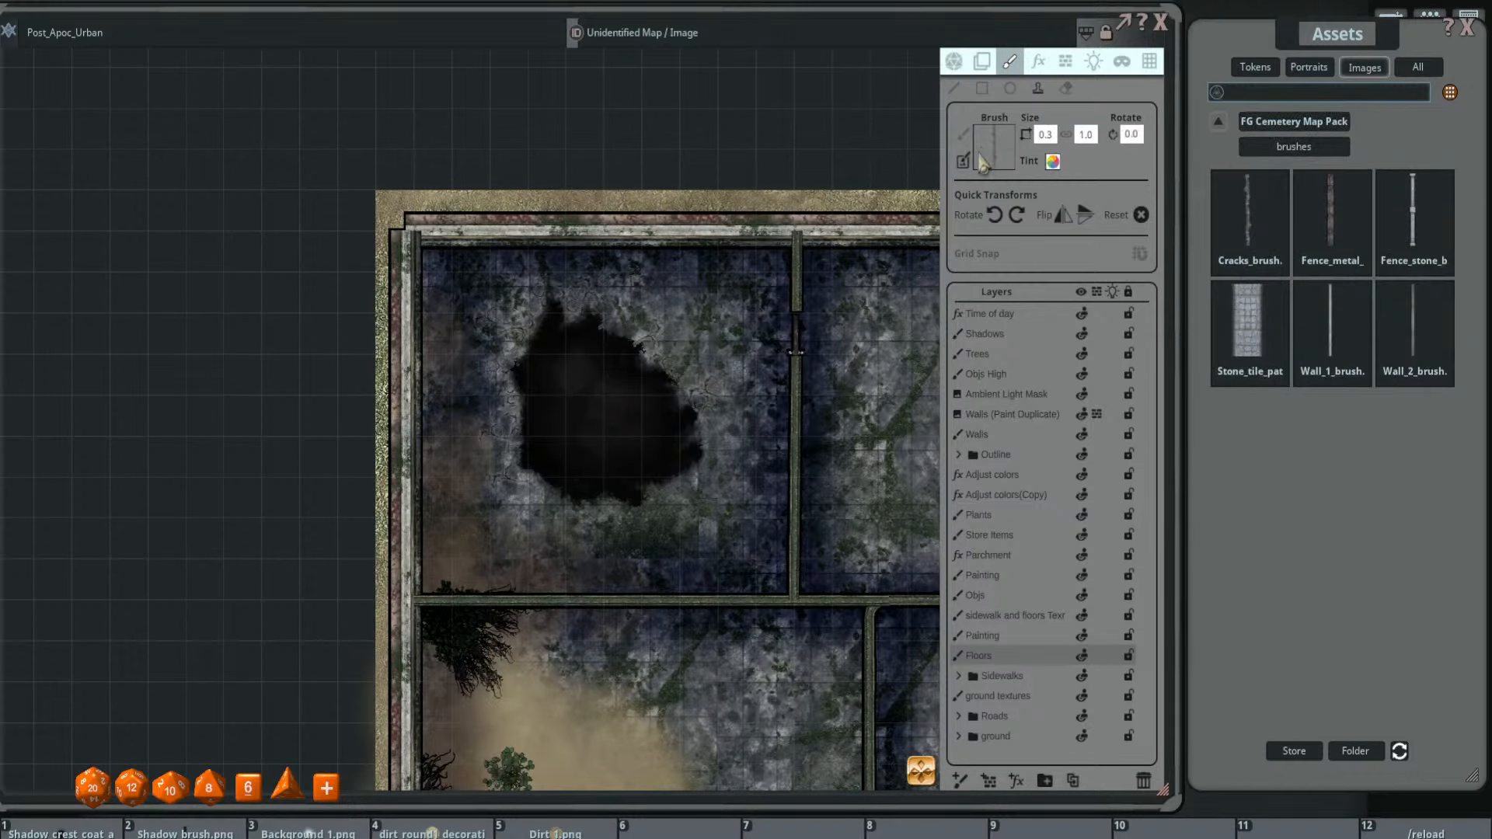
pyautogui.scroll(3, 523, 373)
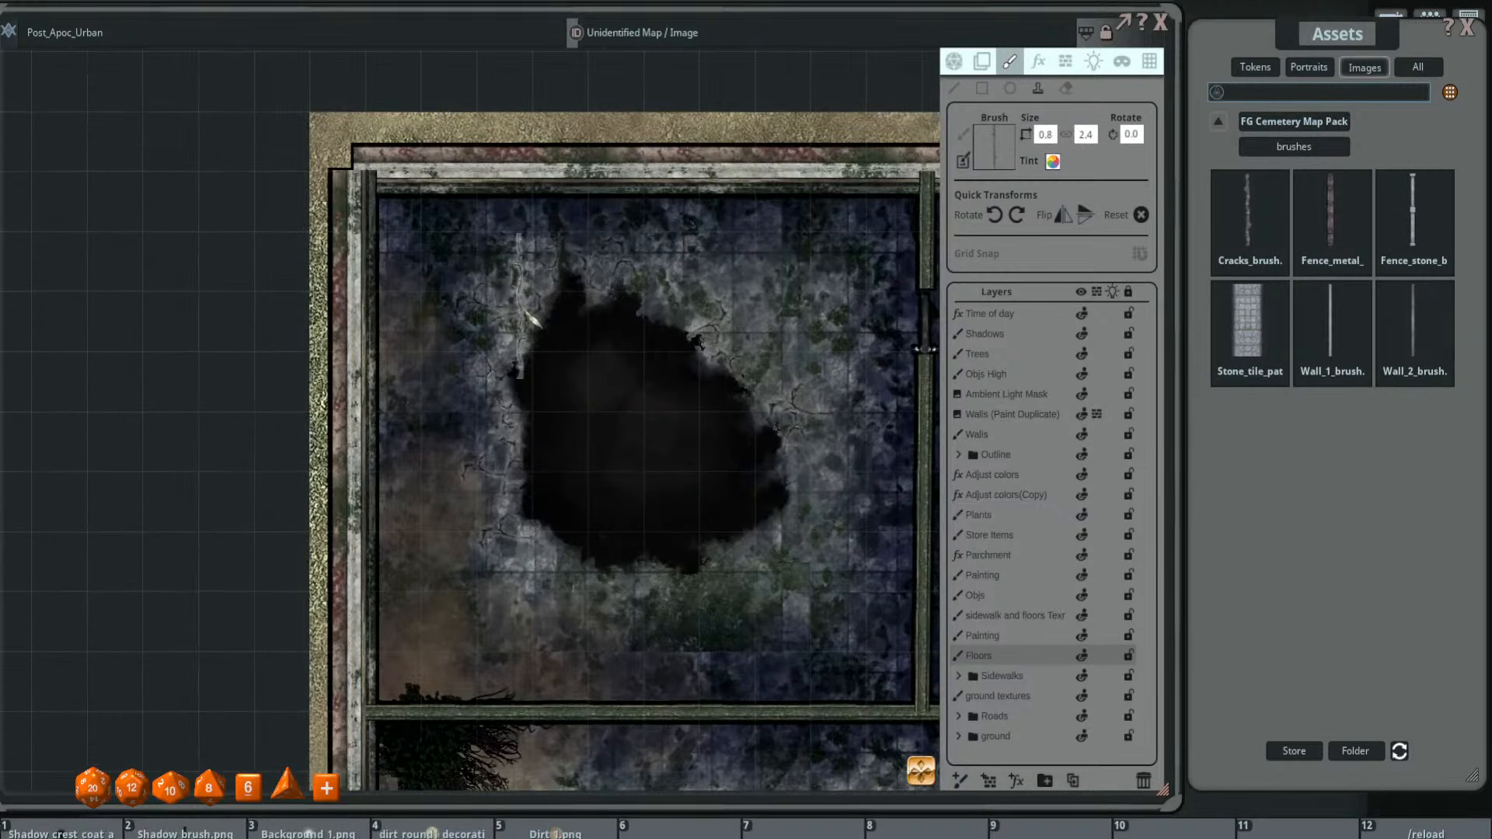
pyautogui.scroll(2, 533, 320)
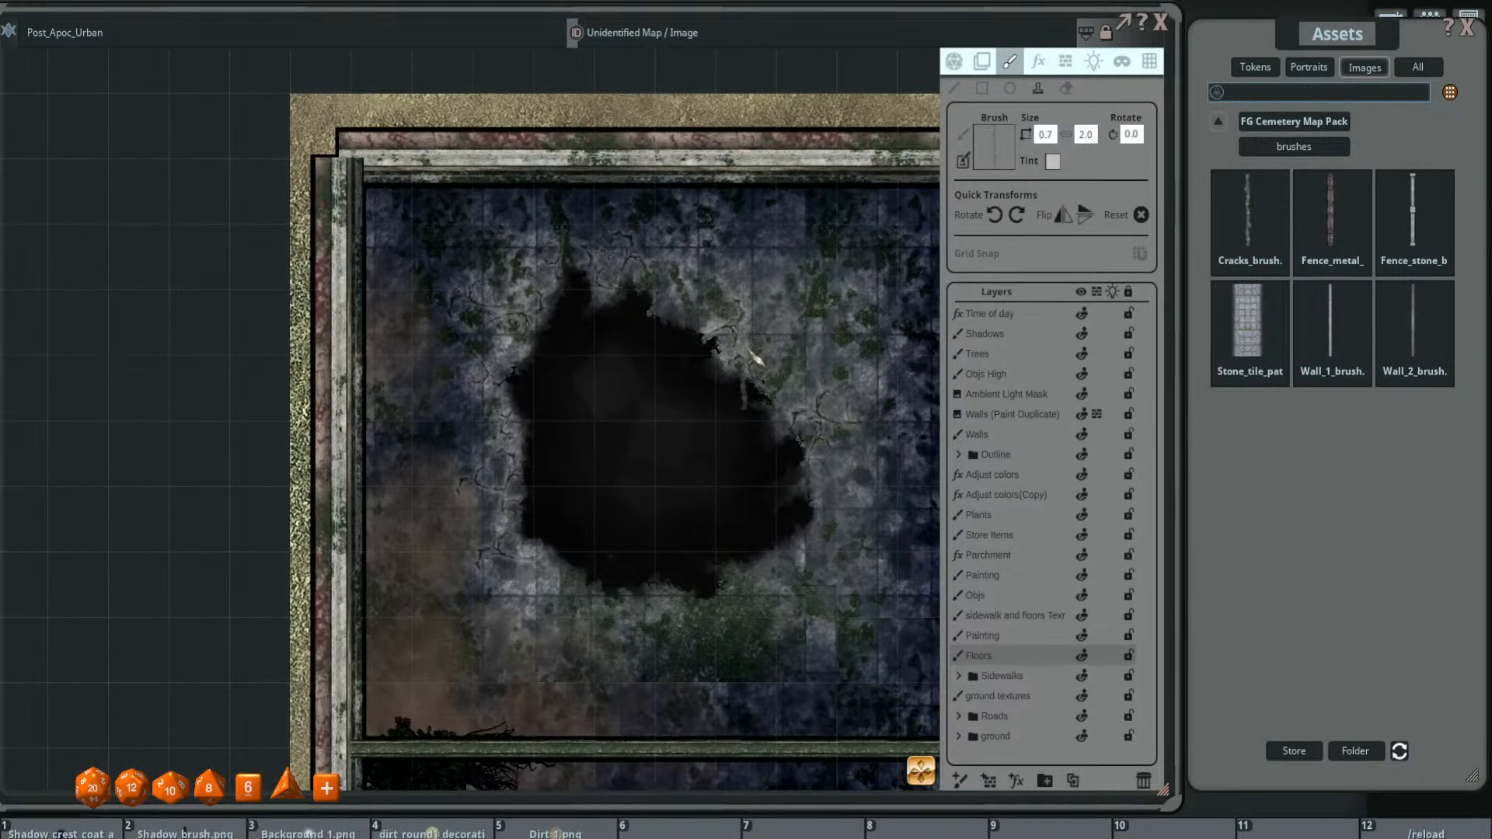
pyautogui.scroll(1, 684, 342)
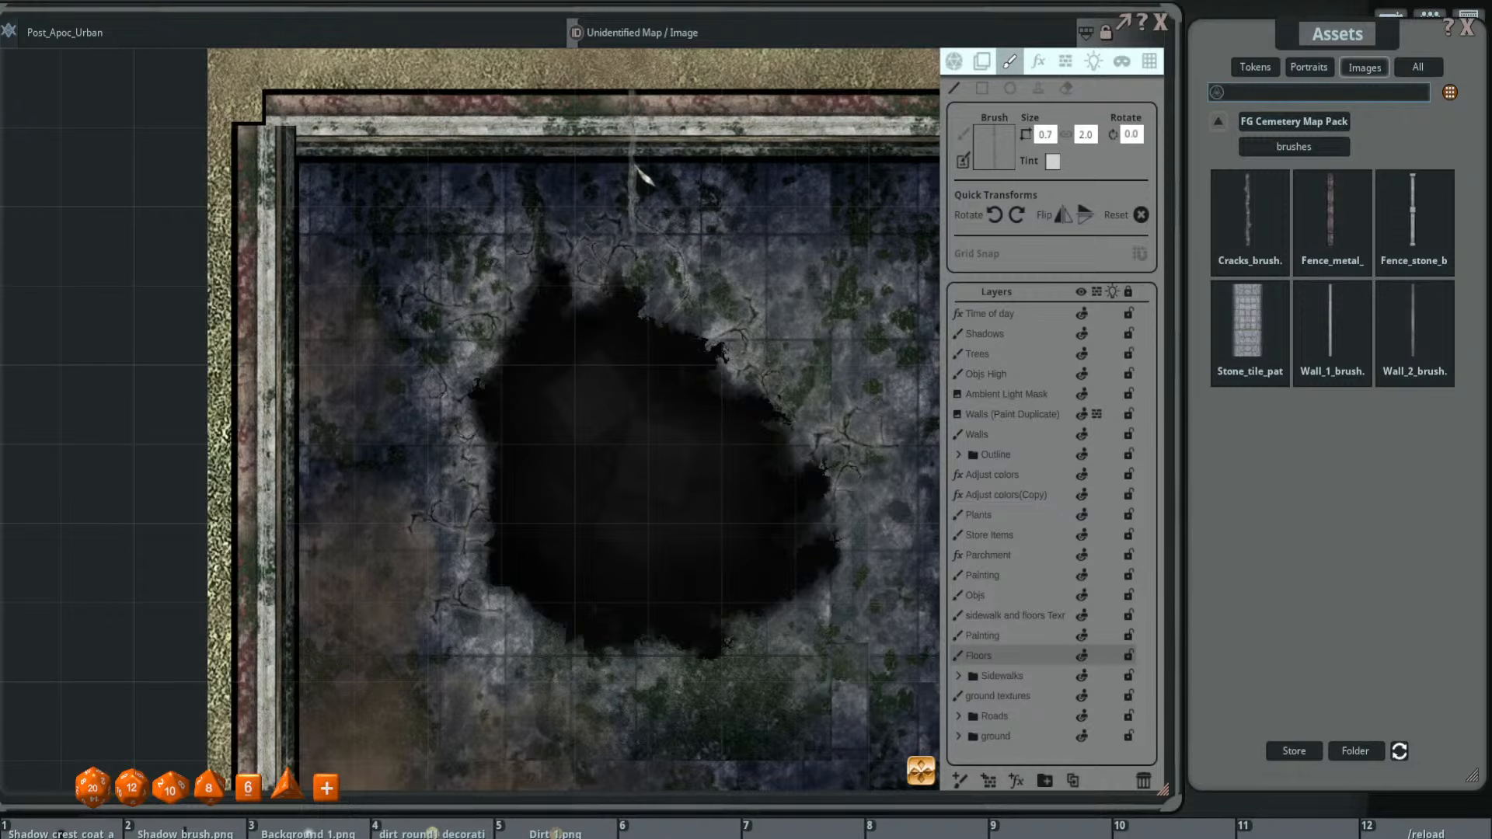
pyautogui.moveTo(581, 460); pyautogui.dragTo(600, 381)
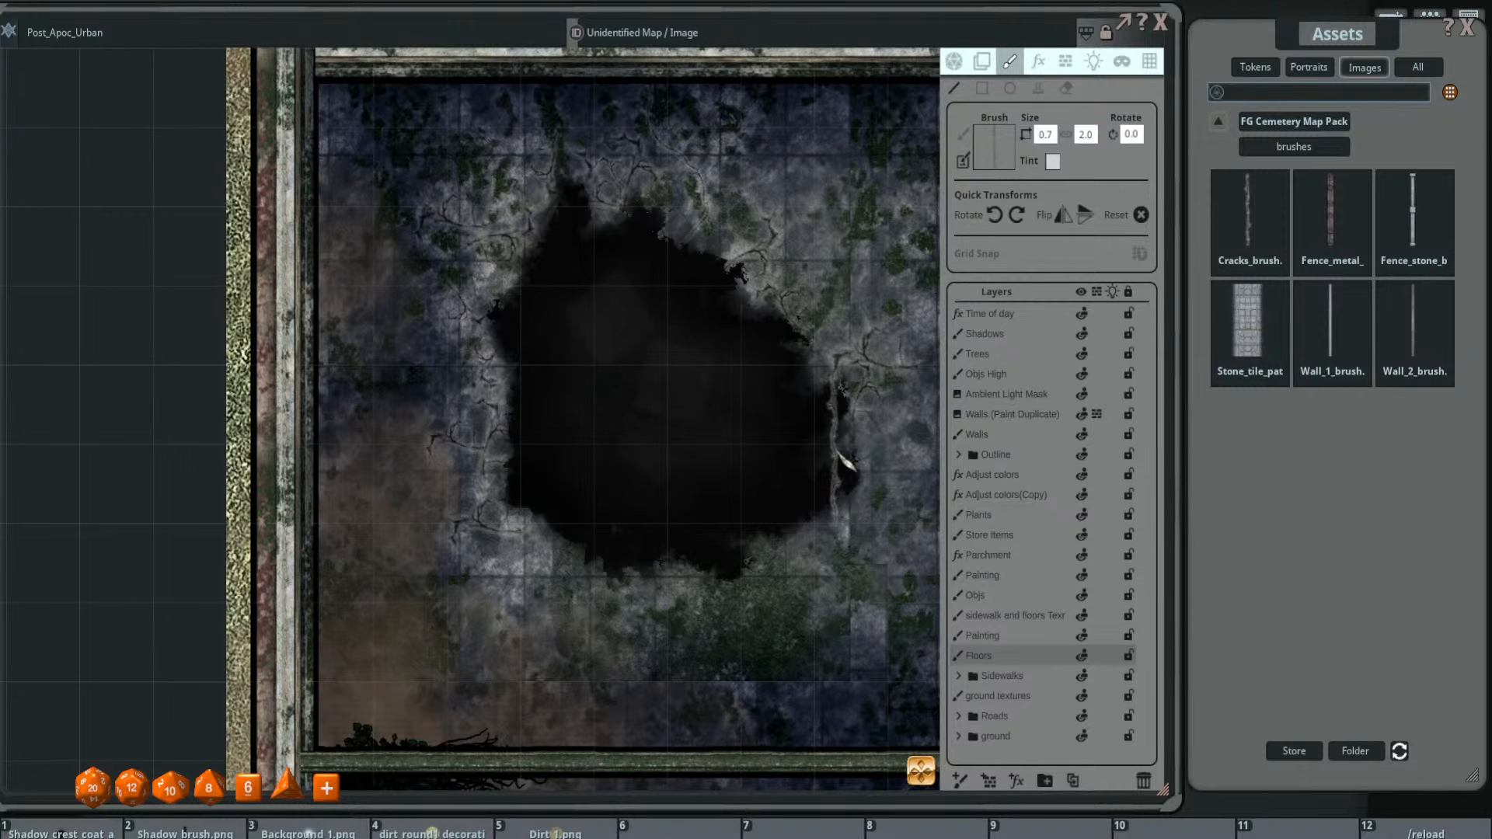
# - Try to paint a freehand crack on the floor south of the hole with the brush sized 0.8 by 2.4
pyautogui.scroll(-5, 783, 433)
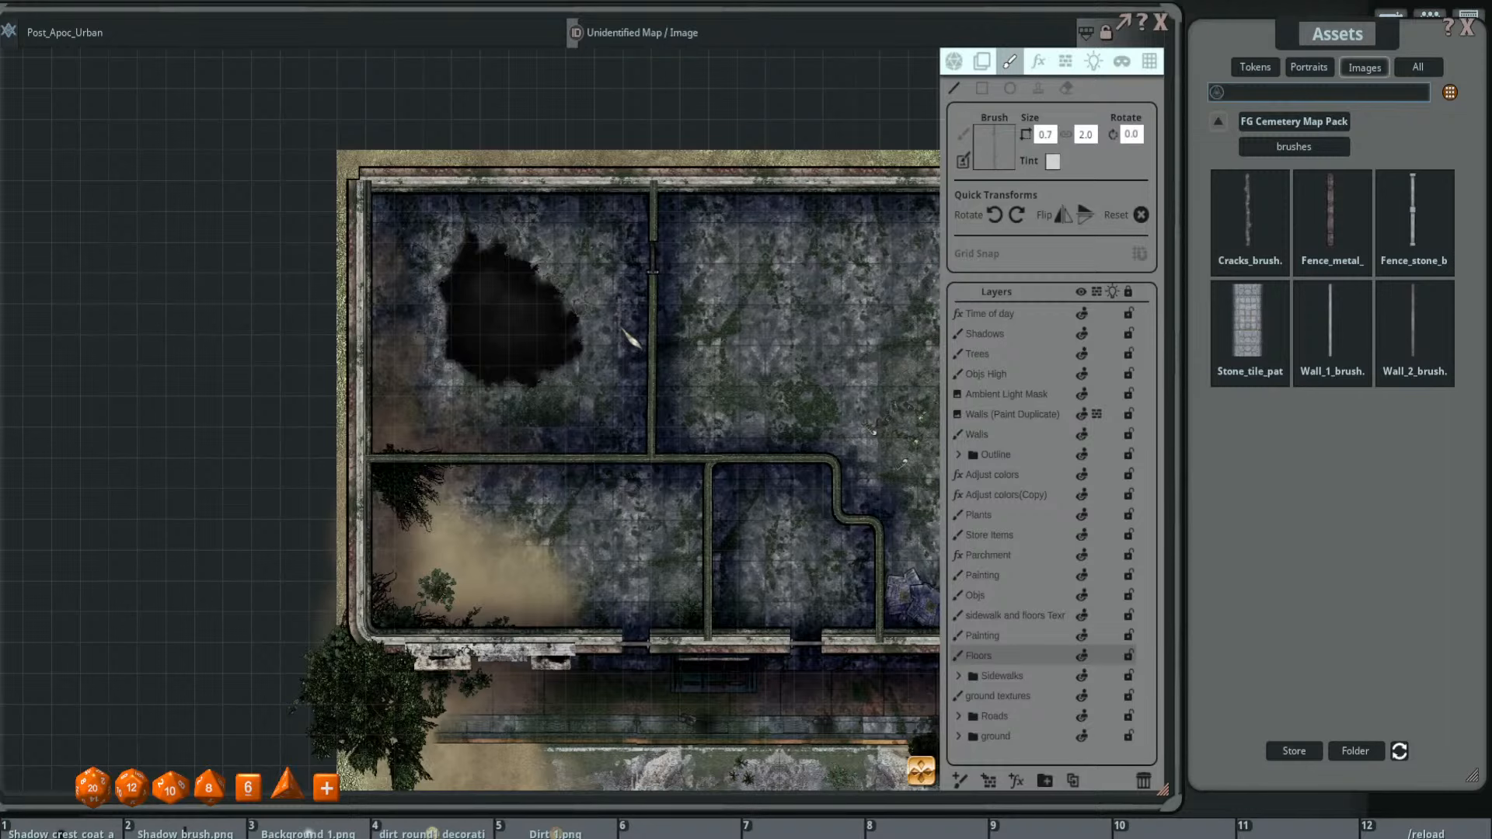
pyautogui.scroll(4, 611, 318)
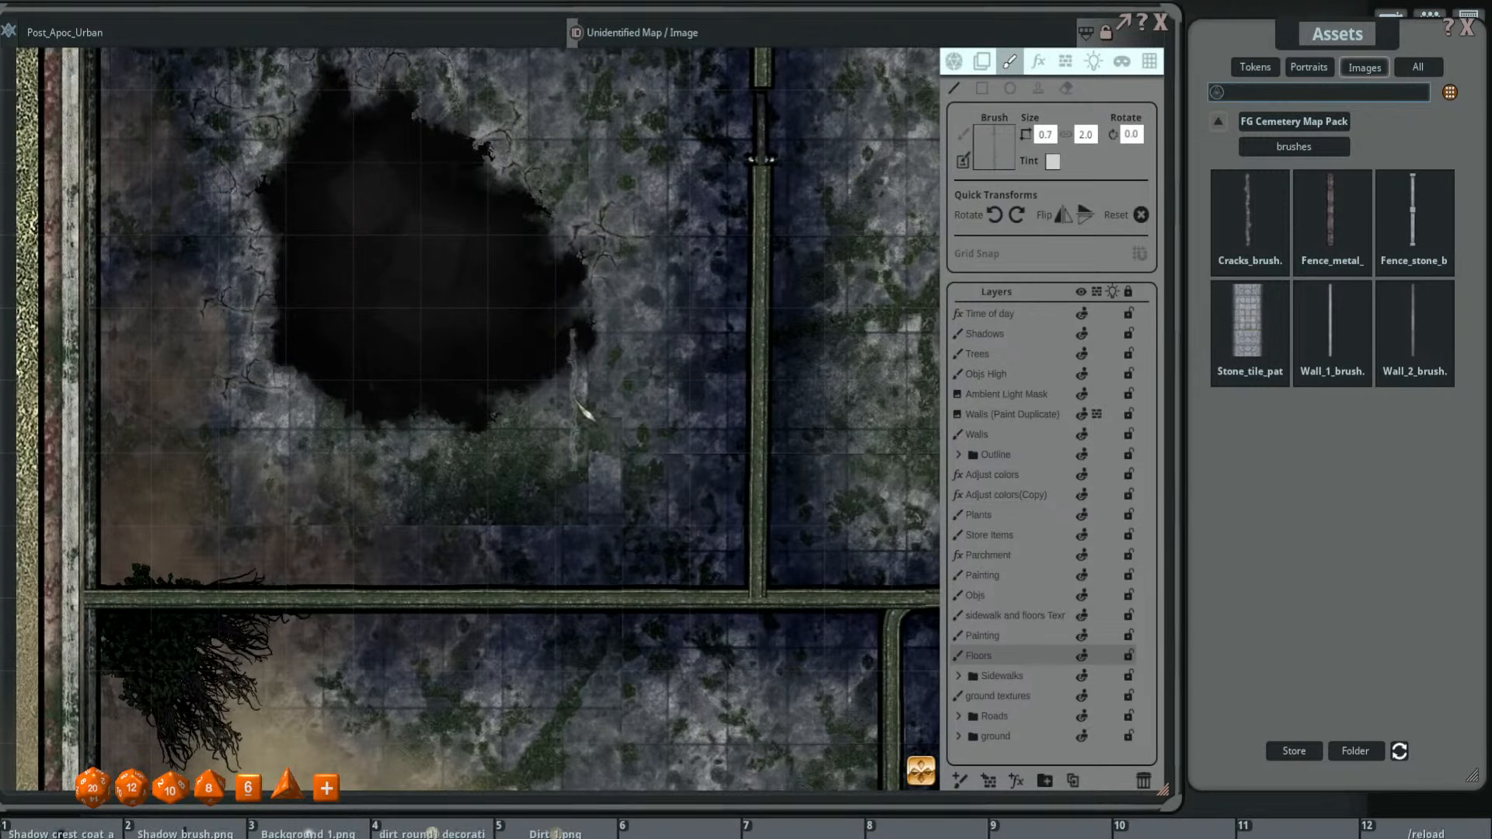
pyautogui.scroll(-2, 586, 409)
pyautogui.scroll(1, 614, 409)
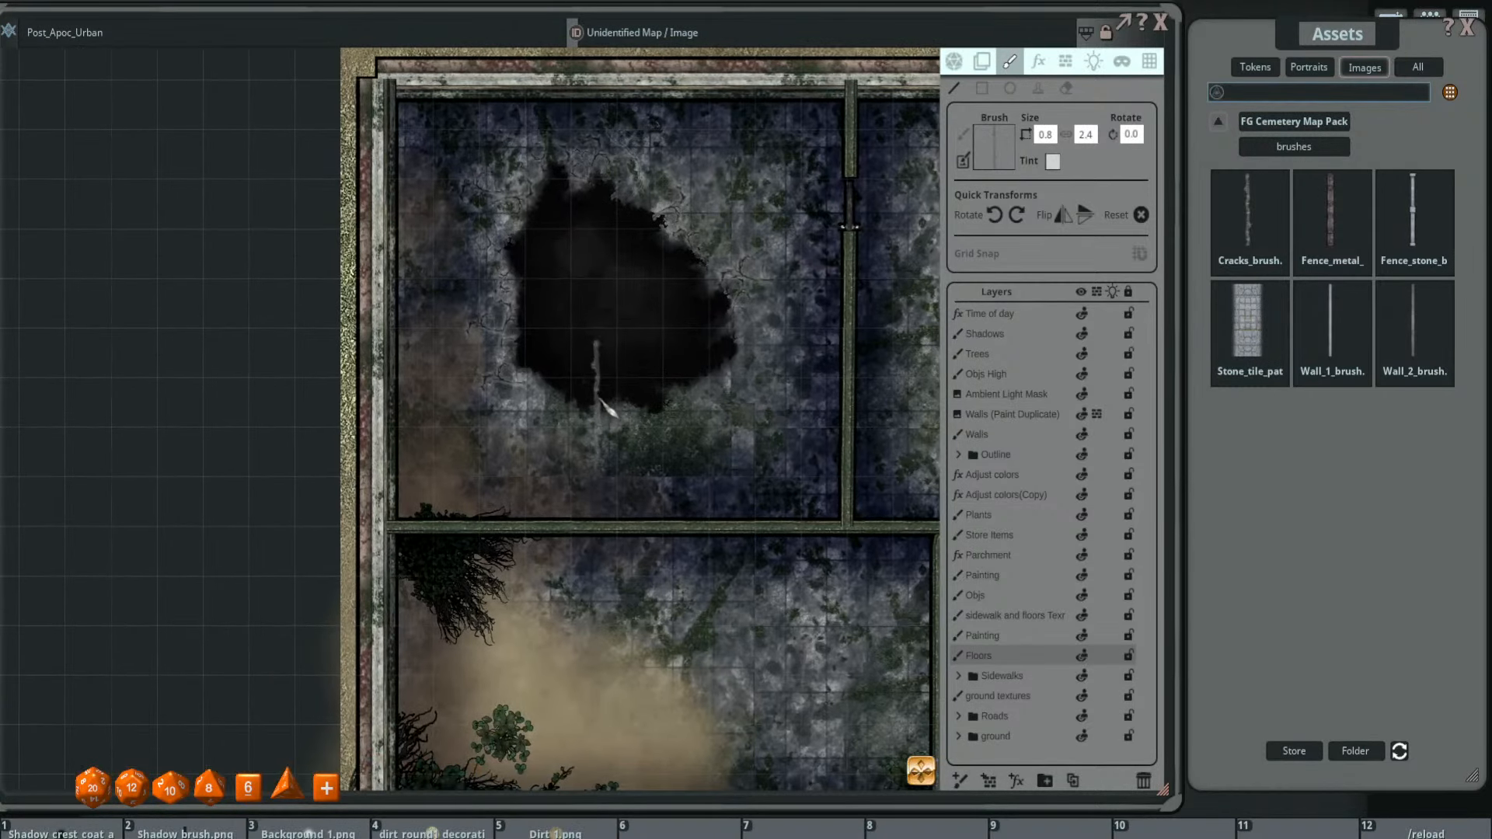
pyautogui.scroll(1, 538, 393)
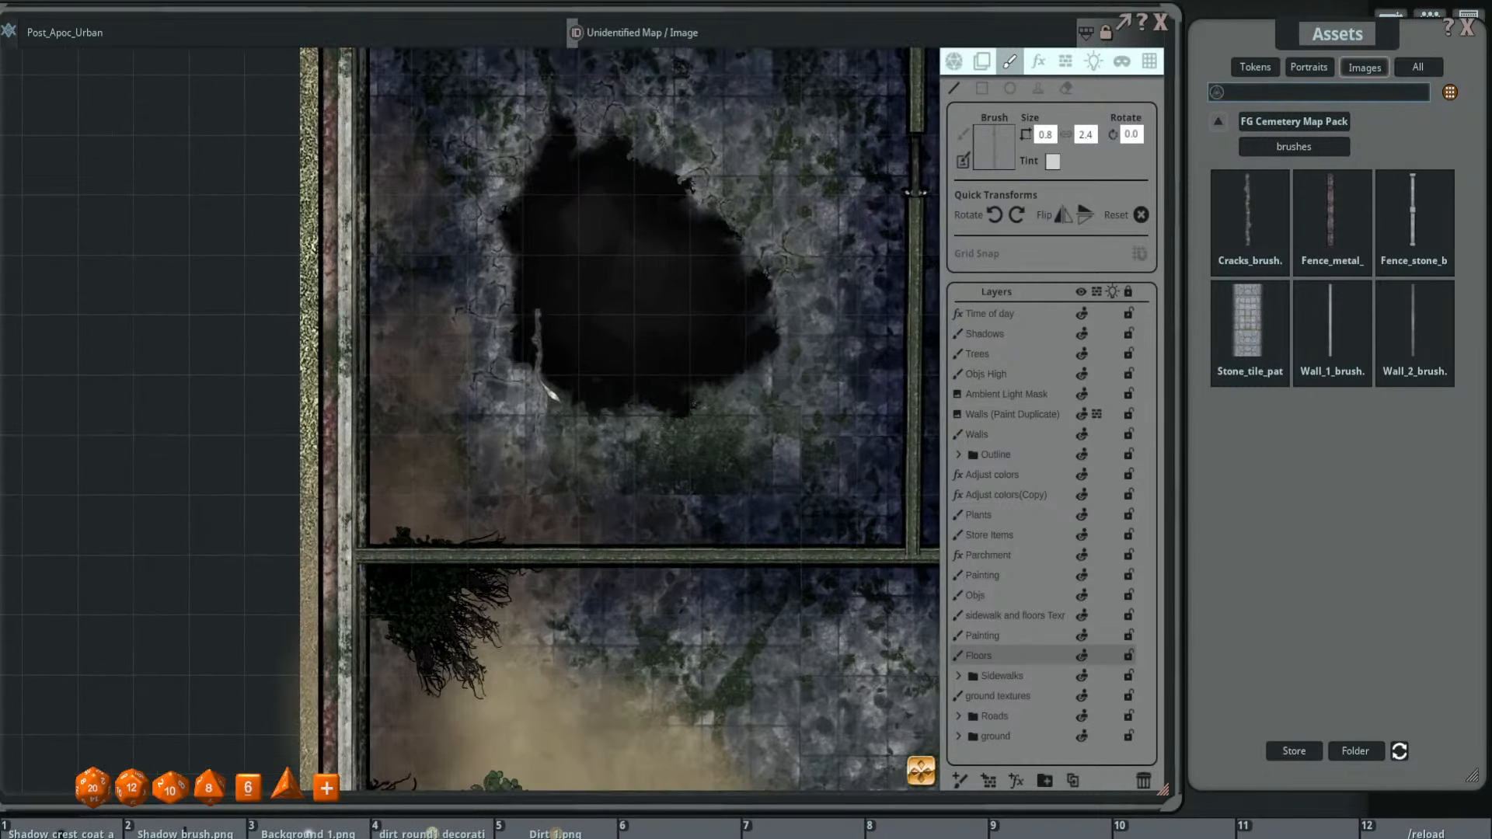
pyautogui.moveTo(527, 431)
pyautogui.mouseDown()
pyautogui.moveTo(536, 493)
pyautogui.moveTo(575, 532)
pyautogui.moveTo(631, 537)
pyautogui.moveTo(684, 491)
pyautogui.moveTo(707, 425)
pyautogui.moveTo(695, 400)
pyautogui.mouseUp()
pyautogui.scroll(2, 576, 466)
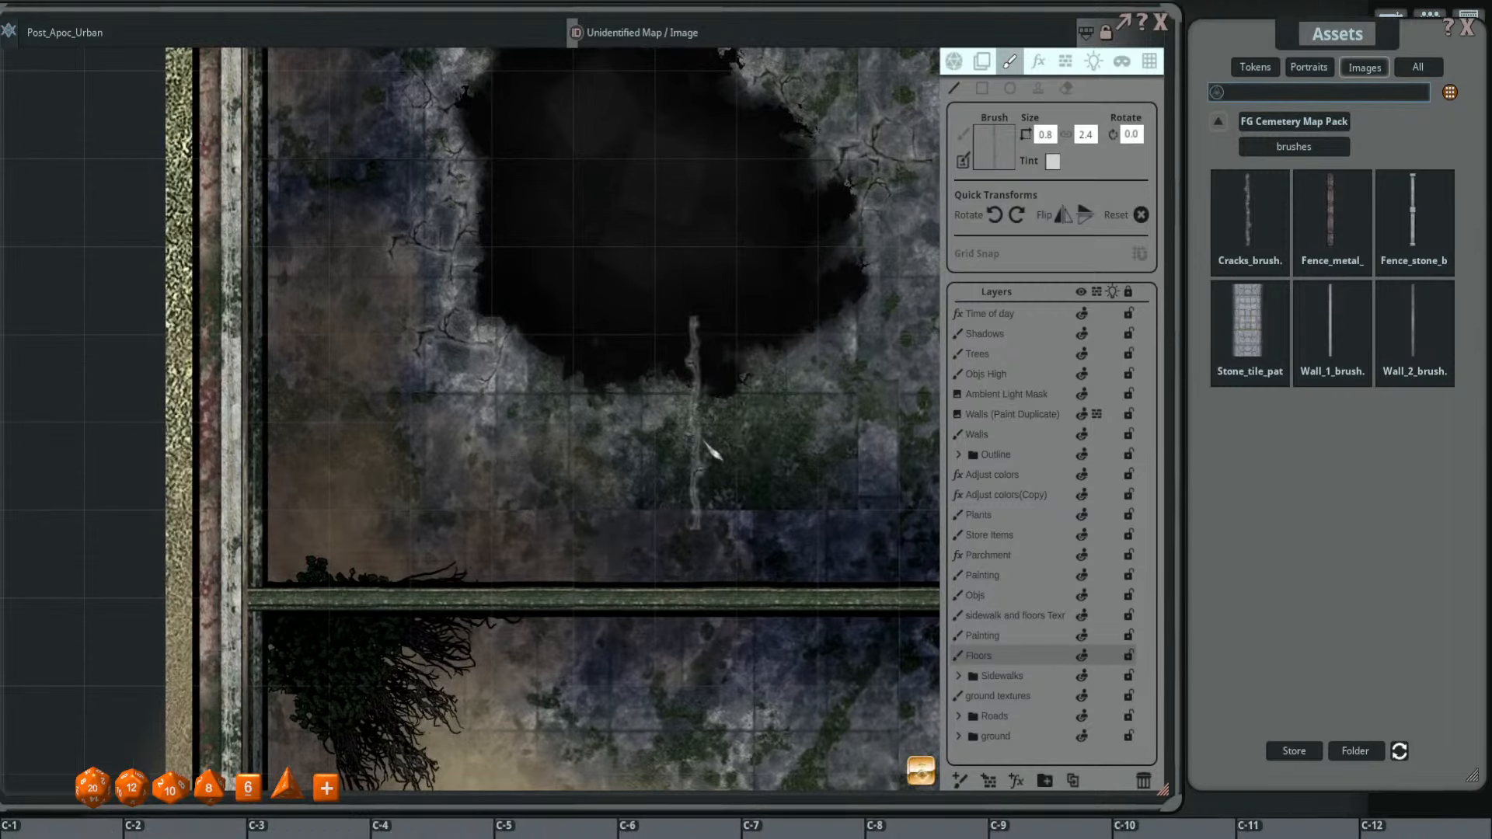
# - Paint a curved crack across the floor south of the hole at brush size 1.3 by 3.8, and reduce the brush to 0.7 by 2.0
pyautogui.keyDown('ctrl'); pyautogui.scroll(5, 533, 409); pyautogui.keyUp('ctrl')
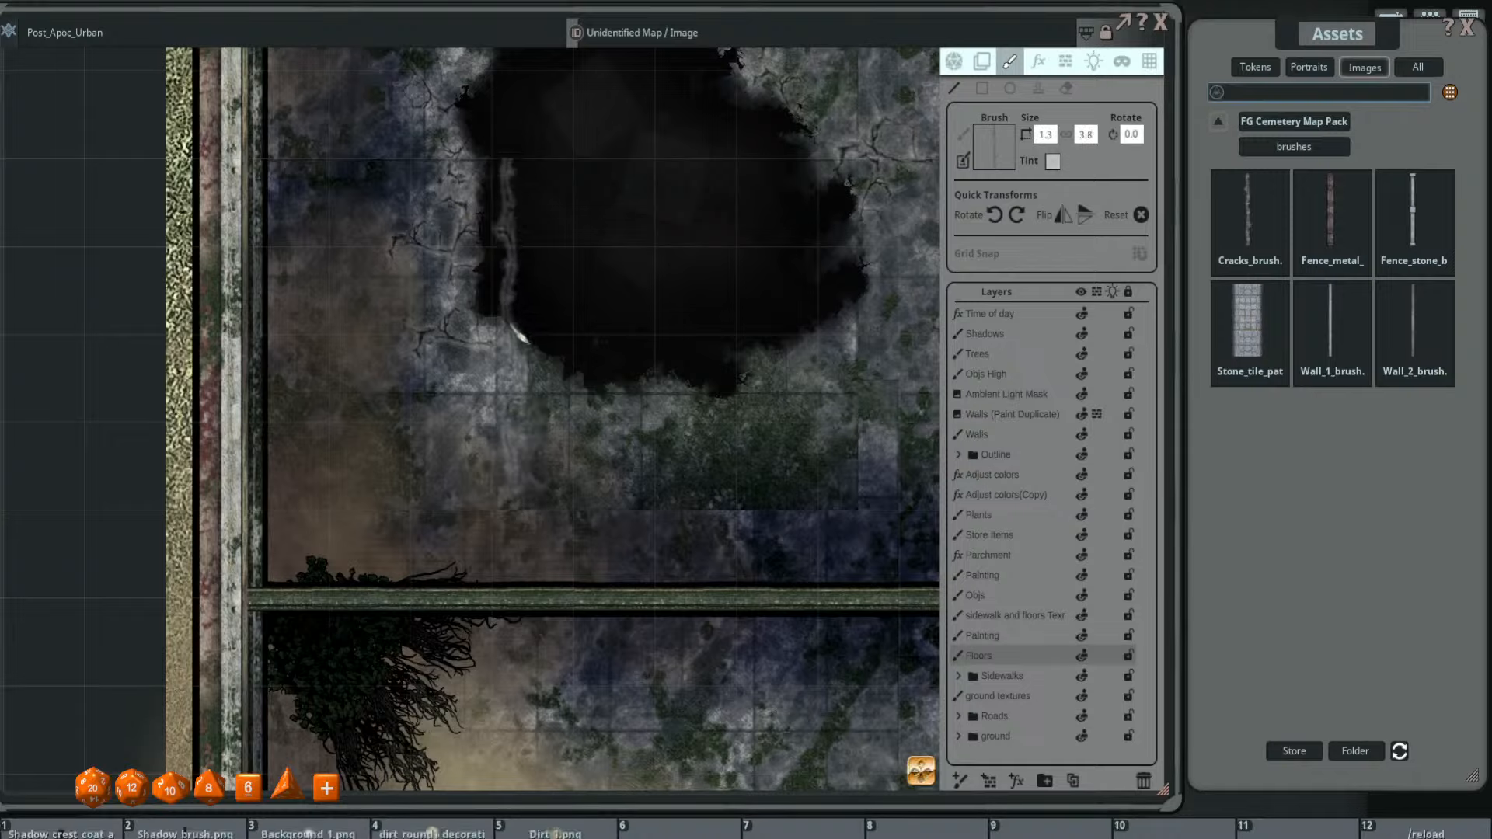
pyautogui.moveTo(475, 427)
pyautogui.mouseDown()
pyautogui.moveTo(493, 496)
pyautogui.moveTo(567, 552)
pyautogui.moveTo(646, 571)
pyautogui.moveTo(799, 505)
pyautogui.moveTo(801, 340)
pyautogui.mouseUp()
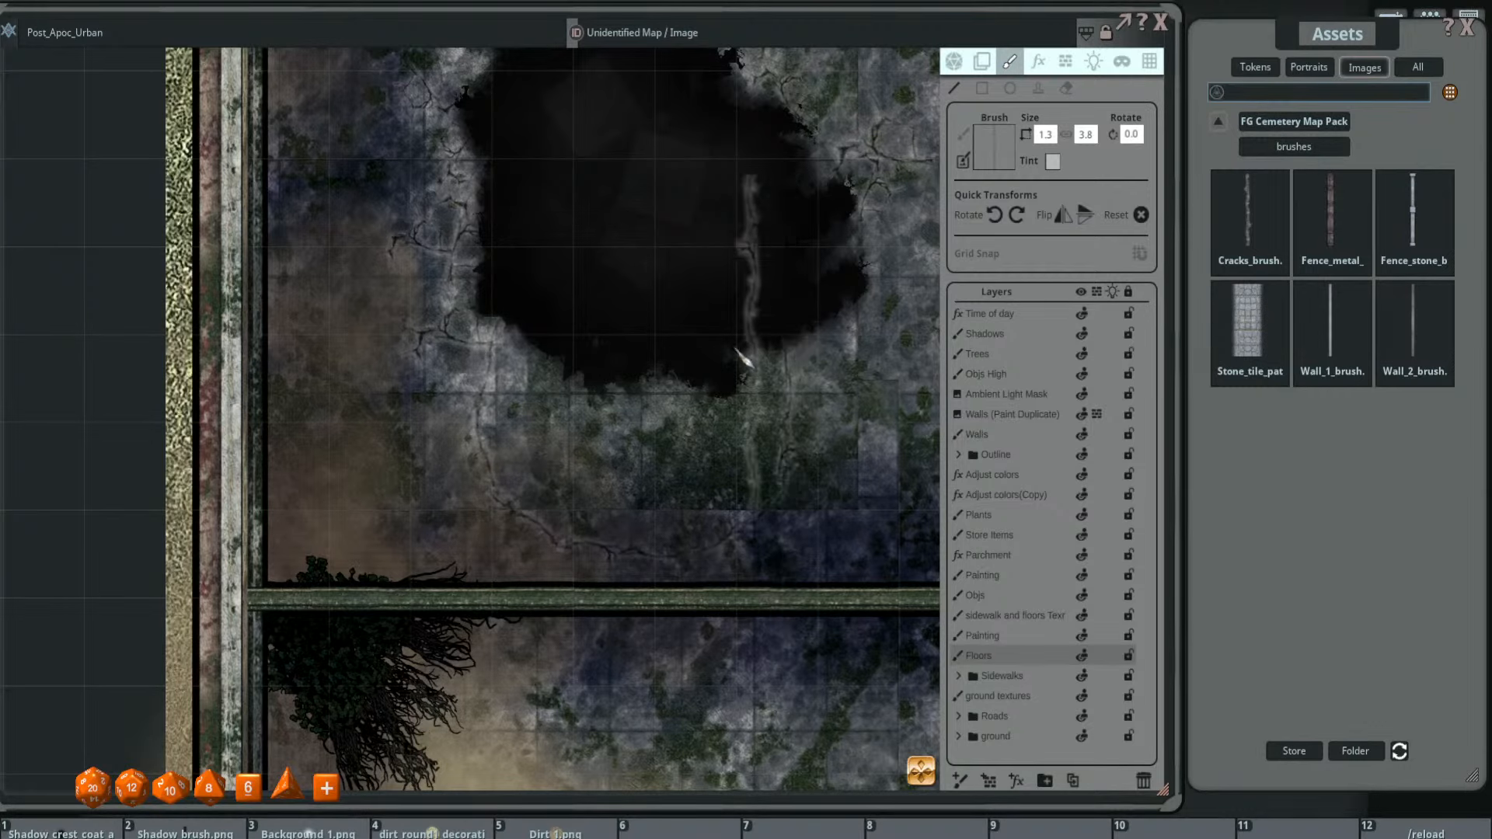
pyautogui.scroll(-2, 388, 466)
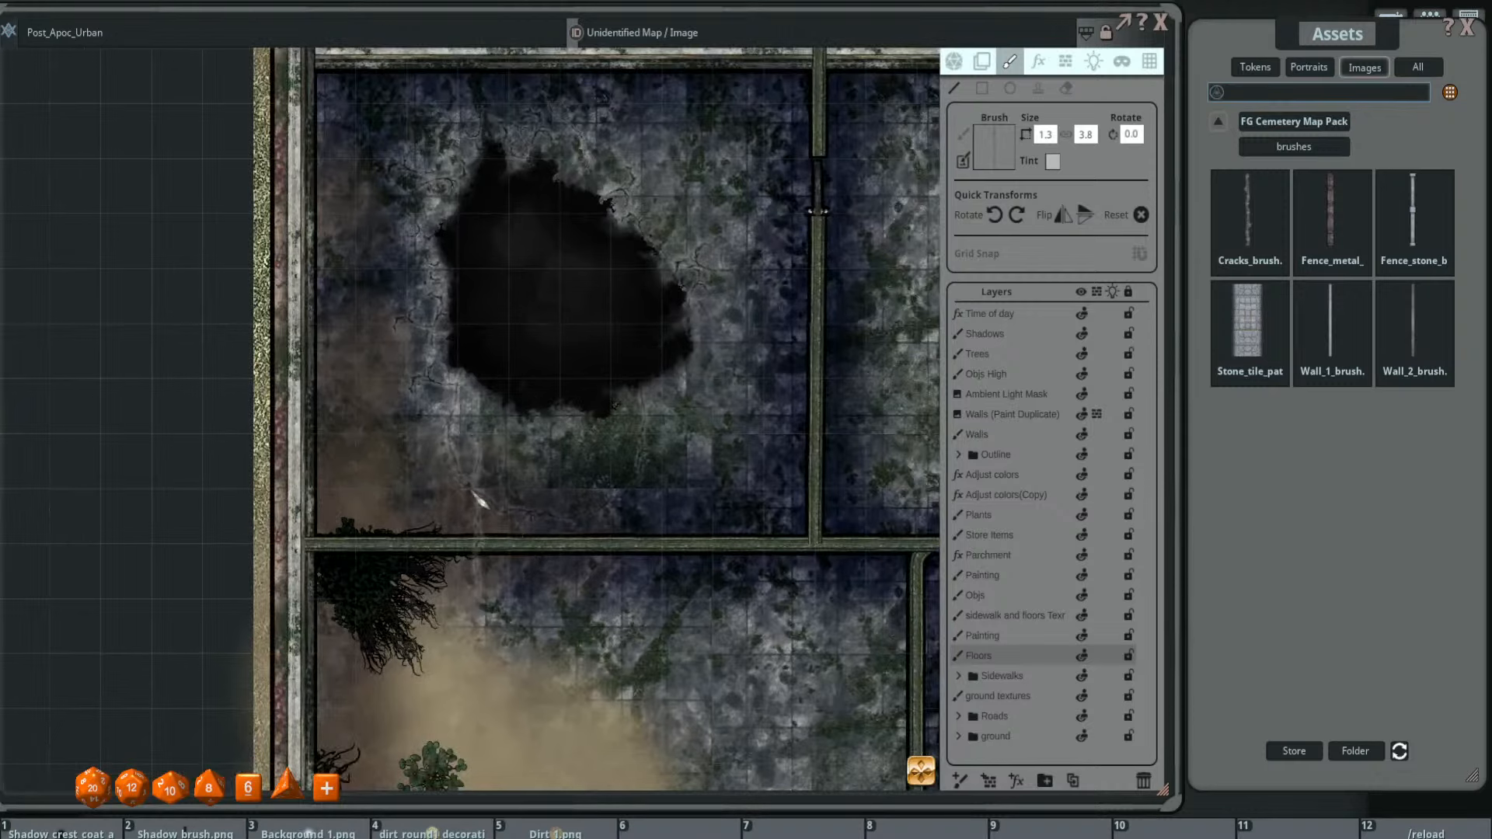
pyautogui.scroll(-5, 458, 478)
pyautogui.scroll(-1, 460, 482)
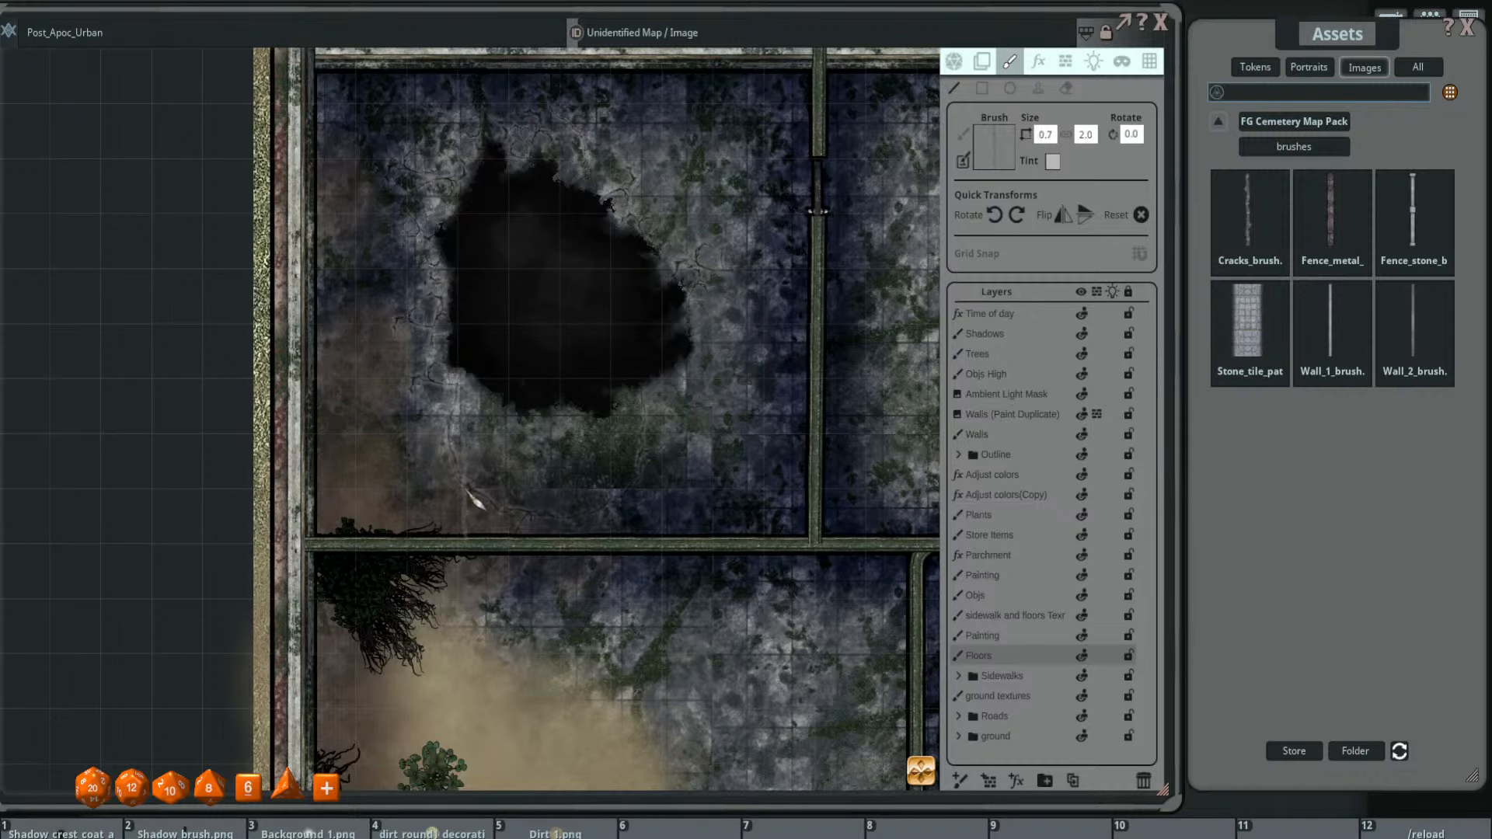
# - Examine the painted cracks around the hole from close up and with the neighbouring rooms in view
pyautogui.scroll(2, 481, 497)
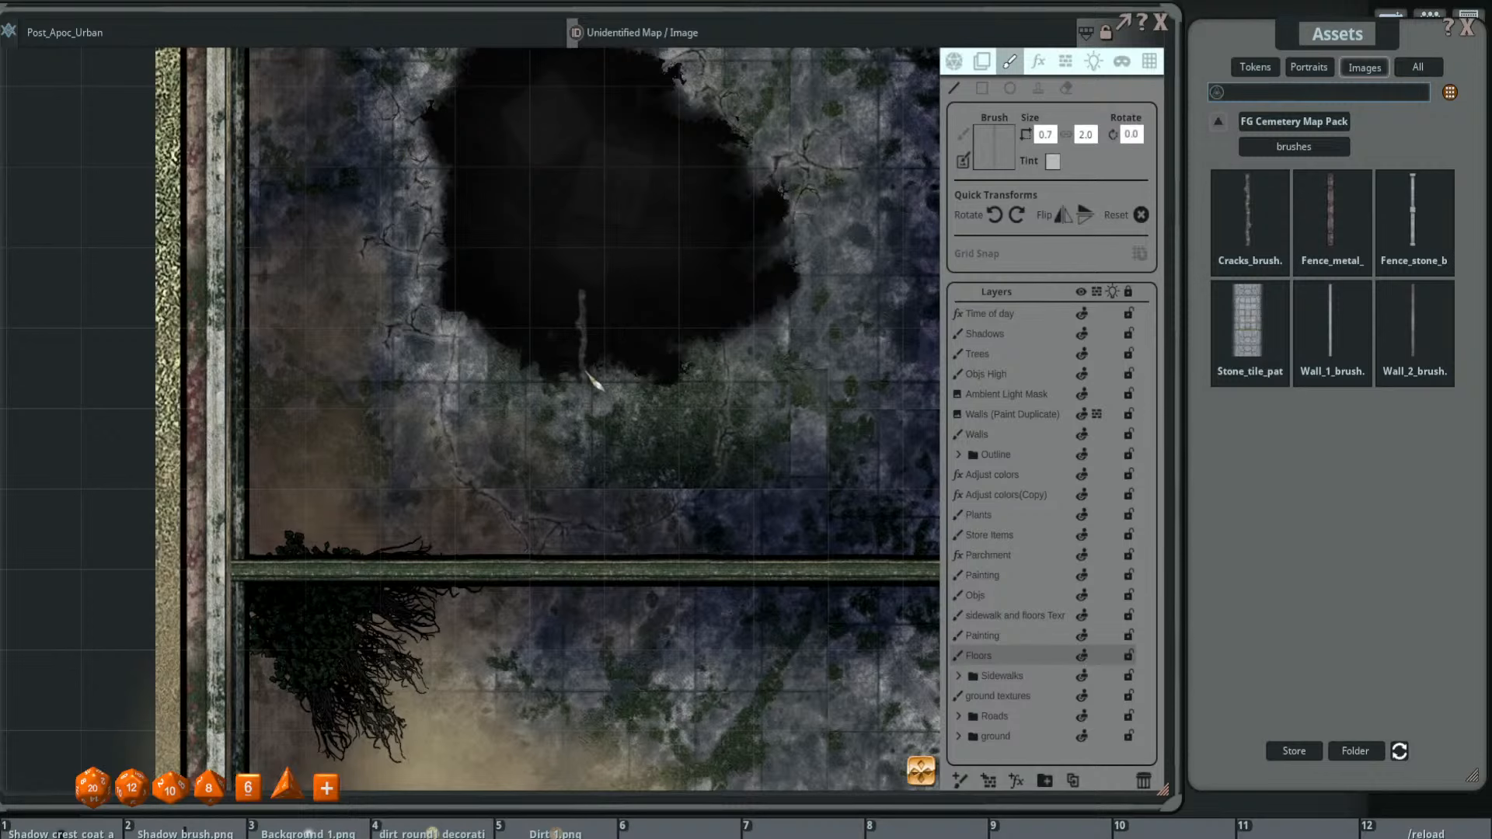
pyautogui.scroll(-3, 722, 451)
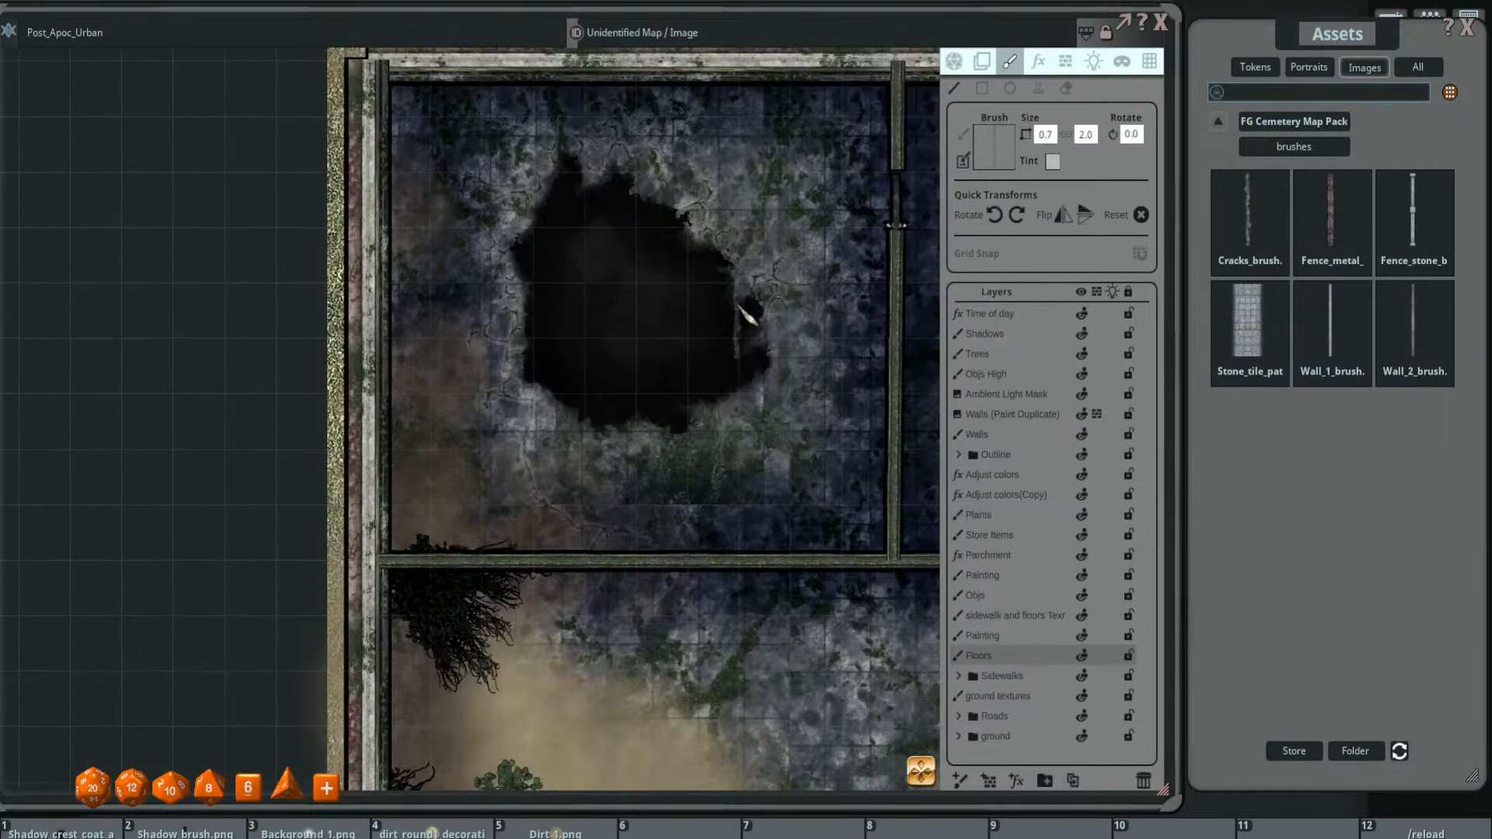
pyautogui.scroll(2, 781, 430)
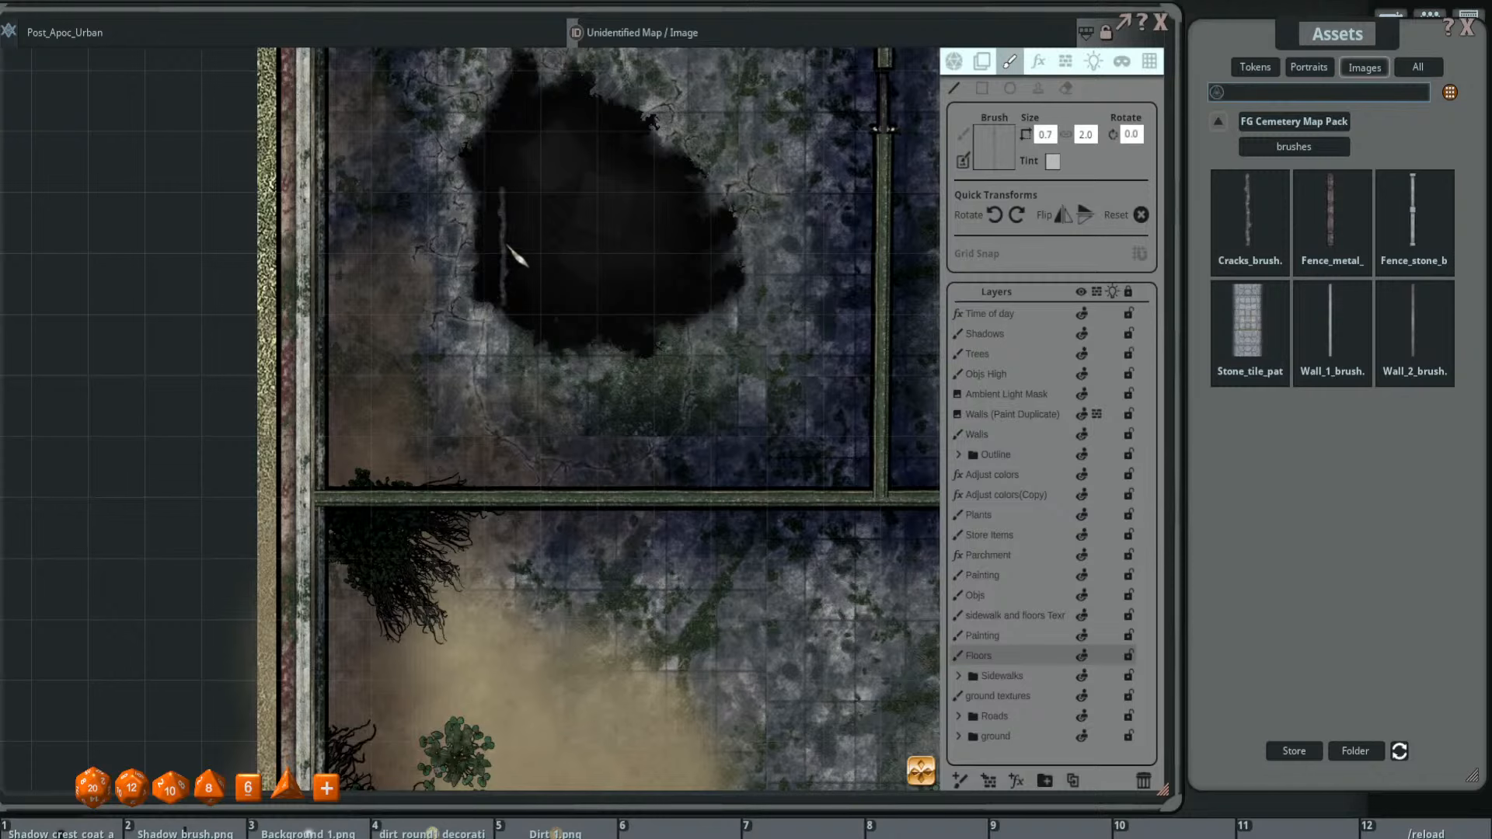
pyautogui.scroll(-2, 507, 247)
pyautogui.scroll(1, 714, 334)
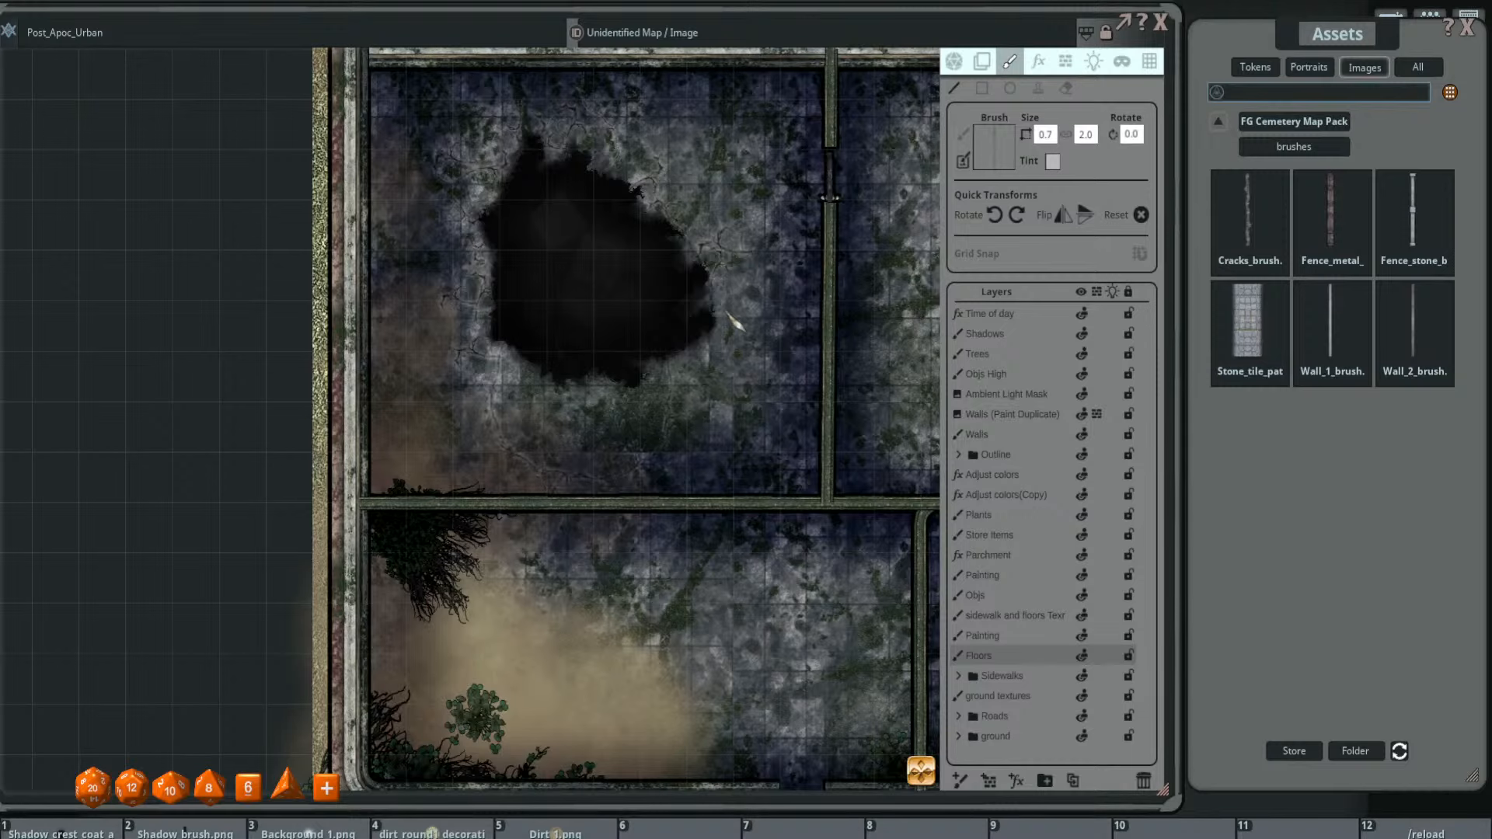
pyautogui.scroll(-2, 791, 202)
pyautogui.scroll(1, 722, 306)
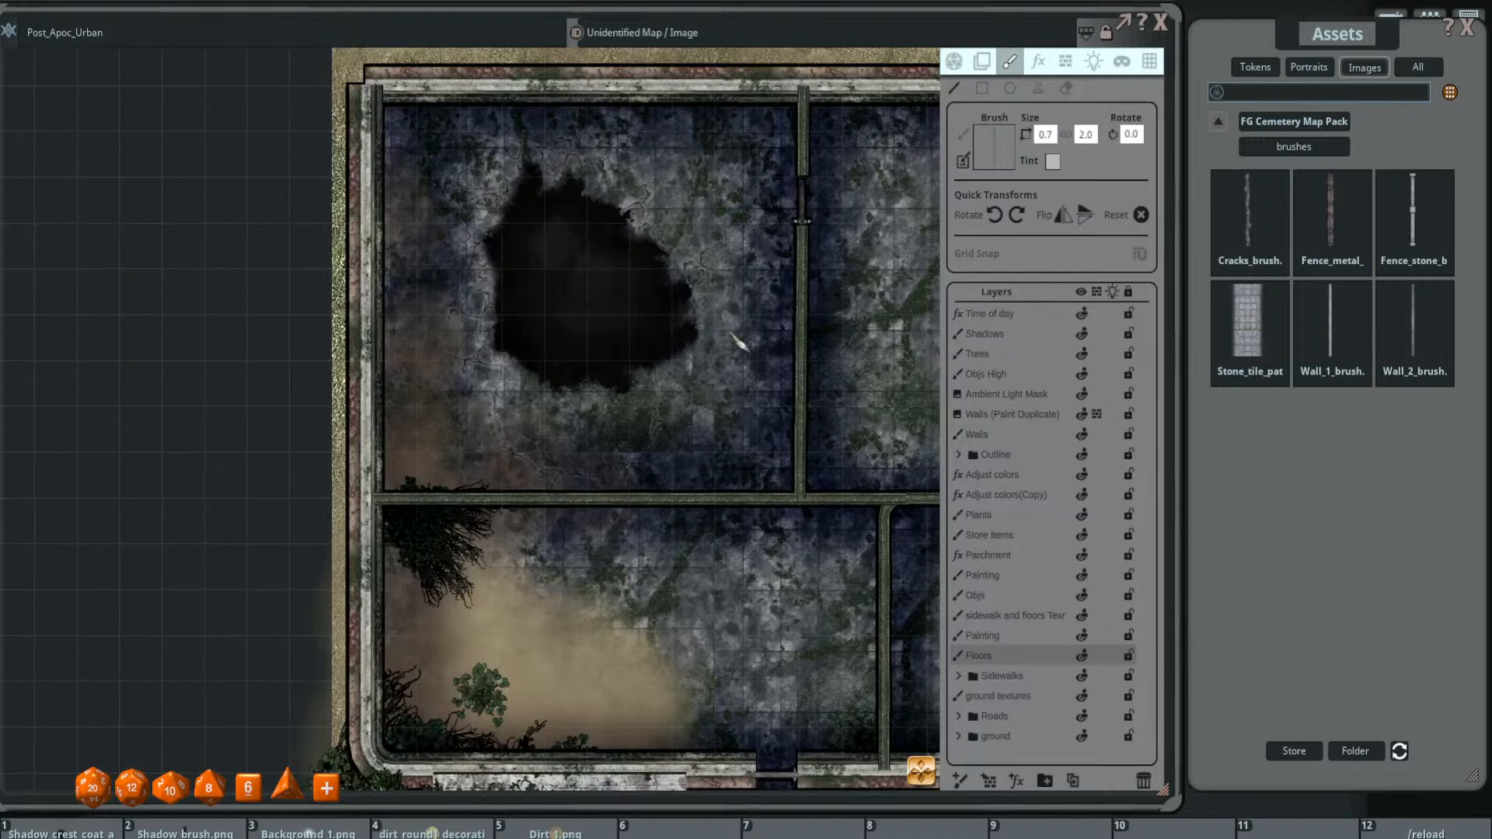
pyautogui.scroll(-2, 738, 342)
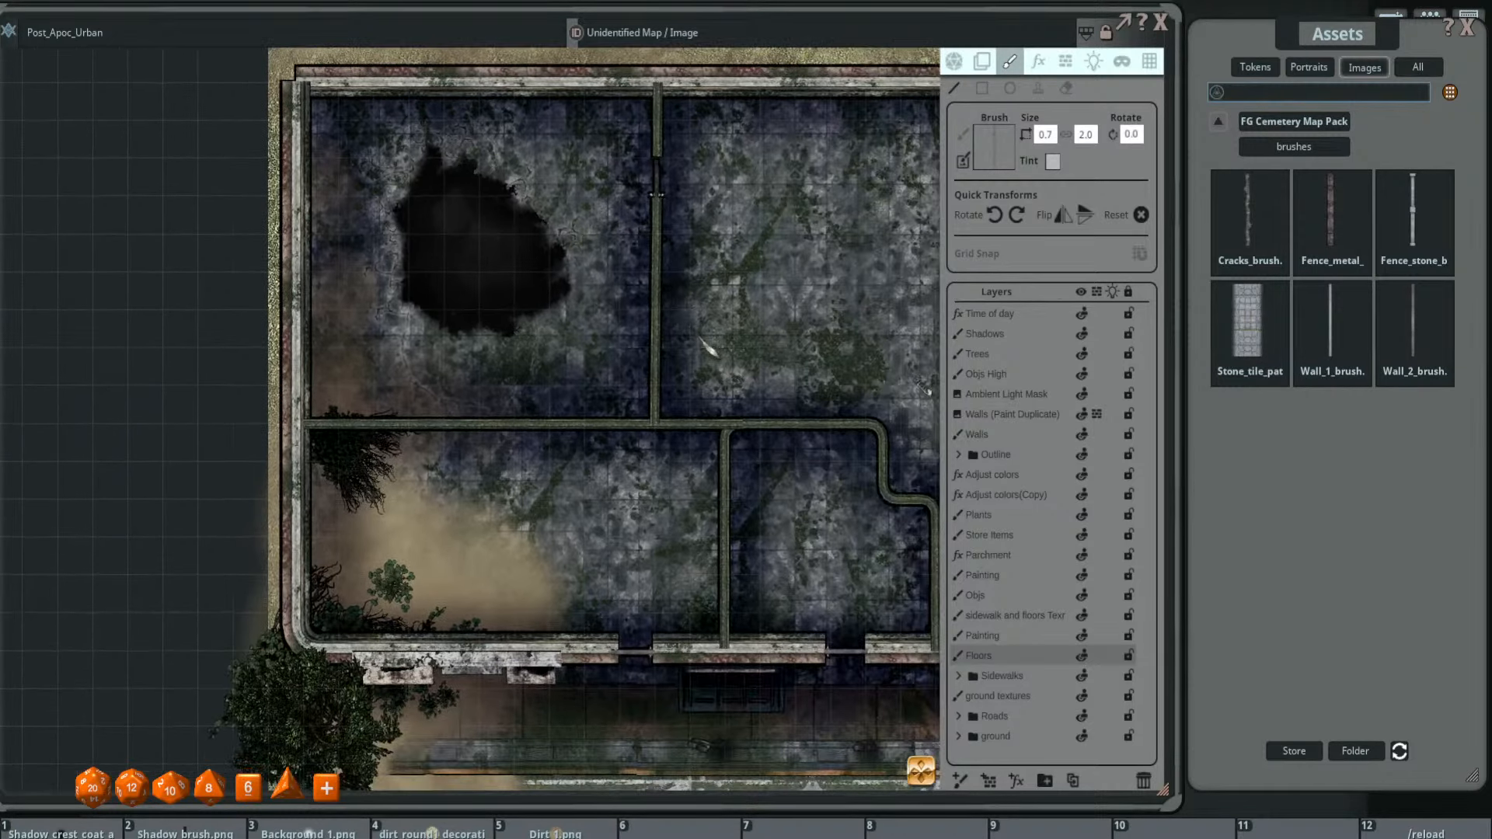
pyautogui.scroll(1, 507, 339)
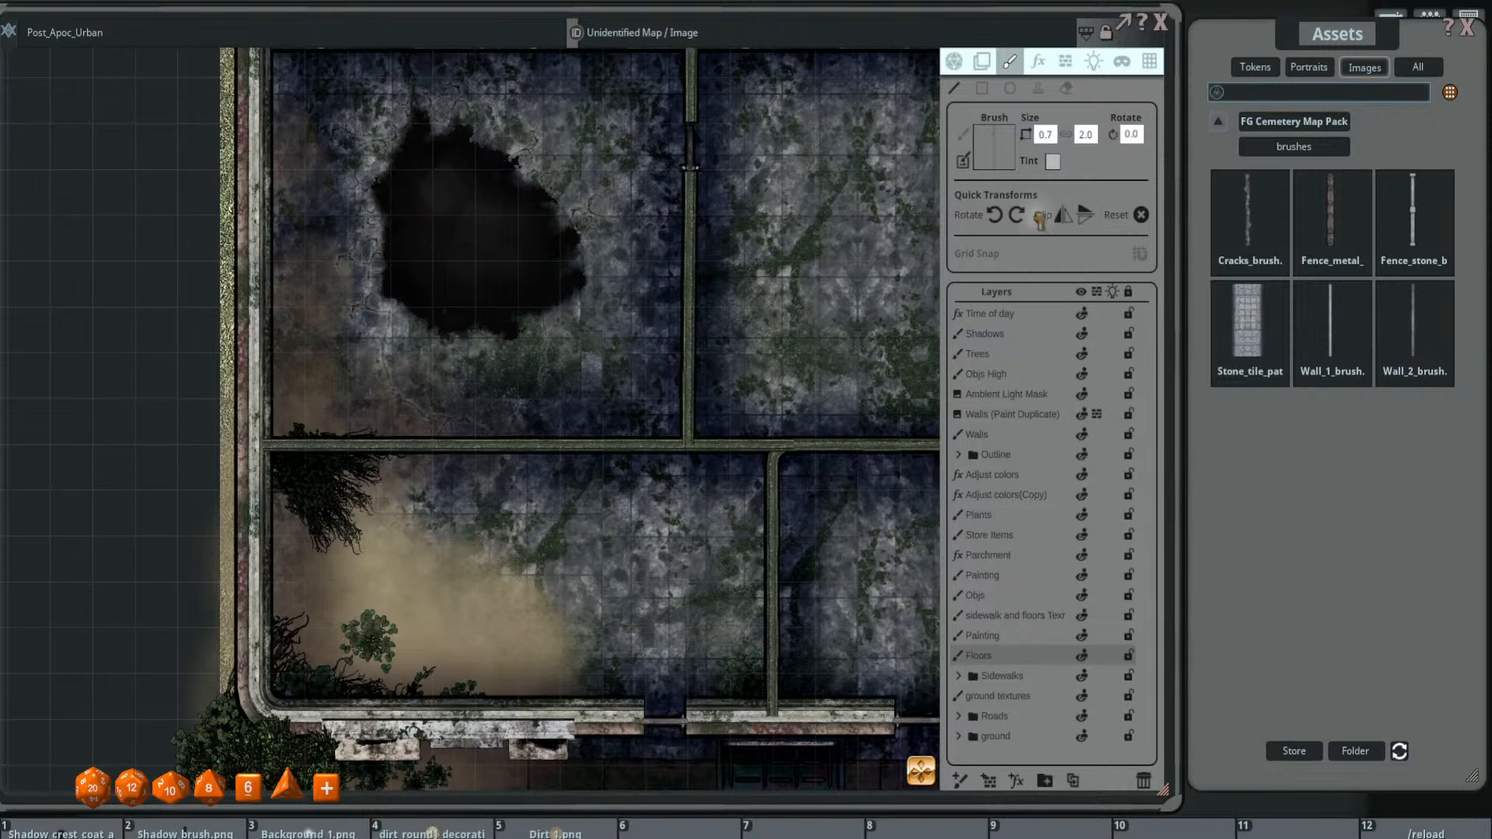
# - Shade the hole's southern edge with a soft round stamp brush in a semi-transparent dark tint, enlarging it from 1.0 to 2.4
pyautogui.click(964, 134)
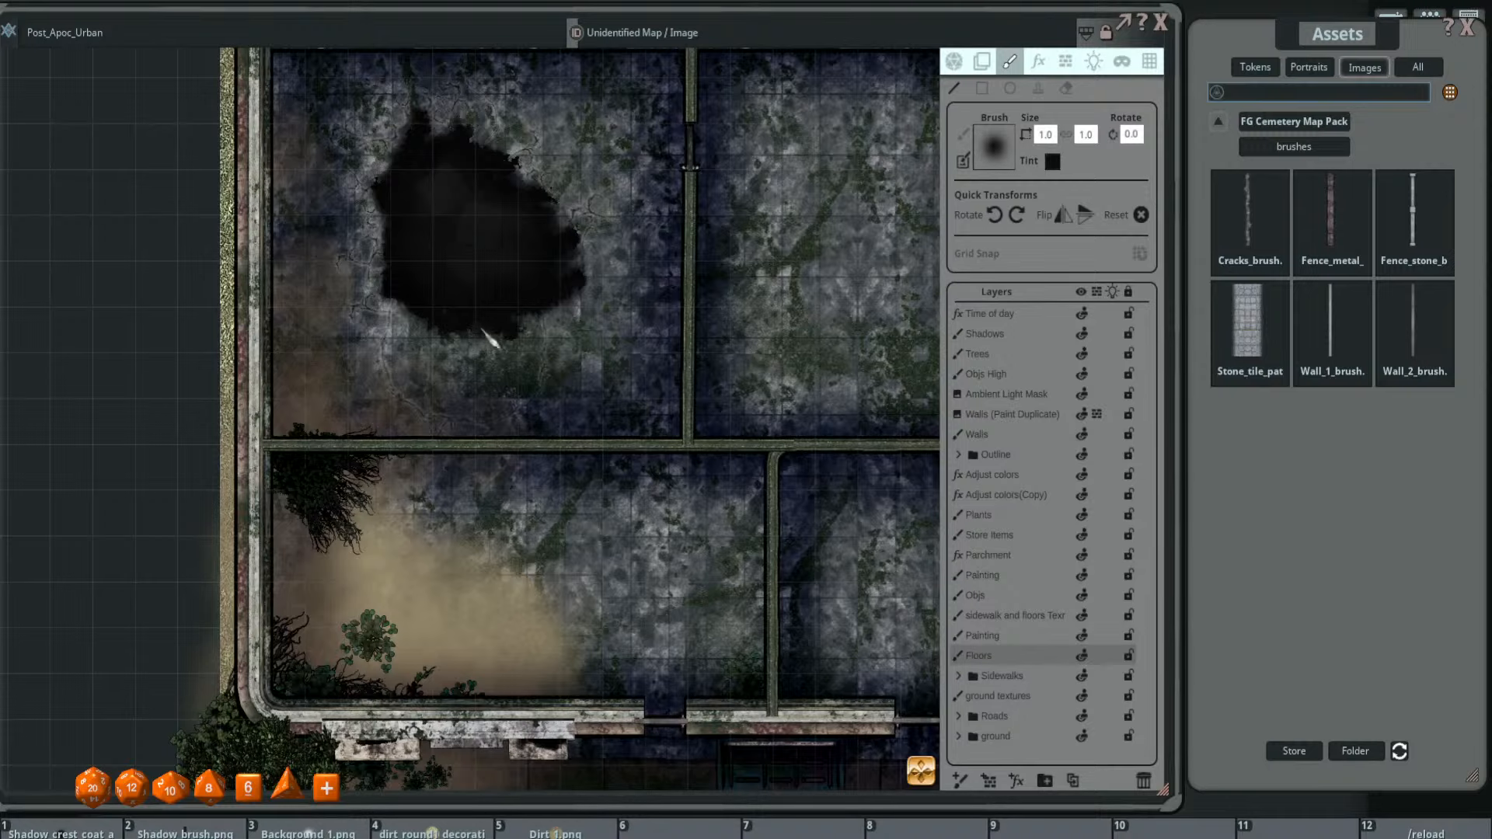
pyautogui.scroll(3, 491, 343)
pyautogui.moveTo(516, 325); pyautogui.dragTo(646, 359)
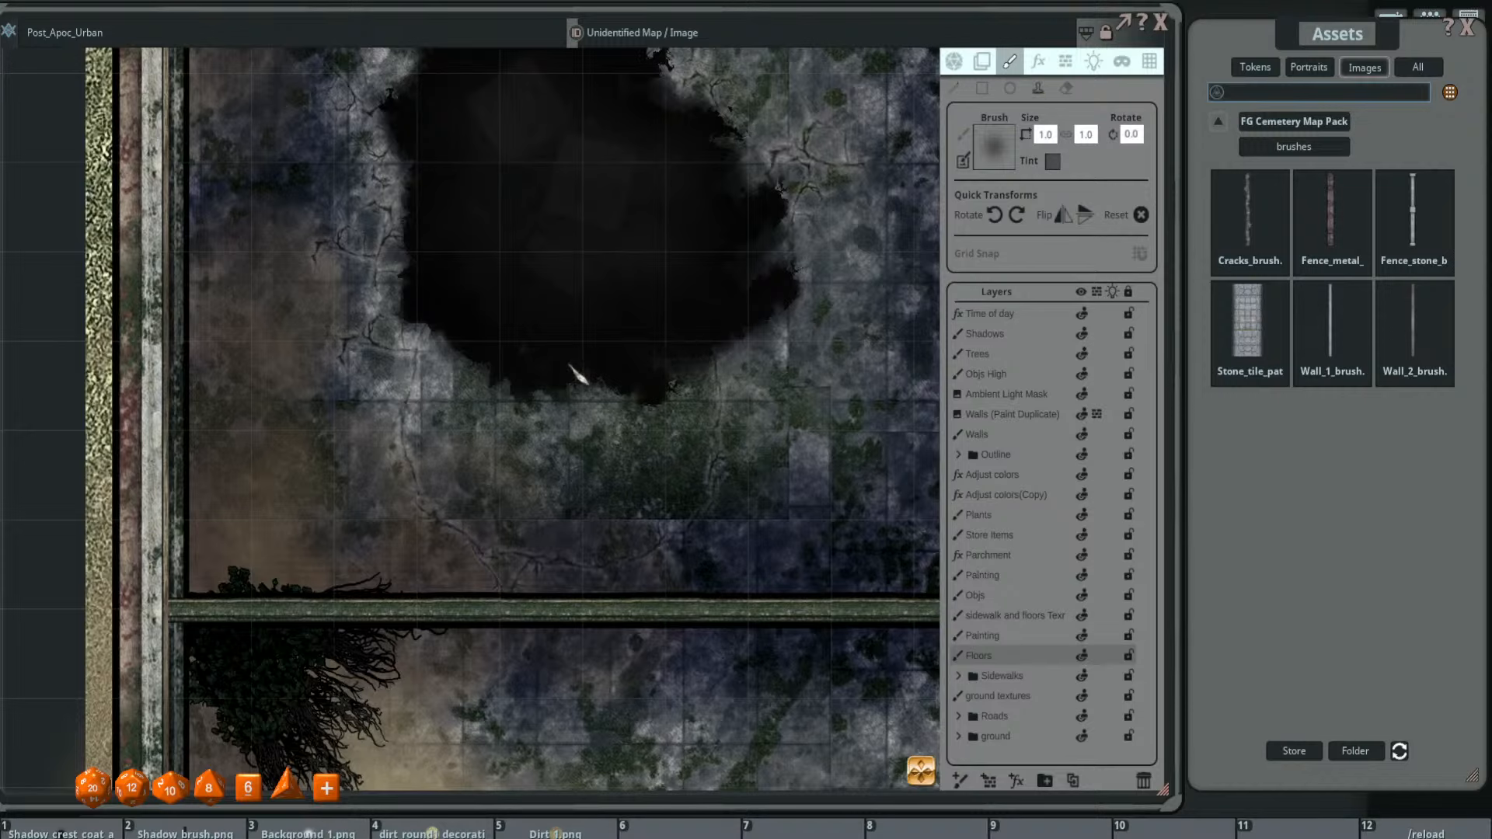
pyautogui.press('ctrl')
pyautogui.press('ctrl')
pyautogui.scroll(5, 711, 367)
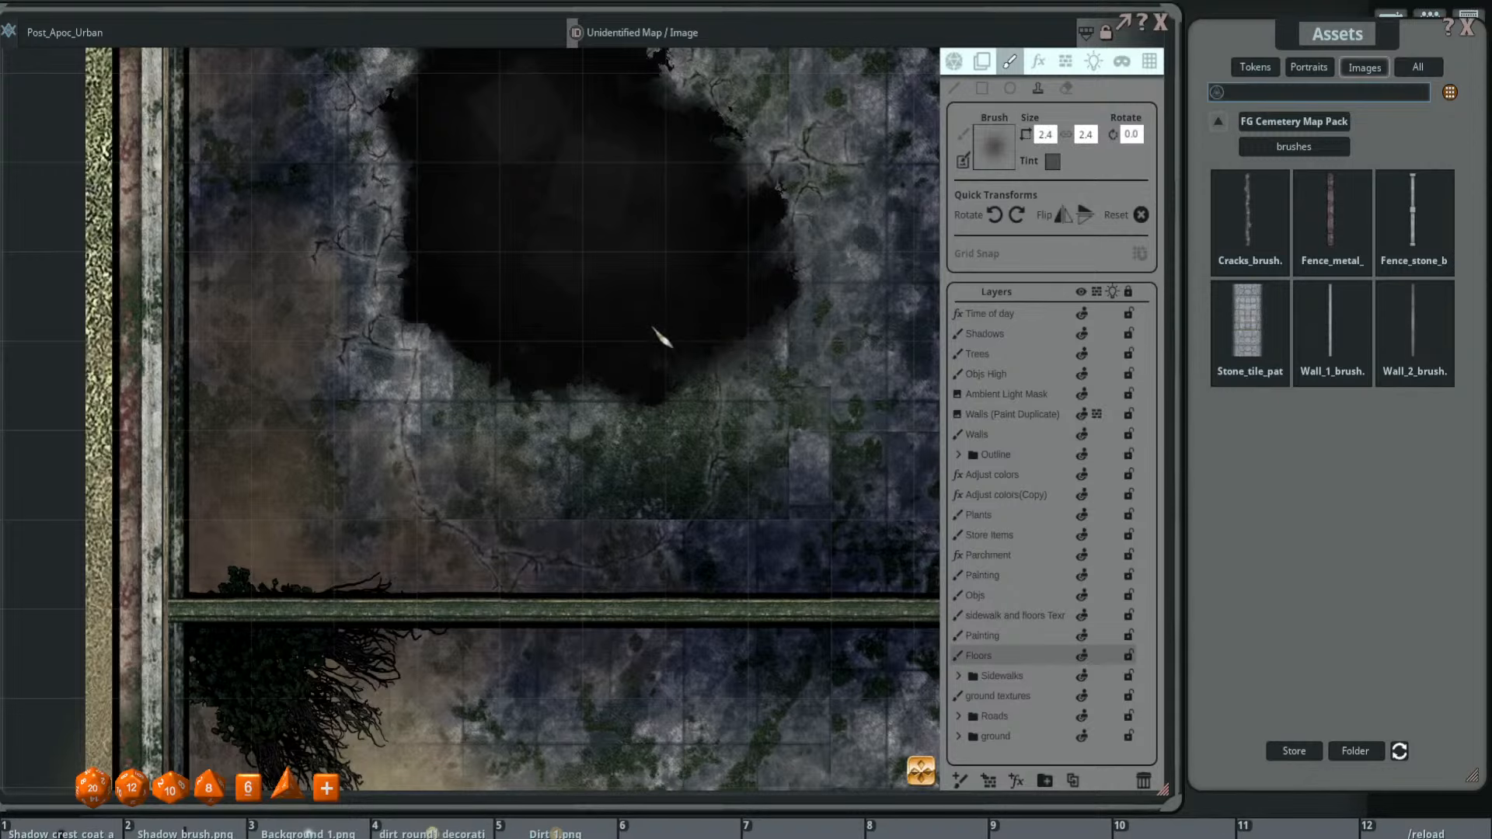
# - Make the shading tint more transparent and darken the hole's rim, using brush size 0.4 at the east edge and 1.0 farther around
pyautogui.scroll(-1, 870, 441)
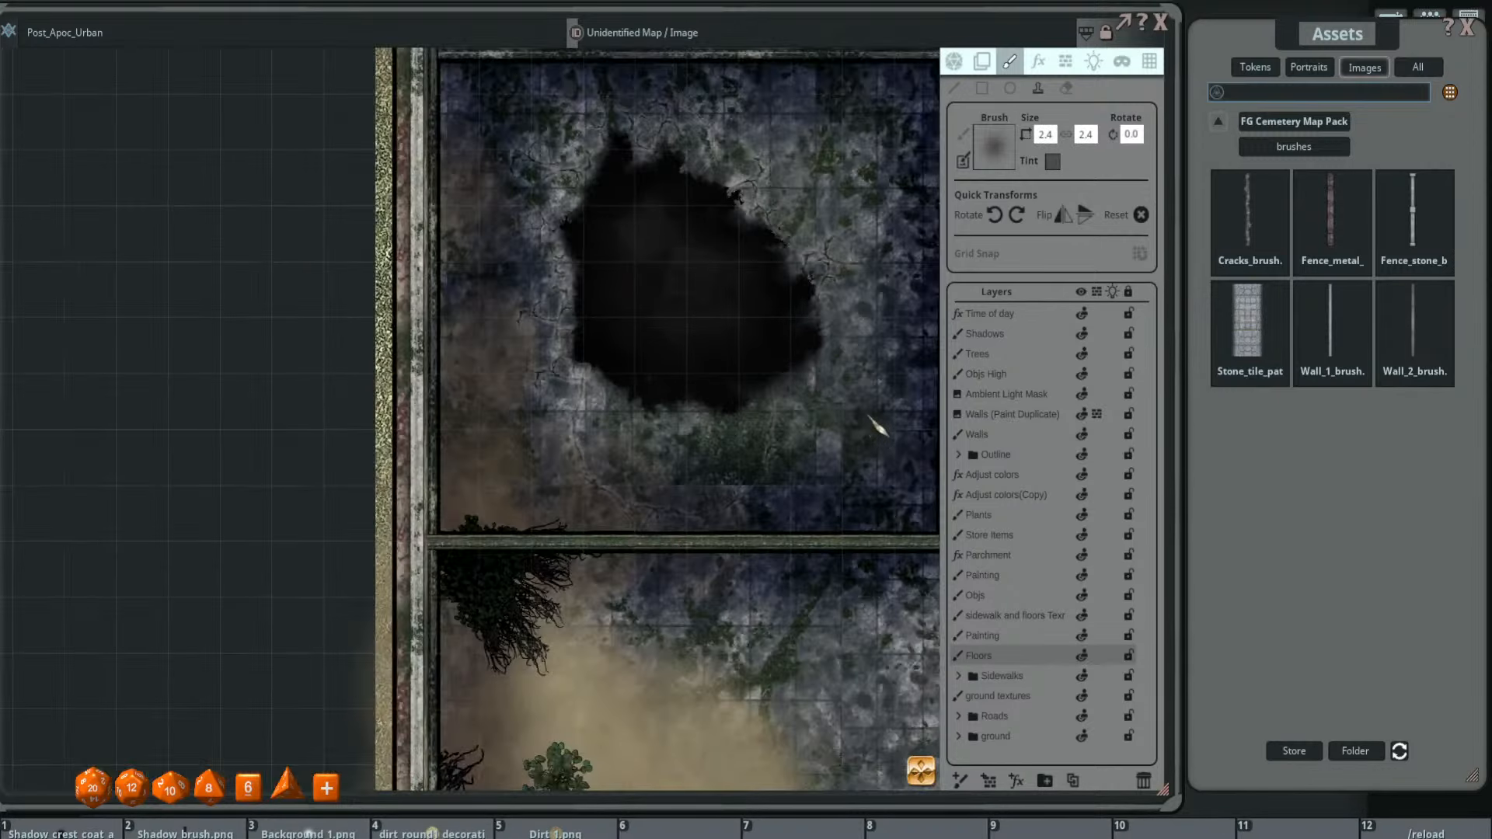
pyautogui.scroll(-1, 762, 430)
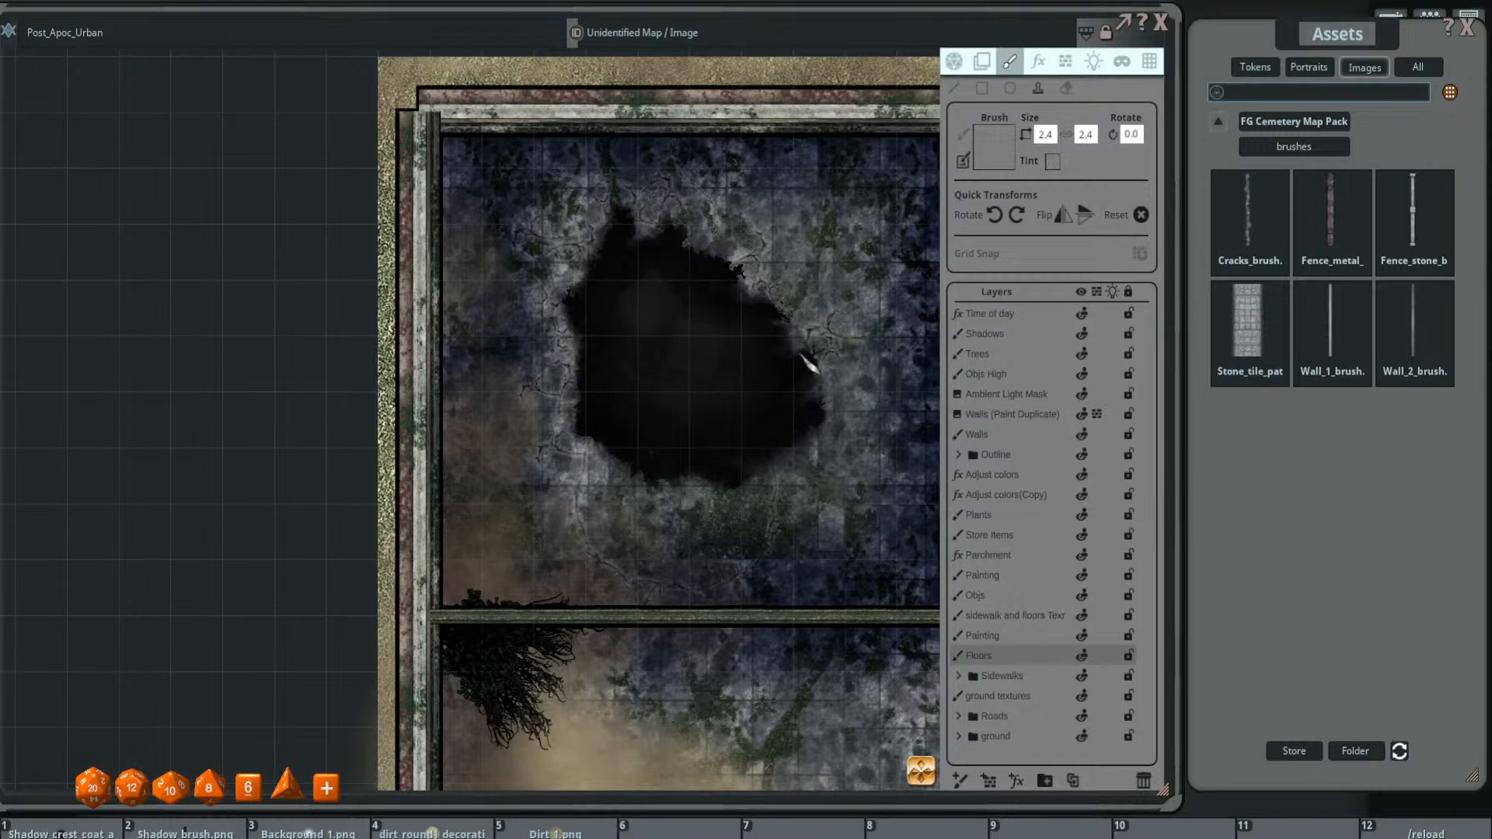
pyautogui.scroll(3, 808, 357)
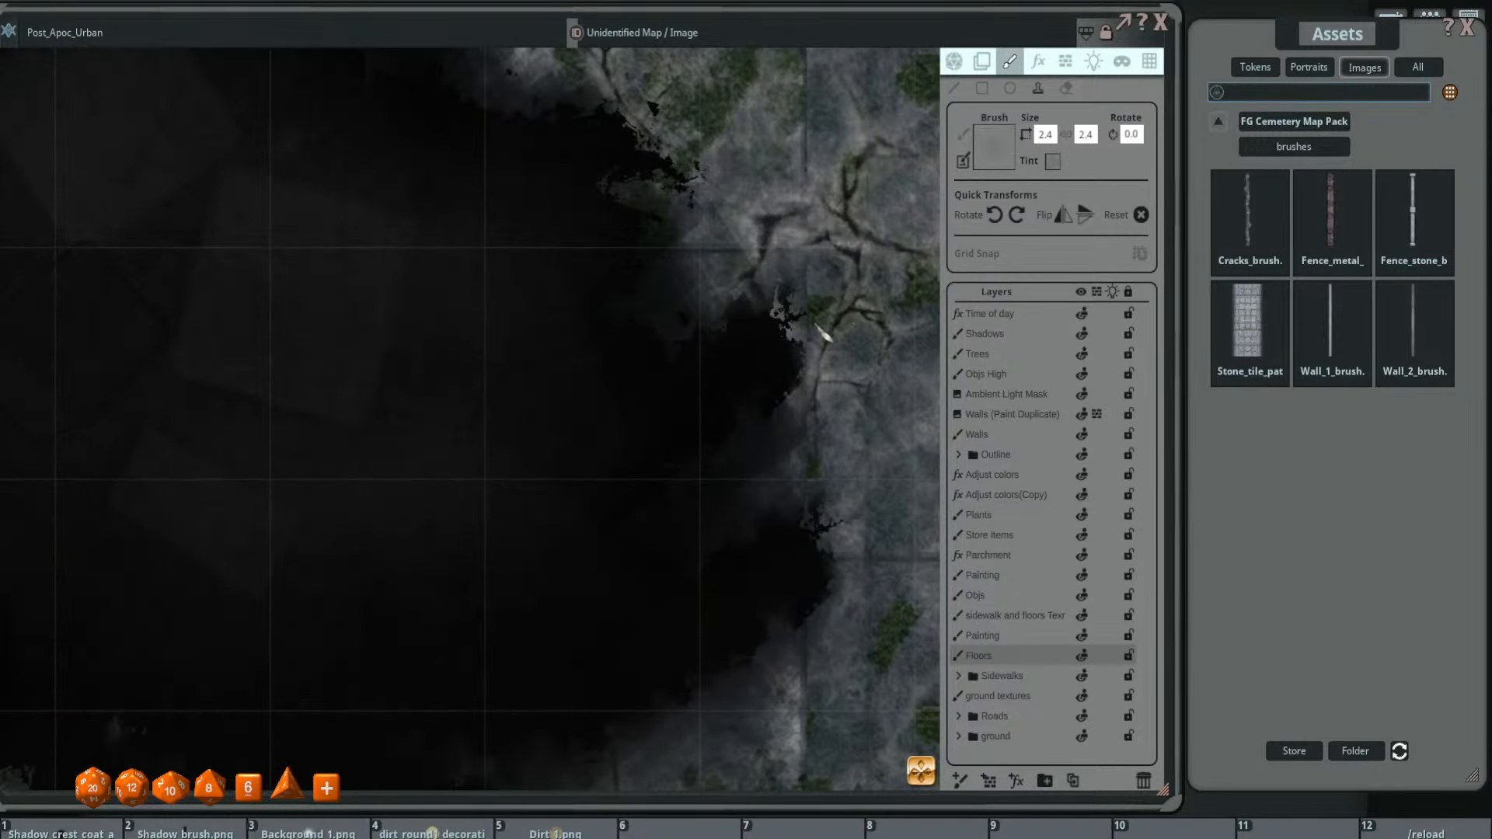
pyautogui.scroll(-5, 808, 342)
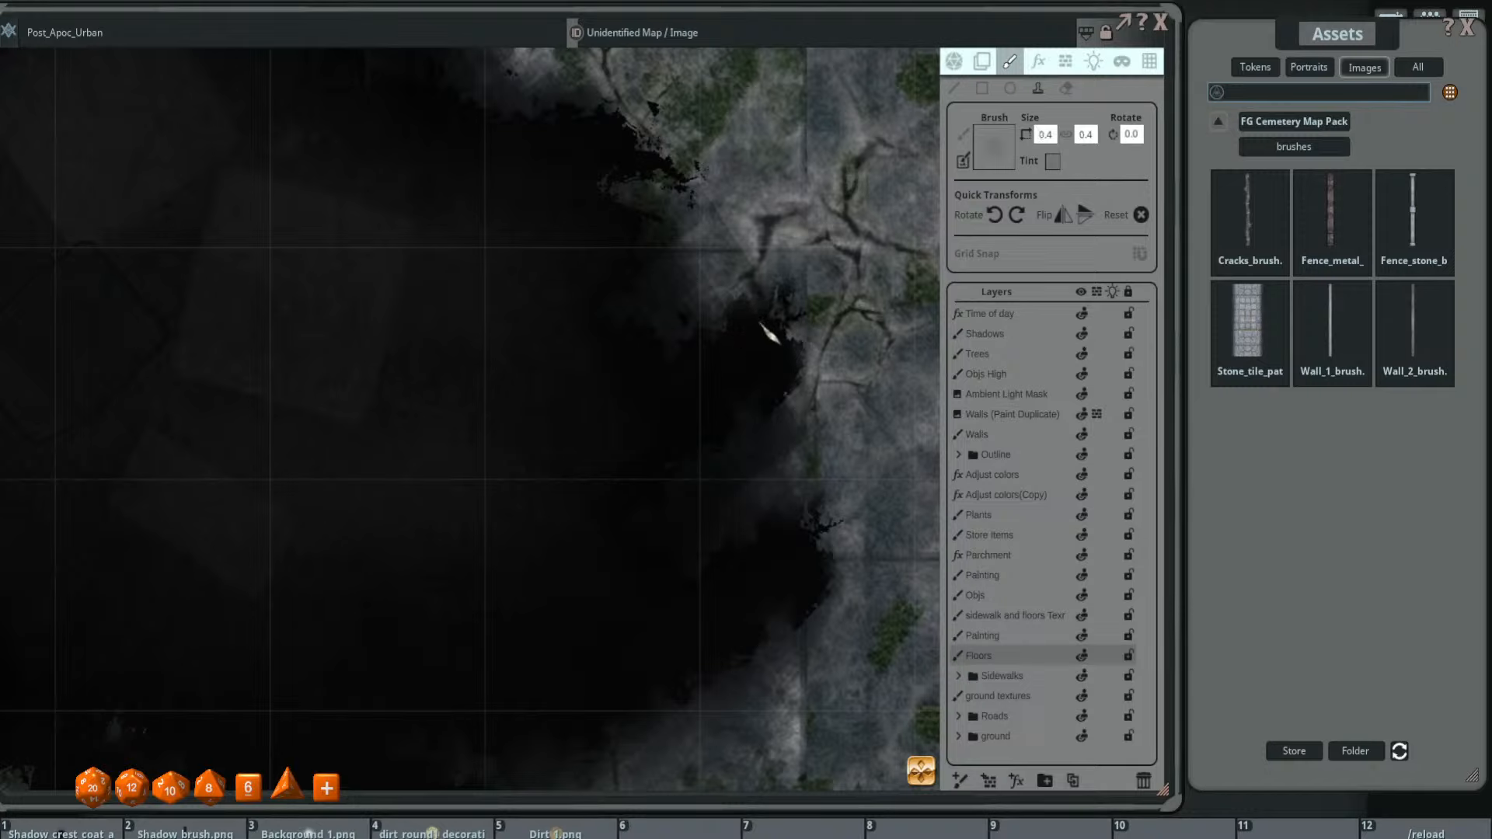
pyautogui.scroll(-3, 688, 349)
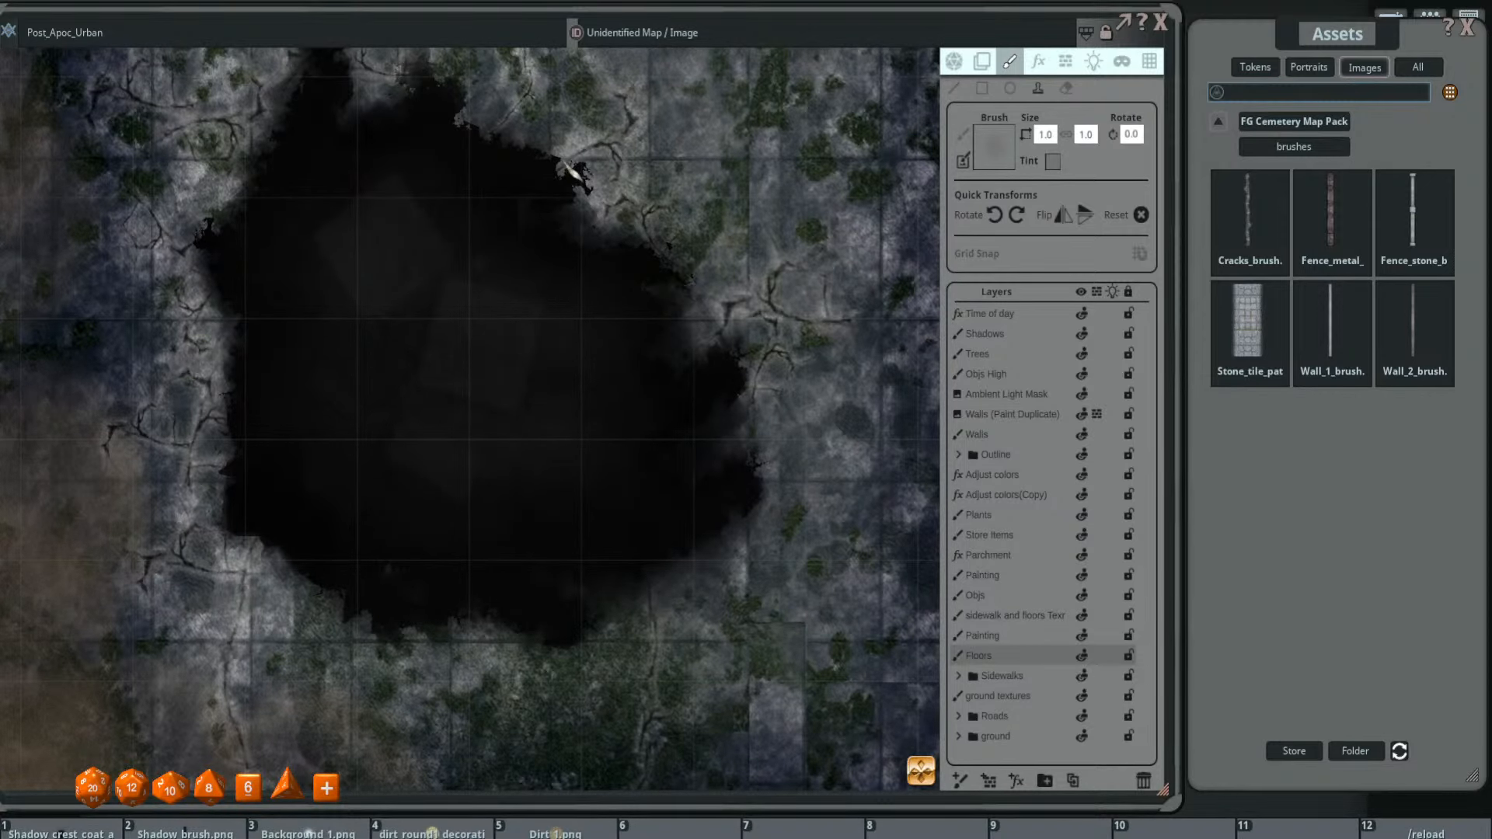
# - Examine the shaded hole, the rooms around it and the surrounding streets of the map
pyautogui.scroll(-5, 683, 334)
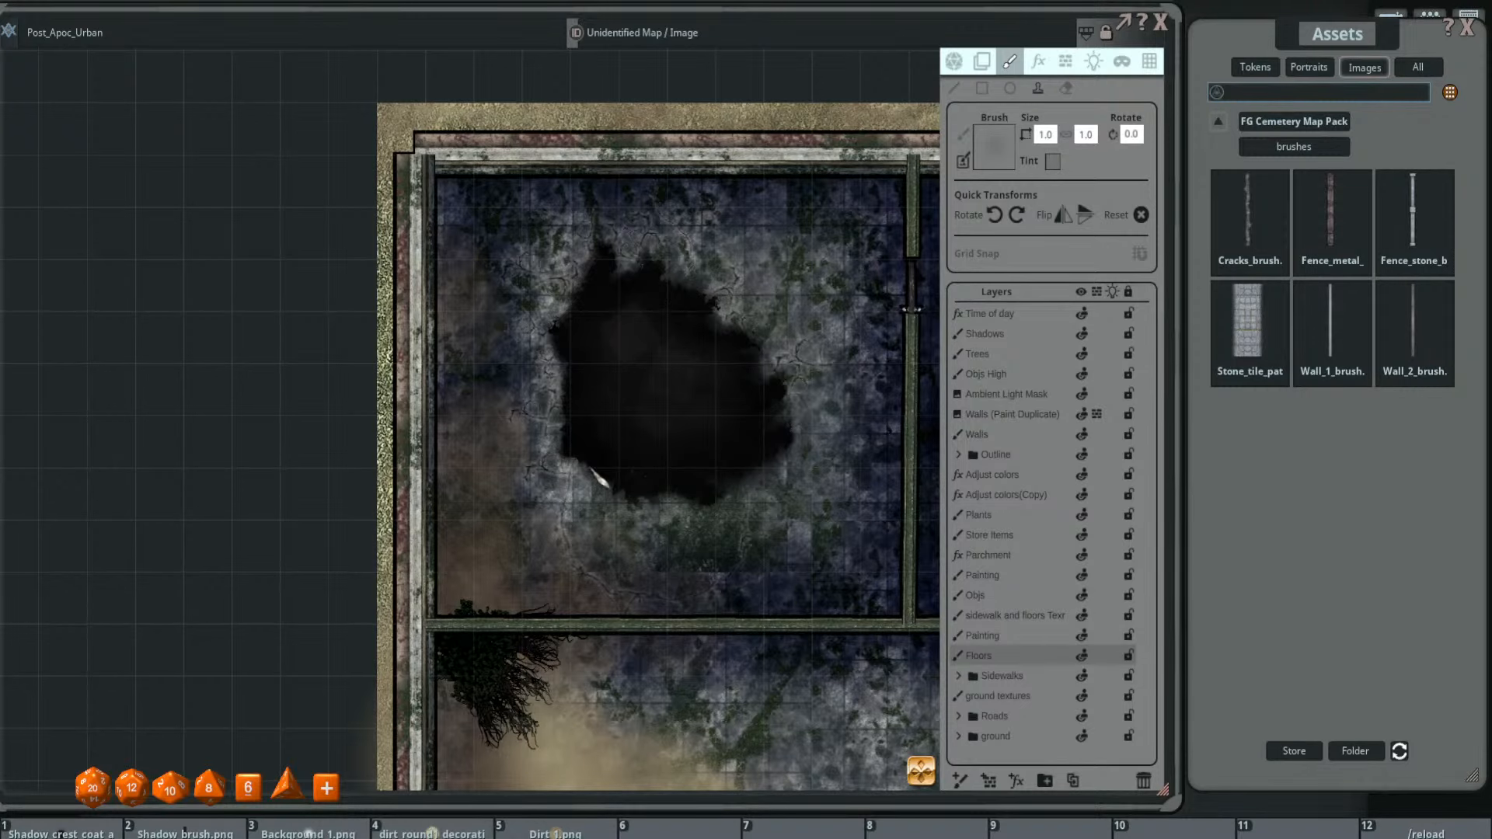
pyautogui.scroll(3, 705, 413)
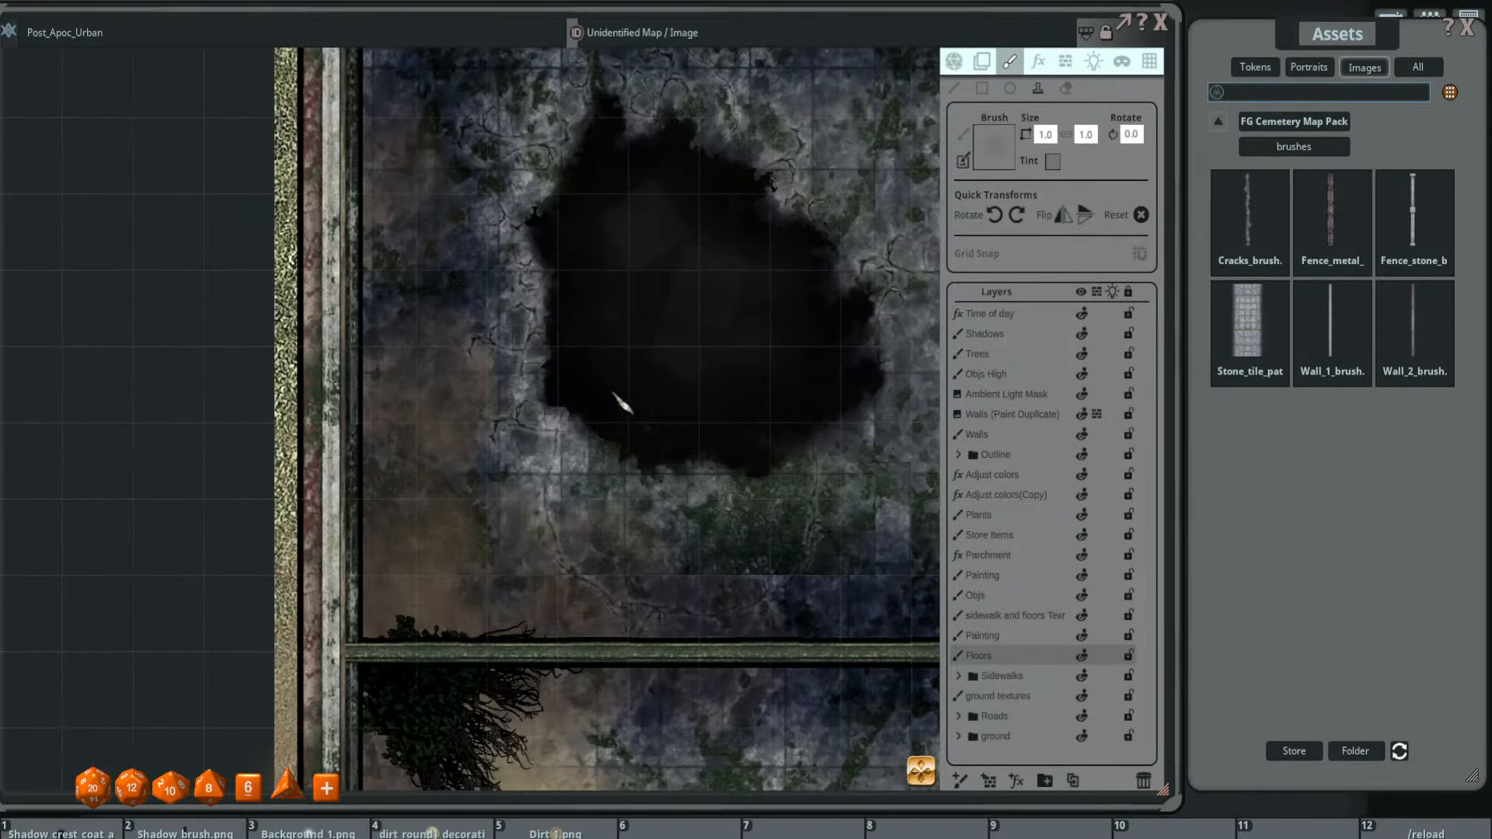
pyautogui.scroll(-2, 691, 373)
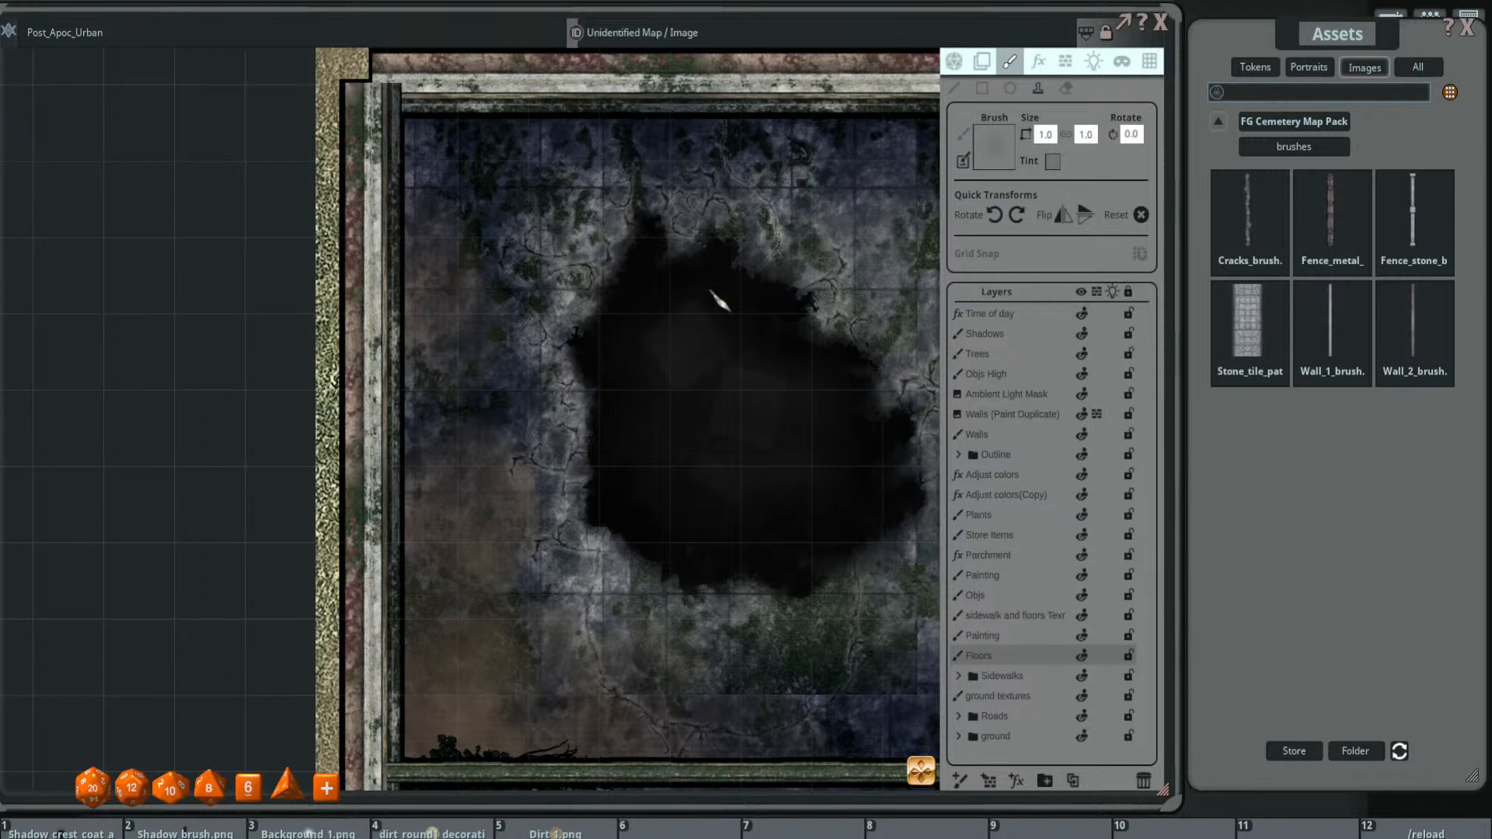
pyautogui.scroll(-3, 718, 301)
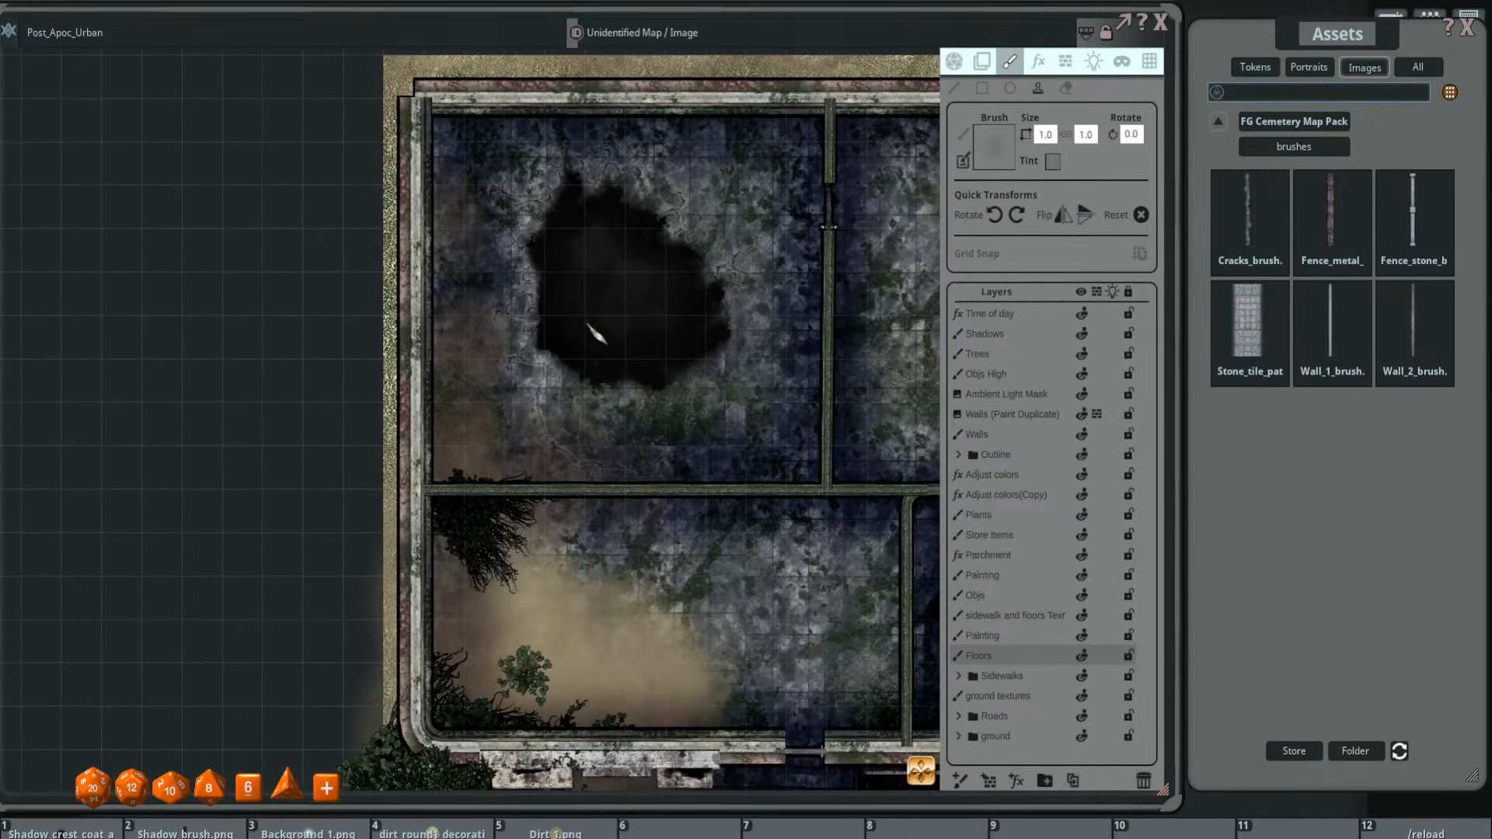
pyautogui.scroll(-3, 649, 293)
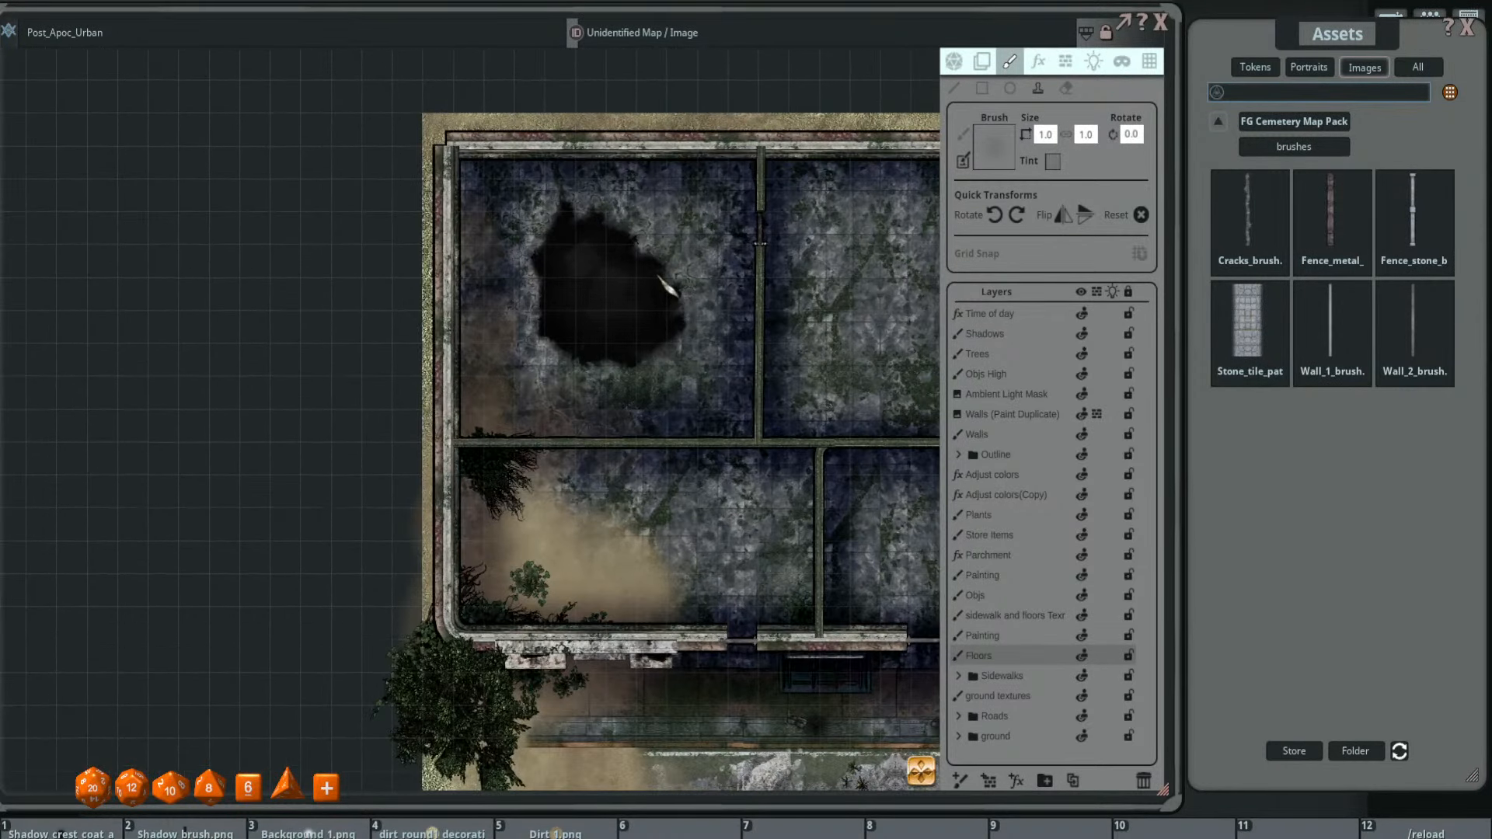
pyautogui.scroll(2, 674, 216)
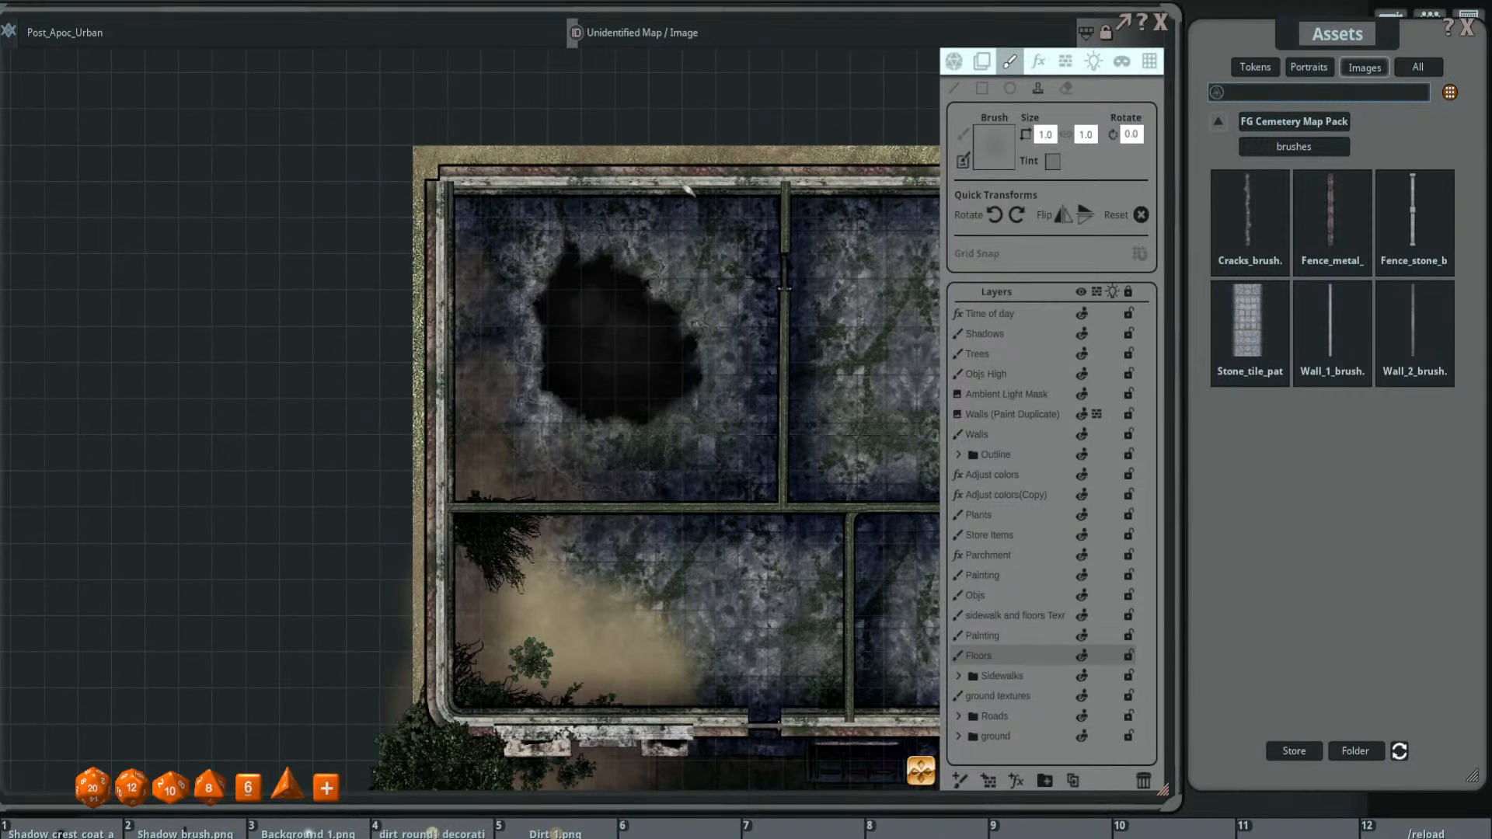
pyautogui.scroll(-4, 686, 190)
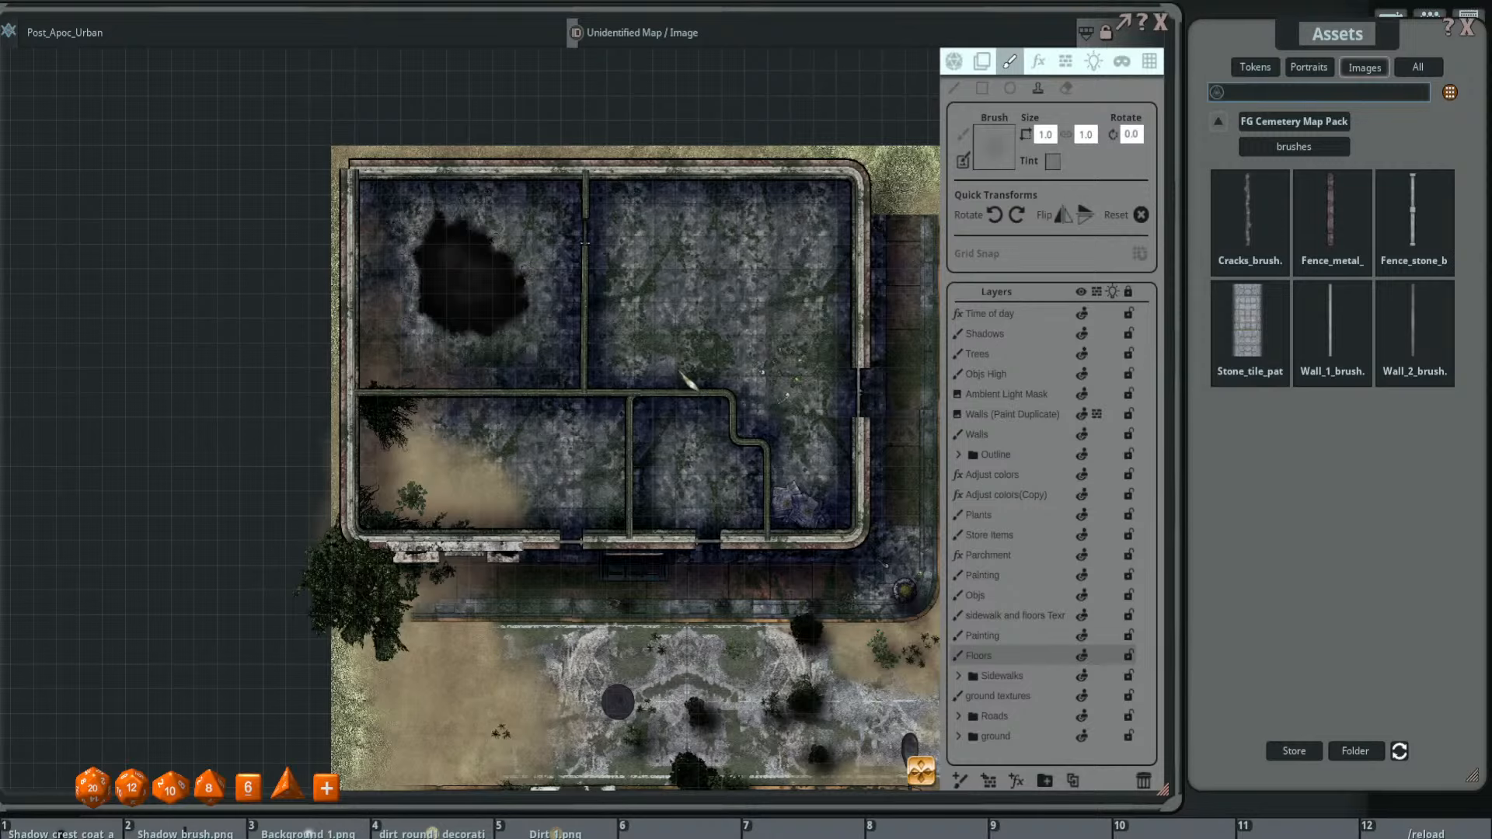
pyautogui.scroll(-2, 699, 340)
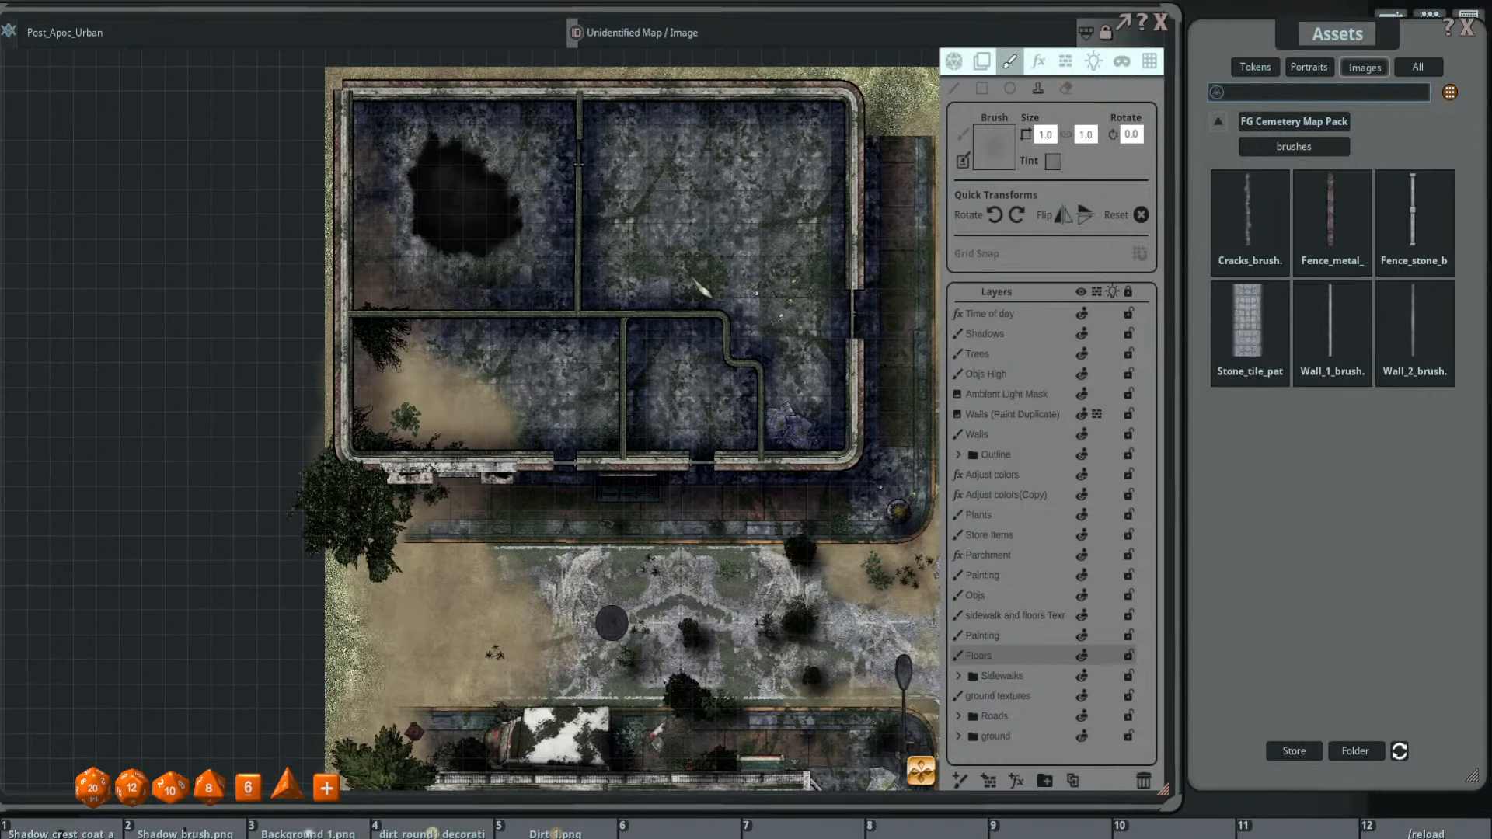
pyautogui.scroll(3, 543, 377)
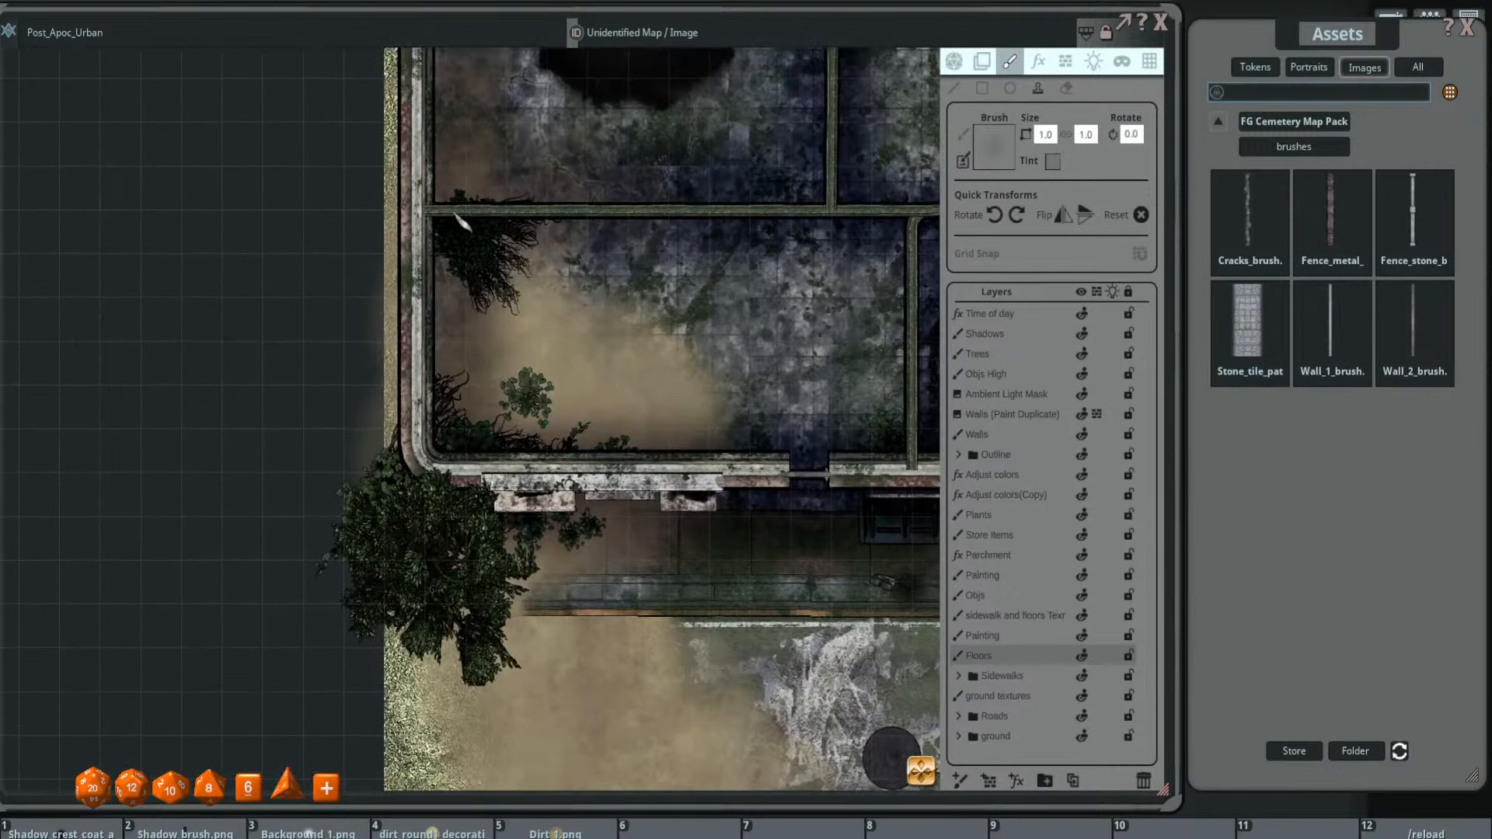
pyautogui.scroll(-2, 923, 434)
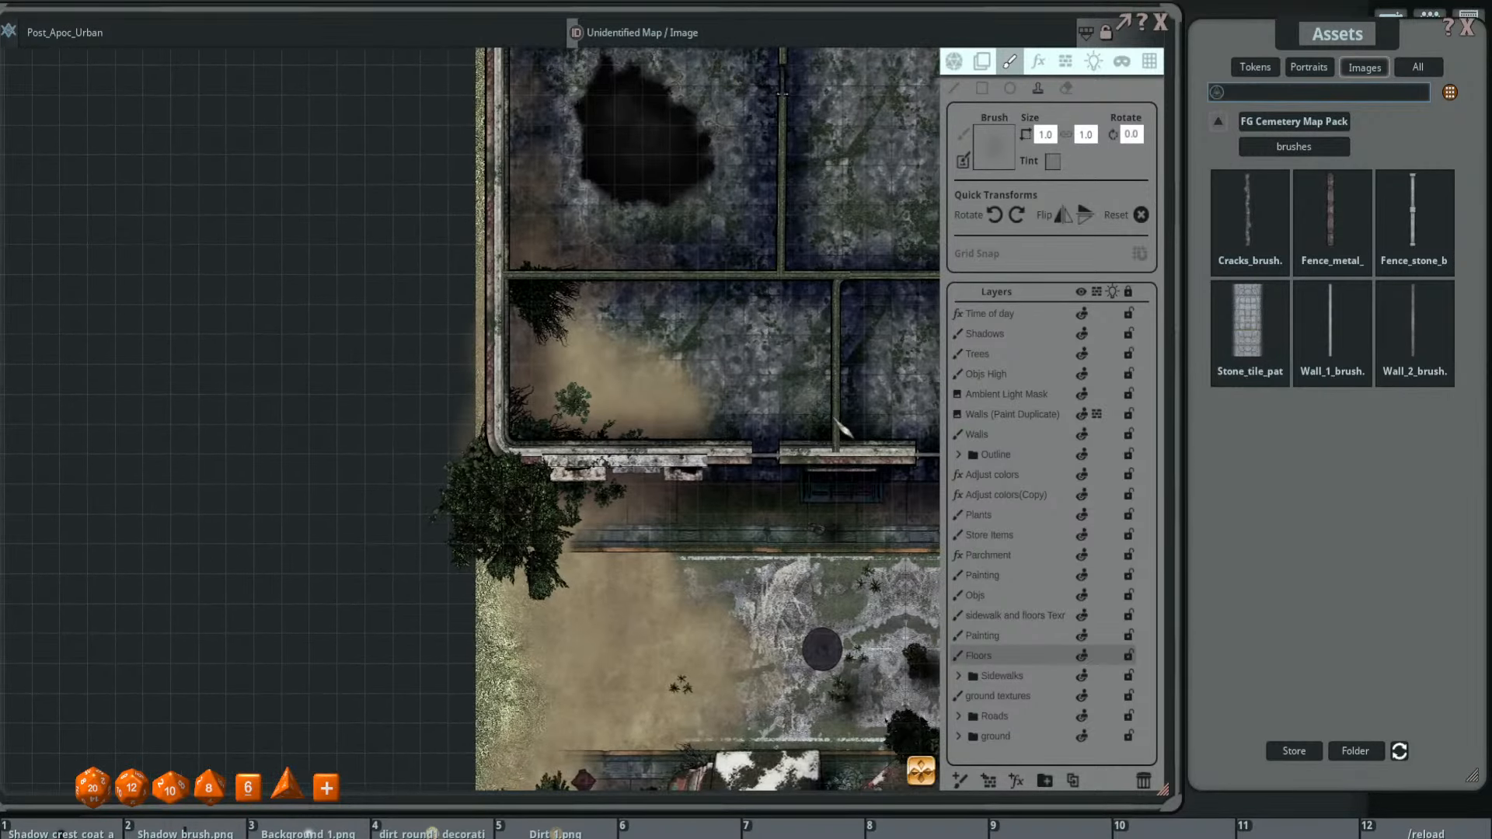
pyautogui.scroll(-4, 620, 419)
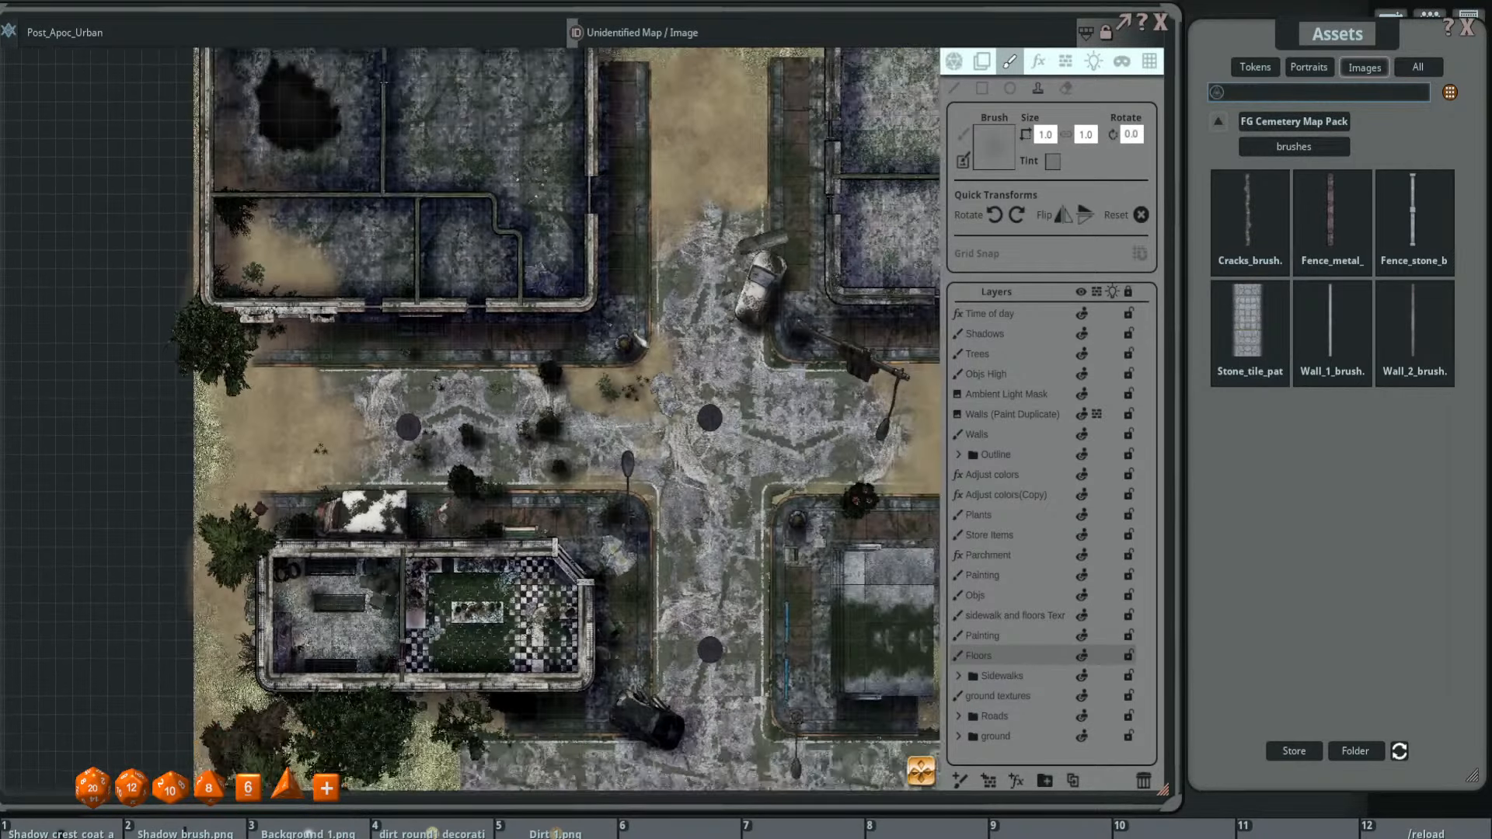
# - Examine the northeastern building, its rooms and the wrecked street between it and the building with the hole
pyautogui.moveTo(777, 295); pyautogui.dragTo(558, 426)
pyautogui.scroll(1, 730, 284)
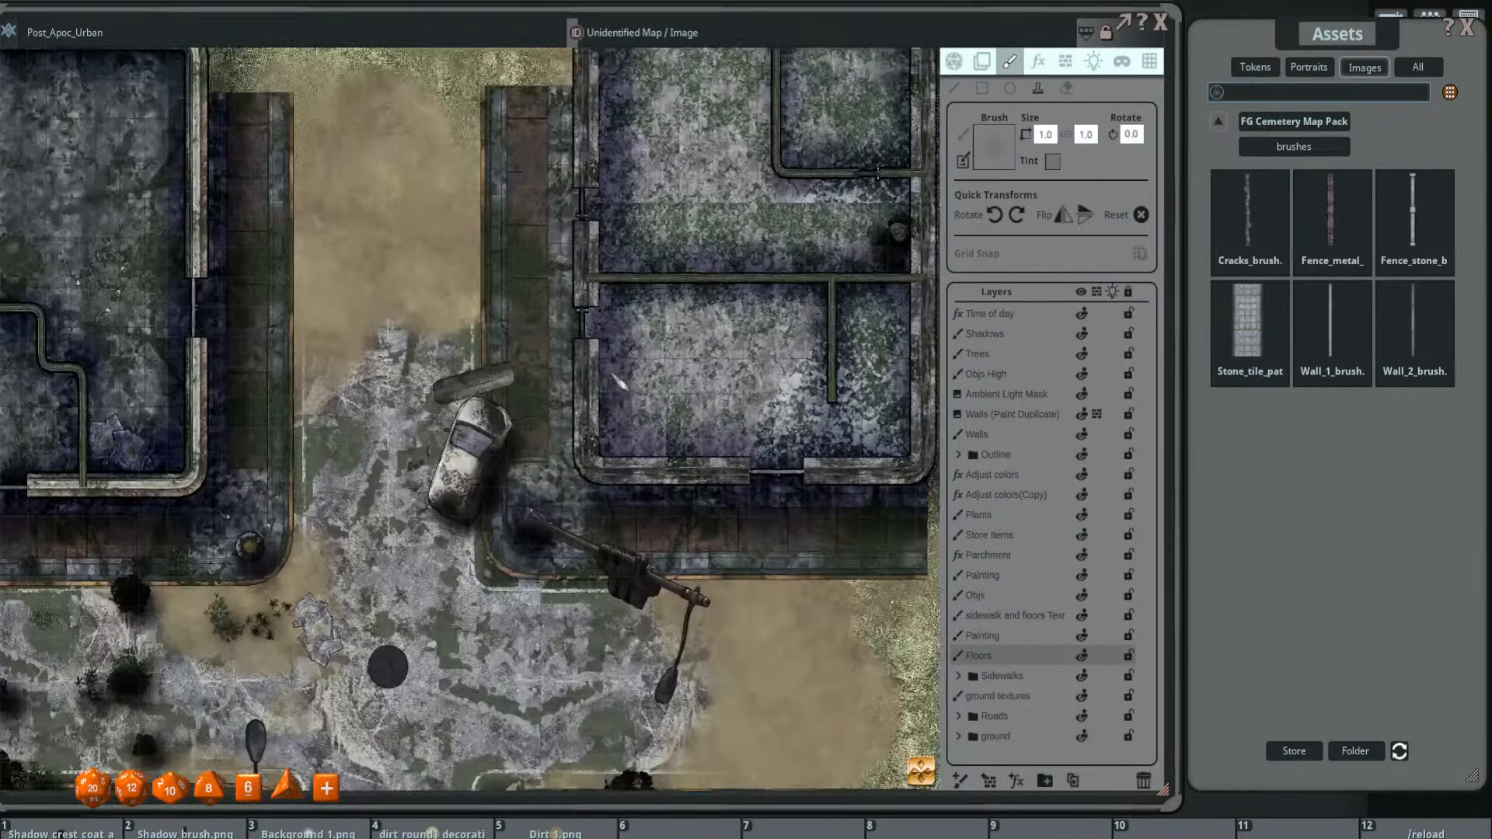
pyautogui.scroll(1, 605, 374)
pyautogui.moveTo(744, 182); pyautogui.dragTo(770, 252)
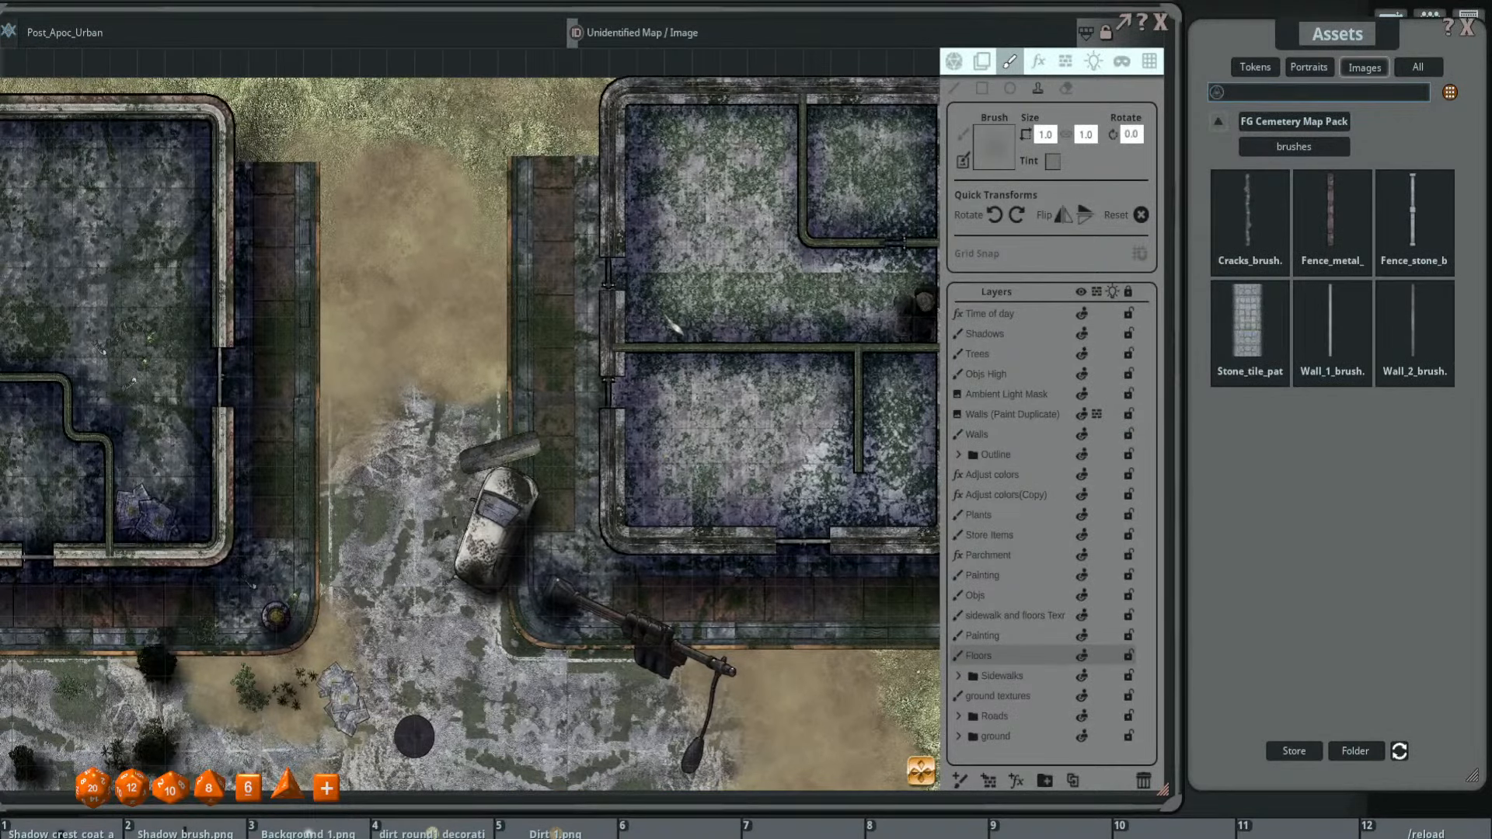
pyautogui.scroll(-1, 673, 327)
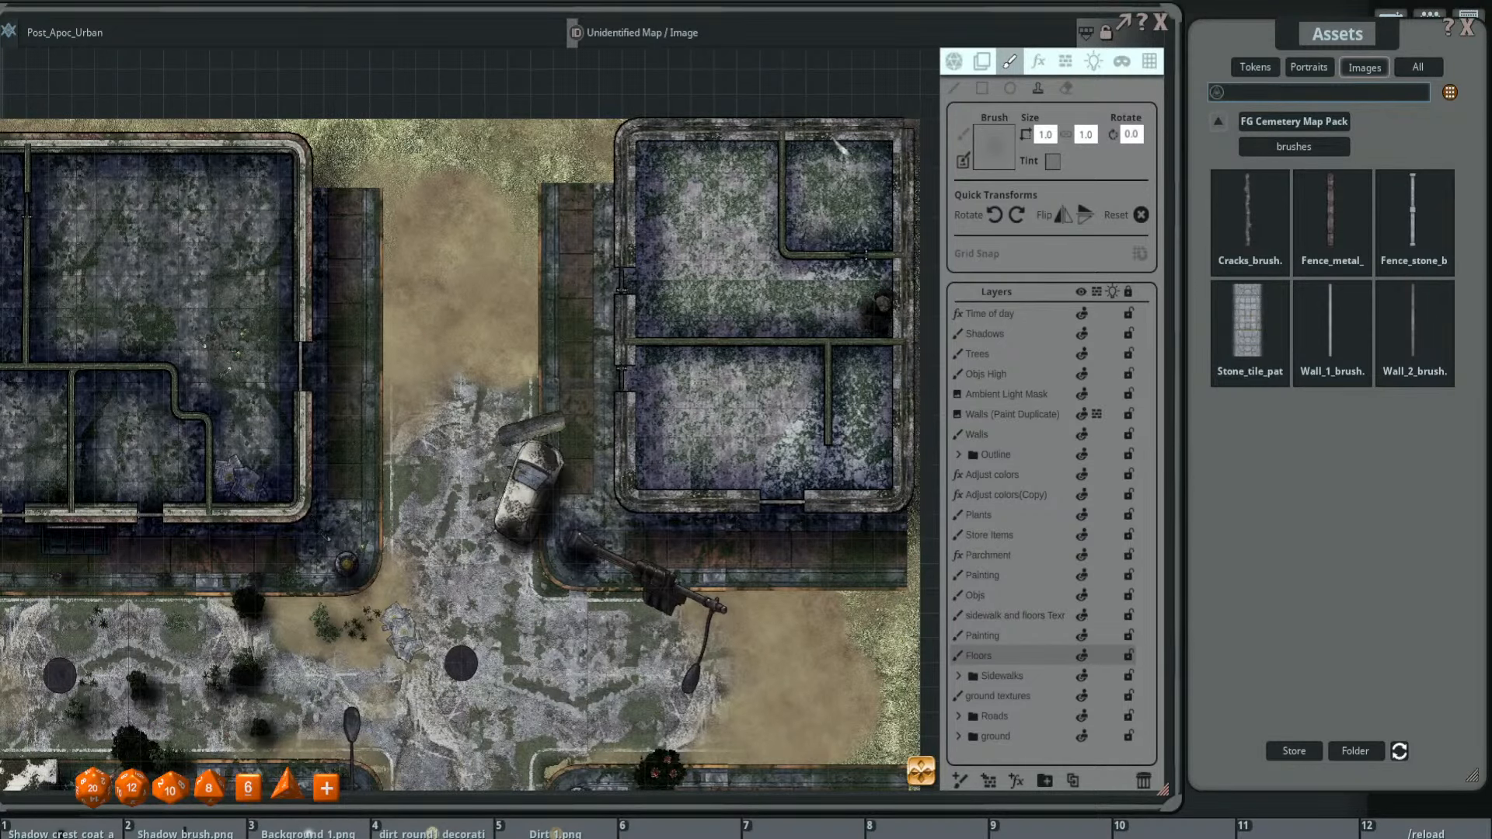
pyautogui.moveTo(763, 425); pyautogui.dragTo(787, 342)
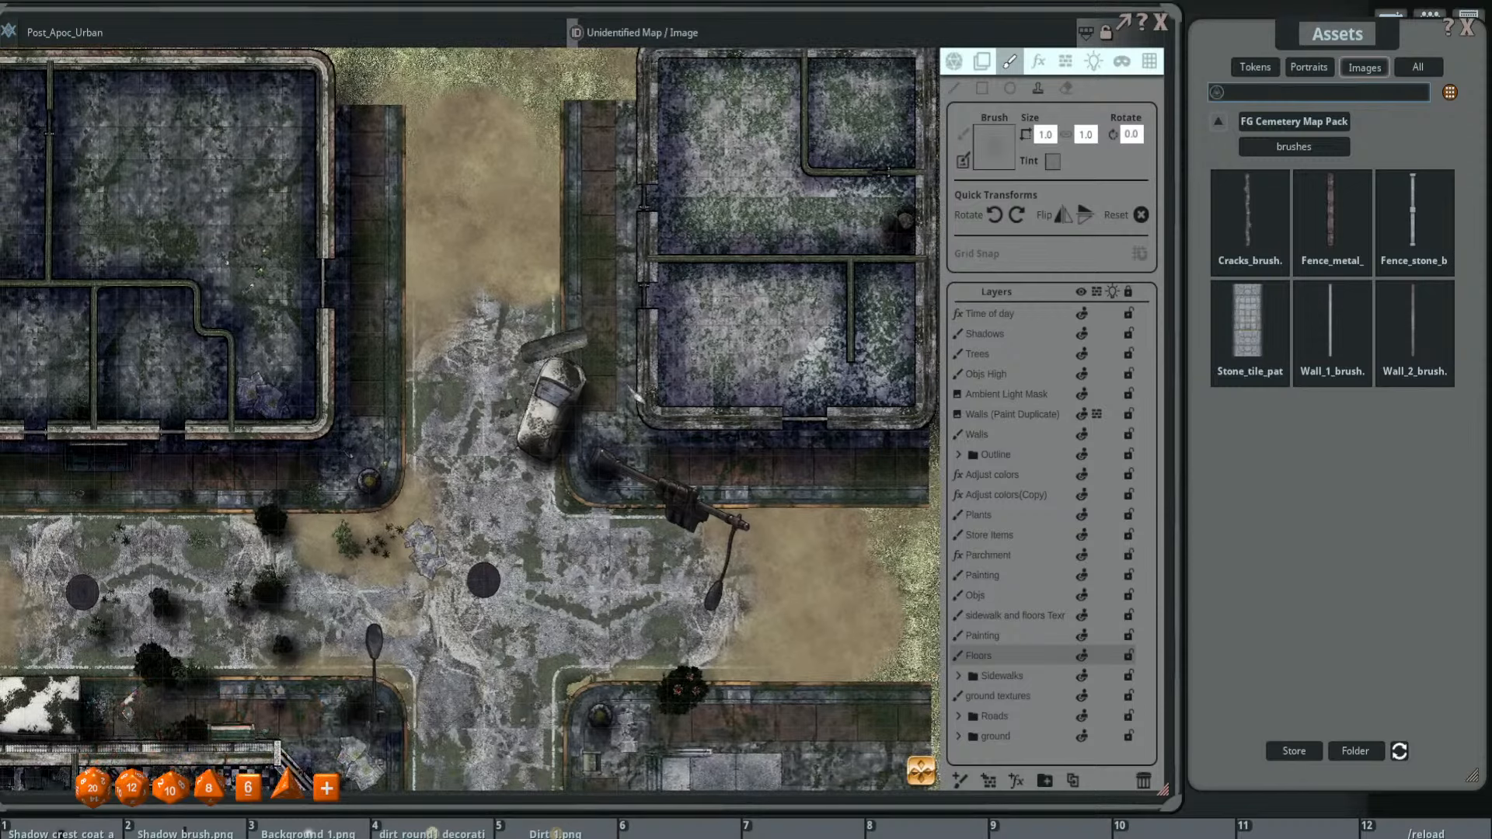
pyautogui.scroll(-3, 543, 310)
pyautogui.scroll(2, 543, 311)
pyautogui.scroll(2, 543, 311)
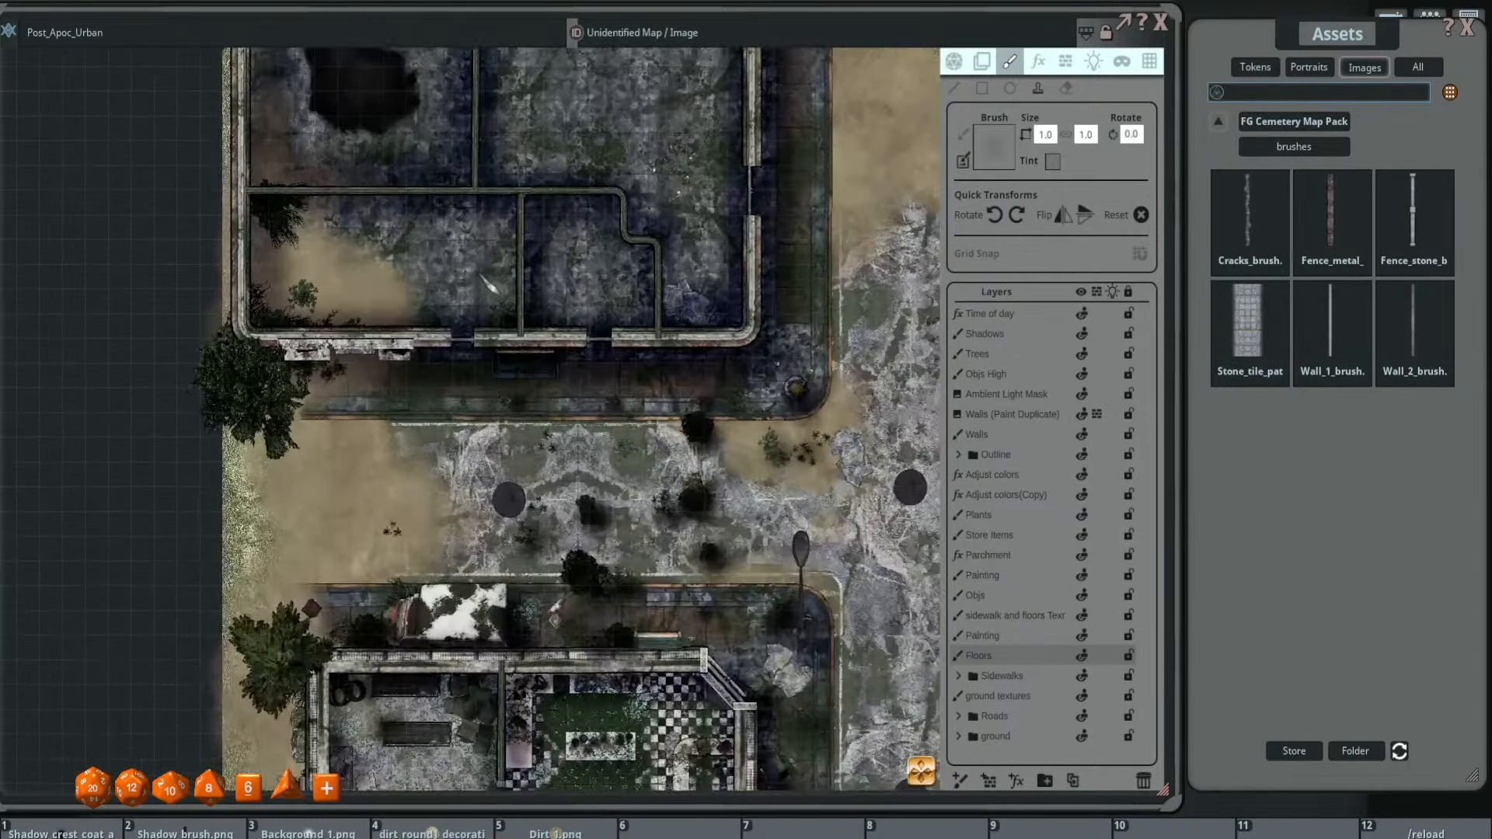
pyautogui.moveTo(482, 276)
pyautogui.mouseDown()
pyautogui.moveTo(514, 378)
pyautogui.moveTo(232, 360)
pyautogui.mouseUp()
pyautogui.moveTo(854, 290)
pyautogui.mouseDown()
pyautogui.moveTo(659, 355)
pyautogui.moveTo(596, 406)
pyautogui.mouseUp()
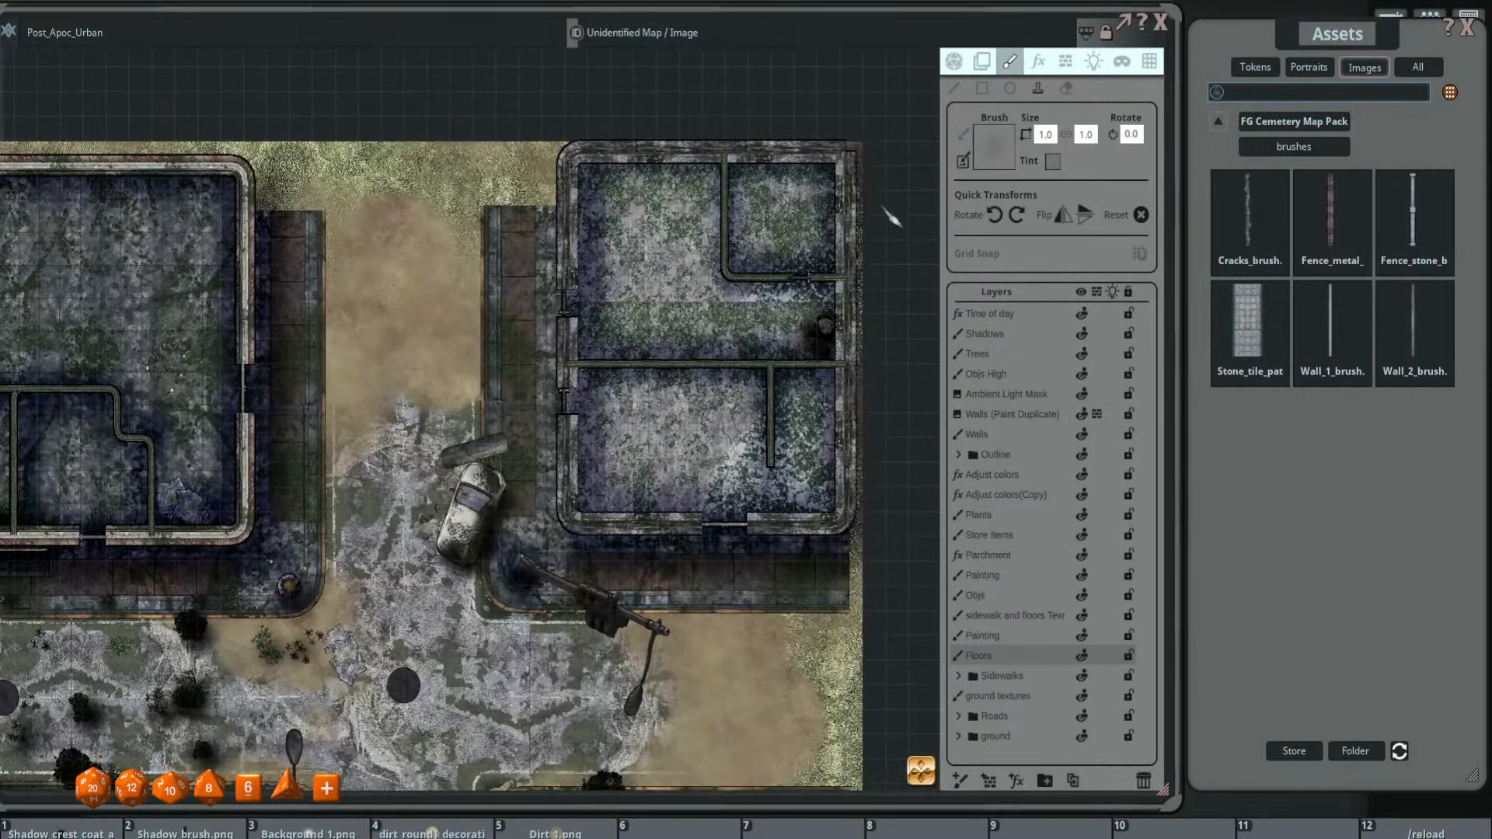
pyautogui.scroll(-1, 592, 353)
pyautogui.moveTo(388, 377); pyautogui.dragTo(769, 310)
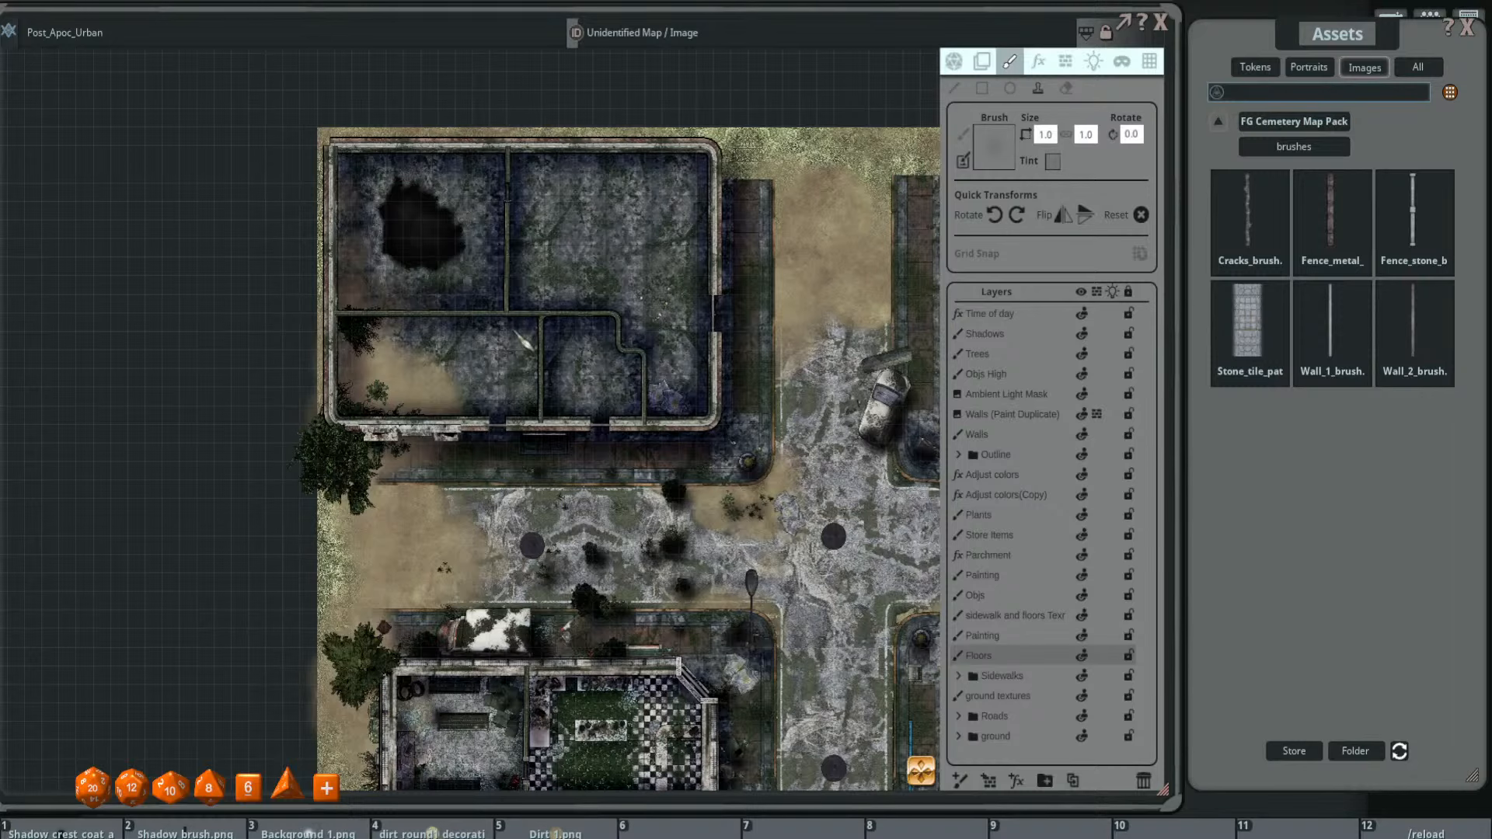
# - Examine the northwestern building's interior, comparing the room with the hole to its neighbouring rooms from close up and farther out
pyautogui.scroll(2, 543, 326)
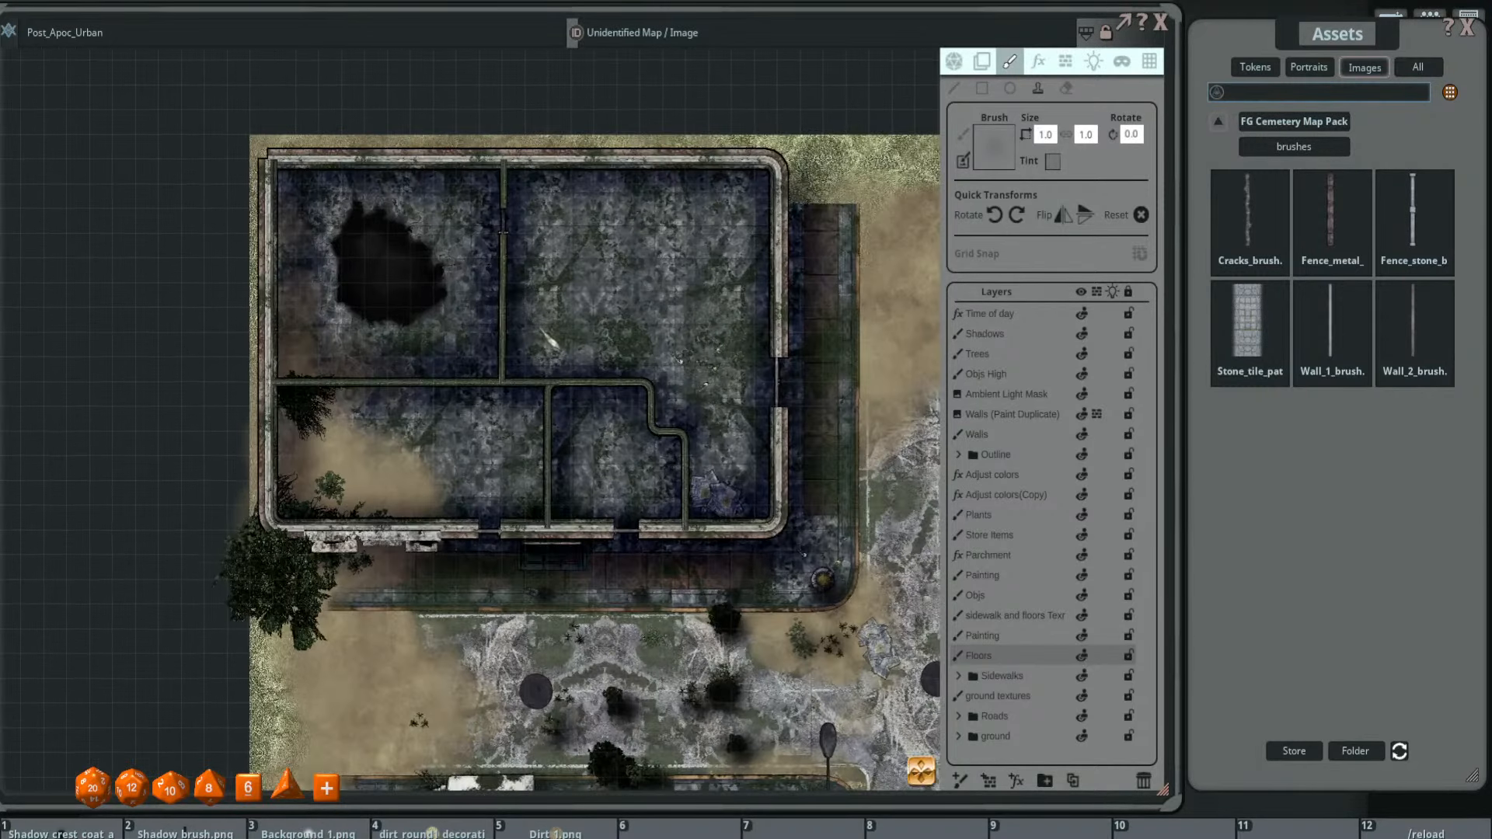
pyautogui.moveTo(593, 304); pyautogui.dragTo(748, 282)
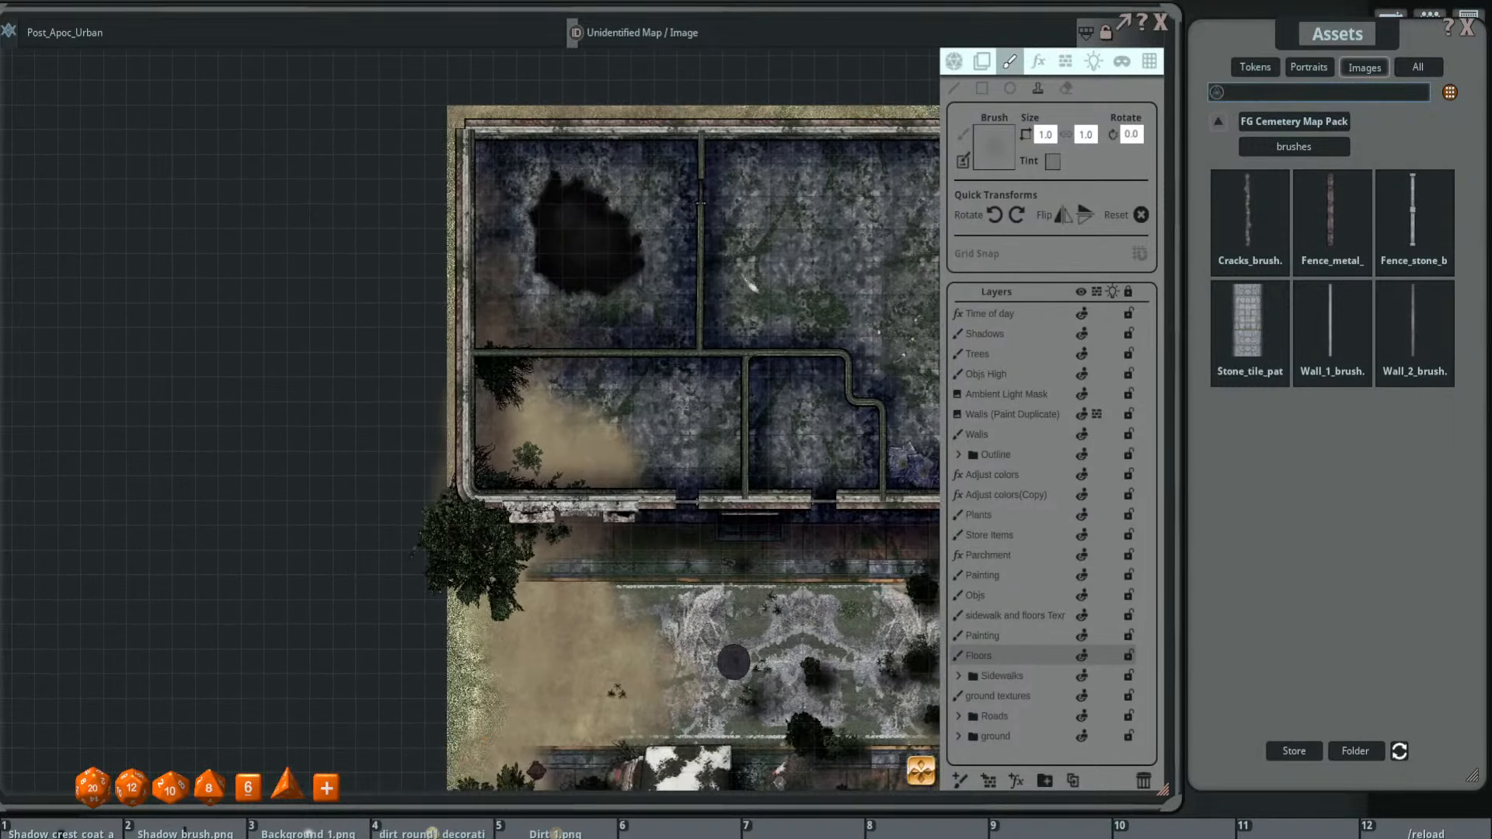
pyautogui.moveTo(629, 307); pyautogui.dragTo(582, 326)
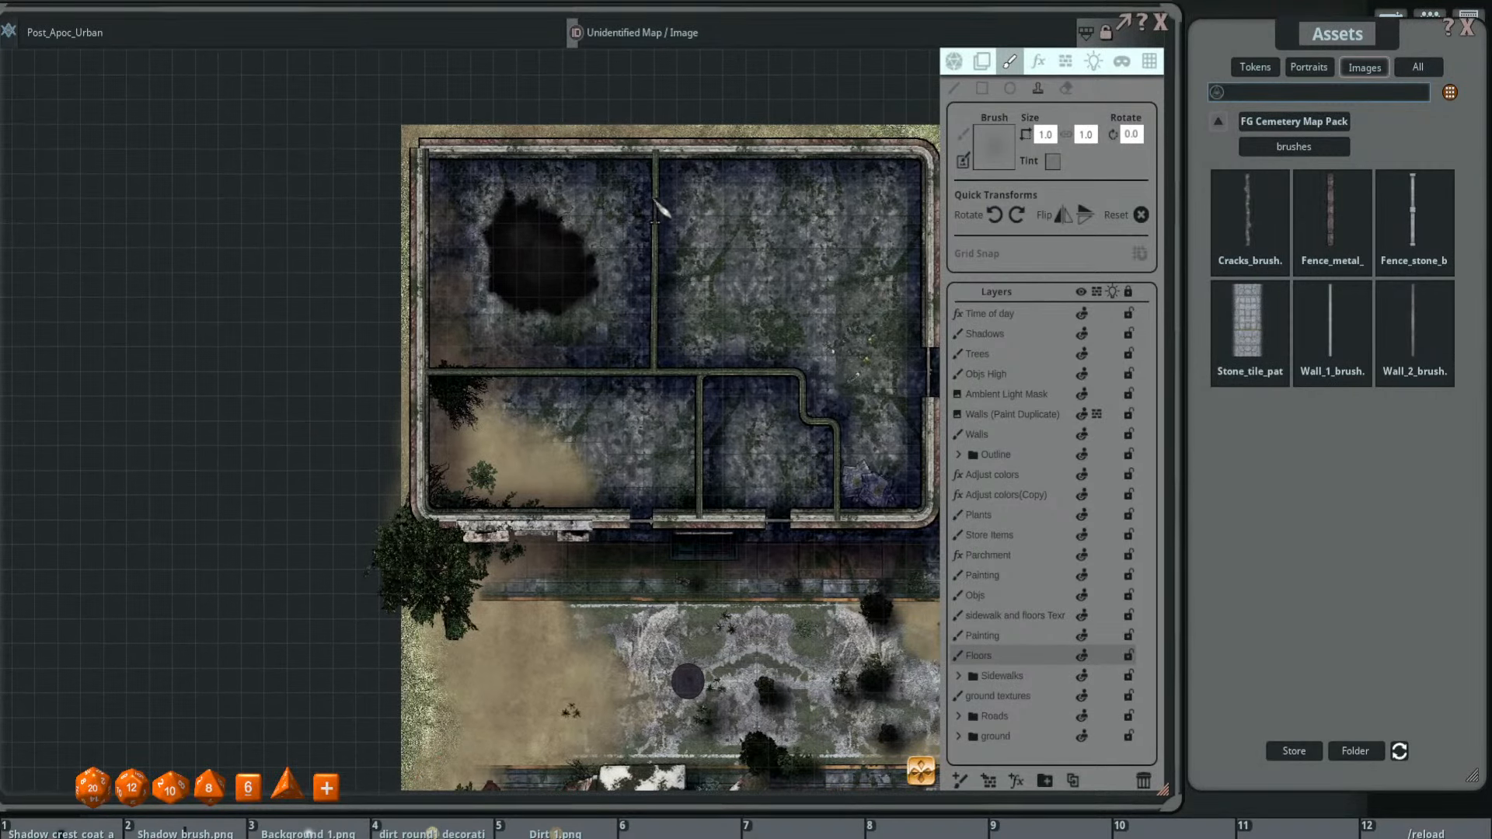
pyautogui.scroll(2, 711, 243)
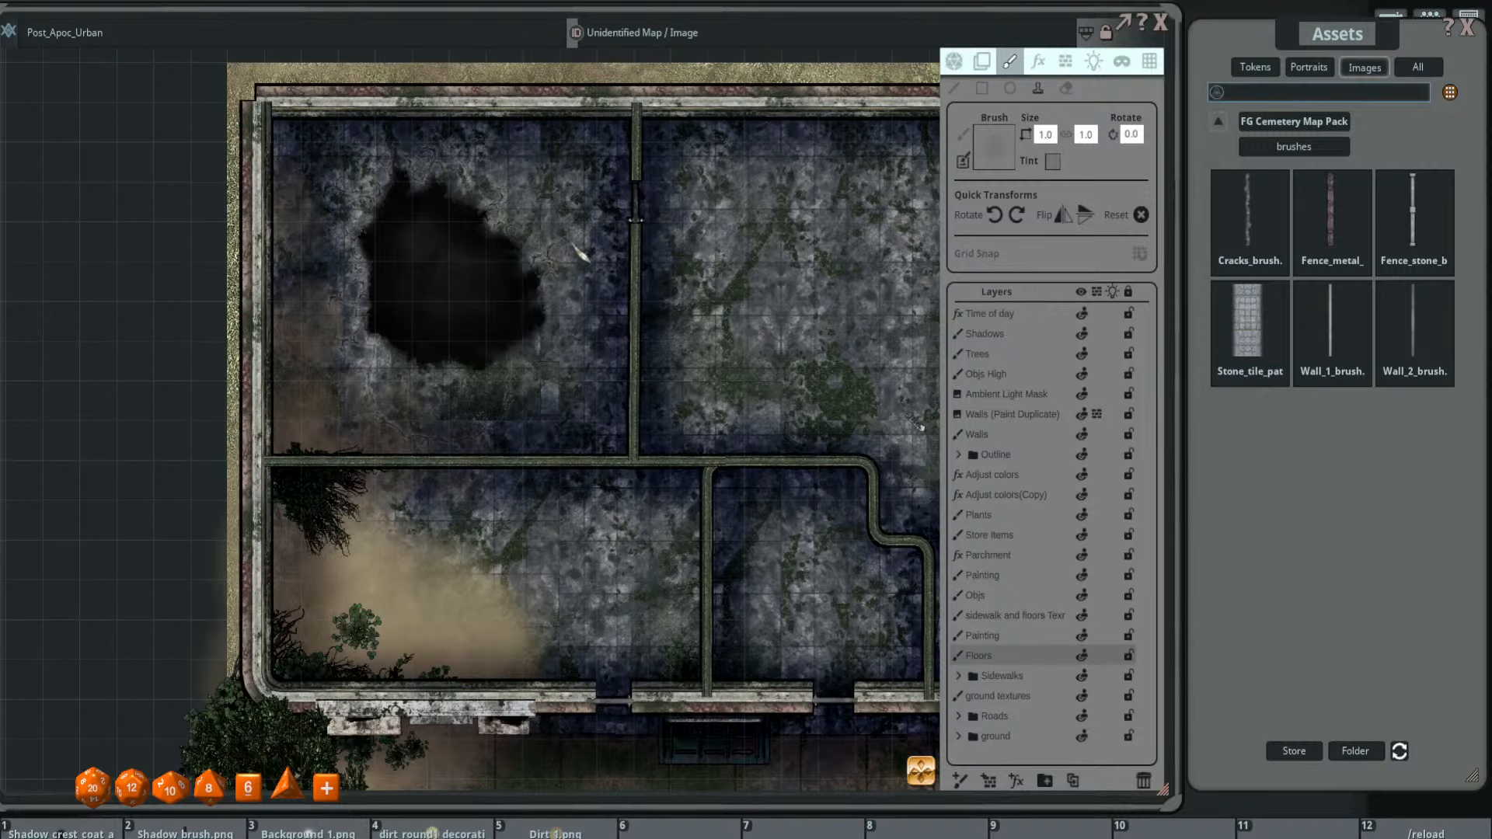
pyautogui.scroll(-2, 583, 354)
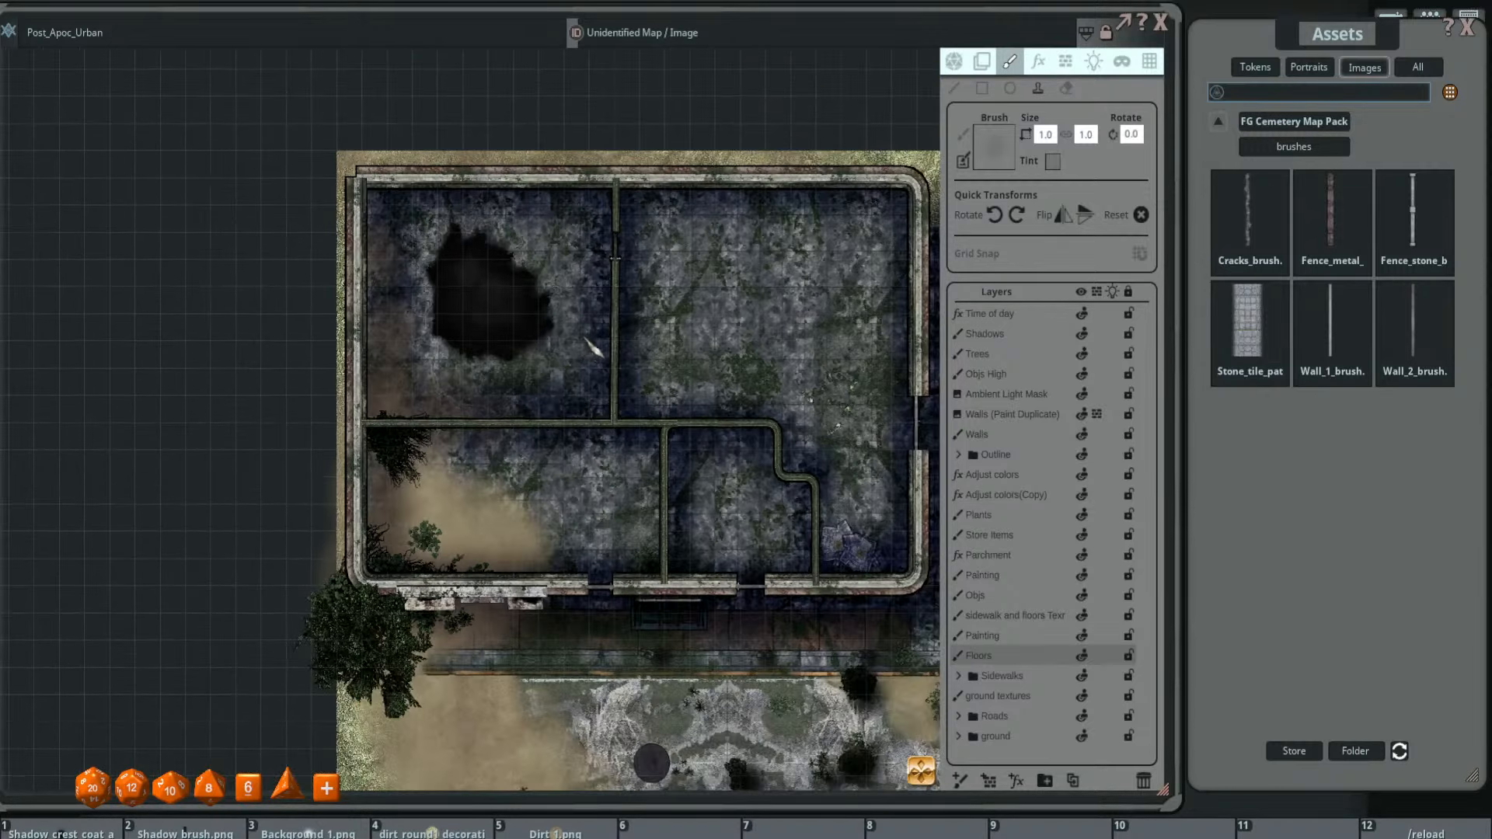
pyautogui.scroll(3, 626, 266)
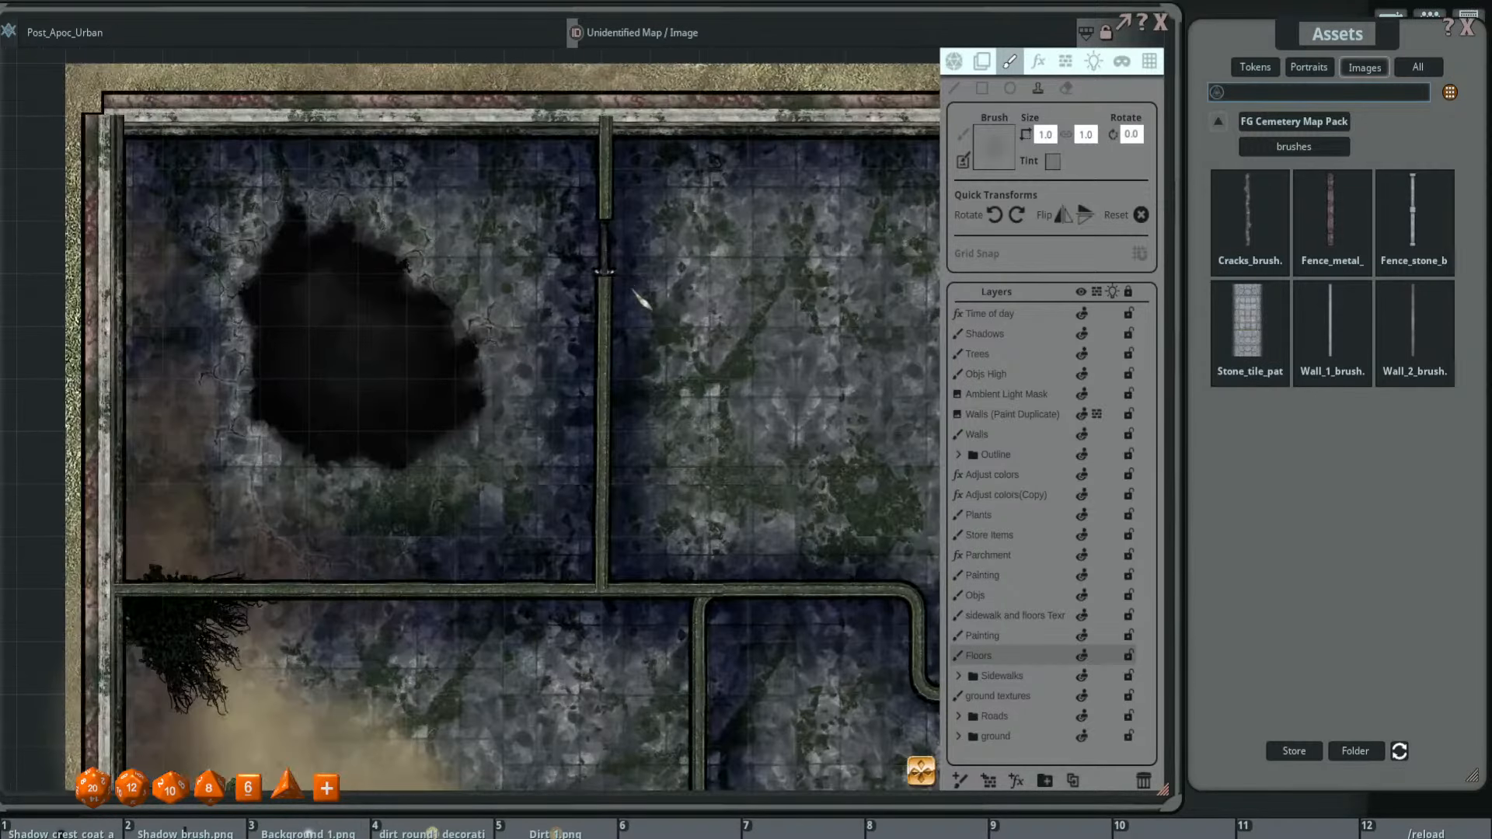
pyautogui.scroll(-4, 576, 277)
pyautogui.moveTo(710, 372); pyautogui.dragTo(699, 304)
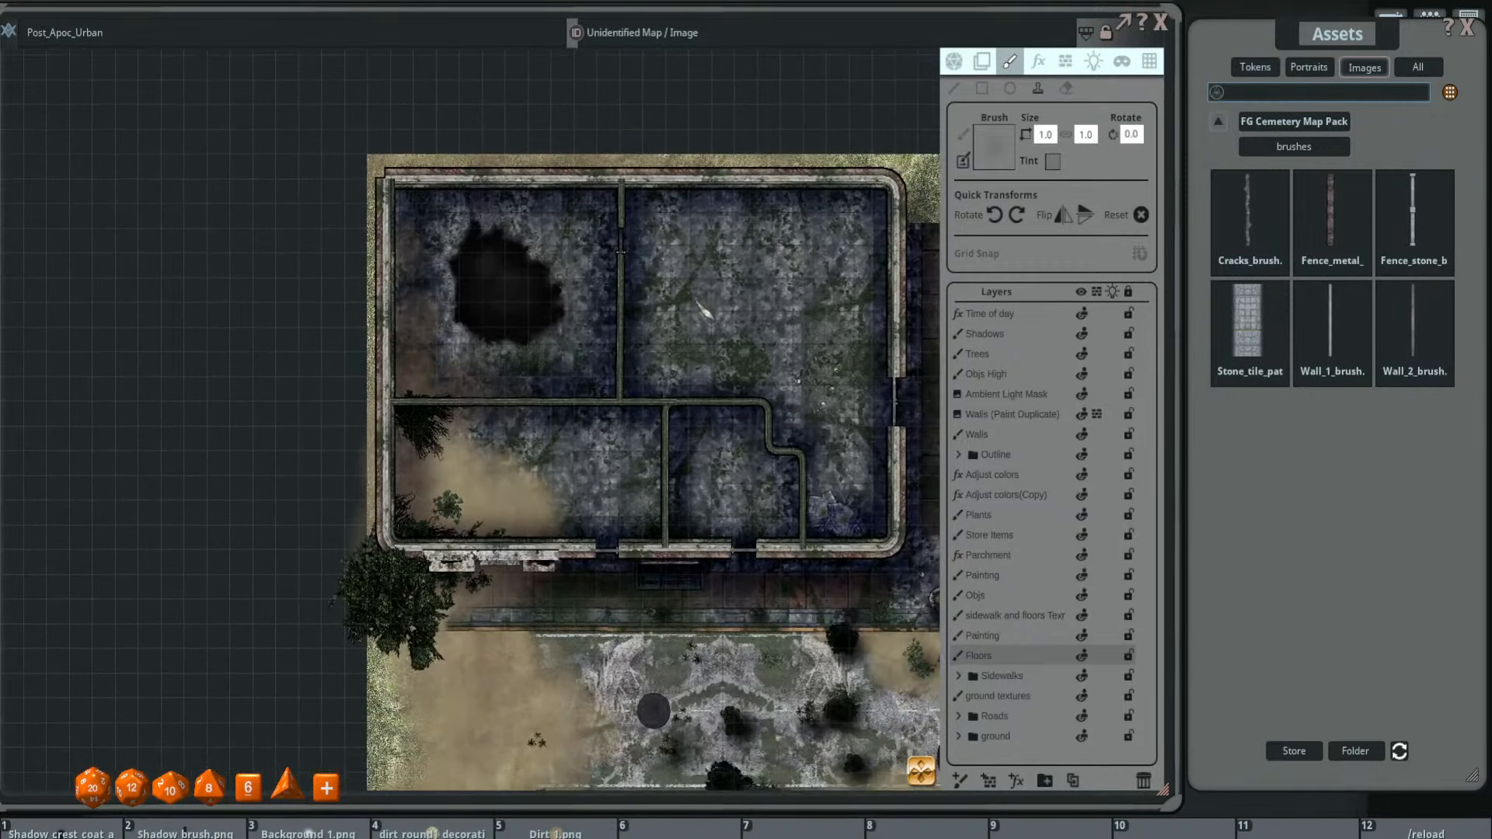
pyautogui.scroll(2, 618, 321)
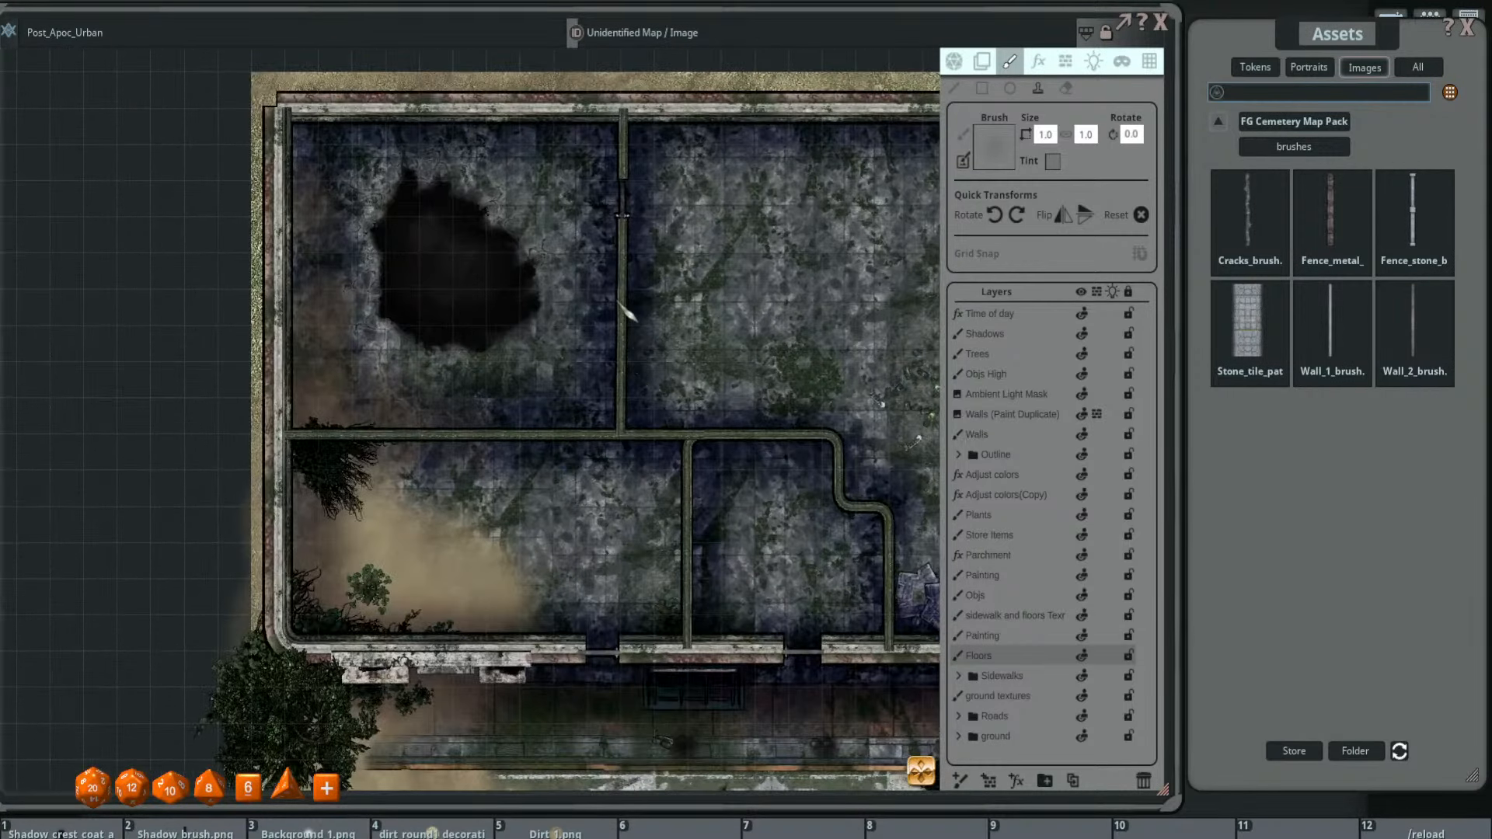
pyautogui.moveTo(635, 329)
pyautogui.mouseDown()
pyautogui.moveTo(465, 332)
pyautogui.moveTo(610, 334)
pyautogui.mouseUp()
pyautogui.scroll(-2, 598, 358)
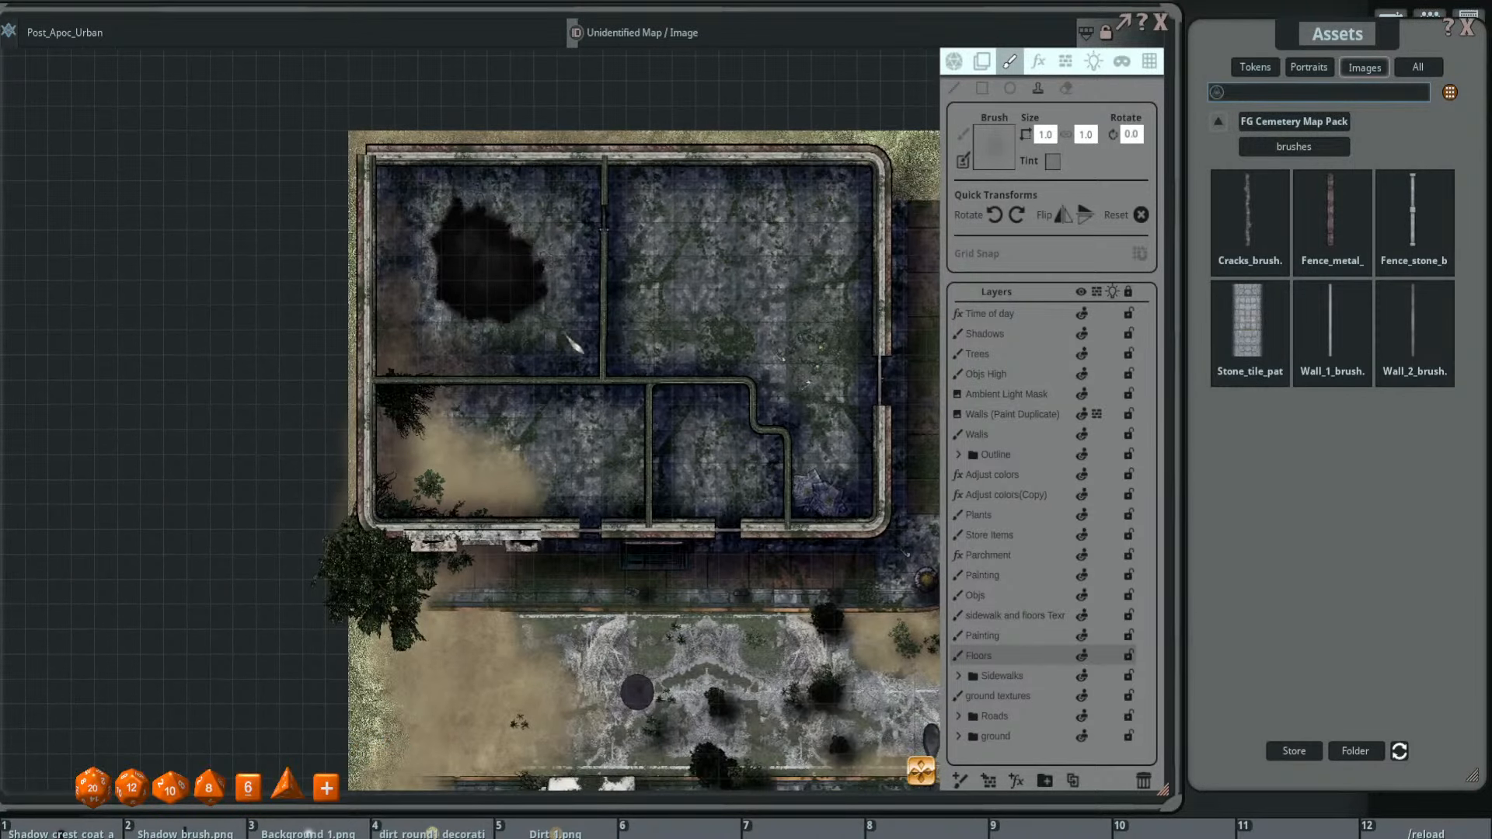
pyautogui.scroll(2, 572, 336)
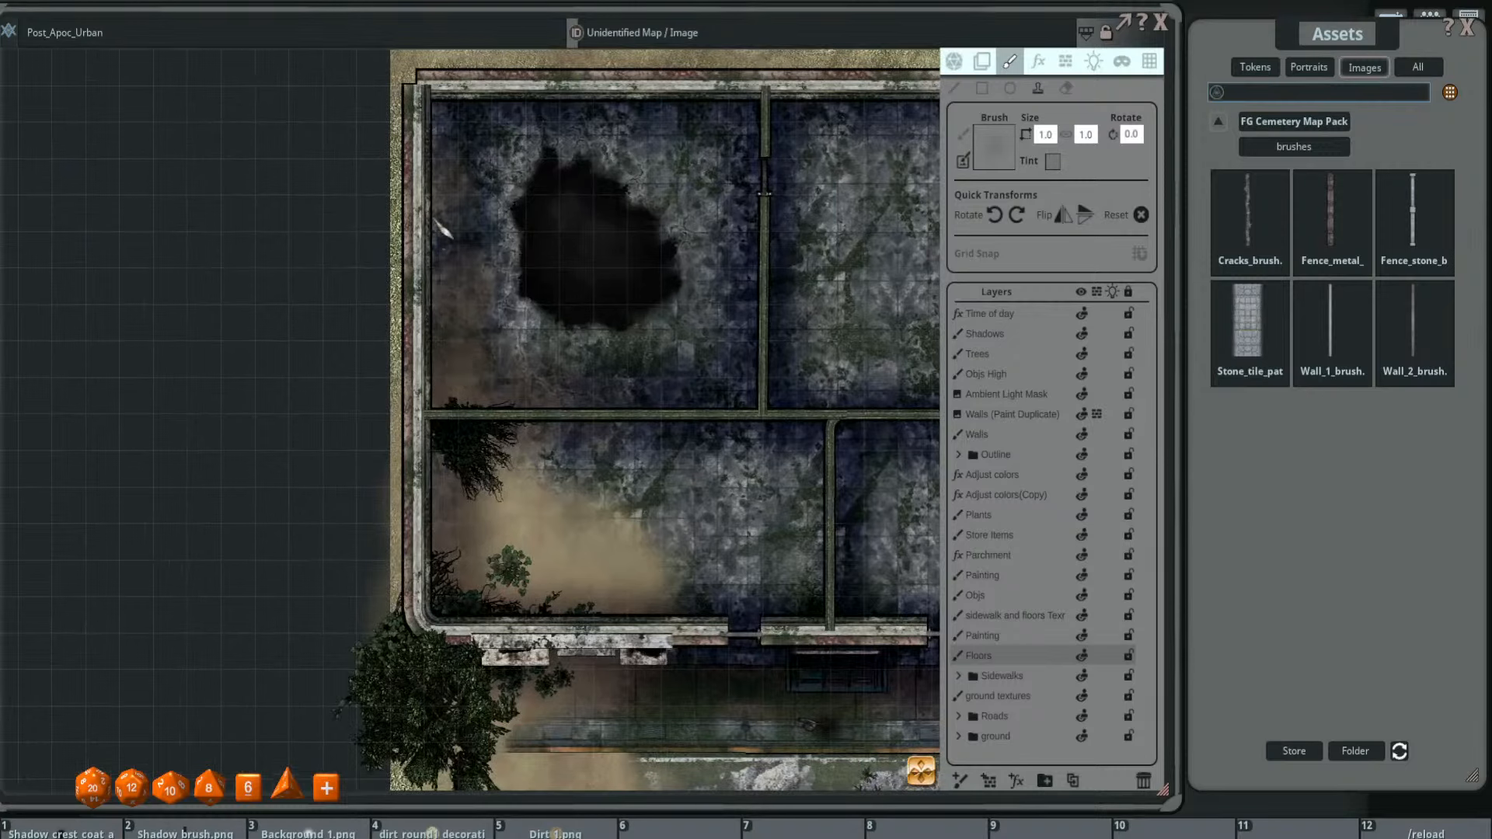
# - Leave the FG Cemetery Map Pack and search the images of the FG Abandoned Places pack for "stair"
pyautogui.click(1325, 122)
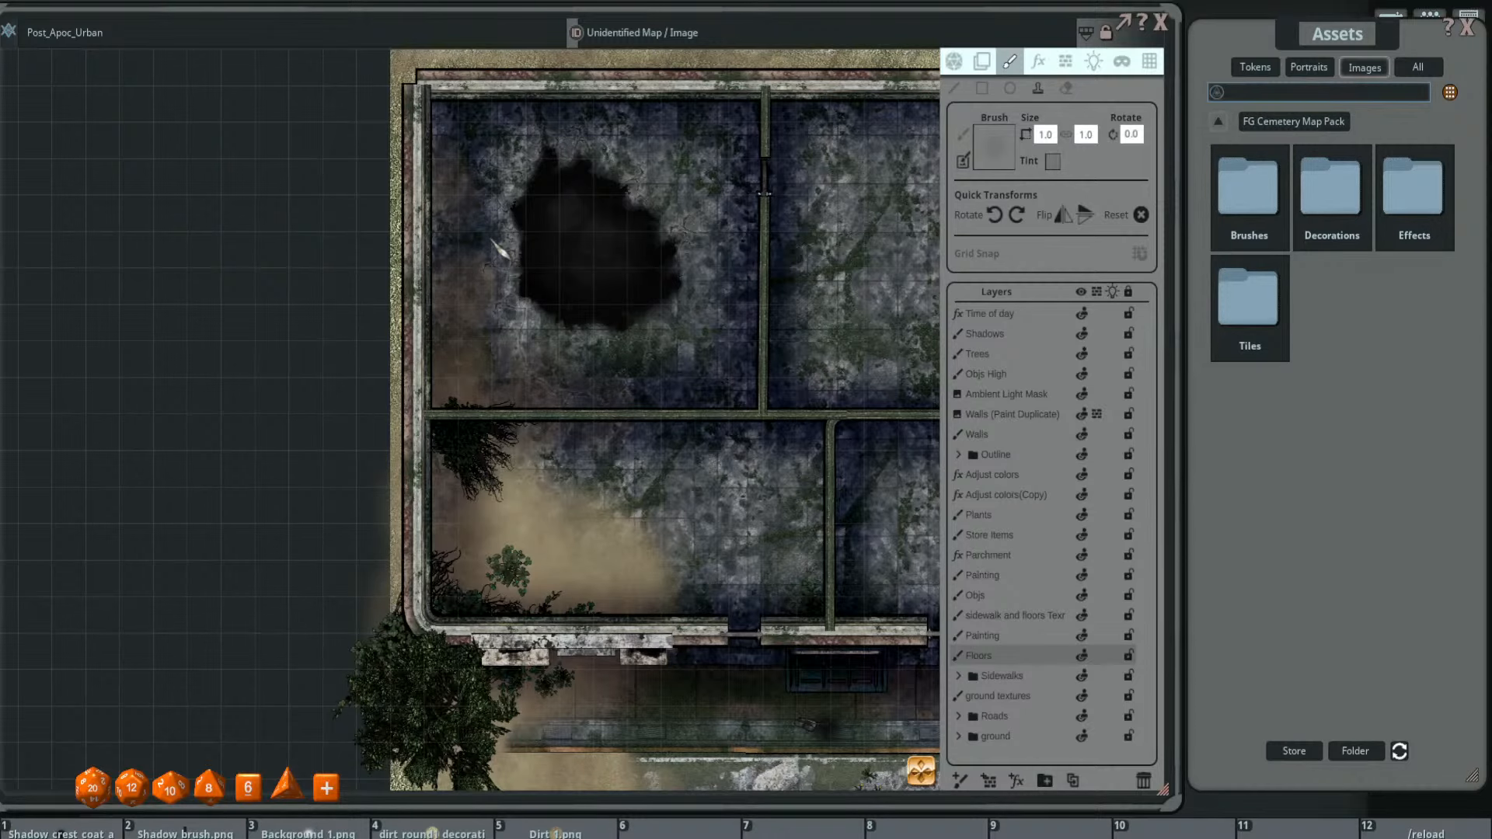
pyautogui.scroll(-2, 622, 232)
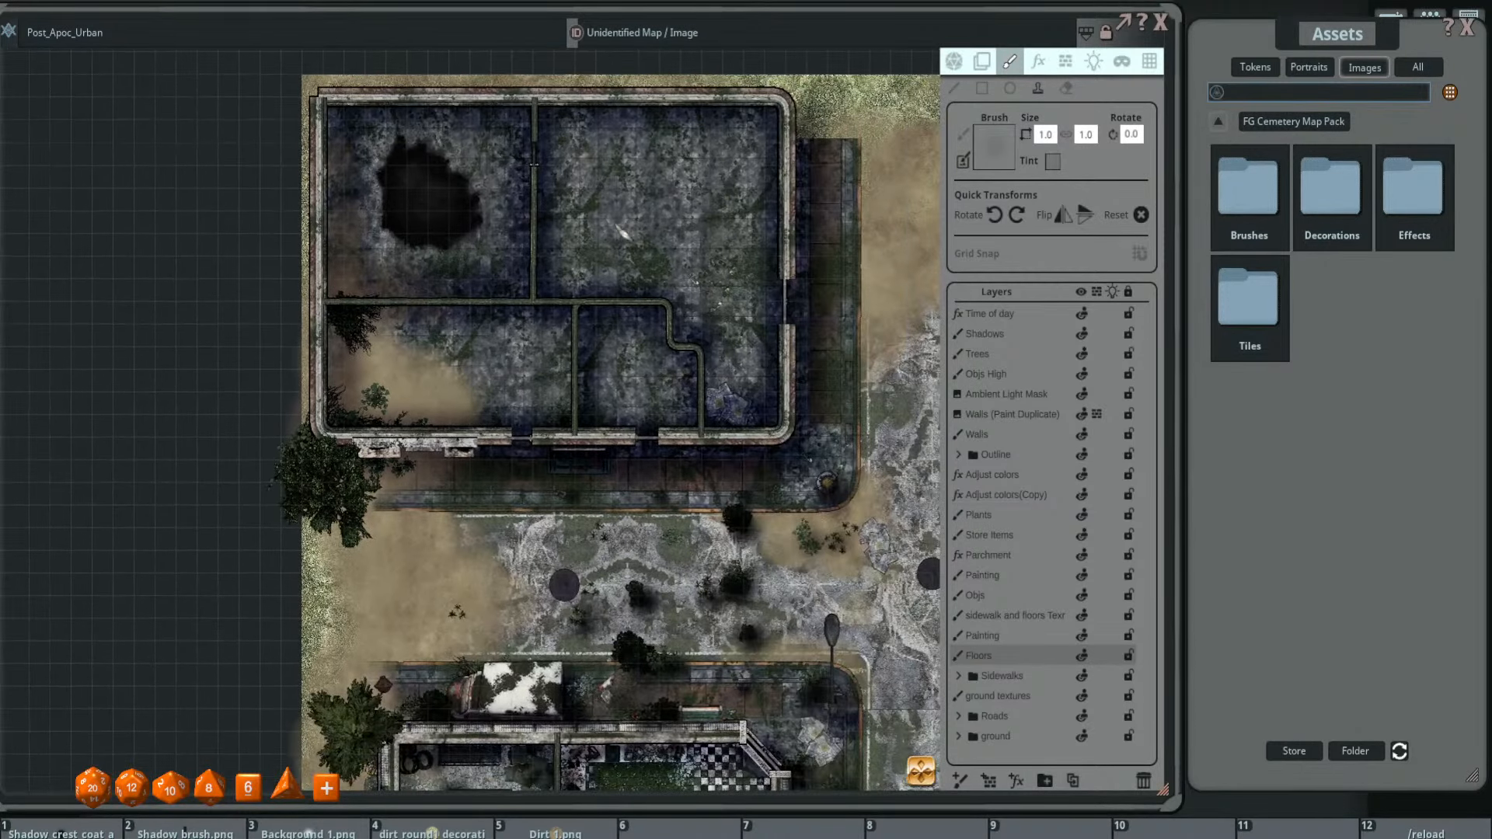
pyautogui.moveTo(596, 225); pyautogui.dragTo(608, 206)
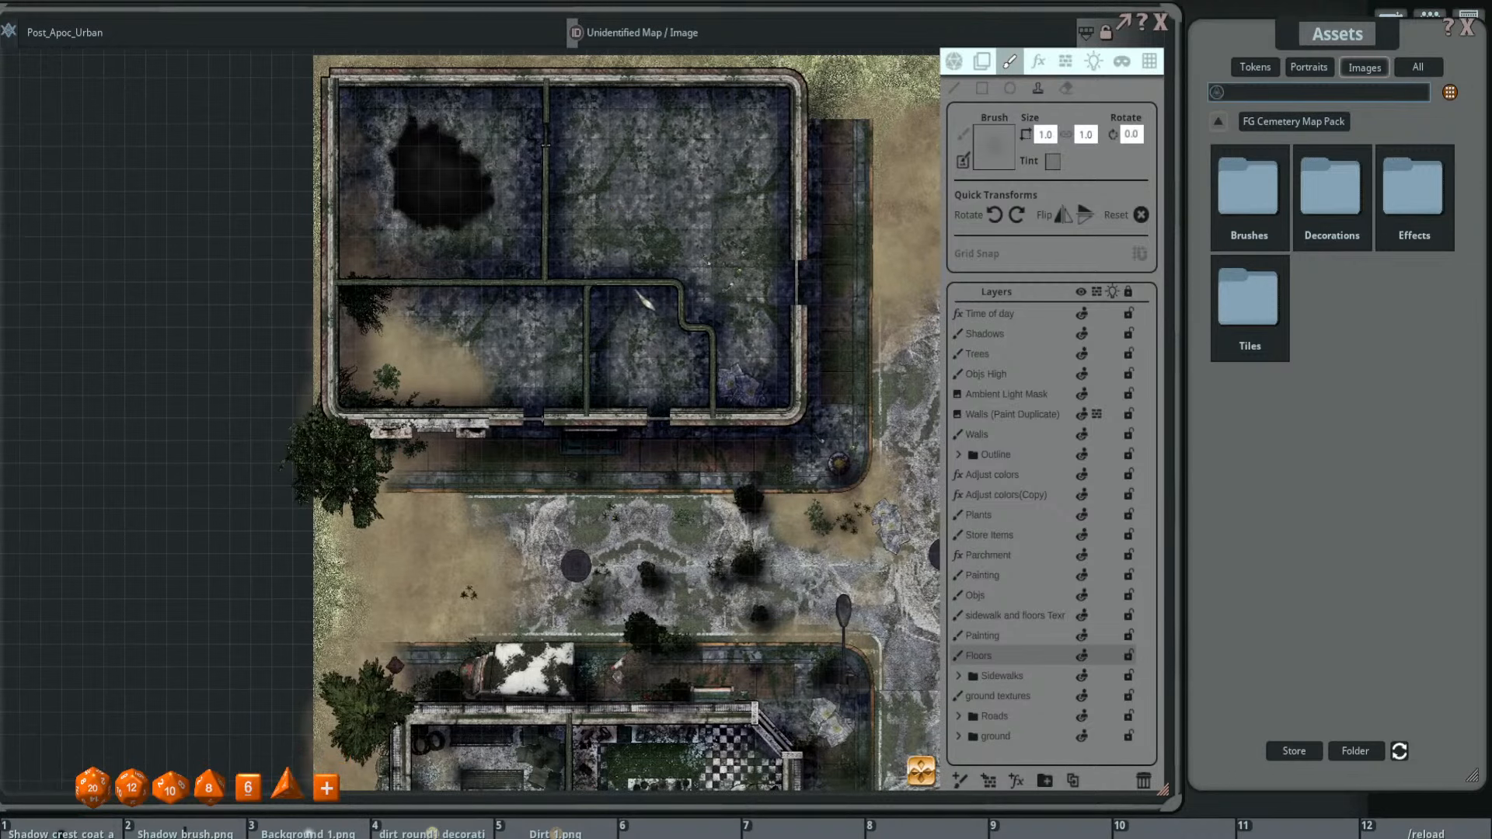
pyautogui.click(1224, 122)
pyautogui.click(1414, 269)
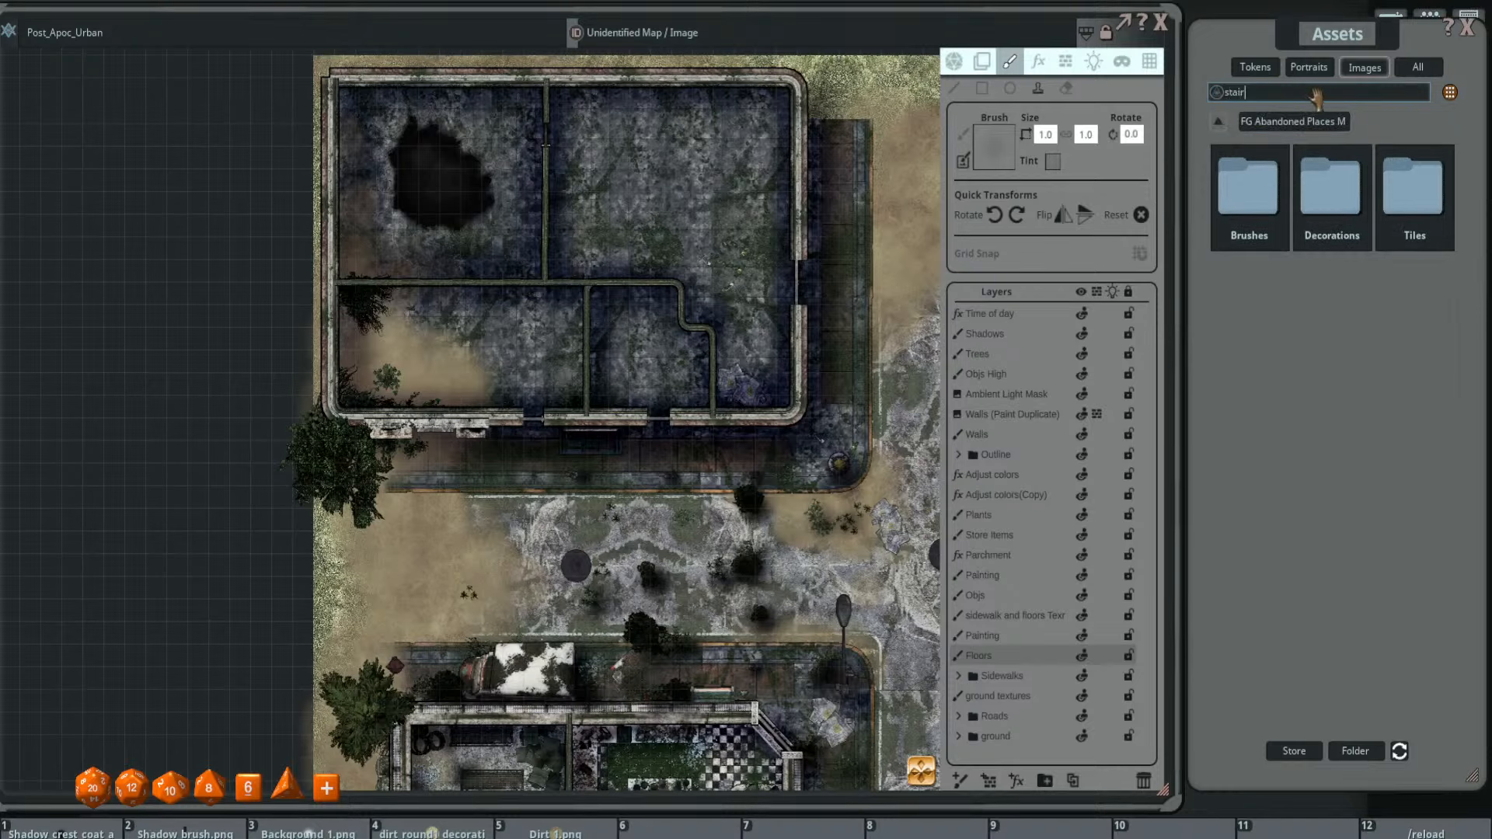
pyautogui.press('Return')
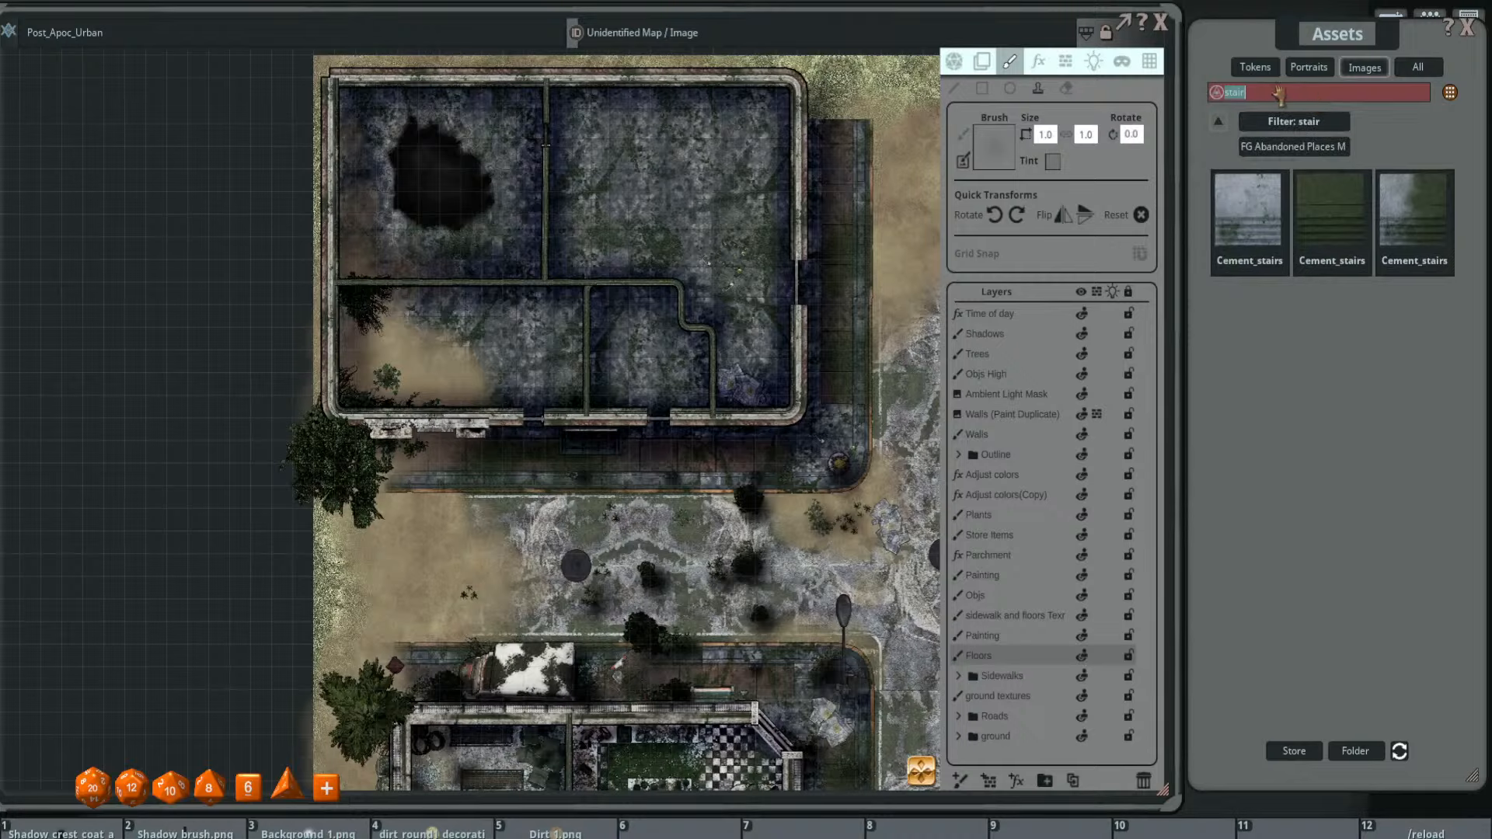
# - Search the images of the FG Abandoned Places pack for "step"
pyautogui.press('BackSpace')
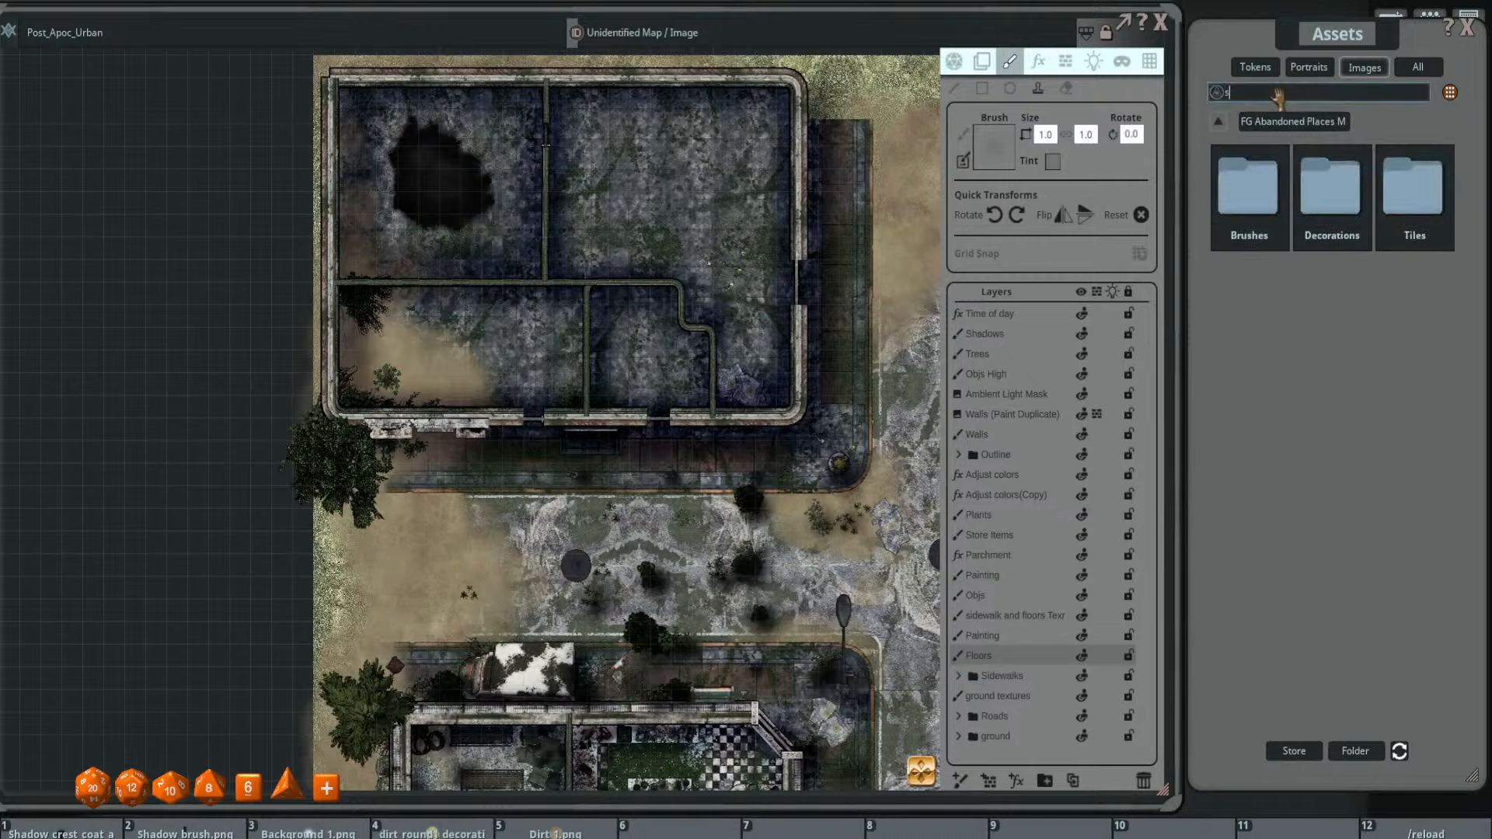
pyautogui.write('step')
pyautogui.press('Return')
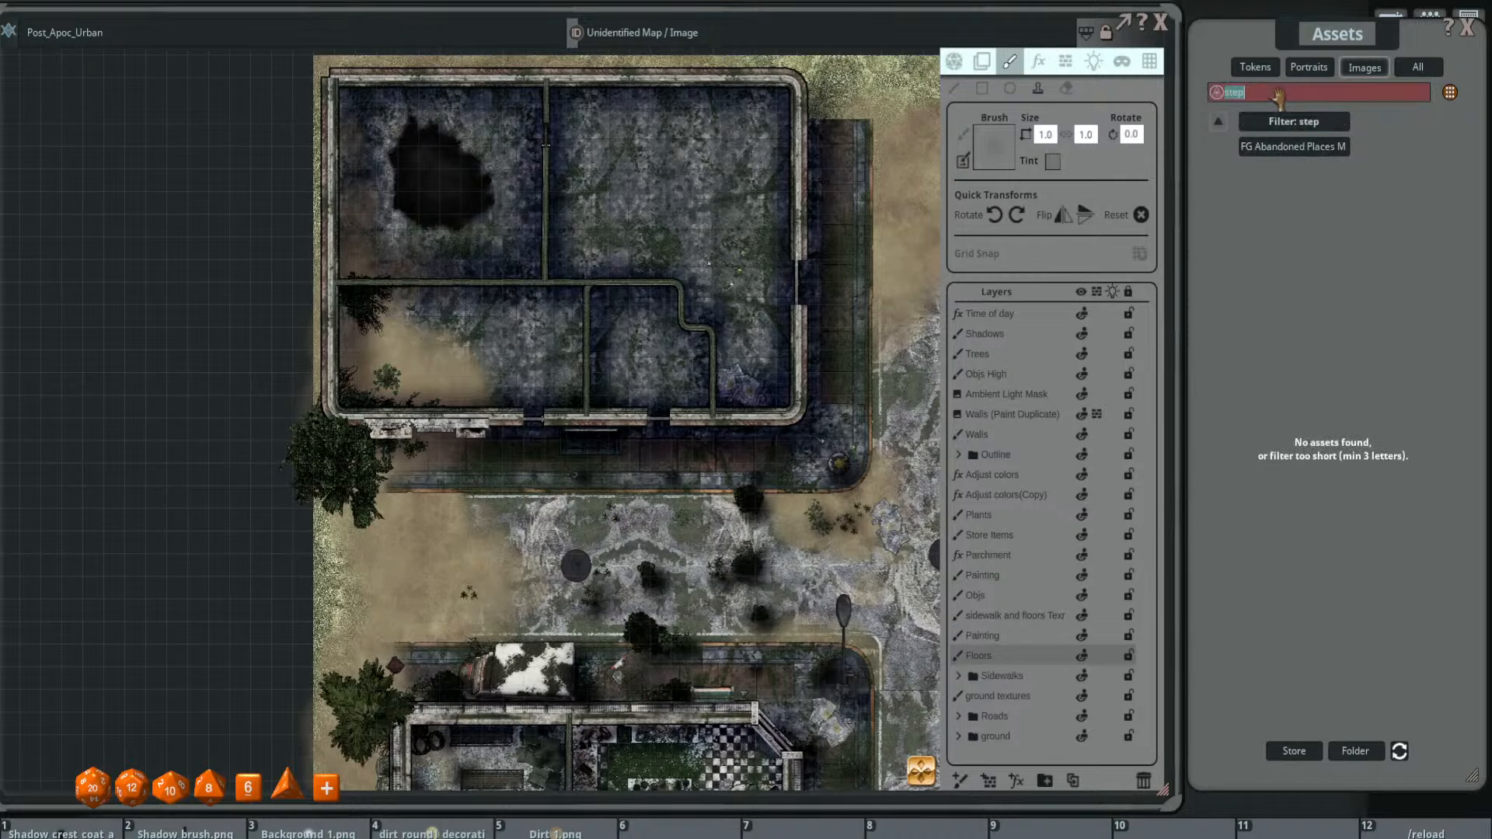
# - Search the images of all asset packs for "stair" and look through every page of results
pyautogui.press('BackSpace')
pyautogui.press('BackSpace')
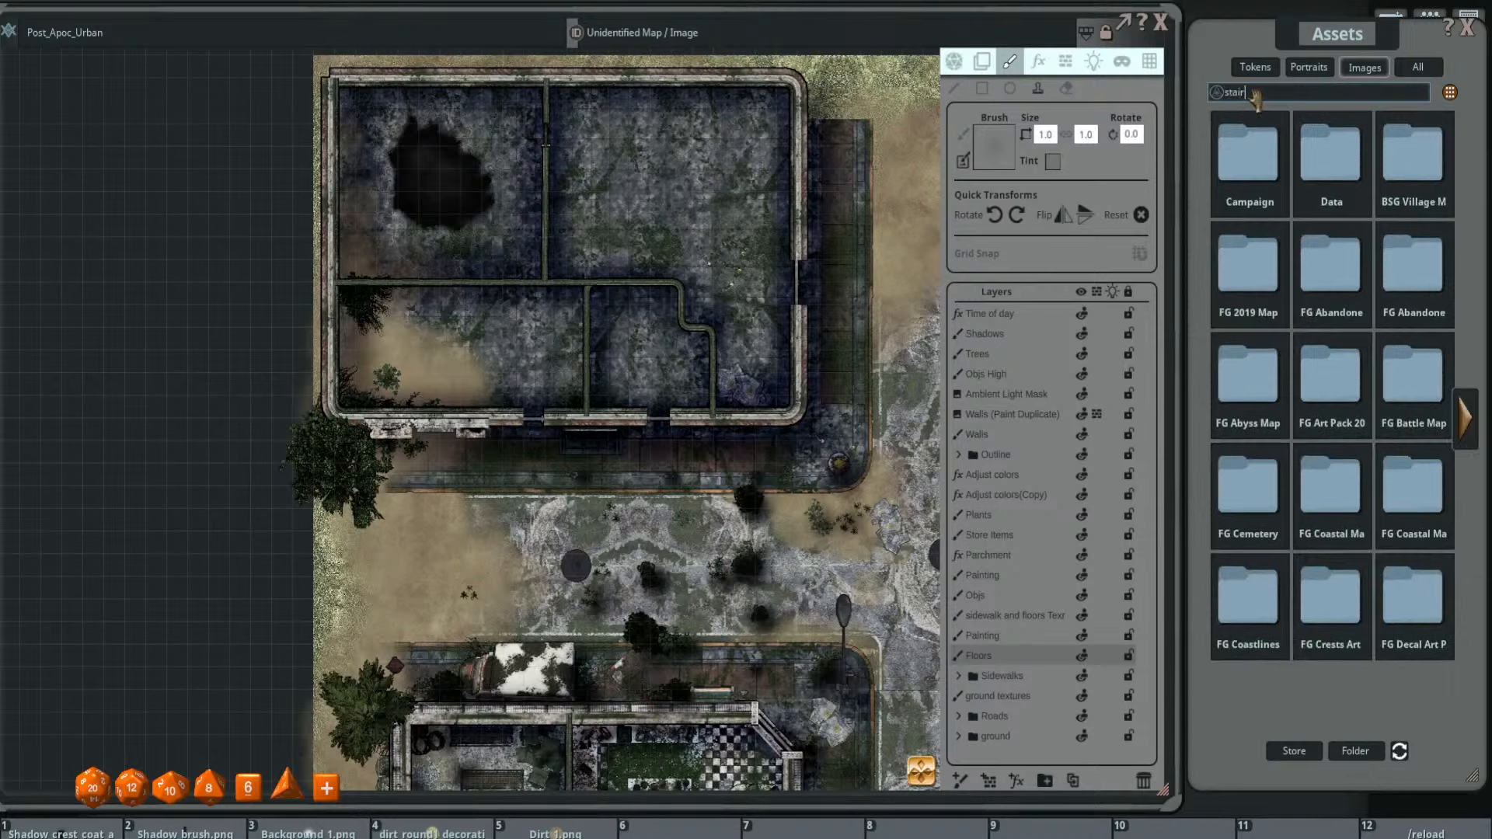
pyautogui.press('Return')
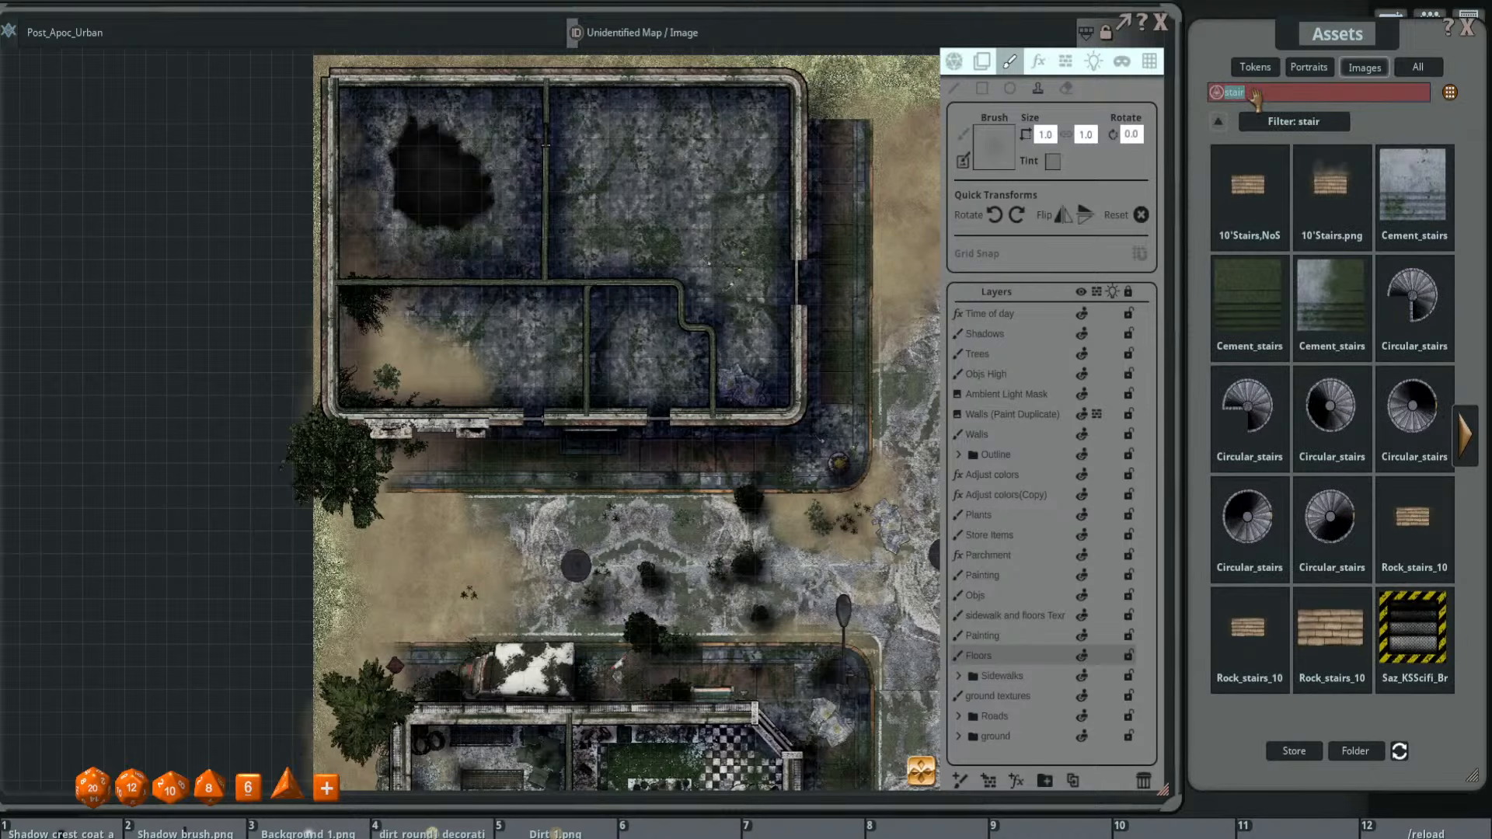
pyautogui.click(1466, 439)
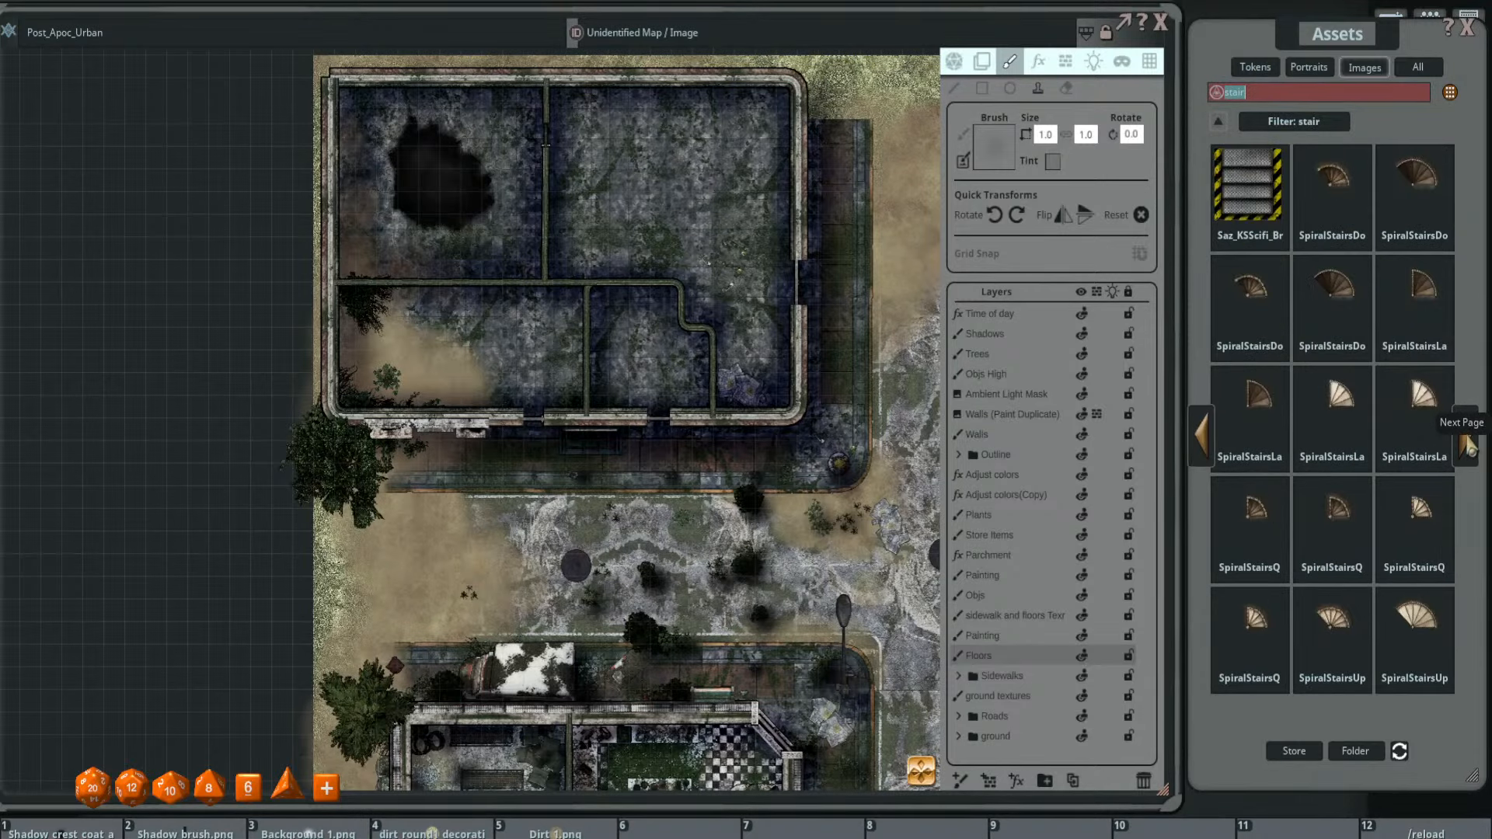
pyautogui.click(1466, 445)
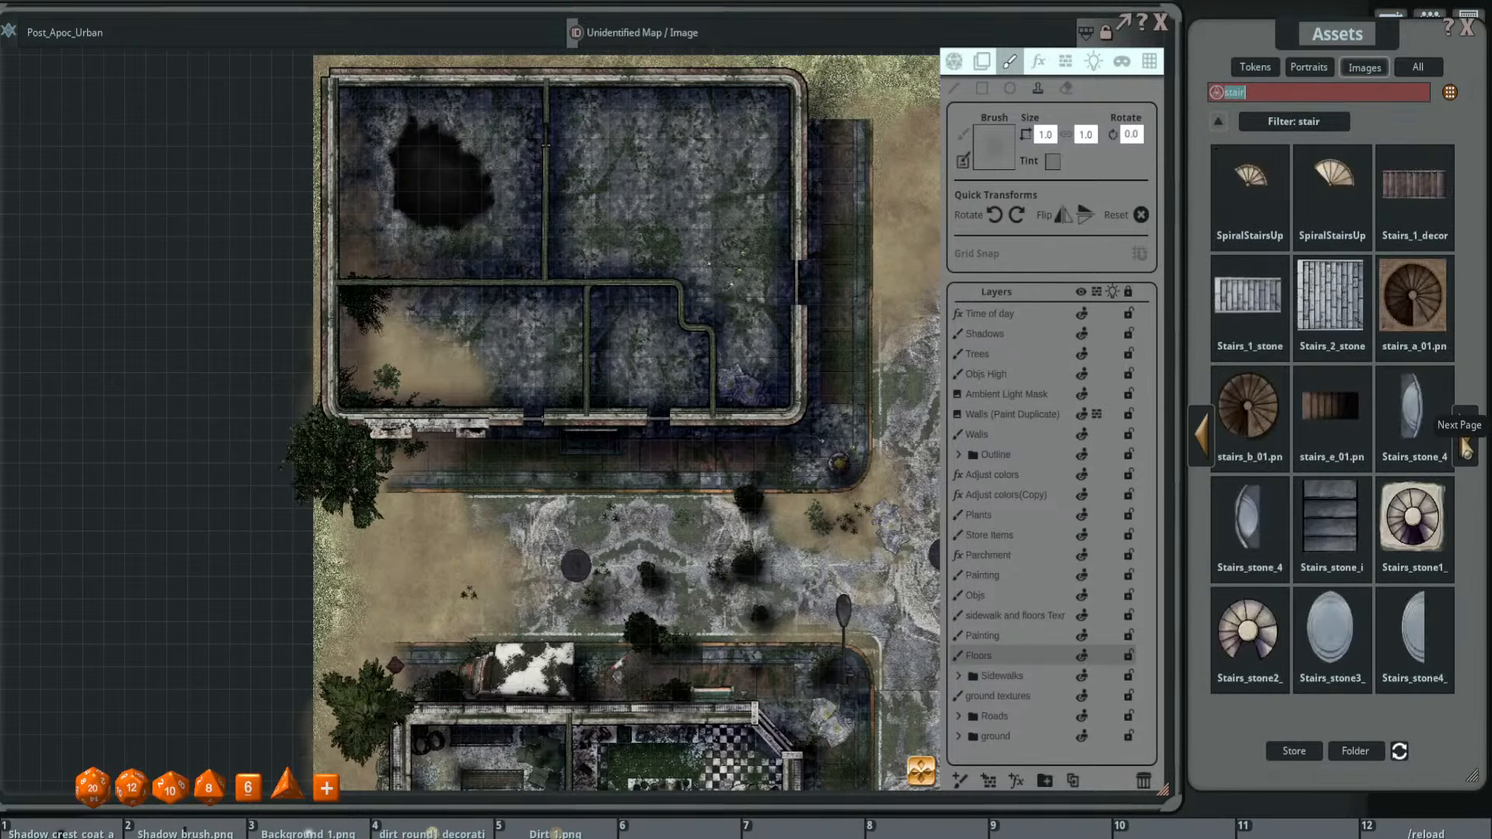
pyautogui.click(1466, 447)
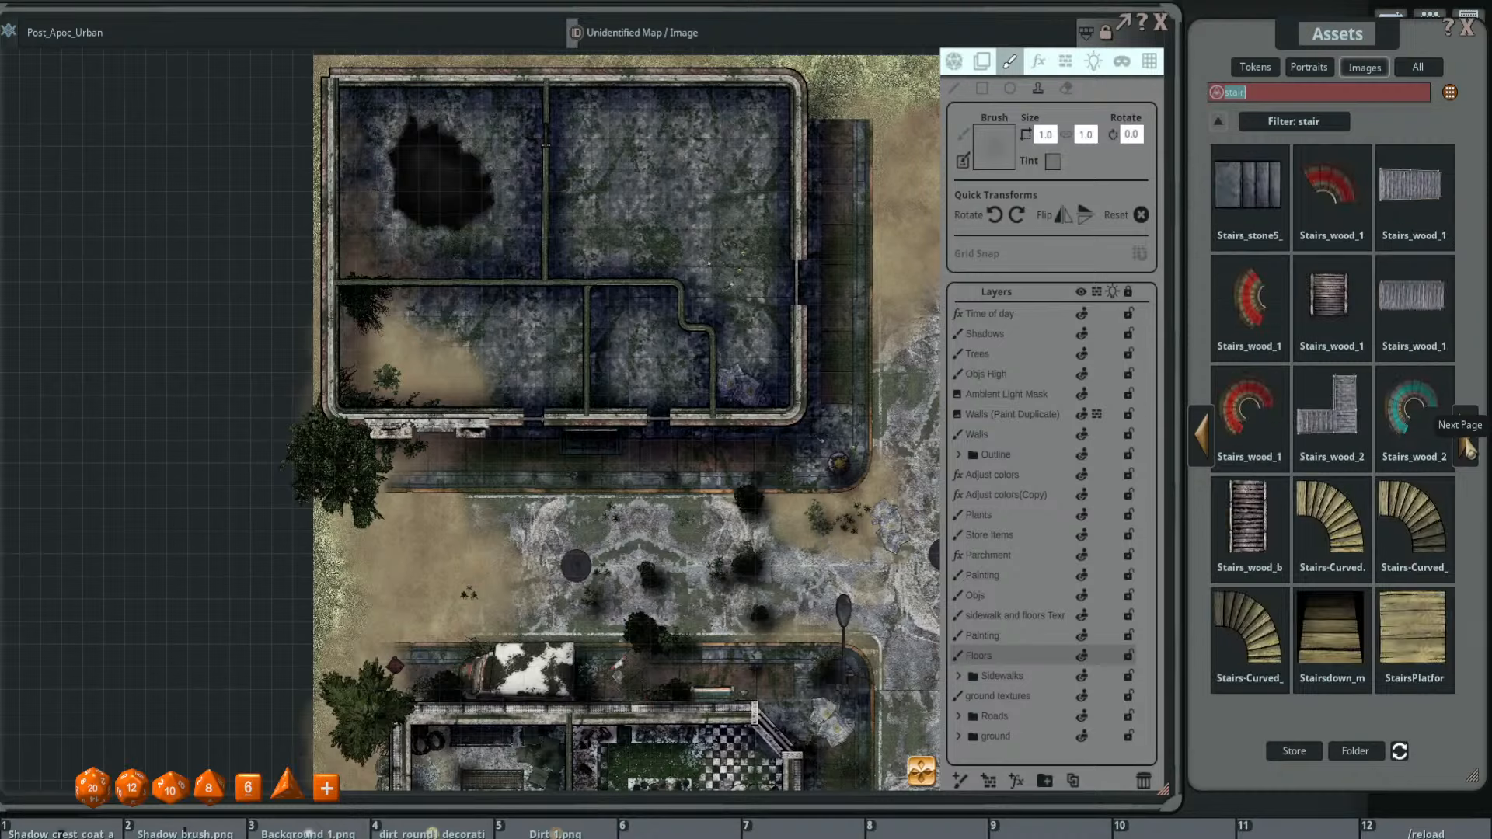
pyautogui.click(1467, 448)
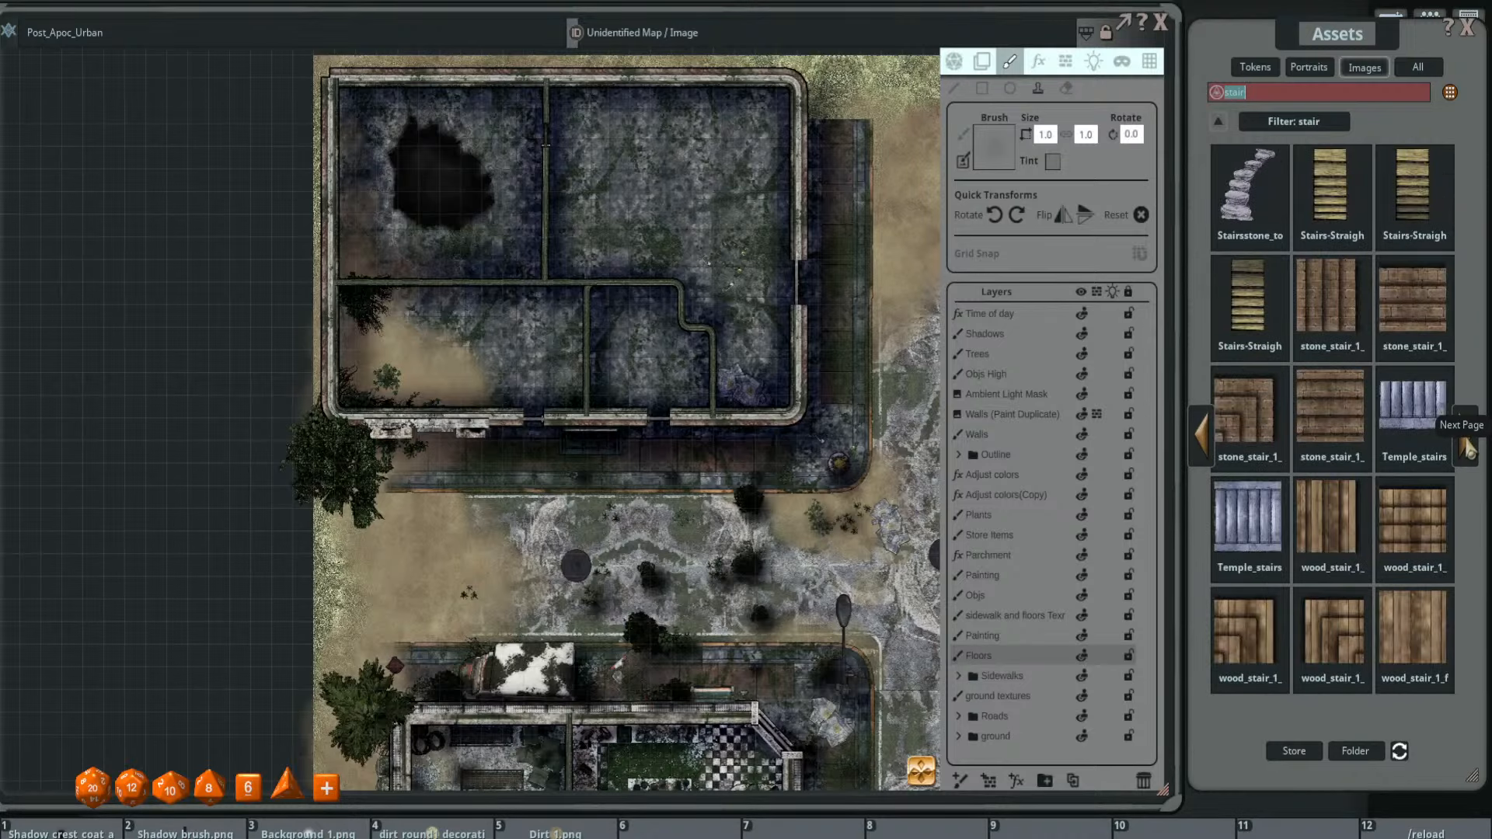
pyautogui.click(1467, 448)
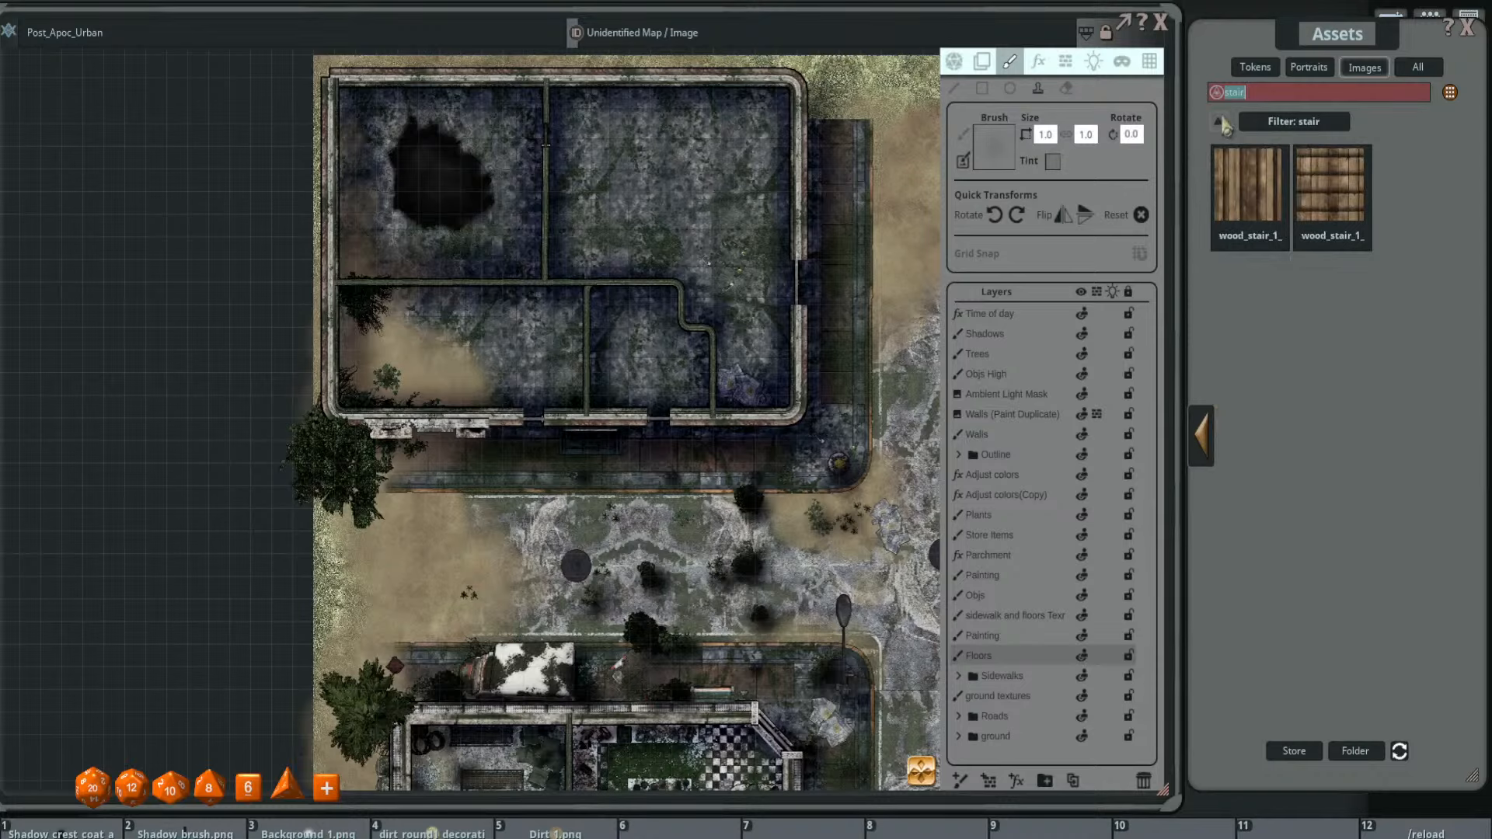
# - Search all asset packs for "step", look through the result pages and clear the filter
pyautogui.press('BackSpace')
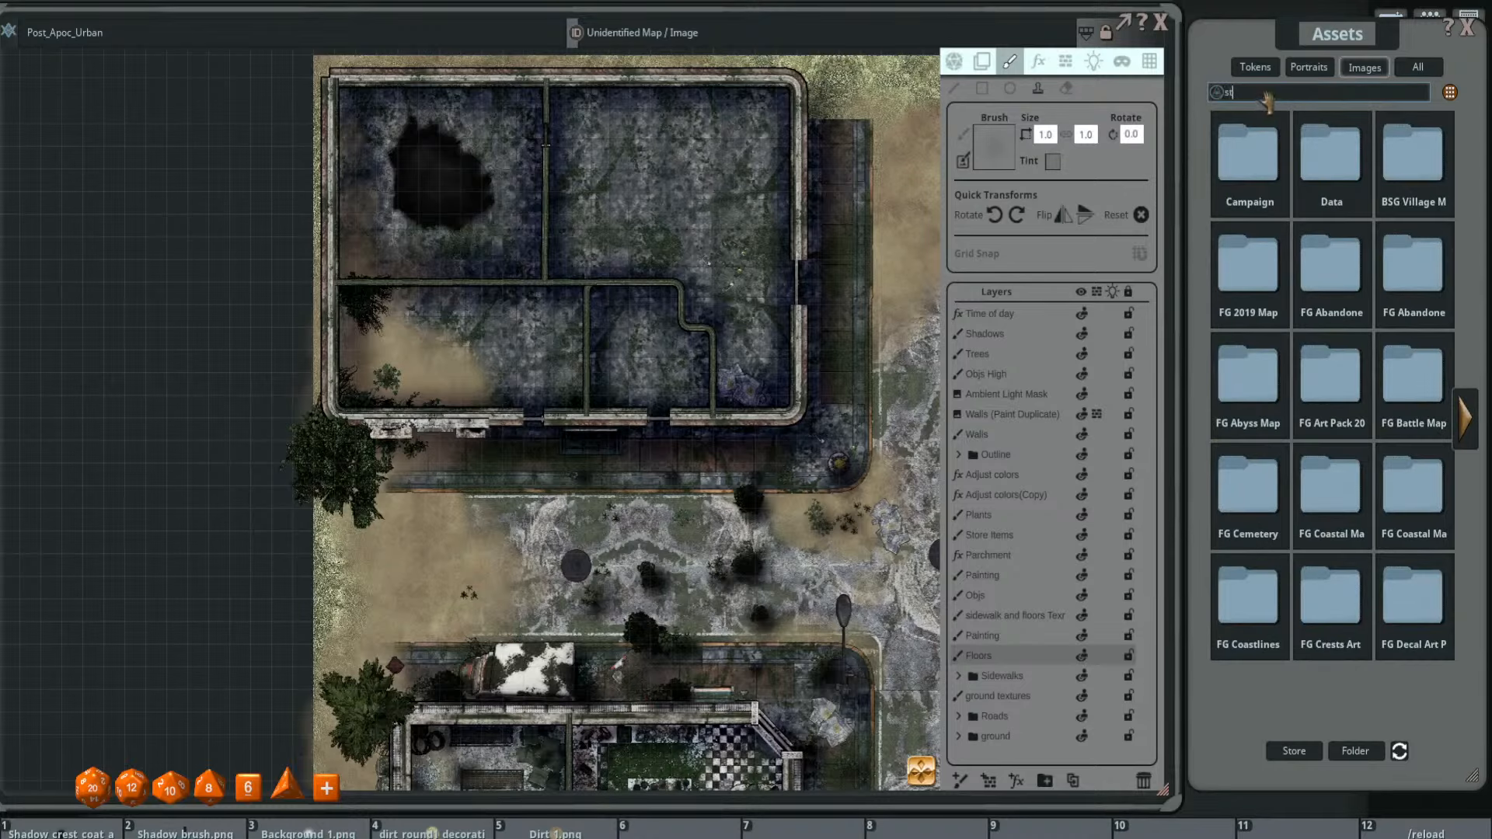
pyautogui.press('Return')
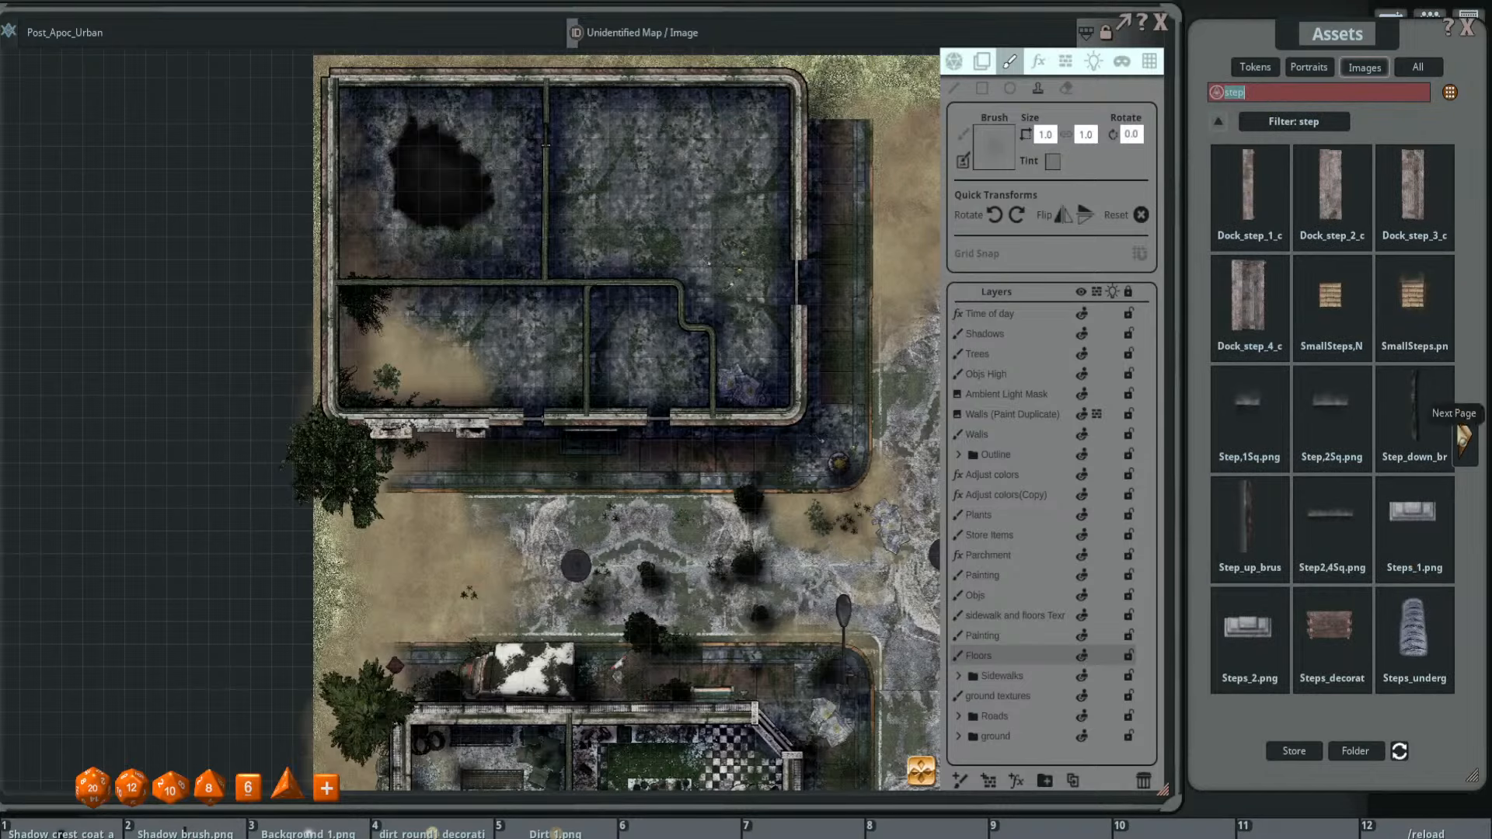
pyautogui.click(1465, 434)
pyautogui.click(1201, 436)
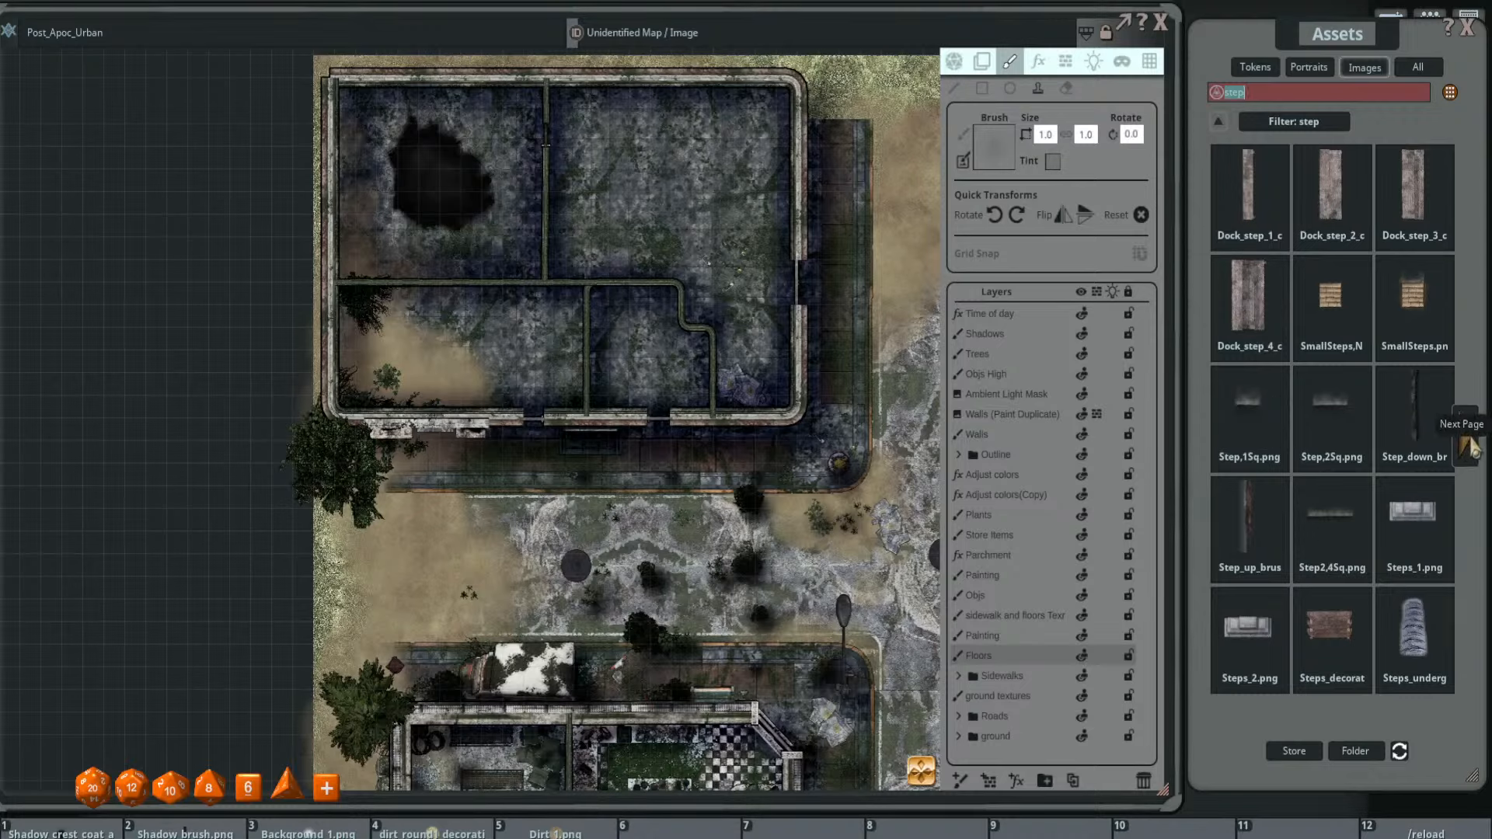
pyautogui.click(1221, 97)
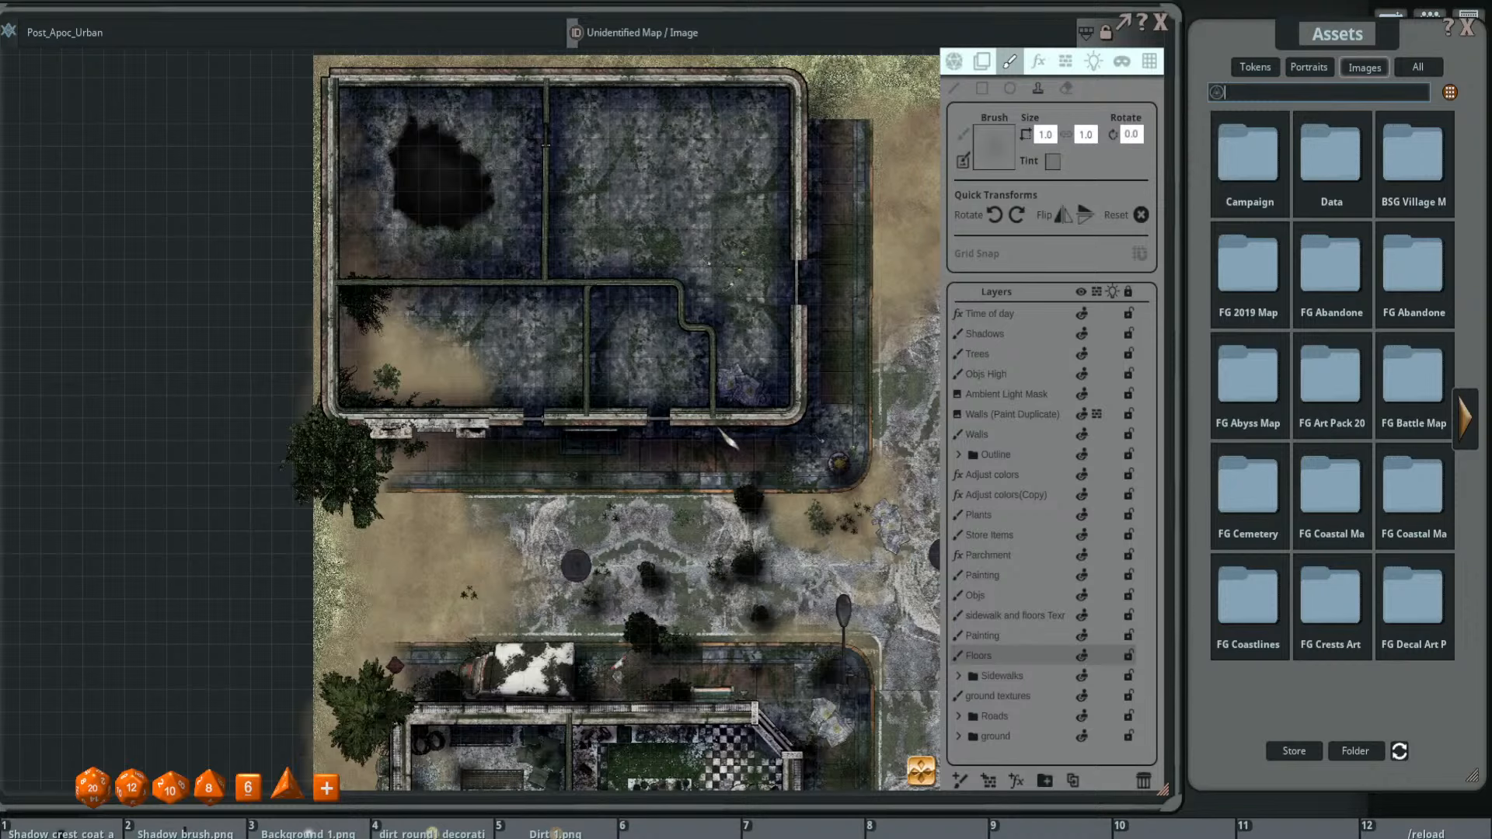
# - Search the images of FG Abandoned Places Map Pack 2 for "stair" and pick Cement_stairs_1.png as the brush
pyautogui.scroll(2, 731, 438)
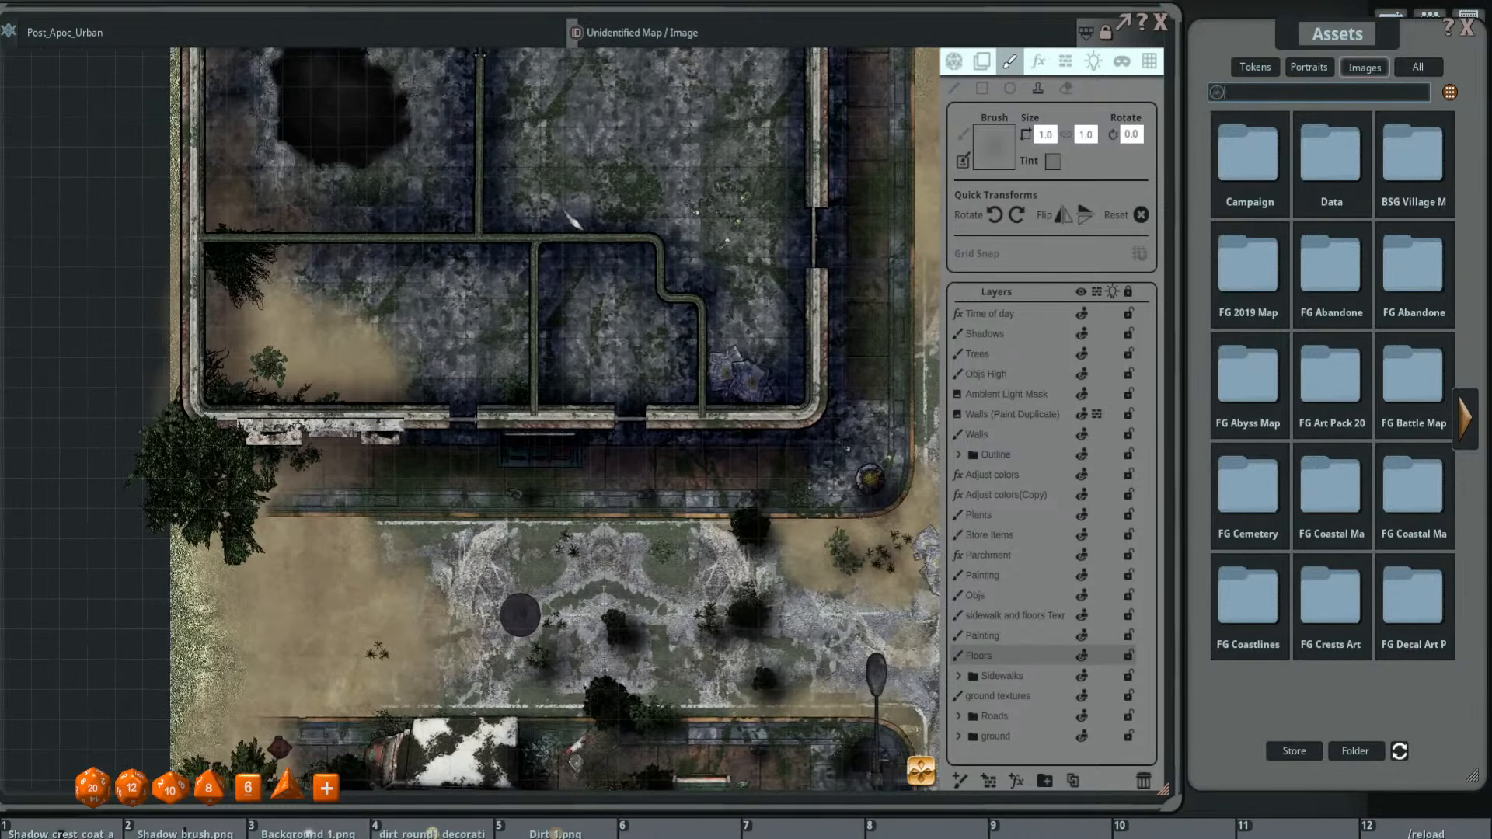
pyautogui.scroll(-2, 656, 337)
pyautogui.moveTo(656, 337); pyautogui.dragTo(710, 382)
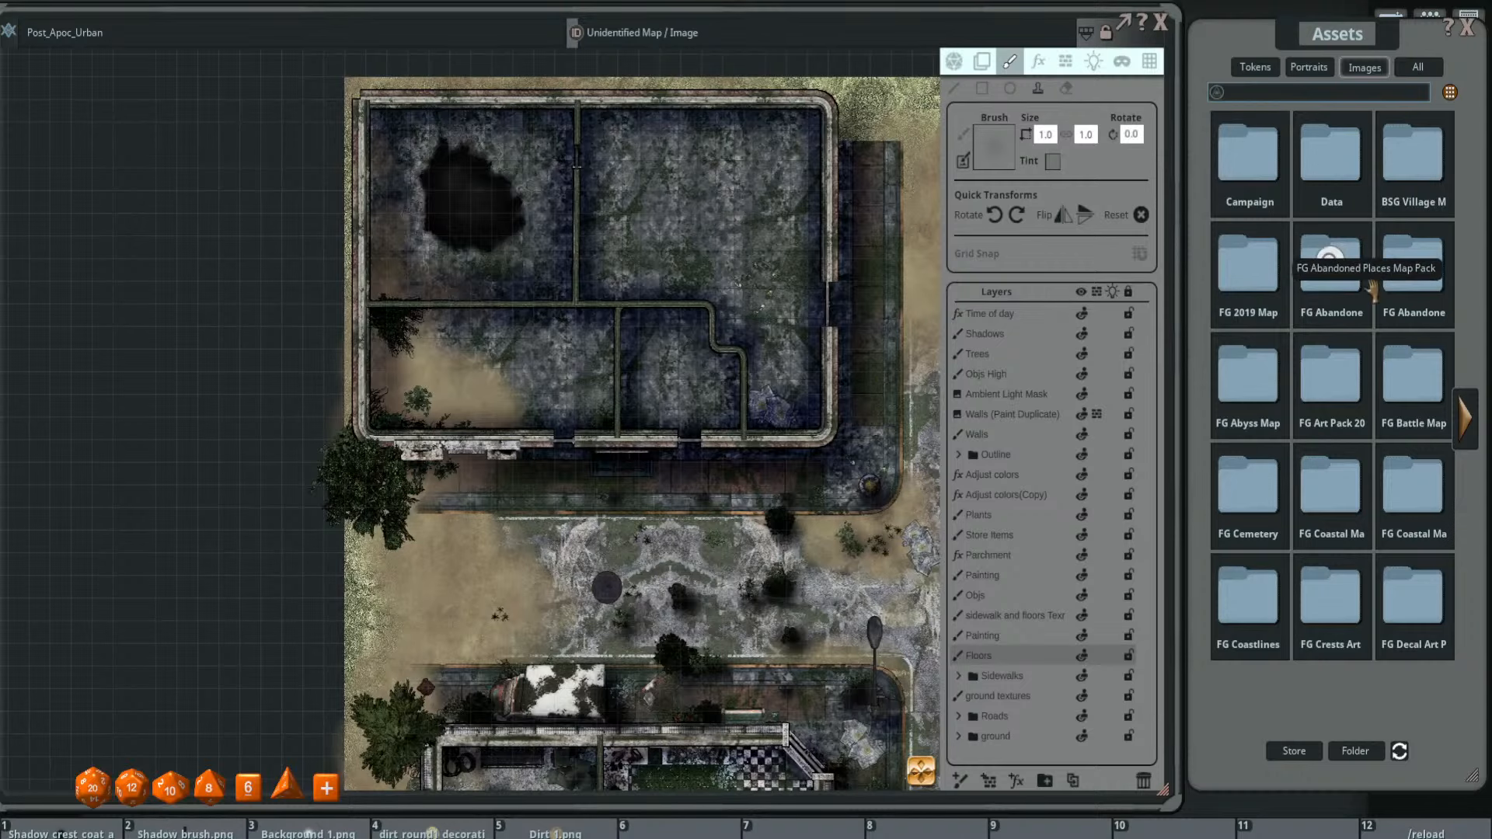
pyautogui.doubleClick(1406, 276)
pyautogui.click(1283, 92)
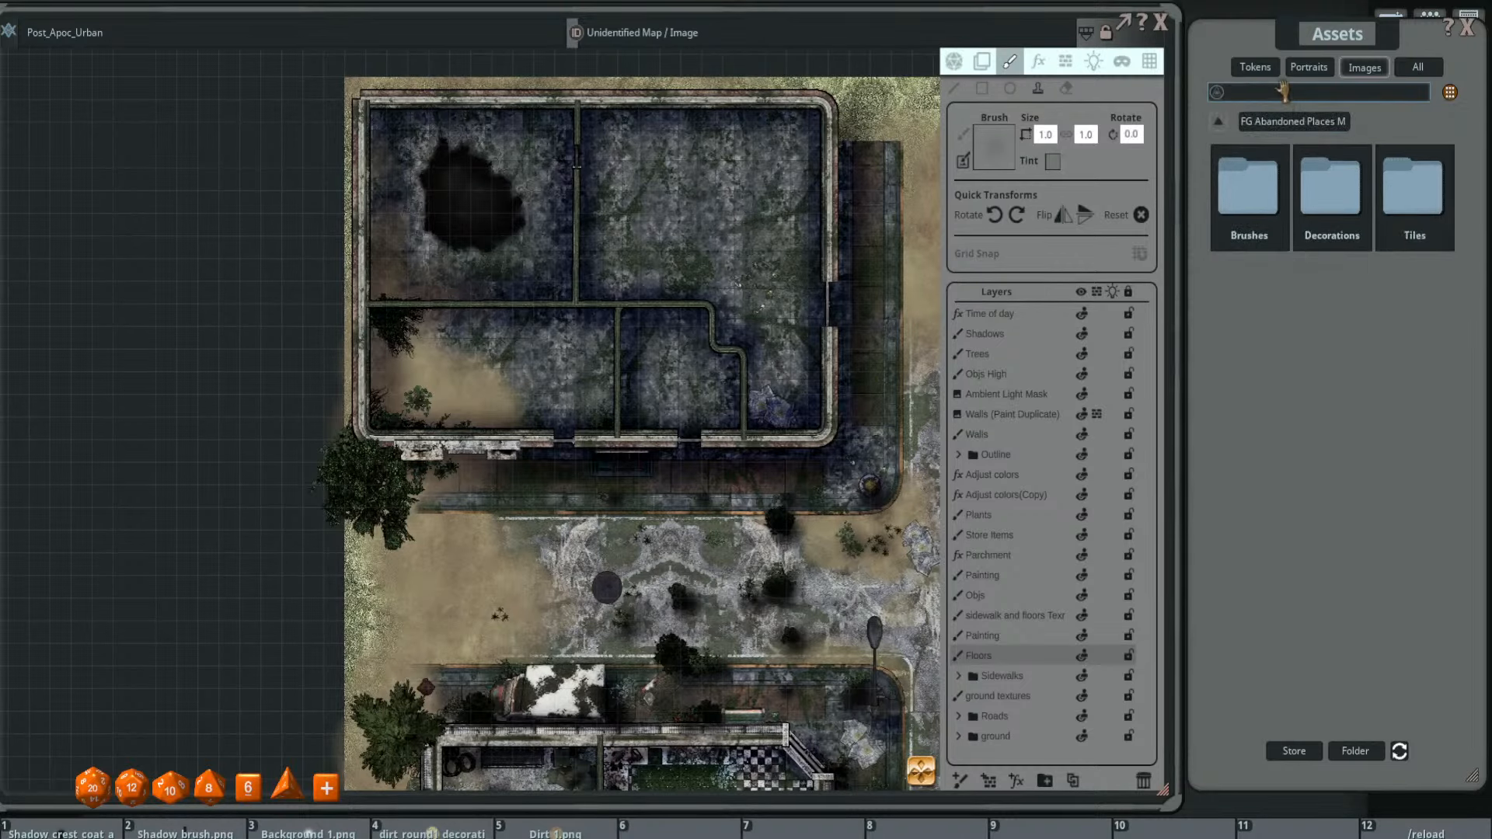
pyautogui.press('Return')
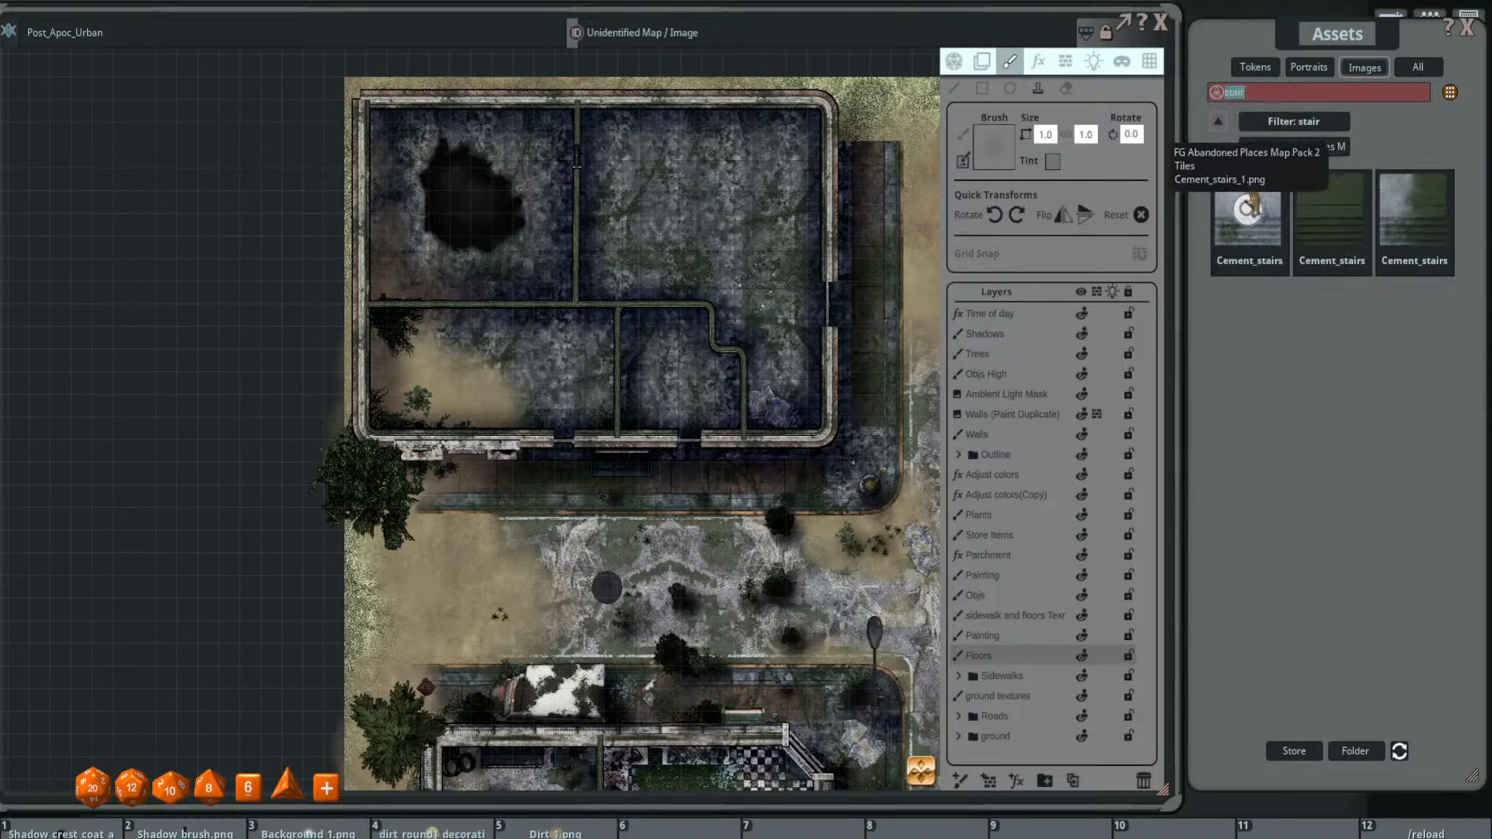
pyautogui.click(1251, 205)
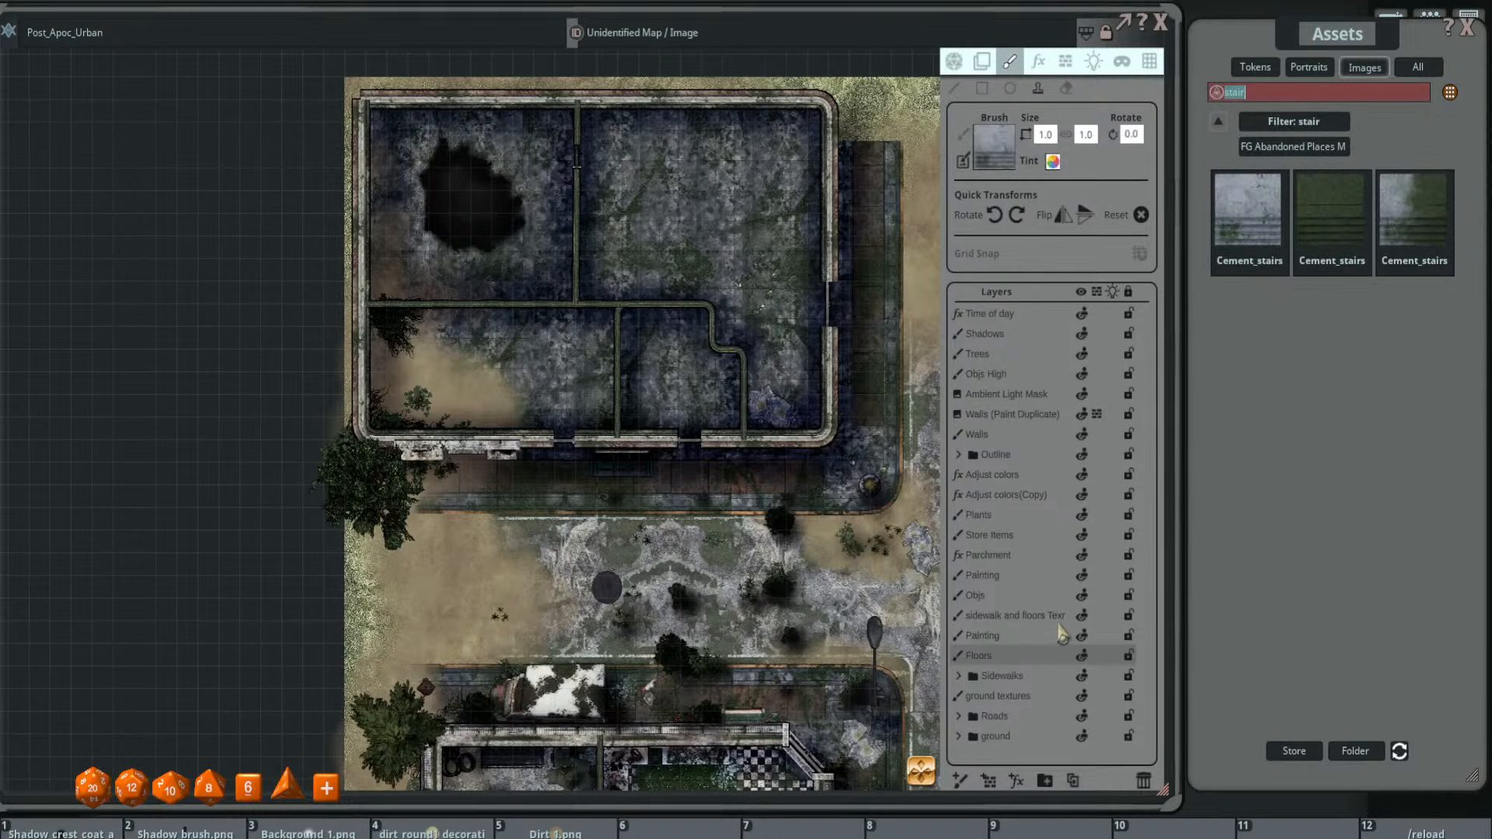
# - Select the sidewalk and floors Text layer, rotate the stair brush to 270 degrees and size it 2.0 by 3.0
pyautogui.click(1024, 633)
pyautogui.click(1017, 619)
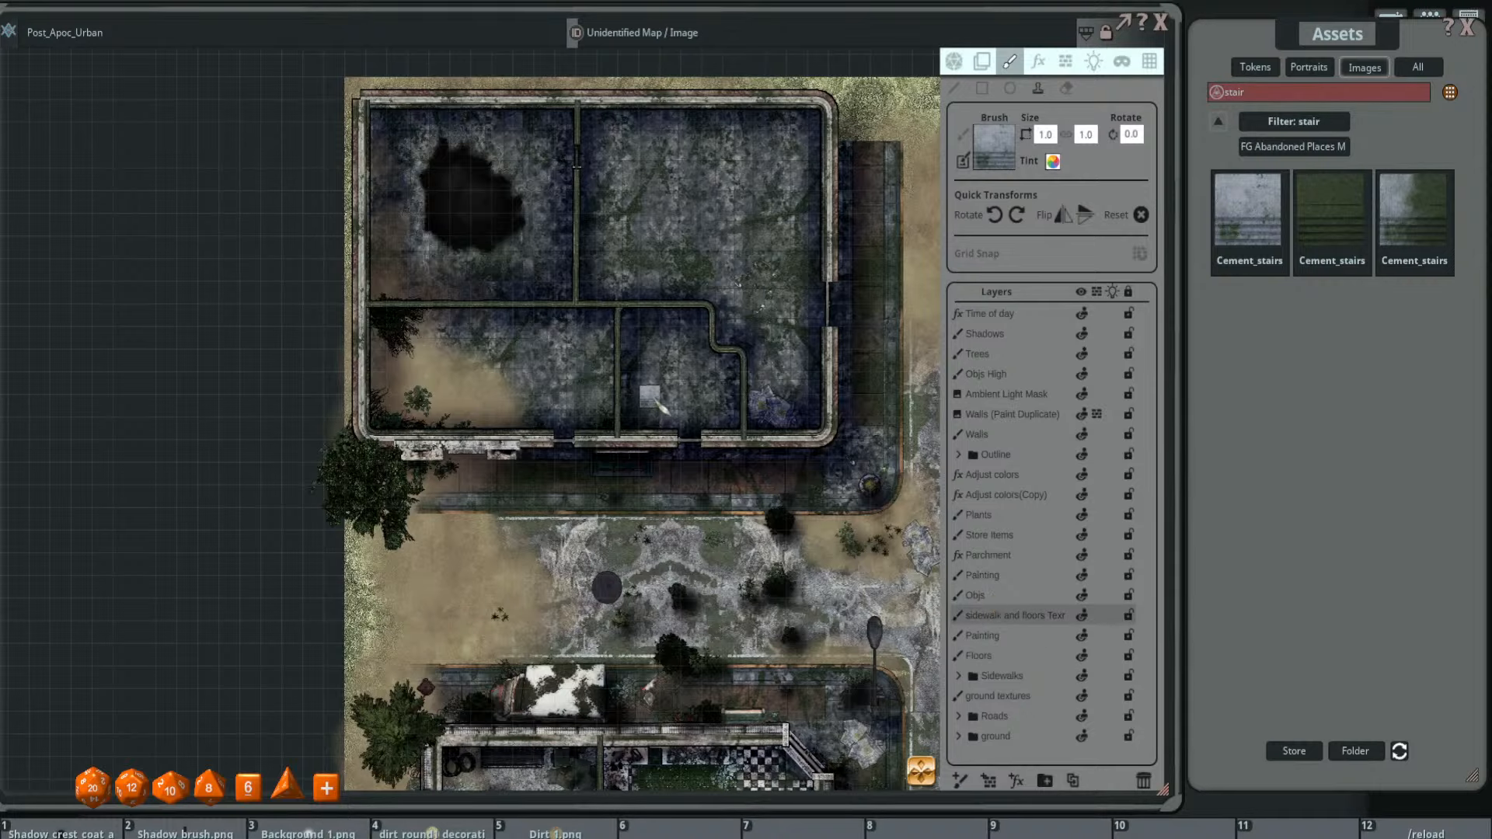
pyautogui.scroll(7, 659, 400)
pyautogui.scroll(1, 653, 393)
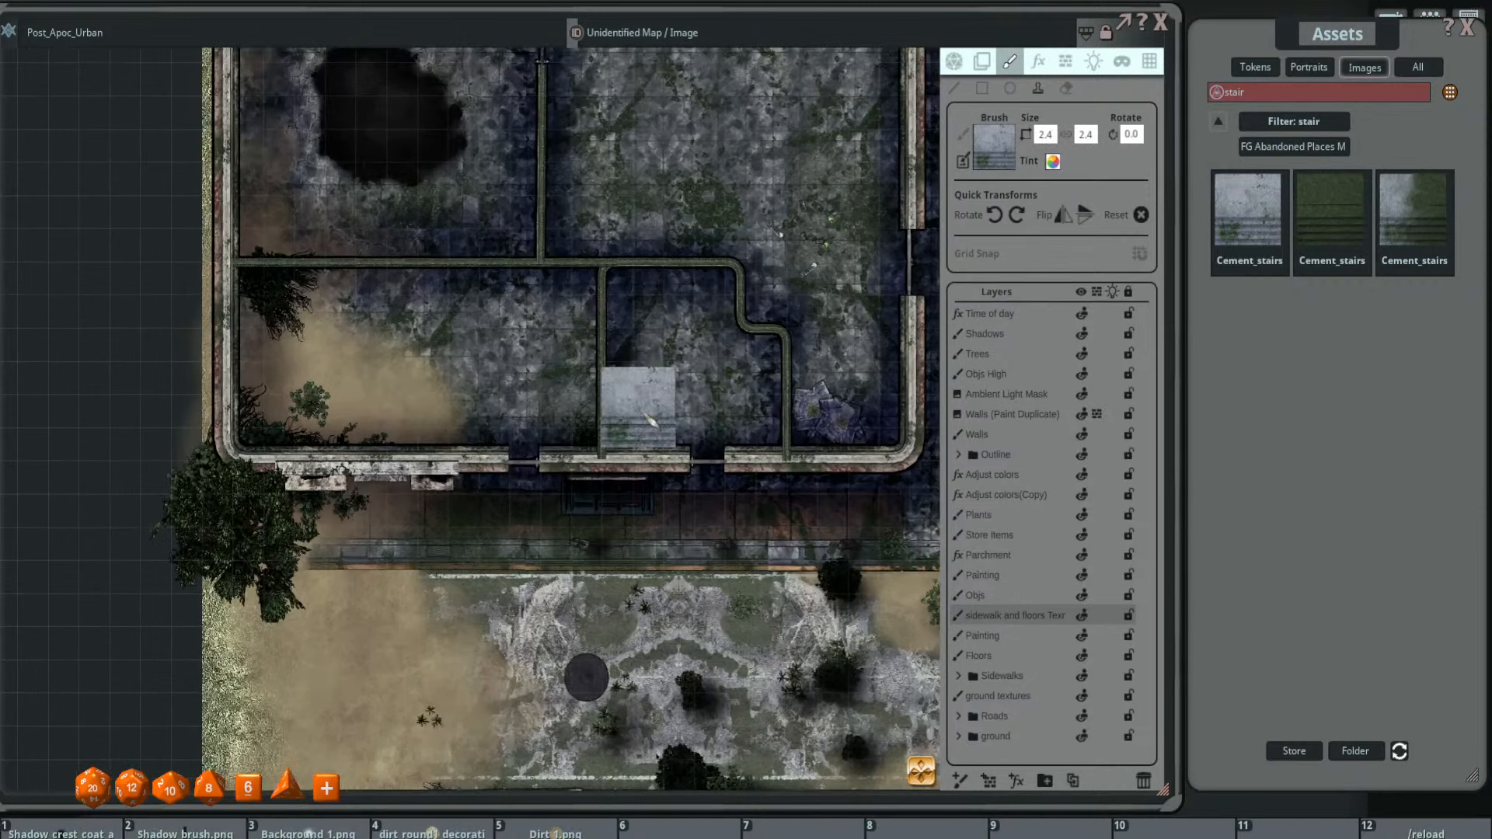
pyautogui.scroll(-2, 653, 392)
pyautogui.scroll(-5, 652, 393)
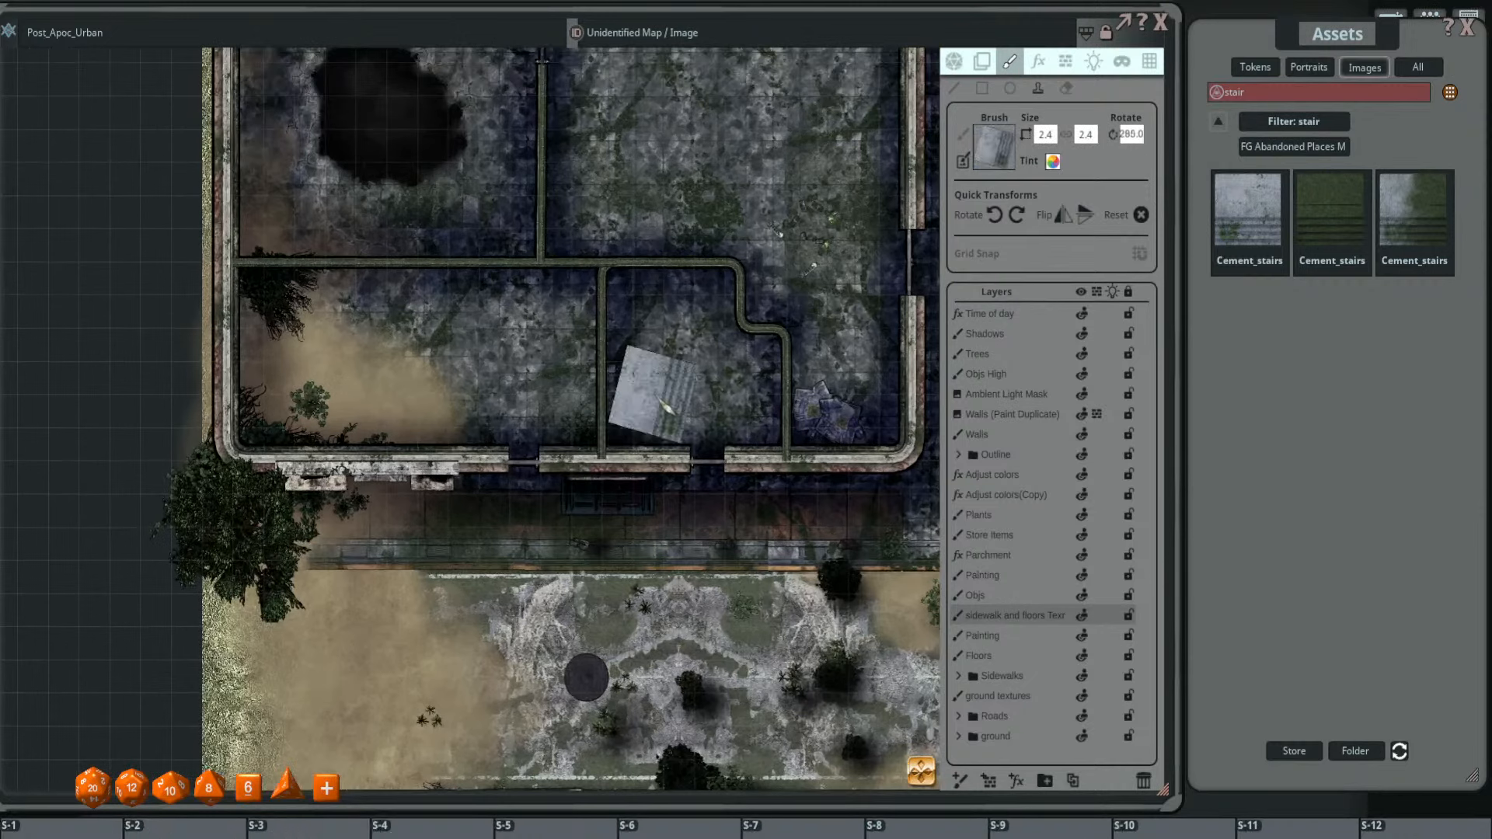
pyautogui.click(1046, 135)
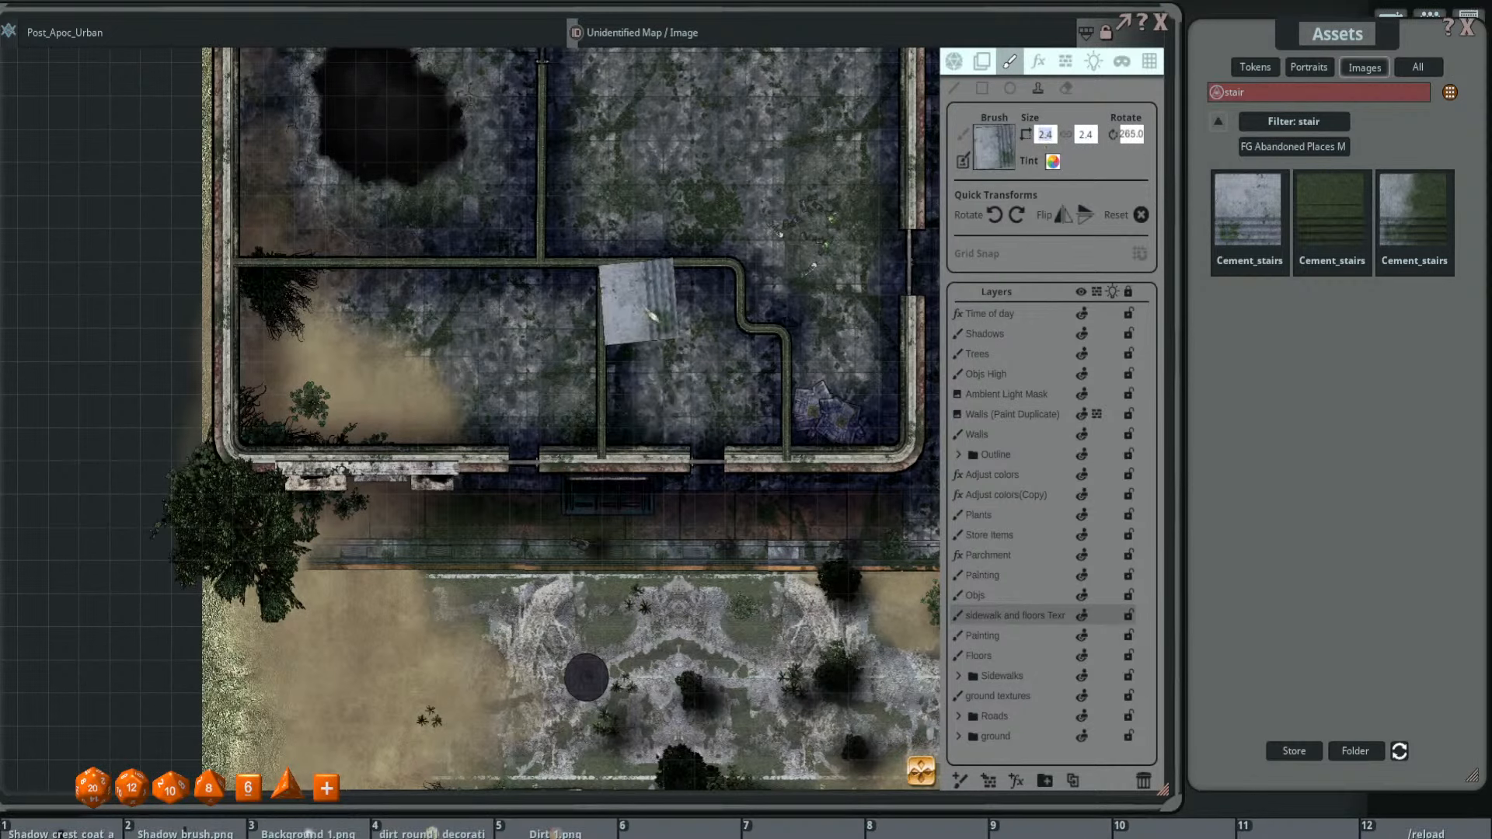
pyautogui.write('2')
pyautogui.scroll(1, 645, 342)
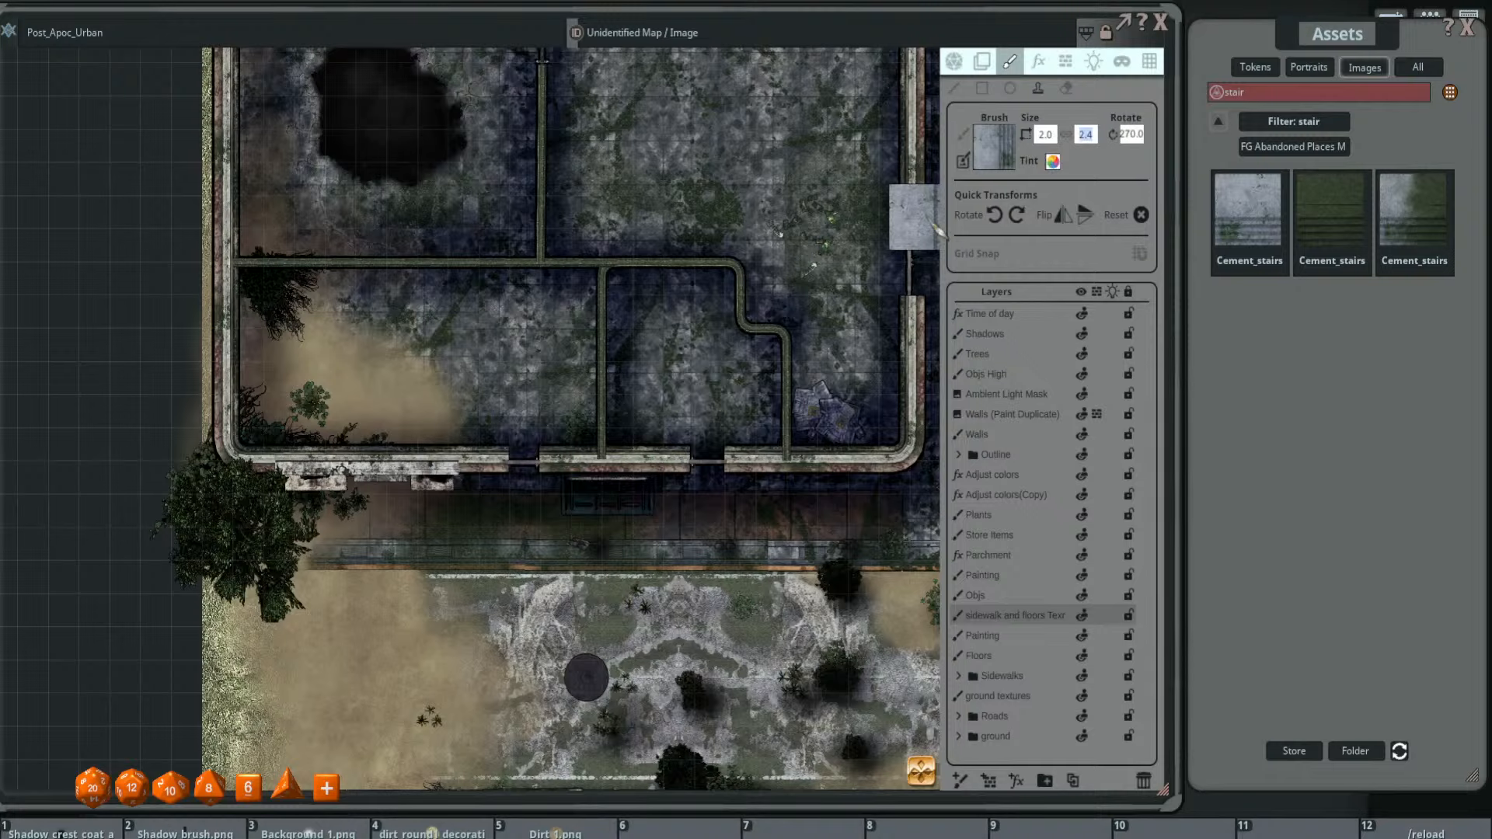
pyautogui.write('3')
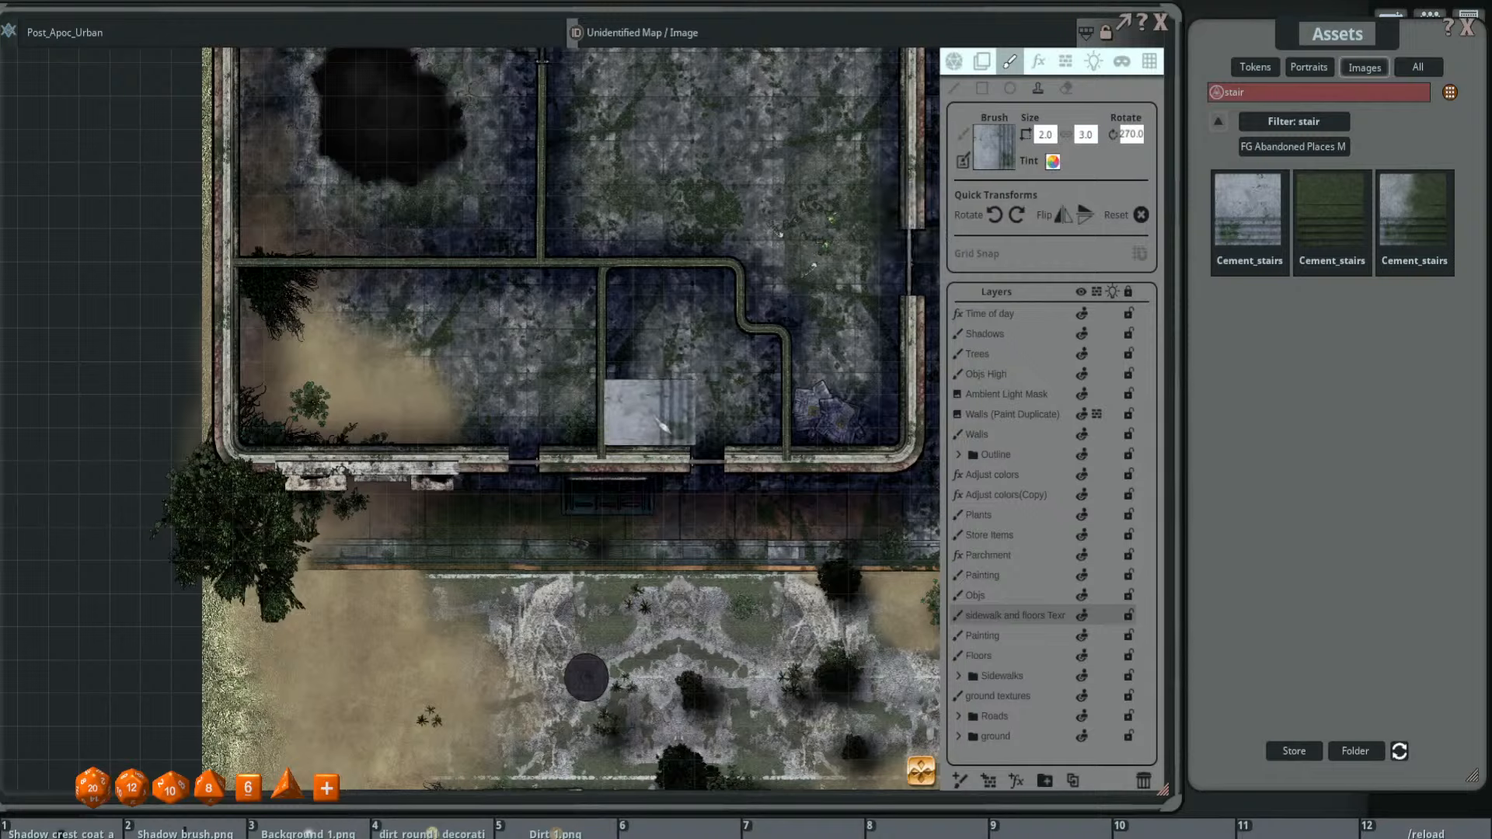
# - Try the brush at 2.0 by 2.0, return it to 2.0 by 3.0 and stamp the stairs in the small room's lower-left corner
pyautogui.click(1086, 134)
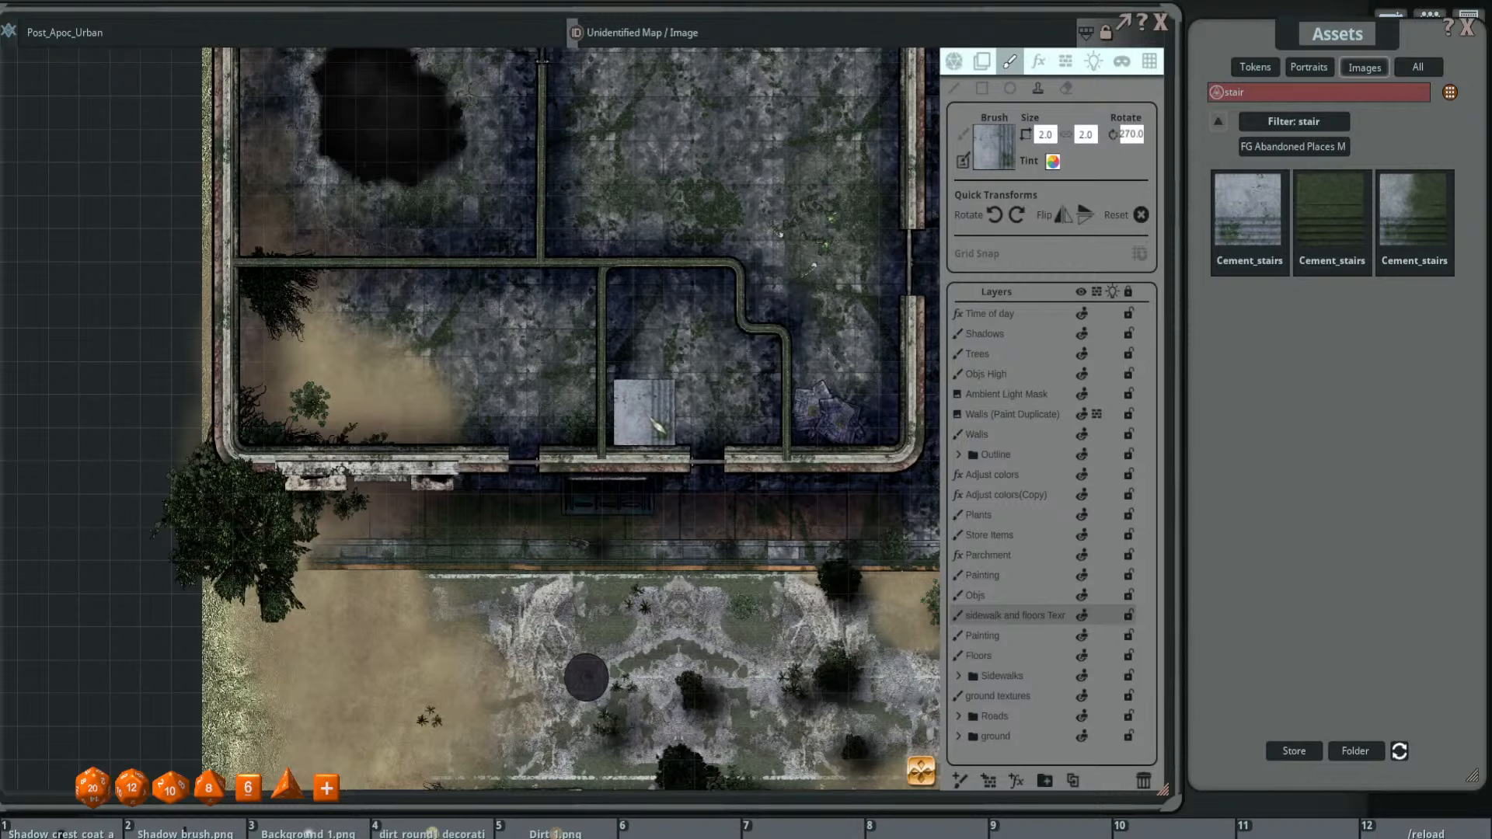
pyautogui.scroll(3, 645, 423)
pyautogui.scroll(1, 646, 426)
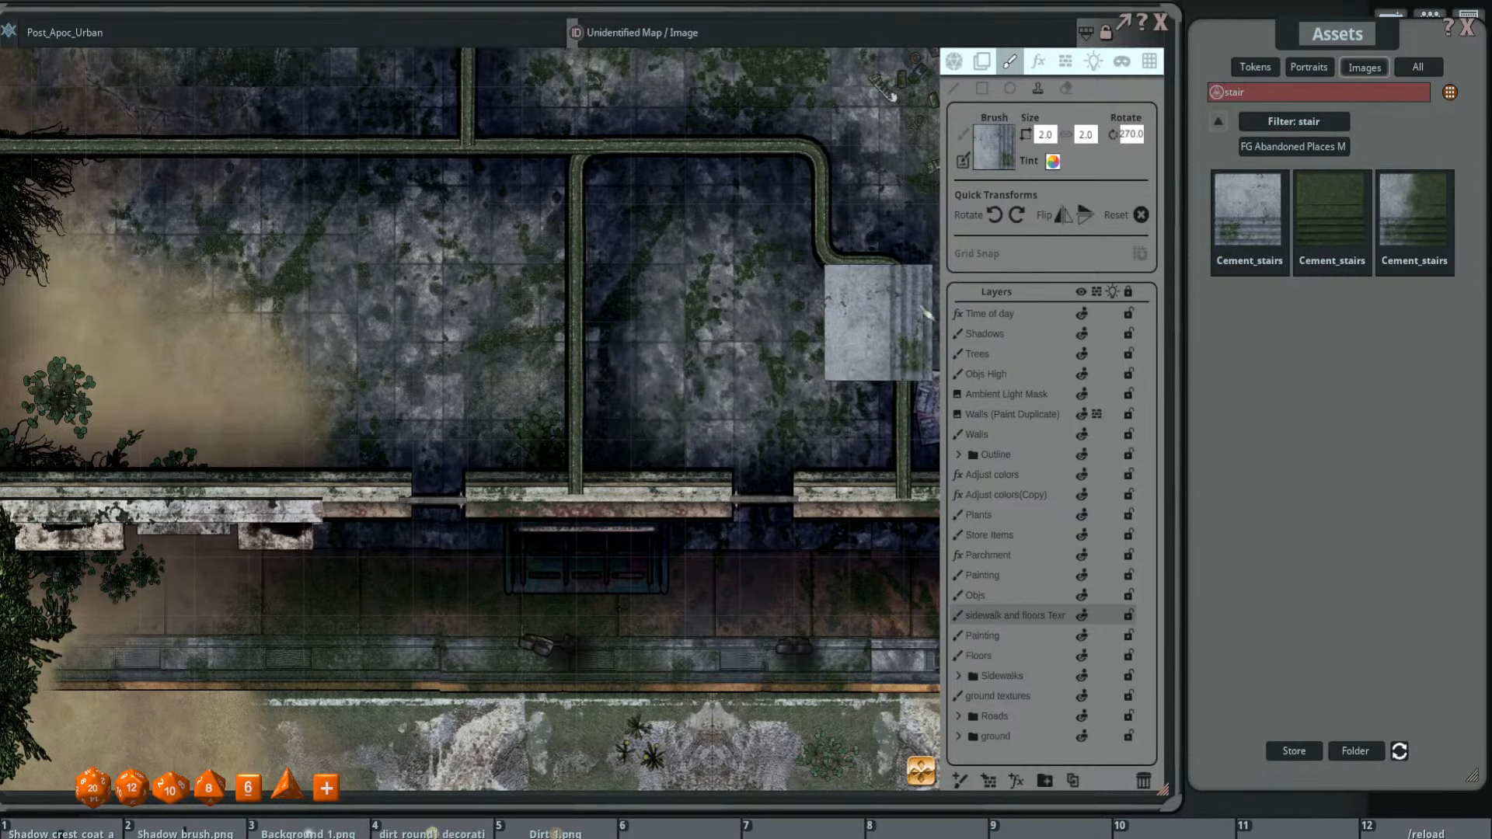
pyautogui.click(1045, 134)
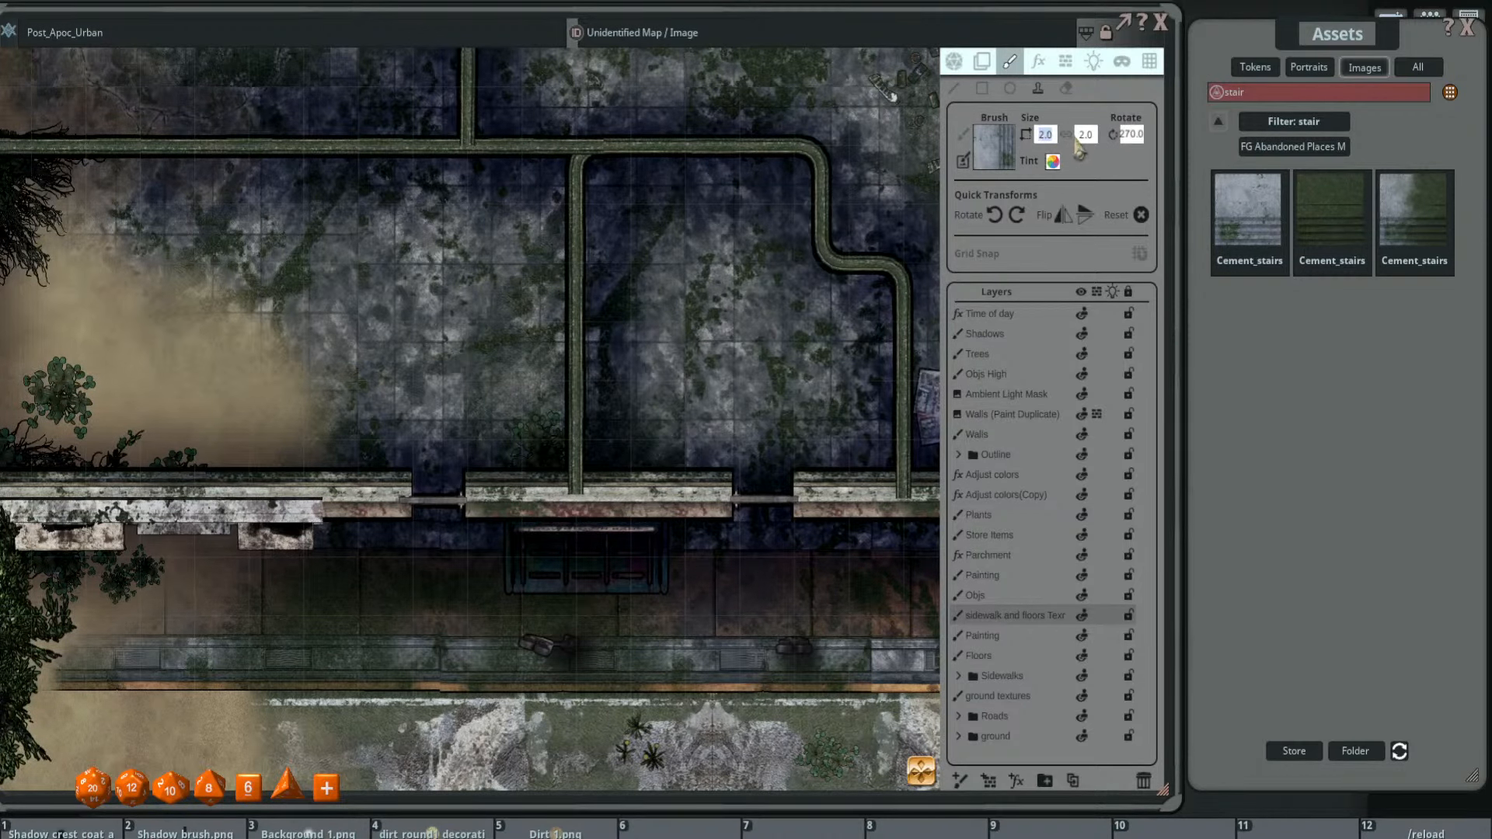
pyautogui.scroll(1, 1095, 139)
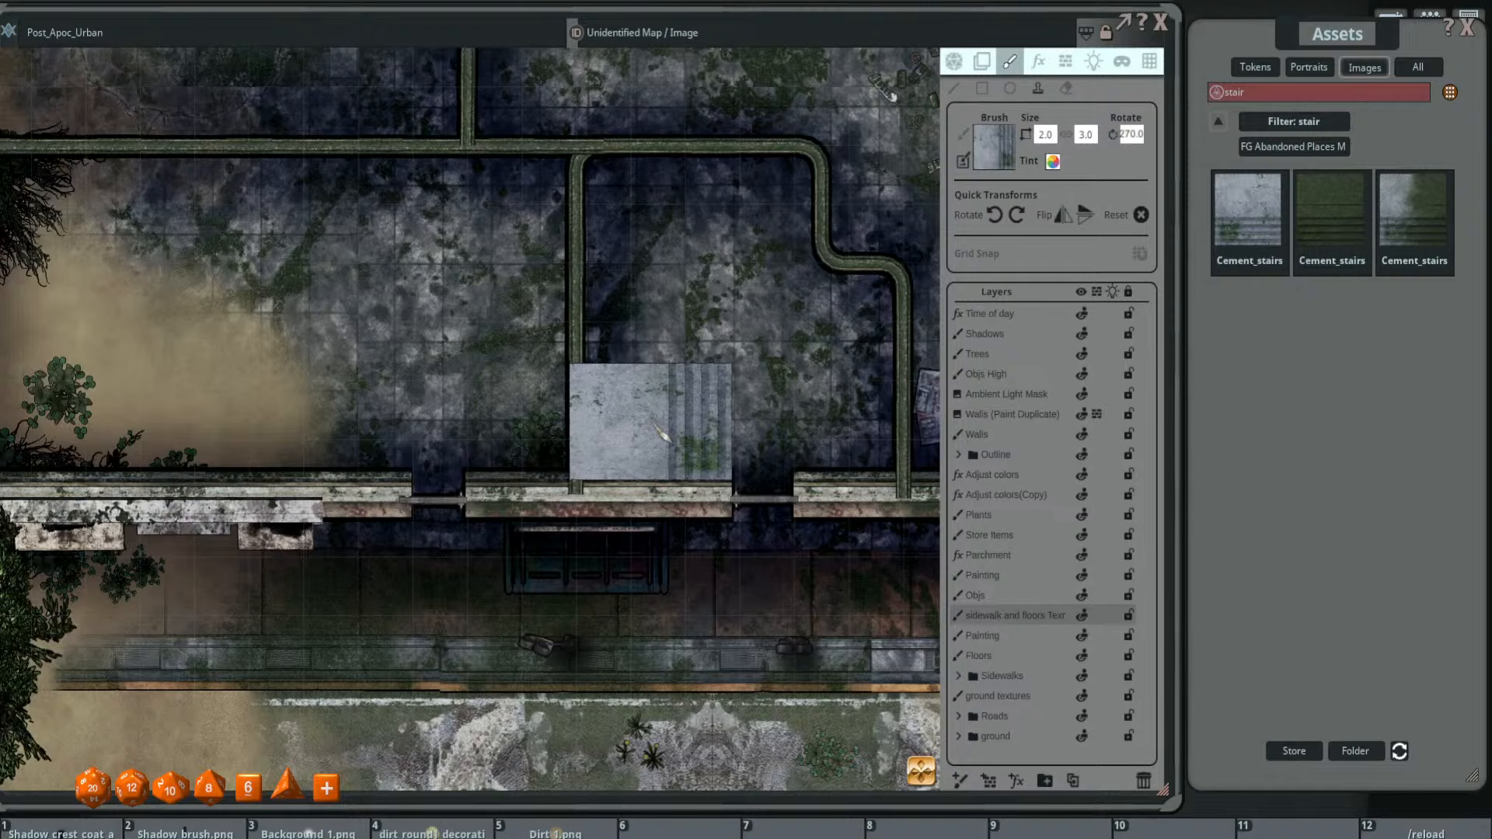
pyautogui.click(663, 434)
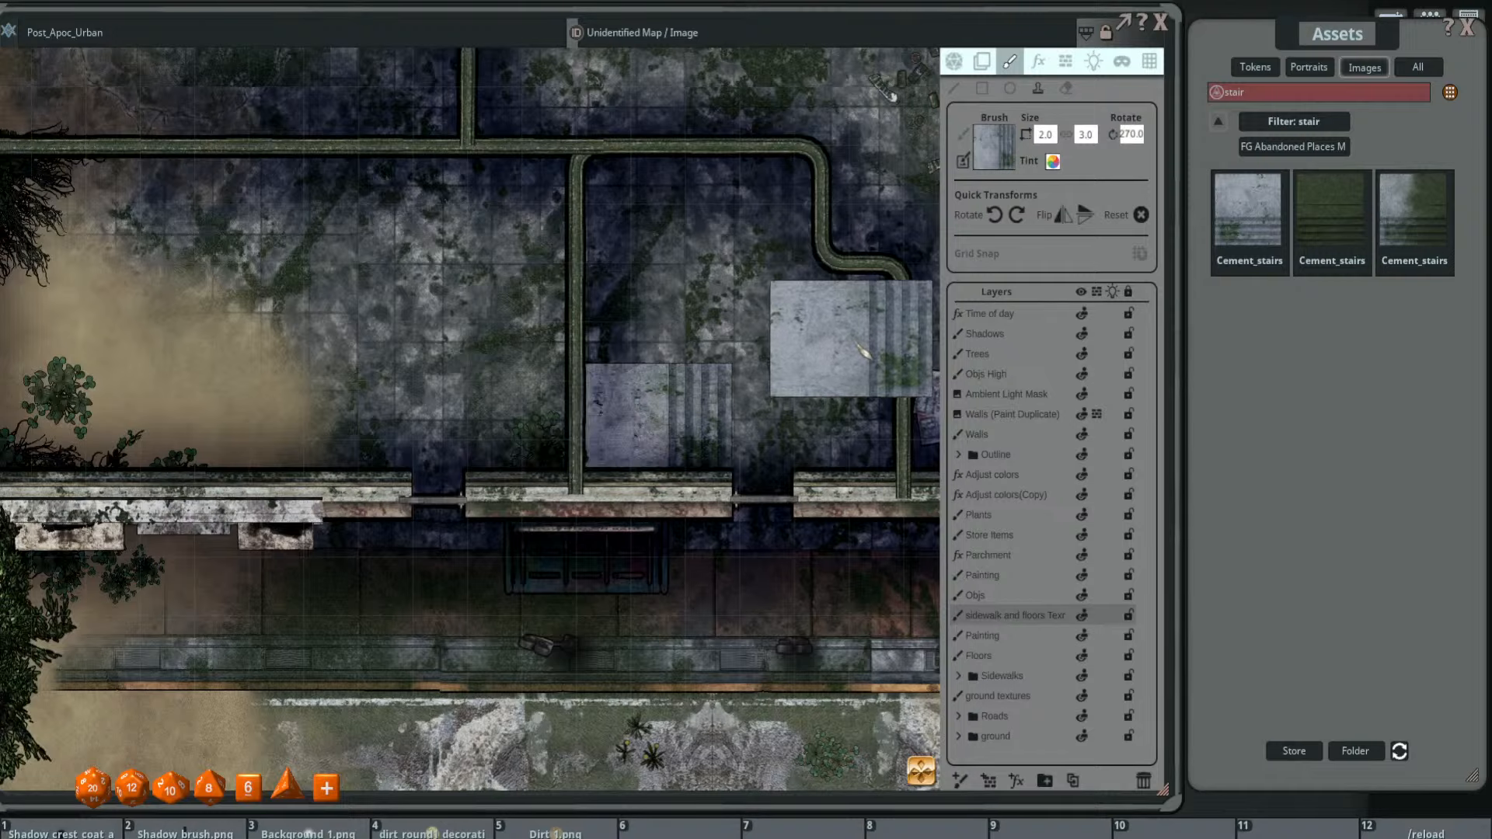
# - Stamp the stairs at 0 degrees and size 1.8 by 3.0 above the first flight, extending the landing to the room's upper wall
pyautogui.click(1018, 218)
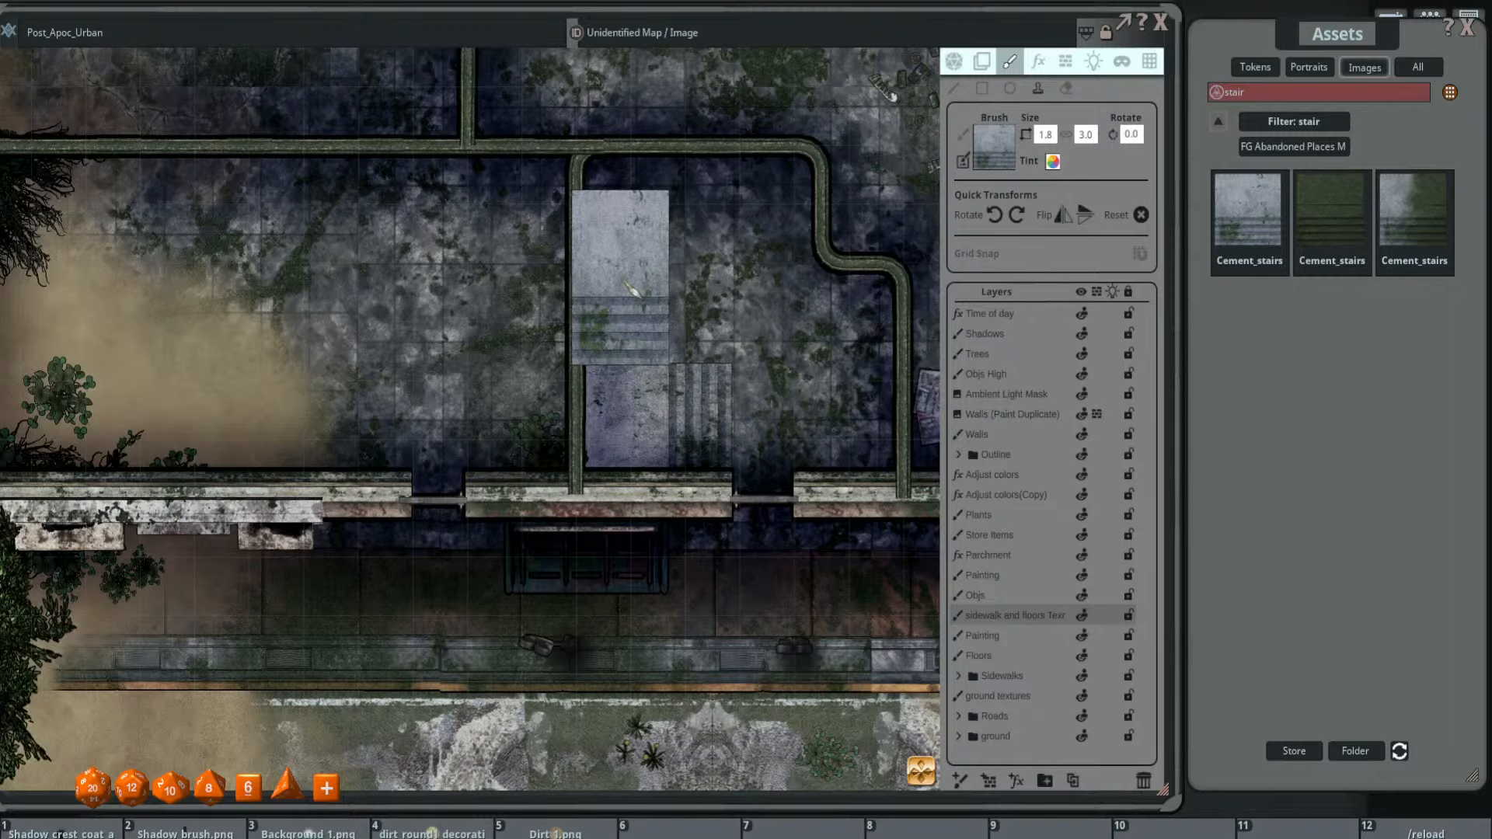
pyautogui.click(631, 288)
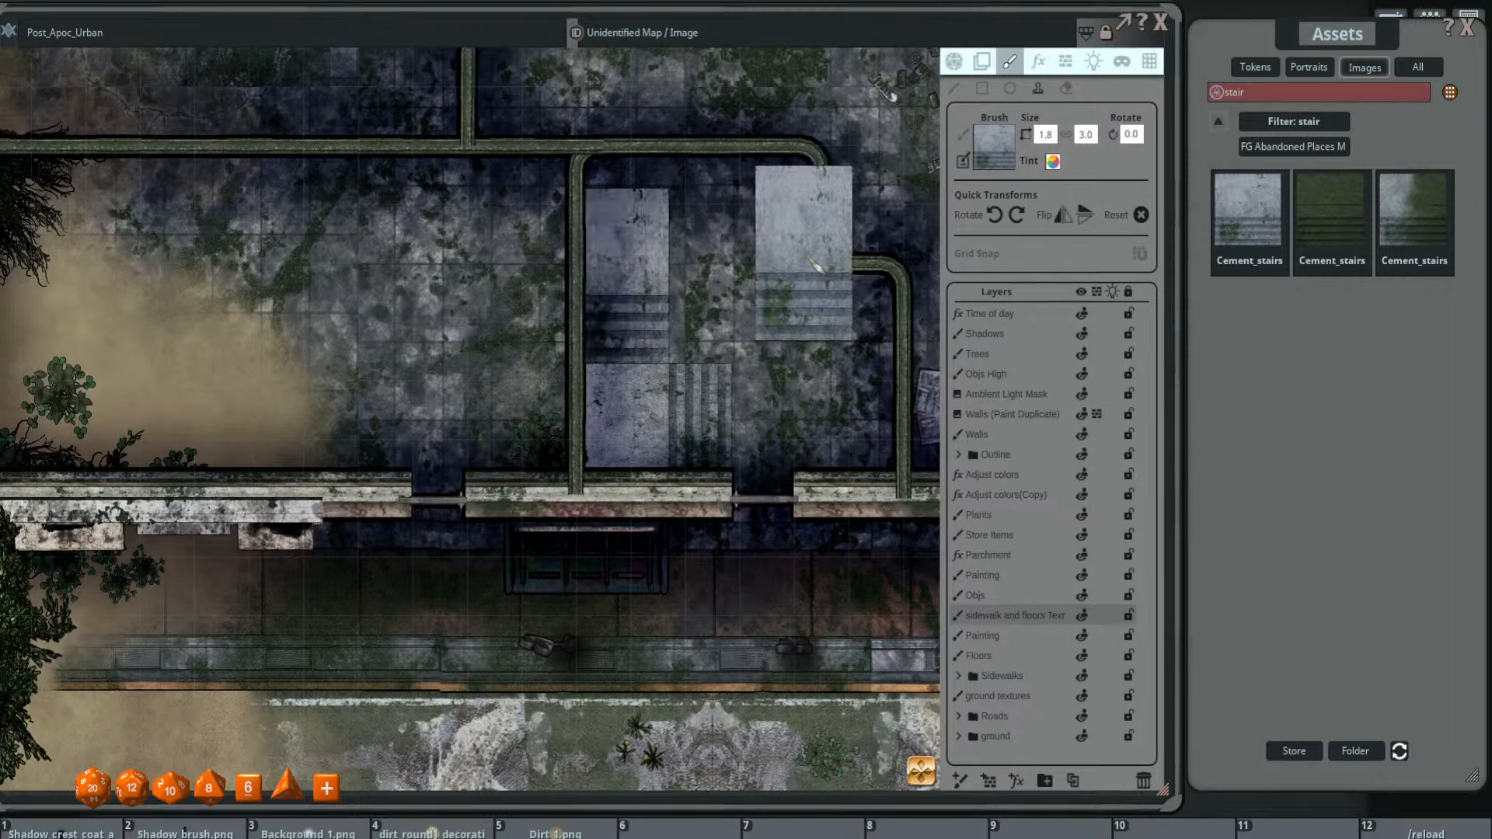
pyautogui.click(1017, 214)
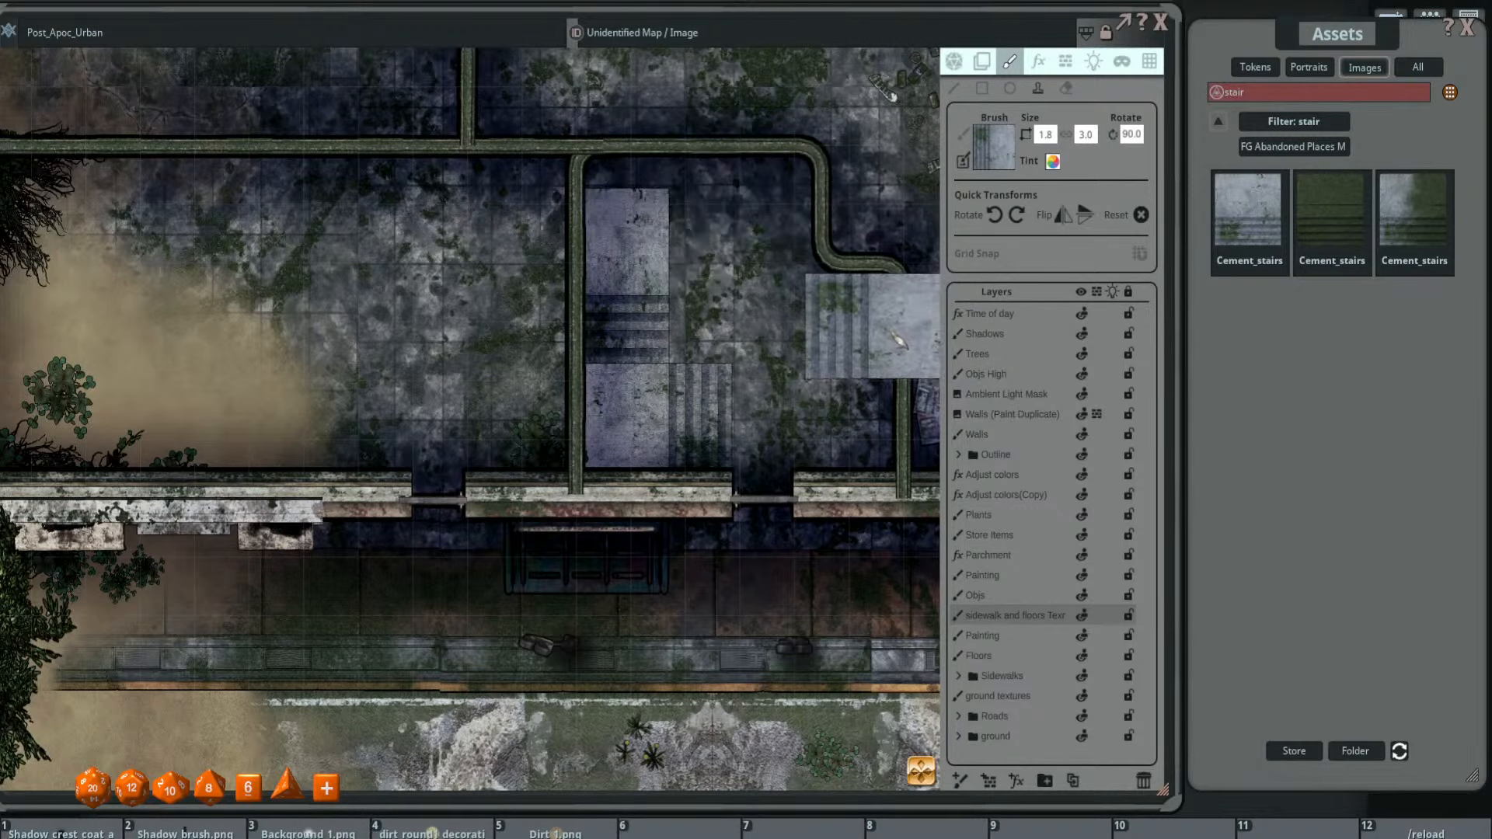
pyautogui.scroll(-3, 847, 311)
pyautogui.scroll(3, 823, 284)
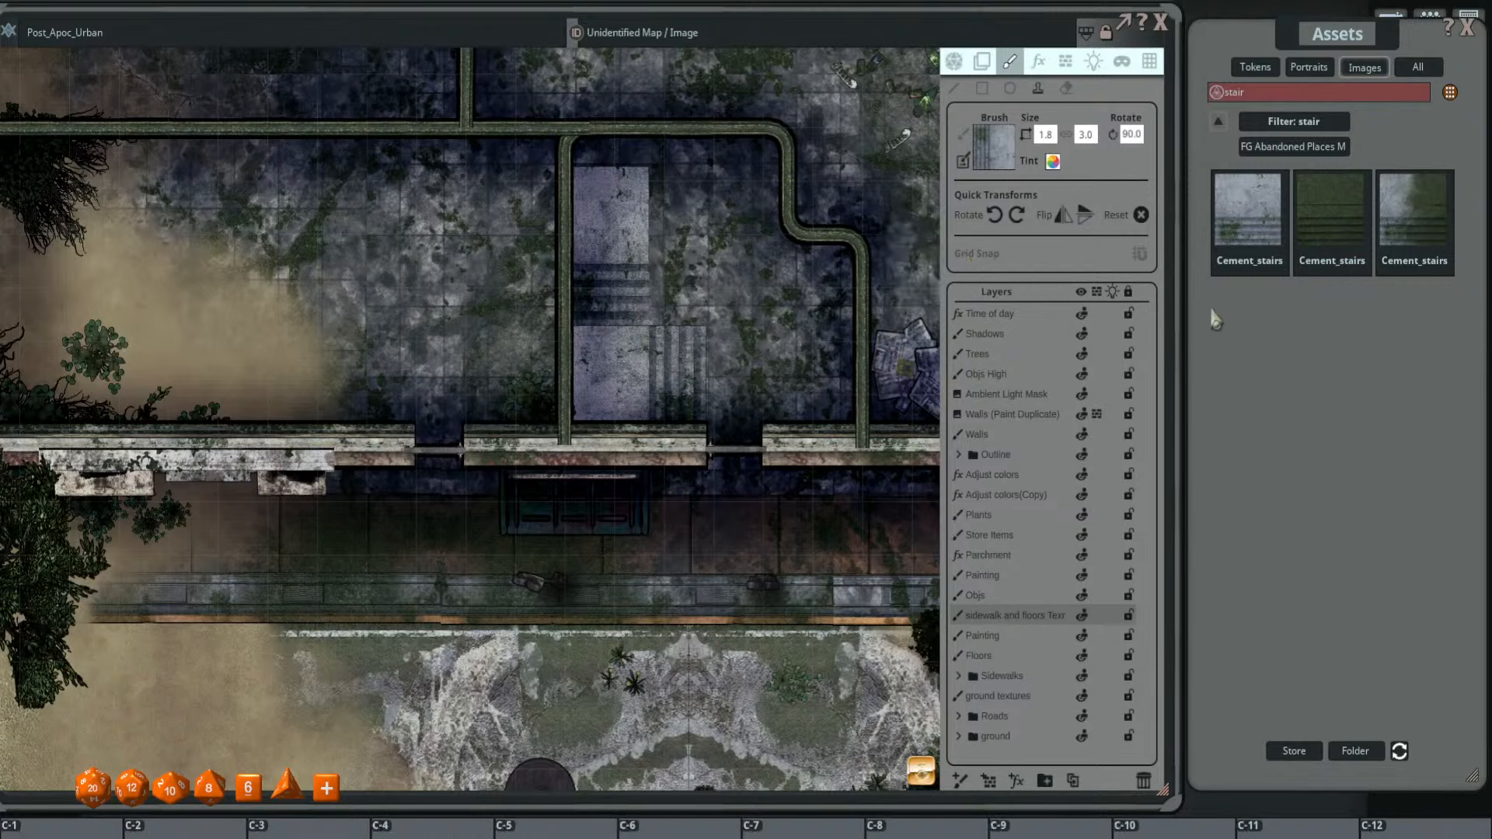
pyautogui.click(994, 214)
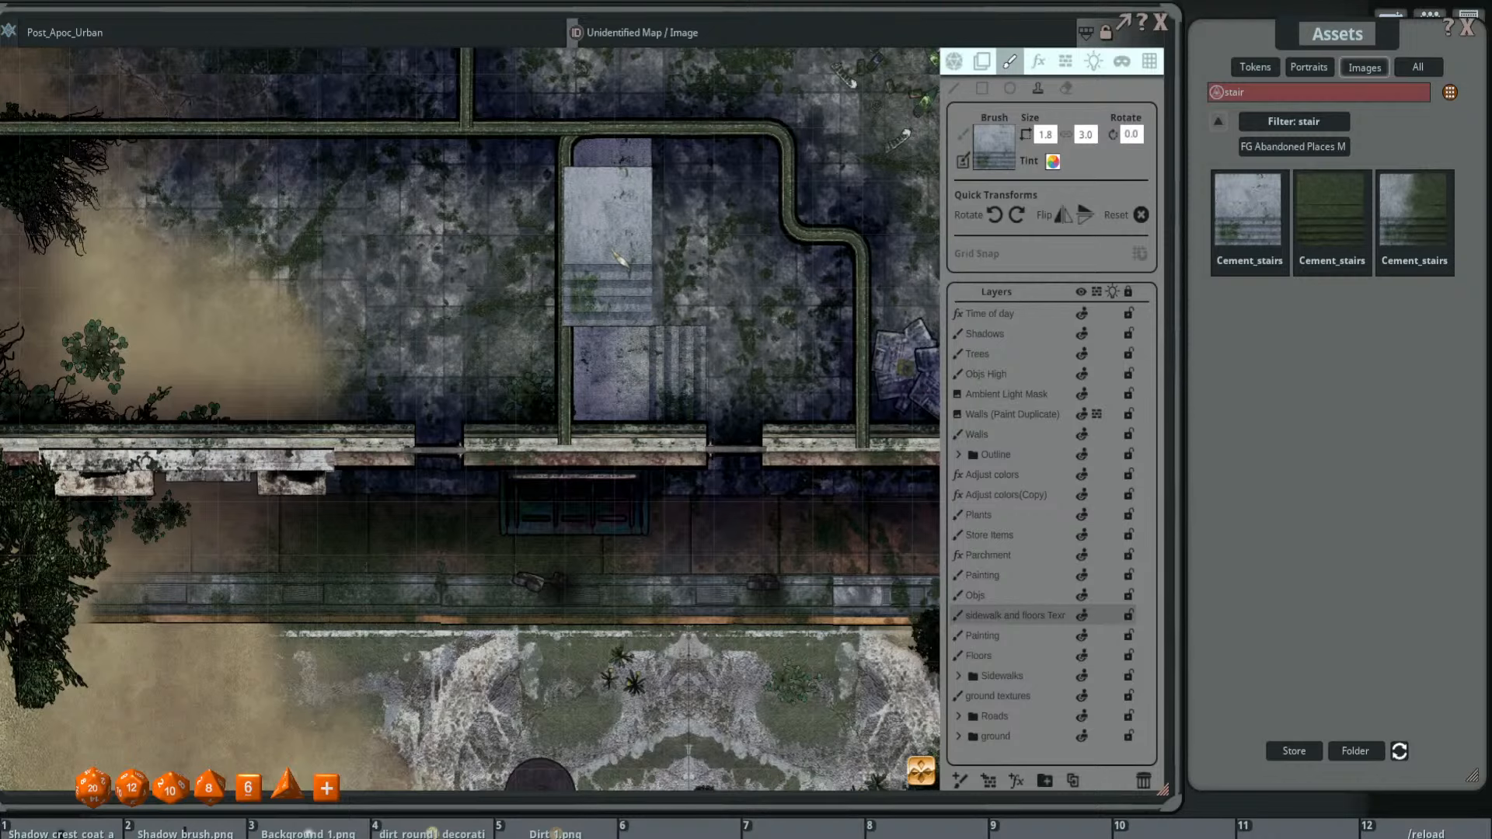
pyautogui.click(622, 259)
# - Rotate the stair brush to 90 degrees, size it 1.8 by 2.5 and stamp a flight along the small room's upper wall
pyautogui.scroll(2, 812, 241)
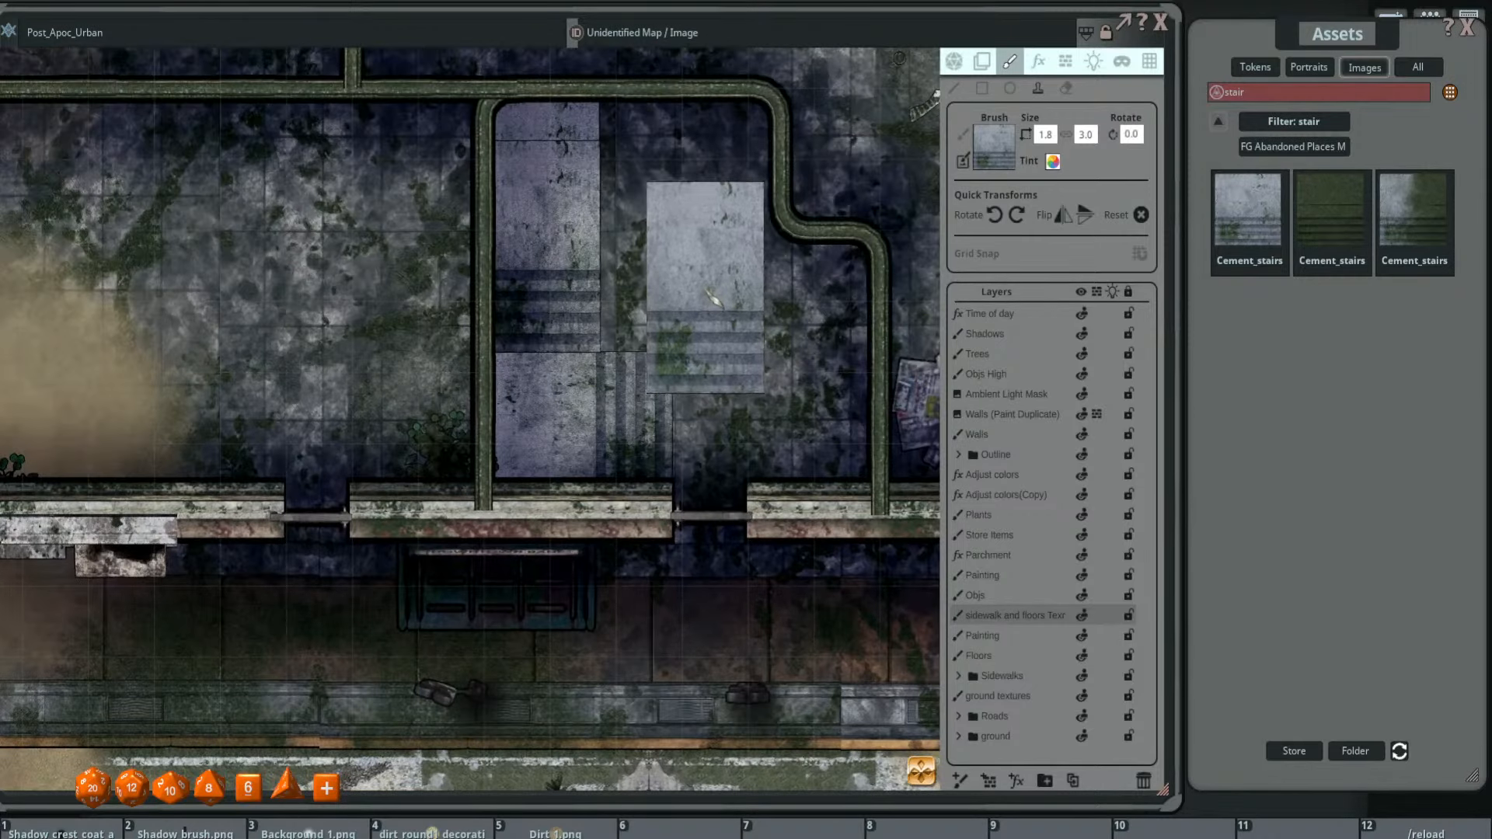
pyautogui.scroll(-1, 708, 233)
pyautogui.scroll(-1, 788, 249)
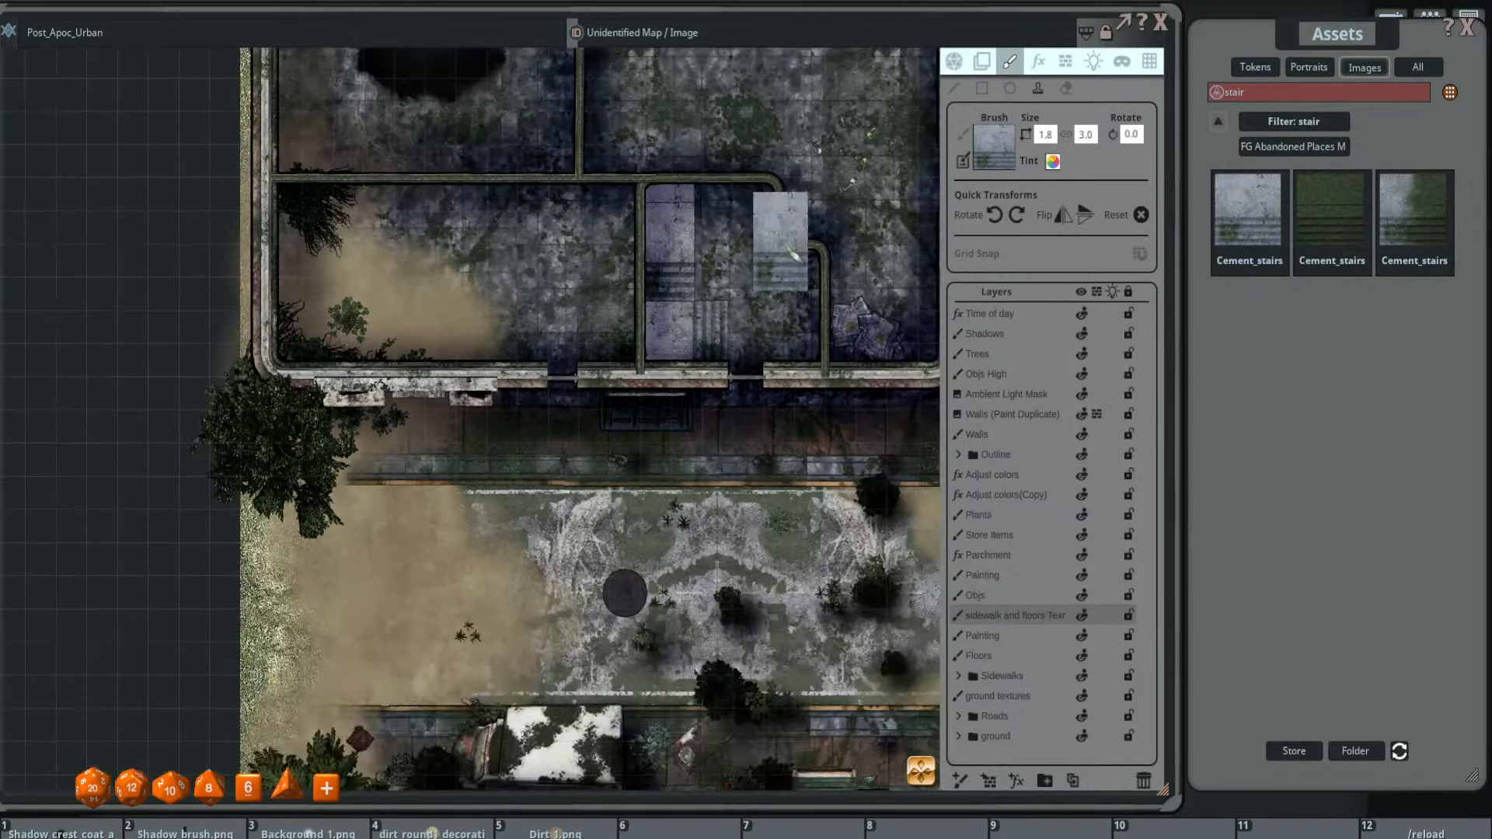
pyautogui.scroll(2, 769, 233)
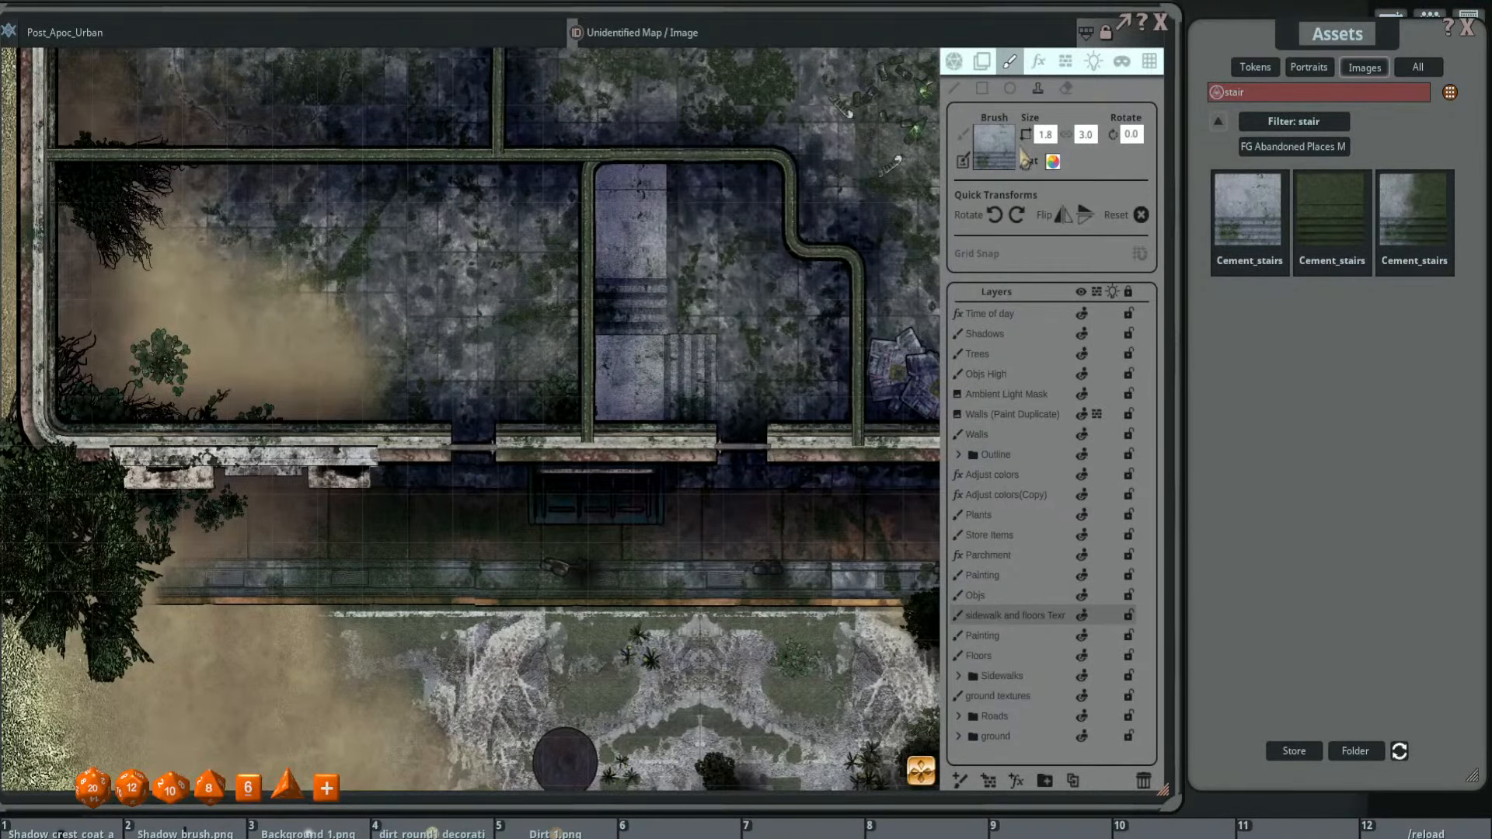
pyautogui.click(1015, 218)
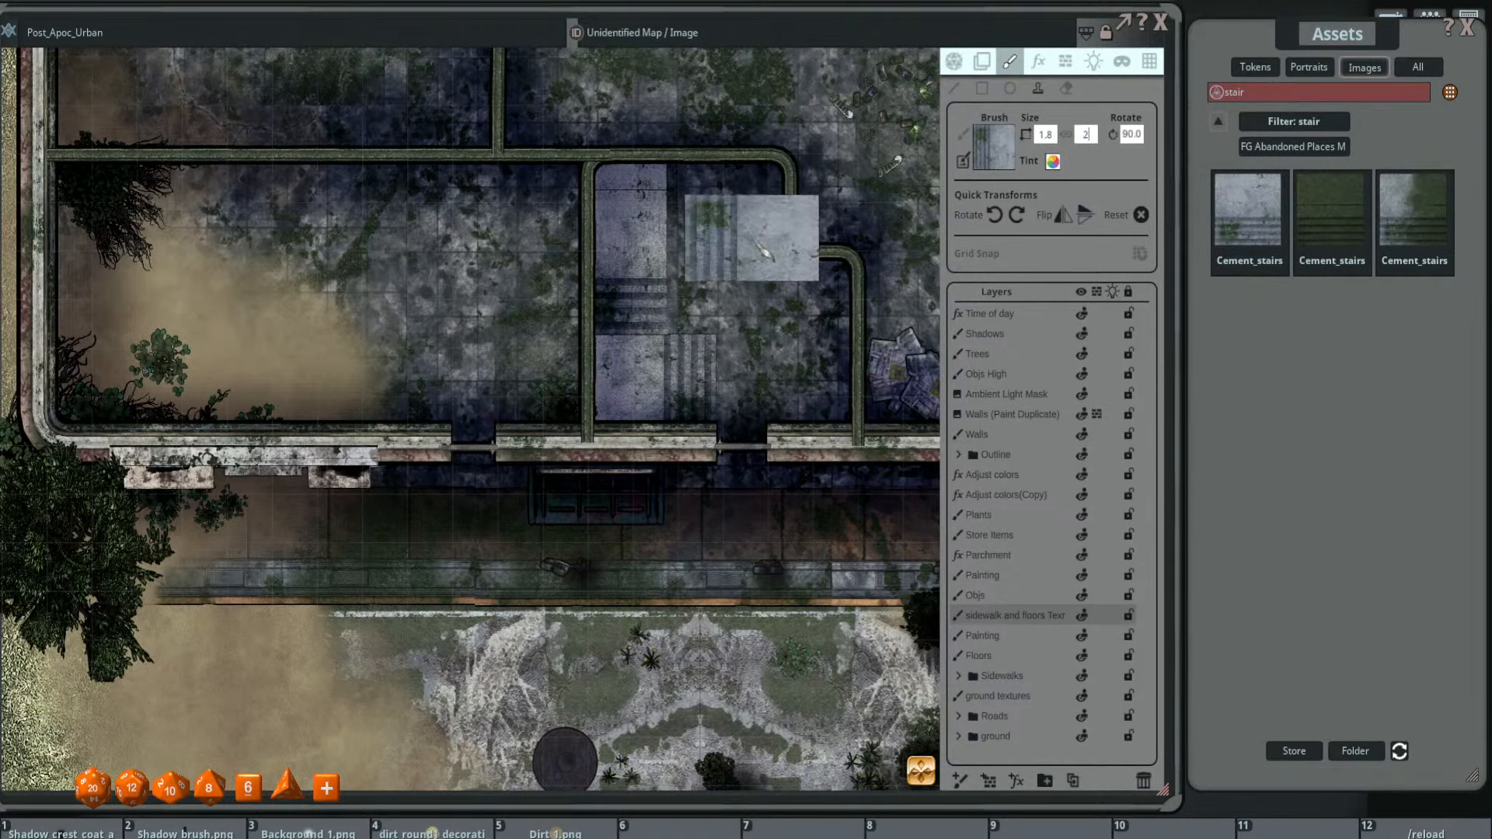
pyautogui.press('Return')
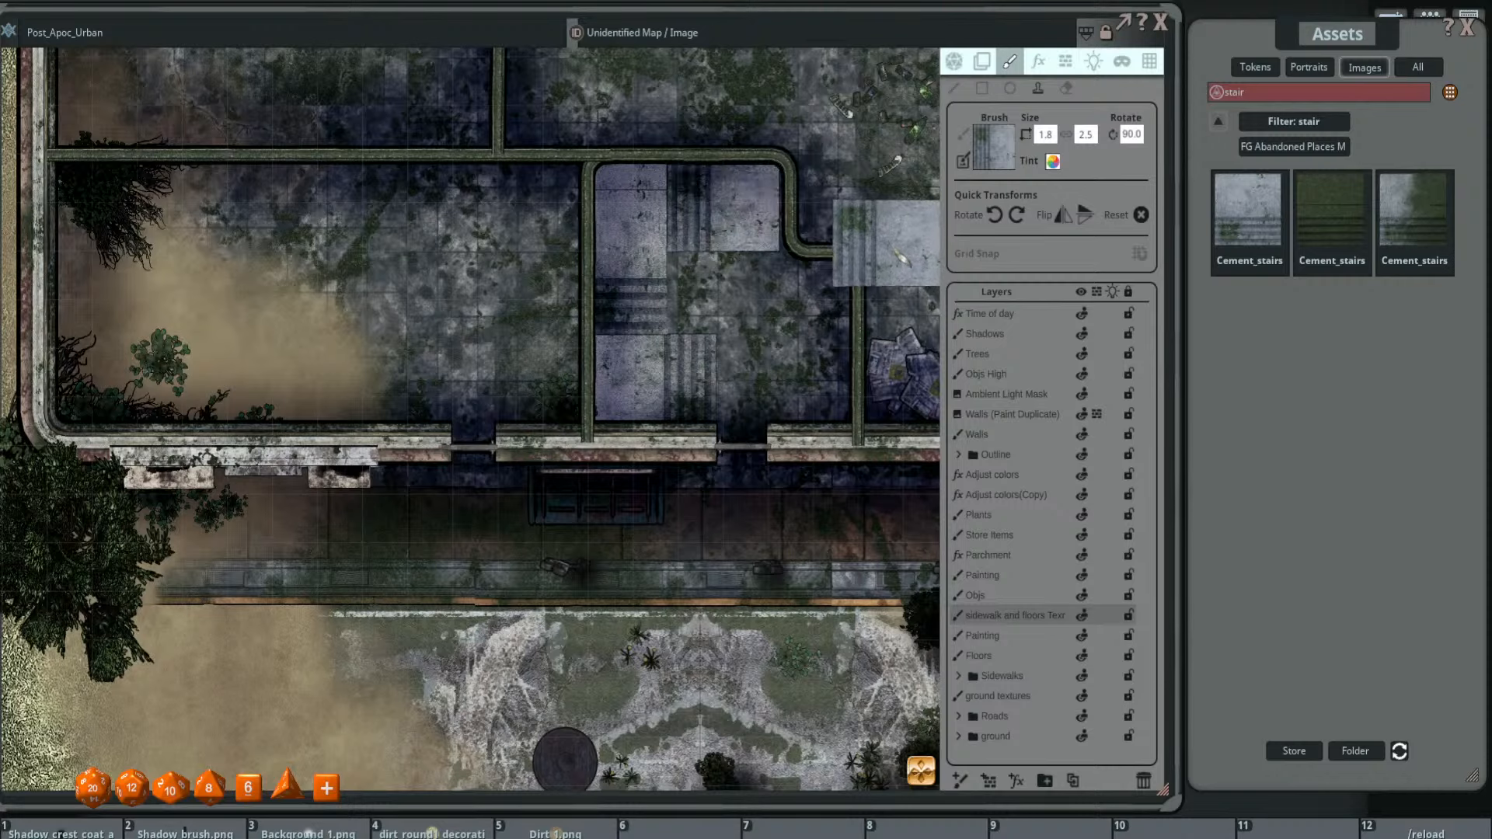
# - Examine the staircase in the small room up close and in relation to the rest of the building
pyautogui.scroll(3, 862, 365)
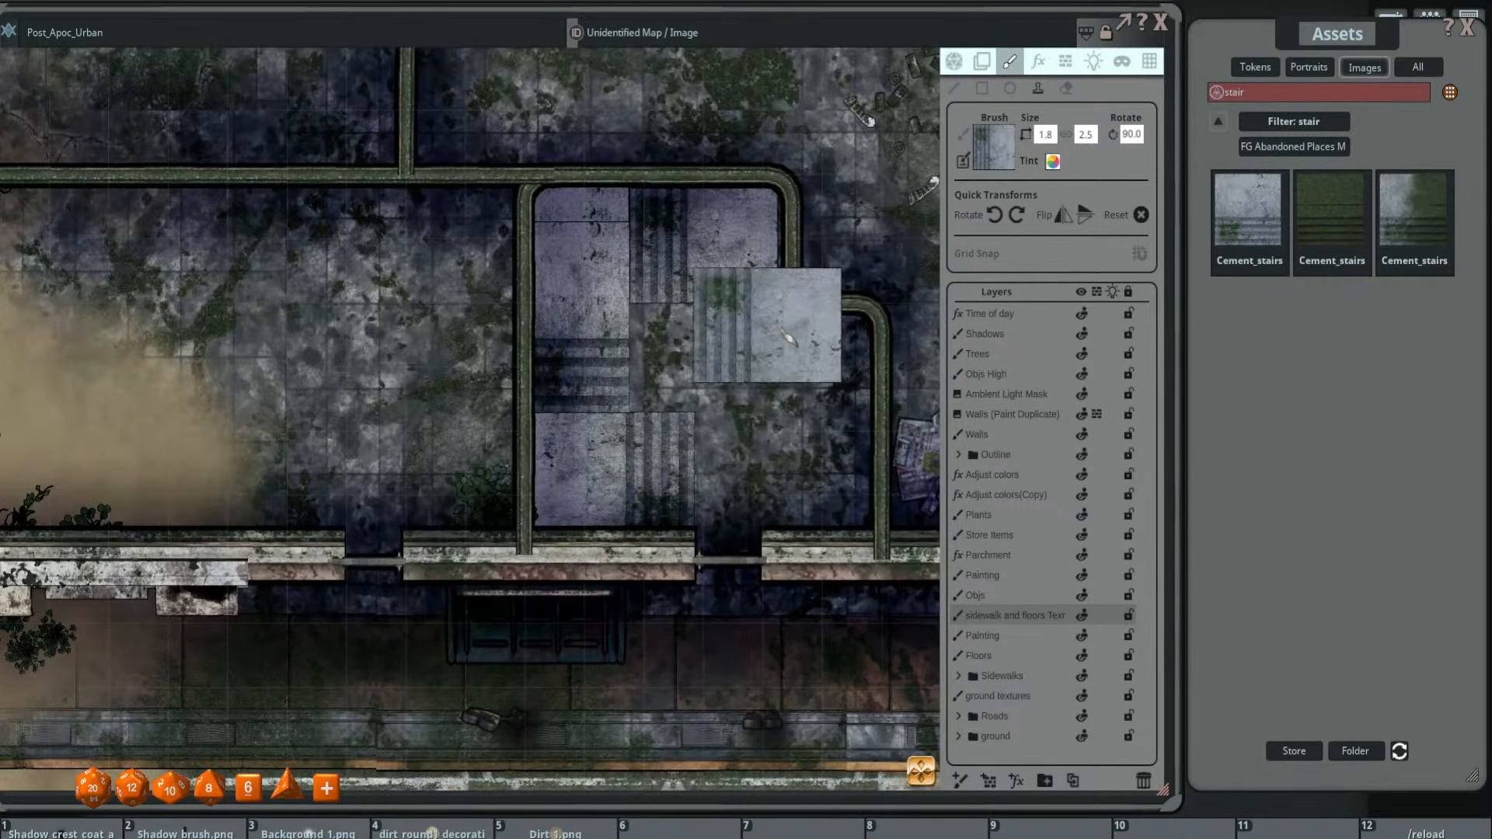
pyautogui.scroll(-1, 855, 373)
pyautogui.scroll(-1, 843, 334)
pyautogui.scroll(-4, 843, 334)
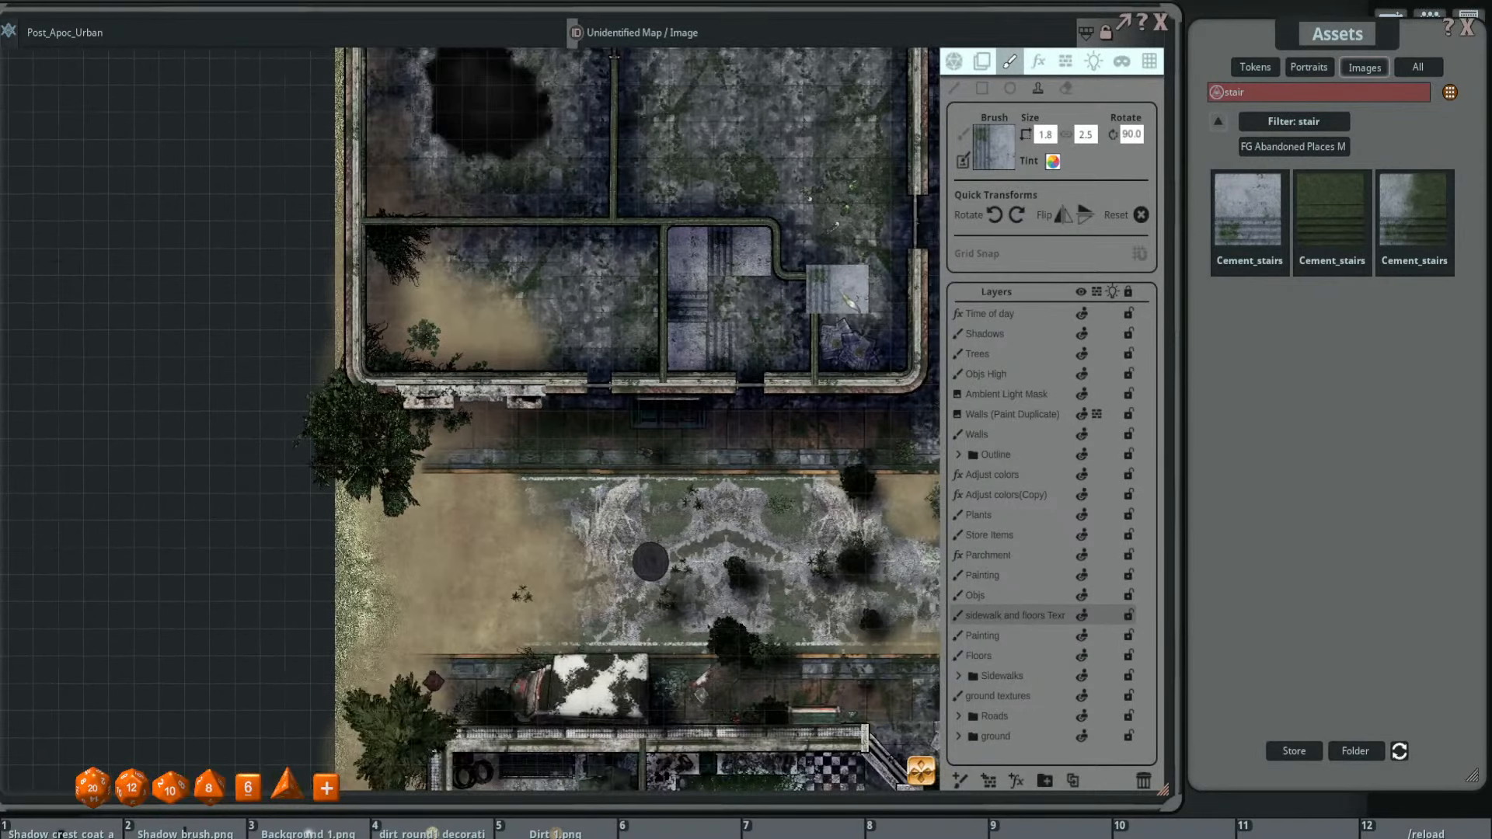
pyautogui.scroll(2, 820, 280)
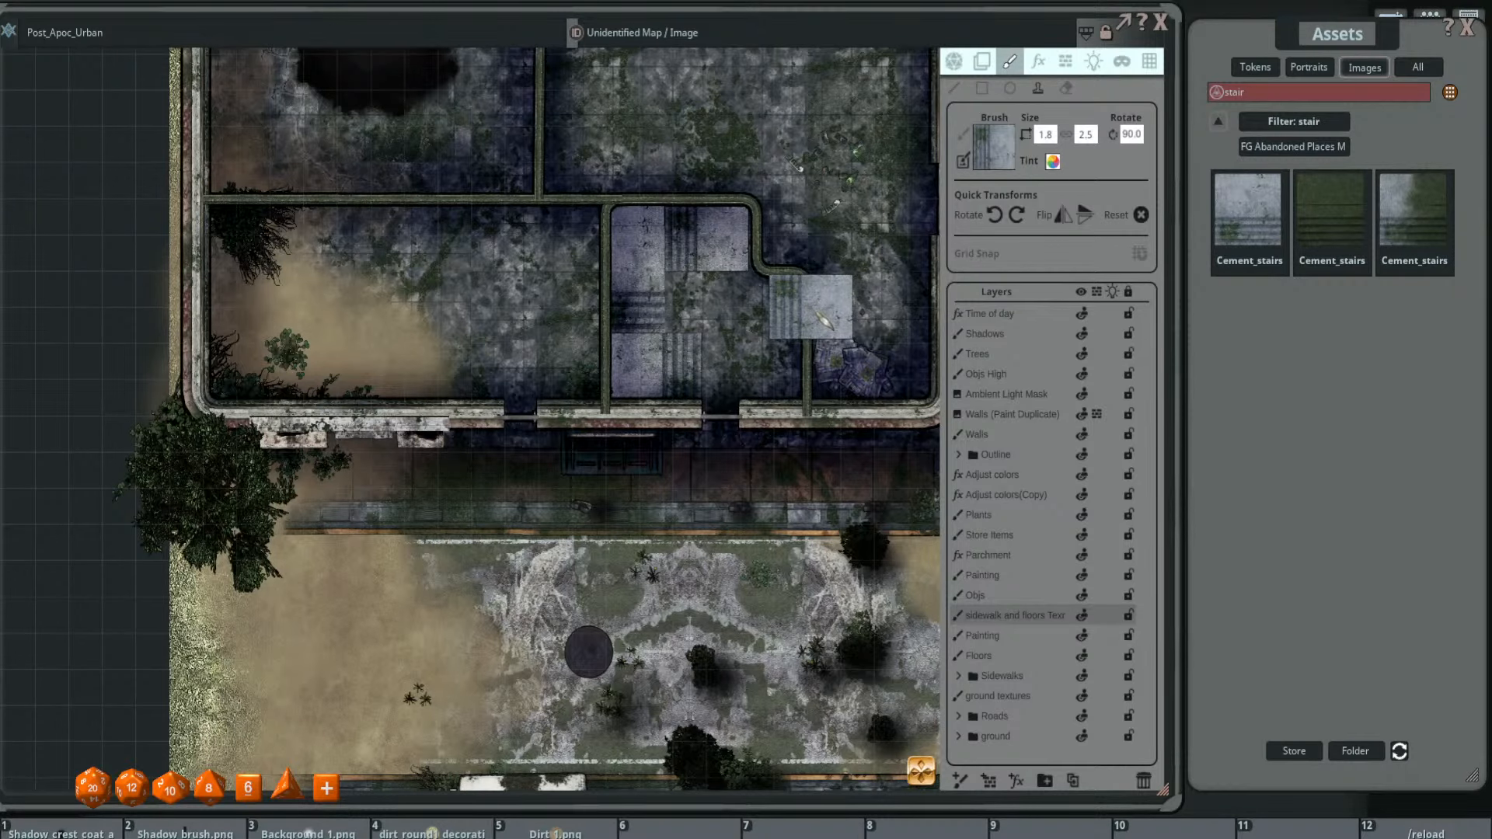
pyautogui.scroll(2, 818, 357)
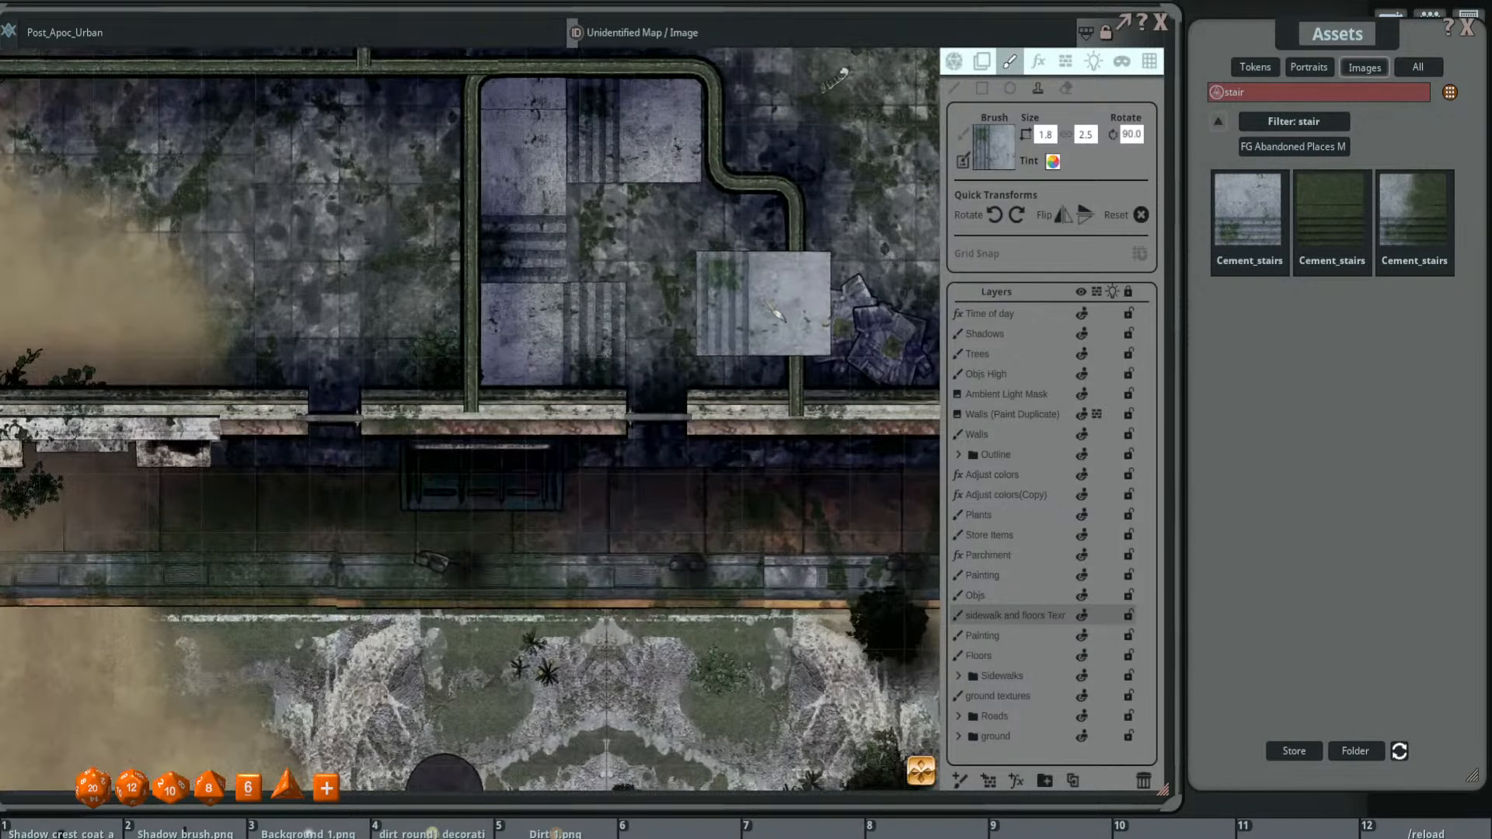
pyautogui.scroll(-2, 756, 425)
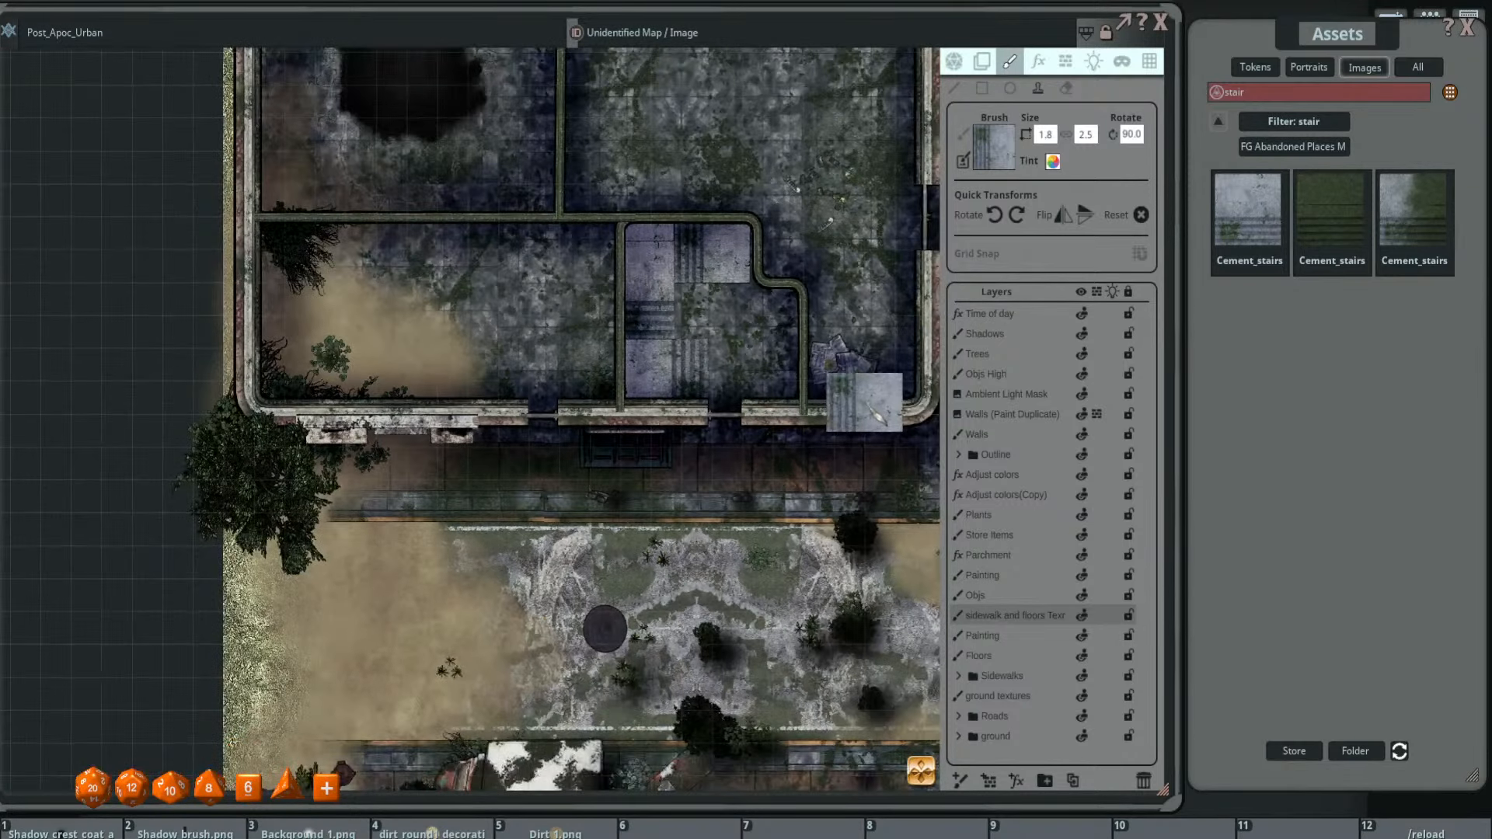
pyautogui.scroll(2, 862, 400)
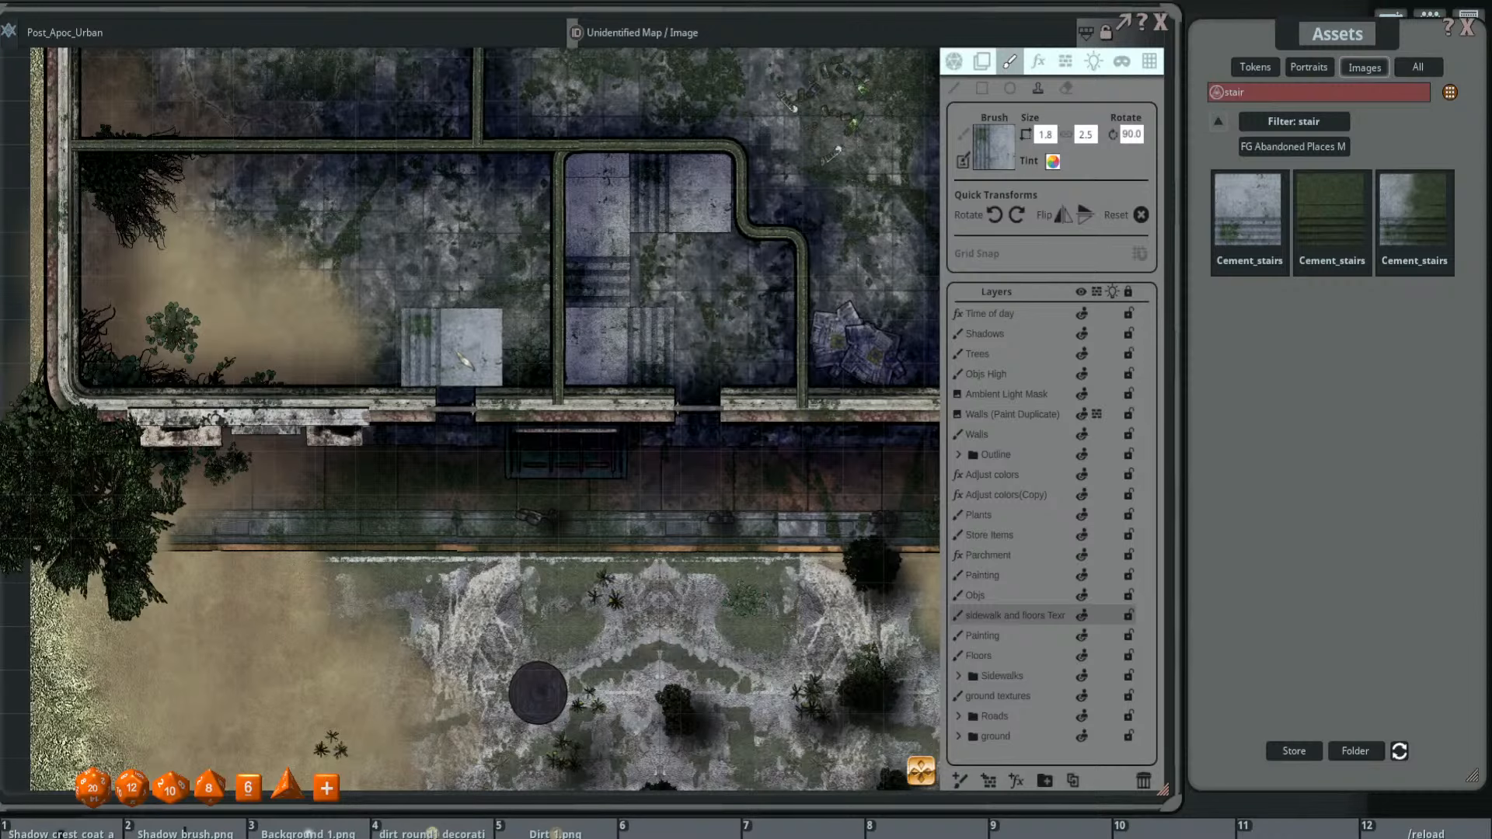
pyautogui.scroll(-2, 505, 349)
pyautogui.scroll(3, 824, 358)
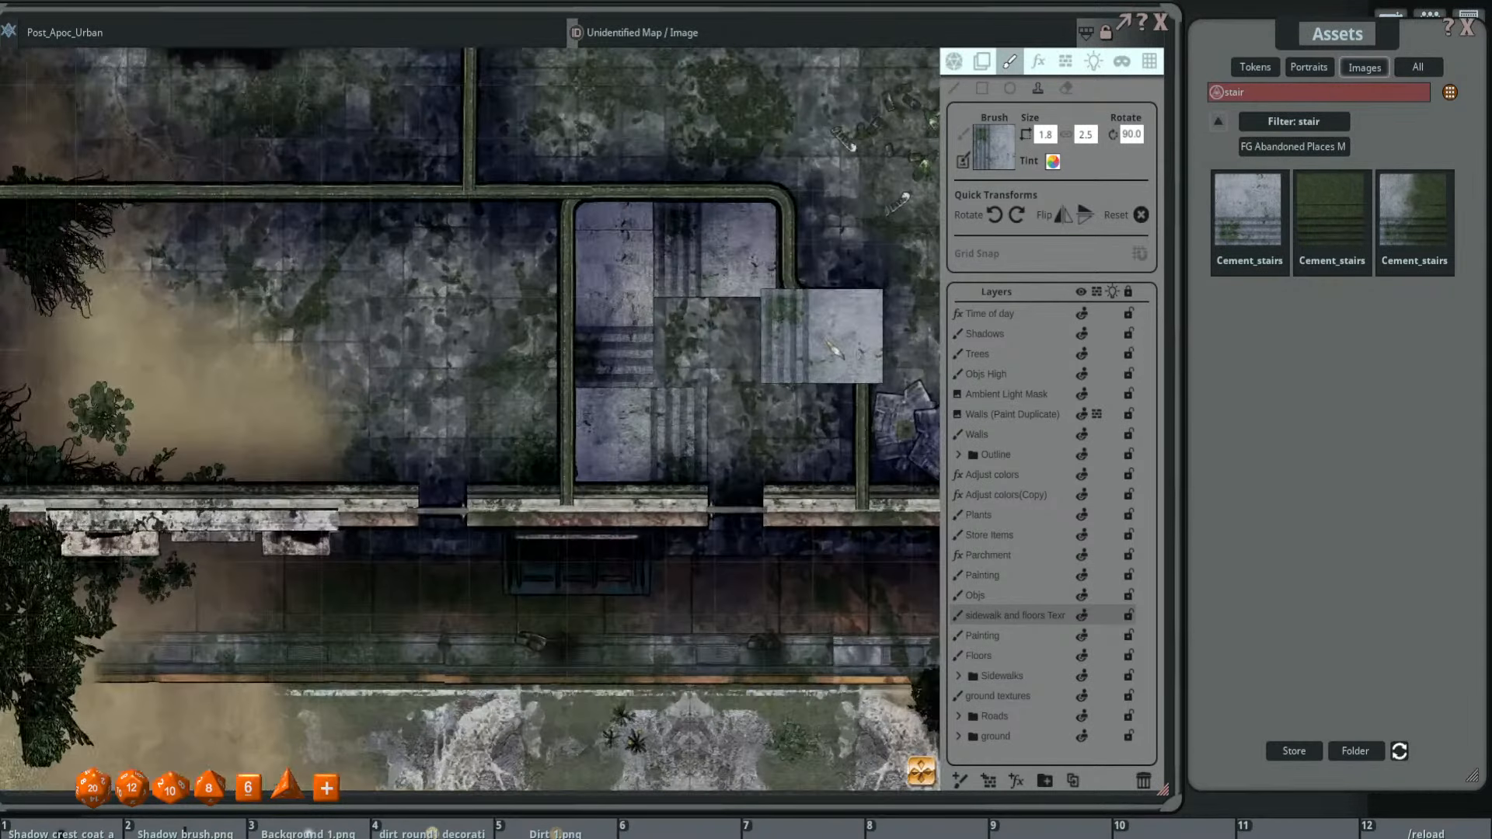
pyautogui.scroll(-2, 821, 336)
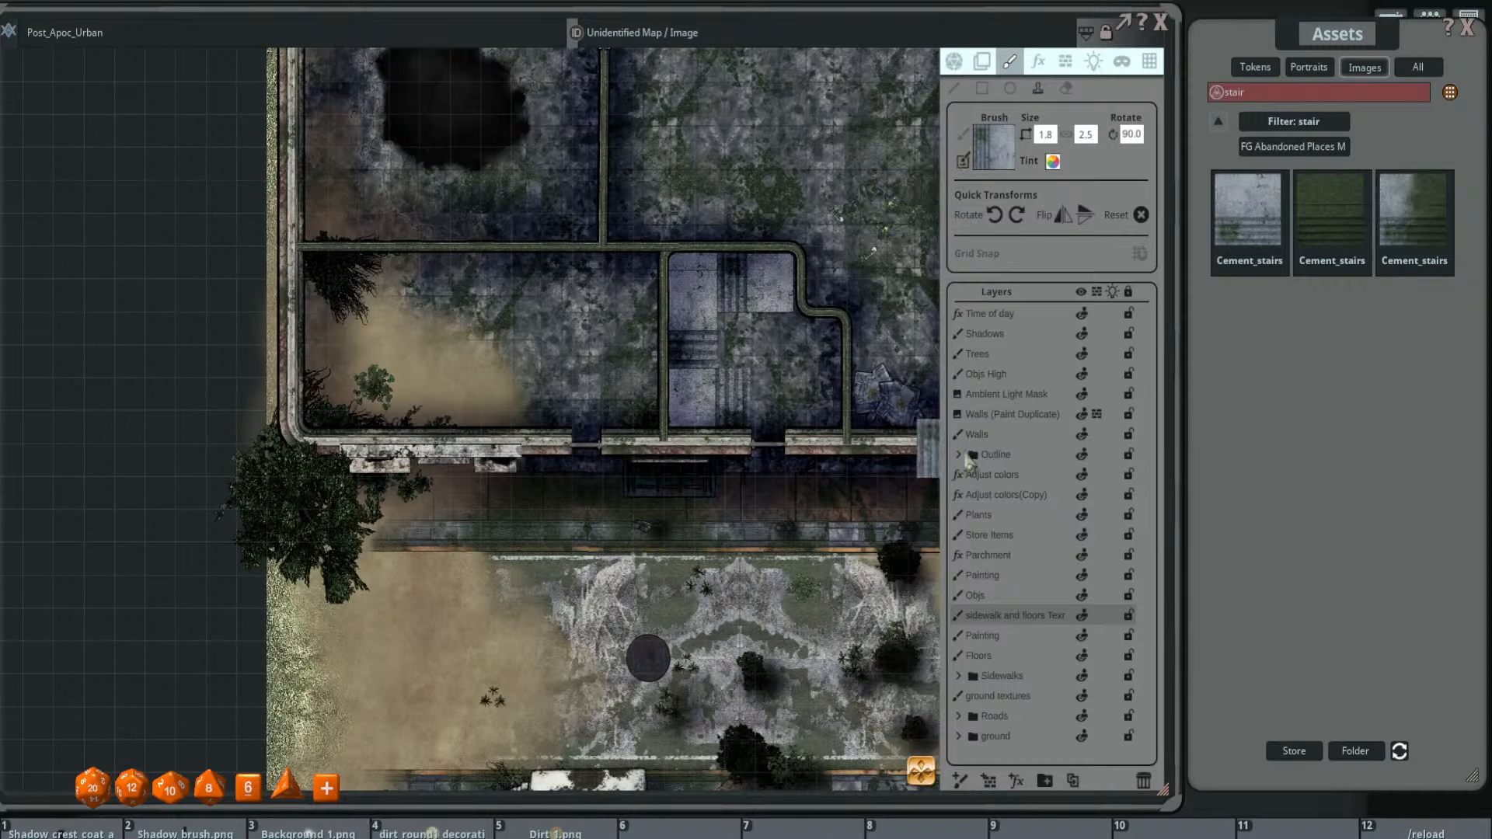
# - Toggle the visibility of the Adjust colors and Adjust colors(Copy) layers off and on to compare their effect on the map
pyautogui.click(1034, 477)
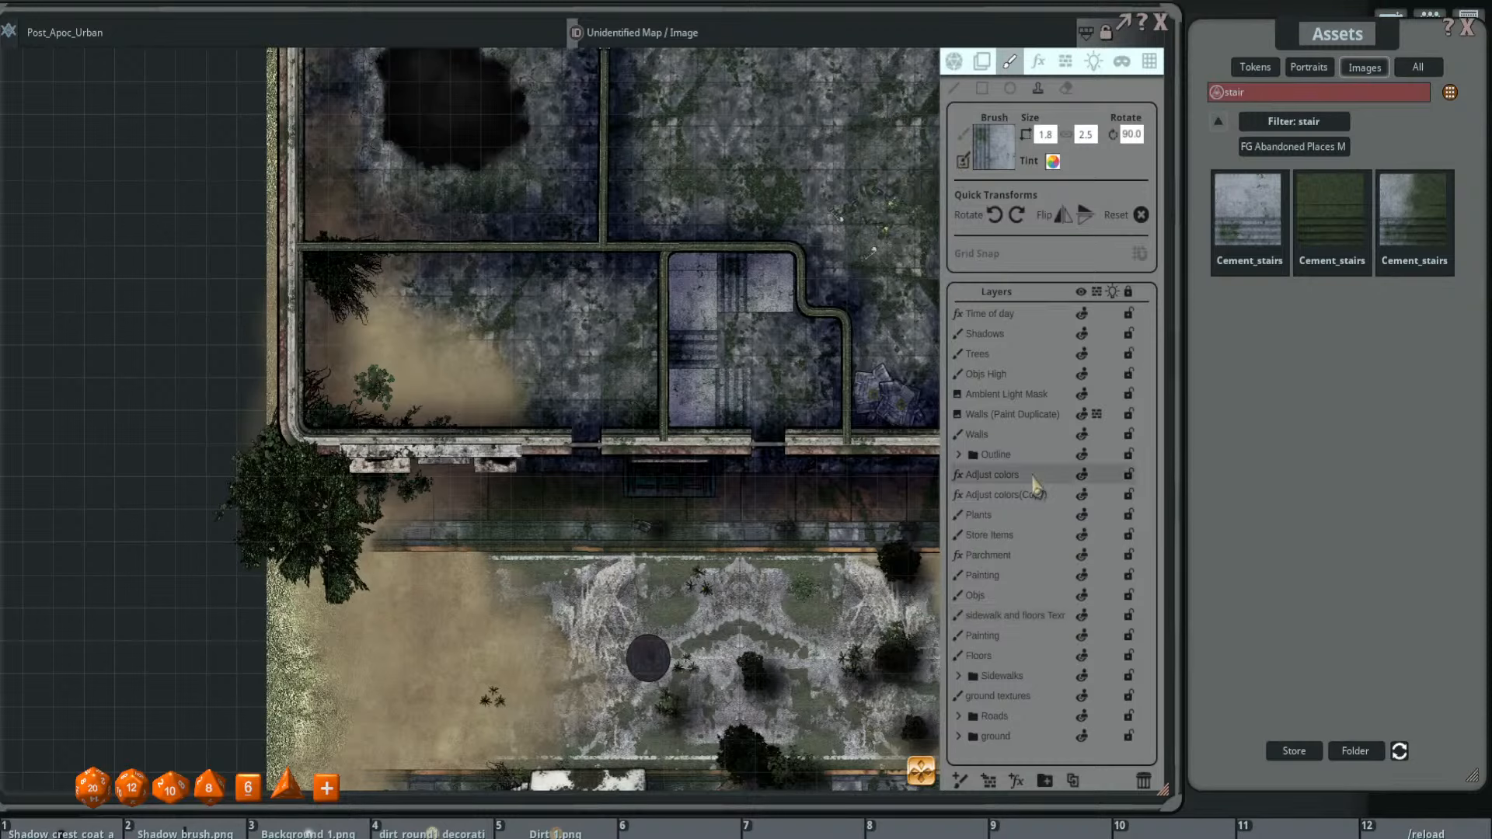
pyautogui.click(1082, 475)
pyautogui.click(1082, 475)
pyautogui.click(1083, 495)
pyautogui.click(1083, 496)
# - Choose the soft round brush at size 1.3 by 1.3 with a dark blue tint for shading the stairs
pyautogui.click(999, 165)
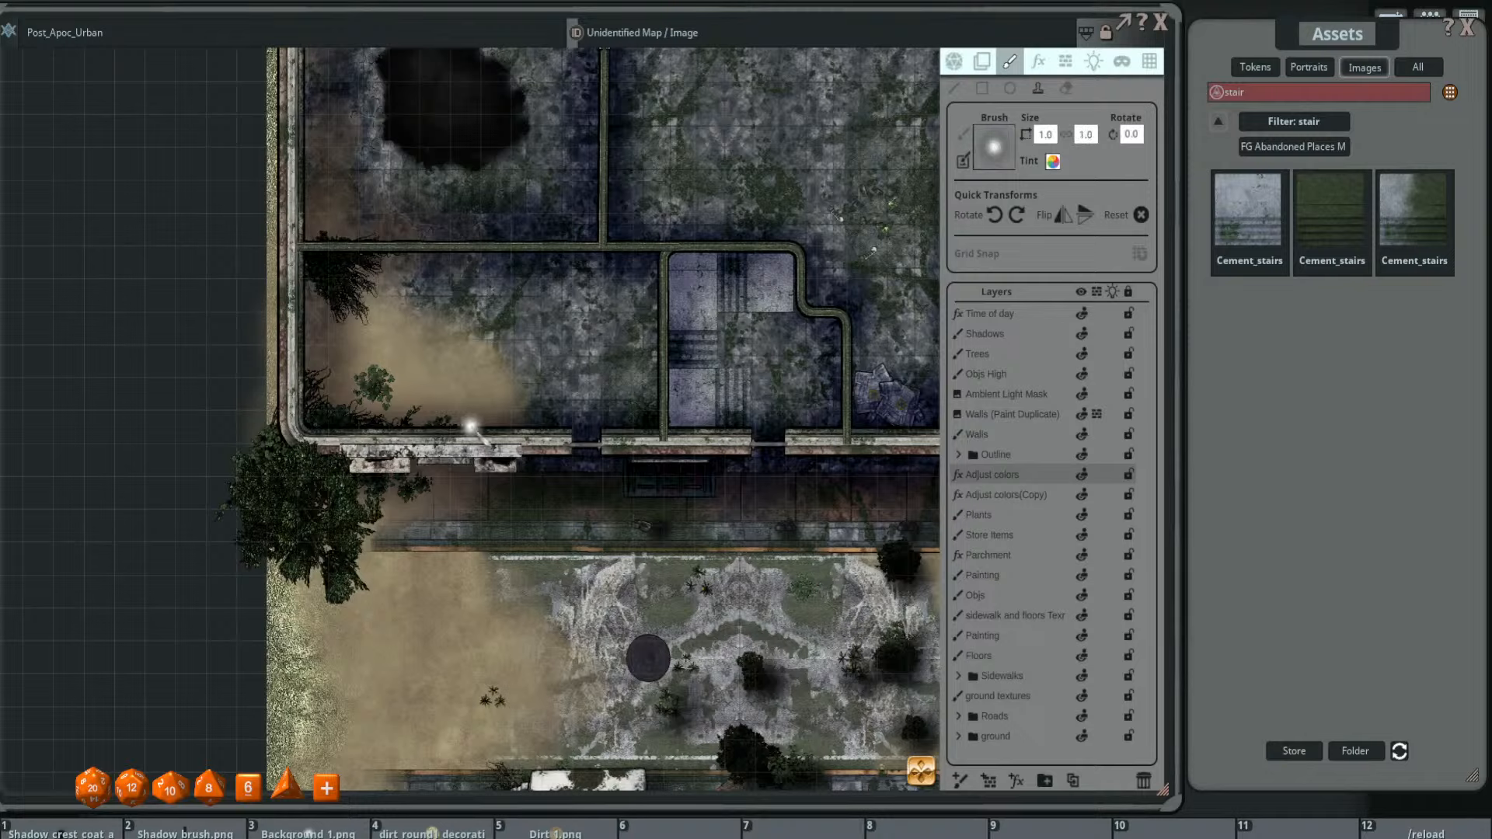
pyautogui.press('ctrl')
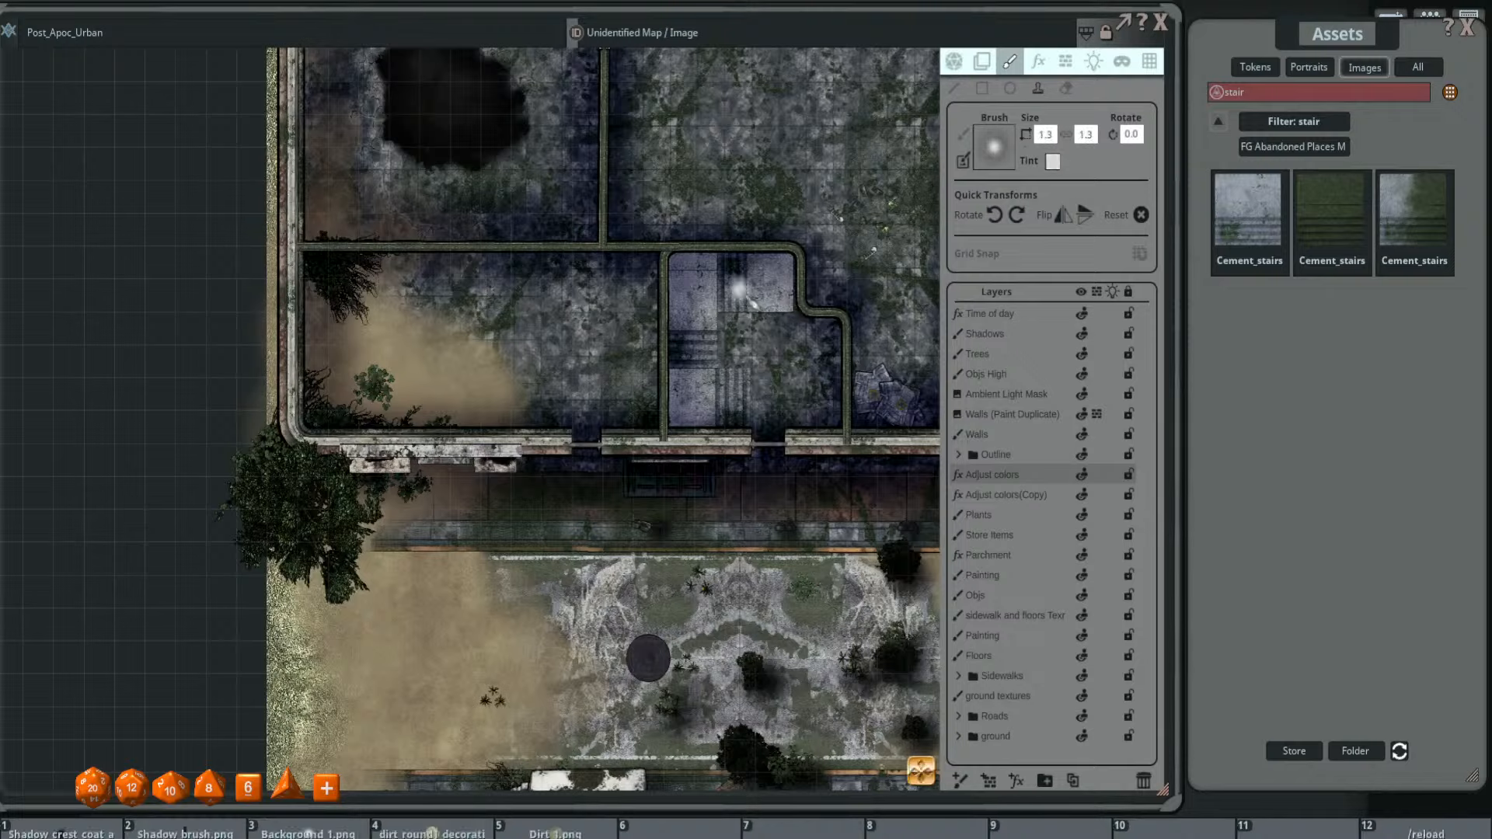
pyautogui.scroll(-5, 746, 295)
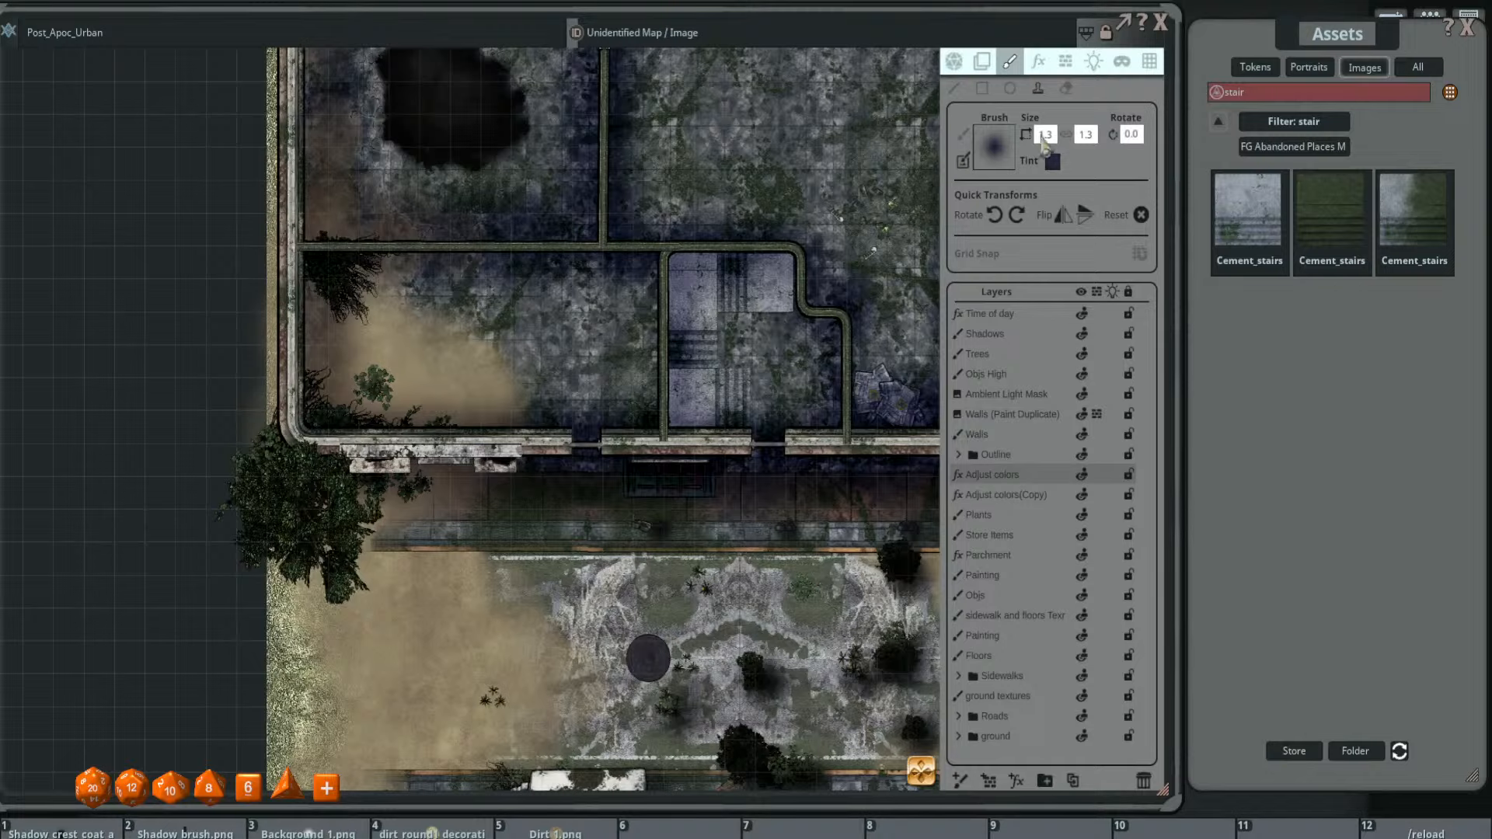
pyautogui.click(1047, 137)
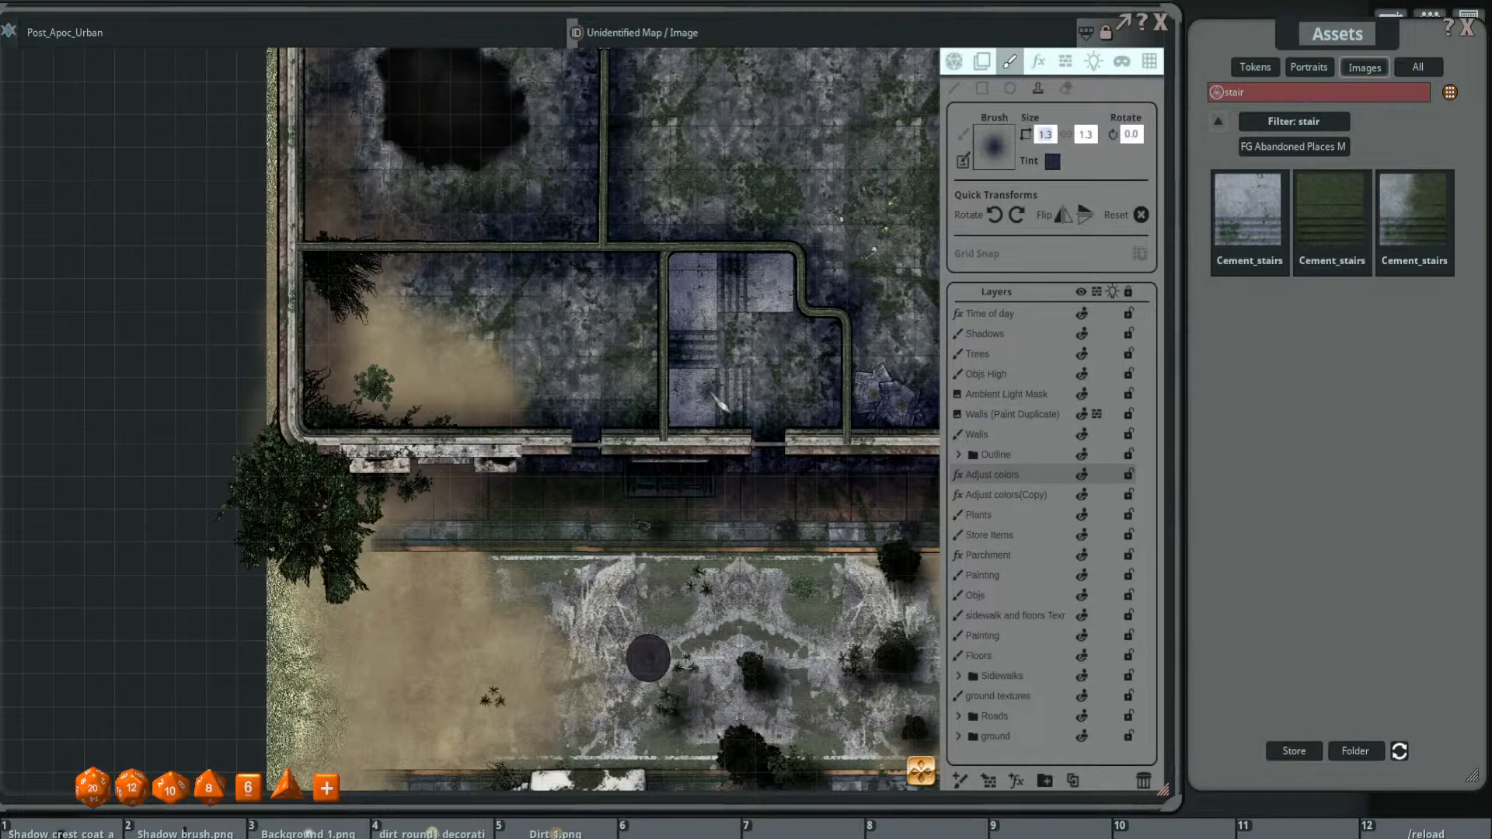
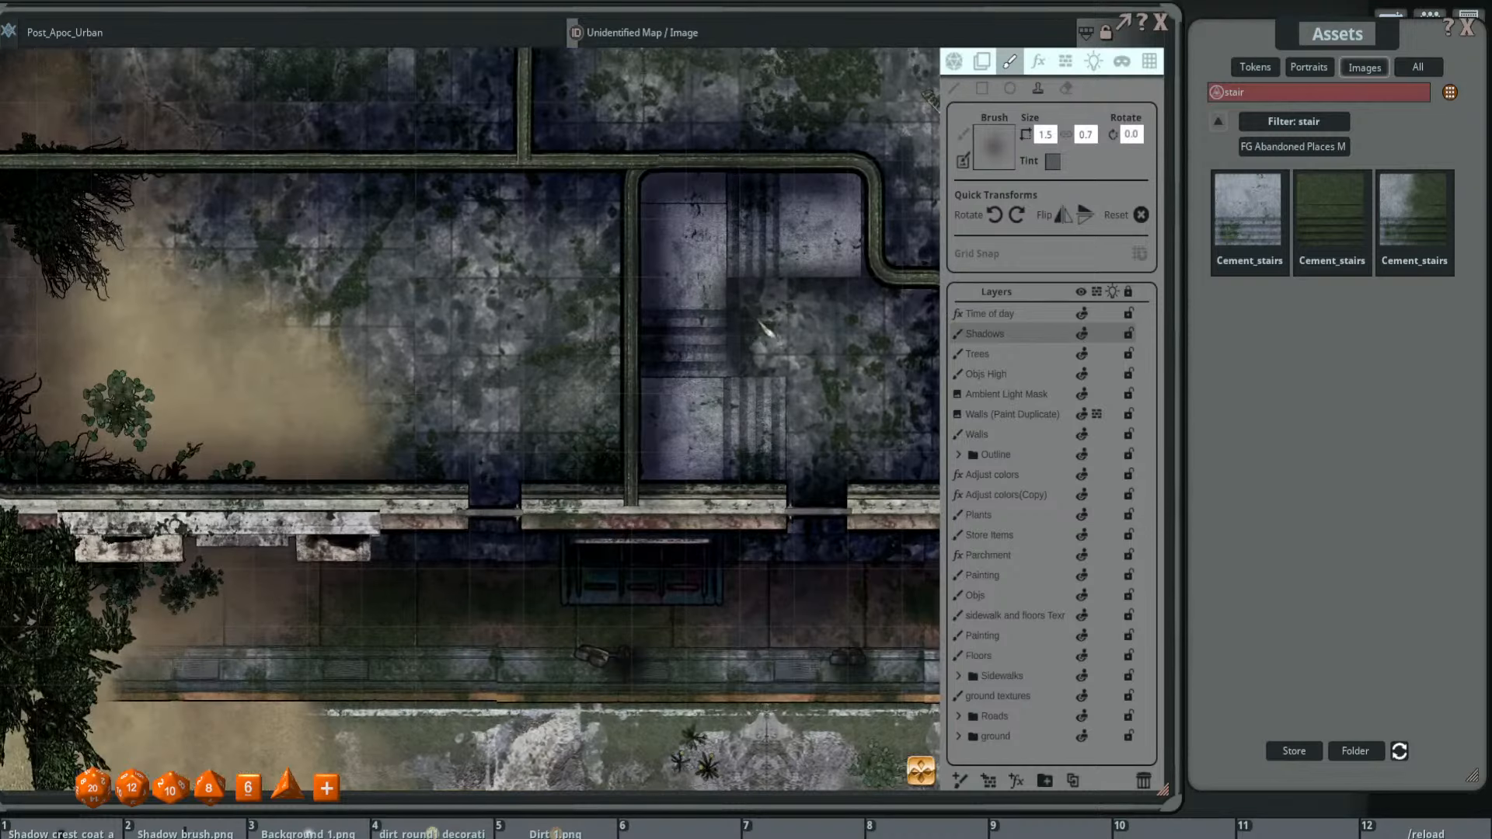
# - Rotate the grey-tinted soft brush to 280 degrees, size it about 1.9 by 1.9 and shade the upper flight's outer end on the Shadows layer
pyautogui.scroll(-7, 839, 277)
pyautogui.scroll(-1, 860, 252)
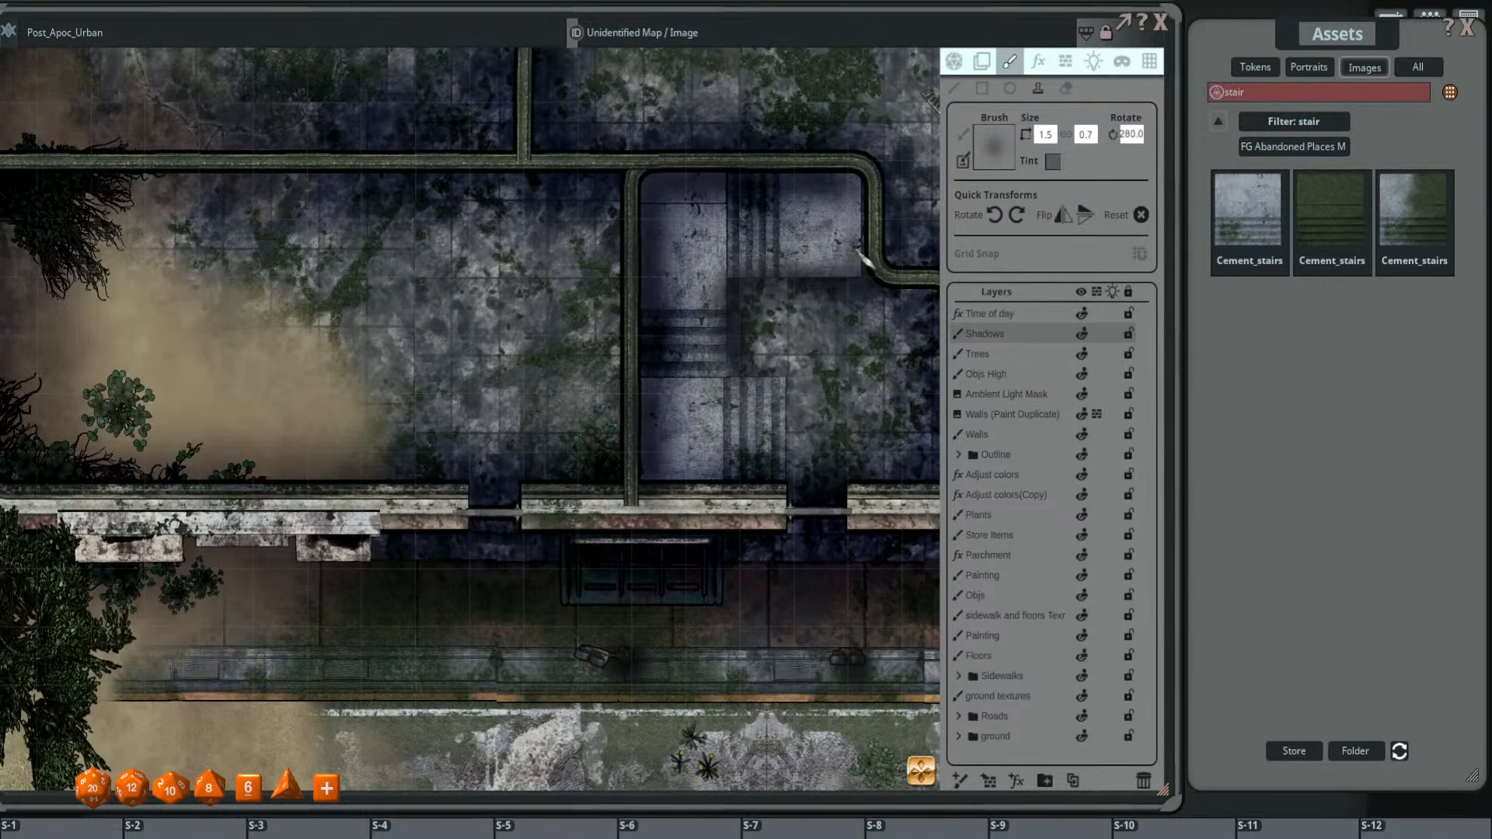
pyautogui.scroll(5, 846, 260)
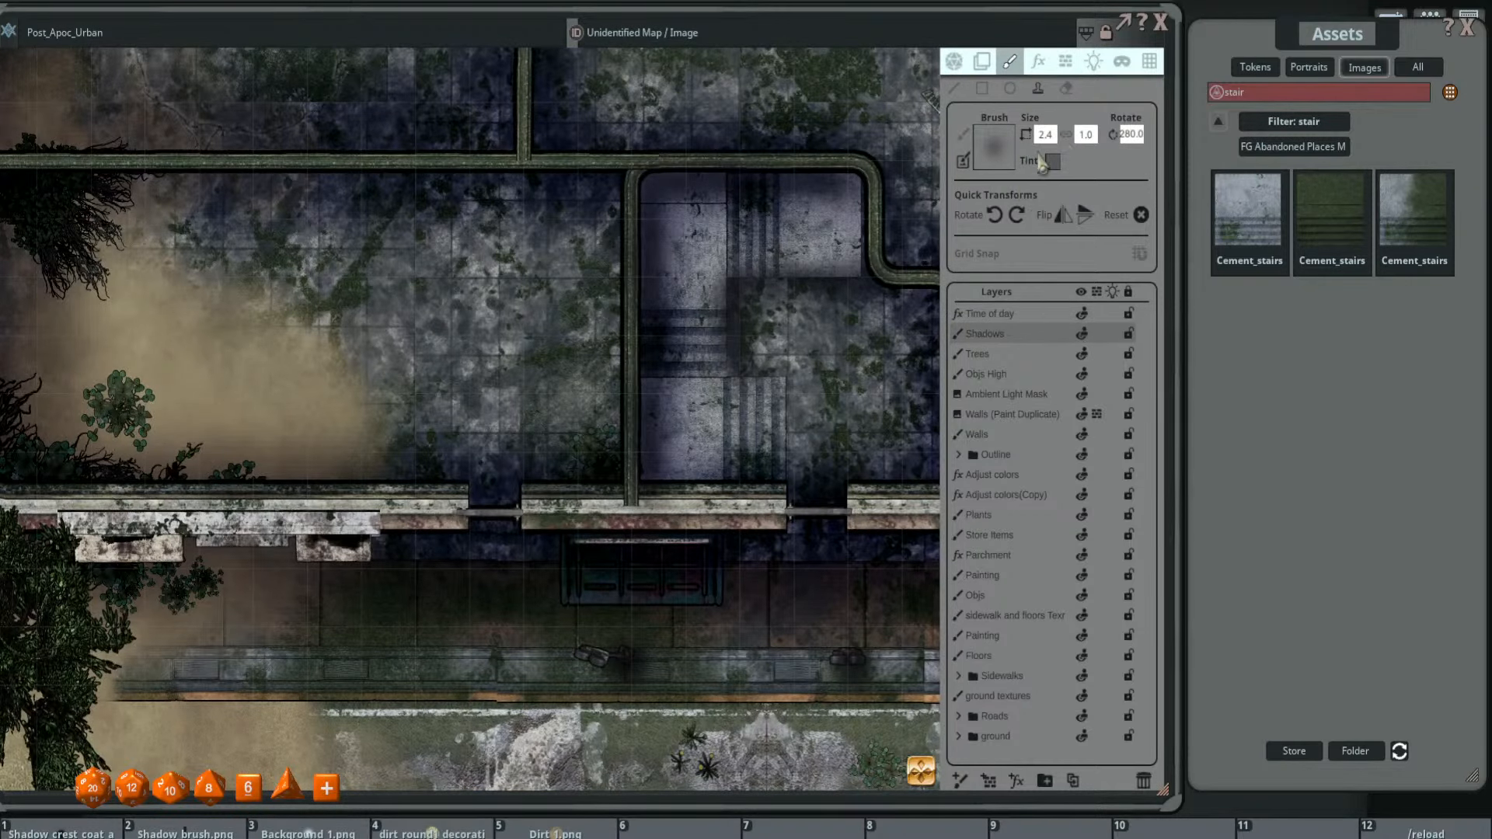
pyautogui.click(1085, 134)
pyautogui.write('2.4')
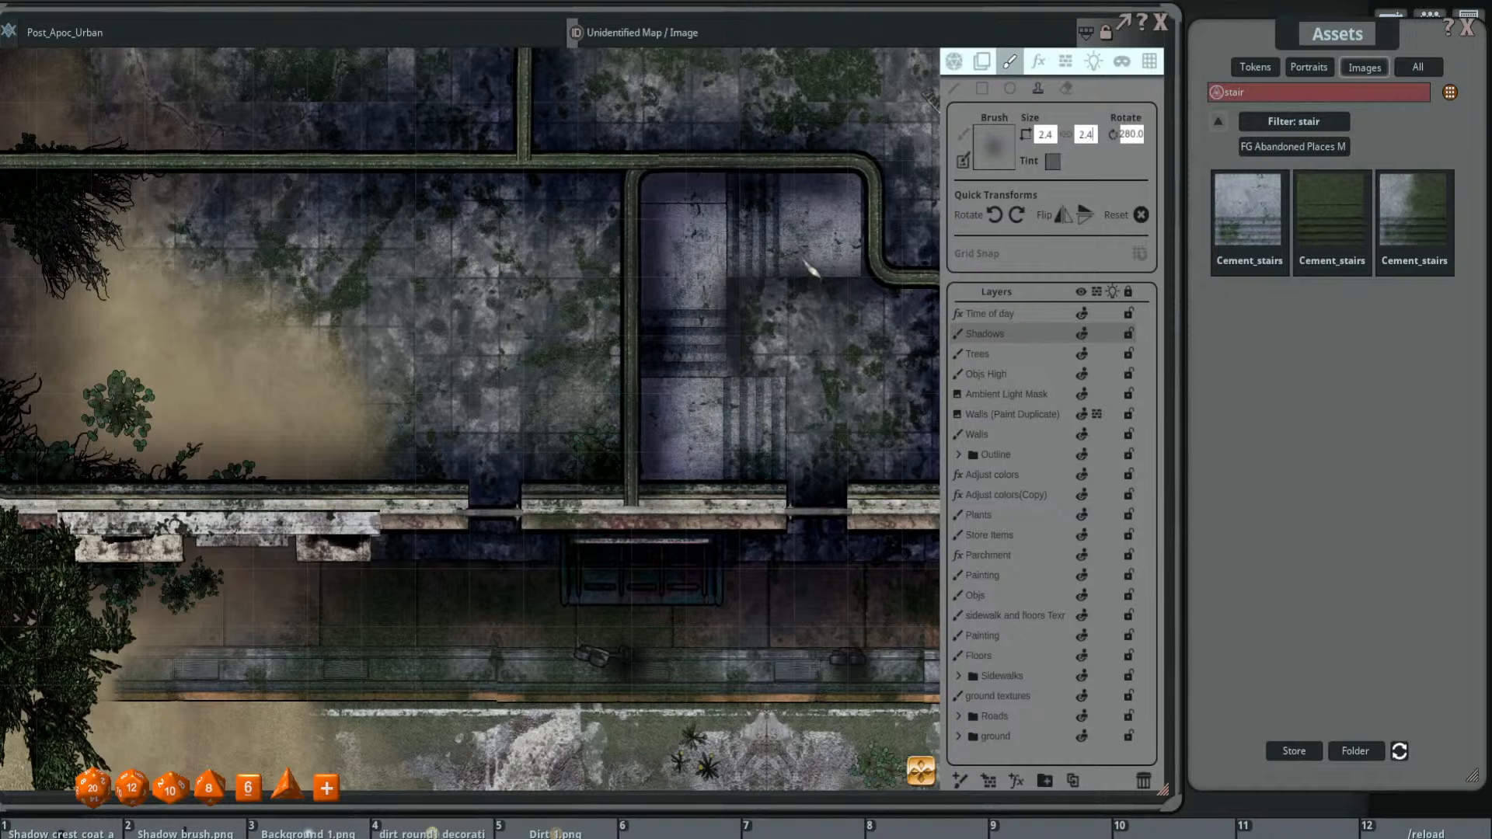
pyautogui.scroll(-5, 810, 268)
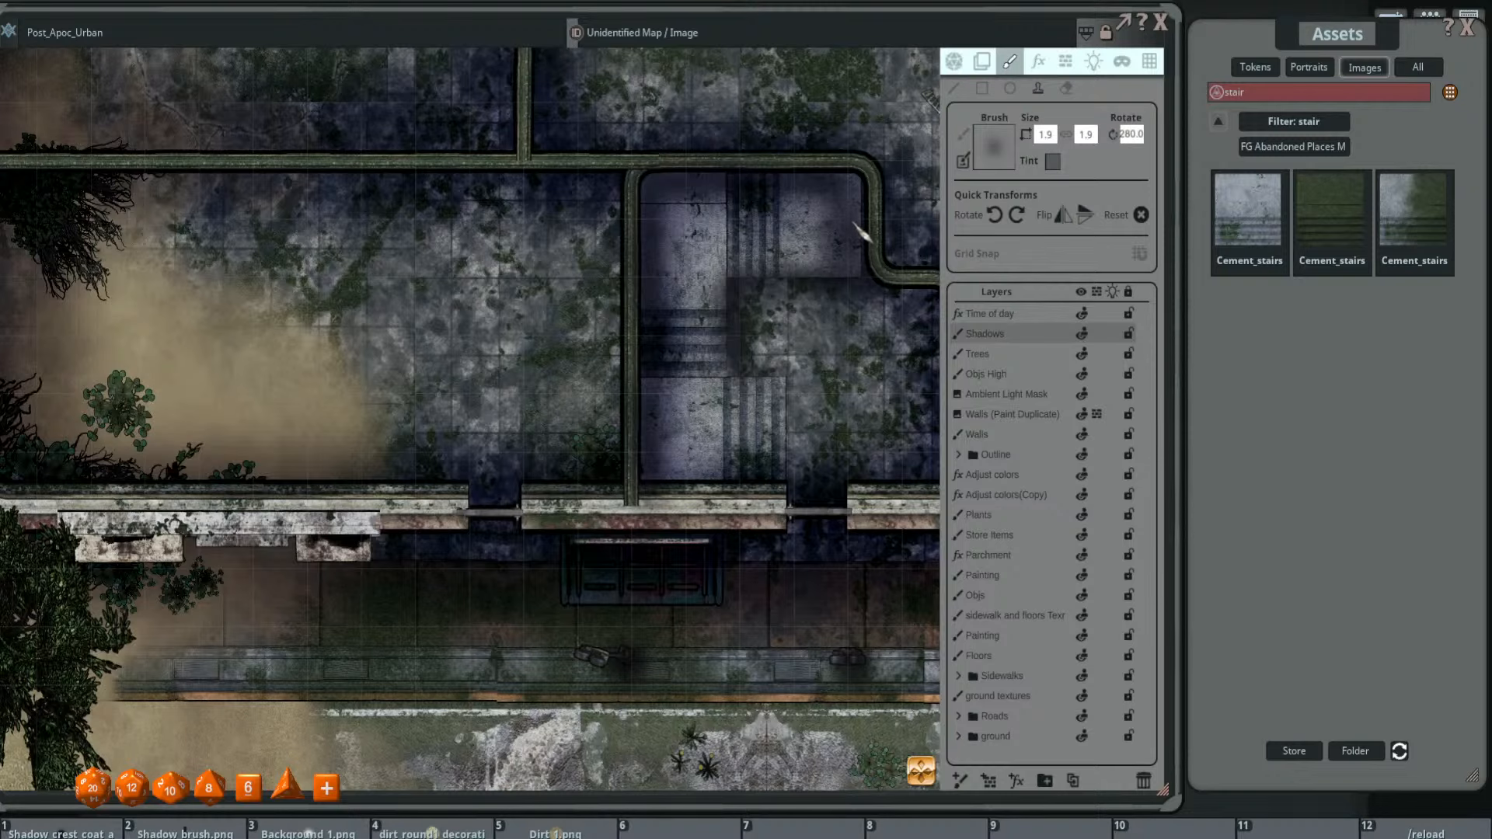
pyautogui.scroll(-5, 809, 287)
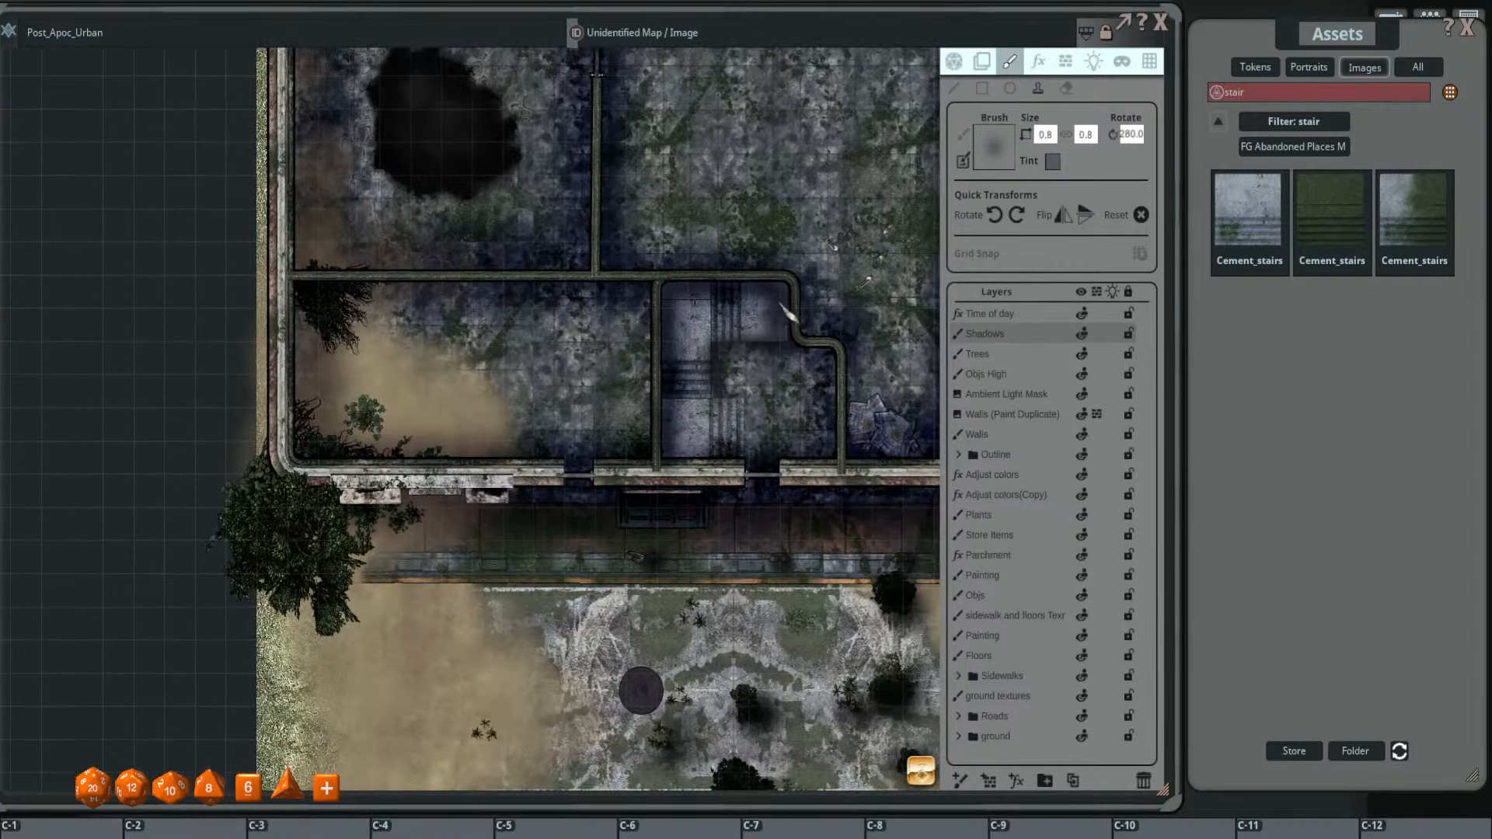
# - Enlarge the shadow brush to 2.4 by 2.4 and darken the outer end of the upper flight, then reduce the brush to 0.8 by 0.8
pyautogui.scroll(5, 787, 315)
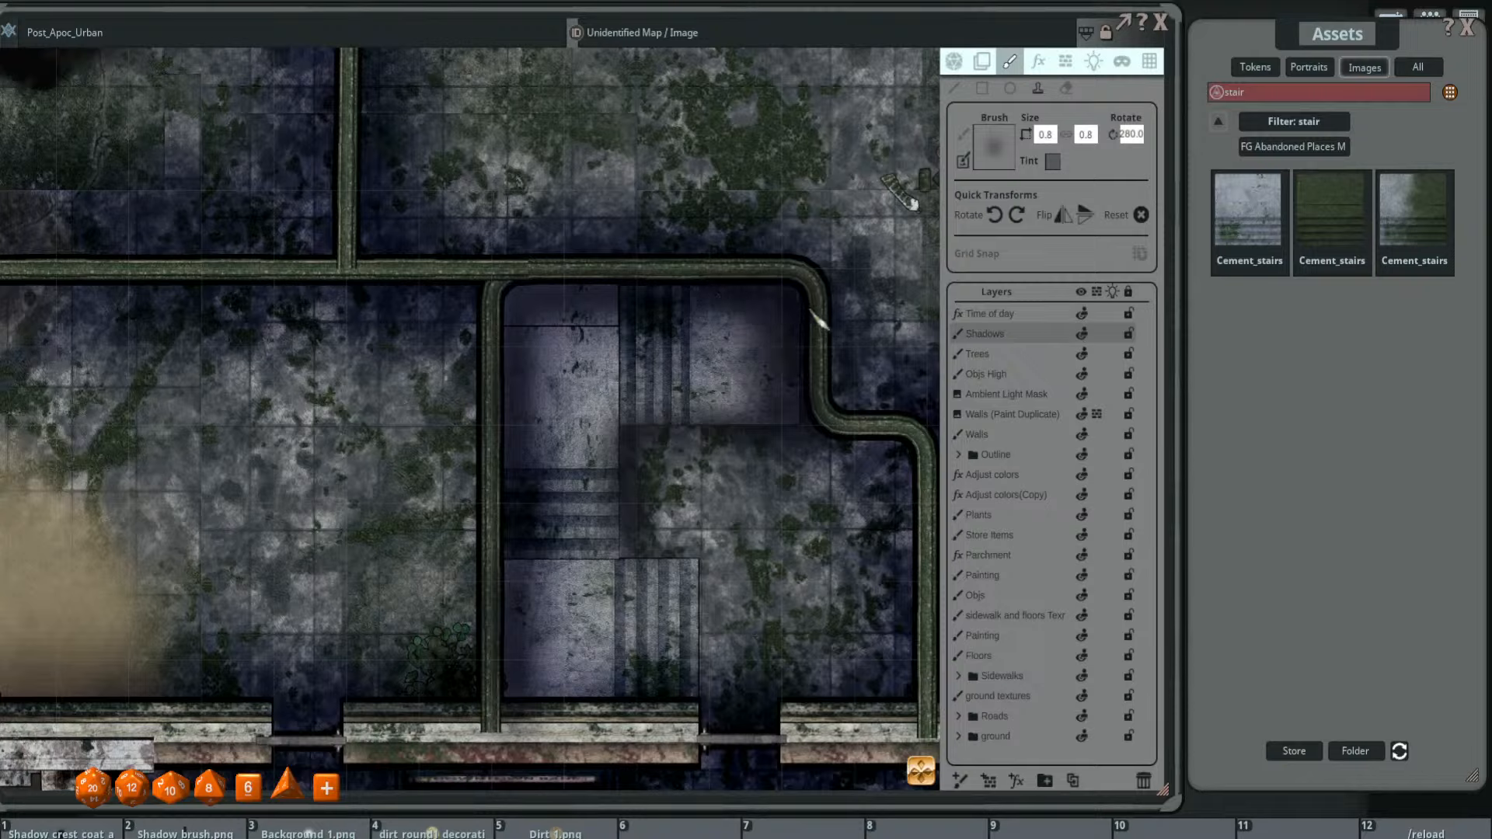
pyautogui.scroll(4, 808, 433)
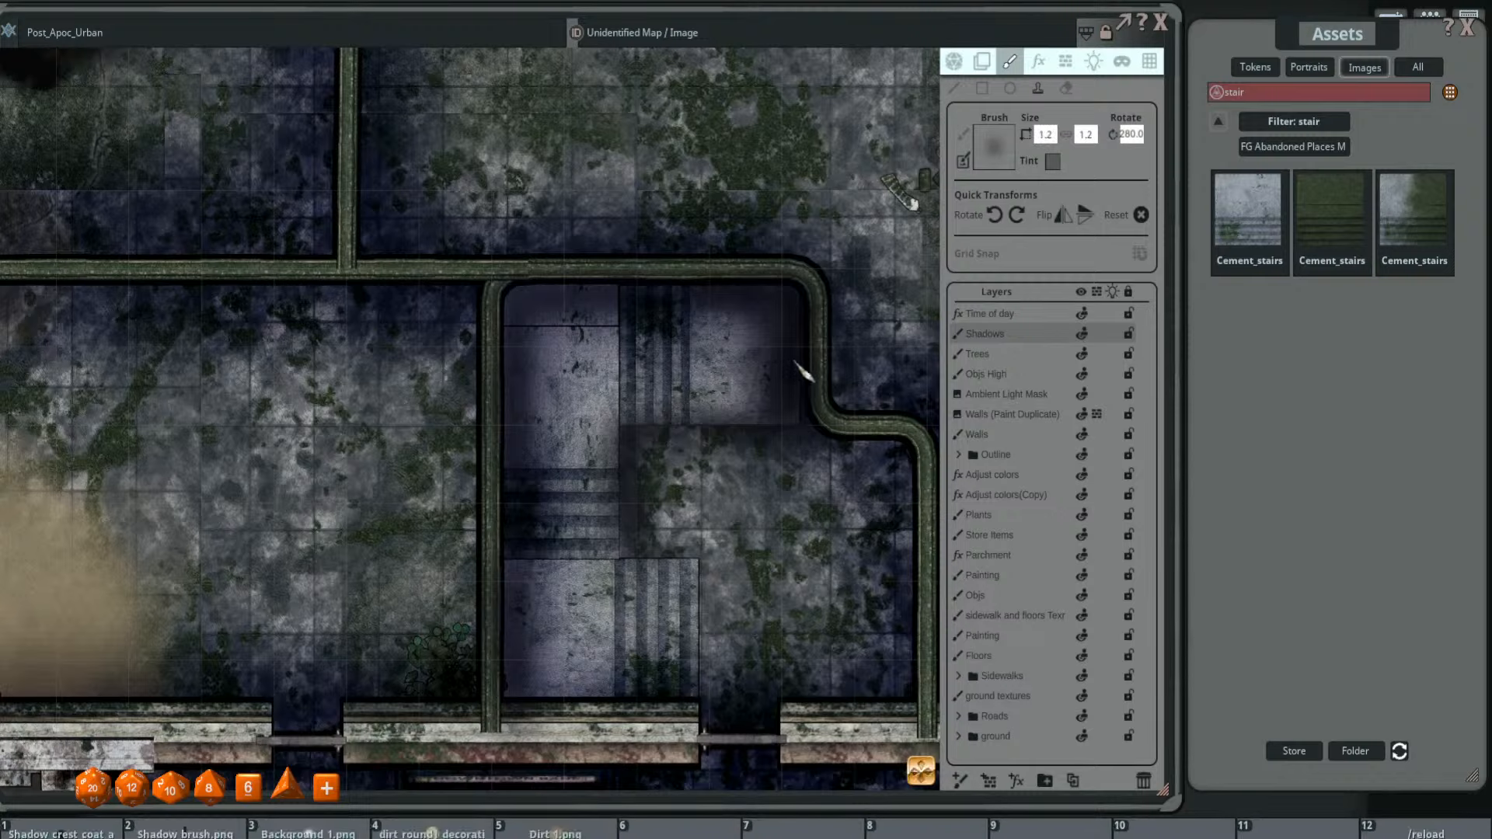
pyautogui.scroll(6, 763, 366)
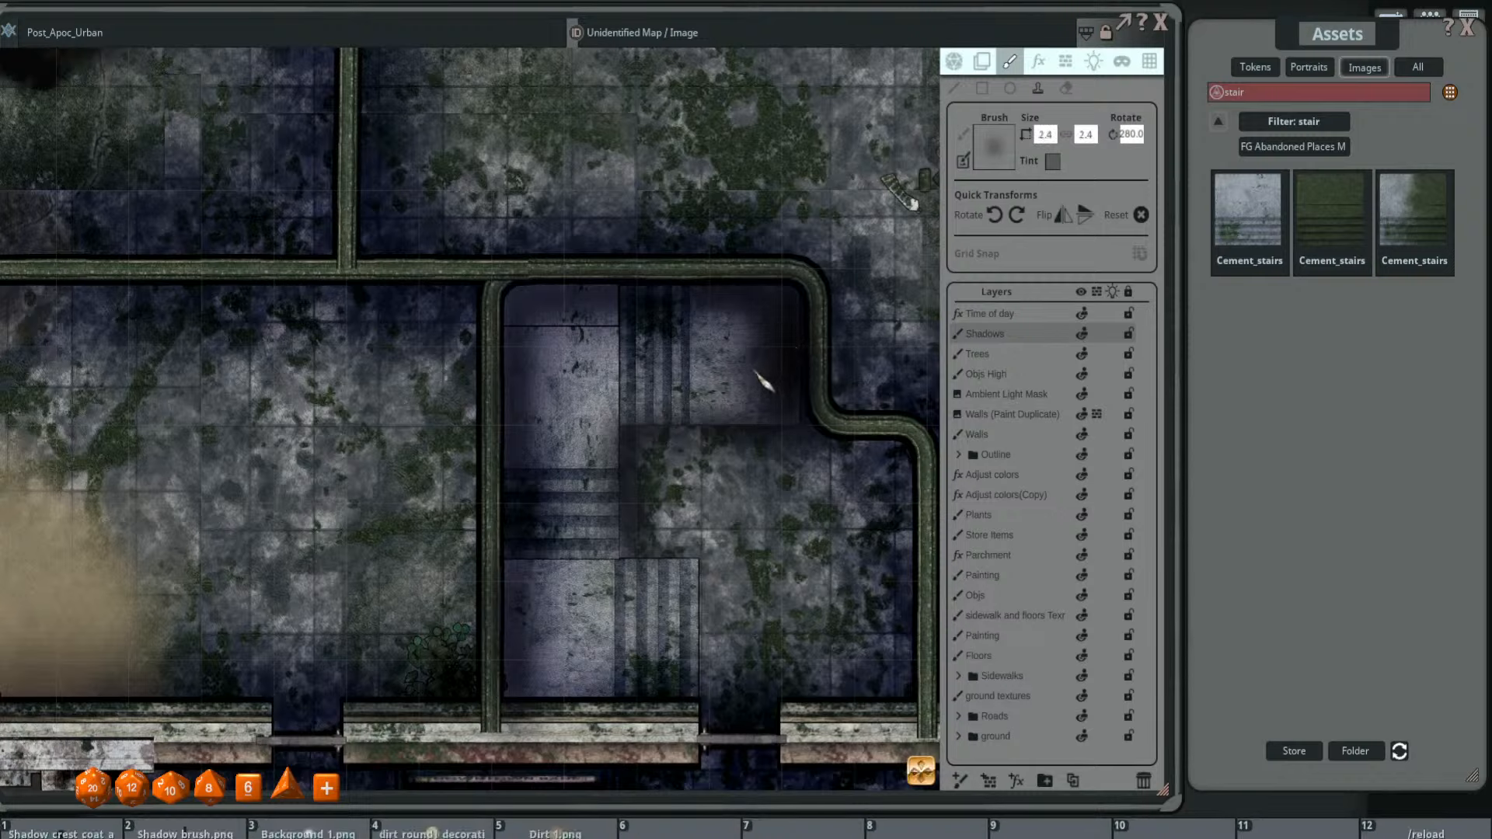
pyautogui.moveTo(758, 355)
pyautogui.mouseDown()
pyautogui.moveTo(753, 334)
pyautogui.moveTo(763, 369)
pyautogui.moveTo(733, 380)
pyautogui.moveTo(706, 342)
pyautogui.moveTo(584, 328)
pyautogui.mouseUp()
pyautogui.scroll(-8, 765, 330)
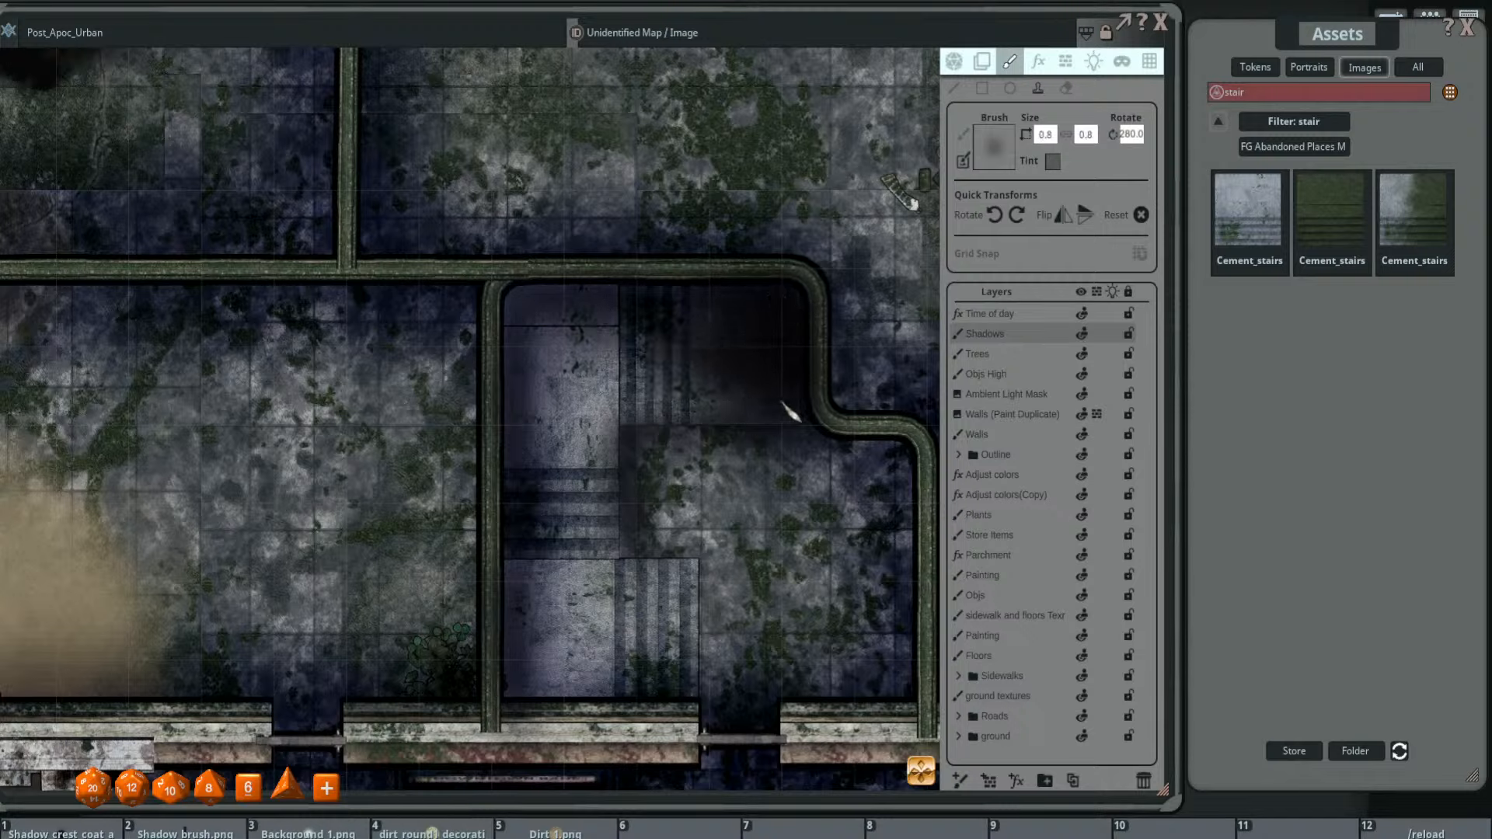
# - Set the shadow brush to 1.0 by 0.5 and rotate it to 275 degrees
pyautogui.scroll(-3, 765, 315)
pyautogui.scroll(-2, 563, 420)
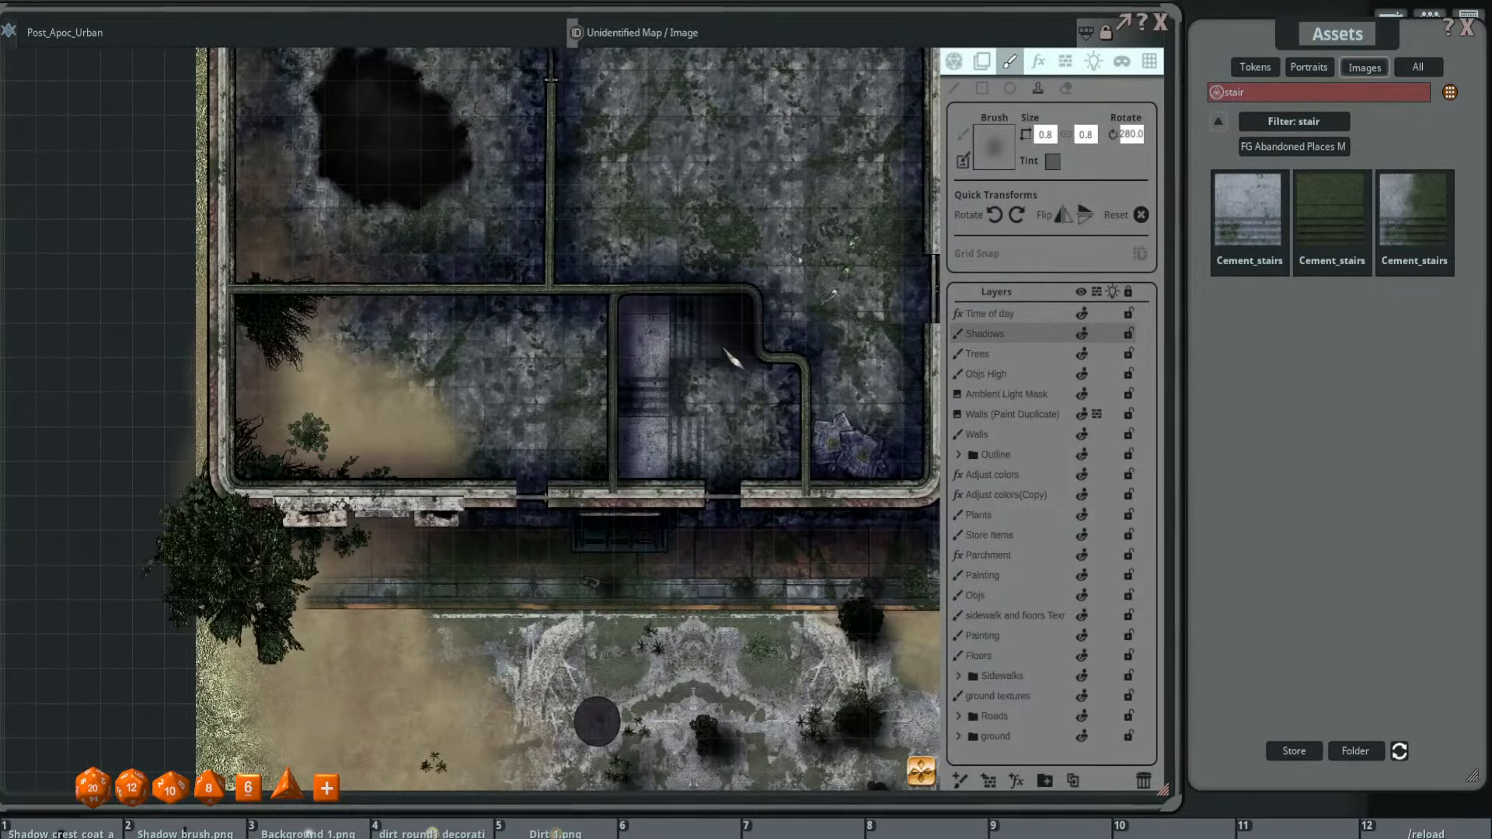
pyautogui.scroll(7, 734, 359)
pyautogui.scroll(2, 636, 315)
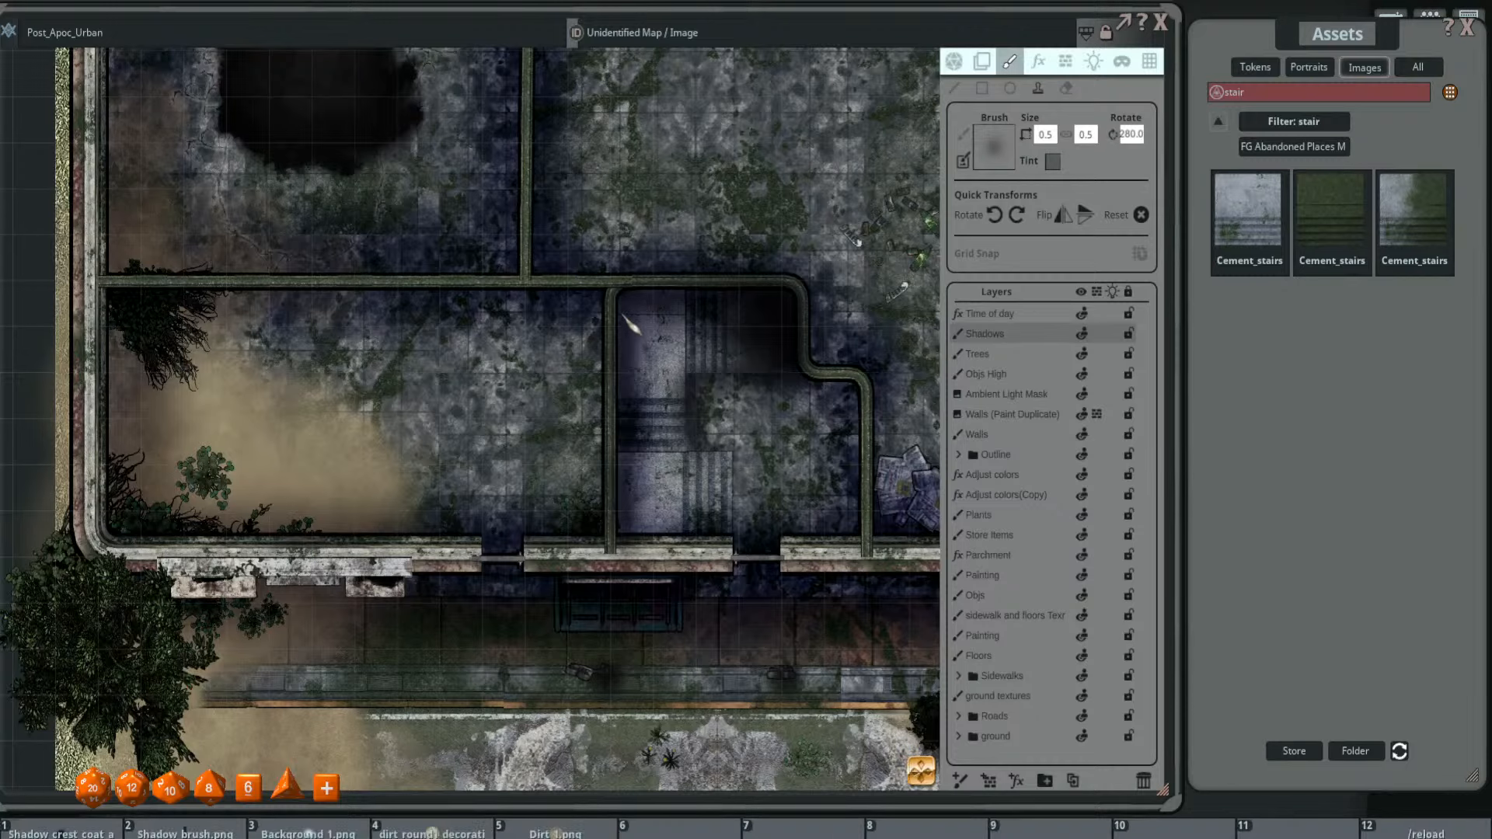
pyautogui.click(1045, 135)
pyautogui.write('1')
pyautogui.scroll(-1, 503, 405)
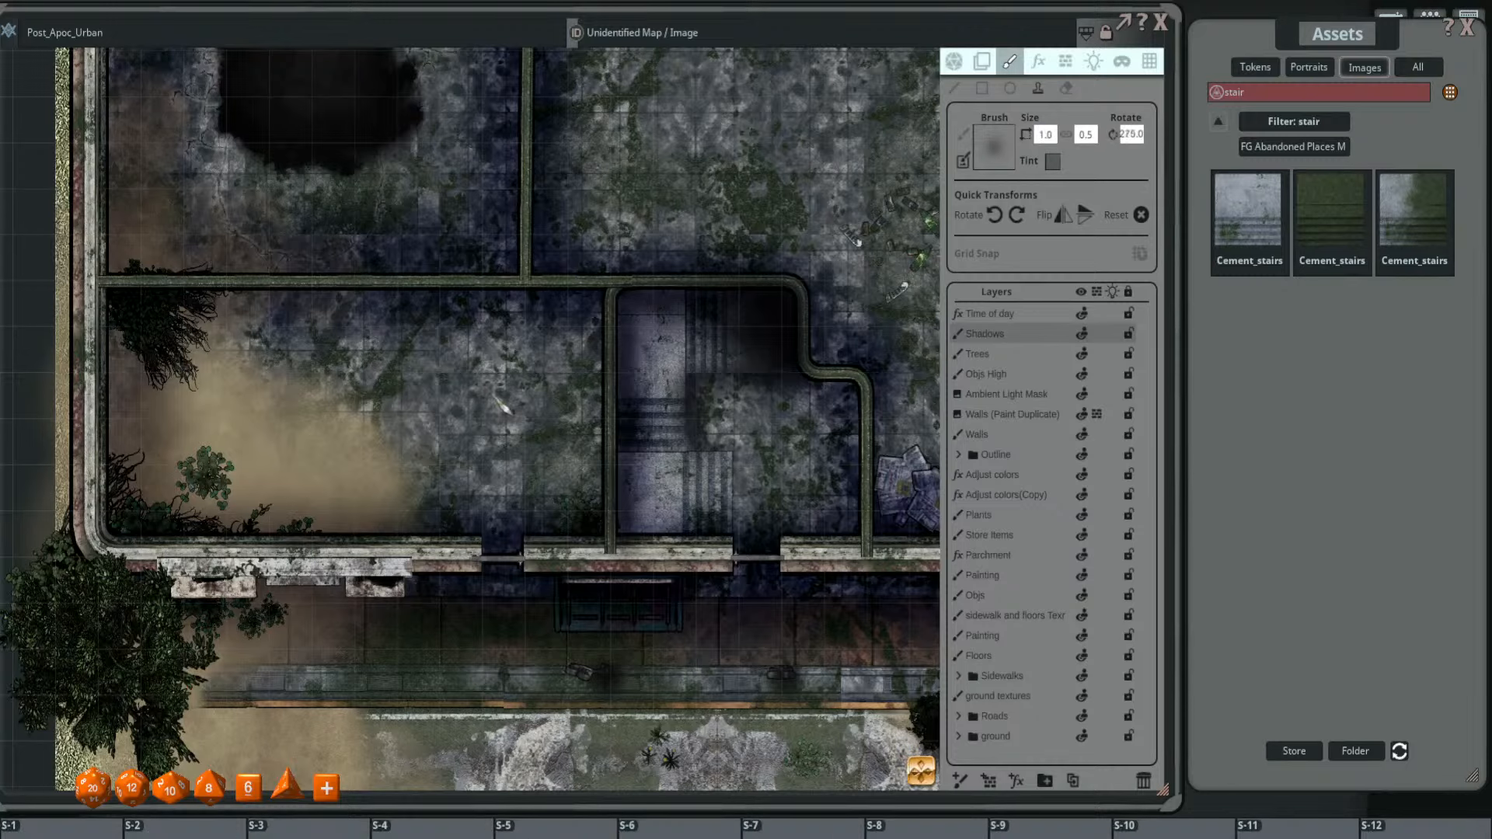
pyautogui.keyDown('shift'); pyautogui.scroll(1, 503, 405); pyautogui.keyUp('shift')
pyautogui.keyDown('ctrl'); pyautogui.scroll(2, 546, 414); pyautogui.keyUp('ctrl')
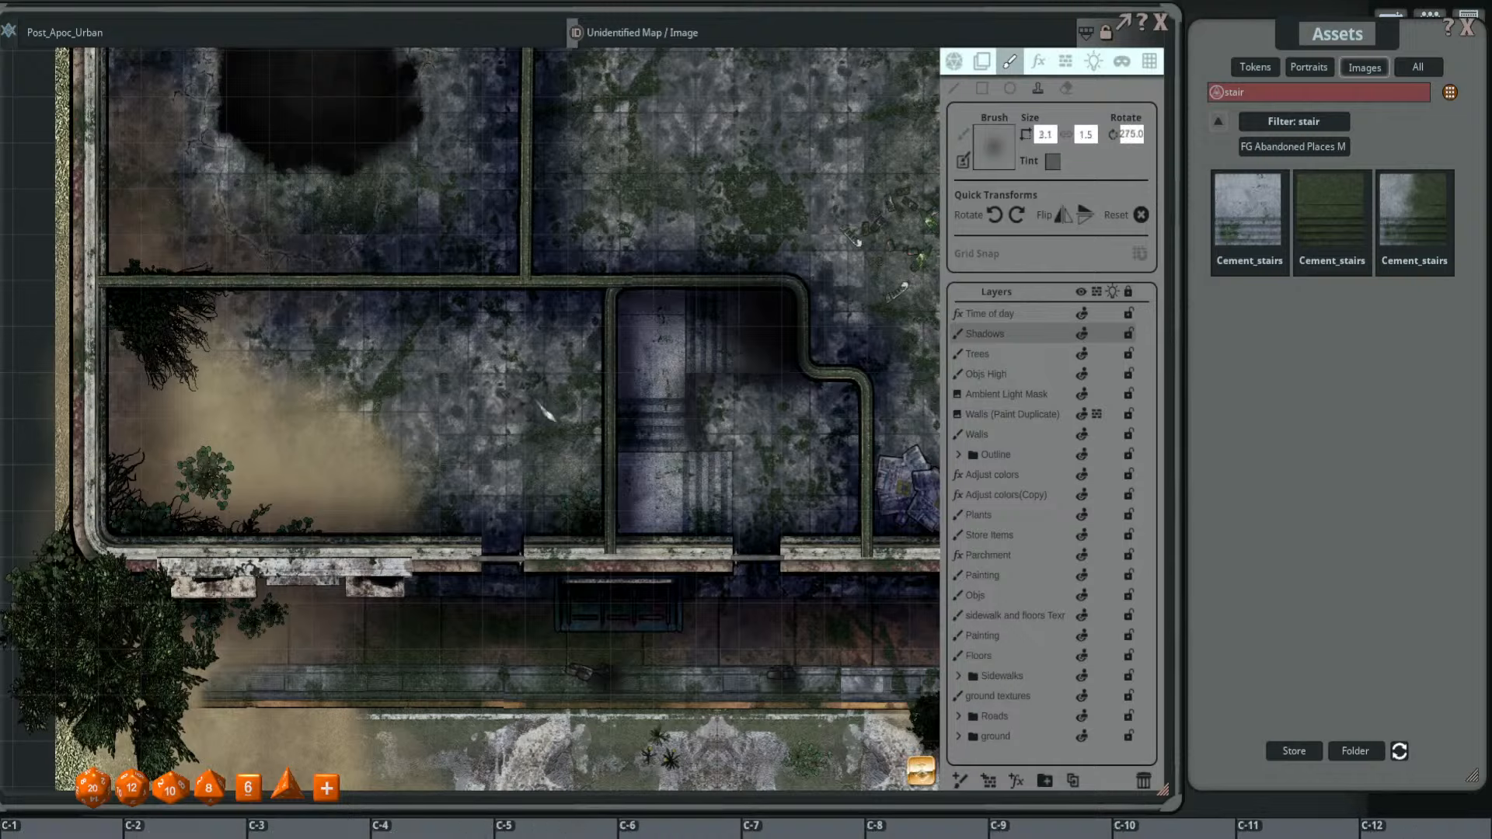
pyautogui.keyDown('ctrl'); pyautogui.scroll(-3, 546, 413); pyautogui.keyUp('ctrl')
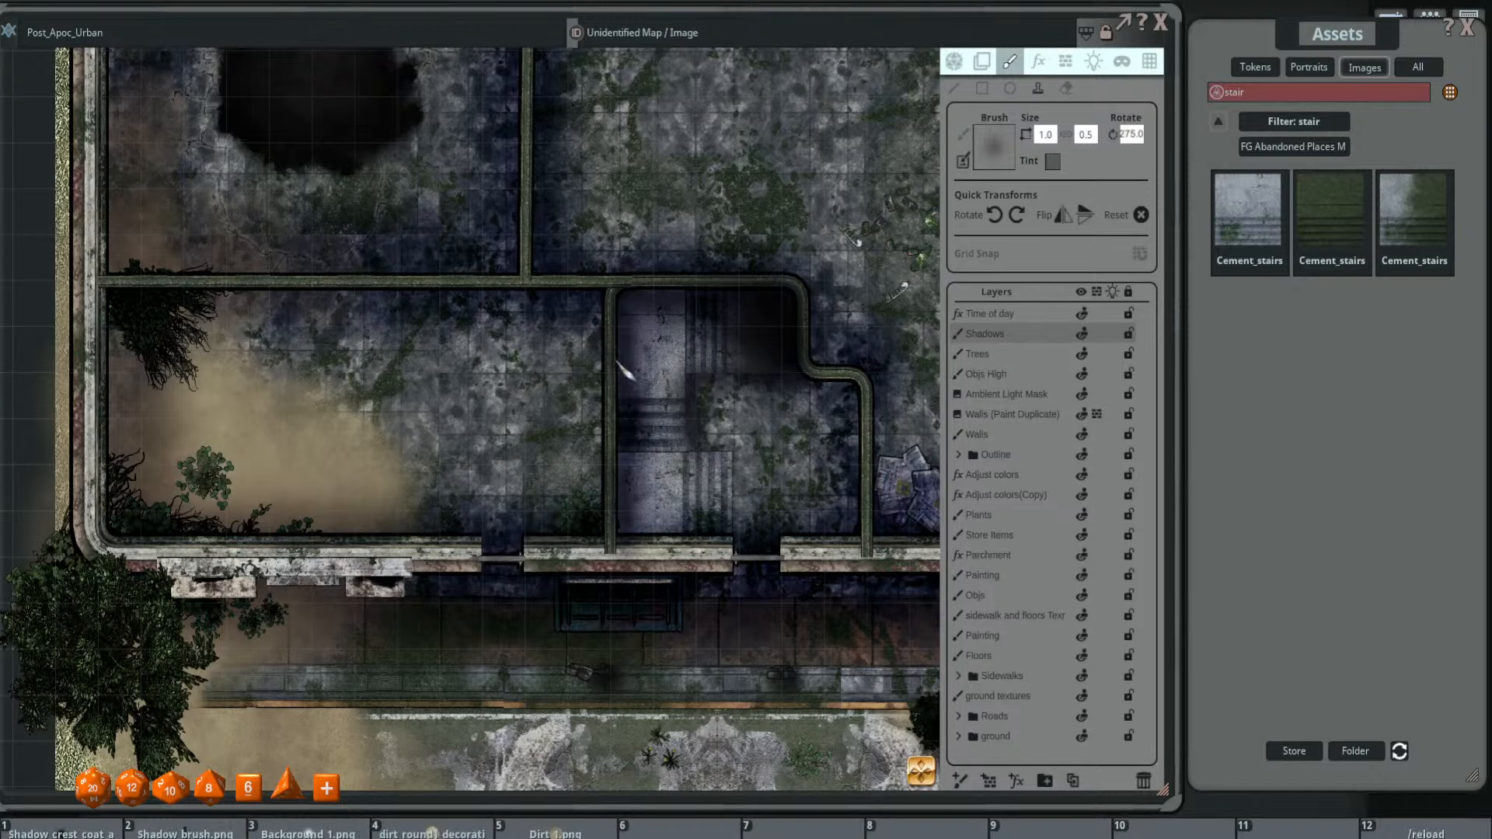
# - Paint narrow shadows along the staircase's inner edges, rotating the brush between 275 and 5 degrees to follow each edge
pyautogui.press('shift')
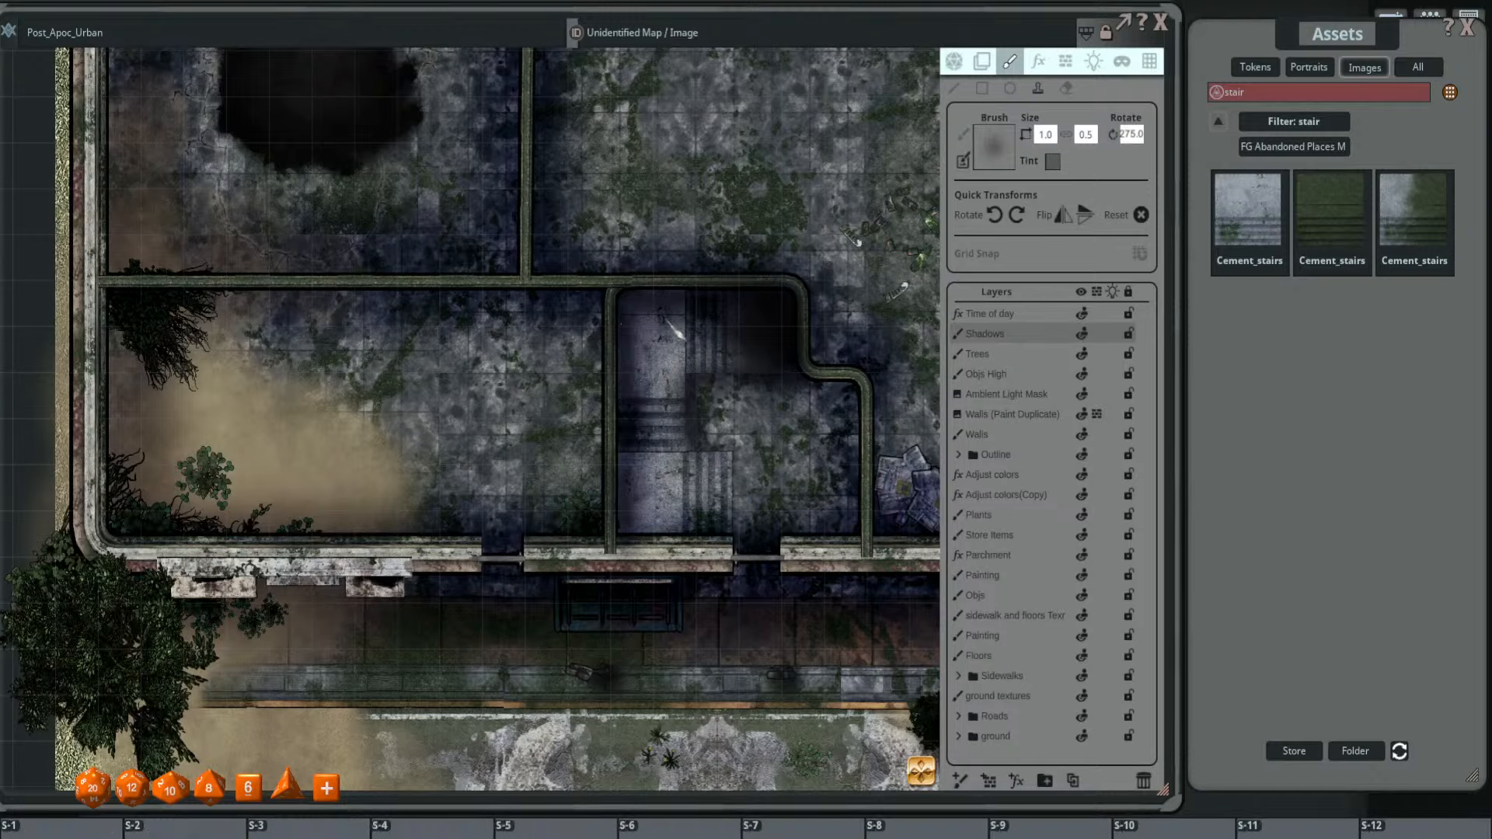
pyautogui.scroll(3, 665, 322)
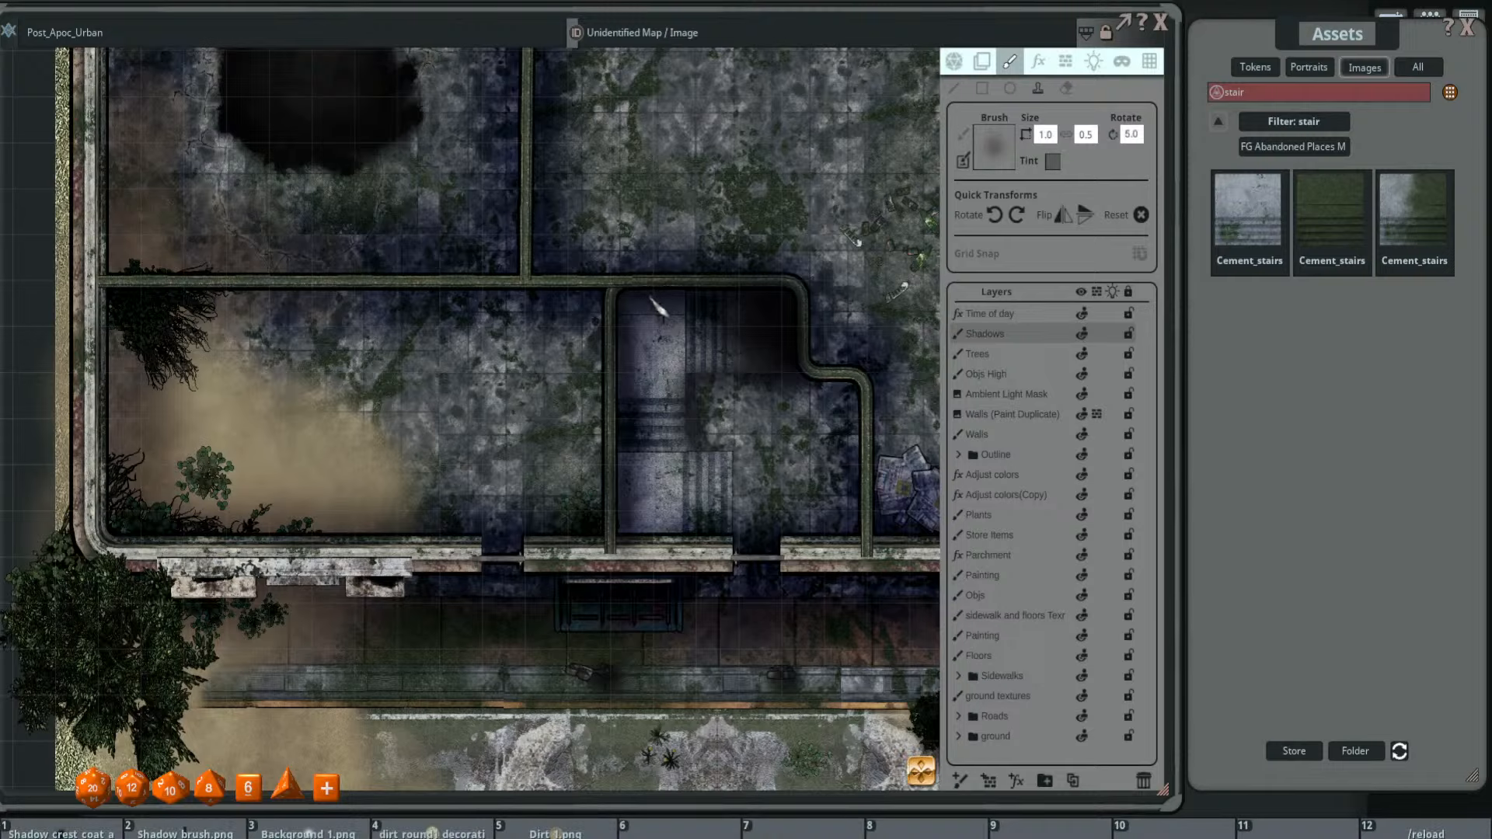
pyautogui.press('shift')
pyautogui.scroll(-5, 648, 474)
pyautogui.scroll(-2, 645, 501)
pyautogui.scroll(2, 676, 453)
pyautogui.scroll(-1, 707, 449)
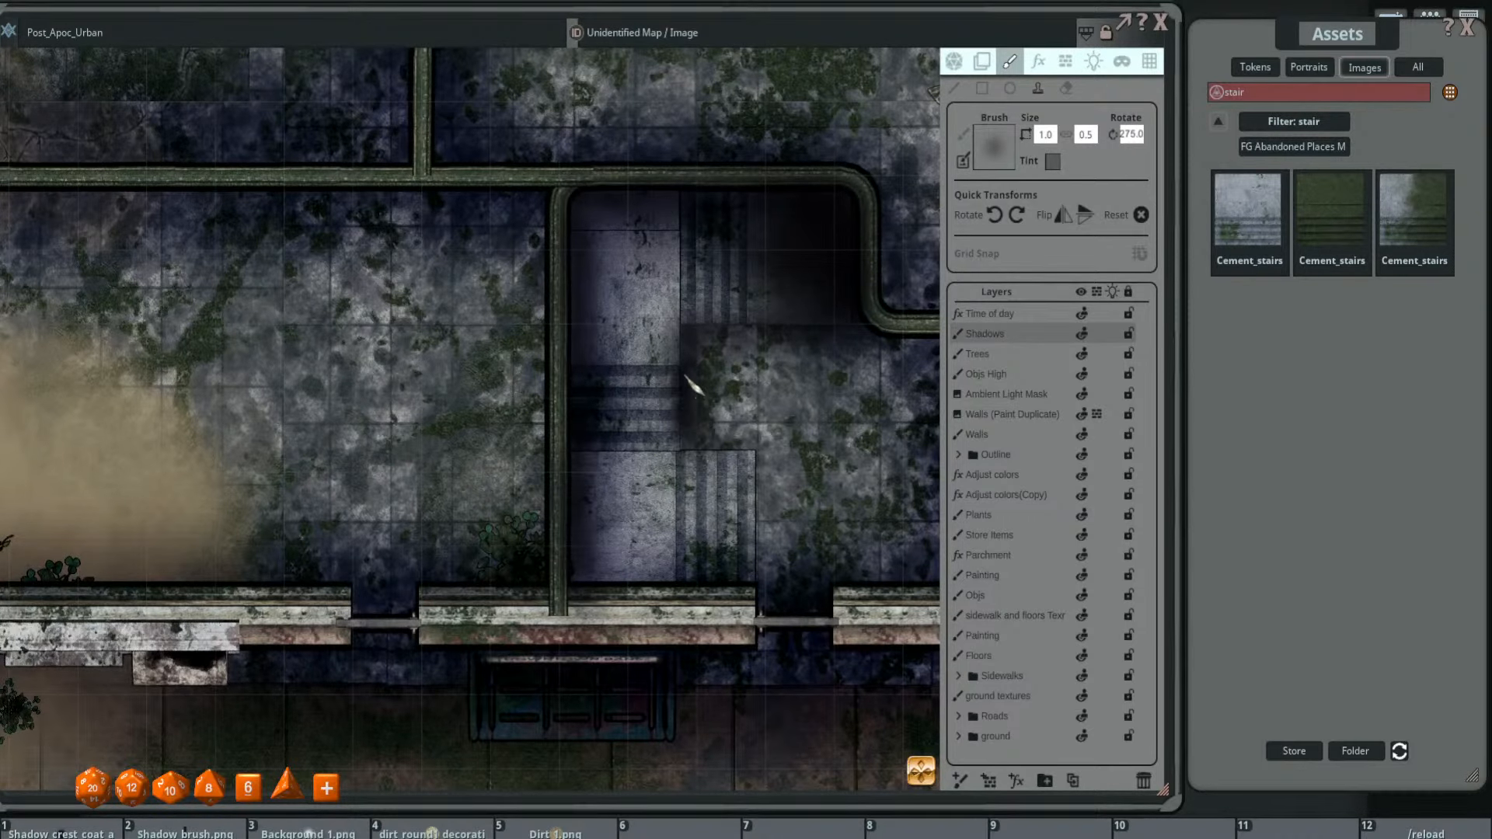
pyautogui.scroll(6, 697, 347)
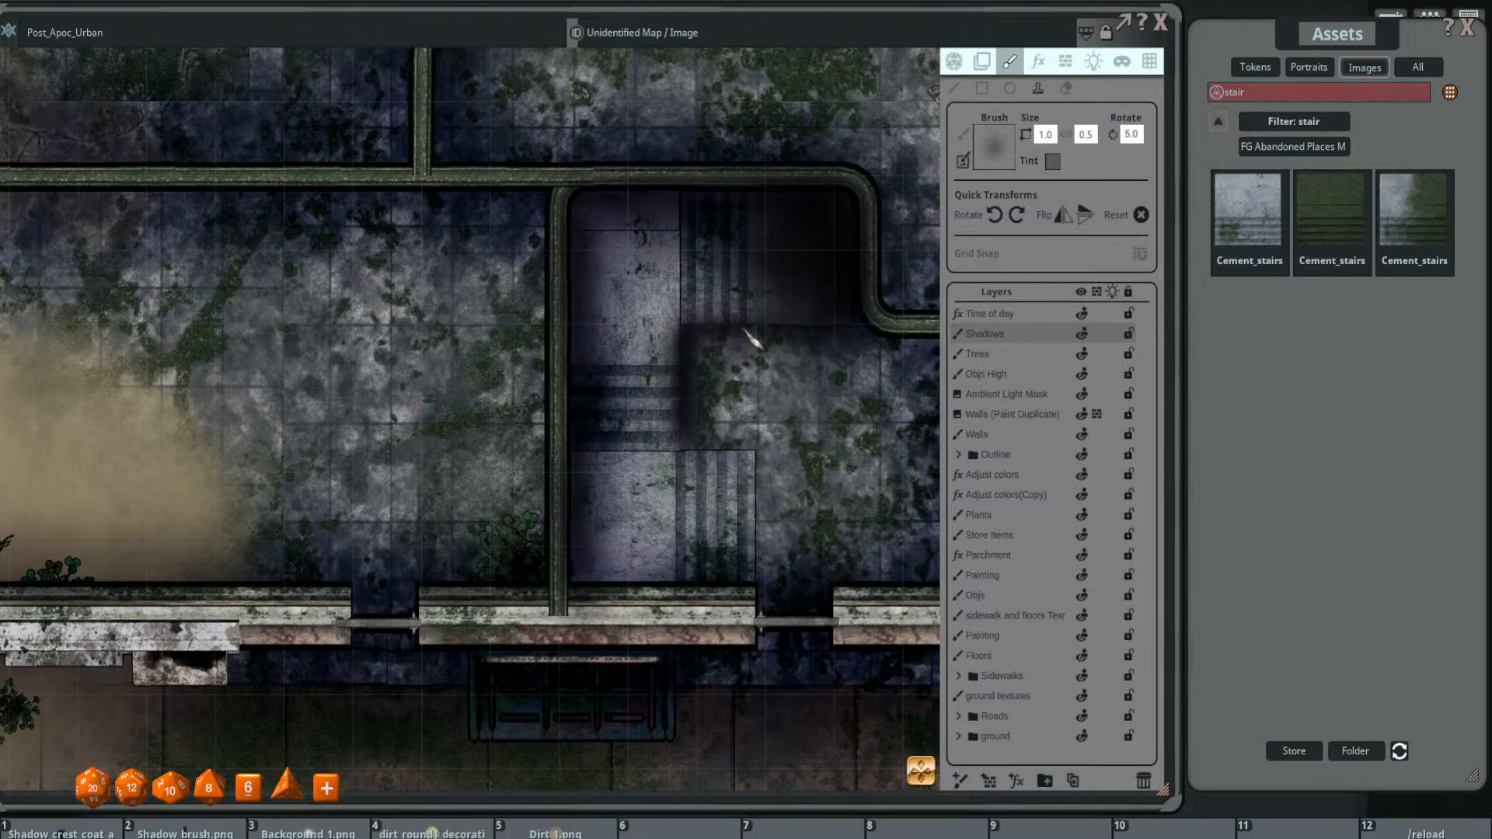
# - Size the shadow brush to 2.5 by 2.5 at 40 degrees and paint a soft shadow over the steps of the lower flight
pyautogui.scroll(-3, 847, 342)
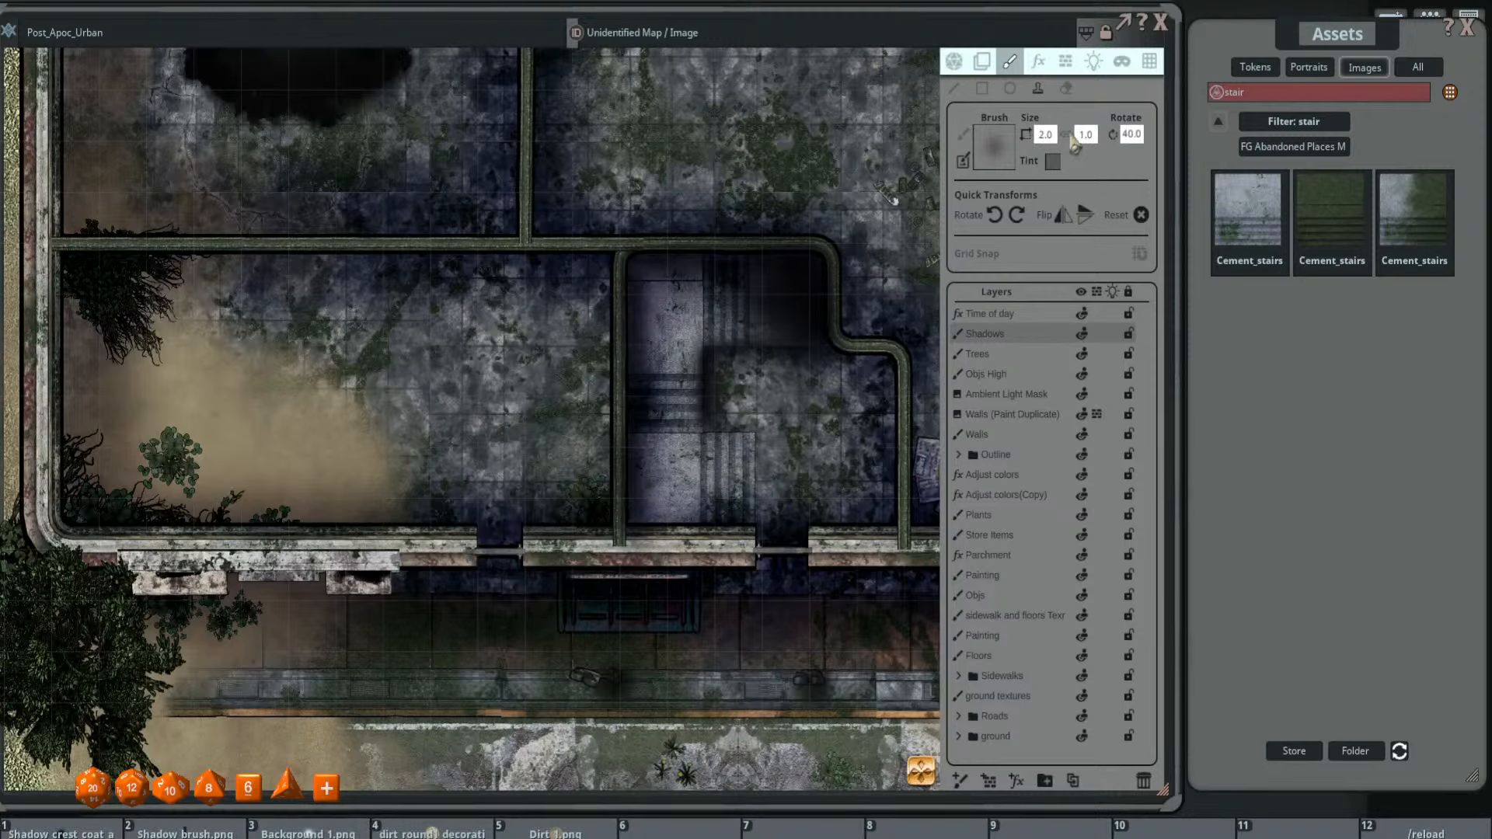
pyautogui.write('2')
pyautogui.press('Return')
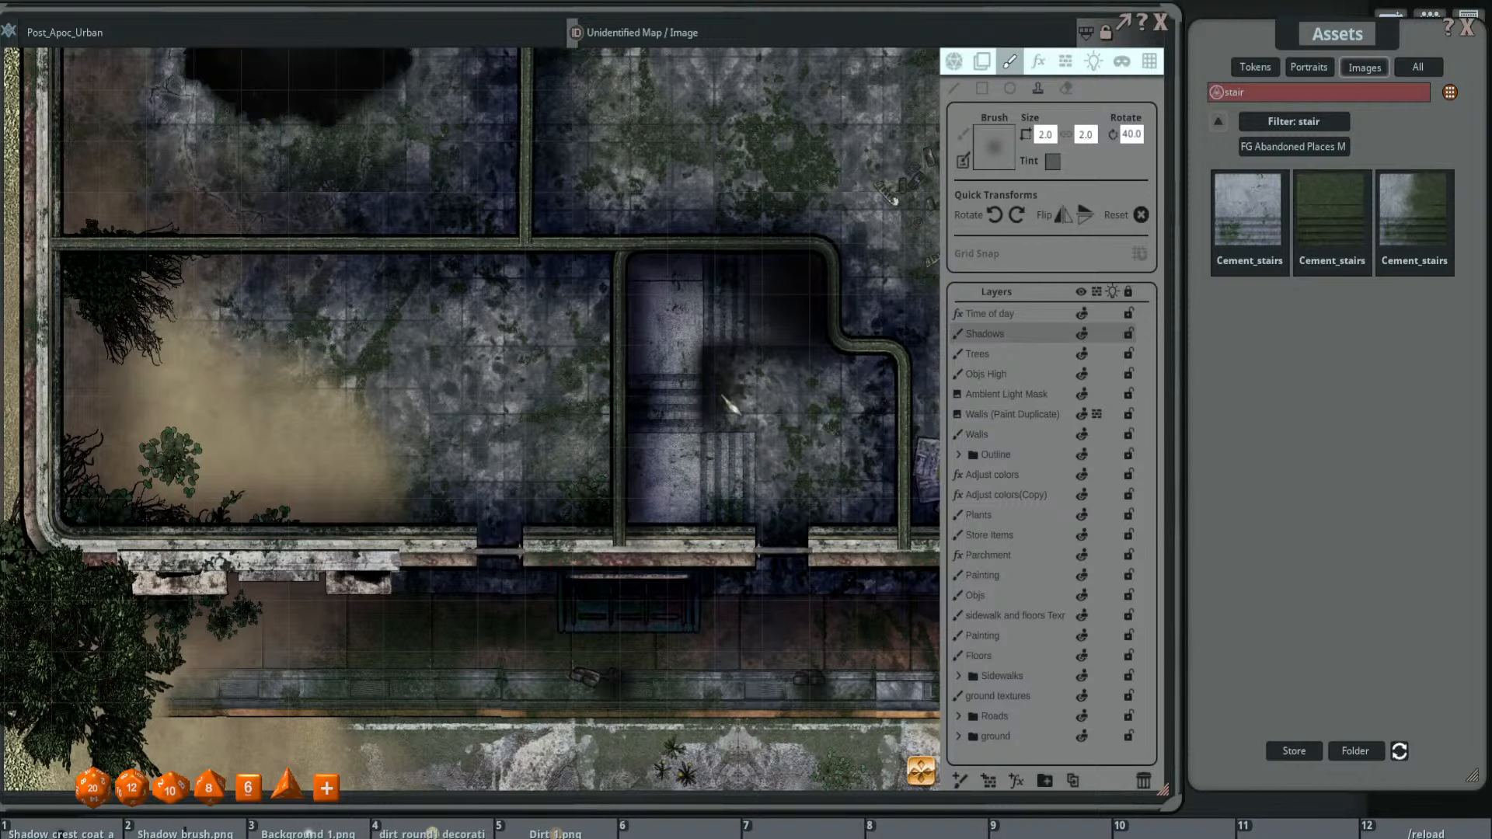
pyautogui.scroll(-4, 797, 416)
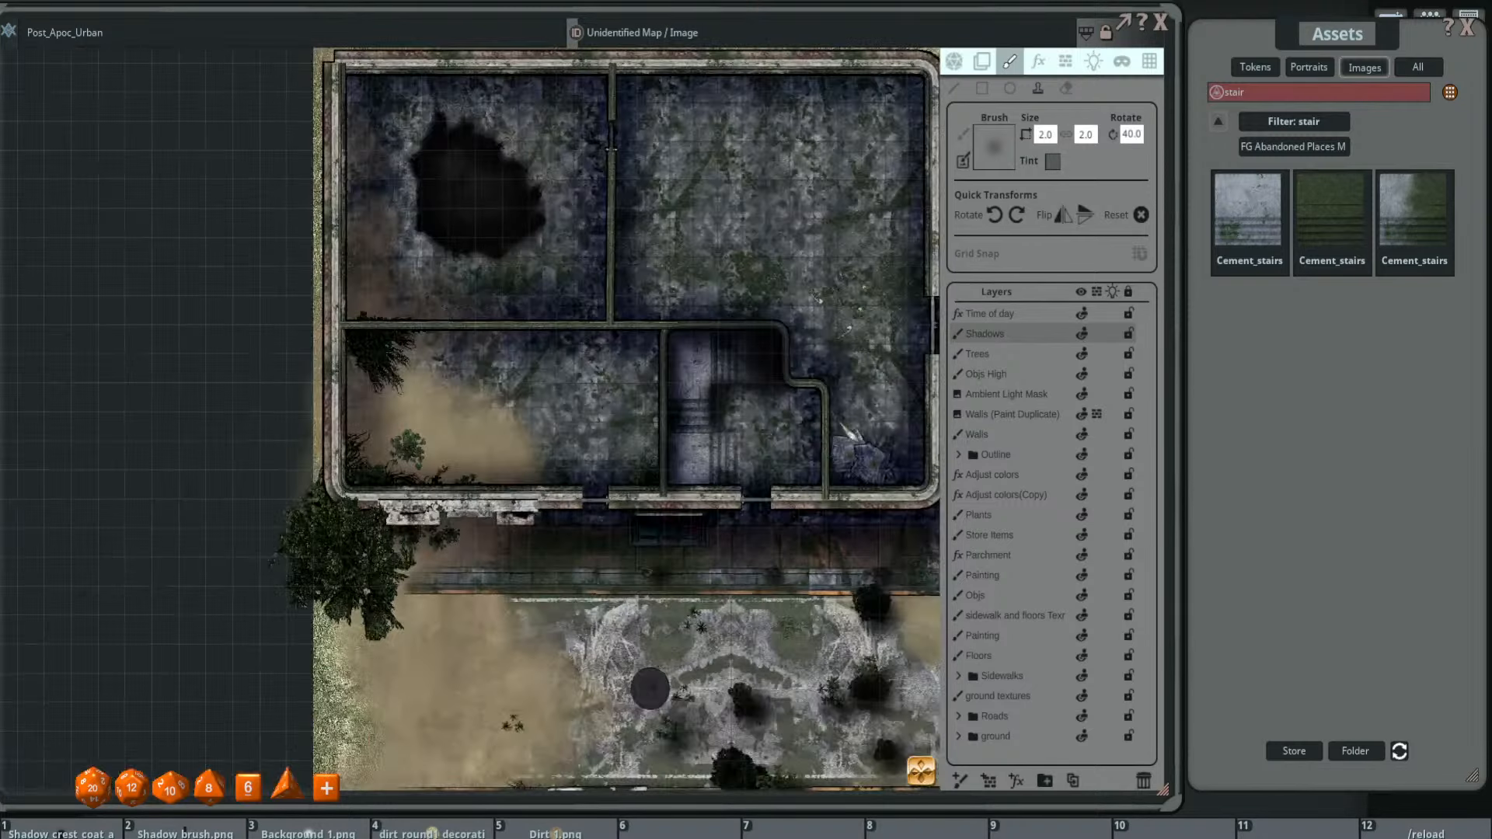
pyautogui.scroll(4, 777, 436)
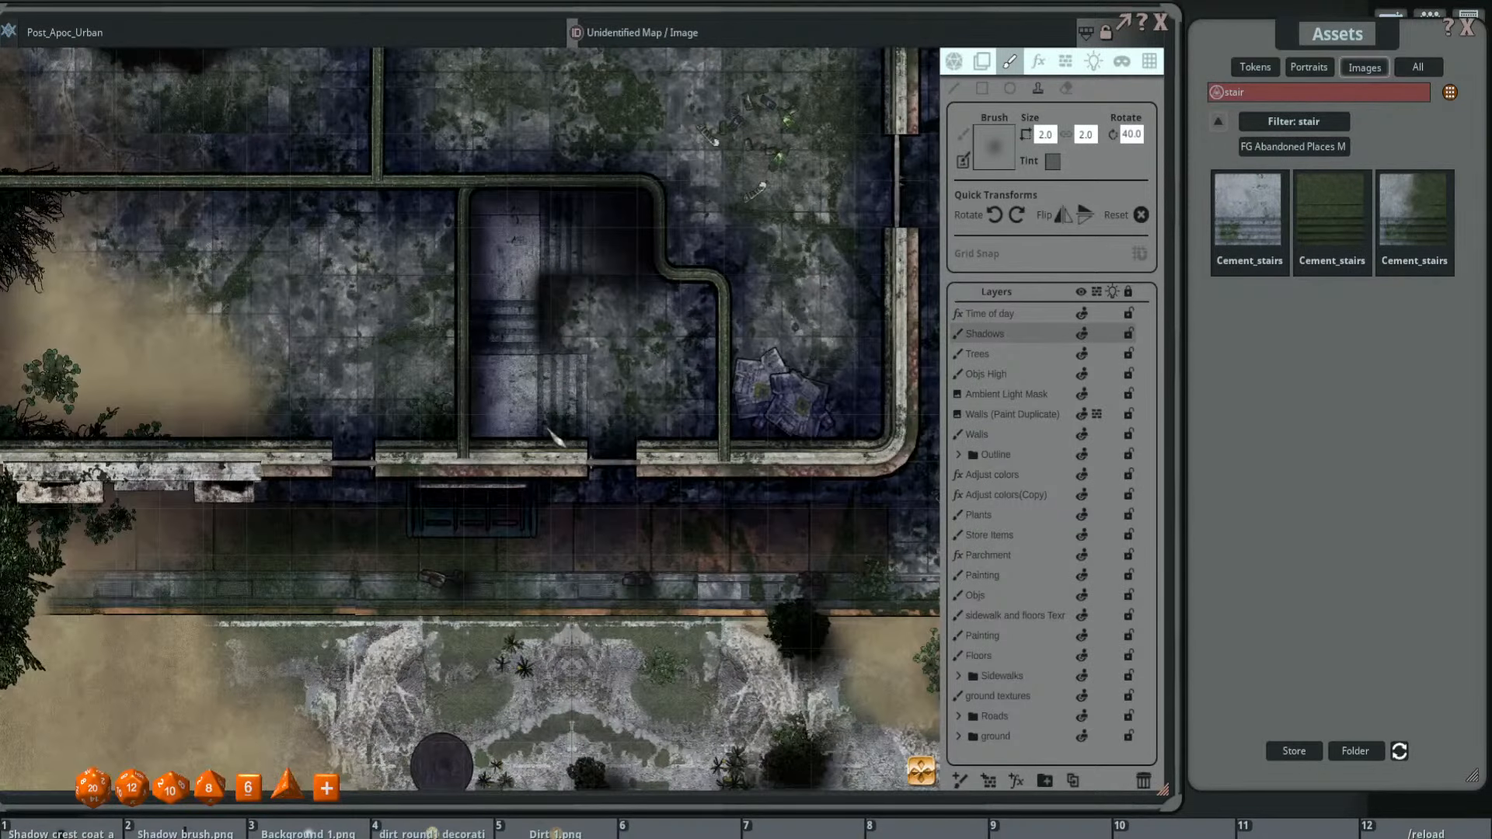
pyautogui.scroll(5, 579, 400)
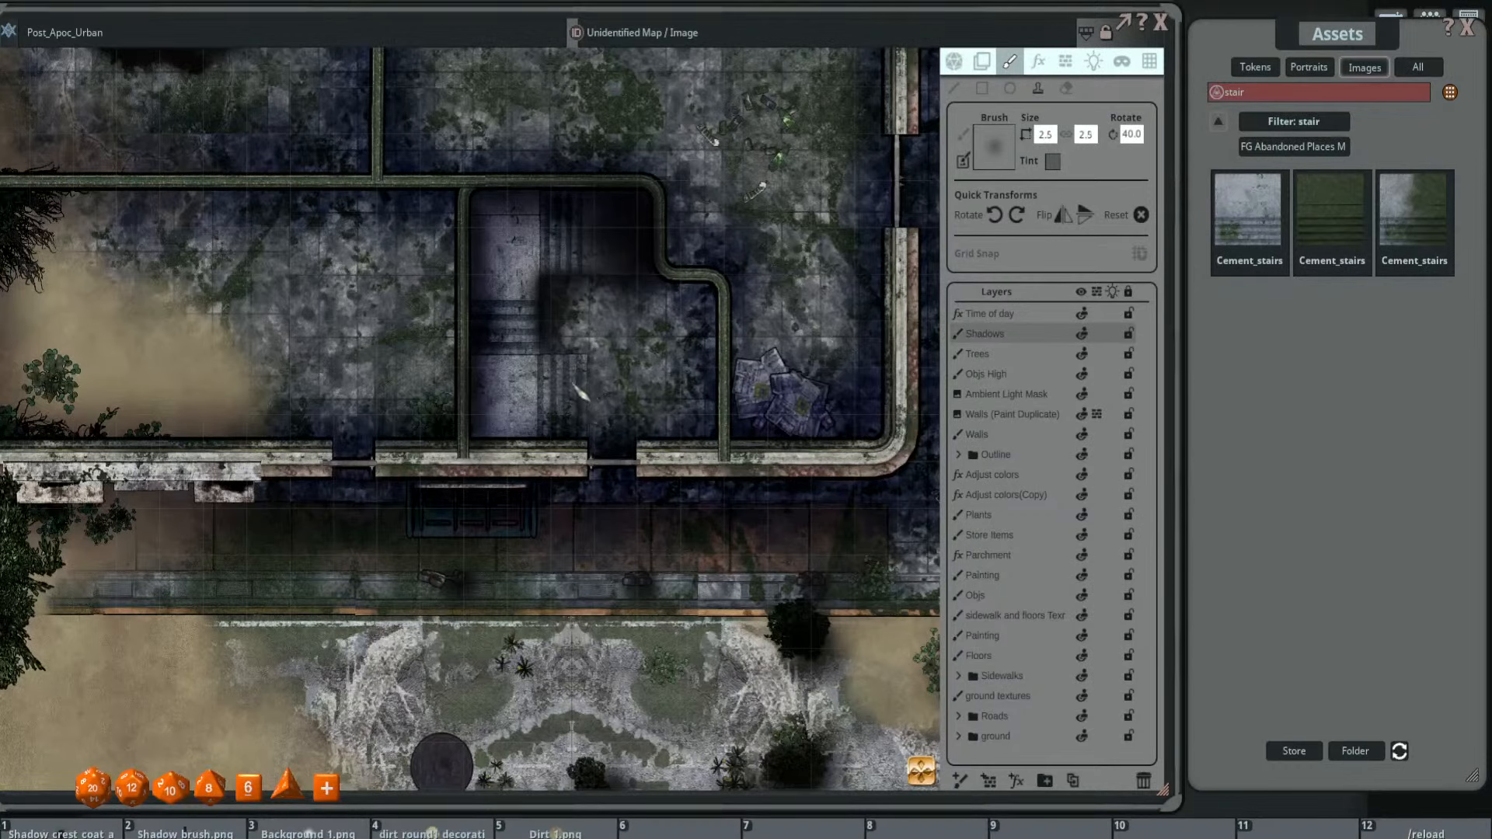
pyautogui.moveTo(567, 390)
pyautogui.mouseDown()
pyautogui.moveTo(567, 424)
pyautogui.moveTo(558, 342)
pyautogui.mouseUp()
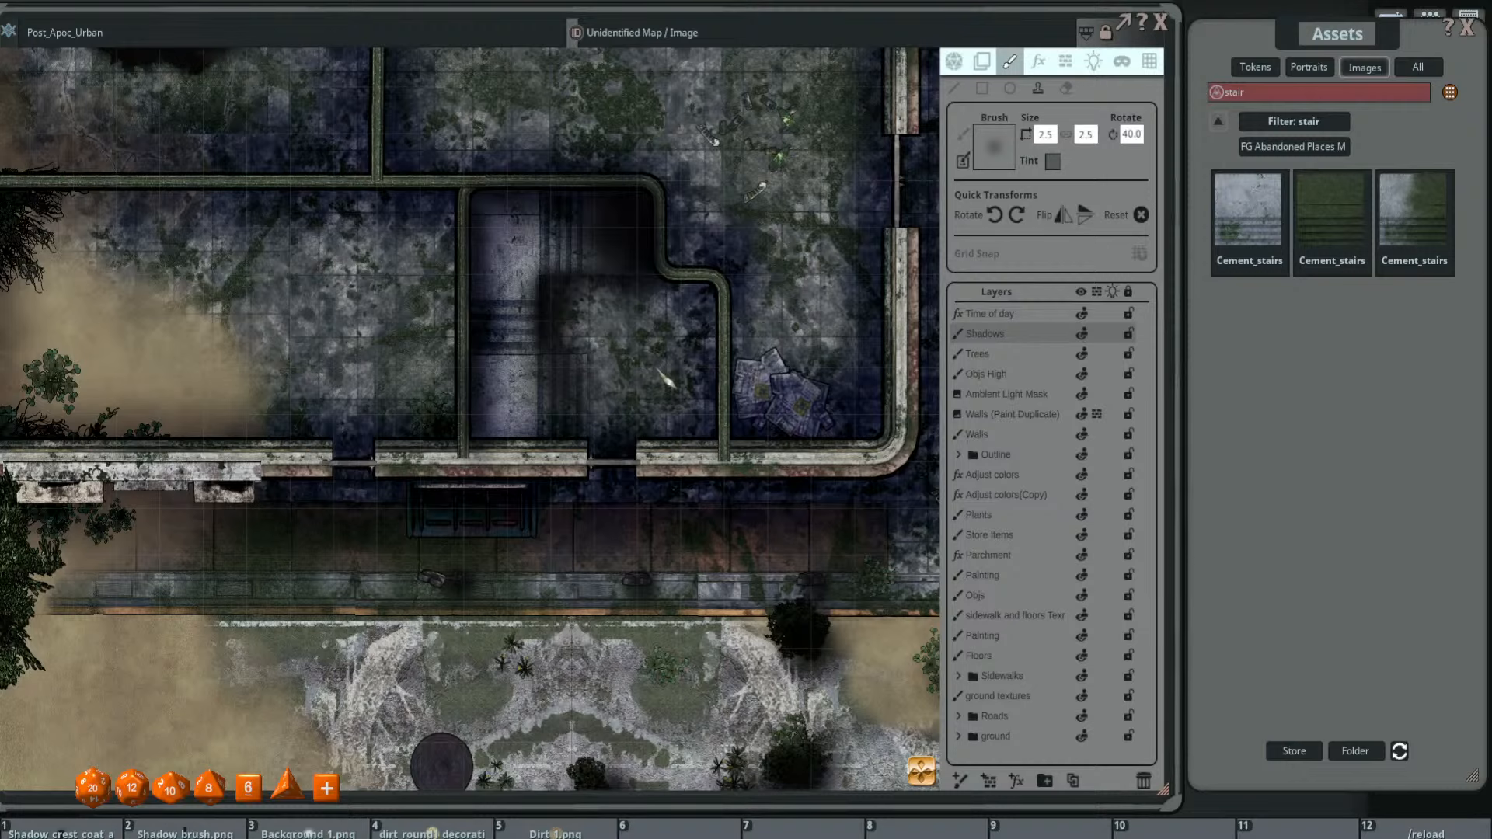
# - Examine the shaded staircase up close and against the rest of the building and street
pyautogui.scroll(-2, 658, 367)
pyautogui.scroll(3, 664, 378)
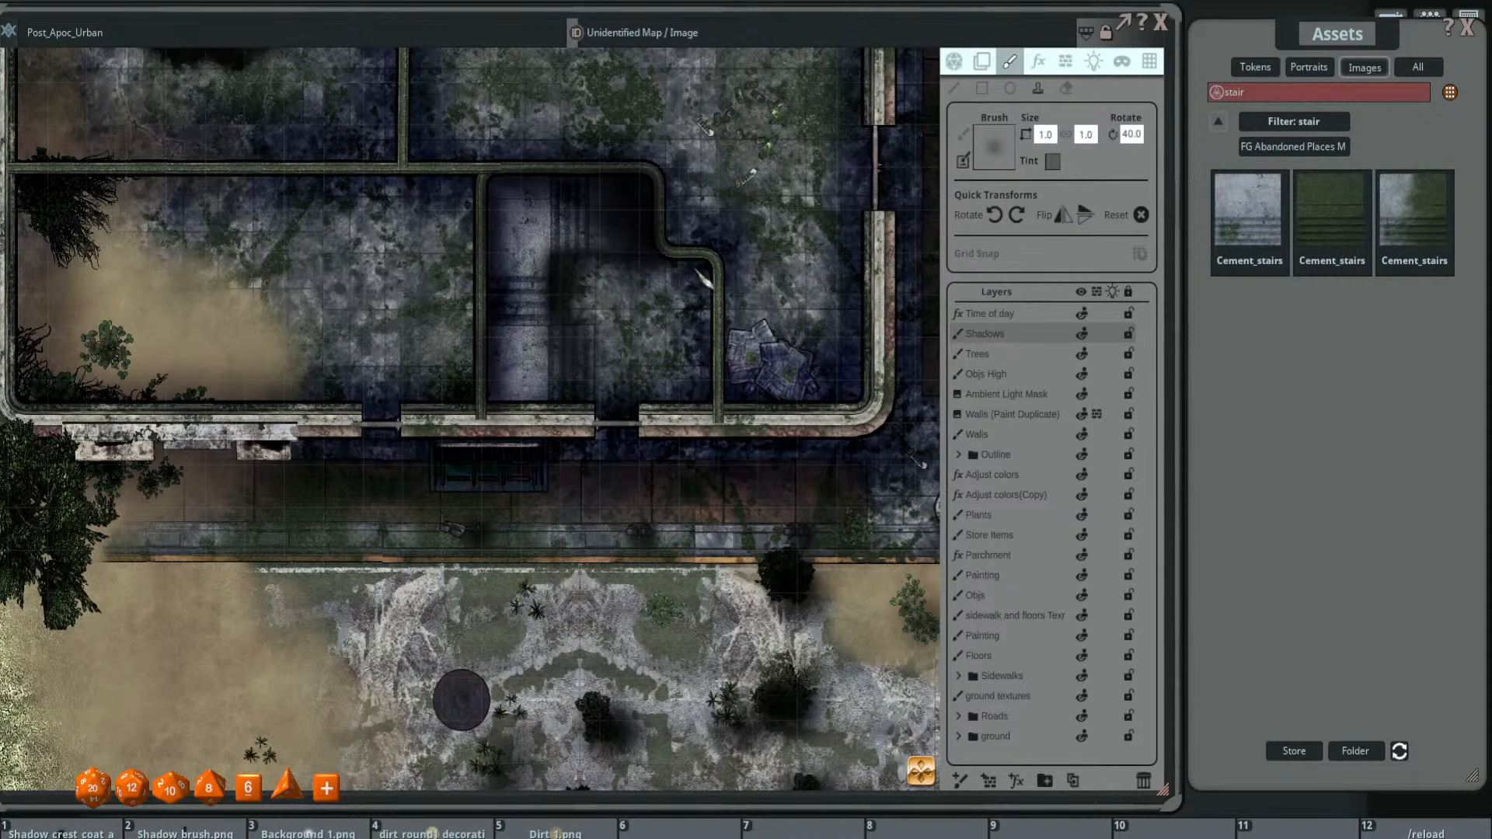
pyautogui.scroll(-2, 662, 362)
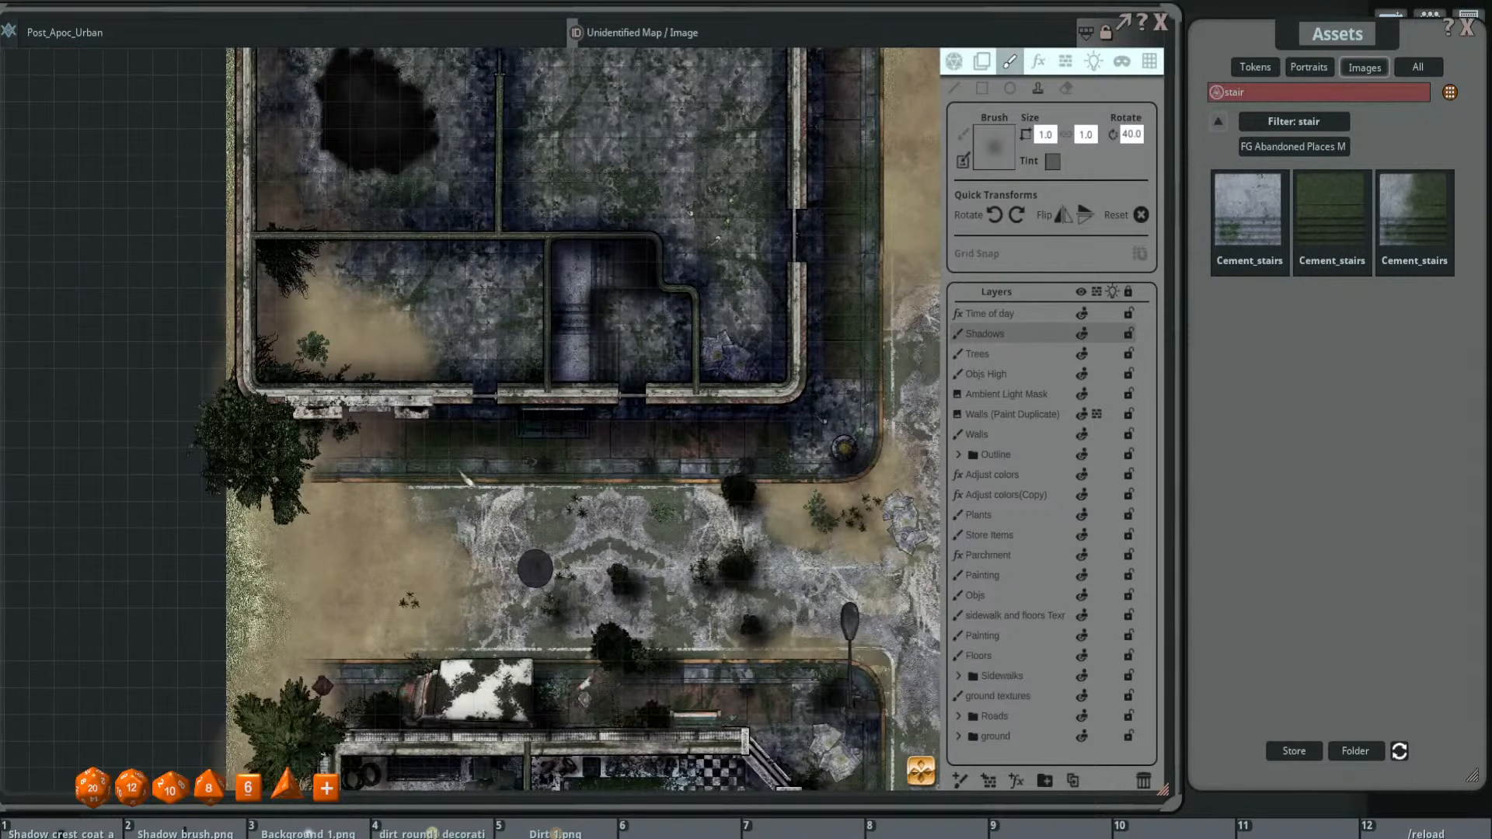
pyautogui.scroll(-2, 503, 450)
pyautogui.scroll(4, 598, 339)
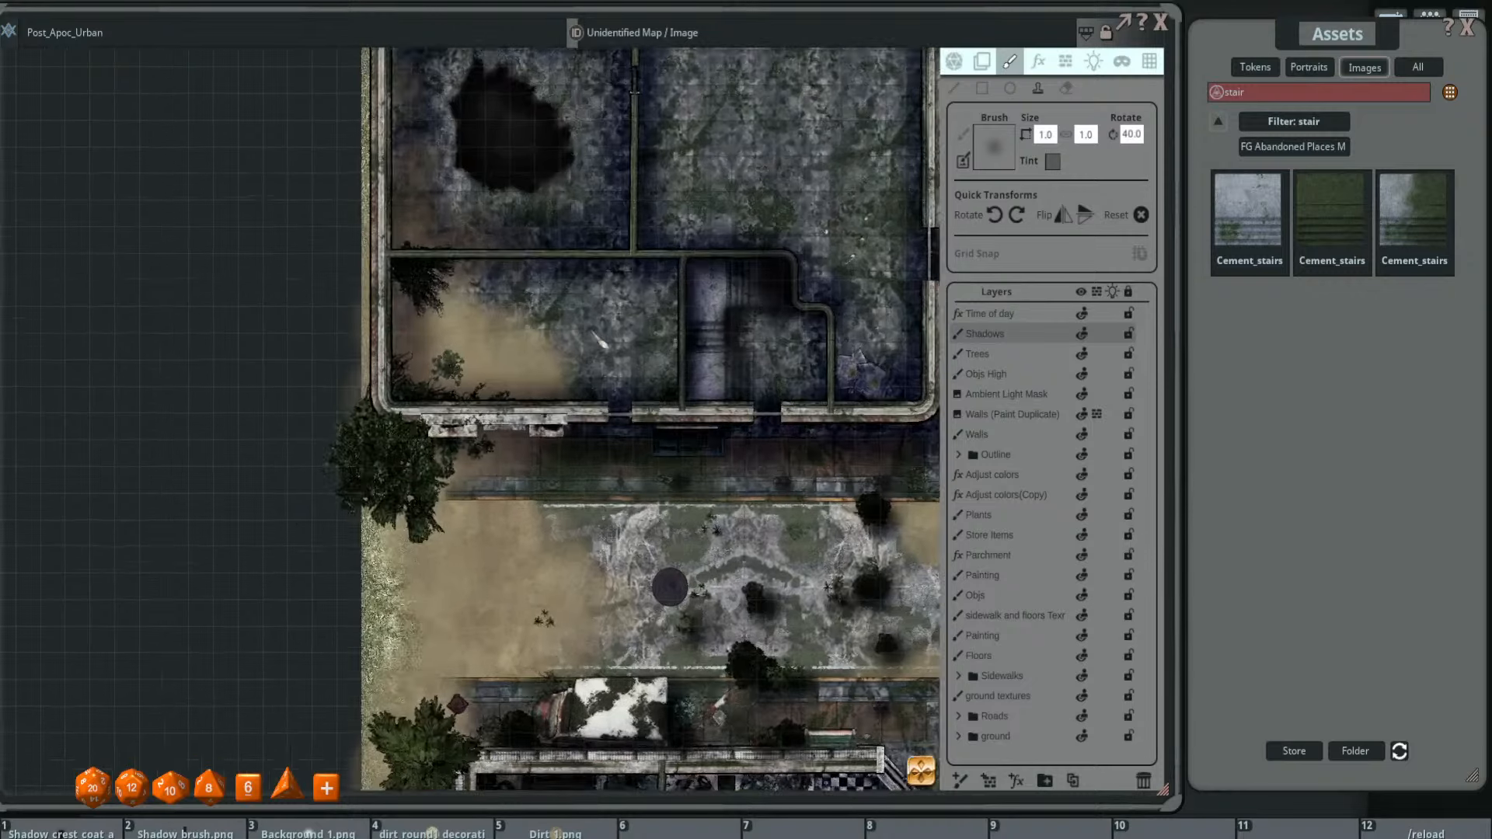
pyautogui.scroll(2, 601, 339)
pyautogui.scroll(2, 822, 342)
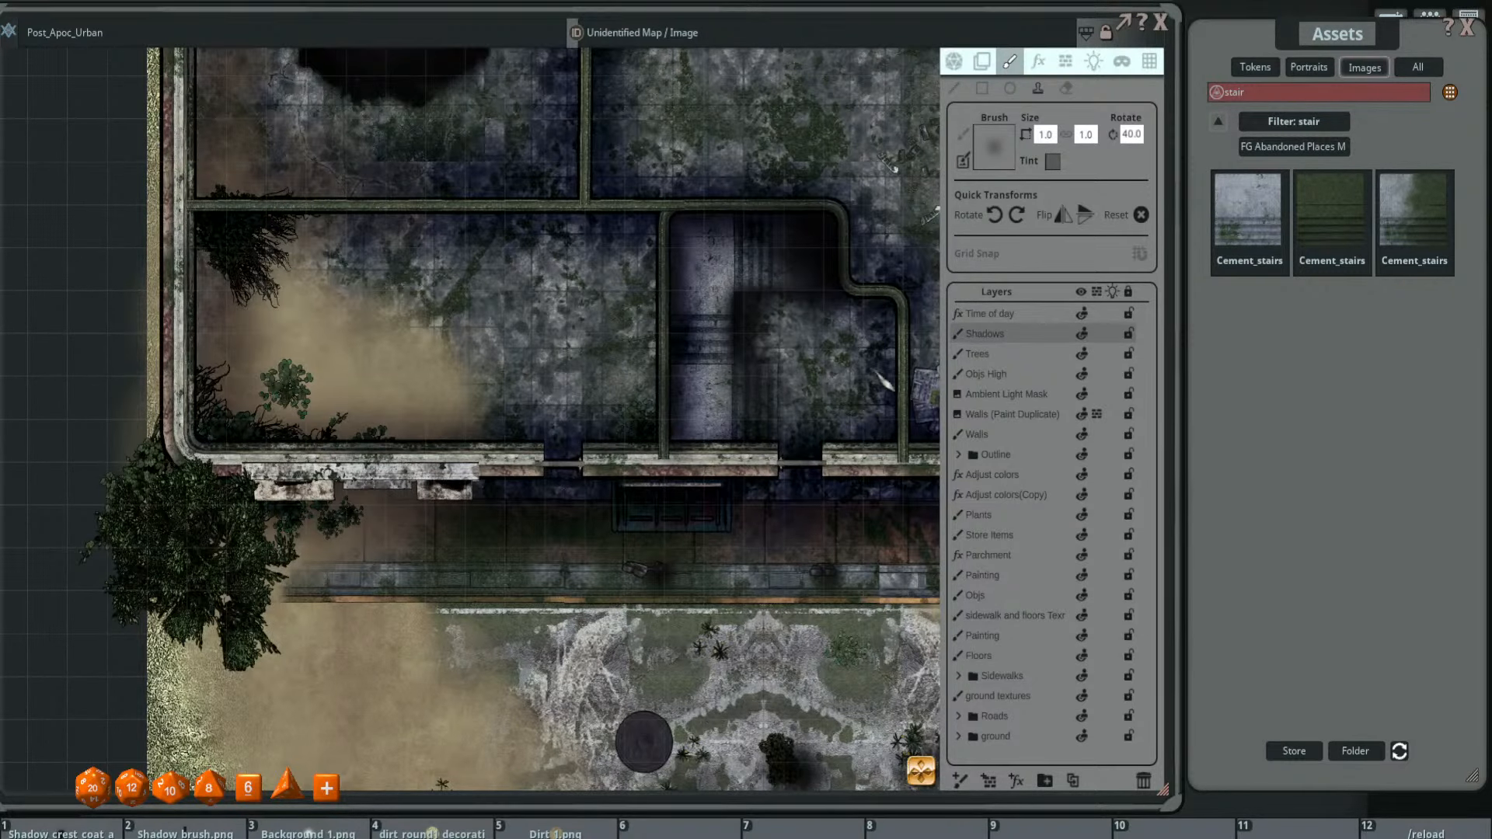
pyautogui.scroll(1, 827, 371)
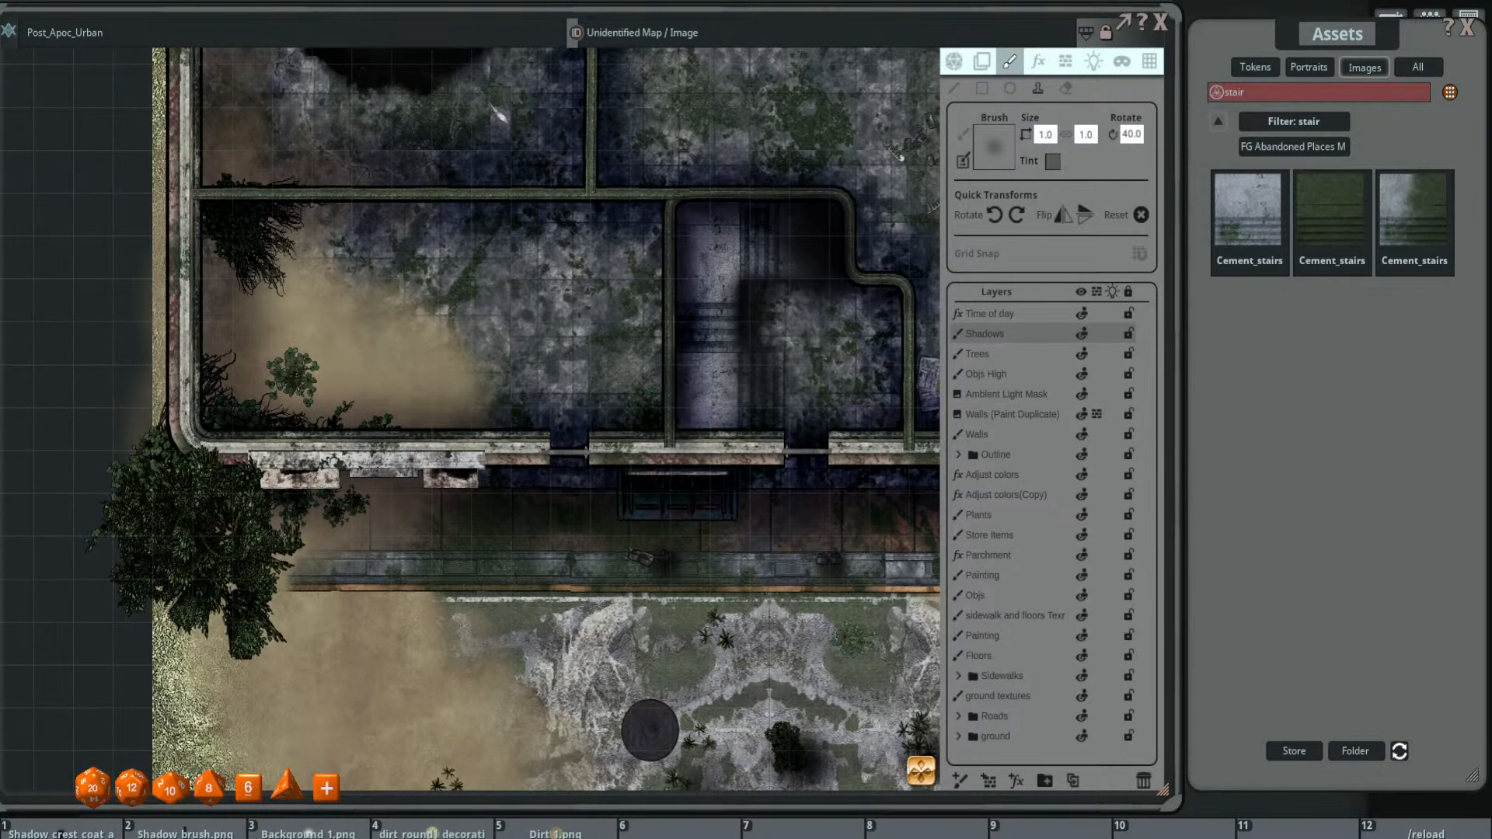
# - Clear the stair filter, open FG Interior Map Pack 2 and search its images for "table"
pyautogui.scroll(-1, 394, 325)
pyautogui.scroll(-1, 396, 326)
pyautogui.moveTo(617, 328); pyautogui.dragTo(488, 310)
pyautogui.scroll(-2, 617, 315)
pyautogui.scroll(1, 699, 333)
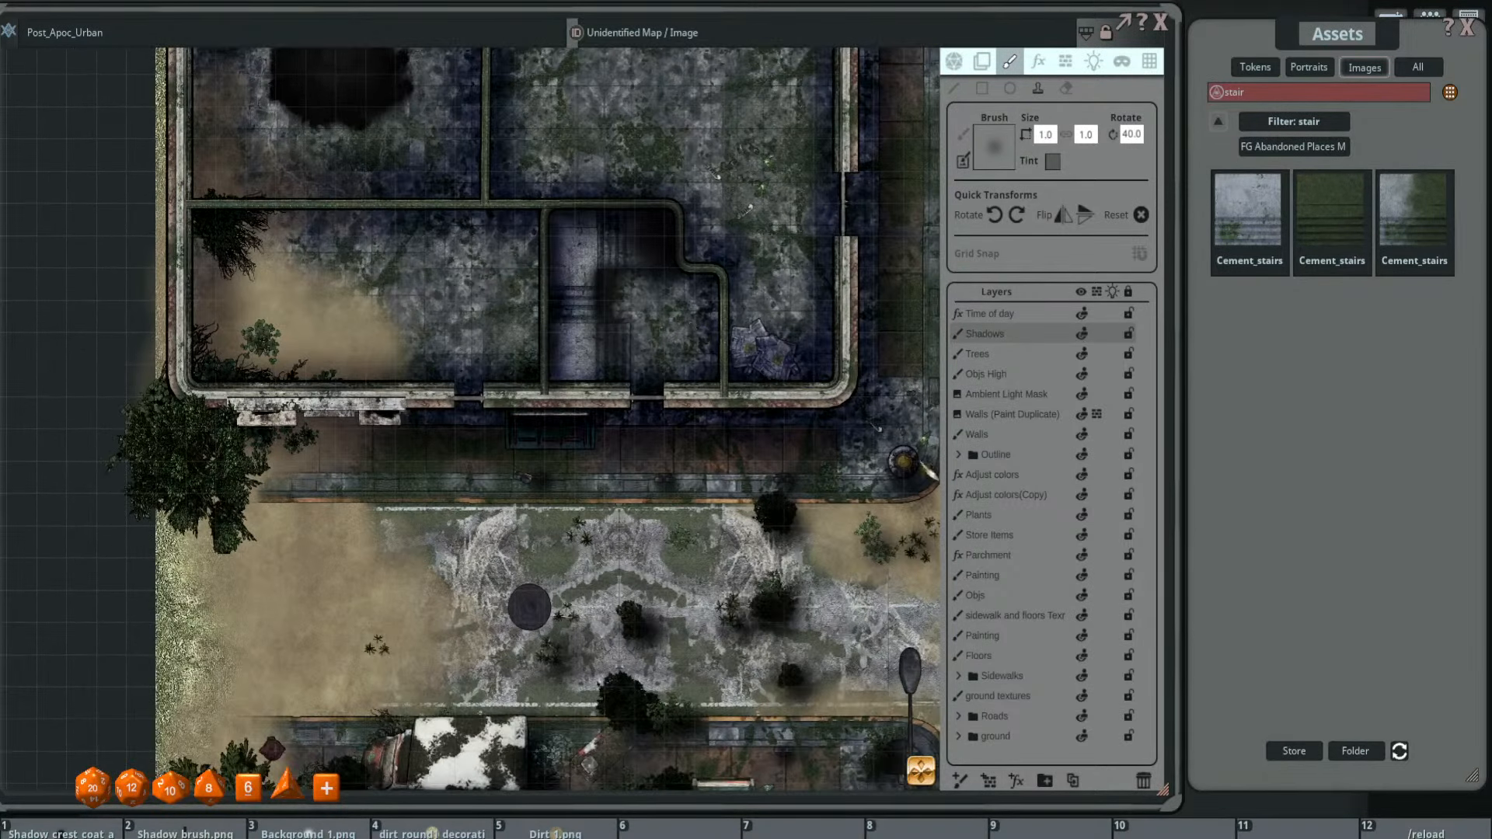
pyautogui.click(1217, 91)
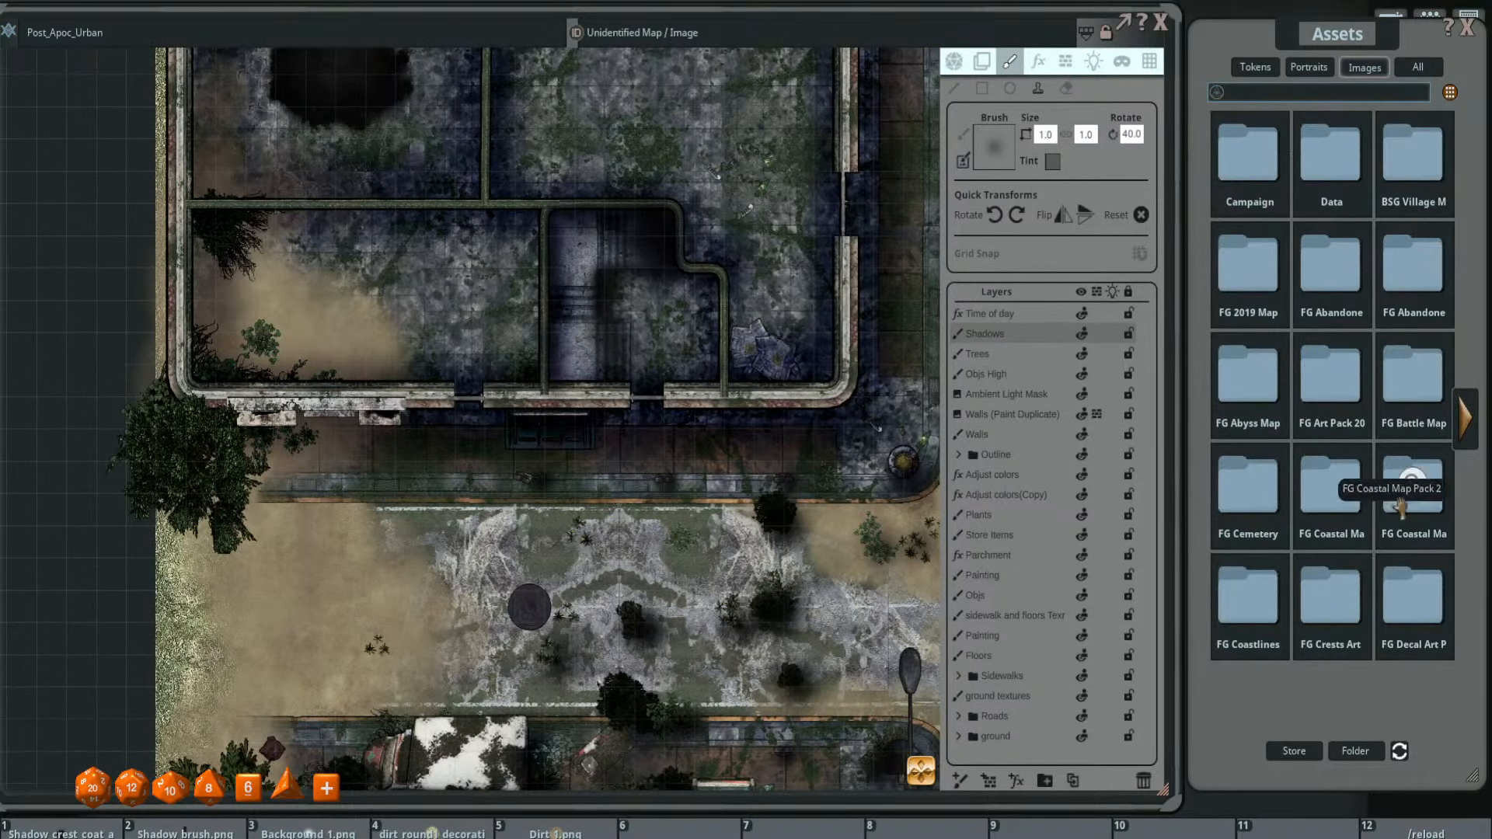
pyautogui.click(1465, 429)
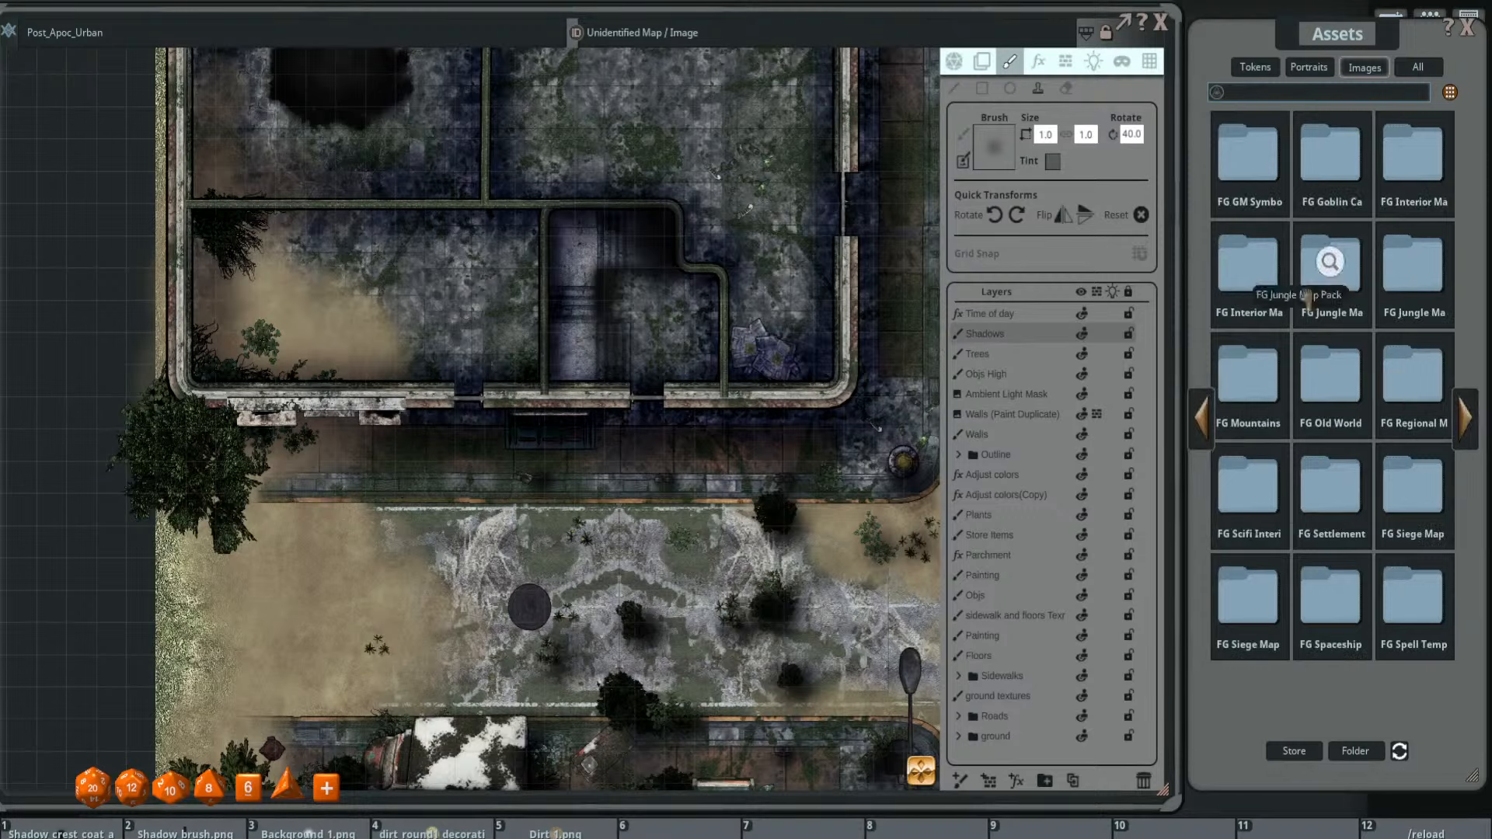
pyautogui.click(1411, 161)
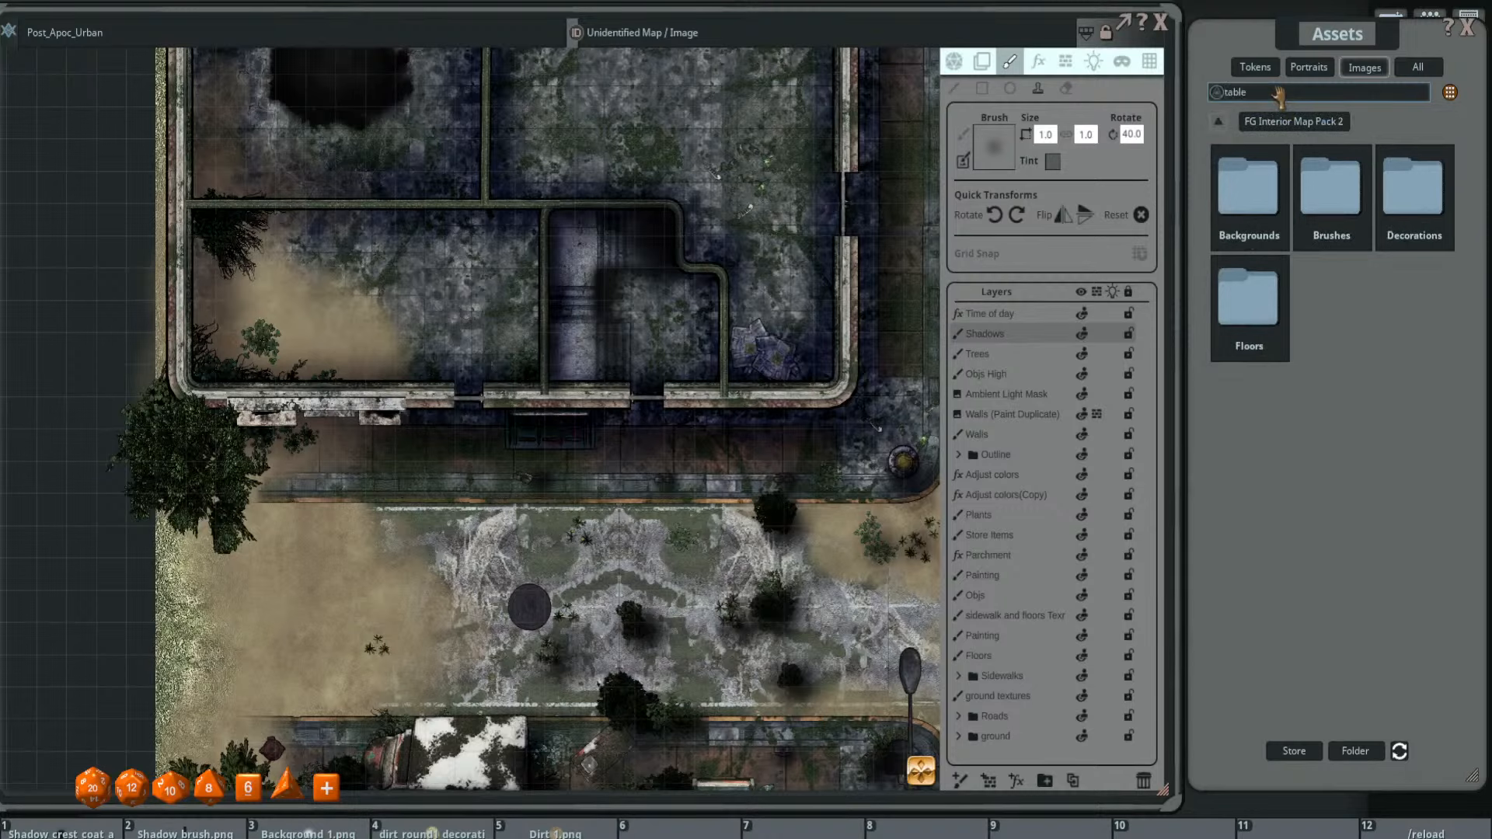
pyautogui.press('Return')
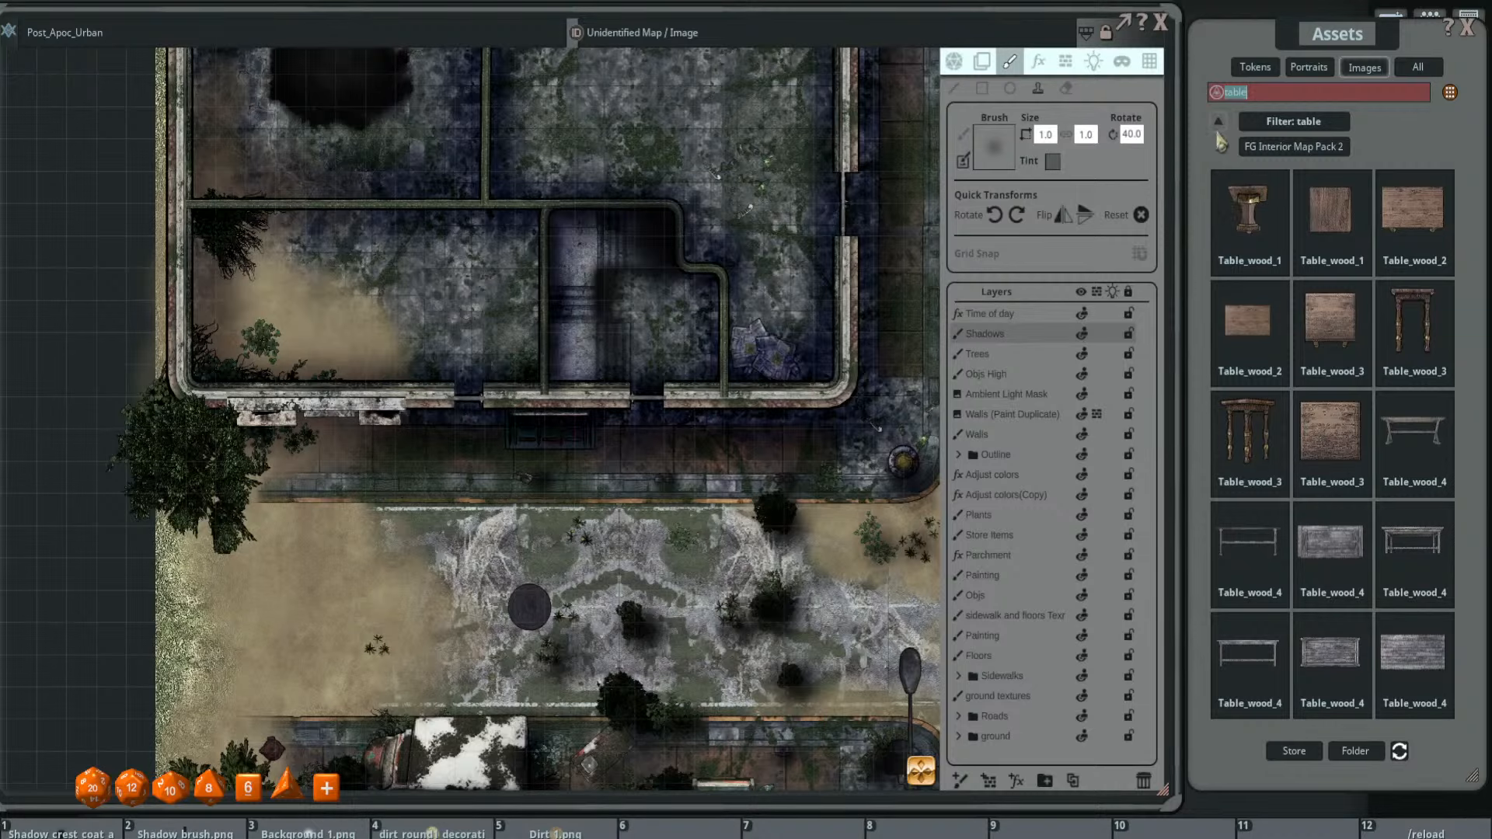
# - Search the images of all asset packs for "table" and browse the matching decorations
pyautogui.click(1216, 92)
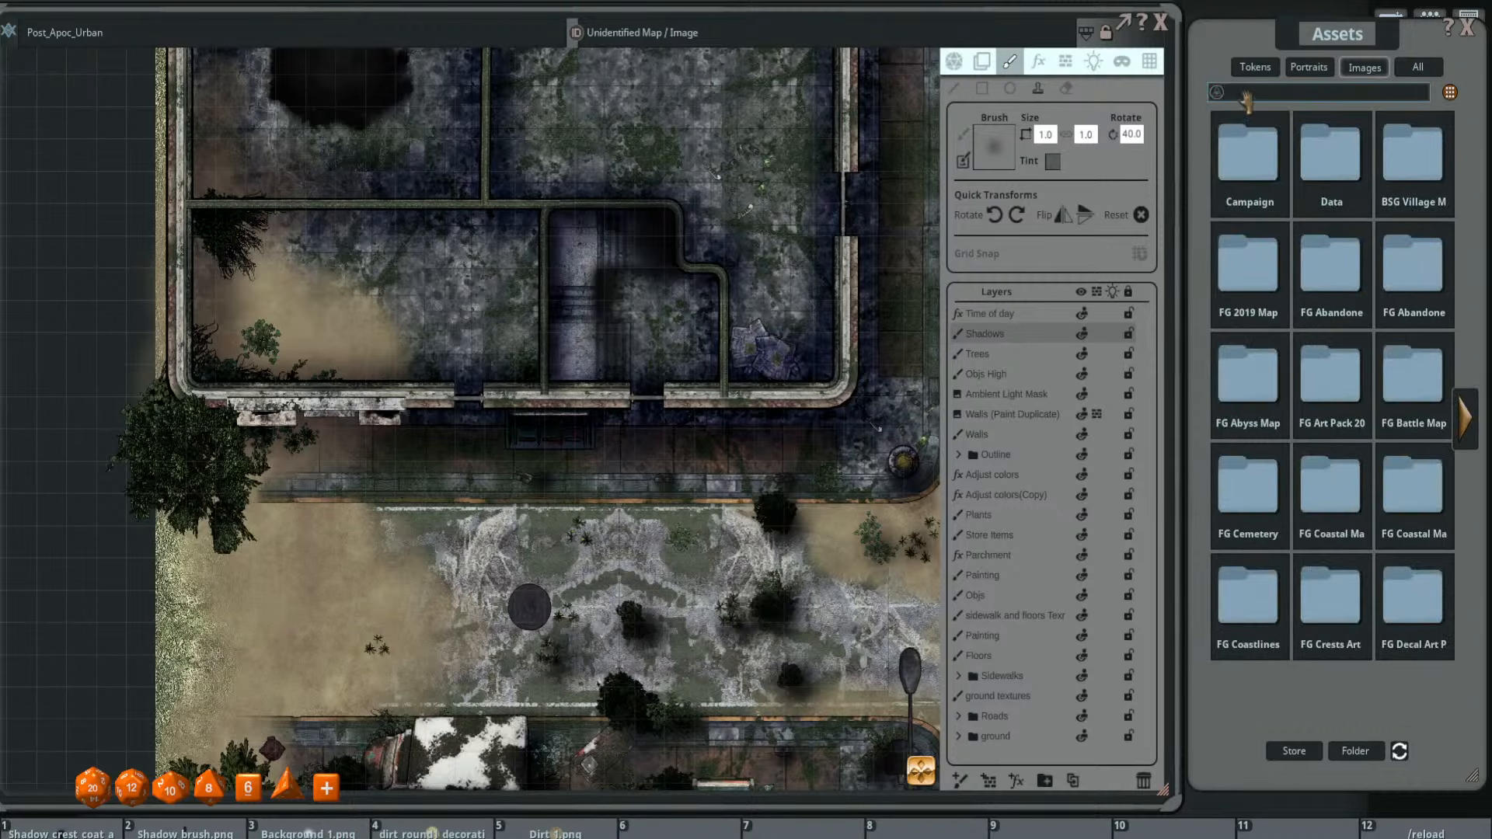
pyautogui.write('table')
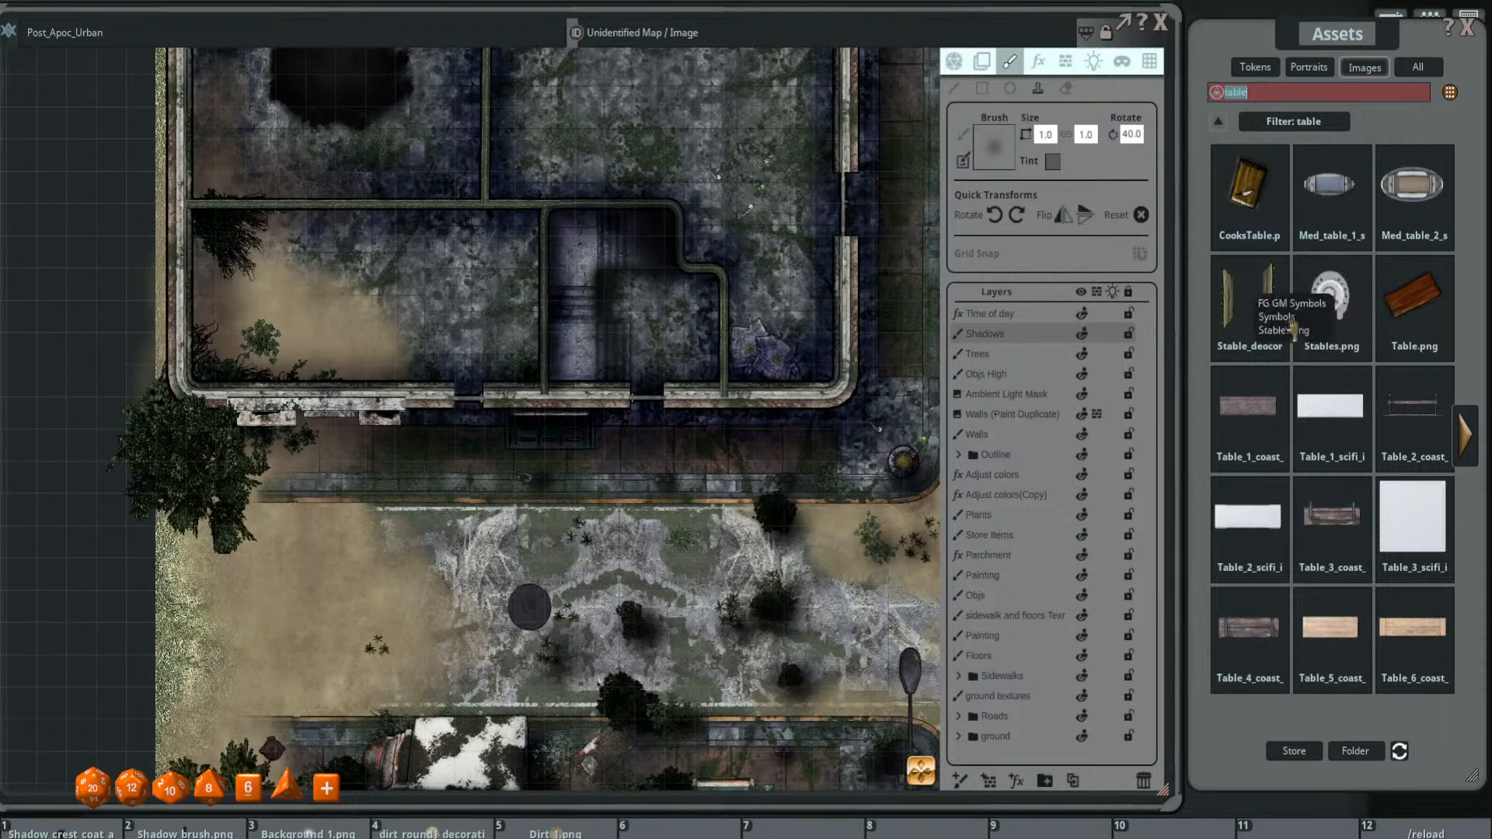
pyautogui.click(1469, 446)
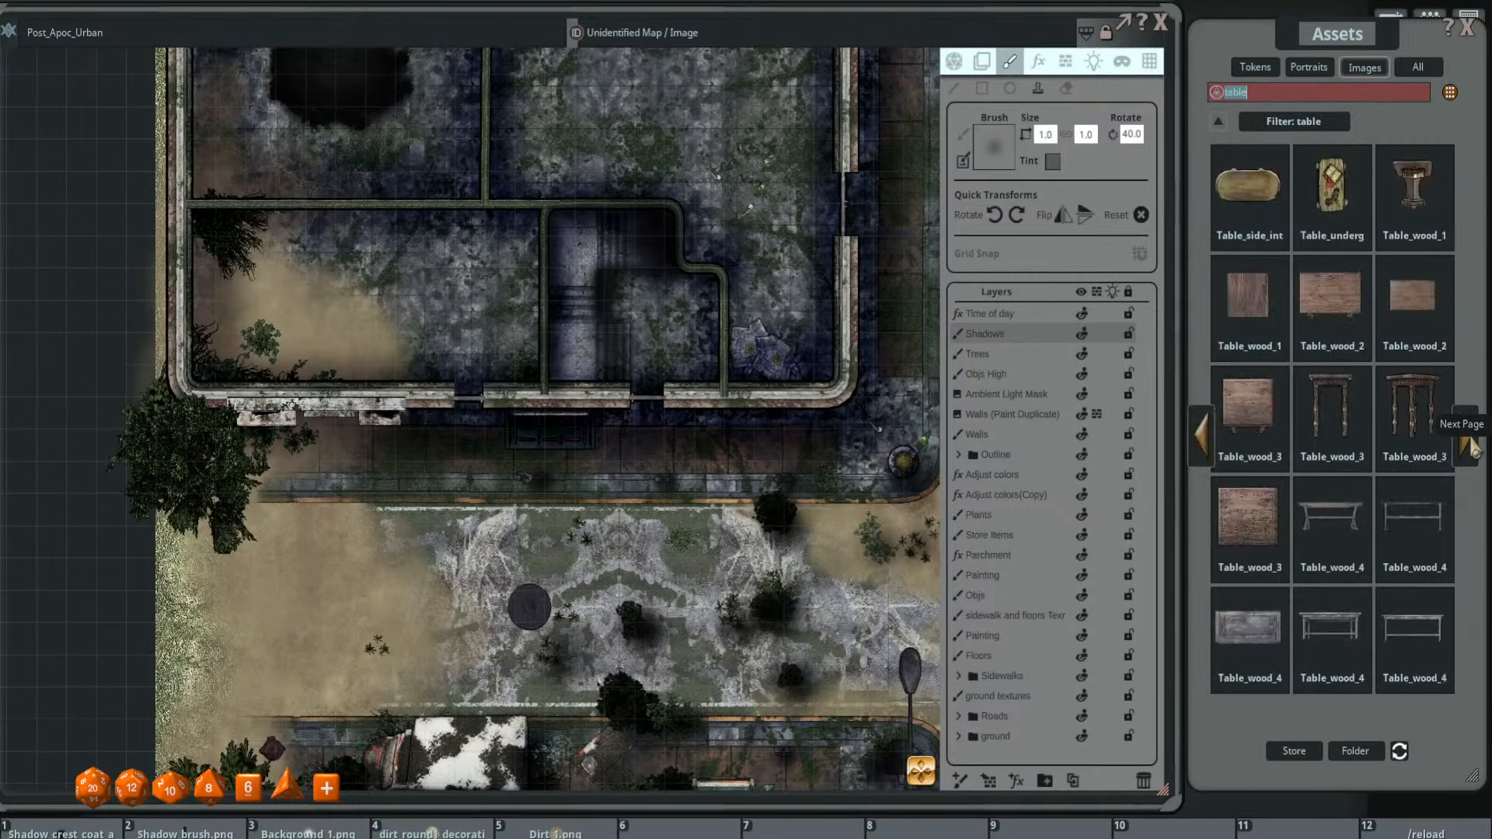
pyautogui.click(1471, 448)
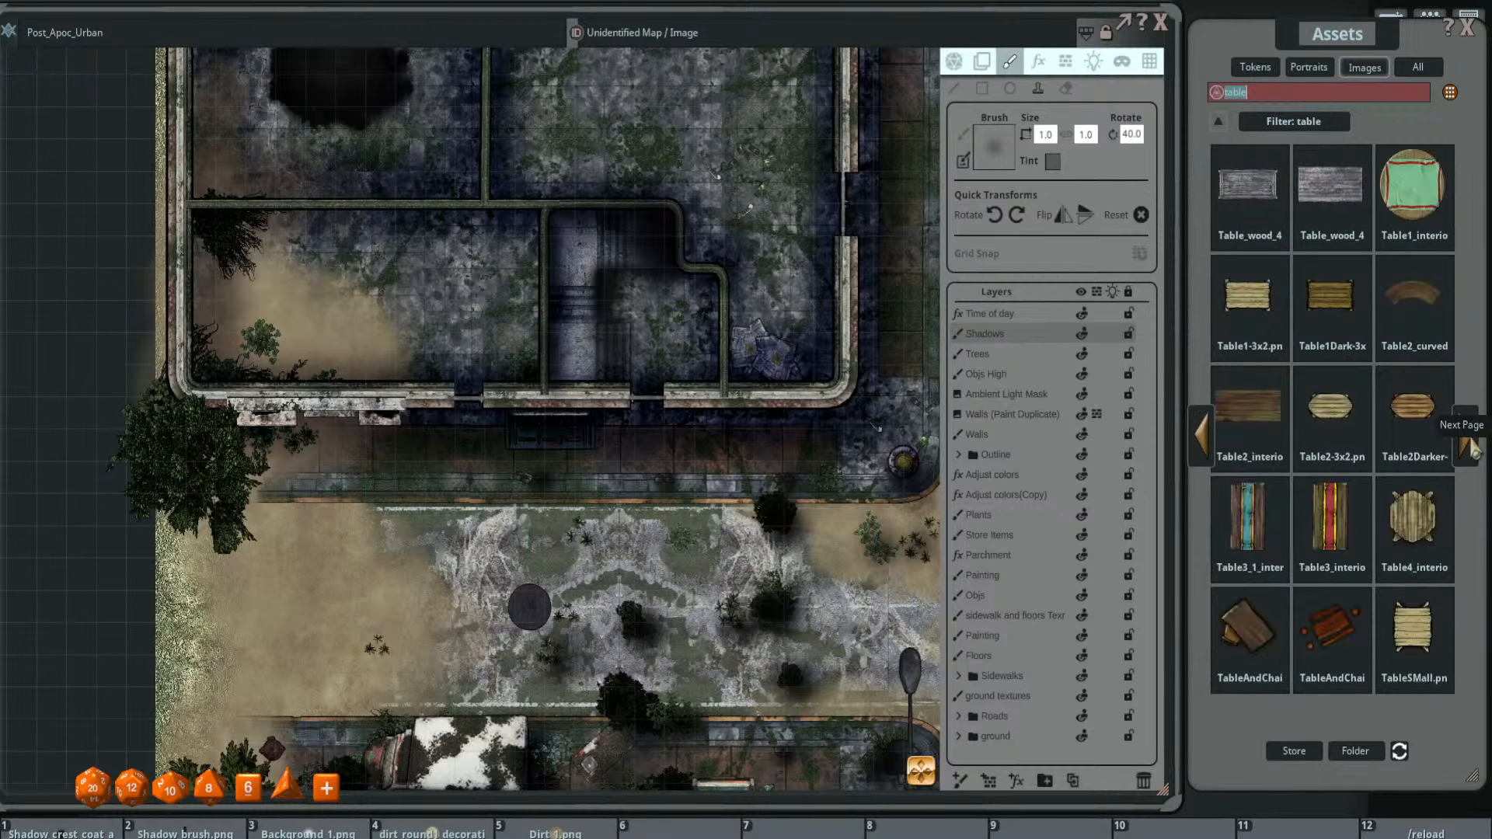
pyautogui.click(1473, 449)
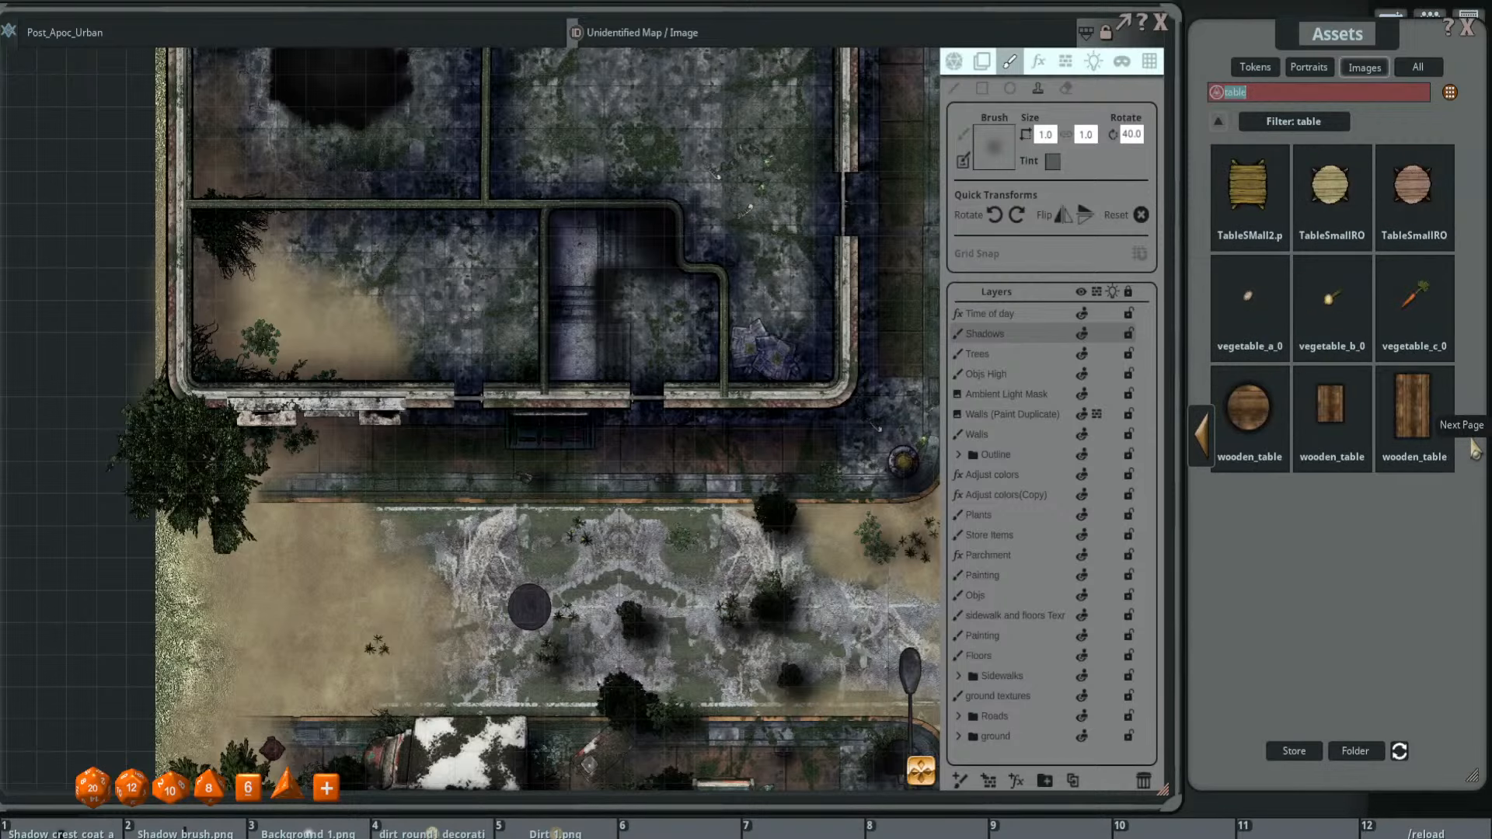
pyautogui.click(1205, 439)
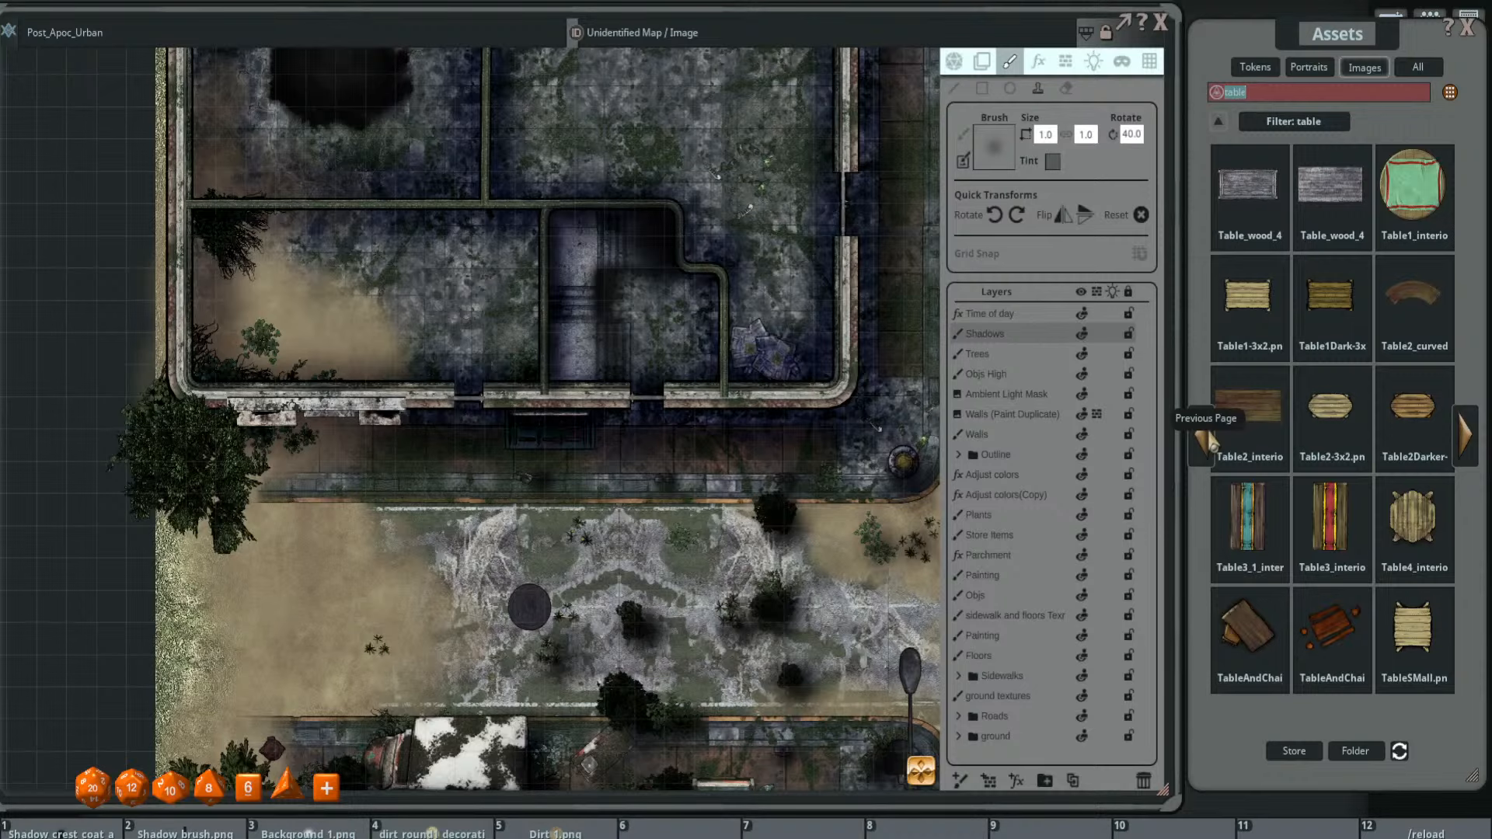
pyautogui.click(1207, 442)
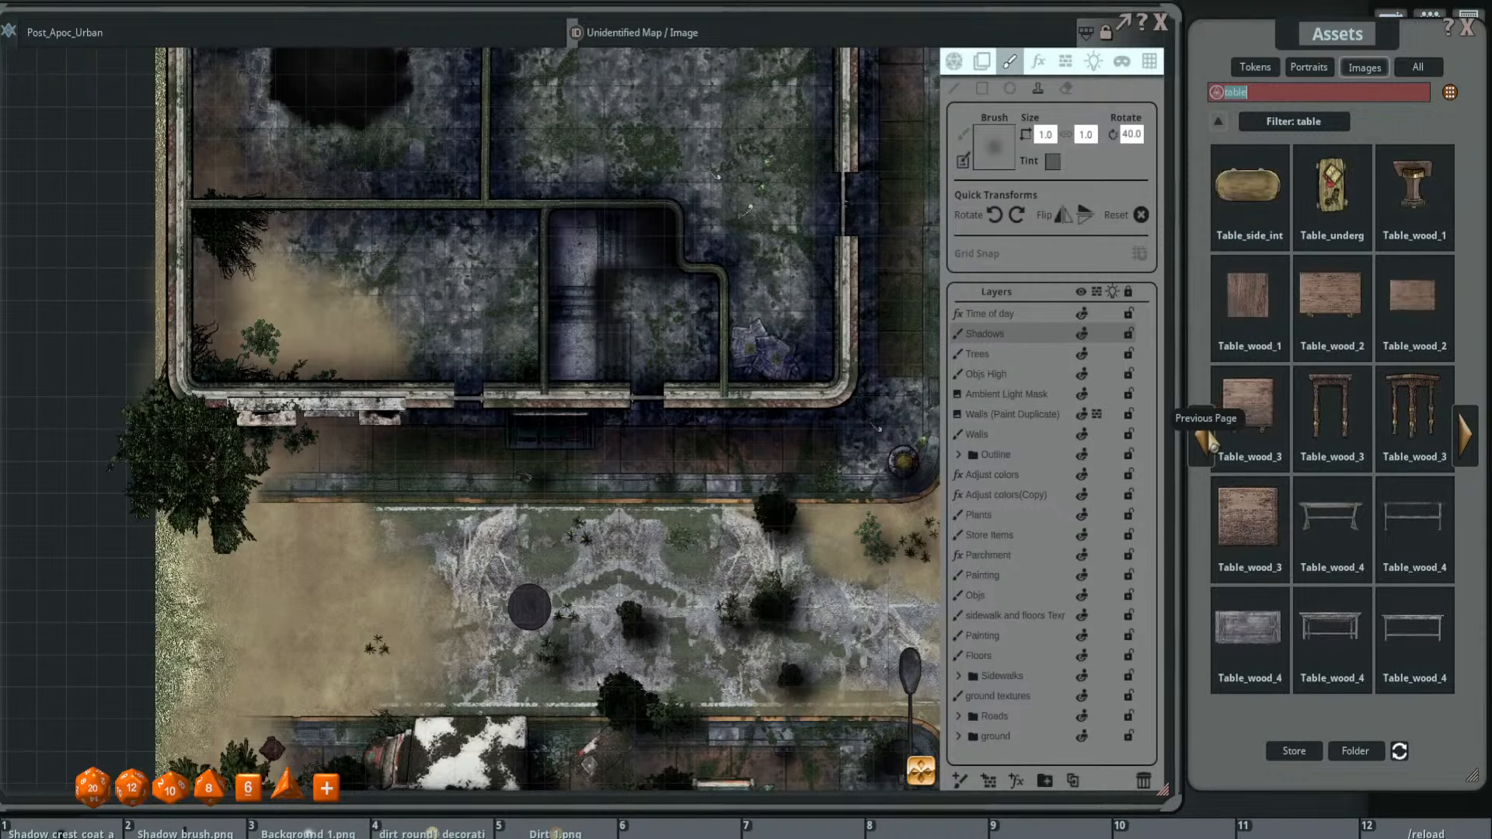
pyautogui.click(1207, 441)
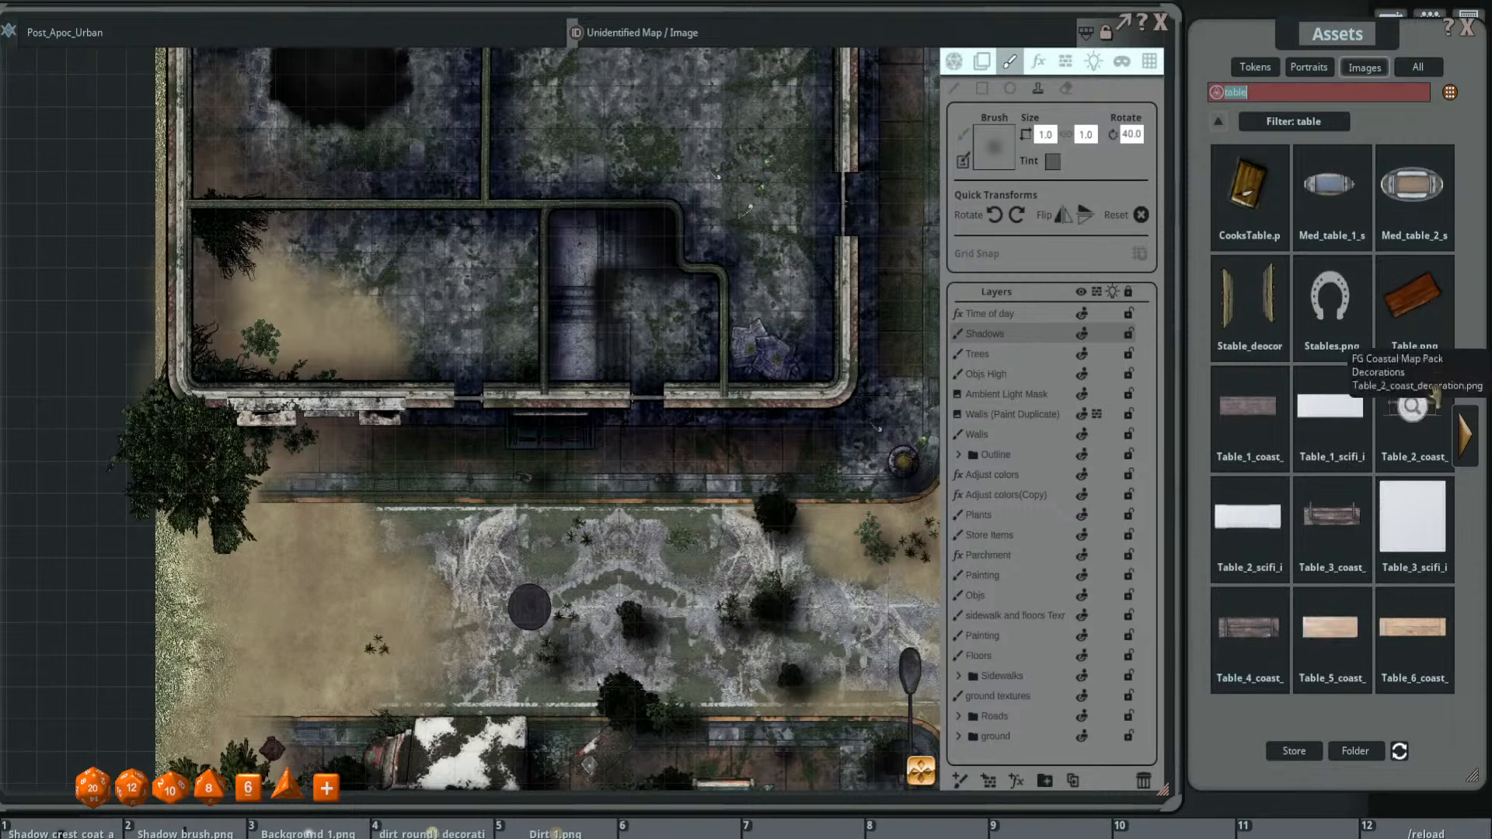
pyautogui.click(1465, 433)
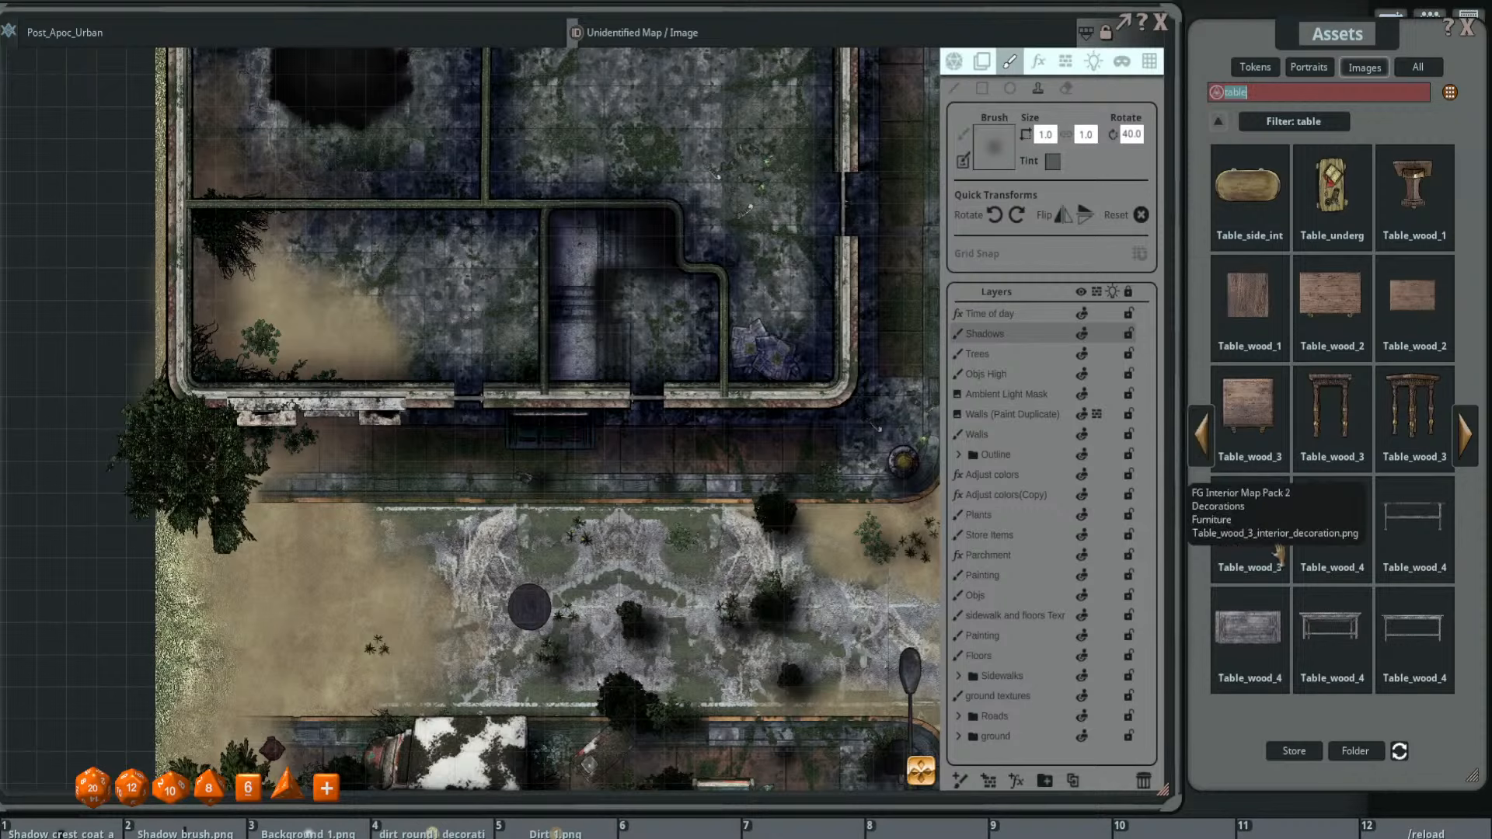
# - Place Table_wood_3_interior_decoration on the Objs layer against the staircase room's far wall, sized 1.5 by 1.0 and rotated 90 degrees
pyautogui.click(1248, 516)
pyautogui.scroll(4, 715, 306)
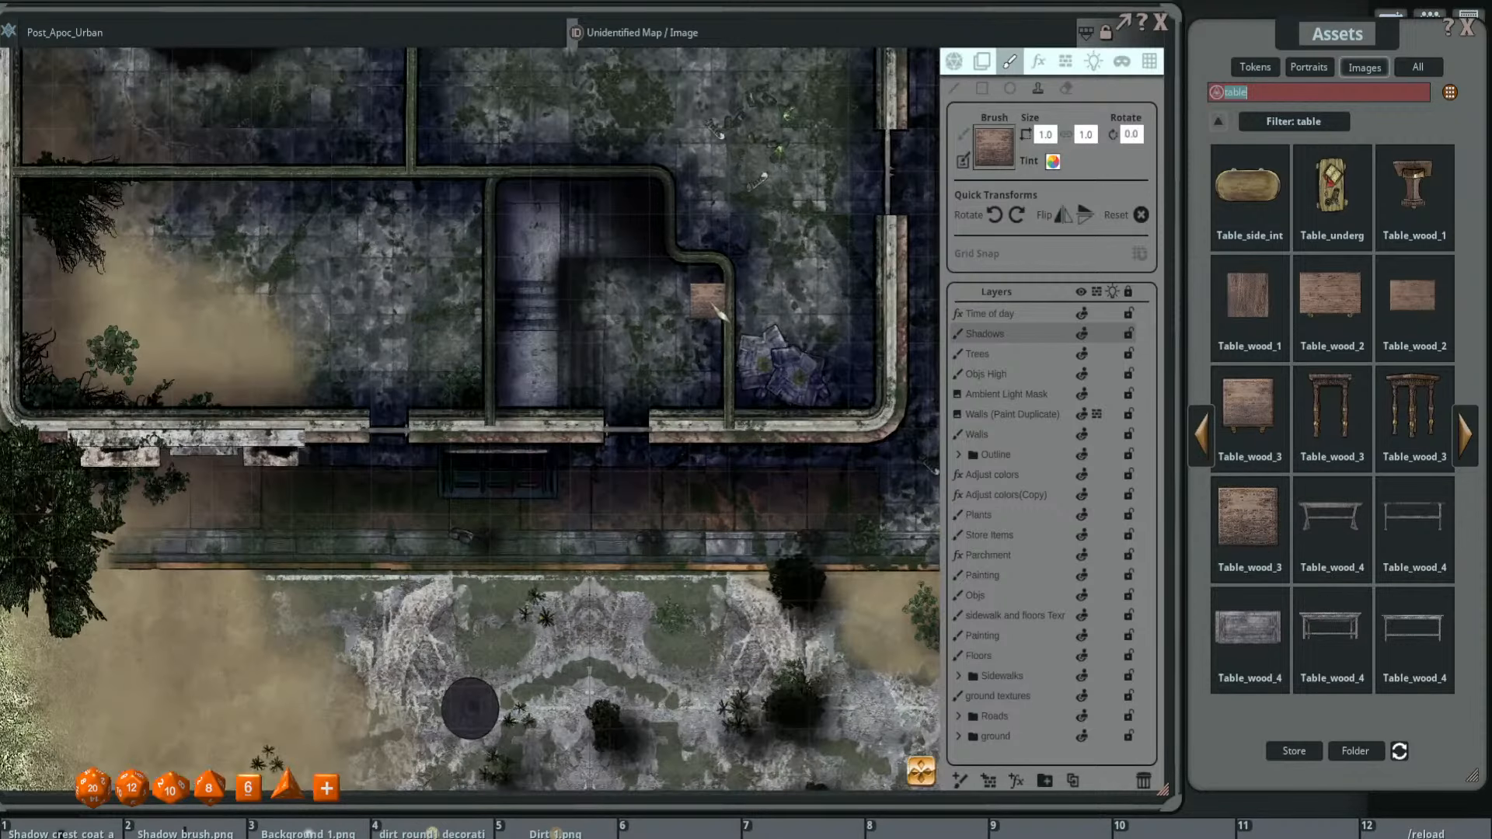
pyautogui.scroll(6, 714, 305)
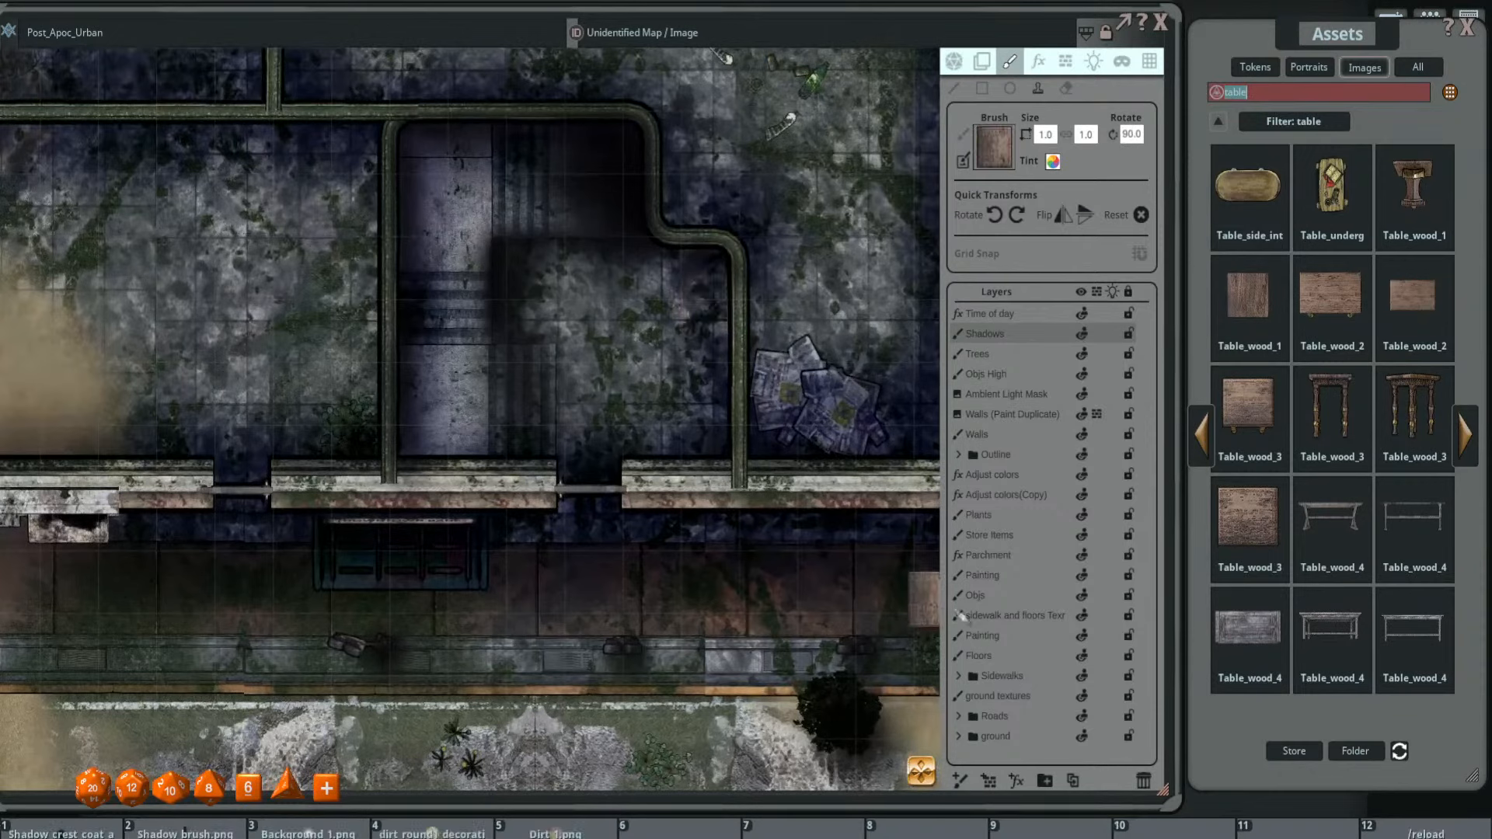
pyautogui.click(975, 596)
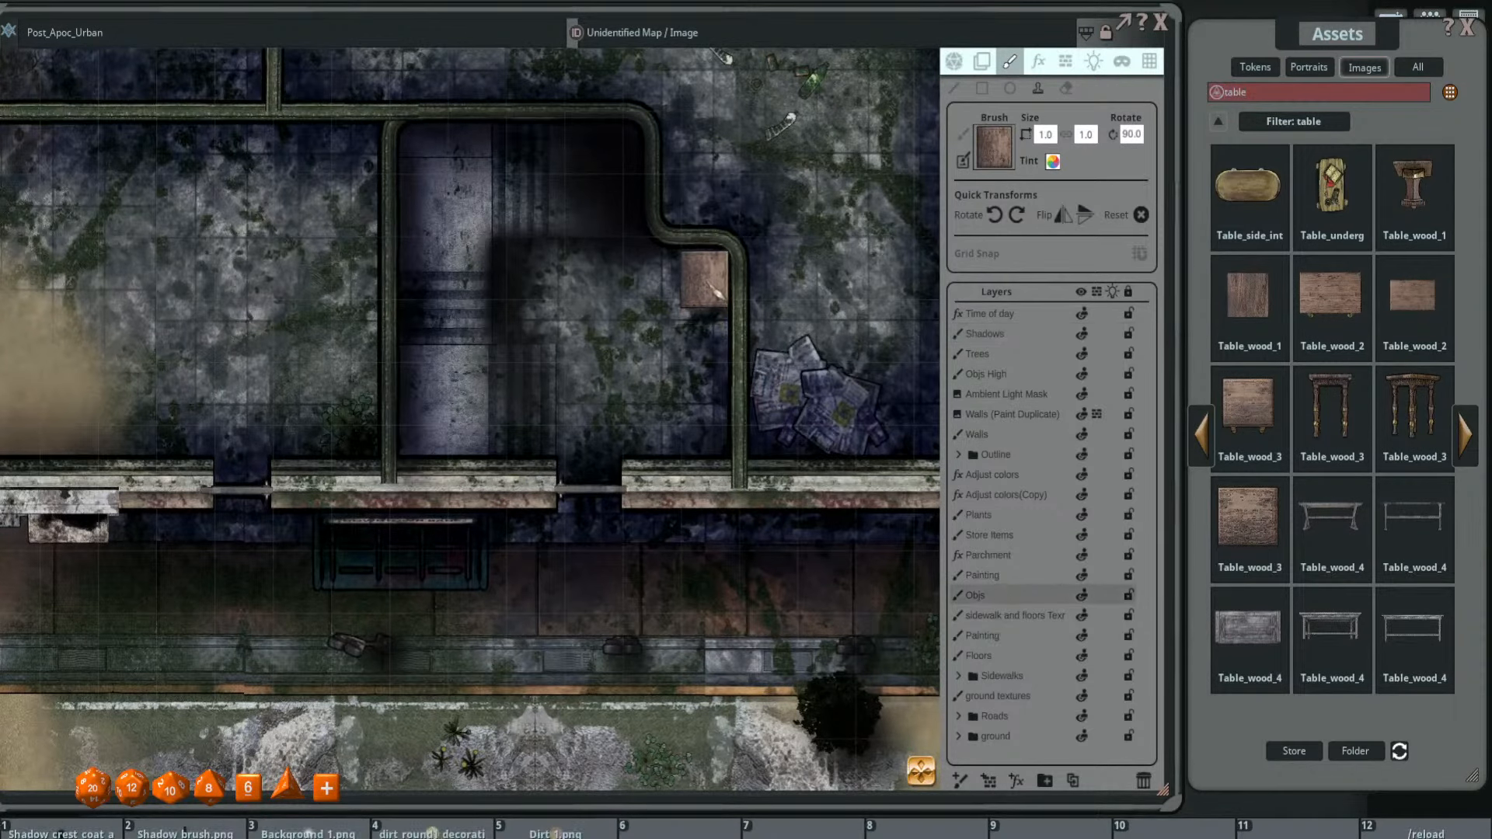
pyautogui.click(1045, 136)
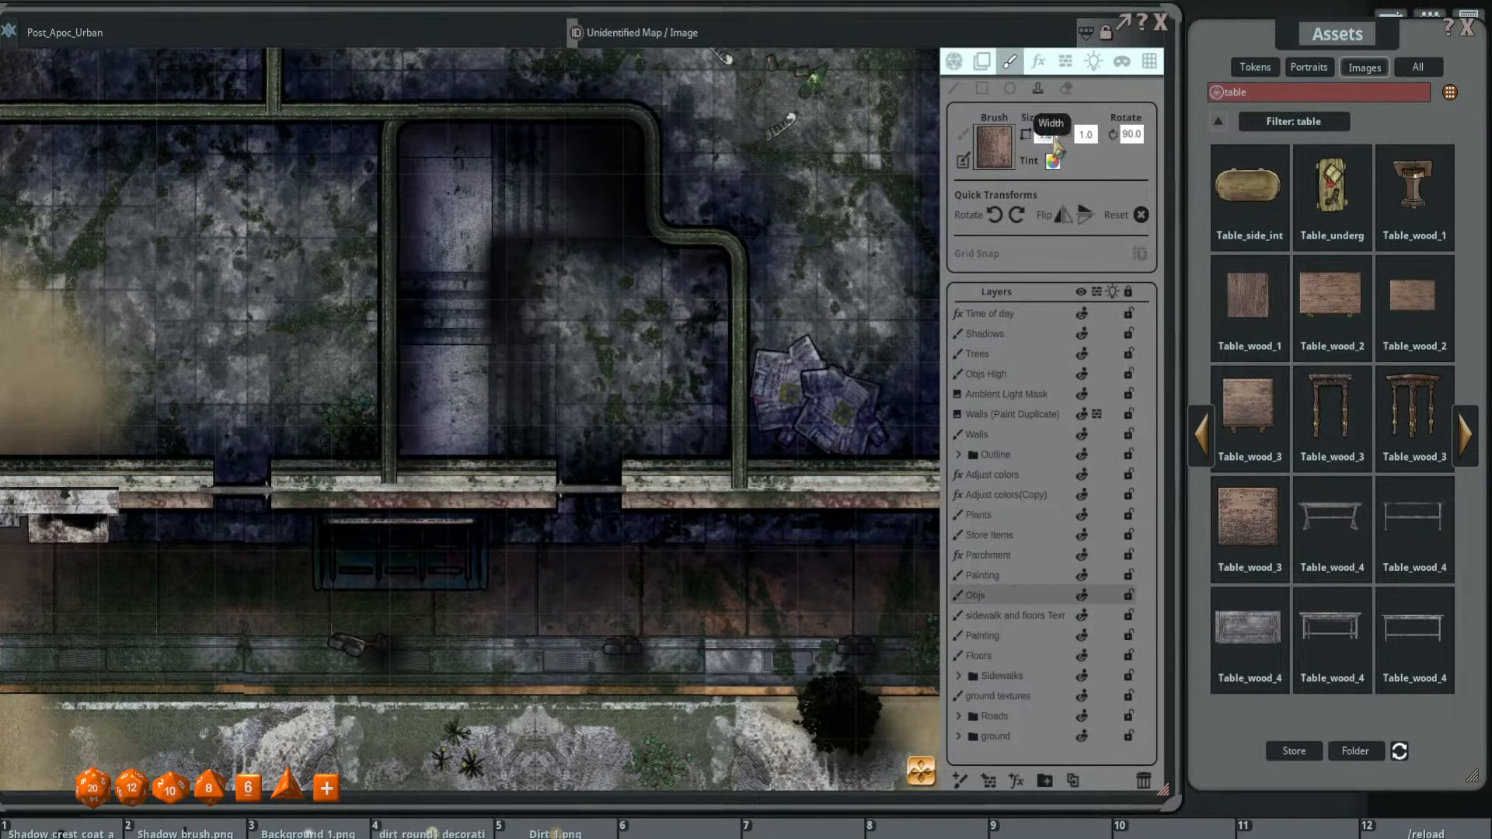
pyautogui.click(1085, 134)
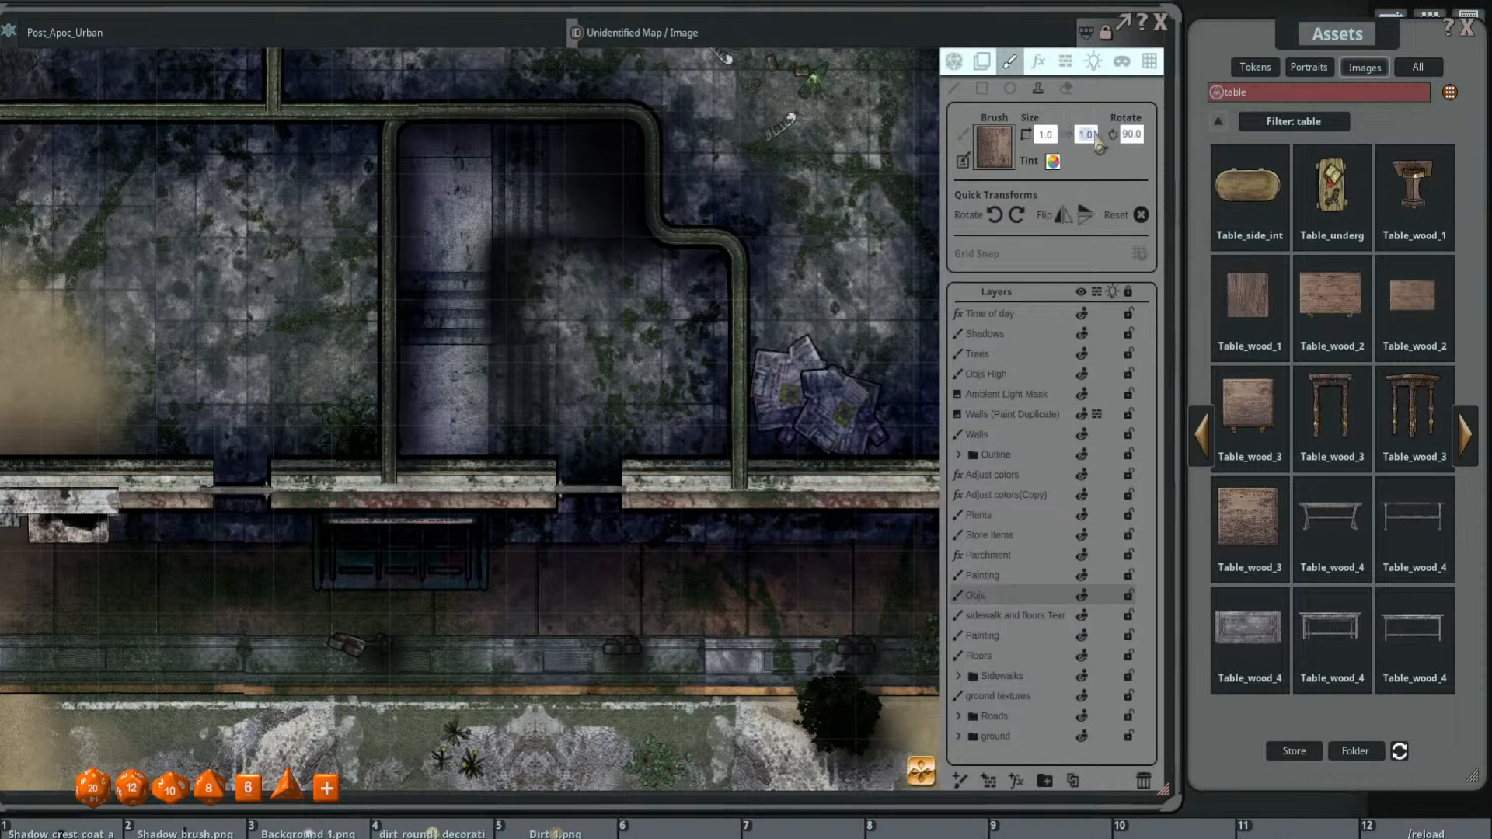
pyautogui.write('2.0')
pyautogui.click(1045, 135)
pyautogui.press('Return')
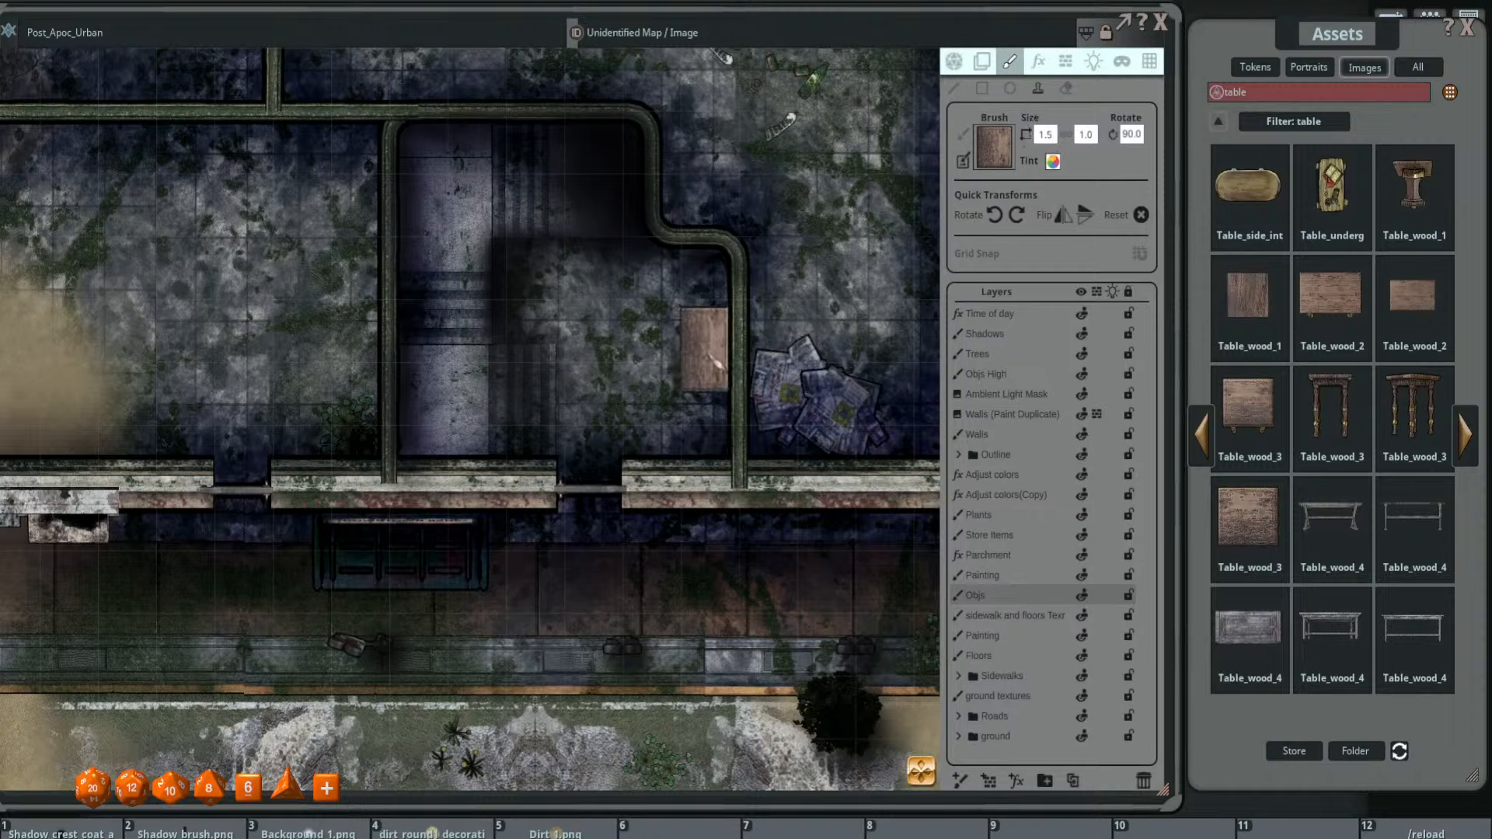
pyautogui.press('shift')
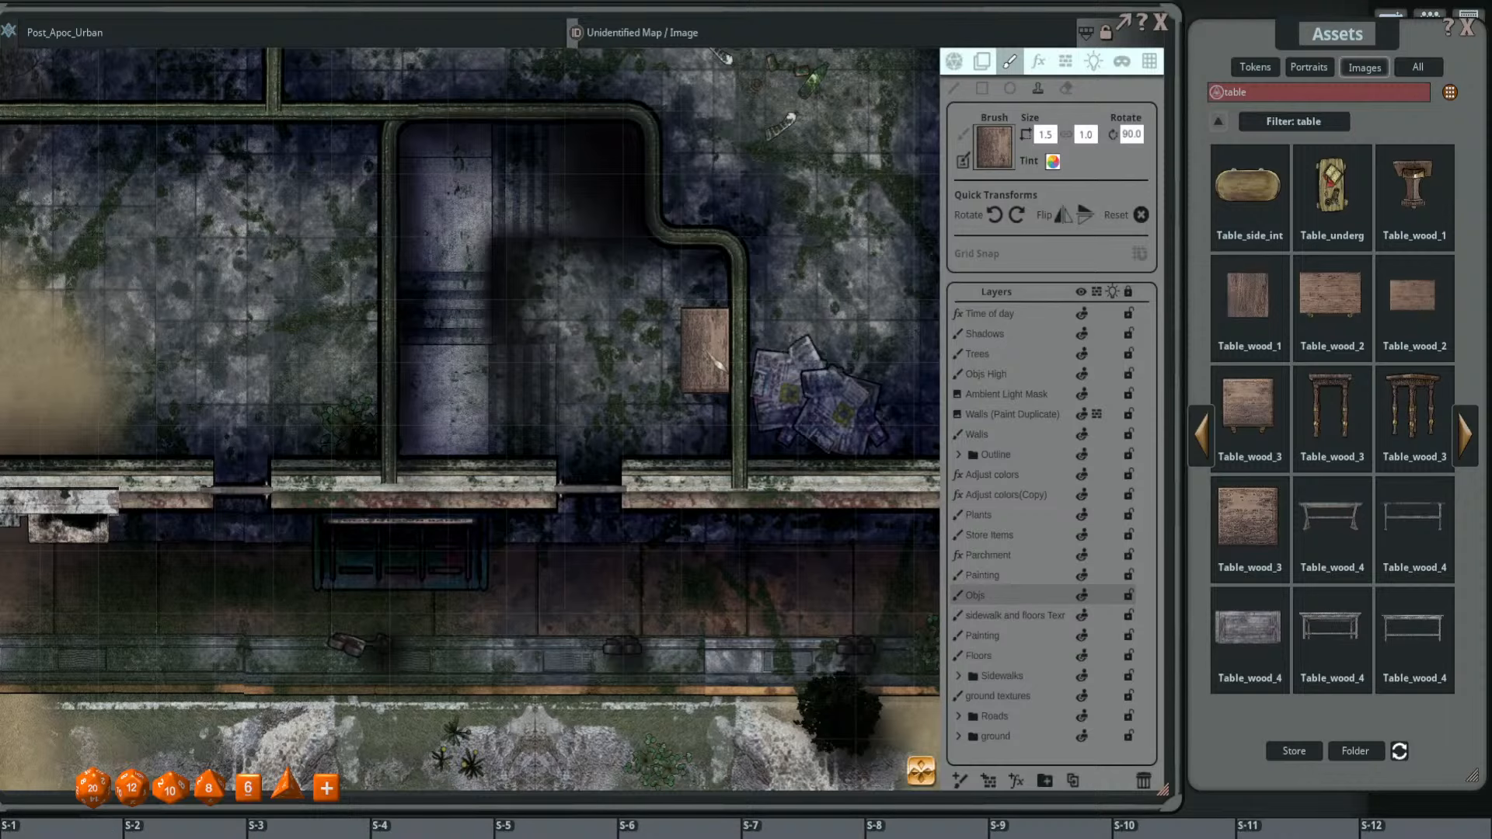
pyautogui.keyDown('shift'); pyautogui.click(714, 361); pyautogui.keyUp('shift')
# - Try the Table_3_coast decoration in the large room, sized 3.8 by 2.5 and rotated 45 degrees
pyautogui.scroll(-2, 618, 404)
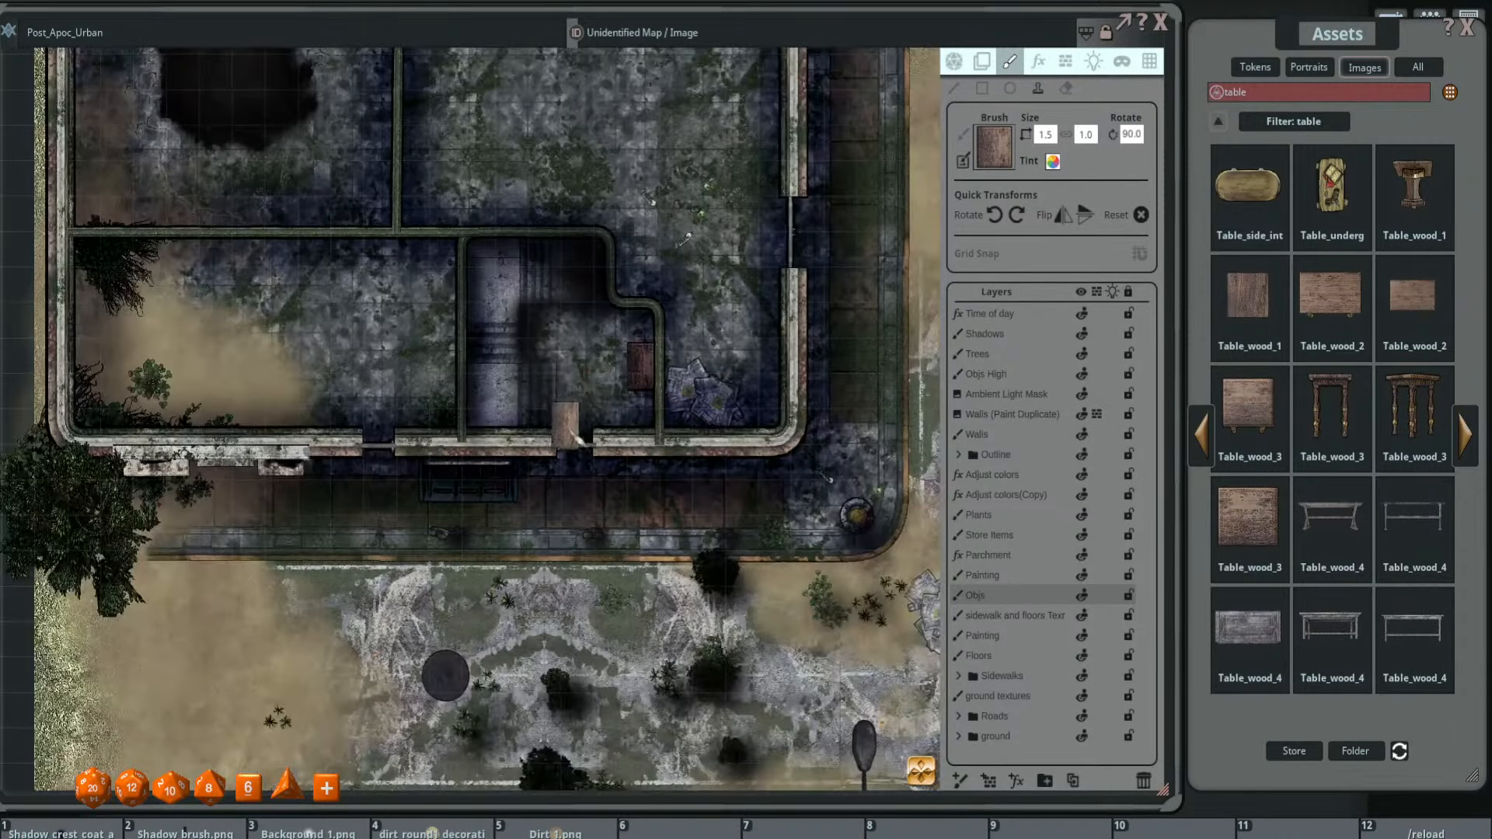
pyautogui.scroll(2, 621, 409)
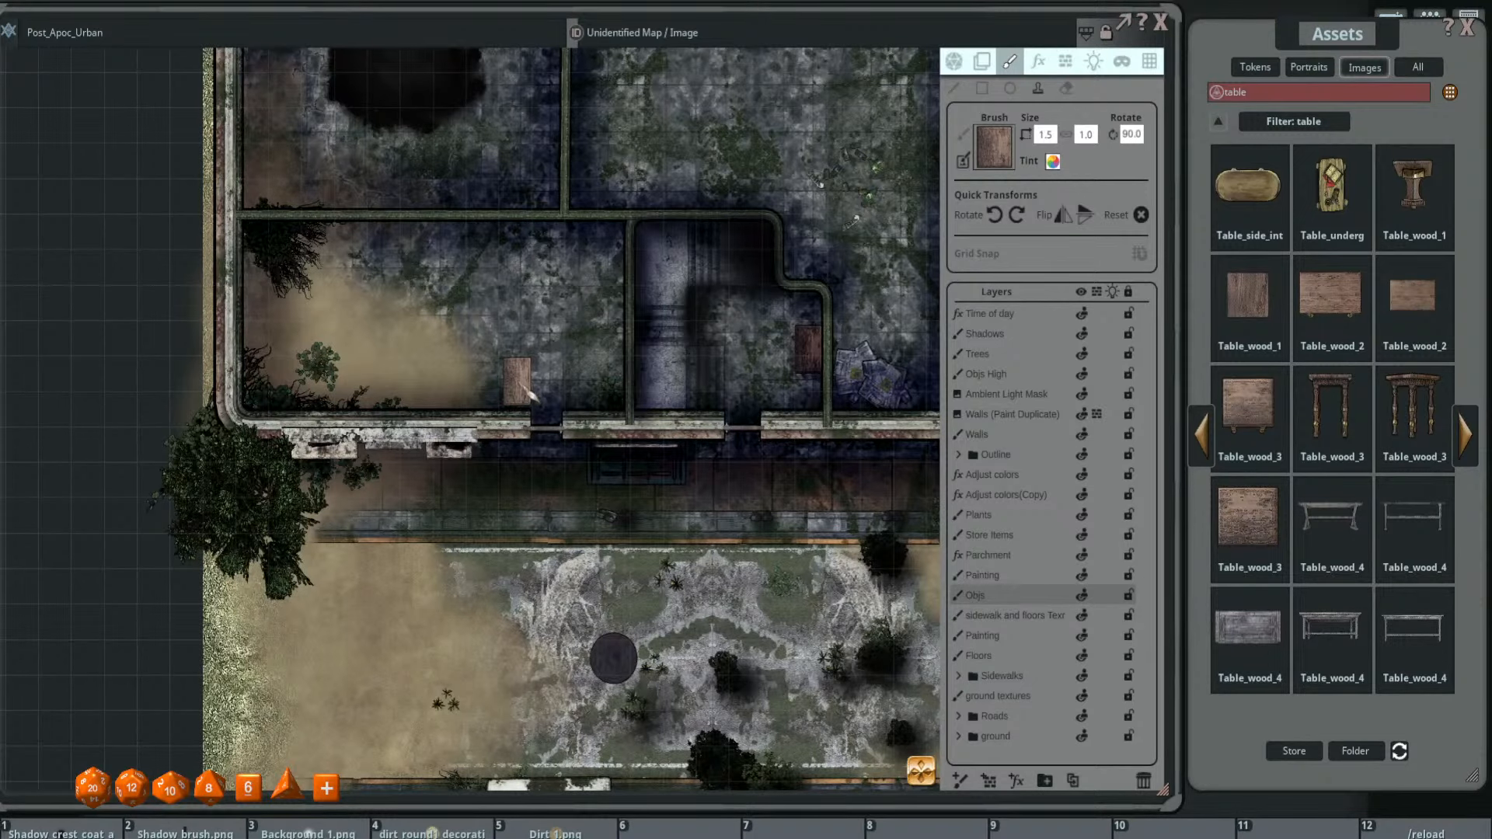
pyautogui.scroll(3, 533, 392)
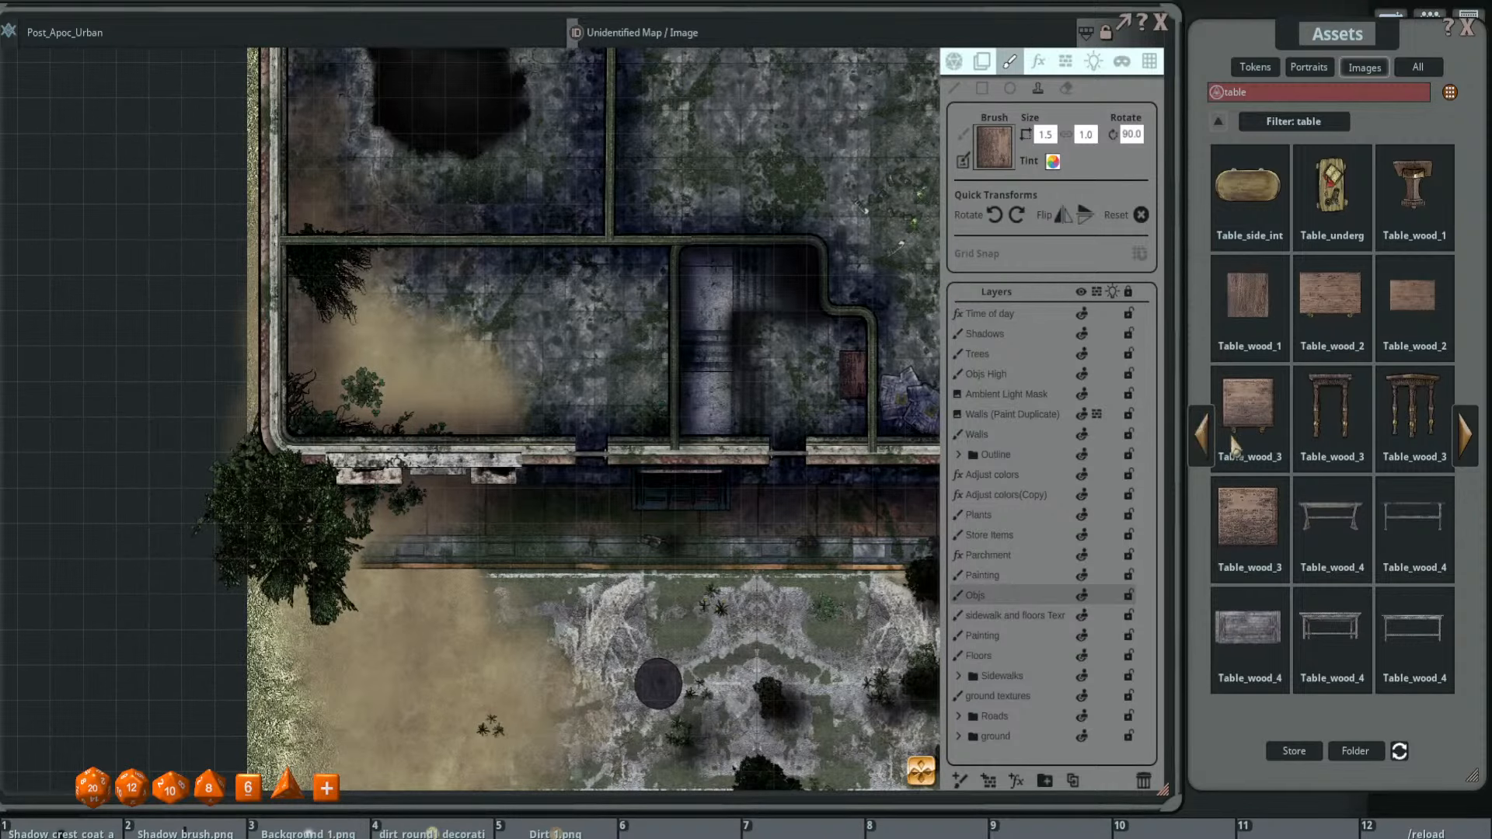
pyautogui.click(1463, 445)
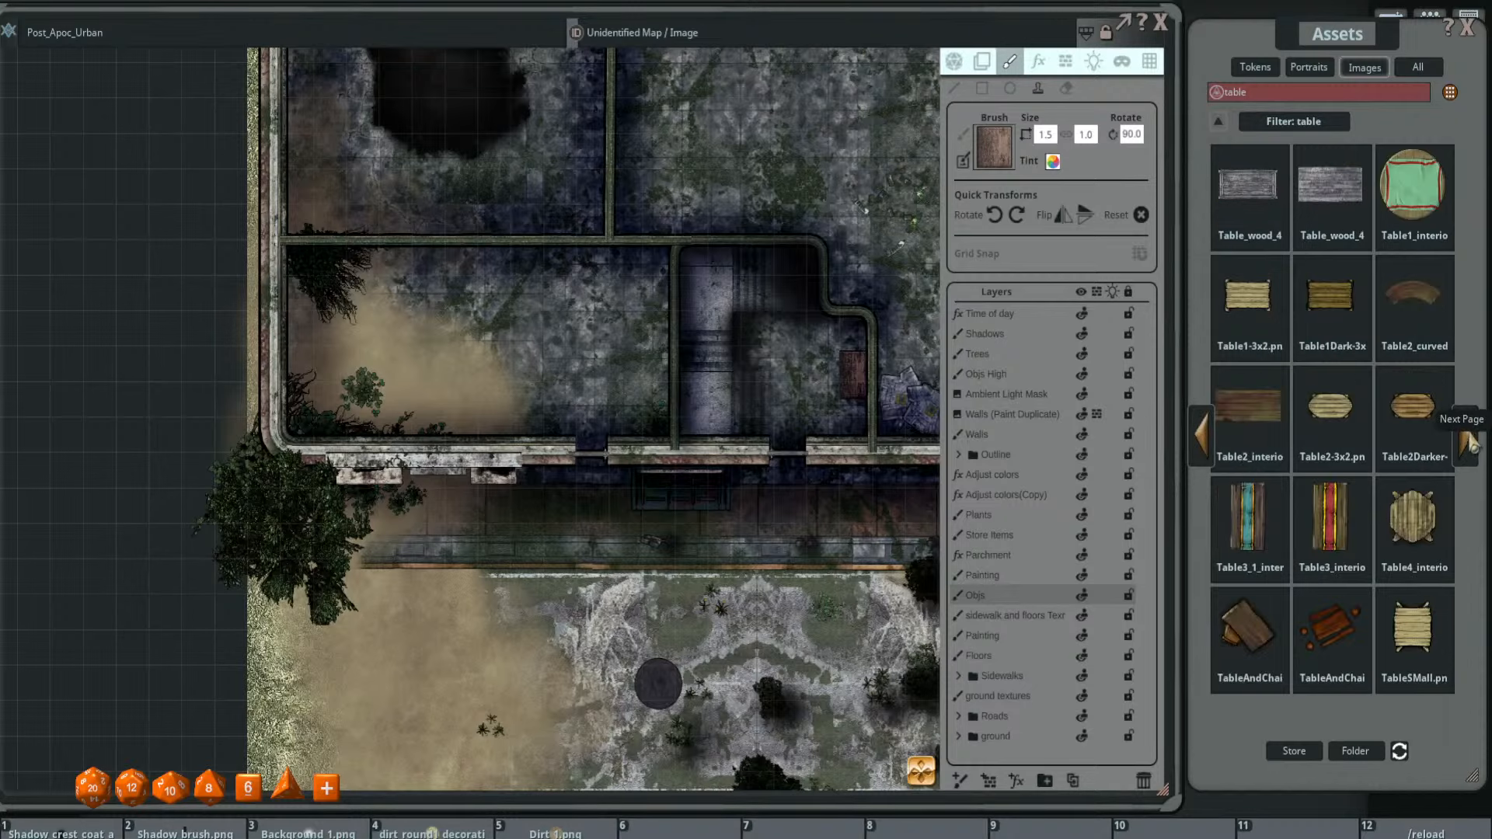
pyautogui.click(1200, 444)
pyautogui.click(1200, 446)
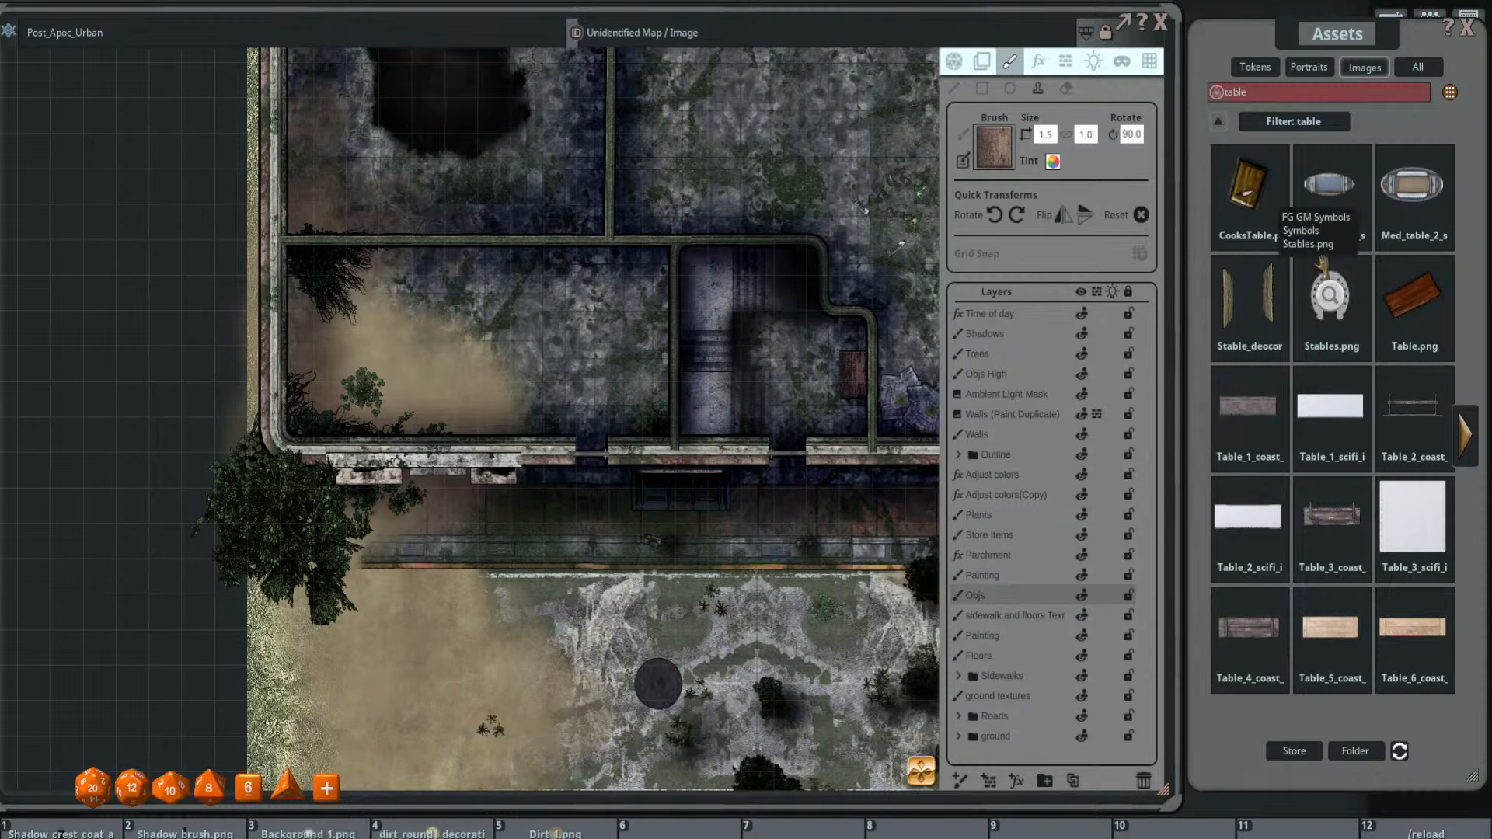
pyautogui.click(1006, 166)
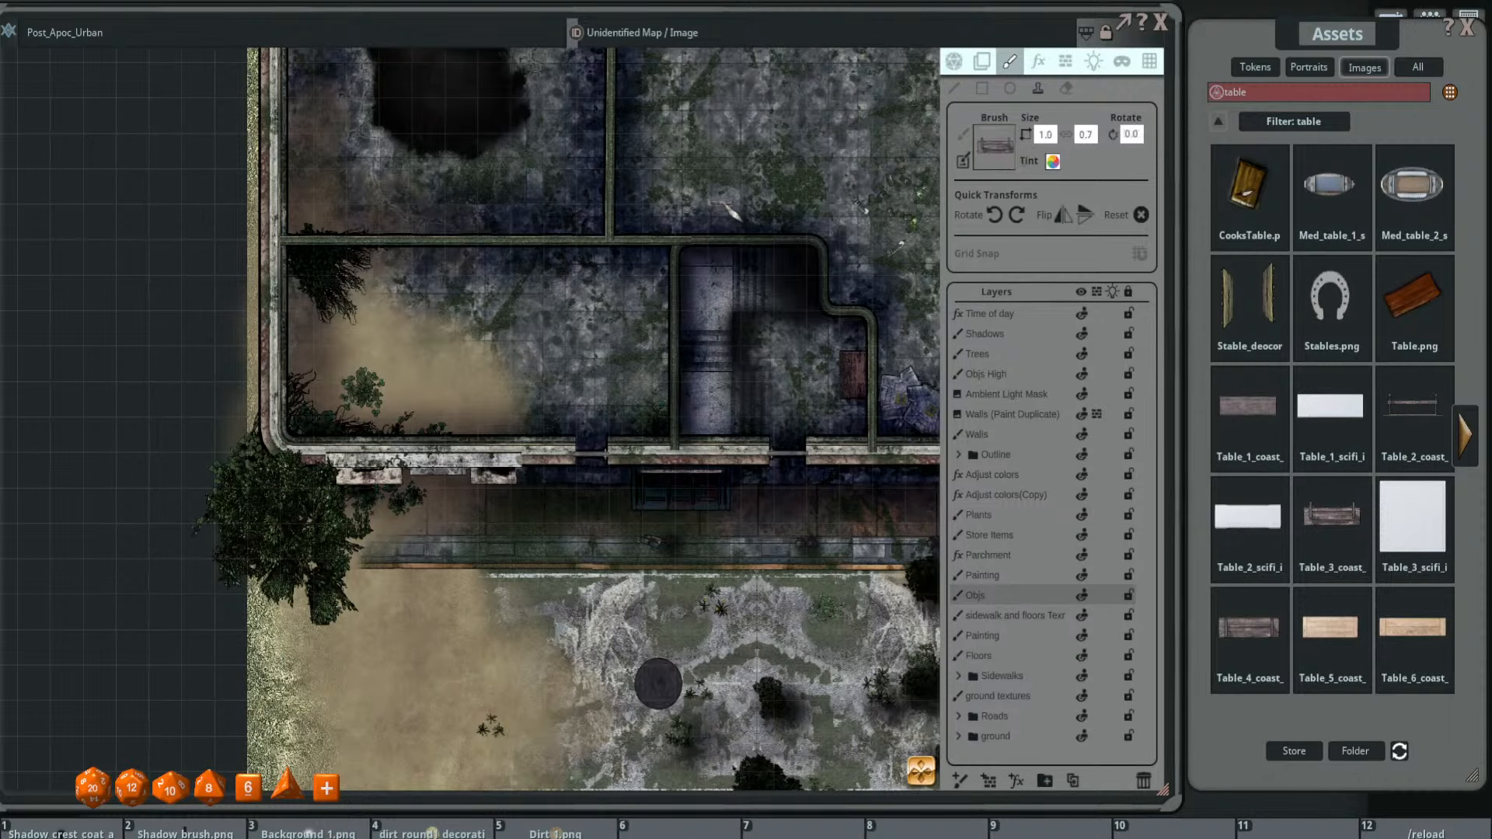
pyautogui.scroll(6, 682, 283)
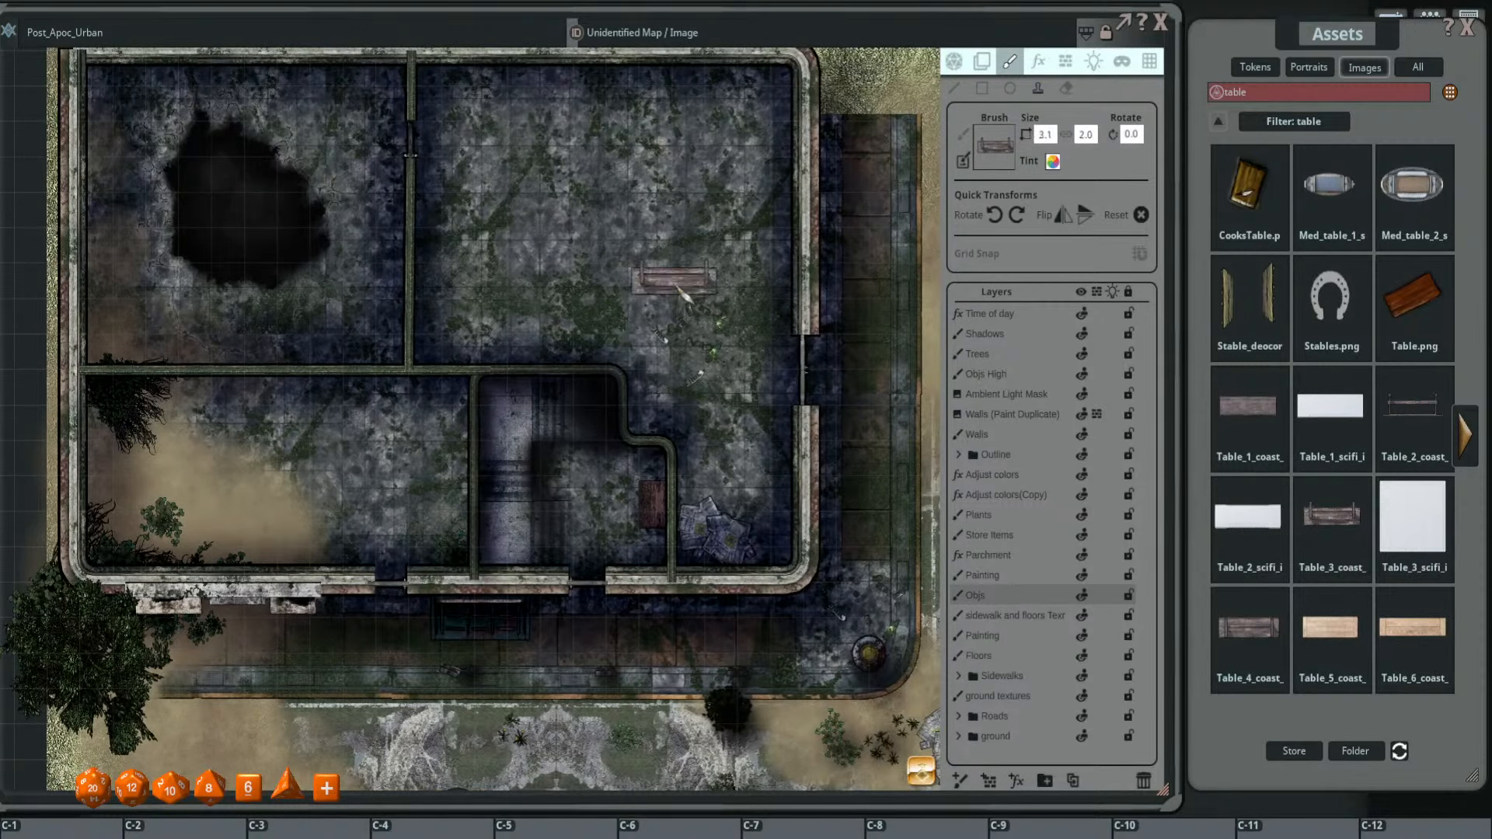
pyautogui.scroll(3, 684, 294)
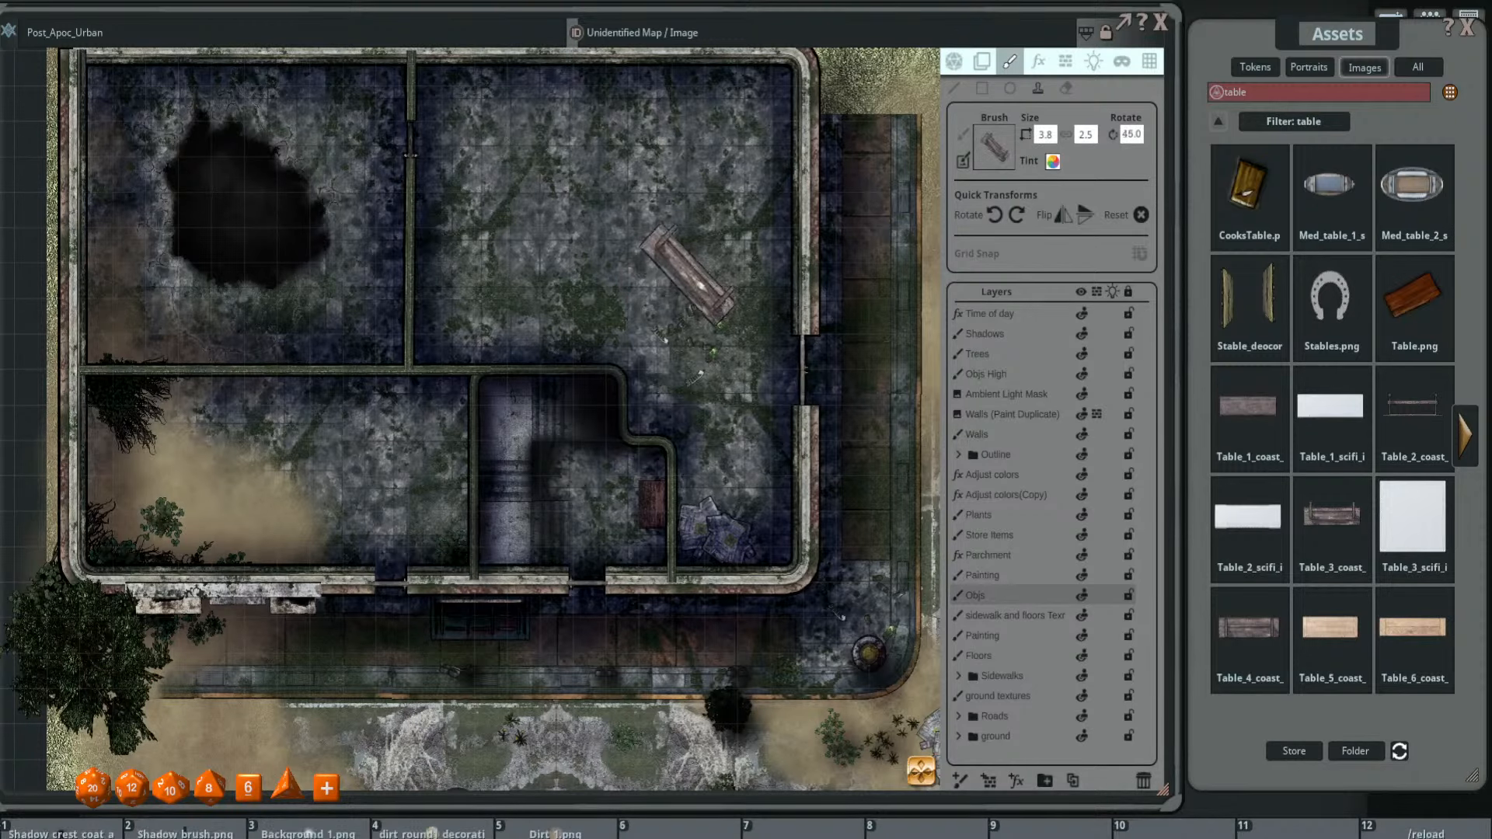
pyautogui.scroll(1, 746, 326)
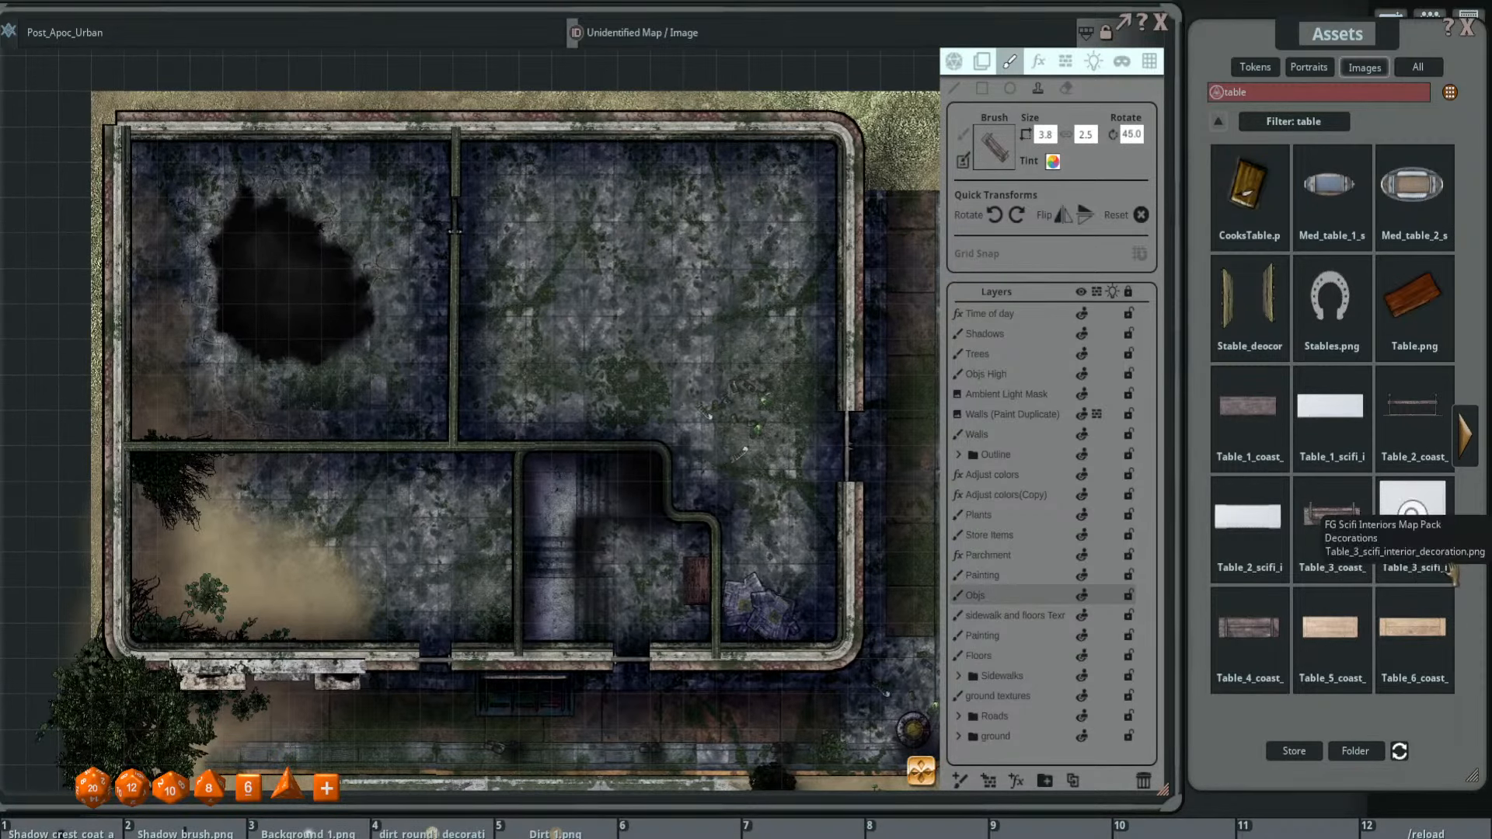
# - Place Table_wood_4_interior_decoration in the large room's upper-right corner, sized 3.2 by 1.6 and rotated 30 degrees
pyautogui.click(1464, 435)
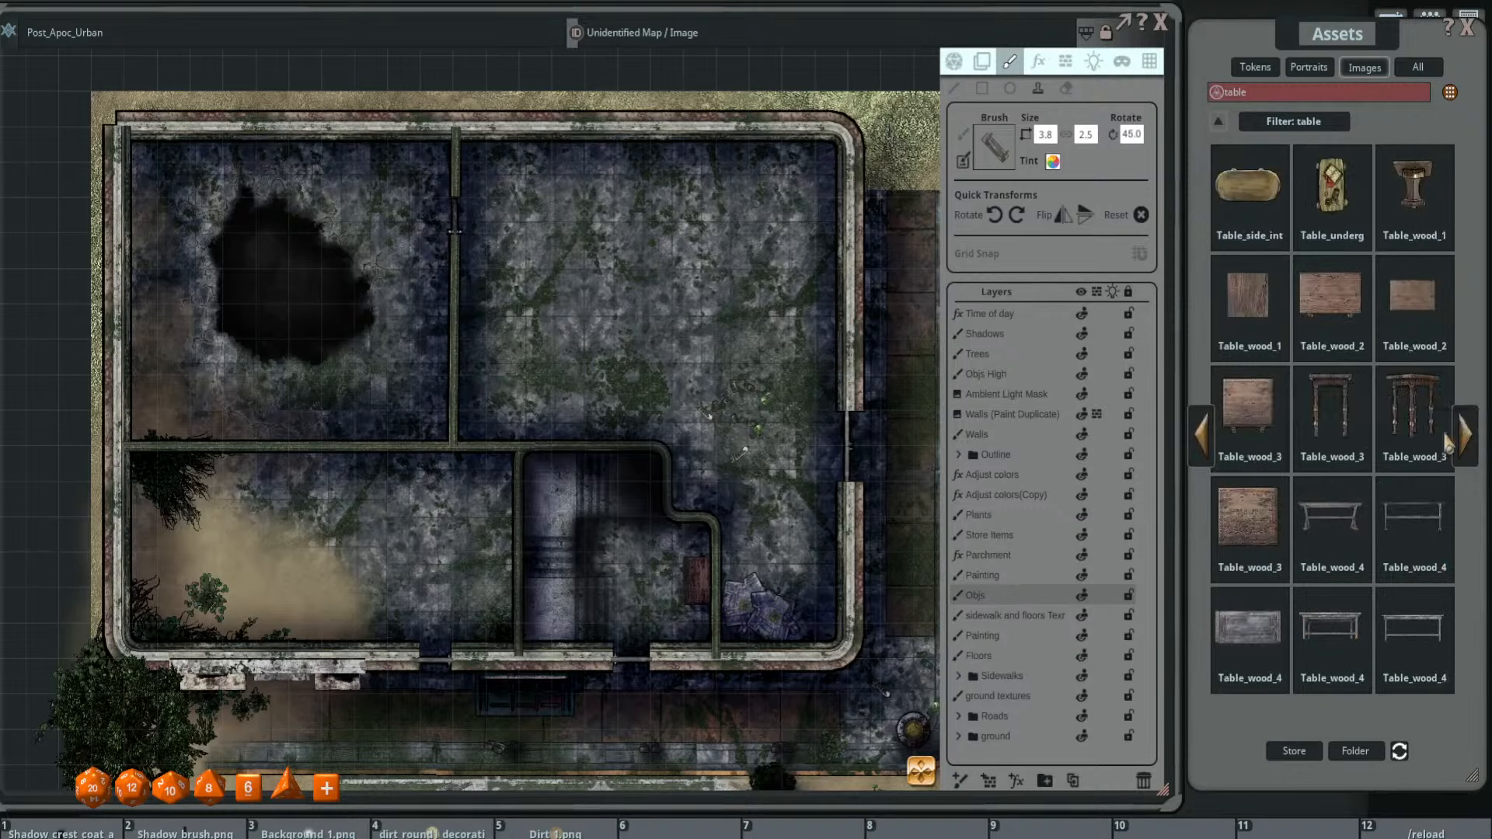
pyautogui.click(1201, 447)
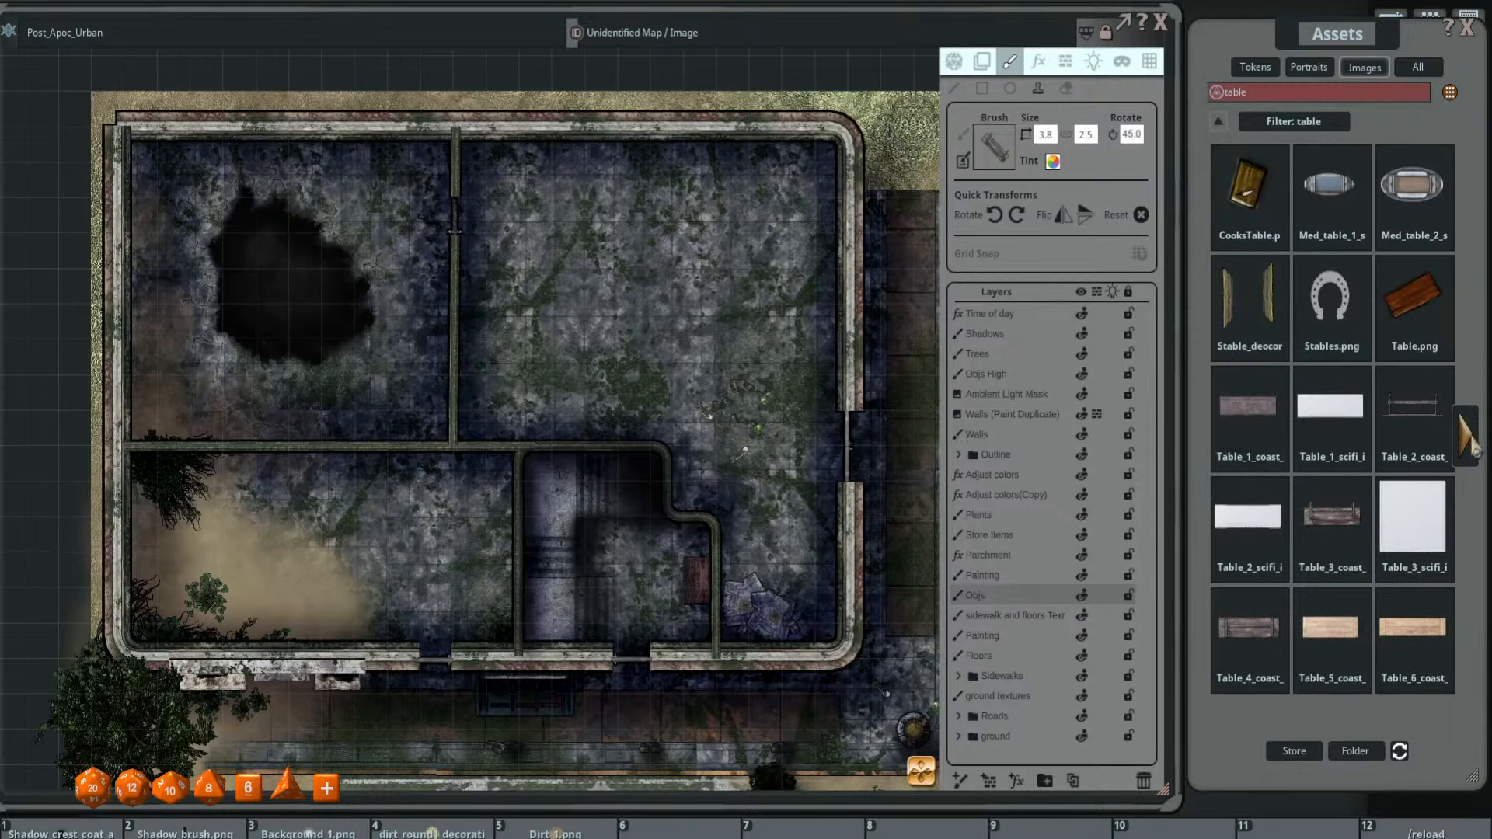
pyautogui.click(1467, 444)
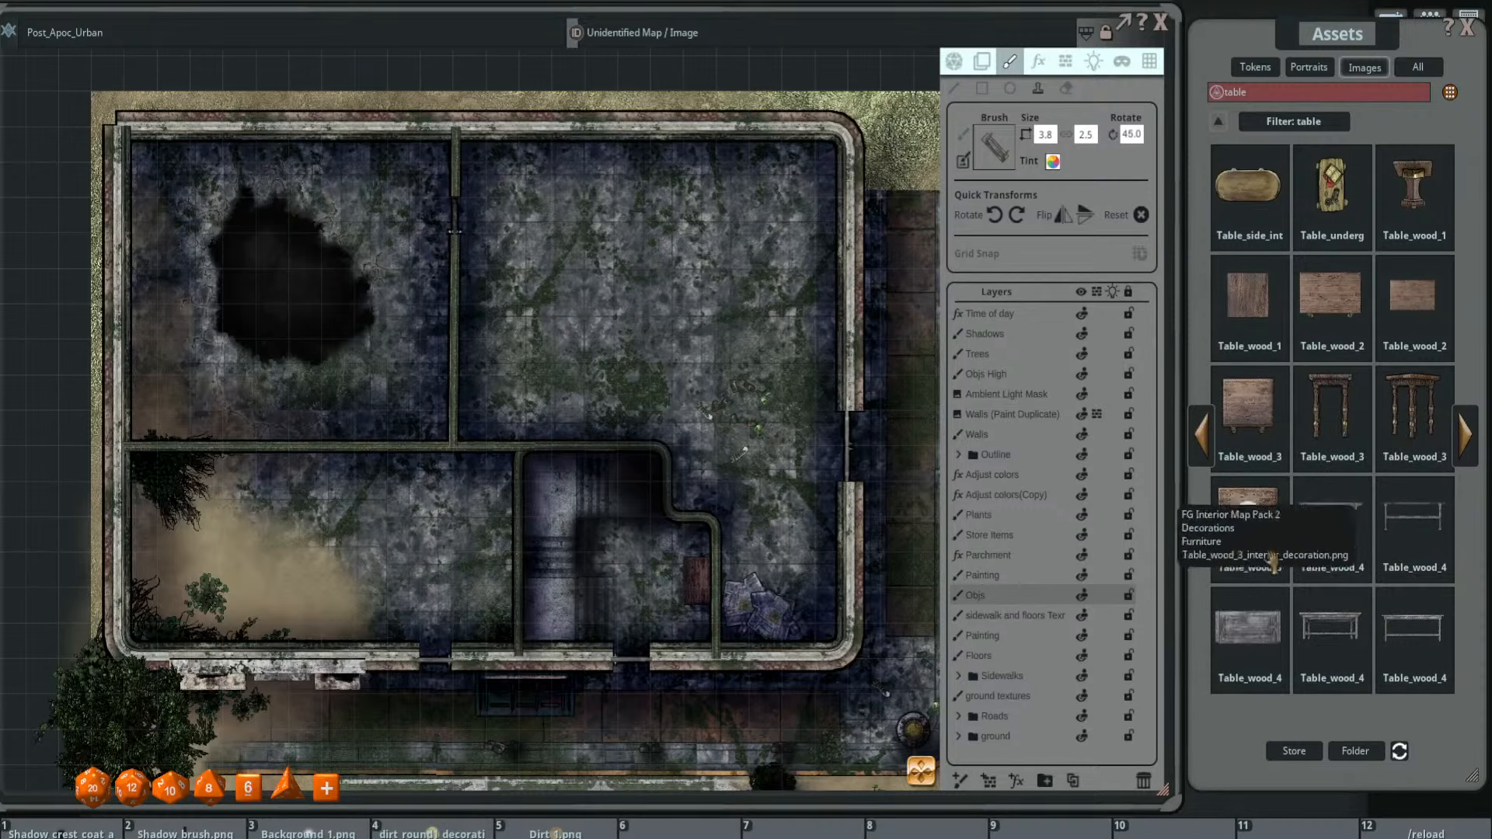
pyautogui.click(1467, 447)
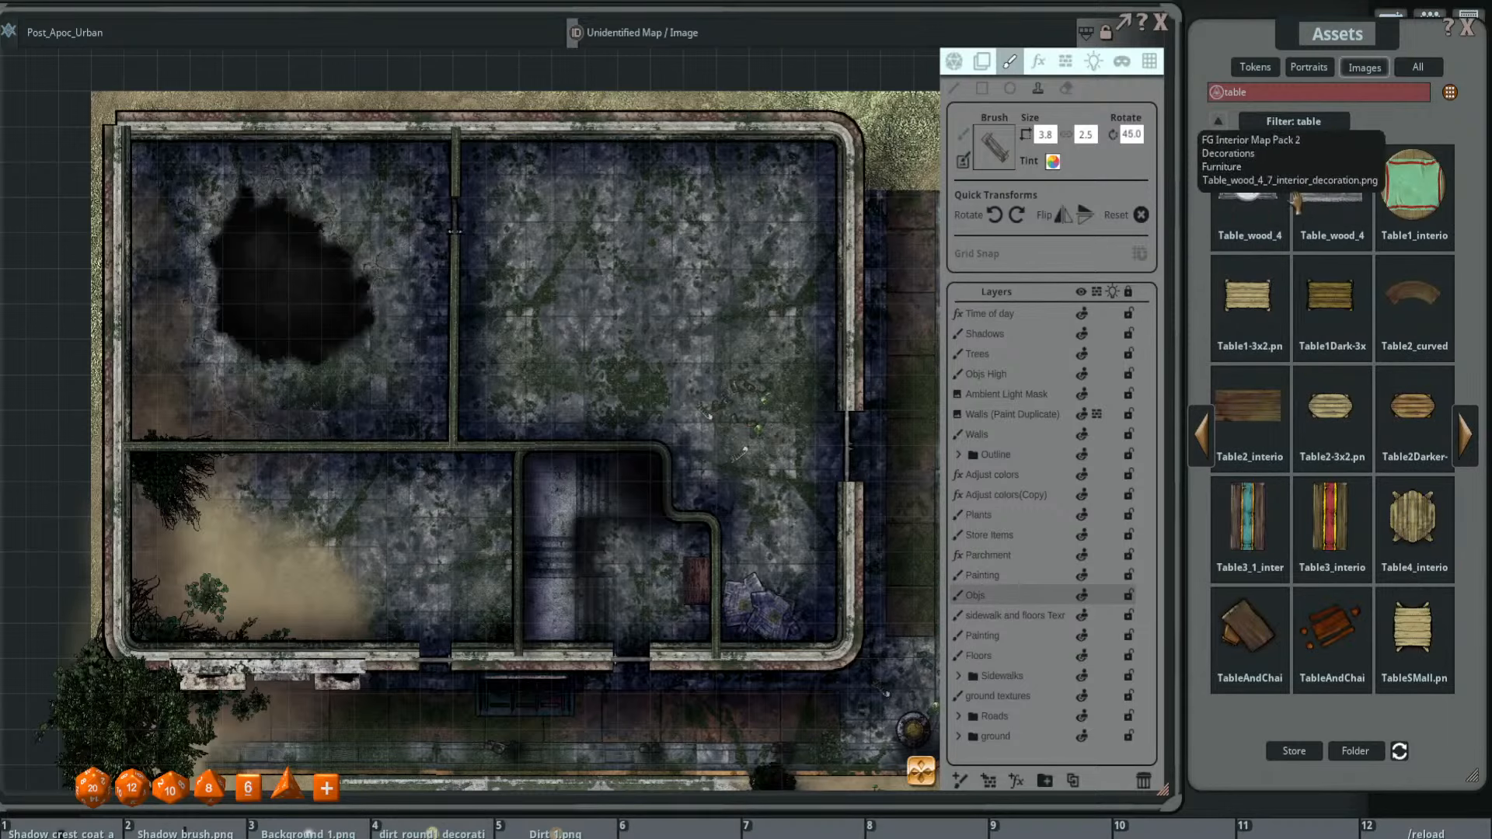
pyautogui.click(1329, 184)
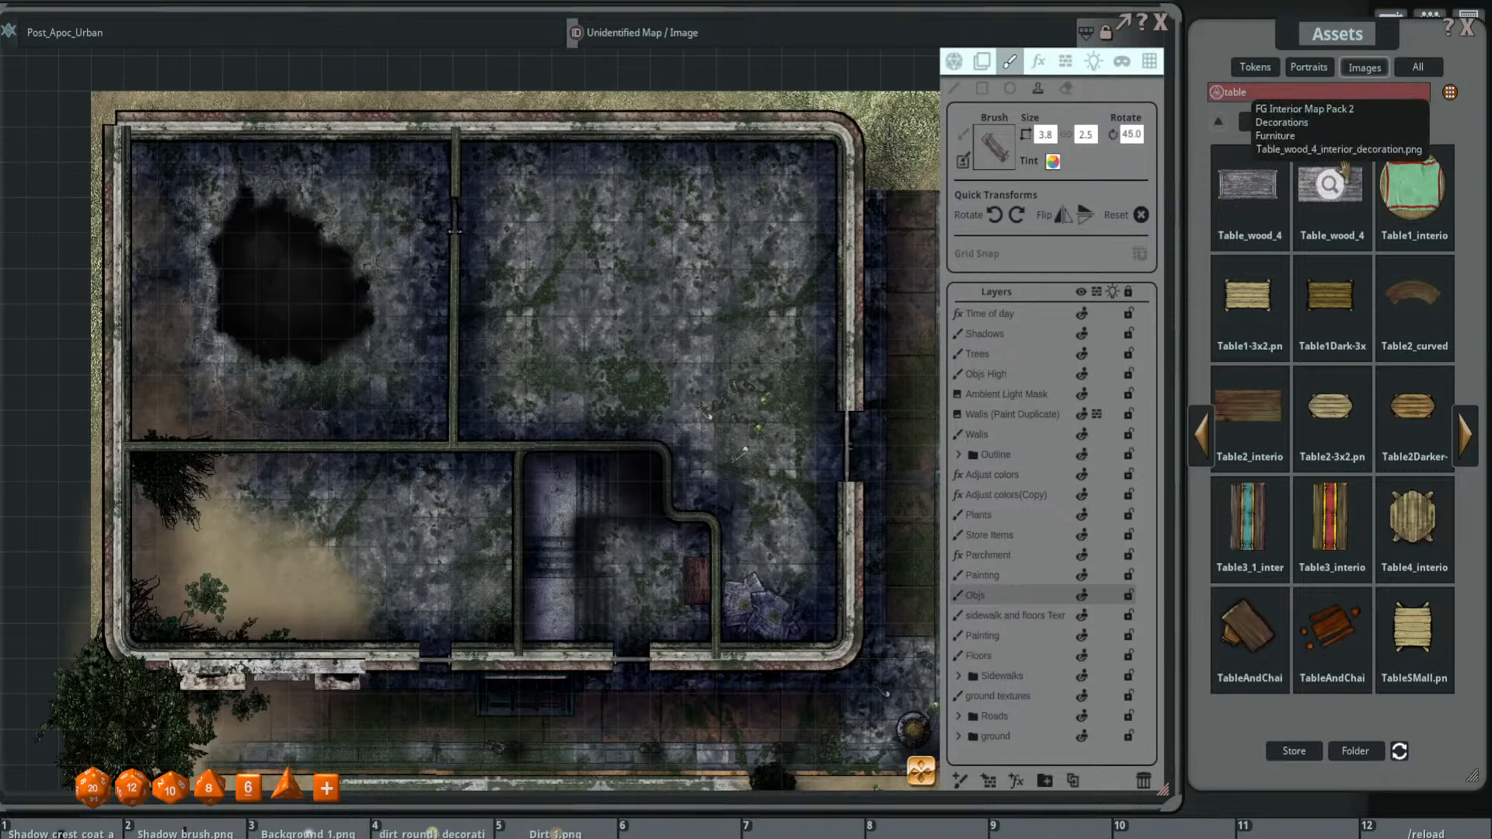
pyautogui.scroll(-2, 794, 241)
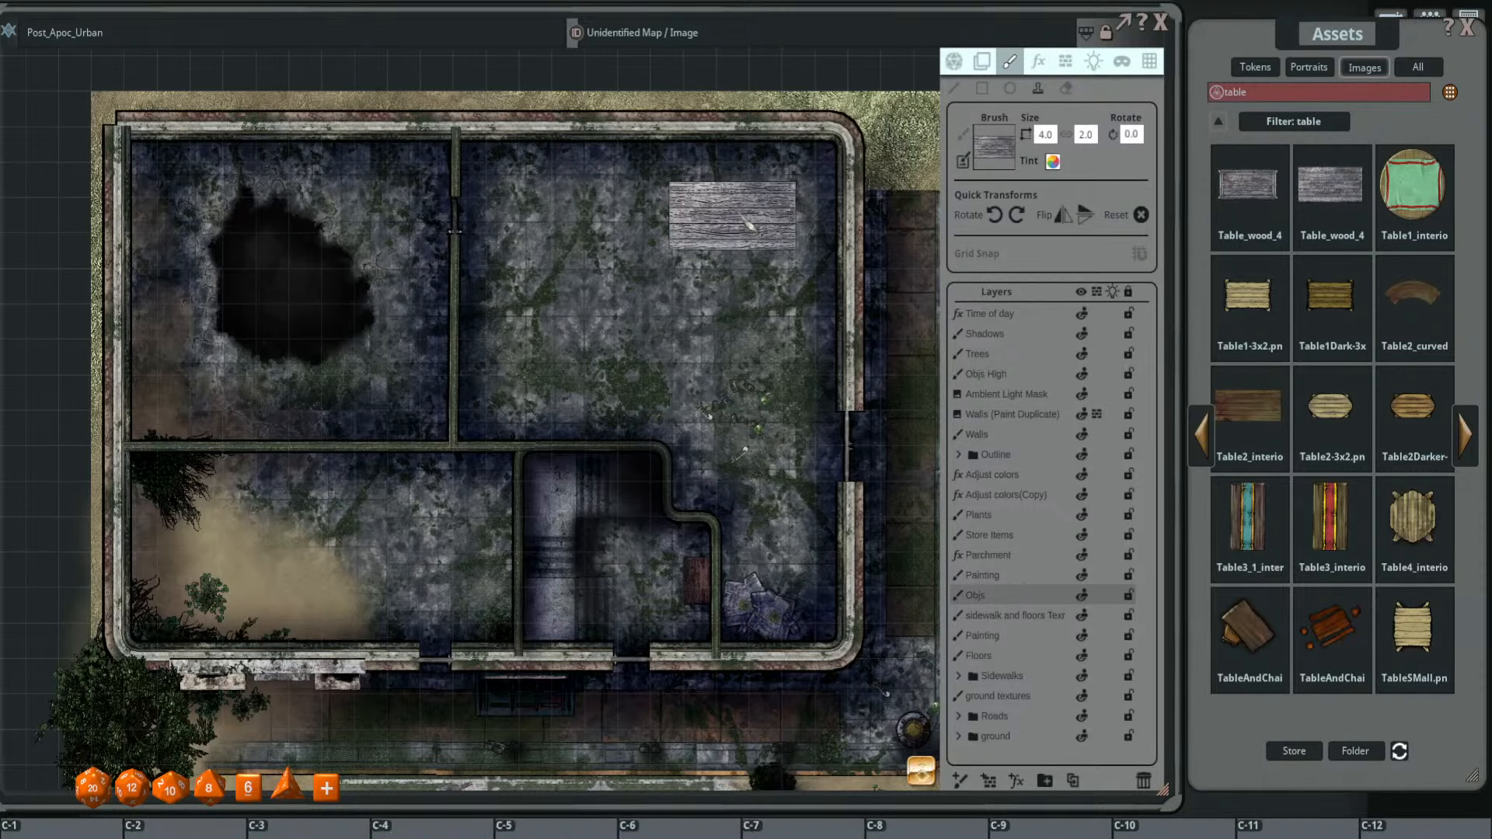
pyautogui.scroll(2, 699, 292)
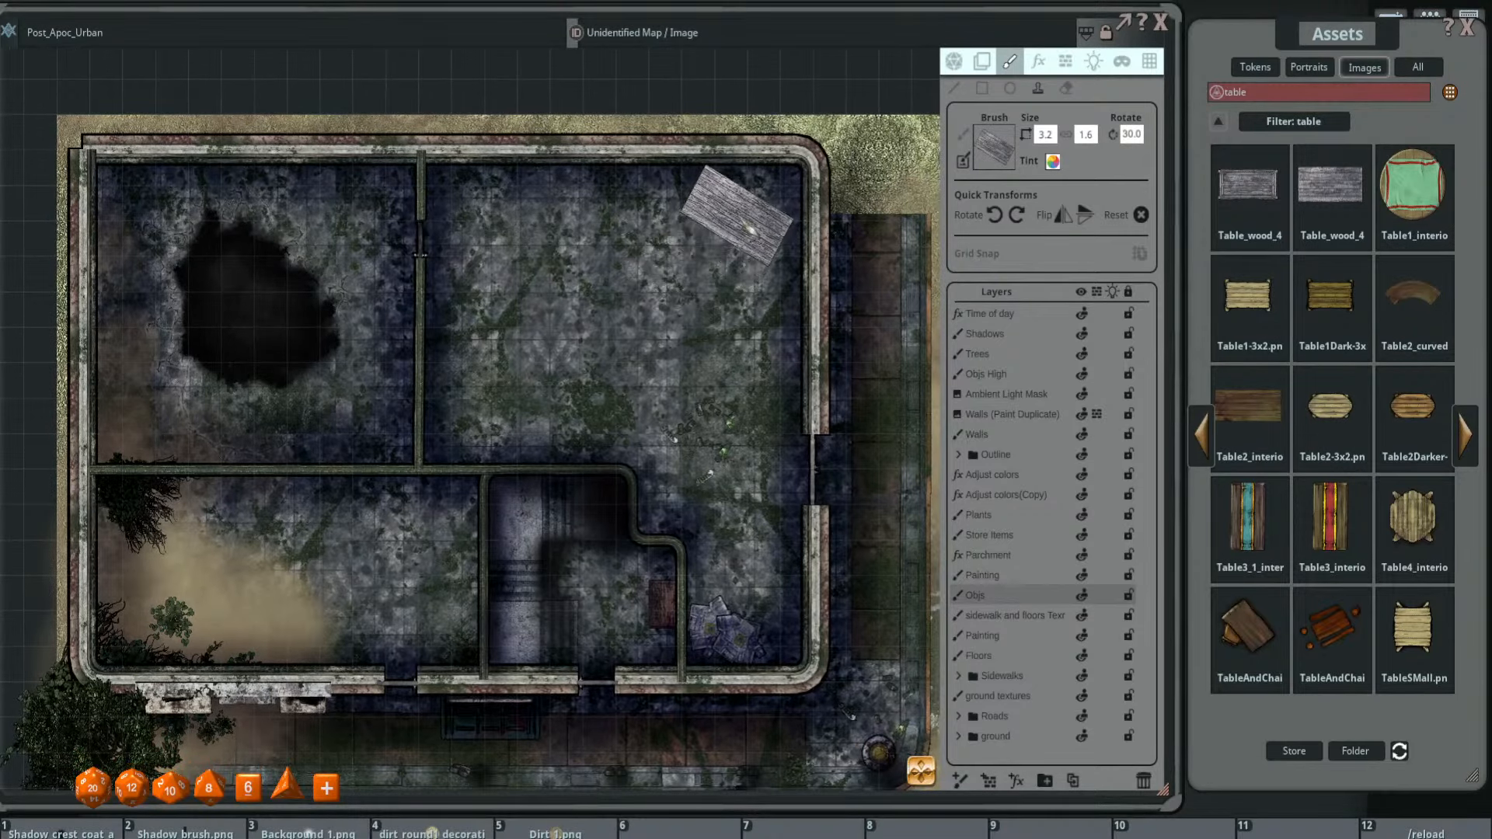
pyautogui.click(736, 210)
# - Place a second copy of the grey wooden table upright against the large room's upper wall, rotated 270 degrees
pyautogui.scroll(-4, 575, 249)
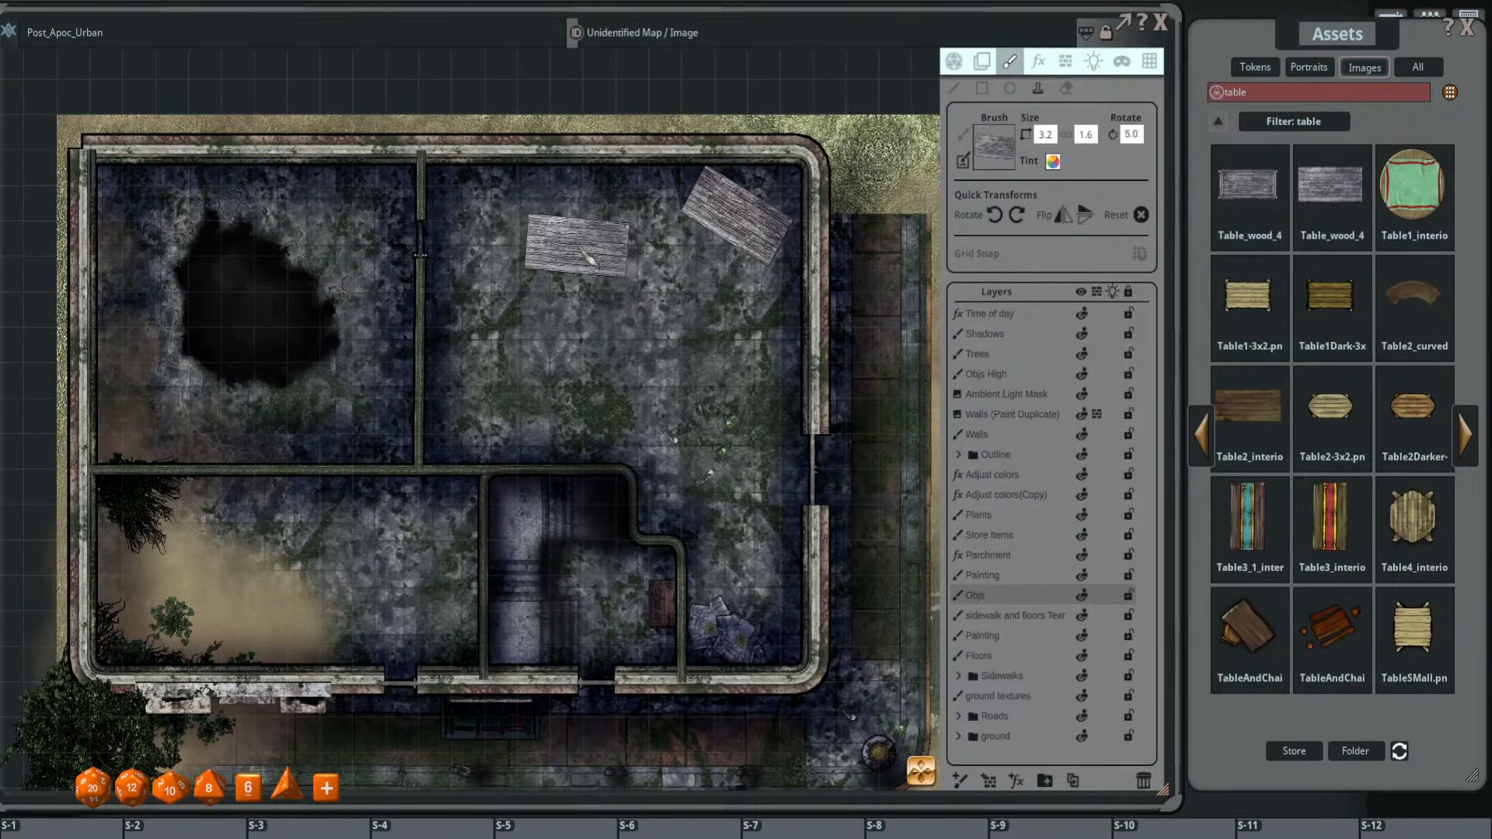
pyautogui.scroll(-7, 621, 346)
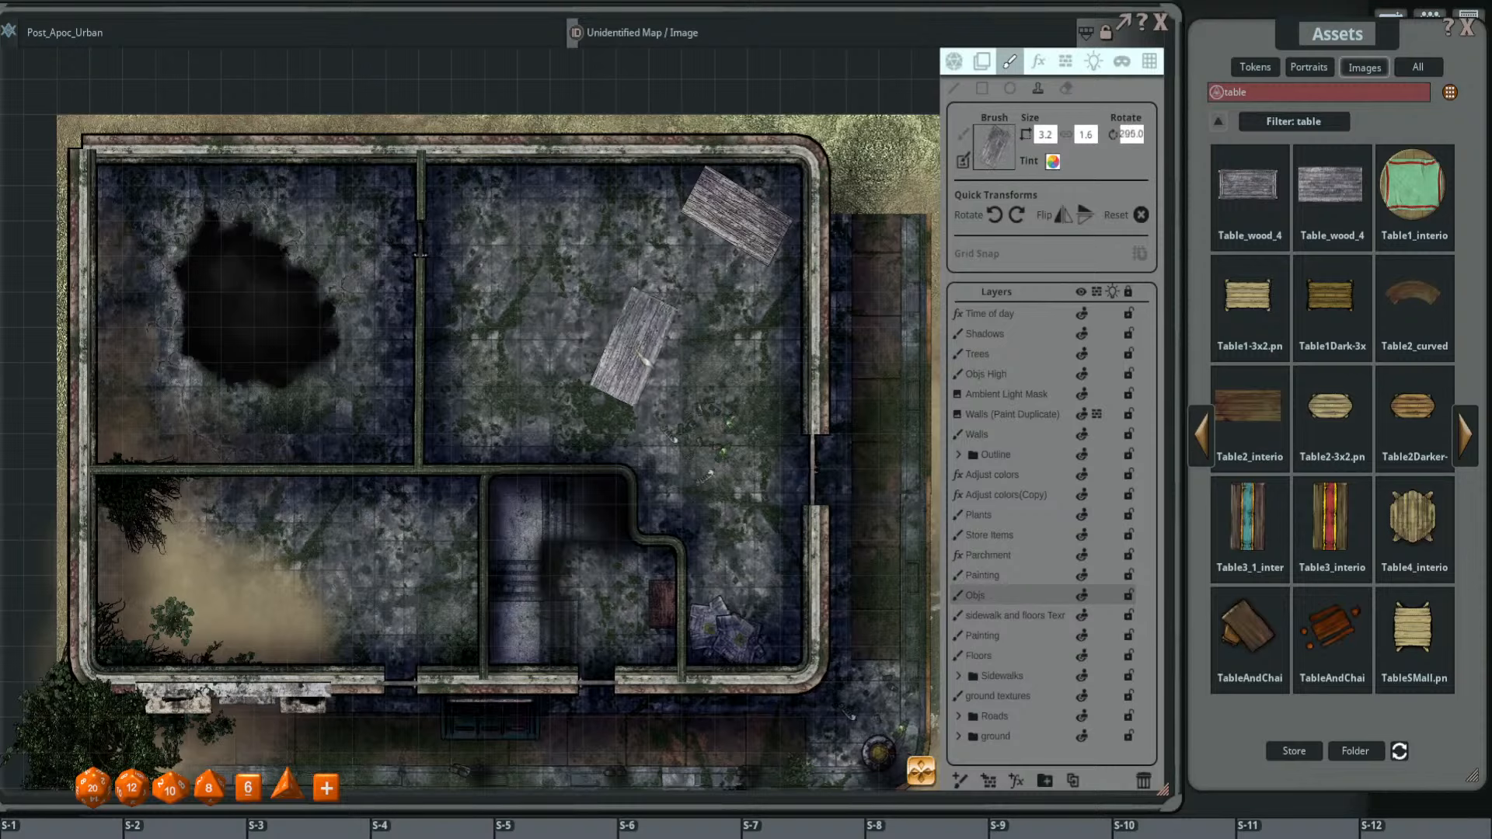
pyautogui.scroll(-1, 579, 242)
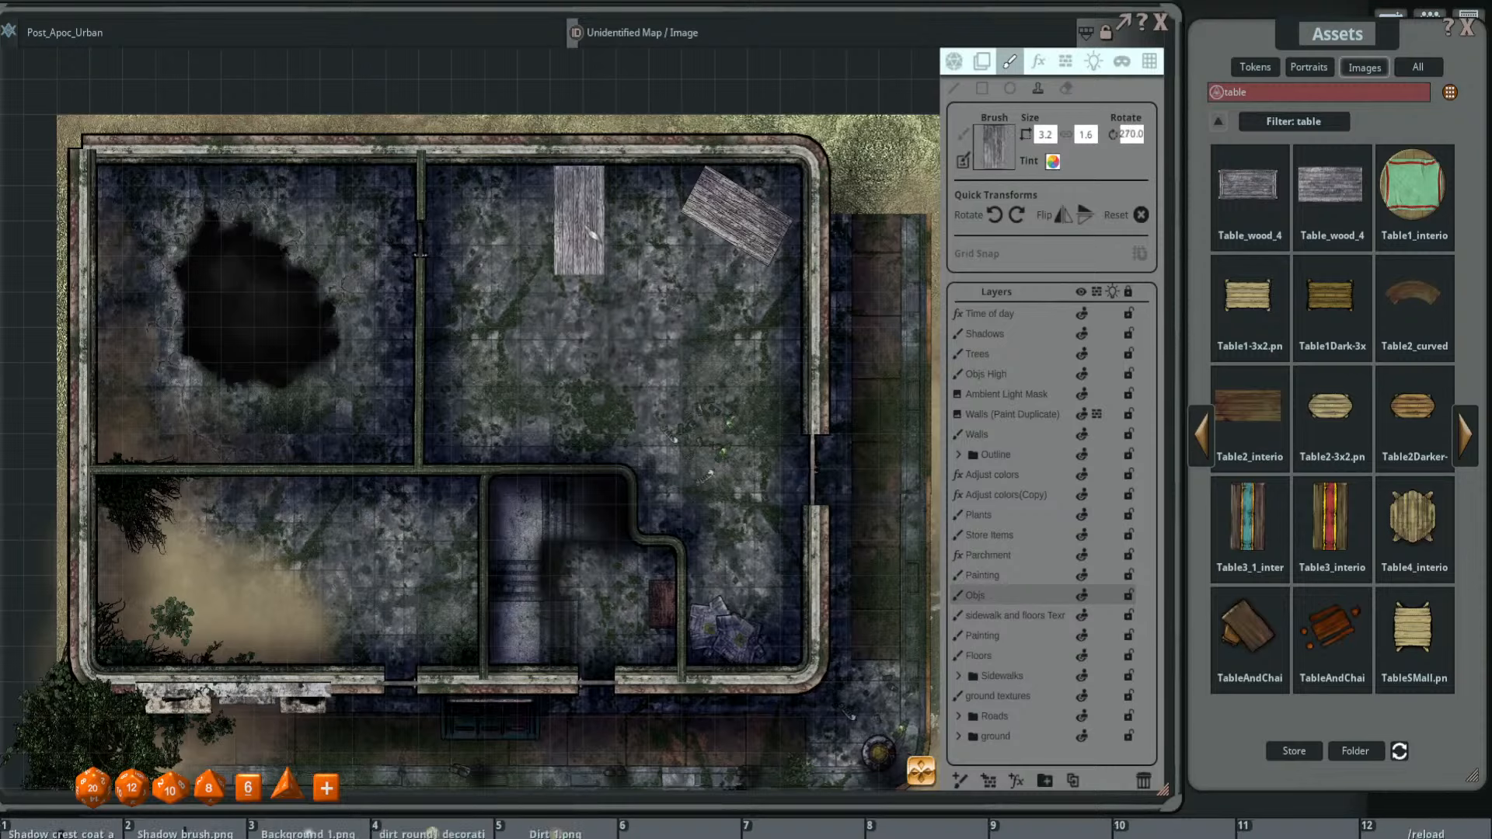
pyautogui.click(579, 219)
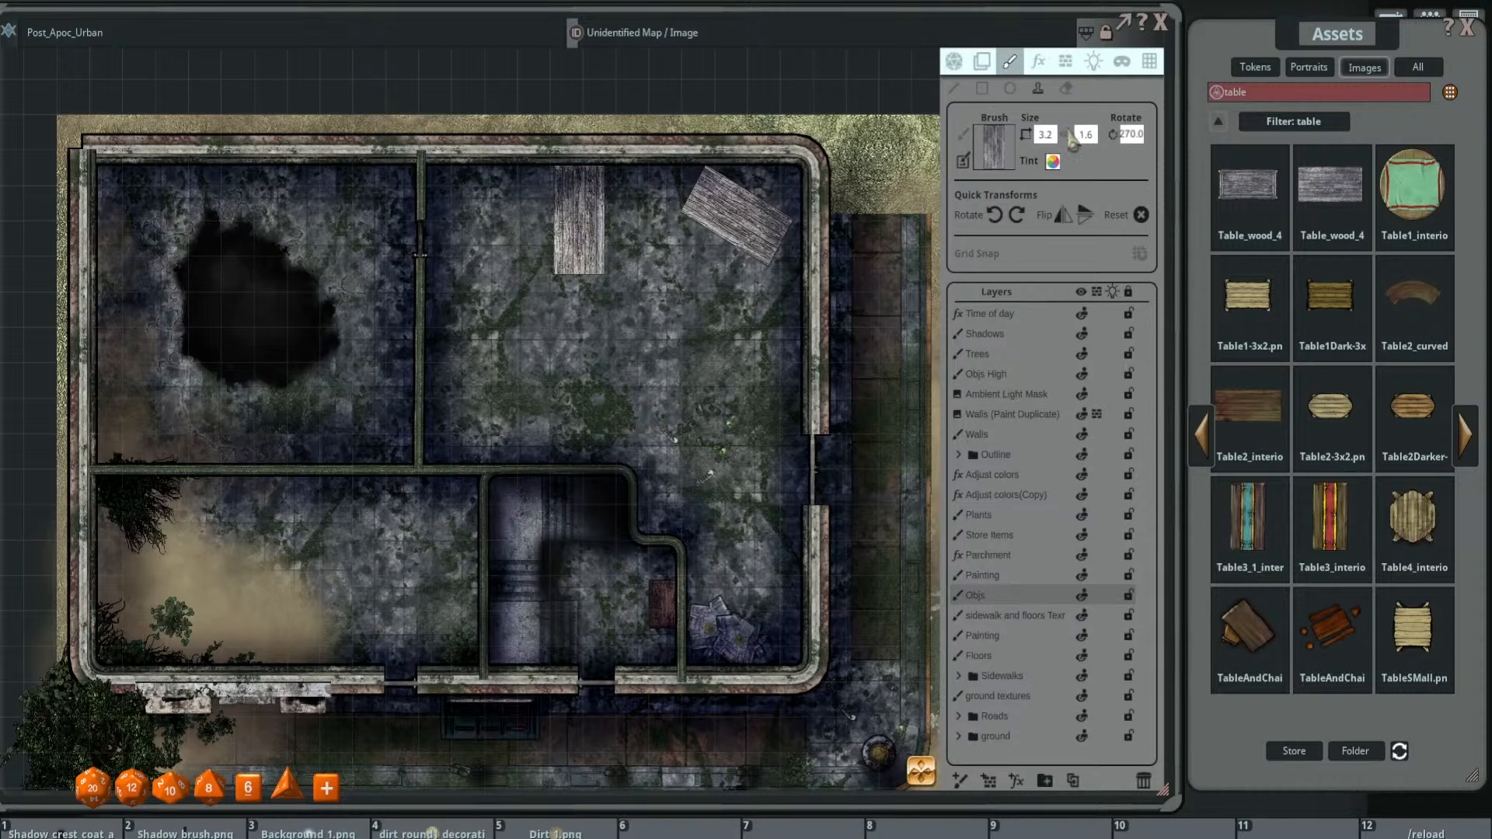
# - Place a smaller 1.6 by 1.6 copy of the grey table, rotated 180 degrees, against the large room's left wall
pyautogui.click(1046, 137)
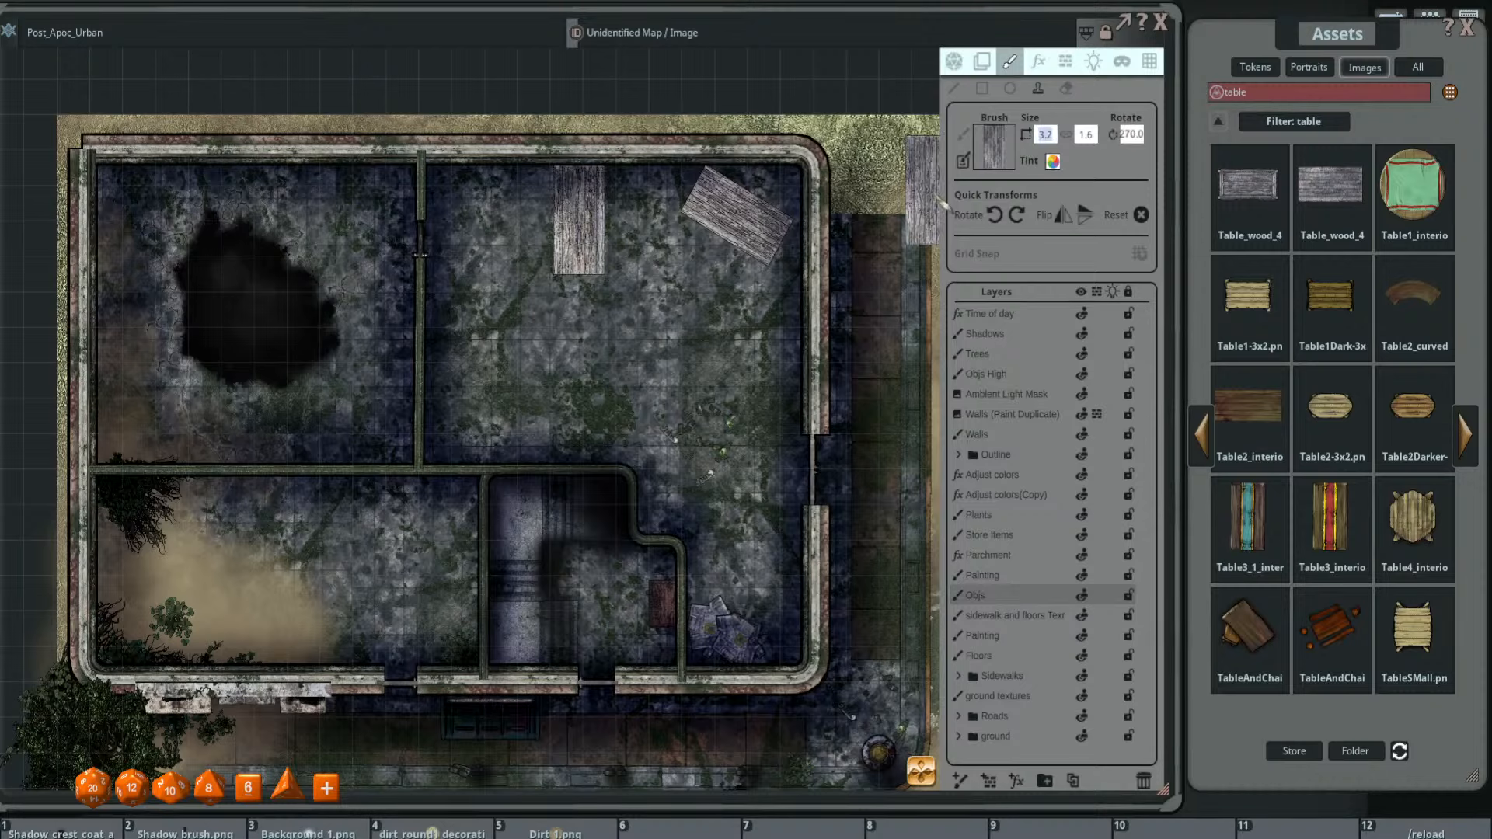
pyautogui.write('1.6')
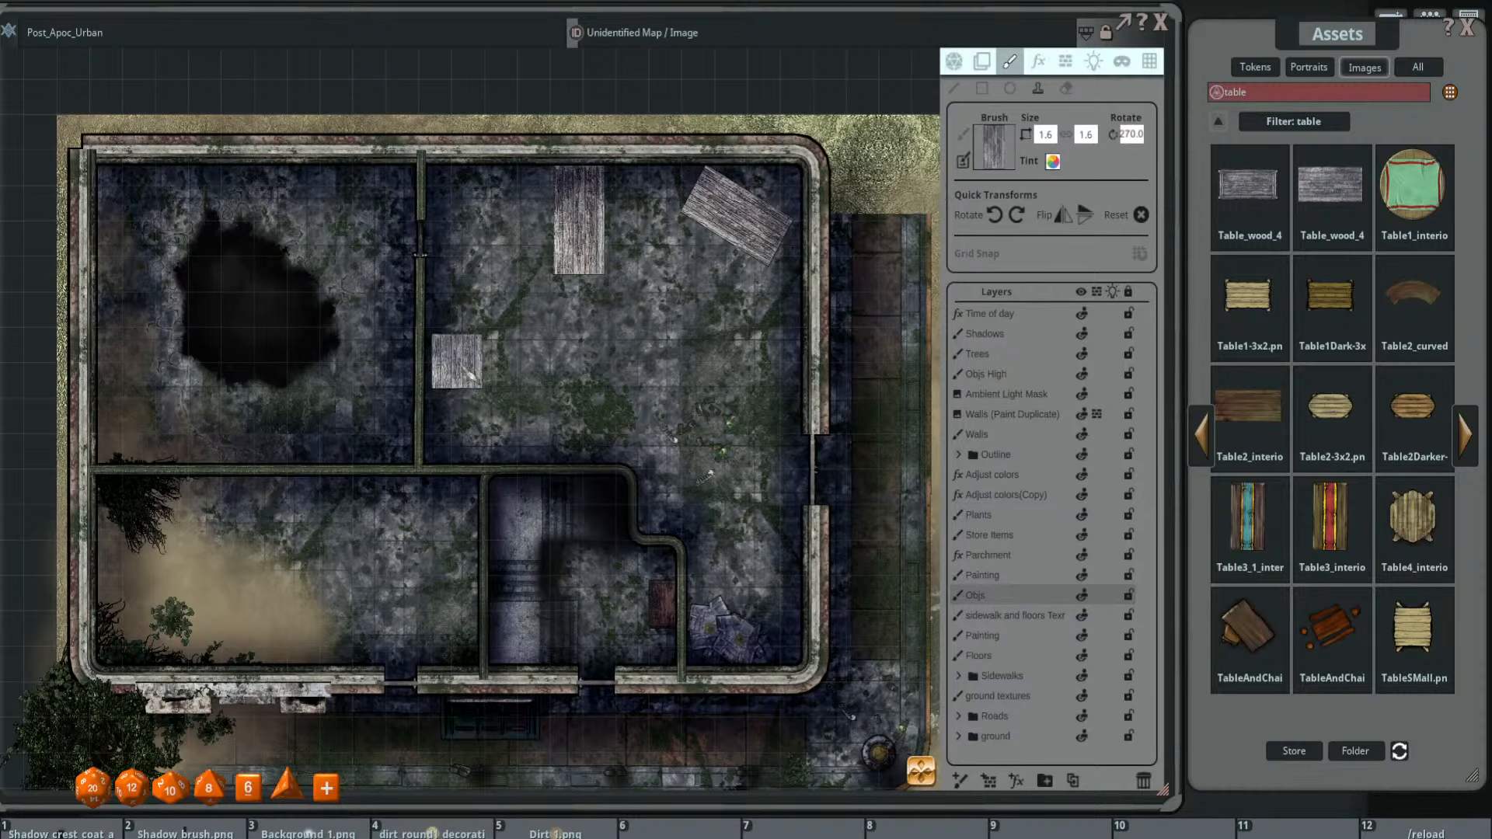
pyautogui.scroll(-2, 516, 306)
pyautogui.scroll(-3, 474, 384)
pyautogui.scroll(-2, 483, 389)
pyautogui.scroll(-2, 466, 371)
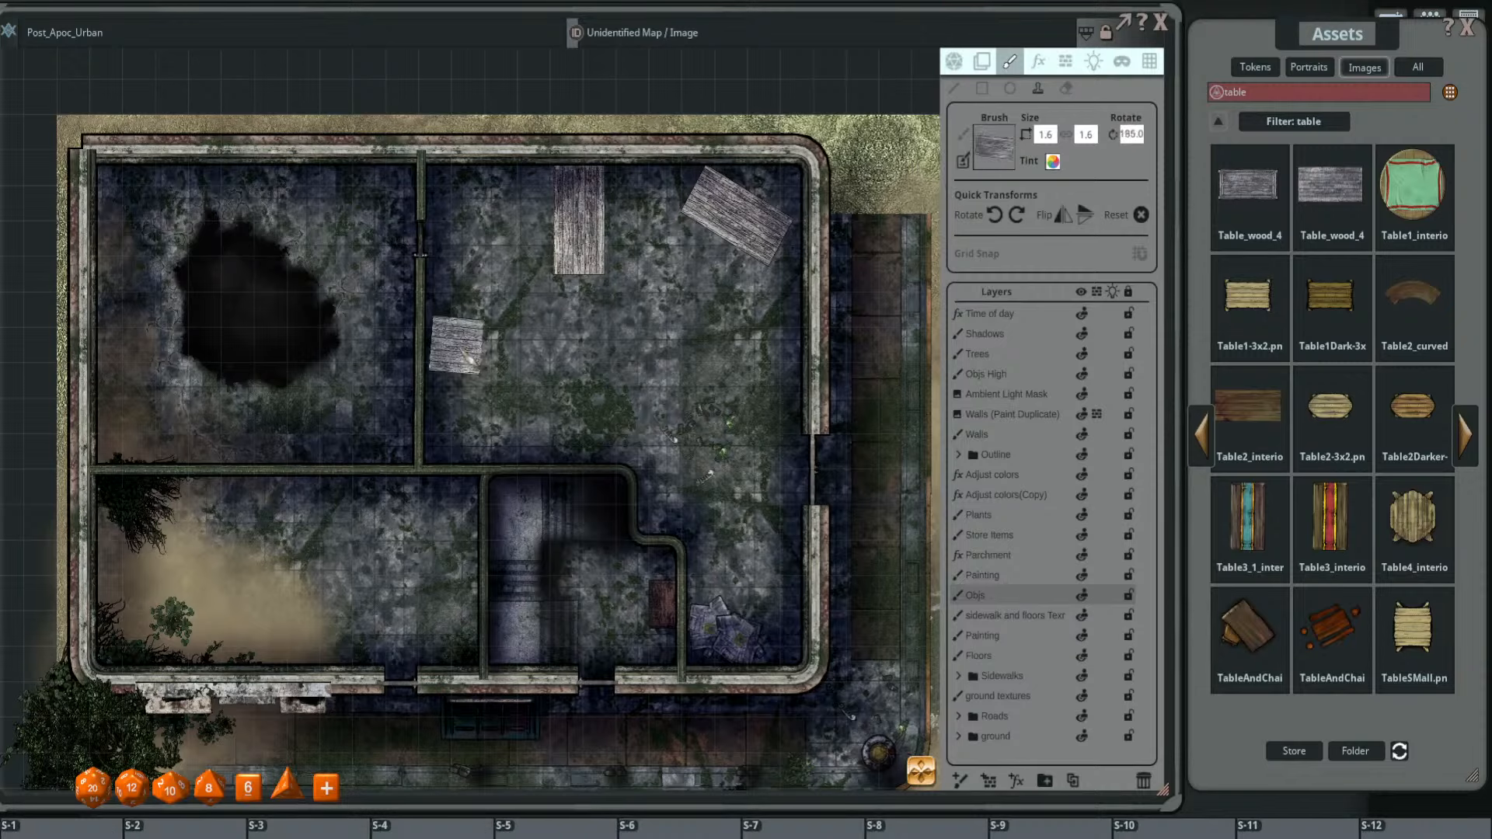
pyautogui.scroll(-1, 445, 347)
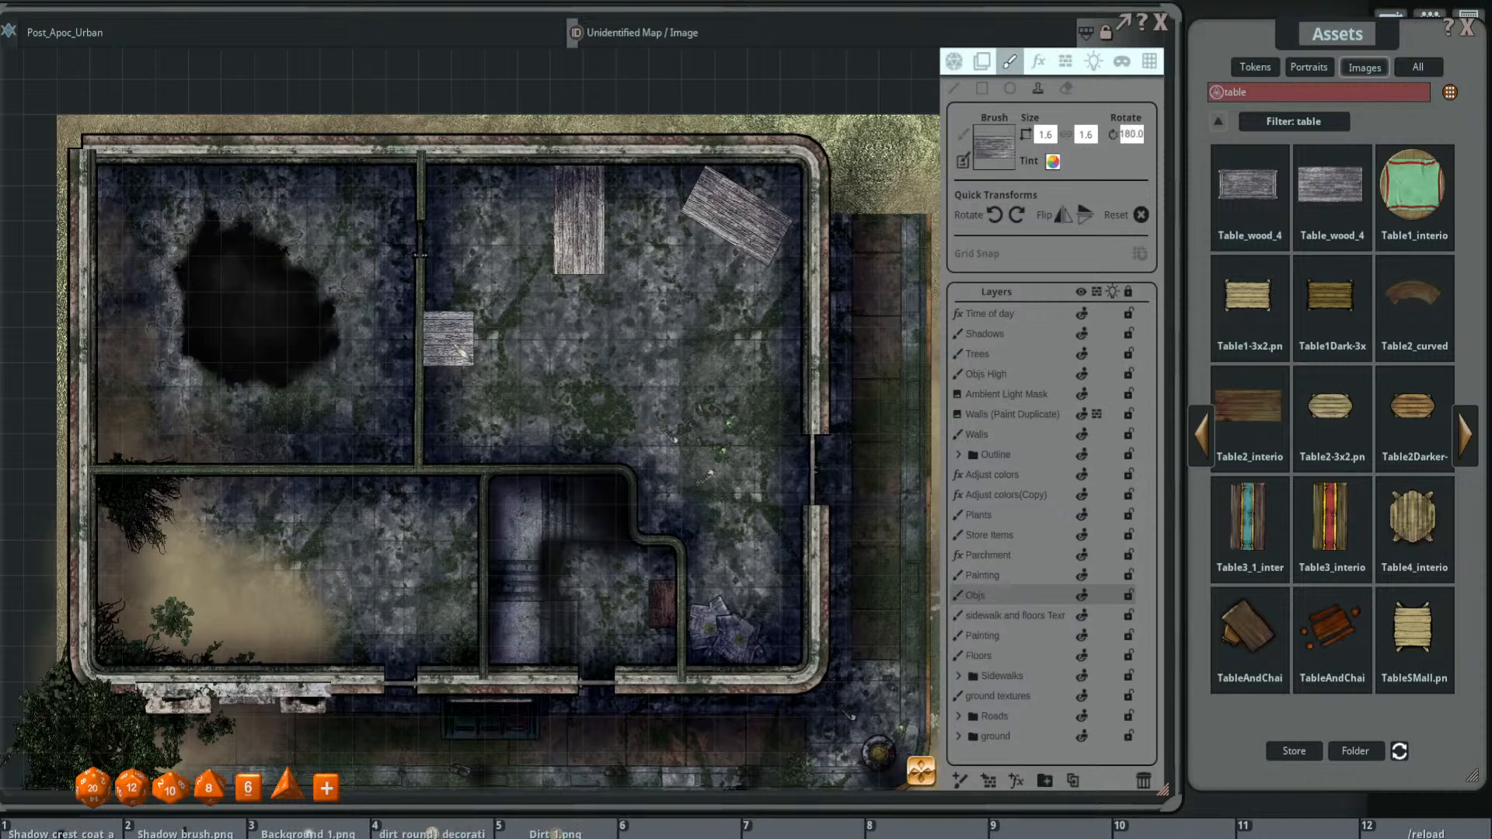
pyautogui.click(448, 342)
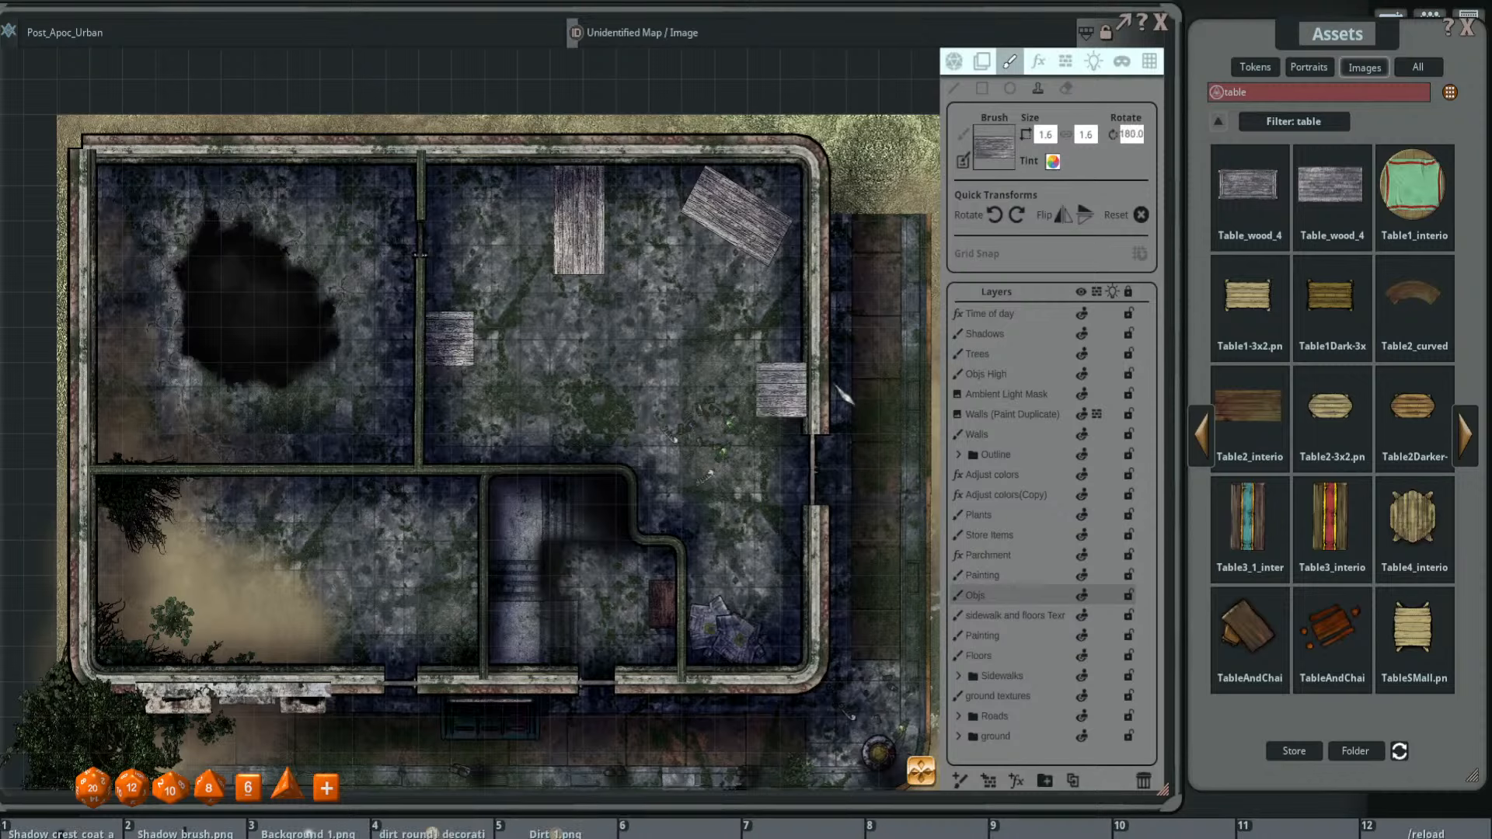
# - Place a side-view Table_wood_4 decoration in the large room's lower-left corner, sized 2.0 by 2.0 and rotated 225 degrees
pyautogui.click(1203, 451)
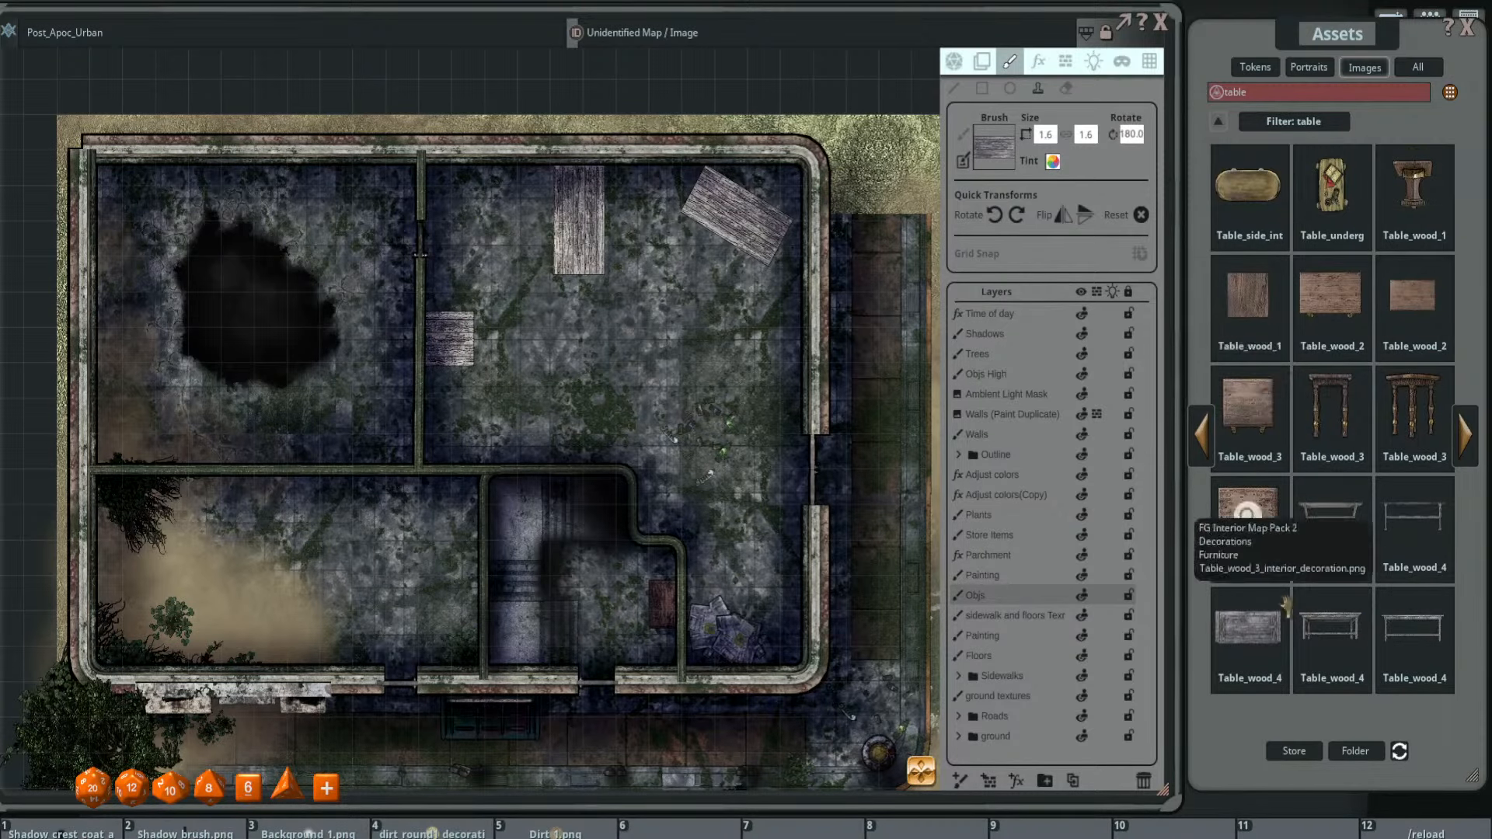
pyautogui.click(1221, 412)
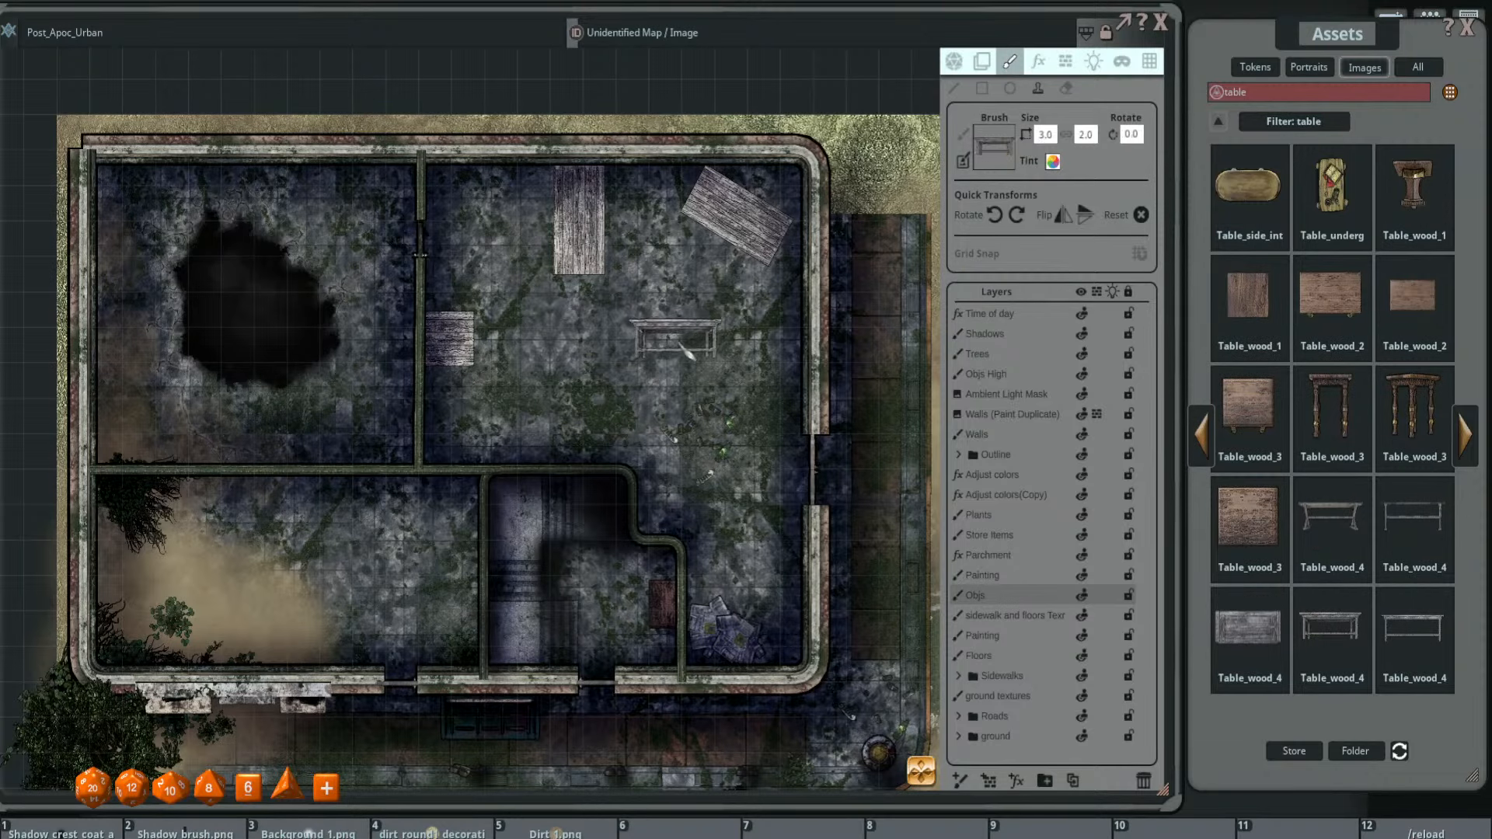
pyautogui.click(1045, 136)
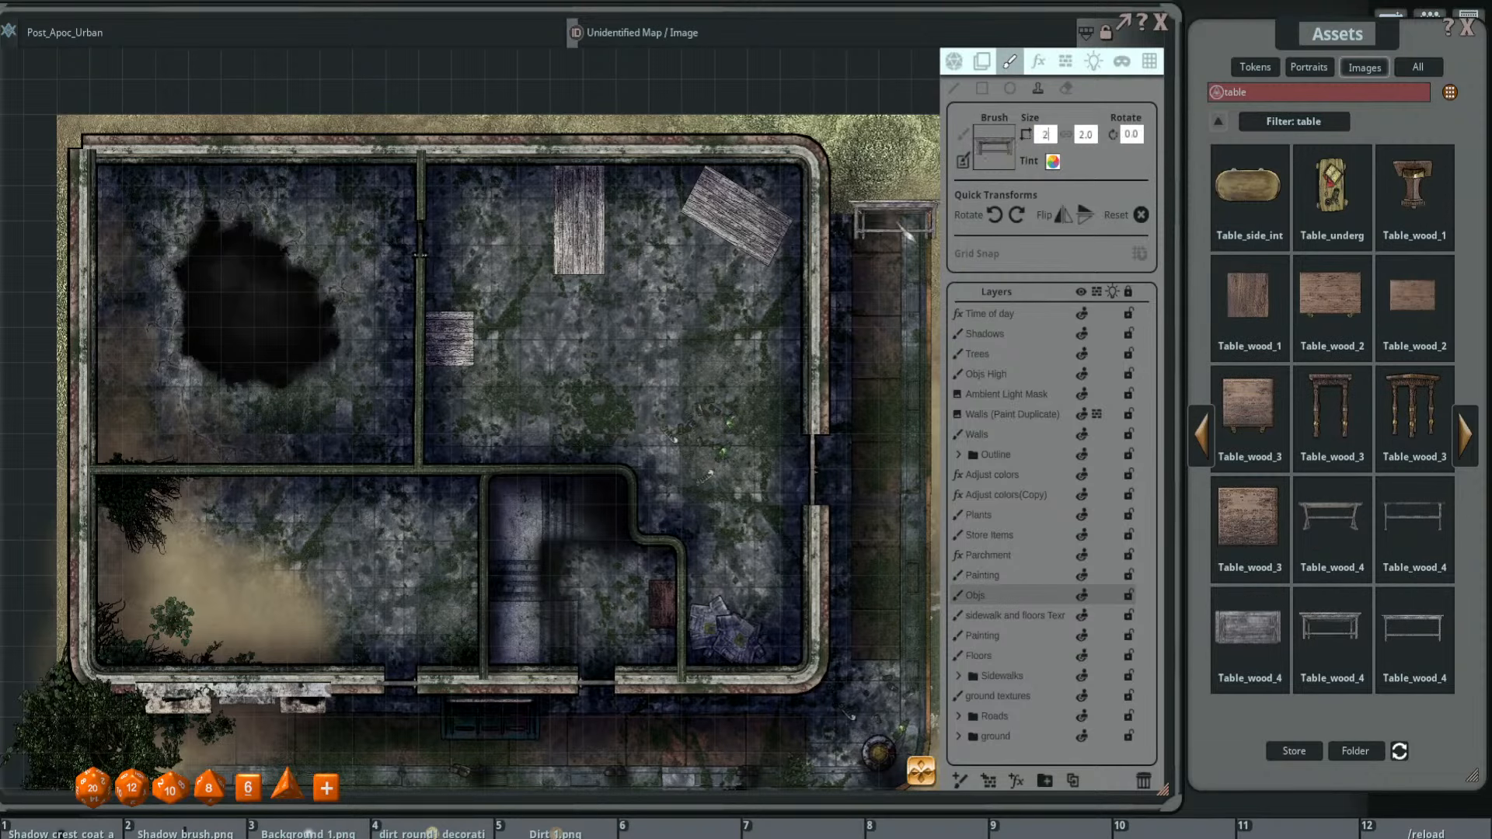
pyautogui.write('2')
pyautogui.press('Return')
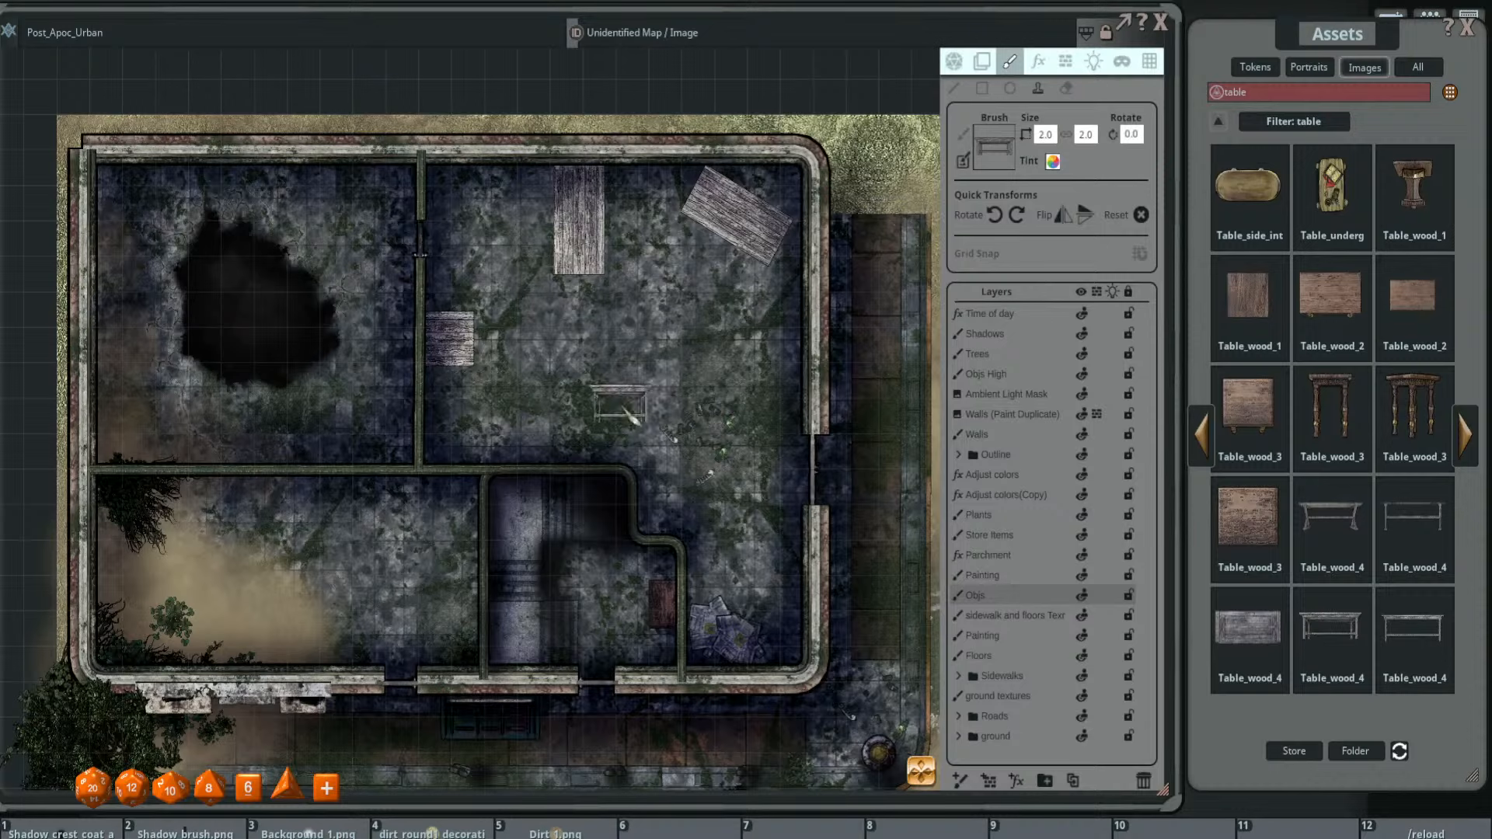
pyautogui.keyDown('ctrl'); pyautogui.scroll(5, 631, 417); pyautogui.keyUp('ctrl')
pyautogui.keyDown('shift'); pyautogui.scroll(-3, 582, 420); pyautogui.keyUp('shift')
pyautogui.keyDown('shift'); pyautogui.scroll(-9, 576, 422); pyautogui.keyUp('shift')
pyautogui.keyDown('shift'); pyautogui.scroll(3, 532, 439); pyautogui.keyUp('shift')
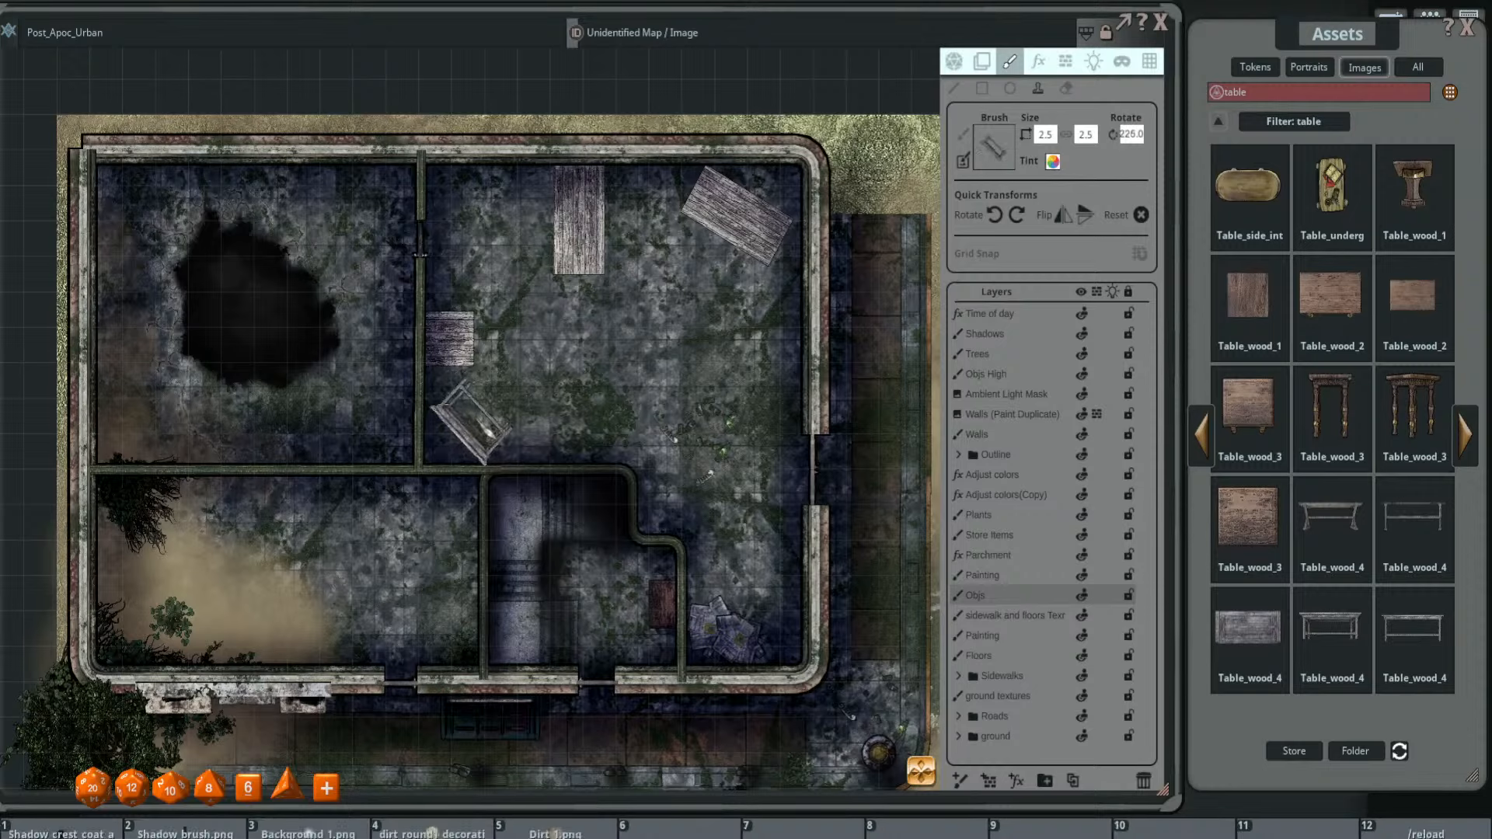
pyautogui.keyDown('ctrl'); pyautogui.scroll(-5, 470, 424); pyautogui.keyUp('ctrl')
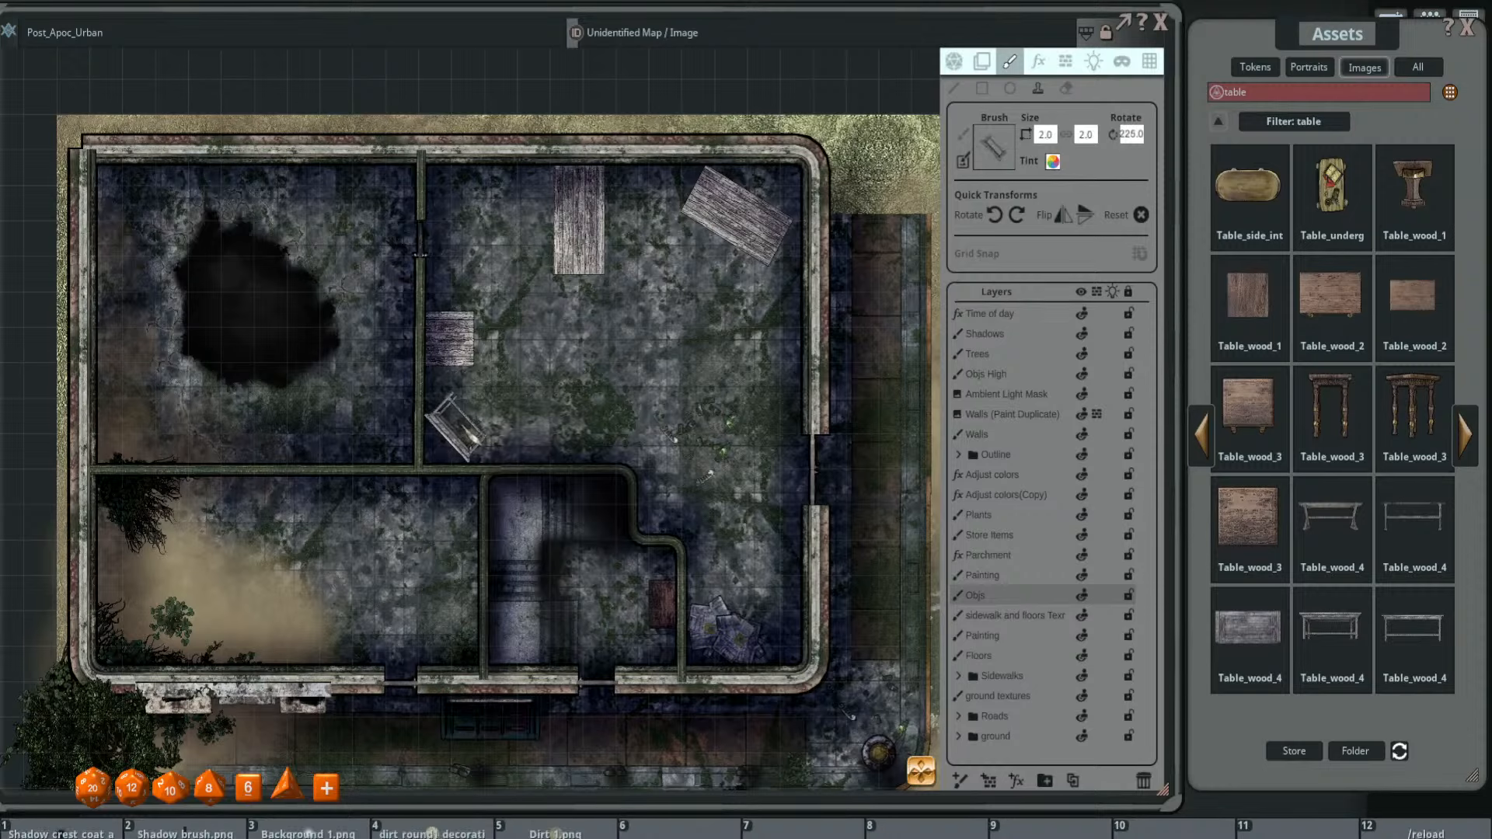
pyautogui.click(456, 427)
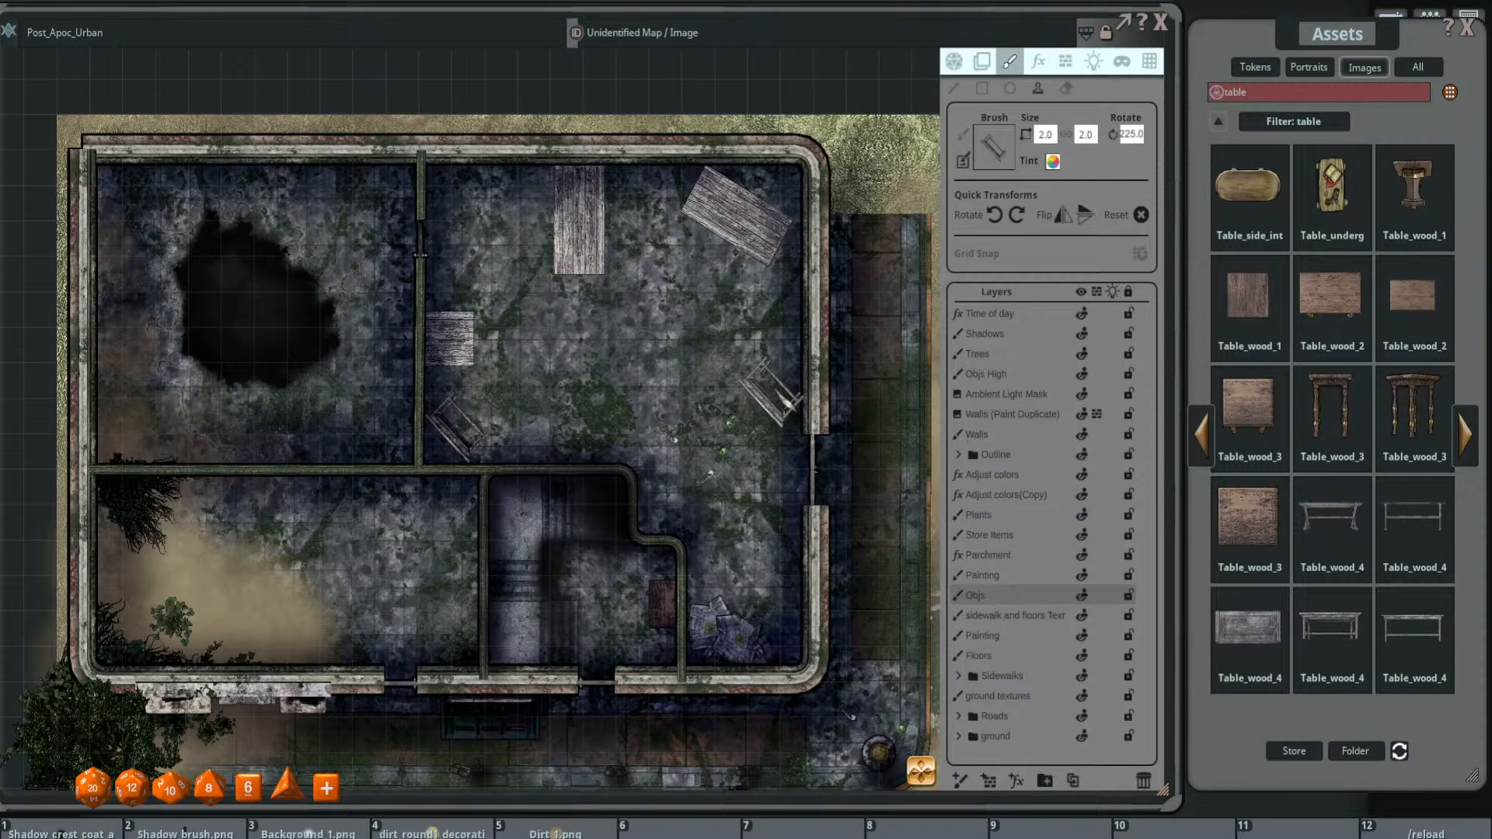
# - Search the asset images for "chair", browse the matches and choose the front-view Chair_1_4 decoration
pyautogui.moveTo(599, 352); pyautogui.dragTo(585, 312)
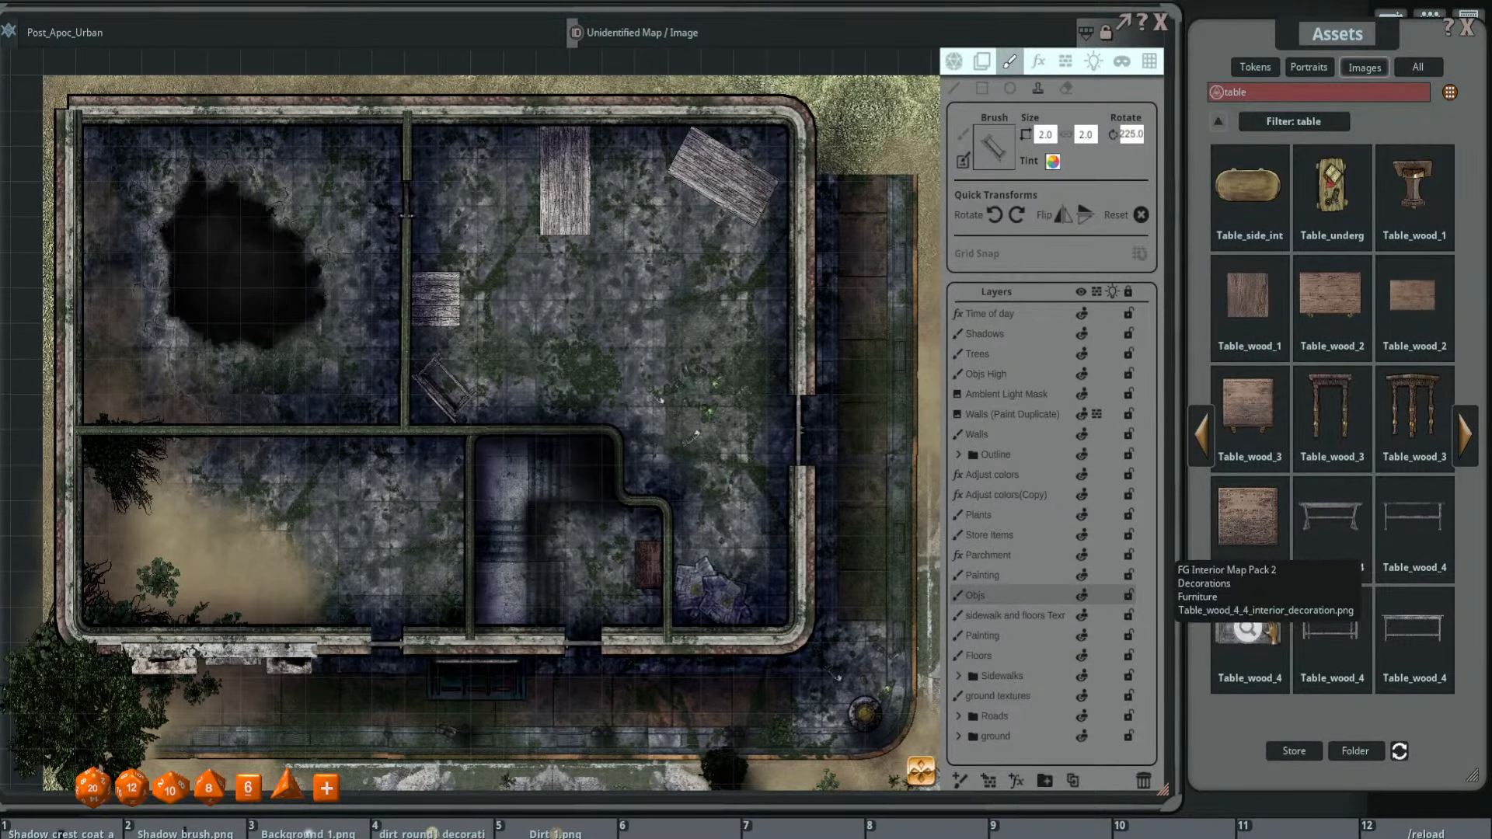
pyautogui.click(1464, 434)
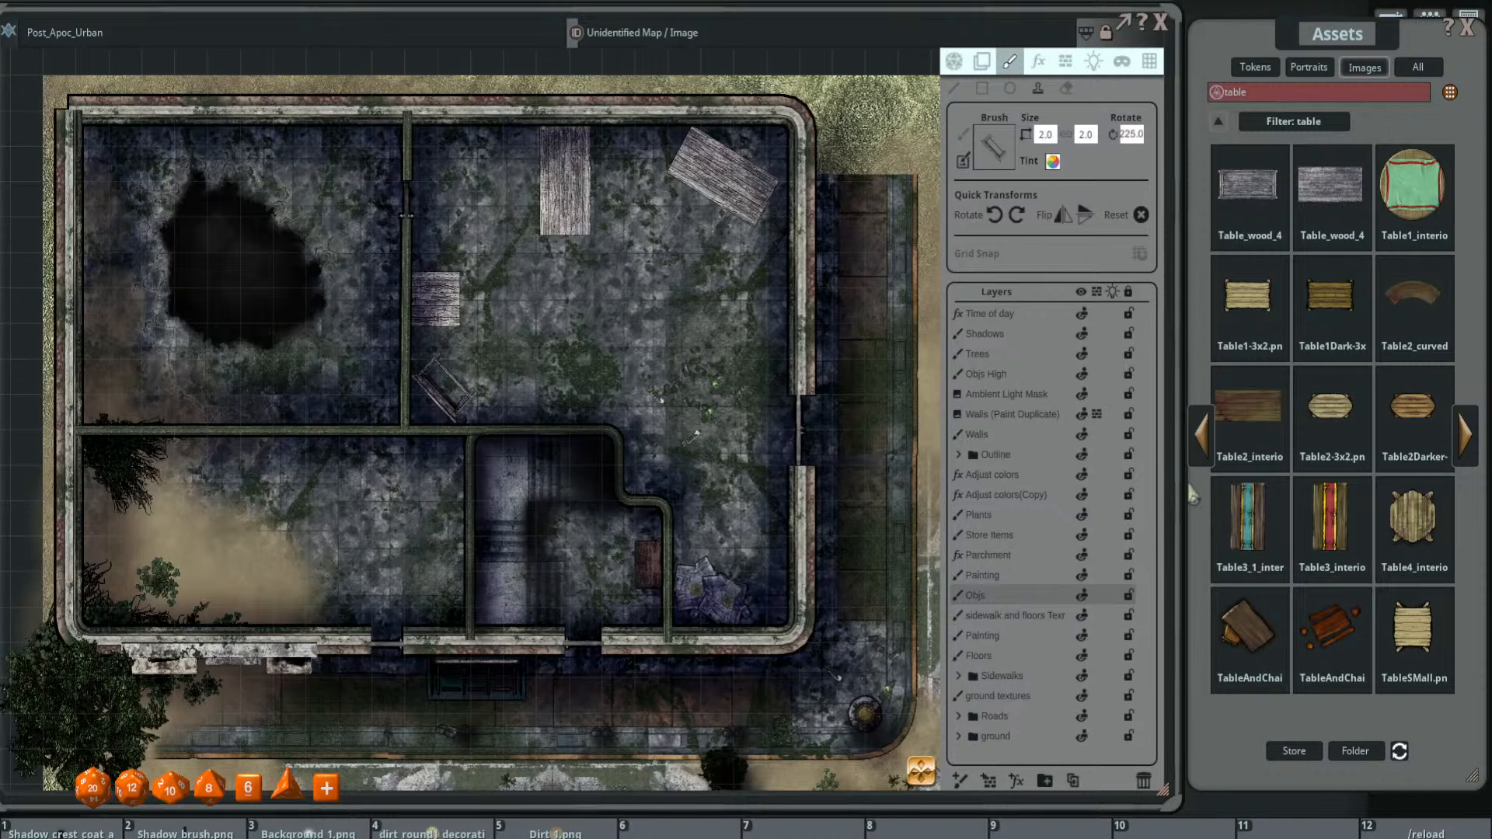
pyautogui.click(1201, 434)
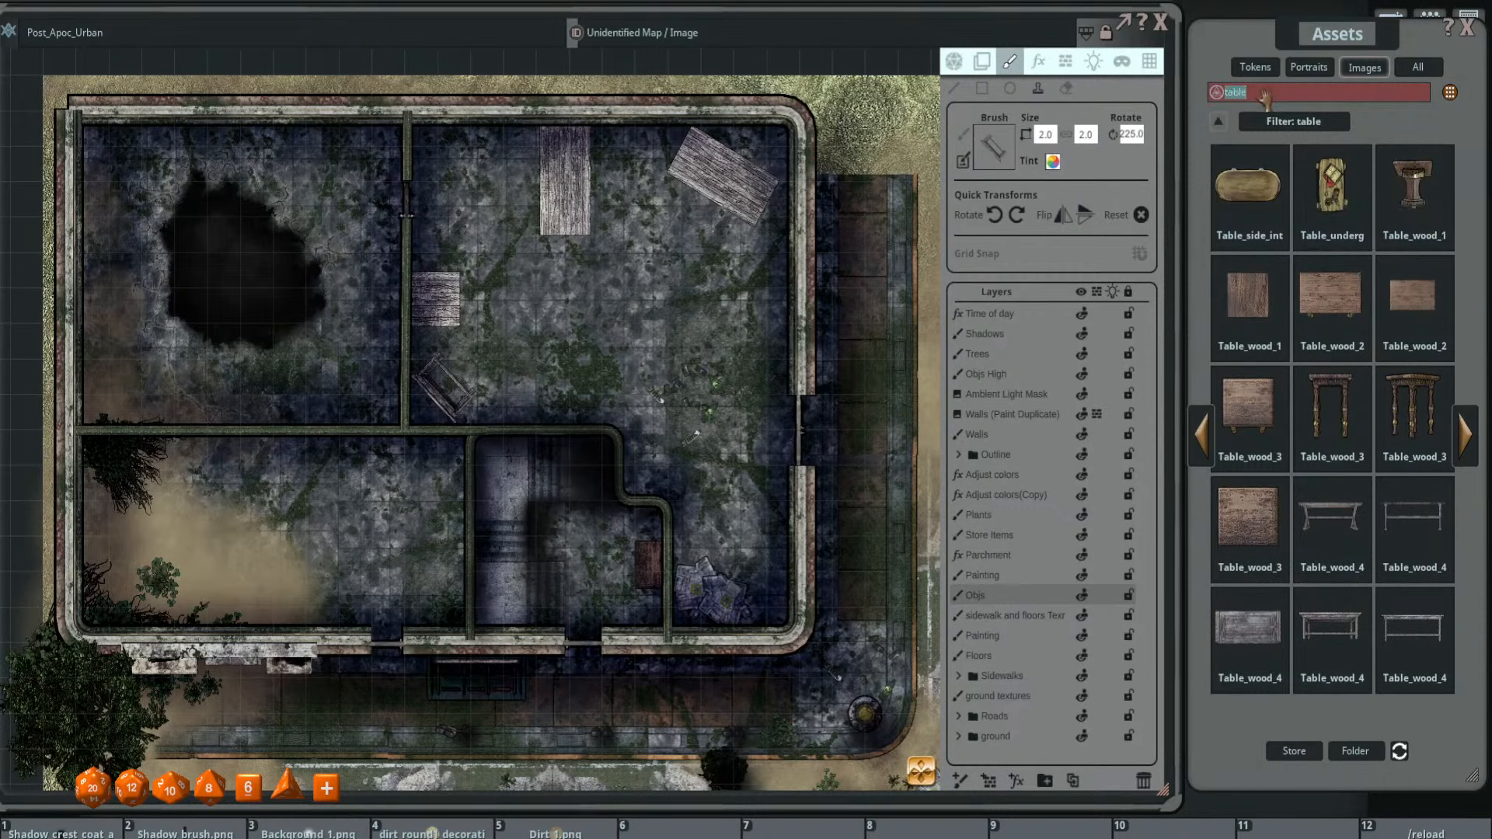
pyautogui.press('Return')
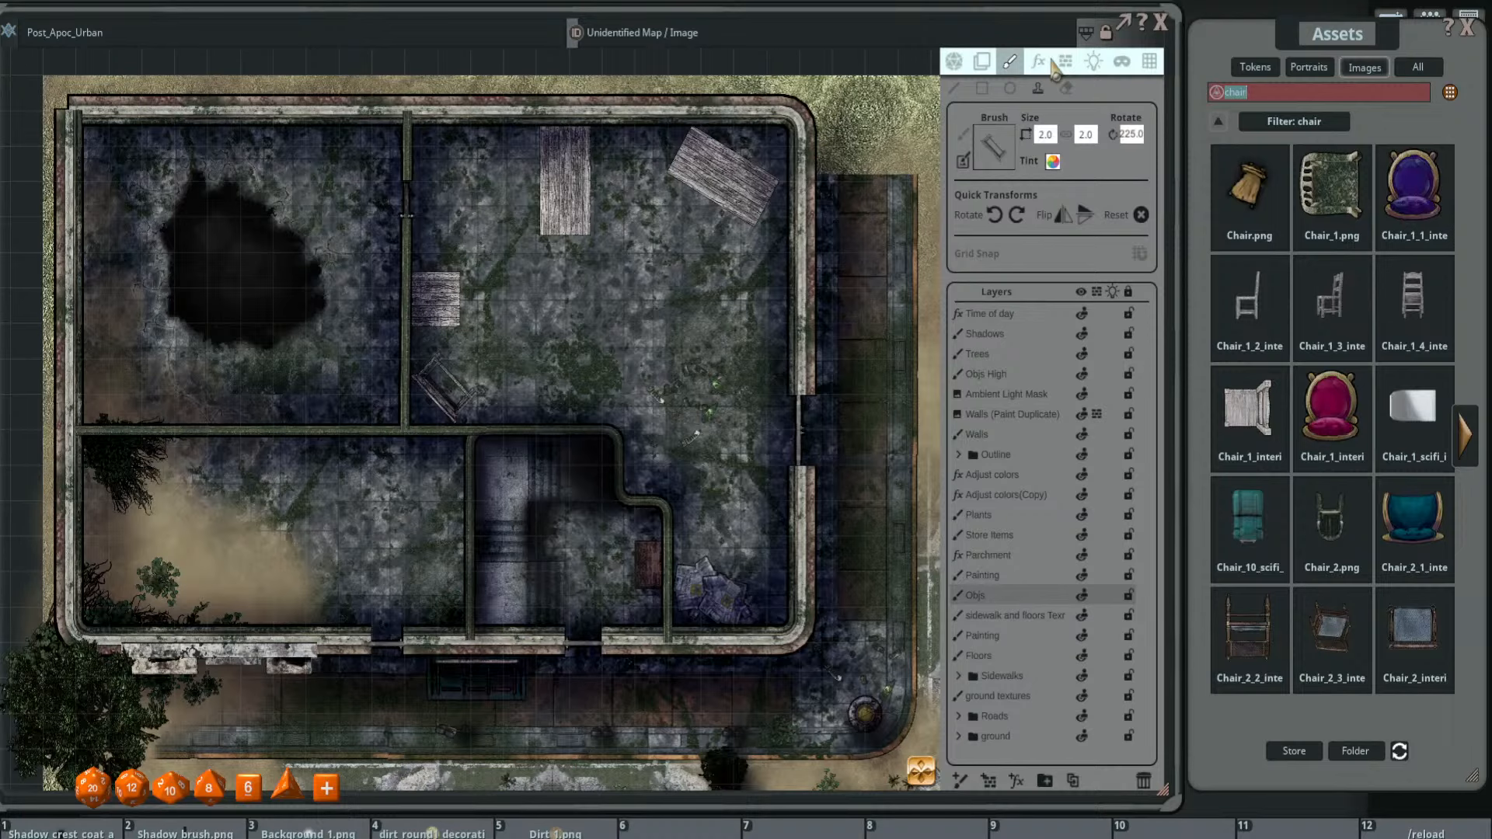
pyautogui.click(1467, 437)
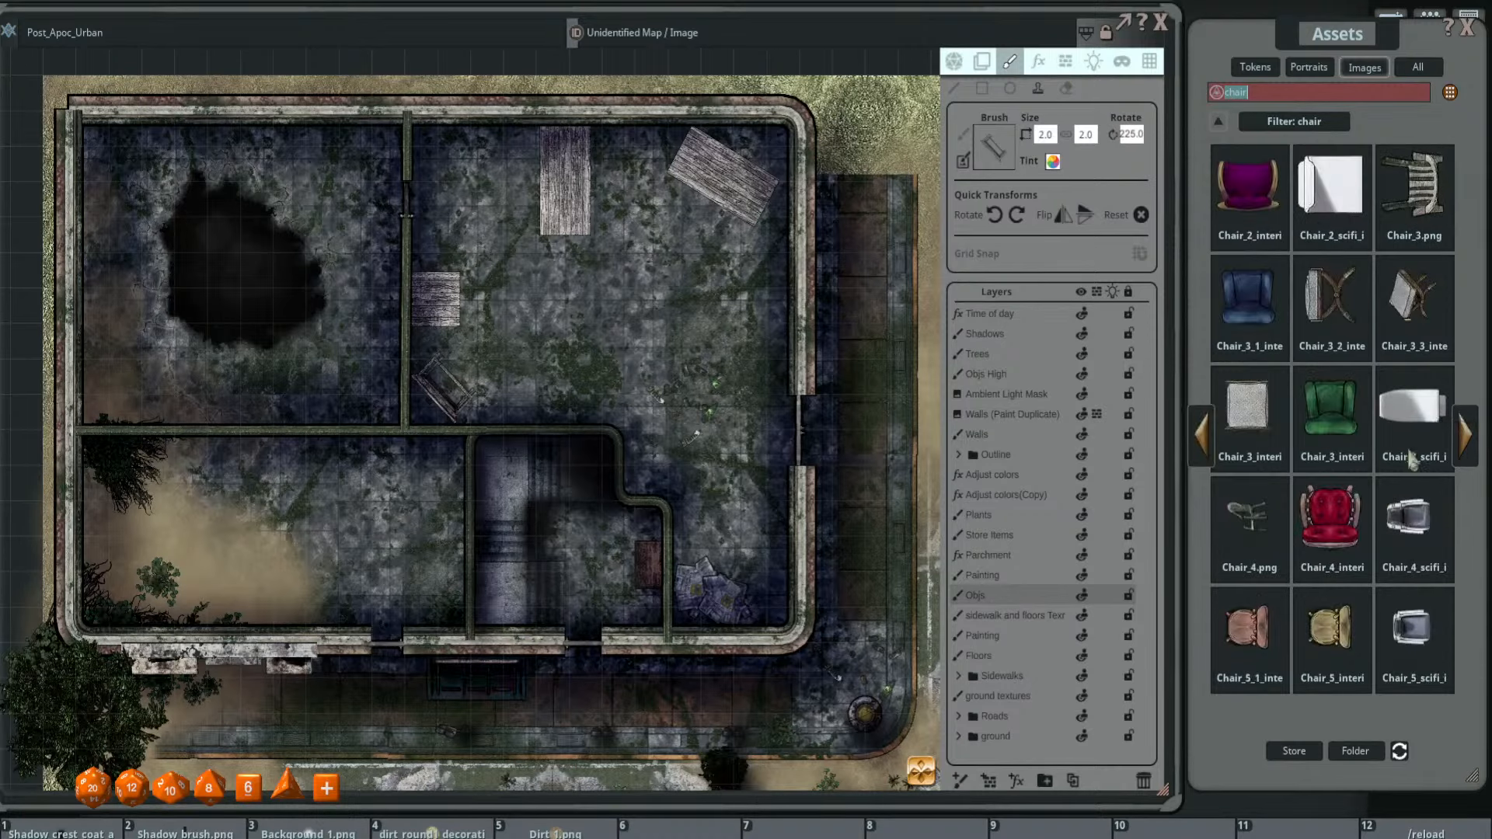
pyautogui.click(1195, 432)
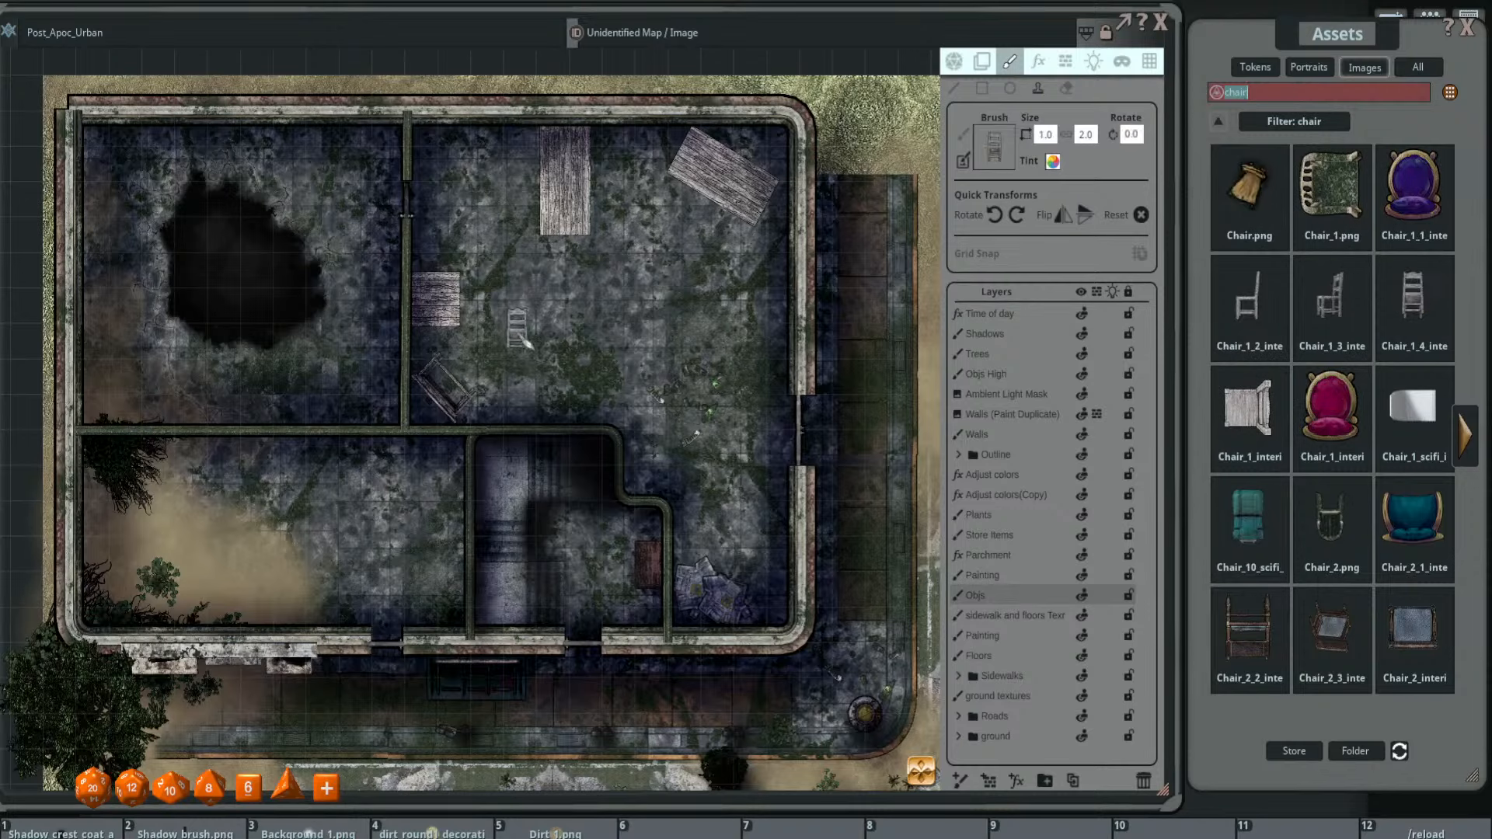
# - Tint the chair brush light brown with R 210, G 164 and B 136
pyautogui.click(1051, 161)
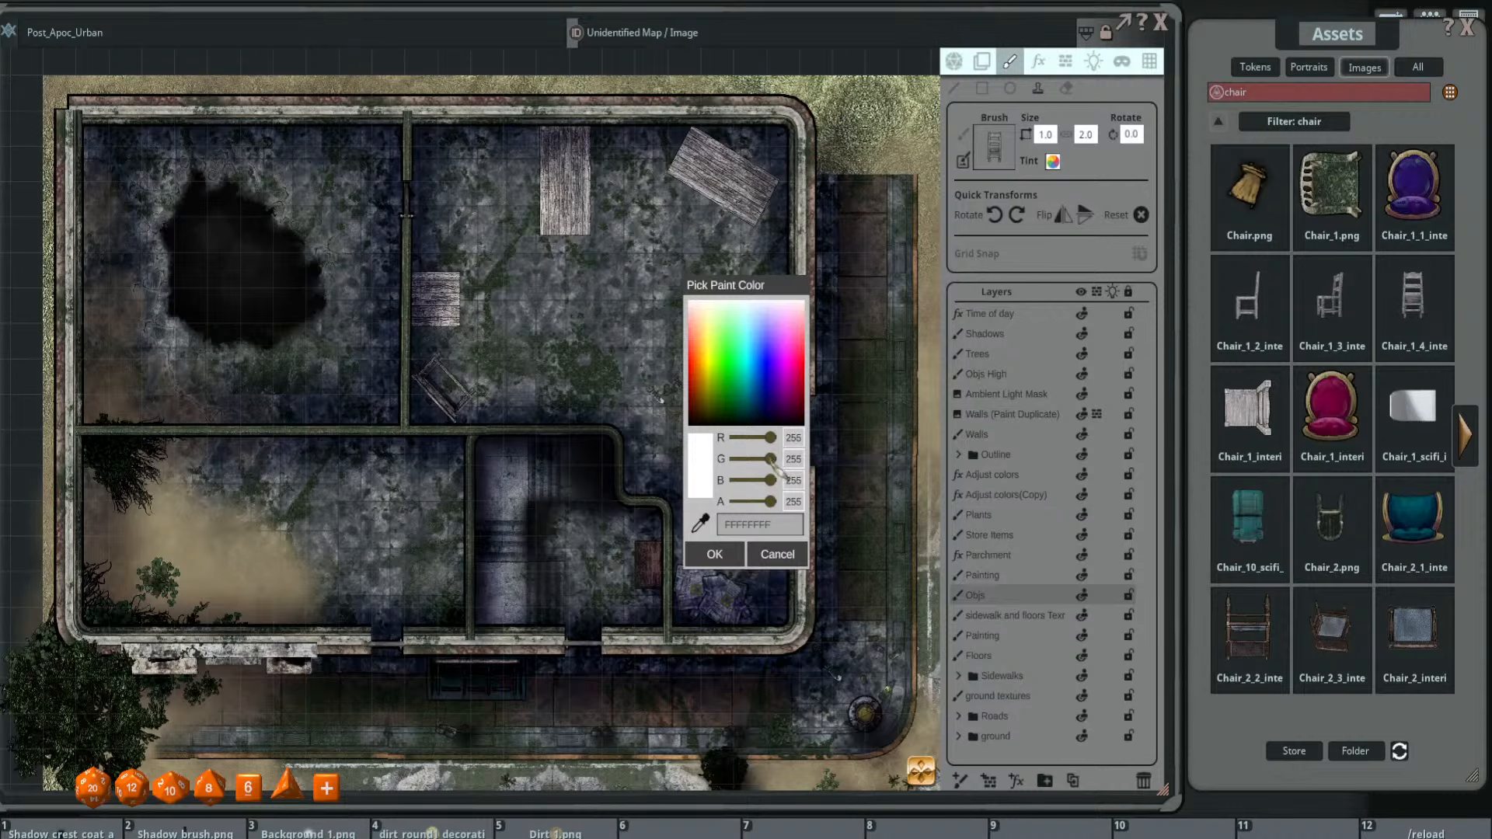
pyautogui.moveTo(772, 460); pyautogui.dragTo(769, 462)
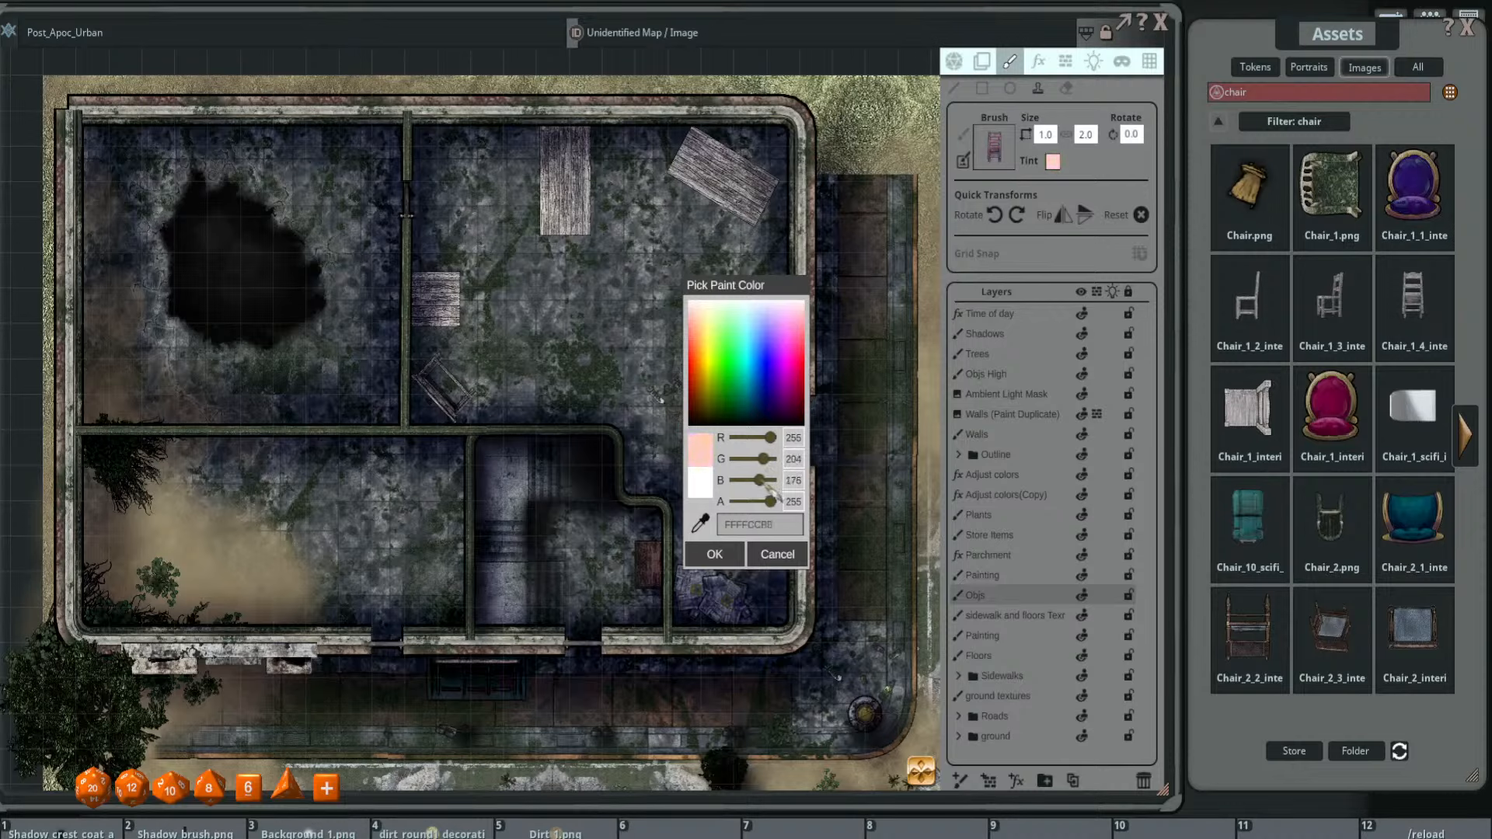
pyautogui.moveTo(774, 470); pyautogui.dragTo(770, 477)
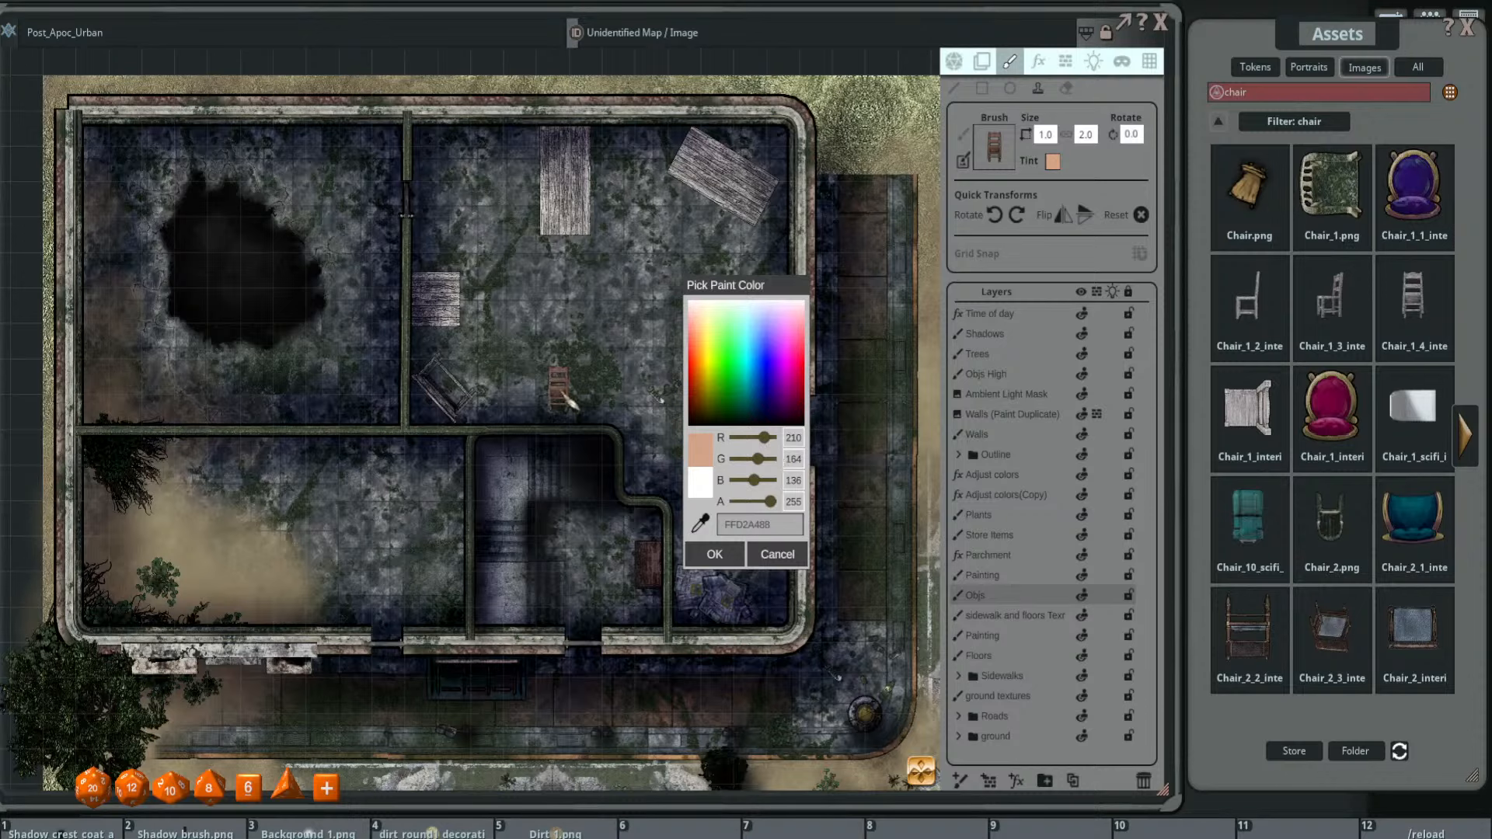
pyautogui.click(714, 554)
# - Rotate the chair brush to 55 degrees and copy the tint's hex code FFD2A488 from its colour settings
pyautogui.scroll(3, 477, 257)
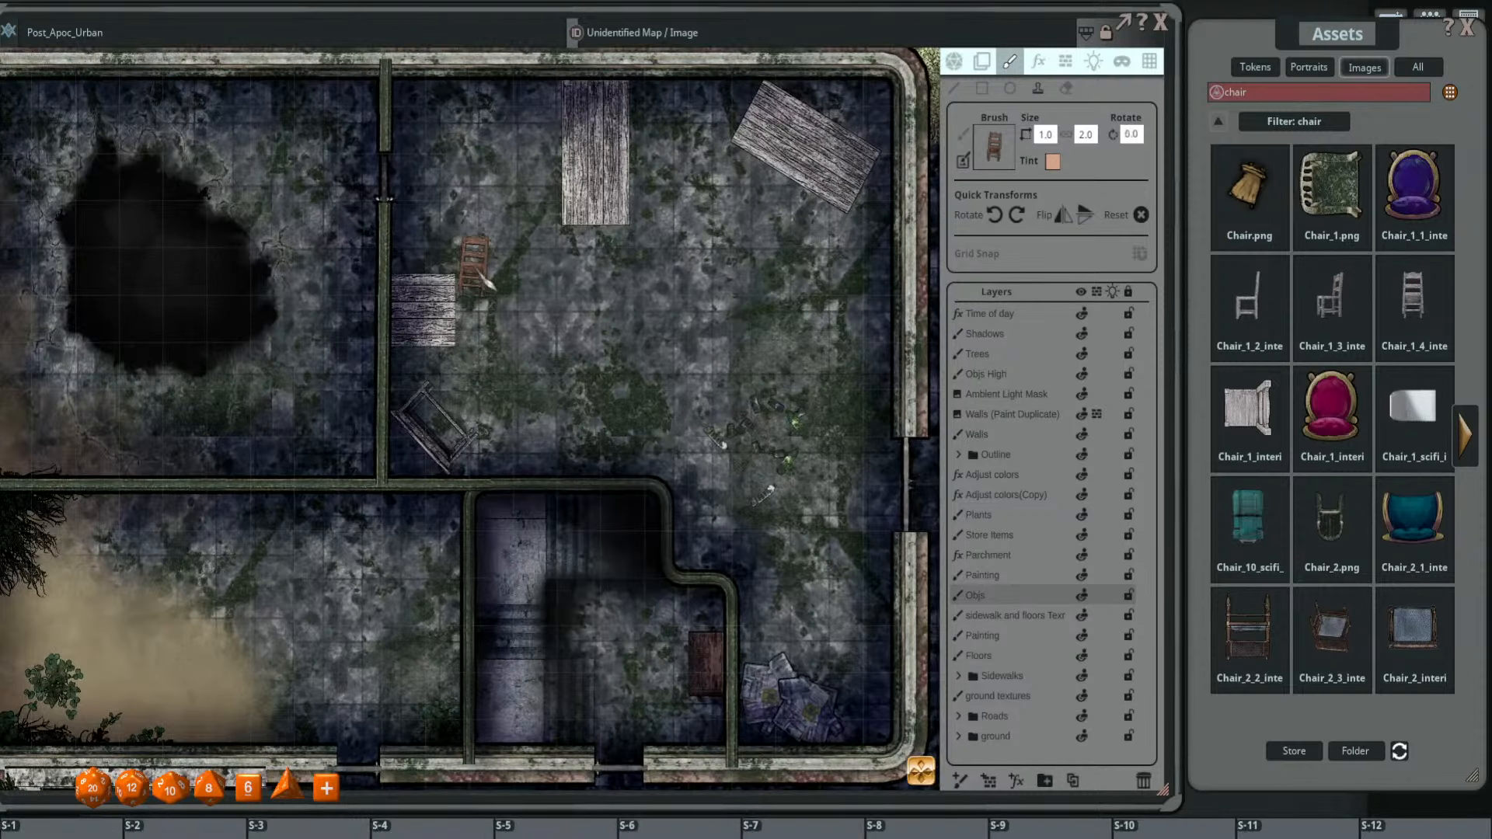
pyautogui.scroll(11, 522, 293)
pyautogui.click(1053, 162)
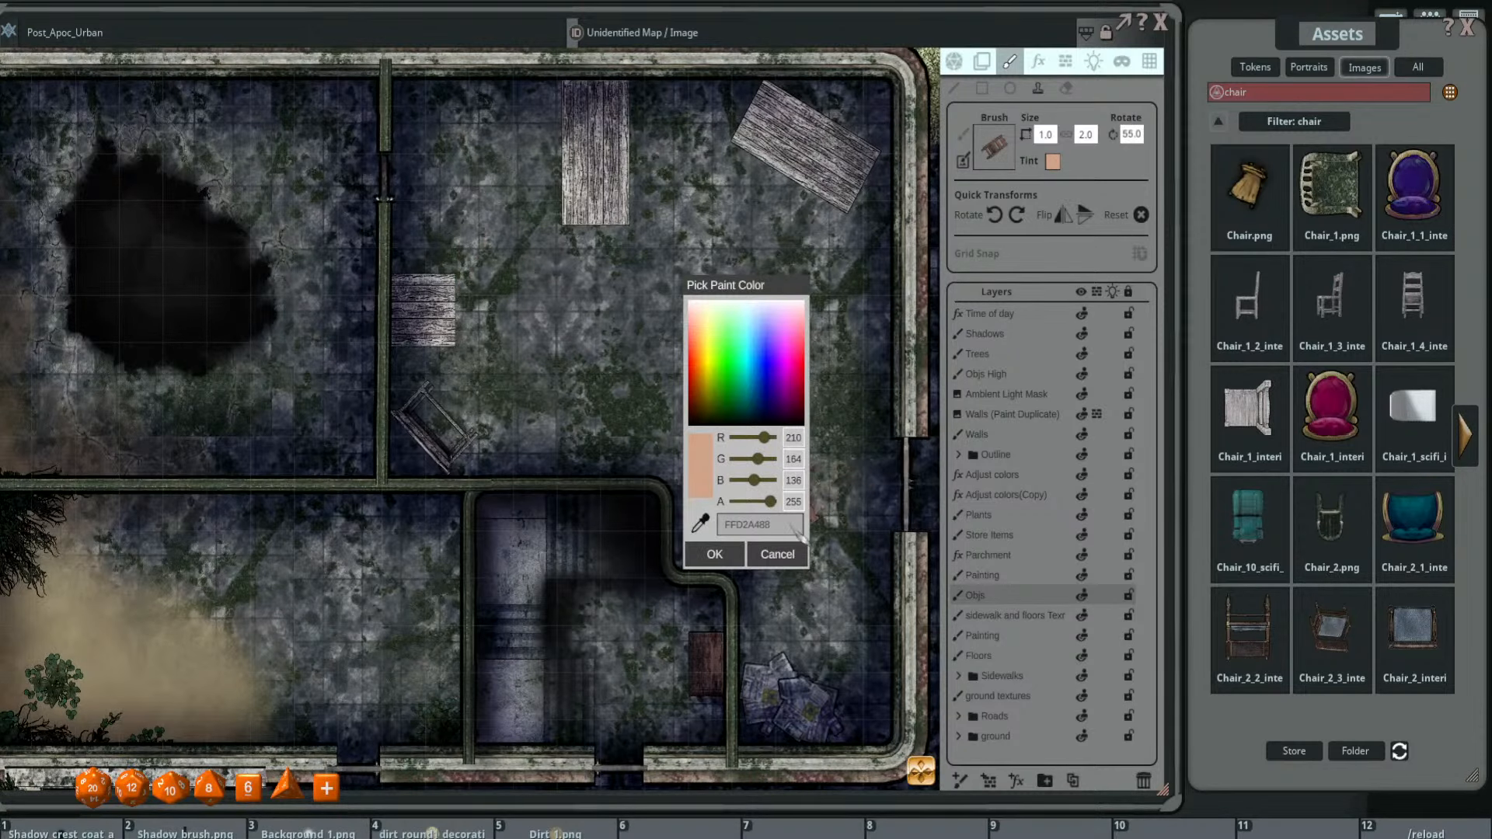
pyautogui.click(797, 530)
pyautogui.press('ctrl')
pyautogui.click(773, 553)
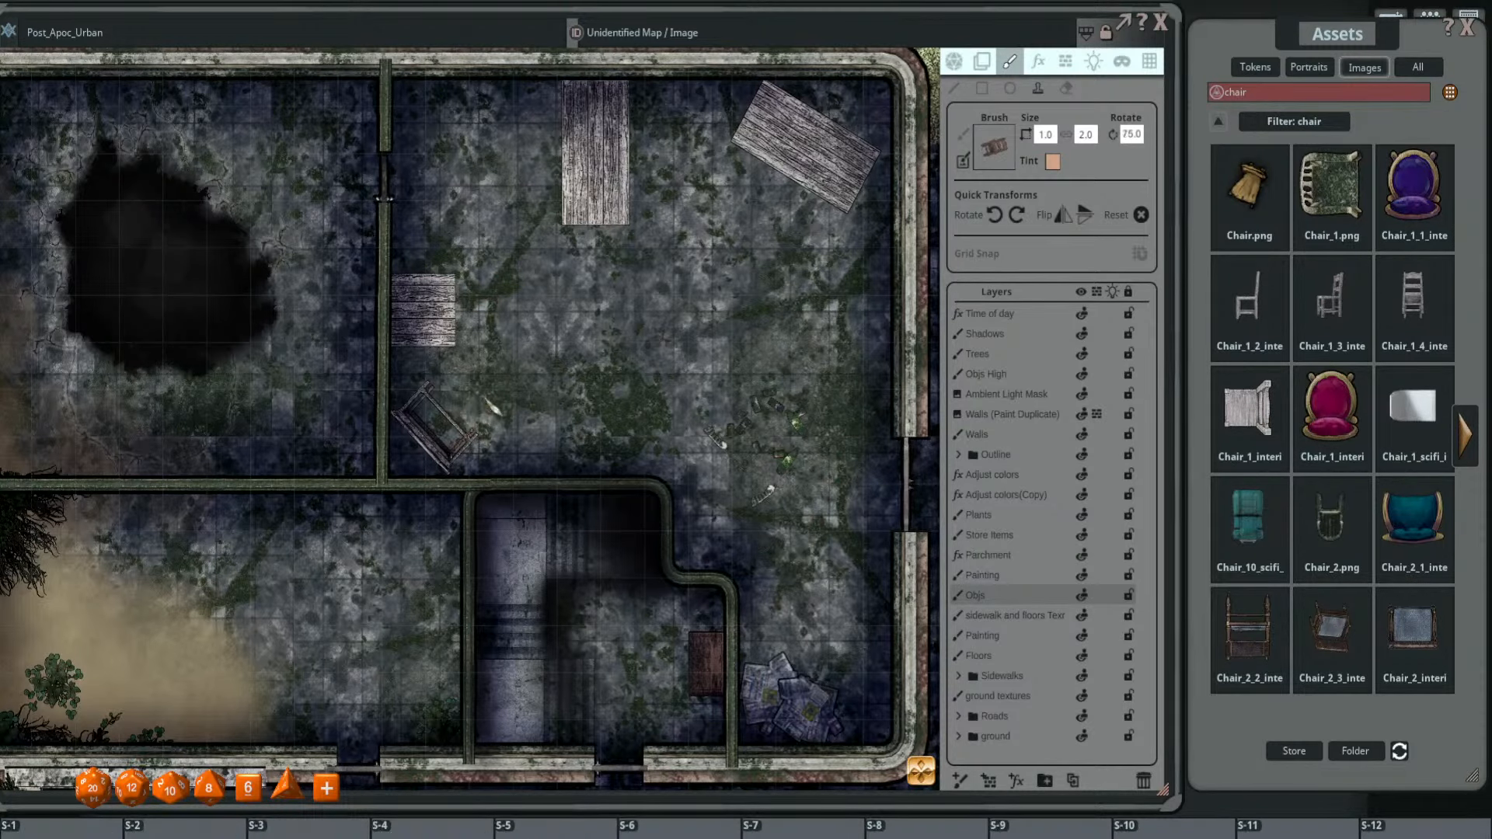
# - Place two tinted front-view chairs, one beside the corner table rotated 90 degrees and one between the upper tables rotated 140 degrees
pyautogui.keyDown('ctrl'); pyautogui.scroll(2, 483, 426); pyautogui.keyUp('ctrl')
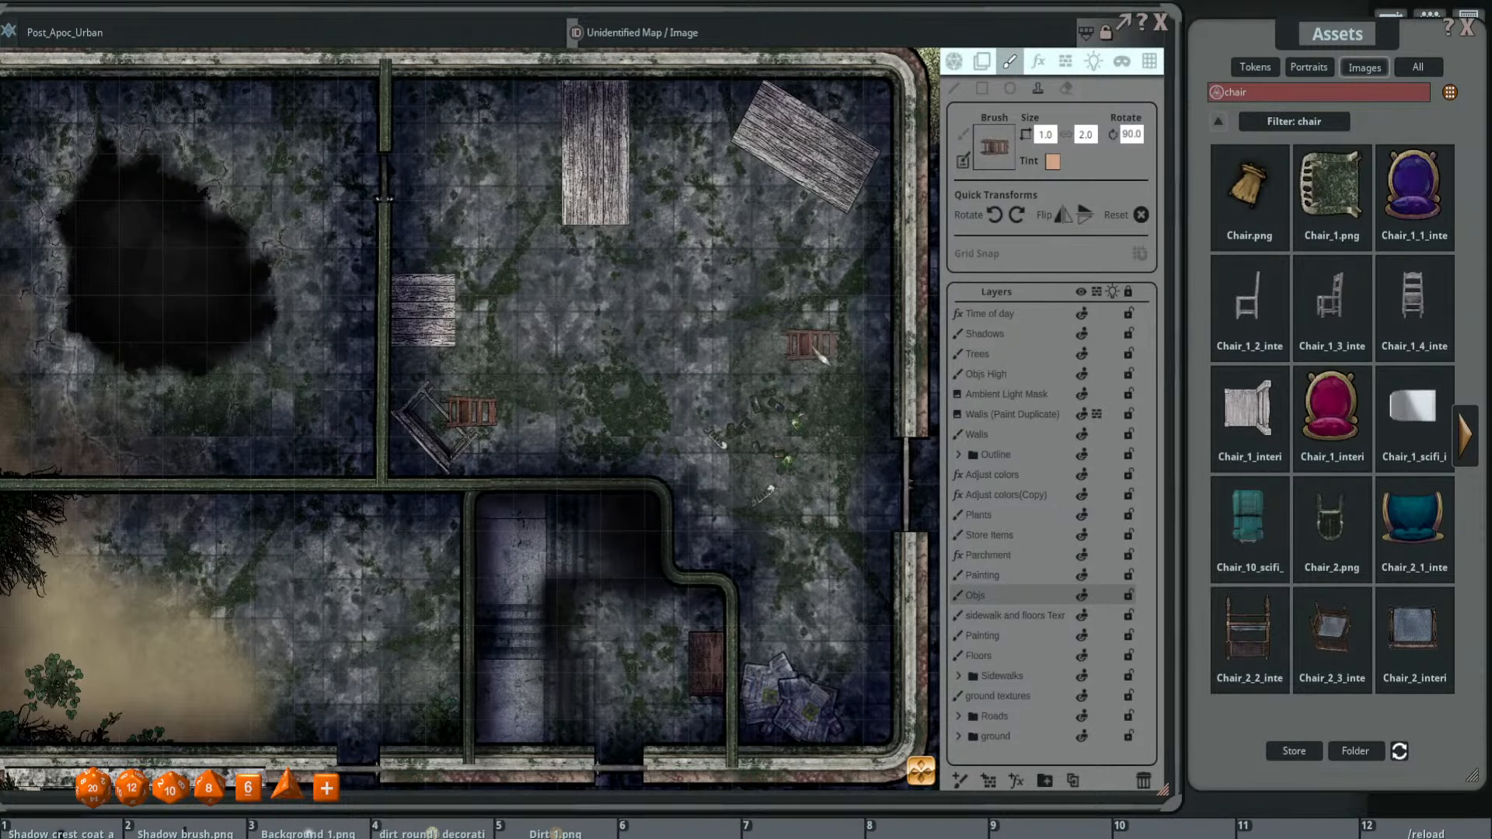
pyautogui.press('shift')
pyautogui.scroll(2, 656, 147)
pyautogui.click(679, 117)
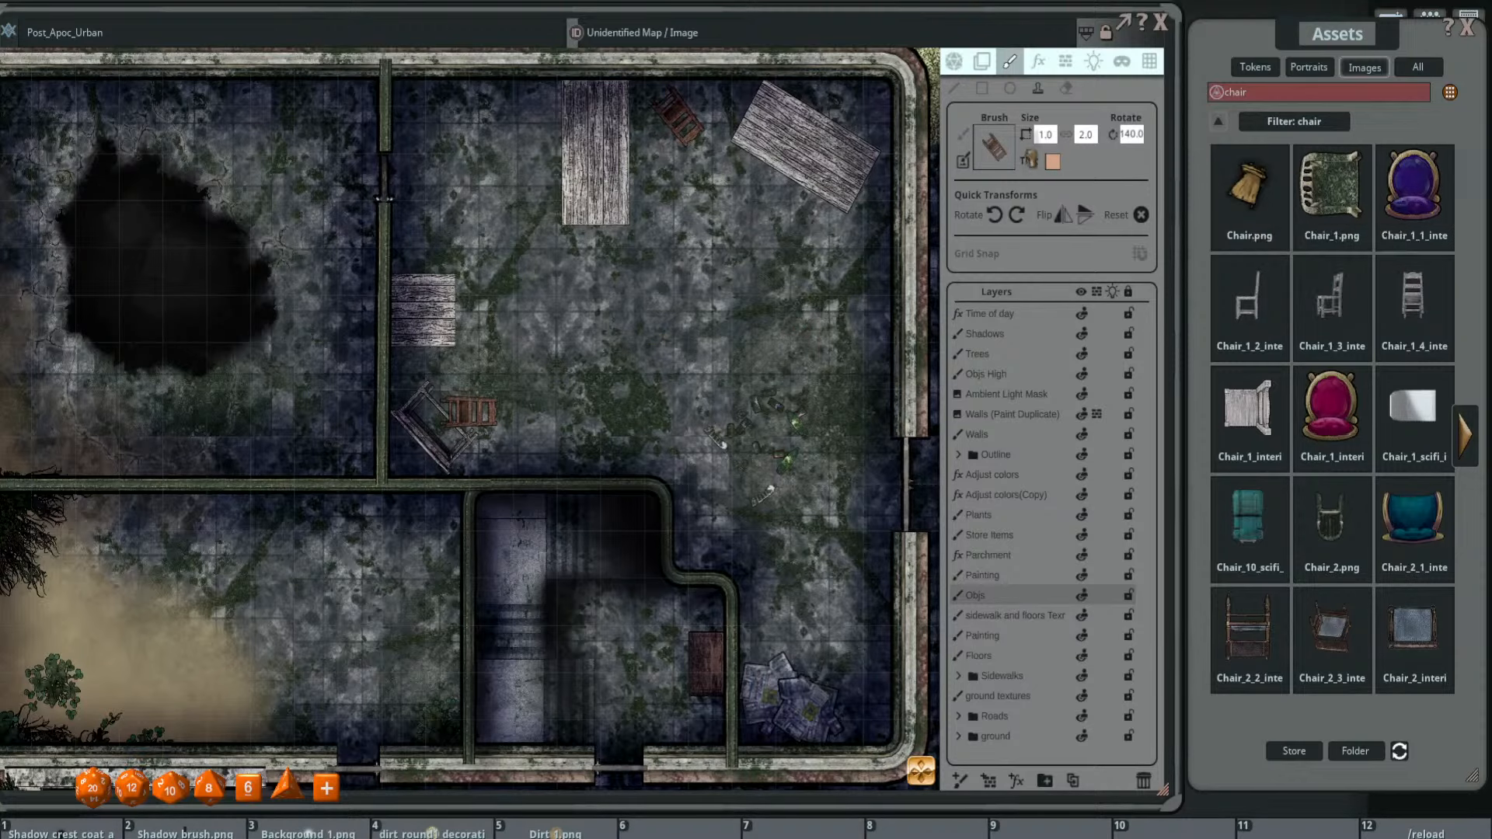
# - Tint the angled-view Chair_1_3 brush with the copied light brown hex code
pyautogui.click(1054, 162)
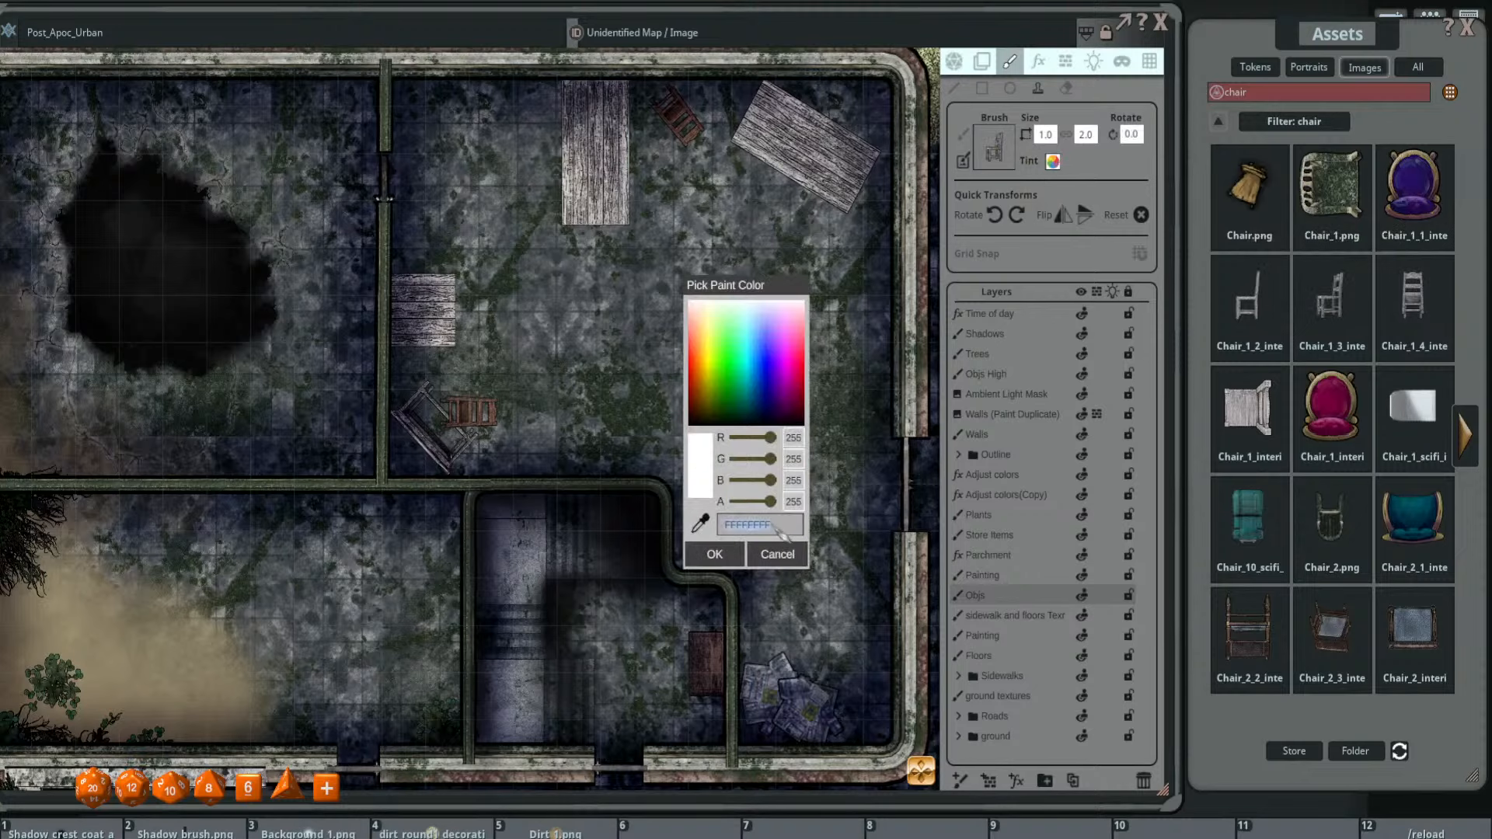
pyautogui.press('shift+Insert')
pyautogui.click(713, 554)
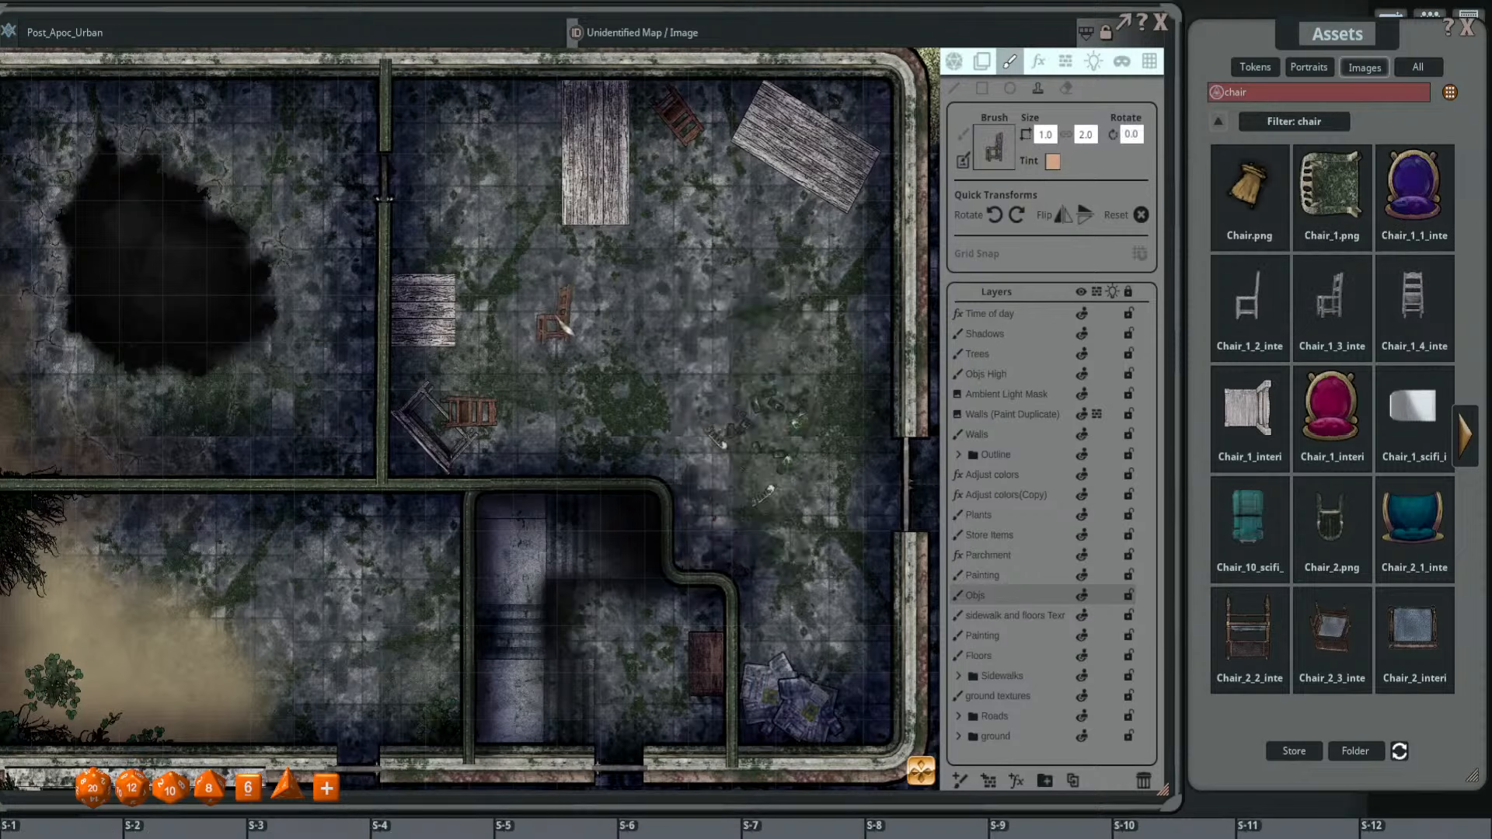
# - Place two angled-view chairs near the corner table, one above the existing chair at 55 degrees and one further right at 290 degrees
pyautogui.scroll(11, 544, 341)
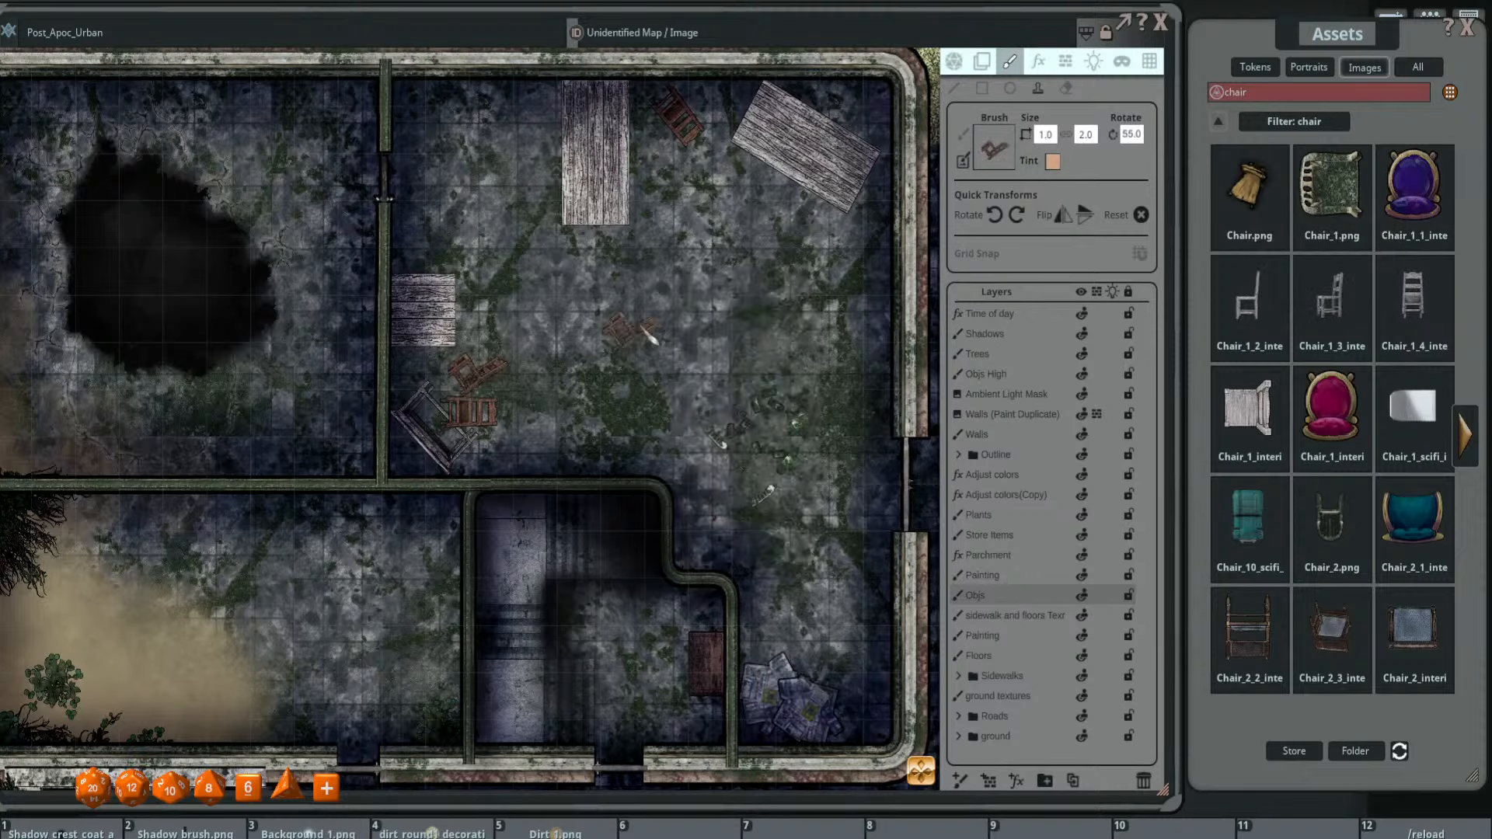
pyautogui.scroll(-20, 676, 210)
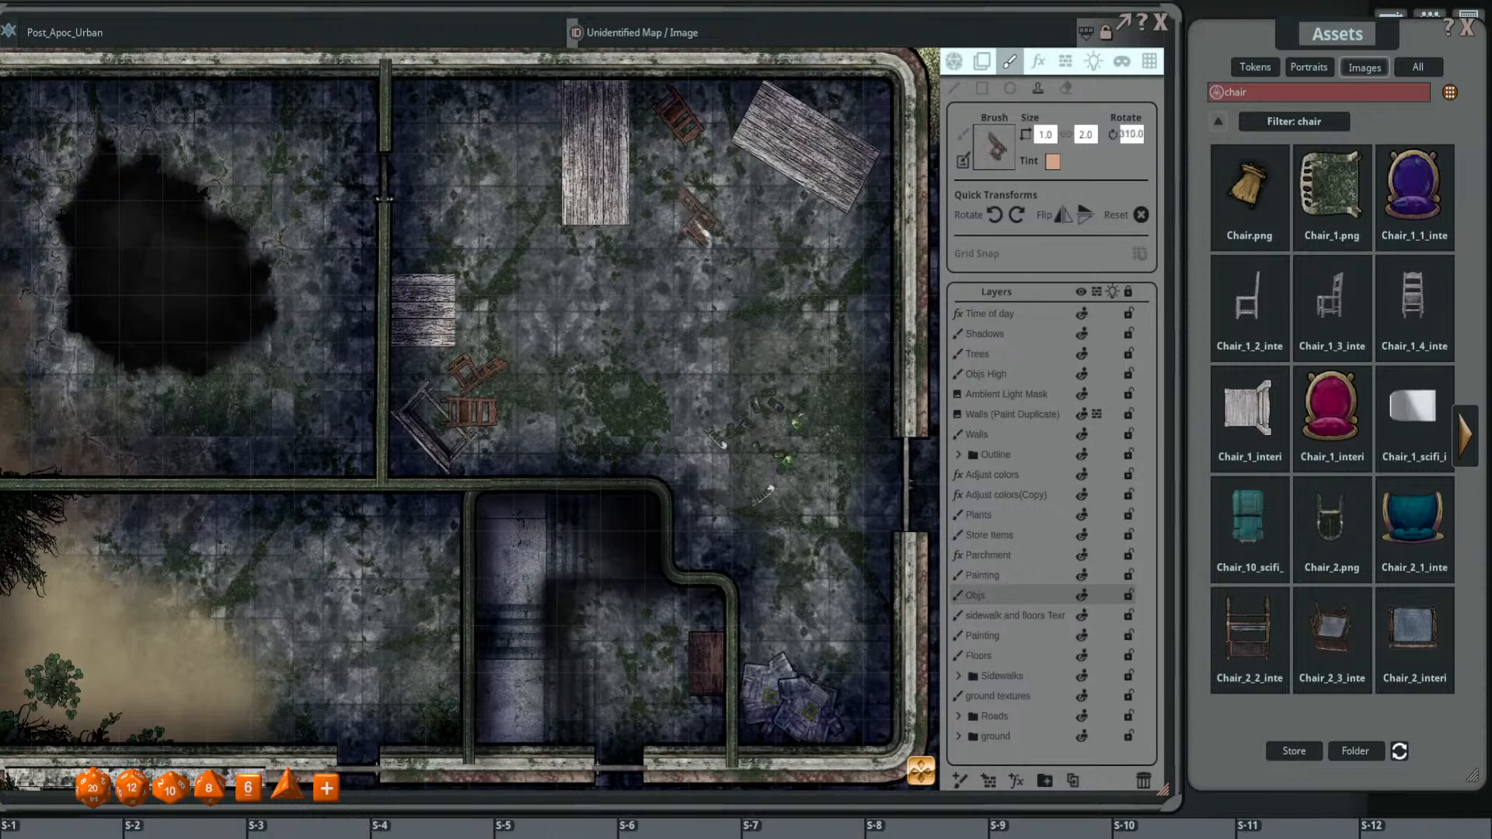
pyautogui.scroll(-4, 715, 303)
pyautogui.click(588, 448)
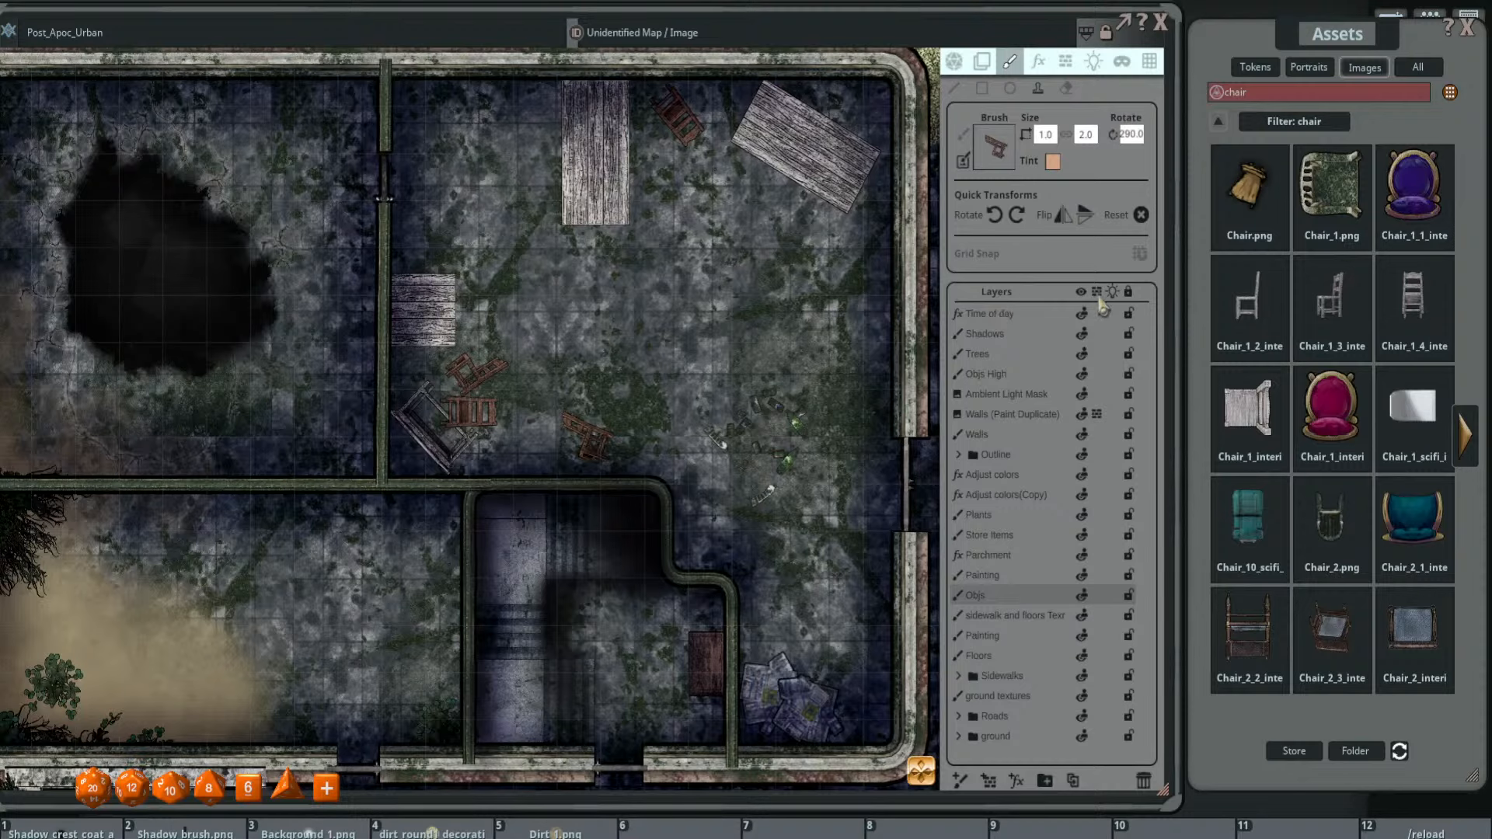
# - Choose the top-view wooden Chair_1 interior decoration and tint it with the copied light brown hex code
pyautogui.click(1236, 409)
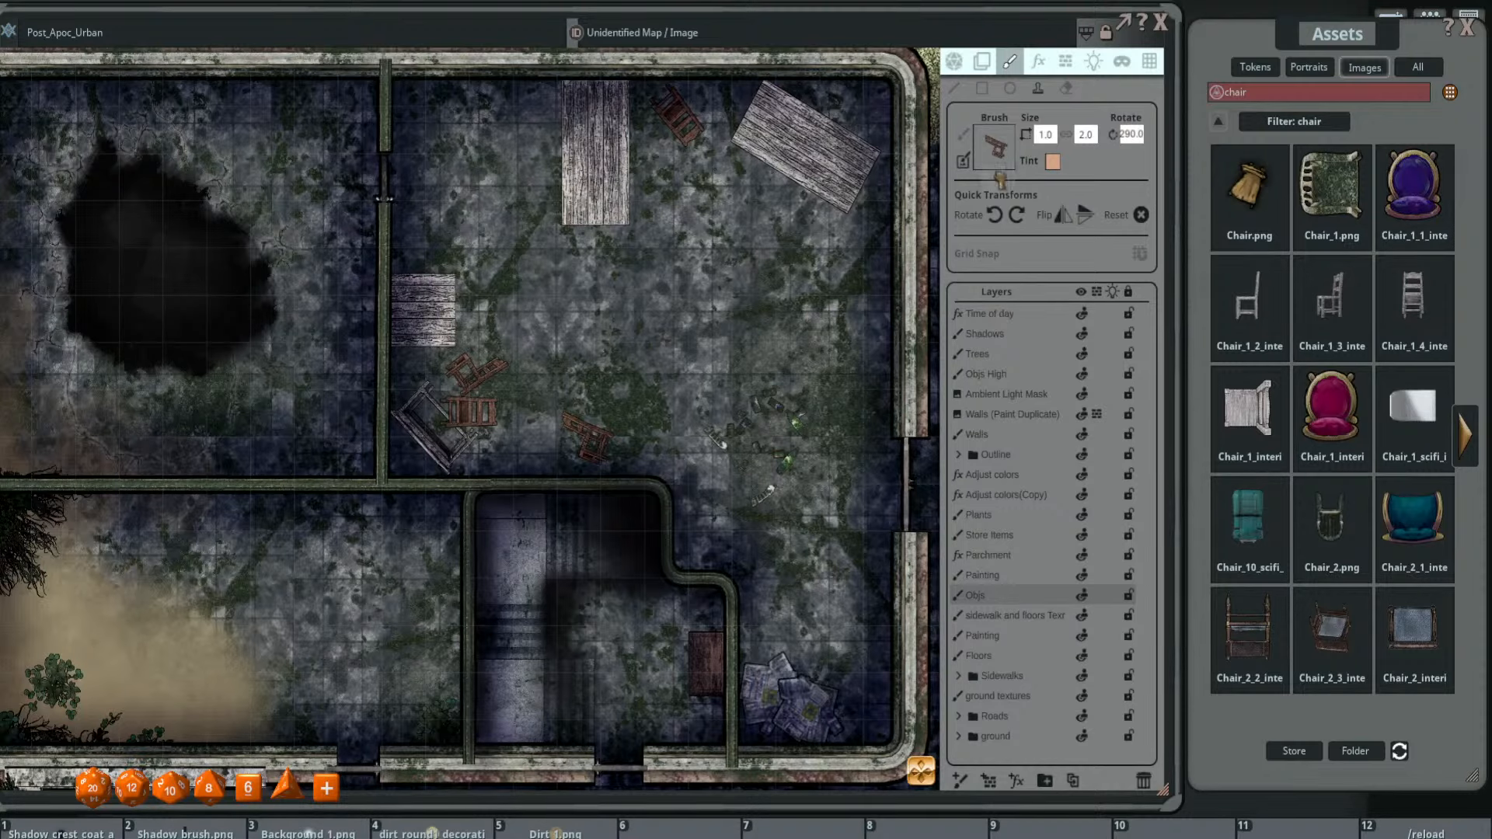
pyautogui.click(1054, 162)
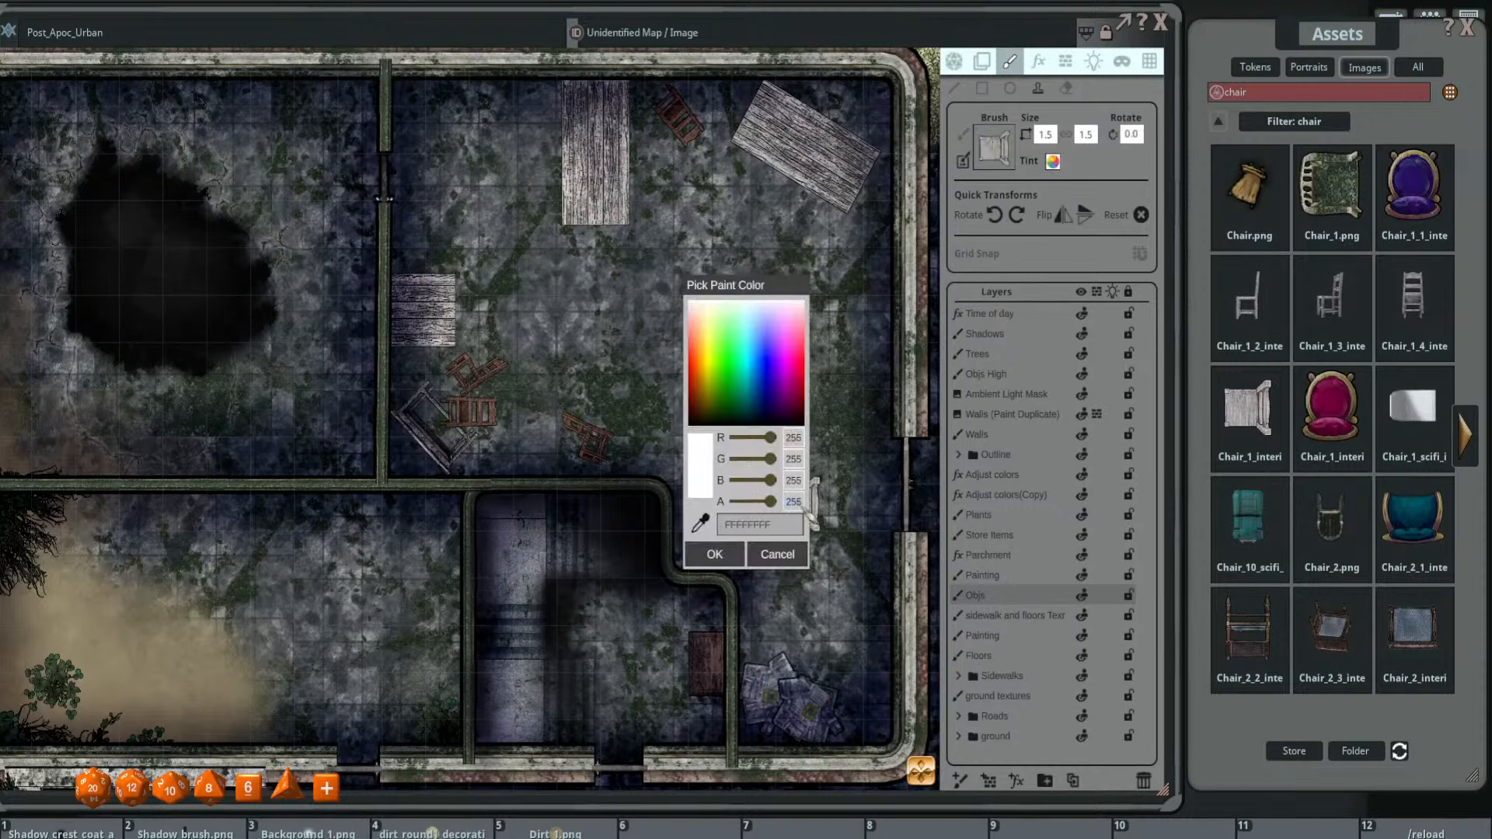
pyautogui.click(714, 554)
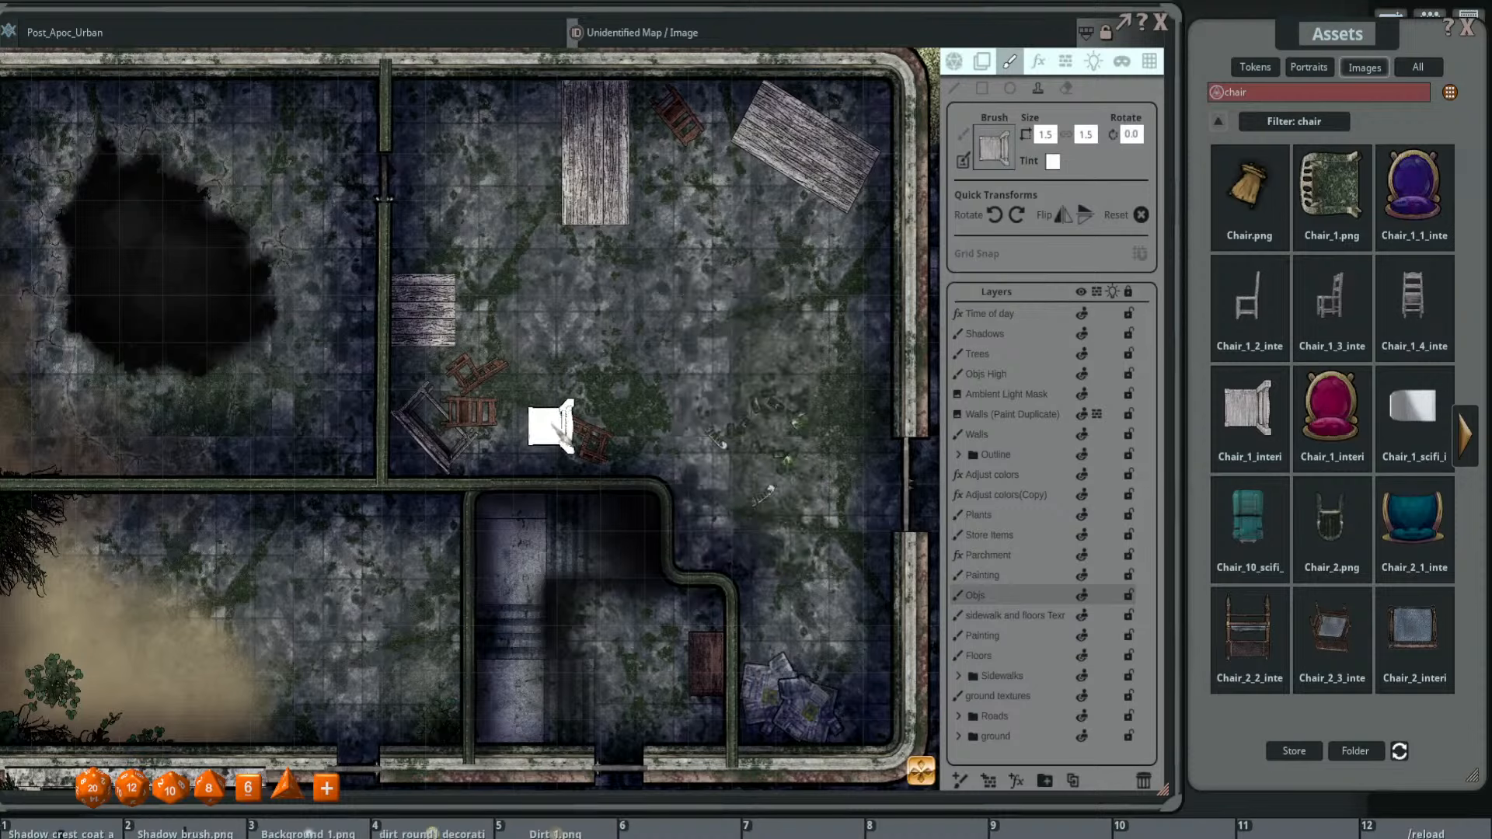
pyautogui.click(1054, 162)
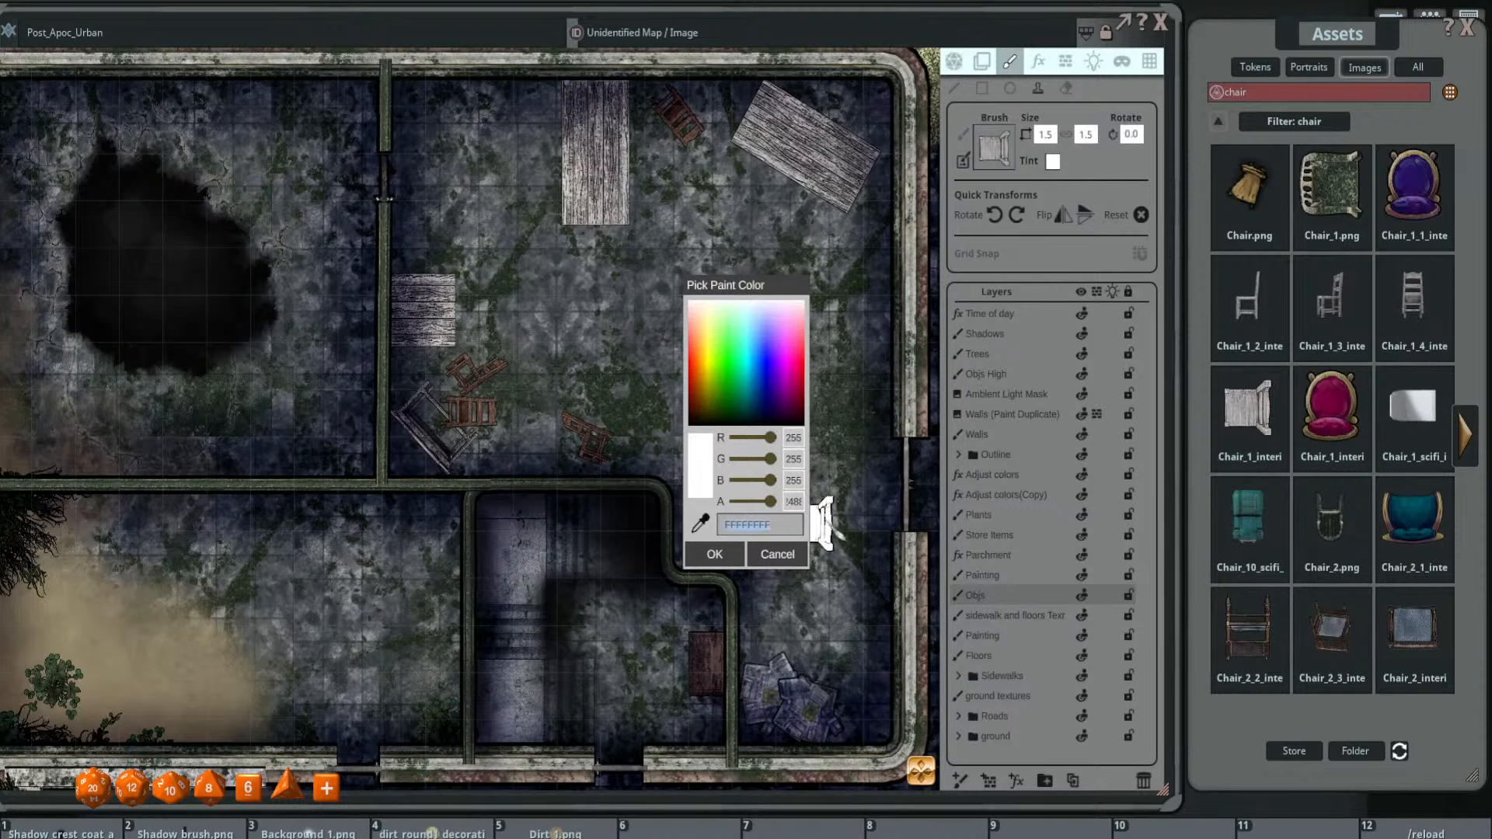
pyautogui.hotkey('ctrl', 'v')
pyautogui.click(714, 554)
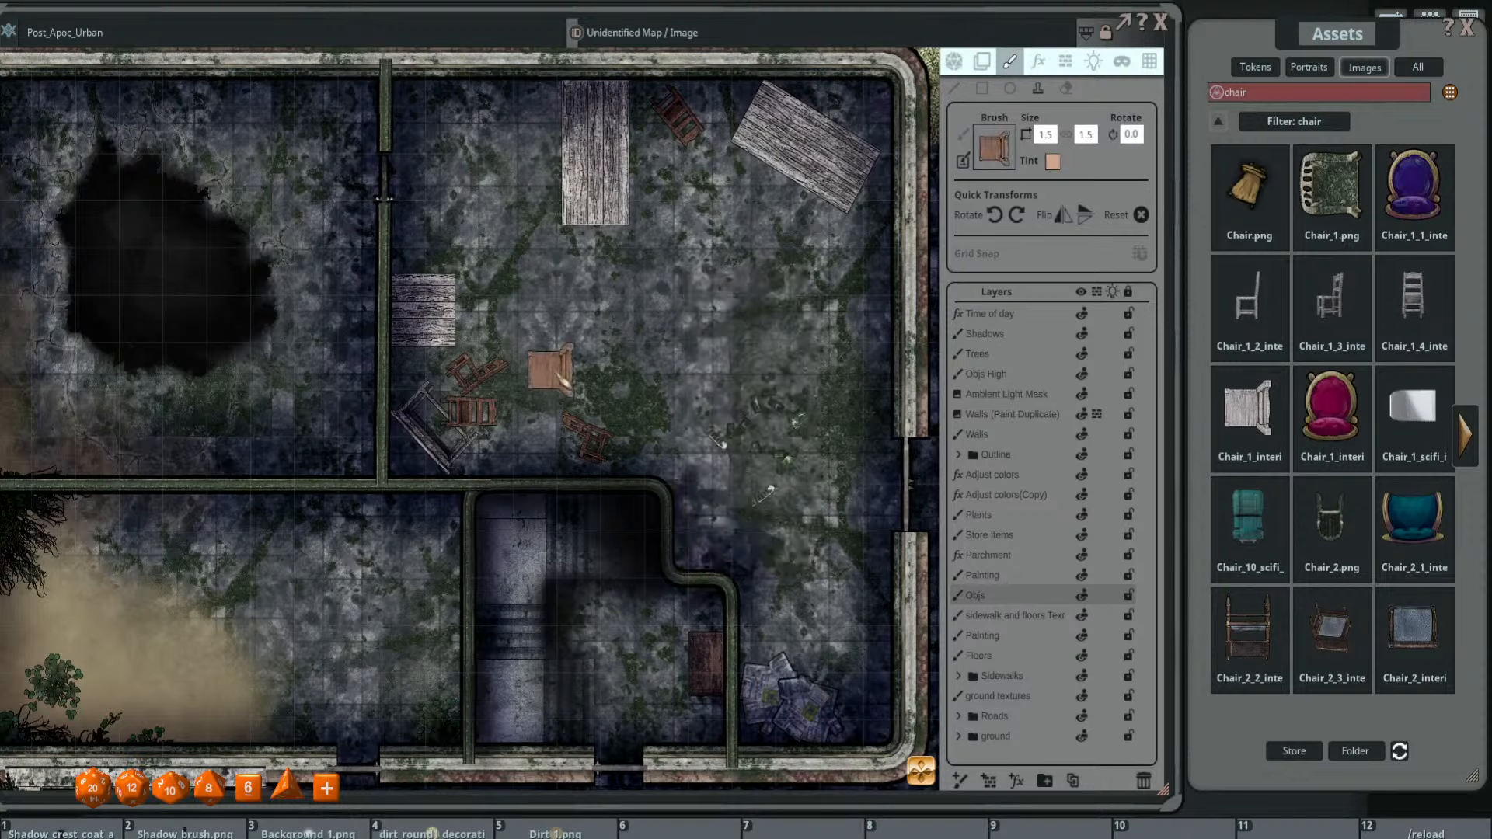
# - Place the top-view chair beside the corner table's chairs, sized 1.2 by 1.2 and rotated 250 degrees
pyautogui.scroll(-3, 497, 289)
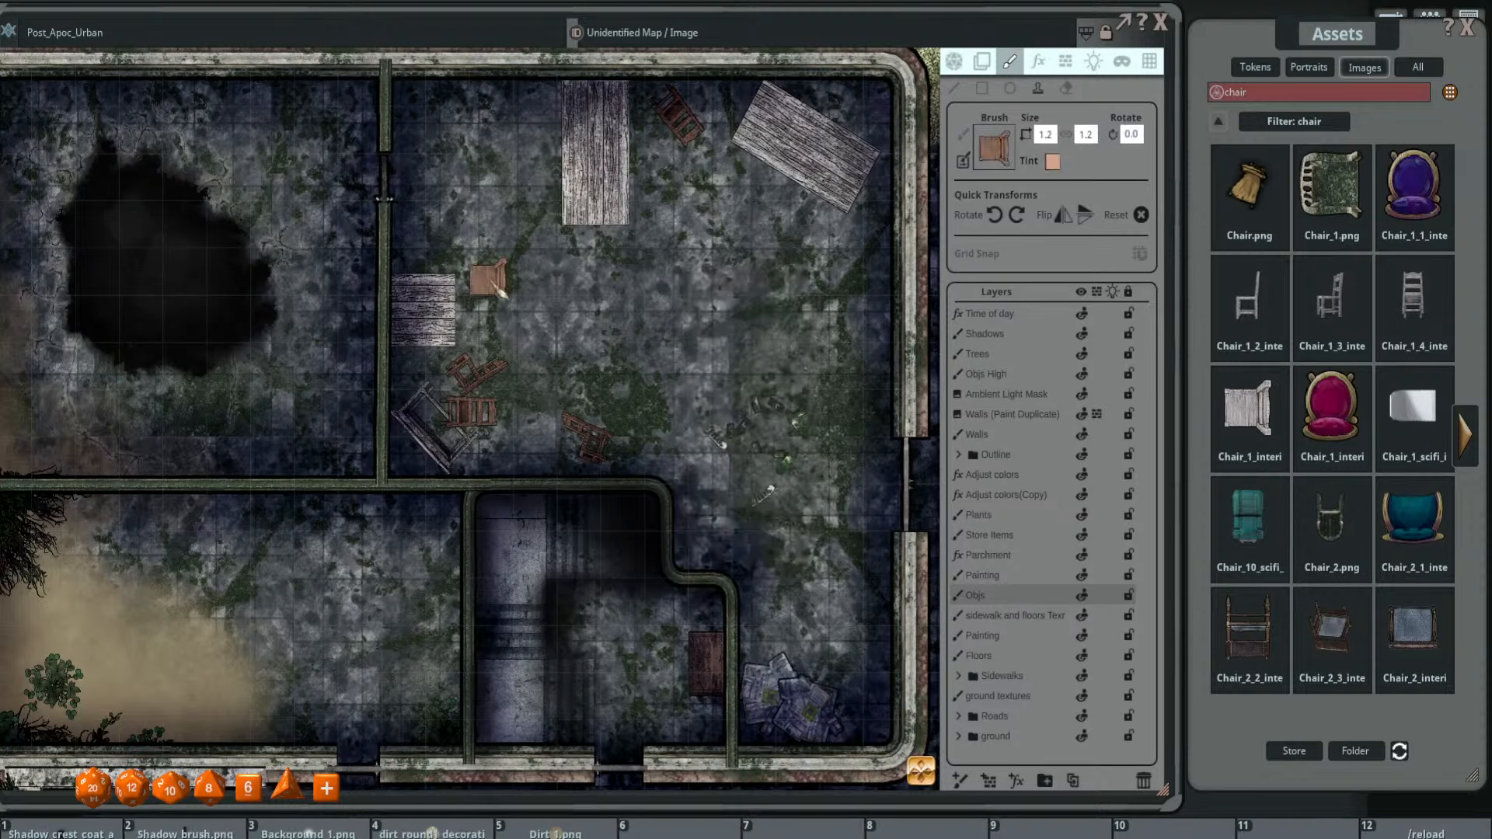
pyautogui.scroll(-8, 505, 307)
pyautogui.press('shift')
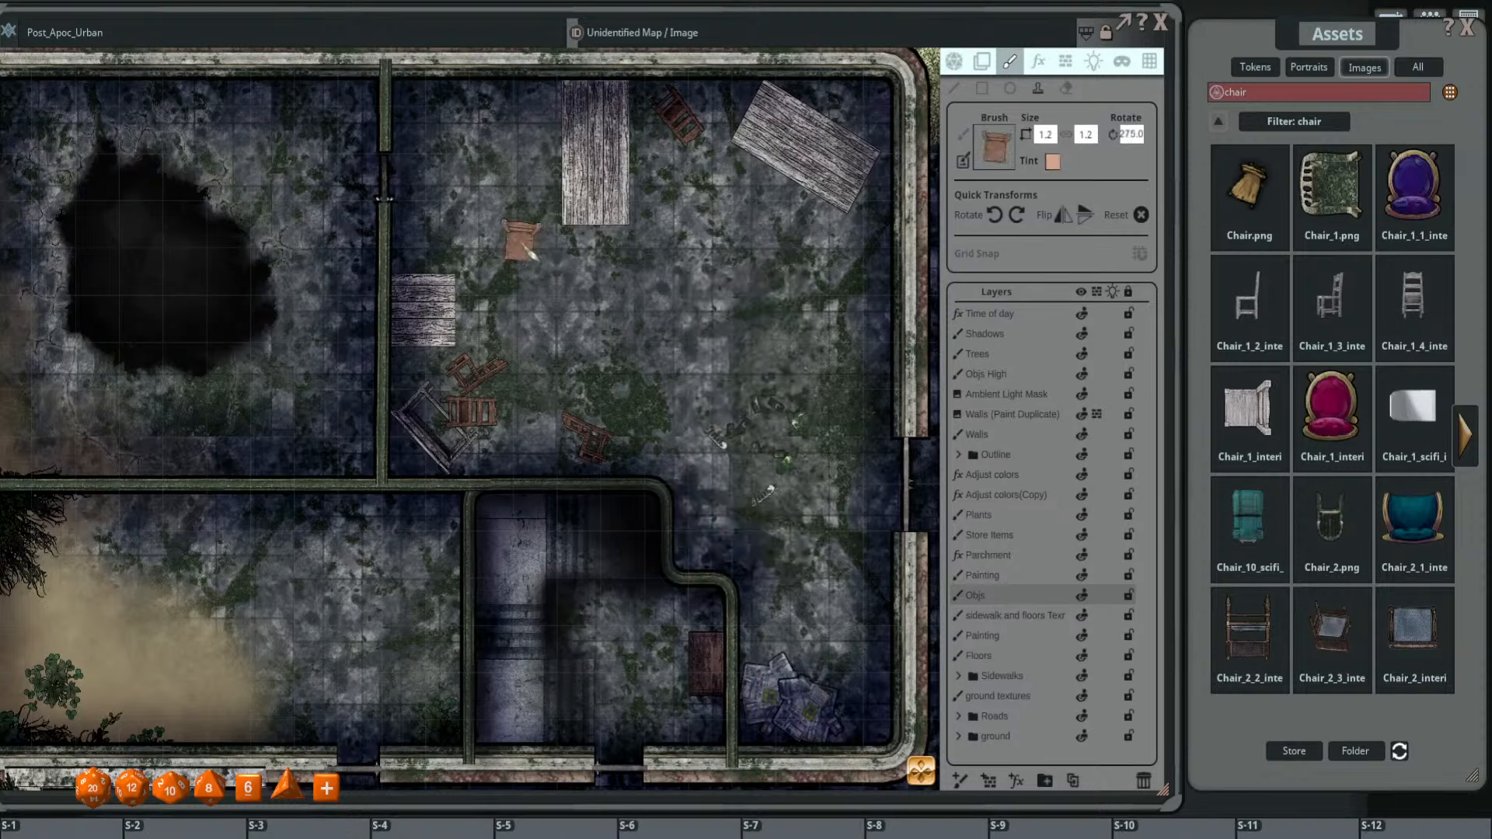
pyautogui.scroll(-5, 533, 256)
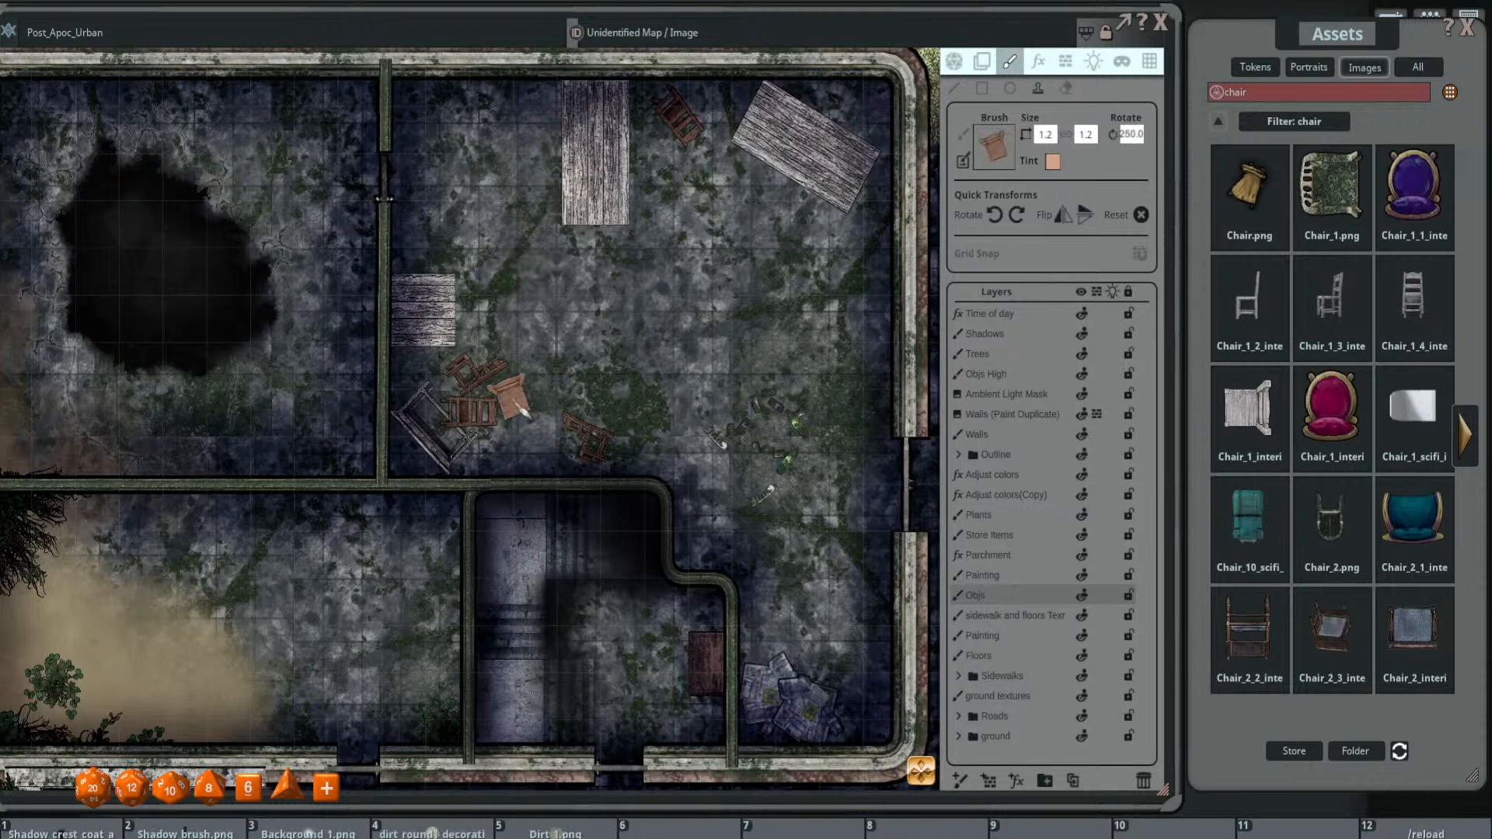
pyautogui.click(537, 405)
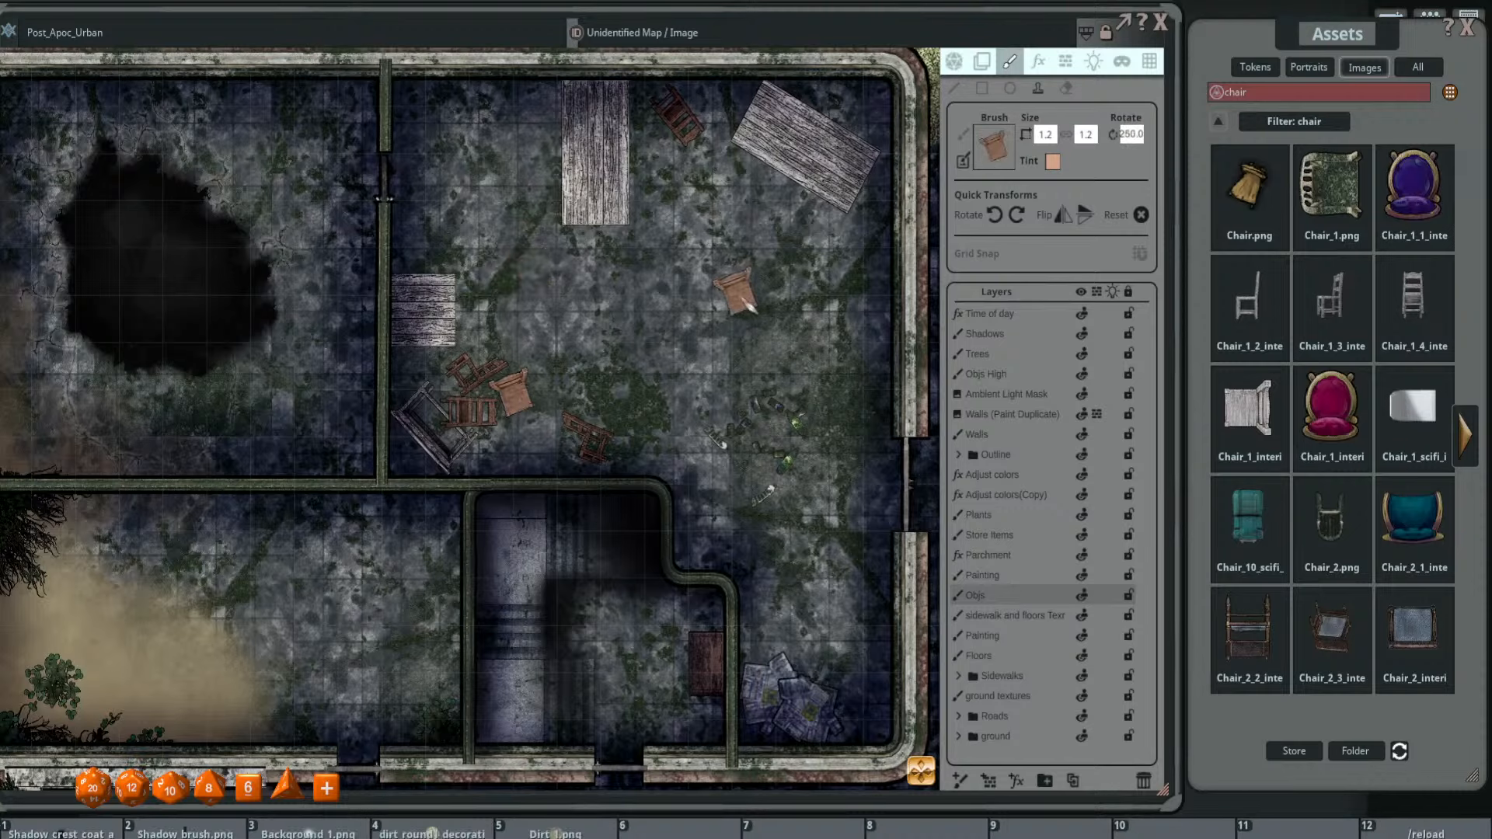
# - Place two chairs tucked under the left side of the upright table, using the sidewalk and floors Text layer
pyautogui.click(972, 616)
pyautogui.scroll(-8, 536, 120)
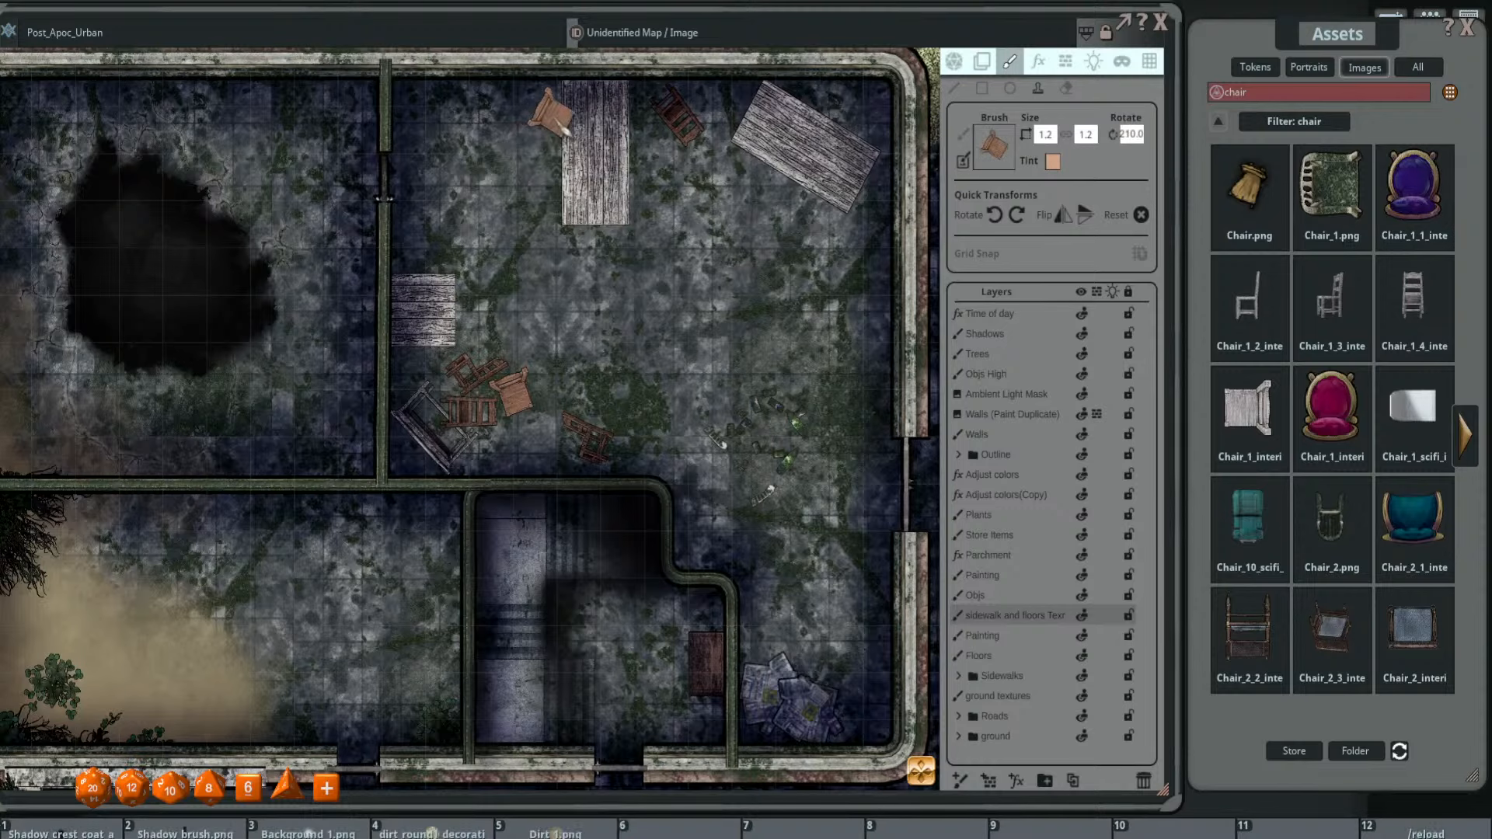
pyautogui.click(565, 129)
pyautogui.scroll(-9, 561, 204)
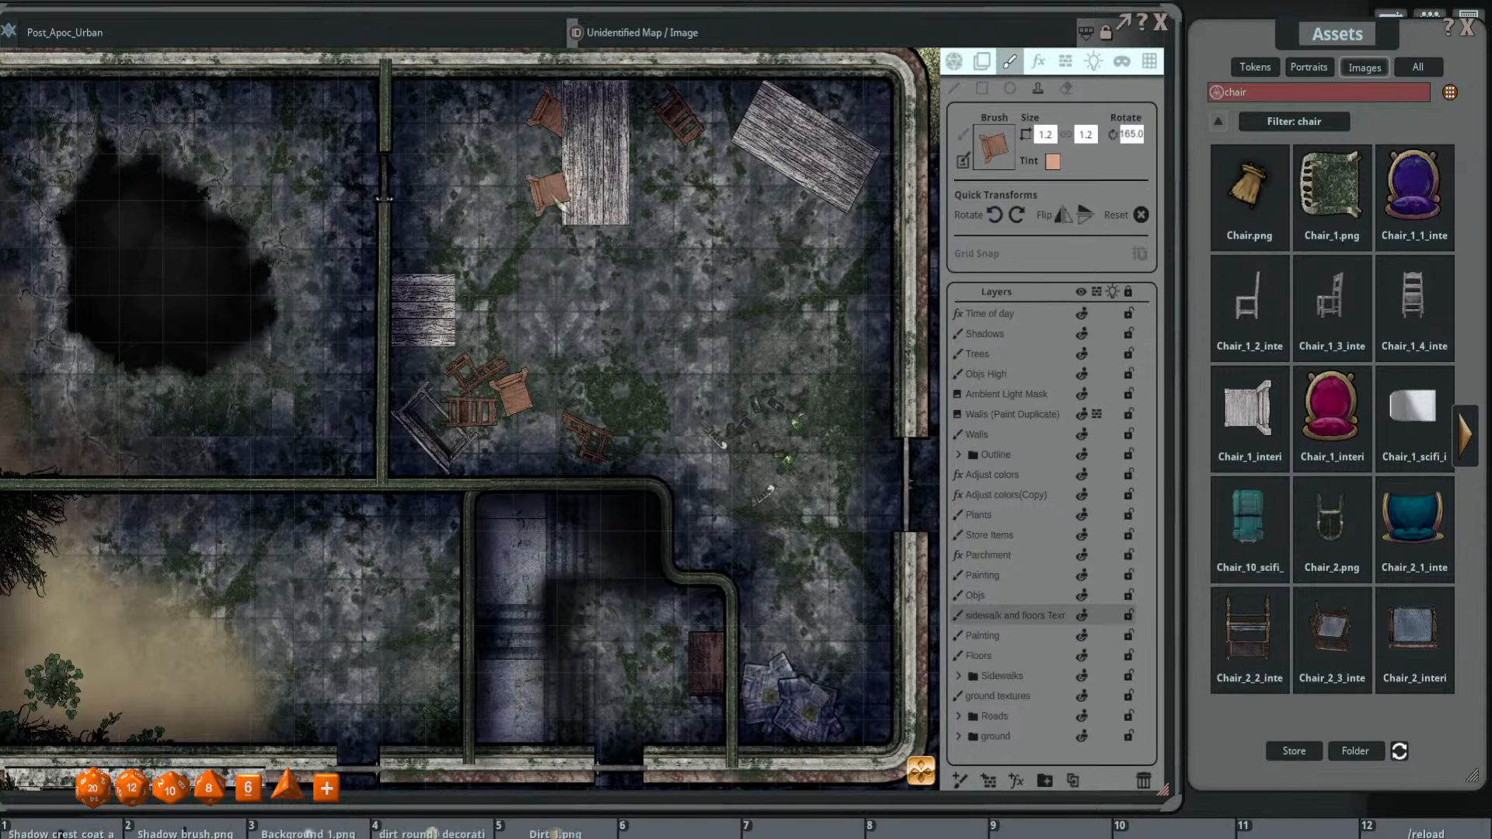
pyautogui.scroll(2, 773, 214)
# - Place another chair tucked under the slanted table in the room's upper-right corner, rotated 340 degrees
pyautogui.scroll(14, 847, 116)
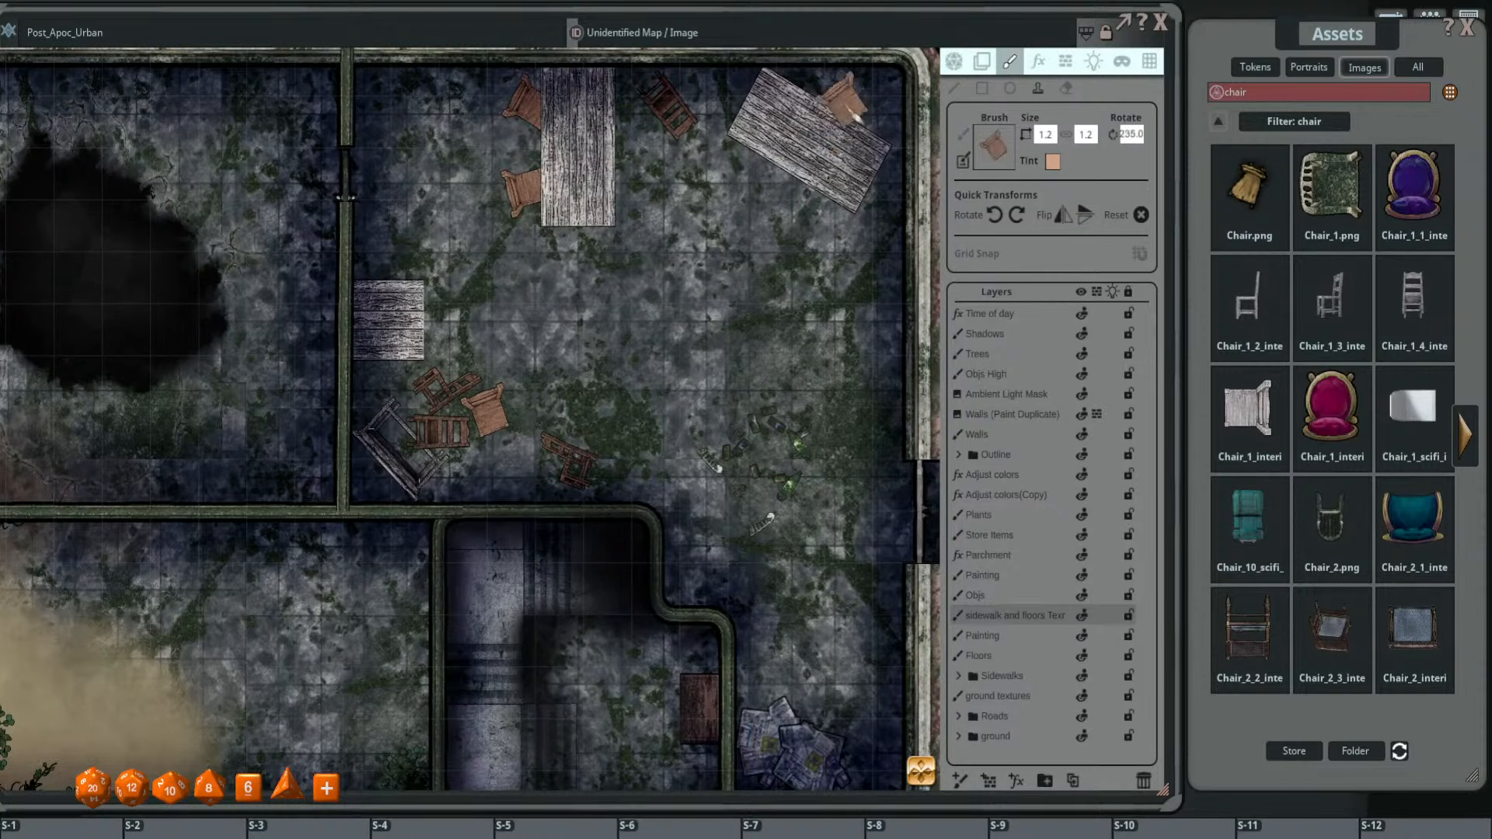
pyautogui.scroll(12, 855, 115)
pyautogui.click(855, 115)
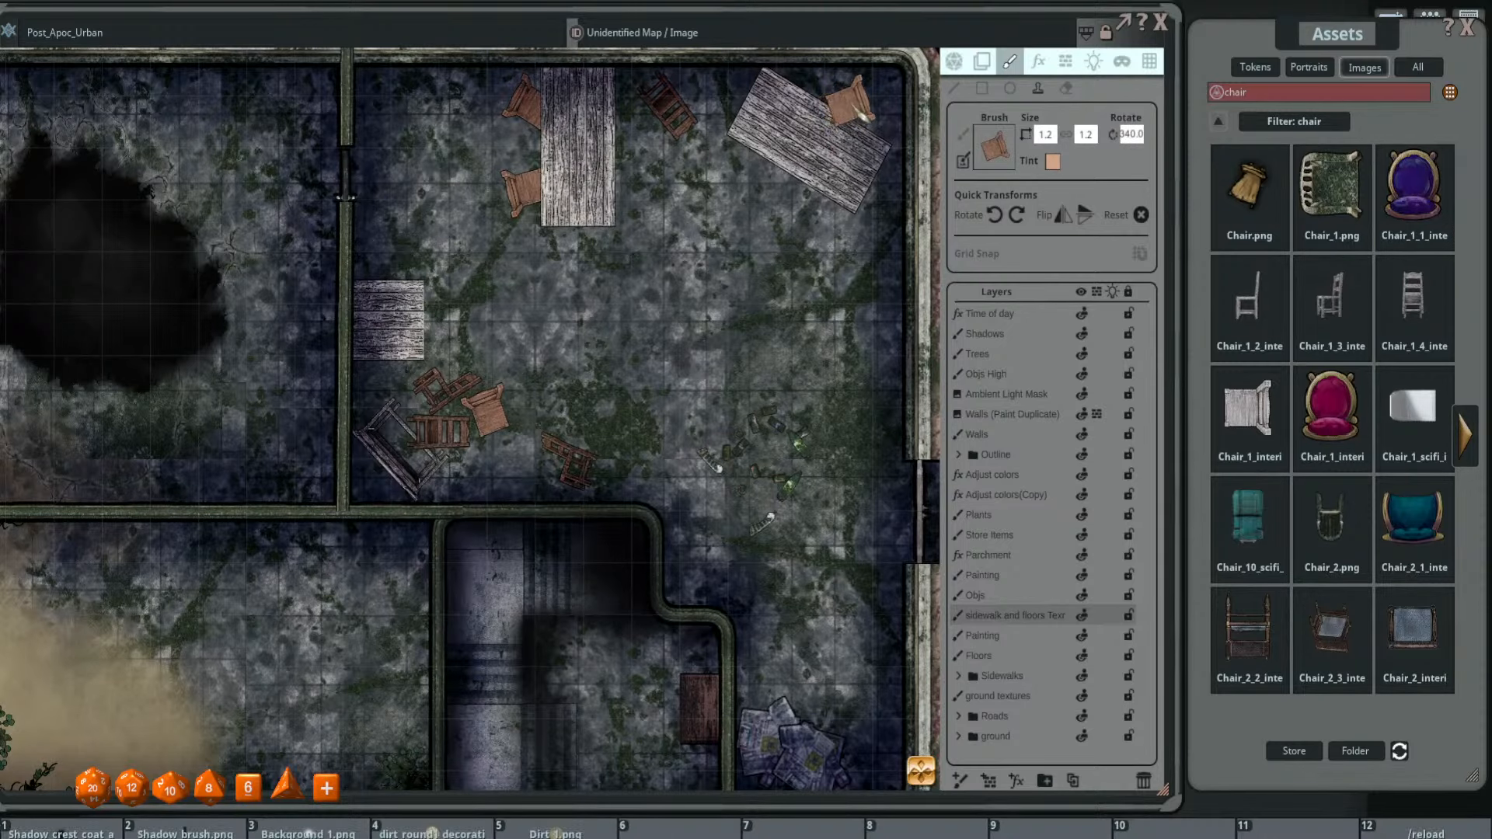
# - Browse the chair images and choose the moss-covered Chair_1.png as the brush
pyautogui.scroll(-4, 722, 276)
pyautogui.scroll(3, 708, 294)
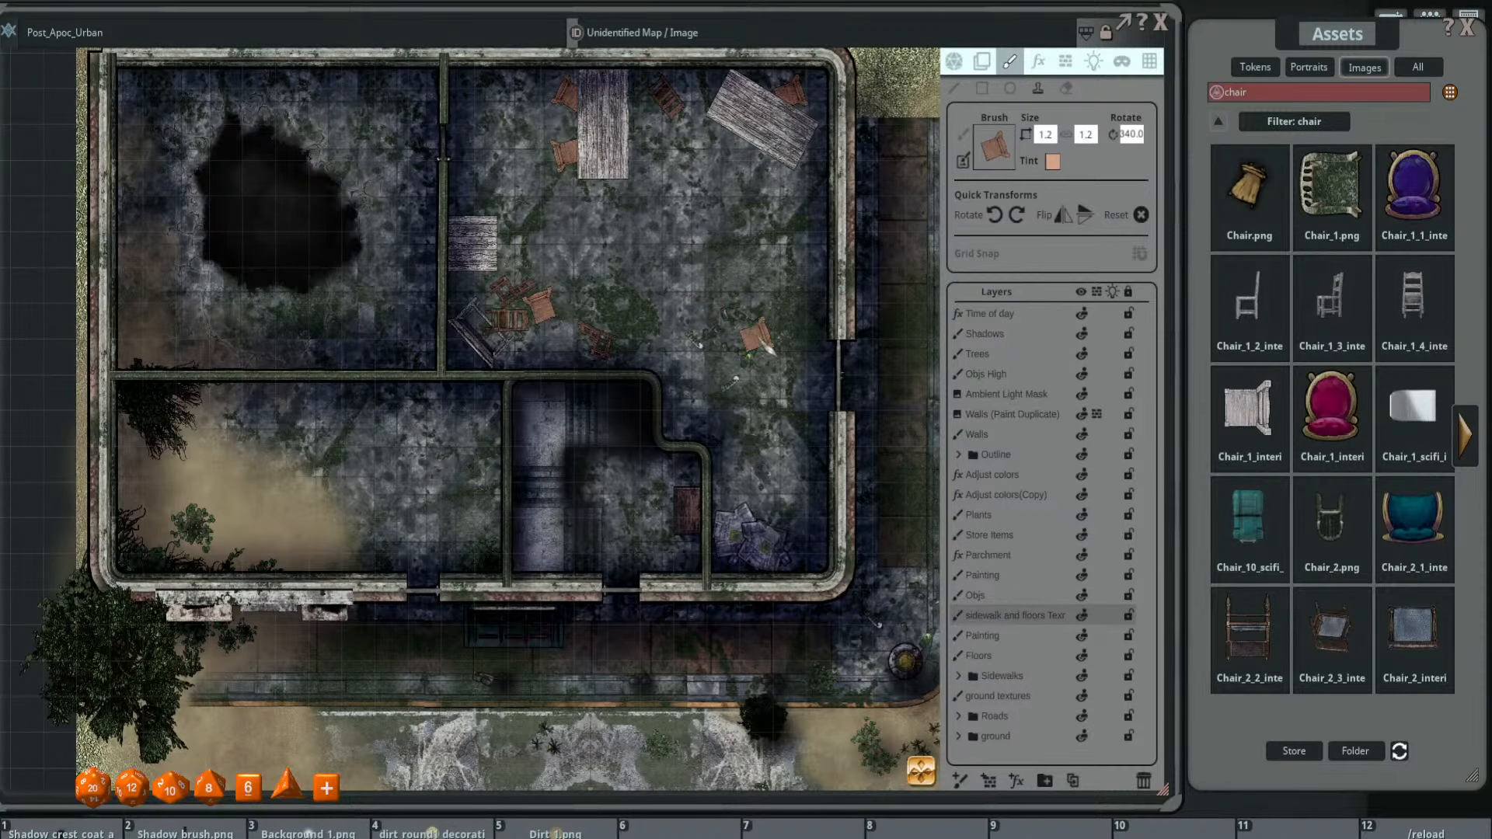
pyautogui.scroll(-2, 765, 348)
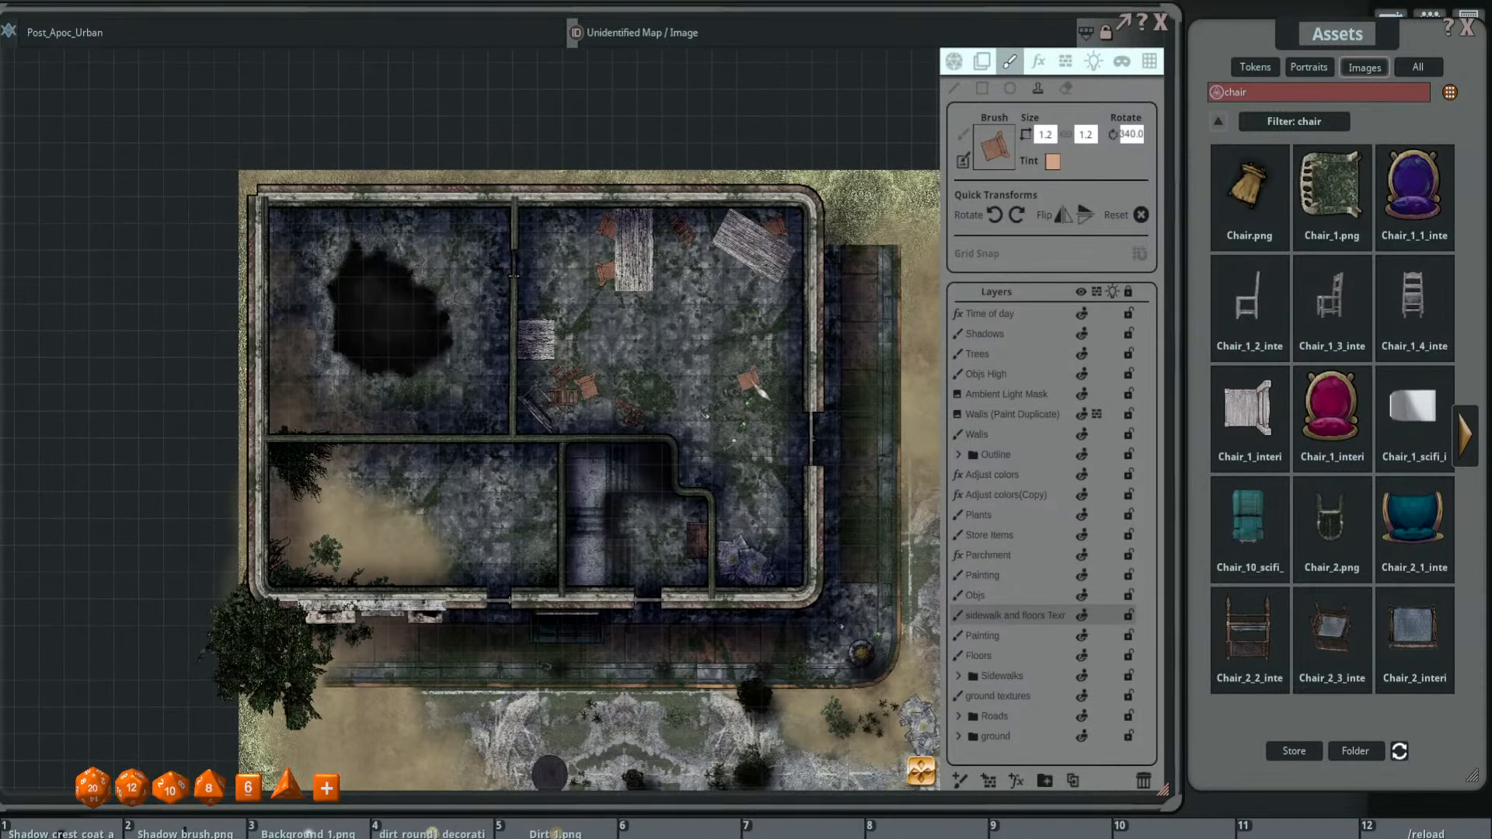
pyautogui.scroll(2, 738, 371)
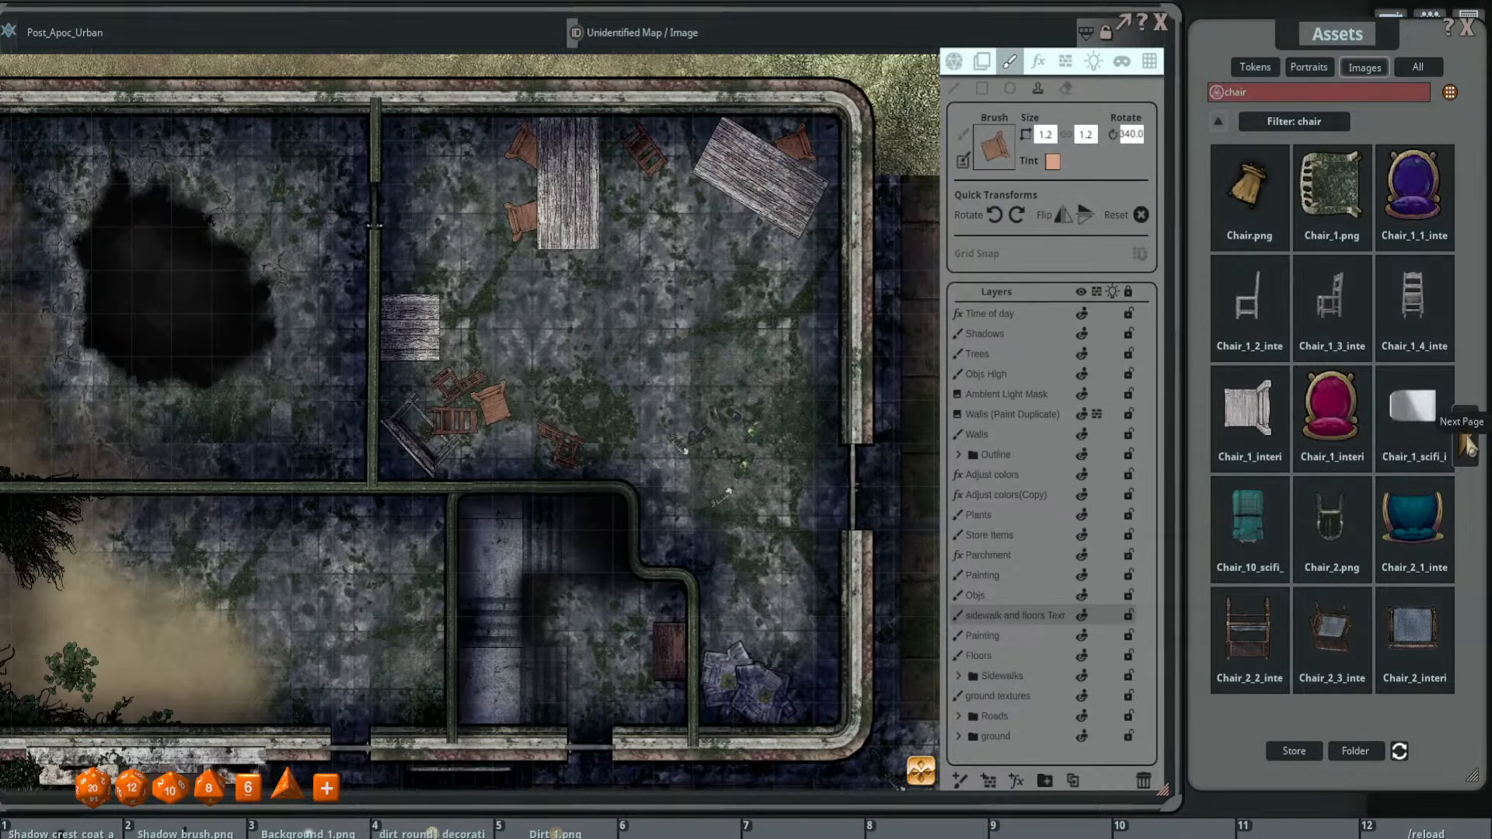
pyautogui.click(1465, 432)
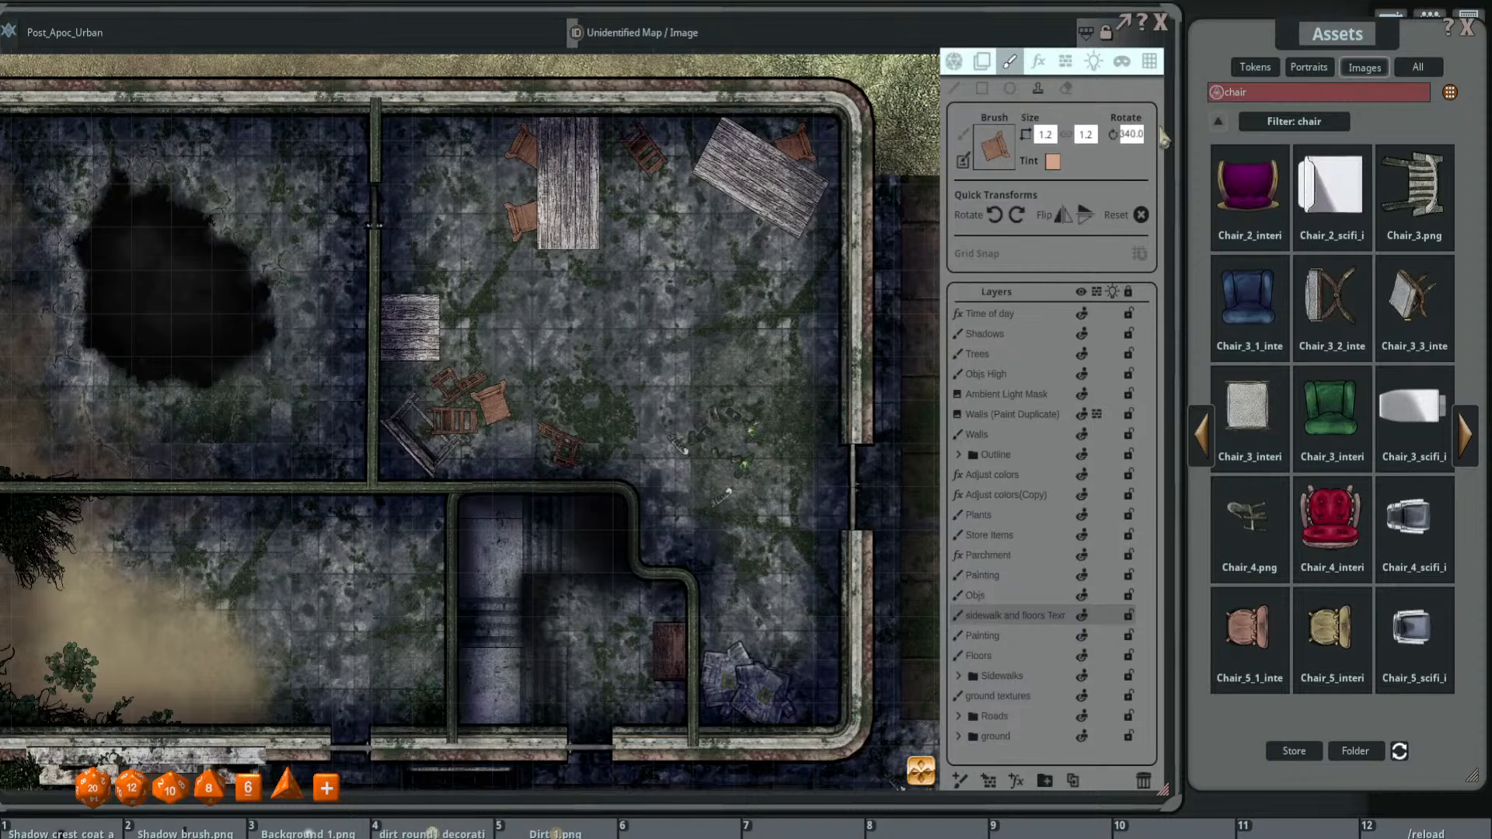
pyautogui.scroll(-2, 645, 408)
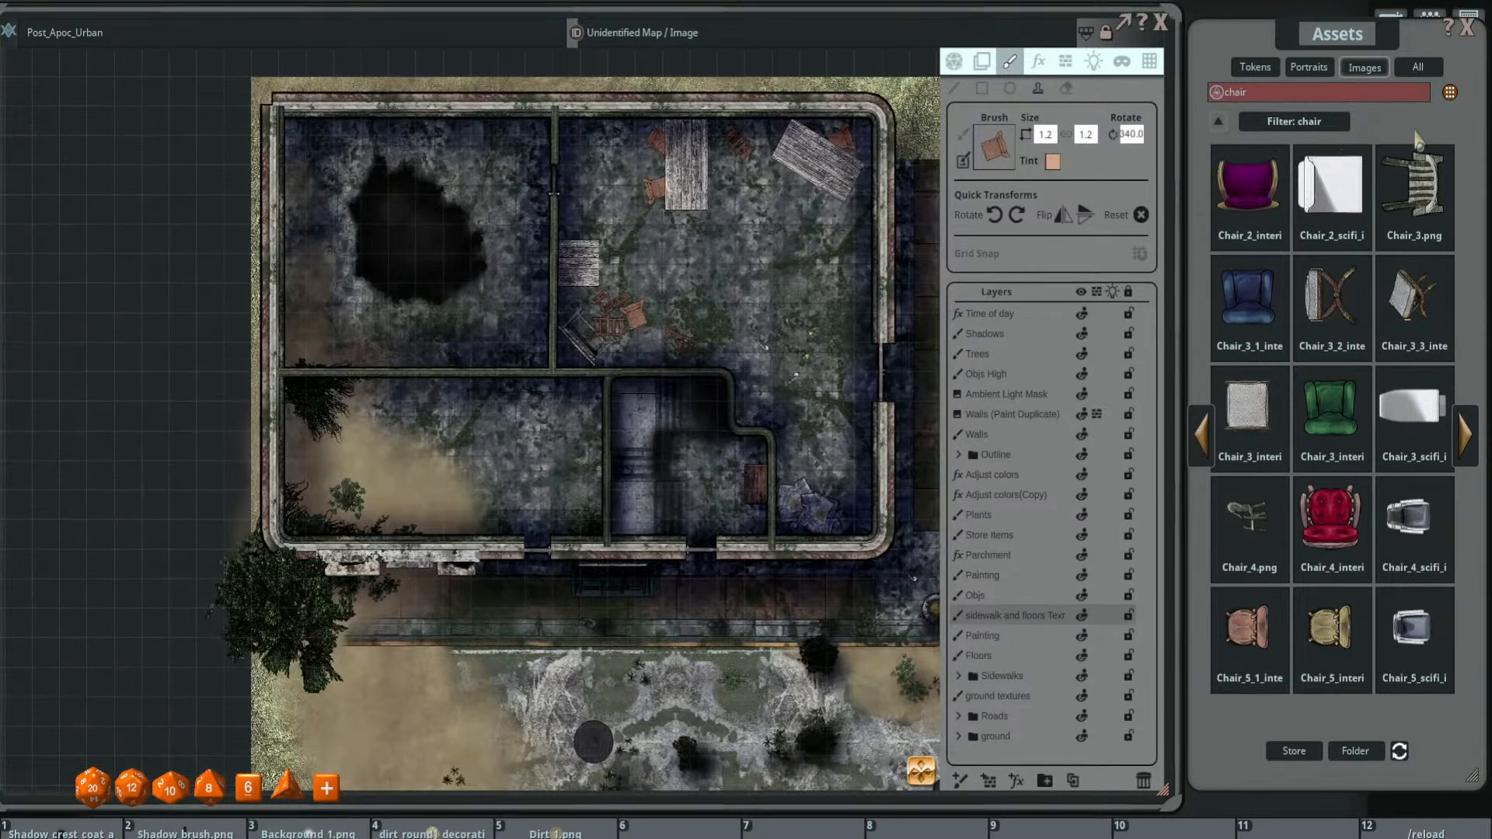
pyautogui.click(1204, 446)
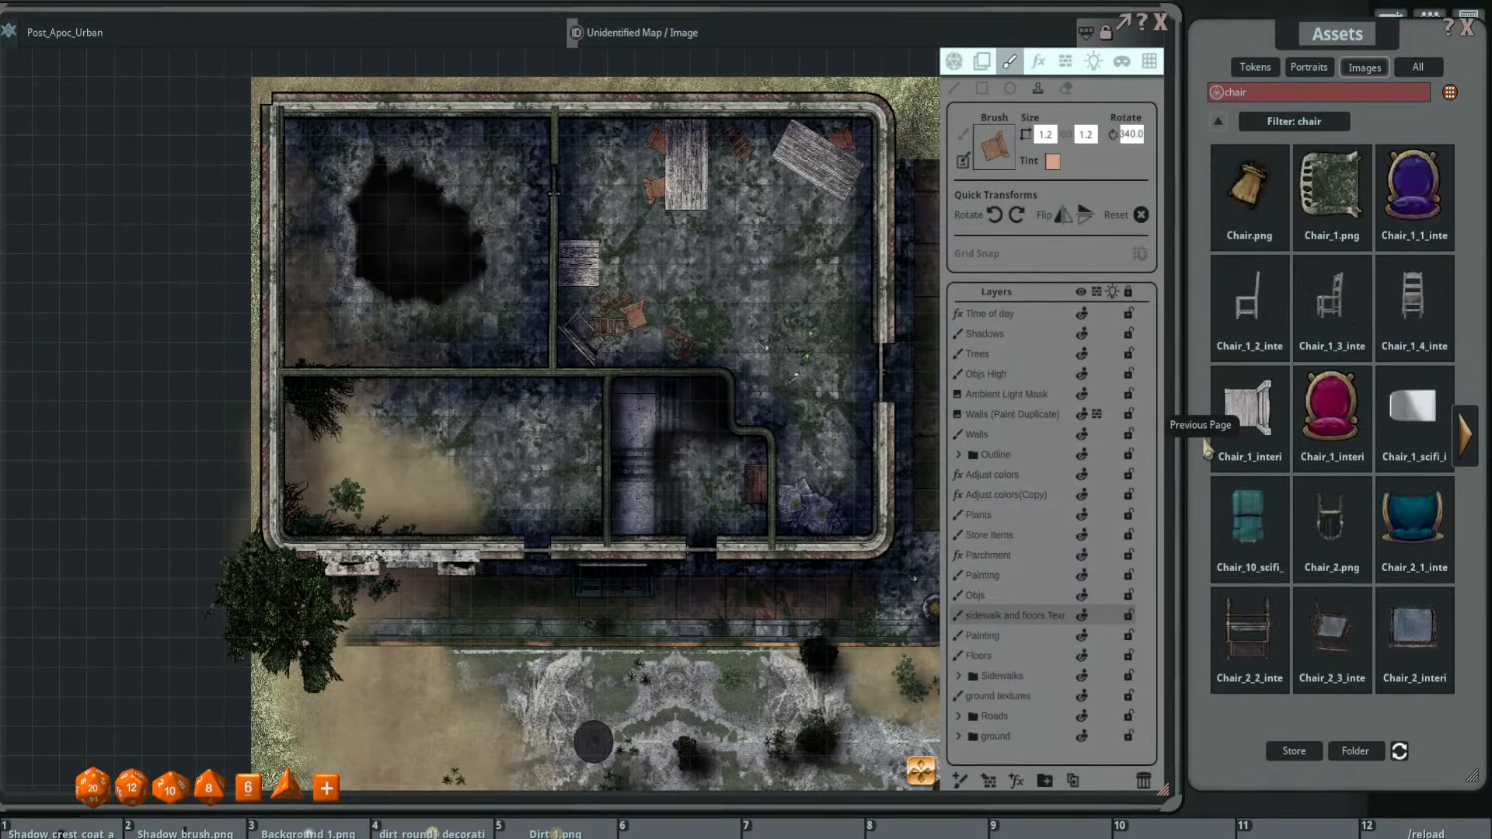
pyautogui.click(1247, 186)
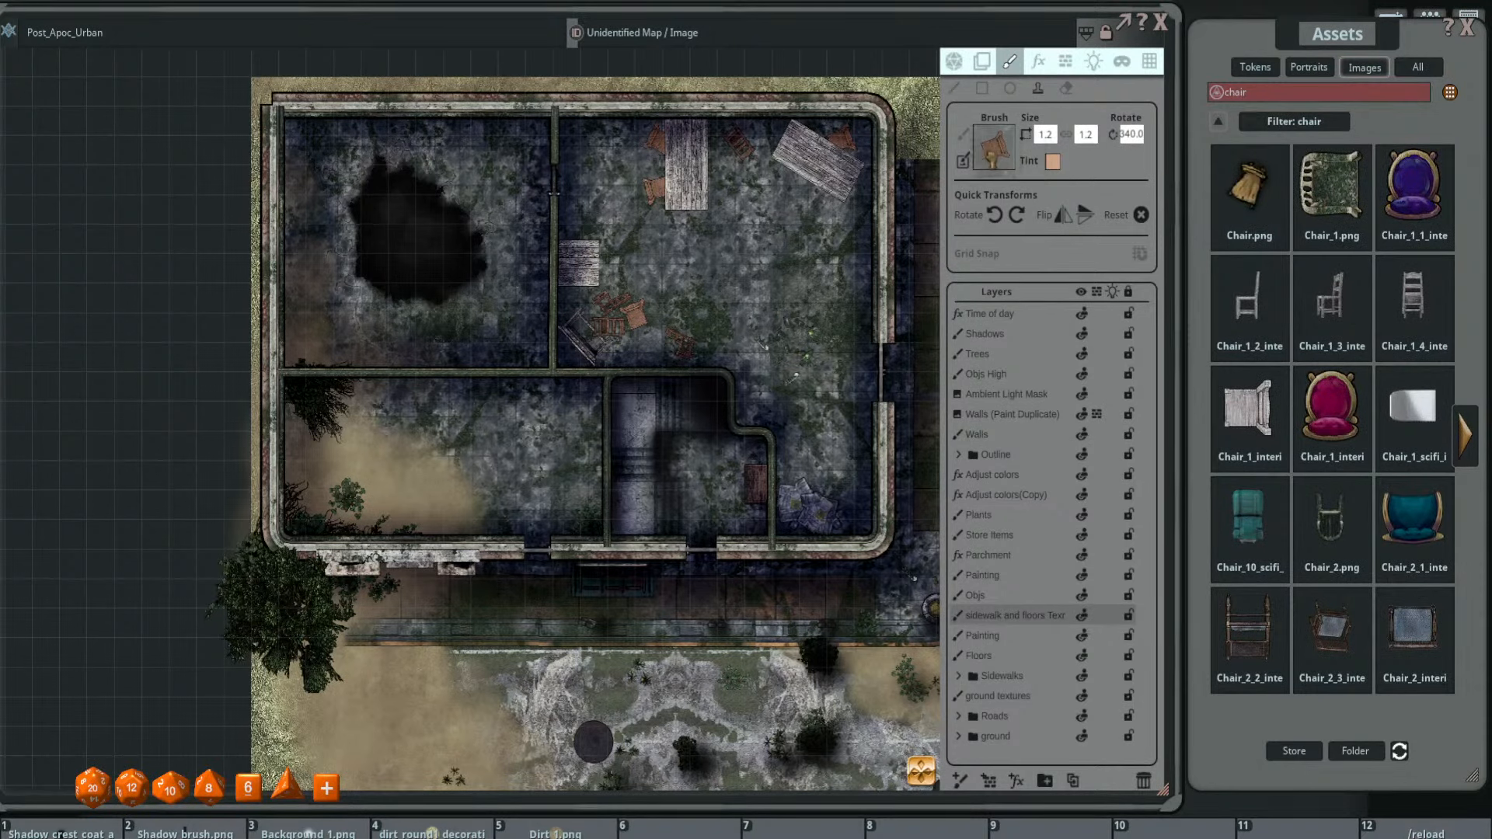
pyautogui.scroll(2, 661, 482)
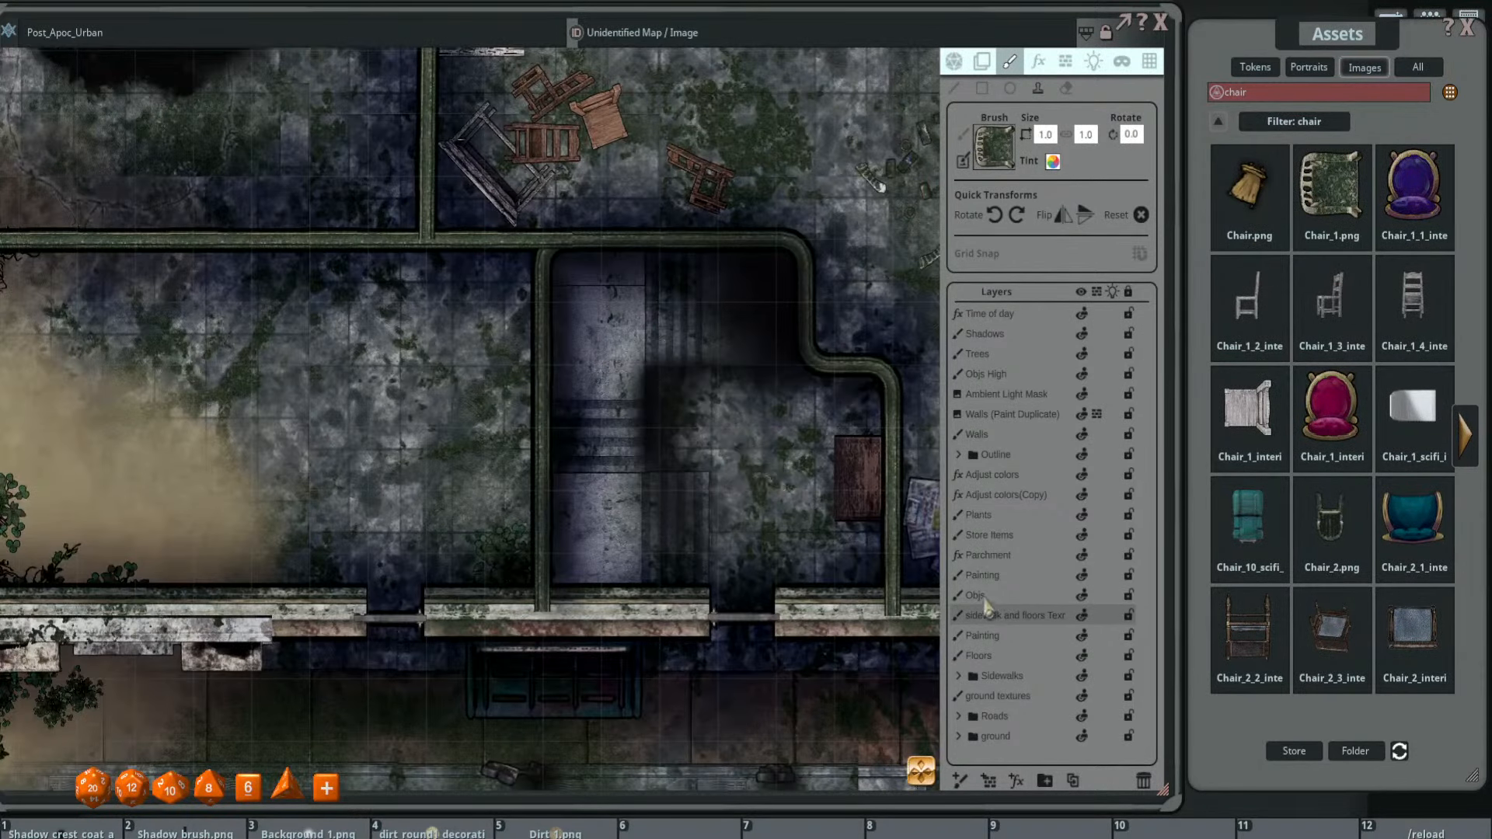
# - Make the Objs layer active and set the mossy chair brush to 90 degrees and 0.8 by 0.8
pyautogui.click(978, 595)
pyautogui.press('r')
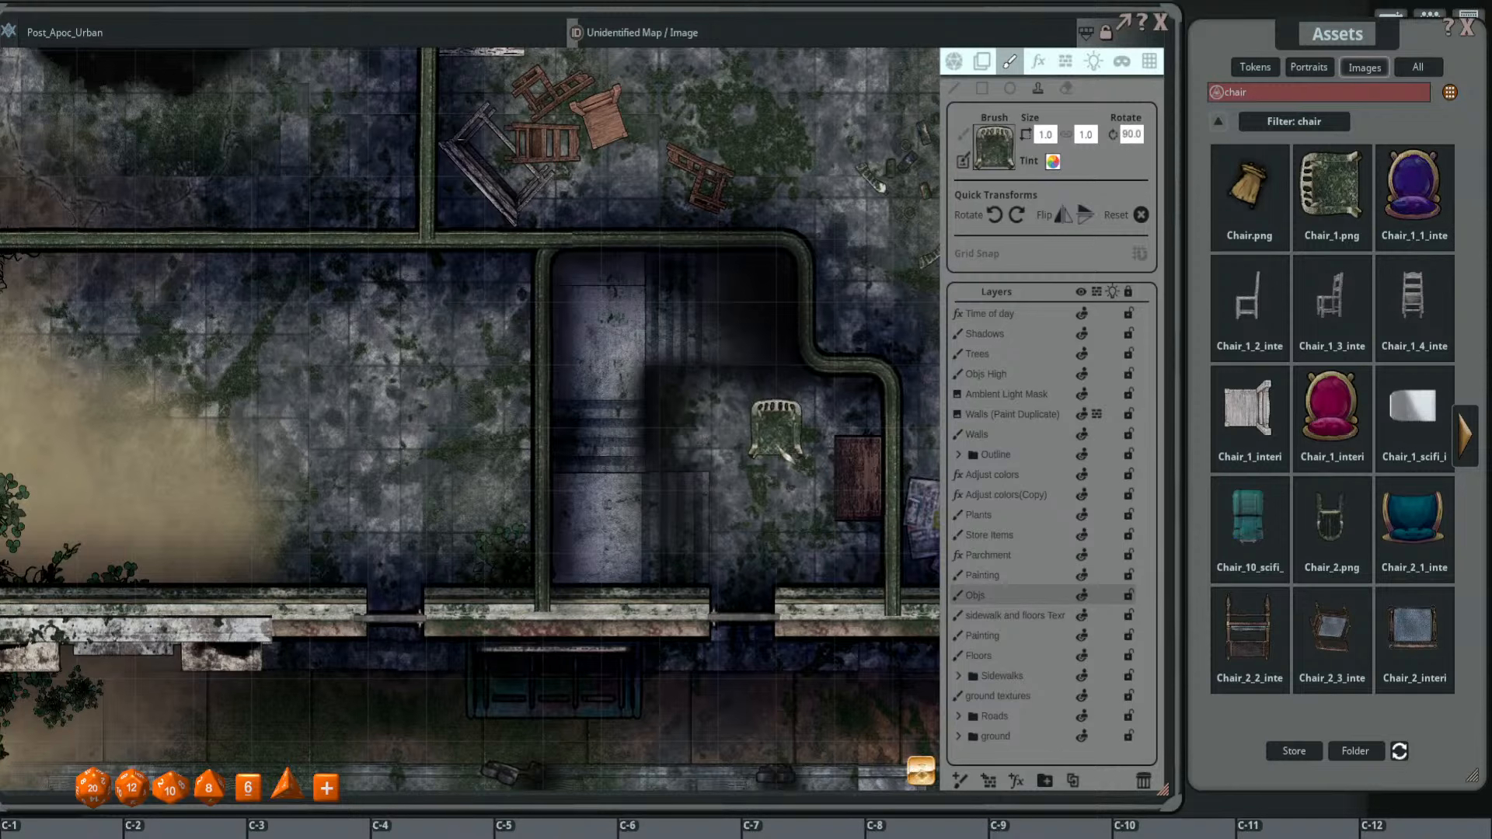
pyautogui.keyDown('ctrl'); pyautogui.scroll(-2, 775, 429); pyautogui.keyUp('ctrl')
pyautogui.scroll(2, 776, 431)
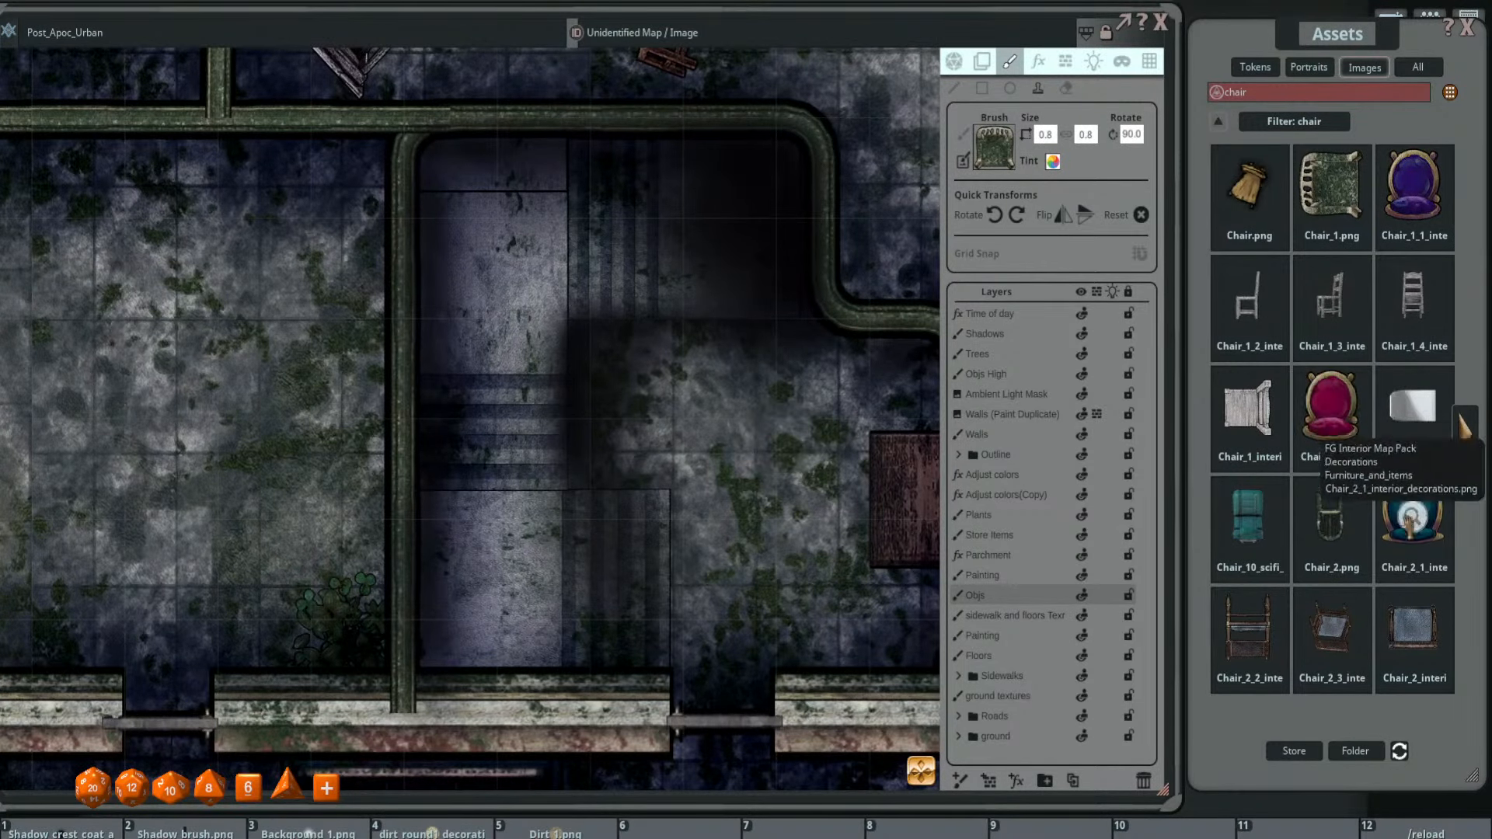
# - Look through the remaining chair images and repeat the "chair" search inside the FG Abandoned Places folder
pyautogui.click(1476, 441)
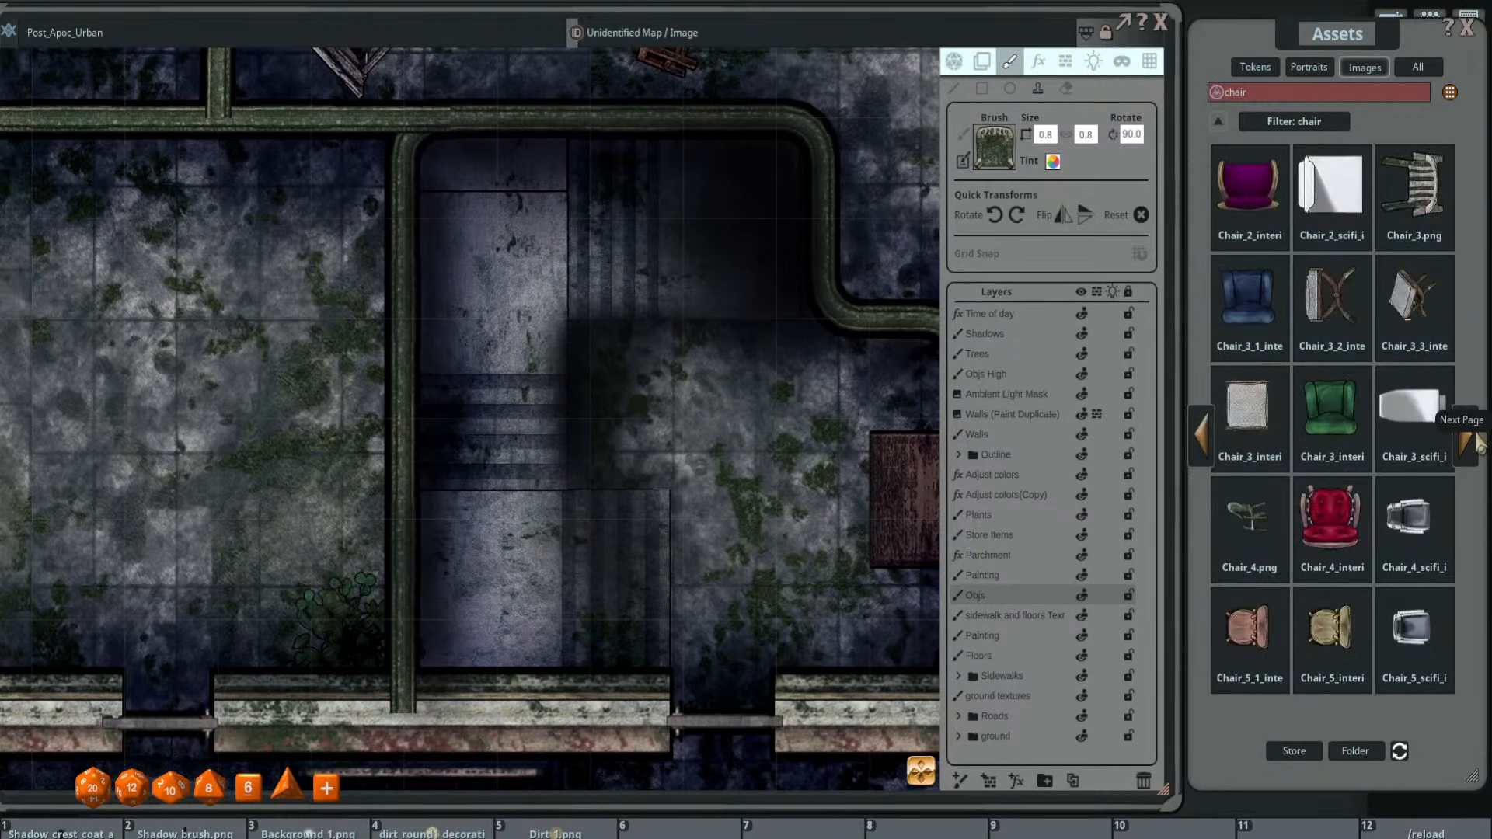
pyautogui.click(1476, 442)
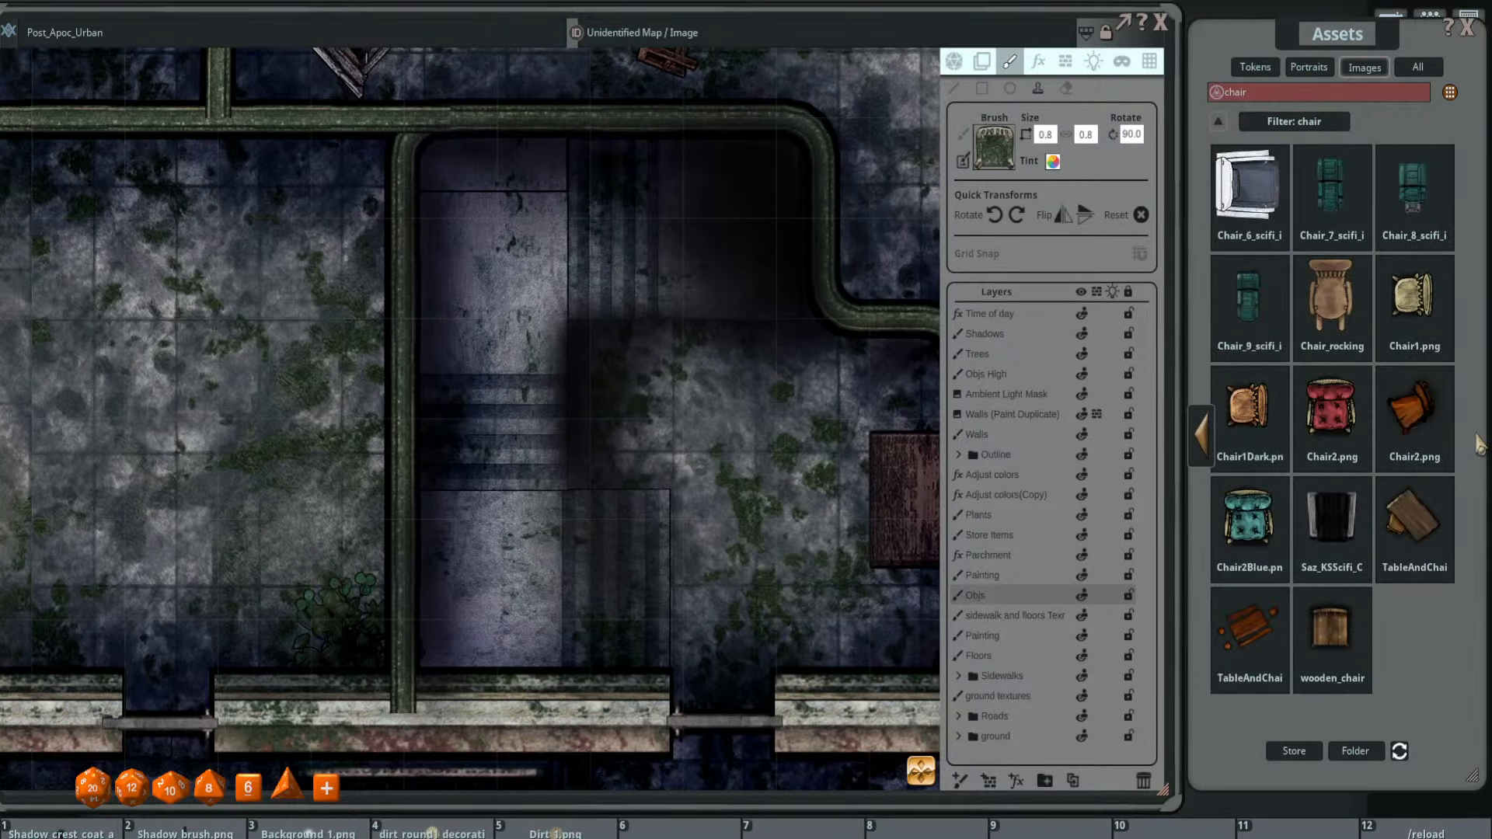
pyautogui.click(1198, 440)
pyautogui.click(1198, 444)
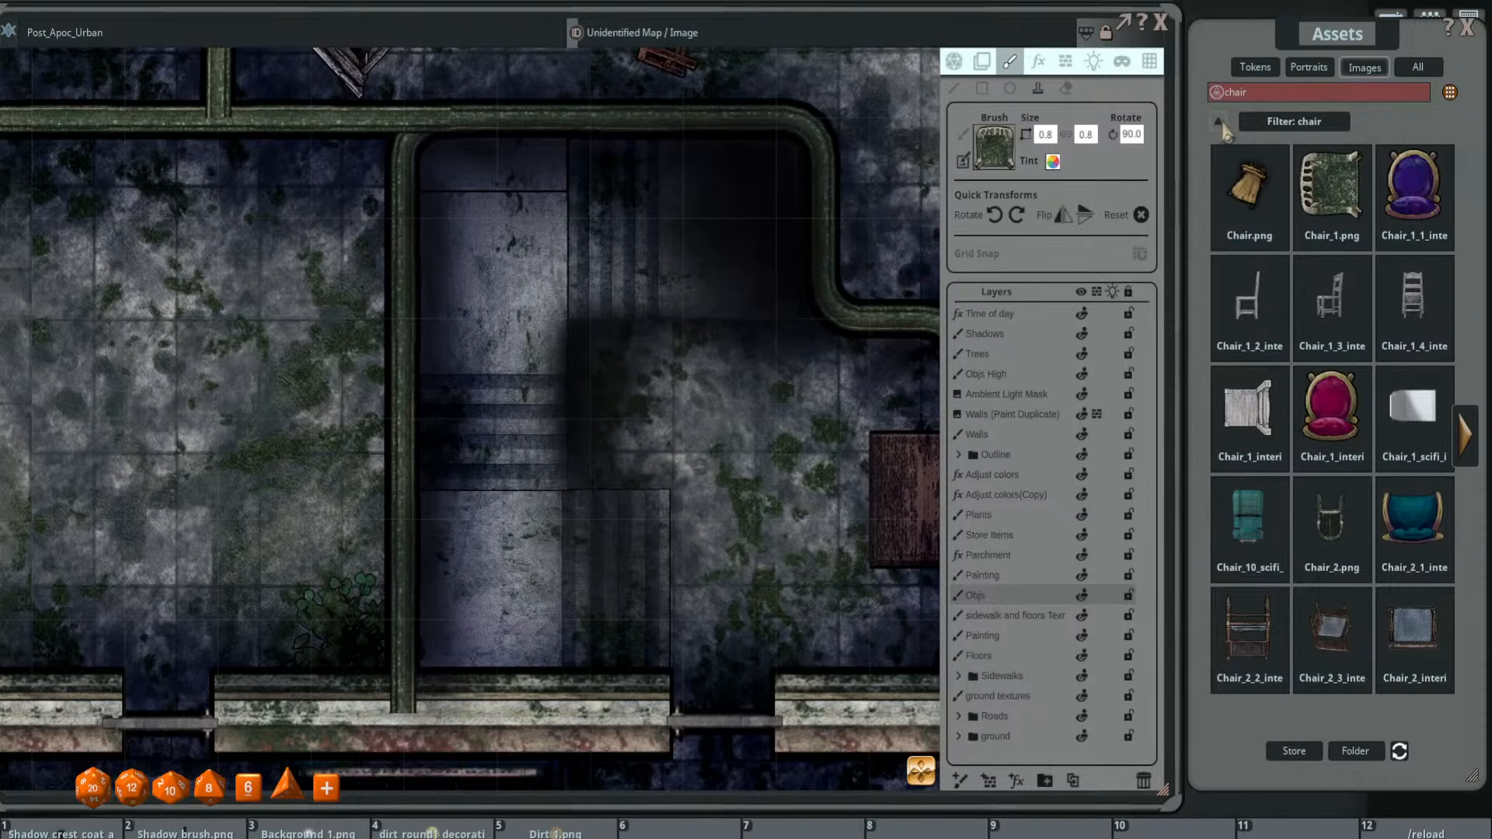
pyautogui.click(1222, 127)
pyautogui.click(1423, 279)
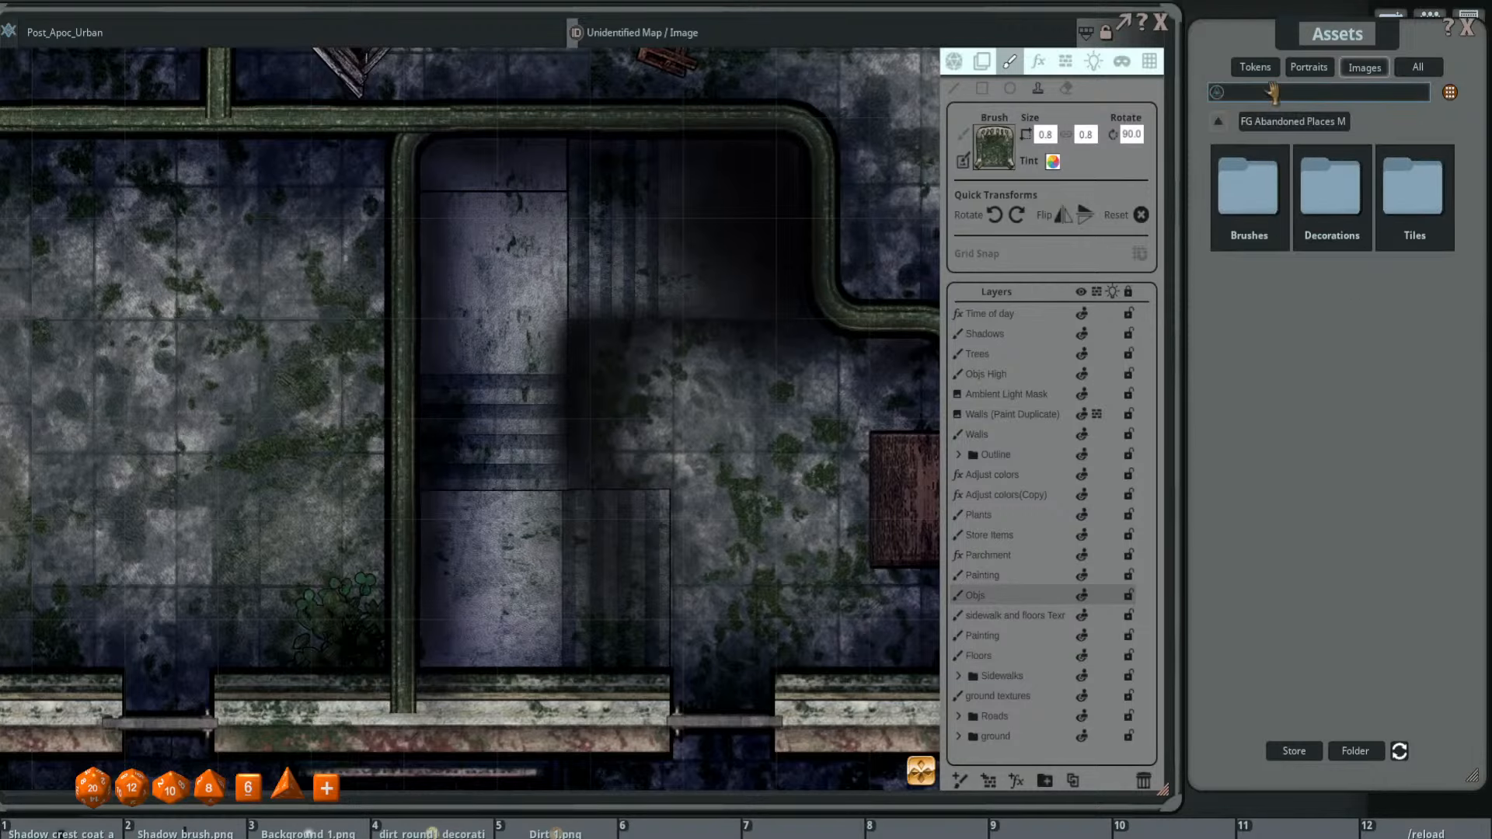
pyautogui.write('r')
pyautogui.press('Return')
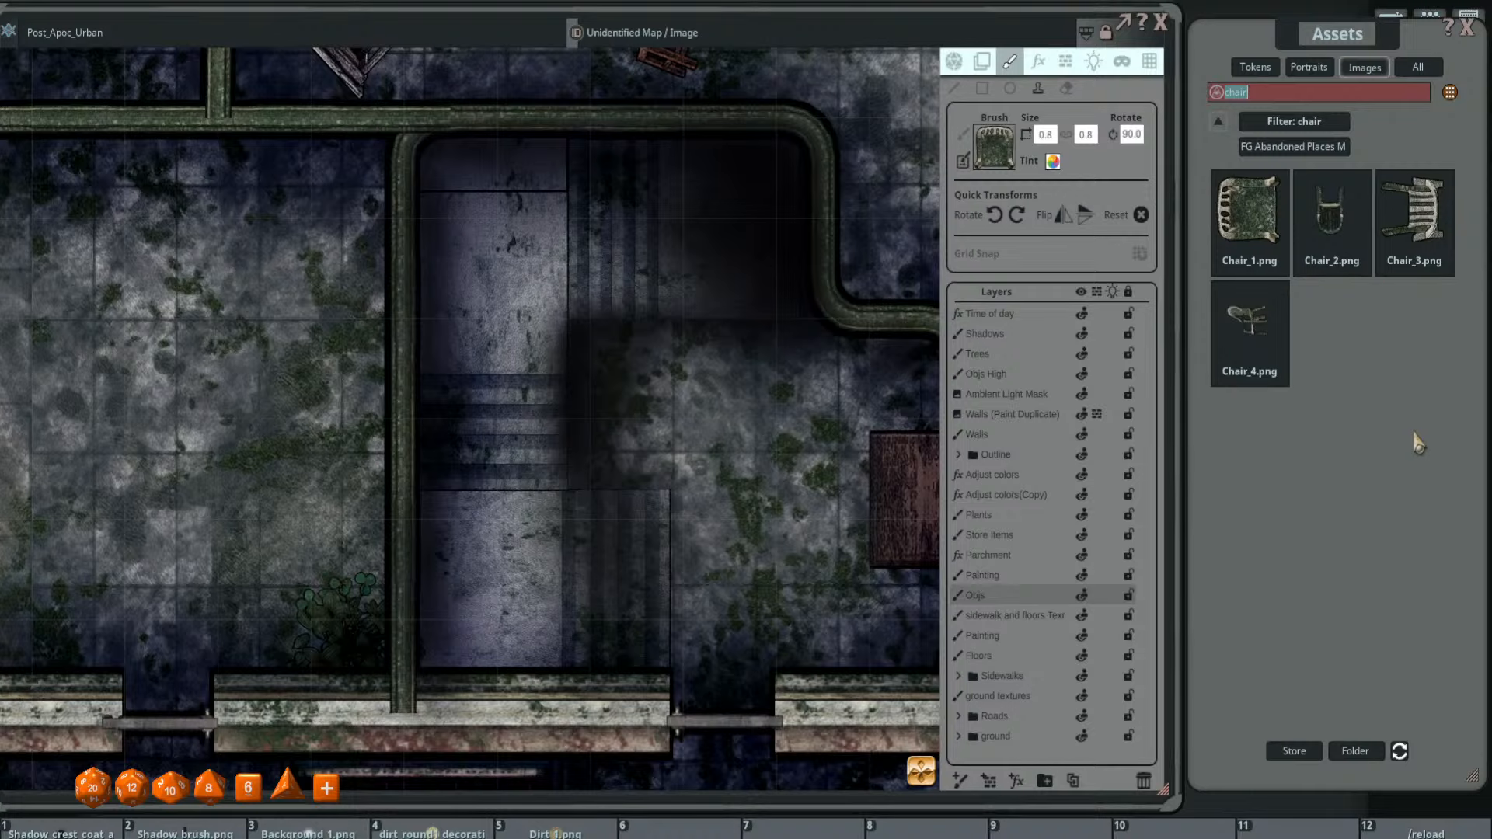
# - Place the mossy chair just above the small dark table in the stair room, sized 0.6 by 0.6 and rotated 150 degrees
pyautogui.moveTo(1248, 214); pyautogui.dragTo(592, 393)
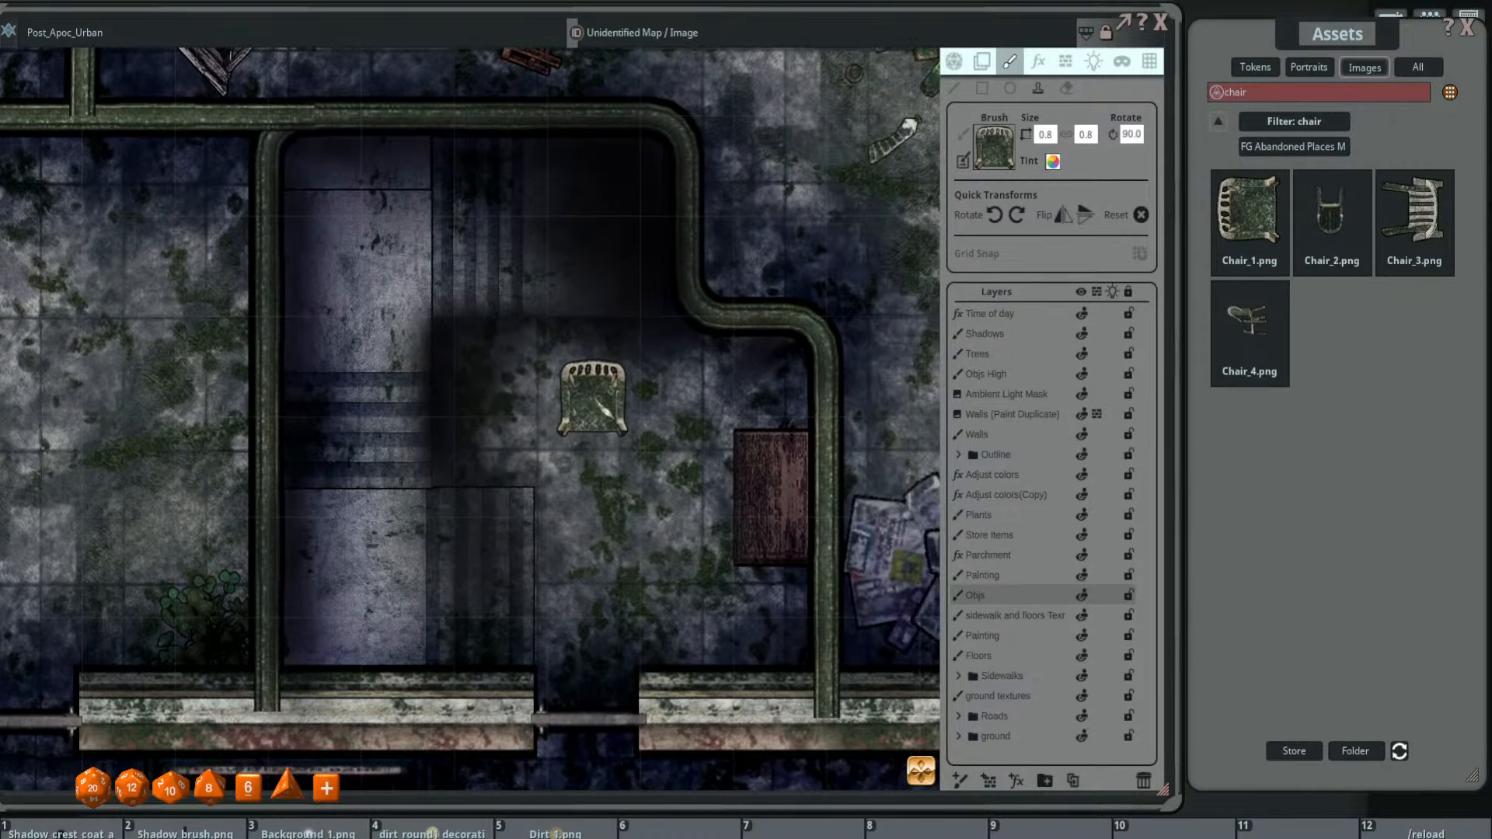
pyautogui.scroll(5, 616, 393)
pyautogui.keyDown('ctrl'); pyautogui.scroll(-2, 738, 397); pyautogui.keyUp('ctrl')
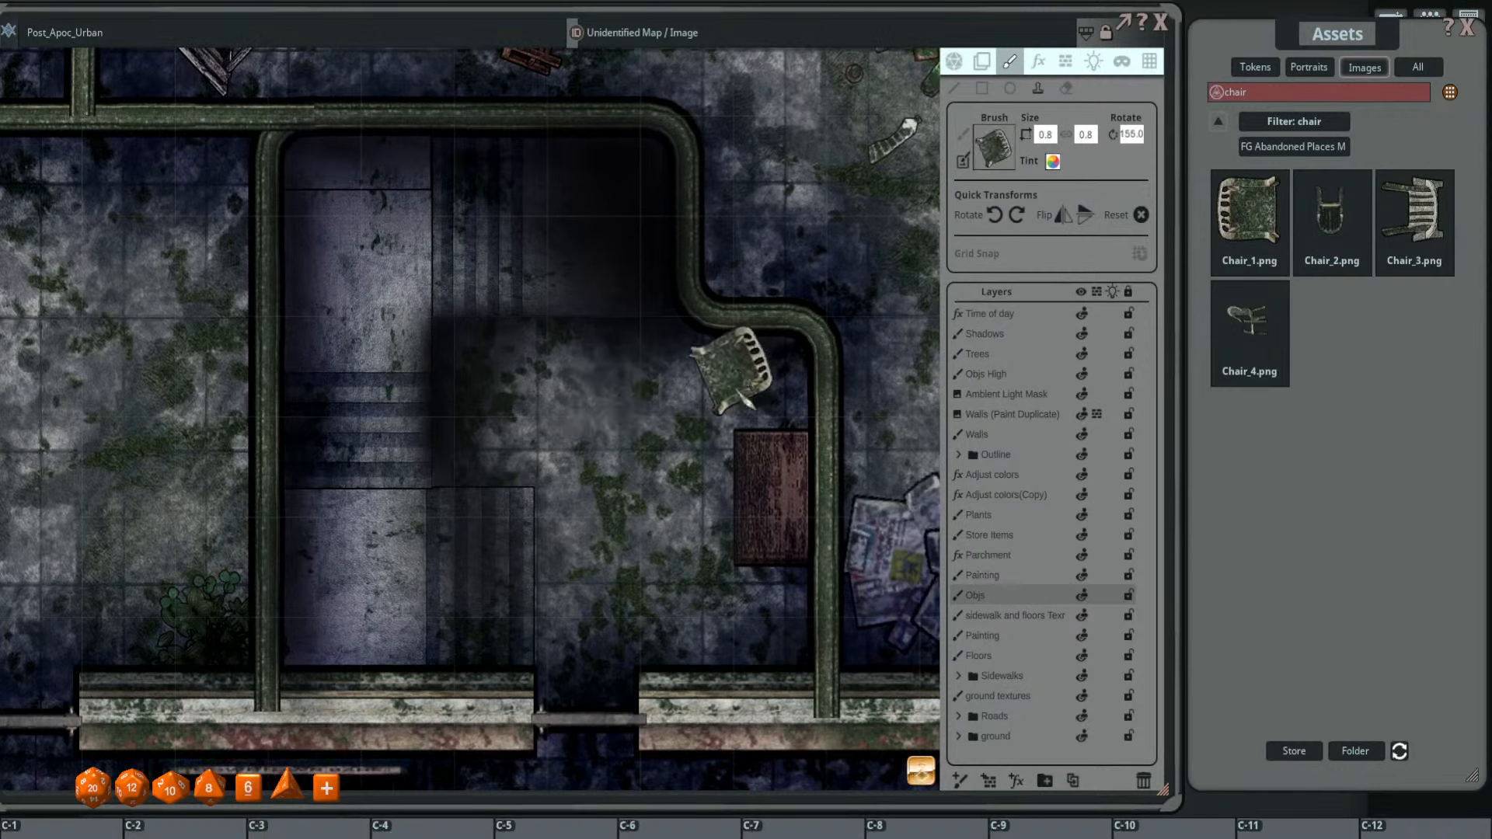
pyautogui.keyDown('shift'); pyautogui.scroll(-1, 757, 385); pyautogui.keyUp('shift')
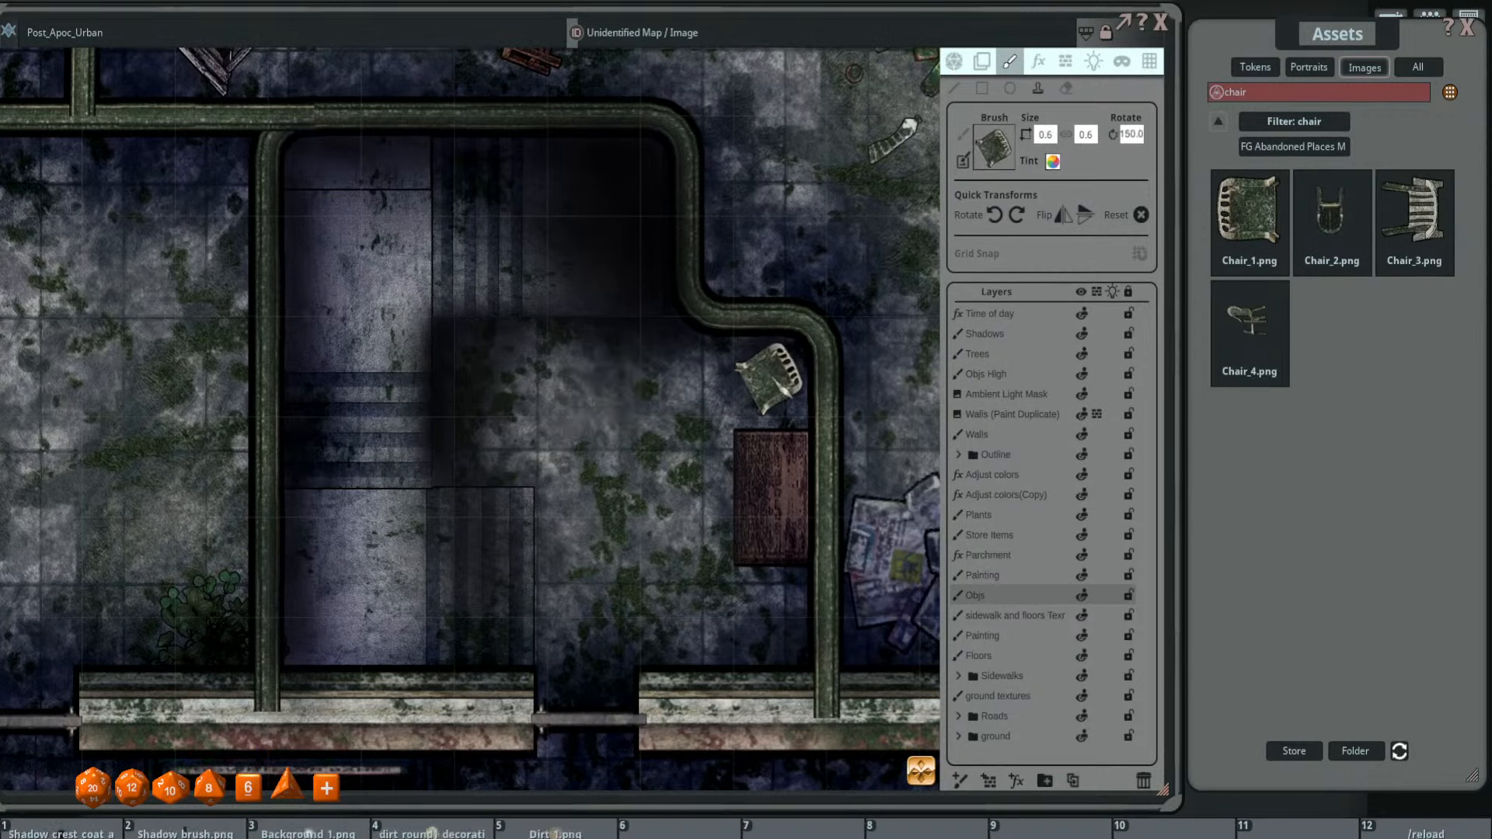
pyautogui.click(769, 378)
pyautogui.keyDown('shift'); pyautogui.scroll(12, 768, 622); pyautogui.keyUp('shift')
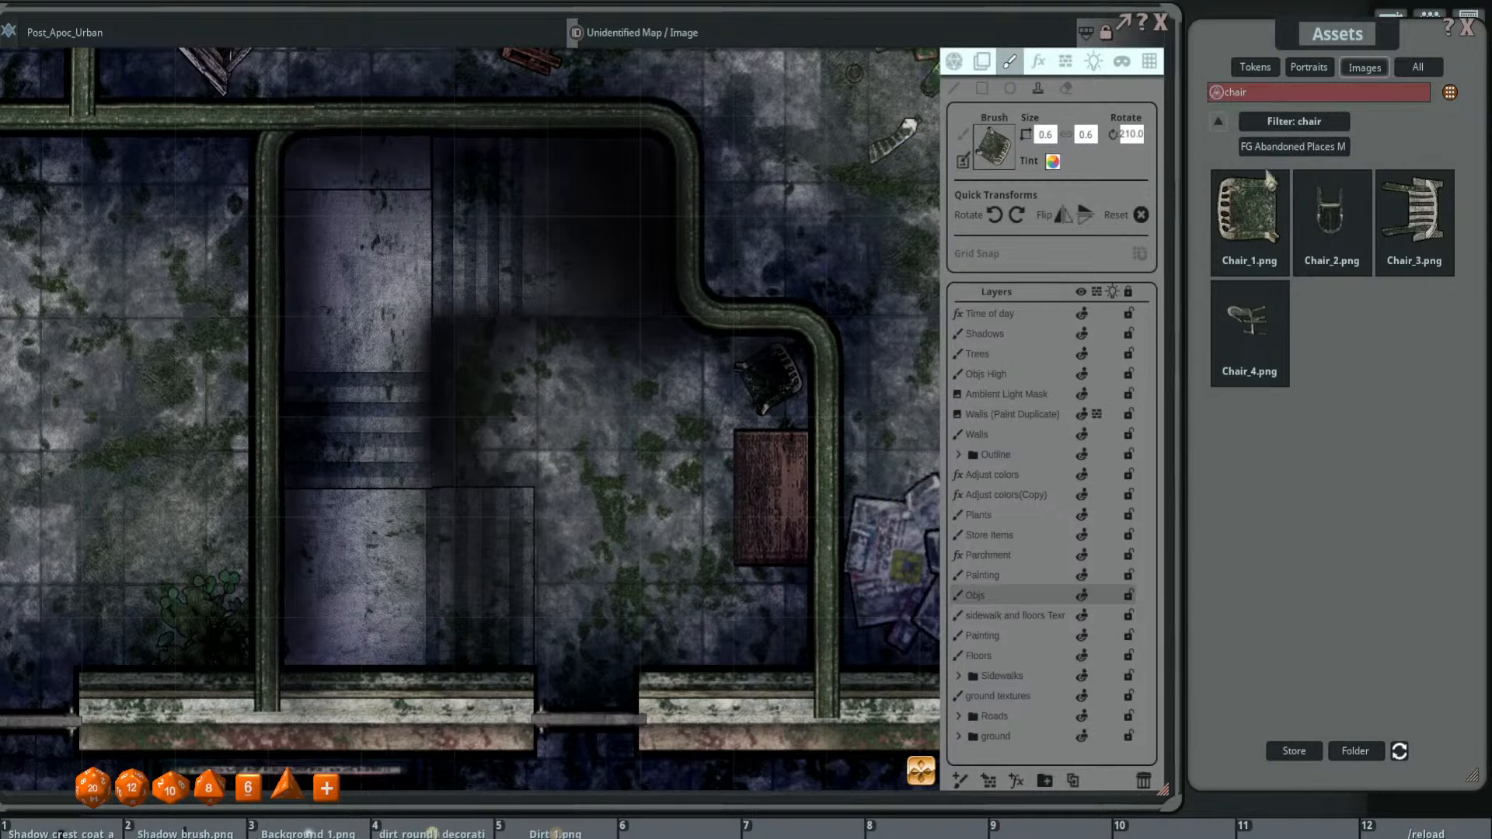
# - Choose Chair_3.png as the brush and place it just below the stair room's table, sized 0.8 by 0.8 and rotated 45 degrees
pyautogui.moveTo(1027, 155); pyautogui.dragTo(1002, 149)
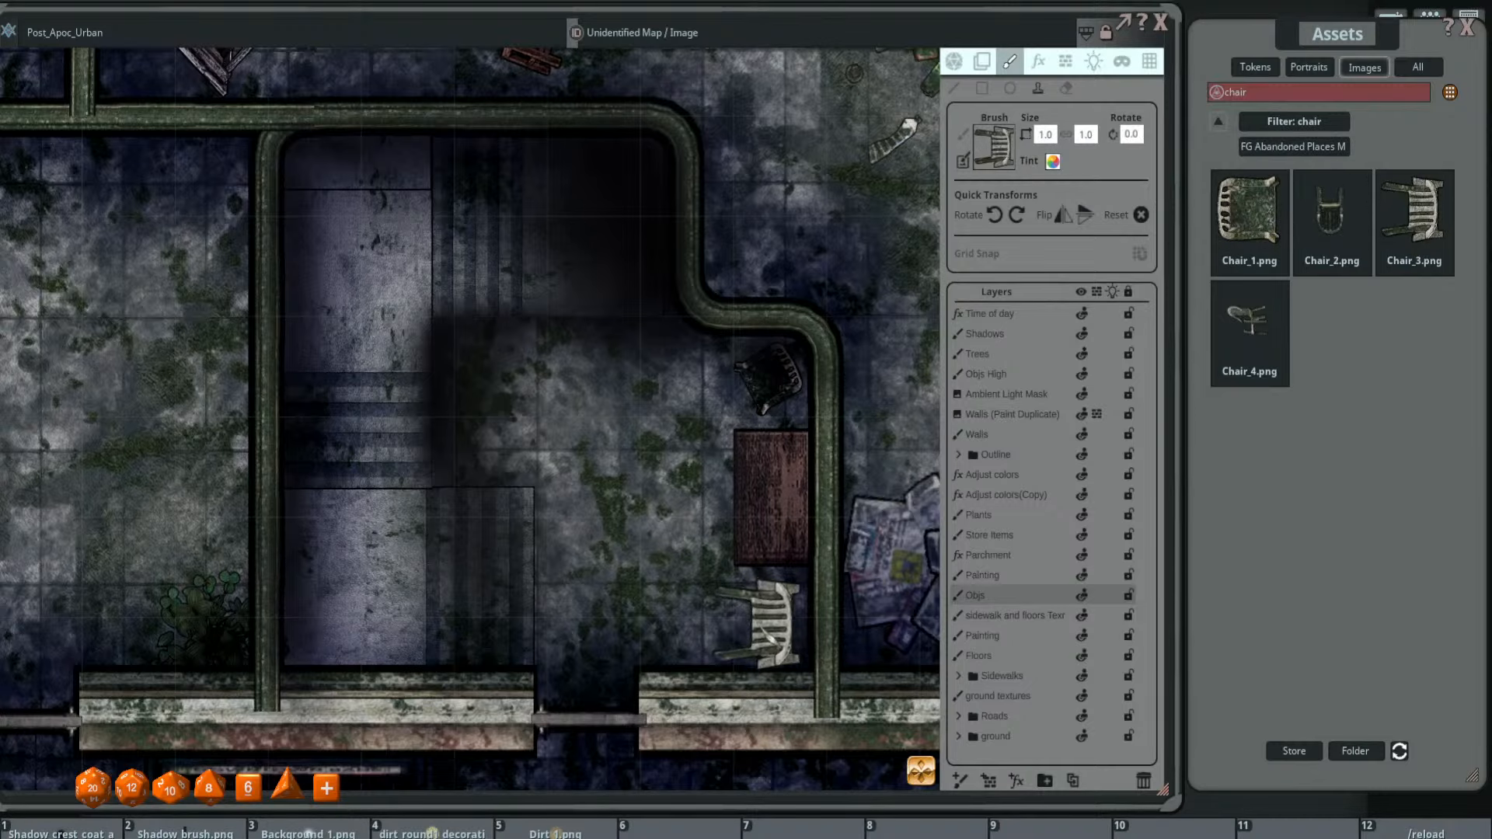
pyautogui.keyDown('shift'); pyautogui.scroll(11, 757, 625); pyautogui.keyUp('shift')
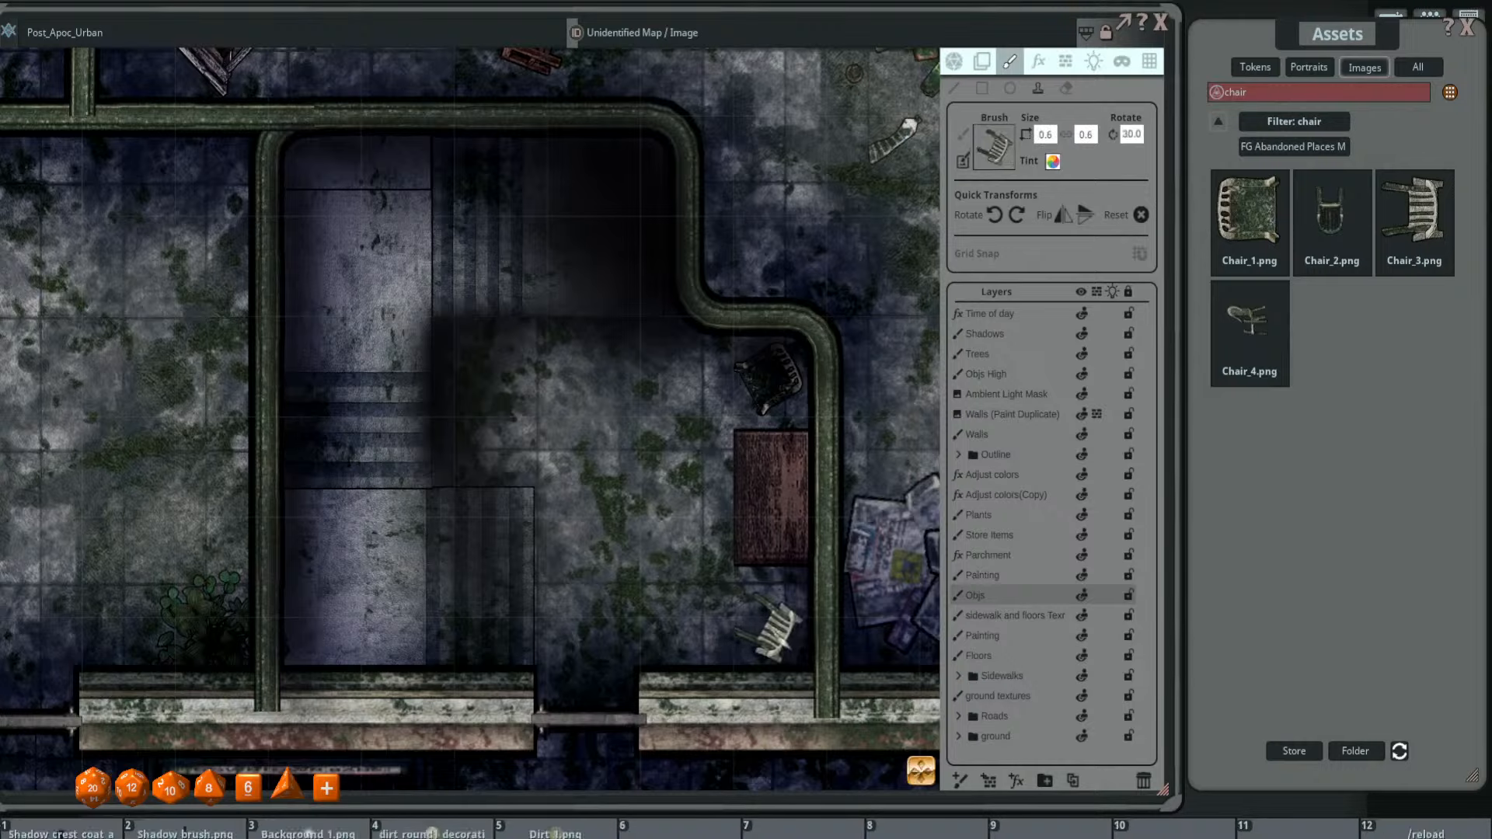
pyautogui.keyDown('ctrl'); pyautogui.scroll(-7, 758, 621); pyautogui.keyUp('ctrl')
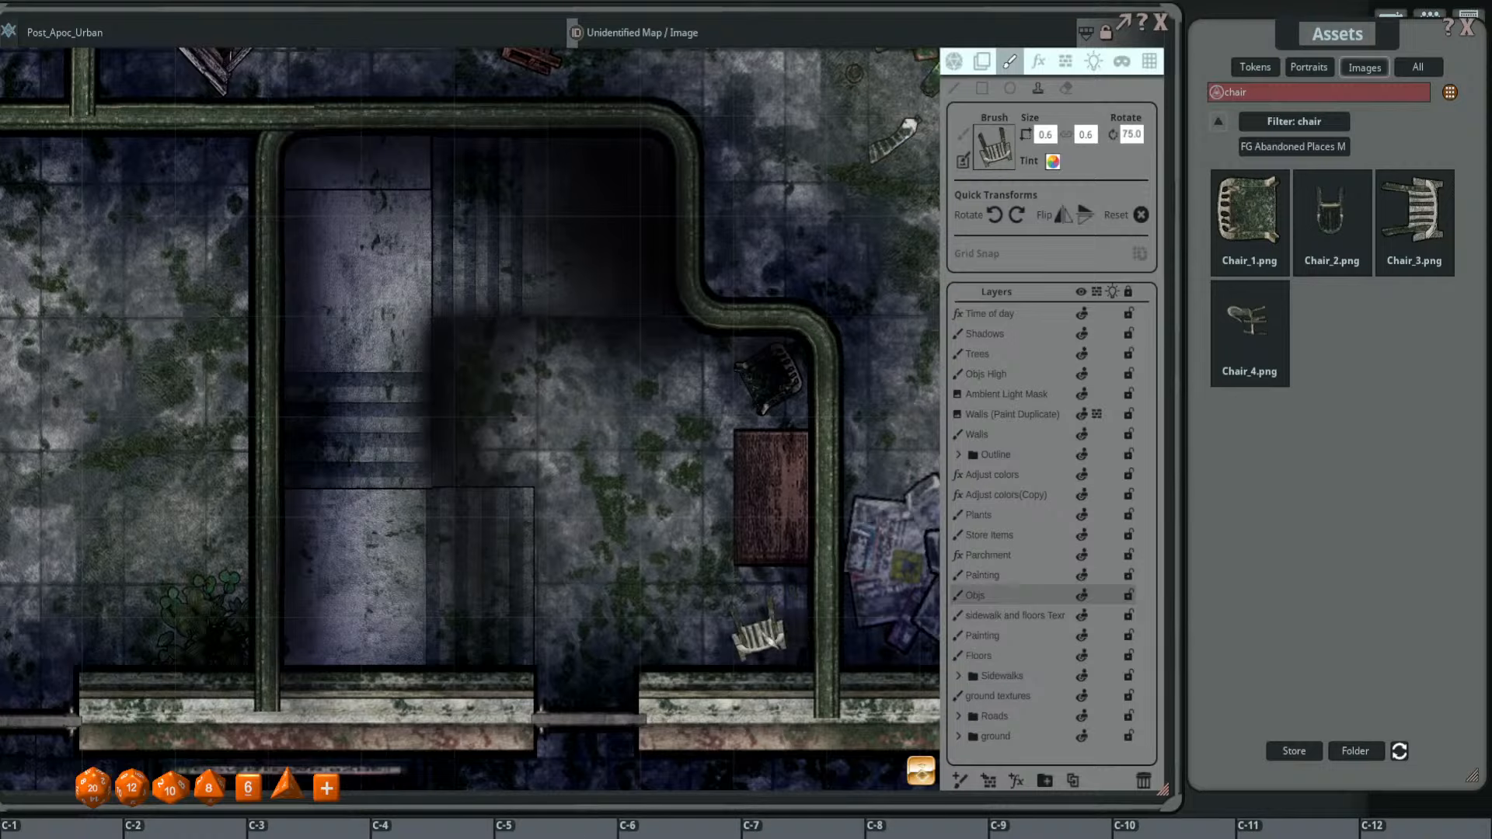
pyautogui.keyDown('ctrl'); pyautogui.scroll(-6, 758, 635); pyautogui.keyUp('ctrl')
pyautogui.keyDown('shift'); pyautogui.scroll(2, 761, 634); pyautogui.keyUp('shift')
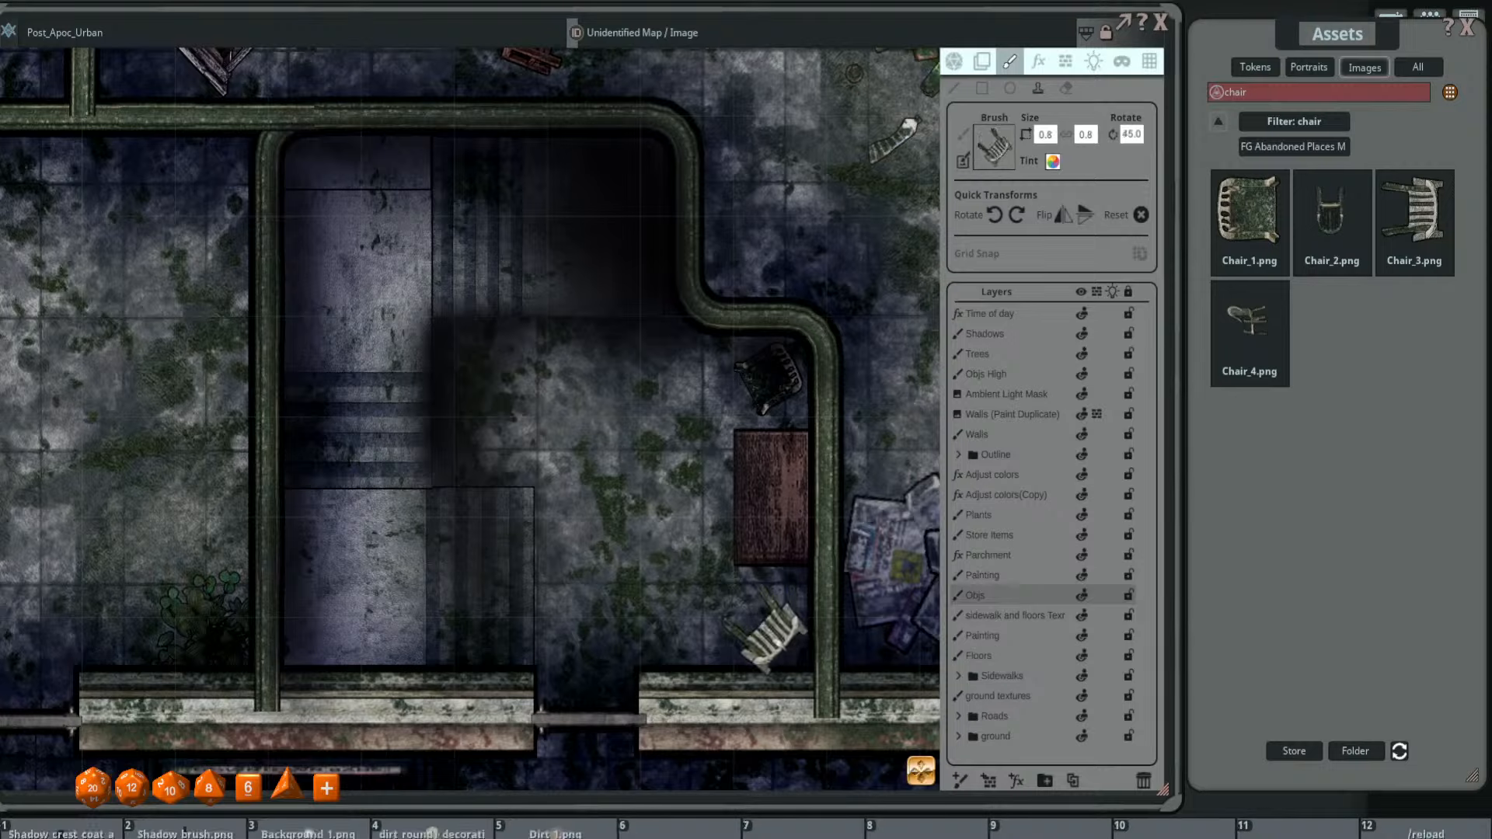
pyautogui.click(765, 635)
# - Make the Adjust colors layer active and show its effect settings
pyautogui.scroll(-3, 599, 468)
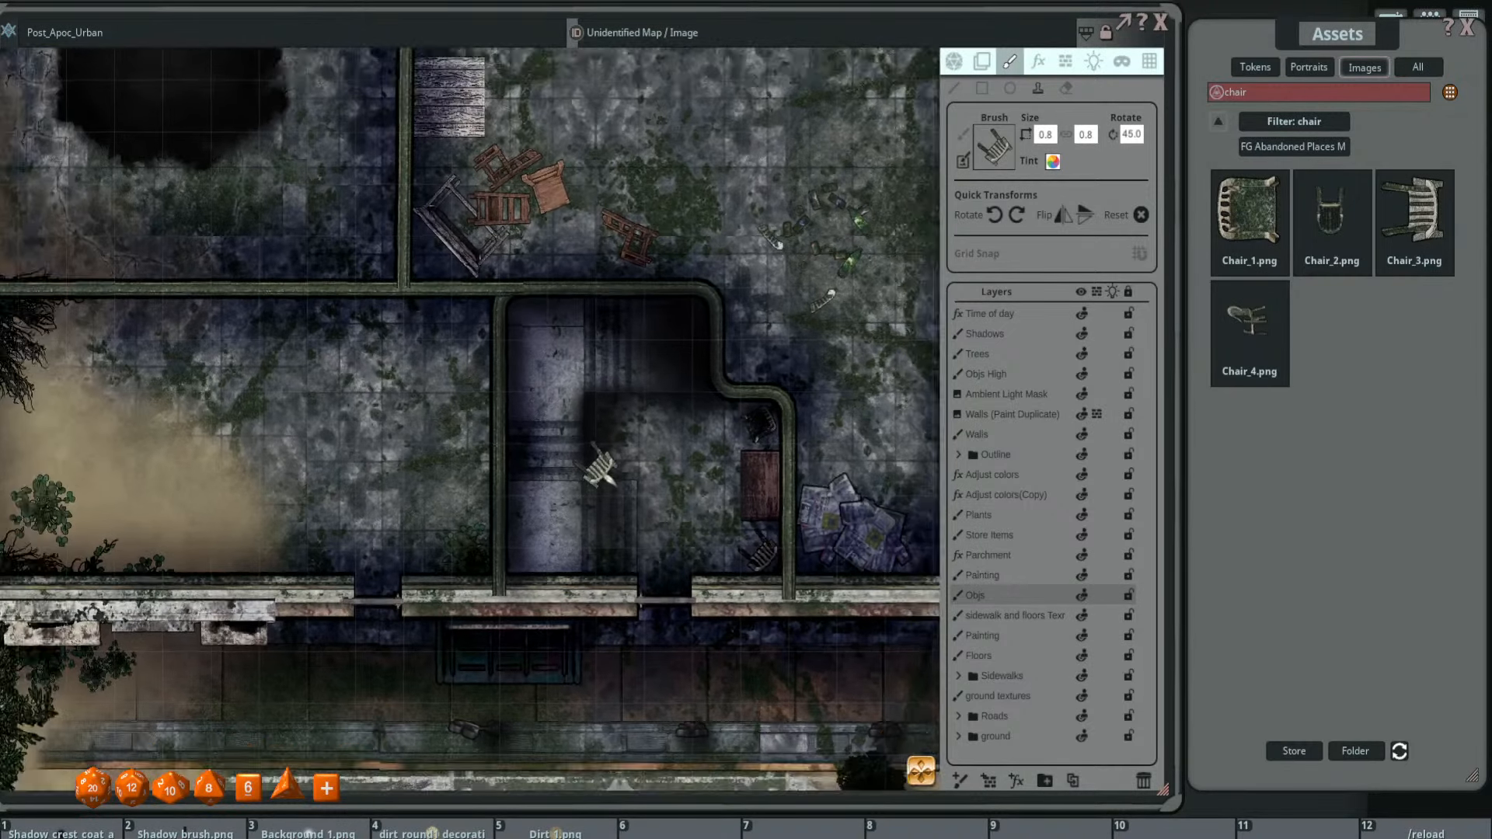
pyautogui.scroll(-2, 599, 469)
pyautogui.scroll(-3, 632, 406)
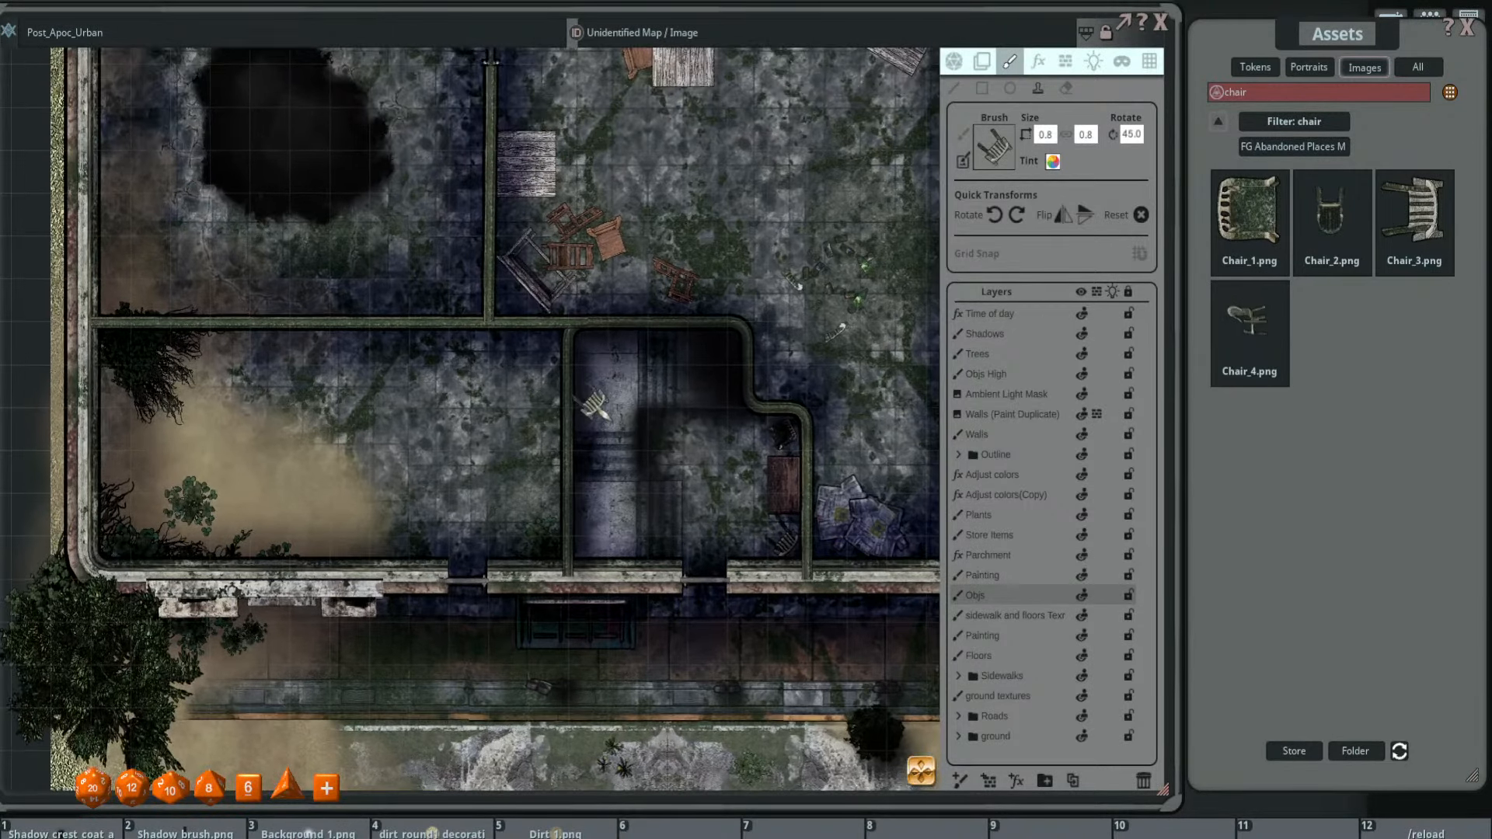
pyautogui.scroll(-2, 595, 404)
pyautogui.scroll(-3, 800, 350)
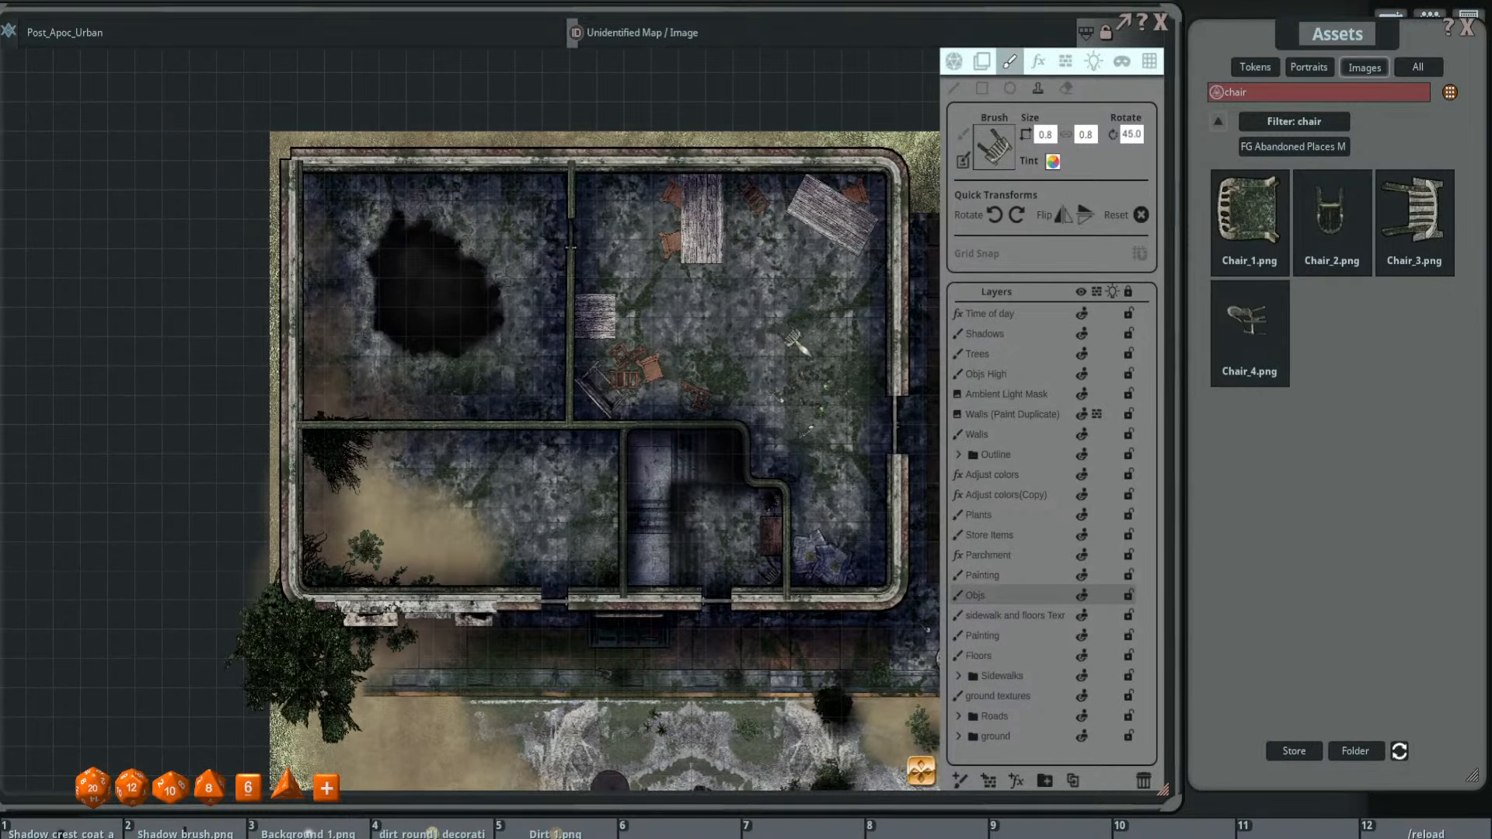
pyautogui.click(1033, 500)
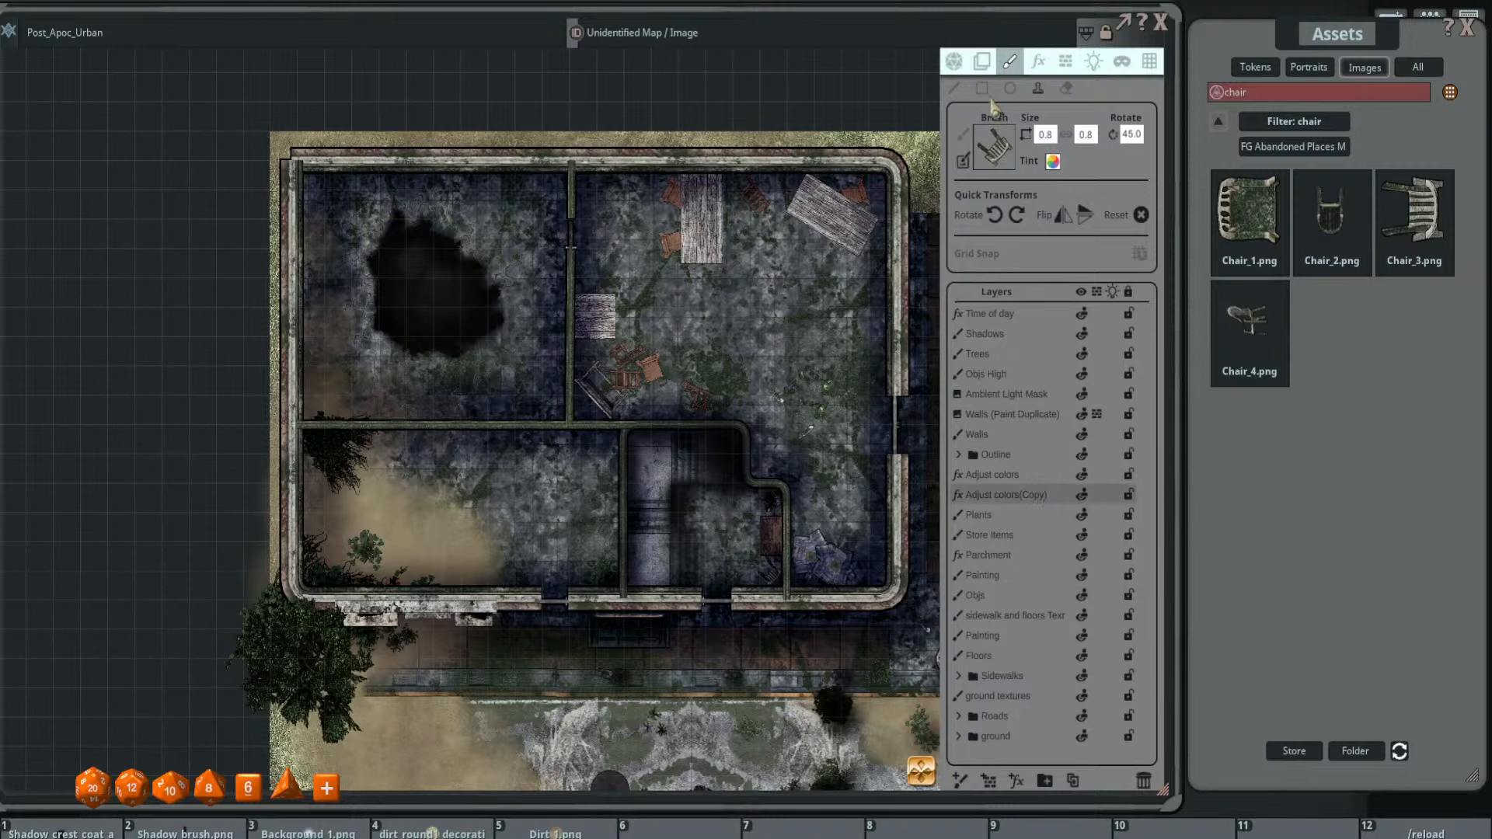
pyautogui.click(1028, 477)
pyautogui.click(1038, 60)
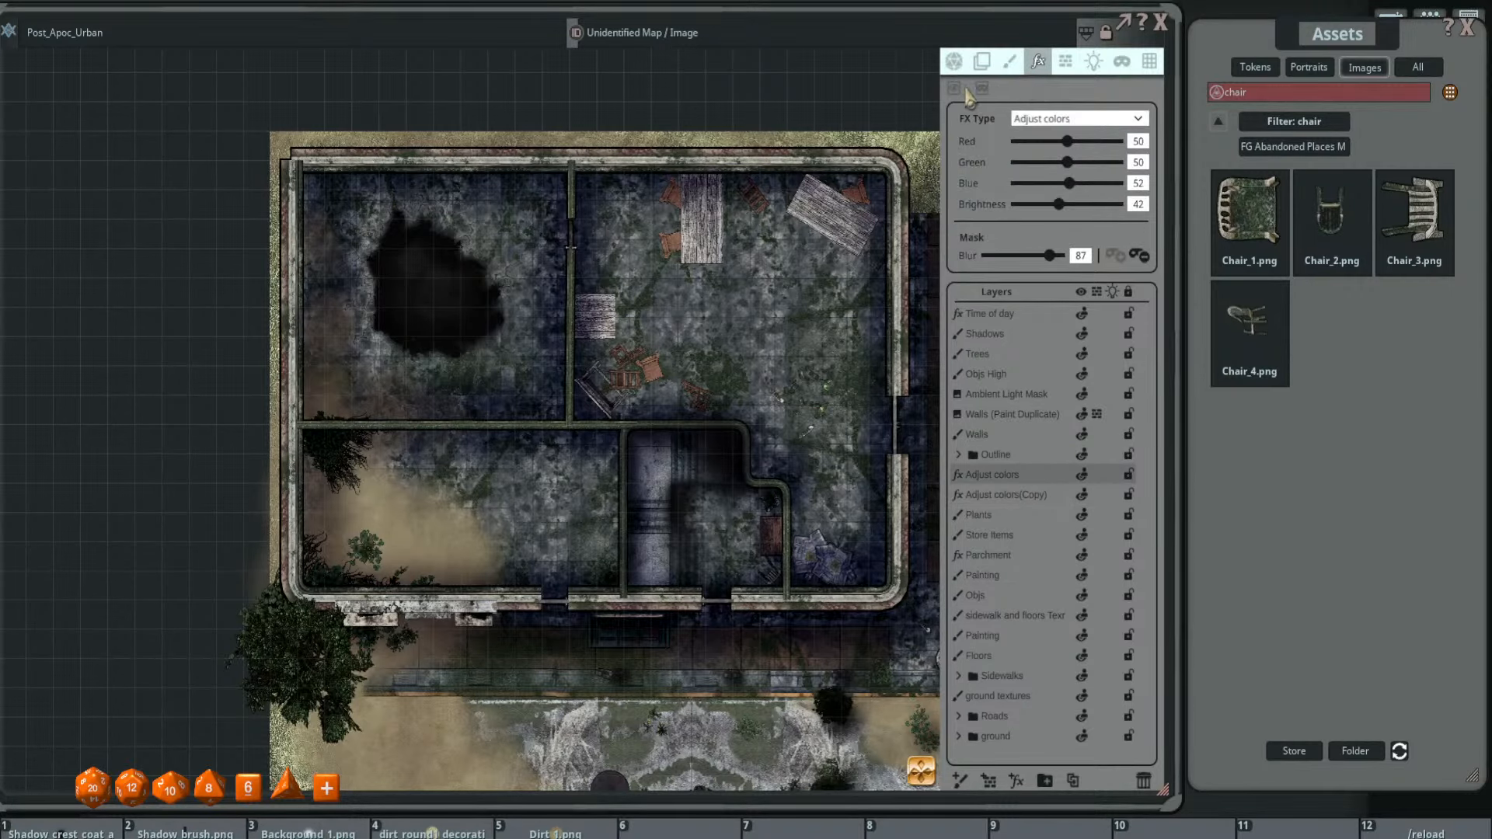
# - Draw mask shapes on the Adjust colors effect along the tables and piled chairs in the large room
pyautogui.scroll(3, 719, 248)
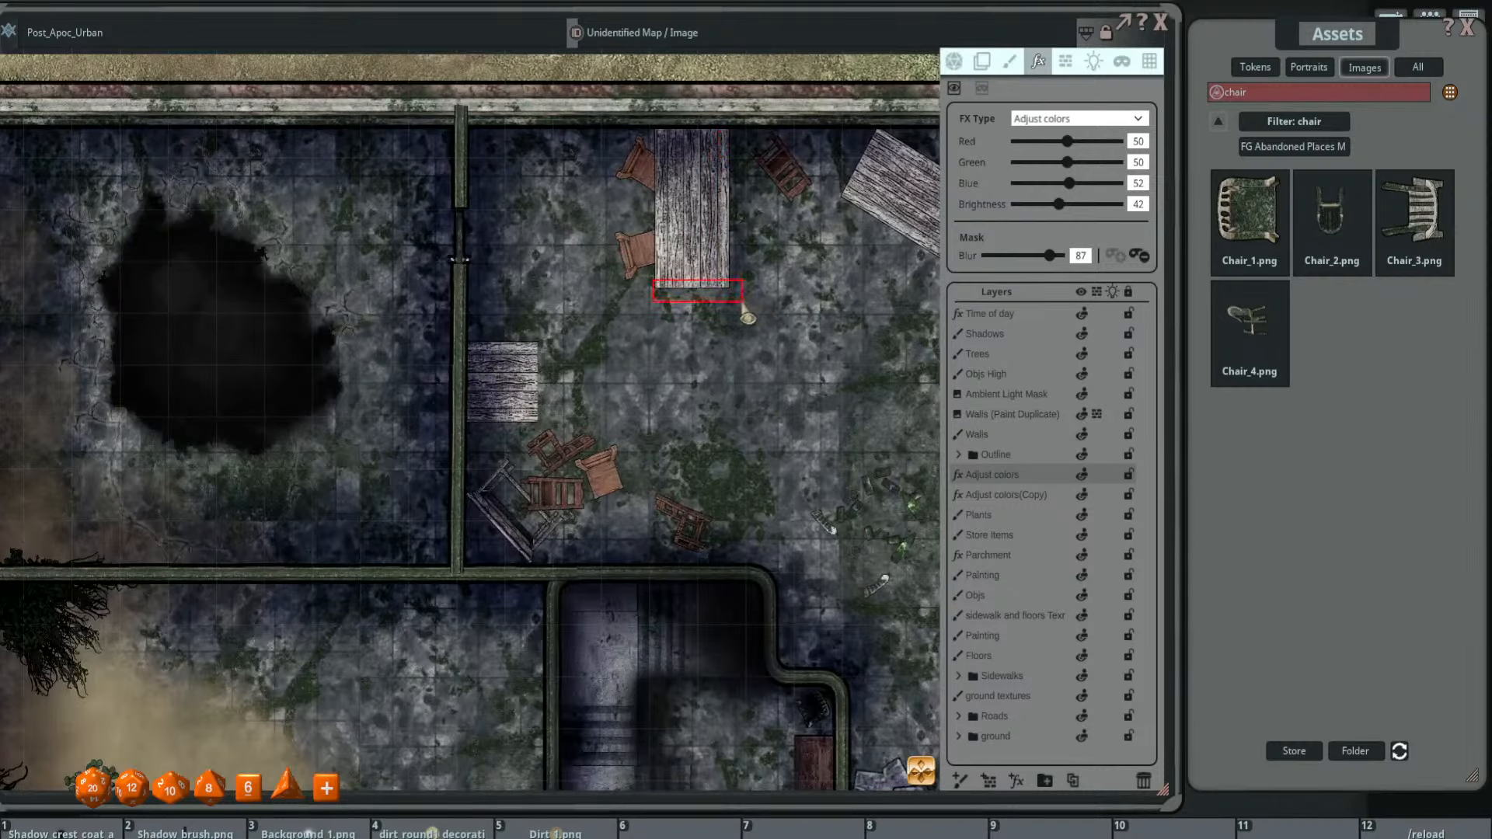
pyautogui.moveTo(748, 317); pyautogui.dragTo(741, 307)
pyautogui.press('alt')
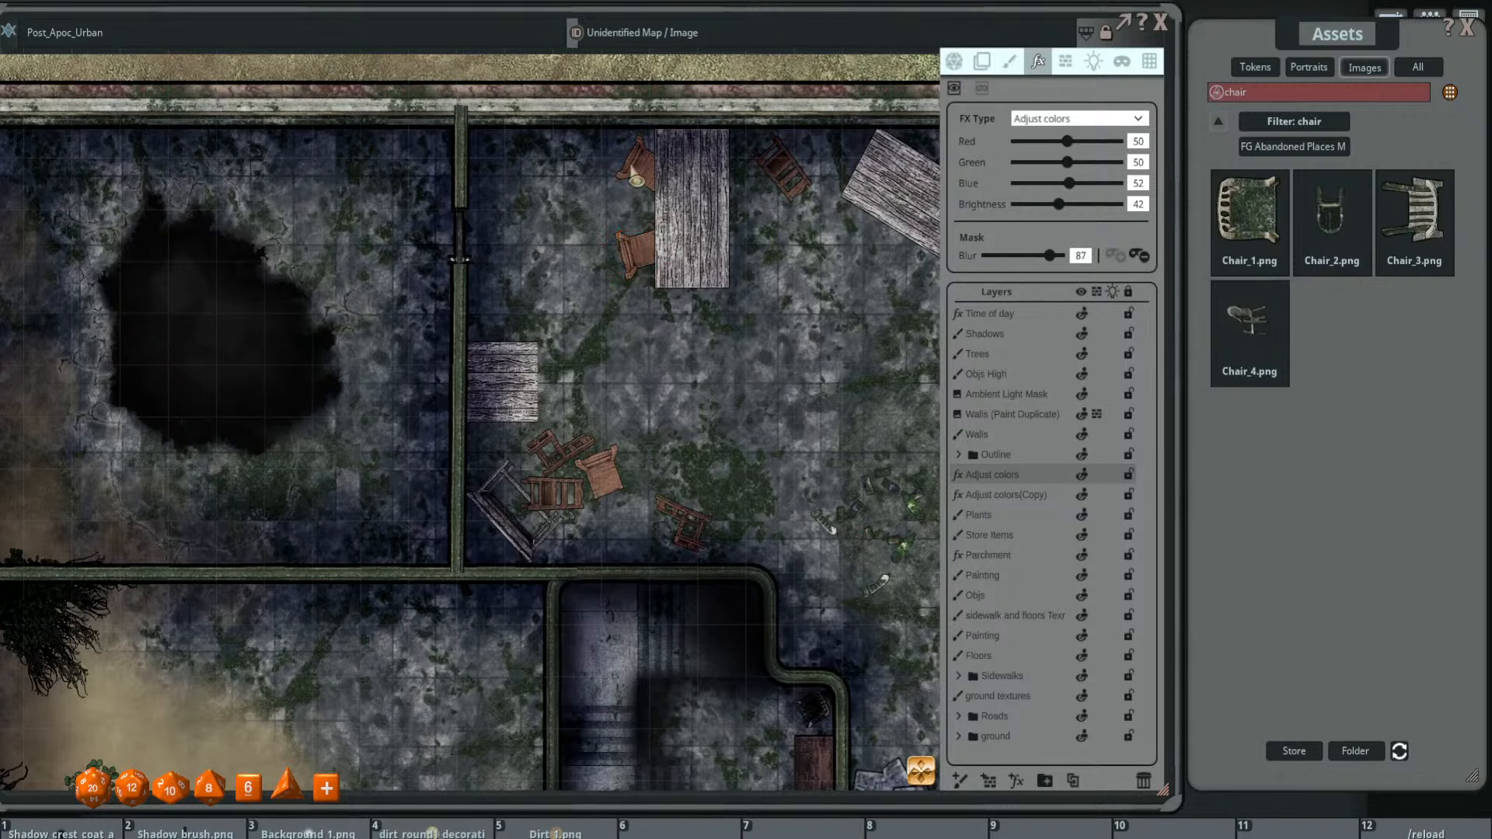
pyautogui.moveTo(672, 430); pyautogui.dragTo(724, 336)
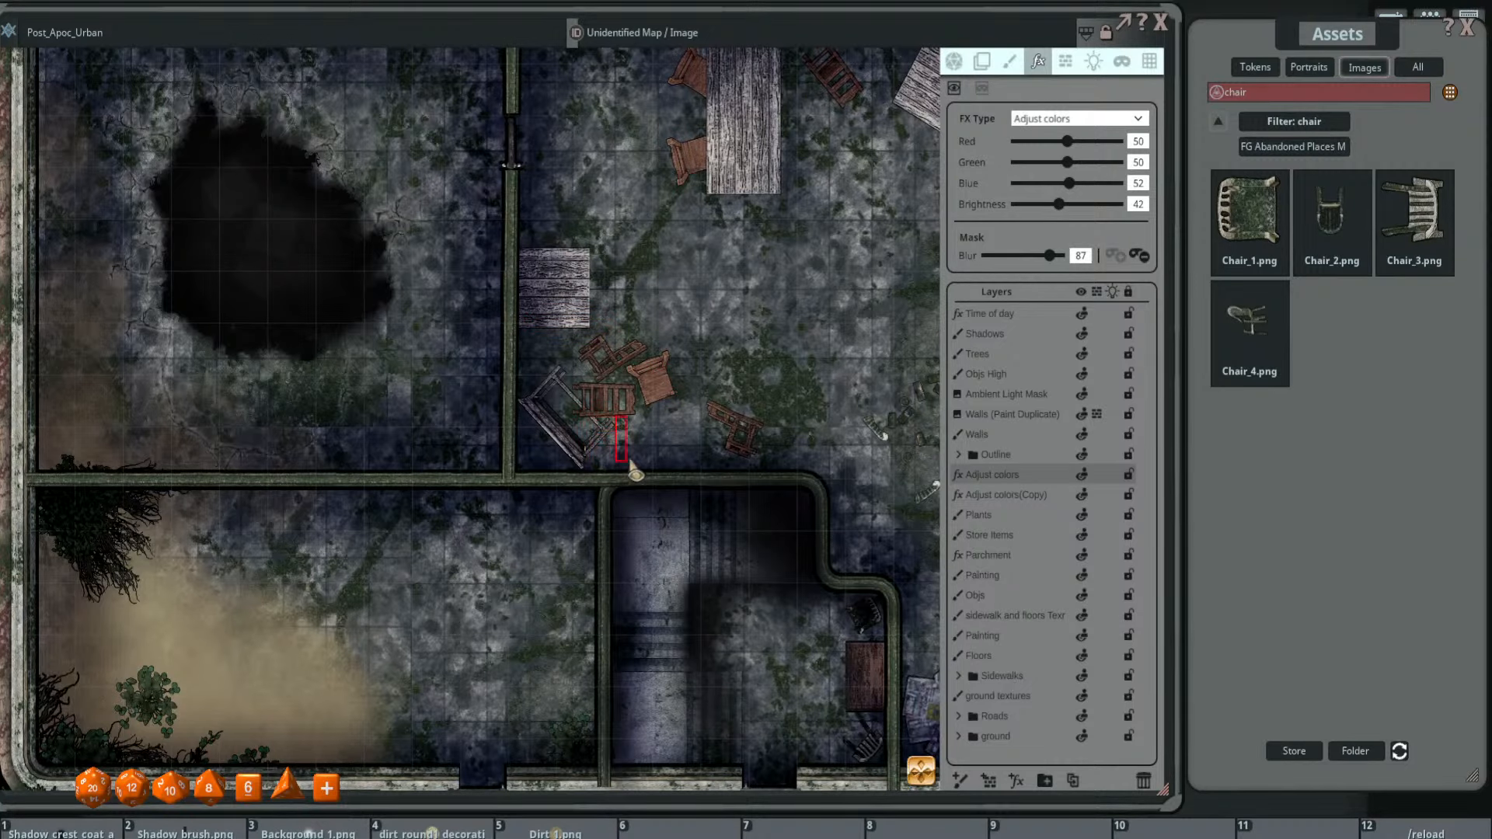
pyautogui.scroll(-3, 634, 471)
pyautogui.scroll(2, 689, 286)
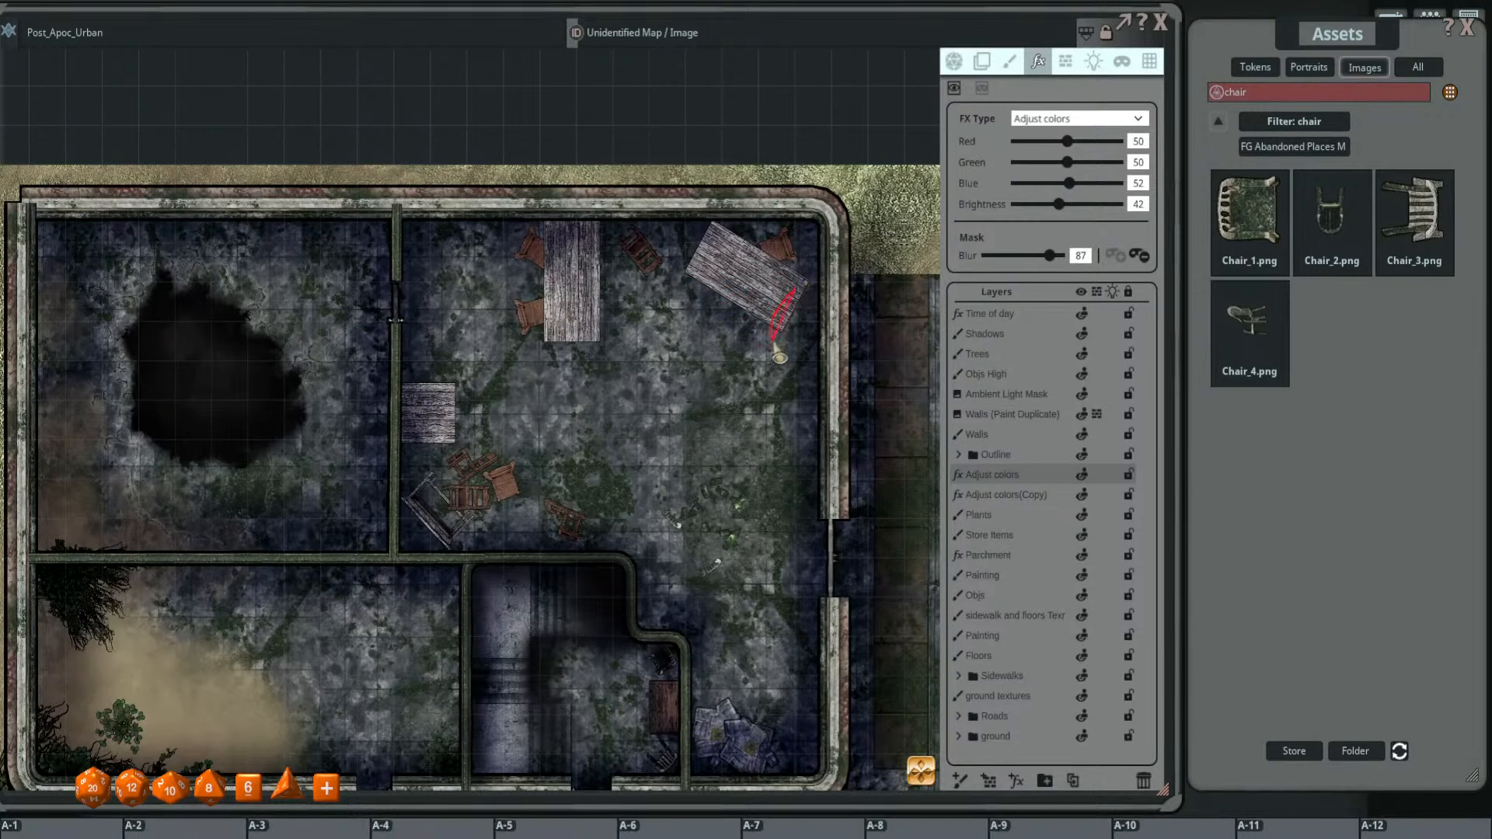
pyautogui.scroll(-2, 715, 318)
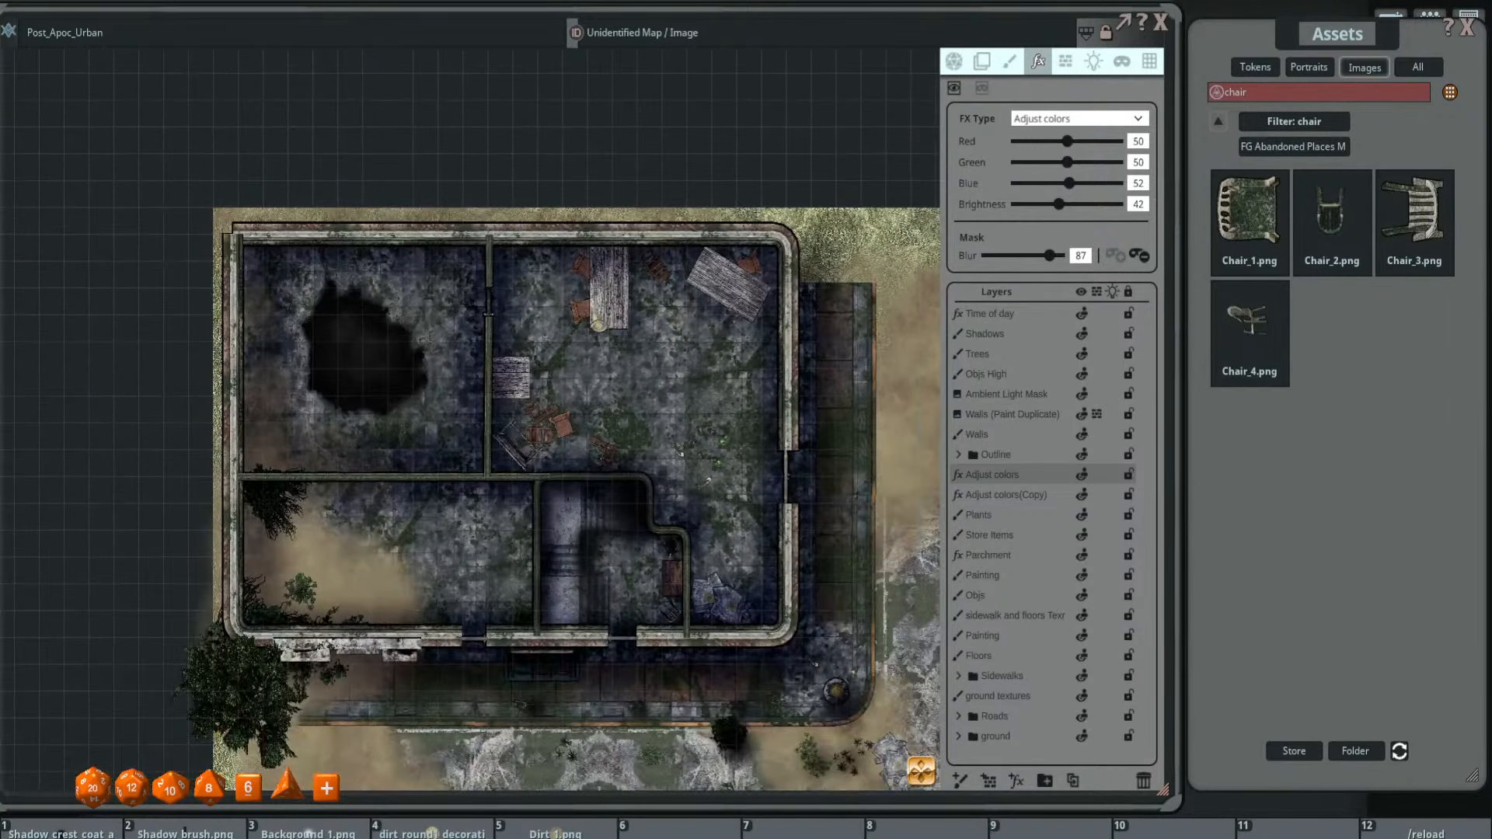
pyautogui.scroll(3, 594, 319)
pyautogui.scroll(-2, 687, 315)
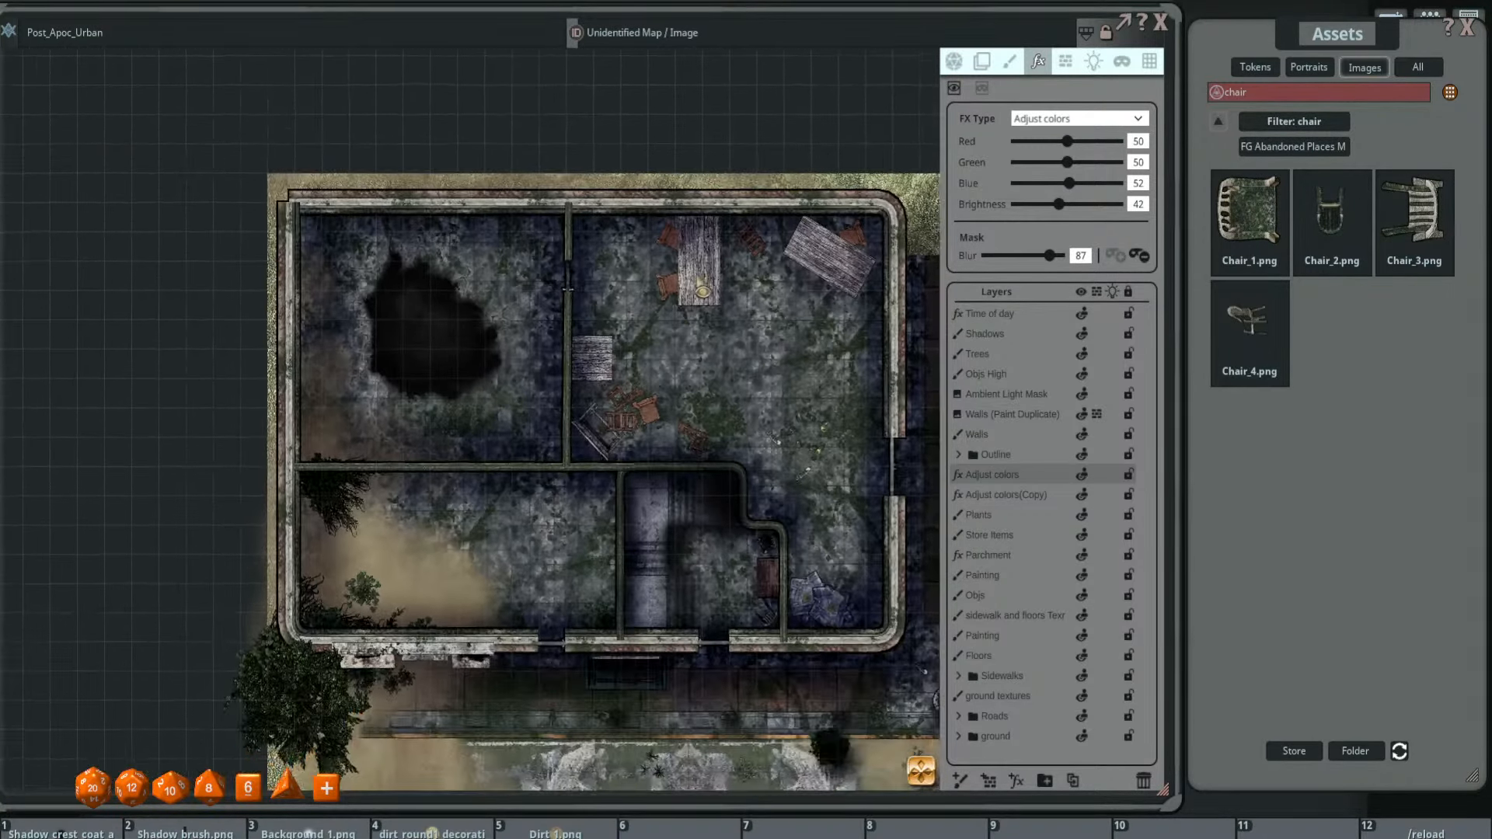
# - Switch to the Adjust colors(Copy) effect layer for shading around the large room's furniture
pyautogui.click(1030, 495)
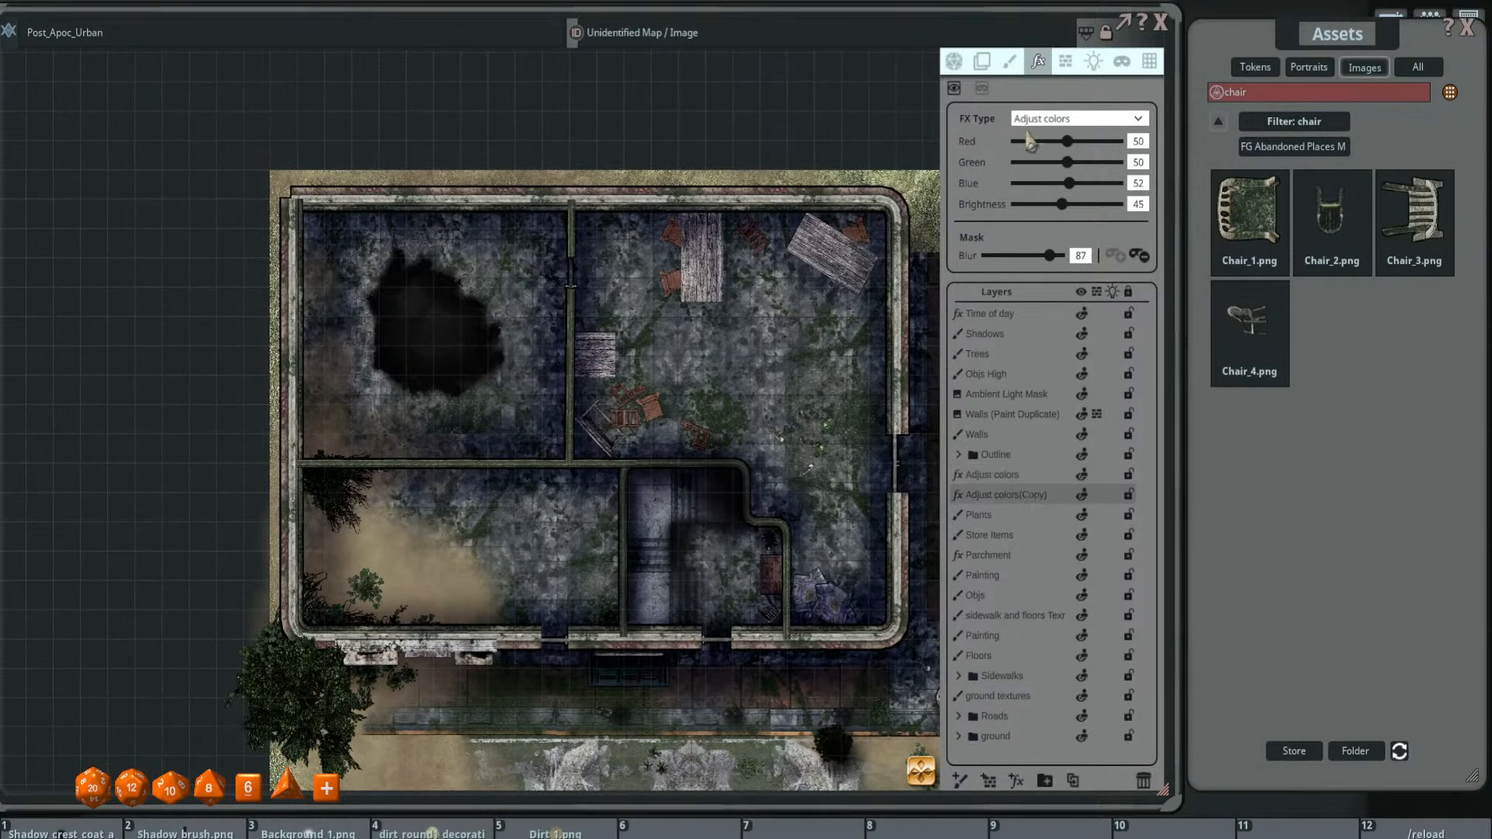
pyautogui.scroll(2, 719, 347)
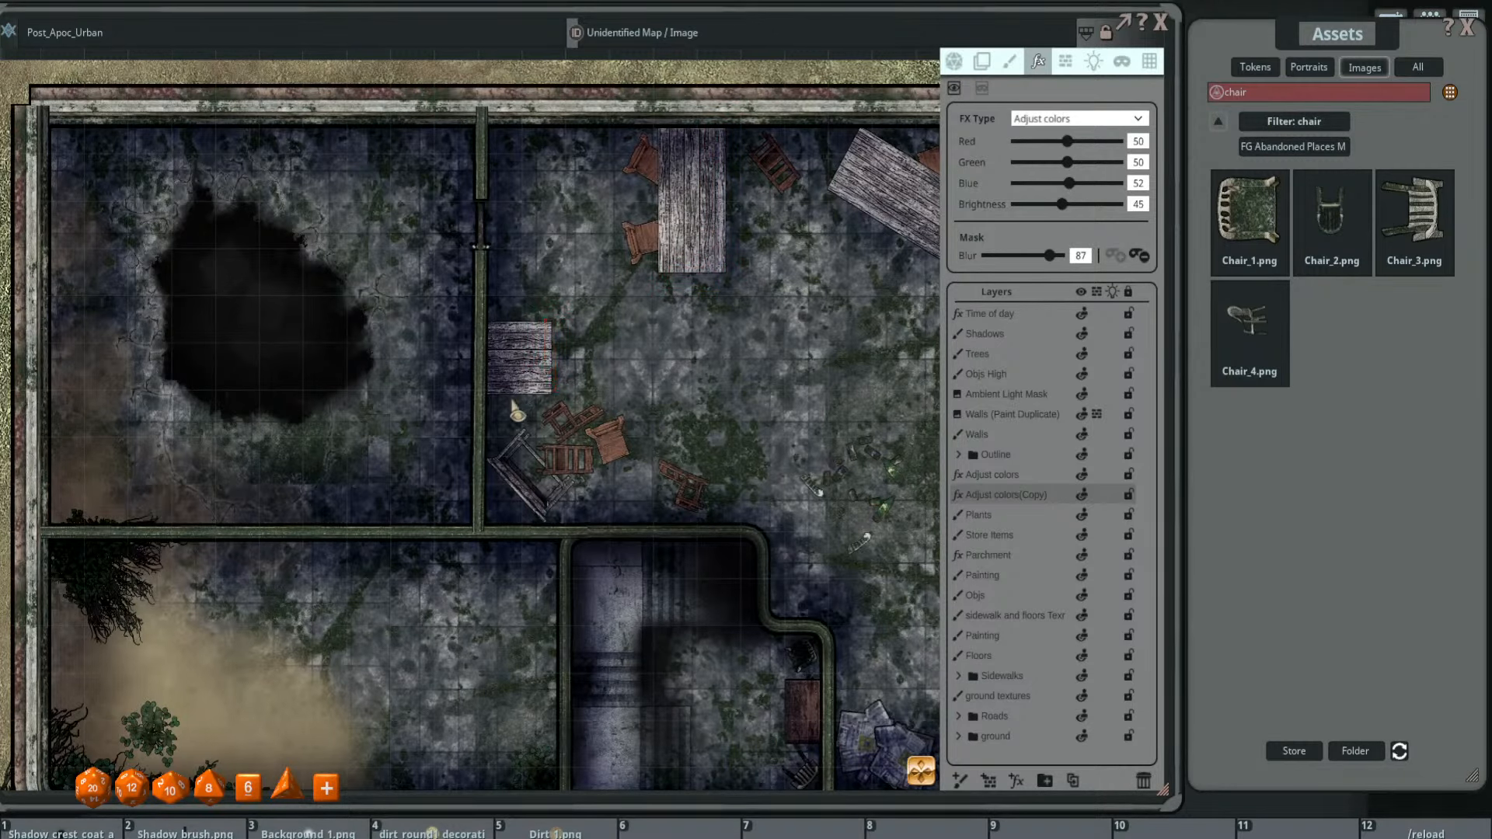
pyautogui.scroll(-4, 591, 423)
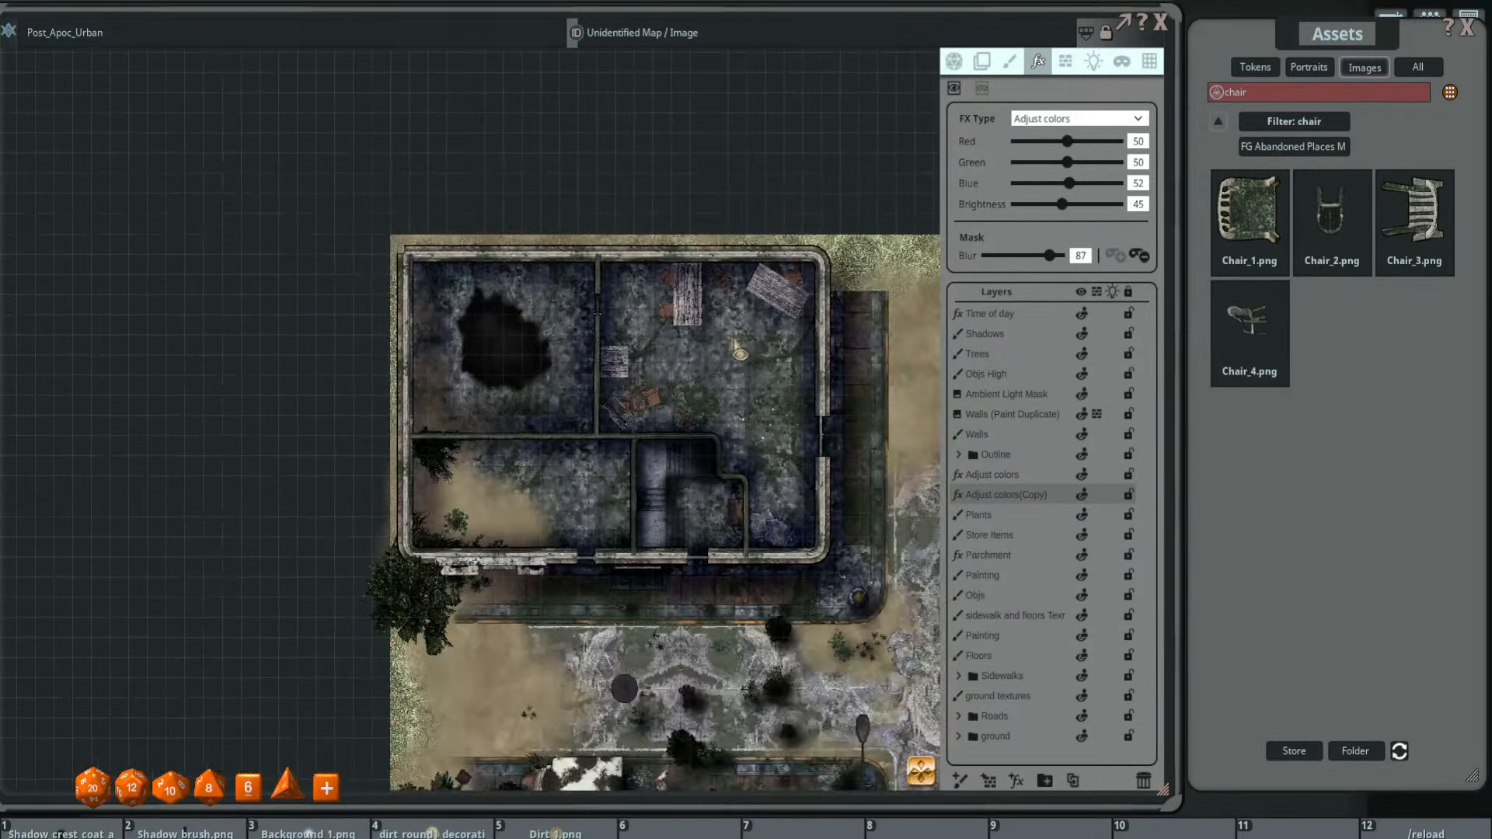
pyautogui.scroll(5, 676, 329)
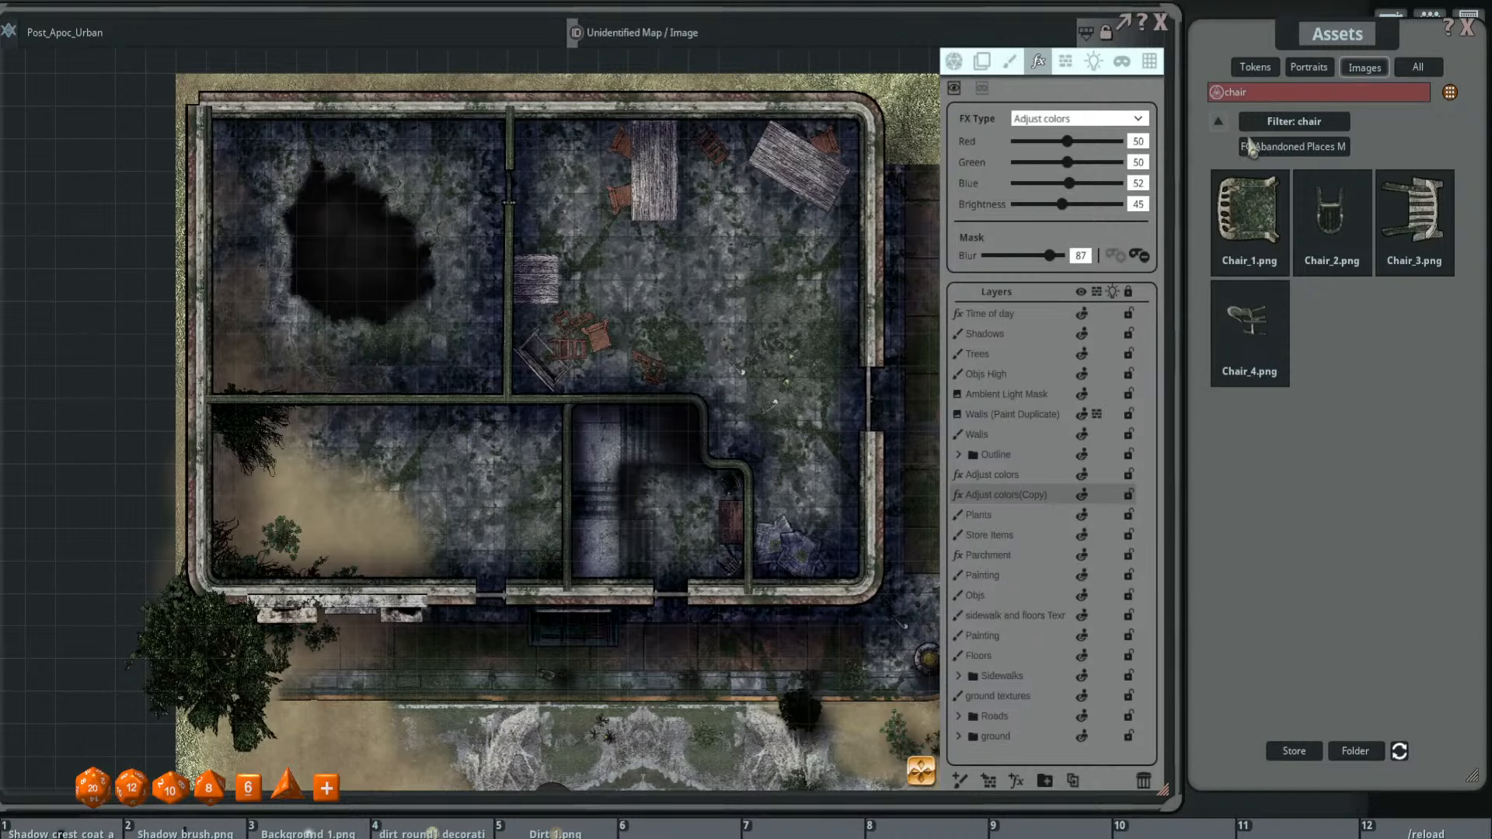
# - Leave the chair search and open the litter and debris decorations of the FG Abandoned Places map pack
pyautogui.click(1219, 126)
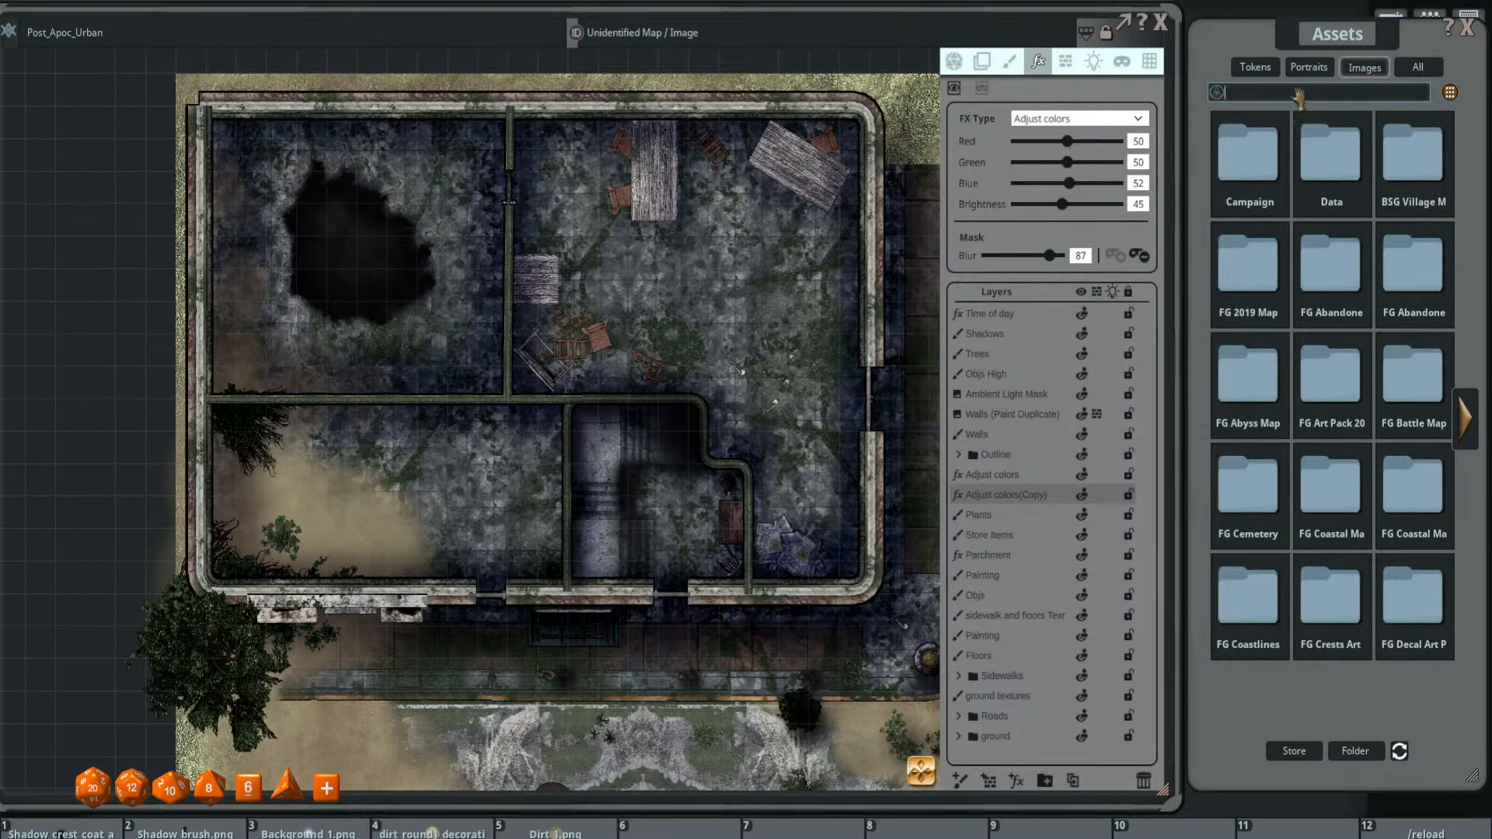
pyautogui.click(1329, 257)
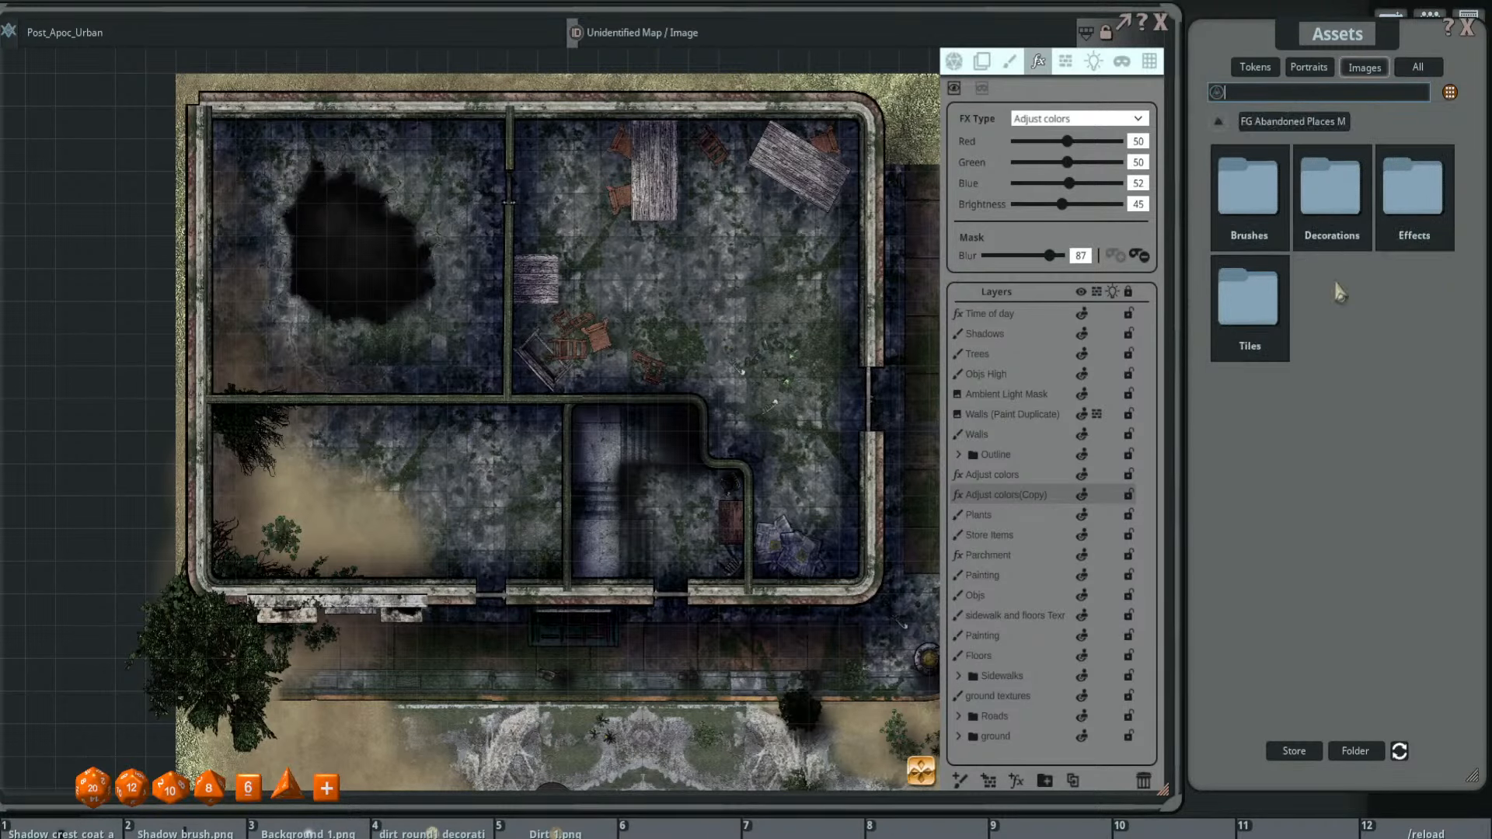
pyautogui.click(1333, 194)
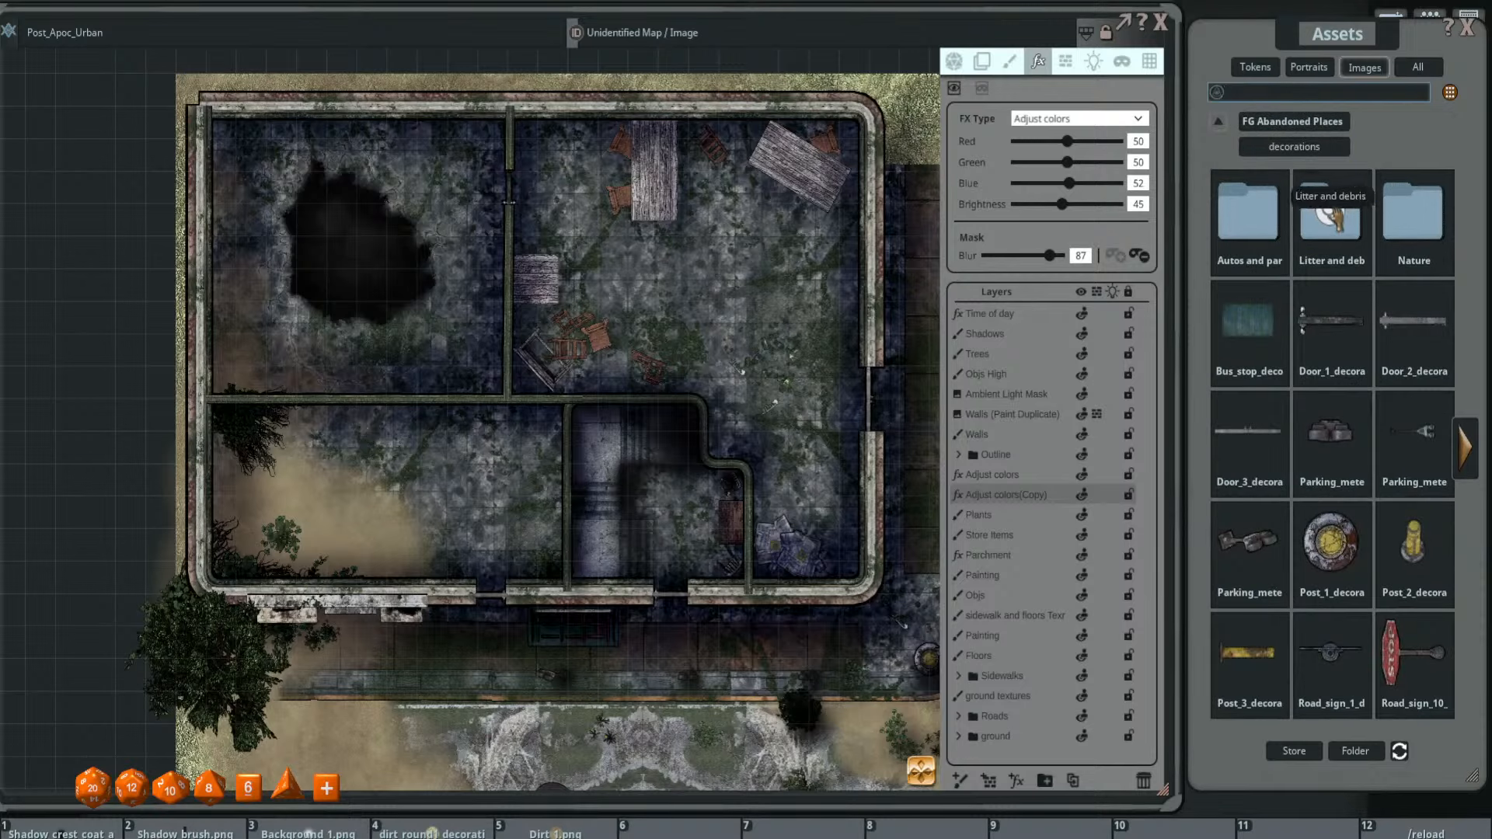
pyautogui.click(1332, 222)
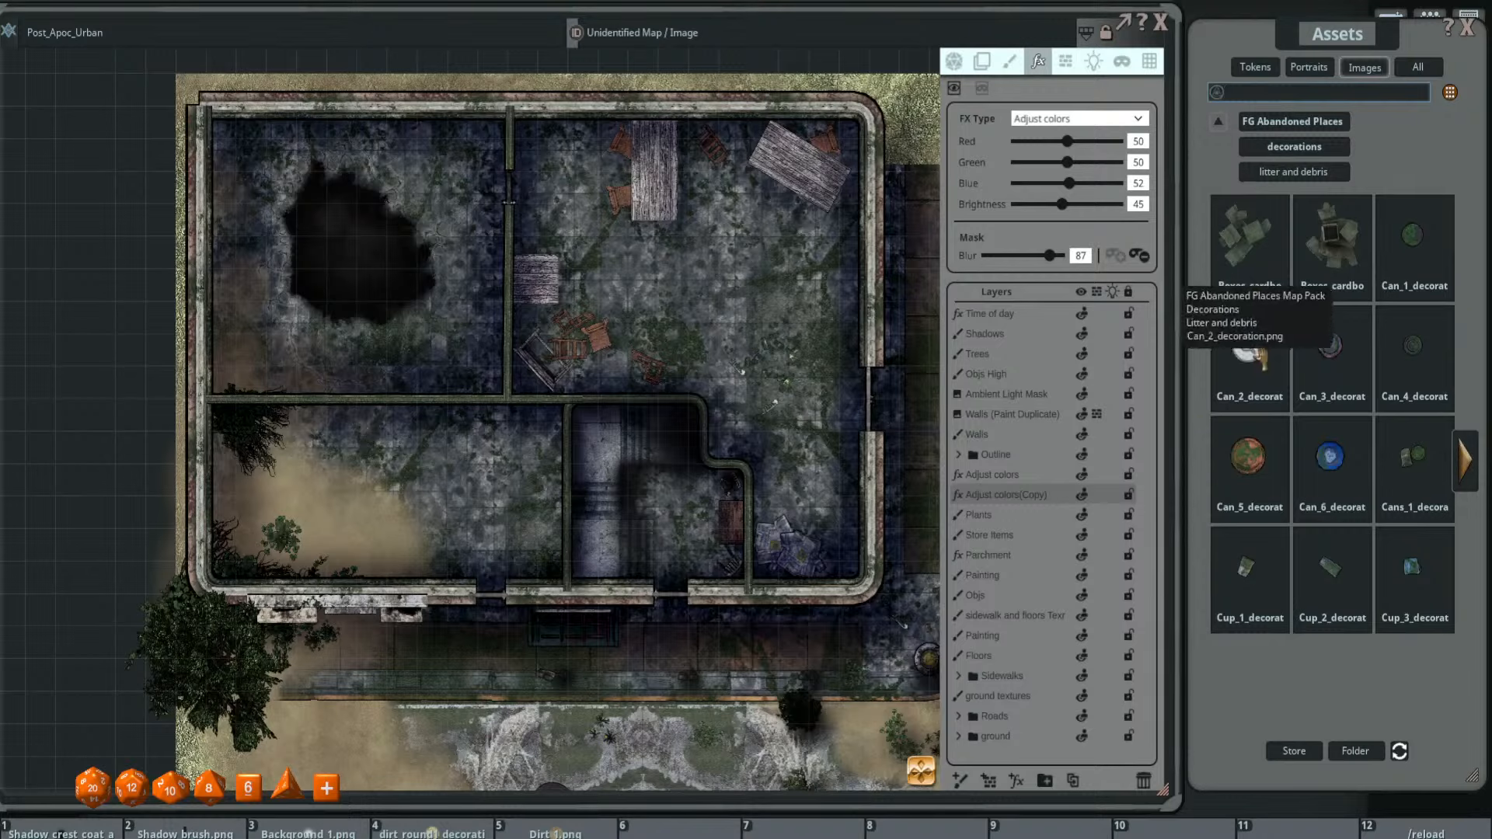
# - Make the Objs layer active and load Can_2_decoration.png as the brush at 0.8 by 0.8
pyautogui.moveTo(1248, 353)
pyautogui.mouseDown()
pyautogui.moveTo(1034, 62)
pyautogui.moveTo(992, 128)
pyautogui.mouseUp()
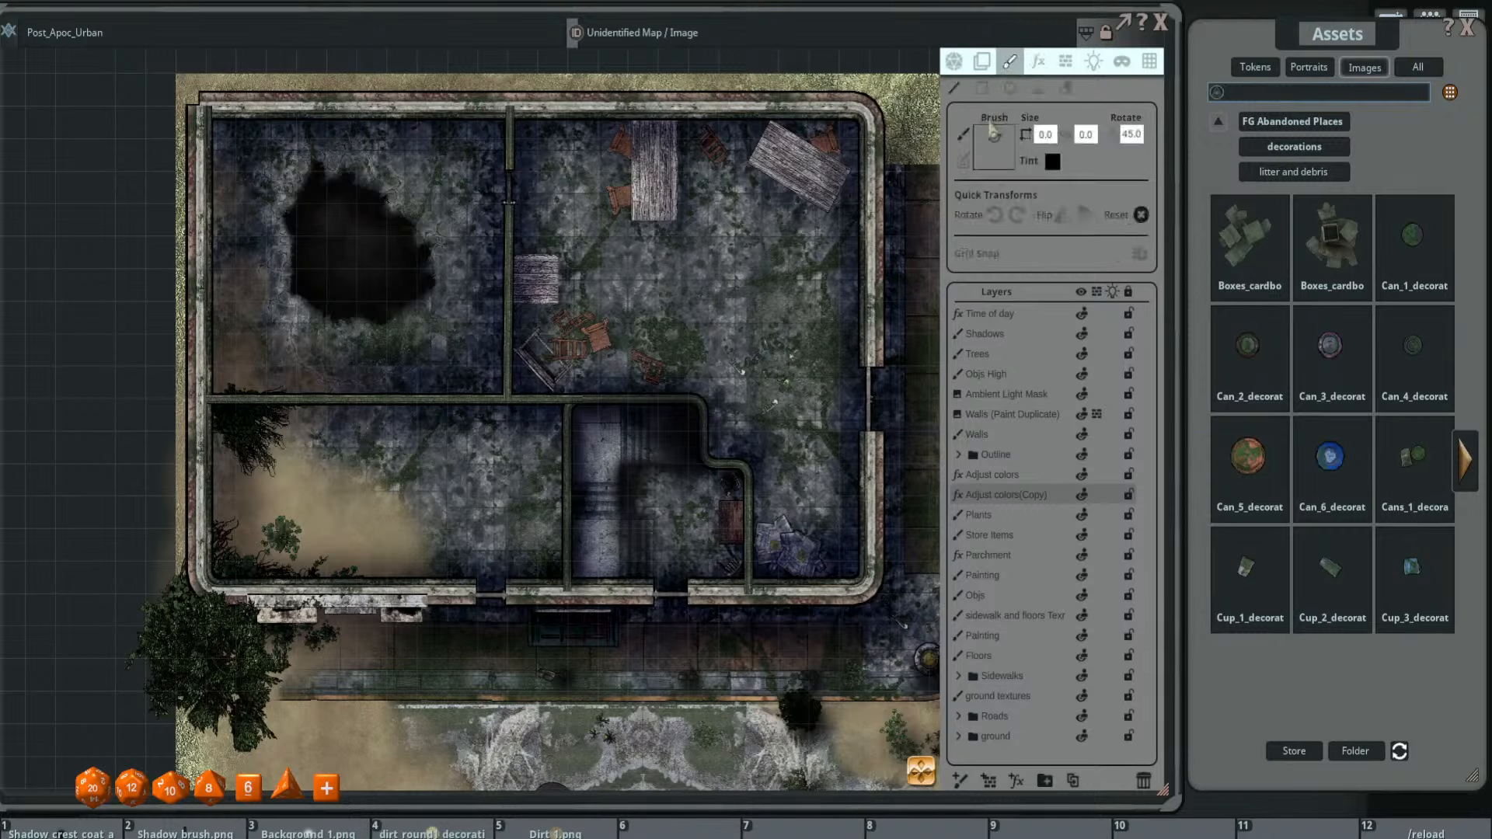
pyautogui.click(1002, 596)
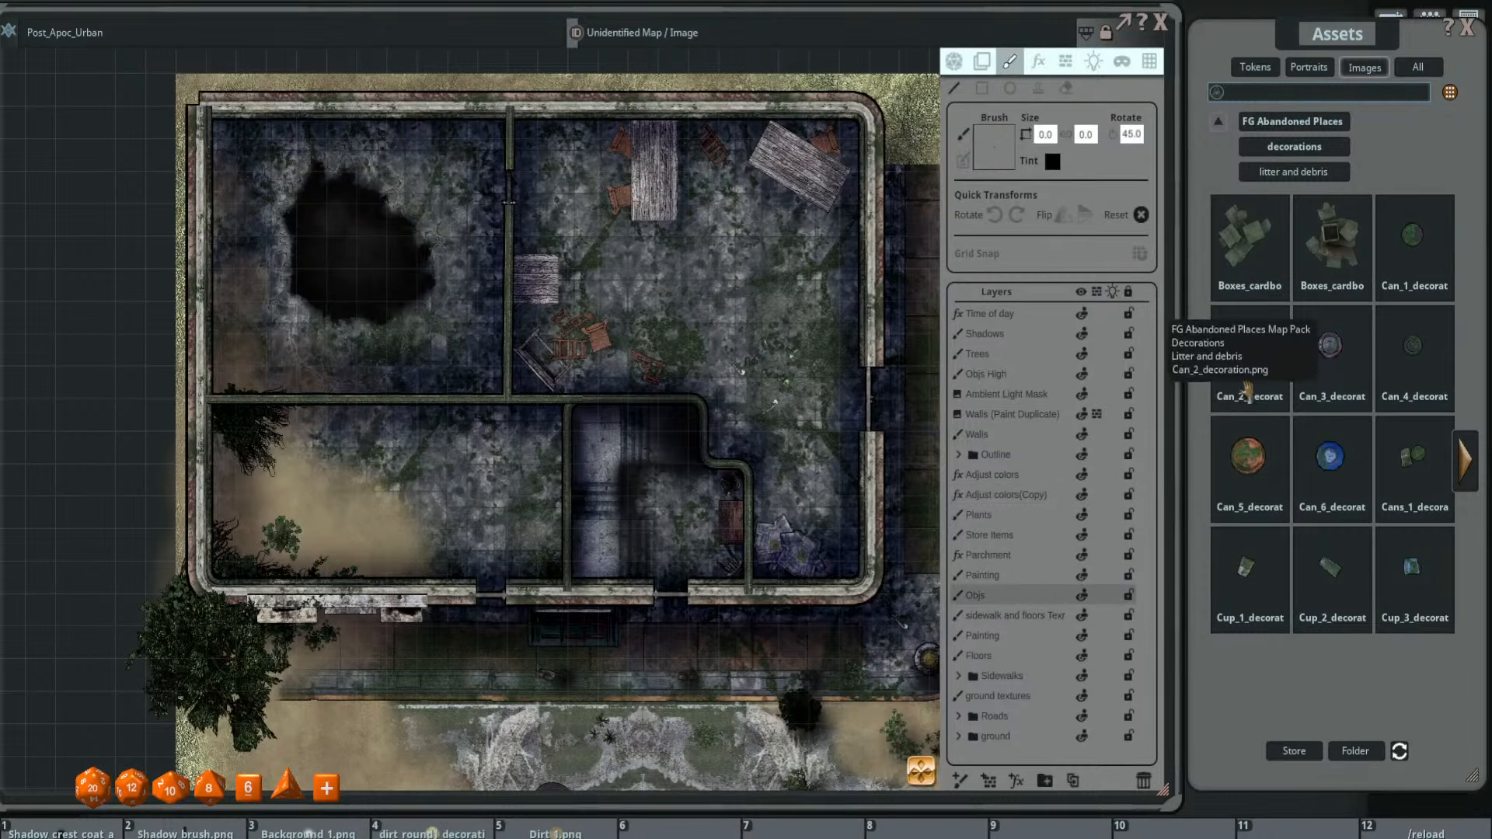
pyautogui.moveTo(1249, 353); pyautogui.dragTo(994, 147)
pyautogui.scroll(5, 613, 148)
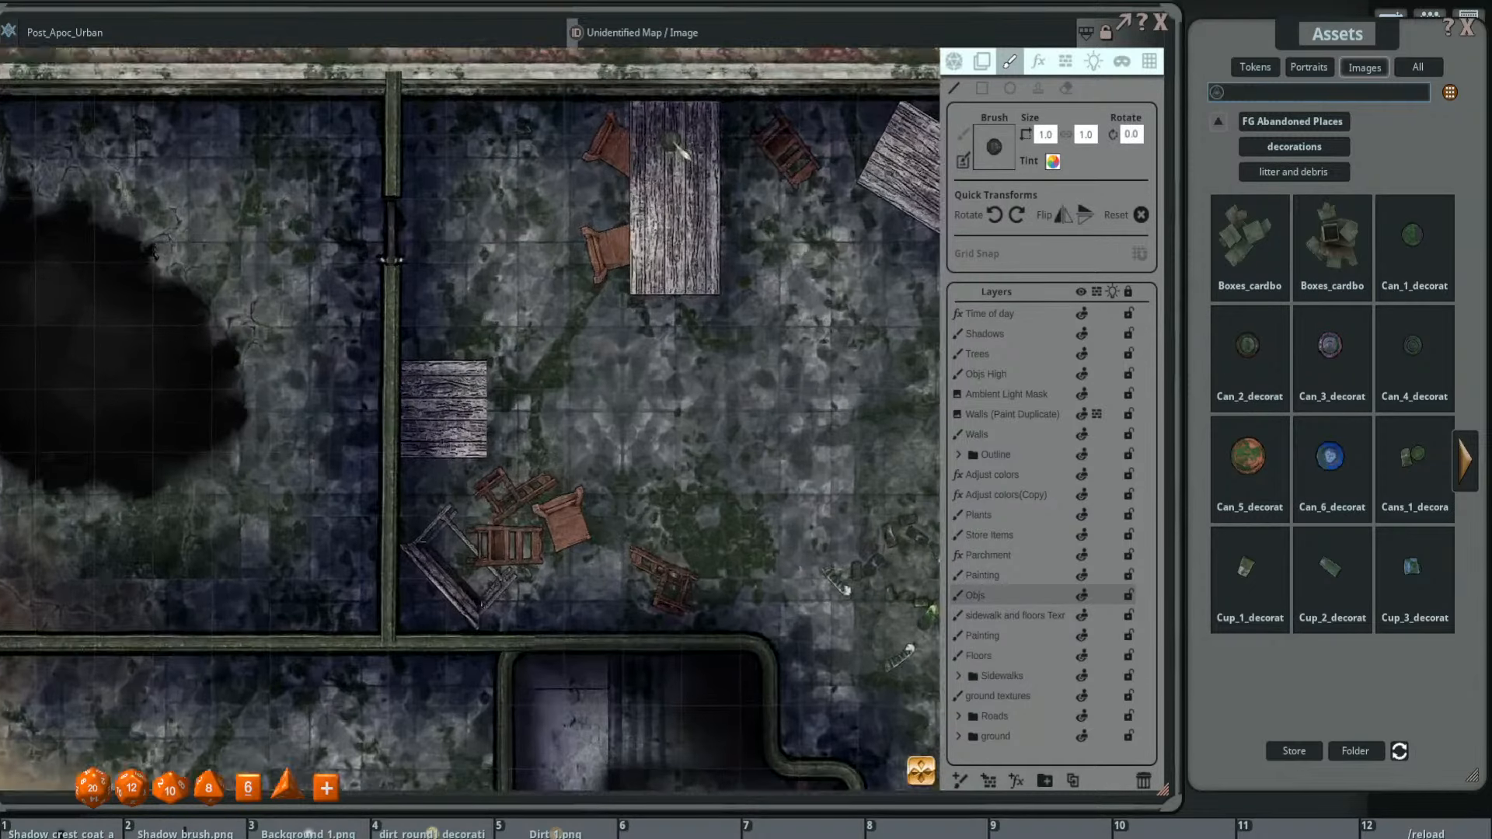
pyautogui.keyDown('ctrl'); pyautogui.scroll(-2, 675, 140); pyautogui.keyUp('ctrl')
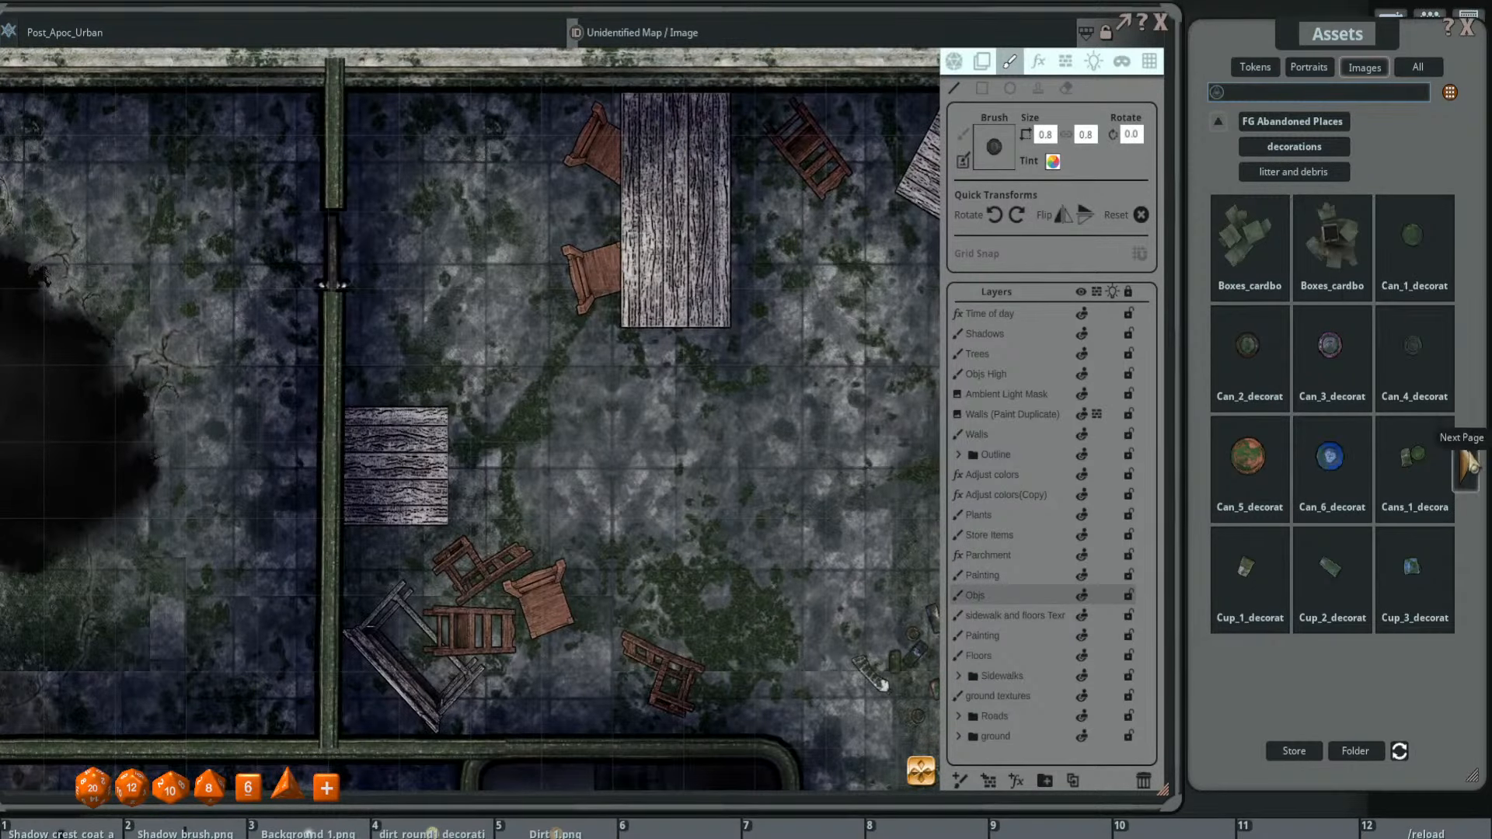
# - Browse further through the litter images, choose a mossy dish as the brush, and activate the Stamp tool
pyautogui.click(1466, 460)
pyautogui.click(1469, 463)
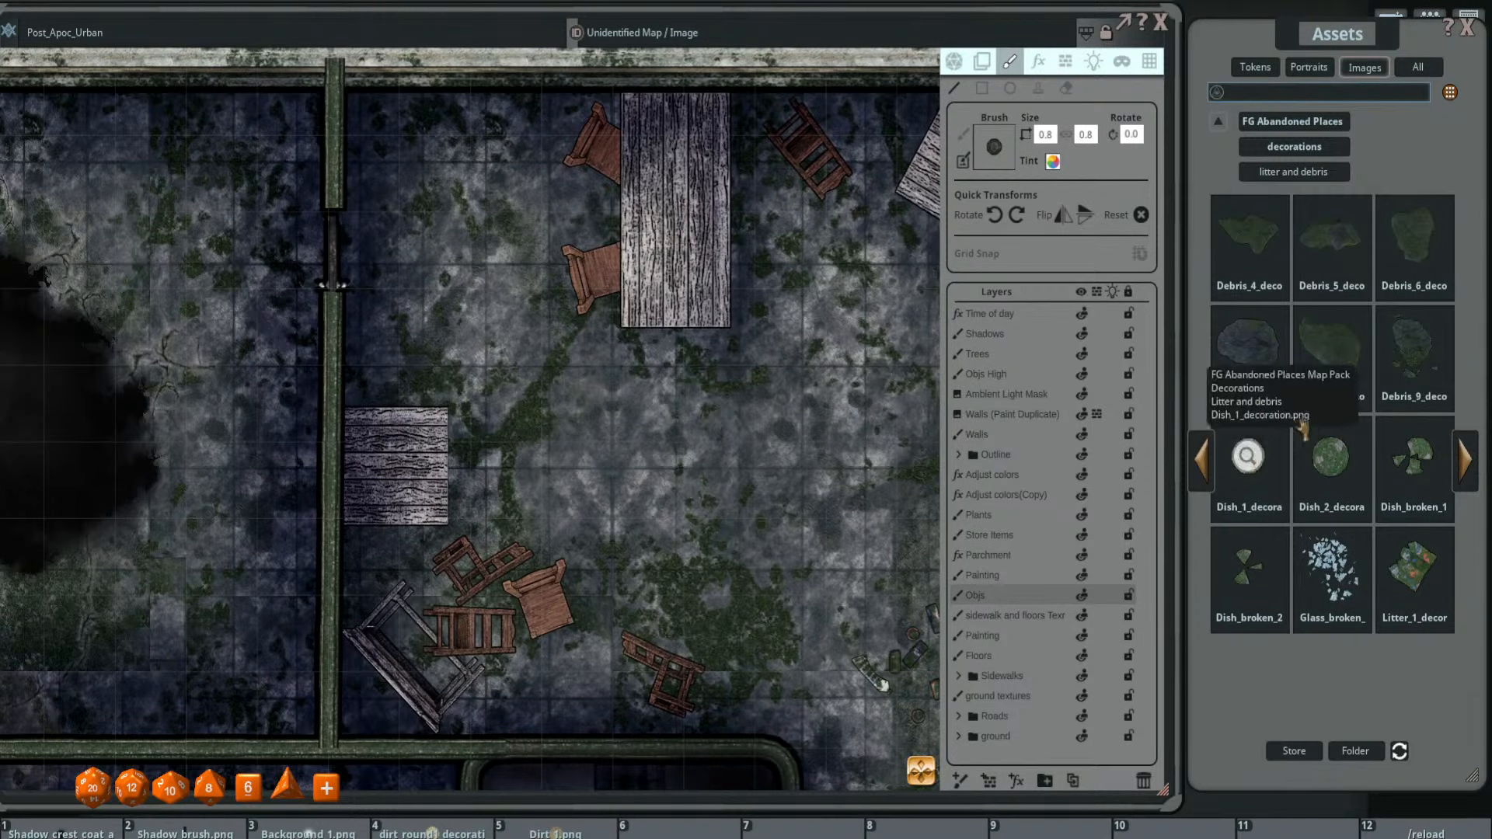
pyautogui.moveTo(988, 185); pyautogui.dragTo(1001, 142)
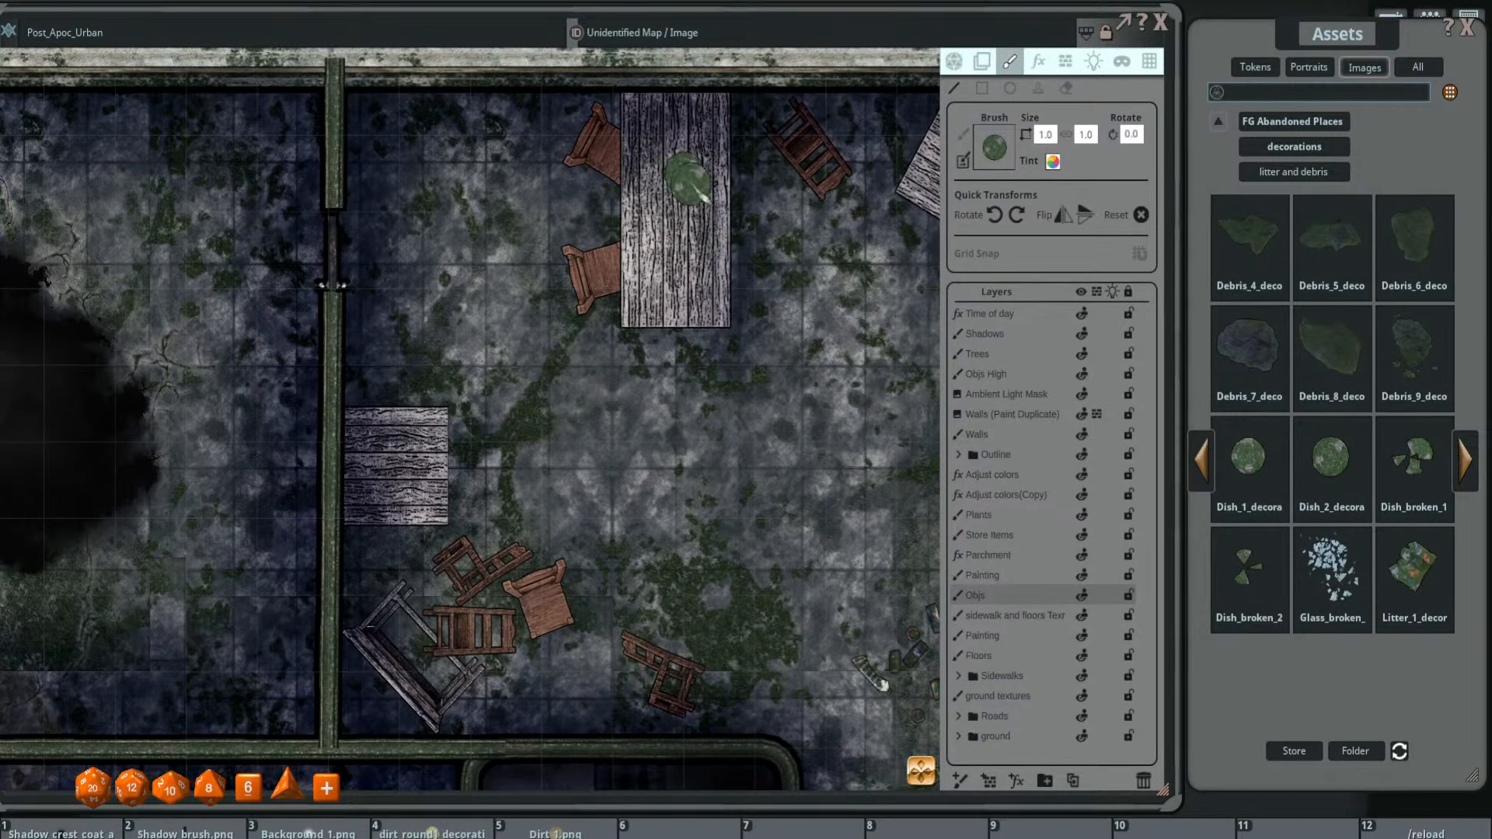
pyautogui.click(1045, 92)
# - Stamp mossy dishes in different rotations along the long table at the top of the large room
pyautogui.click(703, 147)
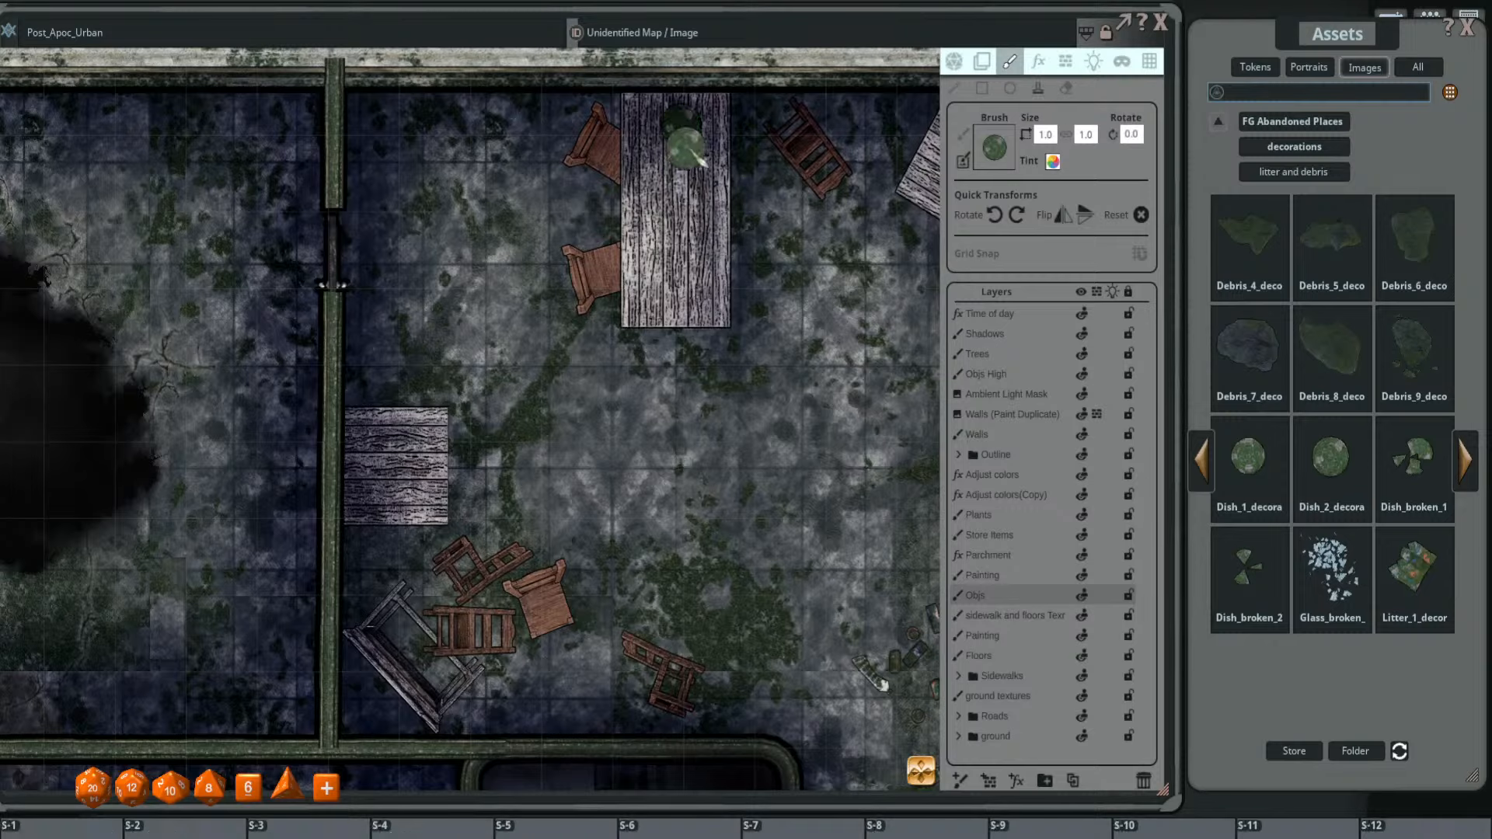
pyautogui.click(682, 124)
pyautogui.scroll(7, 674, 210)
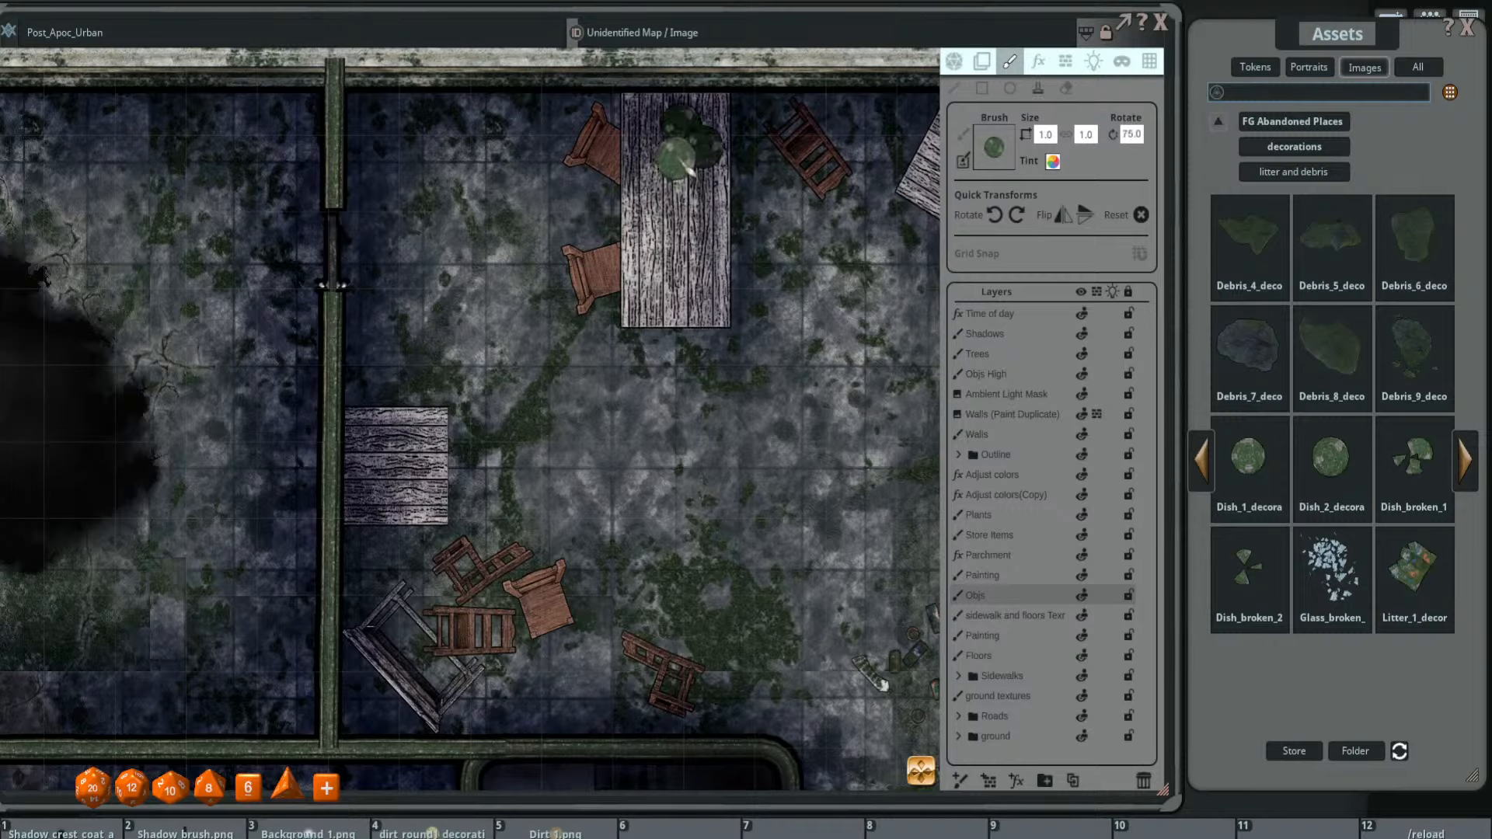
pyautogui.click(1330, 459)
pyautogui.click(653, 257)
# - Stamp a rotated mossy dish on the small table against the large room's dividing wall
pyautogui.moveTo(481, 346); pyautogui.dragTo(554, 295)
pyautogui.scroll(-8, 458, 413)
pyautogui.click(451, 410)
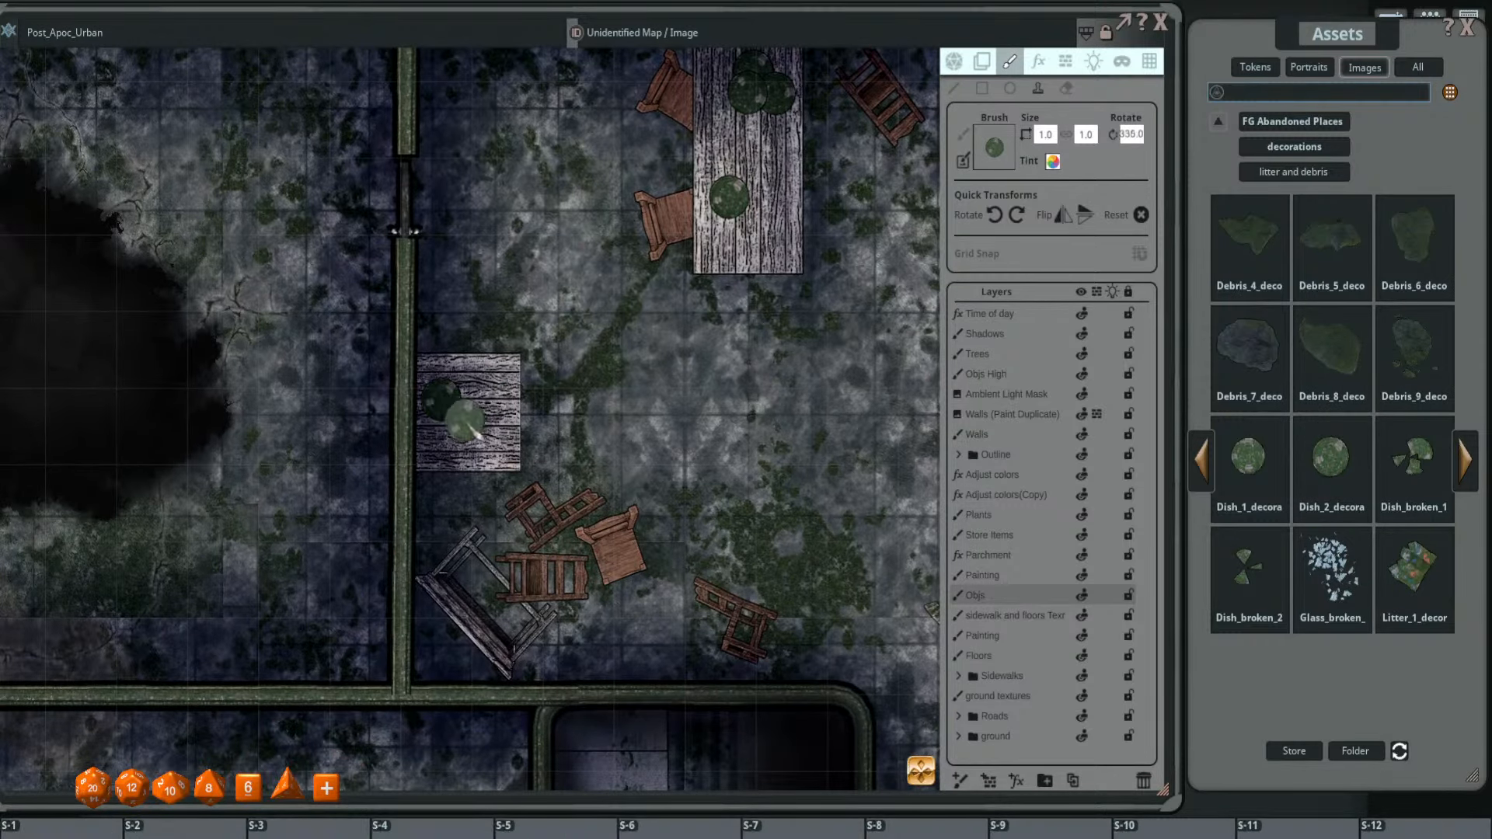
pyautogui.scroll(-3, 634, 384)
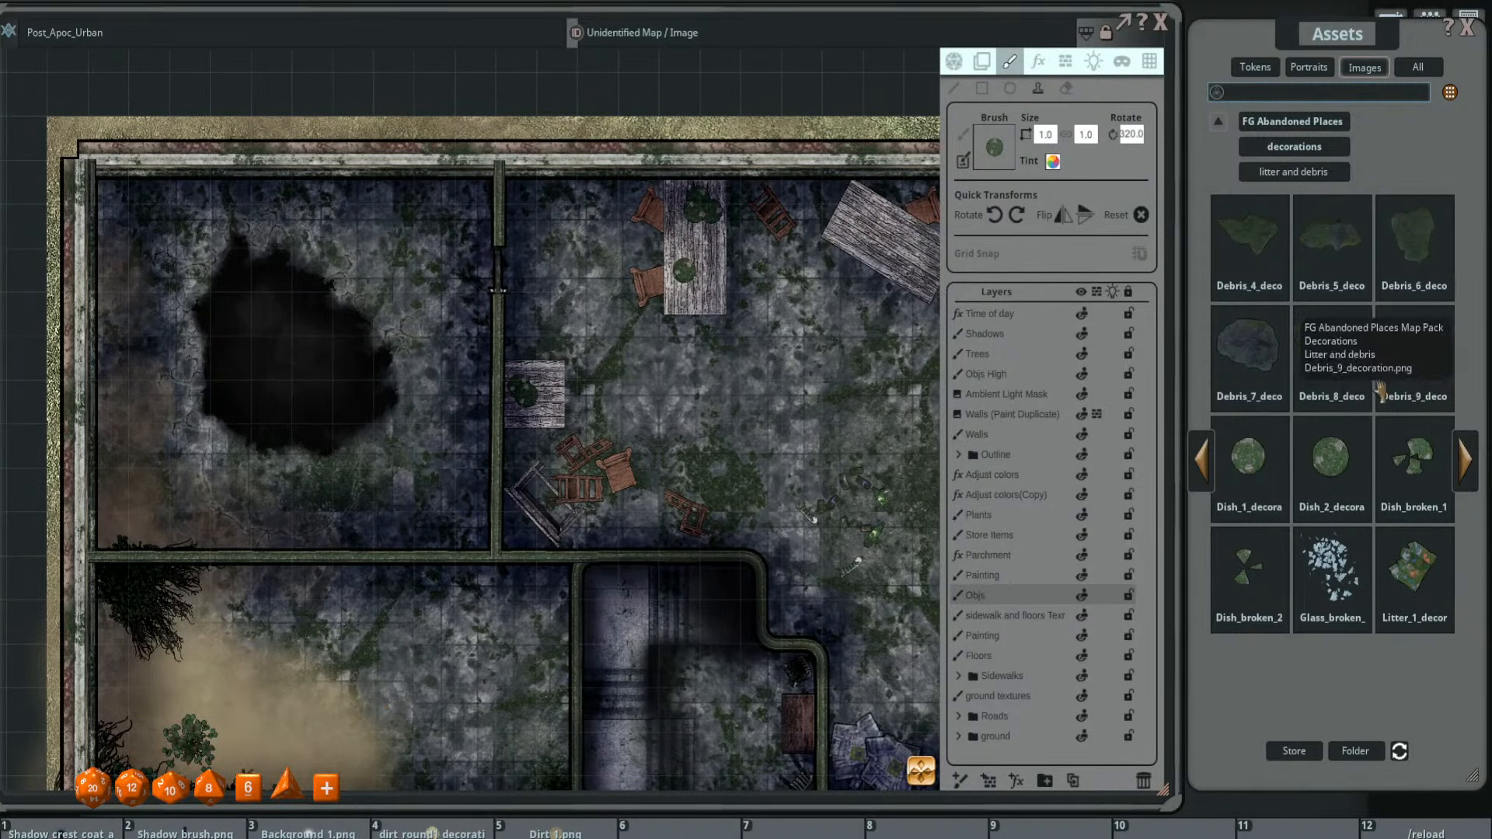
# - On the Painting layer just above Floors, stamp broken glass beside the long table at 1.9 by 1.9, rotated 315 degrees
pyautogui.moveTo(764, 355); pyautogui.dragTo(655, 268)
pyautogui.click(1022, 633)
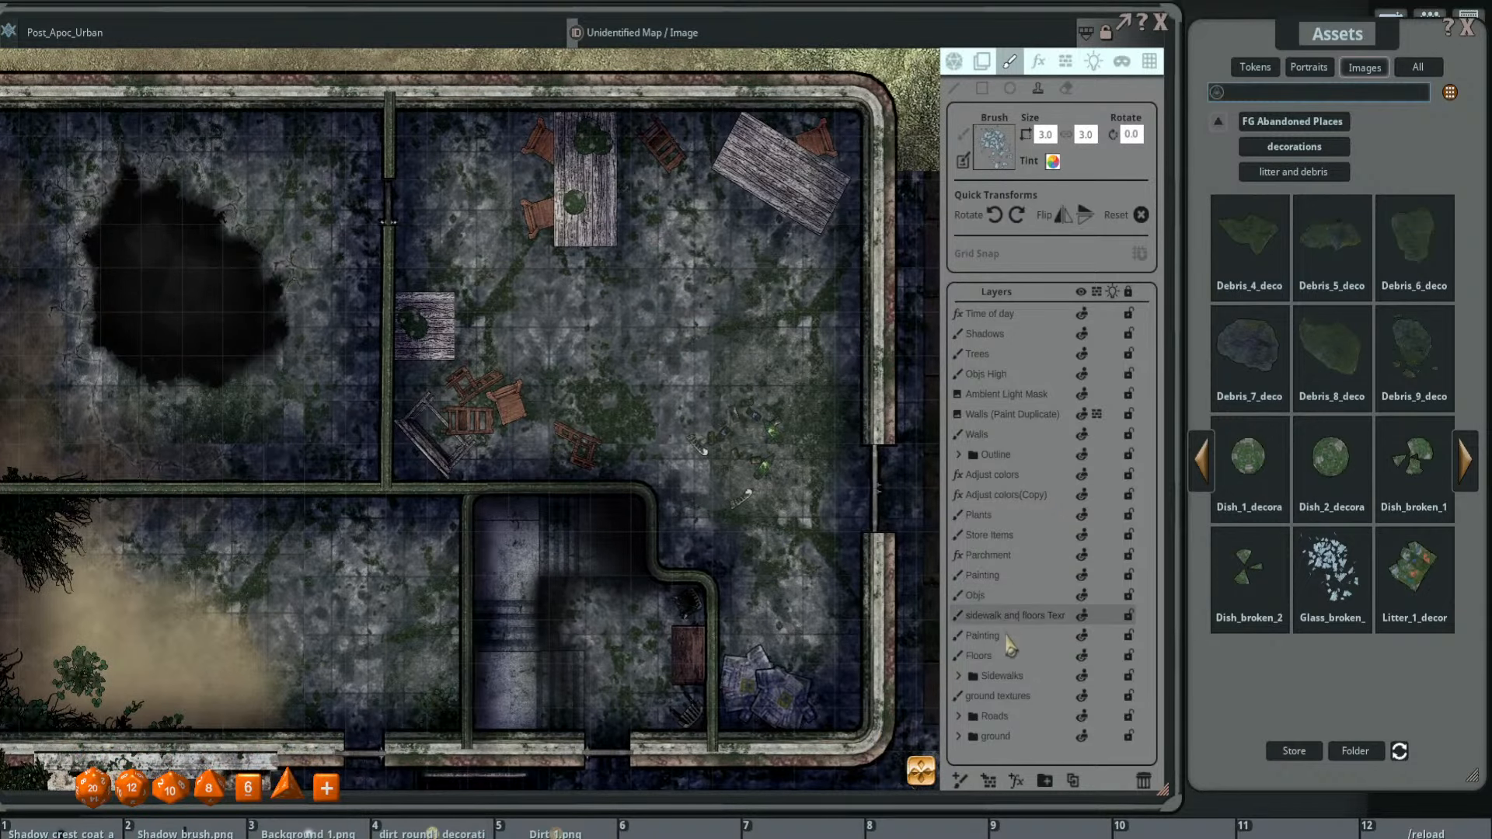
pyautogui.scroll(-3, 529, 334)
pyautogui.scroll(-3, 528, 334)
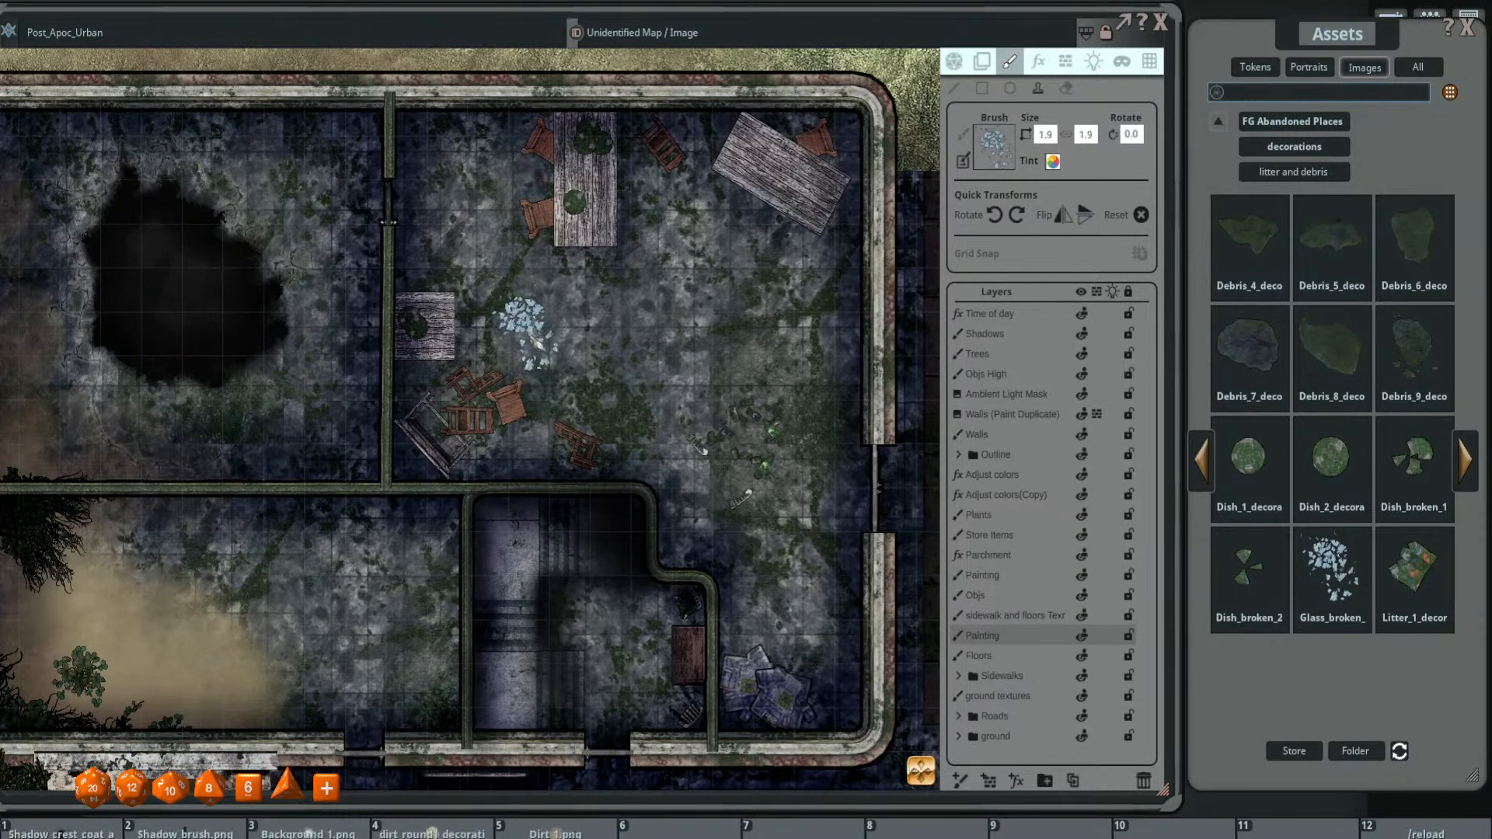
pyautogui.scroll(-3, 645, 229)
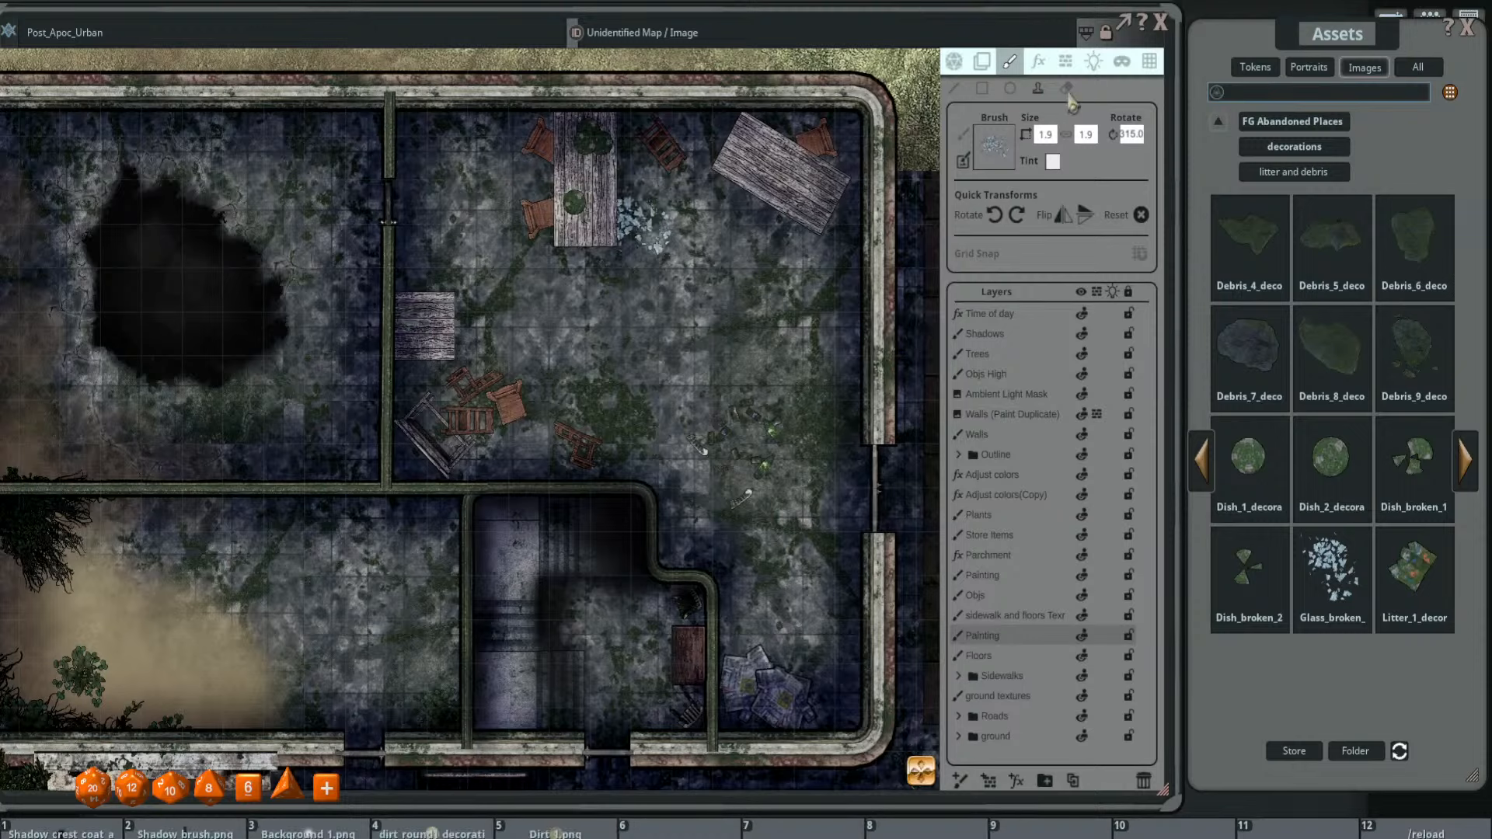
# - Replace the bright glass beside the long table with a greyer-tinted stamp, and add more at 2.4 by 2.4 among the fallen chairs
pyautogui.click(1066, 91)
pyautogui.moveTo(625, 210); pyautogui.dragTo(676, 248)
pyautogui.click(1037, 88)
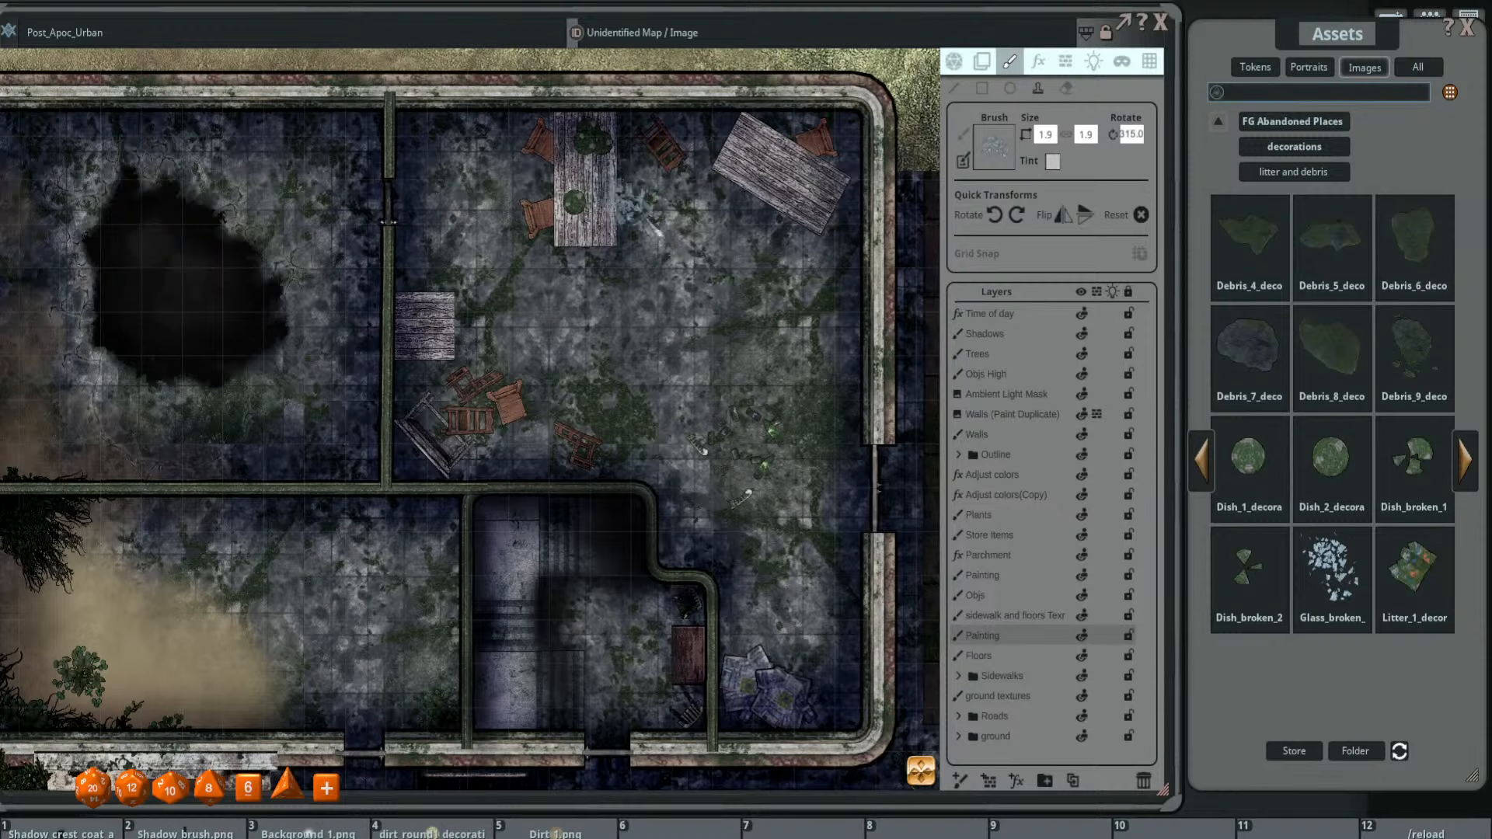
pyautogui.click(639, 205)
pyautogui.click(732, 206)
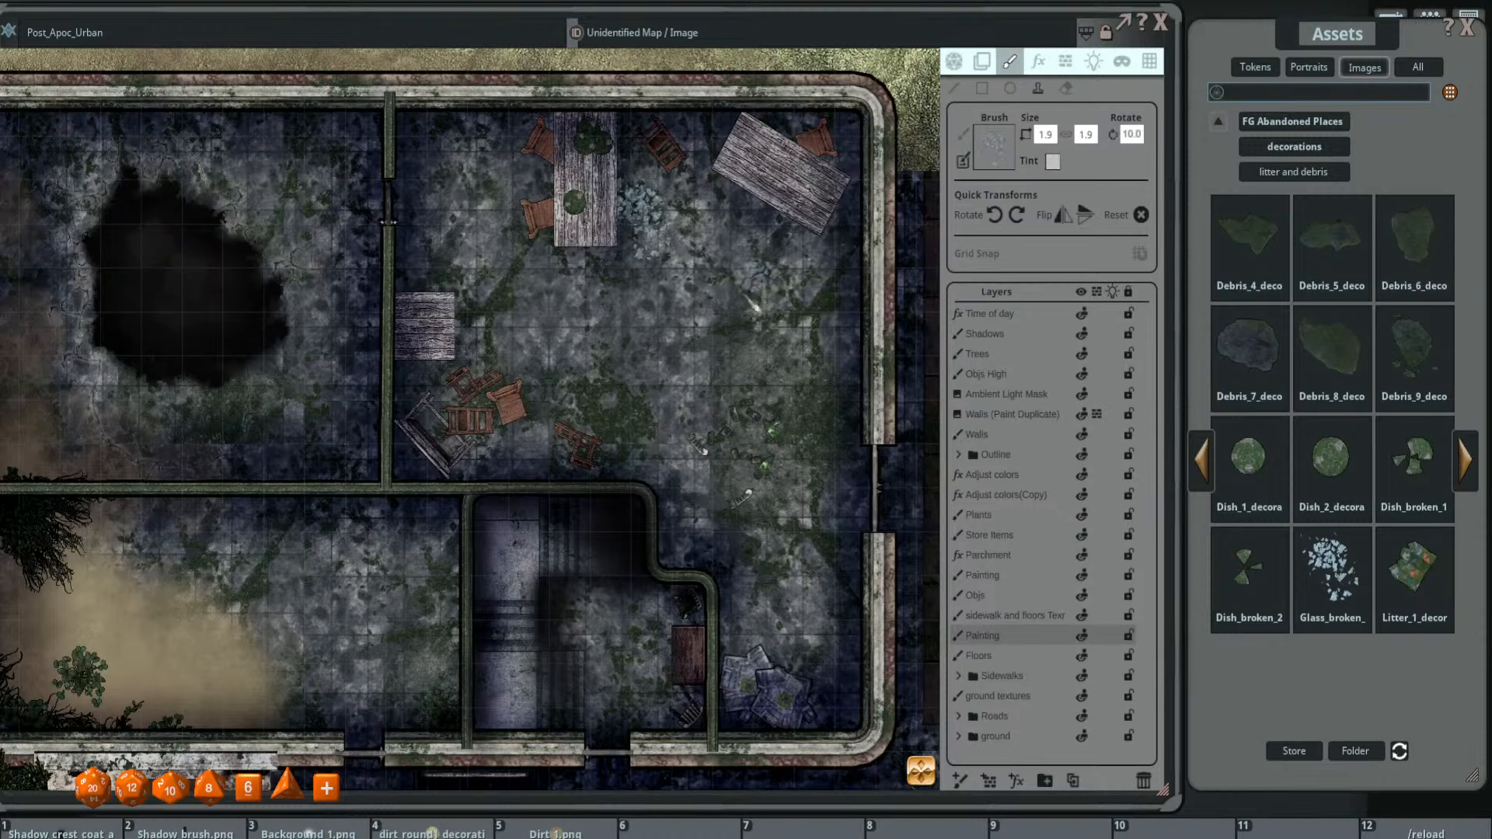
pyautogui.scroll(5, 509, 398)
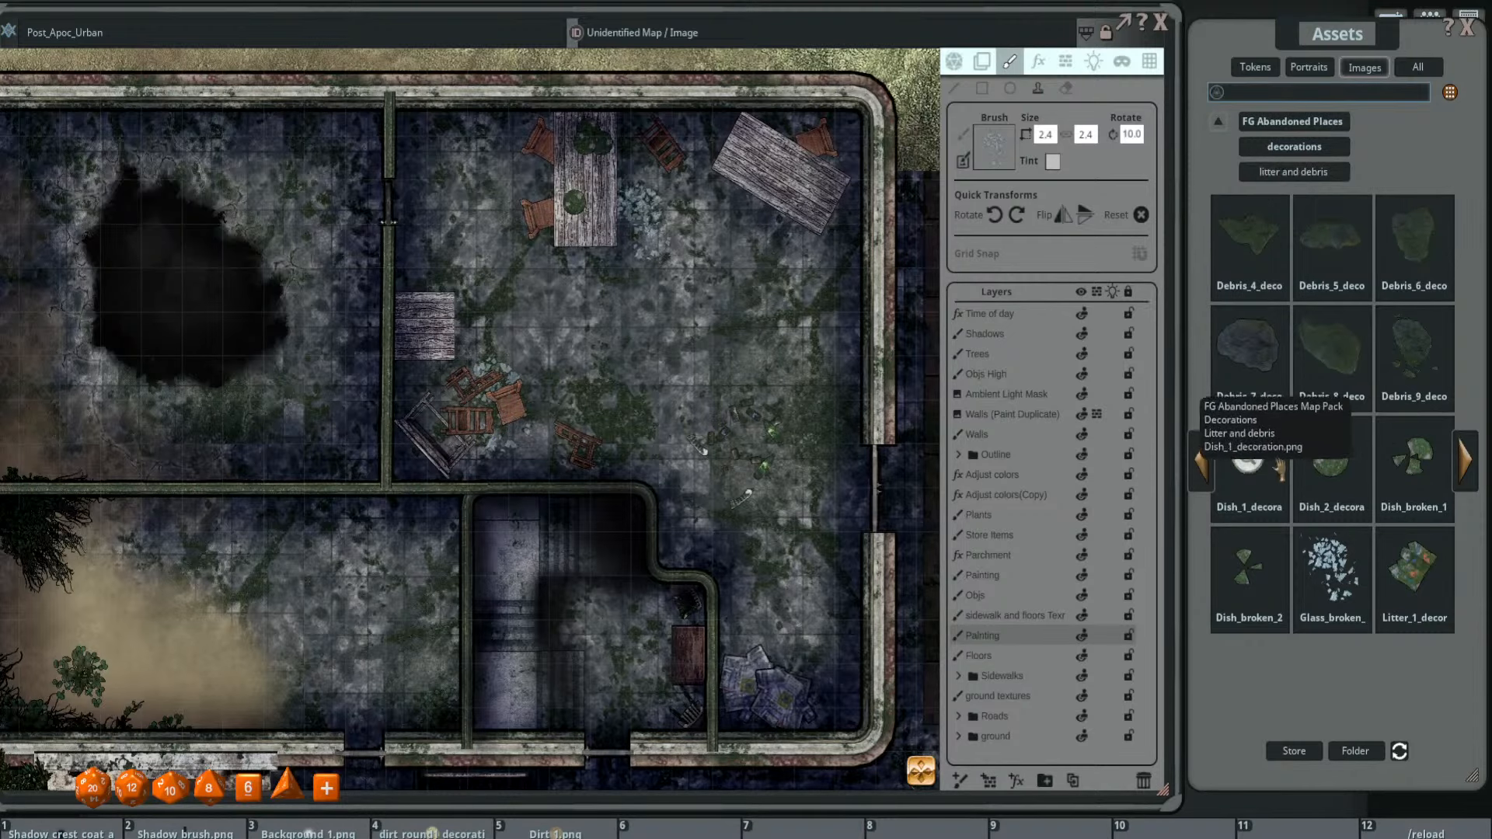
# - Load Dish_1_decoration.png as the brush and stamp a rotated dish on the small table in the Objs layer
pyautogui.click(1255, 463)
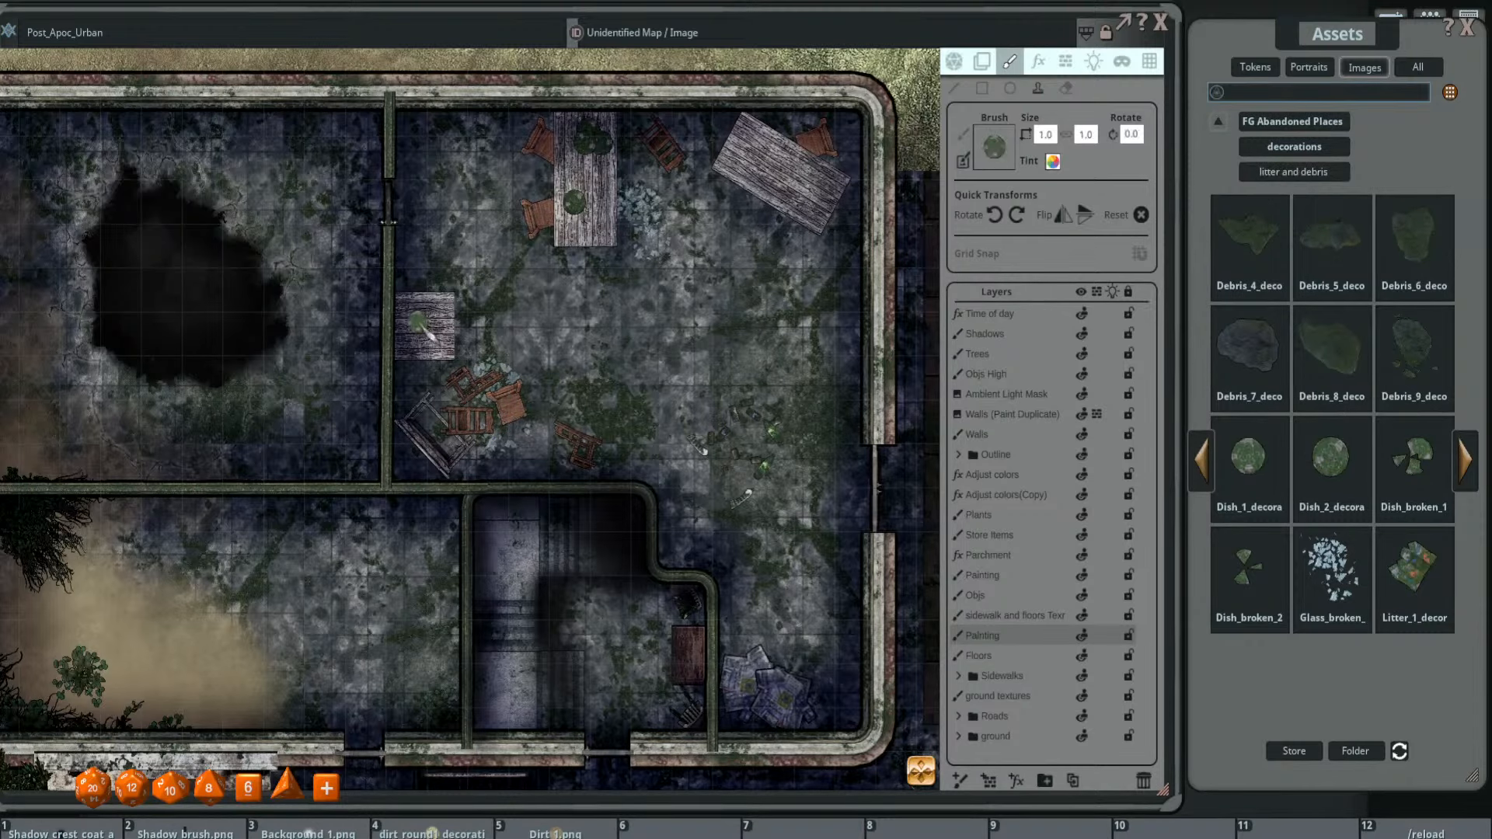
pyautogui.click(1007, 601)
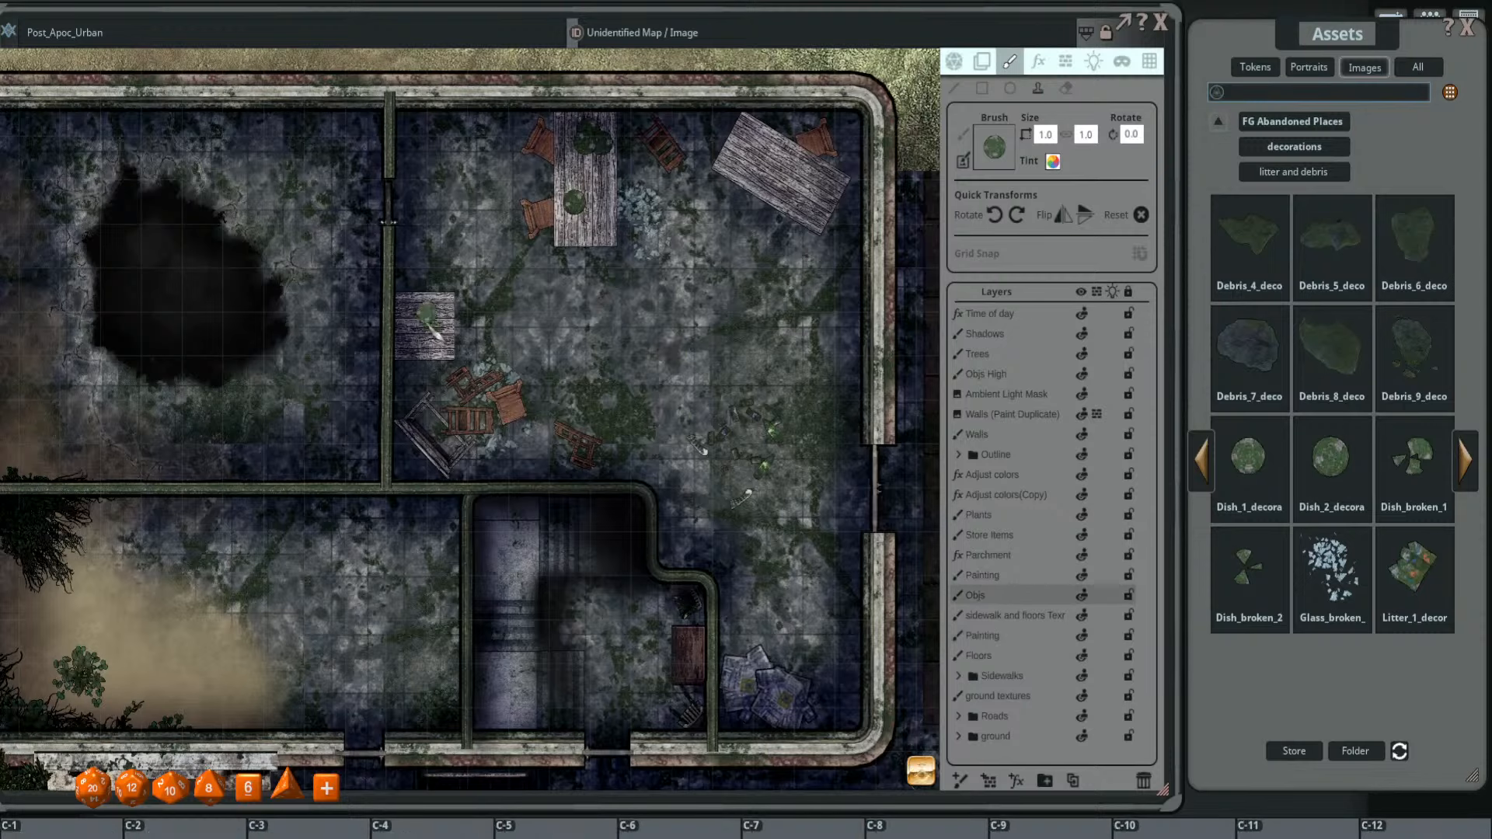
pyautogui.scroll(-5, 424, 327)
pyautogui.click(425, 327)
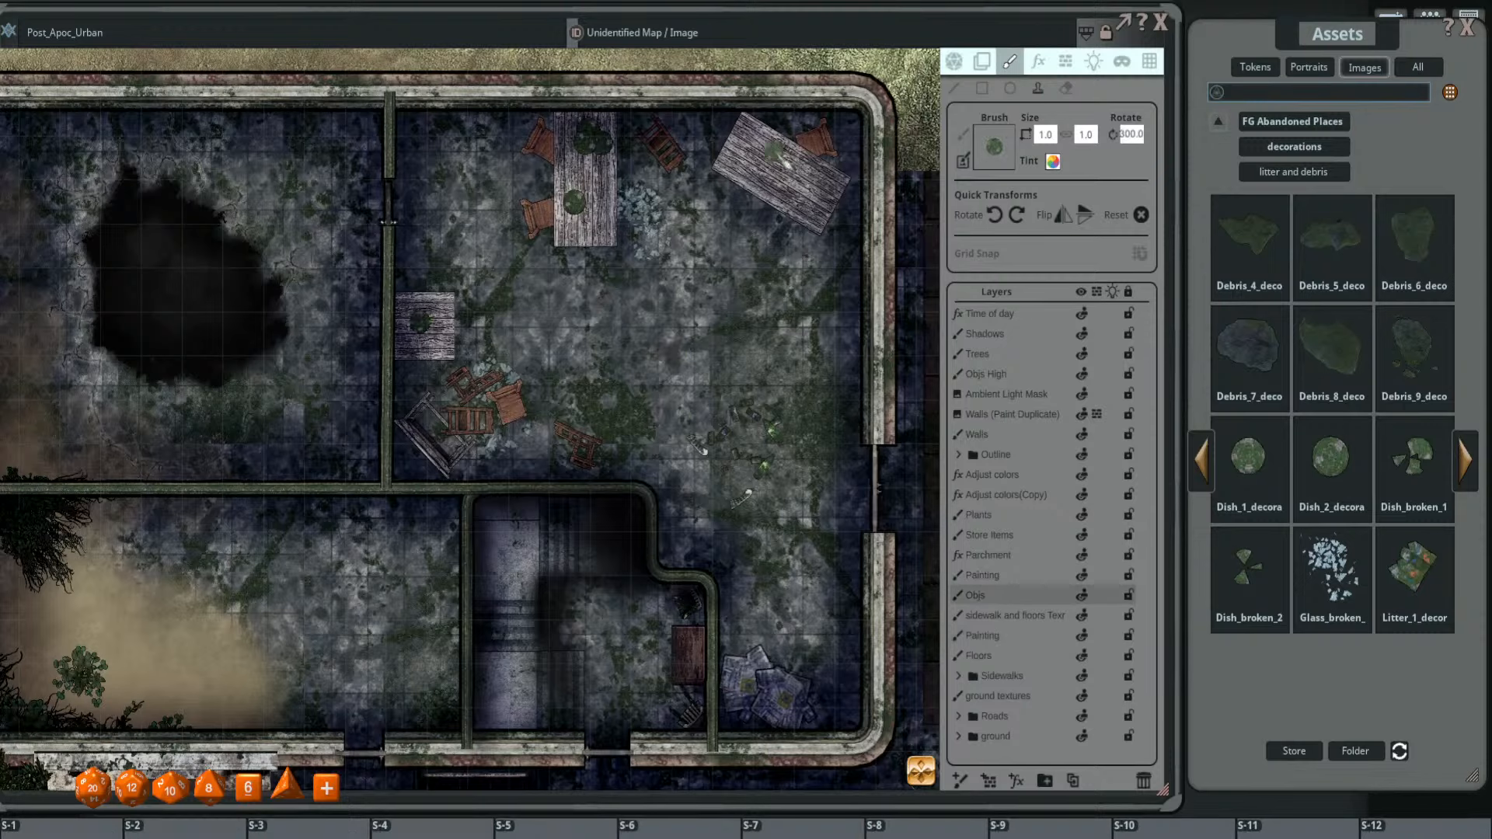
# - Load a broken dish as the brush, rotate it 305 degrees and stamp it on the small table
pyautogui.scroll(-1, 779, 158)
pyautogui.moveTo(996, 151); pyautogui.dragTo(995, 151)
pyautogui.scroll(-2, 614, 361)
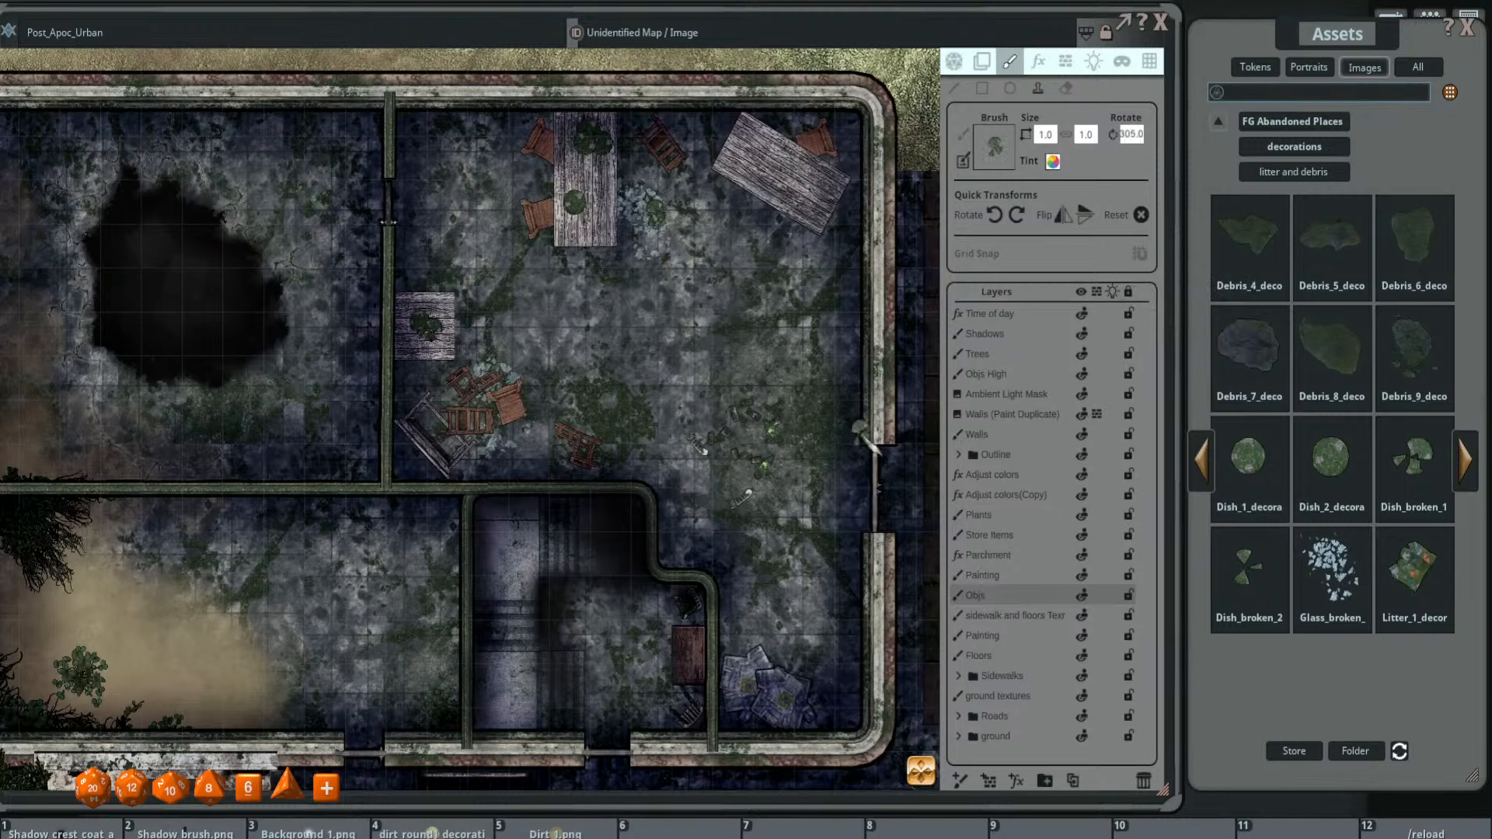
pyautogui.press('ctrl')
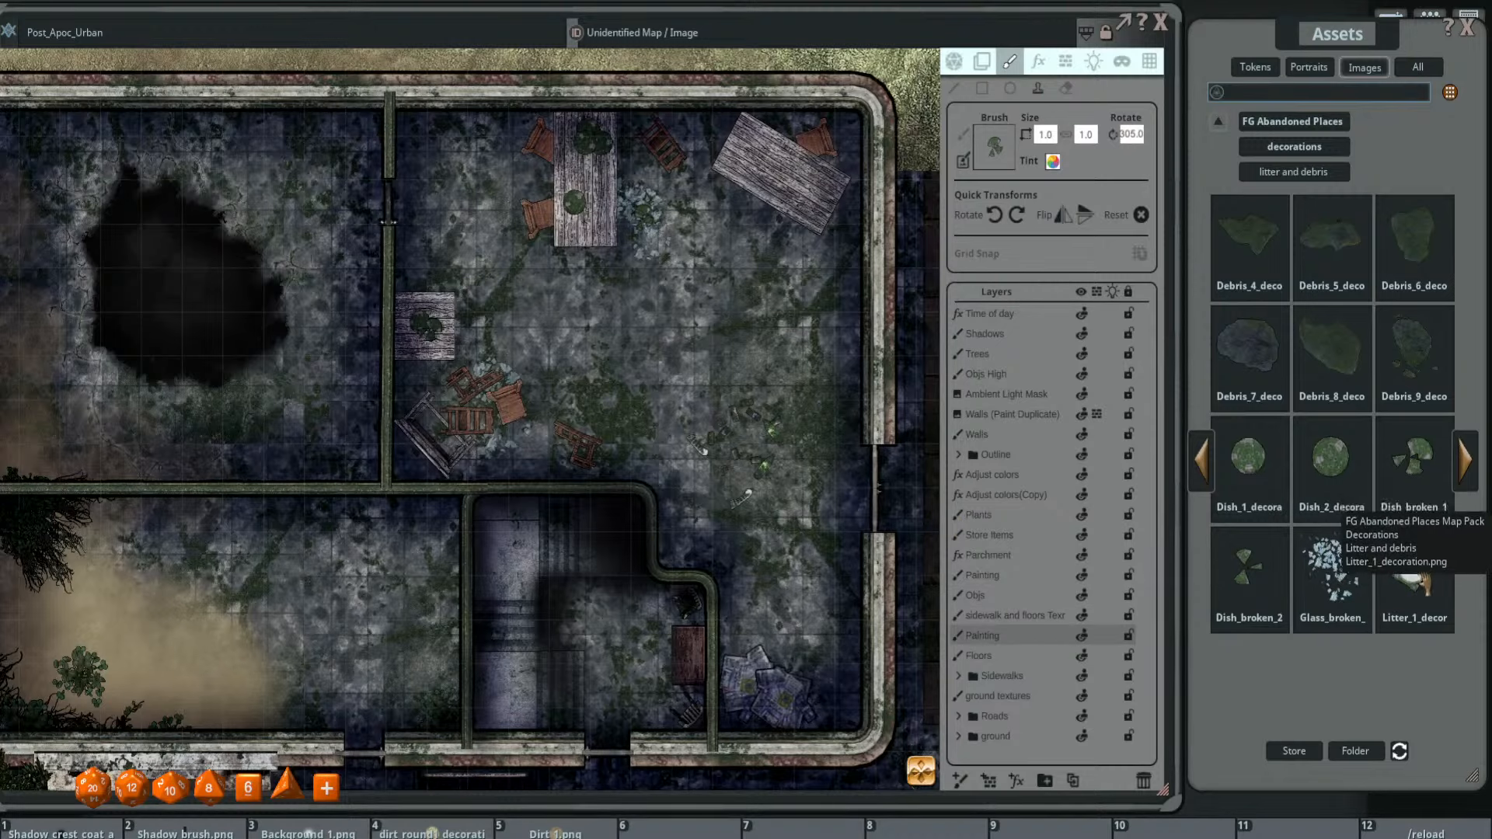
# - Load Litter_1_decoration.png as the brush and stamp it, rotated 55 degrees, on the Painting layer at the tilted table's edge
pyautogui.moveTo(999, 149); pyautogui.dragTo(995, 147)
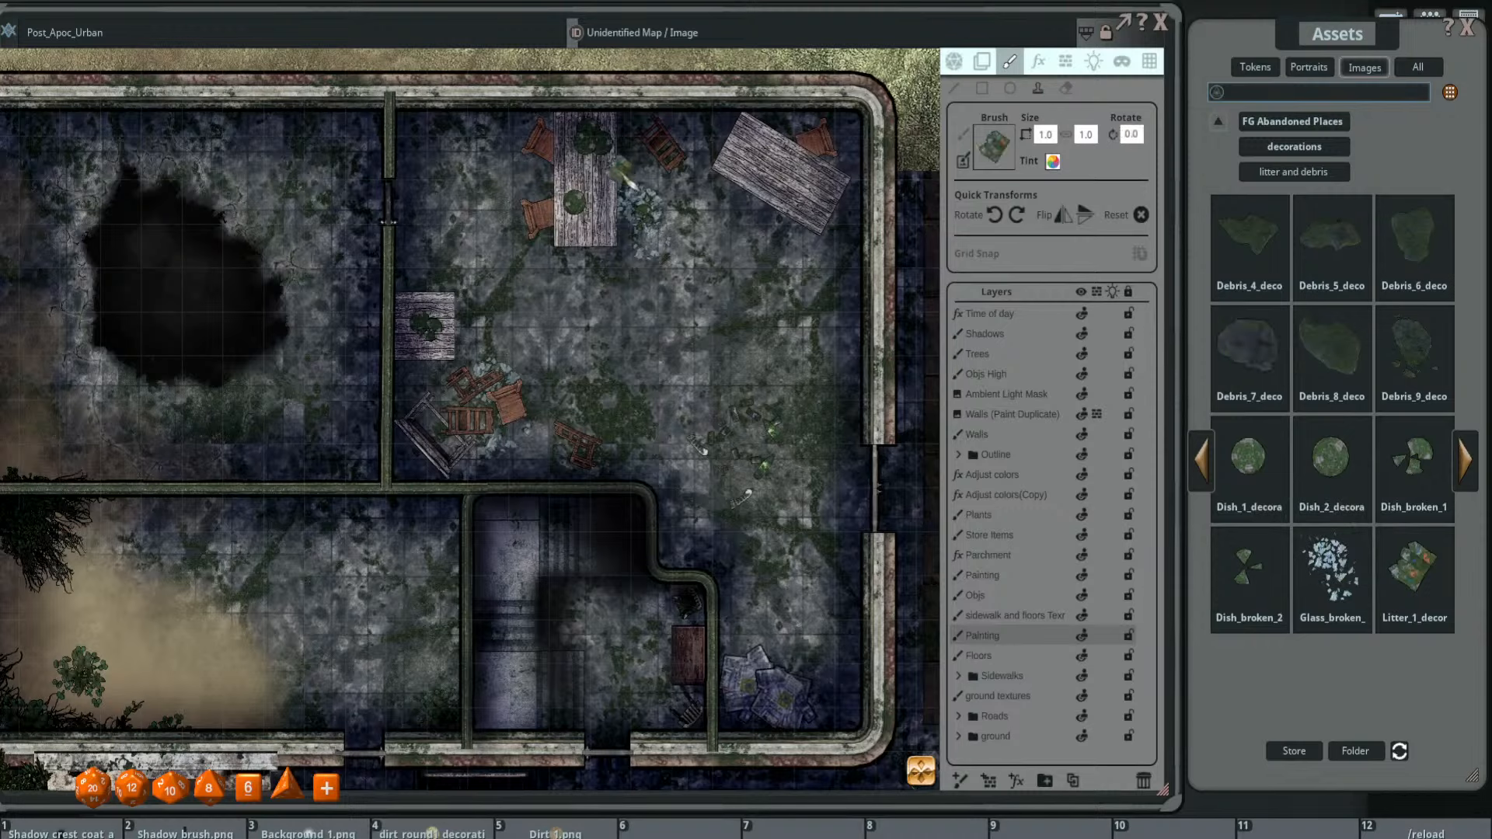
pyautogui.scroll(8, 775, 280)
pyautogui.scroll(5, 777, 264)
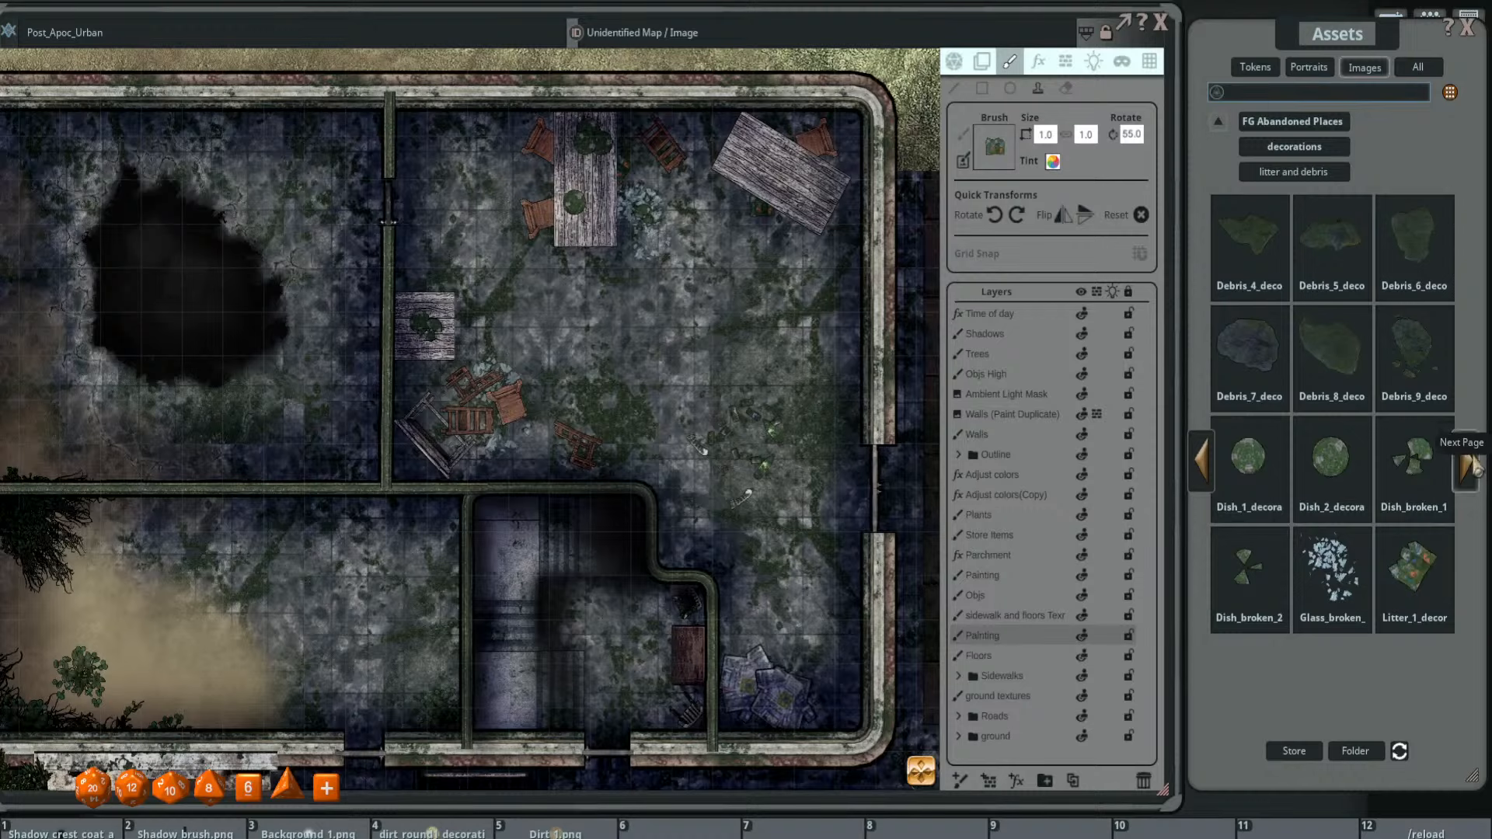
# - Browse the pages of litter and debris images for small items to put on the tables
pyautogui.click(1467, 466)
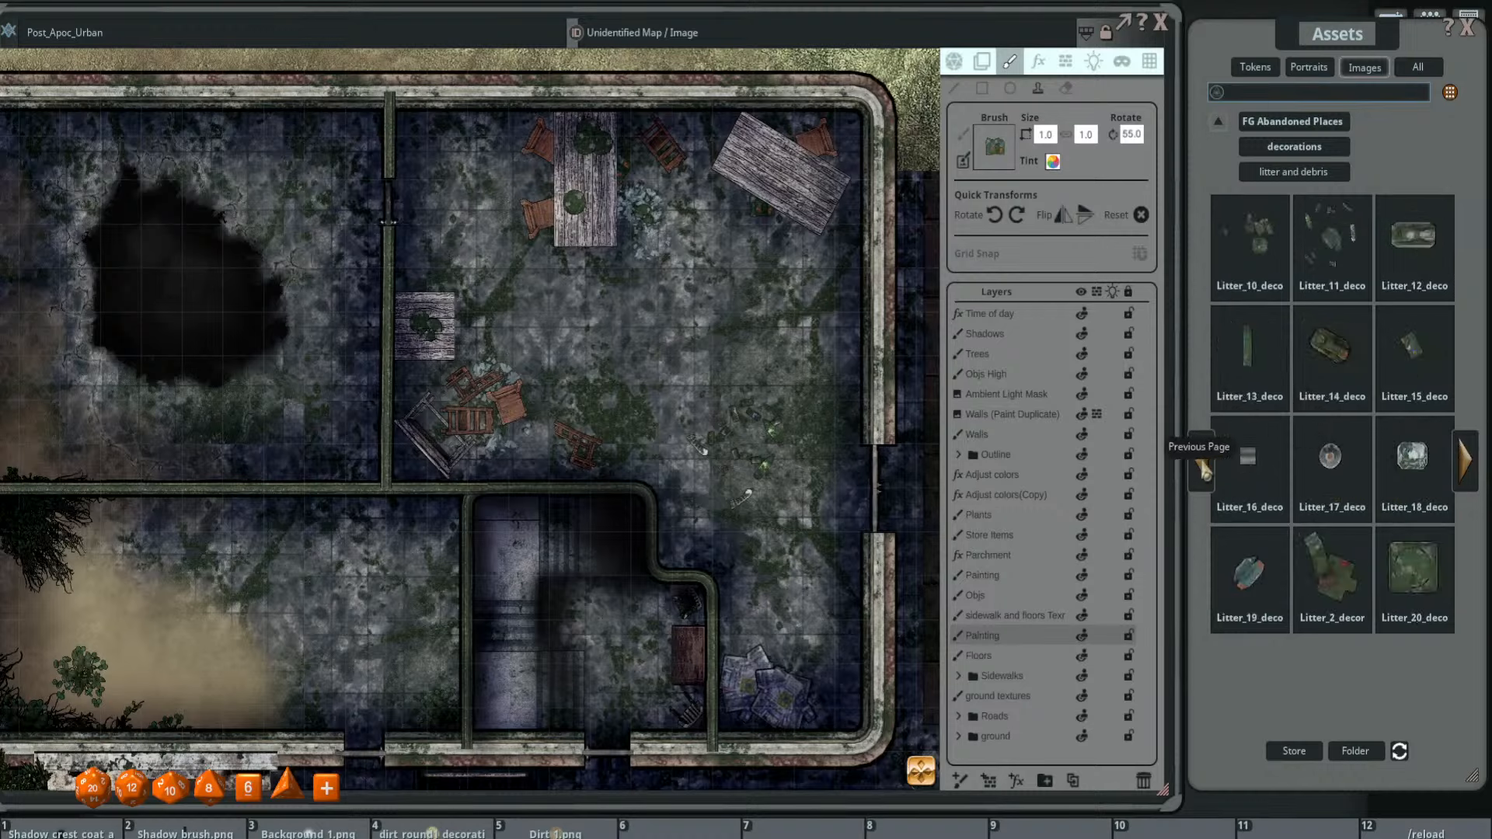
pyautogui.click(1466, 466)
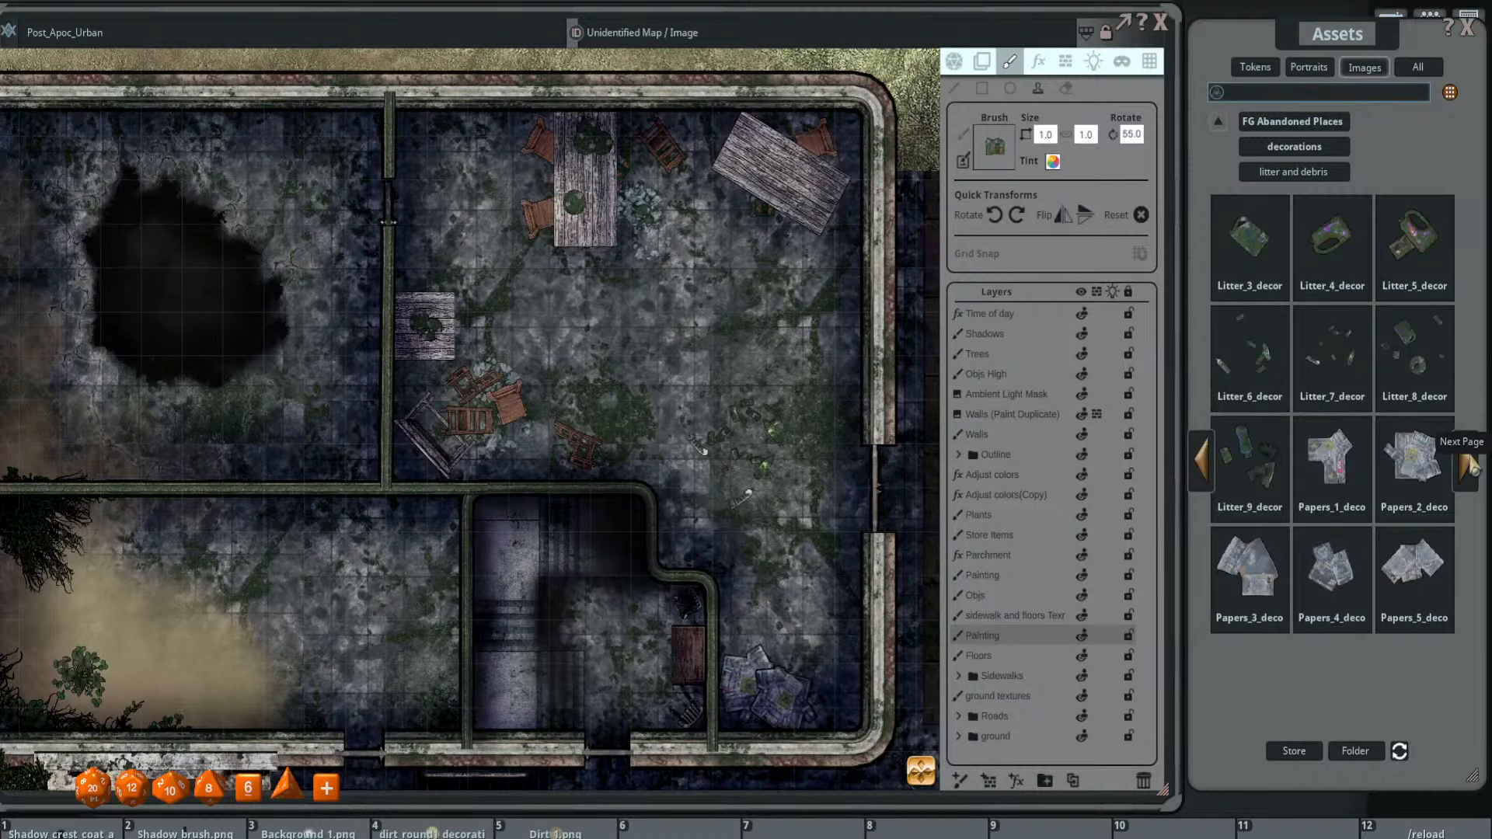
pyautogui.click(1467, 466)
pyautogui.click(1203, 466)
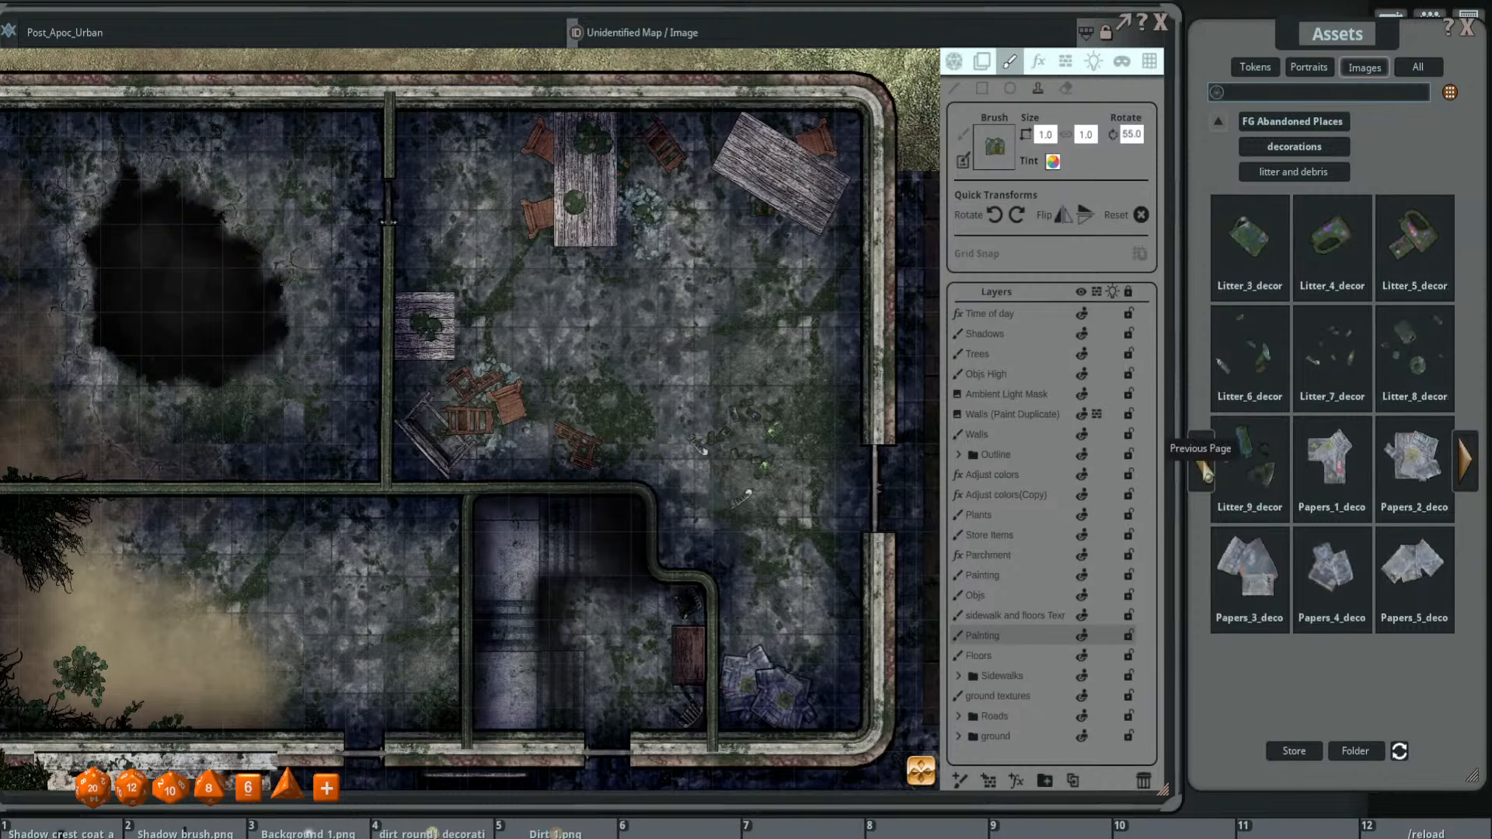
pyautogui.click(1204, 469)
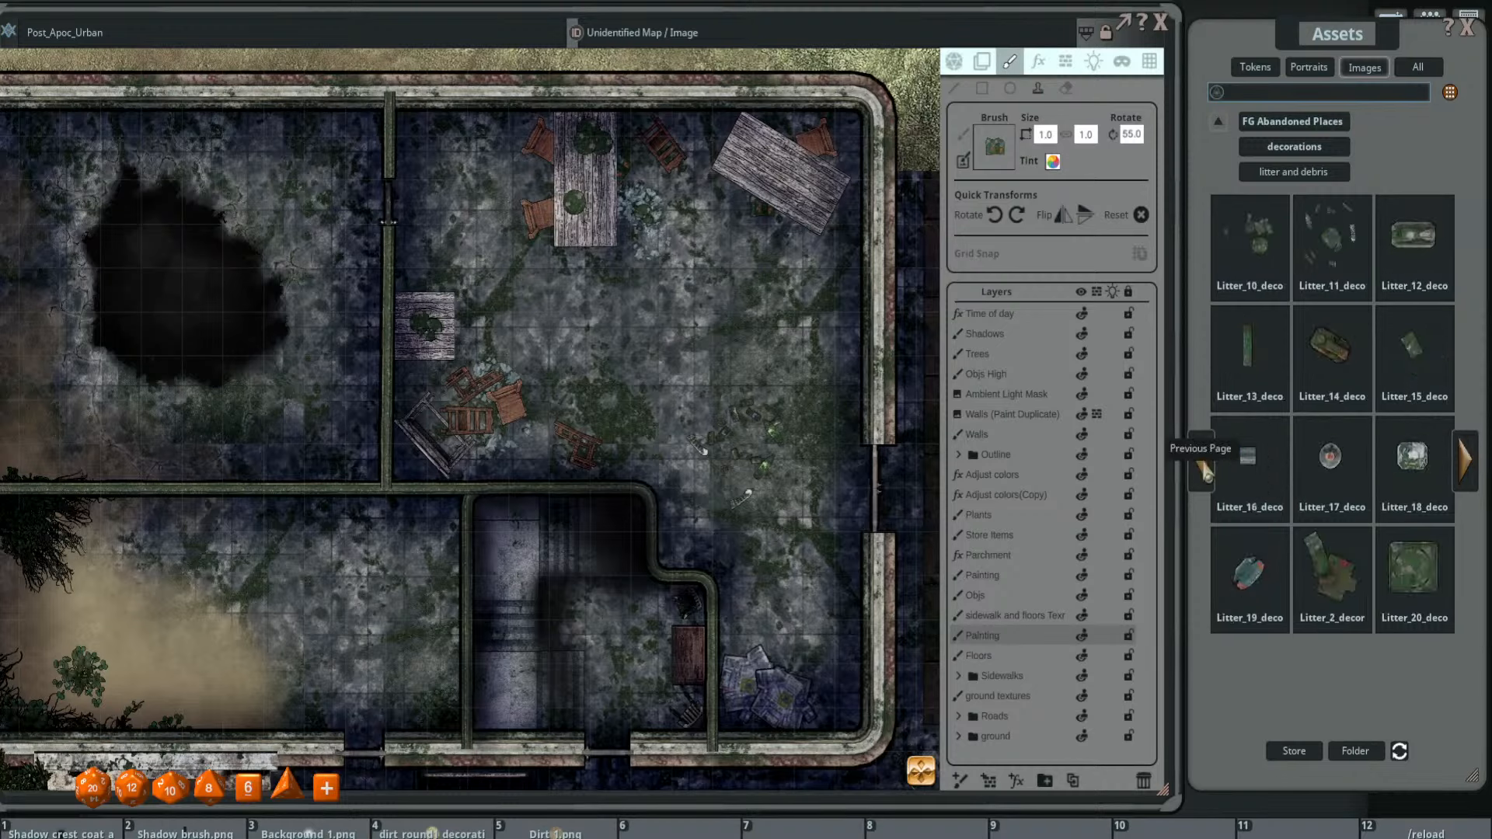
pyautogui.click(1202, 466)
pyautogui.click(1204, 469)
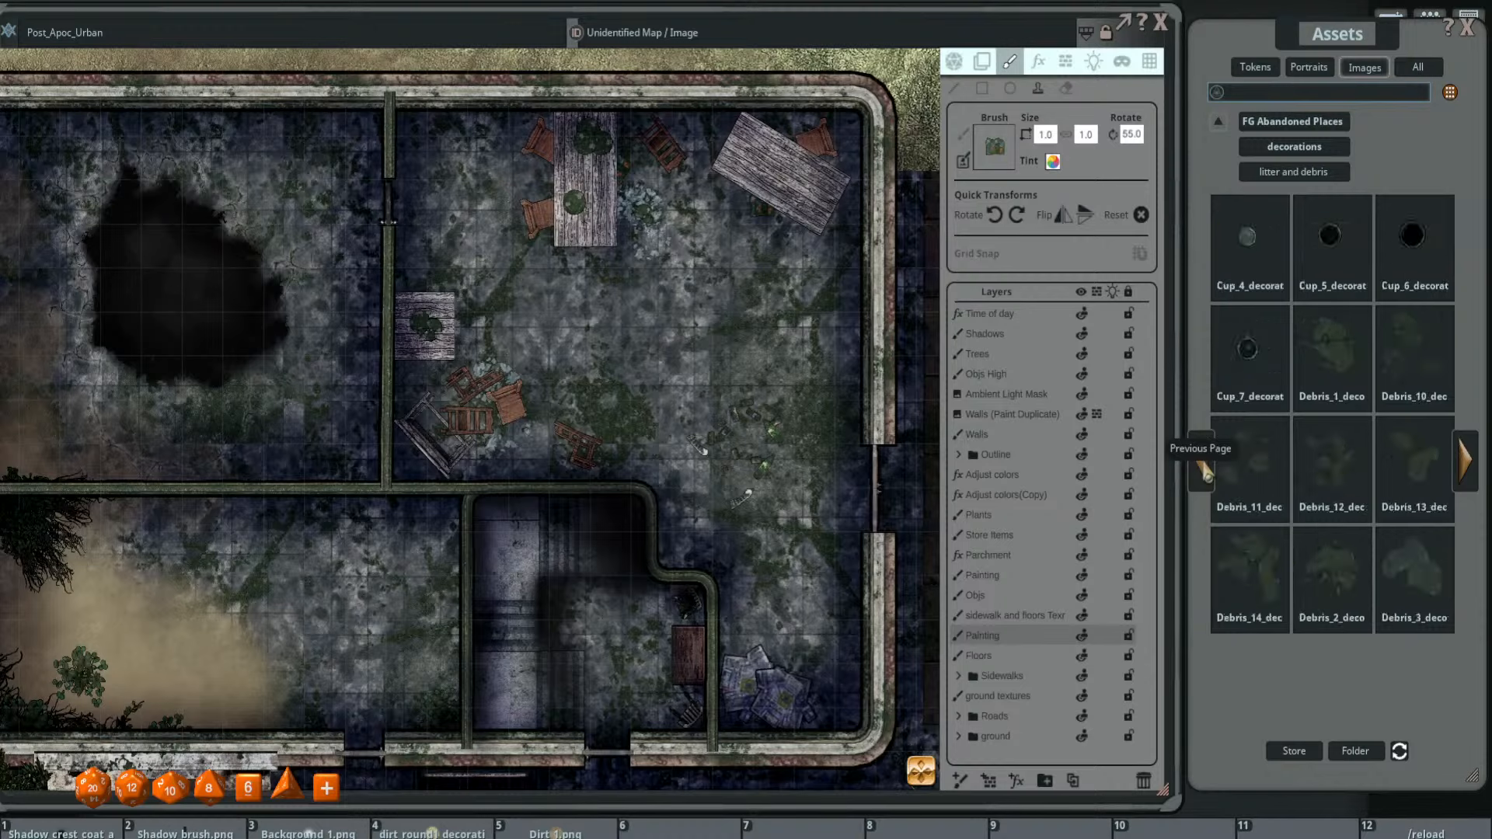
pyautogui.click(1203, 470)
pyautogui.click(1465, 462)
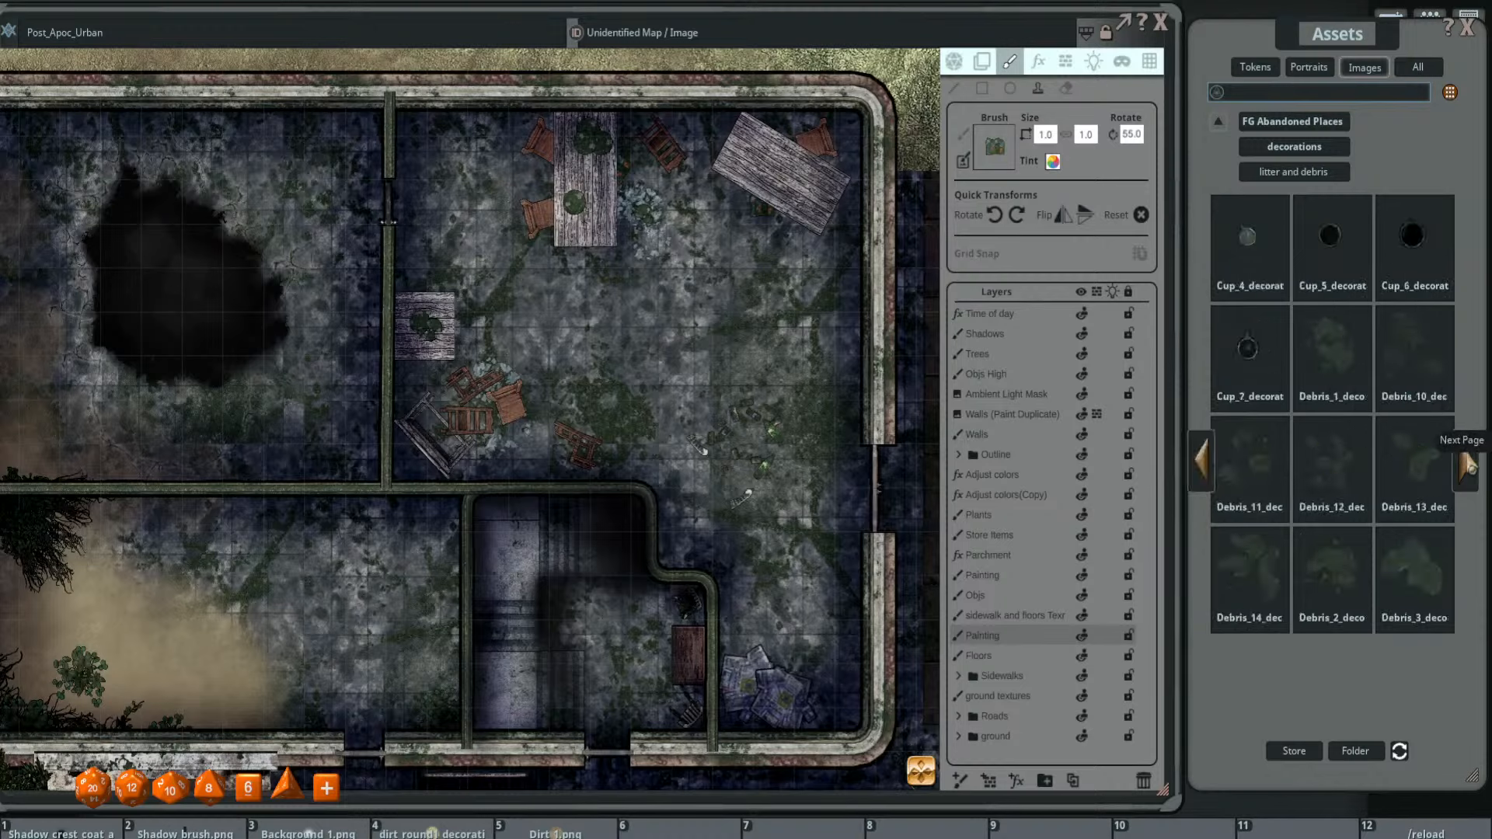
# - Stamp black cups on the small and long tables in the Objs layer, reducing the brush to 0.8 by 0.8
pyautogui.click(1266, 366)
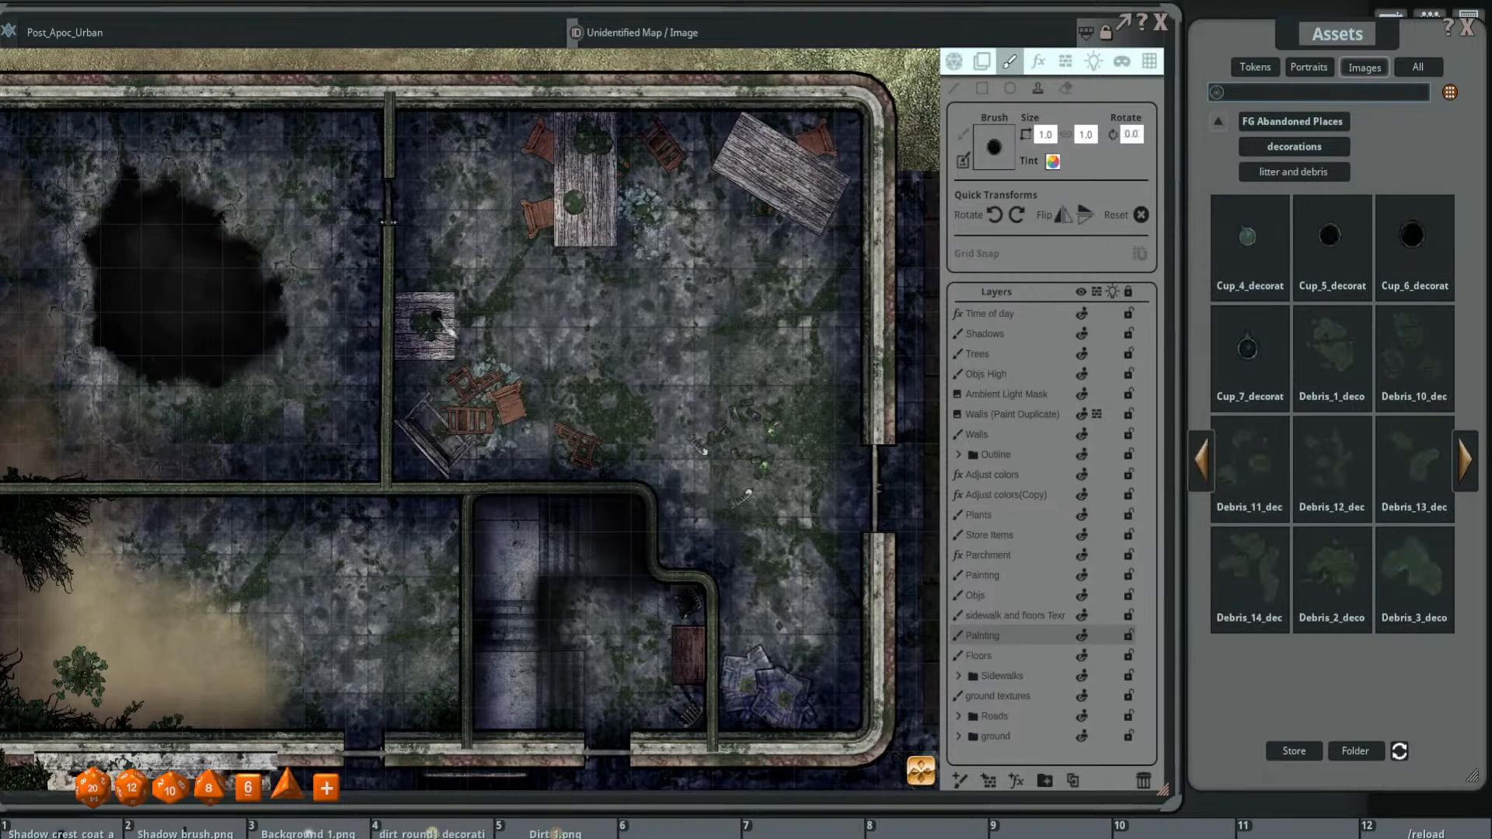
pyautogui.scroll(1, 477, 347)
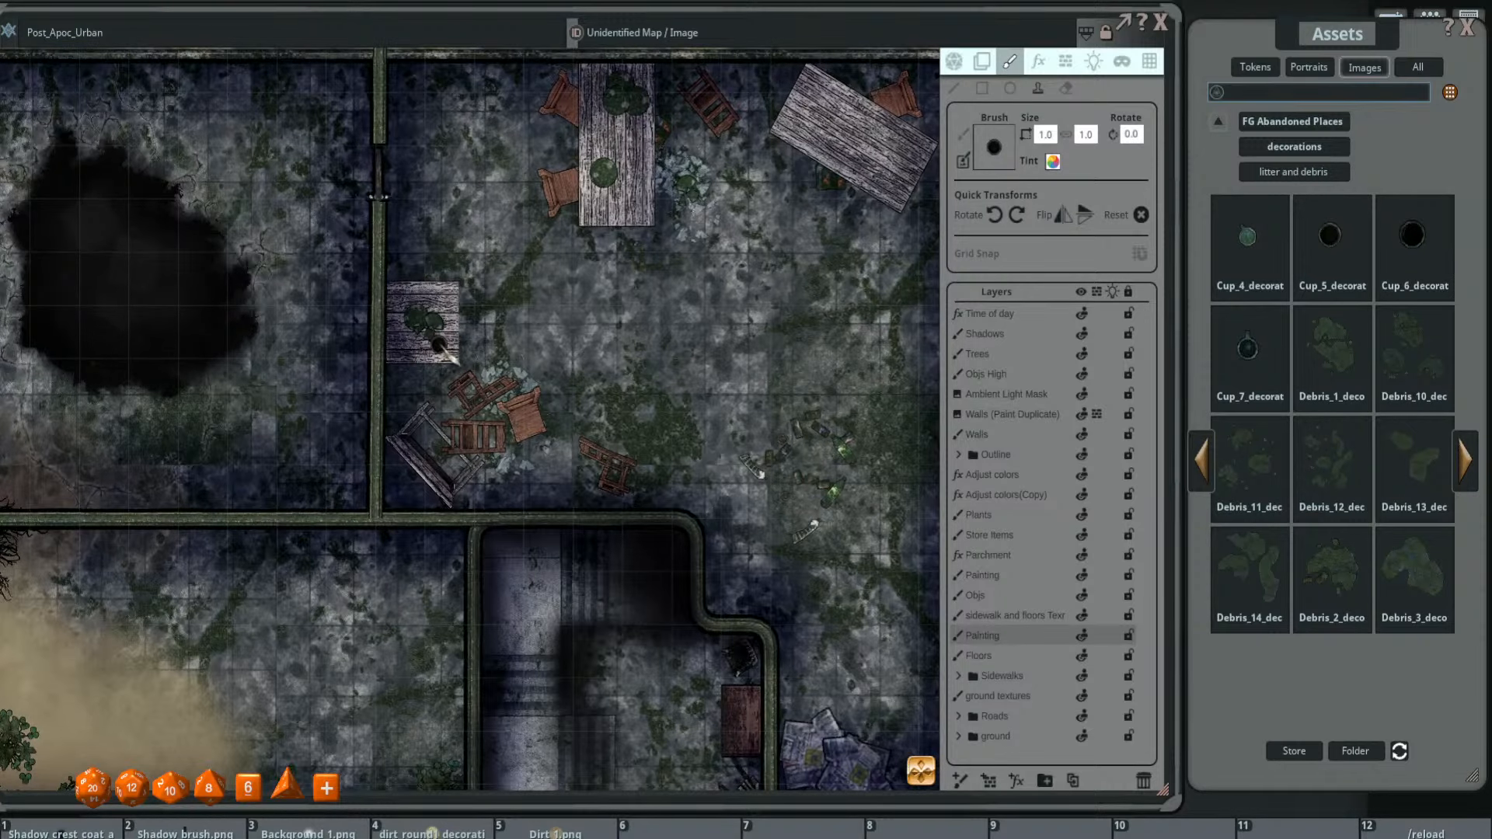
pyautogui.click(1014, 597)
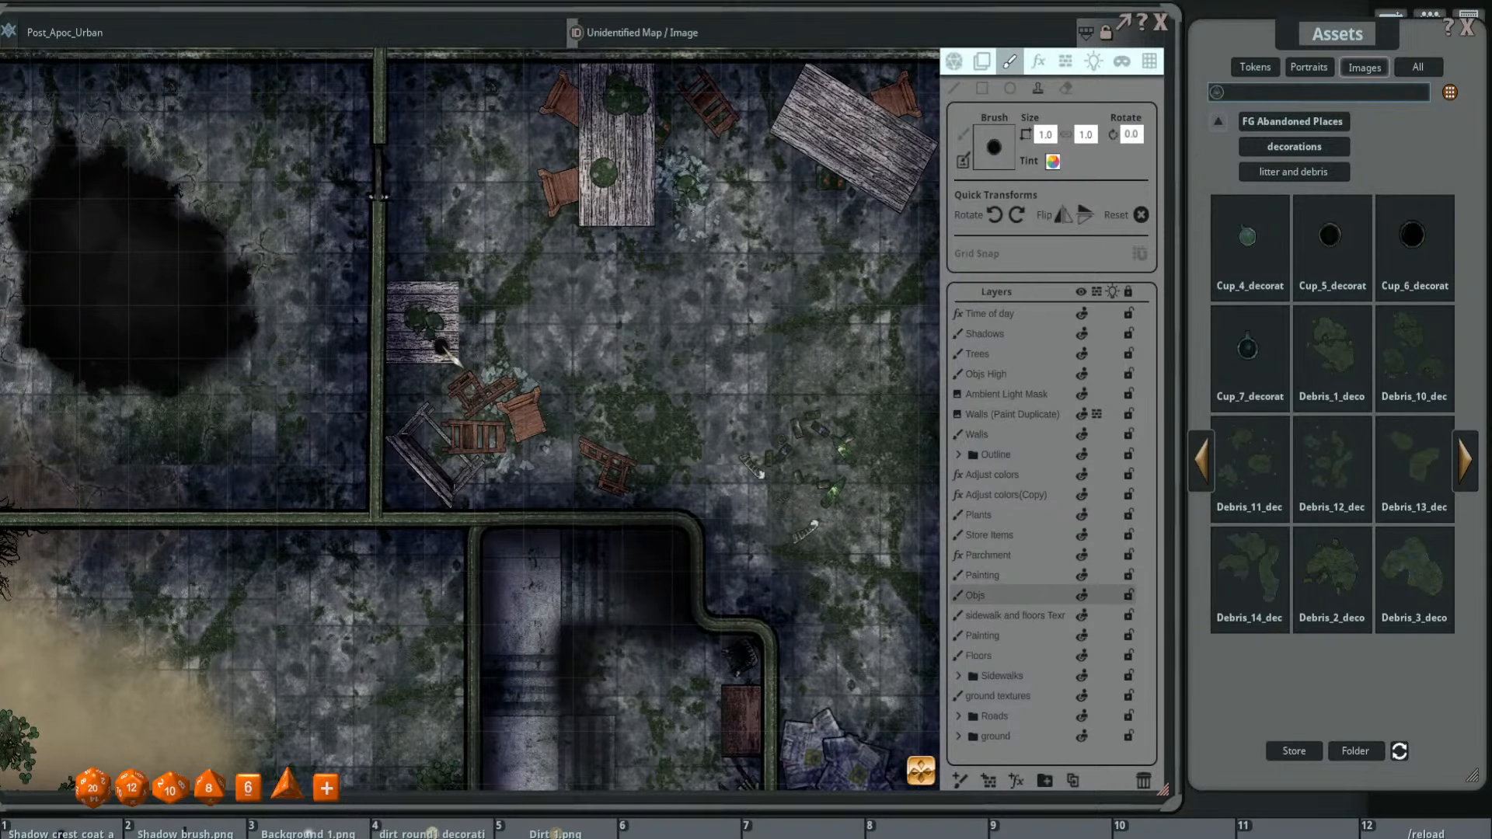
pyautogui.scroll(-2, 619, 165)
pyautogui.press('ctrl')
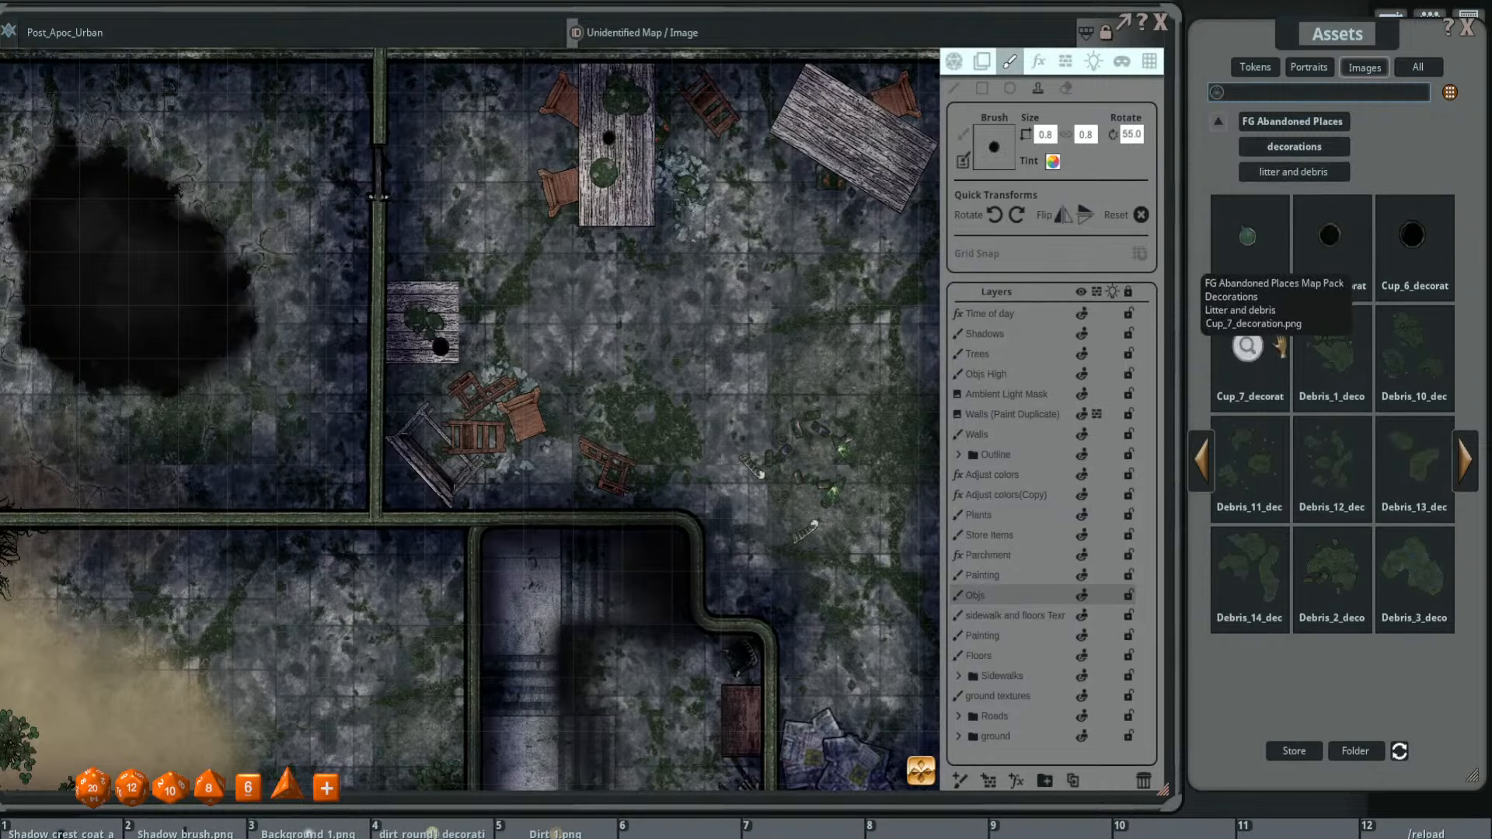
# - Load Cup_7_decoration.png as the brush and stamp rotated cups on the long table and the tilted table
pyautogui.click(1247, 349)
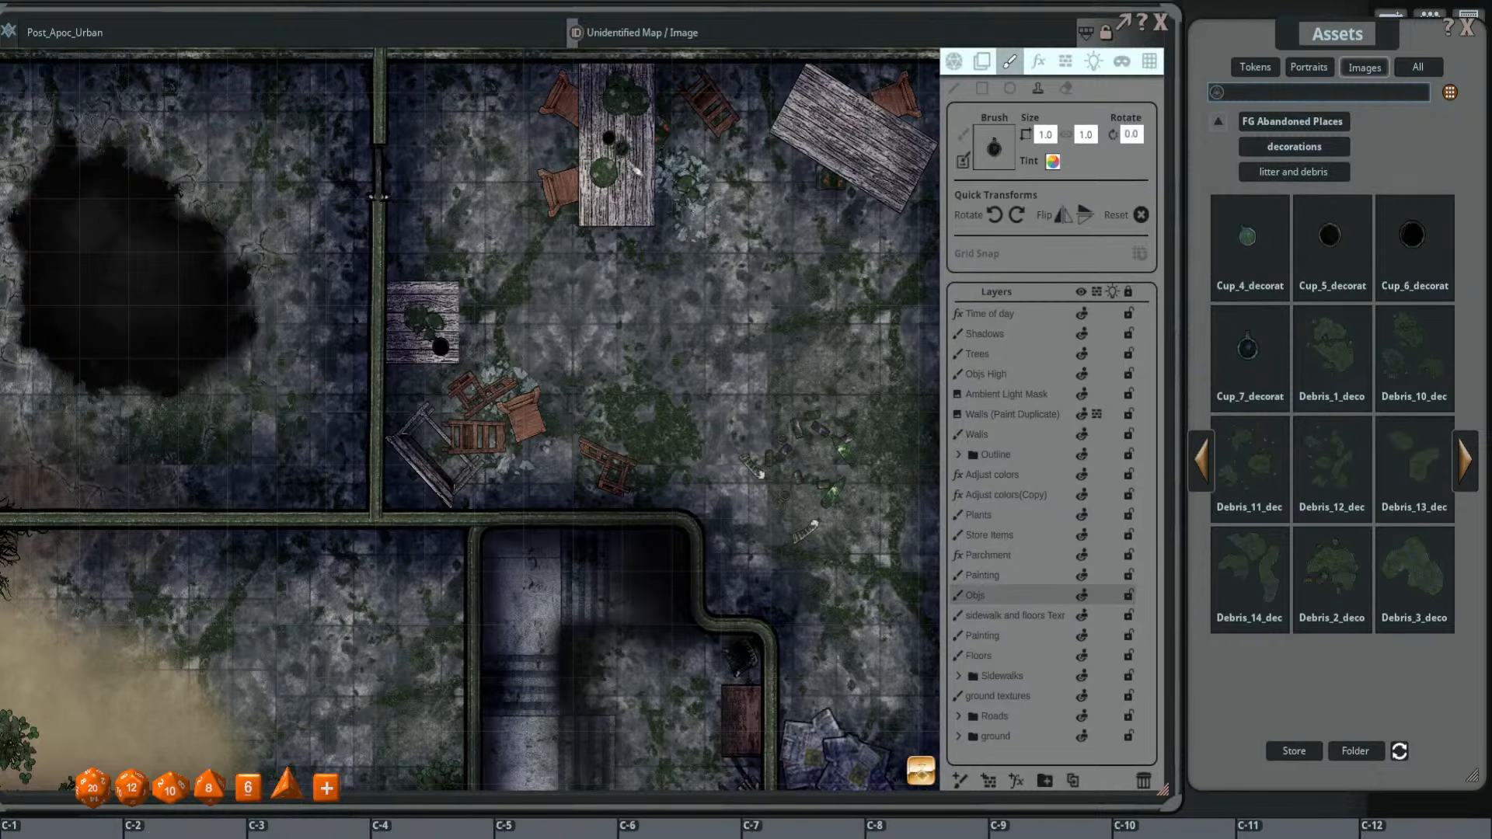
pyautogui.scroll(-1, 636, 164)
pyautogui.scroll(-5, 636, 164)
pyautogui.scroll(8, 843, 136)
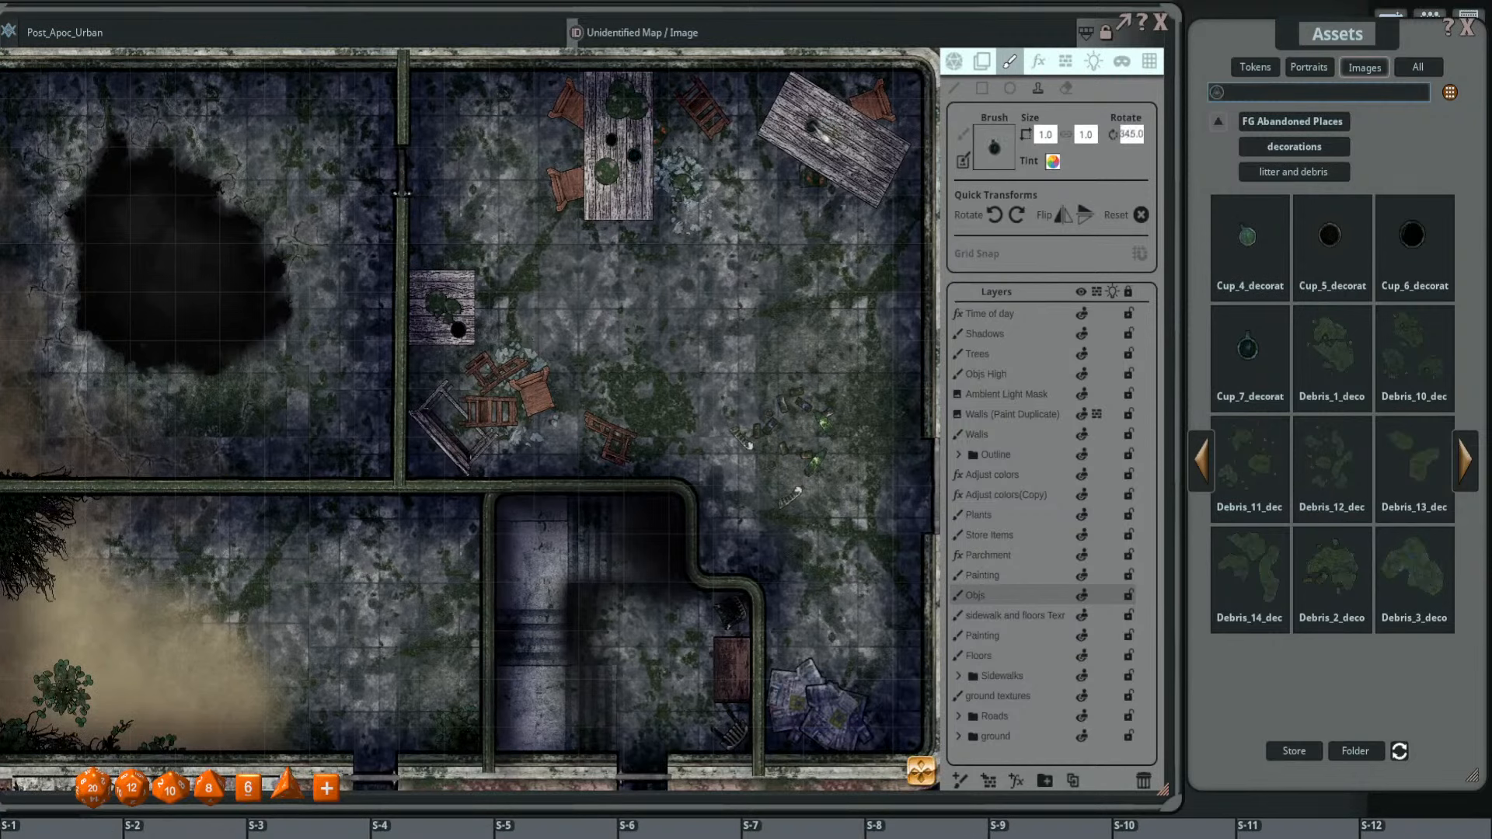
# - Go back to the first page of litter images, load a tipped-over cup as the brush and rotate it 40 degrees
pyautogui.click(1200, 460)
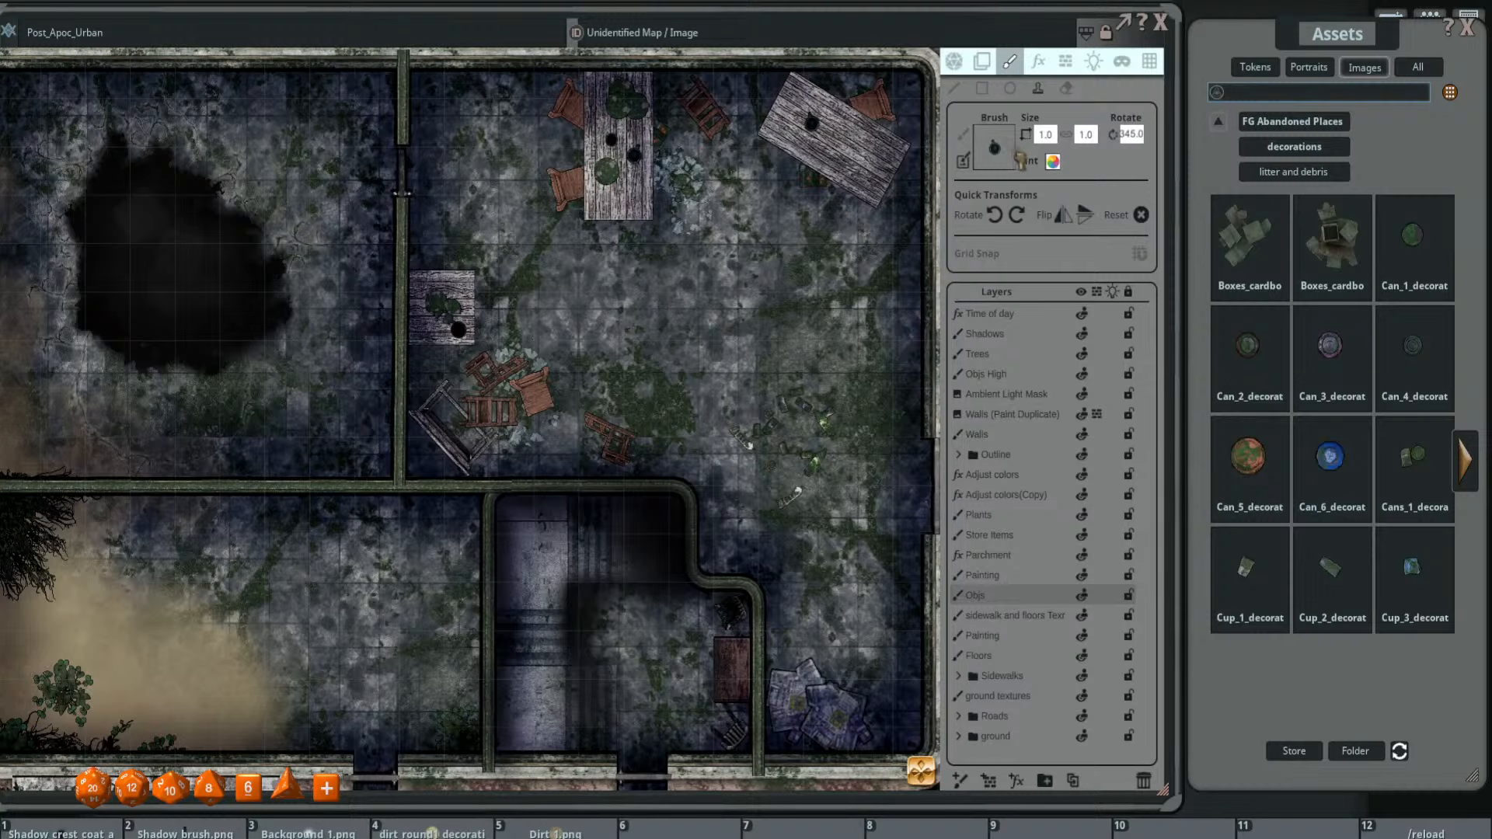
pyautogui.moveTo(1021, 159); pyautogui.dragTo(998, 151)
pyautogui.scroll(2, 859, 160)
pyautogui.scroll(-3, 652, 310)
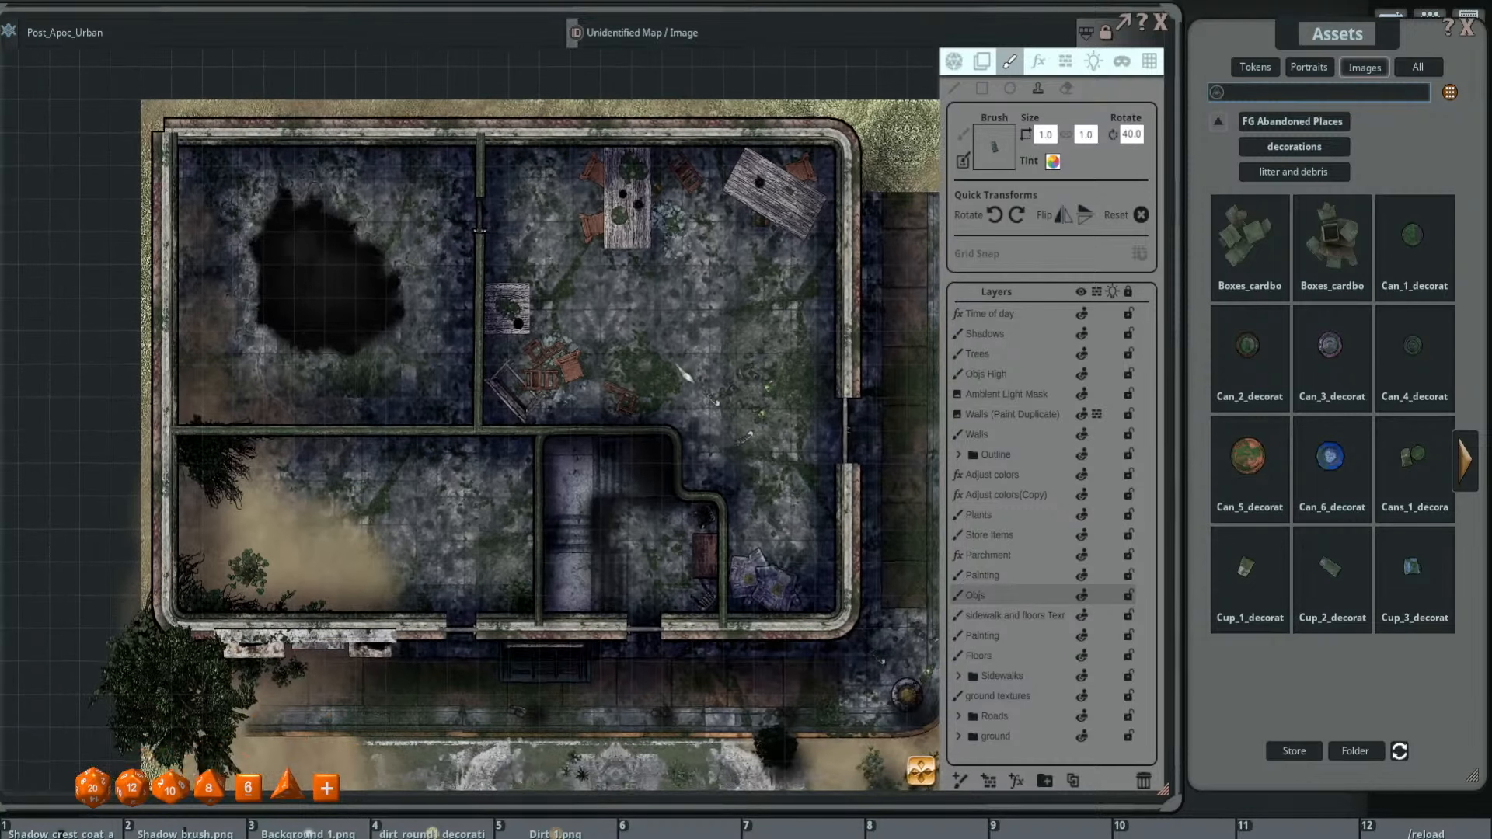
pyautogui.scroll(1, 808, 350)
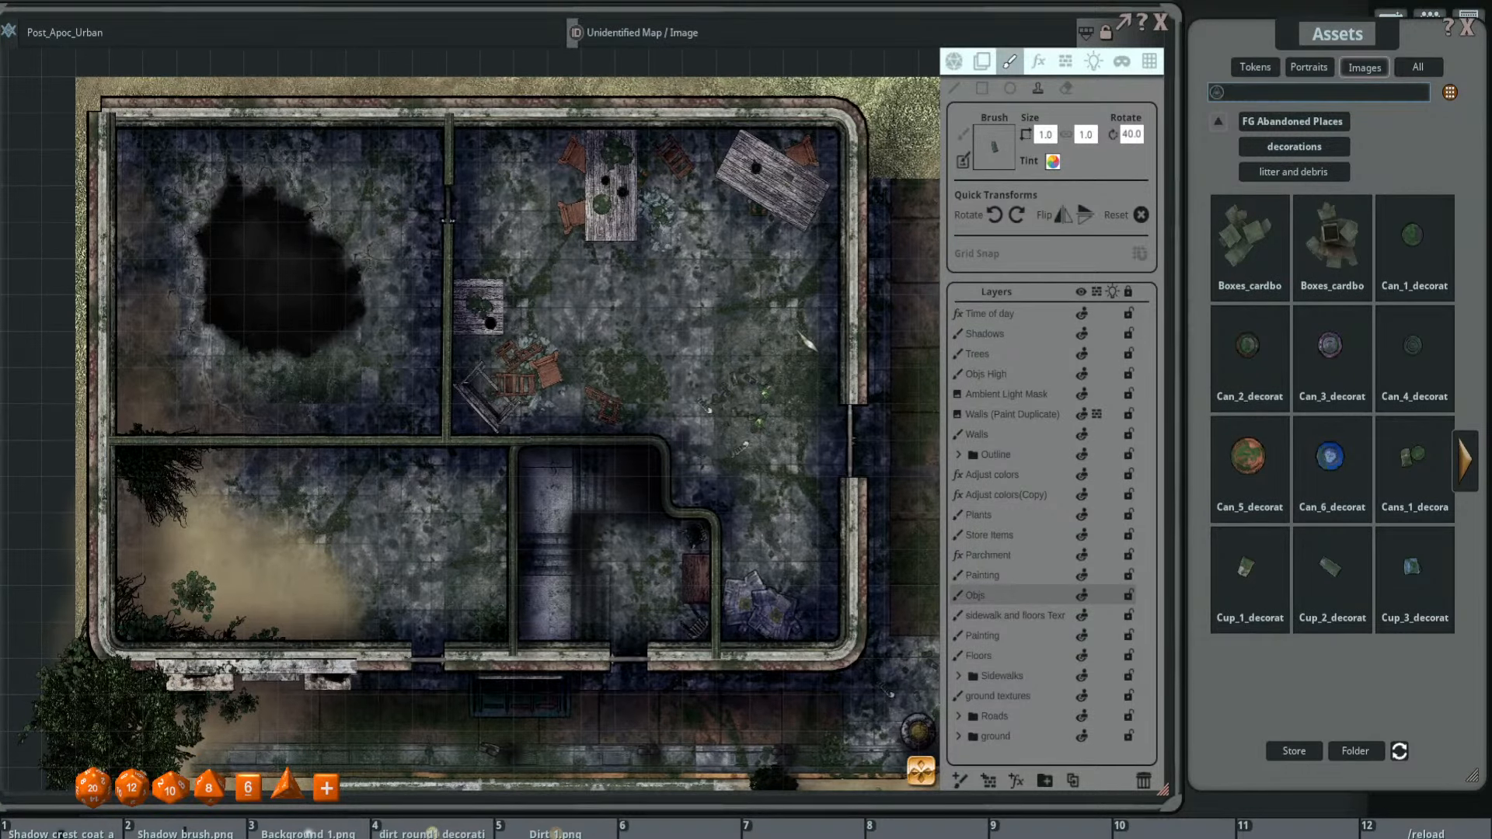
pyautogui.scroll(-3, 804, 341)
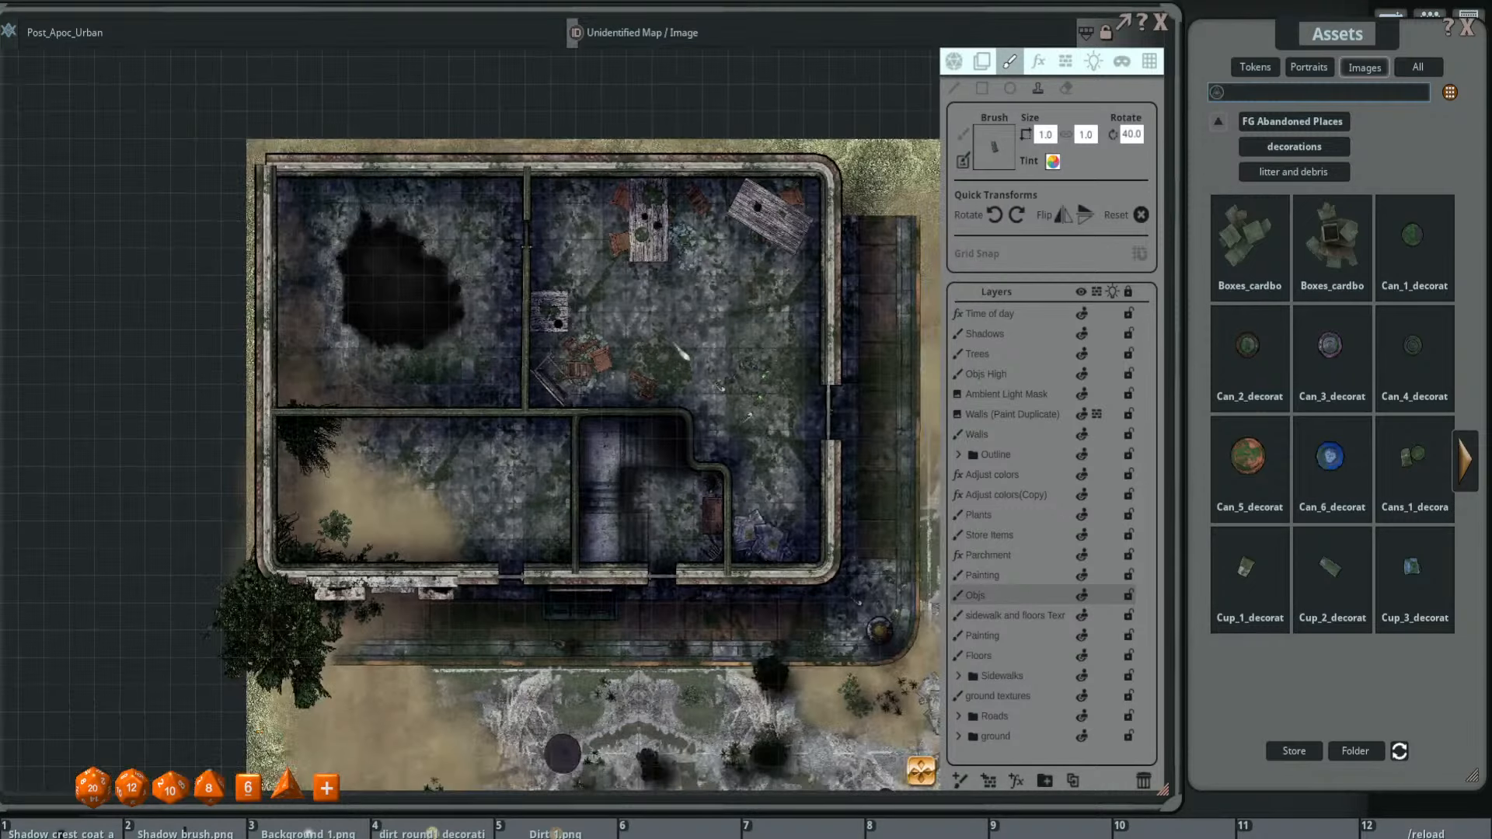
pyautogui.scroll(1, 749, 331)
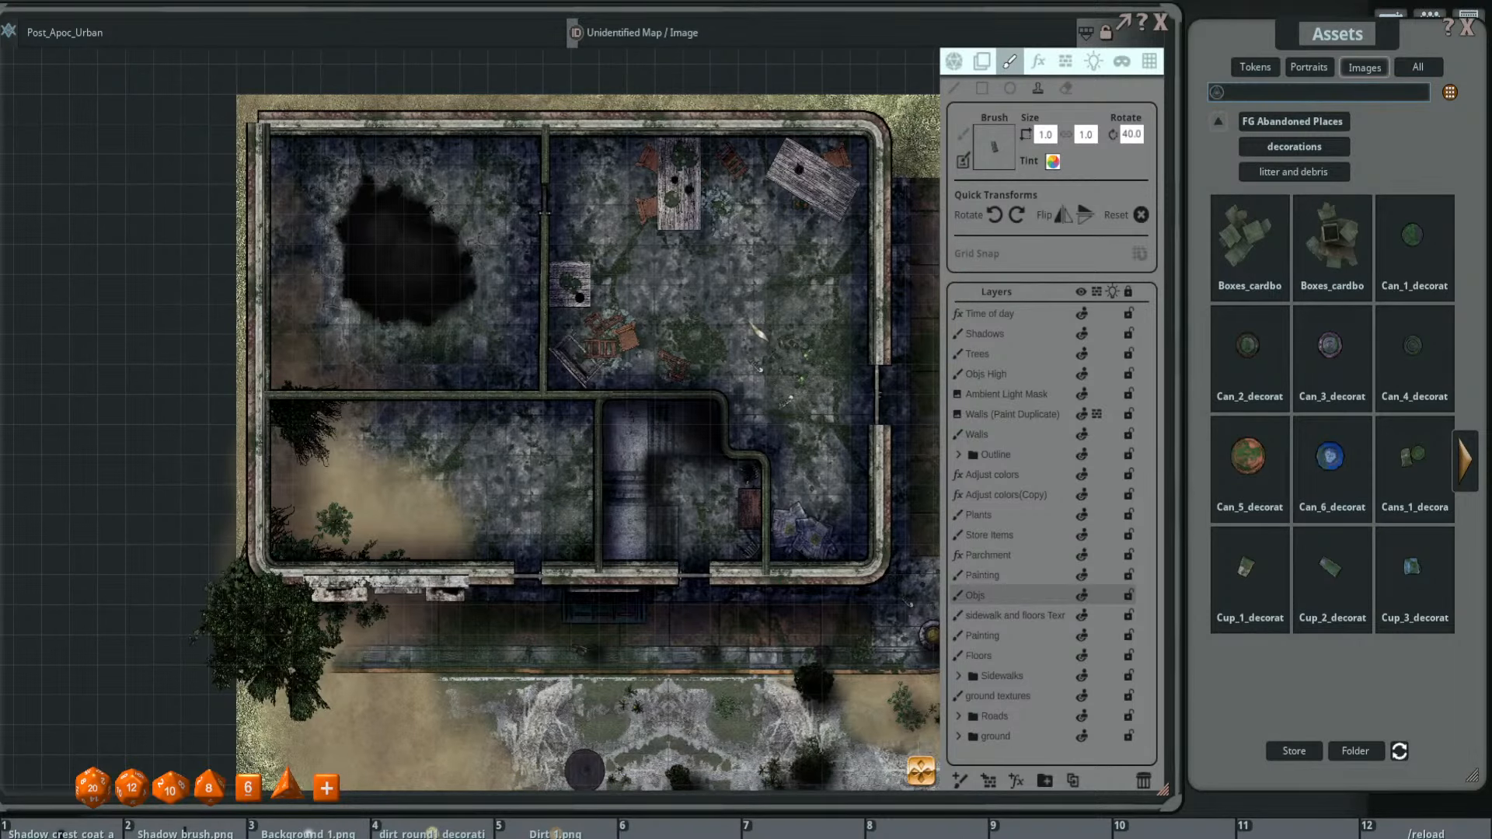
pyautogui.scroll(3, 750, 330)
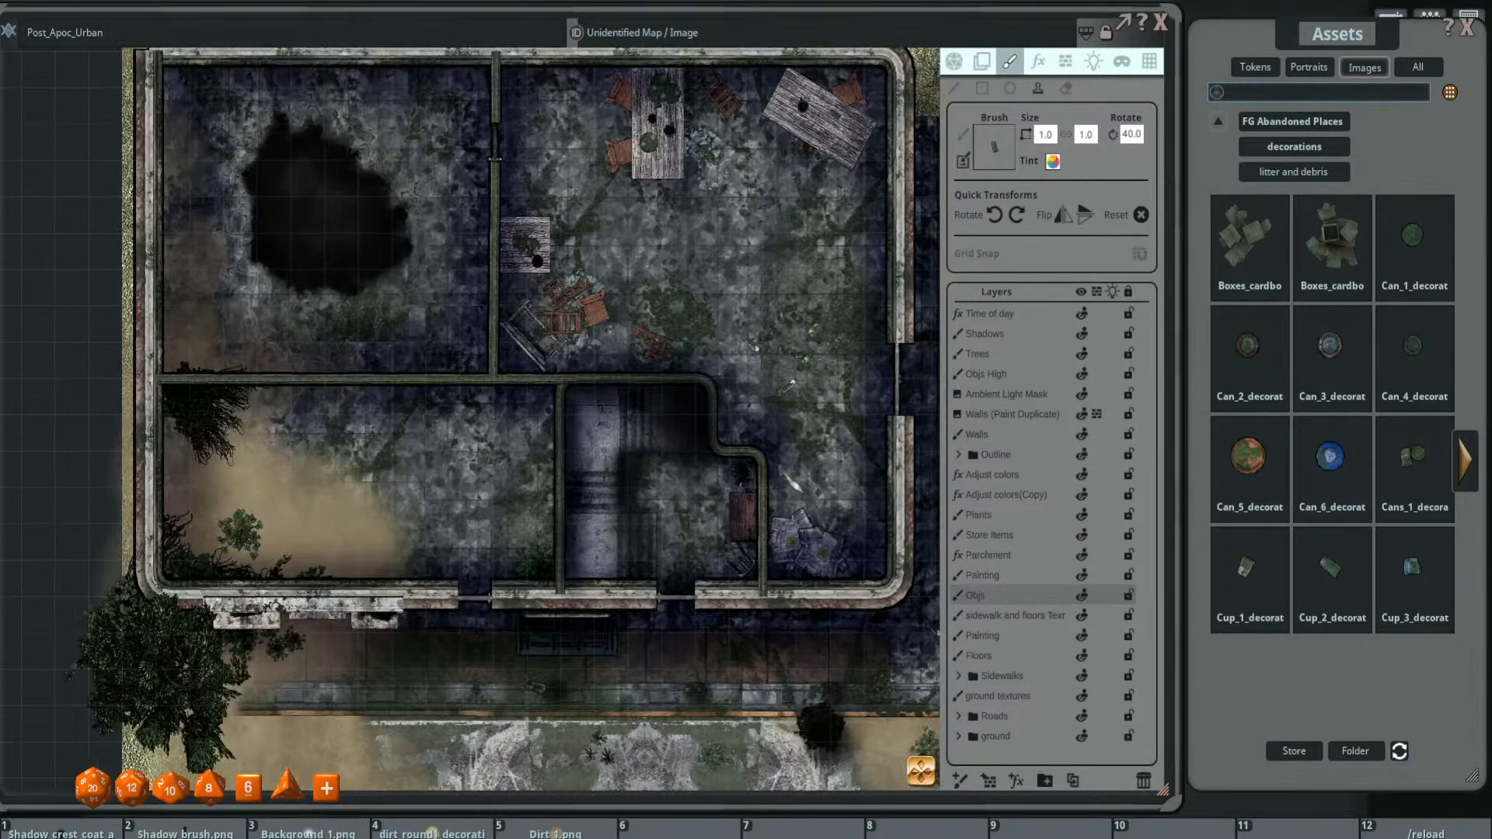
# - Open the Decorations image folder of FG Abandoned Places Map Pack 2 and go to its second page
pyautogui.scroll(-3, 777, 451)
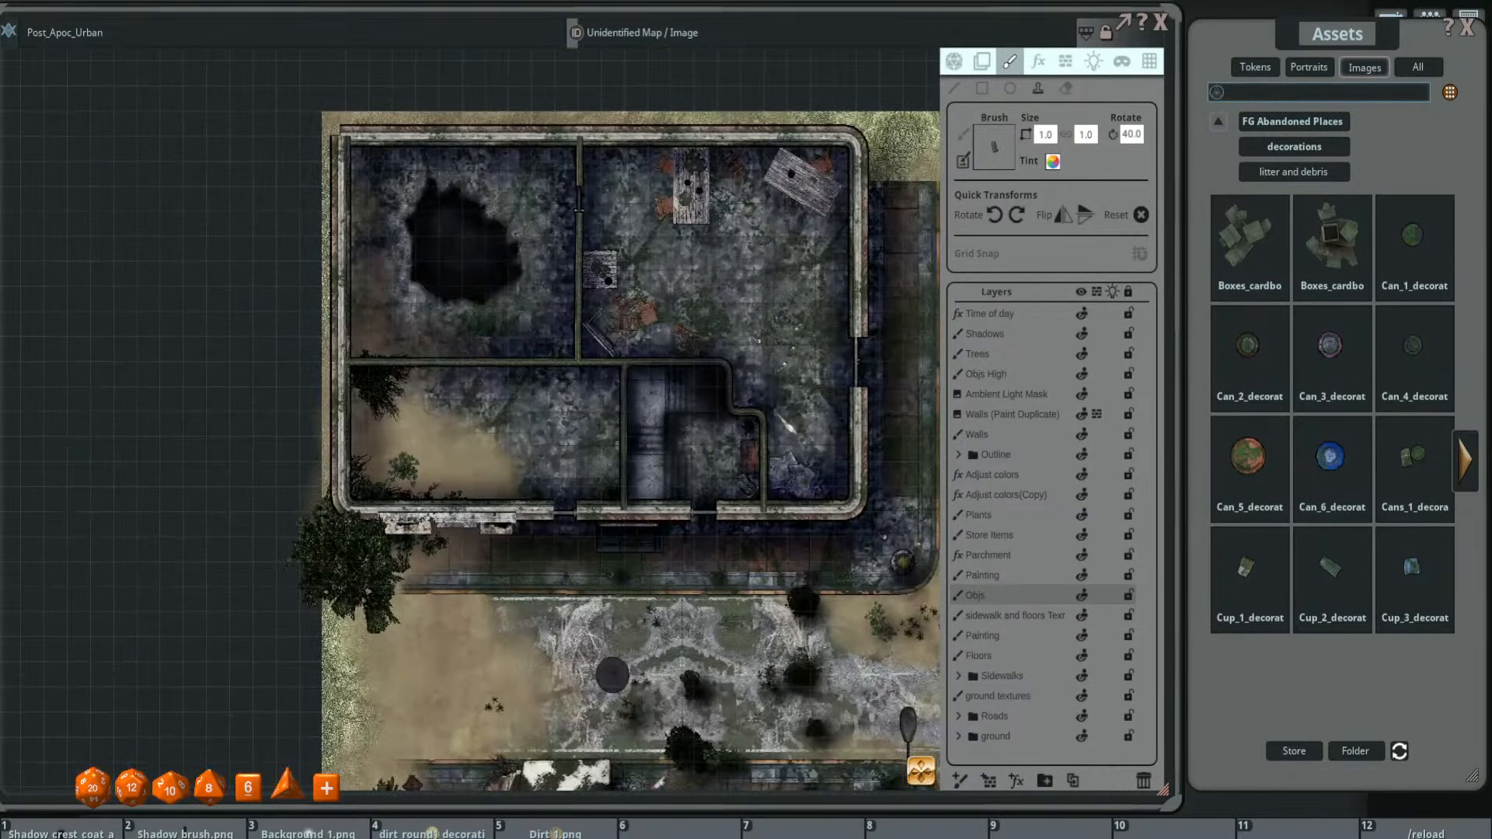
pyautogui.scroll(3, 513, 416)
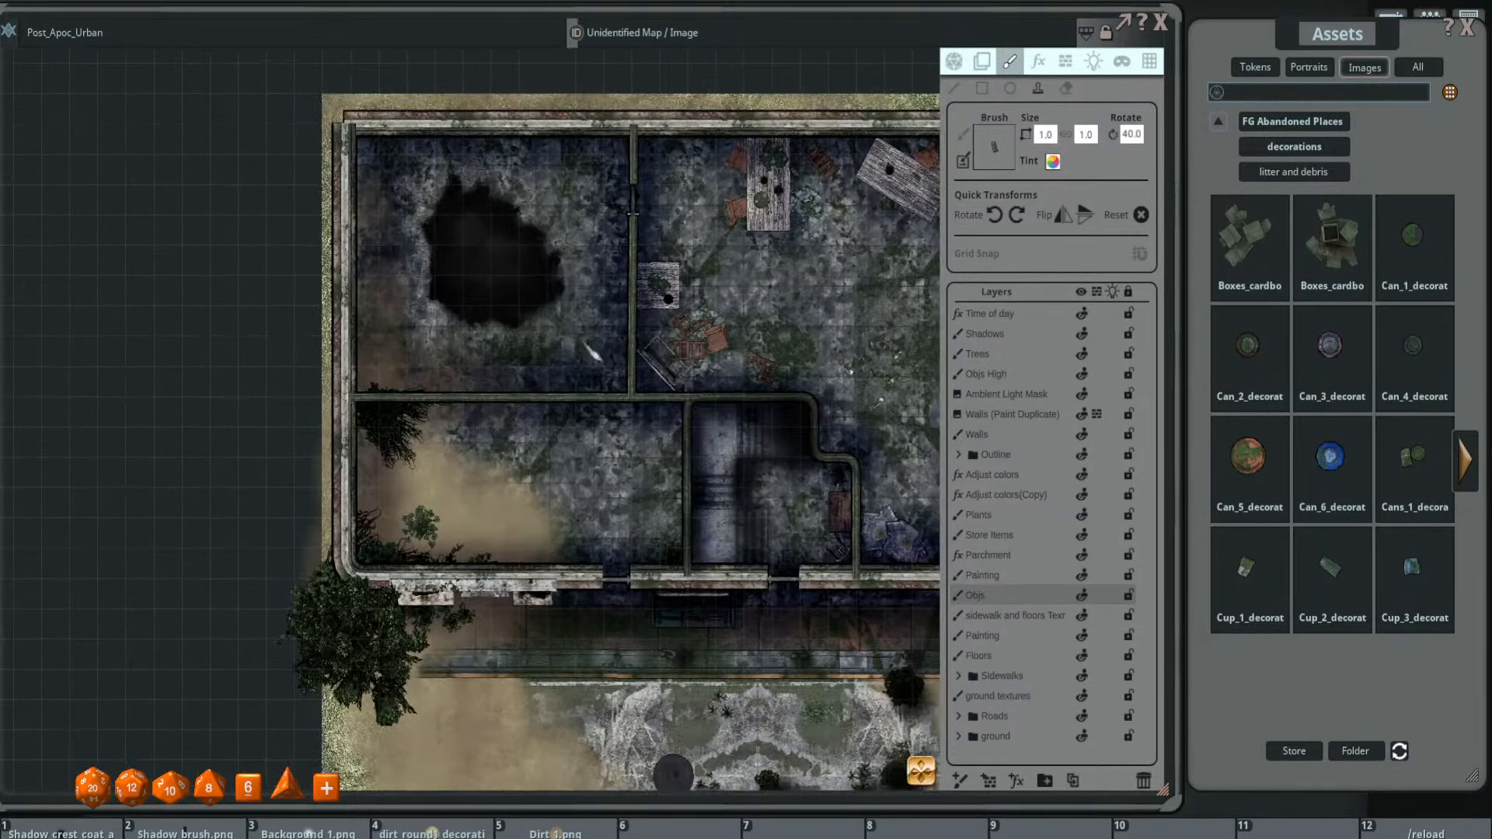
pyautogui.scroll(-2, 237, 295)
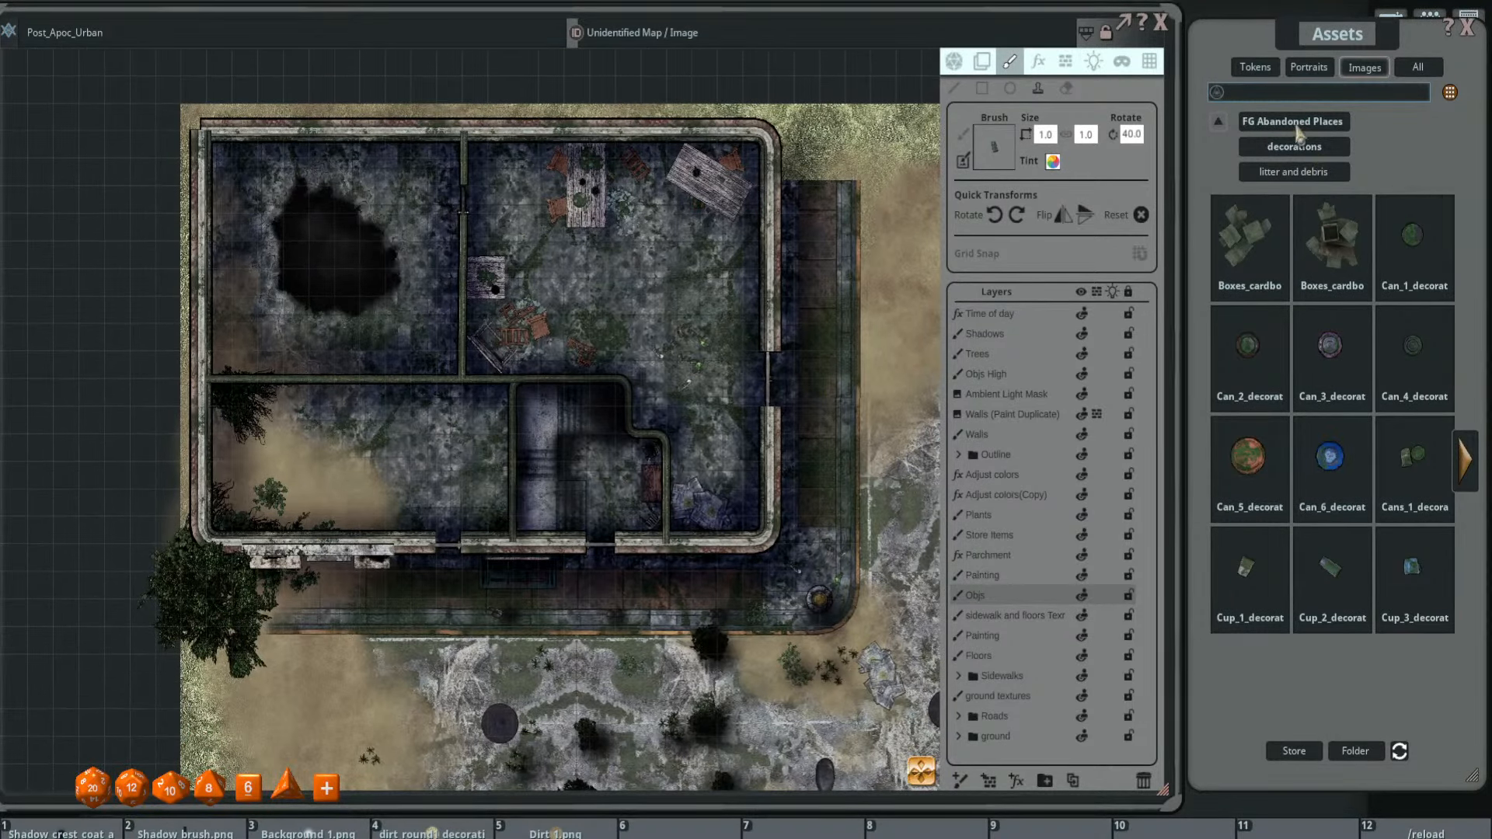
pyautogui.click(1295, 122)
pyautogui.click(1218, 122)
pyautogui.scroll(-1, 1320, 311)
pyautogui.click(1286, 264)
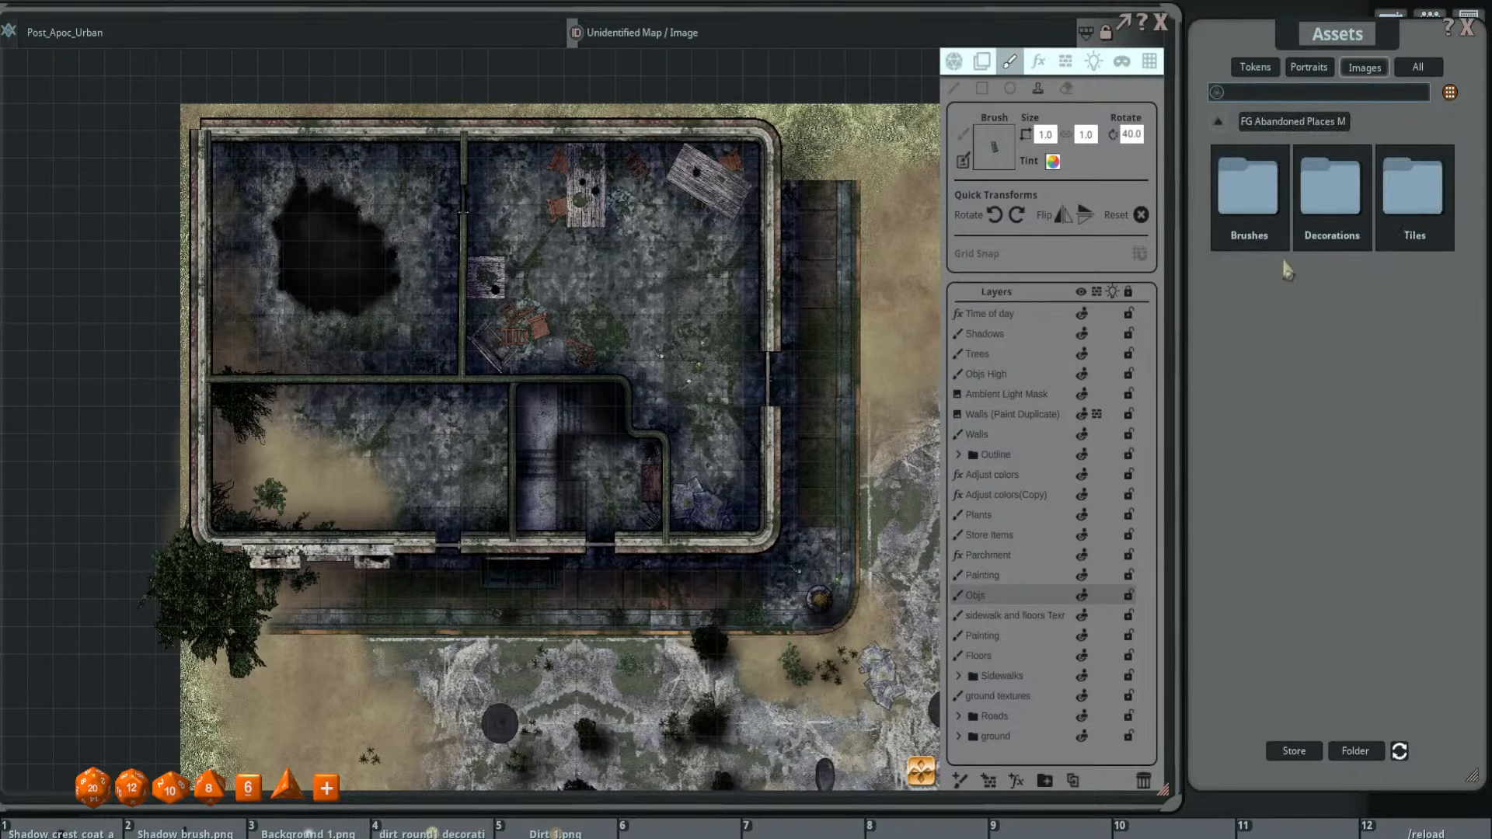
pyautogui.click(1330, 198)
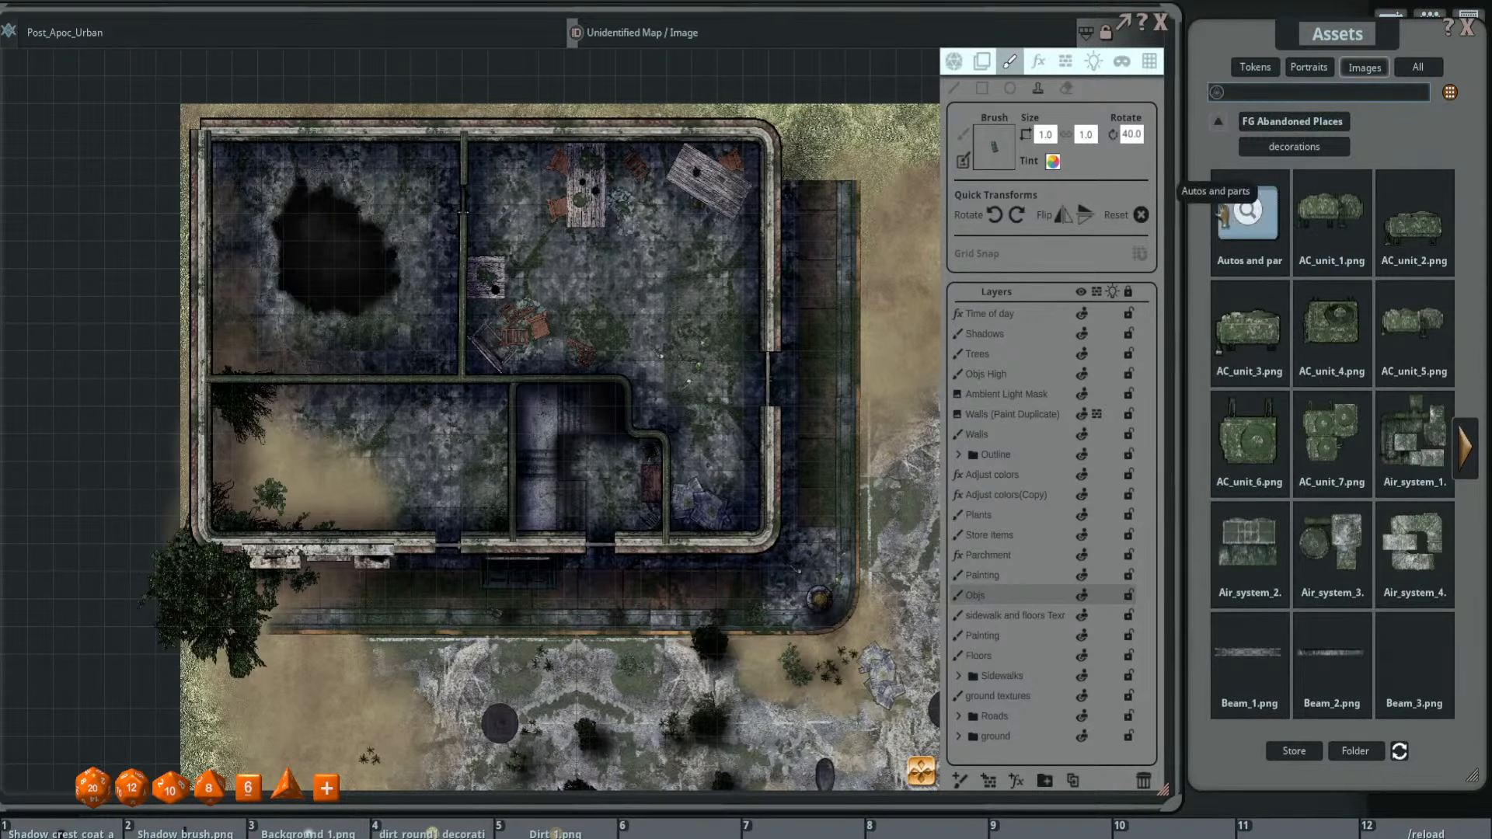
pyautogui.click(1465, 449)
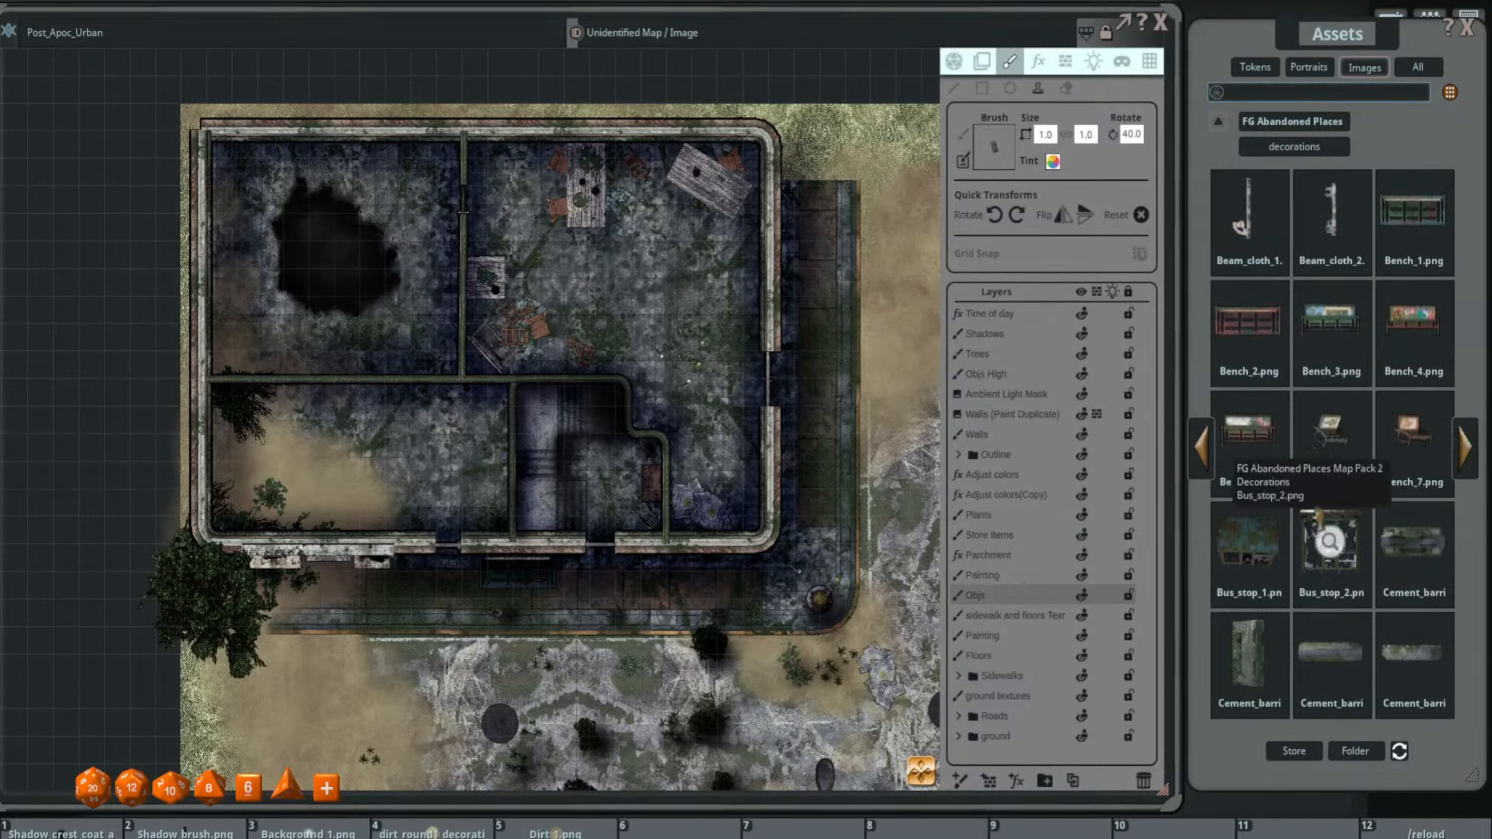
# - Load the first Beam_cloth image as the brush, sized 1.2 by 2.4 and rotated 180 degrees
pyautogui.click(1247, 204)
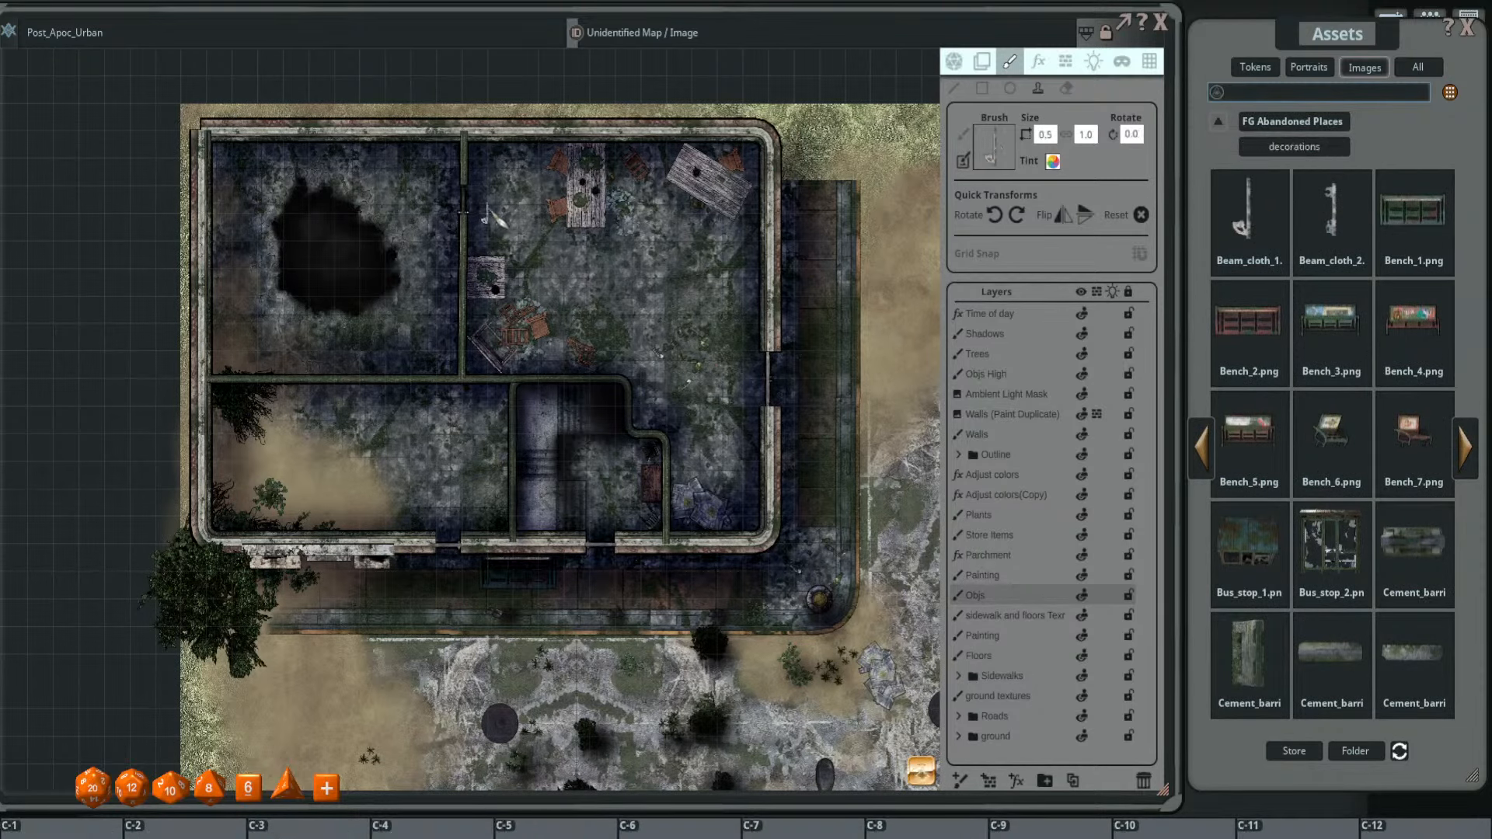
pyautogui.scroll(3, 480, 216)
pyautogui.scroll(3, 480, 216)
pyautogui.scroll(10, 467, 210)
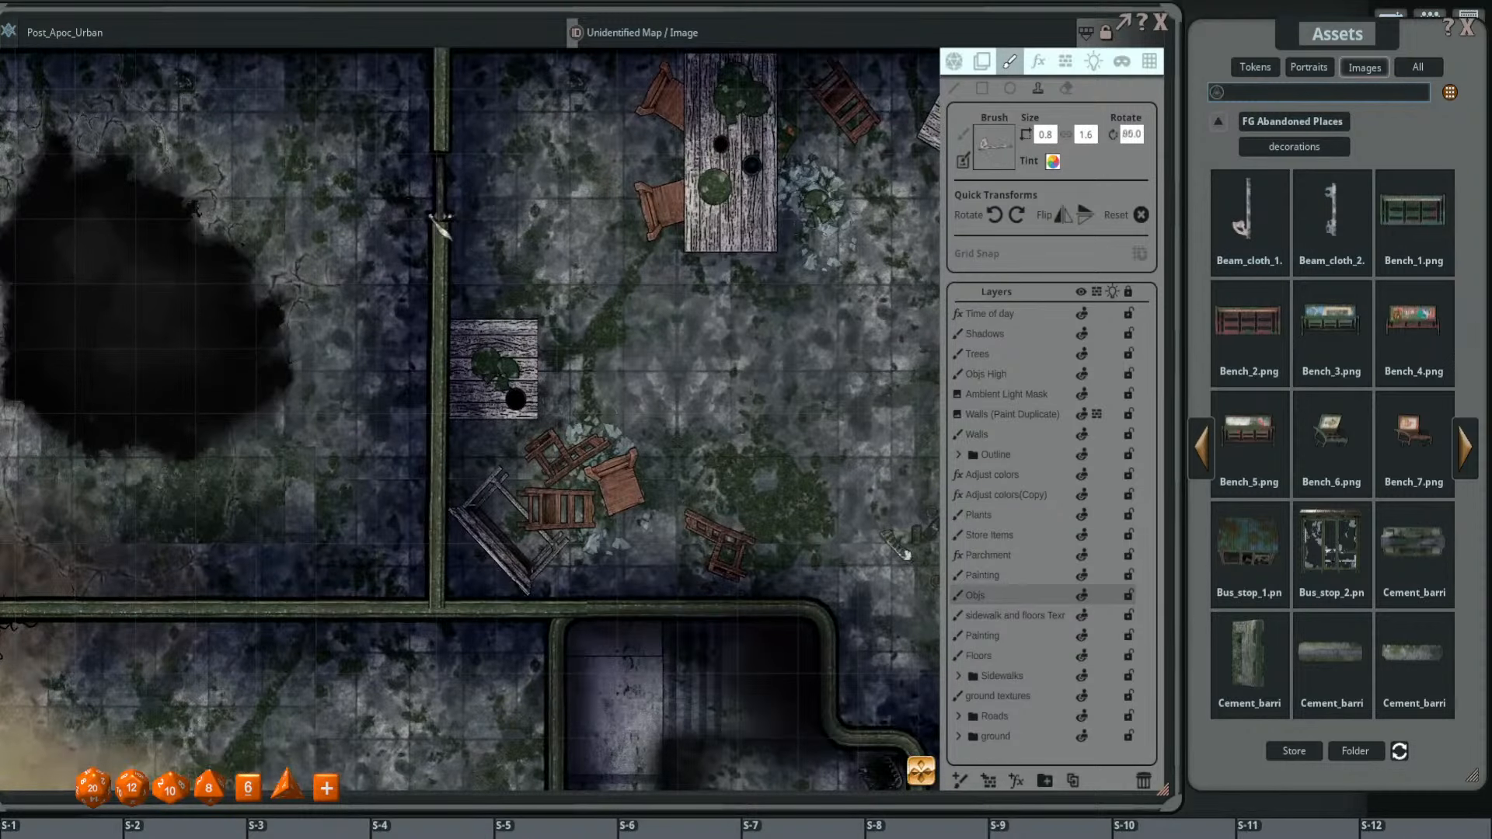
pyautogui.scroll(4, 449, 214)
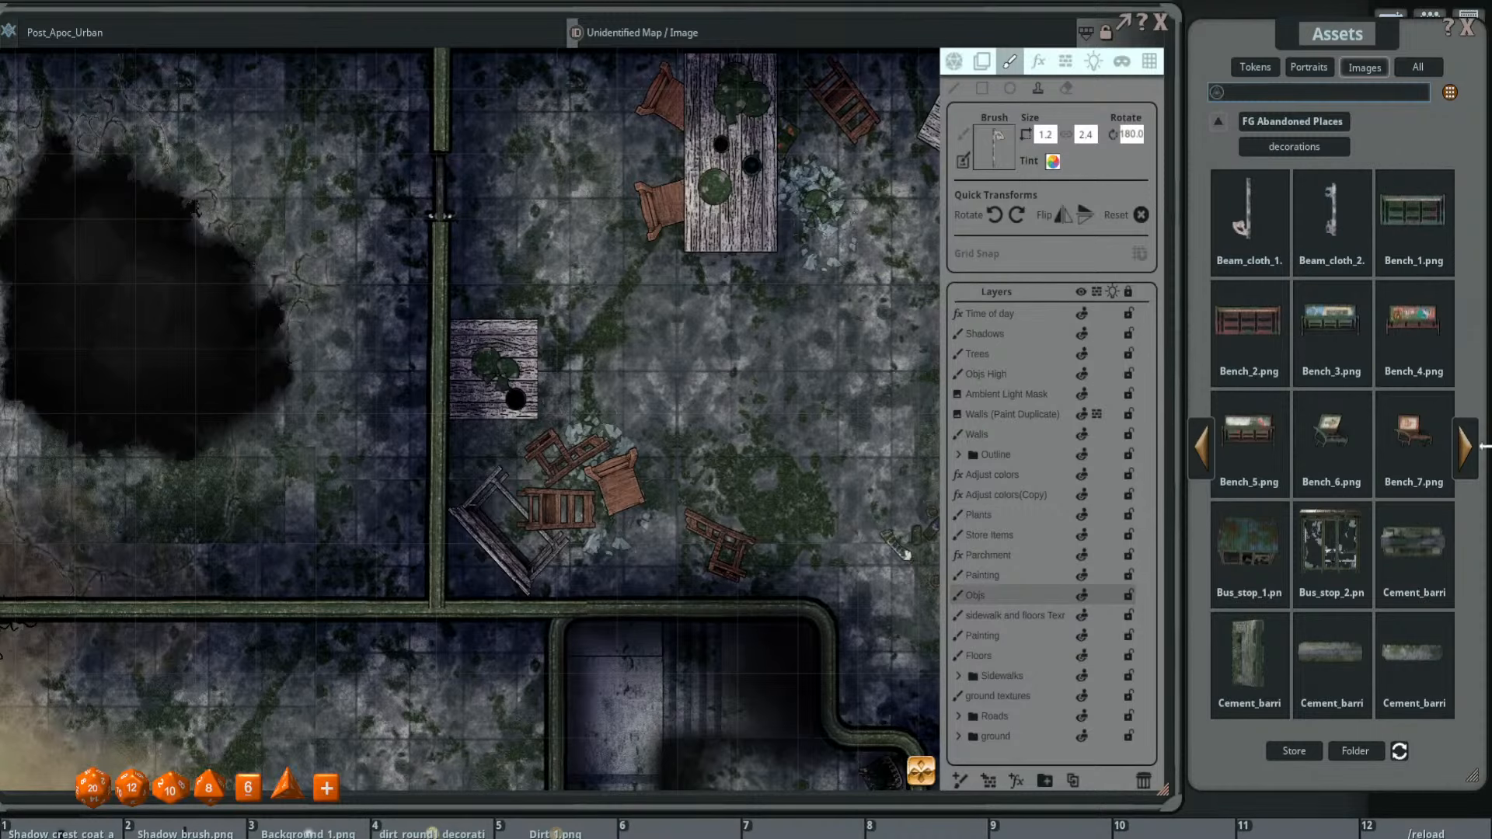
# - Browse the pages of Map Pack 2 decoration images for more objects to furnish the building
pyautogui.click(1466, 446)
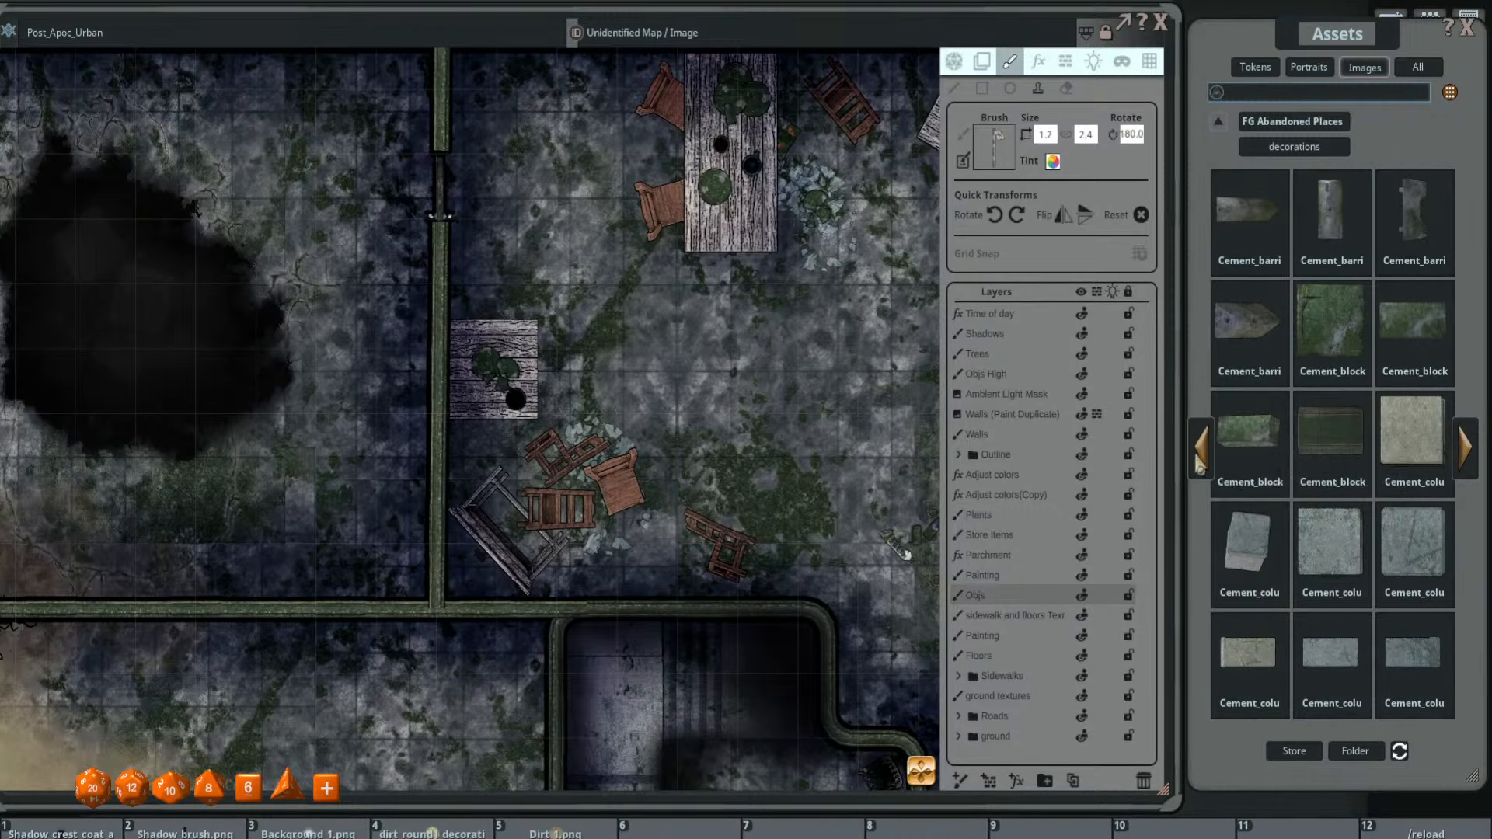
pyautogui.click(1201, 451)
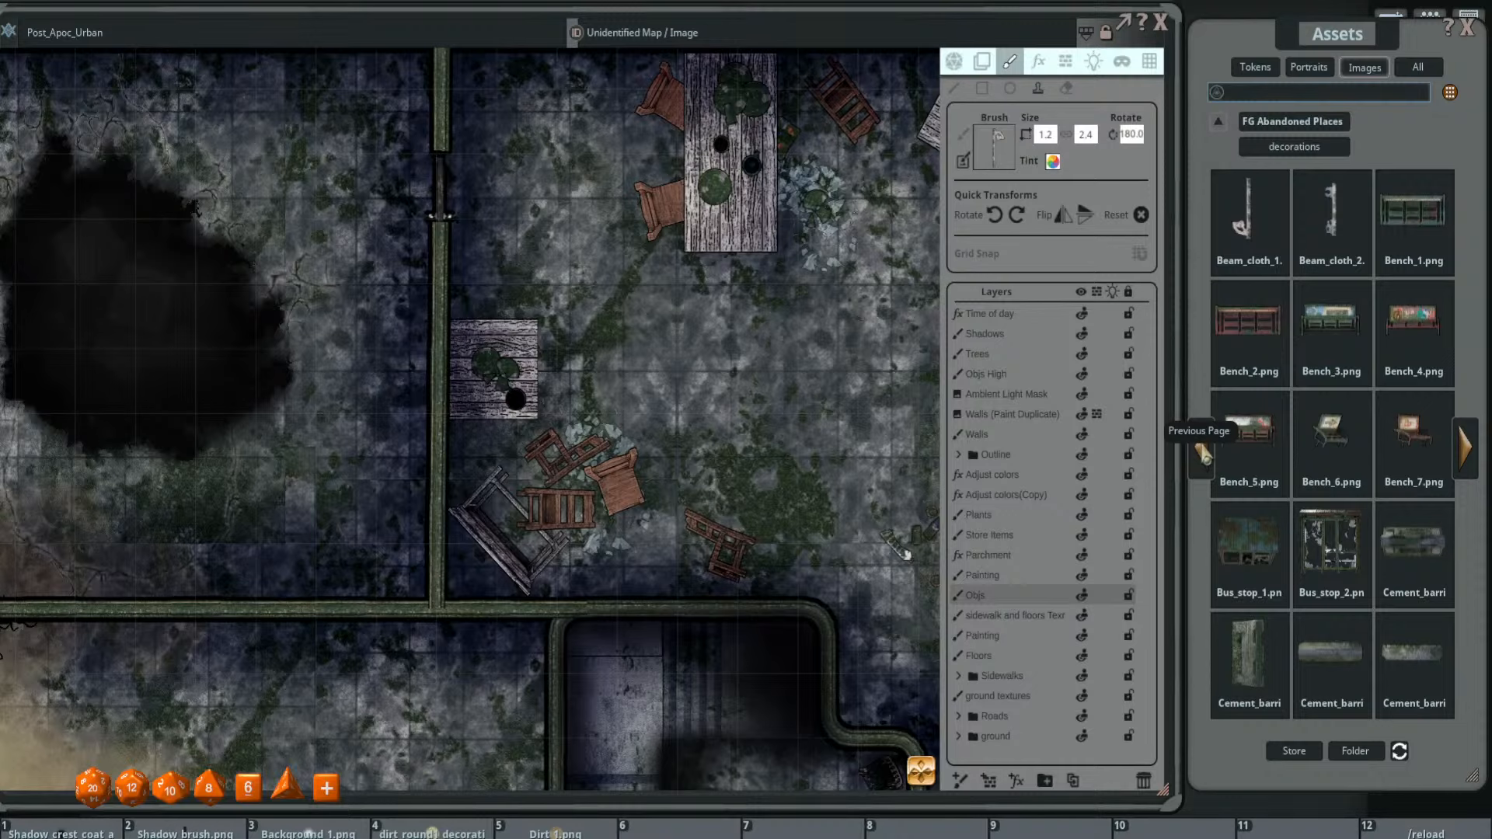
pyautogui.click(1203, 453)
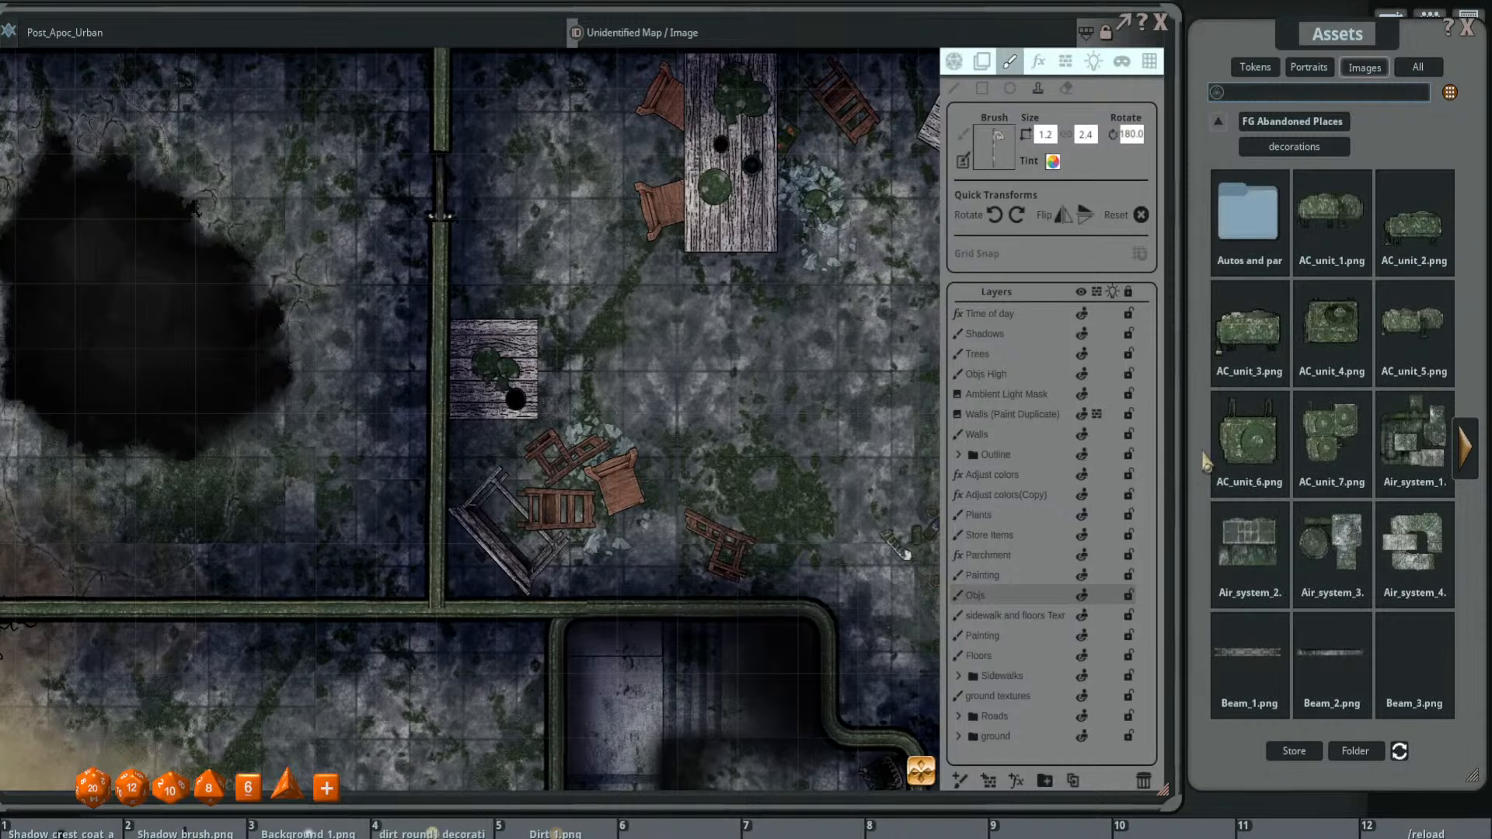
pyautogui.click(1465, 449)
pyautogui.click(1467, 451)
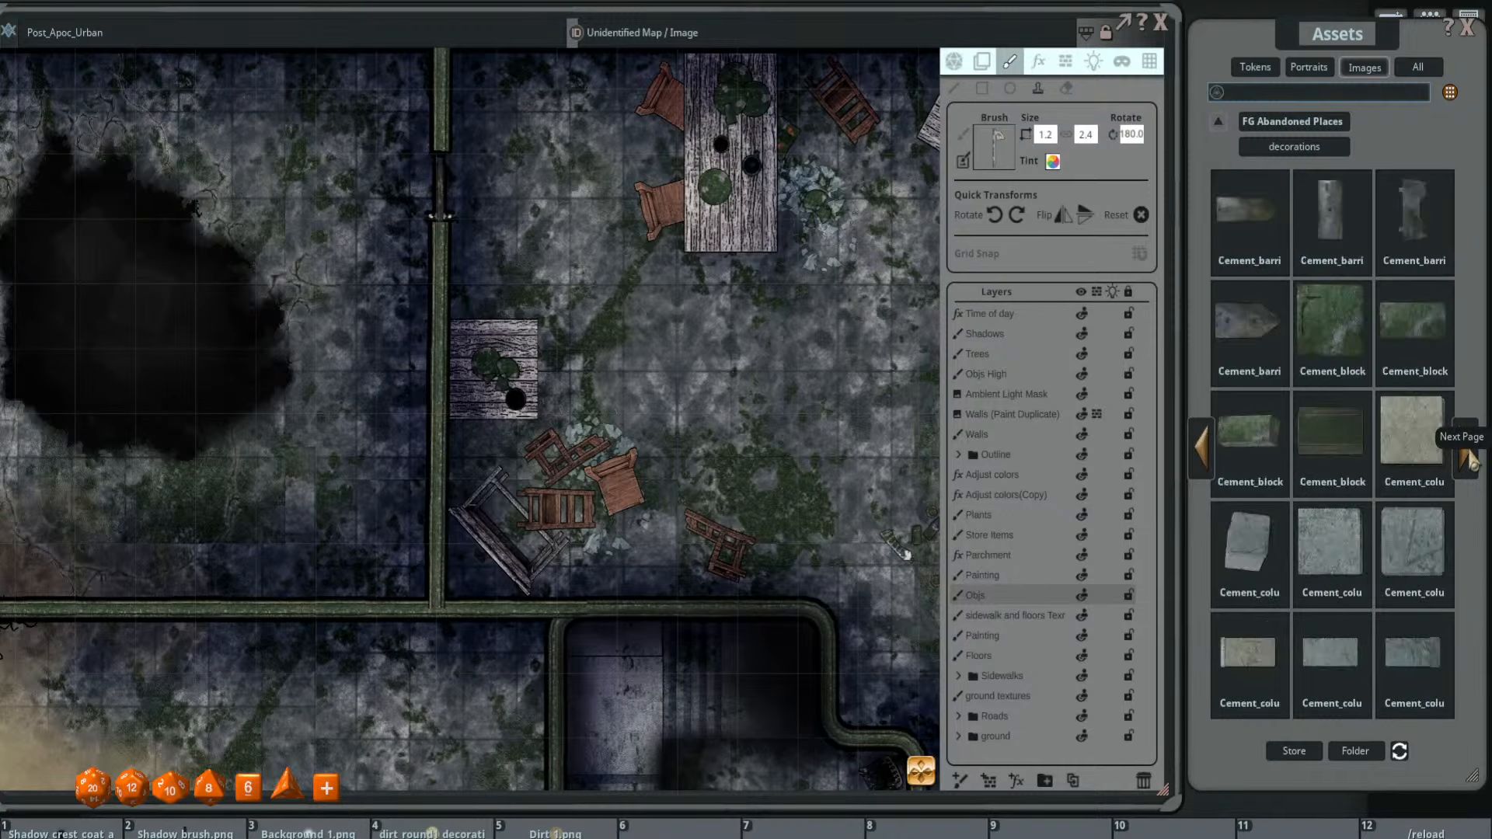
pyautogui.click(1465, 450)
pyautogui.click(1465, 451)
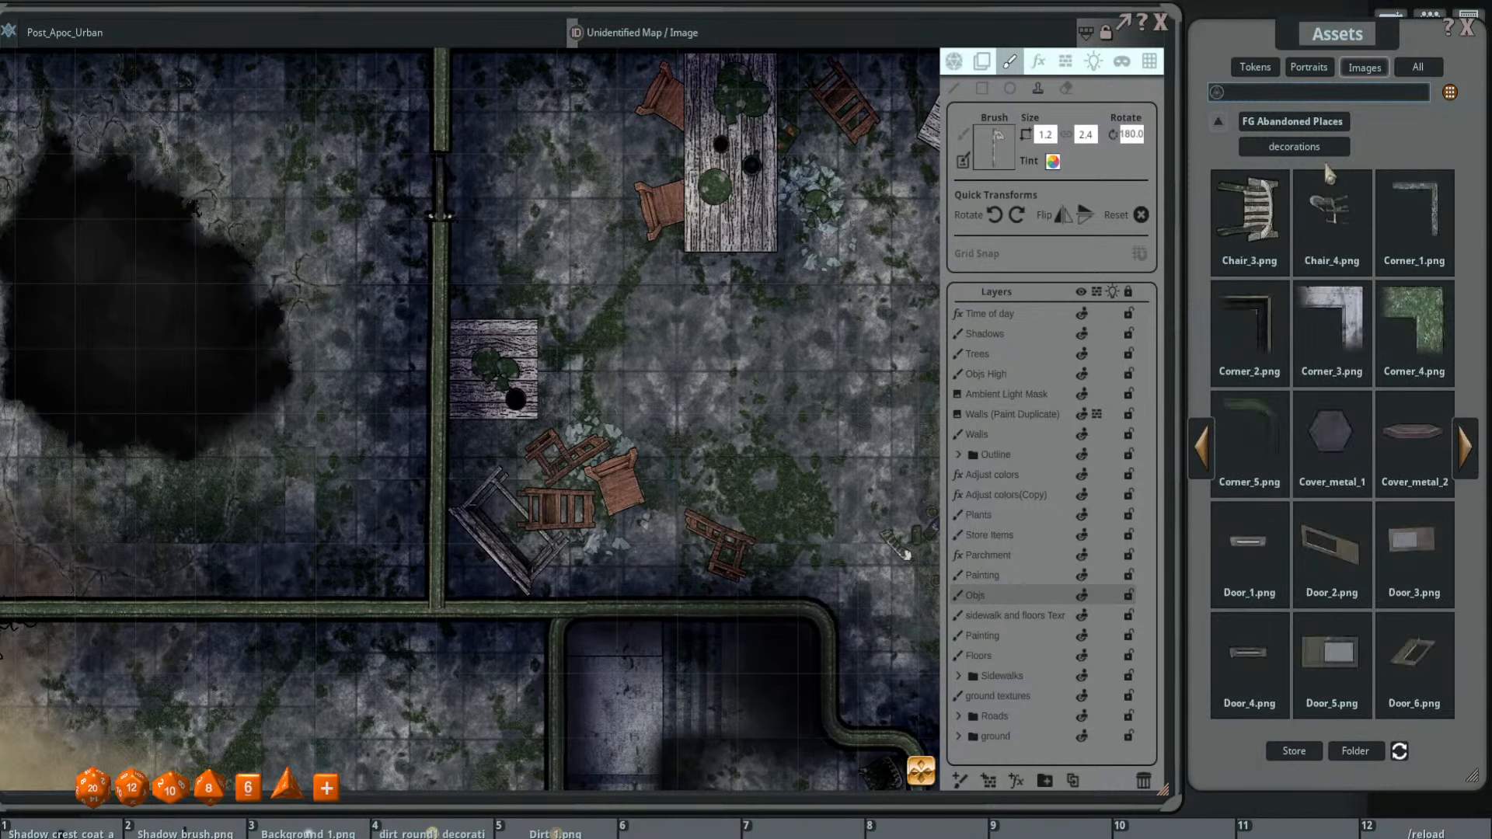
pyautogui.click(1476, 470)
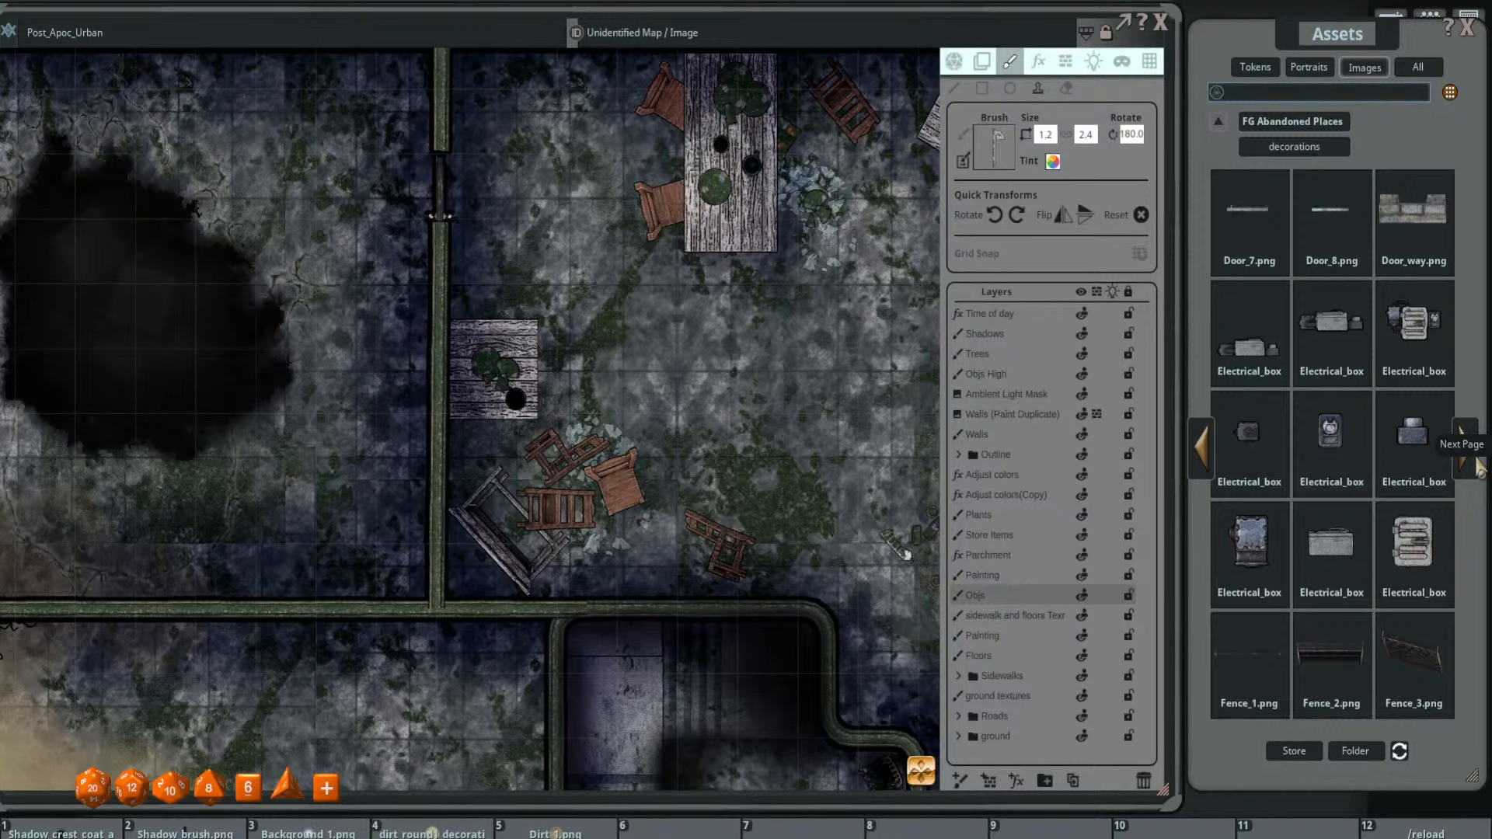
pyautogui.click(1477, 470)
pyautogui.click(1476, 470)
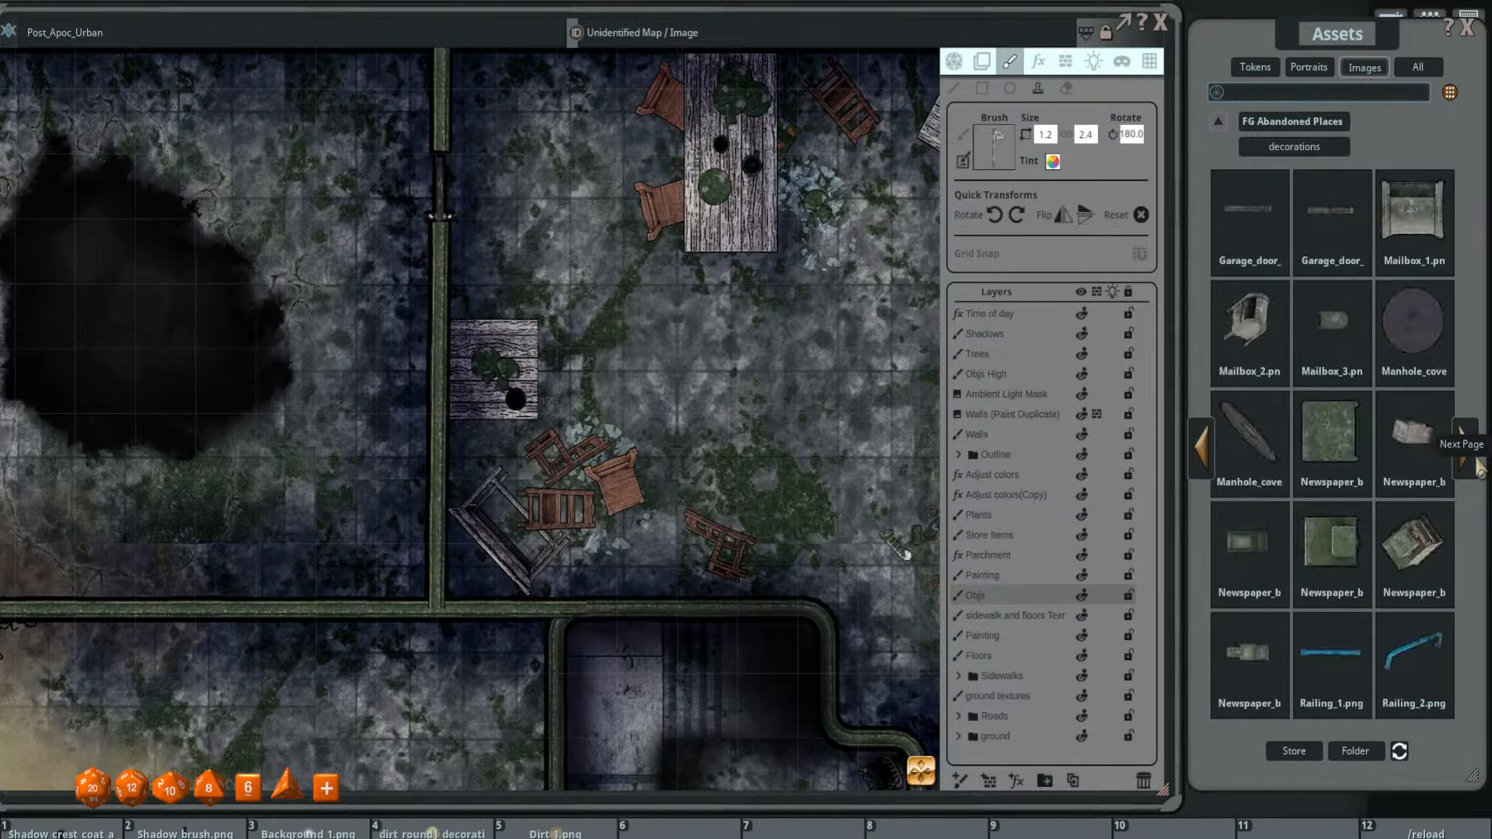
pyautogui.click(1477, 470)
pyautogui.click(1476, 470)
pyautogui.click(1476, 470)
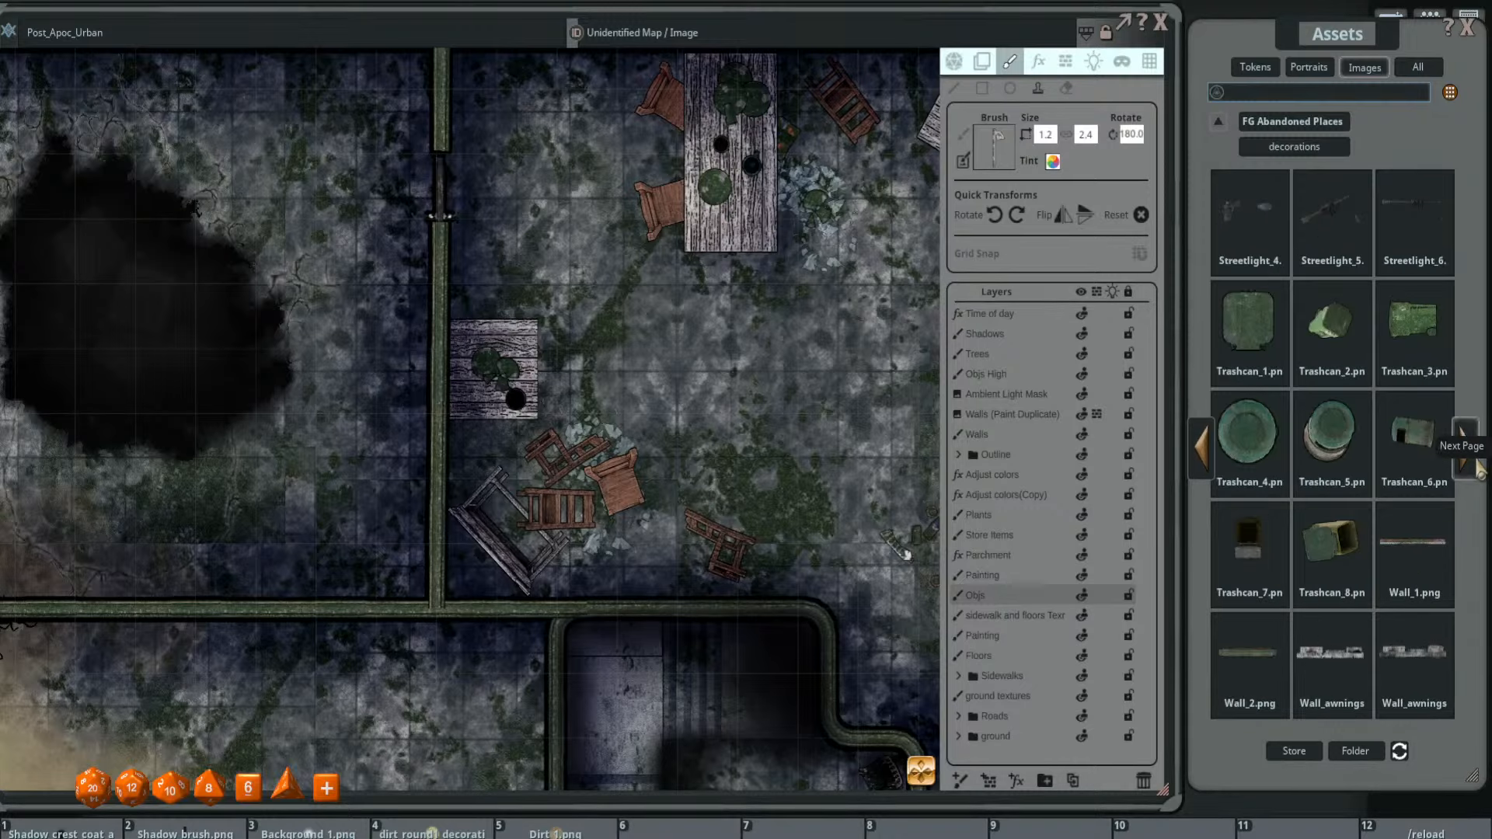
# - Load a Wall_awnings decoration from FG Abandoned Places as the brush, sized 3.8 by 1.3 and rotated 90 degrees
pyautogui.click(1476, 470)
pyautogui.click(1196, 447)
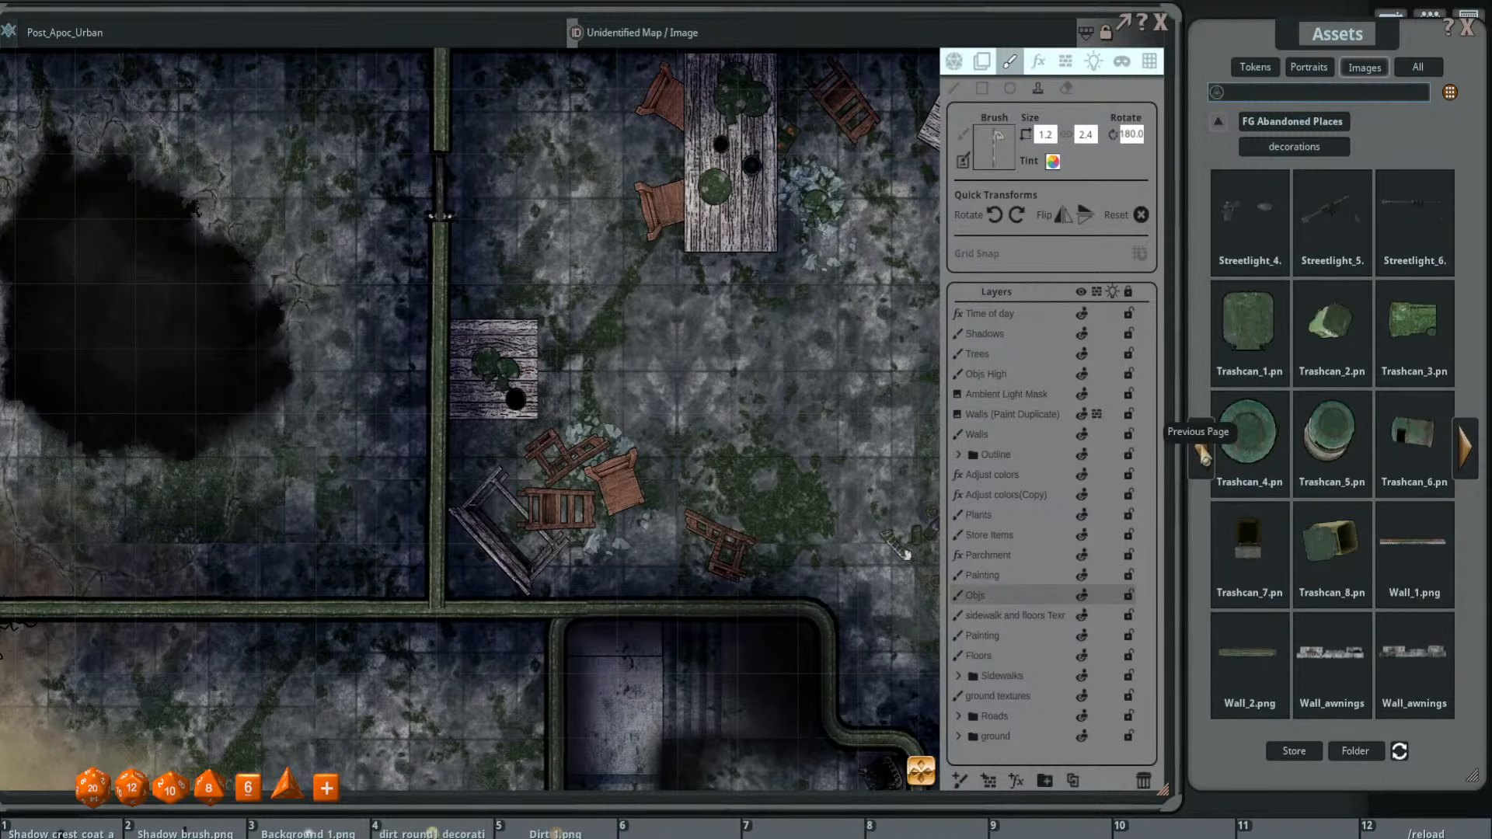
pyautogui.scroll(-5, 675, 334)
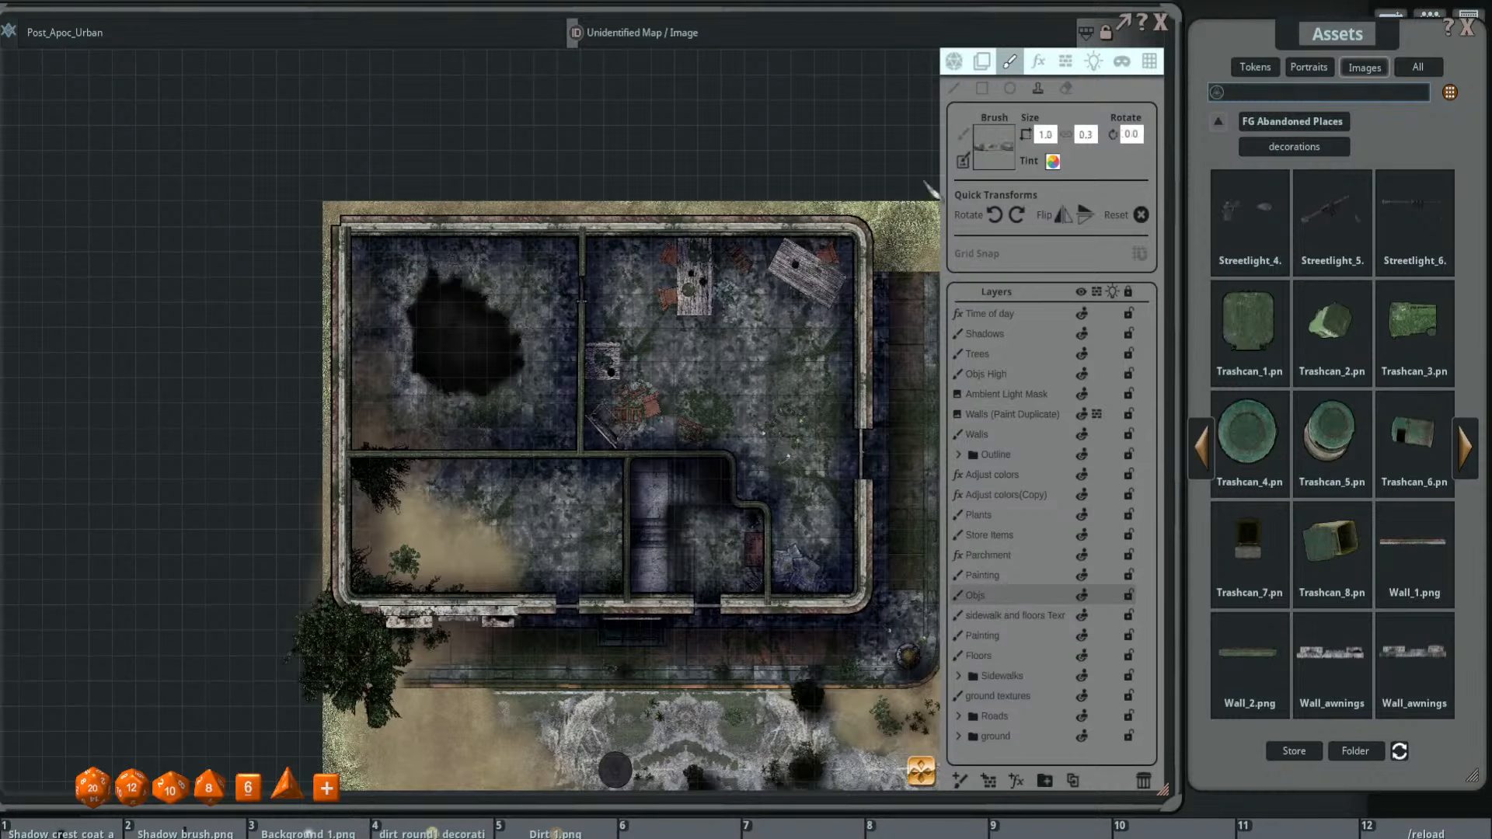
pyautogui.scroll(14, 673, 353)
pyautogui.scroll(8, 822, 371)
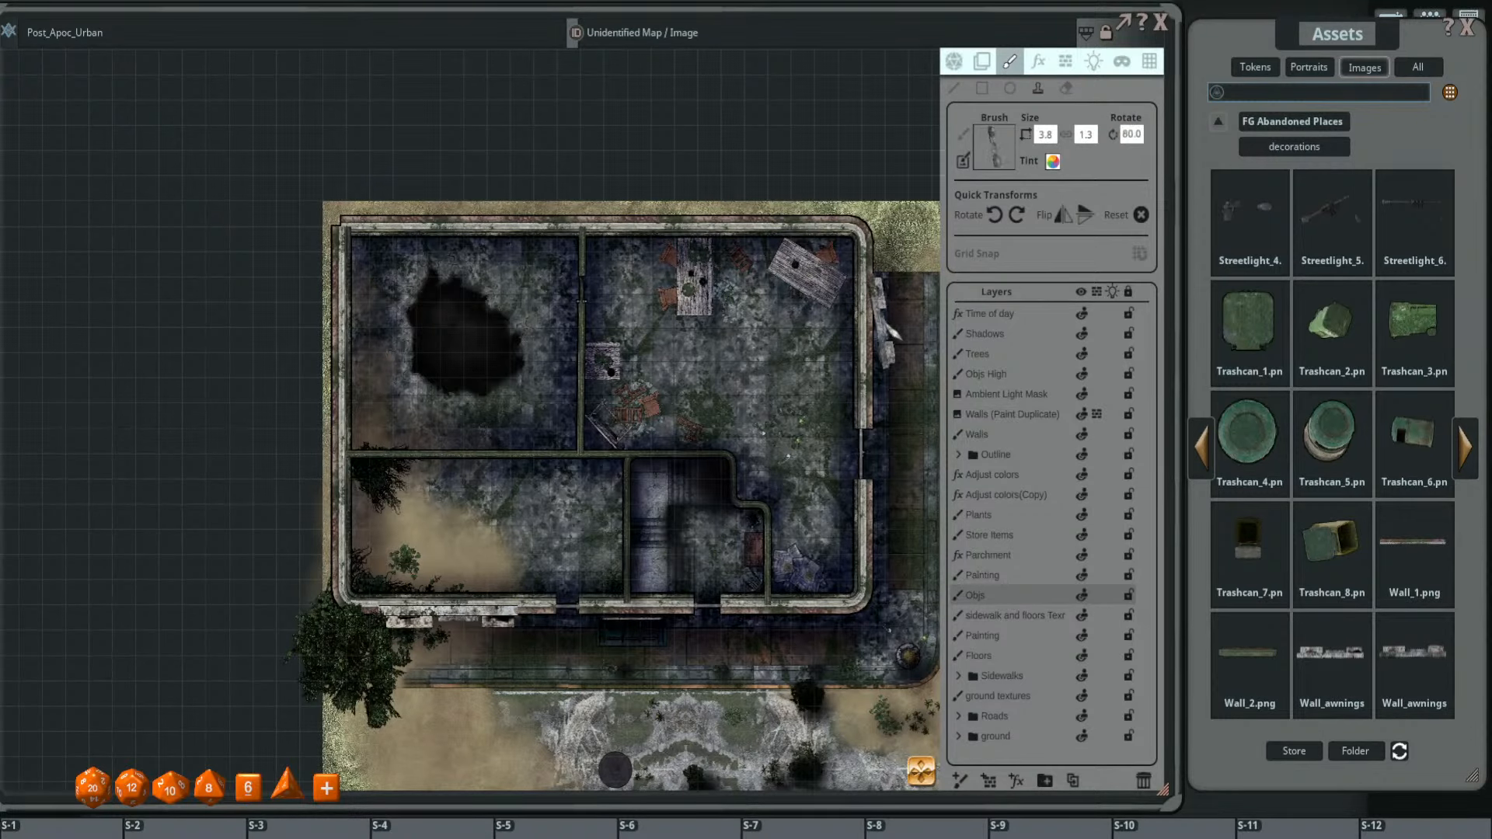
pyautogui.scroll(2, 886, 326)
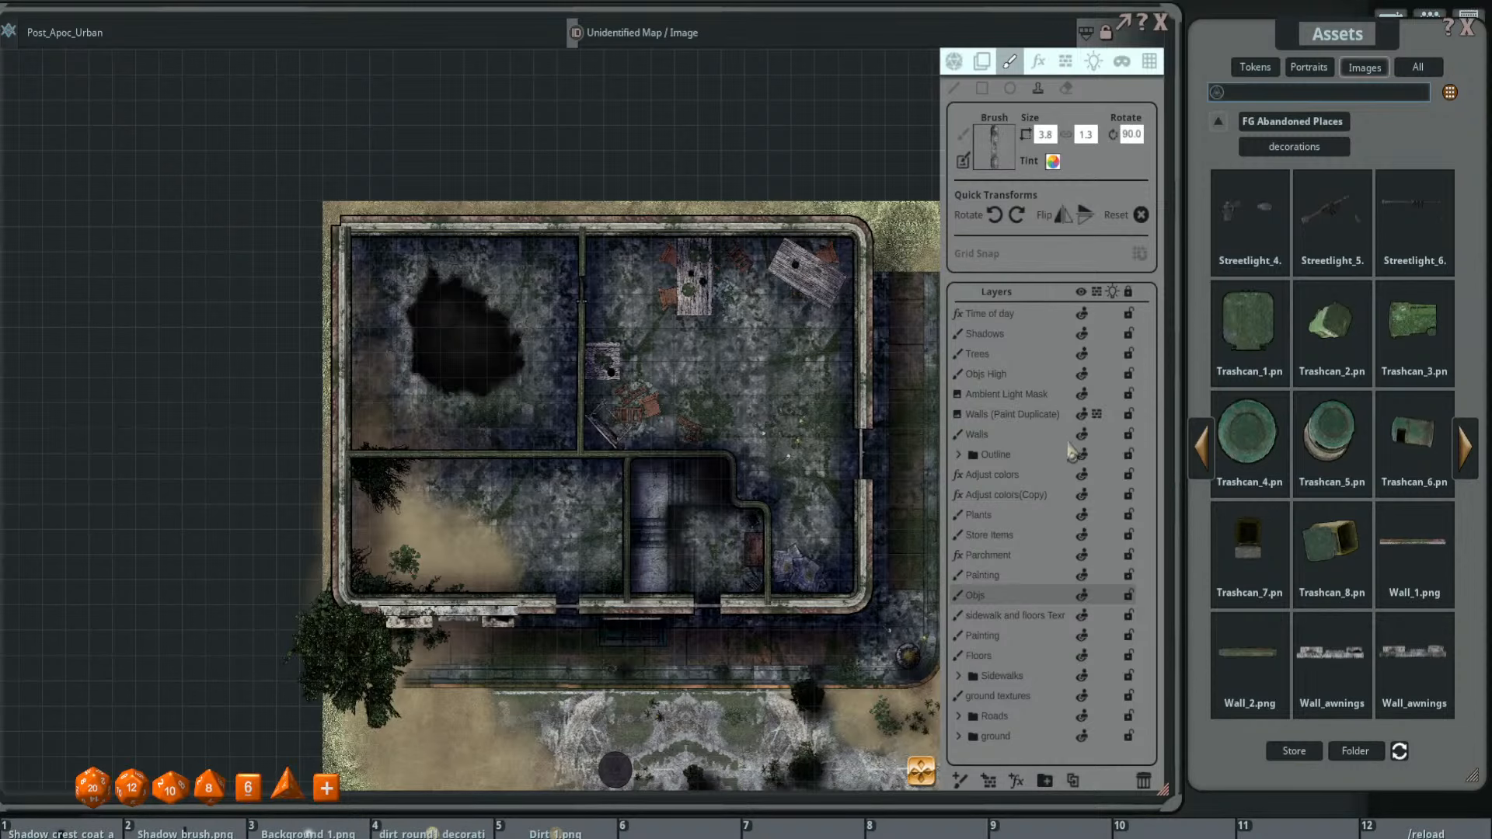
# - Enlarge the awning to 6.0 by 2.0 and stamp it on the Walls layer, along the outside of the large building's east wall
pyautogui.click(979, 441)
pyautogui.scroll(5, 920, 459)
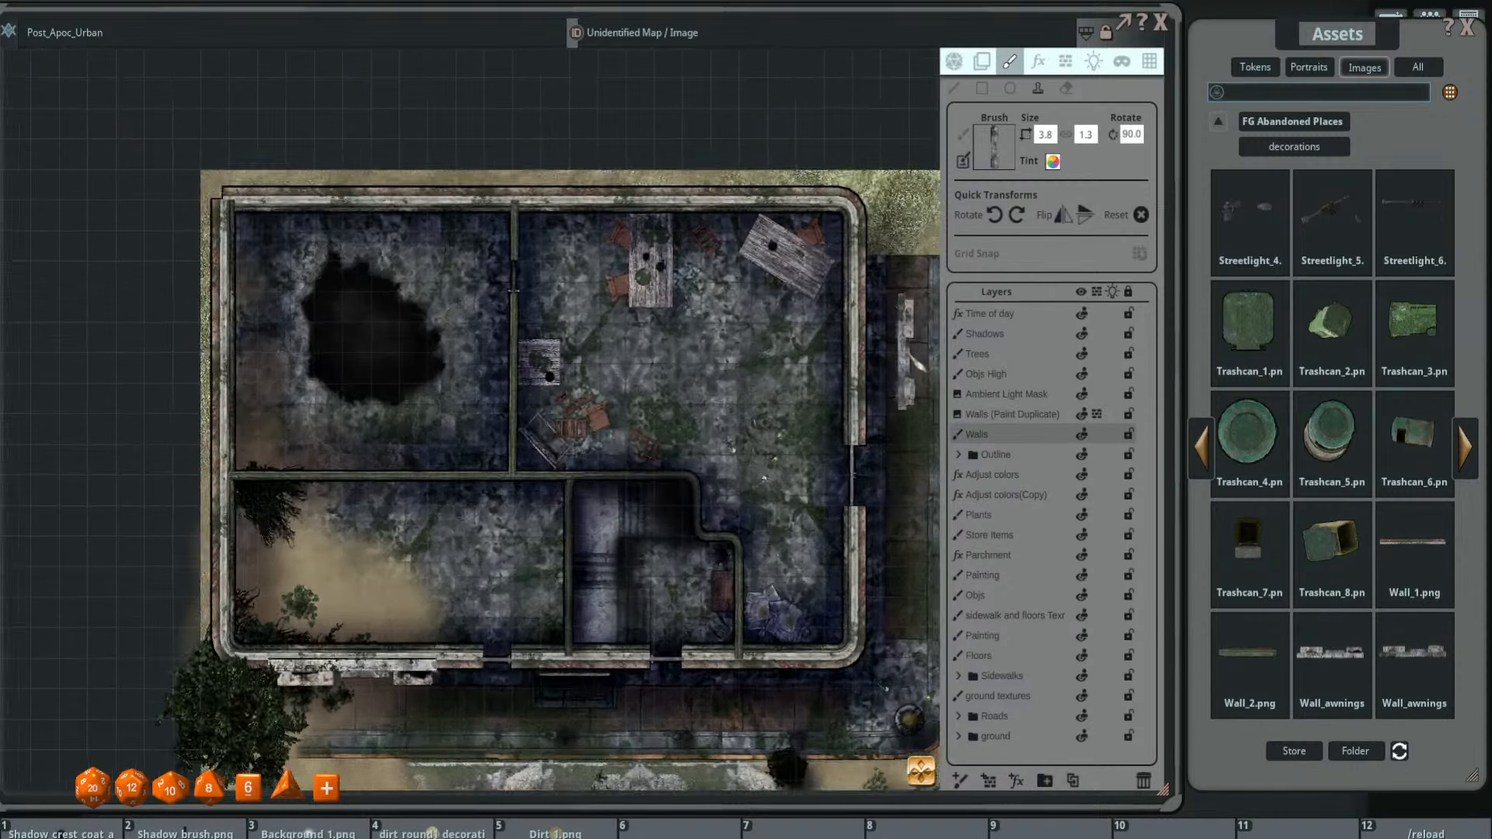
pyautogui.click(959, 458)
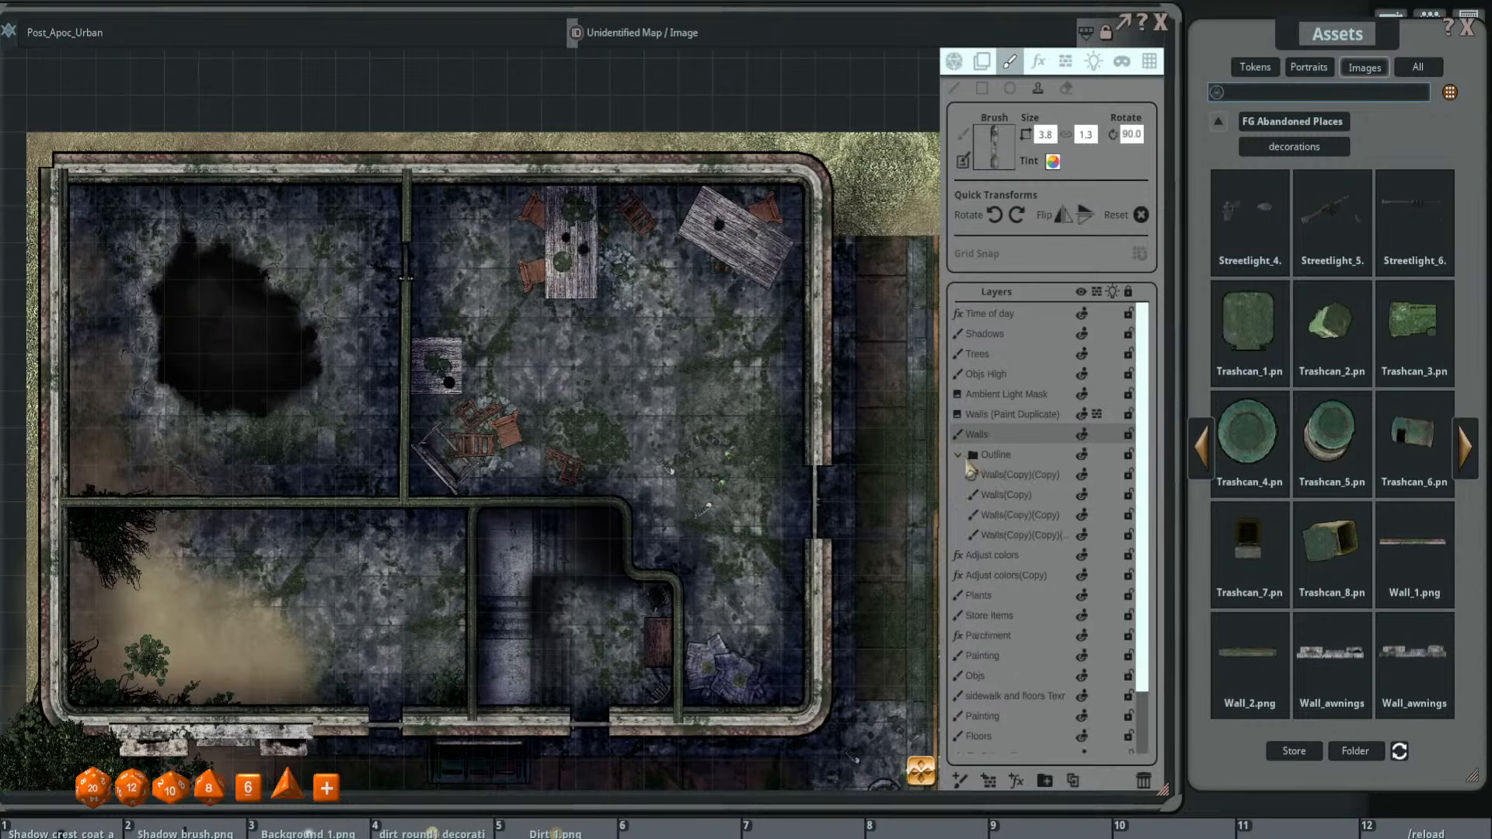
pyautogui.click(958, 454)
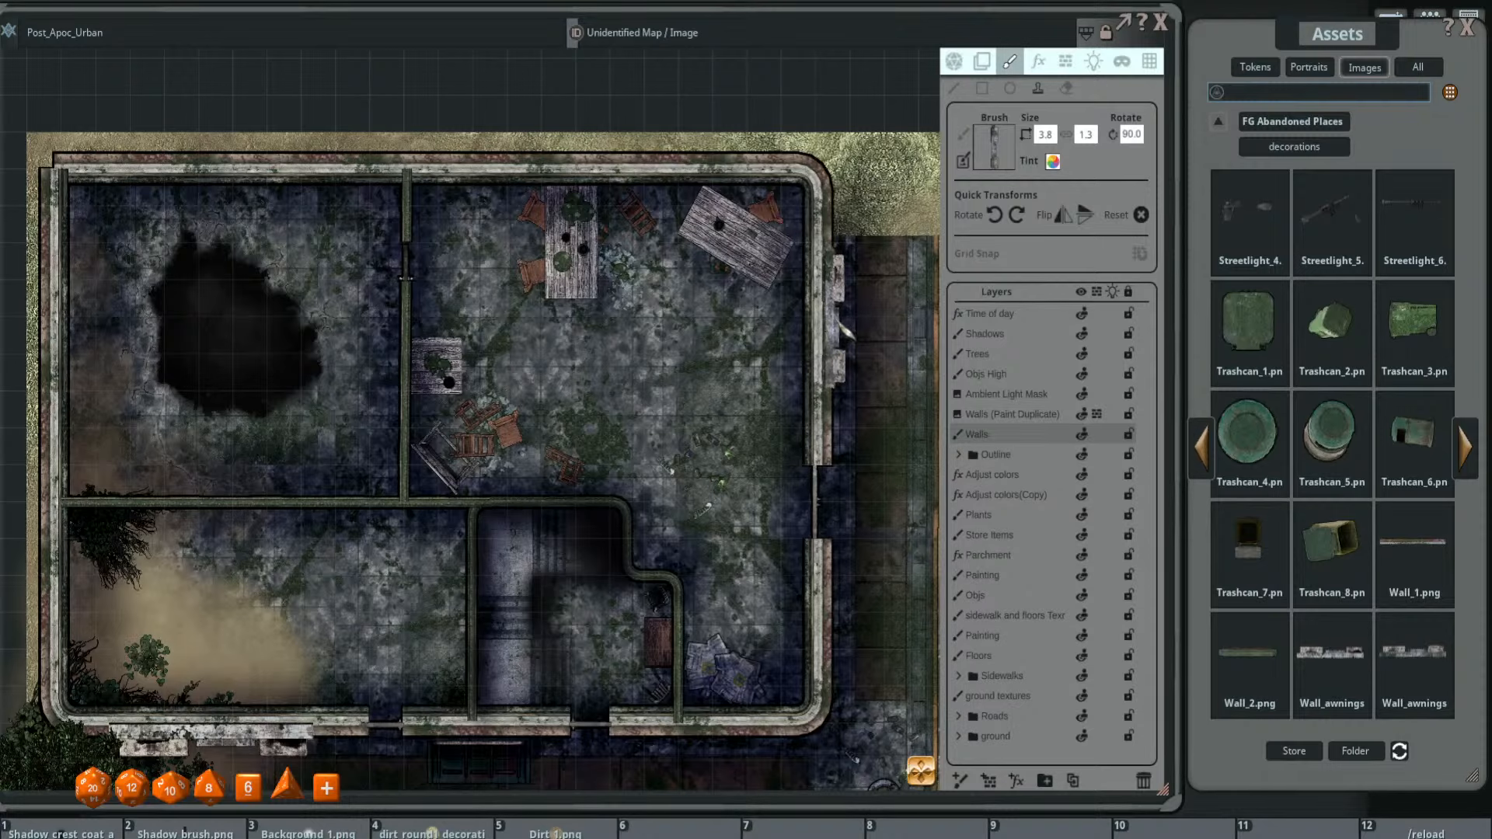
pyautogui.scroll(2, 847, 336)
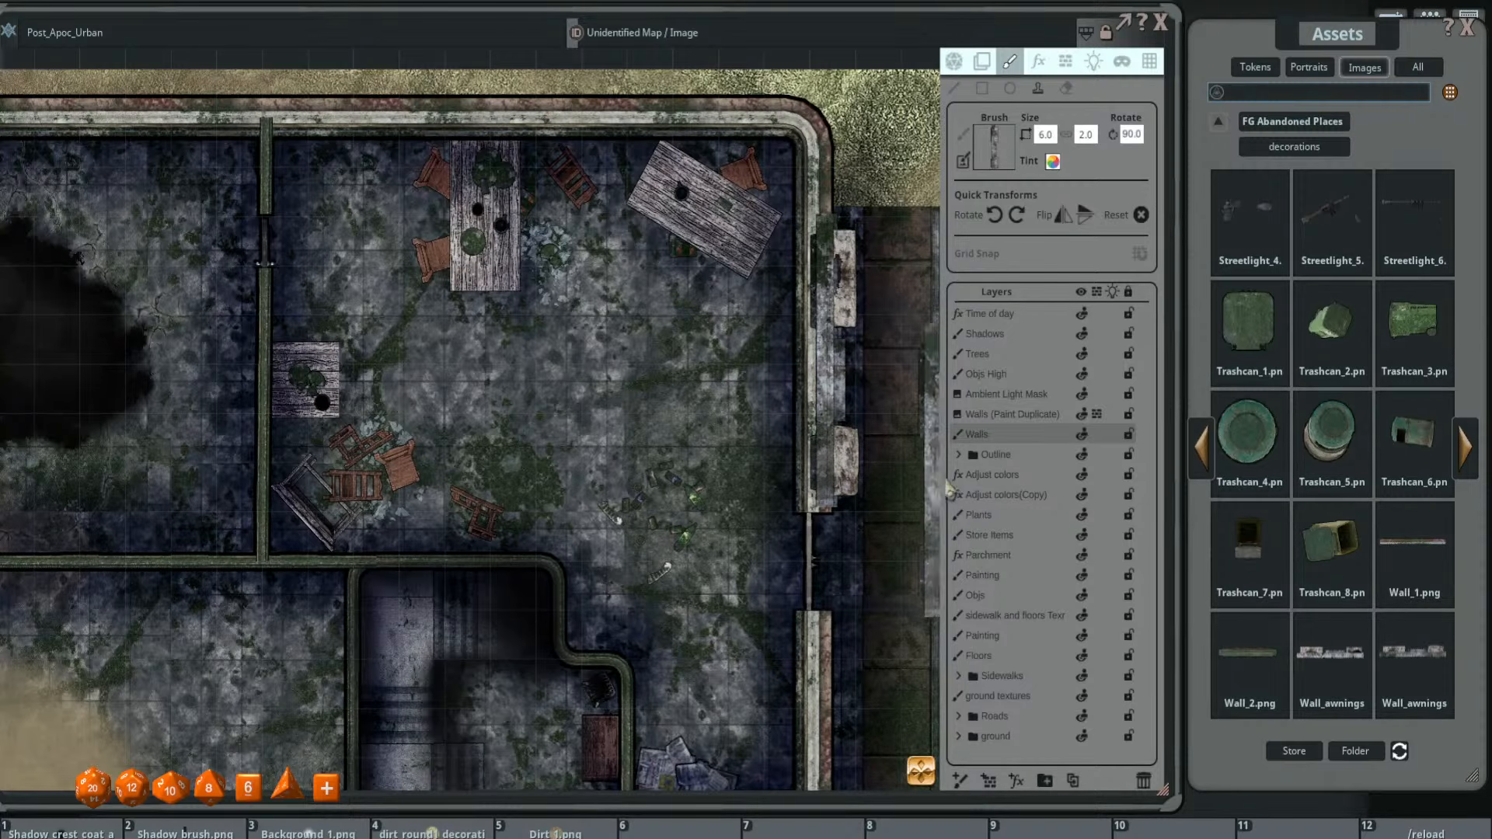
pyautogui.scroll(-3, 928, 450)
pyautogui.scroll(-1, 928, 450)
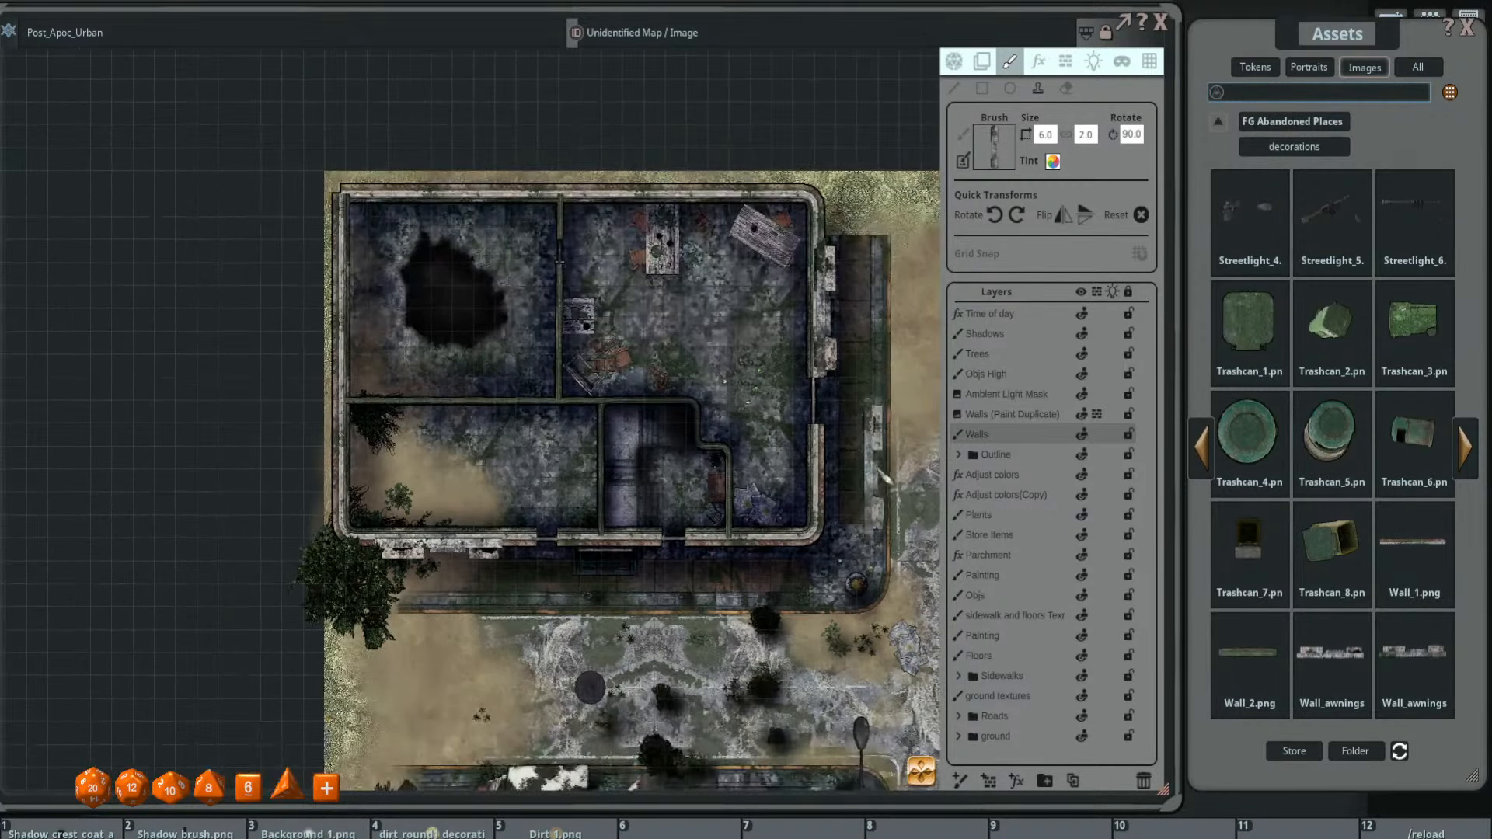
pyautogui.scroll(1, 884, 424)
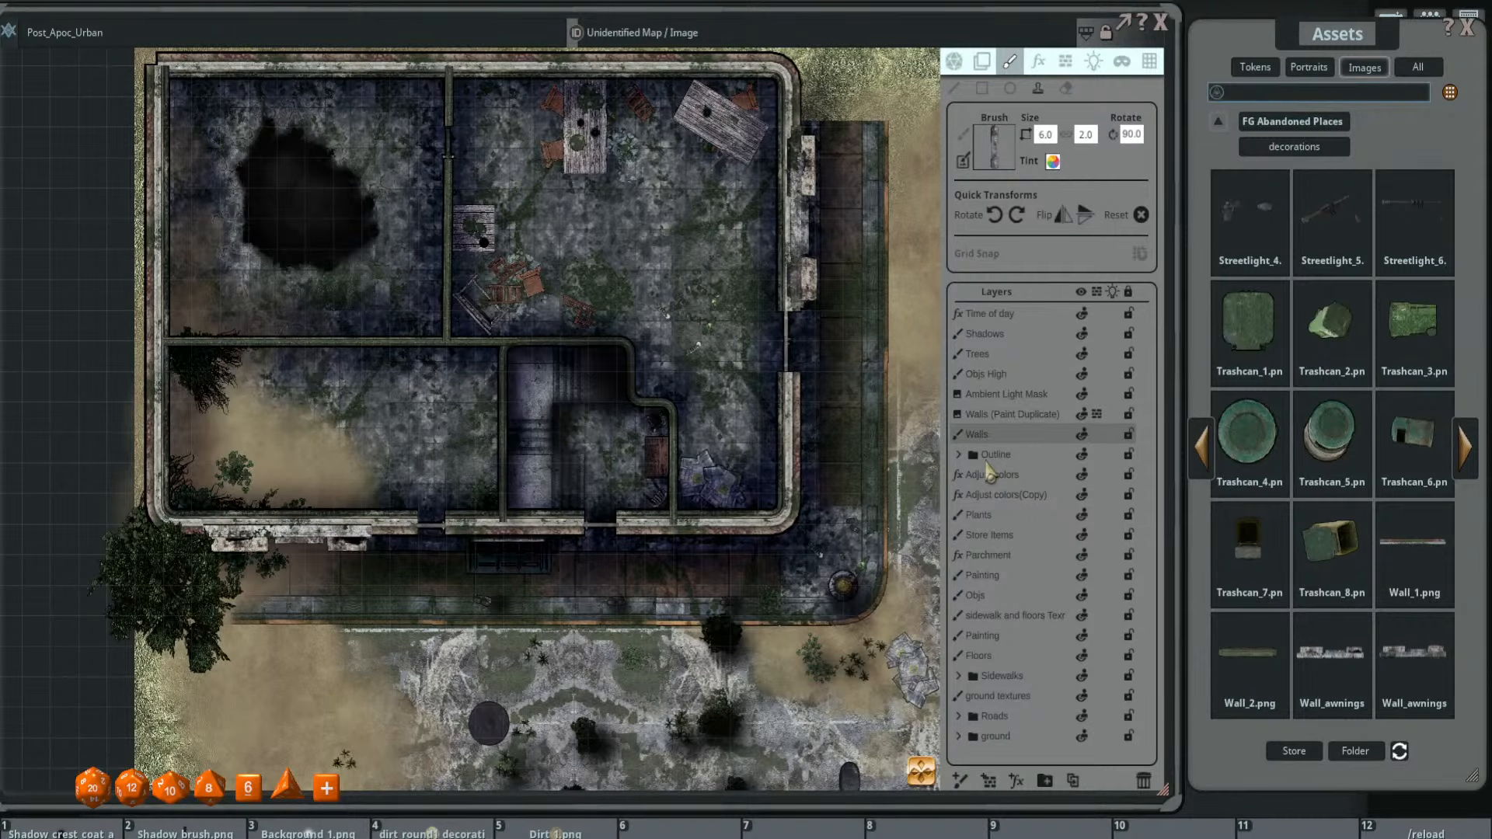
pyautogui.scroll(-2, 832, 445)
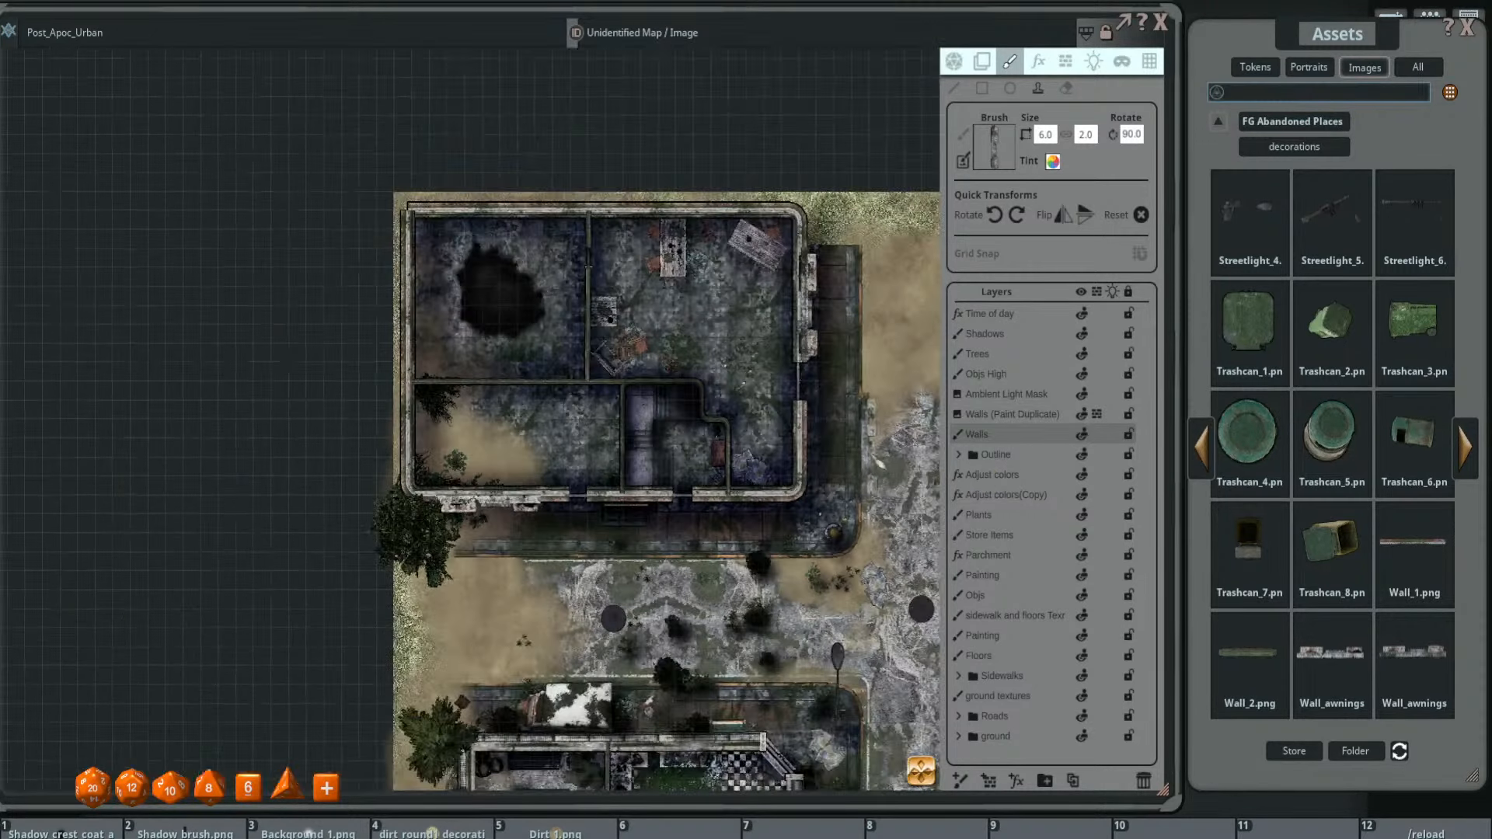
# - Stamp Trashcan_4 on the Objs layer outside the building's southeast corner, sized 1.3 by 1.3 and rotated 230 degrees
pyautogui.moveTo(884, 451); pyautogui.dragTo(742, 336)
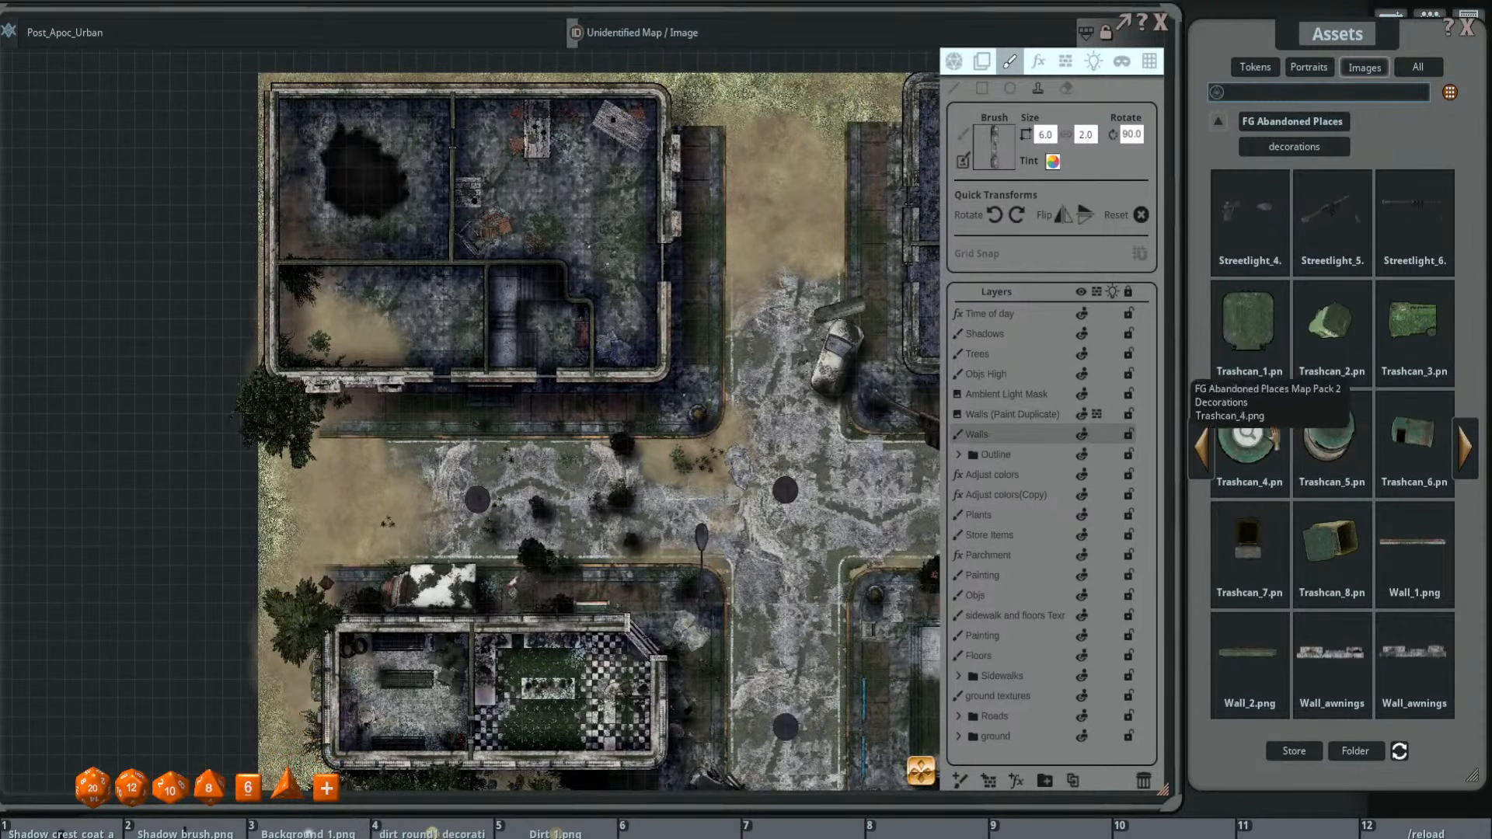
pyautogui.moveTo(1016, 153); pyautogui.dragTo(1003, 148)
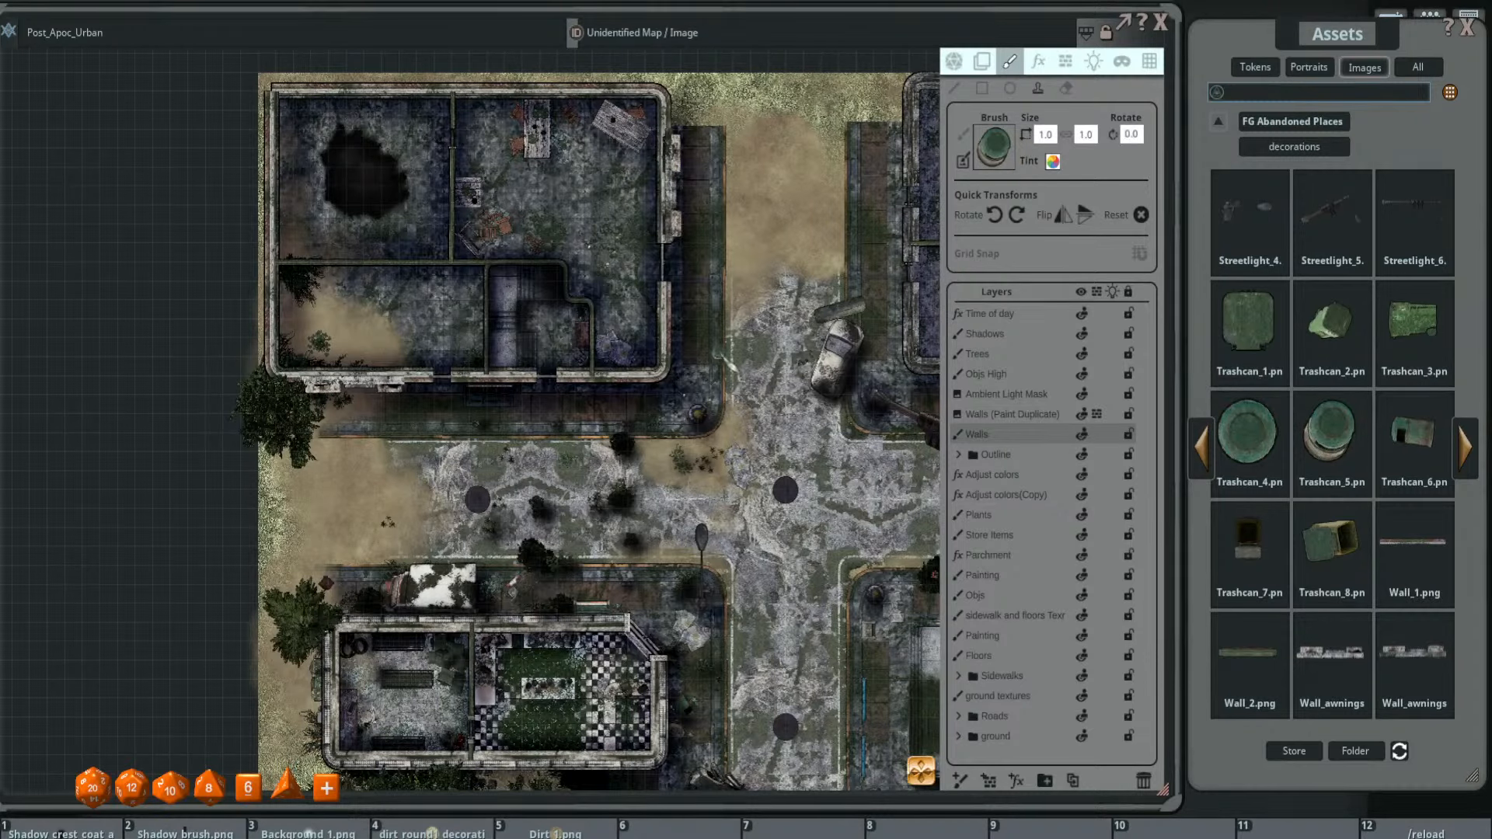
pyautogui.click(976, 595)
pyautogui.scroll(6, 681, 350)
pyautogui.scroll(11, 682, 350)
pyautogui.scroll(3, 683, 342)
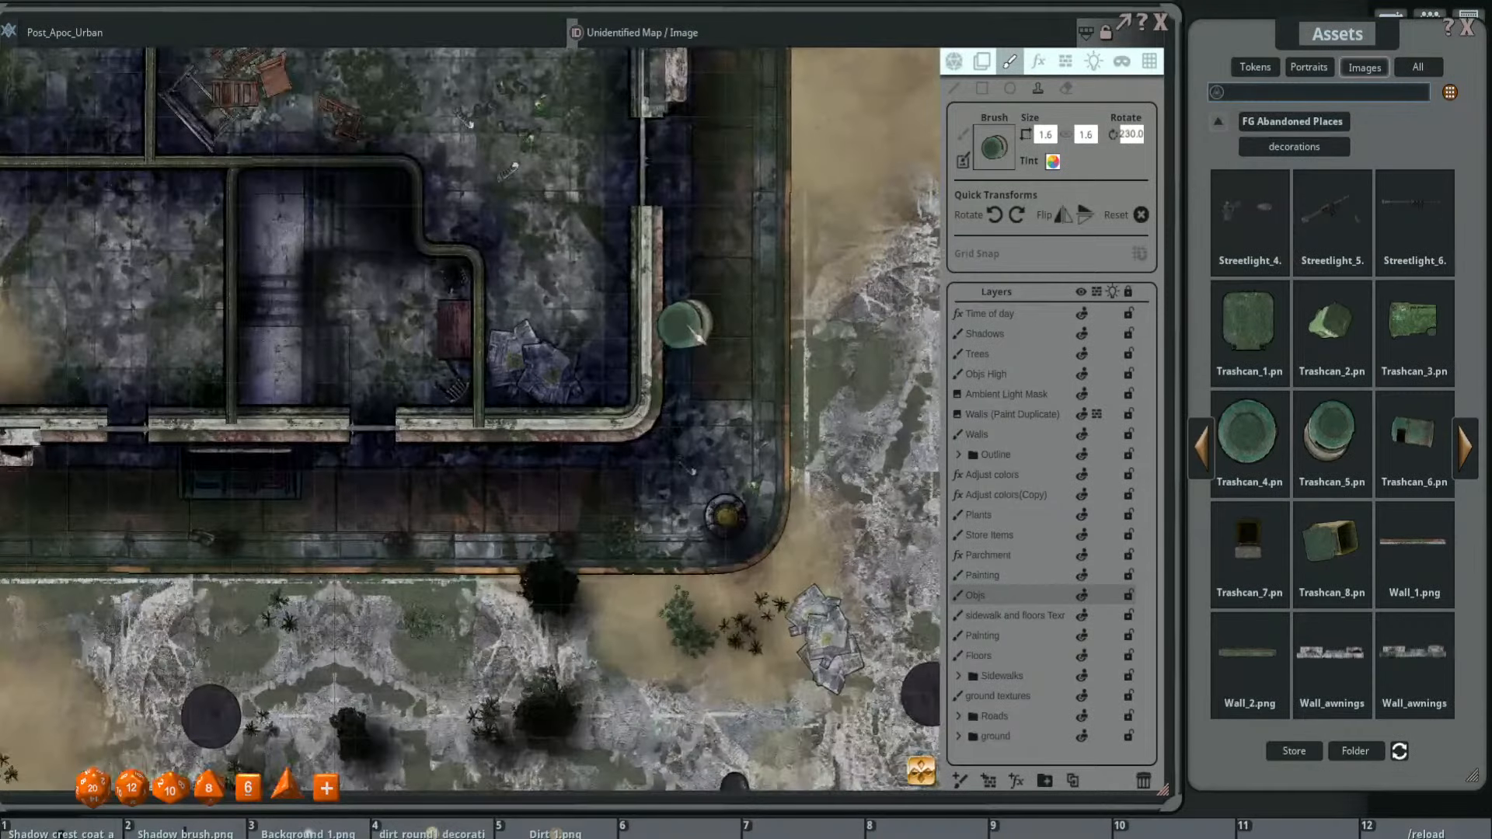
pyautogui.scroll(1, 696, 356)
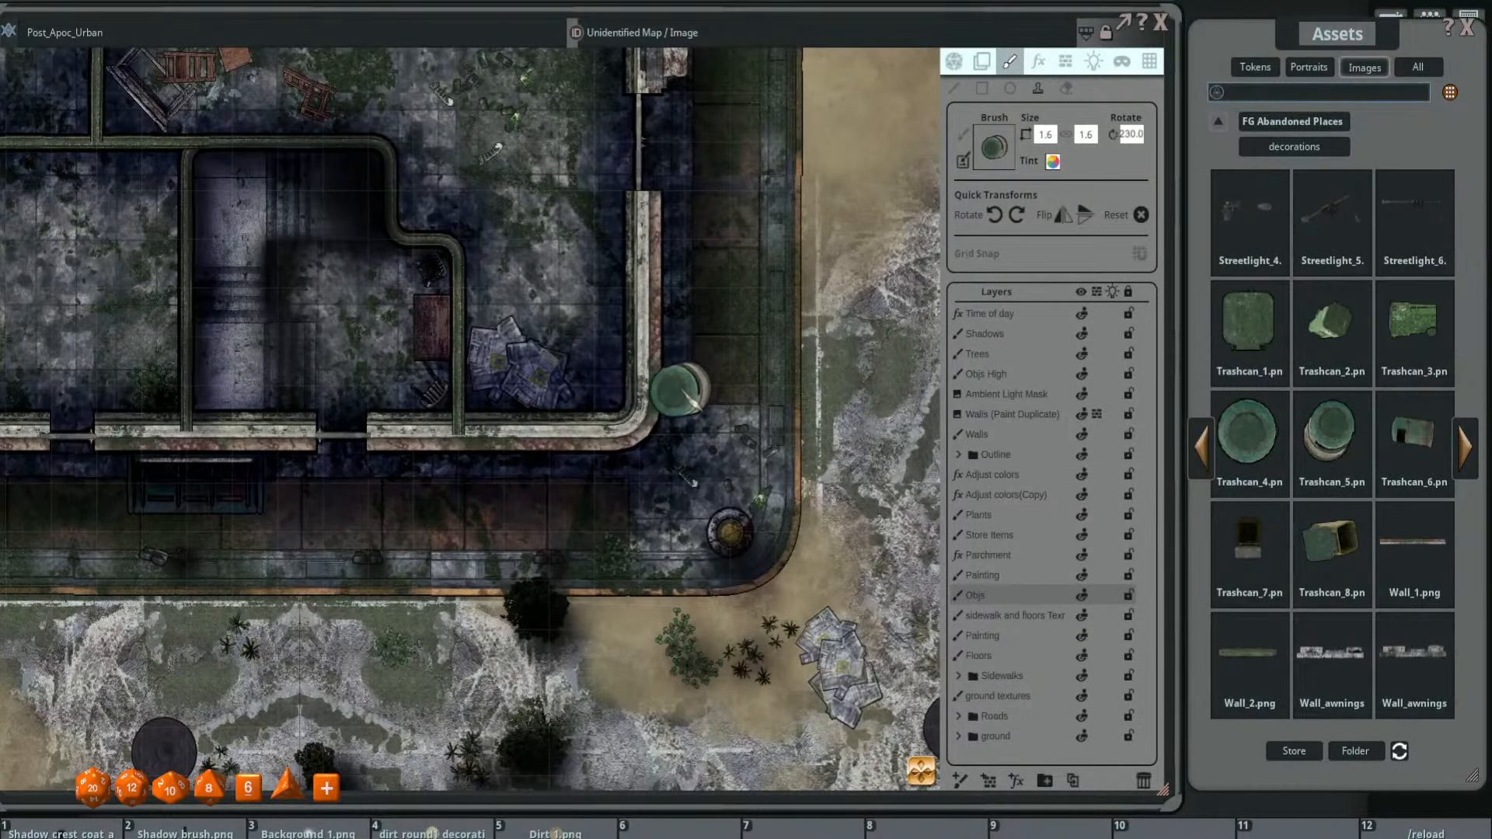
pyautogui.scroll(-3, 689, 396)
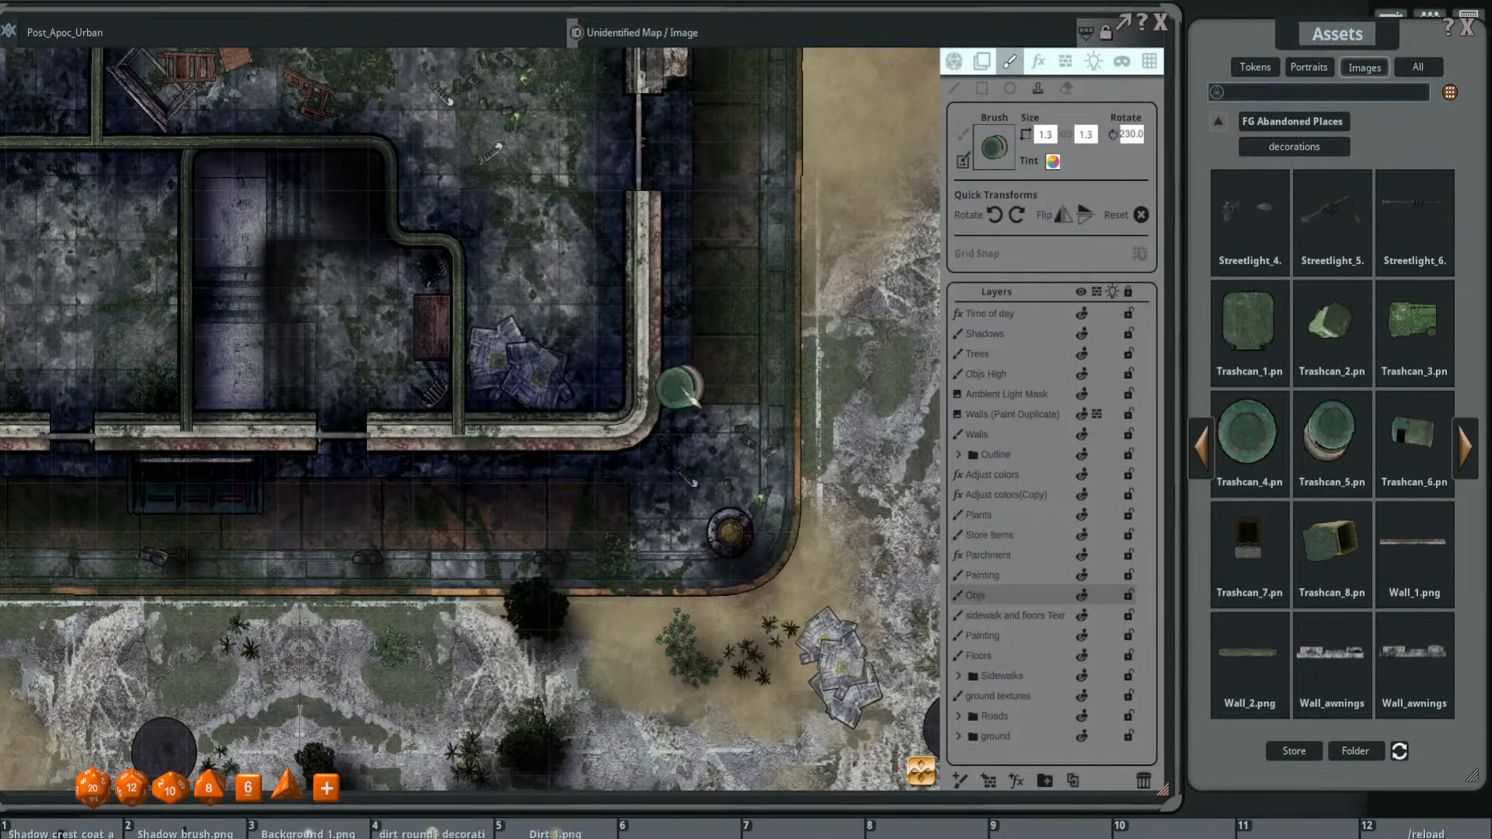
pyautogui.scroll(-2, 691, 393)
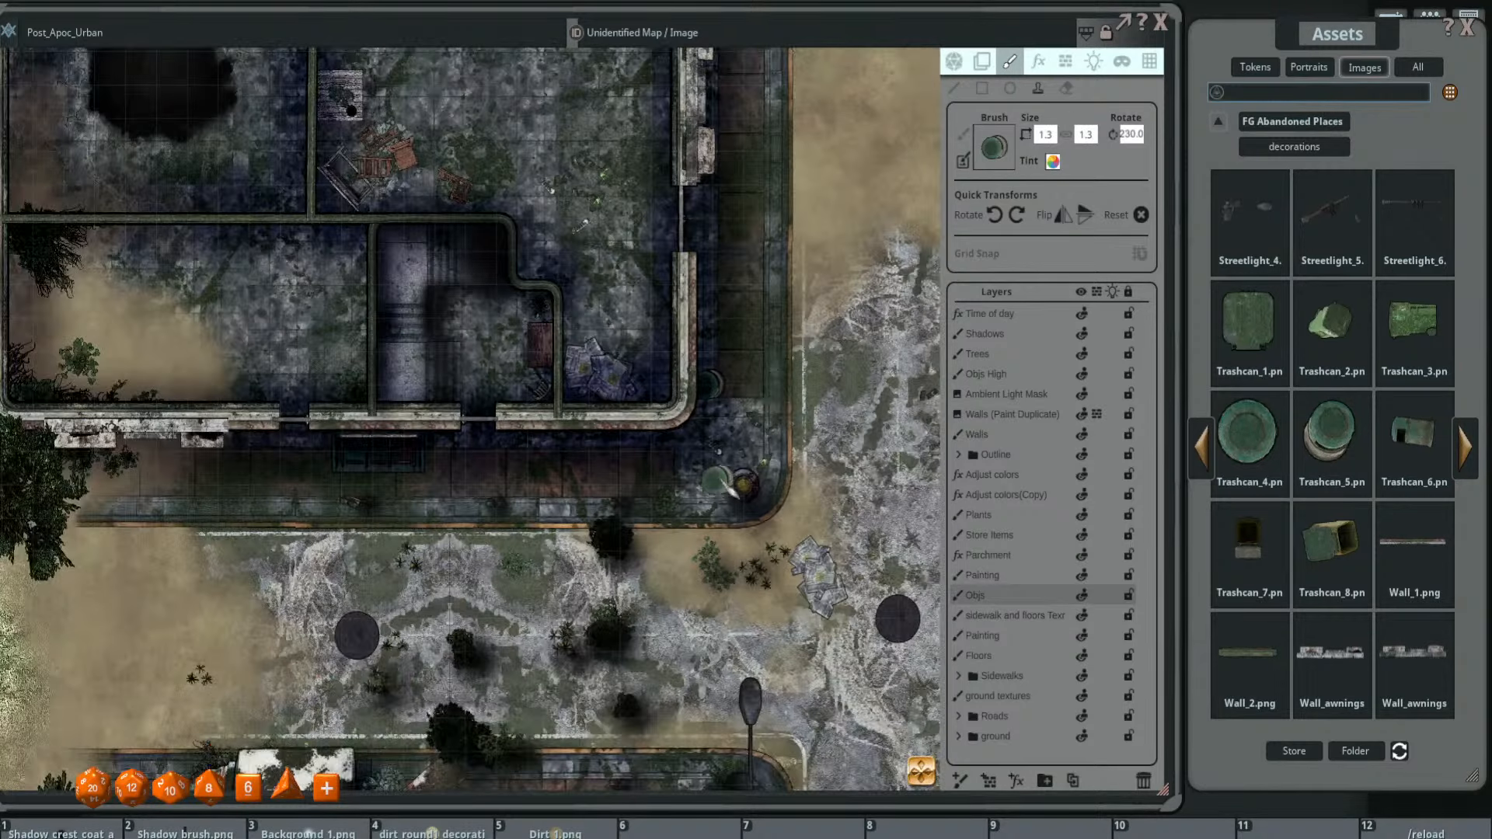
# - Examine the large northwest building's rooms and the surrounding streets on the map
pyautogui.scroll(-2, 723, 473)
pyautogui.scroll(-6, 730, 392)
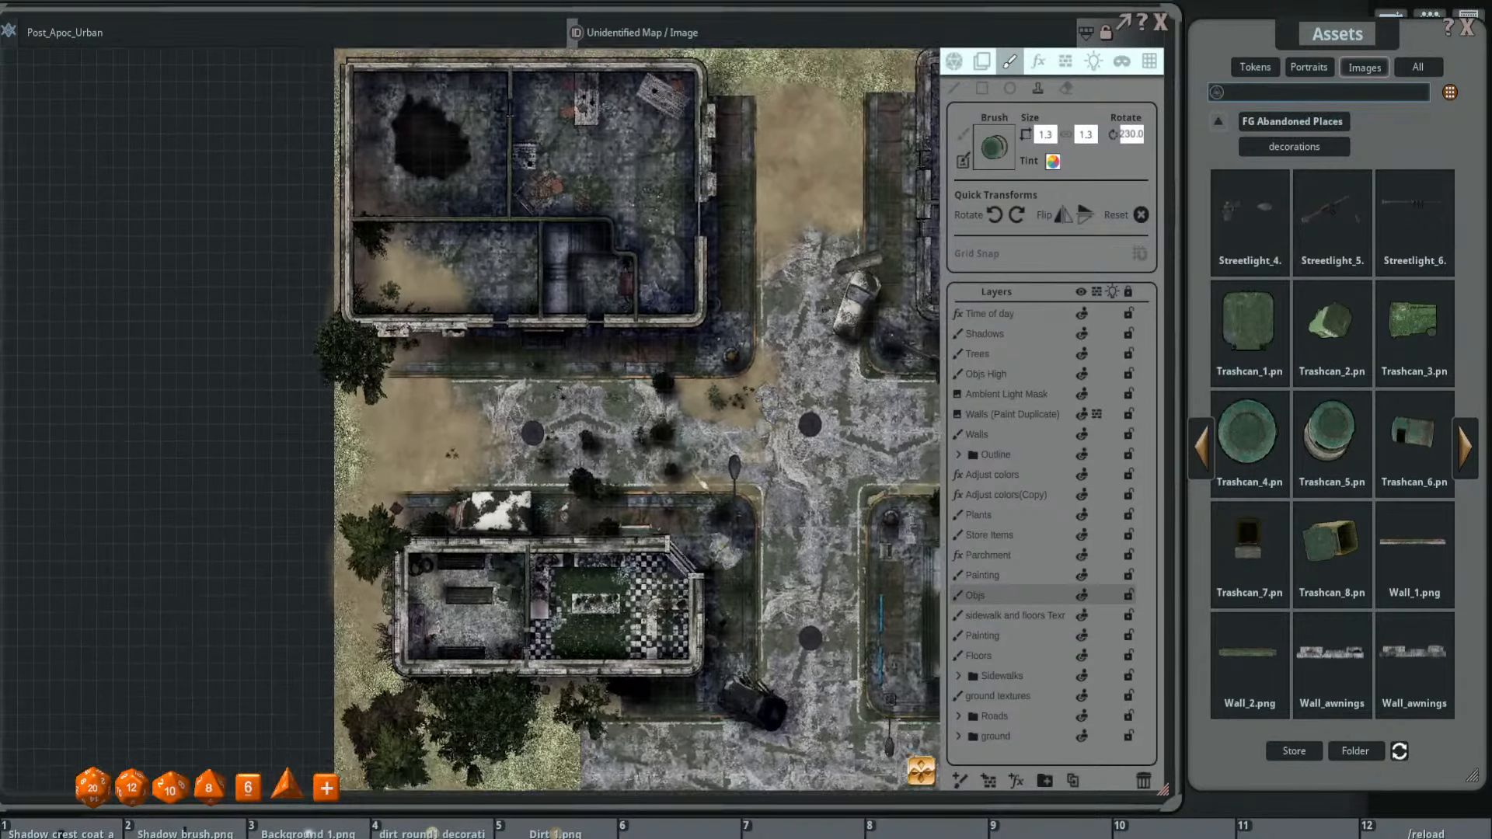
pyautogui.scroll(4, 650, 408)
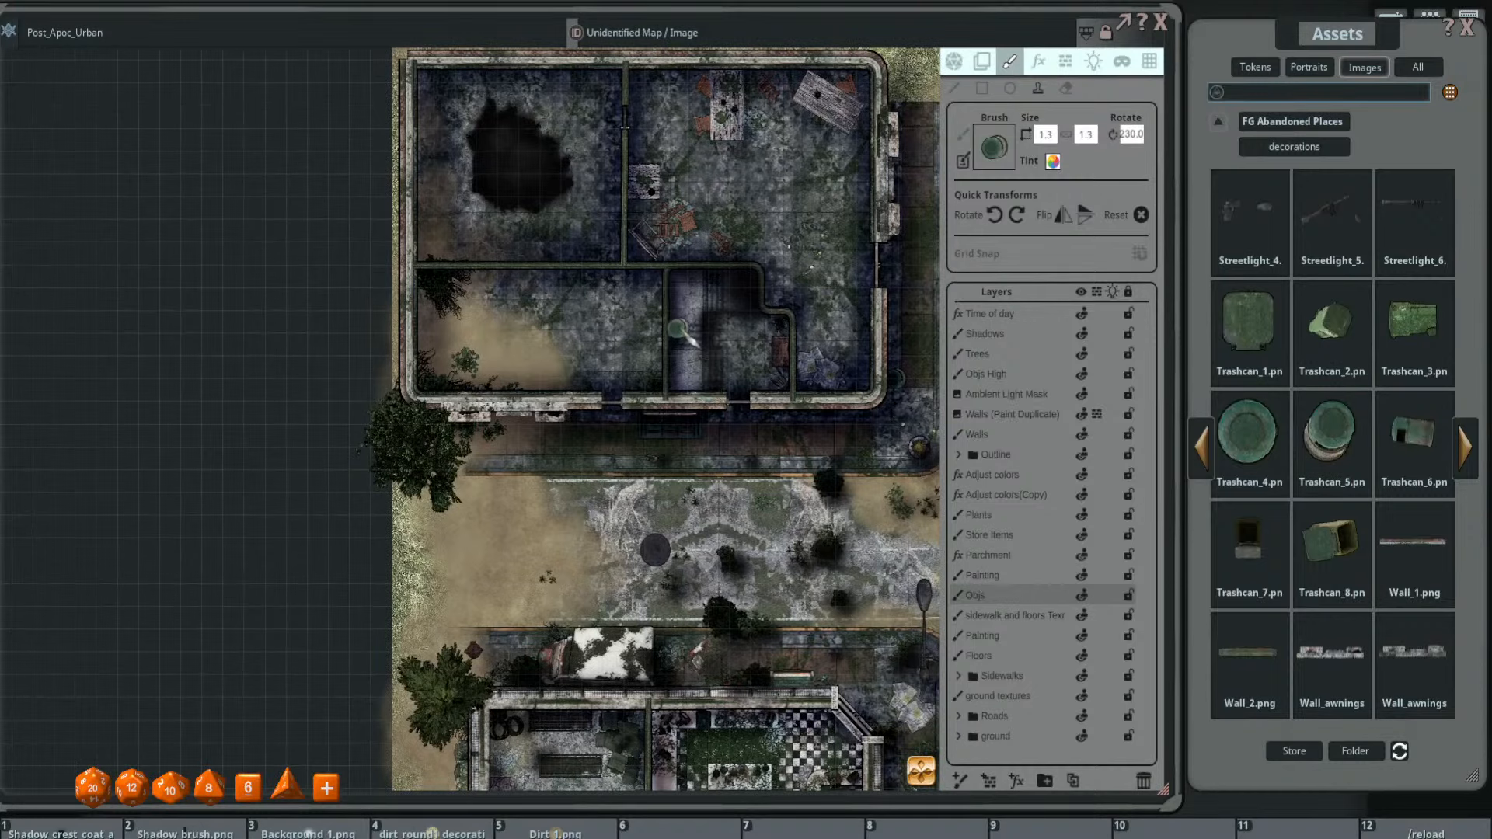
pyautogui.scroll(-2, 695, 343)
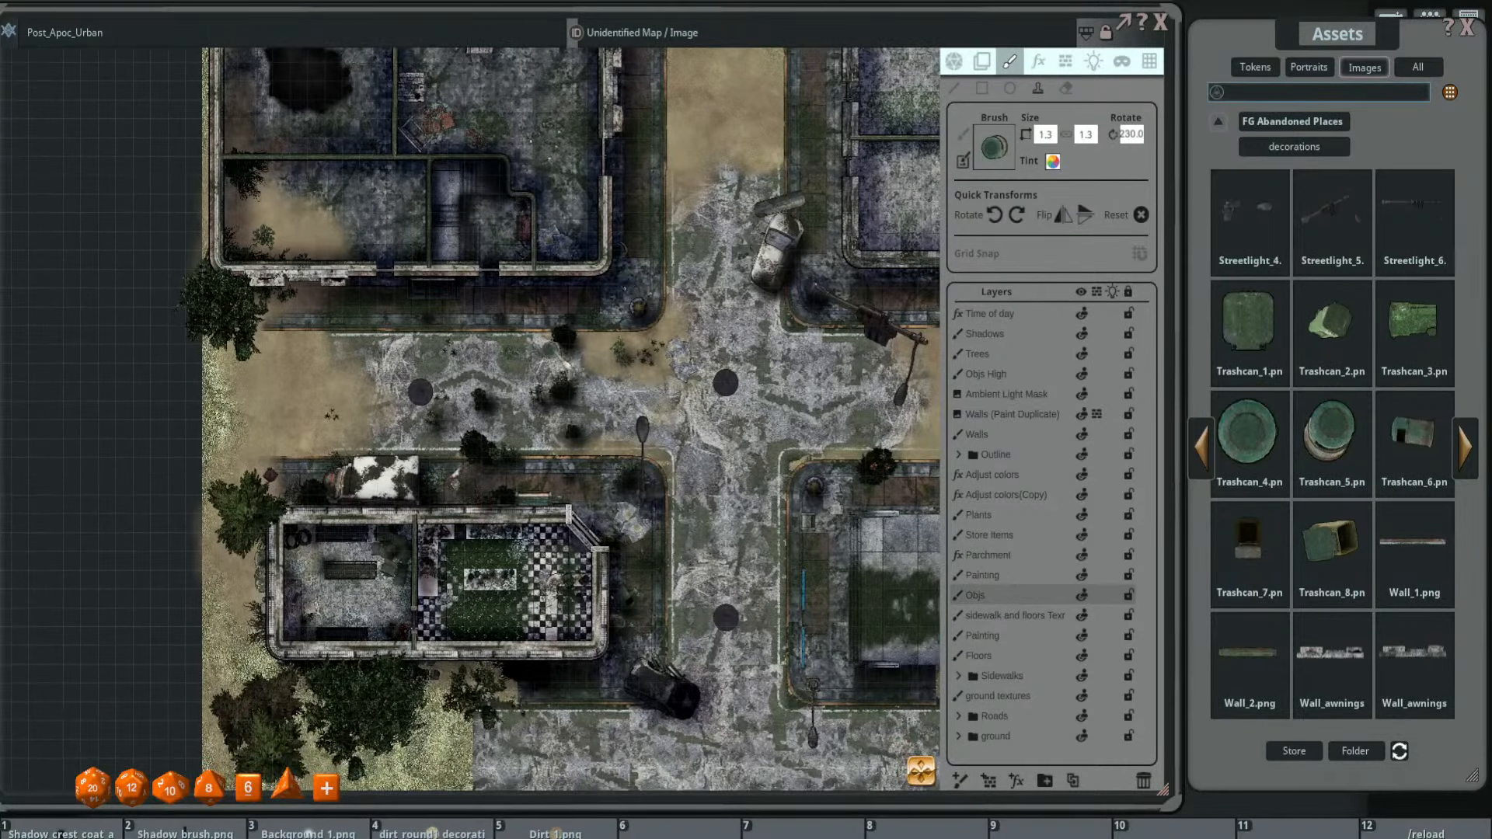
pyautogui.moveTo(563, 362); pyautogui.dragTo(628, 433)
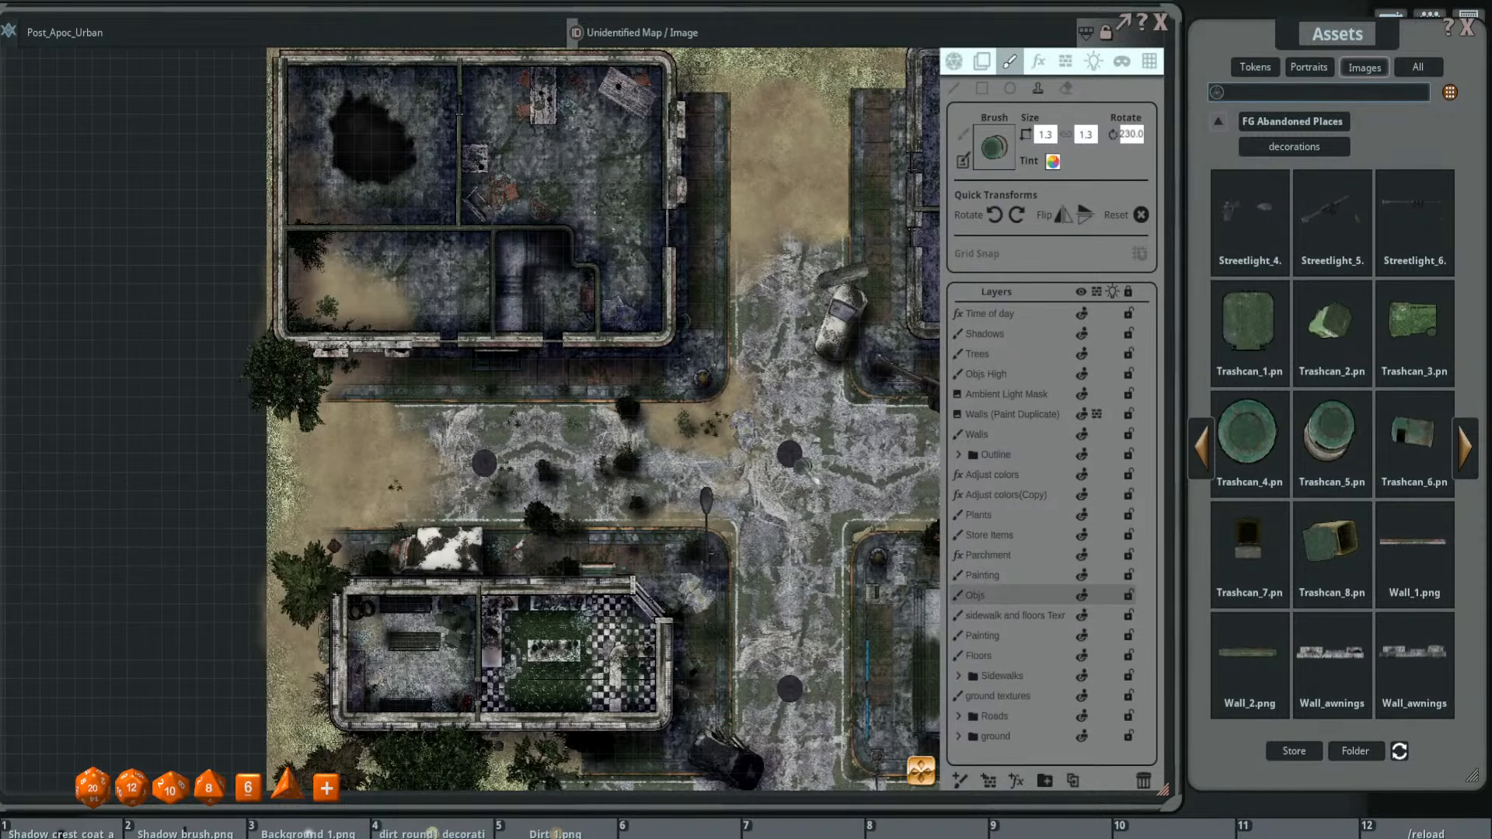
pyautogui.scroll(3, 690, 449)
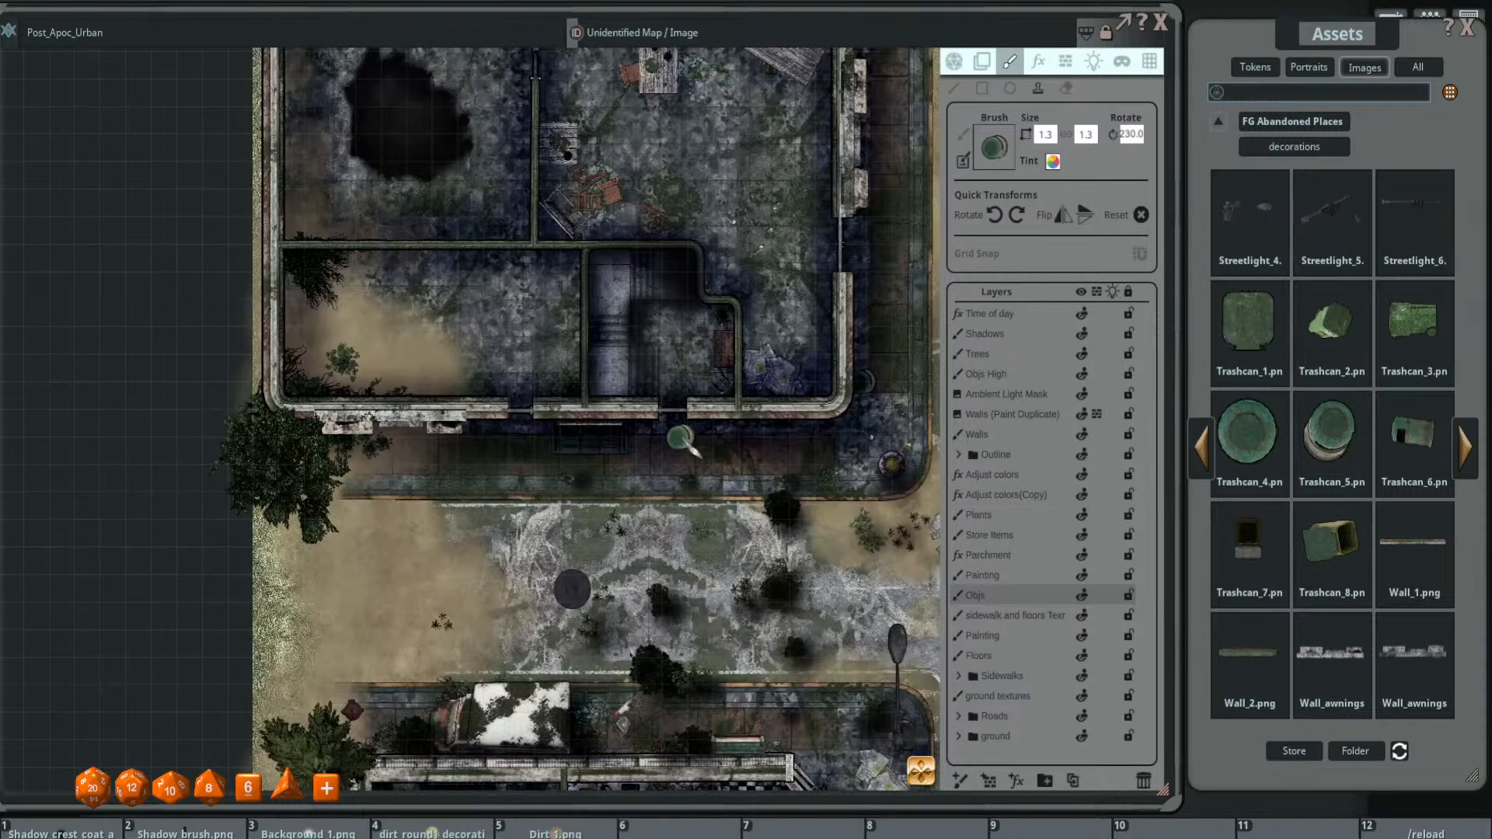
pyautogui.scroll(-2, 687, 447)
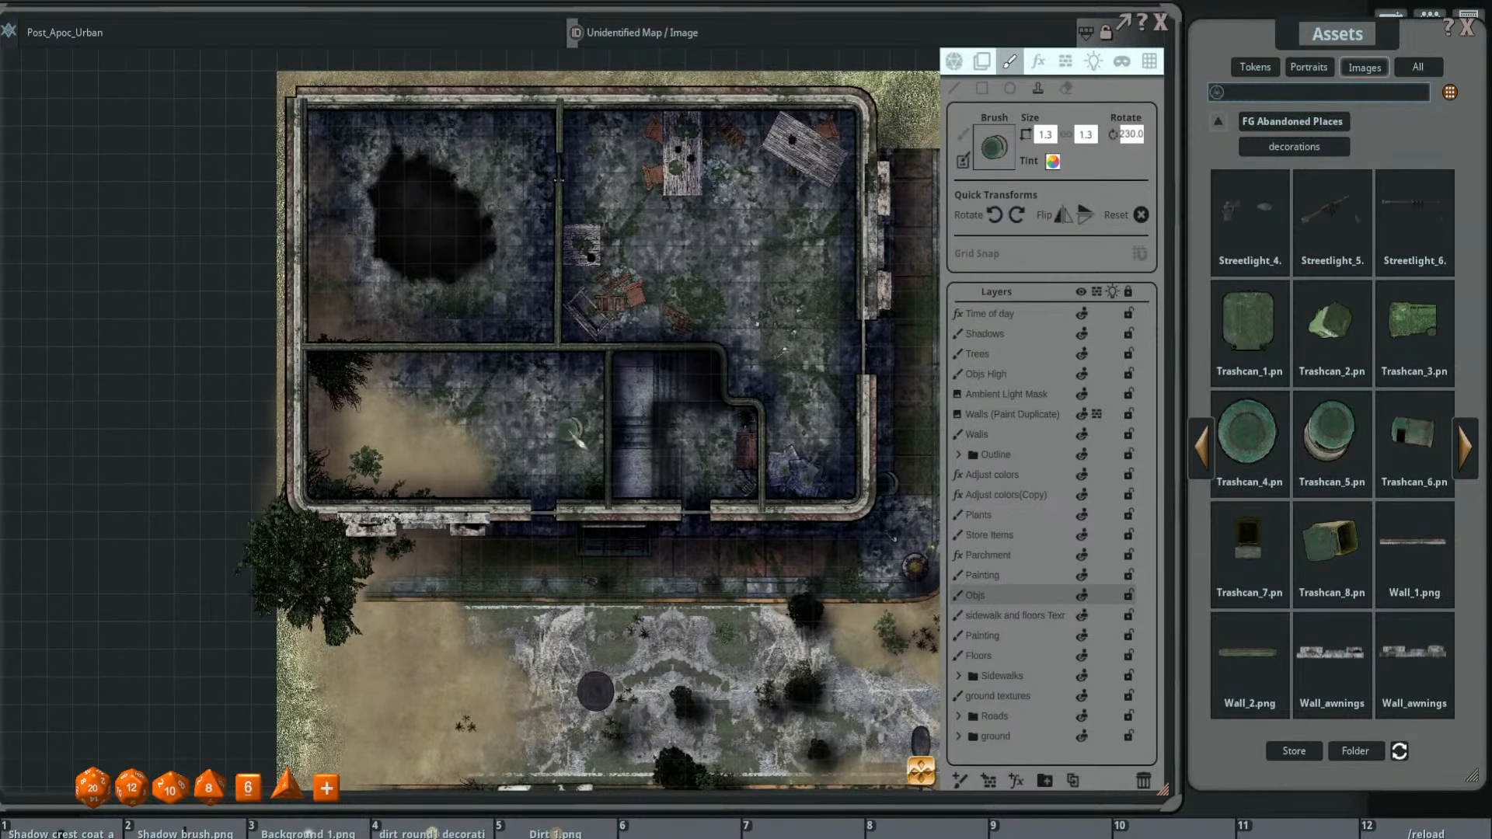
pyautogui.scroll(4, 574, 432)
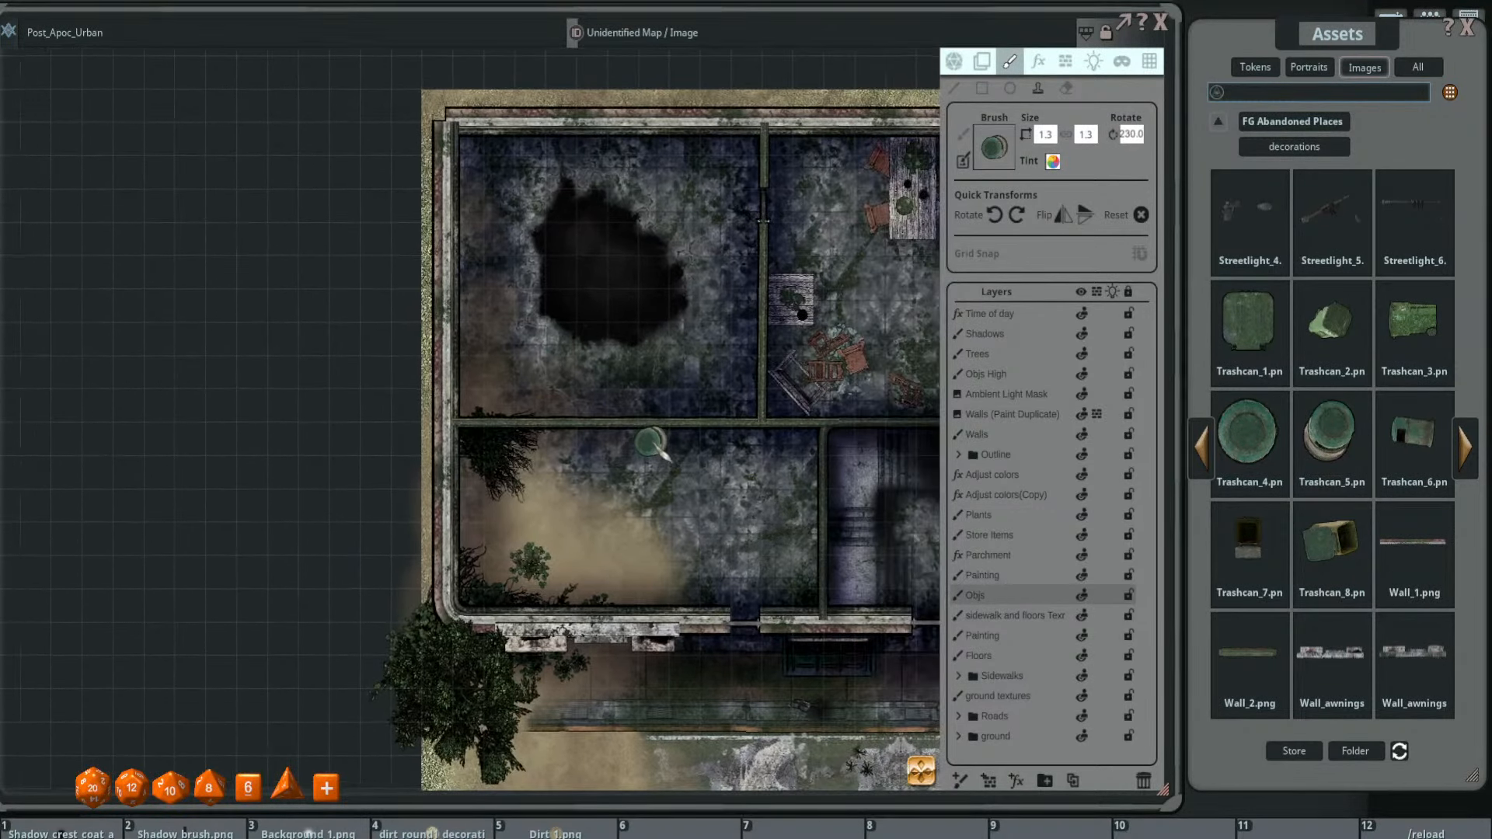
pyautogui.moveTo(753, 385); pyautogui.dragTo(621, 381)
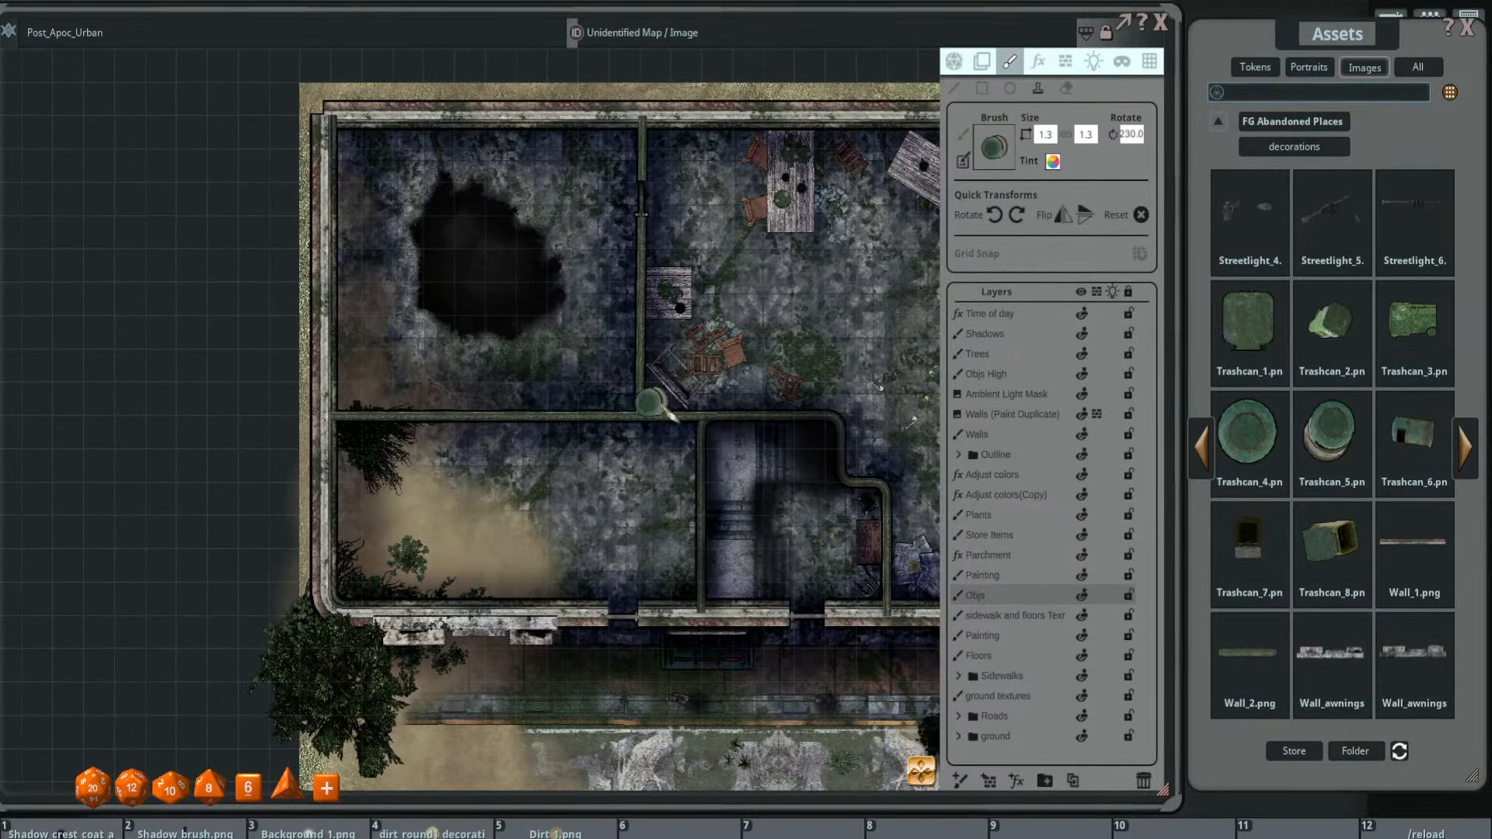
pyautogui.moveTo(792, 392); pyautogui.dragTo(688, 378)
pyautogui.scroll(2, 695, 380)
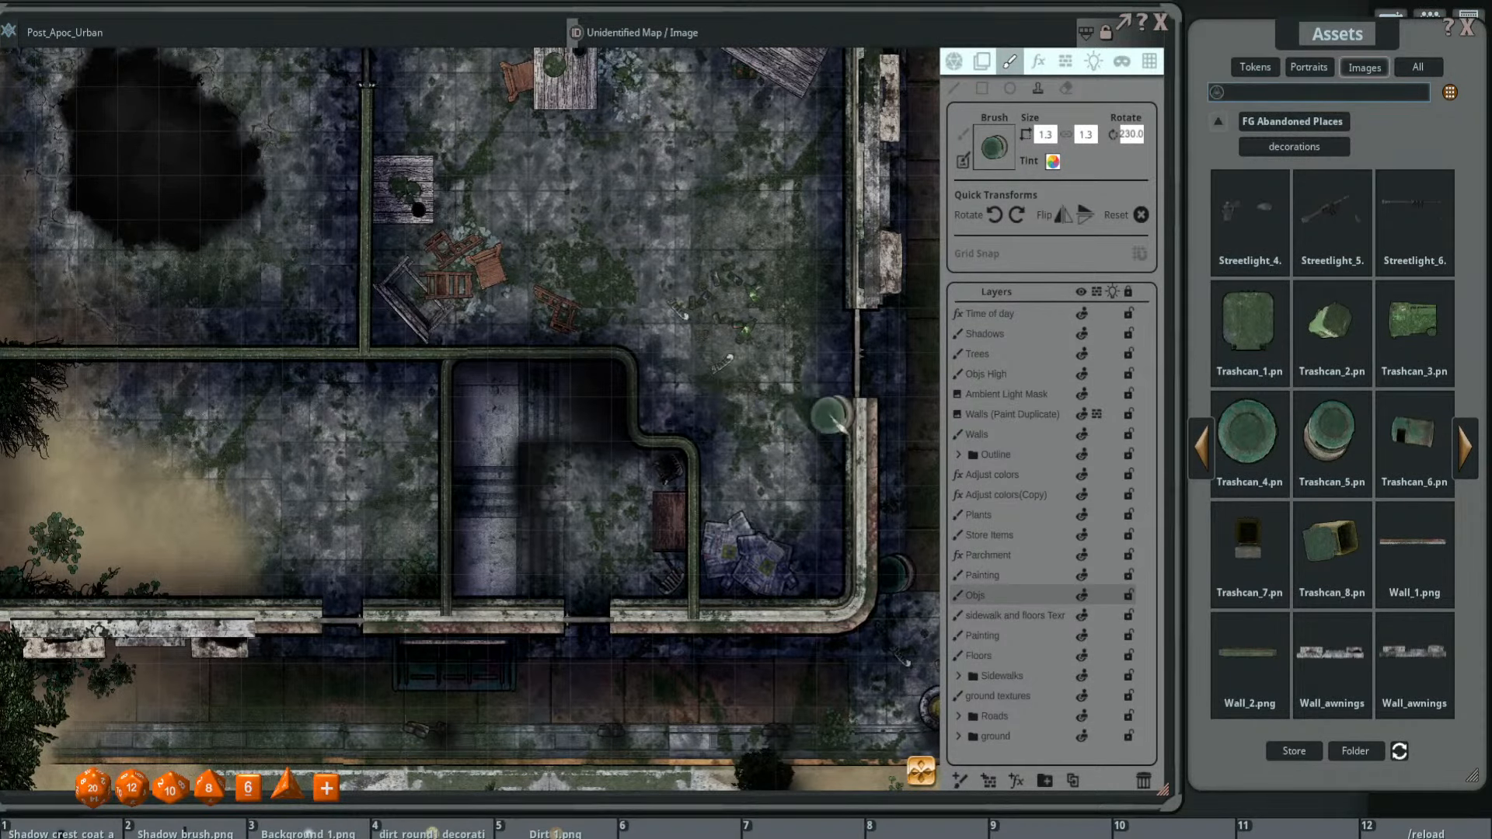
pyautogui.scroll(-2, 726, 454)
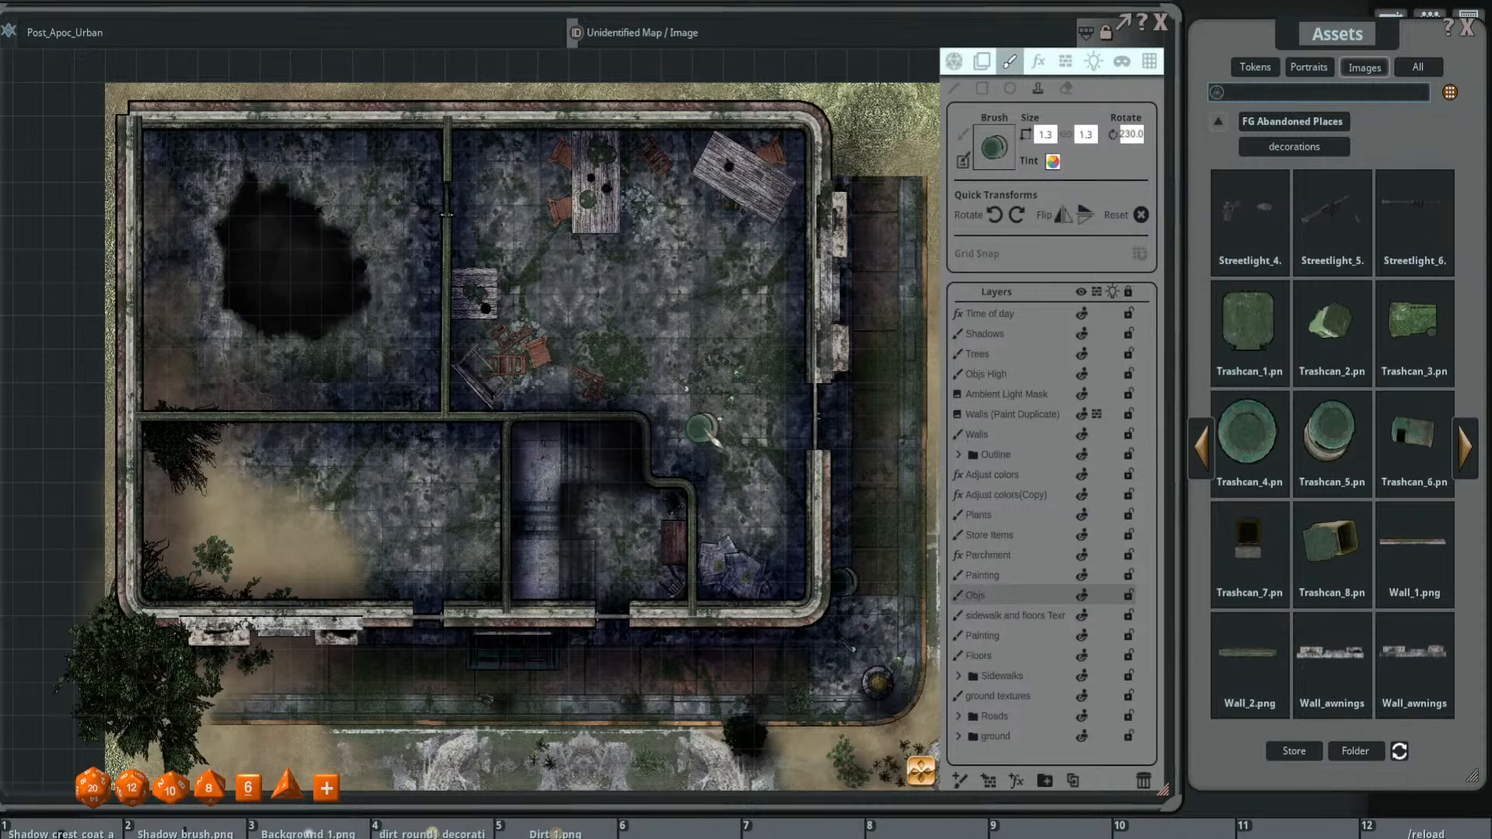
# - Switch the assets to FG Interior Map Pack 2, check its brushes, and open its decorations folder
pyautogui.click(1316, 143)
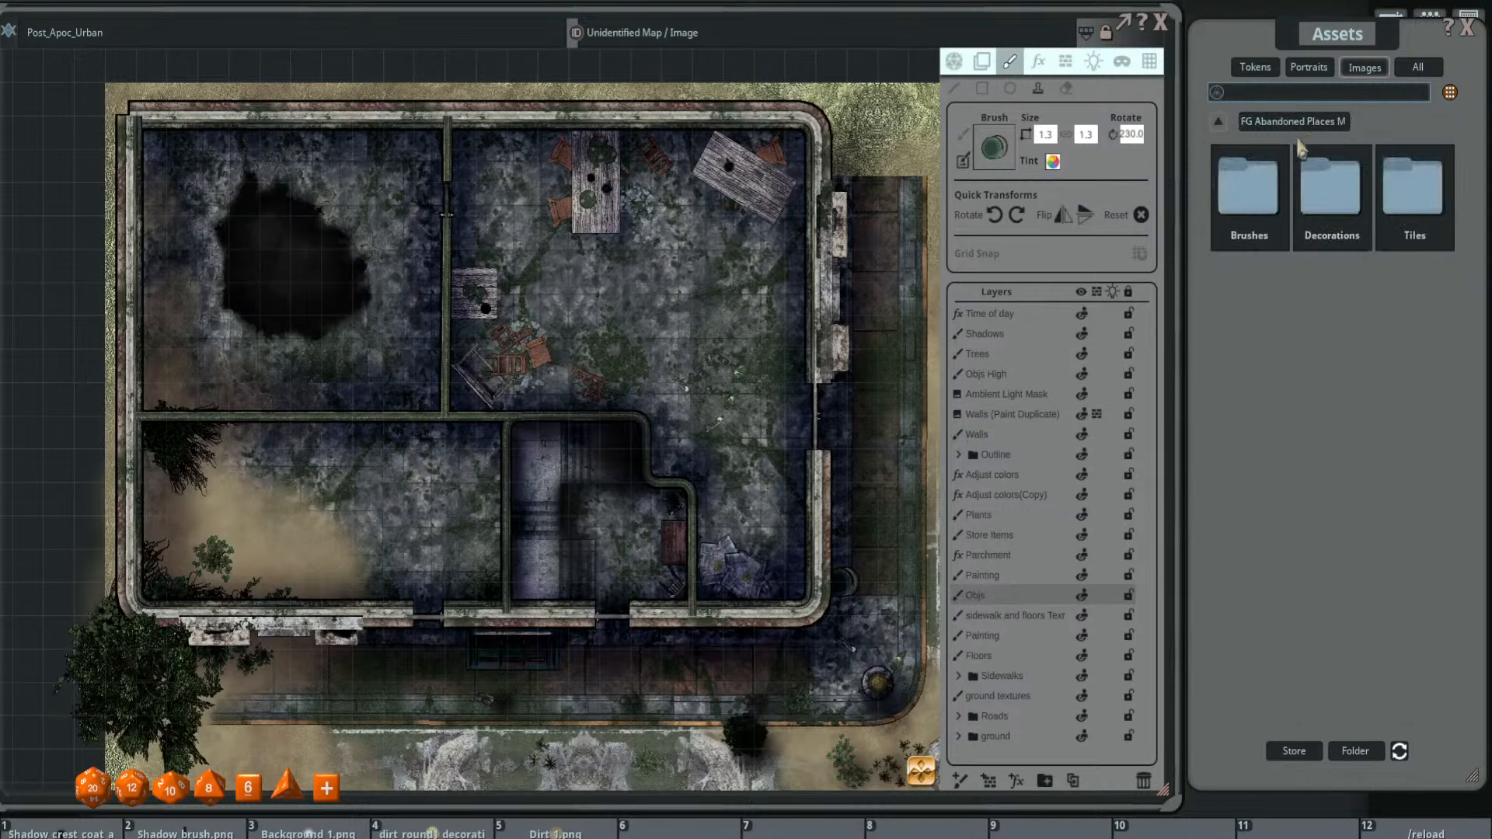
pyautogui.click(1218, 125)
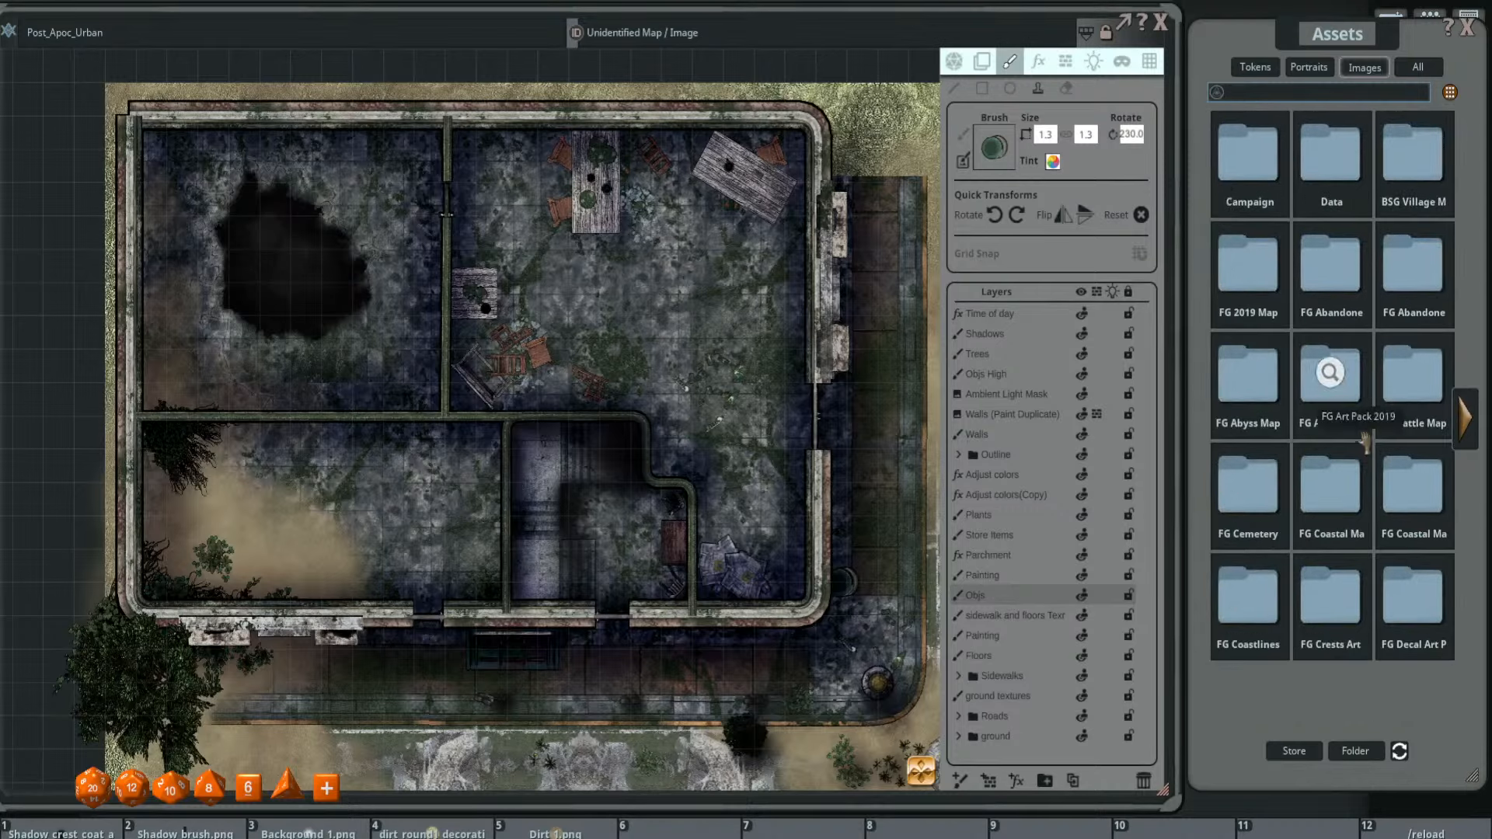
pyautogui.click(1466, 439)
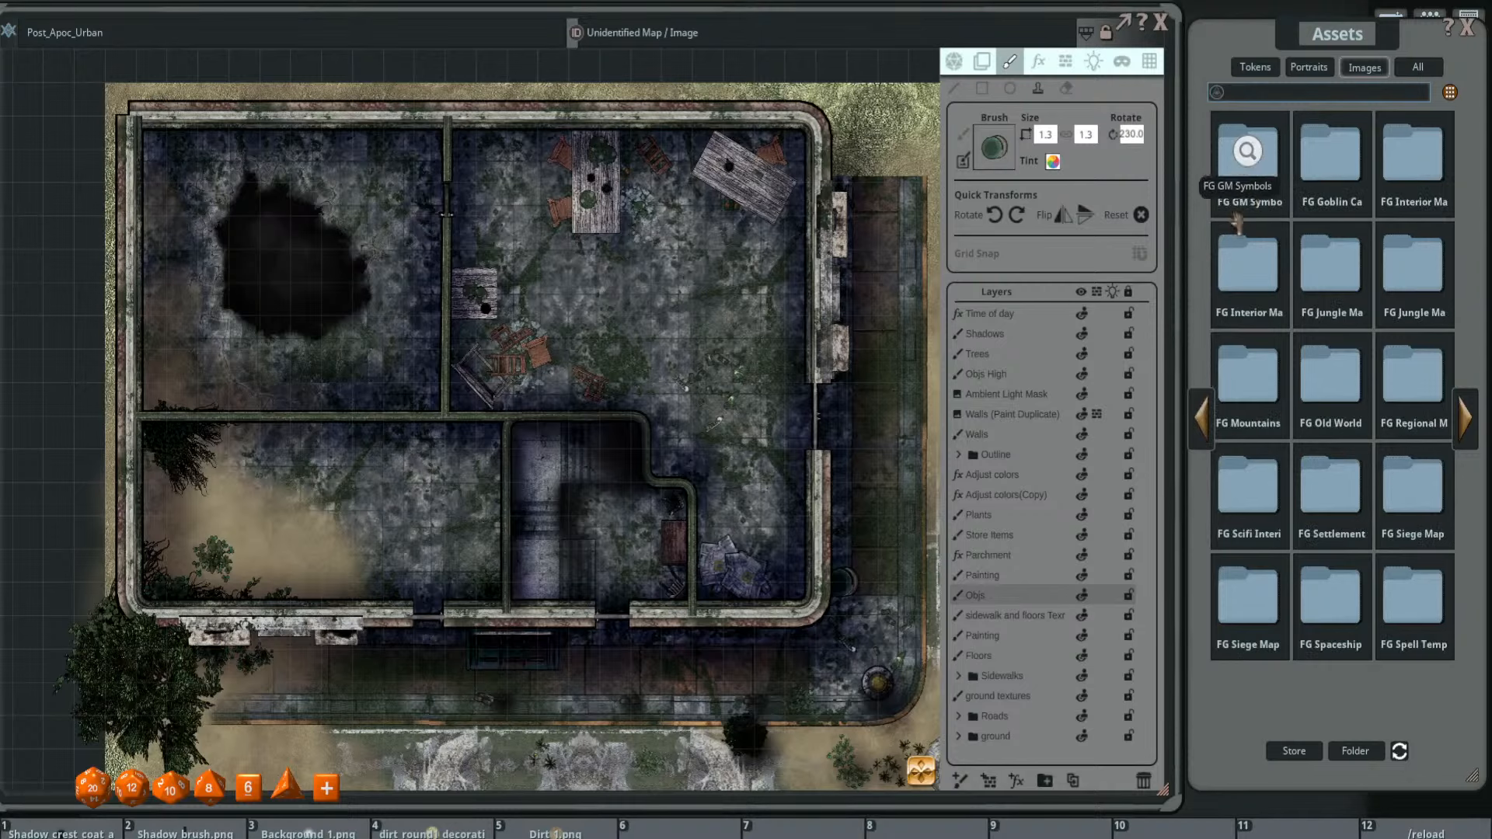
pyautogui.click(1246, 279)
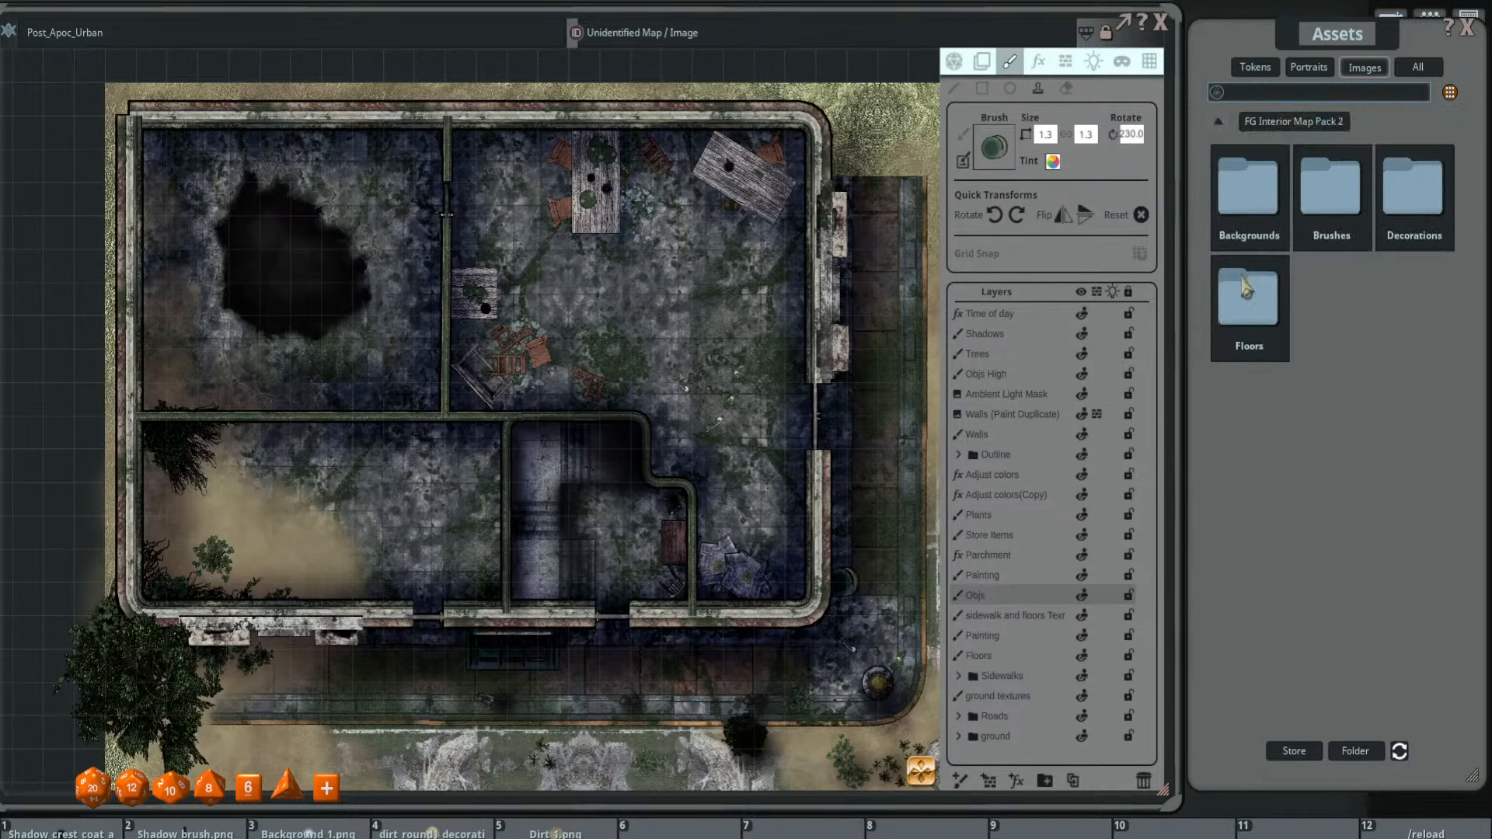
pyautogui.click(1328, 198)
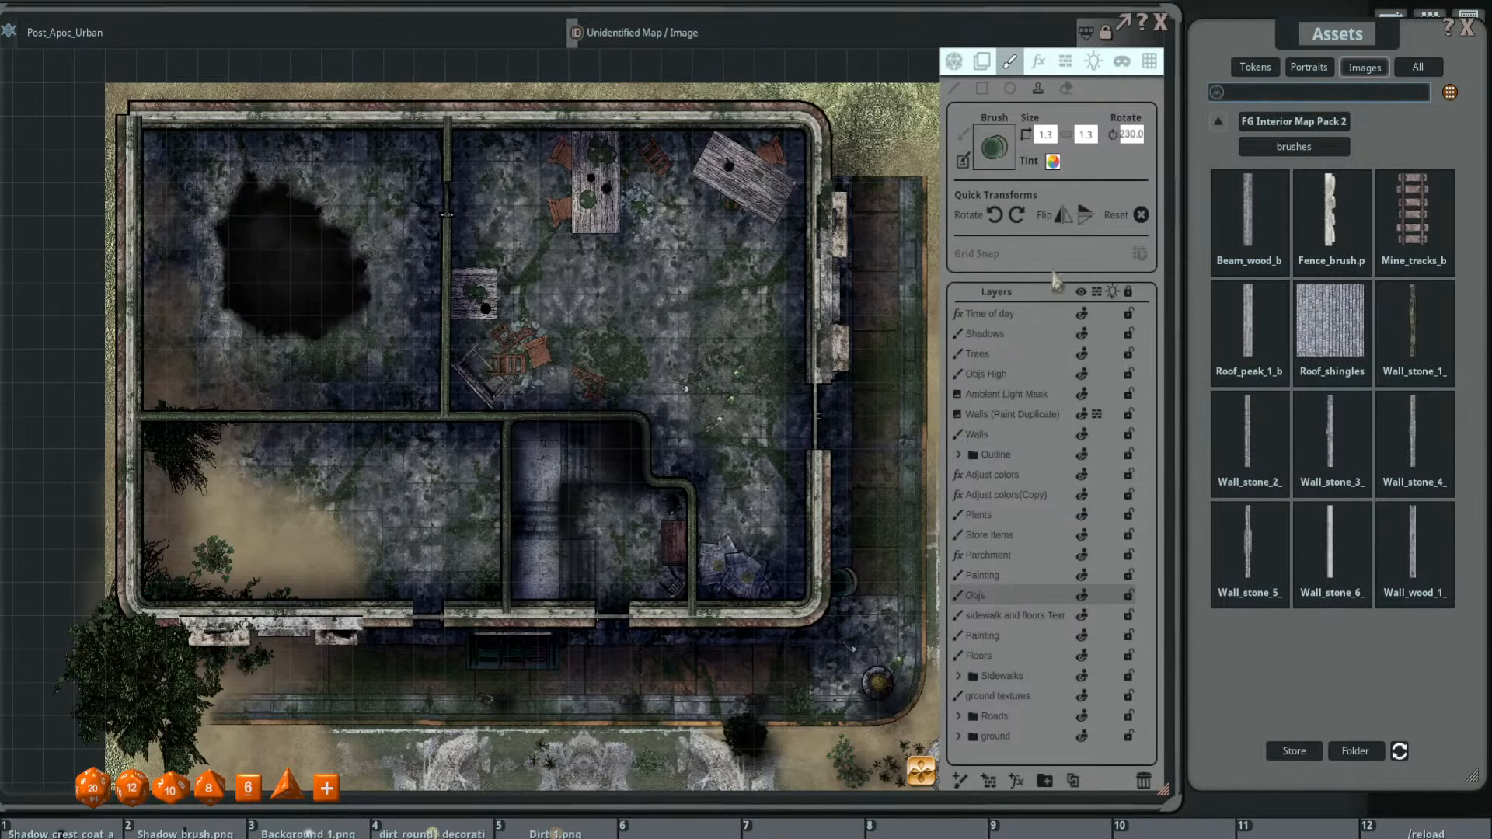
pyautogui.moveTo(684, 548); pyautogui.dragTo(676, 498)
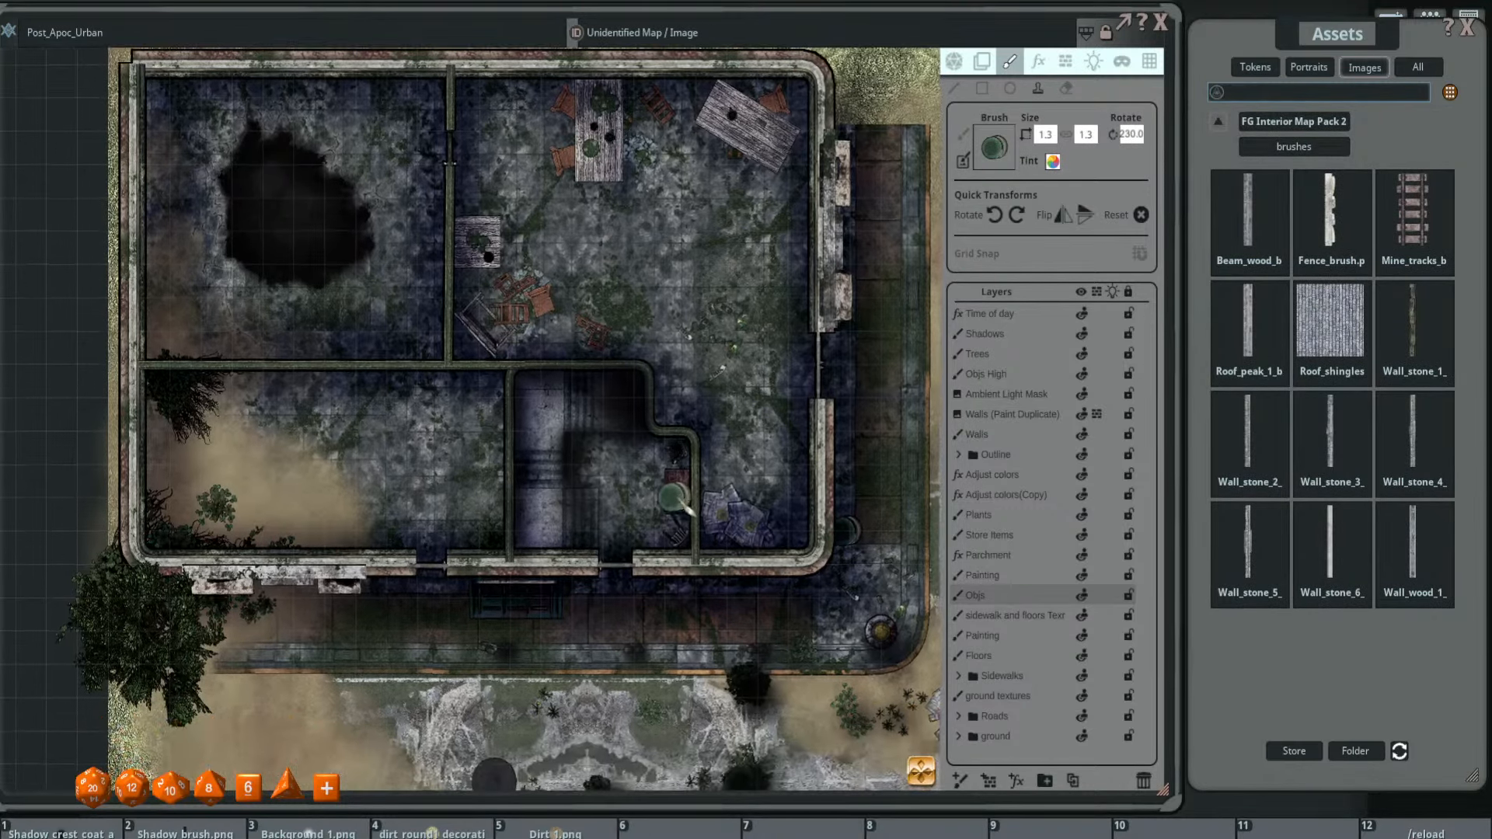
pyautogui.click(1294, 123)
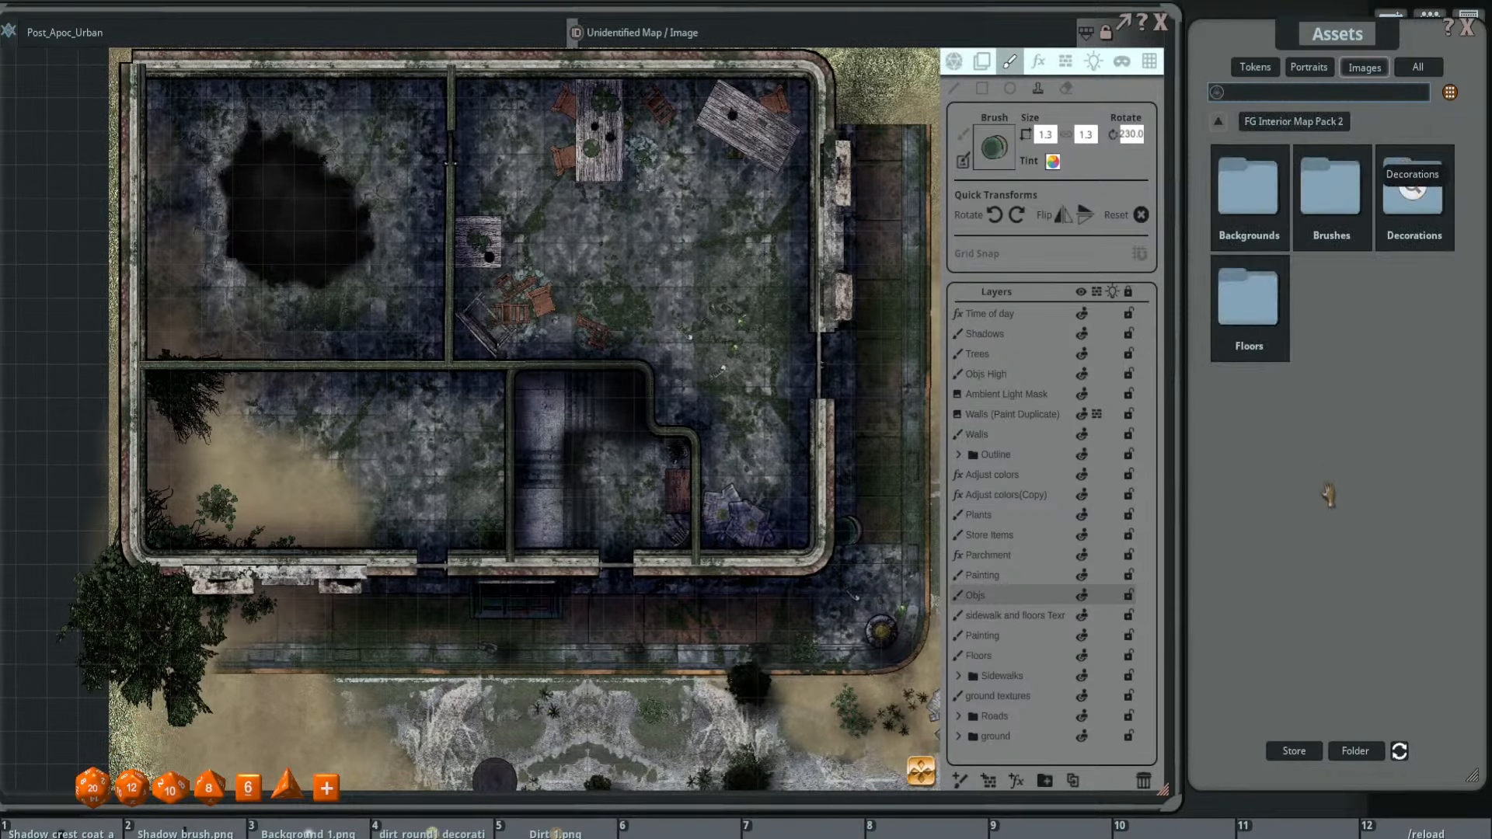
pyautogui.click(1412, 190)
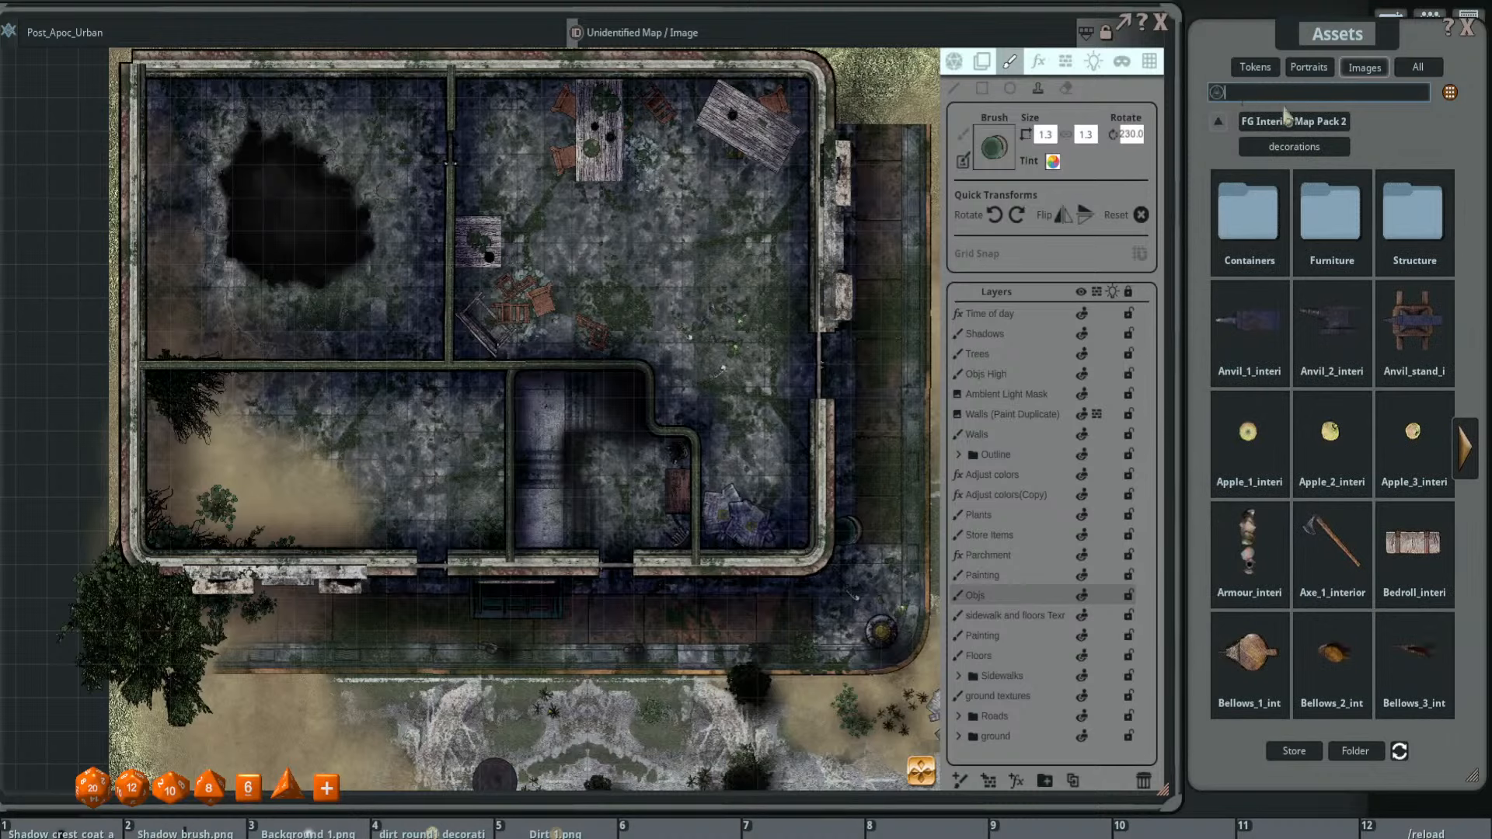
# - Search the decorations for "board" and try Board_1 as the brush in the large building's southeast area
pyautogui.press('Return')
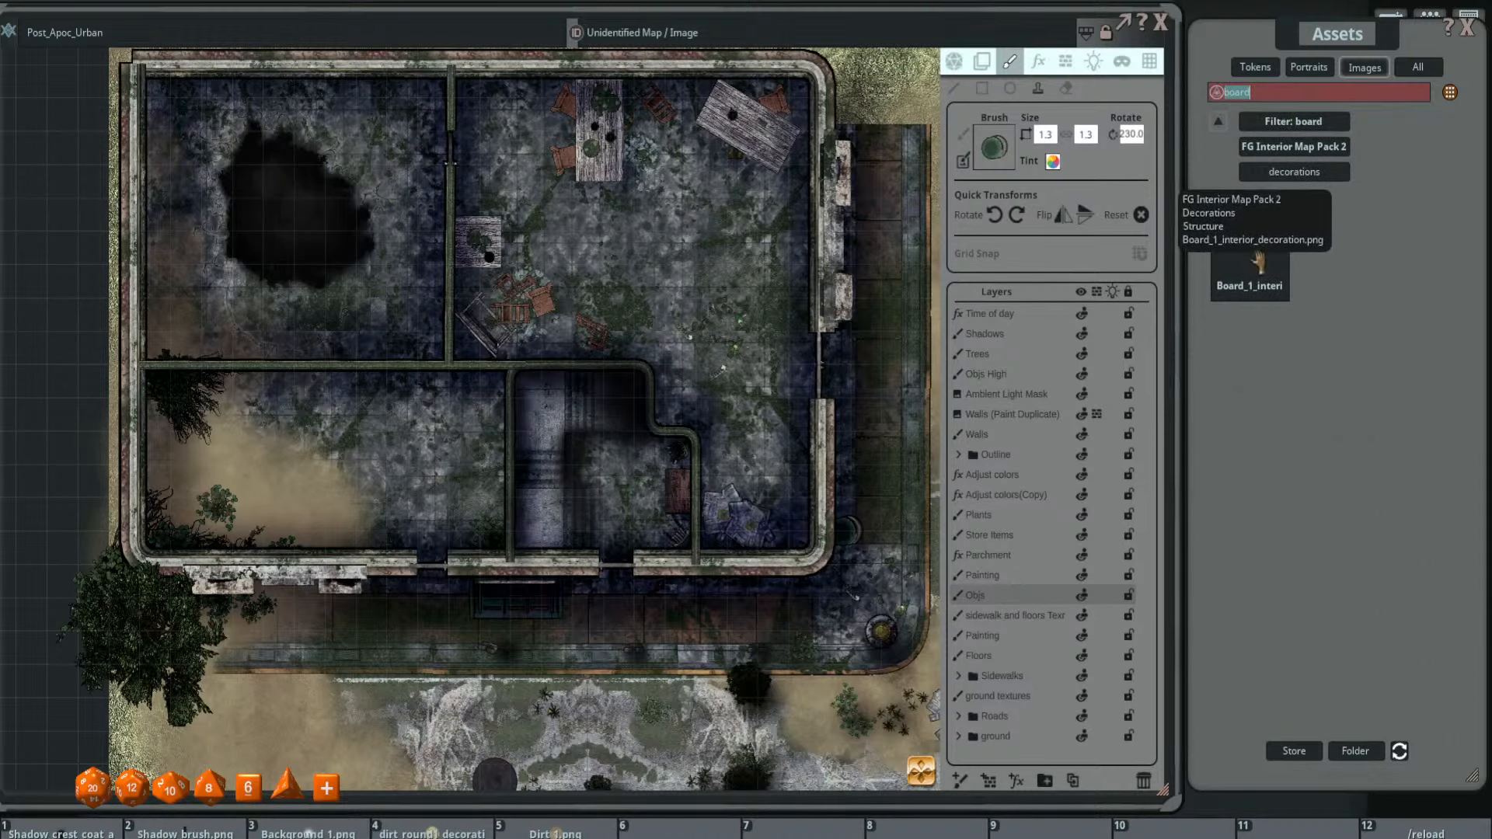
pyautogui.click(1281, 218)
pyautogui.scroll(3, 768, 480)
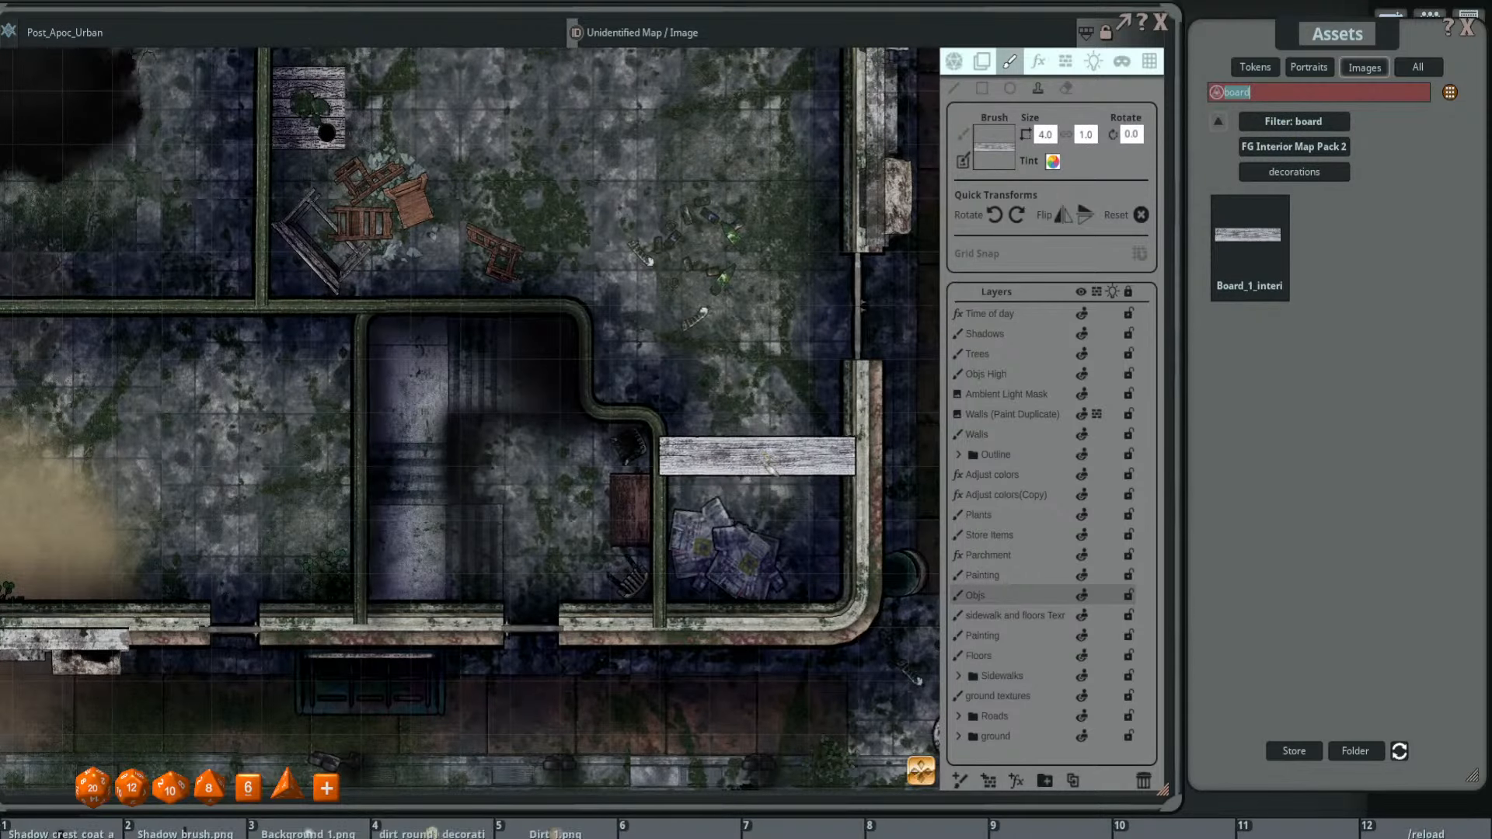
pyautogui.scroll(-2, 747, 449)
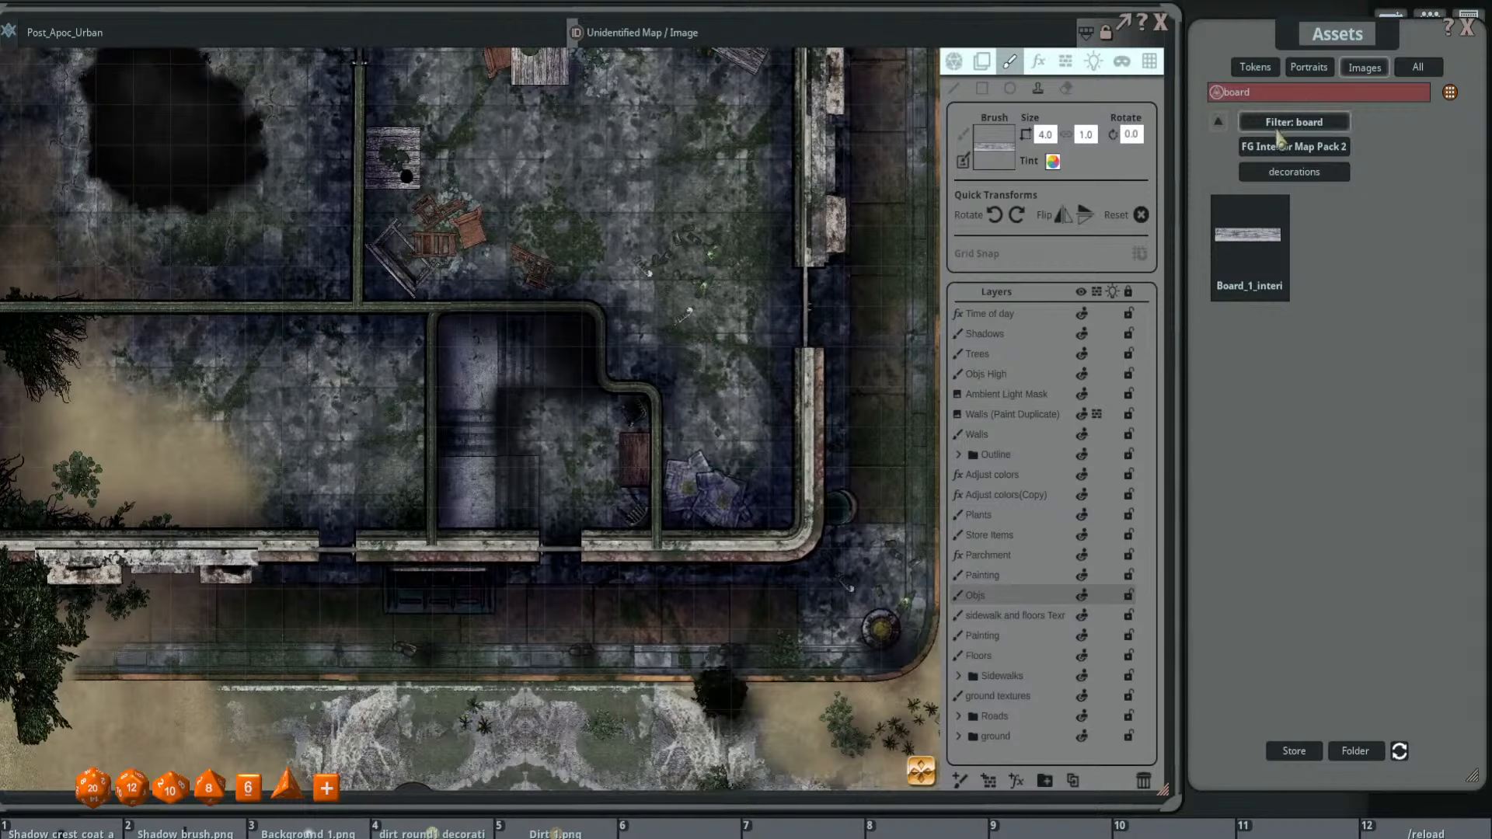
# - Clear the asset filter and open the Brushes folder of FG Interior Map Pack 2
pyautogui.click(1293, 121)
pyautogui.click(1217, 121)
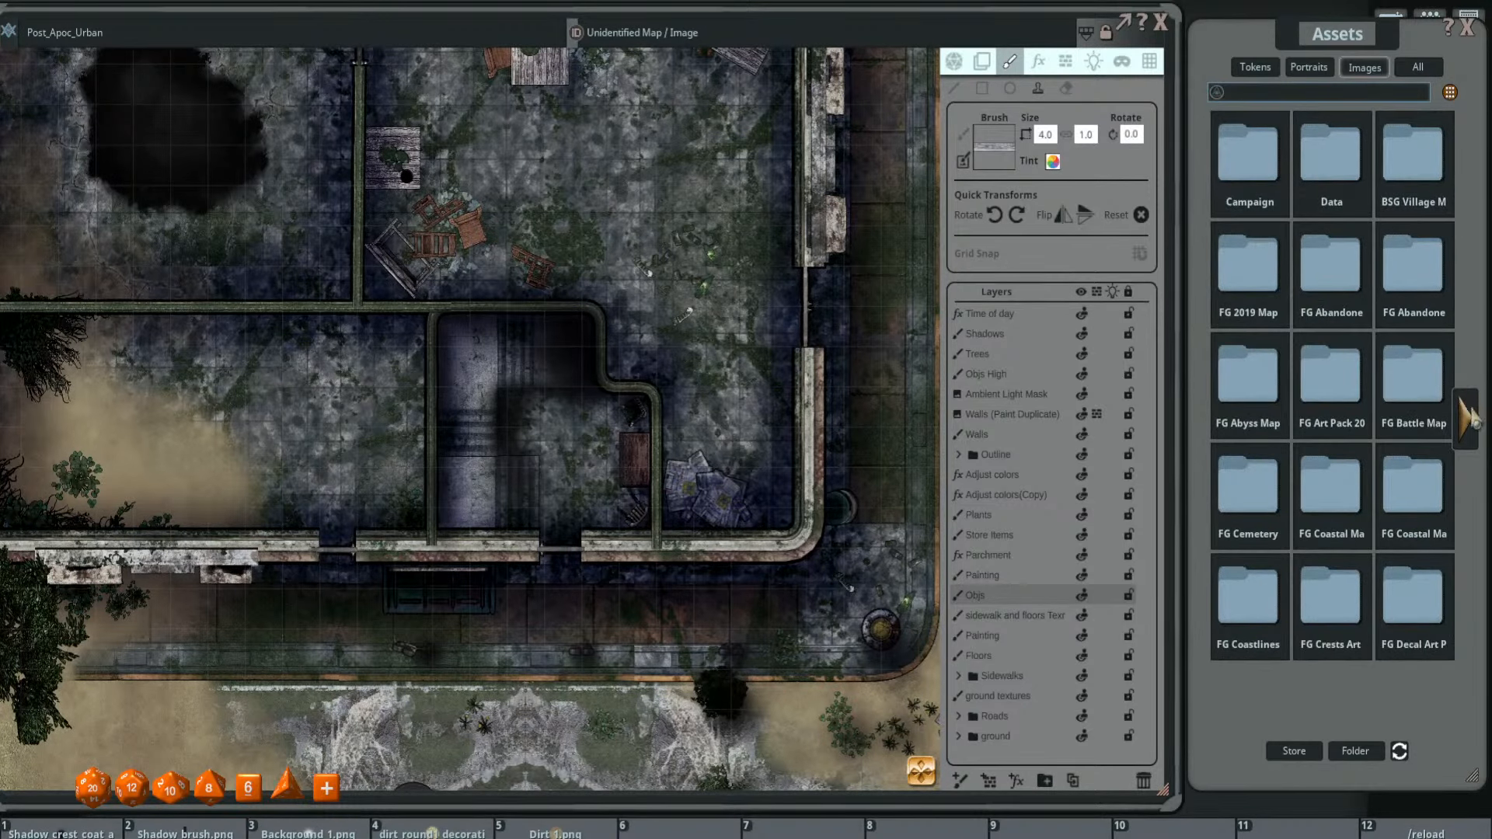
pyautogui.click(1466, 420)
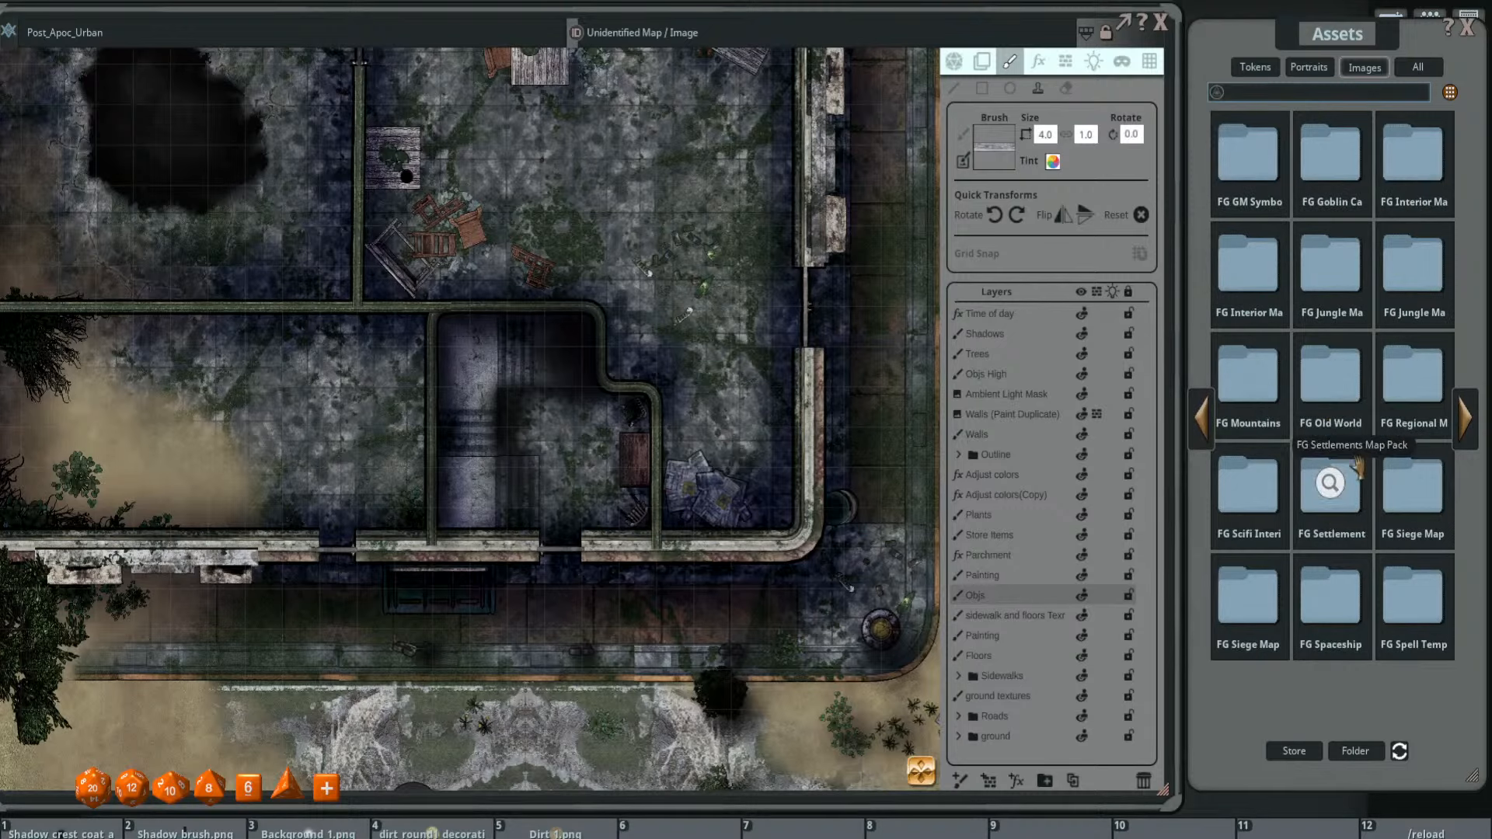
pyautogui.click(1243, 261)
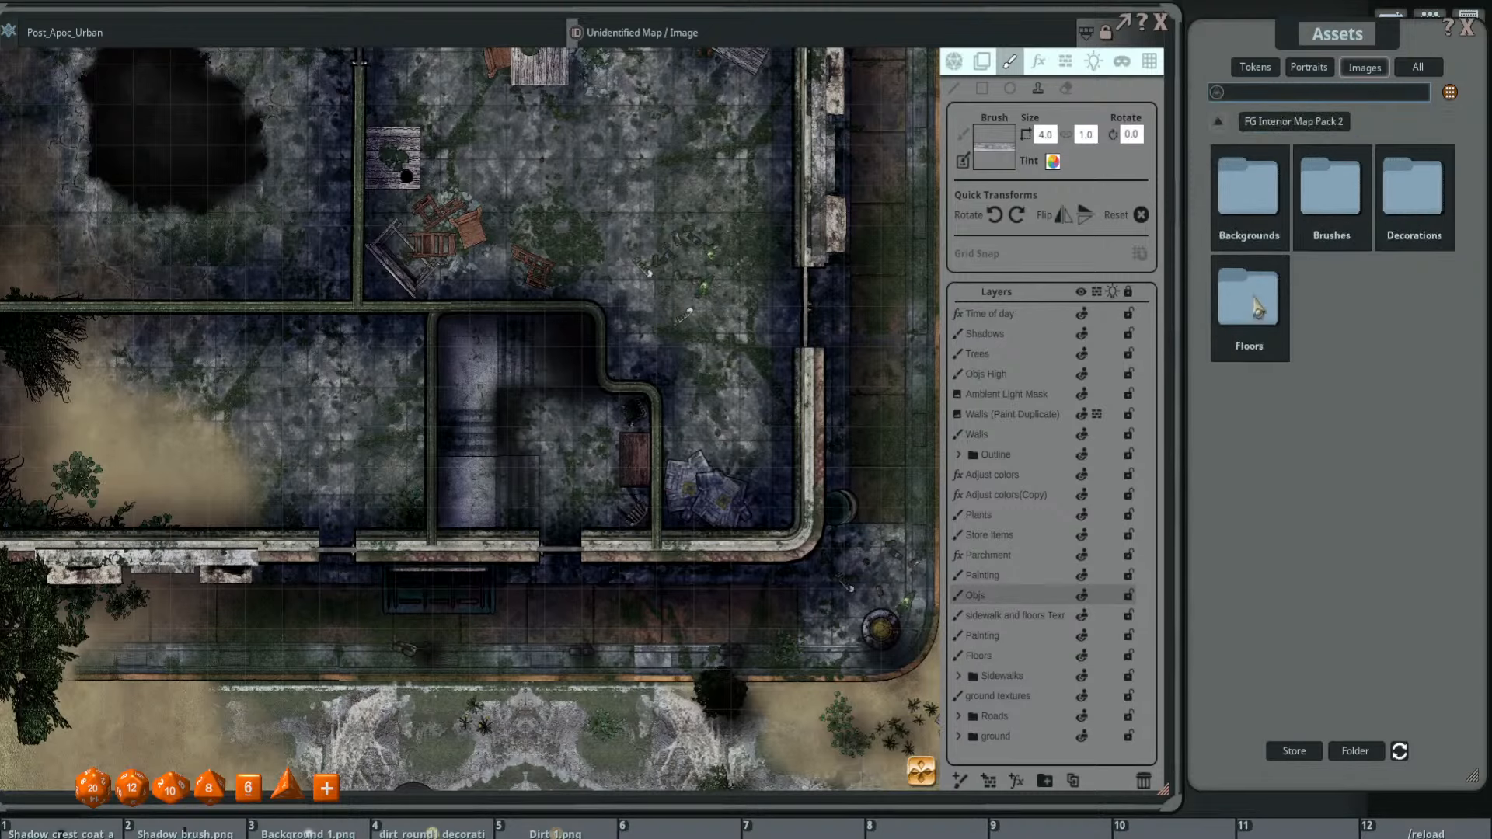
pyautogui.click(1326, 210)
pyautogui.moveTo(1251, 268)
pyautogui.mouseDown()
pyautogui.moveTo(1200, 379)
pyautogui.moveTo(824, 404)
pyautogui.moveTo(989, 113)
pyautogui.moveTo(953, 105)
pyautogui.mouseUp()
pyautogui.moveTo(882, 275); pyautogui.dragTo(938, 195)
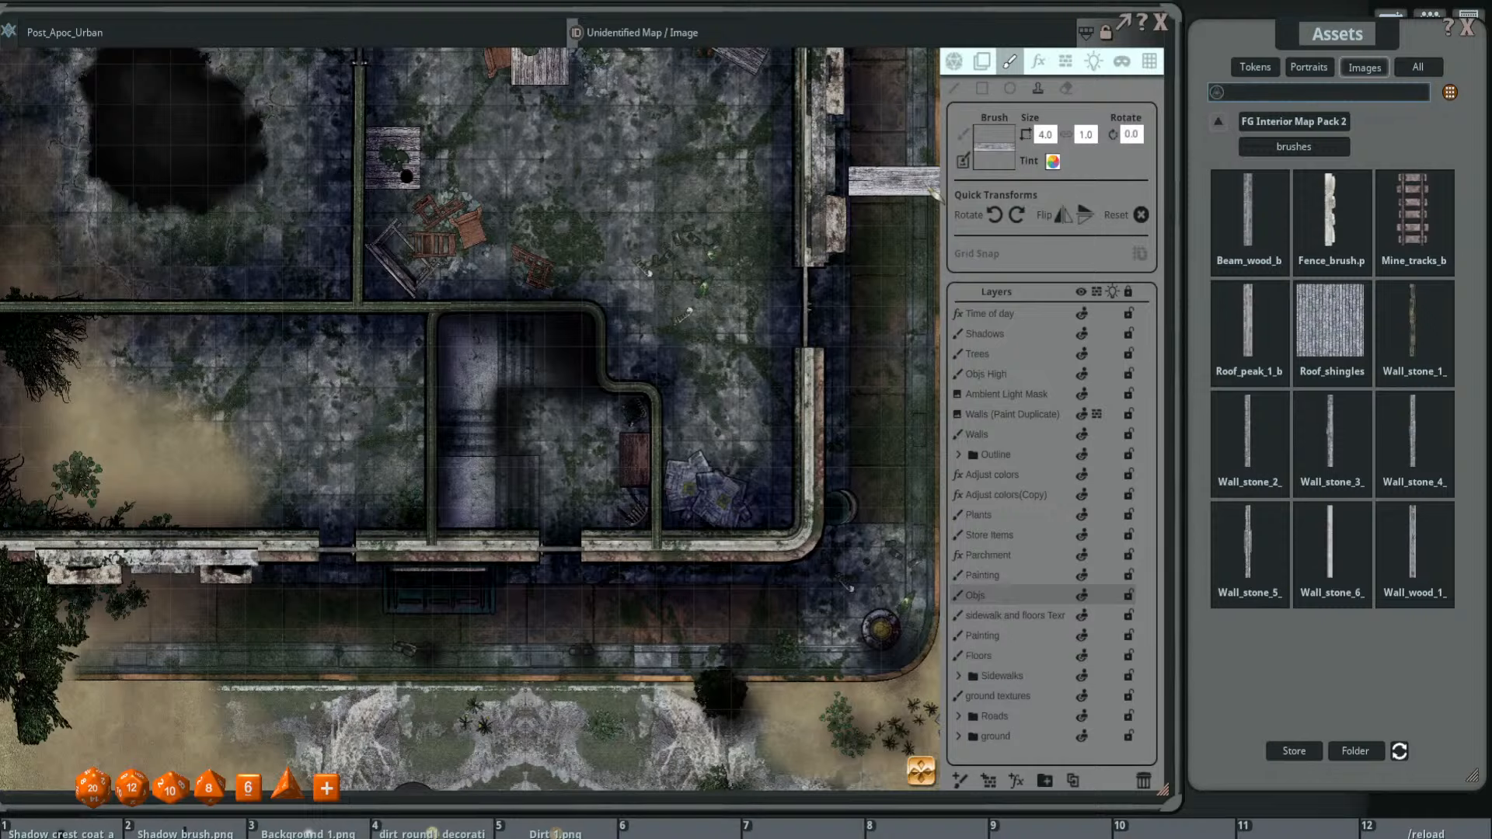
pyautogui.moveTo(934, 194); pyautogui.dragTo(1158, 342)
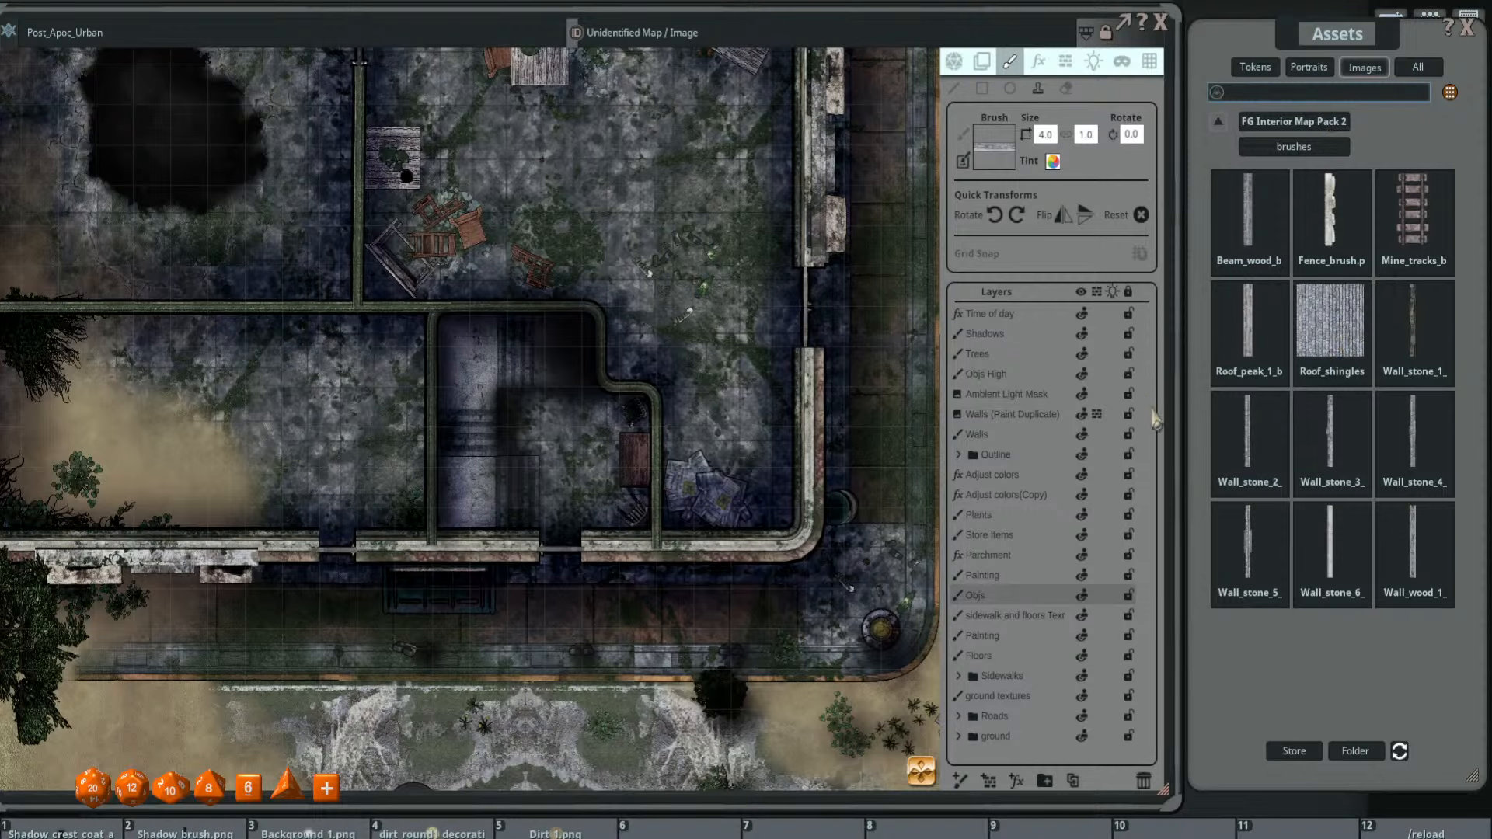
# - Load the Wall_wood_1 brush and set its width to 1.0
pyautogui.click(1410, 544)
pyautogui.scroll(-6, 761, 383)
pyautogui.click(1045, 134)
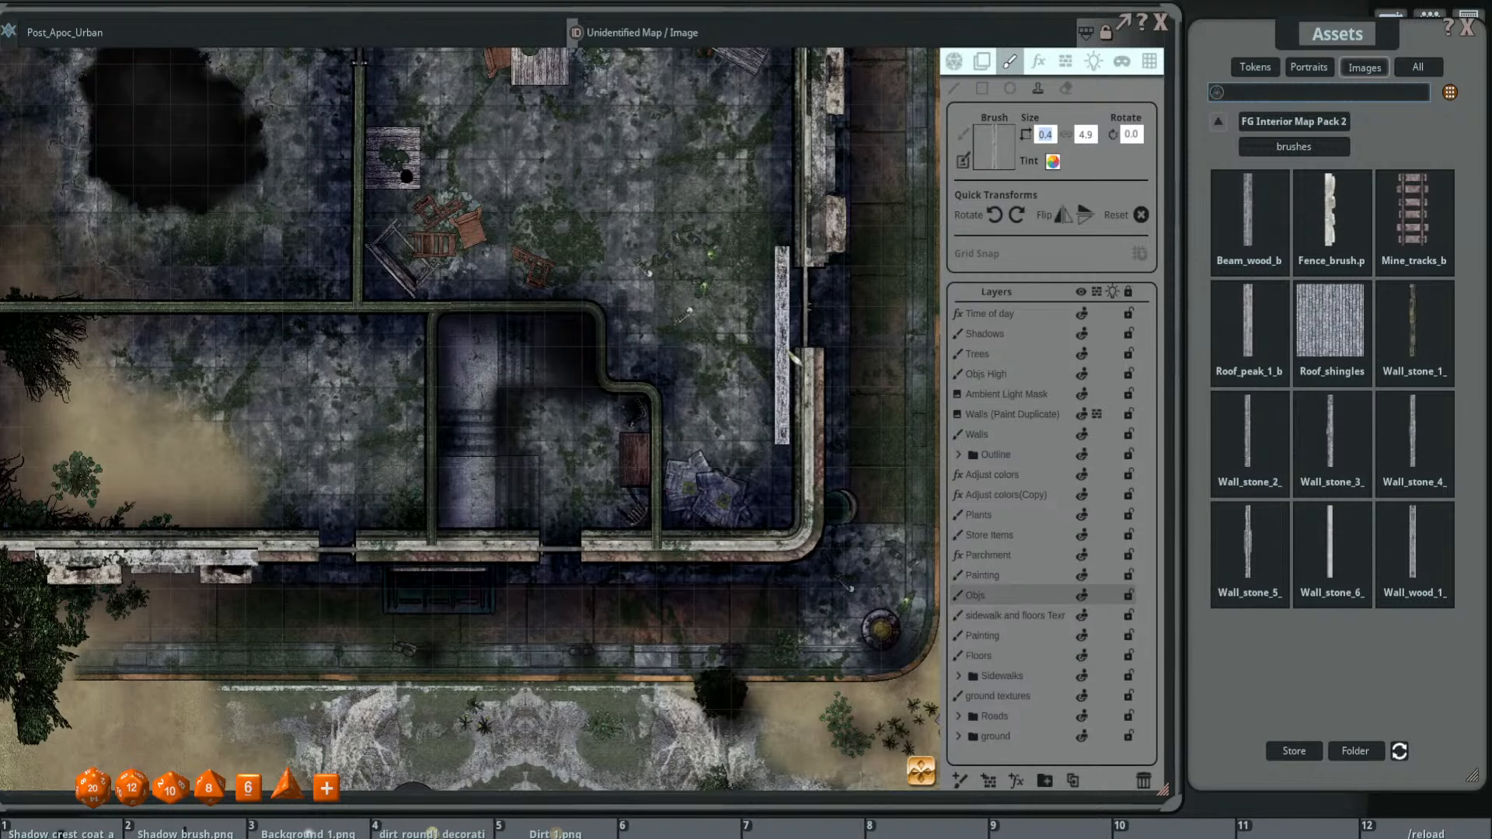
pyautogui.write('1')
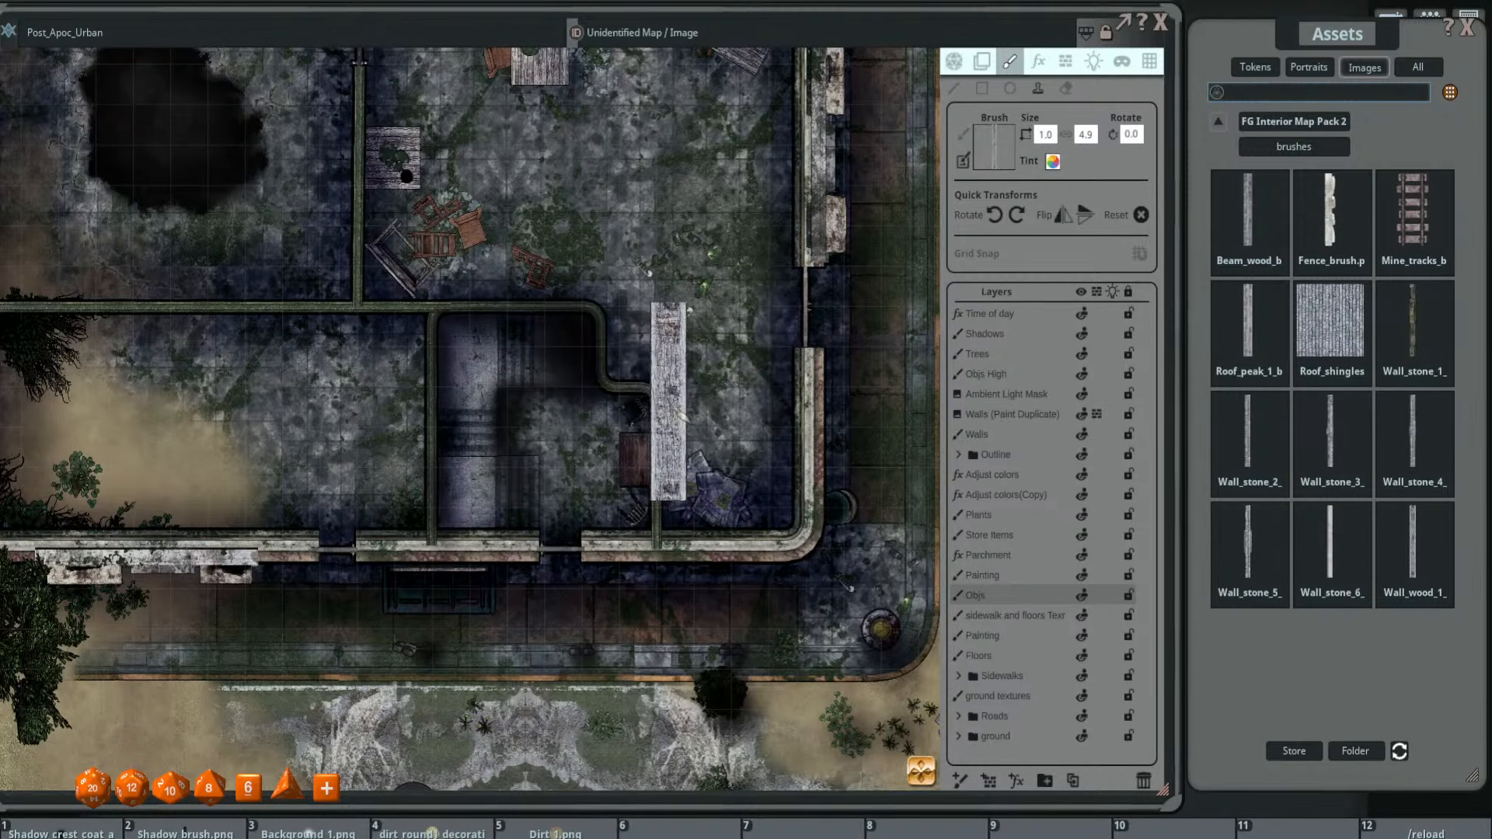
# - Tint the wooden wall brush a muted orange-brown and make the sidewalk and floors Text layer active
pyautogui.scroll(1, 683, 410)
pyautogui.click(1052, 162)
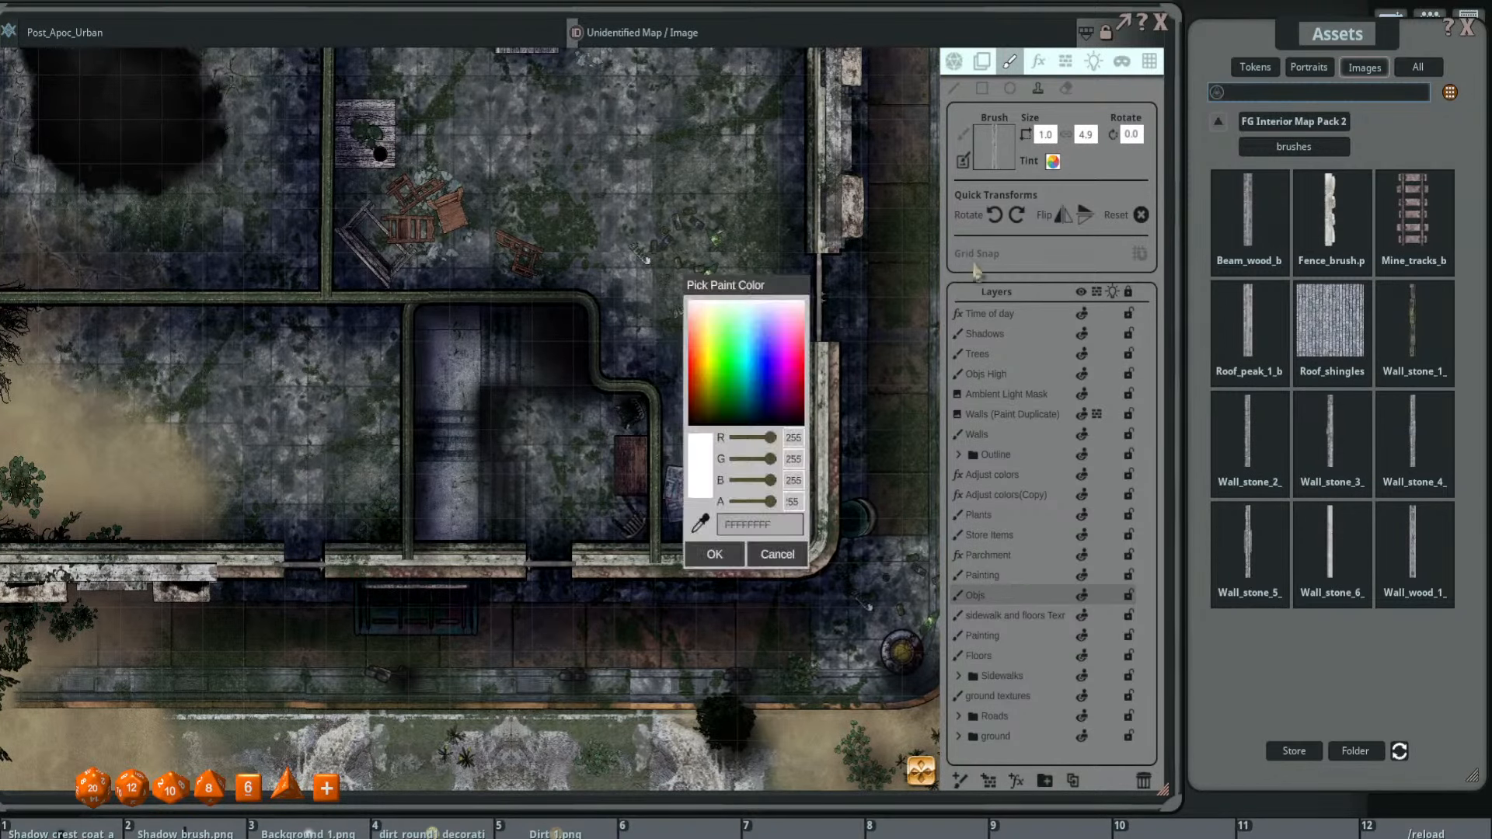
pyautogui.click(777, 553)
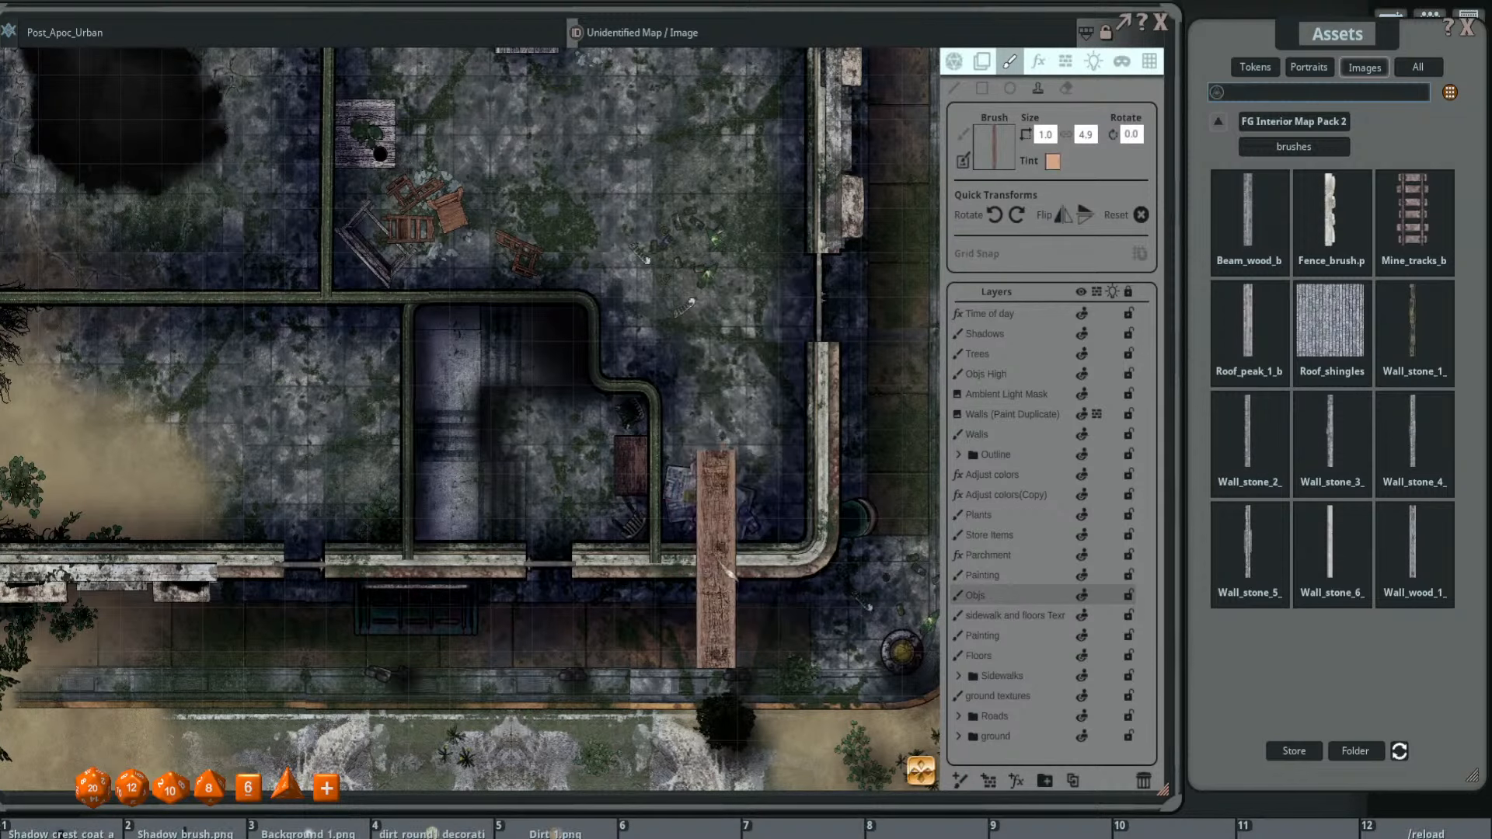
pyautogui.click(1055, 167)
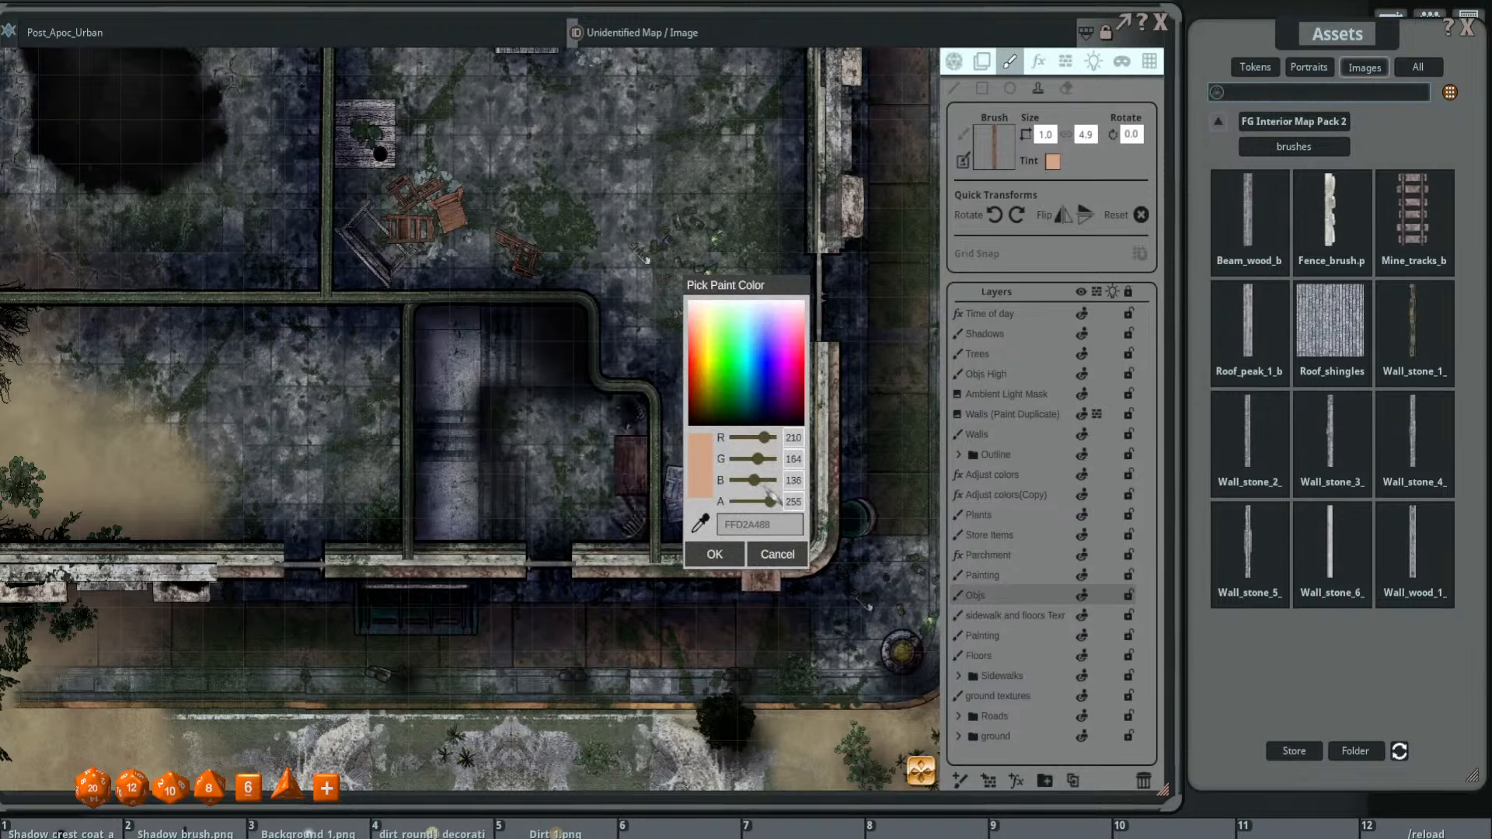
pyautogui.moveTo(753, 480); pyautogui.dragTo(751, 458)
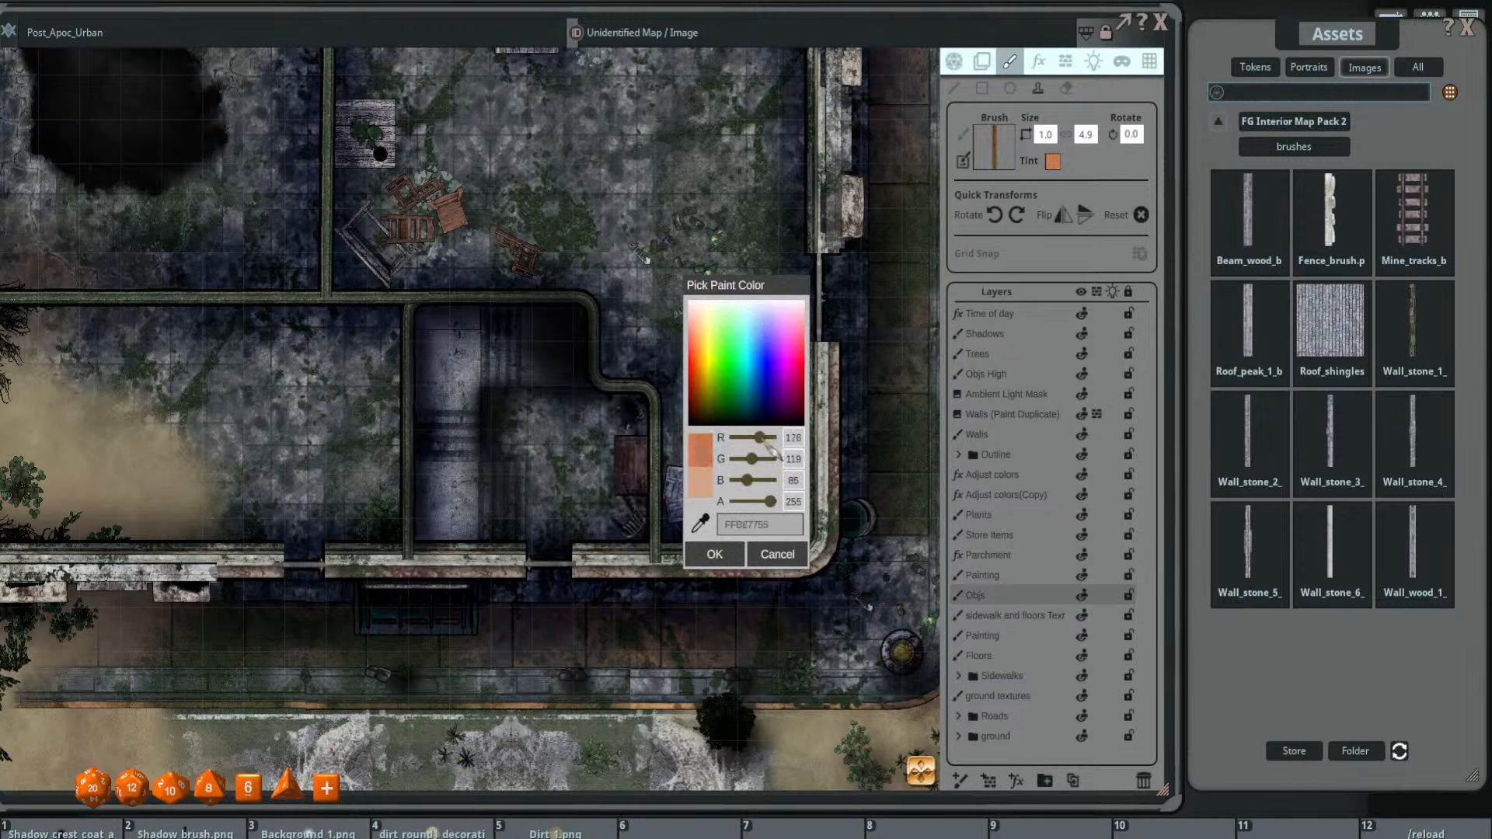
pyautogui.click(715, 554)
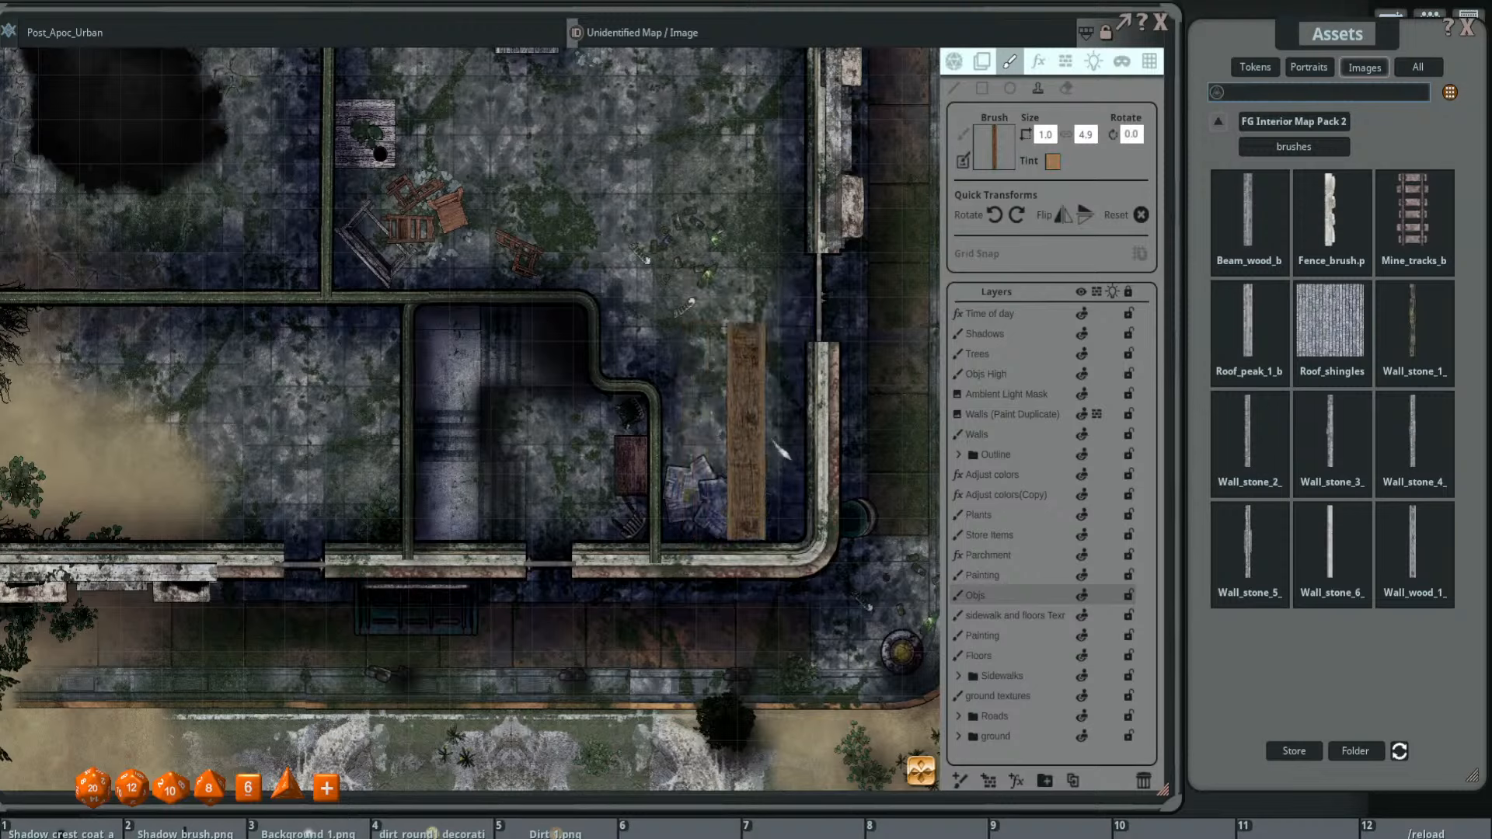
pyautogui.click(1032, 615)
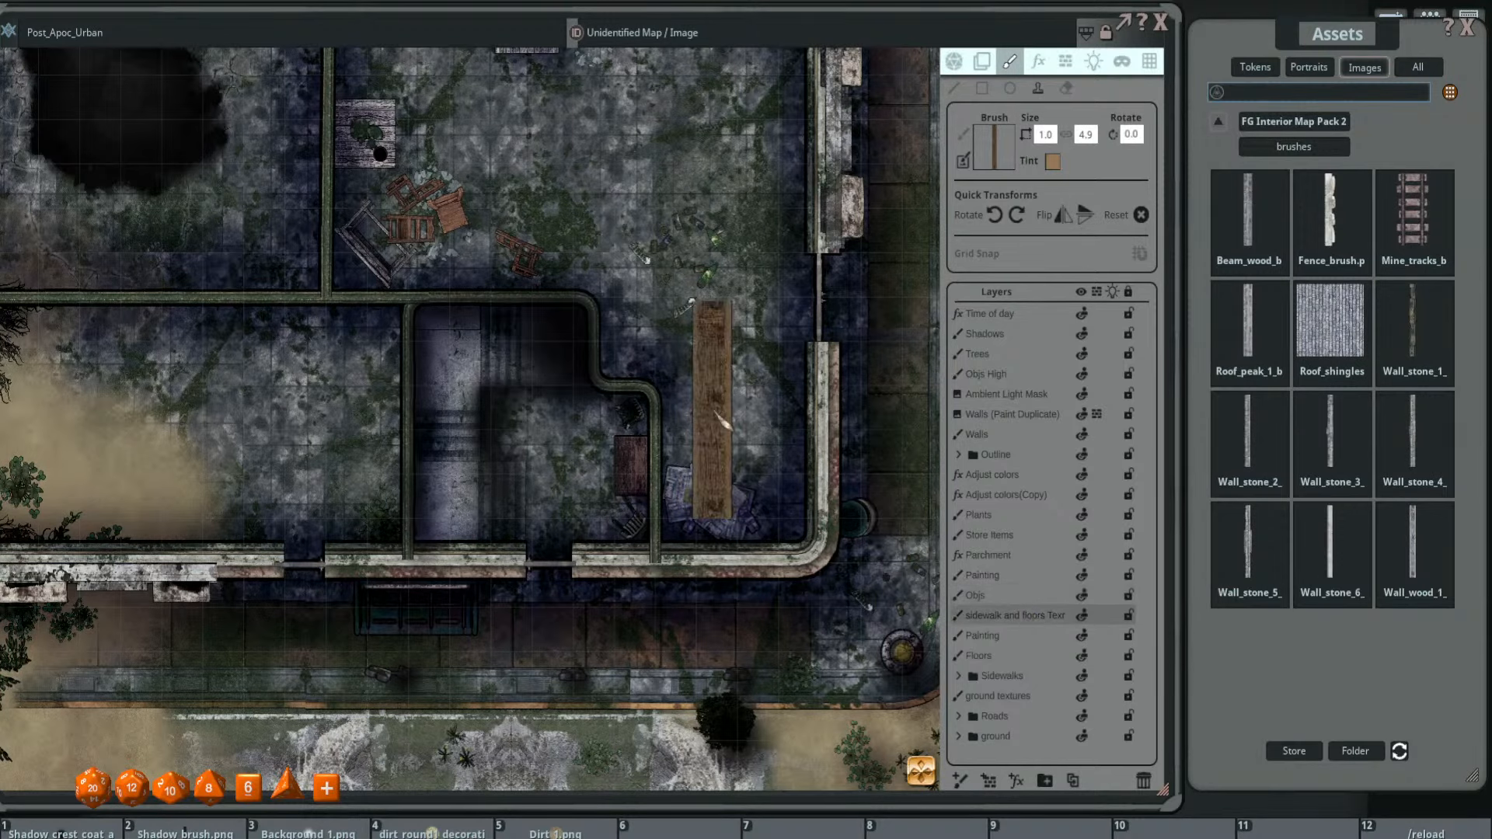
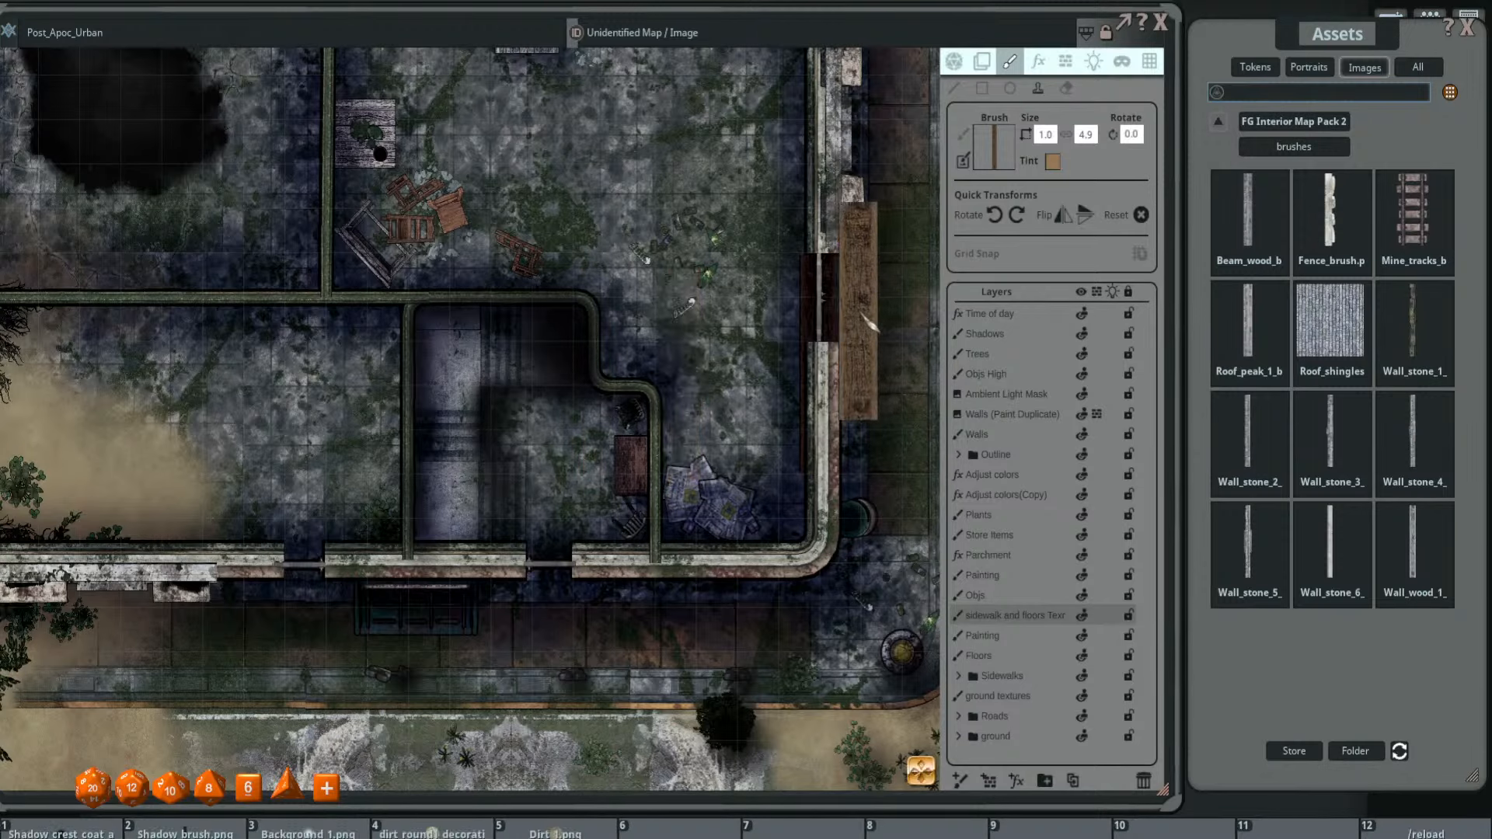
# - Erase the misplaced wooden stroke around the east wall's doorway with the 0.3 eraser
pyautogui.click(1066, 87)
pyautogui.scroll(2, 859, 326)
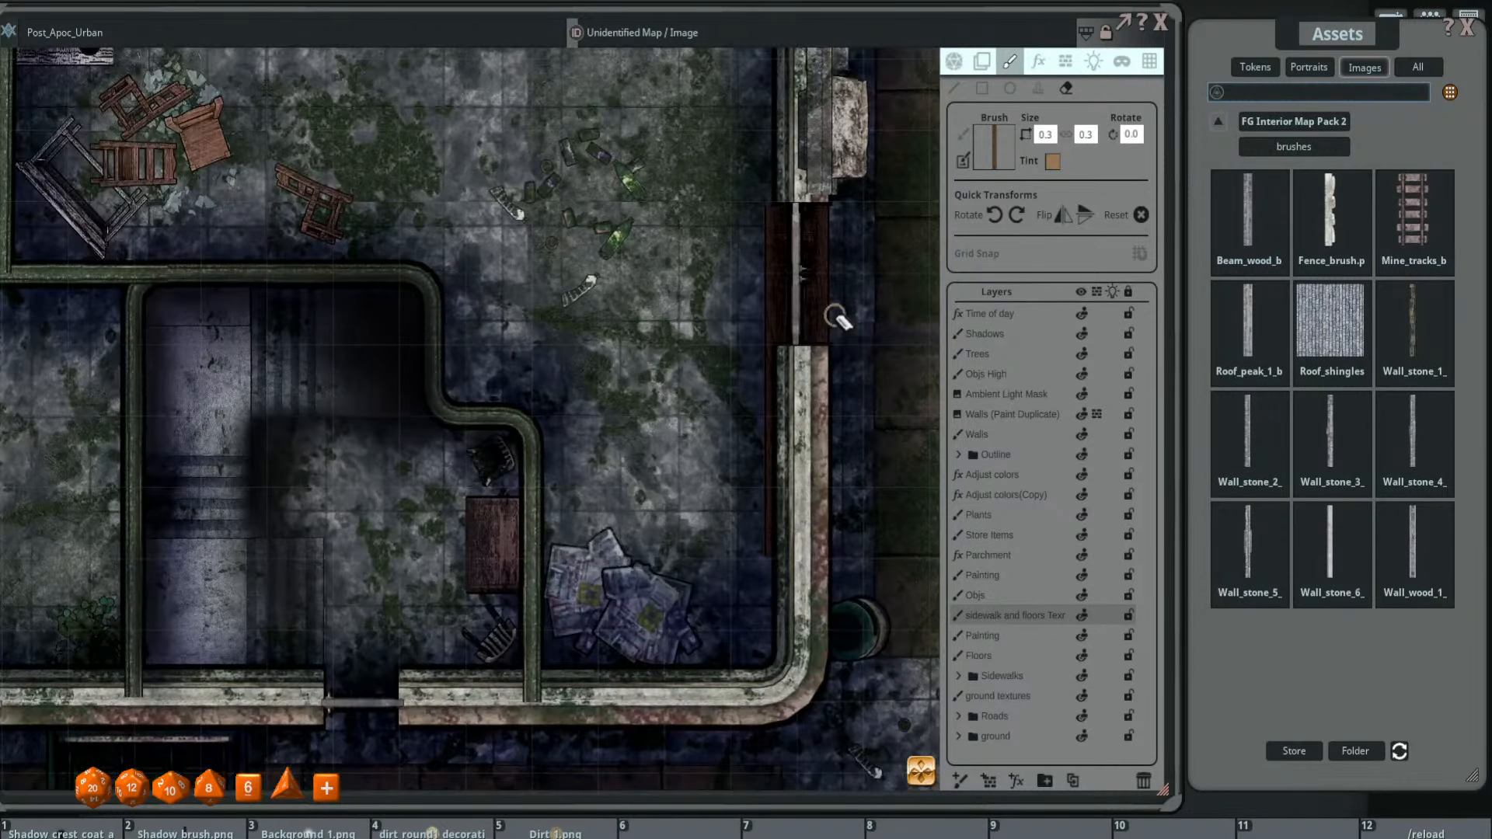
pyautogui.moveTo(815, 342)
pyautogui.mouseDown()
pyautogui.moveTo(785, 353)
pyautogui.moveTo(806, 423)
pyautogui.mouseUp()
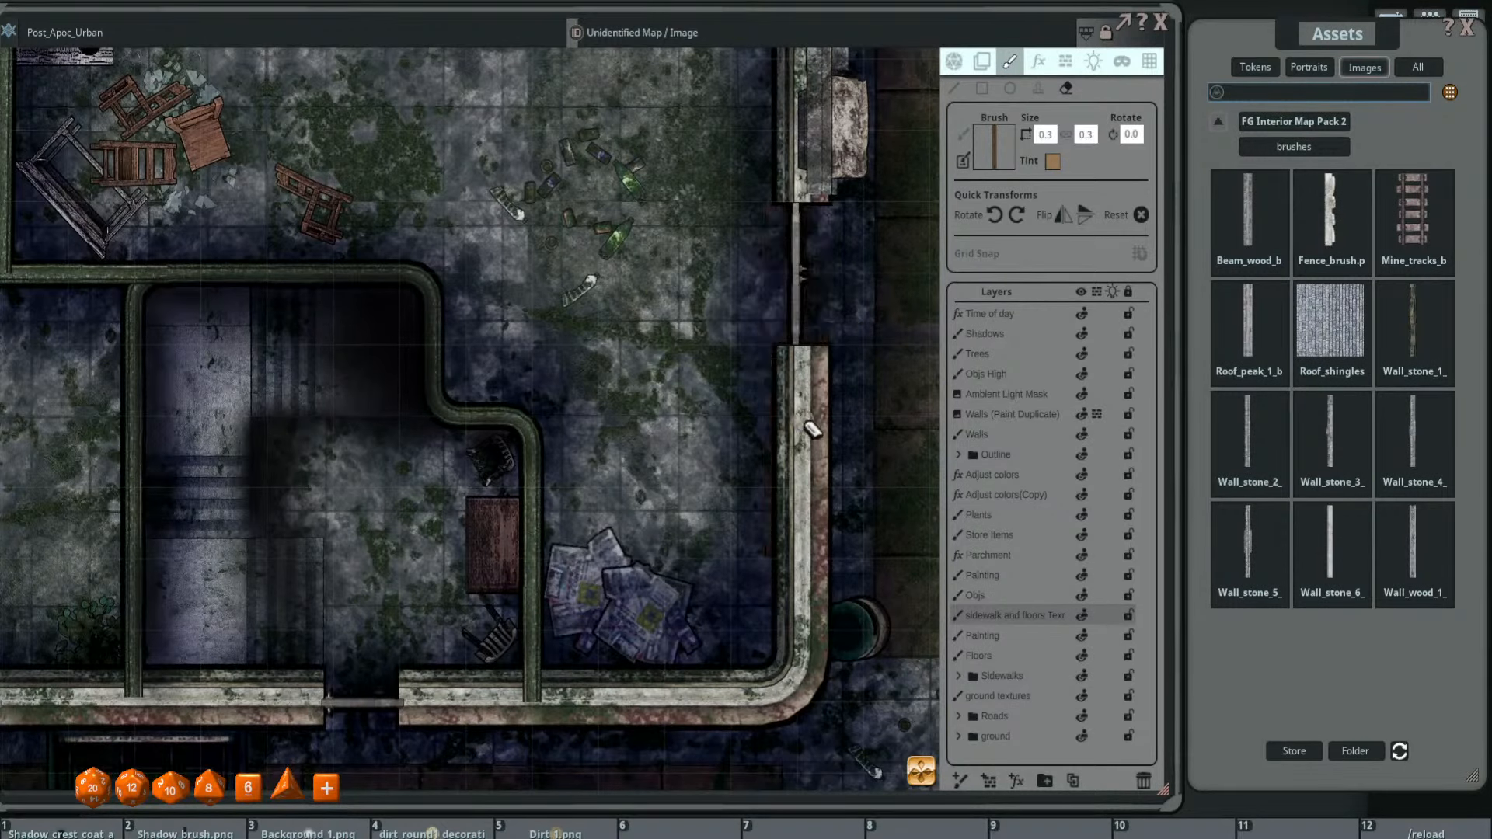
# - Paint a horizontal wooden counter from the east wall, just south of its doorway, to the curved interior wall
pyautogui.click(955, 88)
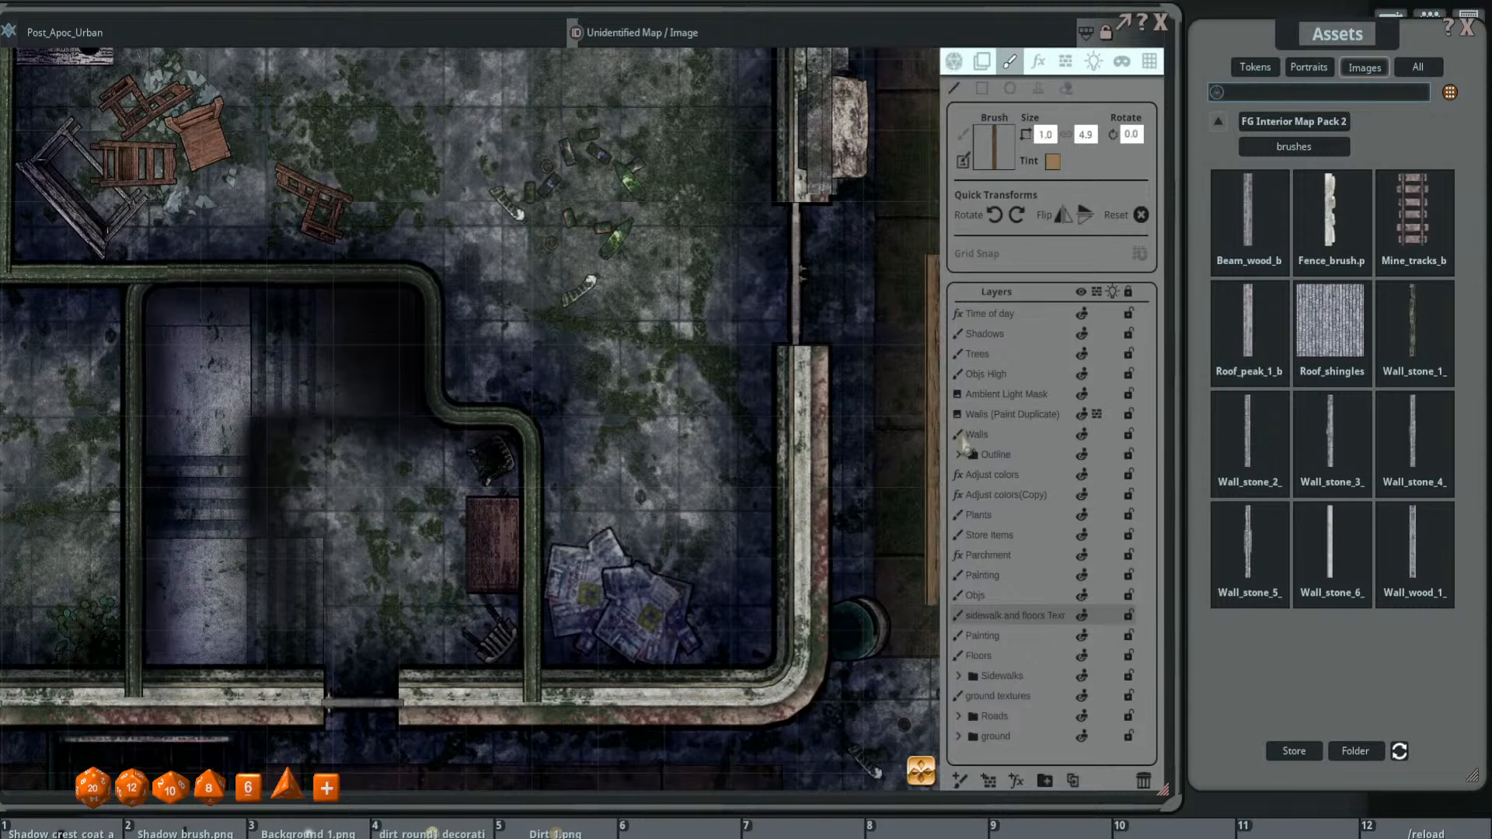
pyautogui.scroll(-2, 715, 373)
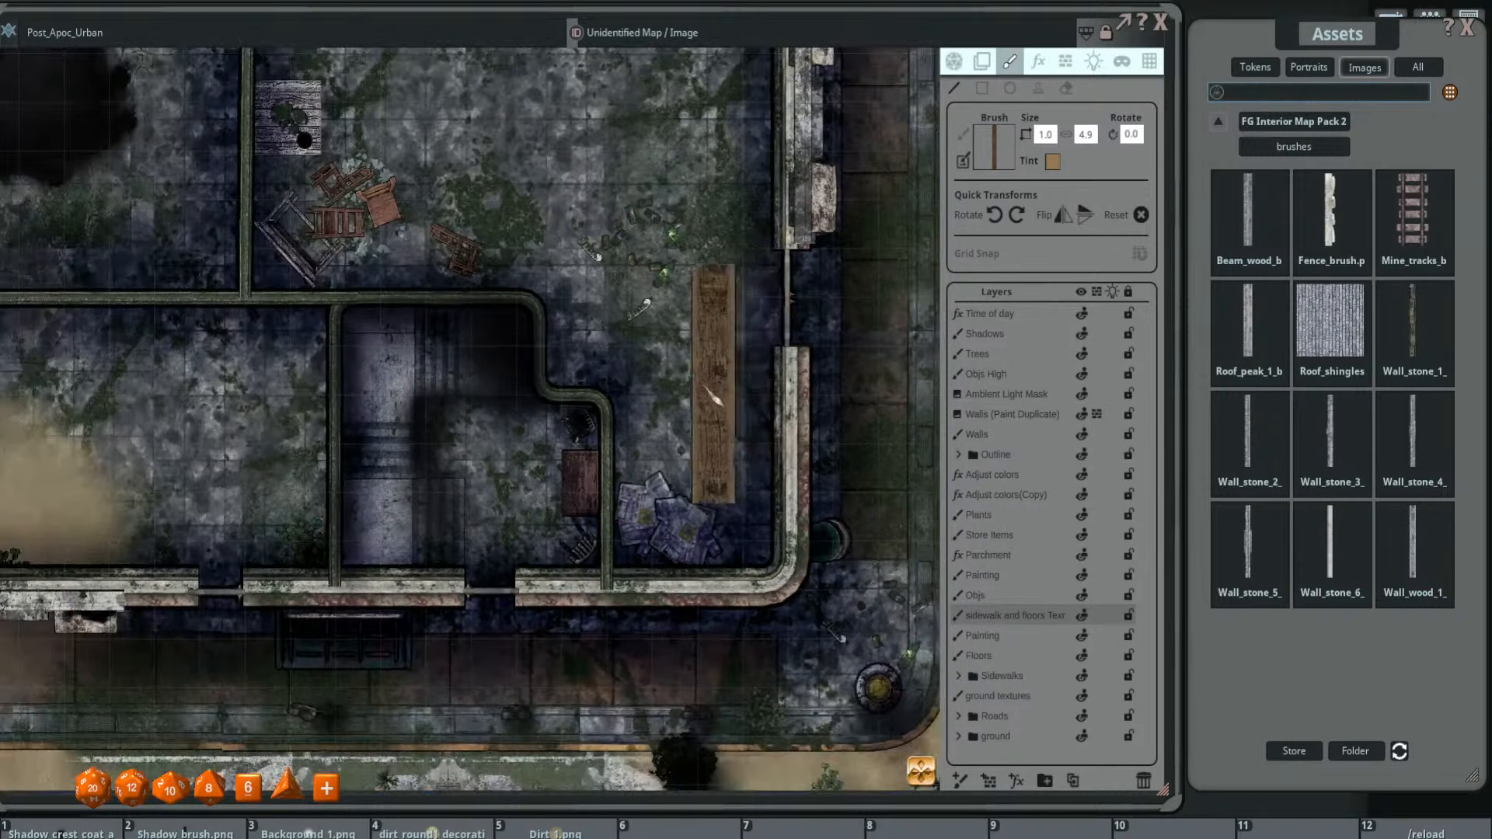
pyautogui.click(798, 388)
pyautogui.moveTo(798, 389); pyautogui.dragTo(553, 386)
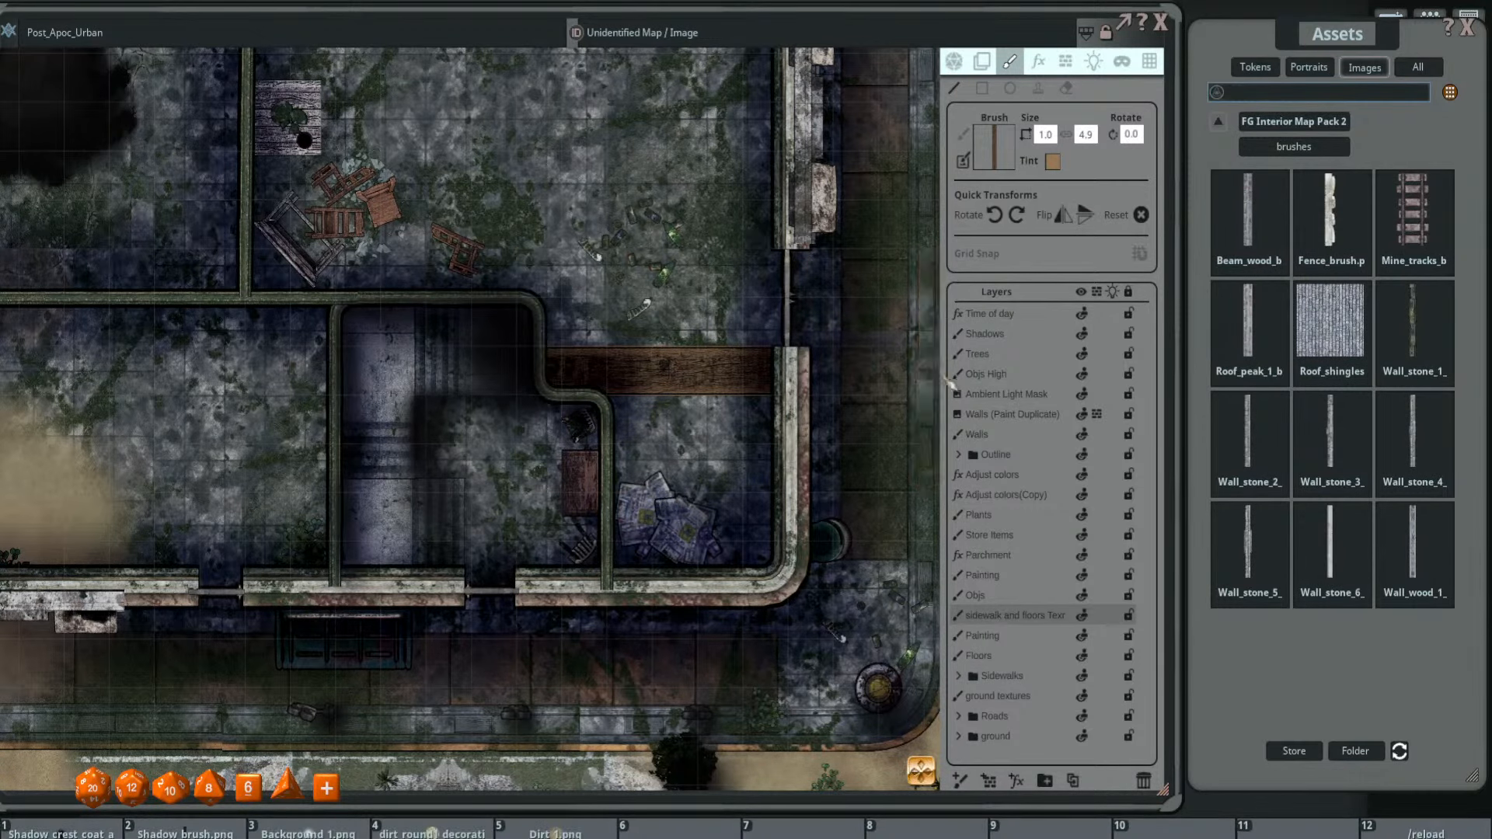
# - Set the eraser size to 1.0 and cut a passage through the wooden counter, just beside the curved interior wall
pyautogui.scroll(1, 860, 353)
pyautogui.scroll(-2, 870, 397)
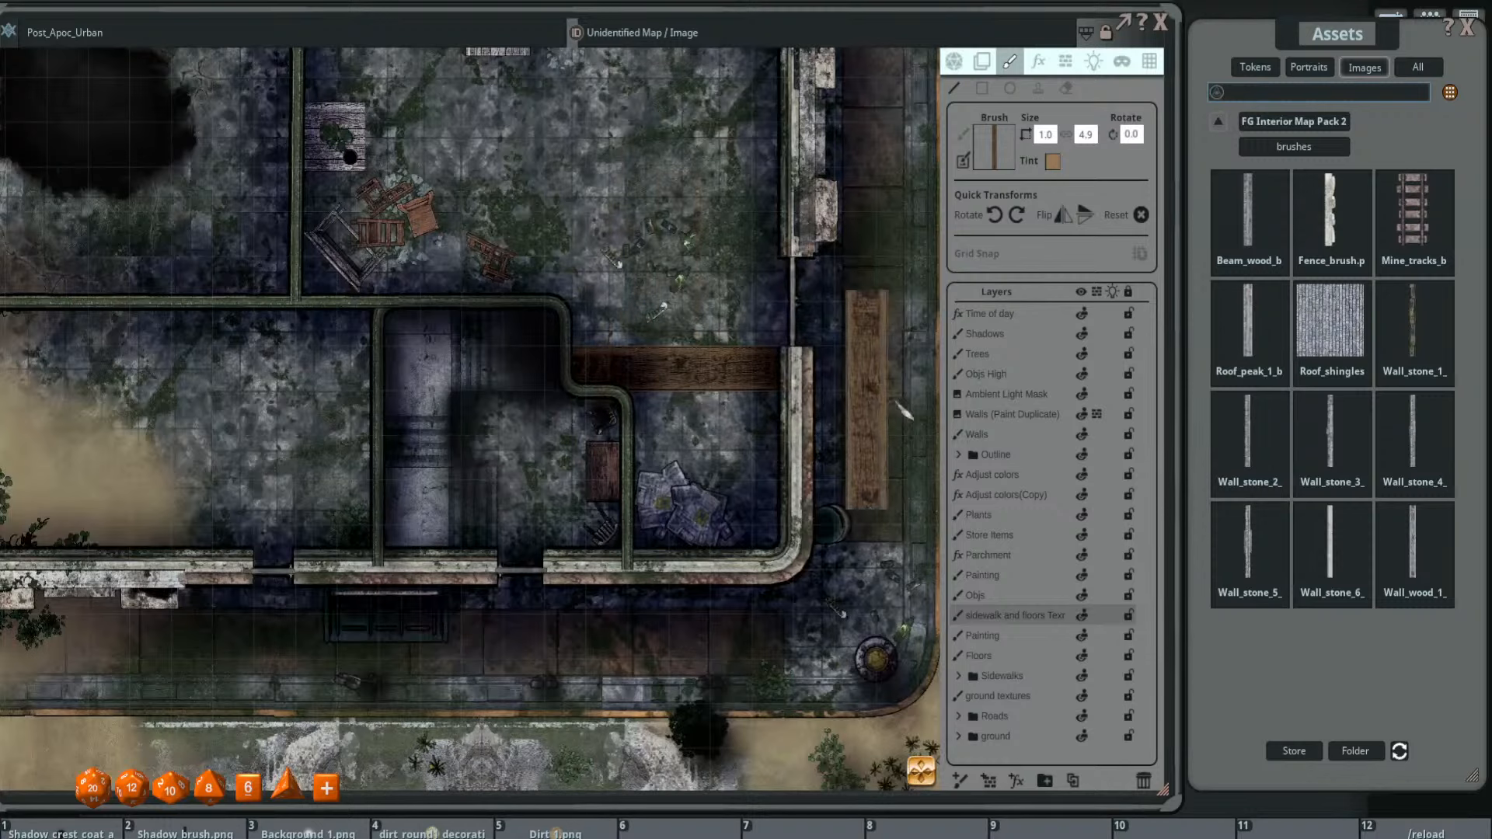
pyautogui.scroll(-2, 878, 412)
pyautogui.click(1066, 90)
pyautogui.scroll(2, 714, 338)
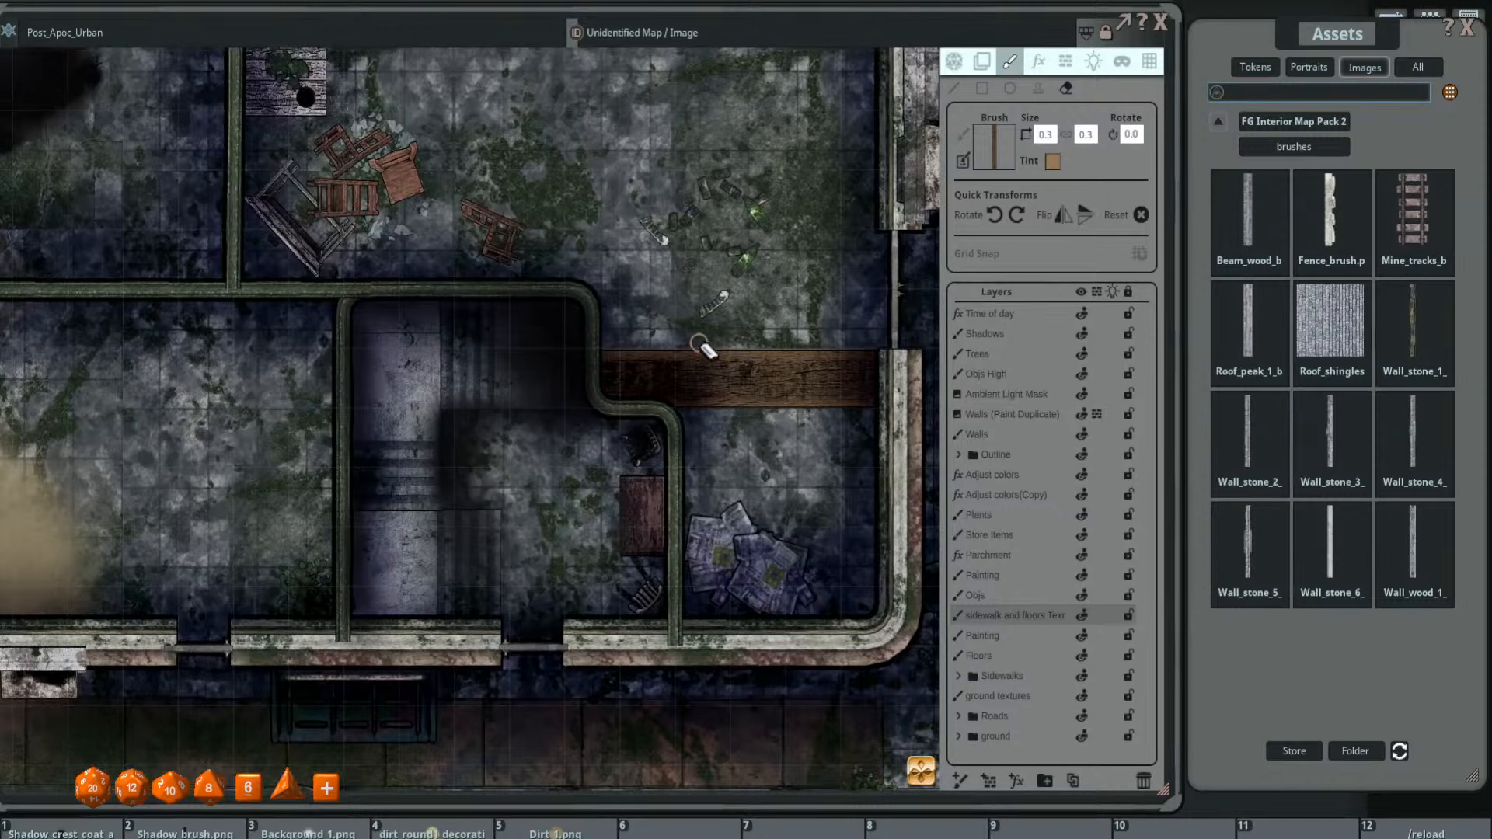
pyautogui.click(1046, 136)
pyautogui.write('1')
pyautogui.press('Return')
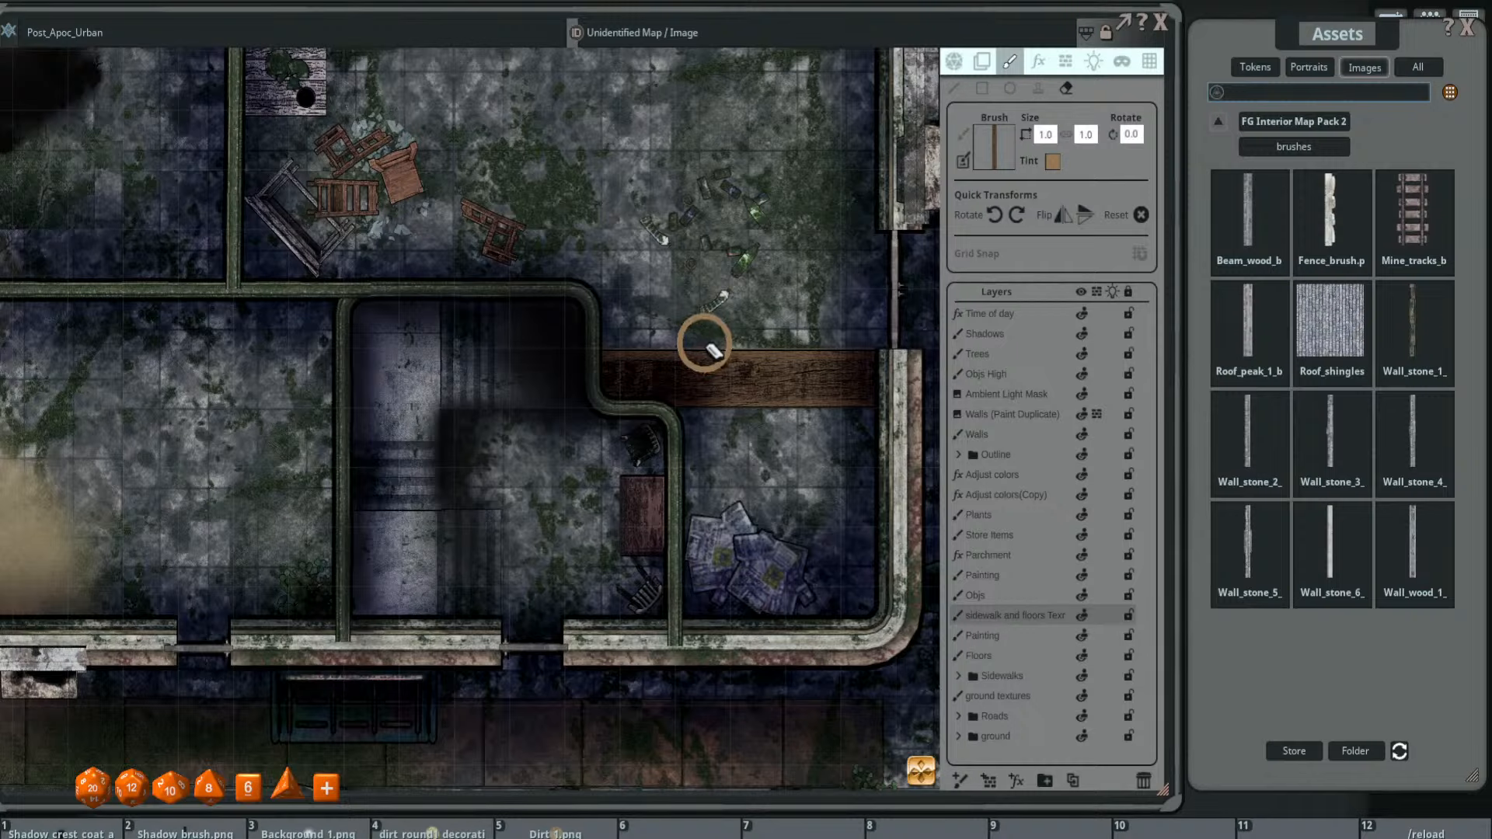
pyautogui.moveTo(706, 344)
pyautogui.mouseDown()
pyautogui.moveTo(711, 429)
pyautogui.moveTo(696, 342)
pyautogui.moveTo(706, 423)
pyautogui.moveTo(715, 276)
pyautogui.moveTo(716, 432)
pyautogui.moveTo(699, 278)
pyautogui.moveTo(683, 306)
pyautogui.moveTo(702, 326)
pyautogui.moveTo(690, 408)
pyautogui.mouseUp()
# - Examine the split wooden counter and how it fits with the large building's rooms and walls
pyautogui.scroll(-2, 706, 440)
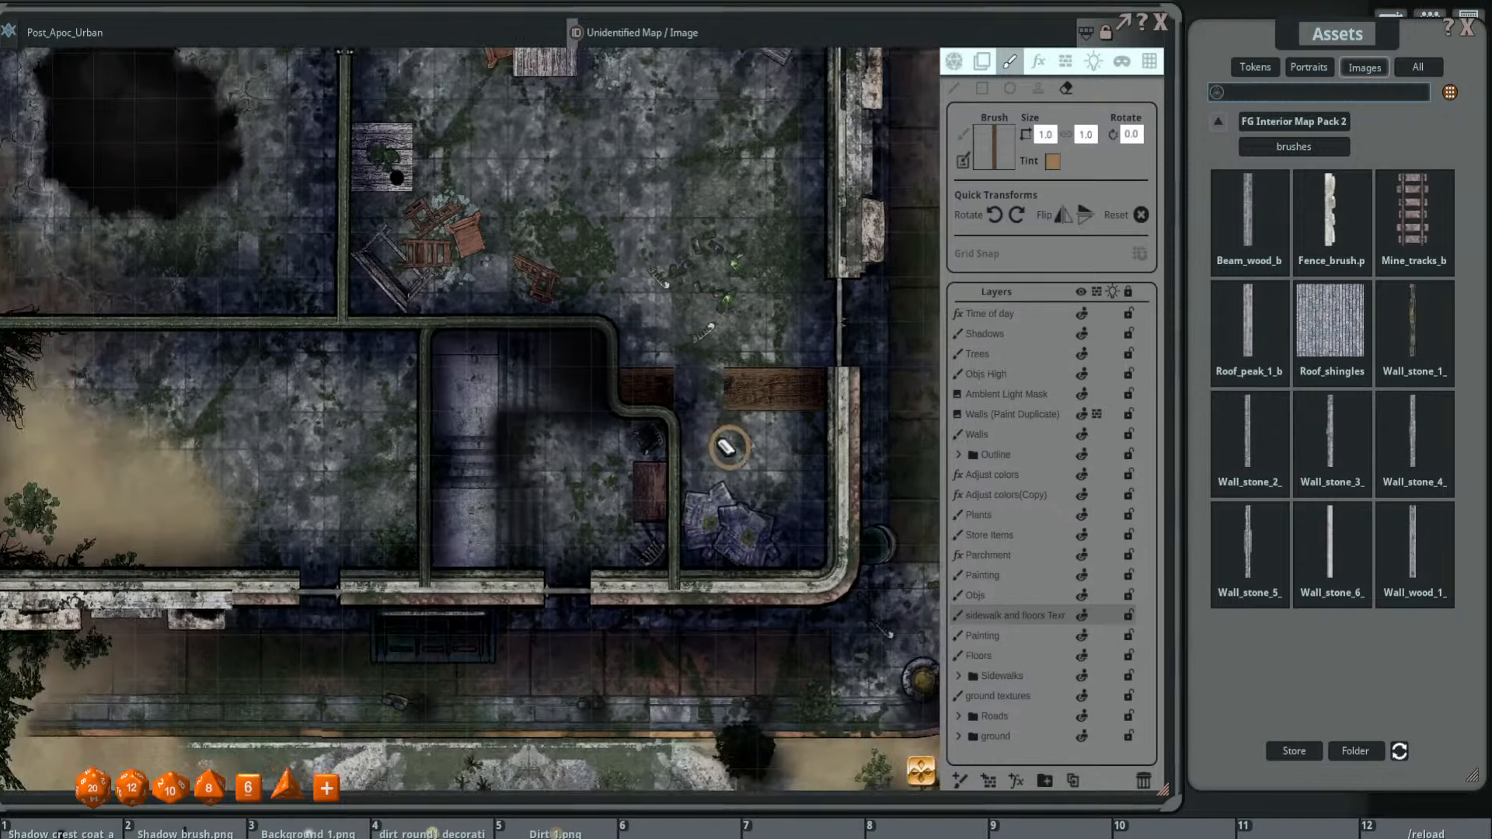
pyautogui.scroll(1, 699, 412)
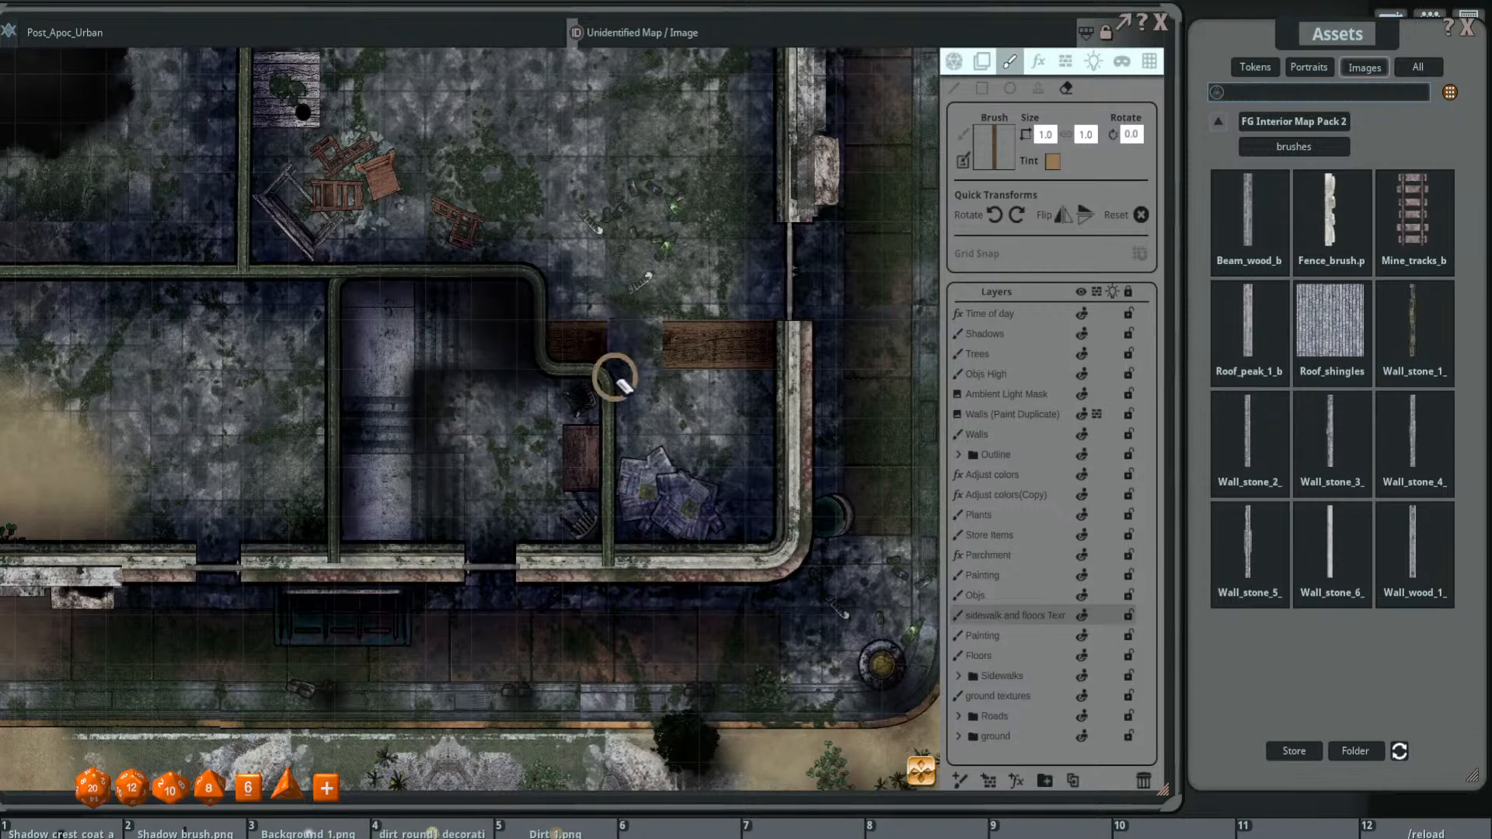
pyautogui.scroll(-2, 742, 398)
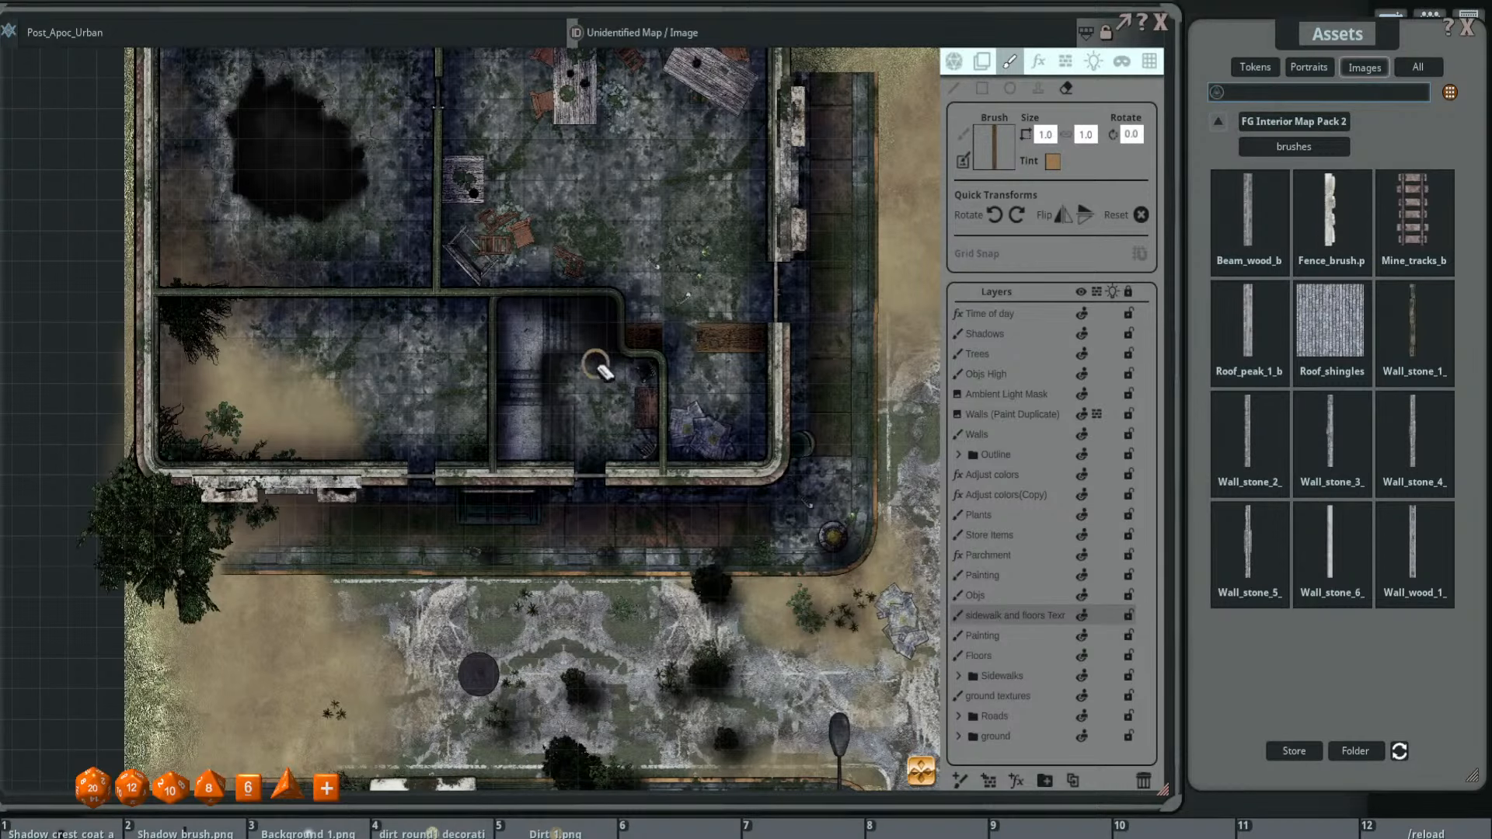
pyautogui.moveTo(599, 360); pyautogui.dragTo(691, 381)
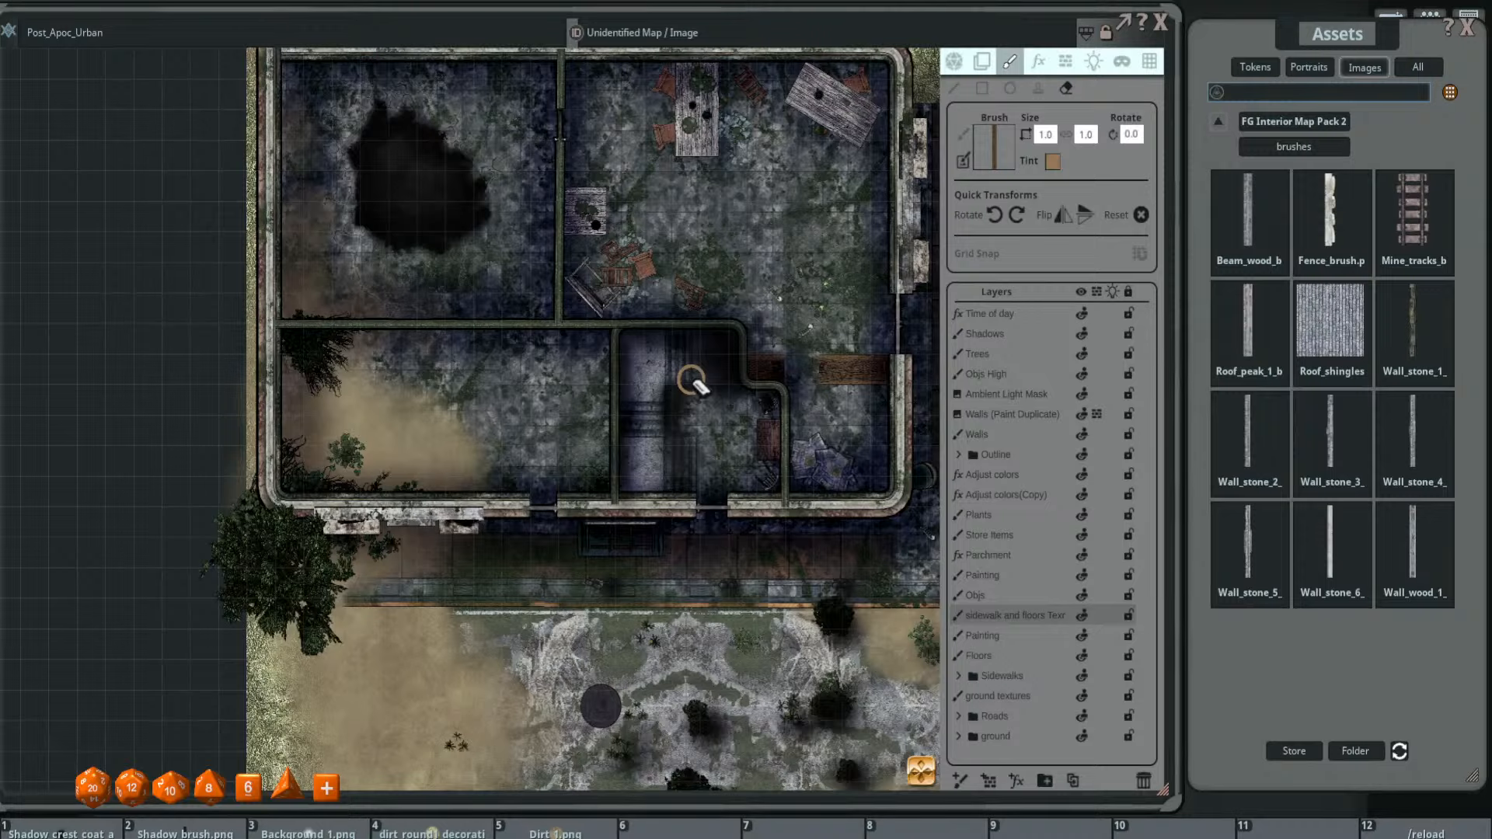
pyautogui.moveTo(788, 284); pyautogui.dragTo(726, 240)
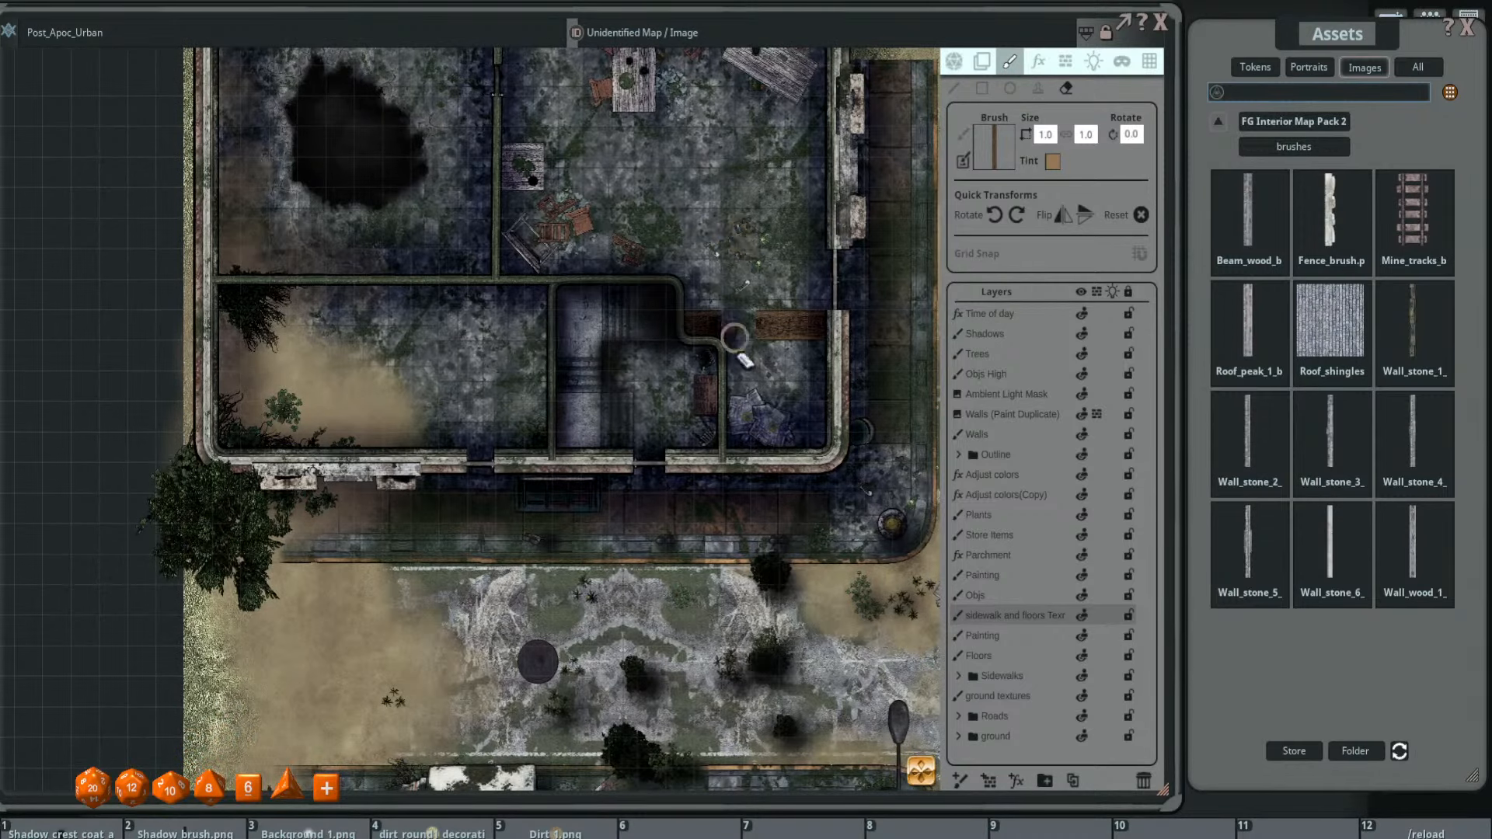
pyautogui.scroll(3, 735, 337)
pyautogui.scroll(-3, 839, 426)
pyautogui.scroll(2, 815, 417)
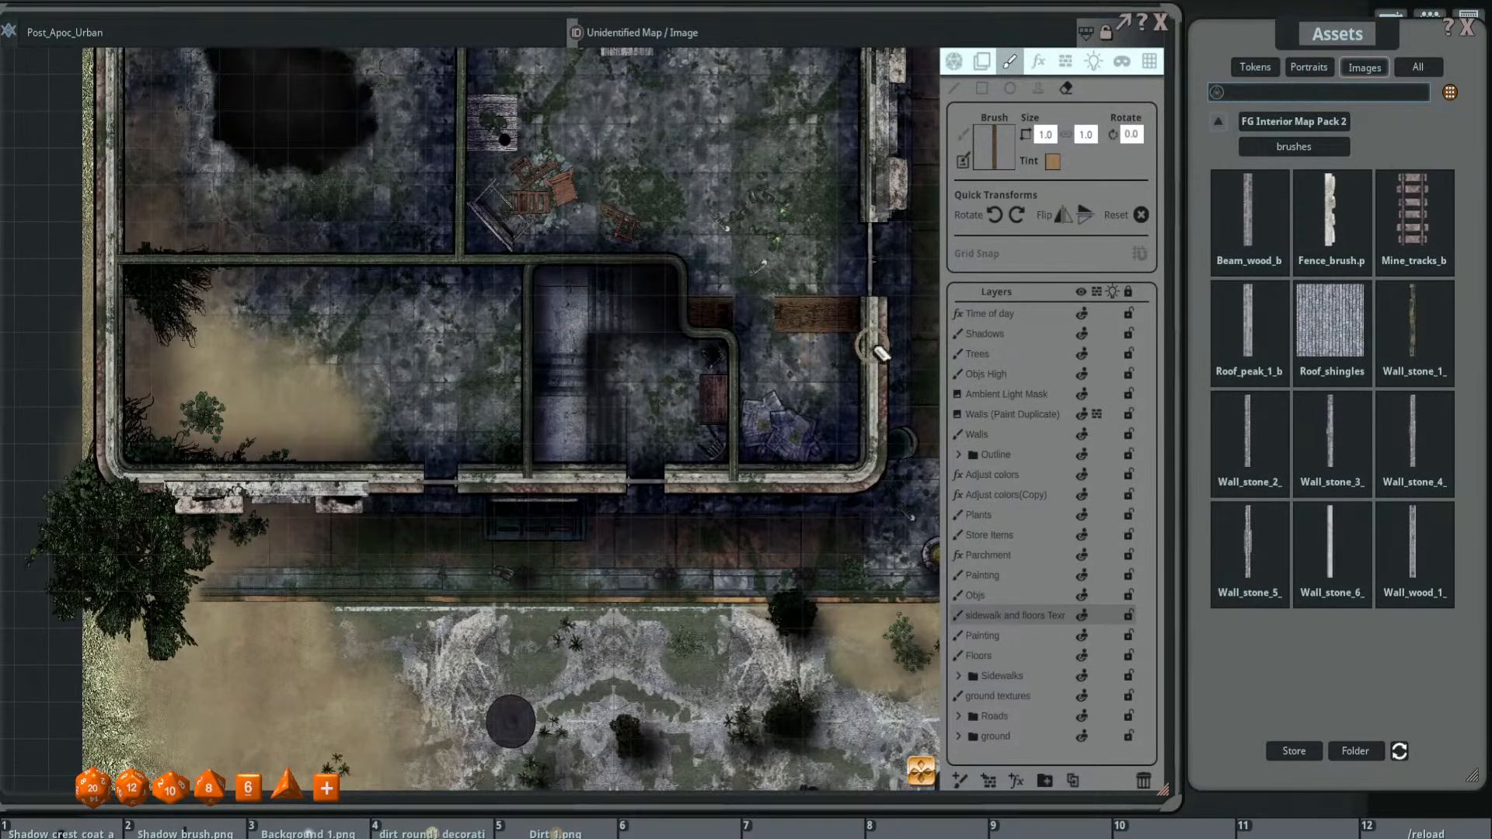
pyautogui.scroll(6, 842, 334)
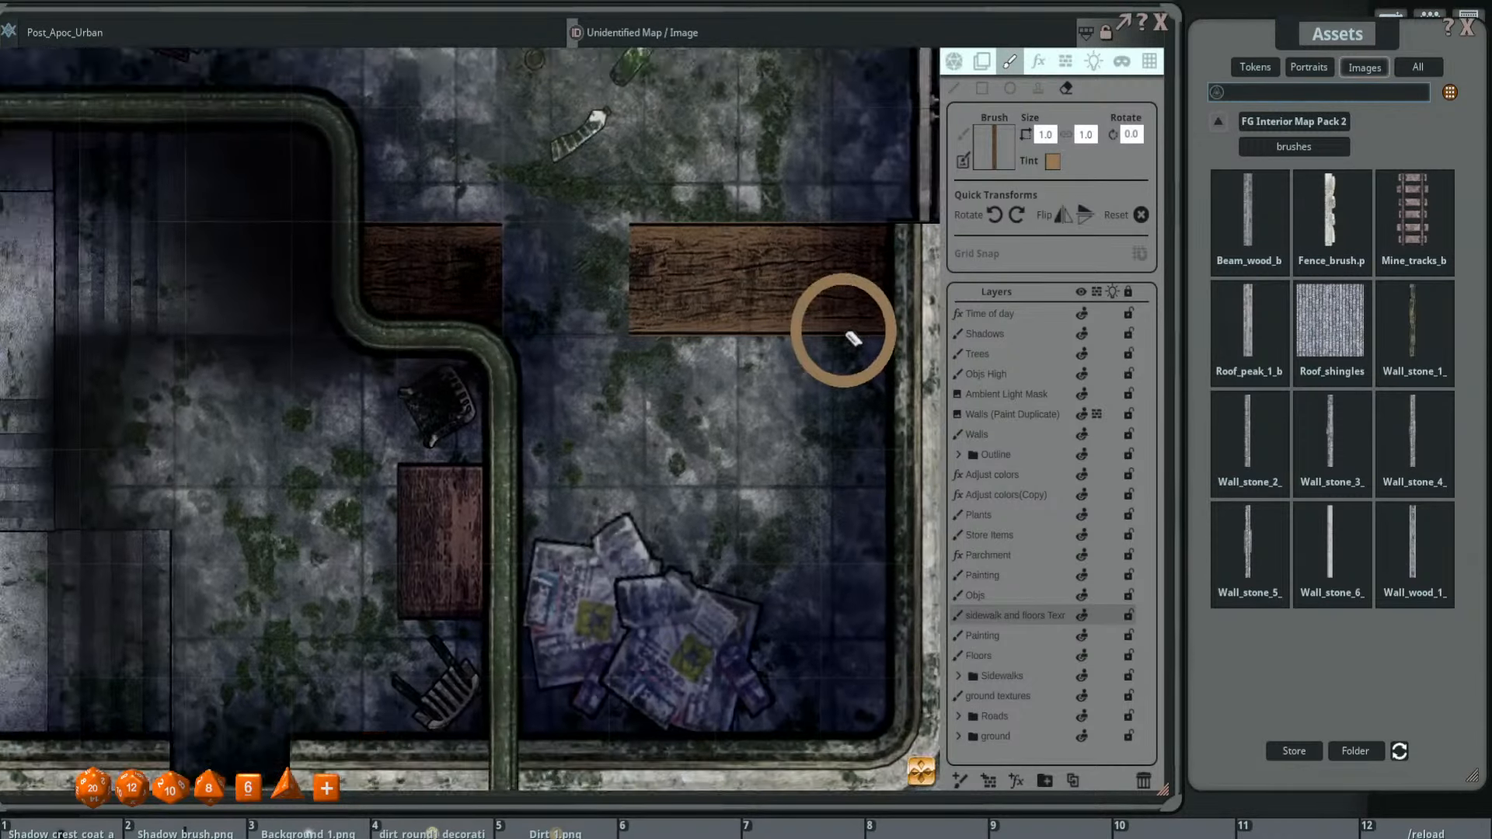
pyautogui.scroll(-3, 853, 338)
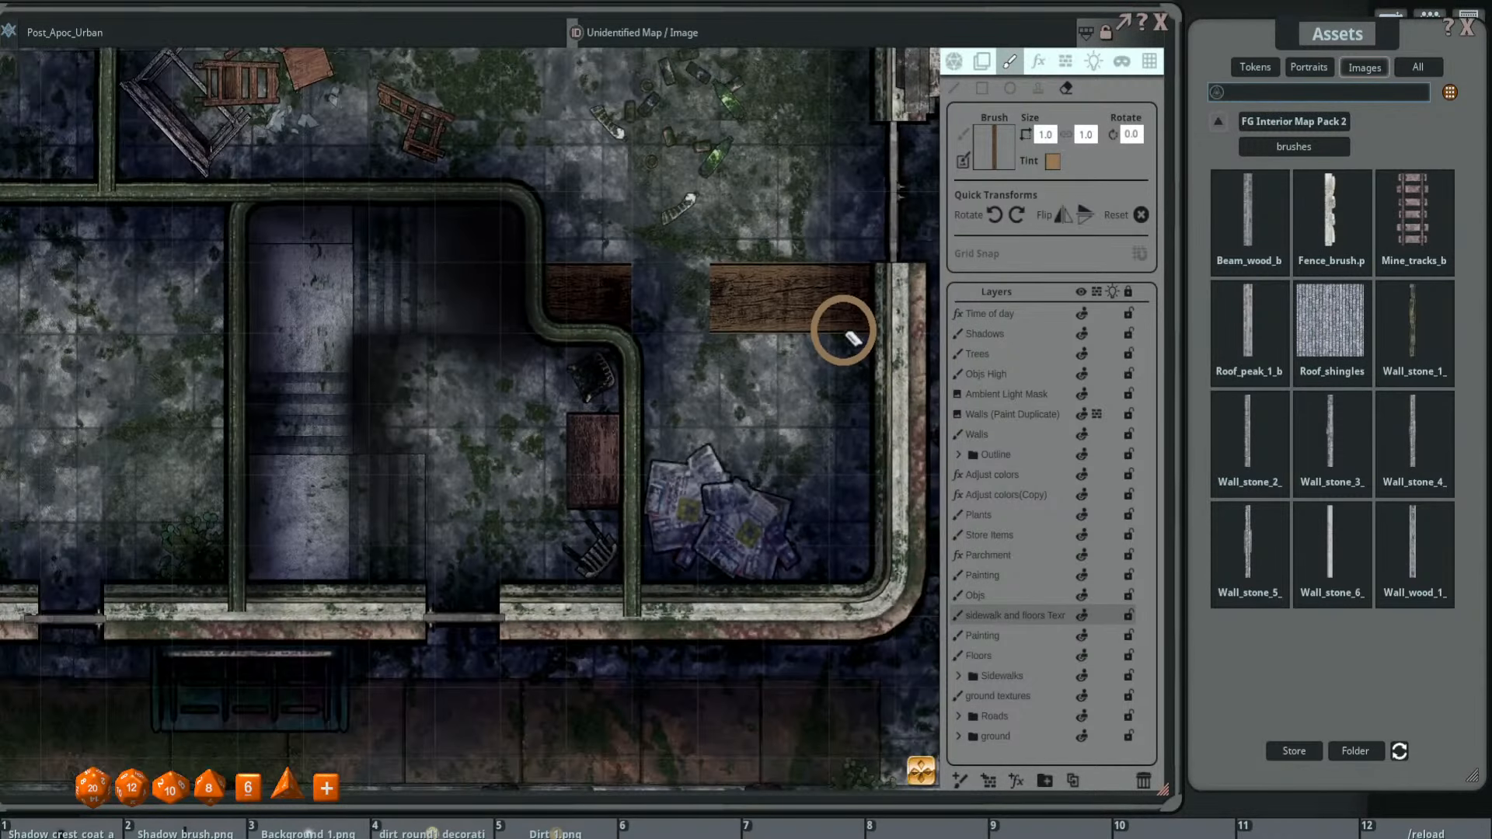
# - Adjust the masks of the Adjust colors and Adjust colors(Copy) effect layers along the open end of the short counter piece
pyautogui.click(1021, 476)
pyautogui.click(1036, 64)
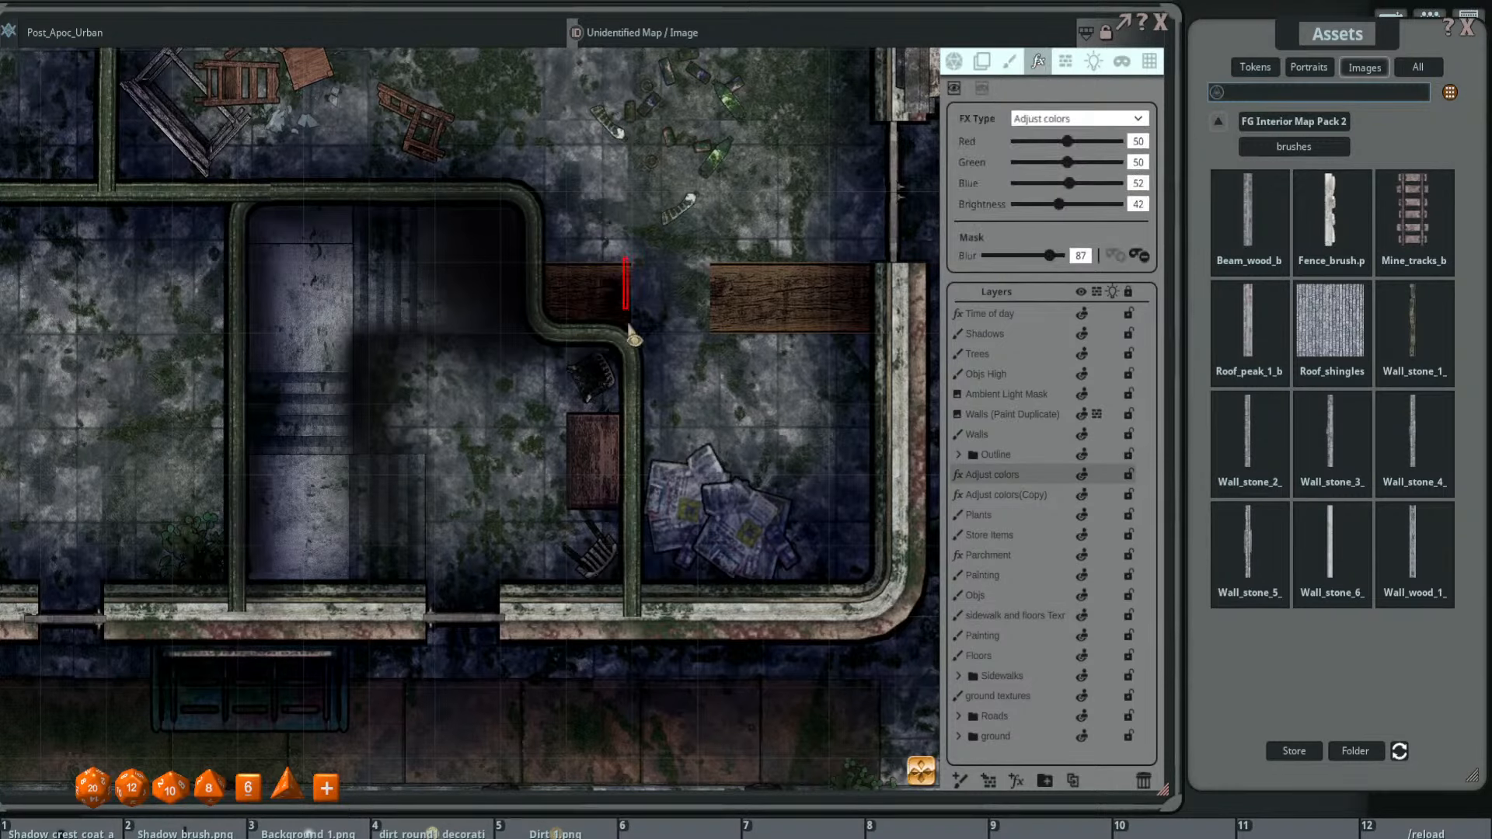
pyautogui.click(981, 497)
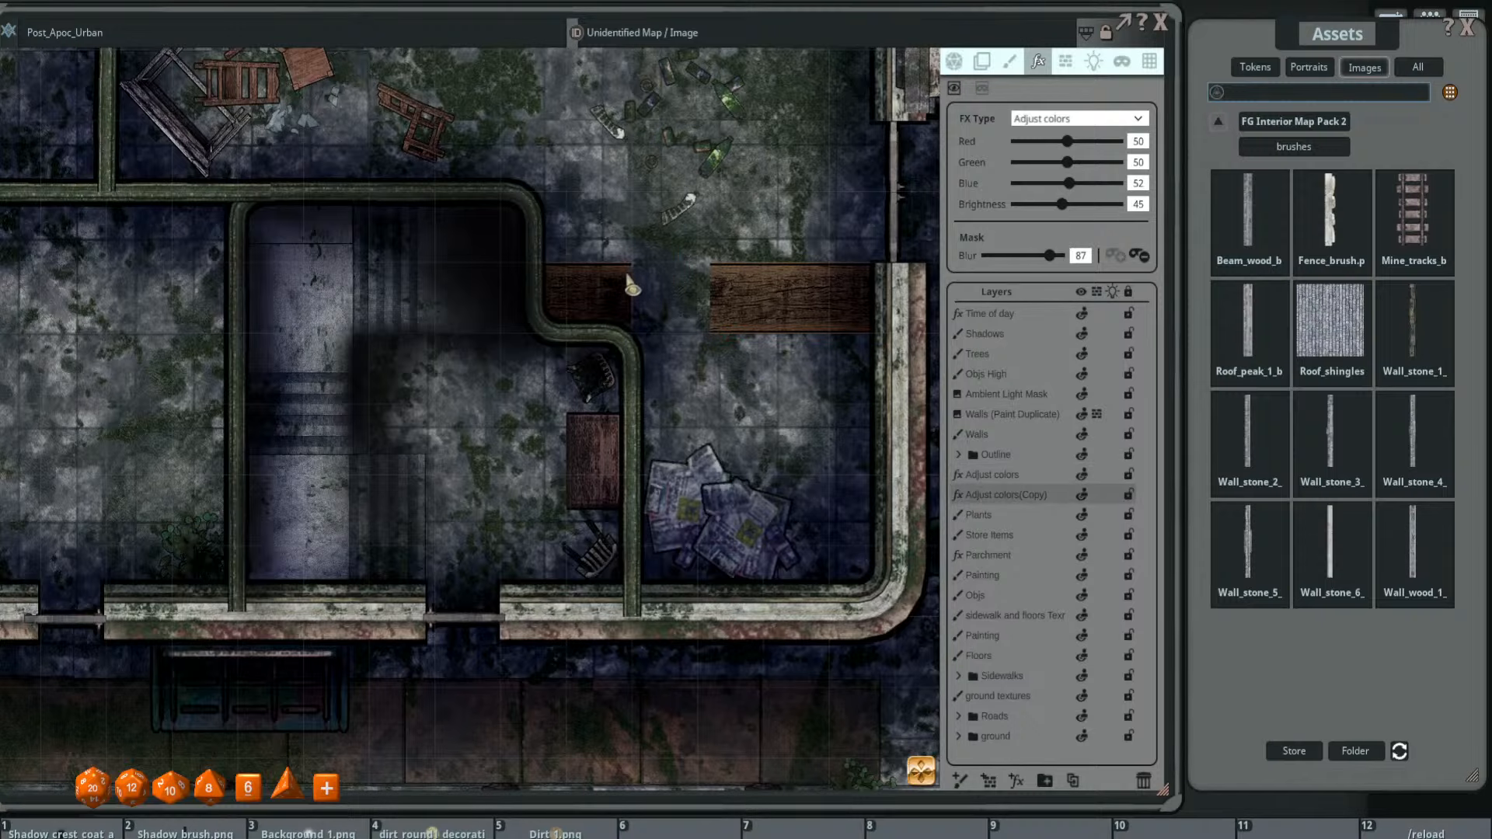
pyautogui.scroll(-3, 703, 362)
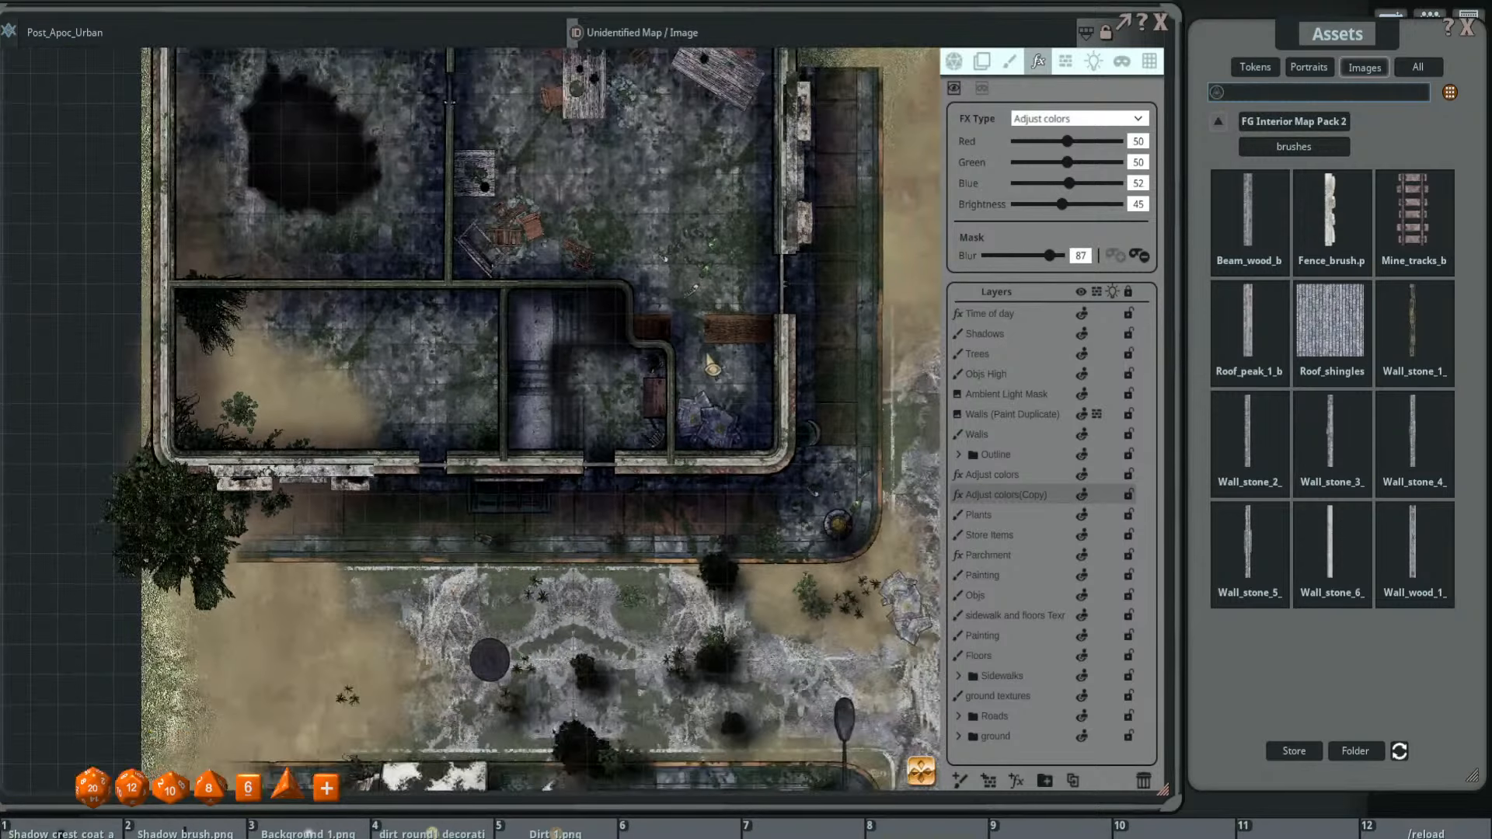
pyautogui.scroll(3, 711, 365)
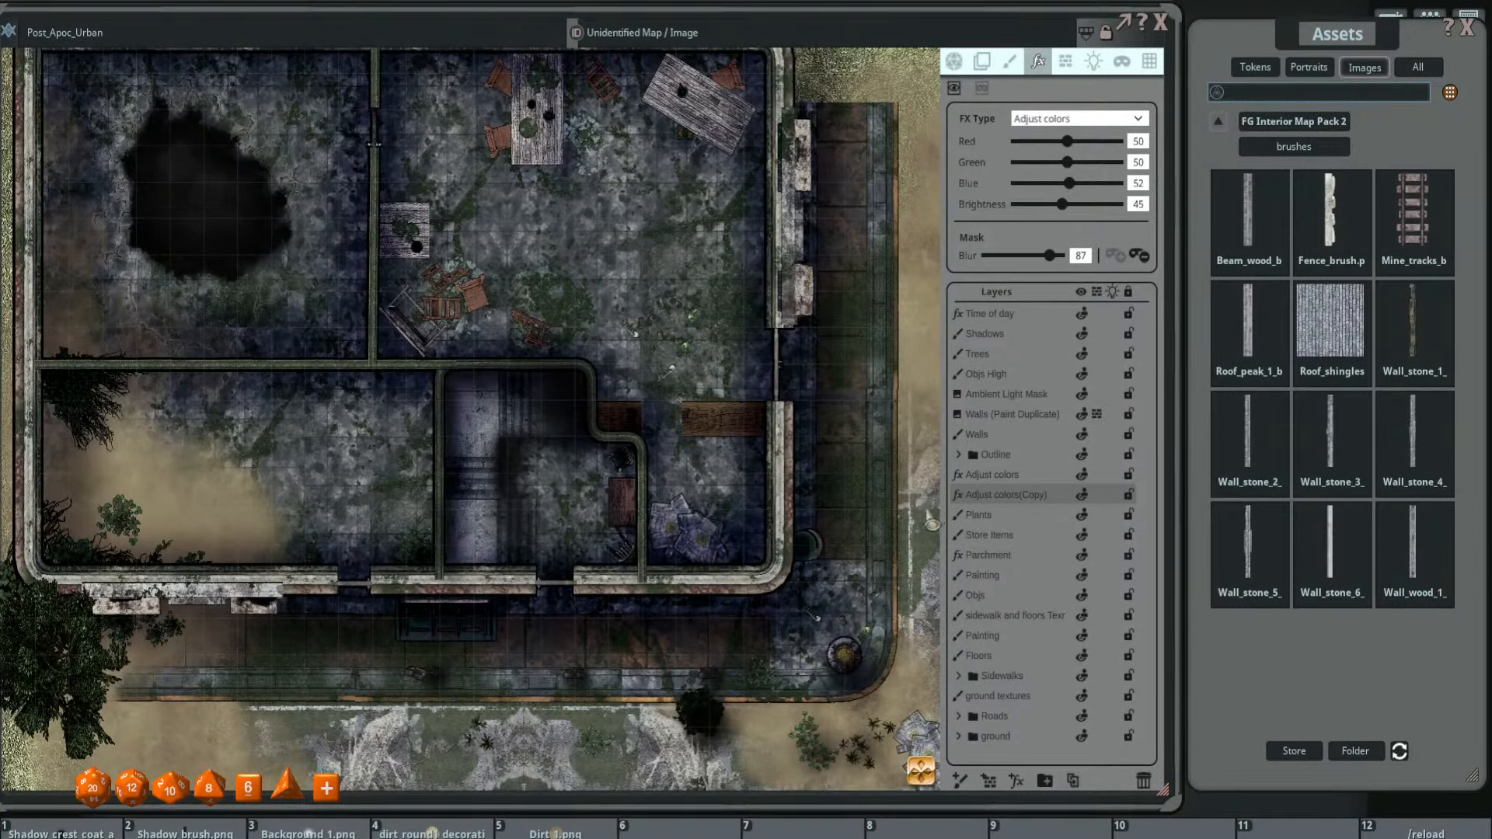
# - On the Shadows layer, set up the soft round stamp with a translucent black tint, width 2.0 and 90-degree rotation
pyautogui.click(1027, 336)
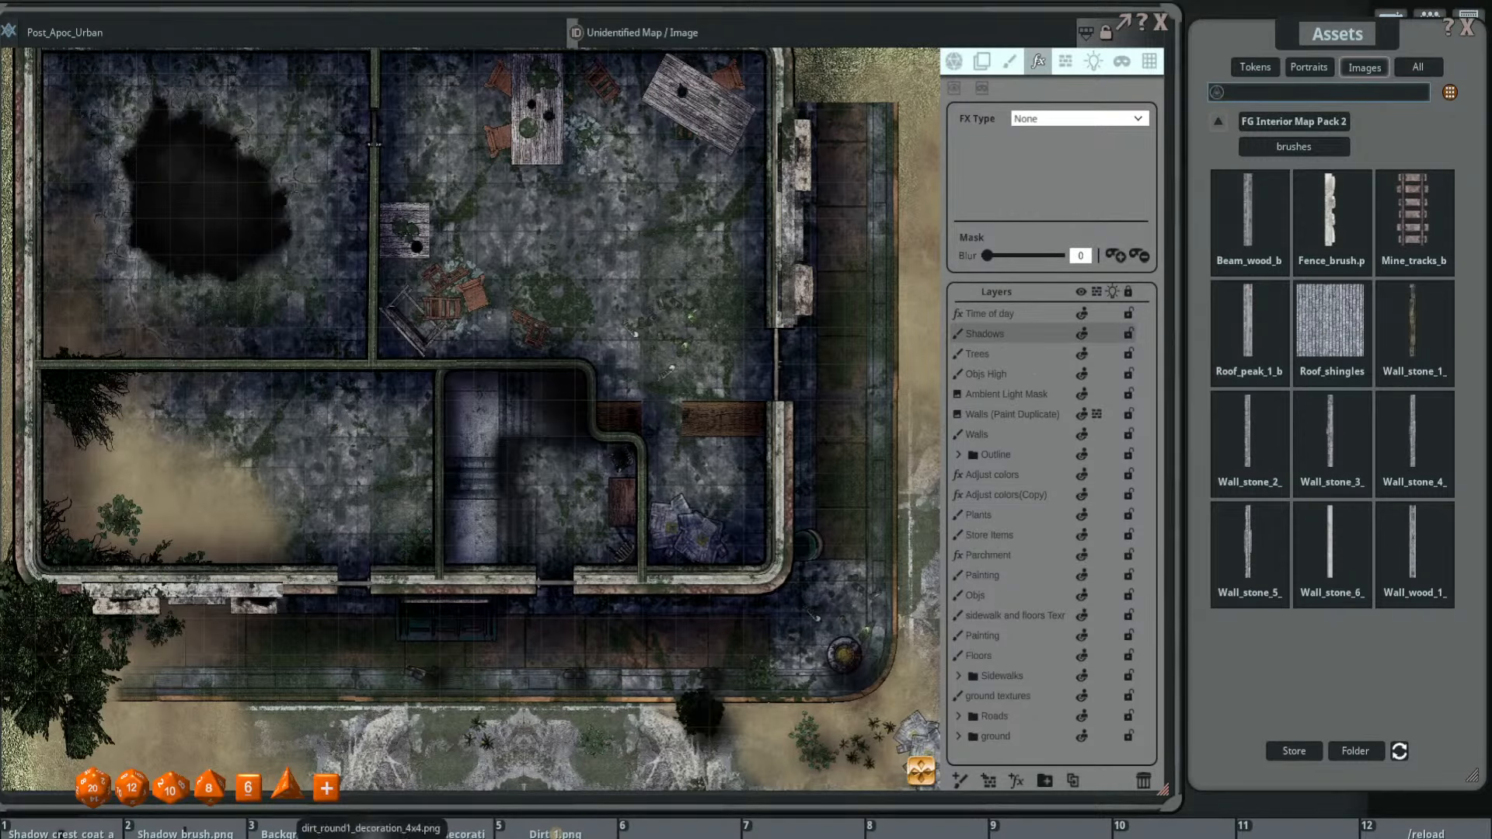
pyautogui.click(1008, 63)
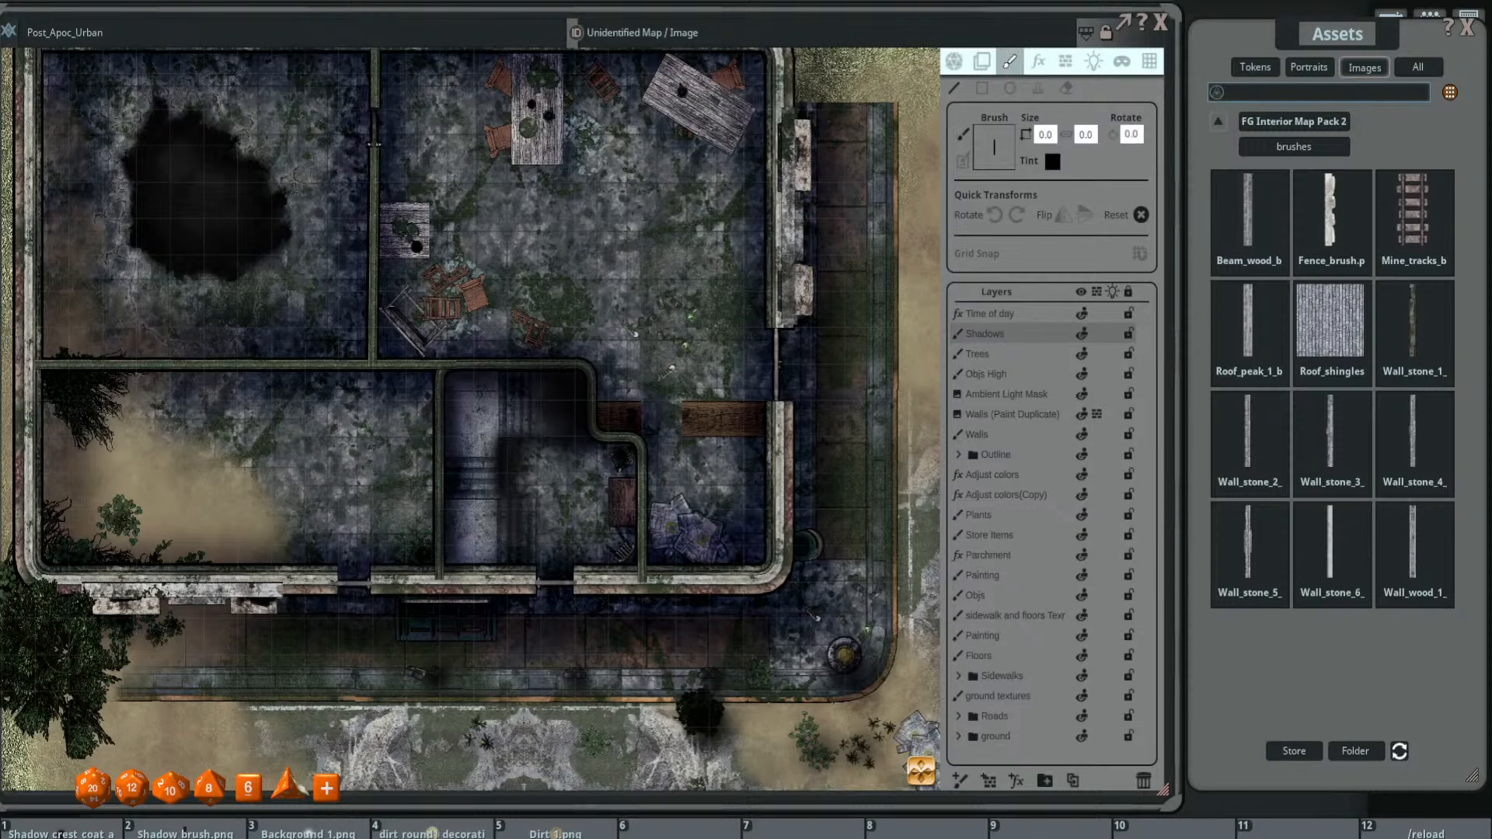
pyautogui.click(1038, 90)
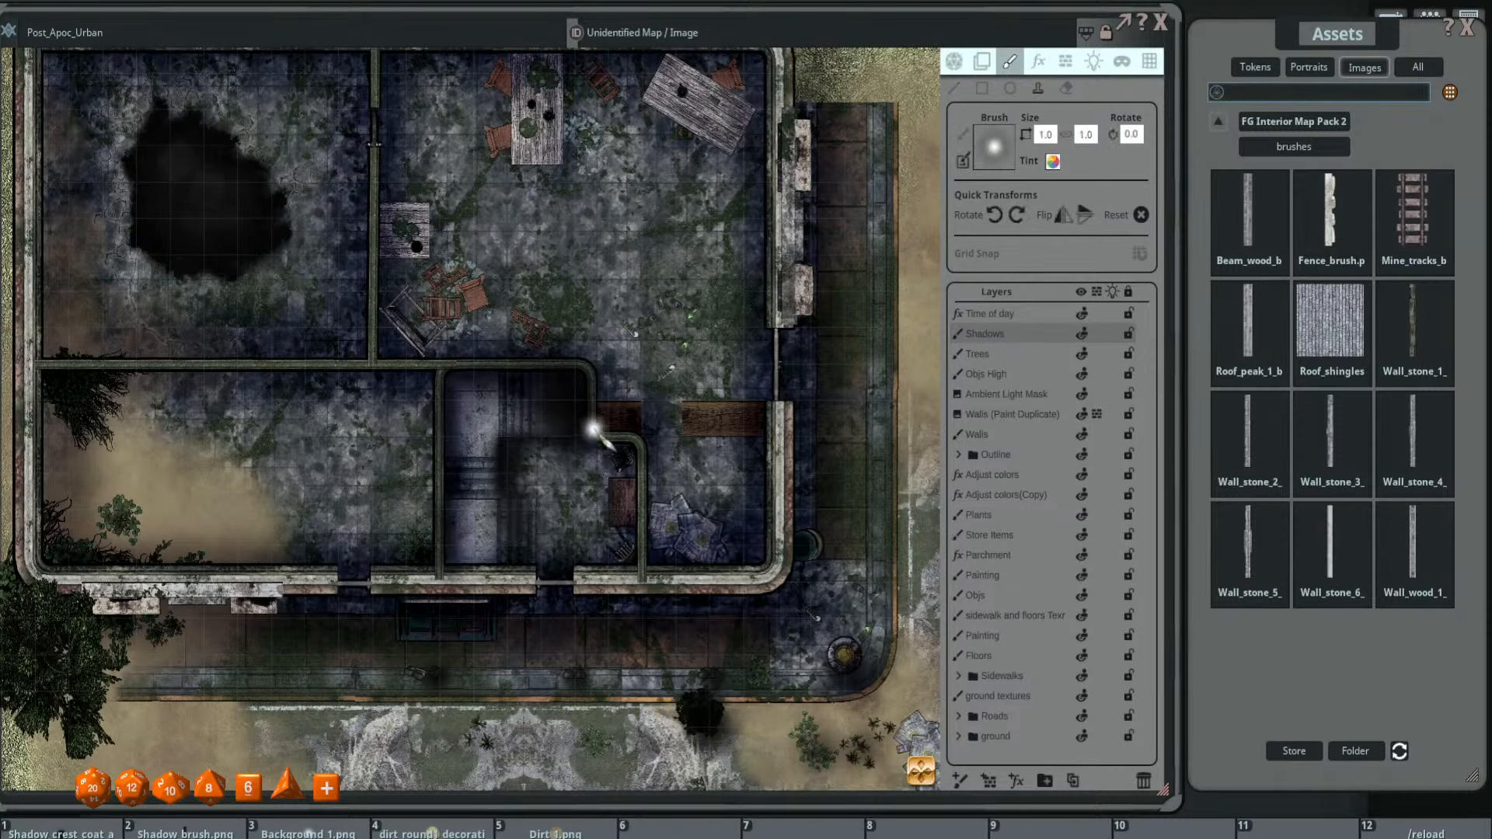
pyautogui.press('F2')
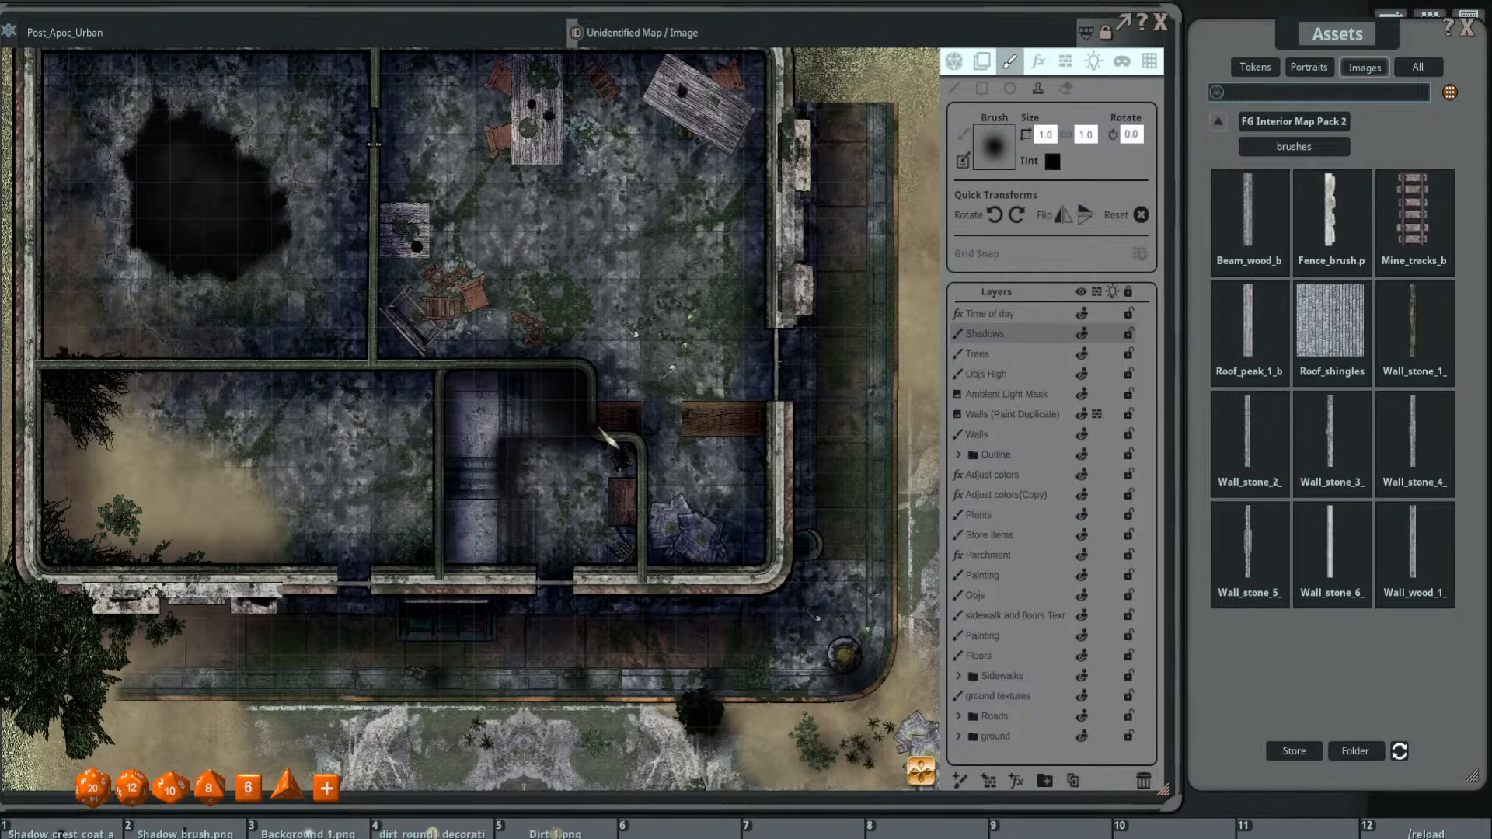
pyautogui.moveTo(714, 466); pyautogui.dragTo(678, 470)
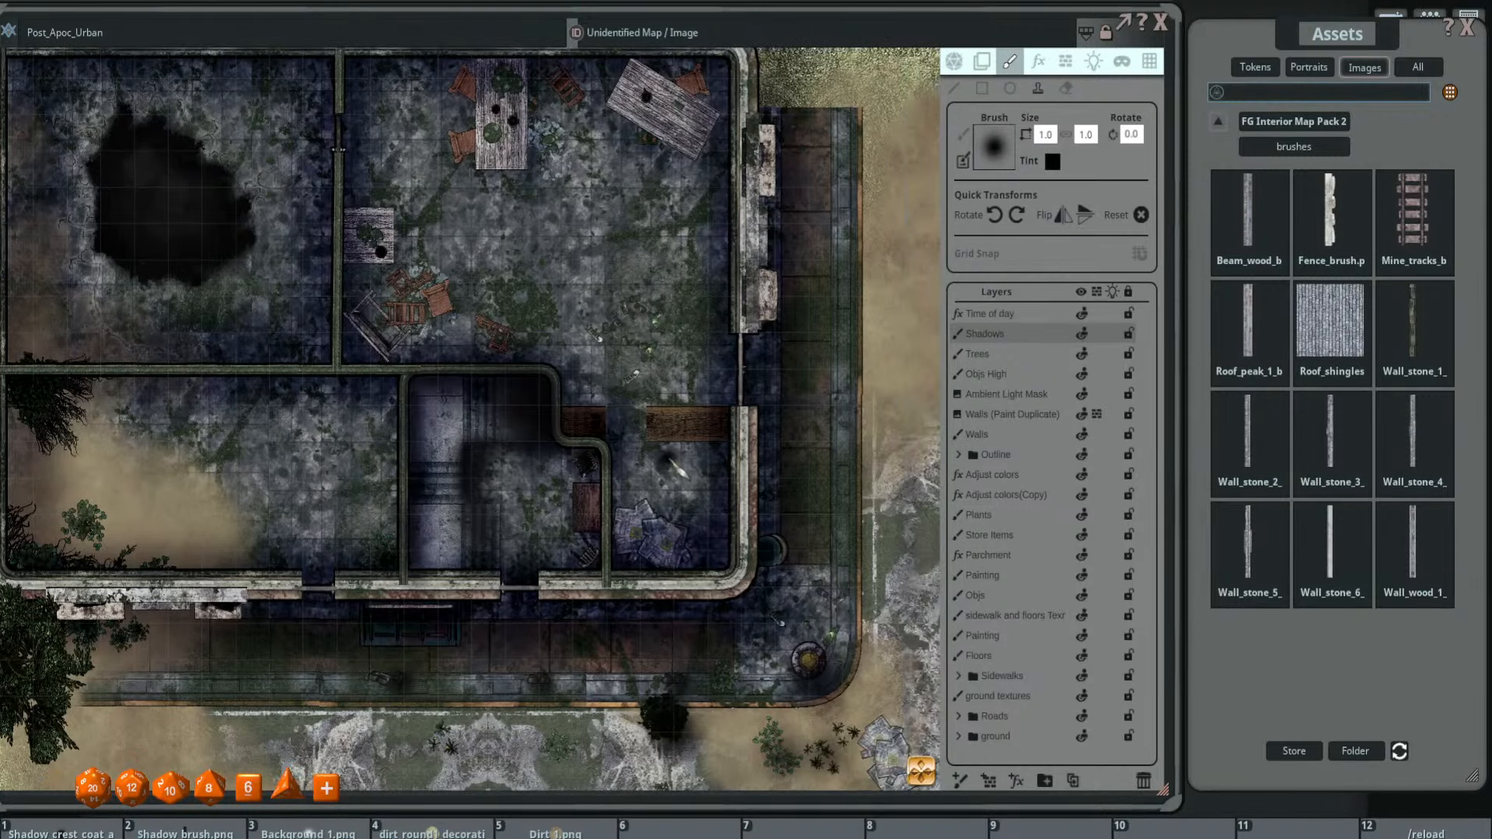
pyautogui.scroll(-3, 673, 459)
pyautogui.click(1047, 136)
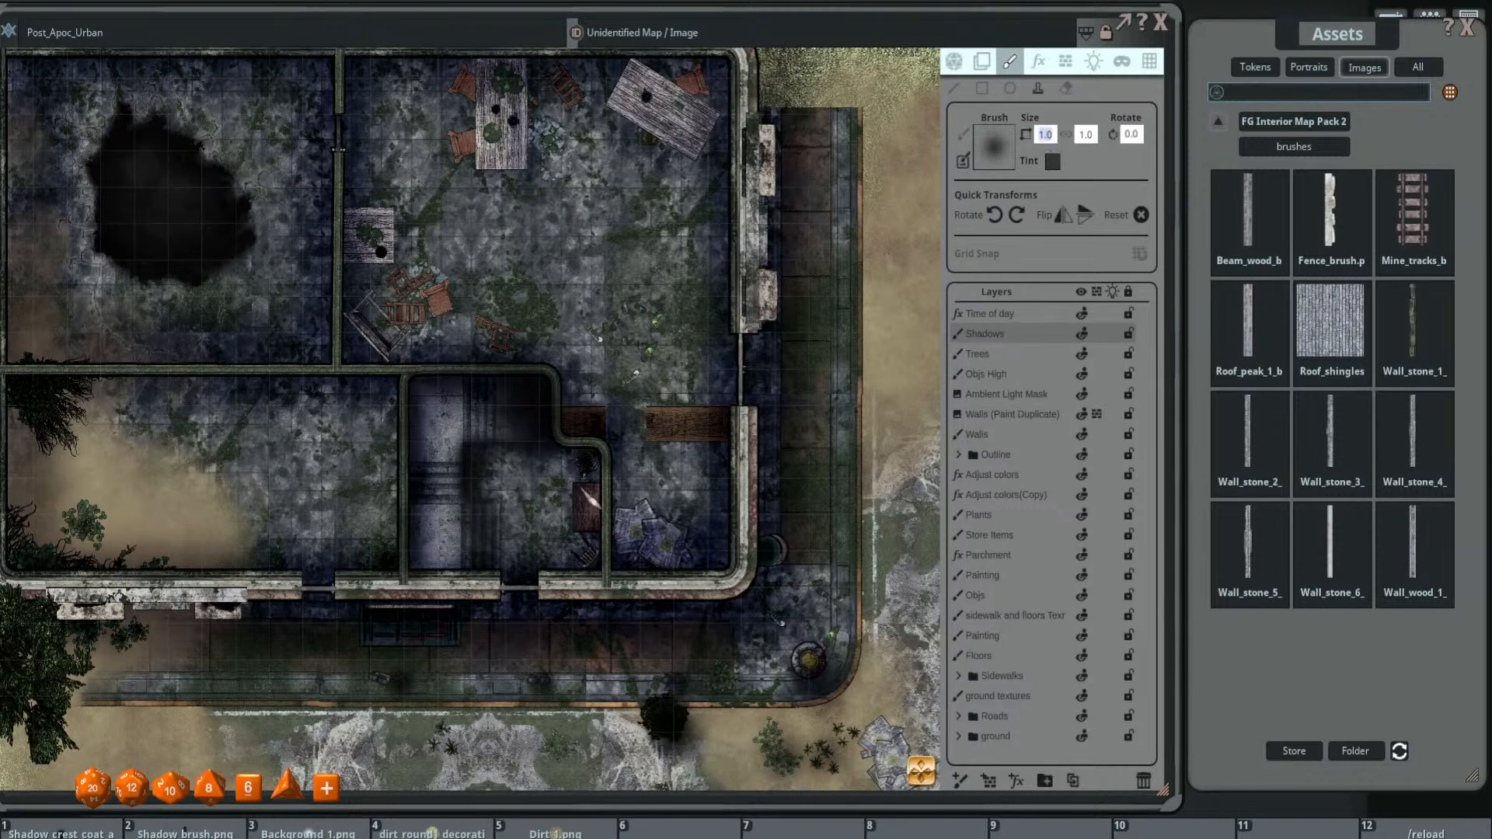
pyautogui.write('2')
pyautogui.scroll(1, 676, 454)
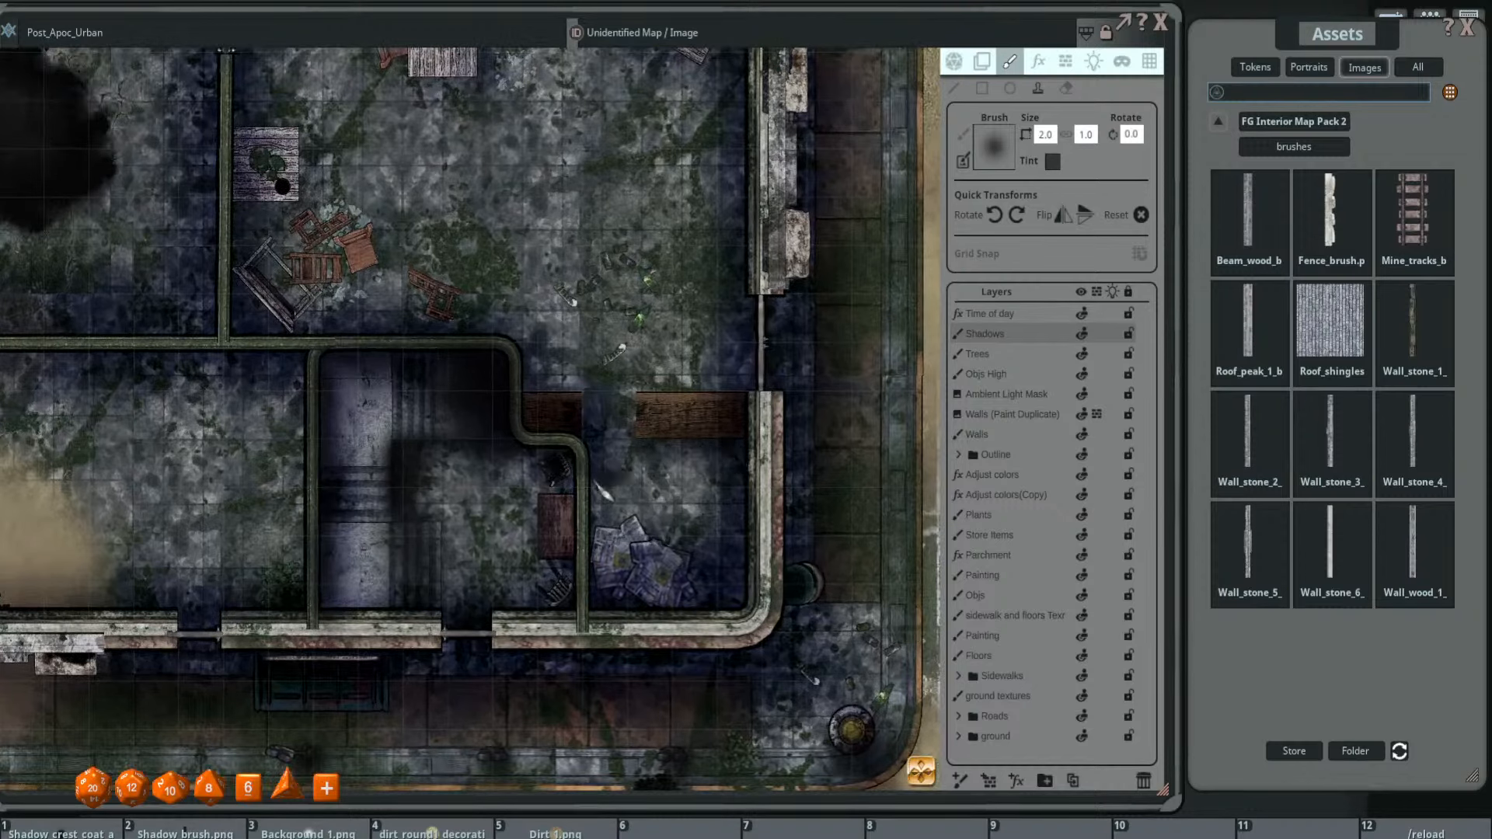
pyautogui.scroll(4, 599, 477)
pyautogui.scroll(2, 596, 451)
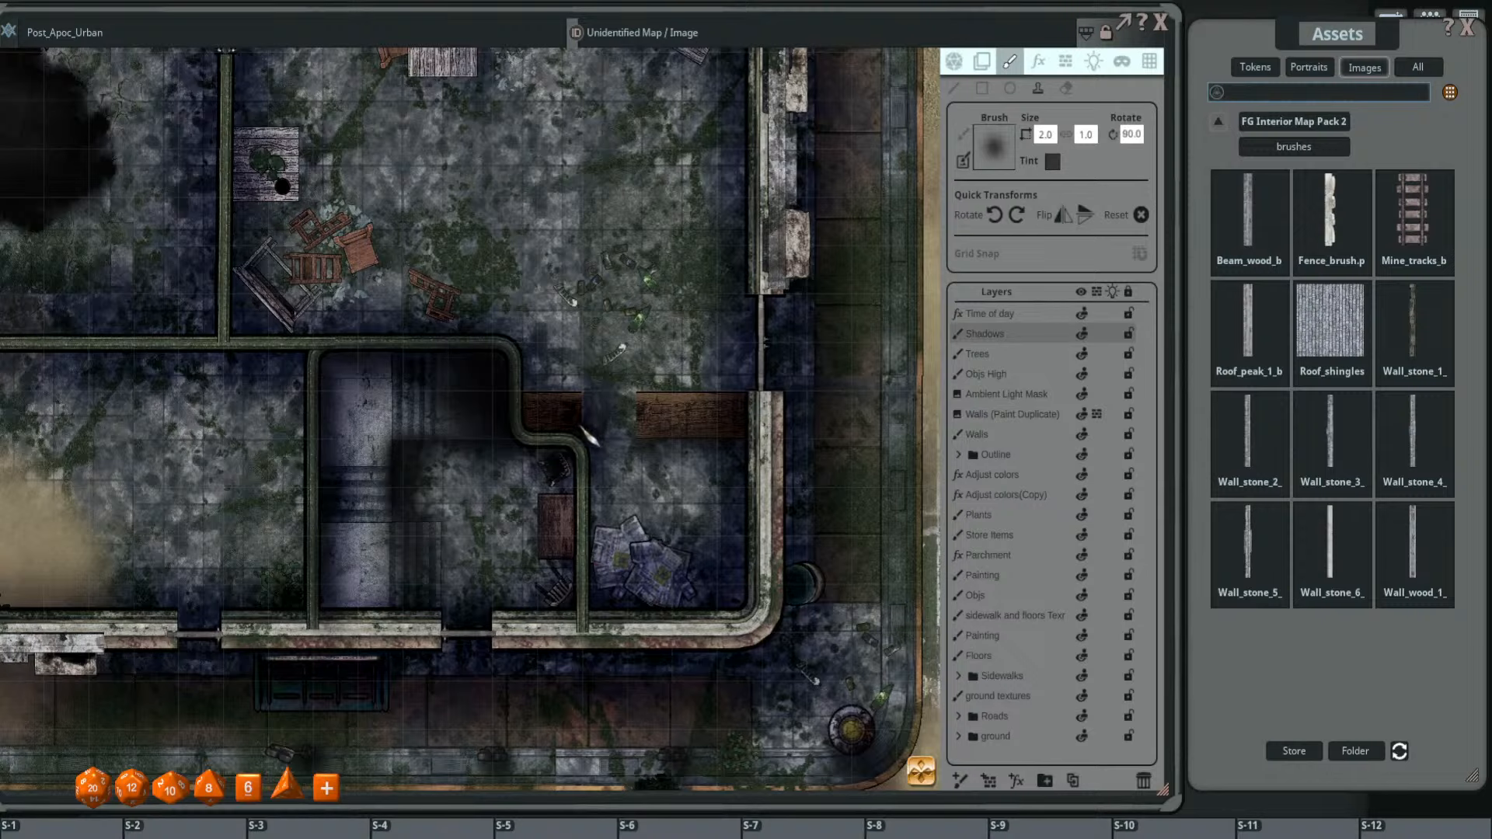
# - Resize the shadow stamp to 1.0 by 0.5 and shade the wooden counter pieces, rotating the stamp to 355 and 275 degrees
pyautogui.scroll(-2, 590, 435)
pyautogui.scroll(-3, 681, 443)
pyautogui.scroll(-1, 700, 451)
pyautogui.scroll(-3, 737, 465)
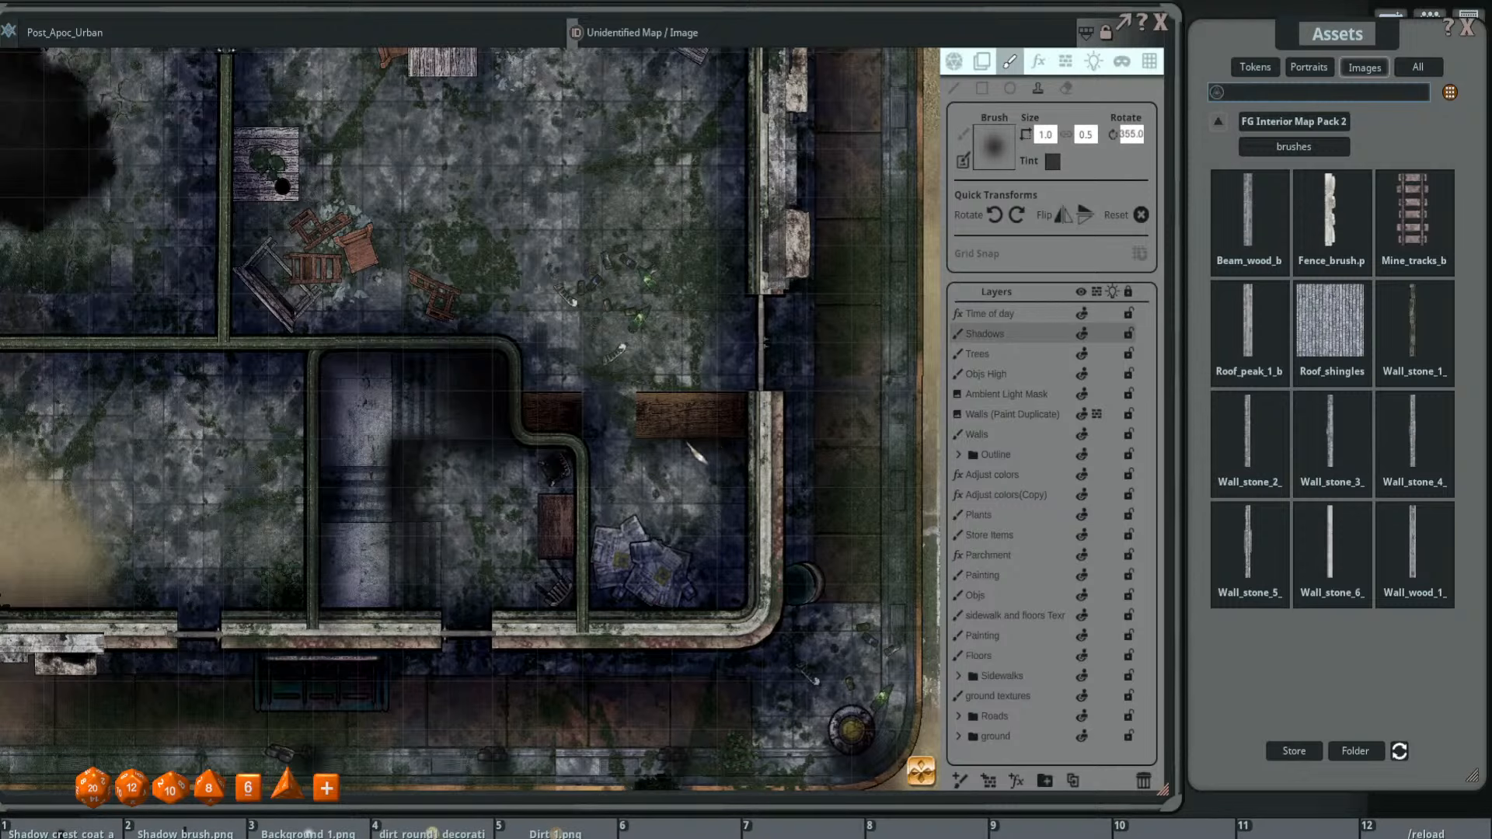
pyautogui.scroll(-3, 726, 528)
pyautogui.scroll(4, 739, 412)
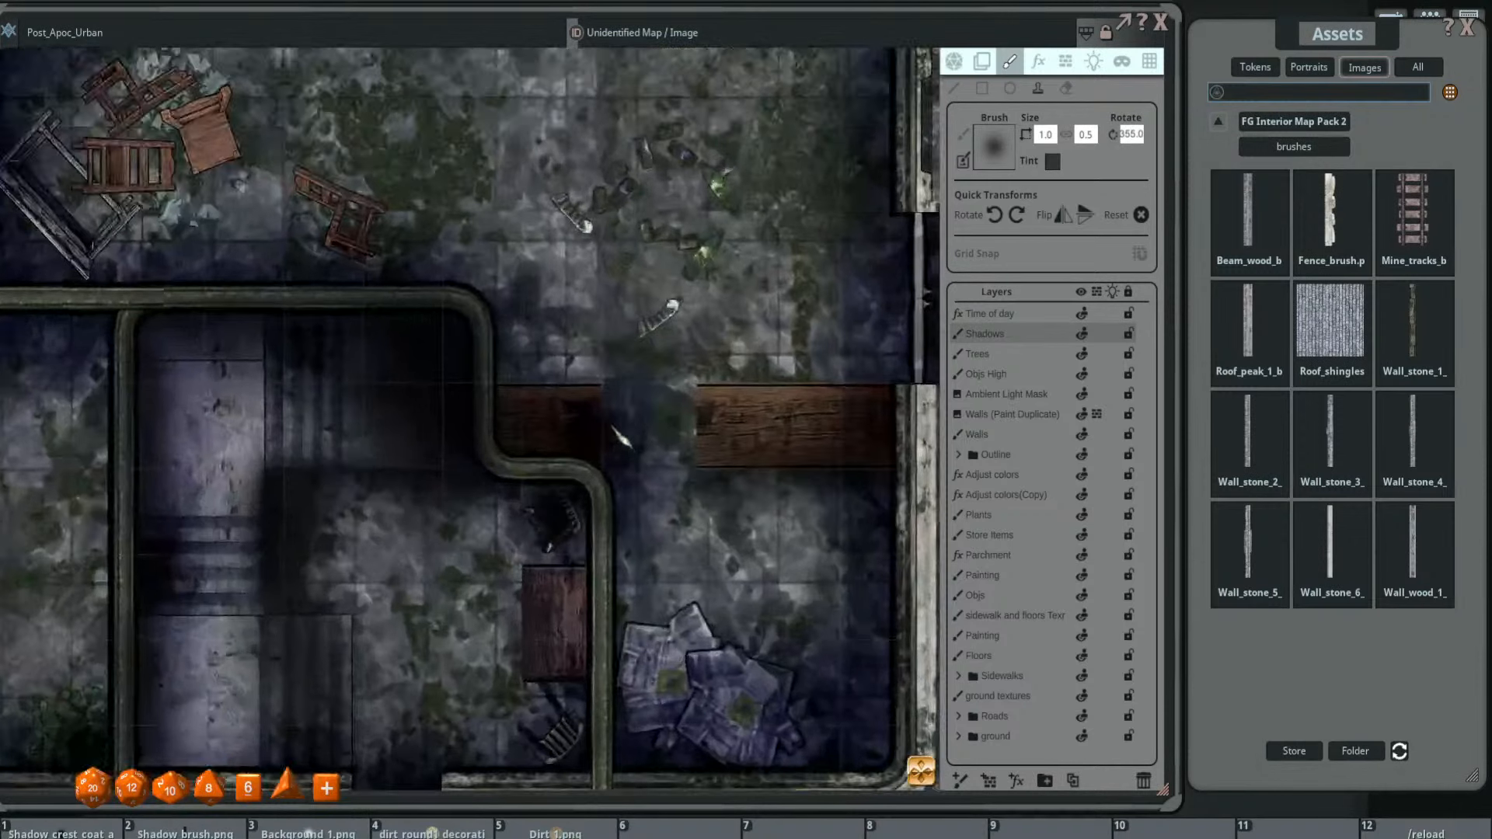
pyautogui.scroll(-2, 620, 423)
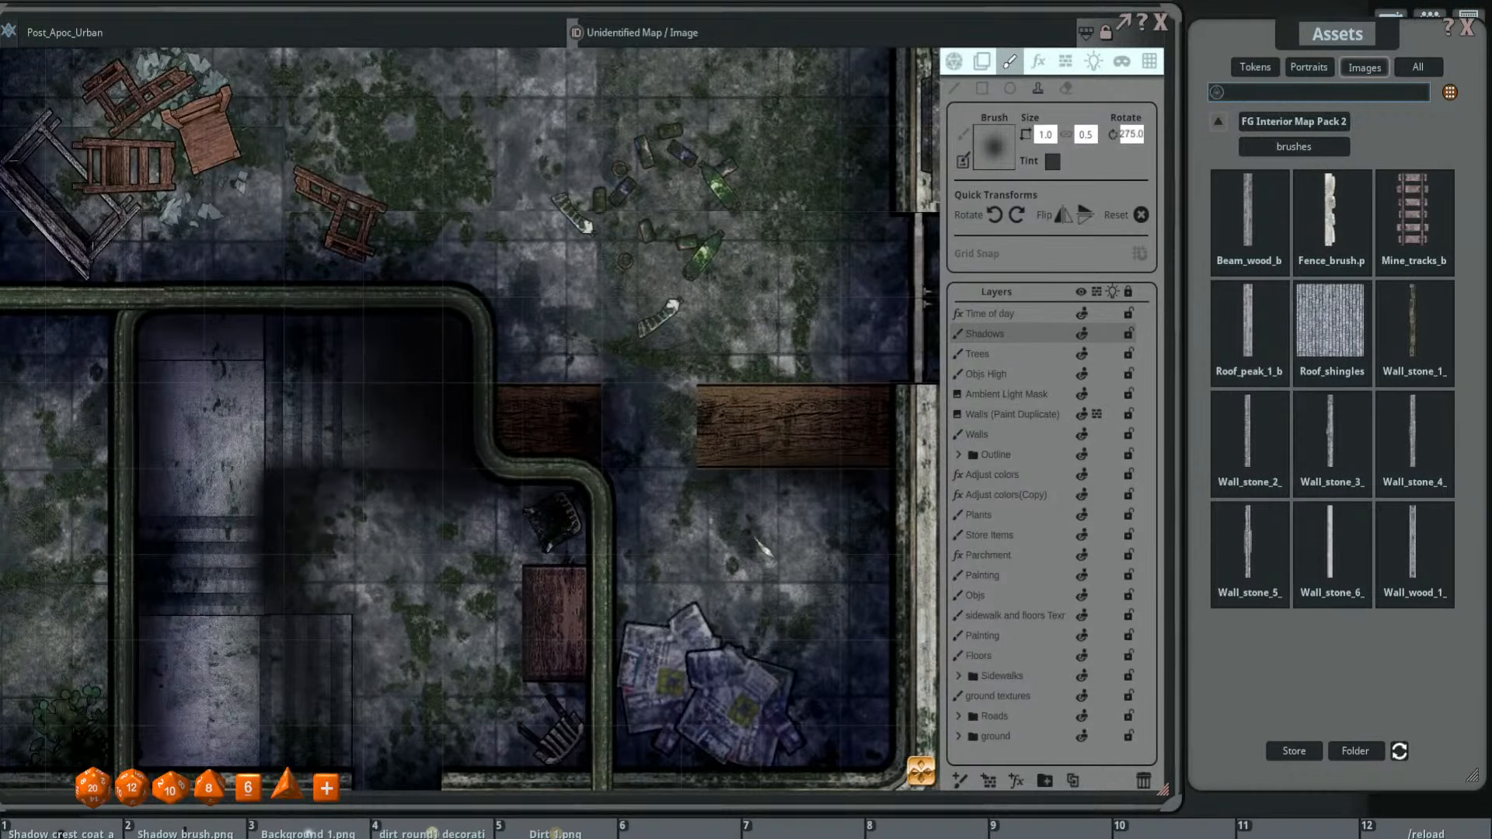
pyautogui.scroll(-1, 804, 483)
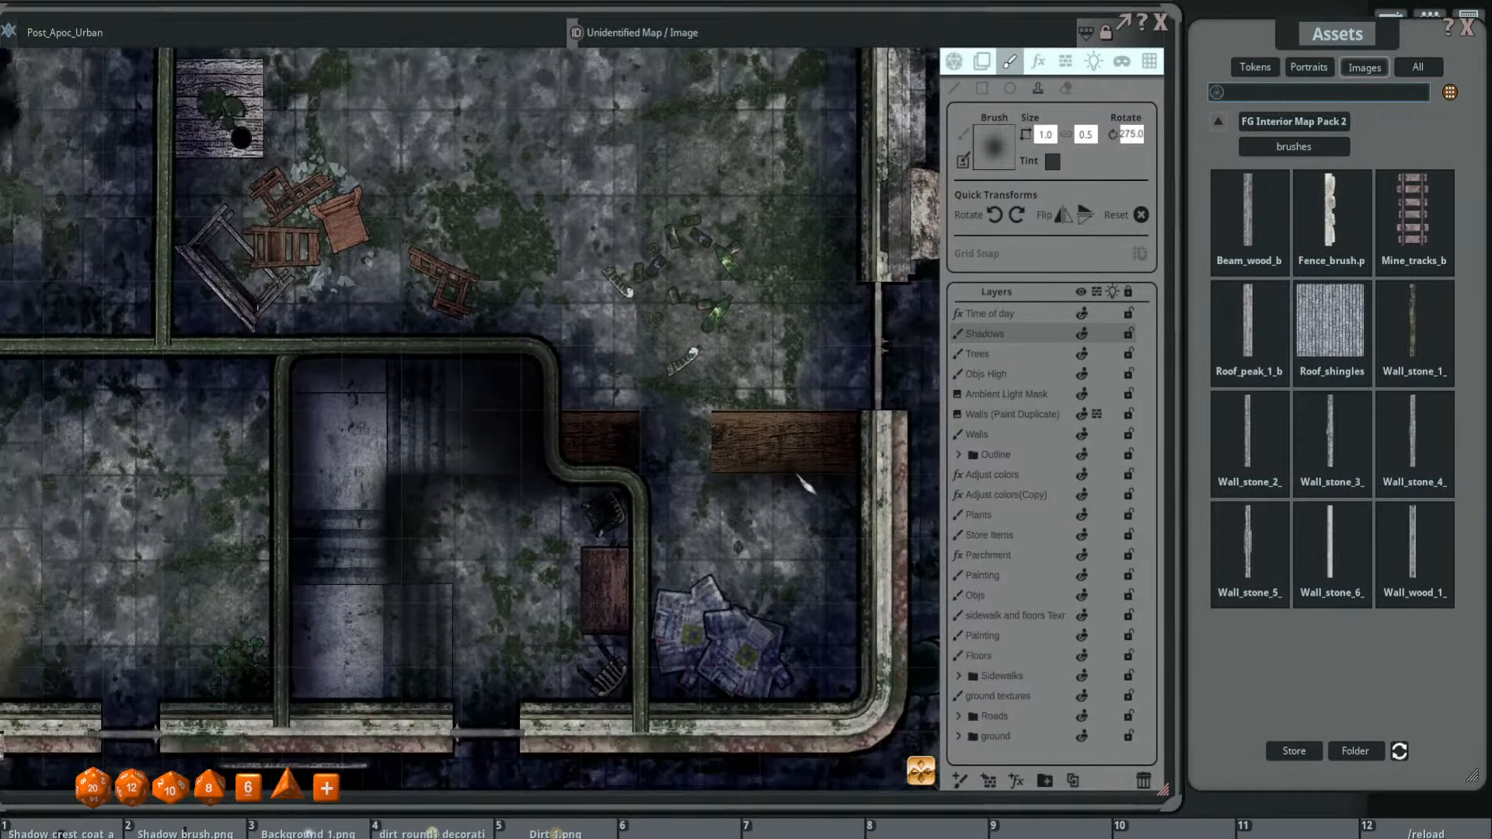
# - On the sidewalk and floors texture layer, draw a thin black line down the open end of the short counter piece
pyautogui.click(1022, 620)
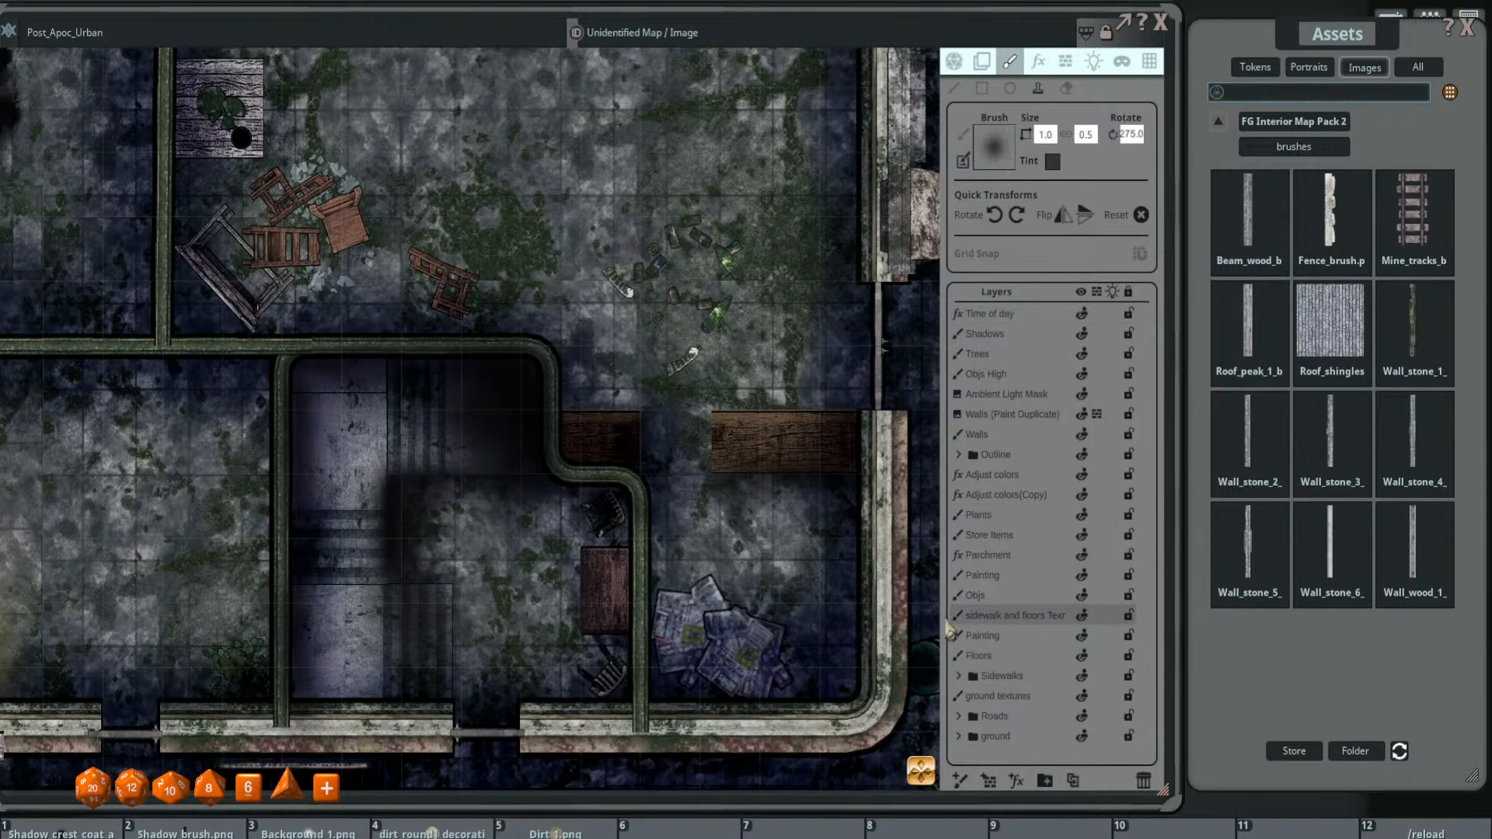
pyautogui.scroll(2, 812, 544)
pyautogui.scroll(1, 784, 392)
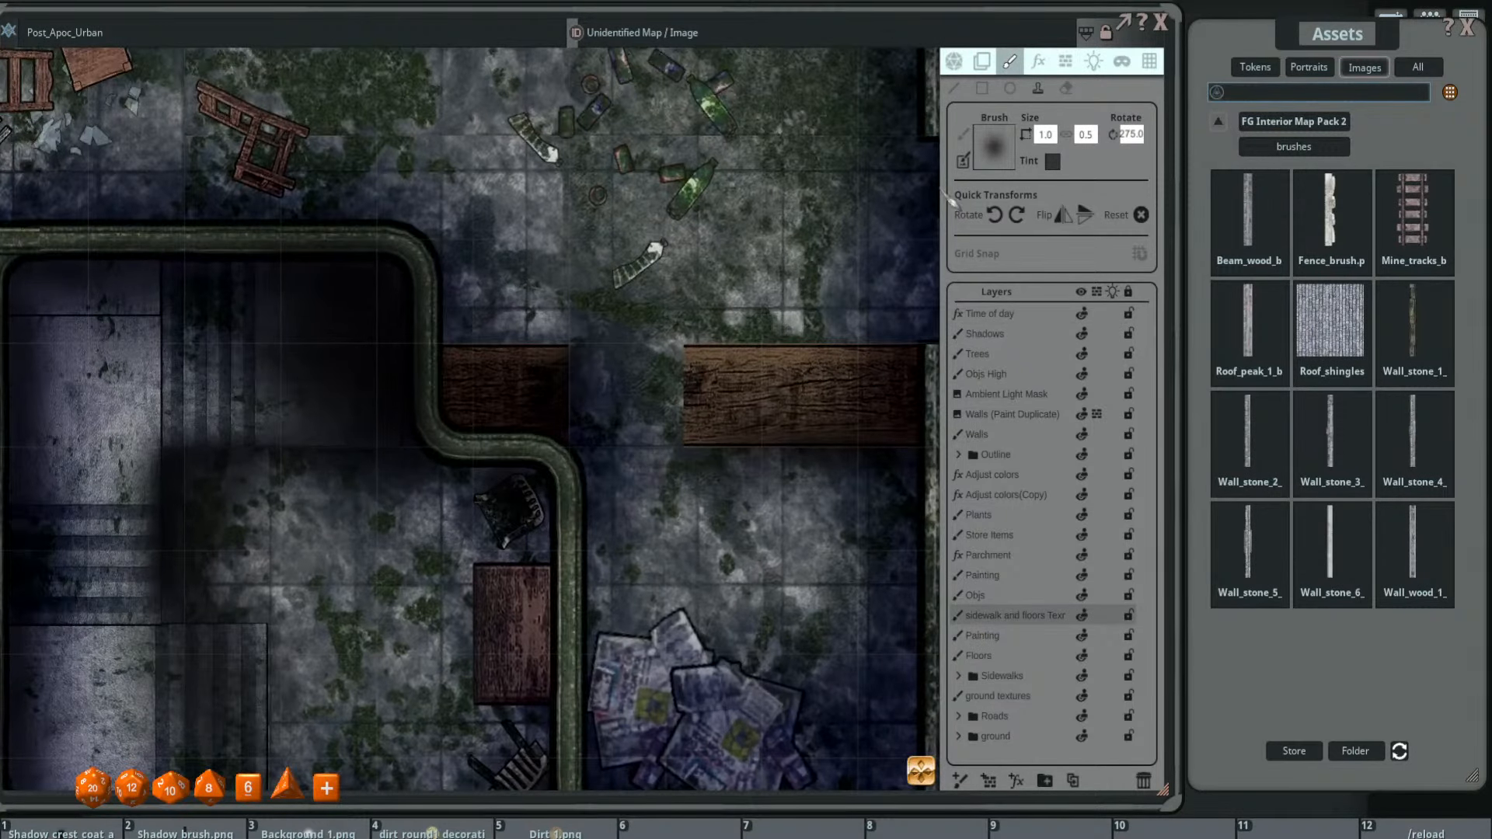
pyautogui.click(956, 89)
pyautogui.scroll(4, 610, 342)
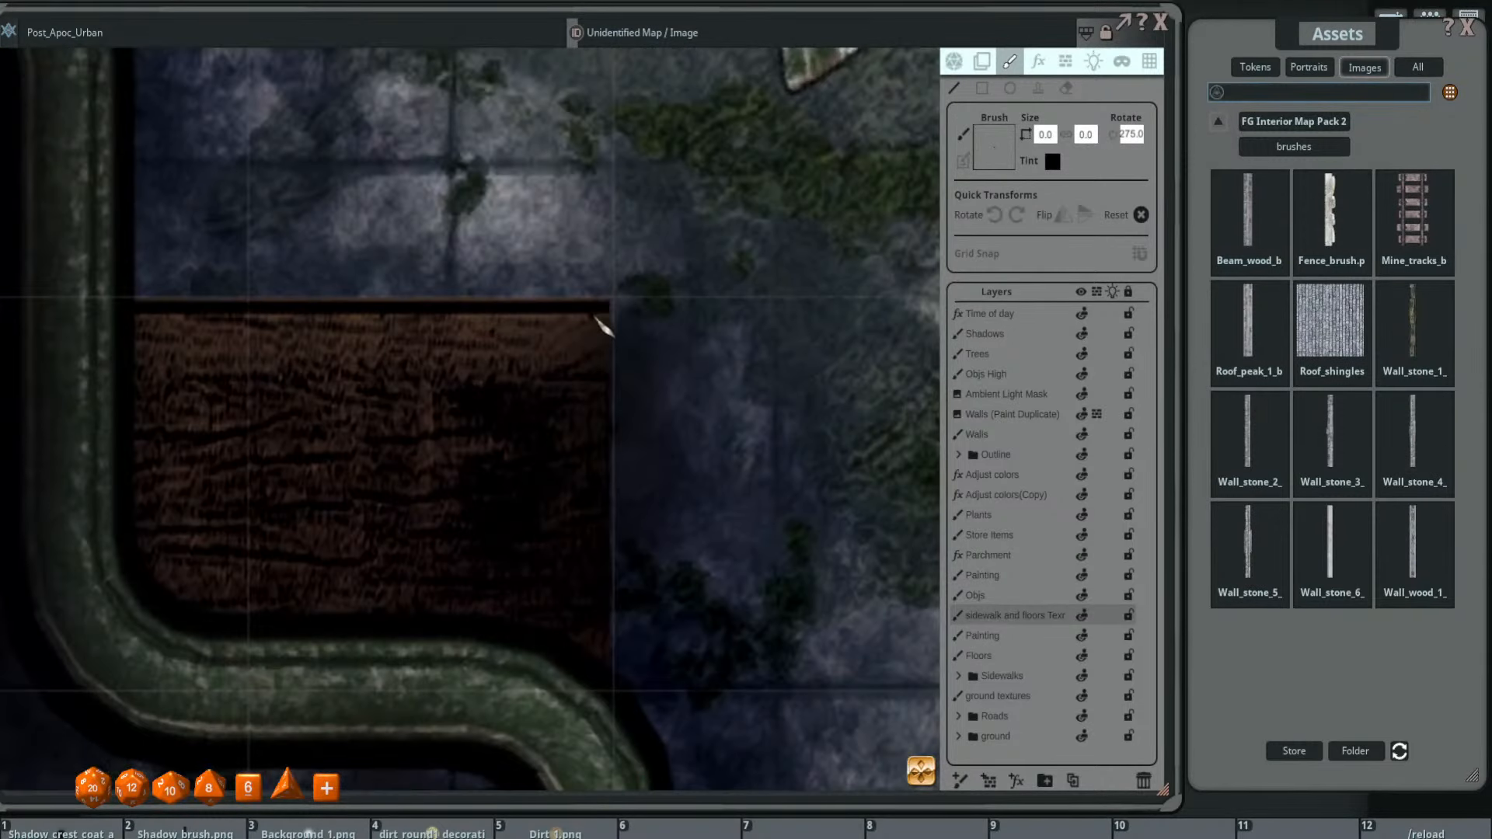
pyautogui.scroll(1, 608, 323)
pyautogui.scroll(-2, 622, 320)
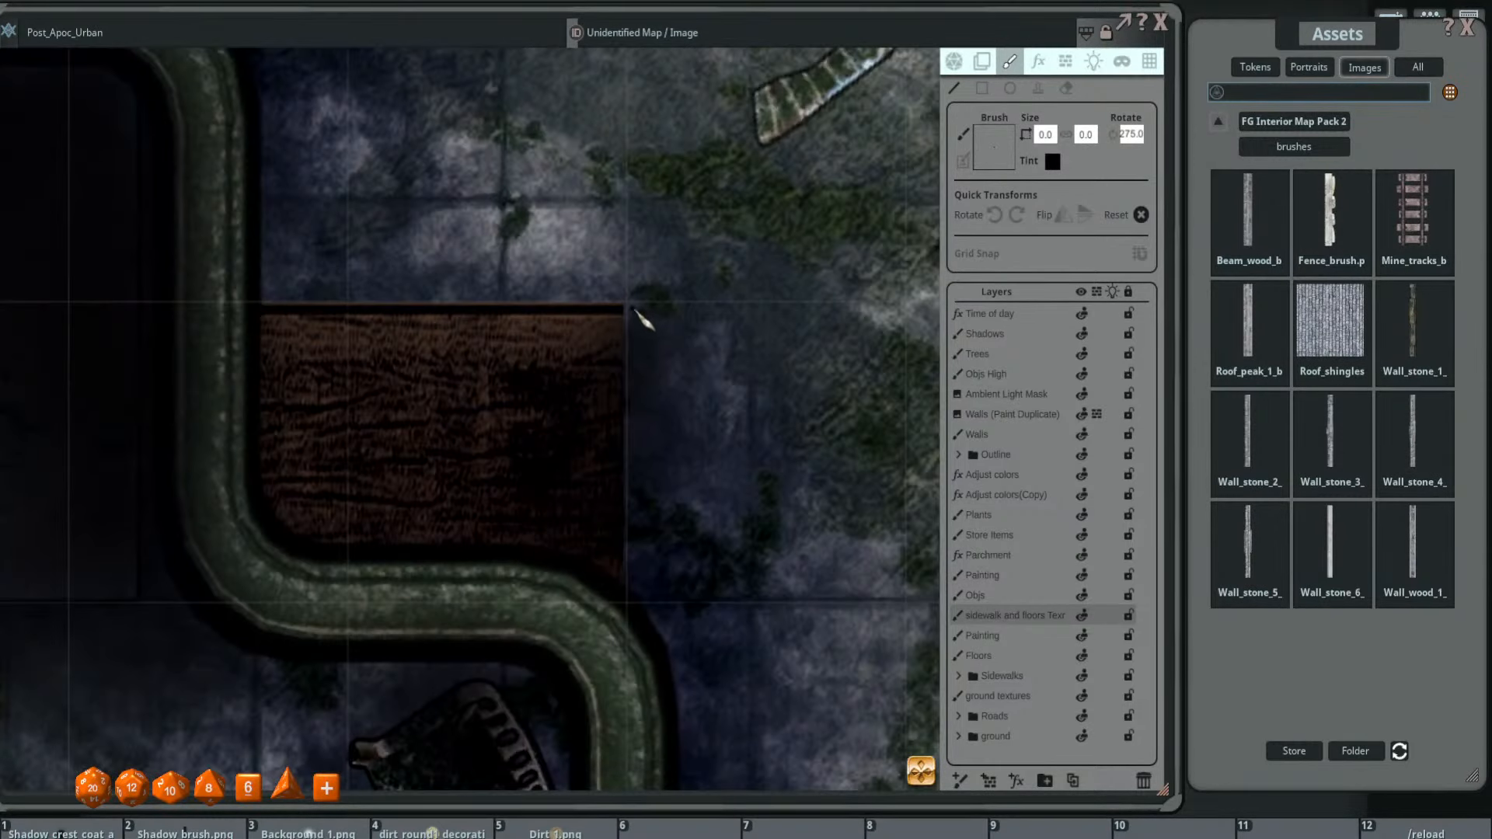
pyautogui.moveTo(628, 307); pyautogui.dragTo(628, 596)
pyautogui.scroll(-2, 509, 556)
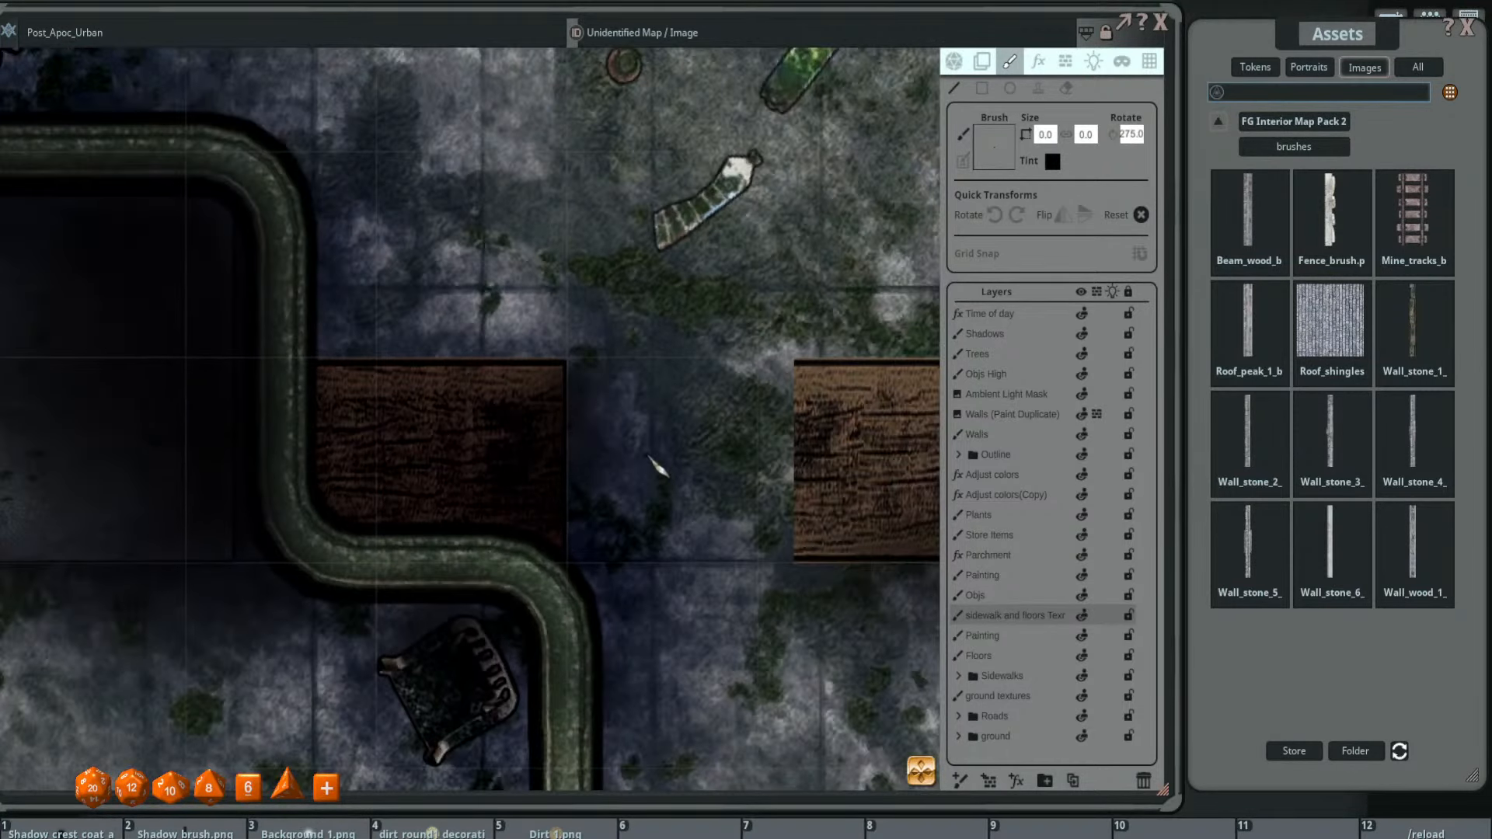
# - Draw a matching thin black line down the west end of the long counter piece
pyautogui.scroll(2, 656, 460)
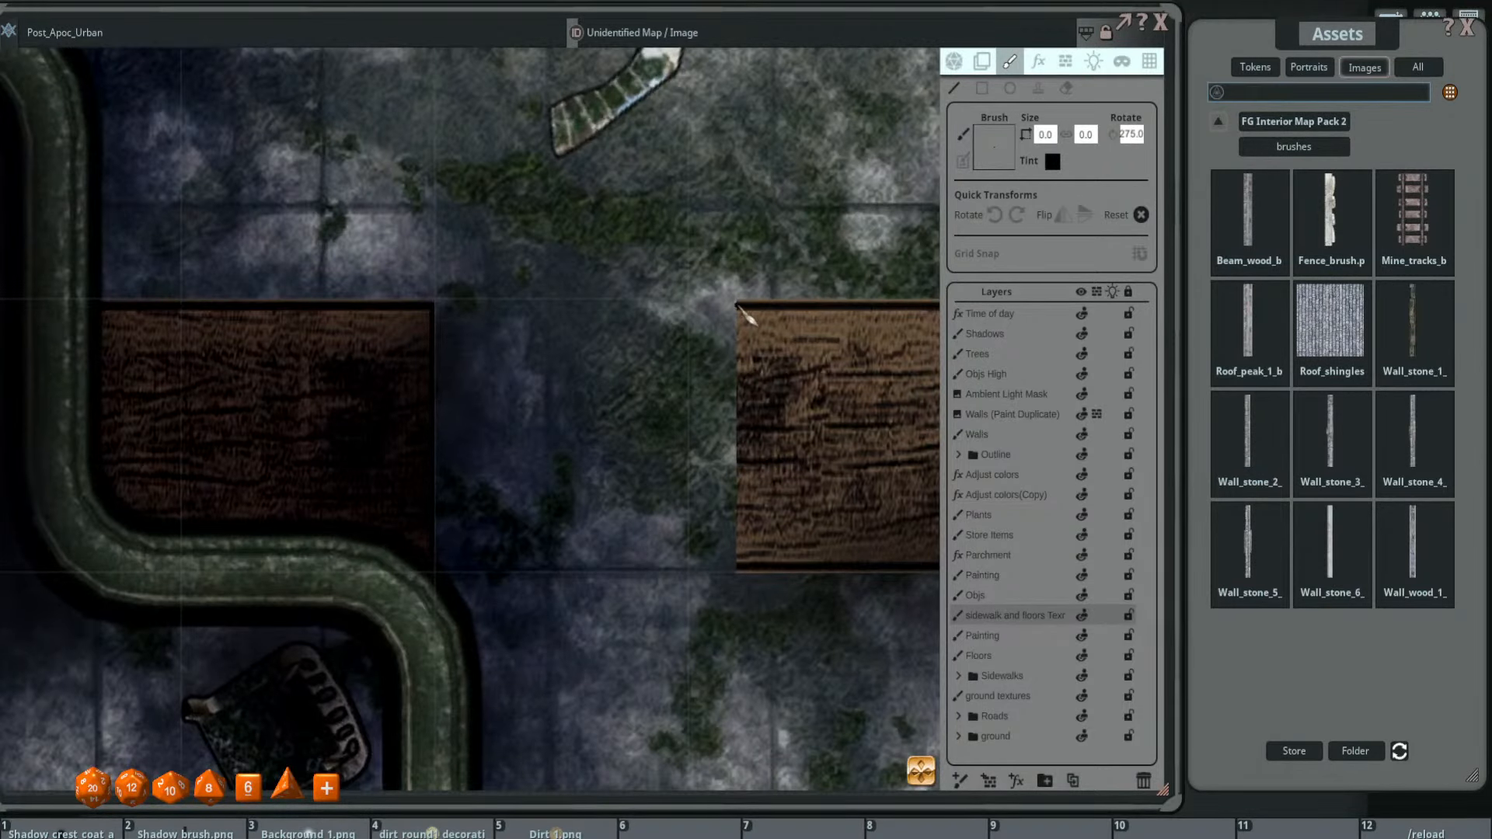
pyautogui.moveTo(736, 303); pyautogui.dragTo(736, 566)
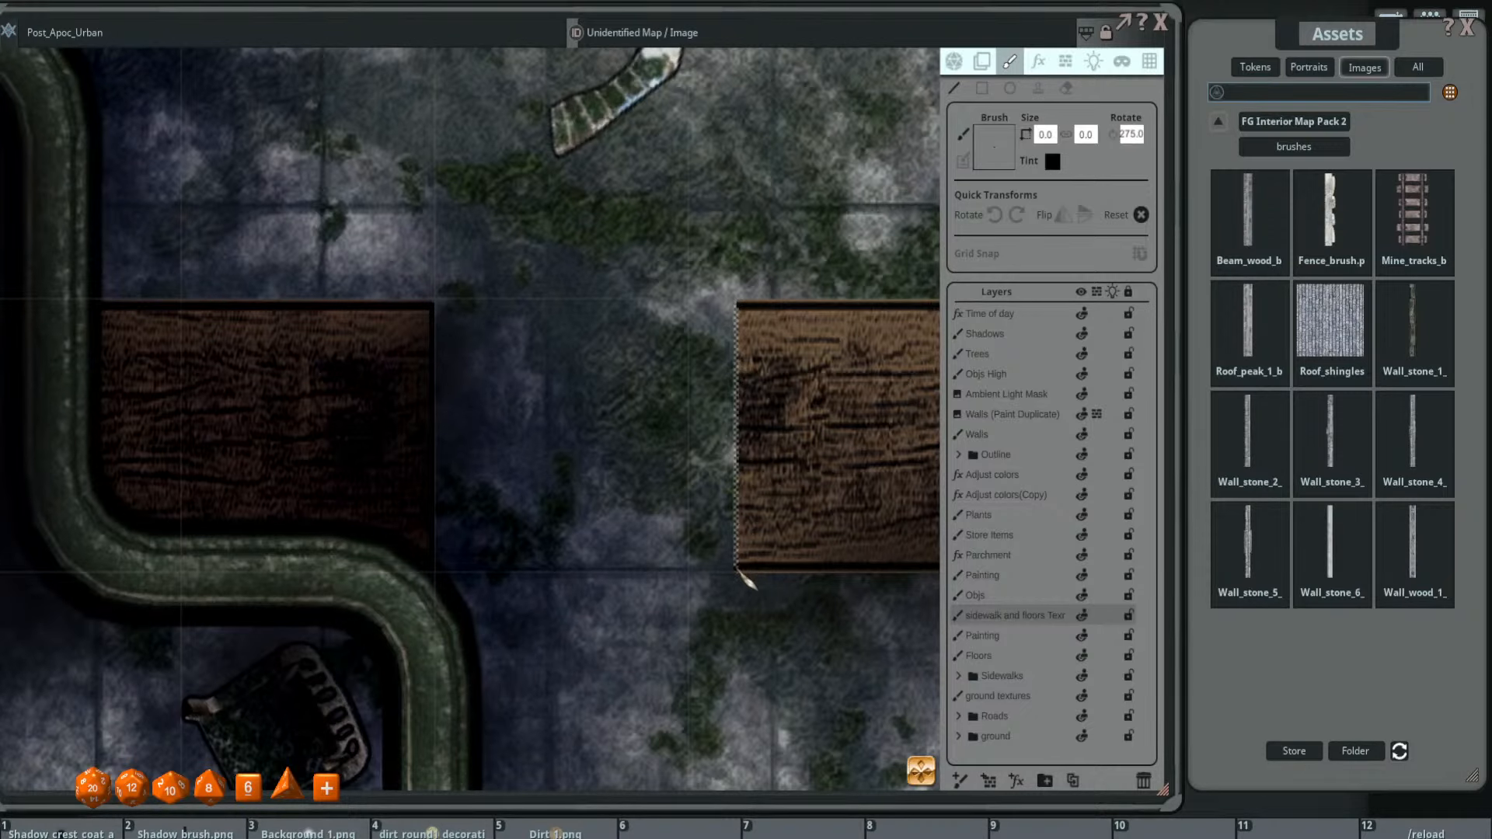
pyautogui.scroll(-3, 533, 516)
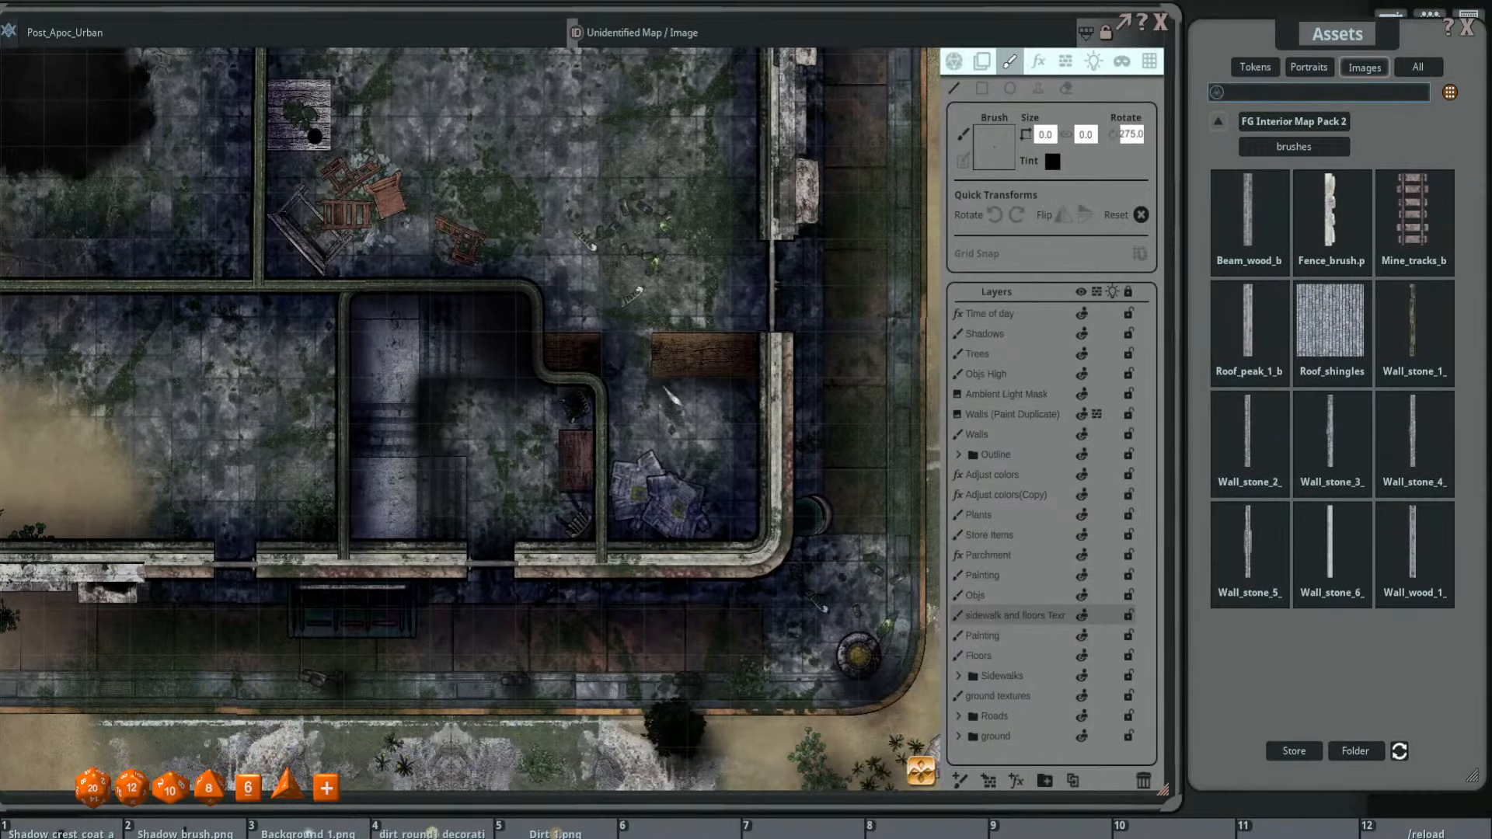
# - Search the image assets for "book" and load the Books_2 stack as a stamp rotated 300 degrees on the Objs layer
pyautogui.scroll(2, 670, 397)
pyautogui.scroll(-3, 733, 454)
pyautogui.moveTo(715, 452); pyautogui.dragTo(592, 435)
pyautogui.scroll(2, 613, 404)
pyautogui.scroll(1, 475, 367)
pyautogui.click(1212, 122)
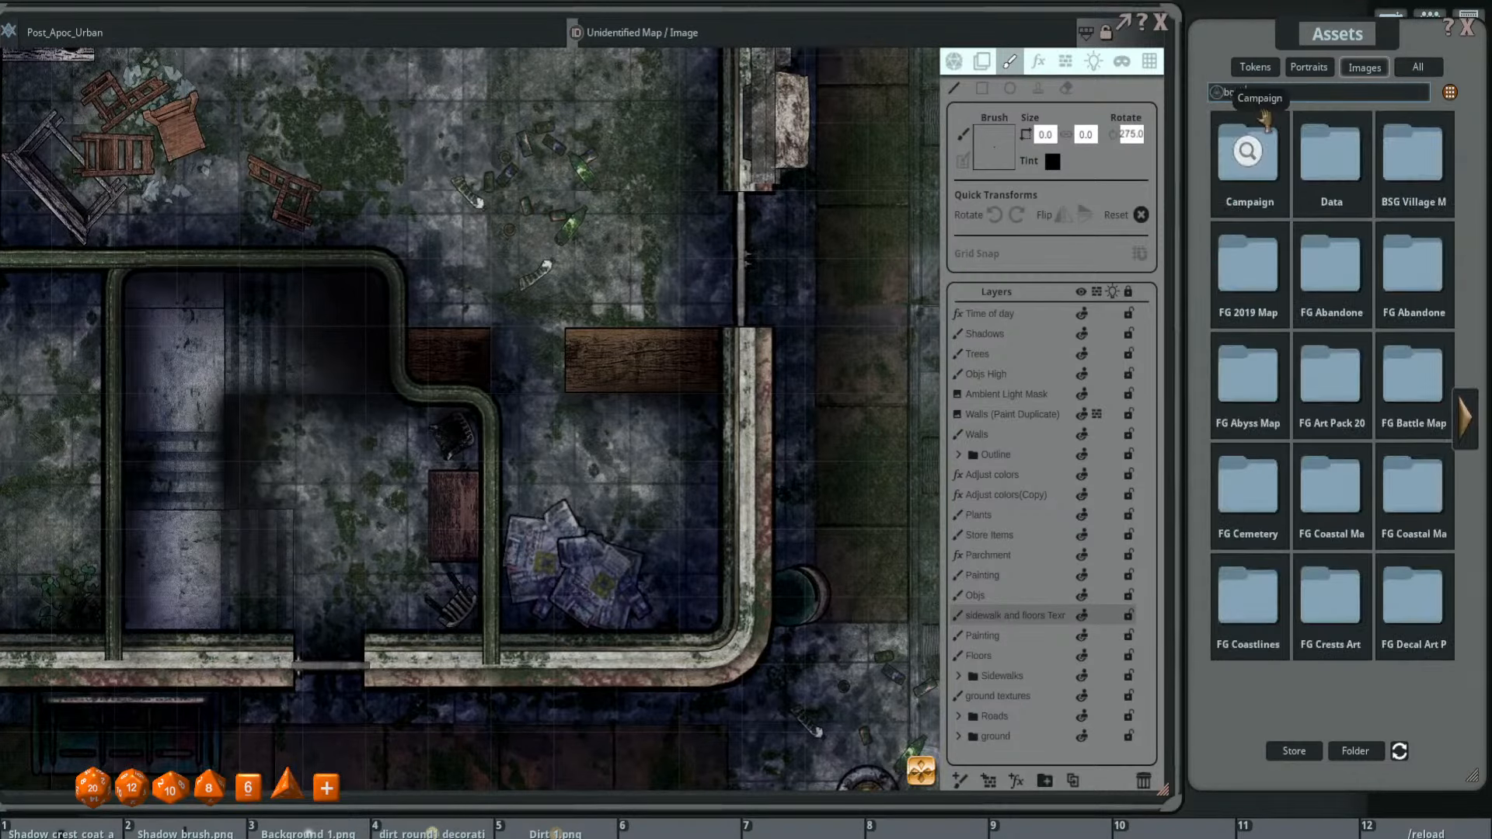
pyautogui.press('Return')
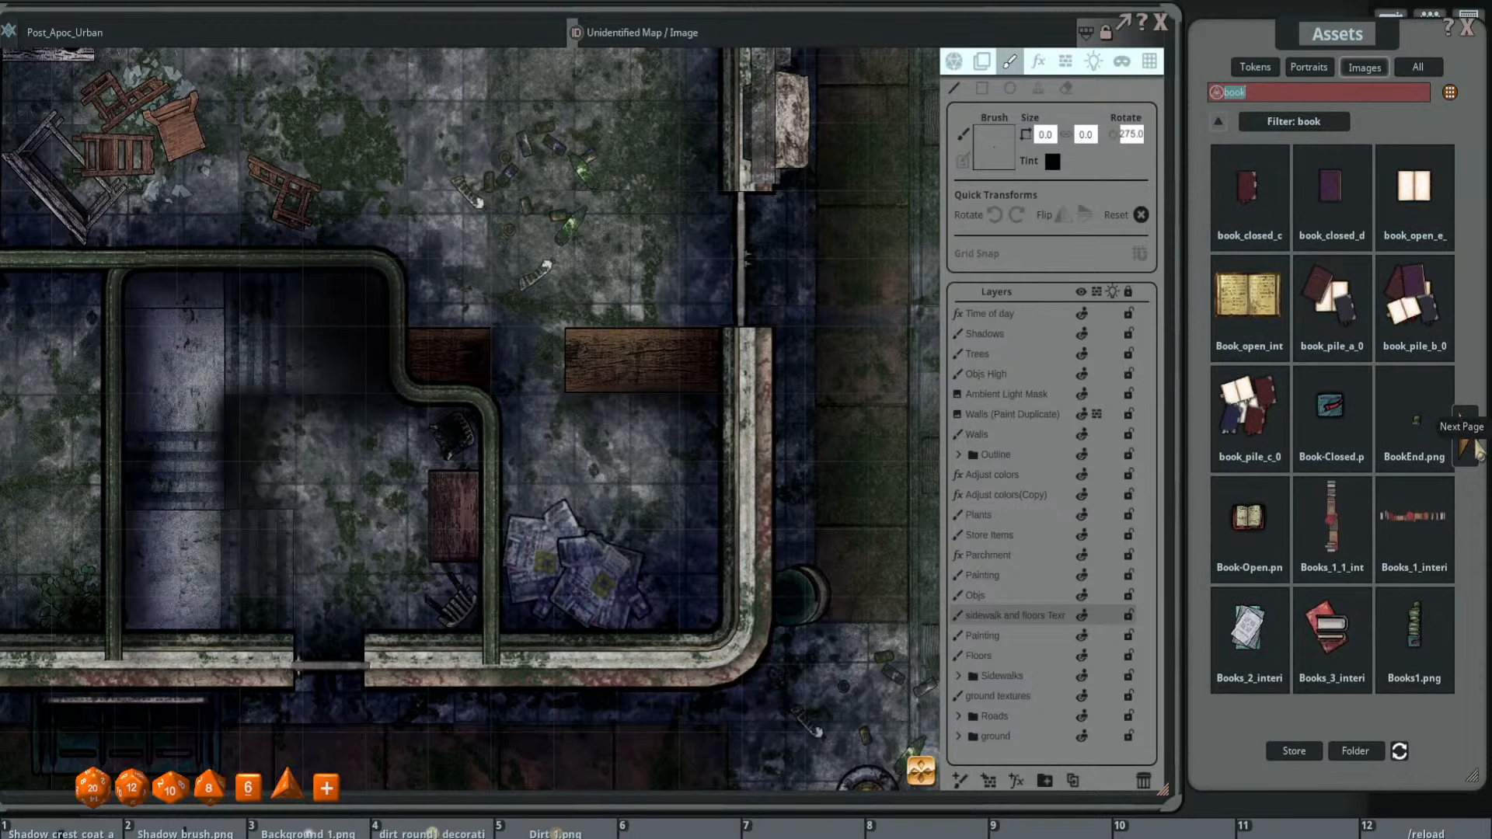
pyautogui.moveTo(1249, 630)
pyautogui.mouseDown()
pyautogui.moveTo(1026, 175)
pyautogui.moveTo(996, 163)
pyautogui.mouseUp()
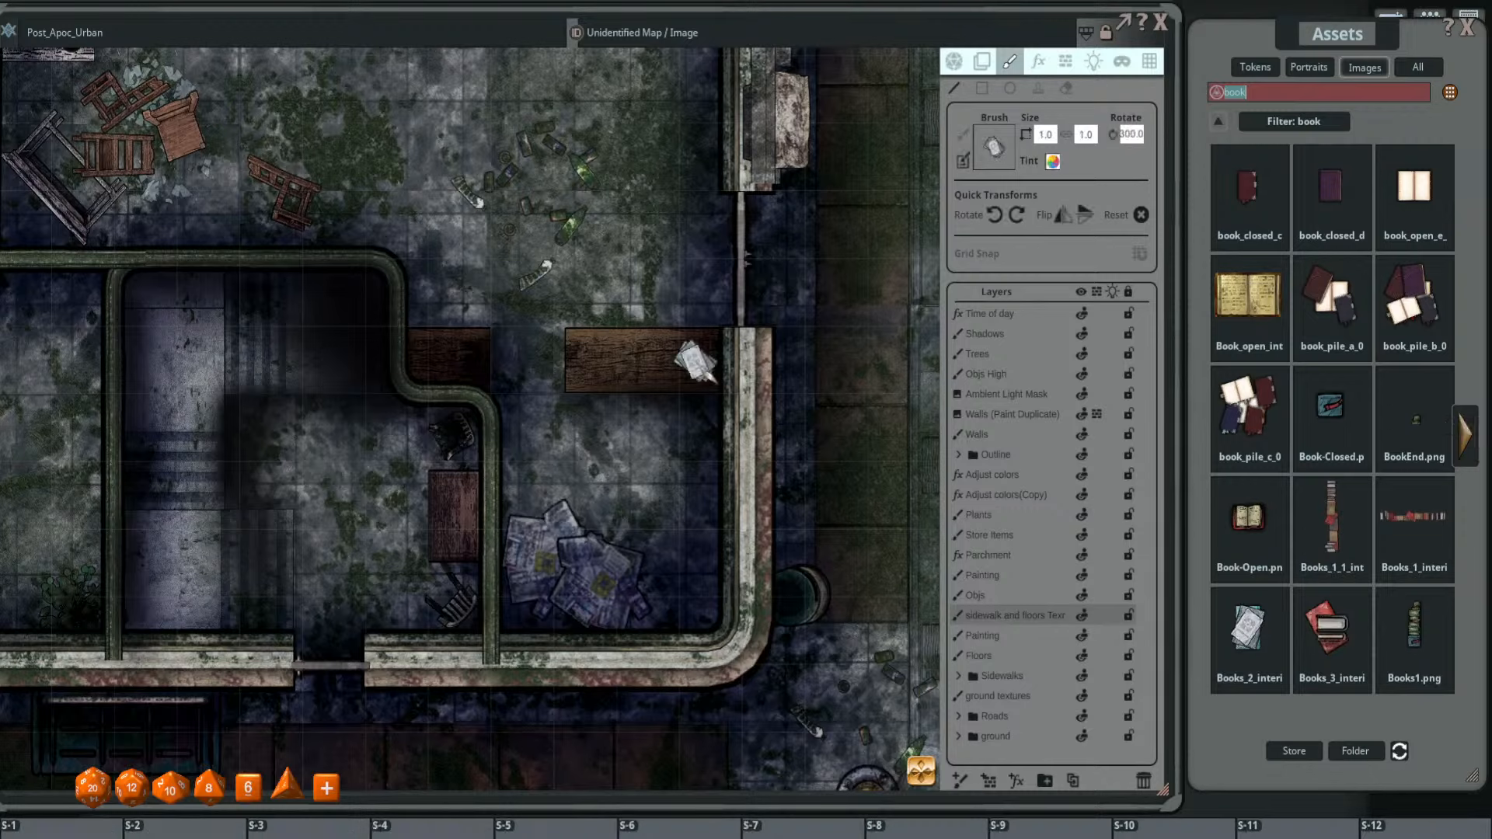
pyautogui.click(1010, 595)
# - Undo the stray Books_2 stamps across the east wall and place a single stack on the long counter's east end
pyautogui.moveTo(703, 365); pyautogui.dragTo(928, 369)
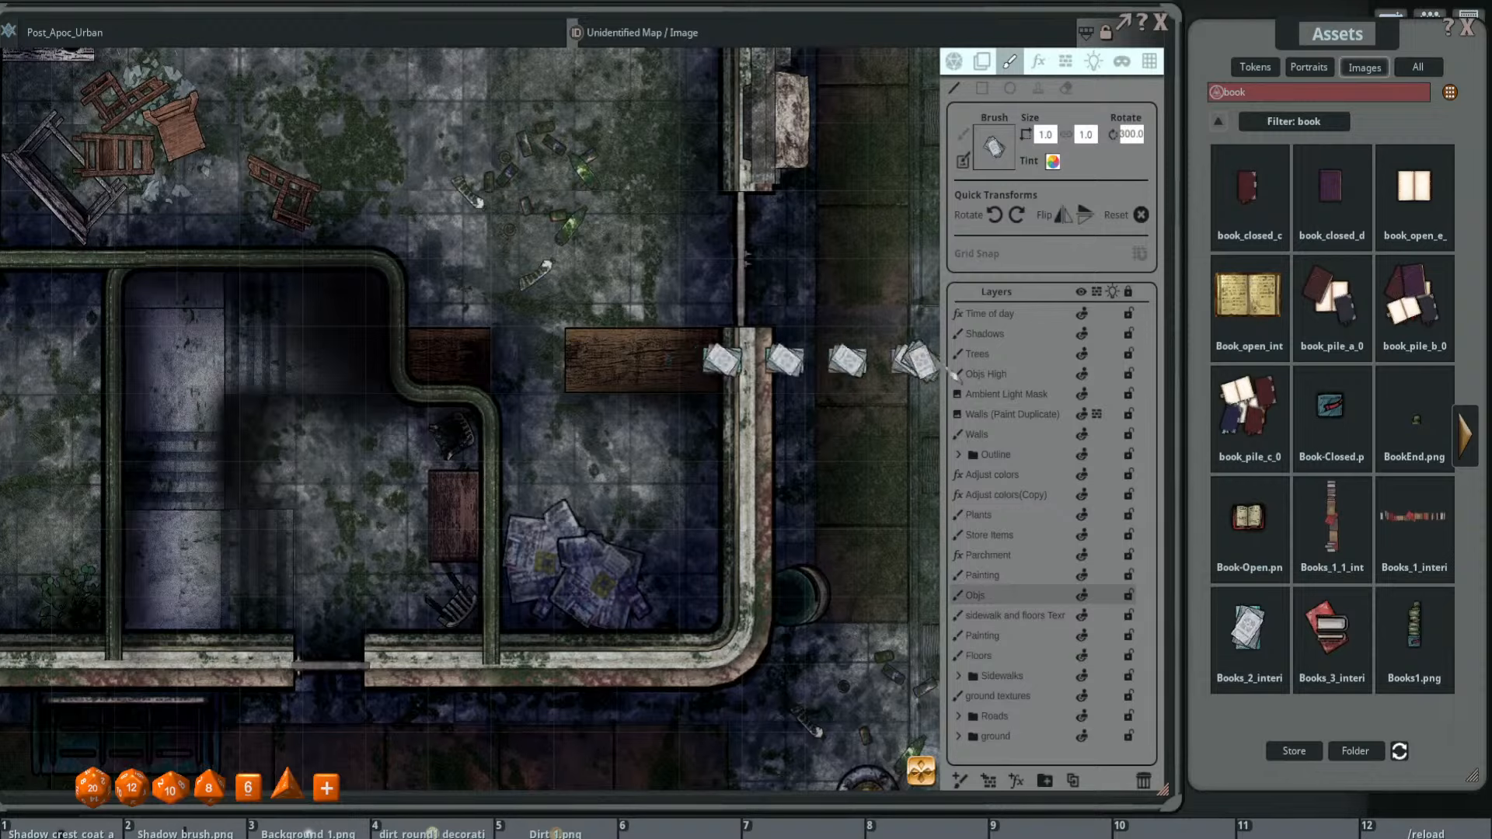
pyautogui.hotkey('ctrl', 'z')
pyautogui.hotkey('ctrl', 'z')
pyautogui.hotkey('ctrl', 'z')
pyautogui.hotkey('ctrl', 'z')
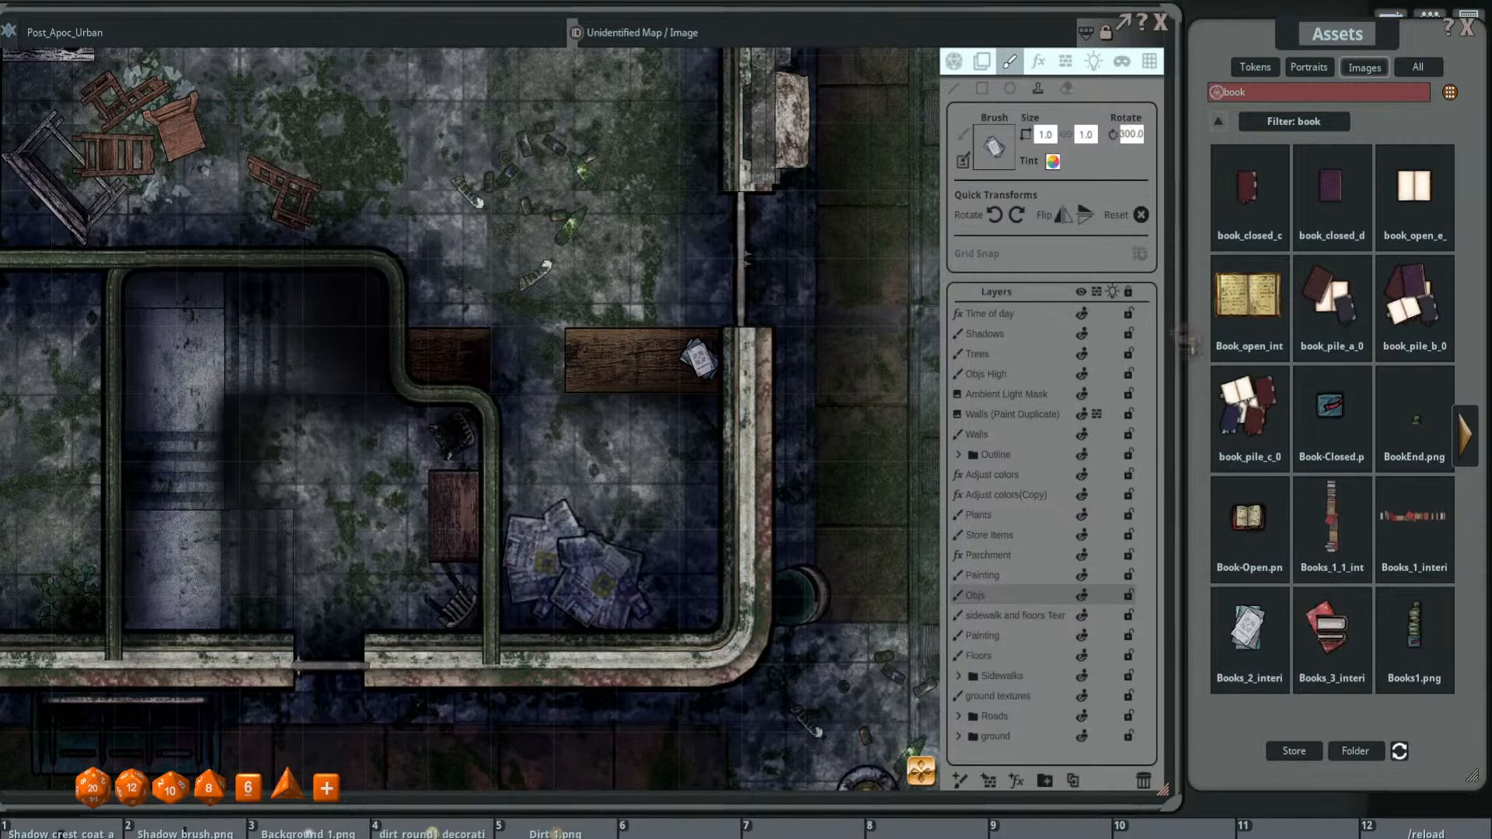
# - Stamp the Books_3 red book stack, rotated 125 degrees, on the short counter piece beside the curved interior wall
pyautogui.moveTo(1187, 342); pyautogui.dragTo(982, 159)
pyautogui.scroll(2, 435, 365)
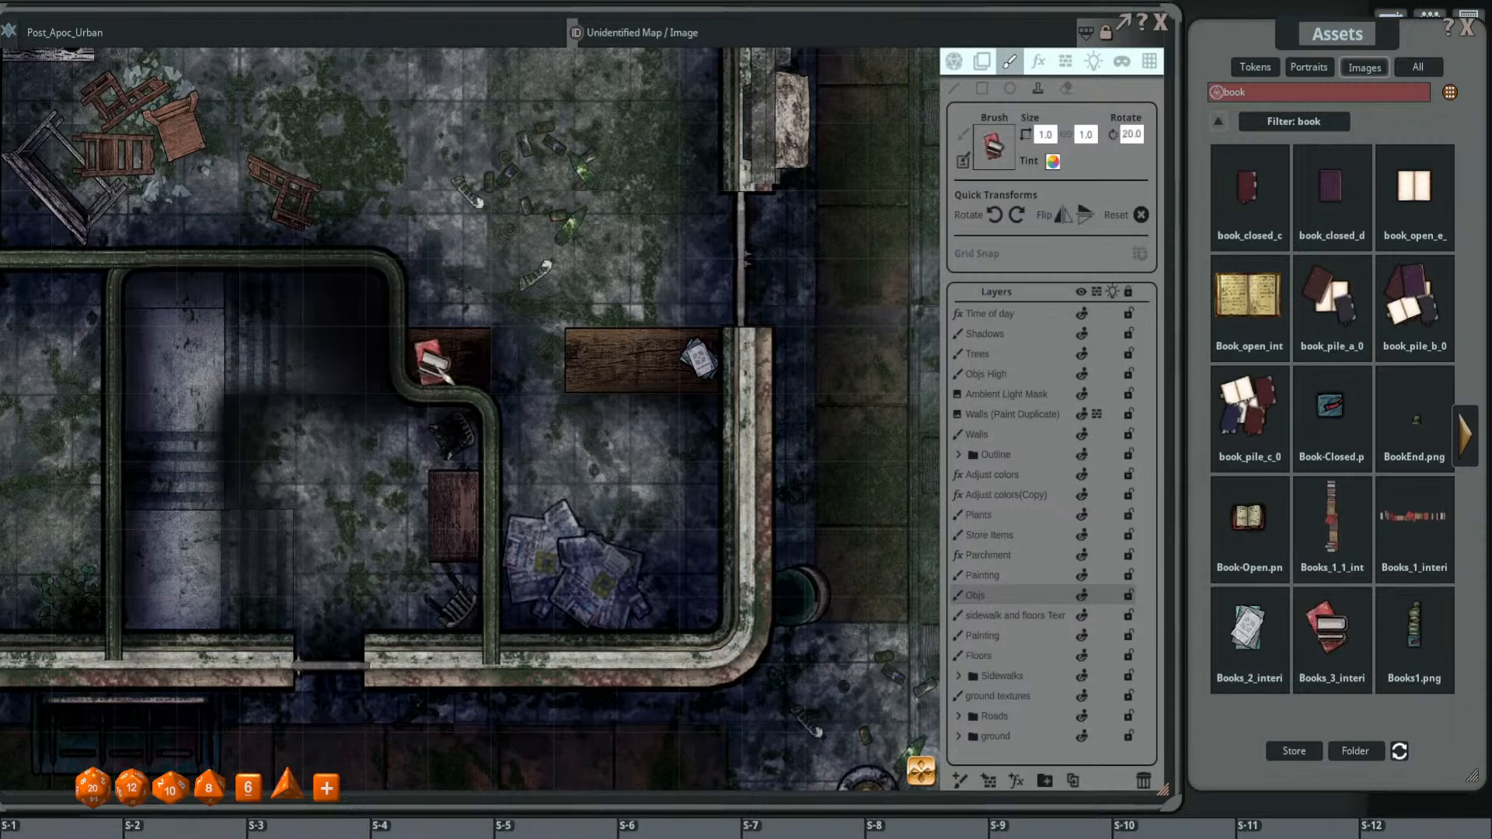
pyautogui.scroll(11, 434, 365)
pyautogui.scroll(-1, 433, 365)
pyautogui.scroll(-2, 624, 442)
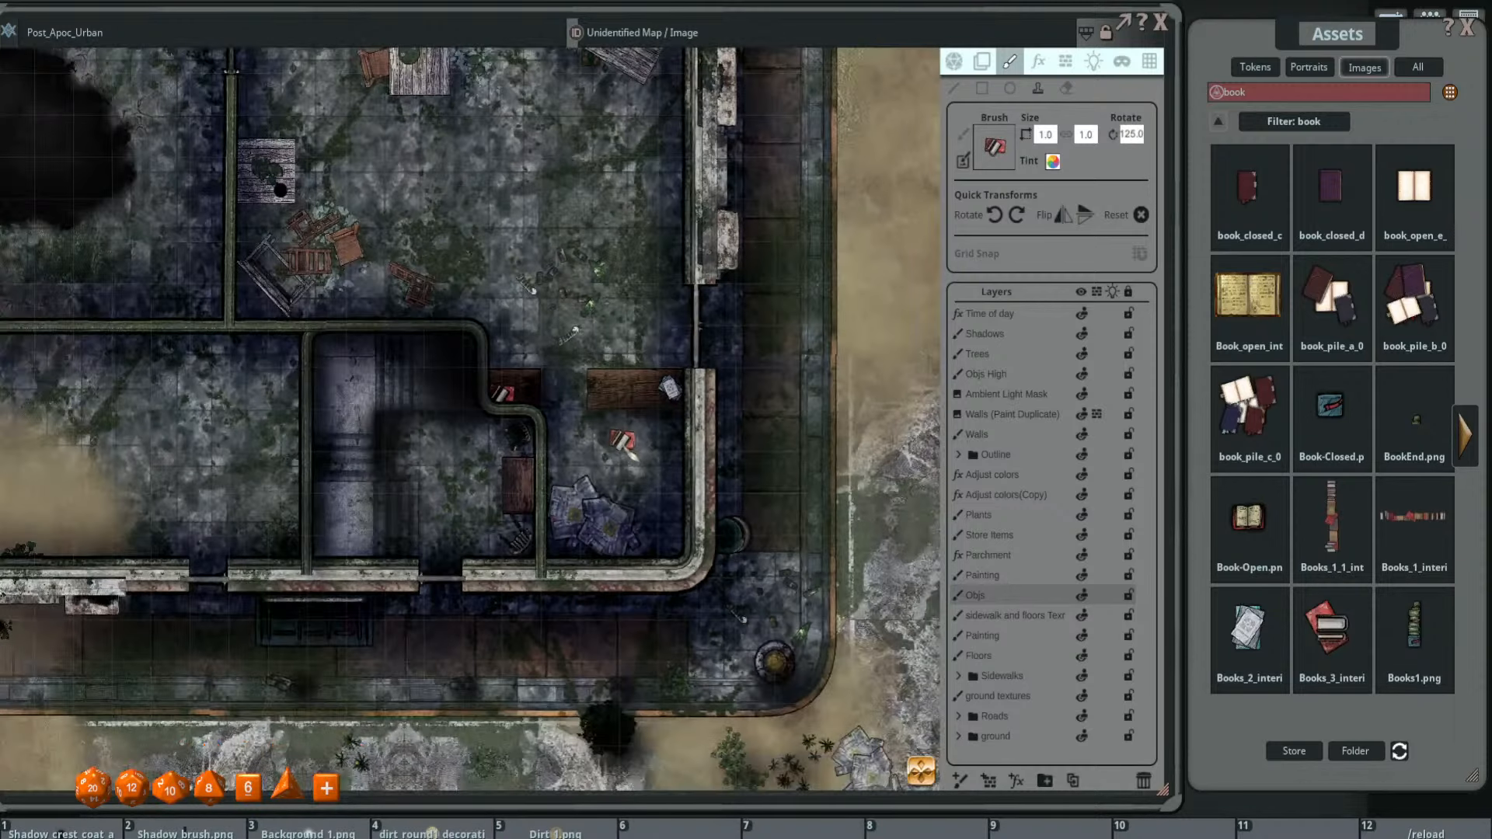
# - Search the image assets for "paper" and load a yellow interior loose-papers image as the stamp
pyautogui.scroll(2, 624, 441)
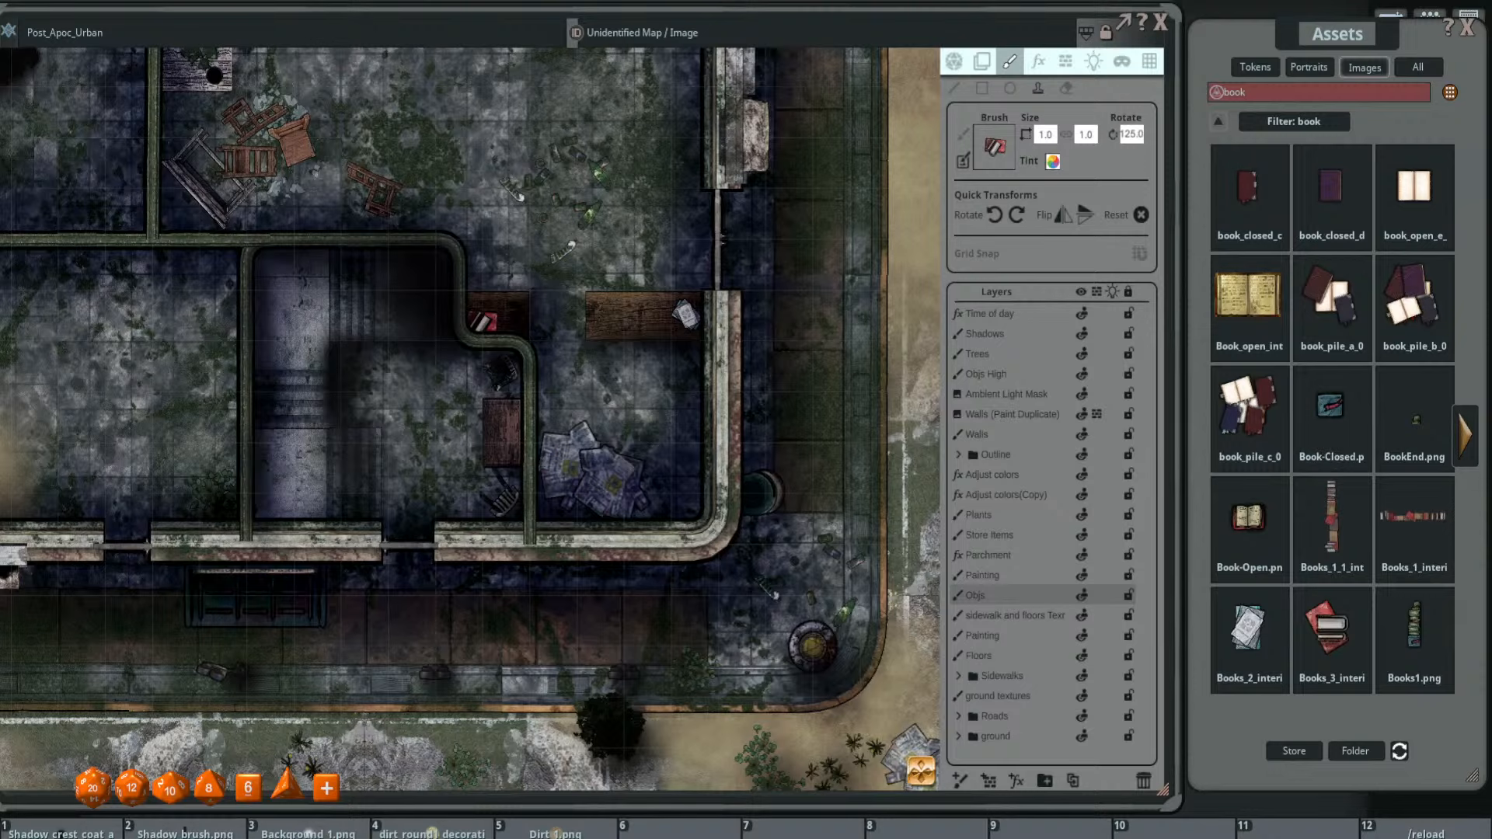
pyautogui.click(1465, 435)
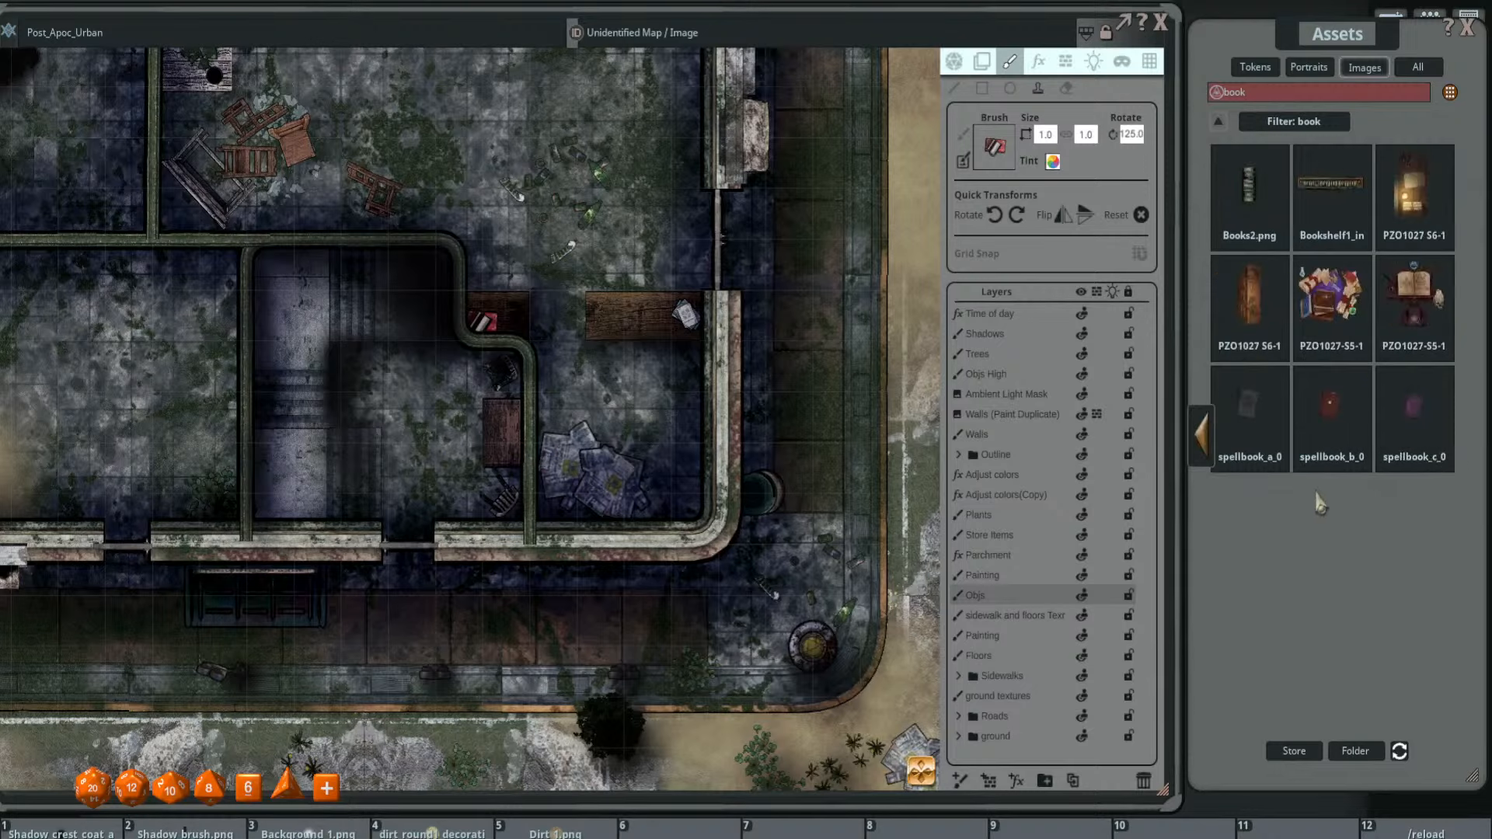
pyautogui.click(1200, 441)
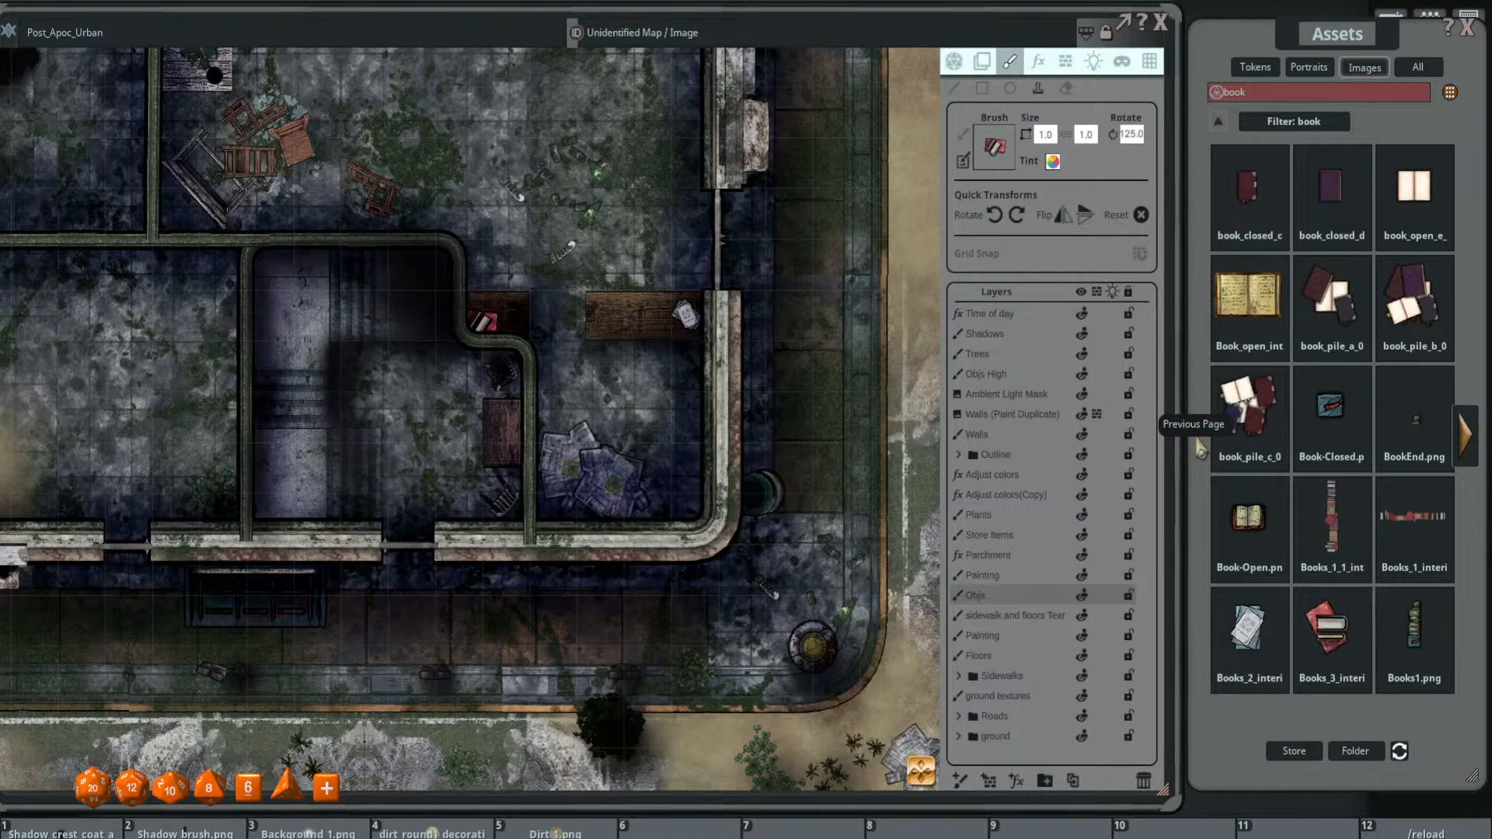
pyautogui.click(1217, 125)
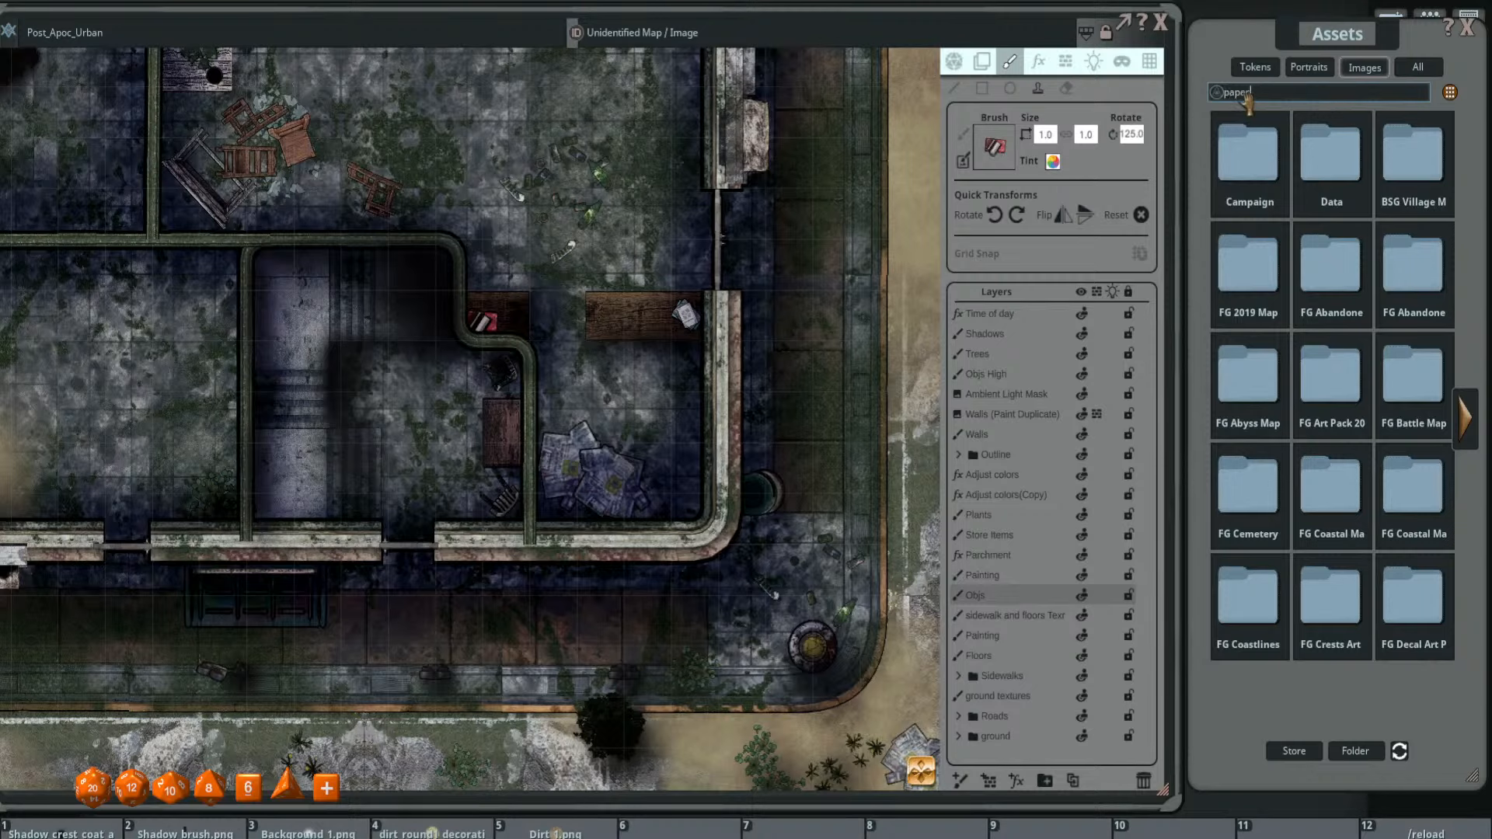
pyautogui.press('Return')
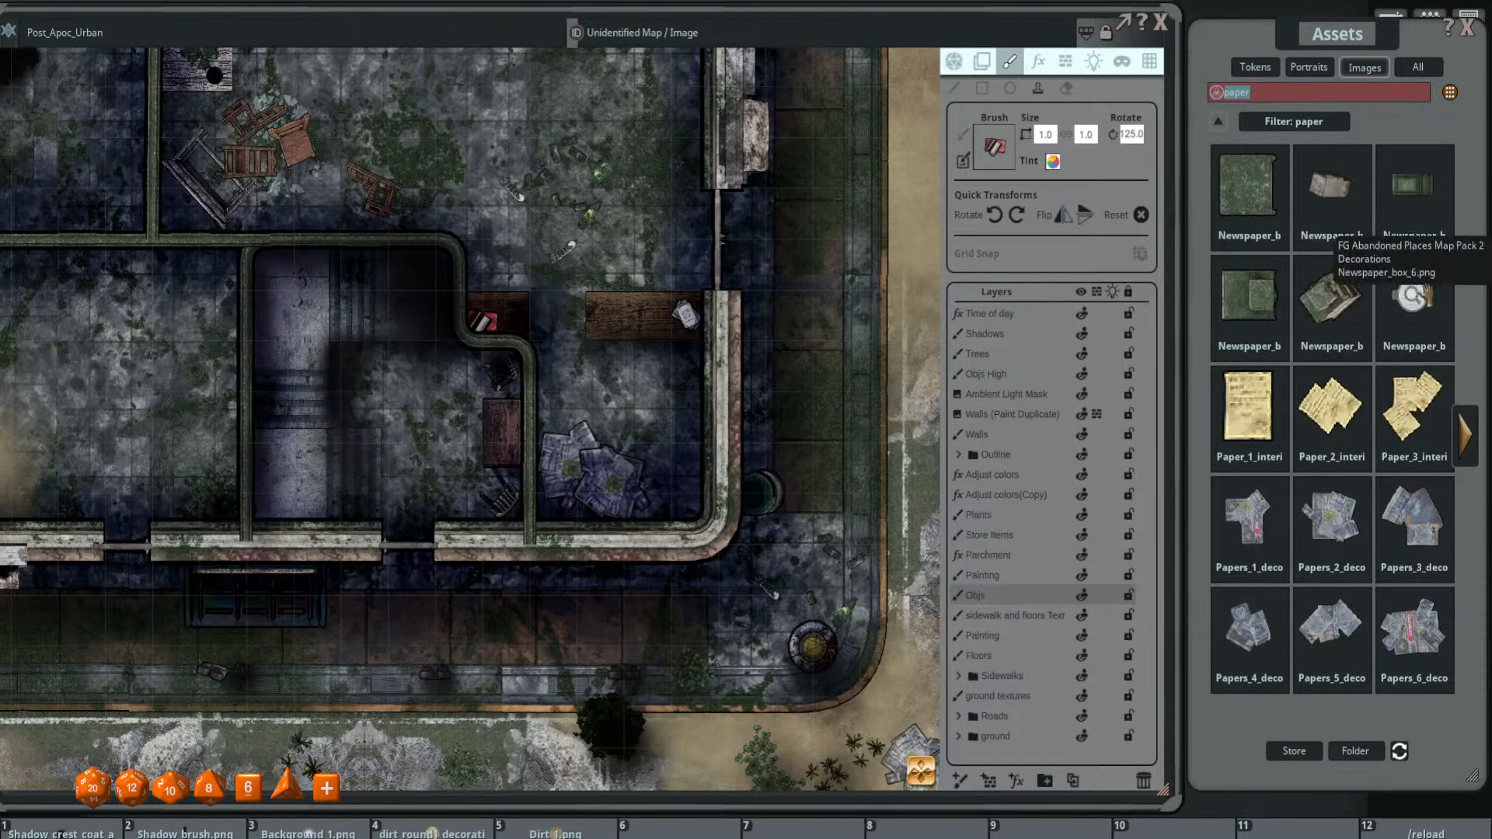
pyautogui.moveTo(1325, 421)
pyautogui.mouseDown()
pyautogui.moveTo(1077, 190)
pyautogui.moveTo(1002, 157)
pyautogui.mouseUp()
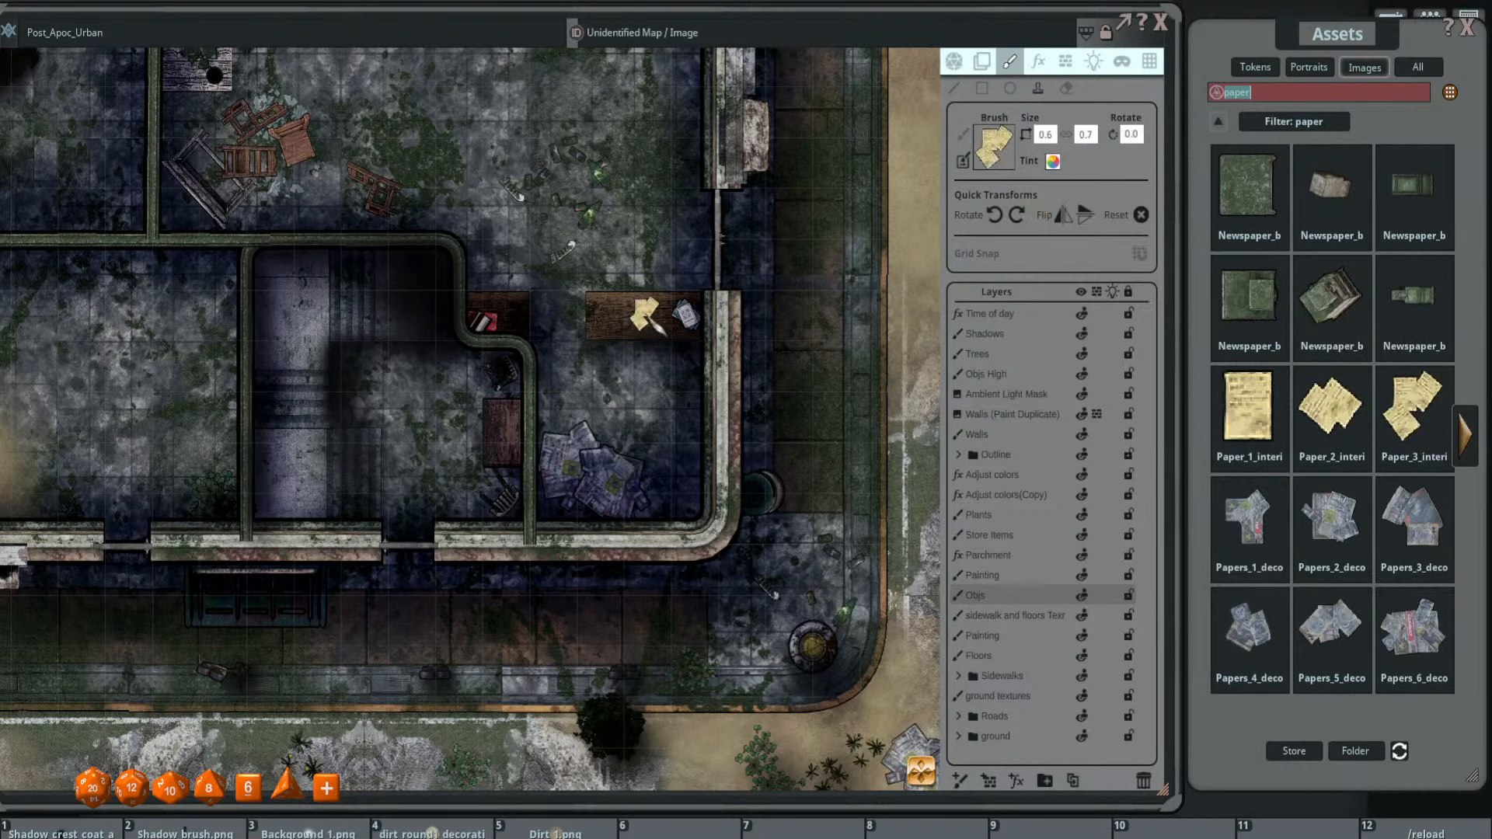
# - Rotate the paper stamp to 40 degrees, undo its untinted placement and tint it a pale purple
pyautogui.scroll(4, 646, 315)
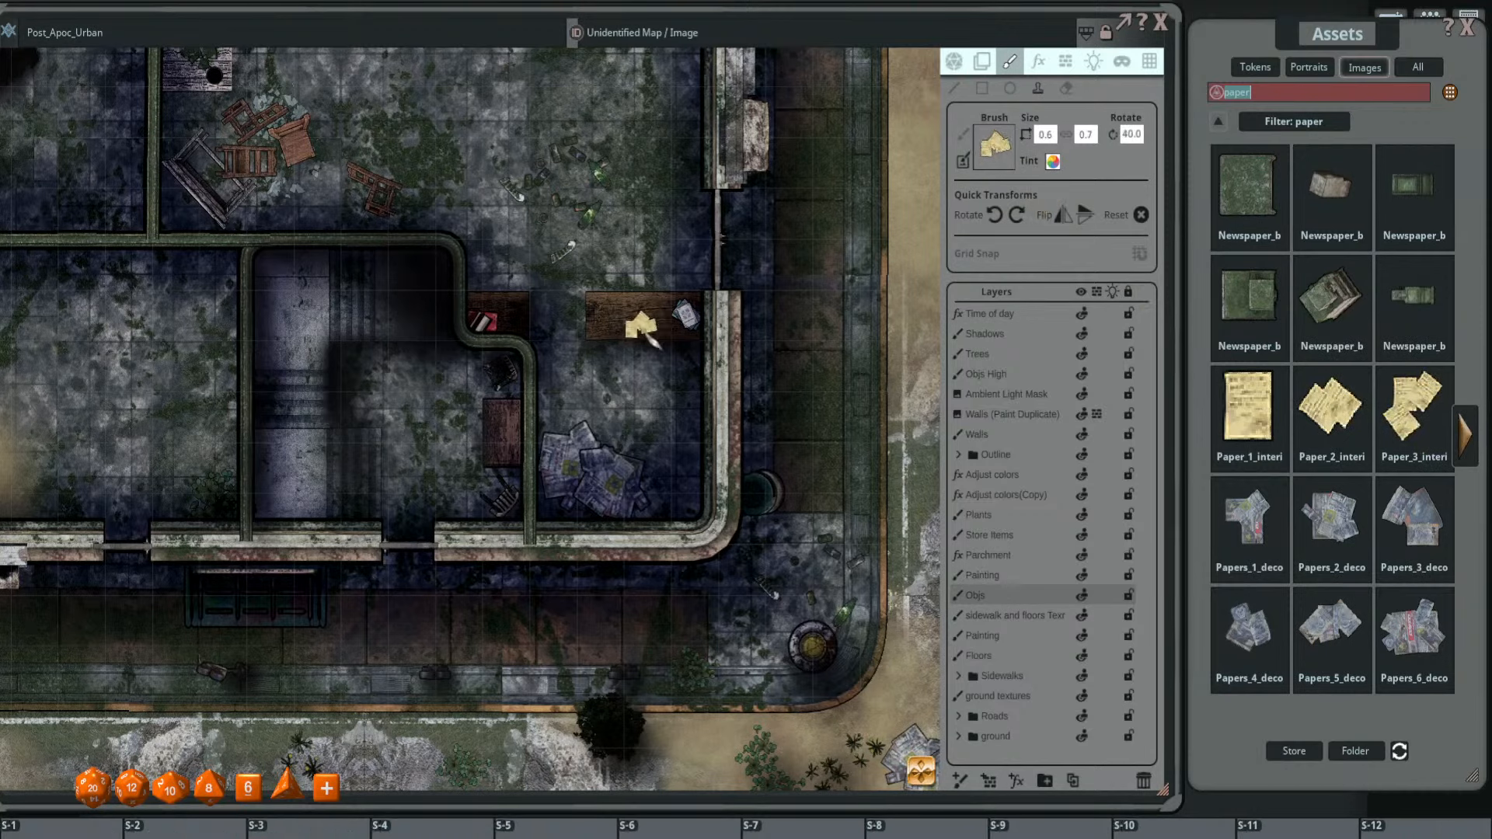
pyautogui.scroll(3, 651, 344)
pyautogui.scroll(-1, 650, 344)
pyautogui.hotkey('ctrl', 'z')
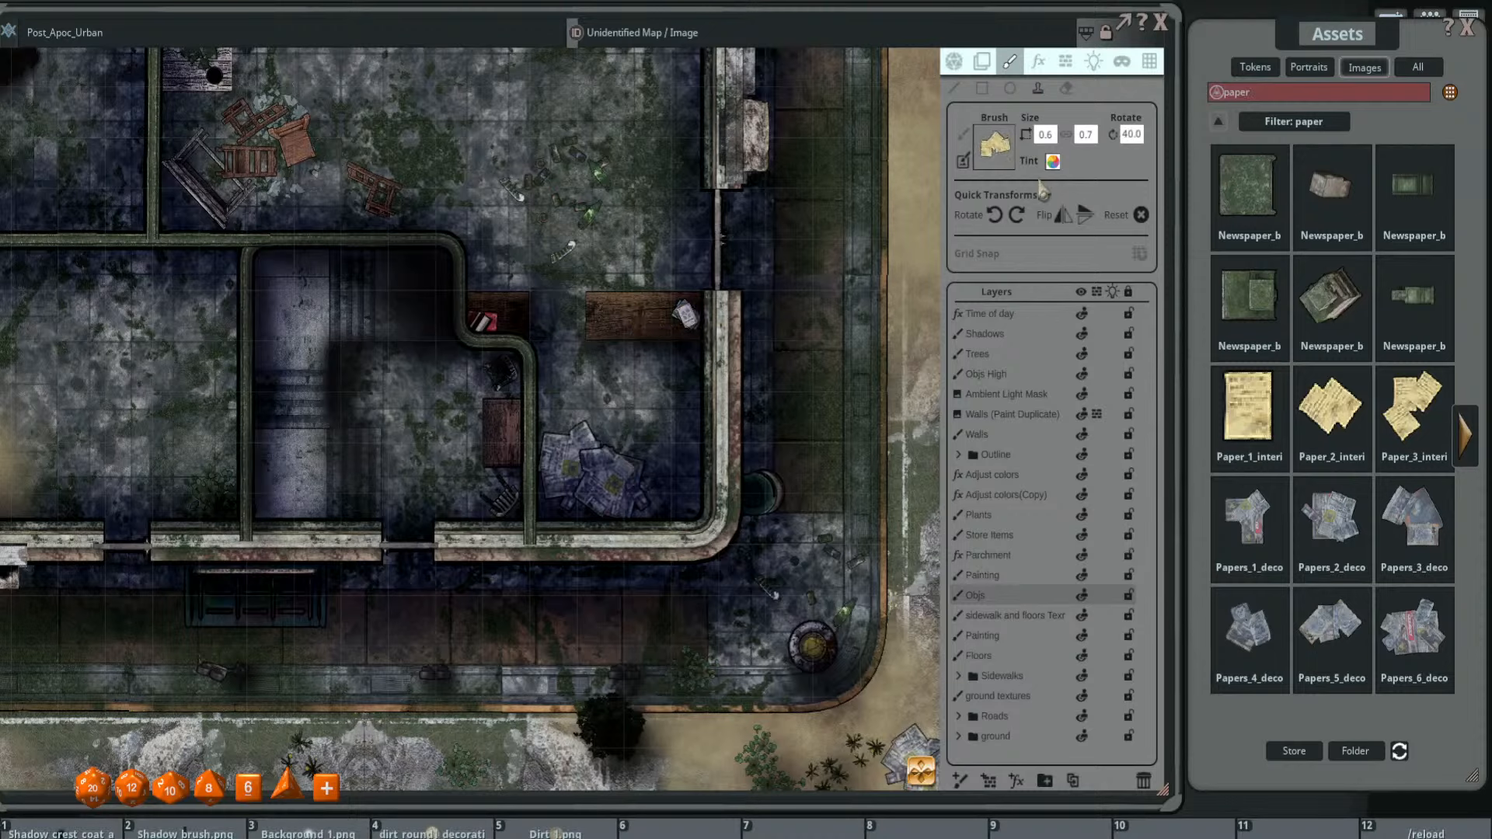
pyautogui.click(1054, 163)
pyautogui.moveTo(780, 444); pyautogui.dragTo(767, 470)
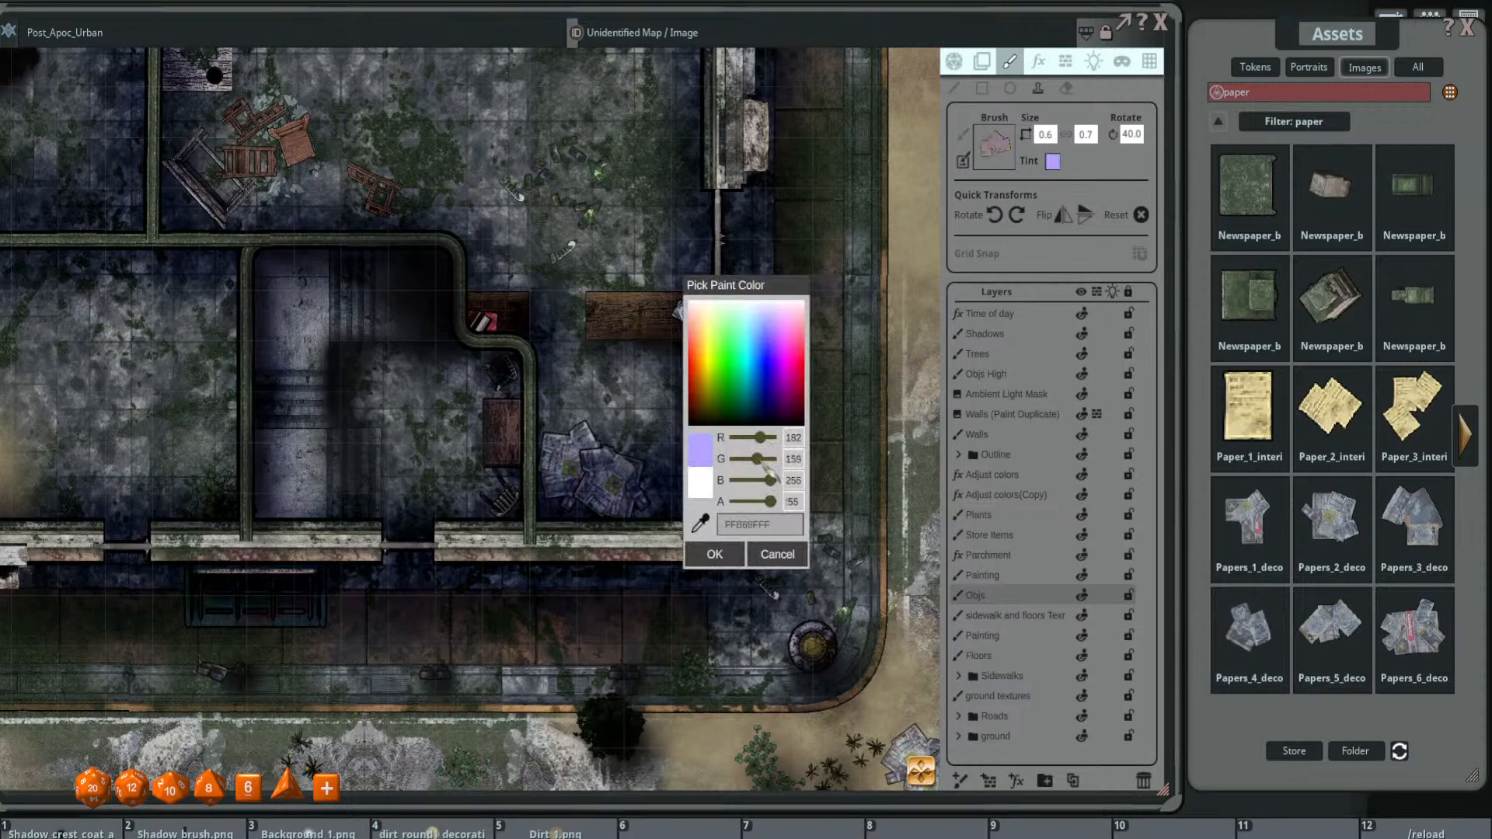
pyautogui.click(714, 554)
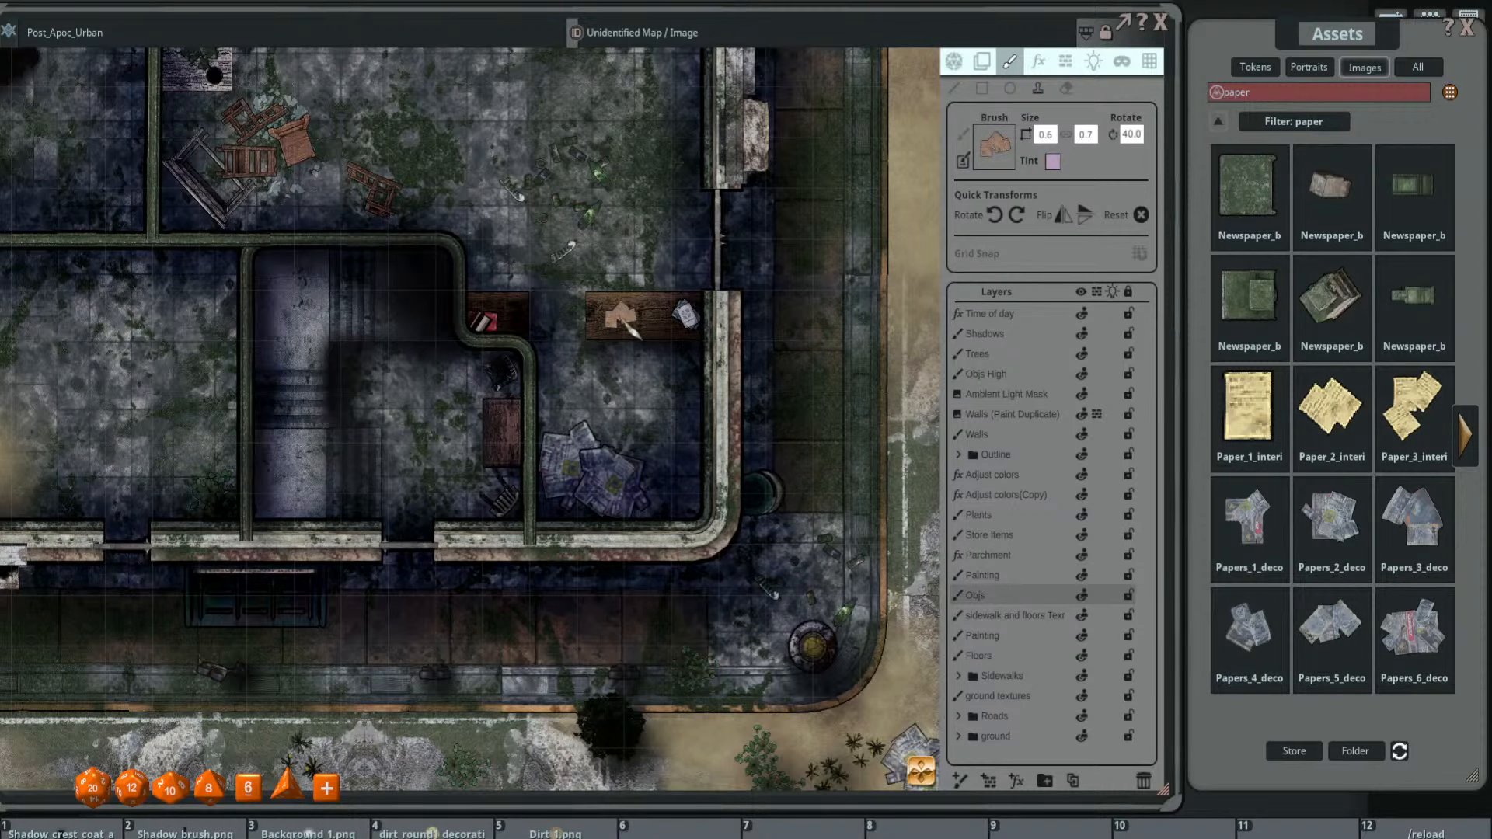
# - Stamp overlapping tinted papers at varied rotations on the long counter, west of the book stack
pyautogui.scroll(4, 631, 330)
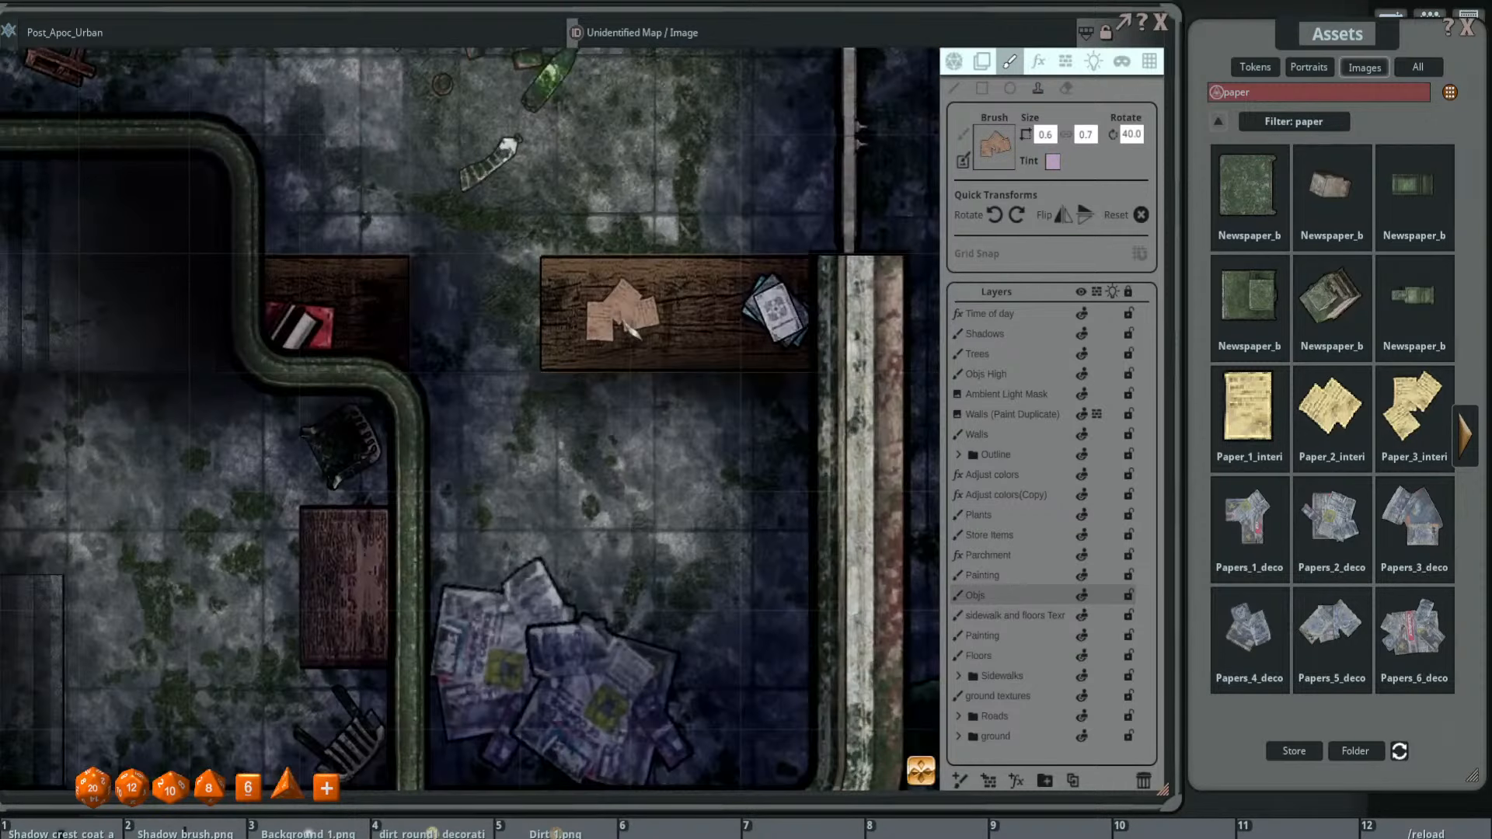
pyautogui.scroll(-2, 631, 331)
pyautogui.scroll(-2, 631, 330)
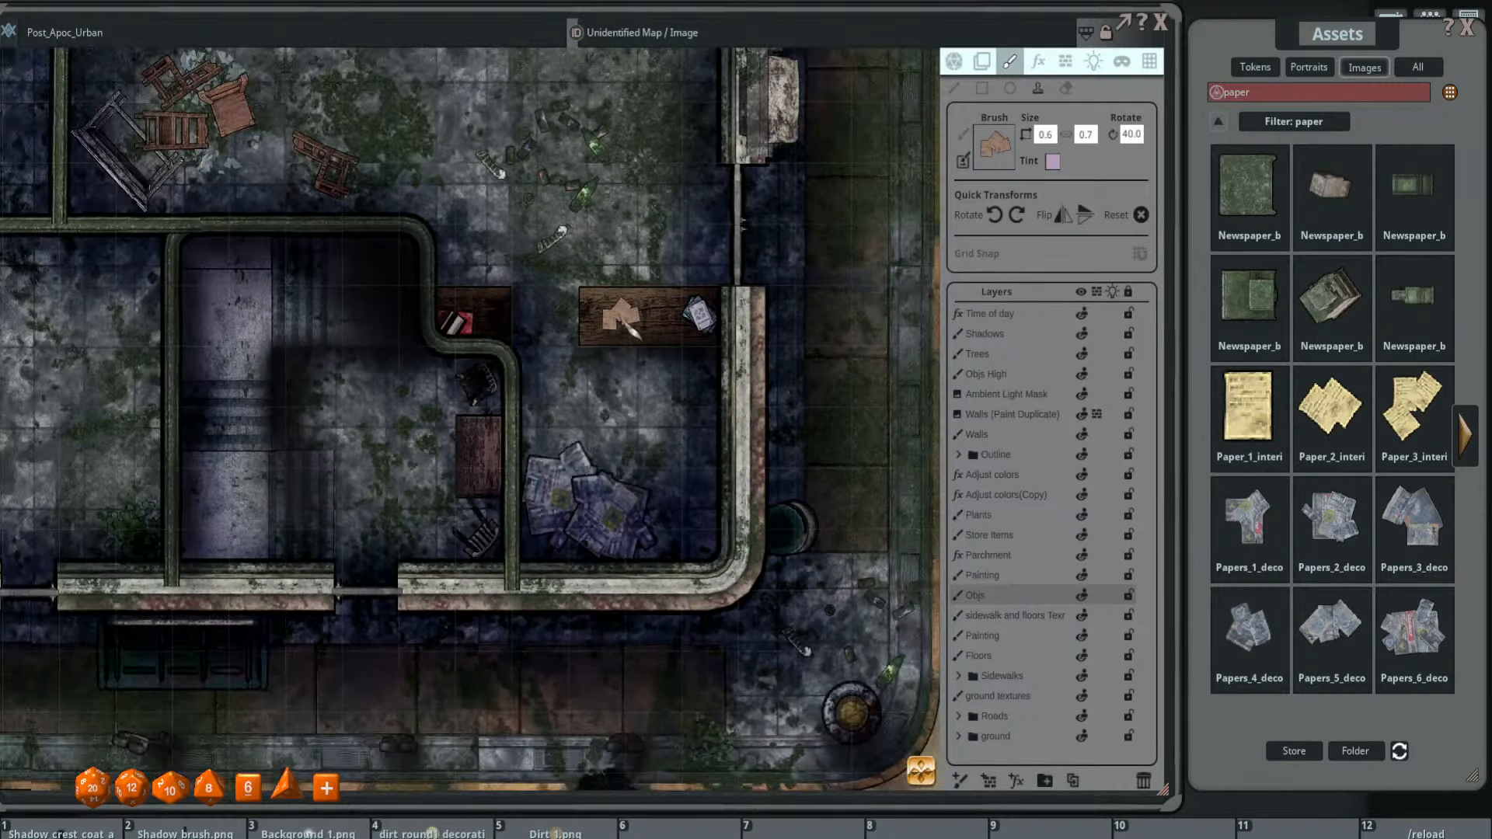
pyautogui.scroll(2, 631, 330)
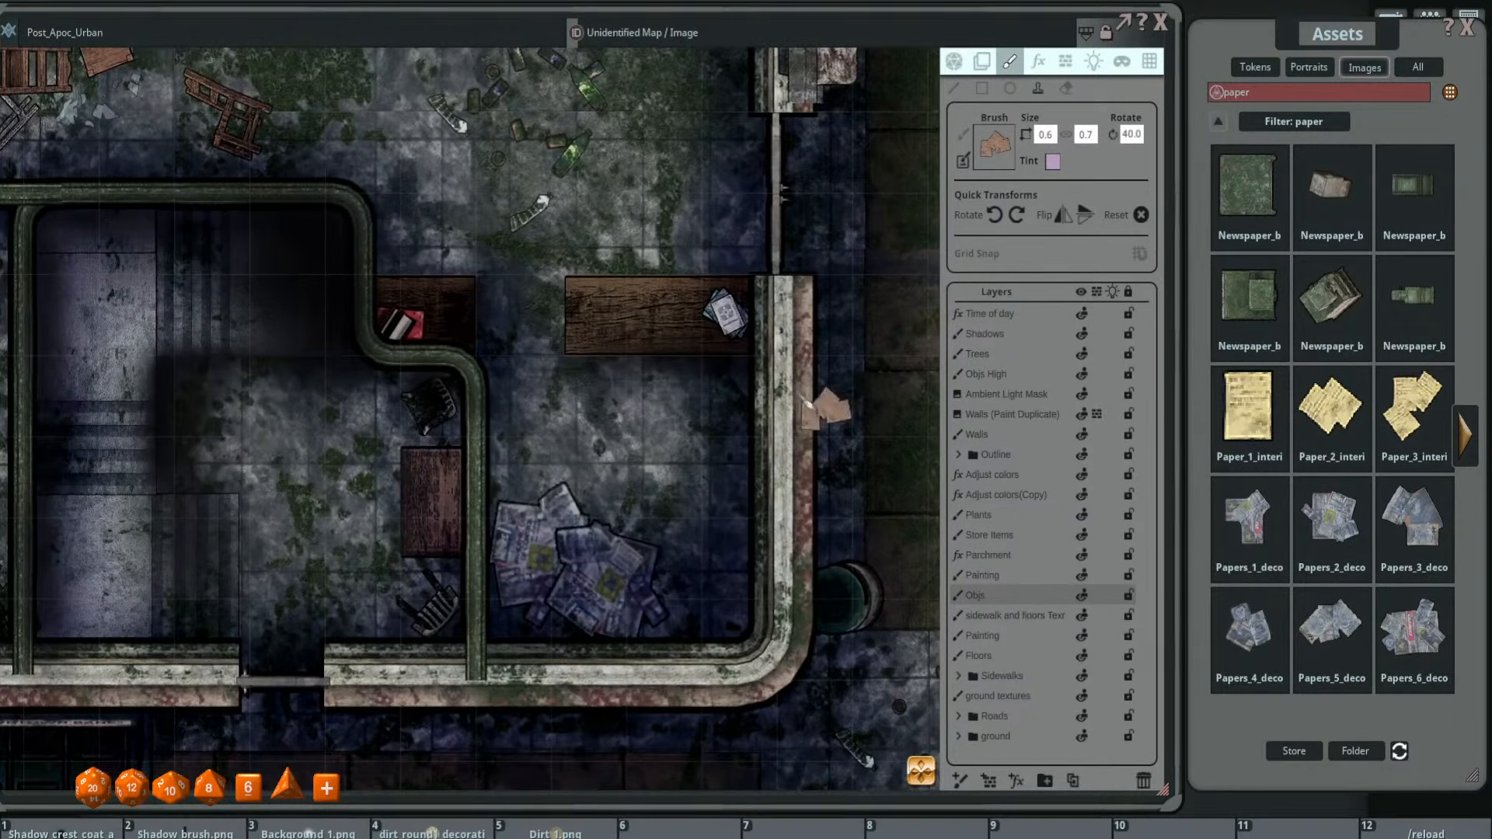
pyautogui.click(610, 315)
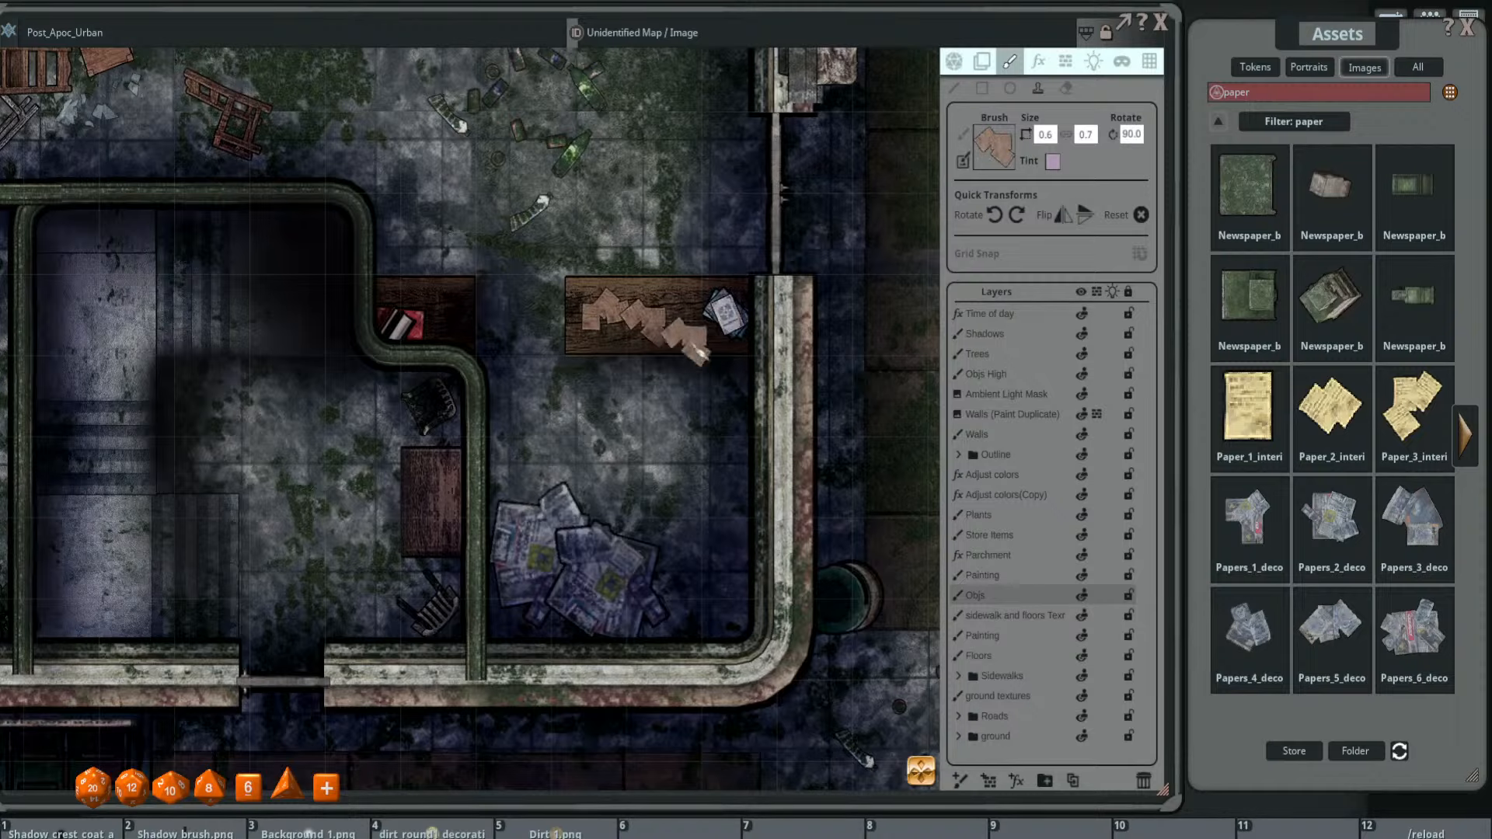
pyautogui.click(614, 340)
pyautogui.keyDown('shift'); pyautogui.scroll(4, 618, 322); pyautogui.keyUp('shift')
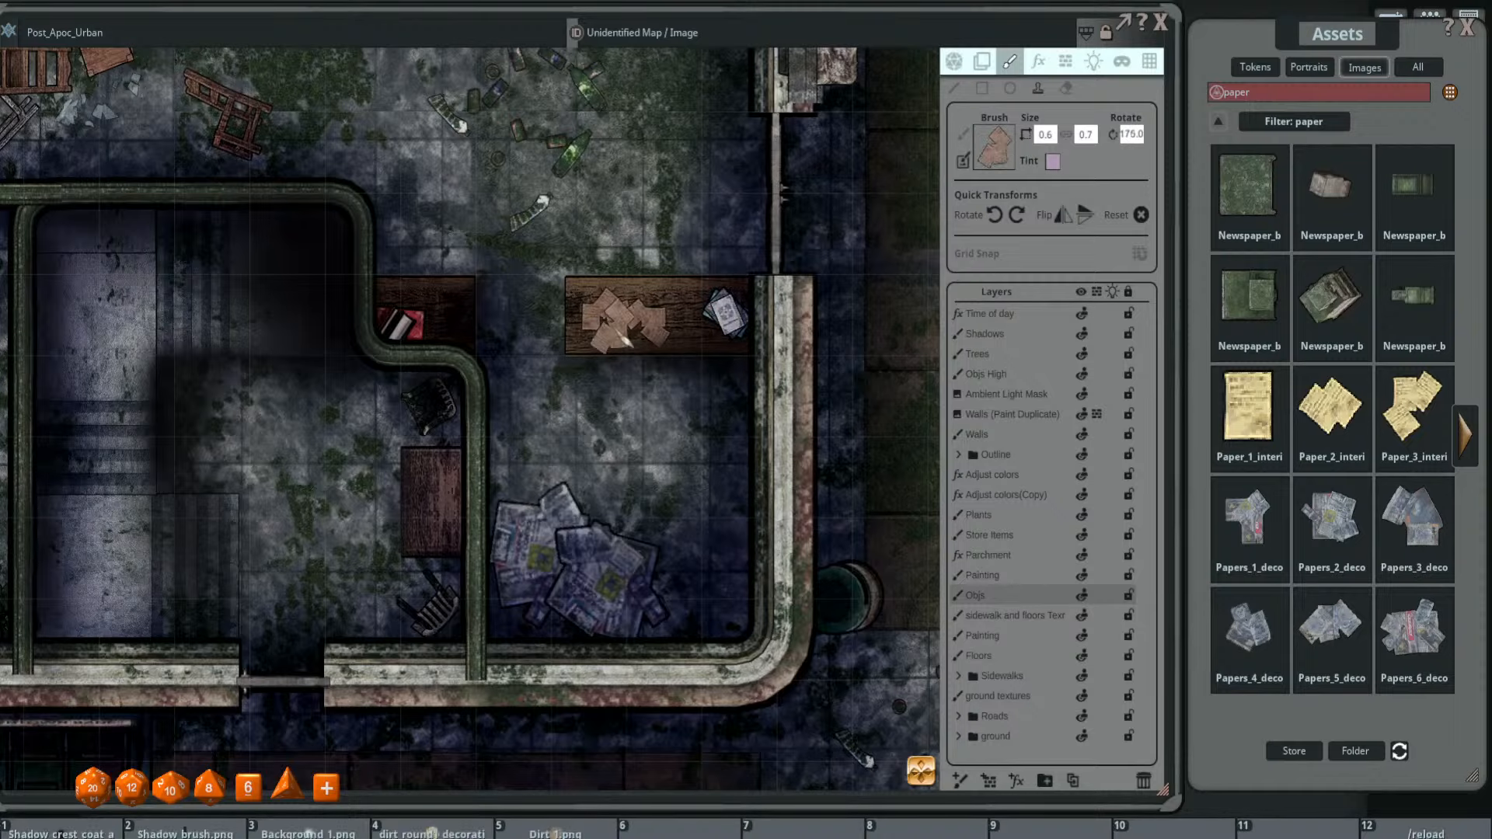
# - Look over the northwest building's rooms to review the placed objects and the remaining bare floor areas
pyautogui.scroll(-3, 622, 389)
pyautogui.moveTo(697, 401); pyautogui.dragTo(711, 397)
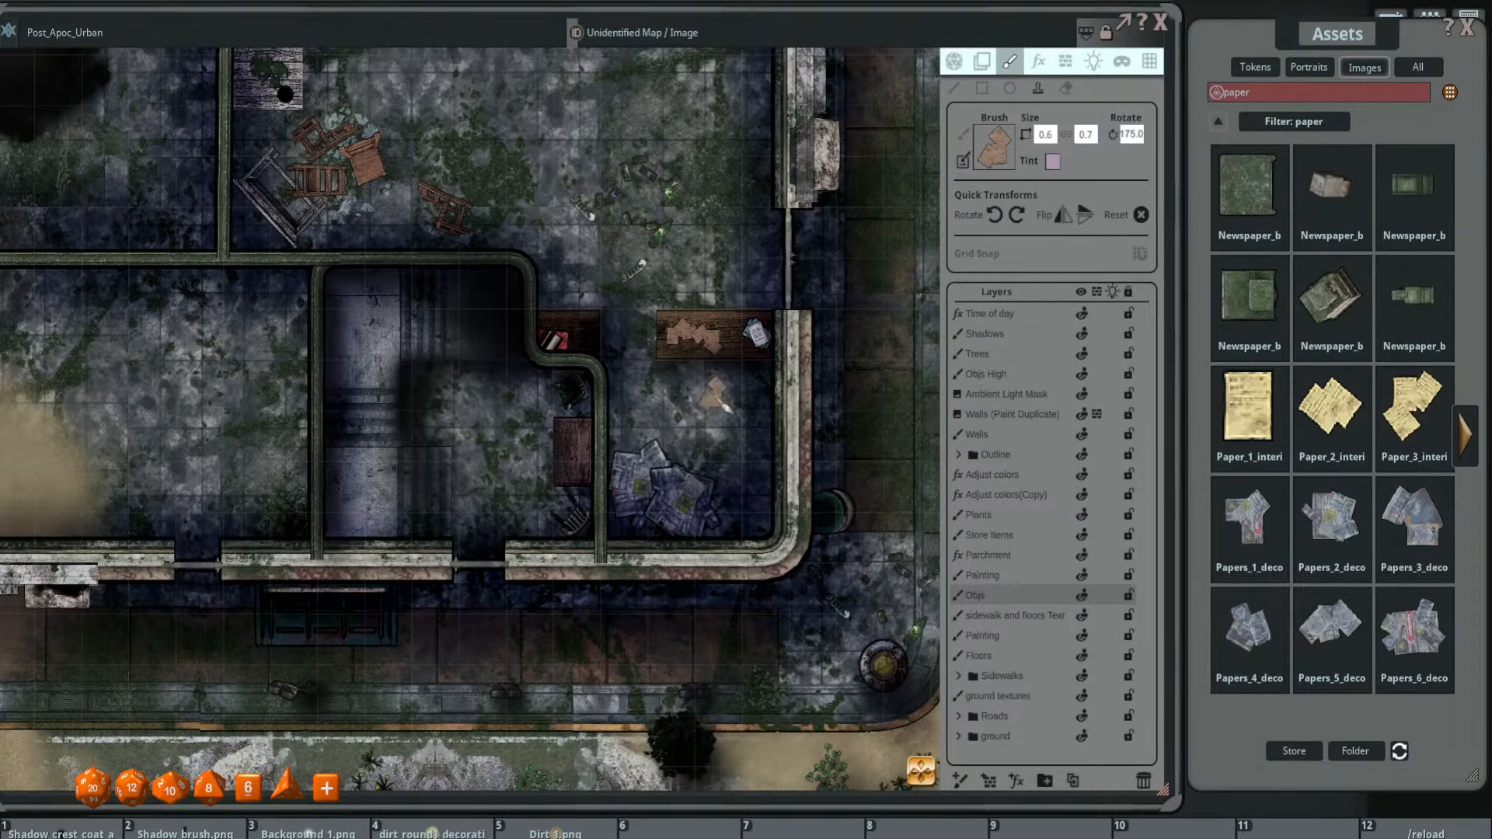
pyautogui.scroll(-3, 637, 412)
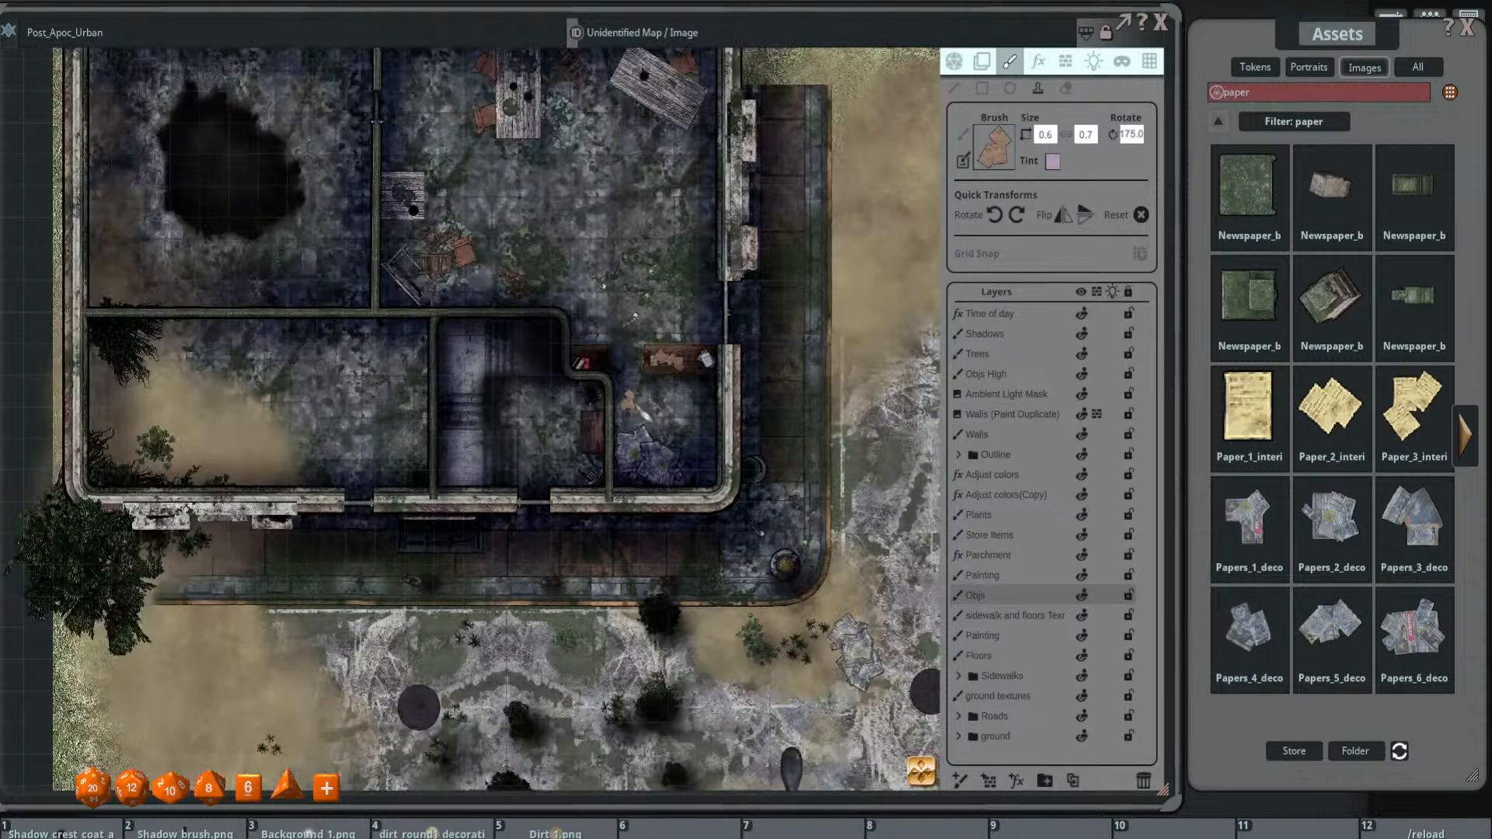
pyautogui.moveTo(637, 412); pyautogui.dragTo(738, 476)
pyautogui.scroll(2, 697, 419)
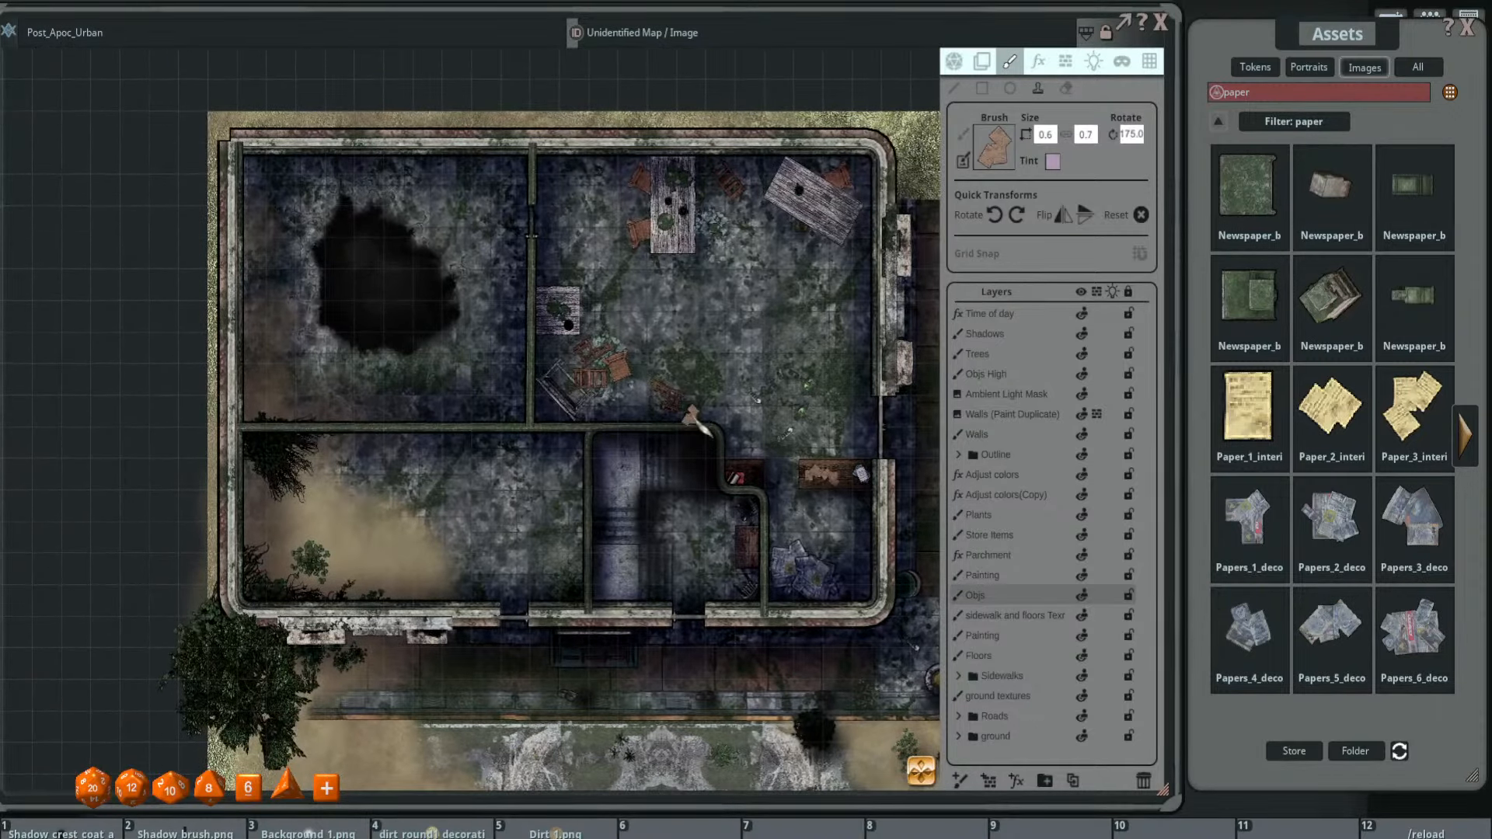
pyautogui.scroll(-2, 699, 420)
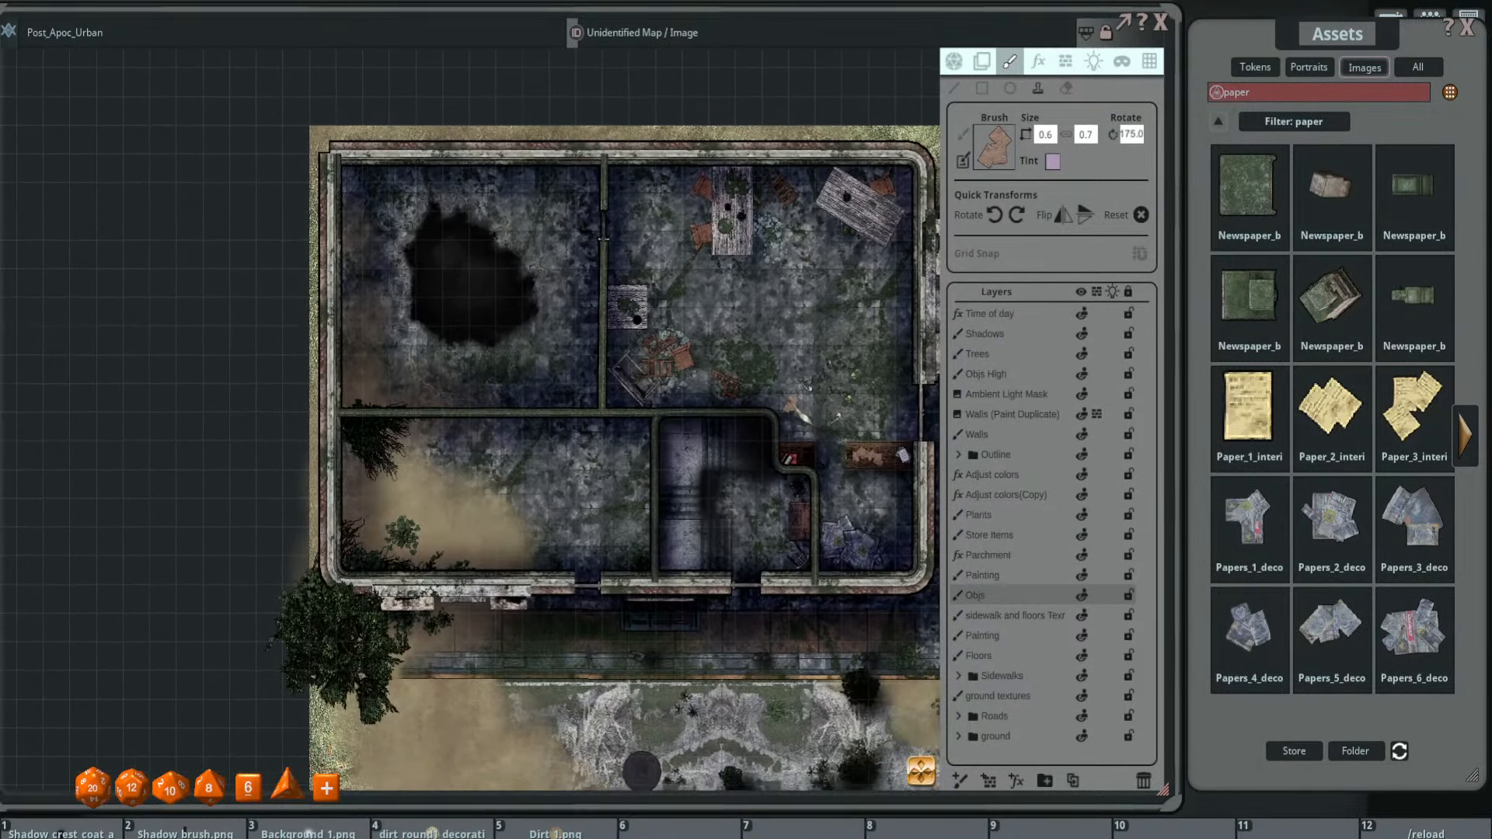
pyautogui.scroll(1, 715, 404)
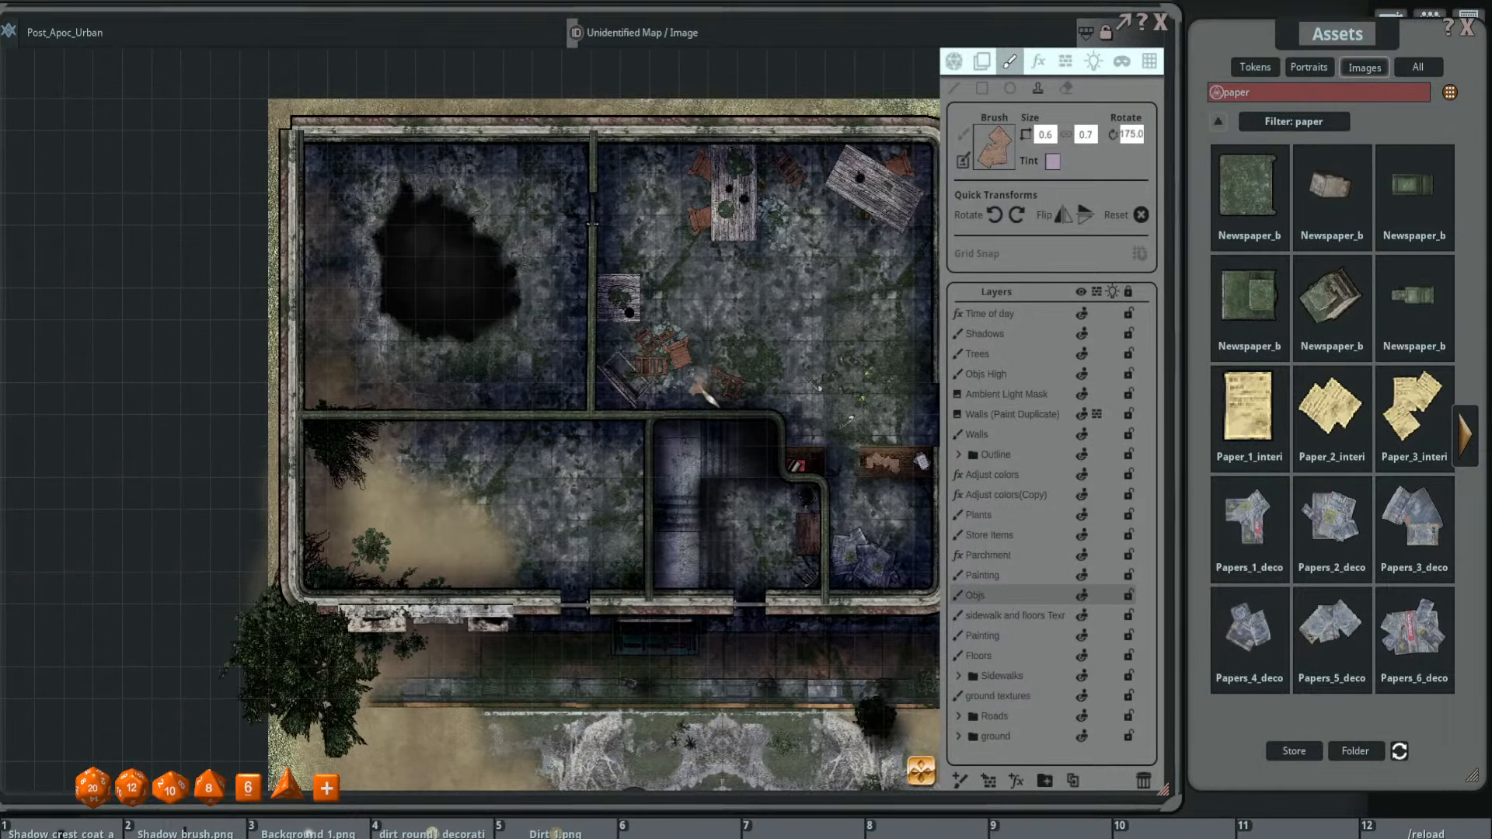
pyautogui.scroll(-3, 722, 397)
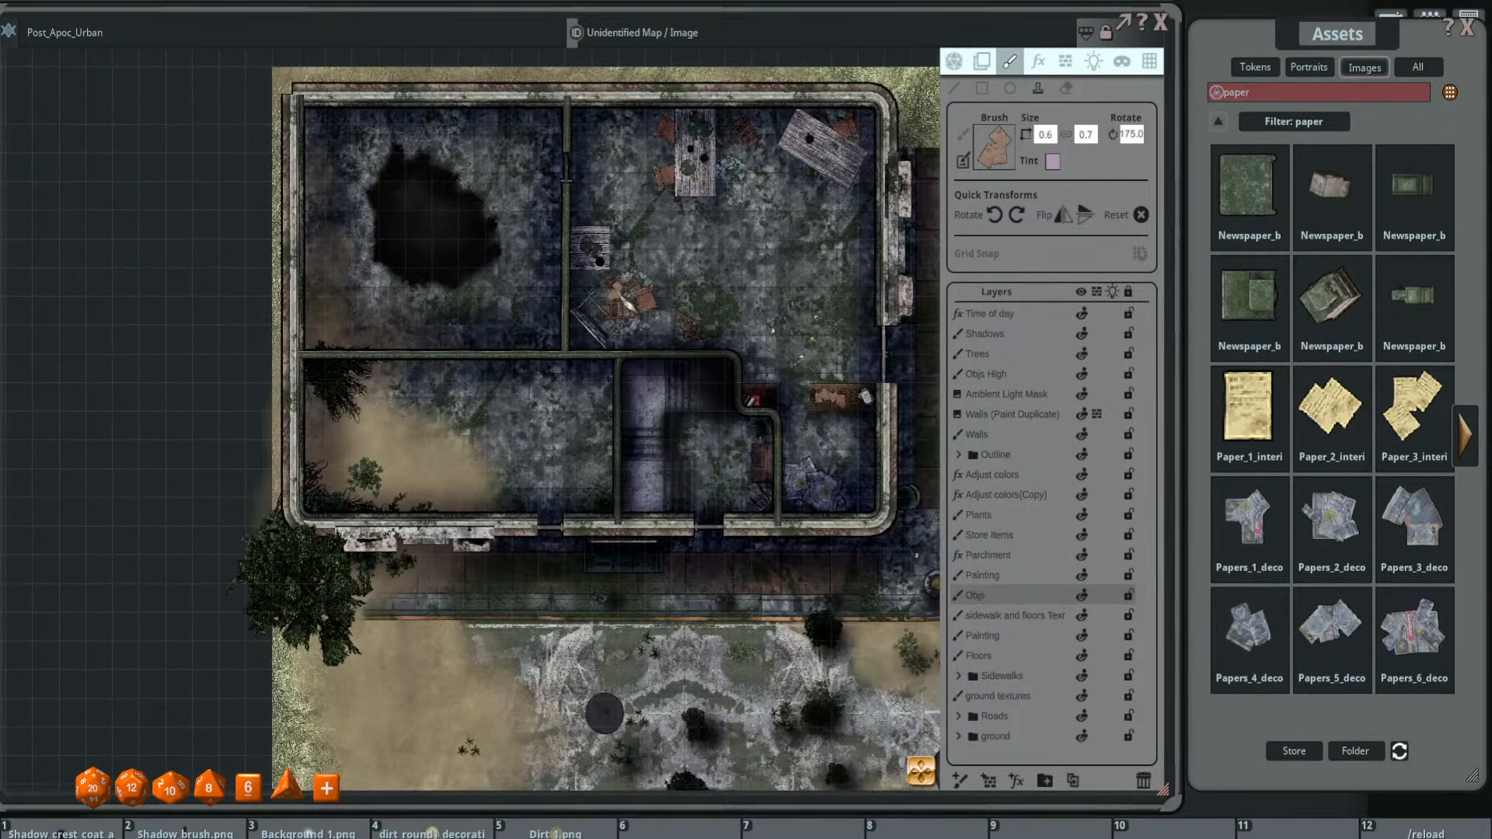
pyautogui.scroll(-3, 575, 350)
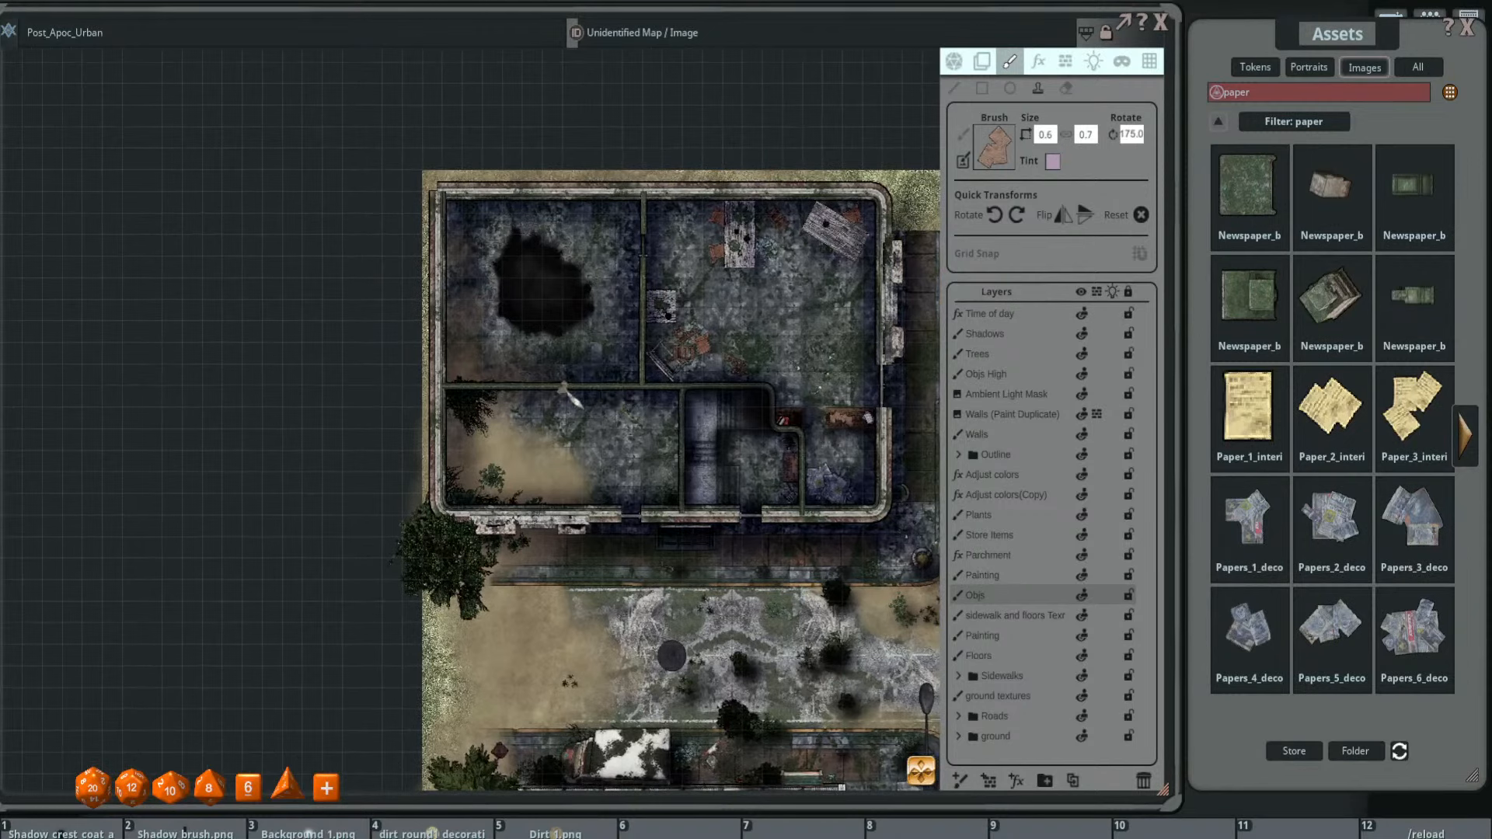
pyautogui.scroll(1, 566, 388)
pyautogui.scroll(1, 568, 391)
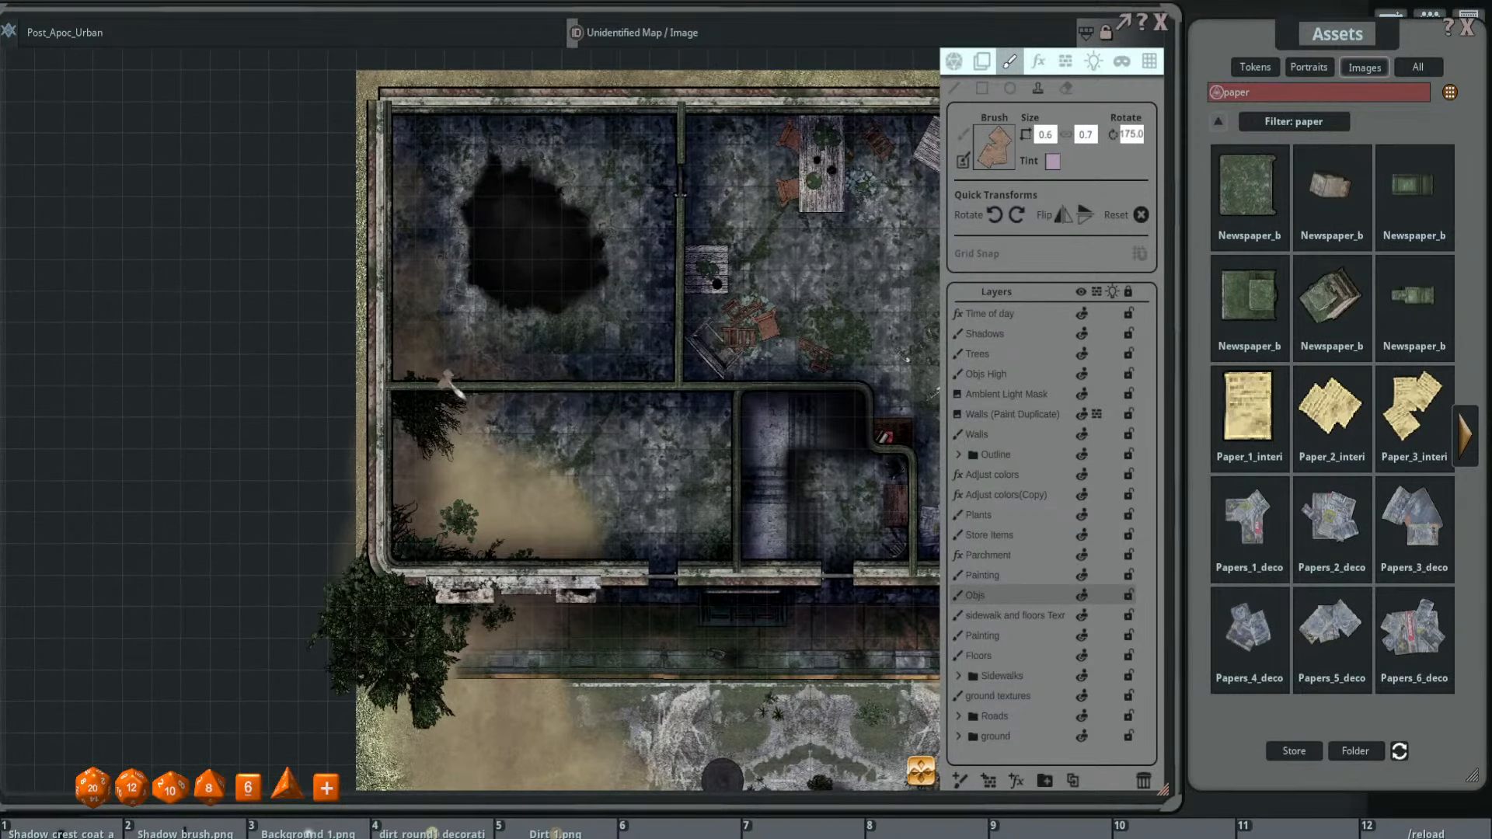
pyautogui.scroll(-1, 532, 429)
pyautogui.moveTo(535, 429); pyautogui.dragTo(521, 390)
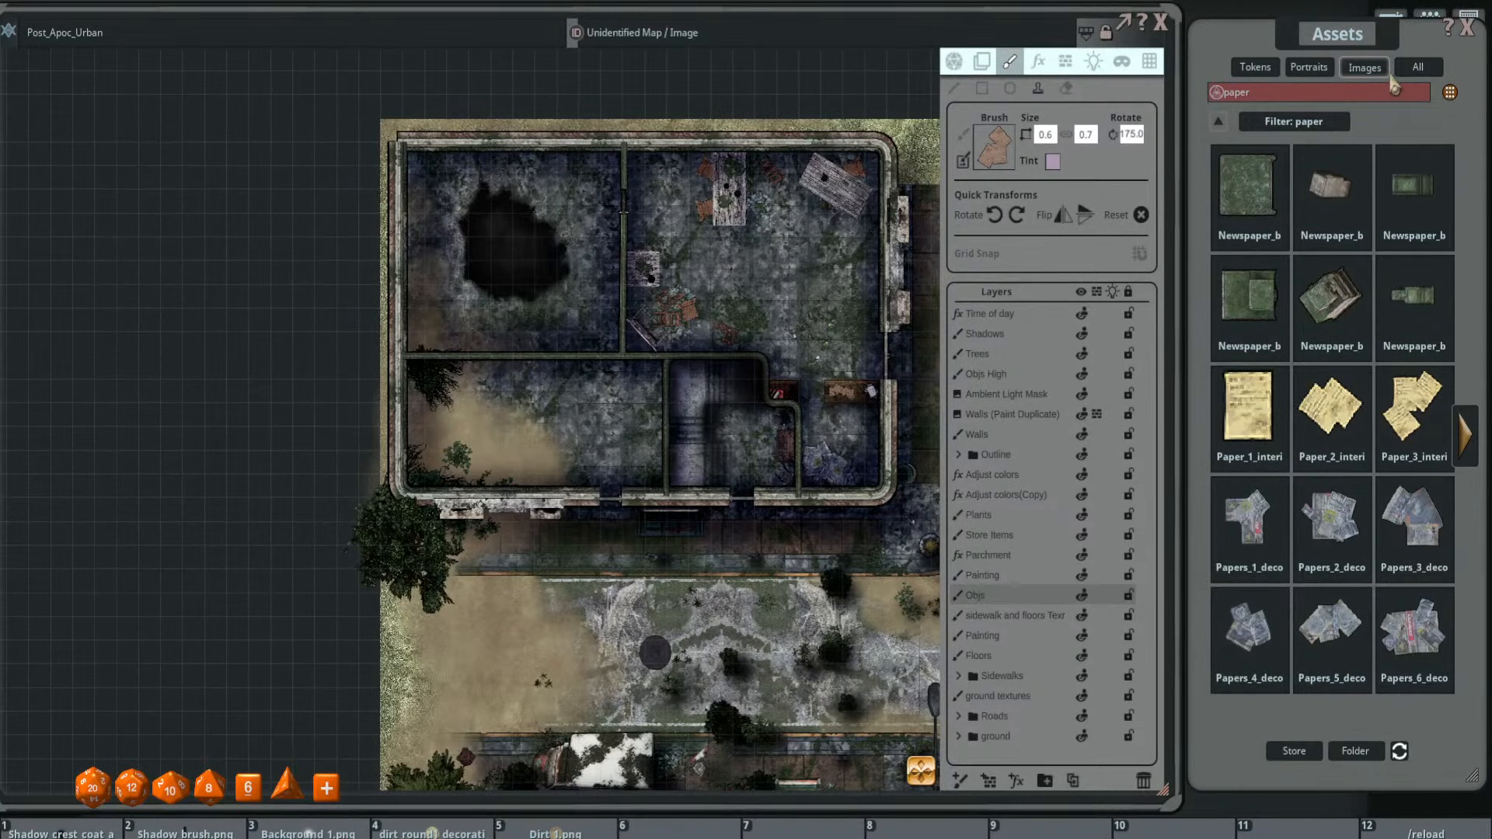
# - Search the image assets for "counter" and load the Counter_tile interior texture as the stamp
pyautogui.click(1217, 92)
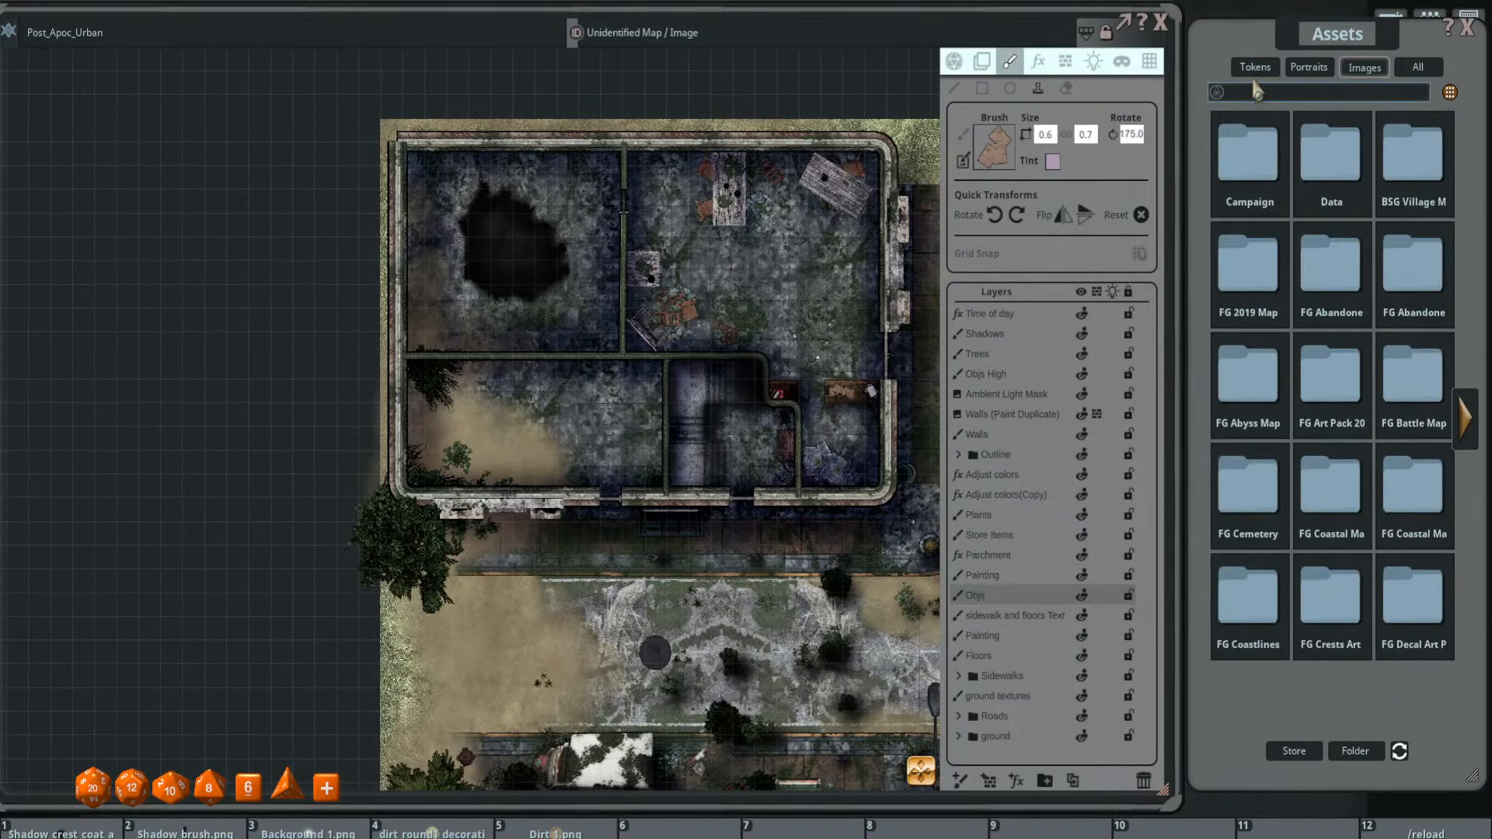
pyautogui.press('Return')
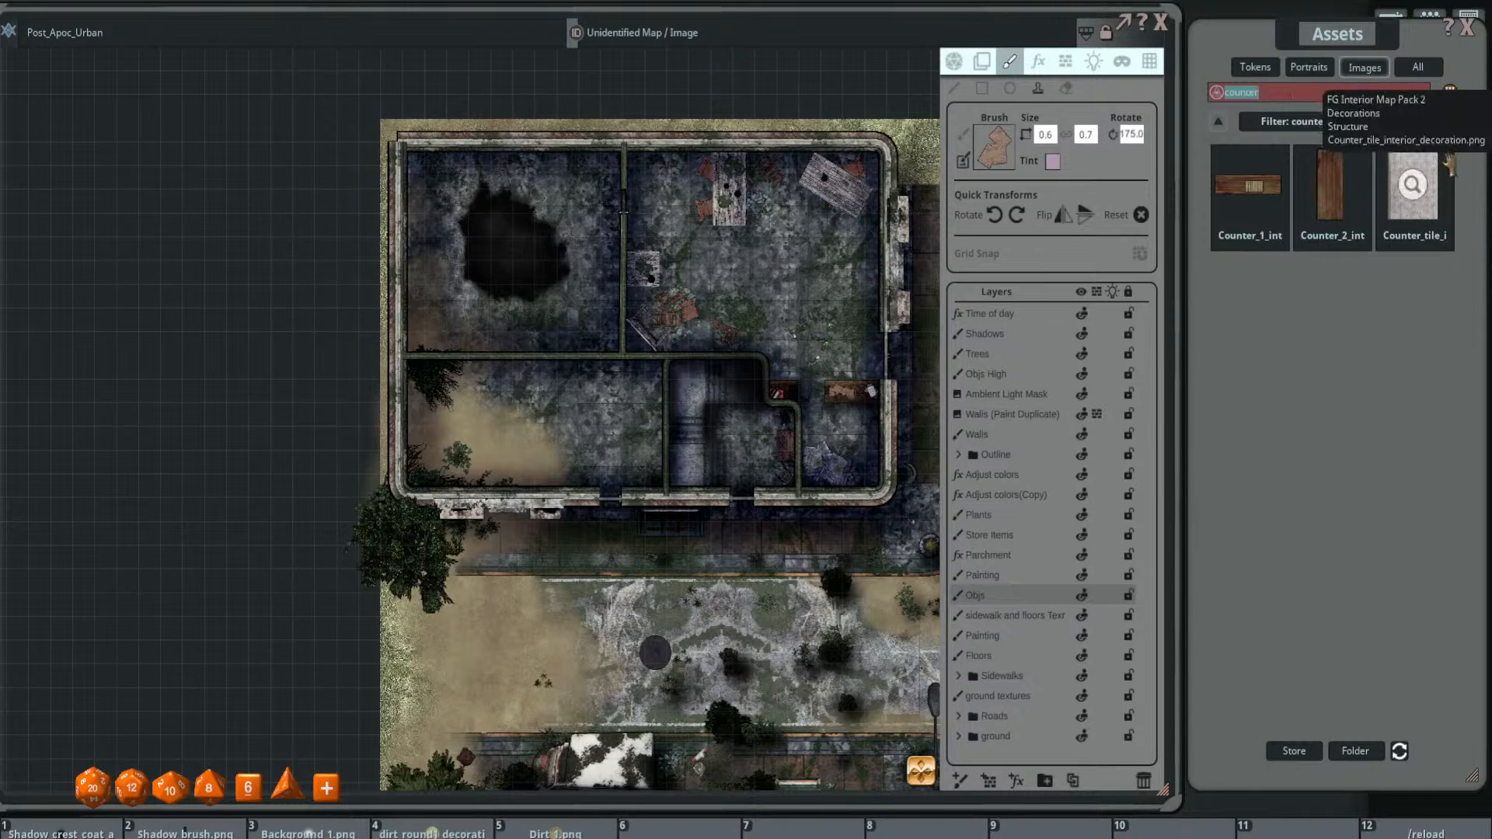
pyautogui.click(1412, 184)
# - Resize the counter tile stamp to 2.0 wide and 3.0 high
pyautogui.scroll(-5, 575, 278)
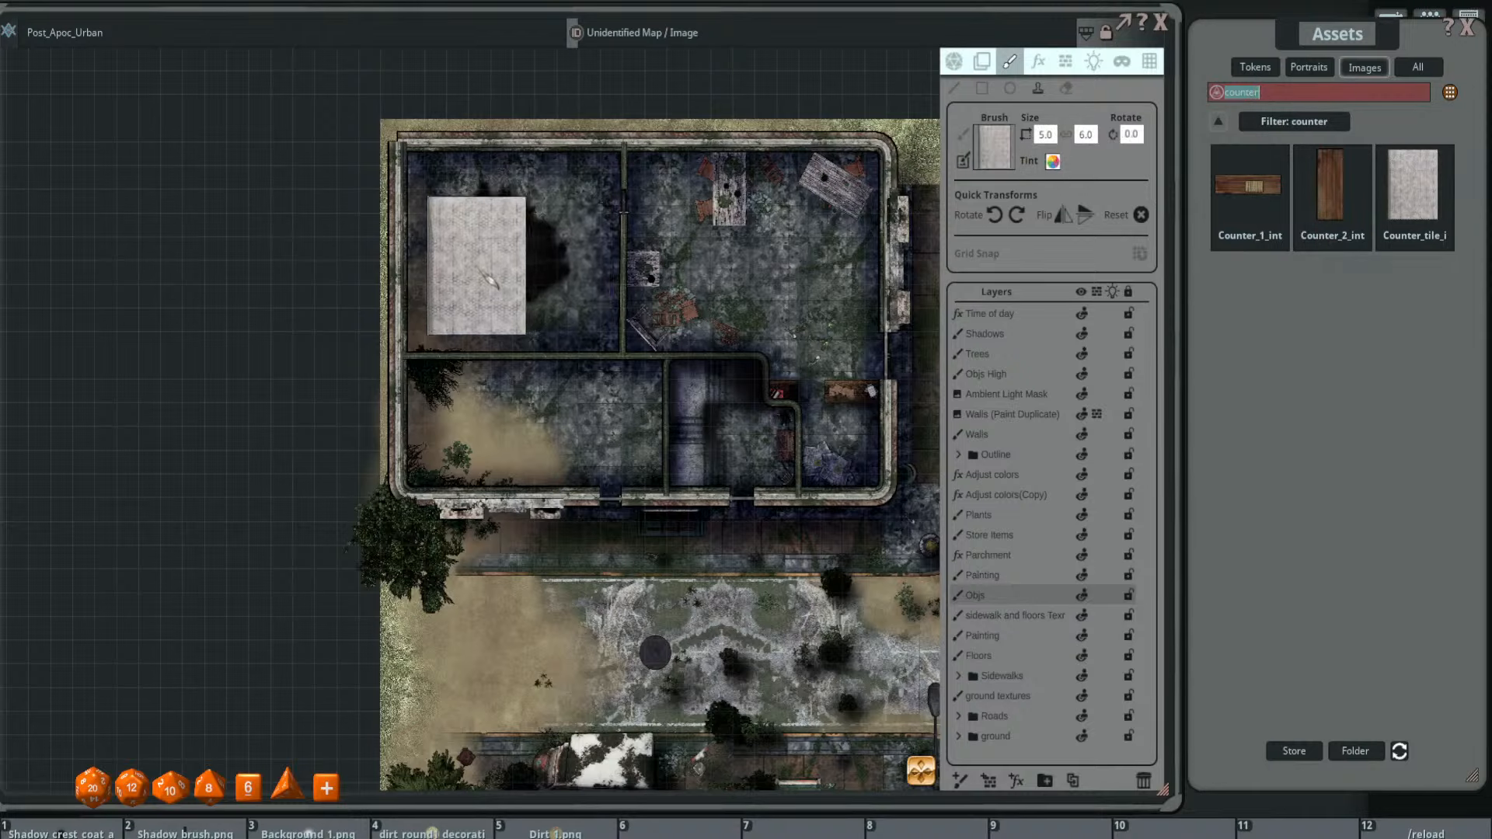
pyautogui.scroll(2, 420, 310)
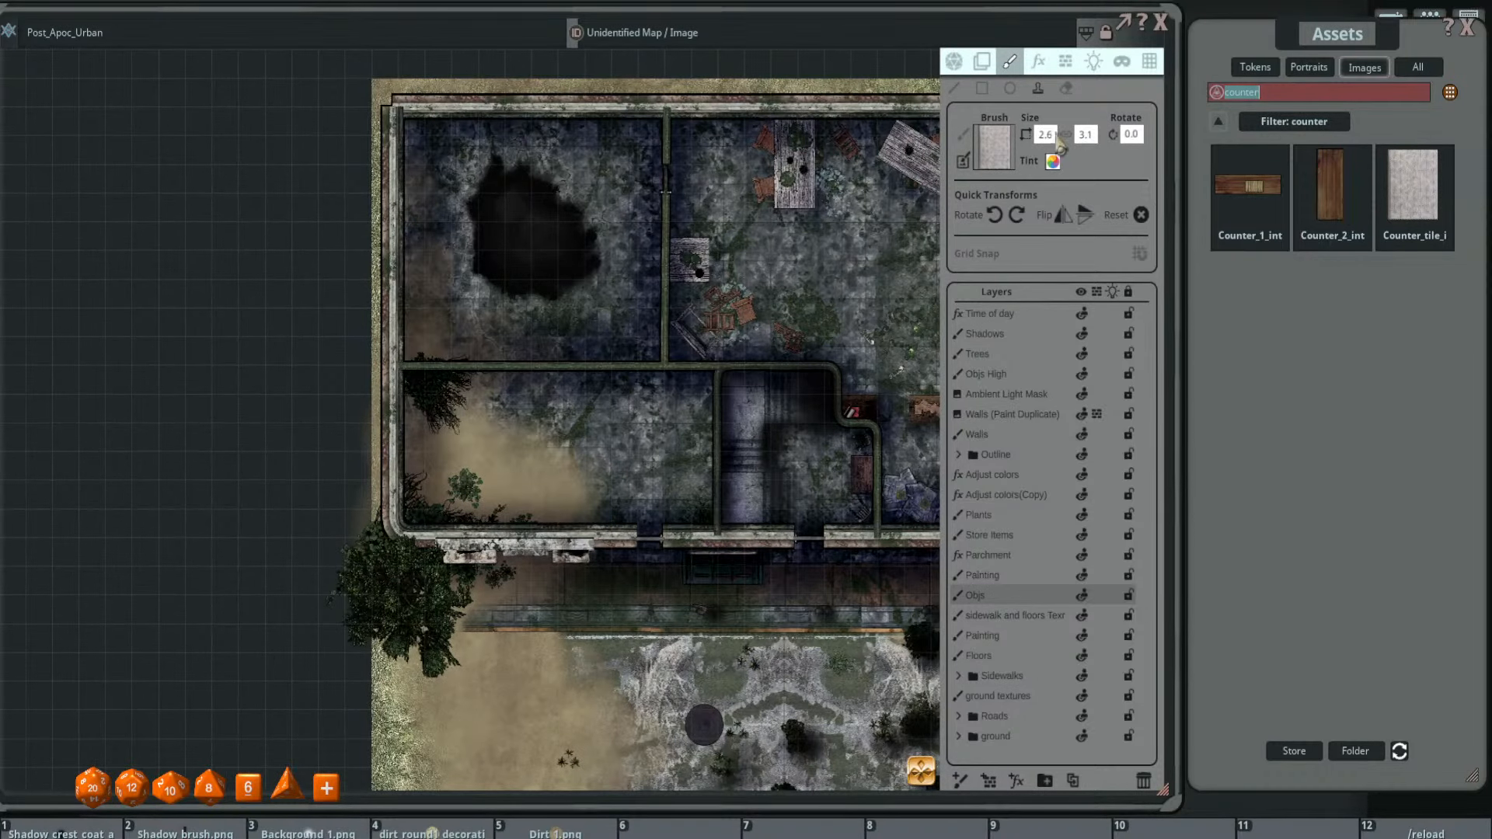
pyautogui.click(1088, 140)
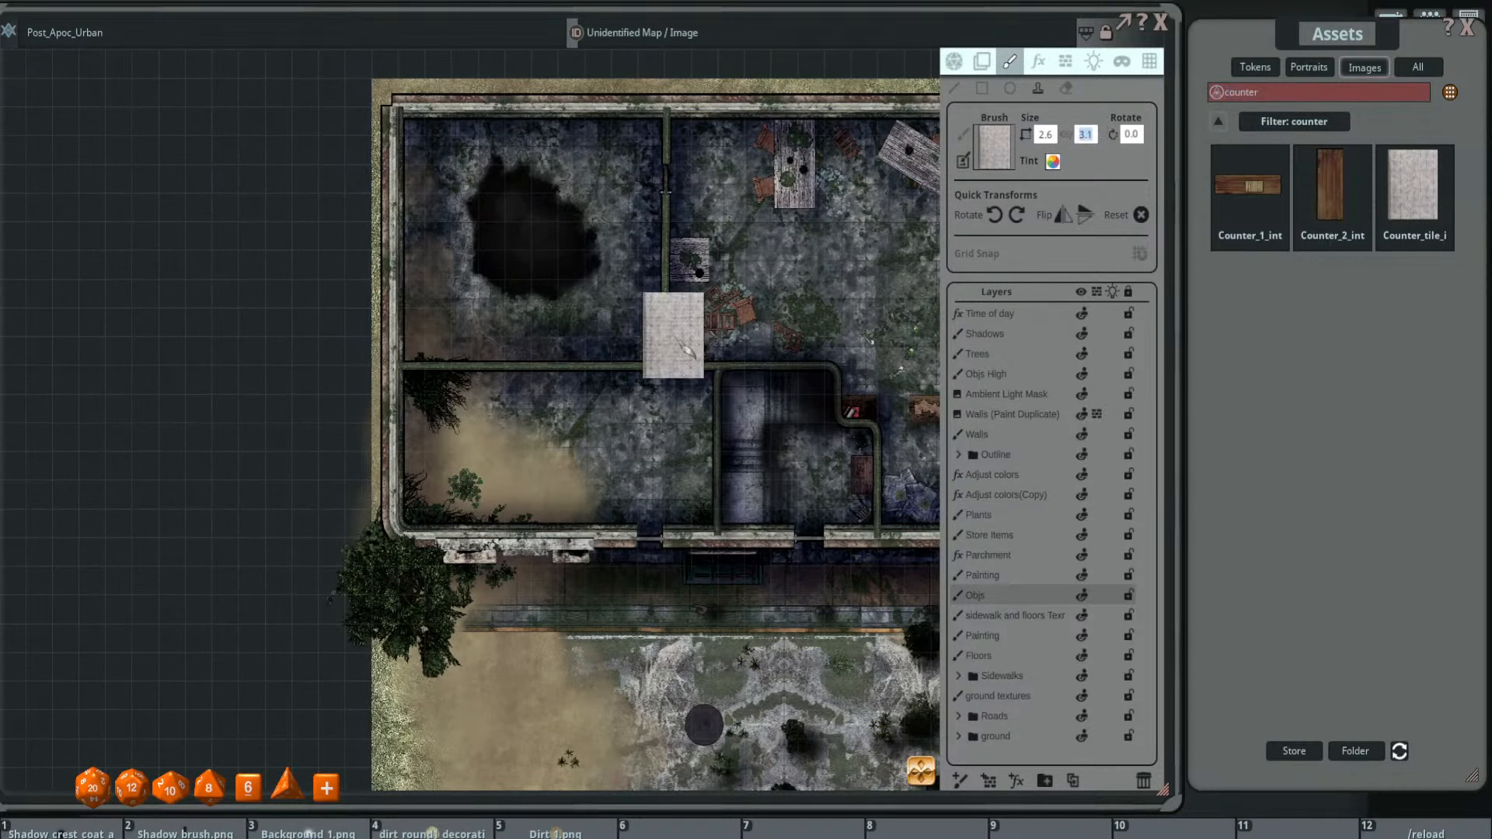
pyautogui.write('3')
pyautogui.hotkey('shift', 'Tab')
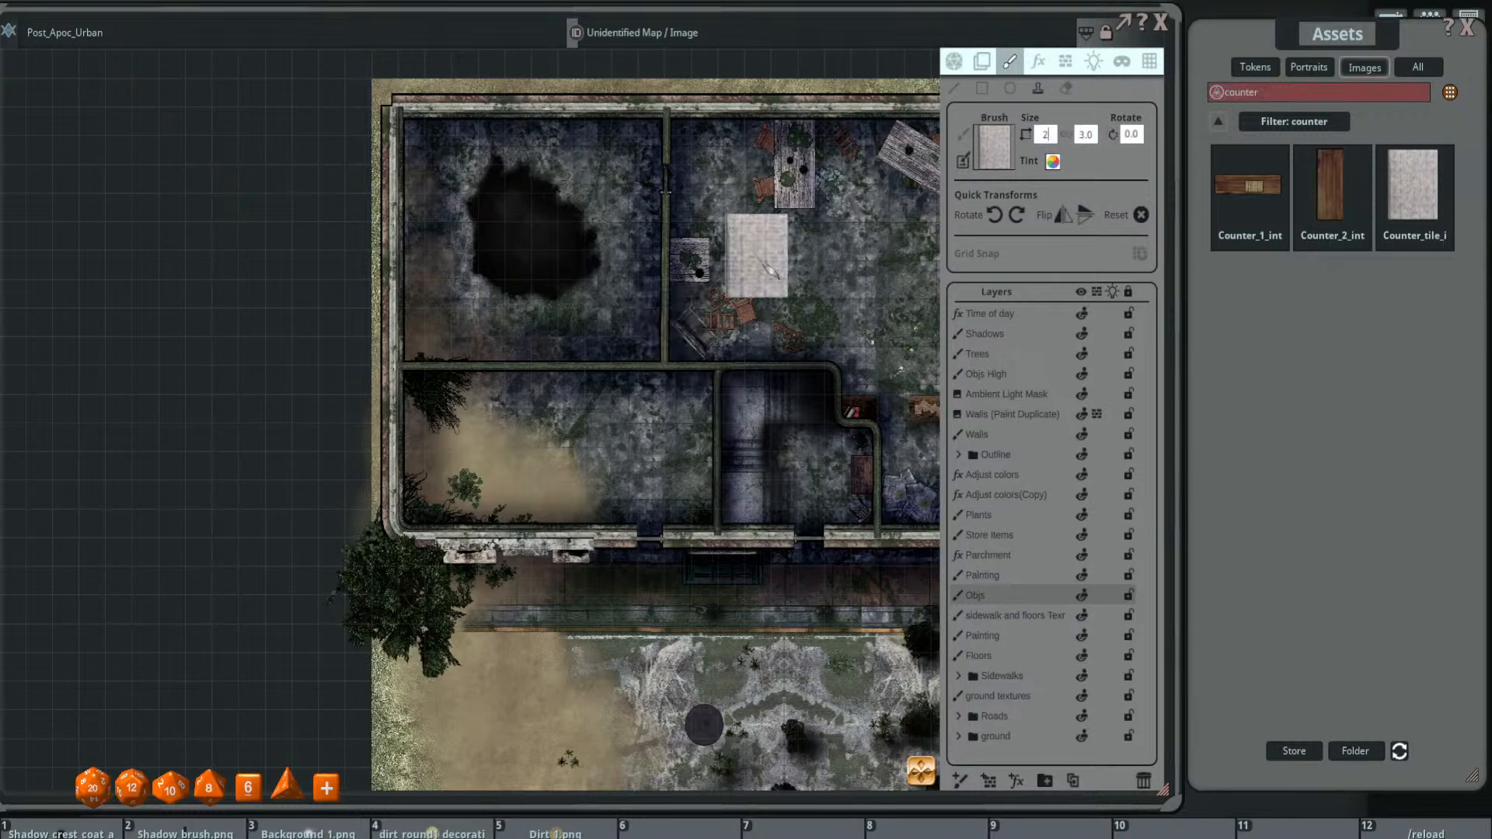
pyautogui.write('2')
pyautogui.press('Return')
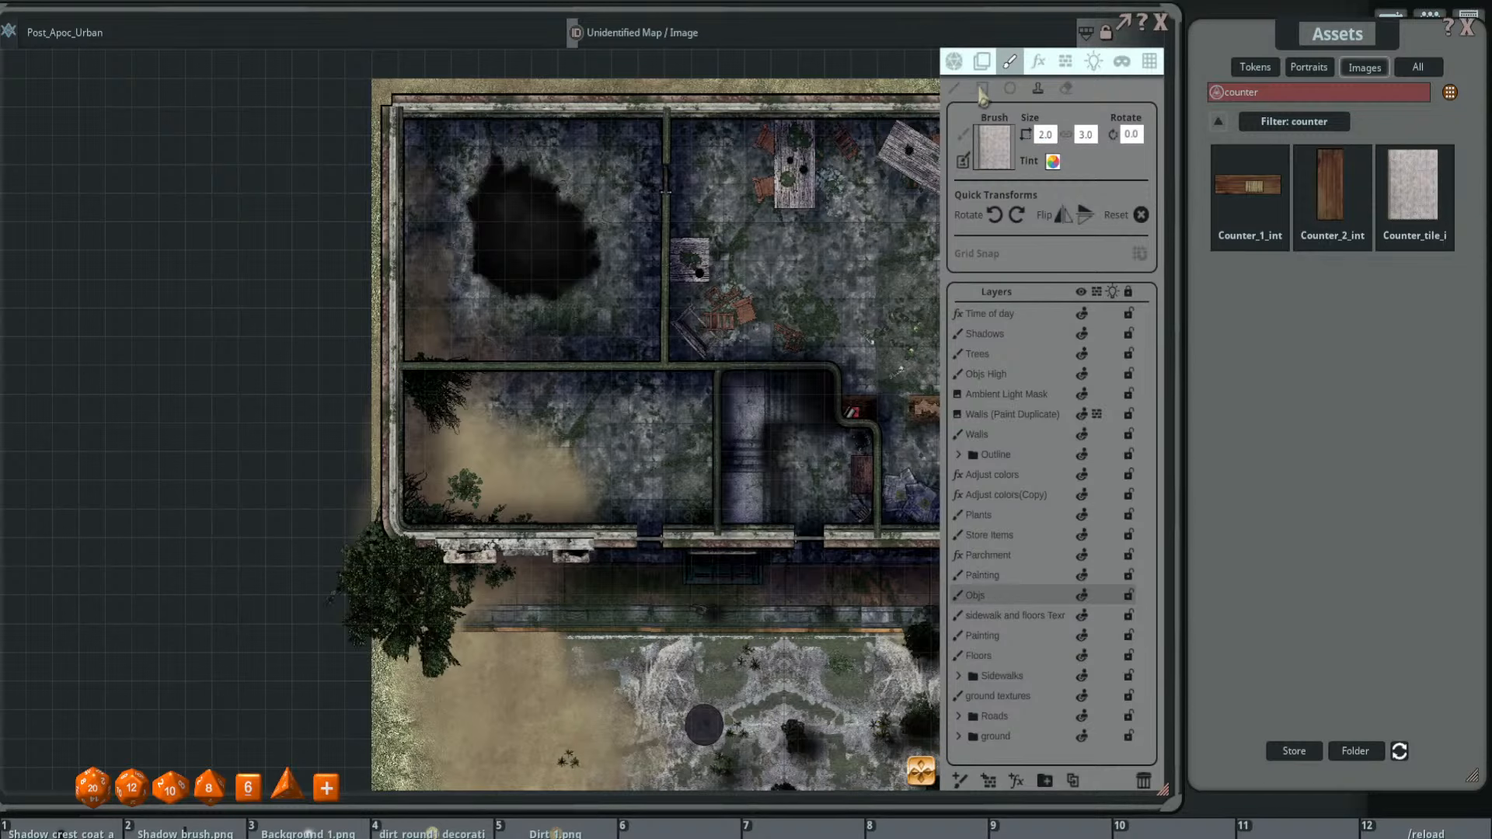
# - Try to paint a freehand strip of counter tile down the west wall of the room with the floor hole, then undo it
pyautogui.scroll(1, 432, 233)
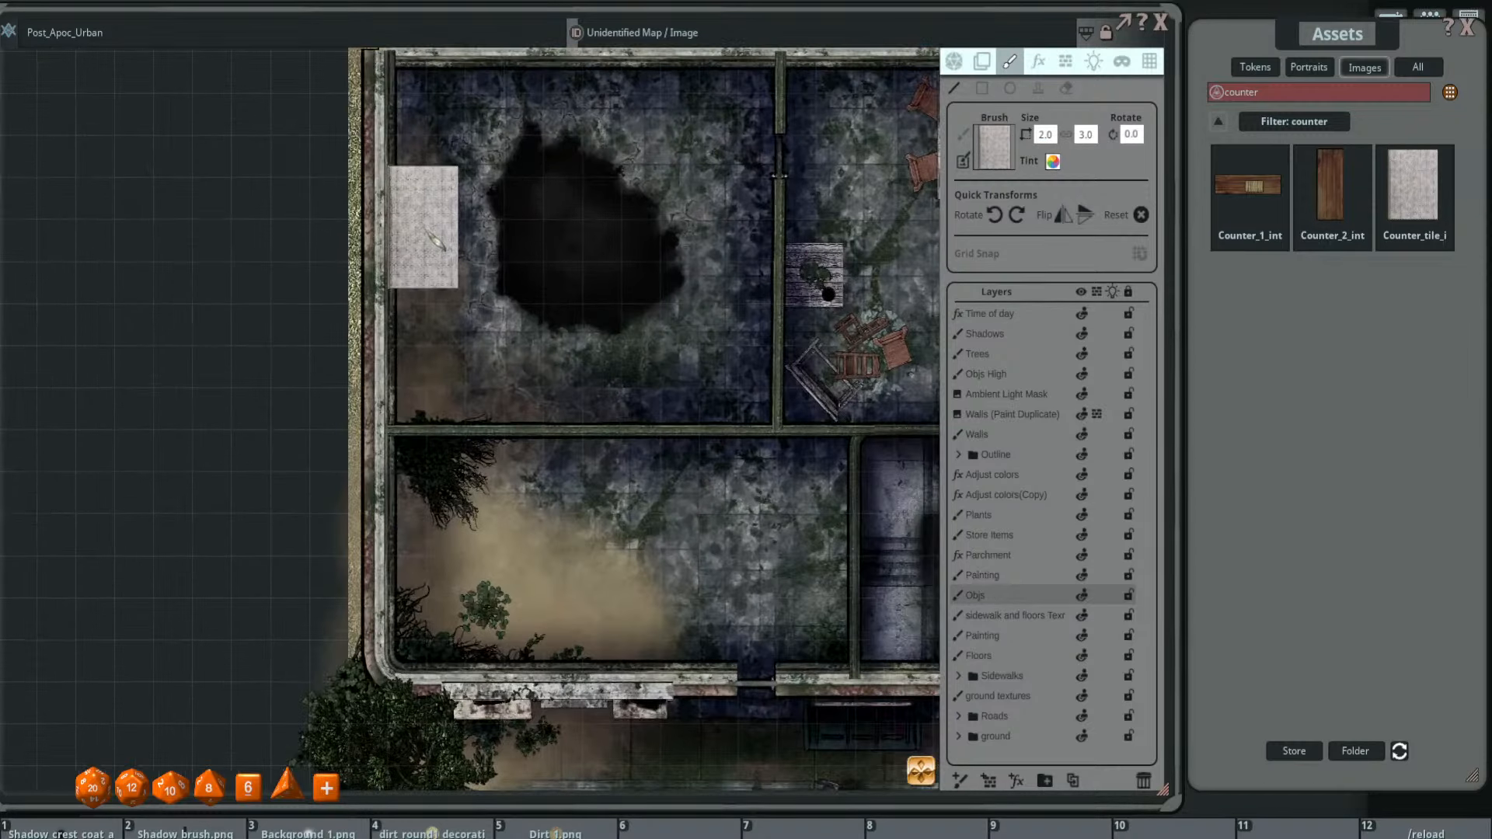
pyautogui.scroll(-1, 429, 167)
pyautogui.moveTo(420, 117); pyautogui.dragTo(430, 348)
pyautogui.hotkey('ctrl', 'z')
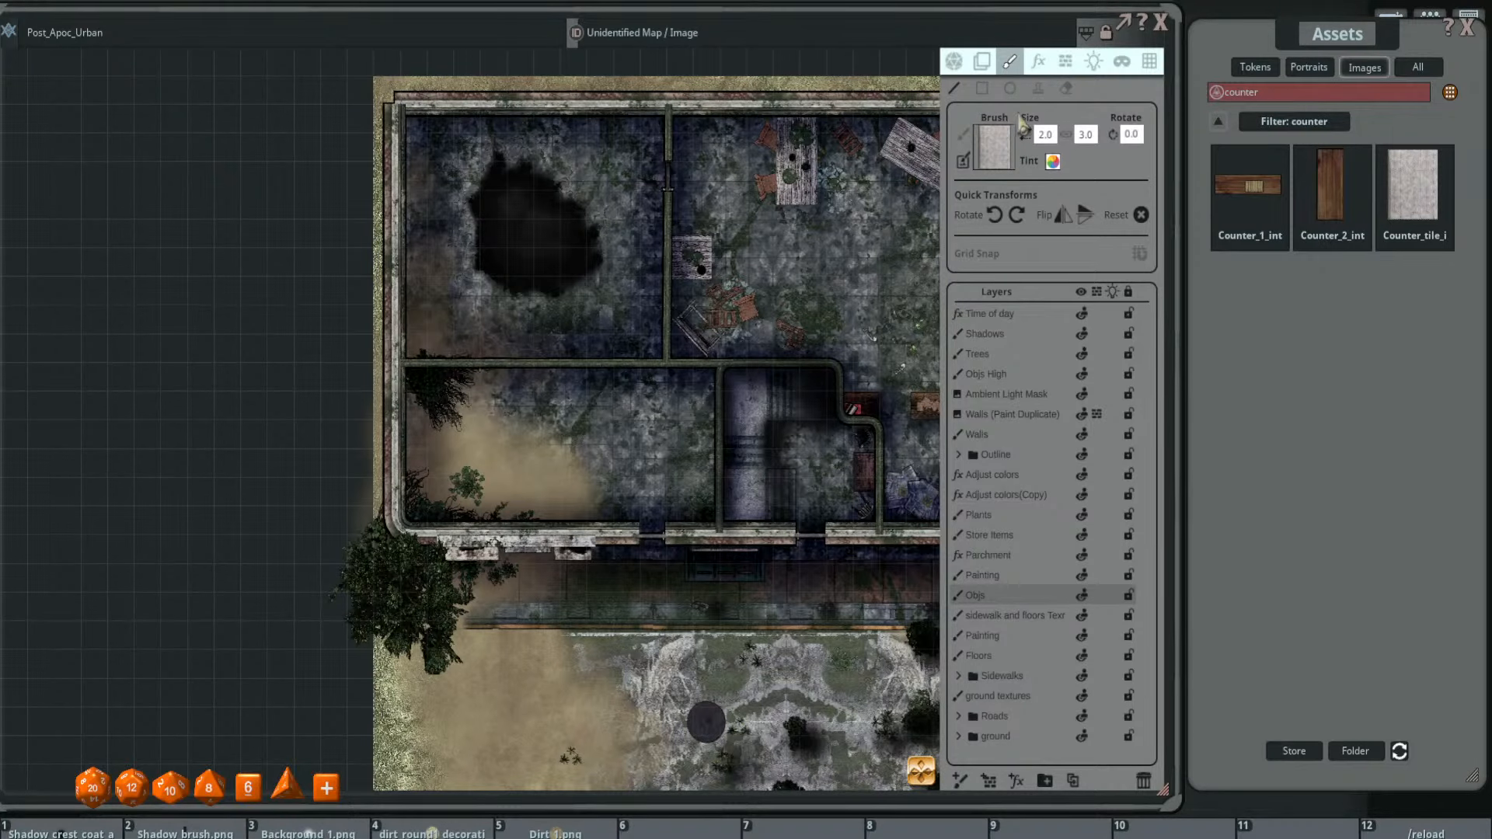
# - Switch from freehand painting to single-stamp placement and make the sidewalk and floors texture layer the active layer
pyautogui.click(1038, 89)
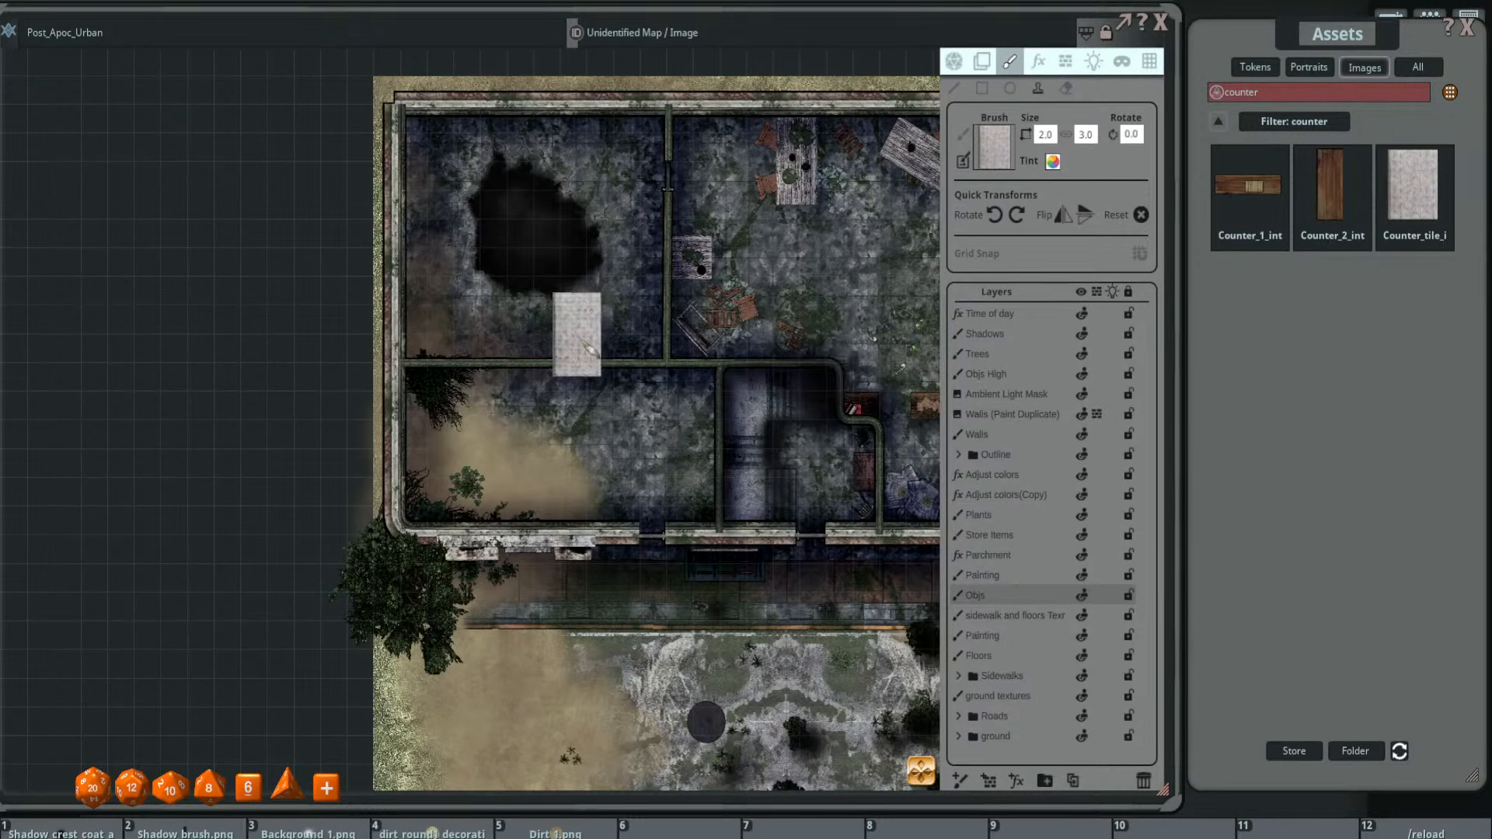
pyautogui.click(1029, 616)
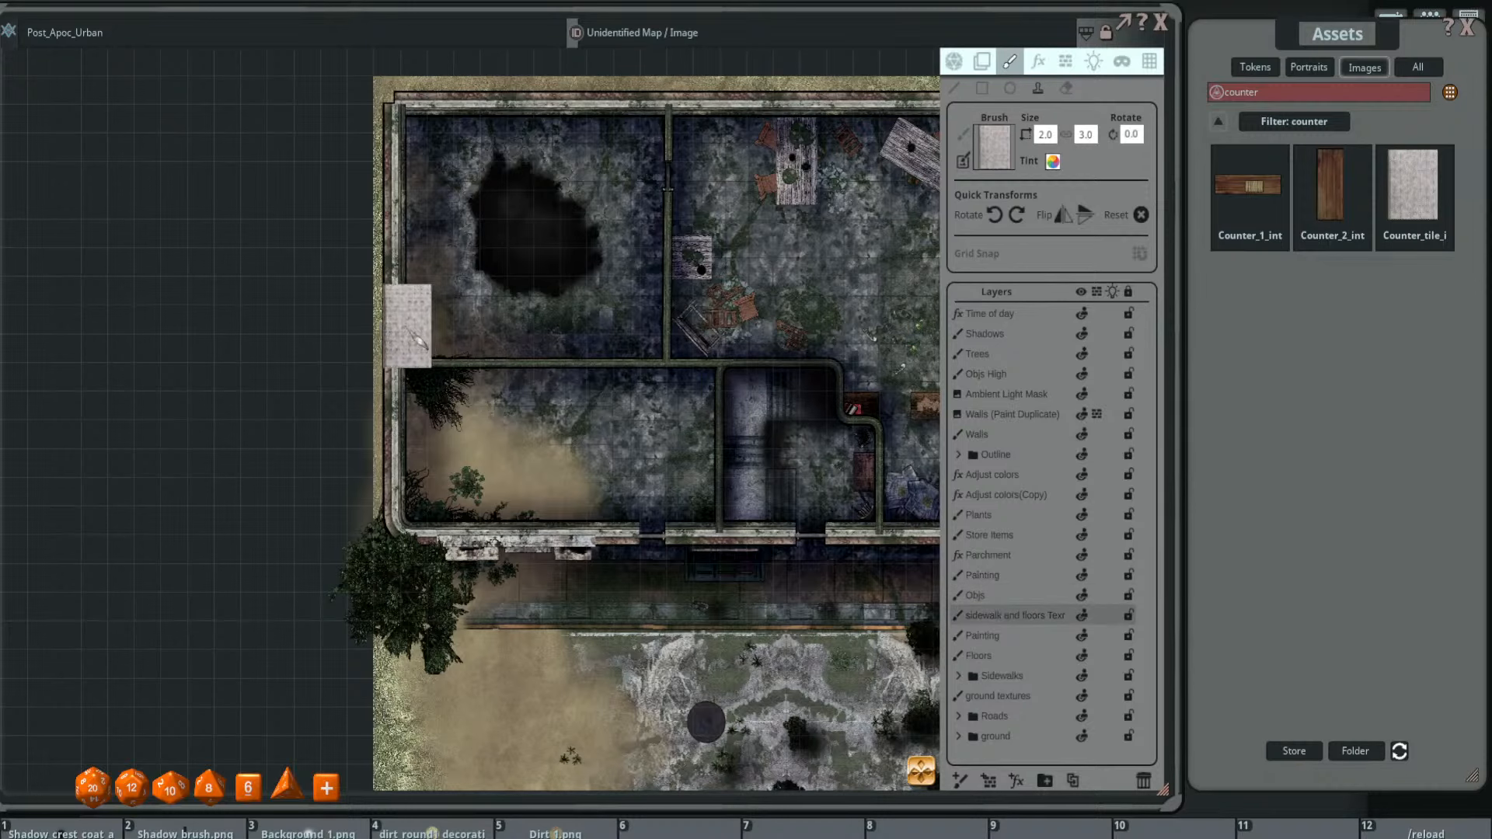
# - Try to line the west wall of the room with the floor hole with three 2.0 by 3.0 counter tiles, then undo them
pyautogui.moveTo(409, 218); pyautogui.dragTo(478, 286)
pyautogui.scroll(3, 482, 292)
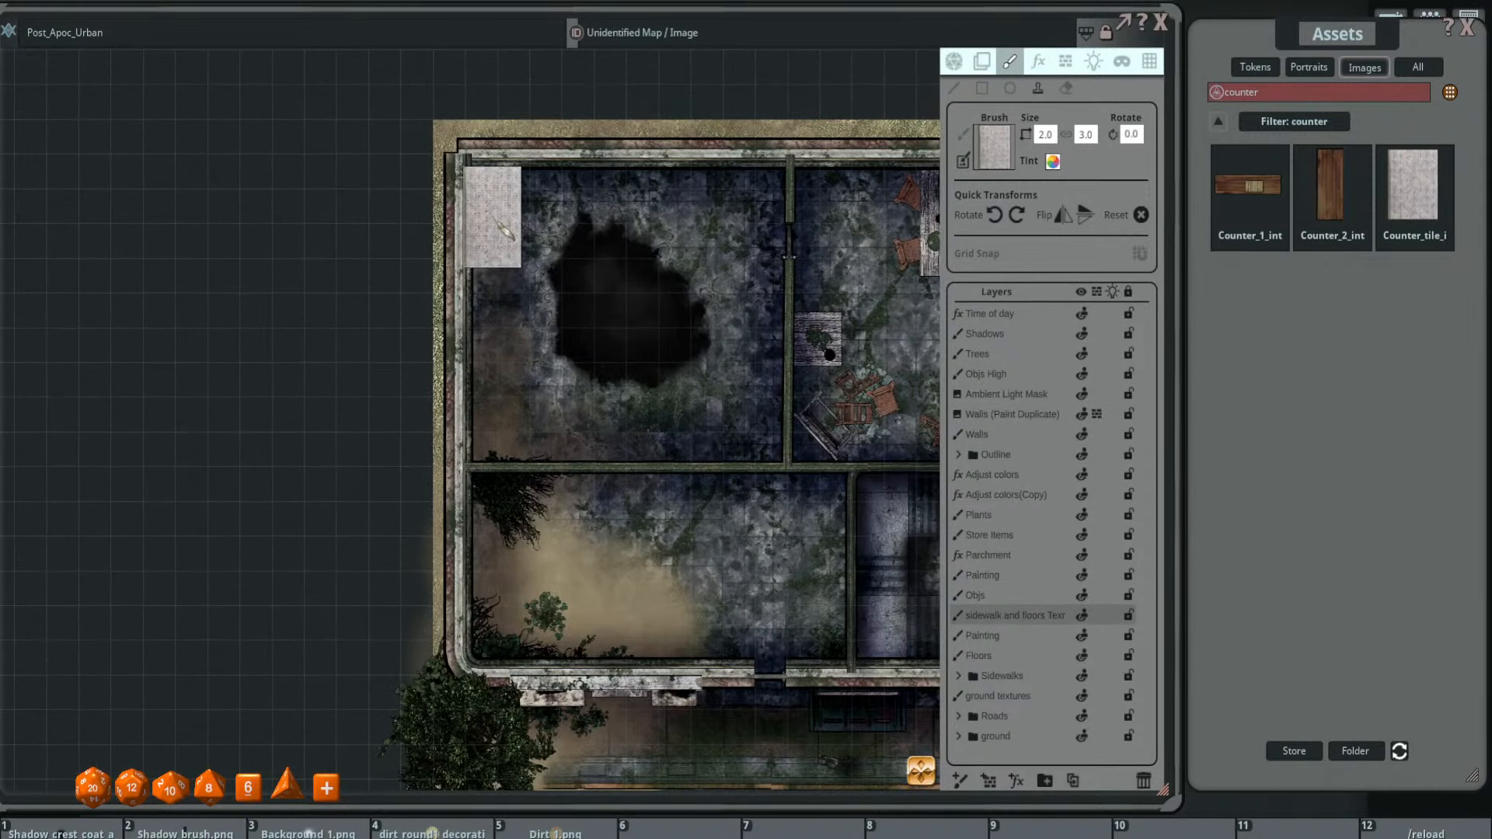
pyautogui.click(509, 230)
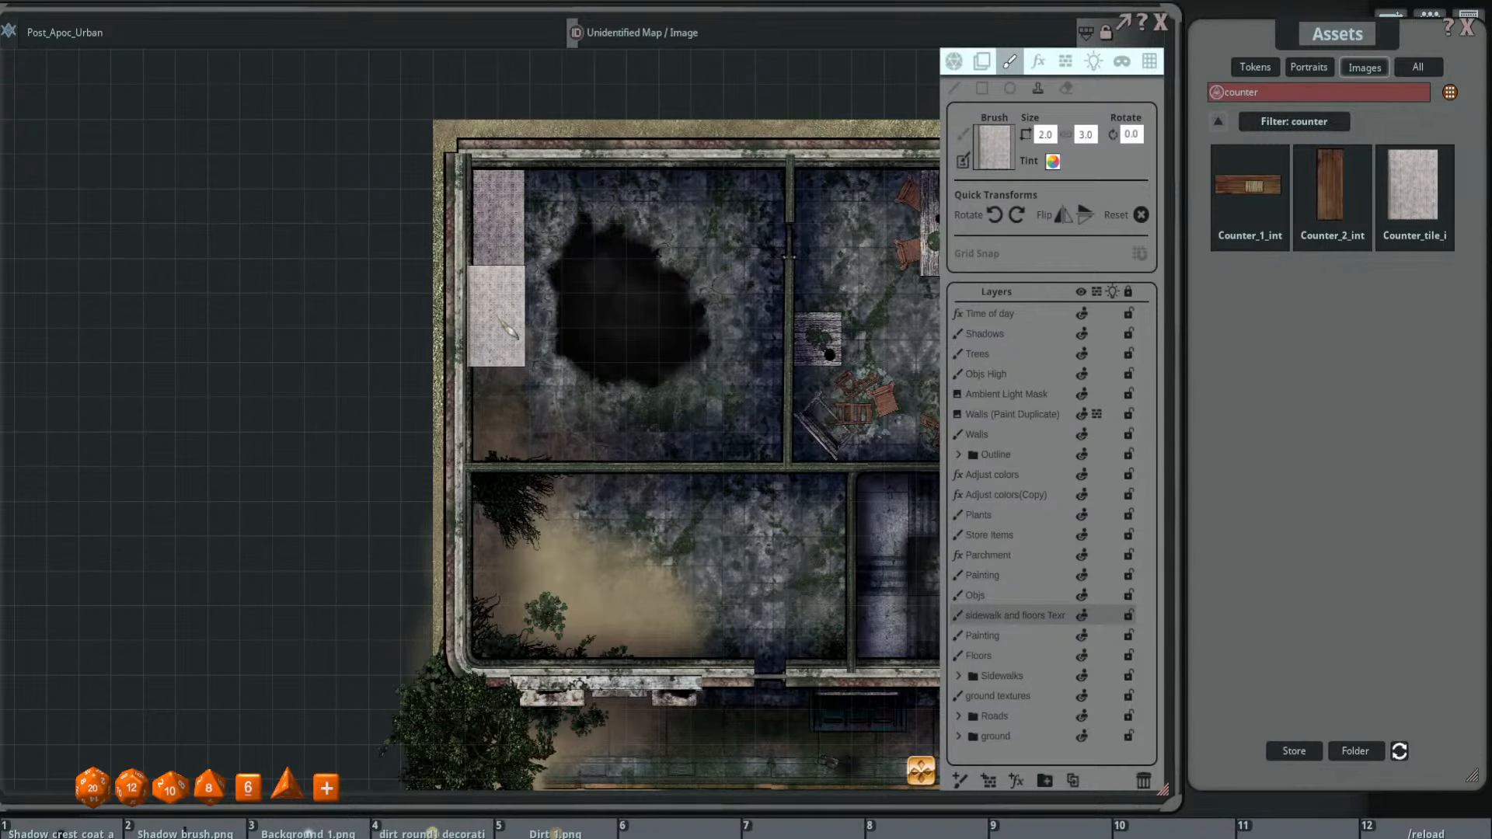
pyautogui.click(509, 333)
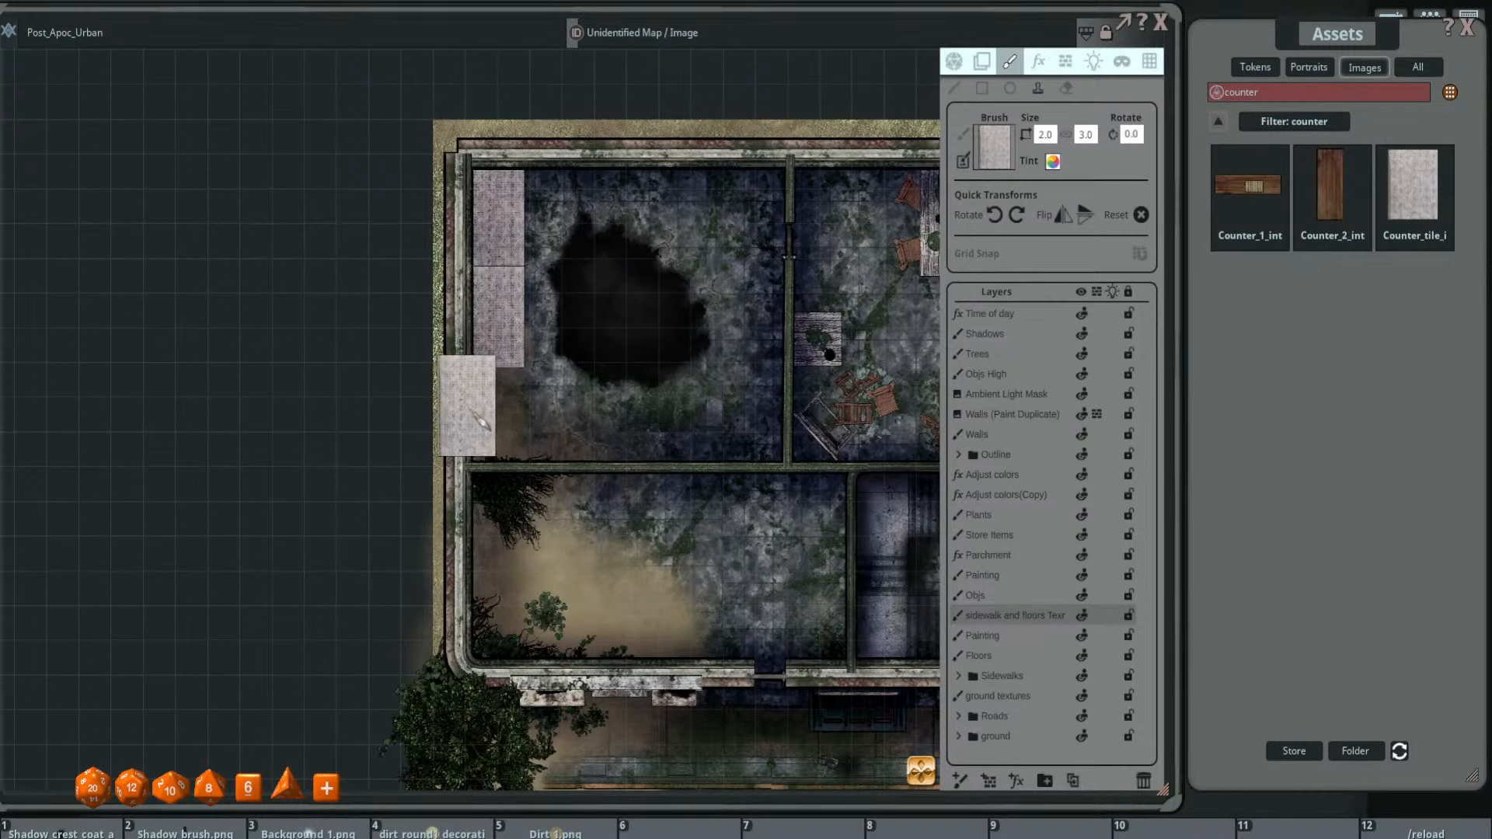
pyautogui.scroll(-1, 498, 416)
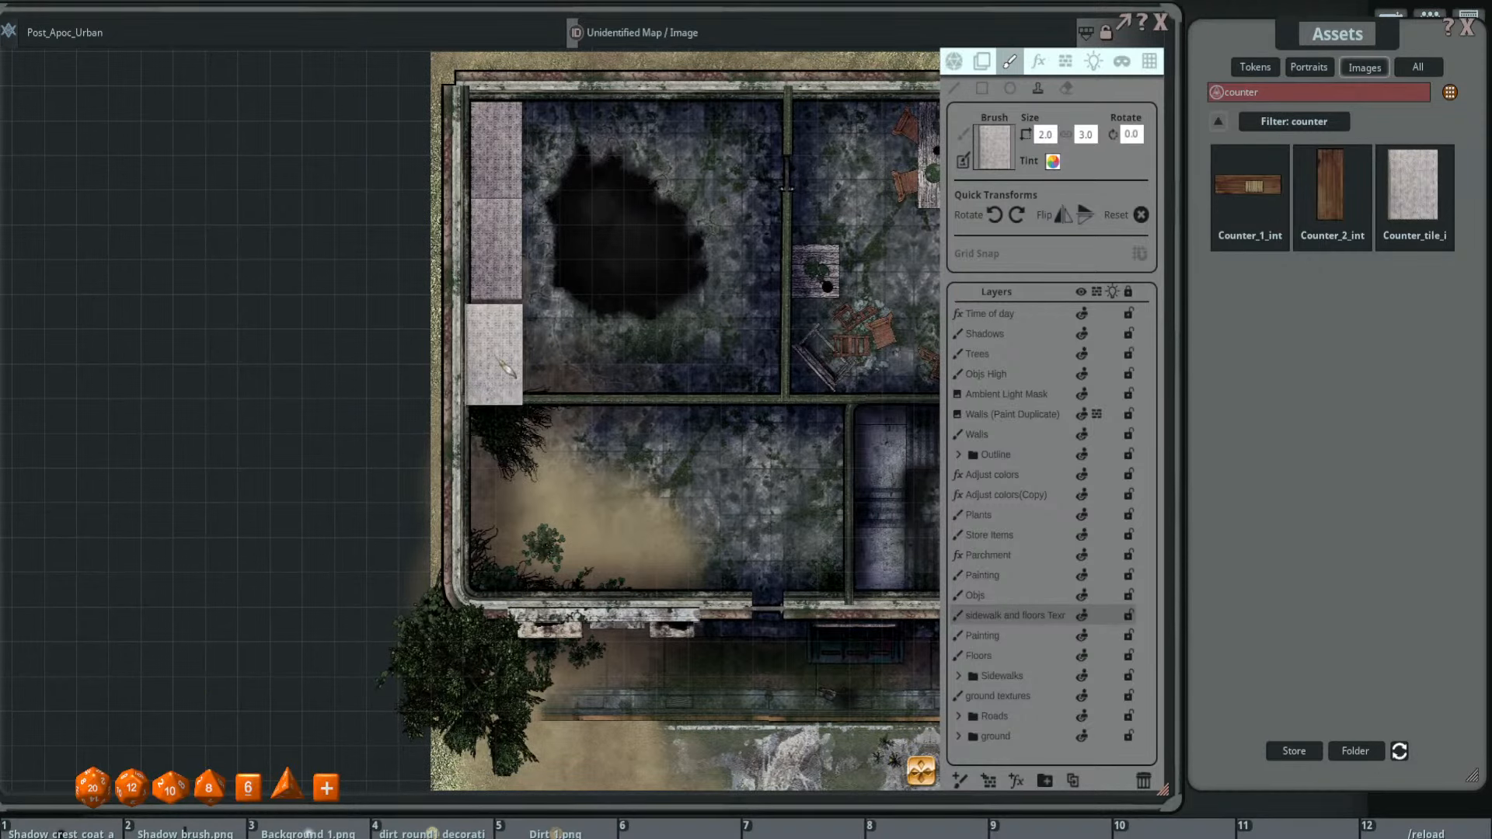
pyautogui.click(505, 356)
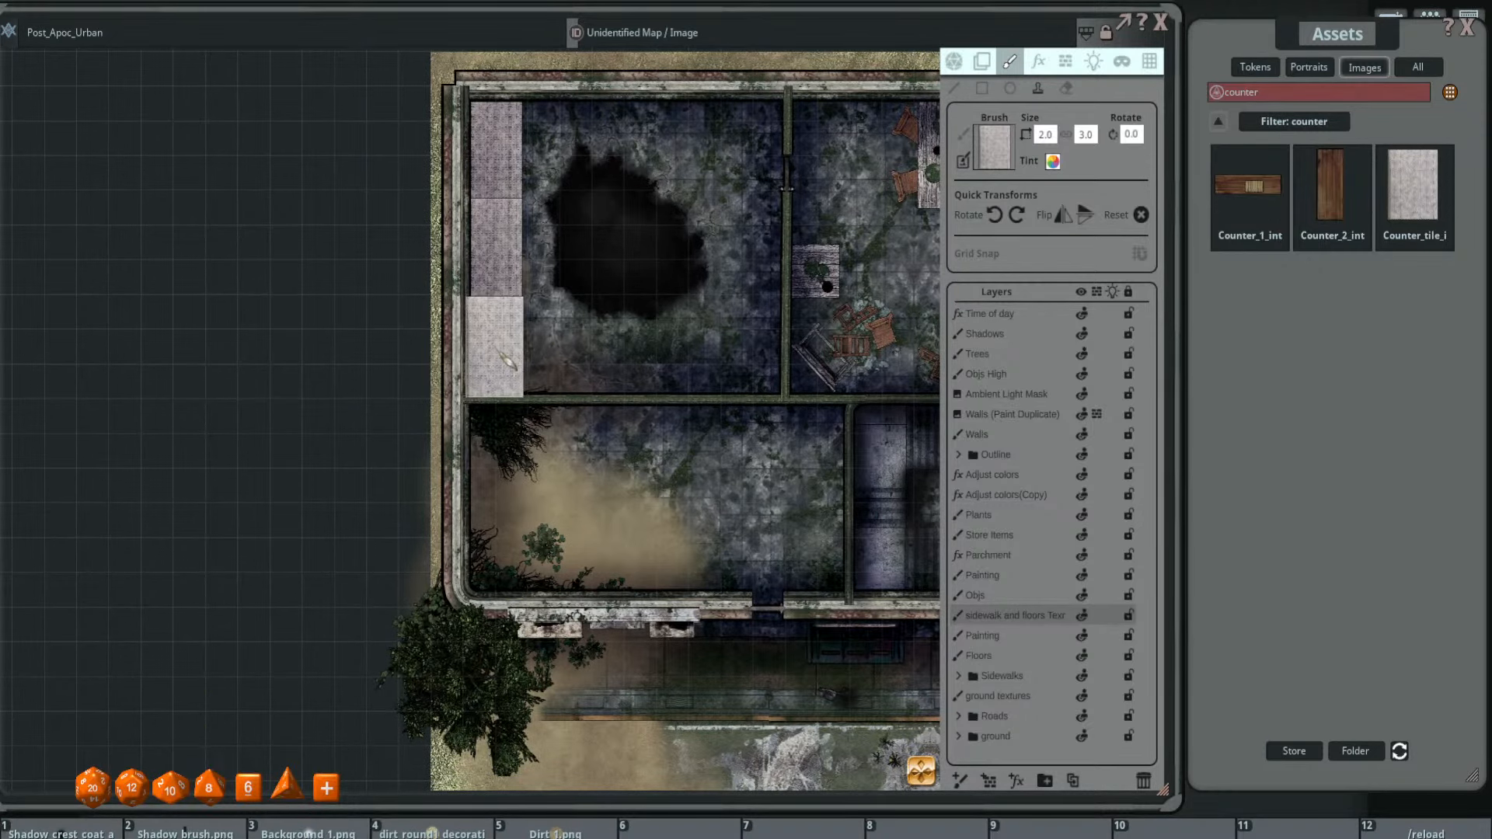
pyautogui.scroll(2, 598, 323)
pyautogui.moveTo(599, 301); pyautogui.dragTo(748, 439)
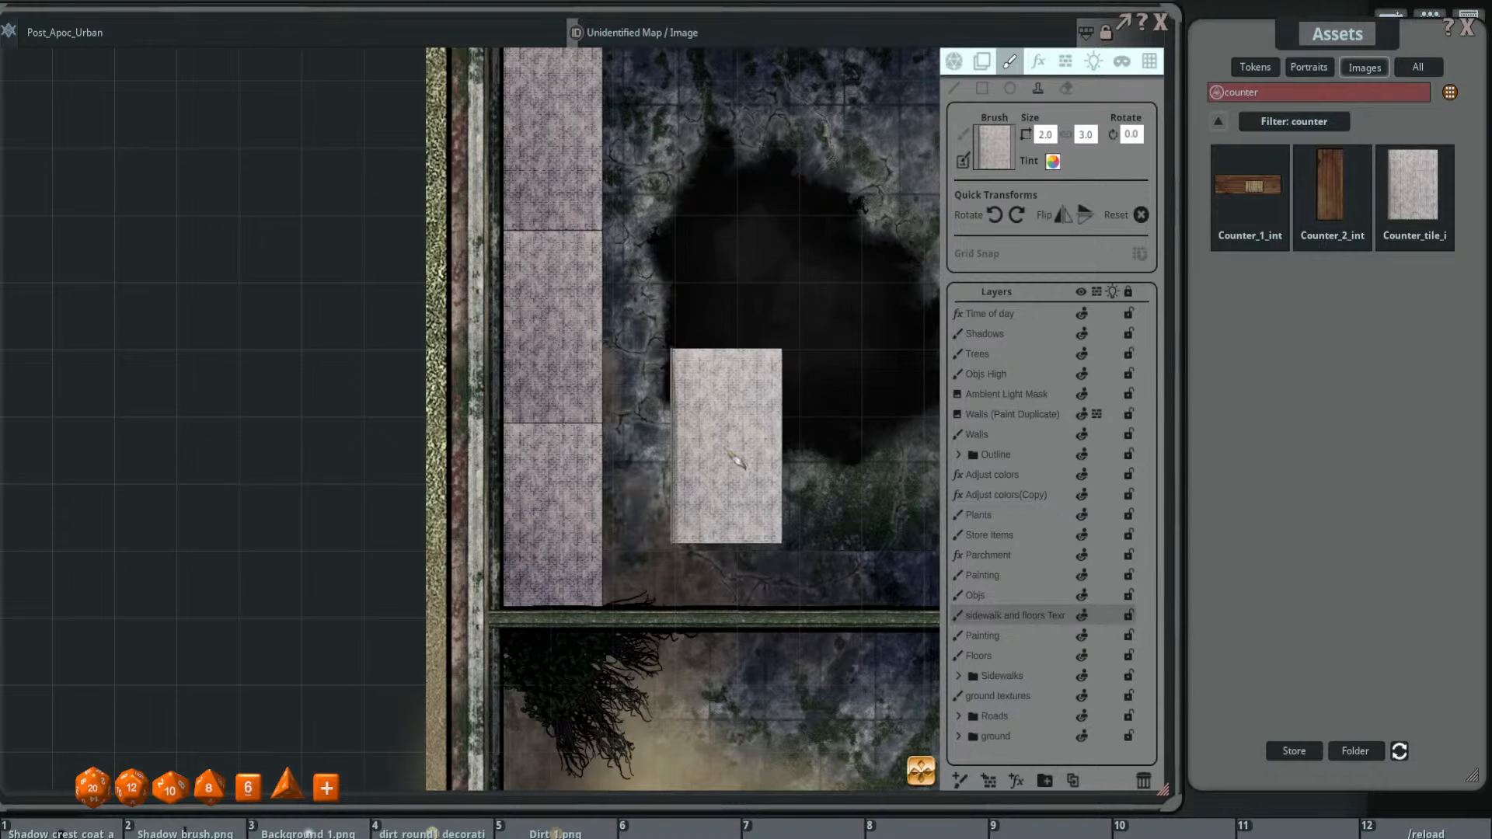
pyautogui.keyDown('ctrl'); pyautogui.scroll(-4, 569, 509); pyautogui.keyUp('ctrl')
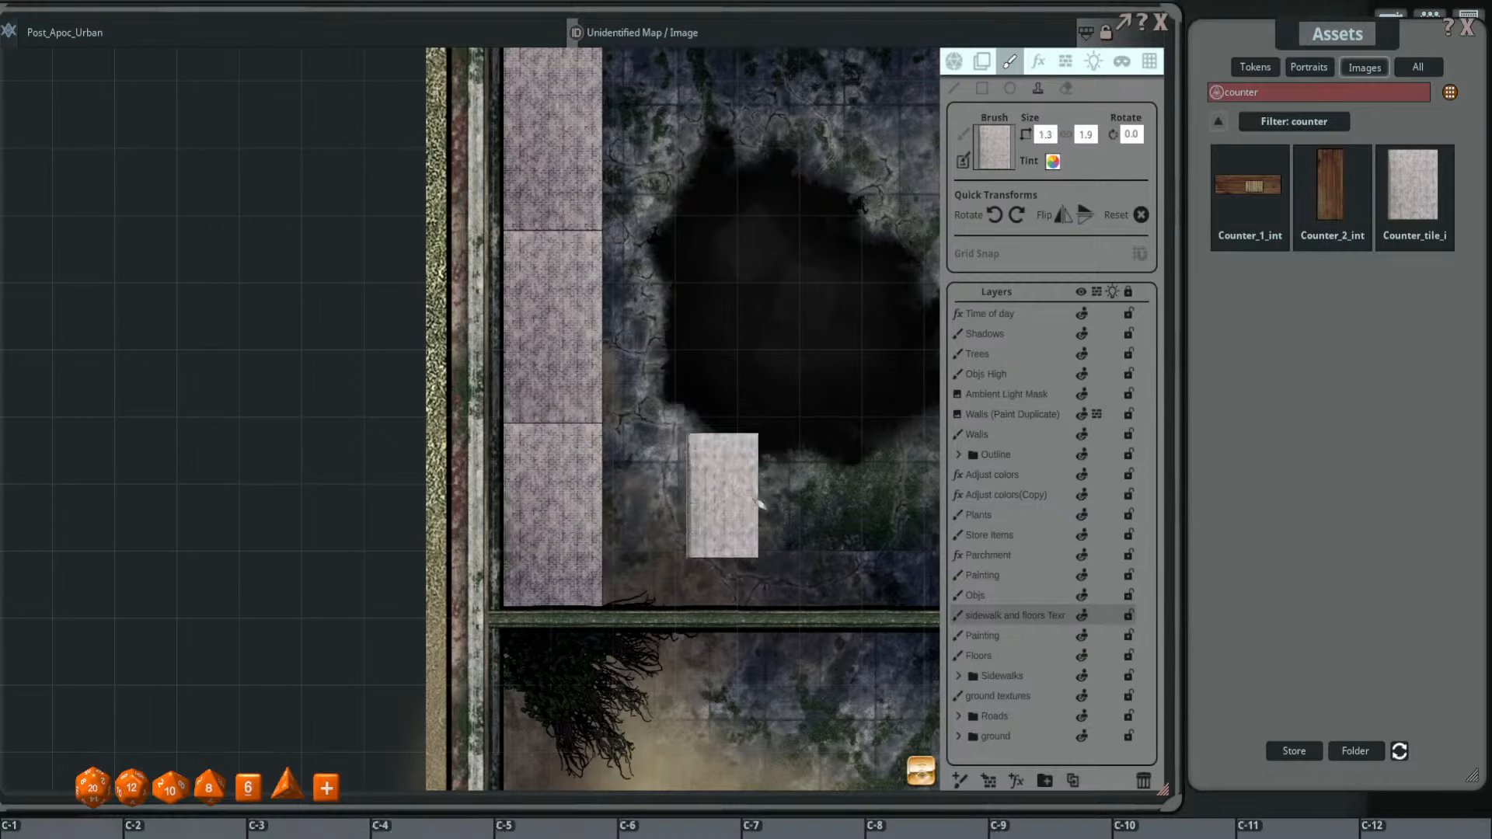
pyautogui.hotkey('ctrl', 'z')
pyautogui.hotkey('ctrl', 'z')
pyautogui.hotkey('ctrl', 'z')
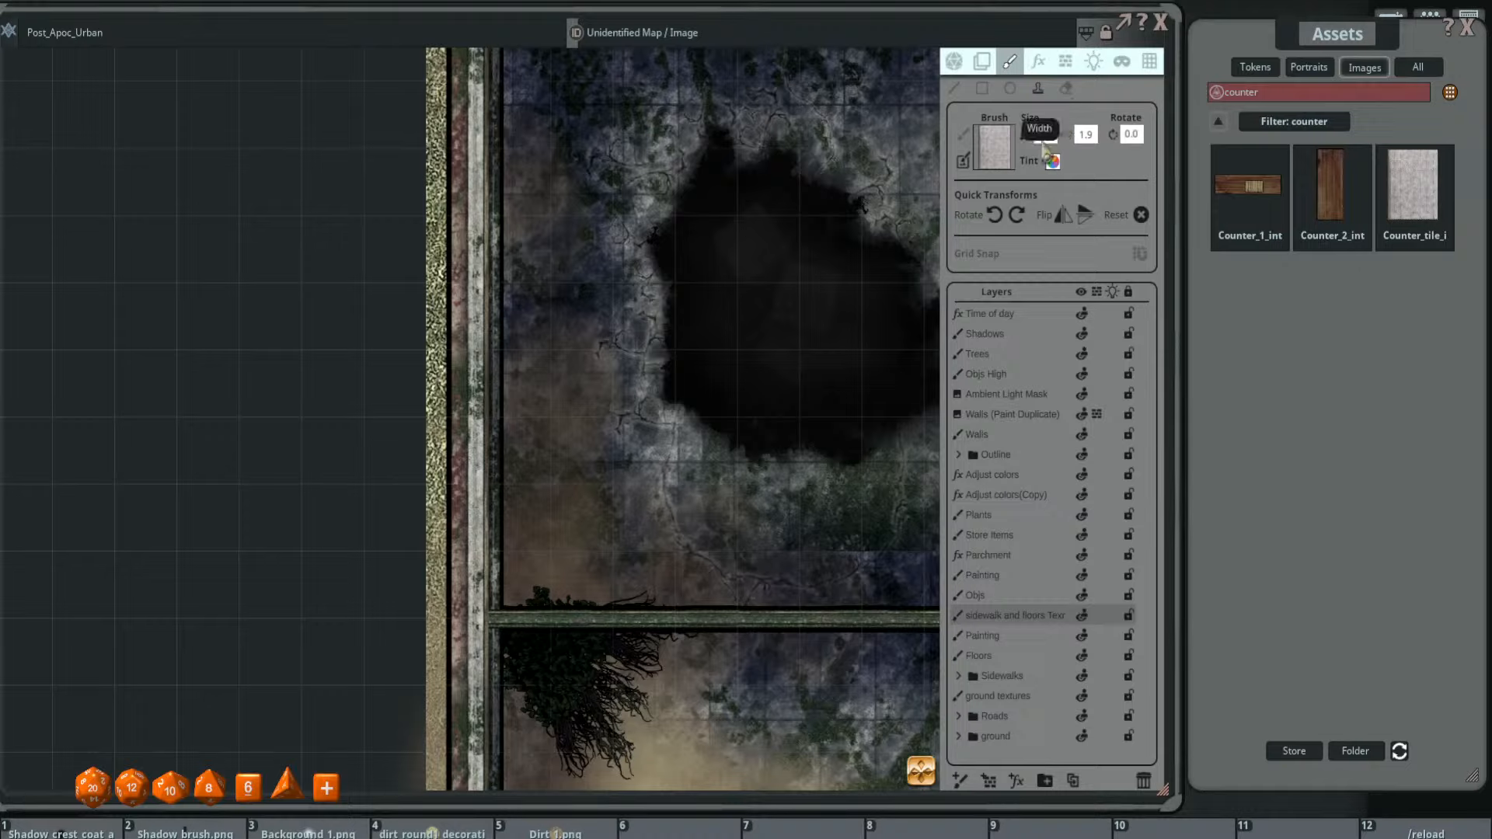
# - Resize the counter tile stamp to 2.0 wide and 2.0 high
pyautogui.click(1043, 135)
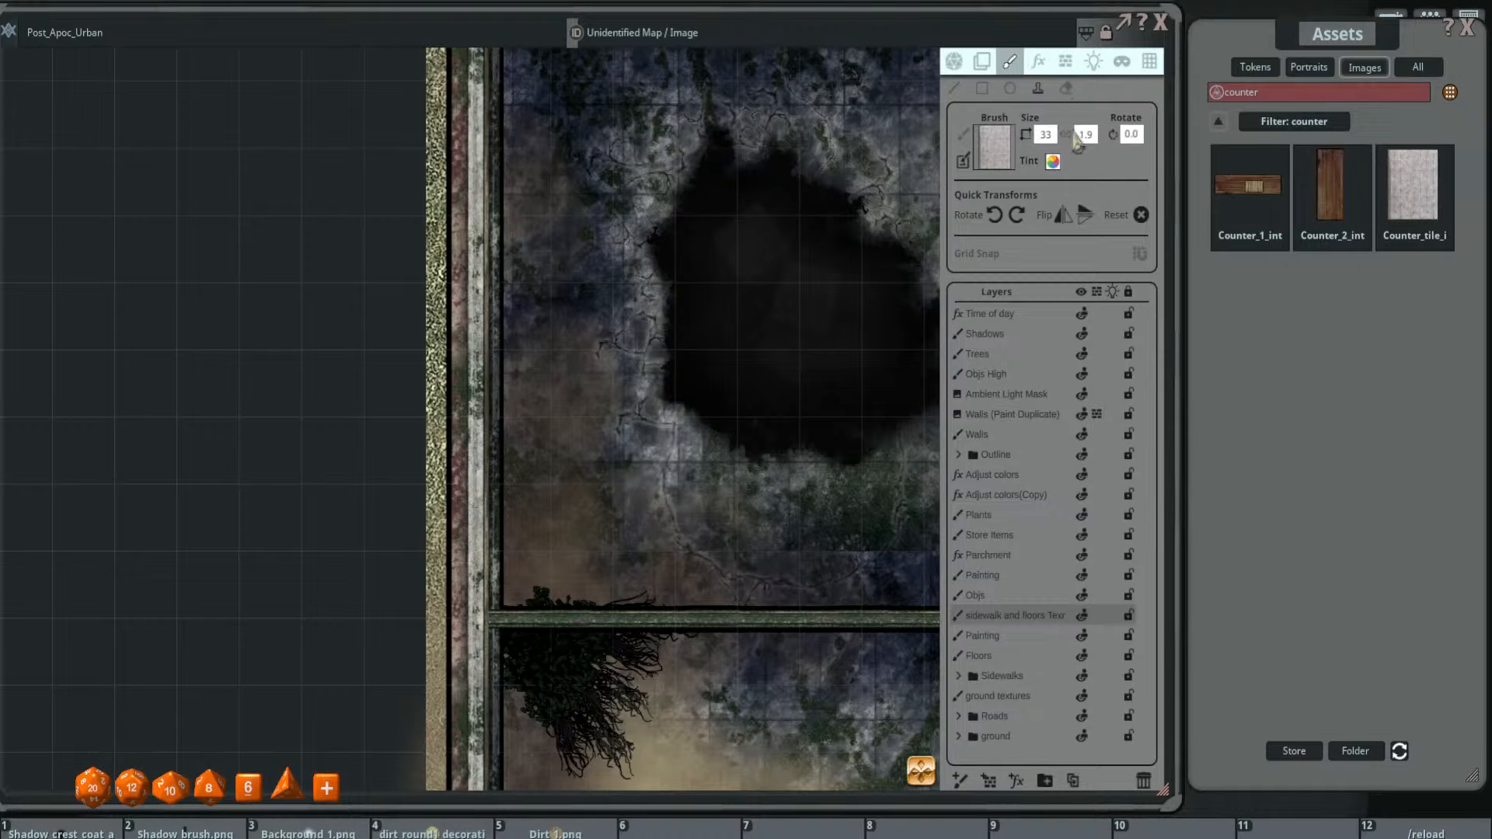
pyautogui.click(1053, 134)
pyautogui.press('ctrl')
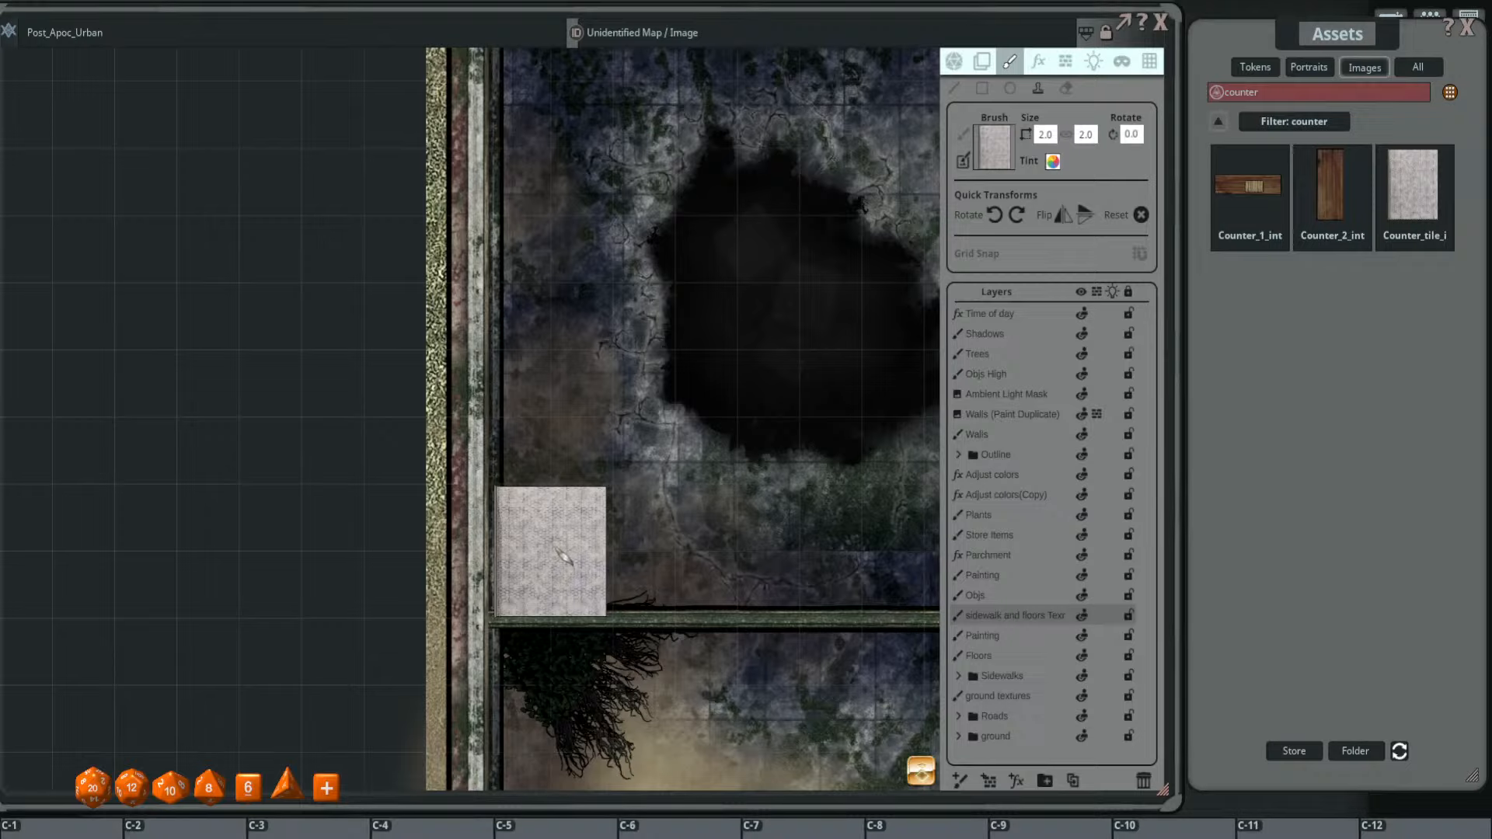
# - Stamp four counter tiles edge to edge along the west wall, working north from the room's southwest corner
pyautogui.click(571, 563)
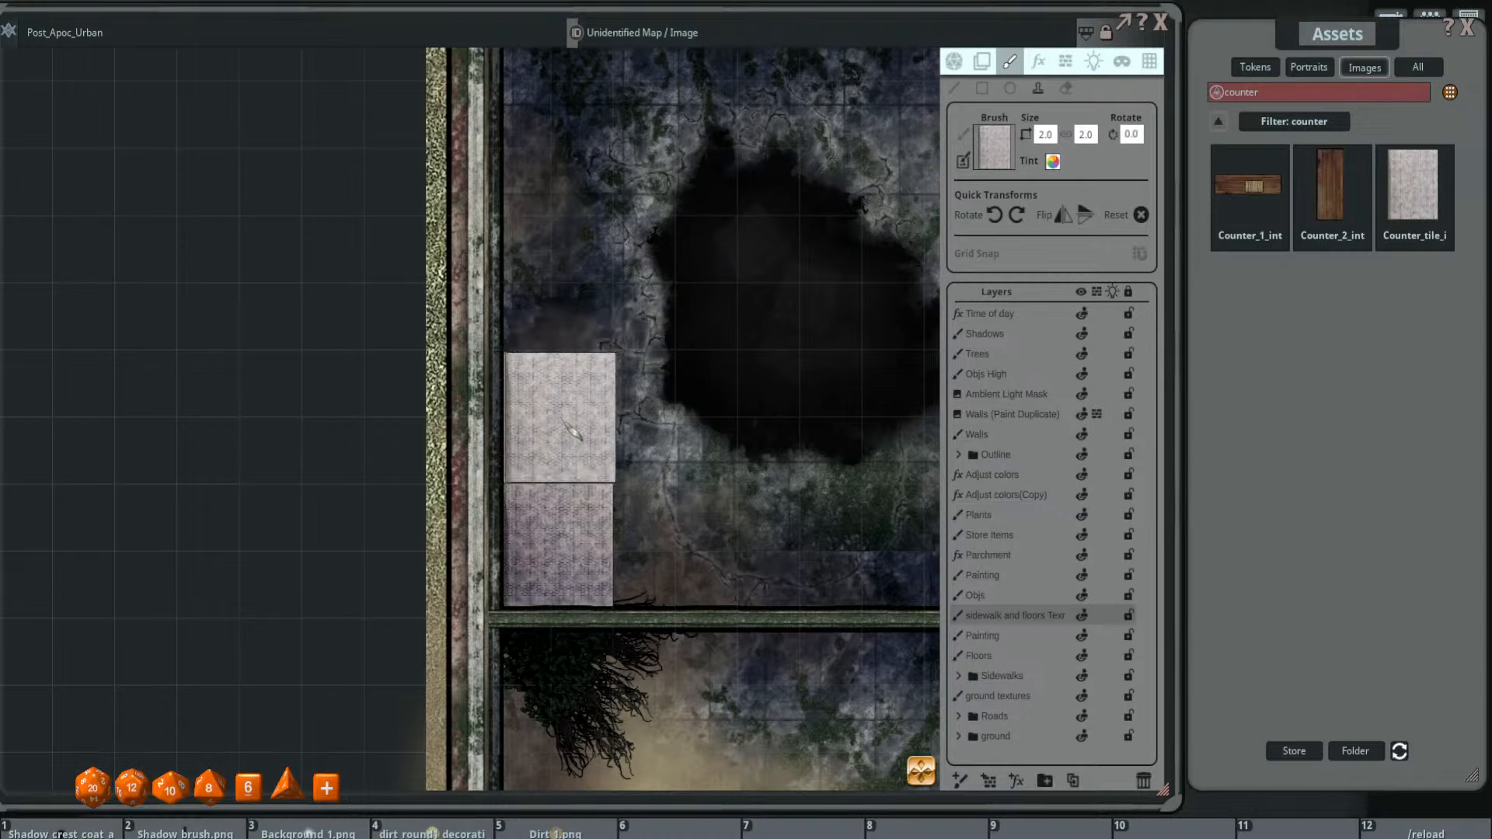
pyautogui.click(571, 431)
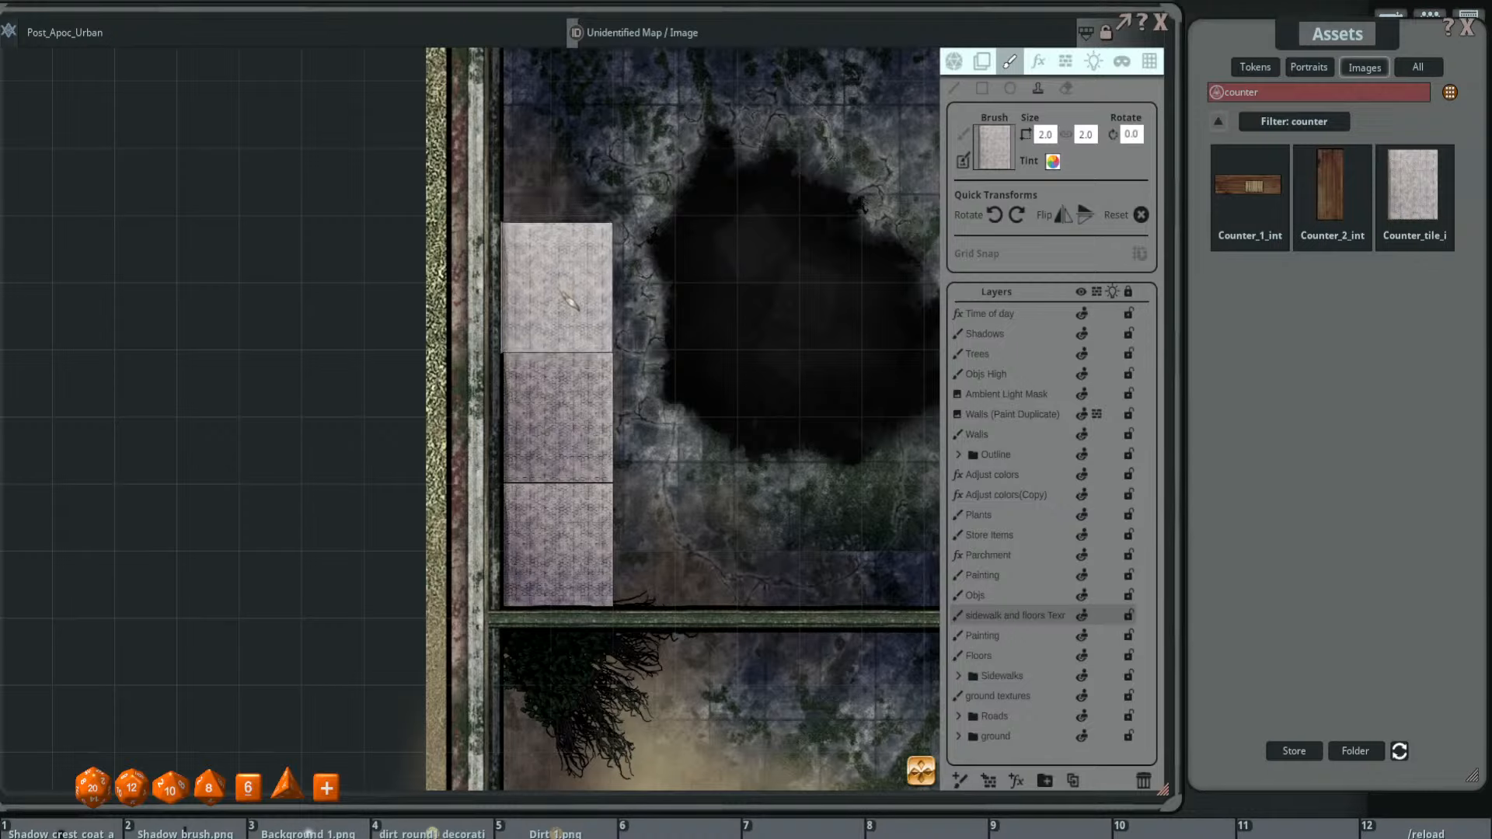
pyautogui.scroll(-3, 746, 389)
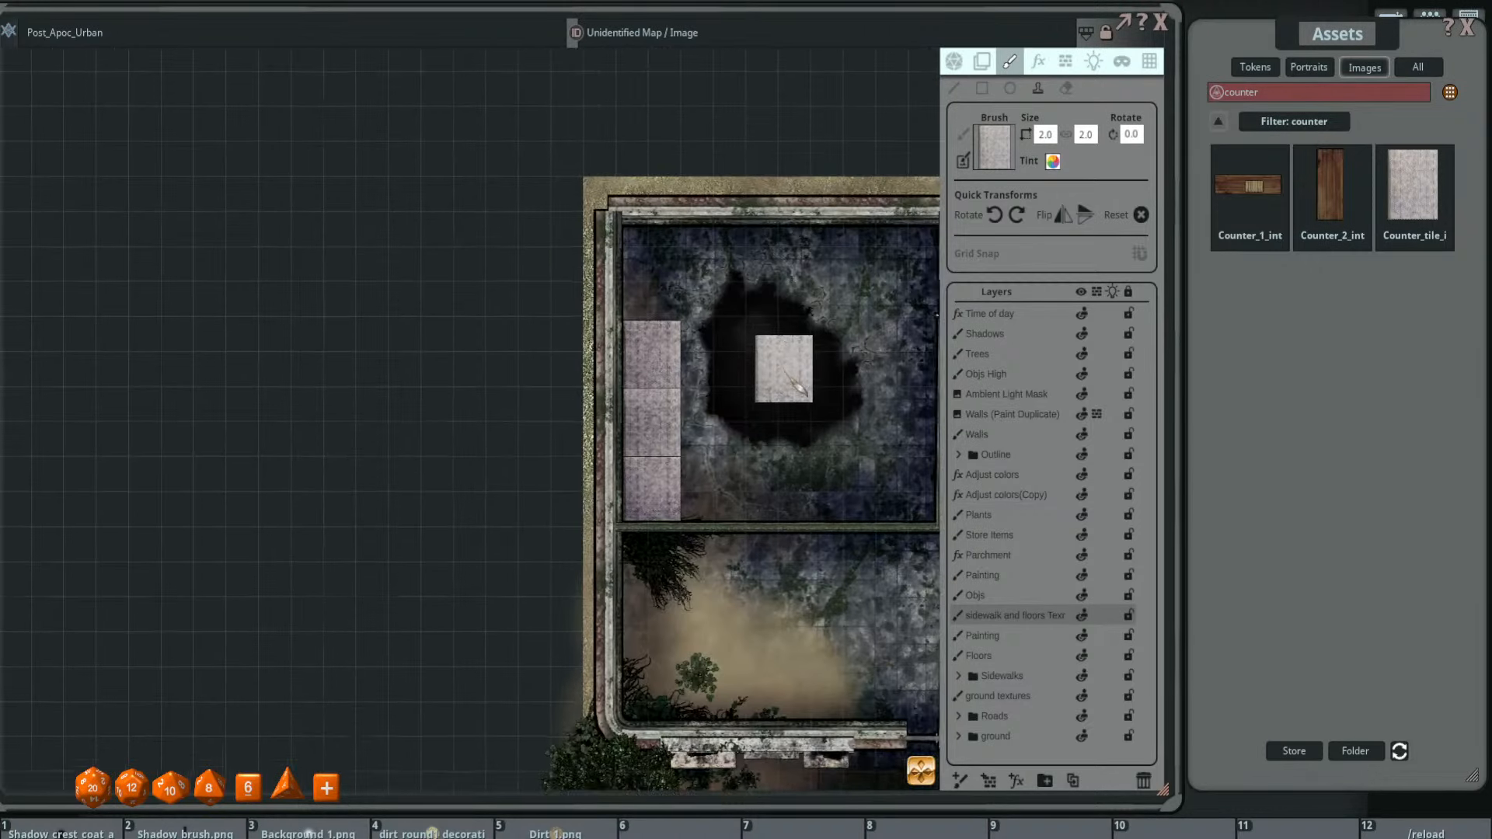
pyautogui.scroll(2, 645, 357)
pyautogui.scroll(1, 664, 365)
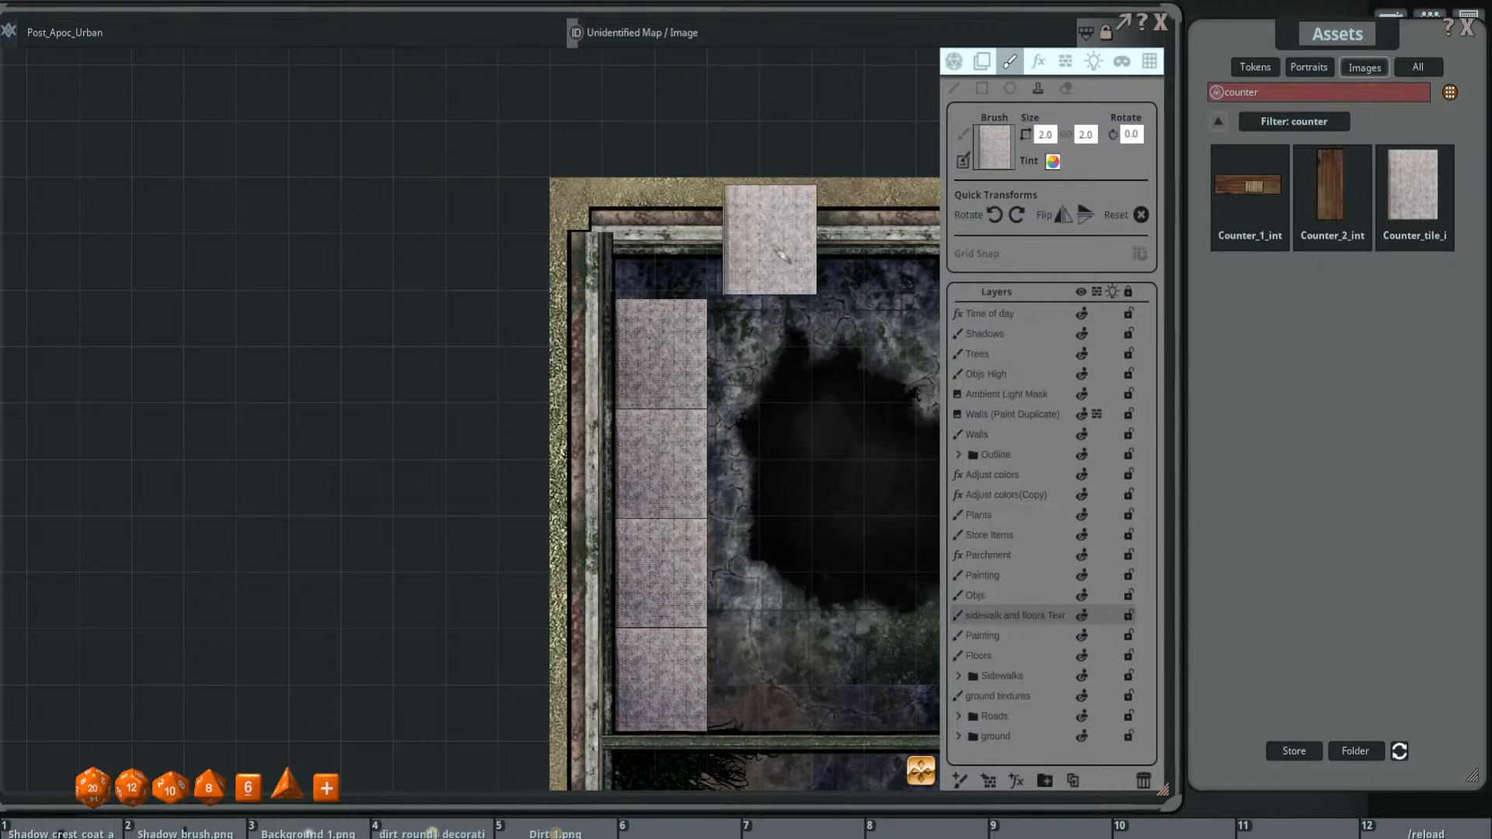
pyautogui.scroll(-2, 849, 456)
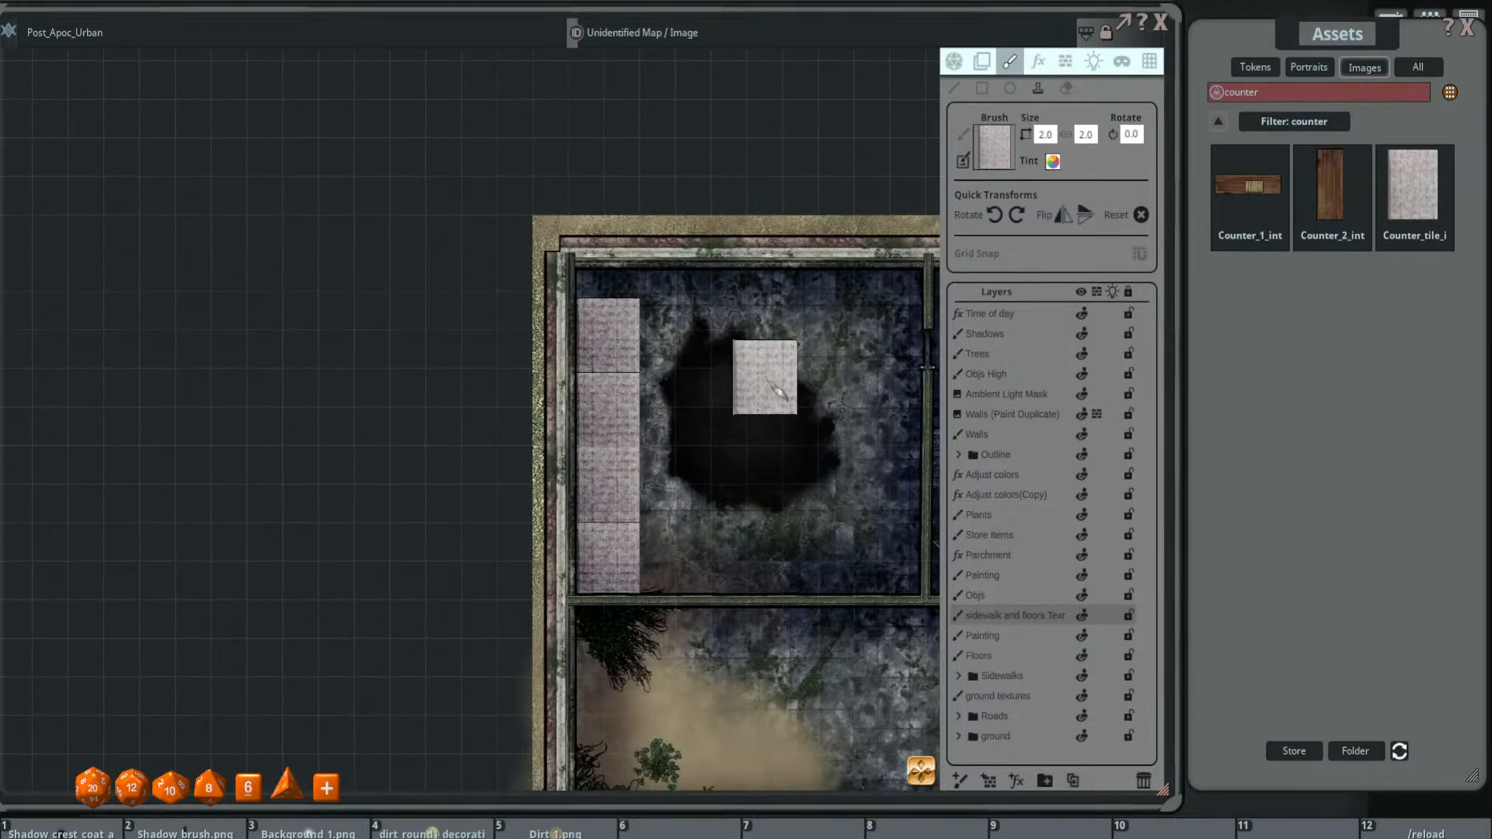
pyautogui.scroll(-2, 790, 466)
pyautogui.scroll(2, 727, 365)
pyautogui.scroll(1, 591, 350)
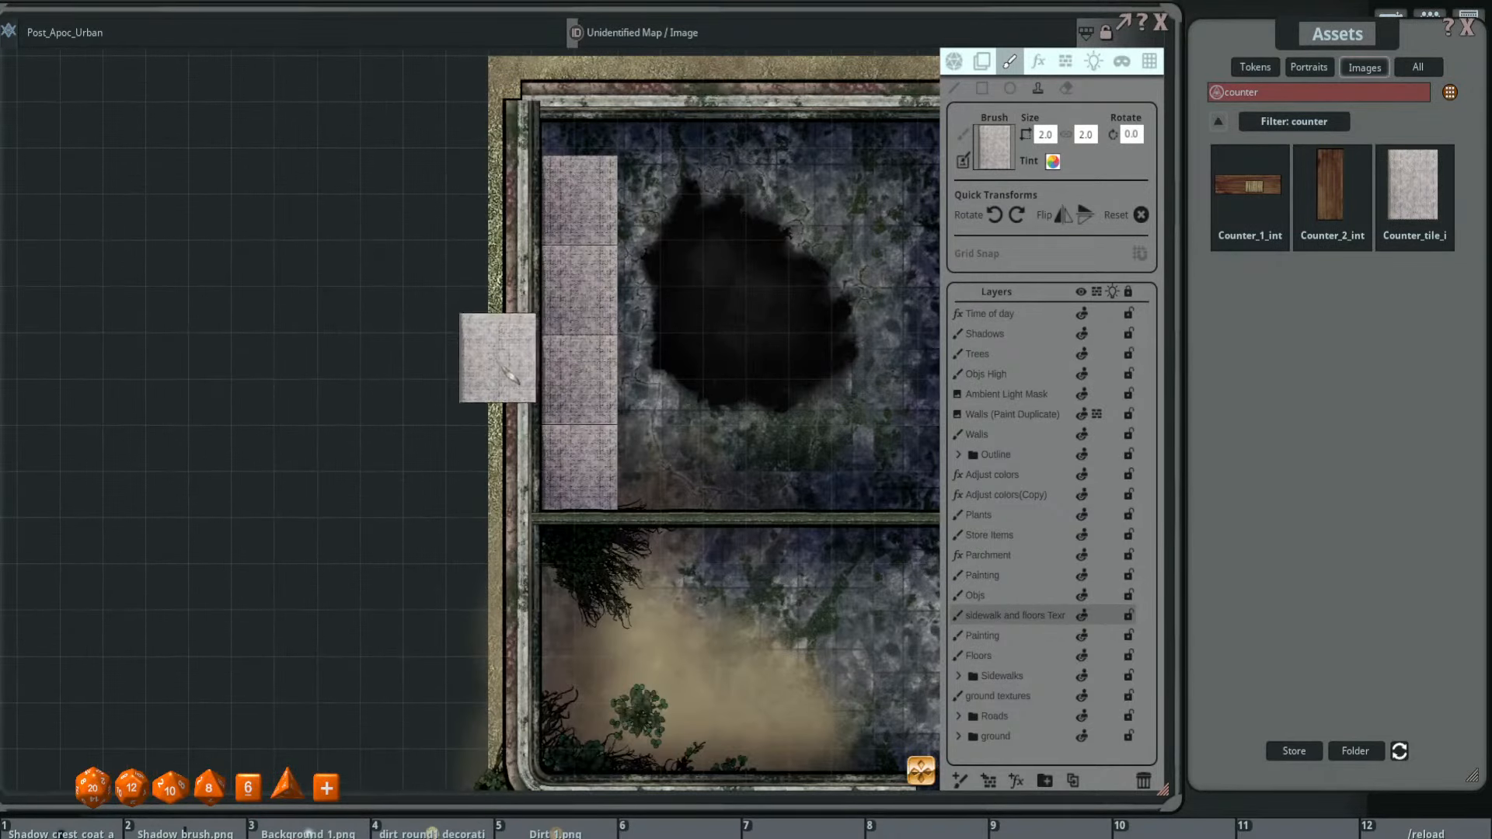
# - Make the counter tile stamp semi-transparent and overlay copies across the seams of the tiled strip along the west wall
pyautogui.scroll(3, 745, 358)
pyautogui.scroll(2, 893, 505)
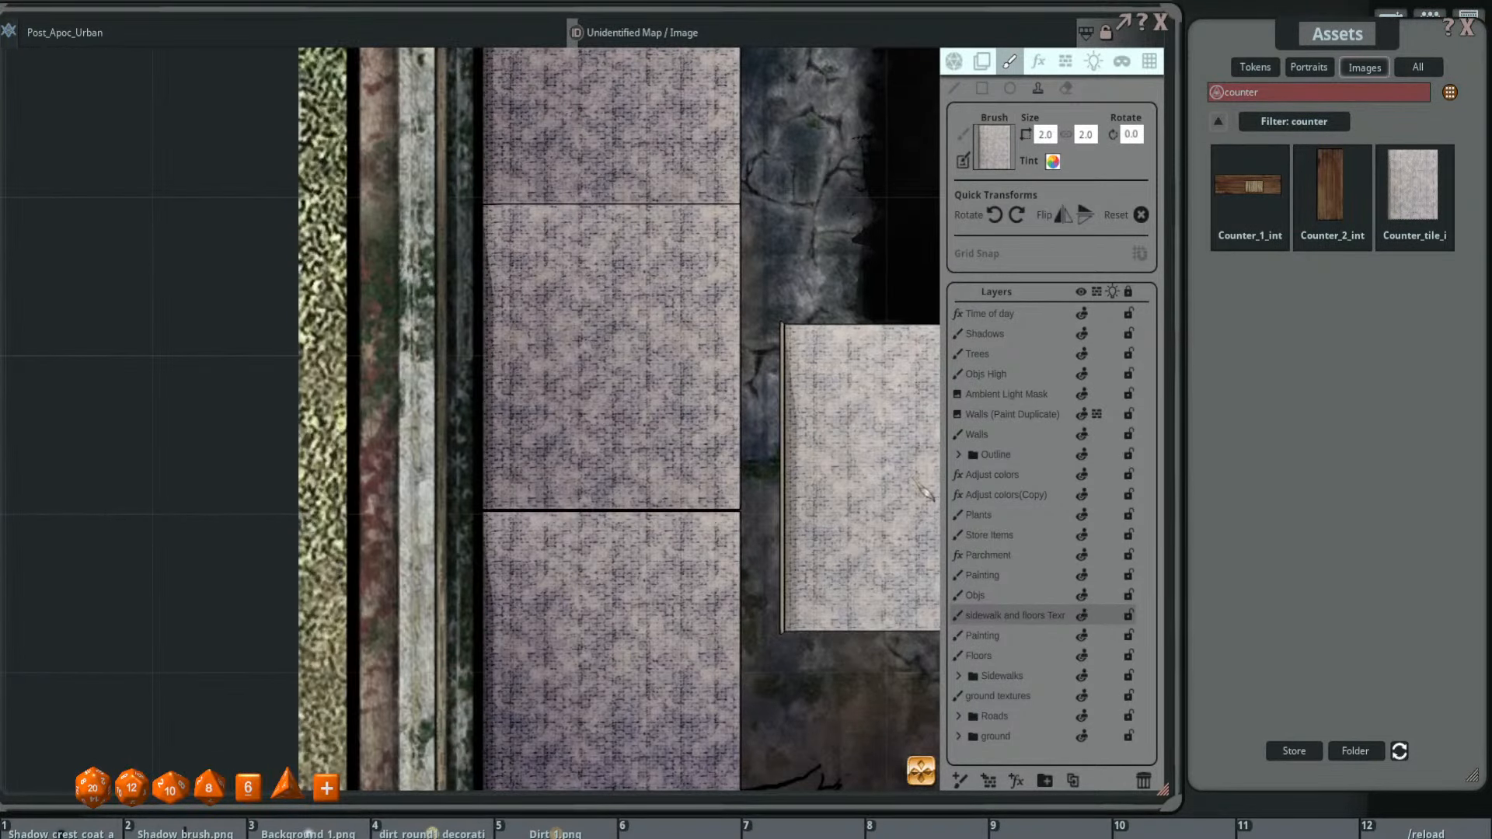
pyautogui.scroll(-2, 923, 491)
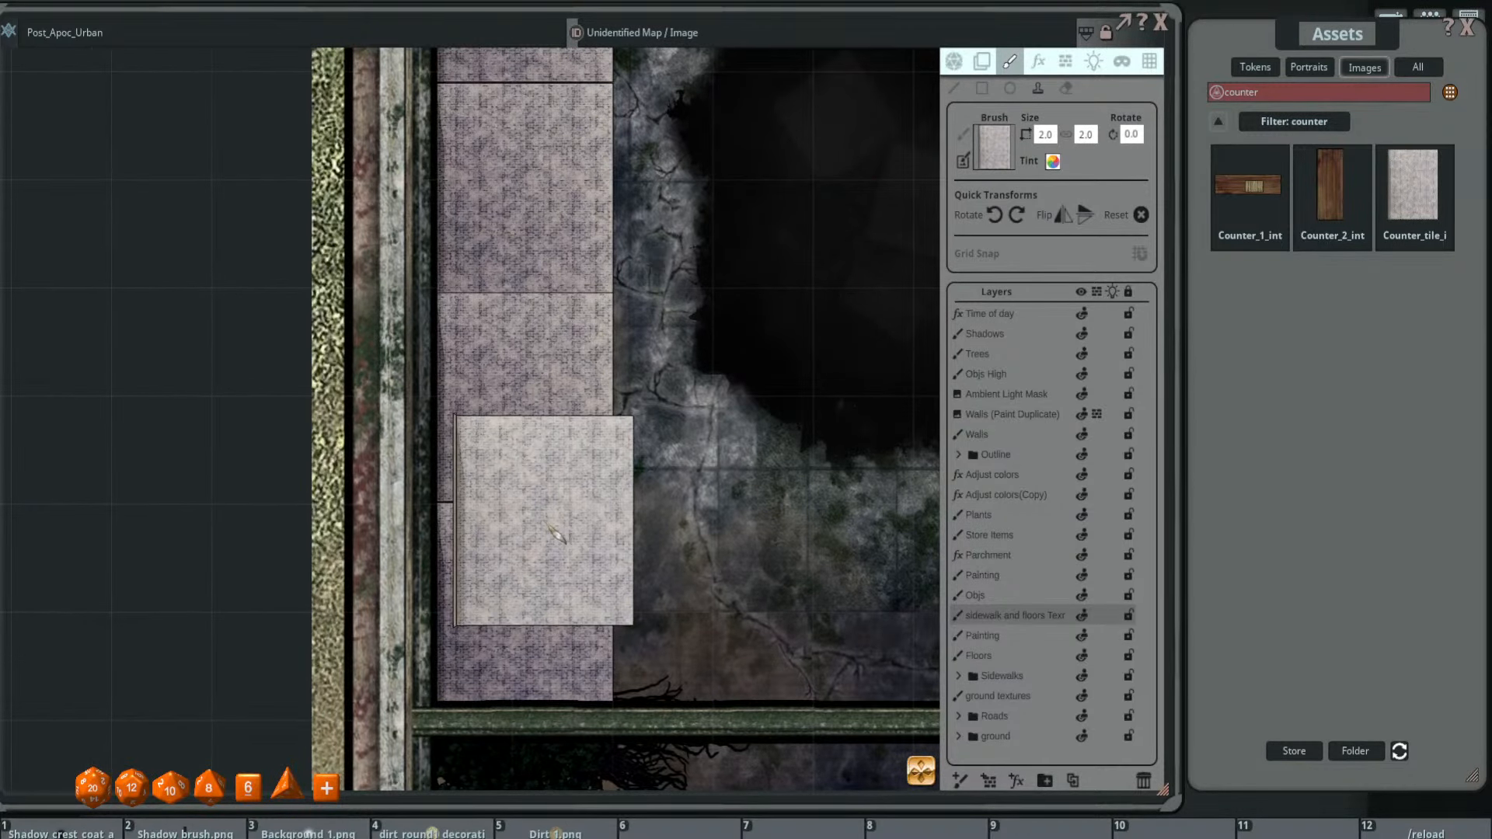
pyautogui.scroll(-5, 546, 523)
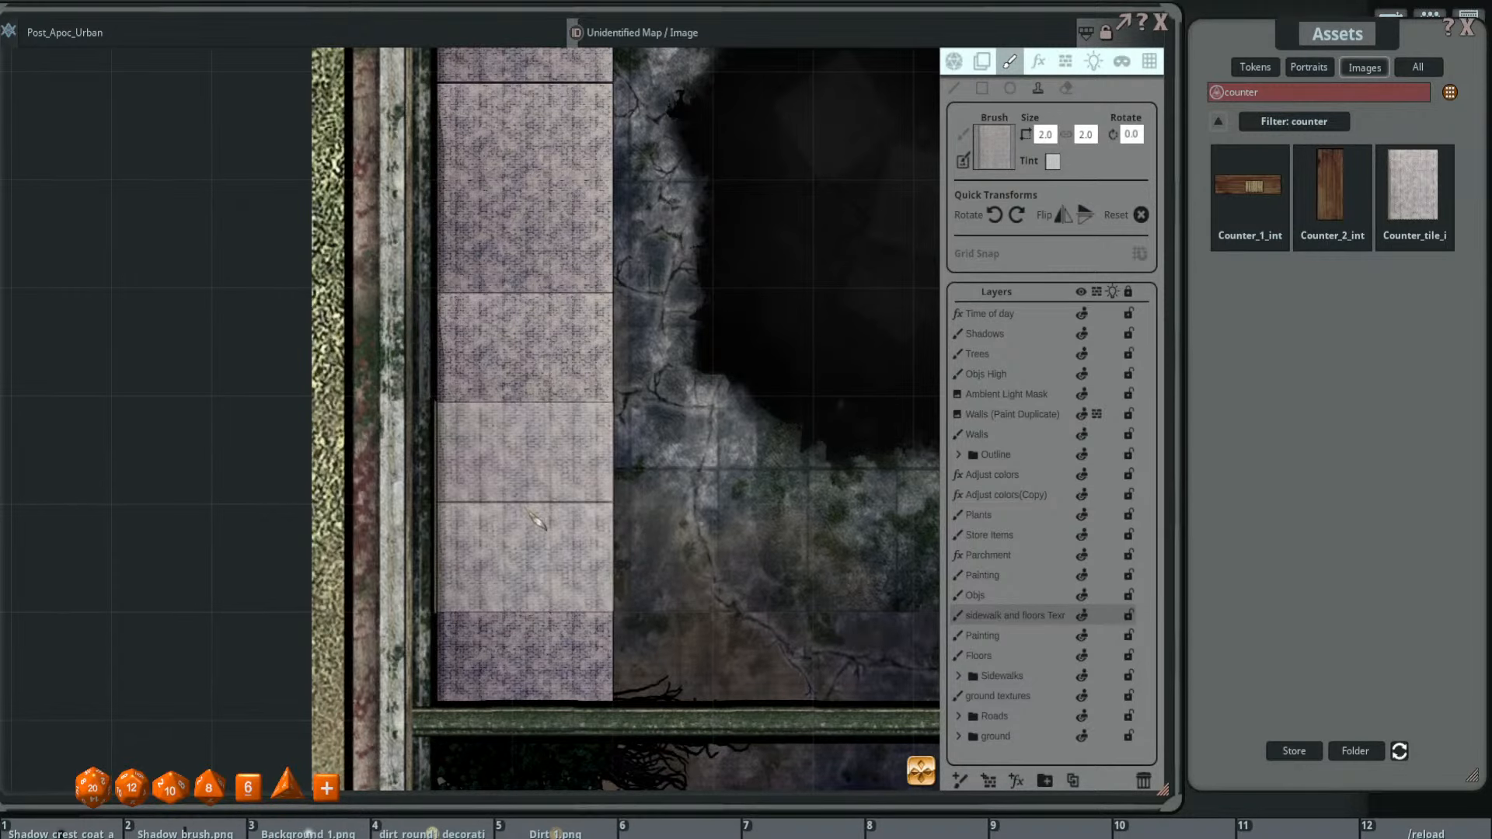
pyautogui.press('ctrl')
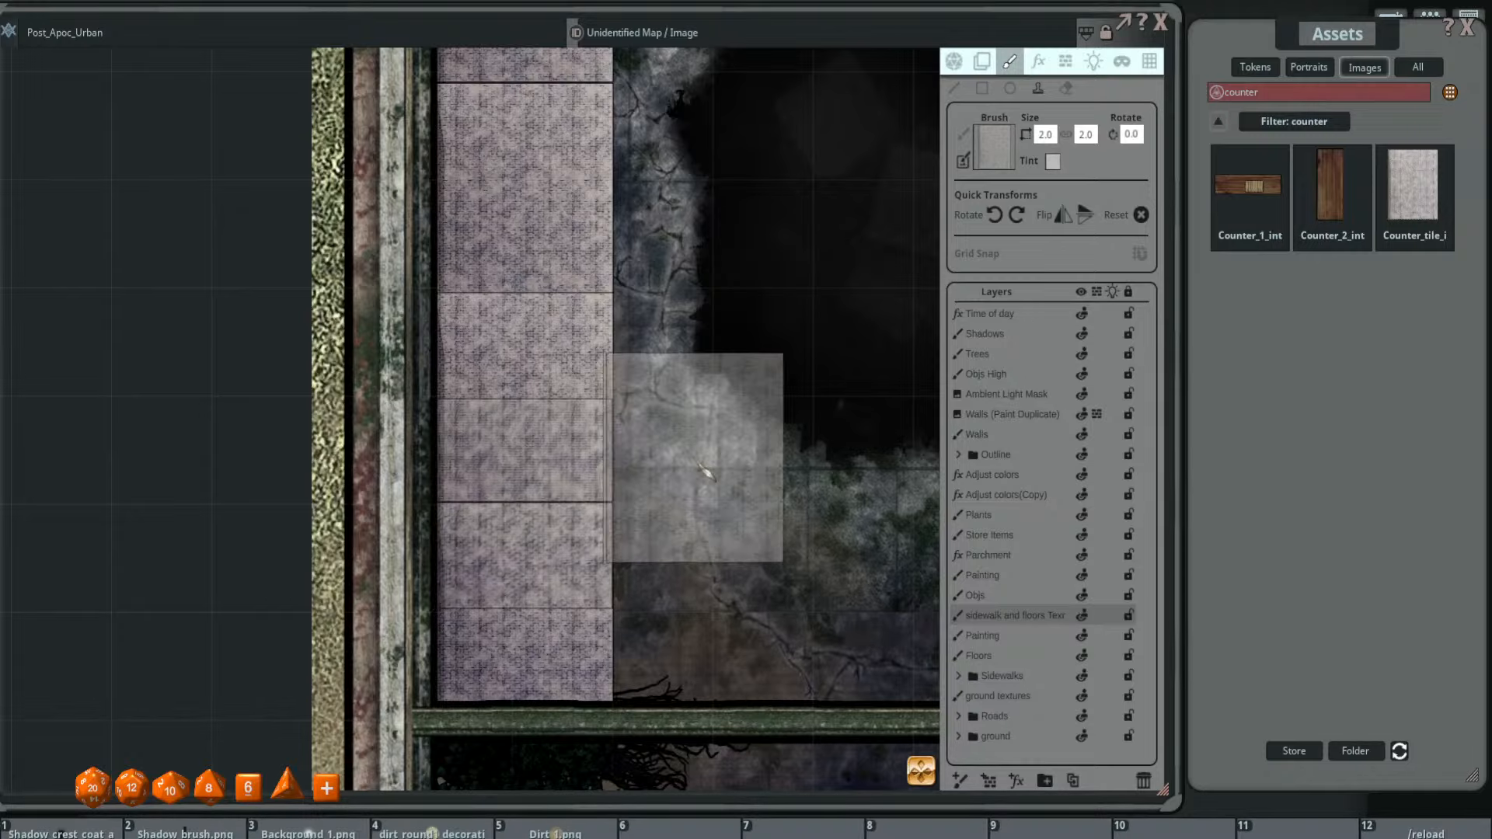
pyautogui.moveTo(700, 467); pyautogui.dragTo(718, 559)
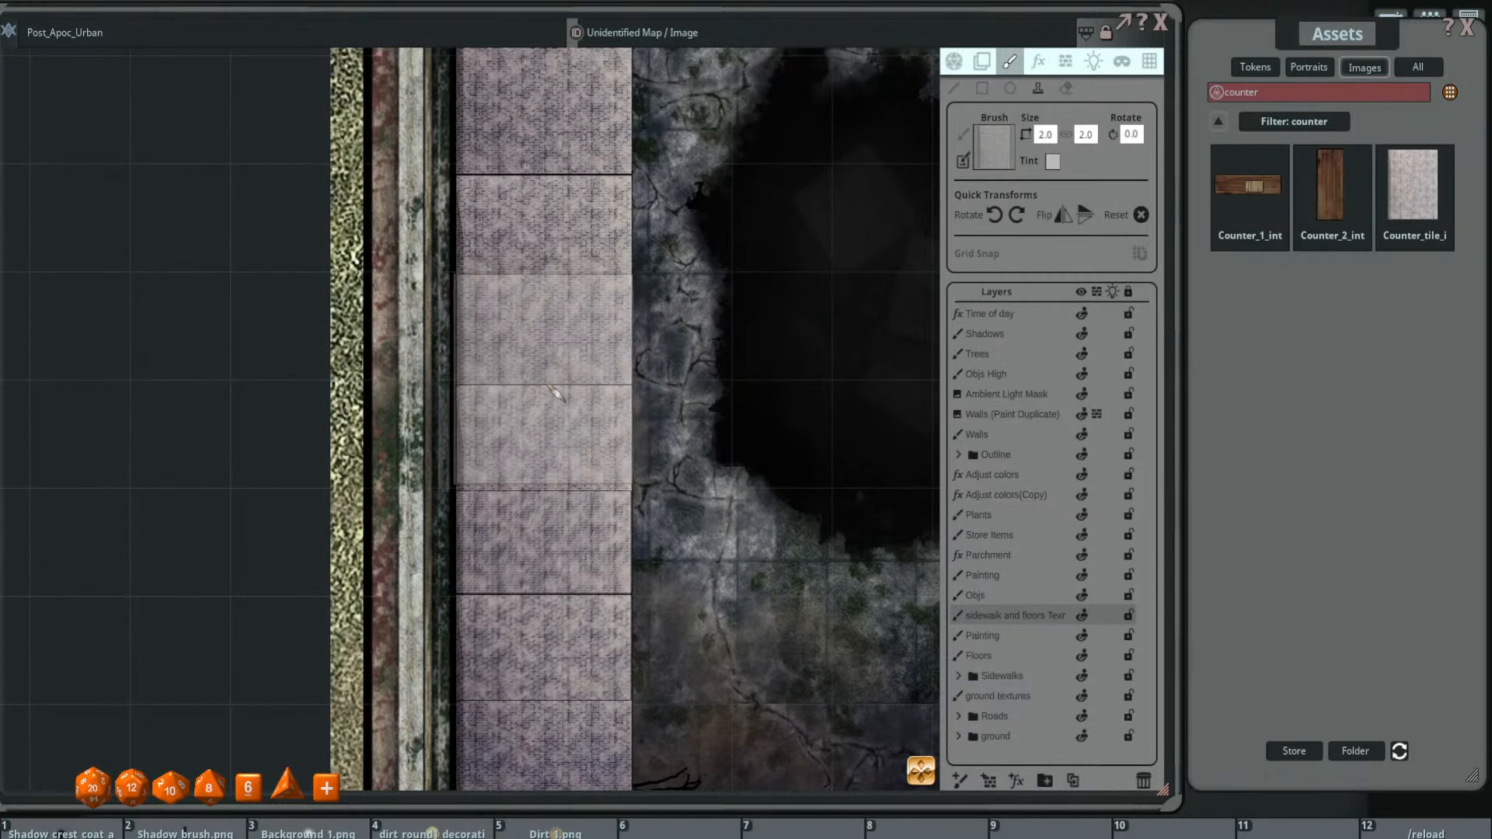
pyautogui.scroll(-3, 777, 435)
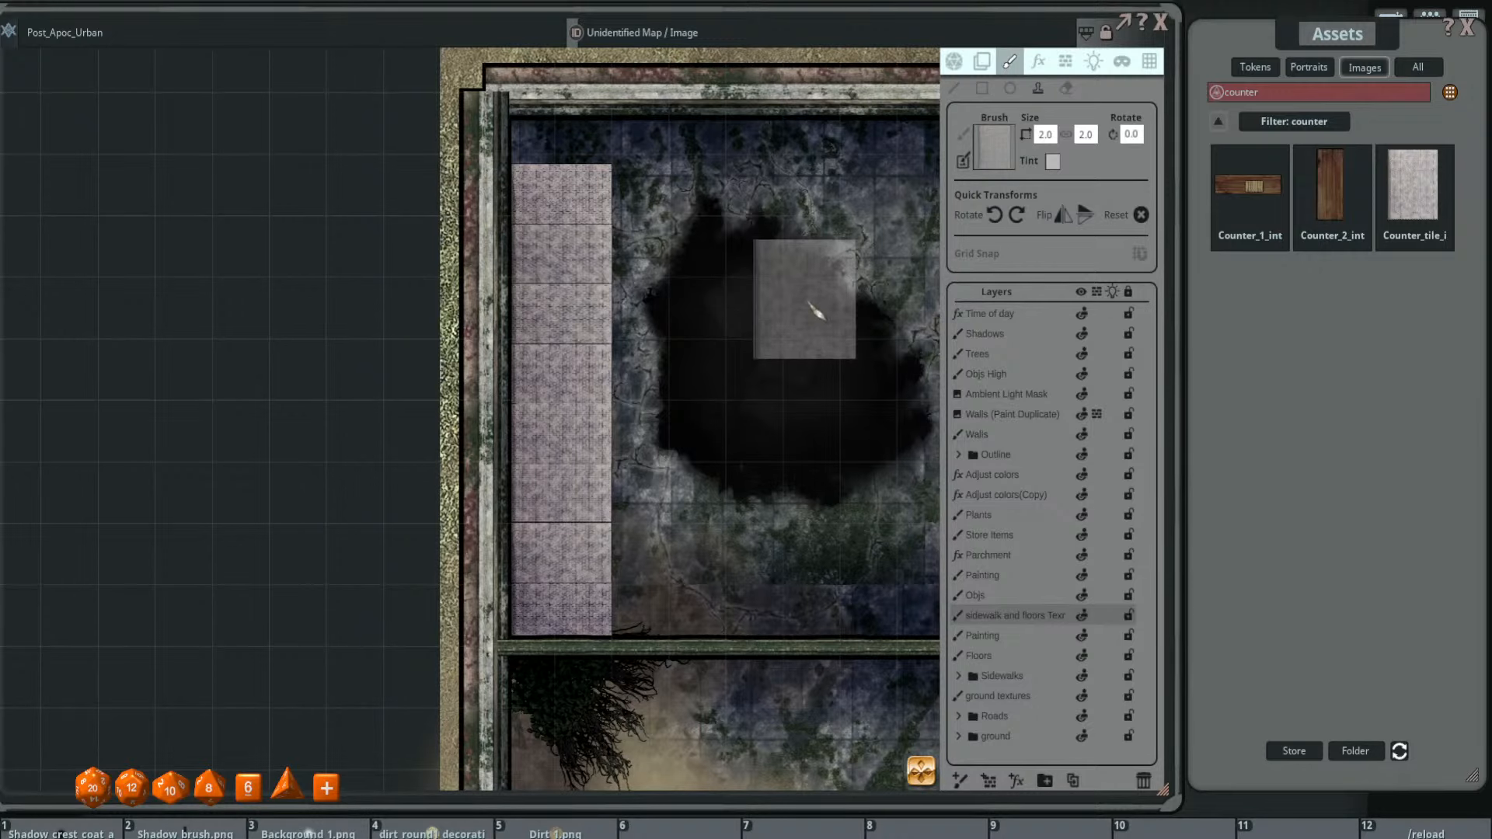
pyautogui.scroll(-2, 815, 310)
pyautogui.scroll(3, 714, 404)
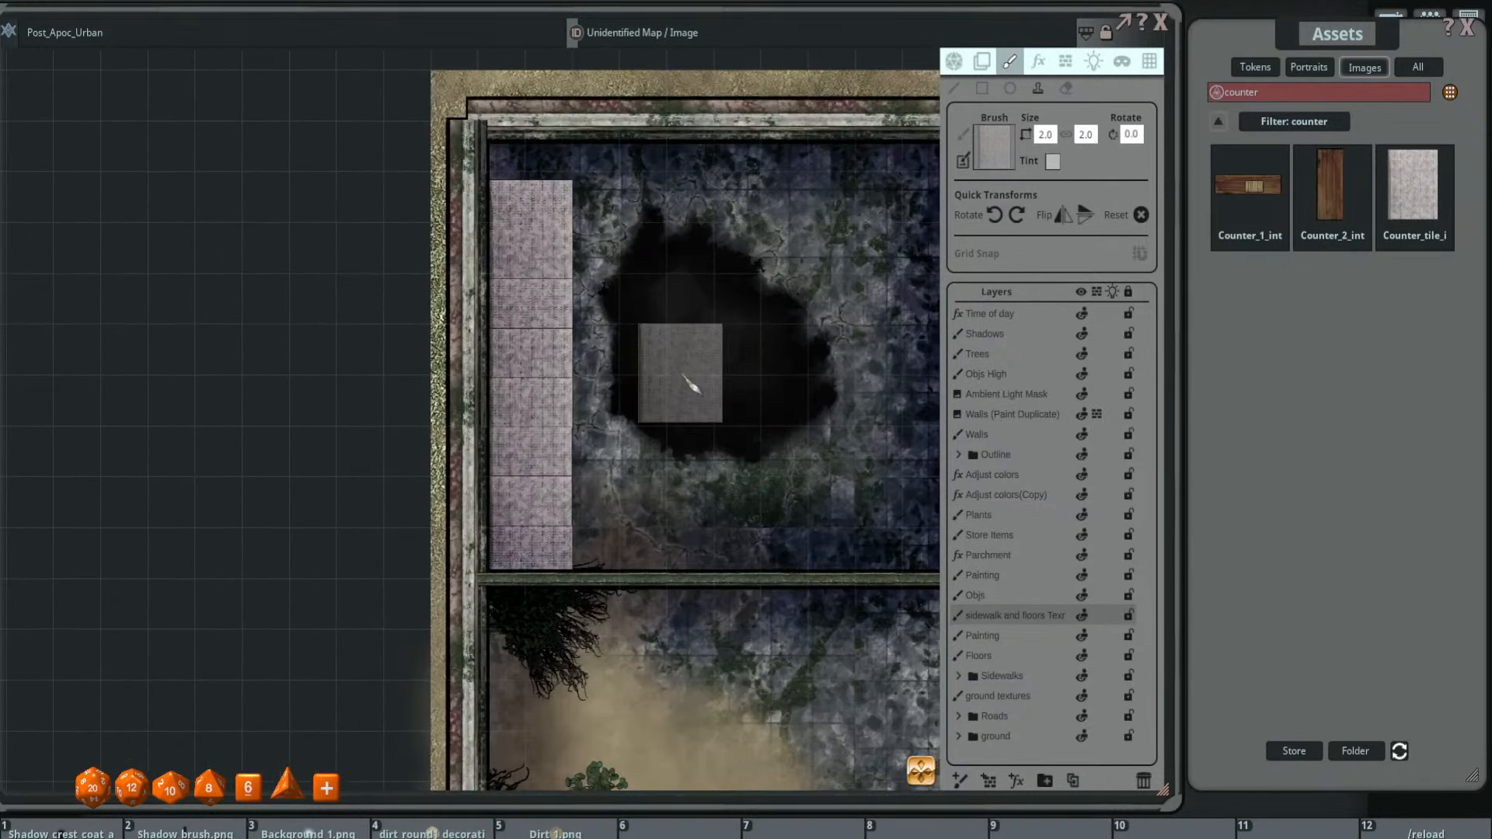
pyautogui.scroll(-3, 691, 386)
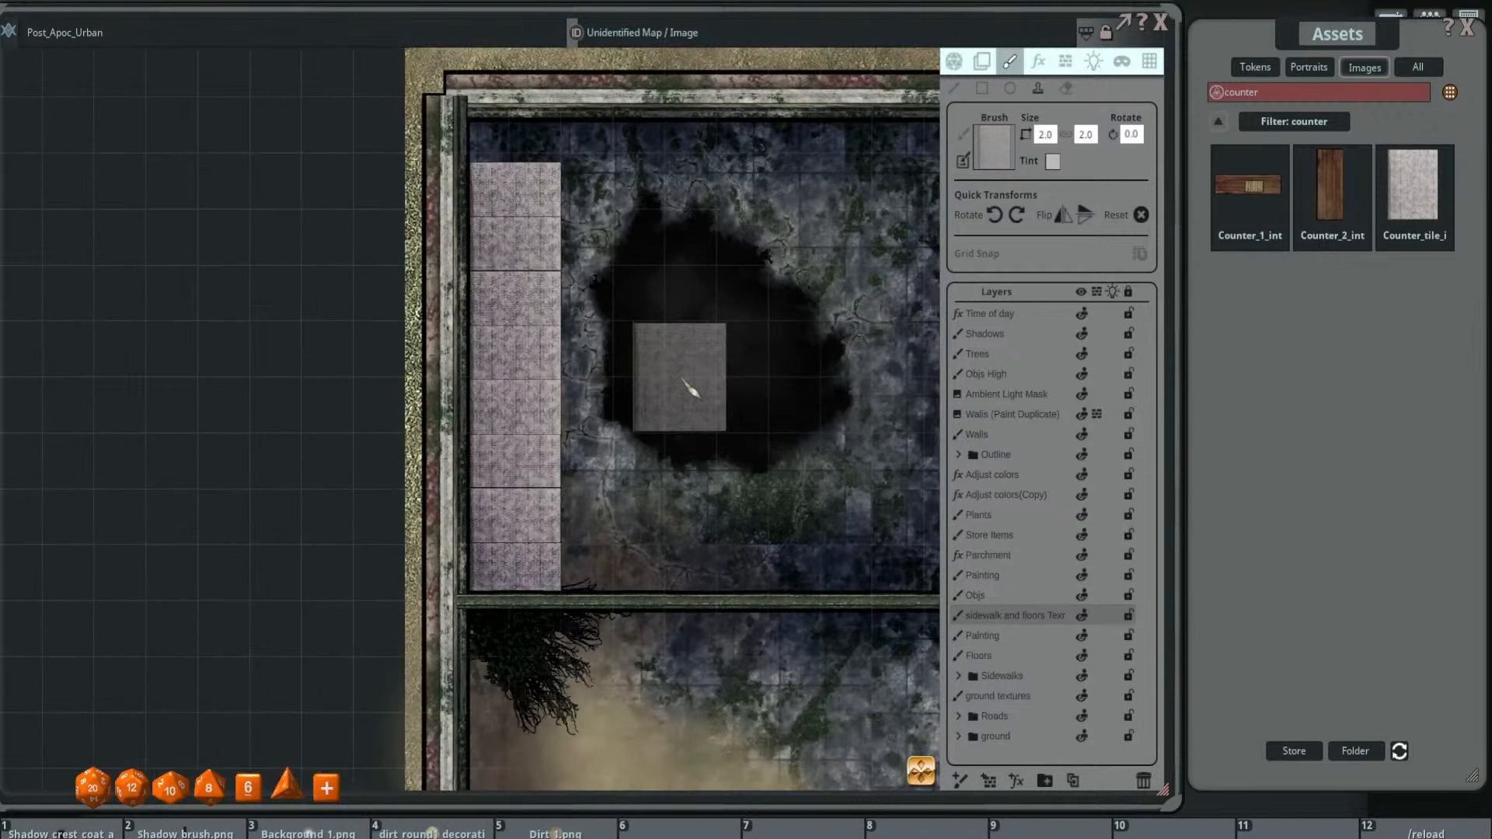
pyautogui.scroll(3, 684, 394)
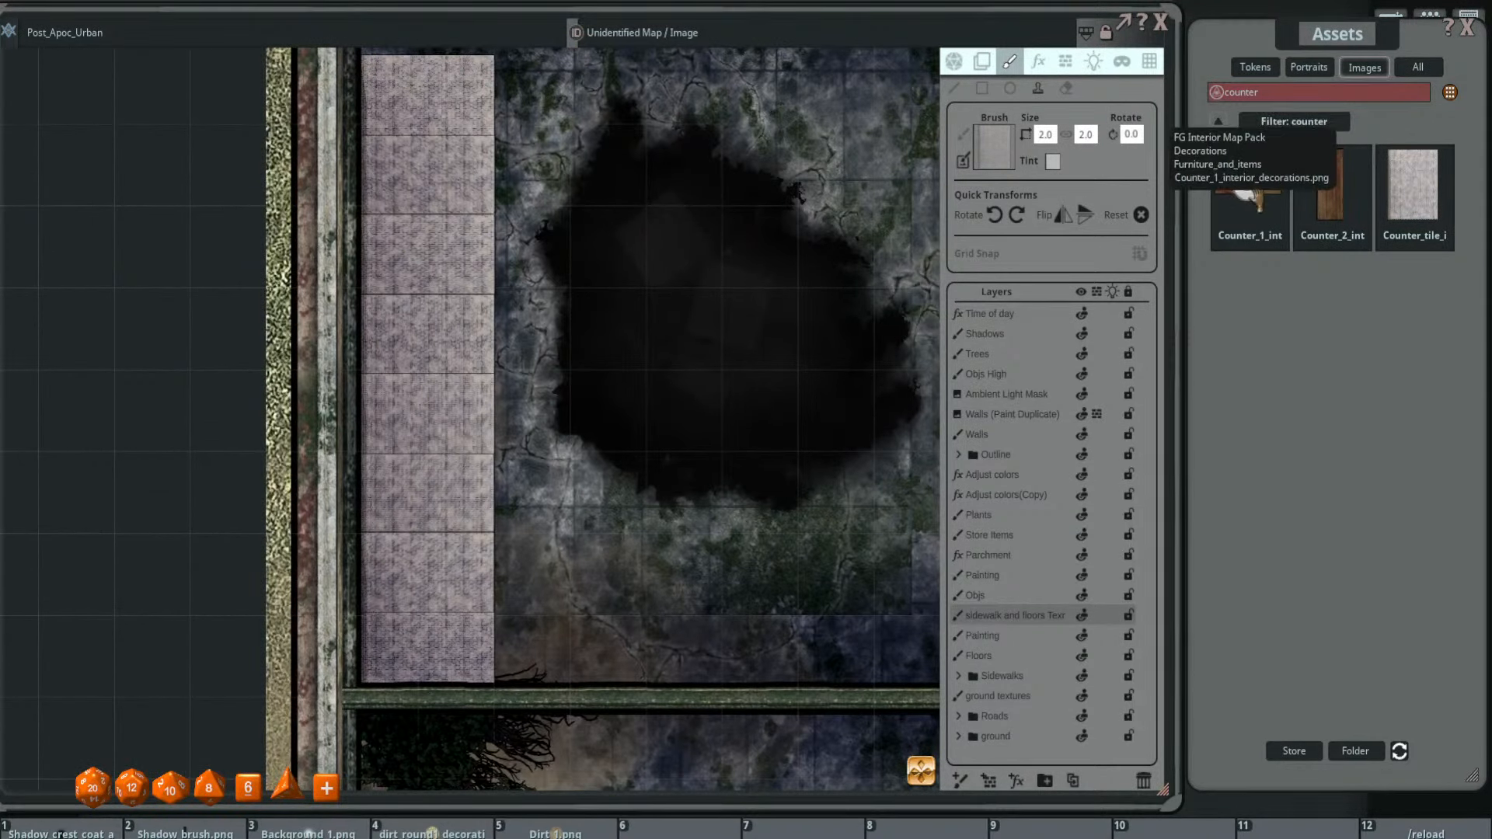
# - Search the image assets for "table" and load the Table_wood_2 wooden table as the stamp
pyautogui.click(1247, 187)
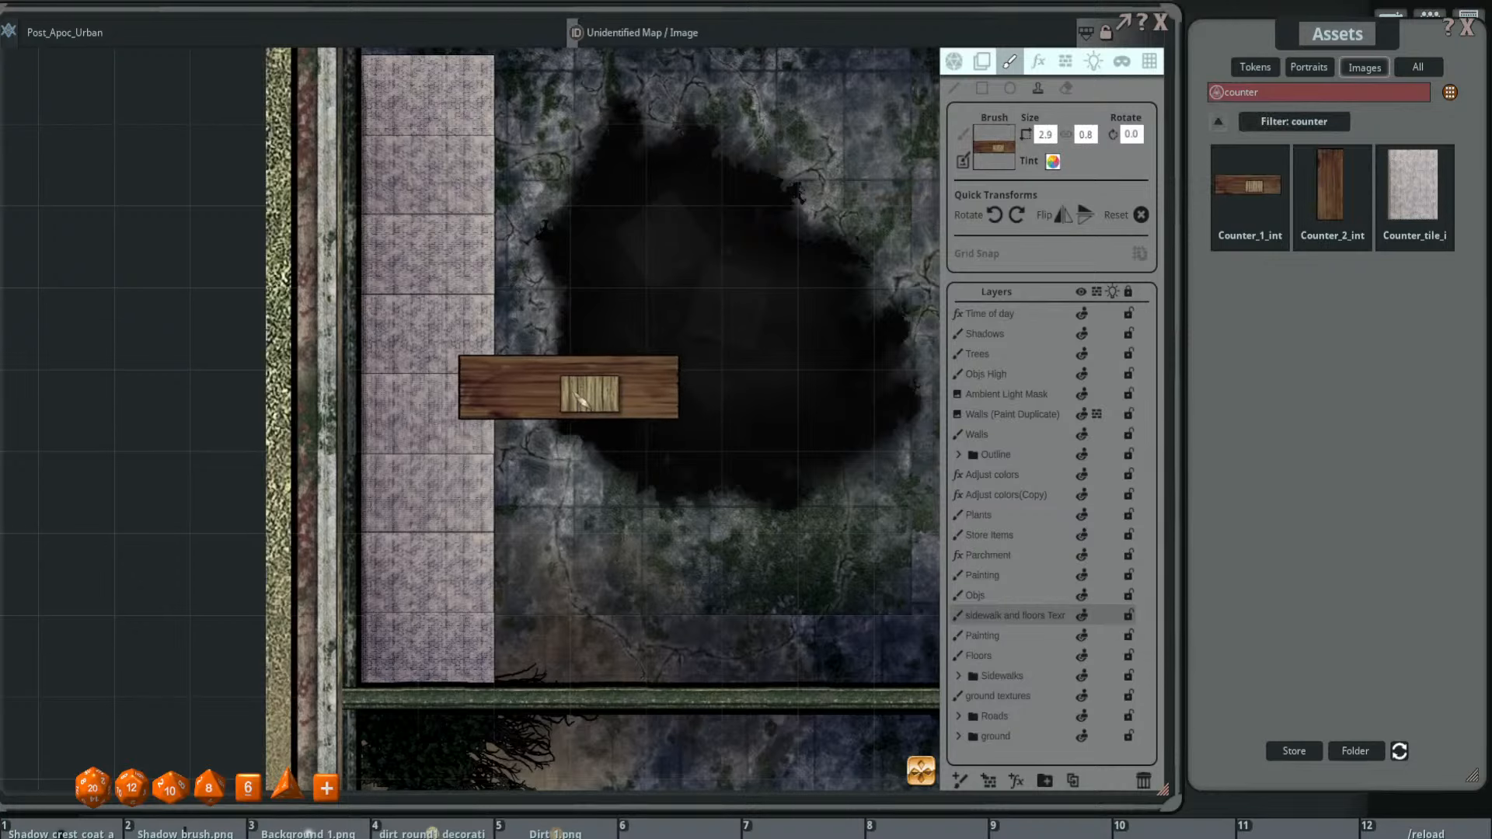
pyautogui.click(1217, 91)
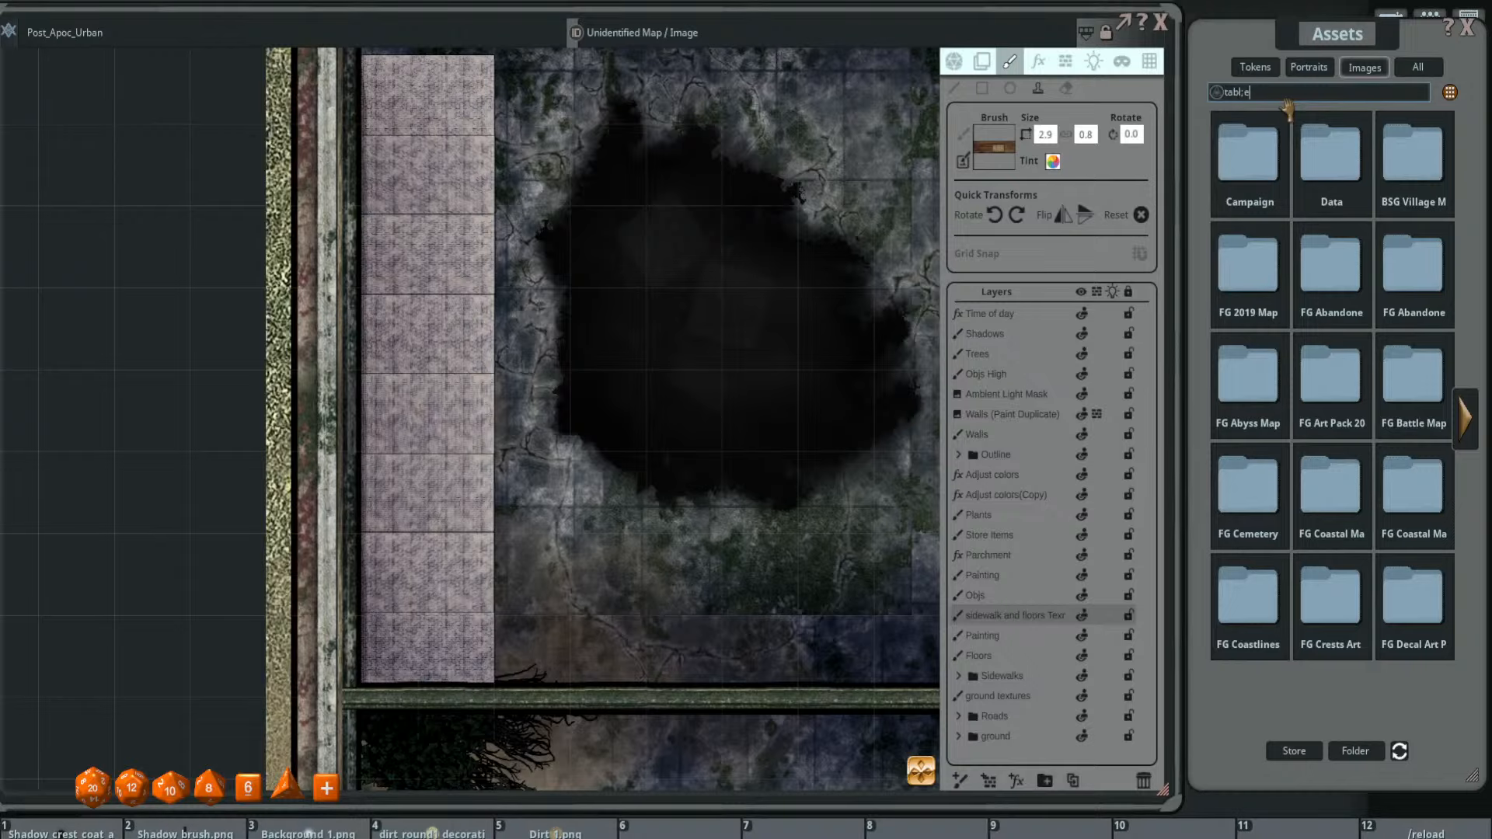
pyautogui.write('tabl;e')
pyautogui.press('BackSpace')
pyautogui.press('BackSpace')
pyautogui.press('BackSpace')
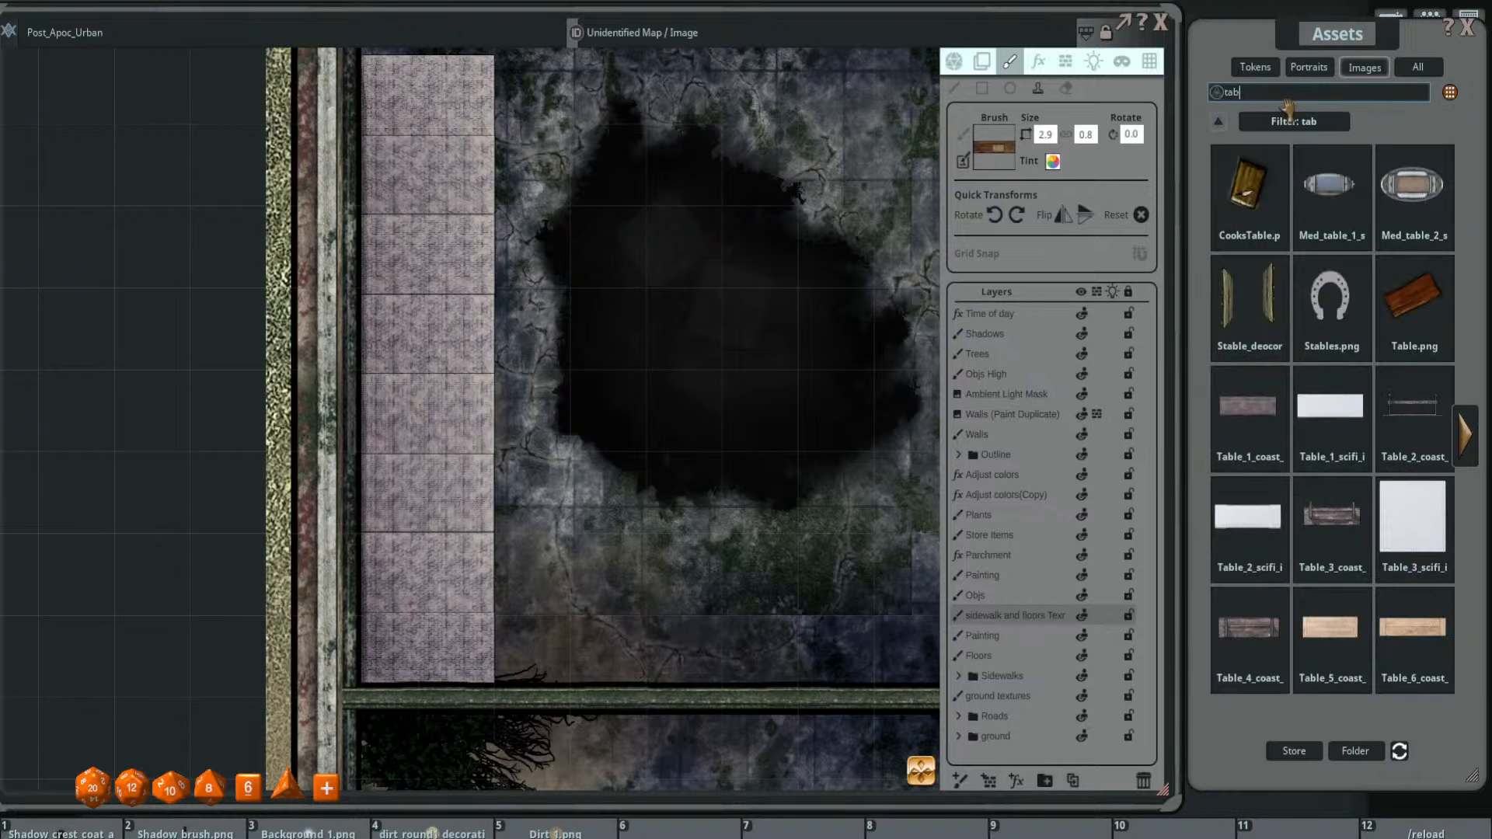
pyautogui.press('Return')
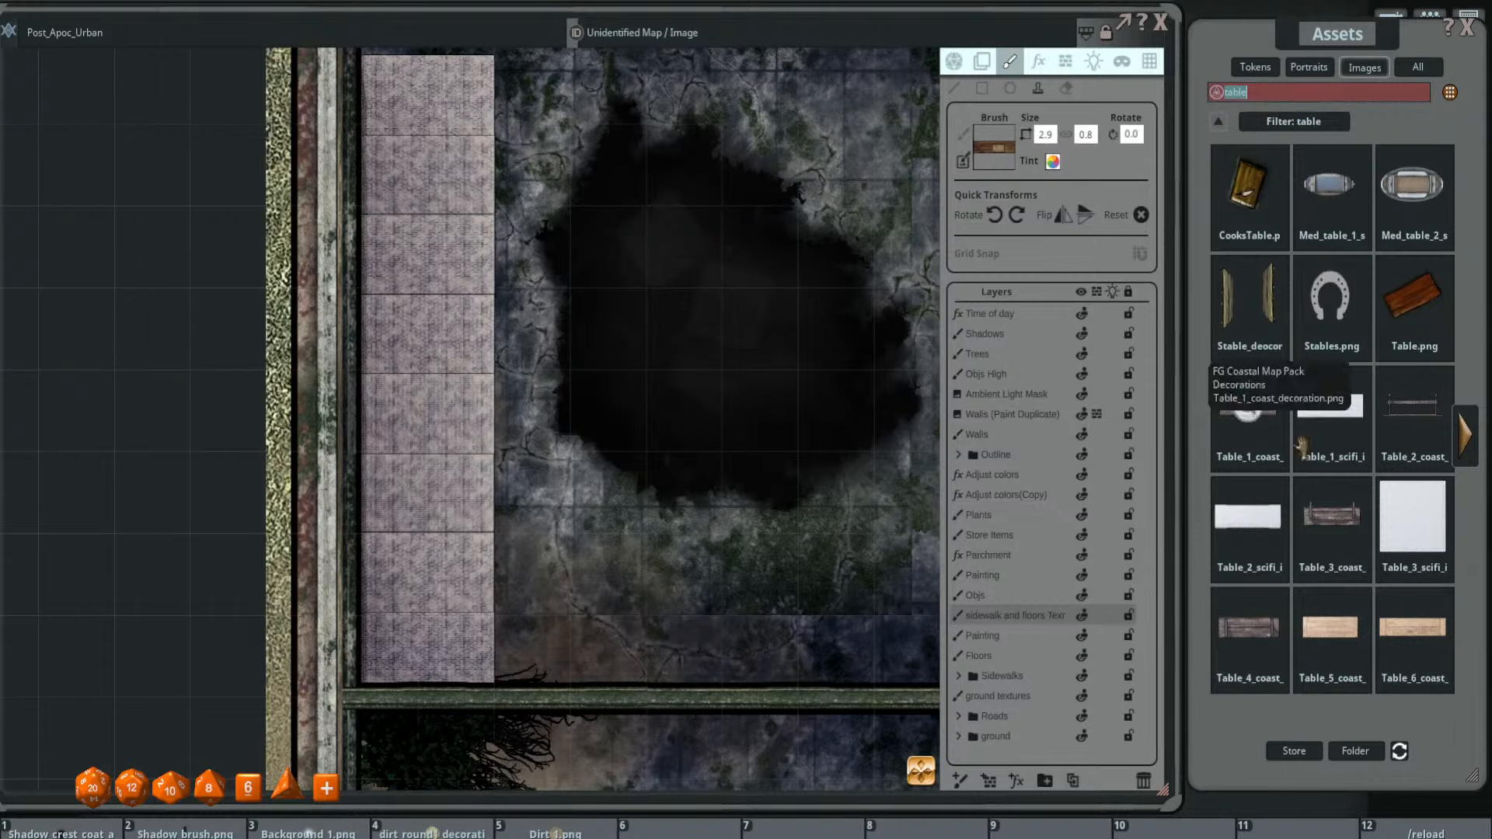
pyautogui.click(1468, 436)
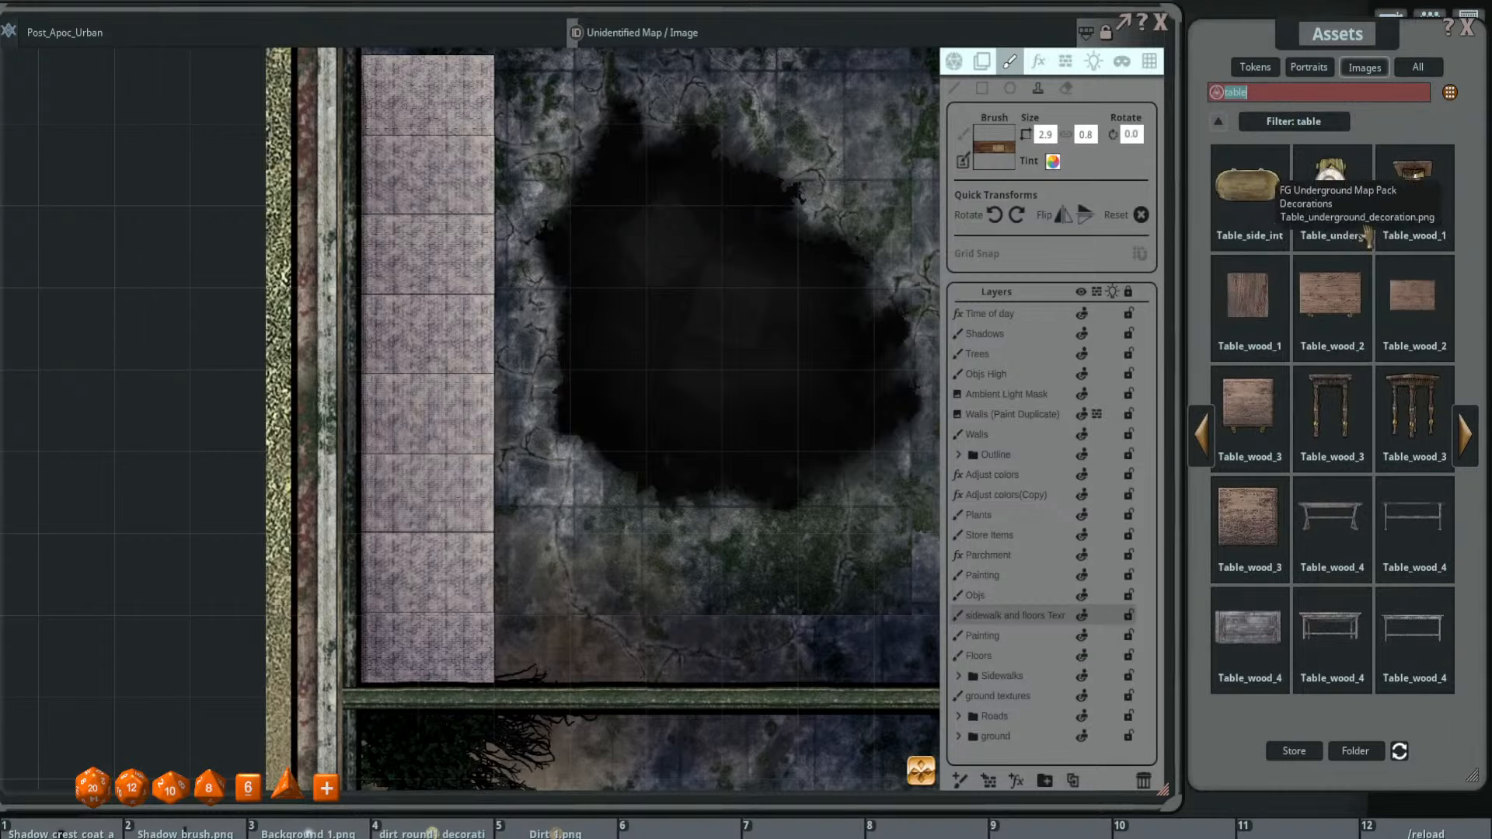
pyautogui.click(1330, 293)
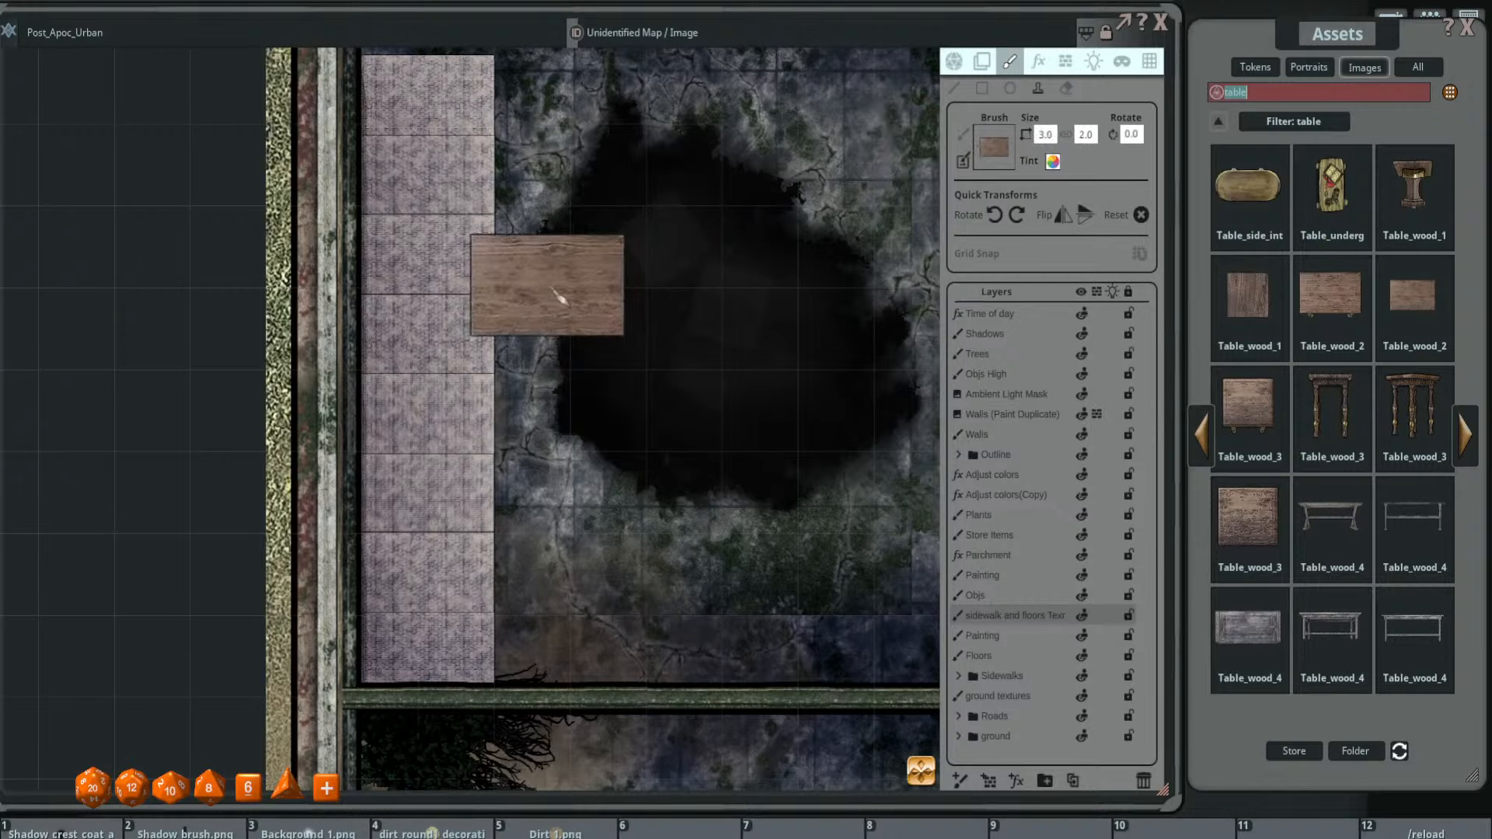
# - Size the wooden table stamp to 2.4 by 1.6, rotate it to 280°, and stamp it on the Objs layer near the tiled strip's north end
pyautogui.scroll(-17, 437, 435)
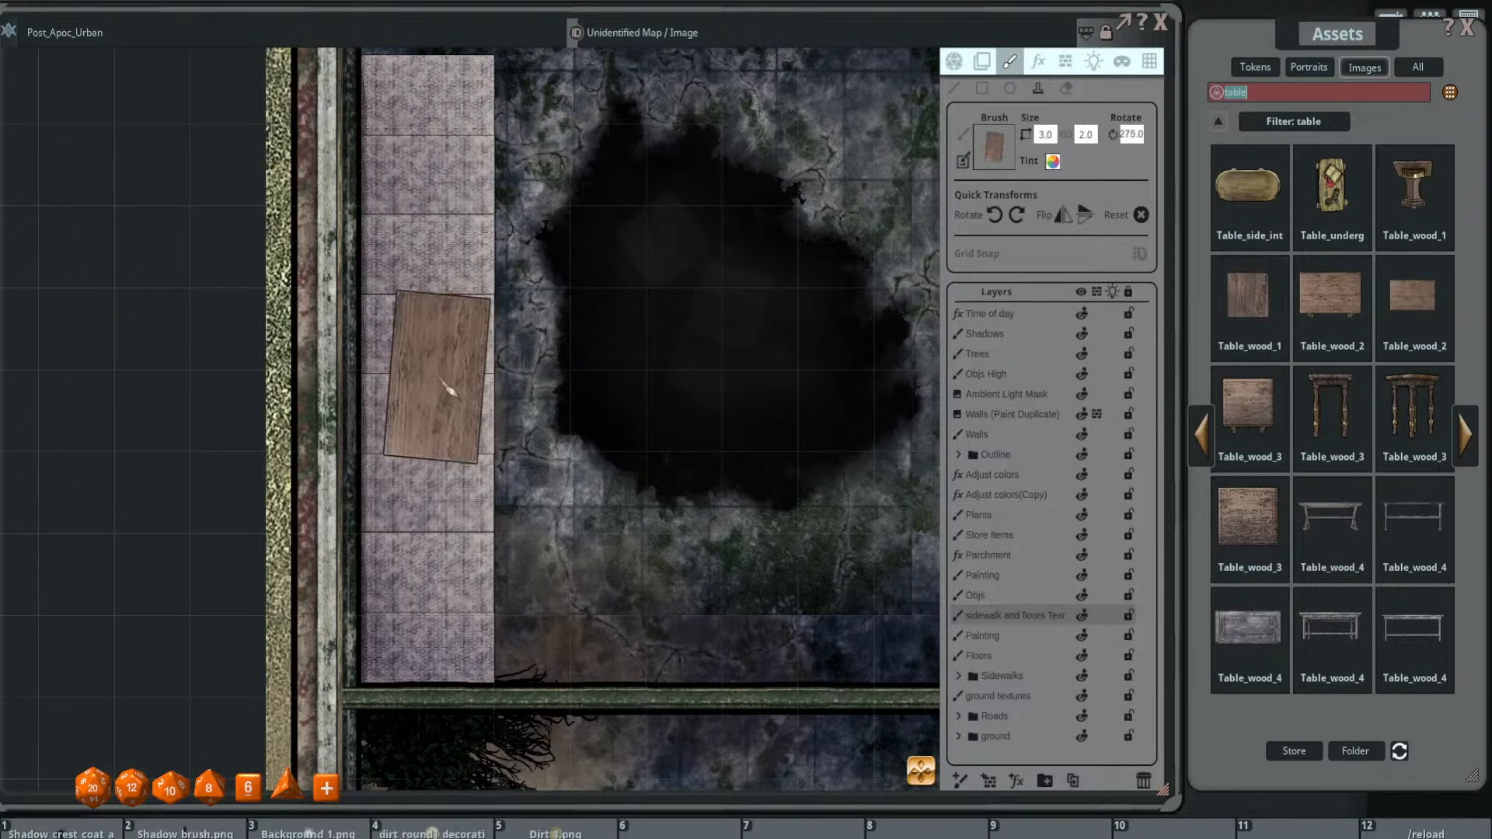
pyautogui.scroll(-4, 440, 379)
pyautogui.moveTo(441, 163); pyautogui.dragTo(528, 331)
pyautogui.scroll(2, 523, 320)
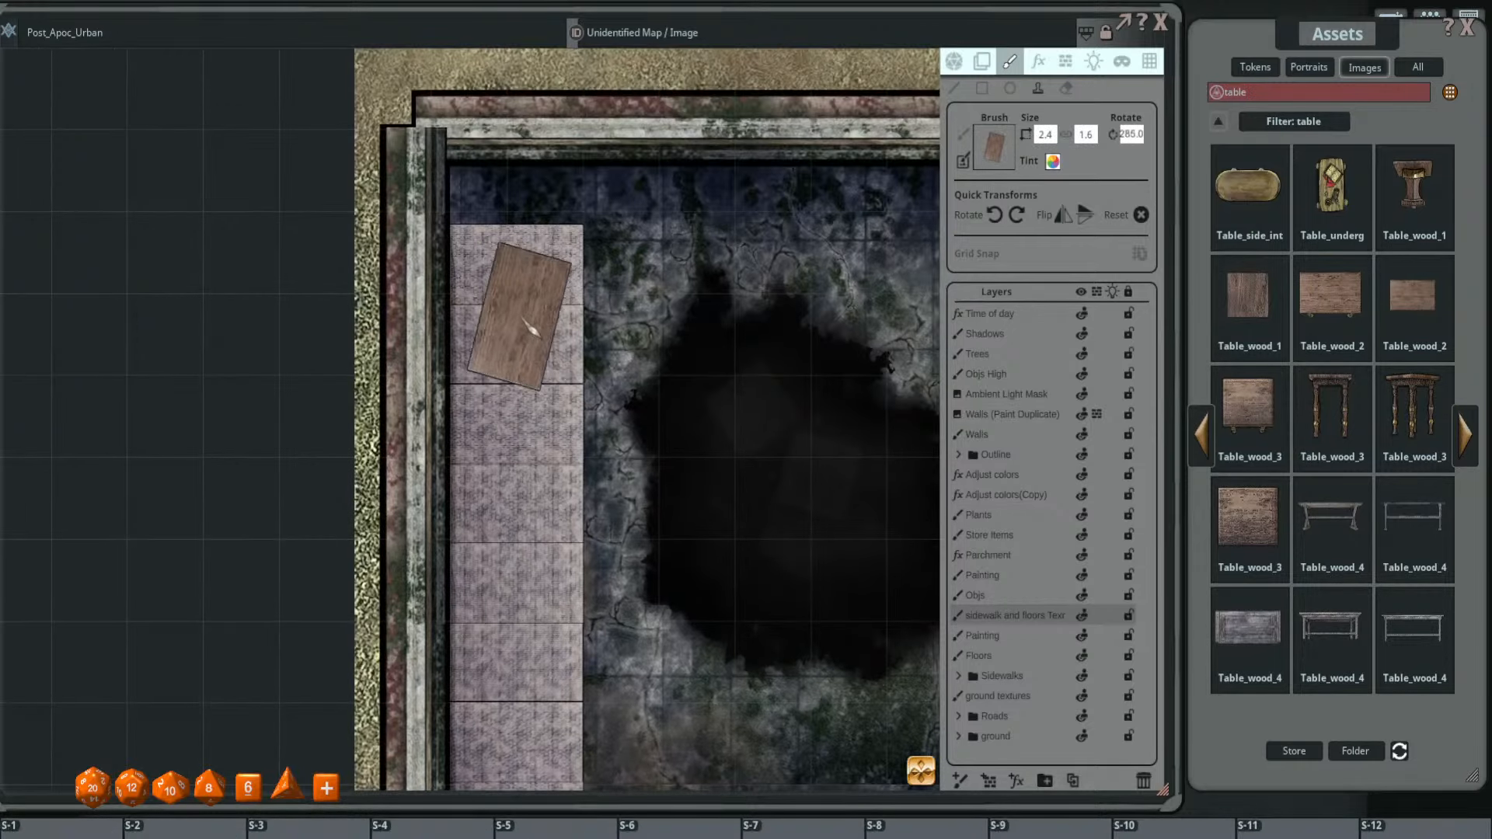
pyautogui.click(976, 595)
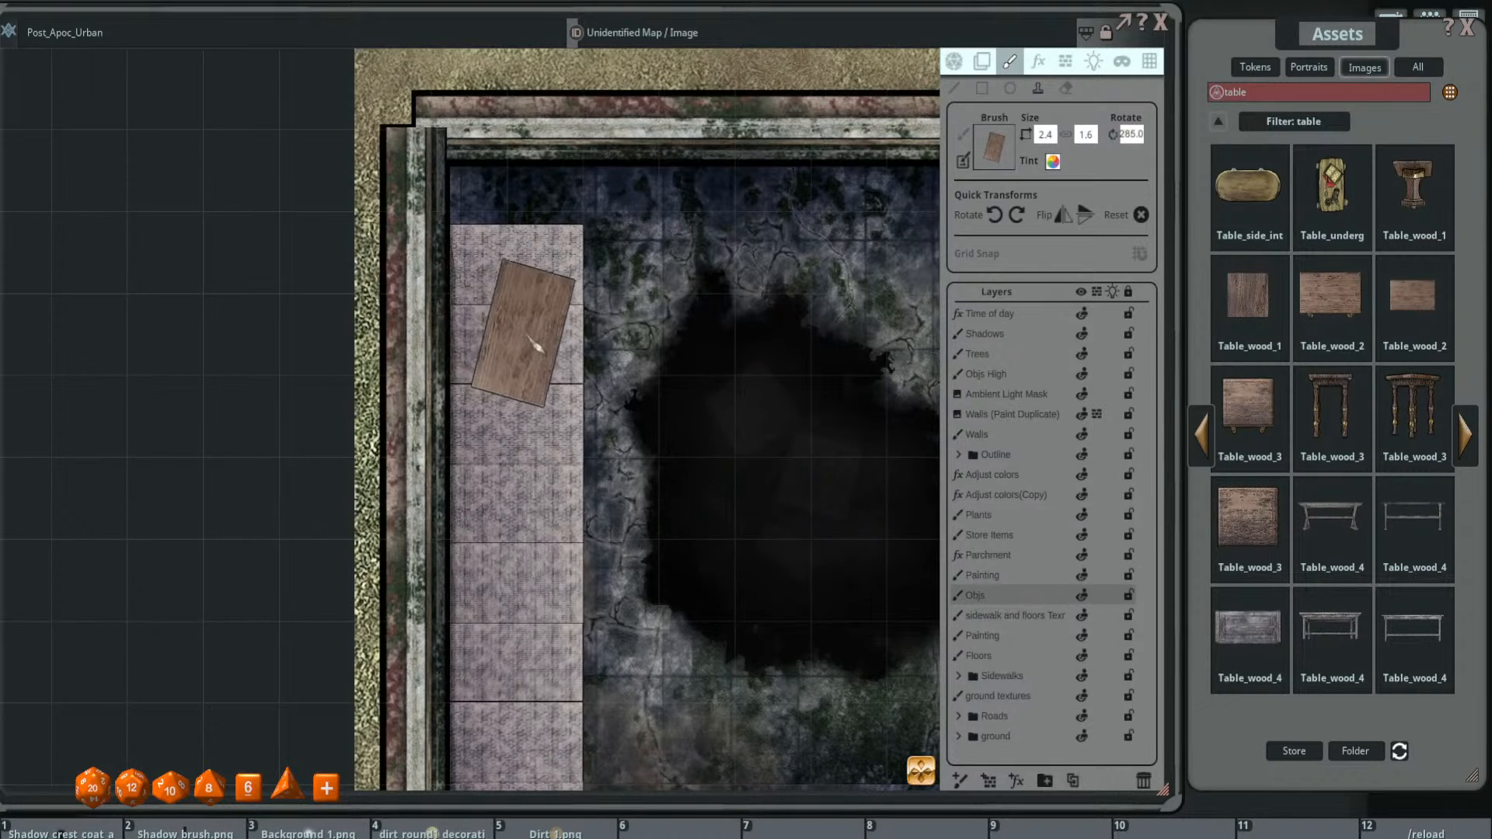
pyautogui.scroll(-1, 536, 334)
pyautogui.click(535, 334)
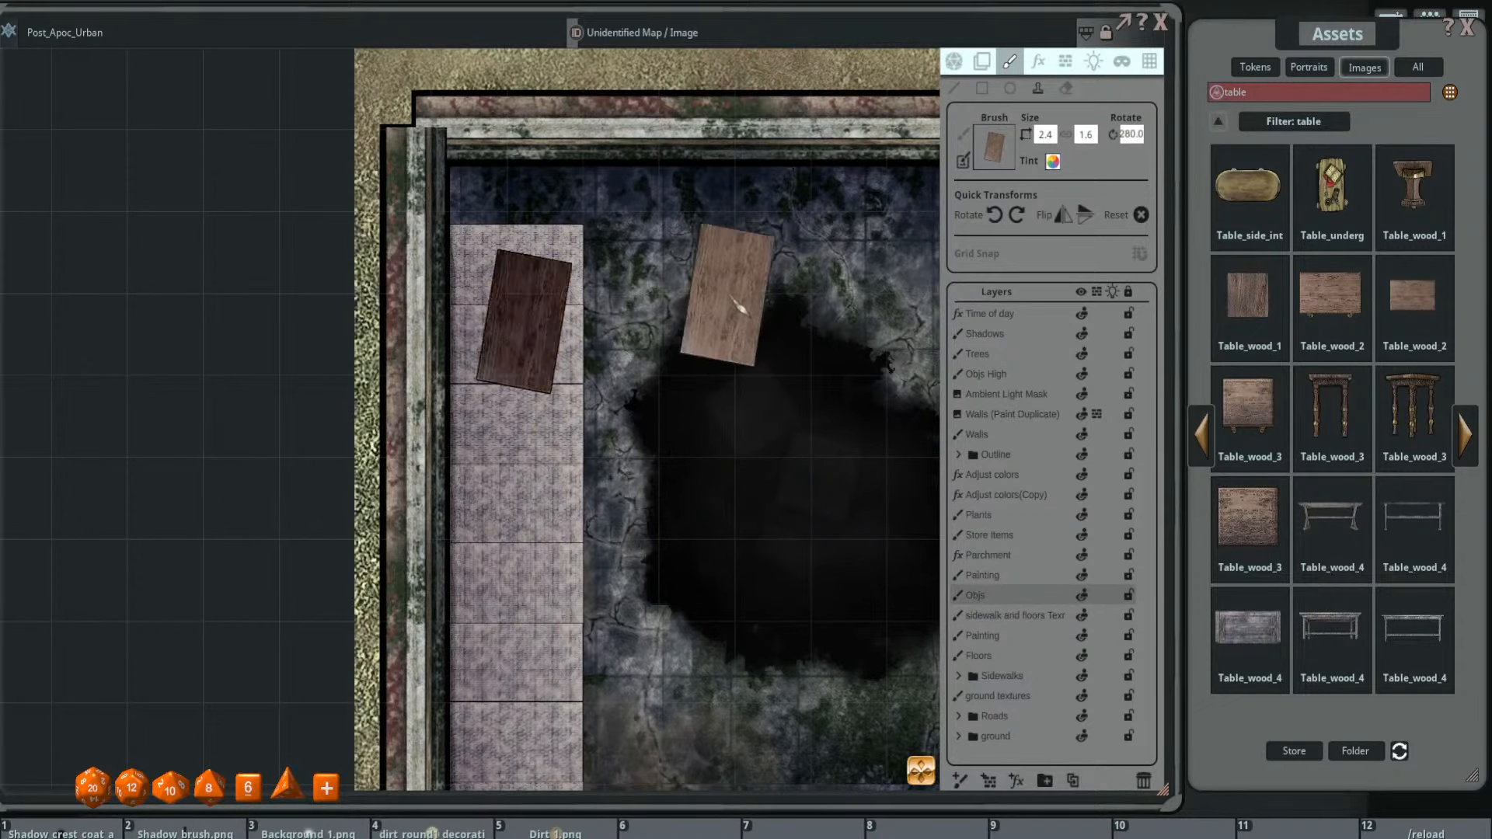
# - Shrink the table stamp to 1.9 by 1.3, rotate it to 185°, and place it on the tiled strip just south of the first table
pyautogui.scroll(-2, 734, 331)
pyautogui.moveTo(761, 356); pyautogui.dragTo(703, 294)
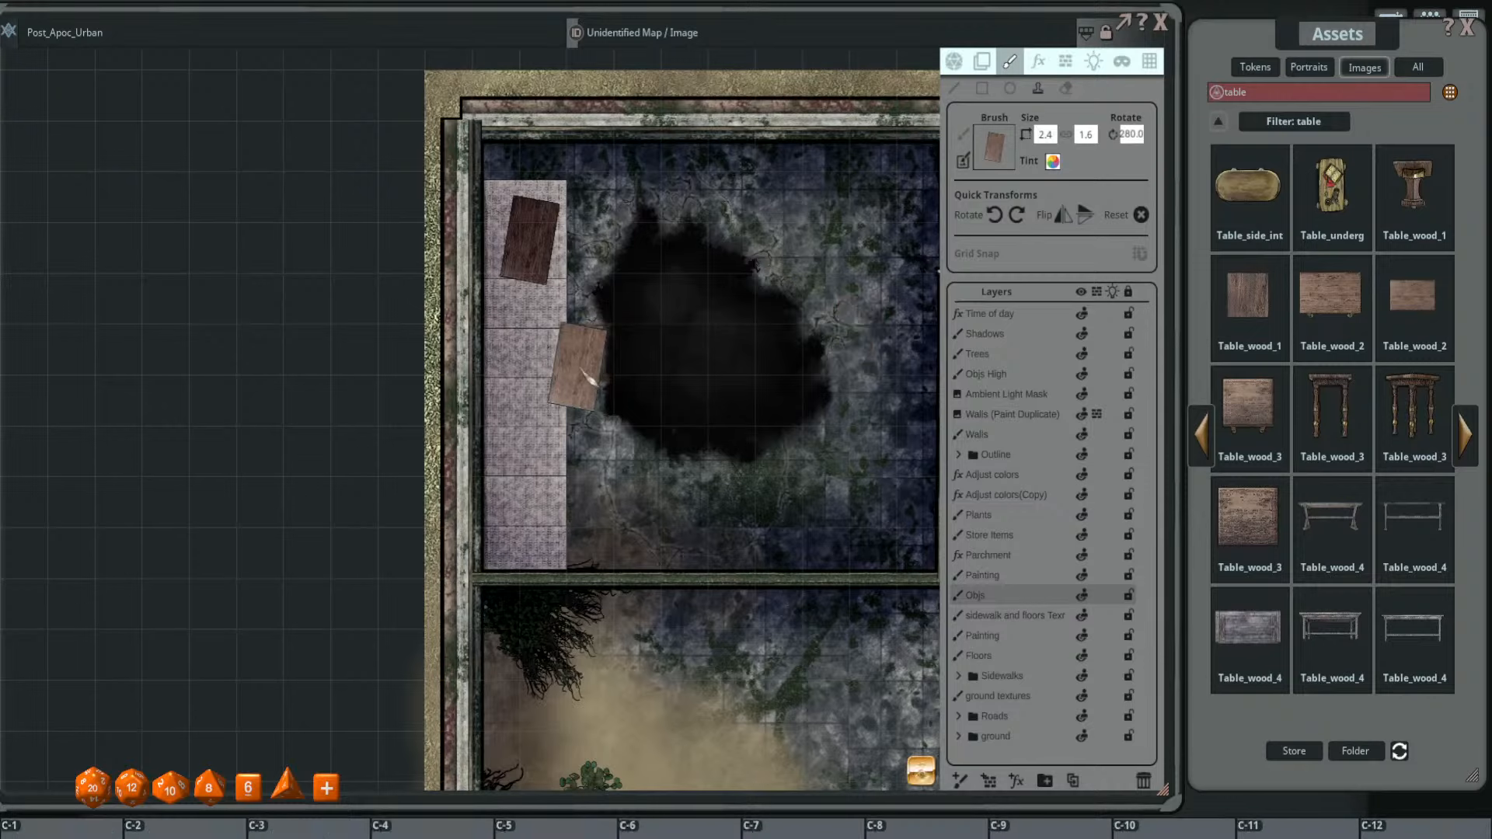
pyautogui.scroll(-2, 582, 370)
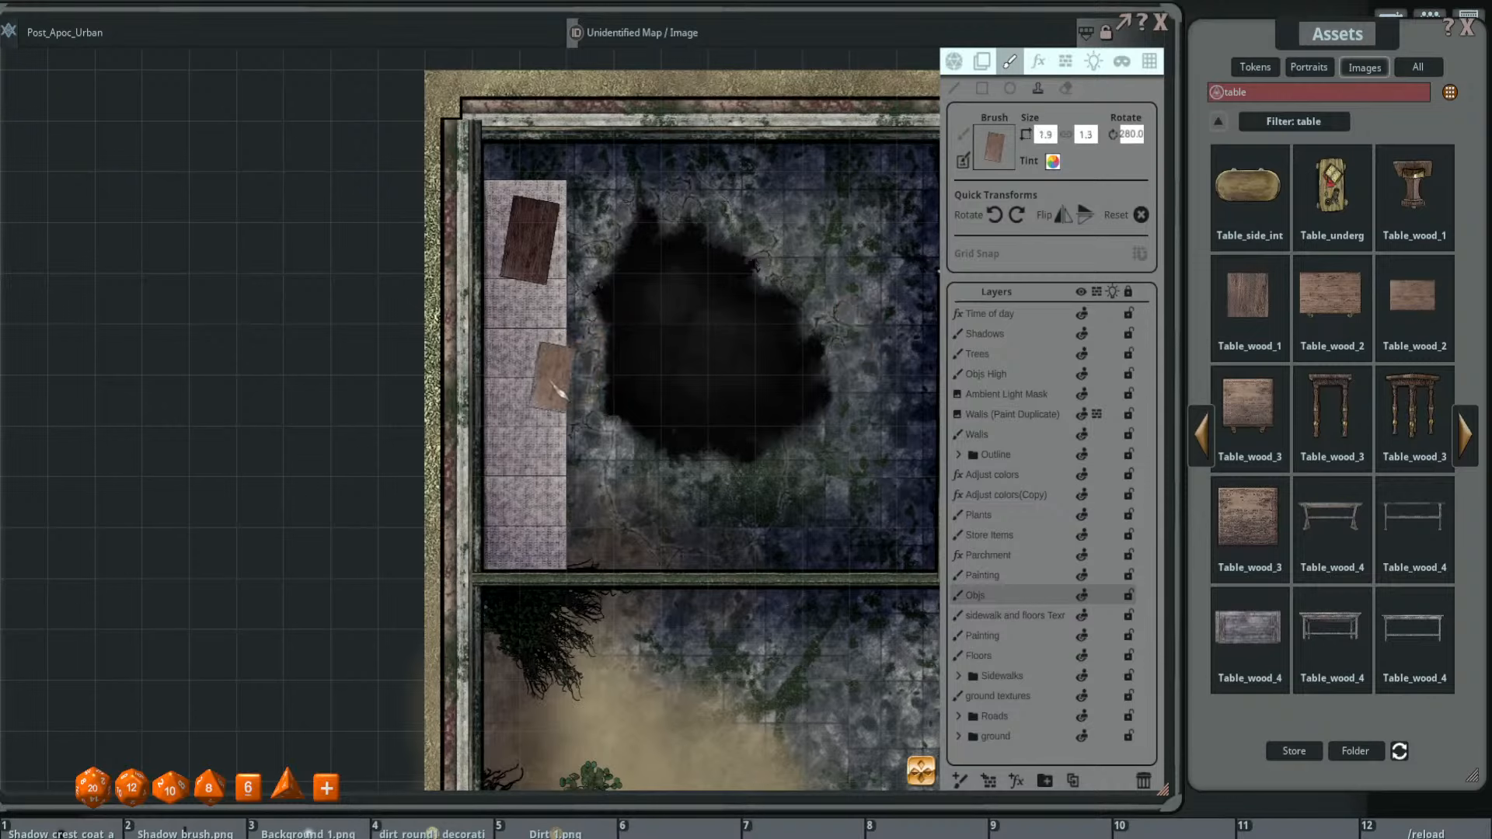
pyautogui.scroll(-3, 519, 472)
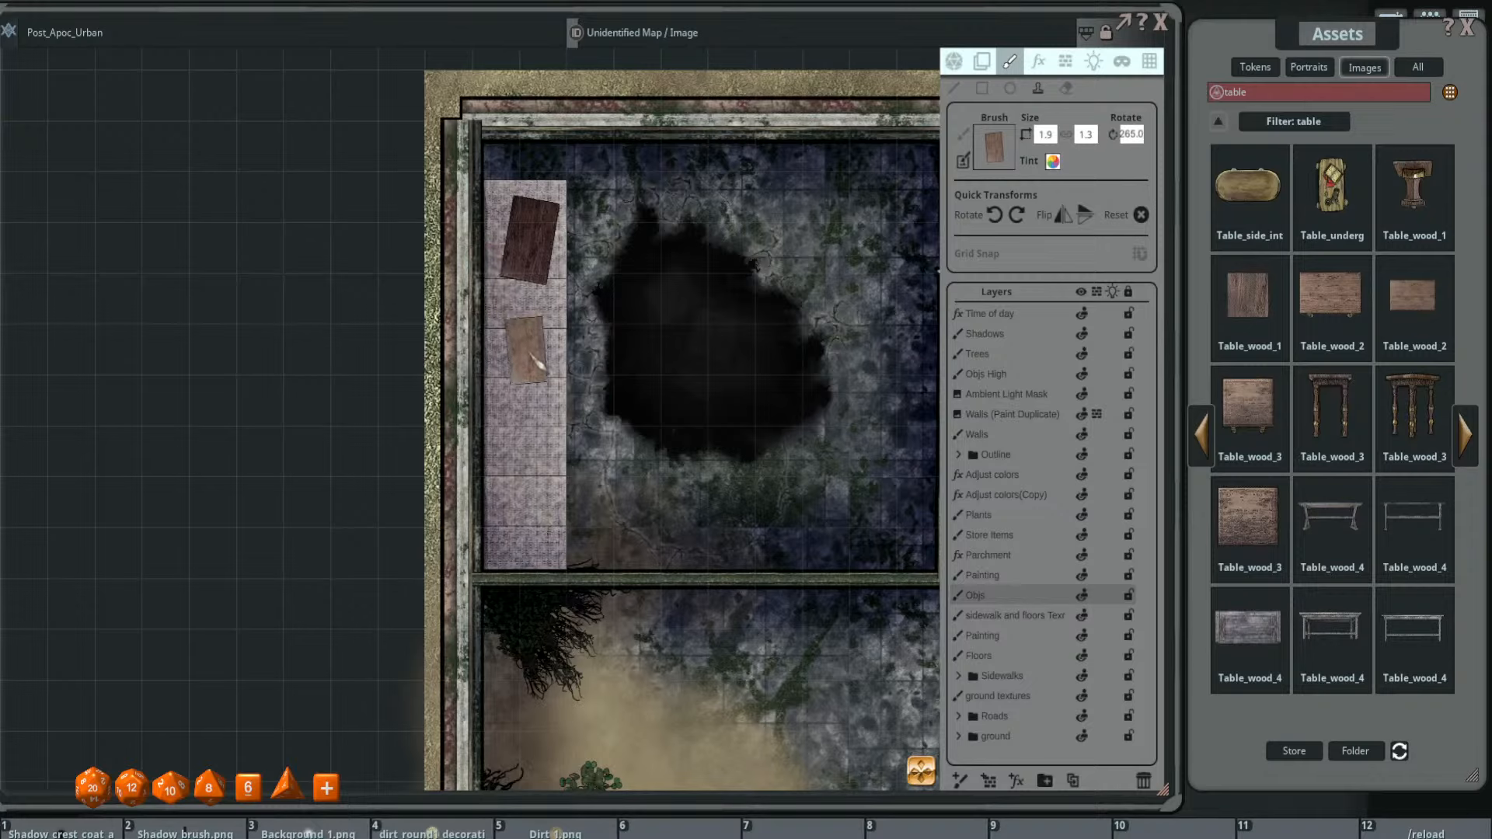
pyautogui.scroll(-8, 530, 342)
pyautogui.click(531, 335)
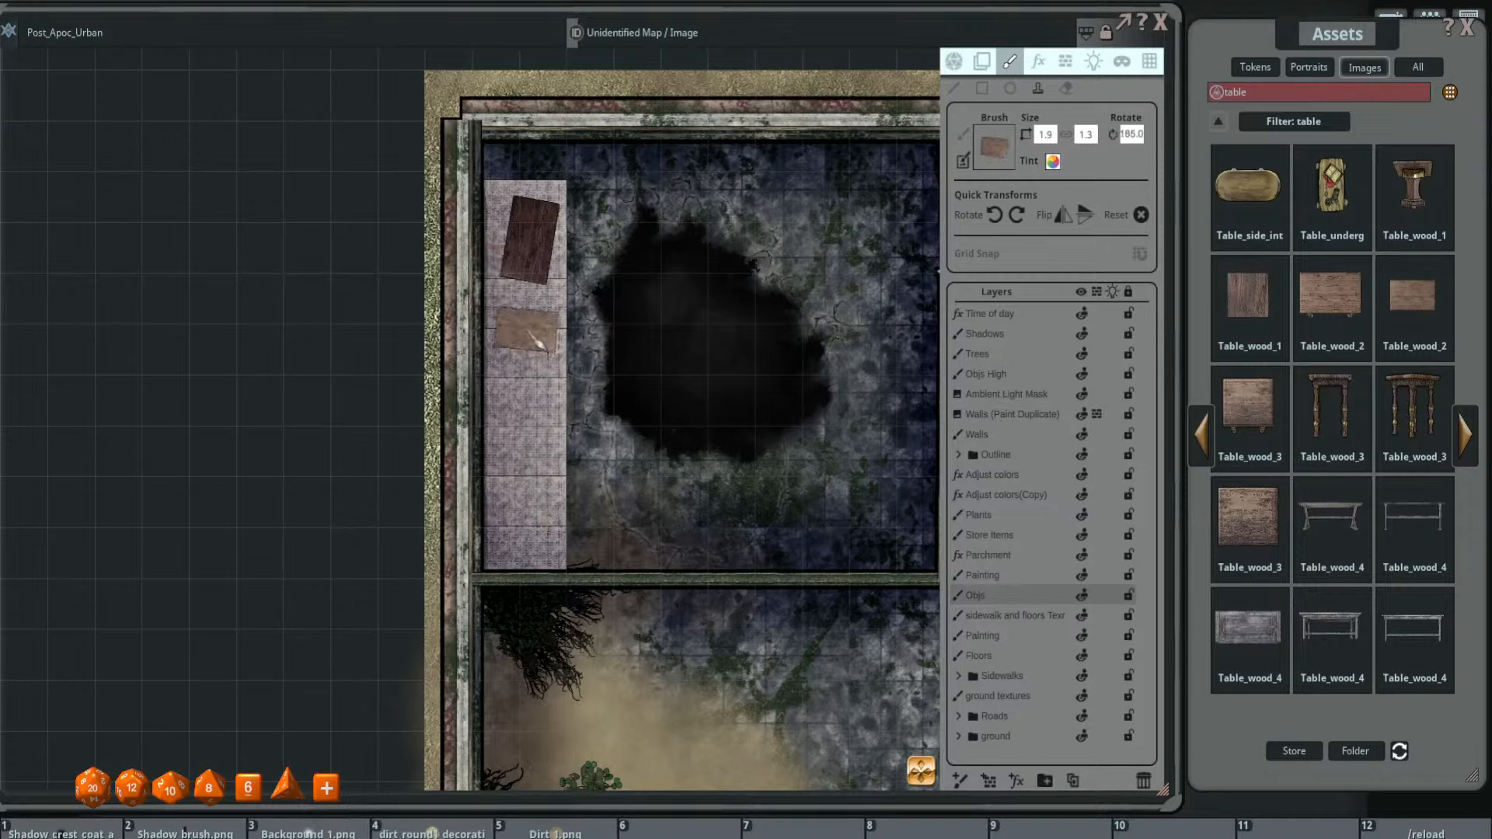
pyautogui.scroll(-3, 708, 355)
pyautogui.moveTo(708, 355); pyautogui.dragTo(716, 306)
pyautogui.scroll(4, 700, 292)
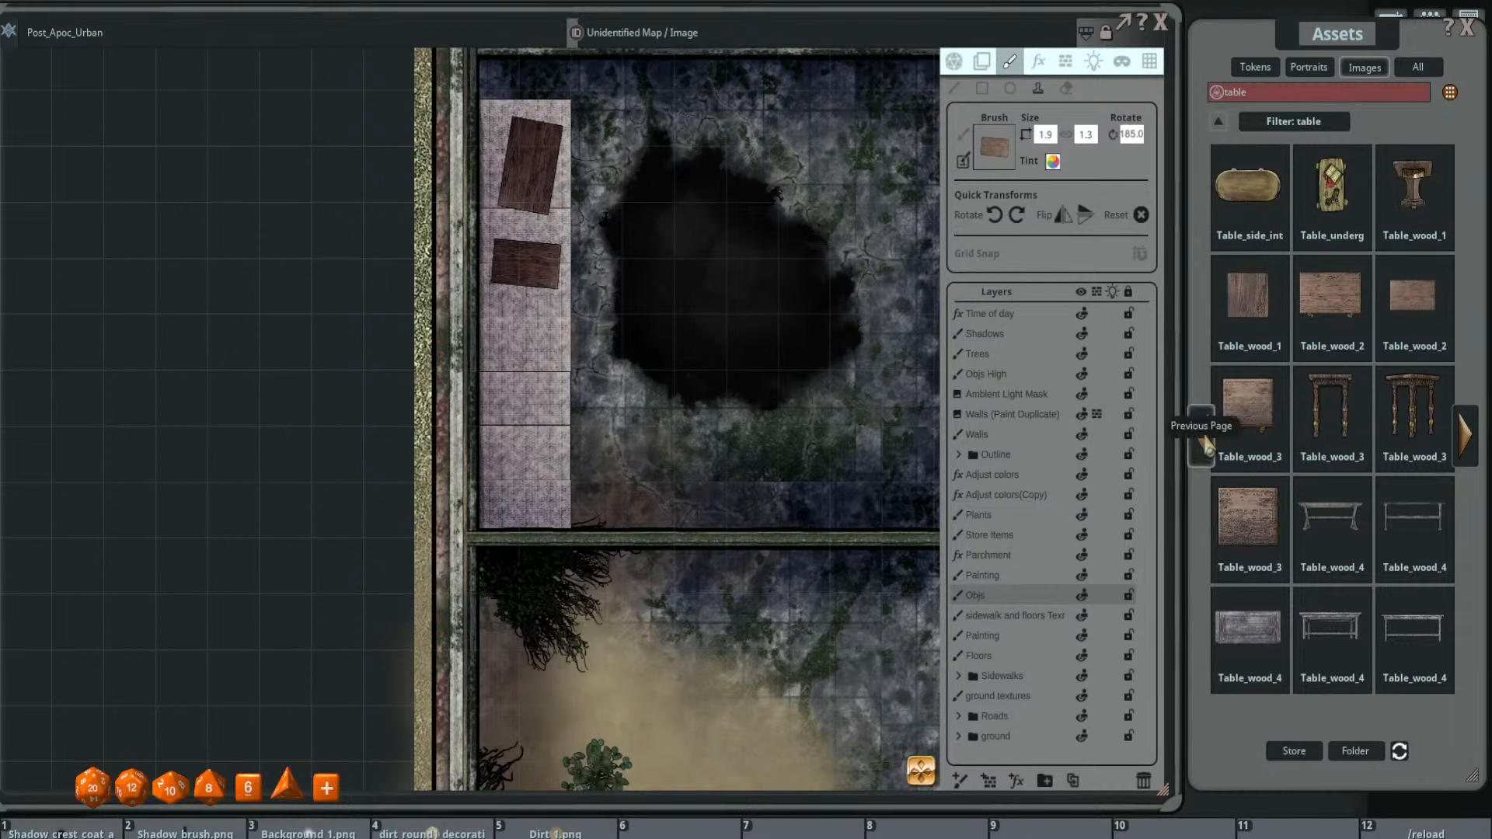
pyautogui.click(1202, 439)
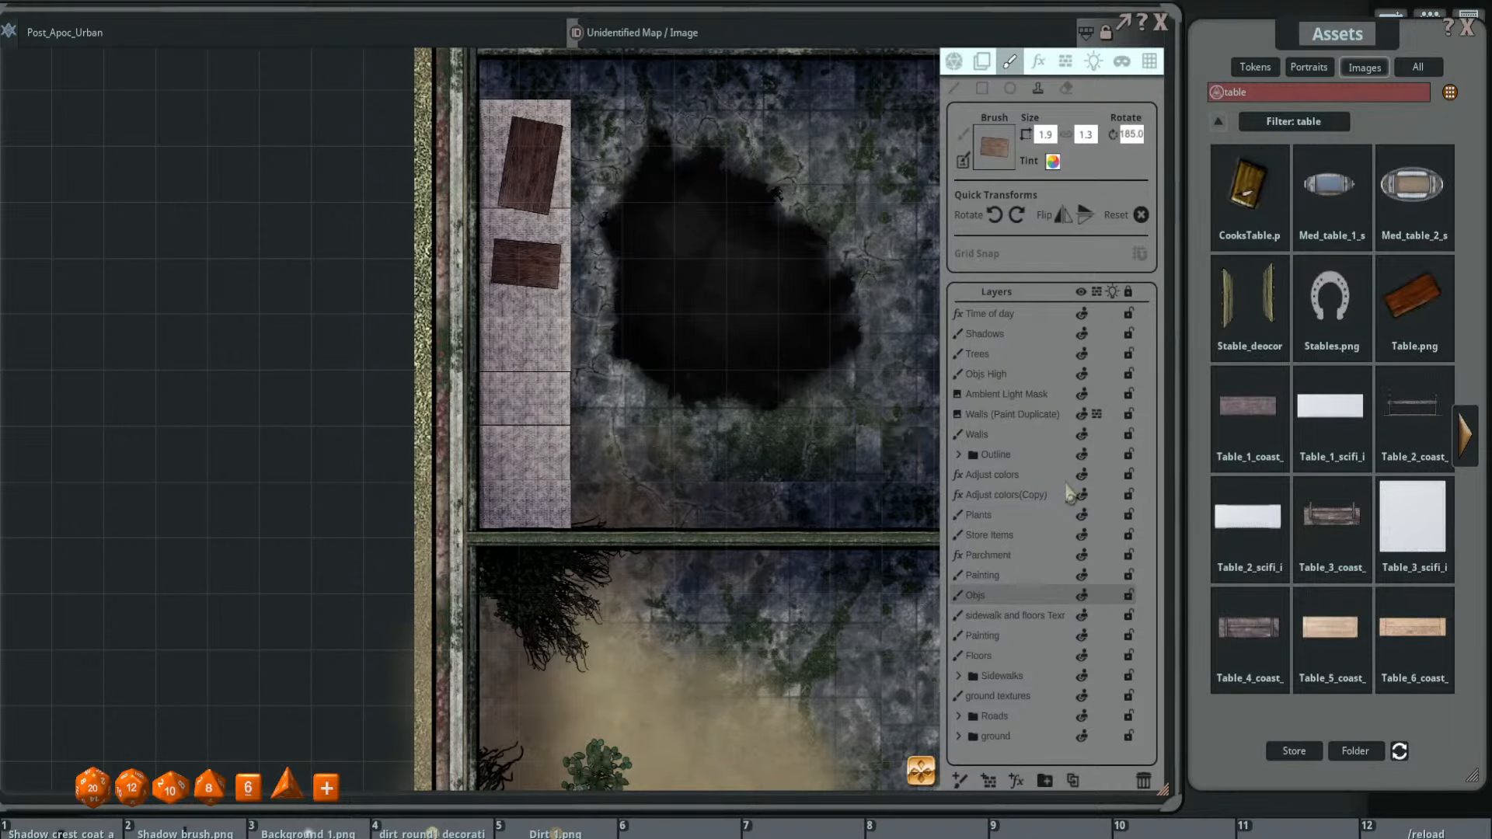
pyautogui.scroll(-3, 831, 443)
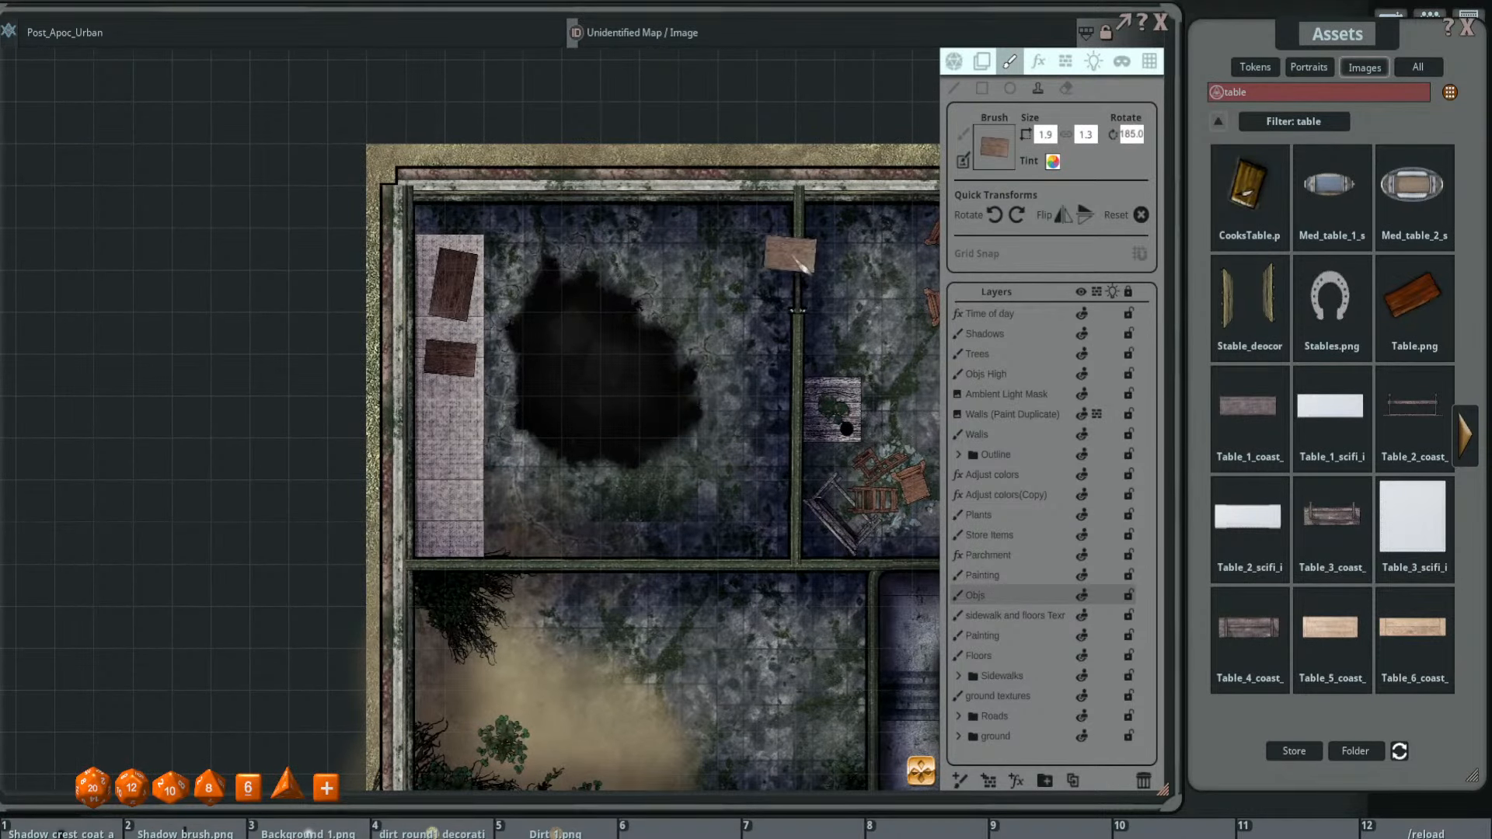
pyautogui.scroll(-1, 800, 341)
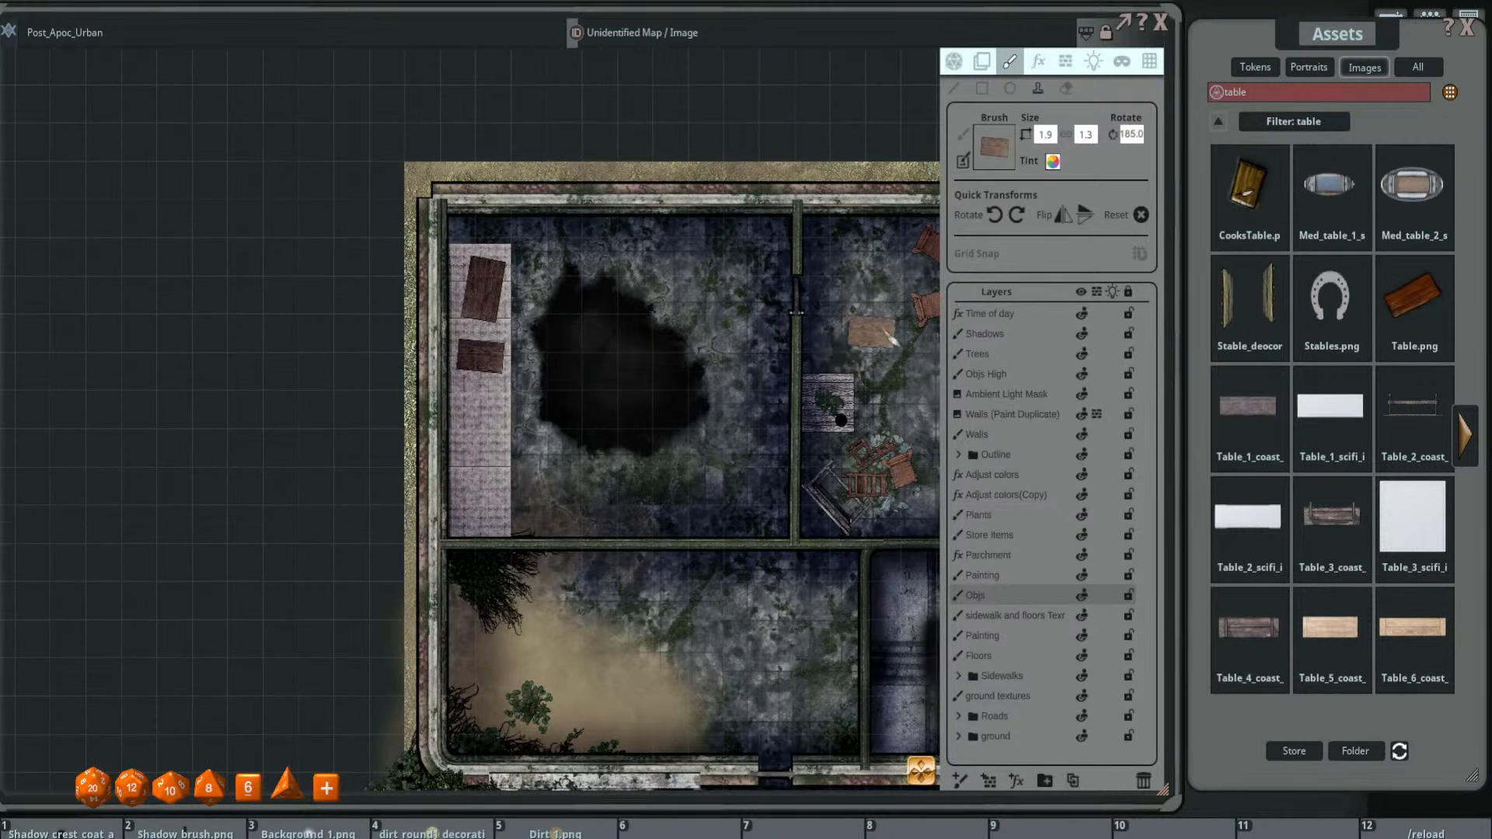
# - Draw a narrow mask area along the tiled strip's east edge on both the Adjust colors and Adjust colors(Copy) effect layers
pyautogui.click(1022, 477)
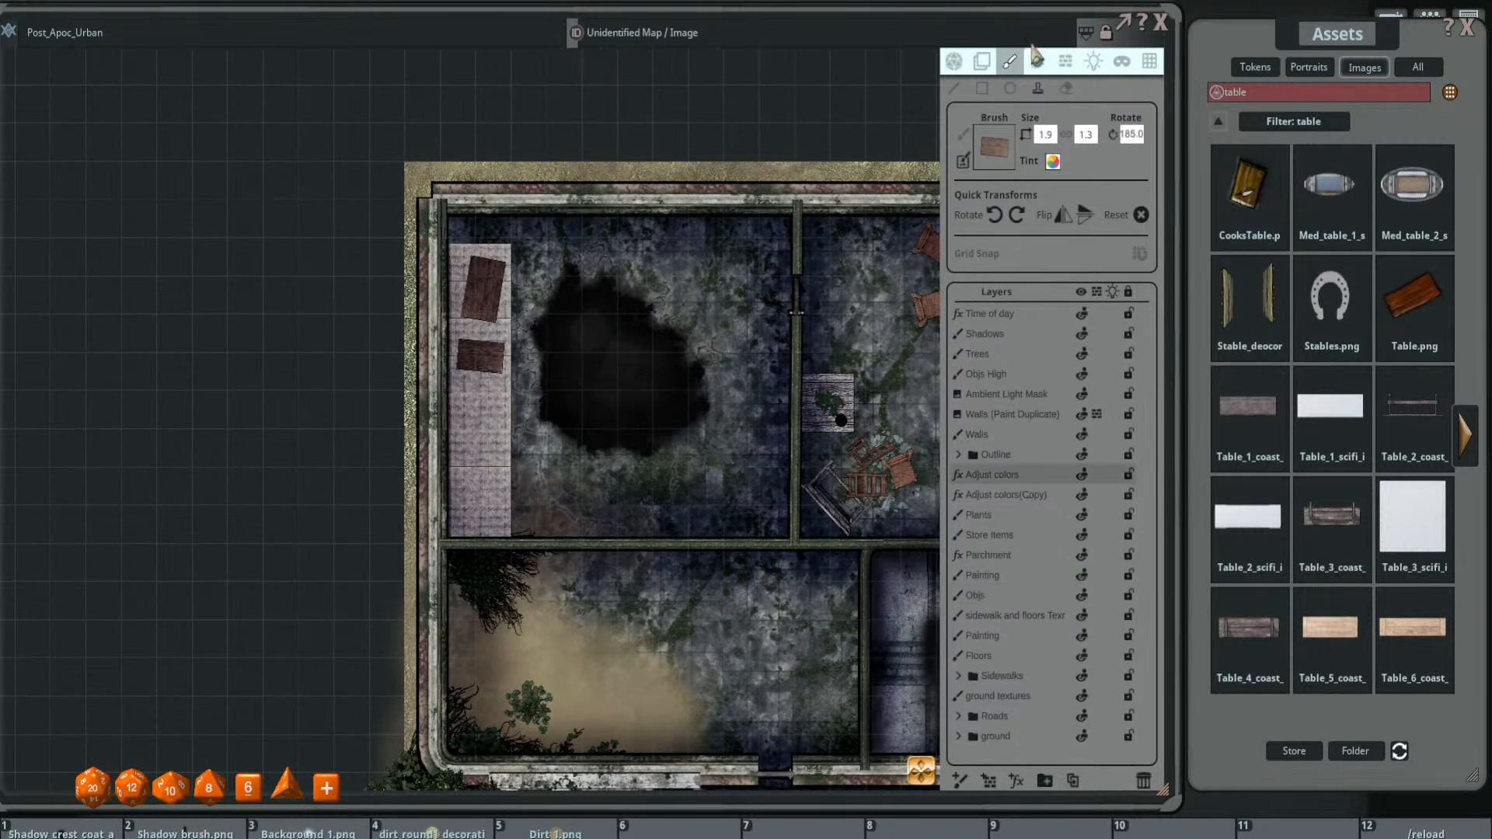
pyautogui.moveTo(670, 231); pyautogui.dragTo(610, 252)
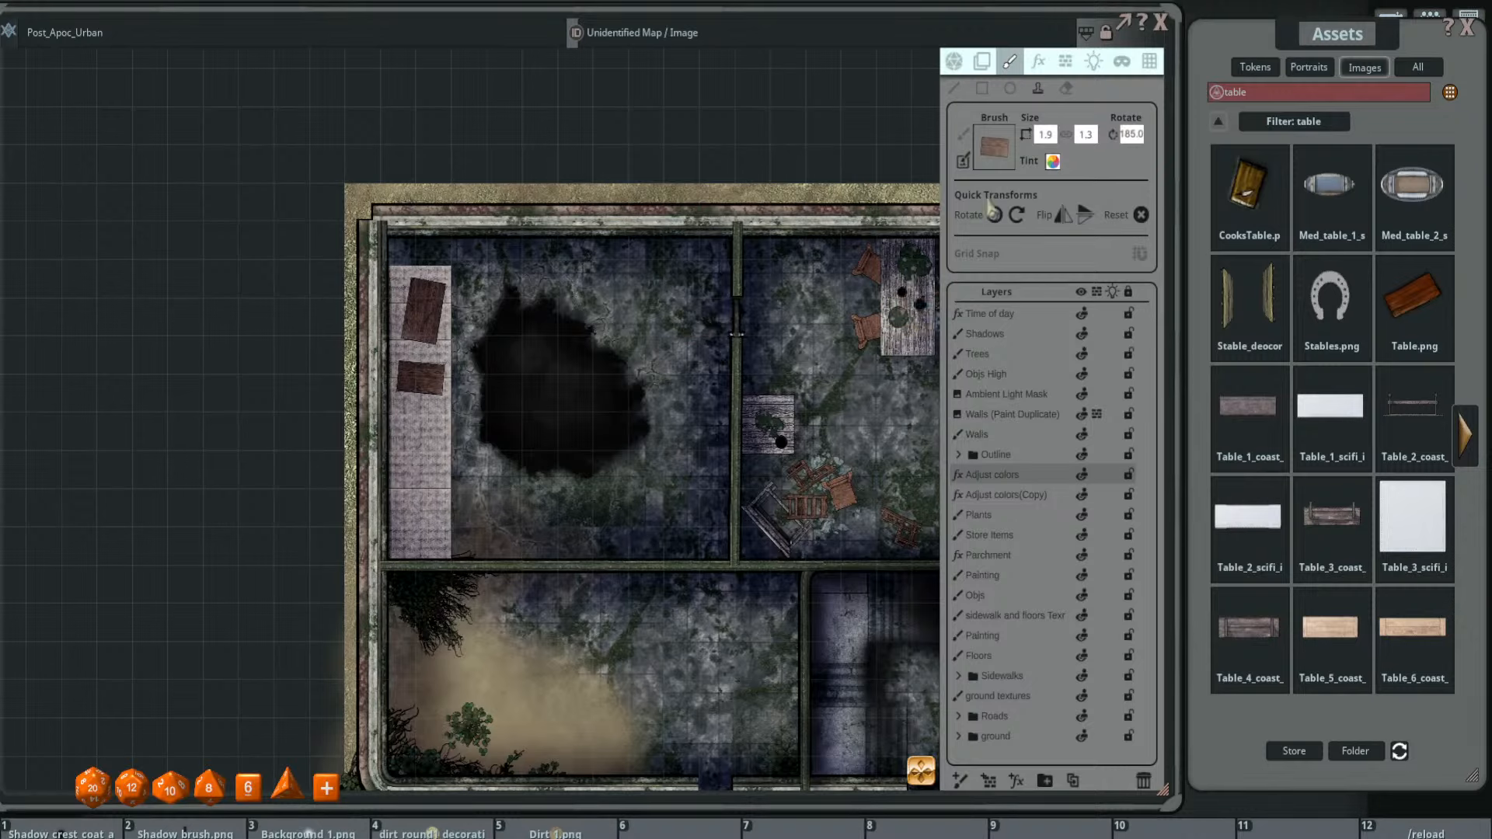
pyautogui.click(1038, 61)
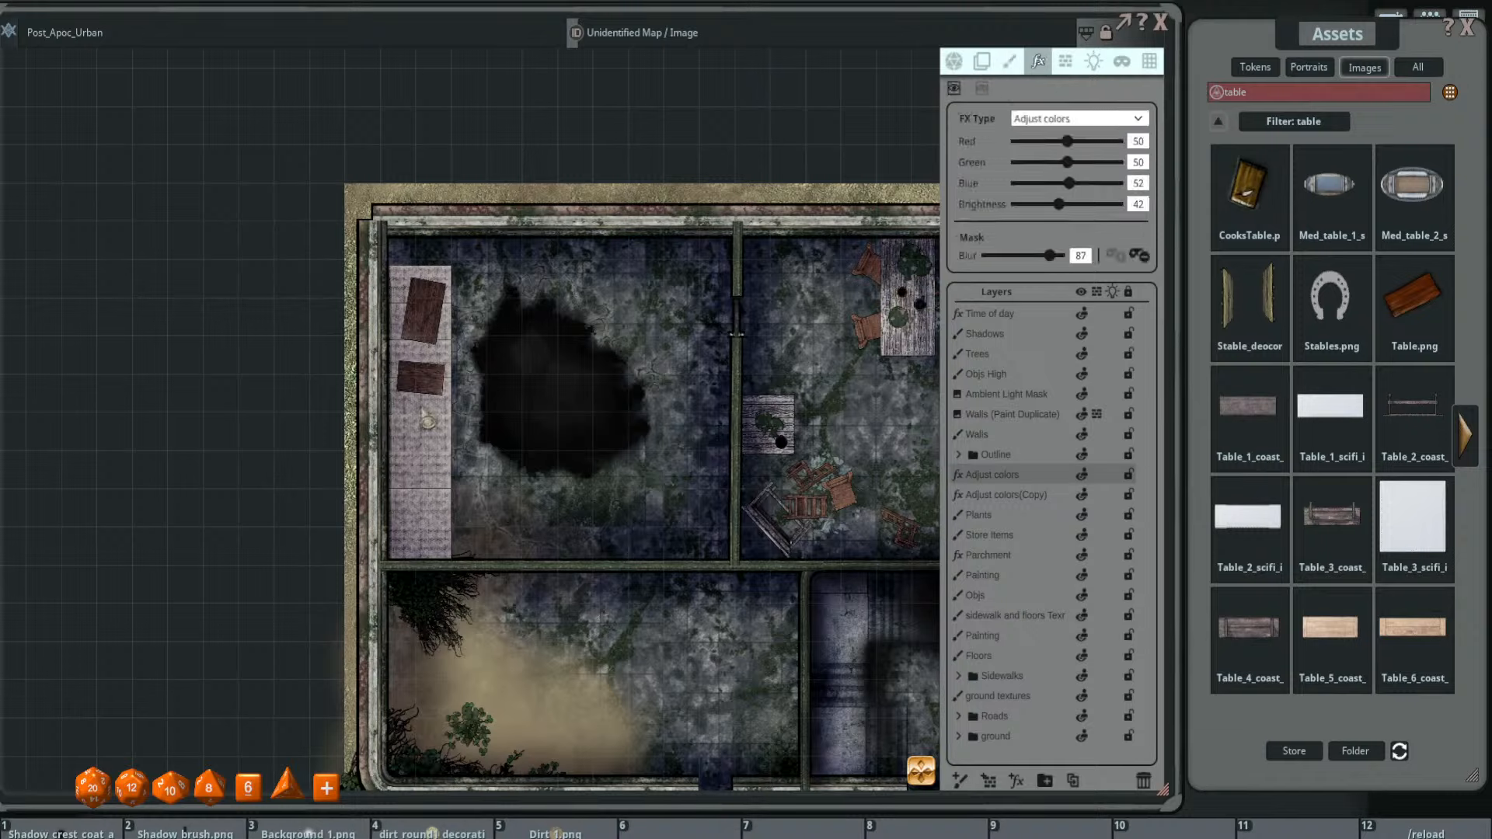
pyautogui.moveTo(449, 267); pyautogui.dragTo(464, 557)
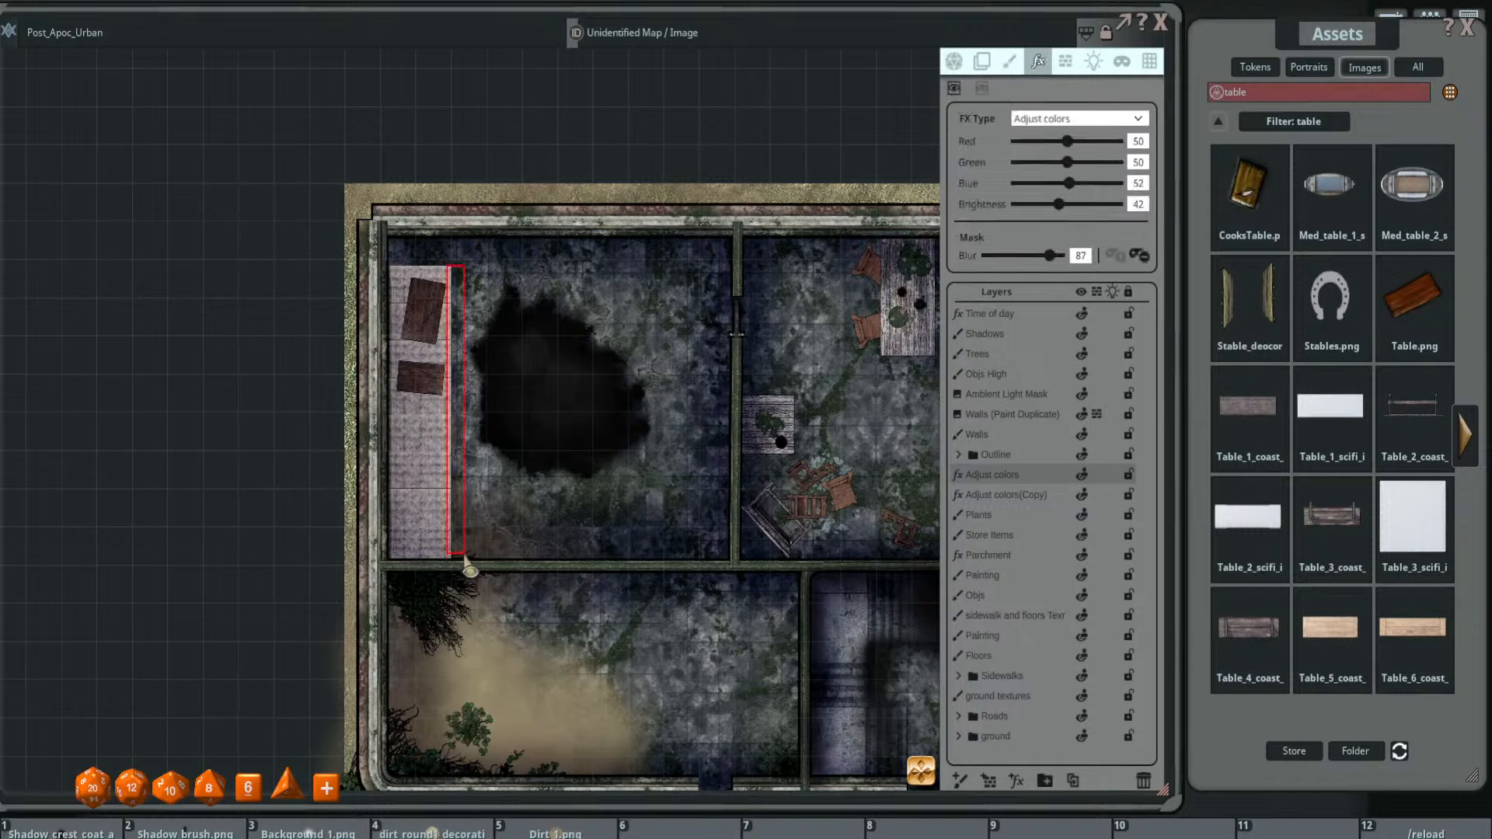
pyautogui.click(1008, 498)
pyautogui.moveTo(445, 263); pyautogui.dragTo(461, 559)
# - Search the image assets for "pot" and load a round dark pot as the paint brush
pyautogui.scroll(-4, 592, 460)
pyautogui.moveTo(585, 441); pyautogui.dragTo(666, 381)
pyautogui.scroll(5, 622, 395)
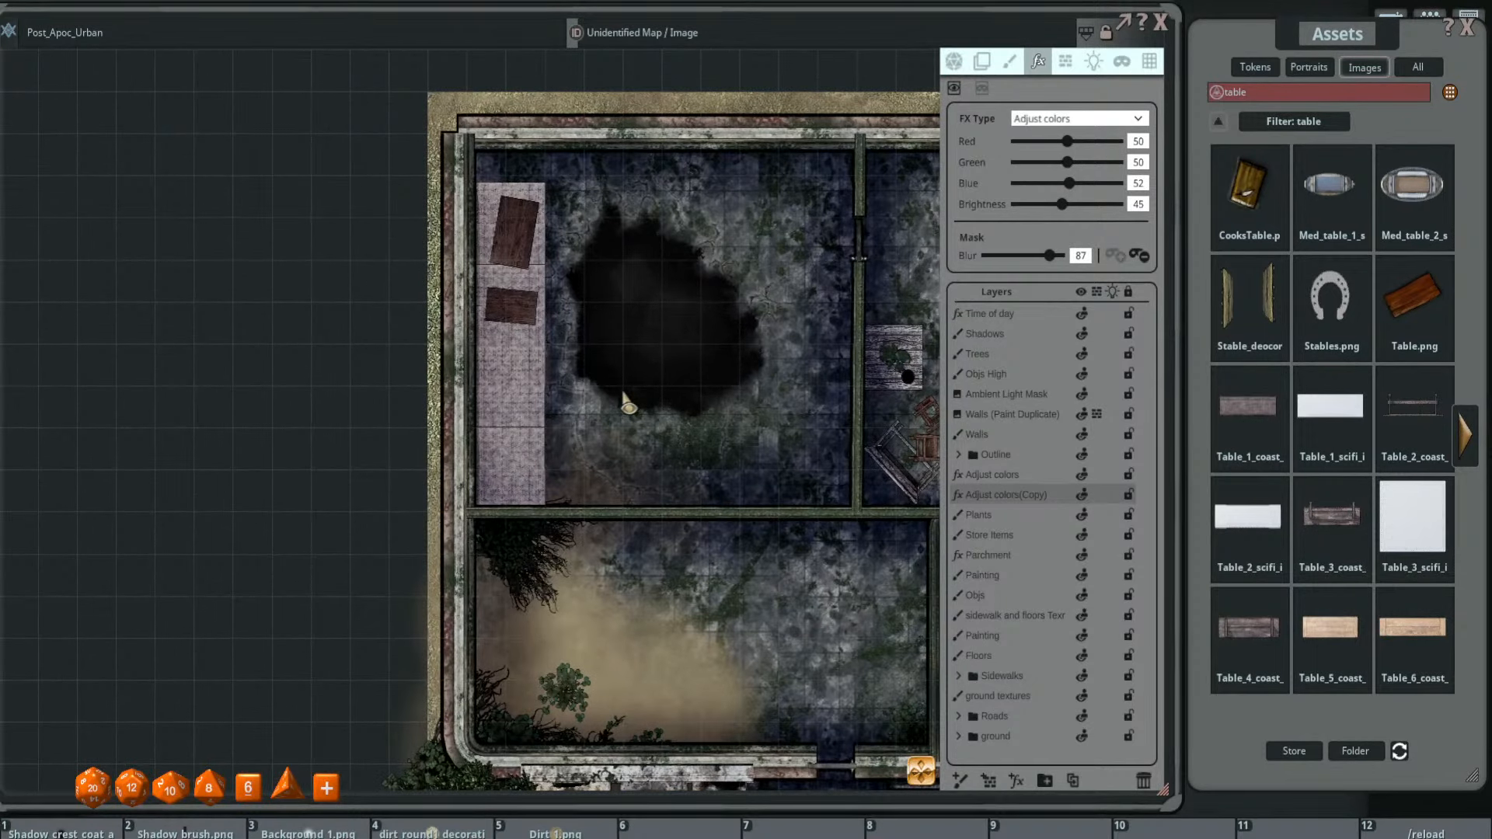
pyautogui.scroll(-3, 622, 400)
pyautogui.scroll(2, 653, 410)
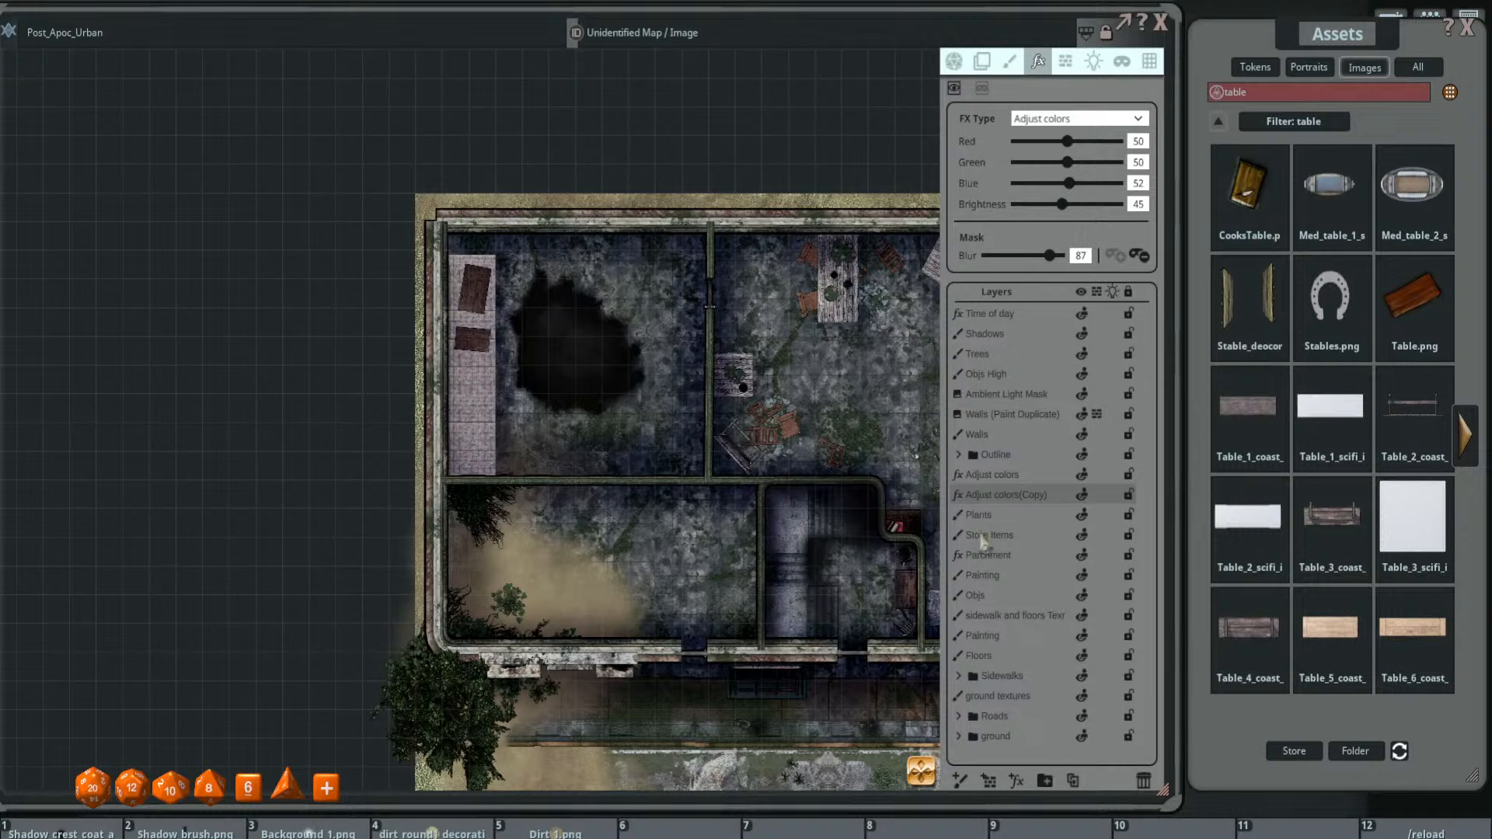
pyautogui.click(1010, 575)
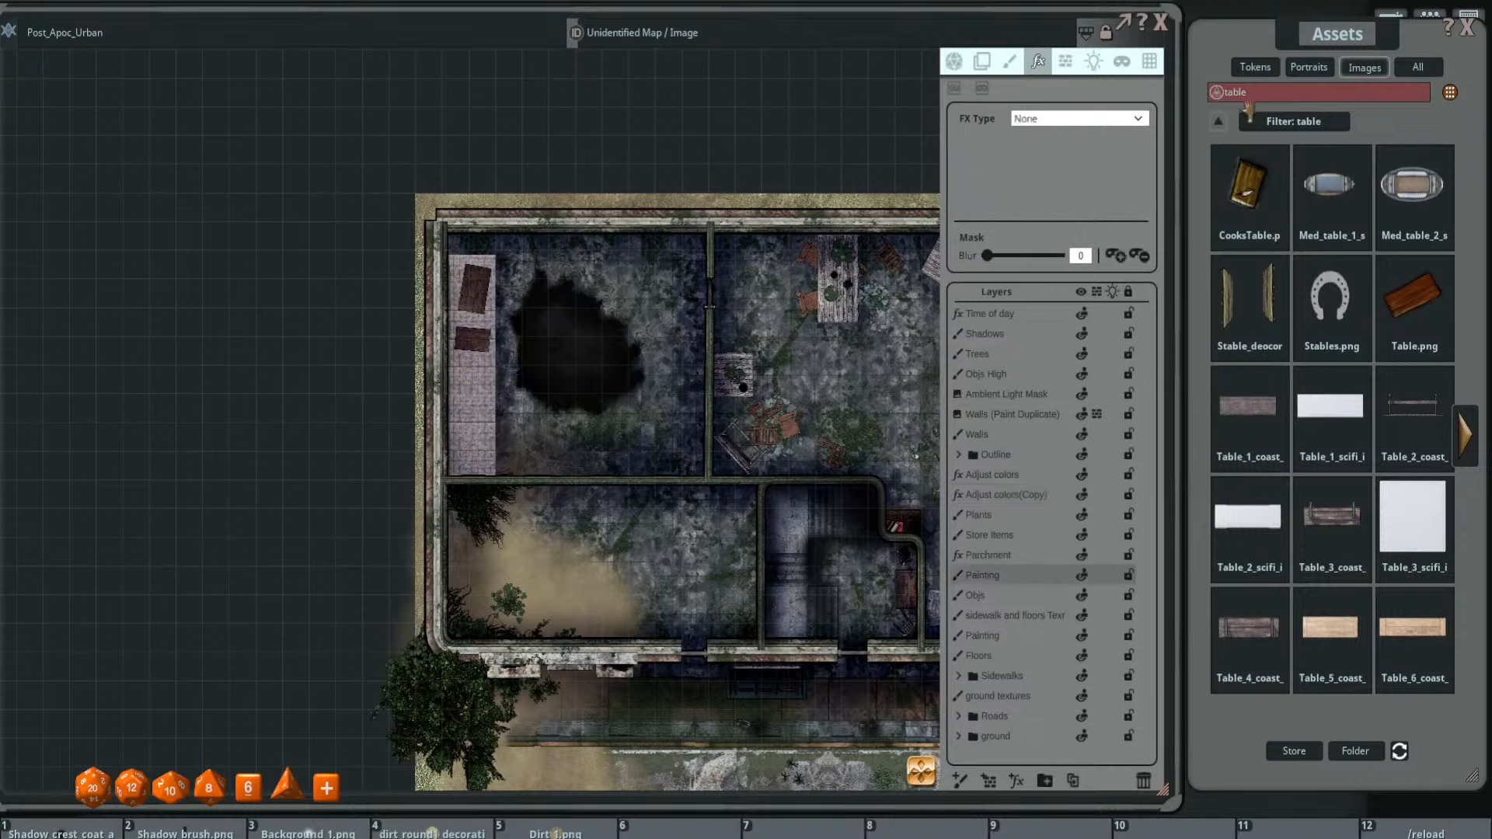
pyautogui.click(1225, 124)
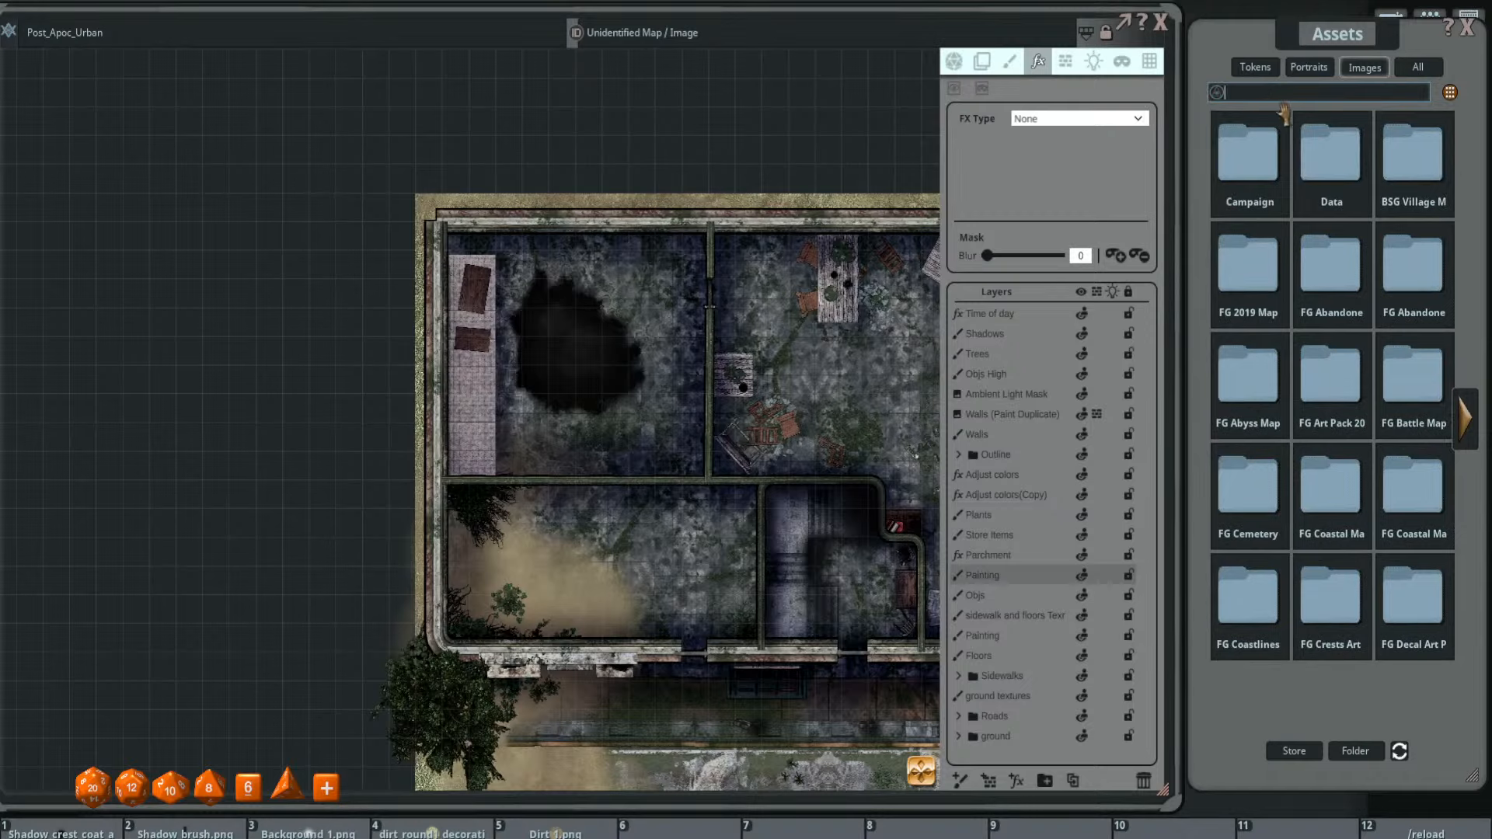
pyautogui.press('Return')
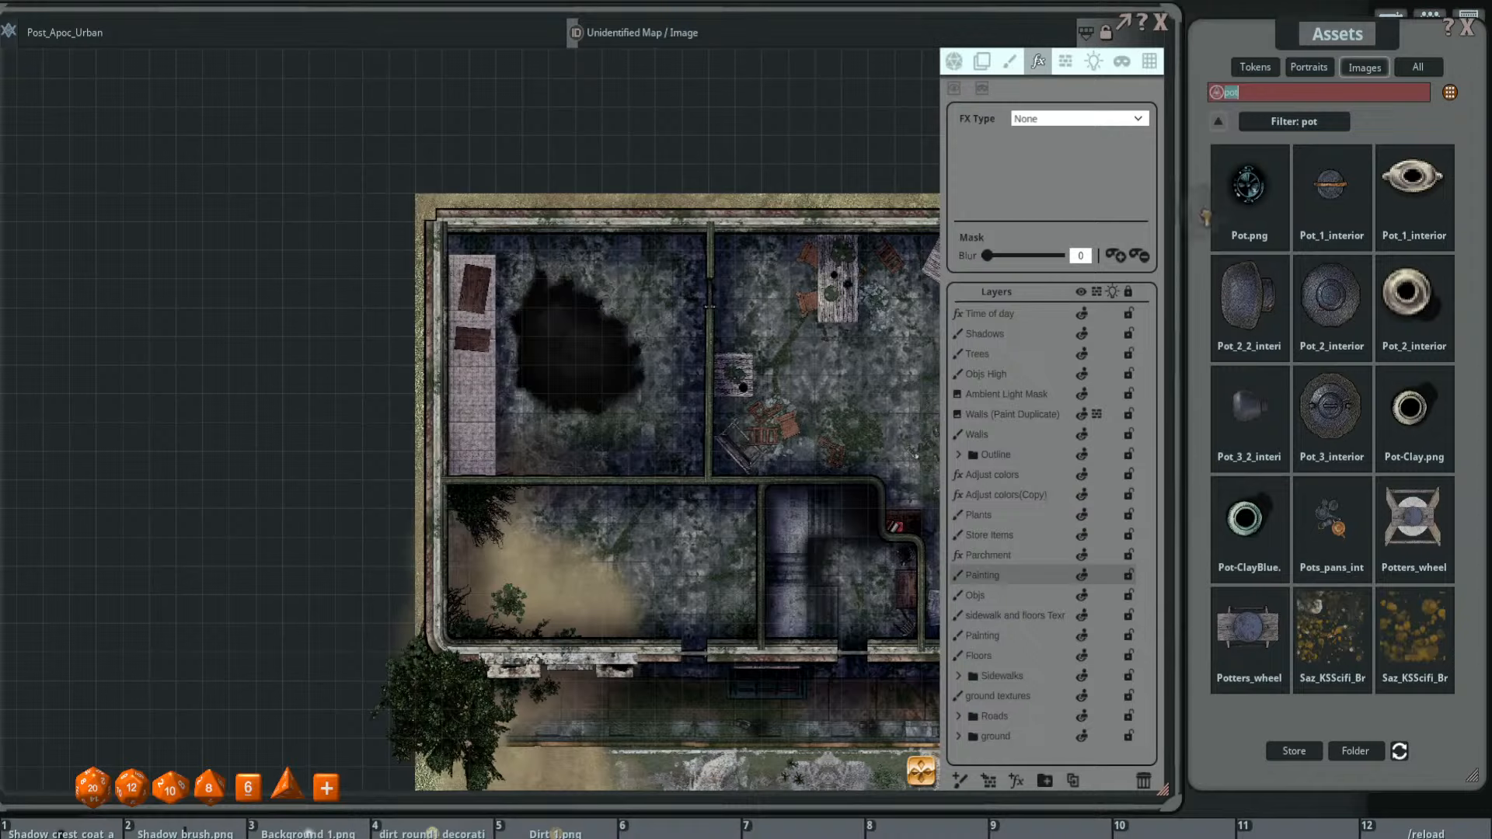
pyautogui.click(1008, 62)
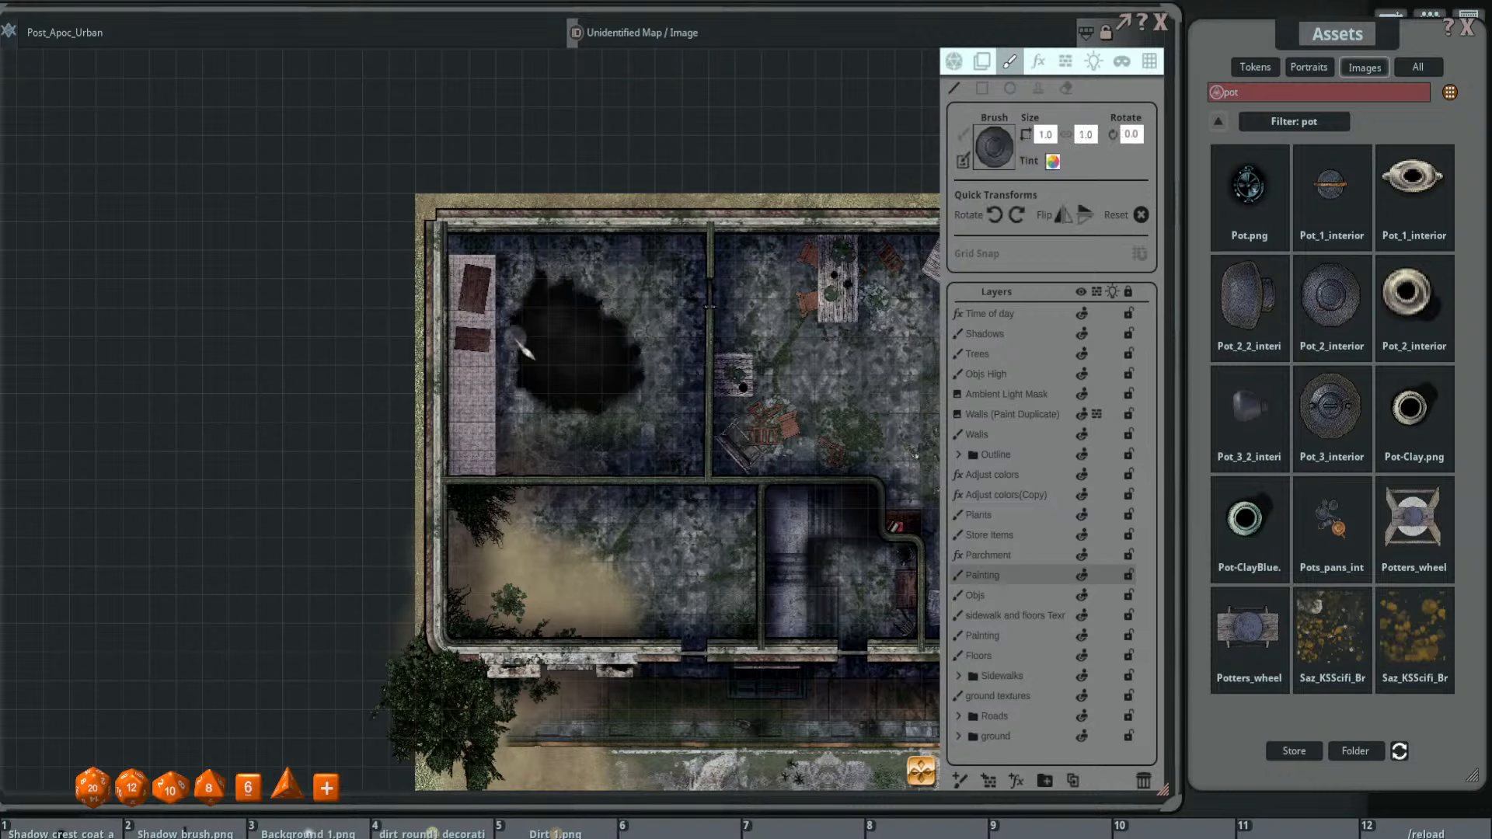
# - Stamp the round dark pot, sized 1.0 and rotated to 320°, on the Objs layer against the west wall, just south of the smaller table
pyautogui.scroll(2, 522, 349)
pyautogui.click(975, 595)
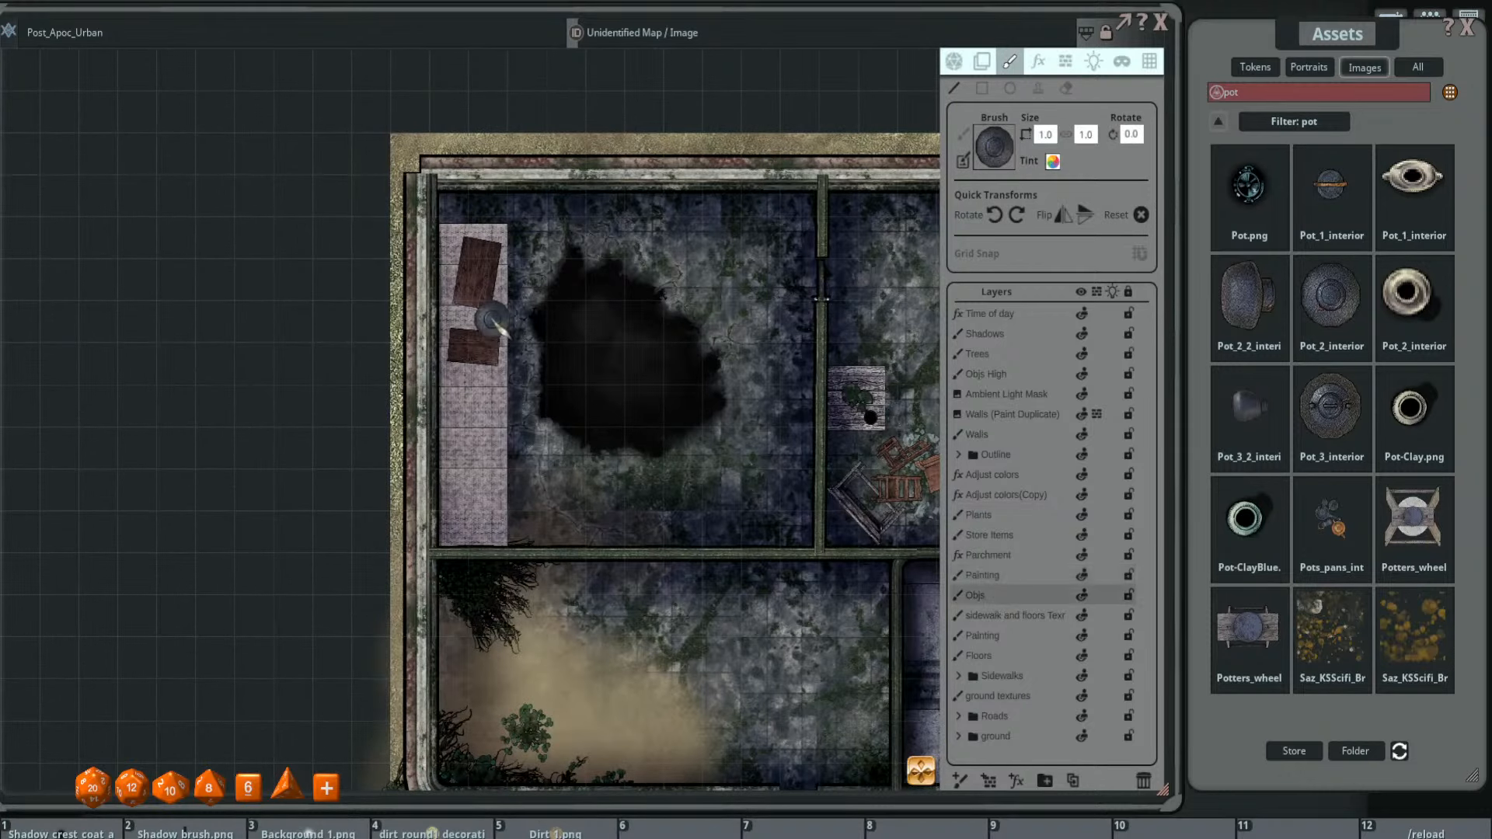
pyautogui.keyDown('shift'); pyautogui.scroll(-7, 456, 268); pyautogui.keyUp('shift')
pyautogui.scroll(-1, 481, 349)
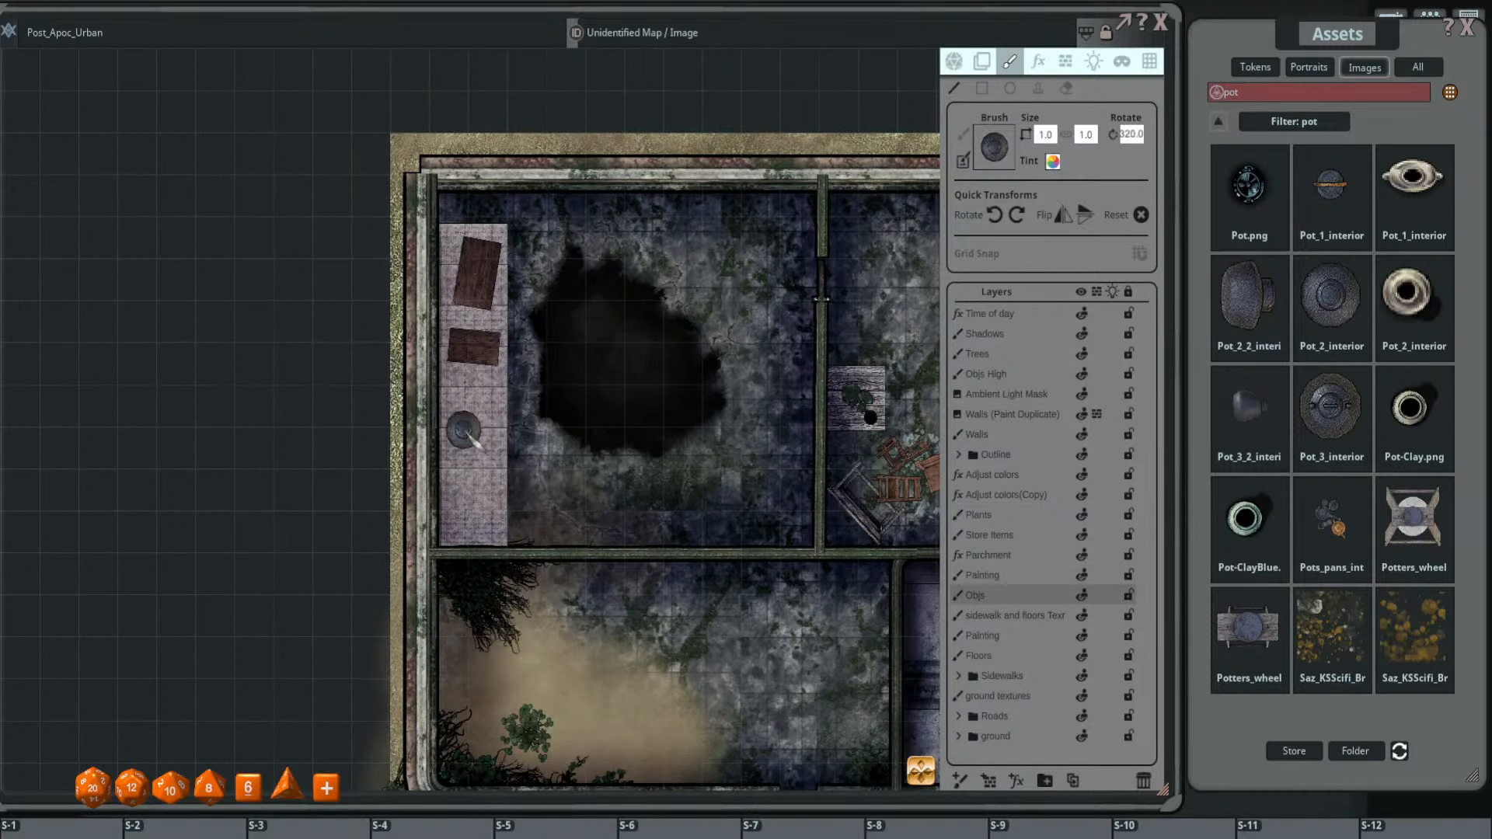
pyautogui.moveTo(493, 414); pyautogui.dragTo(648, 418)
pyautogui.hotkey('ctrl', 'z')
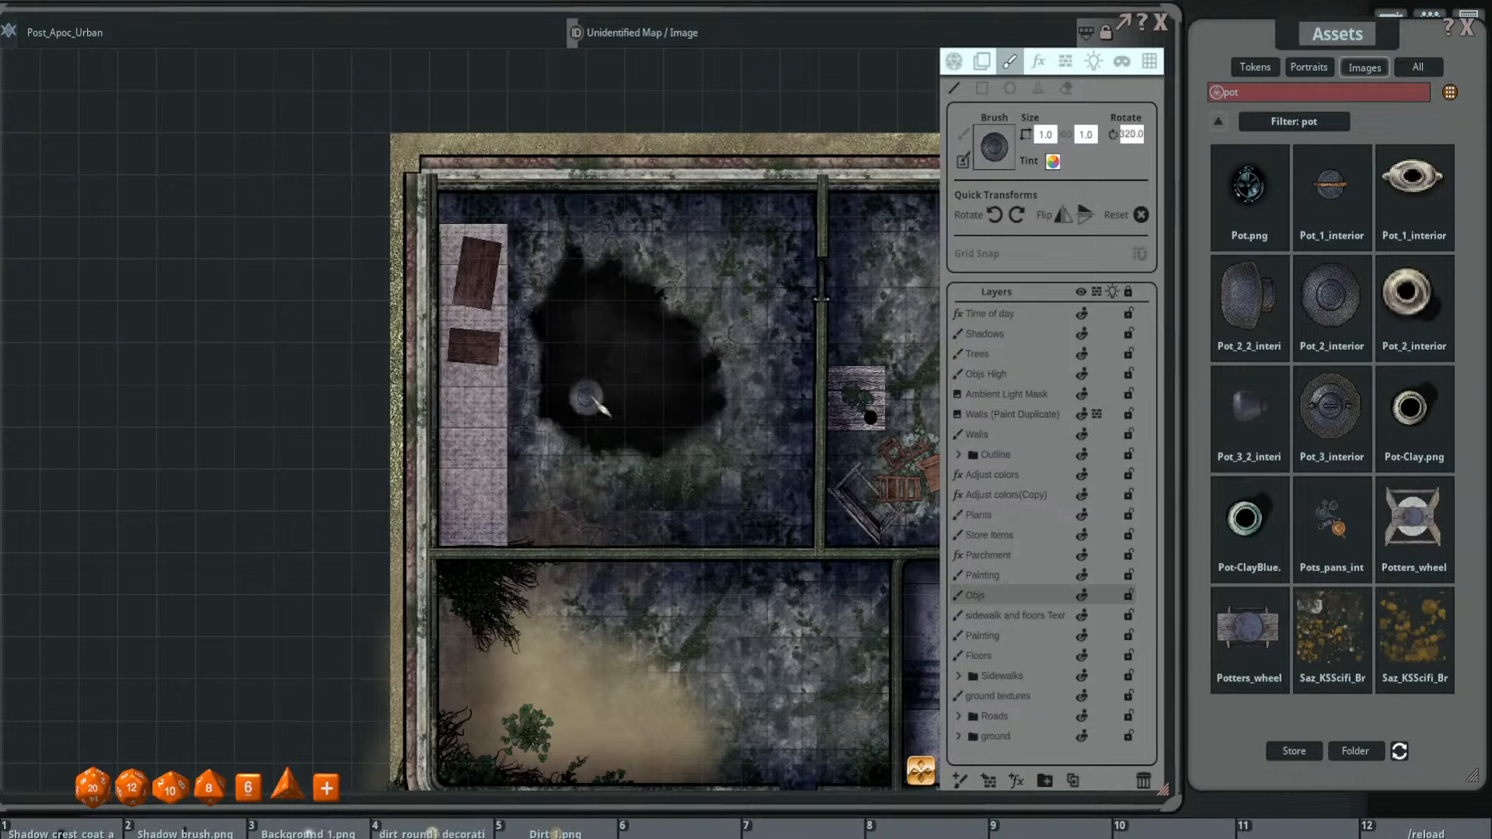
pyautogui.click(482, 381)
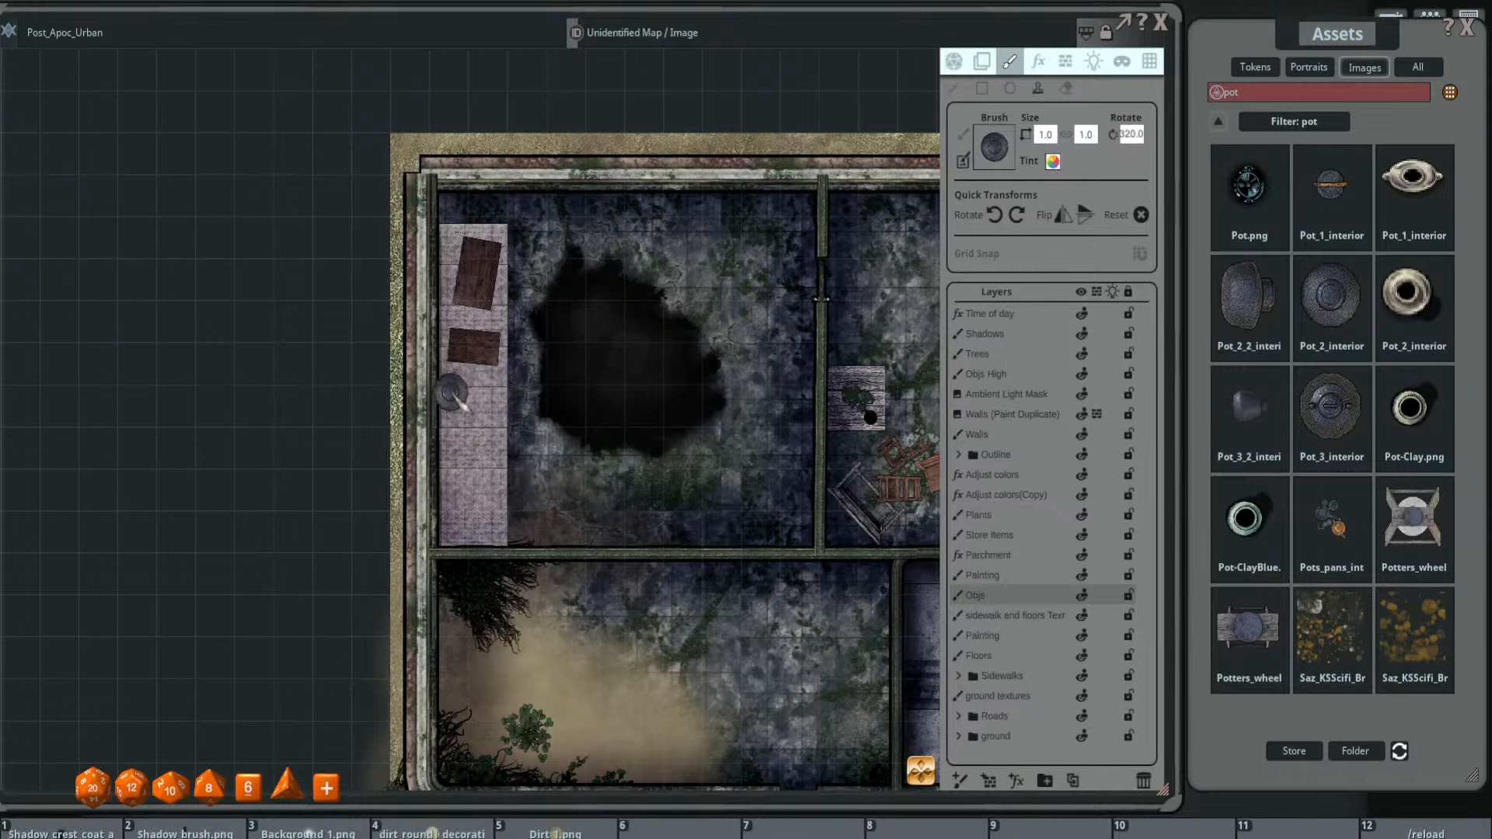
pyautogui.click(456, 397)
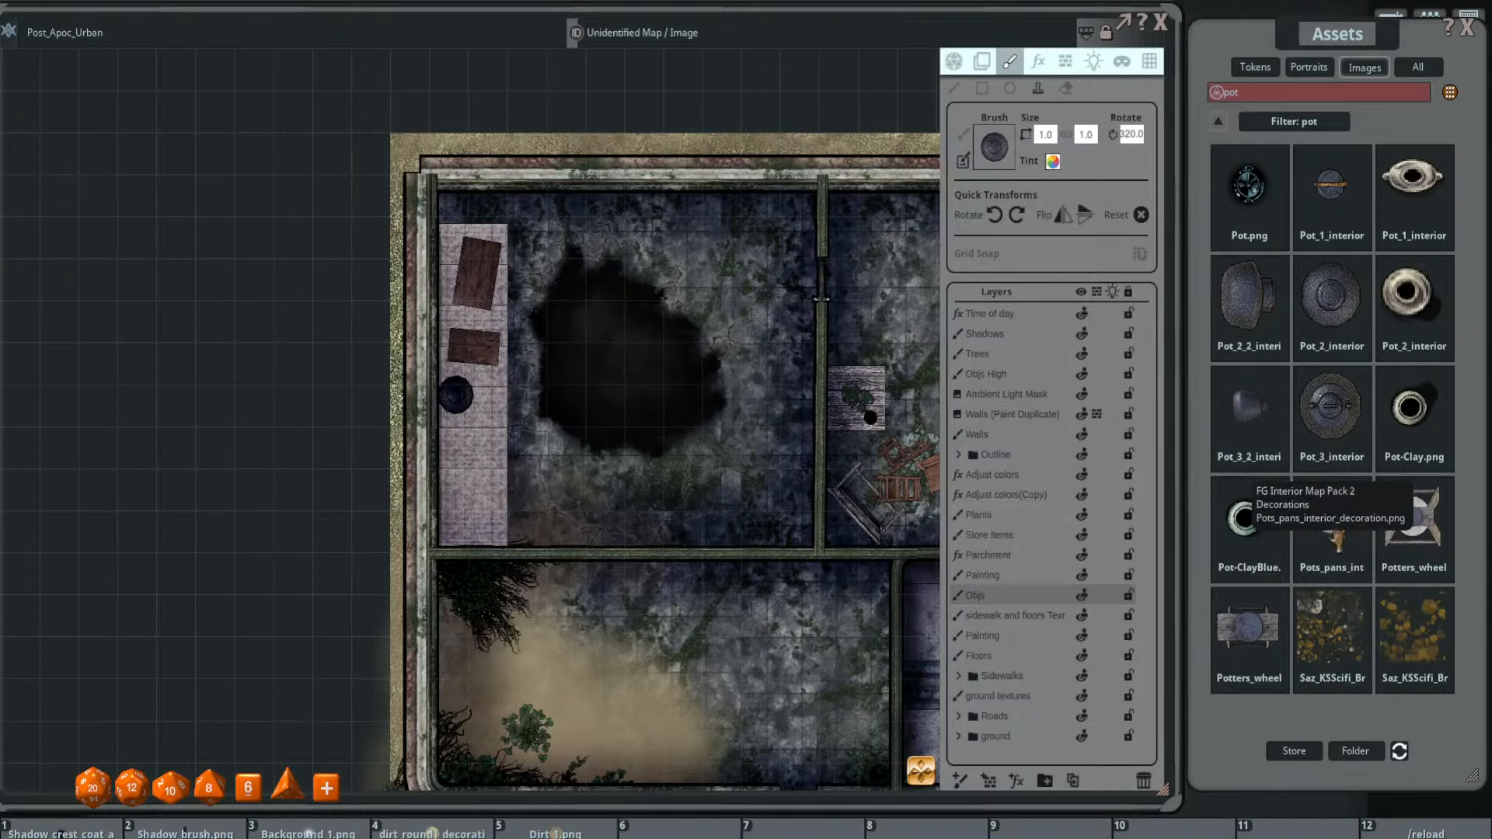
# - Load the Pots_pans_interior_decoration stamp, size it 3.1 by 3.1, rotate it to 45°, and stamp it south of the round pot
pyautogui.click(1330, 512)
pyautogui.scroll(3, 487, 470)
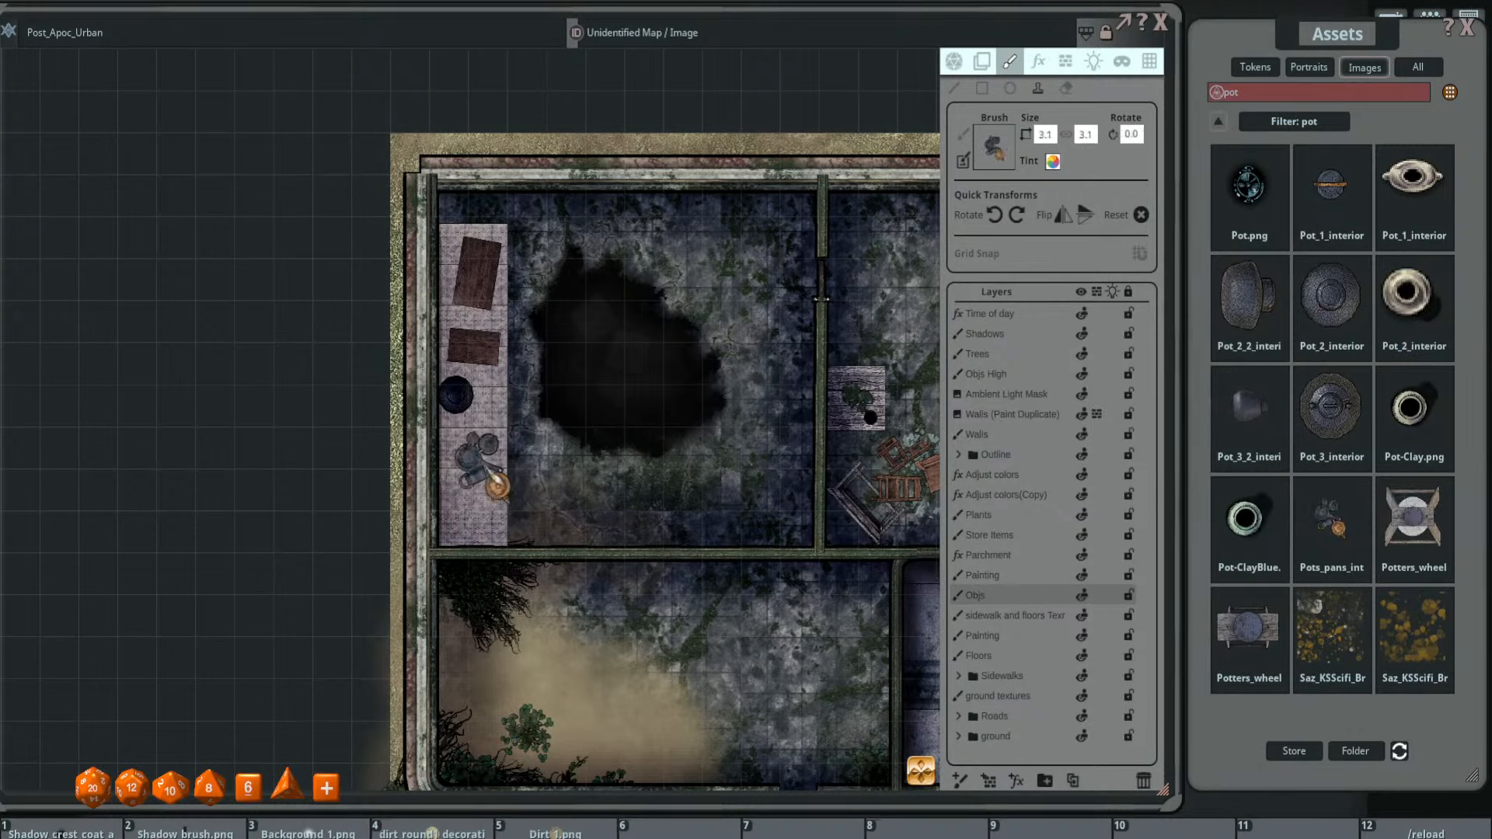
pyautogui.scroll(3, 477, 466)
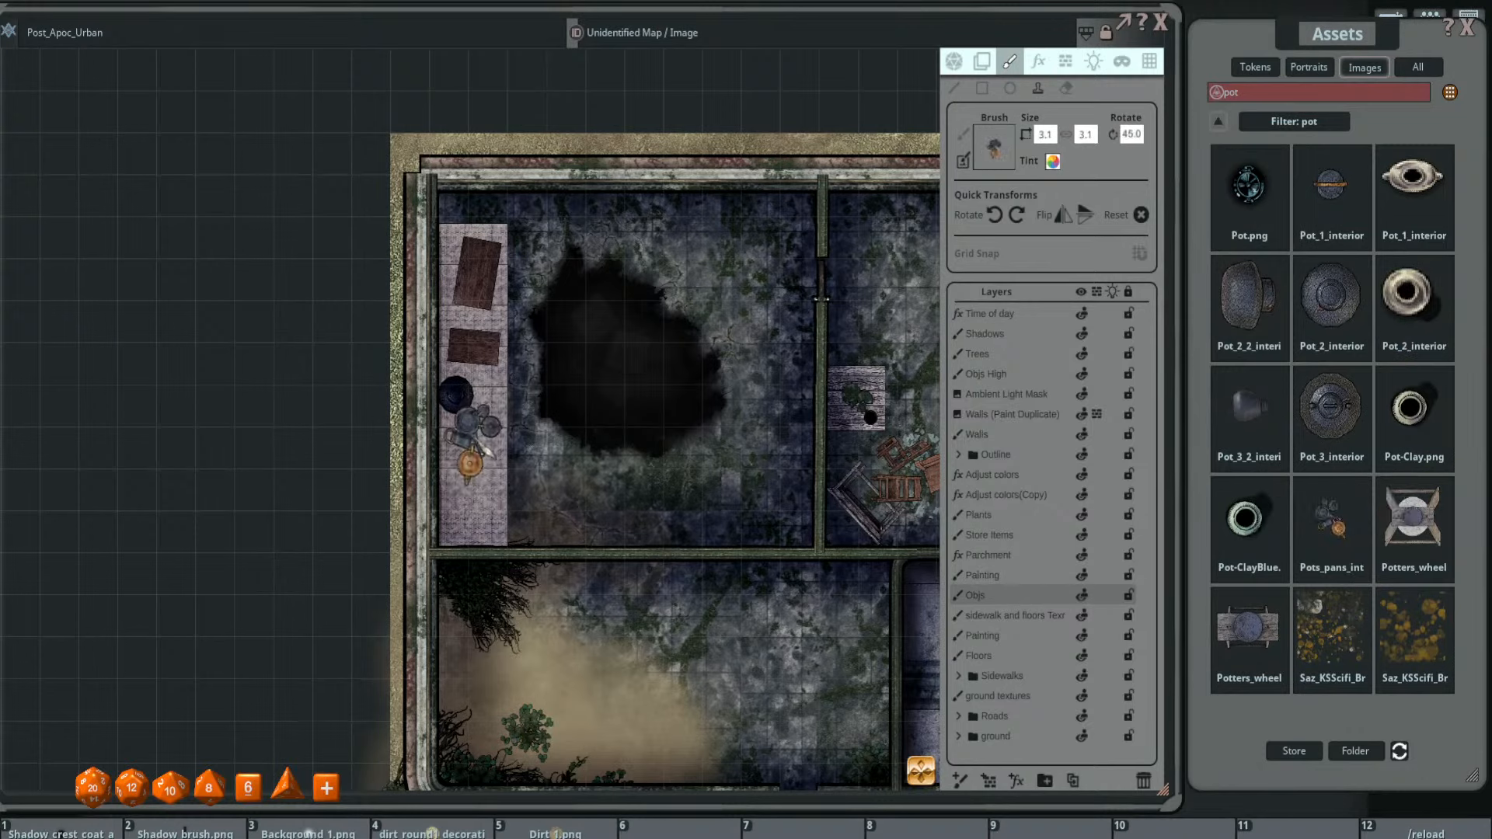
pyautogui.click(475, 455)
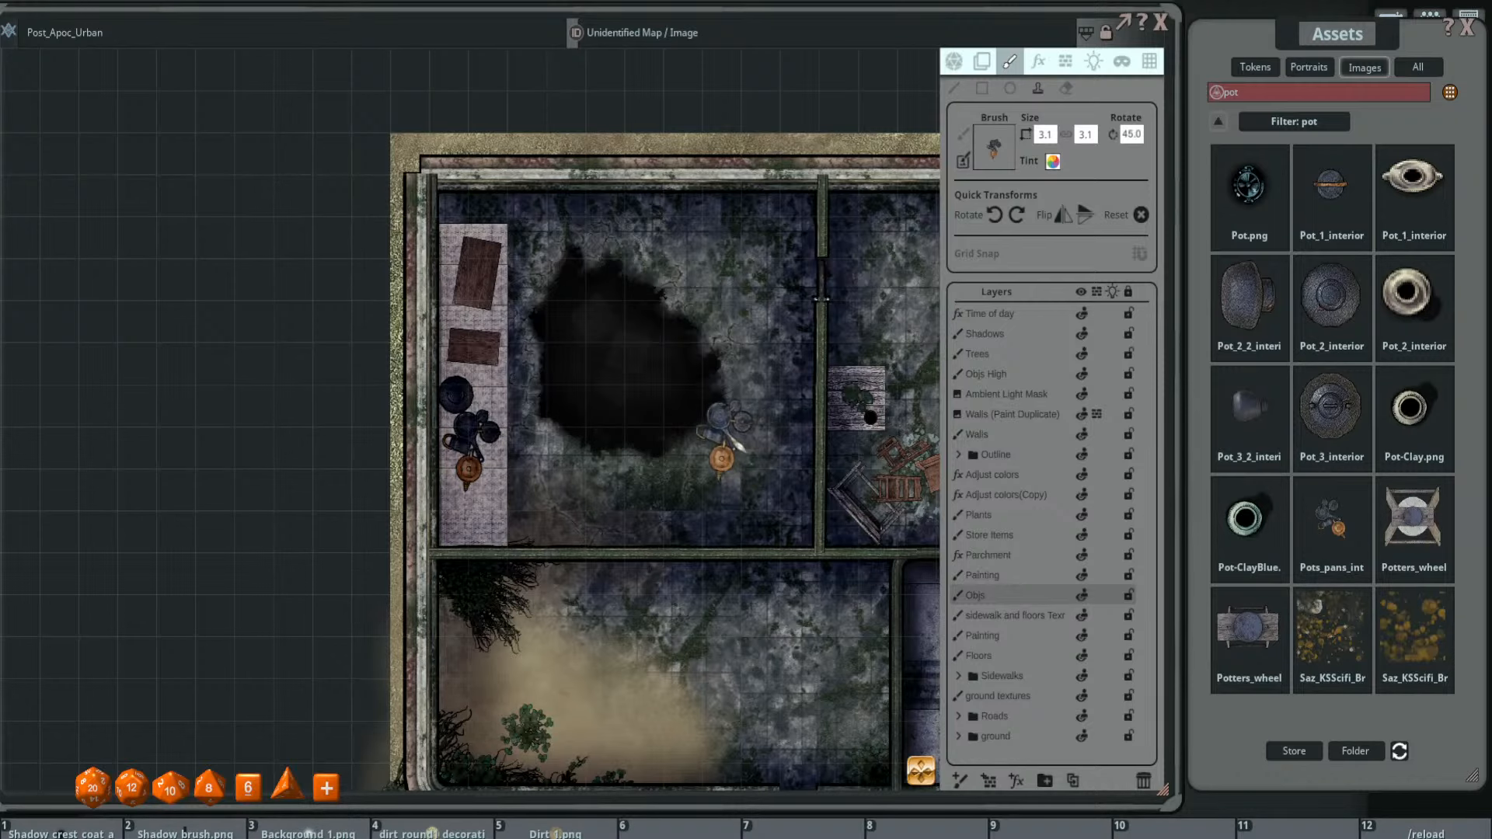
# - Look over the decorated northwest building and the street area south of it
pyautogui.scroll(-2, 703, 443)
pyautogui.scroll(1, 722, 431)
pyautogui.scroll(1, 738, 427)
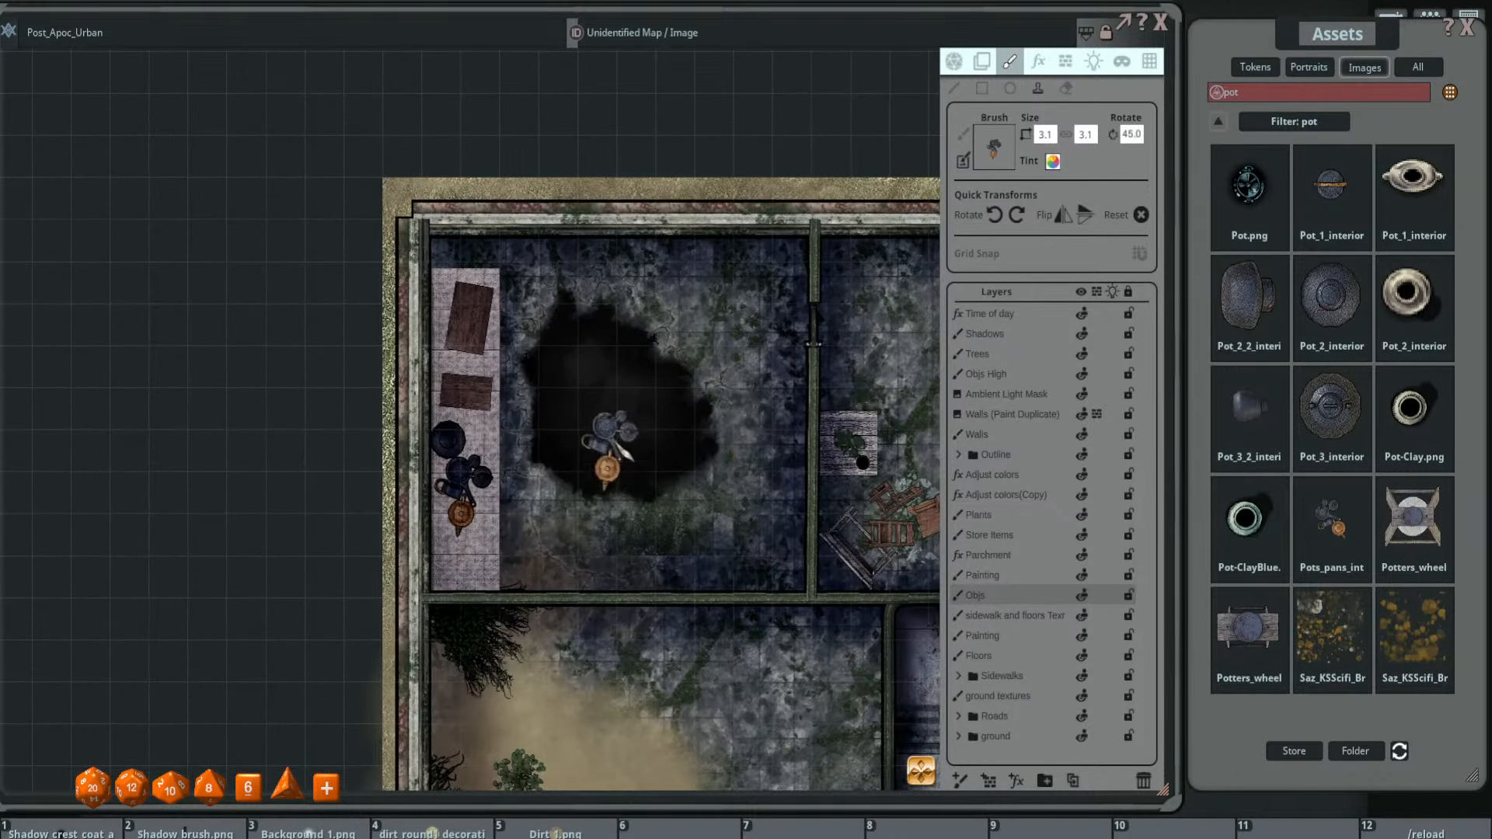
pyautogui.scroll(-2, 583, 420)
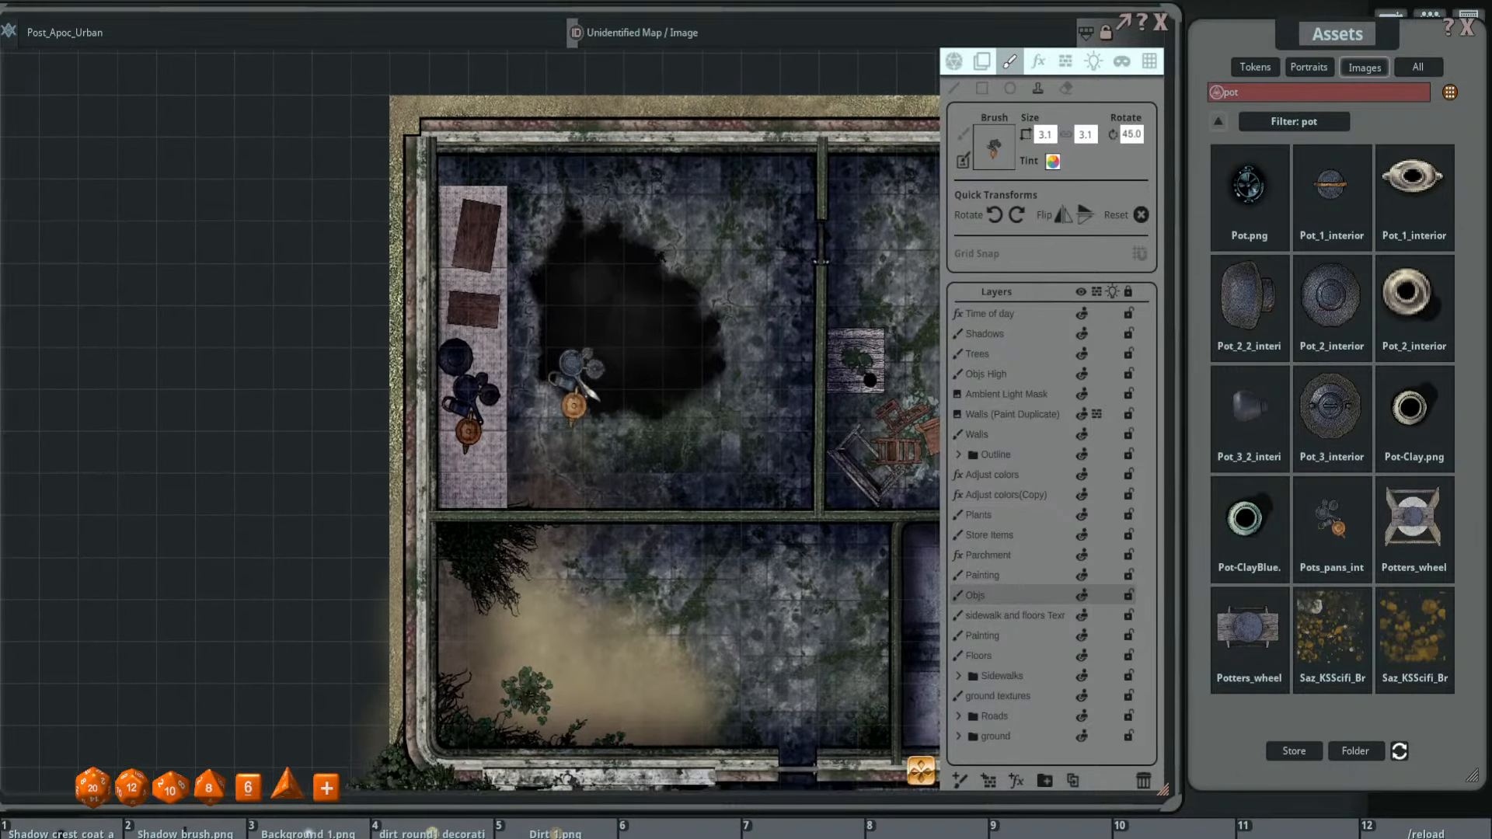
pyautogui.scroll(-1, 579, 431)
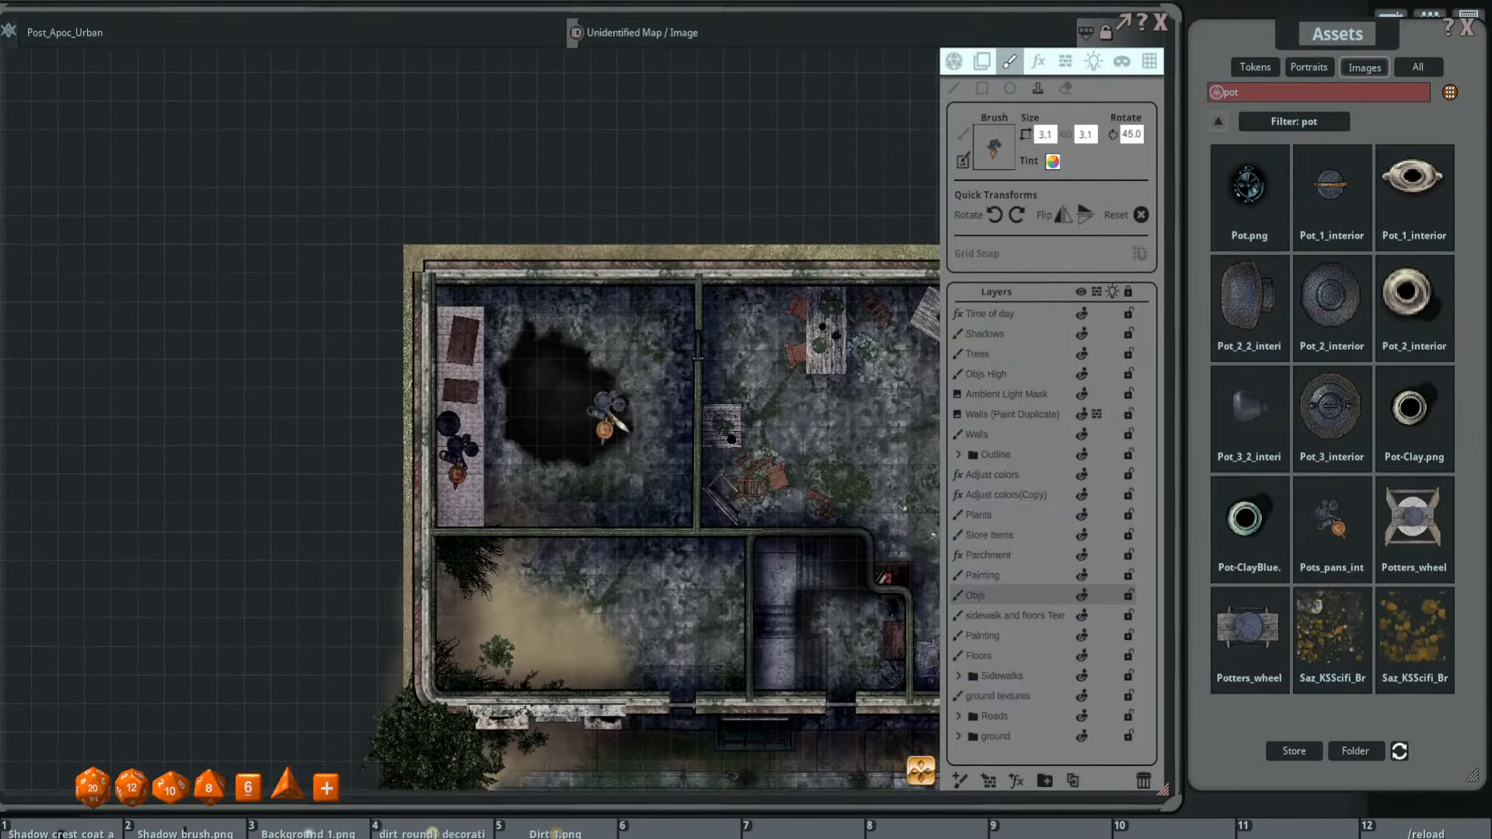
pyautogui.scroll(1, 575, 419)
pyautogui.scroll(-2, 575, 408)
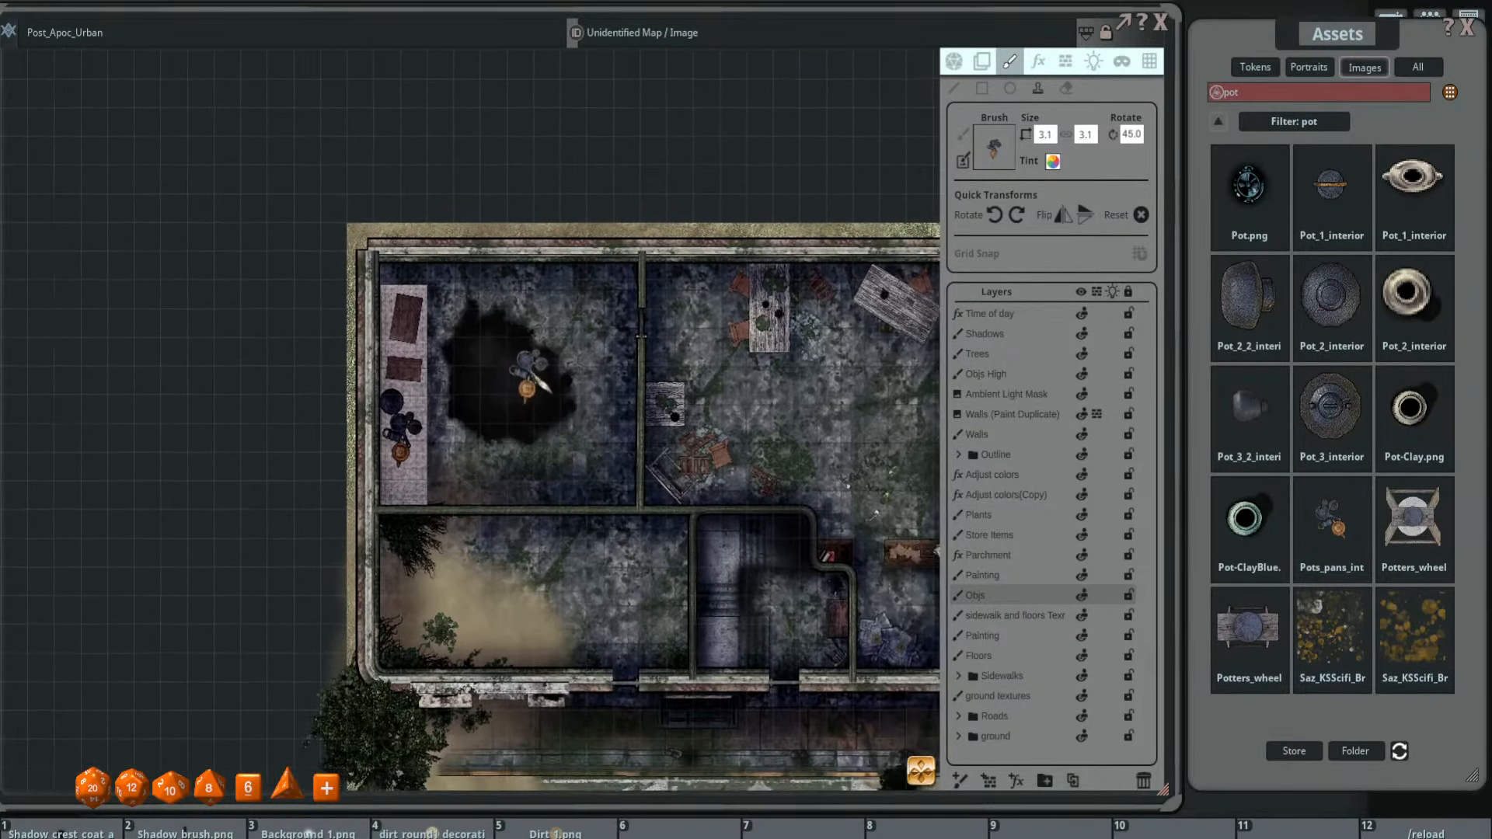
pyautogui.scroll(1, 544, 388)
pyautogui.press('Down')
pyautogui.press('Right')
pyautogui.scroll(-2, 575, 341)
pyautogui.press('Down')
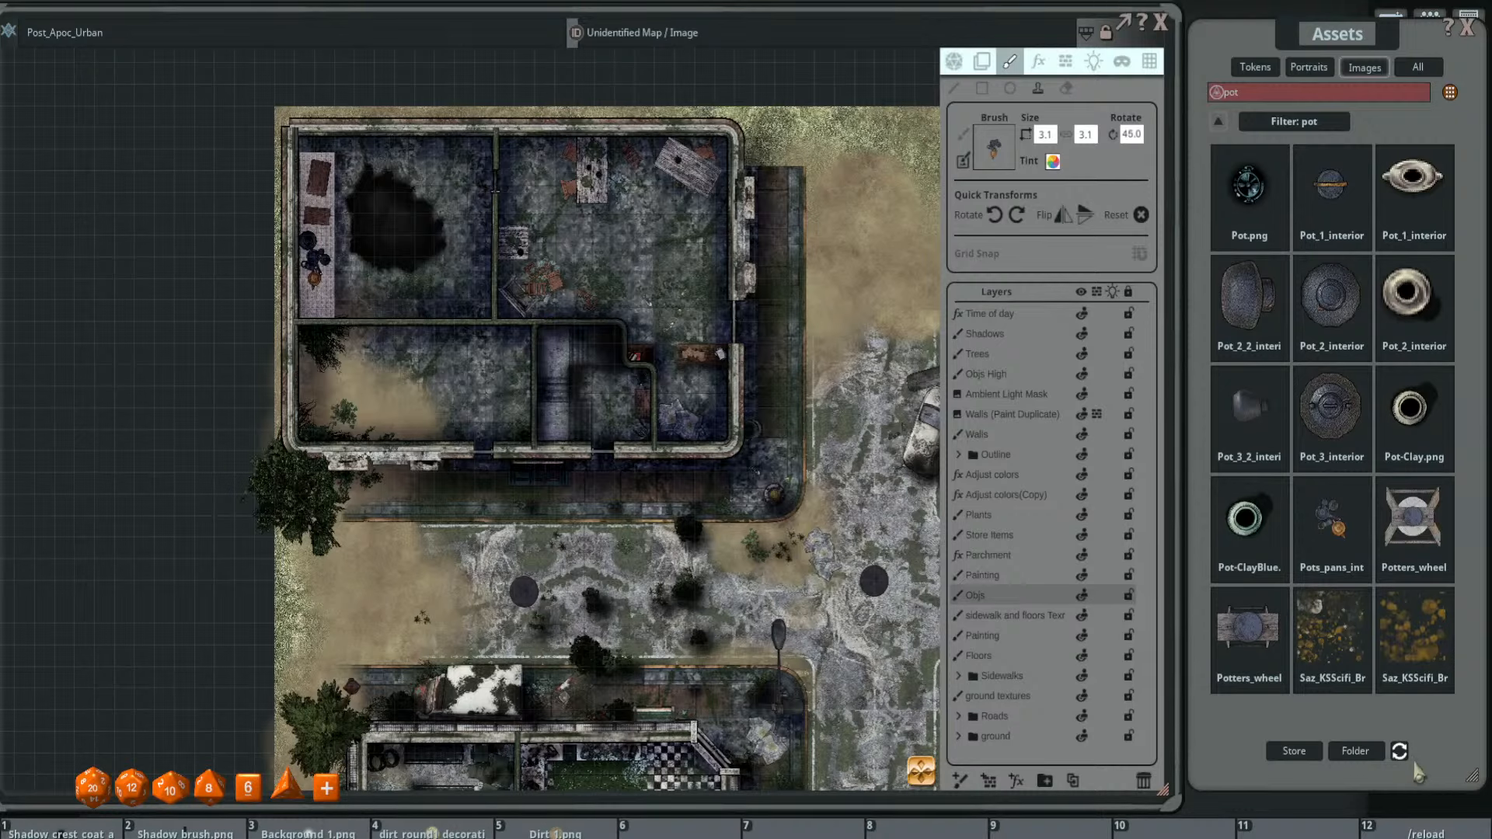
# - Search the image assets for "pan" and load the Pan_1_interior decoration image as the paint brush
pyautogui.click(1265, 93)
pyautogui.press('Return')
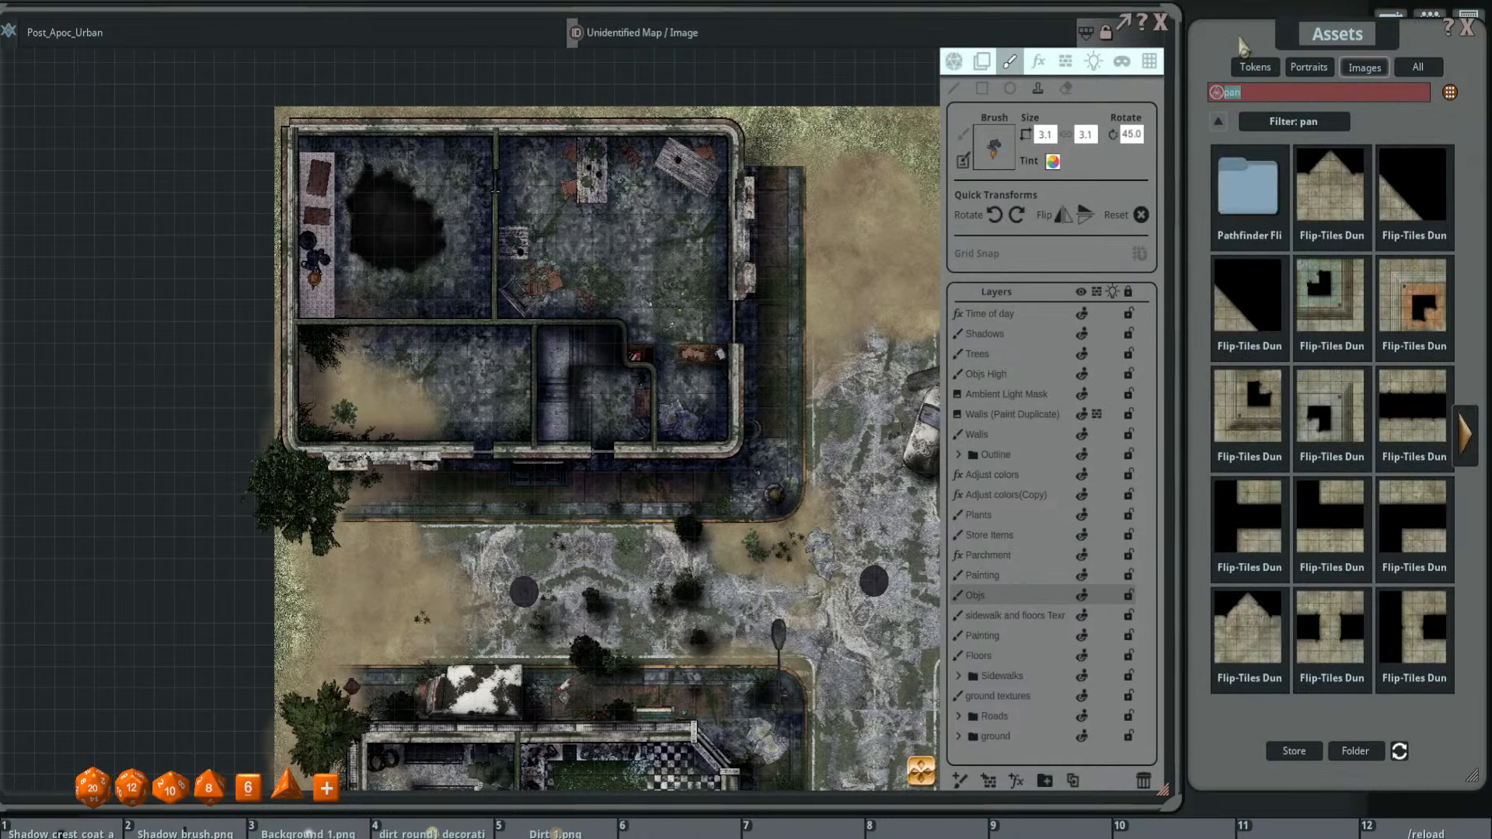
pyautogui.click(1470, 435)
pyautogui.click(1469, 438)
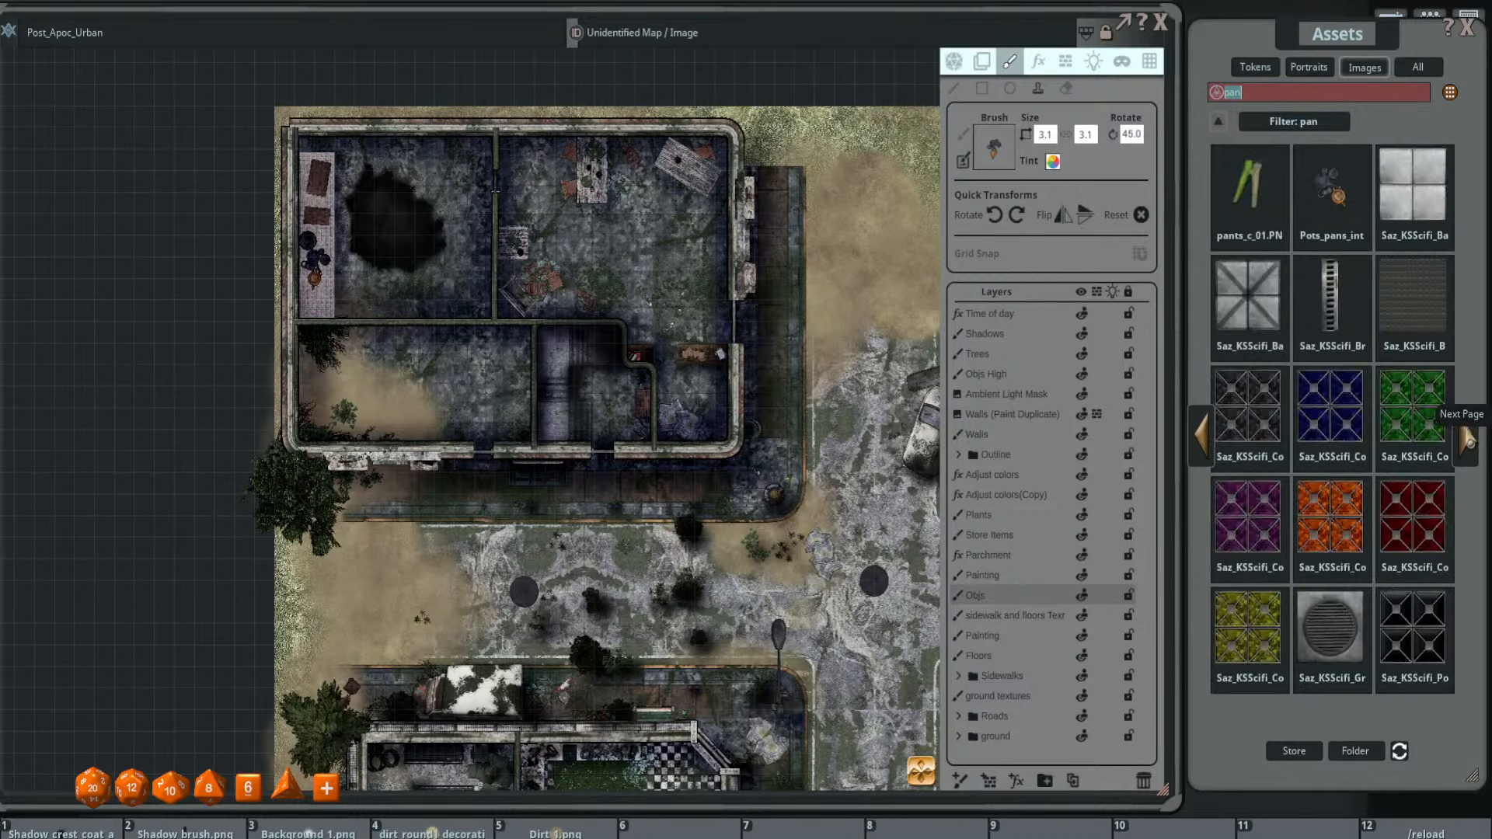
pyautogui.click(1201, 433)
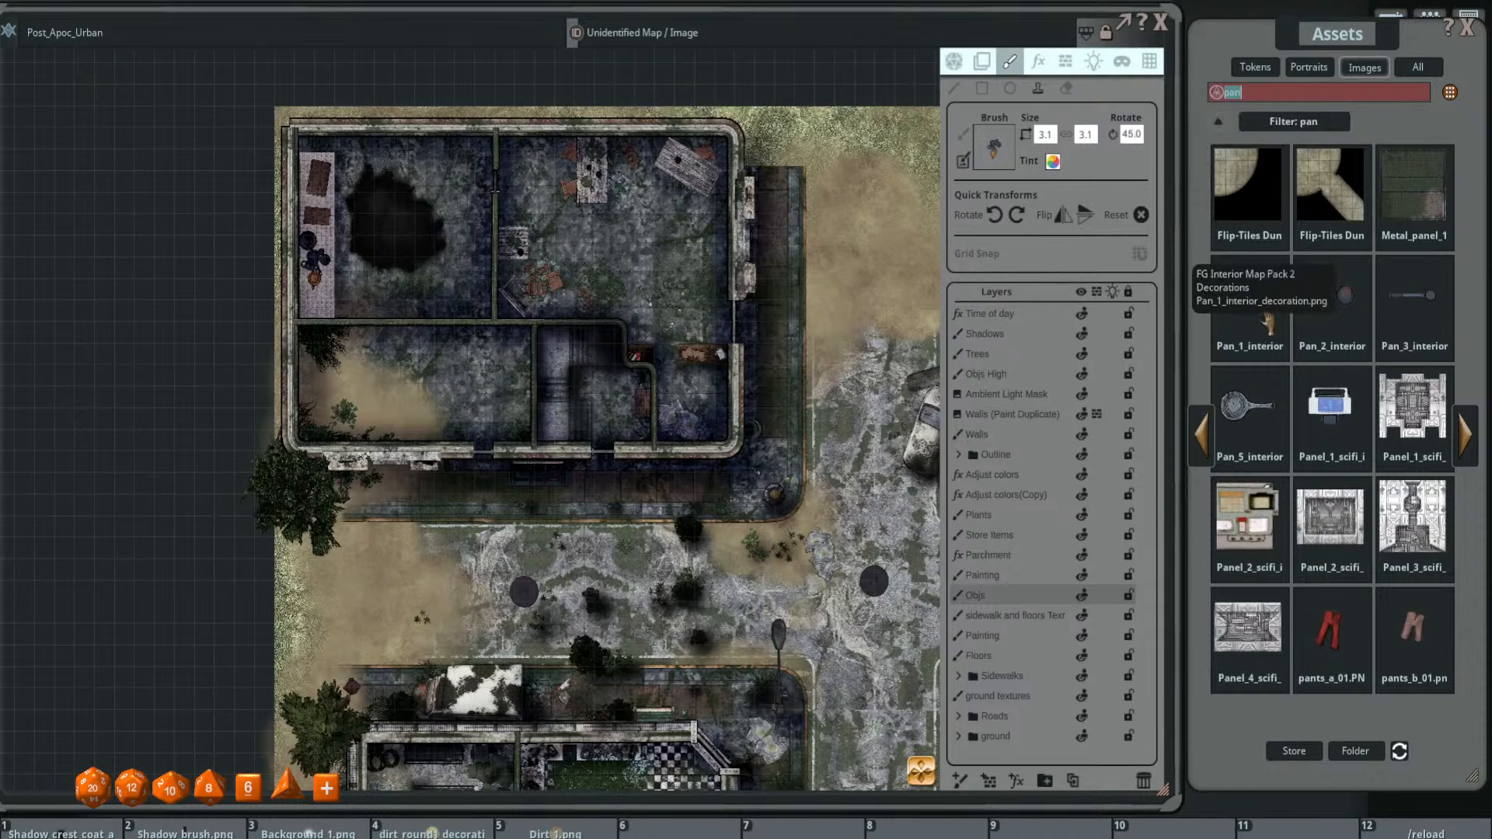
pyautogui.click(1268, 323)
# - Stamp the pan, sized 2.0 by 1.0 and rotated to 60°, on the Objs layer over the smaller table by the west wall
pyautogui.scroll(4, 301, 237)
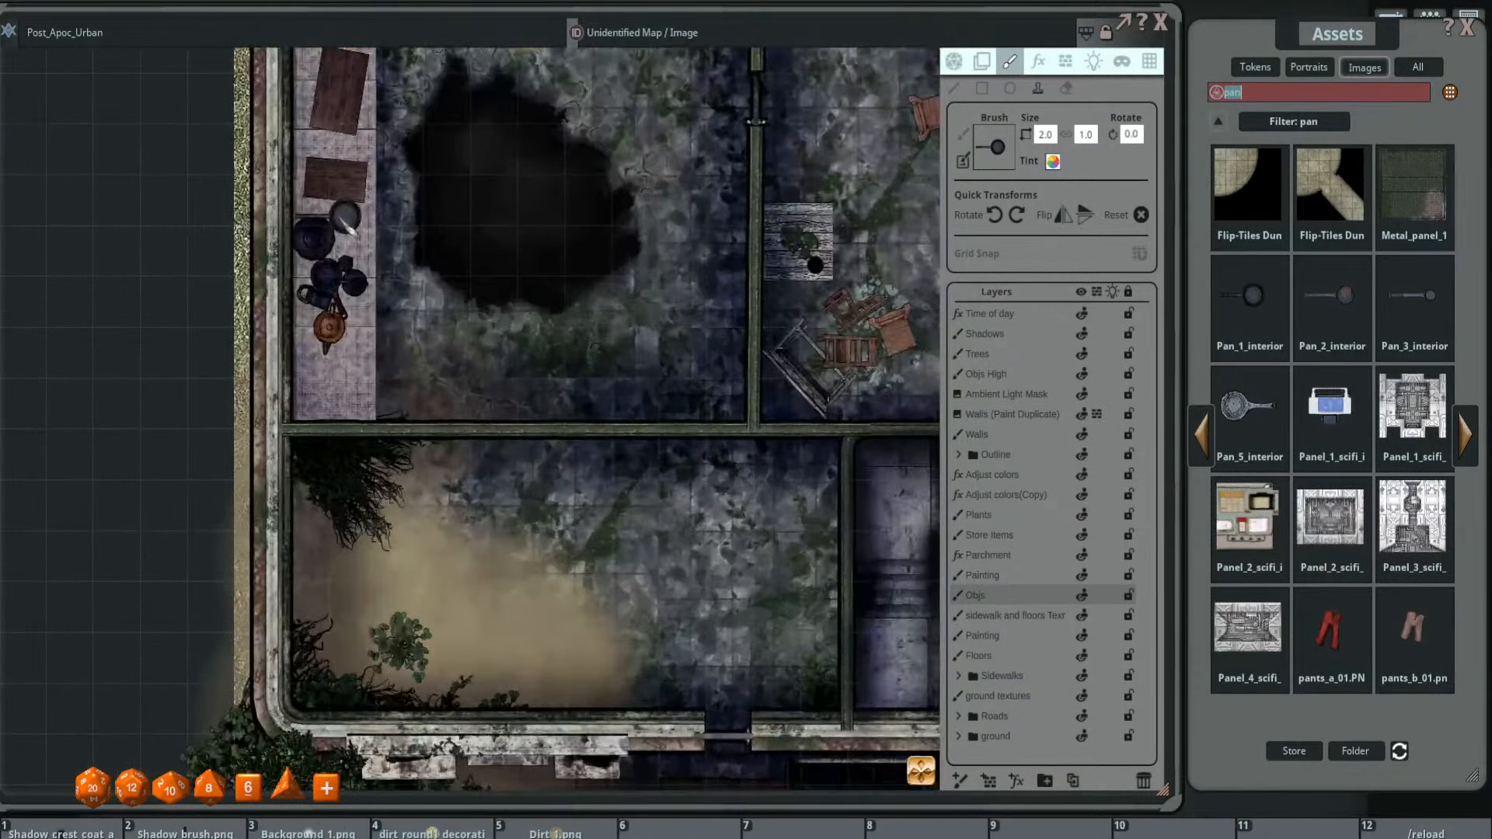
pyautogui.scroll(4, 347, 219)
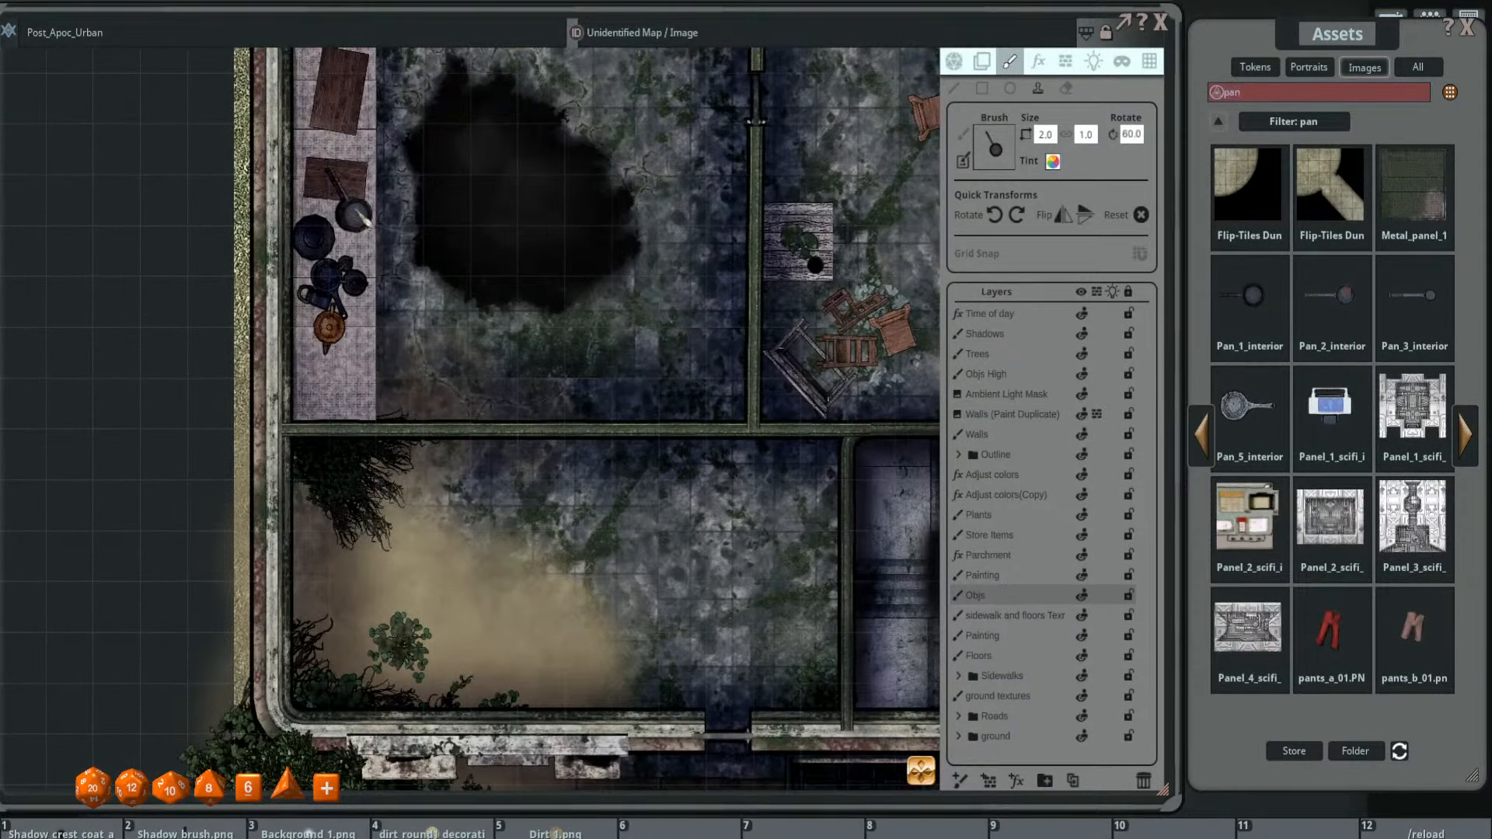
pyautogui.scroll(-3, 533, 333)
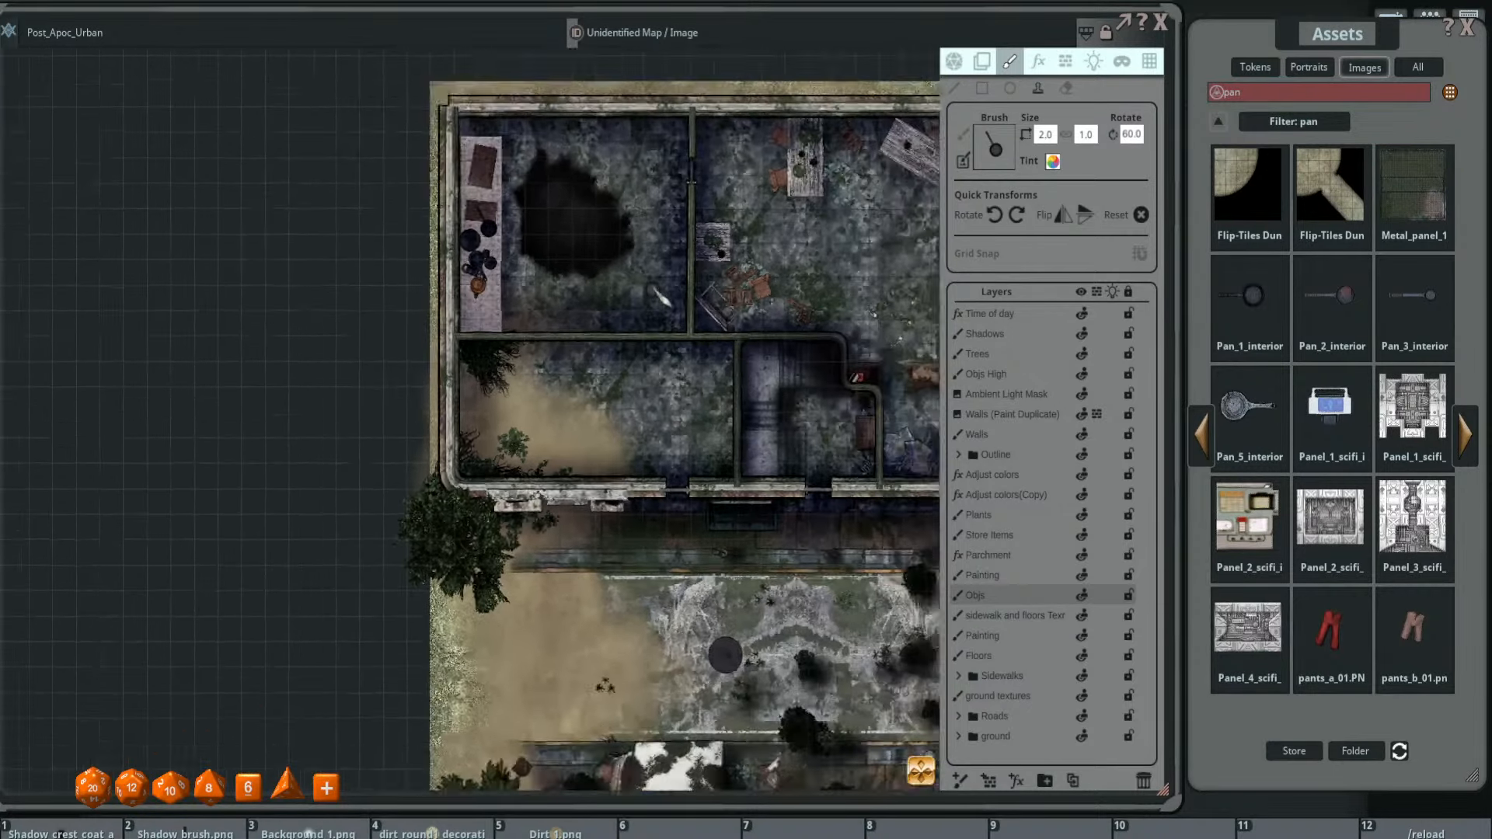
pyautogui.scroll(-3, 433, 385)
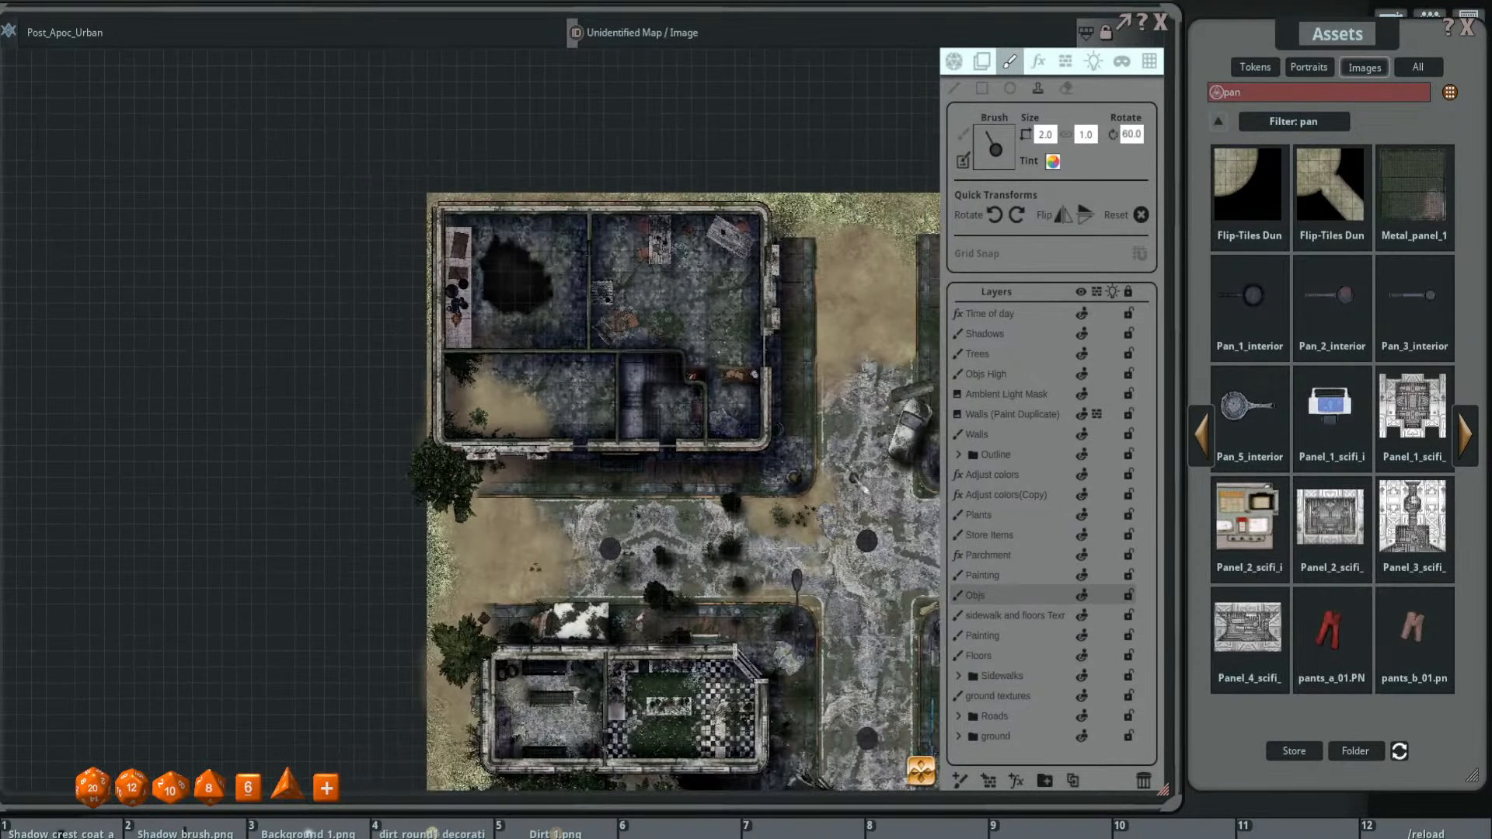
pyautogui.scroll(4, 518, 311)
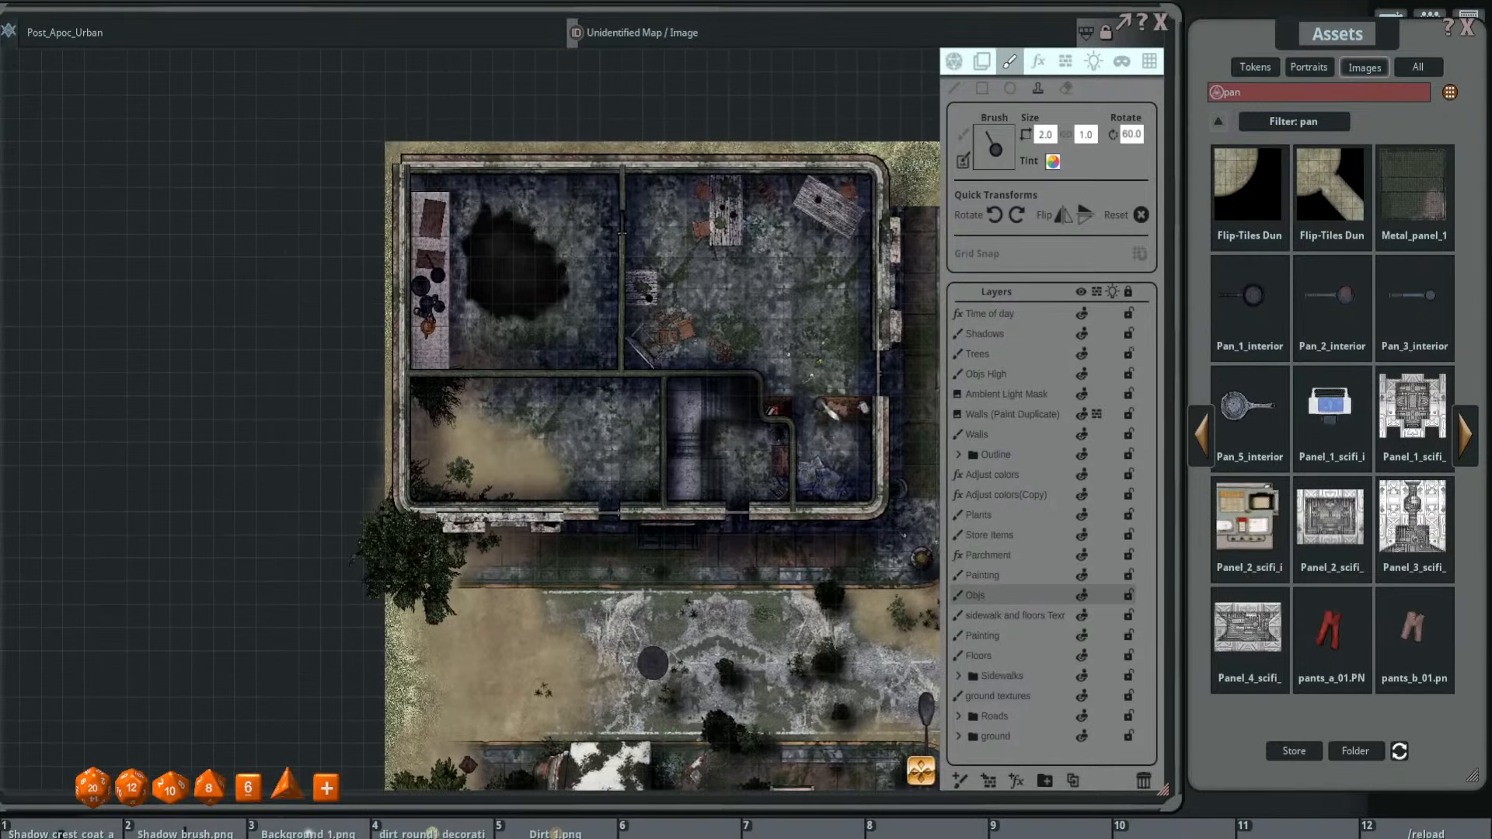
pyautogui.scroll(1, 830, 405)
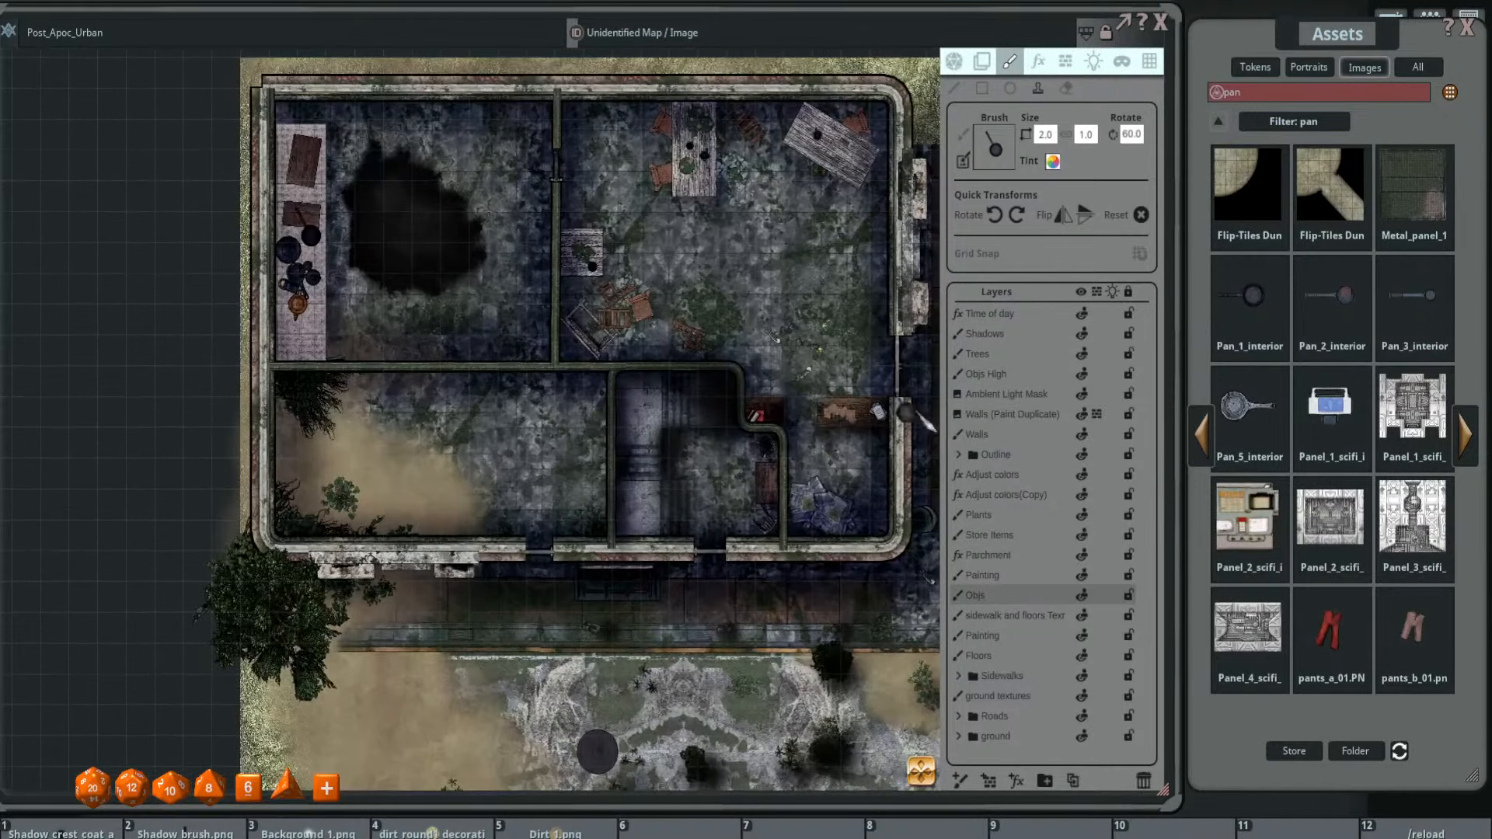
pyautogui.click(1473, 444)
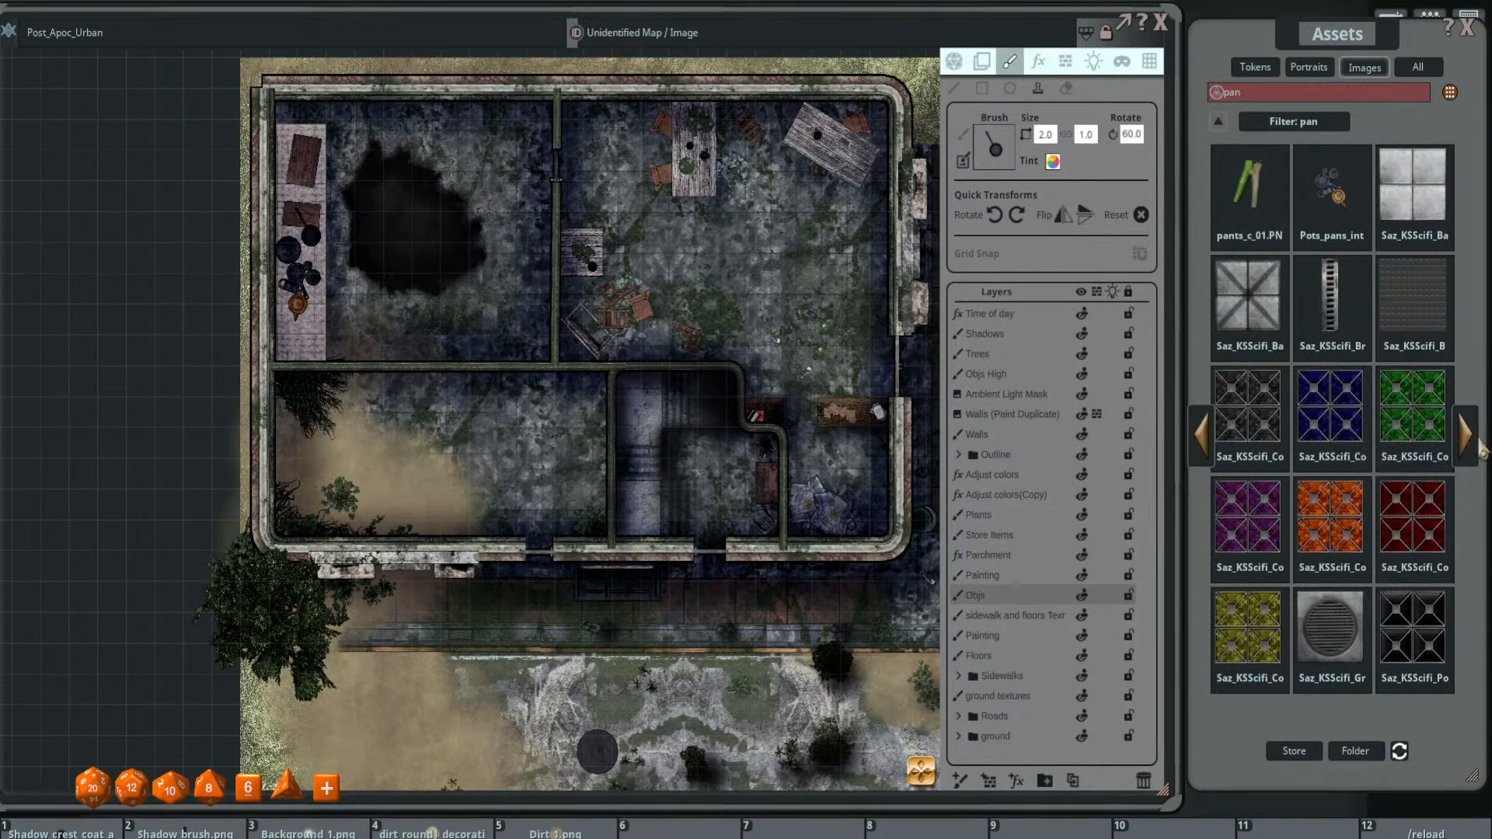
pyautogui.click(1473, 445)
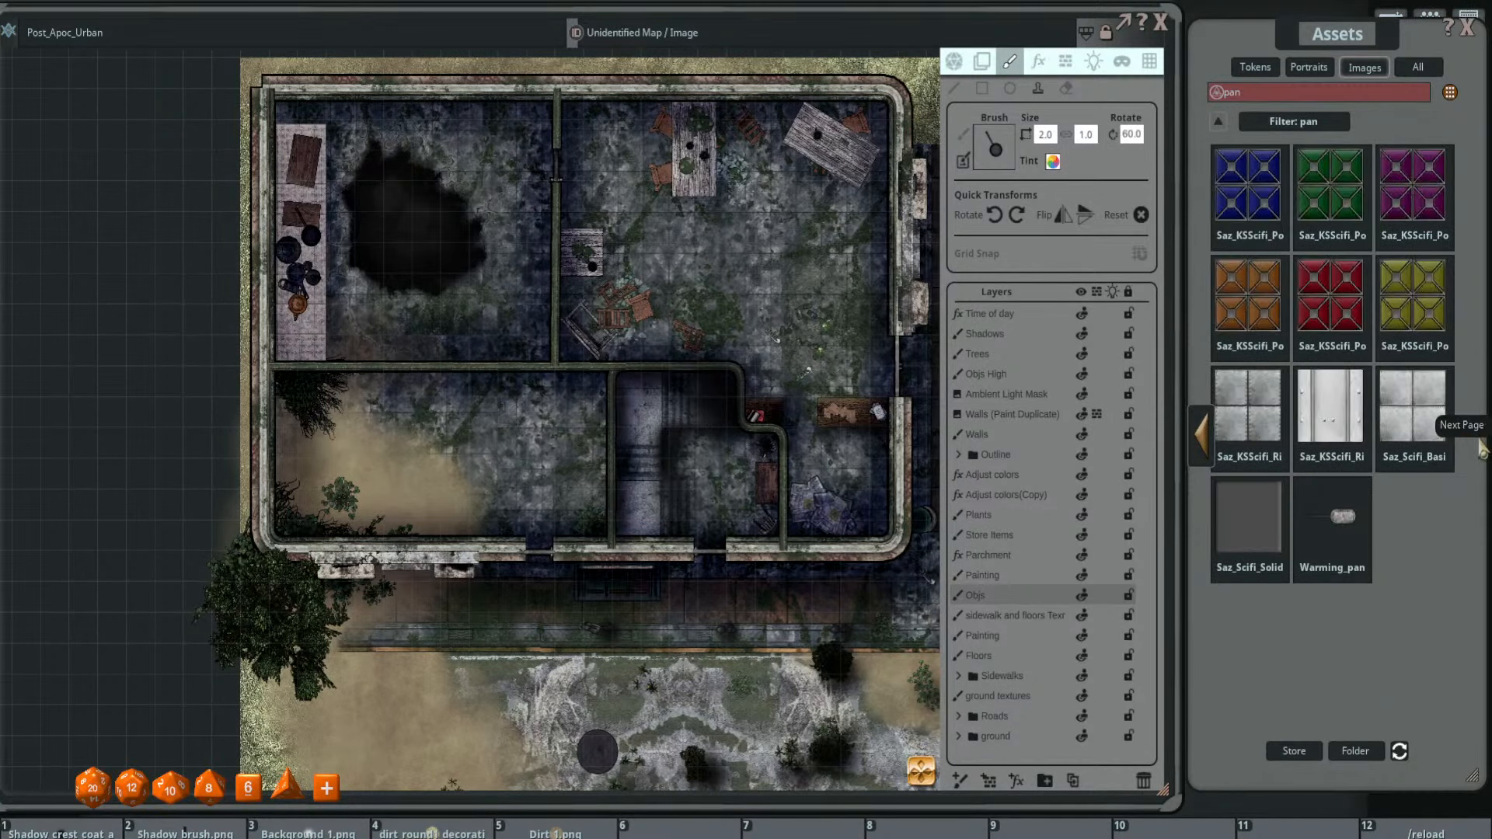
pyautogui.click(1198, 449)
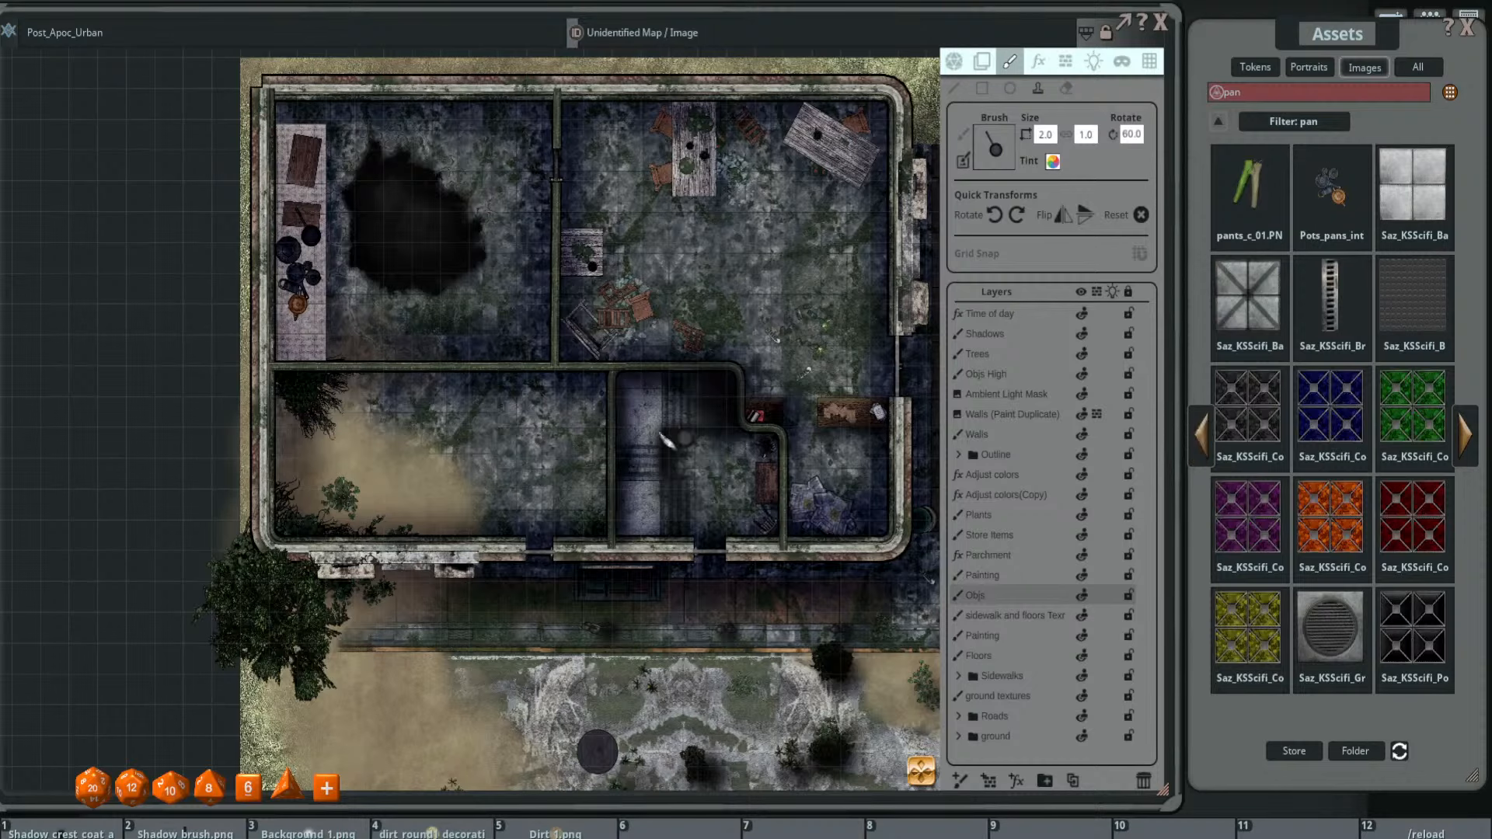
# - On the Shadows layer, load the soft black shadow brush, make it fainter, size it 0.6, and shade around the pots and tables along the west wall
pyautogui.scroll(-3, 559, 412)
pyautogui.scroll(4, 365, 225)
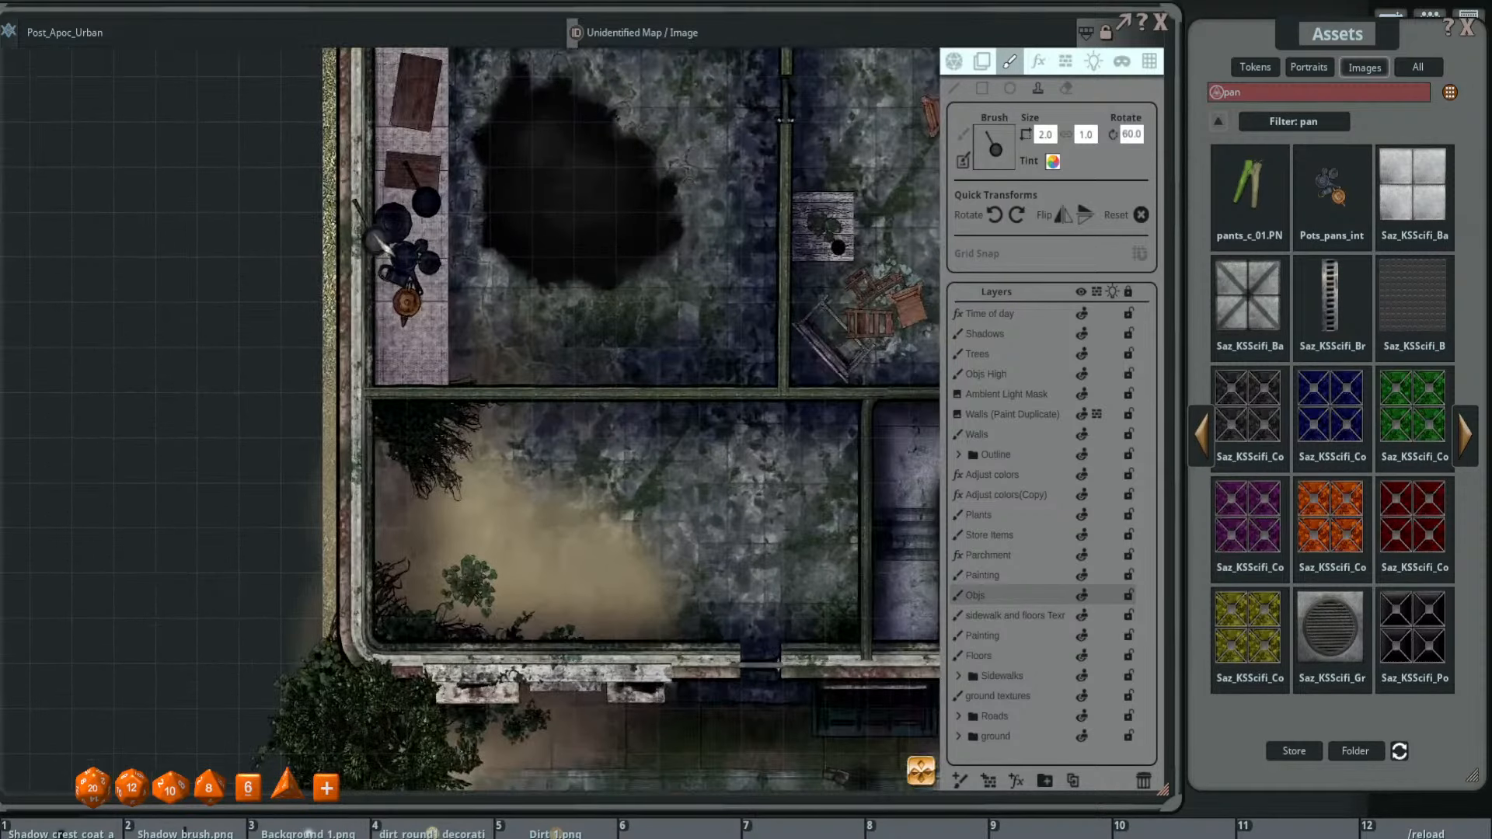
pyautogui.click(1024, 345)
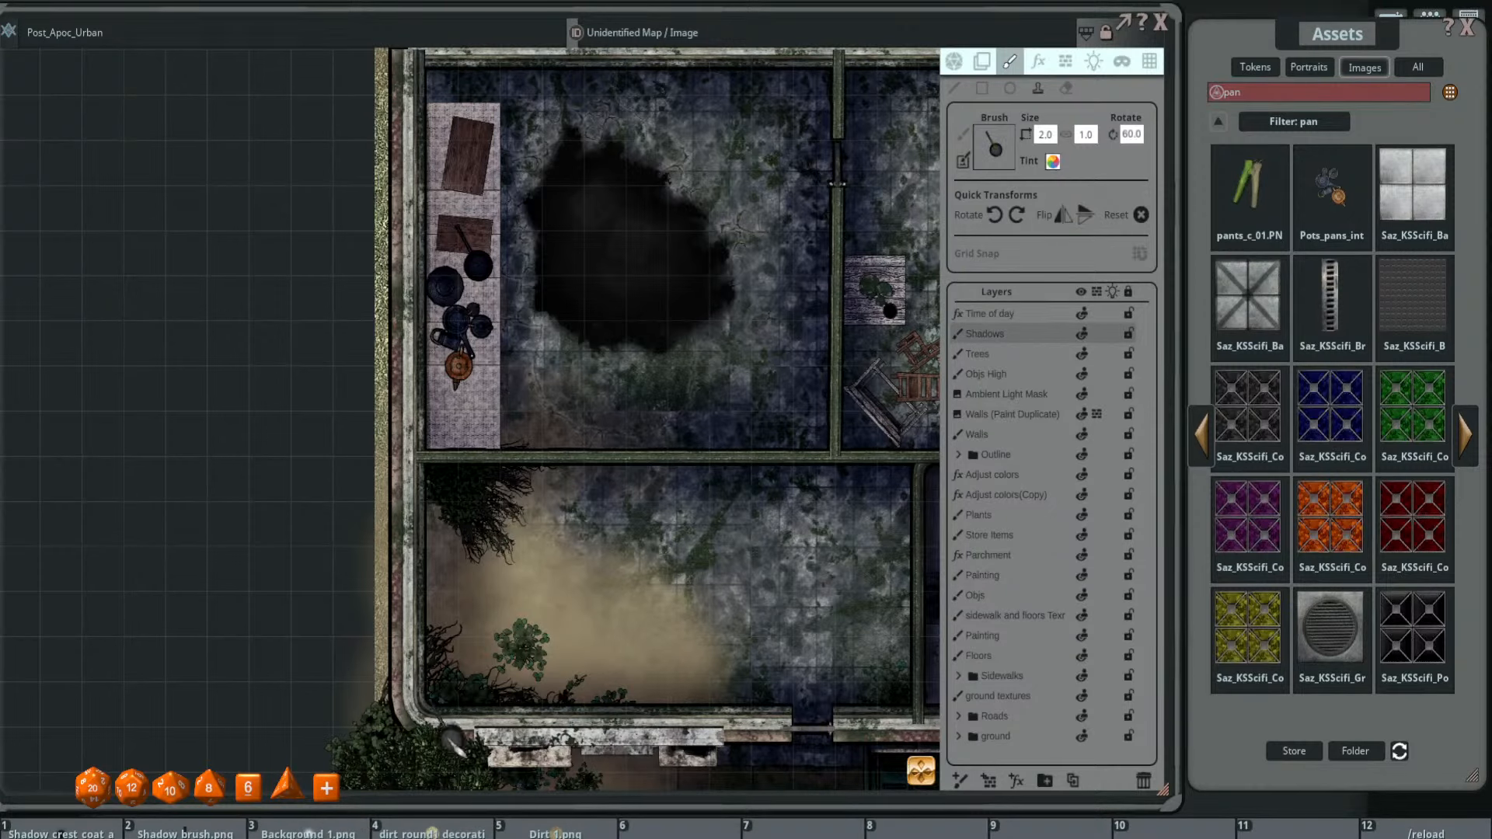
pyautogui.press('2')
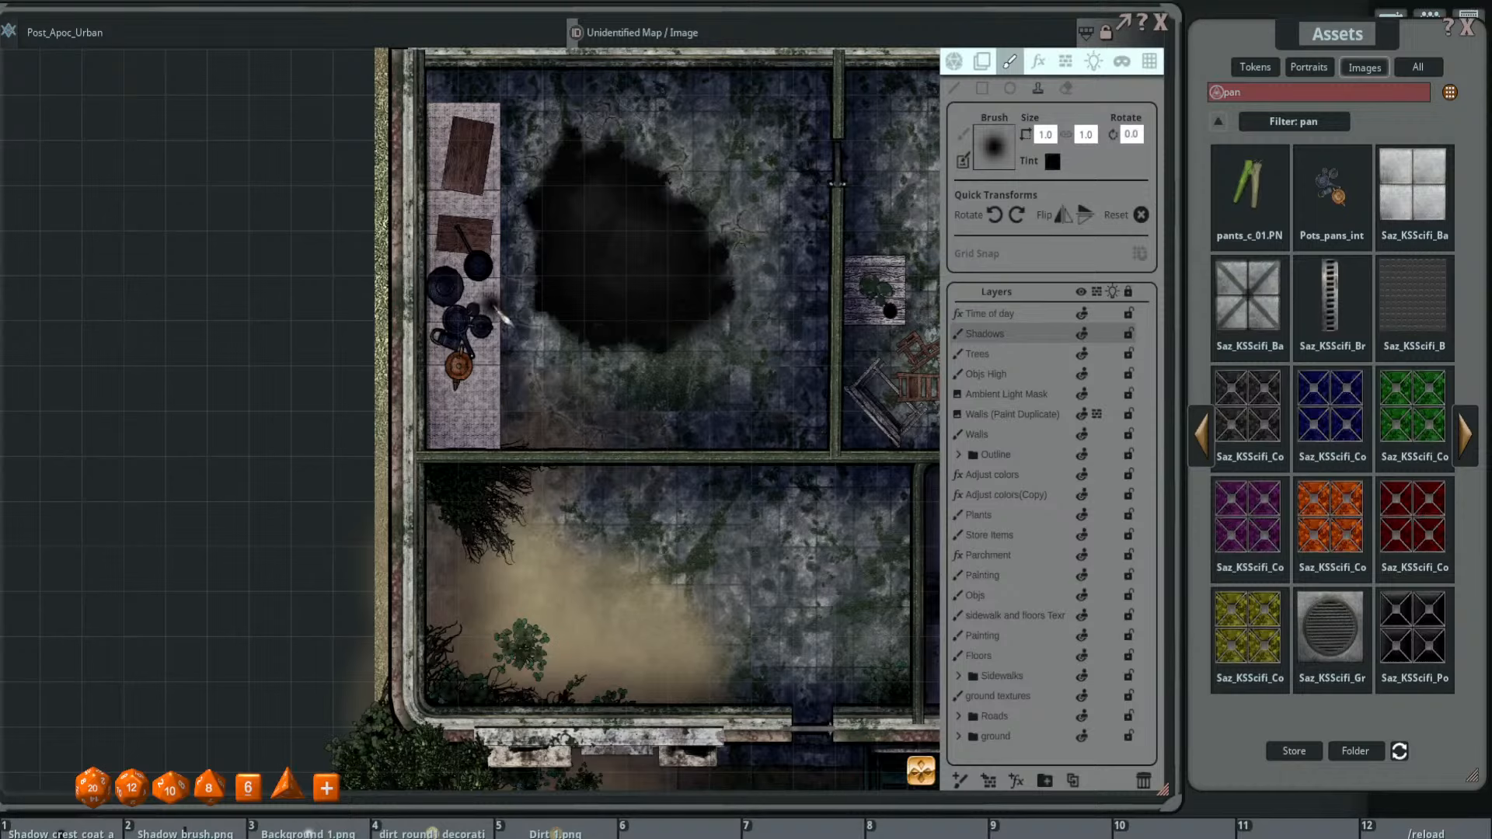
pyautogui.scroll(-4, 494, 306)
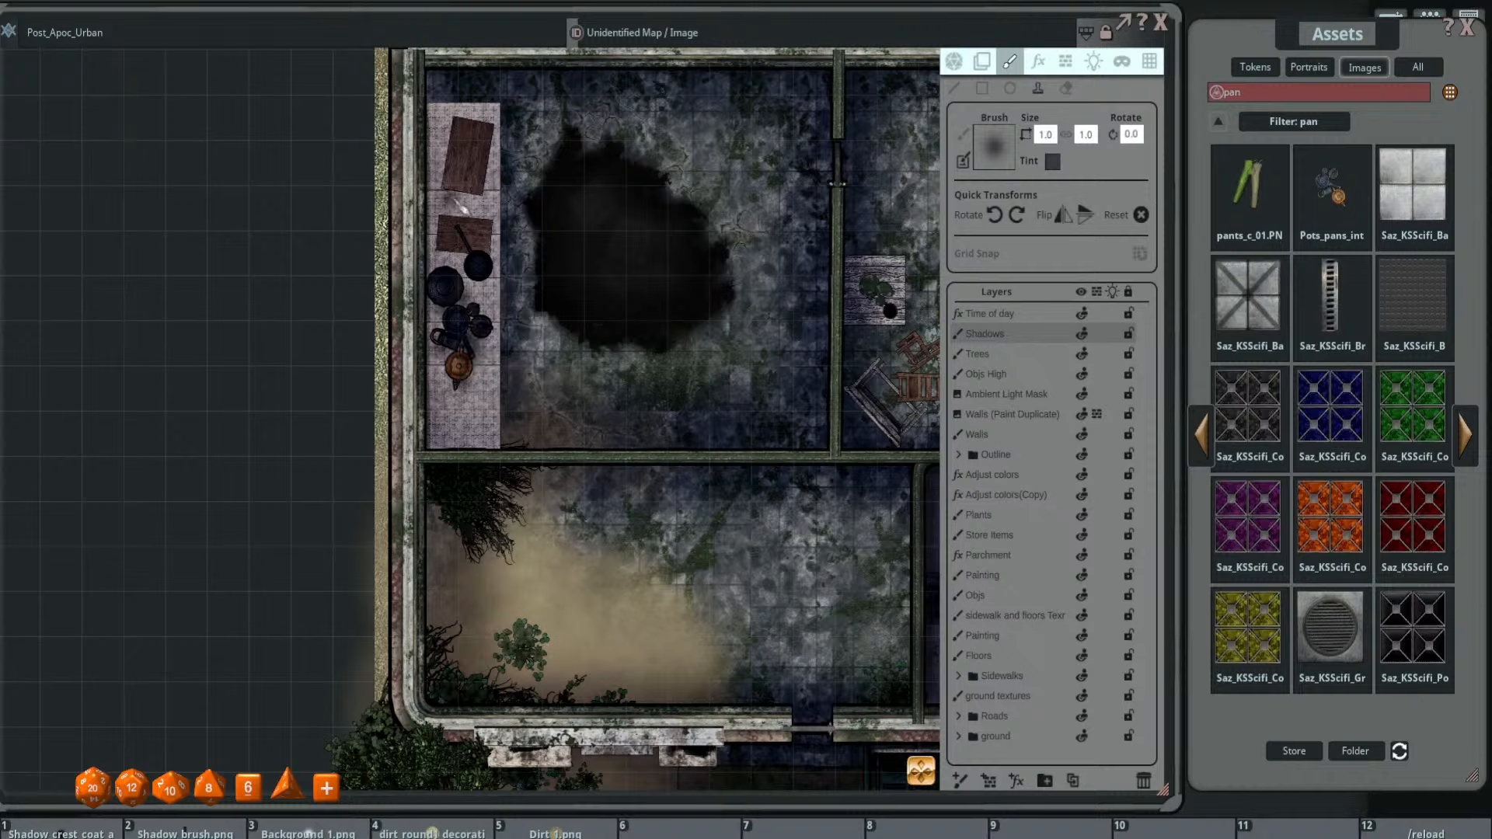
pyautogui.scroll(-3, 457, 201)
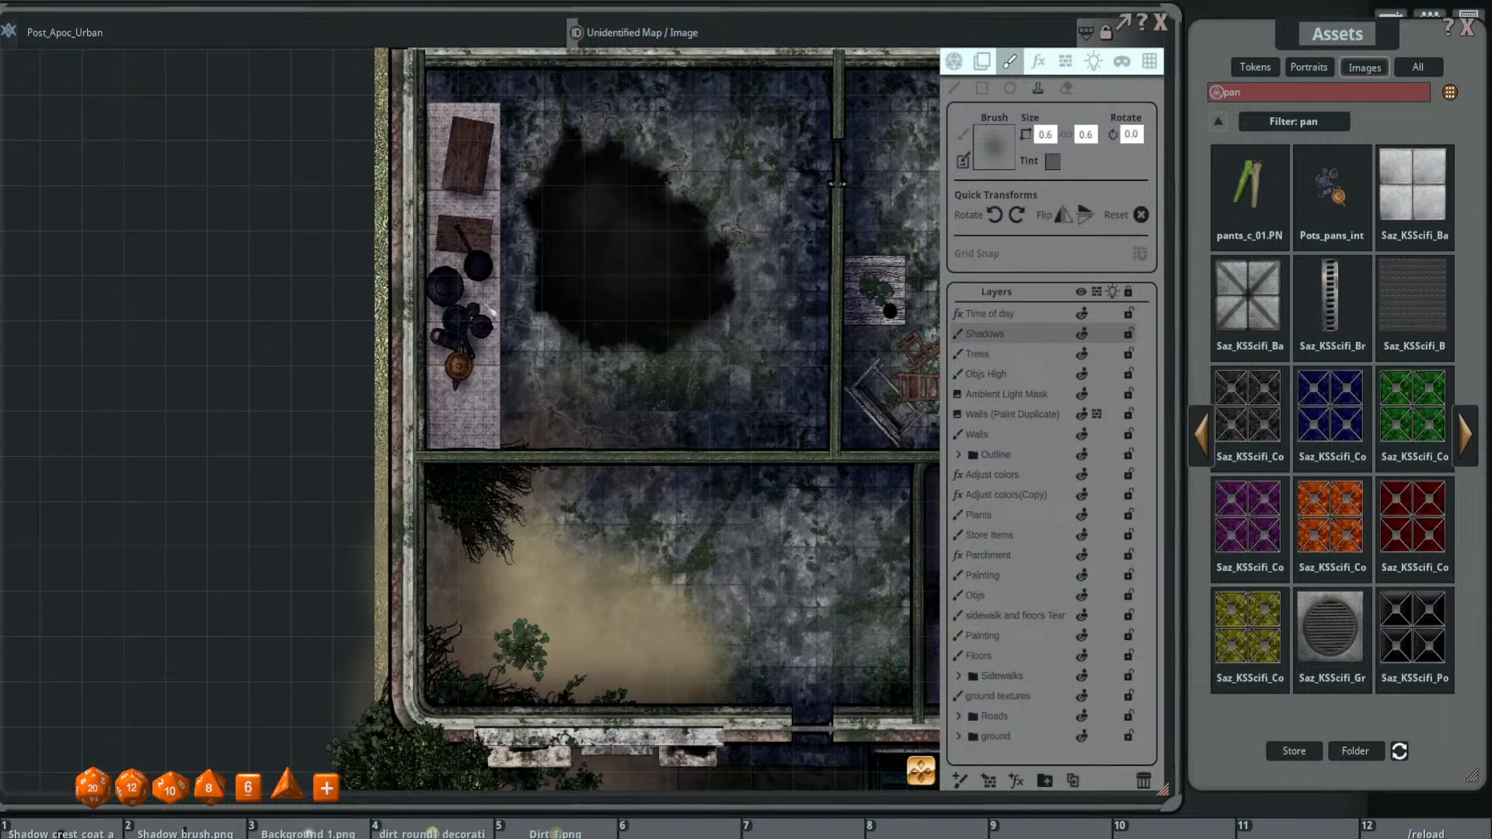
pyautogui.scroll(-4, 447, 353)
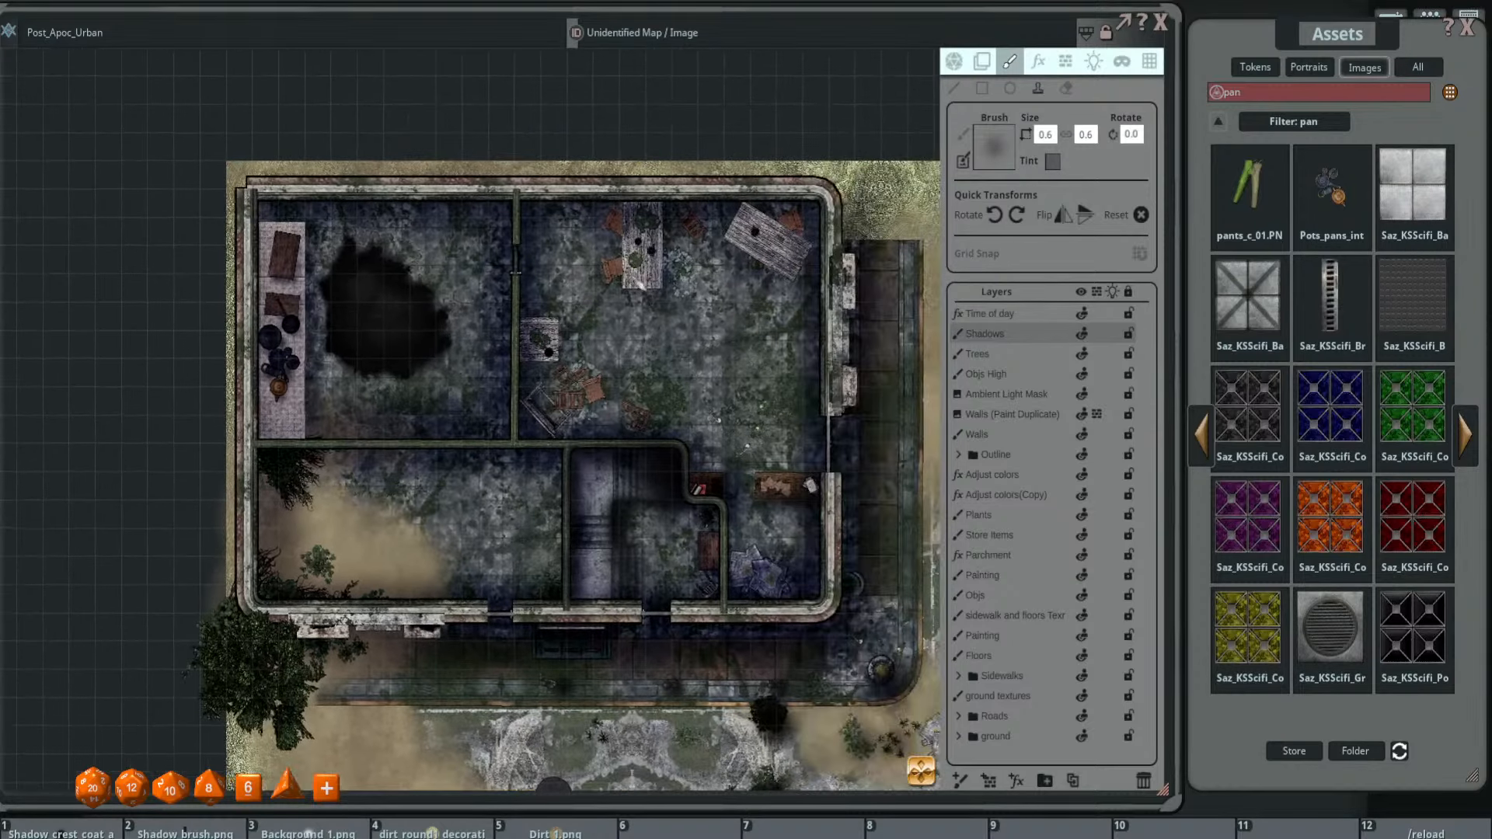
# - Enlarge the faint shadow brush to 1.6 and shade the piled chairs and broken table in the eastern room's southwest corner
pyautogui.scroll(5, 598, 276)
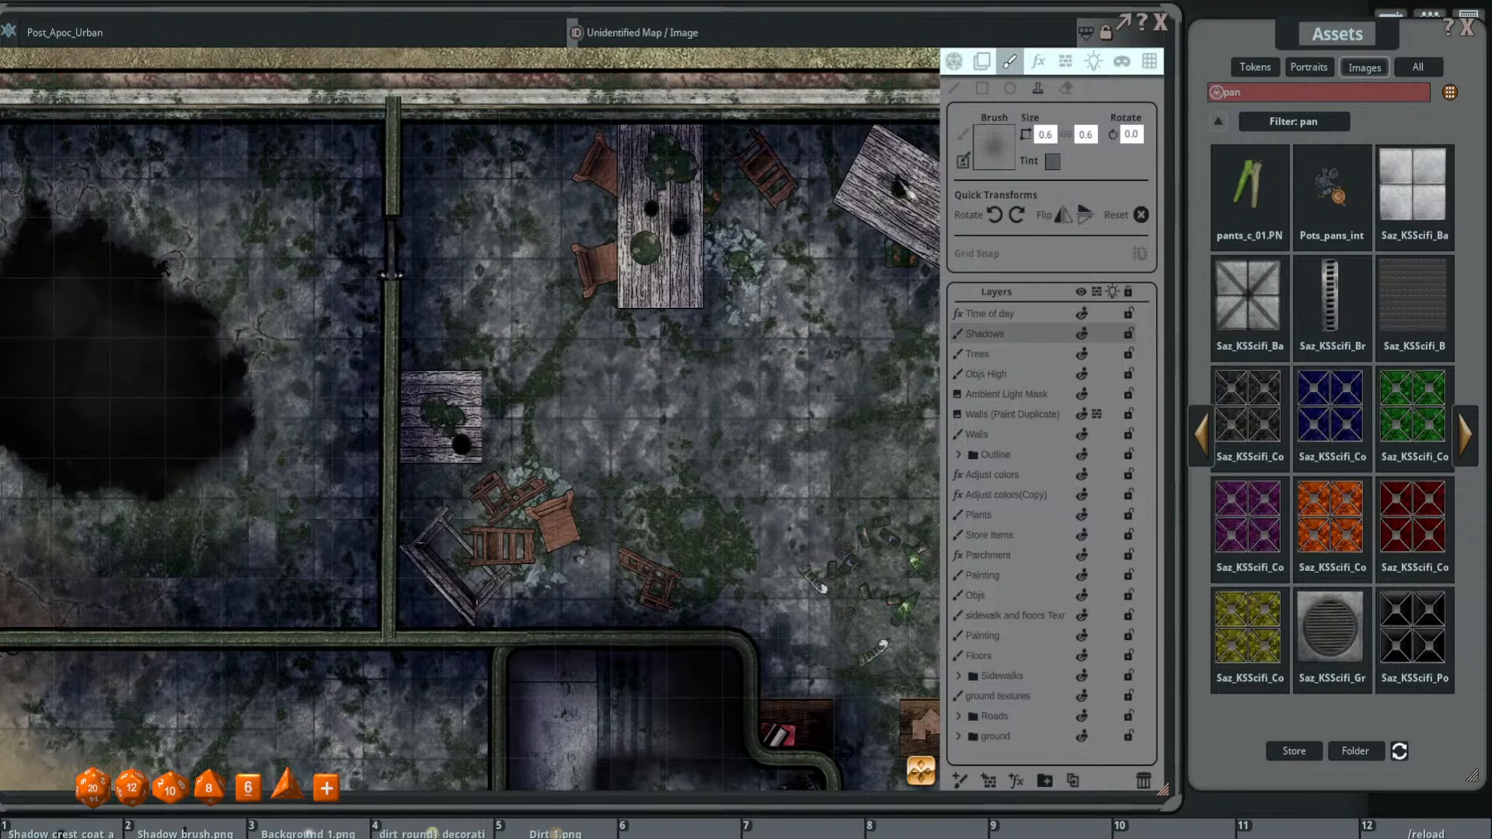
pyautogui.scroll(2, 544, 528)
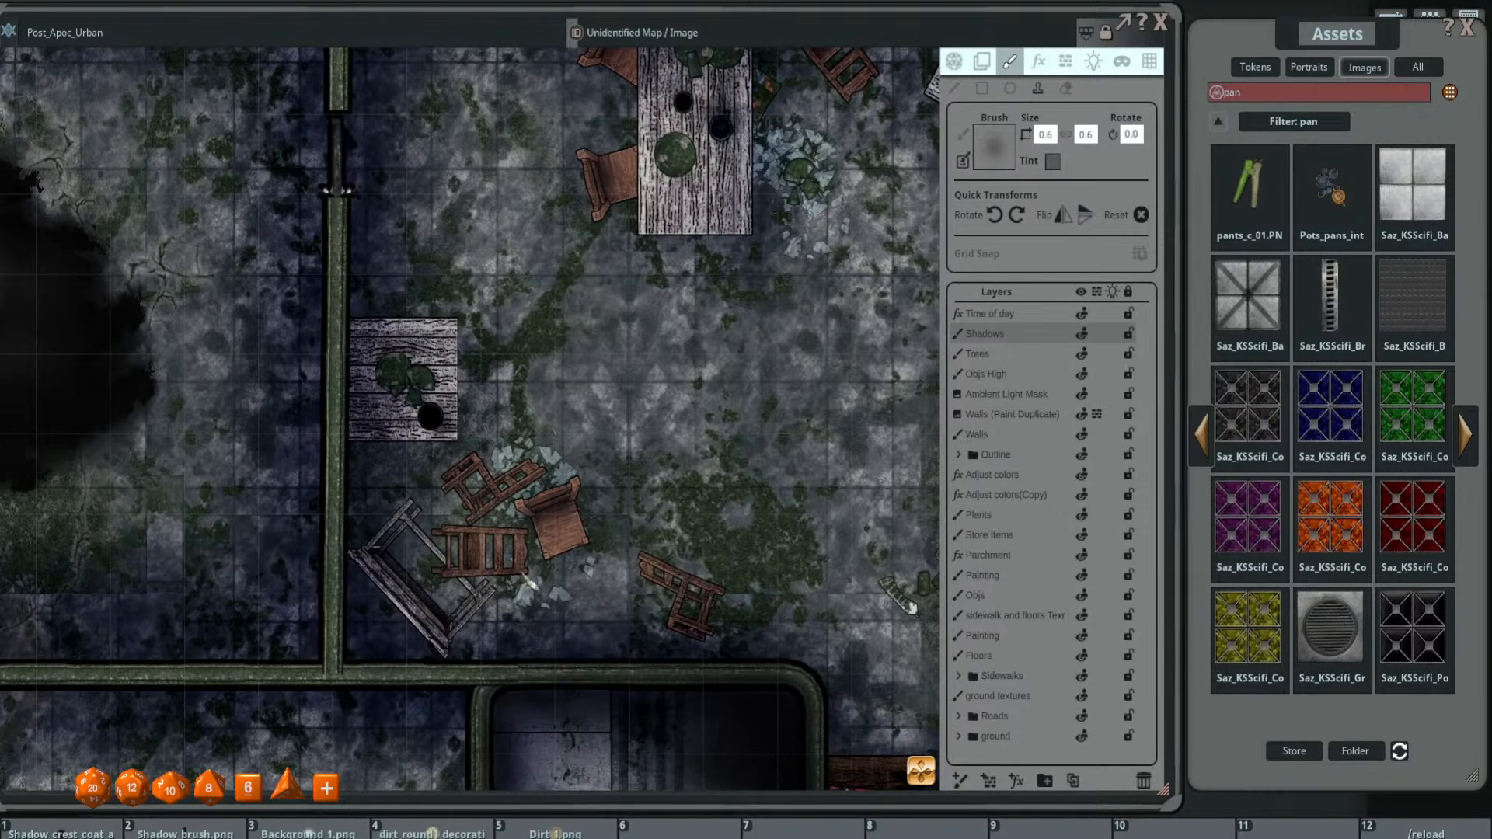
pyautogui.scroll(1, 489, 621)
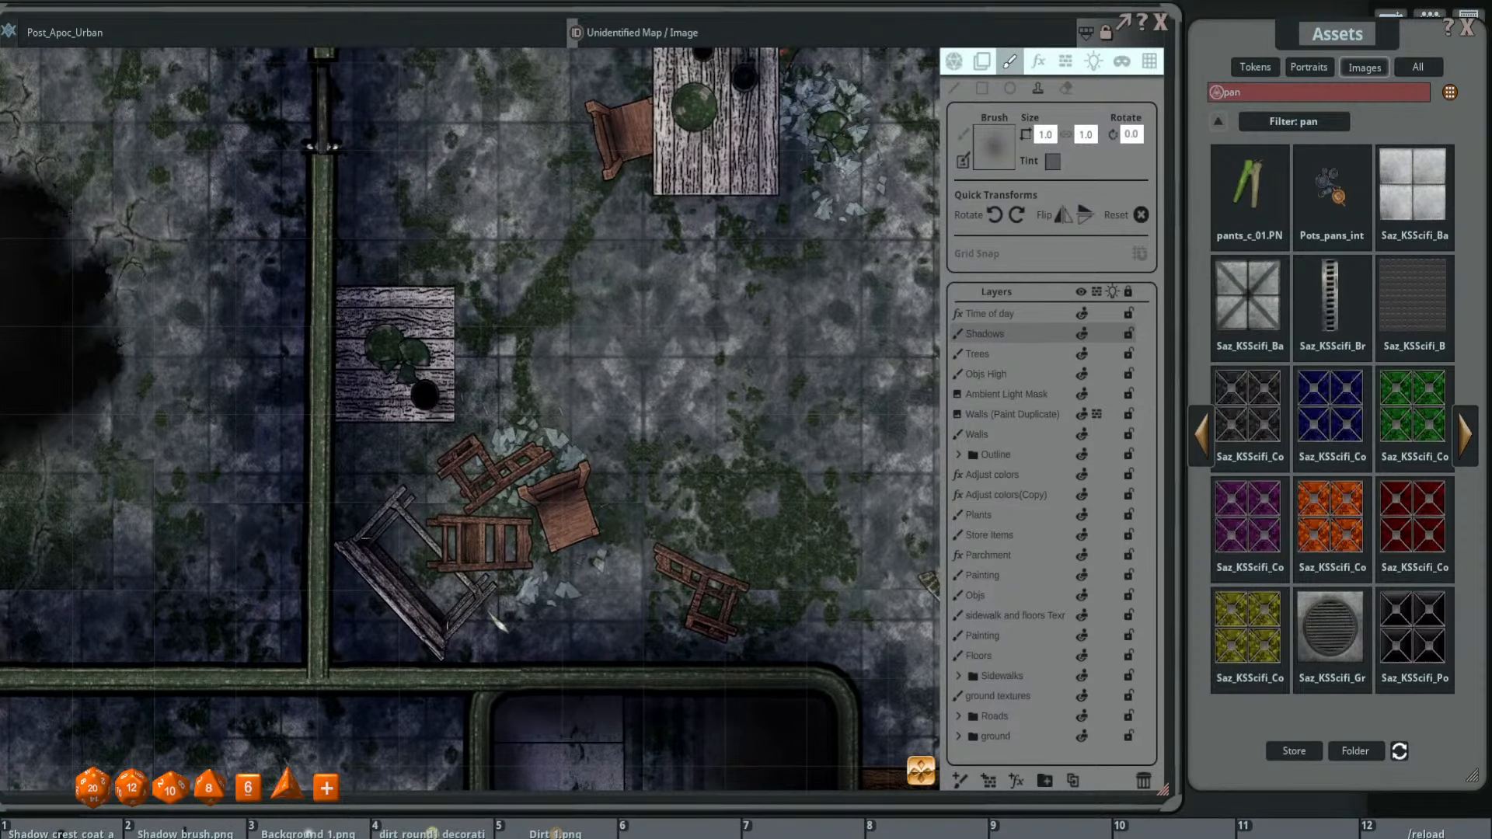
pyautogui.scroll(3, 499, 621)
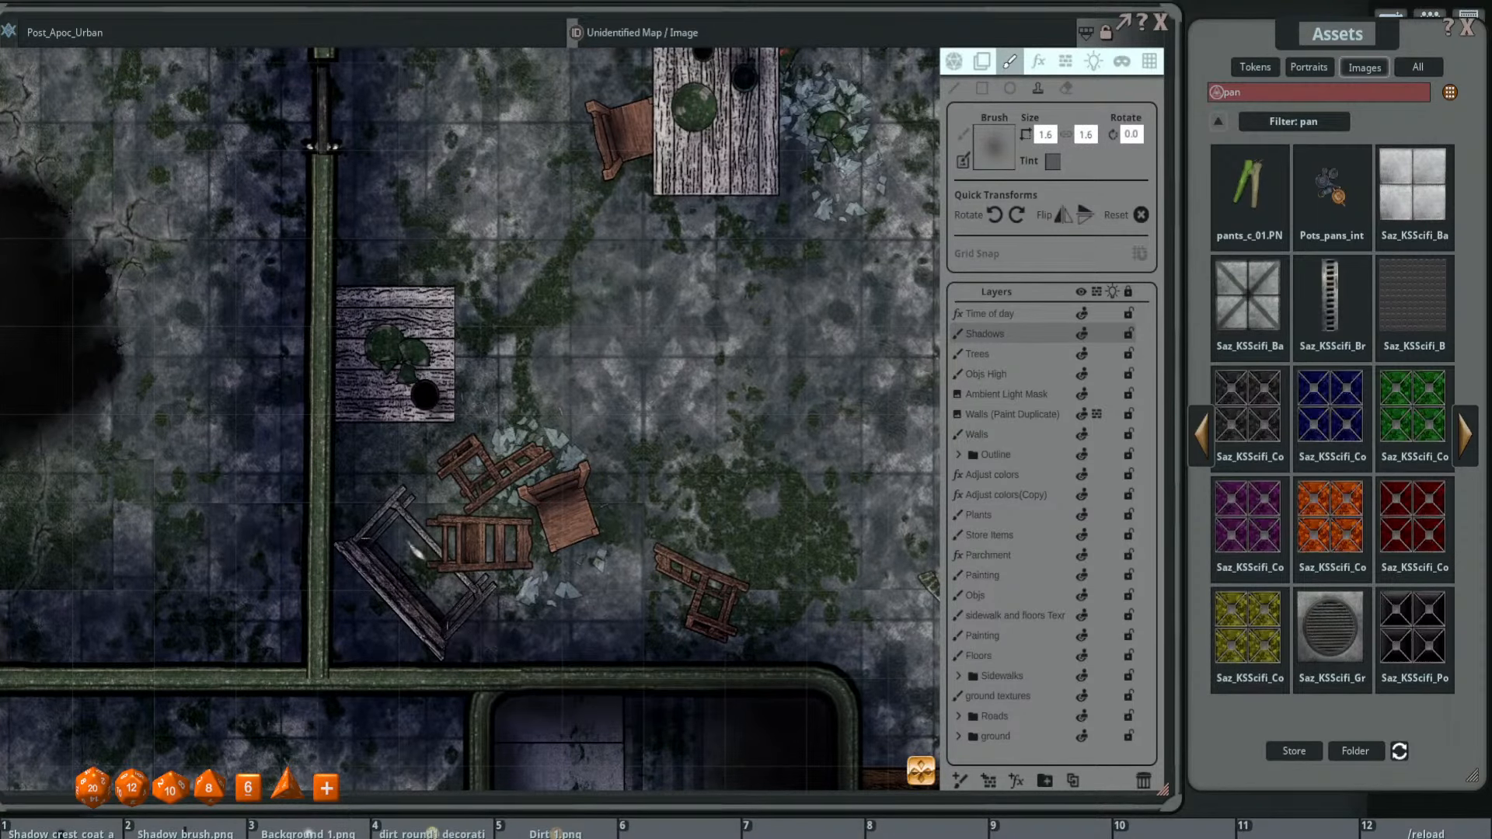
pyautogui.moveTo(359, 426)
pyautogui.mouseDown()
pyautogui.moveTo(436, 432)
pyautogui.moveTo(466, 493)
pyautogui.moveTo(501, 478)
pyautogui.mouseUp()
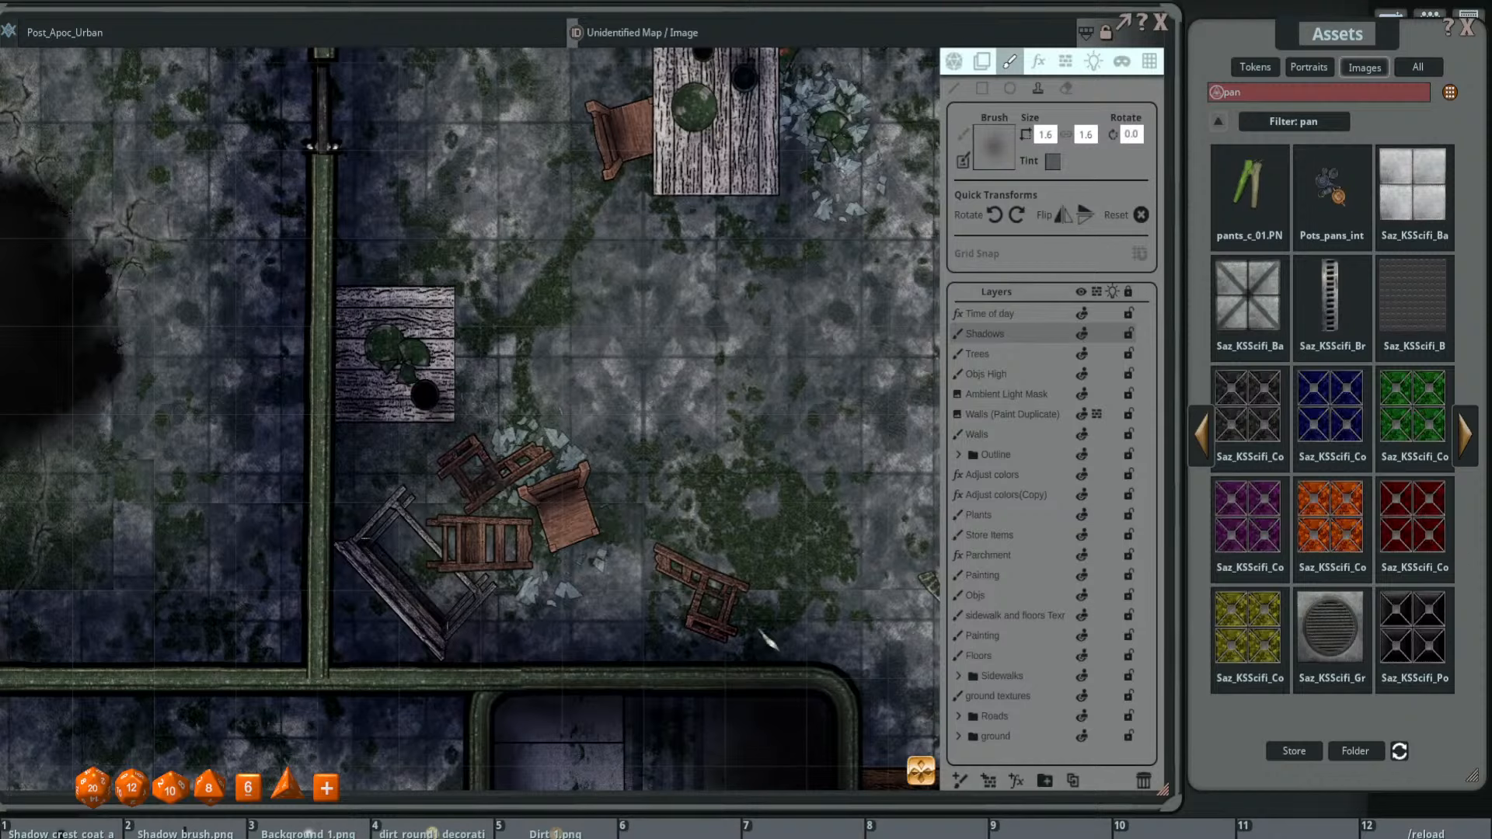
pyautogui.scroll(-3, 626, 463)
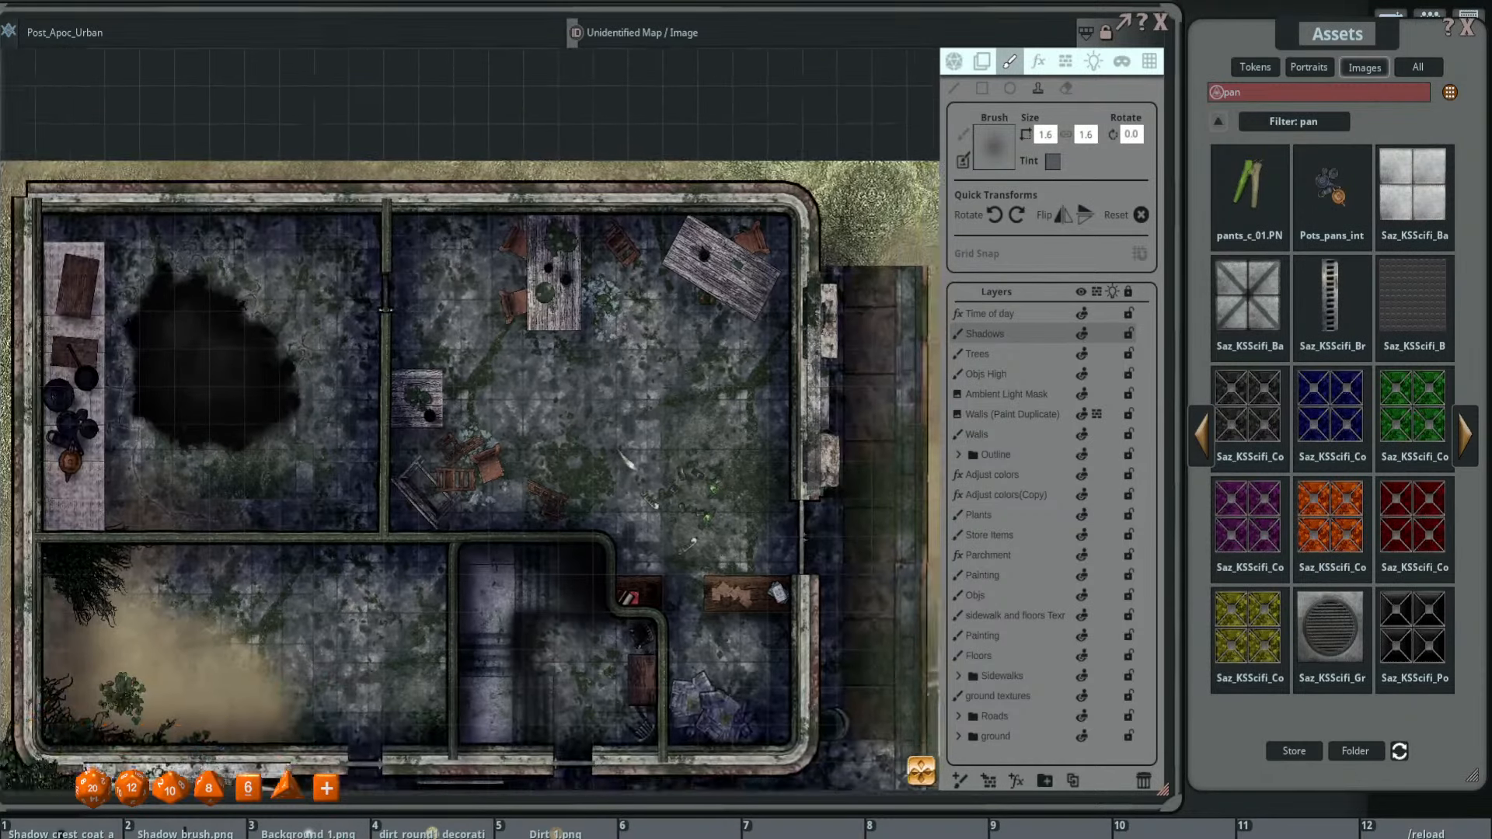
# - Reduce the shadow brush to 0.6 and shade around the southeast counters and the chair at the tilted northeast table
pyautogui.scroll(2, 777, 691)
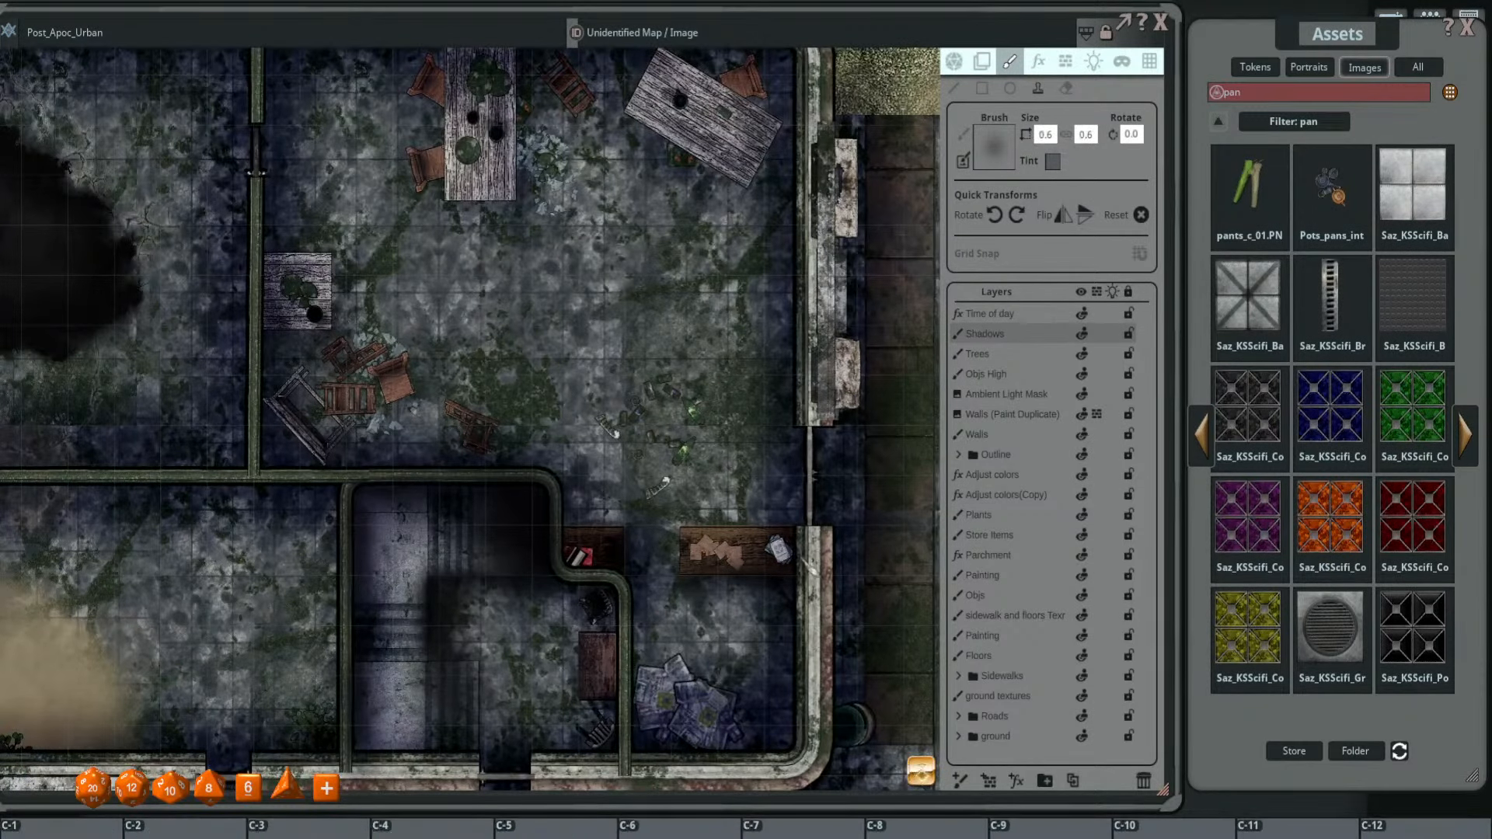
pyautogui.press('ctrl')
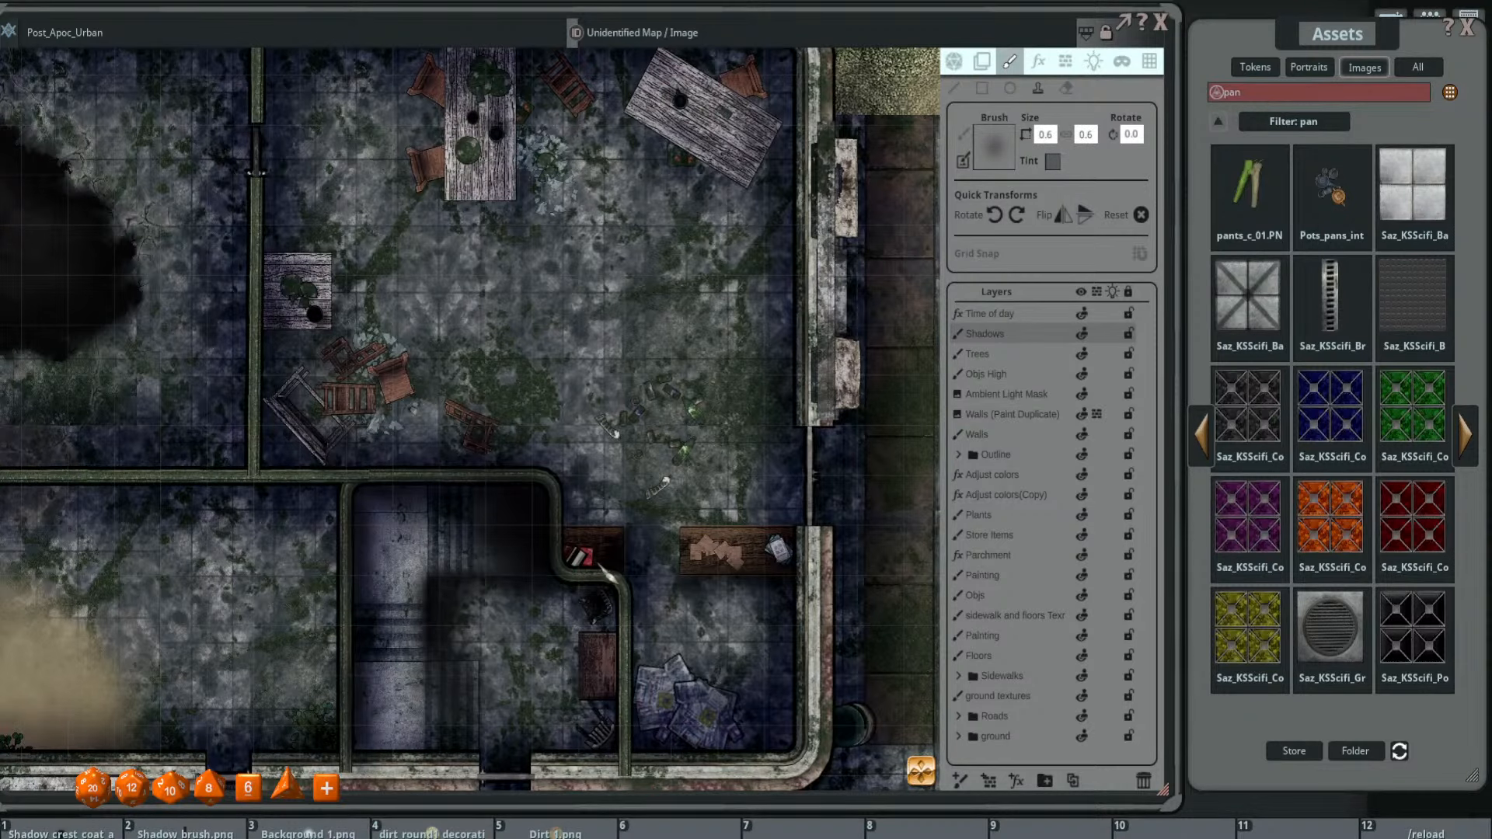
pyautogui.scroll(2, 762, 342)
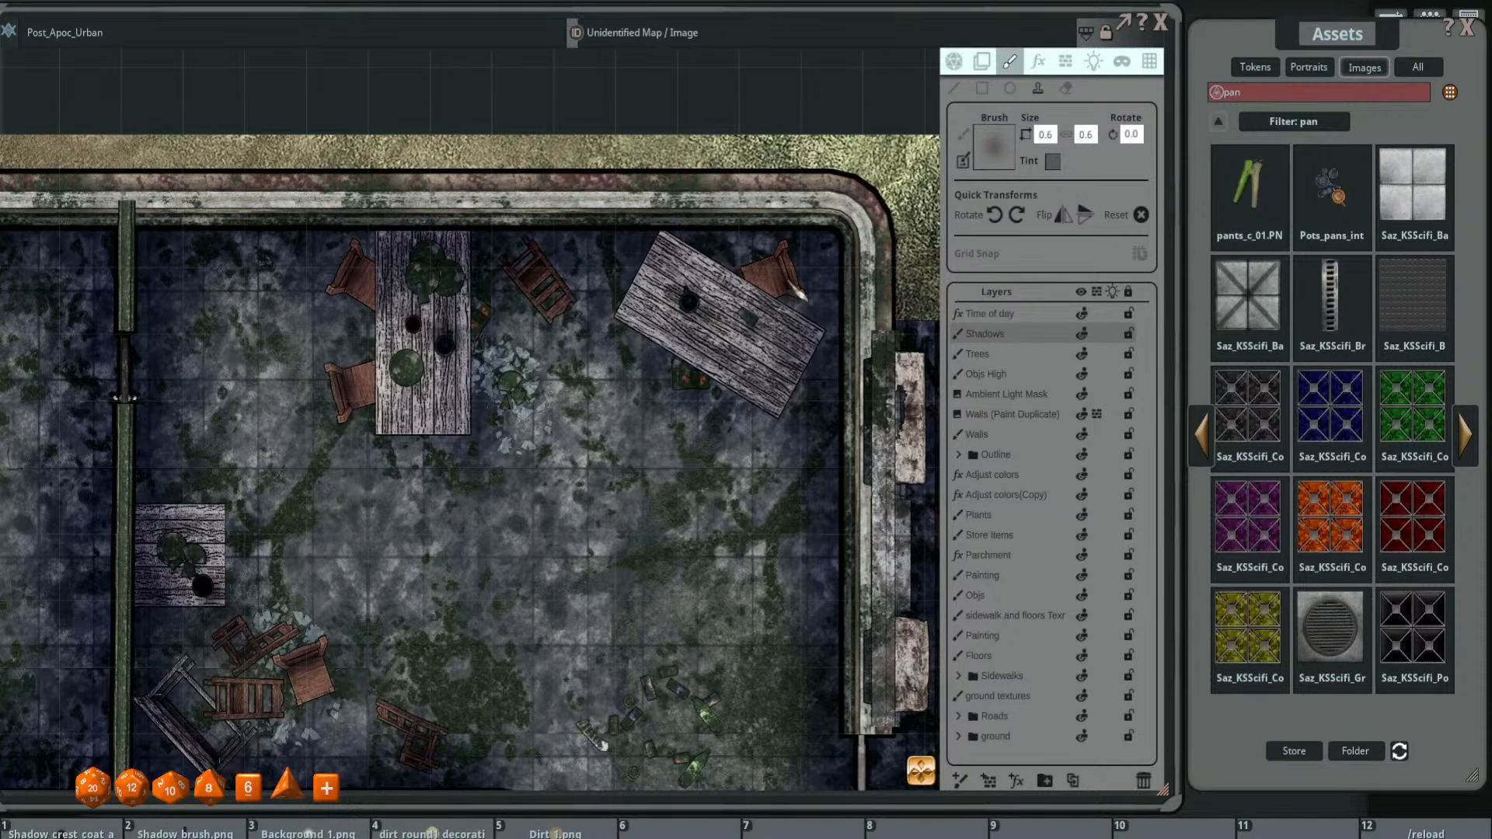
# - Examine the shaded northwest building and the whole urban map, including the streets and the other buildings
pyautogui.scroll(-3, 738, 381)
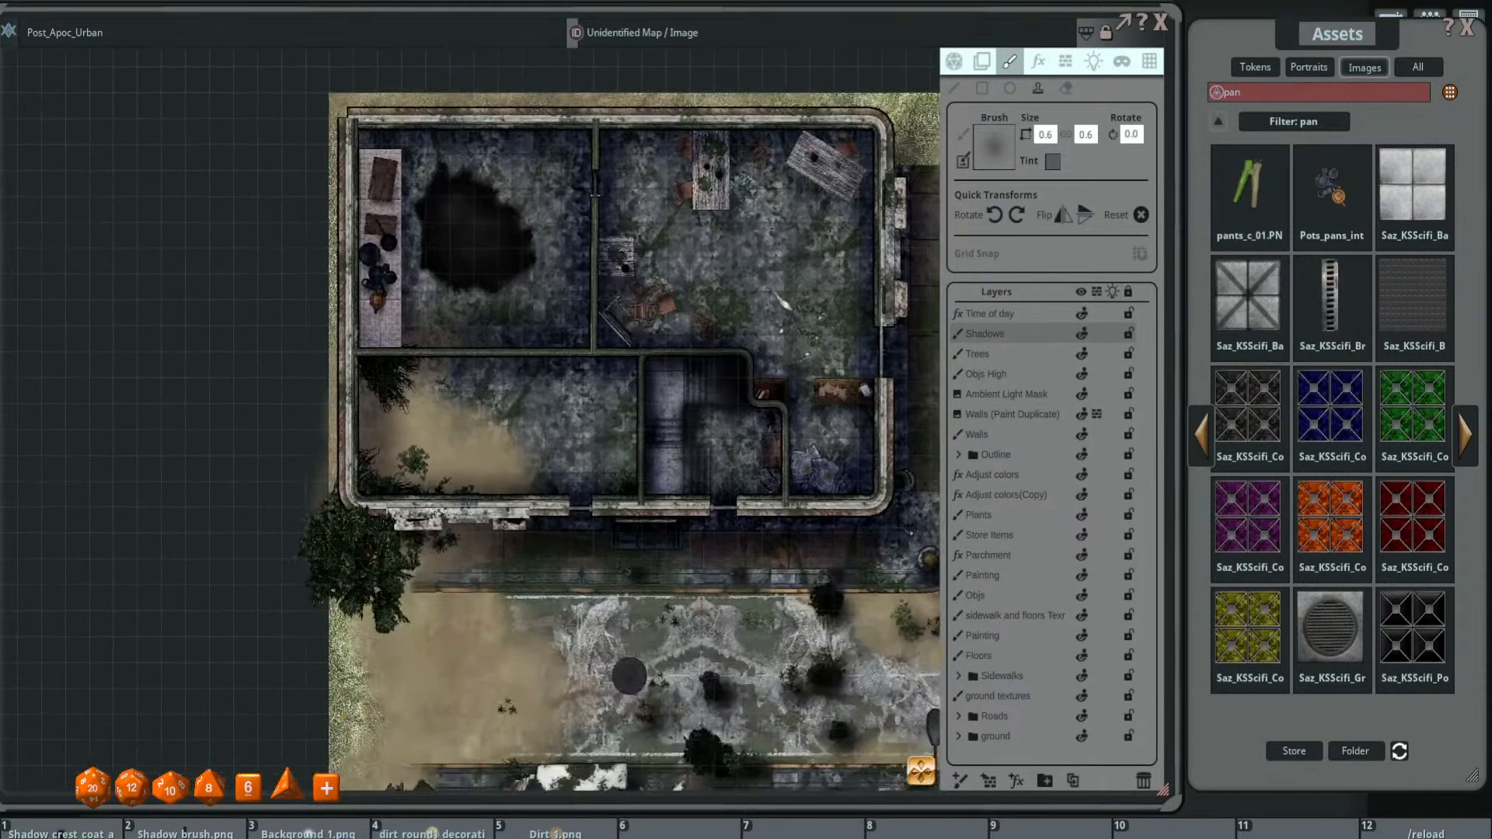
pyautogui.scroll(3, 835, 325)
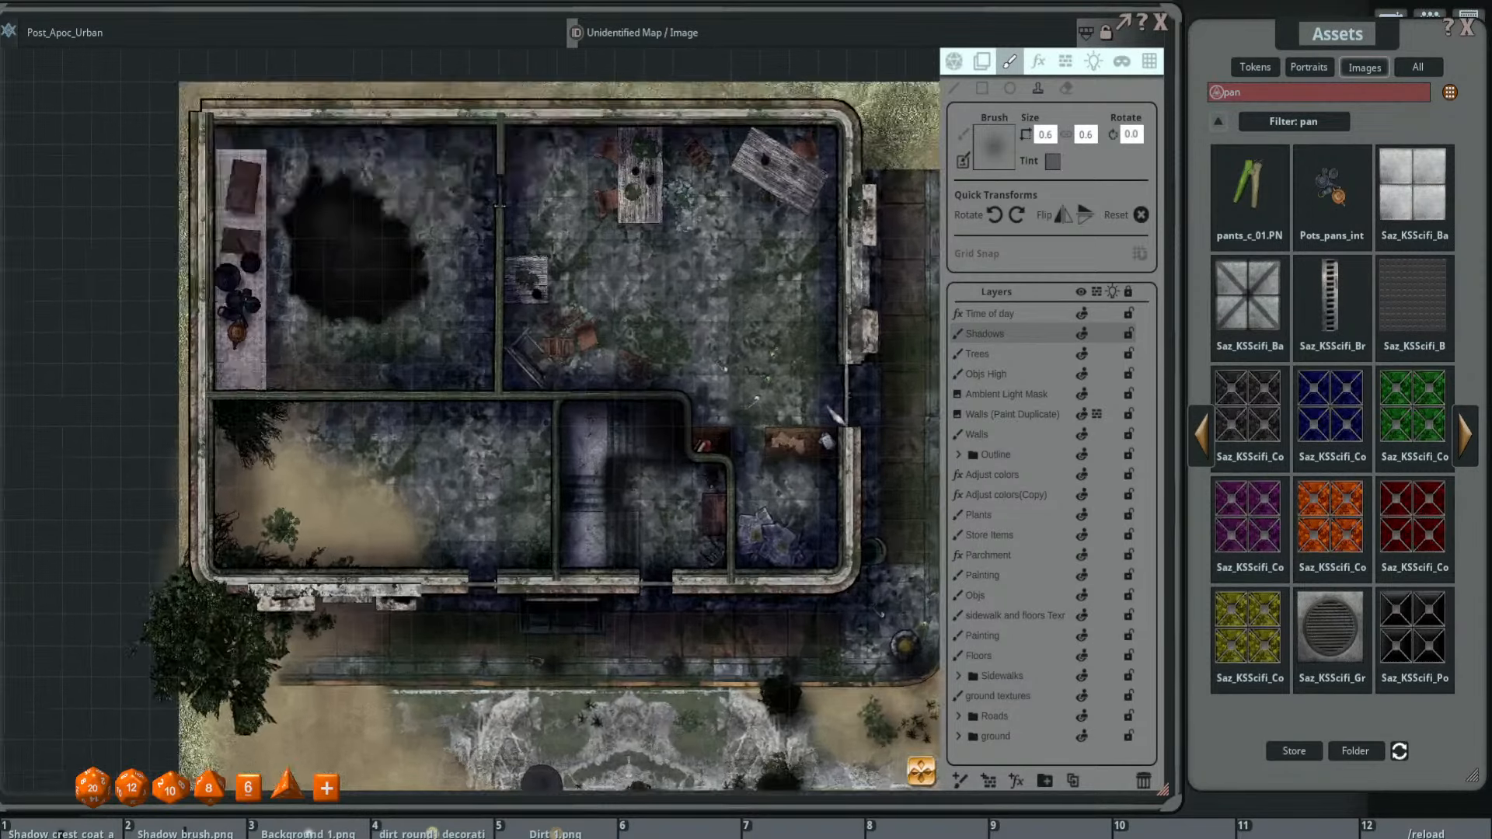
pyautogui.scroll(-2, 606, 345)
pyautogui.scroll(1, 625, 331)
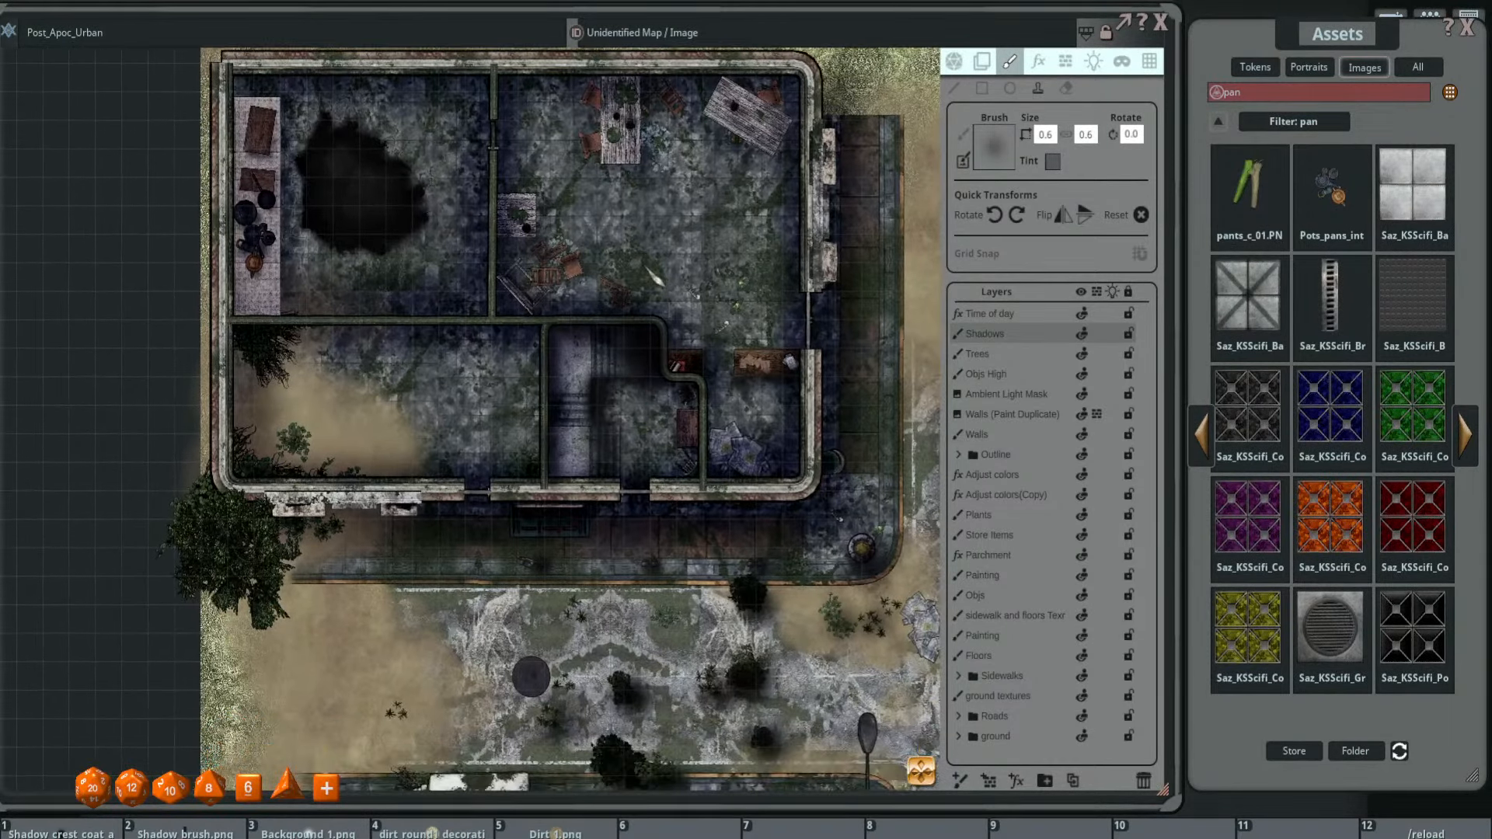
pyautogui.scroll(-4, 666, 280)
pyautogui.moveTo(834, 542); pyautogui.dragTo(716, 439)
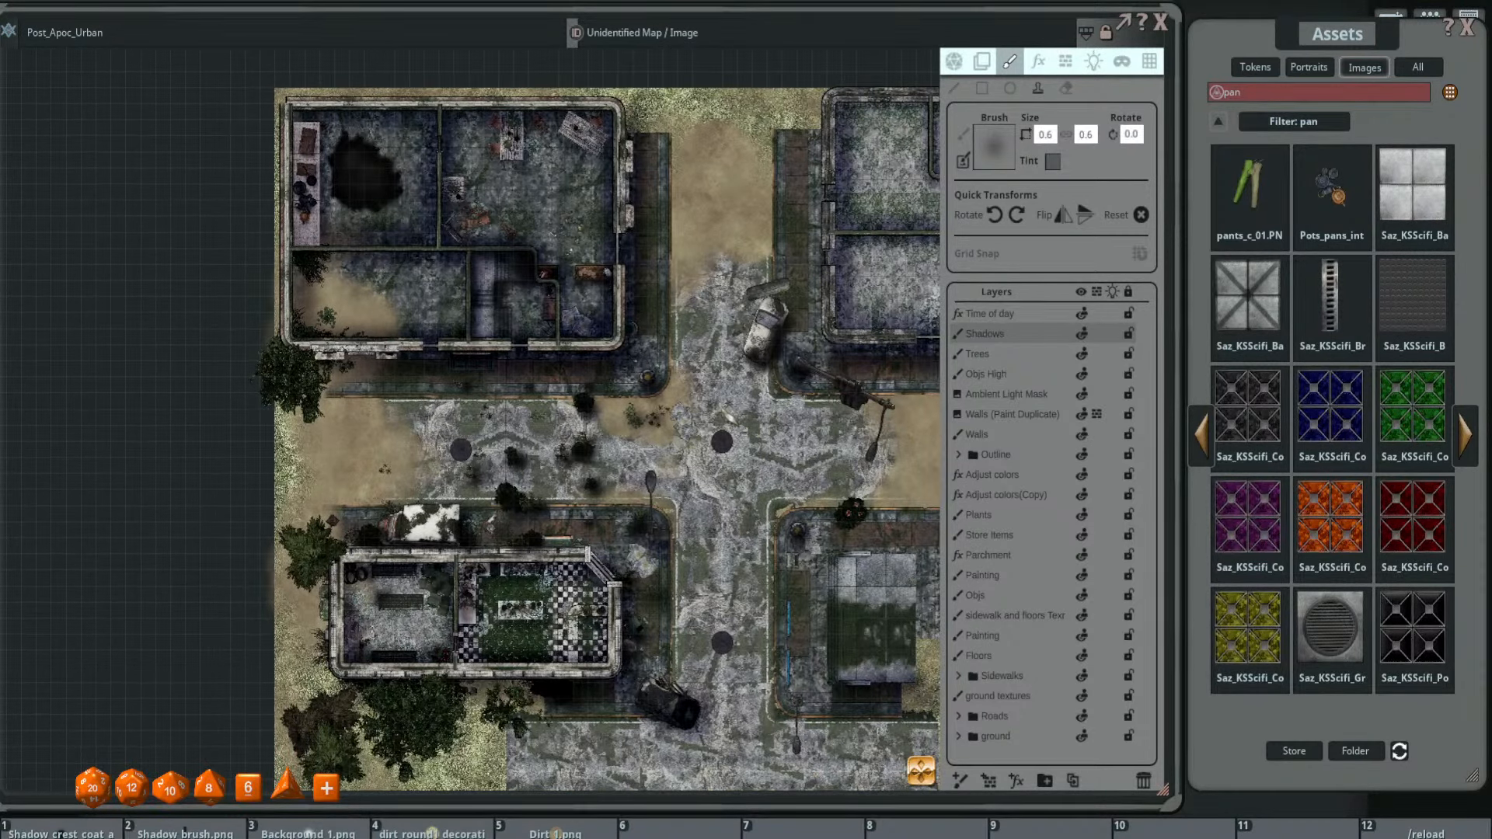
pyautogui.scroll(-3, 738, 453)
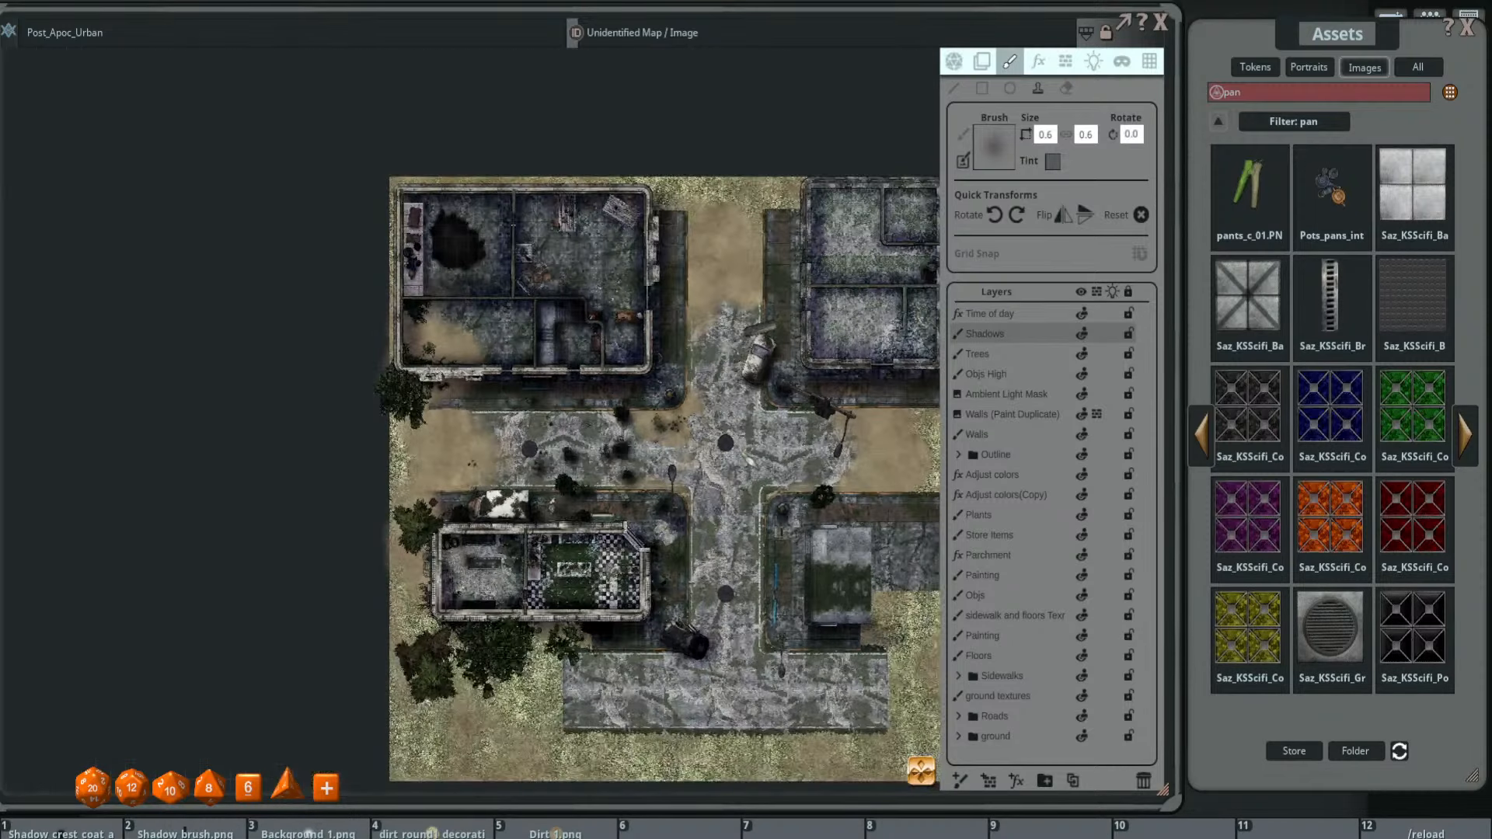
pyautogui.moveTo(762, 453); pyautogui.dragTo(669, 391)
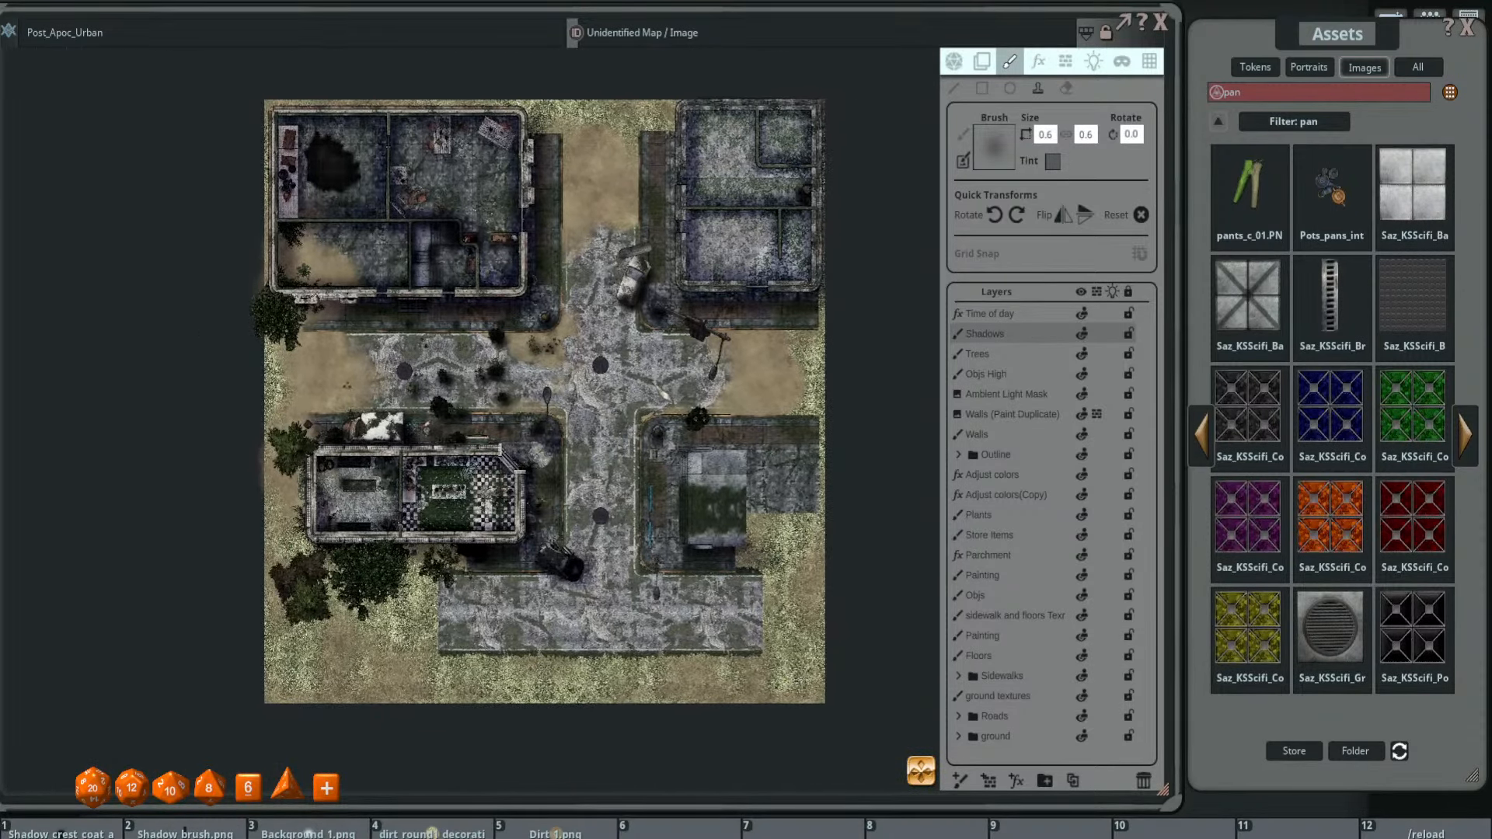
pyautogui.scroll(1, 669, 392)
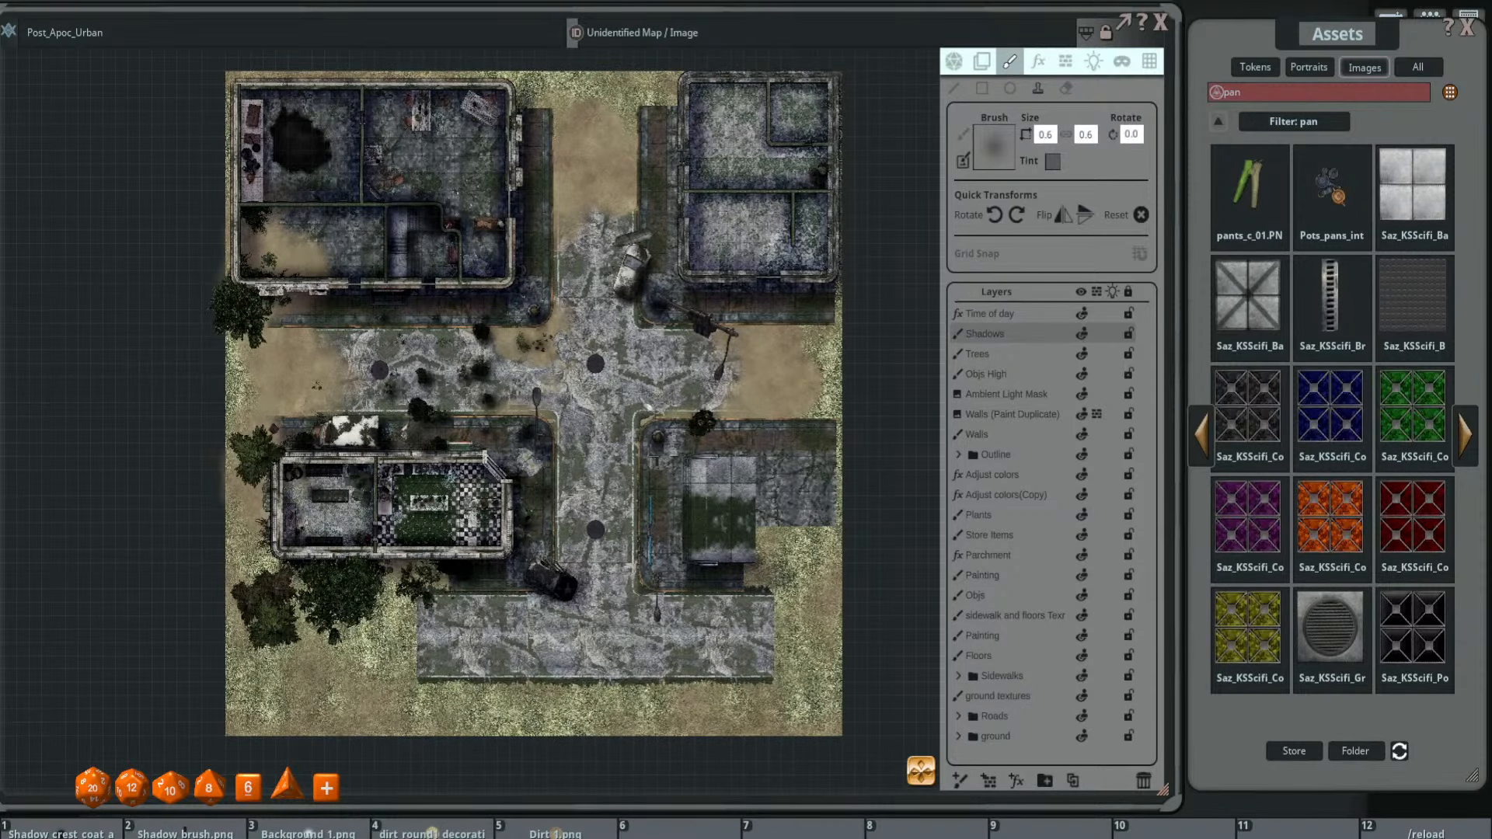
pyautogui.moveTo(617, 413); pyautogui.dragTo(717, 430)
pyautogui.scroll(5, 357, 136)
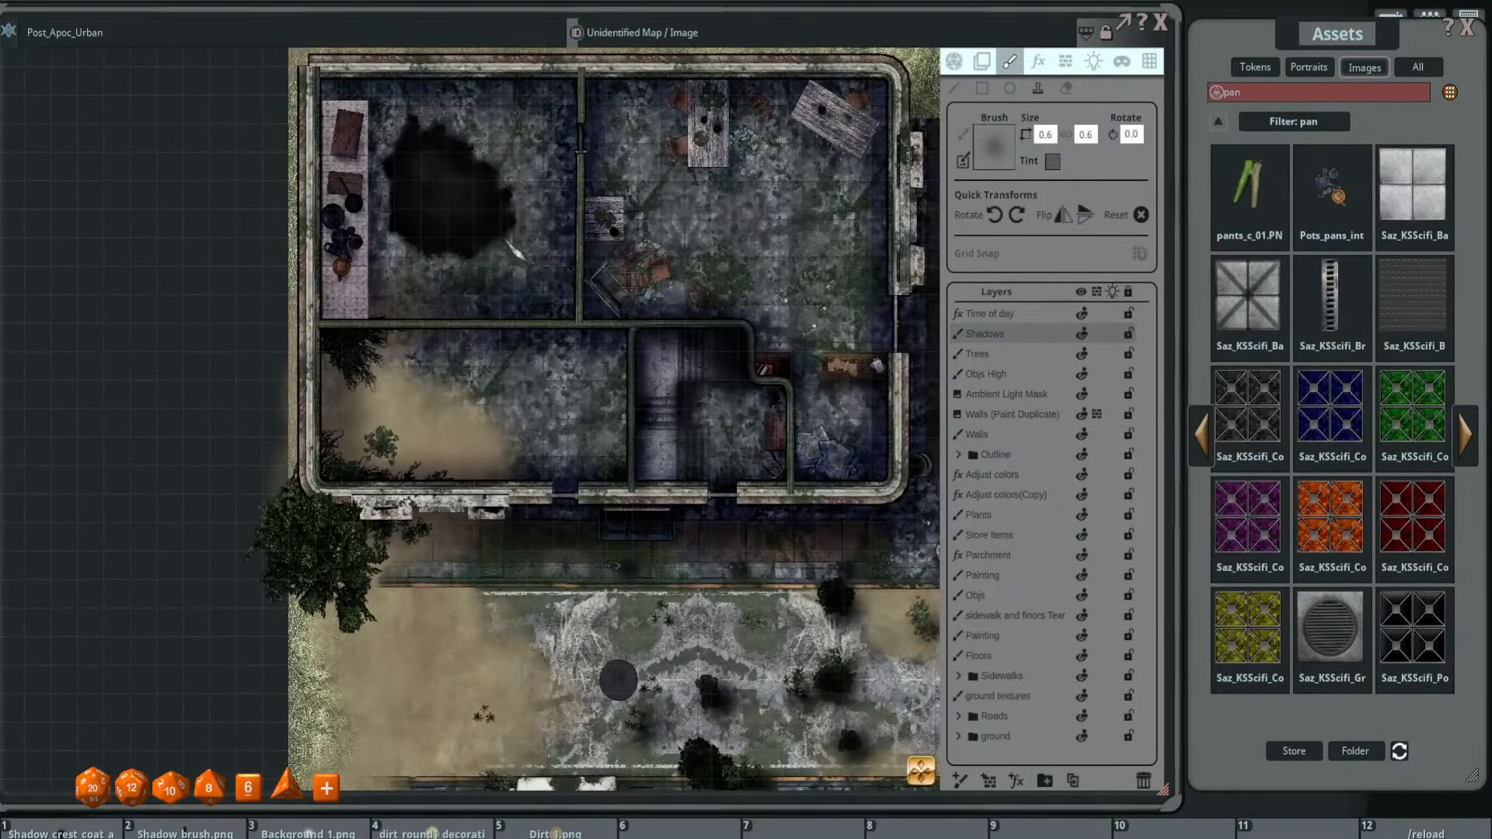
# - Search the image assets for "light" and "lamp", browse the results for suitable items, and clear the search
pyautogui.scroll(-1, 619, 339)
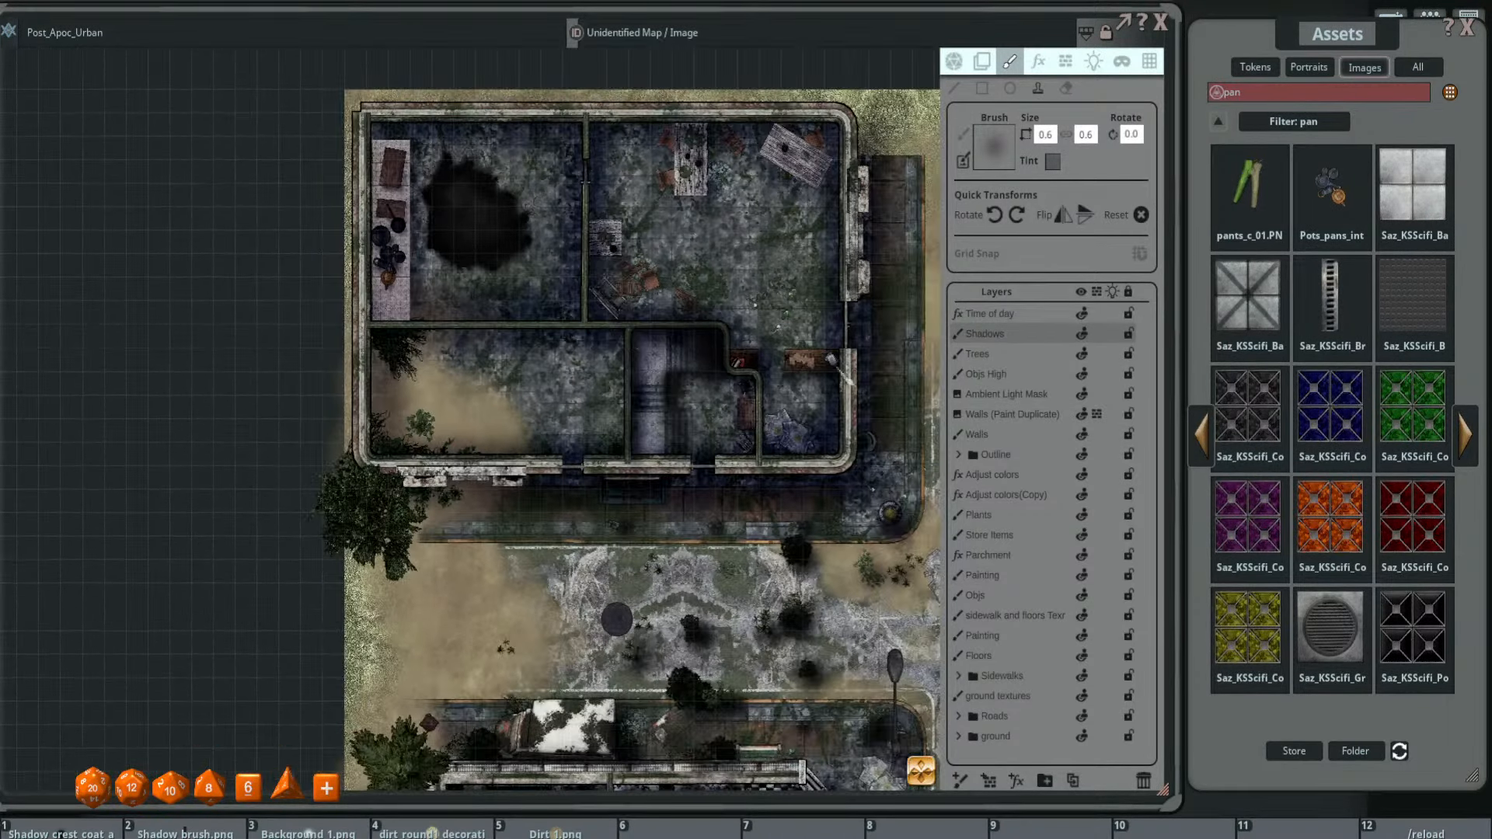
pyautogui.click(1226, 126)
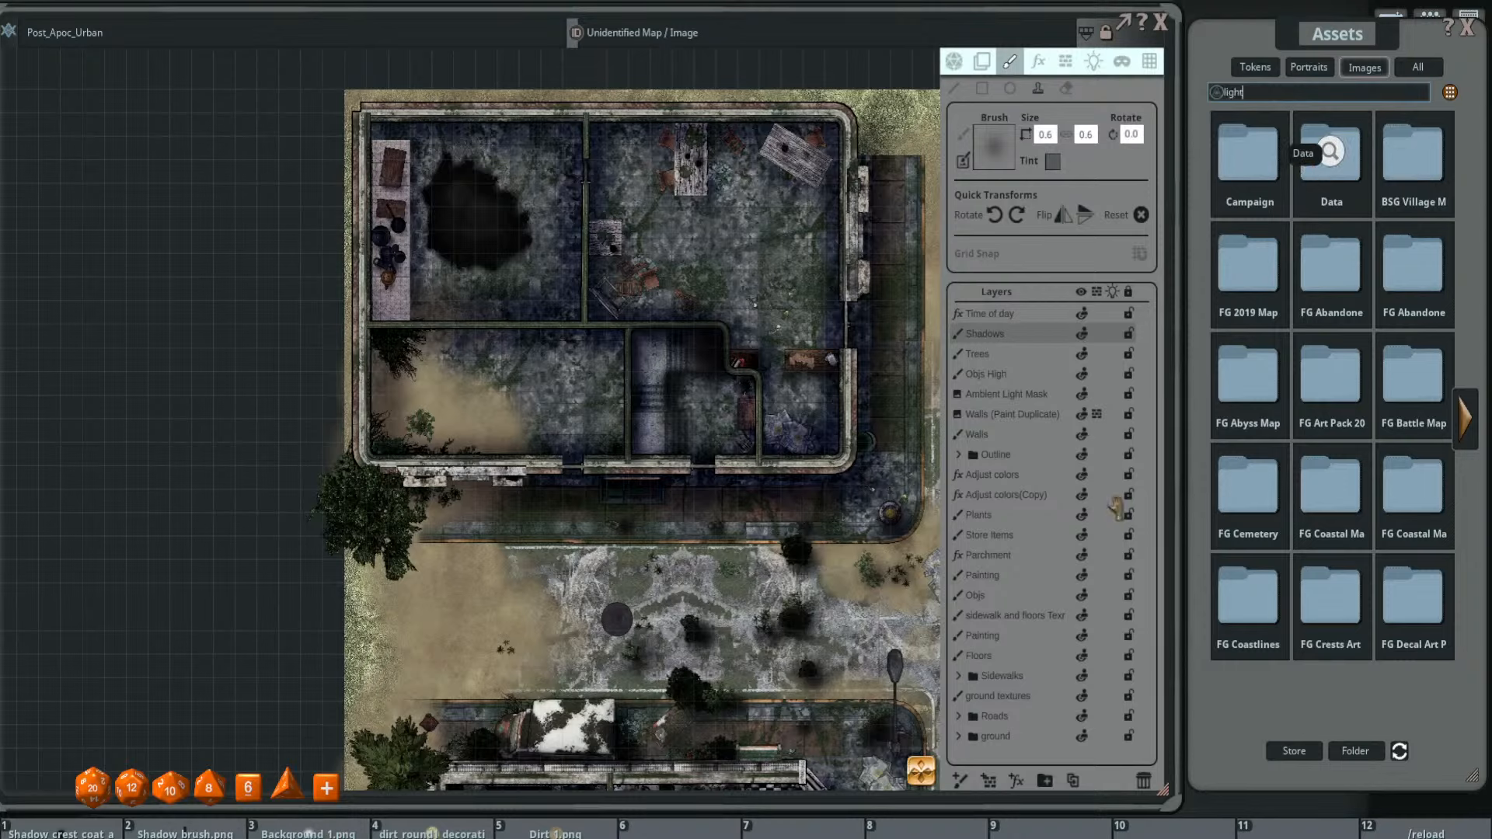
pyautogui.press('Return')
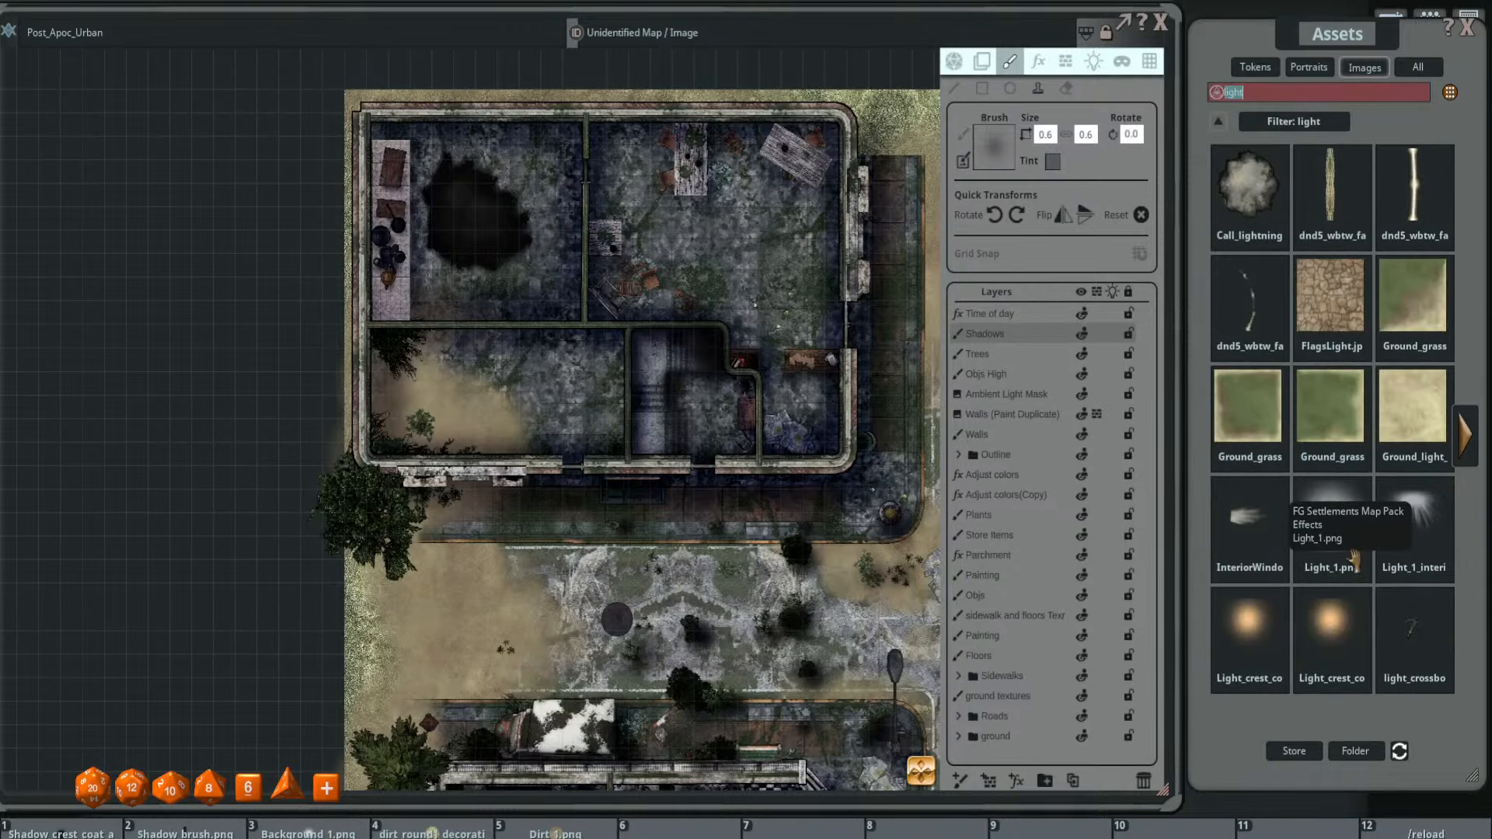
pyautogui.click(1469, 446)
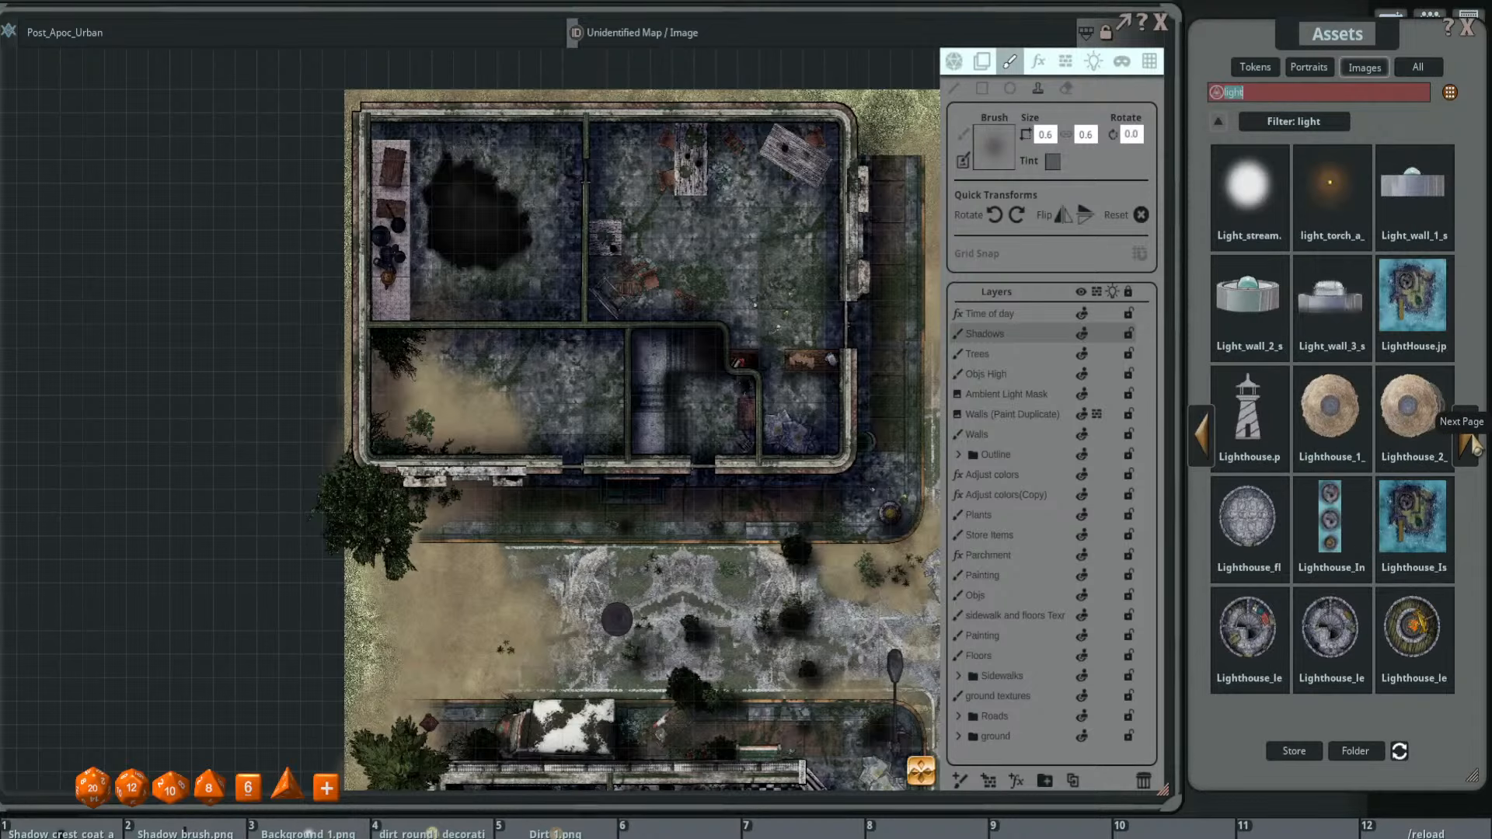
pyautogui.click(1470, 447)
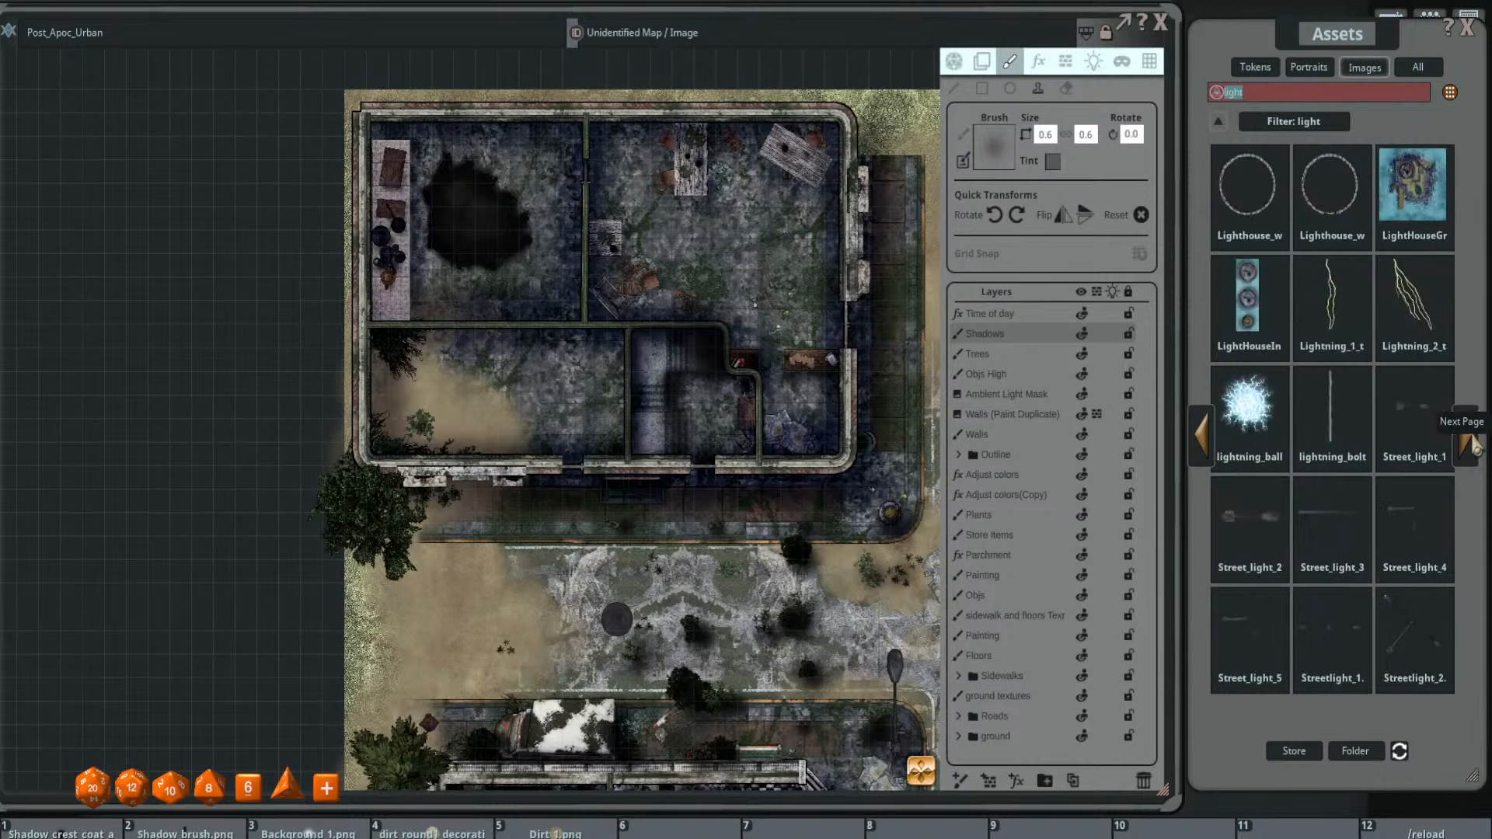
pyautogui.click(1470, 446)
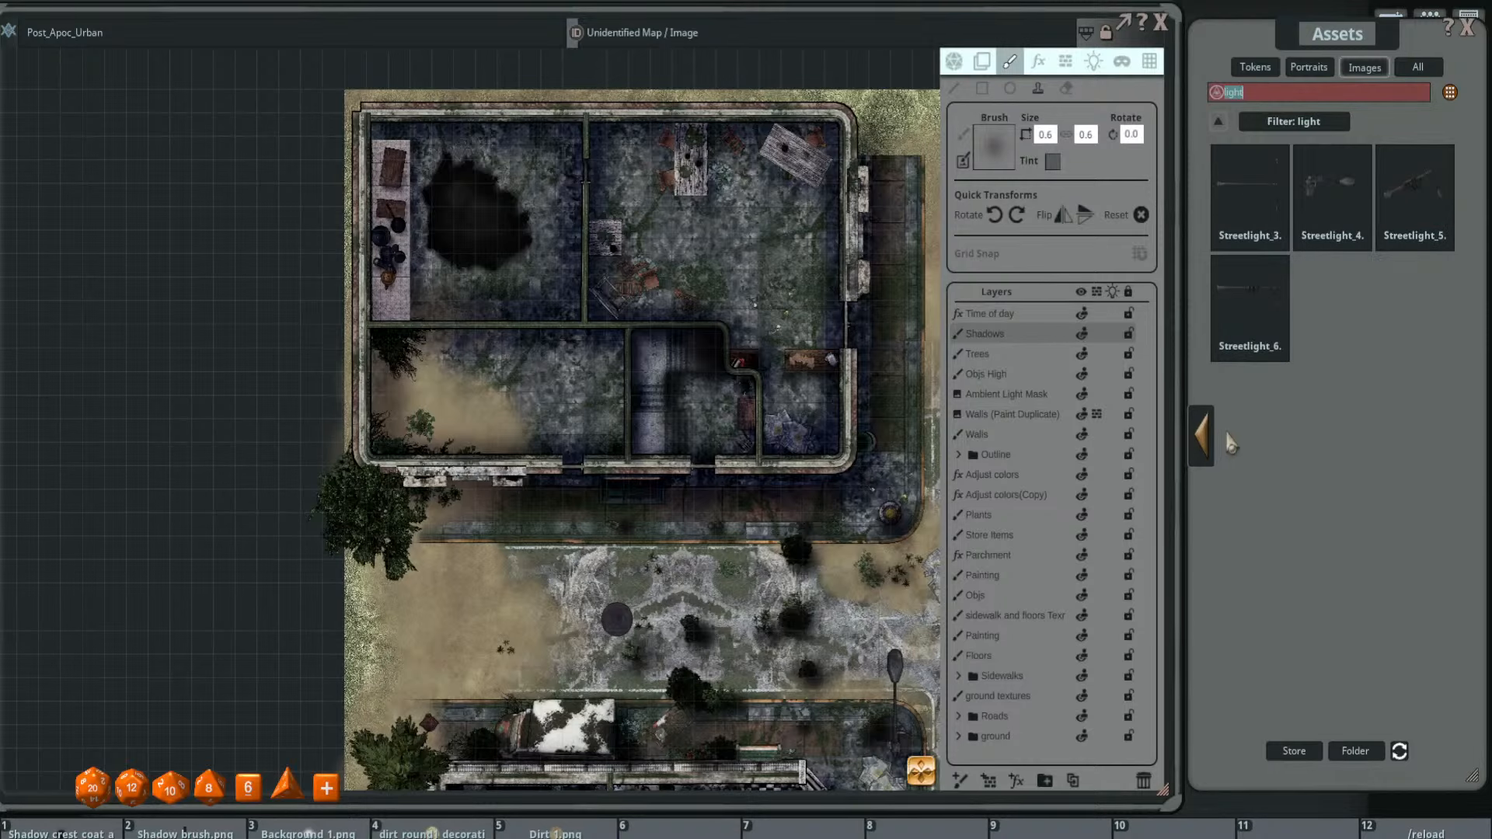
pyautogui.click(1202, 436)
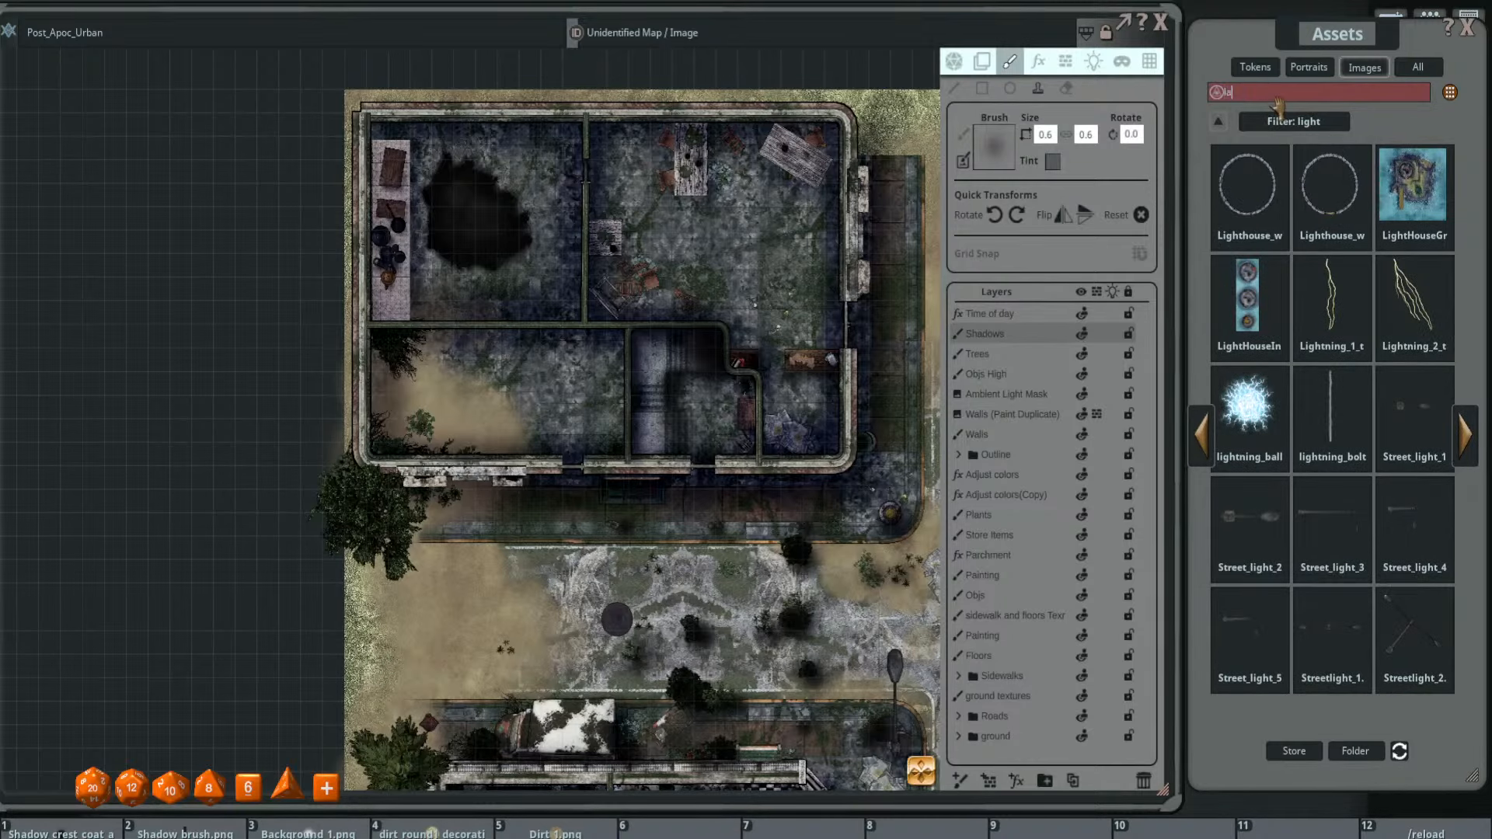
pyautogui.press('Return')
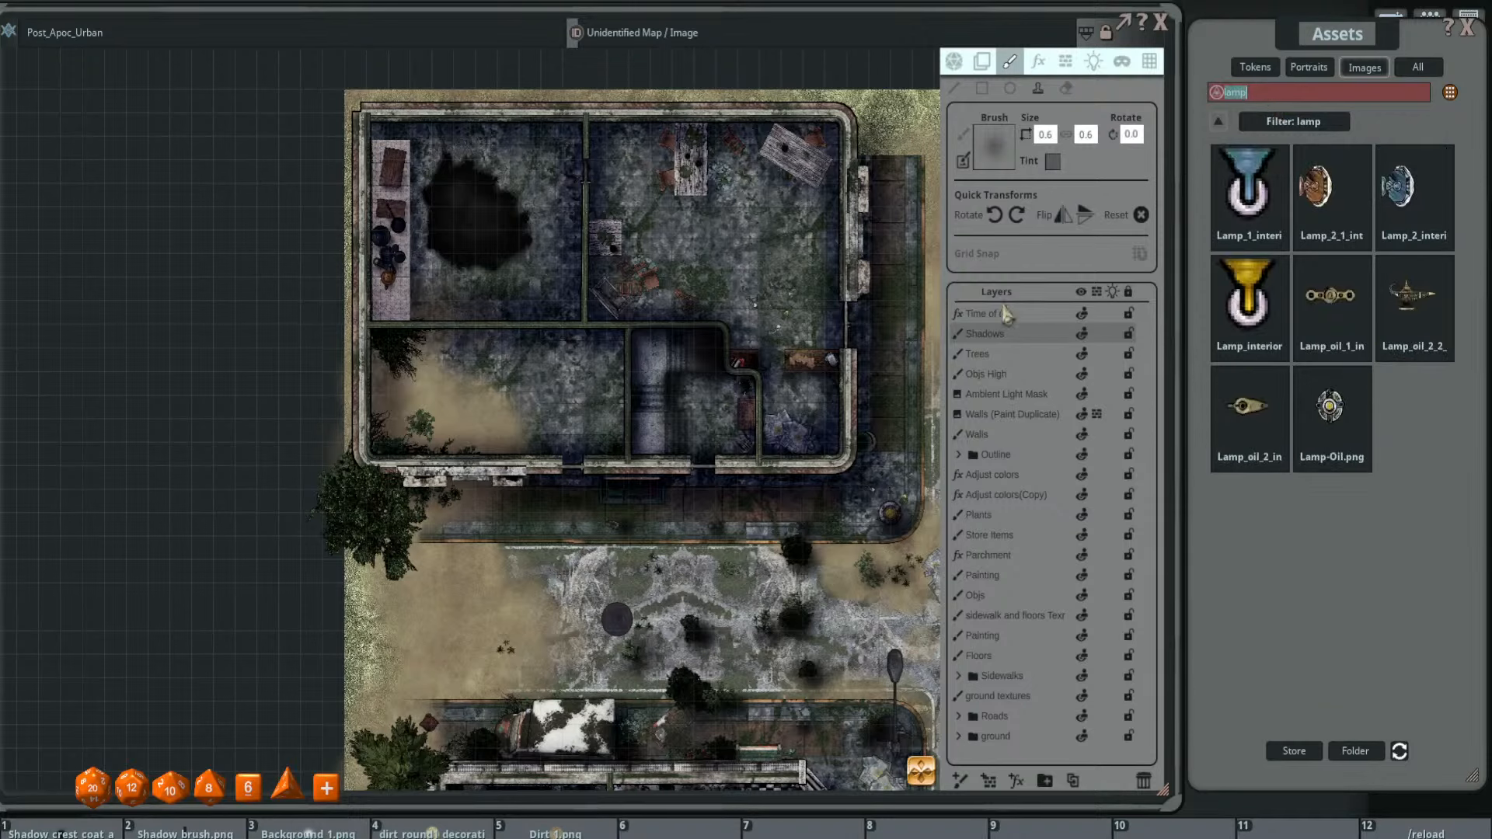
pyautogui.click(1221, 123)
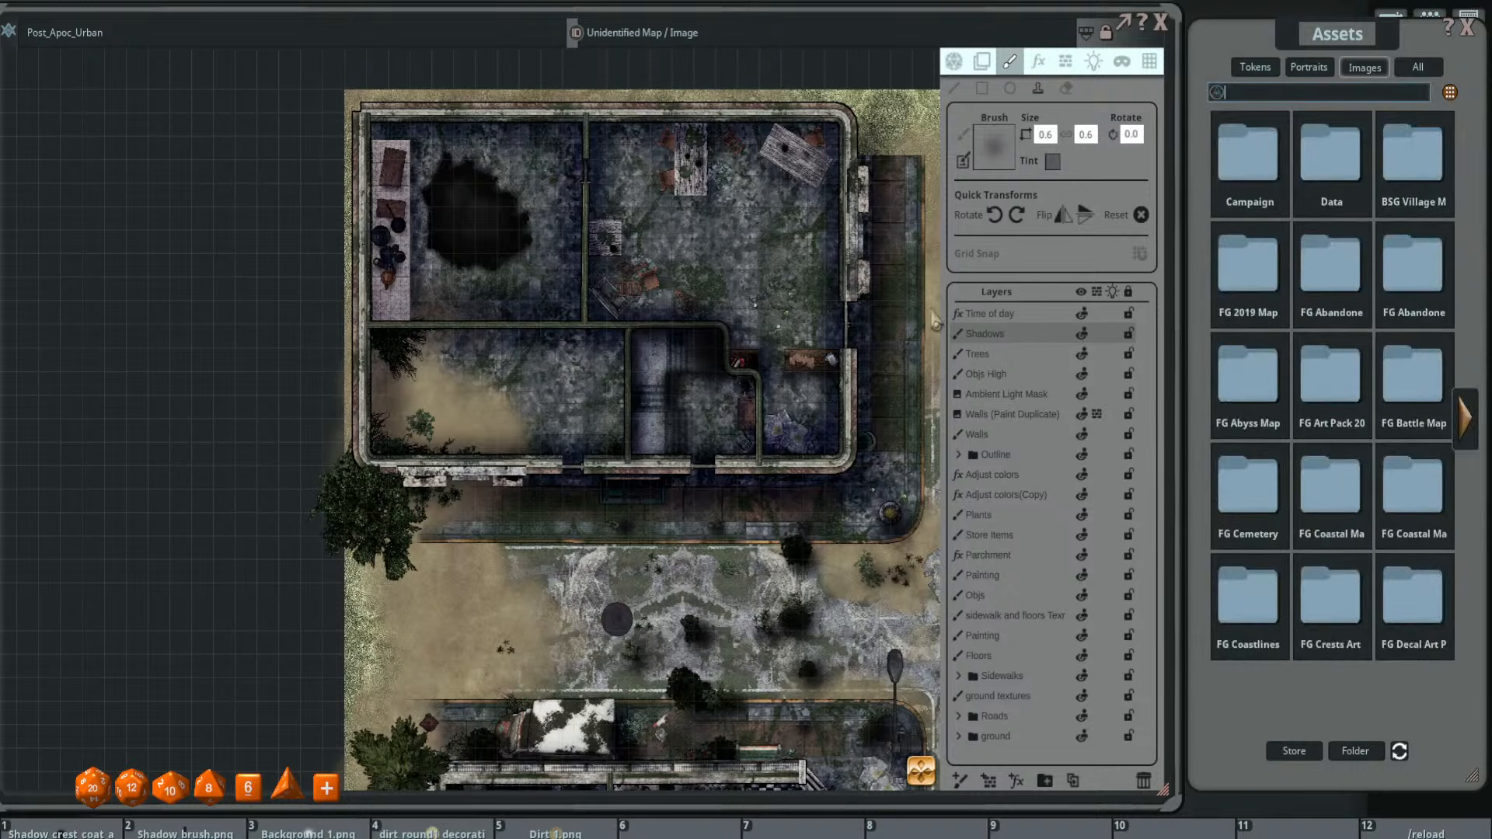
# - Enable the player vision preview and the lighting to check how the buildings' walls block light across the whole map
pyautogui.moveTo(571, 296); pyautogui.dragTo(615, 352)
pyautogui.scroll(3, 779, 330)
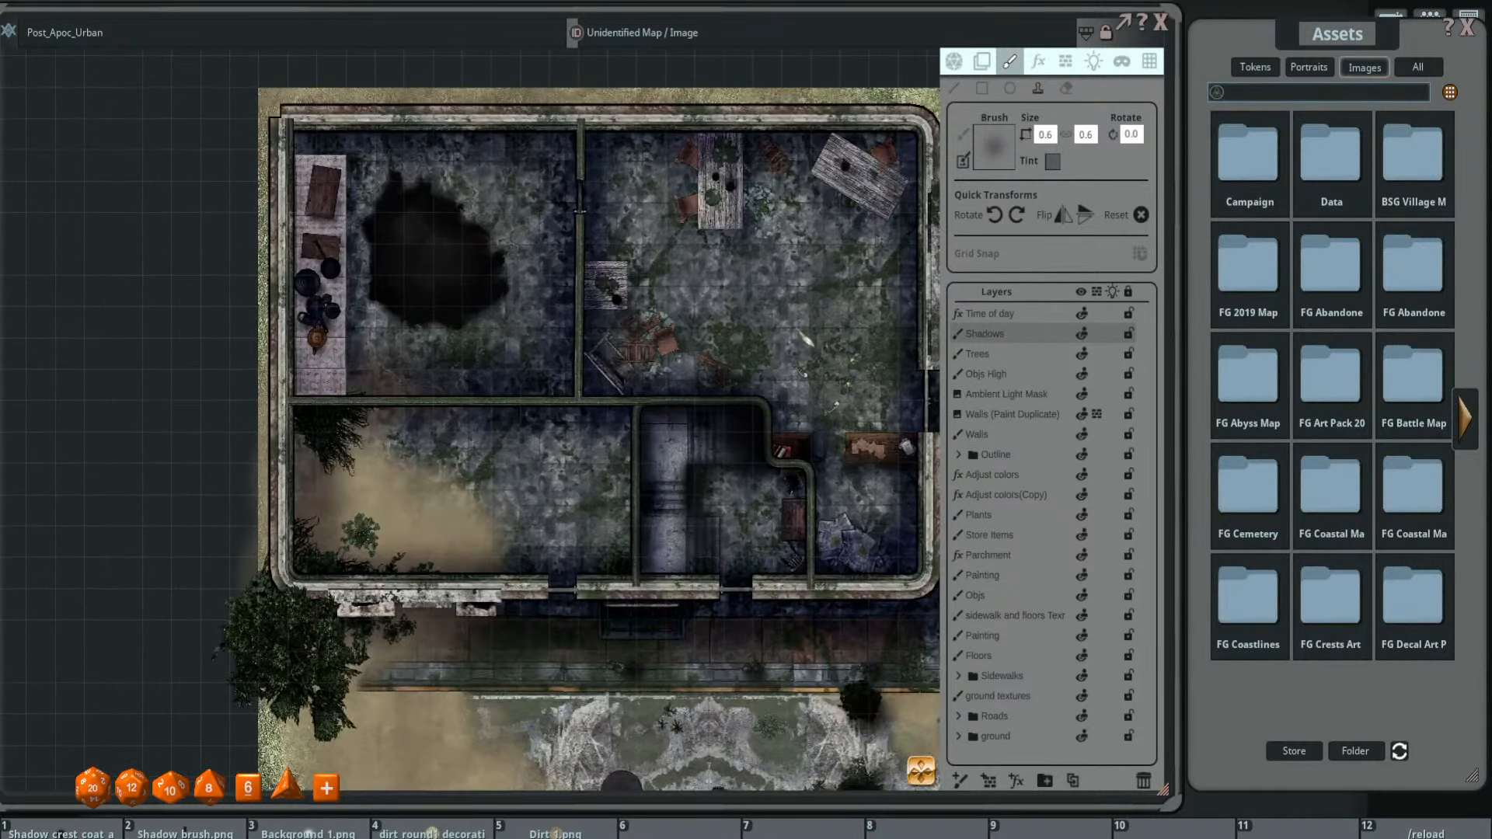
pyautogui.scroll(-10, 778, 330)
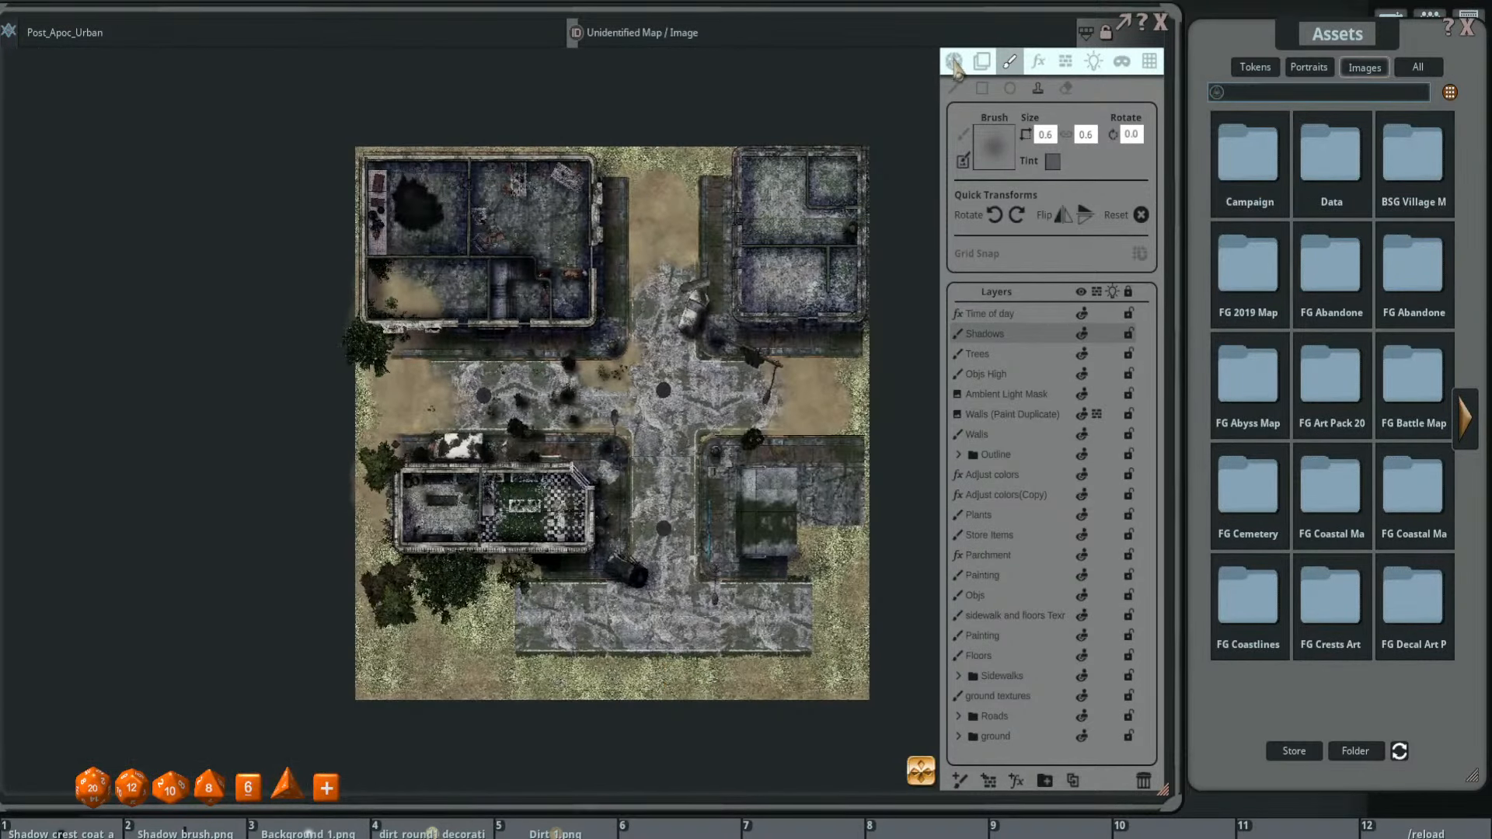
pyautogui.click(954, 62)
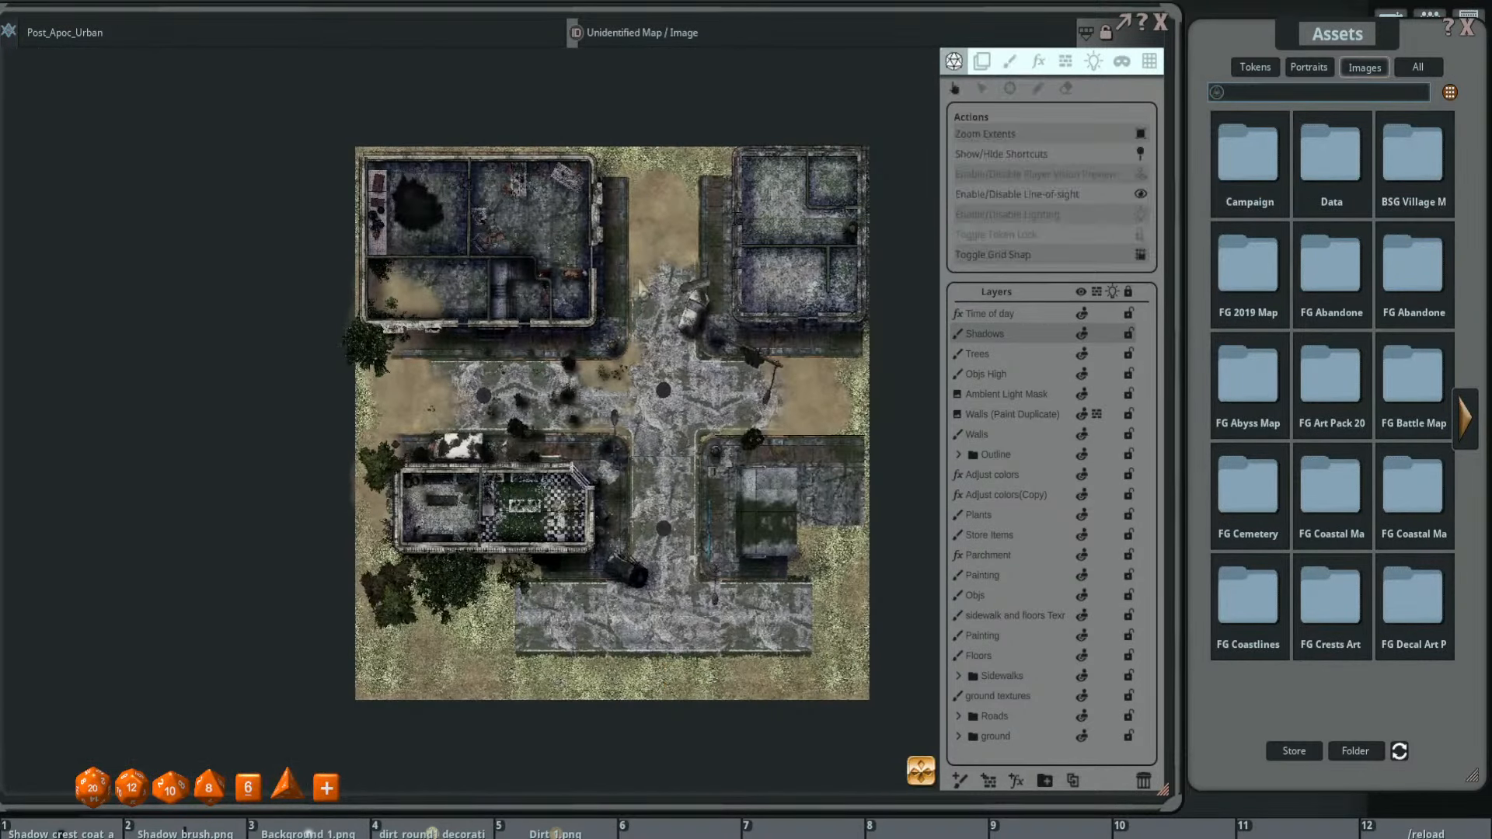
pyautogui.click(1143, 181)
pyautogui.click(1140, 214)
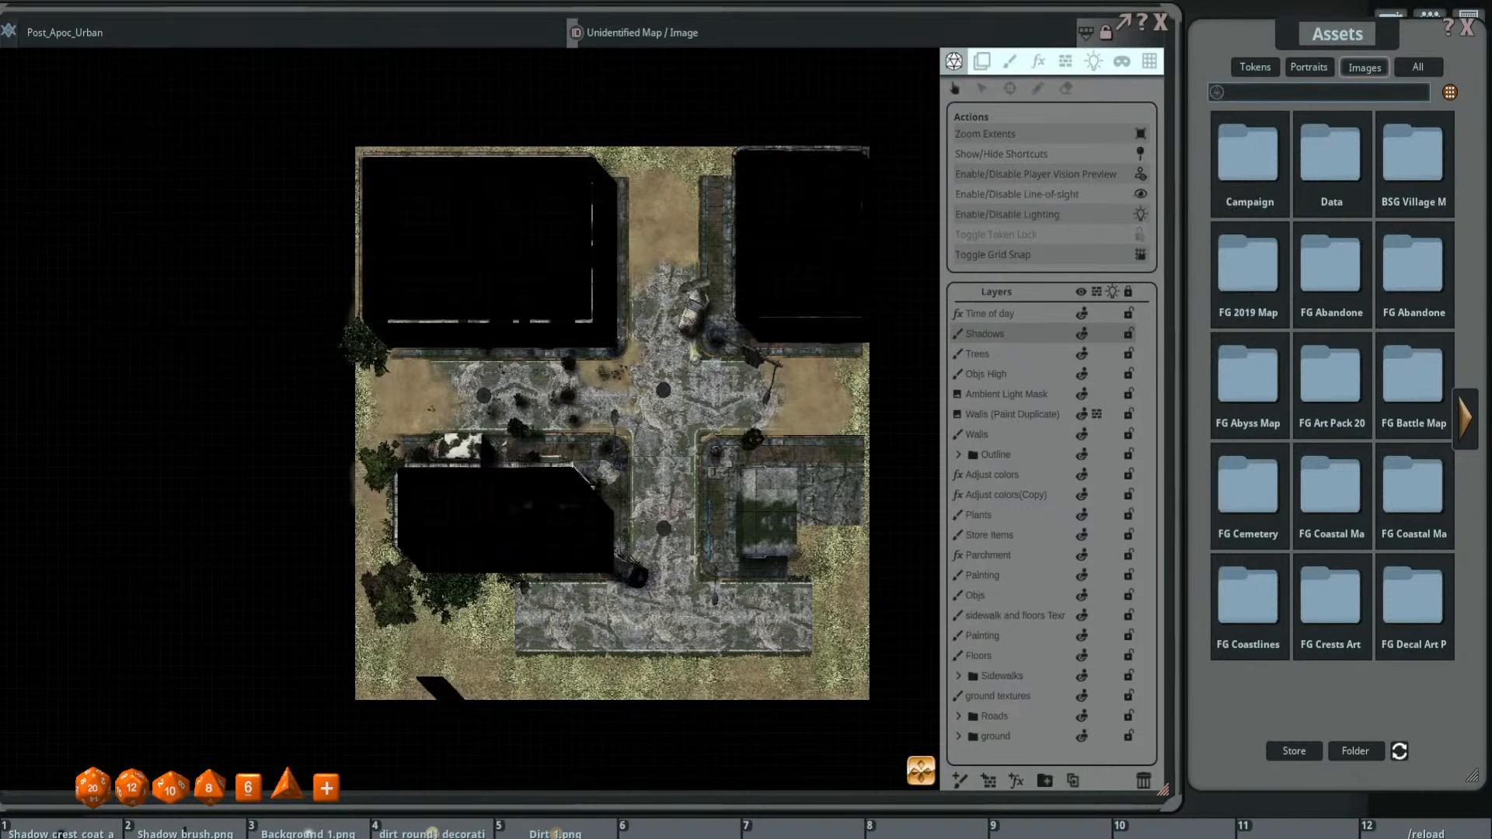
pyautogui.scroll(3, 674, 358)
pyautogui.moveTo(674, 358); pyautogui.dragTo(808, 377)
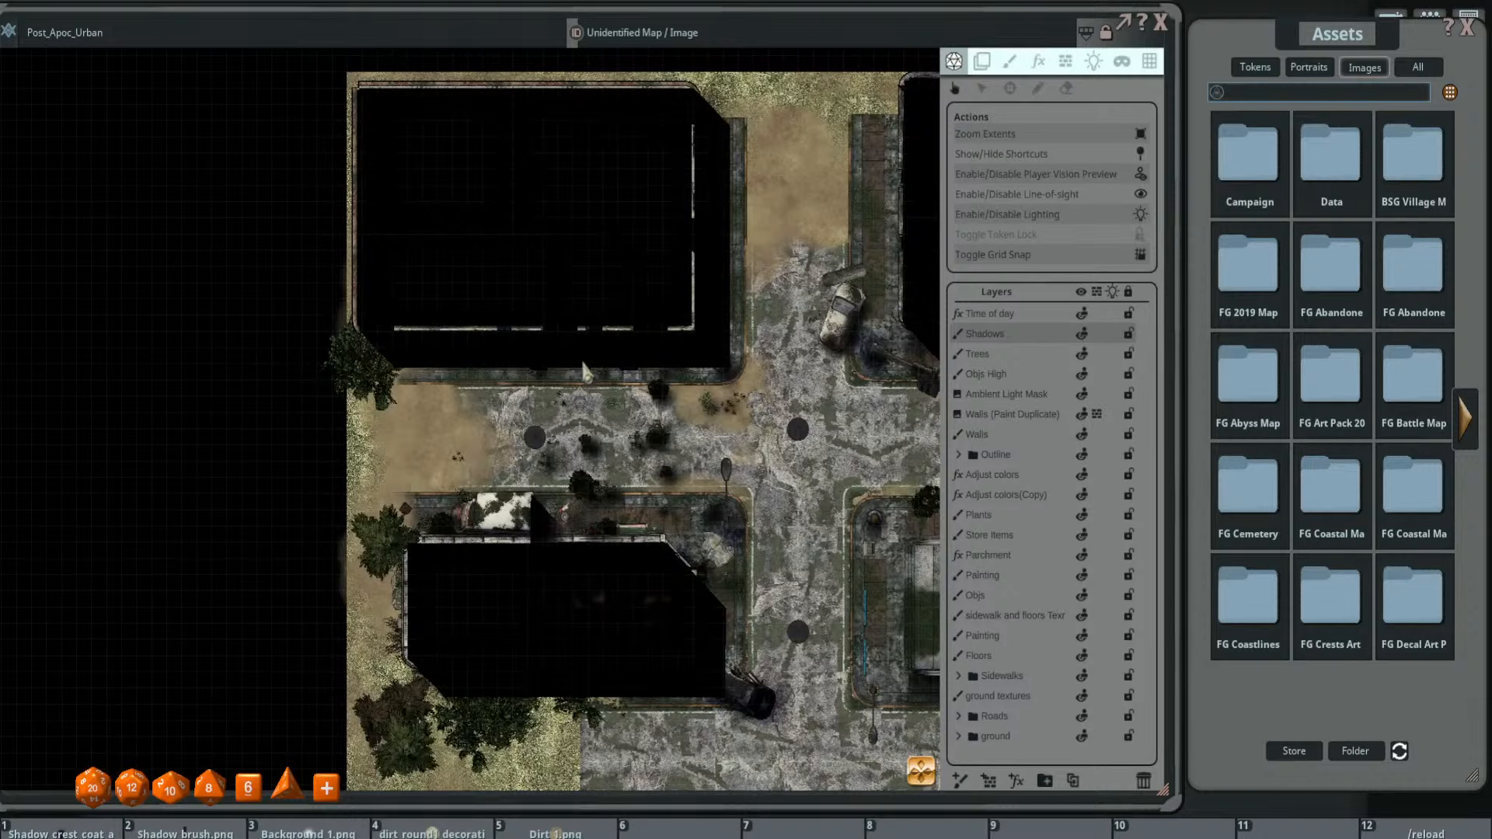
pyautogui.scroll(-2, 744, 377)
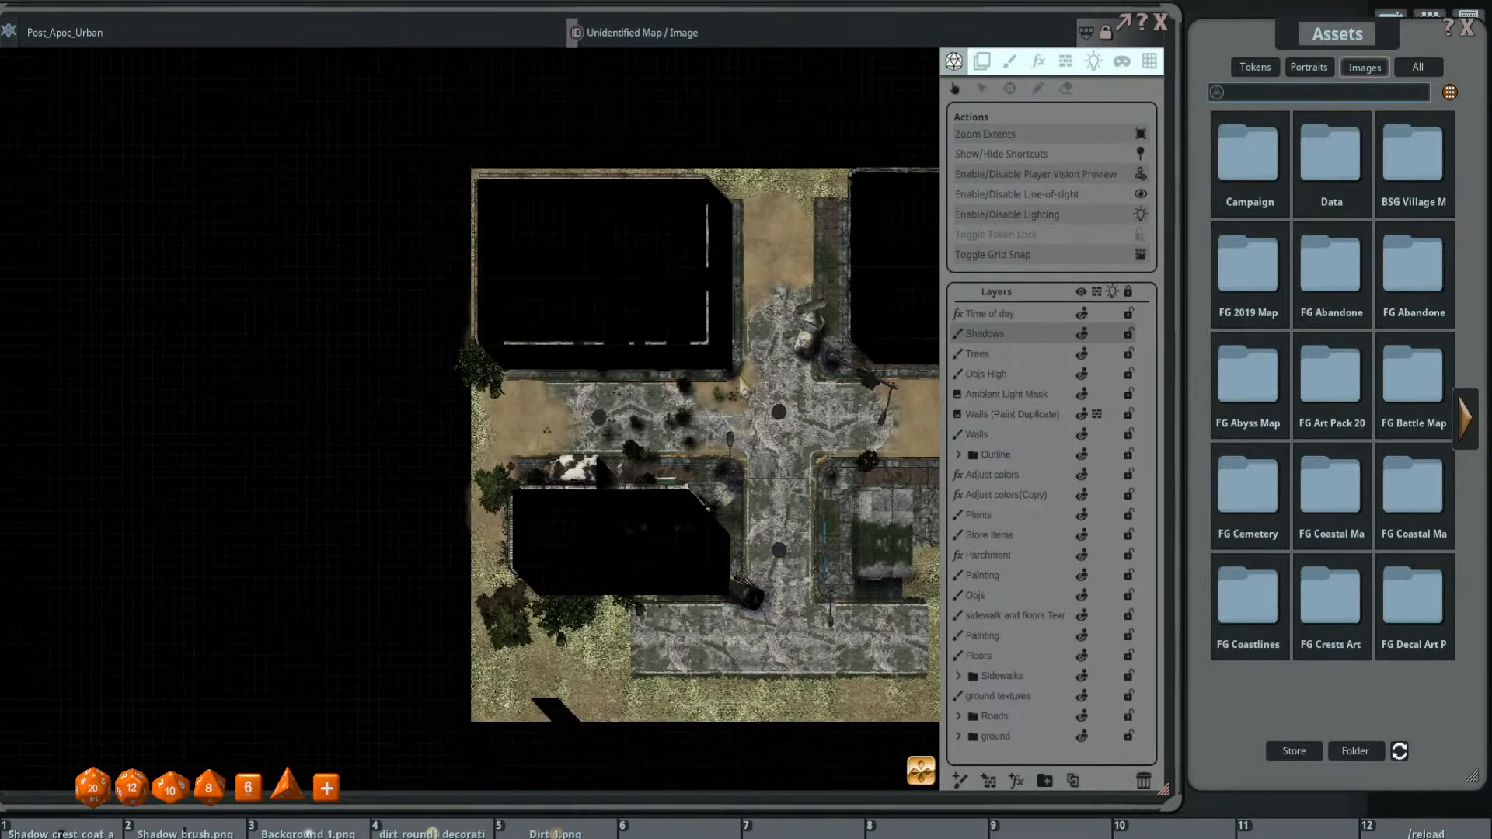
pyautogui.moveTo(743, 389); pyautogui.dragTo(655, 406)
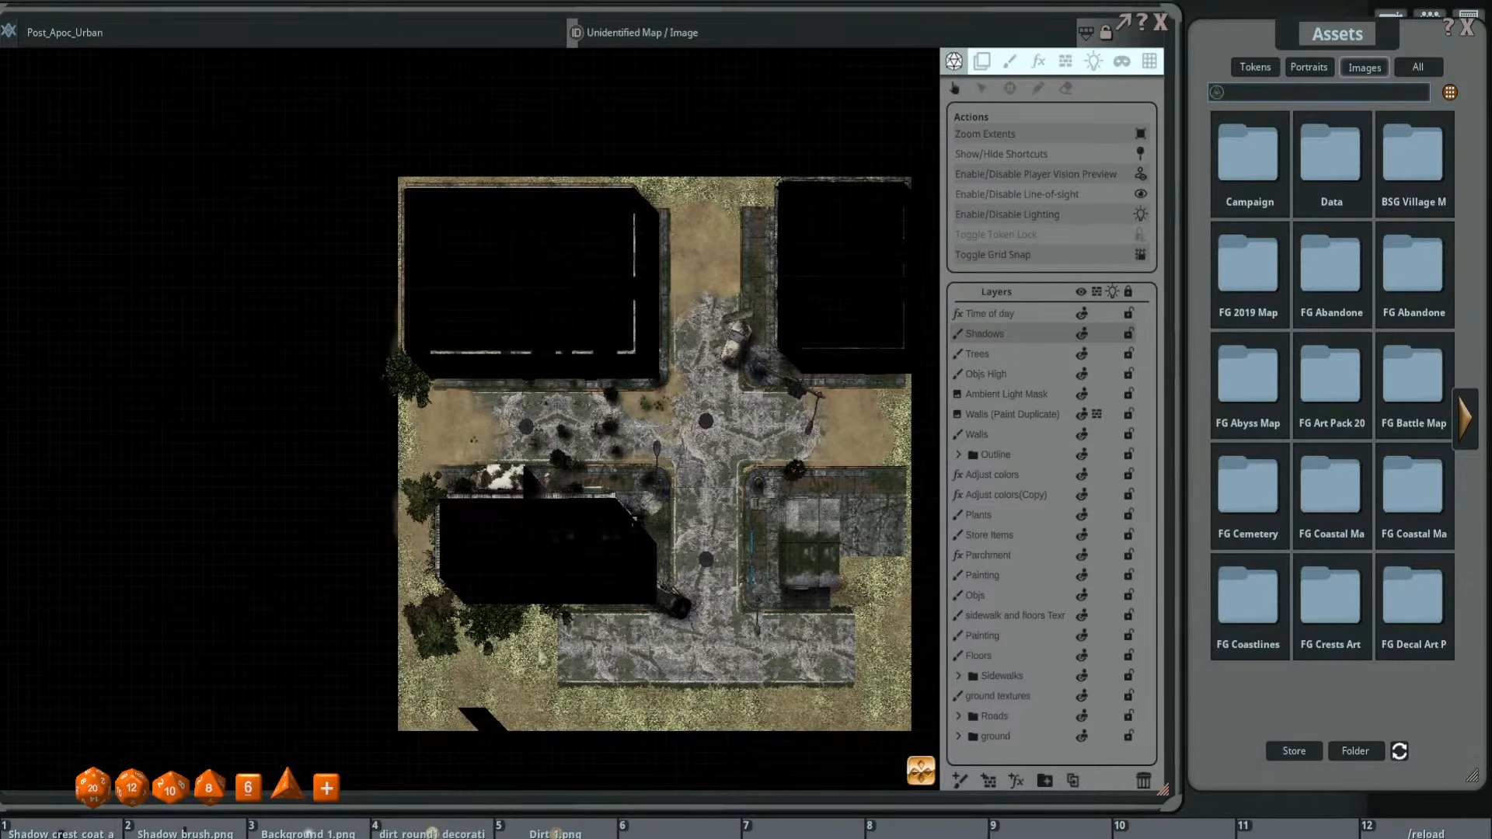
# - Delete the stray door occluder on the grass near the map's southwest edge, below the southwest building
pyautogui.click(1066, 62)
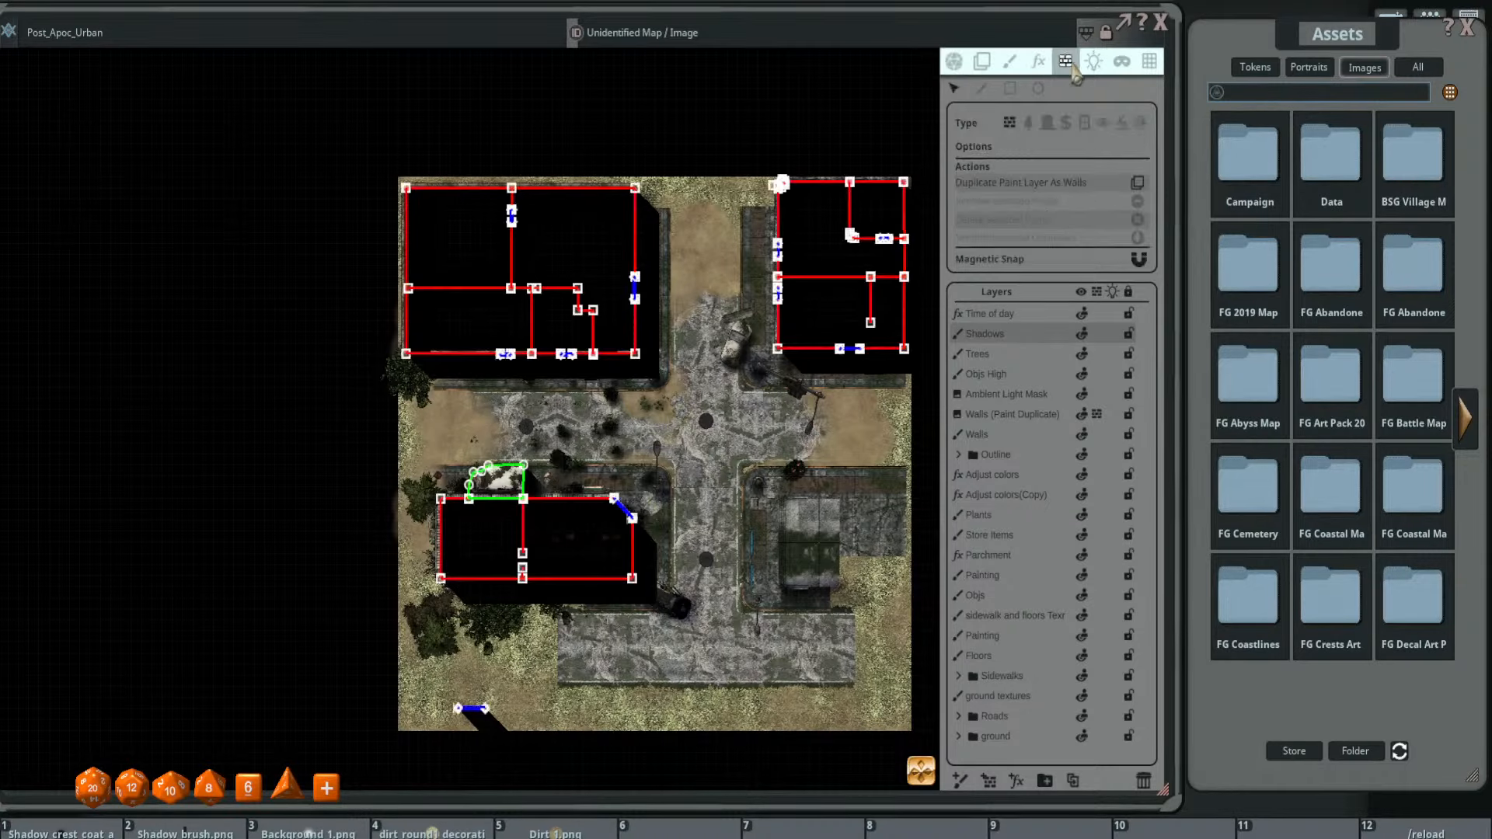
pyautogui.scroll(2, 462, 734)
pyautogui.moveTo(462, 734); pyautogui.dragTo(574, 584)
pyautogui.scroll(2, 663, 544)
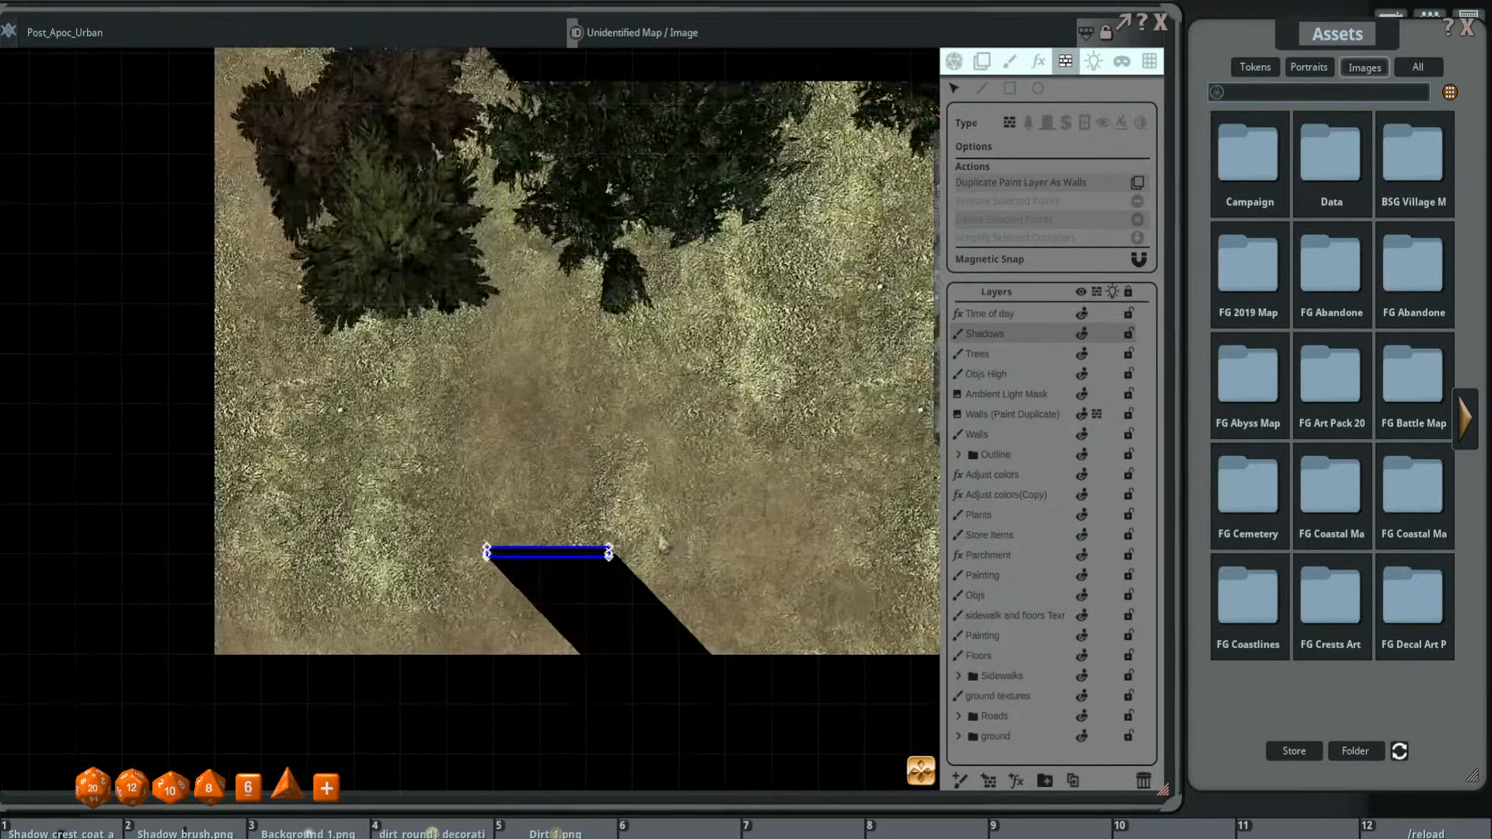
pyautogui.scroll(-2, 466, 536)
pyautogui.scroll(-2, 715, 466)
pyautogui.moveTo(715, 466); pyautogui.dragTo(598, 473)
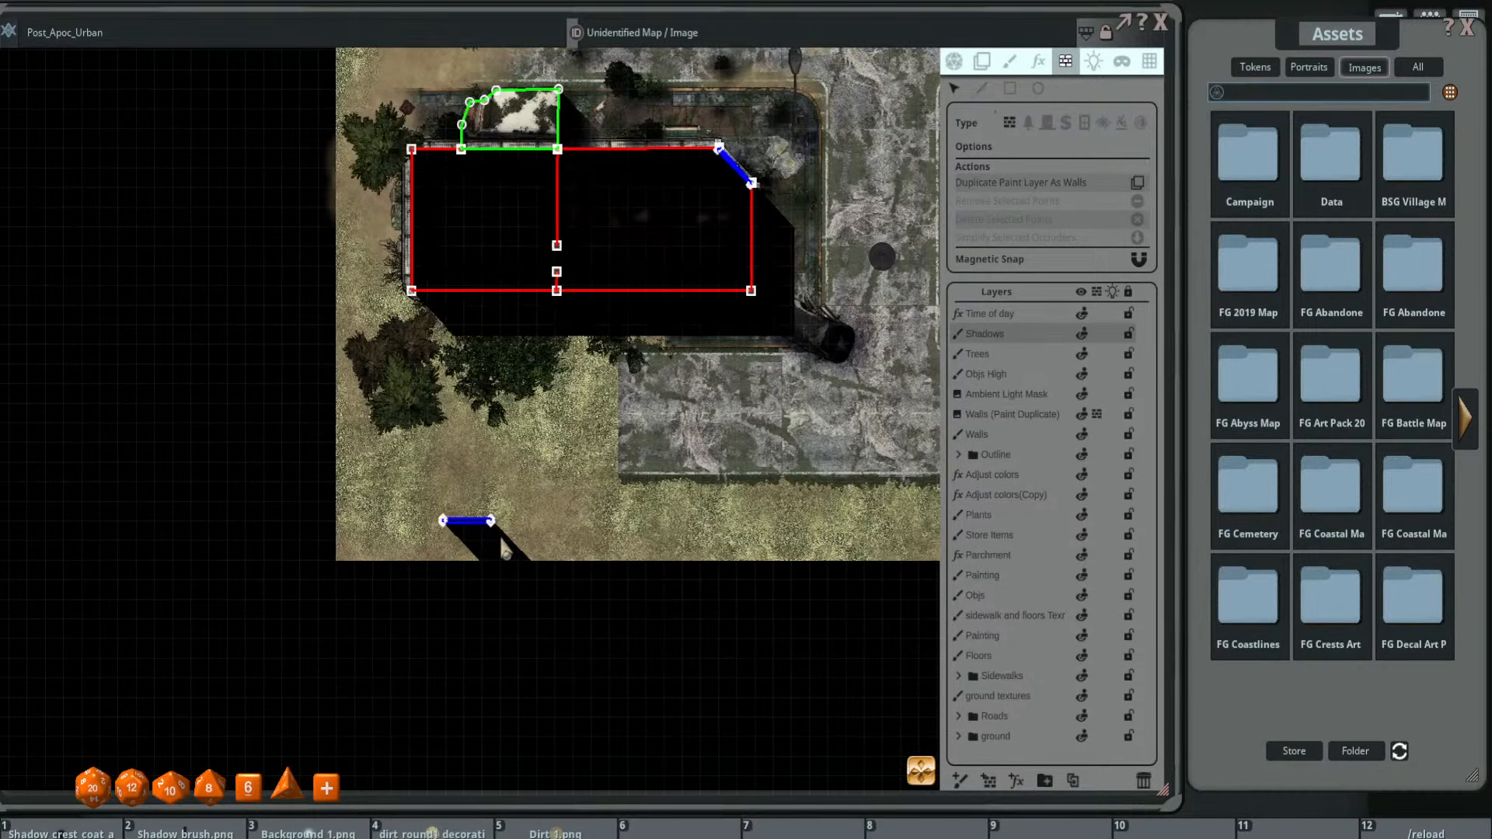
pyautogui.click(489, 522)
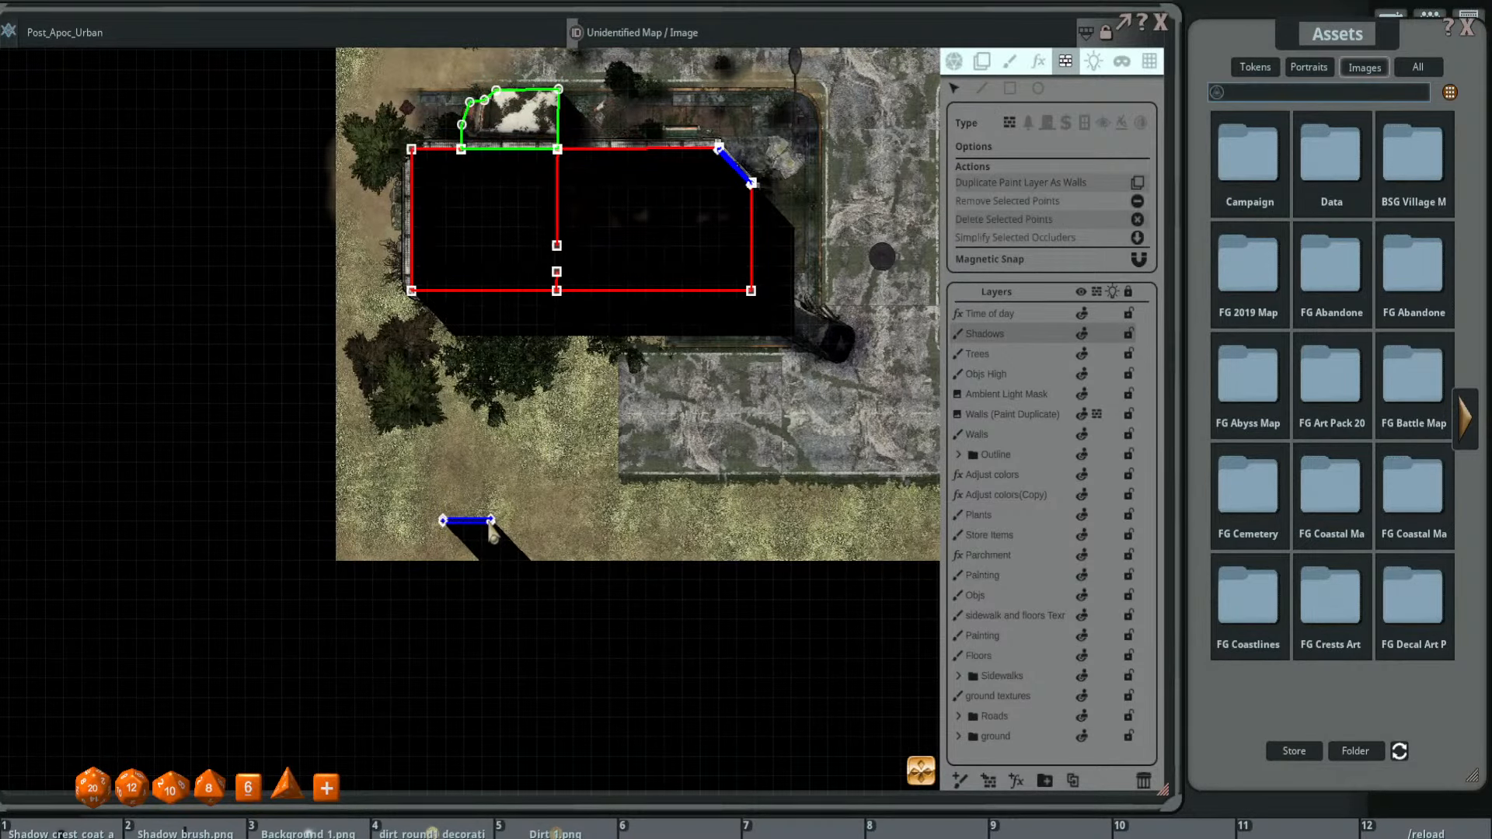
pyautogui.press('Delete')
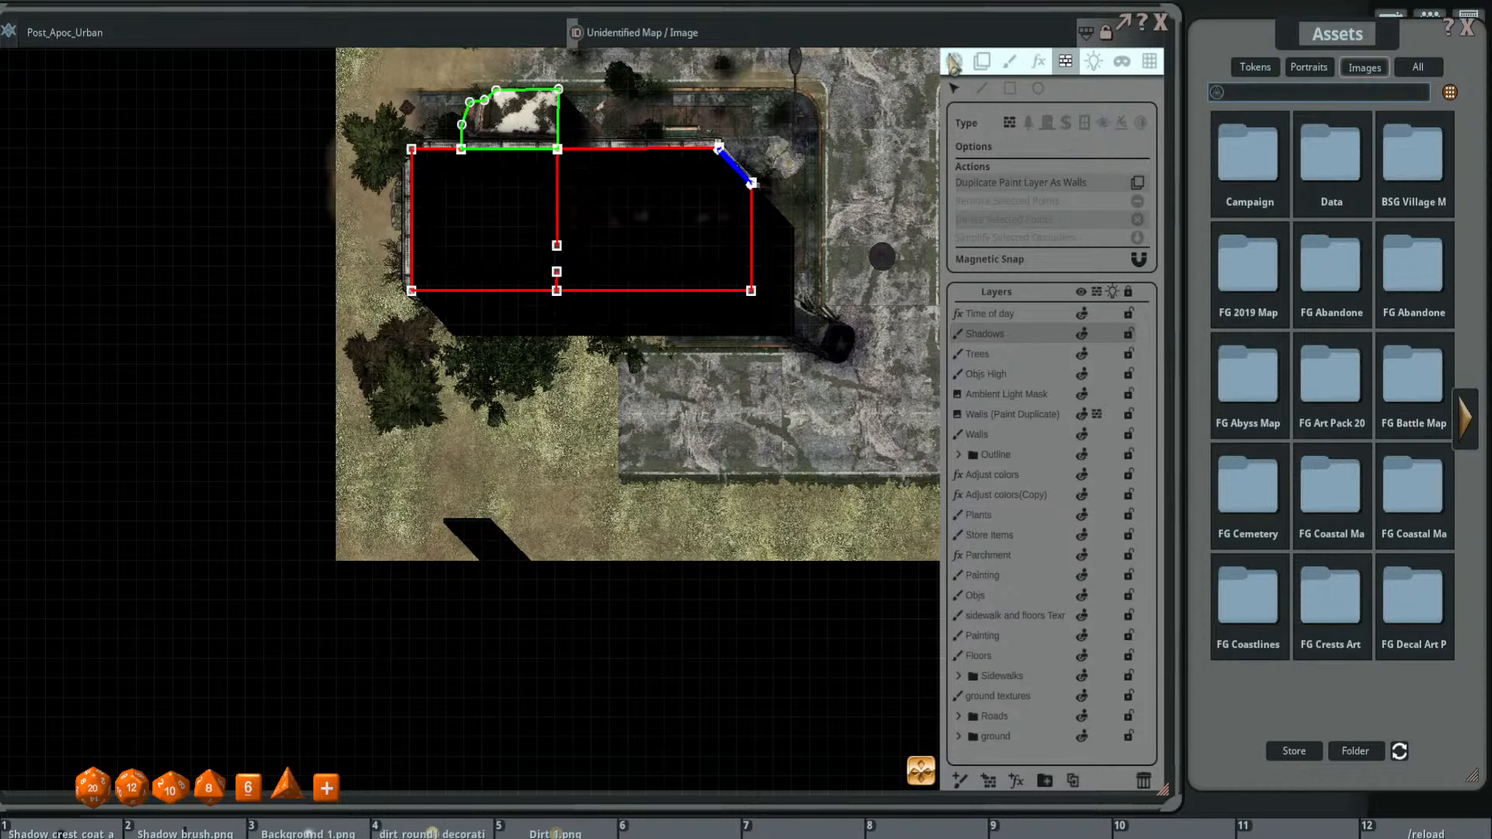
# - Turn the lighting off and on again to refresh the shadow left where the stray door was deleted
pyautogui.click(954, 62)
pyautogui.click(1141, 216)
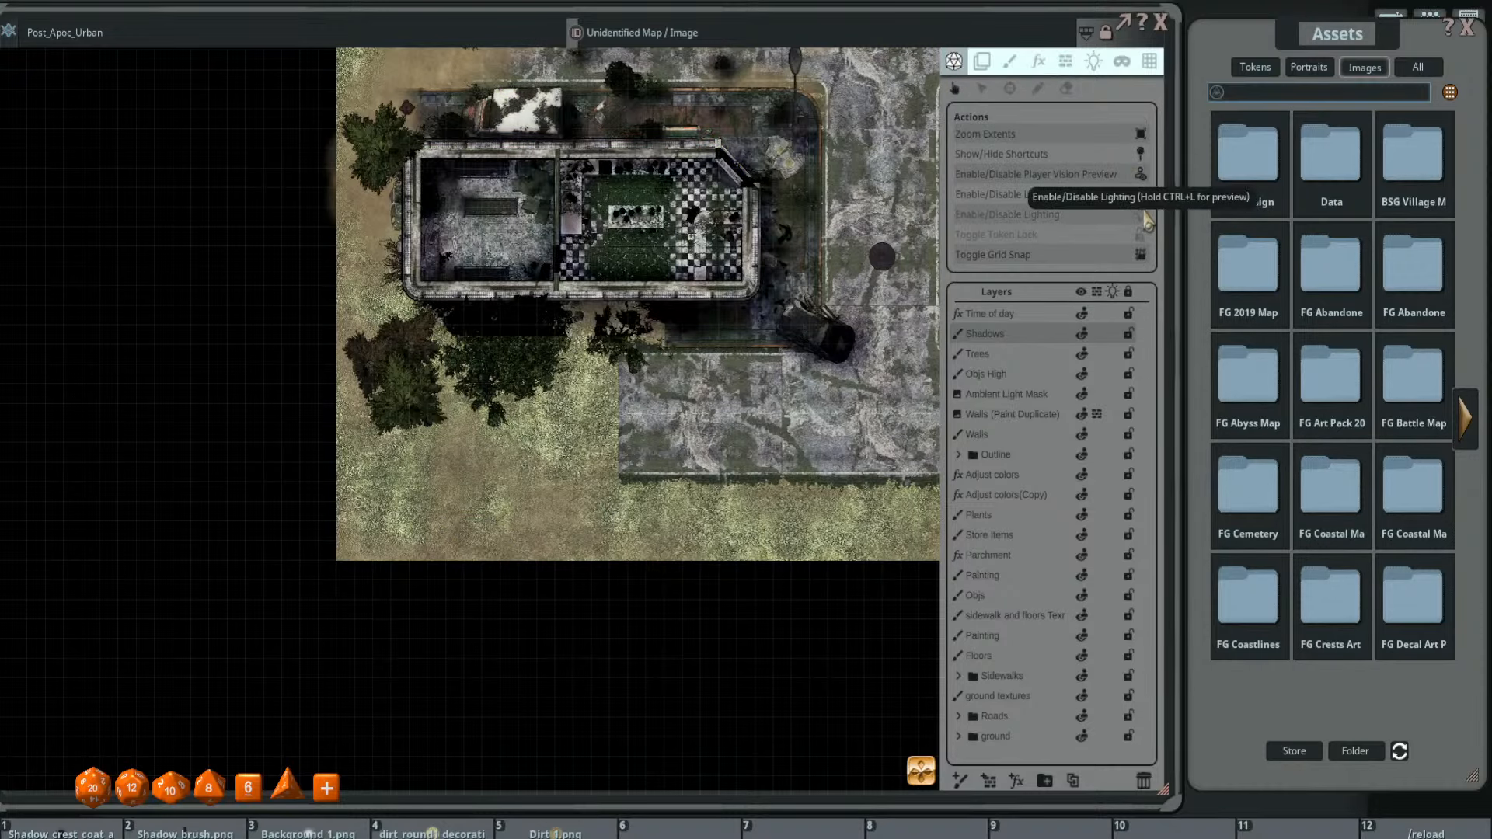
pyautogui.click(1141, 216)
pyautogui.scroll(-3, 599, 470)
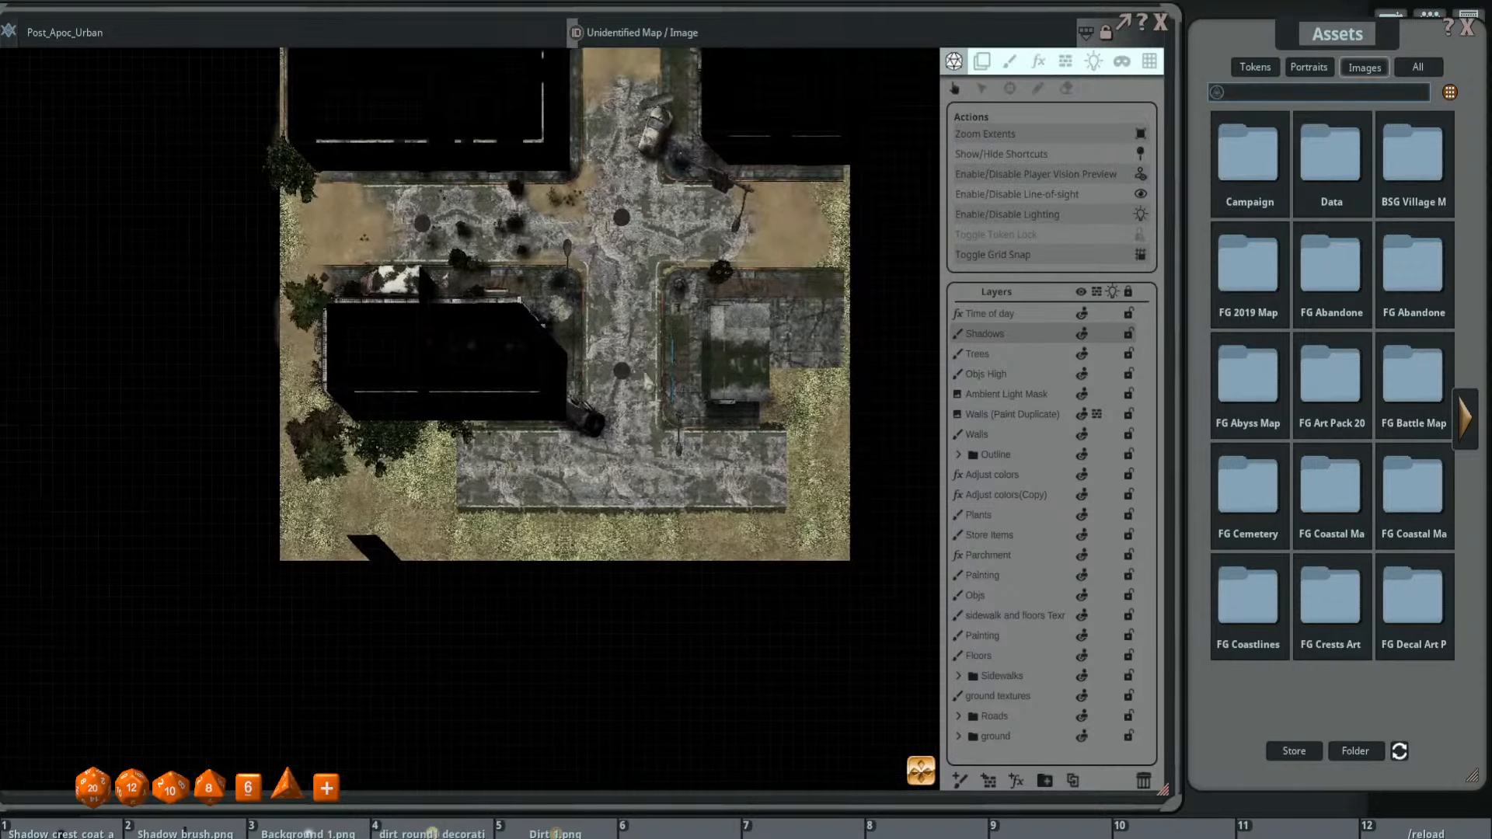
# - Toggle the player vision preview, line-of-sight and lighting off and back on to test the leftover shadow in the southwest grass
pyautogui.click(1148, 179)
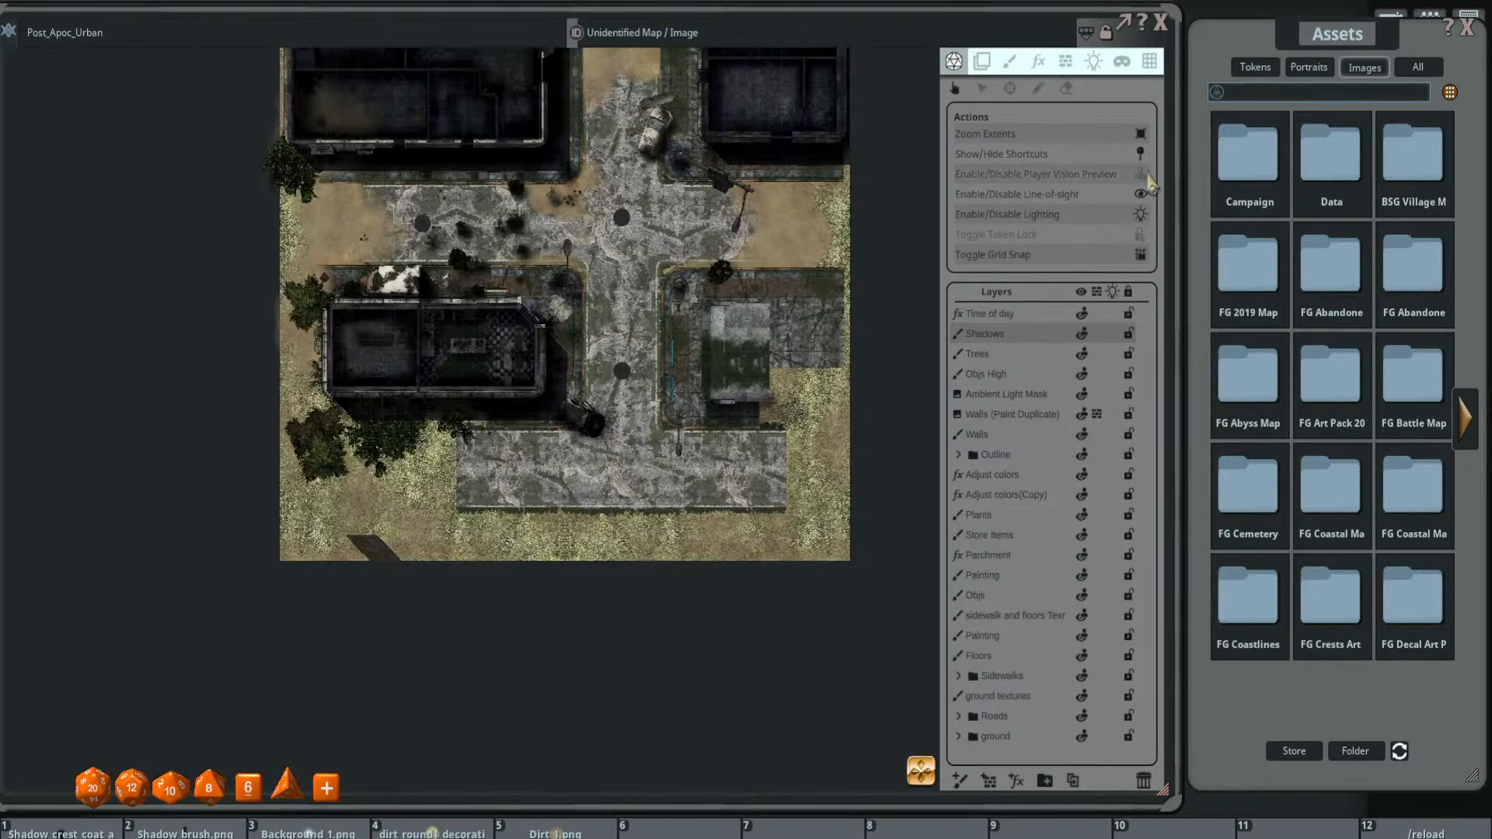
pyautogui.click(1149, 178)
pyautogui.click(1149, 179)
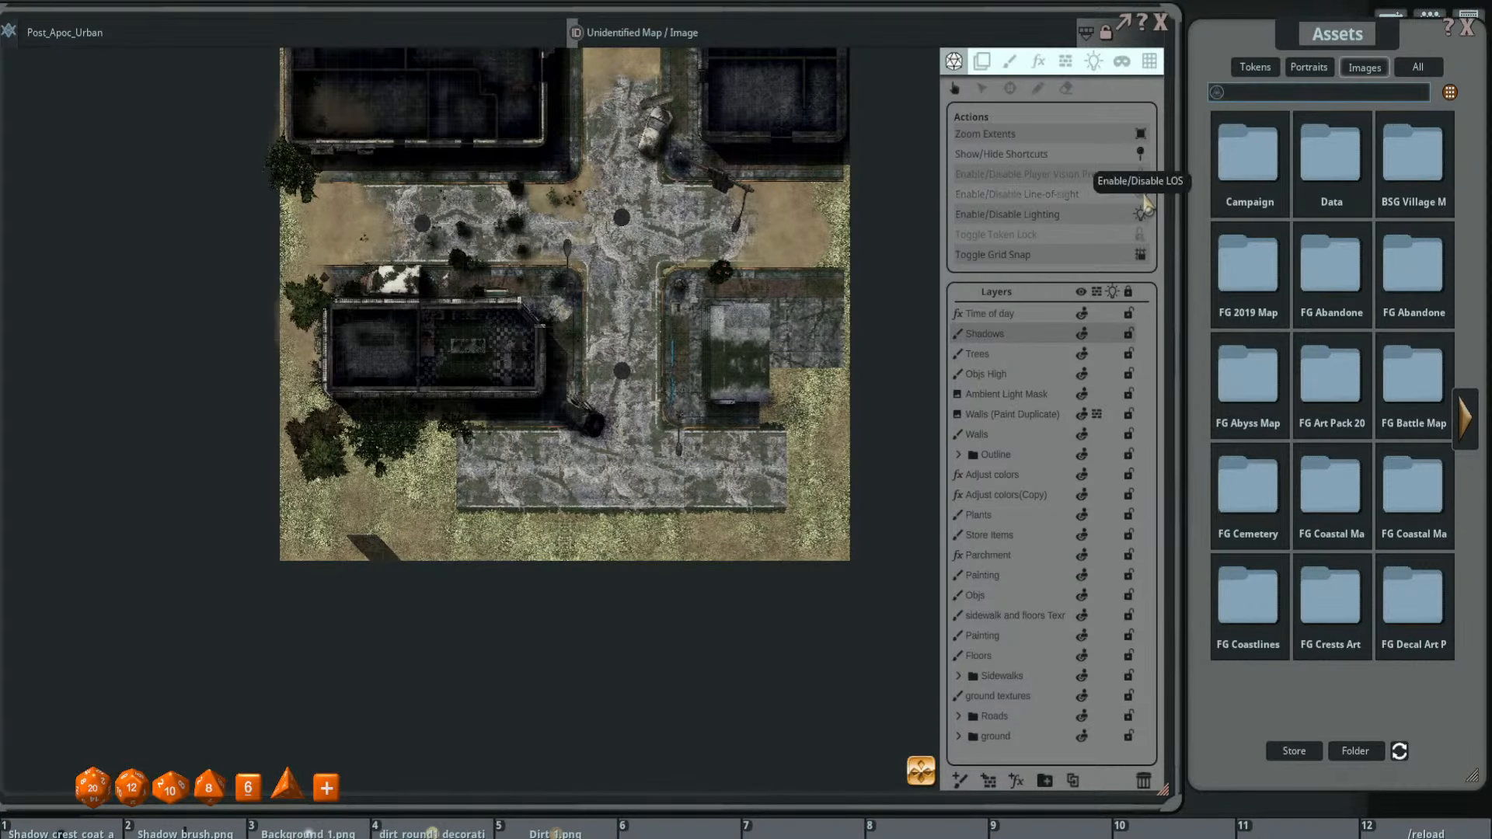
pyautogui.click(1140, 177)
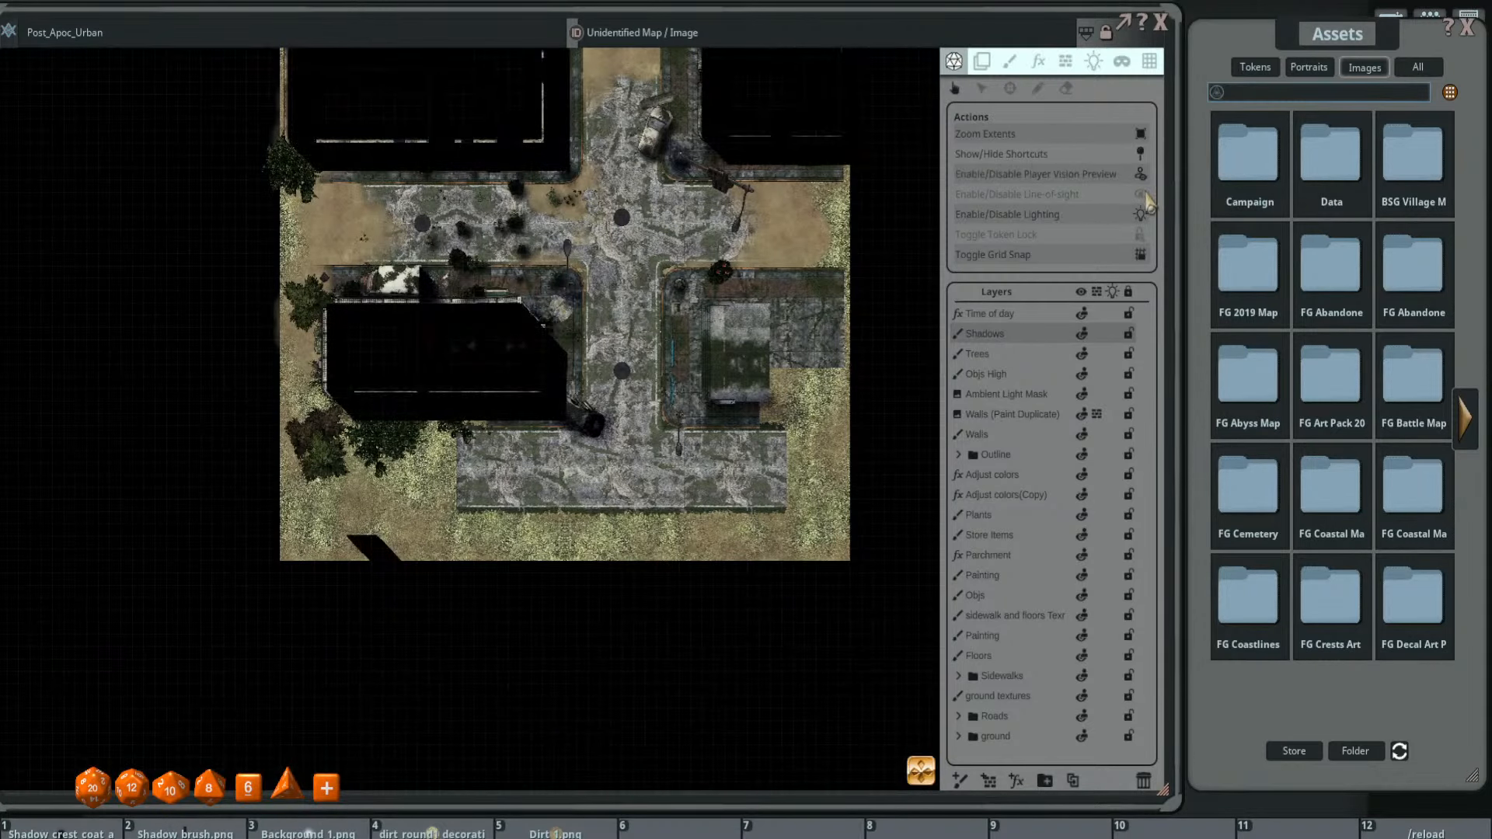
pyautogui.click(1149, 215)
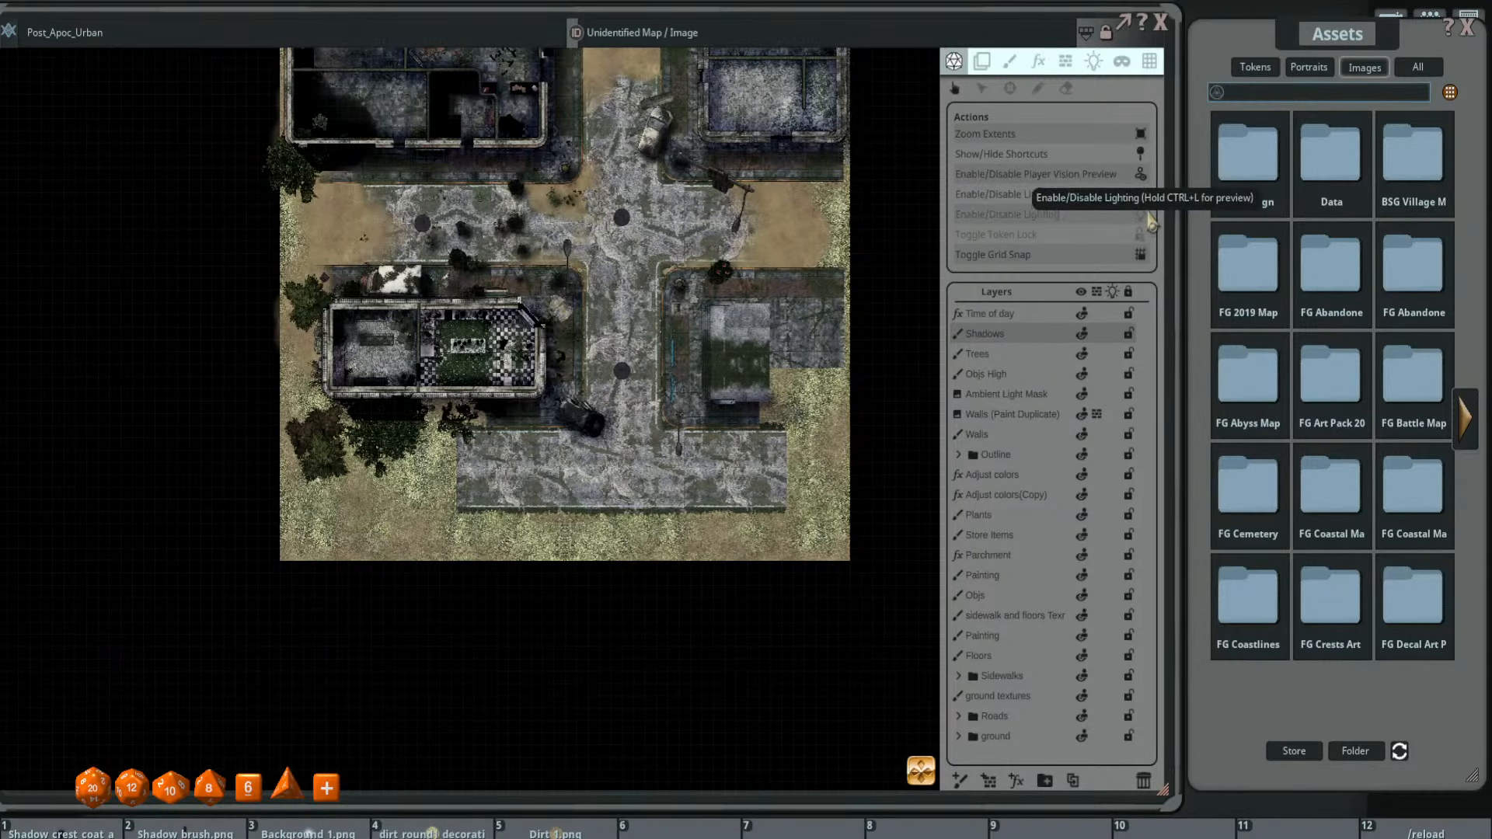
pyautogui.click(1149, 219)
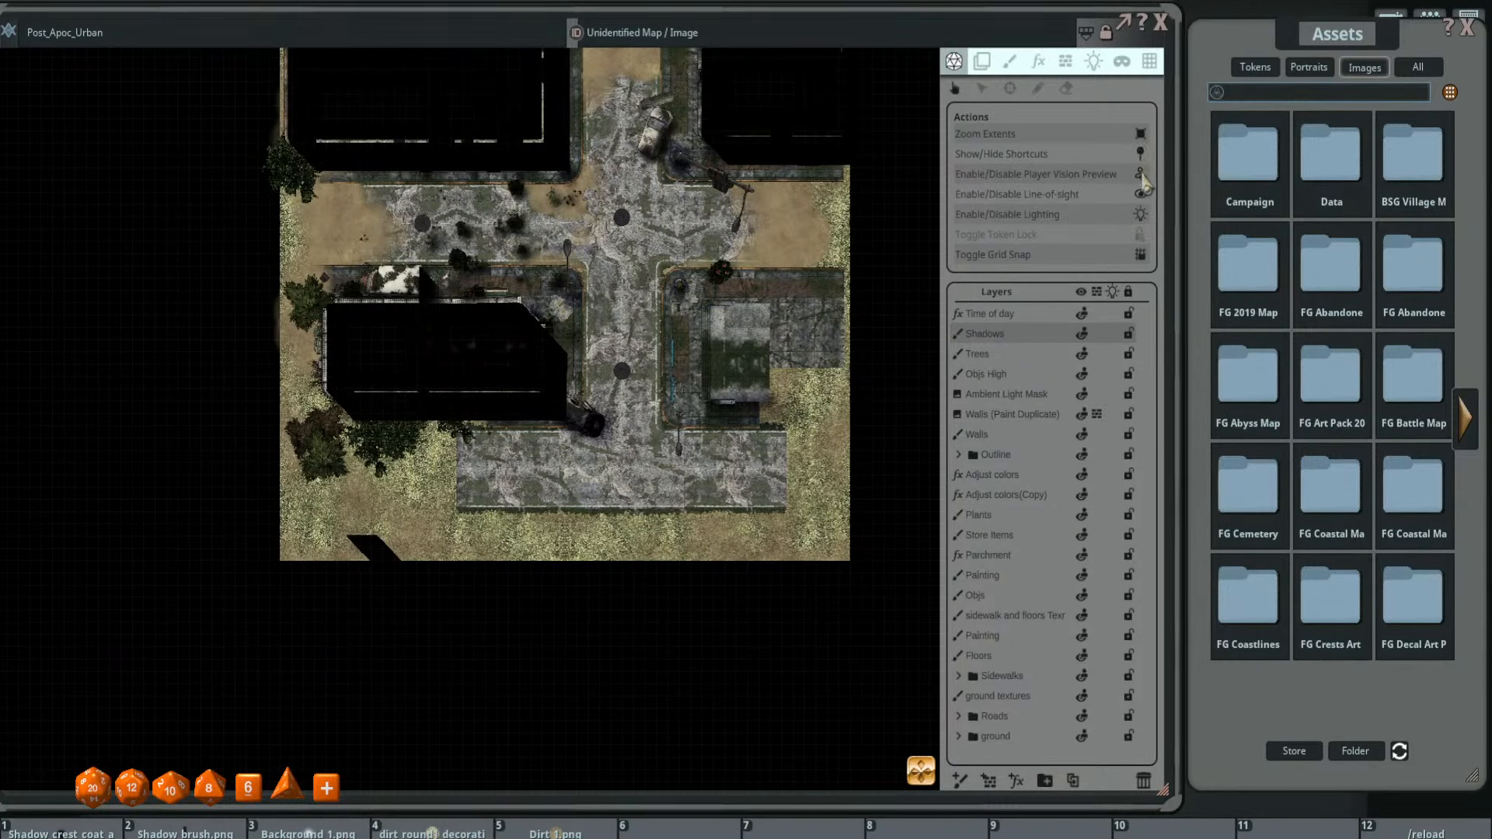
# - Disable the player vision preview and compare the whole map with the lighting off and on
pyautogui.click(1142, 177)
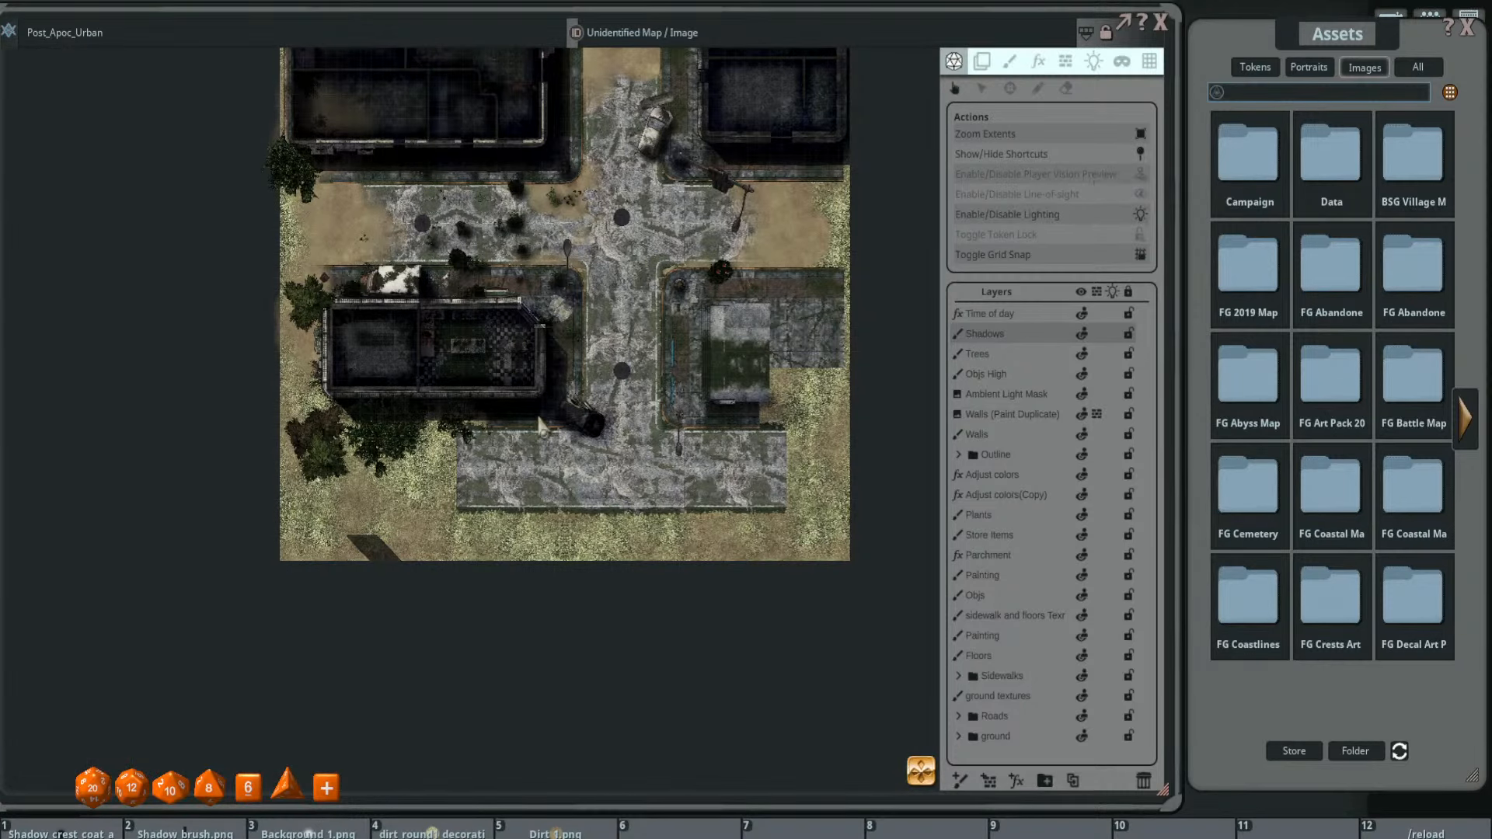
pyautogui.scroll(-2, 542, 426)
pyautogui.click(1140, 217)
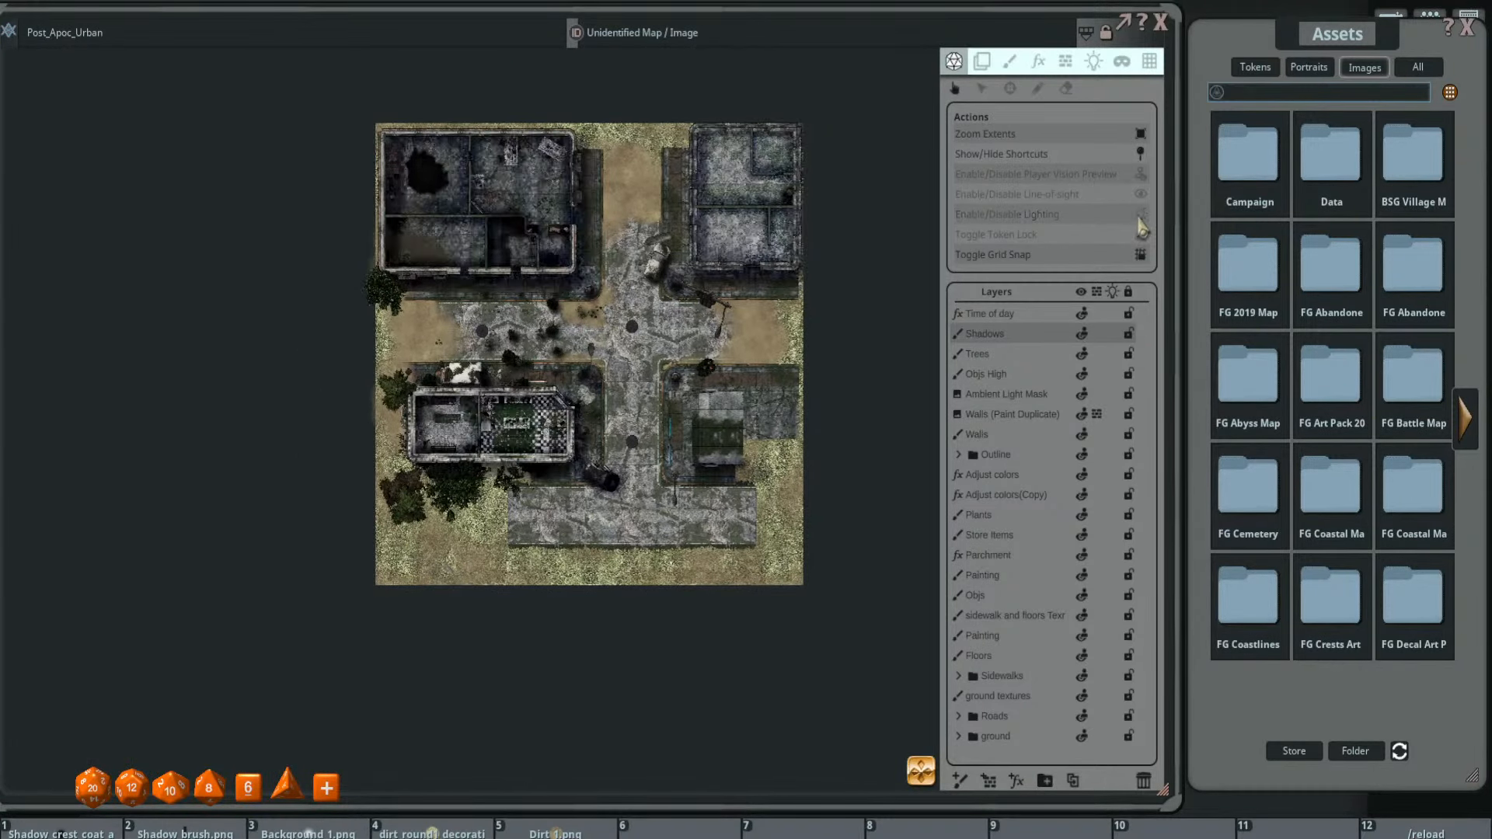
pyautogui.click(1140, 217)
# - Inspect the occluders around the leftover southwest shadow, and re-enable line-of-sight with the player vision preview
pyautogui.scroll(3, 416, 546)
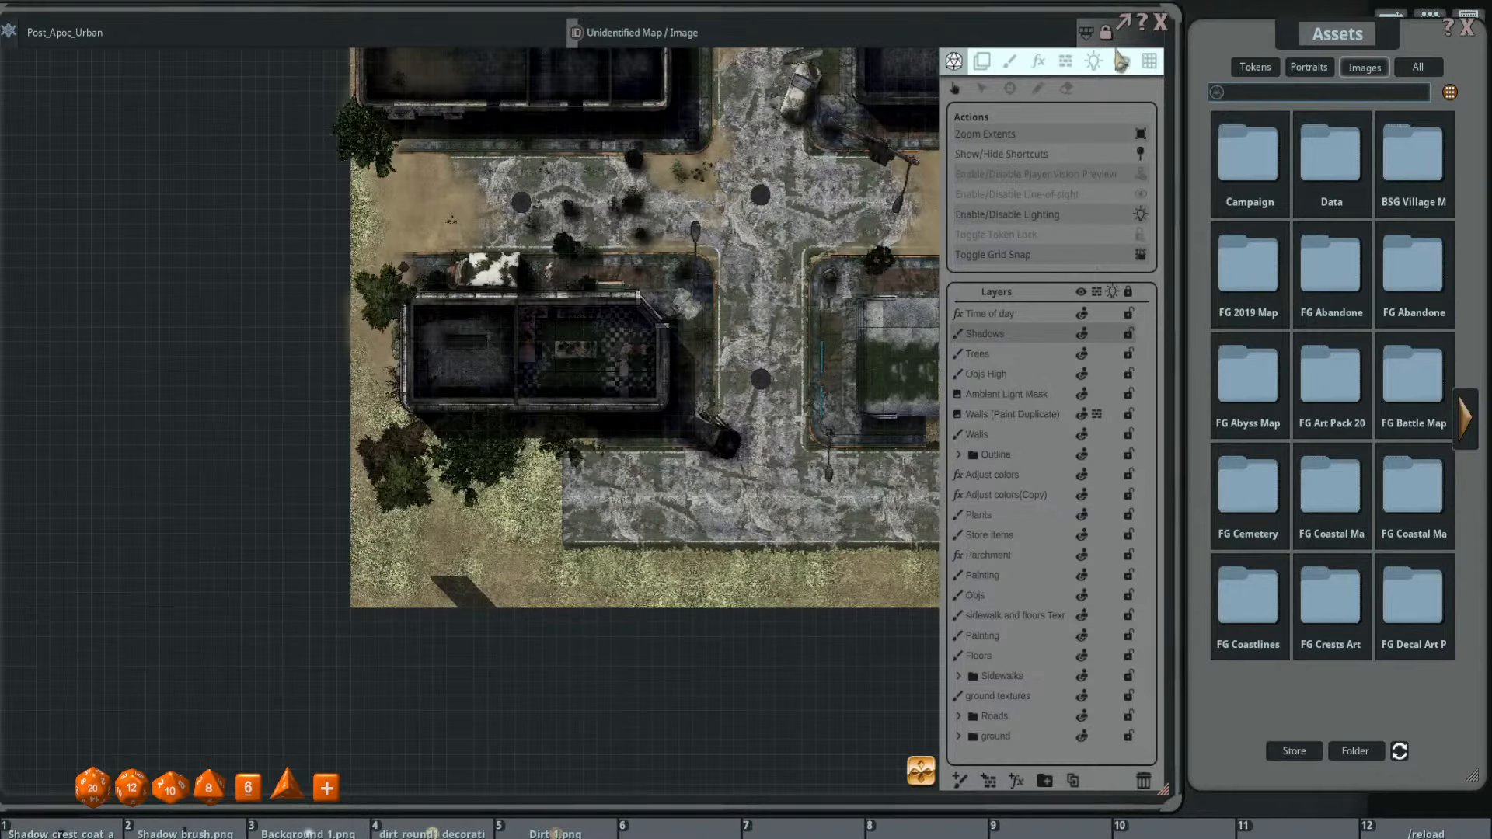
pyautogui.click(1065, 60)
pyautogui.scroll(8, 464, 596)
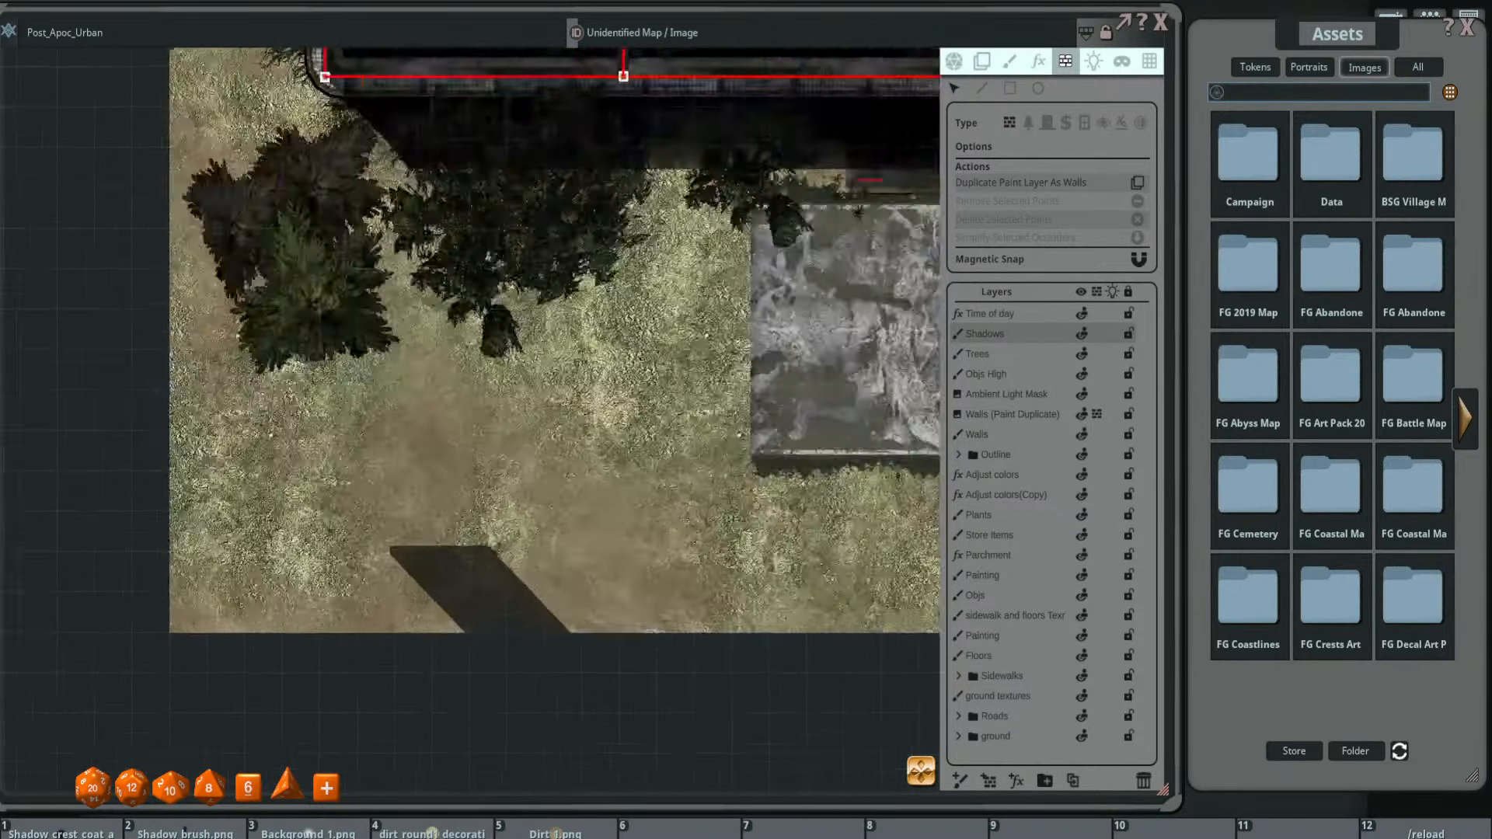
pyautogui.scroll(-9, 551, 558)
pyautogui.scroll(-3, 555, 559)
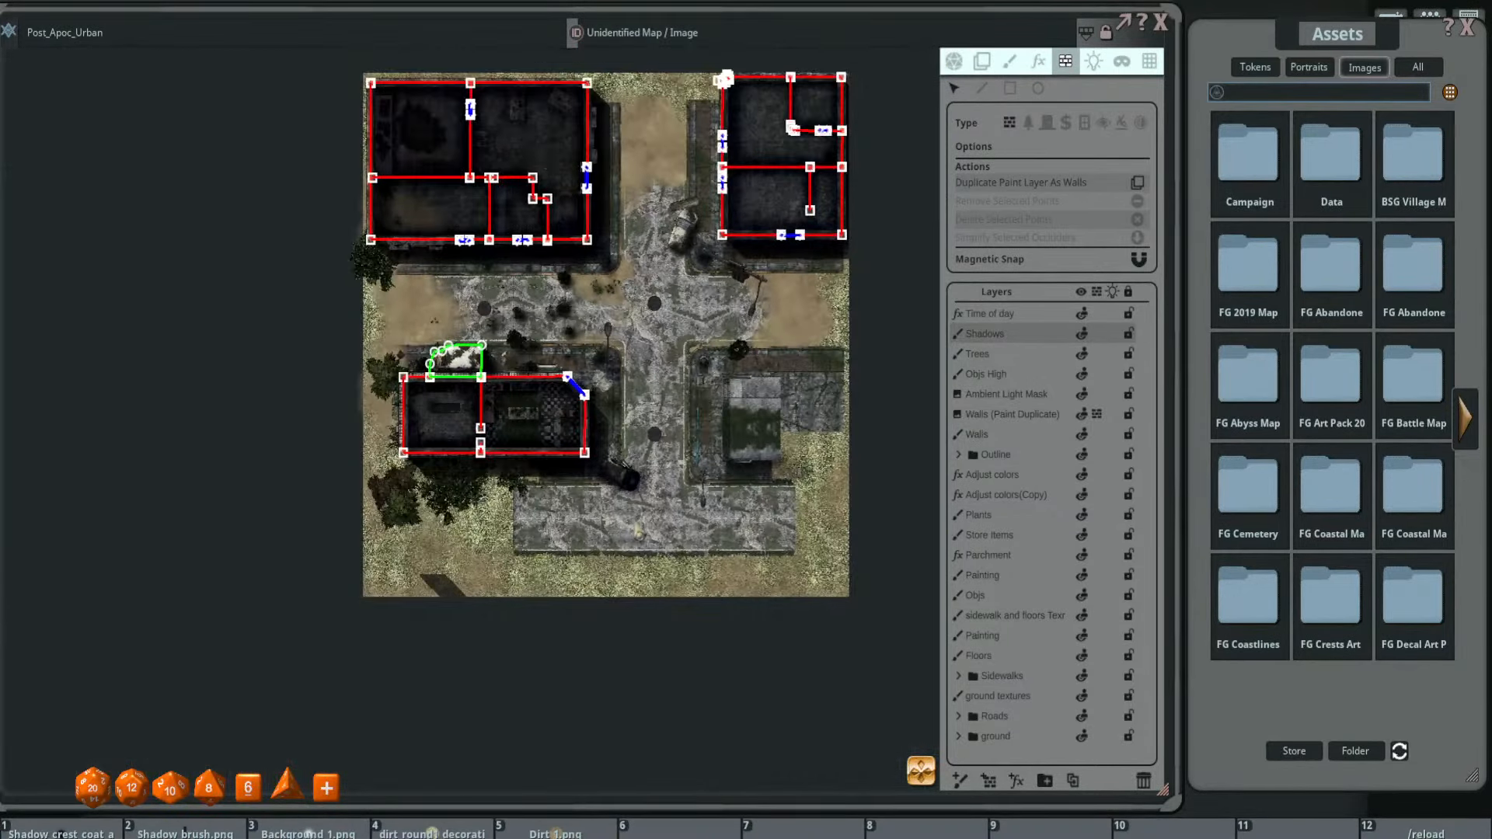
pyautogui.click(955, 62)
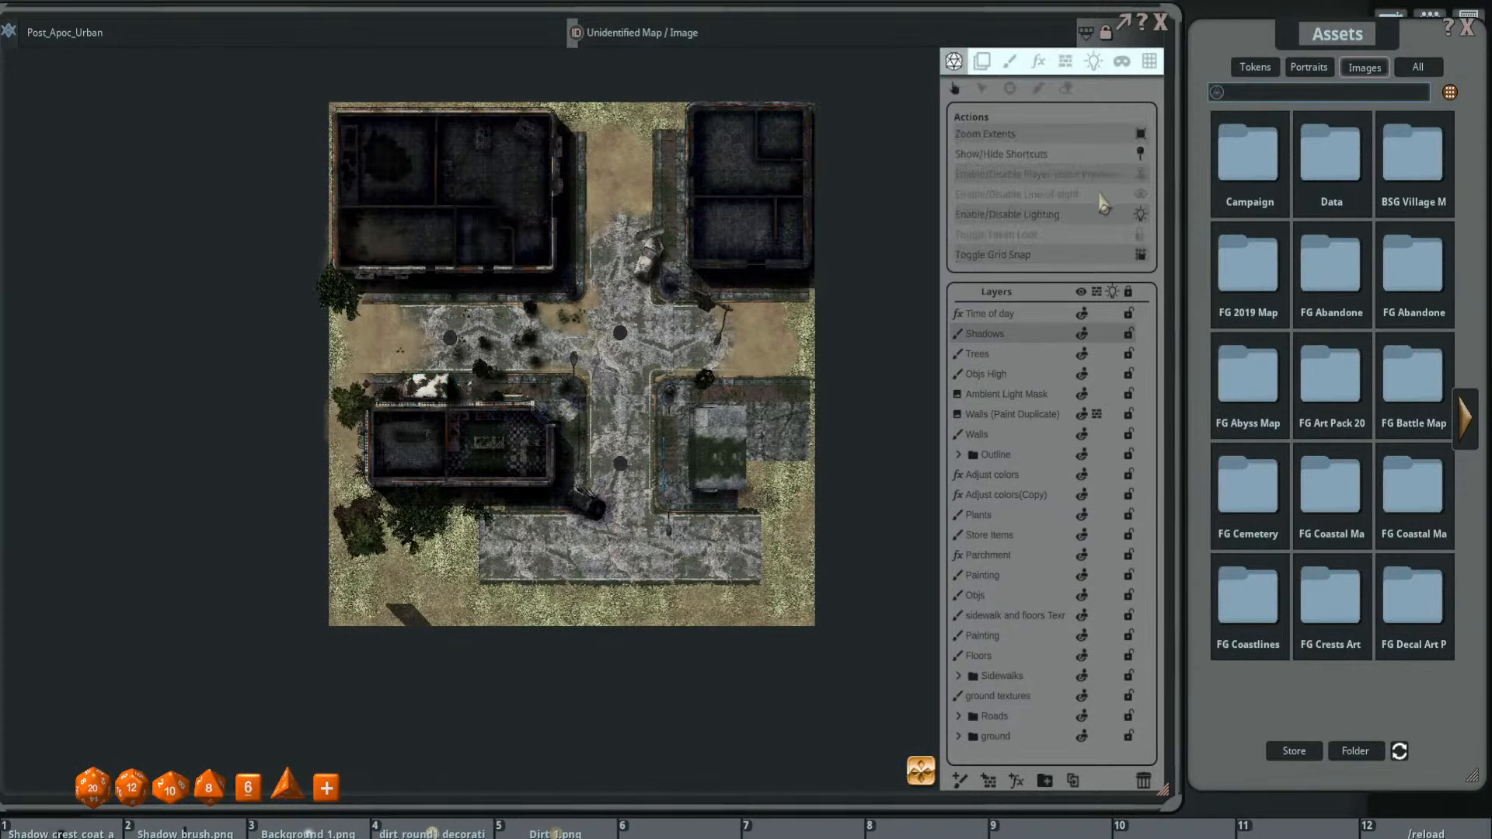
pyautogui.click(1145, 204)
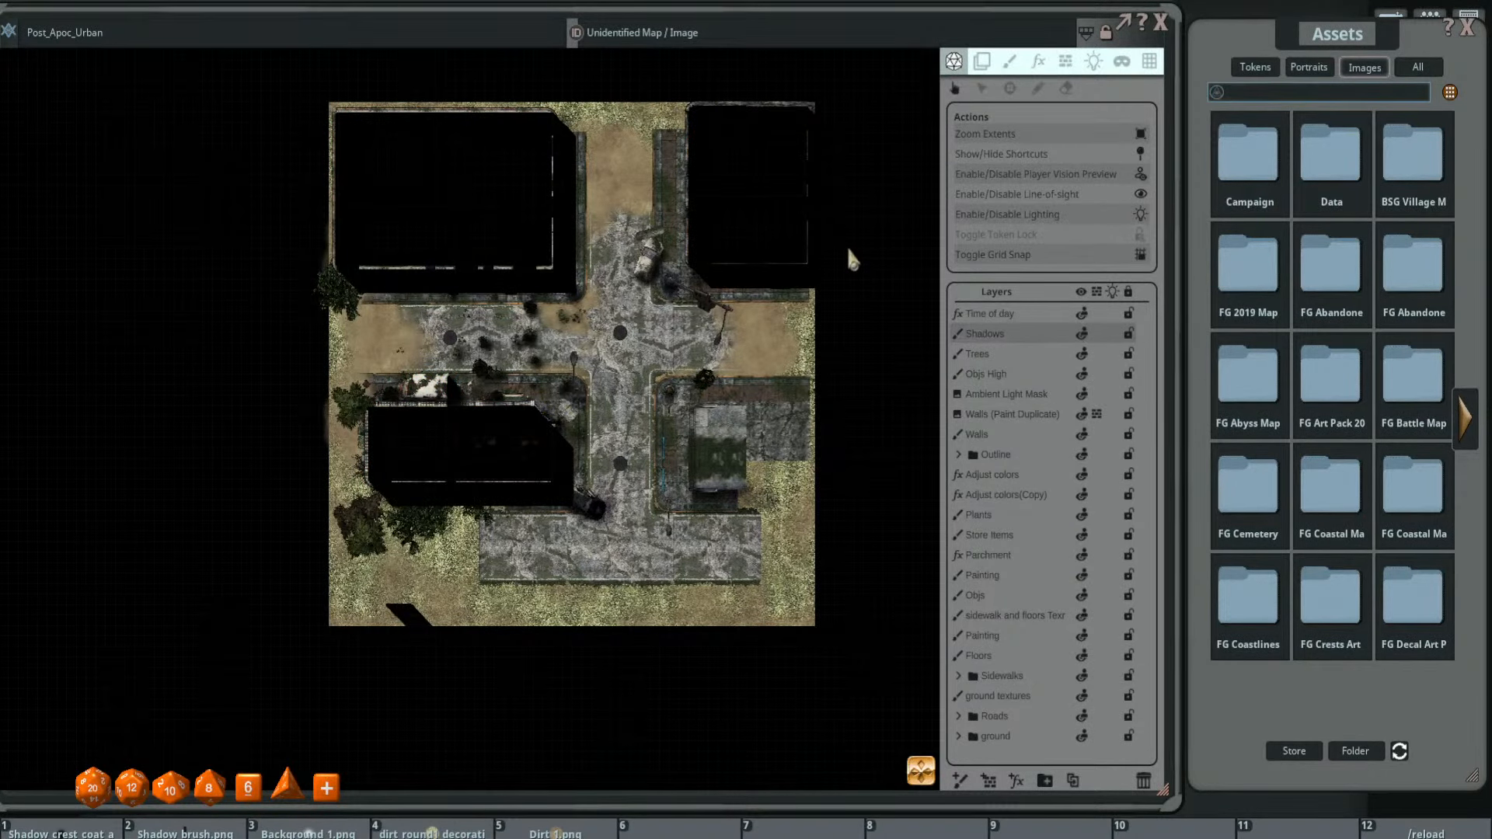
# - Close and reopen the Post_Apoc_Urban map from the campaign images, and disable its player vision preview
pyautogui.click(1160, 22)
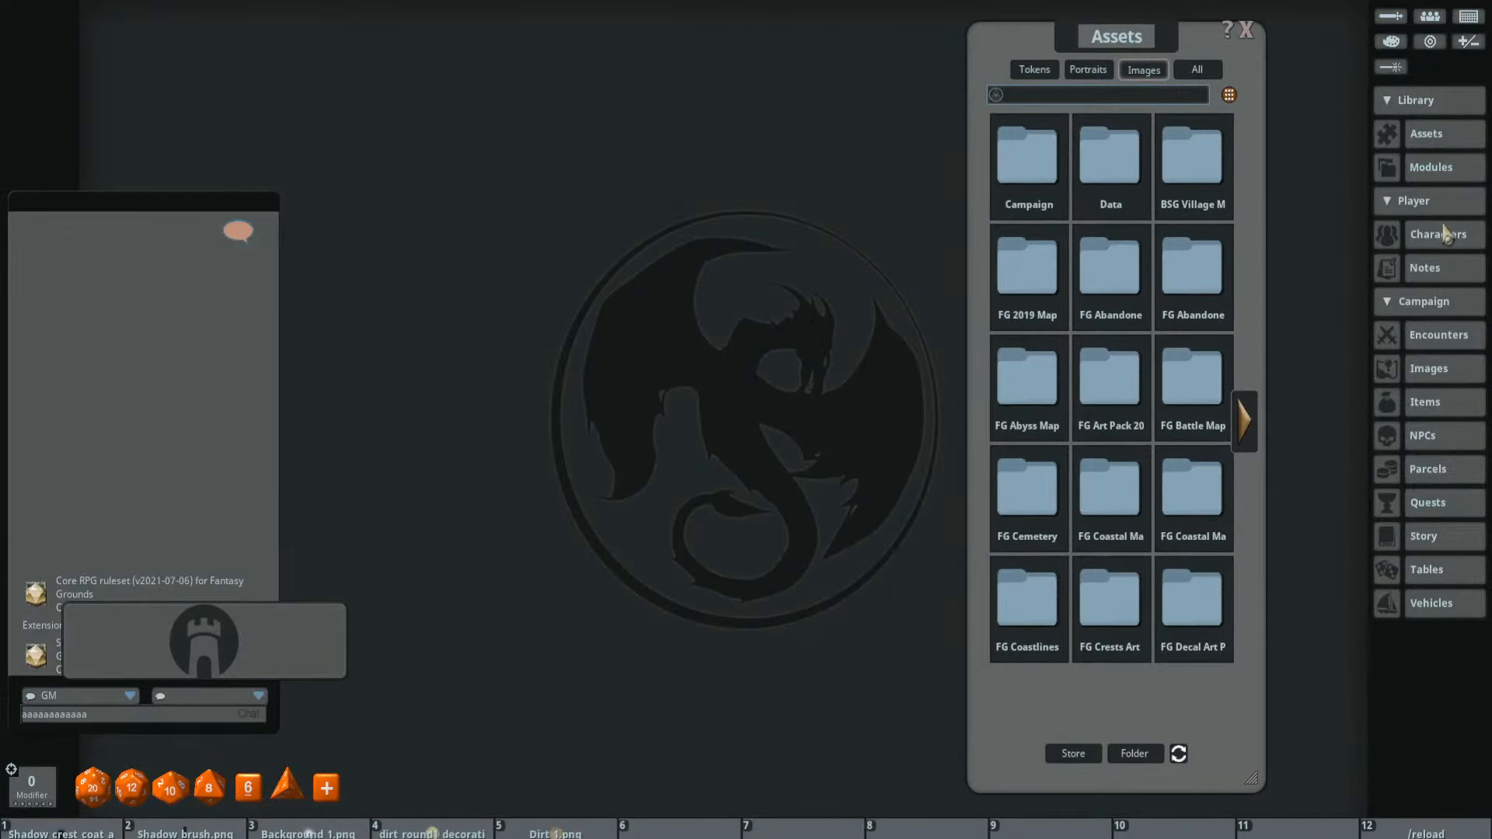
pyautogui.click(1451, 372)
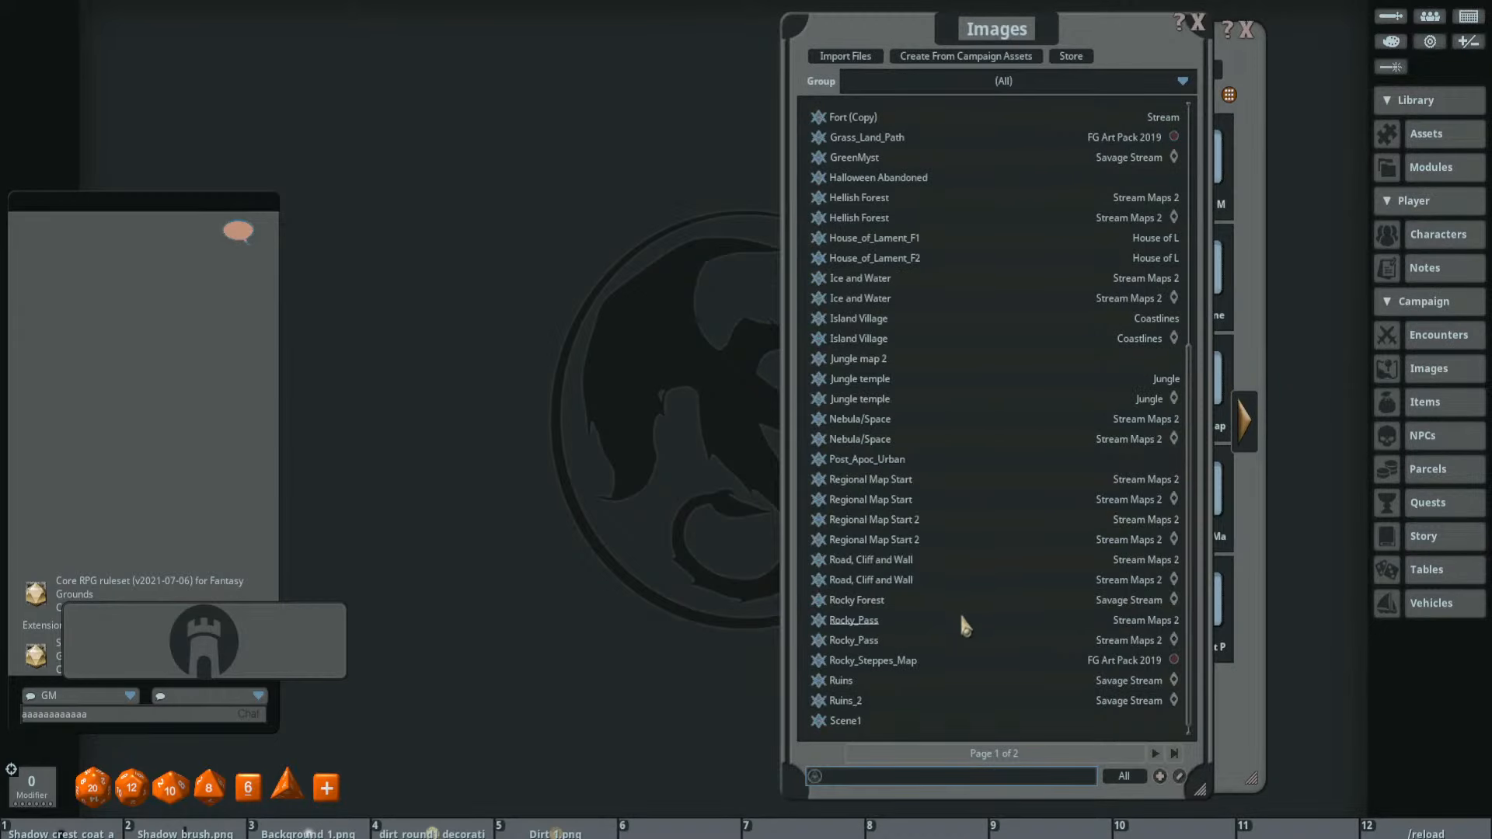
pyautogui.click(818, 462)
pyautogui.moveTo(449, 547); pyautogui.dragTo(608, 458)
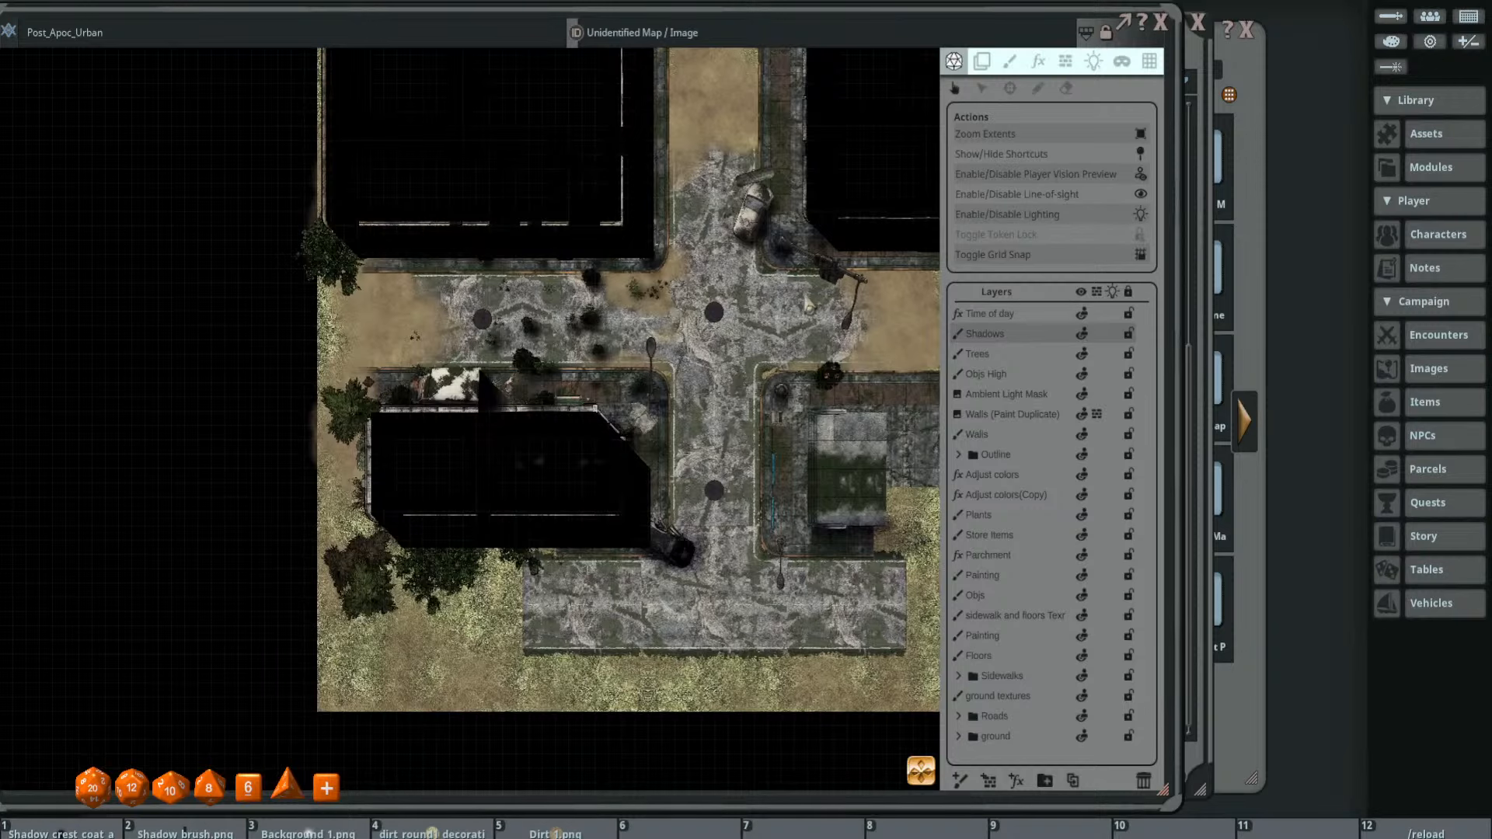
pyautogui.scroll(-3, 699, 462)
pyautogui.scroll(2, 743, 369)
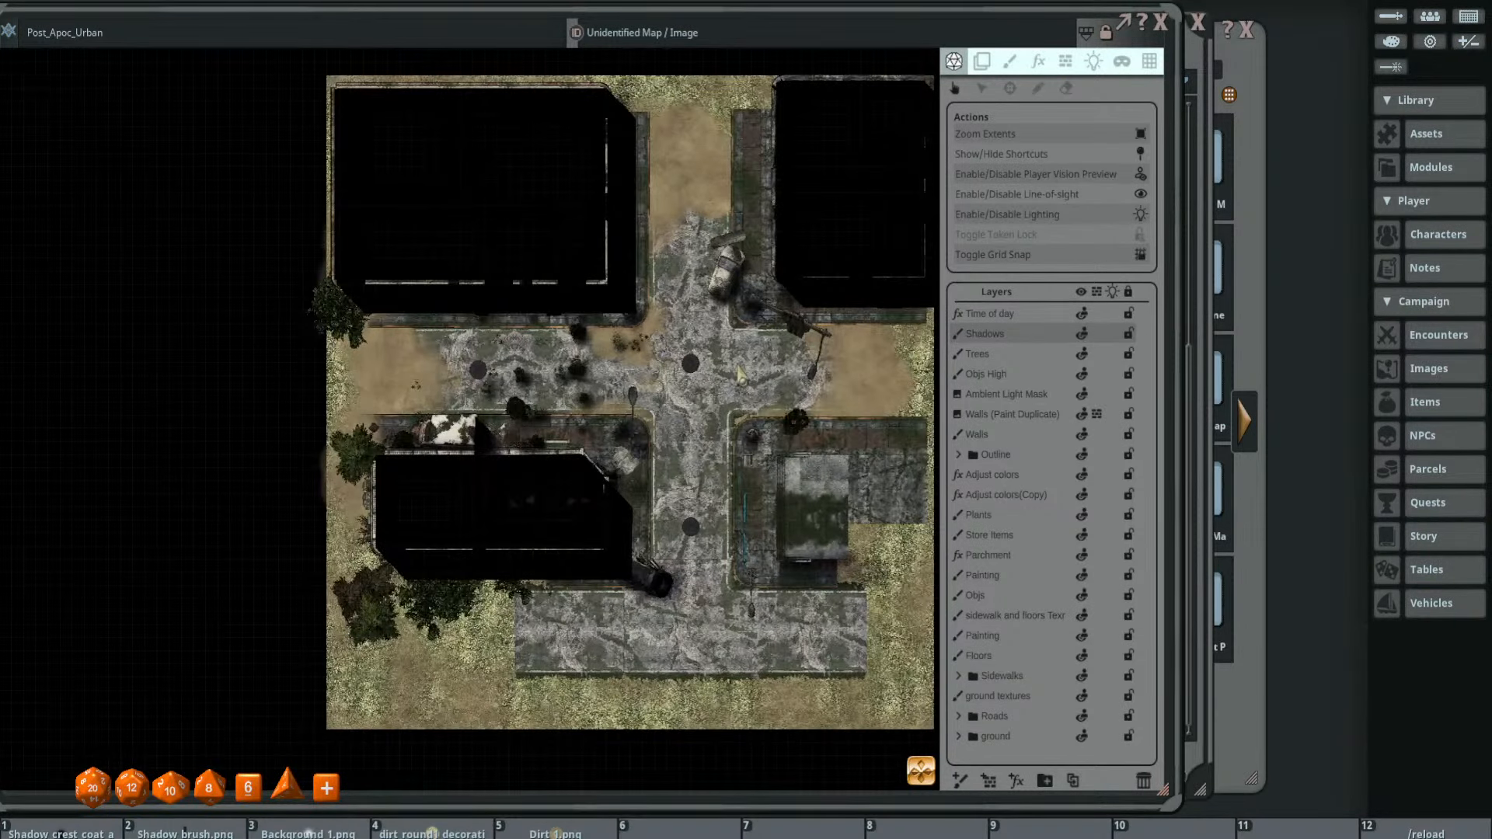
pyautogui.click(1139, 174)
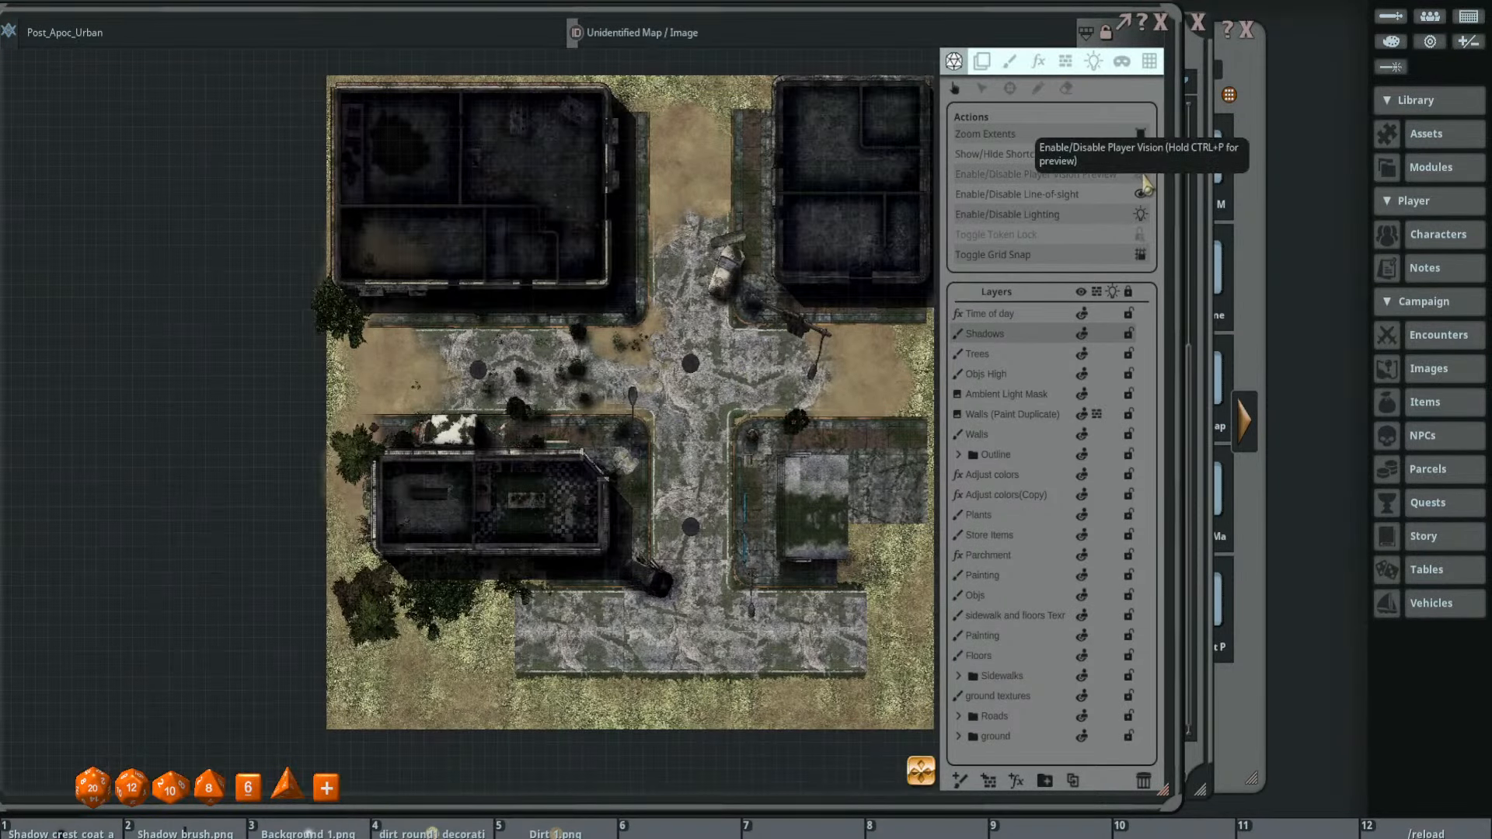
pyautogui.scroll(2, 777, 221)
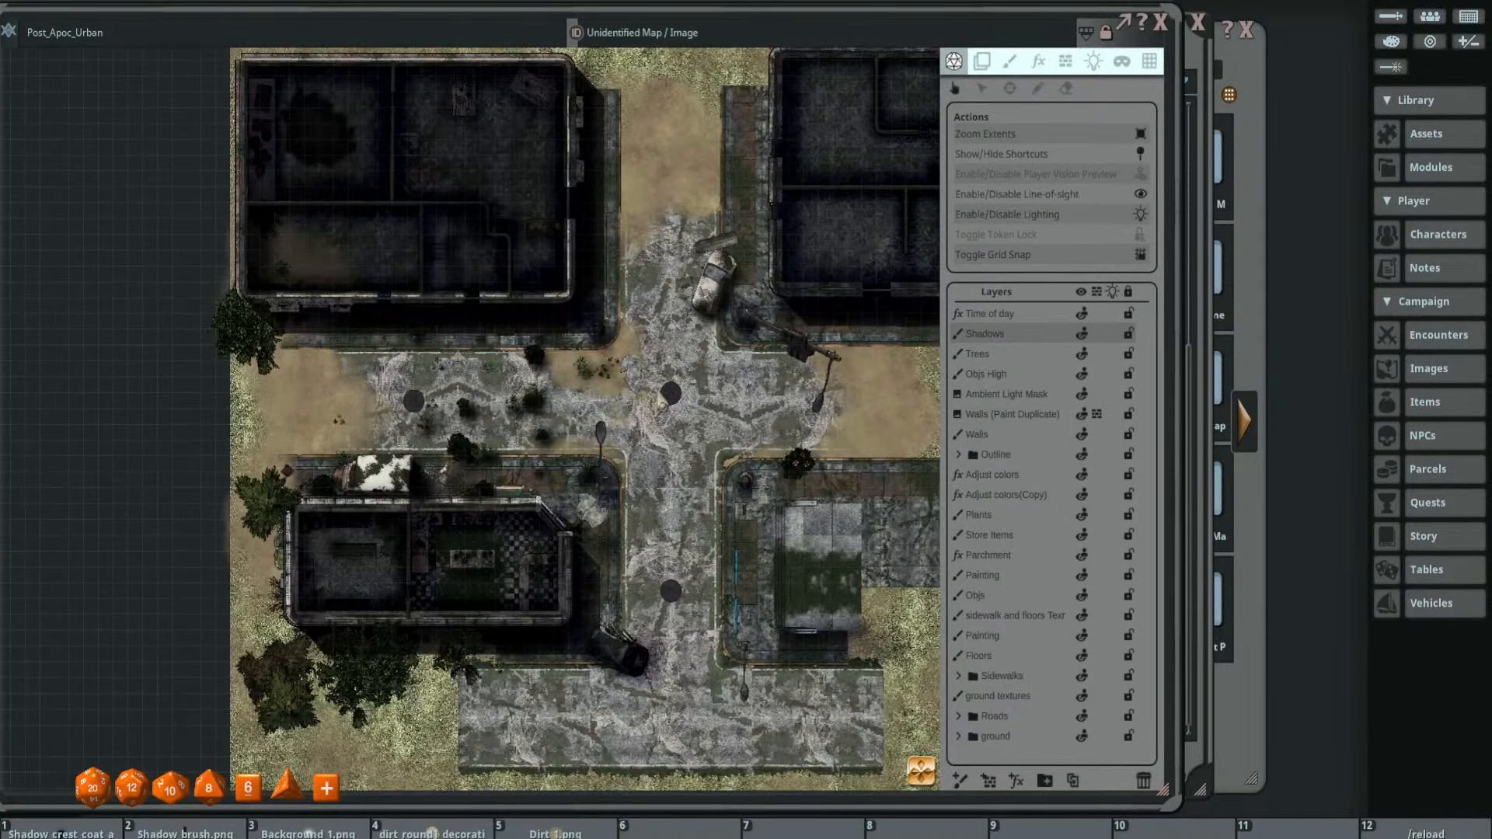
# - Set the ambient light's shadow length to 9 and switch the ambient shadows off
pyautogui.click(1093, 61)
pyautogui.click(1065, 88)
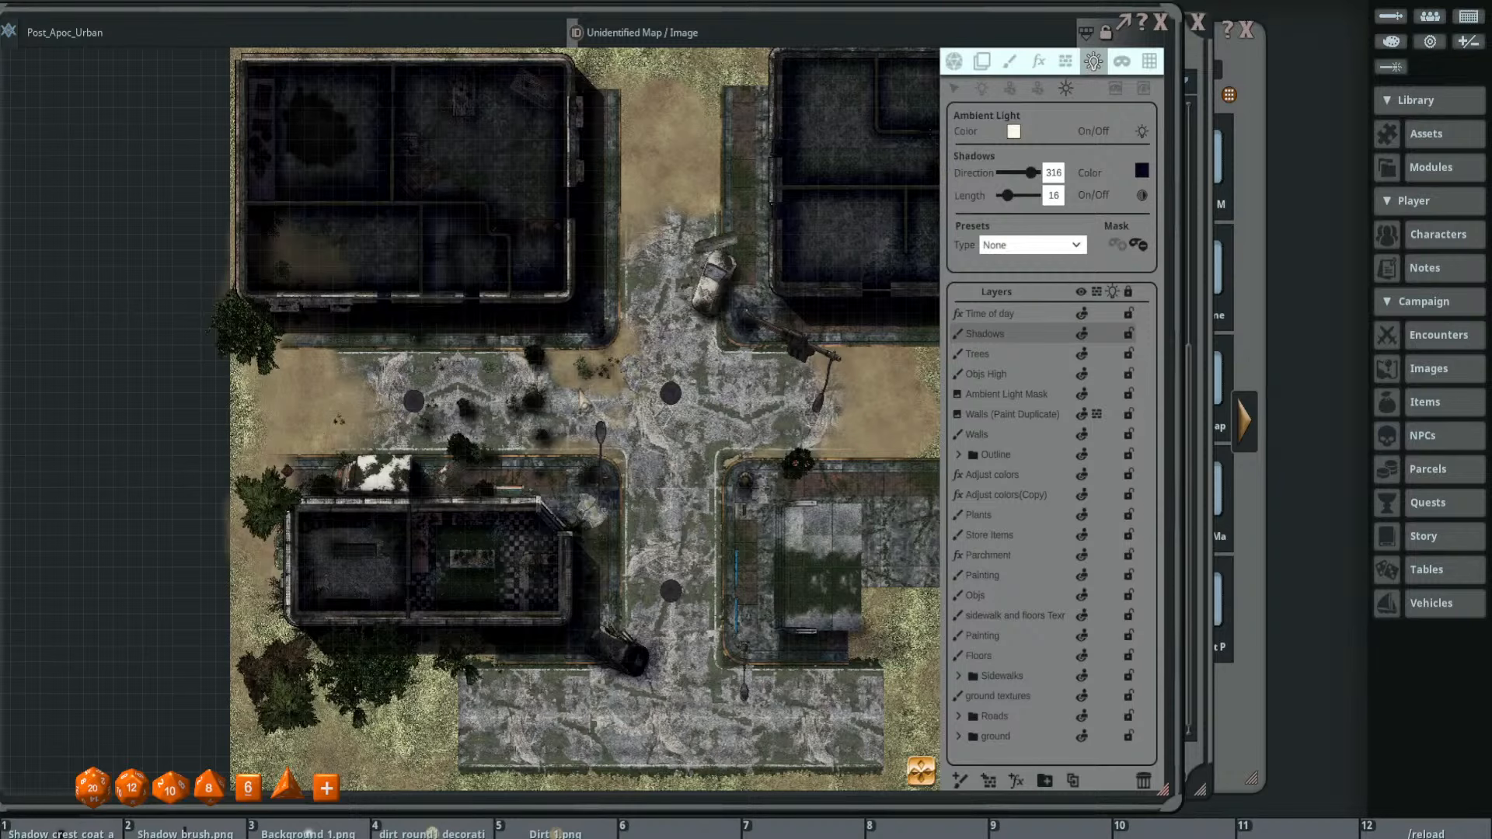
pyautogui.scroll(-2, 648, 405)
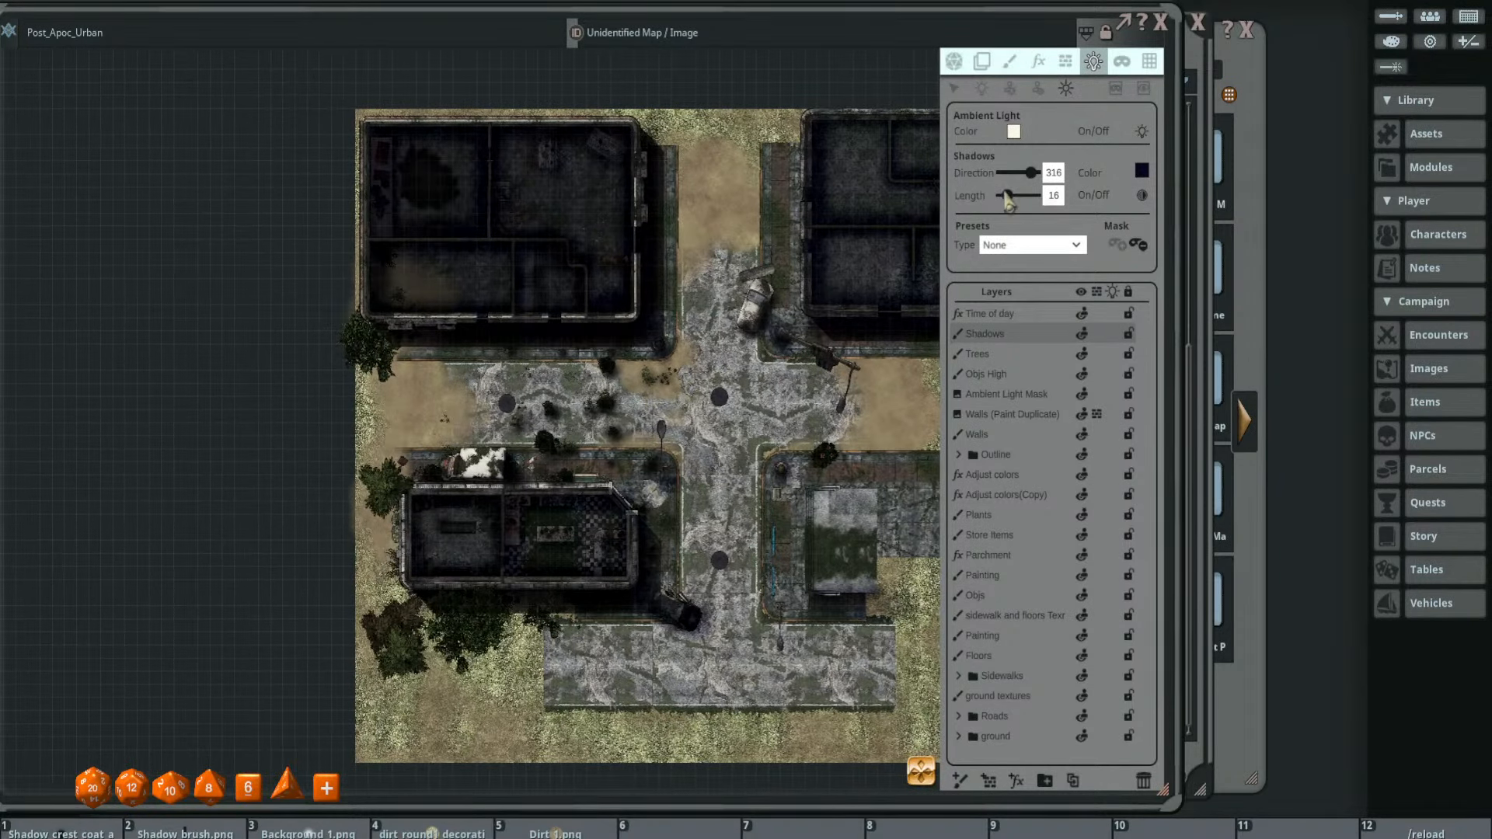
pyautogui.moveTo(1010, 198); pyautogui.dragTo(1008, 198)
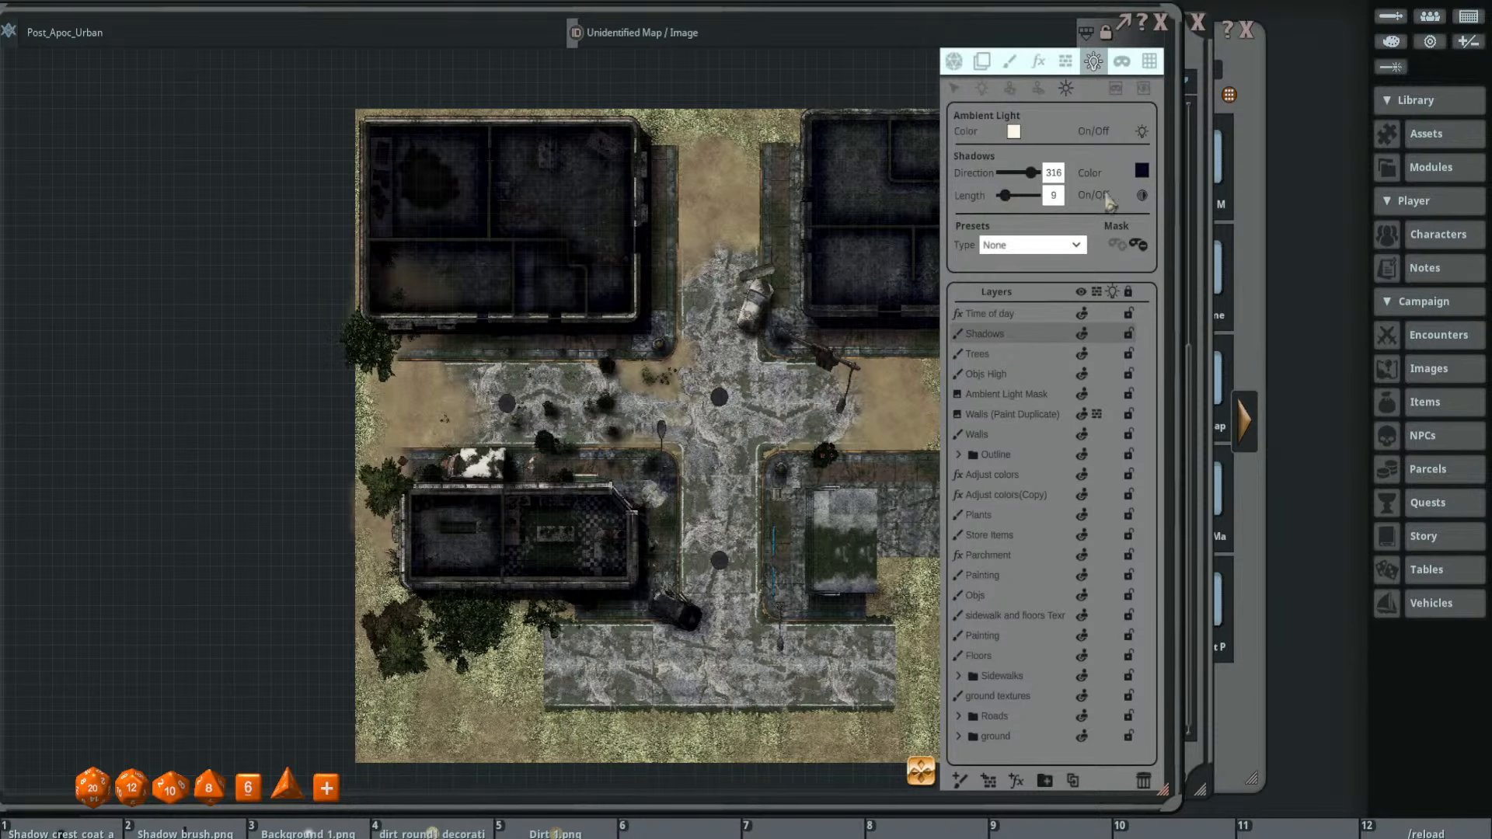
pyautogui.click(1142, 196)
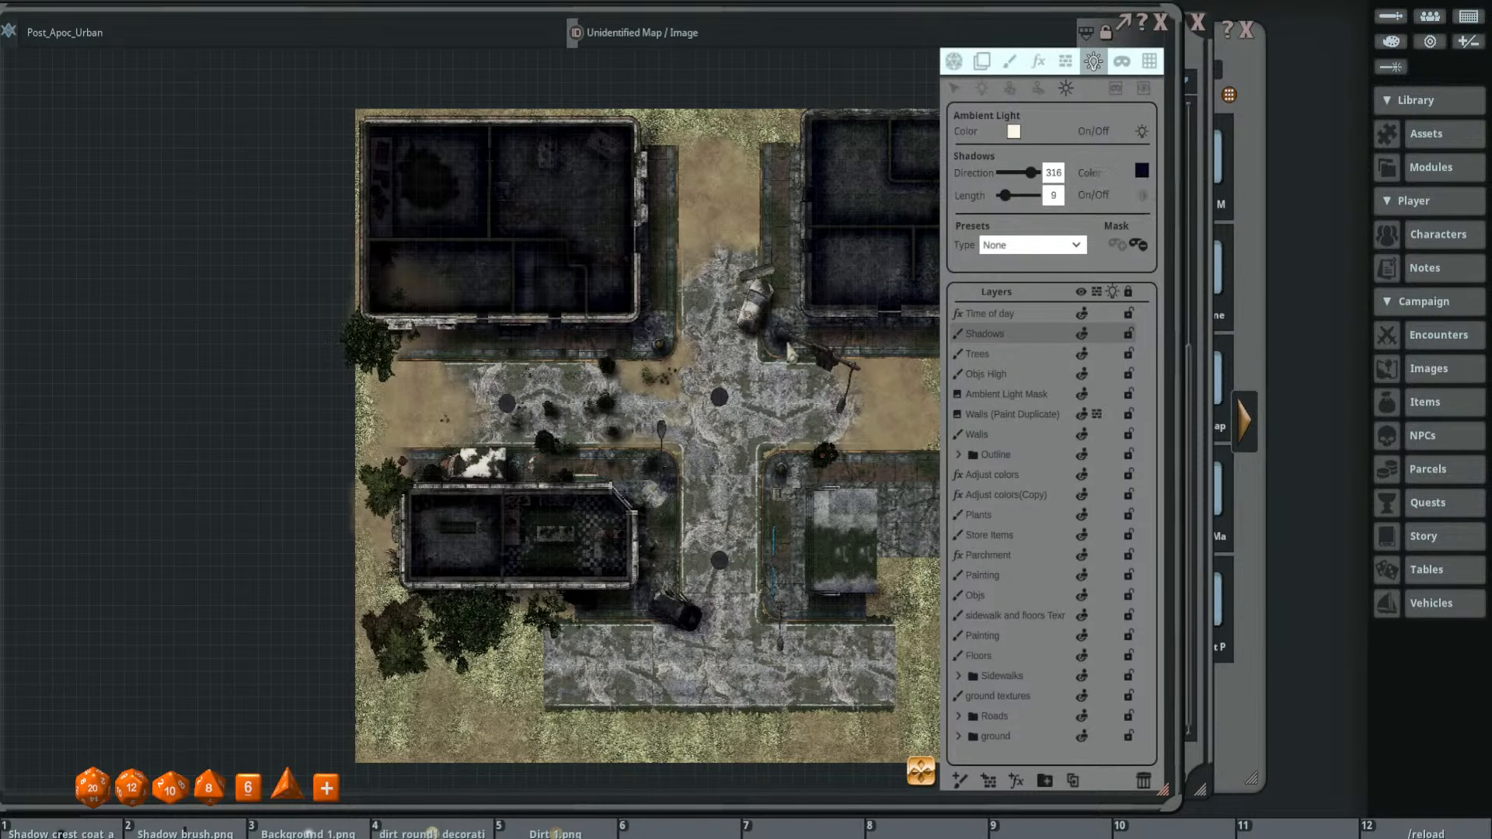
# - Examine the buildings, streets and surroundings across the whole map with the ambient shadows off
pyautogui.scroll(-1, 690, 357)
pyautogui.moveTo(692, 363); pyautogui.dragTo(635, 358)
pyautogui.scroll(2, 655, 536)
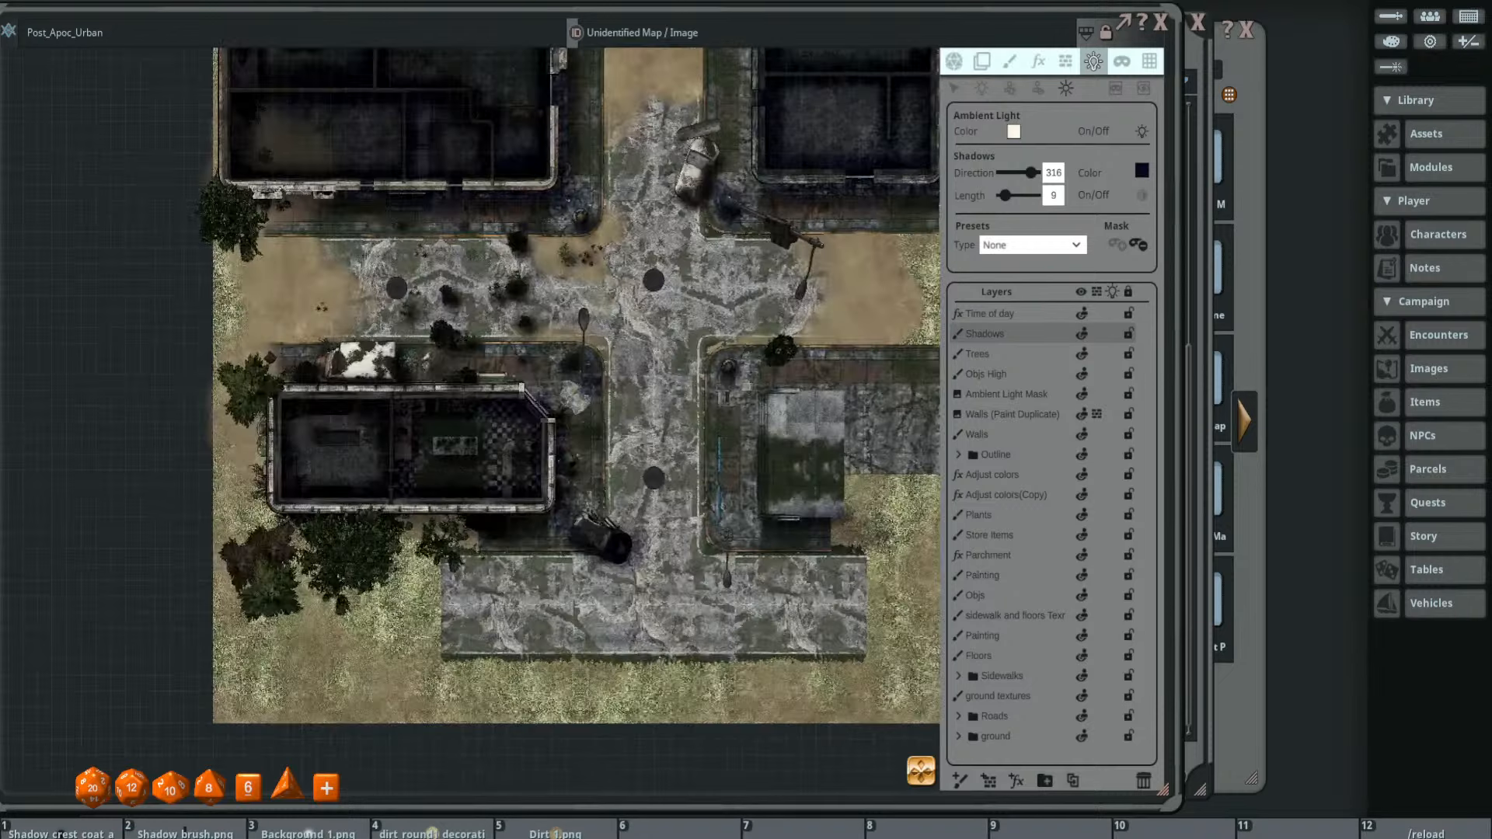
pyautogui.scroll(-2, 432, 264)
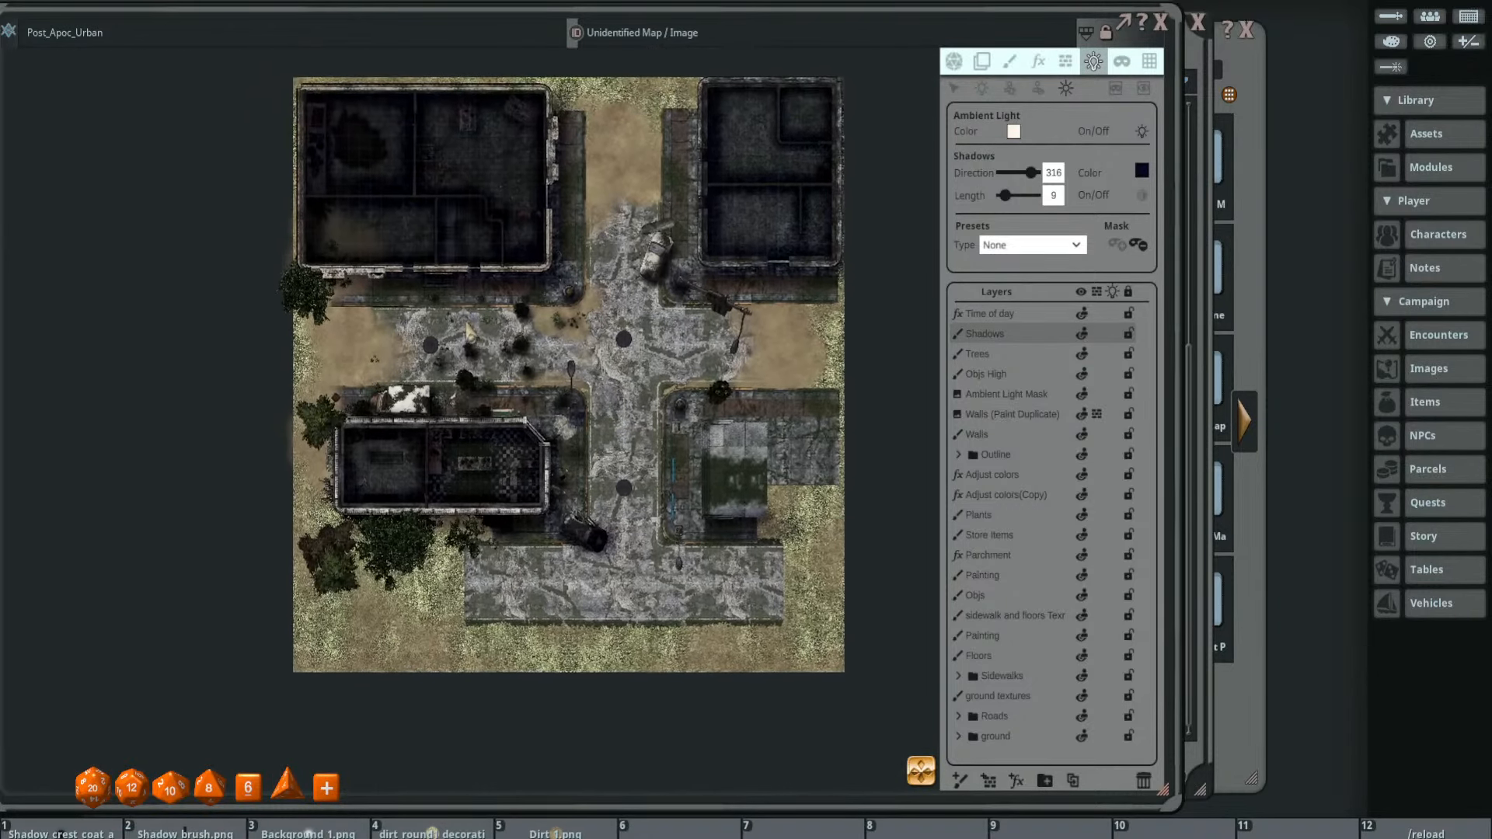
pyautogui.scroll(-1, 621, 321)
pyautogui.moveTo(621, 320); pyautogui.dragTo(635, 345)
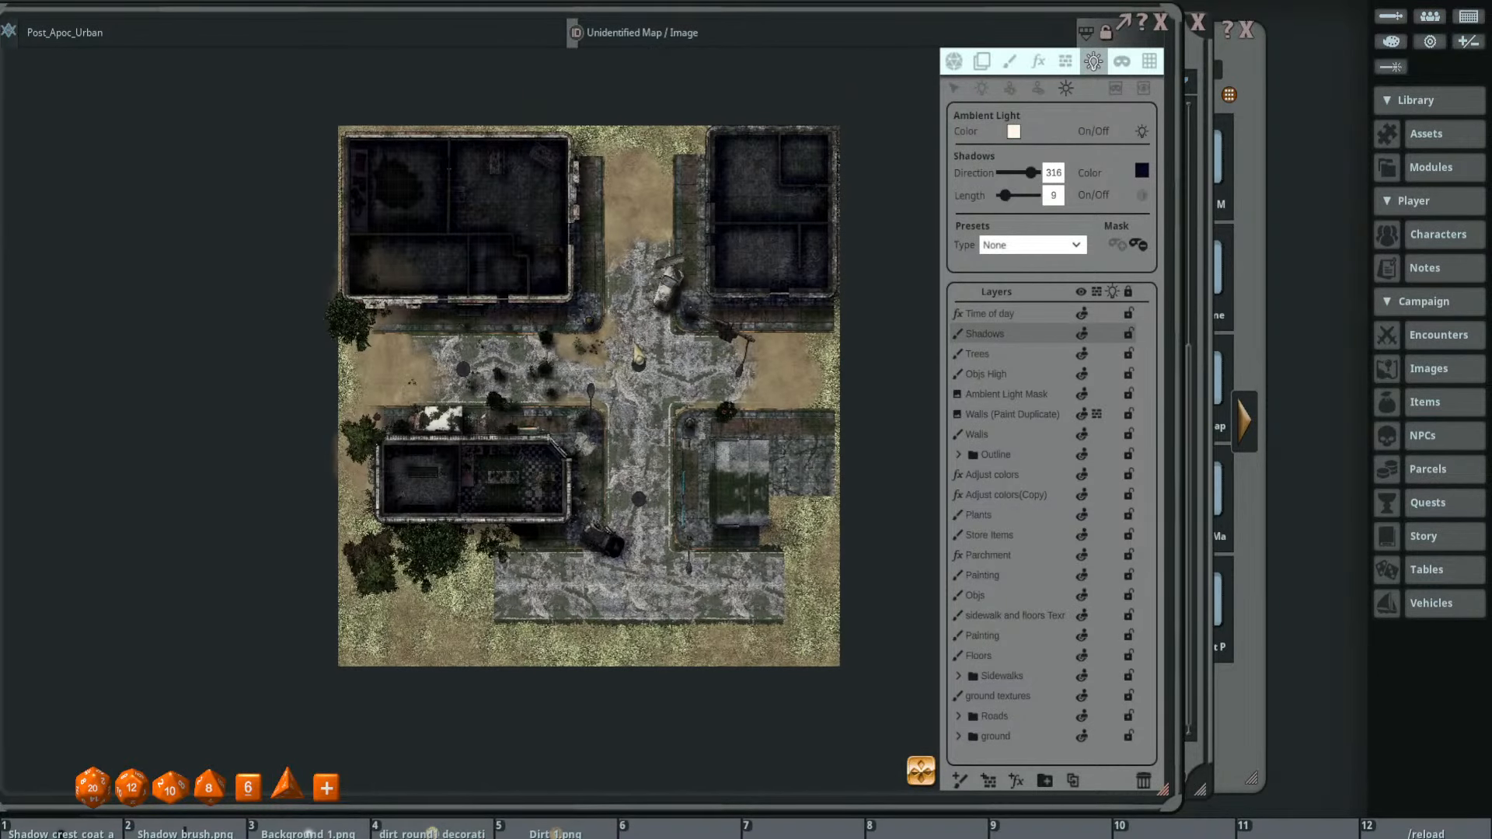
pyautogui.scroll(1, 504, 247)
pyautogui.scroll(1, 477, 225)
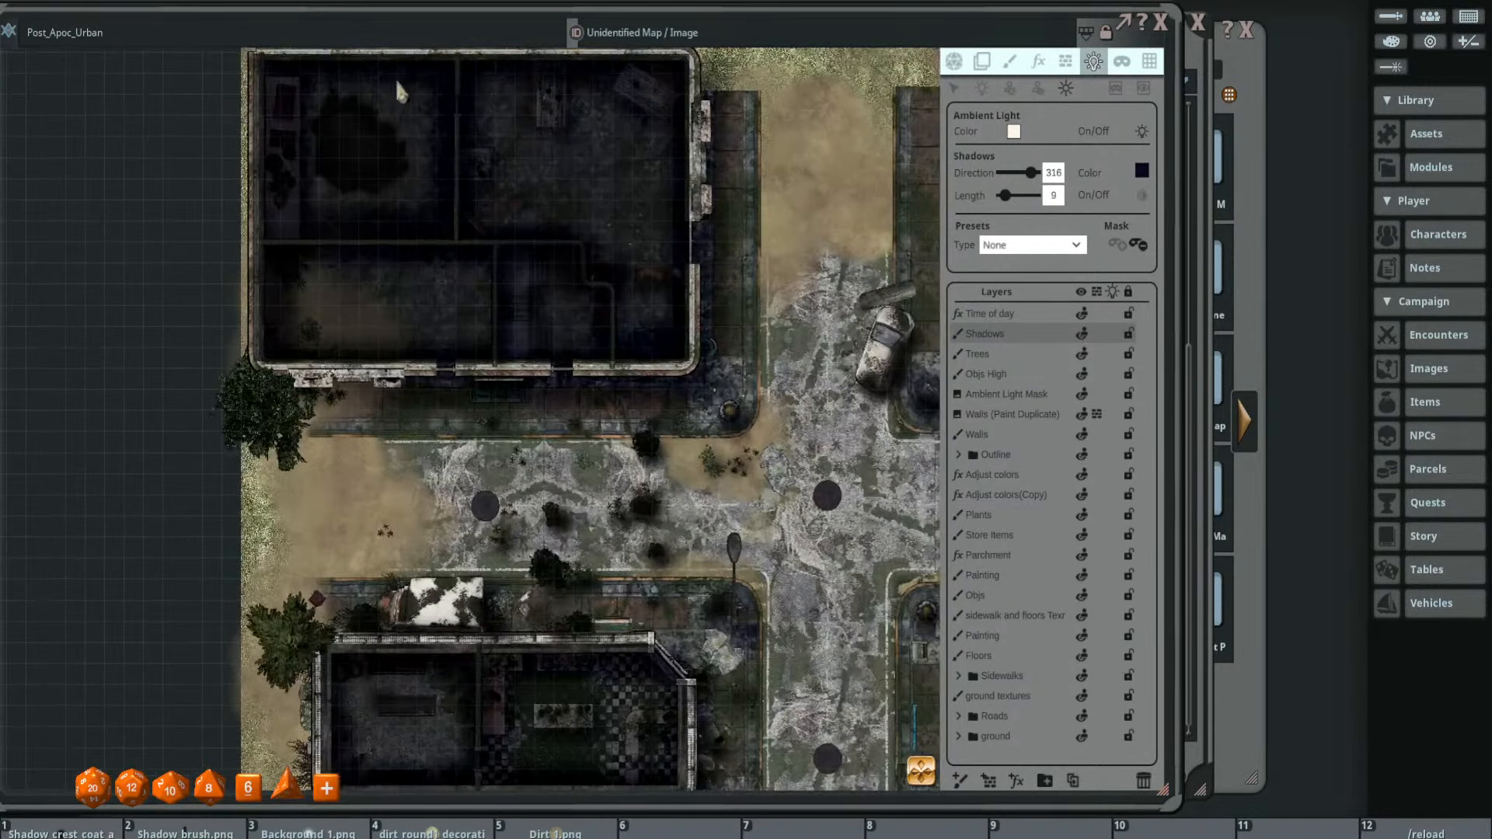
pyautogui.scroll(-5, 488, 349)
pyautogui.scroll(4, 583, 439)
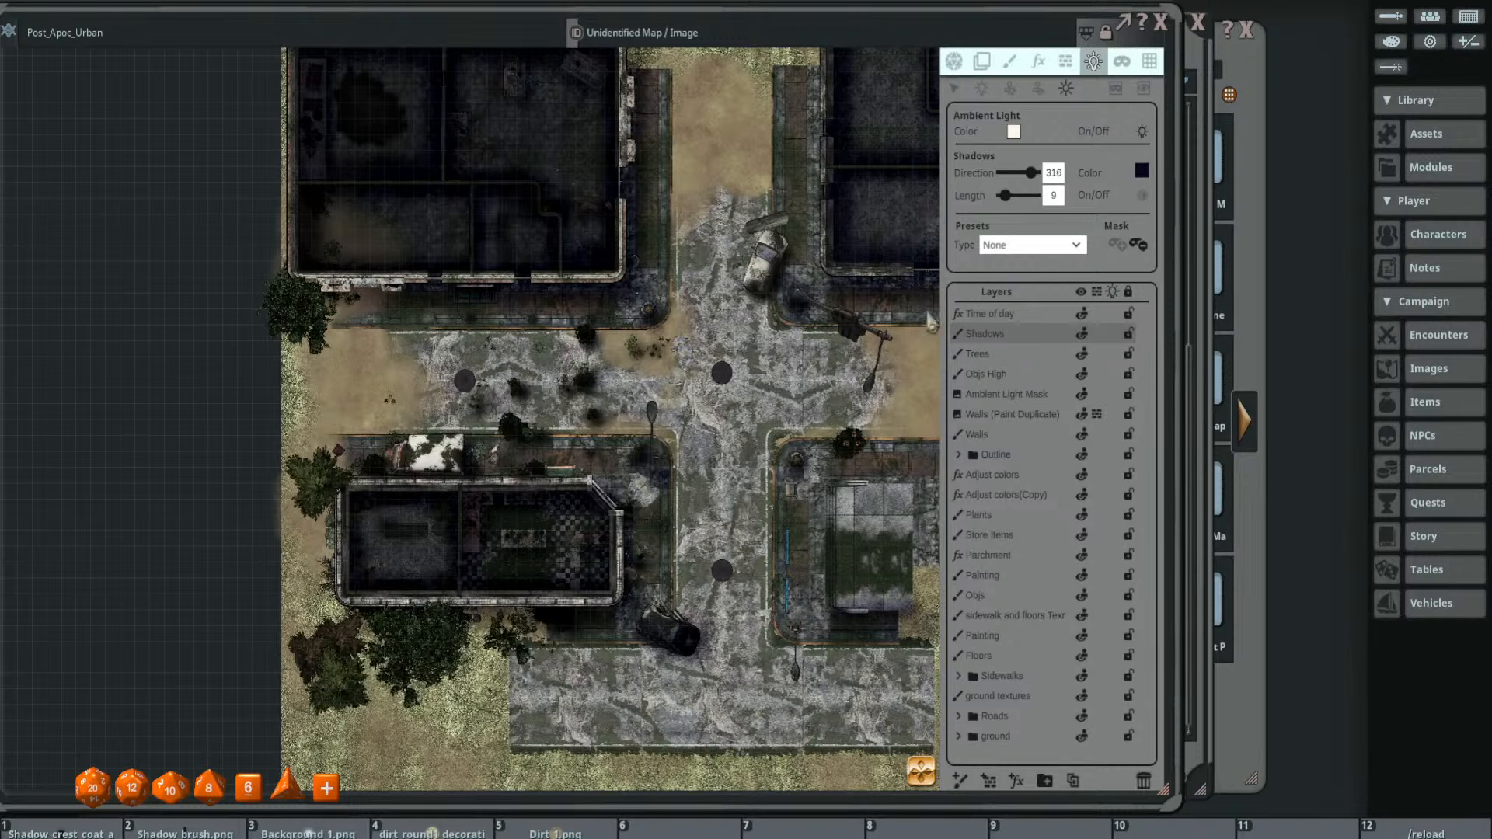
# - Enable the player vision preview to check the building interiors and walls, and disable it again
pyautogui.click(954, 62)
pyautogui.scroll(-3, 655, 361)
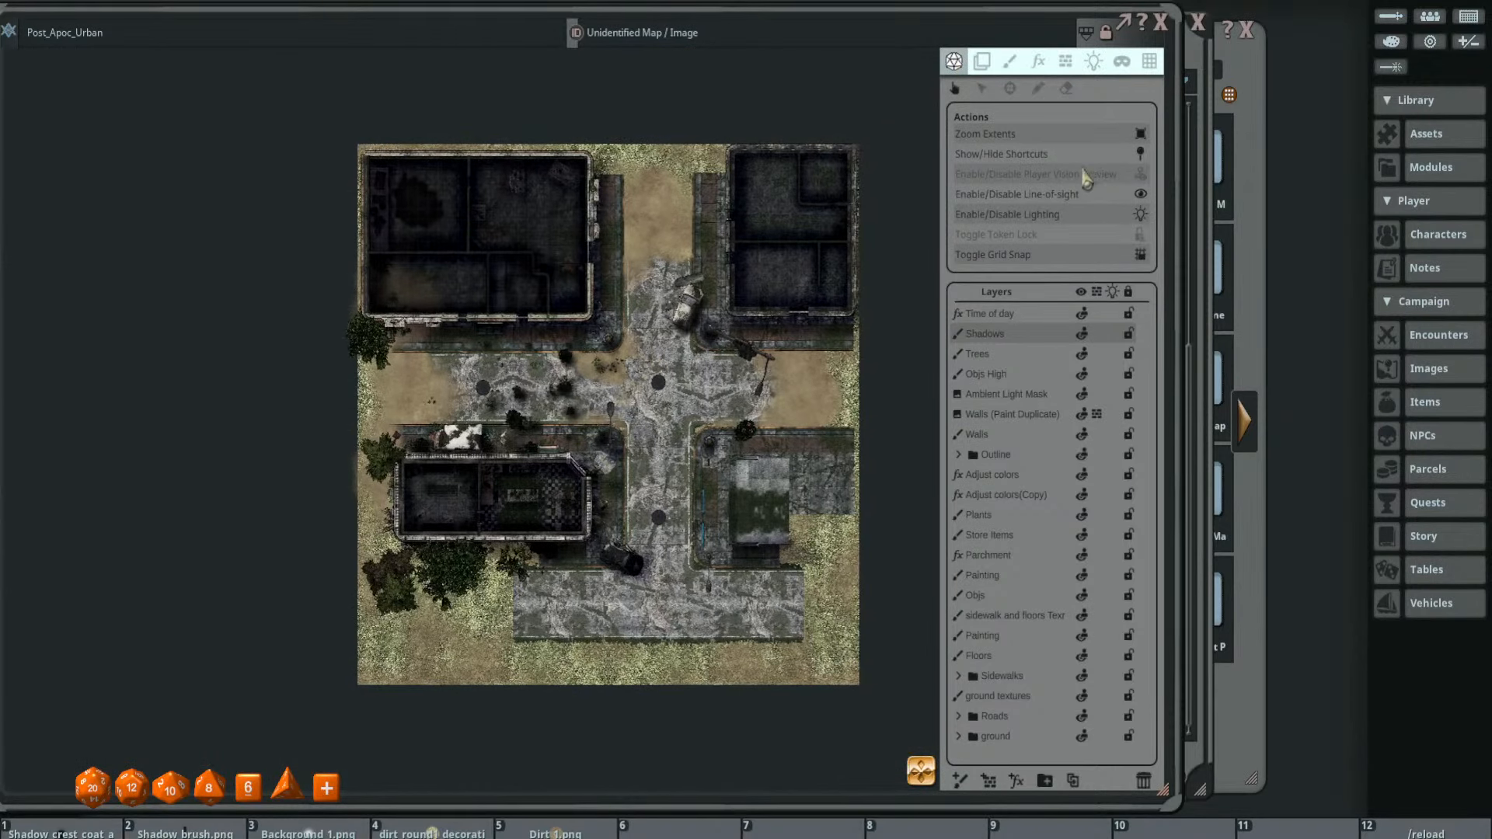
pyautogui.click(1141, 177)
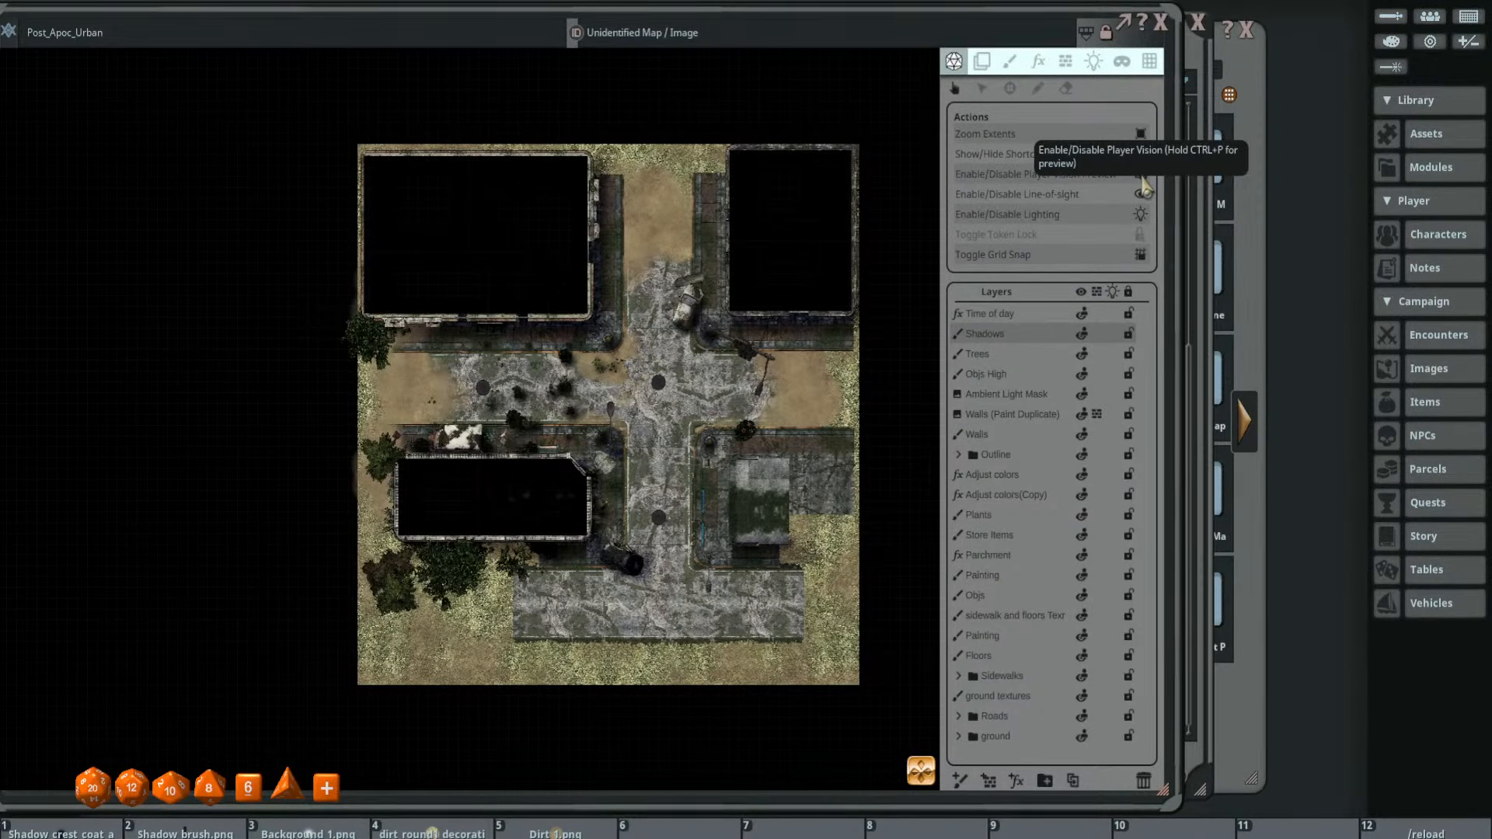
pyautogui.scroll(2, 565, 374)
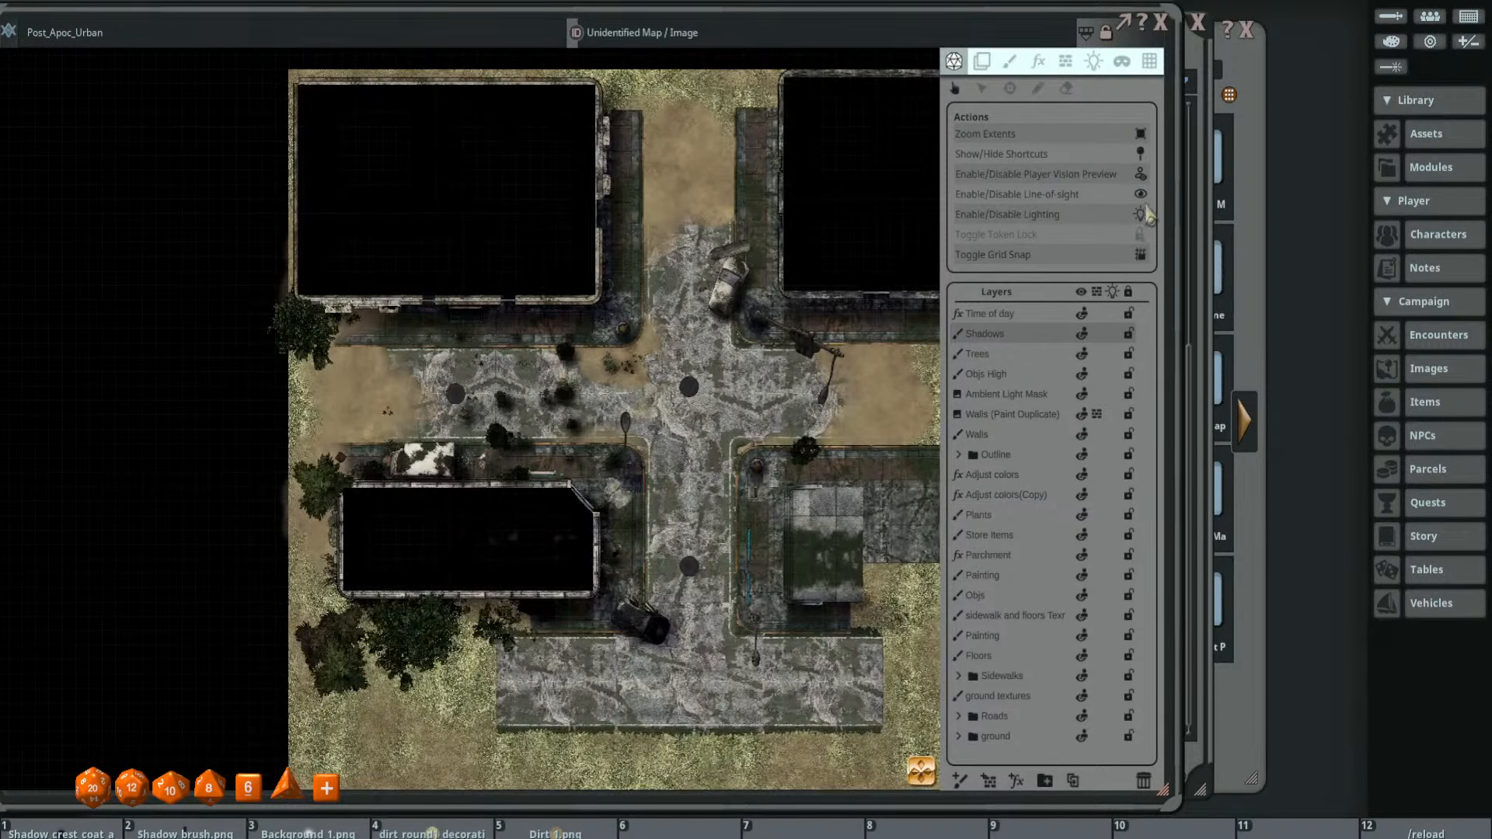
pyautogui.click(1146, 180)
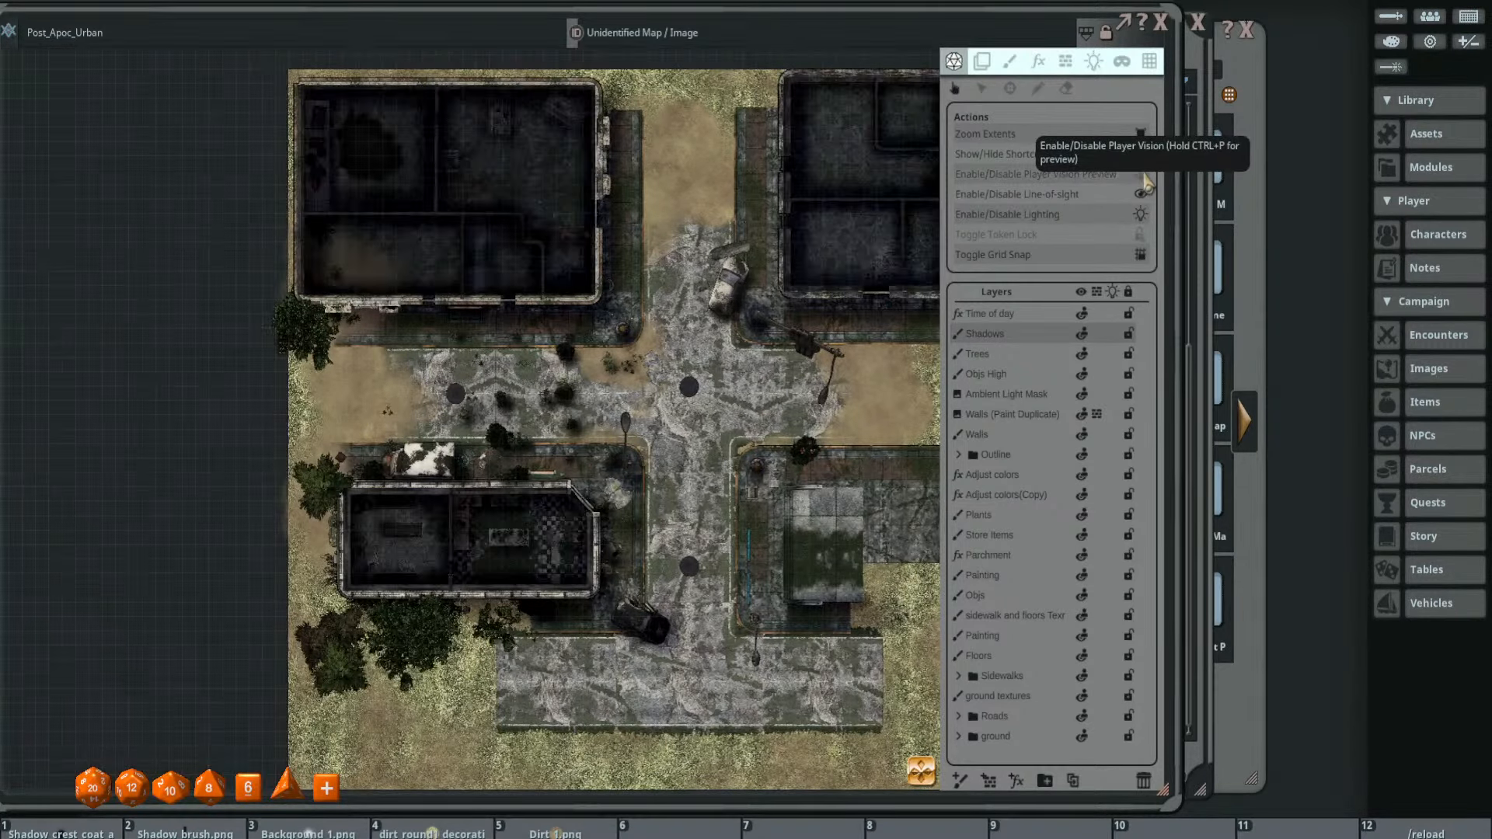
pyautogui.scroll(-2, 692, 355)
pyautogui.moveTo(748, 359); pyautogui.dragTo(670, 356)
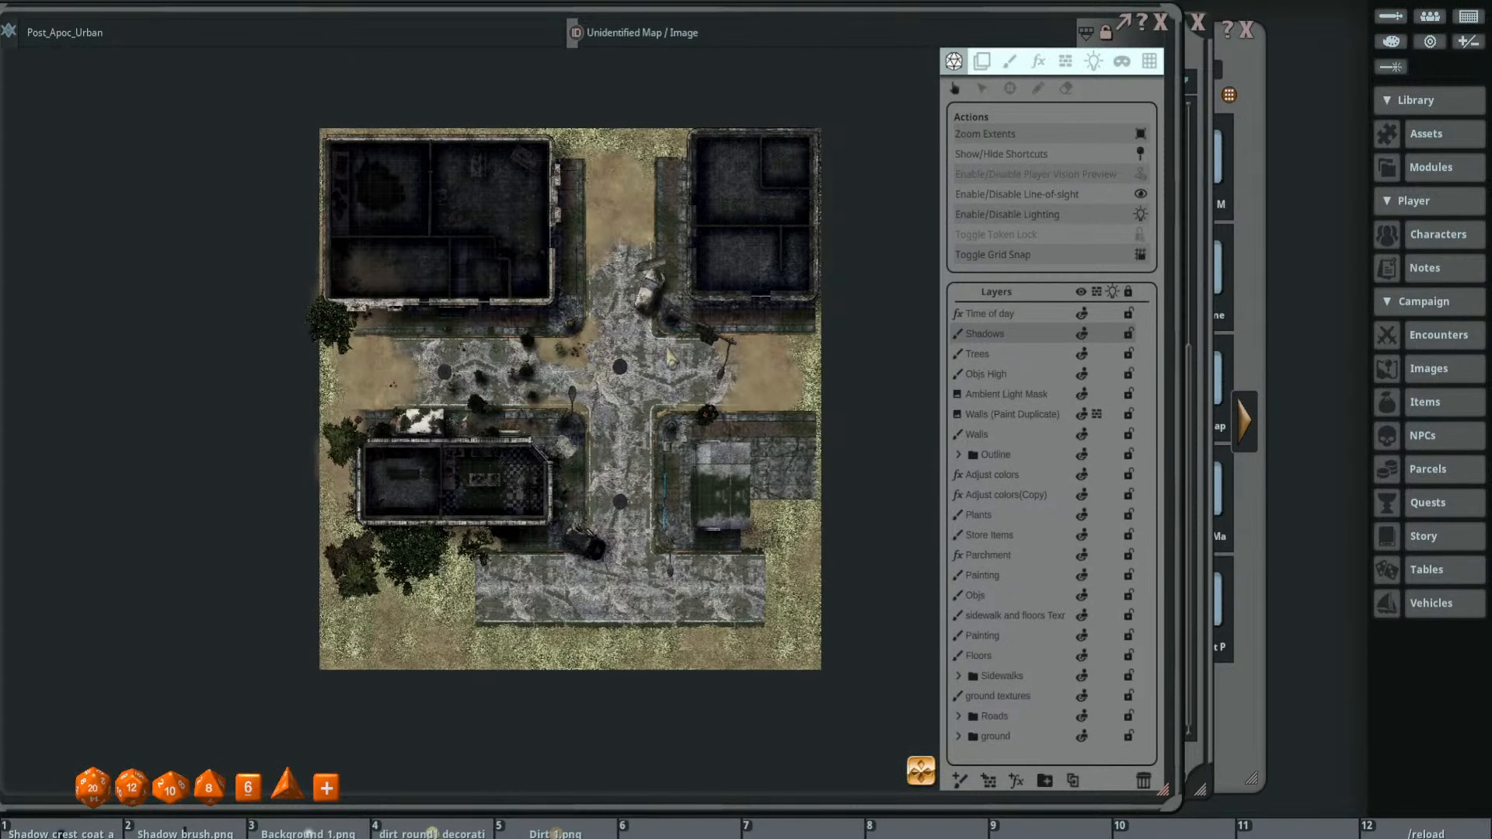
# - Shade the trees around the southwest building on the Shadows layer, using brush sizes 3.8 and 6.0 rotated to 40
pyautogui.click(1037, 357)
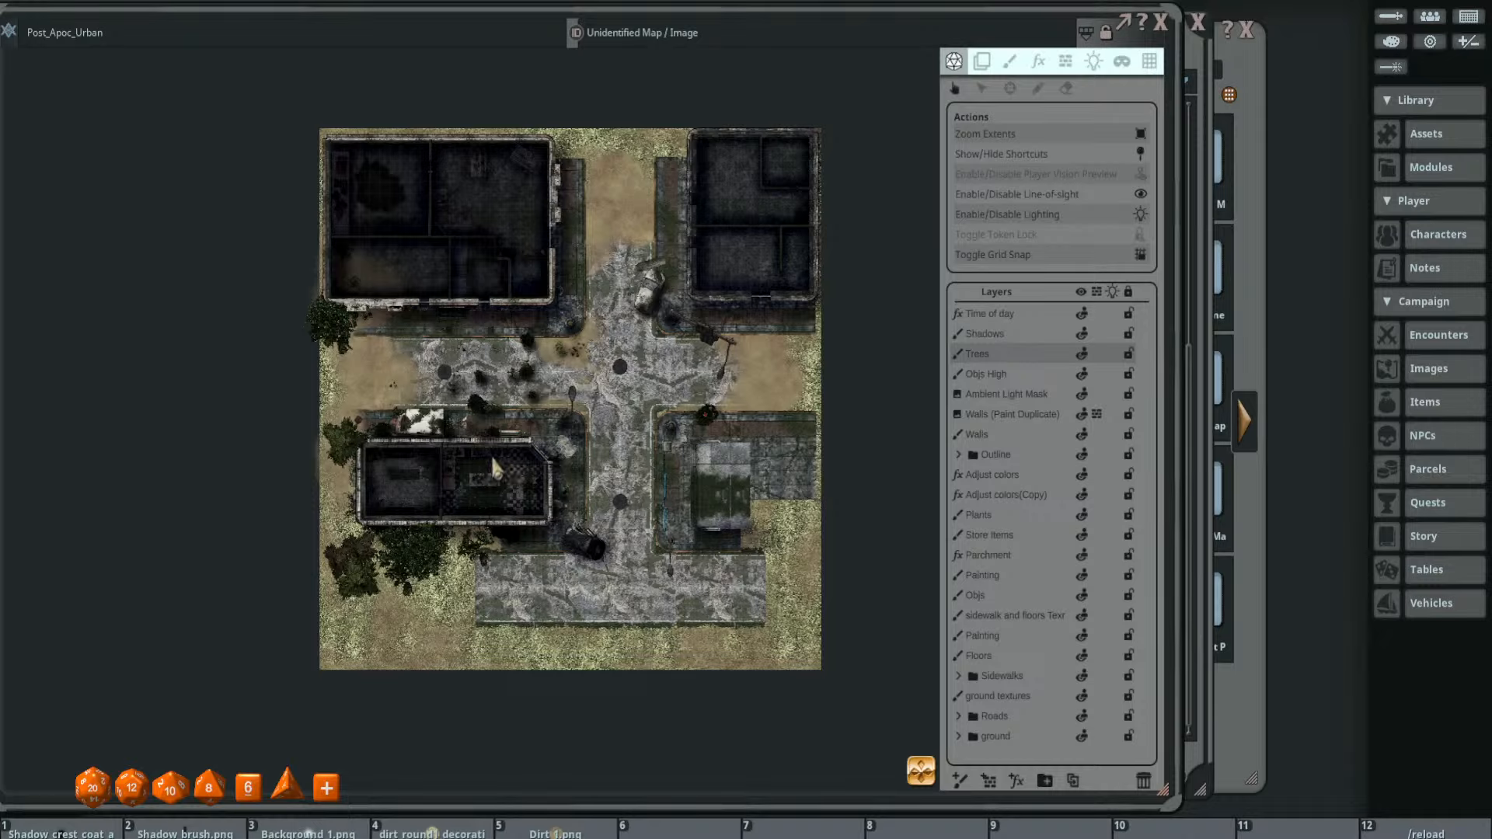
pyautogui.click(1021, 340)
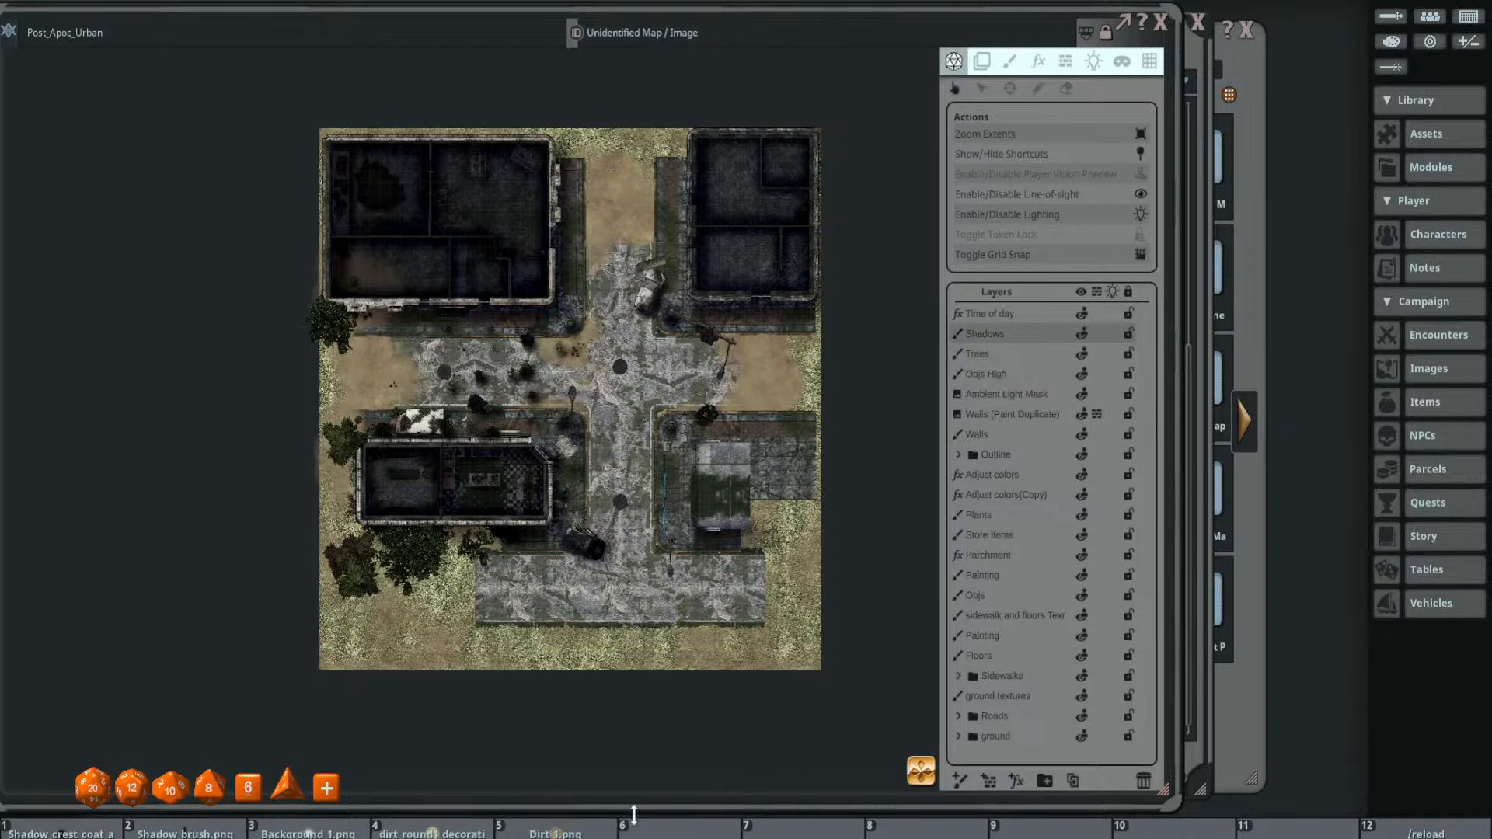
pyautogui.click(1010, 61)
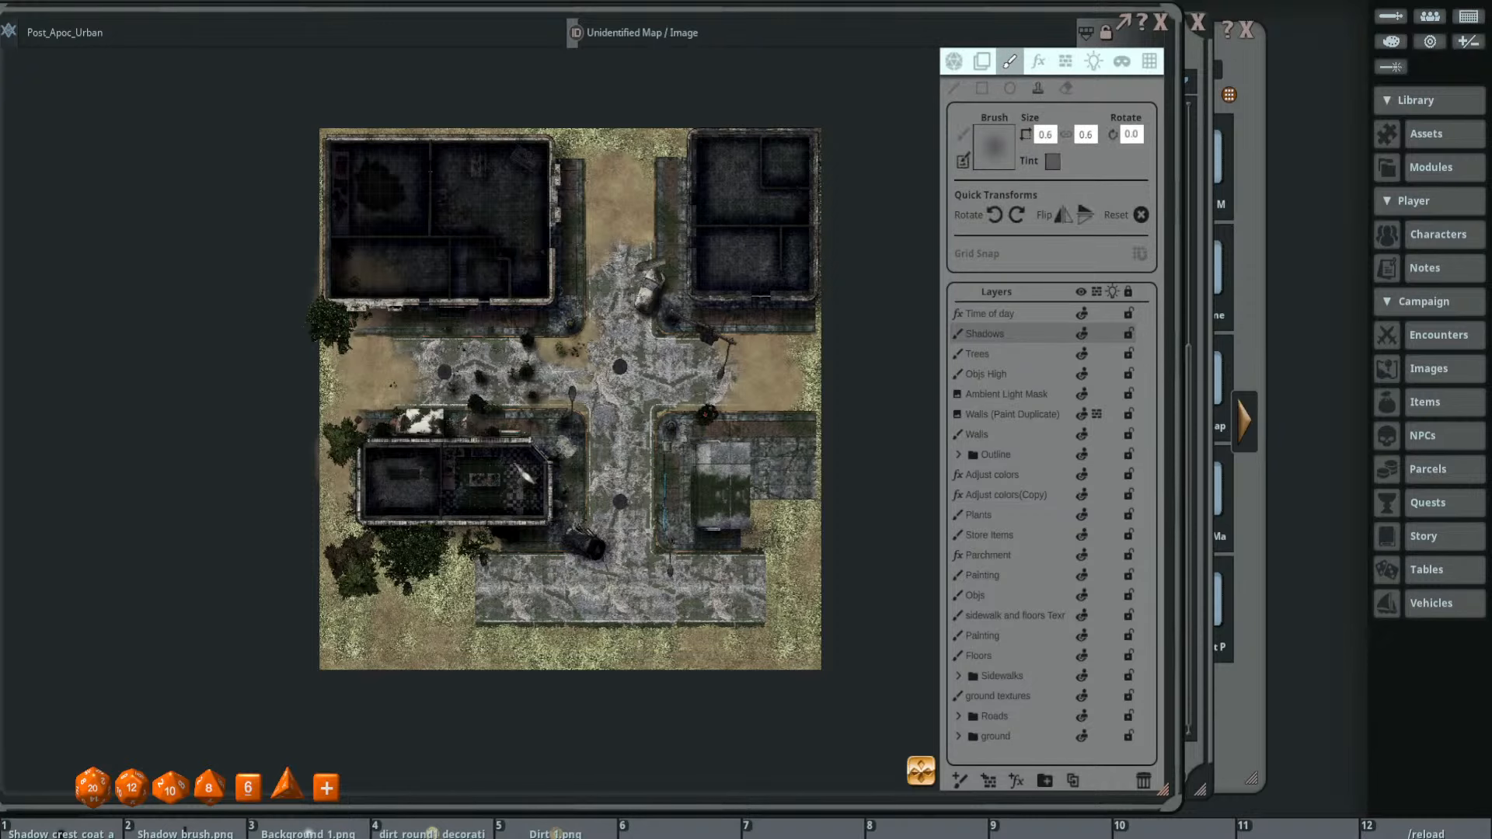
pyautogui.moveTo(412, 508); pyautogui.dragTo(464, 434)
pyautogui.keyDown('ctrl'); pyautogui.scroll(7, 444, 532); pyautogui.keyUp('ctrl')
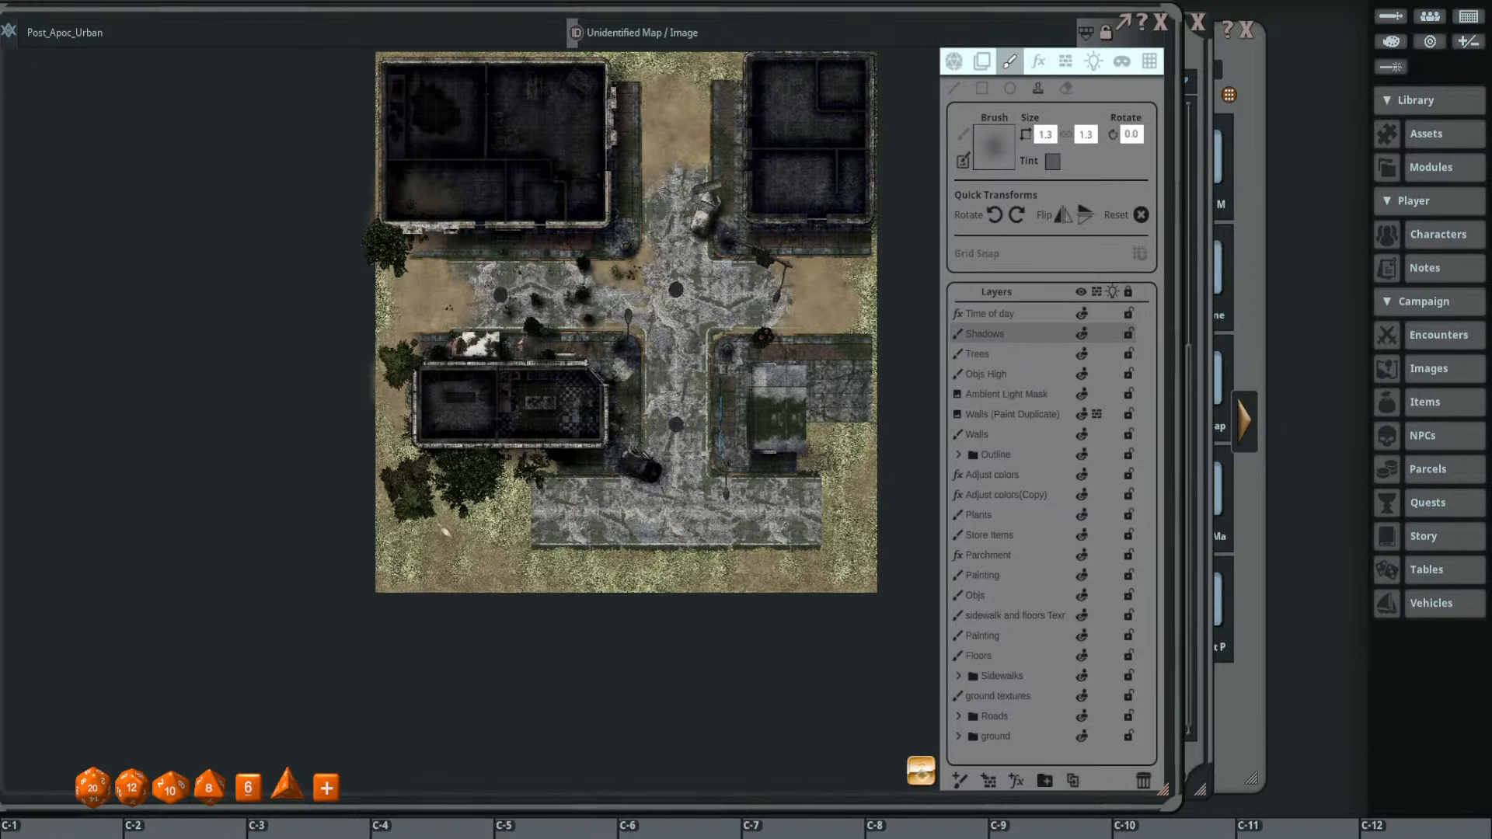
pyautogui.scroll(4, 412, 544)
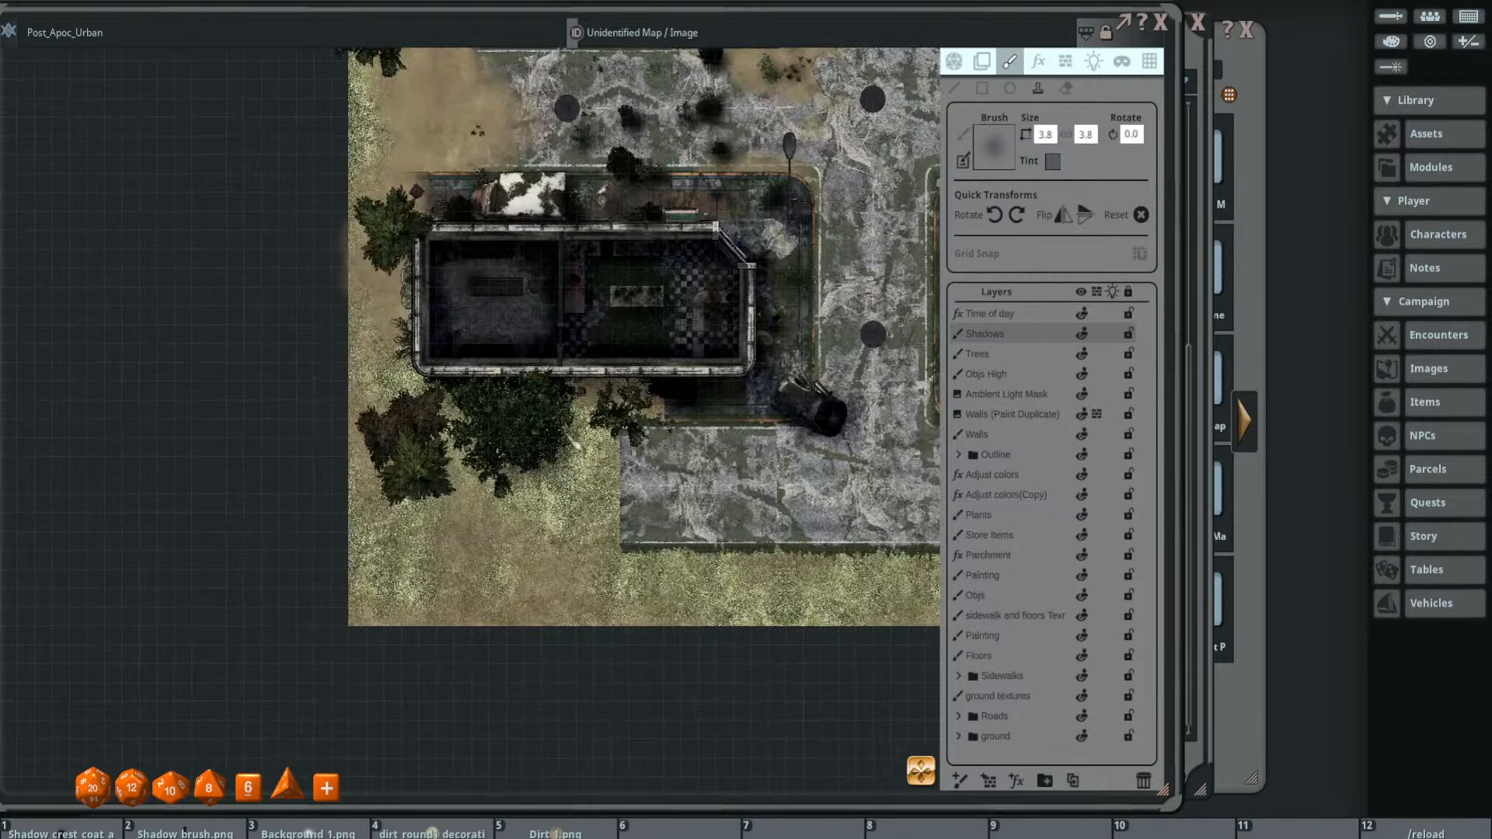
pyautogui.keyDown('alt'); pyautogui.scroll(4, 543, 466); pyautogui.keyUp('alt')
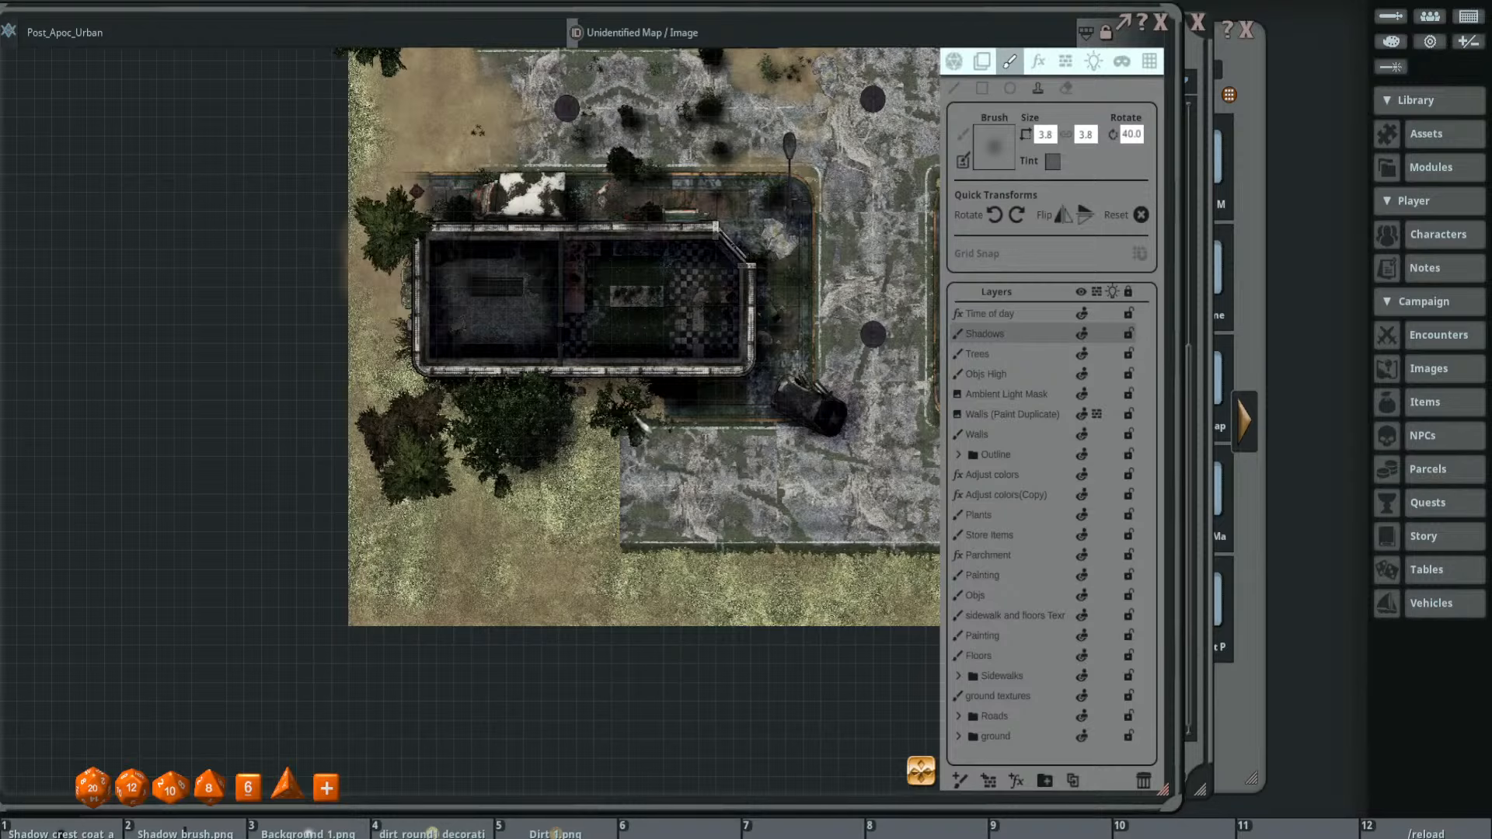
pyautogui.keyDown('ctrl'); pyautogui.scroll(4, 435, 502); pyautogui.keyUp('ctrl')
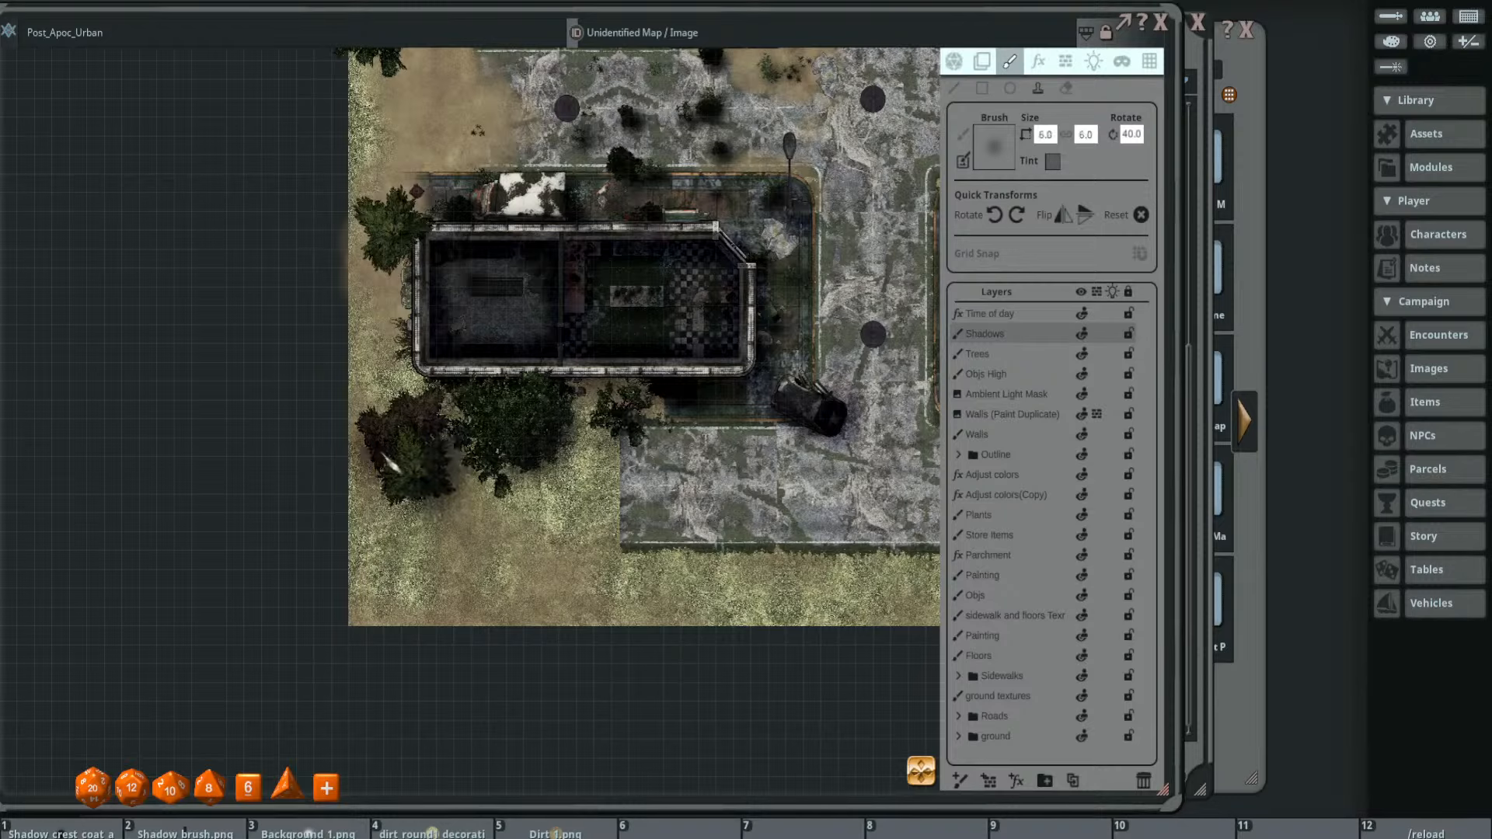
pyautogui.keyDown('ctrl'); pyautogui.scroll(-4, 415, 280); pyautogui.keyUp('ctrl')
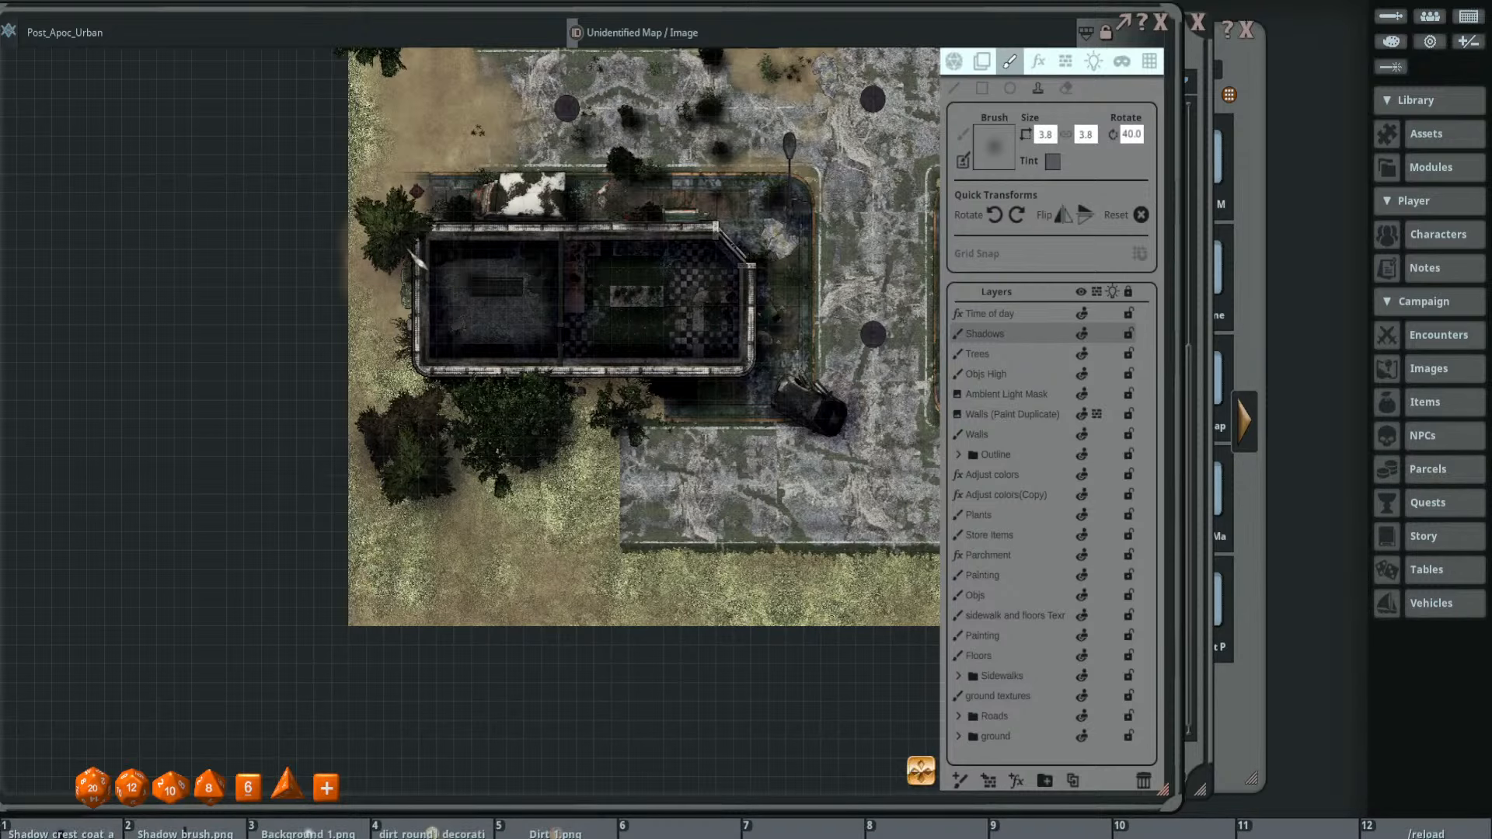
# - Enlarge the shadow brush to 7.5 and shade the tree at the northwest building's southwest corner
pyautogui.scroll(5, 408, 382)
pyautogui.keyDown('ctrl'); pyautogui.scroll(6, 408, 382); pyautogui.keyUp('ctrl')
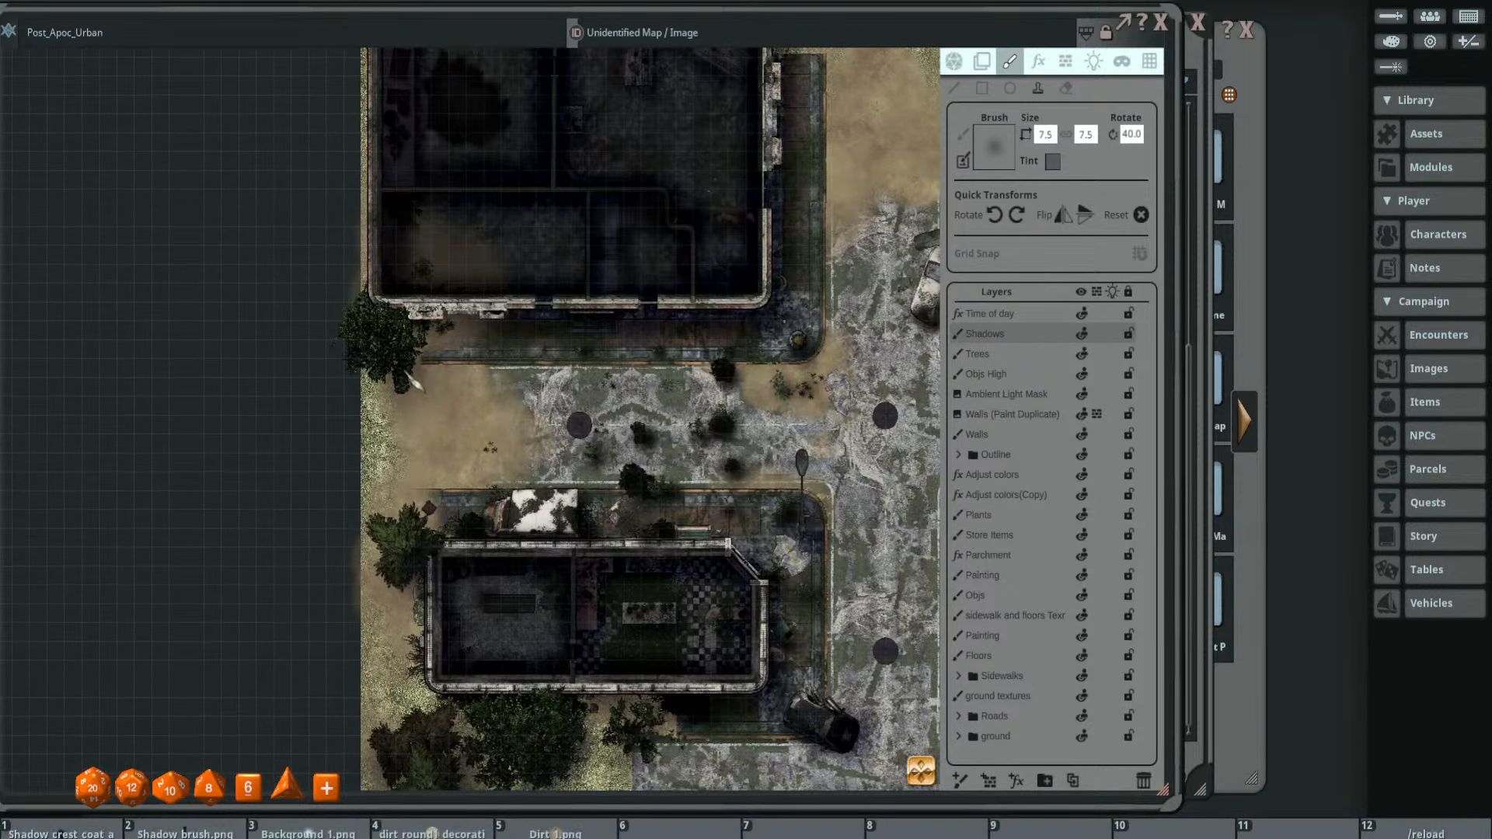
pyautogui.scroll(-4, 423, 350)
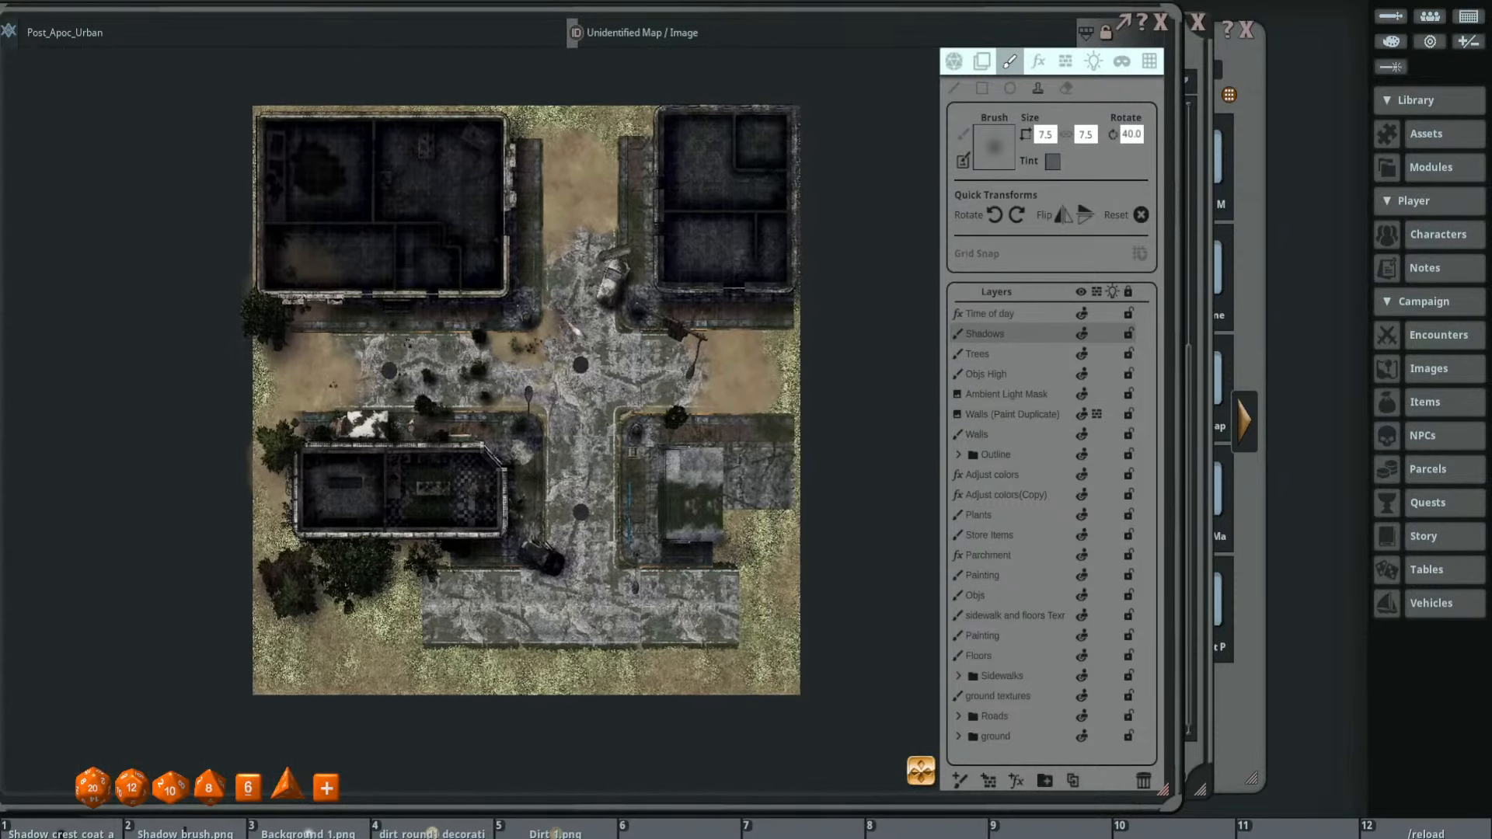
# - Reduce the shadow brush size to 2.0 and check the shading around the street objects at the intersection's northeast corner
pyautogui.moveTo(661, 366); pyautogui.dragTo(732, 286)
pyautogui.keyDown('ctrl'); pyautogui.scroll(-4, 777, 344); pyautogui.keyUp('ctrl')
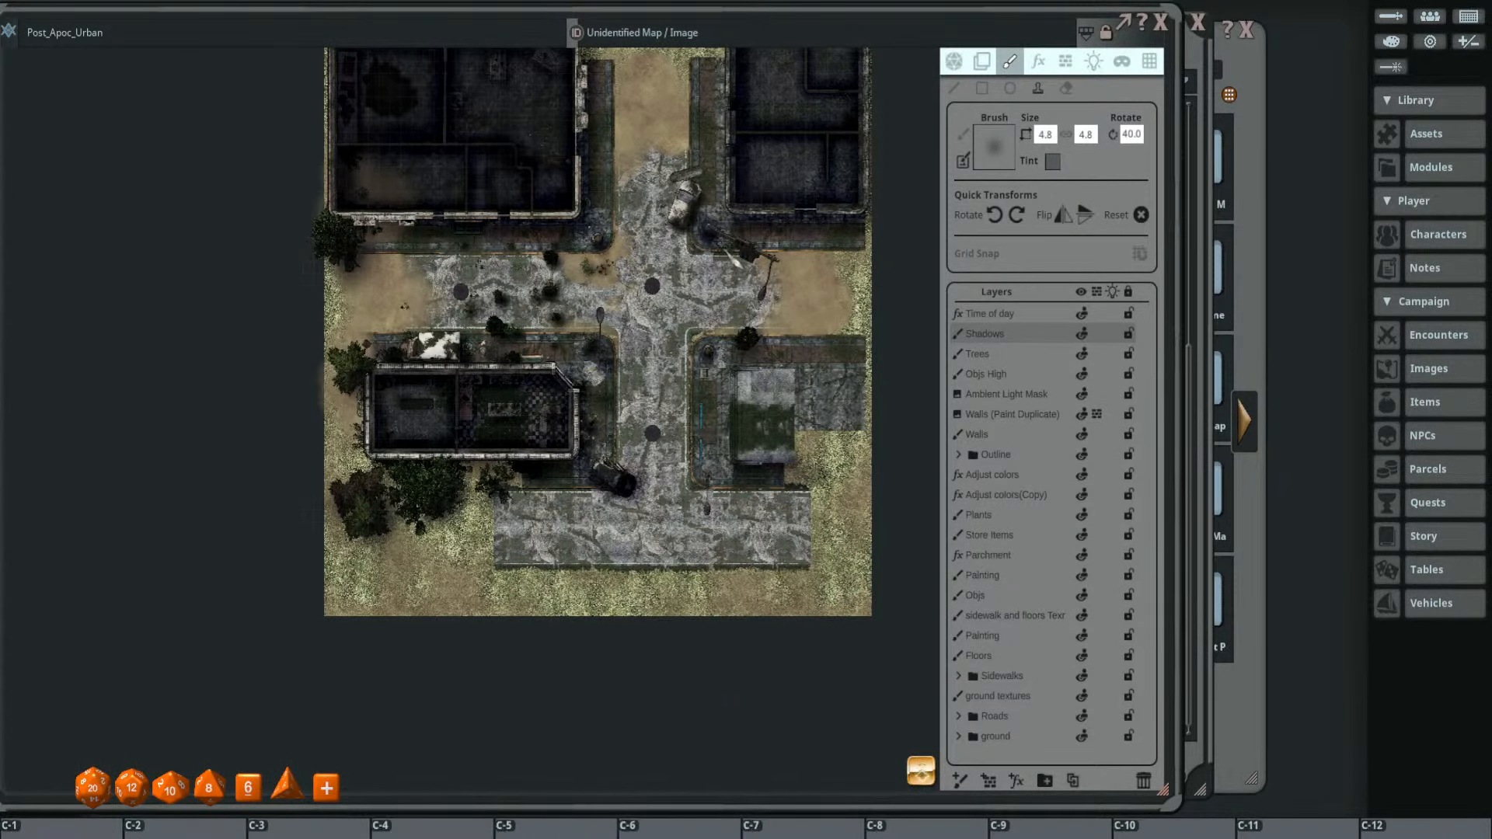
pyautogui.keyDown('ctrl'); pyautogui.scroll(-4, 722, 247); pyautogui.keyUp('ctrl')
pyautogui.scroll(4, 722, 247)
pyautogui.scroll(2, 722, 247)
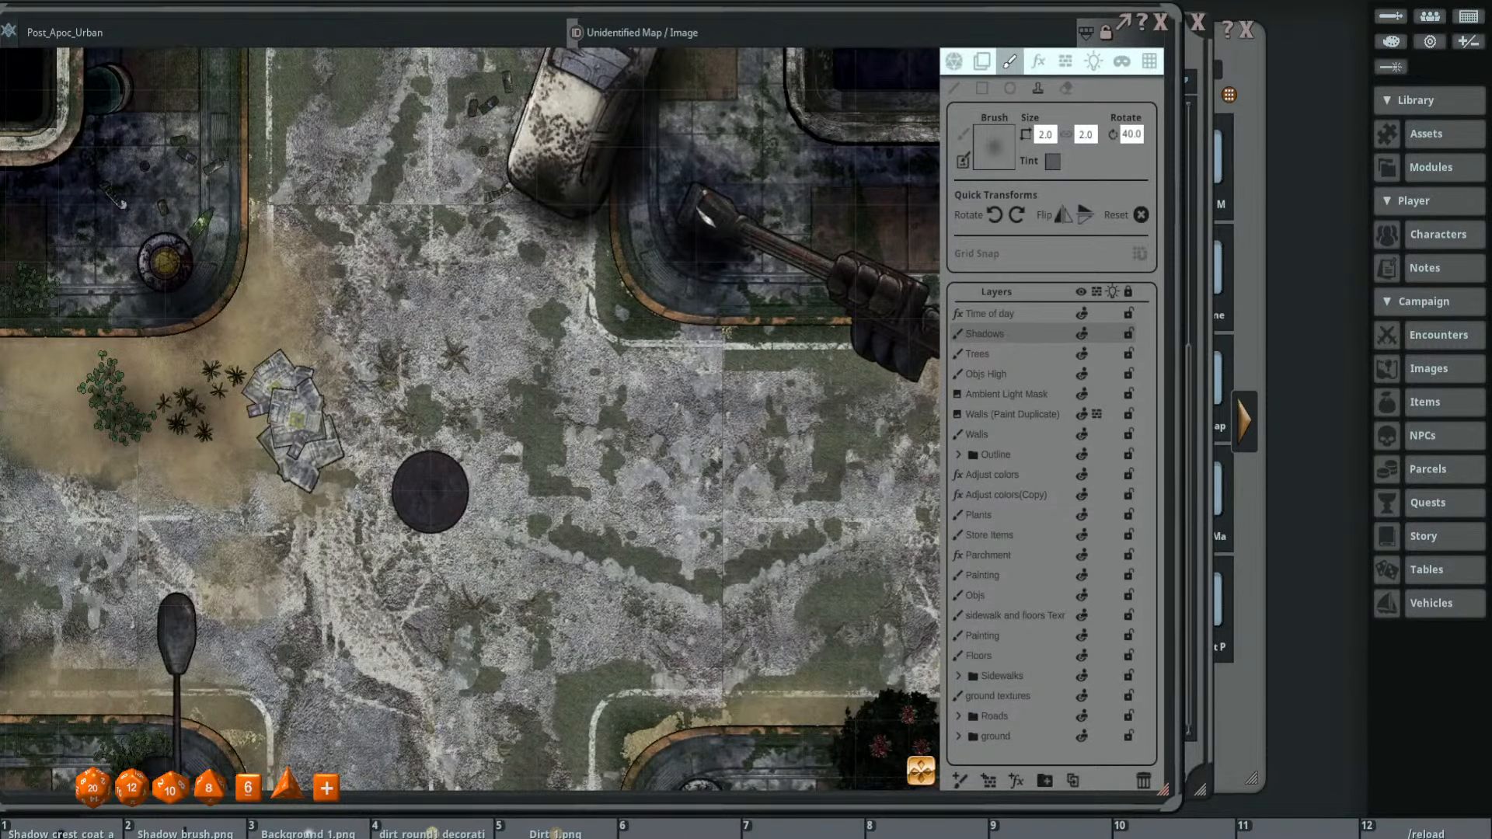
pyautogui.scroll(-2, 746, 303)
pyautogui.scroll(-2, 750, 314)
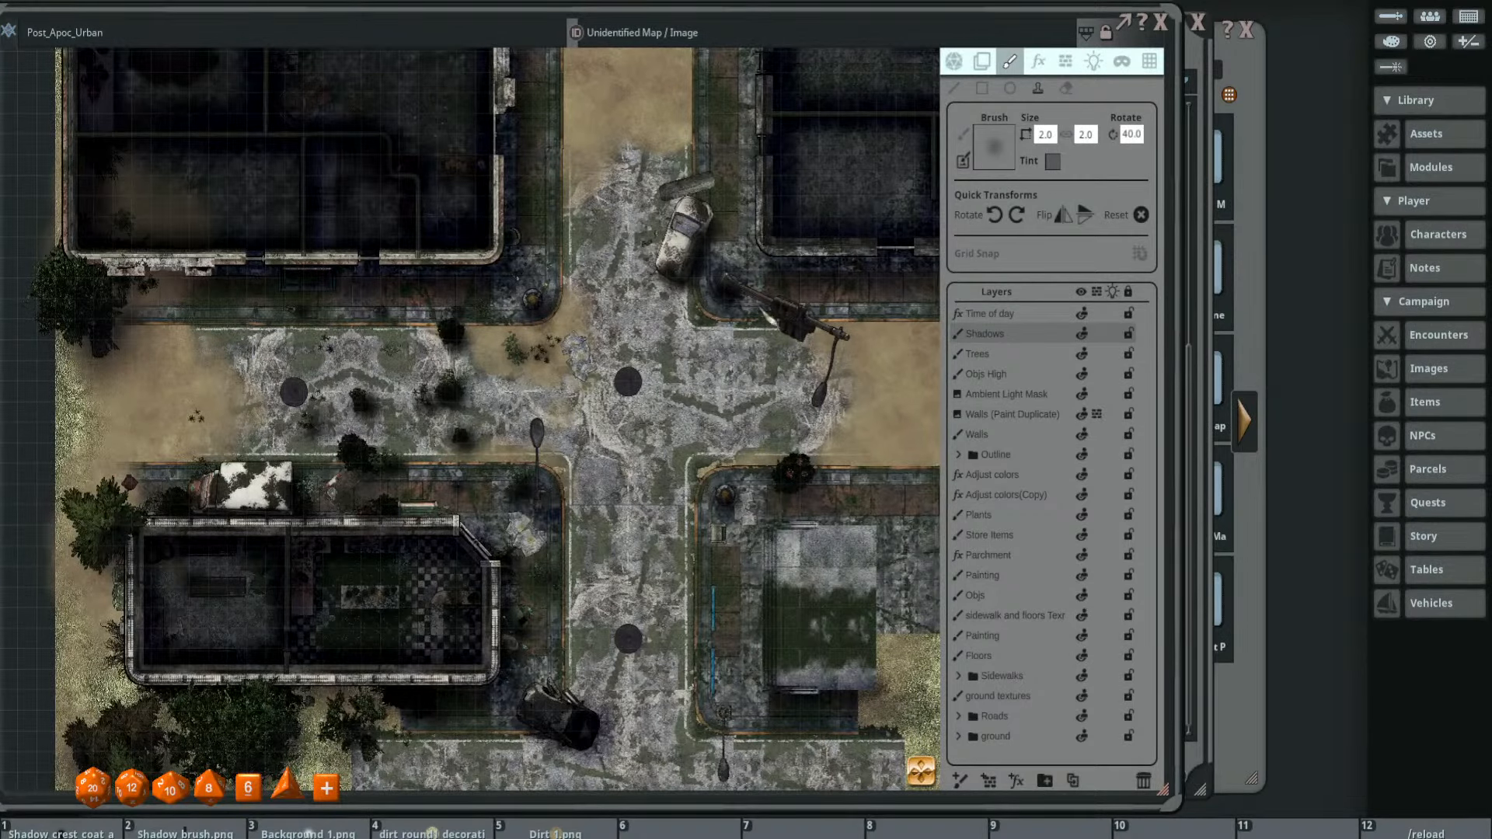
pyautogui.scroll(1, 748, 302)
pyautogui.scroll(2, 746, 288)
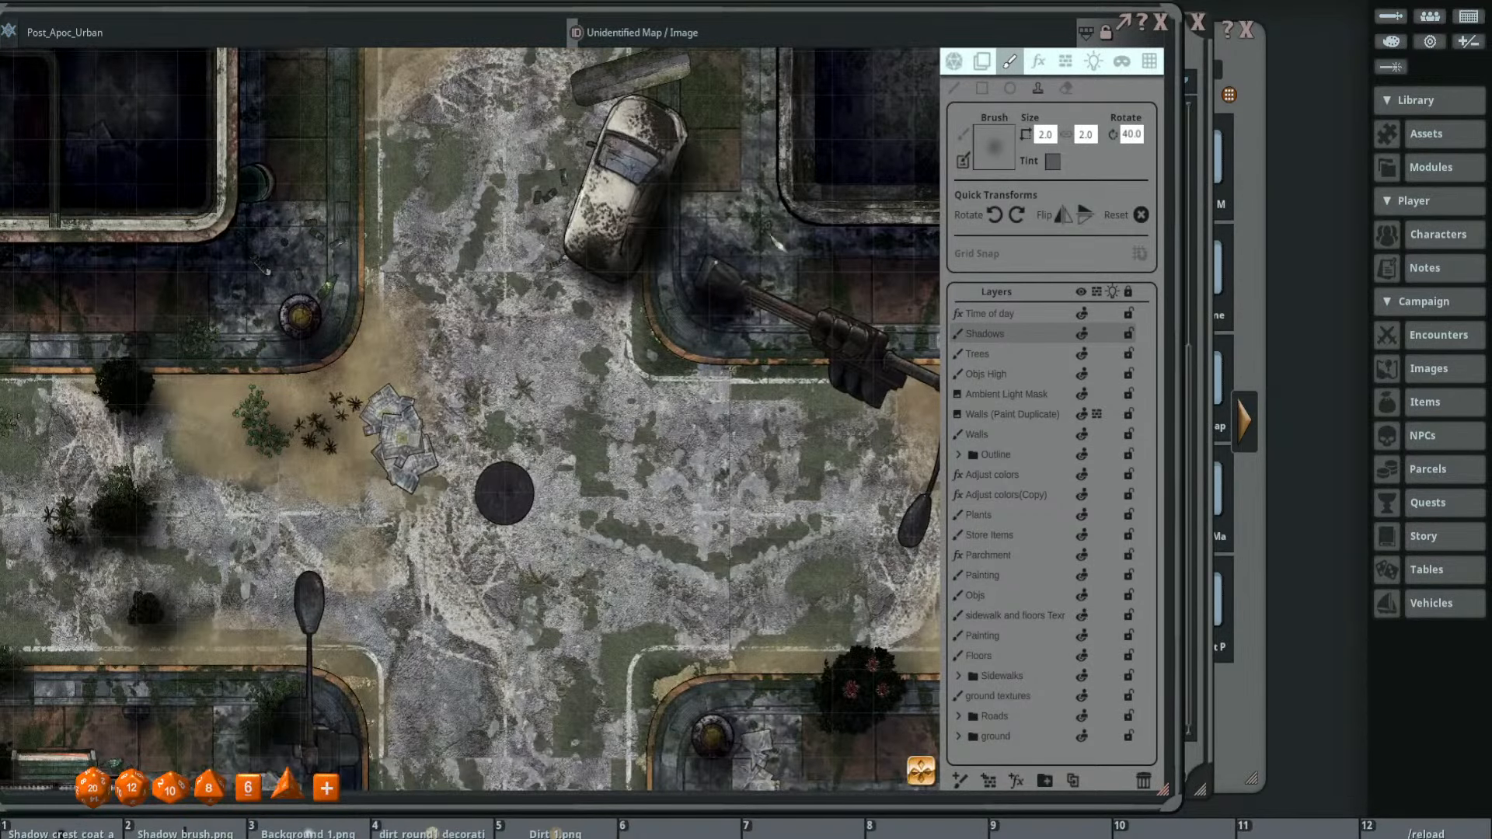
pyautogui.scroll(-4, 777, 245)
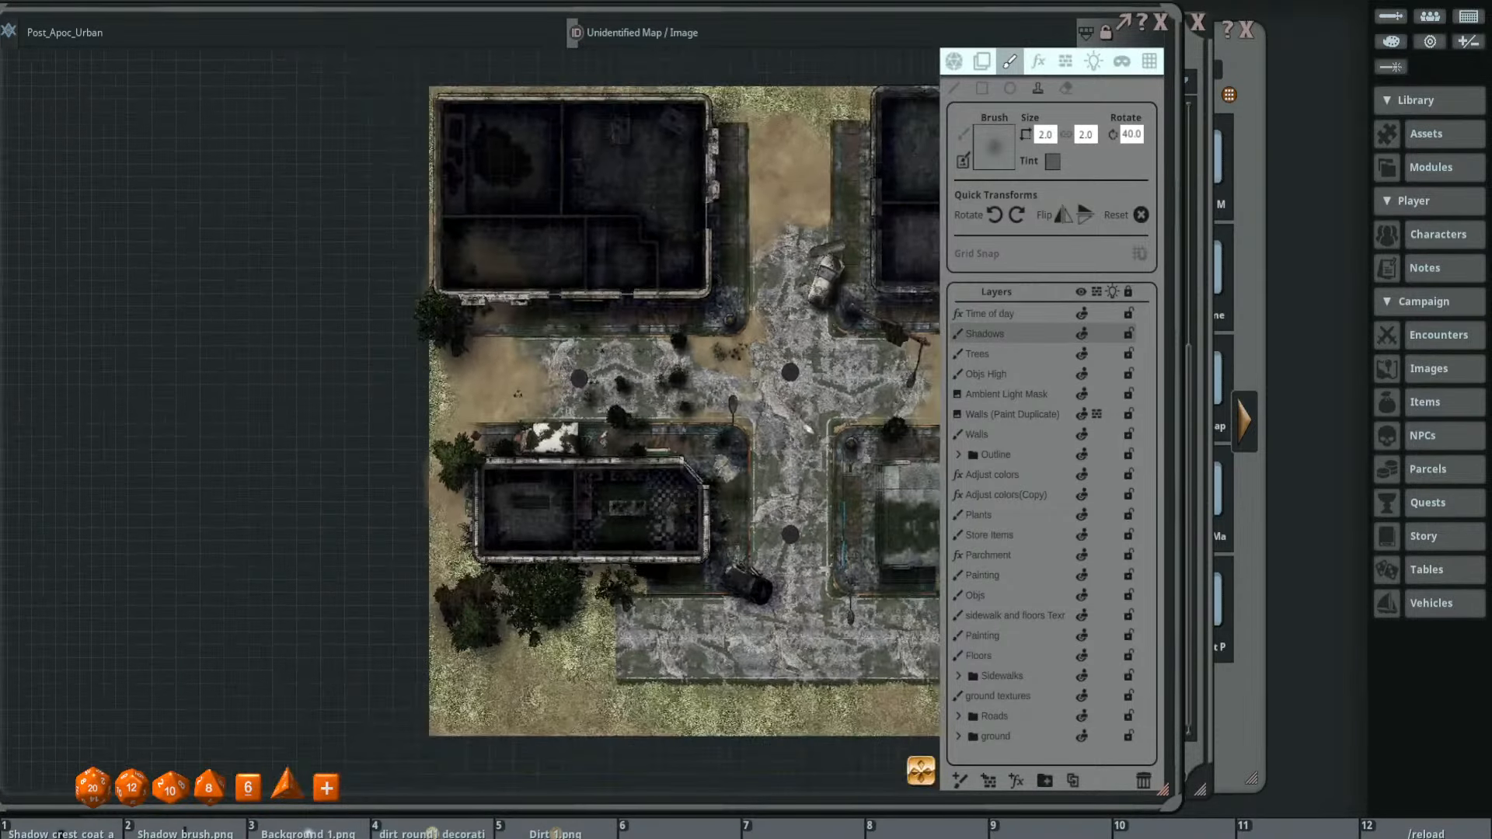
# - Examine the hand-painted shadows across the whole map, around the buildings and the intersection
pyautogui.moveTo(805, 425); pyautogui.dragTo(788, 462)
pyautogui.moveTo(921, 305); pyautogui.dragTo(813, 292)
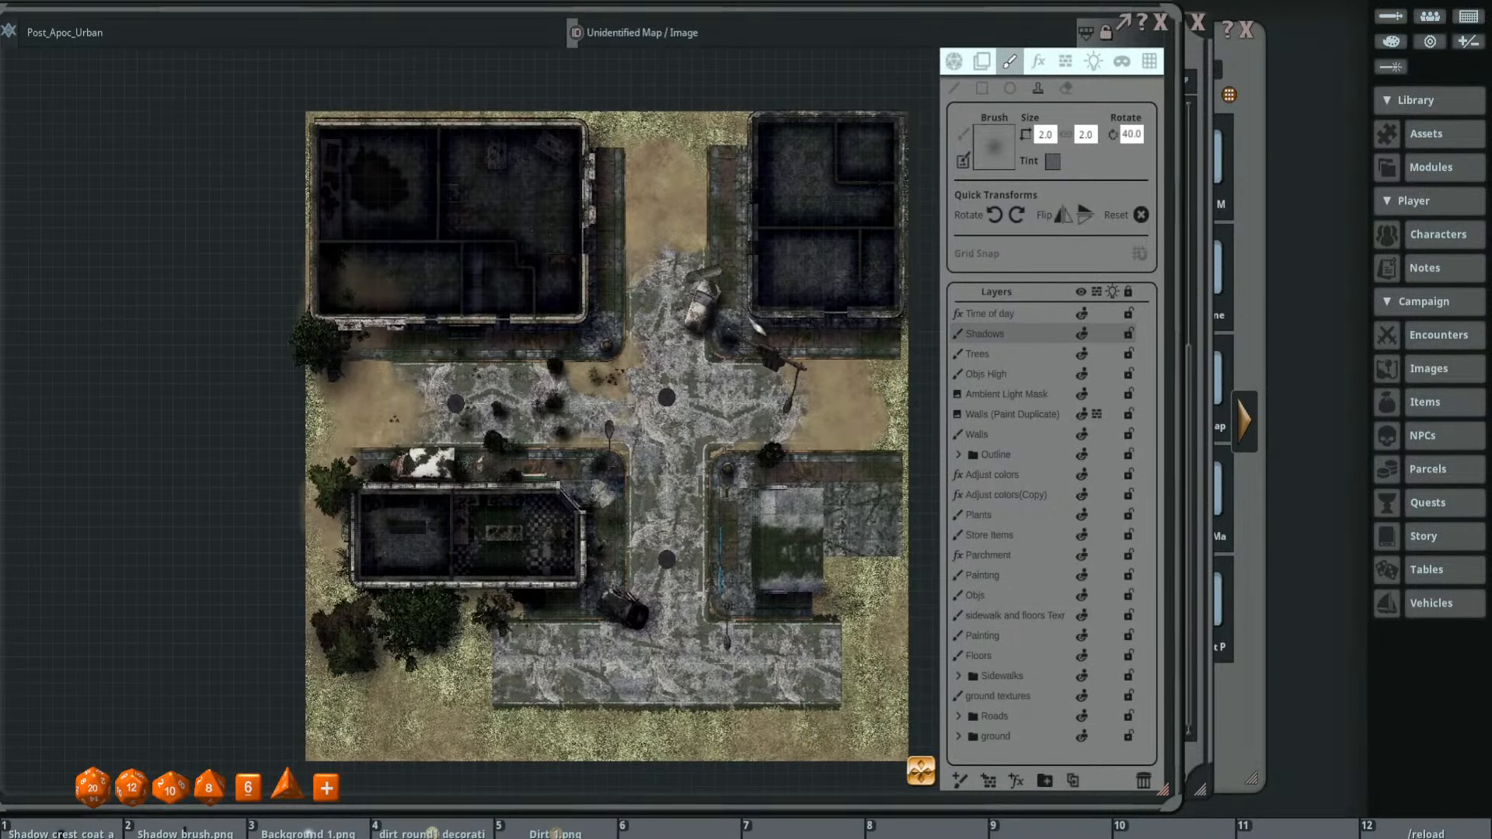
pyautogui.scroll(-2, 606, 435)
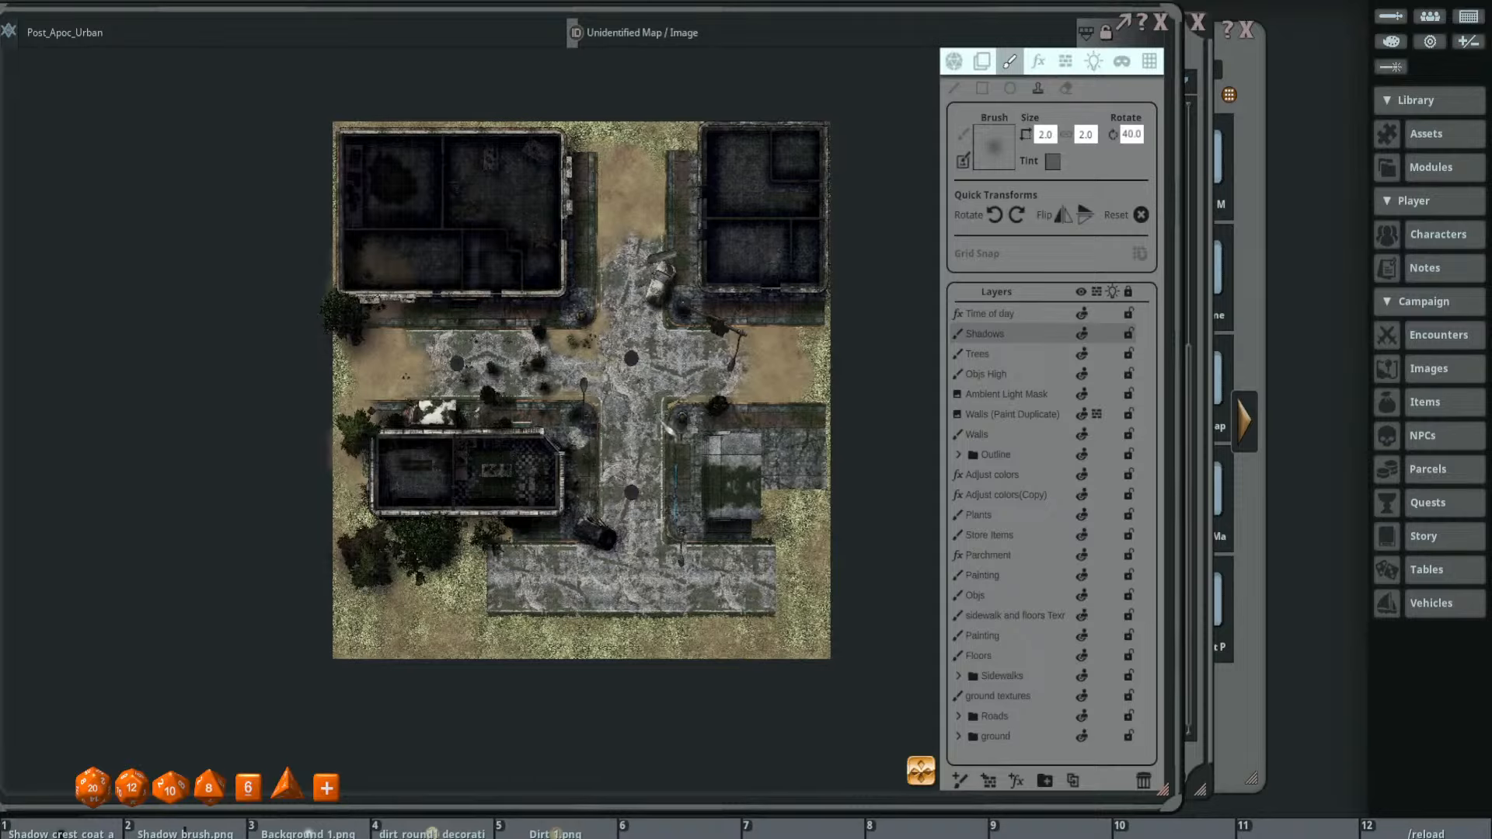
pyautogui.scroll(3, 519, 536)
pyautogui.scroll(-5, 532, 416)
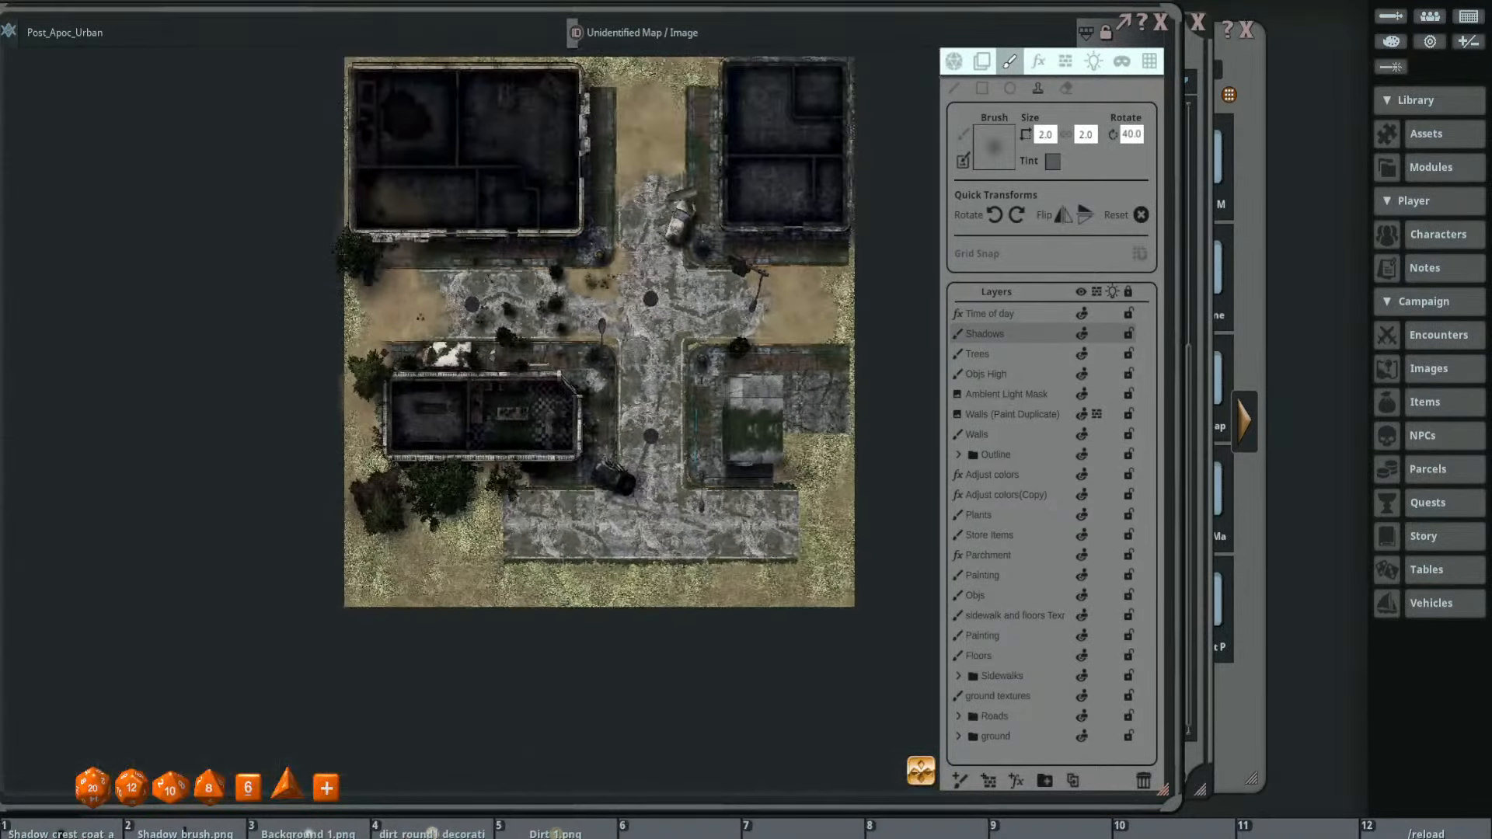
pyautogui.moveTo(503, 194); pyautogui.dragTo(473, 256)
pyautogui.scroll(5, 427, 221)
pyautogui.scroll(-4, 548, 295)
pyautogui.moveTo(658, 437); pyautogui.dragTo(588, 391)
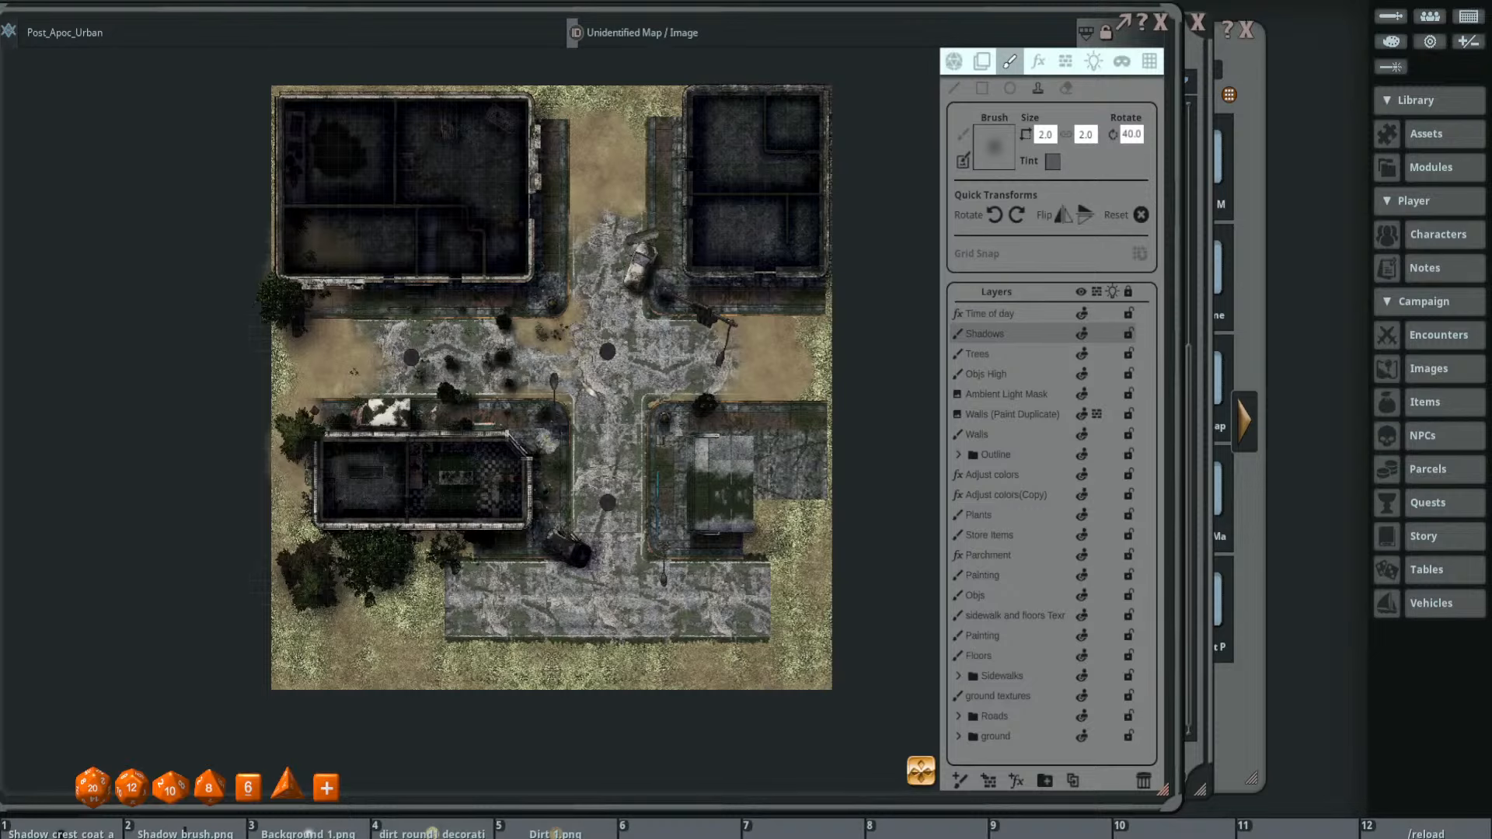
# - Reduce the shadow brush size to 1.3 and check the shading around the tree and street objects near the southwest building
pyautogui.scroll(6, 354, 350)
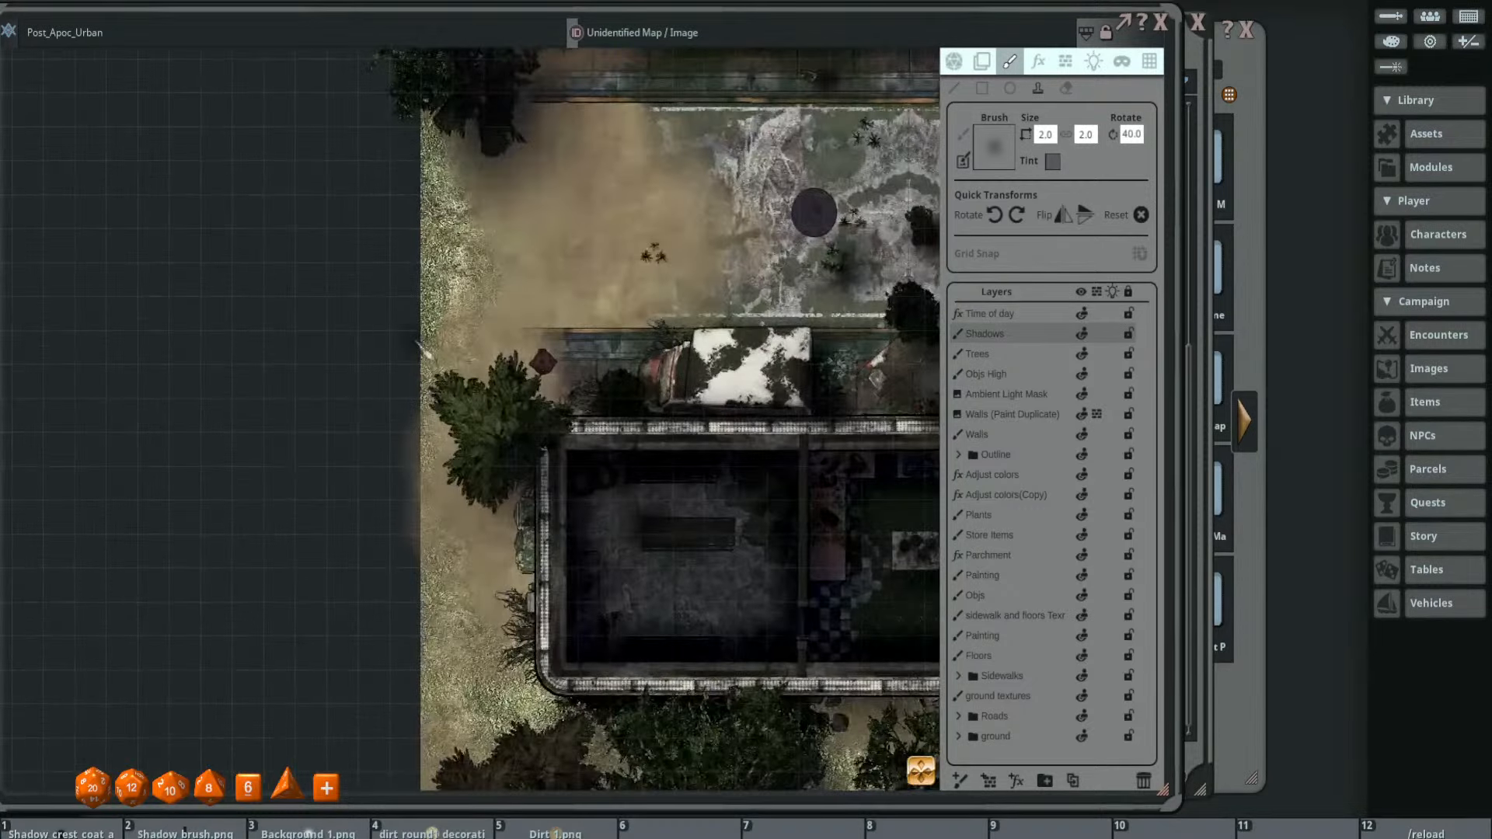
pyautogui.scroll(2, 665, 389)
pyautogui.moveTo(650, 415); pyautogui.dragTo(651, 427)
pyautogui.scroll(-4, 651, 415)
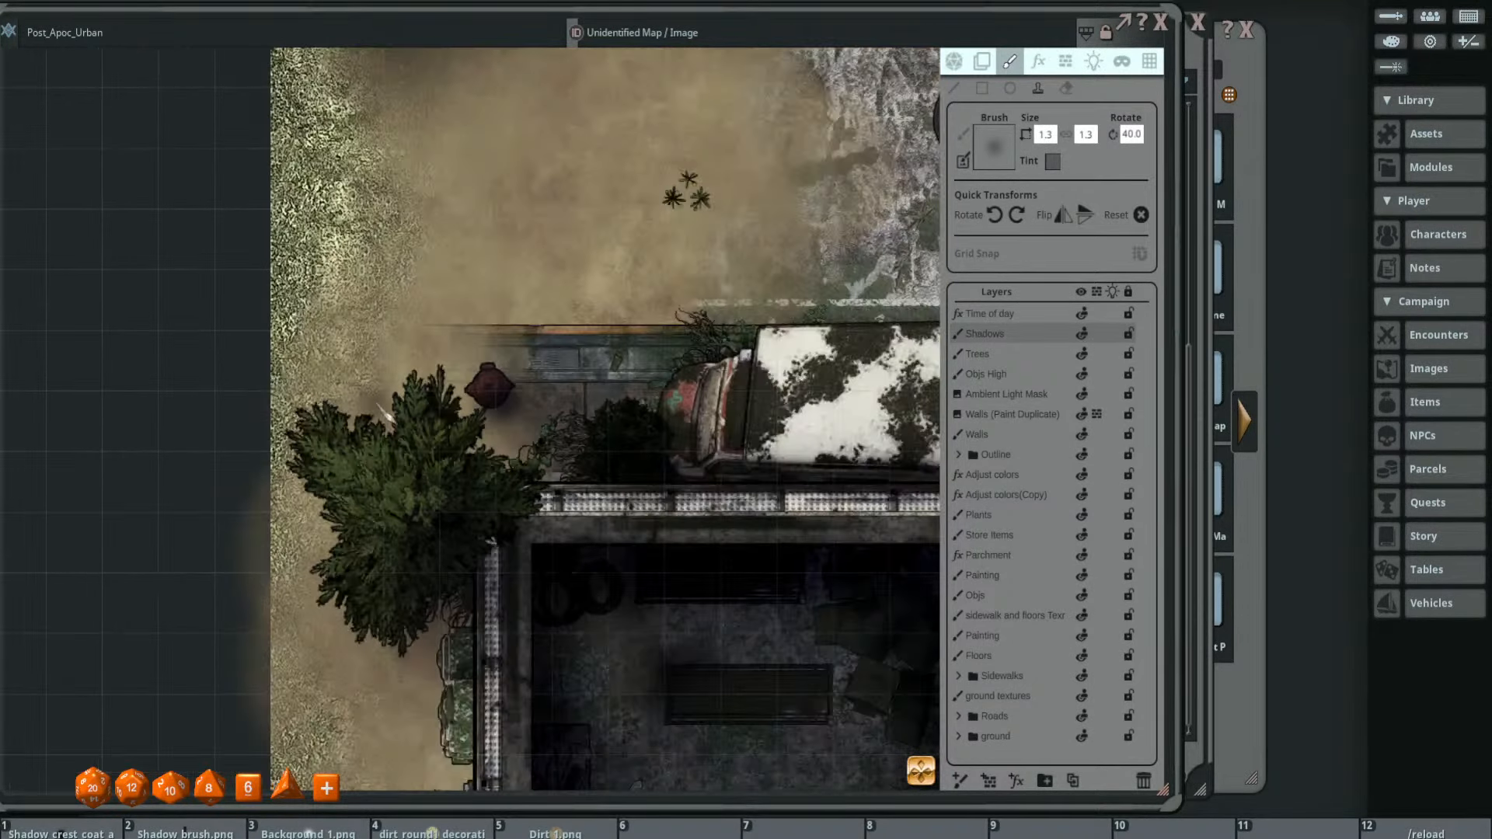
pyautogui.scroll(2, 513, 443)
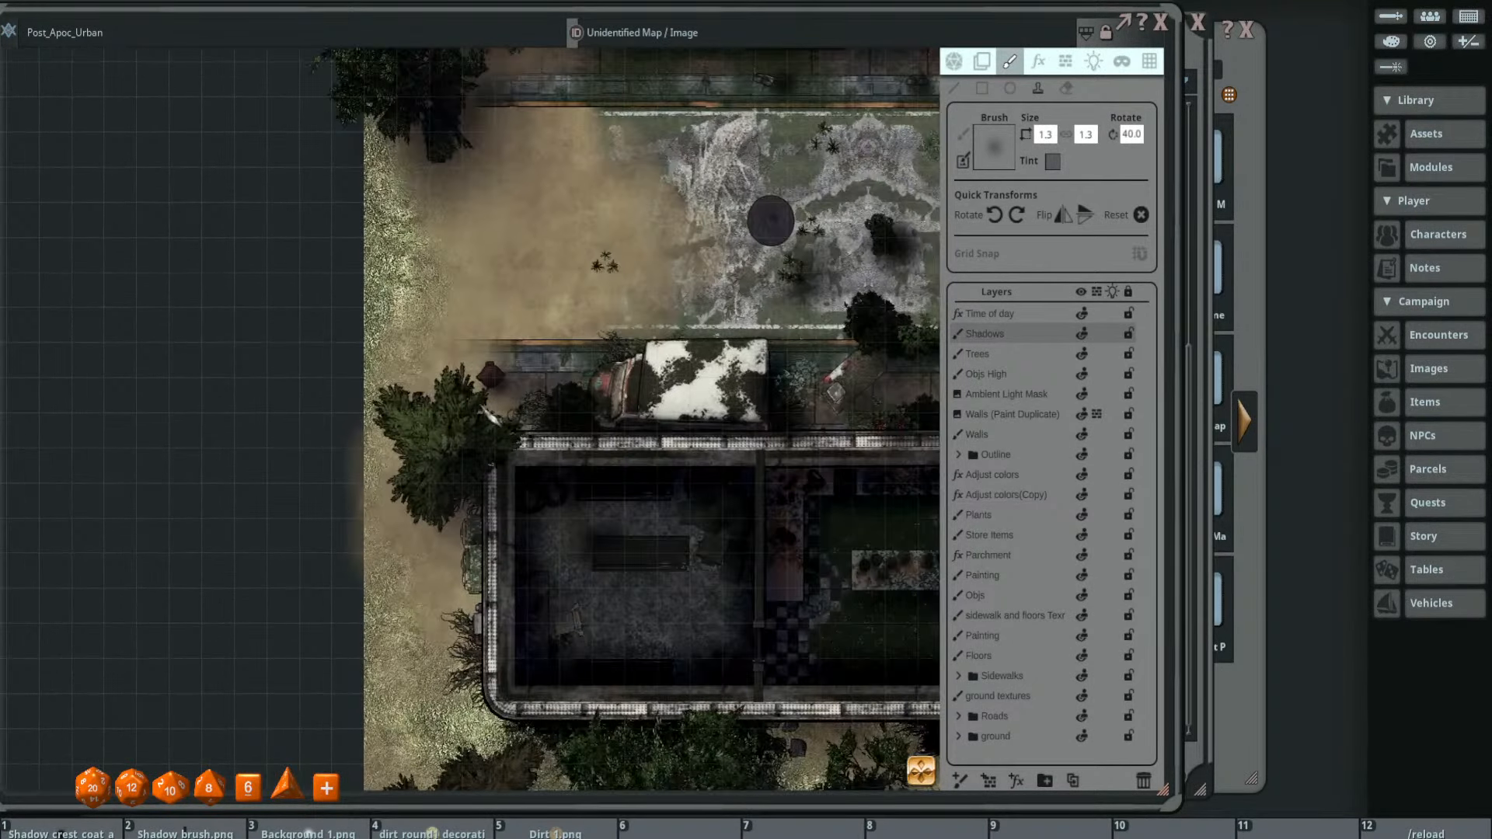
pyautogui.scroll(-2, 816, 342)
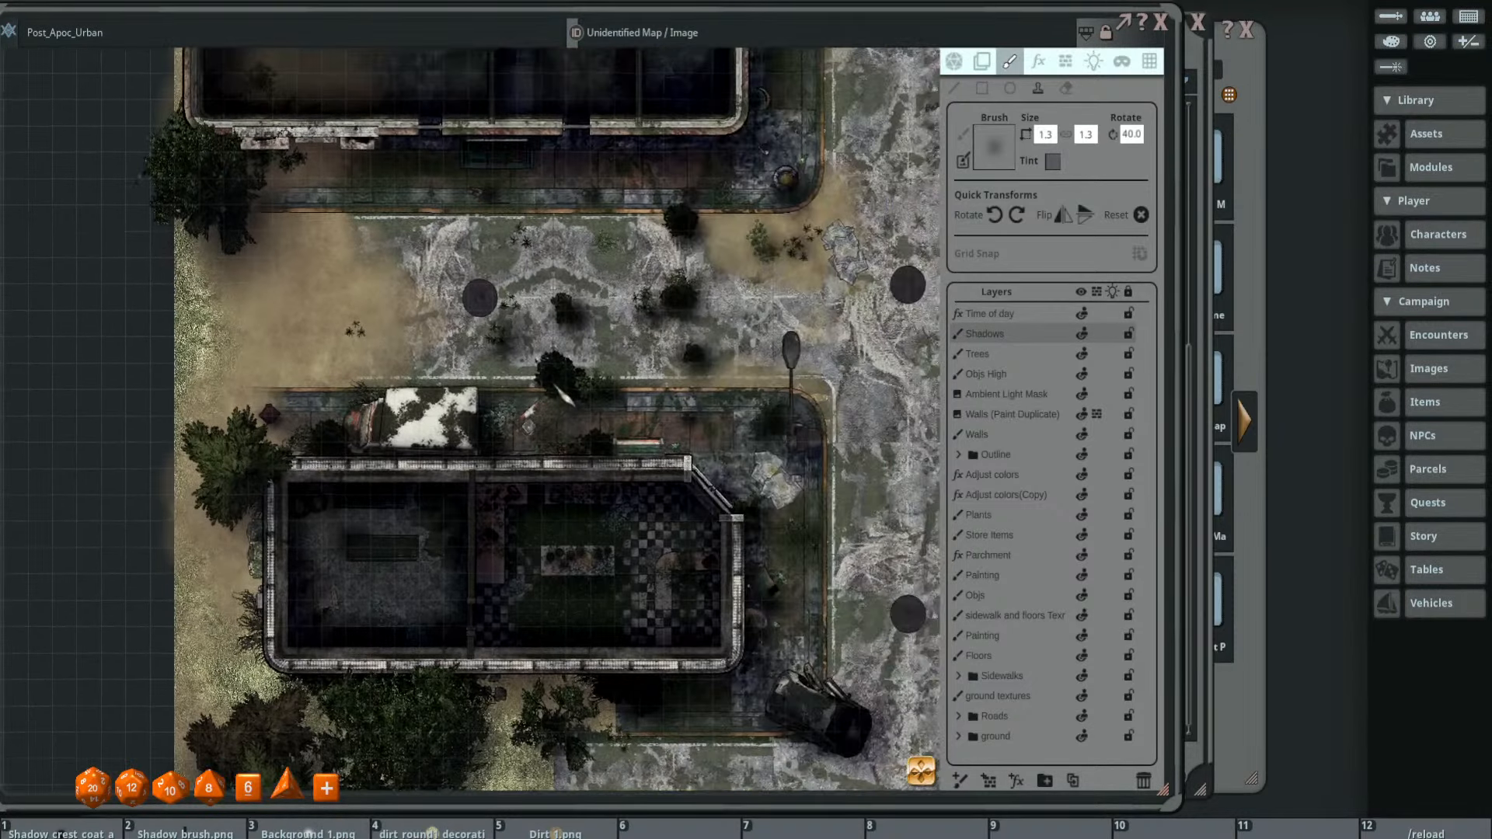
pyautogui.scroll(-1, 777, 408)
pyautogui.scroll(-2, 784, 407)
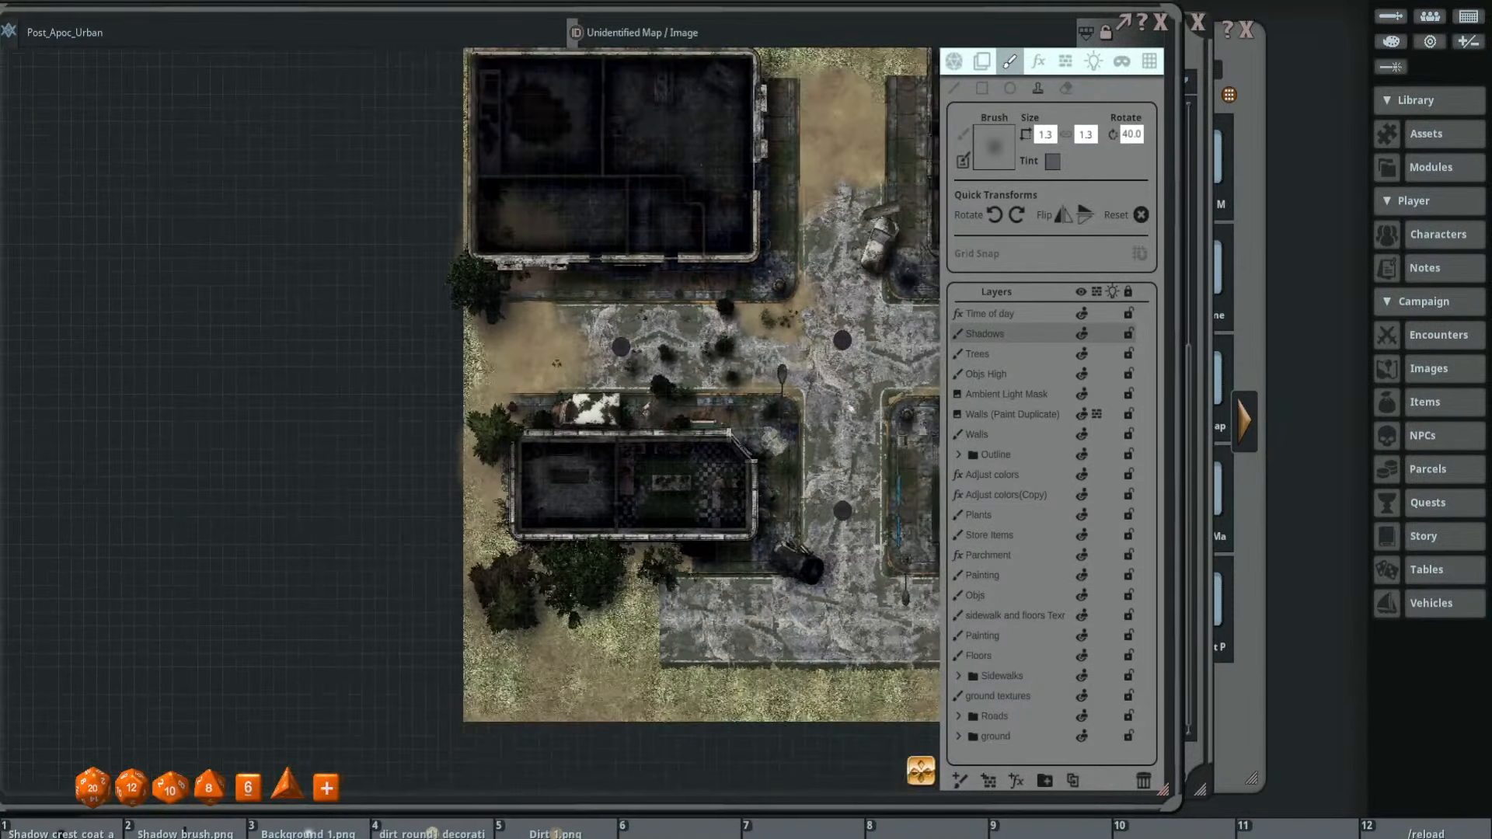
pyautogui.scroll(-1, 665, 420)
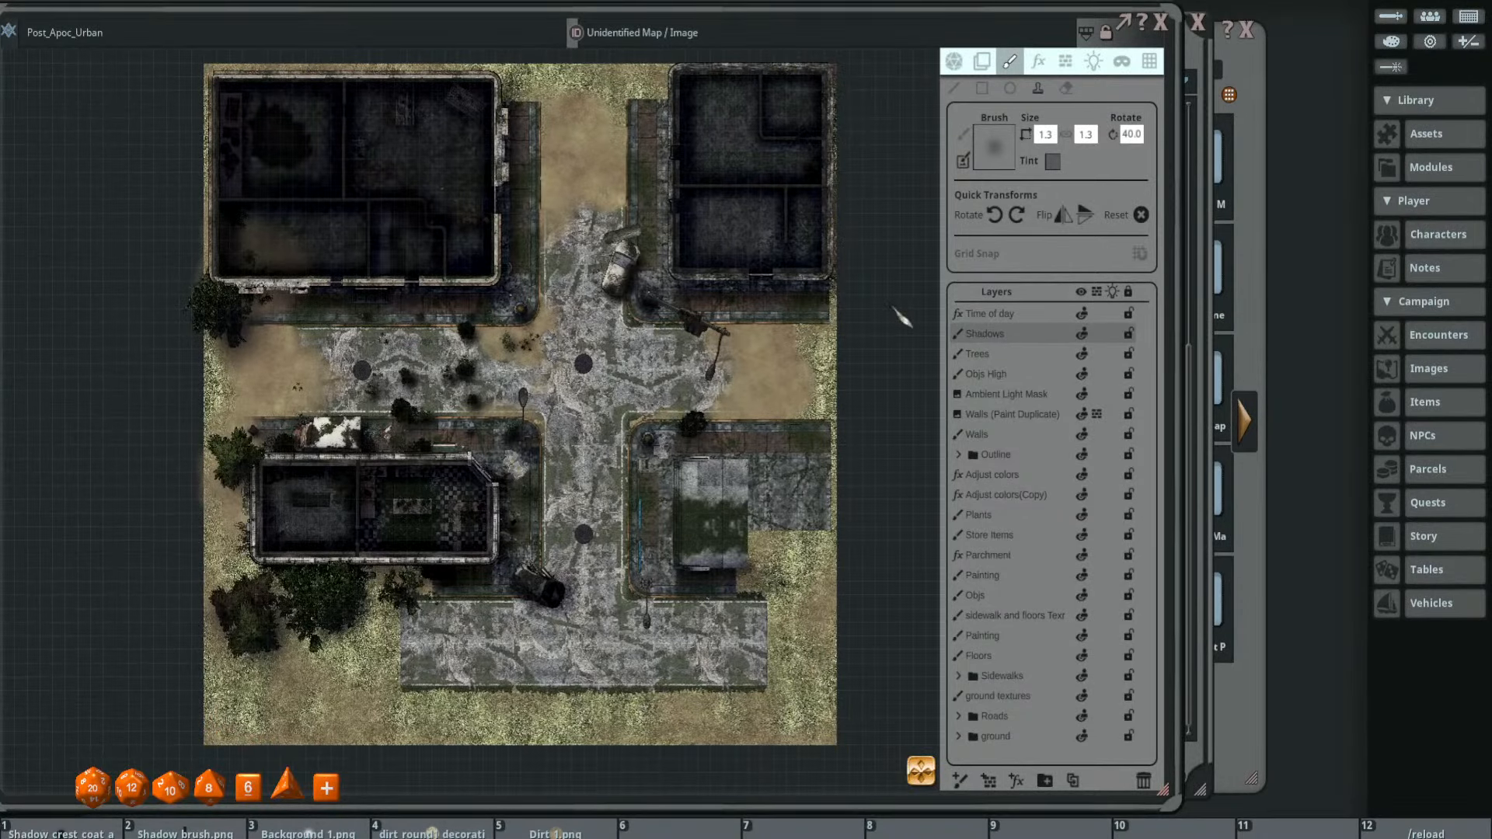
# - Disable line-of-sight and lighting, toggling the lighting to compare the map with and without it
pyautogui.click(954, 61)
pyautogui.click(1139, 194)
pyautogui.click(1138, 214)
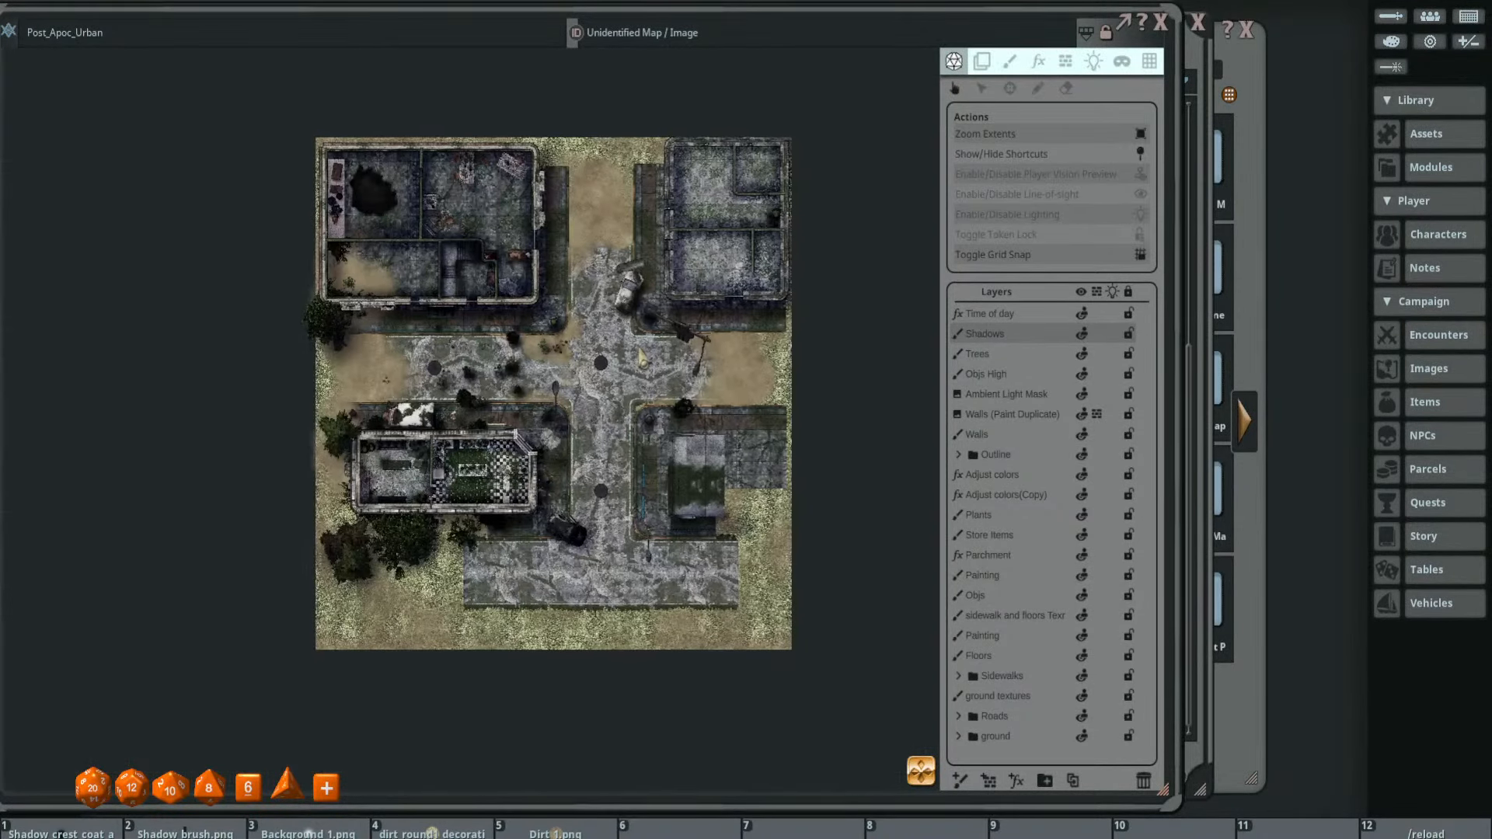
pyautogui.click(1140, 215)
pyautogui.click(1144, 218)
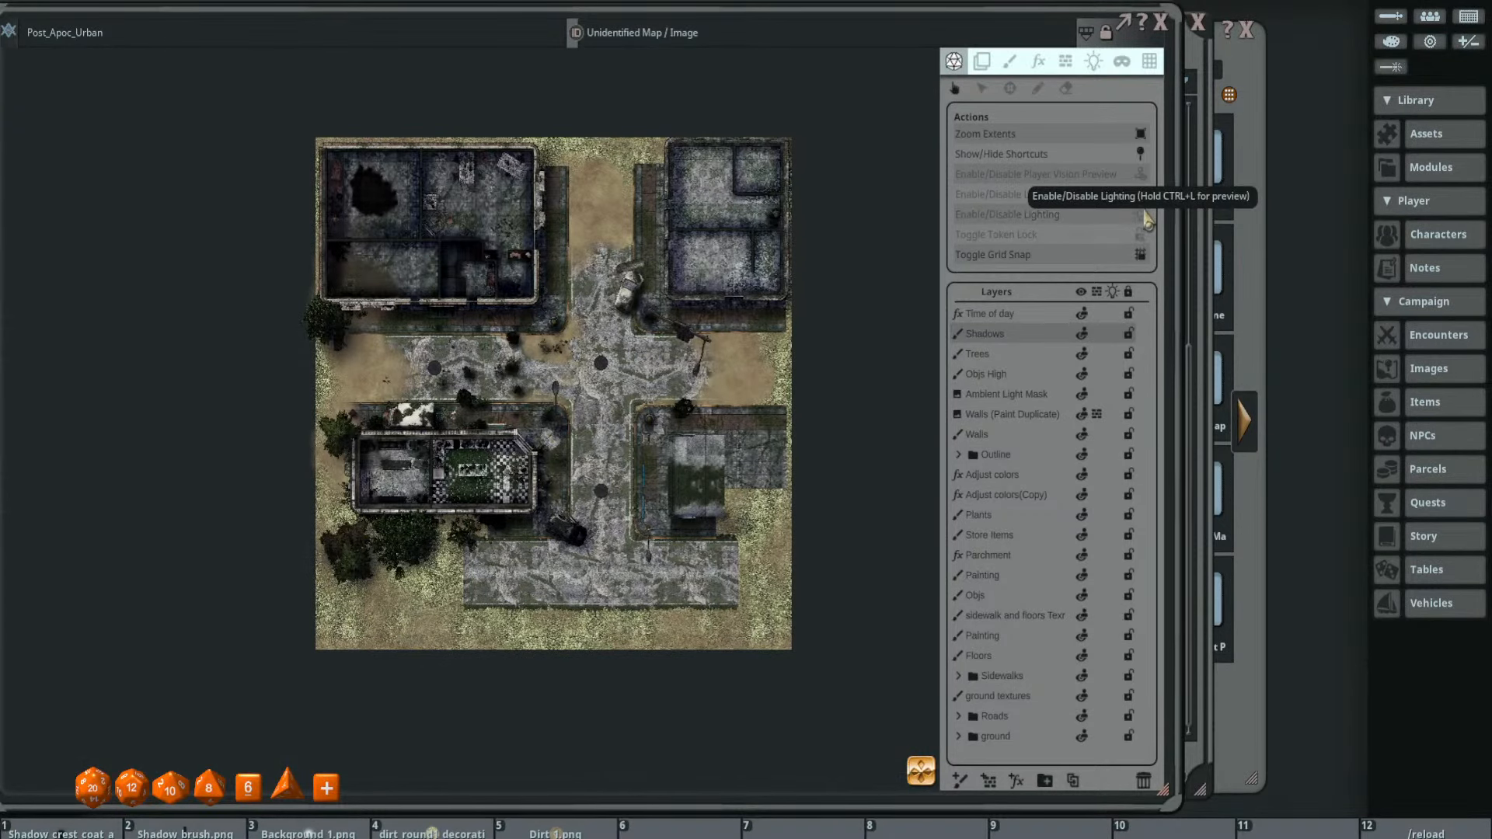
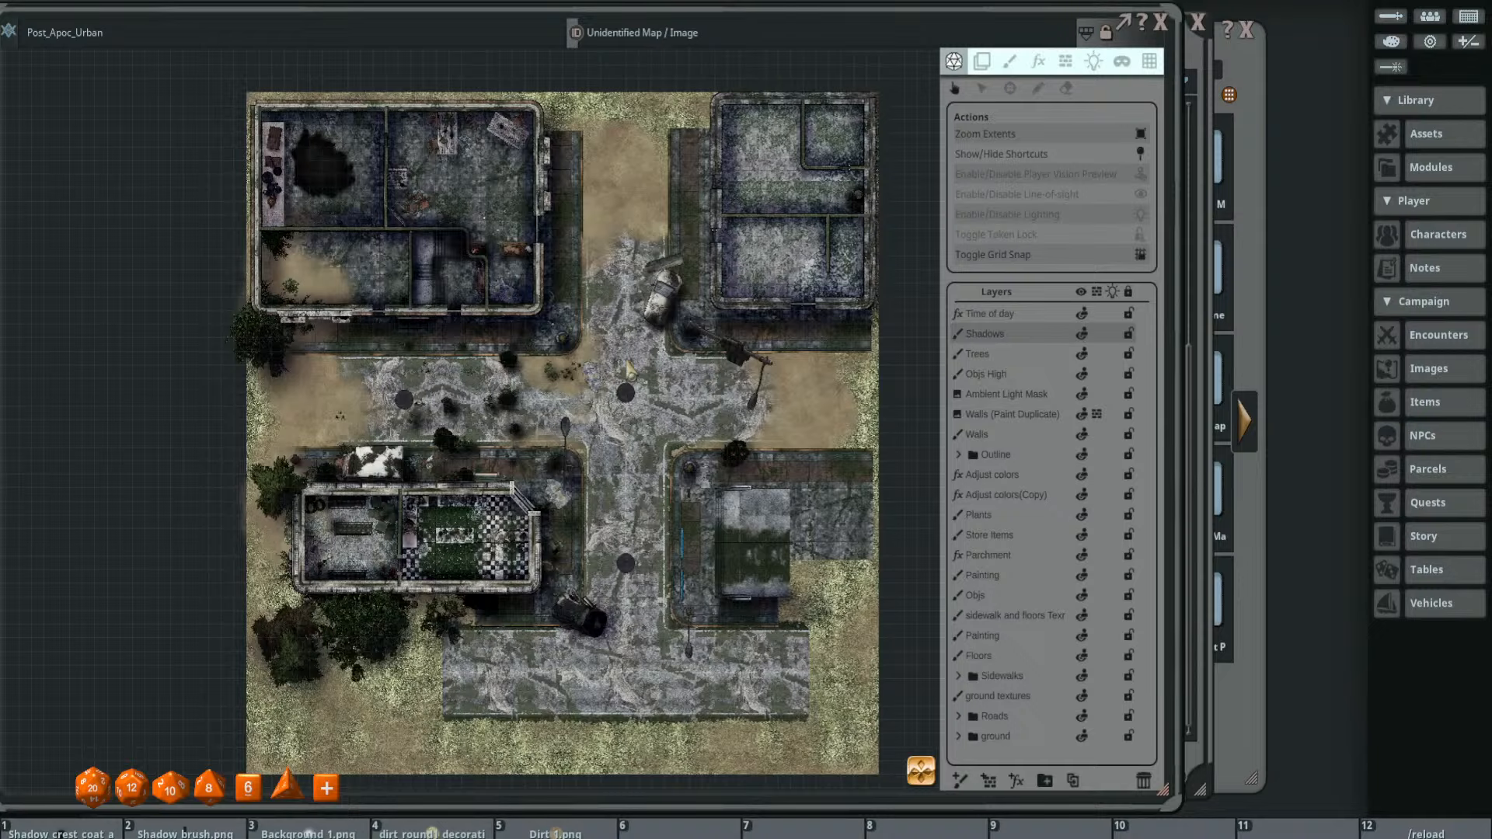
# - Resume stamping with the shadow brush on the Shadows layer and stretch it to 11.7 by 2.5, rotated to 45
pyautogui.scroll(3, 724, 388)
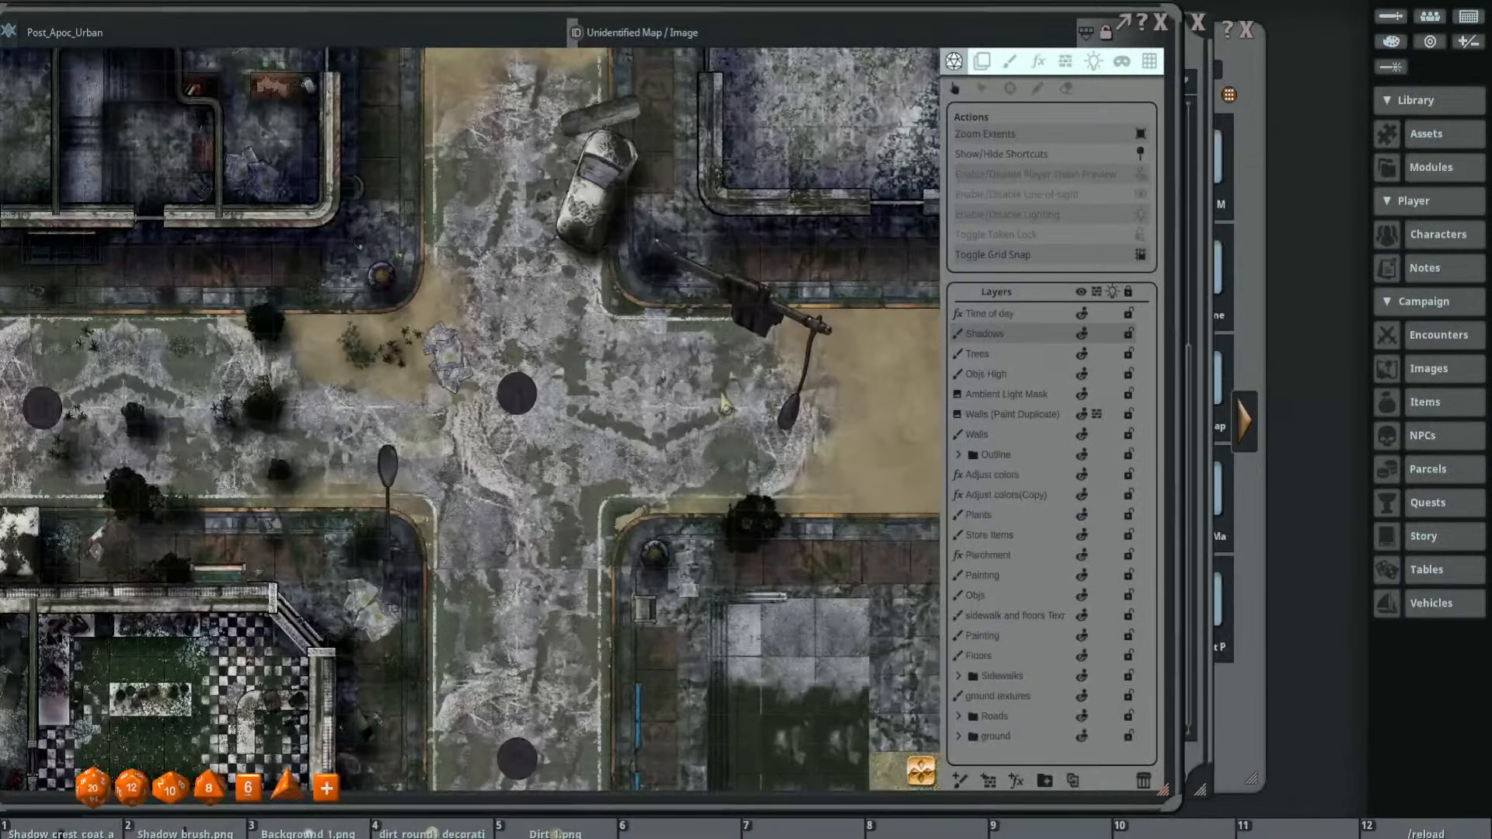
pyautogui.scroll(-1, 724, 389)
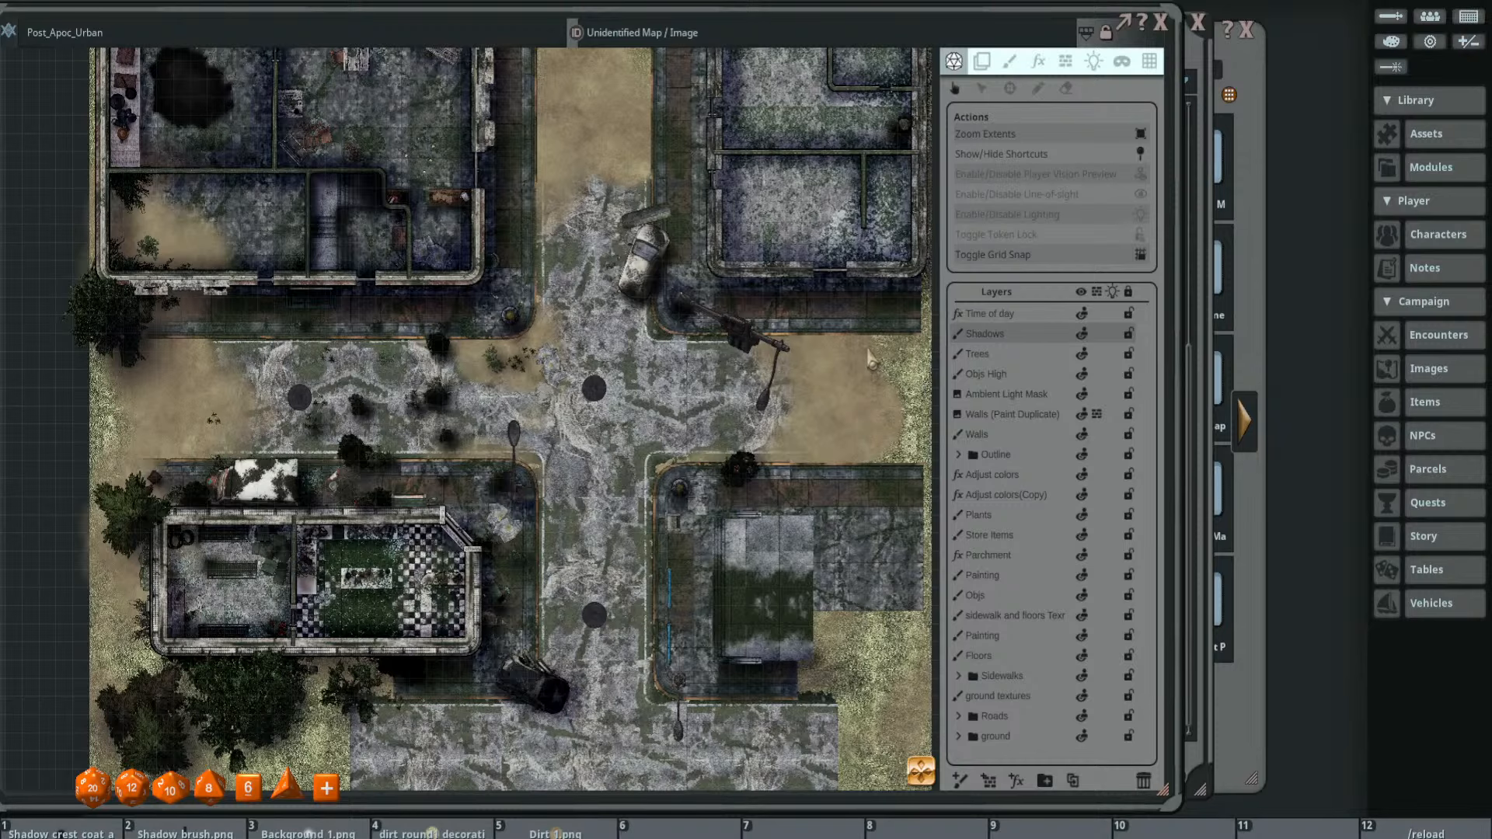
pyautogui.scroll(2, 829, 376)
pyautogui.scroll(-2, 734, 328)
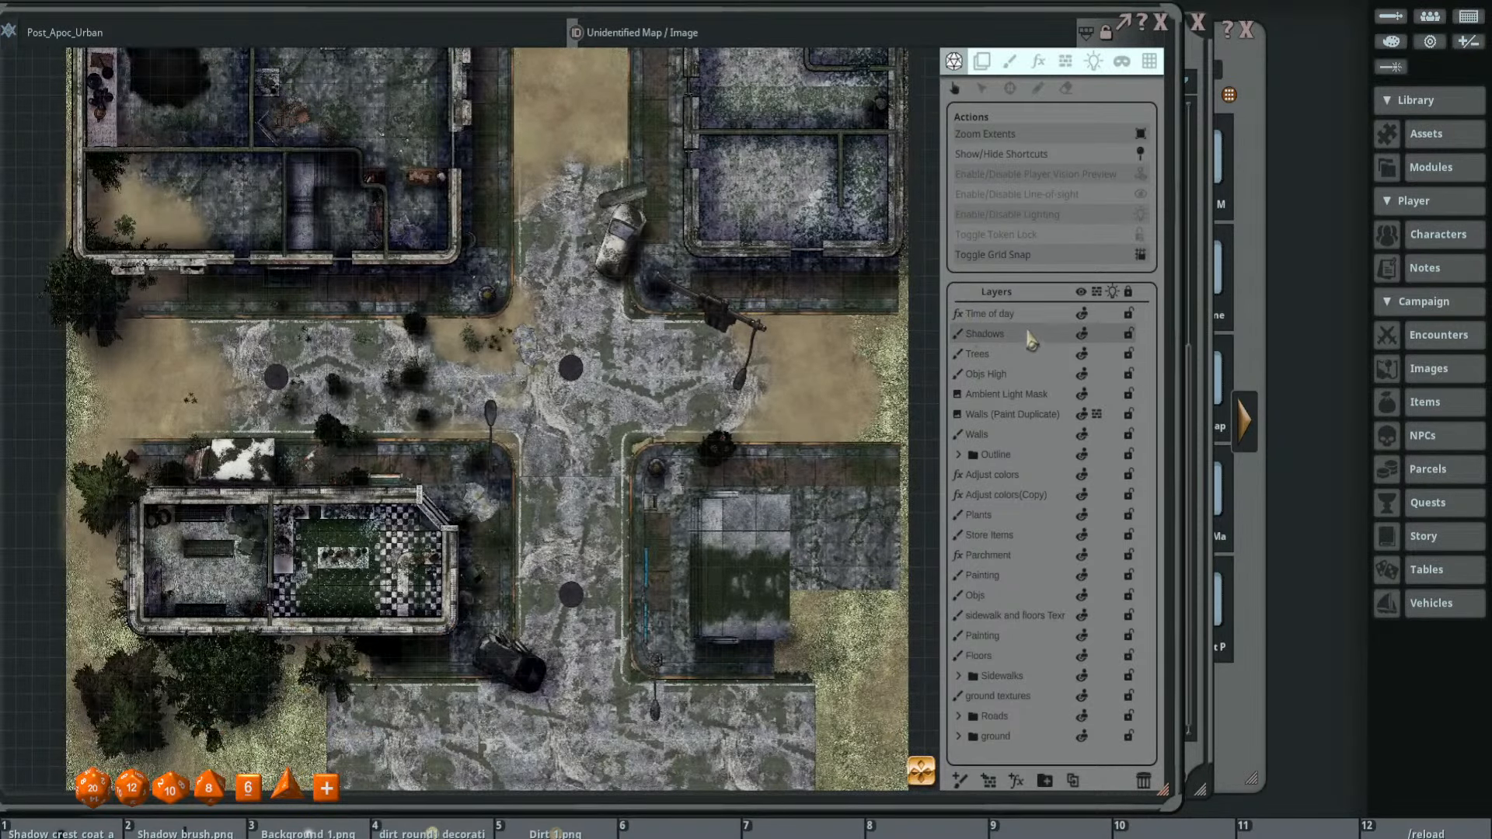
pyautogui.click(1010, 61)
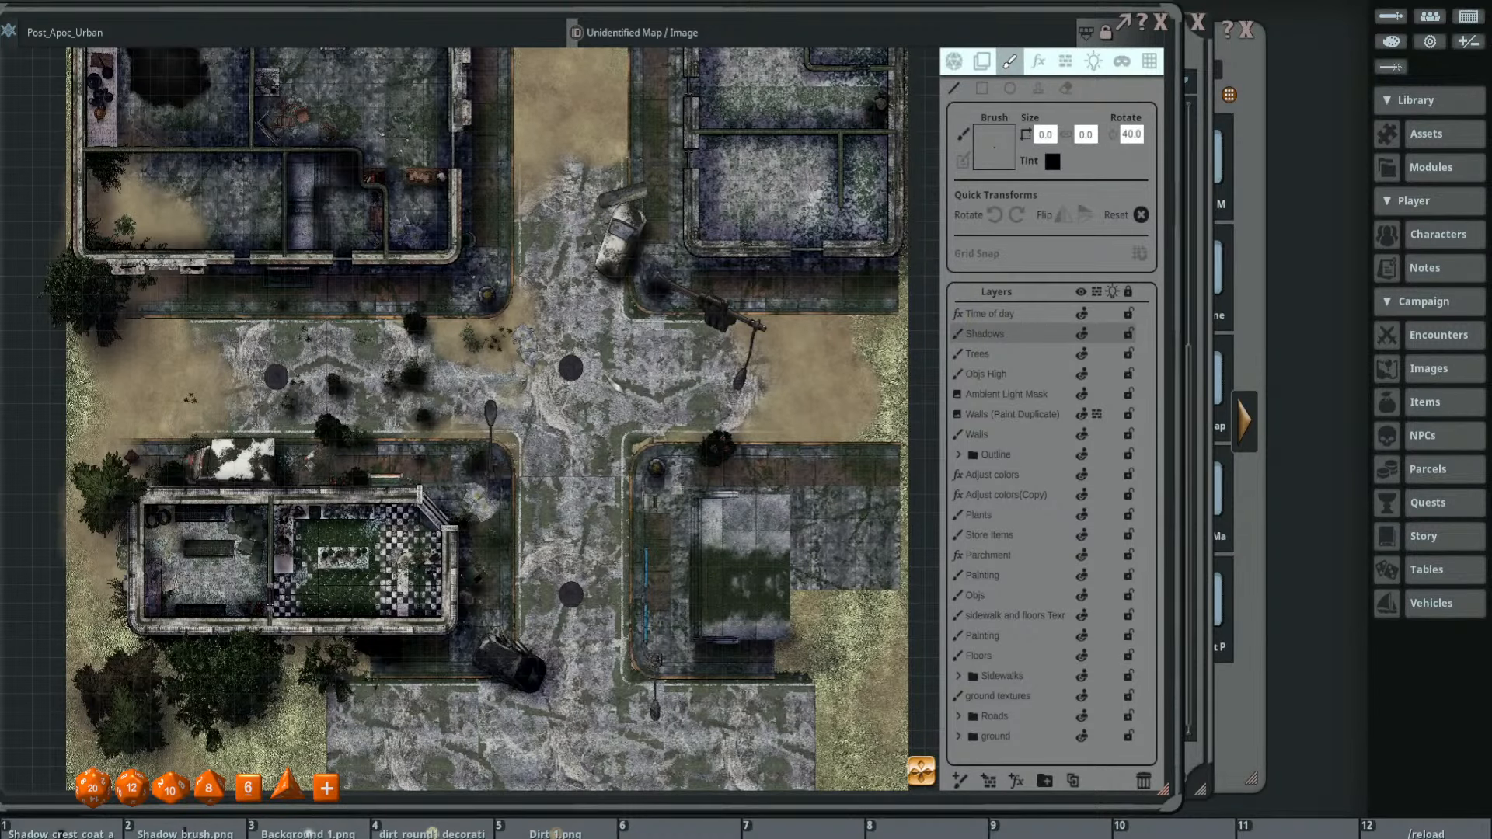
pyautogui.click(1037, 88)
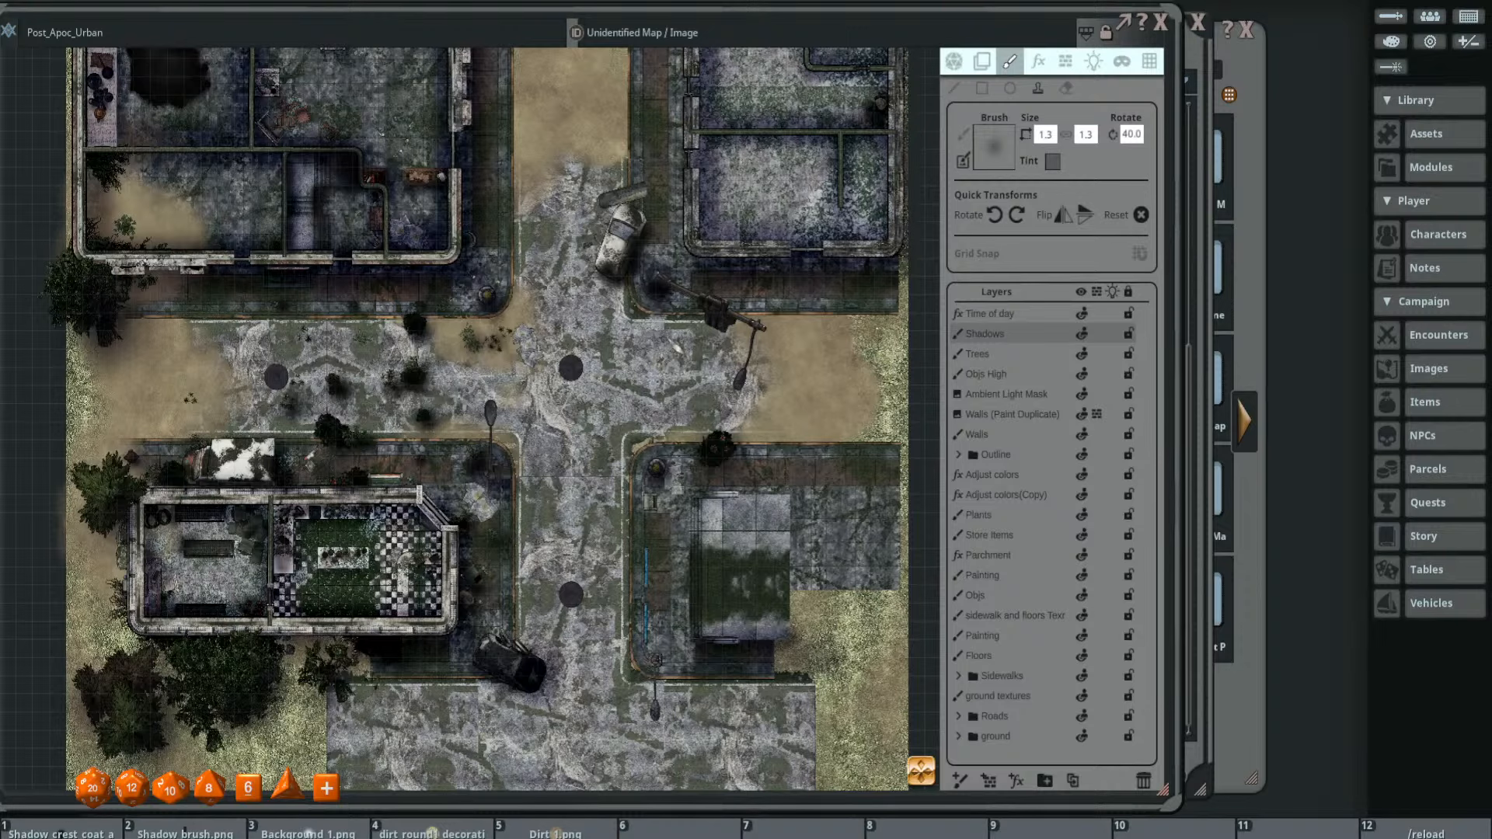
pyautogui.moveTo(513, 361); pyautogui.dragTo(596, 301)
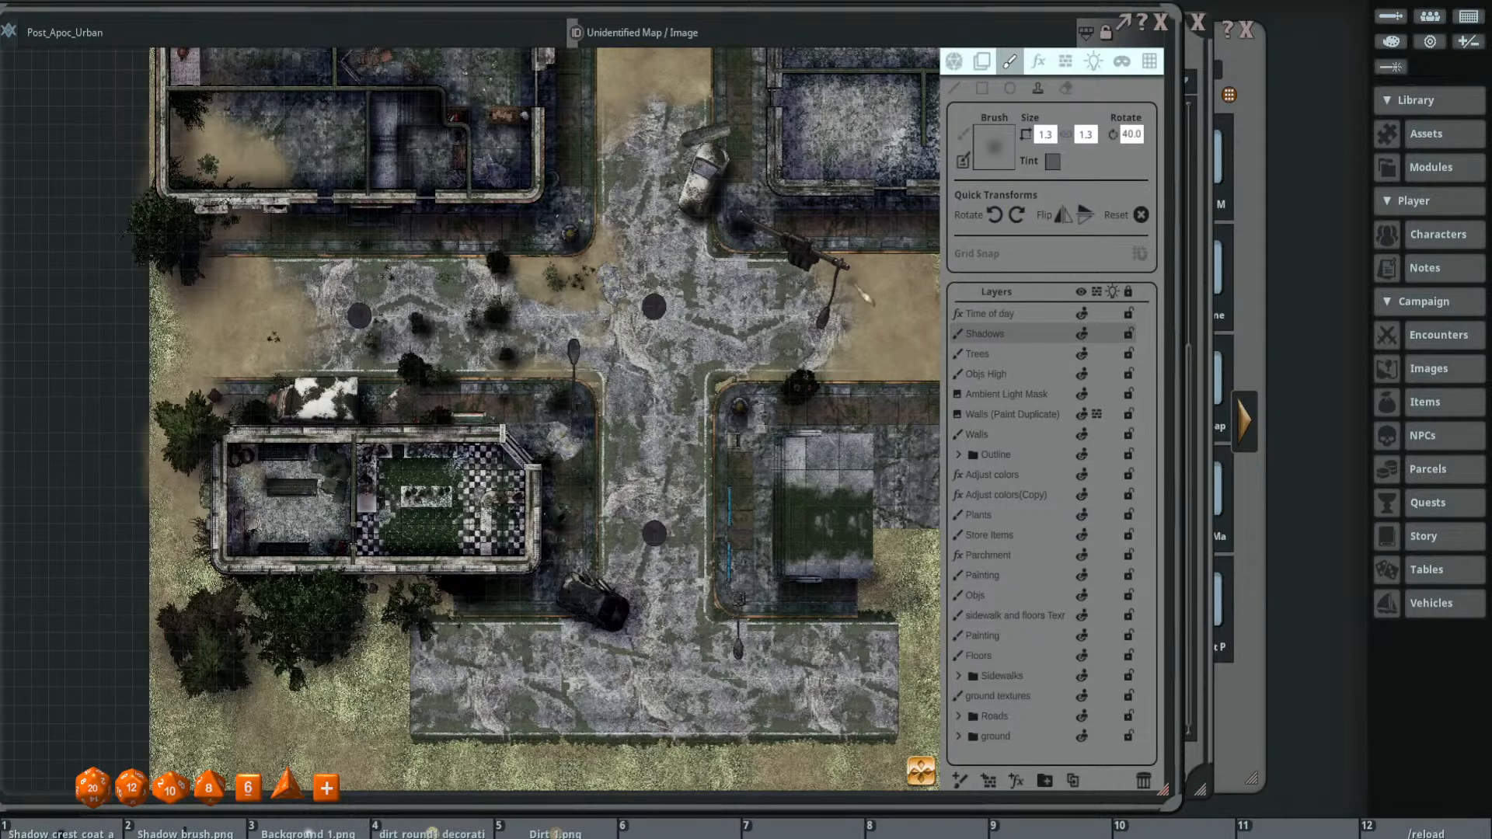
pyautogui.moveTo(857, 286); pyautogui.dragTo(829, 284)
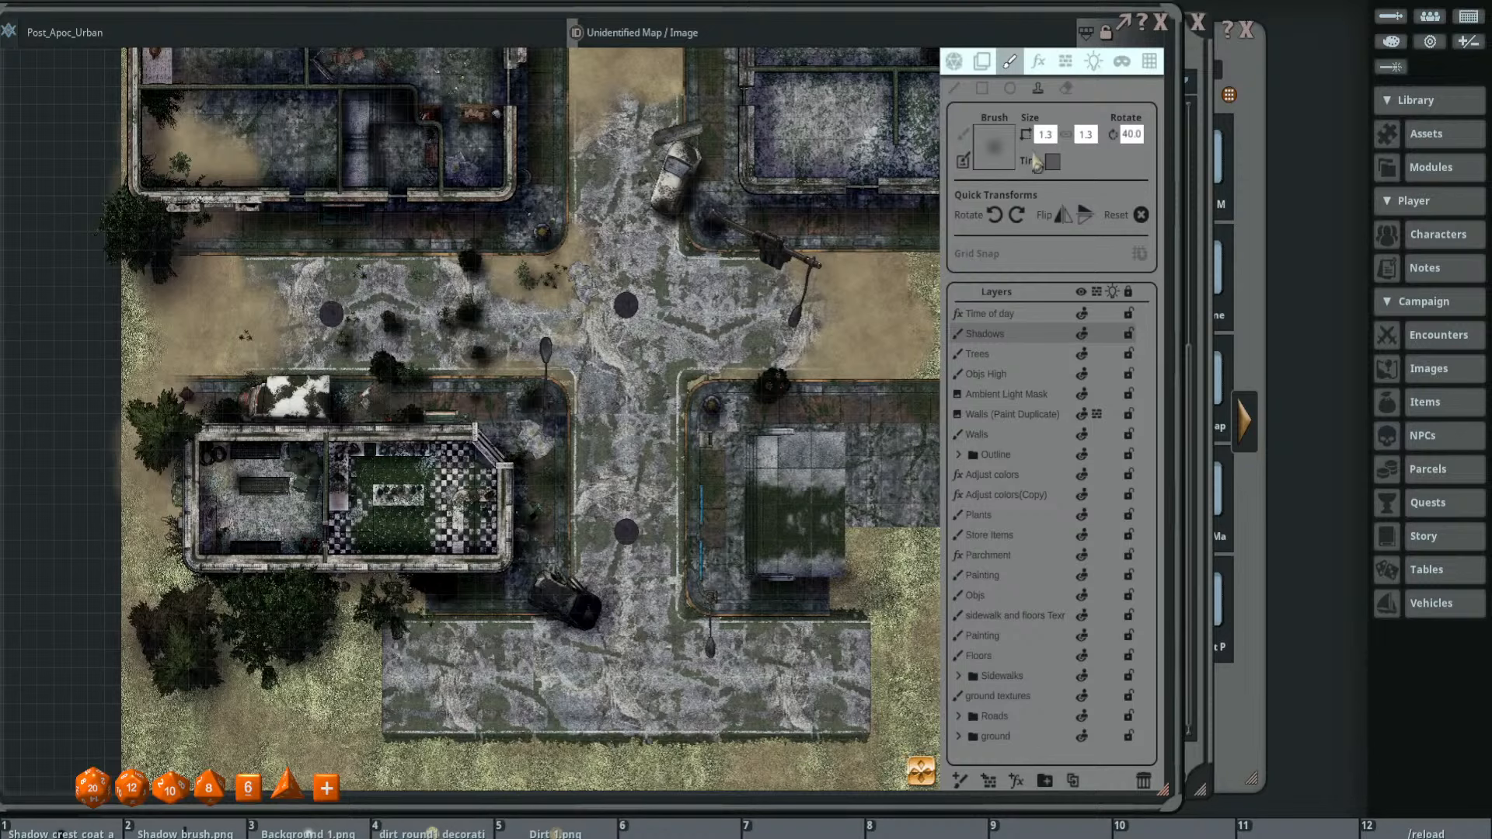
pyautogui.click(1045, 134)
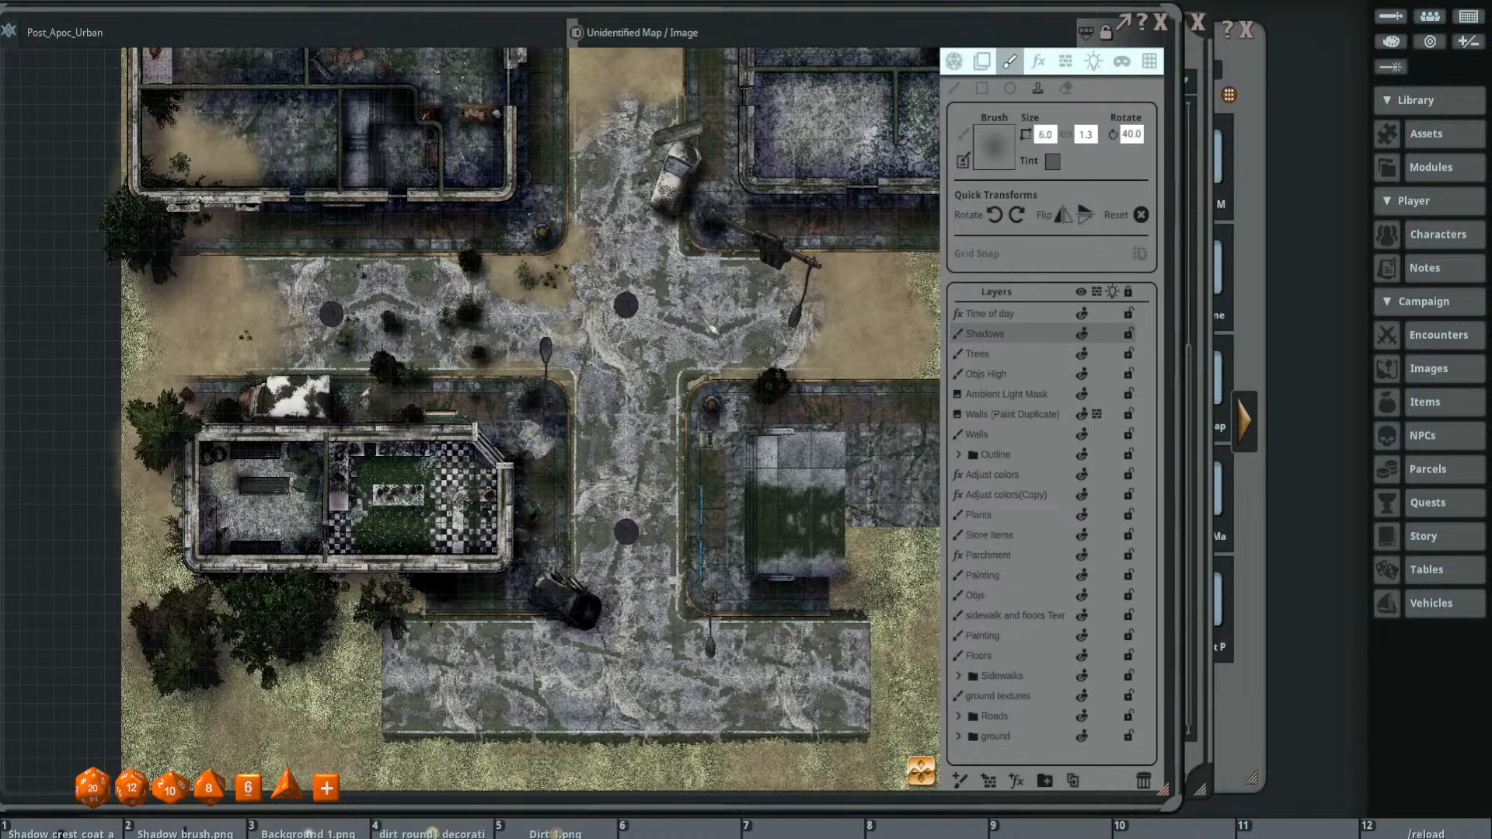
pyautogui.moveTo(712, 317); pyautogui.dragTo(727, 316)
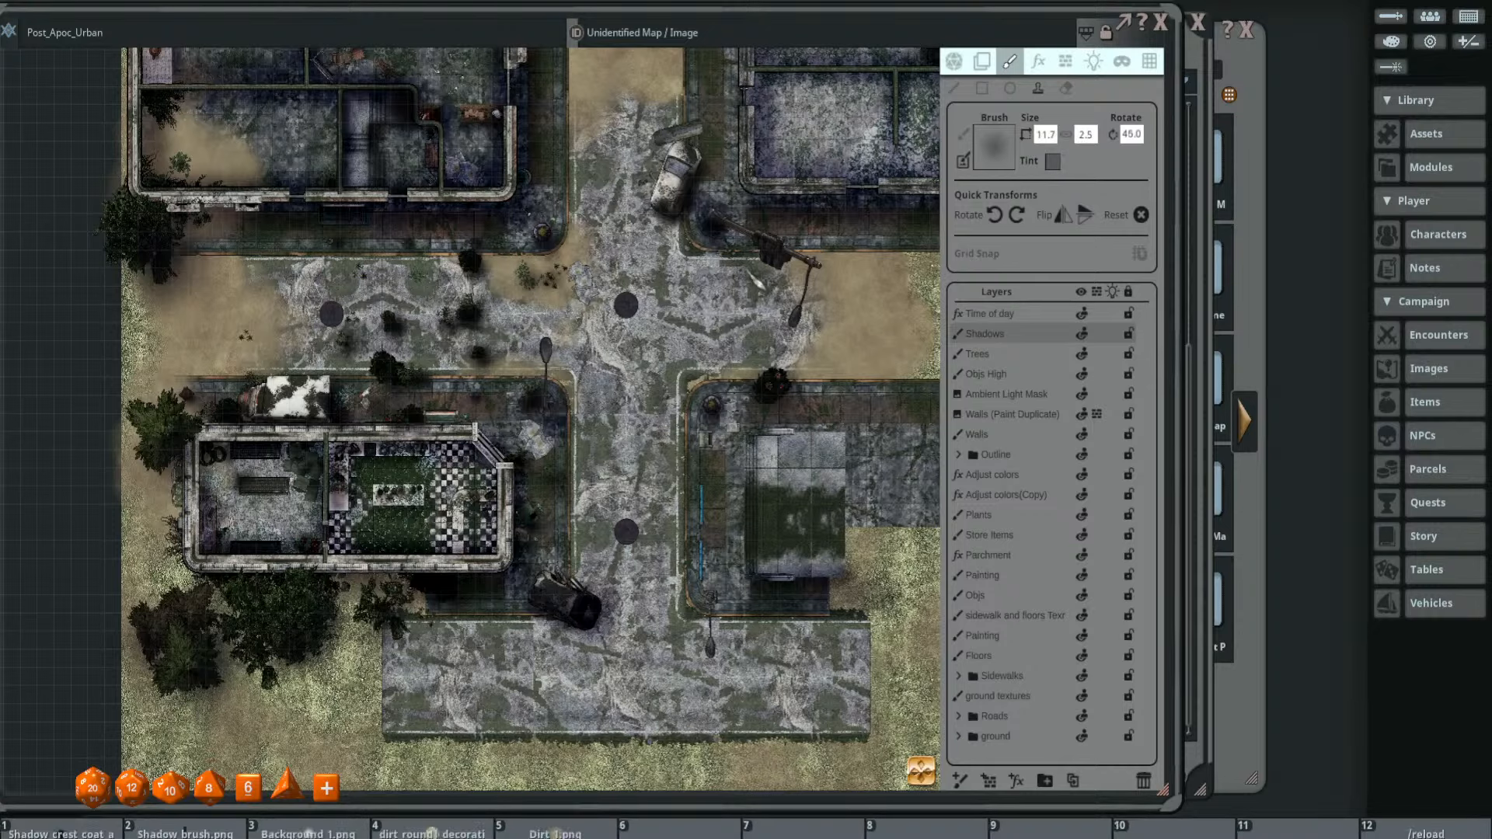
# - Set the shadow brush height to 2.0, scale the brush down to 7.5 by 1.3 and shade the fallen traffic light's pole
pyautogui.scroll(1, 755, 272)
pyautogui.click(1094, 135)
pyautogui.write('2')
pyautogui.press('Return')
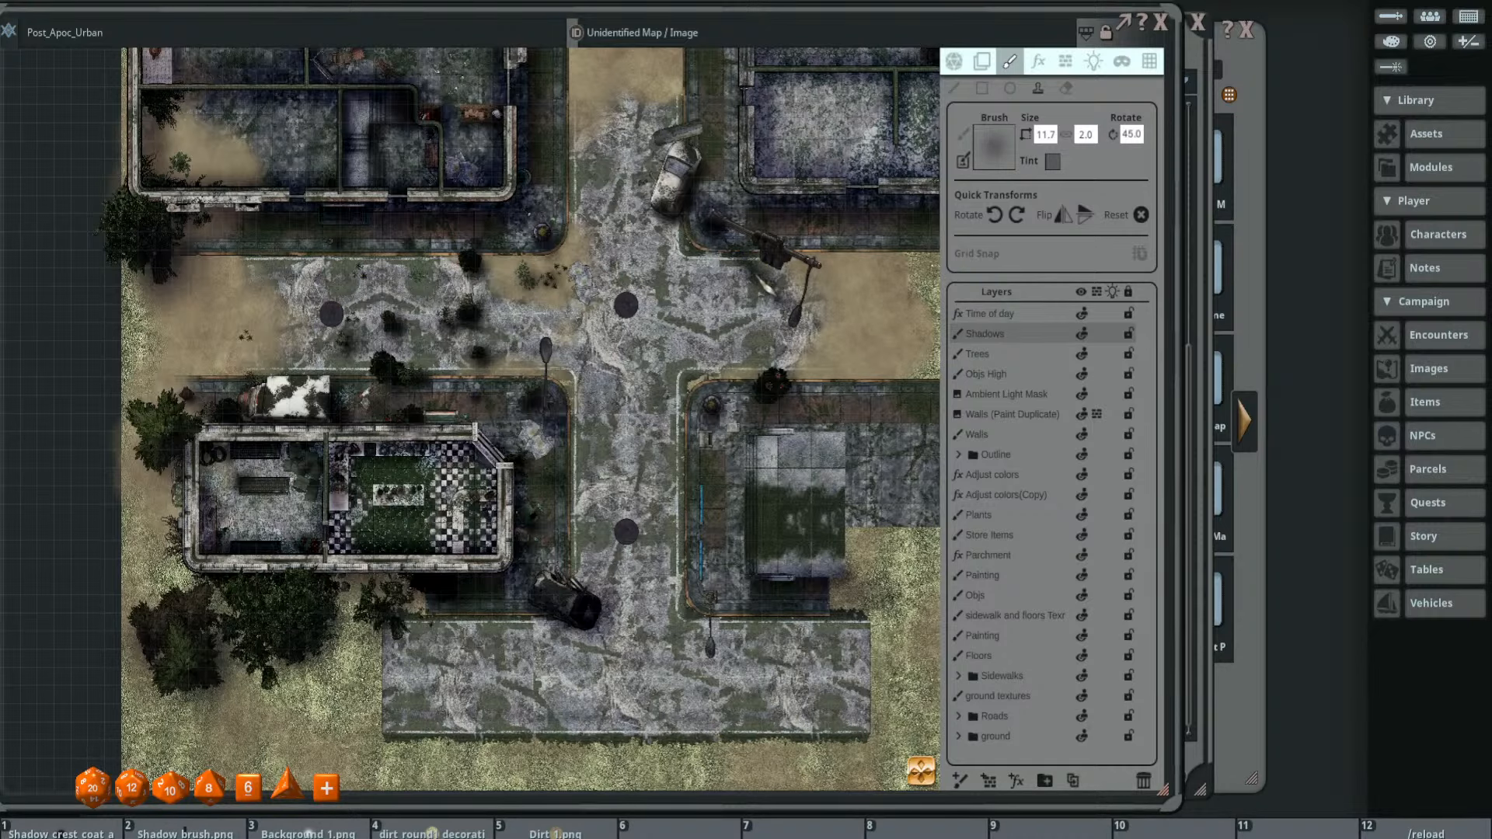
pyautogui.scroll(-2, 703, 307)
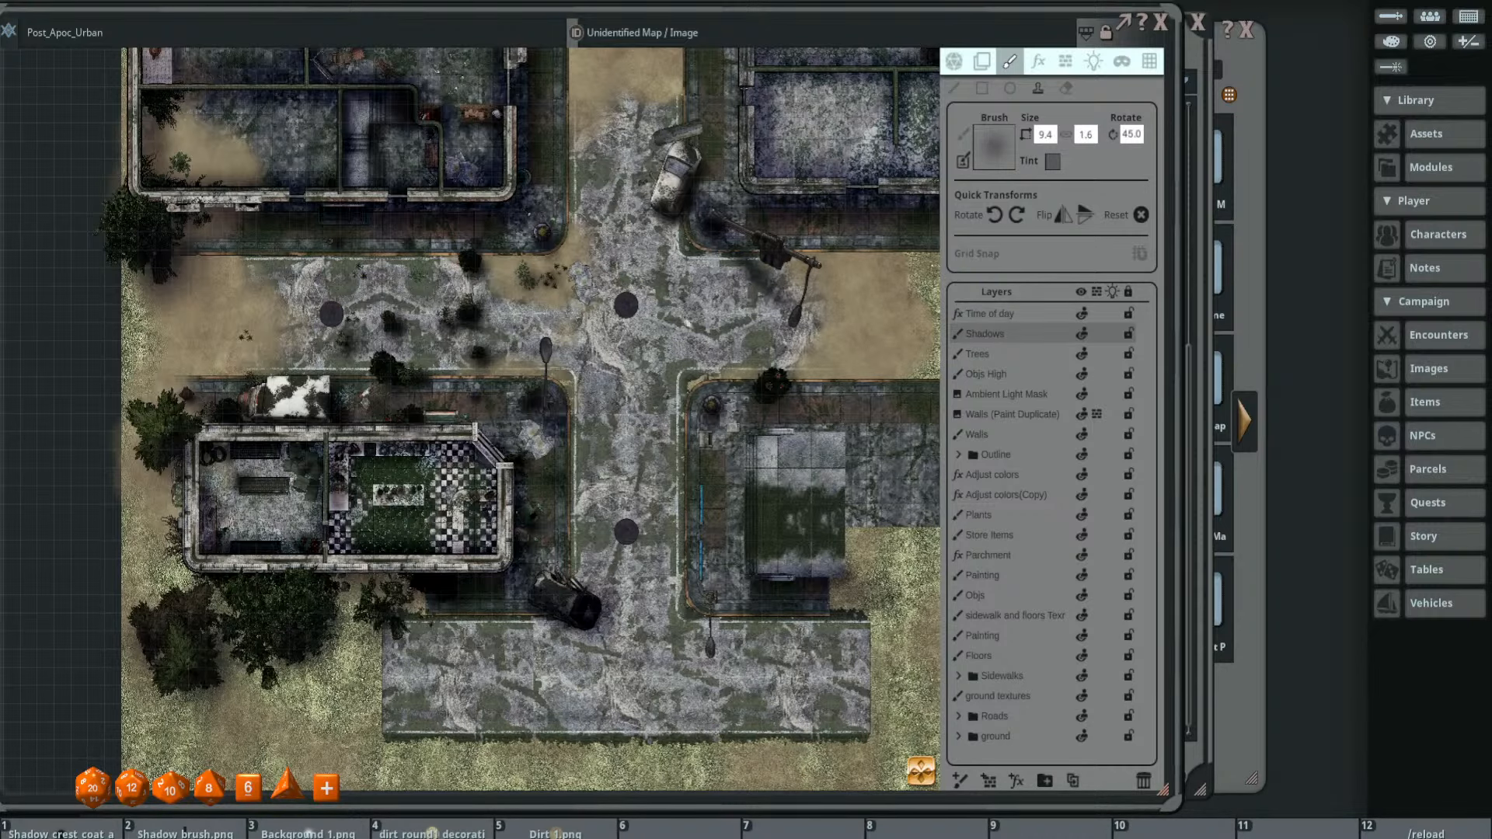
pyautogui.scroll(-2, 591, 326)
pyautogui.scroll(-2, 708, 270)
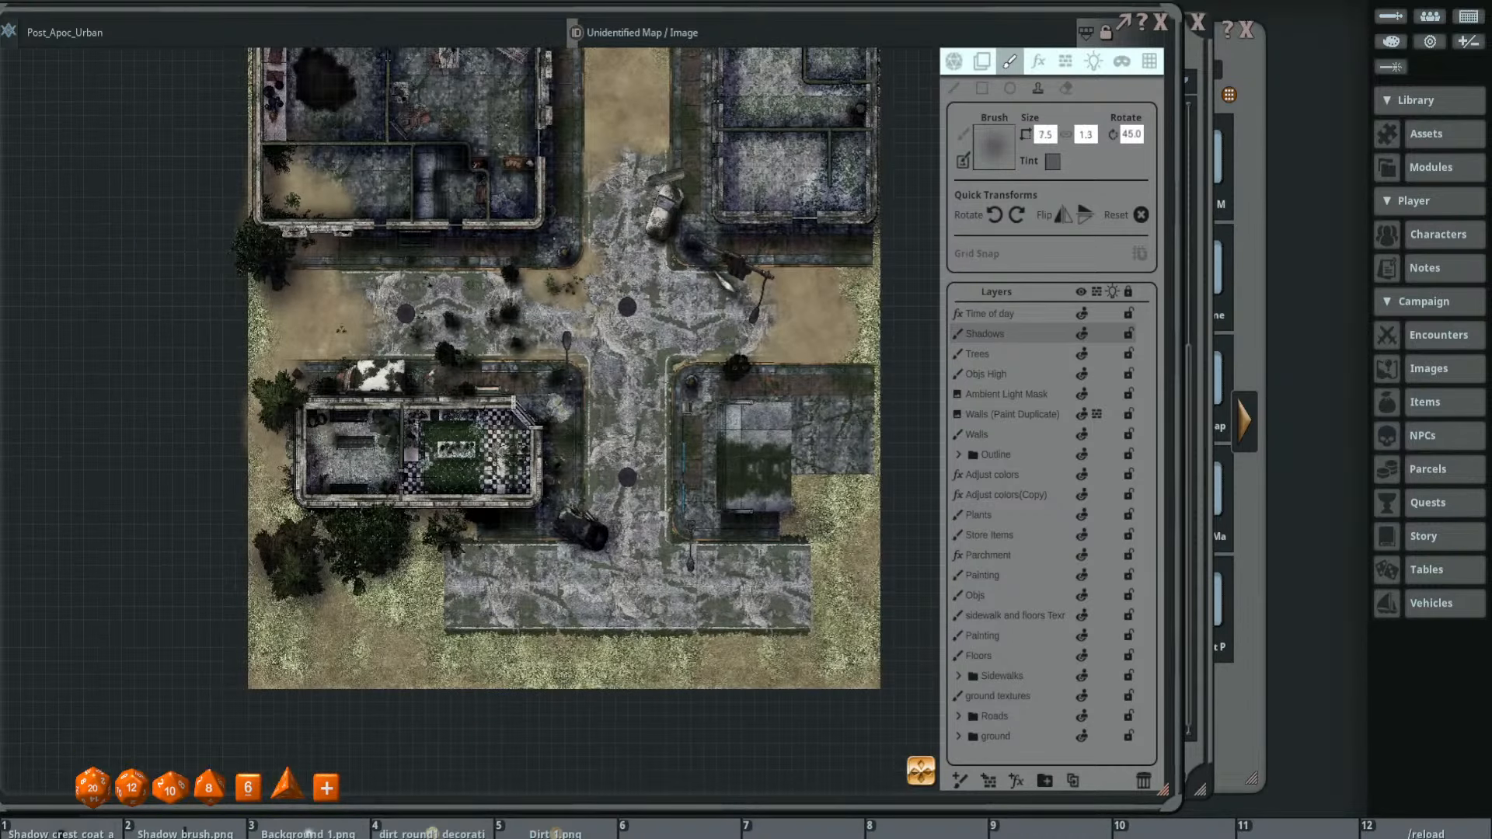
pyautogui.scroll(2, 713, 270)
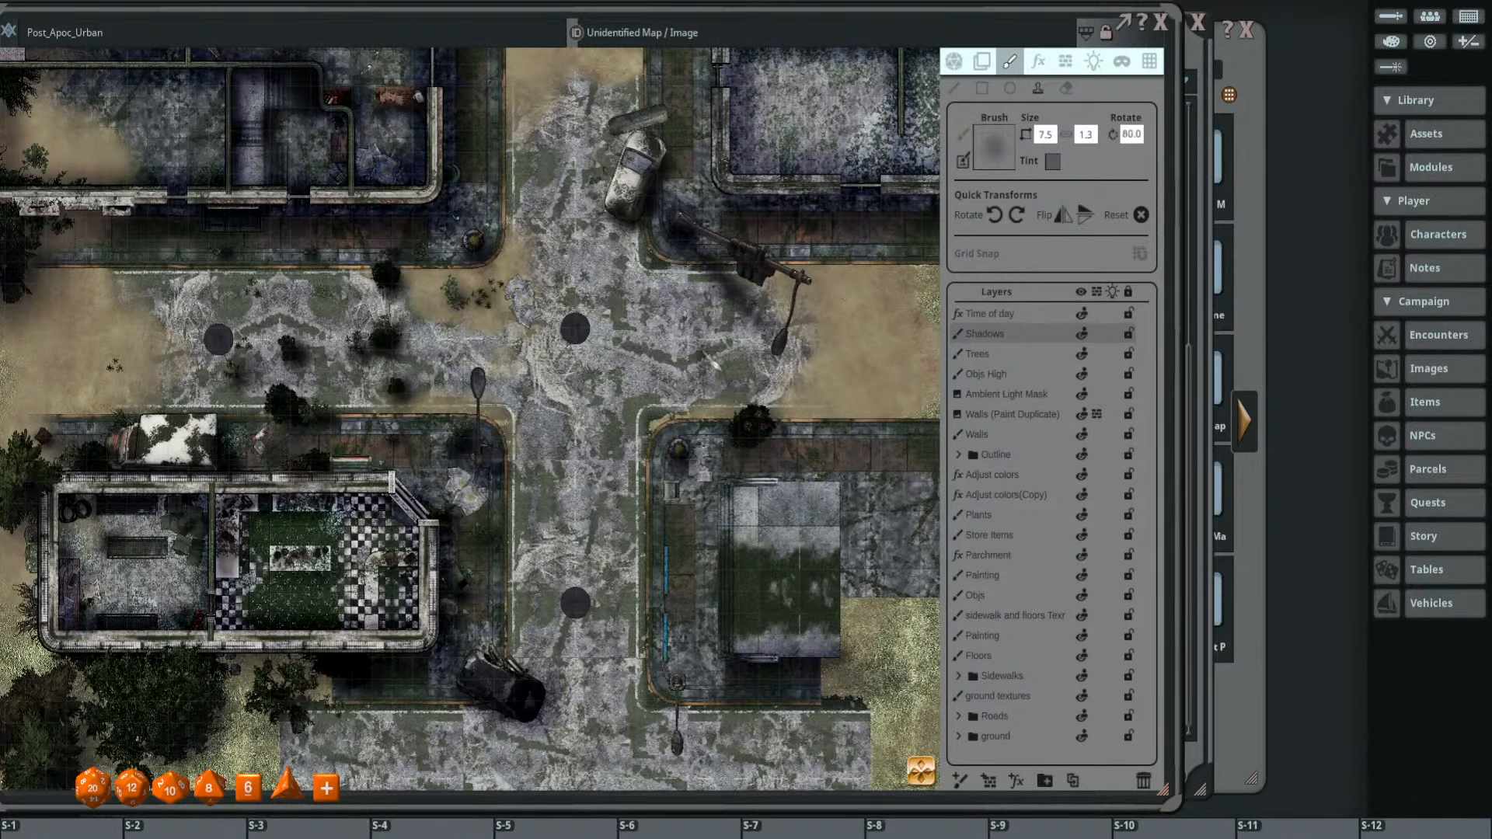
# - Rotate the shadow brush to 120 and scale it to 6.0 by 1.0 for the street objects at the intersection's northeast corner
pyautogui.scroll(13, 711, 354)
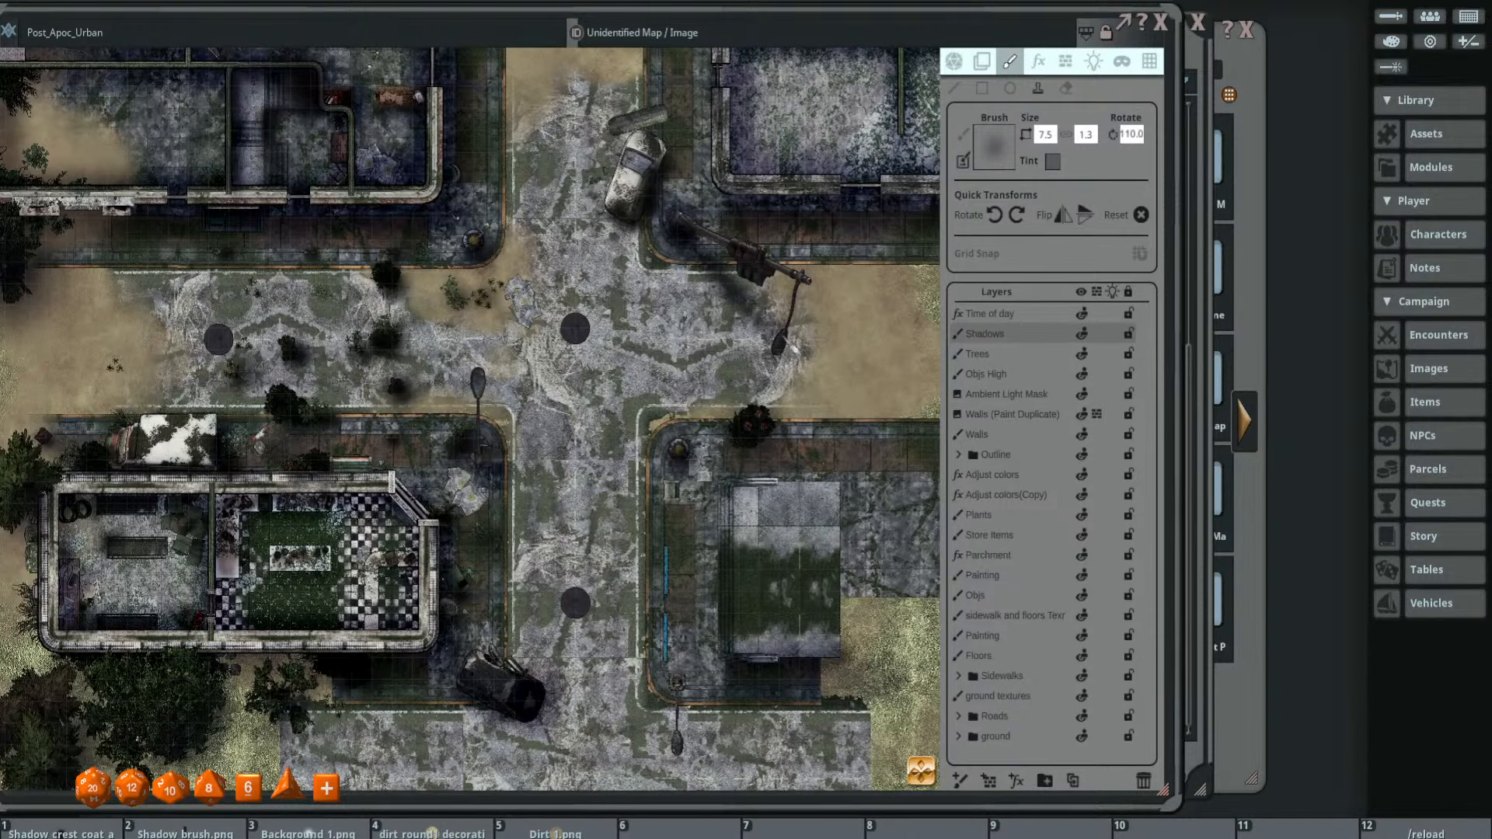
pyautogui.scroll(-2, 788, 326)
pyautogui.scroll(1, 788, 326)
pyautogui.scroll(1, 765, 361)
pyautogui.scroll(-5, 874, 322)
pyautogui.scroll(1, 870, 268)
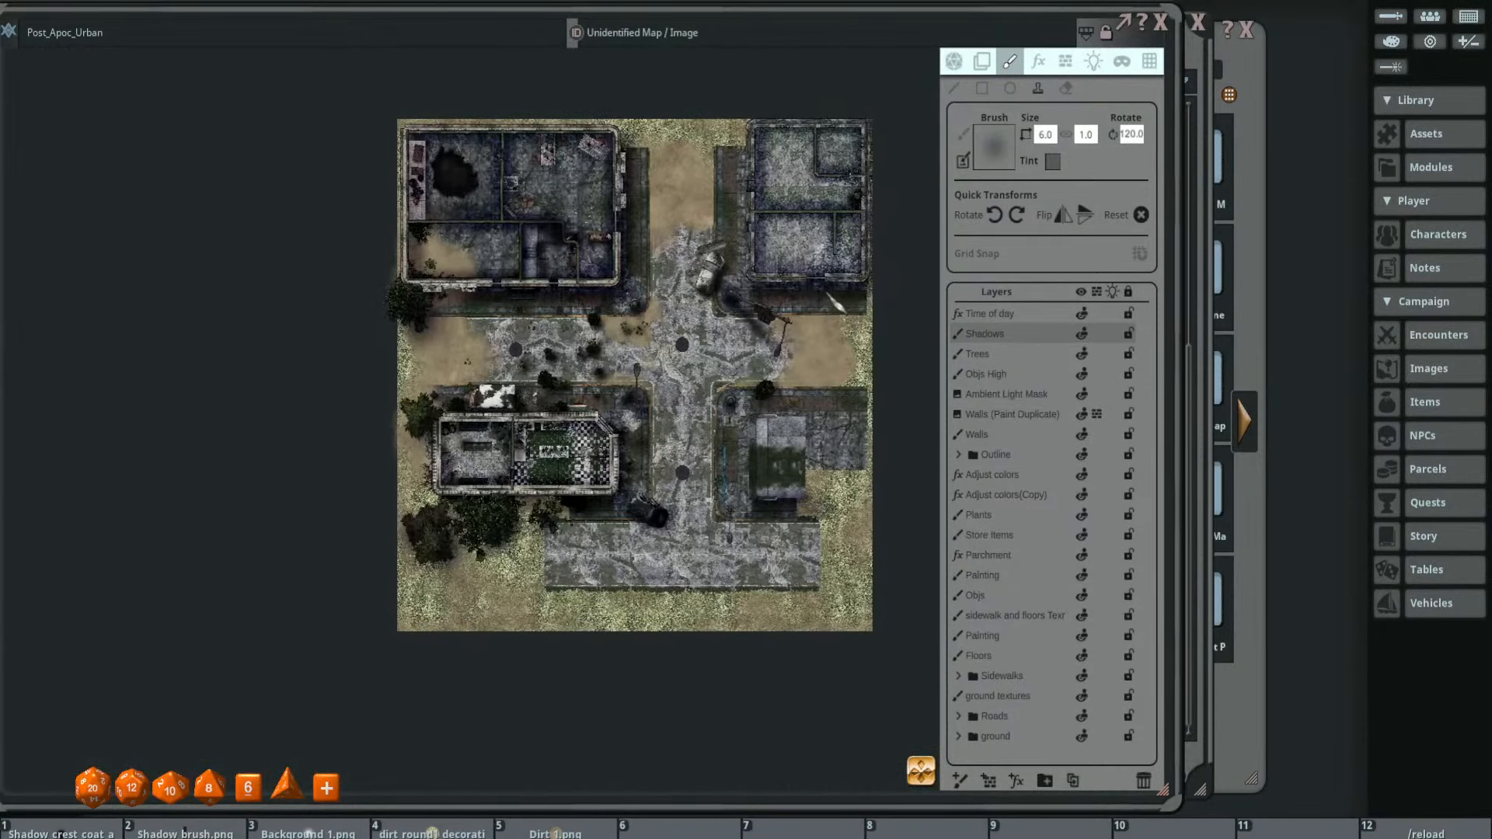
pyautogui.scroll(3, 845, 318)
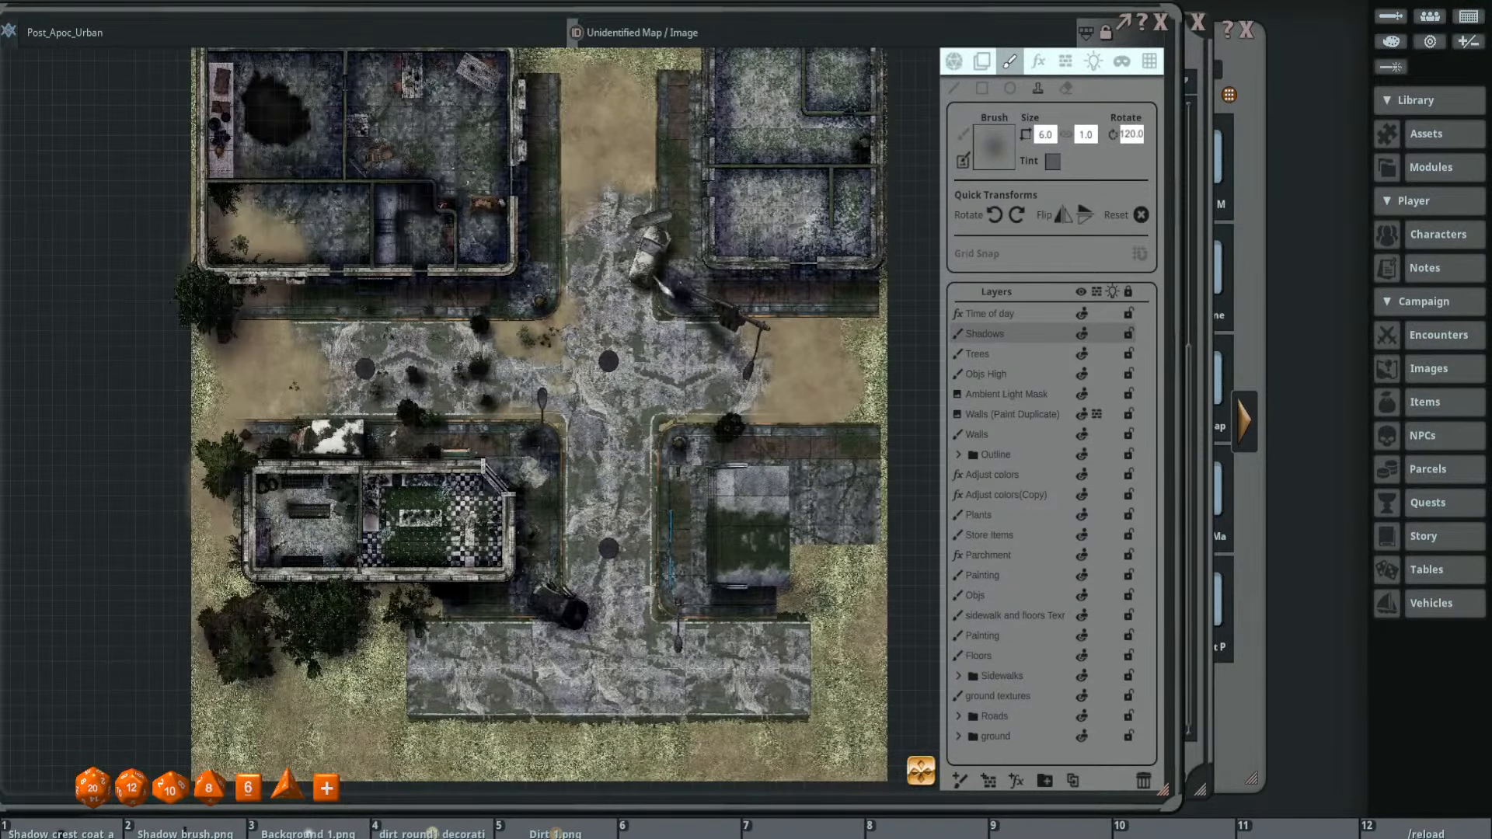
pyautogui.scroll(-1, 579, 455)
# - Rotate the shadow brush to 30, enlarge it to 9.4 by 1.6 and stamp the shadow of the street lamp northeast of the southwest building
pyautogui.scroll(-8, 578, 466)
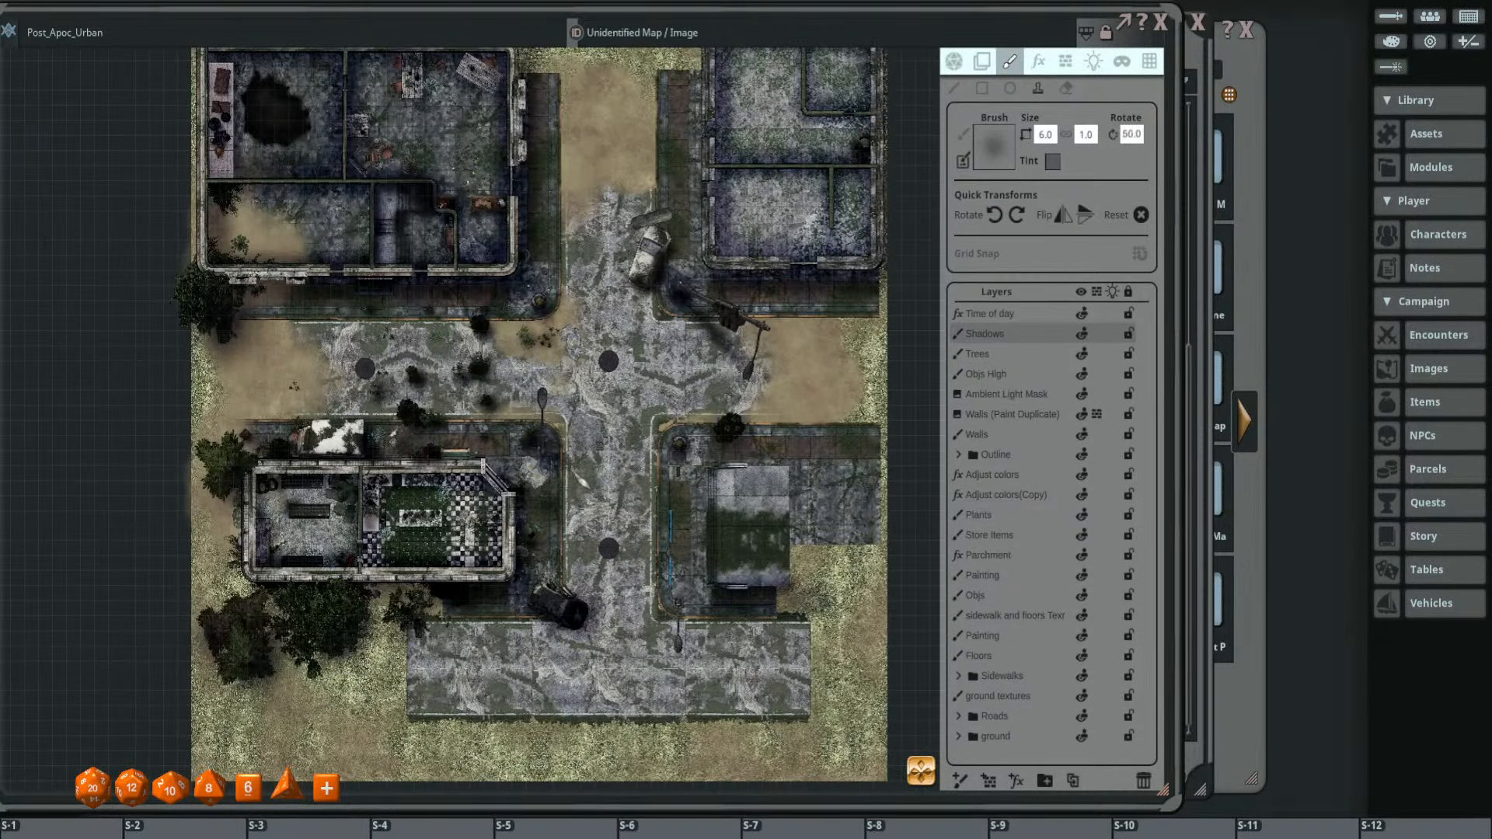
pyautogui.scroll(4, 582, 474)
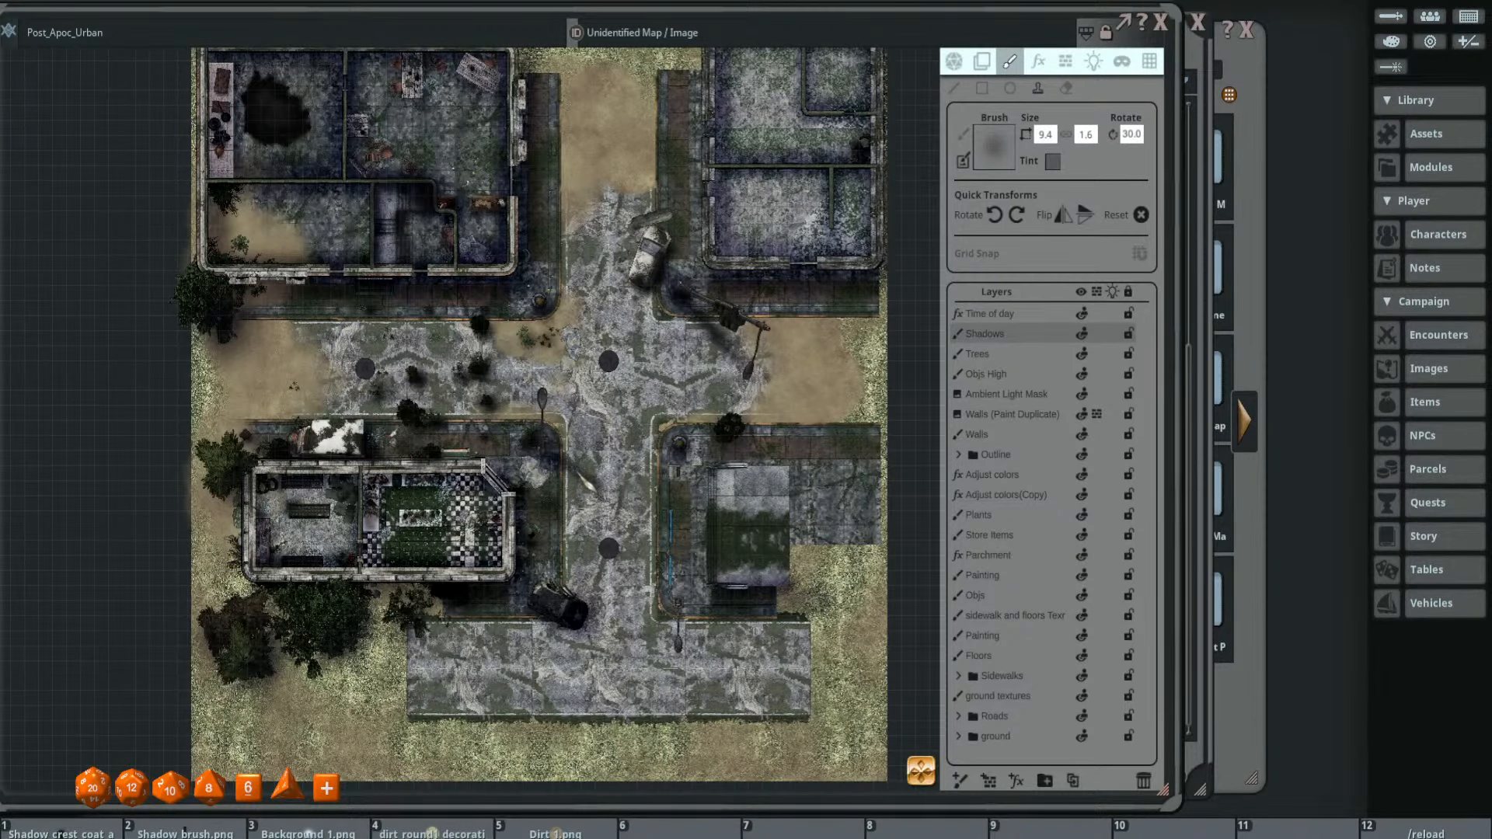
pyautogui.scroll(2, 691, 451)
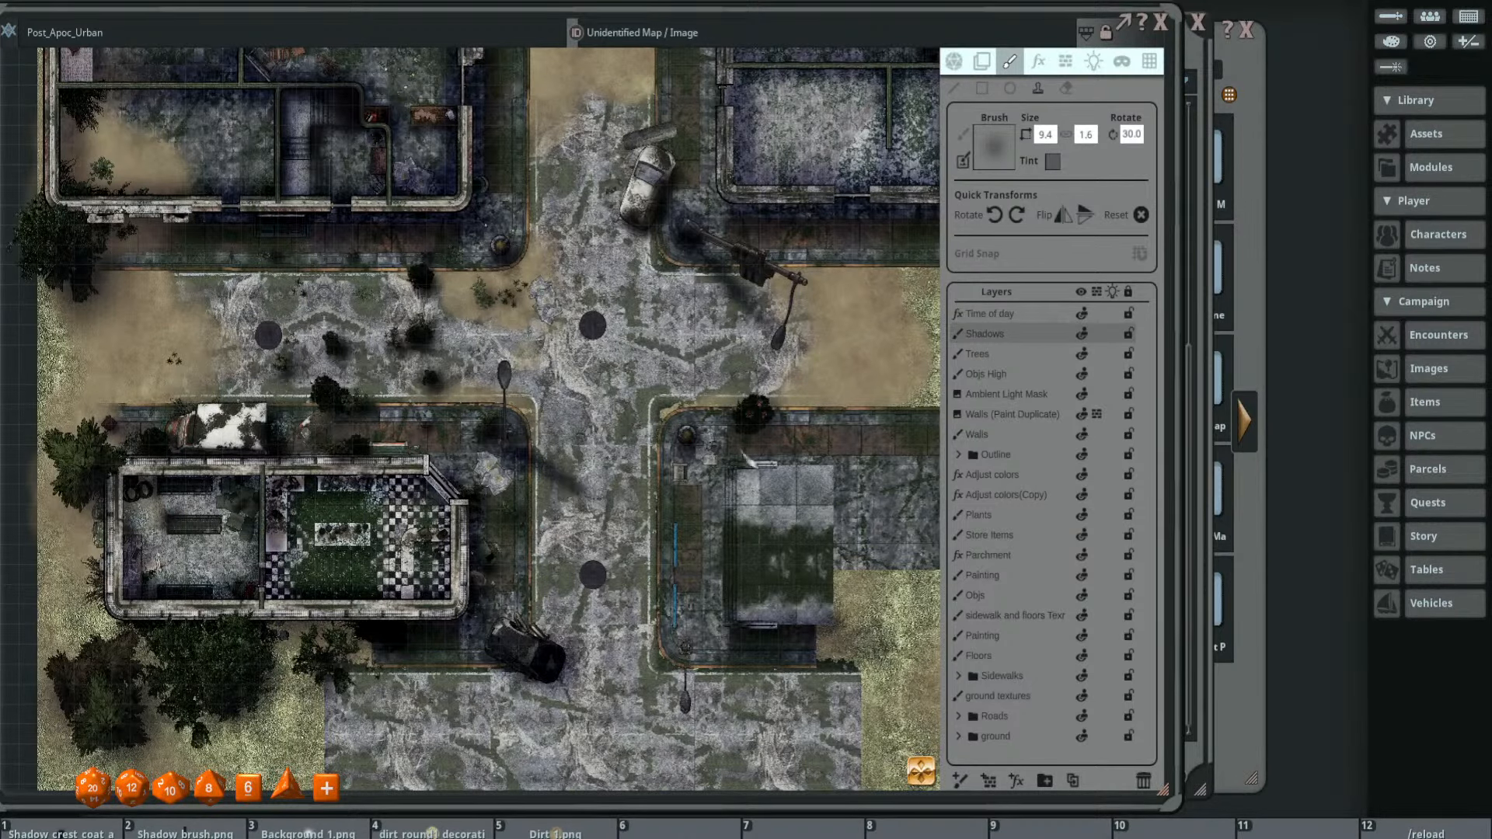
pyautogui.scroll(-3, 727, 447)
pyautogui.scroll(3, 637, 439)
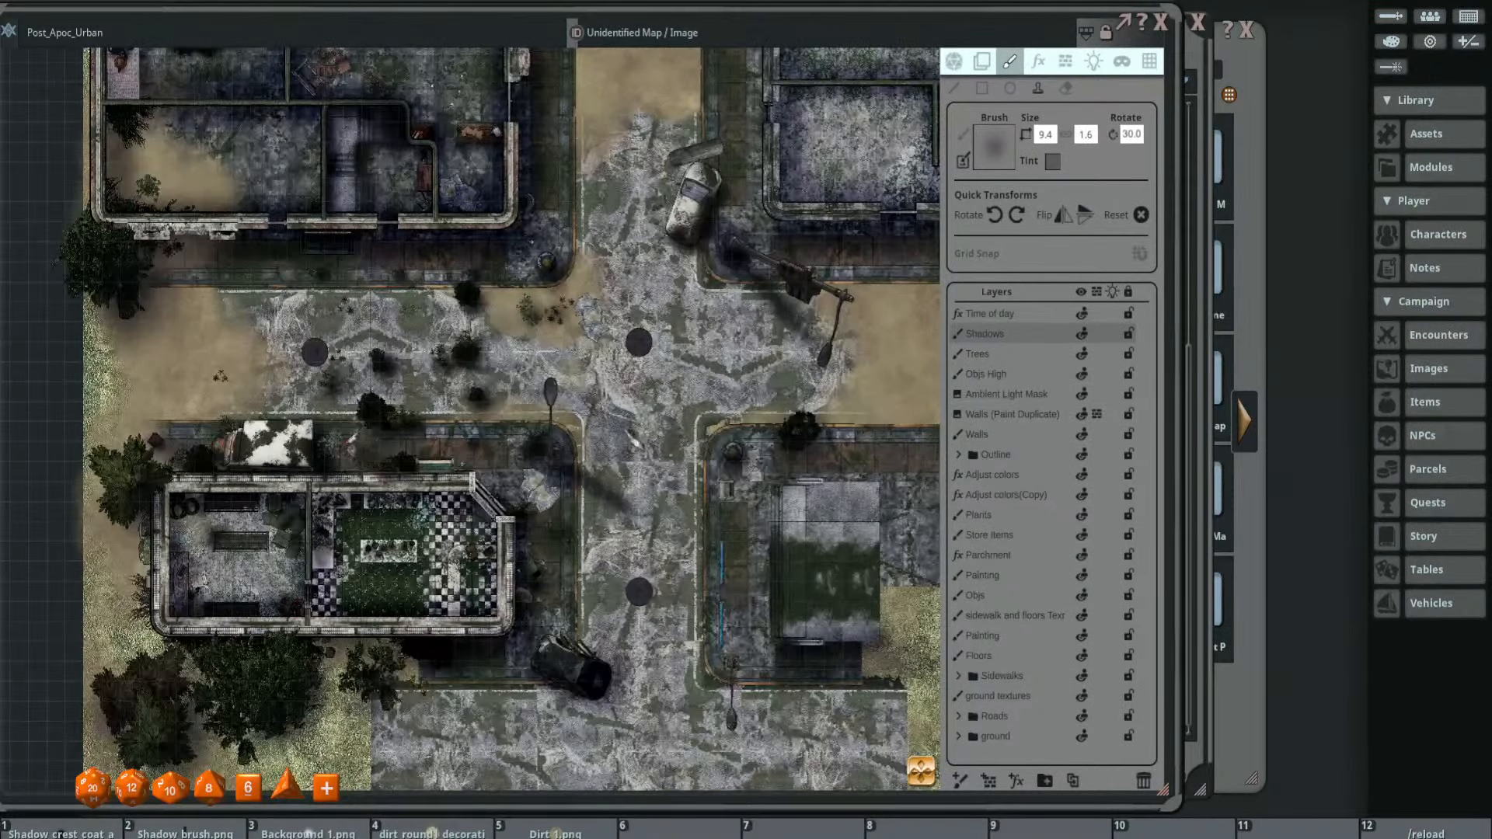
# - Scale the shadow brush down to a width of 3.8, set its height to 1.0 and rotate it to 105
pyautogui.scroll(-5, 716, 432)
pyautogui.scroll(4, 631, 472)
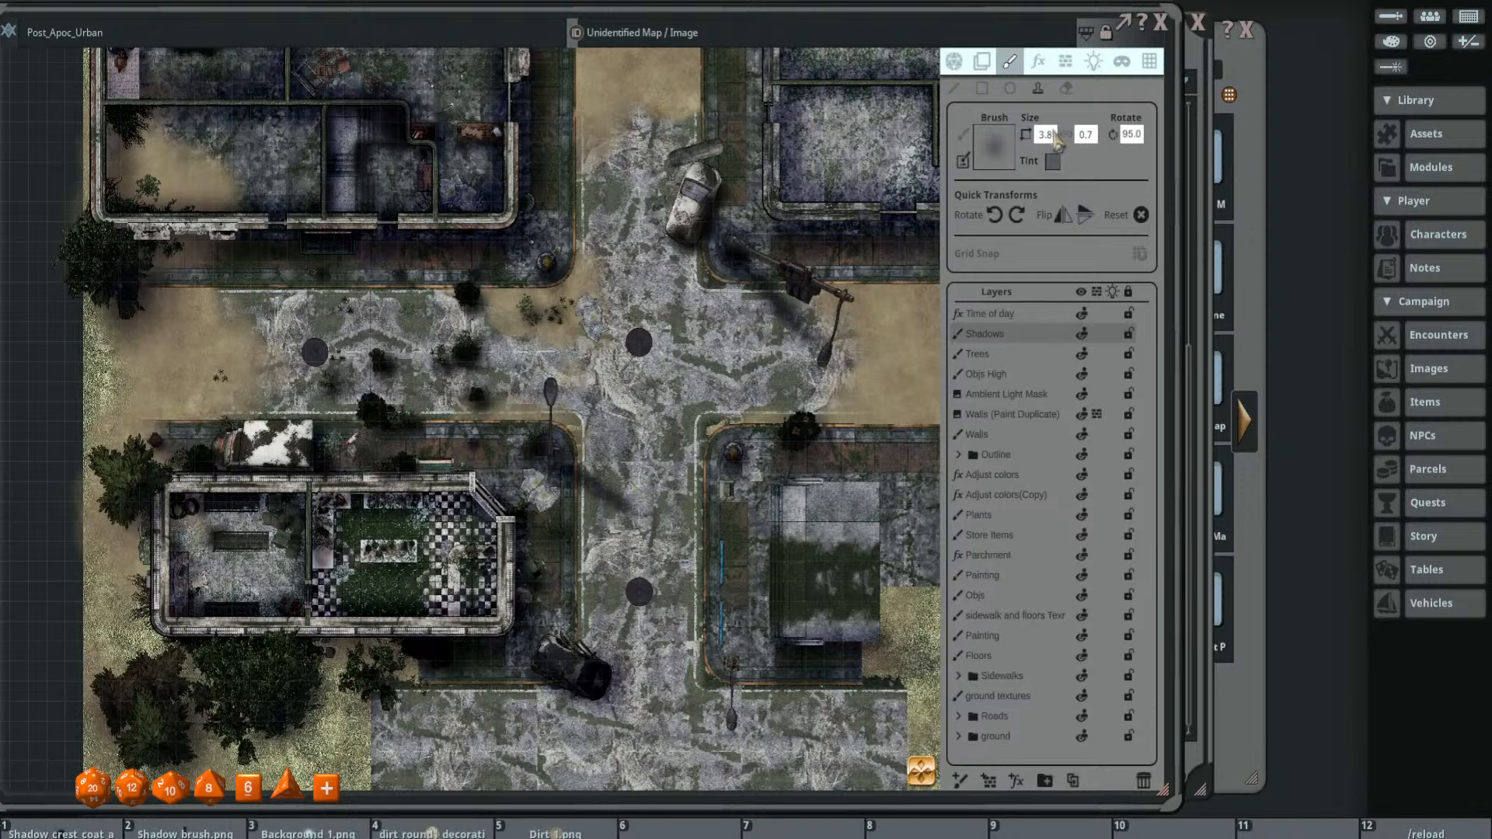
pyautogui.click(1085, 135)
pyautogui.press('Return')
pyautogui.scroll(-1, 637, 493)
pyautogui.scroll(3, 855, 384)
pyautogui.scroll(2, 855, 394)
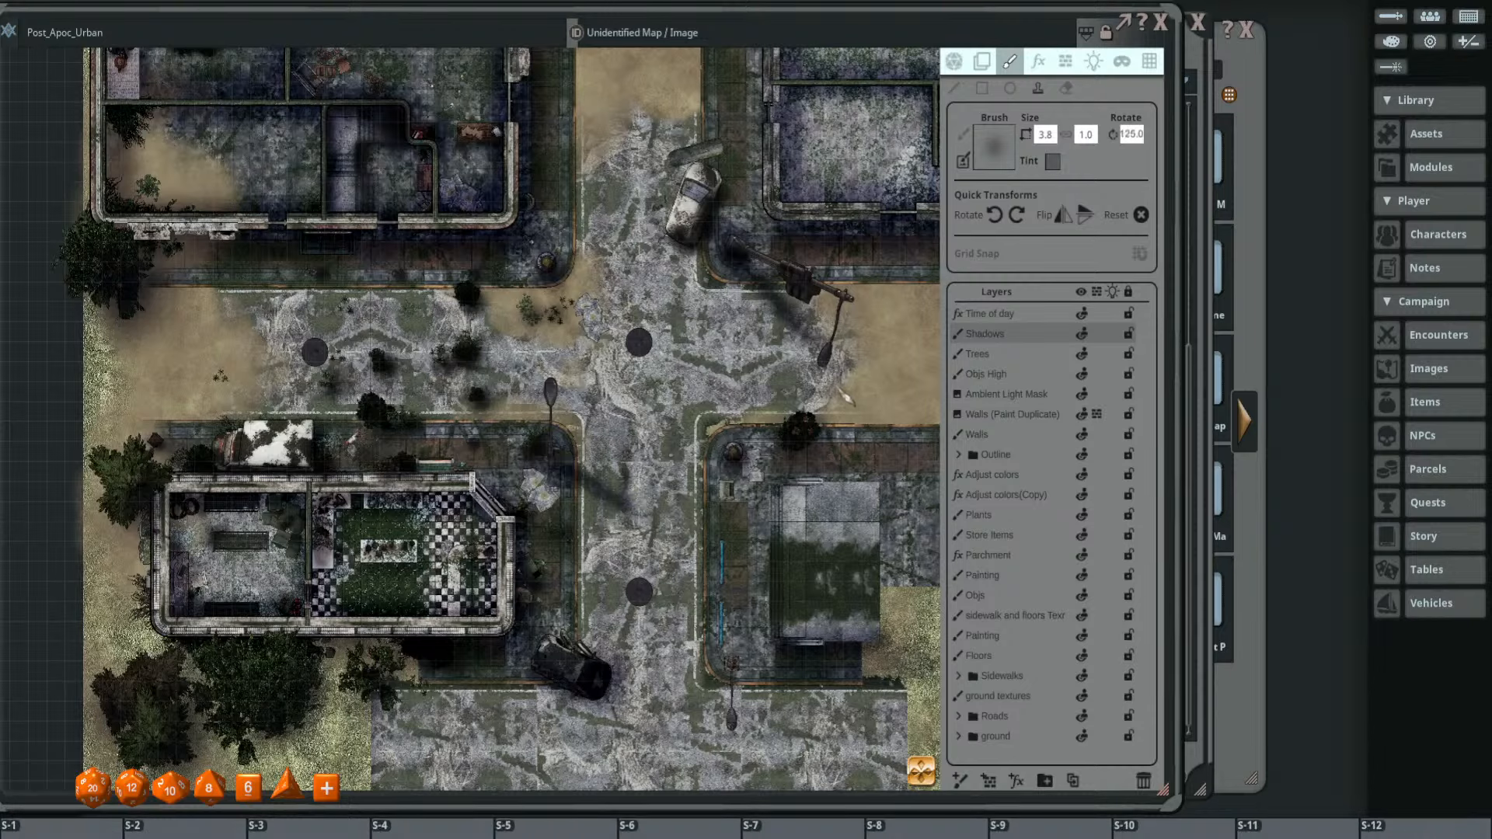
pyautogui.scroll(-2, 842, 397)
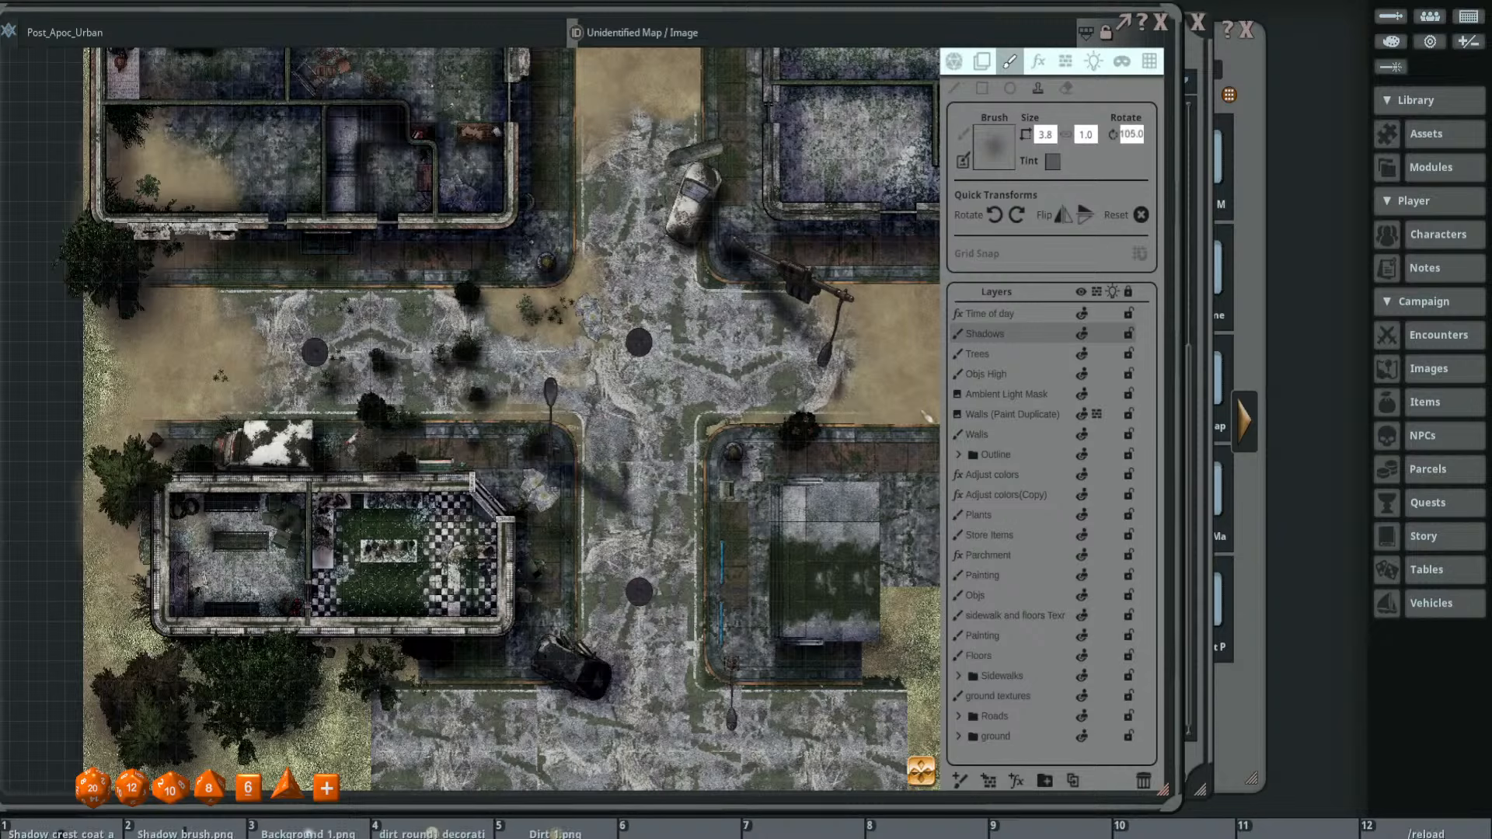
# - Set the shadow brush height to 3, then scale the brush down to 1.2 by 1.0
pyautogui.click(1085, 135)
pyautogui.write('3')
pyautogui.press('Return')
pyautogui.scroll(-4, 831, 406)
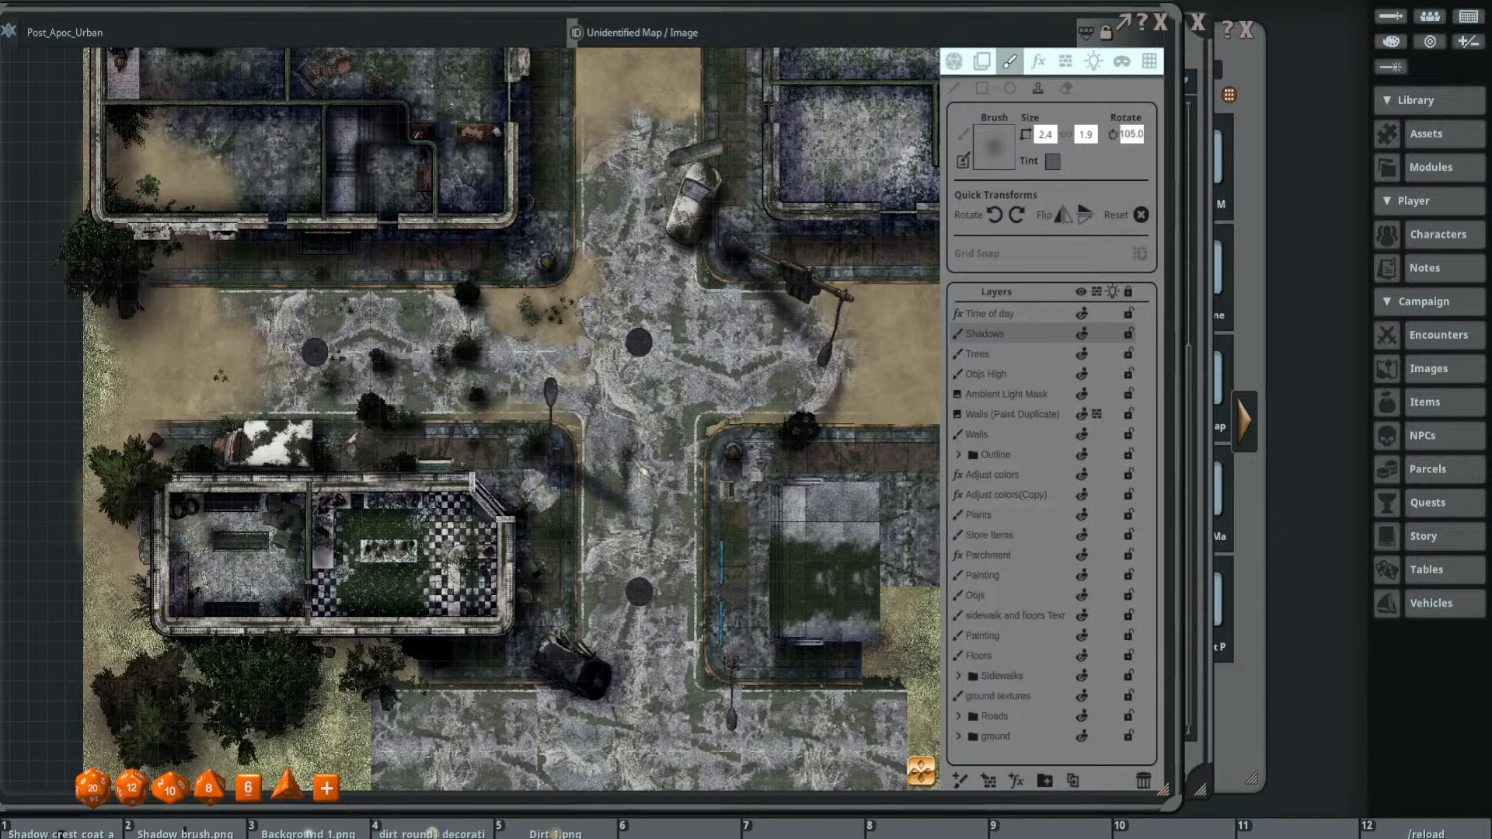
pyautogui.scroll(-3, 738, 524)
pyautogui.scroll(2, 824, 451)
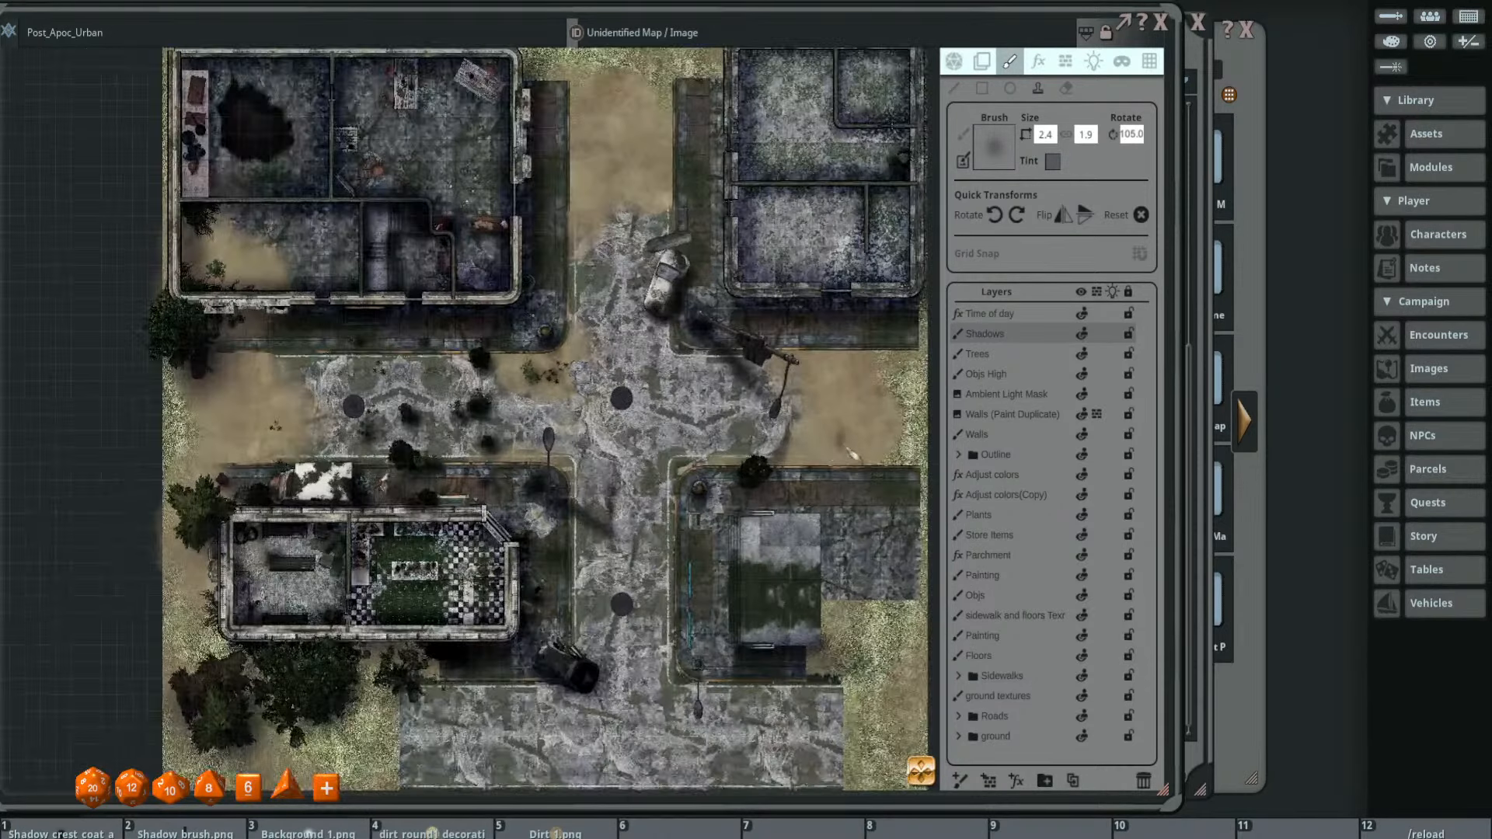
pyautogui.scroll(1, 731, 397)
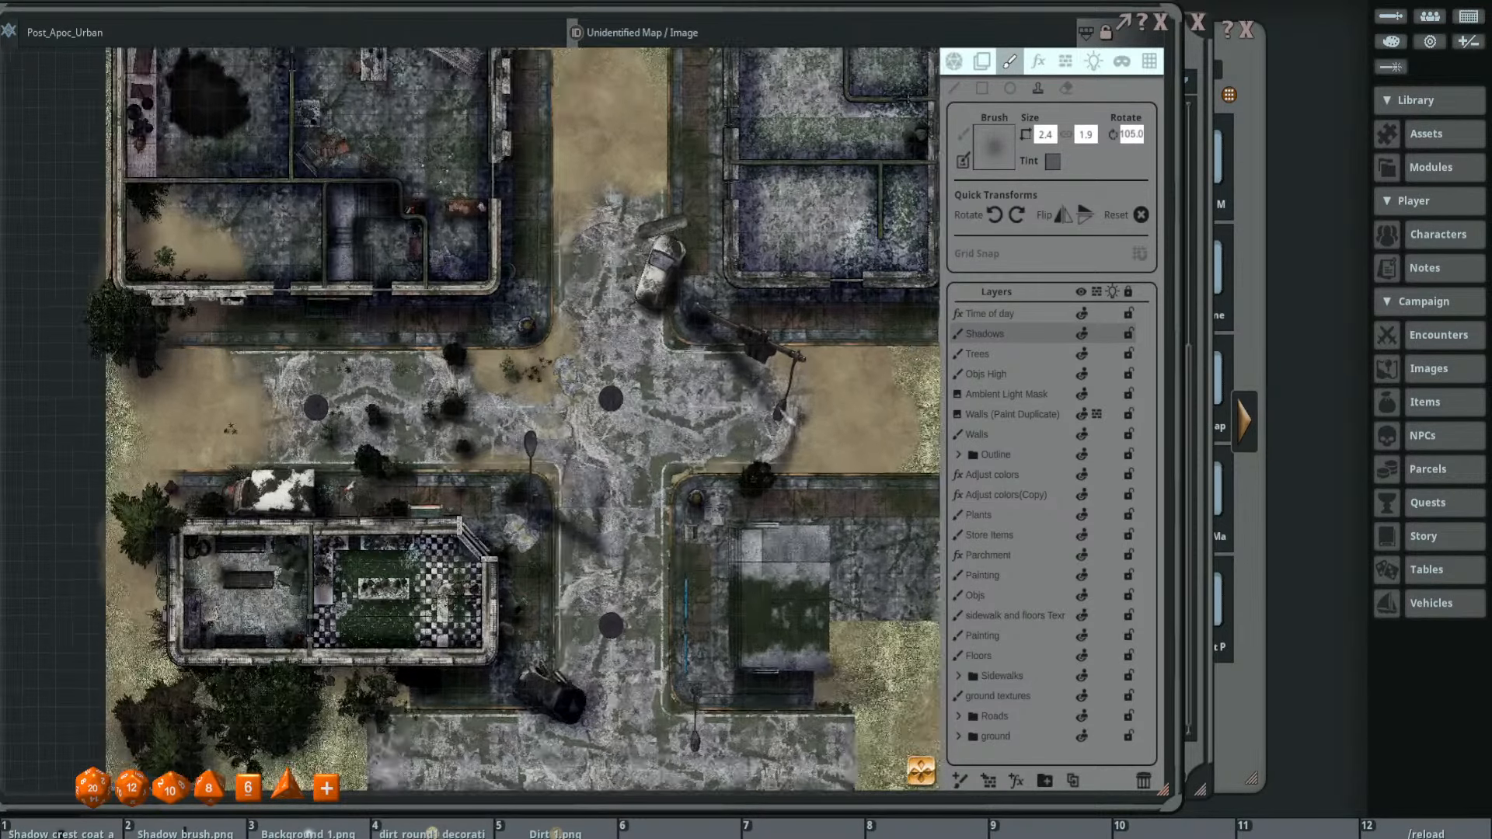
pyautogui.scroll(1, 785, 416)
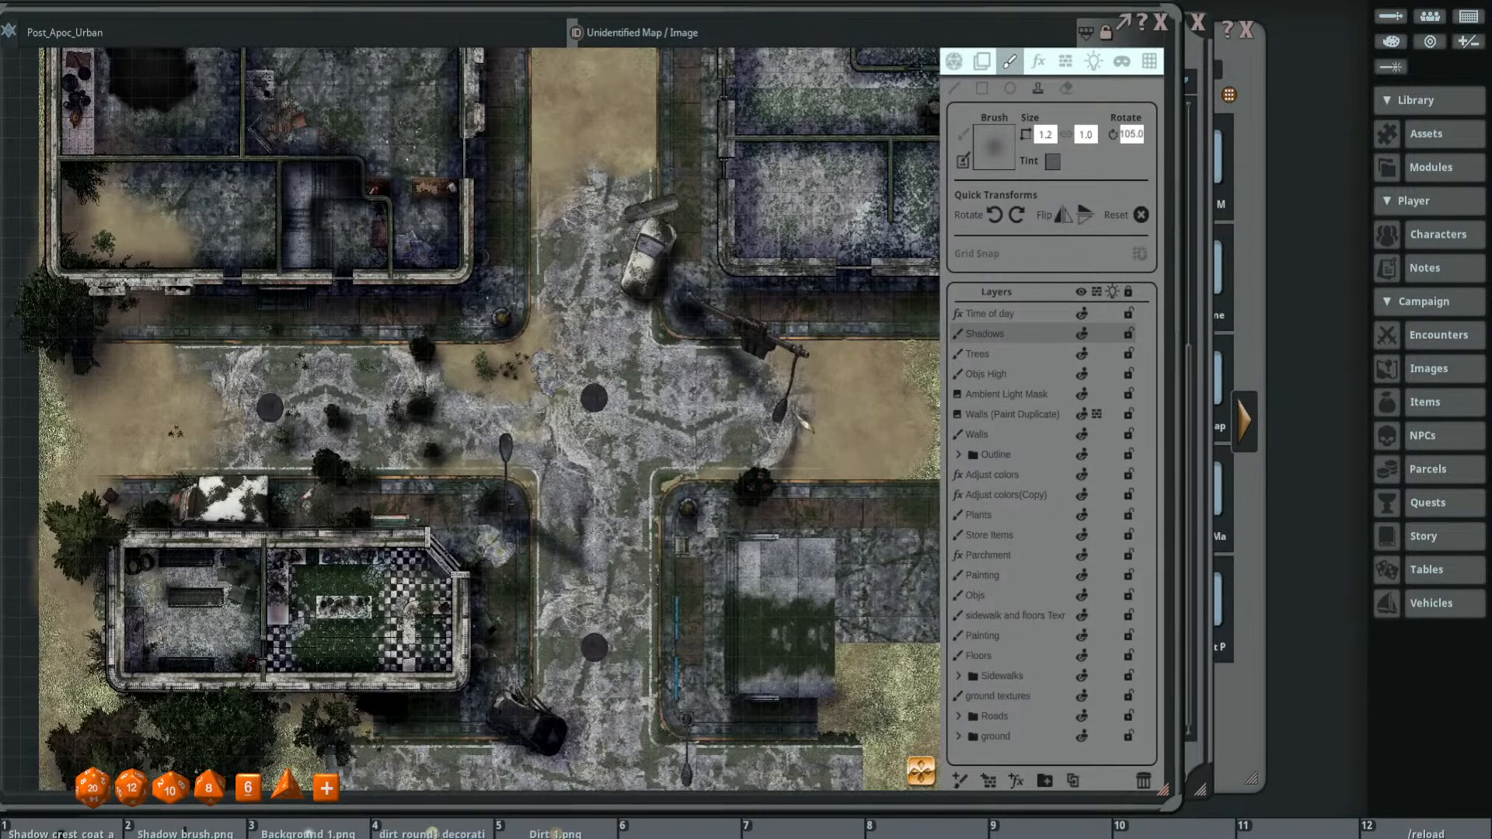
# - Examine the painted shadows around the intersection and across the whole map
pyautogui.scroll(-3, 831, 450)
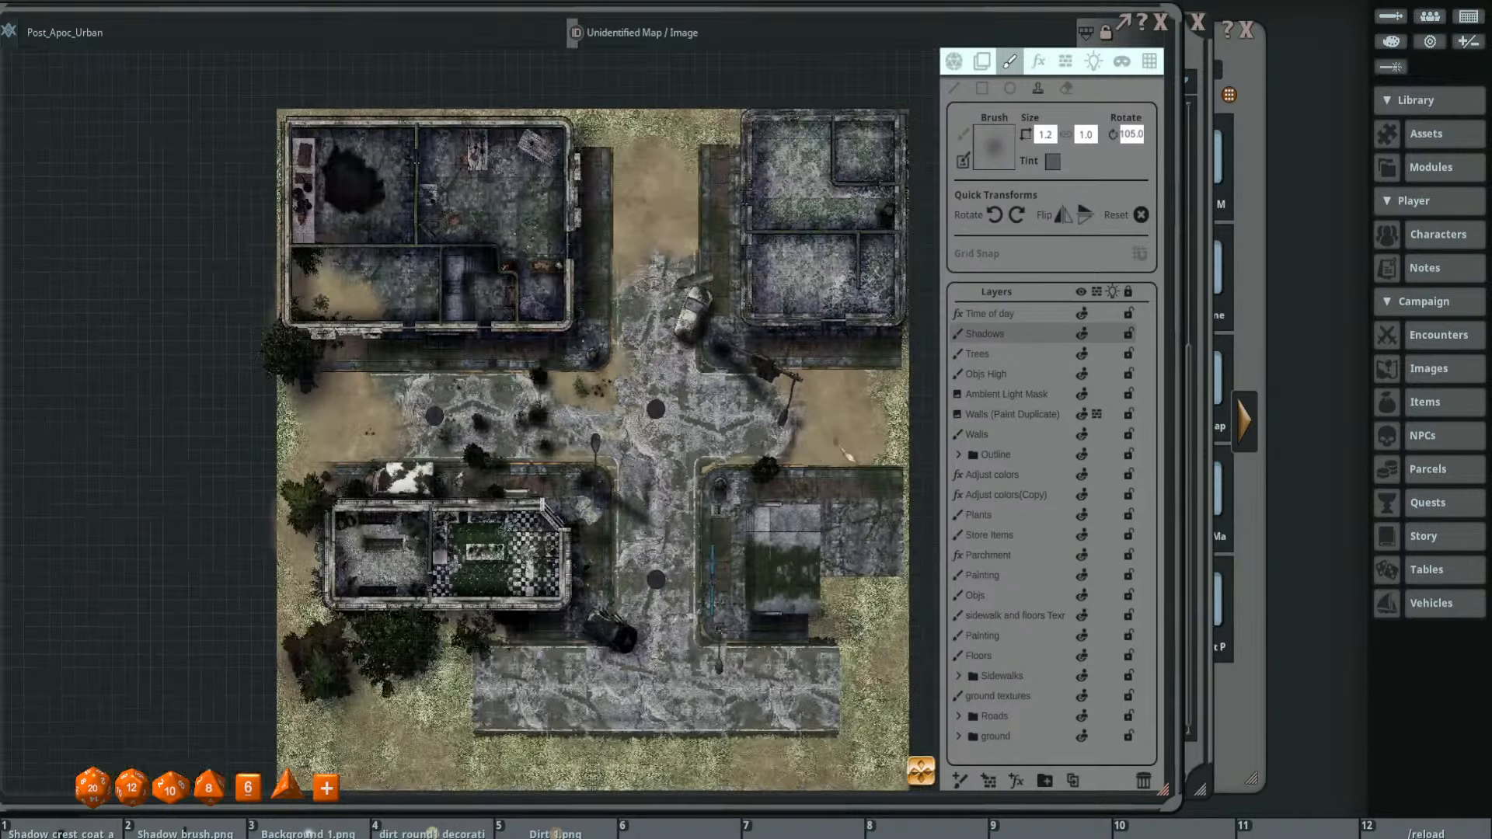
pyautogui.scroll(-4, 832, 450)
pyautogui.scroll(4, 768, 423)
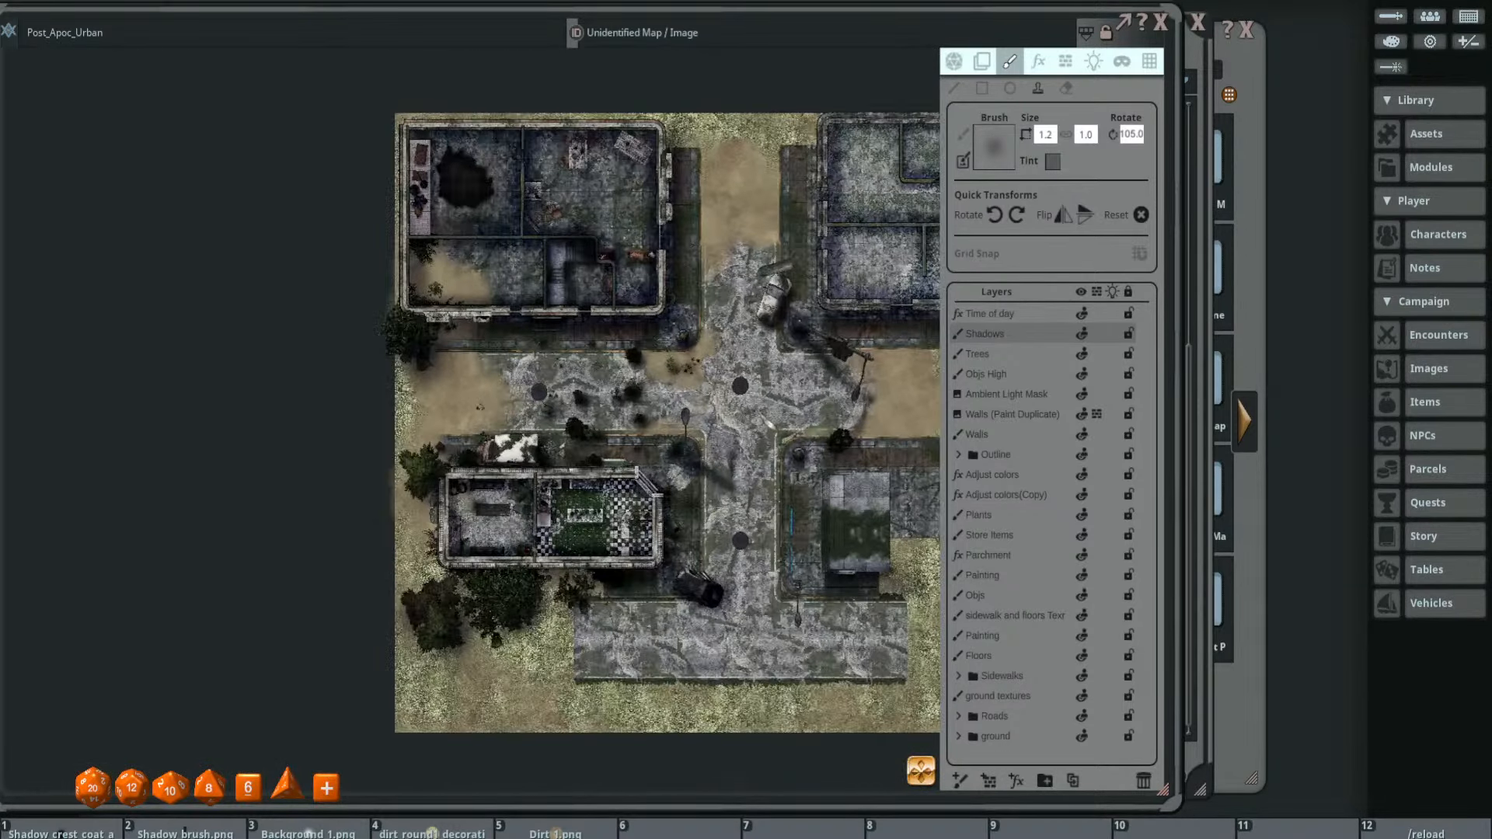
pyautogui.scroll(3, 758, 411)
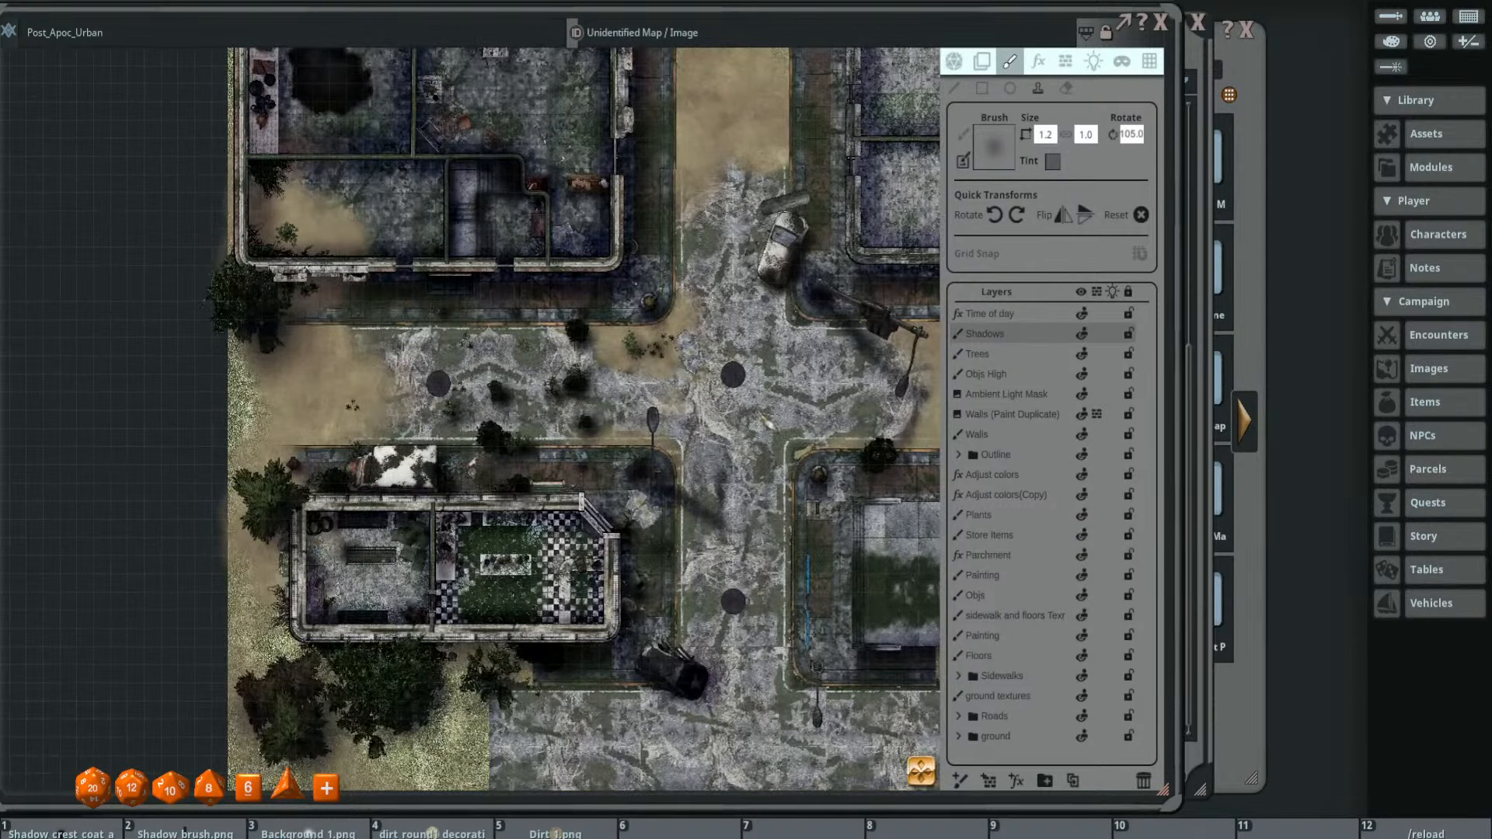
pyautogui.scroll(-2, 755, 407)
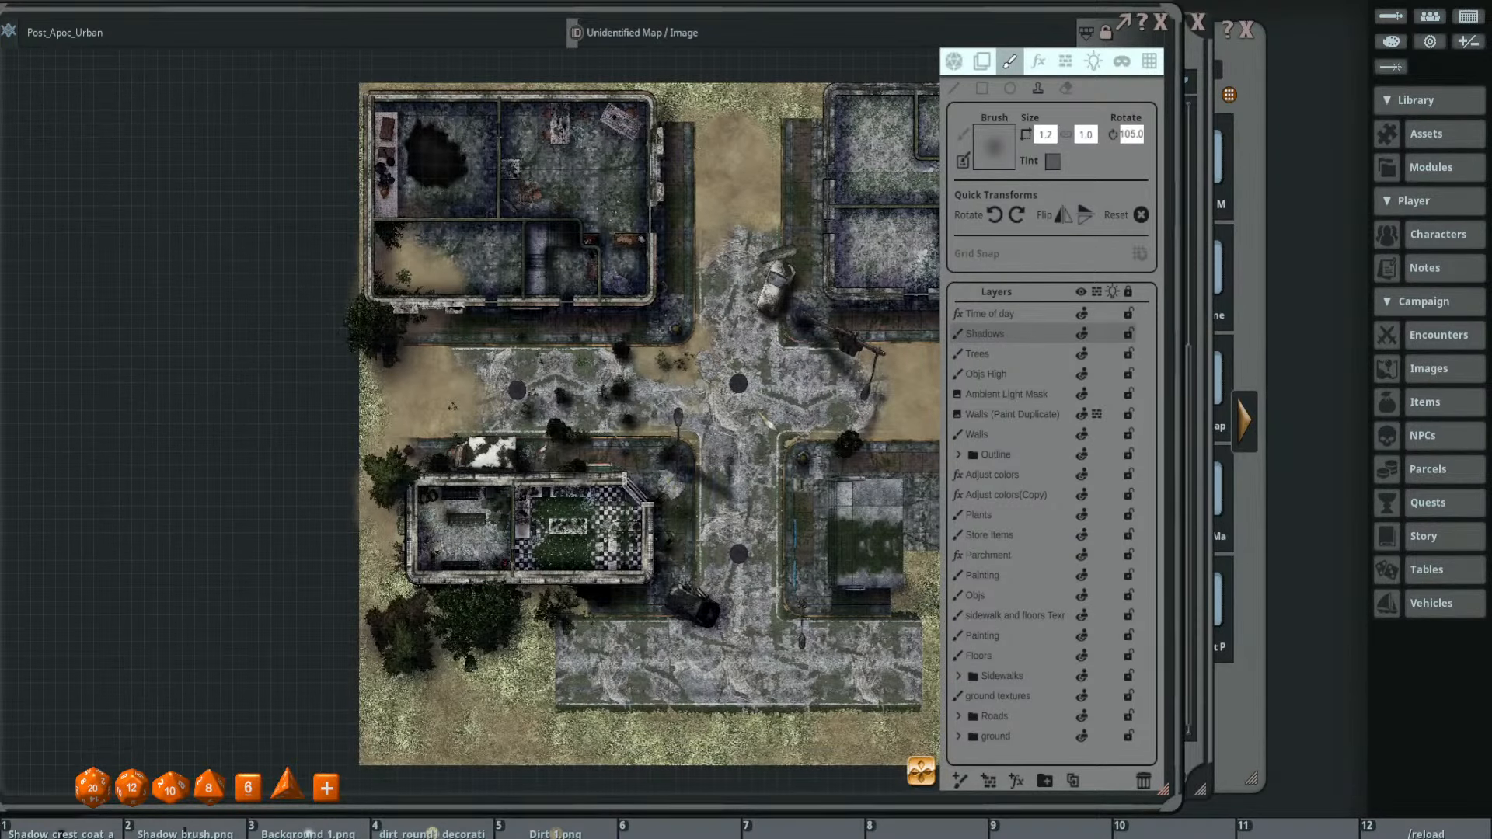
pyautogui.scroll(-1, 769, 420)
pyautogui.scroll(1, 769, 419)
pyautogui.scroll(-1, 690, 401)
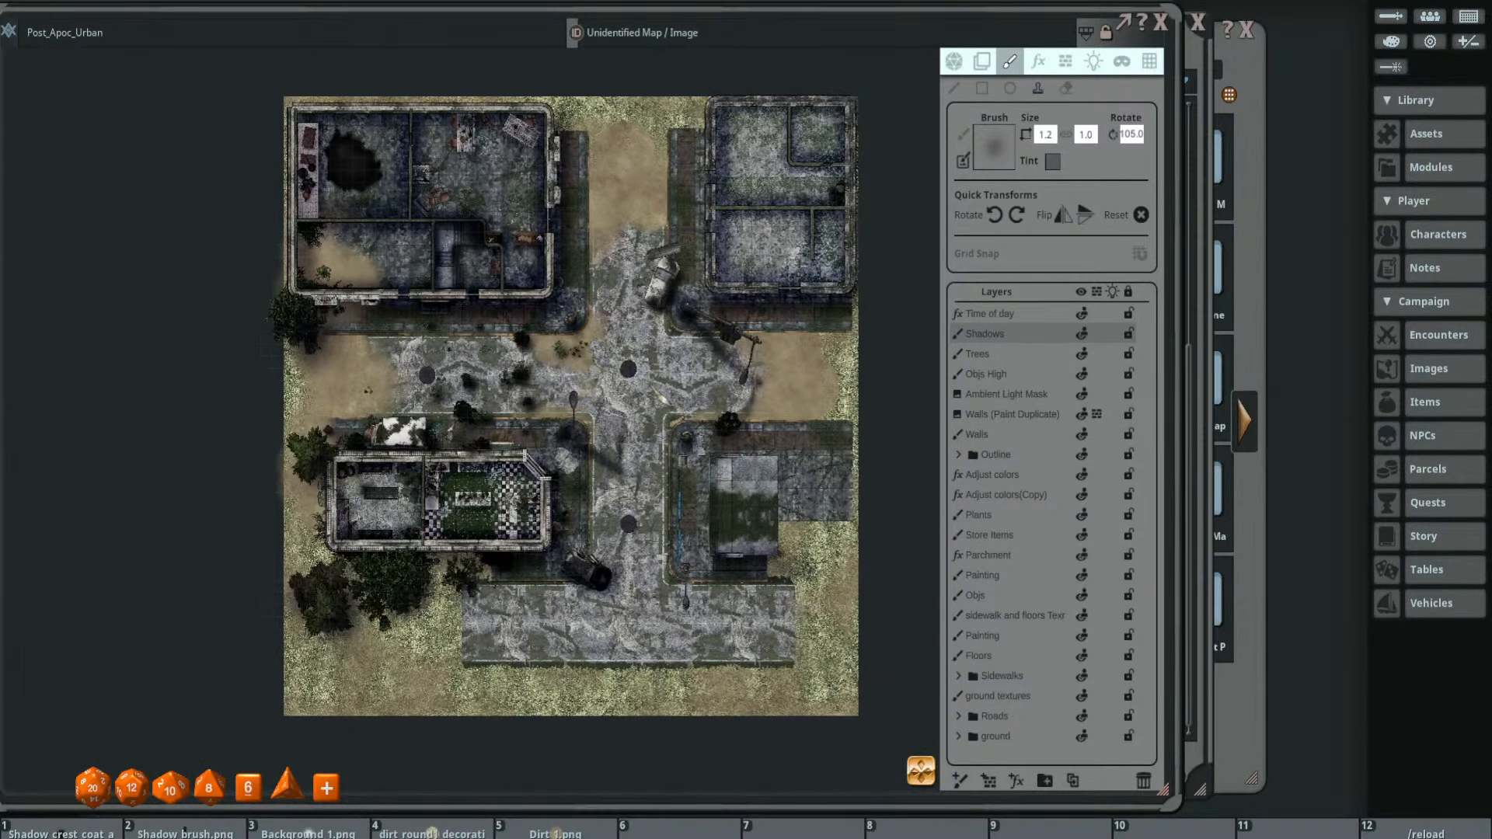
# - Enable line-of-sight and lighting on the map, switching the player vision preview on and back off to check the buildings
pyautogui.click(956, 63)
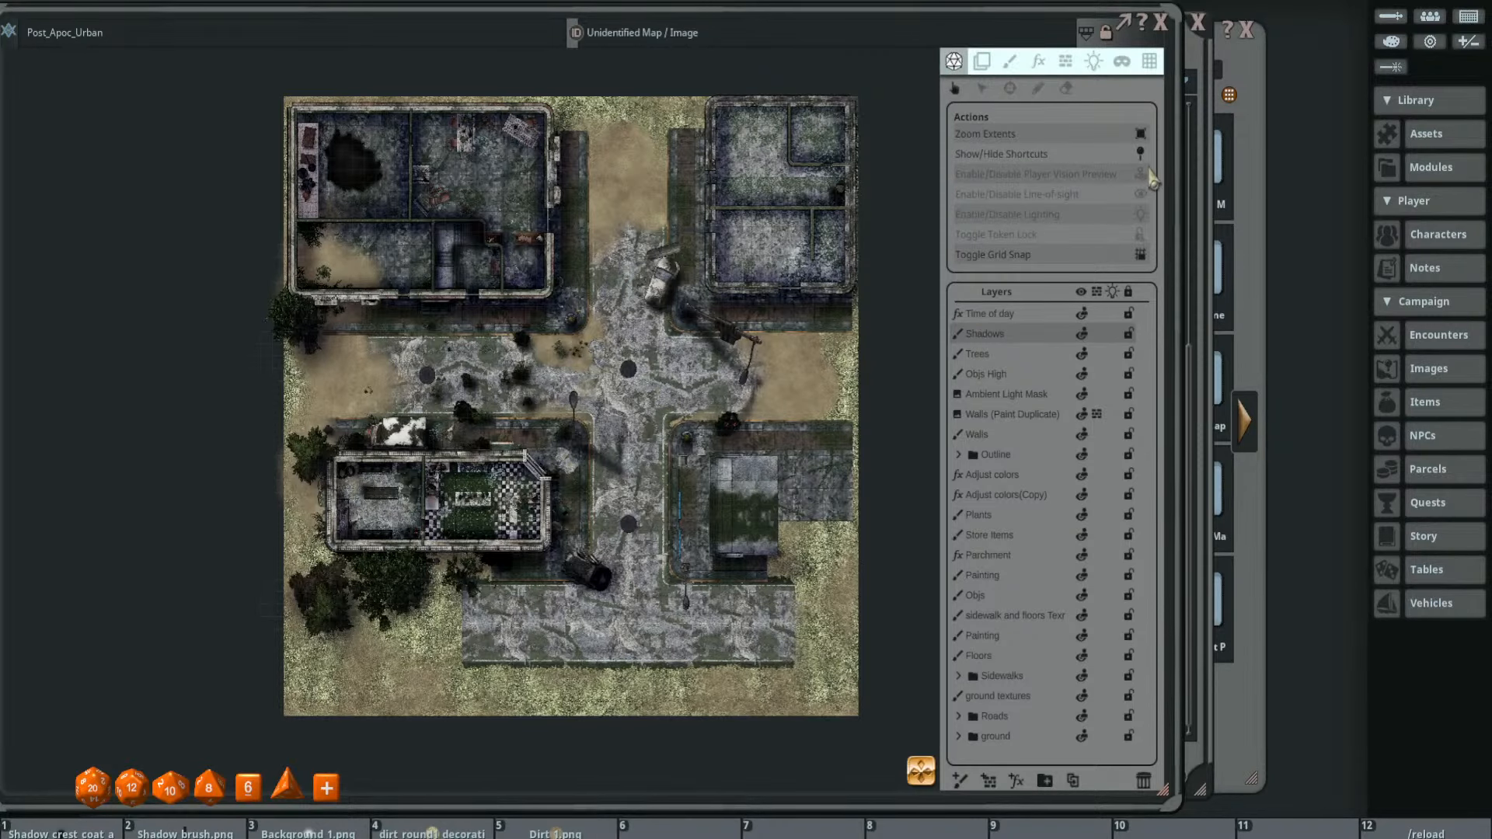
pyautogui.click(1140, 174)
pyautogui.click(1140, 214)
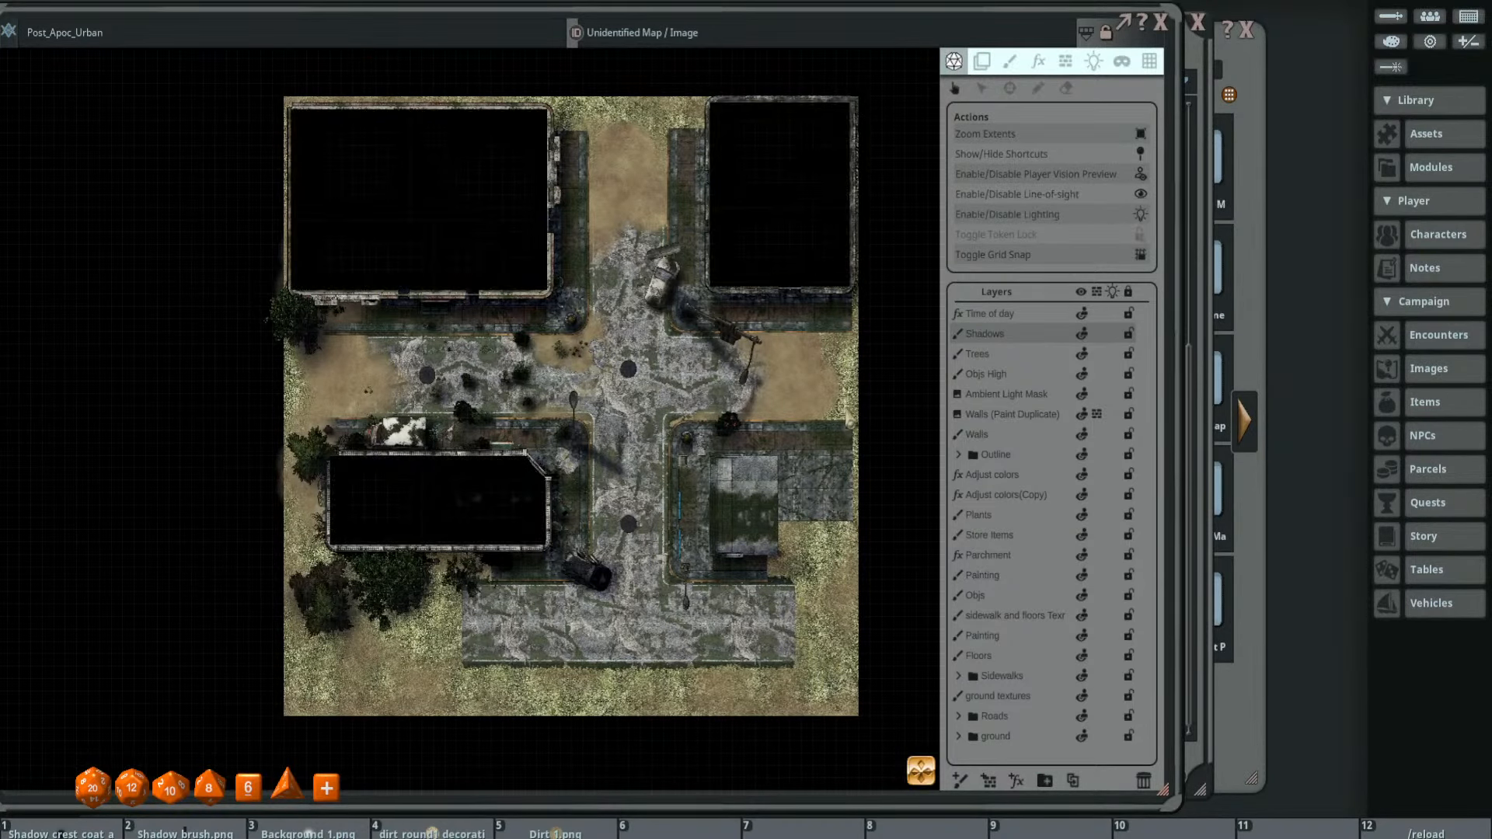
pyautogui.click(1140, 174)
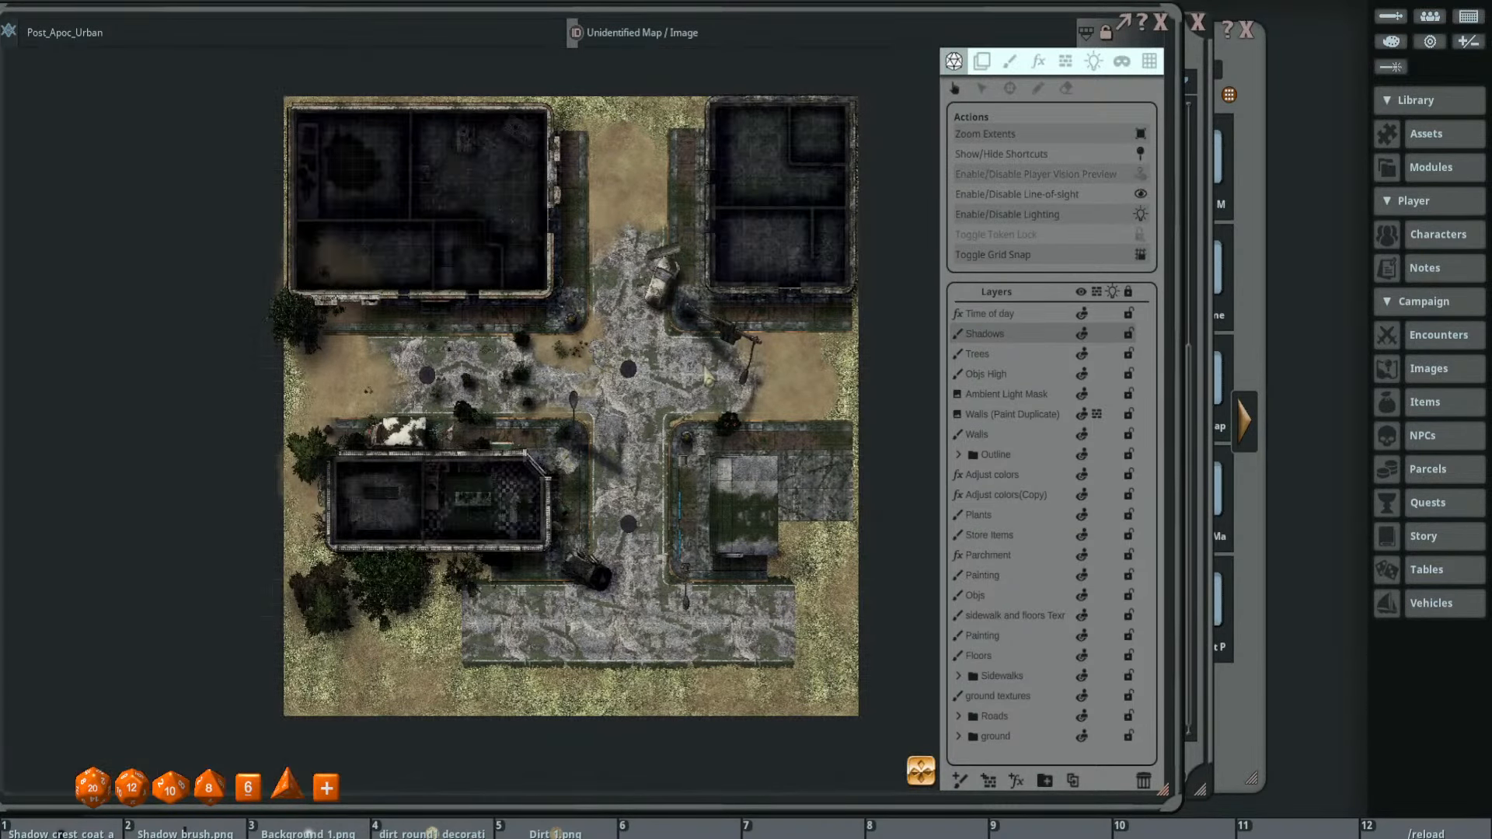
pyautogui.moveTo(597, 390); pyautogui.dragTo(642, 391)
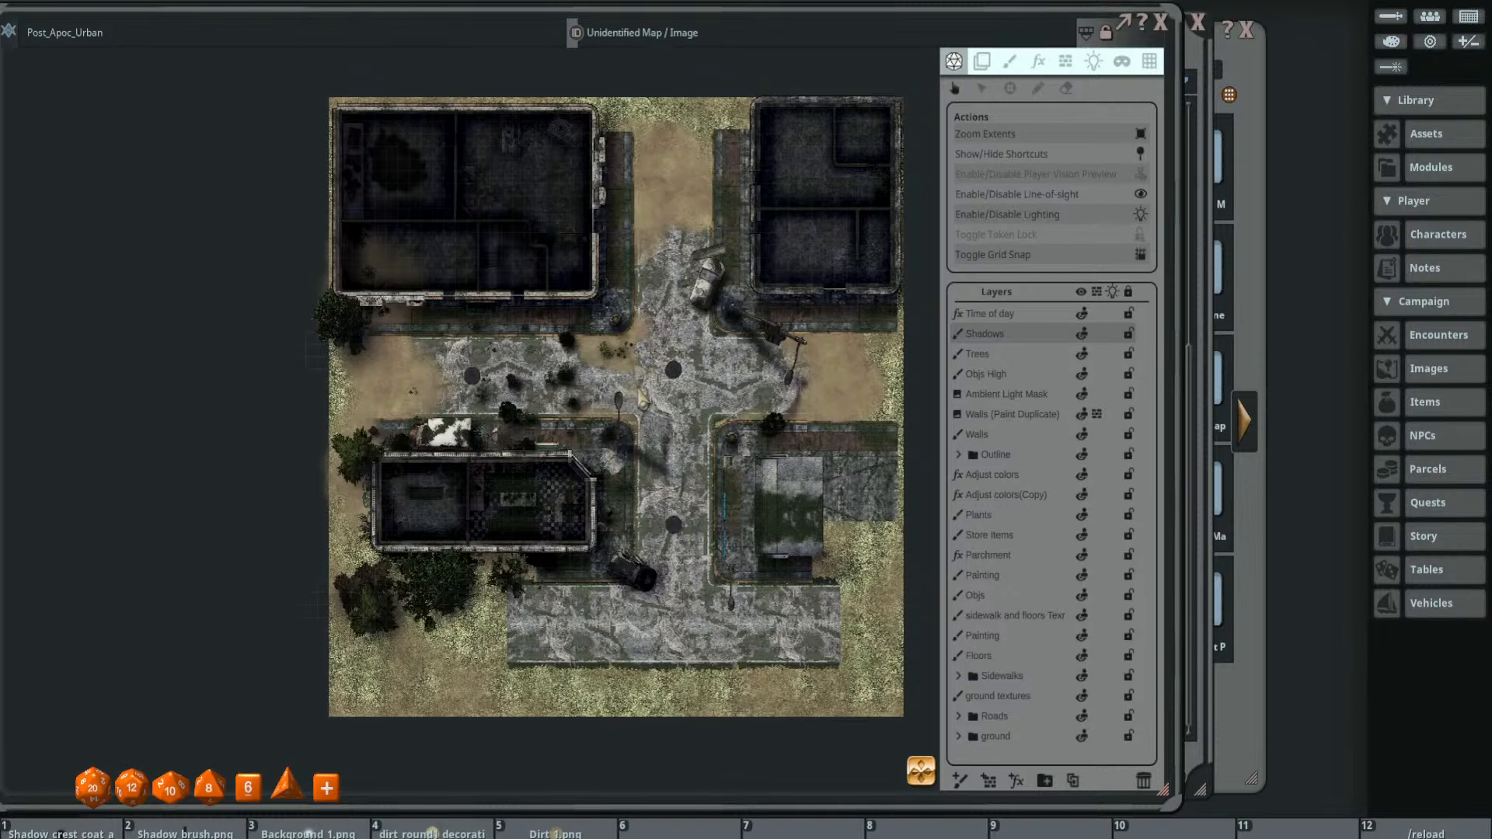
pyautogui.scroll(2, 643, 396)
pyautogui.scroll(-2, 644, 397)
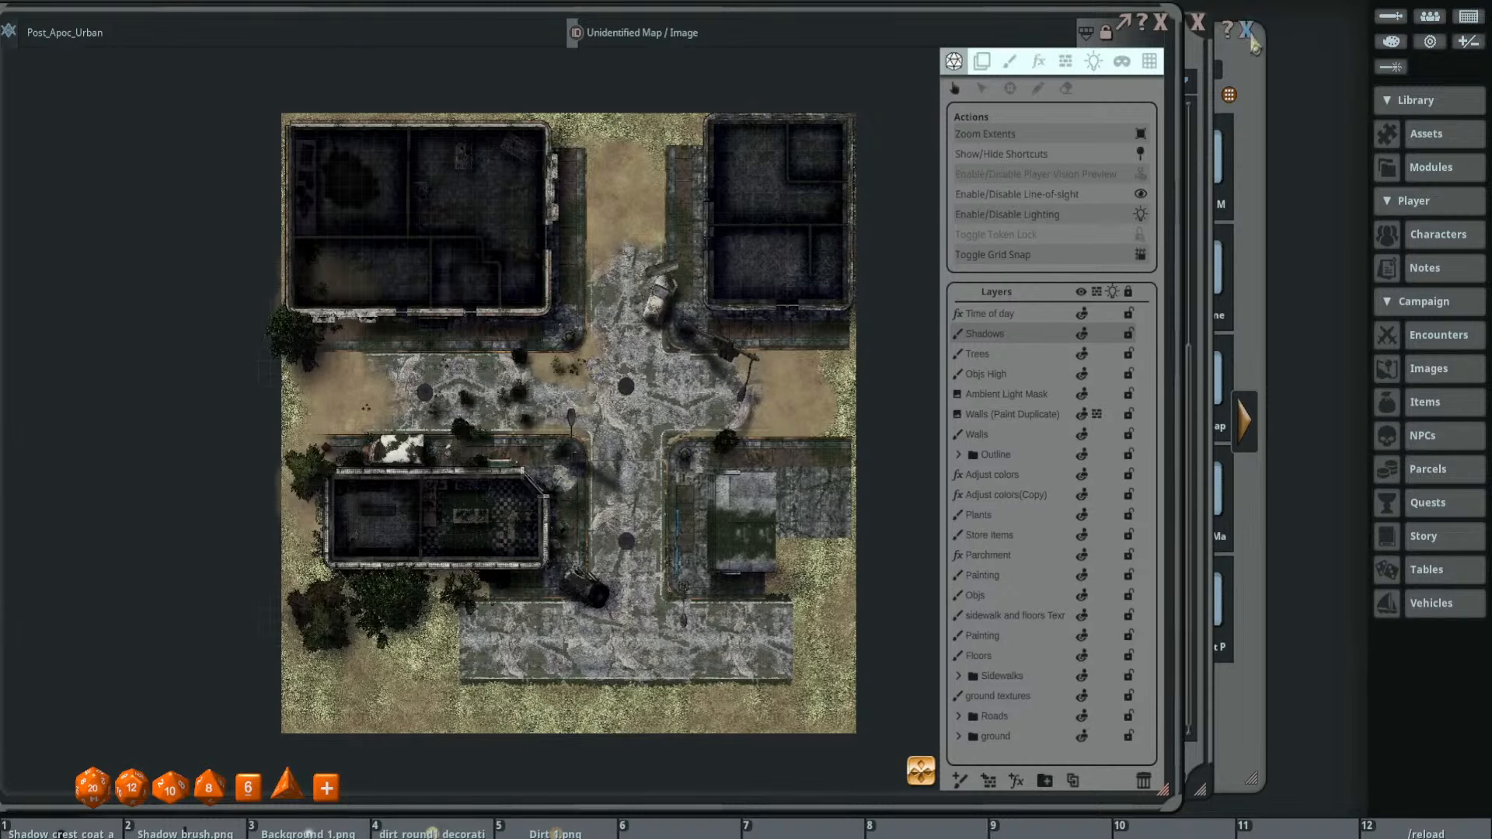
# - Close the Assets window and the other window behind the map, and move the map window next to the sidebar
pyautogui.click(1230, 99)
pyautogui.moveTo(1278, 87); pyautogui.dragTo(1267, 85)
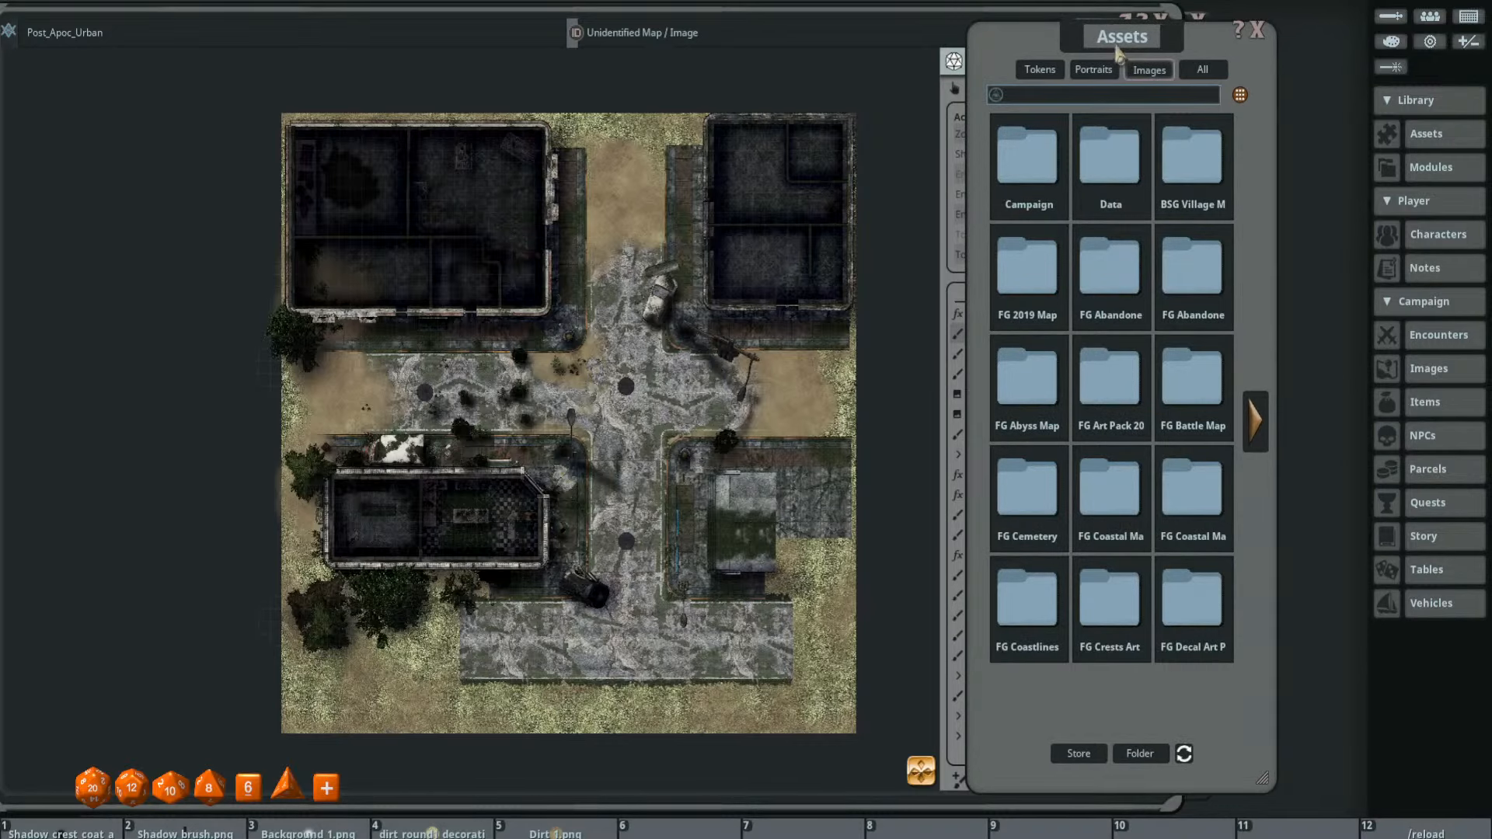
pyautogui.moveTo(1115, 43); pyautogui.dragTo(1358, 68)
pyautogui.click(1406, 49)
pyautogui.click(1360, 49)
pyautogui.moveTo(1021, 16); pyautogui.dragTo(1213, 31)
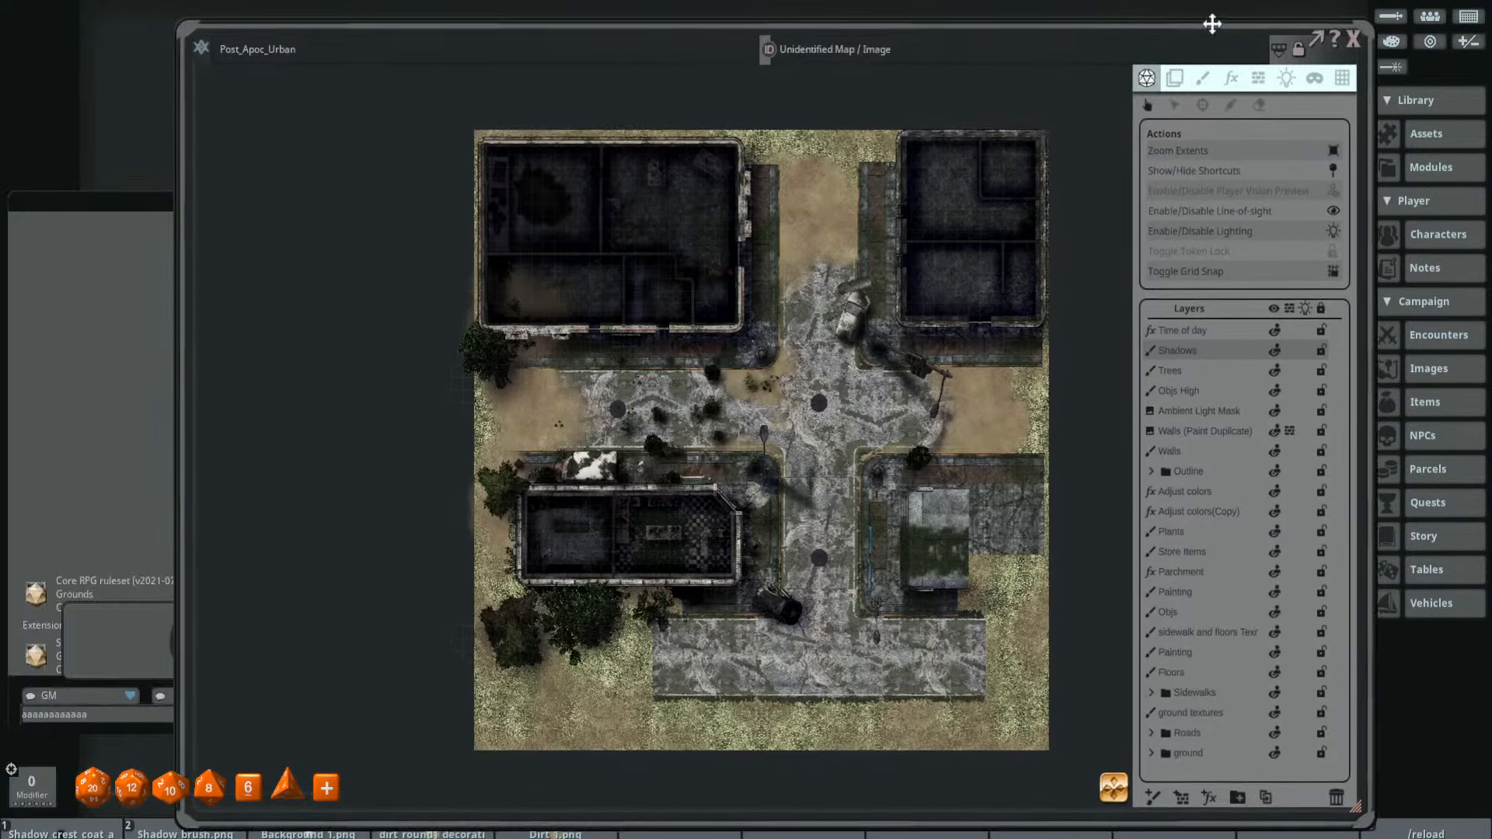
pyautogui.scroll(2, 751, 205)
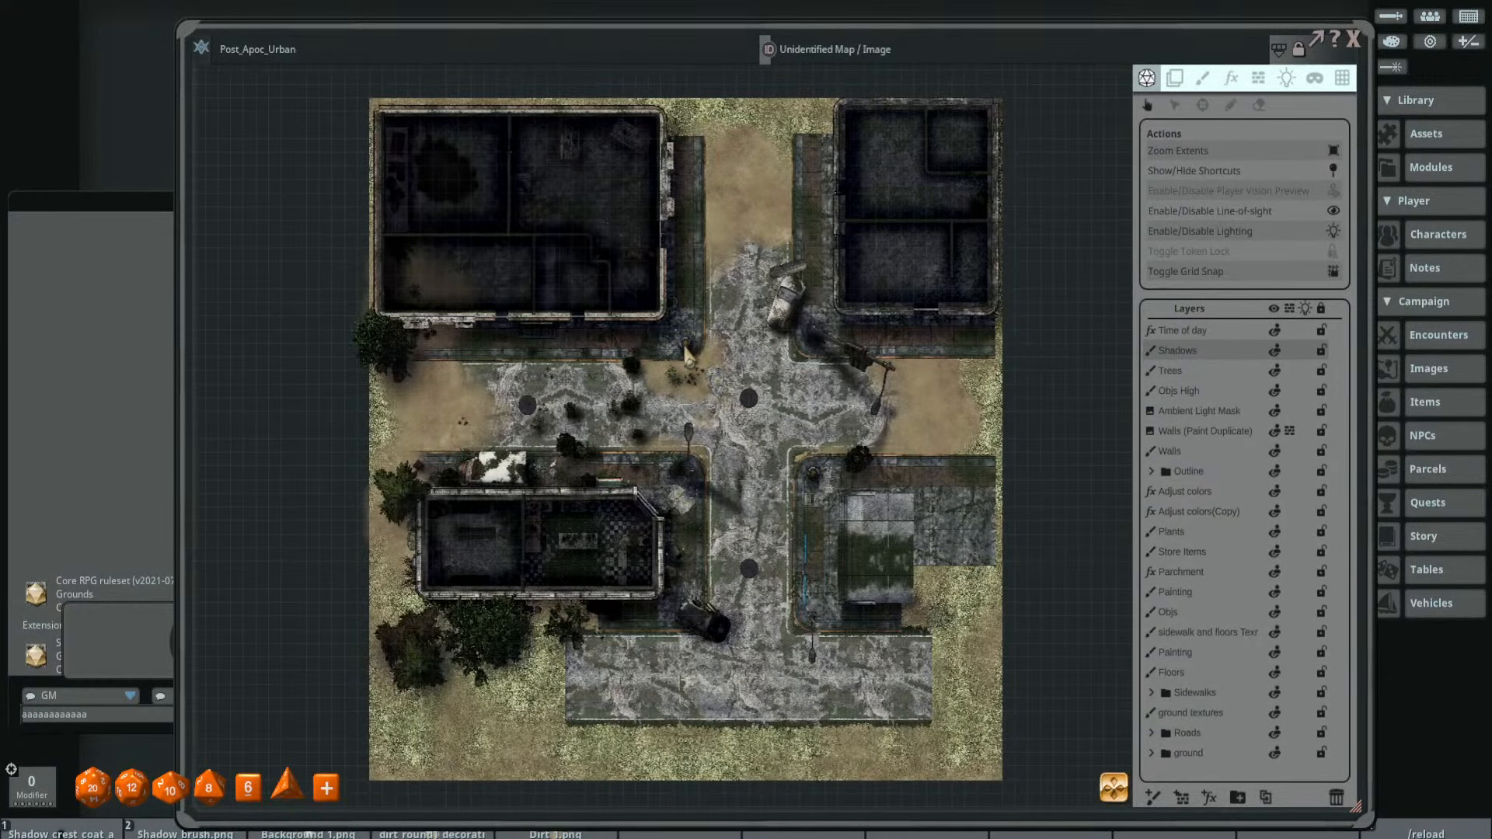